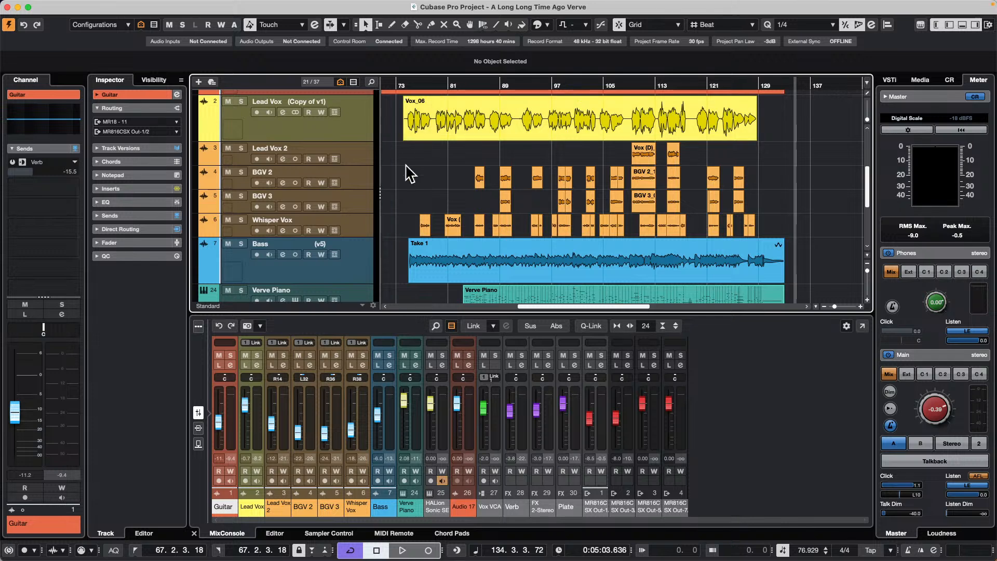
- Play the project from about bar 76 and solo the Lead Vox track to hear it on its own
{"action": "left_click", "coordinate": [323, 132]}
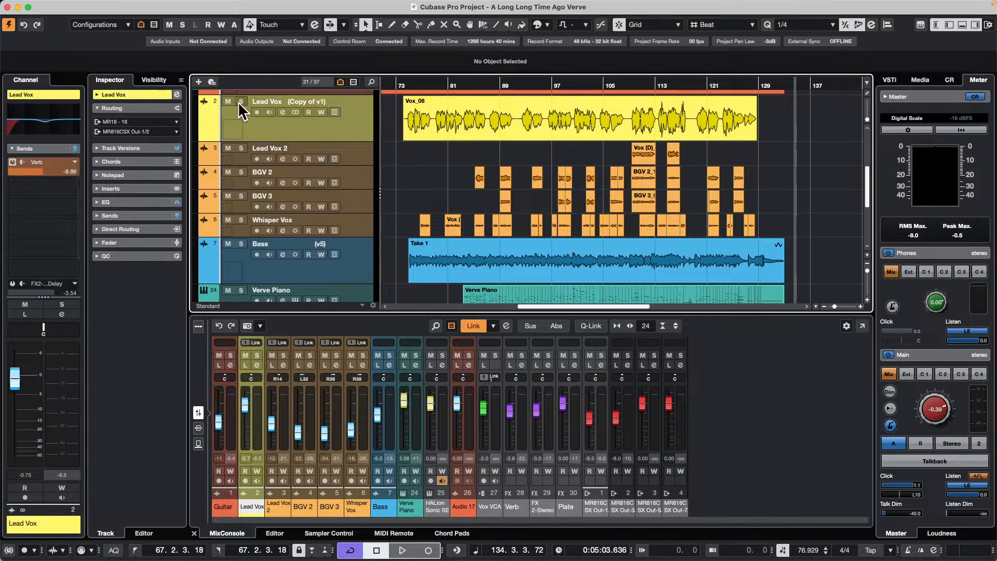
{"action": "left_click", "coordinate": [417, 85]}
{"action": "key", "text": "space"}
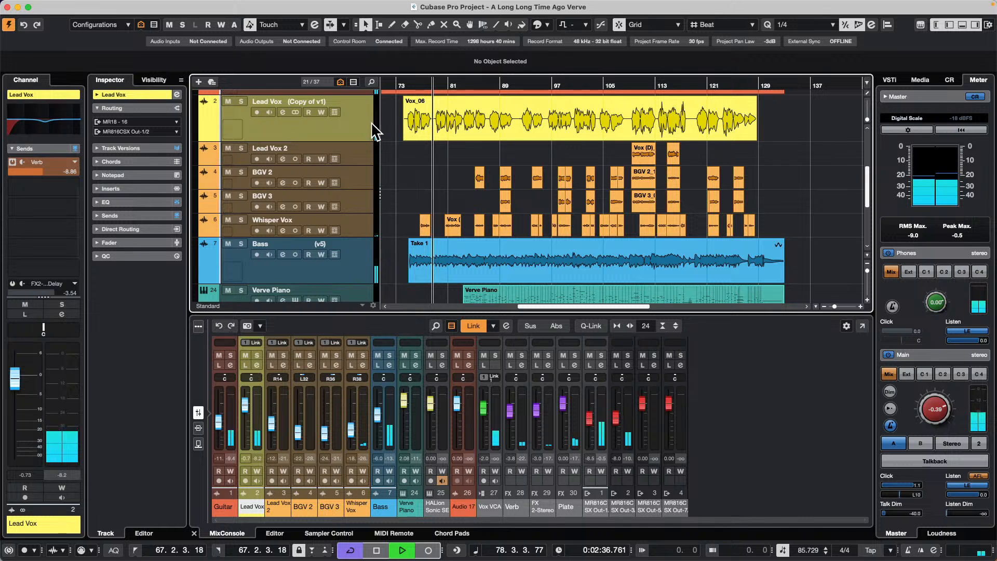
{"action": "left_click", "coordinate": [242, 101]}
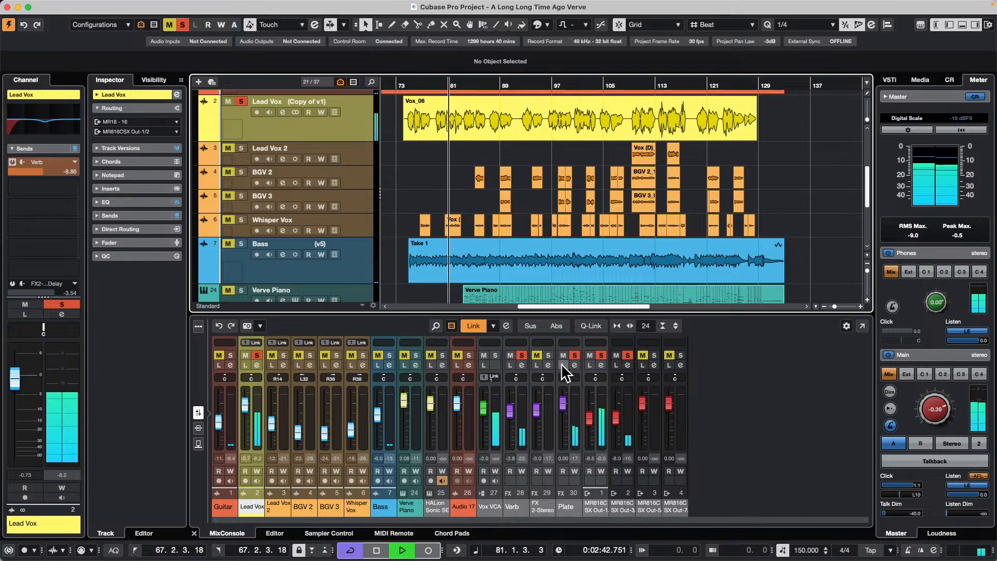
{"action": "key", "text": "space"}
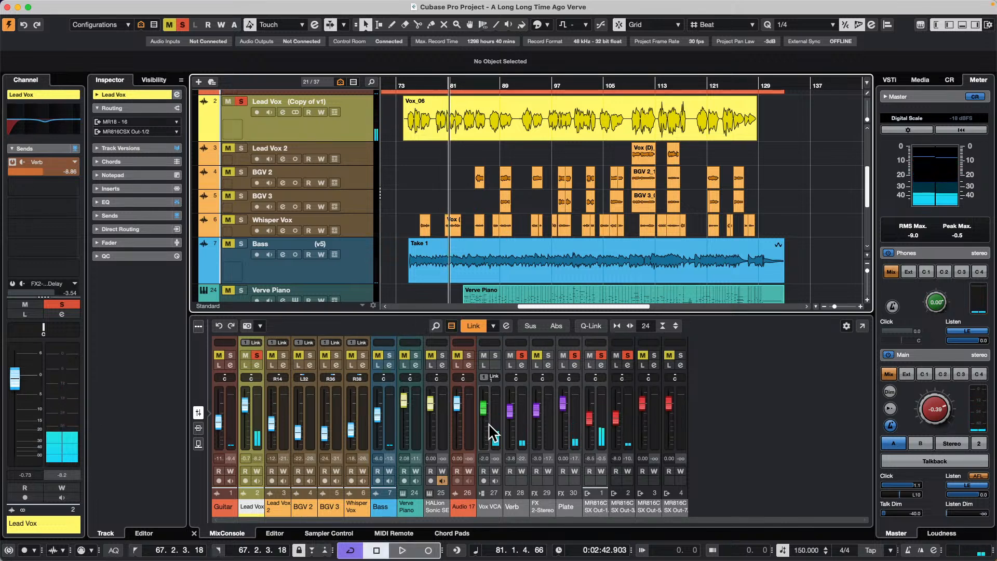
{"action": "key", "text": "space"}
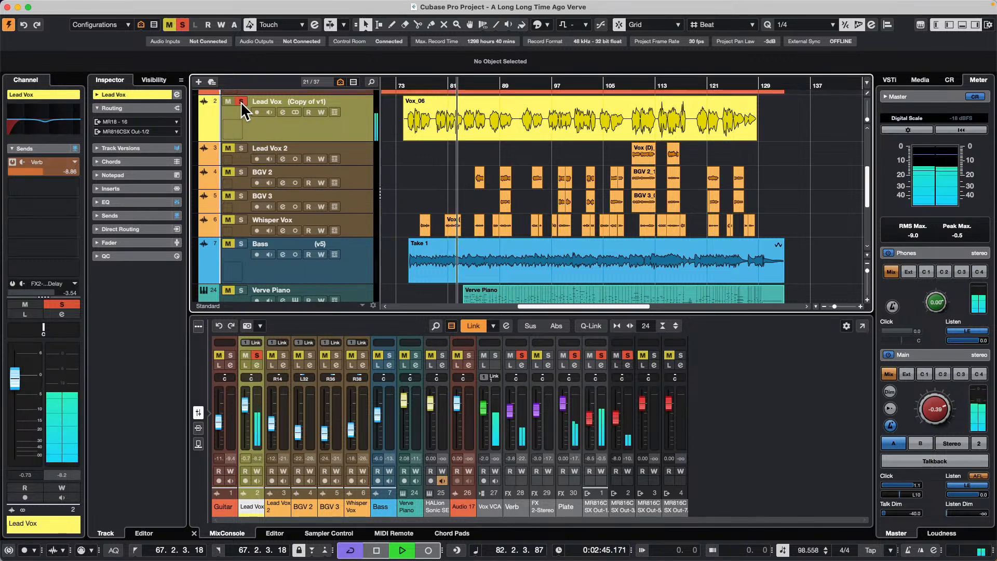
- Show the Lead Vox track's sends, compare its soloed sound with the full mix, and stop playback
{"action": "left_click", "coordinate": [127, 216]}
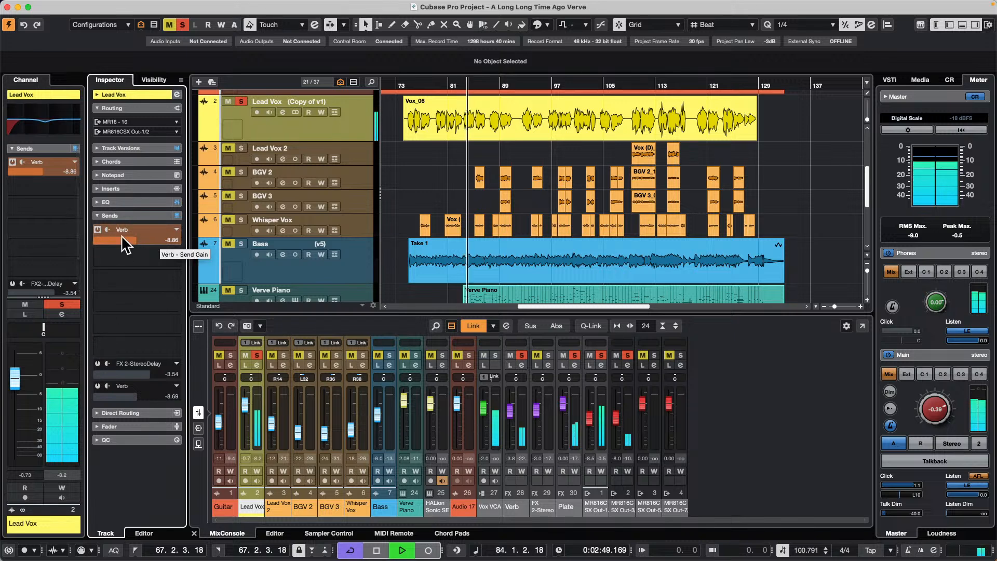
{"action": "left_click", "coordinate": [240, 101]}
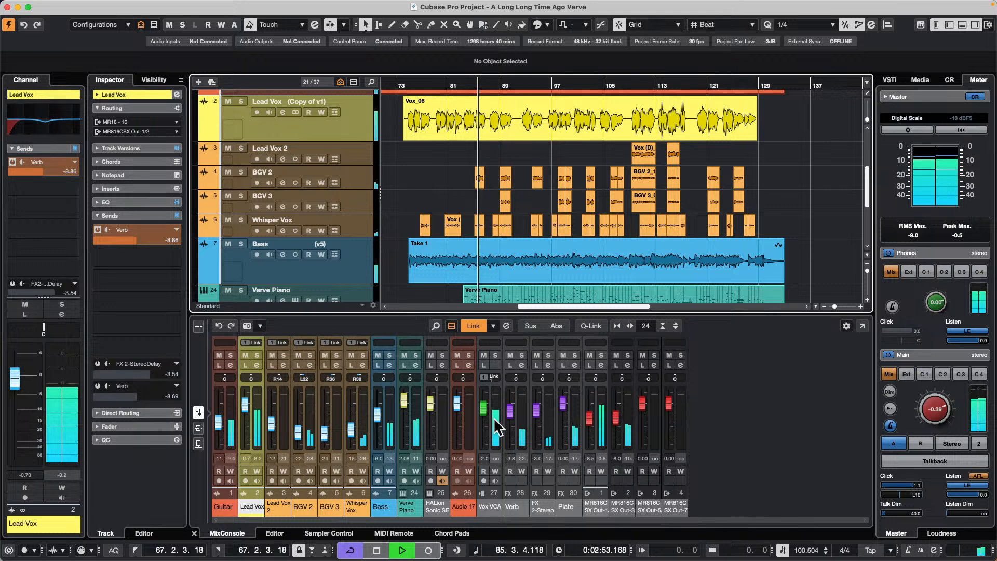
{"action": "left_click", "coordinate": [241, 101]}
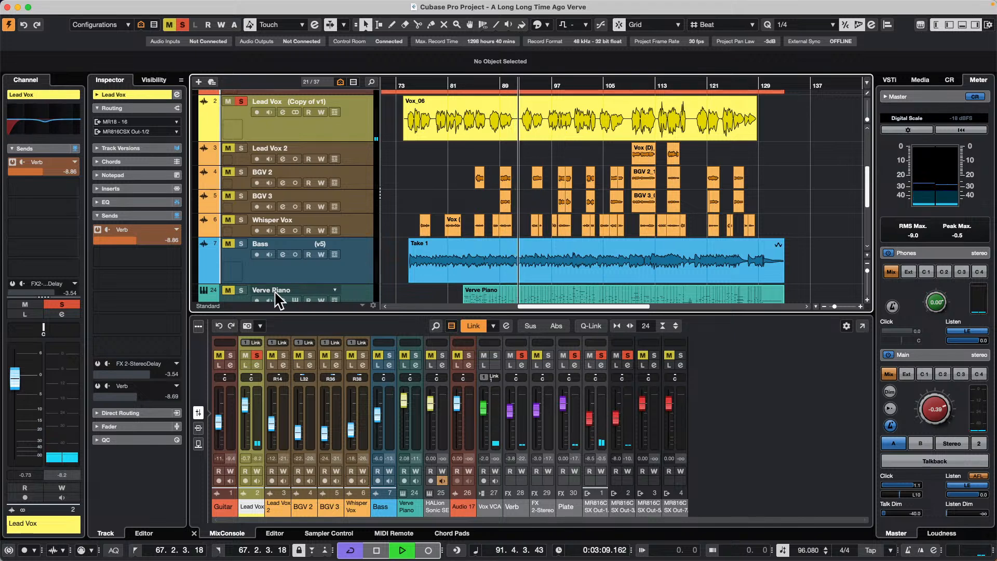
{"action": "left_click", "coordinate": [241, 101]}
{"action": "key", "text": "space"}
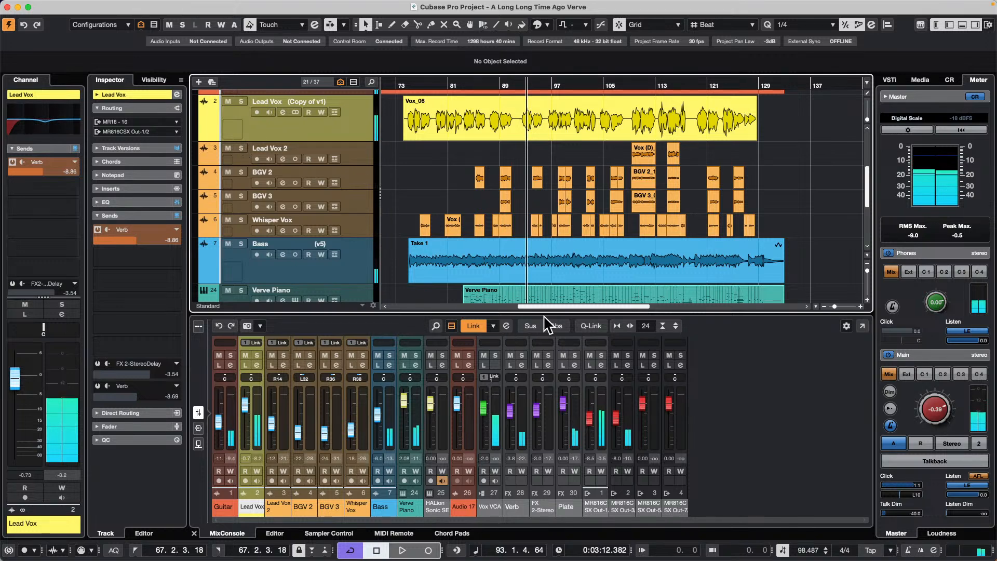
- Play from bar 76, audition the Verb effect channel with solo on and off, and stop playback
{"action": "left_click", "coordinate": [421, 84]}
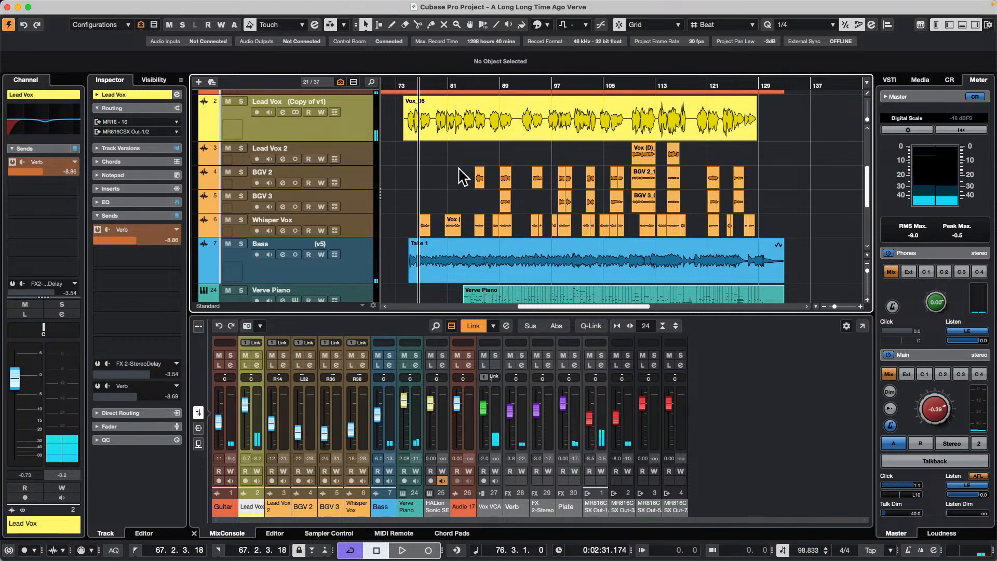
{"action": "key", "text": "space"}
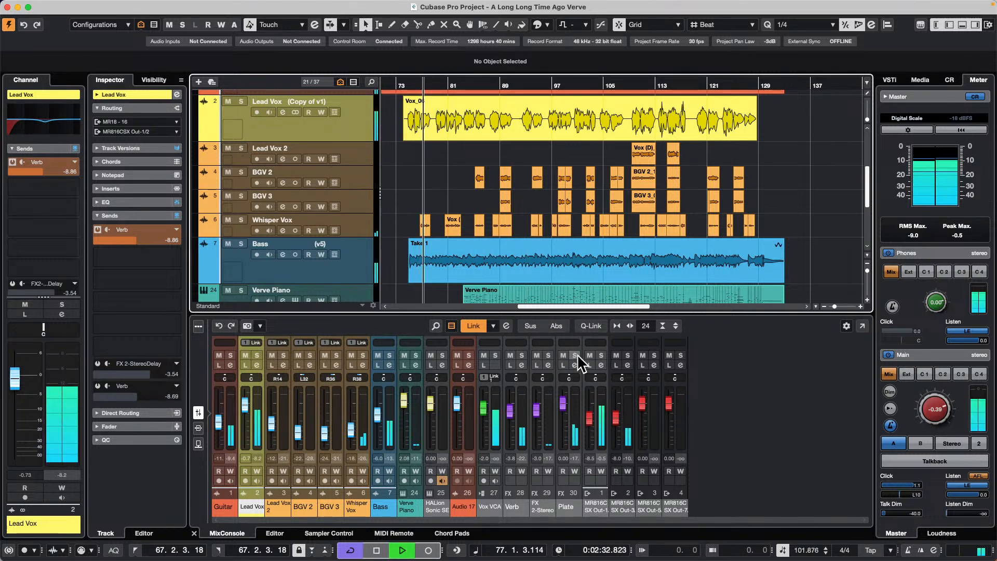
{"action": "left_click", "coordinate": [523, 356]}
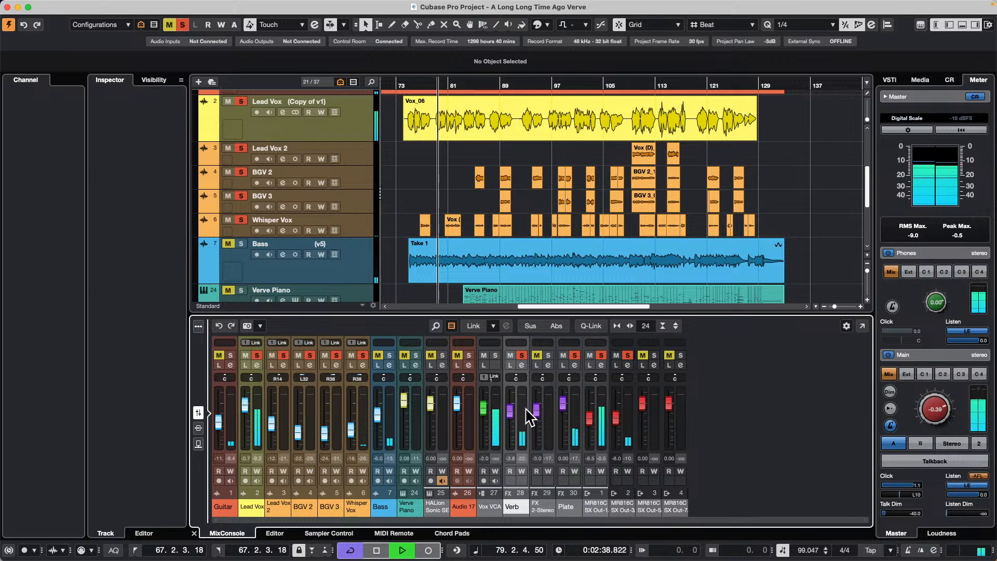
{"action": "left_click", "coordinate": [522, 355]}
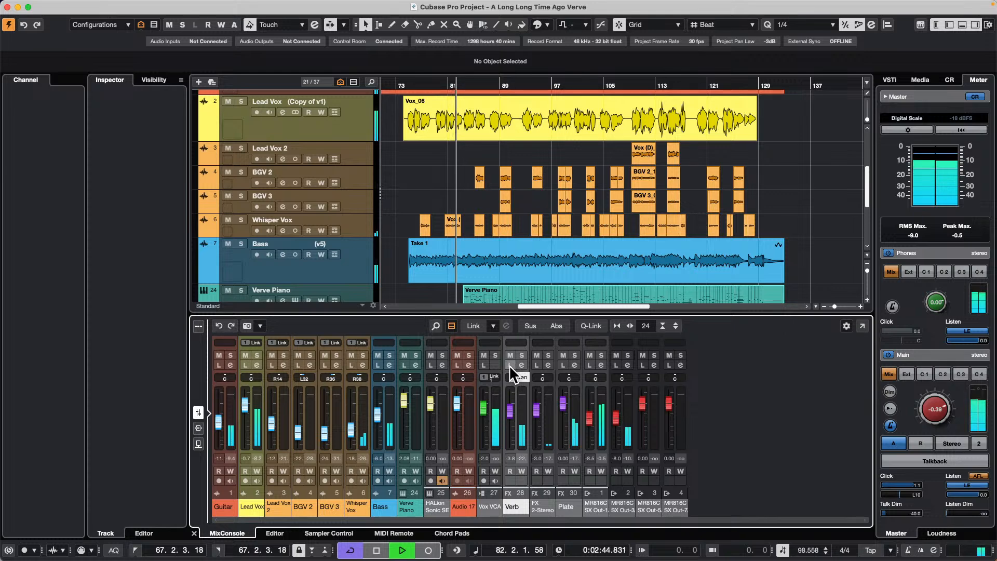
{"action": "key", "text": "space"}
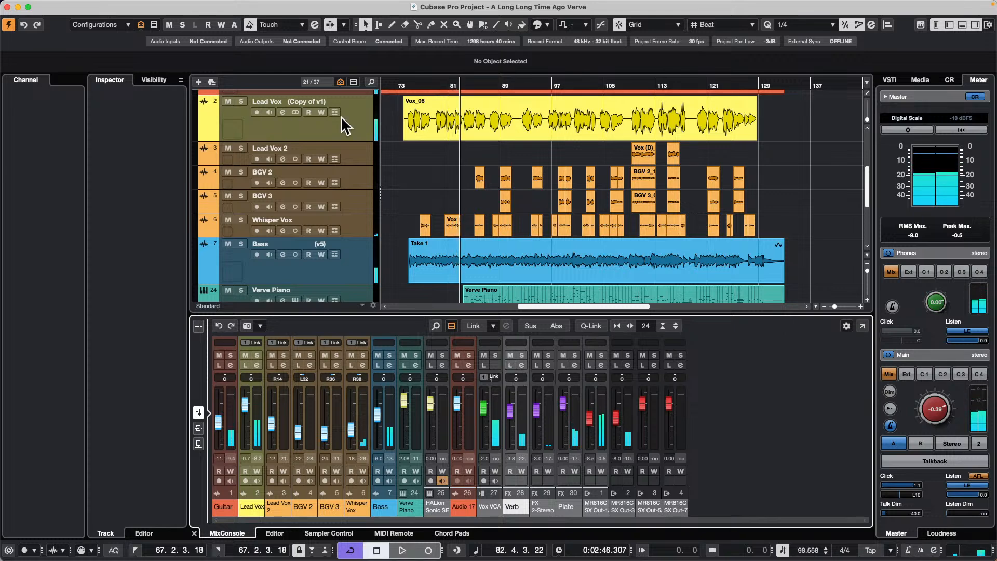
- Examine the Control Room and output assignments in Audio Connections, including the Yamaha HS 7 monitor, and close the window
{"action": "left_click", "coordinate": [306, 5]}
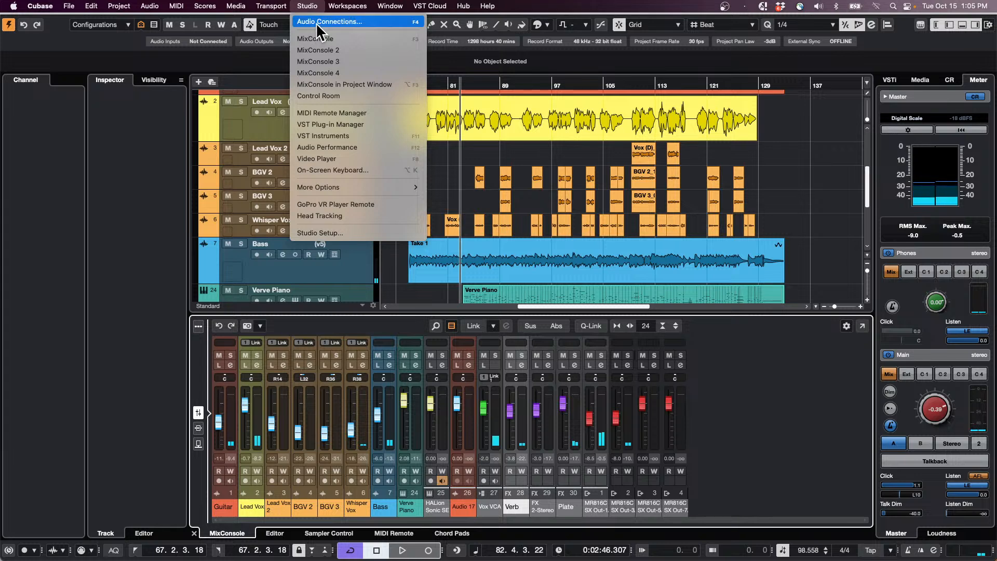
{"action": "left_click", "coordinate": [325, 22]}
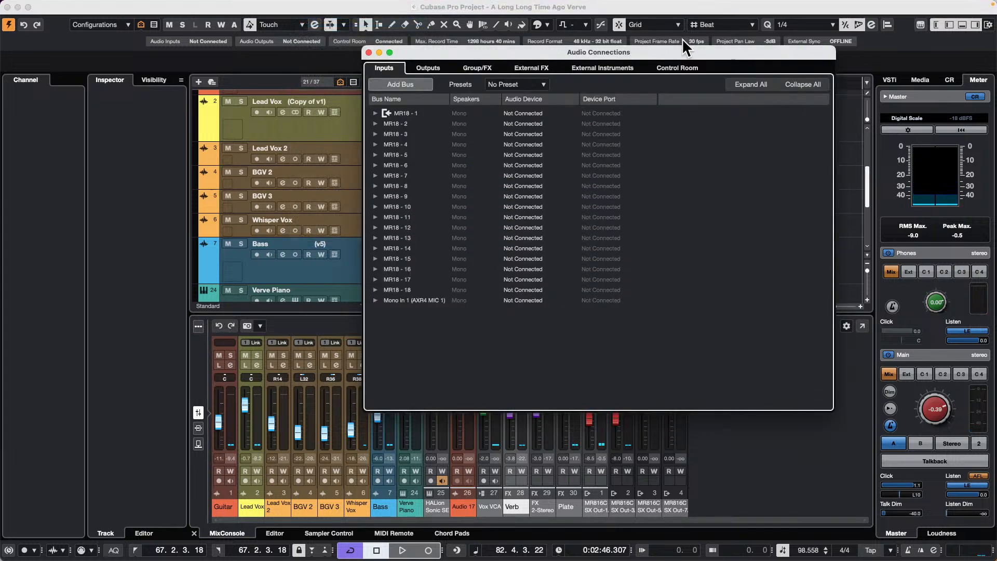
{"action": "left_click", "coordinate": [678, 68]}
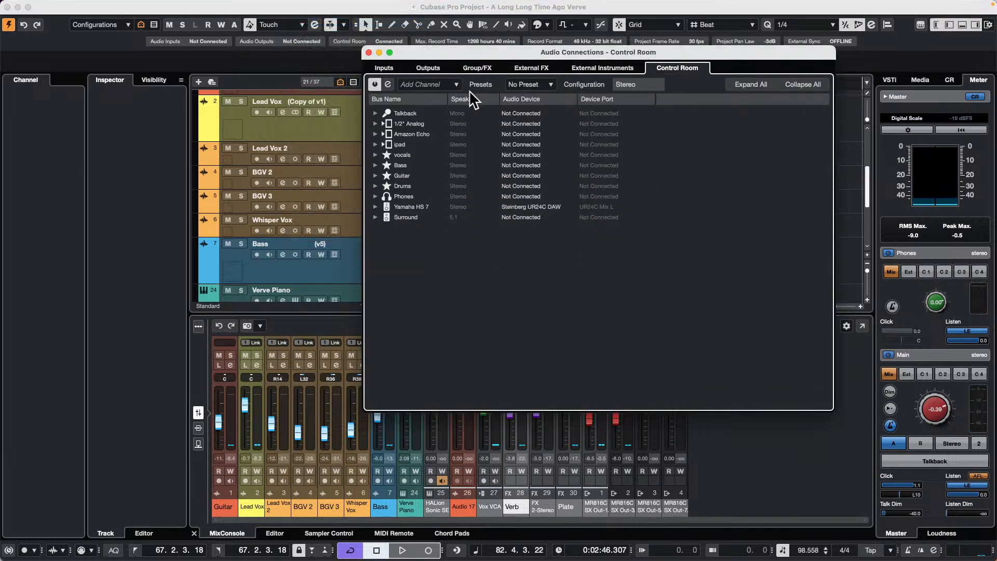
{"action": "left_click", "coordinate": [429, 69]}
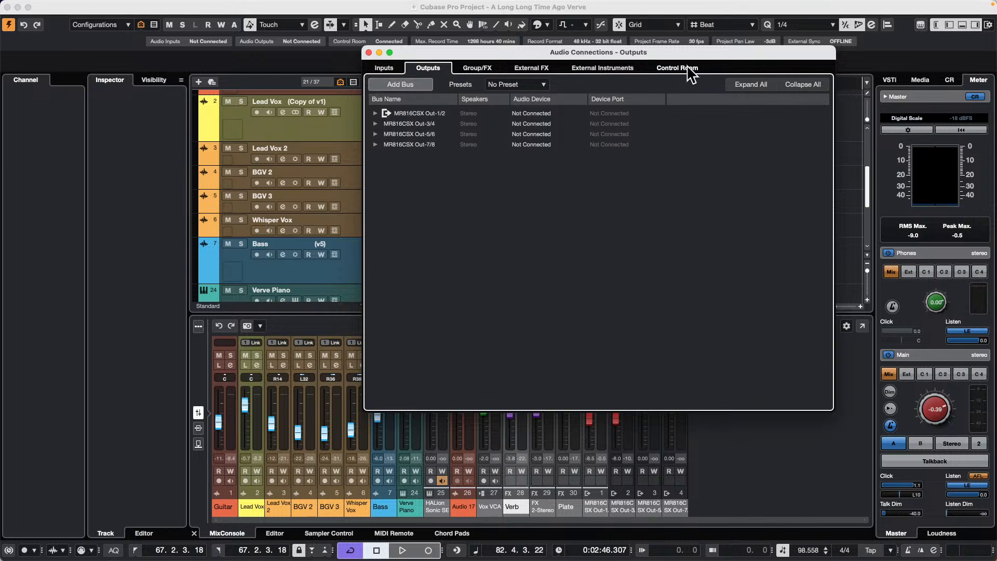
{"action": "left_click", "coordinate": [689, 69]}
{"action": "right_click", "coordinate": [415, 206]}
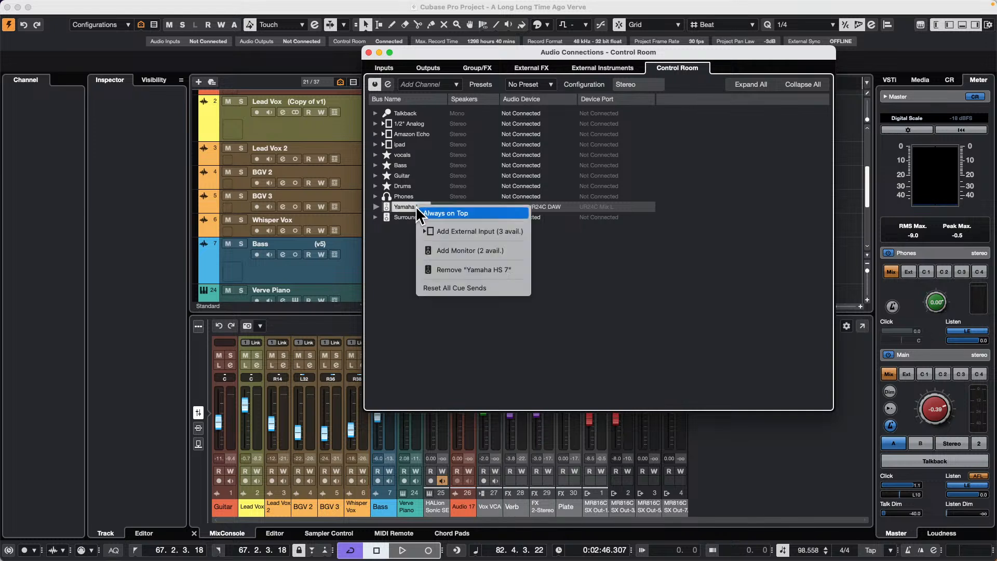
{"action": "left_click", "coordinate": [383, 247]}
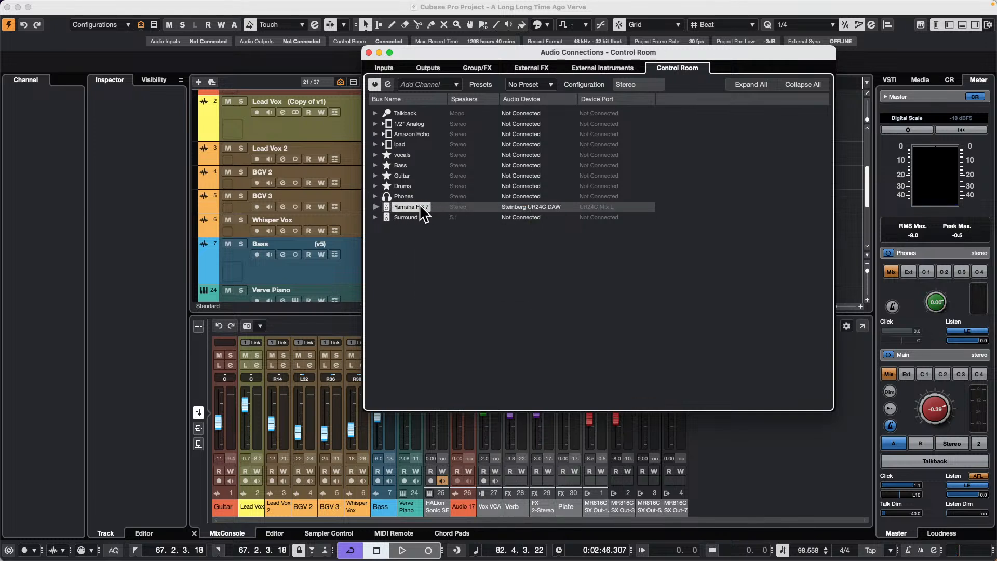
{"action": "left_click", "coordinate": [370, 52]}
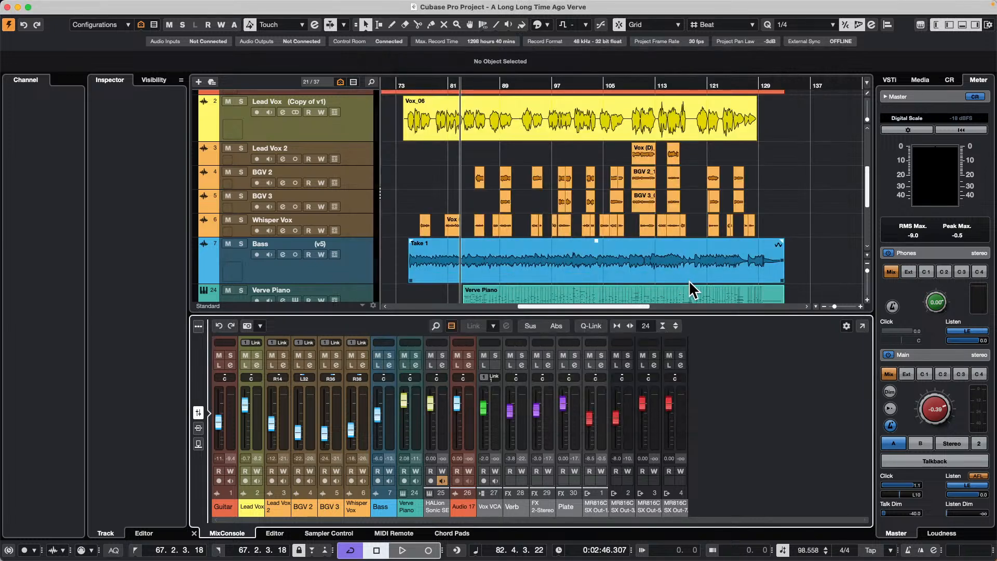
- Resume playback and audition the Verb effect channel by switching its Listen function on and off twice
{"action": "key", "text": "space"}
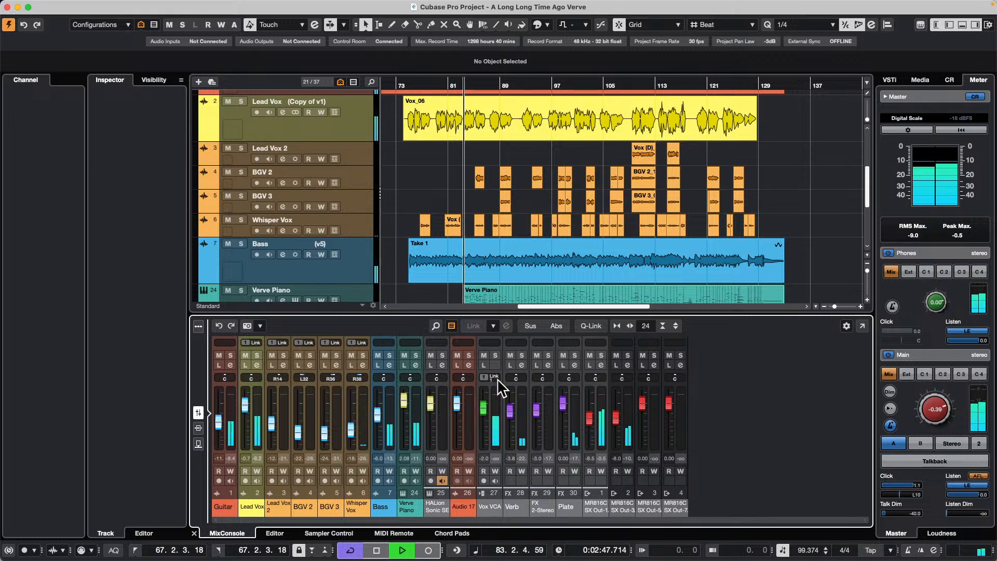
{"action": "left_click", "coordinate": [510, 364]}
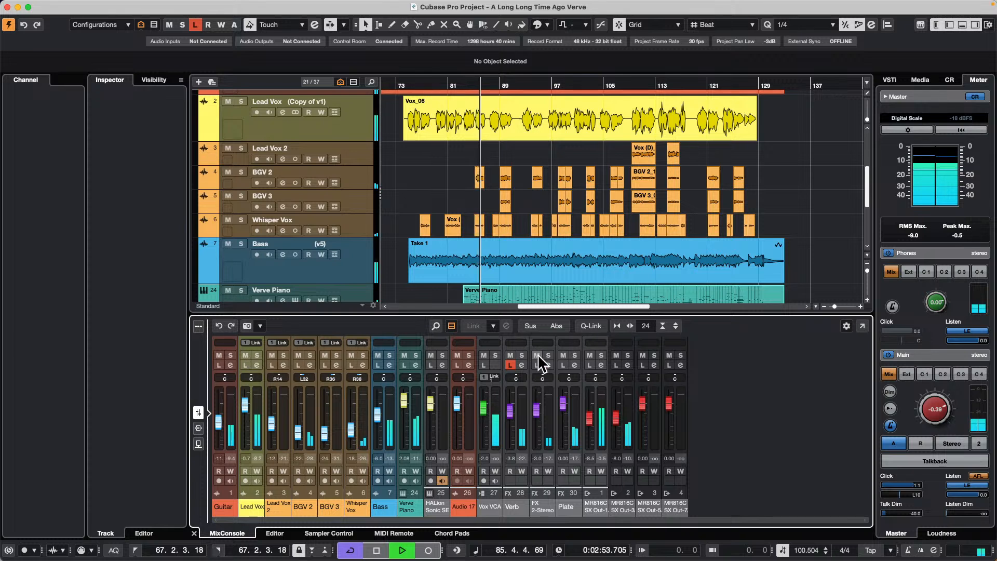
{"action": "left_click", "coordinate": [512, 366]}
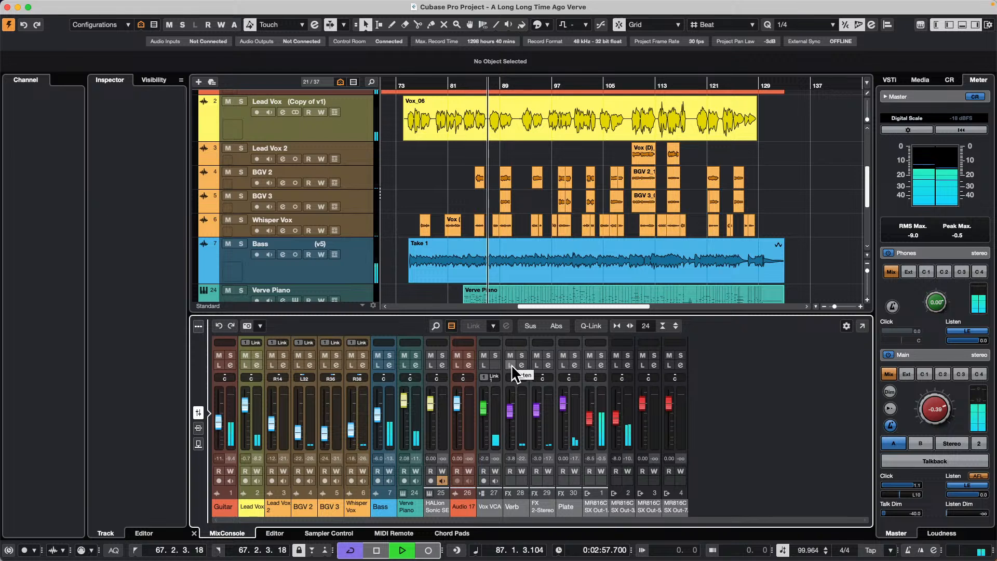
{"action": "left_click", "coordinate": [511, 364]}
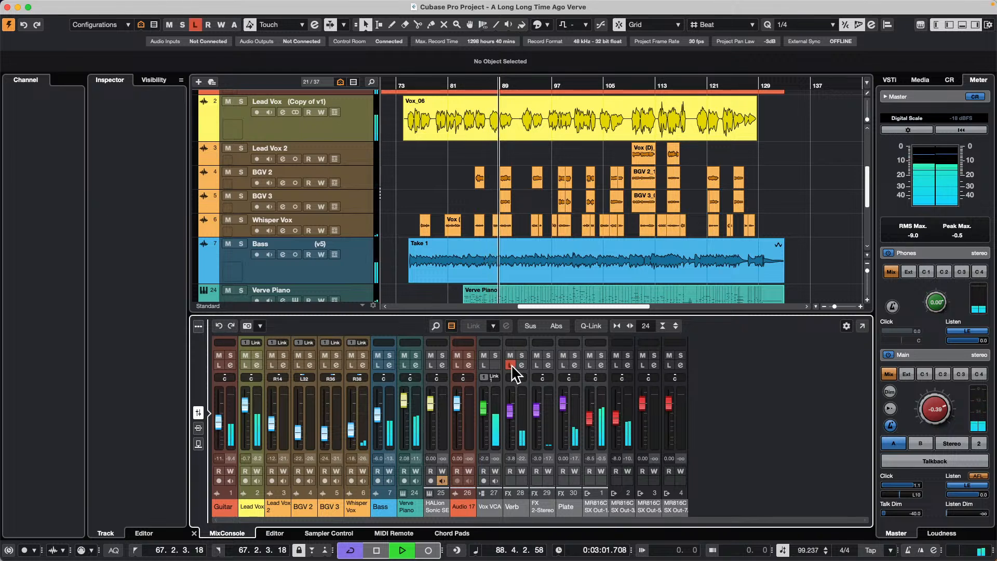
{"action": "left_click", "coordinate": [511, 364]}
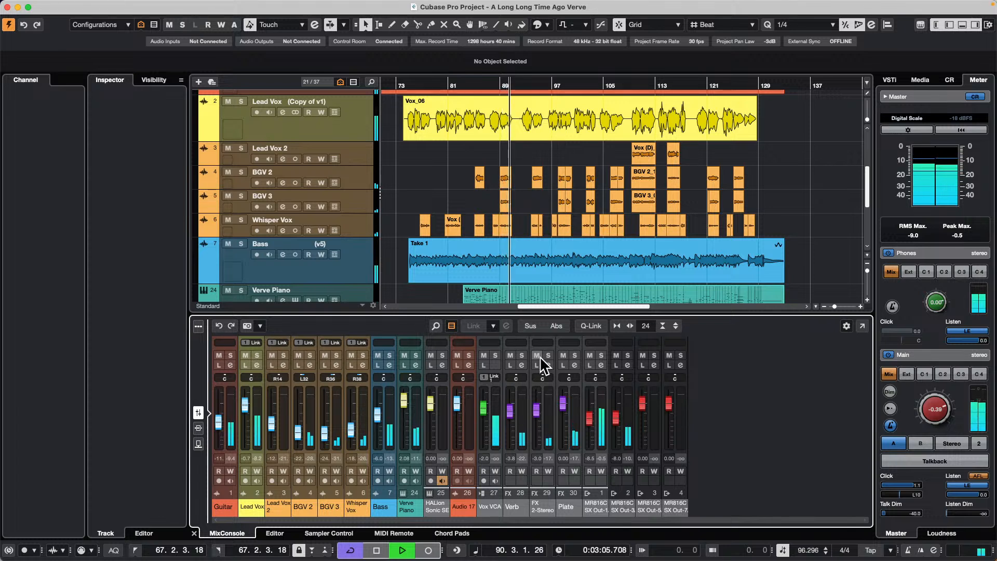
- Audition the Vox VCA and Verb channels in solo and deactivate all solo states
{"action": "left_click", "coordinate": [497, 354]}
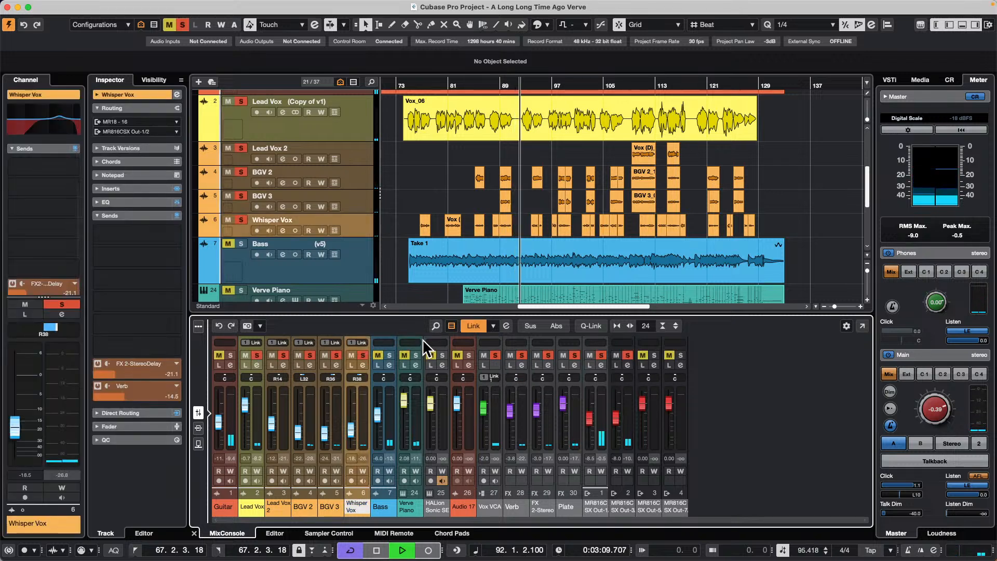
{"action": "left_click", "coordinate": [523, 353]}
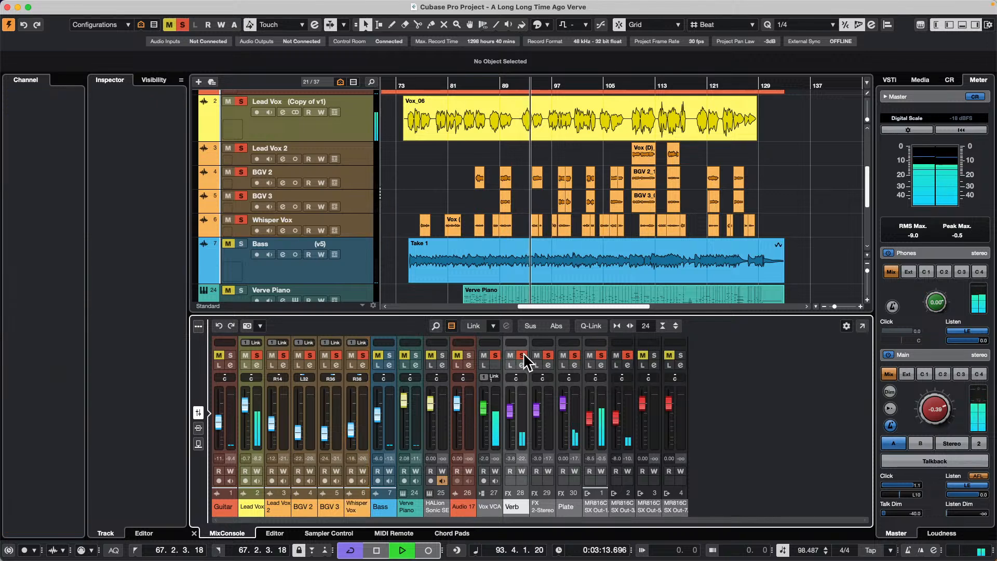
{"action": "left_click", "coordinate": [183, 25]}
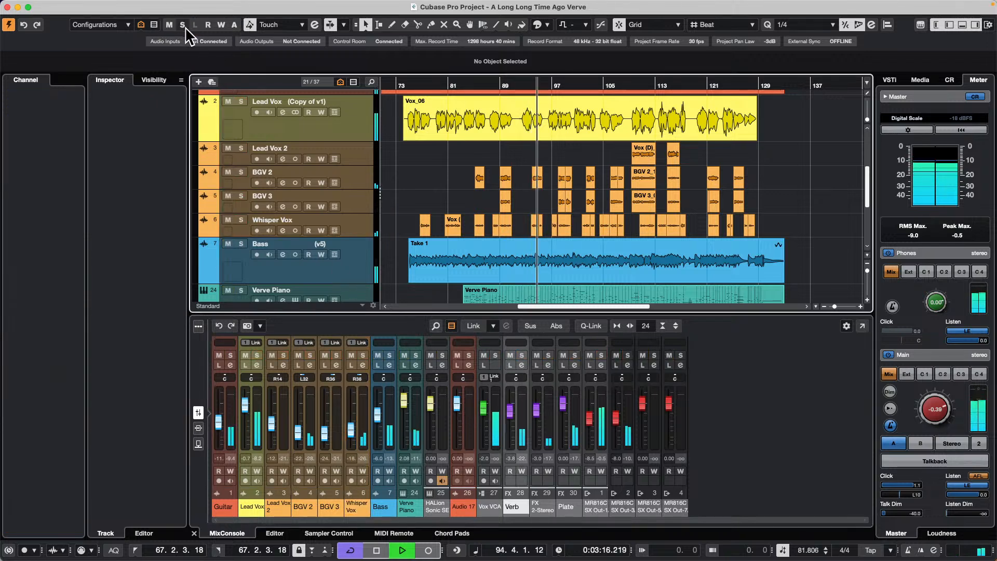
- Compare Listen with Solo on the Verb effect channel during playback, switching each on and off repeatedly
{"action": "left_click", "coordinate": [510, 365]}
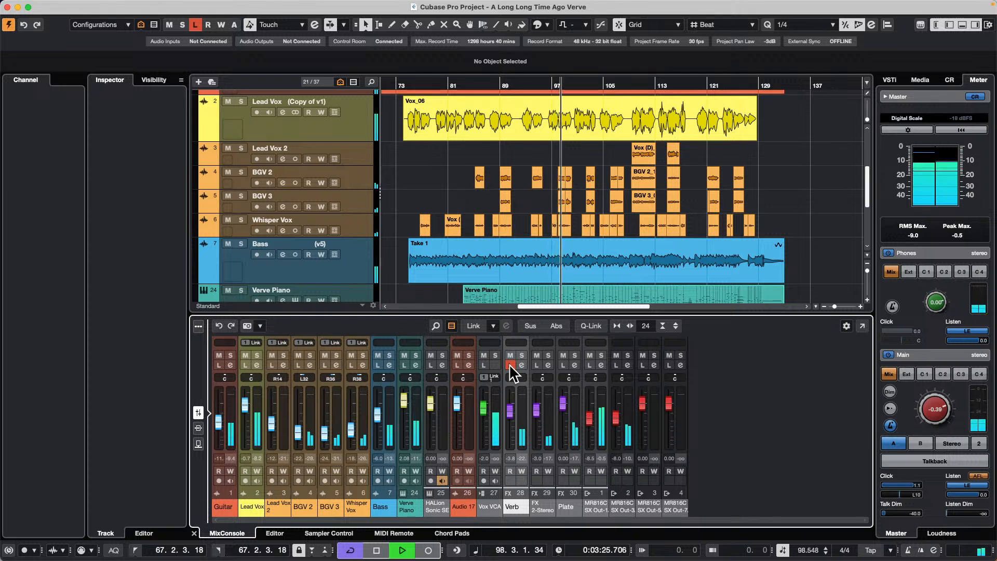
{"action": "left_click", "coordinate": [510, 365]}
{"action": "left_click", "coordinate": [520, 354]}
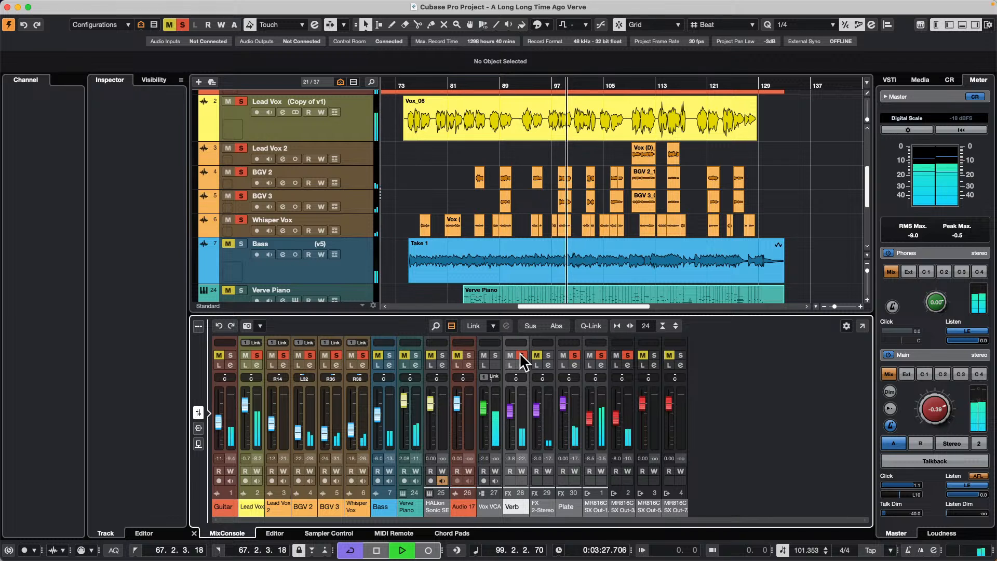
{"action": "left_click", "coordinate": [520, 354]}
{"action": "left_click", "coordinate": [522, 354]}
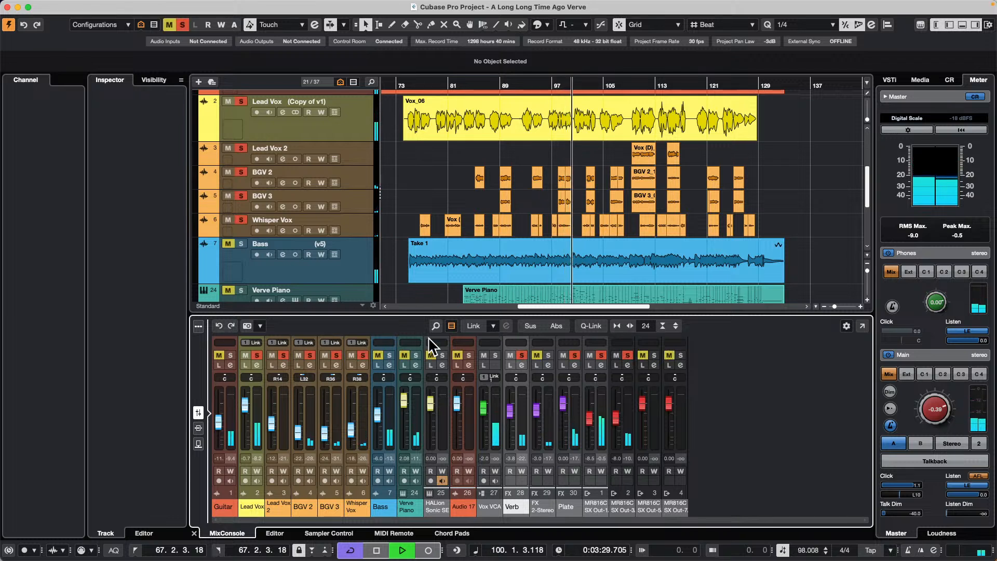
{"action": "left_click", "coordinate": [522, 354]}
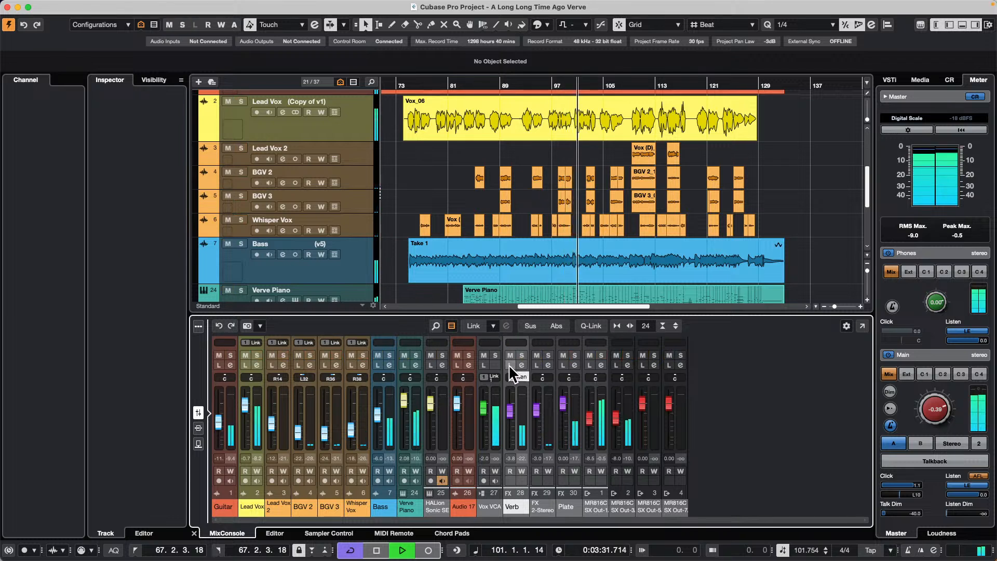
{"action": "left_click", "coordinate": [510, 364]}
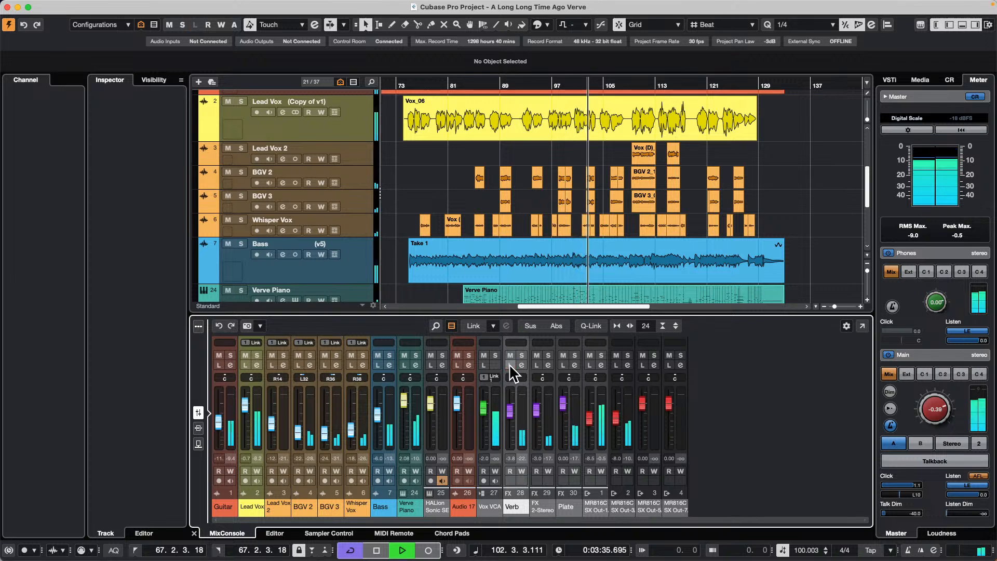
{"action": "left_click", "coordinate": [510, 364]}
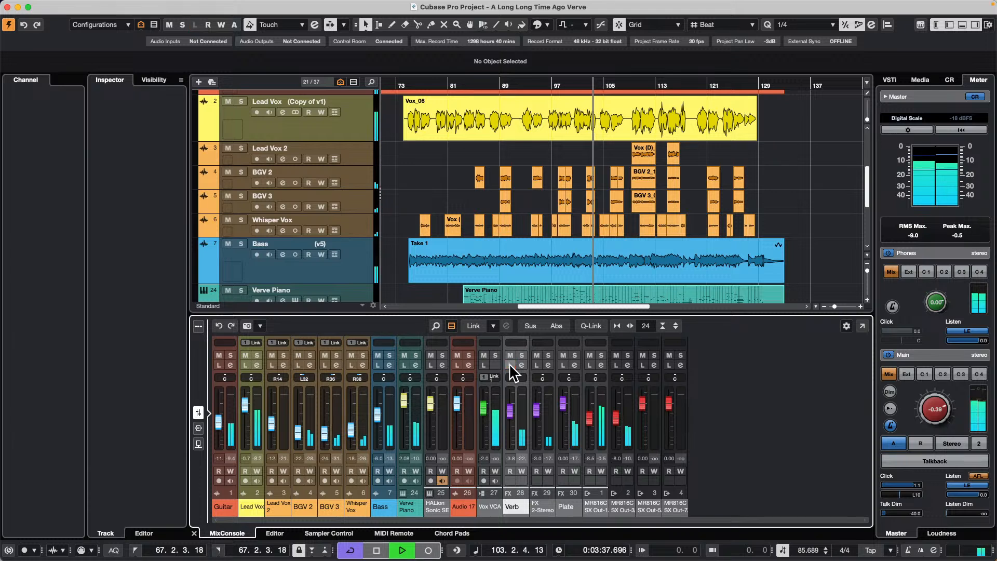
- Restart playback from about bar 76 and switch Solo on the Lead Vox channel on and off repeatedly, ending with it off
{"action": "key", "text": "space"}
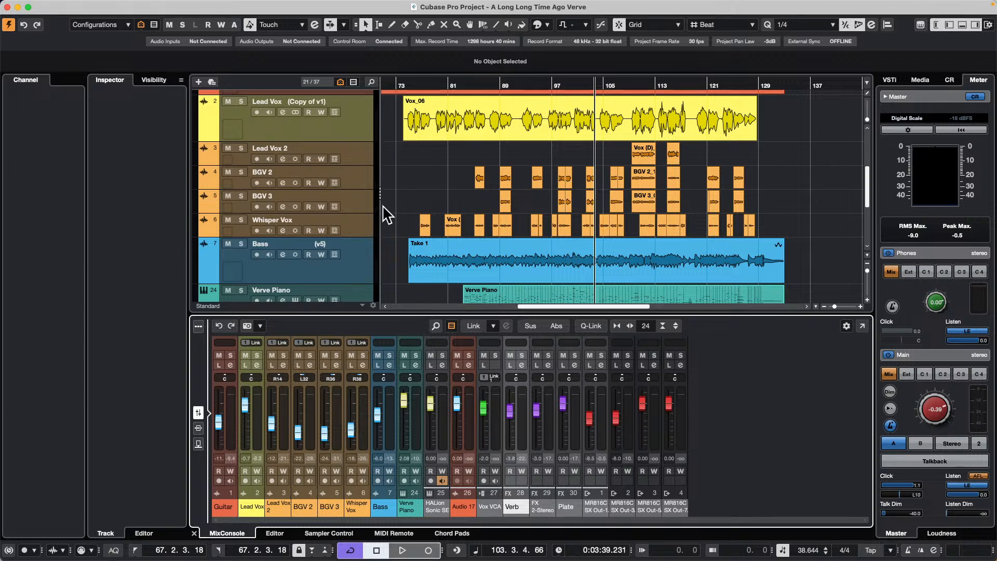
{"action": "left_click", "coordinate": [415, 156]}
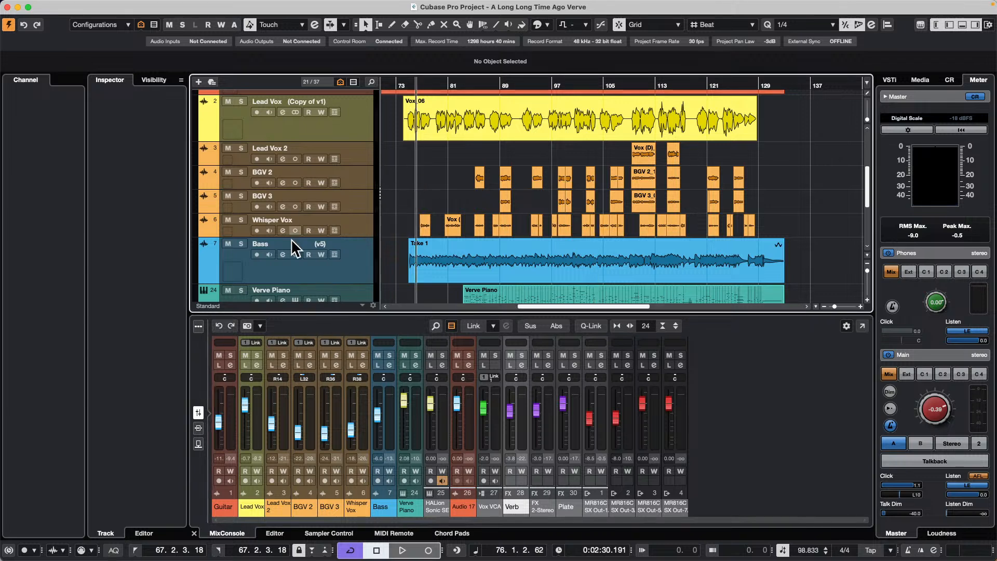
{"action": "key", "text": "space"}
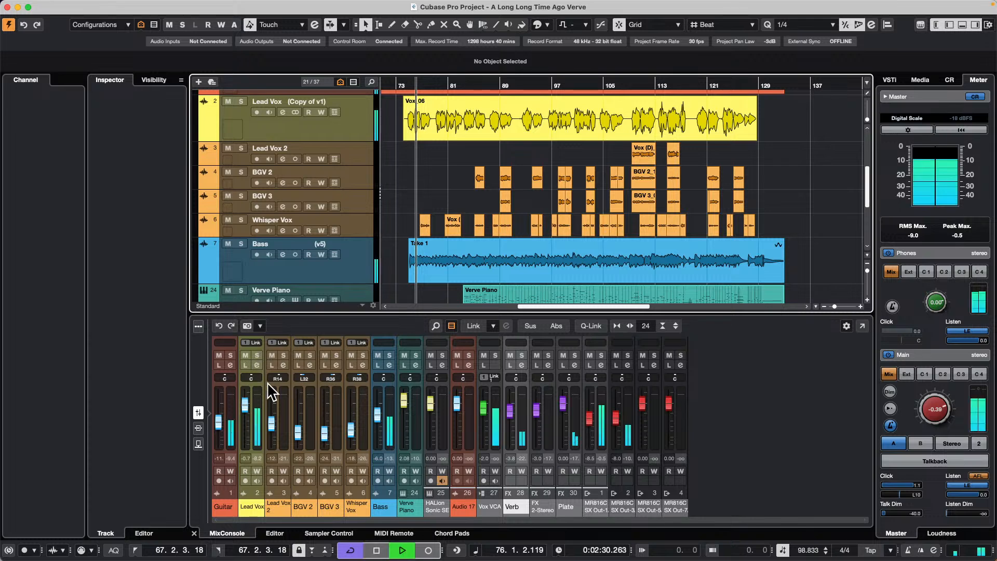
{"action": "left_click", "coordinate": [256, 355]}
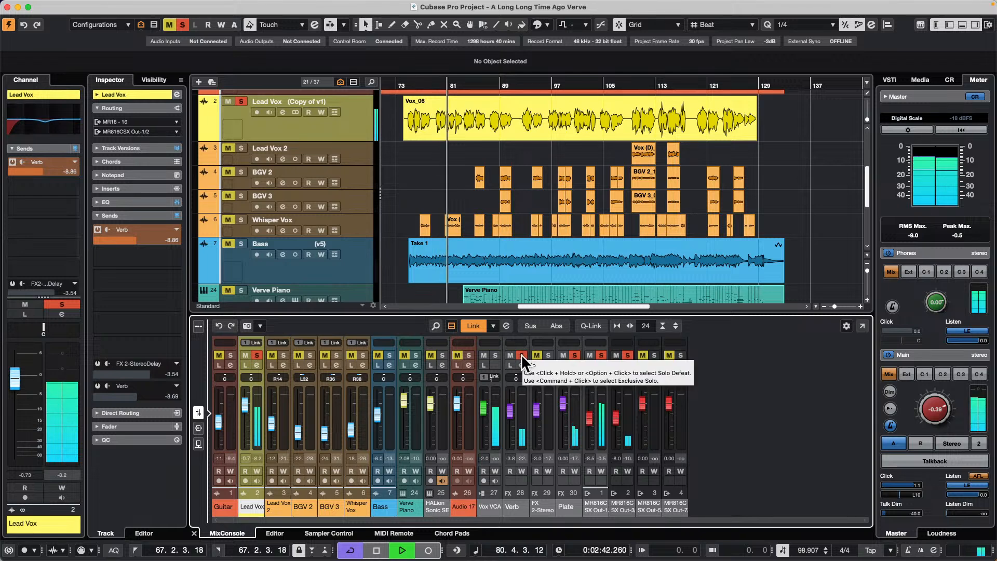
{"action": "left_click", "coordinate": [257, 352]}
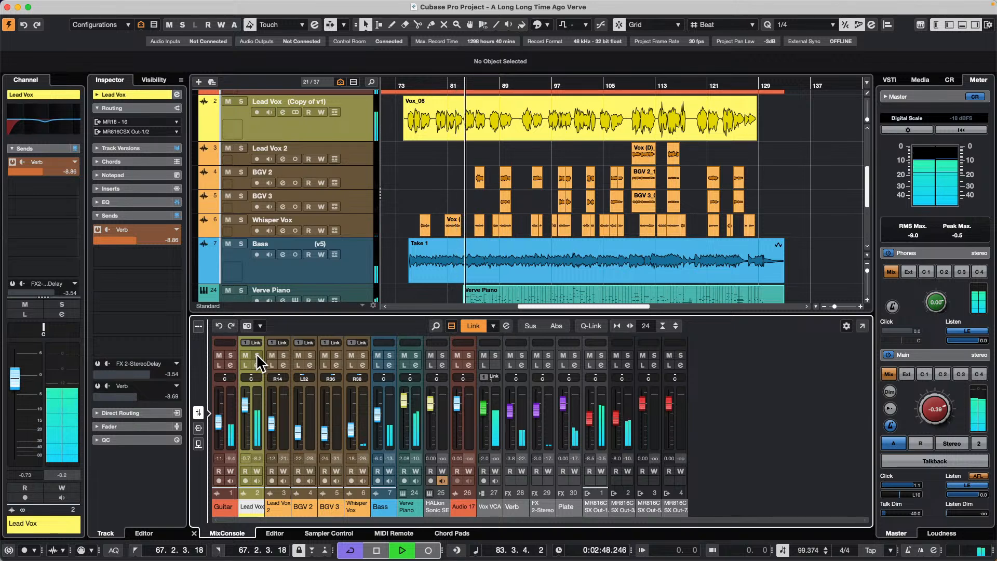
{"action": "left_click", "coordinate": [257, 353]}
{"action": "left_click", "coordinate": [256, 353]}
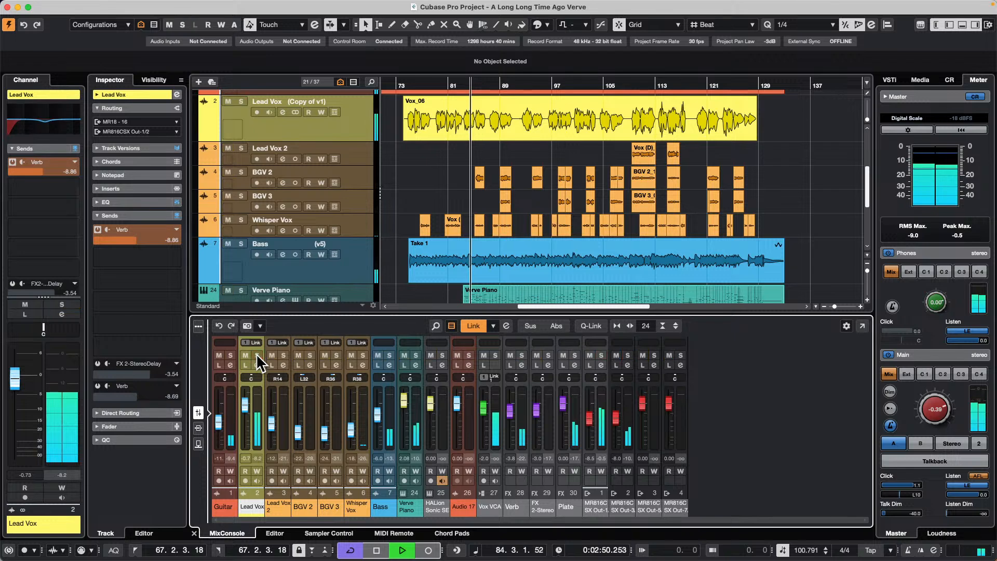
{"action": "left_click", "coordinate": [257, 354]}
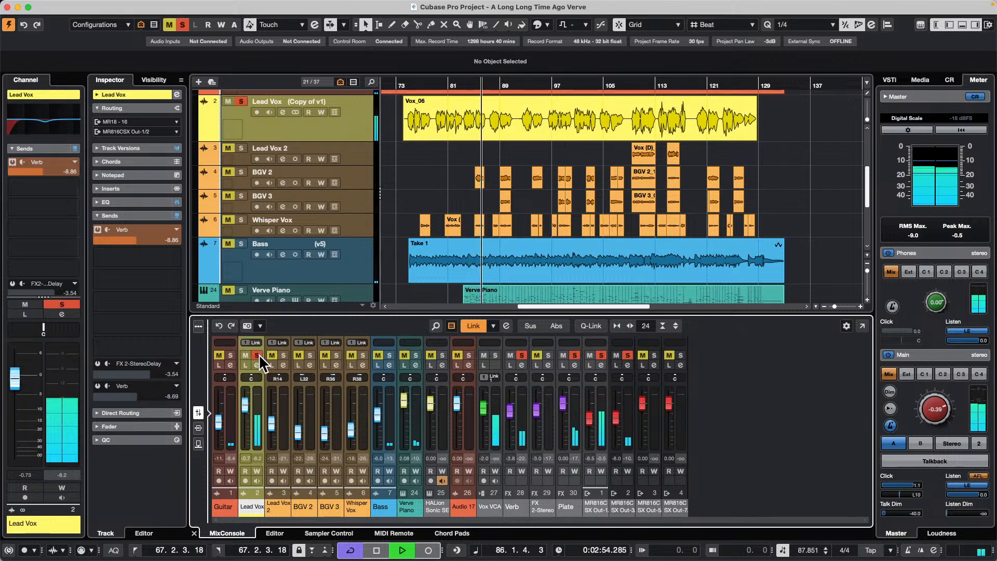
{"action": "left_click", "coordinate": [258, 354]}
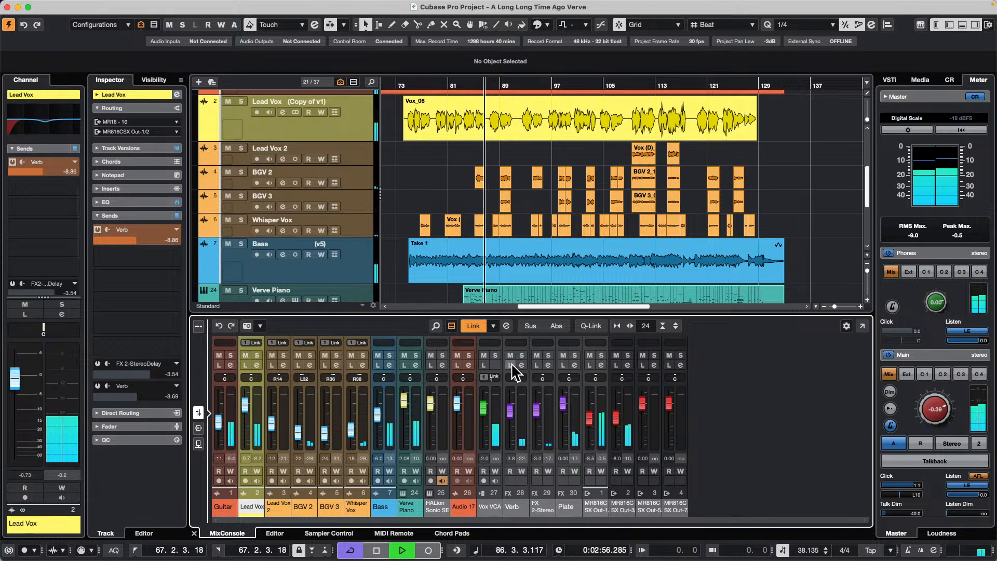
- Audition the Lead Vox and Verb channels with Listen, set the Control Room Main level to 0.24, and stop playback
{"action": "left_click", "coordinate": [245, 364]}
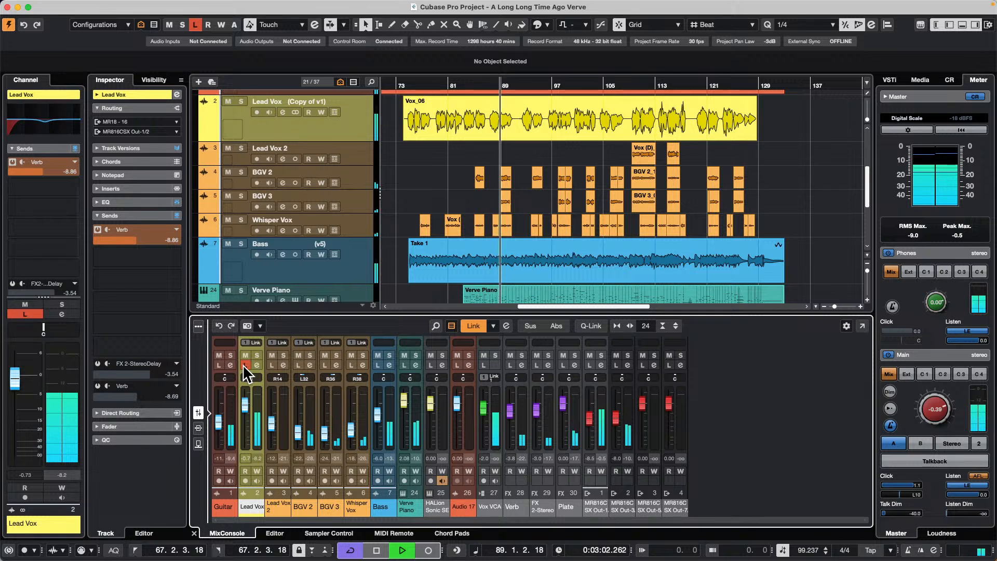
{"action": "left_click", "coordinate": [243, 365]}
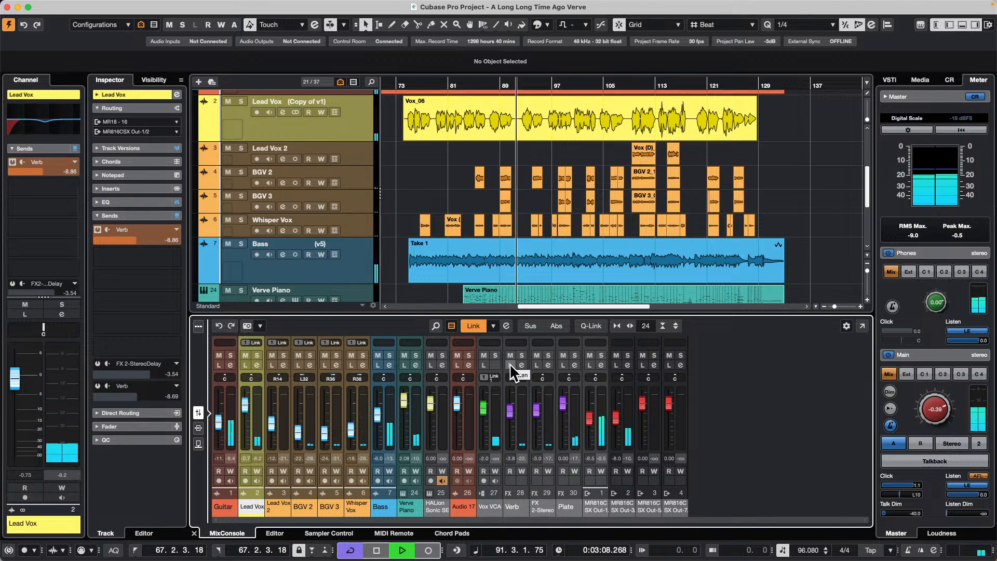
{"action": "left_click", "coordinate": [510, 365]}
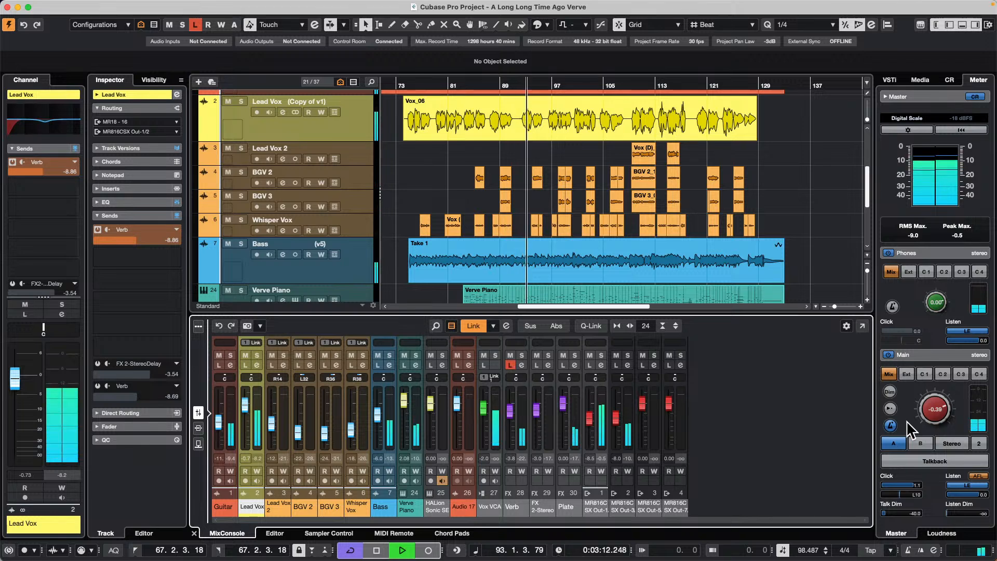
{"action": "left_click_drag", "start_coordinate": [938, 411], "coordinate": [938, 407]}
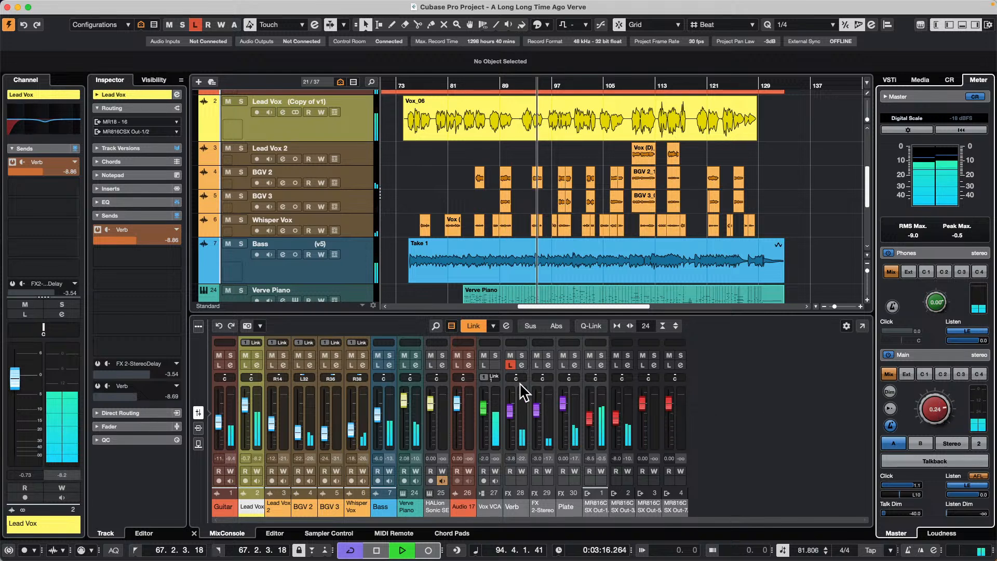
{"action": "left_click", "coordinate": [511, 365]}
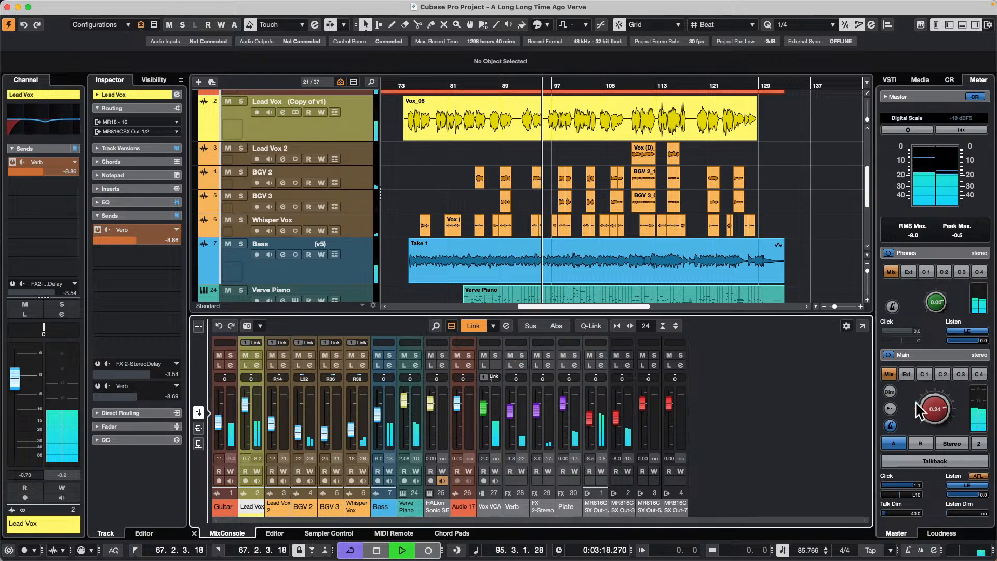
{"action": "key", "text": "space"}
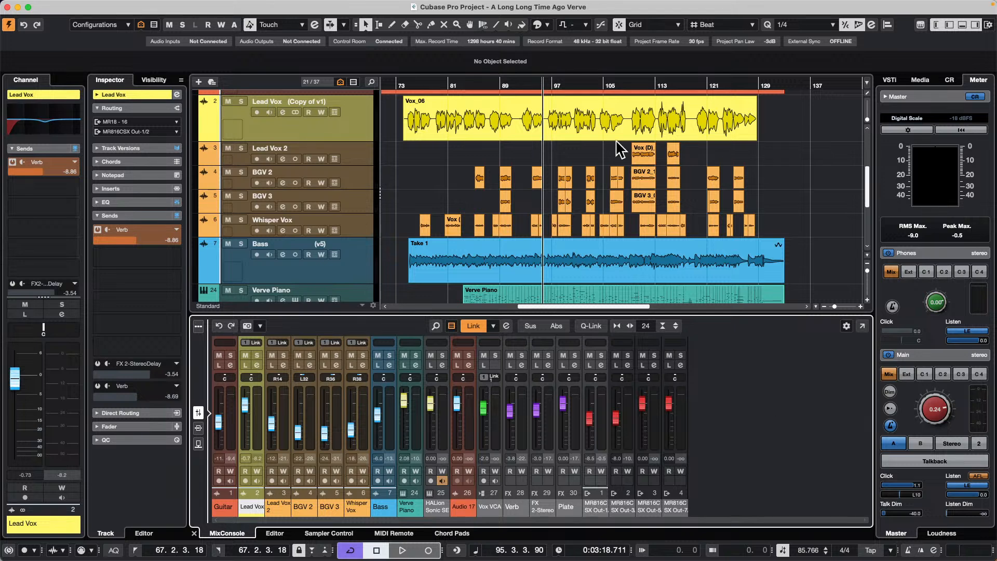
- Open the External FX setup in Audio Connections and expand the Distressor entry
{"action": "left_click", "coordinate": [668, 133]}
{"action": "left_click", "coordinate": [328, 122]}
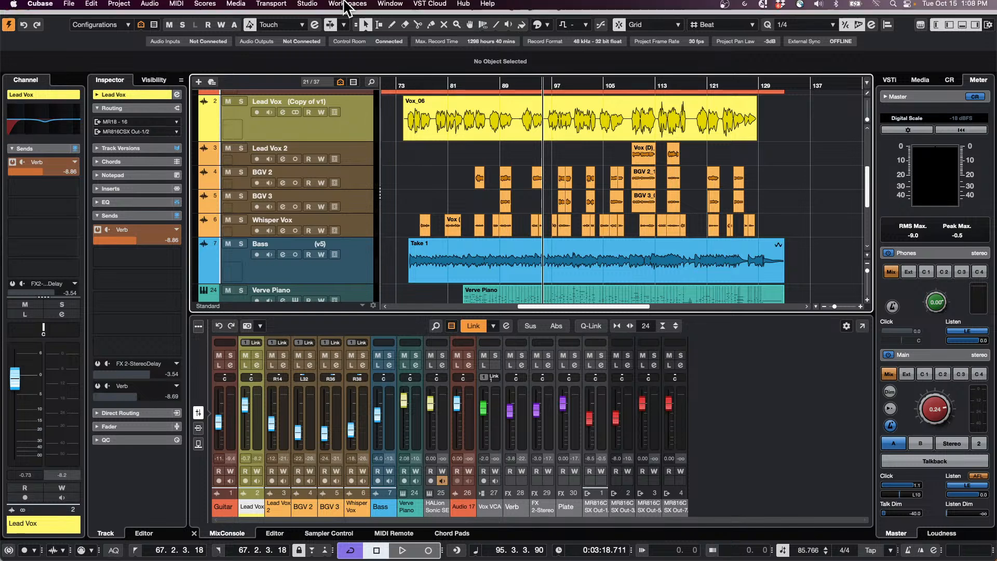
{"action": "left_click", "coordinate": [268, 6]}
{"action": "mouse_move", "coordinate": [305, 16]}
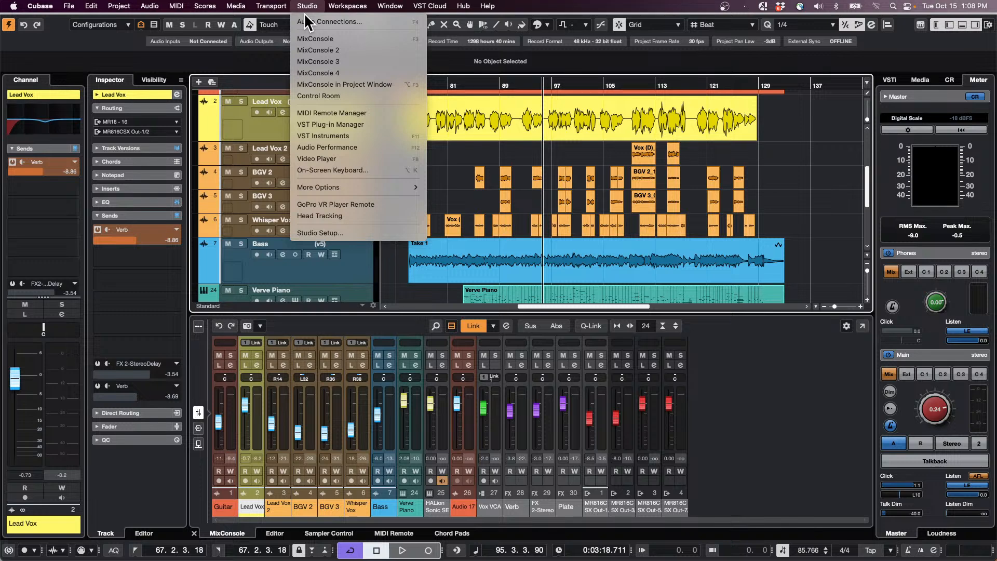
{"action": "left_click", "coordinate": [333, 22]}
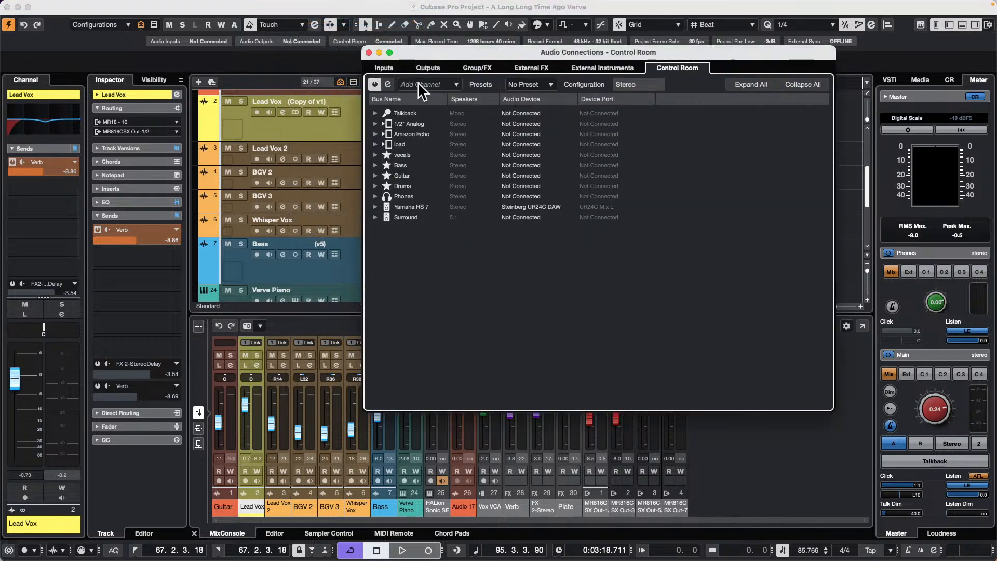
{"action": "left_click", "coordinate": [551, 69]}
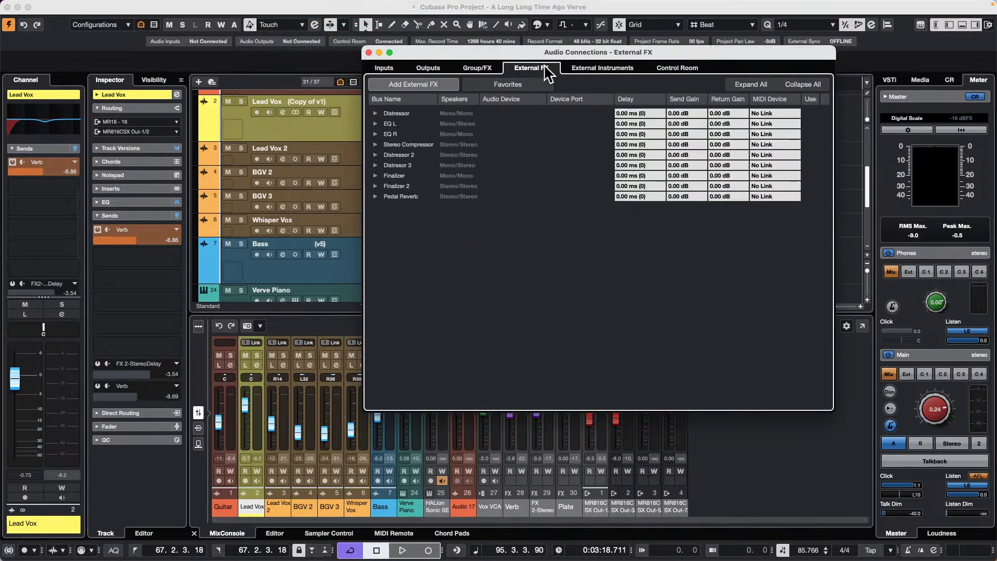
{"action": "left_click", "coordinate": [375, 114]}
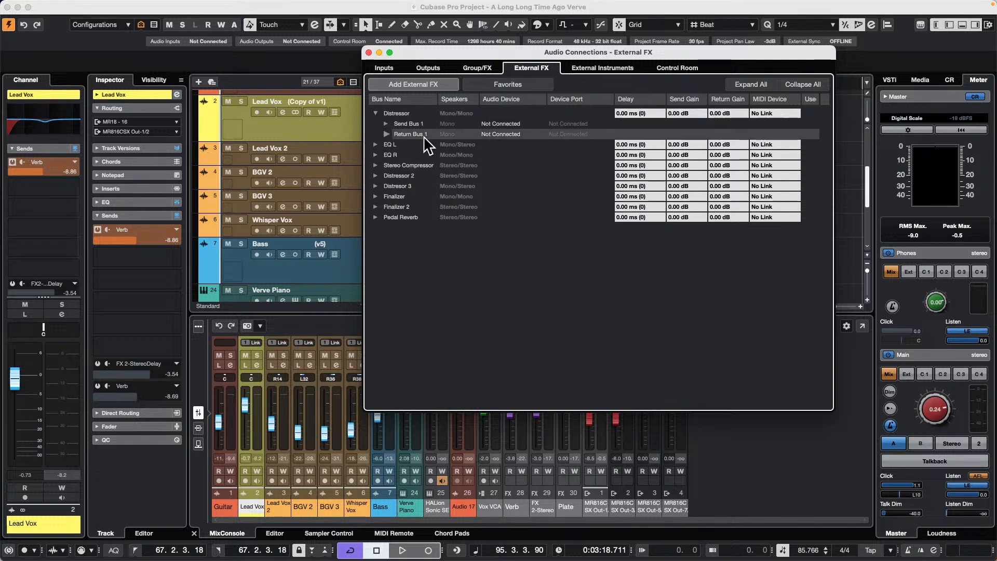
- Examine the ports and audio device choices for the Distressor's Send Bus 1 and Return Bus 1, and close Audio Connections
{"action": "left_click", "coordinate": [386, 124]}
{"action": "left_click", "coordinate": [519, 124]}
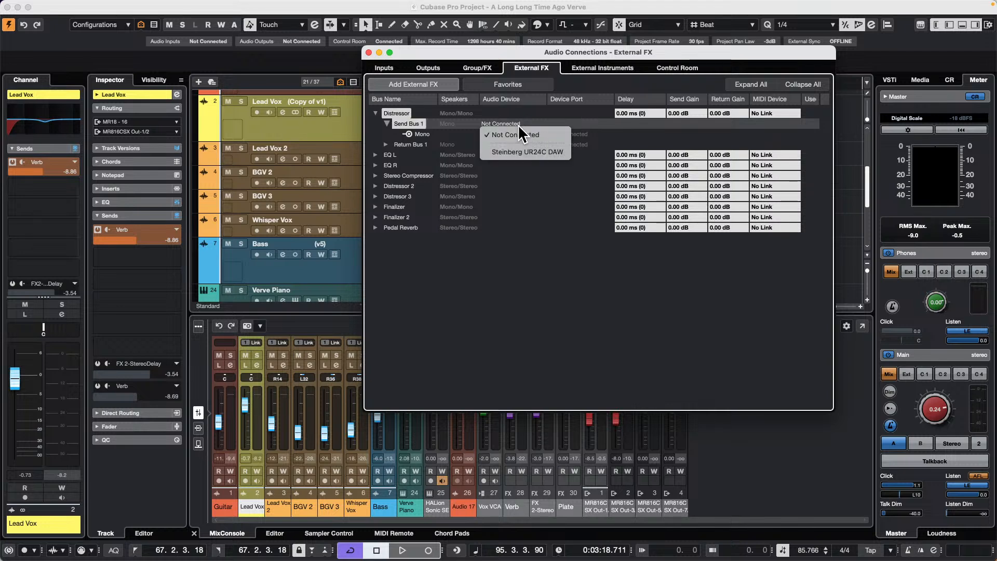
{"action": "left_click", "coordinate": [529, 205]}
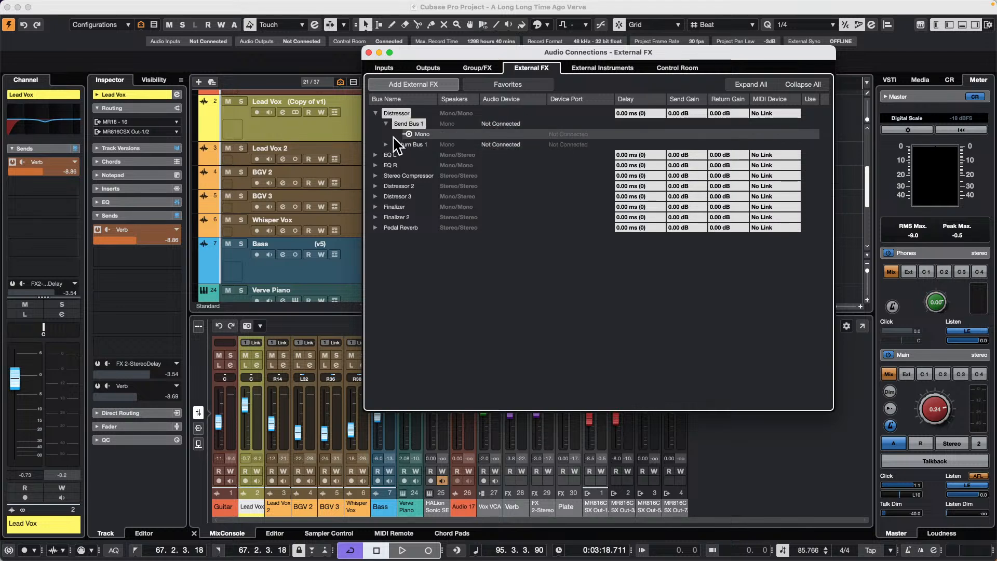
{"action": "left_click", "coordinate": [387, 144]}
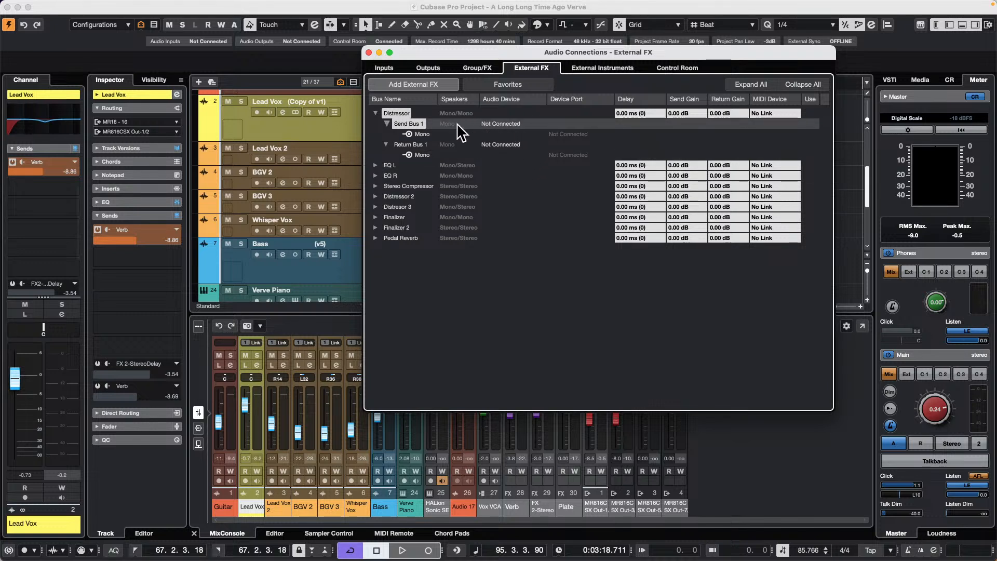
{"action": "left_click", "coordinate": [501, 124]}
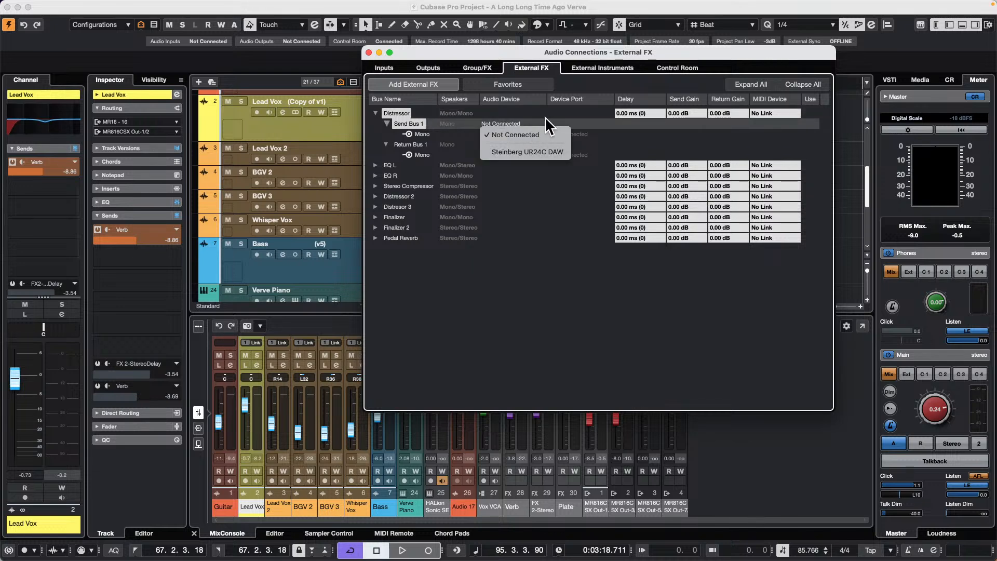
{"action": "left_click", "coordinate": [528, 117]}
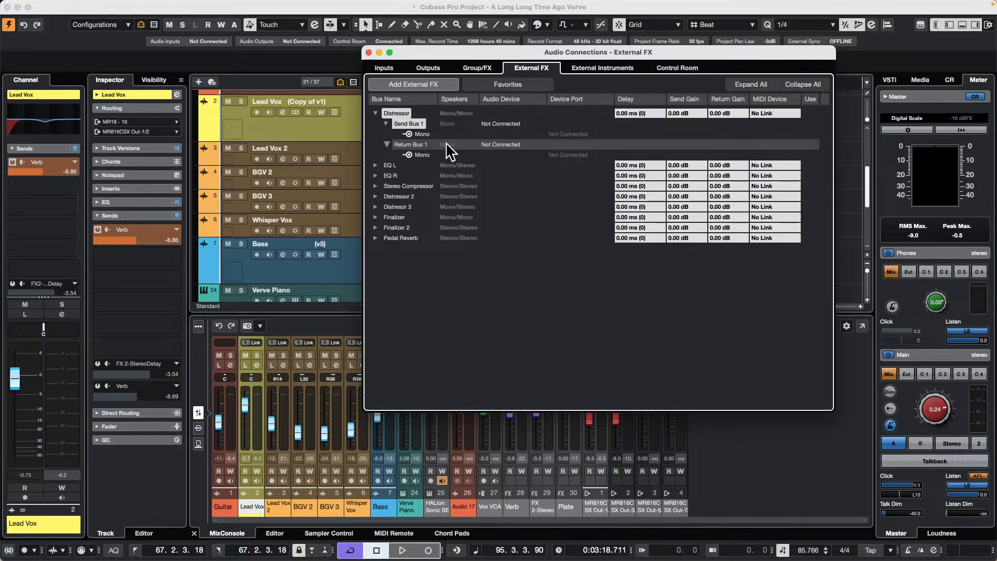
{"action": "left_click", "coordinate": [369, 52]}
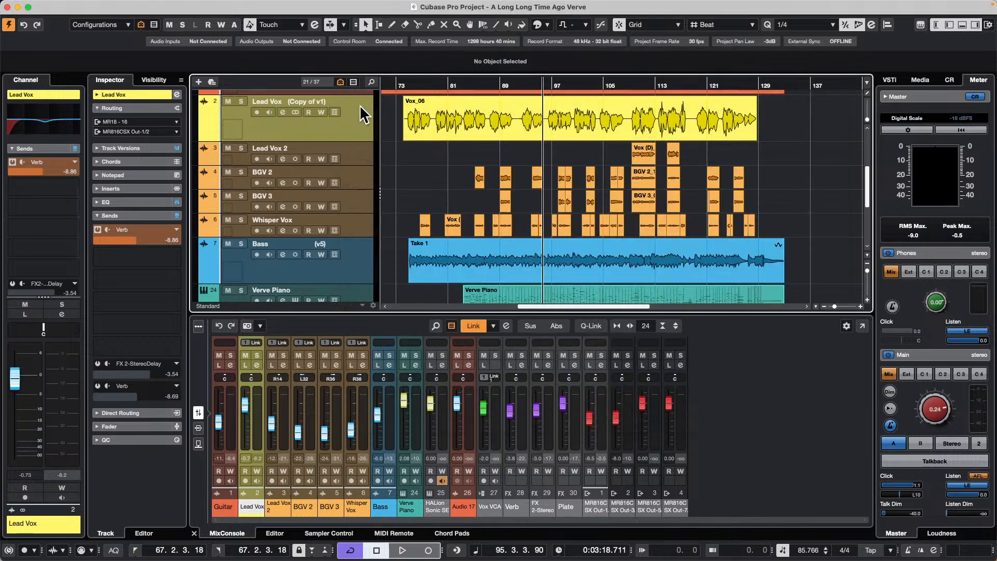
- Load the external plug-in Distresor 3 into the first insert slot of the Lead Vox track
{"action": "left_click", "coordinate": [139, 188]}
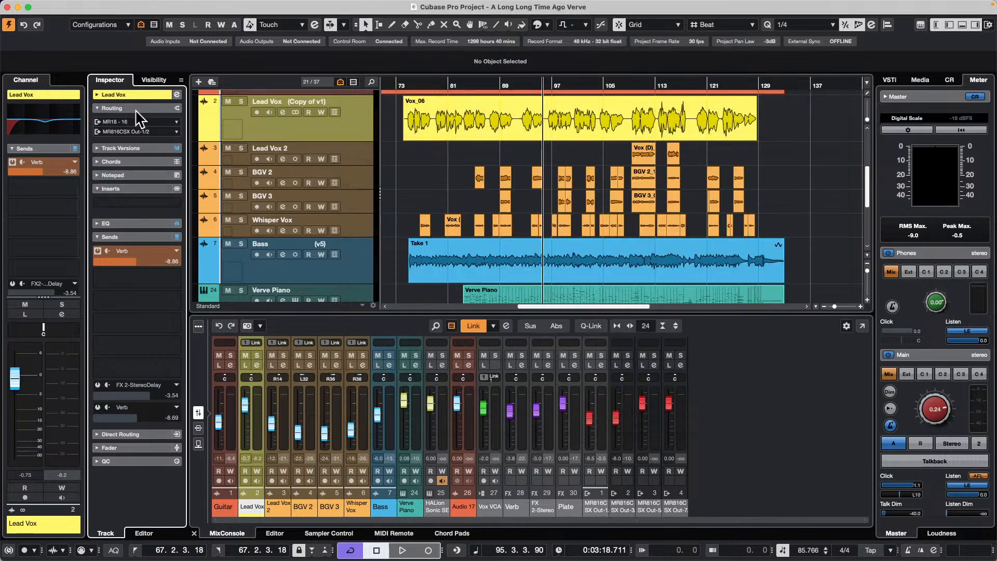
{"action": "left_click", "coordinate": [173, 206]}
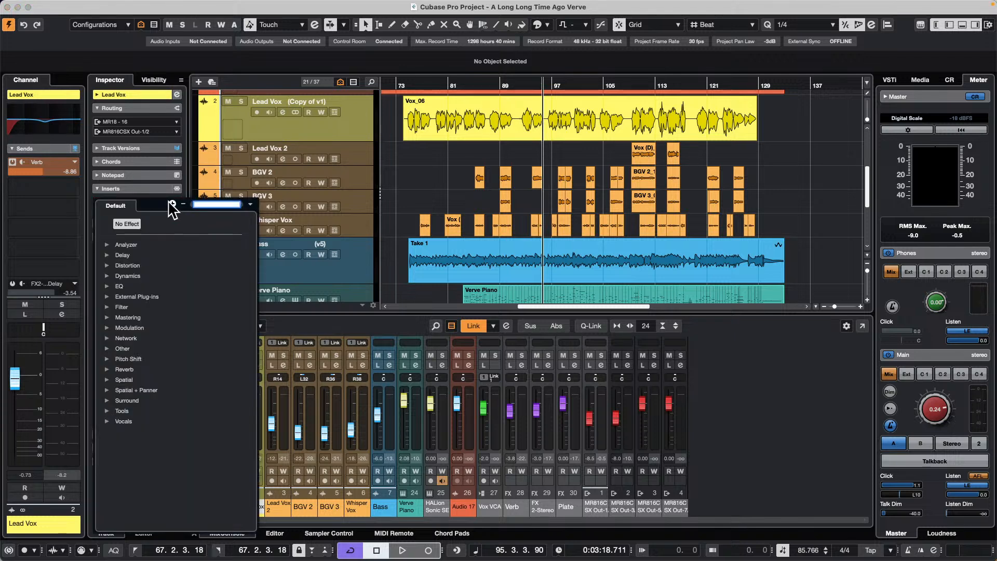
{"action": "left_click", "coordinate": [108, 297]}
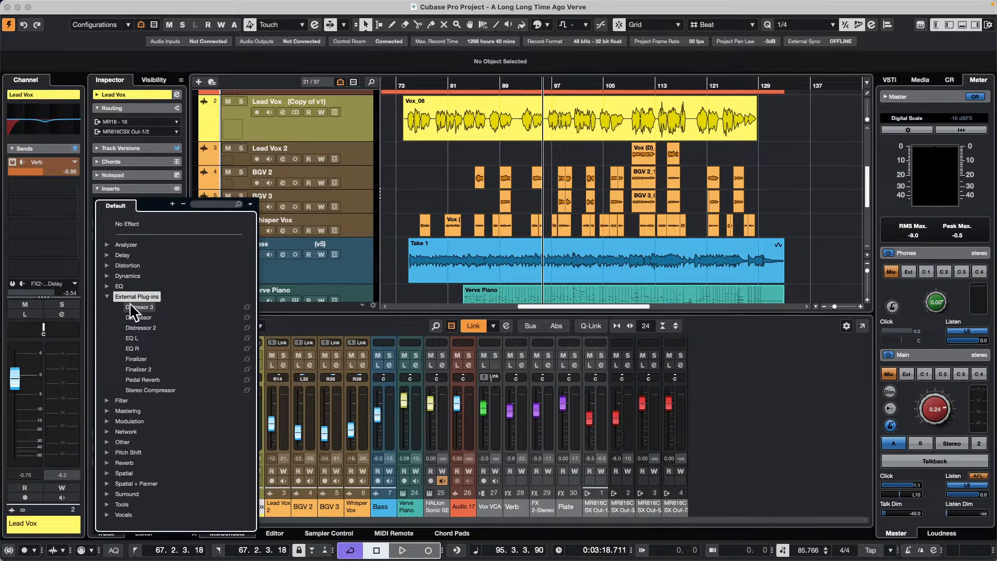
{"action": "left_click", "coordinate": [141, 307]}
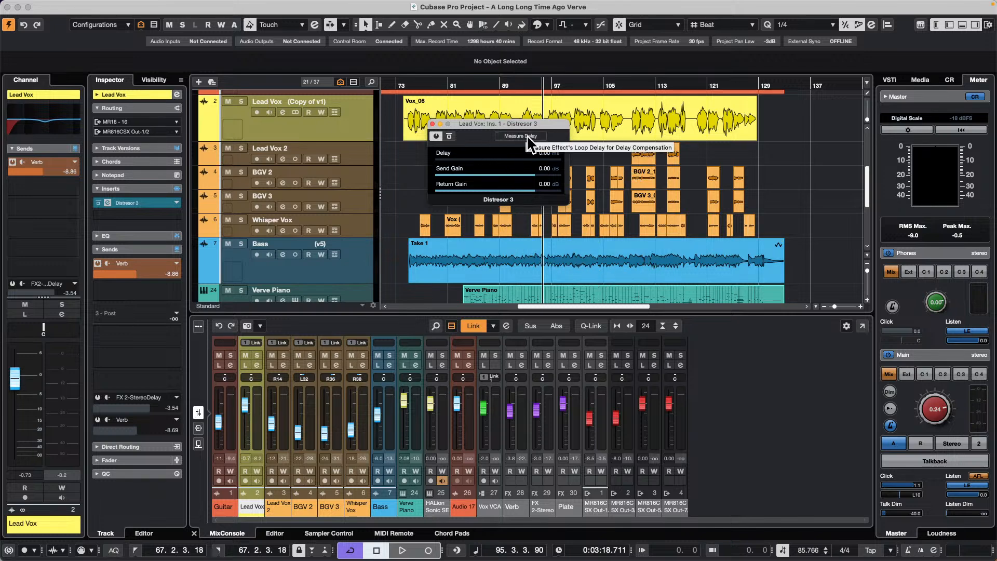
- Measure the loop delay of the Distresor 3 insert for delay compensation and close its plug-in window
{"action": "left_click", "coordinate": [312, 125]}
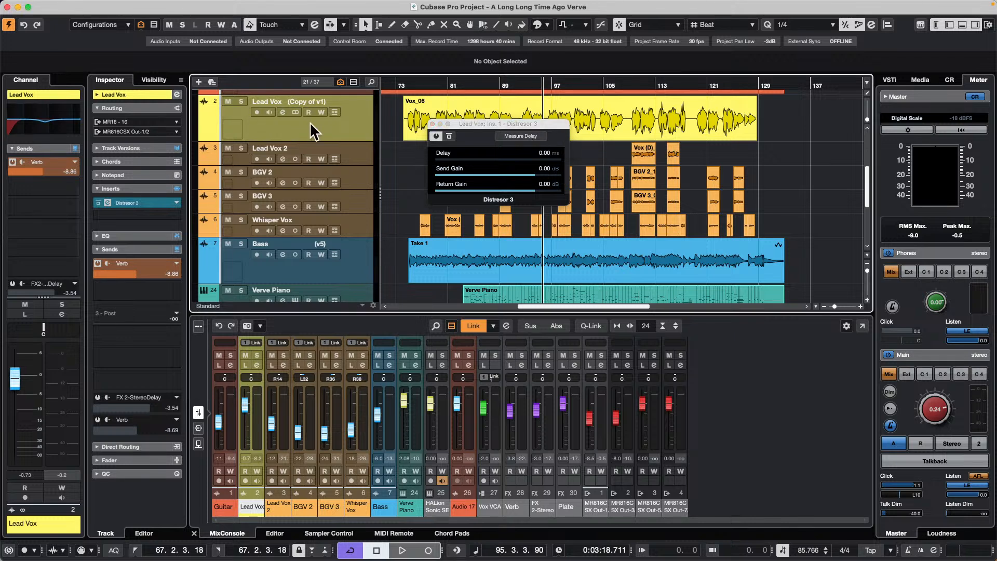
{"action": "left_click", "coordinate": [529, 135]}
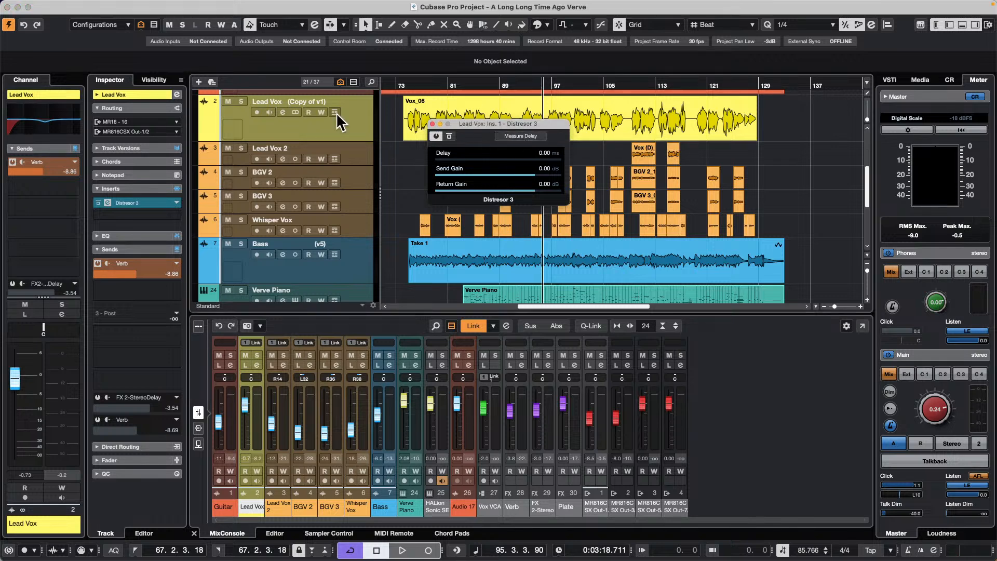
{"action": "left_click", "coordinate": [627, 124]}
{"action": "left_click", "coordinate": [332, 127]}
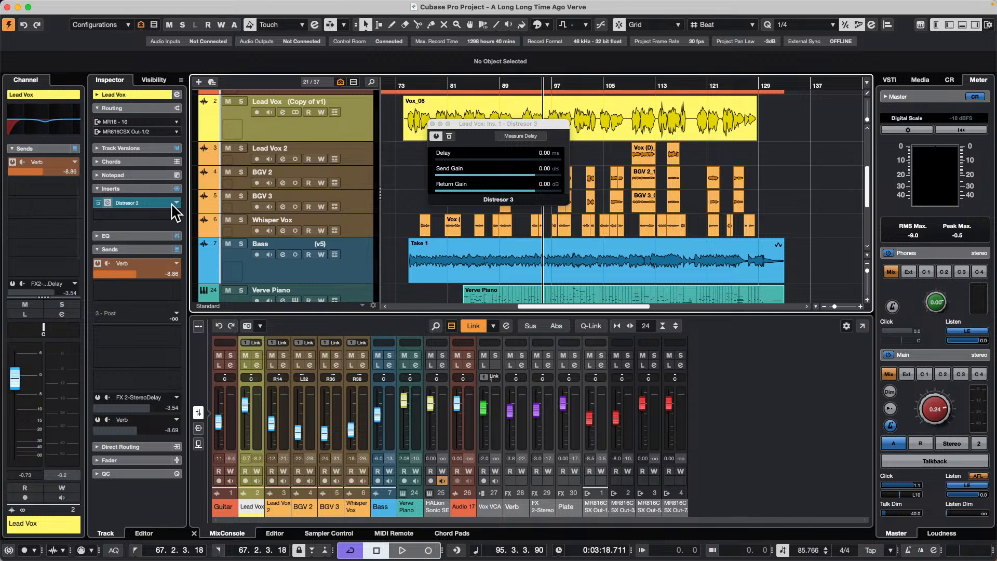
{"action": "left_click", "coordinate": [432, 125]}
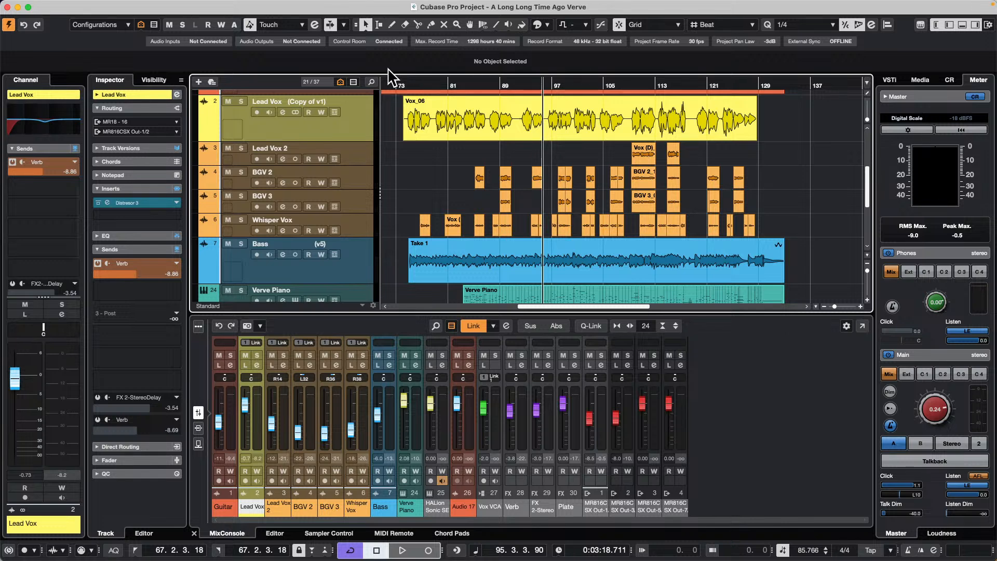
- Create an empty project in the October 15 2024 folder
{"action": "mouse_move", "coordinate": [220, 4]}
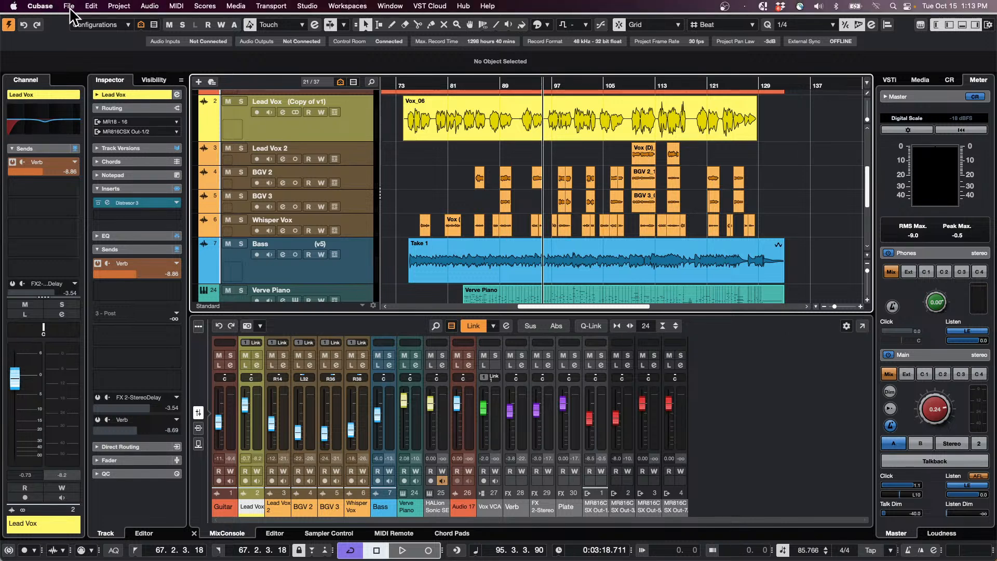
{"action": "left_click", "coordinate": [69, 7]}
{"action": "left_click", "coordinate": [78, 32]}
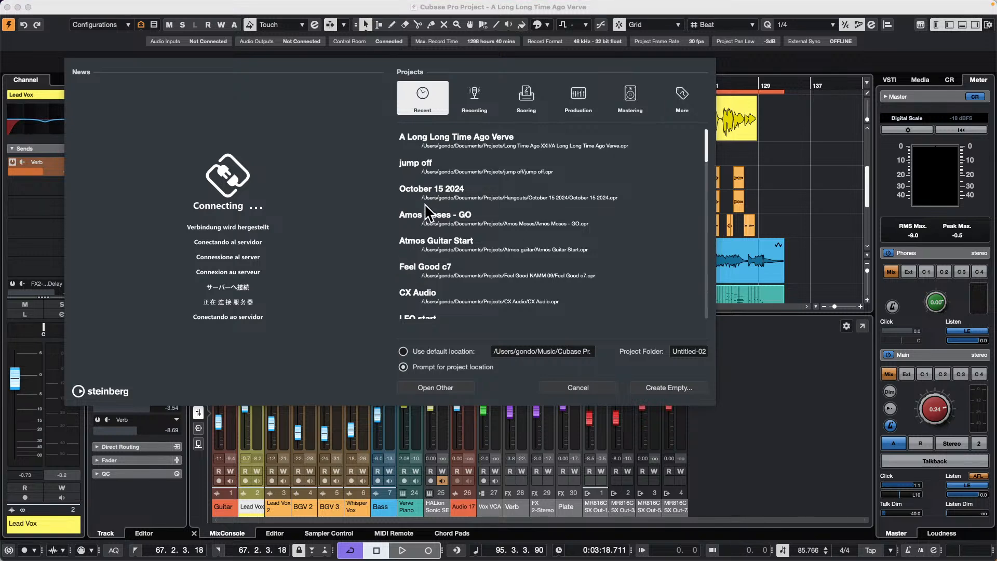
{"action": "left_click", "coordinate": [664, 388]}
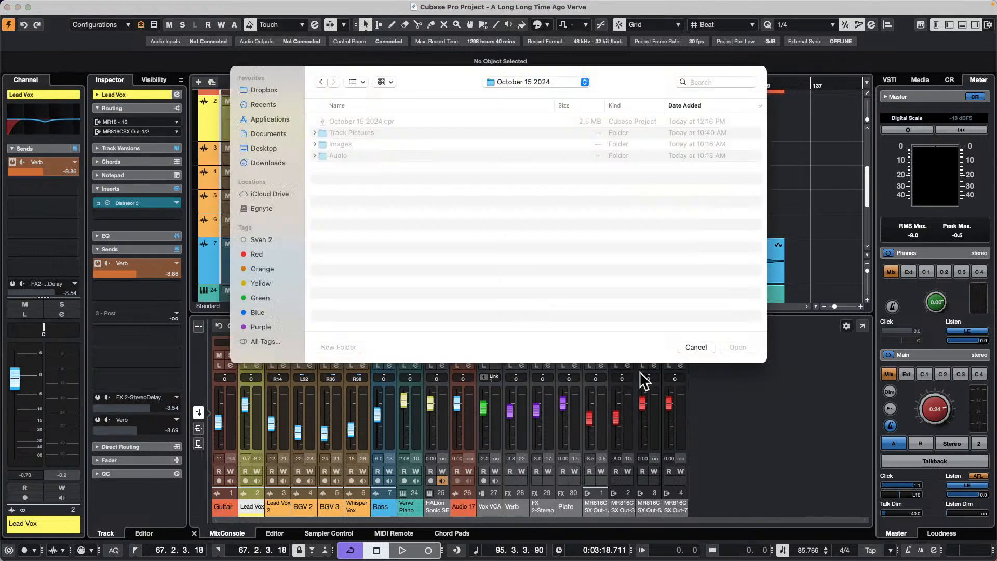
{"action": "left_click", "coordinate": [748, 347]}
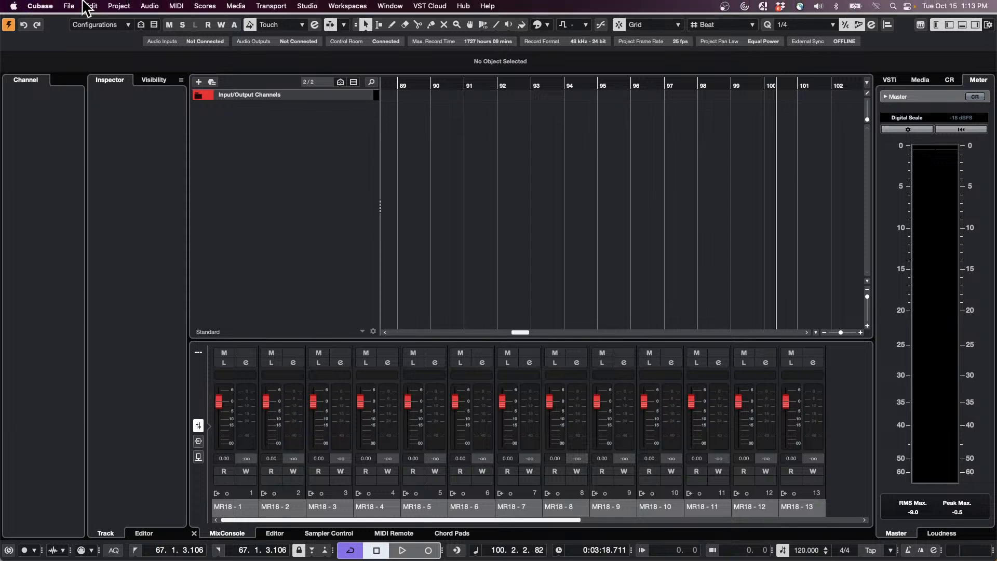
- Import the audio files 1 Outlaw.wav and 3 Yo Como.wav together onto one track
{"action": "left_click", "coordinate": [70, 5]}
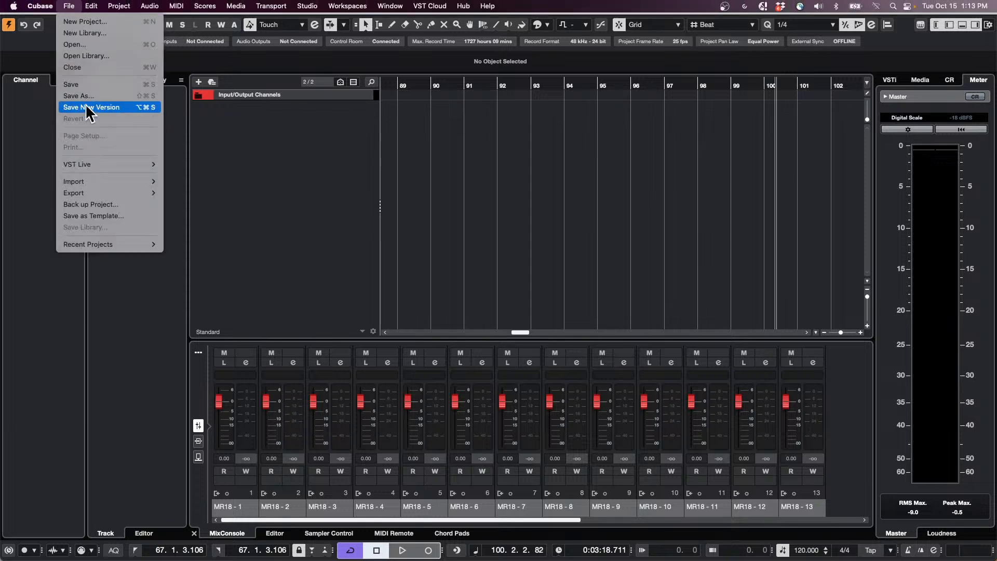
{"action": "mouse_move", "coordinate": [94, 183]}
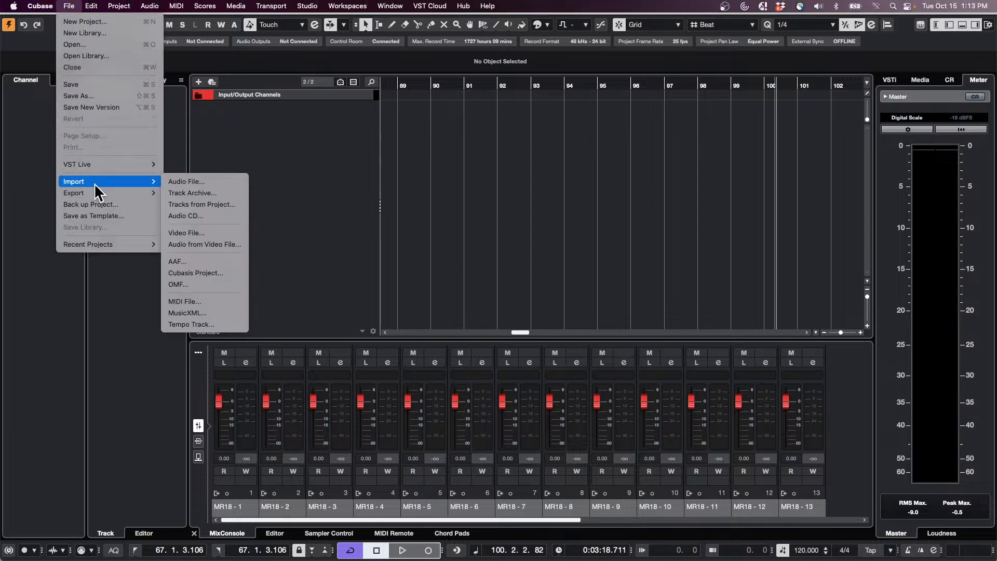
{"action": "left_click", "coordinate": [208, 181]}
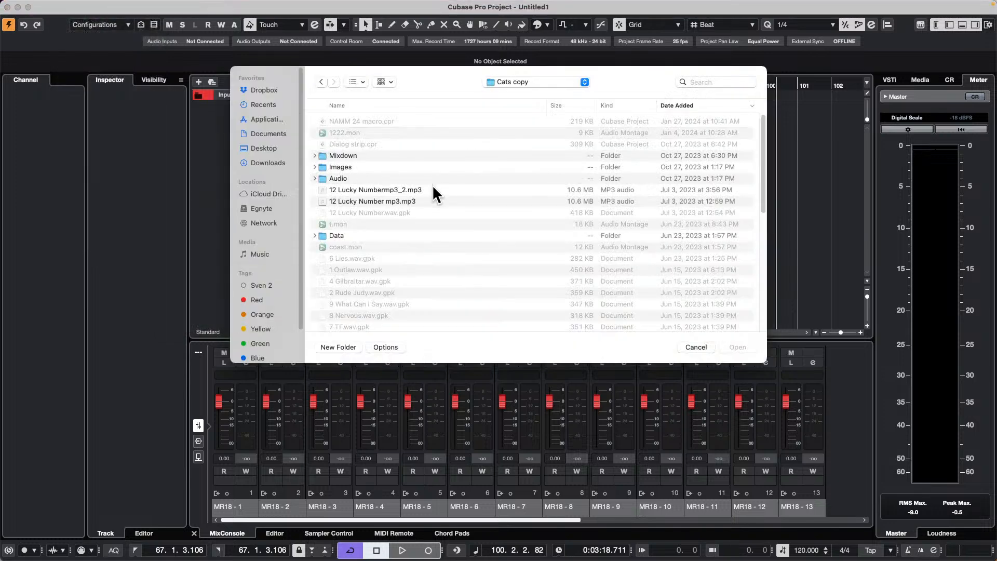
{"action": "scroll", "coordinate": [421, 187], "scroll_direction": "down", "scroll_amount": 10}
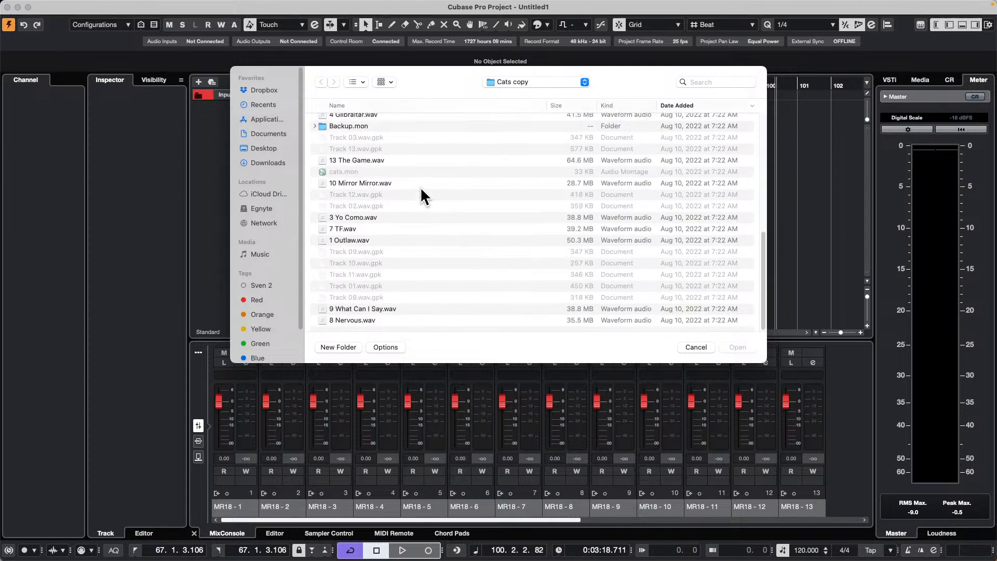
{"action": "left_click", "coordinate": [367, 218]}
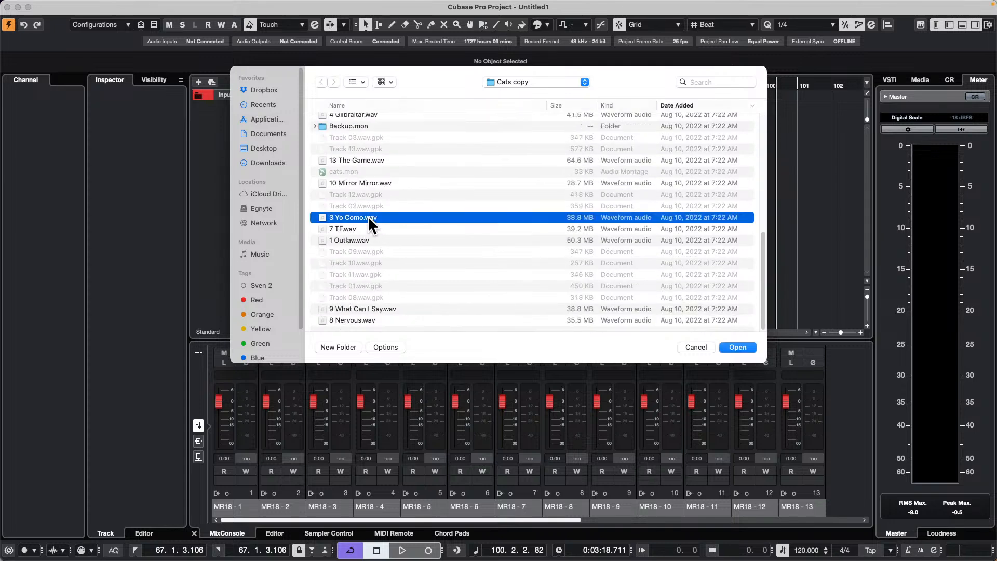
{"action": "left_click", "coordinate": [358, 240], "text": "shift"}
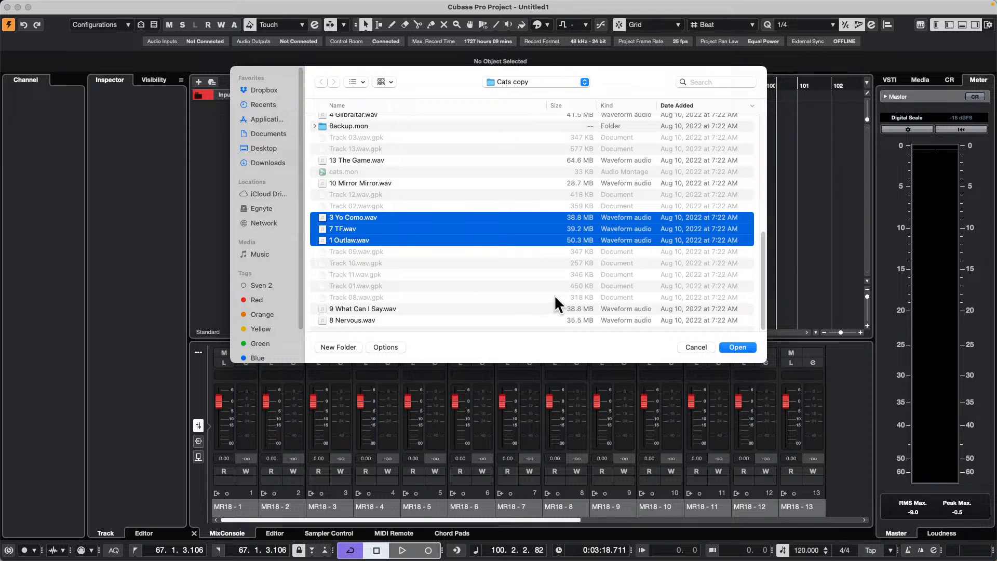
{"action": "left_click", "coordinate": [368, 241]}
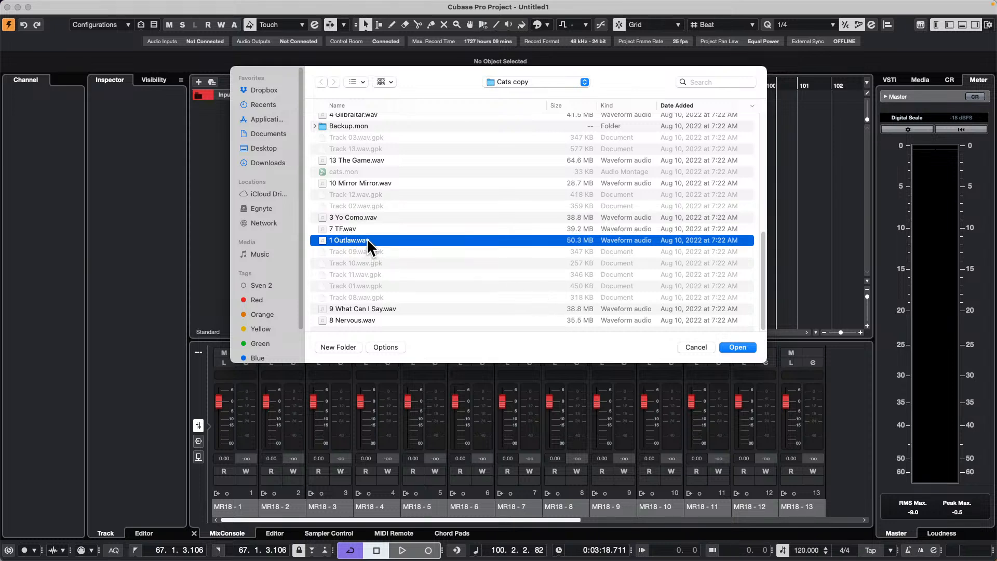
{"action": "left_click", "coordinate": [368, 217], "text": "super"}
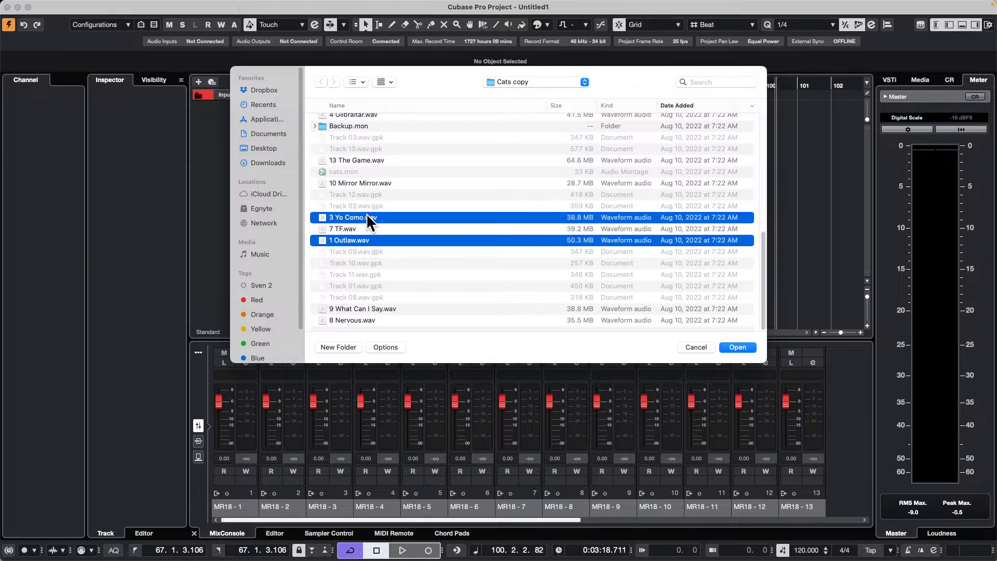
{"action": "left_click", "coordinate": [738, 347]}
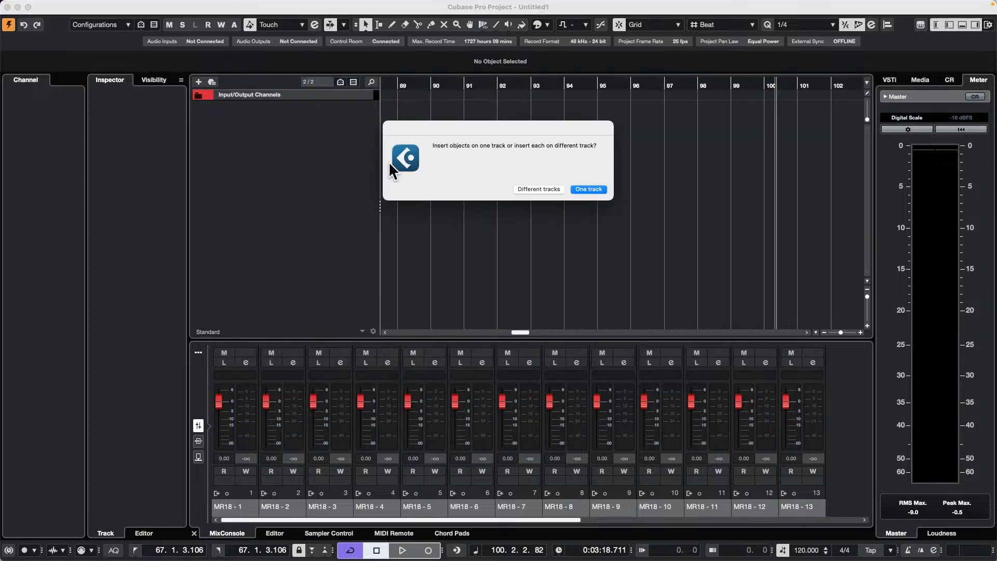
{"action": "left_click", "coordinate": [600, 189]}
- Move the 1 Outlaw event to start at bar 1 and place 3 Yo Como shortly after its end
{"action": "left_click_drag", "start_coordinate": [423, 84], "coordinate": [422, 53]}
{"action": "left_click_drag", "start_coordinate": [575, 103], "coordinate": [366, 121]}
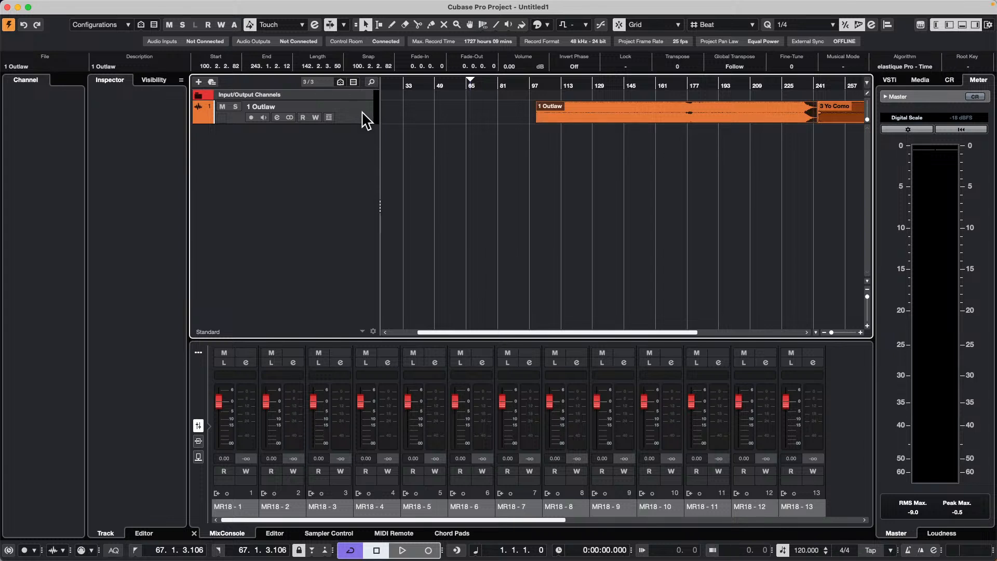
{"action": "left_click_drag", "start_coordinate": [615, 116], "coordinate": [427, 115]}
{"action": "left_click_drag", "start_coordinate": [840, 112], "coordinate": [670, 111]}
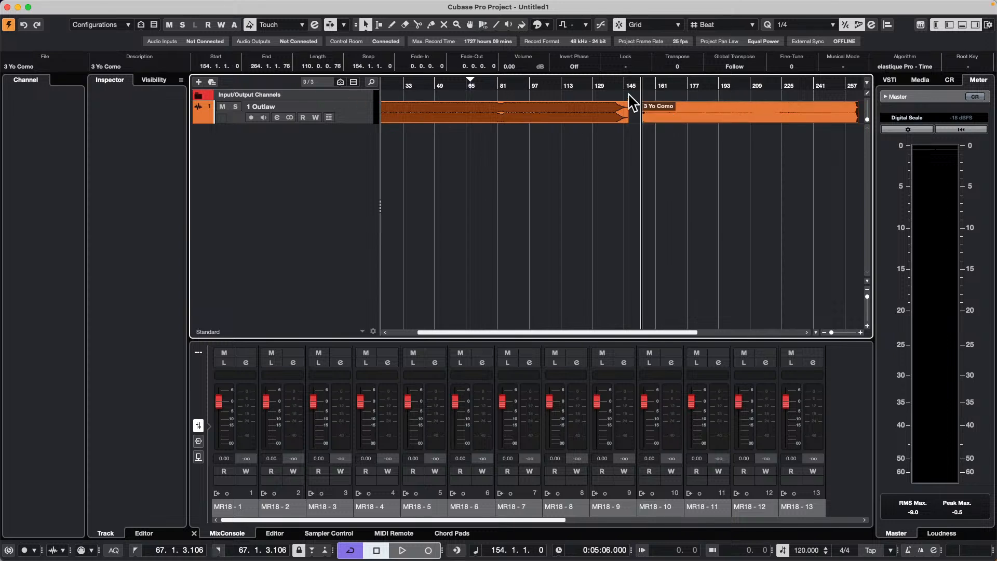
{"action": "left_click_drag", "start_coordinate": [420, 82], "coordinate": [352, 82]}
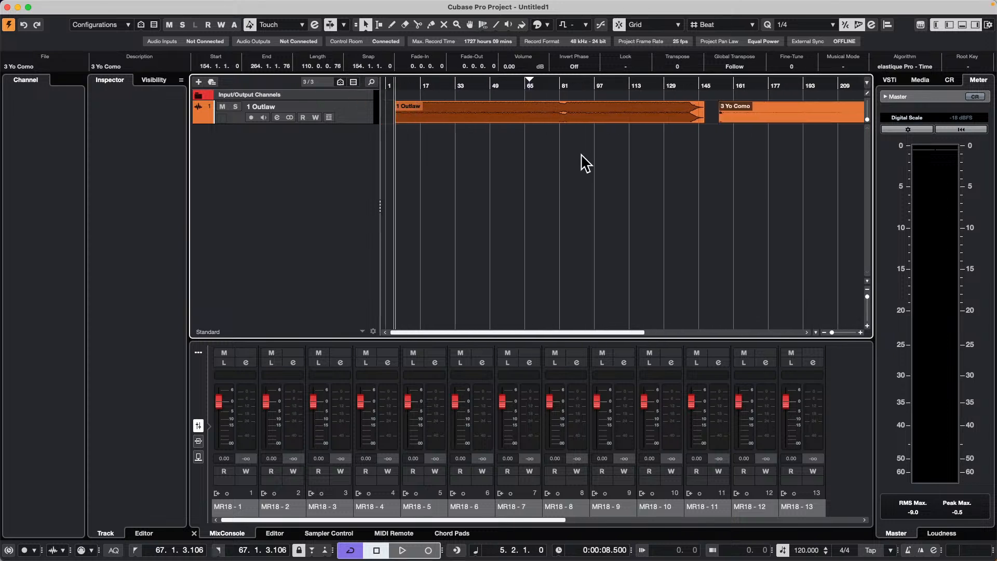
{"action": "left_click_drag", "start_coordinate": [479, 111], "coordinate": [460, 114]}
{"action": "left_click_drag", "start_coordinate": [750, 111], "coordinate": [743, 112]}
- Analyze the tempo of the 1 Outlaw event with Tempo Detection and end the detection session
{"action": "left_click", "coordinate": [507, 116]}
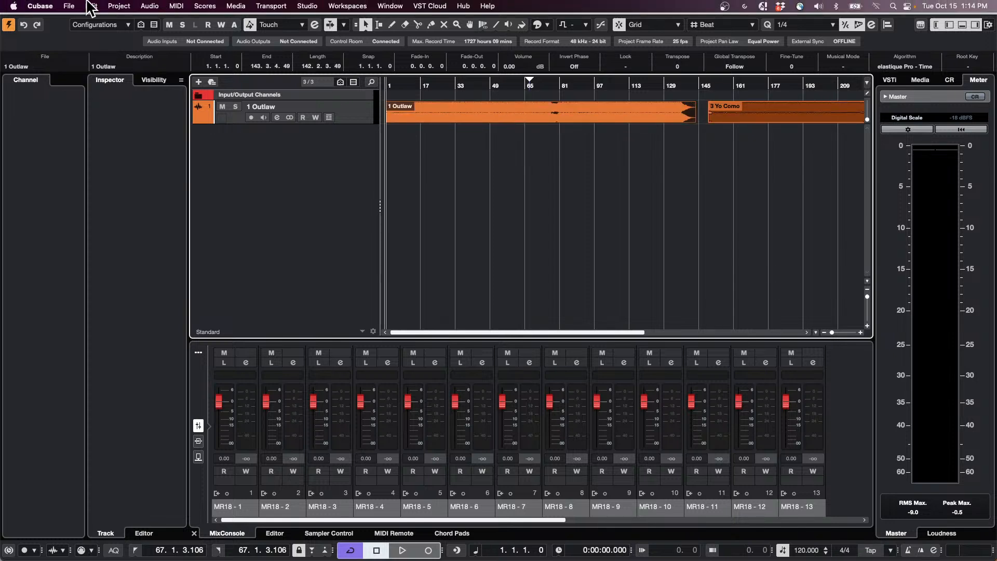
{"action": "left_click", "coordinate": [91, 6]}
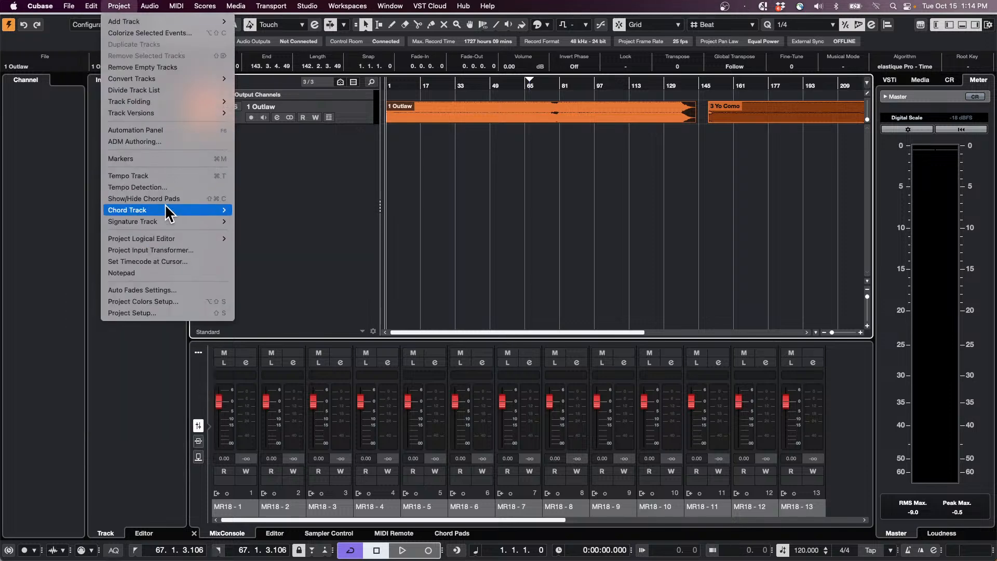
{"action": "left_click", "coordinate": [169, 187]}
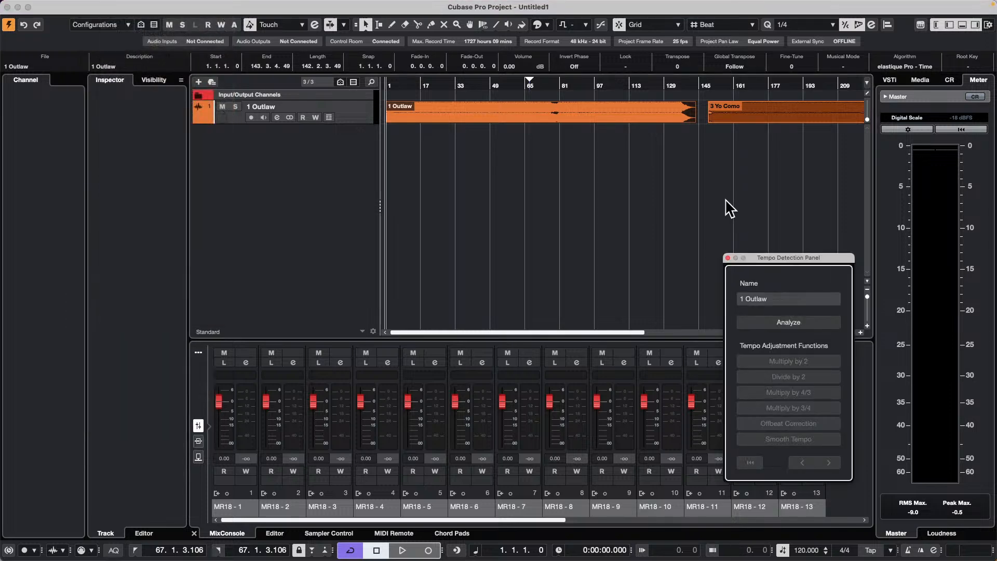
{"action": "left_click", "coordinate": [745, 322]}
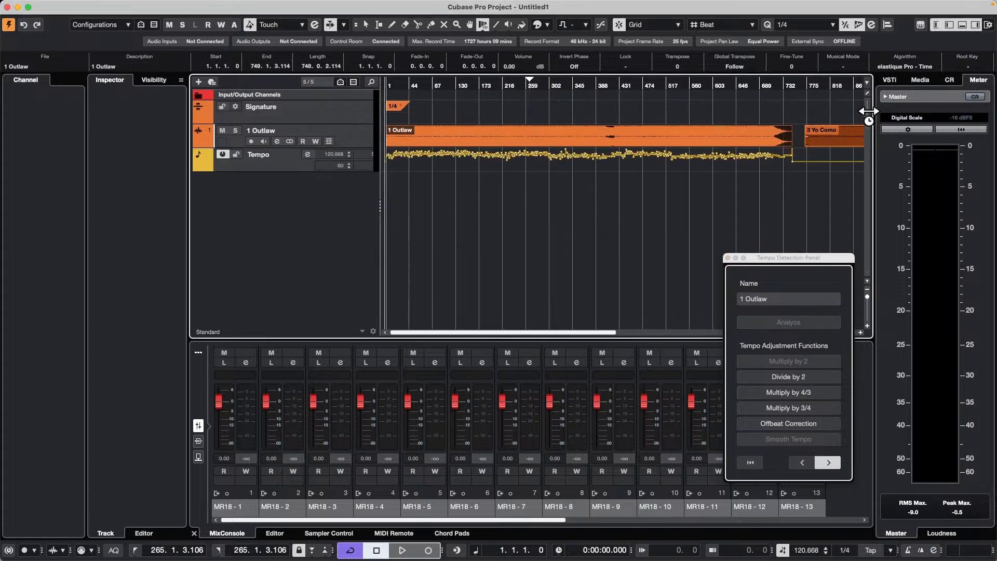
{"action": "key", "text": "1"}
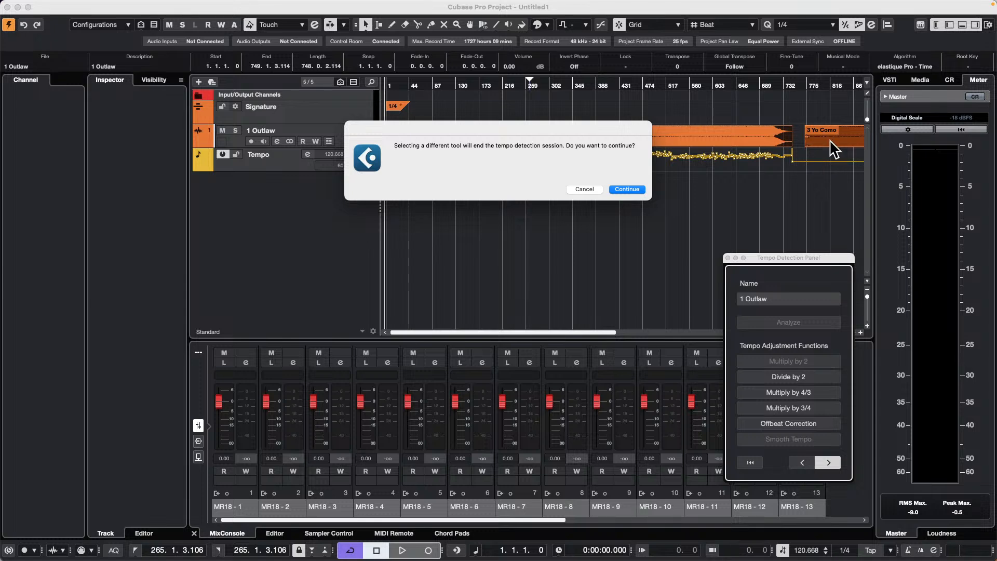
{"action": "left_click", "coordinate": [635, 190]}
- Analyze the tempo of the 3 Yo Como event with Tempo Detection
{"action": "left_click", "coordinate": [846, 143]}
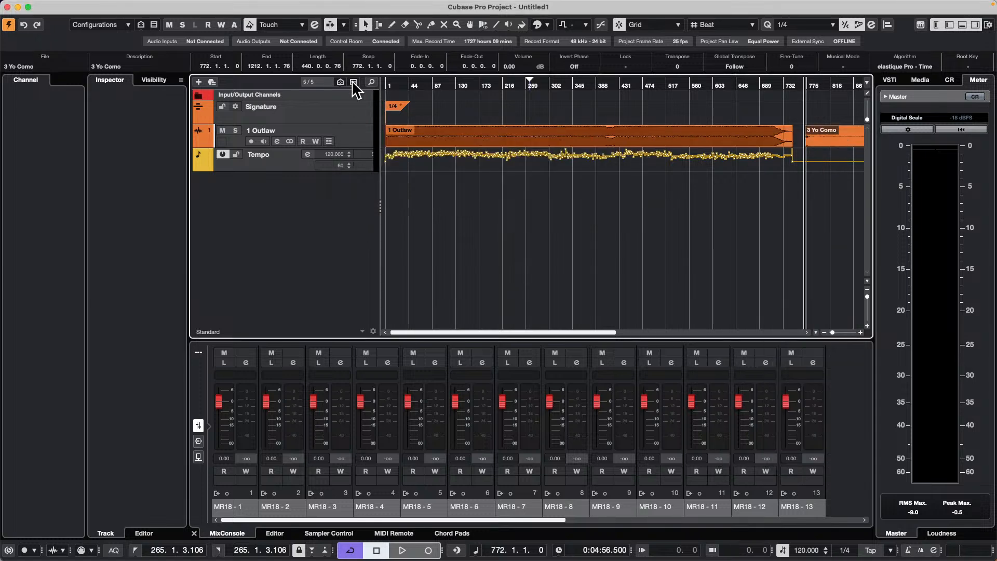
{"action": "left_click", "coordinate": [91, 6]}
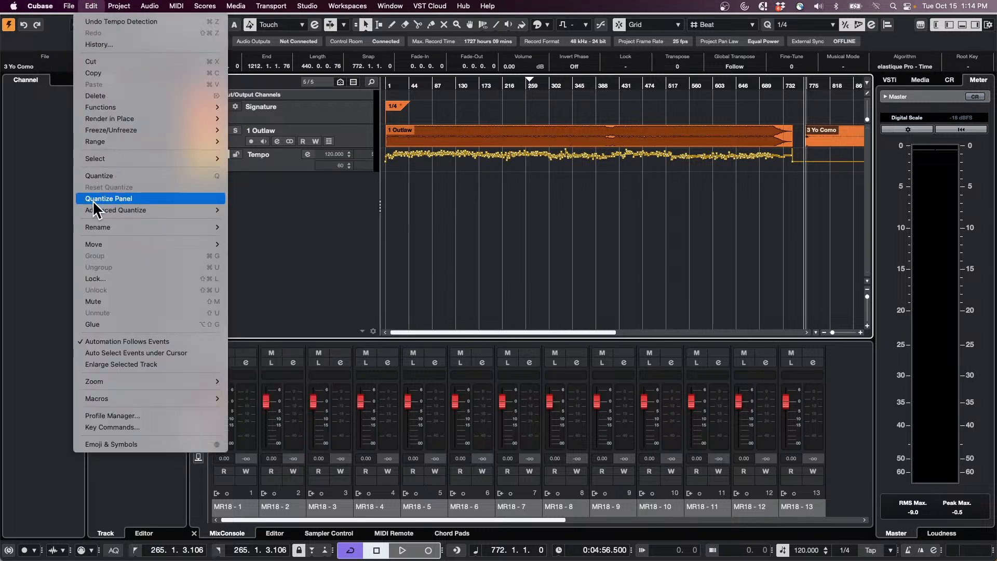
{"action": "mouse_move", "coordinate": [118, 5]}
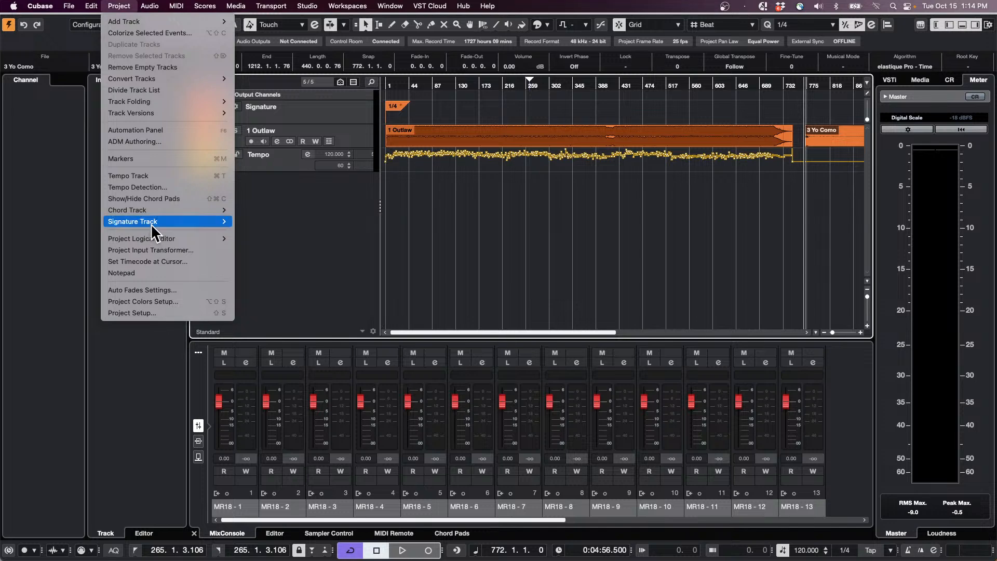
{"action": "left_click", "coordinate": [161, 188]}
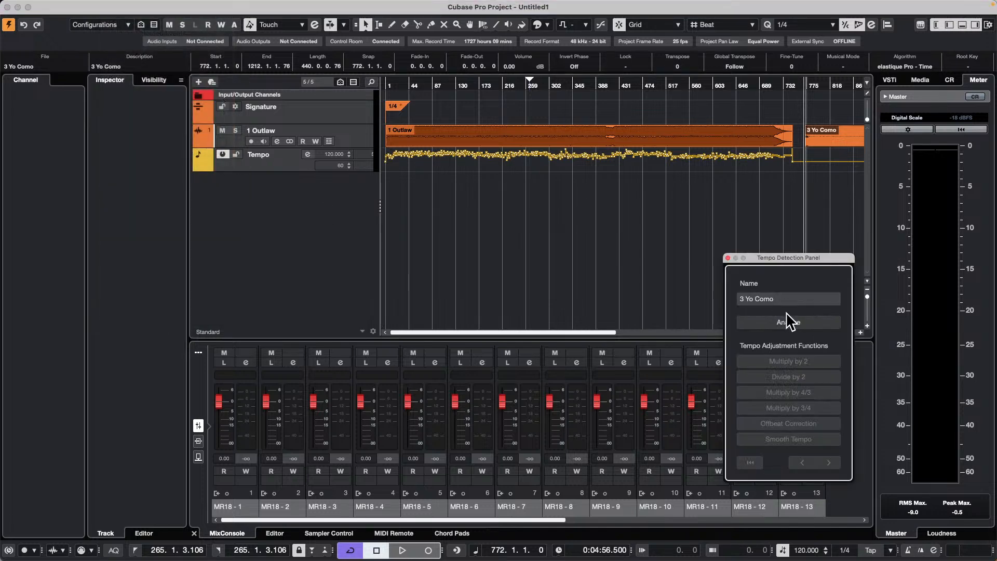
{"action": "left_click", "coordinate": [787, 318]}
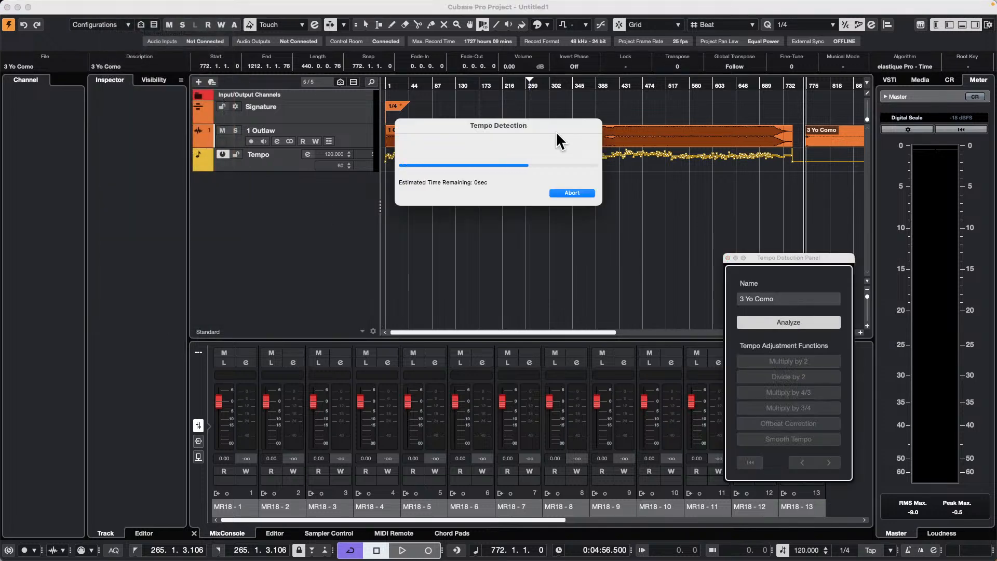
- Audition the 1 Outlaw event against its detected tempo, setting the track's volume to -17.7 dB
{"action": "left_click", "coordinate": [430, 85]}
{"action": "key", "text": "space"}
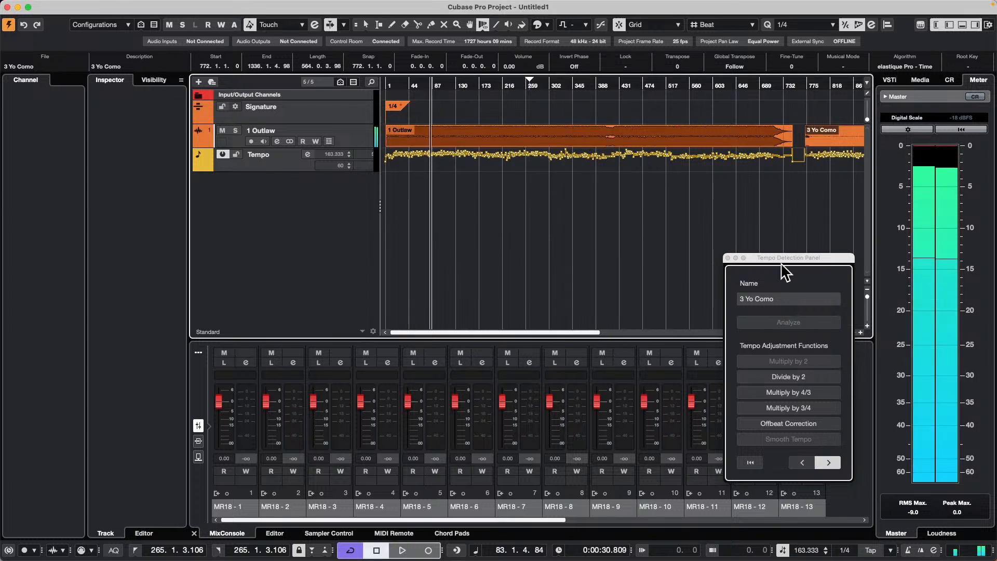
{"action": "left_click", "coordinate": [354, 134]}
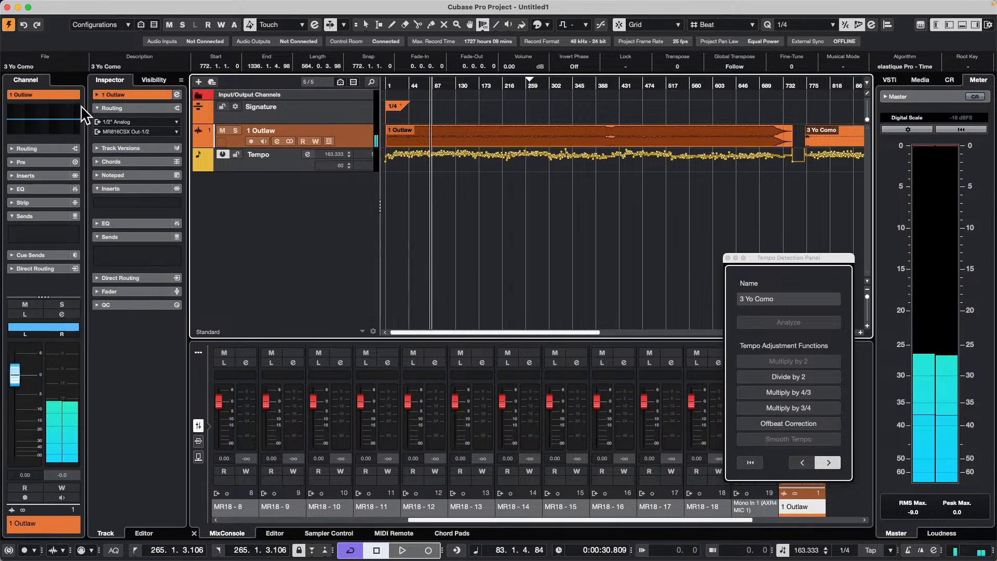
{"action": "left_click", "coordinate": [154, 92]}
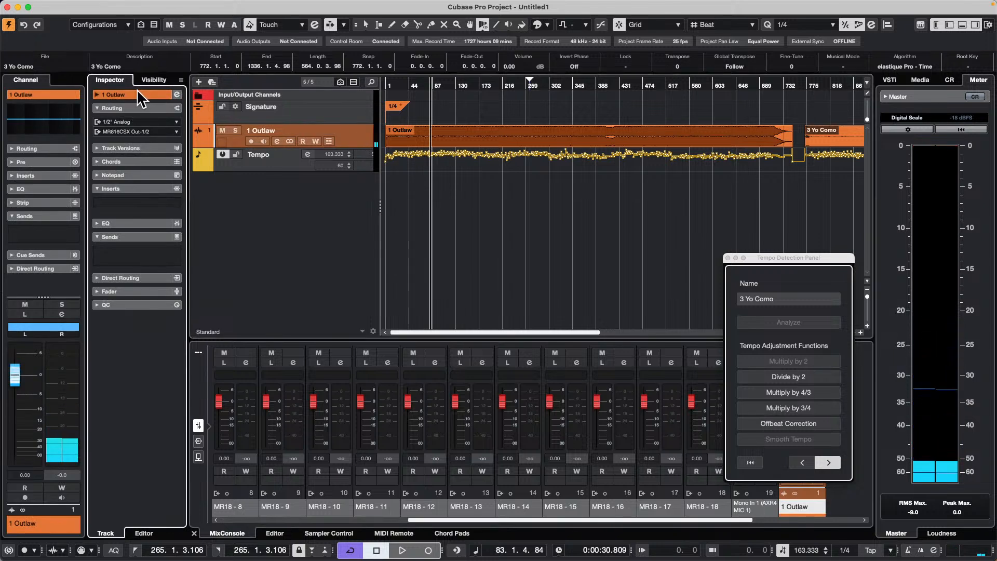
{"action": "left_click", "coordinate": [136, 94]}
{"action": "left_click_drag", "start_coordinate": [163, 139], "coordinate": [124, 148]}
{"action": "key", "text": "space"}
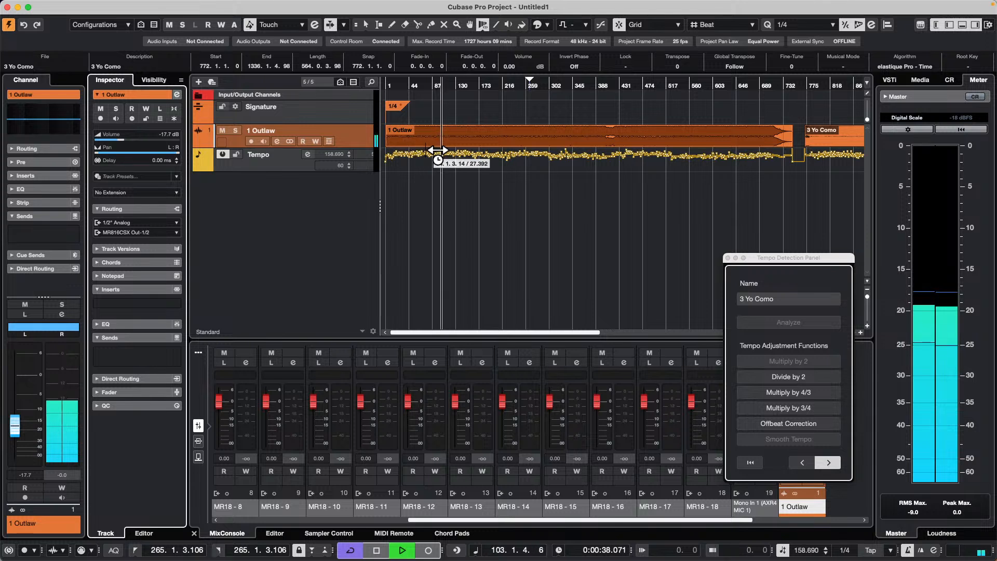
{"action": "key", "text": "space"}
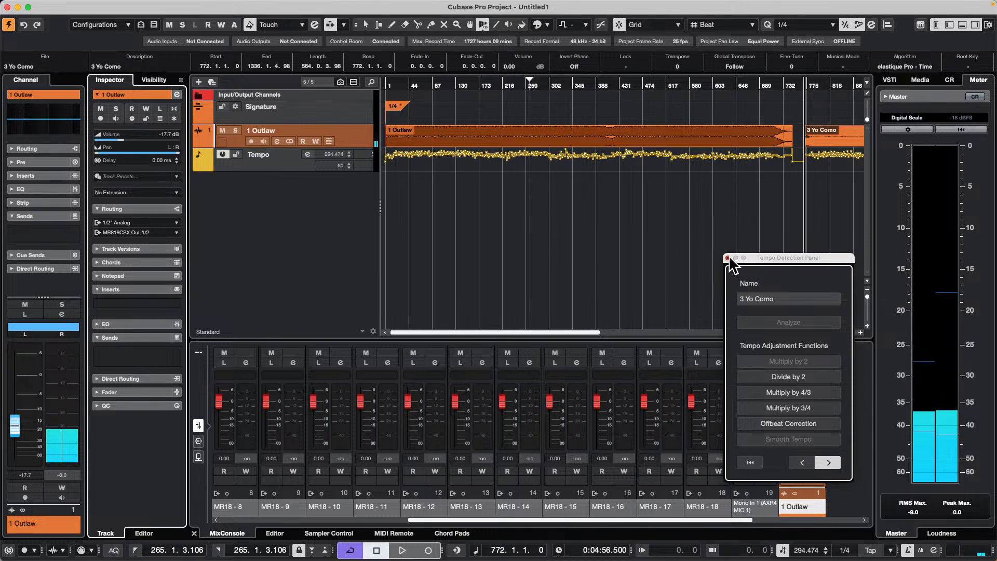
- Close the Tempo Detection Panel and switch back to the Object Selection tool
{"action": "left_click", "coordinate": [729, 258]}
{"action": "right_click", "coordinate": [608, 207]}
{"action": "left_click", "coordinate": [608, 207]}
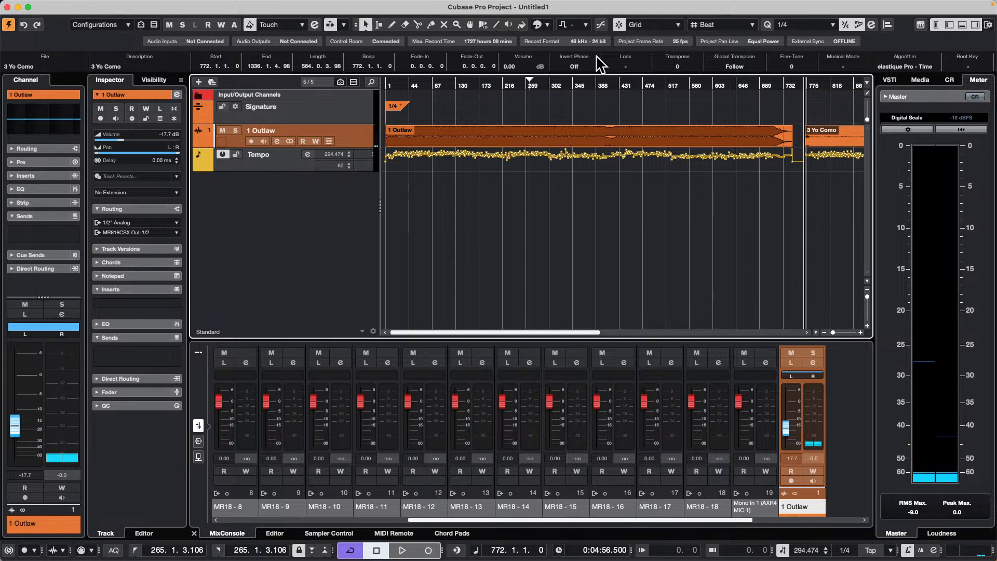
- Switch to the Range Selection tool with both the 1 Outlaw and 3 Yo Como events in view
{"action": "left_click", "coordinate": [465, 78]}
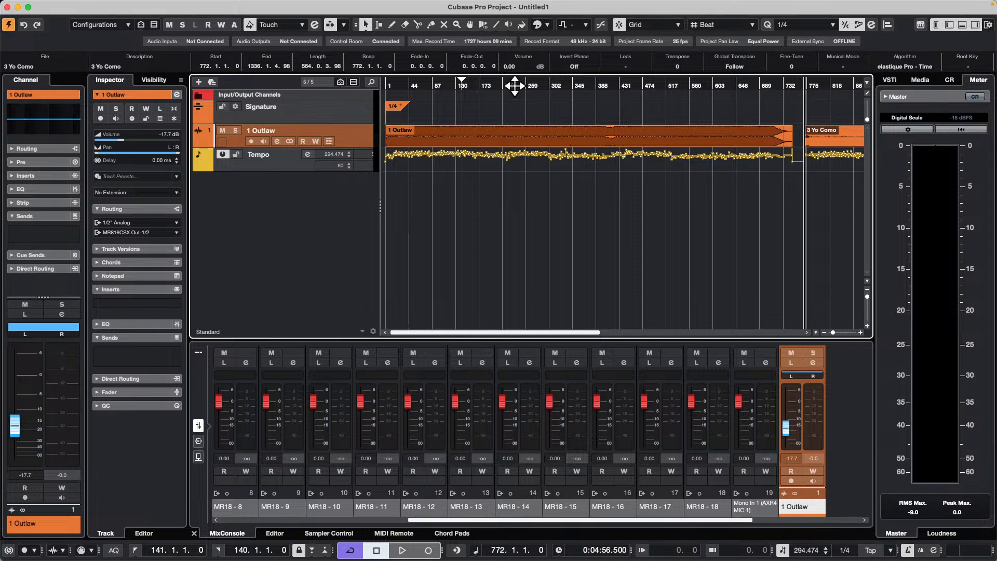
{"action": "left_click_drag", "start_coordinate": [515, 85], "coordinate": [508, 67]}
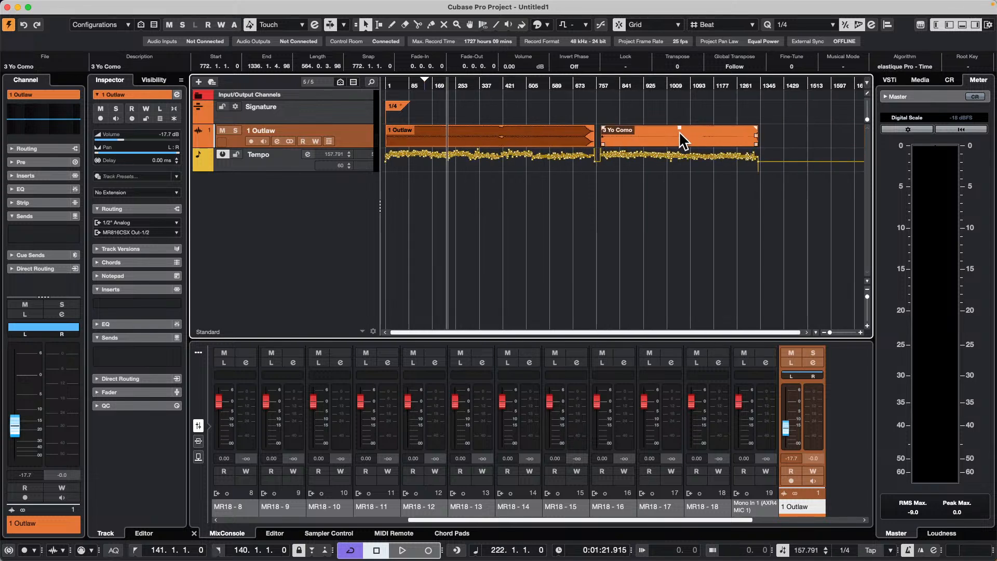
{"action": "right_click", "coordinate": [646, 131]}
{"action": "left_click", "coordinate": [660, 133]}
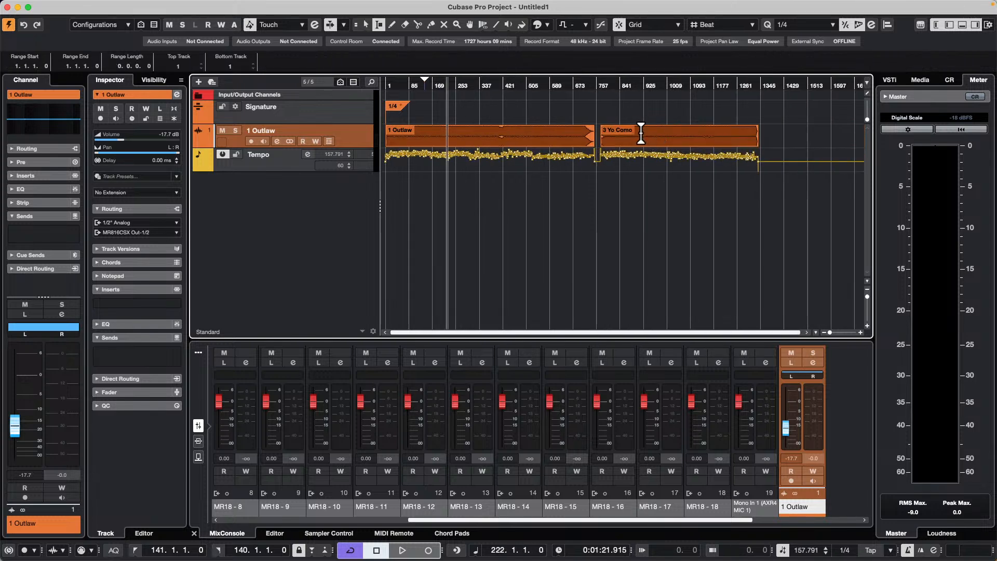
{"action": "left_click_drag", "start_coordinate": [641, 134], "coordinate": [676, 135]}
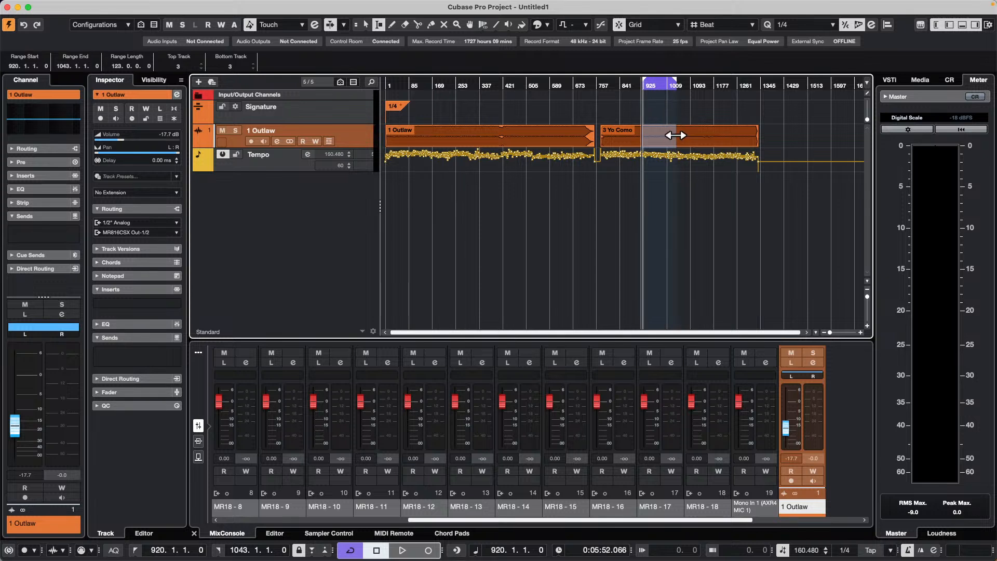
{"action": "key", "text": "shift+BackSpace"}
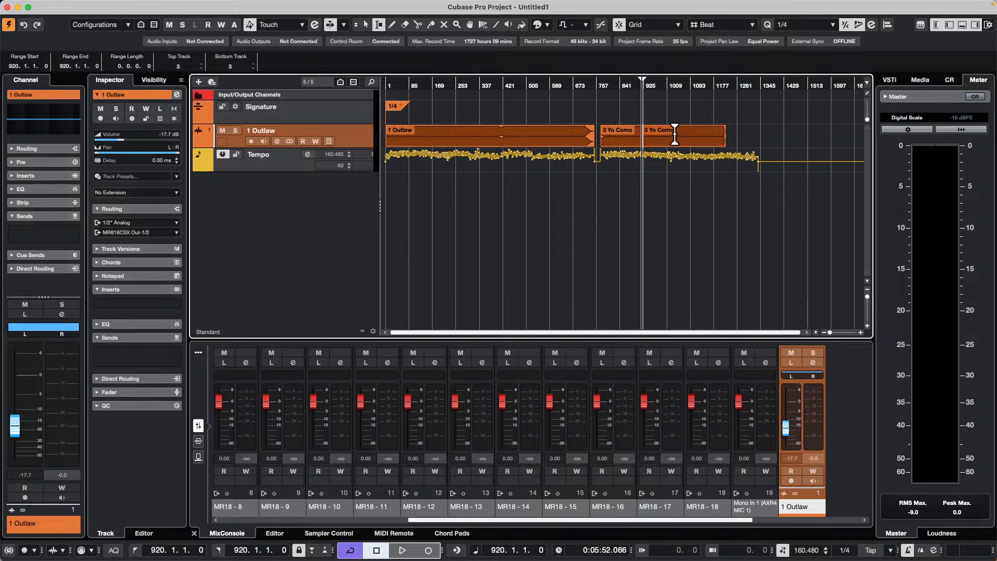
{"action": "key", "text": "ctrl+z"}
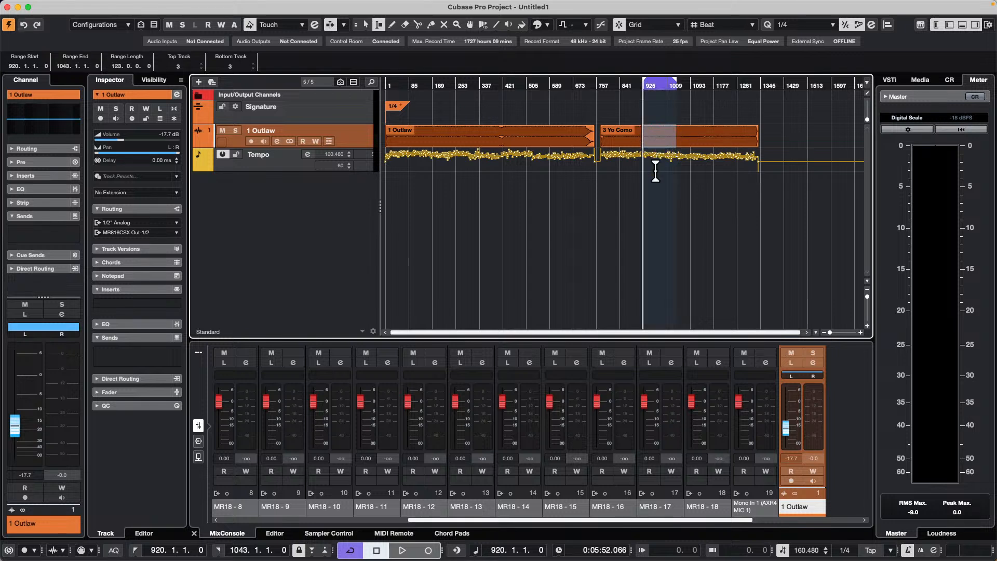
- Delete the time from bar 918 to 1065 across the audio and Tempo tracks, plus a second range starting at bar 1037
{"action": "left_click_drag", "start_coordinate": [642, 158], "coordinate": [681, 135]}
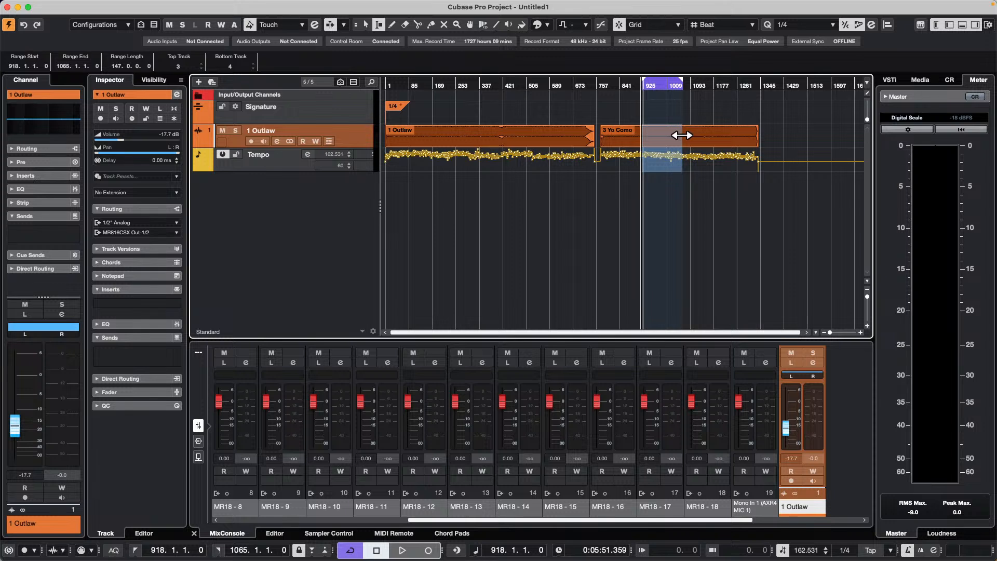
{"action": "key", "text": "shift+BackSpace"}
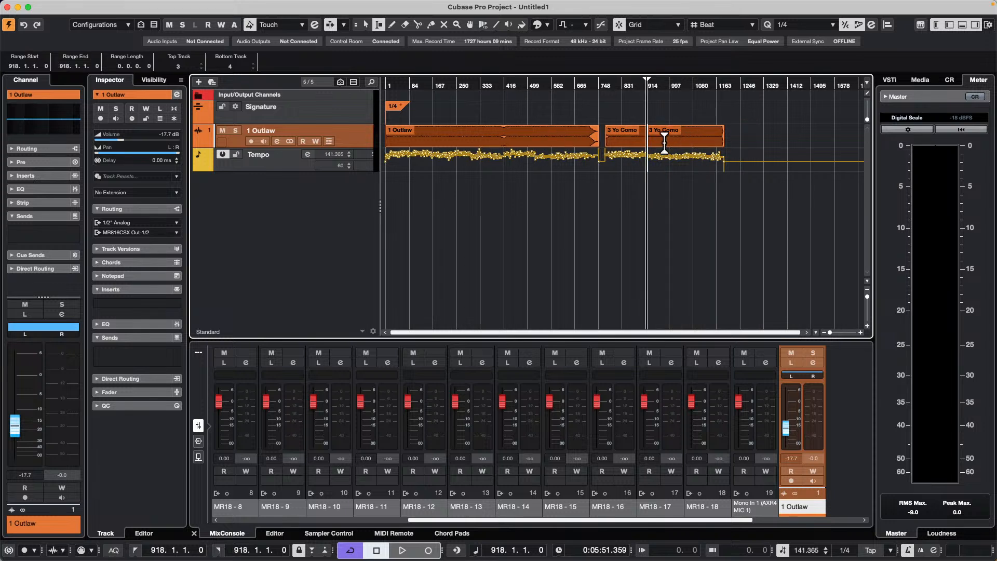
{"action": "left_click", "coordinate": [682, 136]}
{"action": "left_click_drag", "start_coordinate": [682, 136], "coordinate": [717, 159]}
{"action": "key", "text": "shift+BackSpace"}
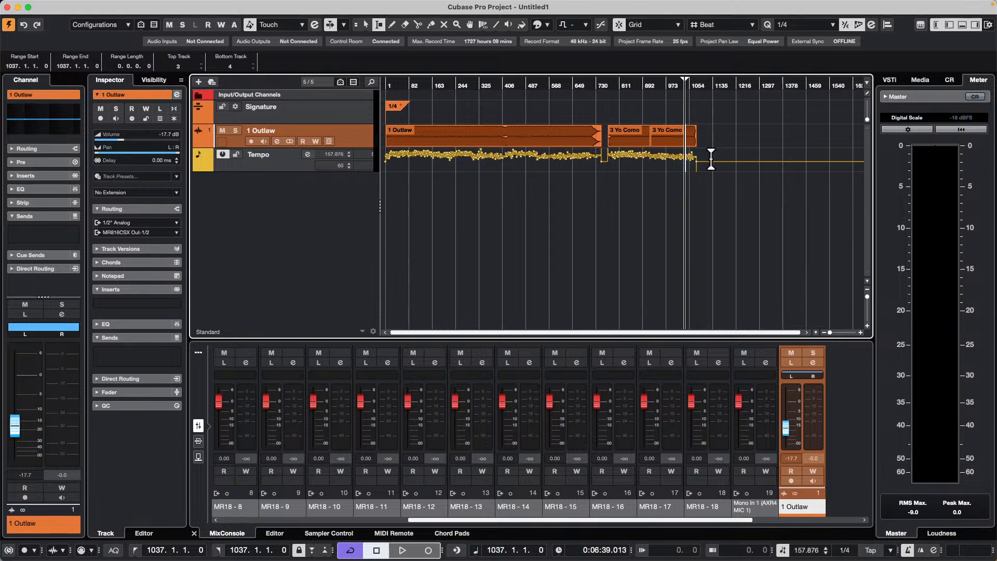
- Audition the shortened 3 Yo Como song just before the second cut
{"action": "left_click", "coordinate": [673, 85]}
{"action": "key", "text": "space"}
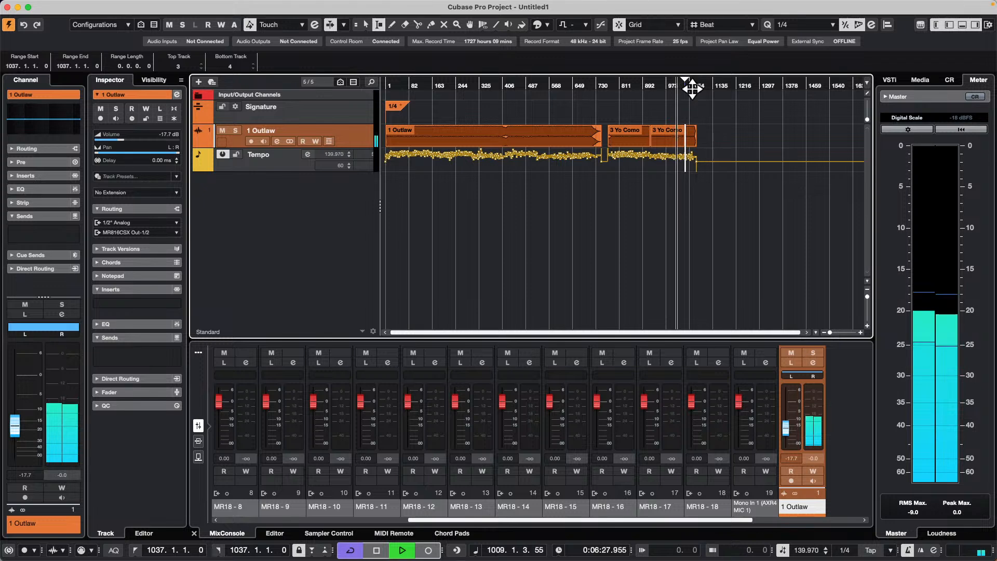
{"action": "key", "text": "space"}
- Return to the Object Selection tool and set the definition from tempo for all events, saved in the project only, with all tracks set to musical time base
{"action": "right_click", "coordinate": [576, 163]}
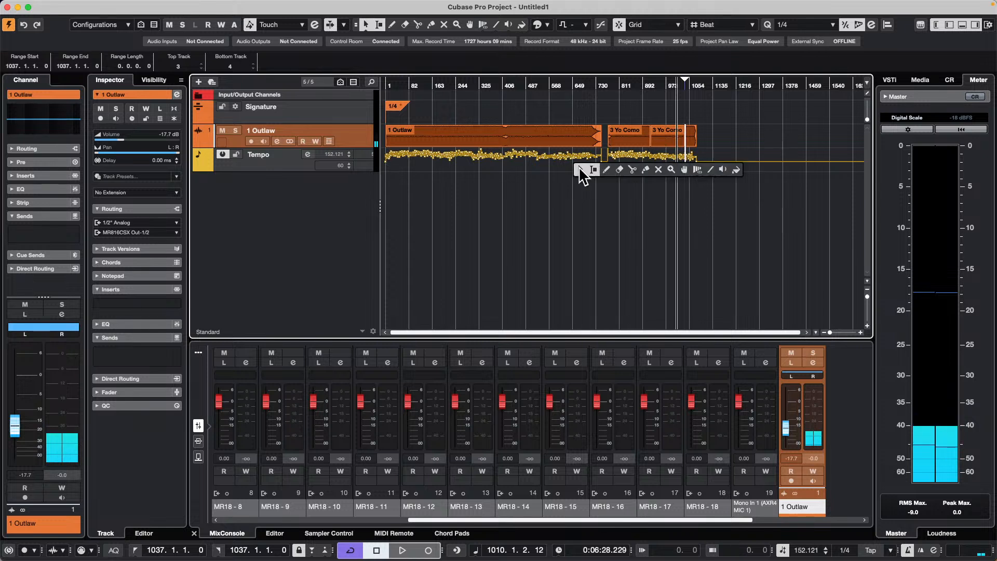
{"action": "left_click", "coordinate": [580, 170]}
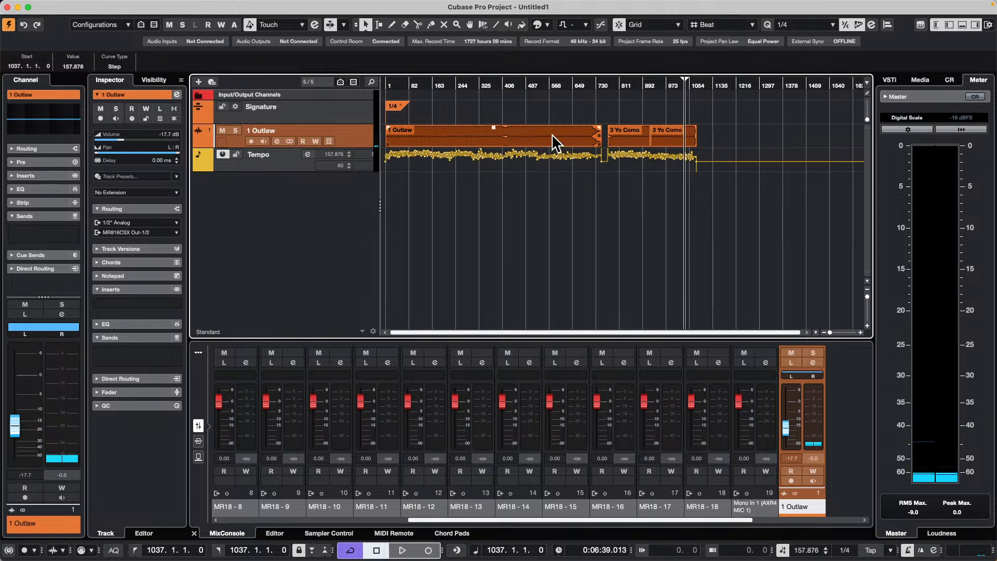
{"action": "left_click", "coordinate": [571, 138]}
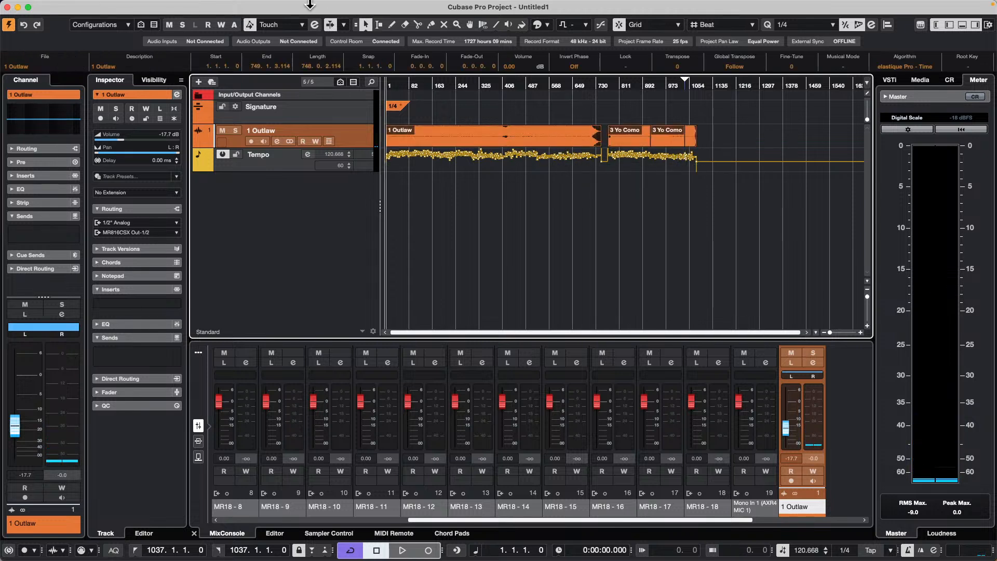
{"action": "left_click", "coordinate": [150, 6]}
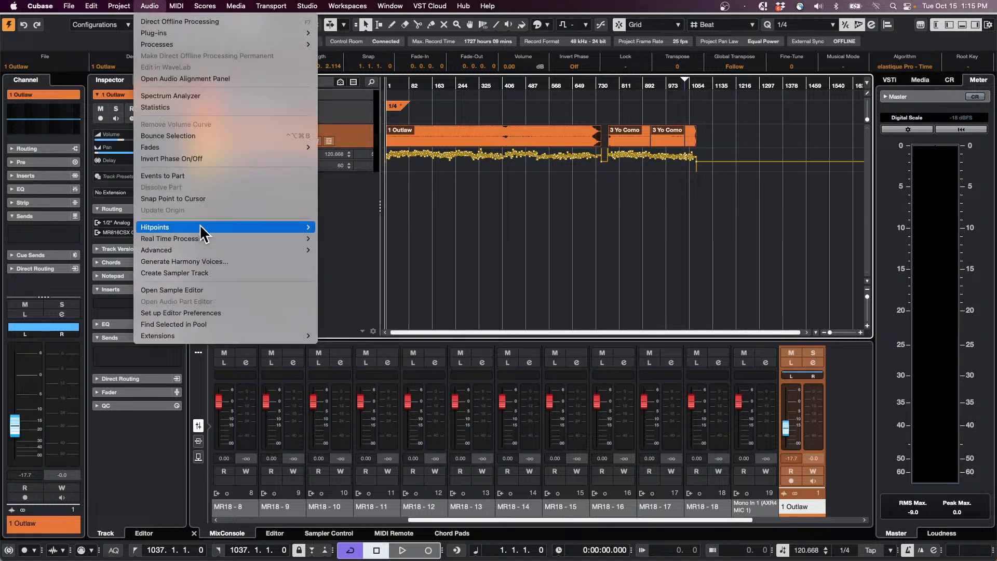
{"action": "mouse_move", "coordinate": [200, 227]}
{"action": "mouse_move", "coordinate": [283, 252]}
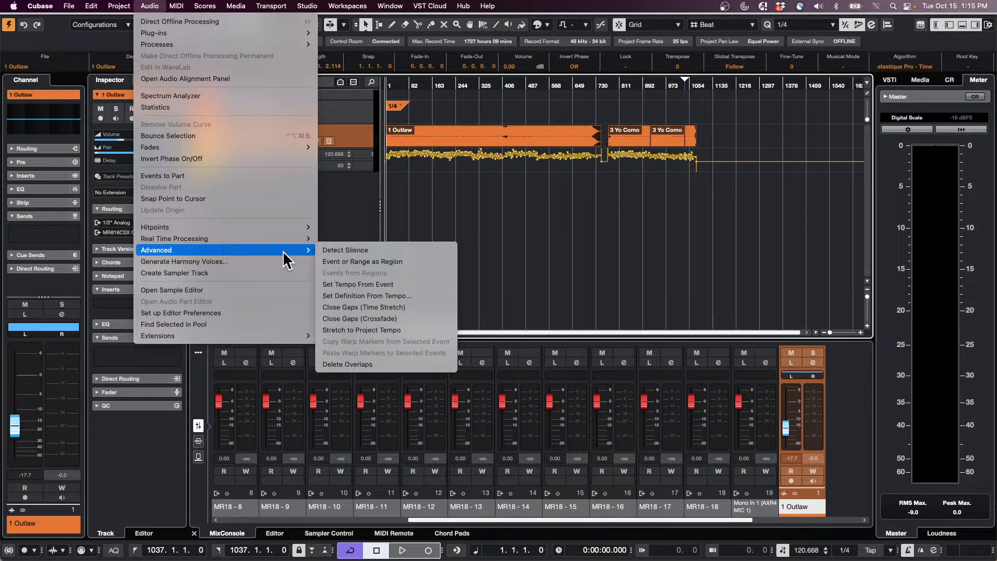
{"action": "left_click", "coordinate": [414, 297]}
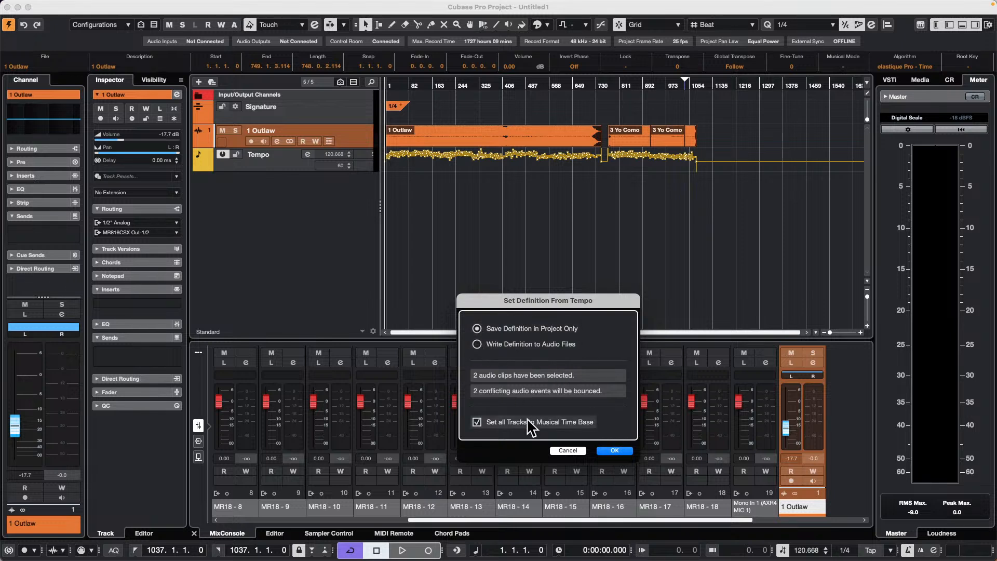
{"action": "left_click", "coordinate": [615, 450]}
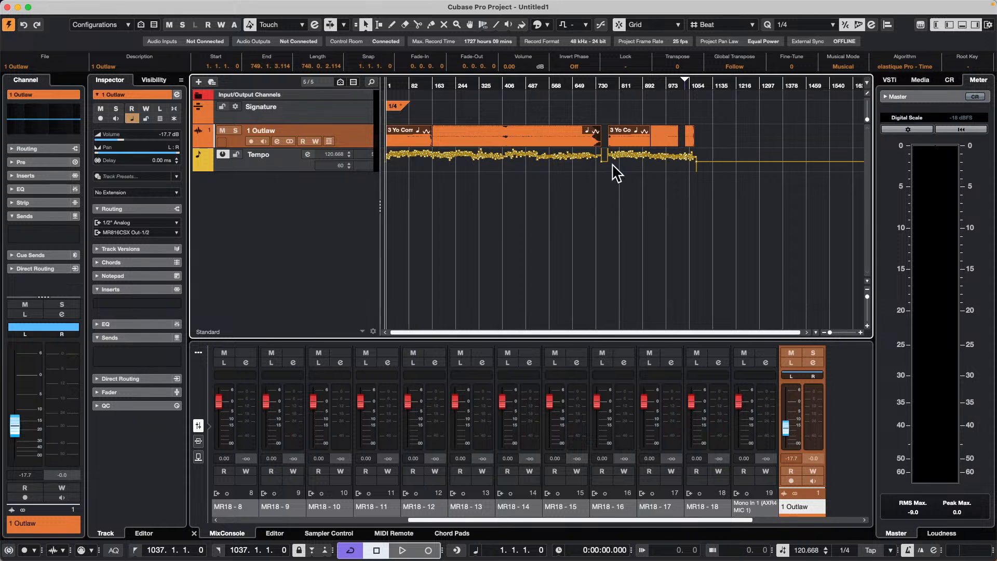
- Examine the 1 Outlaw event and each 3 Yo Como piece individually to check what the tempo definition did to them
{"action": "left_click", "coordinate": [644, 190]}
{"action": "left_click", "coordinate": [669, 136]}
{"action": "left_click", "coordinate": [632, 136]}
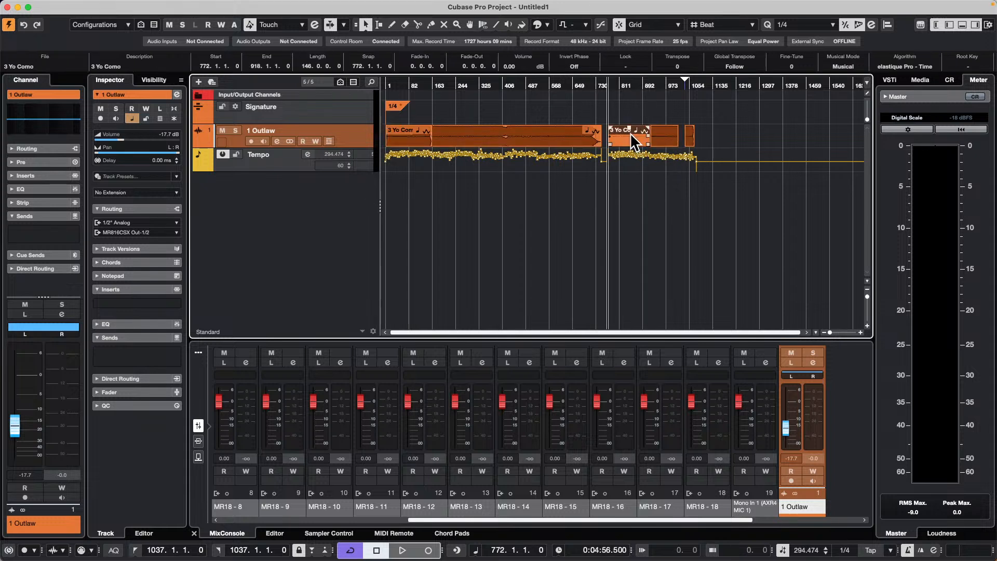
{"action": "left_click", "coordinate": [691, 138]}
{"action": "left_click", "coordinate": [663, 136]}
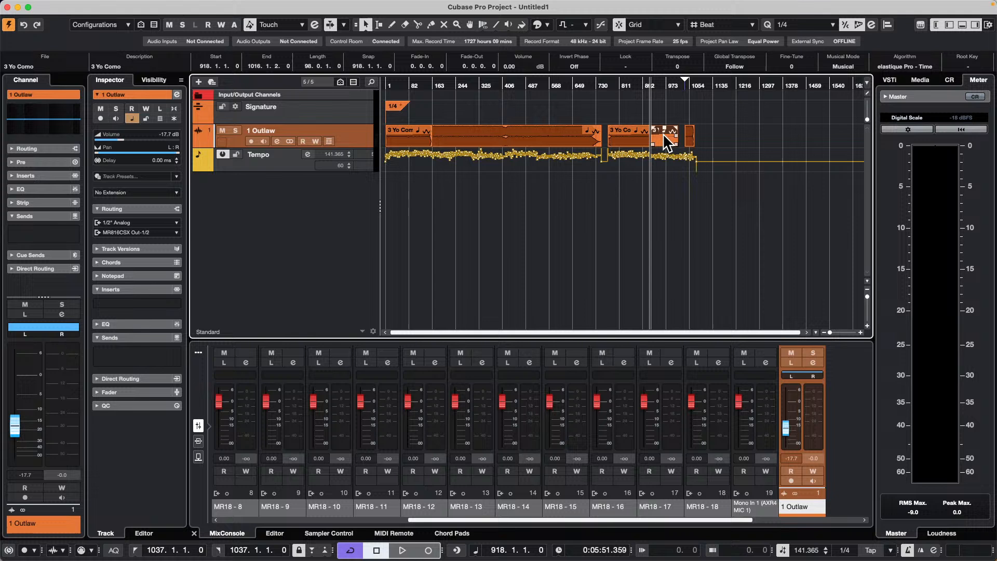
{"action": "left_click", "coordinate": [625, 136]}
{"action": "left_click", "coordinate": [553, 135]}
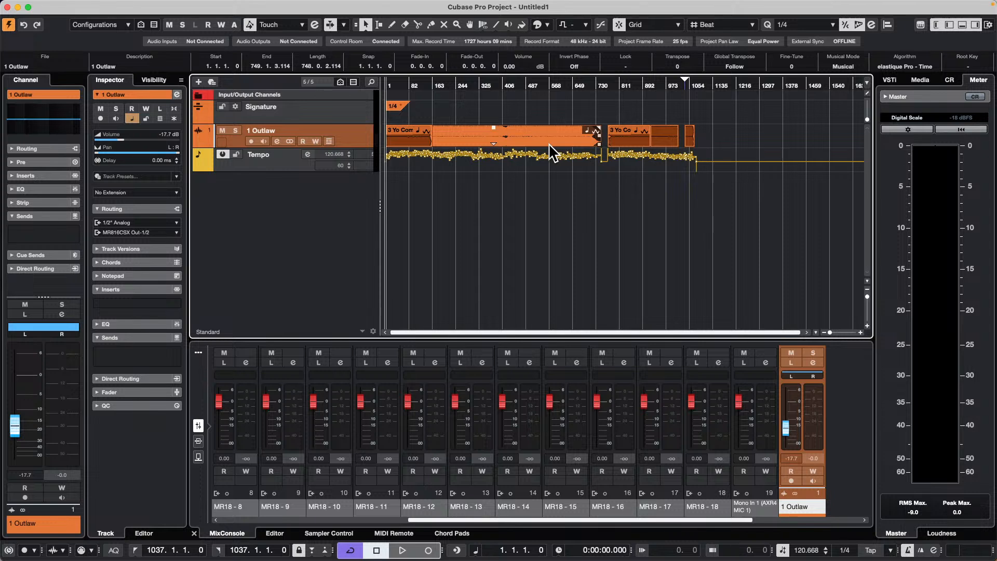
{"action": "left_click", "coordinate": [669, 136]}
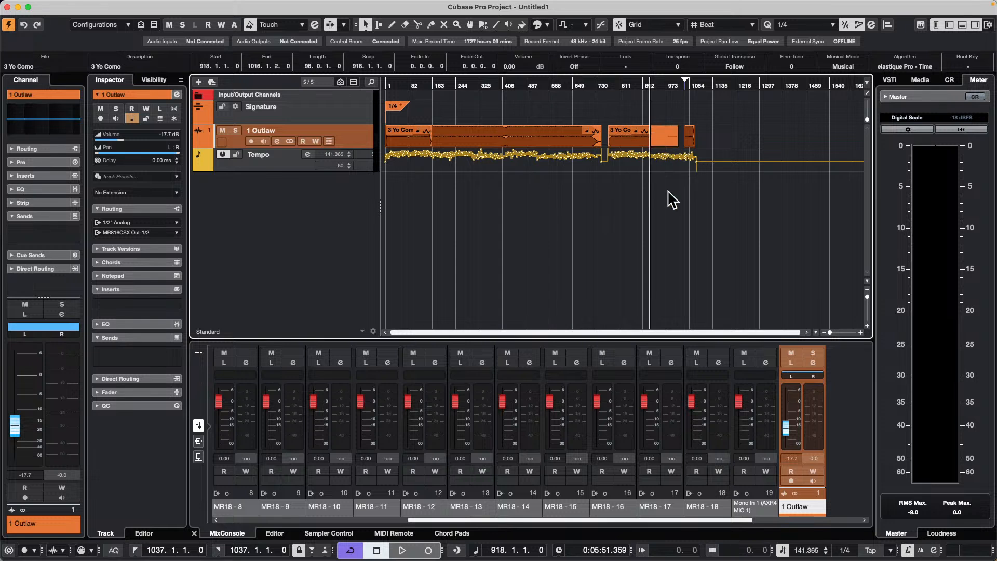
{"action": "mouse_move", "coordinate": [127, 5]}
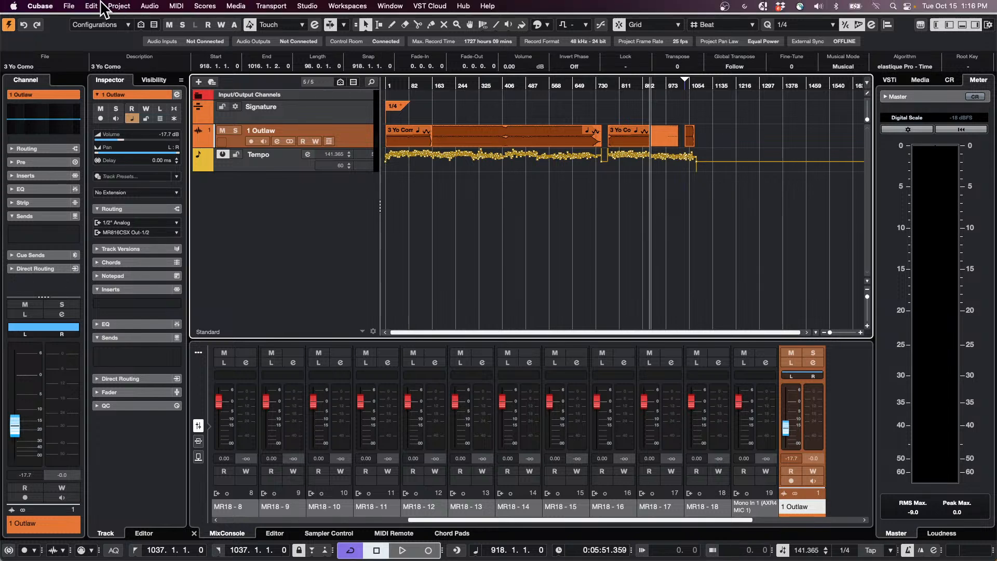
{"action": "left_click", "coordinate": [92, 6]}
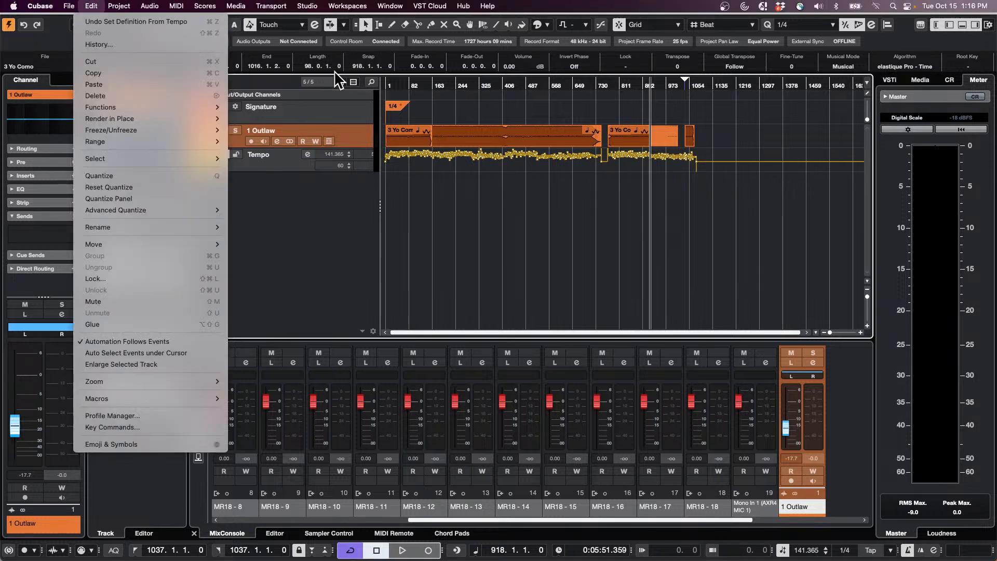
{"action": "left_click", "coordinate": [683, 227]}
- Lower the second 3 Yo Como piece's volume to -15.35 dB and add a fade-in of about 54 bars to the first piece
{"action": "left_click_drag", "start_coordinate": [665, 127], "coordinate": [665, 144]}
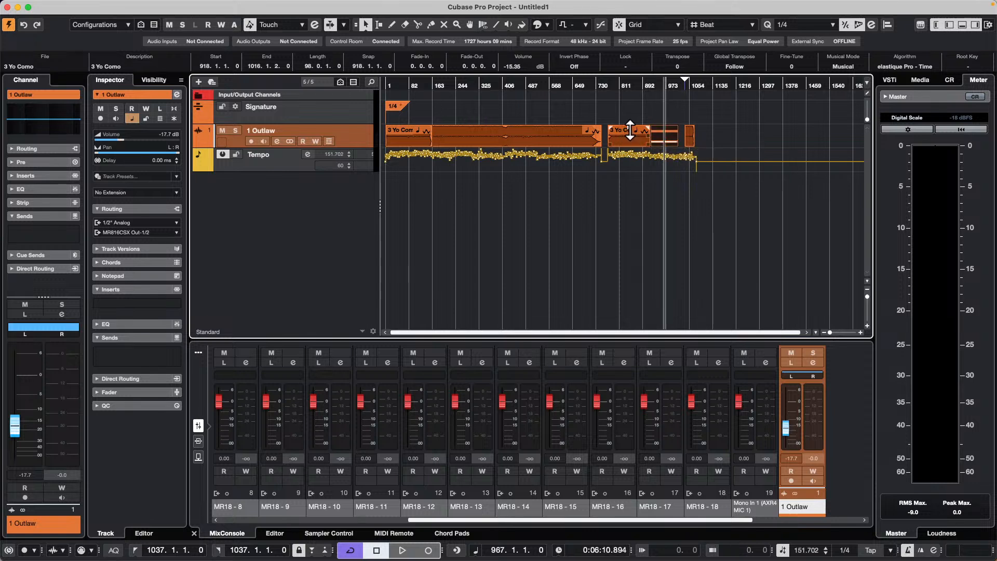
{"action": "left_click_drag", "start_coordinate": [611, 127], "coordinate": [626, 128]}
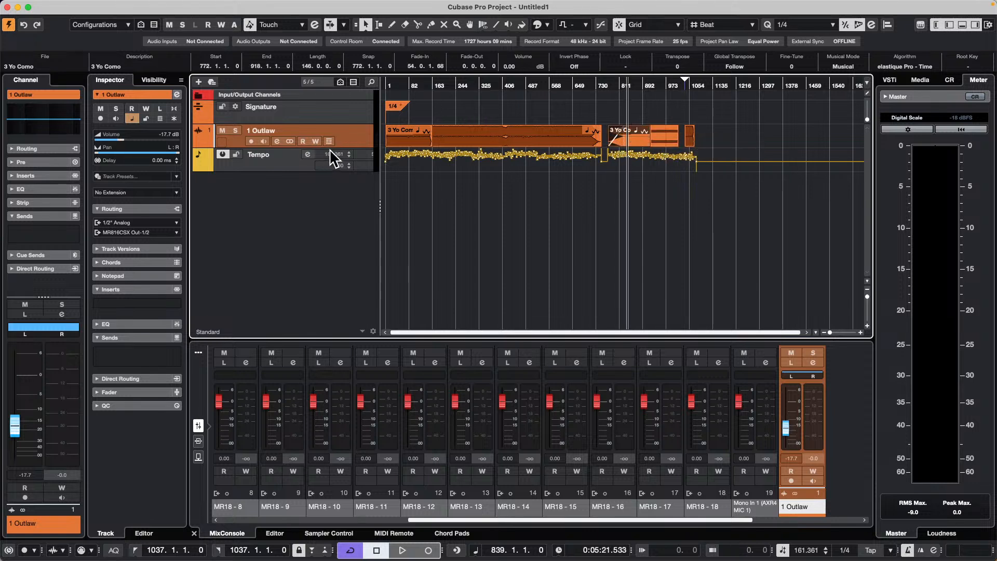
{"action": "left_click_drag", "start_coordinate": [337, 149], "coordinate": [329, 204]}
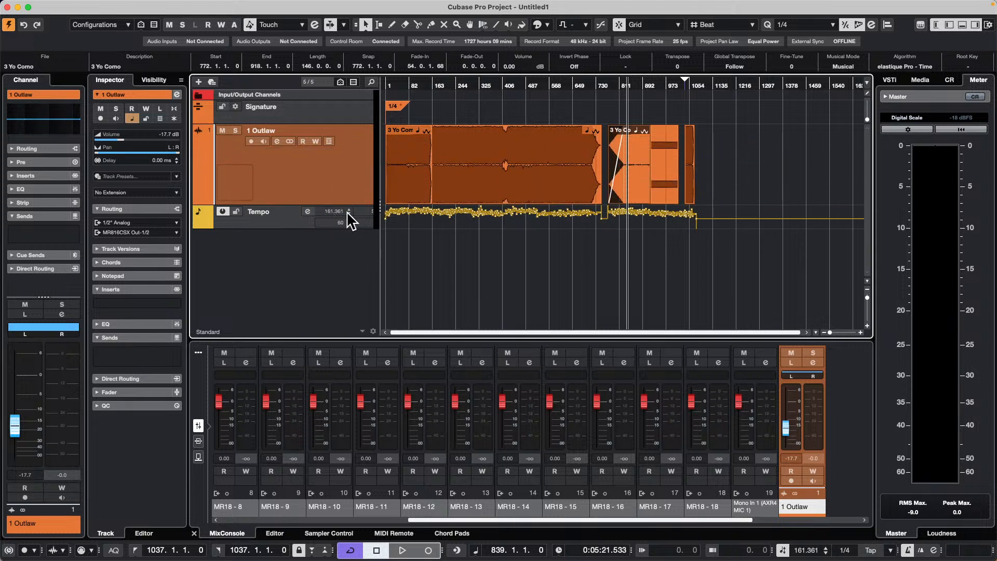
- Reapply Set Definition From Tempo to all the edited events, saving in the project only and keeping all tracks on musical time base
{"action": "left_click", "coordinate": [774, 166]}
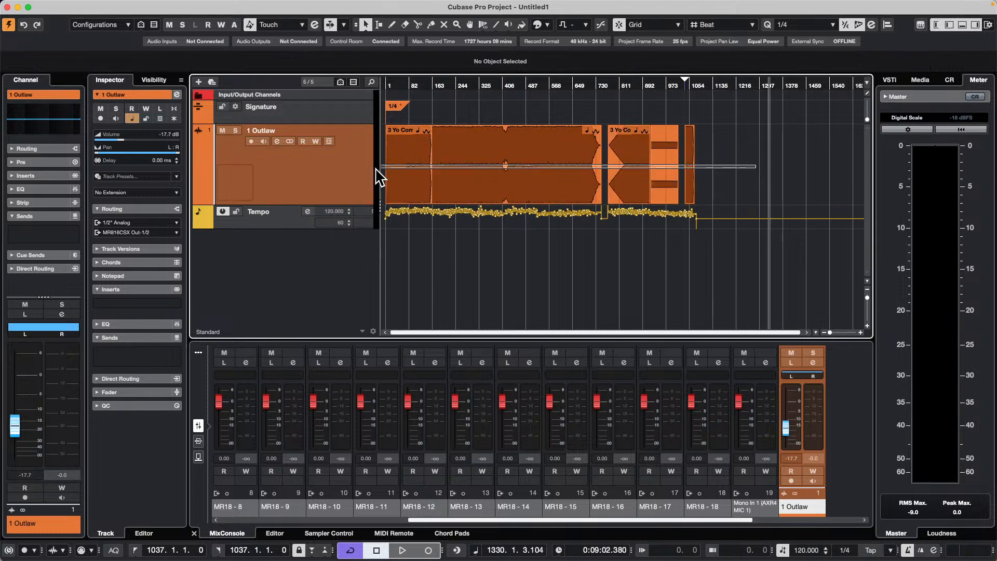
{"action": "left_click", "coordinate": [395, 177]}
{"action": "left_click", "coordinate": [119, 6]}
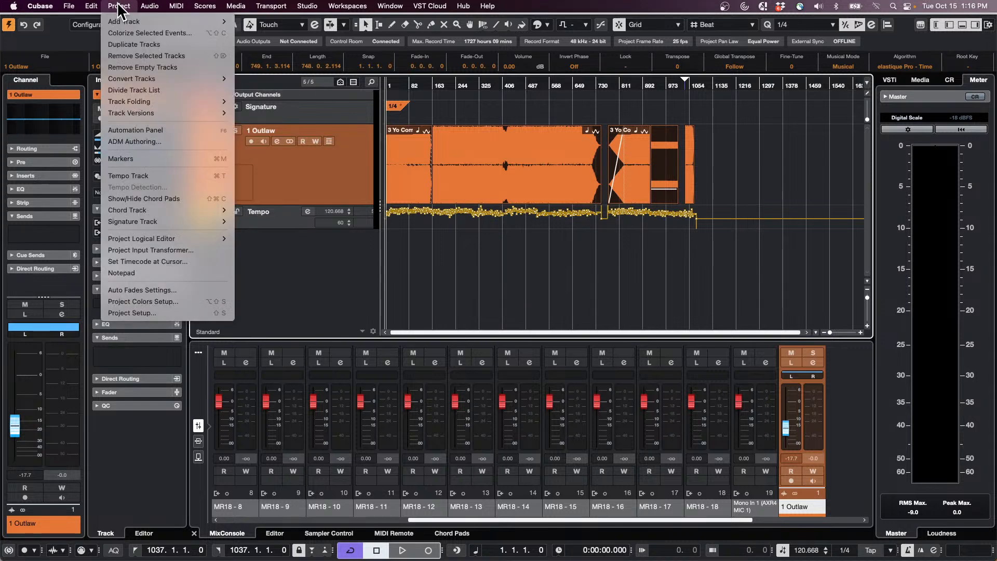
{"action": "mouse_move", "coordinate": [155, 6]}
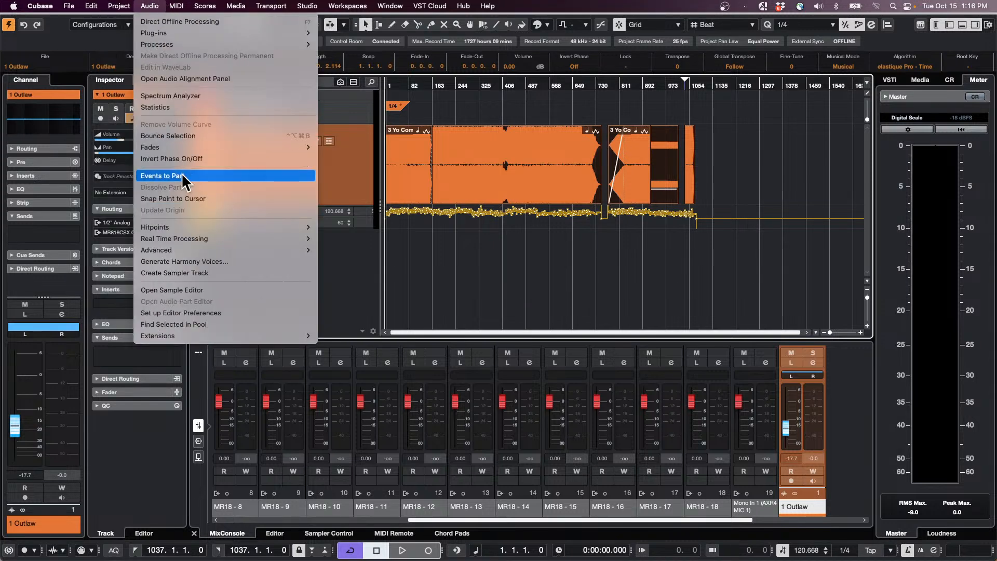
{"action": "mouse_move", "coordinate": [218, 251]}
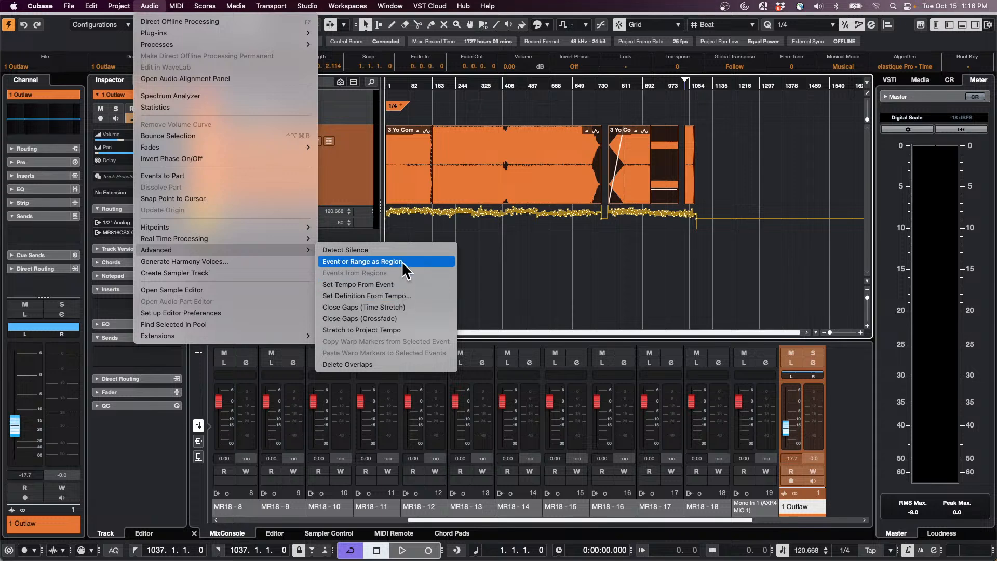
{"action": "left_click", "coordinate": [400, 296]}
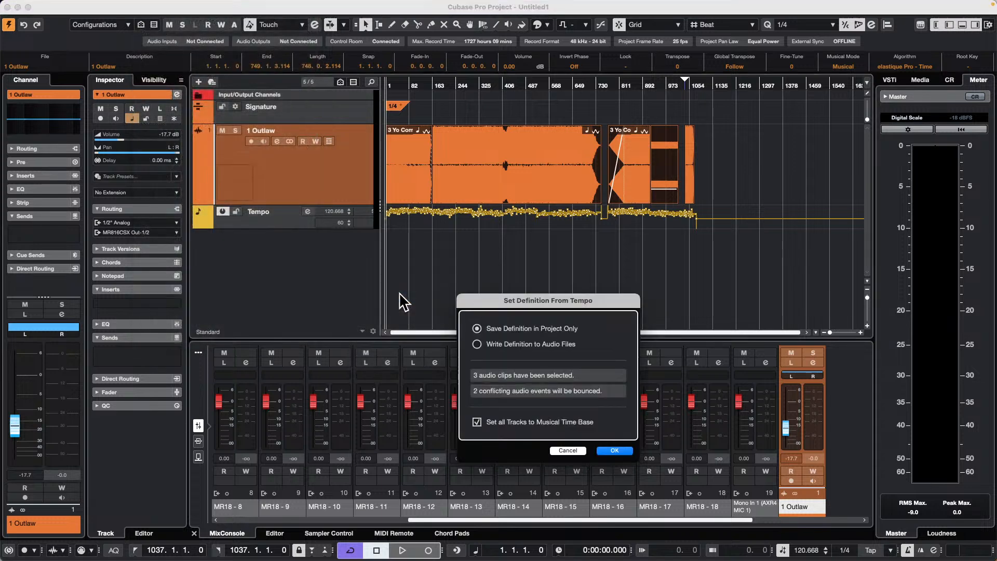
{"action": "left_click", "coordinate": [615, 450]}
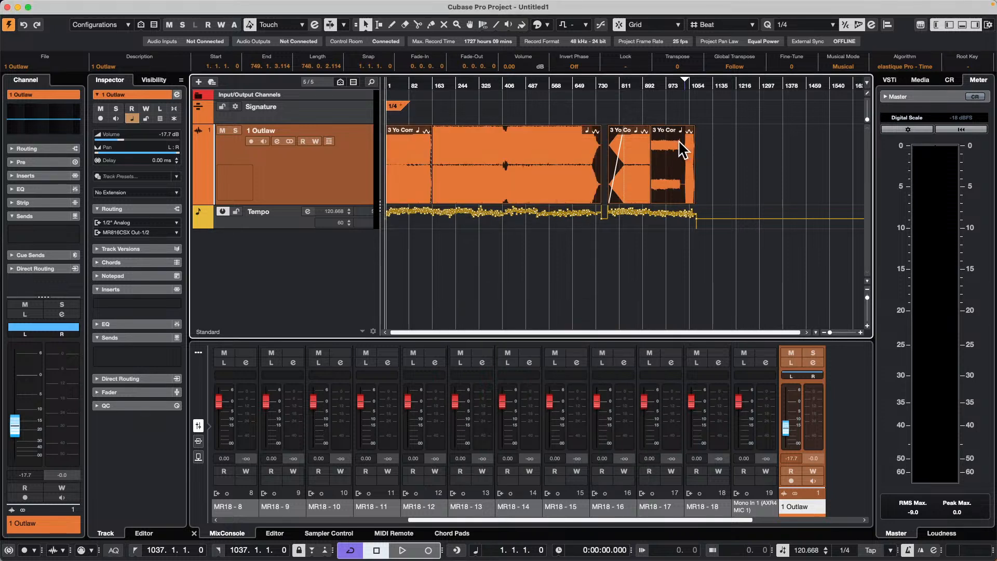
- Compare the fade-in and event volume of the 3 Yo Como pieces, moving the cursor to the start of each
{"action": "left_click", "coordinate": [671, 179]}
{"action": "key", "text": "l"}
{"action": "left_click", "coordinate": [628, 156]}
{"action": "key", "text": "l"}
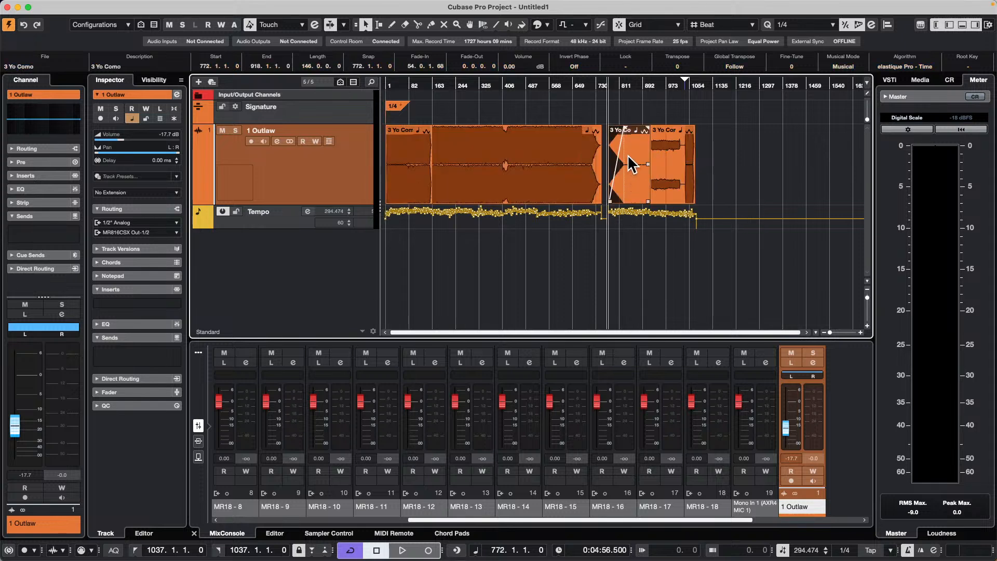
{"action": "left_click", "coordinate": [667, 175]}
{"action": "key", "text": "l"}
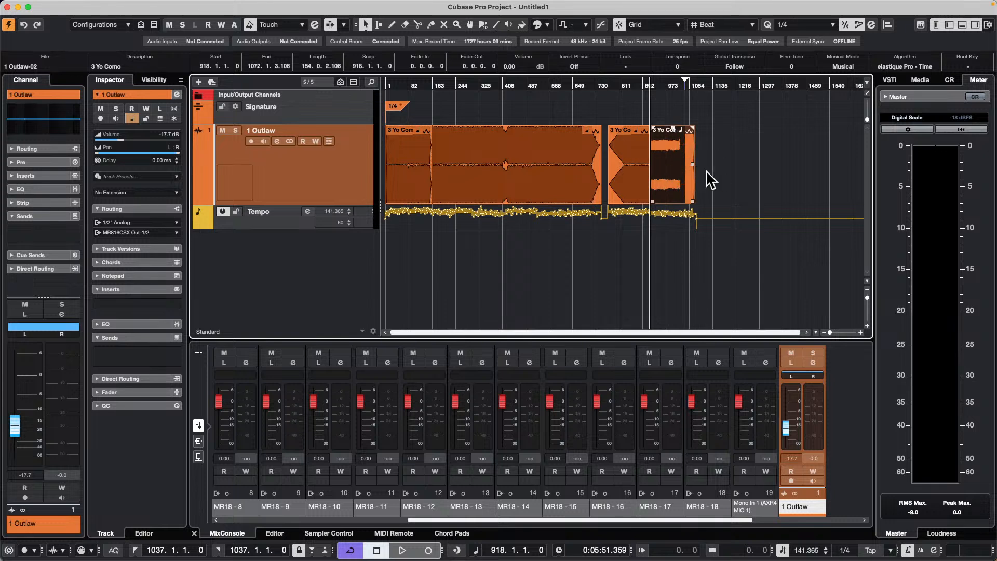
{"action": "left_click", "coordinate": [617, 149]}
{"action": "key", "text": "l"}
{"action": "left_click", "coordinate": [661, 176]}
{"action": "key", "text": "l"}
{"action": "left_click", "coordinate": [673, 127]}
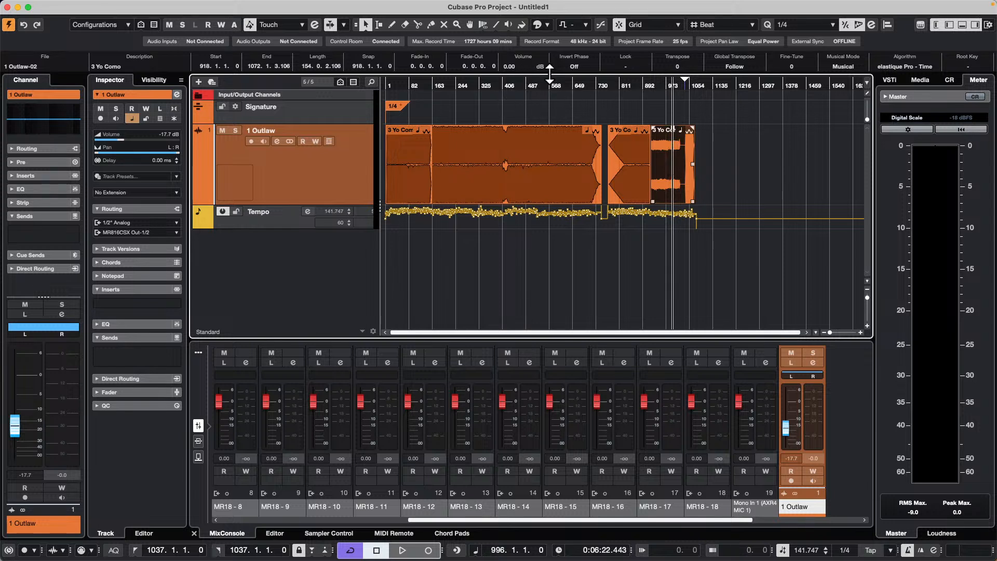
{"action": "left_click", "coordinate": [731, 159]}
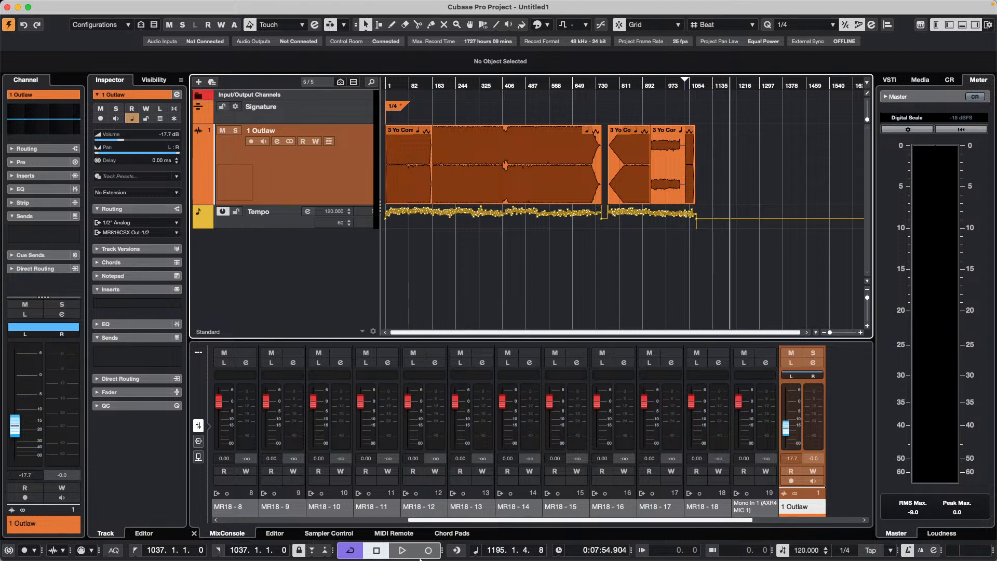
{"action": "right_click", "coordinate": [314, 185]}
{"action": "mouse_move", "coordinate": [379, 191]}
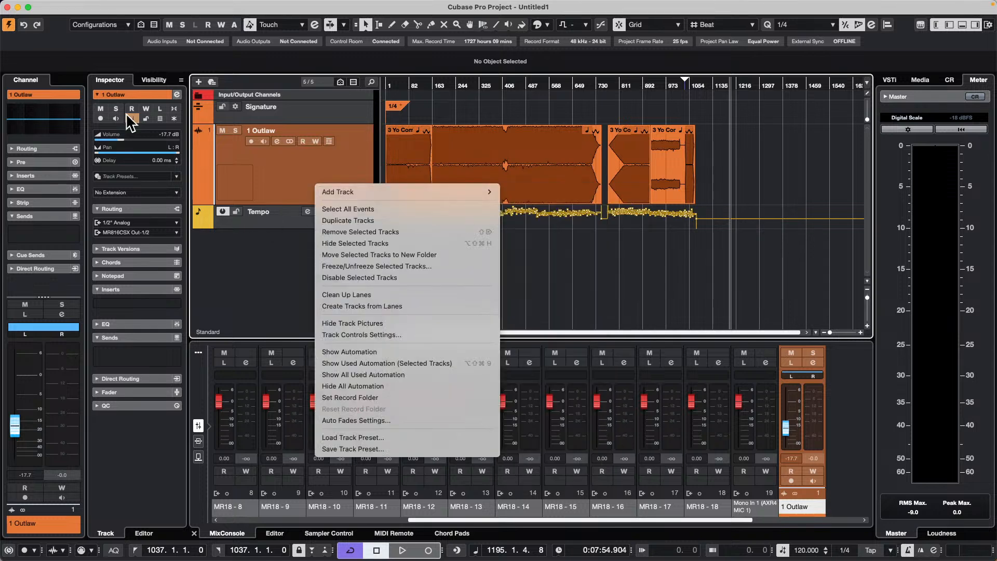
{"action": "left_click", "coordinate": [106, 7]}
- Create a new empty project in the October 15 2024 folder
{"action": "left_click", "coordinate": [69, 6]}
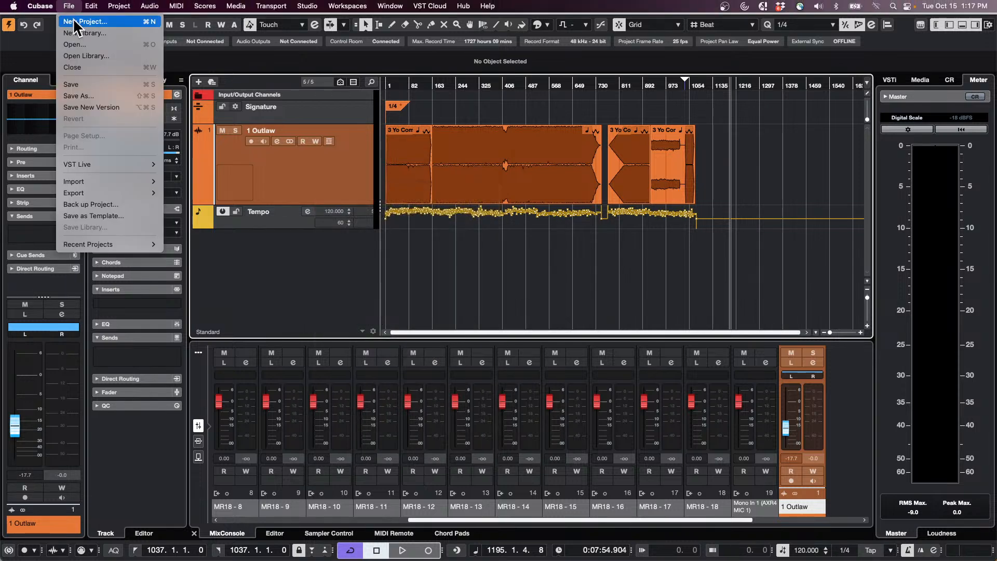
{"action": "left_click", "coordinate": [73, 21]}
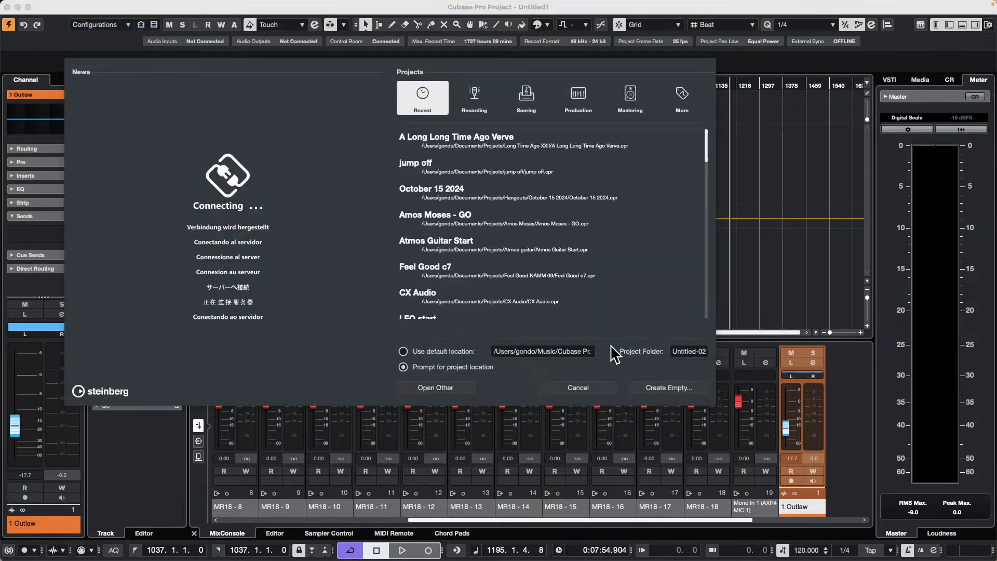
{"action": "left_click", "coordinate": [669, 387]}
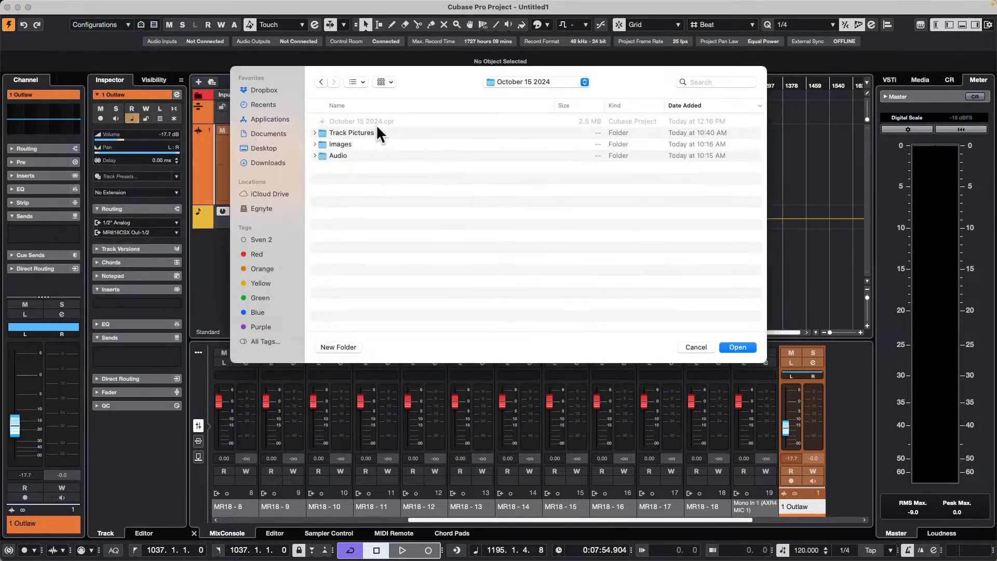
{"action": "left_click", "coordinate": [738, 347]}
- Add one instrument track that uses The Grand 3, keeping All MIDI Inputs and the MR816CSX Out-1/2 output
{"action": "right_click", "coordinate": [285, 149]}
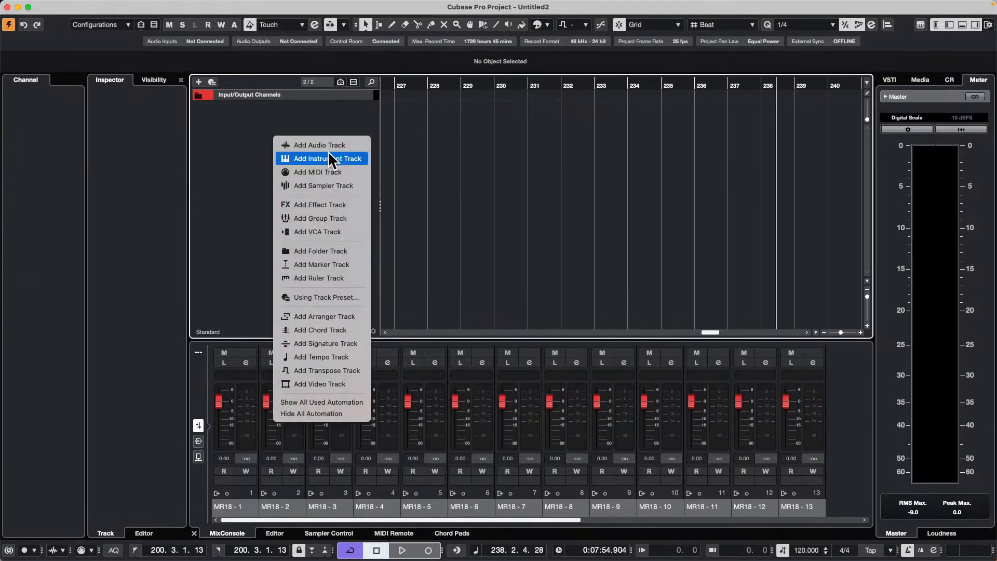
{"action": "left_click", "coordinate": [347, 158]}
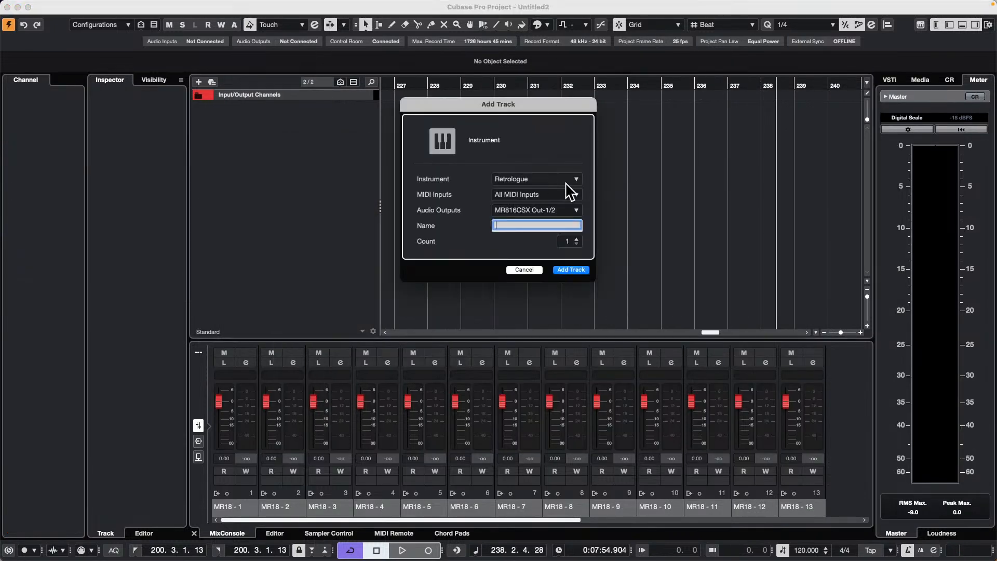
{"action": "left_click", "coordinate": [537, 180]}
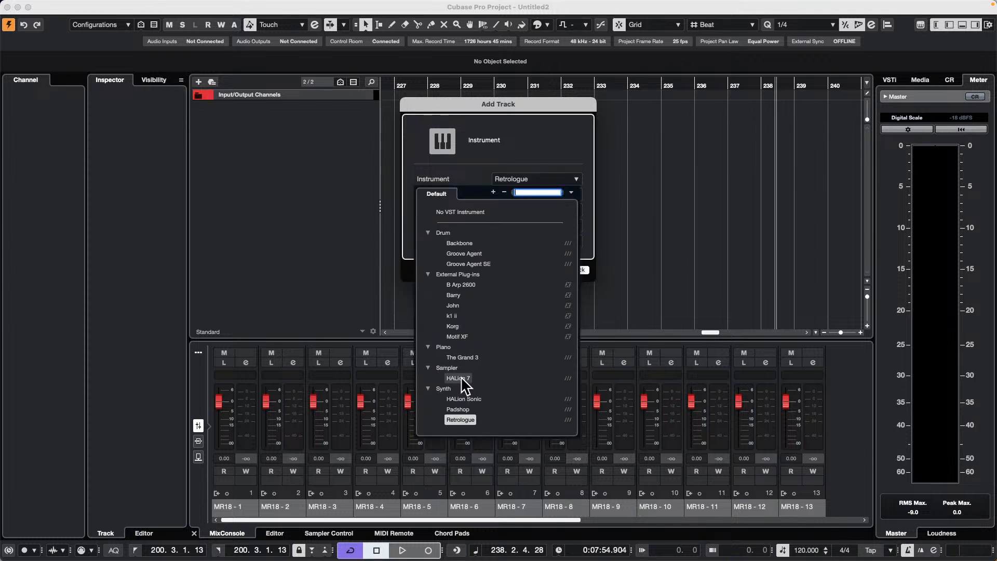
{"action": "left_click", "coordinate": [462, 358]}
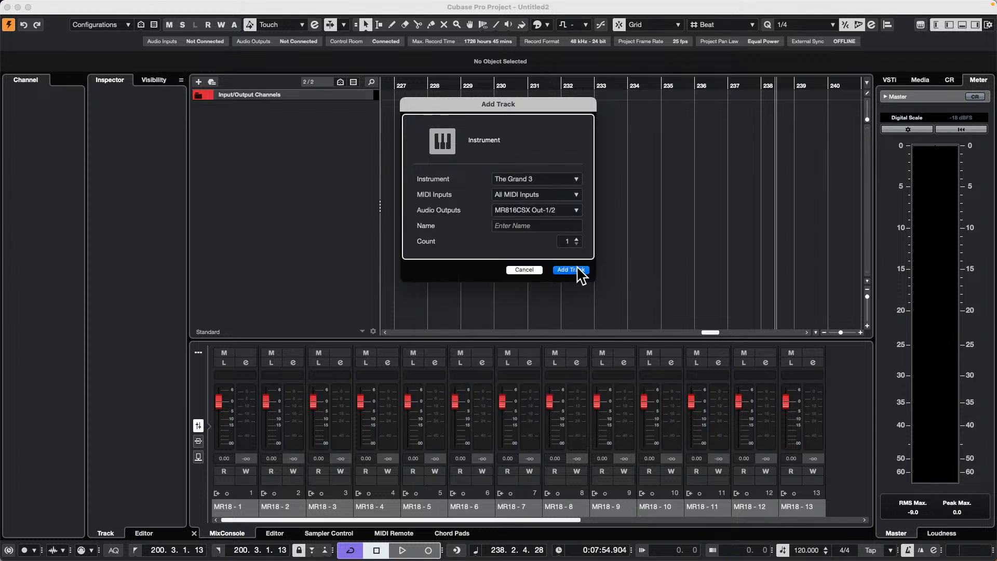
{"action": "left_click", "coordinate": [580, 274]}
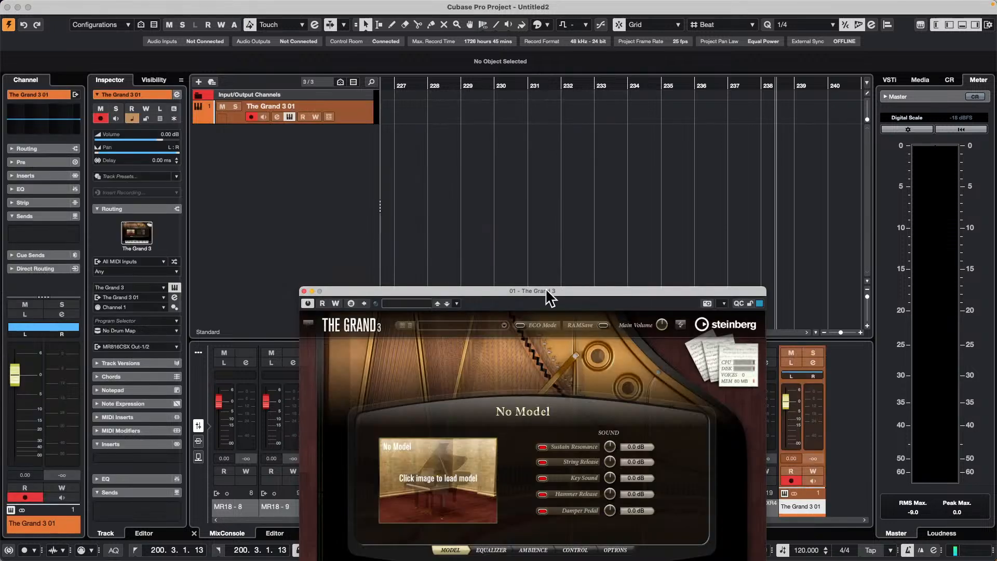
- Load the Bösendorfer 290 Close model in The Grand 3, reveal the plug-in's full keyboard and play test notes on it
{"action": "left_click", "coordinate": [439, 483]}
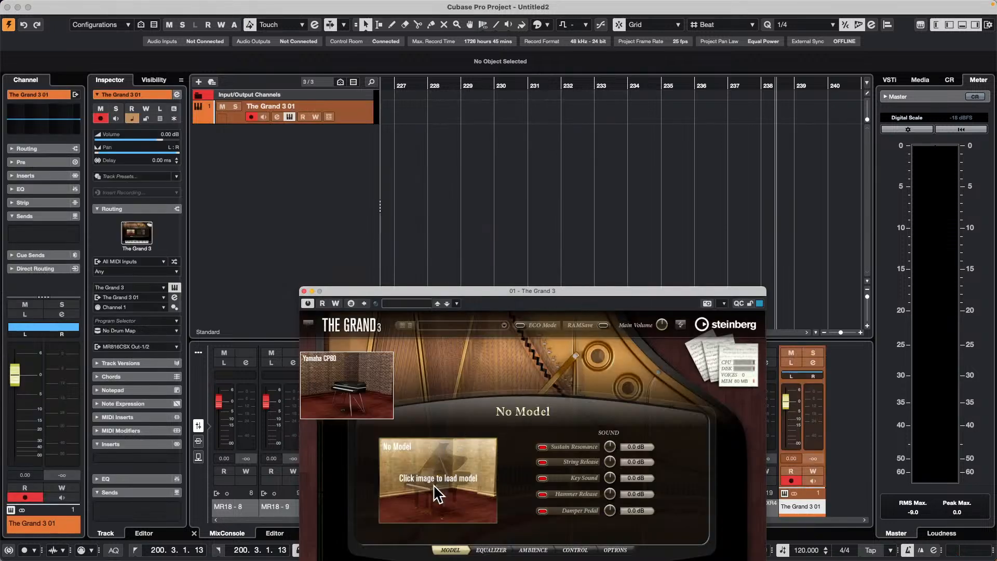
{"action": "left_click", "coordinate": [505, 373]}
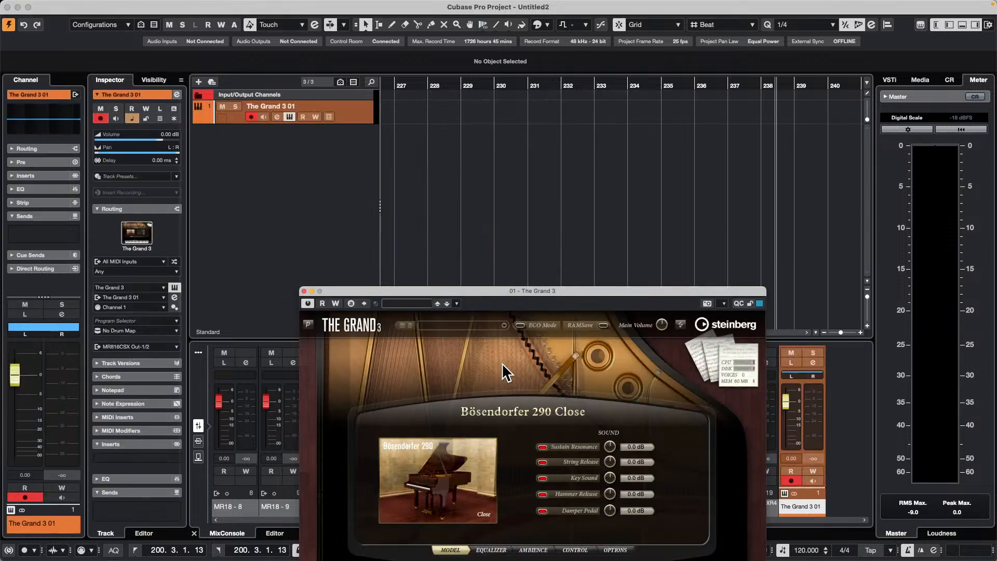
{"action": "left_click_drag", "start_coordinate": [541, 290], "coordinate": [740, 77]}
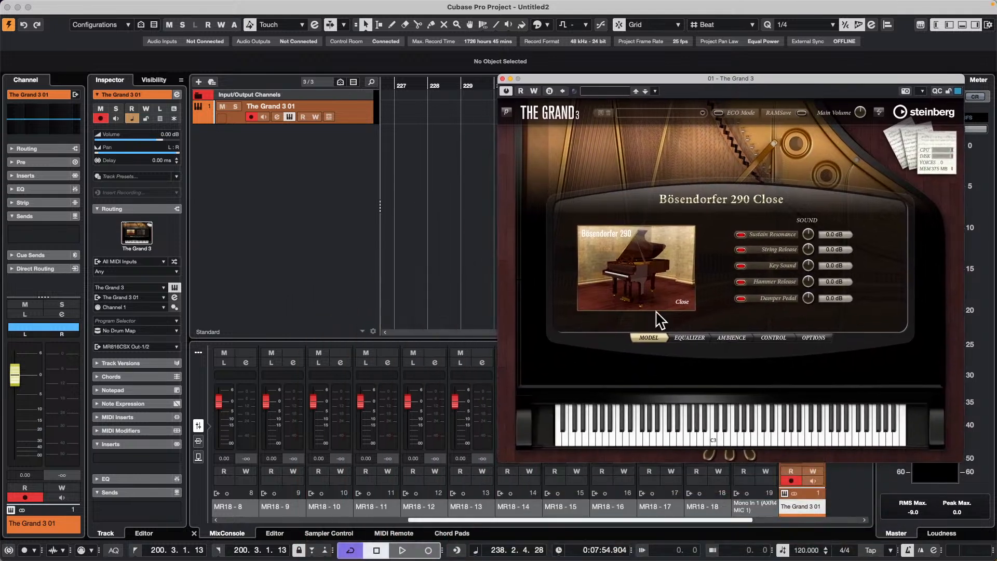
{"action": "left_click", "coordinate": [746, 430]}
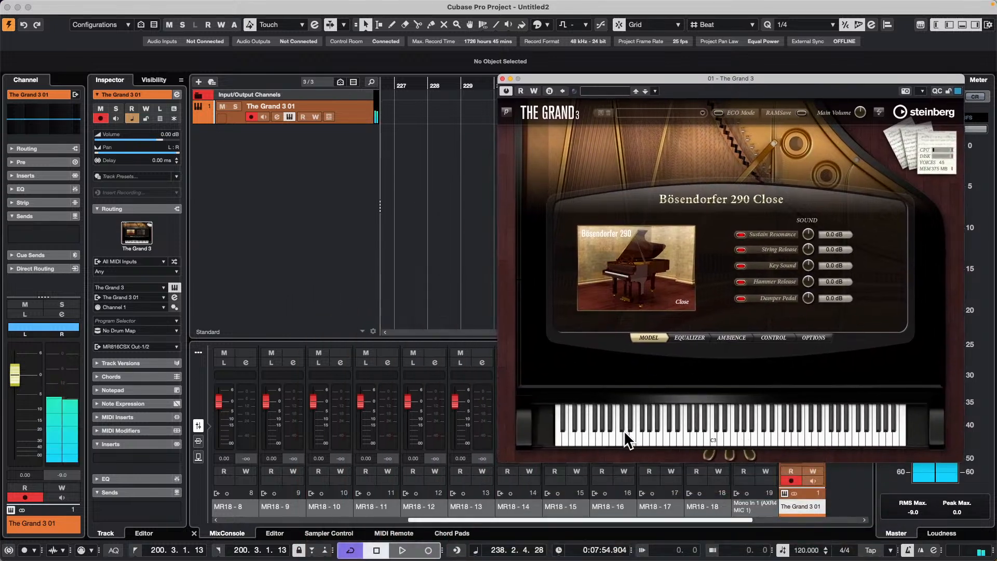
{"action": "left_click", "coordinate": [624, 438]}
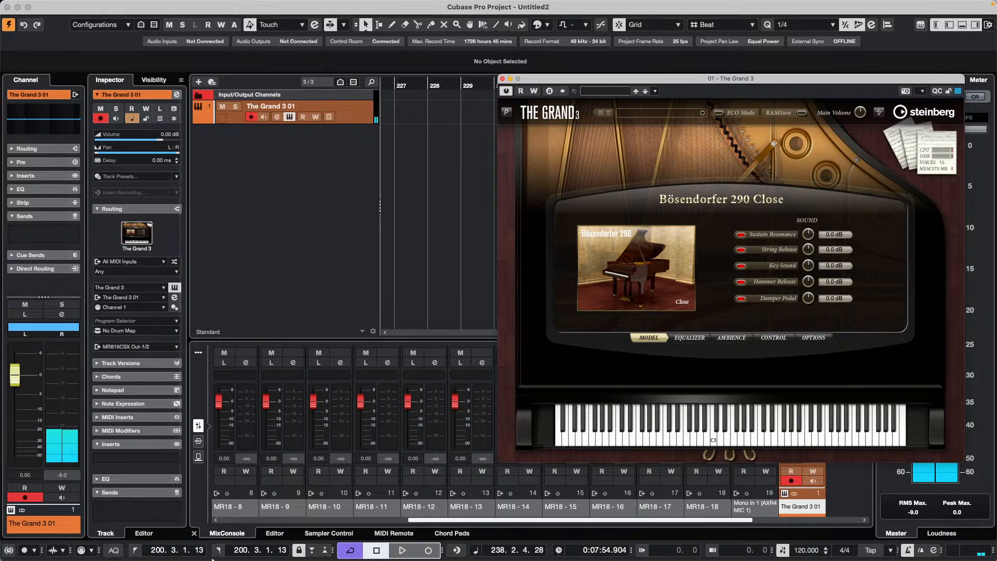
- Switch to Finder and launch the standalone The Grand 3 from the Applications folder
{"action": "mouse_move", "coordinate": [203, 559]}
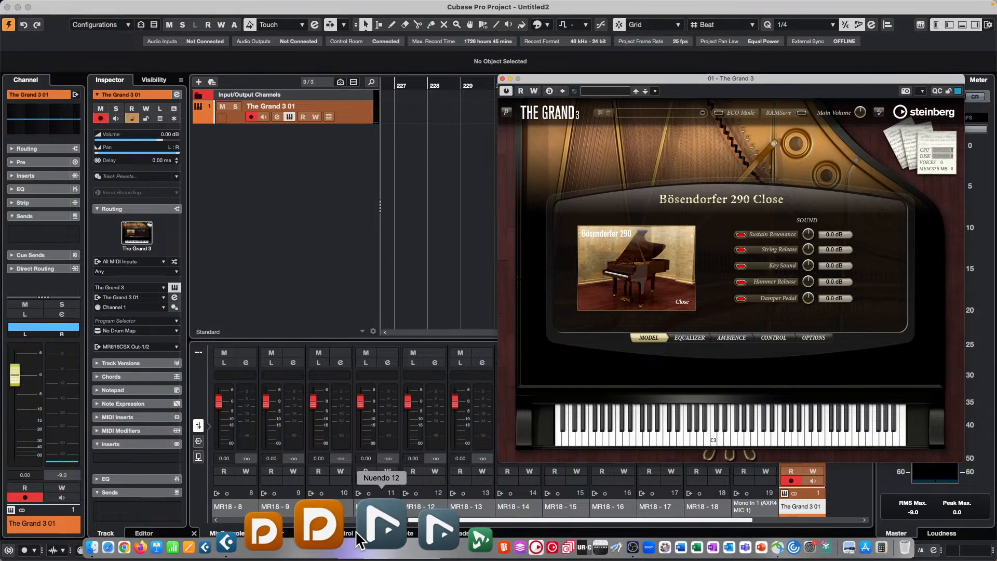
{"action": "left_click", "coordinate": [187, 535]}
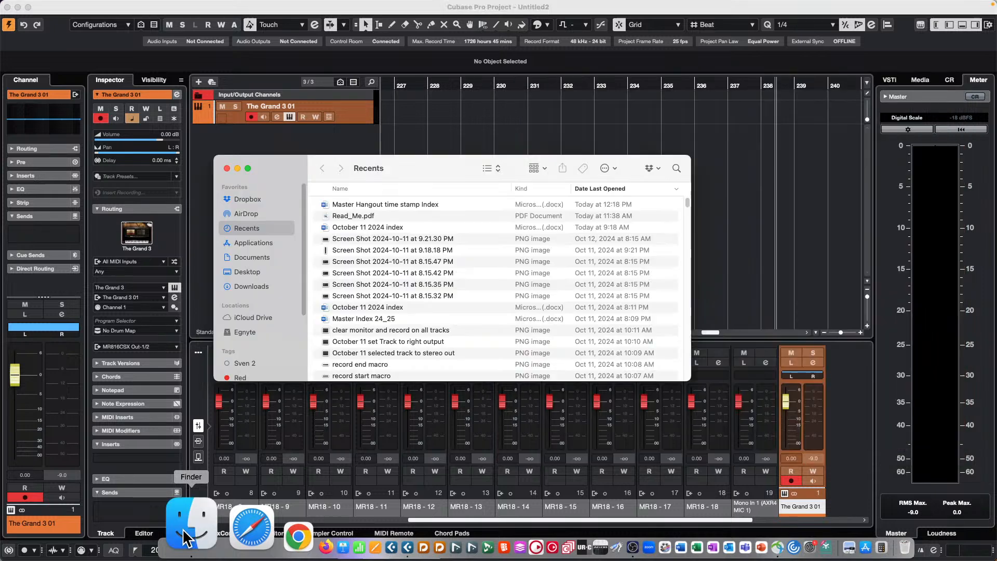
{"action": "left_click", "coordinate": [252, 257]}
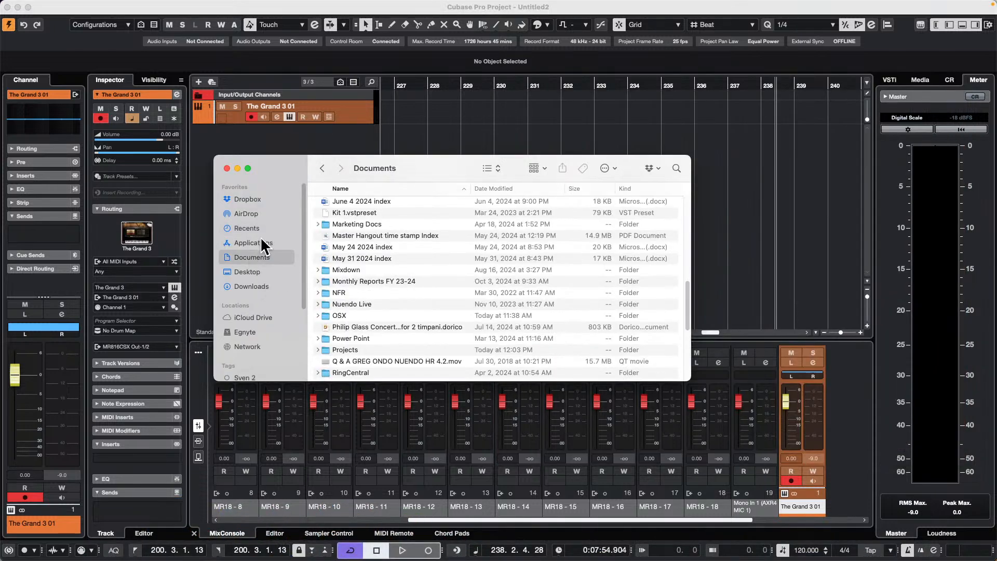
{"action": "left_click", "coordinate": [255, 242]}
{"action": "scroll", "coordinate": [351, 261], "scroll_direction": "down", "scroll_amount": 10}
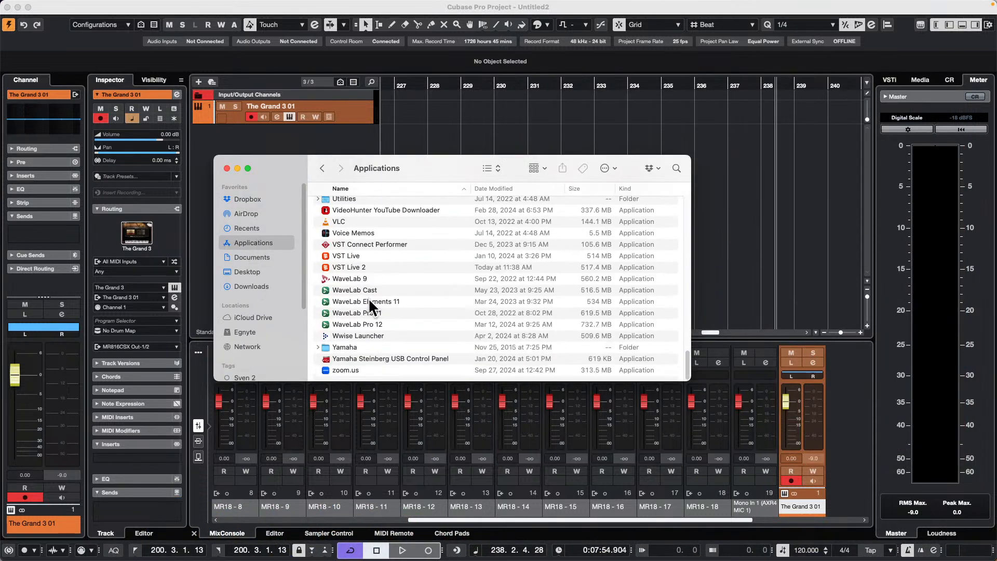
{"action": "scroll", "coordinate": [369, 298], "scroll_direction": "up", "scroll_amount": 3}
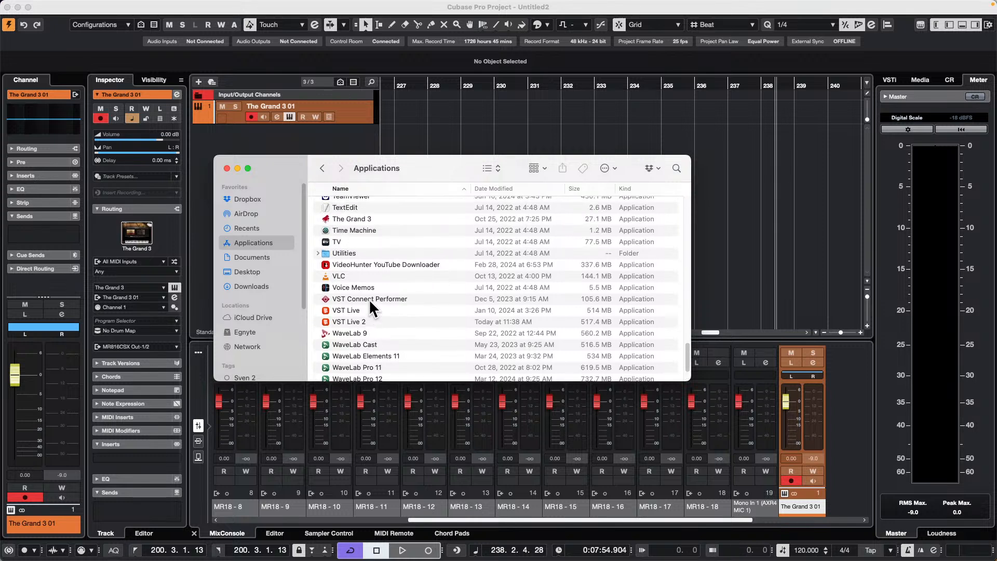
{"action": "scroll", "coordinate": [369, 298], "scroll_direction": "up", "scroll_amount": 2}
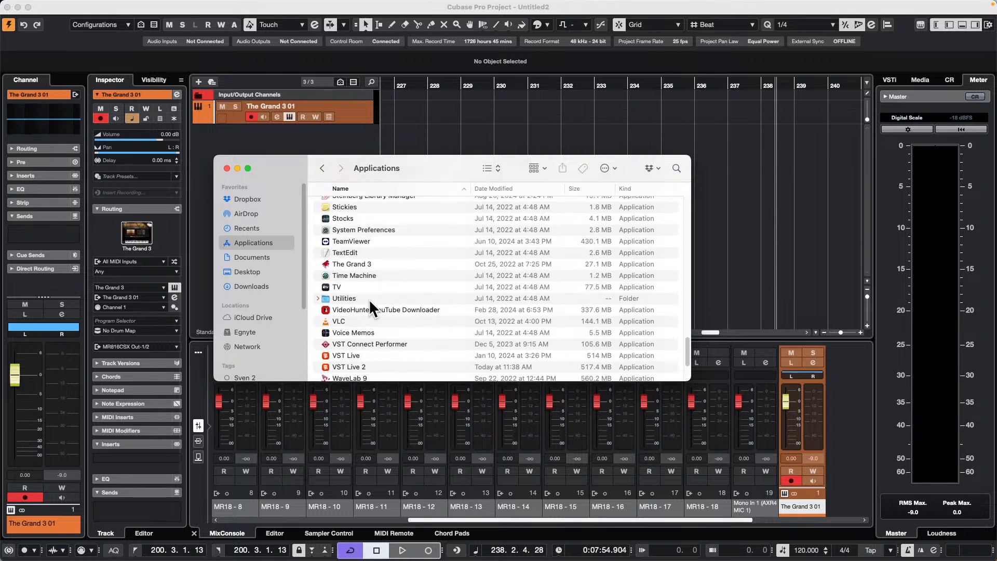
{"action": "left_click", "coordinate": [354, 263]}
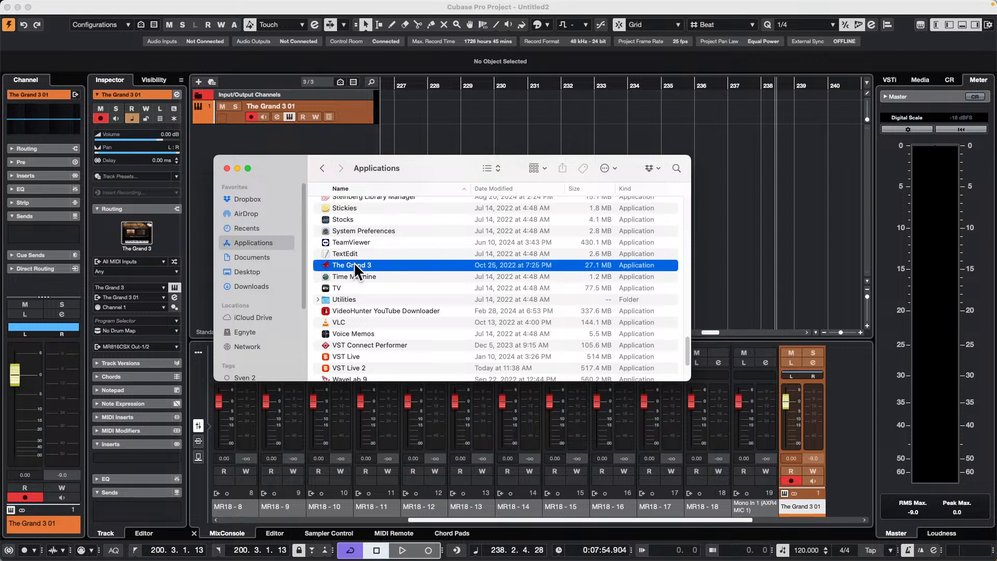
{"action": "double_click", "coordinate": [354, 264]}
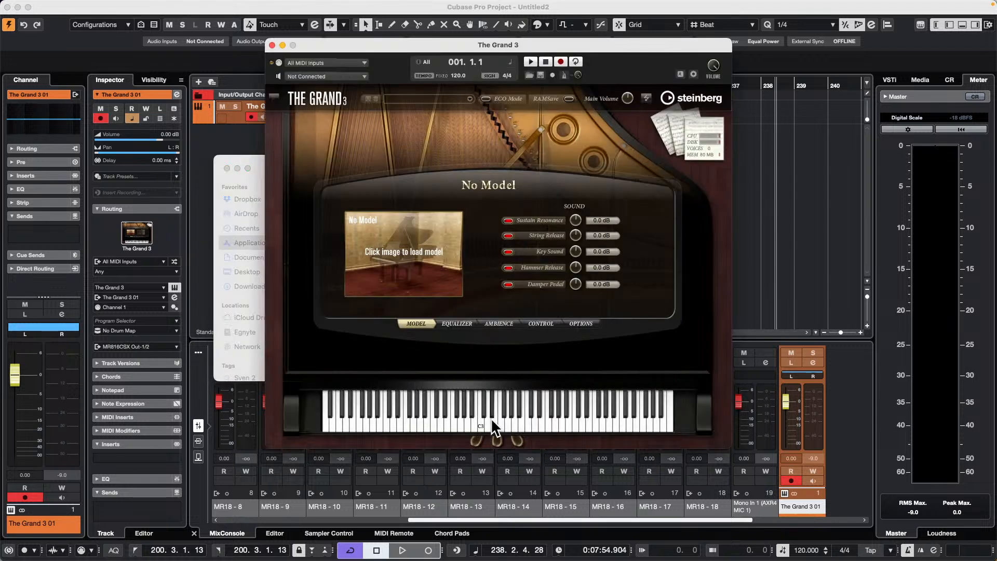
- Load the Bösendorfer 290 Close model in the standalone The Grand 3 and try notes on its keyboard
{"action": "left_click", "coordinate": [419, 234]}
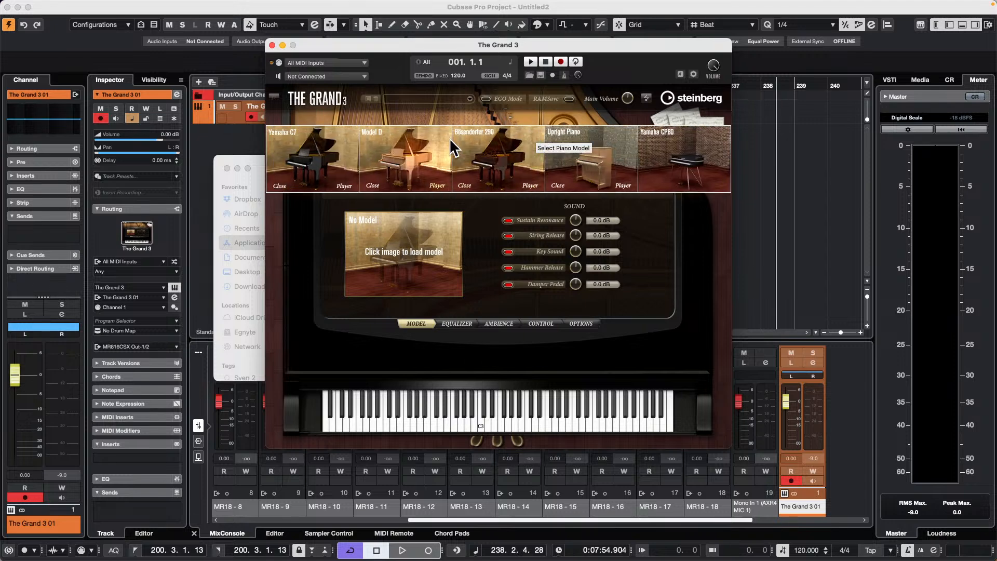
{"action": "left_click", "coordinate": [481, 139]}
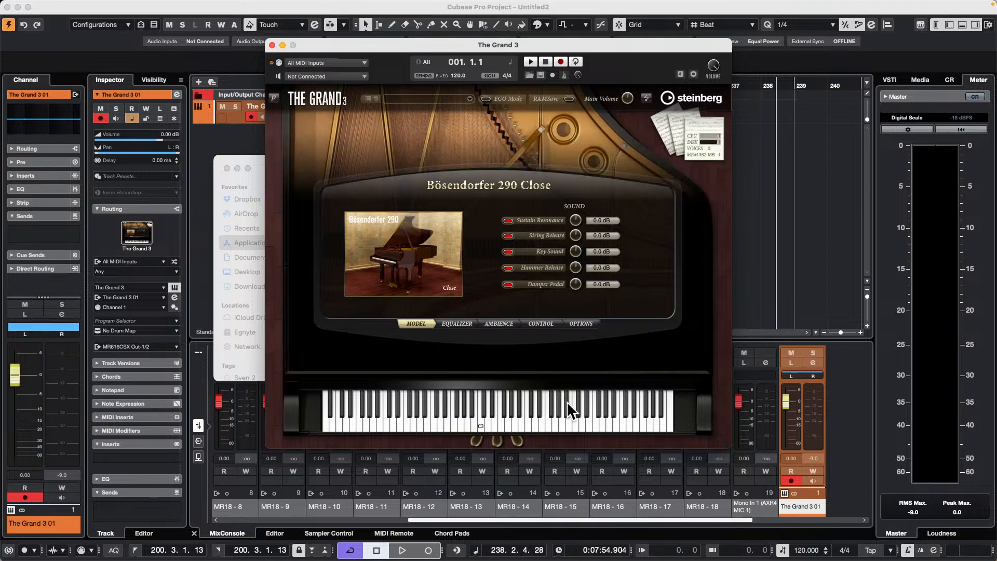
{"action": "left_click_drag", "start_coordinate": [507, 419], "coordinate": [465, 417]}
- Set the standalone The Grand 3's ASIO driver to Steinberg UR24C DAW in the plug-in preferences
{"action": "left_click", "coordinate": [694, 75]}
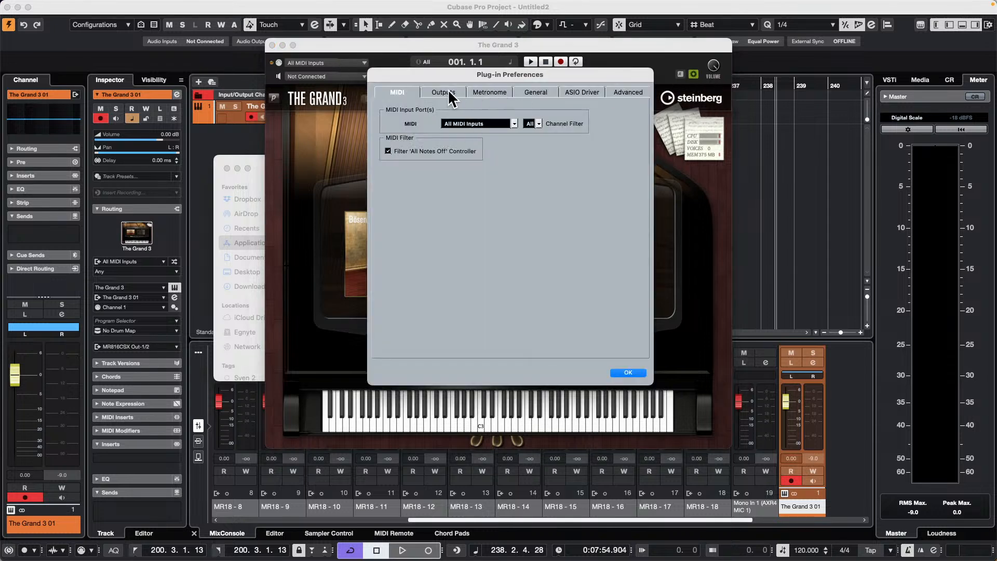
{"action": "left_click", "coordinate": [581, 96]}
{"action": "left_click", "coordinate": [469, 110]}
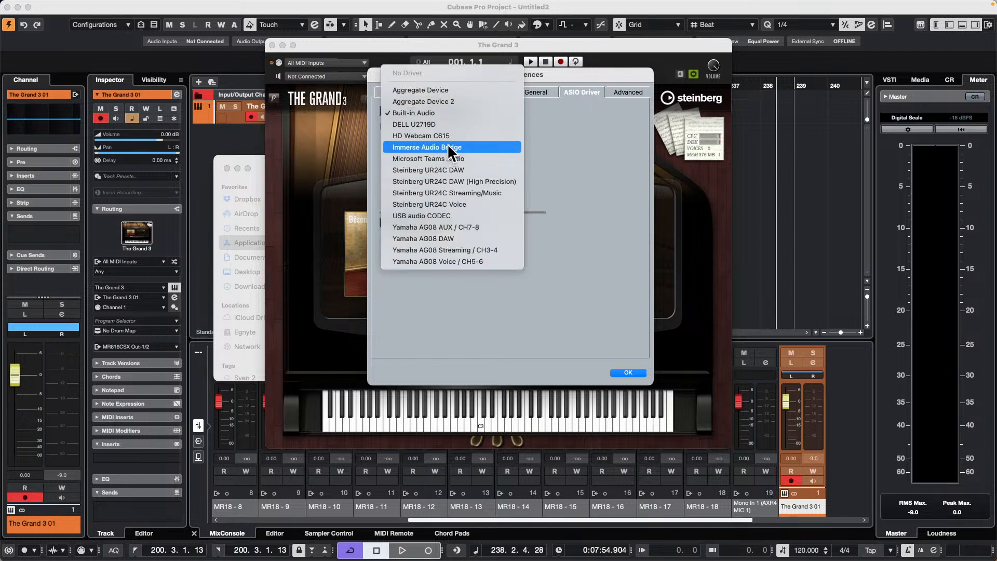
{"action": "left_click", "coordinate": [470, 168]}
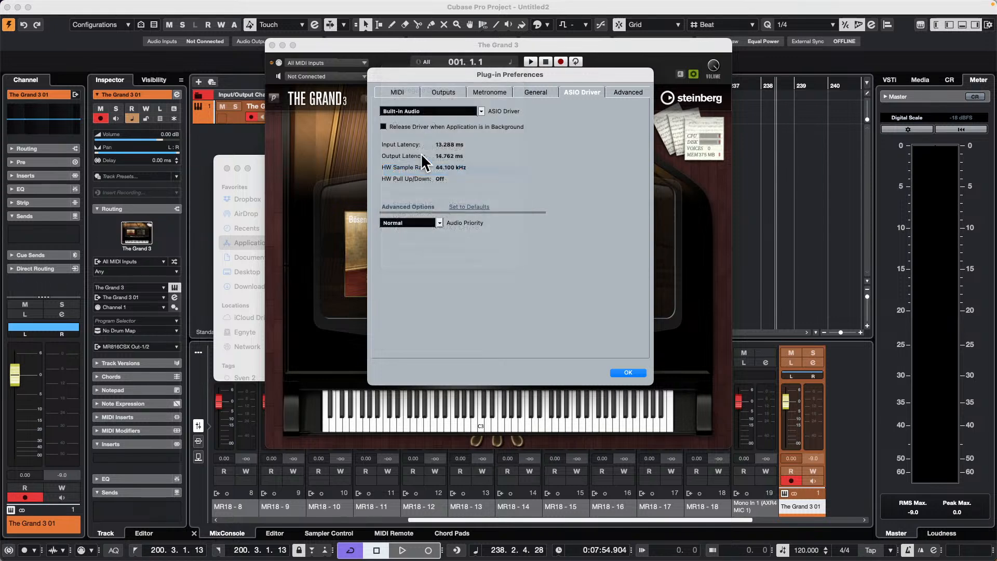
{"action": "left_click", "coordinate": [562, 190]}
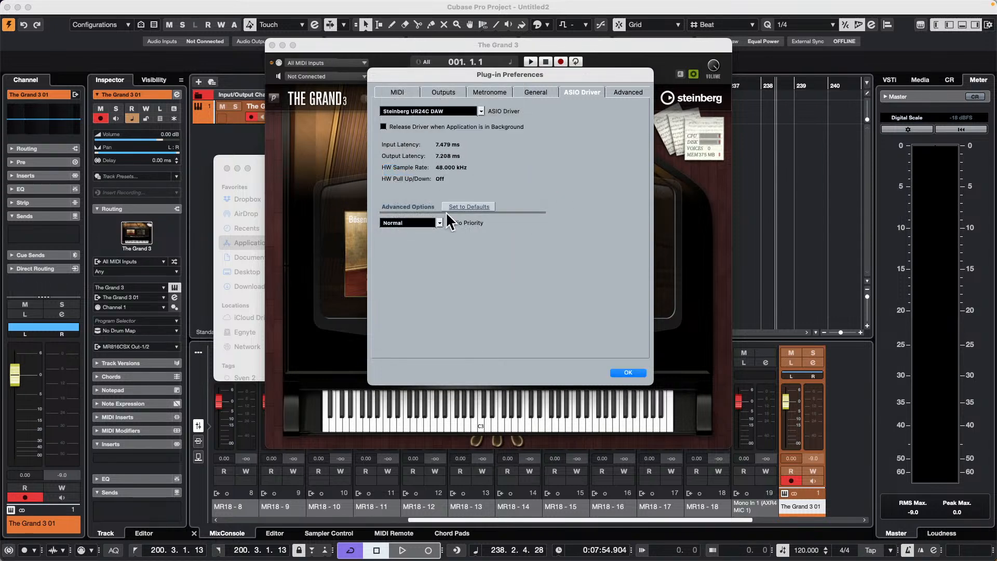
{"action": "left_click", "coordinate": [628, 373]}
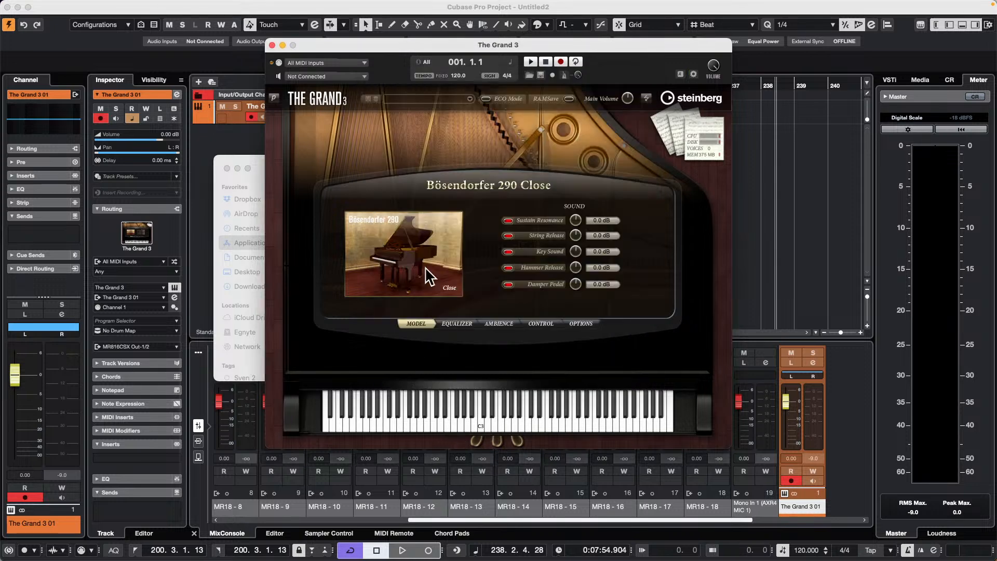
- Route the standalone The Grand 3's audio output to UR24C Mix L and play test notes on its keyboard
{"action": "left_click", "coordinate": [346, 76]}
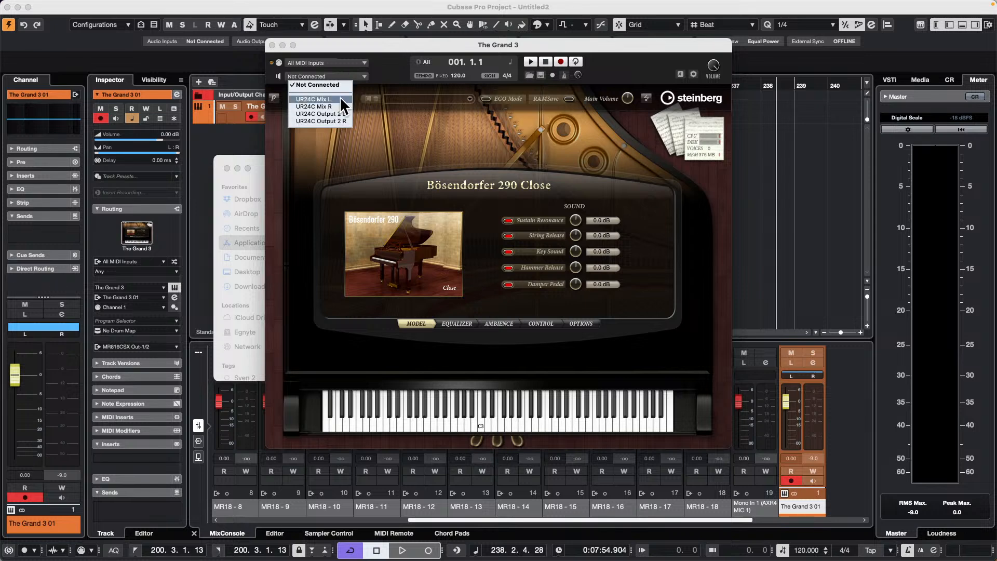
{"action": "left_click", "coordinate": [340, 99]}
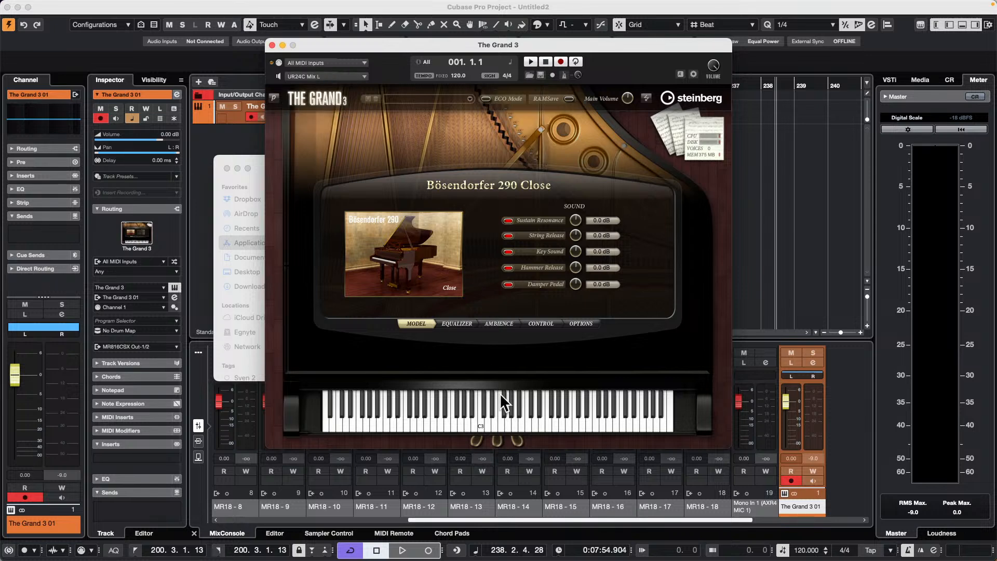
{"action": "left_click", "coordinate": [491, 414]}
{"action": "left_click", "coordinate": [417, 419]}
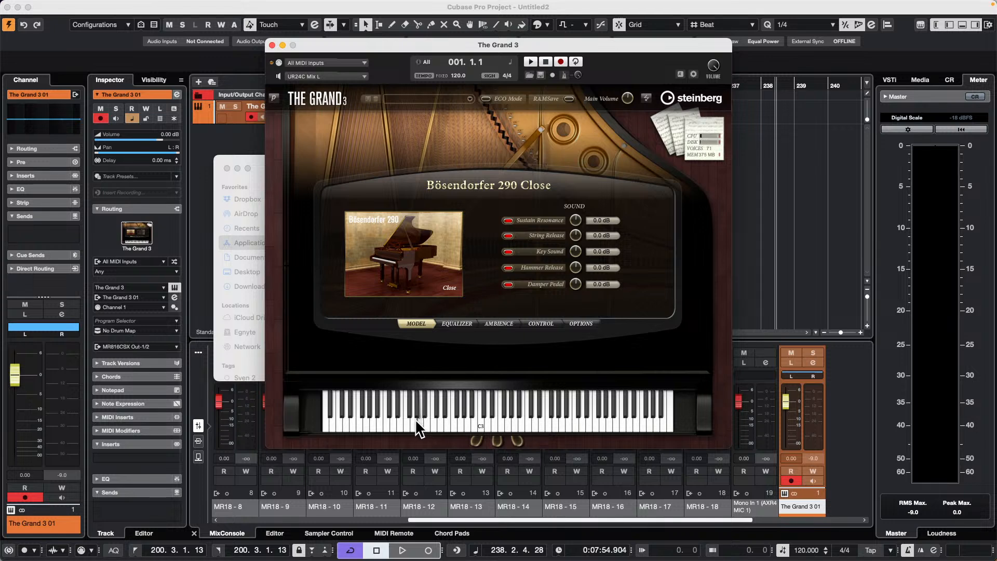
- Review the ASIO driver and advanced port settings in the standalone The Grand 3's plug-in preferences, then close them
{"action": "left_click", "coordinate": [695, 74]}
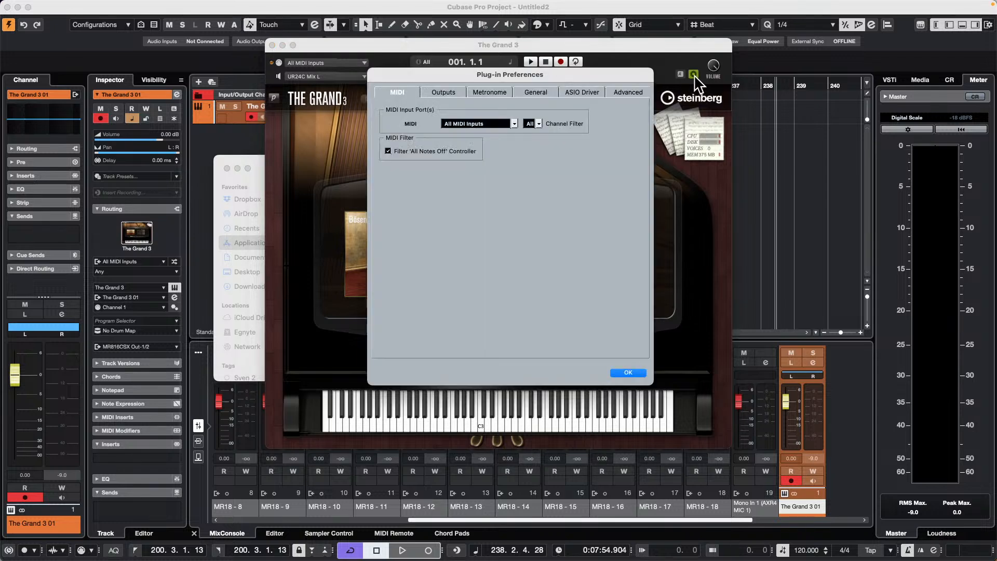
{"action": "left_click", "coordinate": [626, 90]}
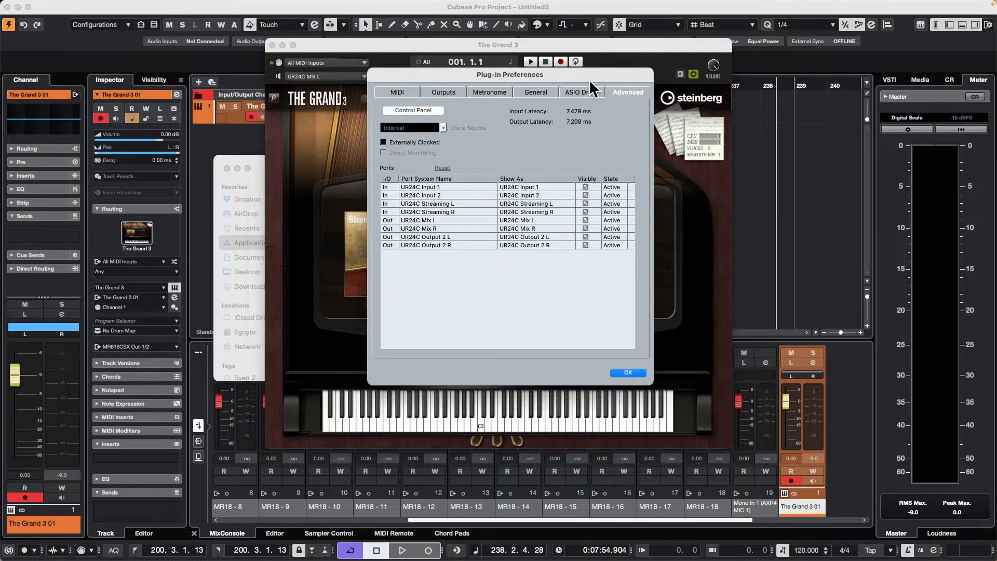
{"action": "left_click", "coordinate": [587, 94]}
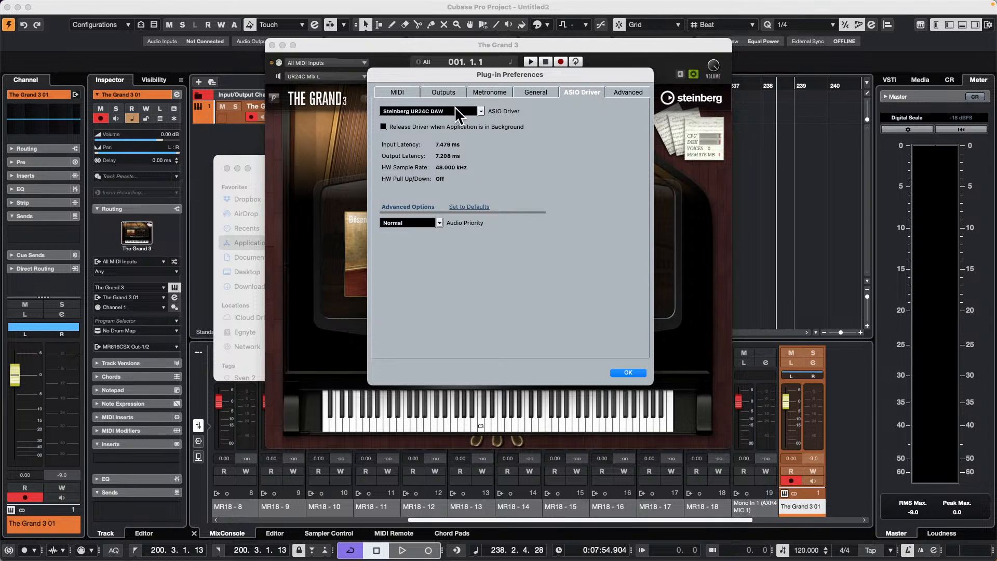
{"action": "left_click", "coordinate": [625, 91]}
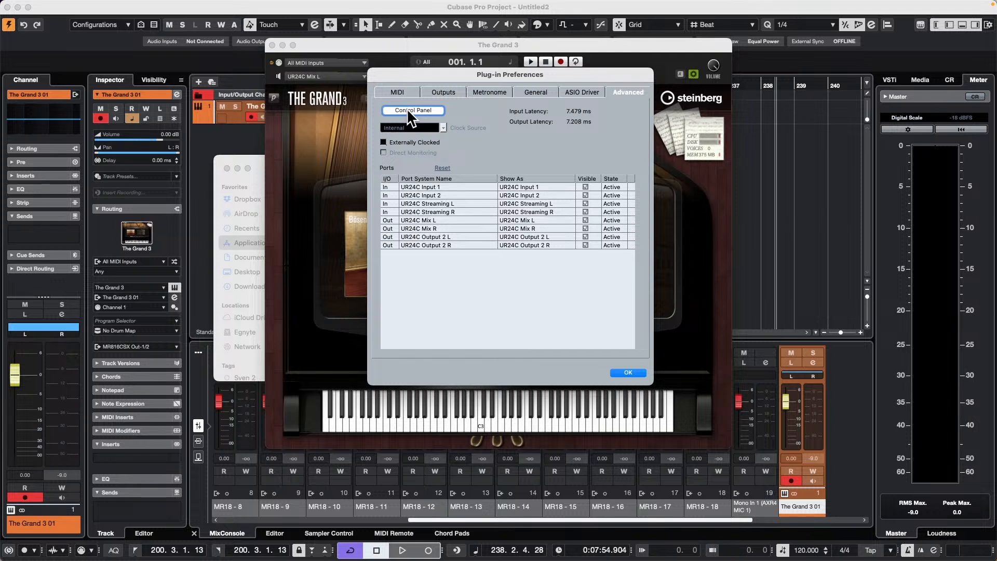
{"action": "left_click", "coordinate": [443, 126]}
{"action": "left_click", "coordinate": [583, 92]}
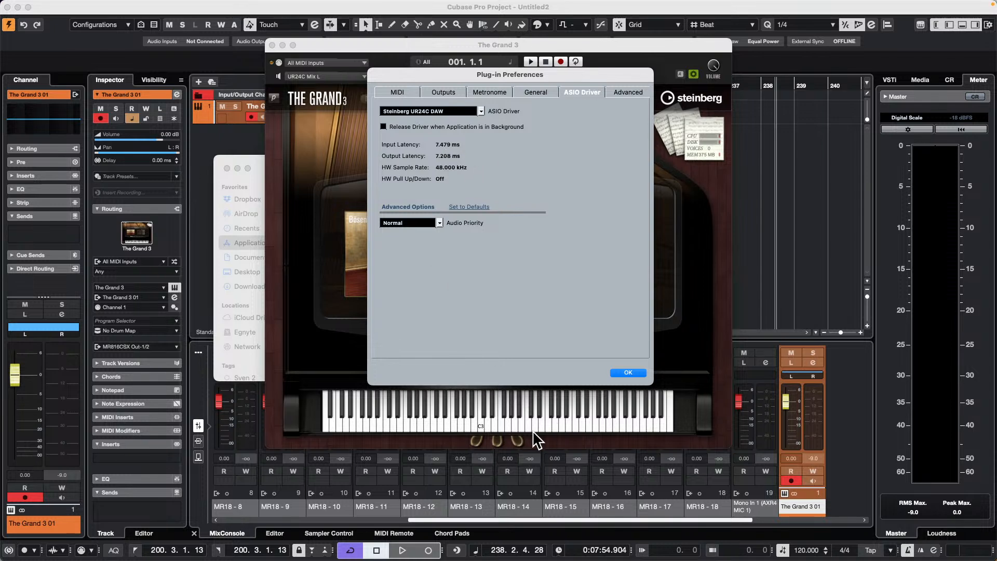
{"action": "left_click", "coordinate": [629, 373]}
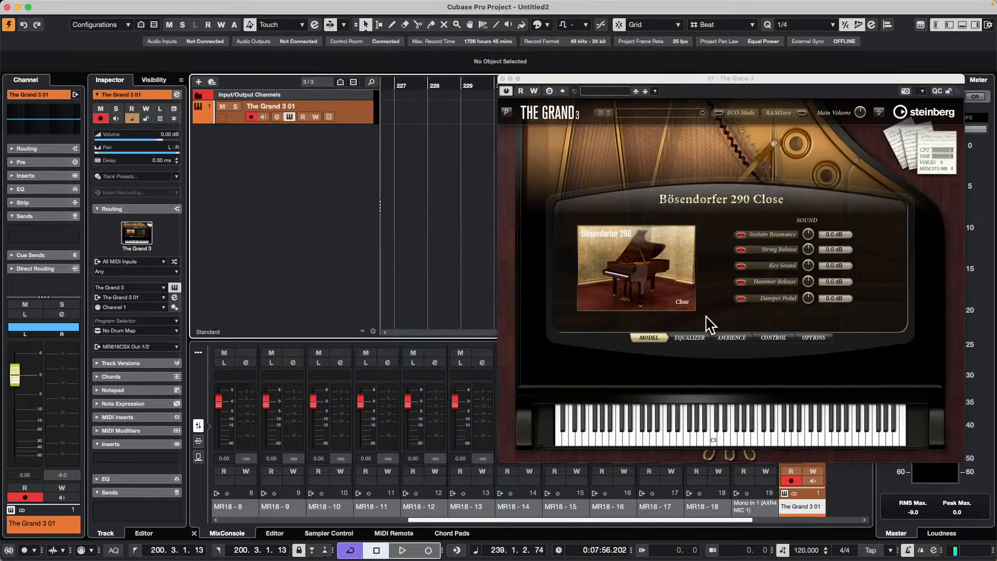
- Check the UR24C buffer size and the Audio System latency settings in Cubase's Studio Setup
{"action": "left_click", "coordinate": [307, 6]}
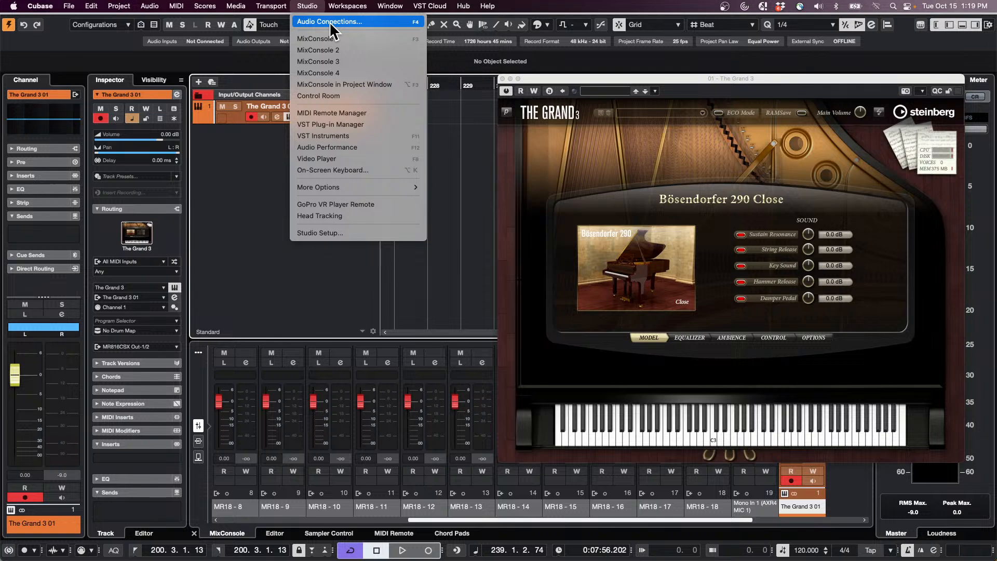
{"action": "left_click", "coordinate": [337, 233]}
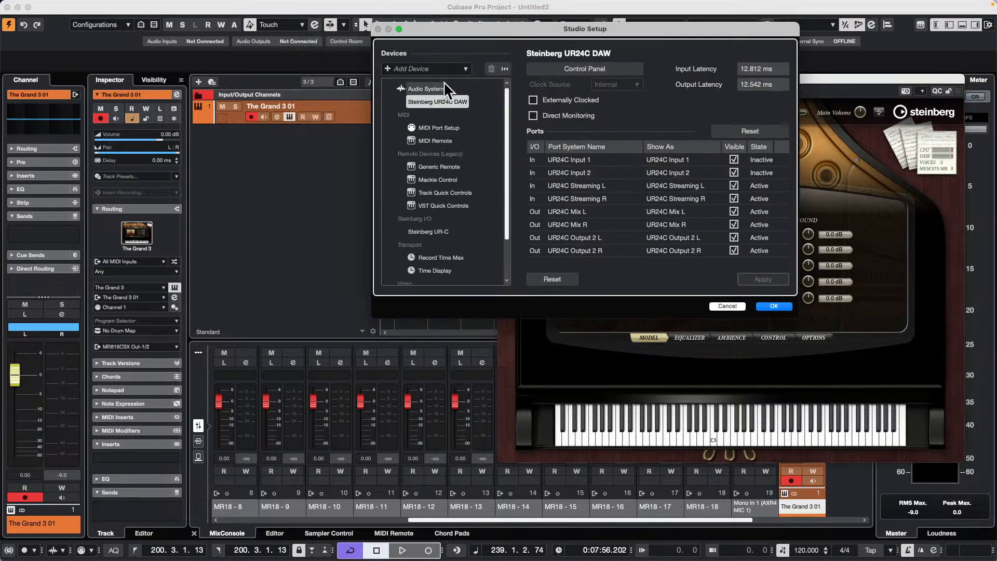
{"action": "left_click", "coordinate": [584, 70]}
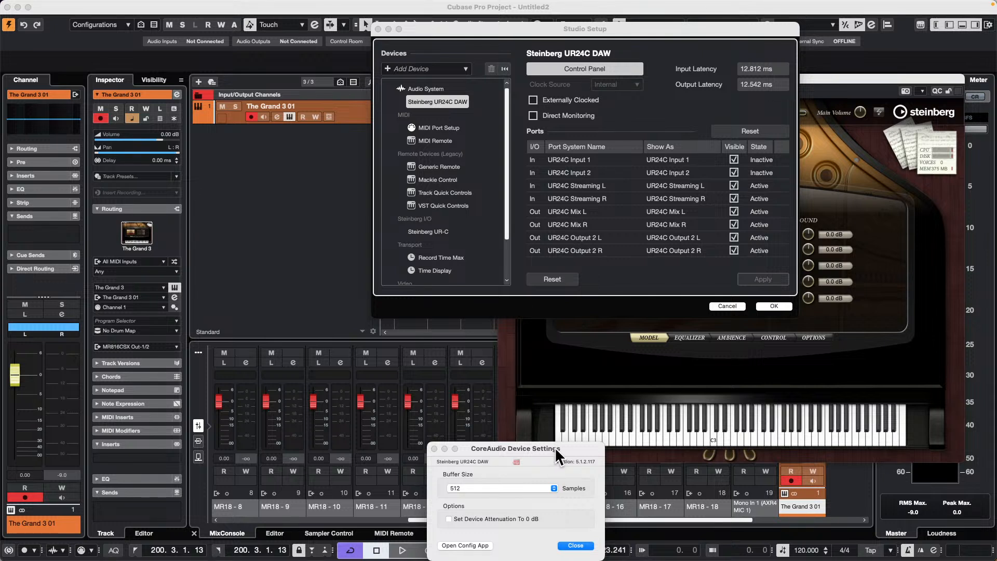
{"action": "left_click_drag", "start_coordinate": [558, 457], "coordinate": [617, 249]}
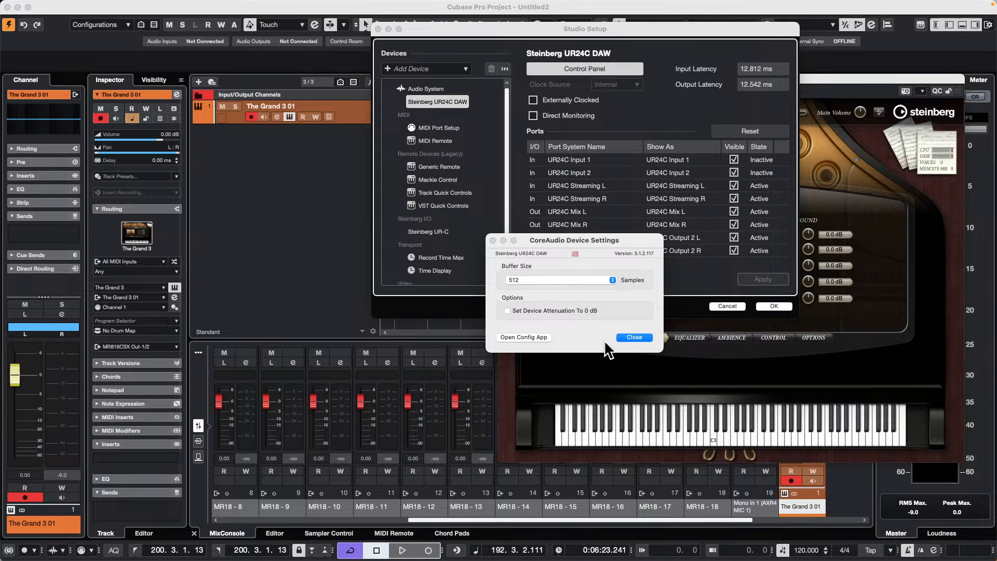
{"action": "left_click", "coordinate": [635, 338]}
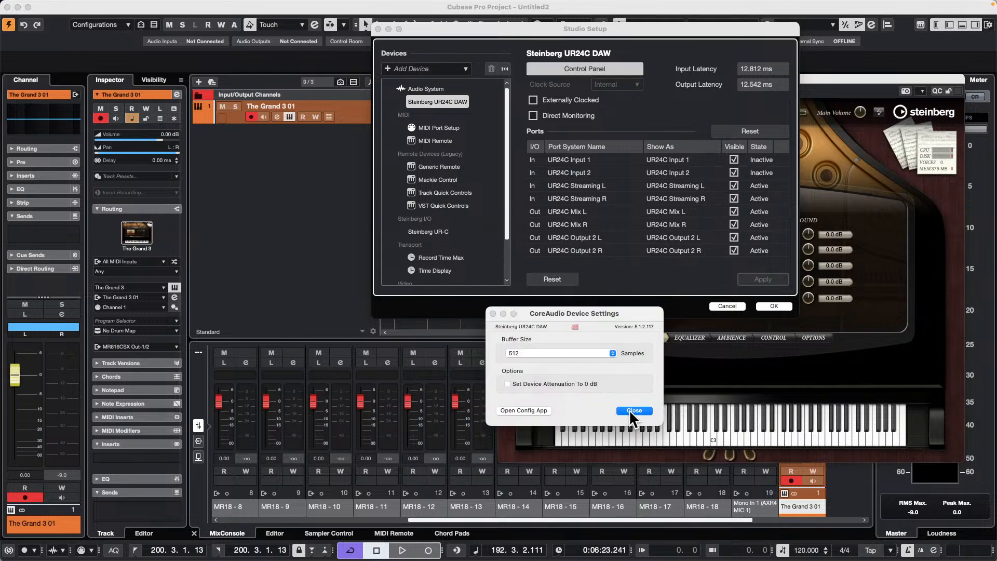
{"action": "left_click", "coordinate": [633, 411]}
{"action": "left_click", "coordinate": [425, 89]}
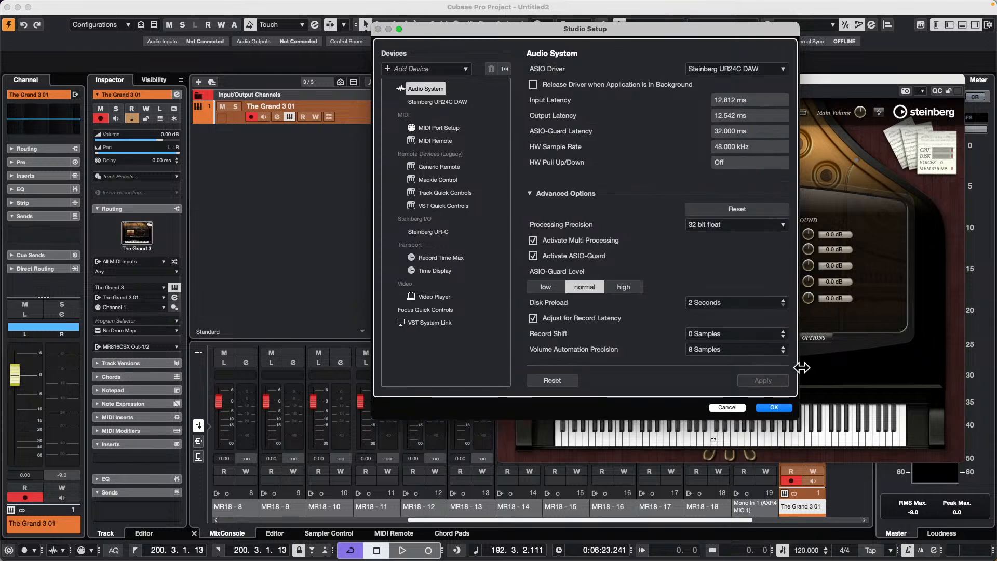
{"action": "left_click", "coordinate": [775, 407]}
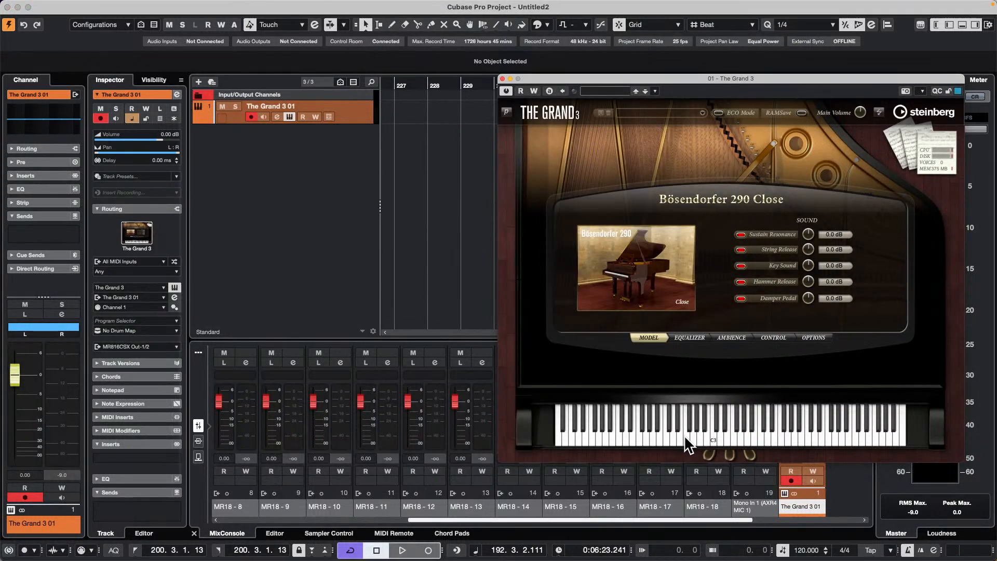
- Close Cubase's The Grand 3 instrument window and set the standalone The Grand 3's UR24C buffer size to 512 samples
{"action": "left_click", "coordinate": [502, 79]}
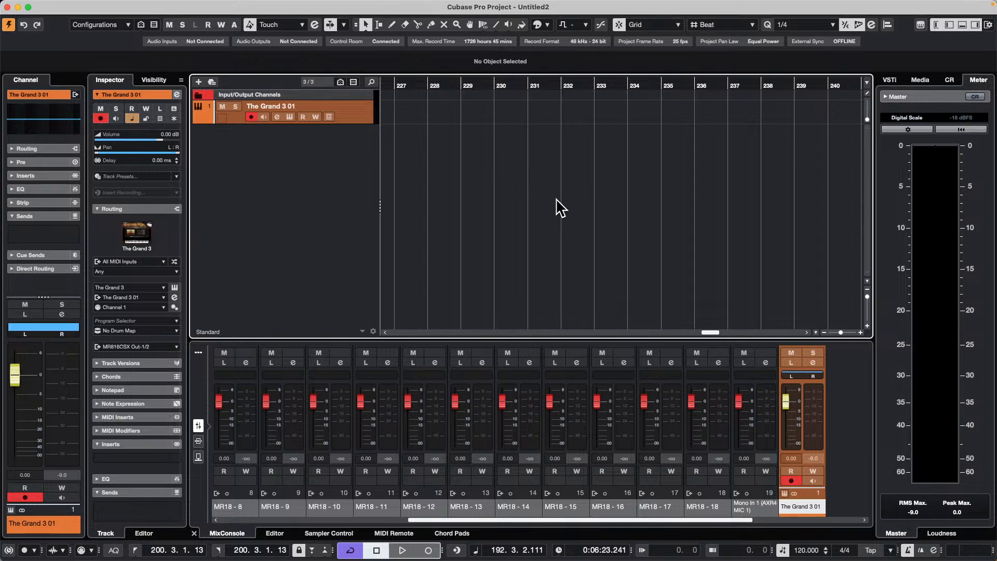
{"action": "key", "text": "super+Tab"}
{"action": "left_click", "coordinate": [694, 74]}
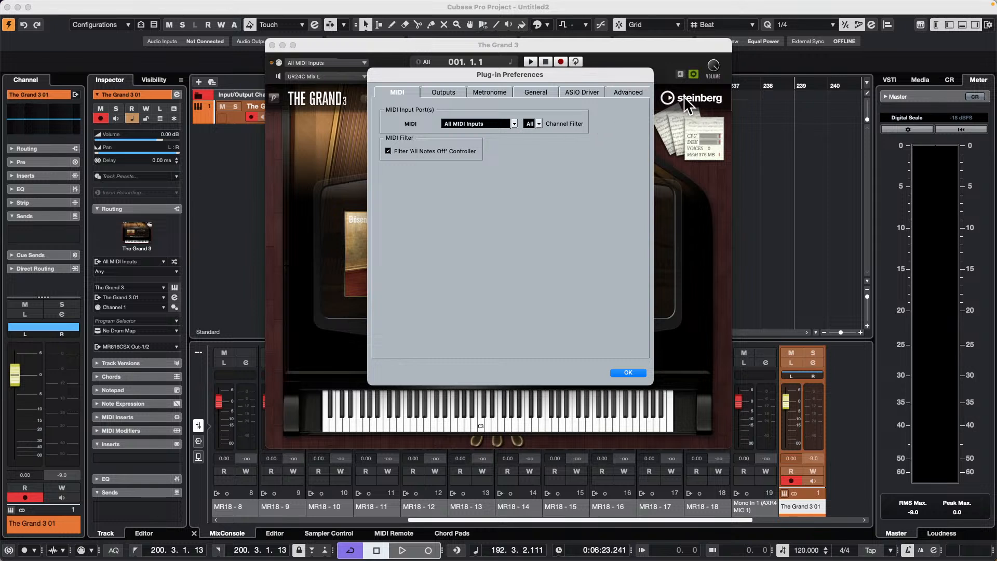
{"action": "left_click", "coordinate": [627, 99]}
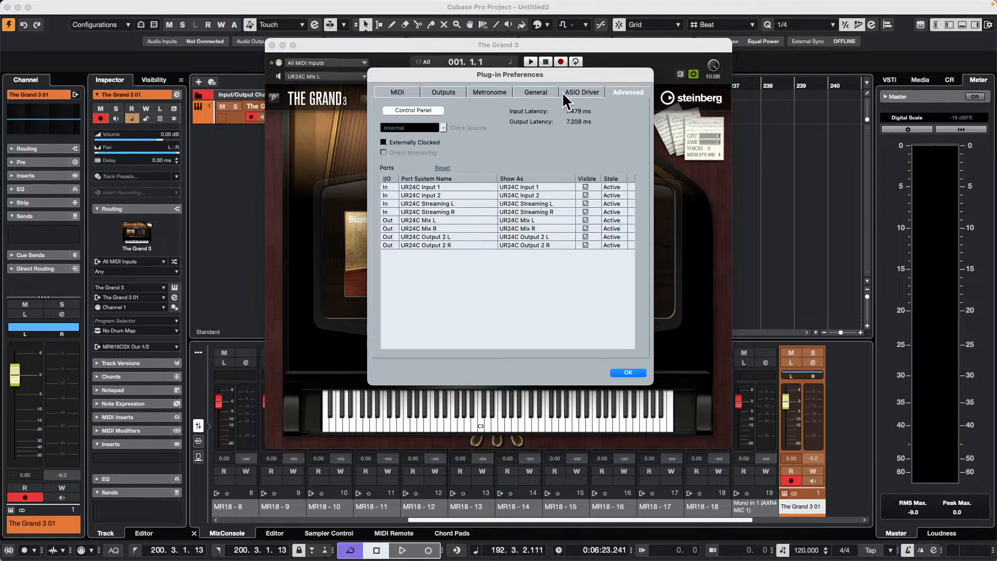
{"action": "left_click", "coordinate": [417, 110]}
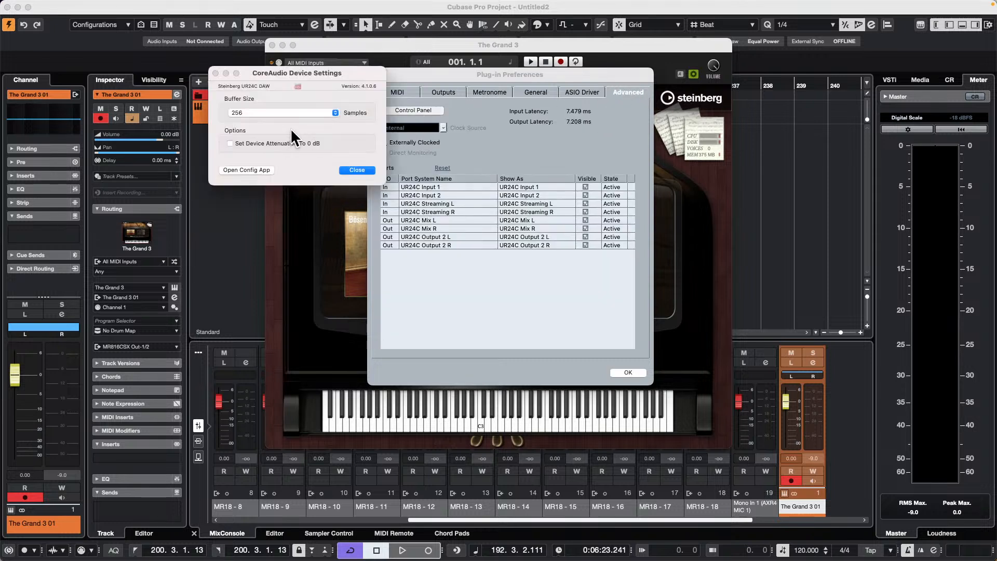
{"action": "left_click", "coordinate": [308, 112]}
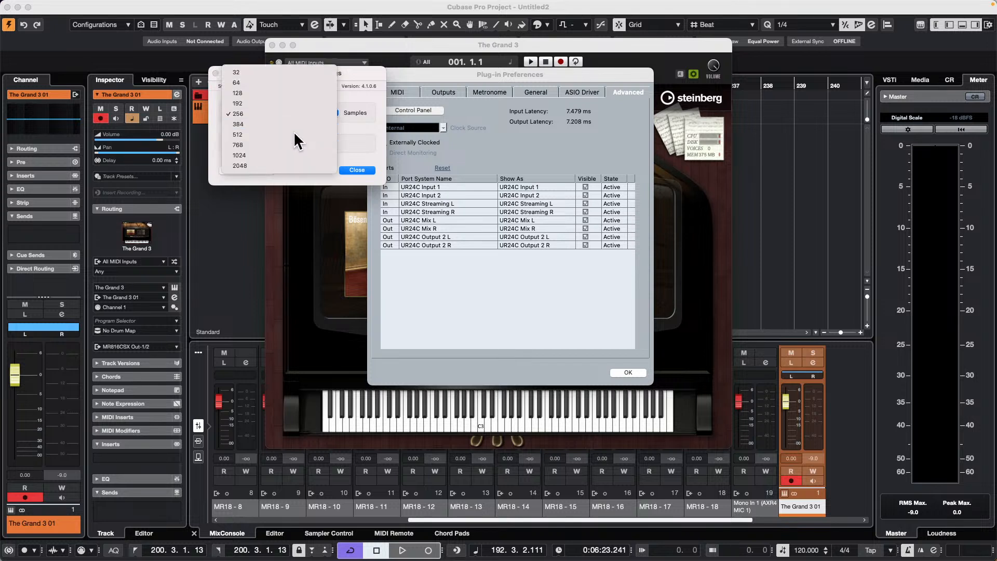
{"action": "left_click", "coordinate": [293, 125]}
{"action": "left_click", "coordinate": [363, 170]}
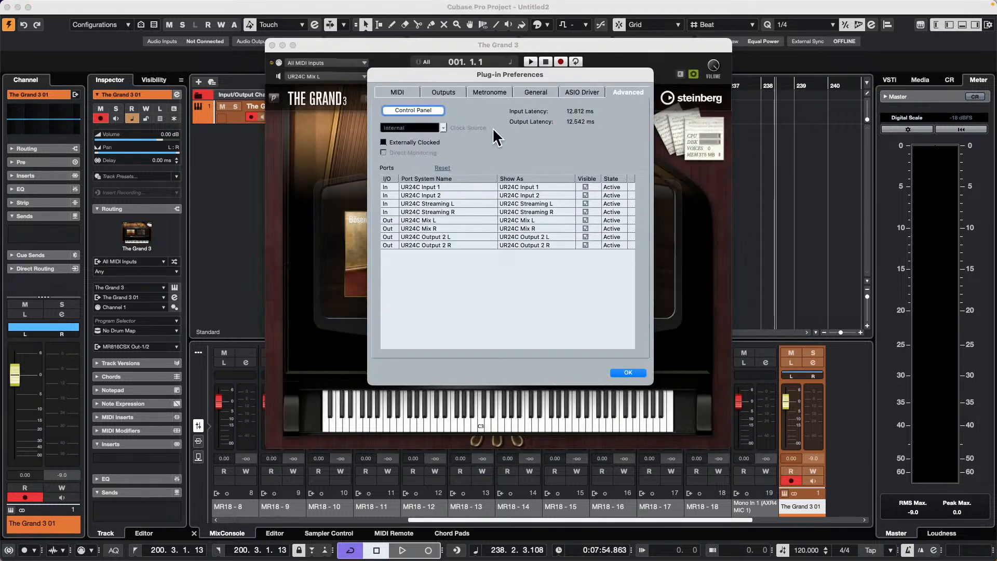
- Switch back to Cubase and check the Audio System latency values in Studio Setup for comparison
{"action": "key", "text": "super+Tab"}
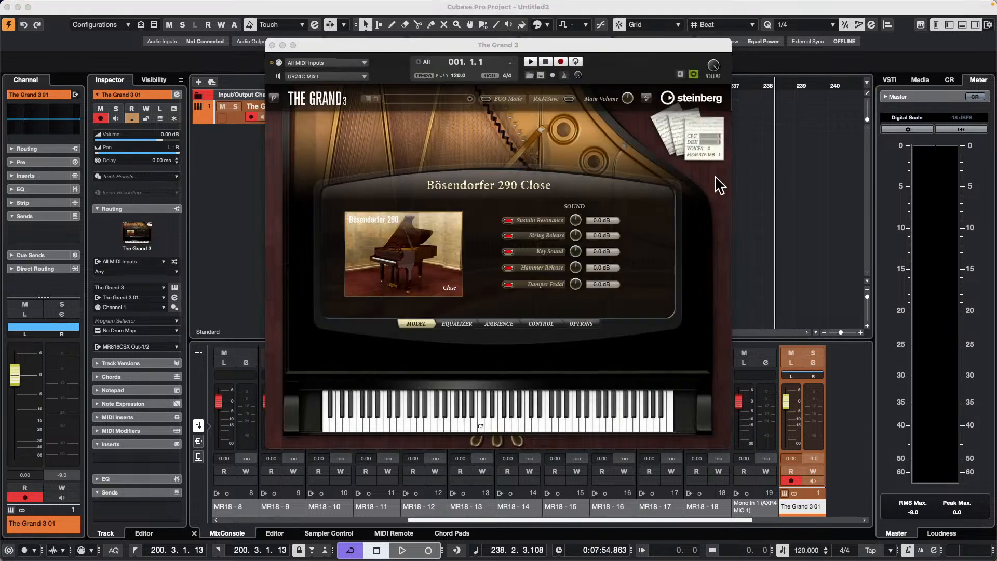
{"action": "key", "text": "super+Tab"}
{"action": "key", "text": "super+Tab"}
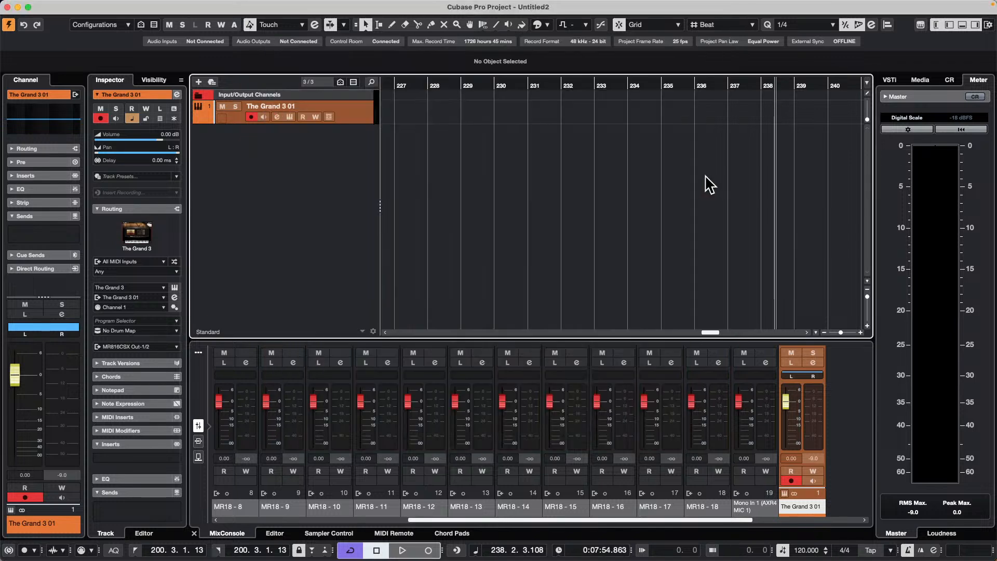
{"action": "left_click", "coordinate": [347, 6]}
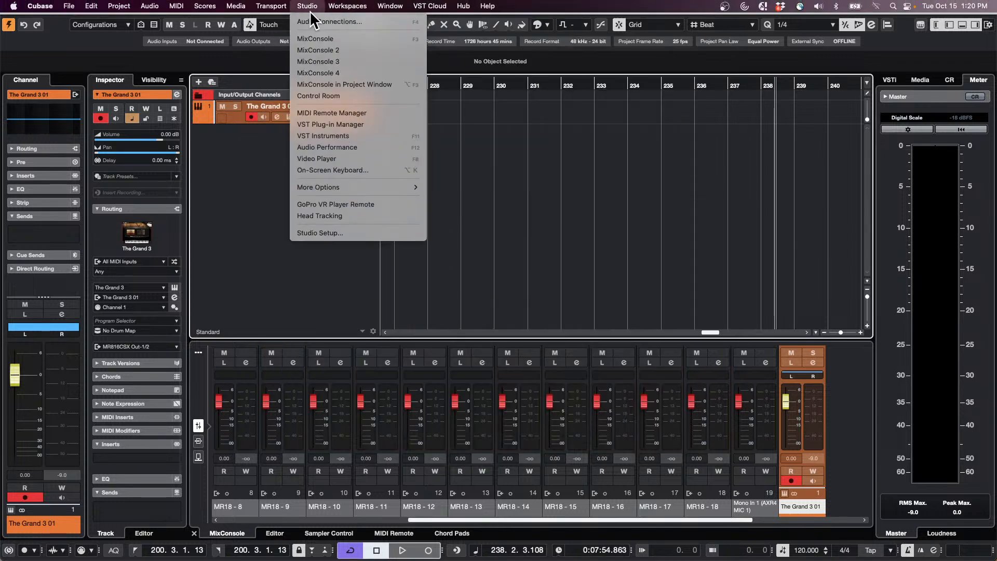
{"action": "left_click", "coordinate": [345, 238]}
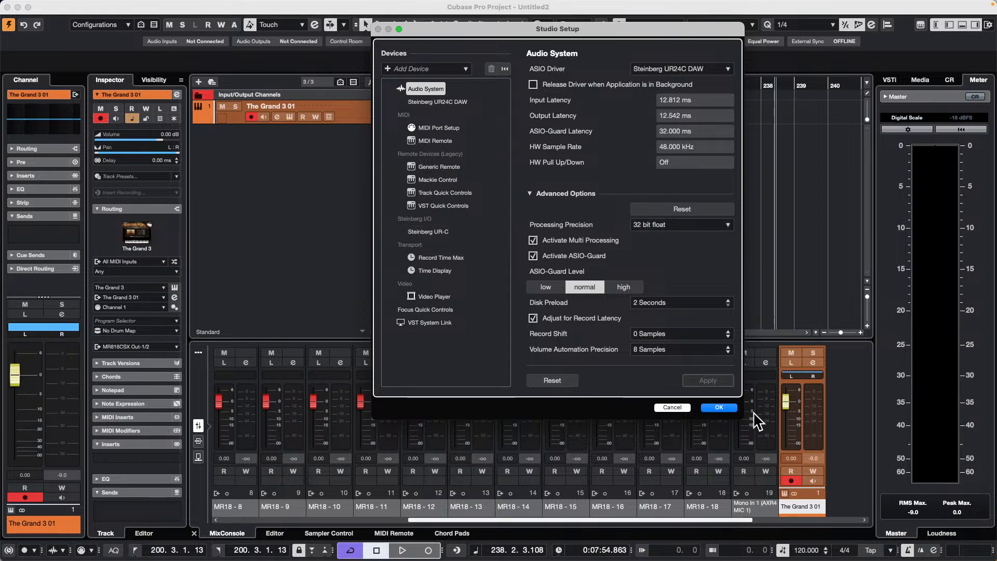
{"action": "left_click", "coordinate": [723, 408]}
{"action": "left_click", "coordinate": [622, 219]}
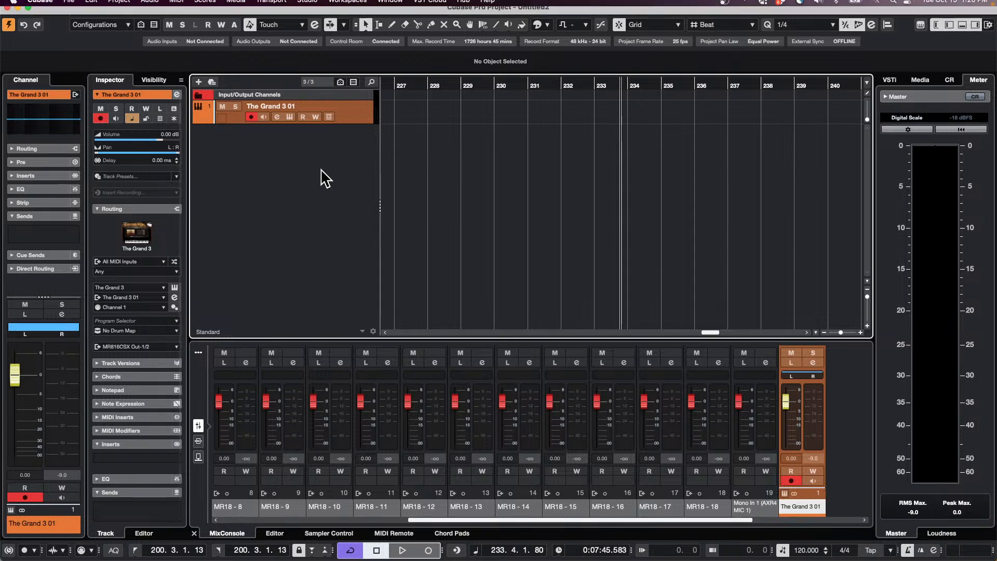
- Close the standalone The Grand 3's plug-in preferences and quit the application without saving changes
{"action": "key", "text": "super+Tab"}
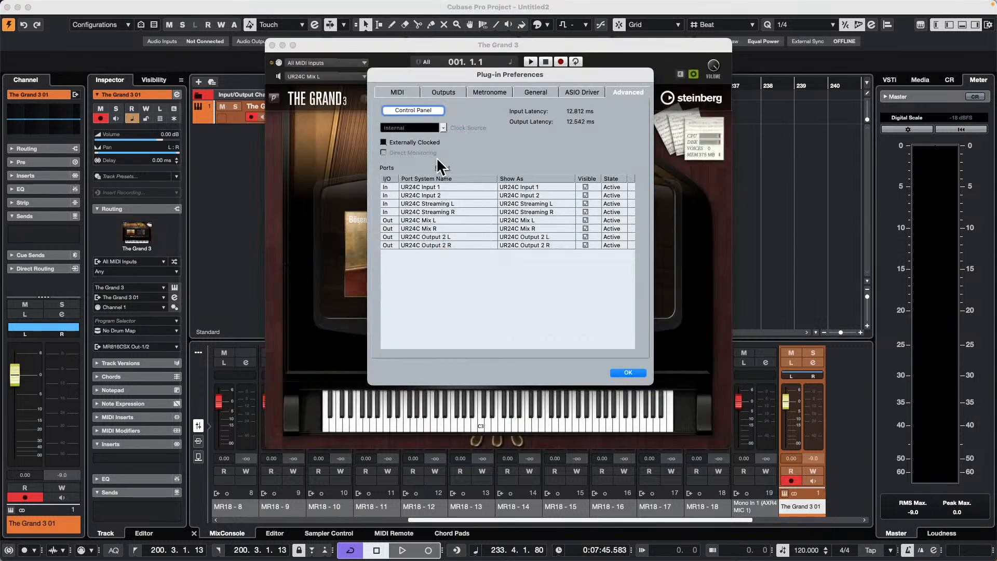
{"action": "left_click", "coordinate": [631, 373]}
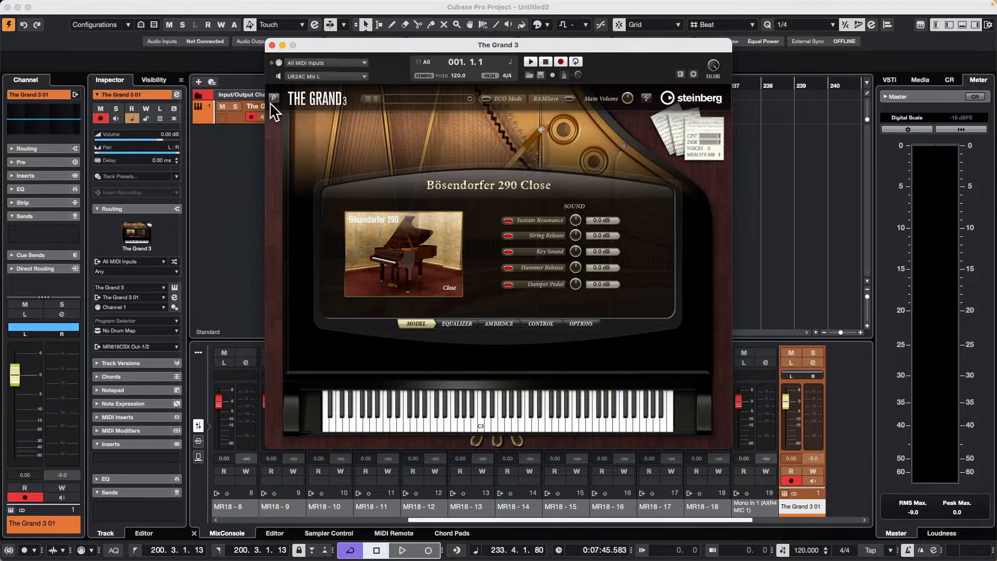
{"action": "left_click", "coordinate": [44, 6]}
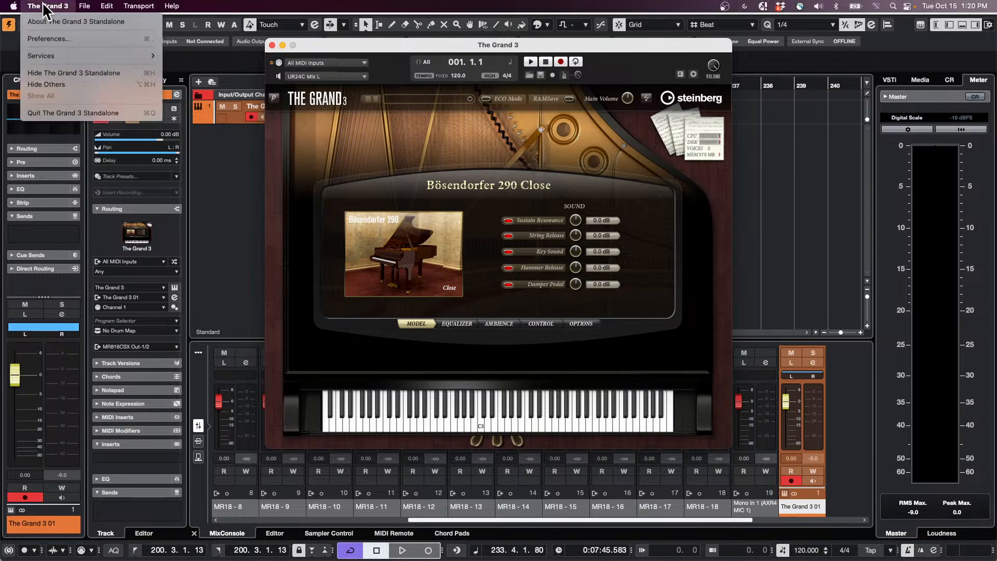
{"action": "left_click", "coordinate": [66, 113]}
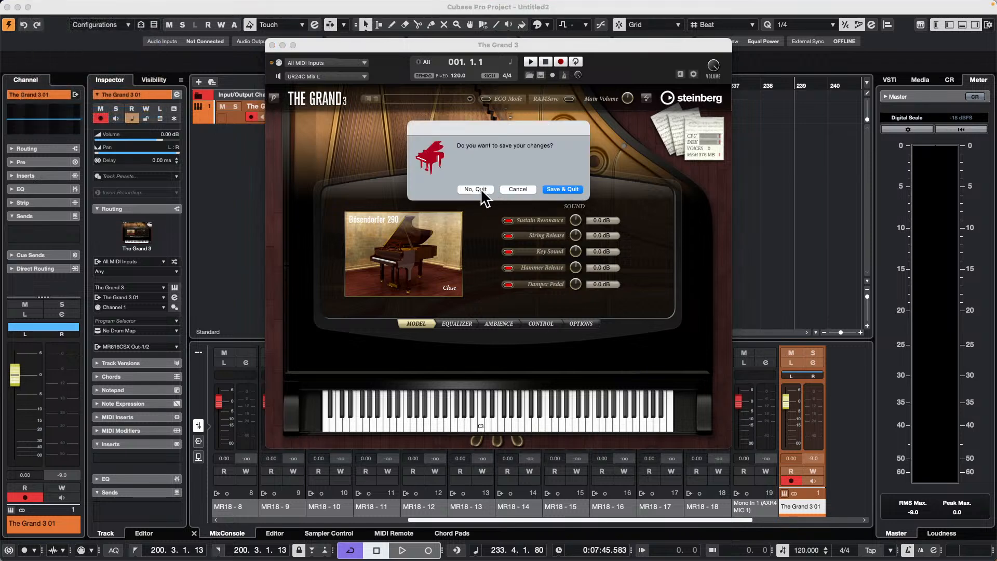
{"action": "left_click", "coordinate": [574, 190]}
{"action": "left_click", "coordinate": [515, 200]}
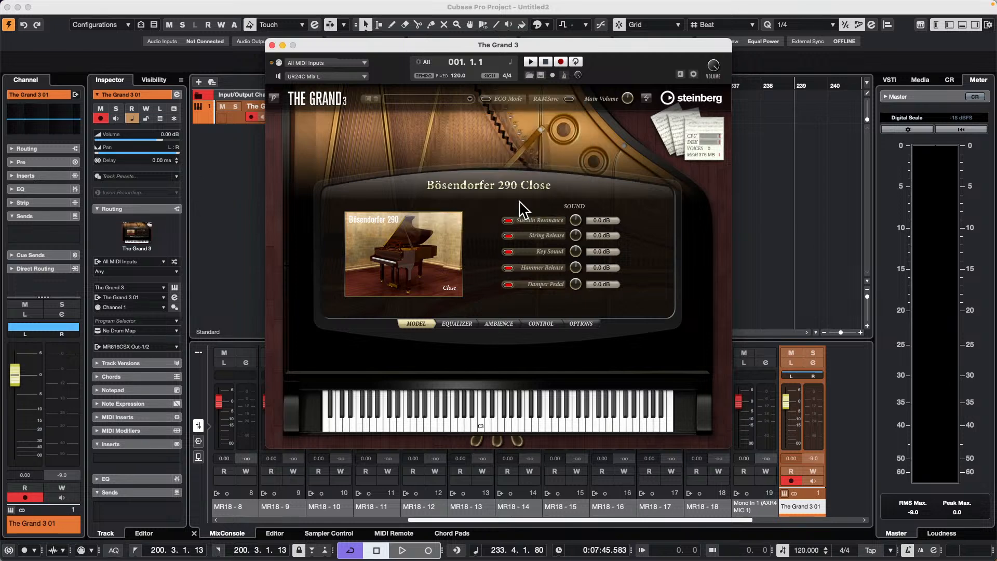
{"action": "left_click", "coordinate": [271, 46]}
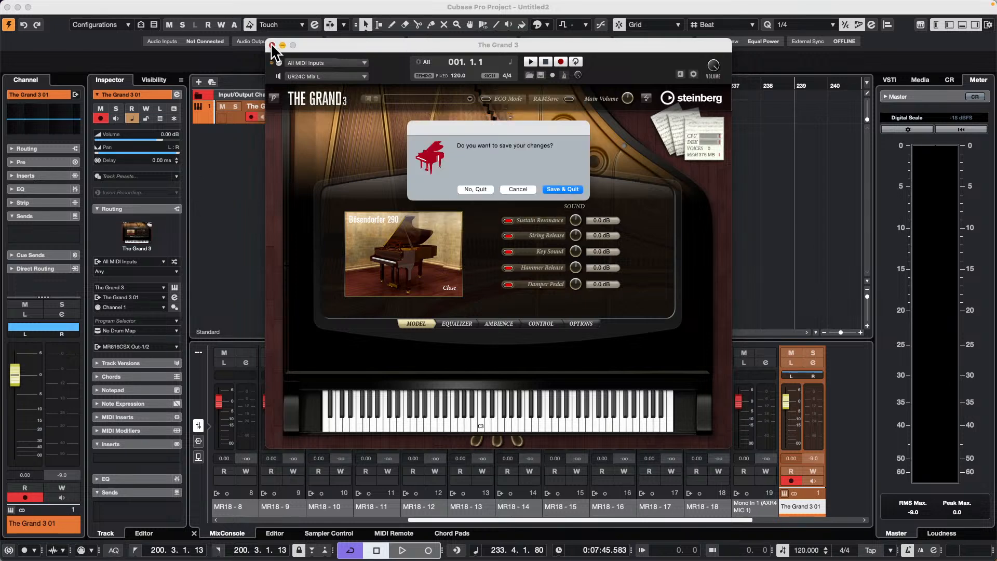
{"action": "left_click", "coordinate": [467, 186]}
{"action": "left_click", "coordinate": [523, 148]}
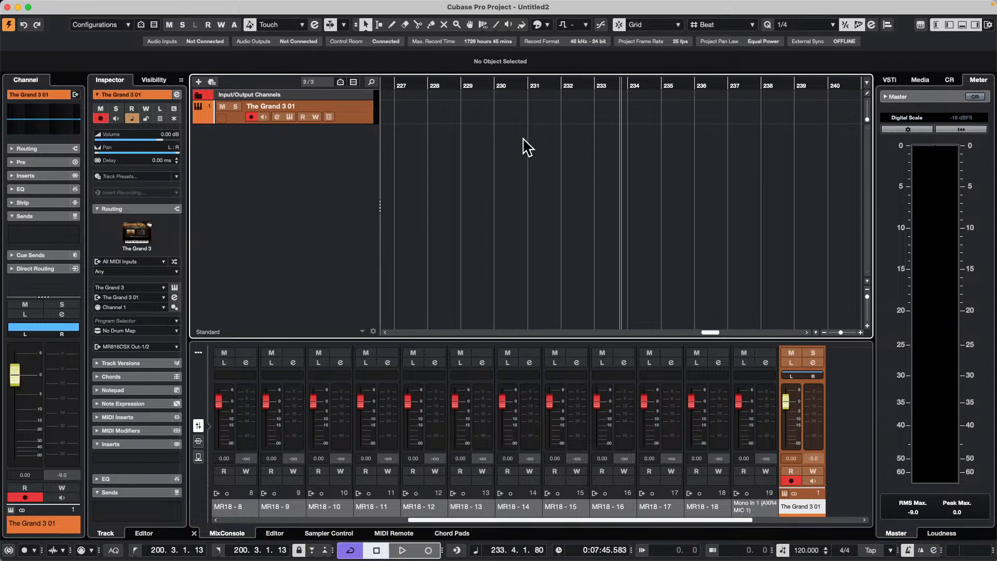
- Open the recent project A Long Long Time Ago Verve.cpr in Cubase and activate it
{"action": "mouse_move", "coordinate": [111, 6]}
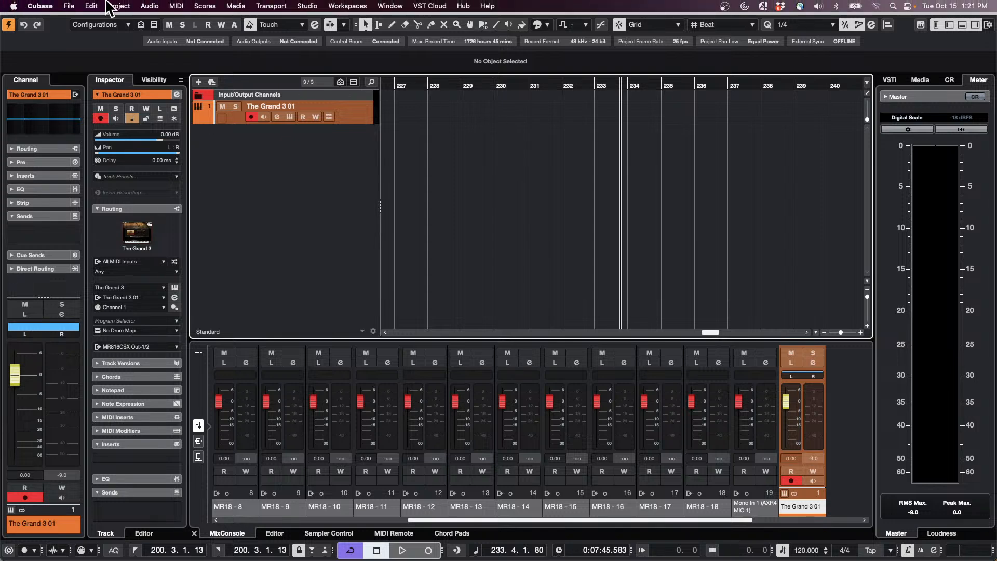
{"action": "left_click", "coordinate": [69, 8]}
{"action": "mouse_move", "coordinate": [138, 245]}
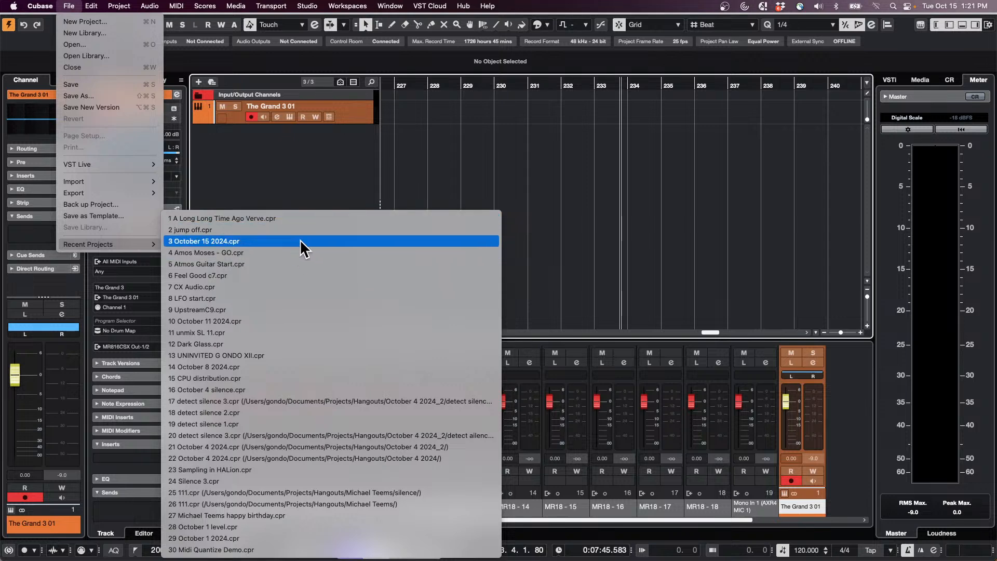
{"action": "left_click", "coordinate": [307, 218]}
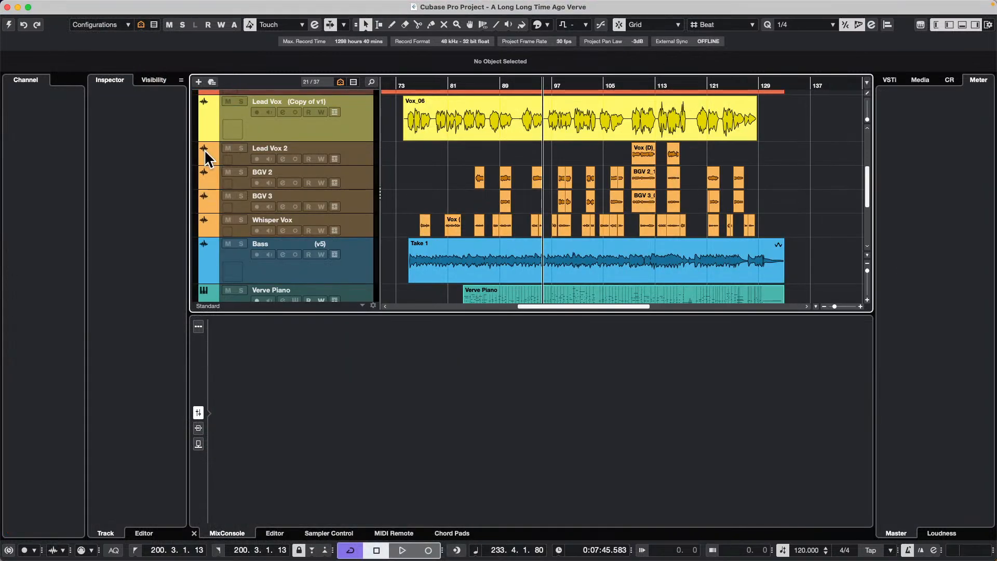
{"action": "left_click", "coordinate": [8, 25]}
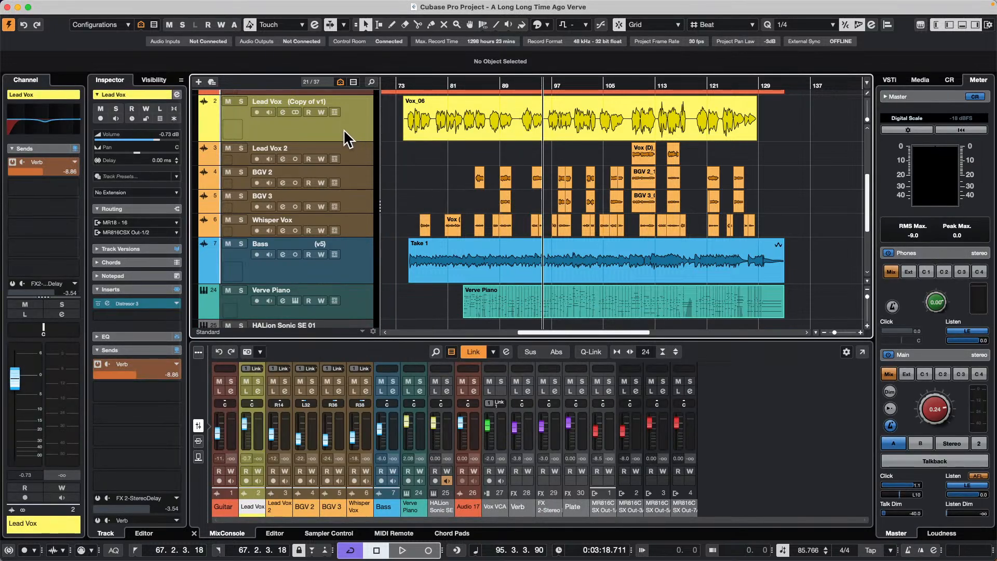
- Select the Vox_06 event and solo the Lead Vox track briefly to check which FX channels are soloed with it
{"action": "left_click", "coordinate": [438, 159]}
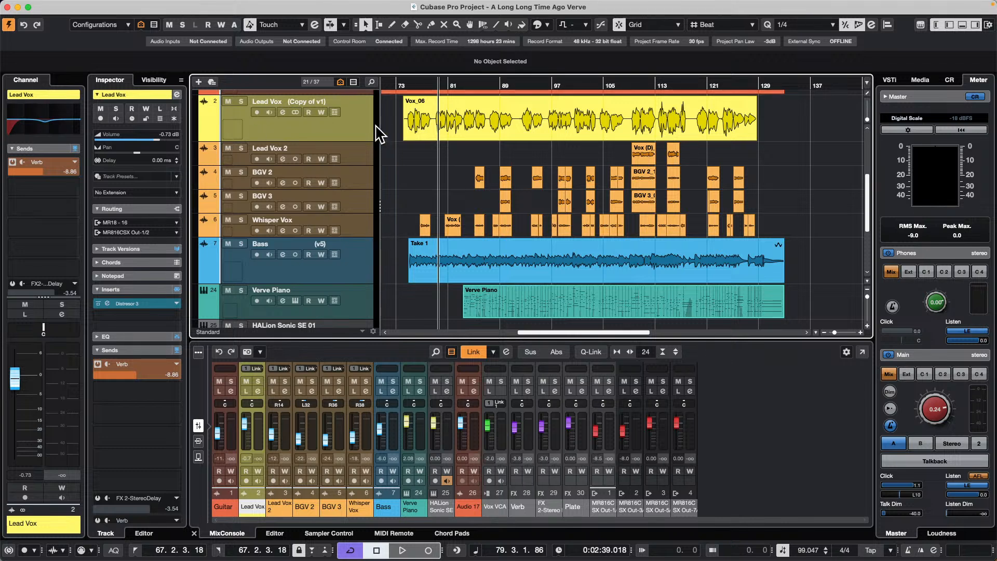
{"action": "left_click", "coordinate": [448, 128]}
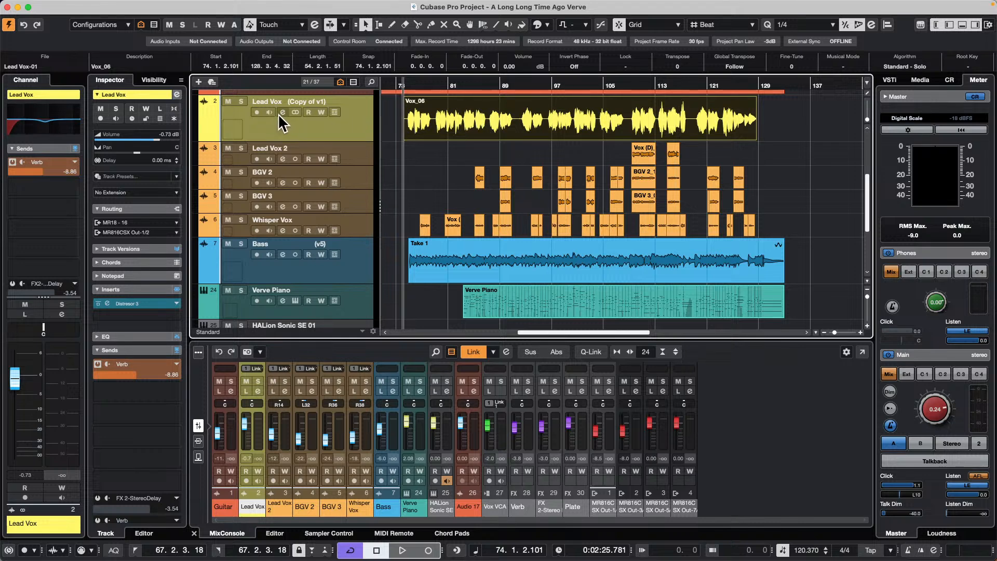
{"action": "left_click", "coordinate": [240, 103]}
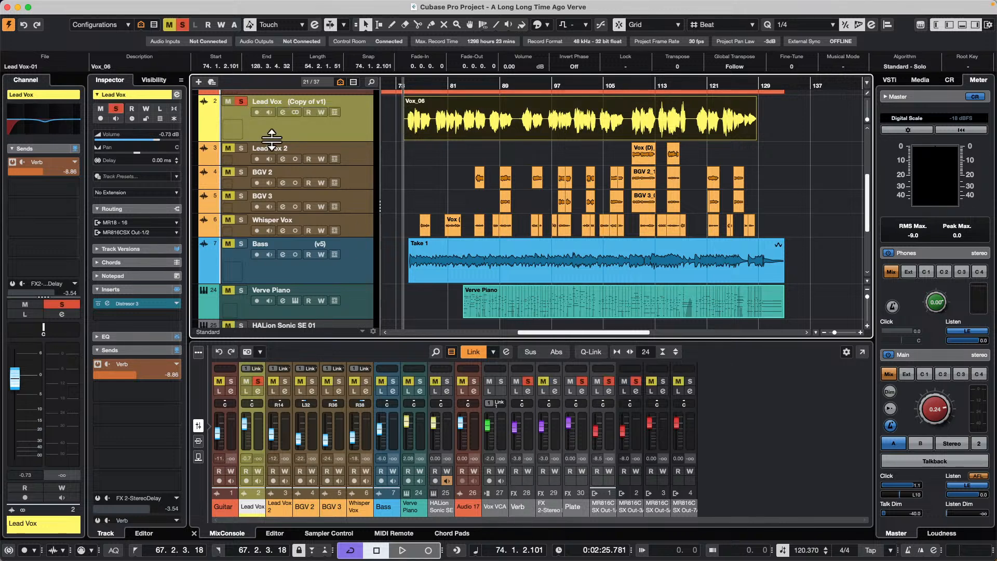
{"action": "left_click", "coordinate": [240, 101]}
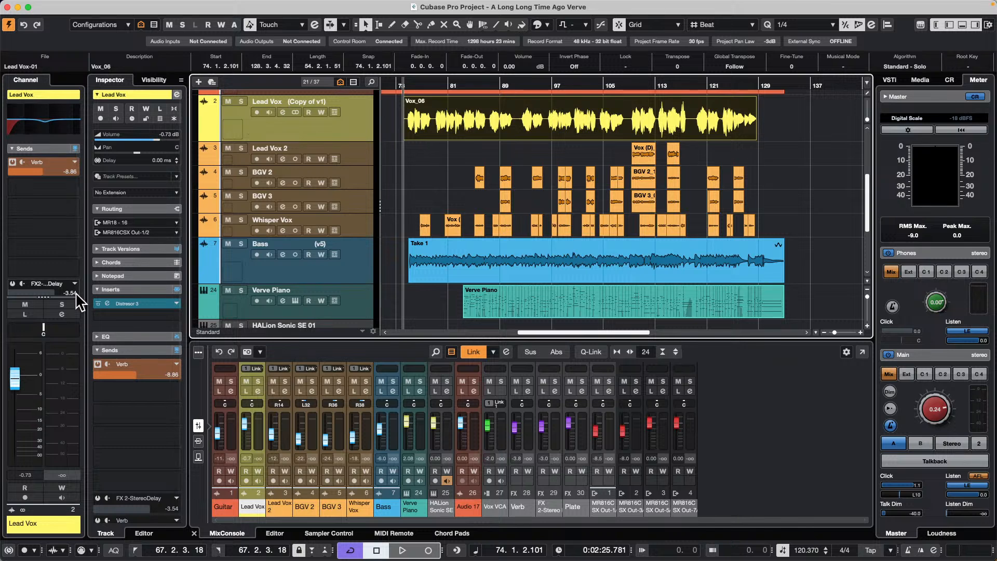
- Remove the Verb send from the Lead Vox channel by assigning it to No Bus, and retest the track's solo behaviour
{"action": "left_click", "coordinate": [73, 163]}
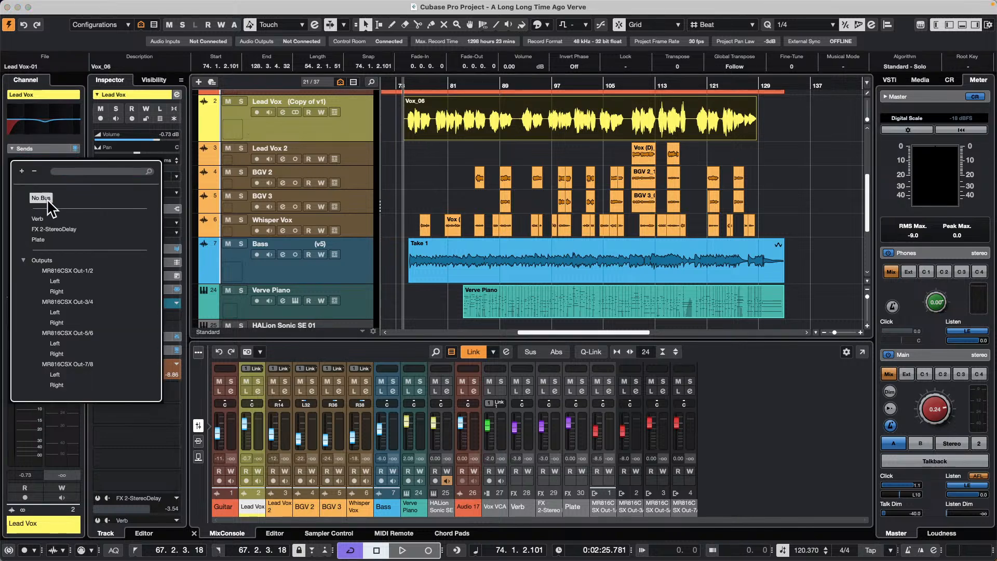
{"action": "left_click", "coordinate": [50, 201]}
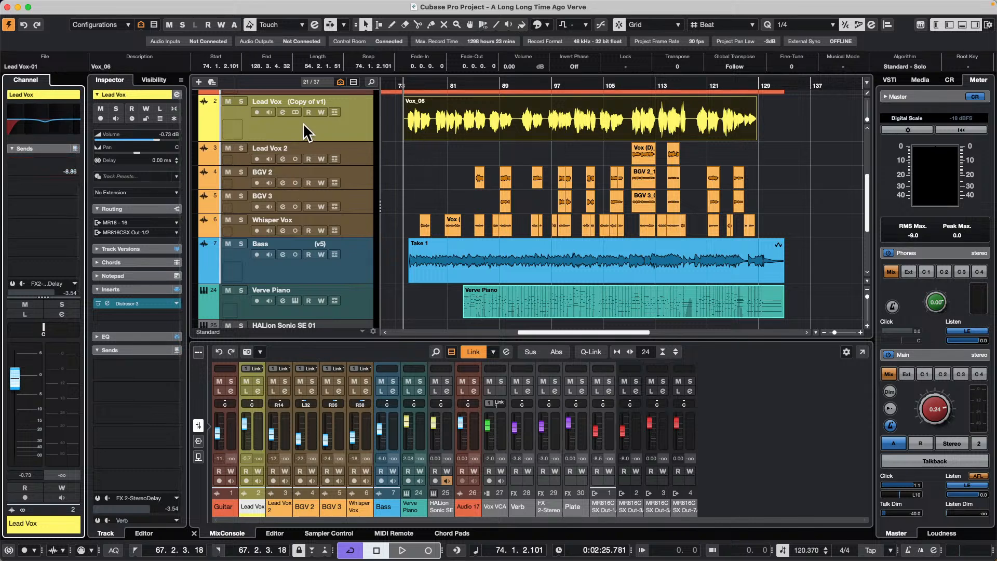
{"action": "left_click", "coordinate": [241, 101]}
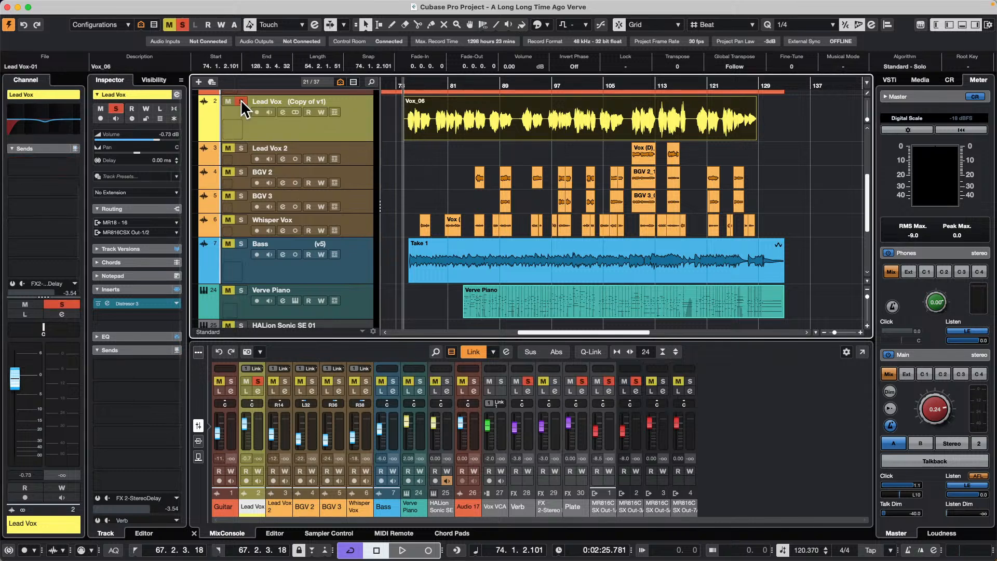
{"action": "left_click", "coordinate": [241, 102]}
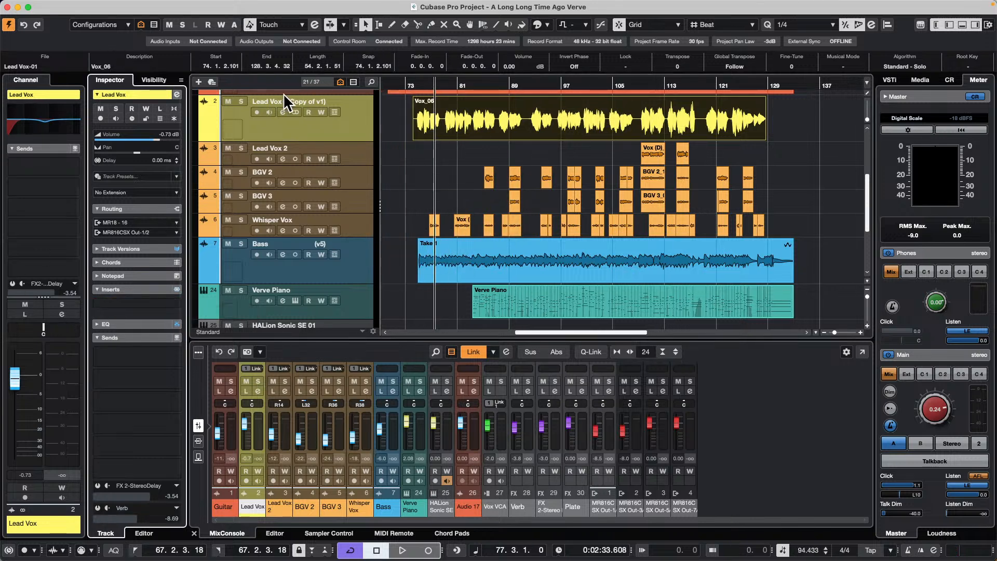
{"action": "left_click", "coordinate": [241, 101]}
{"action": "left_click", "coordinate": [241, 99]}
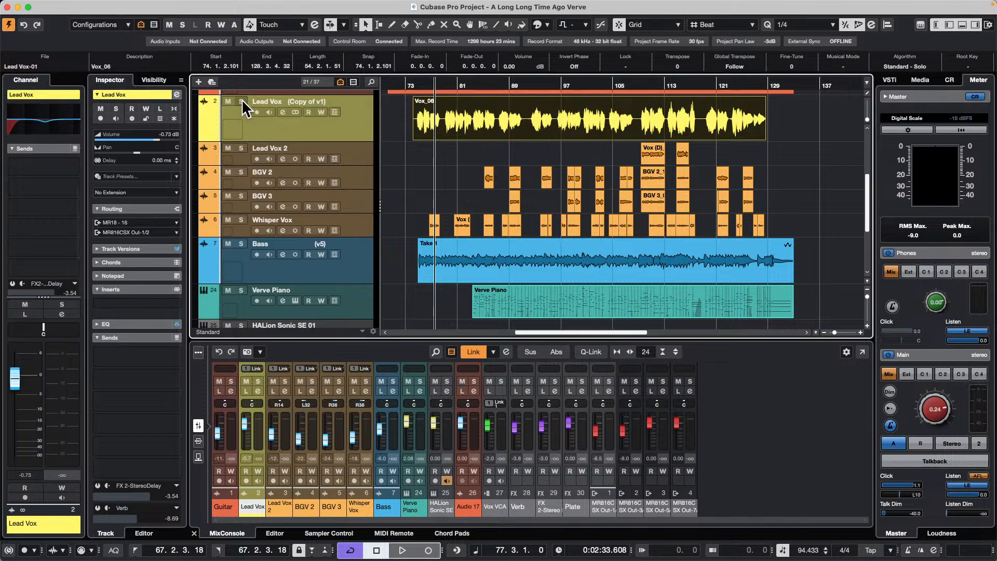
- Add a stereo group track named "verb group" routed to MR816CSX Out-1/2
{"action": "right_click", "coordinate": [285, 126]}
{"action": "mouse_move", "coordinate": [403, 133]}
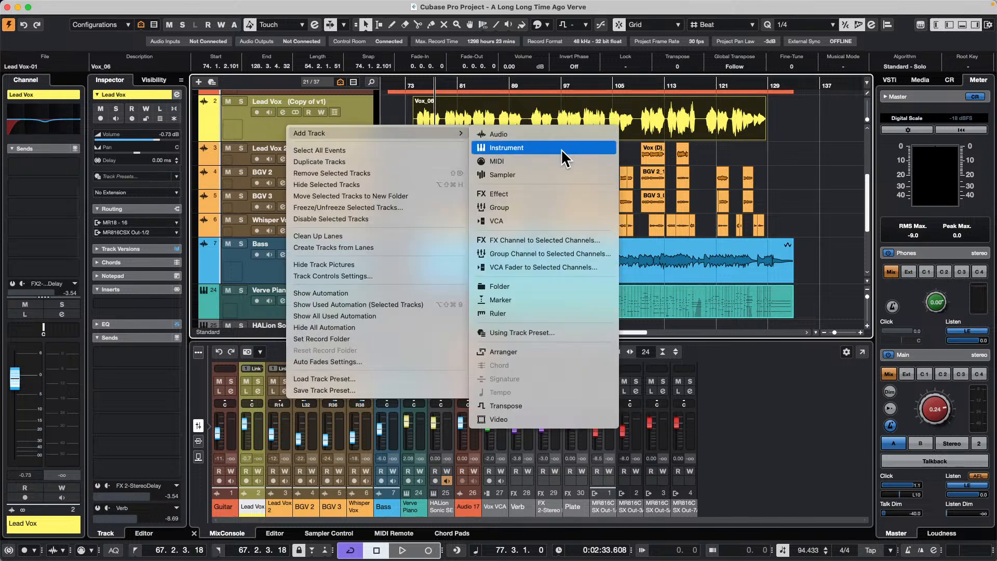
{"action": "left_click", "coordinate": [544, 208]}
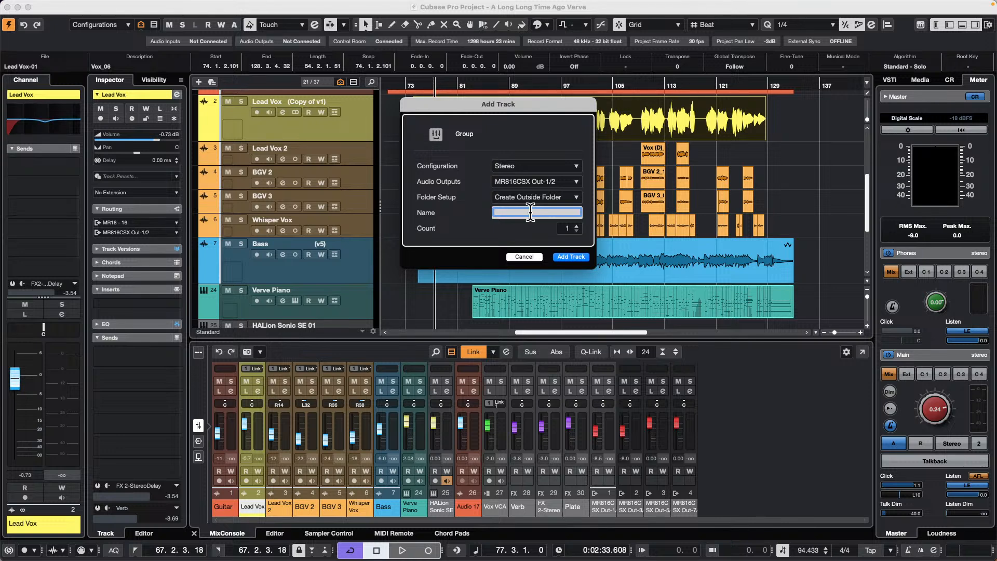
{"action": "type", "text": "verb group"}
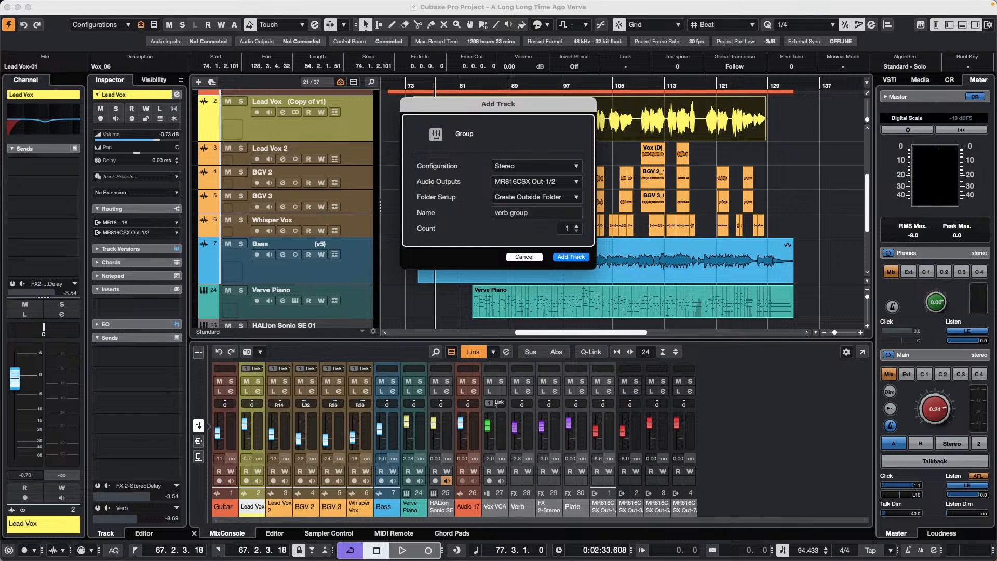
{"action": "key", "text": "Return"}
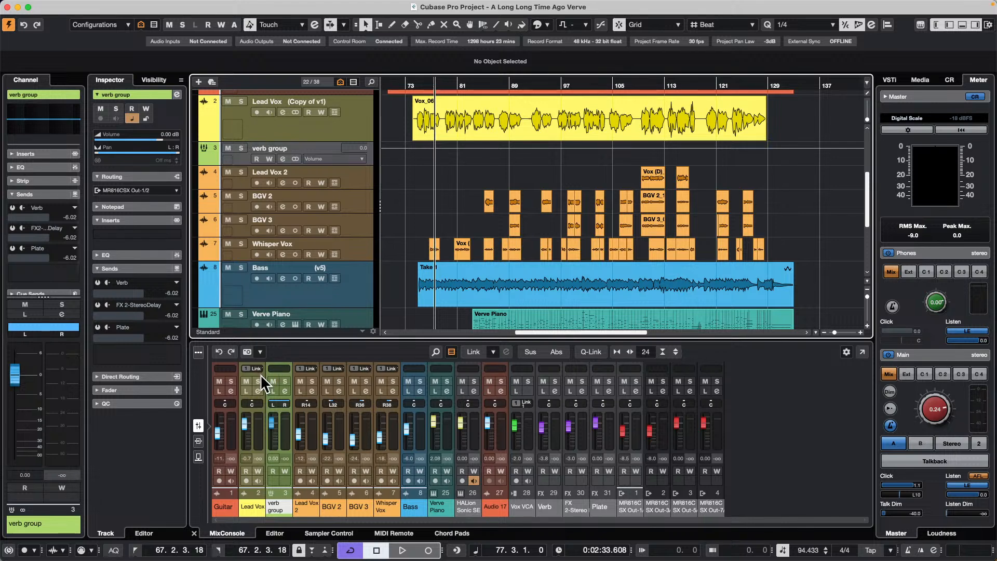
- Toggle solo on the verb group channel in the MixConsole to check which channels are soloed along with it
{"action": "left_click", "coordinate": [285, 380]}
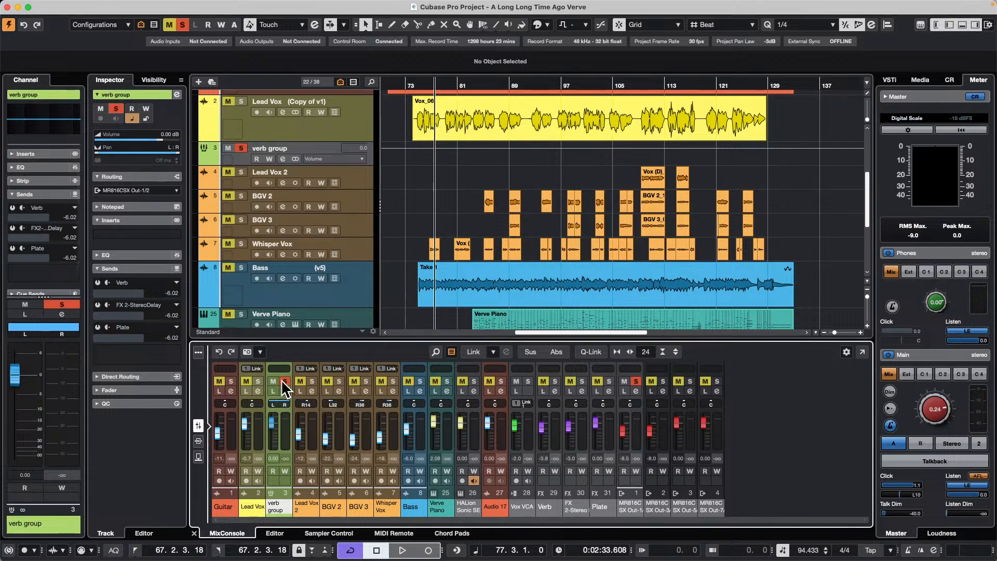
{"action": "left_click", "coordinate": [284, 380]}
{"action": "left_click", "coordinate": [285, 380]}
{"action": "left_click", "coordinate": [284, 380]}
- Activate the verb group's send to the Verb FX channel in its channel settings, and close the settings window
{"action": "left_click", "coordinate": [286, 391]}
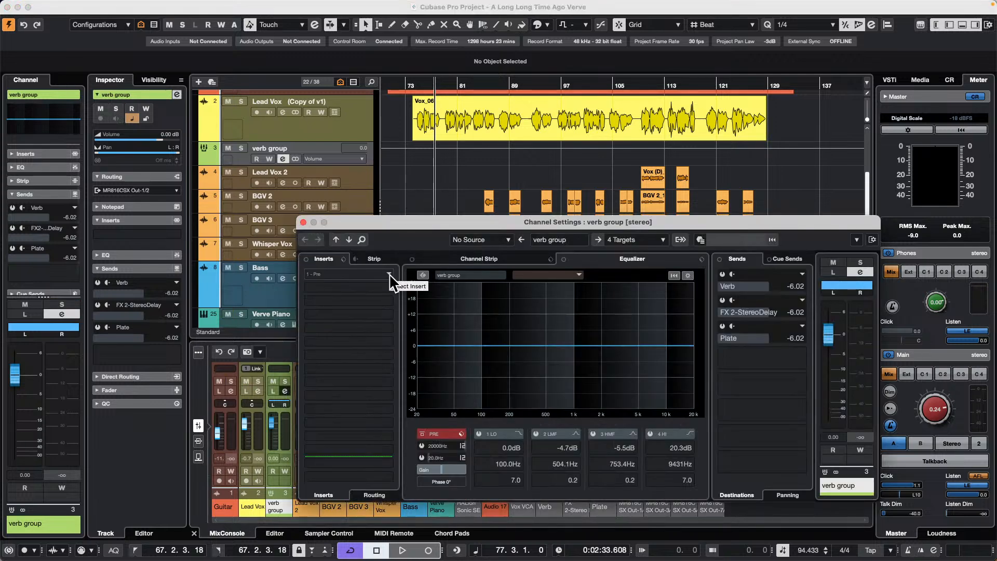
{"action": "left_click", "coordinate": [723, 274]}
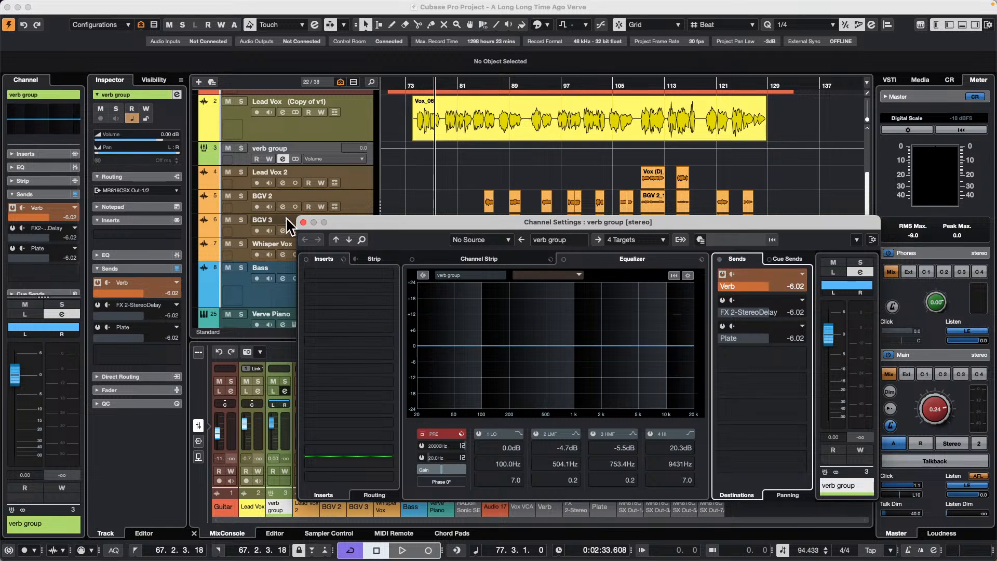
{"action": "left_click", "coordinate": [303, 222]}
- Select the Lead Vox track and toggle its solo in the MixConsole to compare the solo states of the verb group and FX channels
{"action": "left_click", "coordinate": [309, 127]}
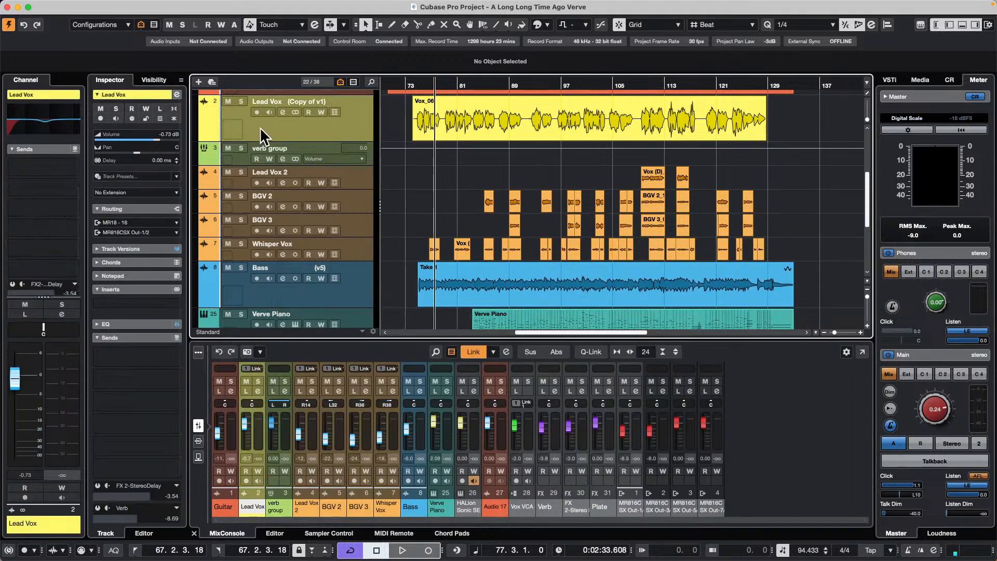
{"action": "scroll", "coordinate": [260, 127], "scroll_direction": "up", "scroll_amount": 2}
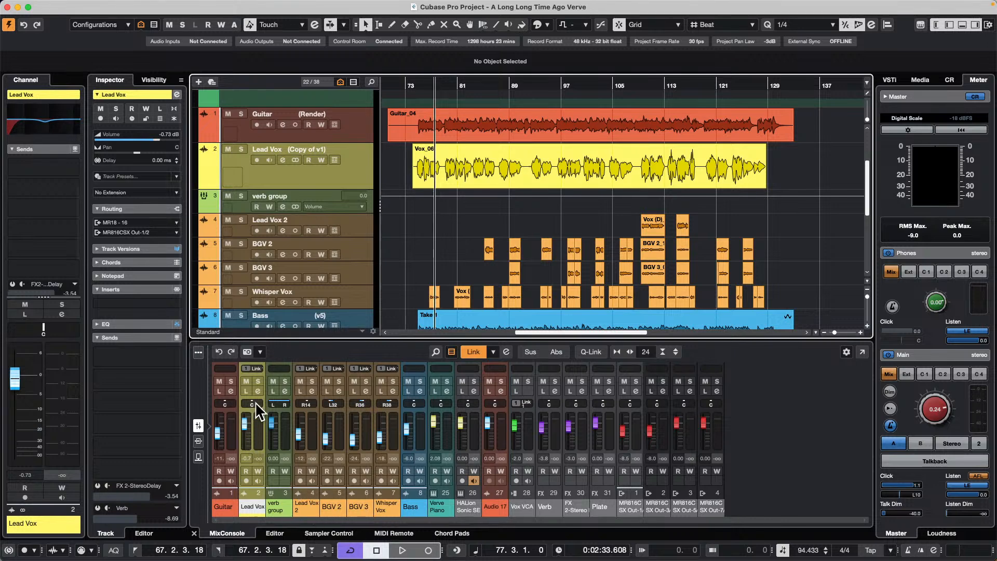
{"action": "left_click", "coordinate": [258, 379]}
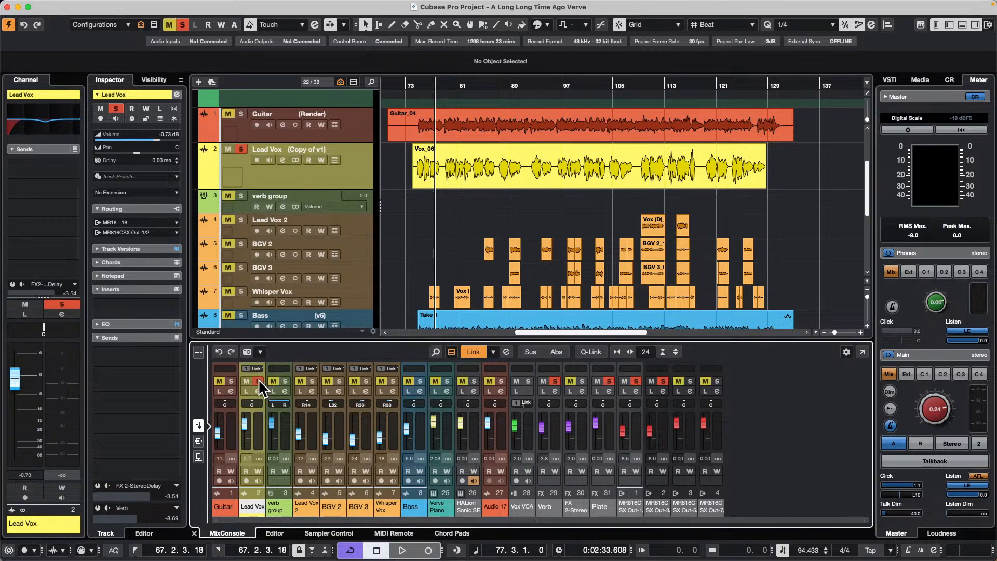
{"action": "left_click", "coordinate": [260, 381]}
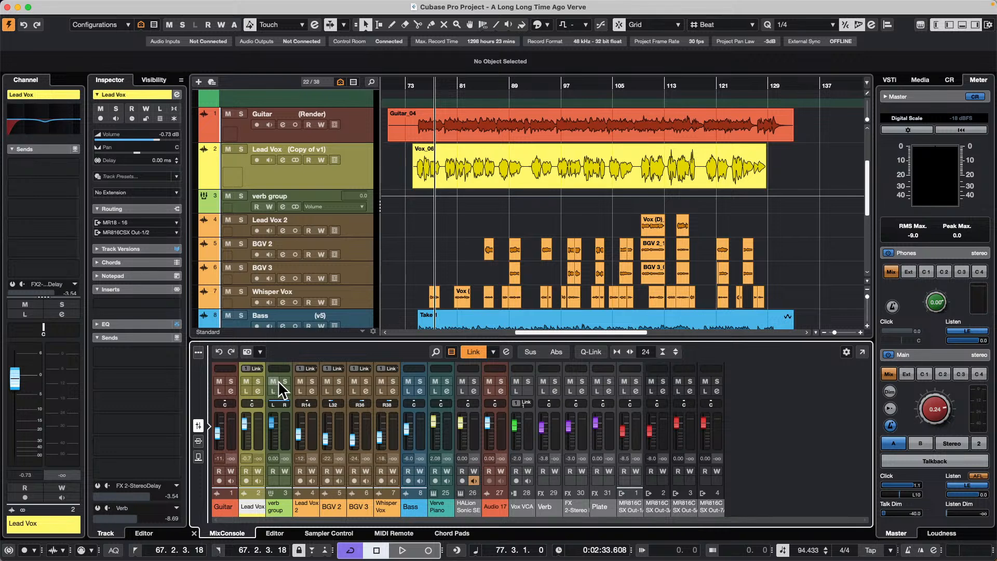
{"action": "left_click", "coordinate": [260, 380]}
{"action": "left_click", "coordinate": [260, 380]}
- Route the Lead Vox track's output to the verb group
{"action": "left_click", "coordinate": [288, 171]}
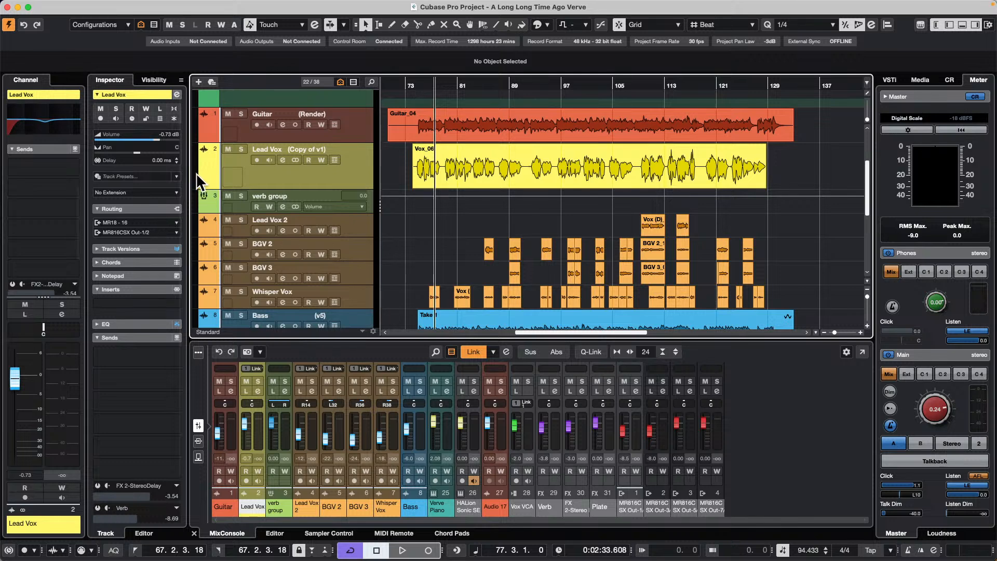
{"action": "left_click", "coordinate": [134, 232]}
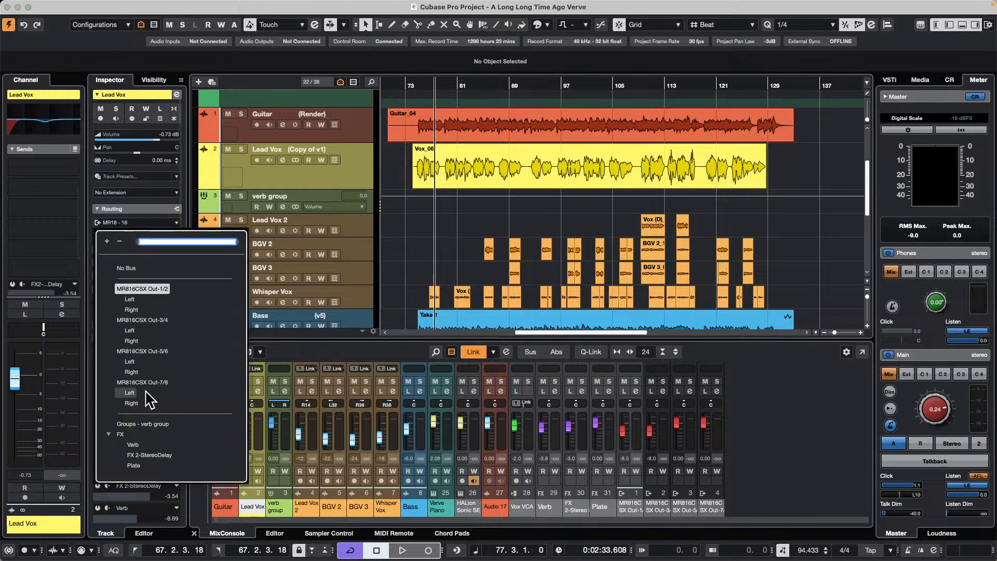
{"action": "key", "text": "Escape"}
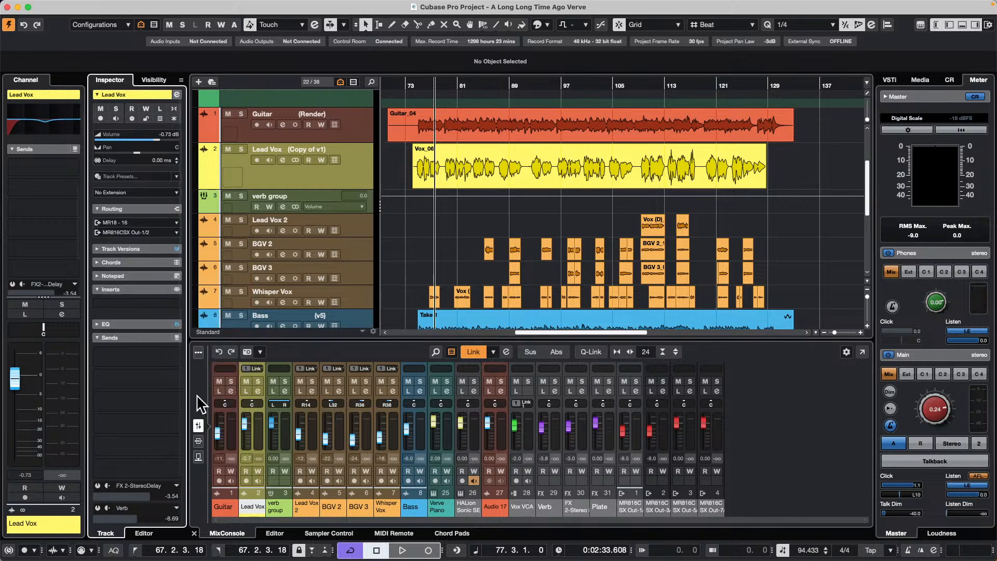
{"action": "left_click", "coordinate": [273, 177]}
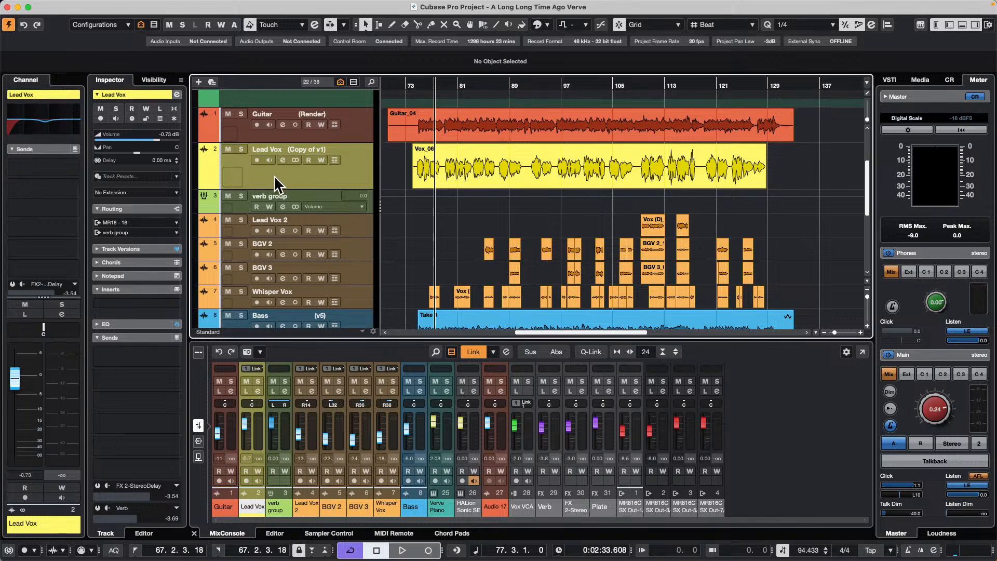
- Solo Lead Vox to check the verb group's solo state and active Verb send, then unsolo it and reselect Lead Vox
{"action": "left_click", "coordinate": [242, 149]}
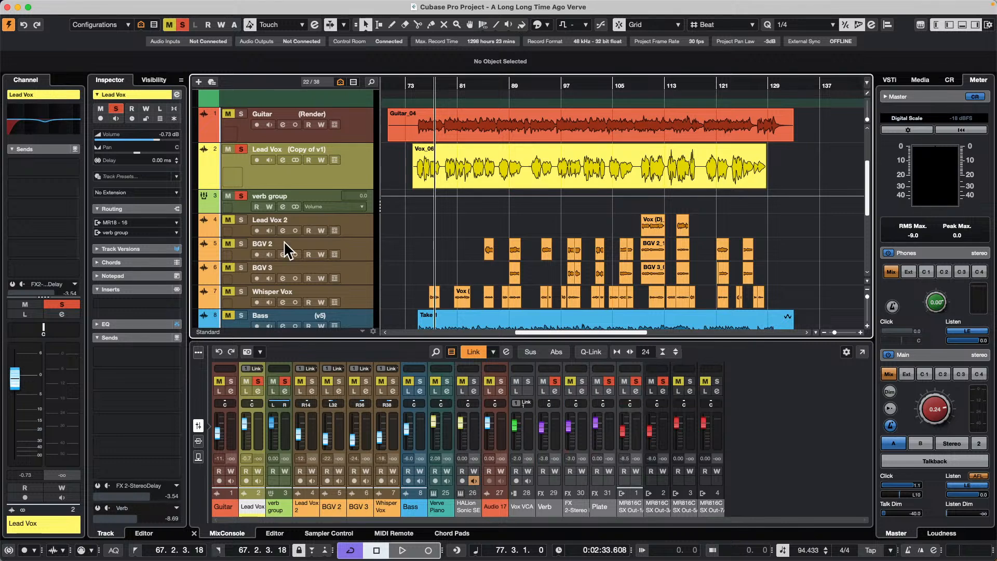
{"action": "left_click", "coordinate": [239, 205]}
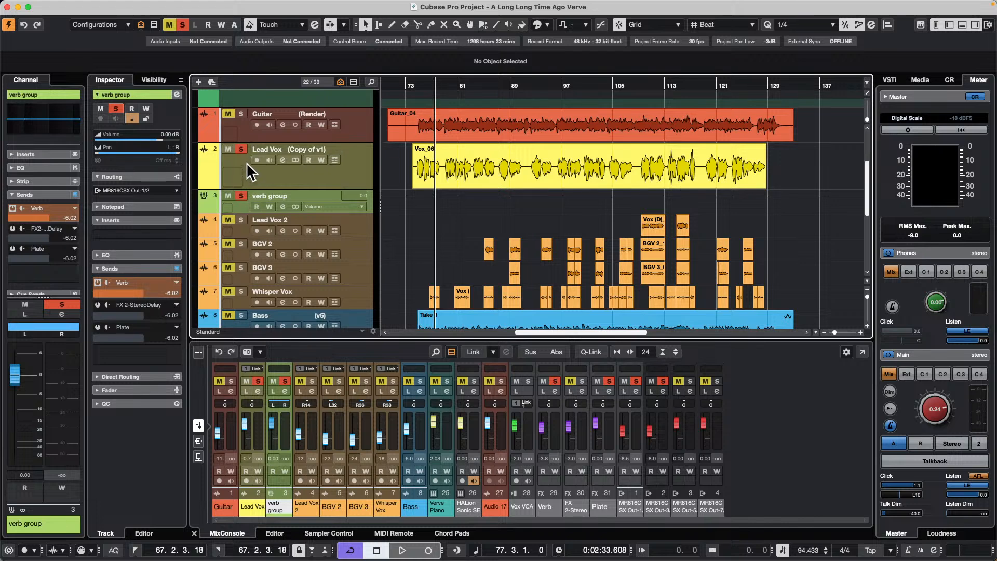
{"action": "left_click", "coordinate": [243, 149]}
{"action": "left_click", "coordinate": [343, 175]}
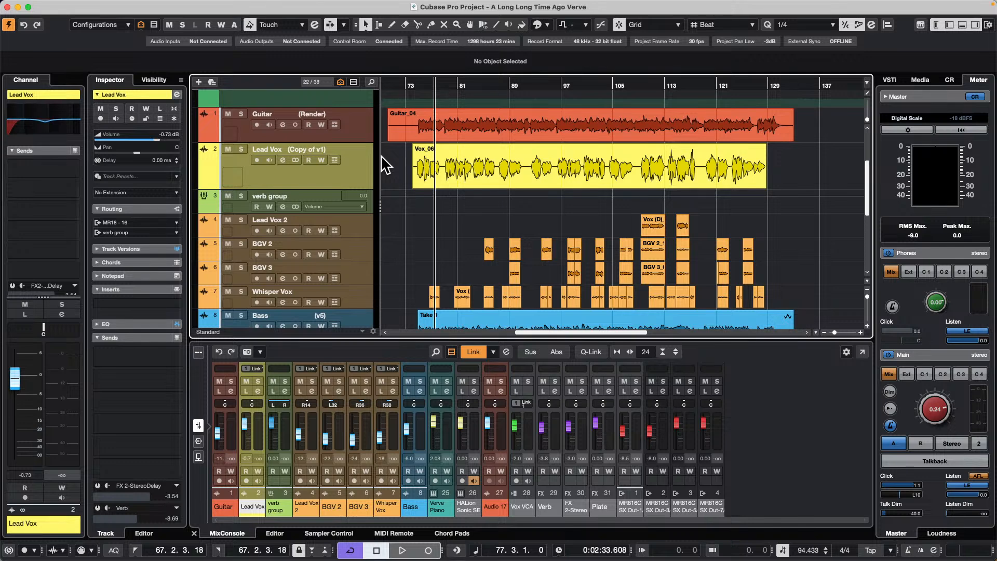
{"action": "scroll", "coordinate": [525, 223], "scroll_direction": "left", "scroll_amount": 3}
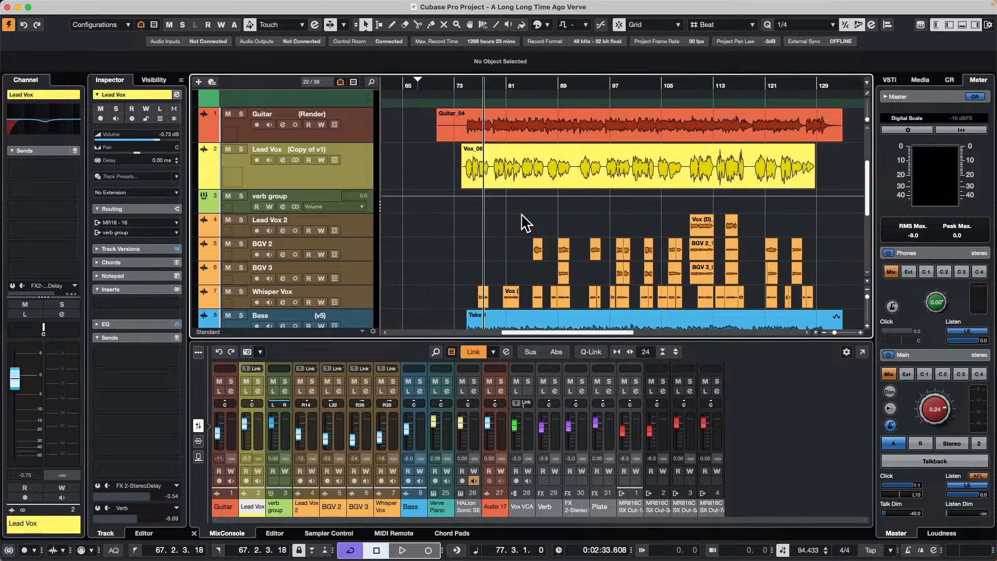
{"action": "scroll", "coordinate": [522, 213], "scroll_direction": "left", "scroll_amount": 1}
{"action": "scroll", "coordinate": [521, 210], "scroll_direction": "right", "scroll_amount": 2}
{"action": "scroll", "coordinate": [521, 210], "scroll_direction": "up", "scroll_amount": 4}
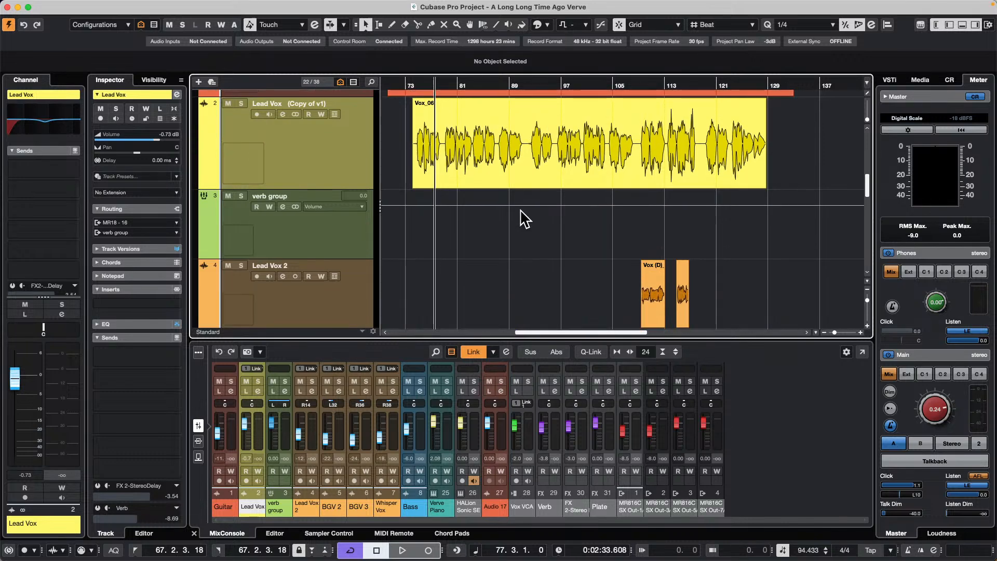
{"action": "scroll", "coordinate": [524, 218], "scroll_direction": "down", "scroll_amount": 3}
{"action": "scroll", "coordinate": [519, 209], "scroll_direction": "down", "scroll_amount": 3}
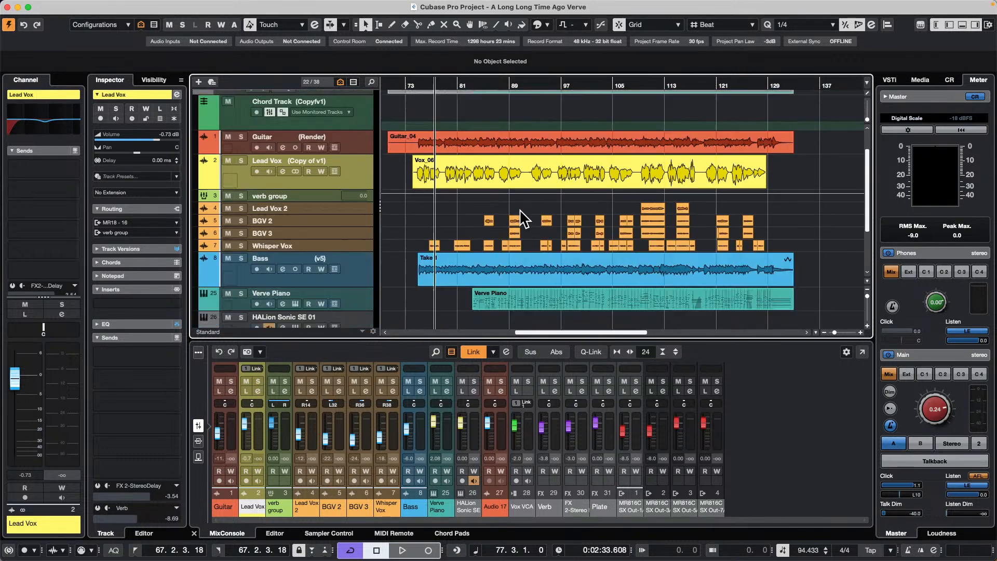
{"action": "scroll", "coordinate": [520, 209], "scroll_direction": "up", "scroll_amount": 3}
{"action": "scroll", "coordinate": [520, 209], "scroll_direction": "down", "scroll_amount": 2}
{"action": "scroll", "coordinate": [492, 209], "scroll_direction": "left", "scroll_amount": 5}
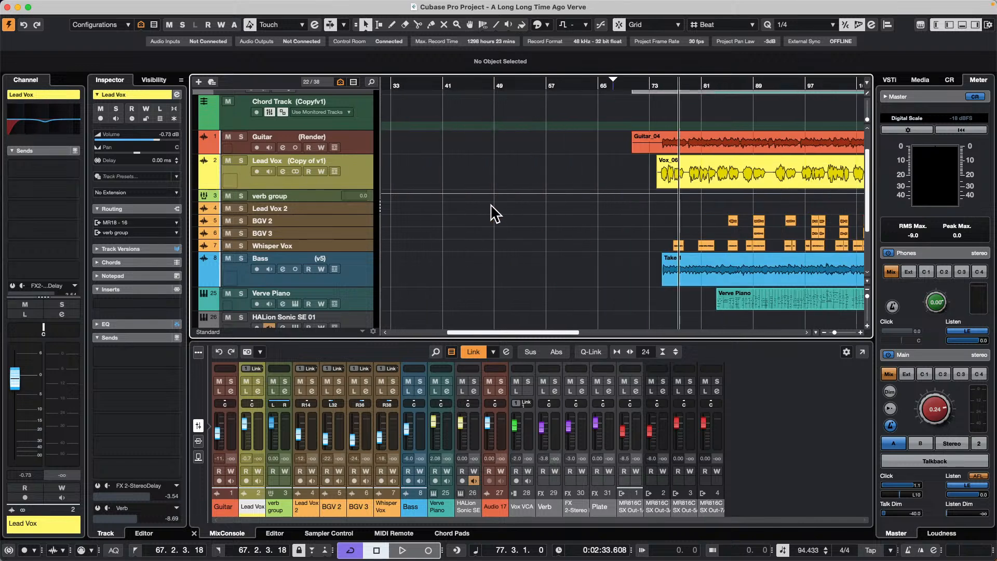
{"action": "scroll", "coordinate": [494, 213], "scroll_direction": "right", "scroll_amount": 10}
{"action": "scroll", "coordinate": [493, 213], "scroll_direction": "left", "scroll_amount": 14}
{"action": "scroll", "coordinate": [494, 213], "scroll_direction": "right", "scroll_amount": 11}
{"action": "scroll", "coordinate": [493, 213], "scroll_direction": "left", "scroll_amount": 4}
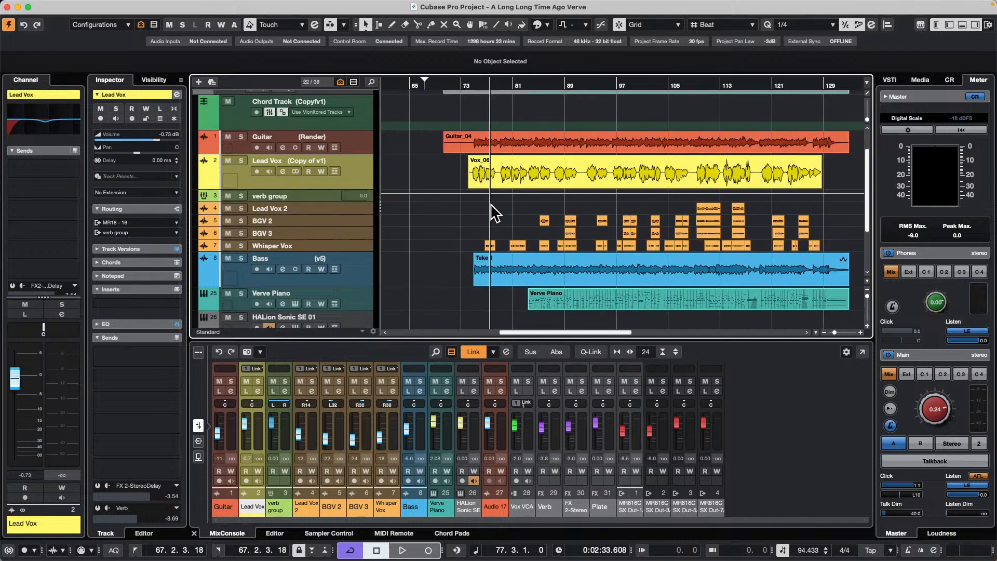
{"action": "scroll", "coordinate": [493, 213], "scroll_direction": "left", "scroll_amount": 5}
{"action": "scroll", "coordinate": [496, 213], "scroll_direction": "left", "scroll_amount": 5}
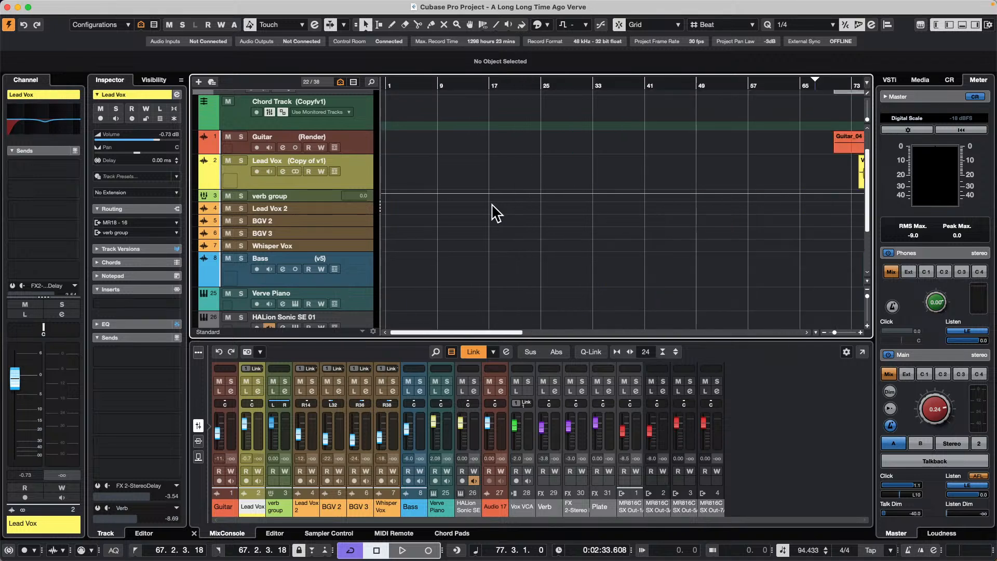
{"action": "scroll", "coordinate": [496, 213], "scroll_direction": "left", "scroll_amount": 3}
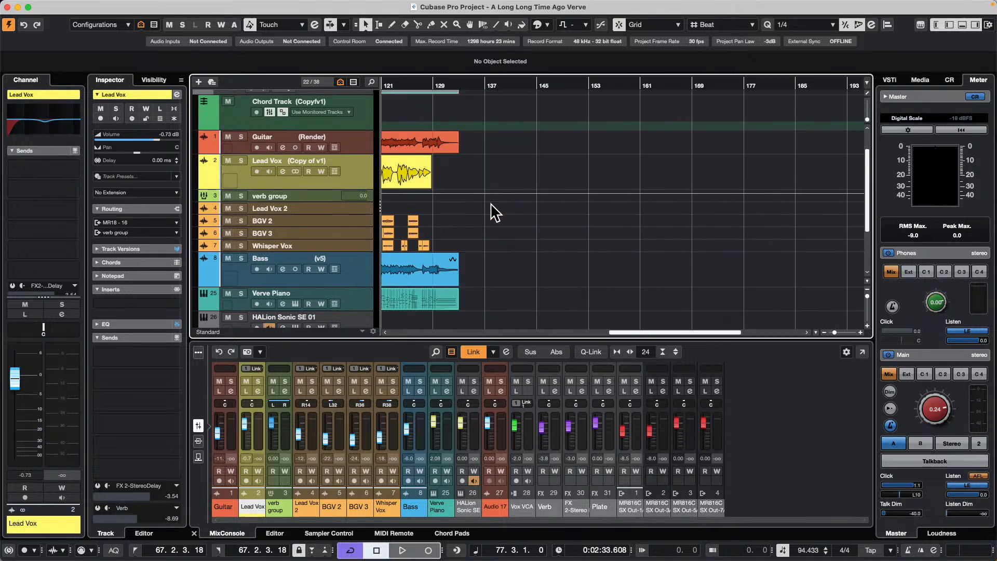
{"action": "scroll", "coordinate": [493, 211], "scroll_direction": "left", "scroll_amount": 5}
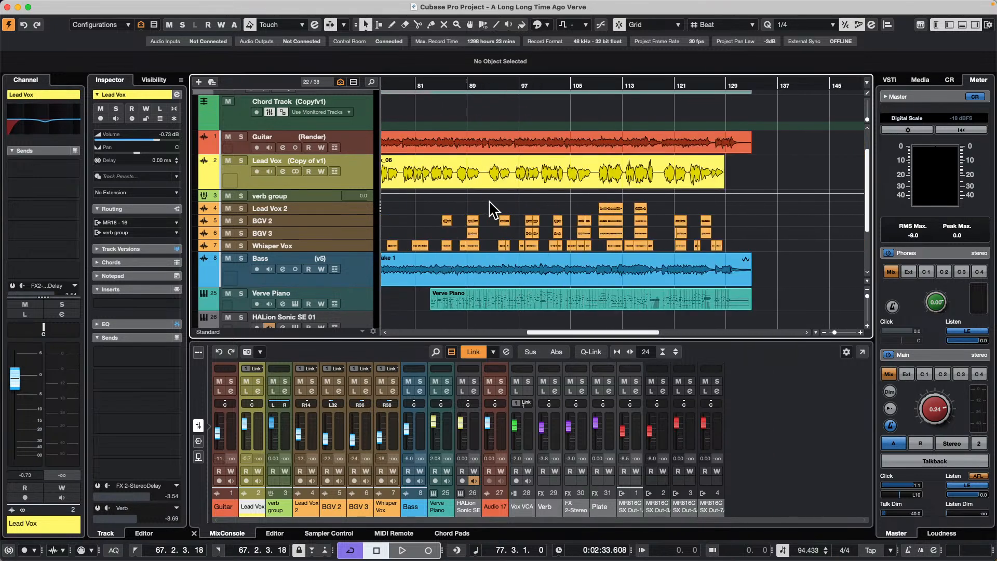
- Move along the project timeline and zoom it in horizontally around bar 100 and back out
{"action": "scroll", "coordinate": [492, 210], "scroll_direction": "up", "scroll_amount": 3}
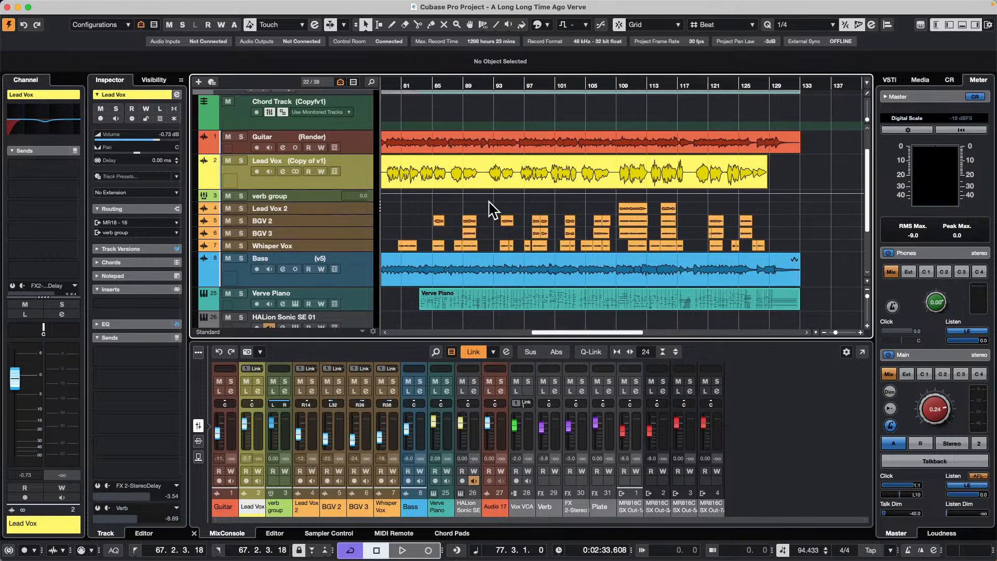
{"action": "scroll", "coordinate": [492, 209], "scroll_direction": "left", "scroll_amount": 5}
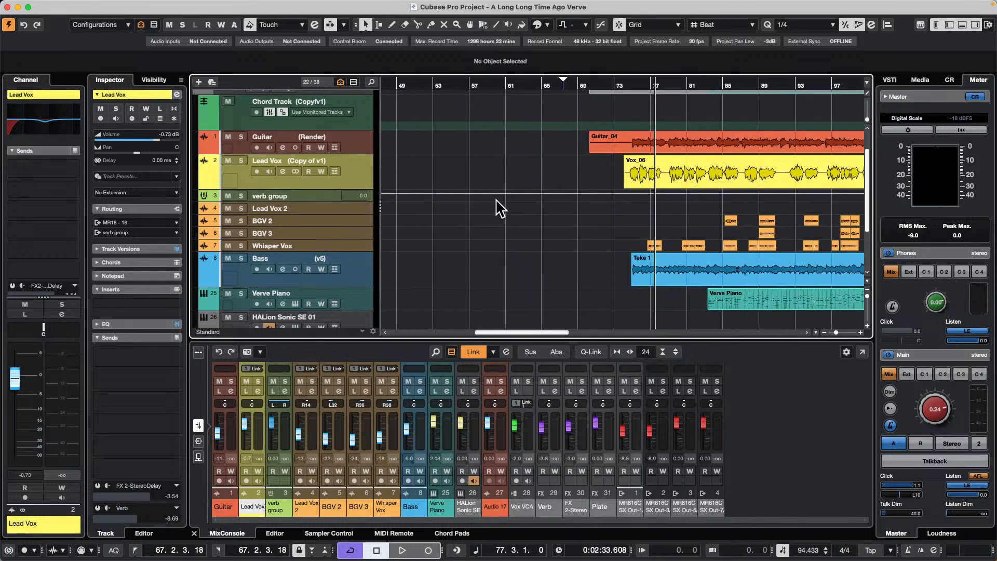
{"action": "scroll", "coordinate": [522, 221], "scroll_direction": "left", "scroll_amount": 3}
{"action": "scroll", "coordinate": [521, 222], "scroll_direction": "right", "scroll_amount": 12}
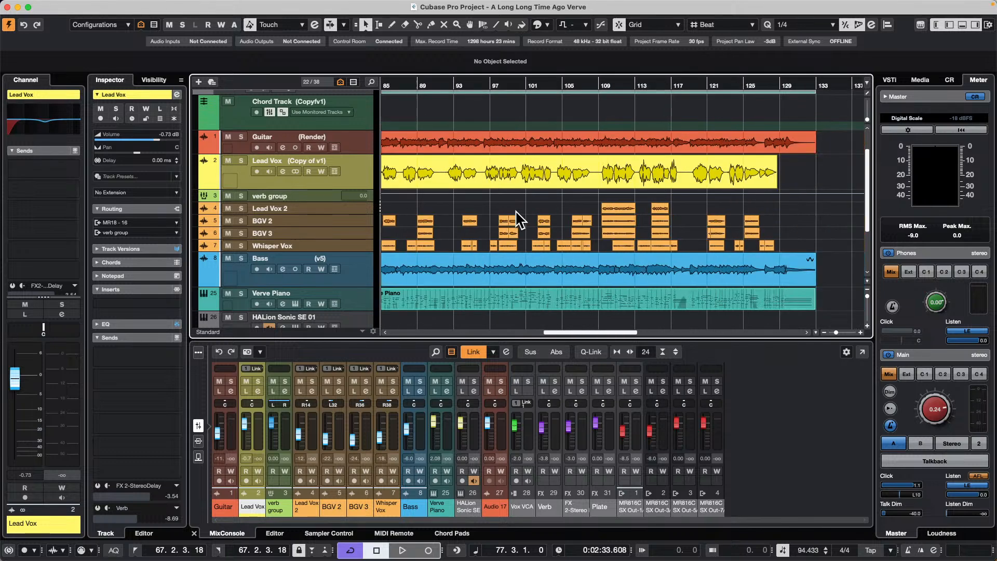
{"action": "scroll", "coordinate": [516, 210], "scroll_direction": "up", "scroll_amount": 10}
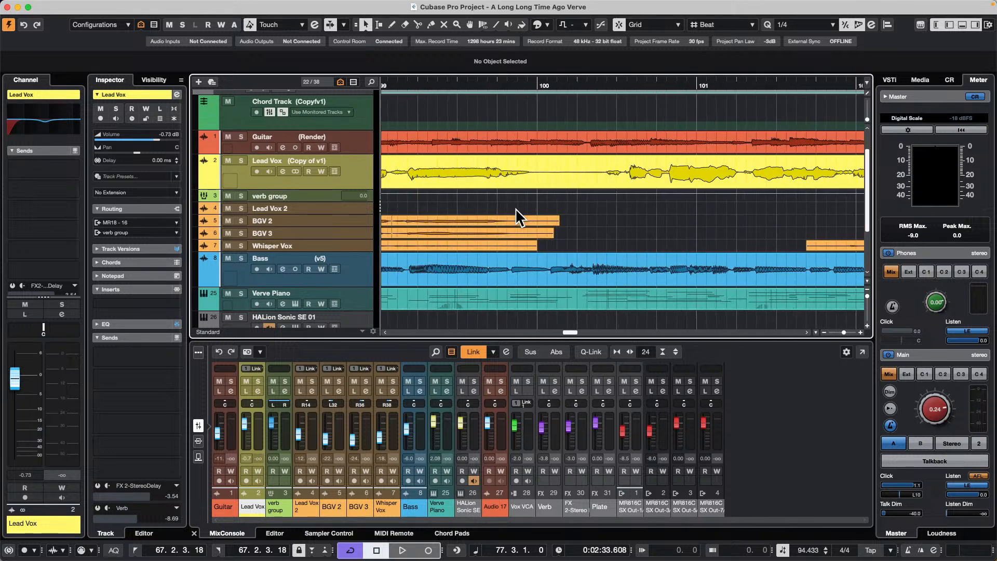
{"action": "scroll", "coordinate": [515, 208], "scroll_direction": "down", "scroll_amount": 10}
- Enlarge and shrink the track heights, and zoom the timeline in horizontally to about bars 97–107
{"action": "scroll", "coordinate": [516, 208], "scroll_direction": "up", "scroll_amount": 3}
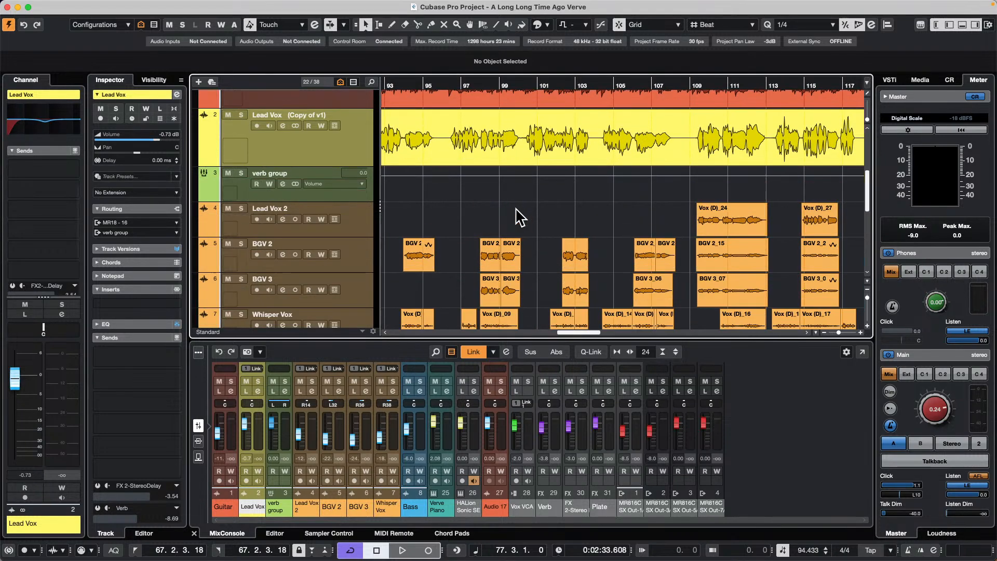
{"action": "scroll", "coordinate": [515, 208], "scroll_direction": "down", "scroll_amount": 5}
{"action": "scroll", "coordinate": [516, 208], "scroll_direction": "up", "scroll_amount": 5}
{"action": "scroll", "coordinate": [516, 209], "scroll_direction": "down", "scroll_amount": 5}
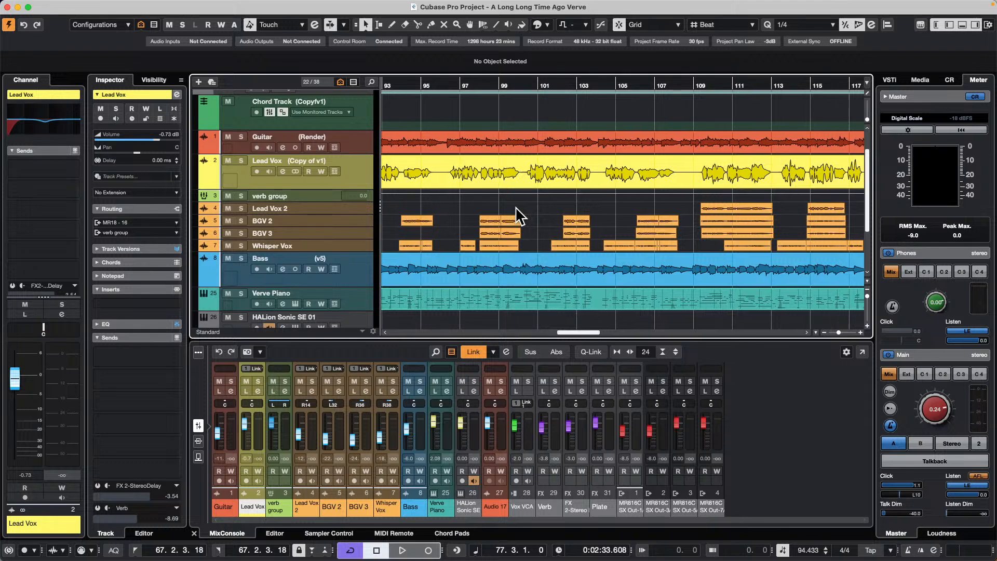
{"action": "scroll", "coordinate": [516, 208], "scroll_direction": "up", "scroll_amount": 6}
{"action": "scroll", "coordinate": [515, 208], "scroll_direction": "down", "scroll_amount": 5}
{"action": "scroll", "coordinate": [515, 207], "scroll_direction": "up", "scroll_amount": 3}
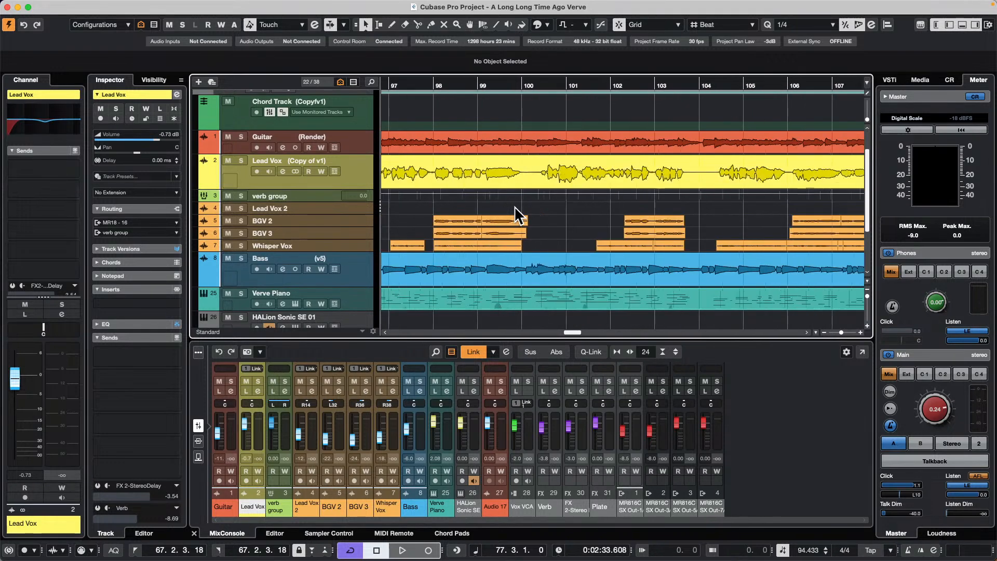
{"action": "scroll", "coordinate": [516, 213], "scroll_direction": "down", "scroll_amount": 1}
- Zoom the tracks vertically from very tall lanes to a compact track list and back to medium height around bar 100
{"action": "scroll", "coordinate": [516, 213], "scroll_direction": "up", "scroll_amount": 3}
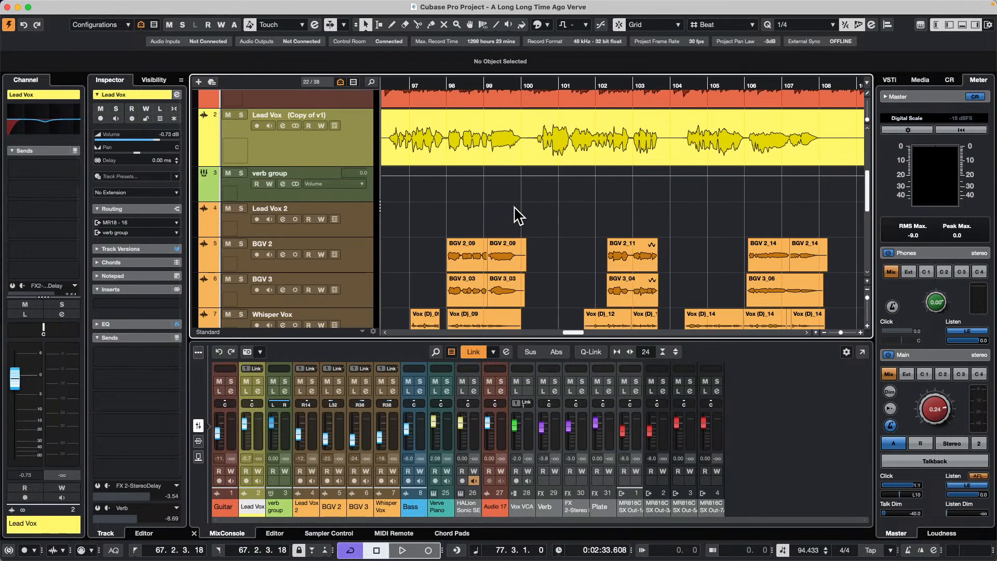
{"action": "scroll", "coordinate": [516, 213], "scroll_direction": "up", "scroll_amount": 2}
{"action": "scroll", "coordinate": [516, 213], "scroll_direction": "up", "scroll_amount": 2}
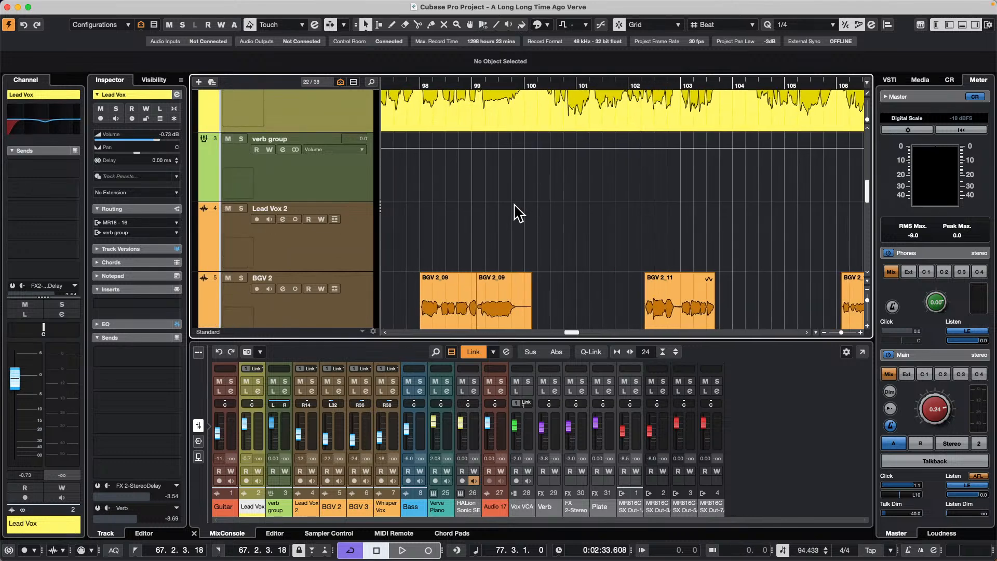
{"action": "scroll", "coordinate": [516, 213], "scroll_direction": "up", "scroll_amount": 2}
{"action": "scroll", "coordinate": [516, 213], "scroll_direction": "down", "scroll_amount": 4}
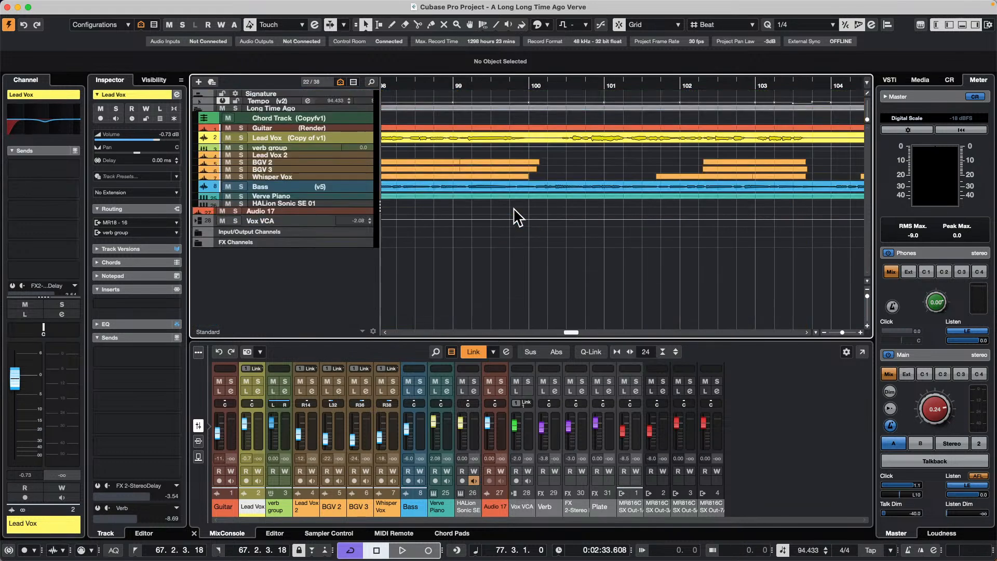
{"action": "scroll", "coordinate": [516, 215], "scroll_direction": "up", "scroll_amount": 4}
{"action": "scroll", "coordinate": [516, 213], "scroll_direction": "down", "scroll_amount": 3}
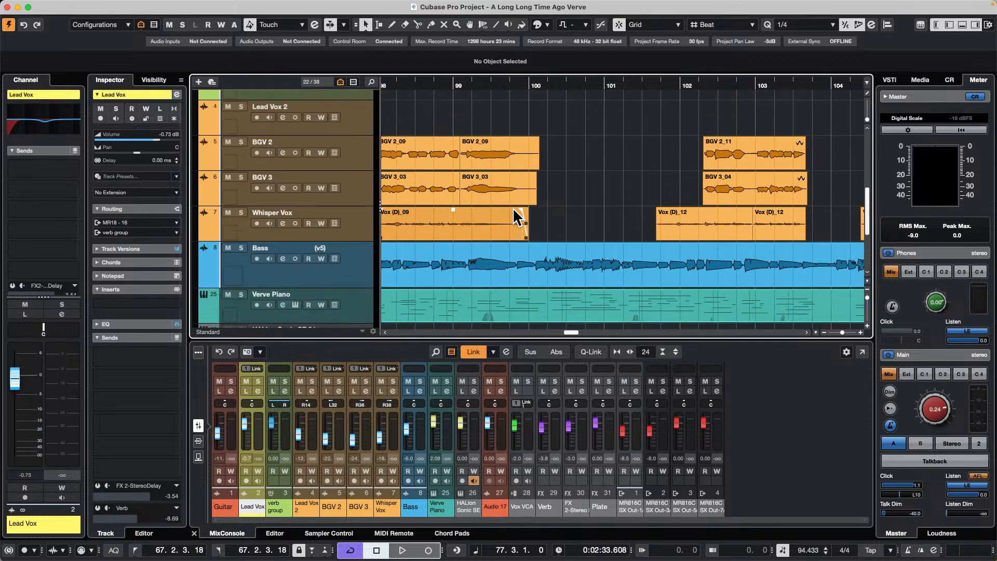
- Zoom out horizontally and reduce the track heights to view the vocal, bass and piano events across about bars 81–145
{"action": "scroll", "coordinate": [515, 210], "scroll_direction": "down", "scroll_amount": 3}
{"action": "scroll", "coordinate": [514, 210], "scroll_direction": "down", "scroll_amount": 4}
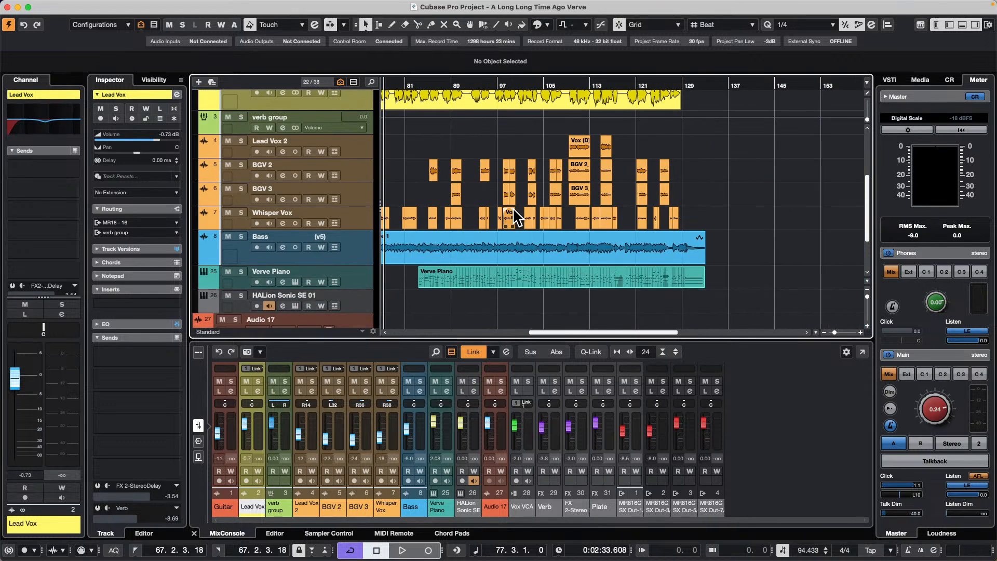
{"action": "scroll", "coordinate": [515, 213], "scroll_direction": "down", "scroll_amount": 3}
{"action": "scroll", "coordinate": [514, 210], "scroll_direction": "up", "scroll_amount": 3}
{"action": "scroll", "coordinate": [512, 210], "scroll_direction": "up", "scroll_amount": 1}
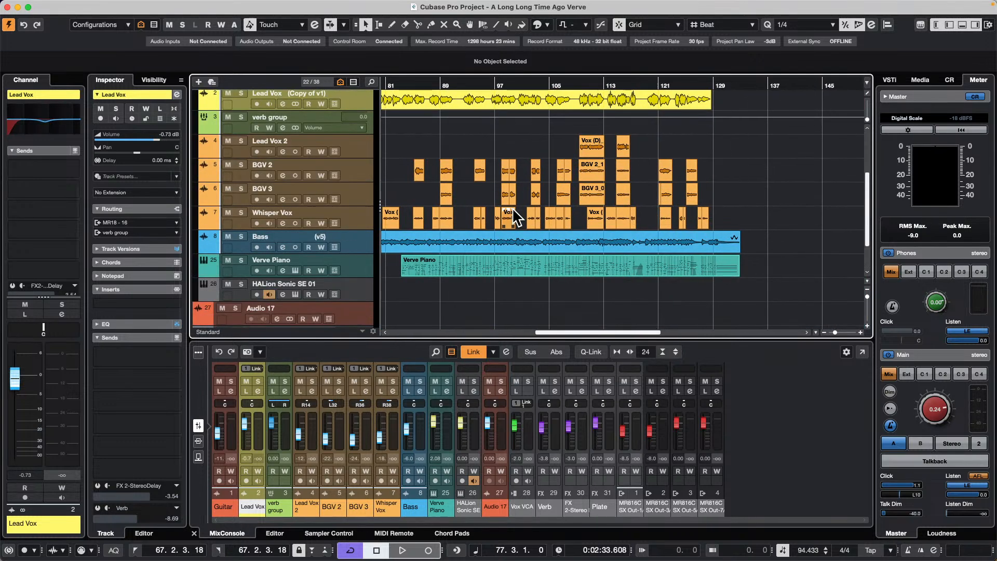
- Choose the Zoom tool and zoom in on the BGV 2 and BGV 3 events around bars 94–103 and back out
{"action": "right_click", "coordinate": [458, 152]}
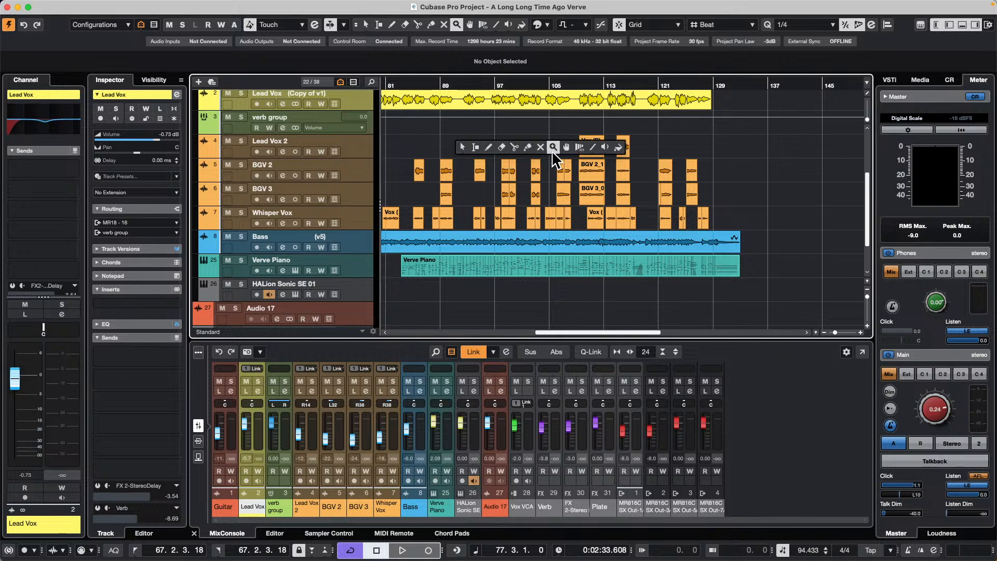
{"action": "left_click", "coordinate": [553, 147]}
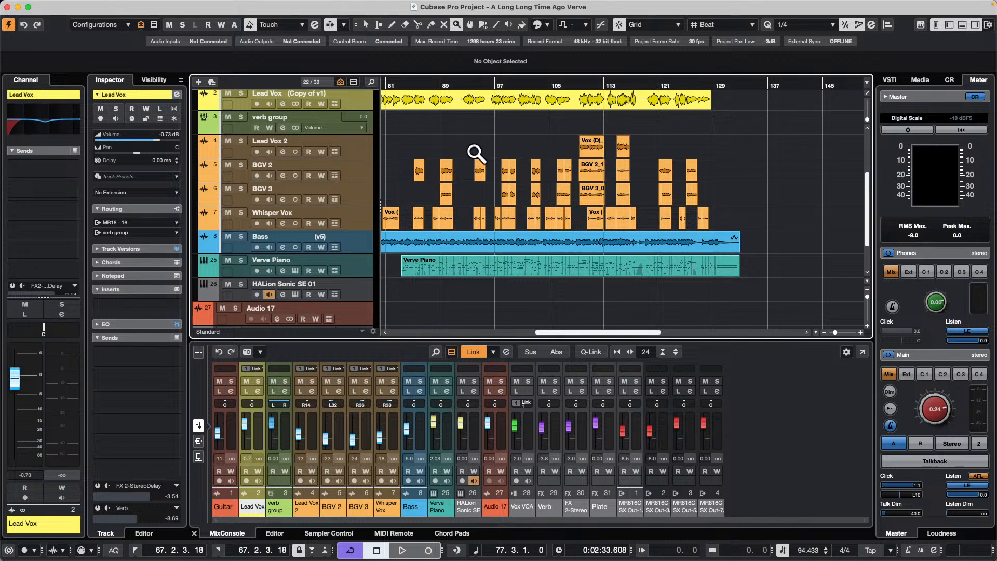
{"action": "left_click", "coordinate": [543, 206]}
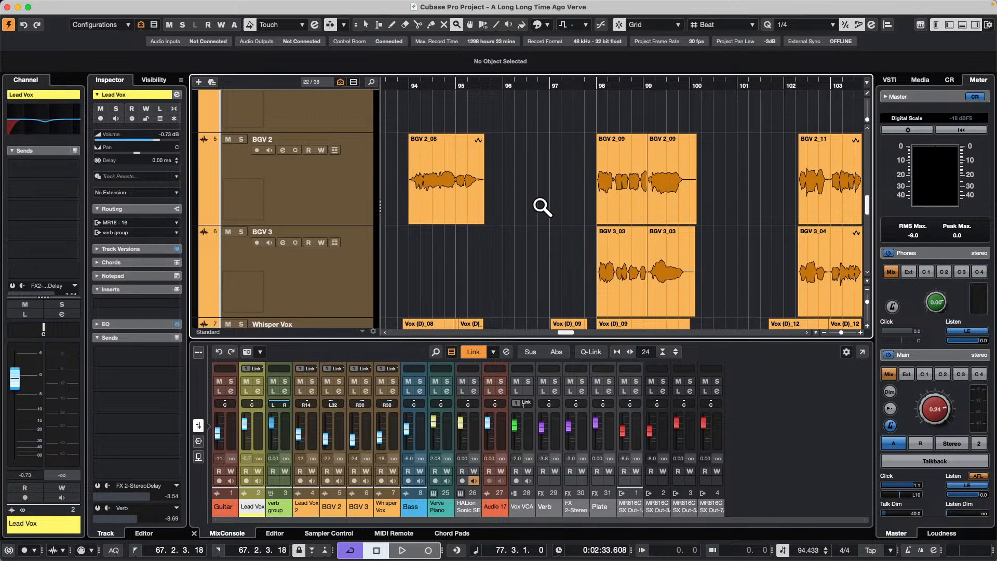
{"action": "left_click", "coordinate": [543, 207], "text": "alt"}
{"action": "scroll", "coordinate": [502, 185], "scroll_direction": "up", "scroll_amount": 3}
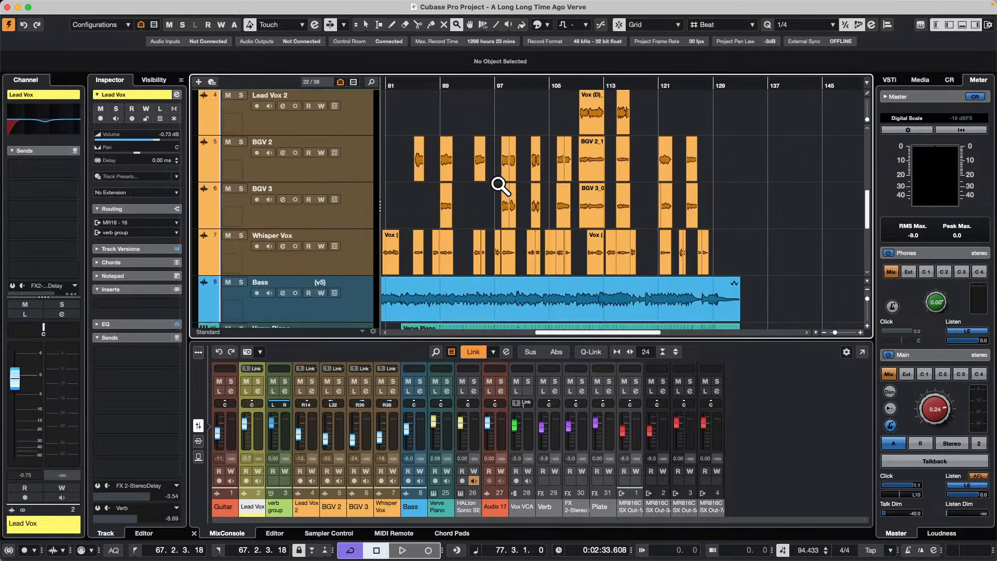
- Reduce the track heights and zoom in horizontally on the Whisper Vox events around bar 99 with the Zoom tool
{"action": "scroll", "coordinate": [502, 185], "scroll_direction": "down", "scroll_amount": 2}
{"action": "scroll", "coordinate": [501, 185], "scroll_direction": "down", "scroll_amount": 3}
{"action": "scroll", "coordinate": [502, 185], "scroll_direction": "up", "scroll_amount": 2}
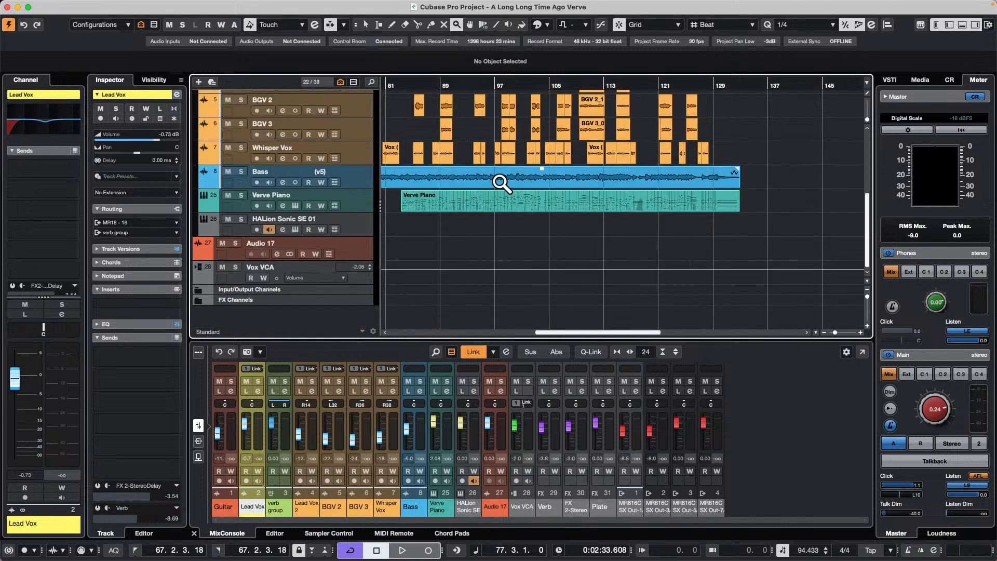
{"action": "left_click", "coordinate": [520, 158]}
{"action": "left_click", "coordinate": [519, 157]}
{"action": "left_click", "coordinate": [518, 158]}
{"action": "left_click", "coordinate": [518, 158]}
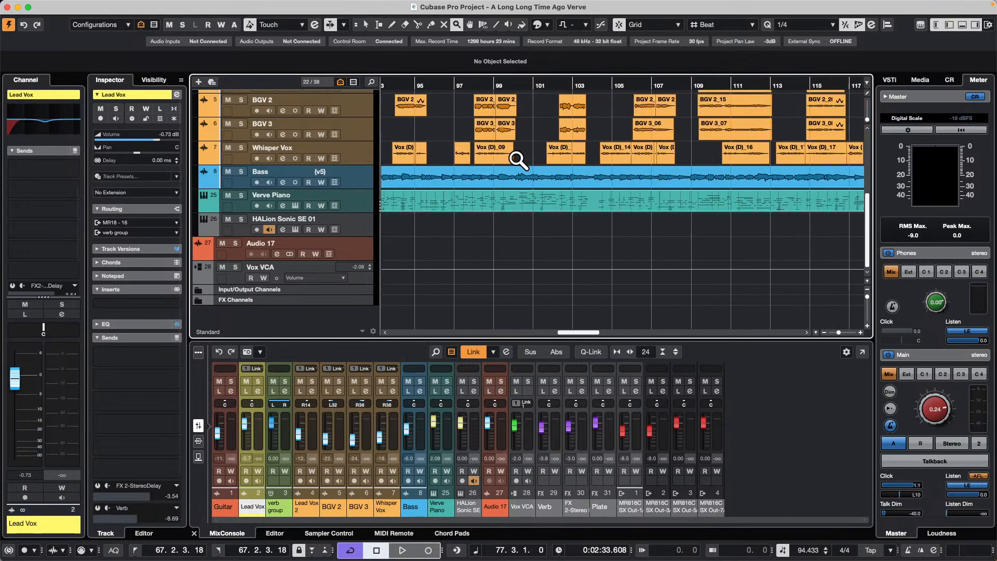
- Zoom out with the Zoom tool and zoom in horizontally on the start of the Bass event around bars 71–77
{"action": "left_click", "coordinate": [517, 158], "text": "alt"}
{"action": "left_click", "coordinate": [517, 159]}
{"action": "left_click", "coordinate": [590, 170]}
{"action": "left_click", "coordinate": [597, 170]}
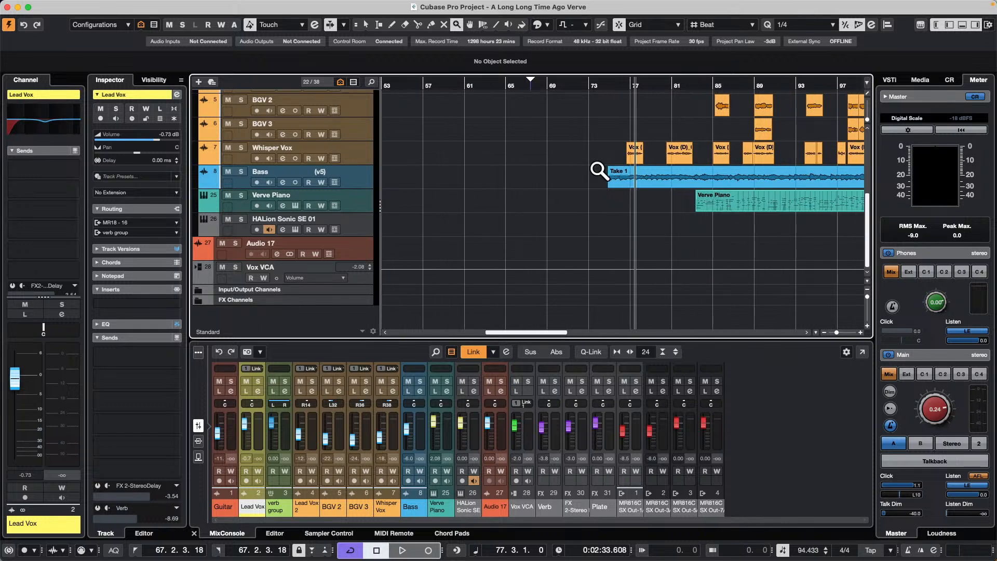
{"action": "left_click", "coordinate": [598, 170]}
{"action": "left_click", "coordinate": [598, 171]}
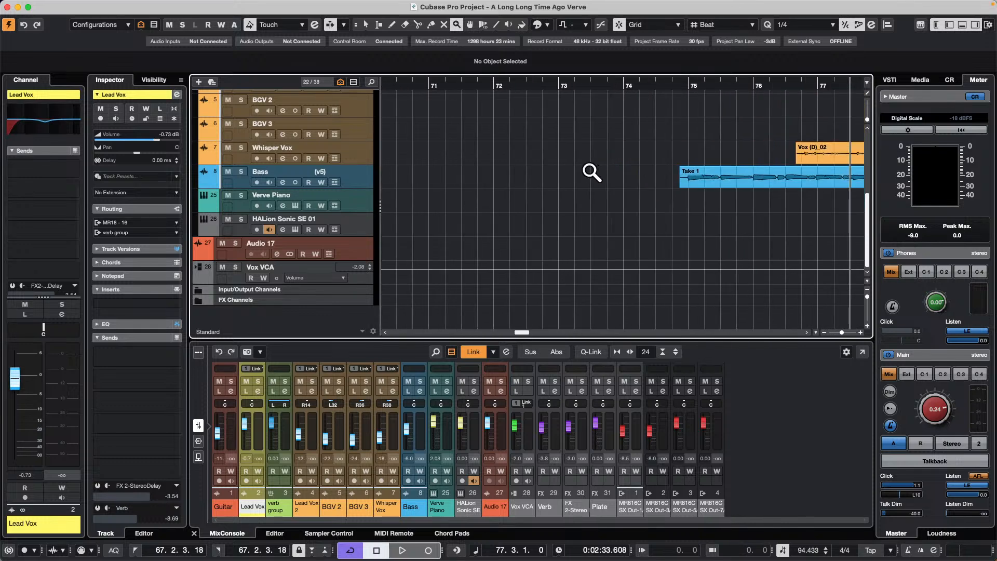
- Move to about bars 89–96 and repeatedly shrink and enlarge all track heights using vertical zoom
{"action": "scroll", "coordinate": [592, 172], "scroll_direction": "up", "scroll_amount": 2}
{"action": "scroll", "coordinate": [592, 172], "scroll_direction": "right", "scroll_amount": 15}
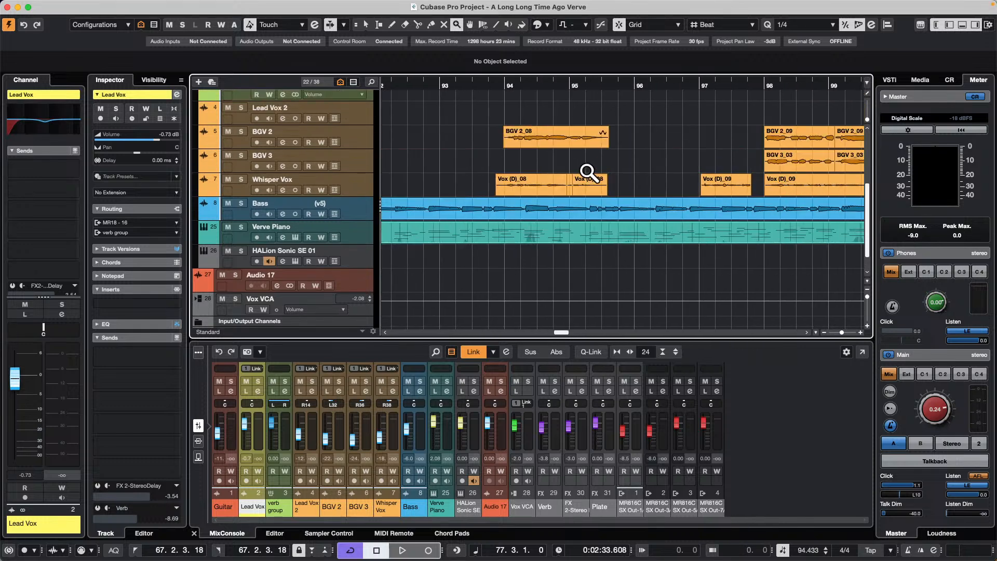
{"action": "scroll", "coordinate": [589, 172], "scroll_direction": "left", "scroll_amount": 4}
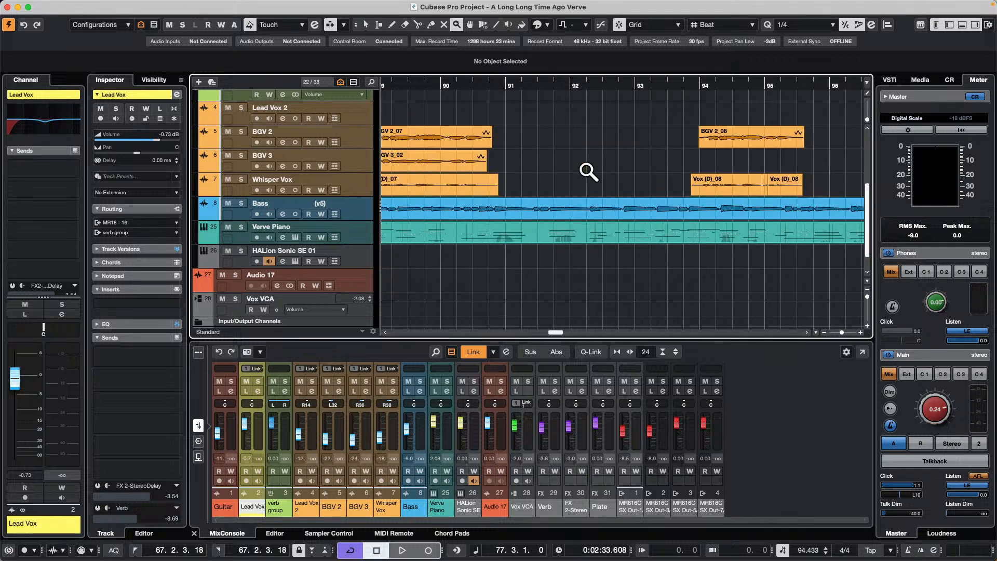
{"action": "key", "text": "shift+h"}
{"action": "key", "text": "shift+h"}
{"action": "key", "text": "shift+g"}
{"action": "key", "text": "shift+g"}
{"action": "key", "text": "shift+g"}
{"action": "key", "text": "shift+g"}
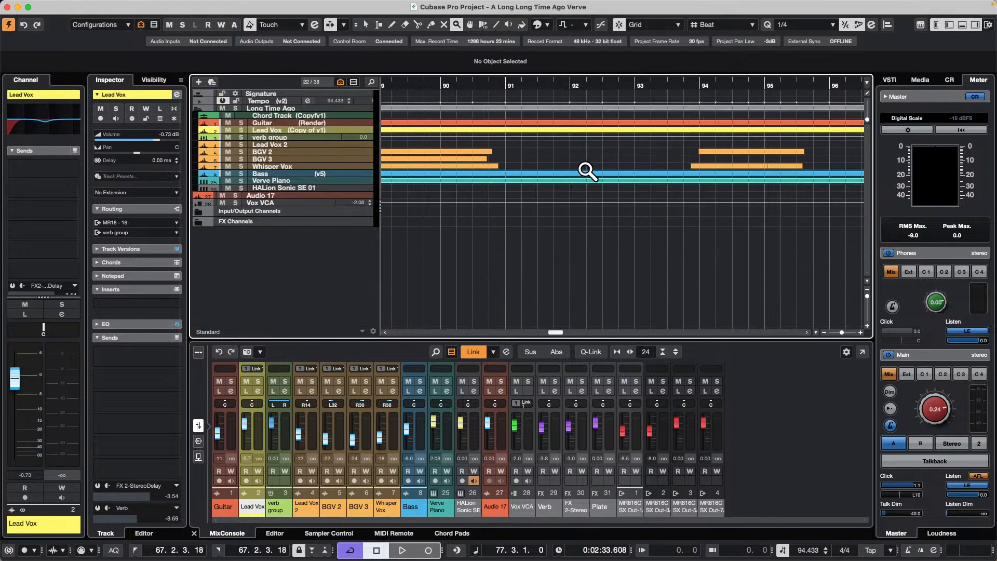
{"action": "key", "text": "shift+h"}
{"action": "key", "text": "shift+h"}
{"action": "key", "text": "shift+h"}
{"action": "key", "text": "shift+g"}
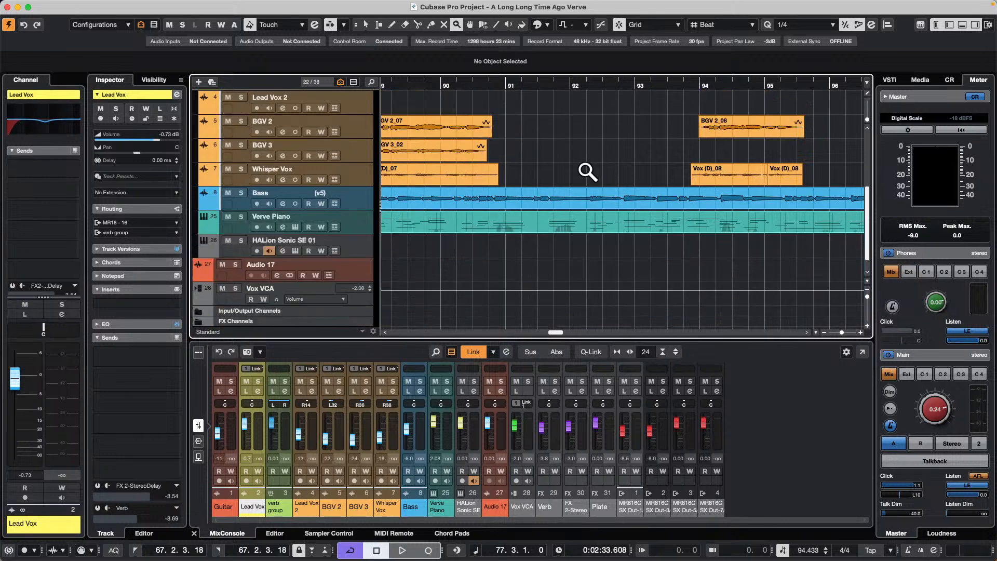
{"action": "key", "text": "shift+h"}
{"action": "key", "text": "shift+g"}
{"action": "key", "text": "shift+g"}
{"action": "key", "text": "shift+h"}
{"action": "key", "text": "shift+h"}
{"action": "key", "text": "shift+g"}
{"action": "key", "text": "shift+g"}
{"action": "key", "text": "shift+g"}
{"action": "key", "text": "shift+g"}
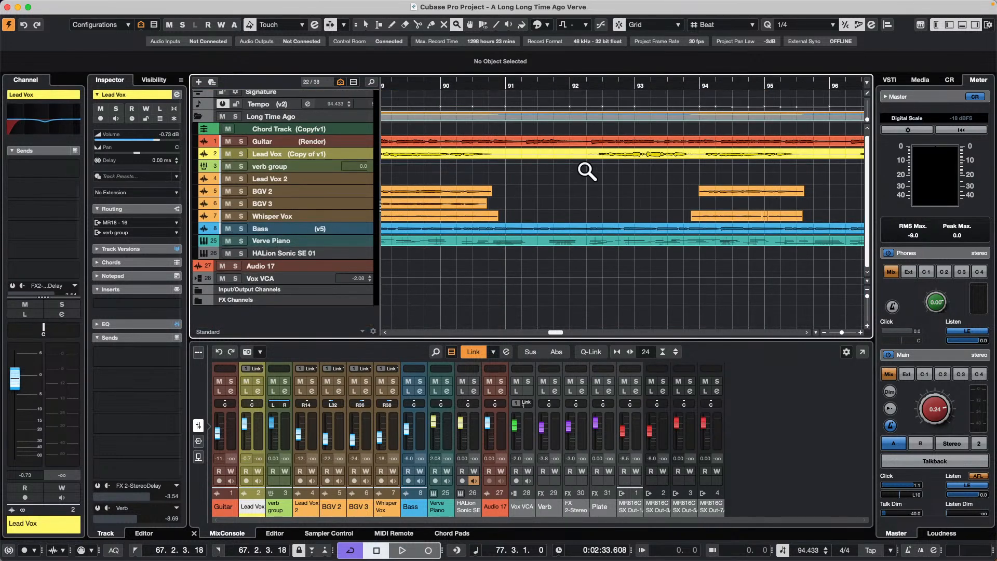
{"action": "key", "text": "shift+h"}
{"action": "key", "text": "shift+h"}
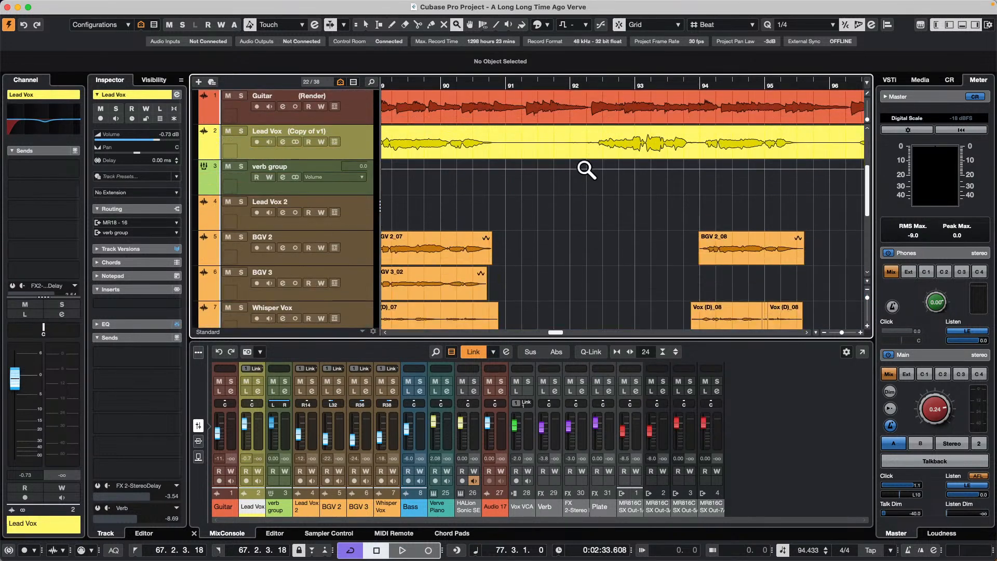
- Shrink the track heights and zoom out horizontally until the whole arrangement from about bar 57 to 137 is in view
{"action": "scroll", "coordinate": [584, 169], "scroll_direction": "right", "scroll_amount": 2}
{"action": "scroll", "coordinate": [584, 169], "scroll_direction": "down", "scroll_amount": 5}
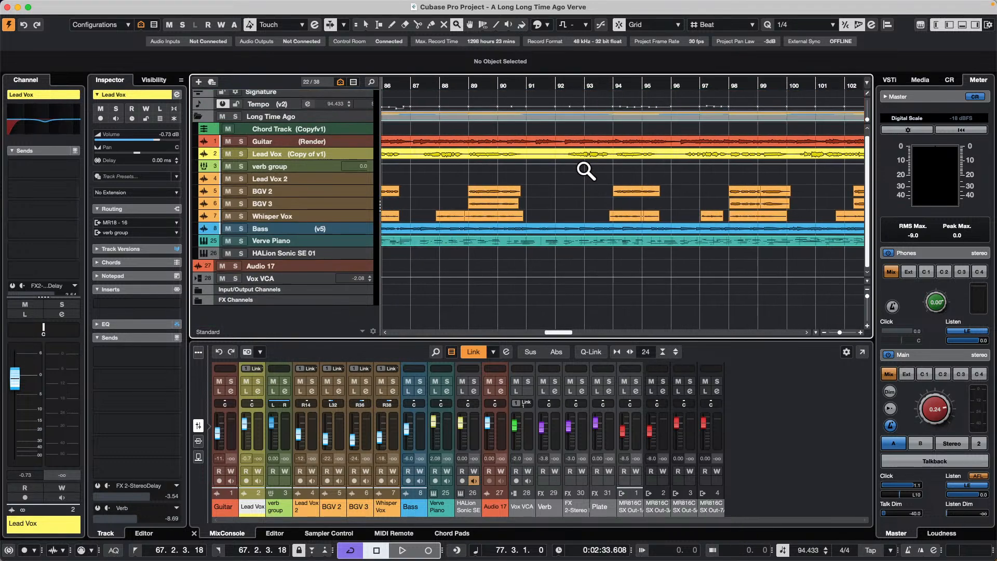
{"action": "scroll", "coordinate": [586, 171], "scroll_direction": "down", "scroll_amount": 3}
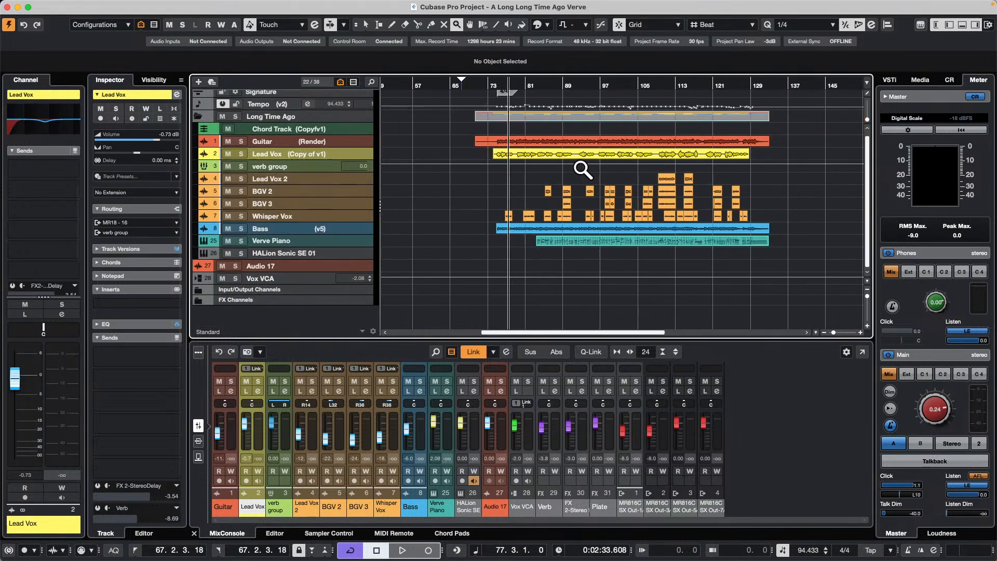
{"action": "scroll", "coordinate": [583, 170], "scroll_direction": "up", "scroll_amount": 1}
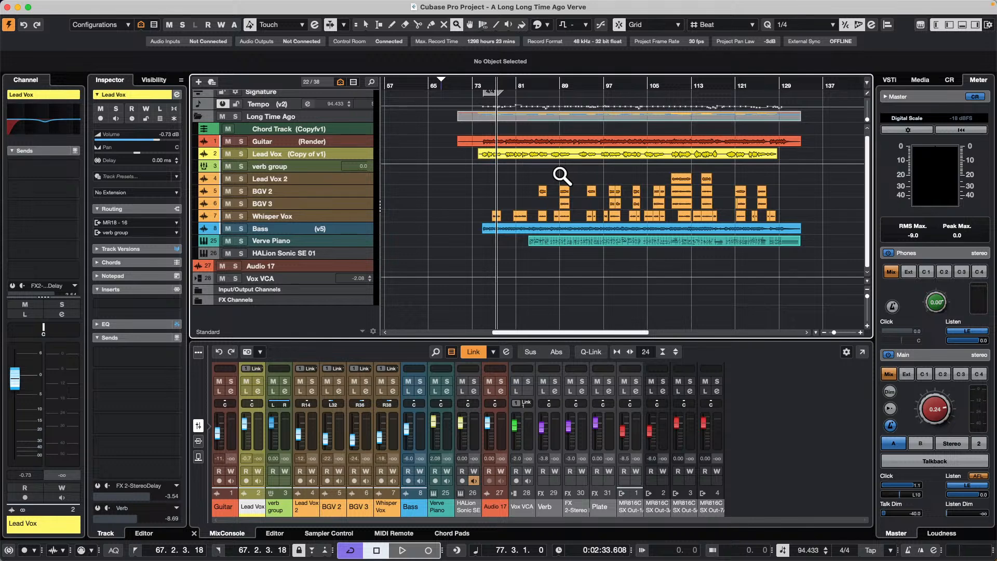
- Enlarge the track heights and zoom the timeline in to about bars 84–97 and back out slightly
{"action": "scroll", "coordinate": [562, 176], "scroll_direction": "up", "scroll_amount": 4}
{"action": "scroll", "coordinate": [562, 175], "scroll_direction": "up", "scroll_amount": 3}
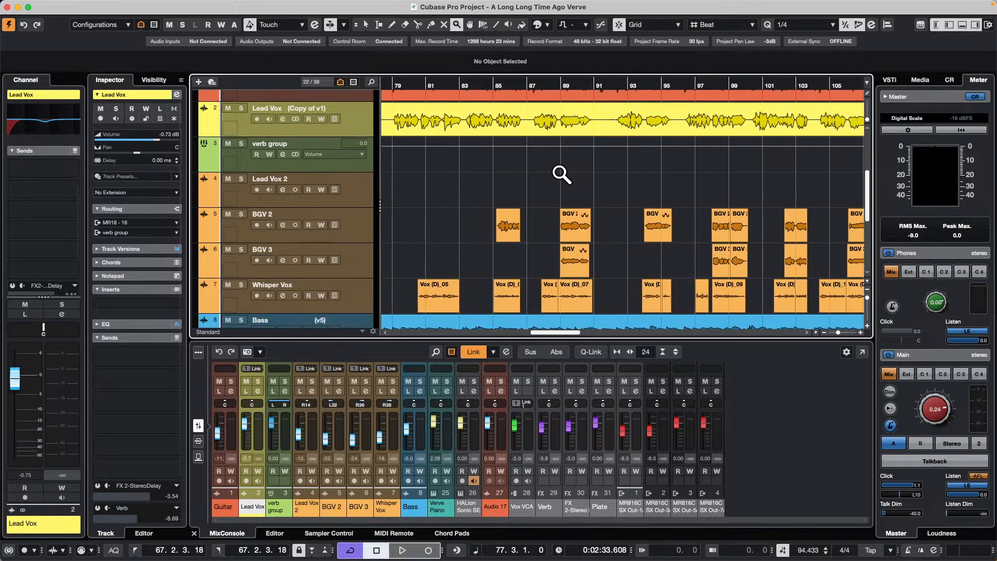
{"action": "scroll", "coordinate": [562, 174], "scroll_direction": "up", "scroll_amount": 2}
{"action": "scroll", "coordinate": [563, 173], "scroll_direction": "up", "scroll_amount": 2}
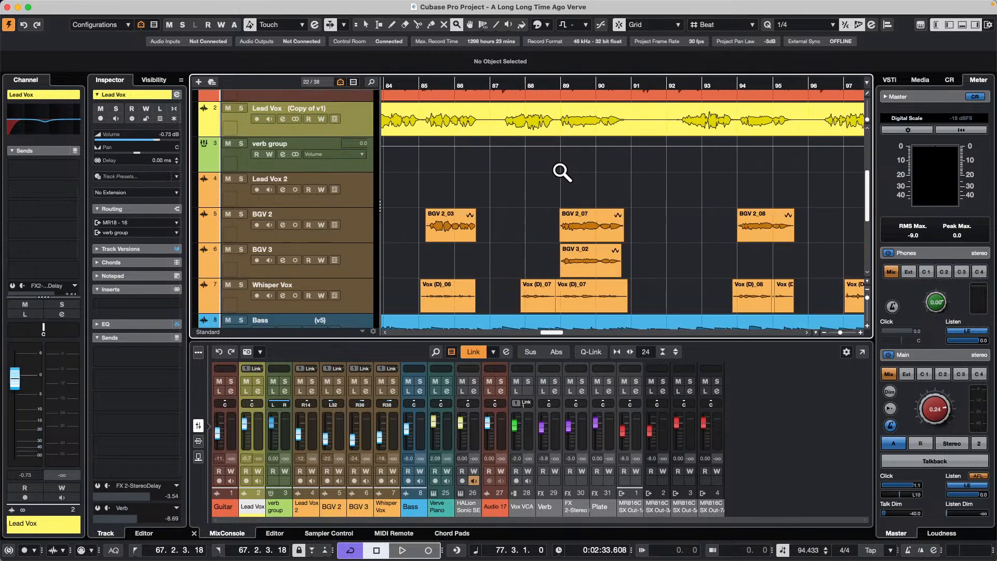
{"action": "scroll", "coordinate": [563, 173], "scroll_direction": "down", "scroll_amount": 6}
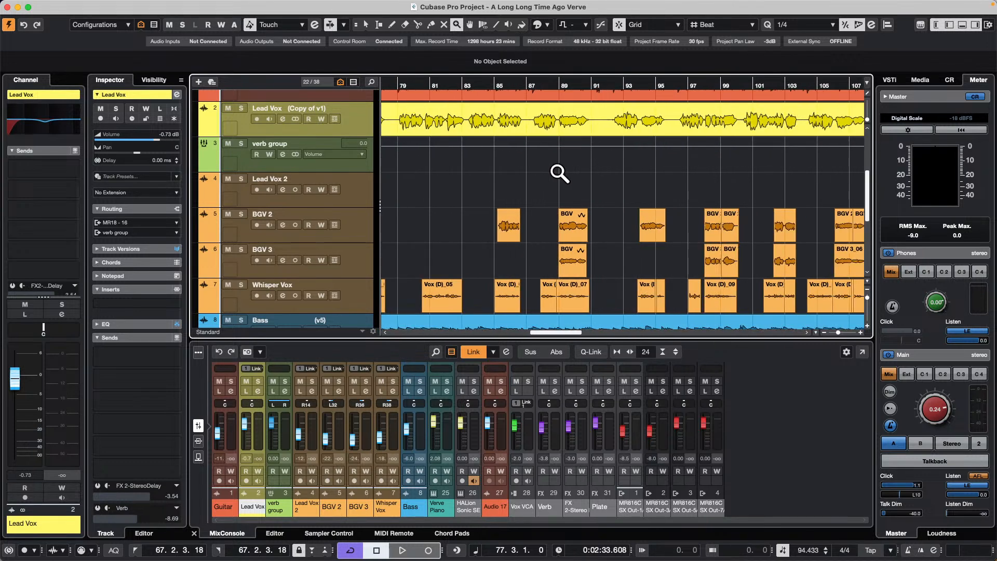
- Frame the Whisper Vox events around bars 86–90 with the Zoom tool and return to the full arrangement view
{"action": "right_click", "coordinate": [517, 188]}
{"action": "left_click", "coordinate": [607, 190]}
{"action": "scroll", "coordinate": [489, 192], "scroll_direction": "down", "scroll_amount": 1}
{"action": "left_click_drag", "start_coordinate": [496, 246], "coordinate": [606, 294]}
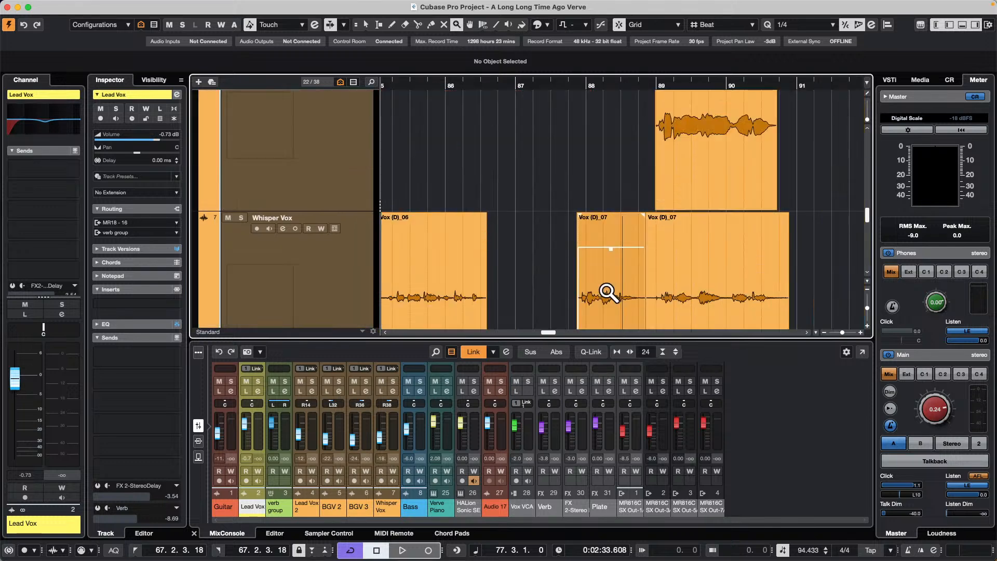
{"action": "double_click", "coordinate": [544, 256]}
{"action": "double_click", "coordinate": [542, 252]}
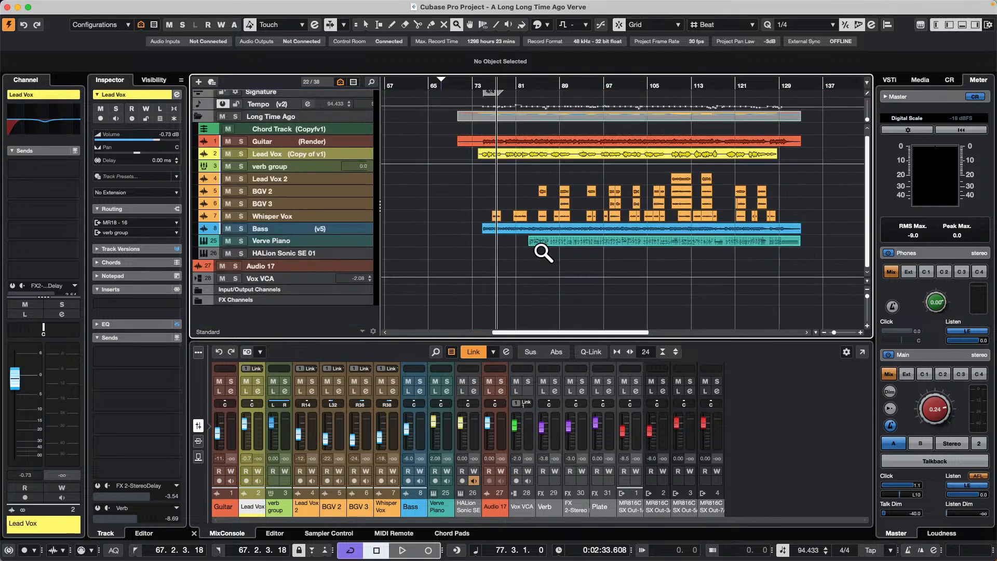
- Enlarge the Lead Vox track's height and load the external plug-in Distresor 3 into its first insert slot
{"action": "key", "text": "1"}
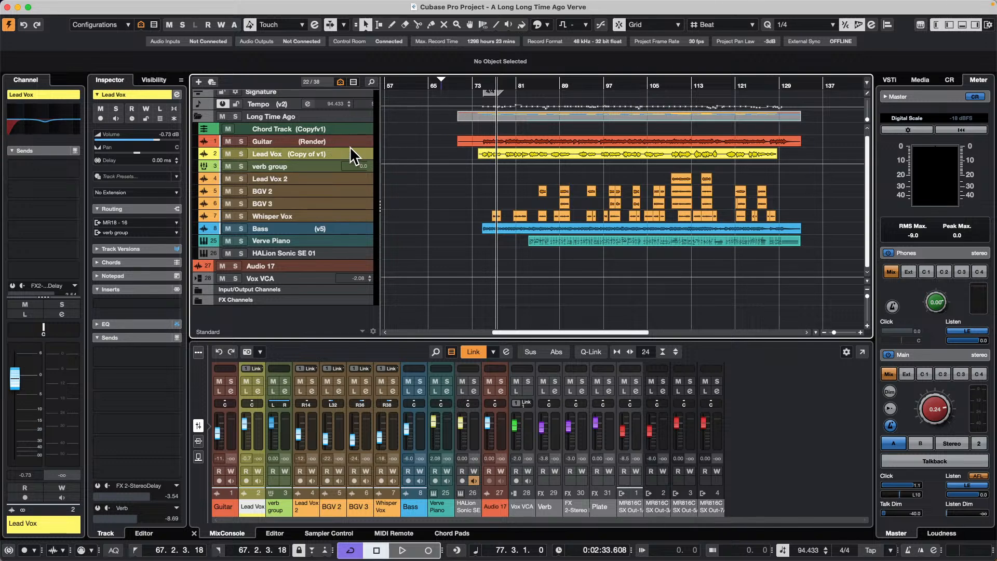
{"action": "left_click_drag", "start_coordinate": [347, 160], "coordinate": [345, 180]}
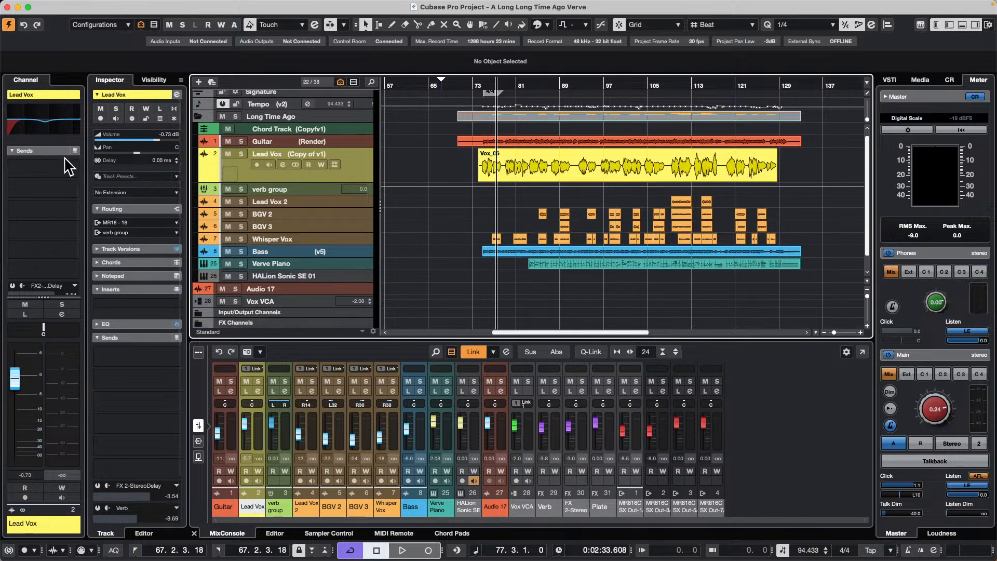
{"action": "scroll", "coordinate": [52, 179], "scroll_direction": "up", "scroll_amount": 3}
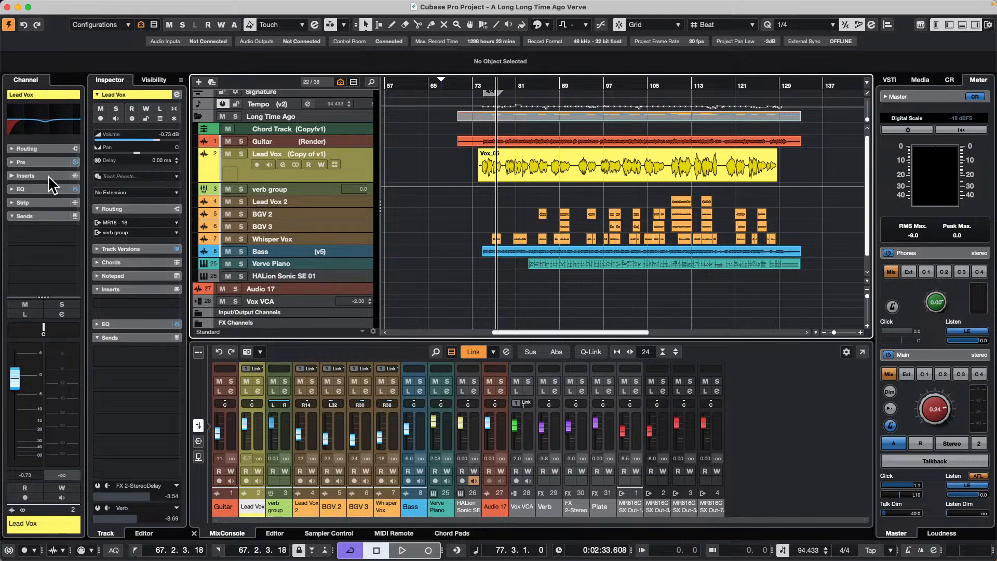
{"action": "left_click", "coordinate": [52, 183]}
{"action": "left_click", "coordinate": [74, 193]}
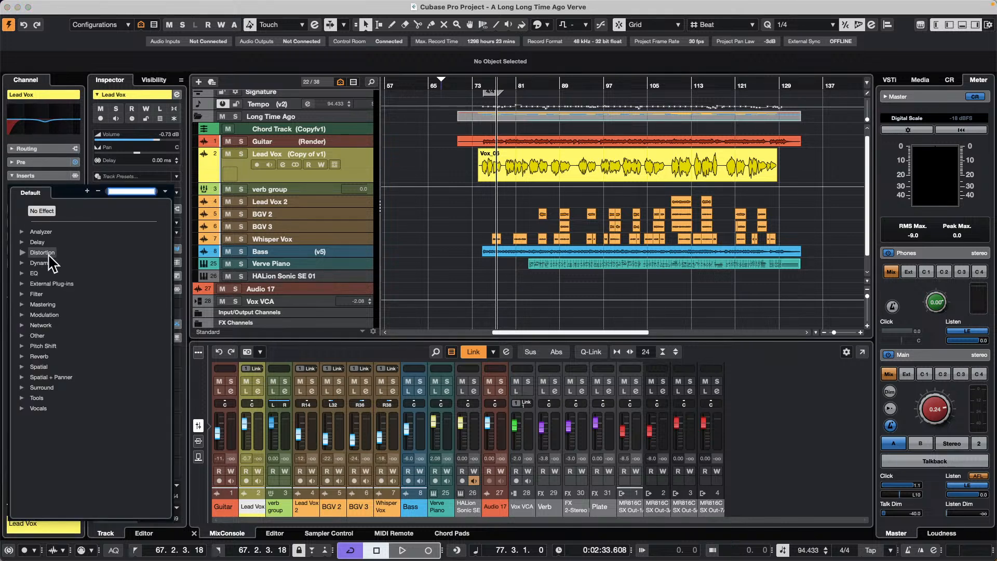
{"action": "left_click", "coordinate": [22, 241]}
{"action": "left_click", "coordinate": [22, 241]}
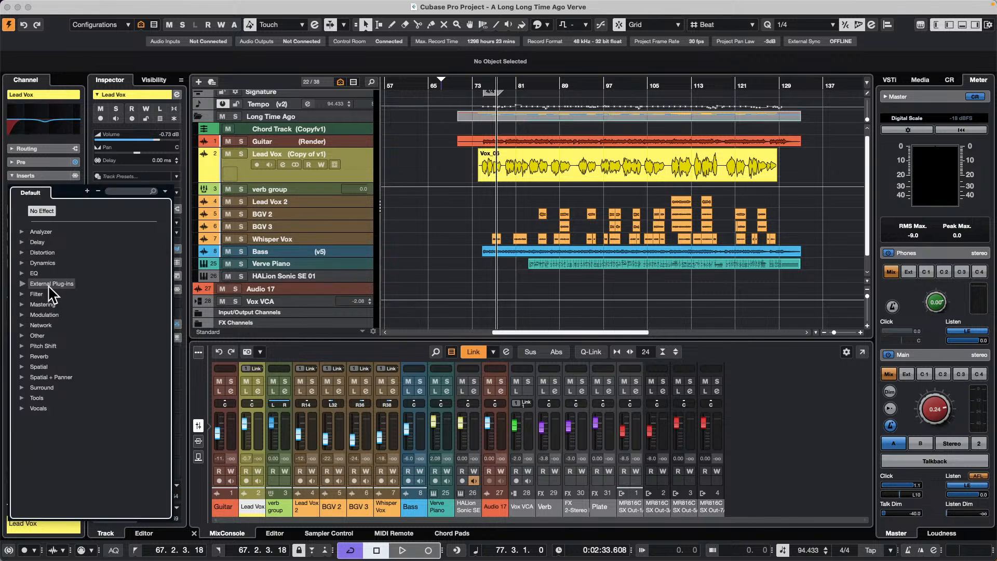
{"action": "left_click", "coordinate": [22, 284]}
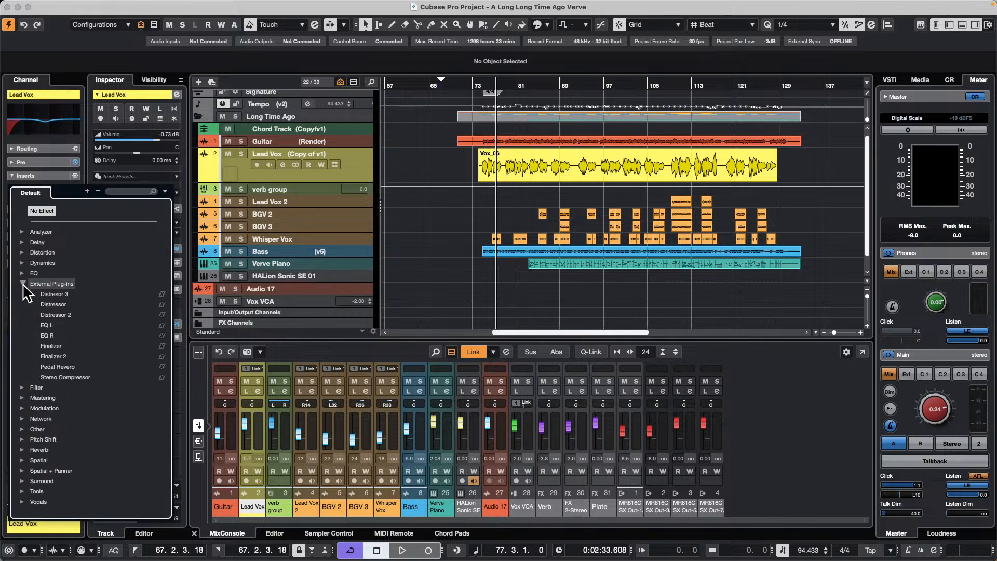
{"action": "left_click", "coordinate": [60, 294]}
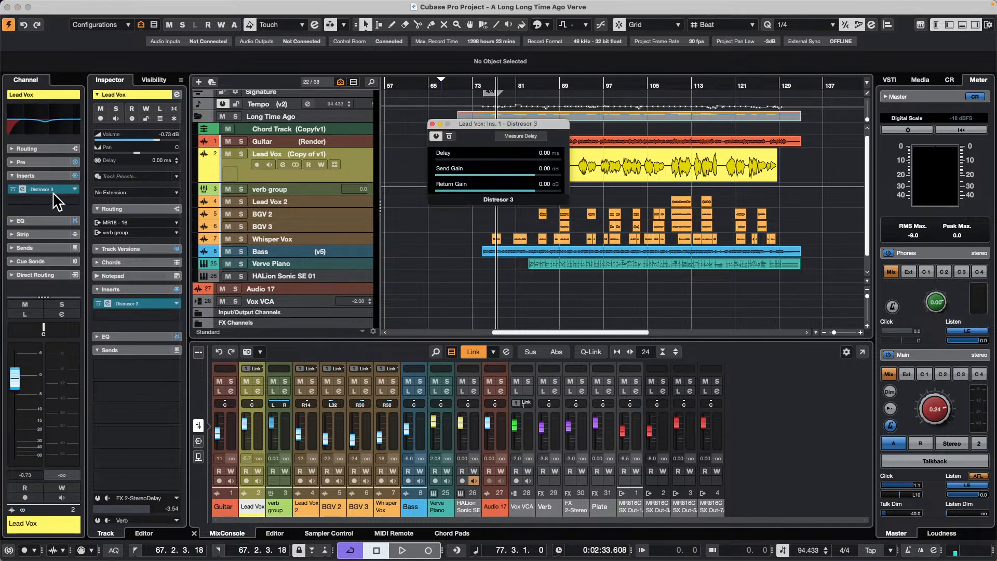
{"action": "left_click", "coordinate": [46, 189]}
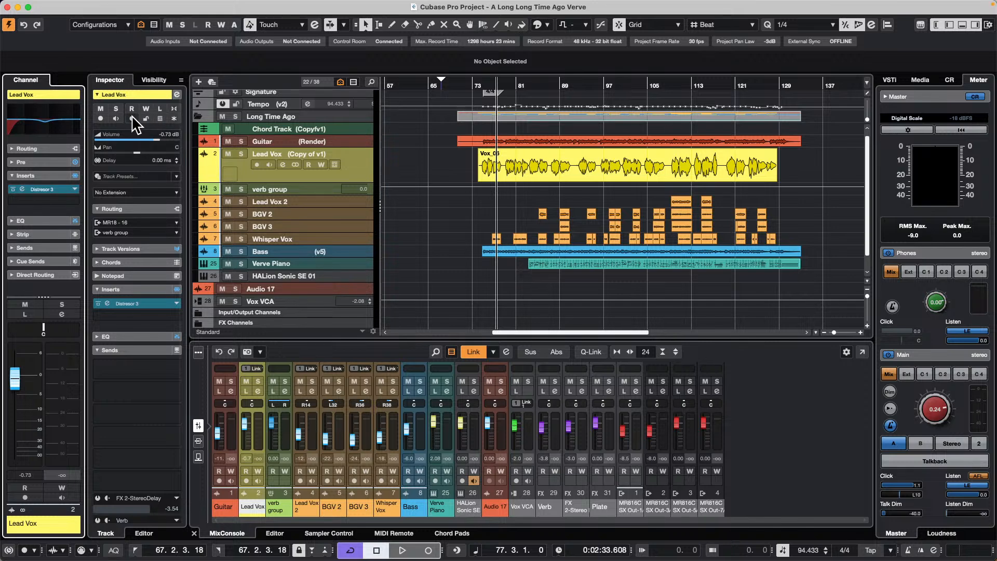
- Open the Lead Vox channel settings and set the insert routing of Distresor 3 to Mono
{"action": "left_click", "coordinate": [176, 94]}
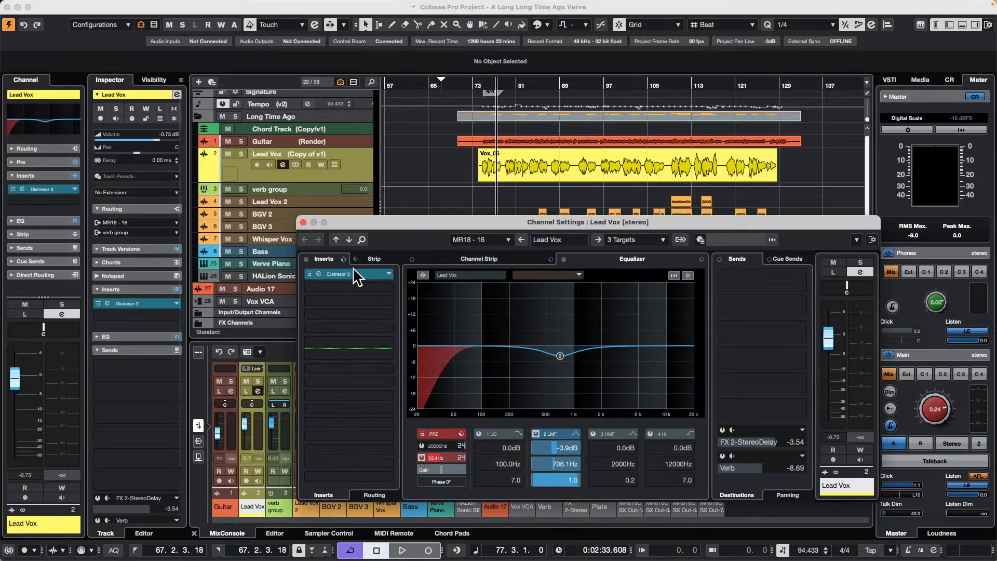
{"action": "left_click_drag", "start_coordinate": [398, 226], "coordinate": [311, 110]}
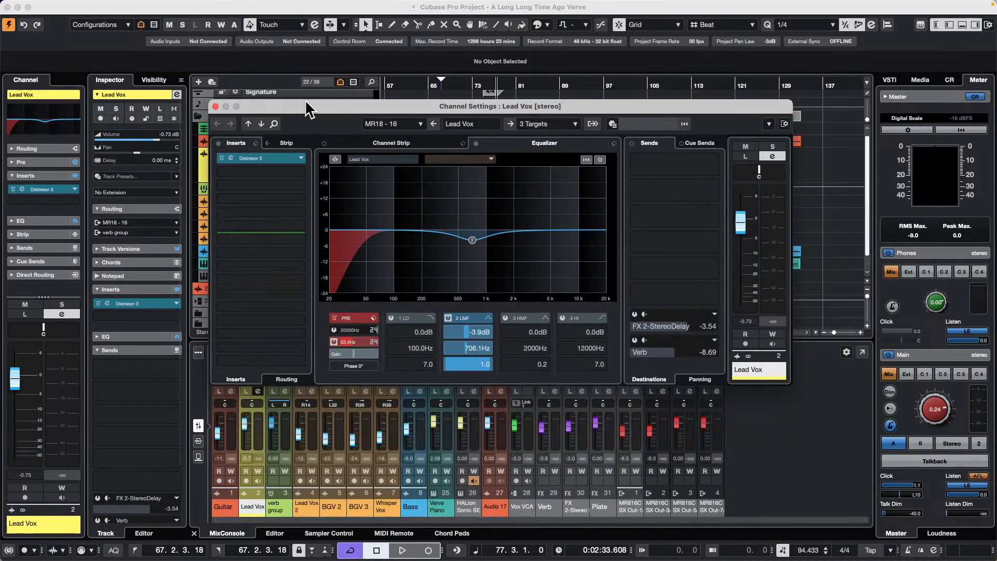
{"action": "left_click", "coordinate": [285, 380]}
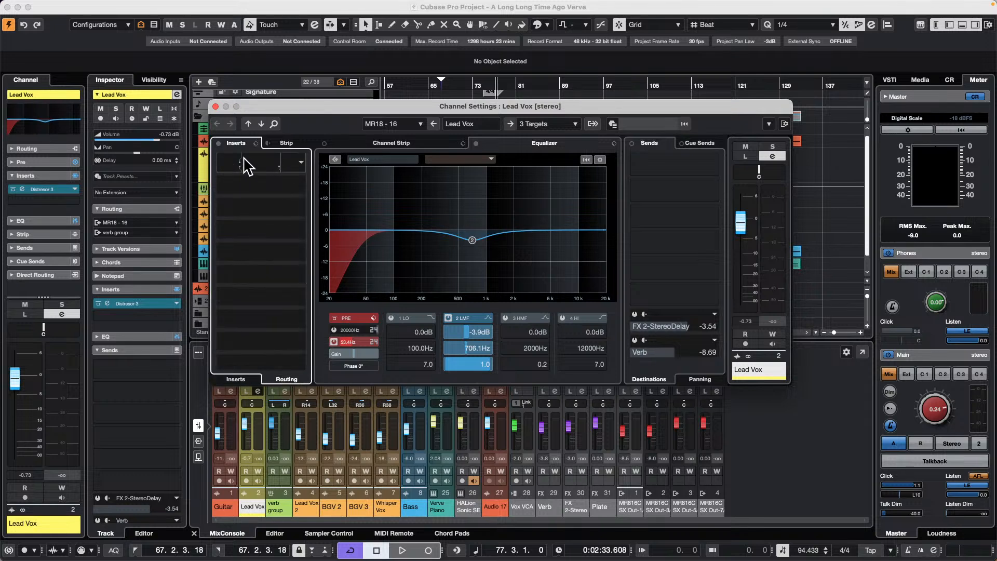
{"action": "left_click", "coordinate": [299, 162]}
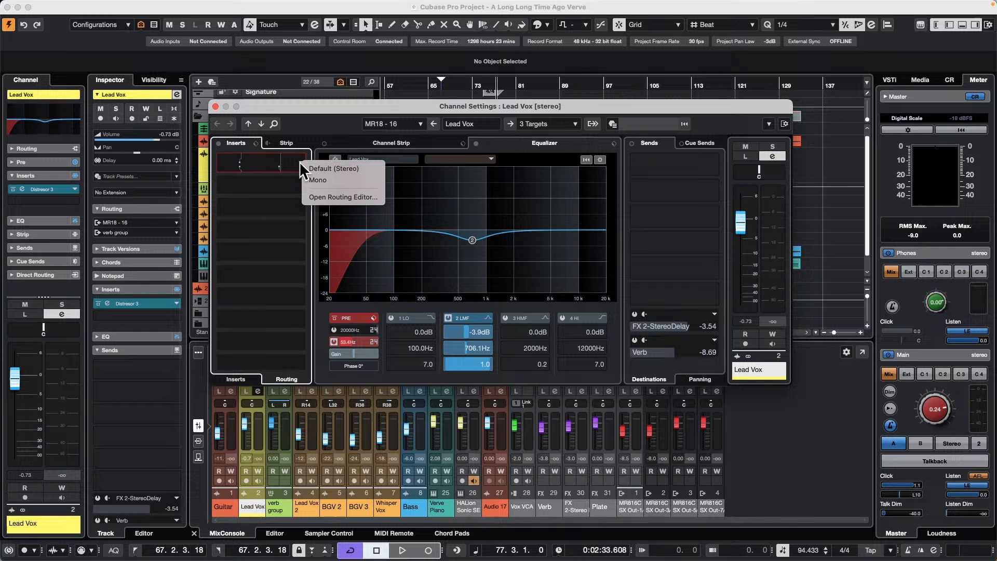
{"action": "left_click", "coordinate": [348, 178]}
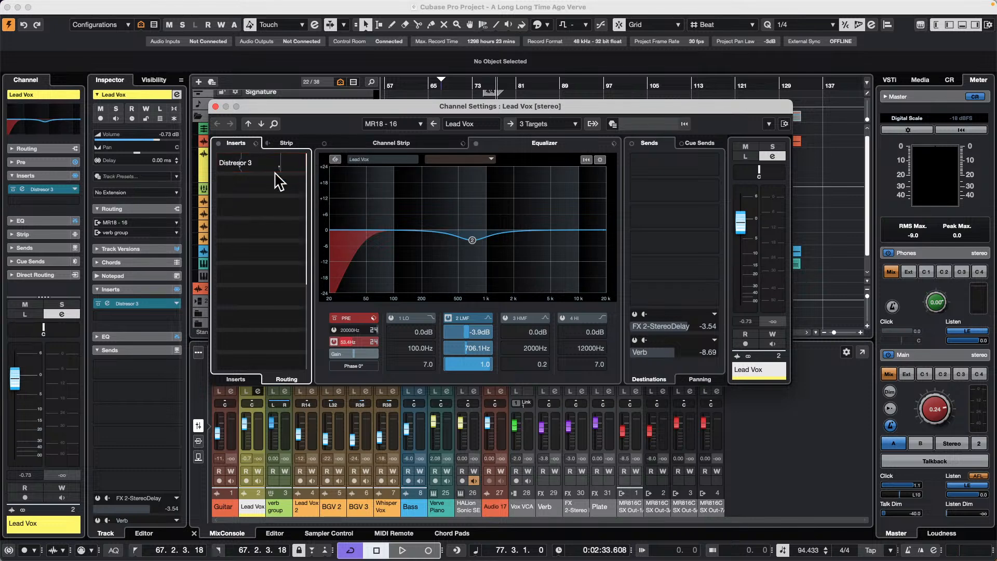
{"action": "left_click_drag", "start_coordinate": [279, 109], "coordinate": [495, 161]}
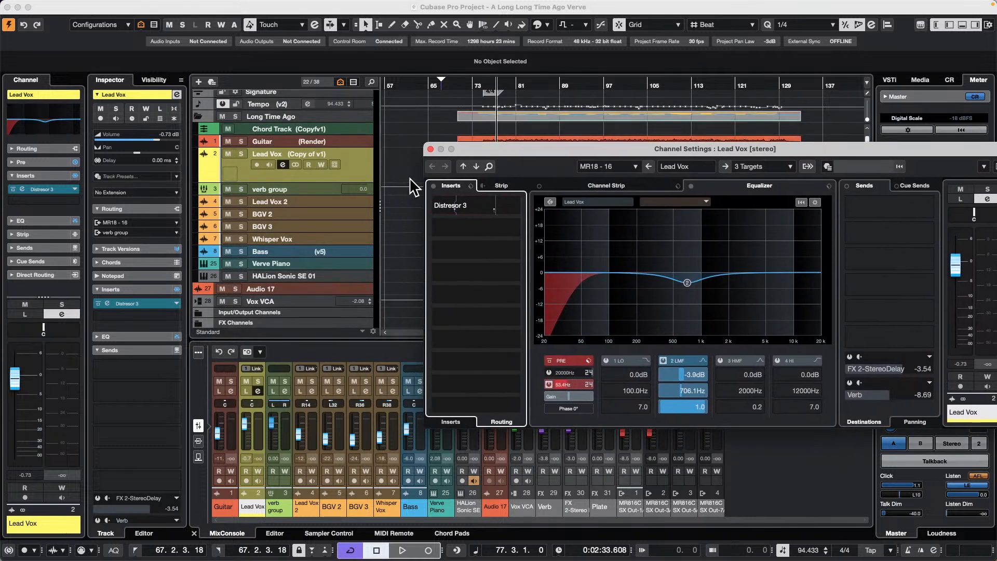
- Open the Verve Piano channel settings and load the external plug-in Distressor into the first insert slot
{"action": "scroll", "coordinate": [332, 217], "scroll_direction": "down", "scroll_amount": 2}
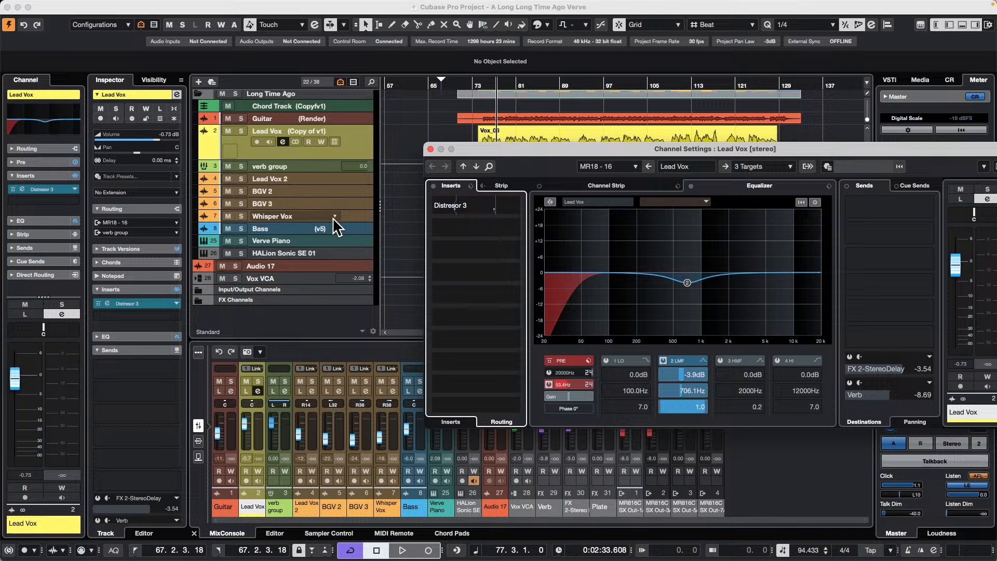
{"action": "left_click", "coordinate": [361, 237]}
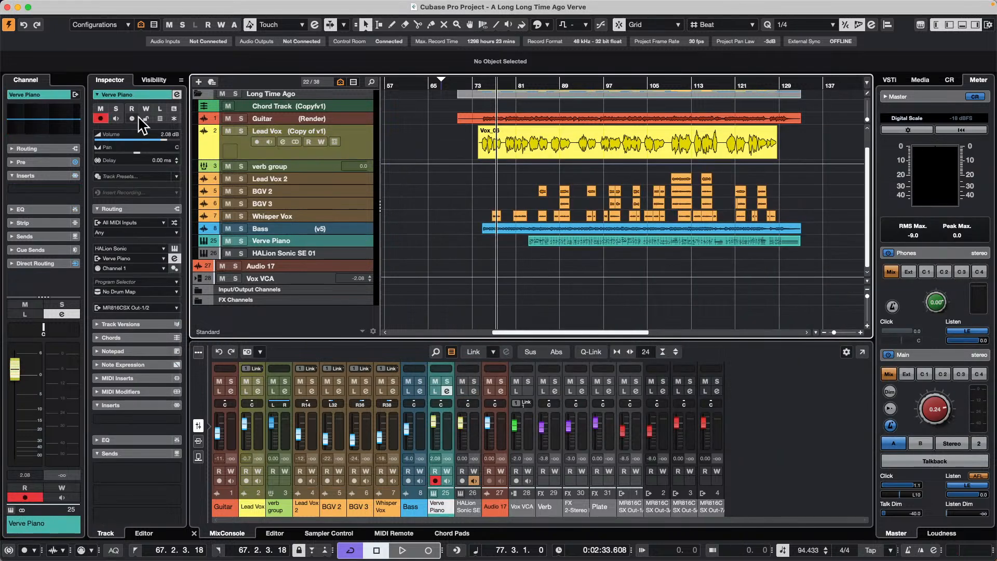
{"action": "left_click", "coordinate": [177, 94]}
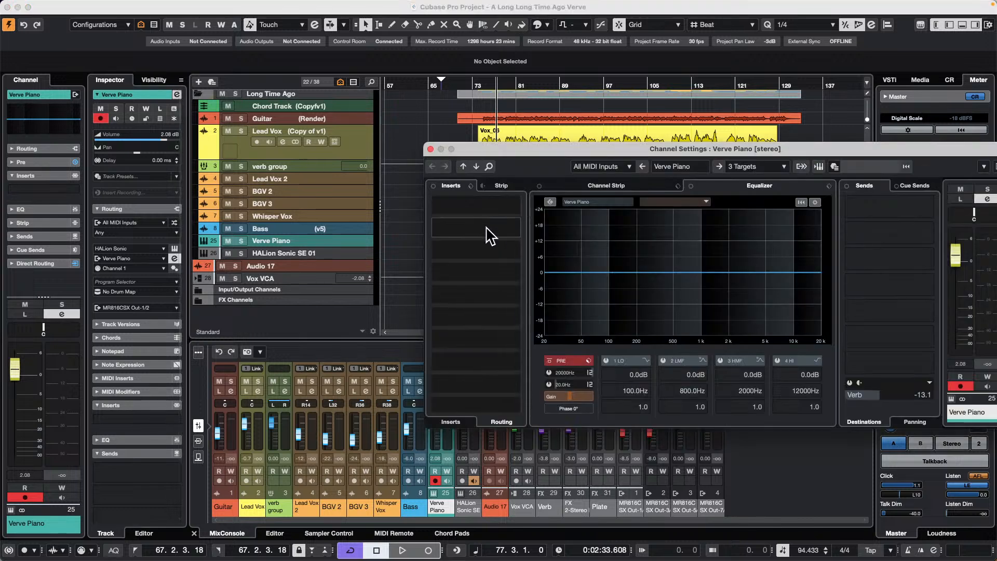
{"action": "left_click", "coordinate": [457, 422]}
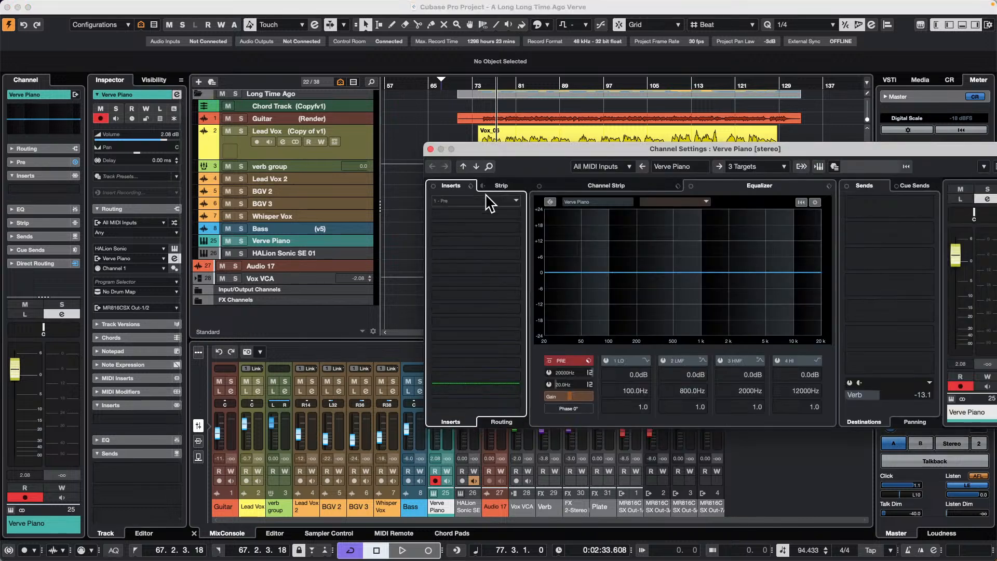
{"action": "left_click", "coordinate": [517, 205]}
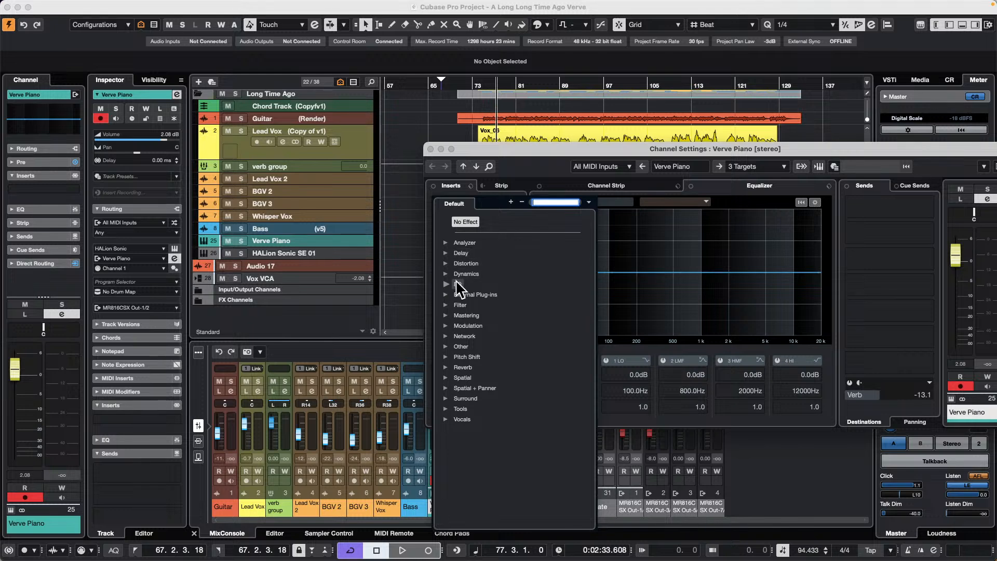
{"action": "left_click", "coordinate": [448, 294]}
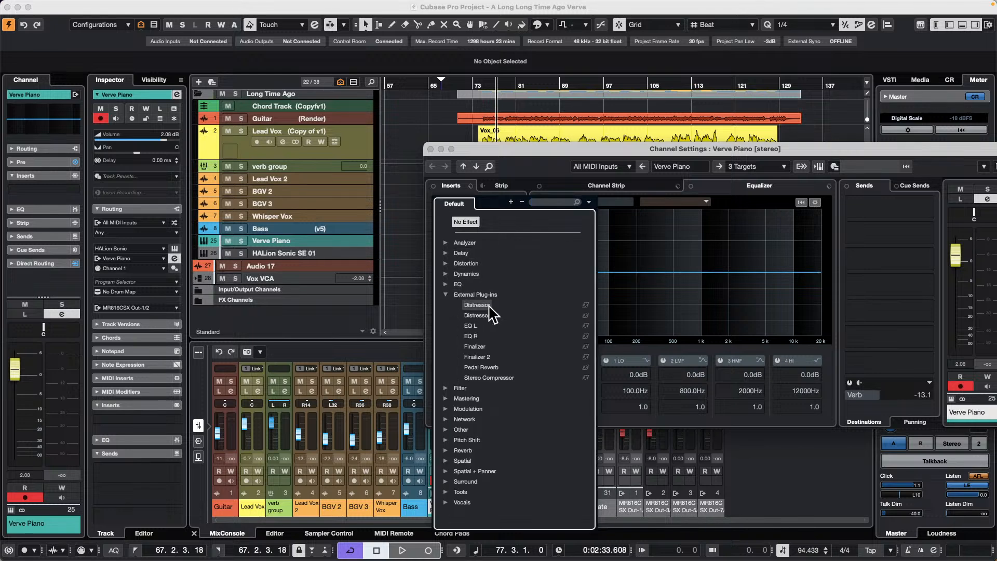
{"action": "left_click", "coordinate": [490, 307]}
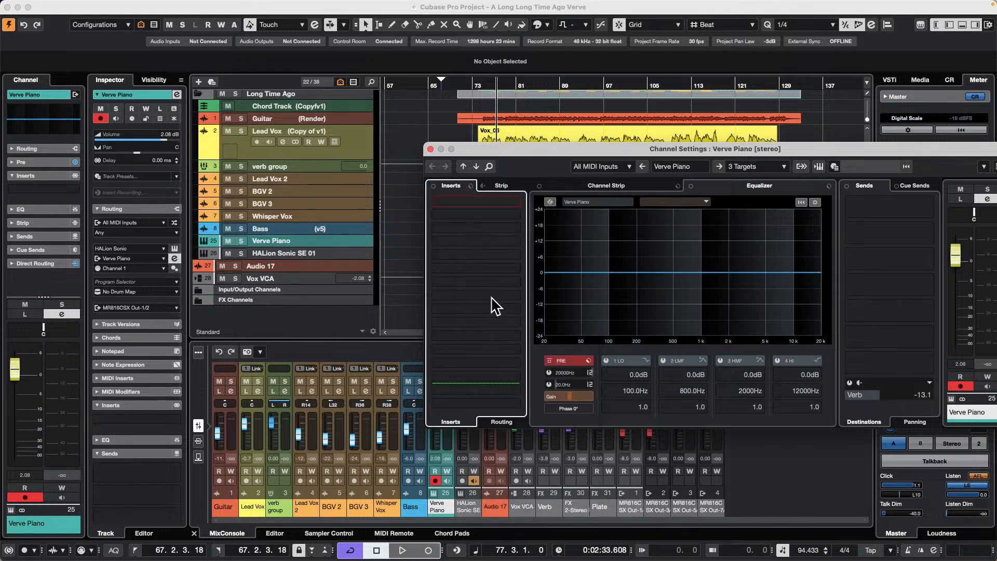
- Load the external plug-in Finalizer into Verve Piano's second insert slot and move both plug-in windows clear of the insert list
{"action": "left_click", "coordinate": [516, 214]}
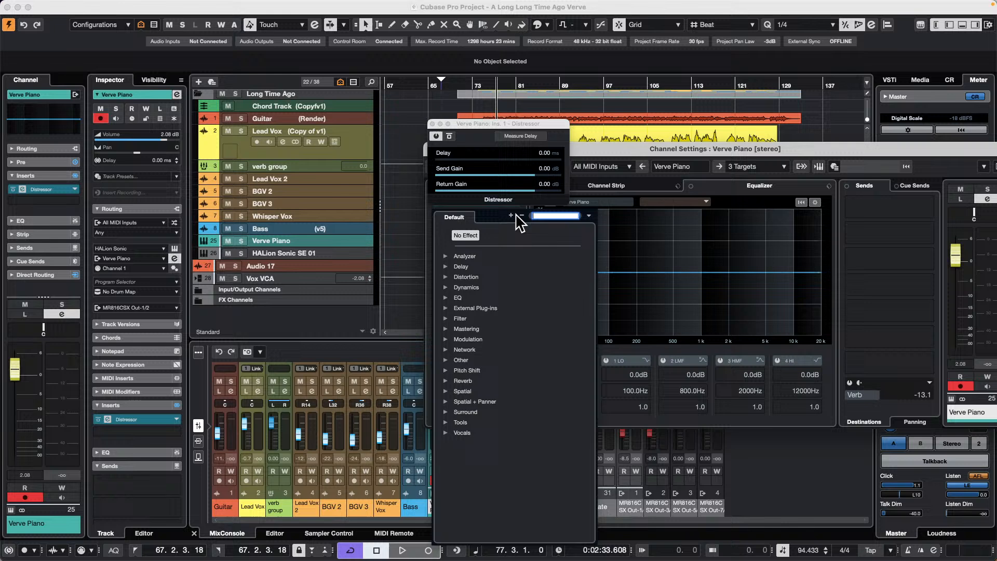
{"action": "left_click", "coordinate": [446, 288]}
{"action": "left_click", "coordinate": [446, 288]}
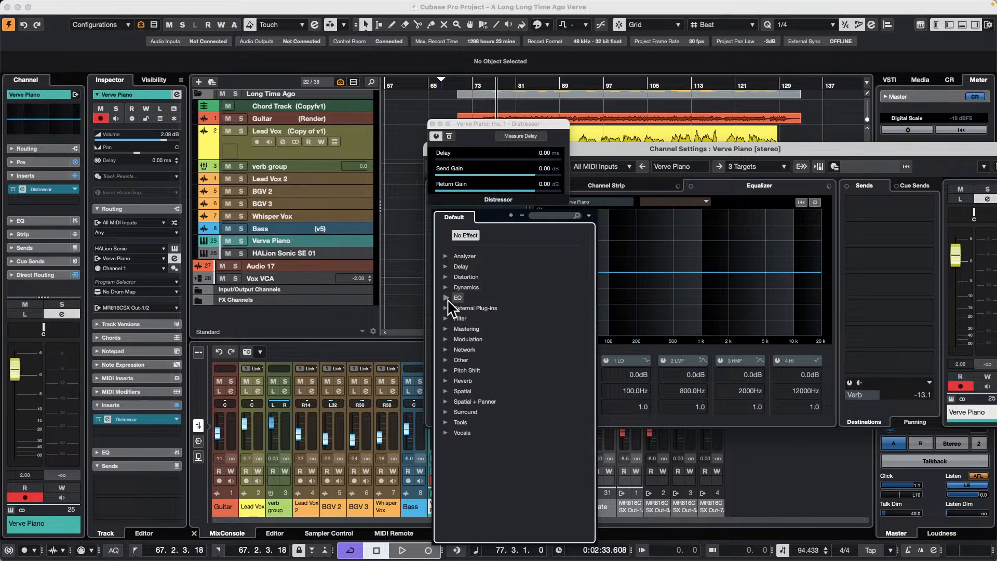
{"action": "left_click", "coordinate": [445, 308]}
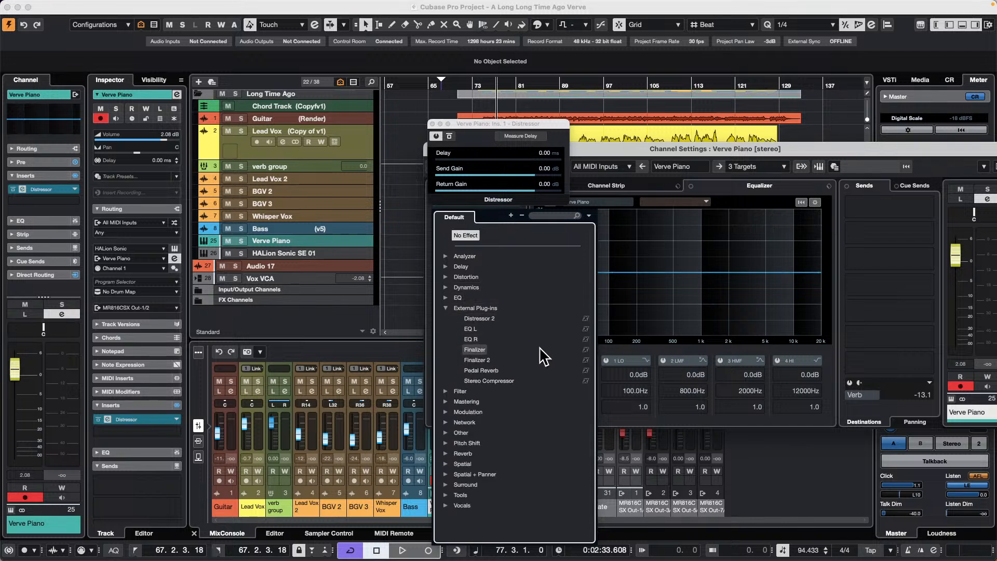
{"action": "left_click", "coordinate": [473, 349]}
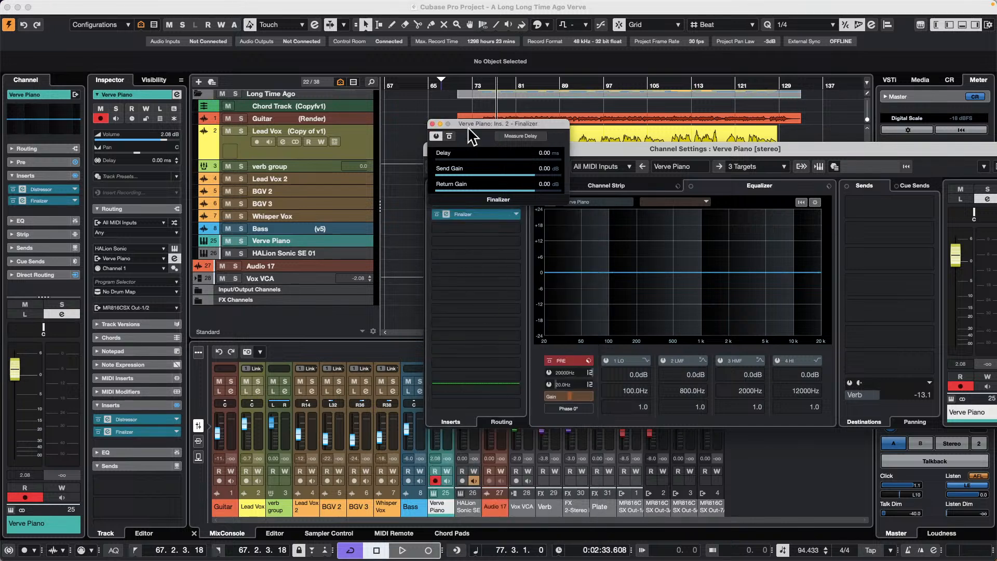
{"action": "left_click_drag", "start_coordinate": [468, 124], "coordinate": [667, 169]}
{"action": "left_click_drag", "start_coordinate": [464, 126], "coordinate": [644, 275]}
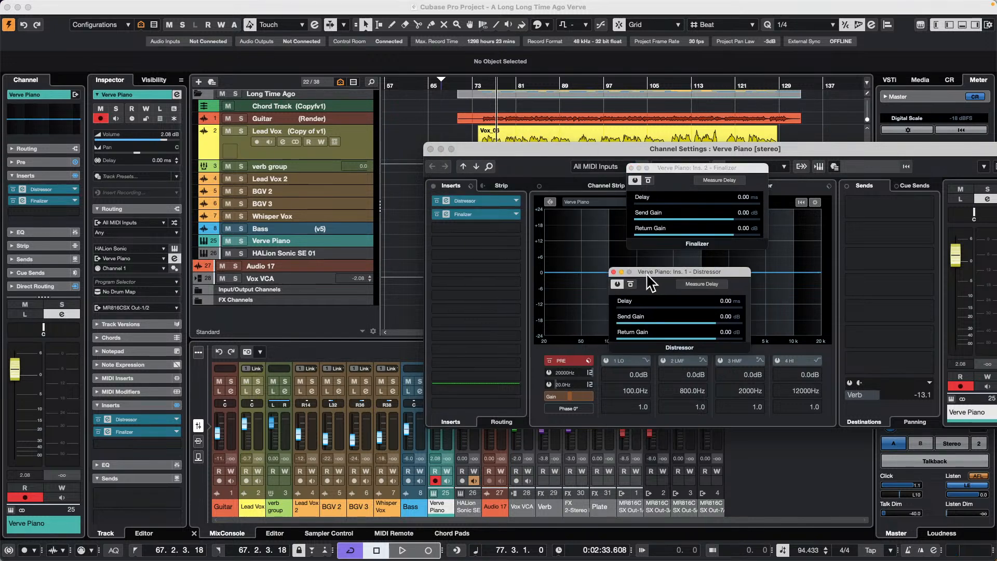
- Set the insert routing of both Finalizer and Distressor on Verve Piano to Mono
{"action": "left_click", "coordinate": [494, 424]}
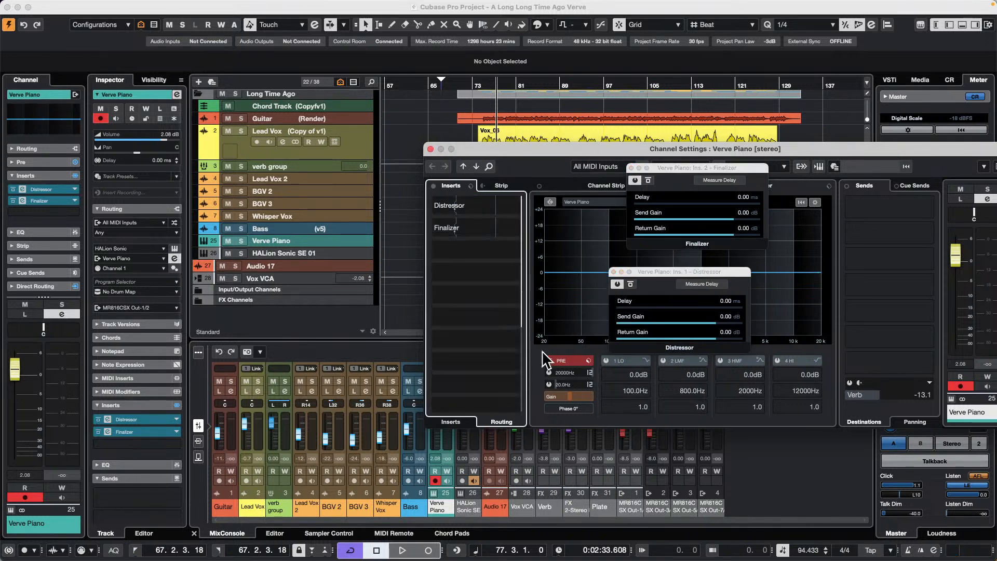
{"action": "left_click", "coordinate": [516, 228]}
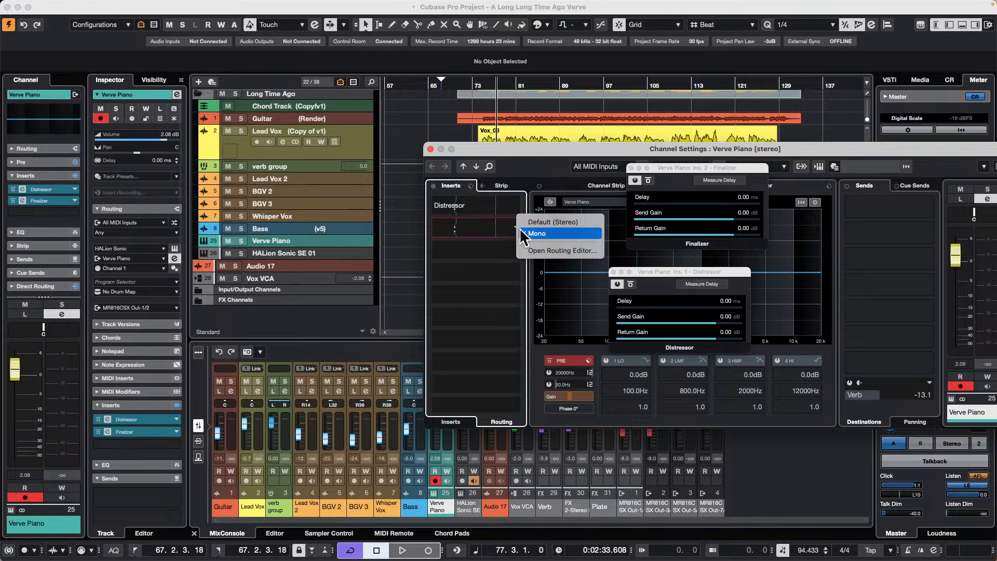
{"action": "left_click", "coordinate": [551, 233]}
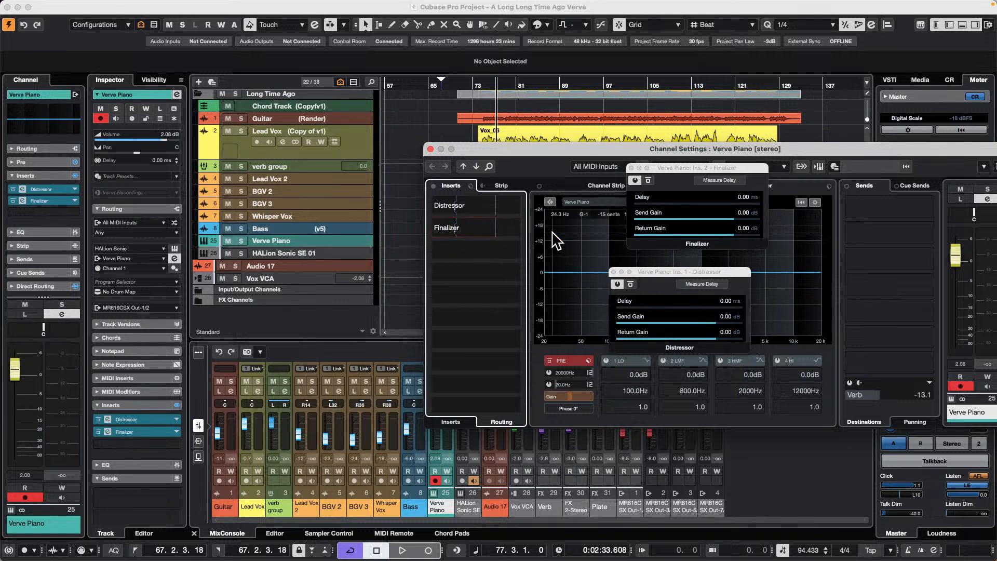
{"action": "left_click", "coordinate": [516, 205]}
{"action": "left_click", "coordinate": [520, 211]}
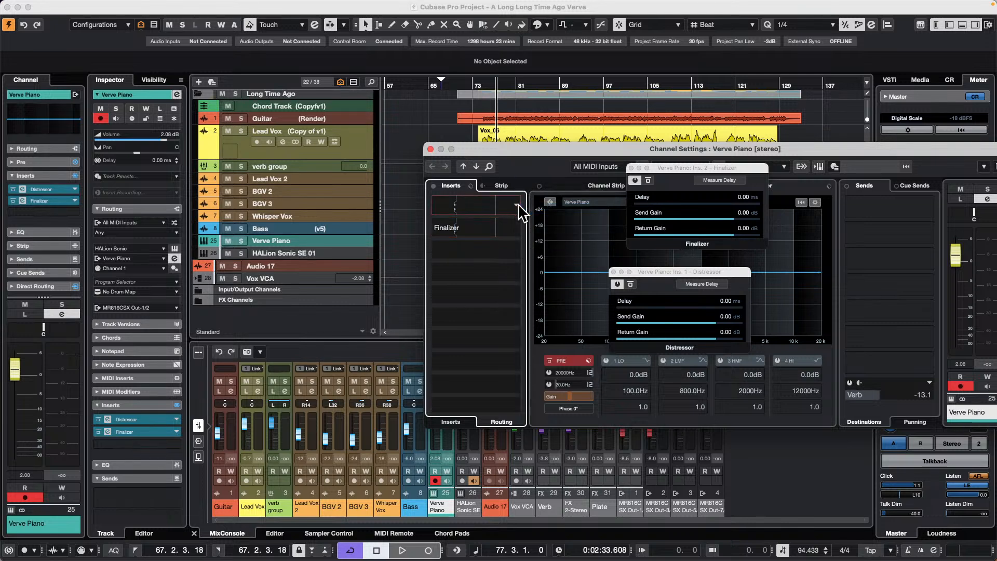
- Examine the channel assignment of the slot 1 Distressor in the Routing Editor
{"action": "left_click", "coordinate": [482, 203]}
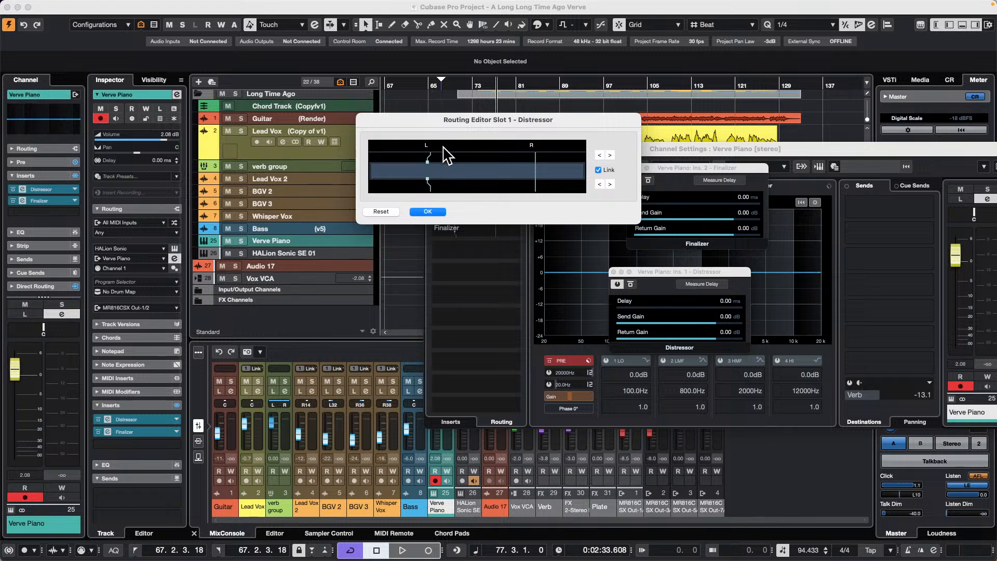
{"action": "left_click", "coordinate": [429, 180]}
{"action": "left_click", "coordinate": [434, 209]}
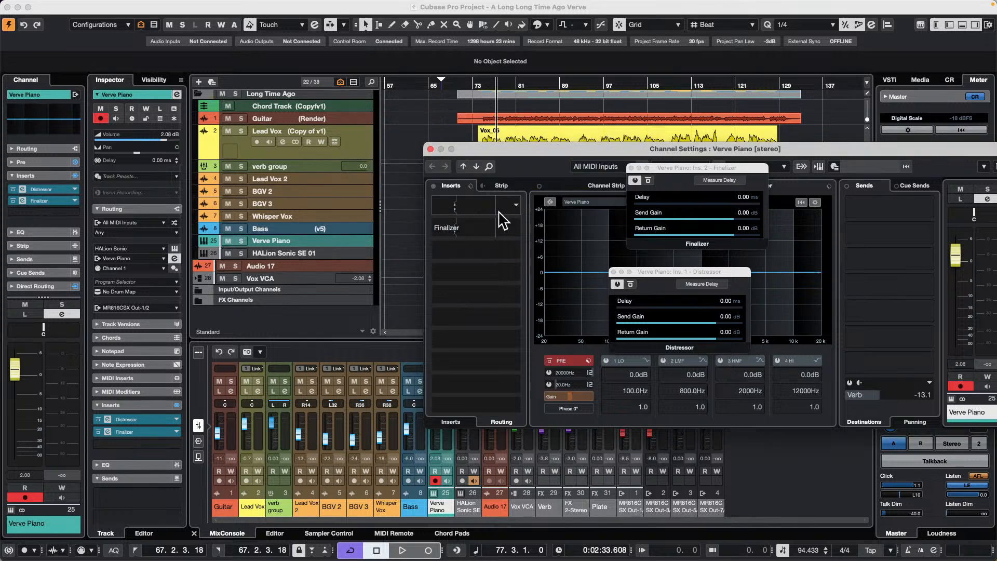
{"action": "left_click", "coordinate": [471, 205]}
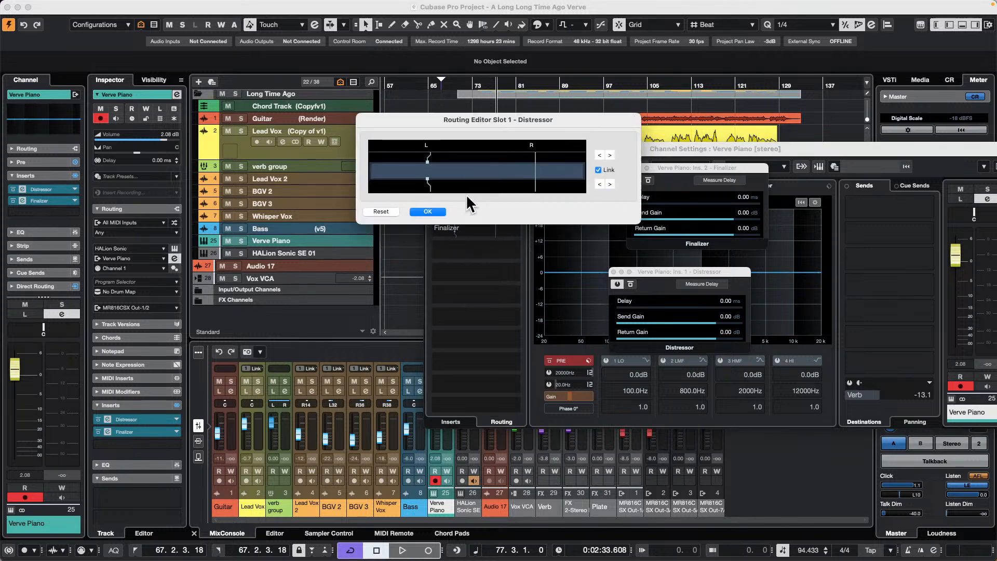
{"action": "left_click", "coordinate": [428, 211]}
- Shift the linked input and output routing of the slot 2 Finalizer to the right channel
{"action": "left_click", "coordinate": [473, 228]}
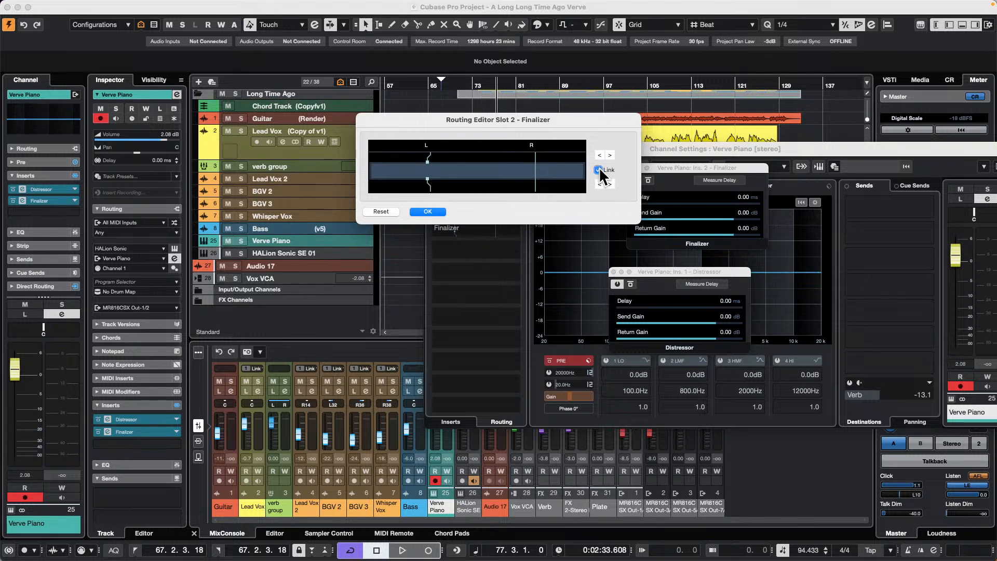
{"action": "left_click", "coordinate": [610, 154]}
{"action": "left_click", "coordinate": [431, 212]}
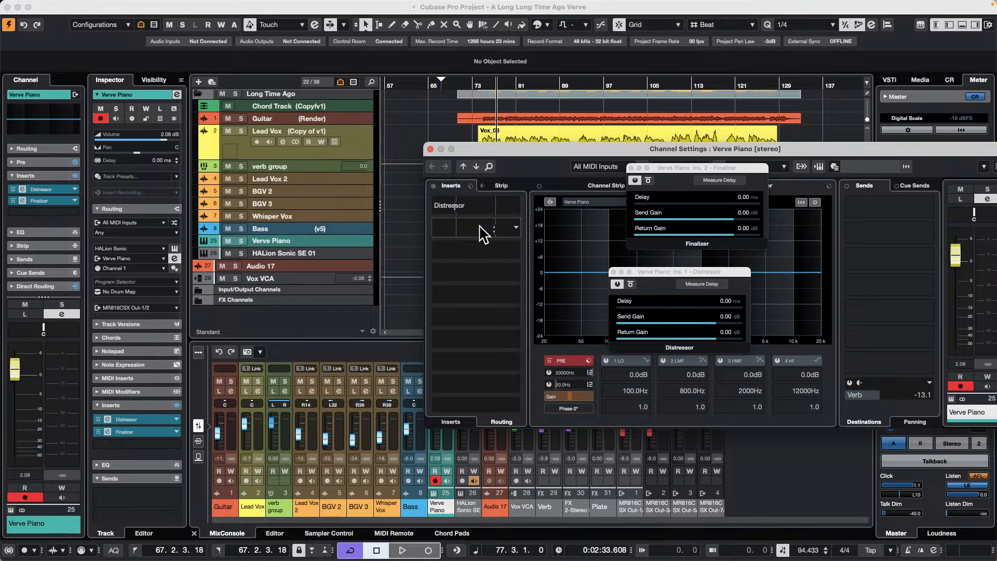
{"action": "left_click", "coordinate": [516, 227]}
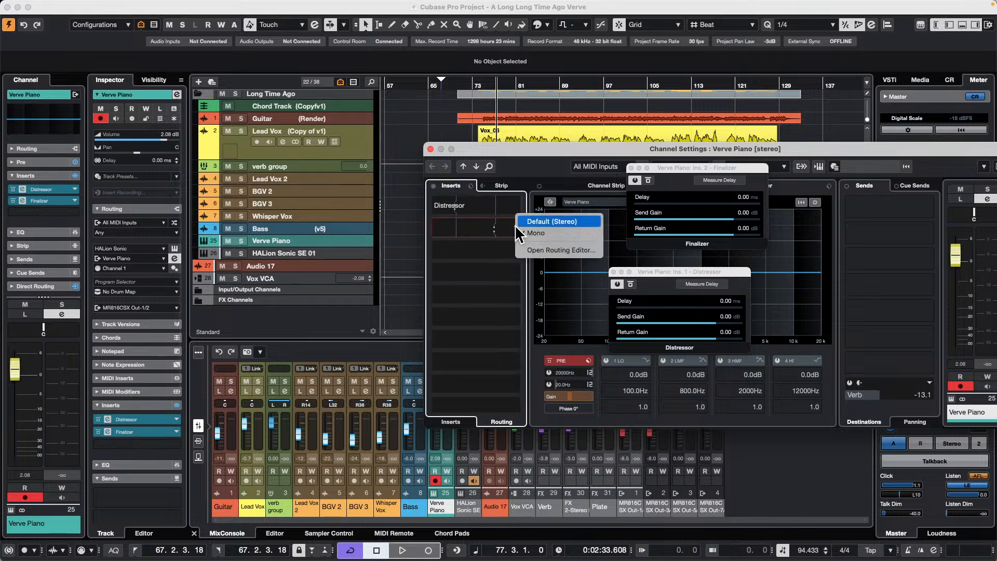
{"action": "double_click", "coordinate": [478, 227]}
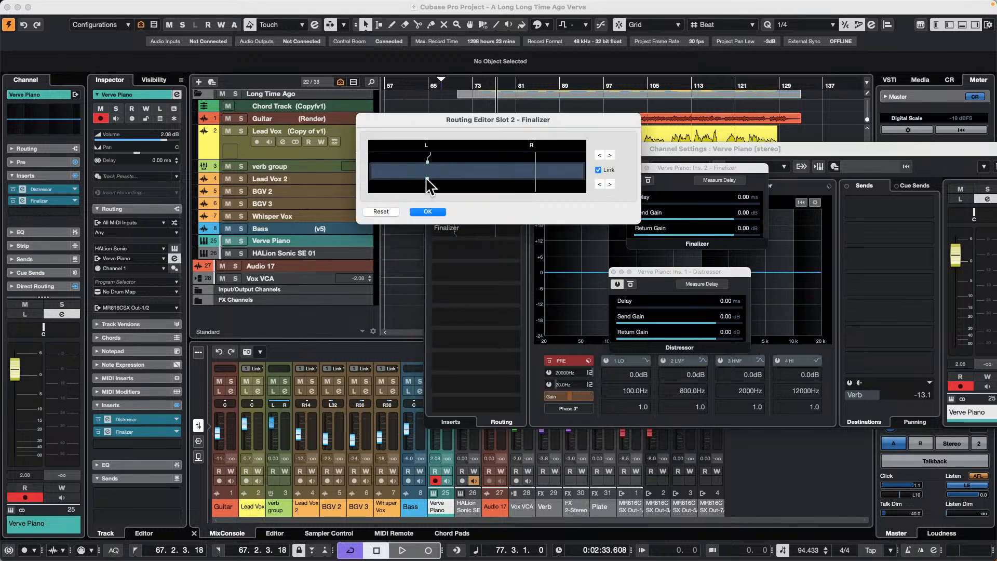
{"action": "left_click", "coordinate": [426, 210]}
{"action": "left_click", "coordinate": [430, 149]}
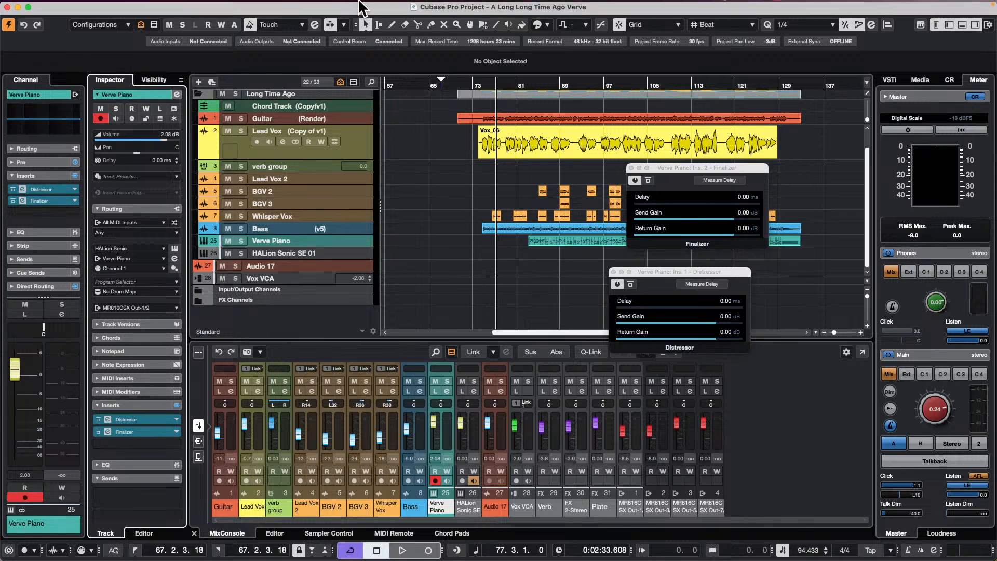
- Check the Audio Performance meters with the playback cursor at bar 81, and close them along with the Distressor and Finalizer windows
{"action": "mouse_move", "coordinate": [361, 3]}
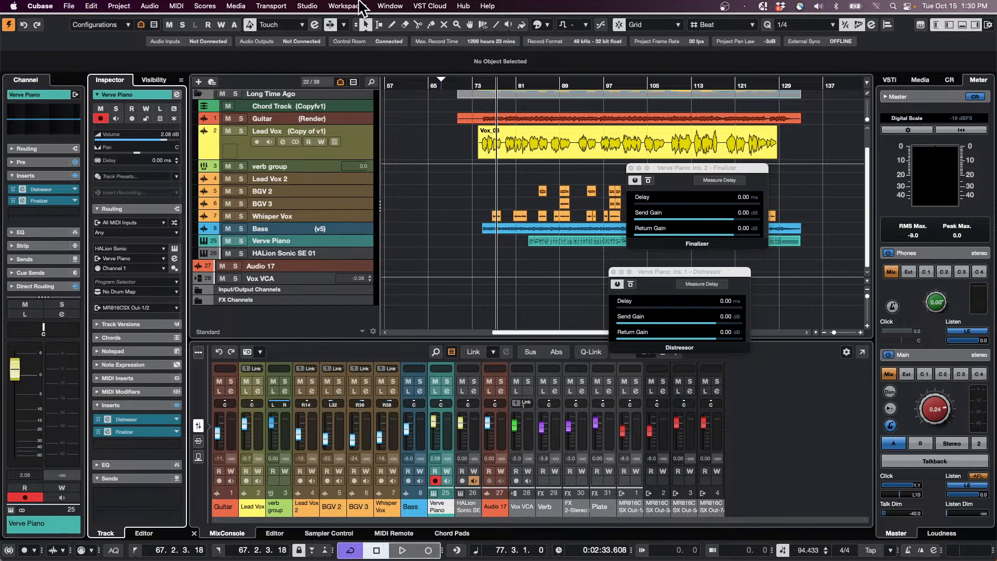
{"action": "left_click", "coordinate": [309, 6]}
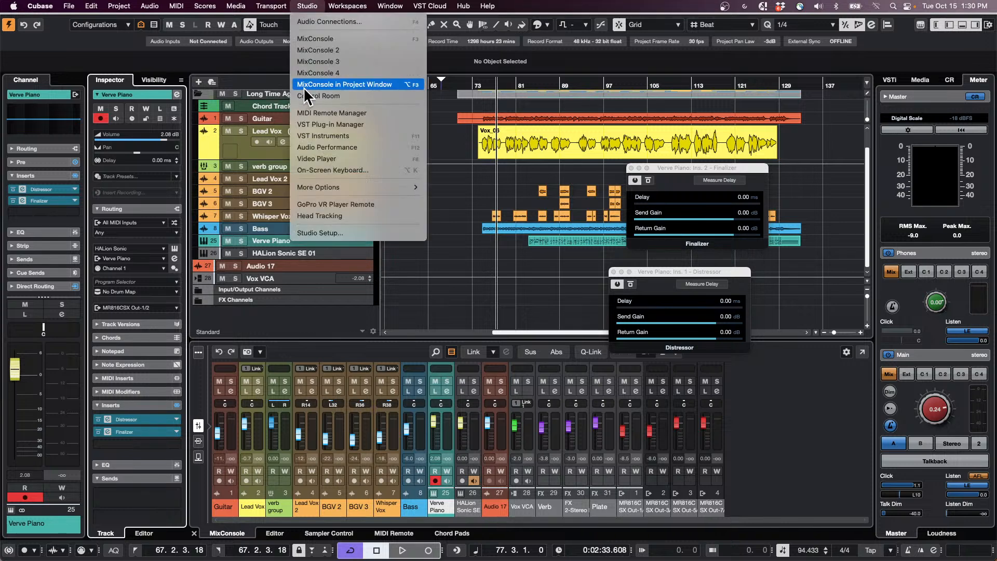
{"action": "left_click", "coordinate": [325, 149]}
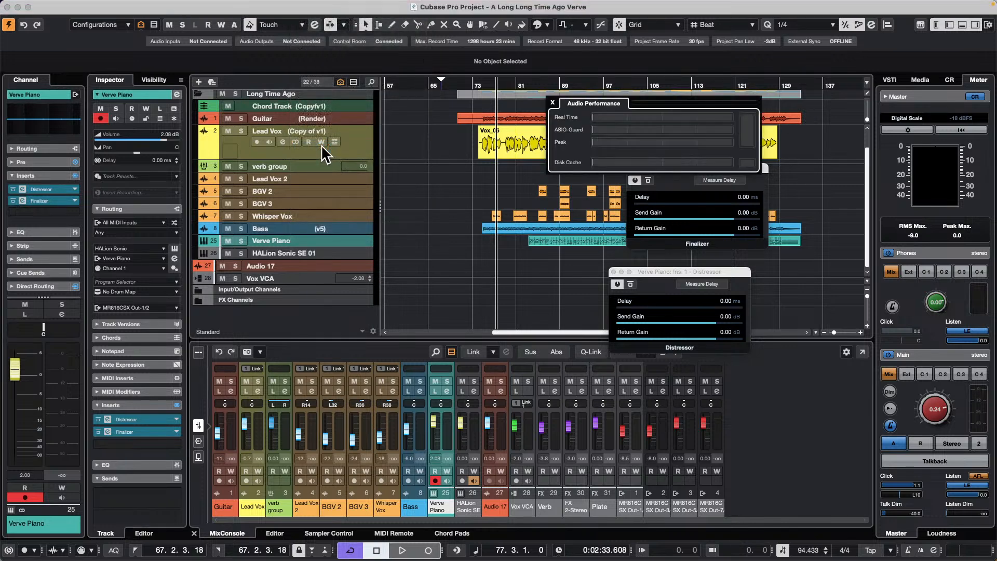
{"action": "left_click", "coordinate": [516, 81]}
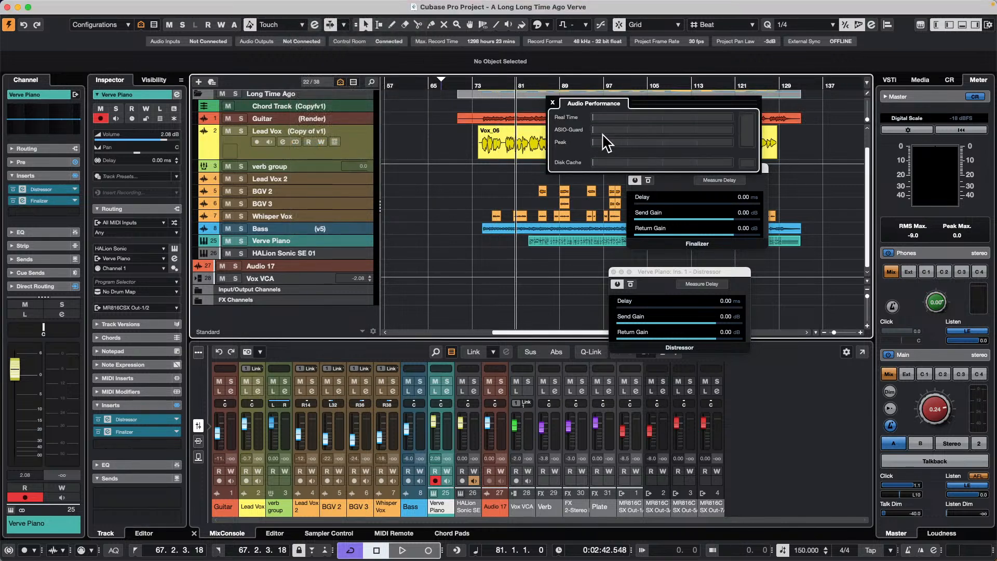
{"action": "left_click", "coordinate": [553, 103]}
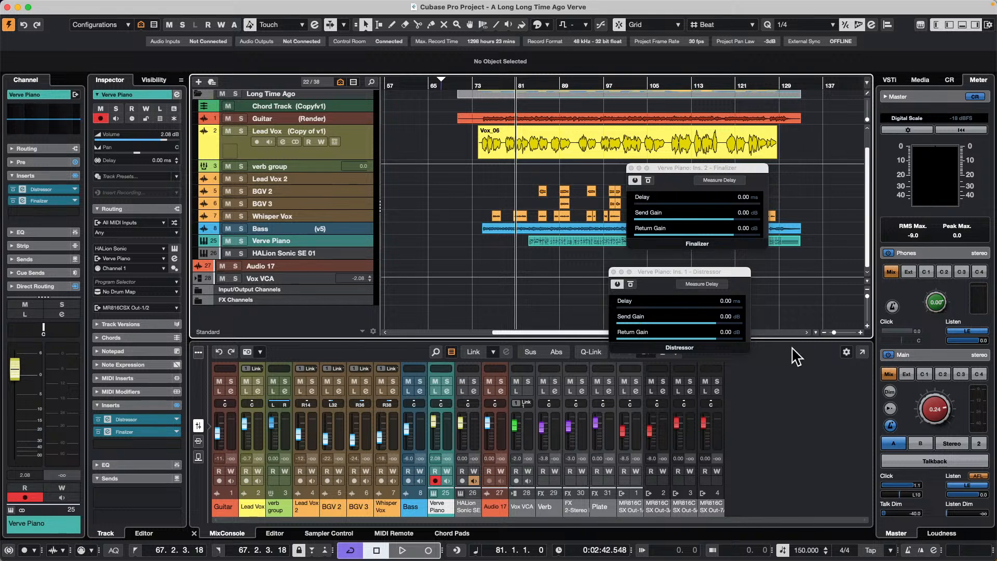
{"action": "left_click", "coordinate": [614, 270]}
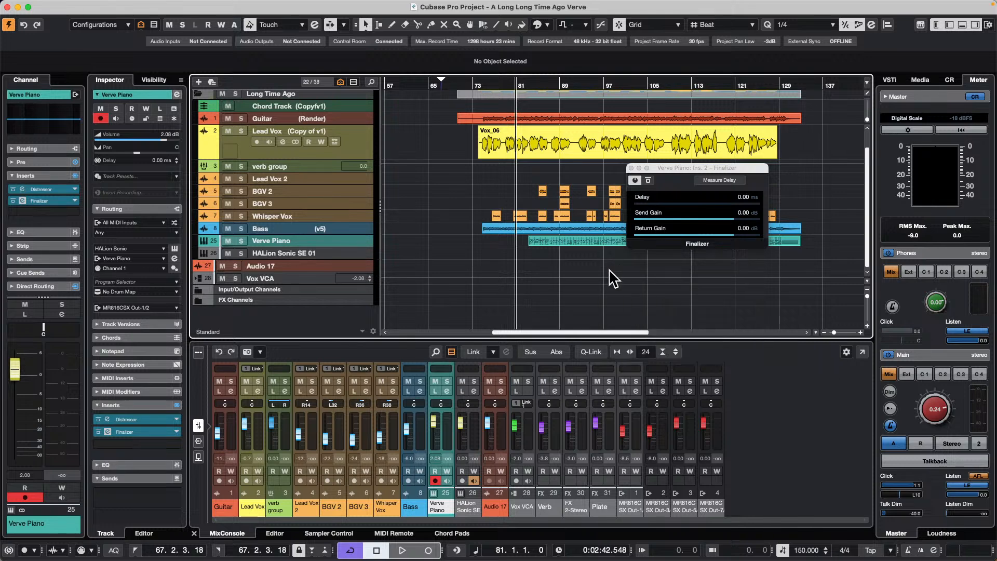
{"action": "left_click", "coordinate": [631, 168]}
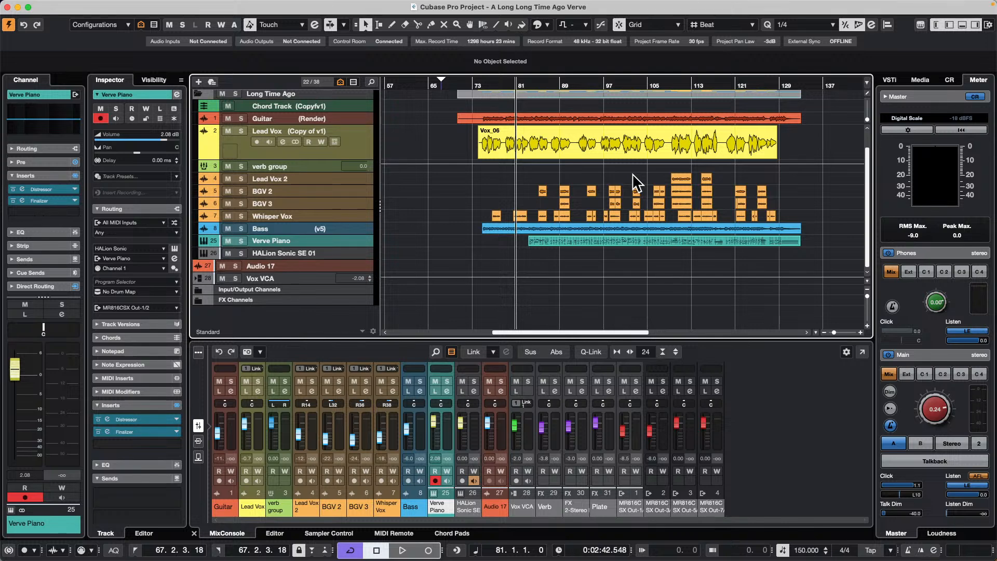
- Create a new empty project in the October 15 2024 folder
{"action": "left_click", "coordinate": [69, 6]}
{"action": "left_click", "coordinate": [85, 21]}
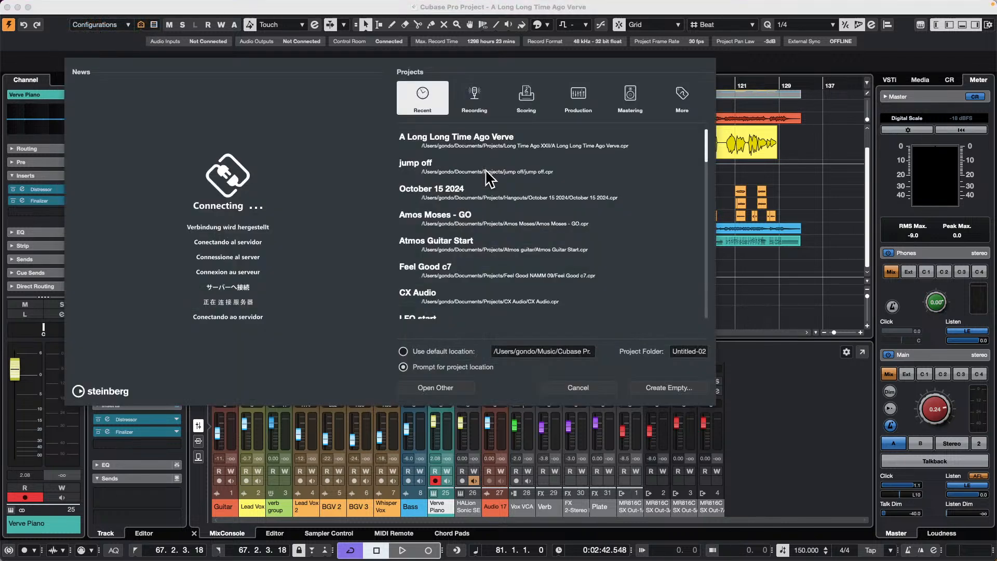
{"action": "left_click", "coordinate": [675, 386]}
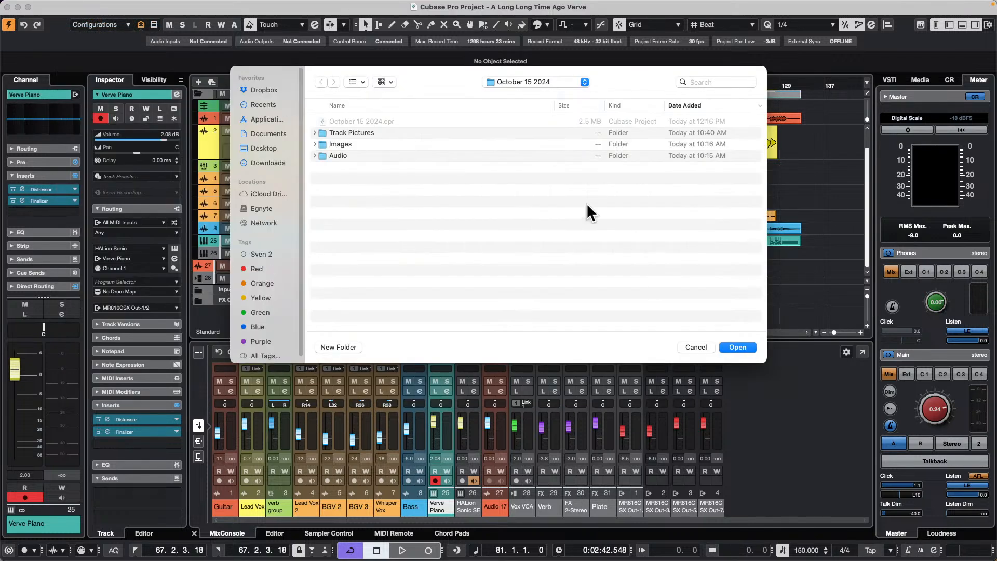
{"action": "left_click", "coordinate": [741, 346]}
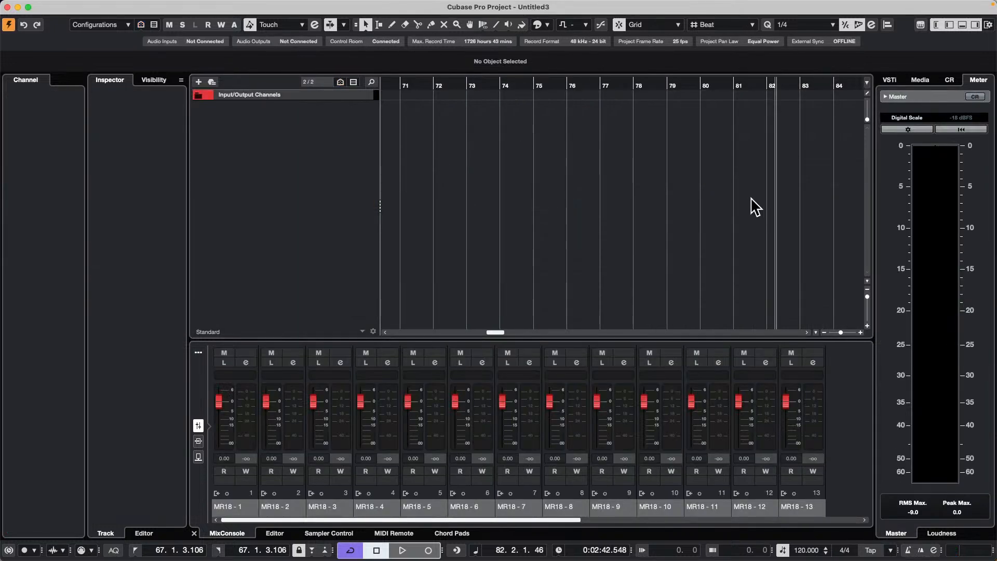
- Add an instrument track that uses Groove Agent SE
{"action": "right_click", "coordinate": [248, 119]}
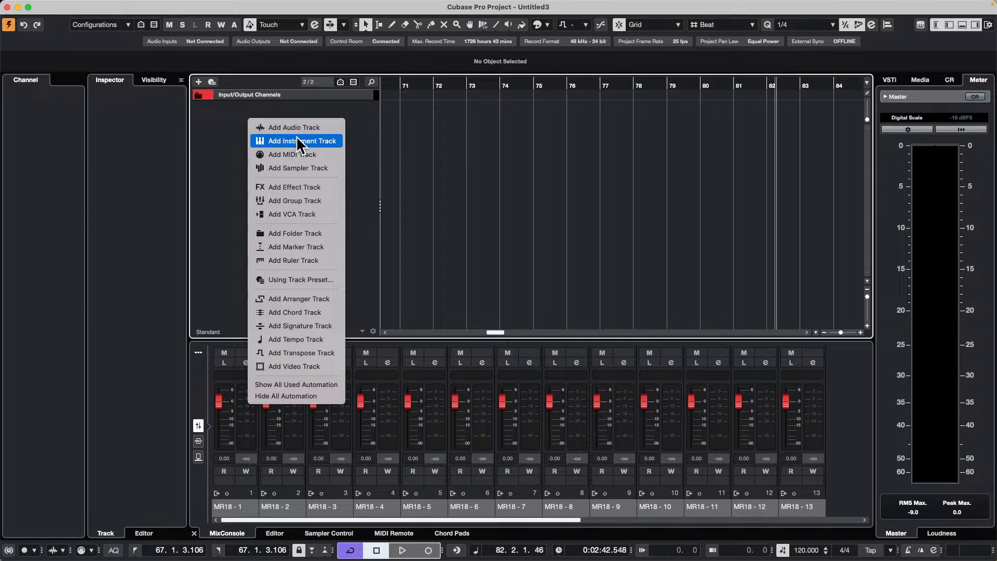
{"action": "key", "text": "Return"}
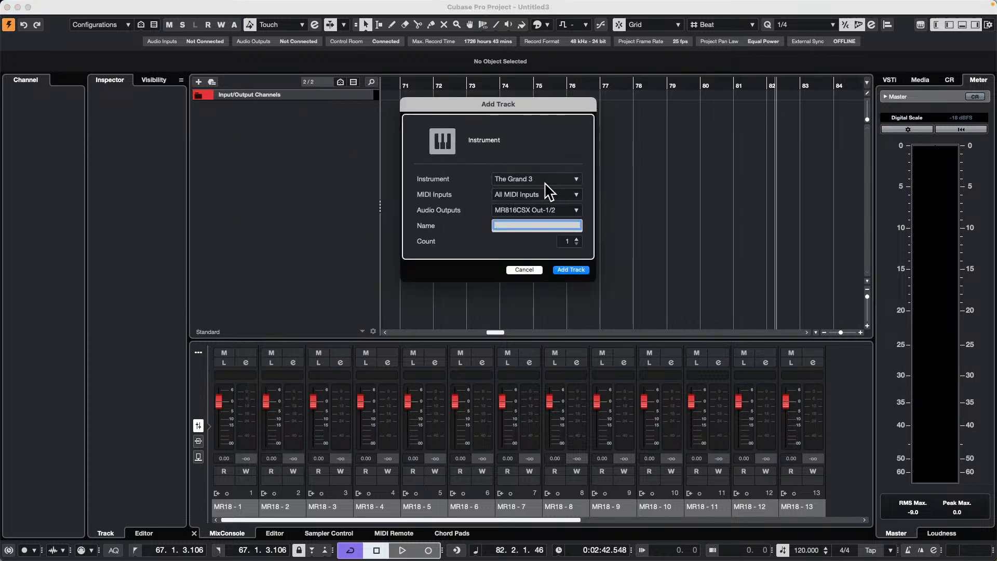
{"action": "left_click", "coordinate": [544, 179]}
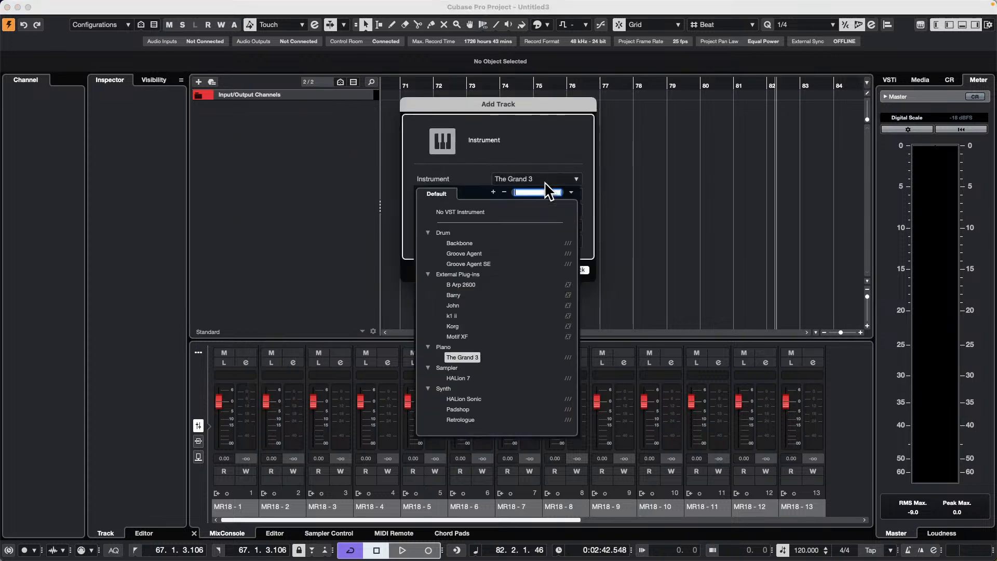
{"action": "left_click", "coordinate": [475, 264]}
{"action": "left_click", "coordinate": [581, 271]}
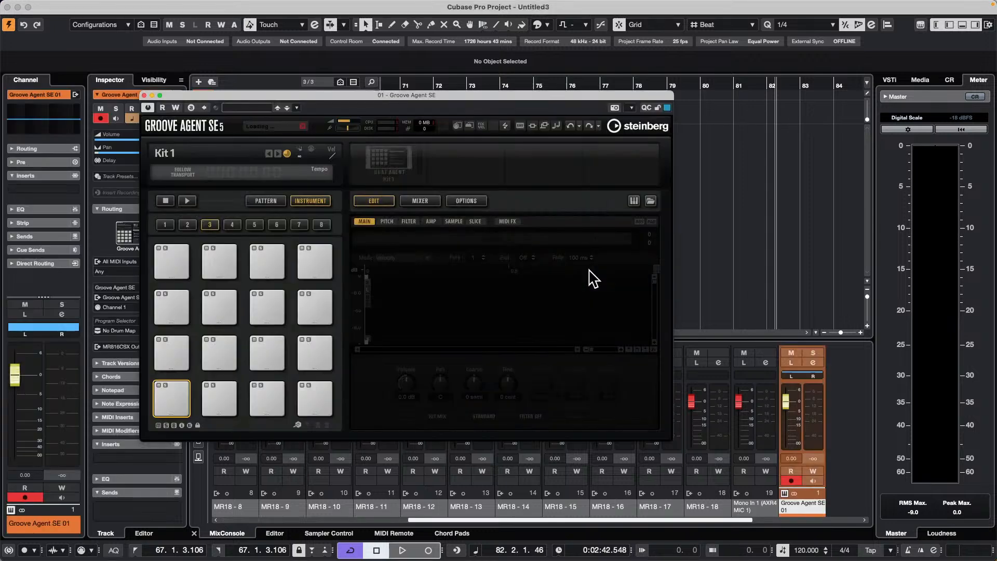
- Search the GA Library in Loops & Samples for "kick"
{"action": "left_click", "coordinate": [920, 80]}
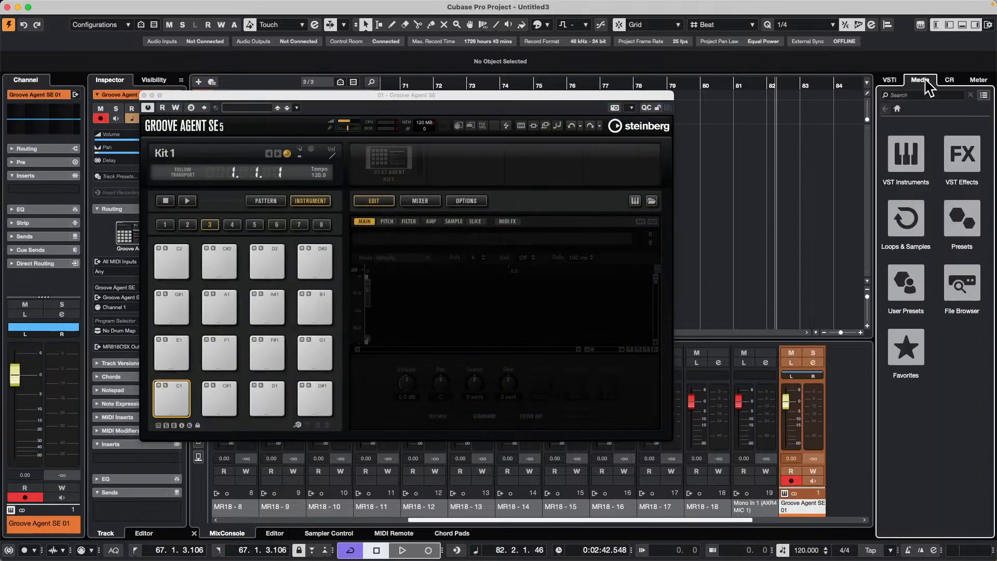
{"action": "left_click", "coordinate": [907, 222]}
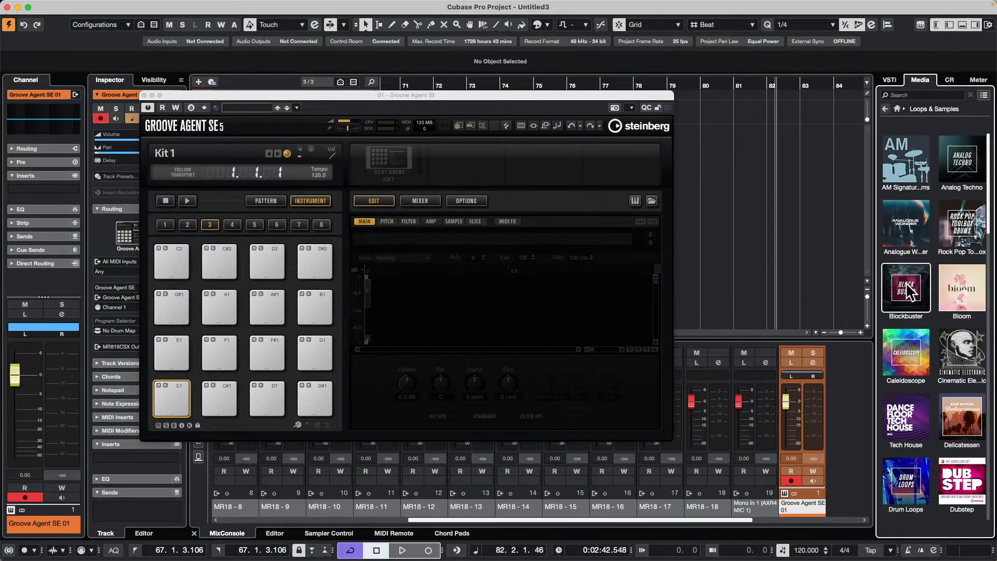
{"action": "scroll", "coordinate": [907, 283], "scroll_direction": "down", "scroll_amount": 3}
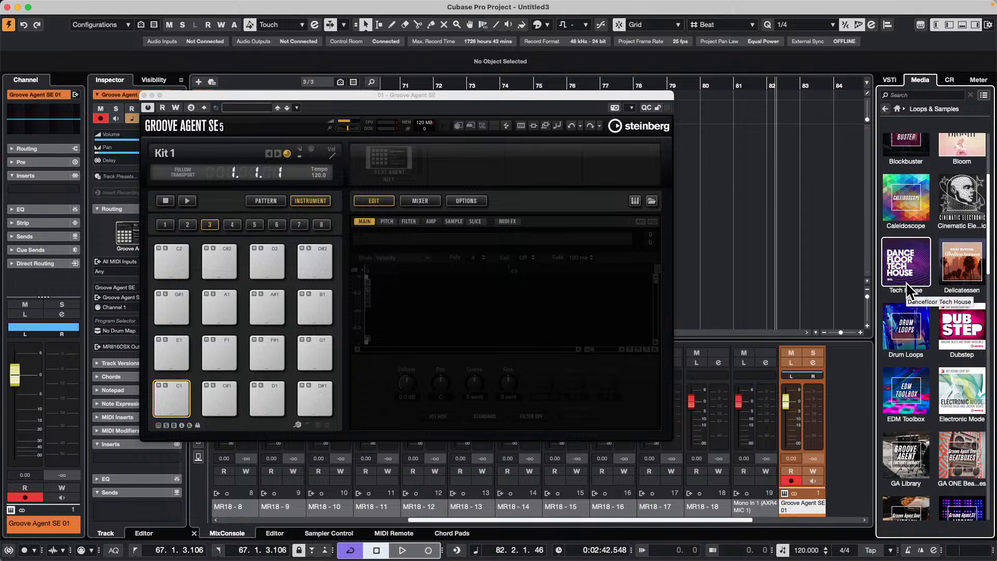
{"action": "left_click", "coordinate": [906, 455]}
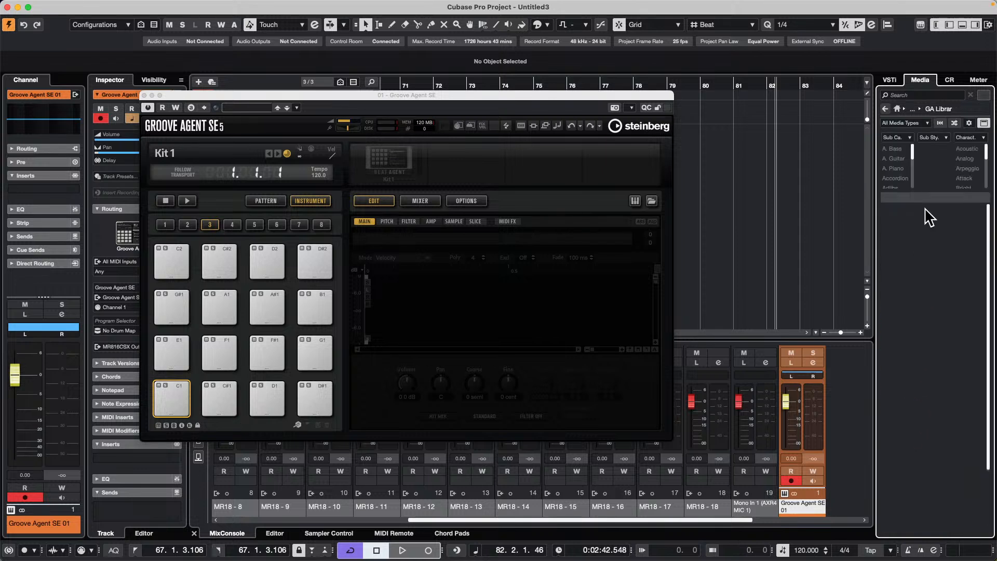
{"action": "left_click", "coordinate": [930, 95]}
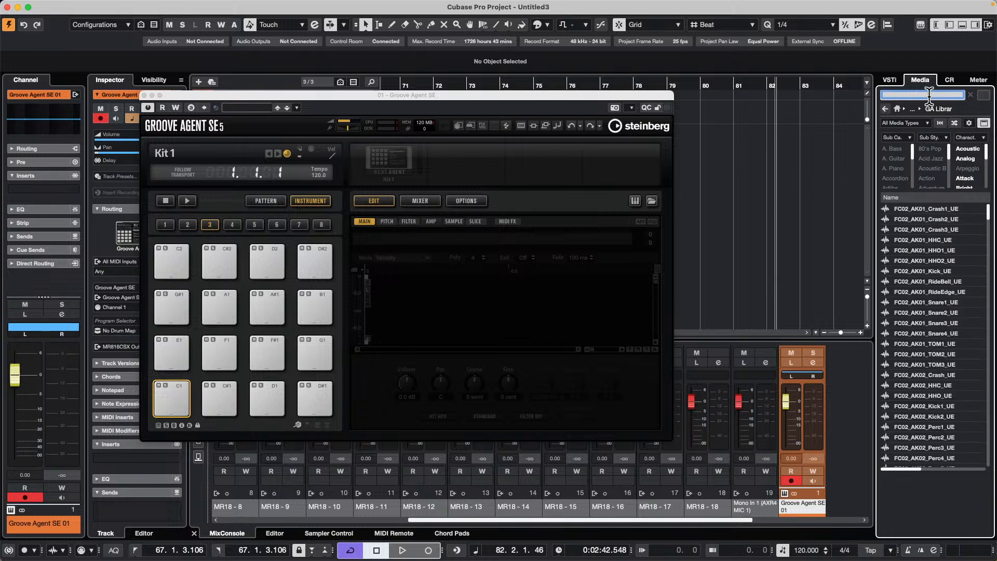
{"action": "type", "text": "kick"}
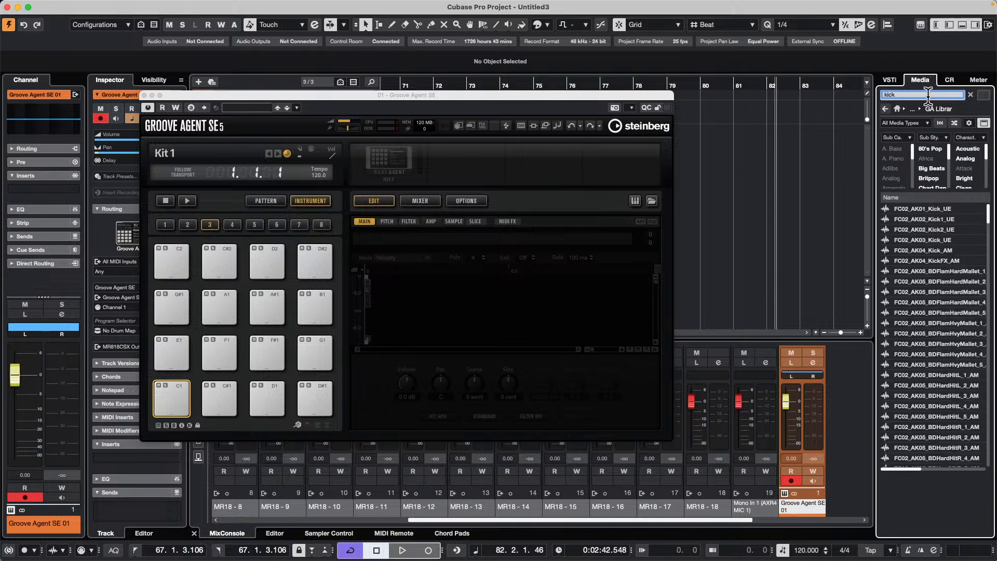
- Audition several kick samples and load FC02_AK05_BDHardHitR_2_AM onto Groove Agent SE's C1 pad
{"action": "left_click", "coordinate": [932, 302]}
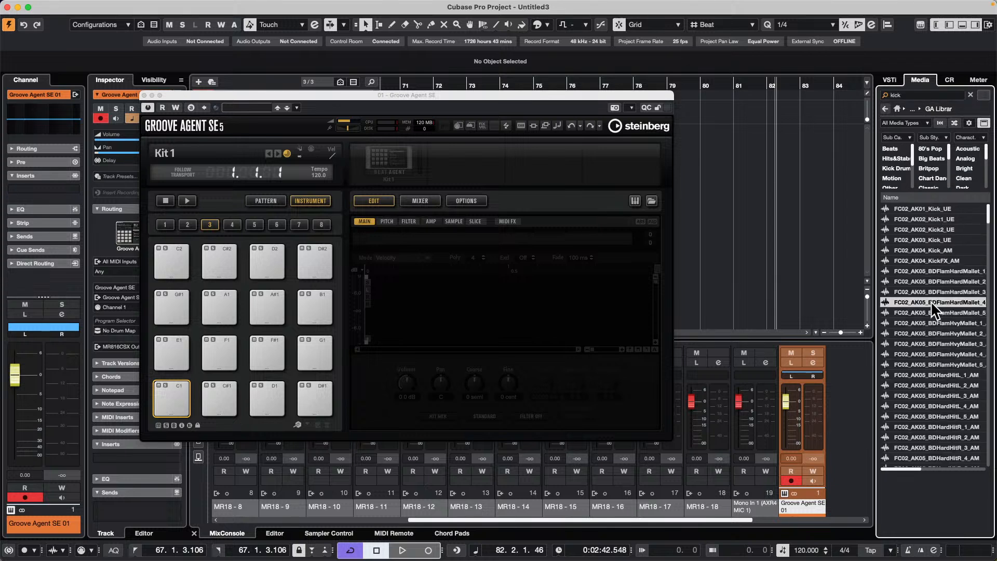
{"action": "left_click", "coordinate": [917, 404]}
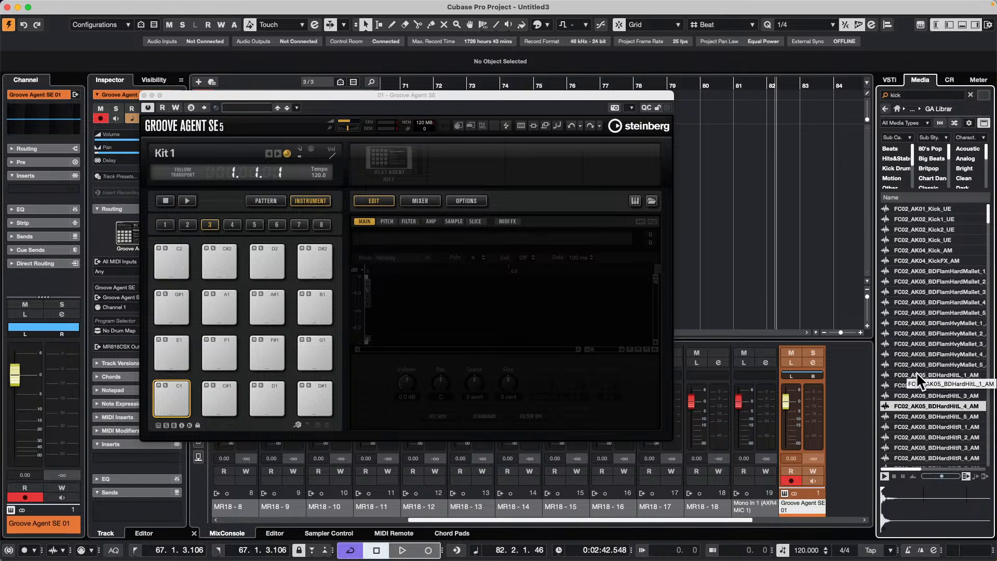
{"action": "left_click", "coordinate": [921, 435]}
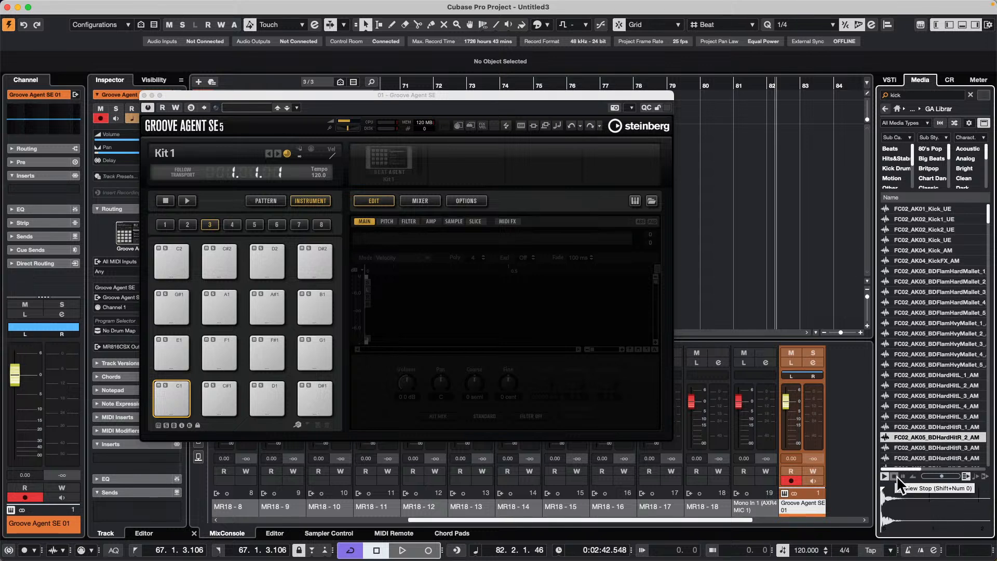
{"action": "left_click_drag", "start_coordinate": [930, 439], "coordinate": [179, 394]}
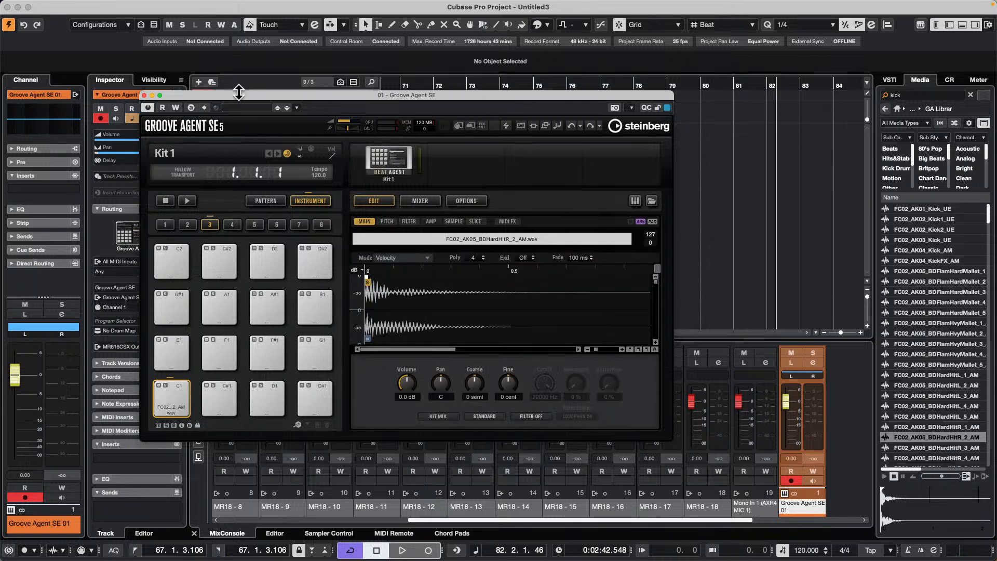
- Search the GA Library for "snare" and load FC02_AK02_Snare2_UE onto Groove Agent SE's D1 pad
{"action": "left_click_drag", "start_coordinate": [240, 95], "coordinate": [305, 109]}
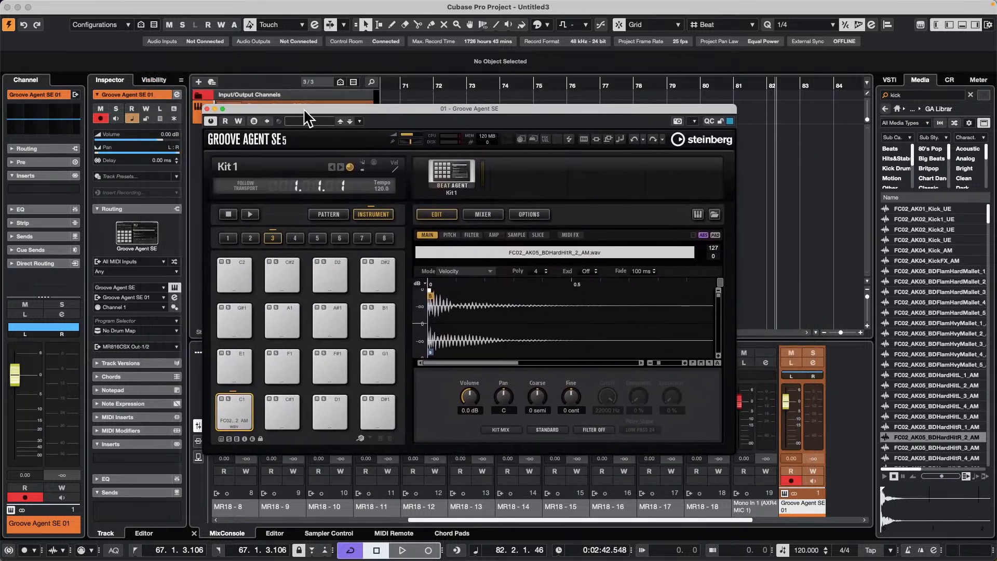
{"action": "left_click", "coordinate": [905, 94]}
{"action": "type", "text": "s"}
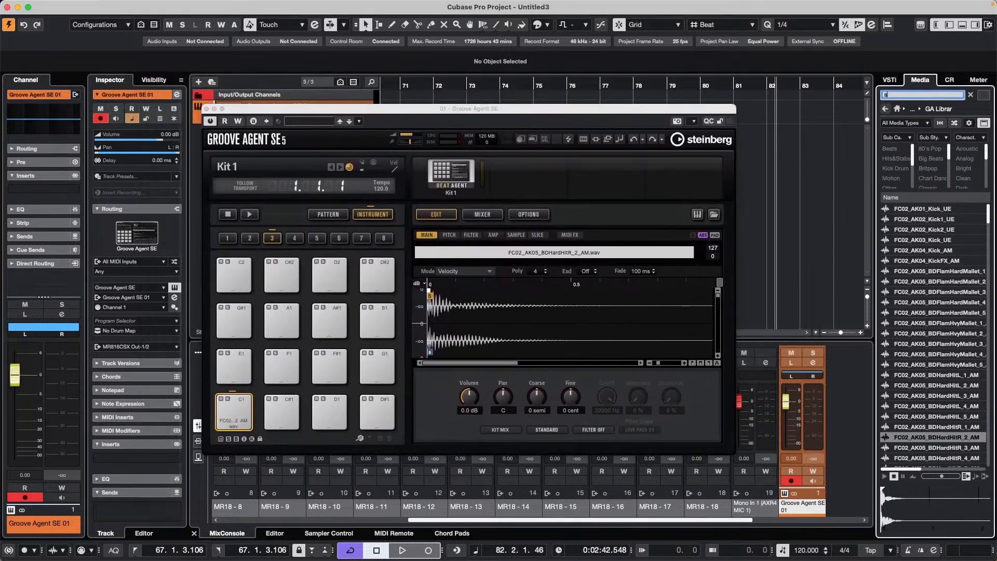
{"action": "type", "text": "nare"}
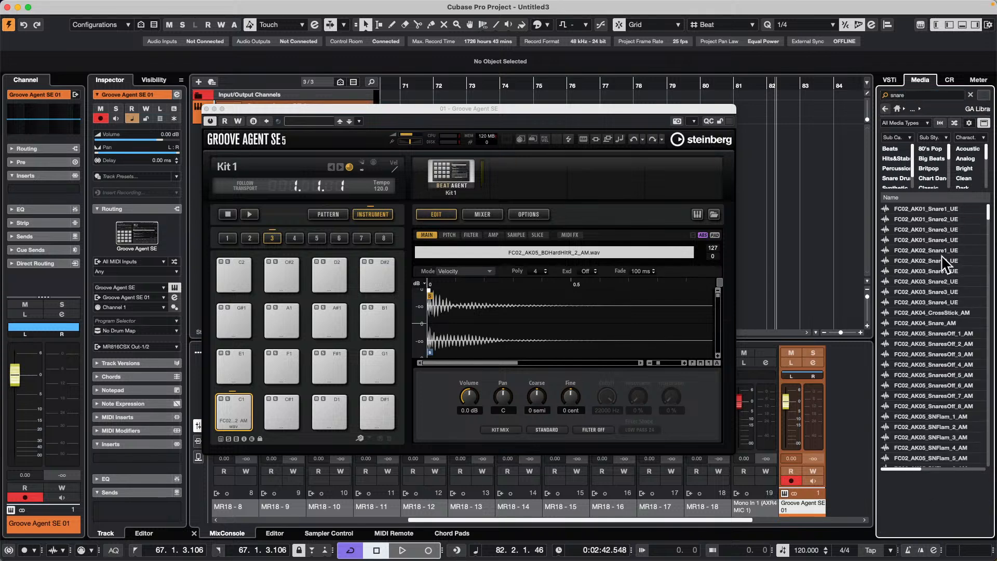
{"action": "left_click", "coordinate": [931, 260]}
{"action": "left_click_drag", "start_coordinate": [929, 258], "coordinate": [339, 407]}
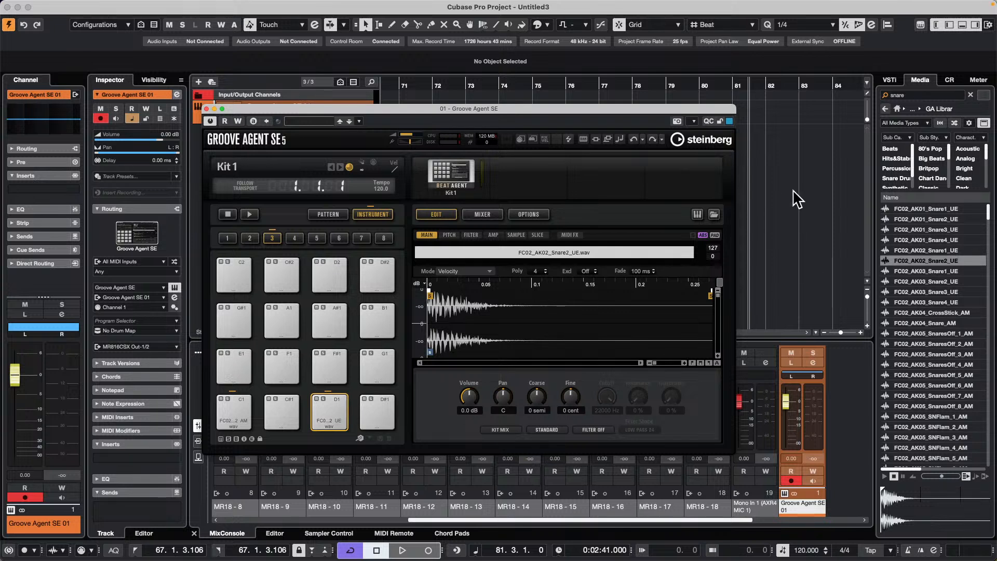
- Play the project briefly while checking the Control Room, stop playback and return to the media browser
{"action": "key", "text": "space"}
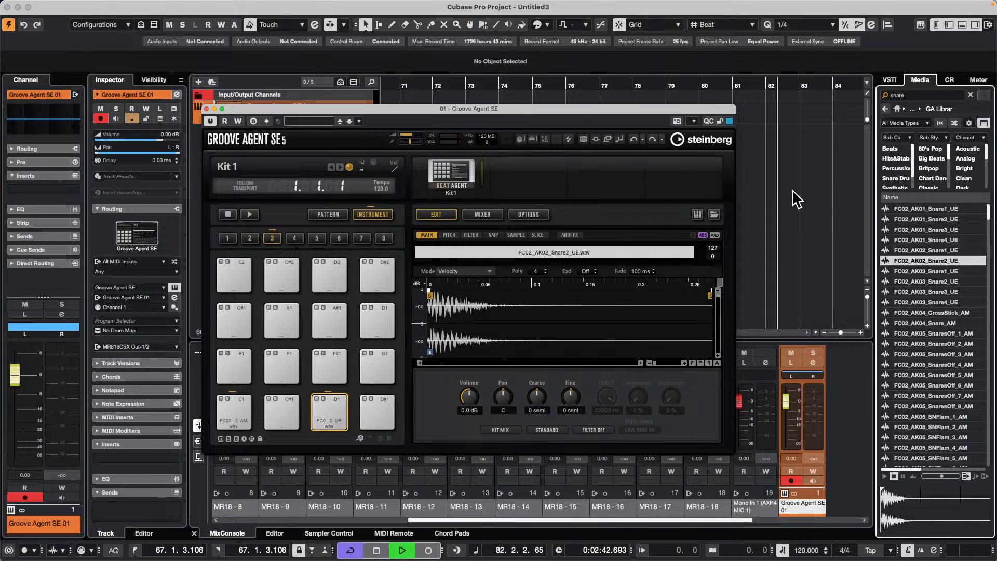
{"action": "left_click", "coordinate": [951, 83]}
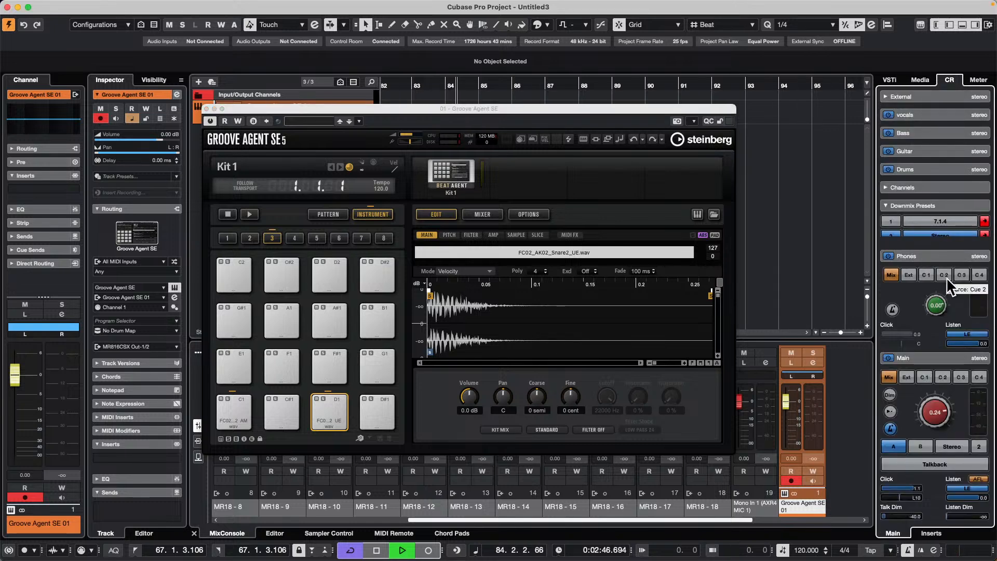
{"action": "key", "text": "space"}
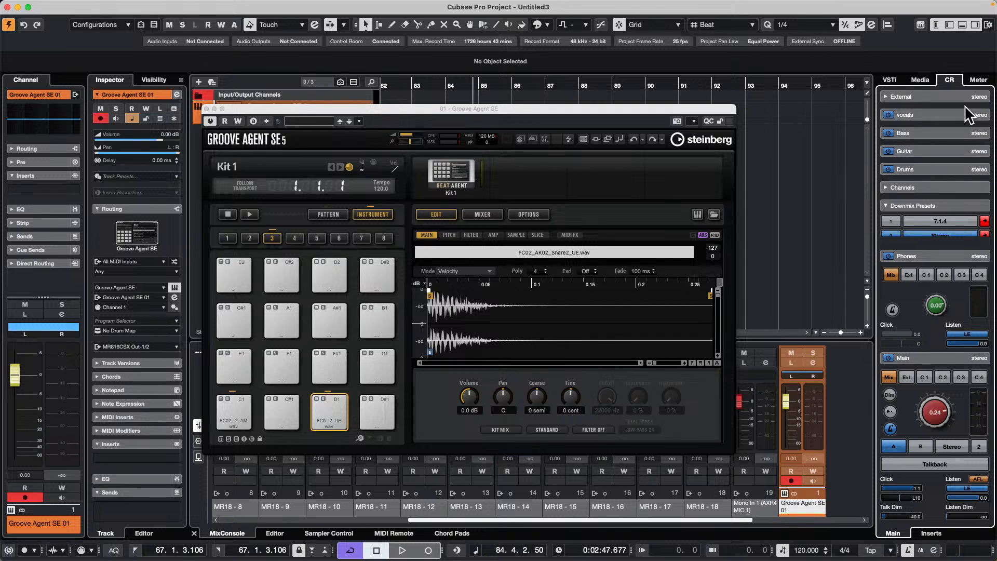
{"action": "left_click", "coordinate": [921, 79]}
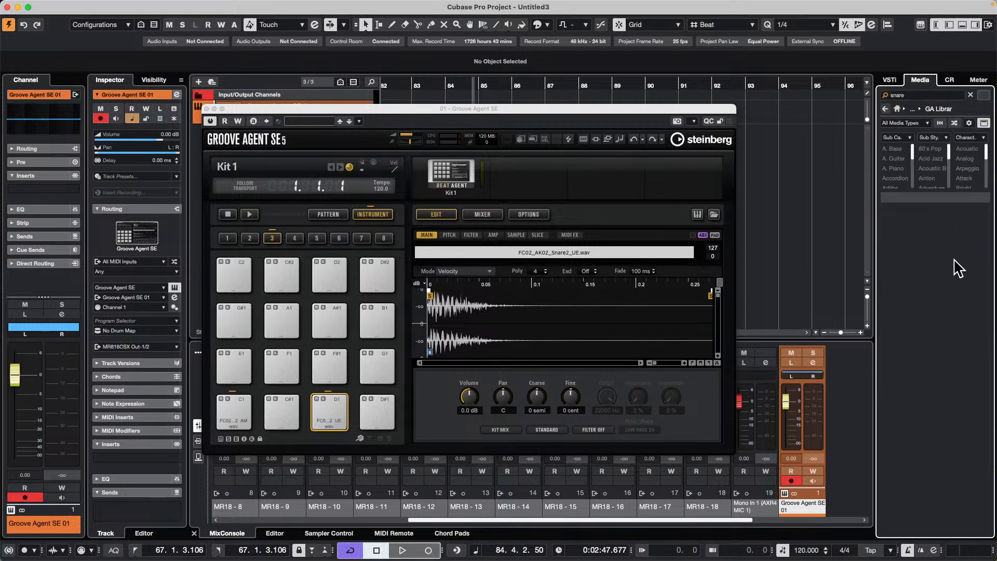
- Search the GA Library for "hat" and load FC02_AK10_HHC_v2R_AM onto Groove Agent SE's F#1 pad
{"action": "left_click", "coordinate": [923, 95]}
{"action": "type", "text": "hat"}
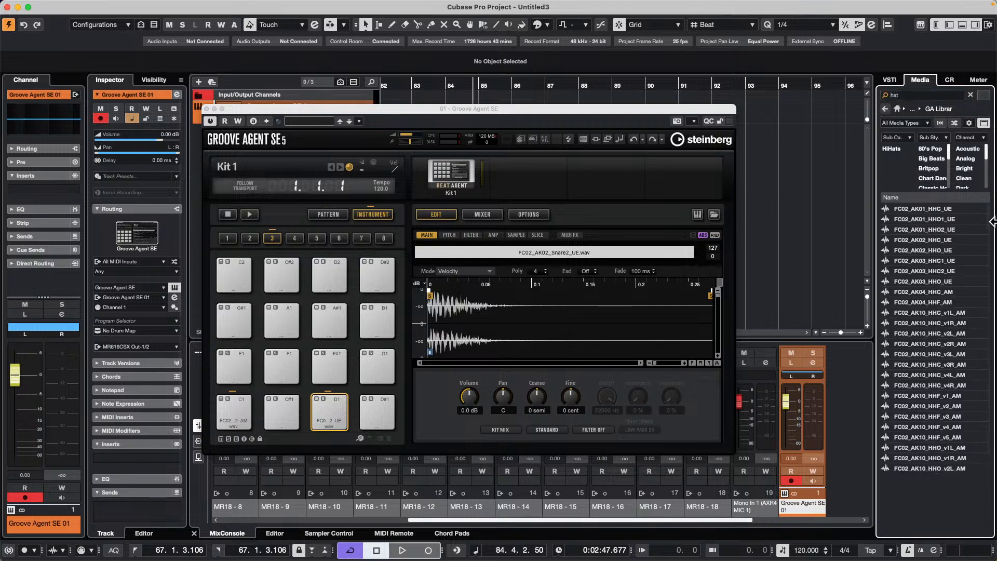
{"action": "left_click_drag", "start_coordinate": [893, 344], "coordinate": [340, 365]}
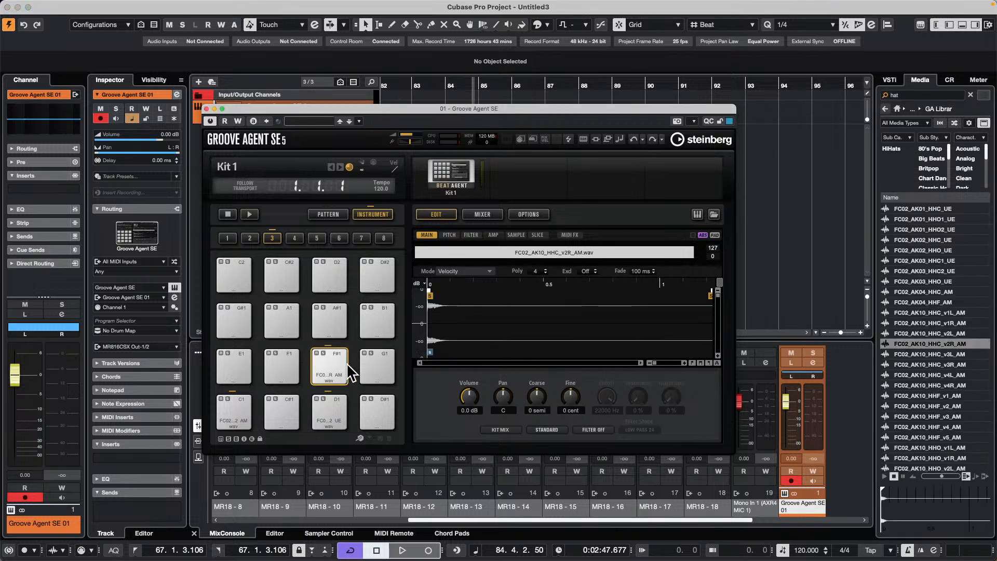
- Route the kick sample on pad C1 to Out 2 and the snare sample on pad D1 to Out 3
{"action": "left_click", "coordinate": [235, 406]}
{"action": "left_click", "coordinate": [500, 431]}
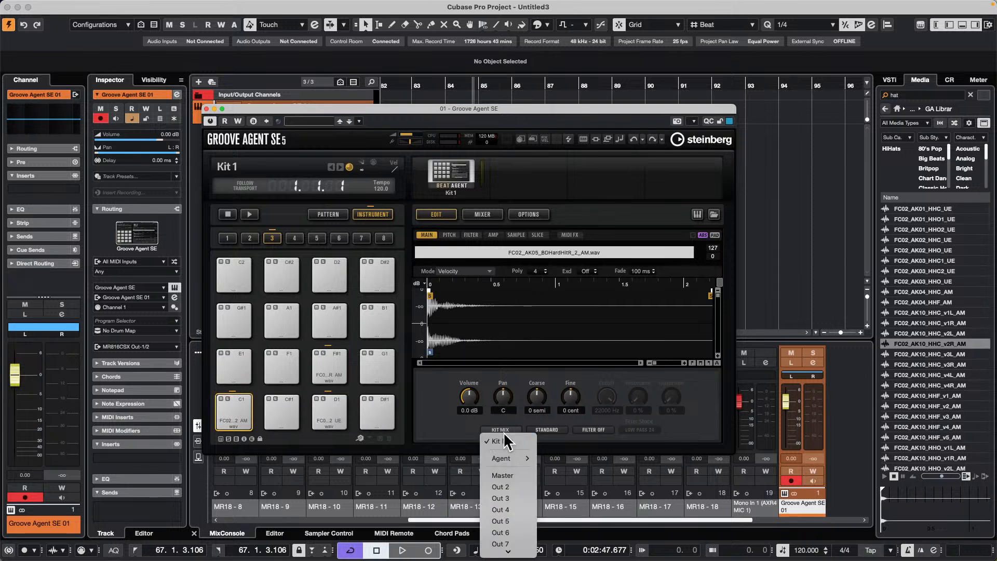
{"action": "left_click", "coordinate": [514, 487]}
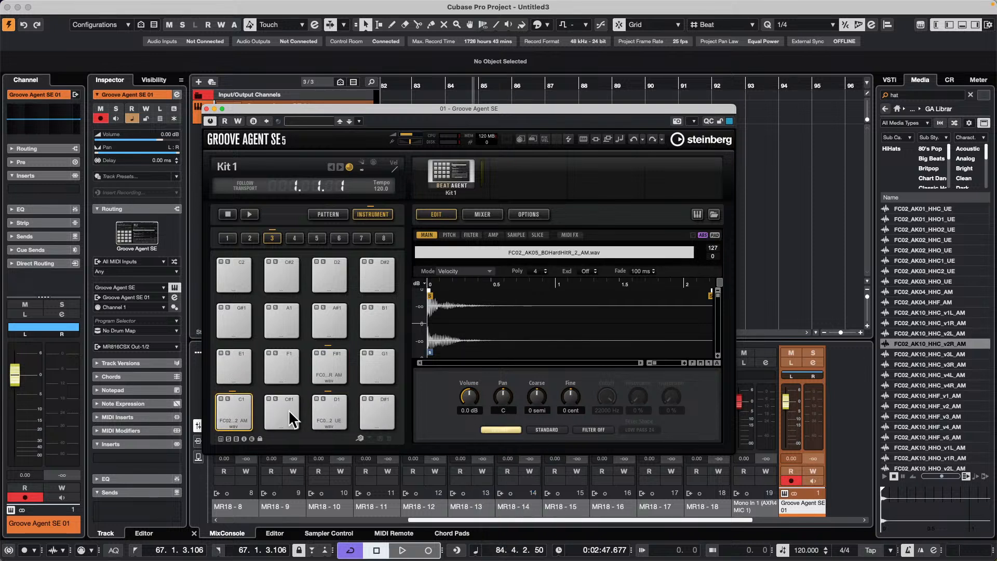
{"action": "left_click", "coordinate": [326, 413]}
{"action": "left_click", "coordinate": [499, 430]}
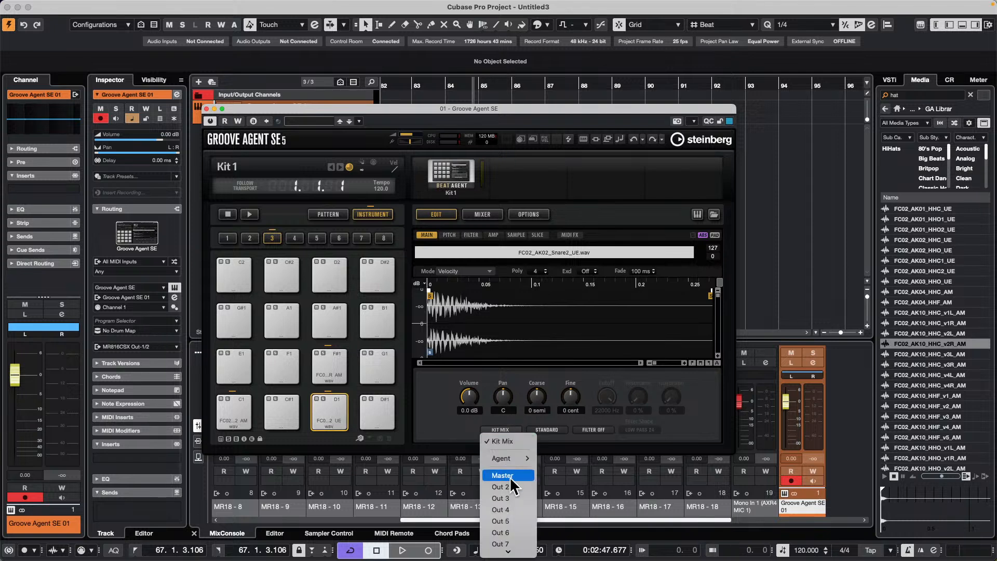
{"action": "left_click", "coordinate": [509, 500]}
- Route the hi-hat sample on pad F#1 to Out 4 and close the Groove Agent SE window
{"action": "left_click", "coordinate": [328, 364]}
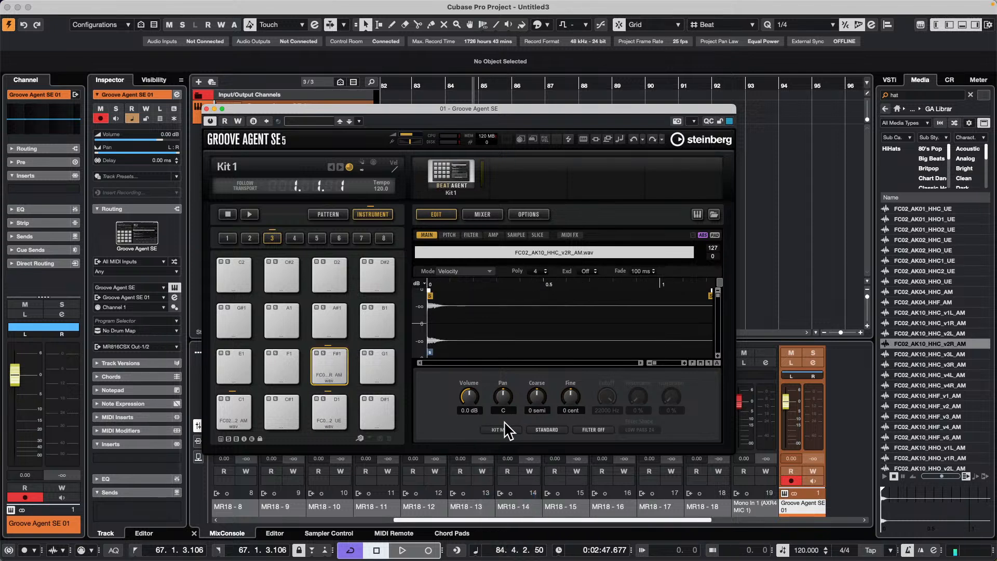
{"action": "left_click", "coordinate": [501, 429]}
{"action": "left_click", "coordinate": [510, 509]}
{"action": "left_click", "coordinate": [207, 108]}
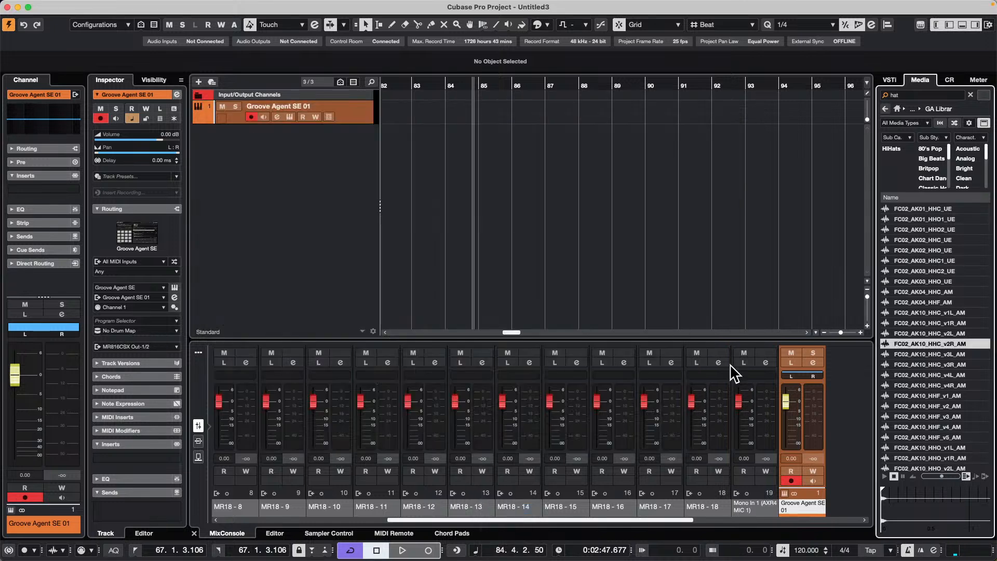
- Expand the Groove Agent SE 01 track's output lanes and select the kick, snare and hi-hat output channels together
{"action": "left_click", "coordinate": [199, 120]}
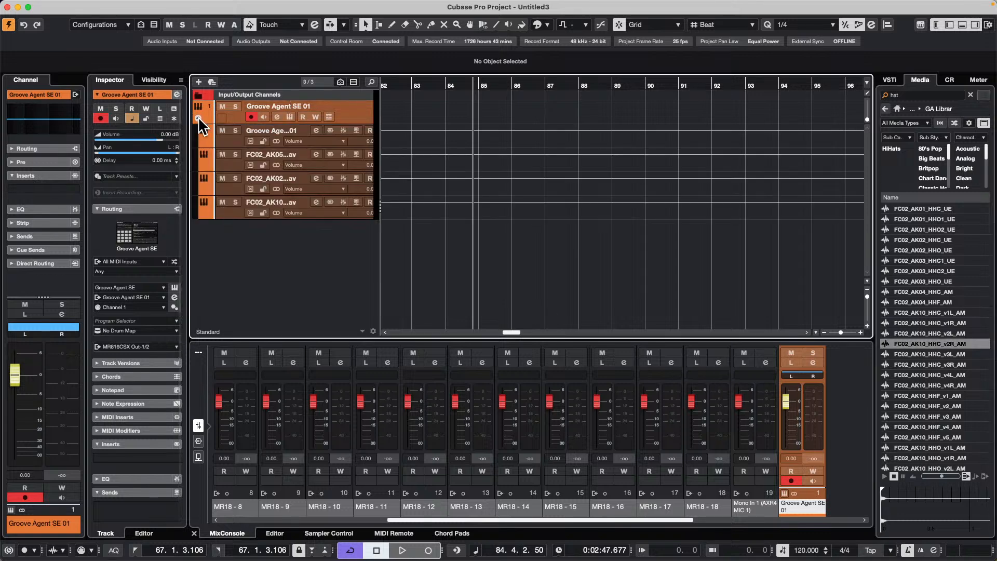
{"action": "left_click", "coordinate": [236, 162]}
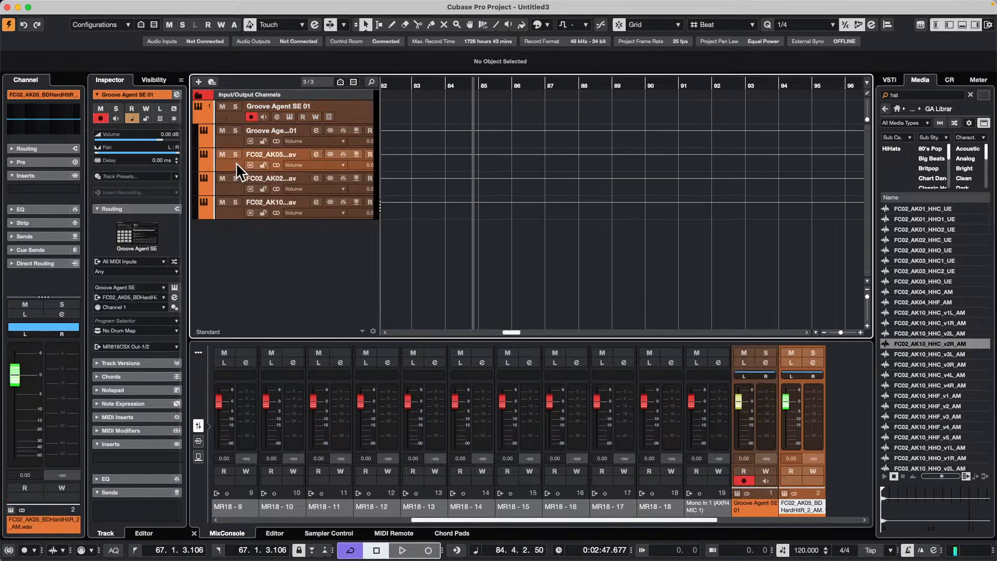
{"action": "left_click", "coordinate": [237, 212], "text": "shift"}
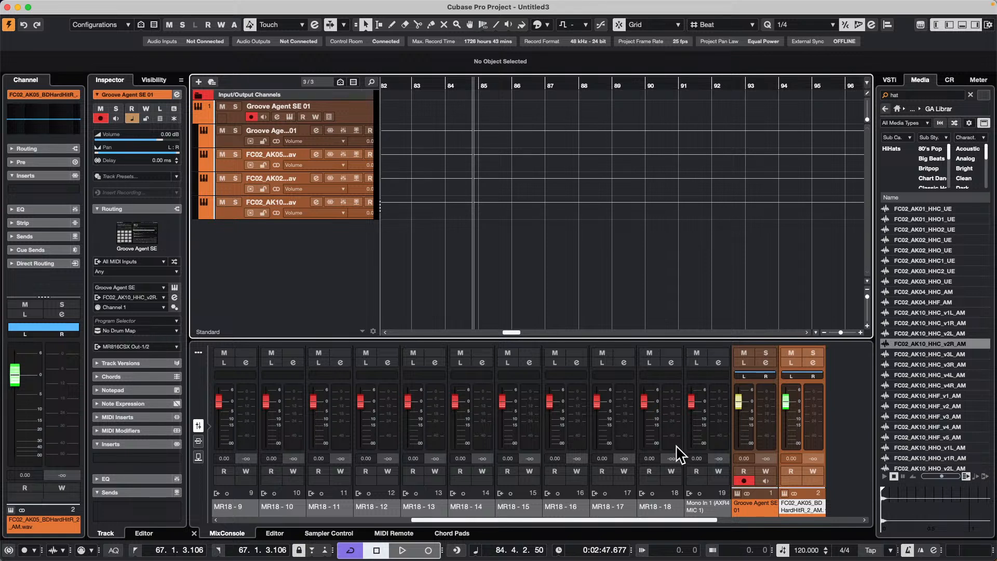
- Lower the kick channel's level to -2.00 dB and the snare channel's level to about -6.85 dB in the MixConsole
{"action": "left_click_drag", "start_coordinate": [698, 519], "coordinate": [799, 519]}
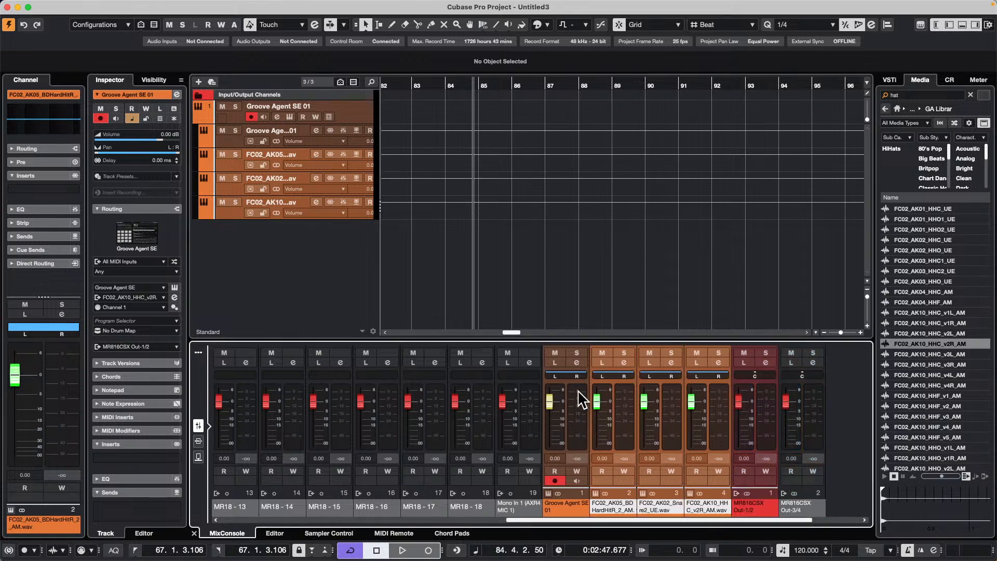
{"action": "left_click_drag", "start_coordinate": [644, 401], "coordinate": [596, 404]}
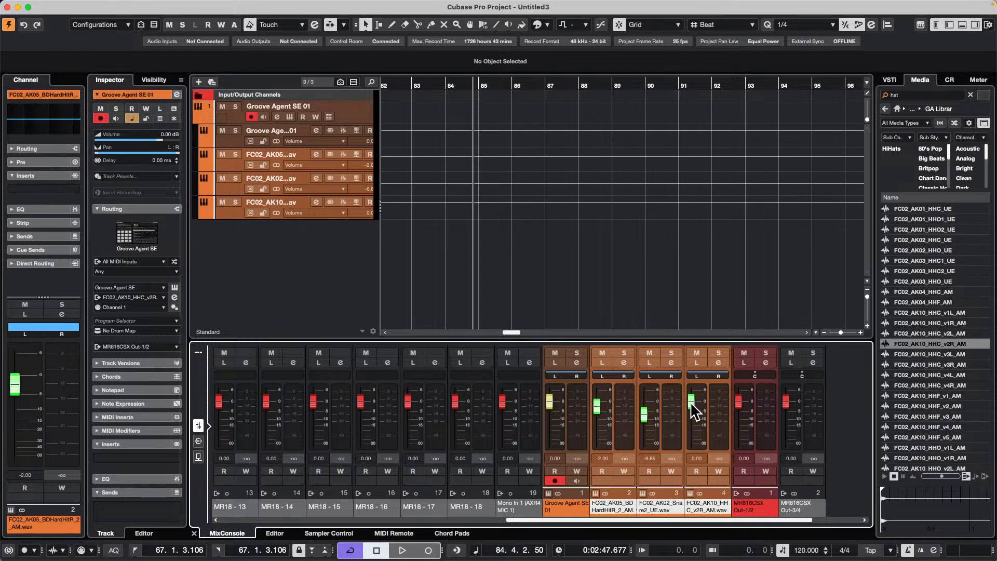
- Lower the hi-hat channel's volume to -1.53 and select the kick, snare and hi-hat channels together
{"action": "left_click_drag", "start_coordinate": [696, 406], "coordinate": [696, 410]}
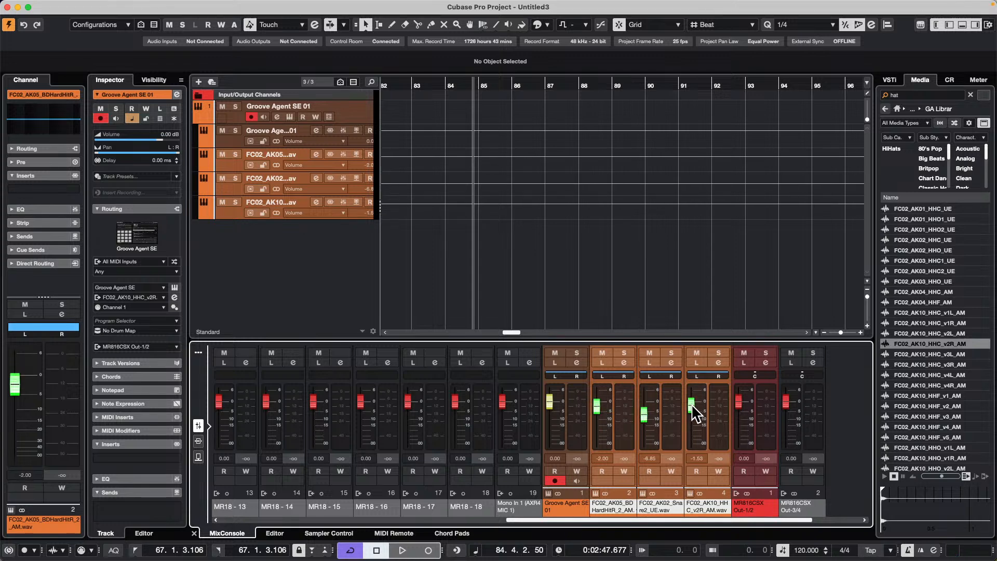
{"action": "left_click", "coordinate": [717, 405]}
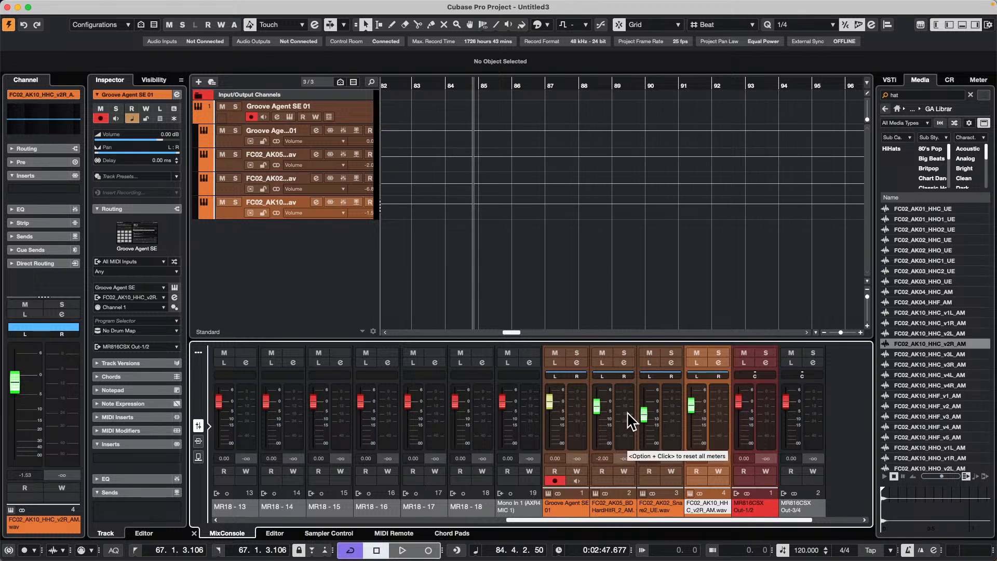
{"action": "left_click", "coordinate": [627, 413], "text": "shift"}
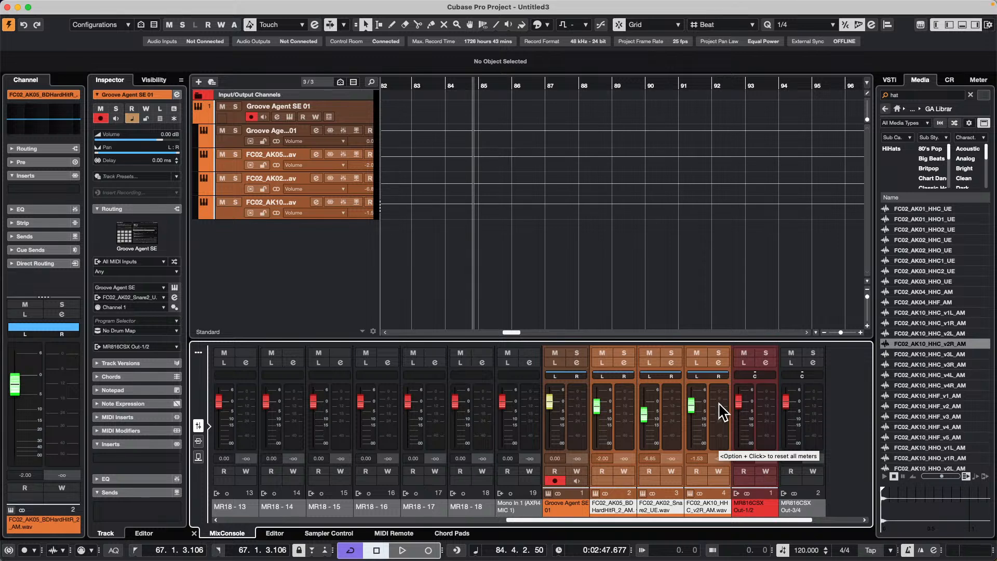
- Link the three selected drum channels as group Link 1, adding Volume to the linked parameters
{"action": "left_click", "coordinate": [198, 352]}
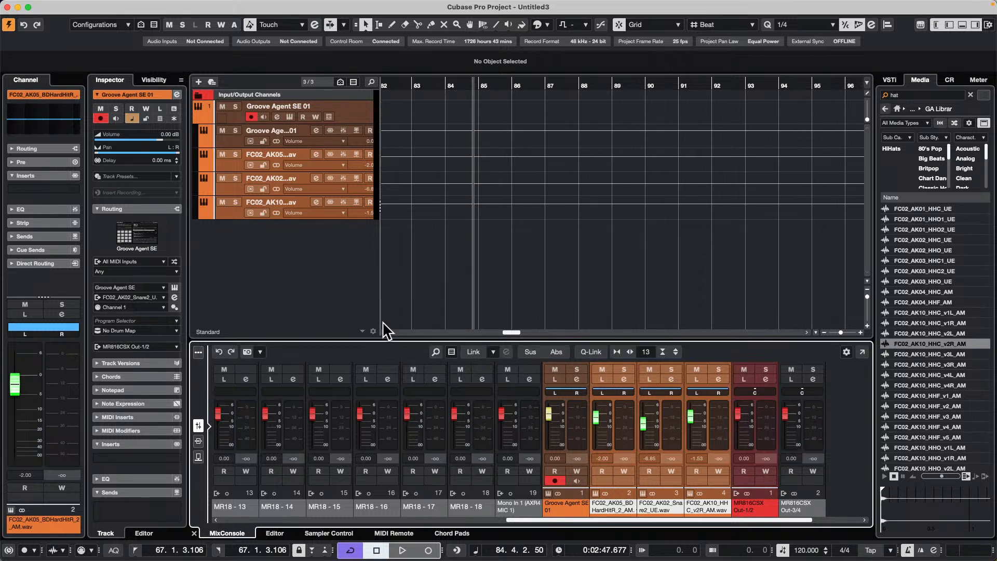
{"action": "left_click", "coordinate": [472, 351]}
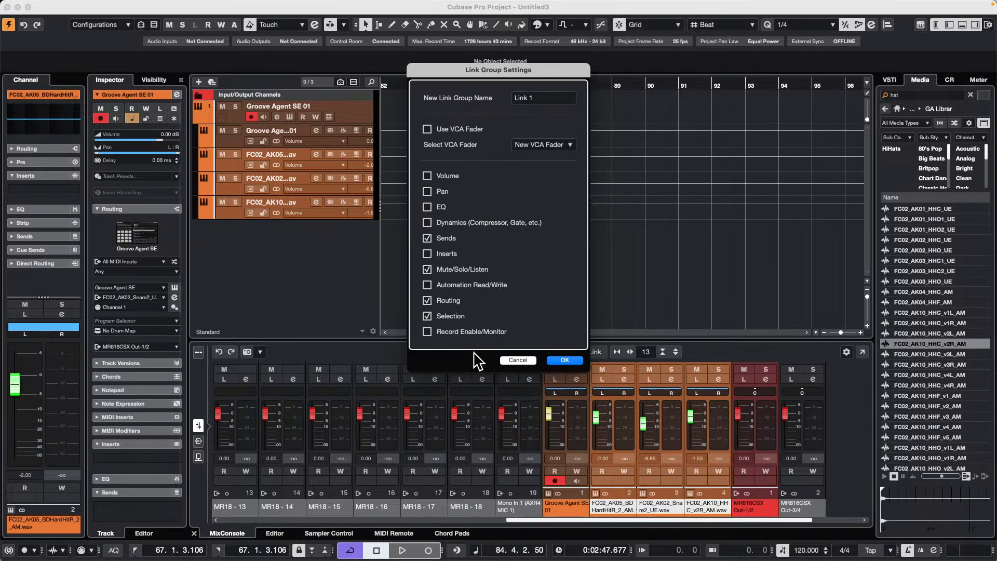
{"action": "left_click", "coordinate": [428, 175]}
{"action": "left_click", "coordinate": [565, 360]}
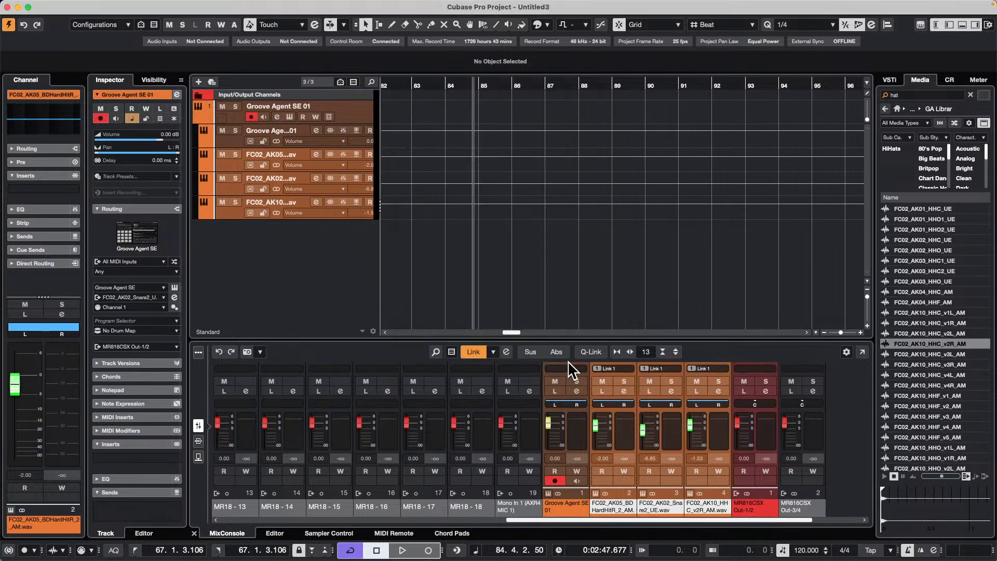
- Enlarge the mixer area and raise the linked drum faders together, bringing the hi-hat channel to -1.23
{"action": "left_click_drag", "start_coordinate": [667, 341], "coordinate": [670, 294]}
{"action": "mouse_move", "coordinate": [692, 394]}
{"action": "left_mouse_down"}
{"action": "mouse_move", "coordinate": [691, 426]}
{"action": "mouse_move", "coordinate": [692, 389]}
{"action": "mouse_move", "coordinate": [702, 401]}
{"action": "left_mouse_up"}
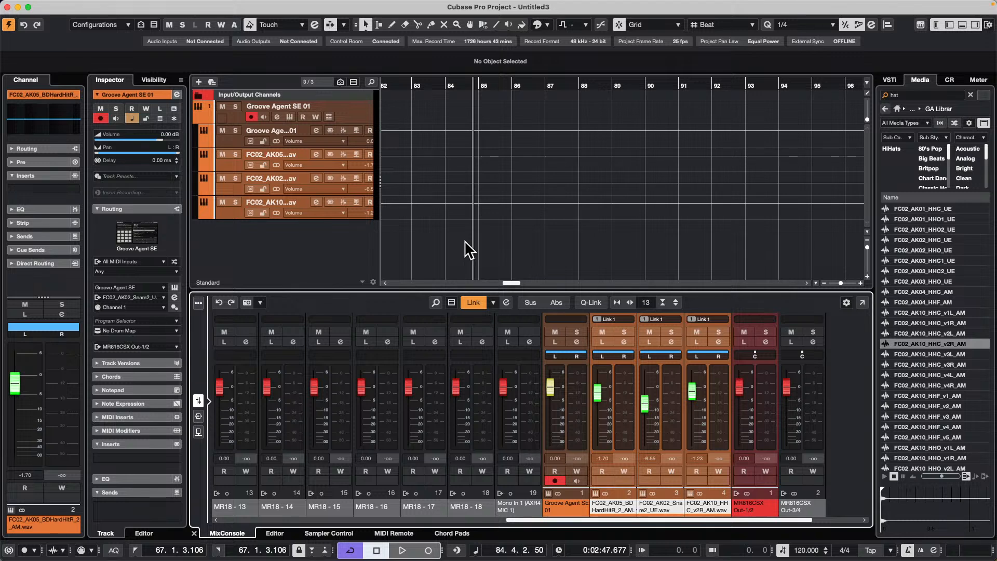
- Collapse the Inspector's Routing section, expand the Notepad and enter "Kick drum" with the kick channel selected
{"action": "left_click", "coordinate": [155, 209]}
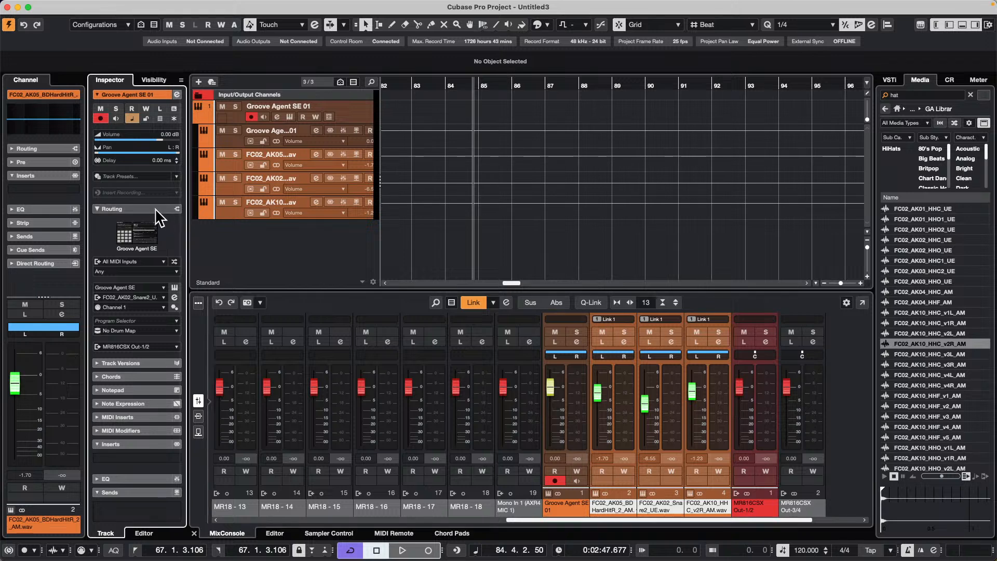
{"action": "left_click", "coordinate": [155, 208]}
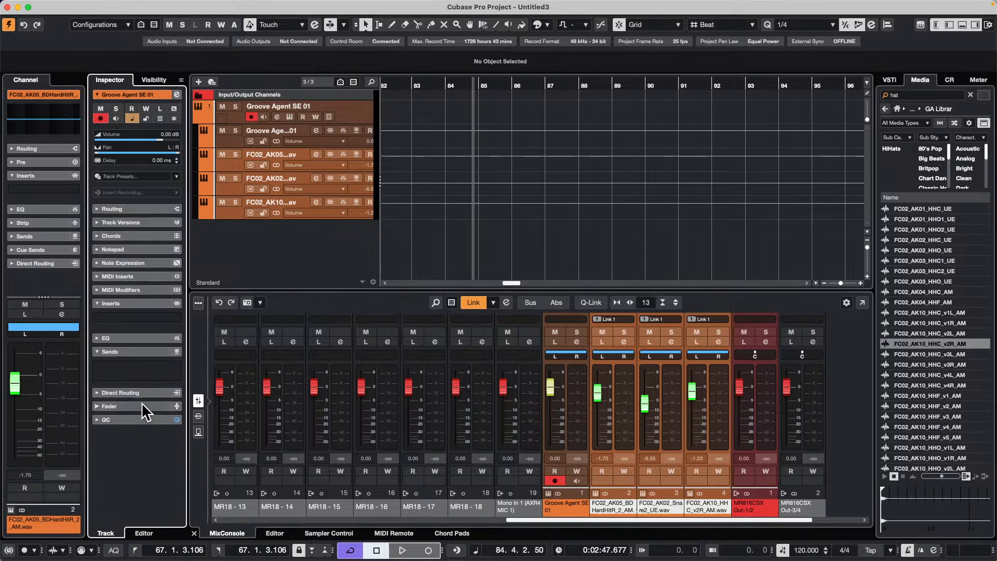
{"action": "left_click", "coordinate": [128, 250]}
{"action": "left_click", "coordinate": [127, 249]}
{"action": "left_click", "coordinate": [128, 249]}
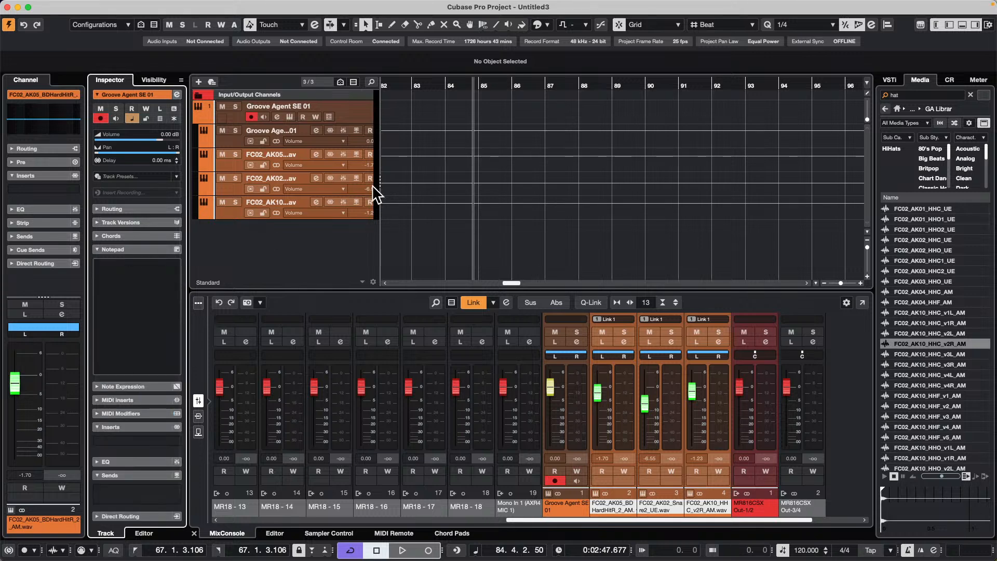
{"action": "left_click", "coordinate": [117, 265]}
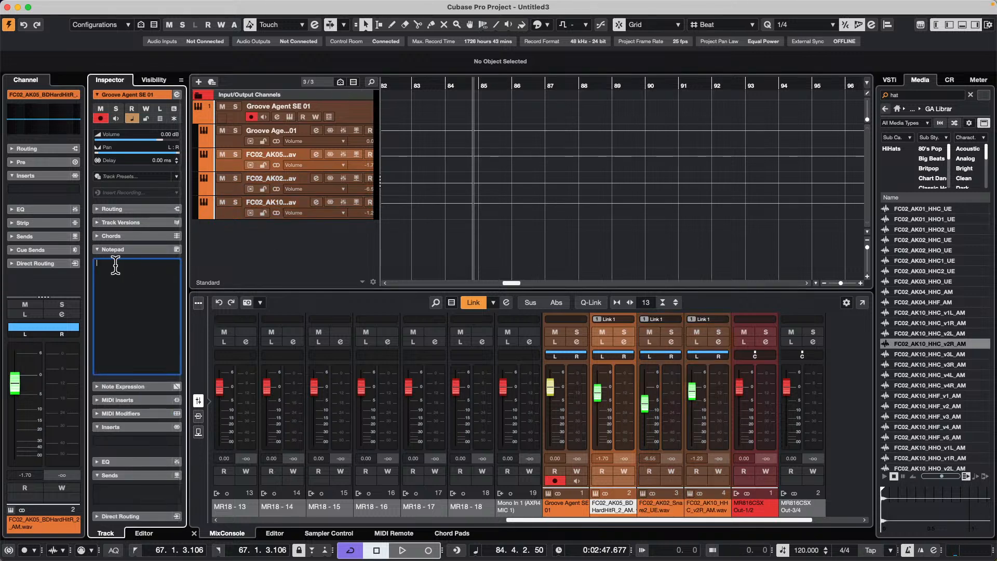
{"action": "type", "text": "Kick drum"}
- Compare the Notepad content between the kick and snare output channels
{"action": "left_click", "coordinate": [235, 186]}
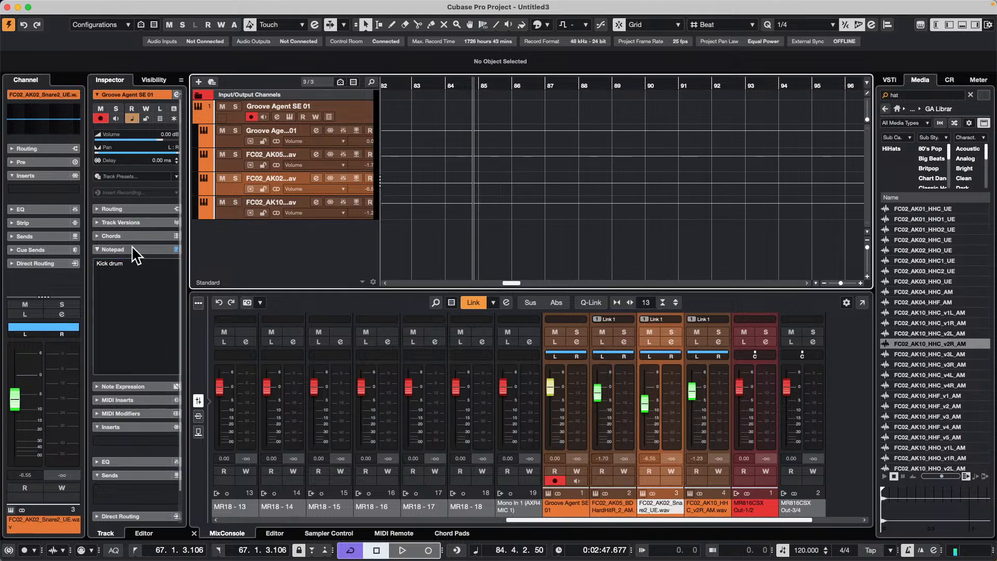
{"action": "left_click", "coordinate": [241, 166]}
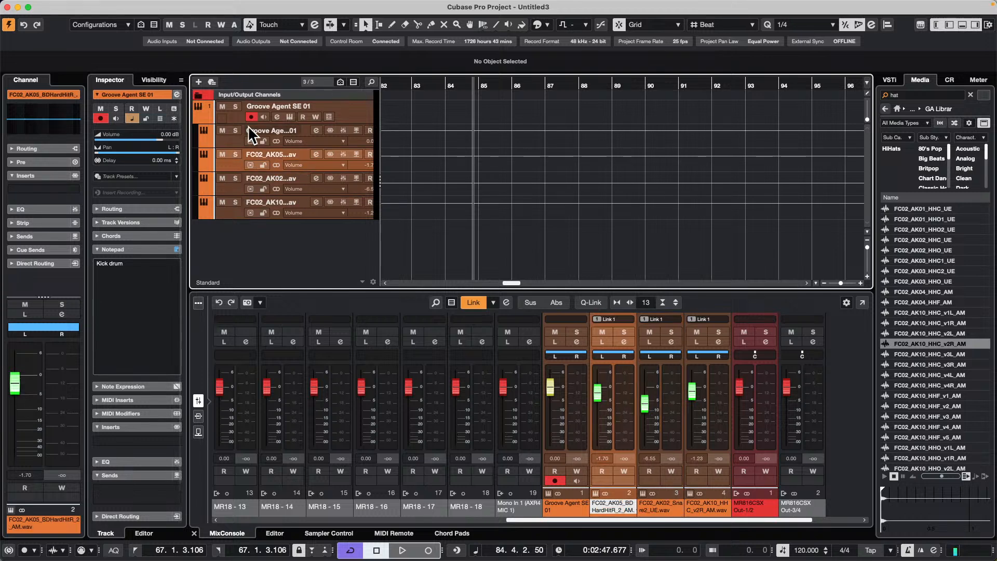
{"action": "left_click", "coordinate": [231, 186]}
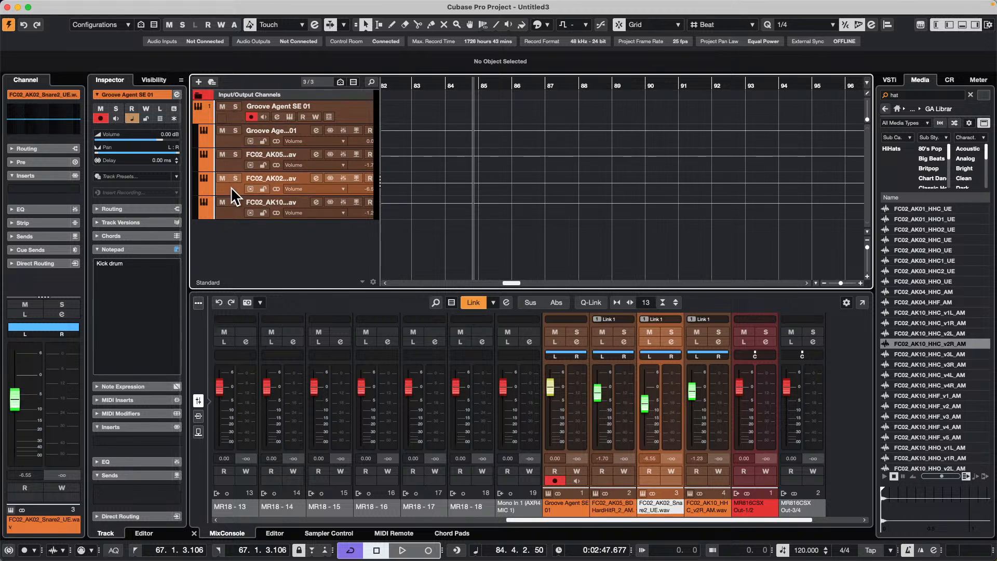
- Add six stereo audio tracks to the project after the Groove Agent SE 01 track
{"action": "left_click", "coordinate": [227, 116]}
{"action": "right_click", "coordinate": [228, 117]}
{"action": "mouse_move", "coordinate": [234, 125]}
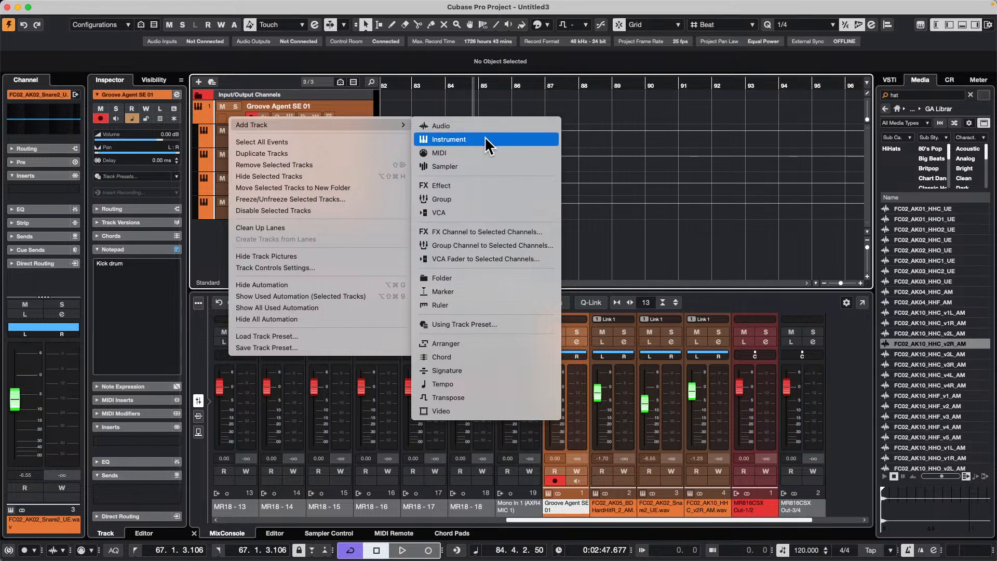
{"action": "left_click", "coordinate": [472, 126]}
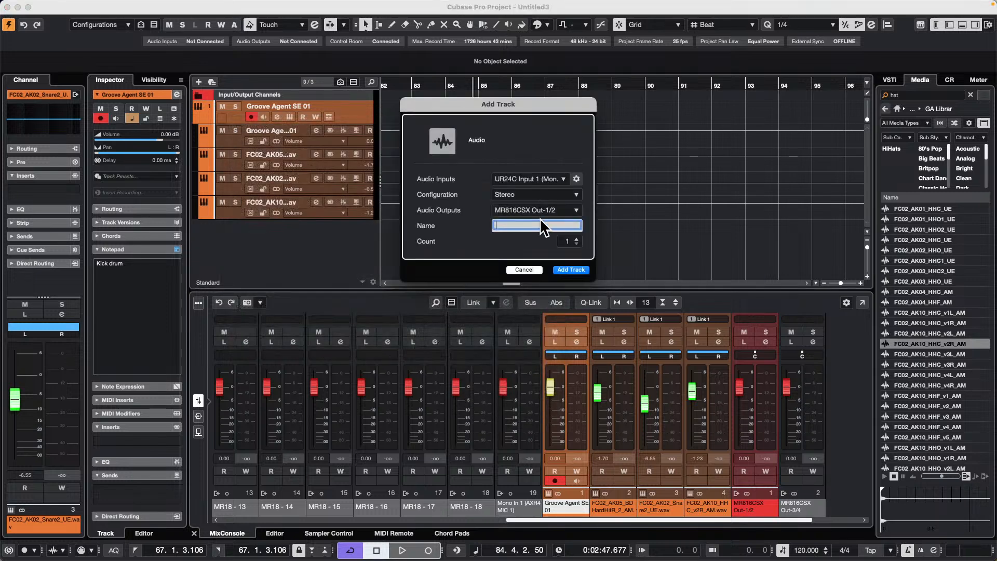
{"action": "scroll", "coordinate": [571, 240], "scroll_direction": "up", "scroll_amount": 5}
{"action": "left_click", "coordinate": [537, 234]}
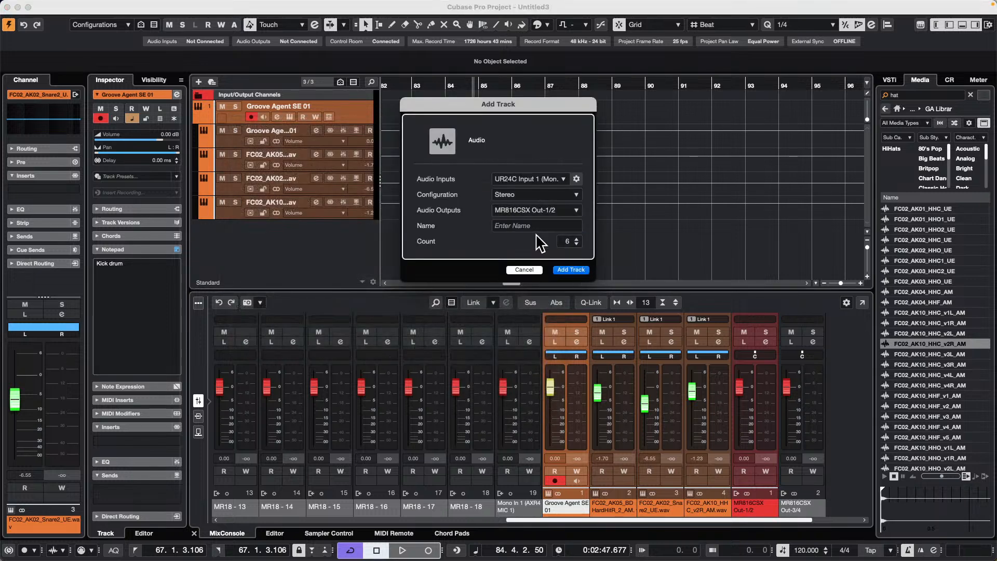
{"action": "key", "text": "Return"}
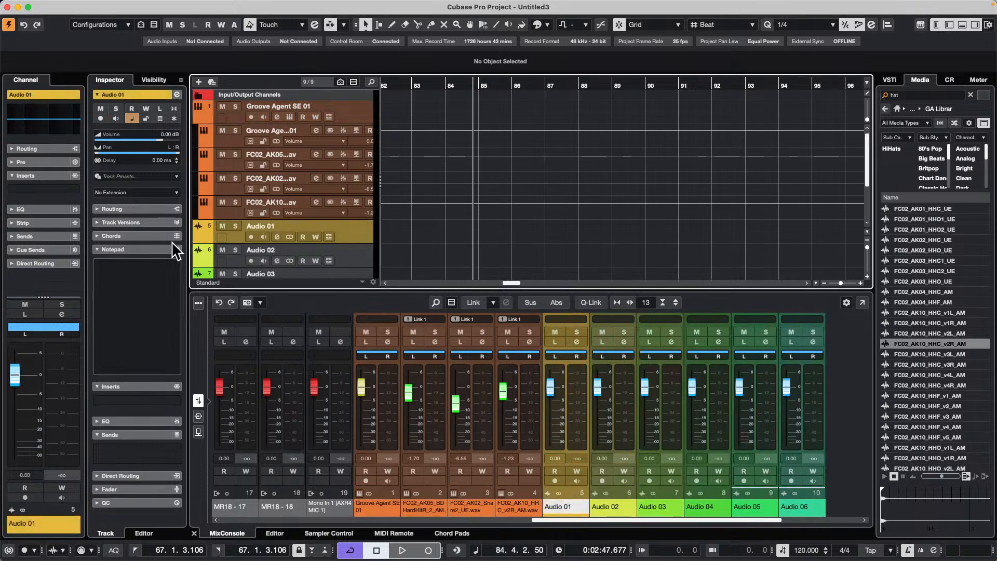
- Fold the Groove Agent output channels and enter "snare miced wuth 57 on top" in the Audio 01 Notepad
{"action": "left_click", "coordinate": [199, 116]}
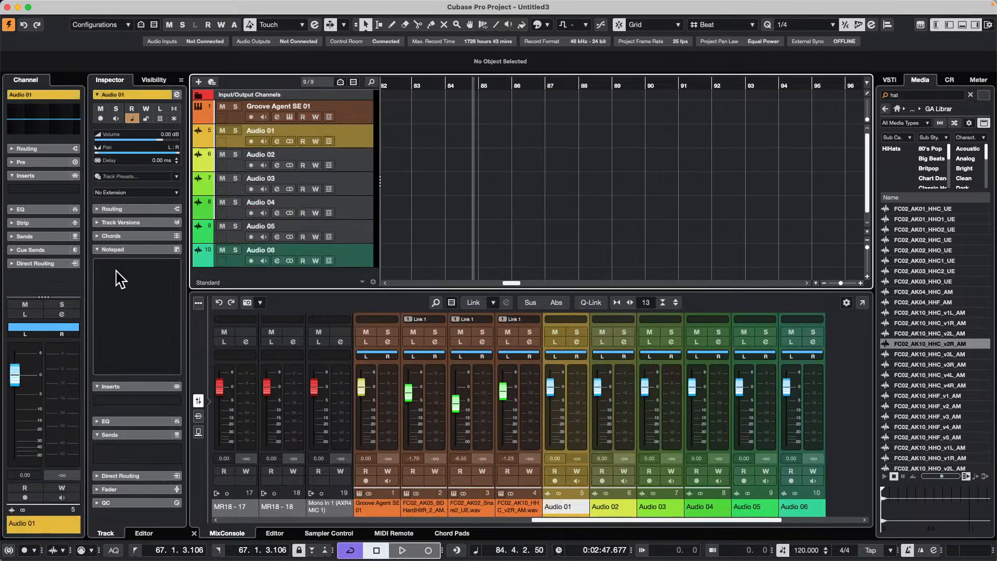
{"action": "left_click", "coordinate": [121, 267]}
{"action": "type", "text": "snare miced wuth 57 on top"}
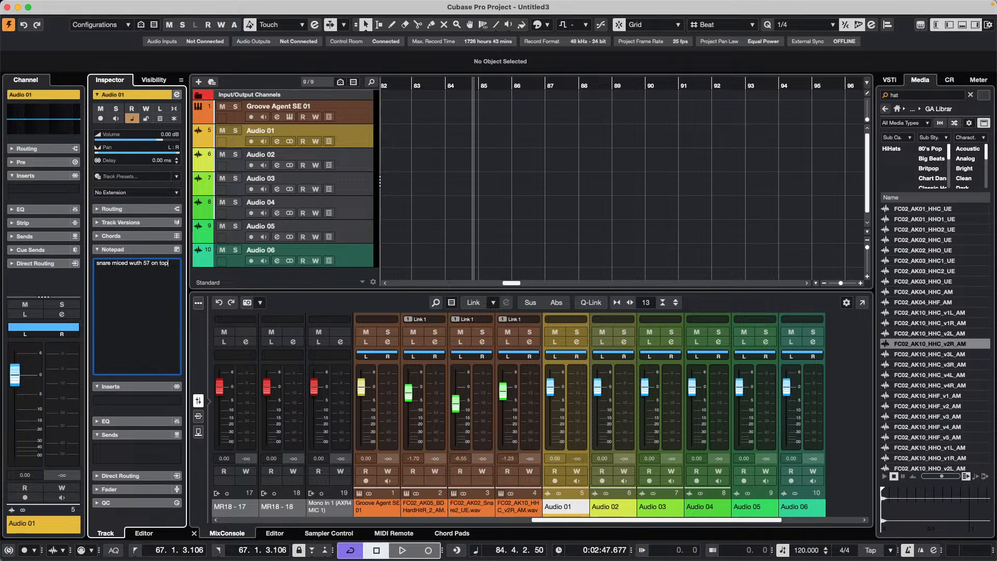
- Enter placeholder text beginning "hfjgkvhiljo" in the Notepad of Audio 02
{"action": "left_click", "coordinate": [352, 159]}
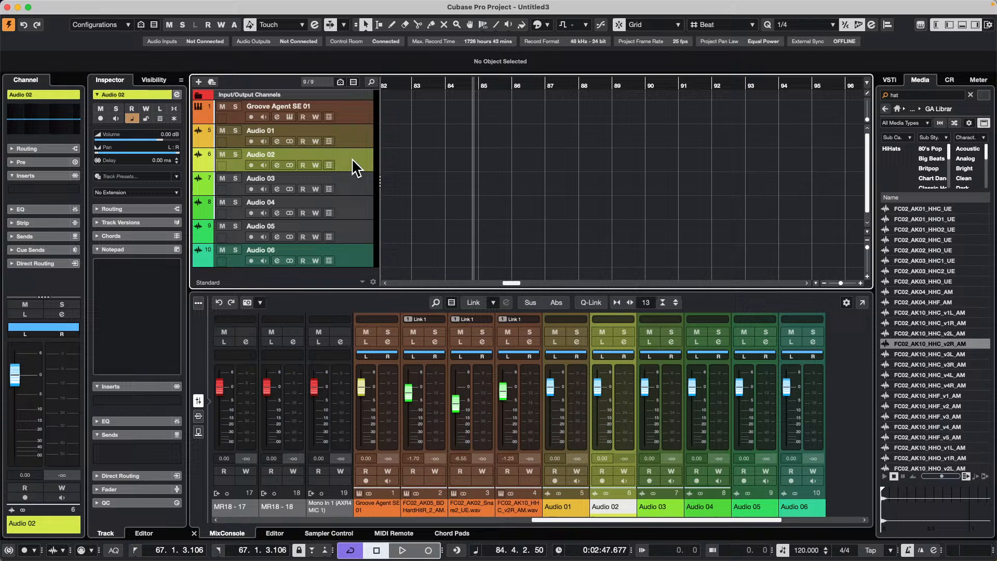
{"action": "left_click", "coordinate": [115, 272]}
{"action": "type", "text": "hfjgkvhiljo"}
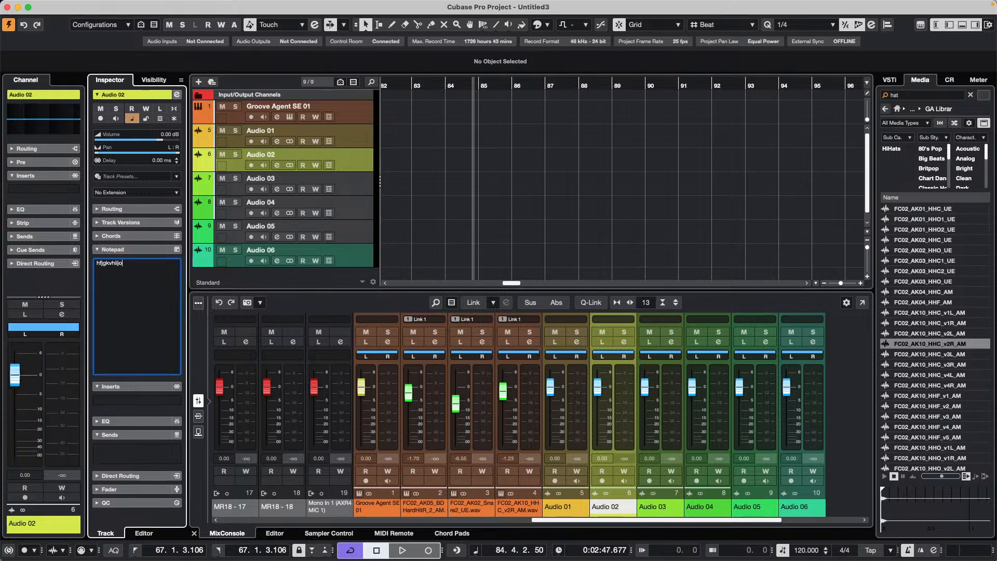
{"action": "type", "text": "adfgujlt"}
{"action": "type", "text": "srydtfyguihcvewdrtfyuyyfyujy"}
- Enter several lines of placeholder text in the Audio 04 Notepad, including "areydtkufyilguo", "wtaedu" and "w4ae5fuy"
{"action": "left_click", "coordinate": [357, 210]}
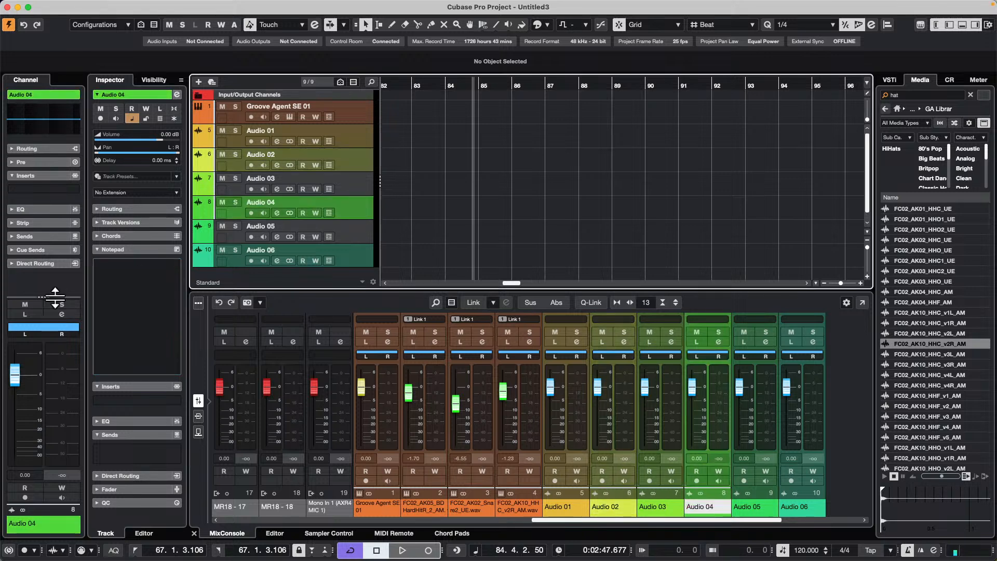
{"action": "left_click", "coordinate": [109, 279]}
{"action": "type", "text": "areydtkufyilguo"}
{"action": "key", "text": "Return"}
{"action": "type", "text": "wtaedu"}
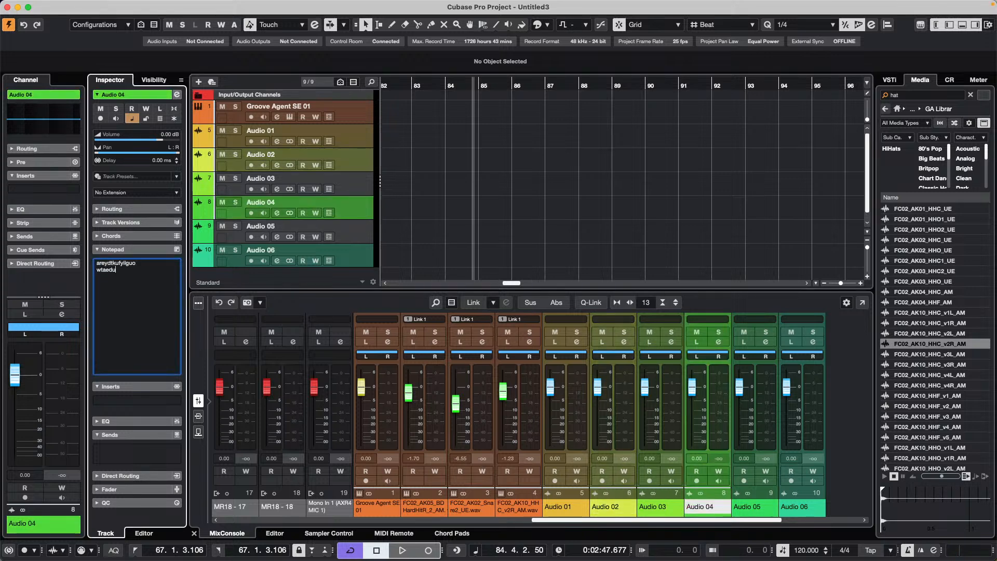
{"action": "type", "text": "  tw aerytuilygou"}
{"action": "key", "text": "Return"}
{"action": "key", "text": "Return"}
{"action": "type", "text": "w4ae5fuy"}
{"action": "key", "text": "Return"}
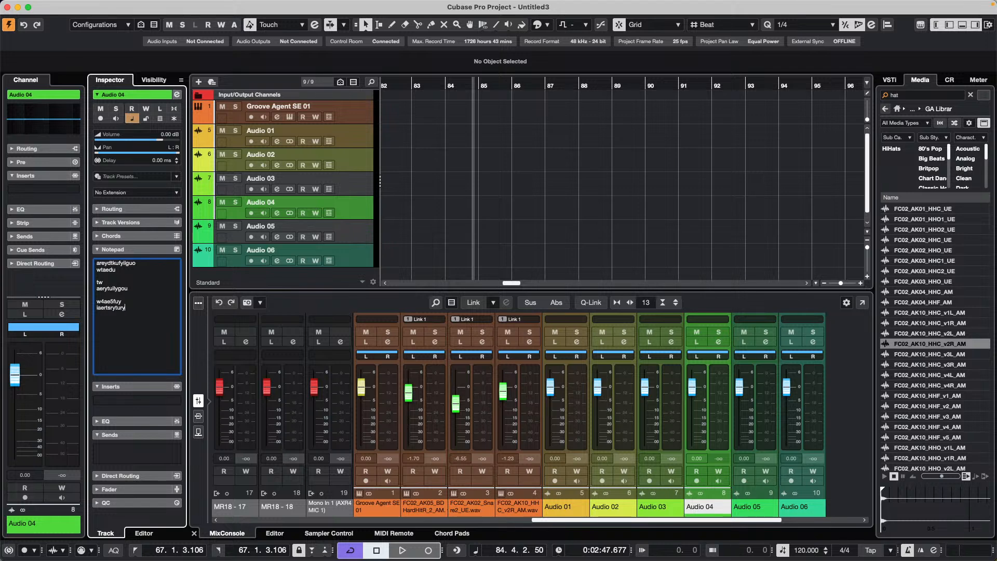
- Enter the placeholder lines "qrATWEY5RDTFY", "waertuyi", "k" and "AE45RU6ILAESR6U" in the Audio 05 Notepad
{"action": "left_click", "coordinate": [344, 233]}
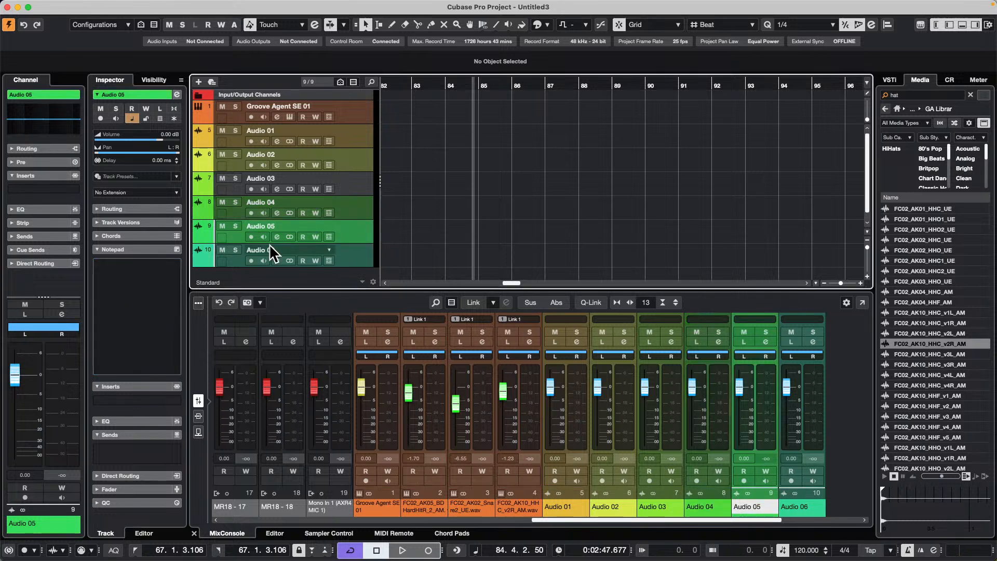
{"action": "left_click", "coordinate": [138, 267]}
{"action": "type", "text": "qrATWEY5RDT"}
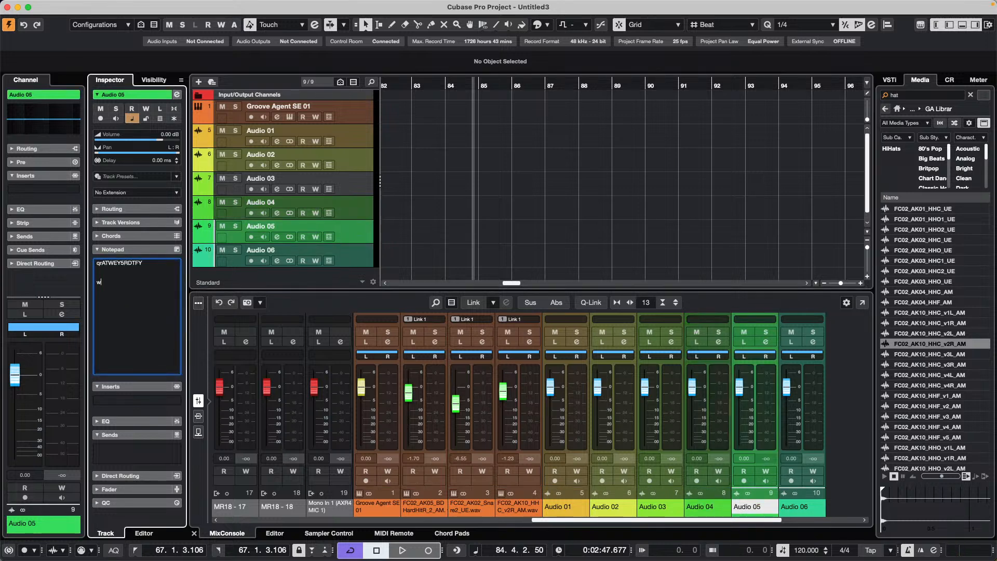
{"action": "type", "text": "FY"}
{"action": "key", "text": "Return"}
{"action": "key", "text": "Return"}
{"action": "type", "text": "waertuyi"}
{"action": "key", "text": "Return"}
{"action": "type", "text": "k"}
{"action": "key", "text": "Return"}
{"action": "type", "text": "AE45RU6ILAESR6U"}
{"action": "key", "text": "Return"}
- Collapse the Notepad section of Audio 05 in the Inspector
{"action": "left_click", "coordinate": [136, 247]}
{"action": "left_click", "coordinate": [136, 247]}
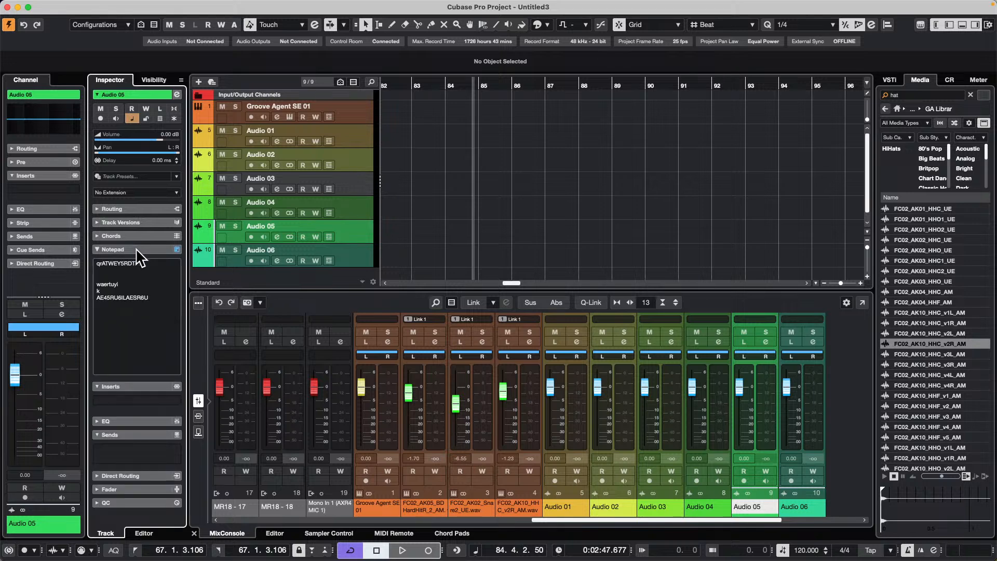
{"action": "left_click", "coordinate": [136, 247]}
{"action": "left_click", "coordinate": [136, 247]}
{"action": "left_click", "coordinate": [137, 247]}
- Try hiding and restoring the Notepad in the Inspector's section setup, and check that section for Audio 05
{"action": "right_click", "coordinate": [136, 246]}
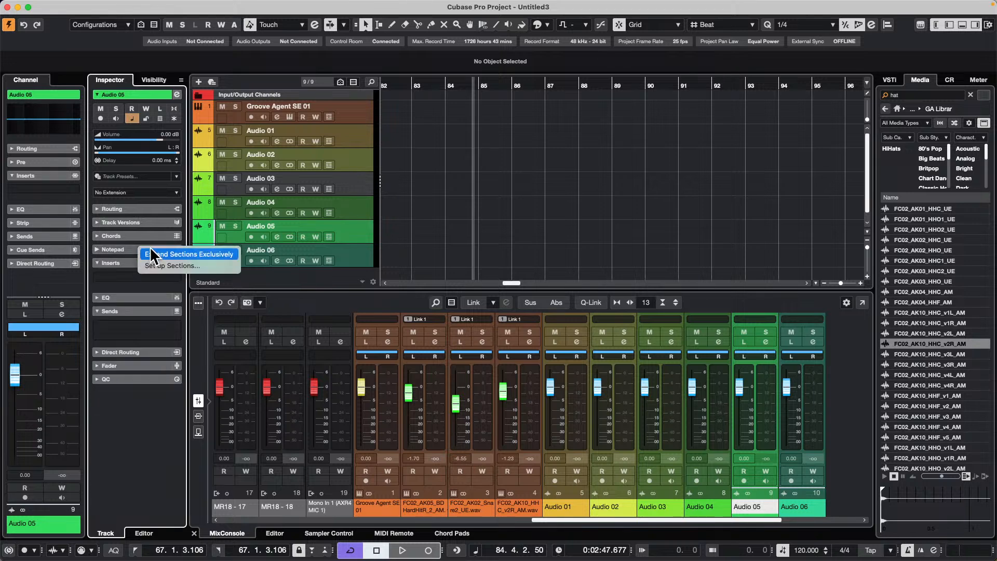
{"action": "left_click", "coordinate": [168, 266]}
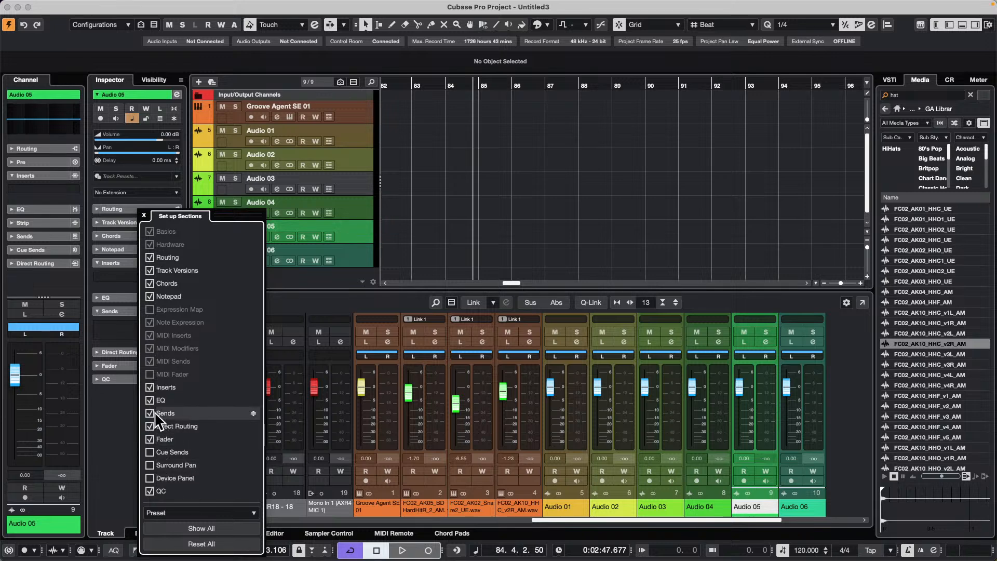
{"action": "left_click", "coordinate": [150, 296]}
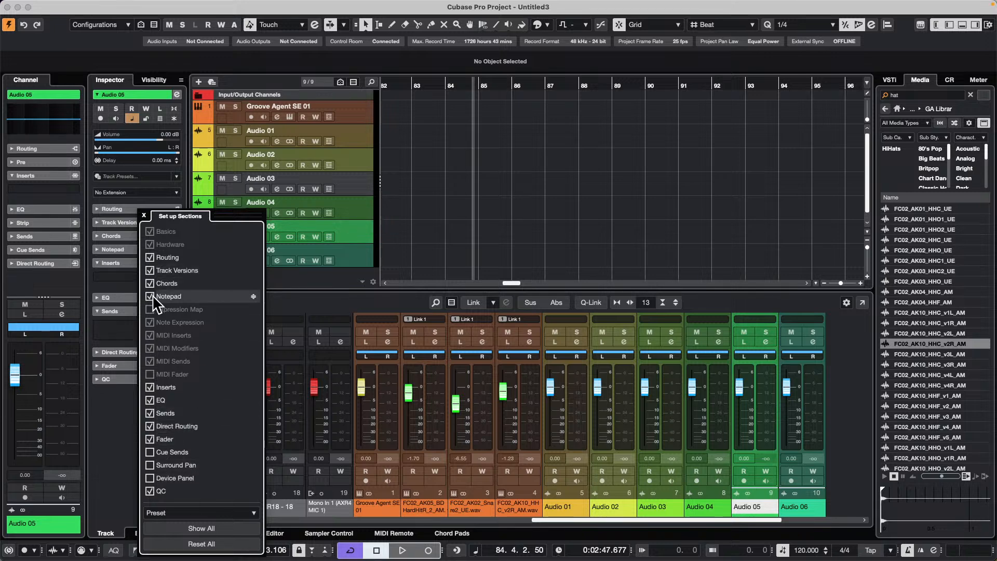
{"action": "left_click", "coordinate": [151, 296]}
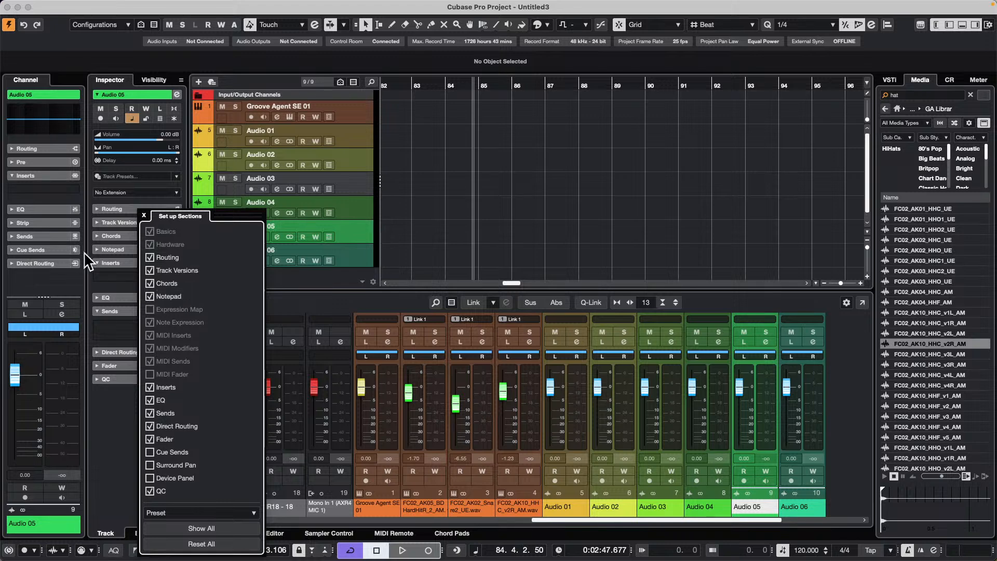
{"action": "left_click", "coordinate": [118, 249]}
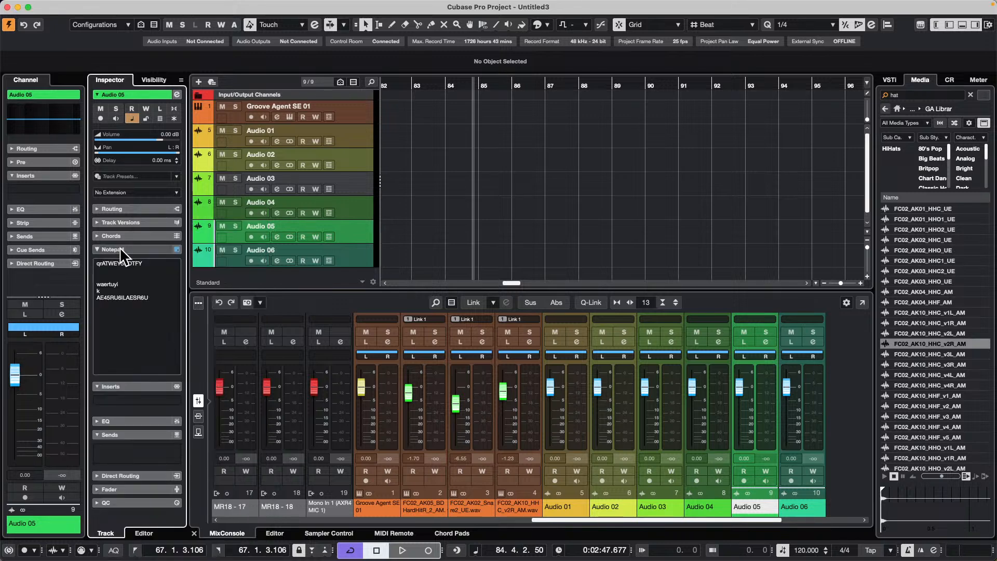
{"action": "left_click", "coordinate": [119, 248]}
- Open the project-wide Notepad, enlarge its window, place it over the empty arrangement area and enter the placeholder text "42354WY"
{"action": "left_click", "coordinate": [95, 5]}
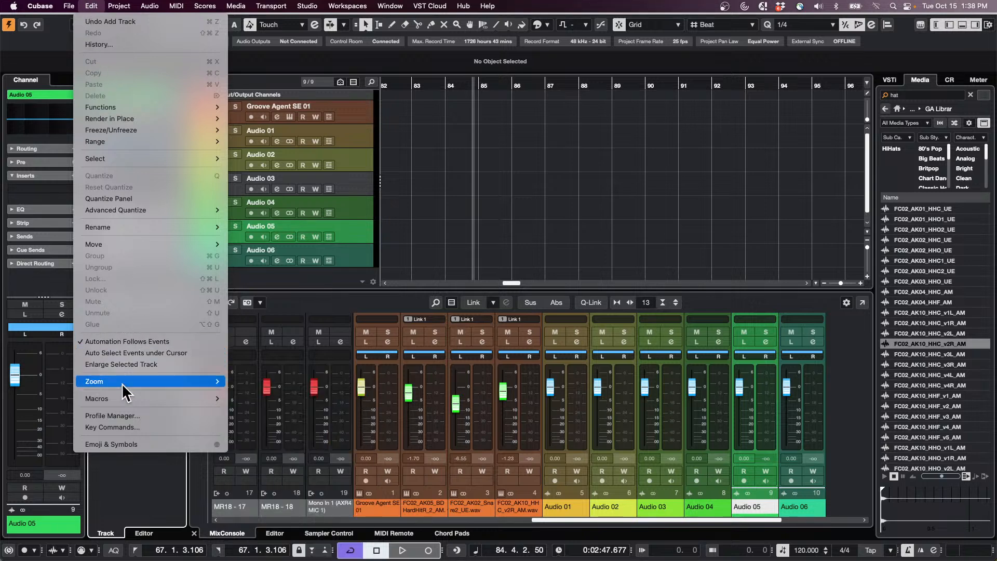
{"action": "mouse_move", "coordinate": [119, 6]}
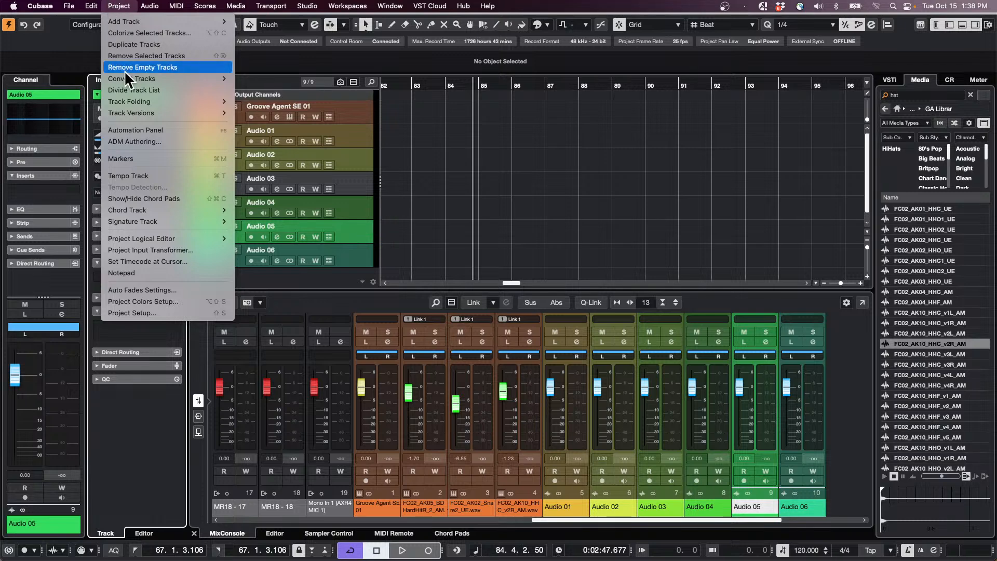
{"action": "left_click", "coordinate": [141, 273]}
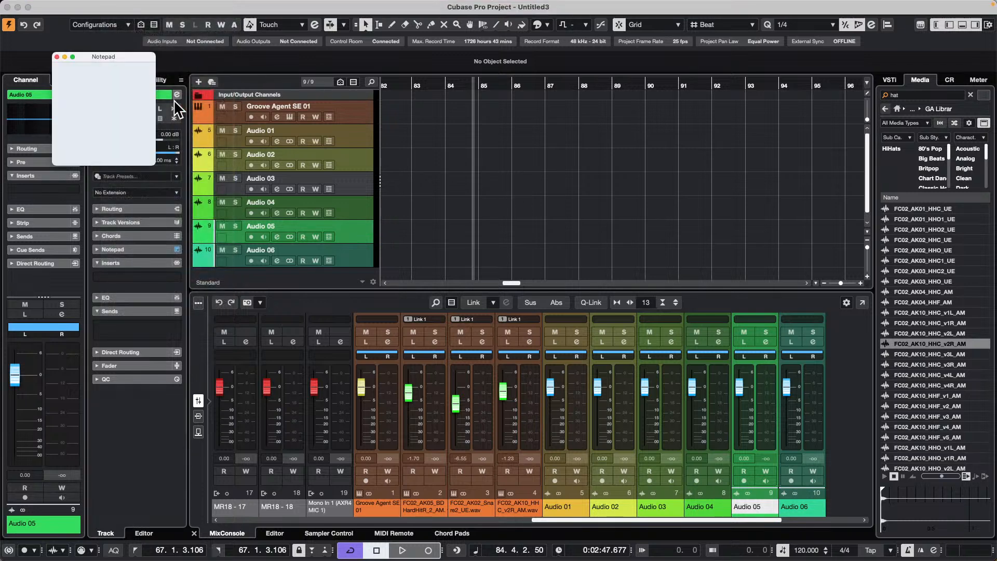
{"action": "left_click_drag", "start_coordinate": [155, 166], "coordinate": [329, 218]}
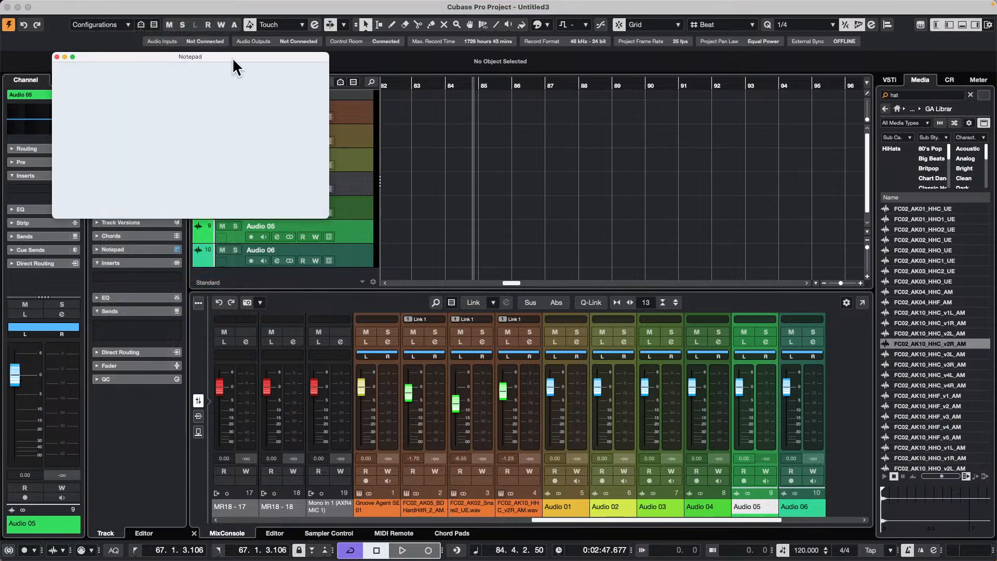
{"action": "left_click_drag", "start_coordinate": [233, 57], "coordinate": [712, 120]}
{"action": "type", "text": "4"}
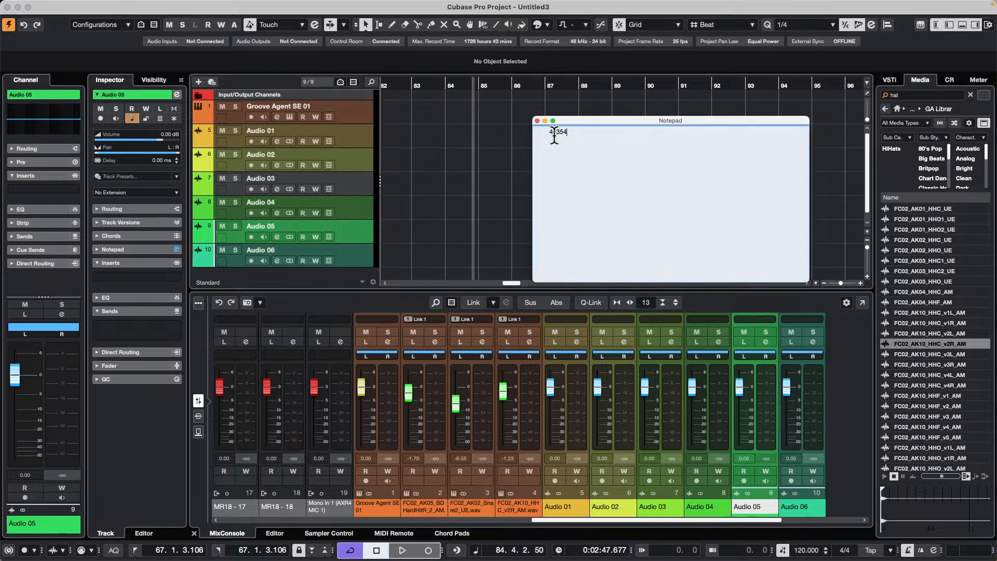
{"action": "type", "text": ".354WY"}
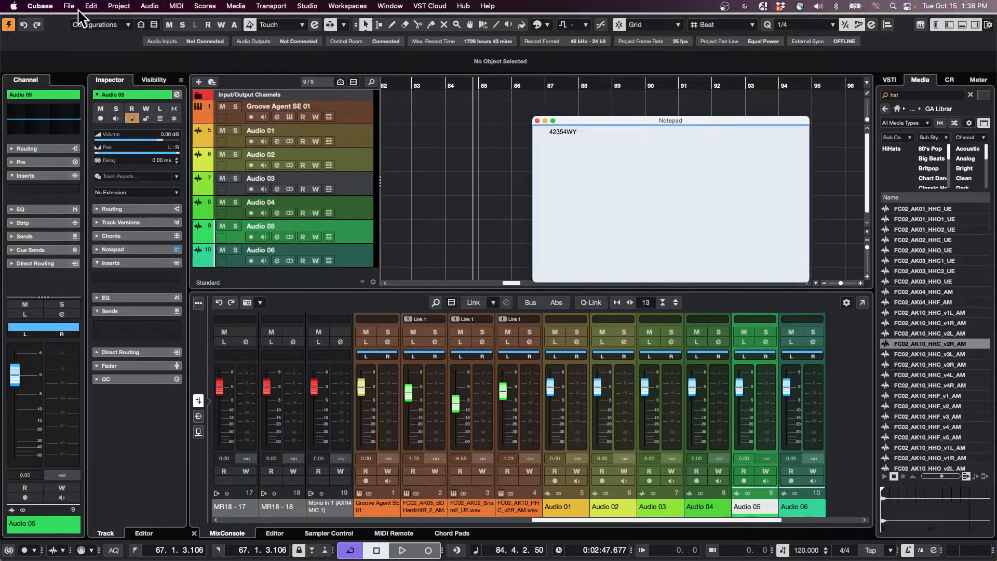
- Expand the Inspector's Notepad section for Audio 01 and check the track notes down to Audio 03 alongside the project Notepad
{"action": "left_click", "coordinate": [75, 7]}
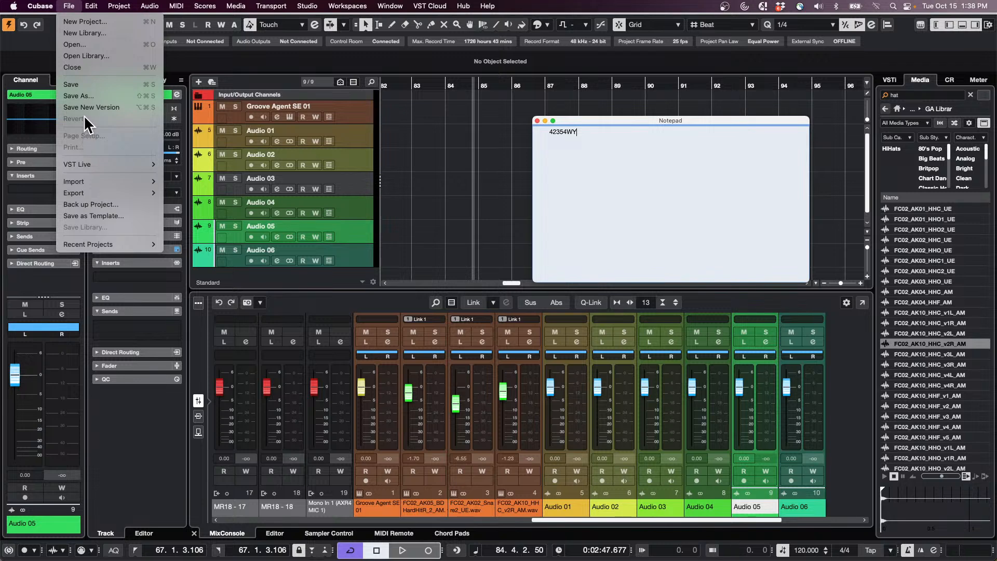
{"action": "left_click", "coordinate": [241, 312]}
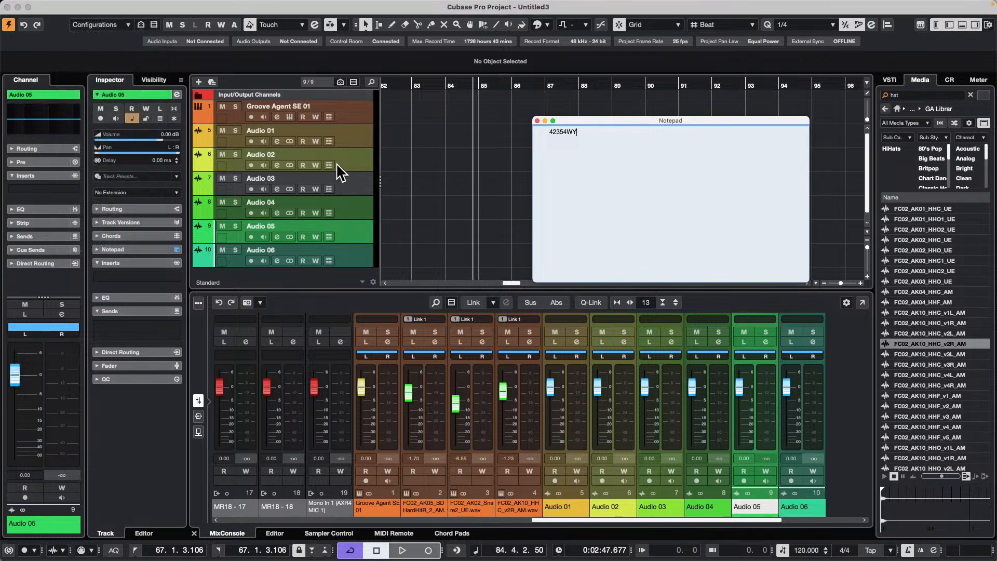
{"action": "left_click", "coordinate": [354, 138]}
{"action": "left_click", "coordinate": [134, 249]}
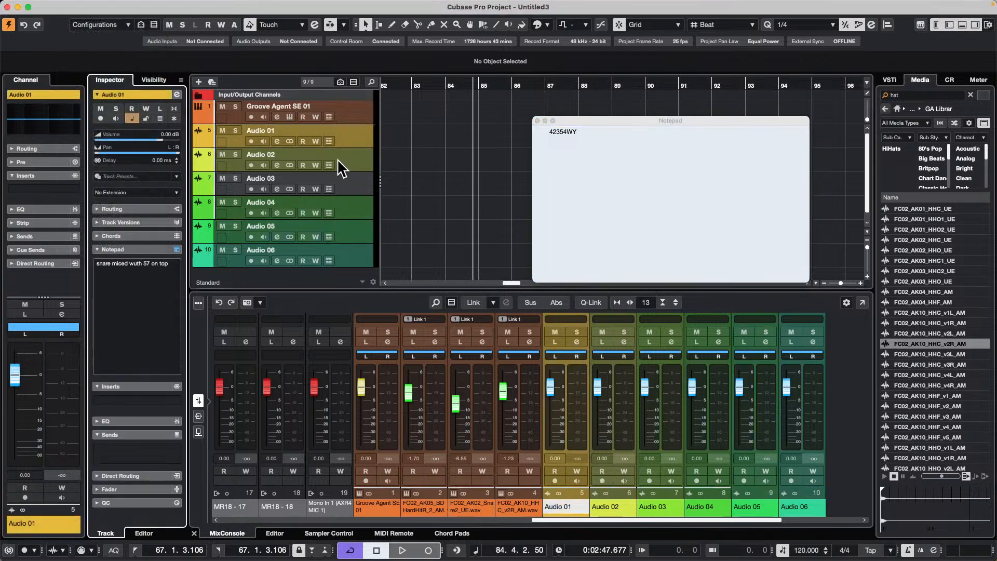
{"action": "left_click", "coordinate": [344, 136]}
{"action": "left_click", "coordinate": [352, 117]}
{"action": "left_click", "coordinate": [353, 132]}
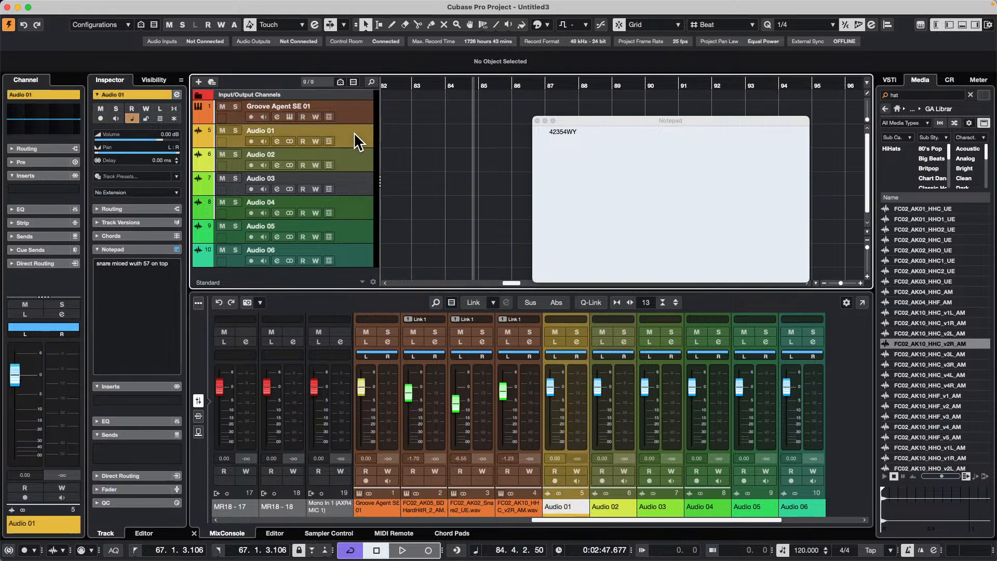
{"action": "left_click", "coordinate": [351, 148]}
{"action": "left_click", "coordinate": [350, 178]}
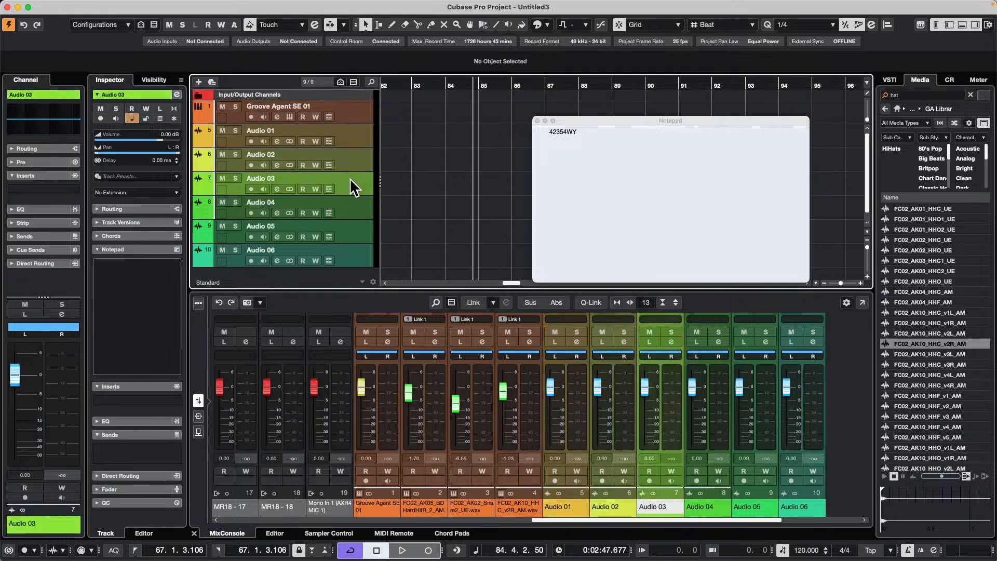
- Export the project's Notepad data as a text file named "October 15 2024" in the Hangouts folder
{"action": "left_click", "coordinate": [70, 6]}
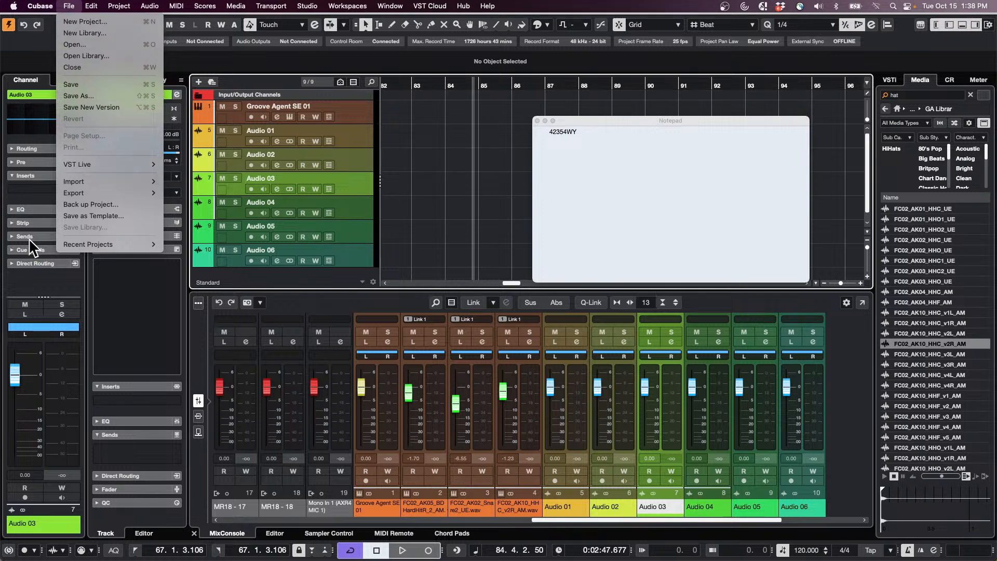
{"action": "mouse_move", "coordinate": [92, 191]}
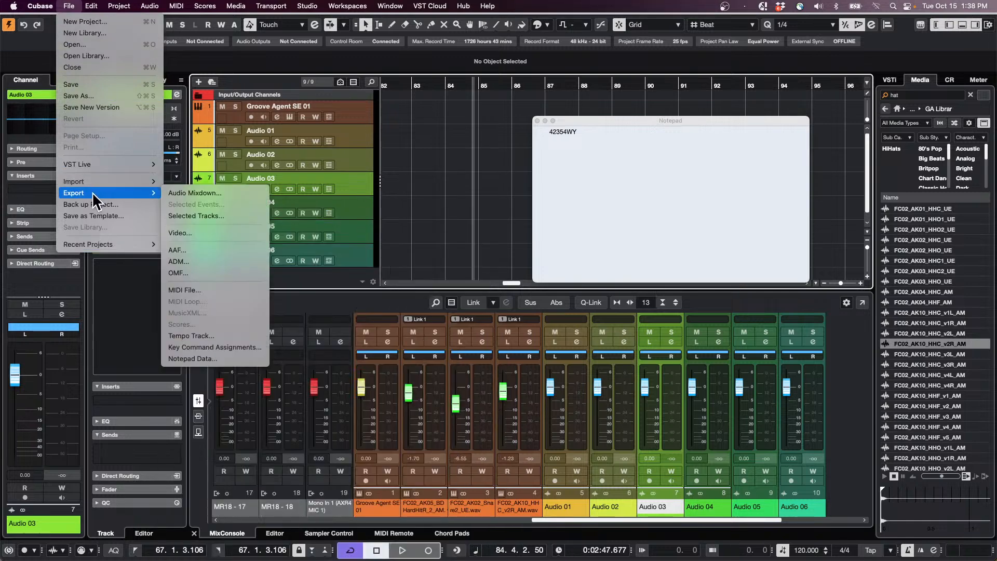
{"action": "left_click", "coordinate": [223, 359]}
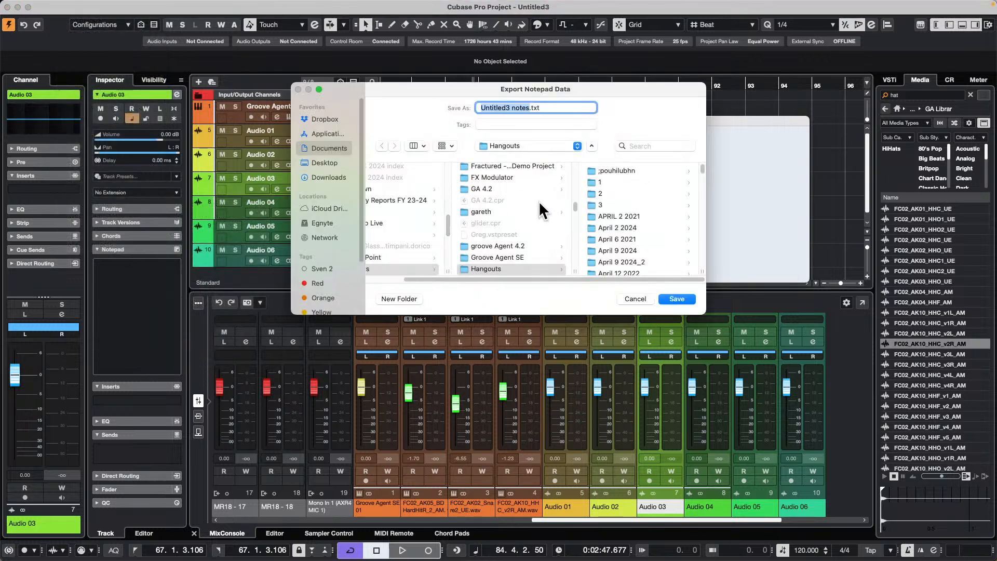
{"action": "type", "text": "OCTO"}
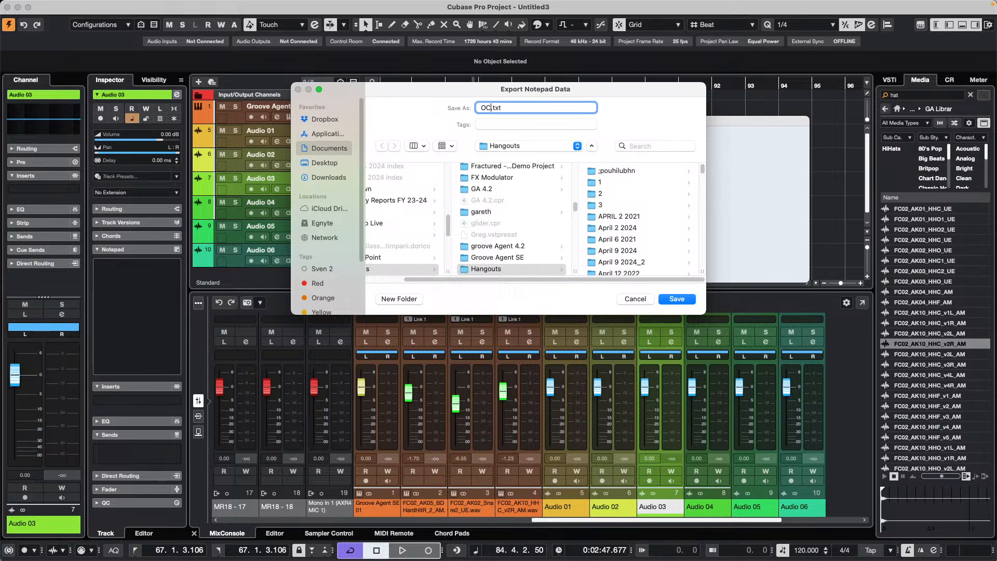
{"action": "key", "text": "BackSpace"}
{"action": "key", "text": "BackSpace"}
{"action": "key", "text": "BackSpace"}
{"action": "key", "text": "BackSpace"}
{"action": "type", "text": "October 15 2024"}
{"action": "key", "text": "Return"}
- Read through the exported notes for each track in the text file and close the file
{"action": "scroll", "coordinate": [191, 155], "scroll_direction": "down", "scroll_amount": 5}
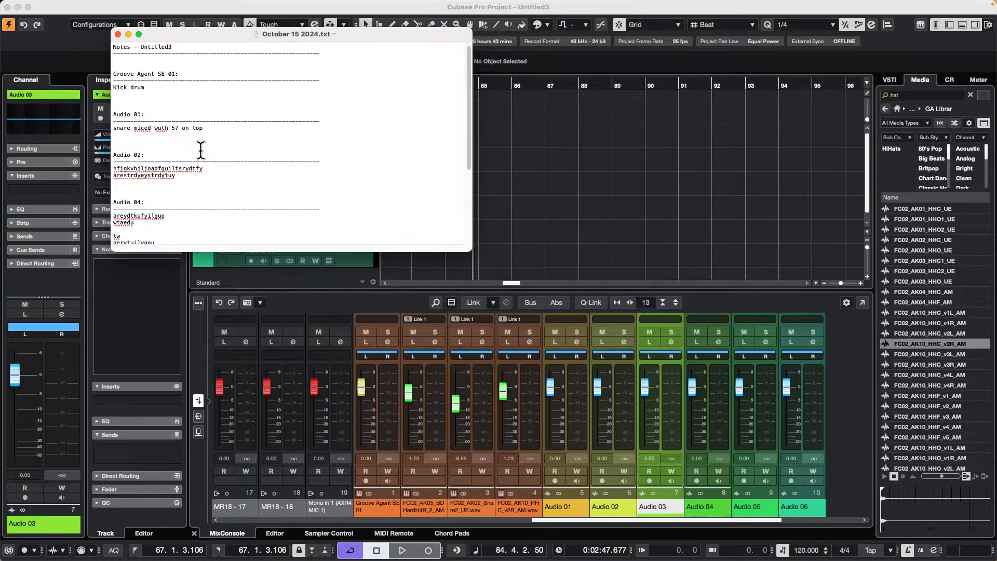
{"action": "scroll", "coordinate": [191, 169], "scroll_direction": "down", "scroll_amount": 5}
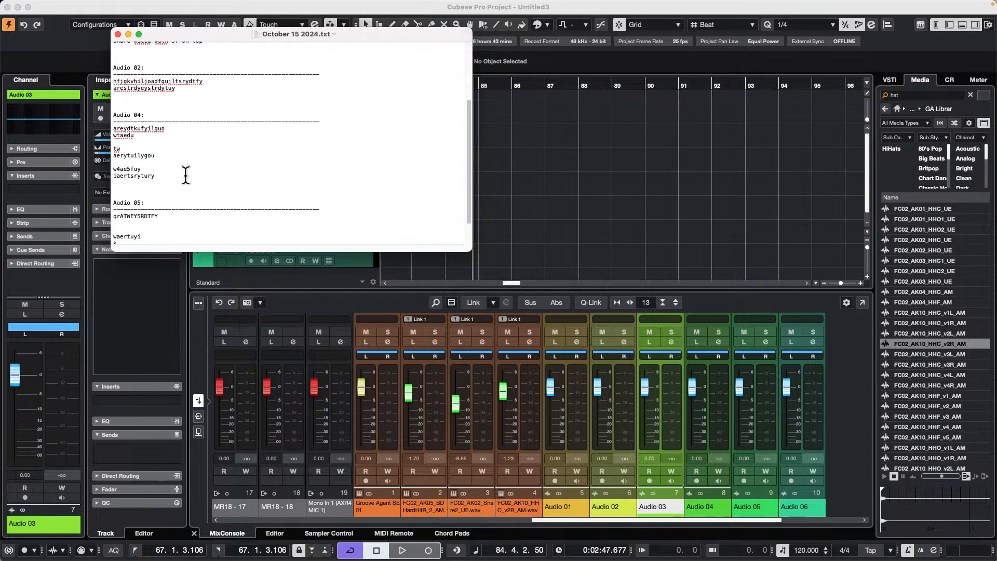
{"action": "scroll", "coordinate": [186, 174], "scroll_direction": "up", "scroll_amount": 4}
{"action": "scroll", "coordinate": [186, 174], "scroll_direction": "up", "scroll_amount": 5}
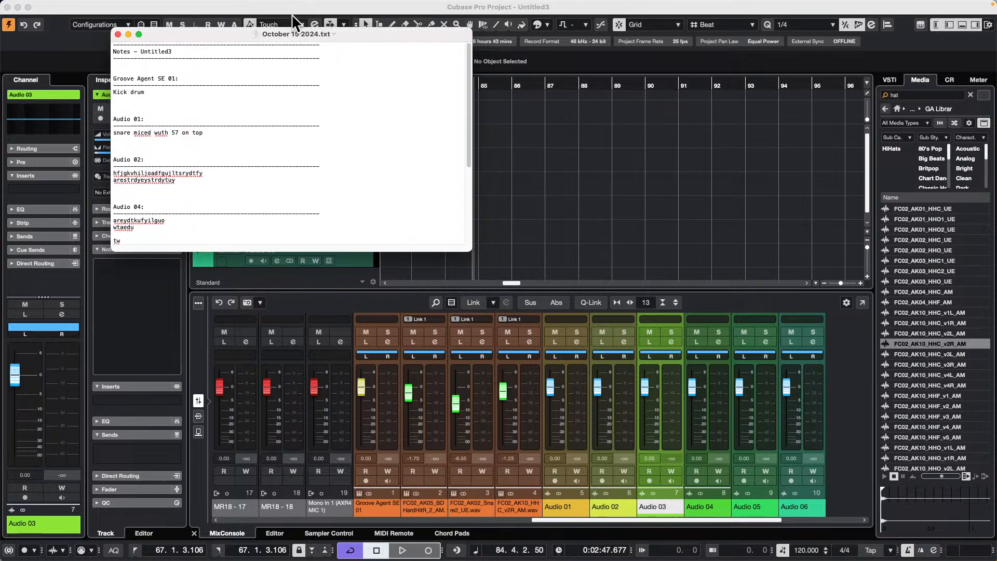
{"action": "left_click", "coordinate": [118, 34]}
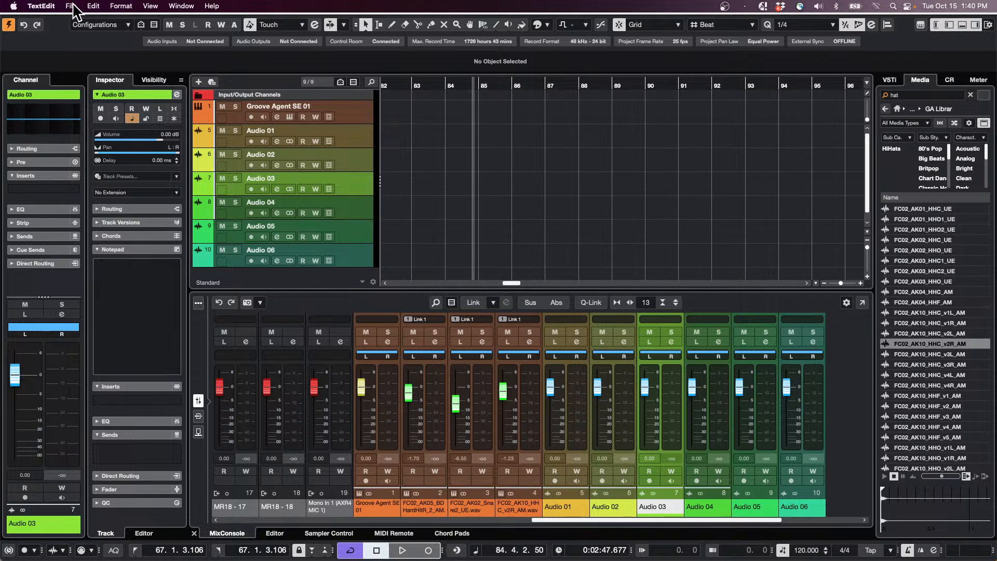
{"action": "left_click", "coordinate": [73, 6]}
{"action": "left_click", "coordinate": [78, 22]}
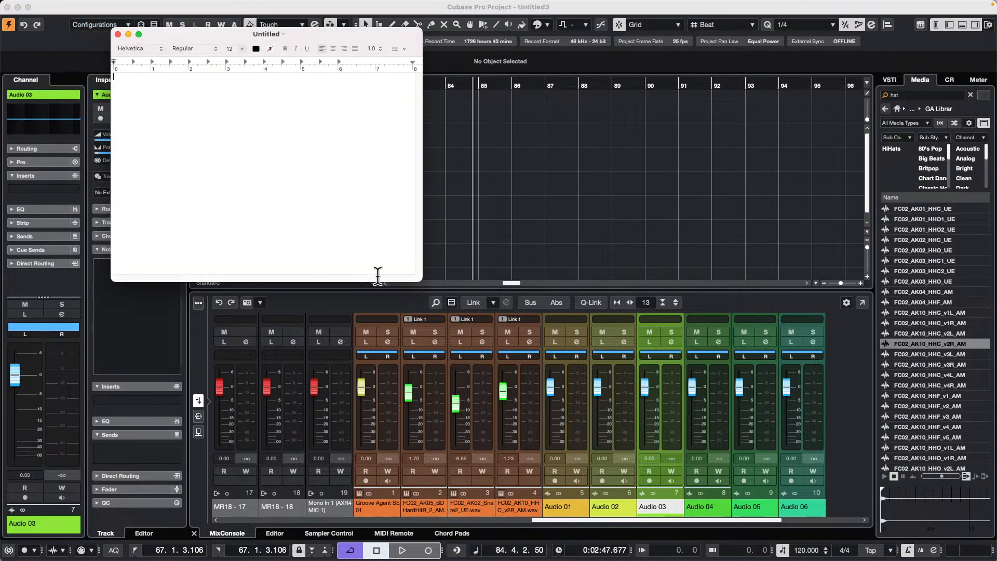
{"action": "left_click", "coordinate": [118, 34]}
- Switch back to Cubase and close the project Notepad window
{"action": "mouse_move", "coordinate": [6, 4]}
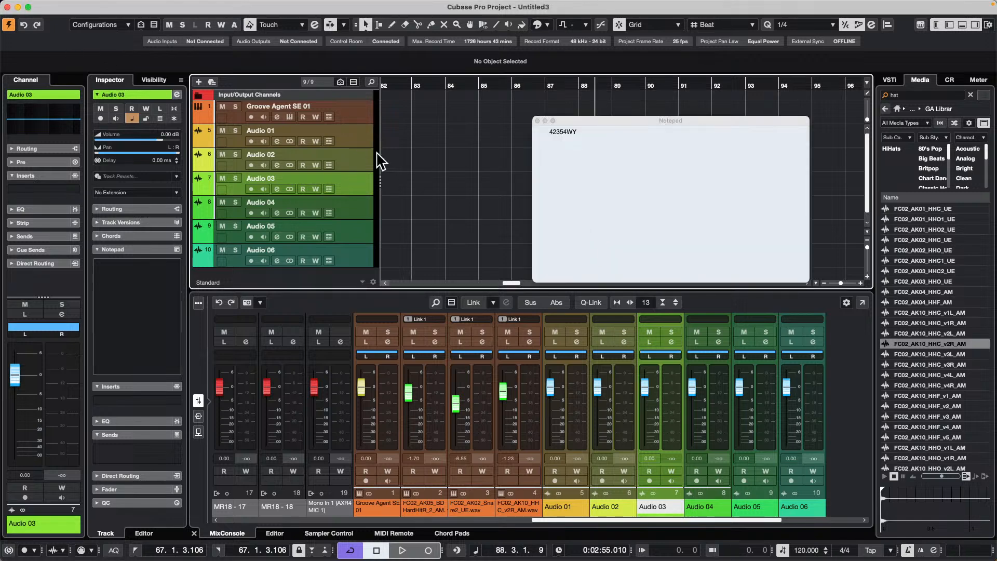
{"action": "left_click", "coordinate": [426, 176]}
{"action": "left_click", "coordinate": [536, 120]}
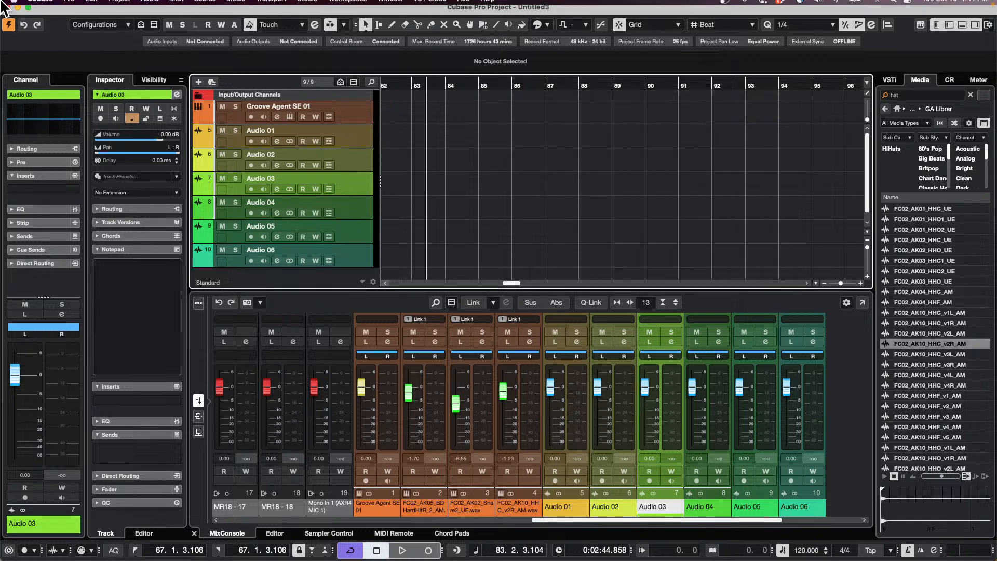
- Create an empty project in a new folder named "backup test" inside the October 15 2024 folder
{"action": "left_click", "coordinate": [70, 5]}
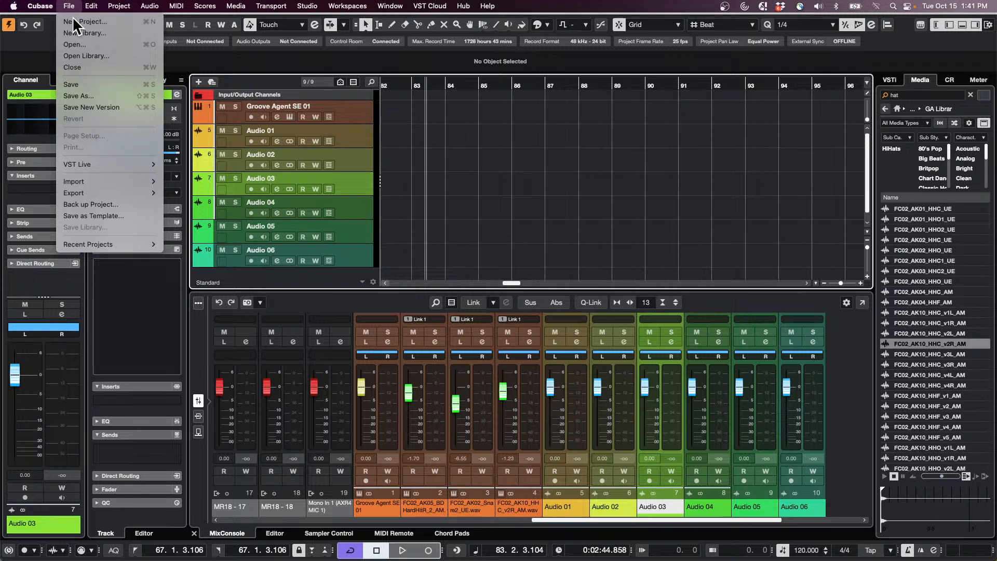
{"action": "left_click", "coordinate": [78, 21]}
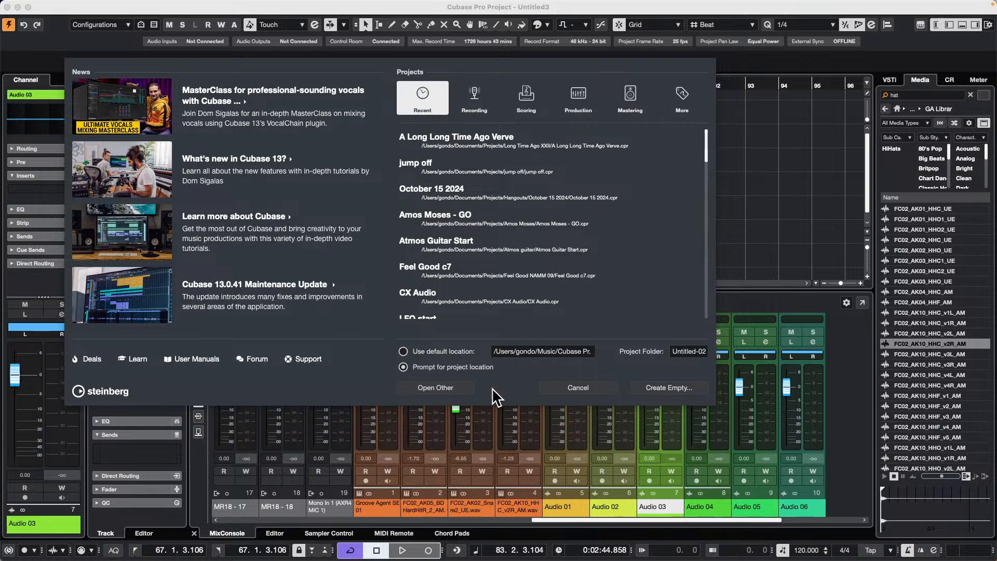
{"action": "left_click", "coordinate": [679, 386]}
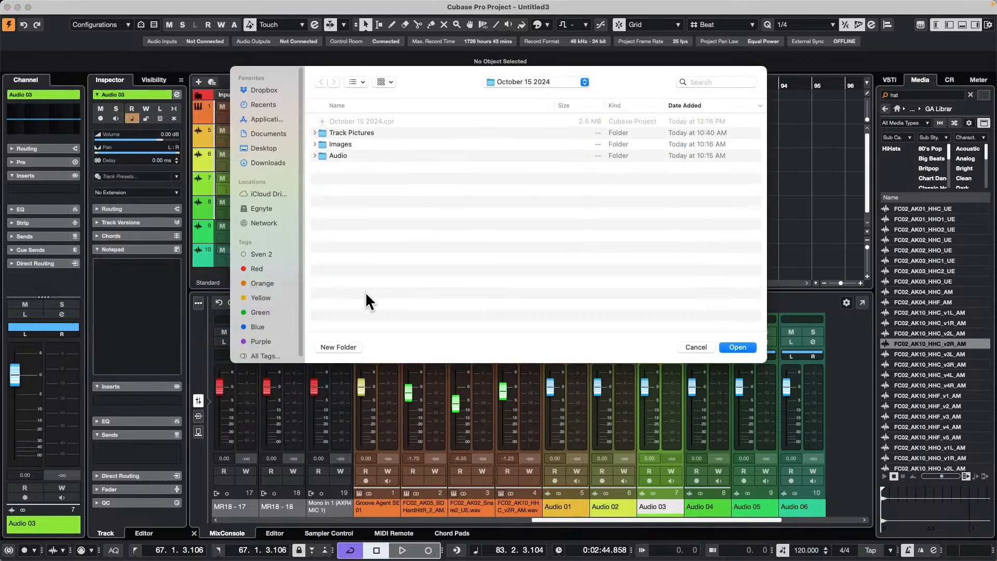
{"action": "left_click", "coordinate": [353, 345]}
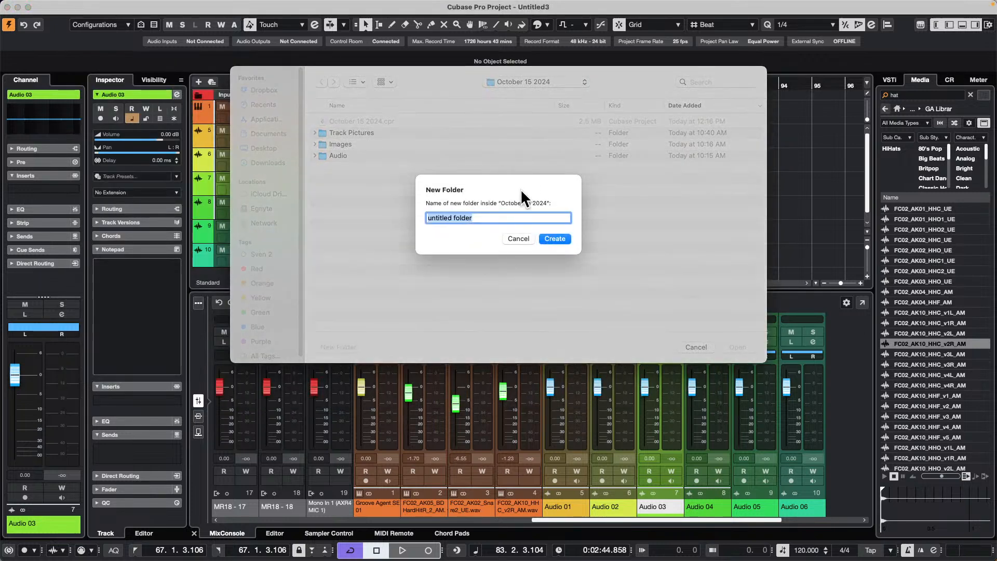
{"action": "type", "text": "backup test"}
{"action": "key", "text": "Return"}
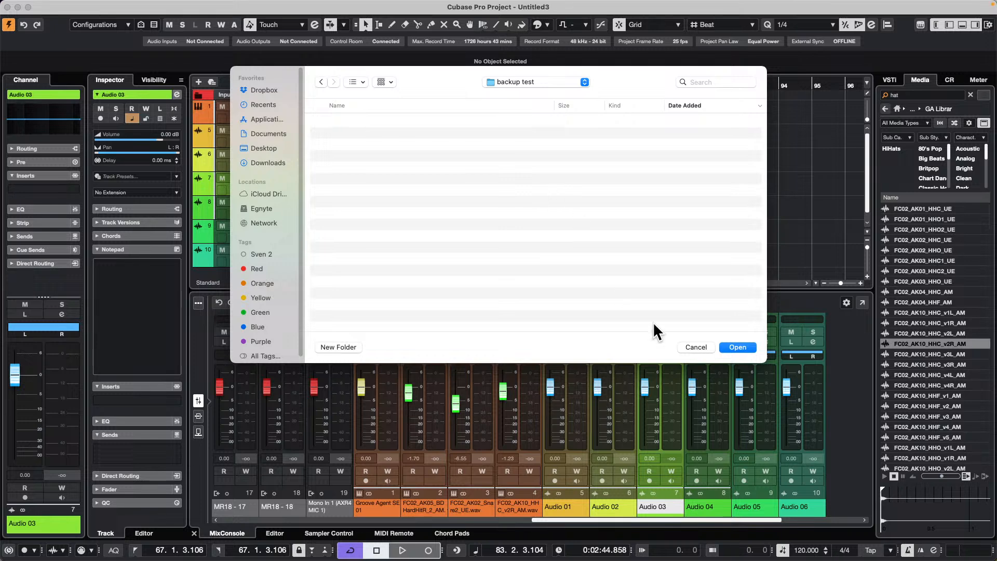
{"action": "left_click", "coordinate": [740, 347]}
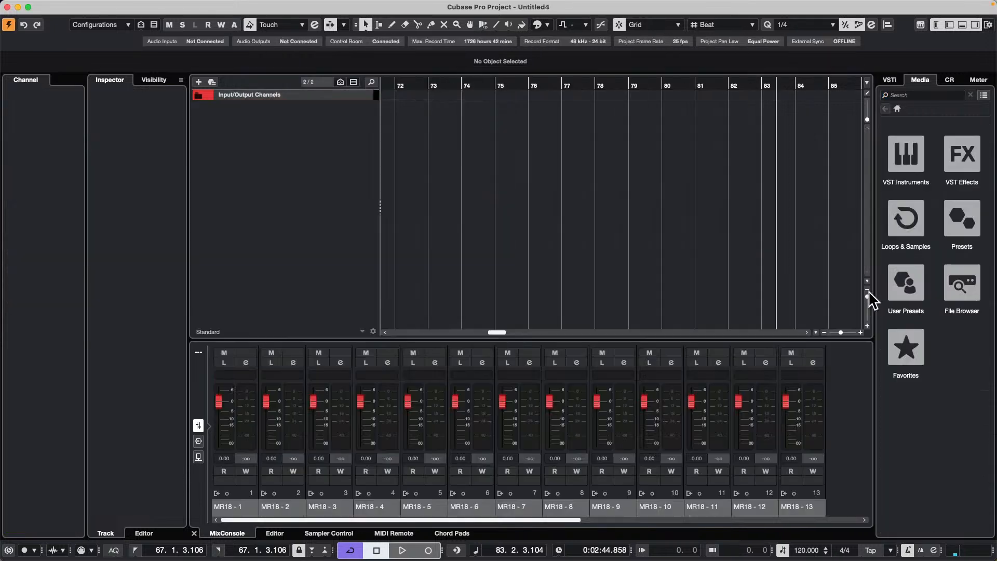
- Open the Caleidoscope set in Loops & Samples and clear the "snare" search filter
{"action": "left_click", "coordinate": [910, 231]}
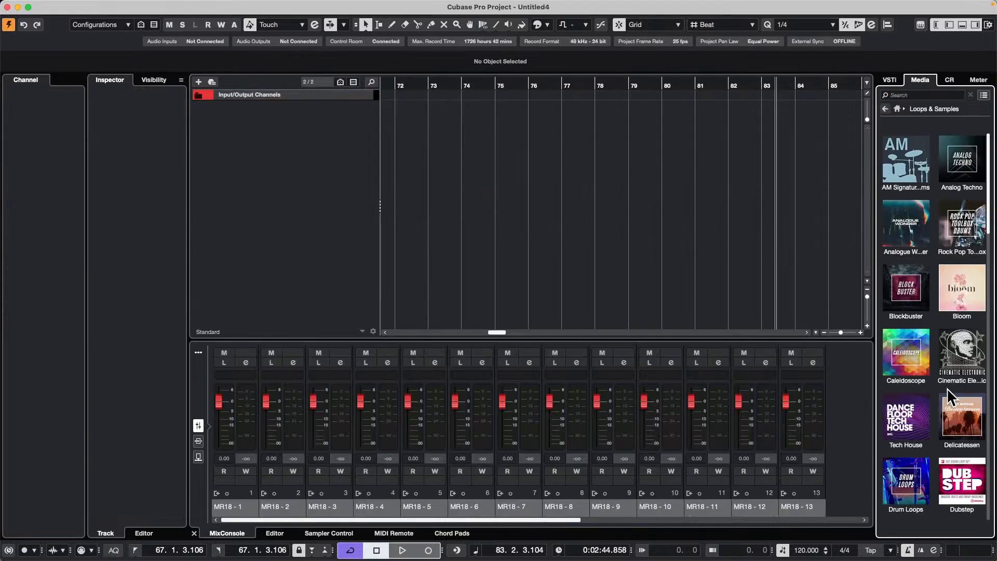
{"action": "left_click", "coordinate": [909, 359]}
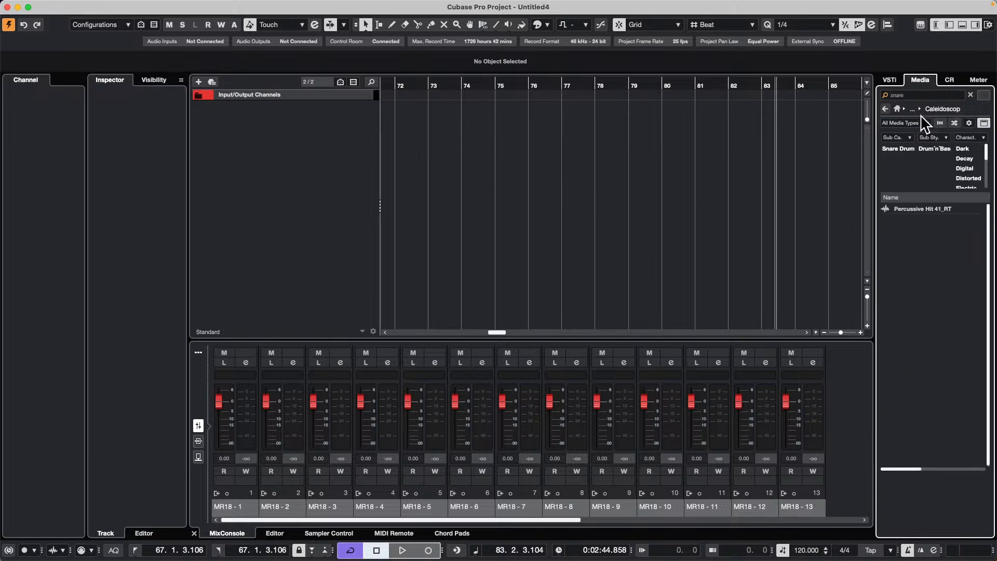
{"action": "left_click", "coordinate": [907, 96]}
{"action": "left_click", "coordinate": [917, 96]}
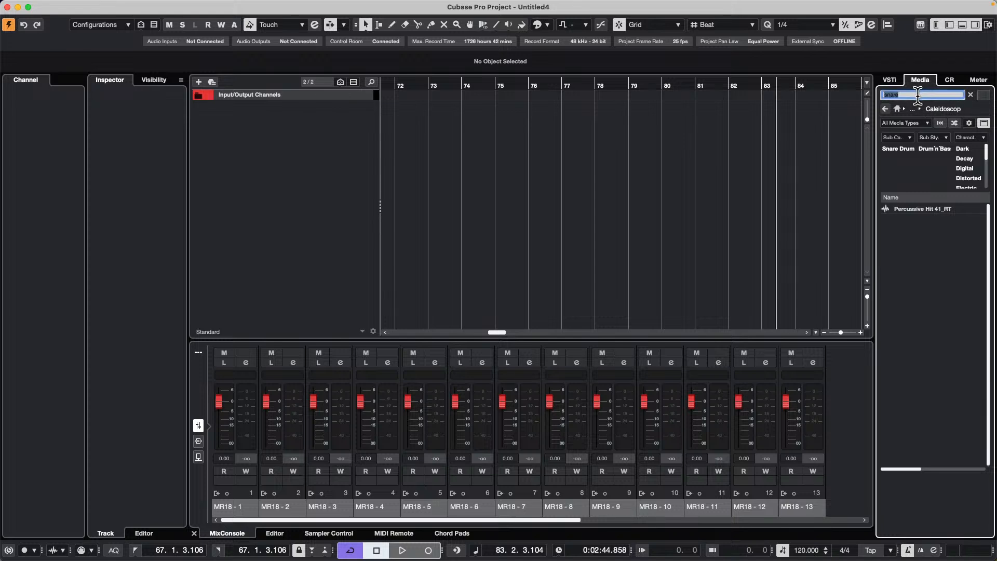
{"action": "key", "text": "BackSpace"}
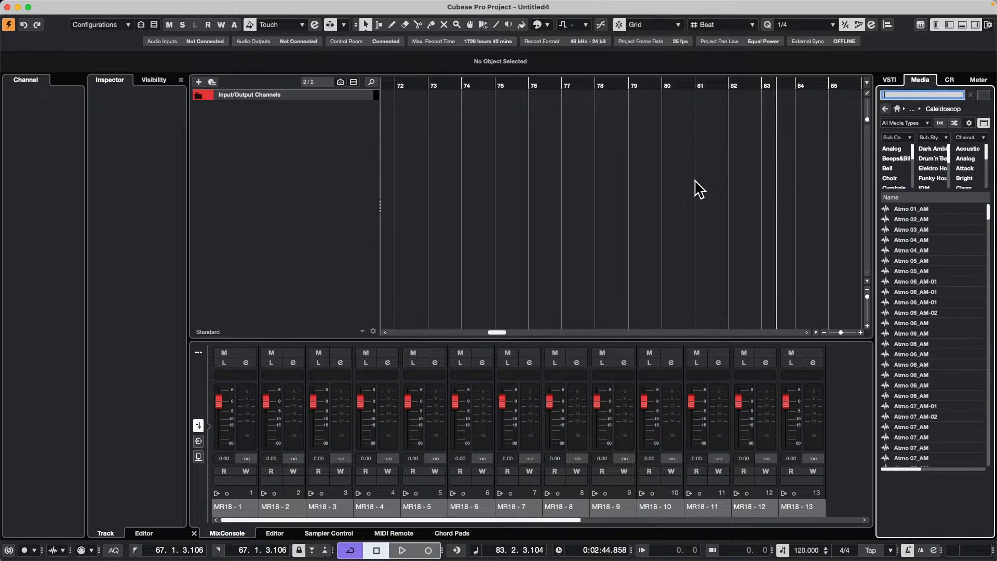
- Insert the selected Atmo 06_AM sample on a new audio track, place it at the project start and play it
{"action": "double_click", "coordinate": [927, 365]}
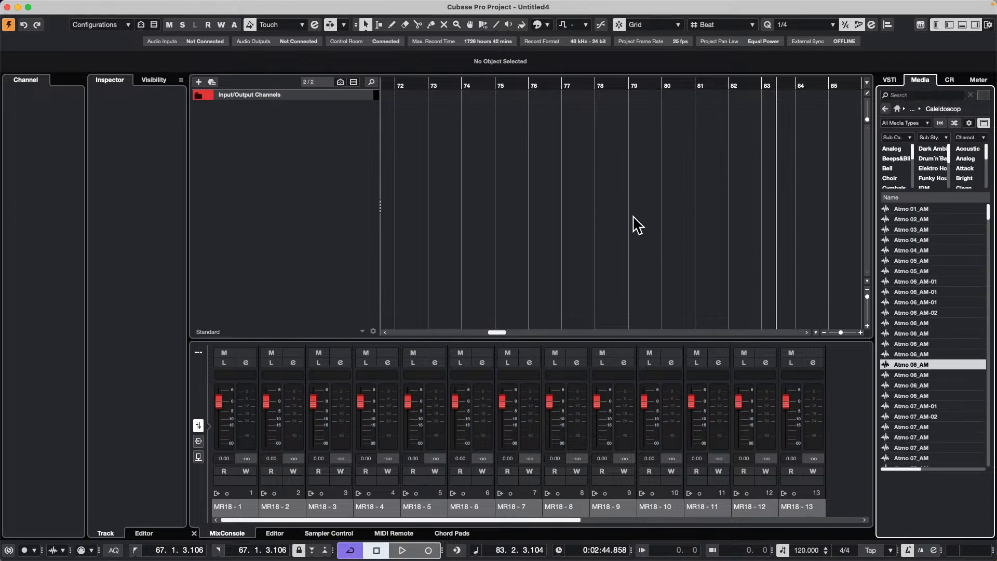
{"action": "left_click_drag", "start_coordinate": [492, 83], "coordinate": [484, 24]}
{"action": "left_click_drag", "start_coordinate": [520, 115], "coordinate": [389, 111]}
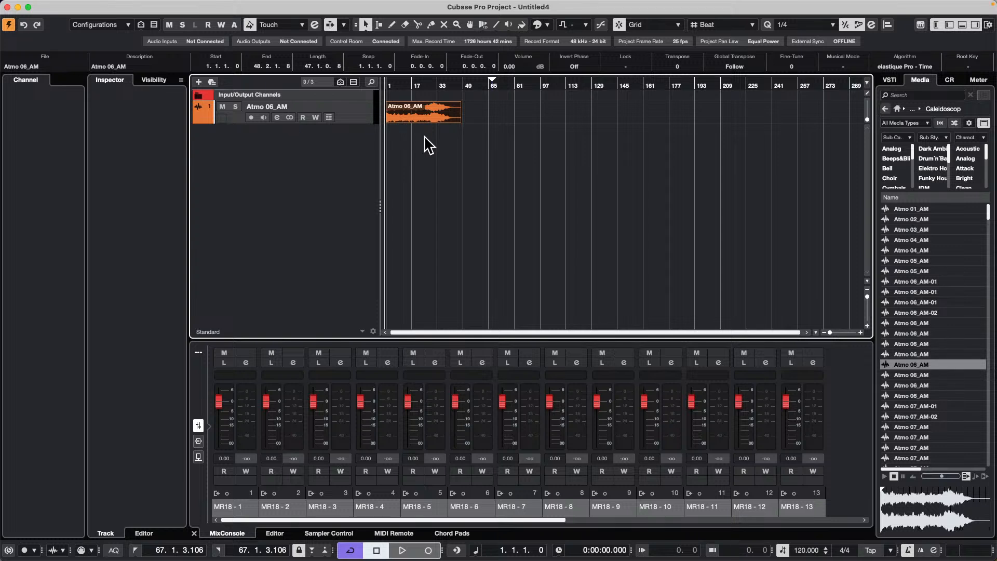
{"action": "key", "text": "space"}
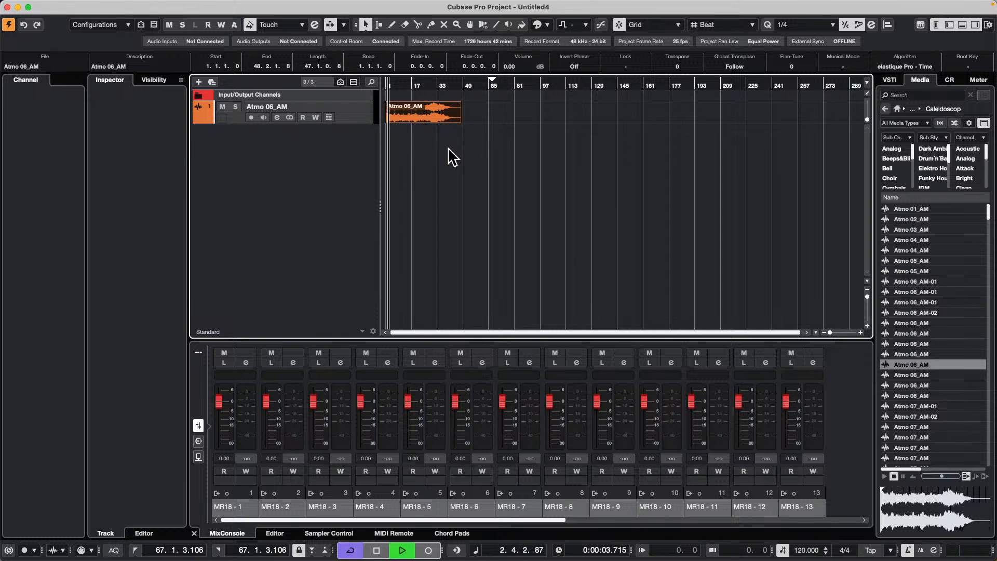
- Stop playback and check the Yamaha HS 7 monitor's left and right output ports in the Control Room audio connections
{"action": "key", "text": "space"}
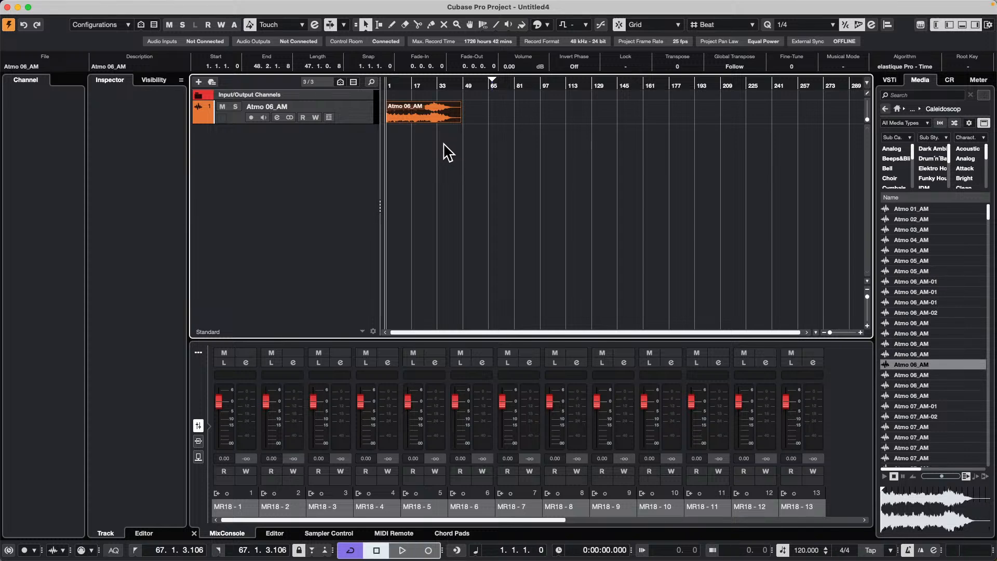
{"action": "key", "text": "F4"}
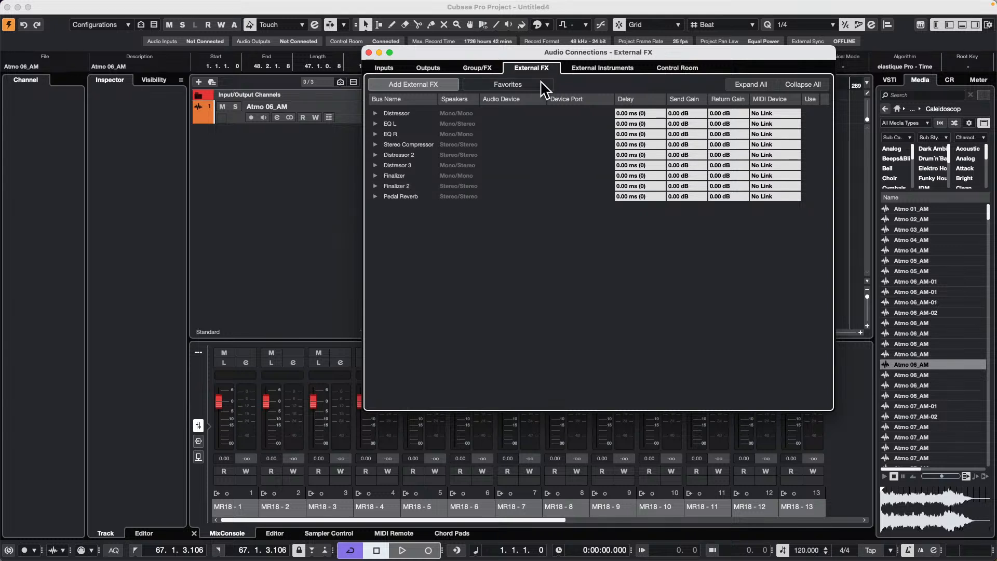
{"action": "left_click", "coordinate": [673, 70]}
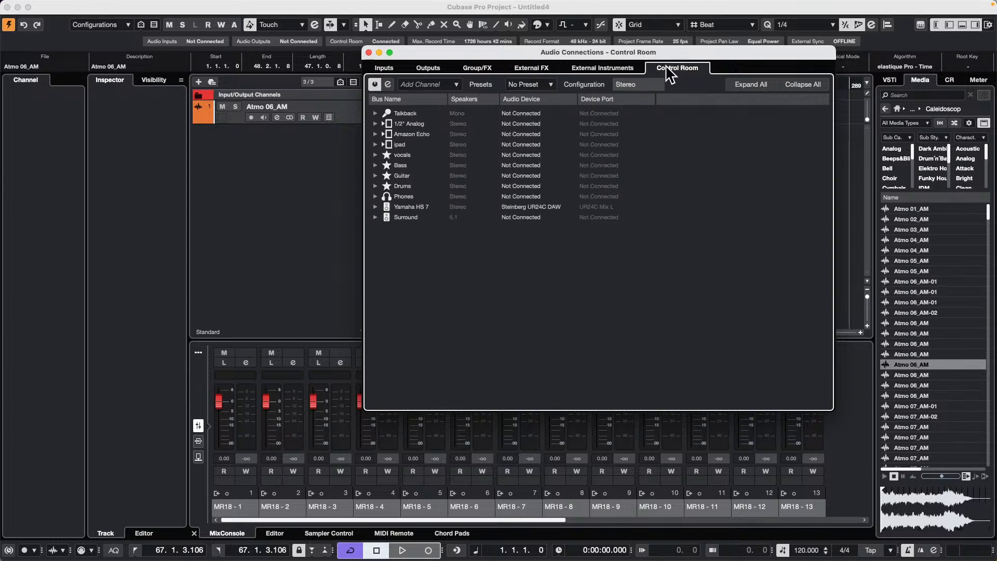
{"action": "left_click", "coordinate": [375, 208]}
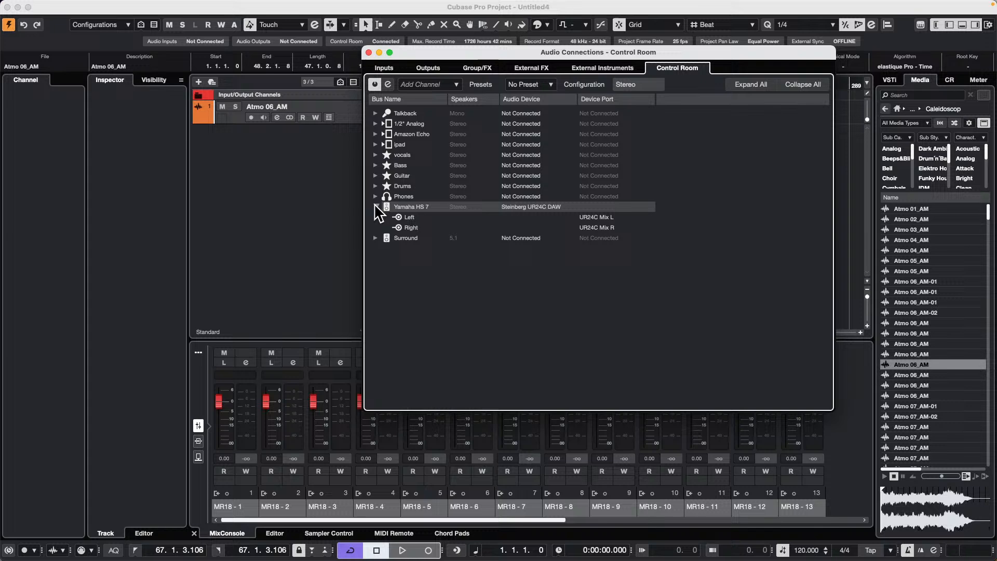
{"action": "left_click", "coordinate": [369, 53]}
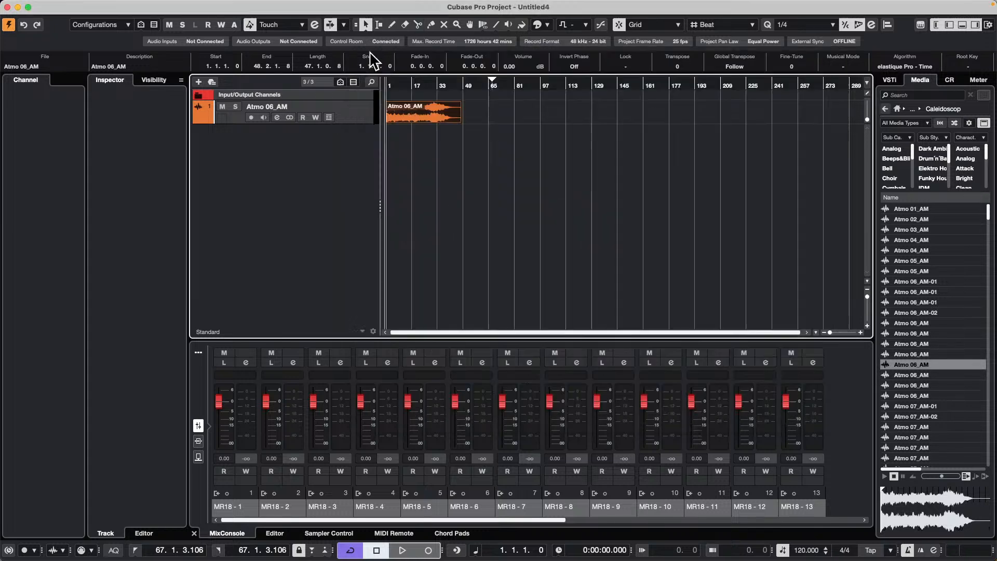
- Set the Control Room main level to -3.47, play the project briefly and select the Atmo 06_AM track
{"action": "left_click", "coordinate": [950, 80]}
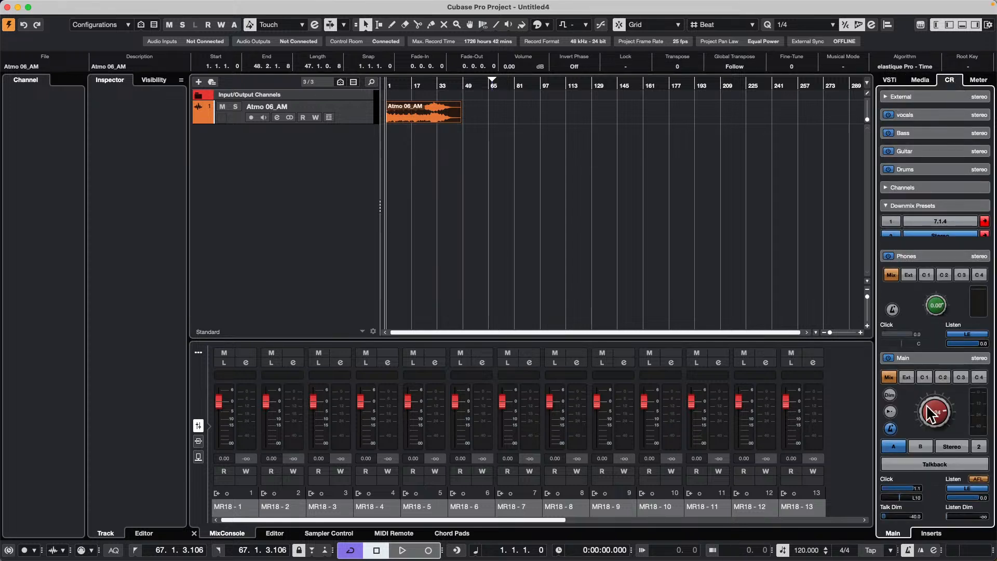
{"action": "left_click_drag", "start_coordinate": [931, 407], "coordinate": [923, 407]}
{"action": "key", "text": "space"}
{"action": "key", "text": "space"}
{"action": "left_click", "coordinate": [362, 117]}
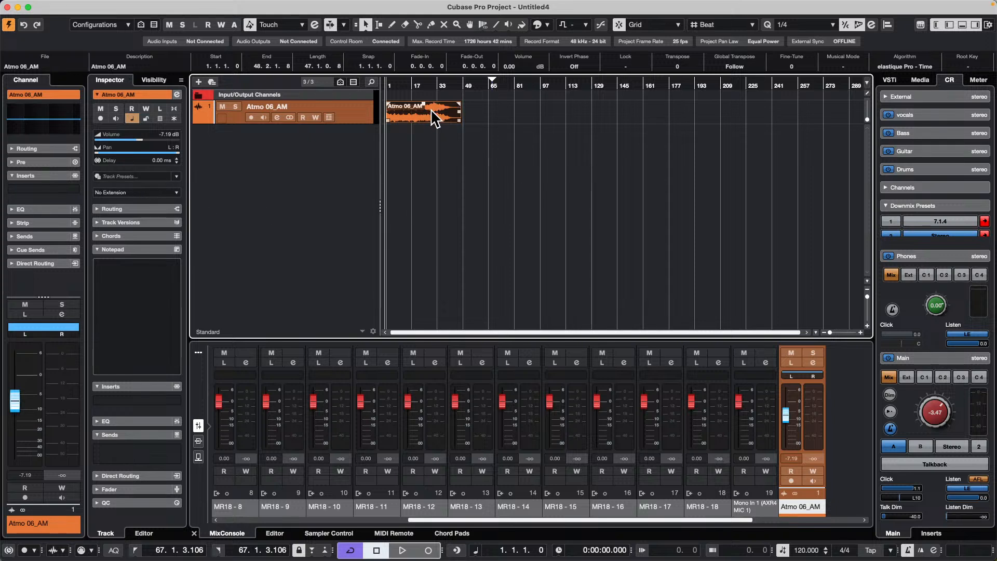
- Save the project as "hub tes" in the backup test folder
{"action": "mouse_move", "coordinate": [149, 3]}
{"action": "left_click", "coordinate": [70, 6]}
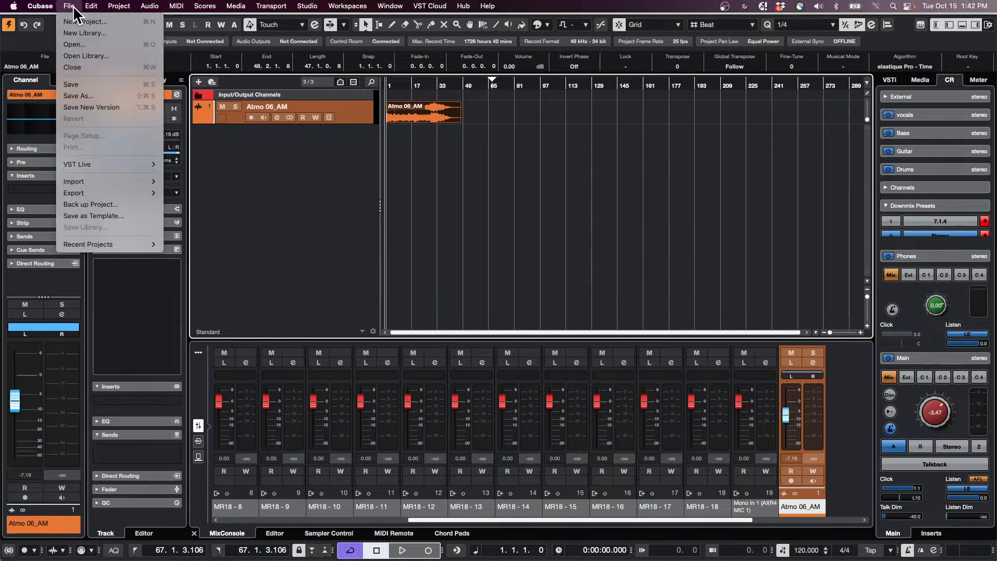
{"action": "left_click", "coordinate": [107, 96]}
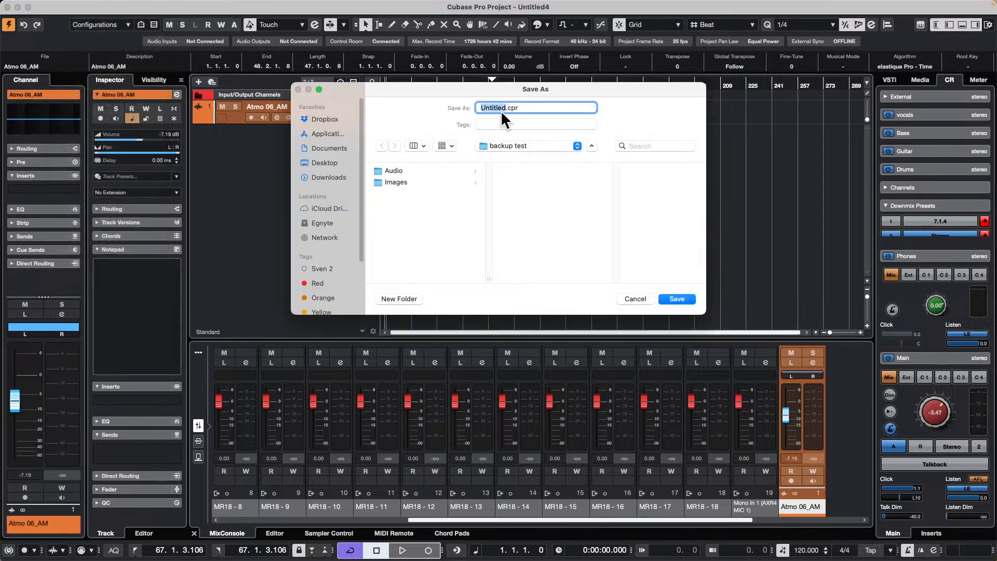
{"action": "type", "text": "Oct"}
{"action": "key", "text": "BackSpace"}
{"action": "key", "text": "BackSpace"}
{"action": "key", "text": "BackSpace"}
{"action": "key", "text": "BackSpace"}
{"action": "type", "text": "t"}
{"action": "key", "text": "Return"}
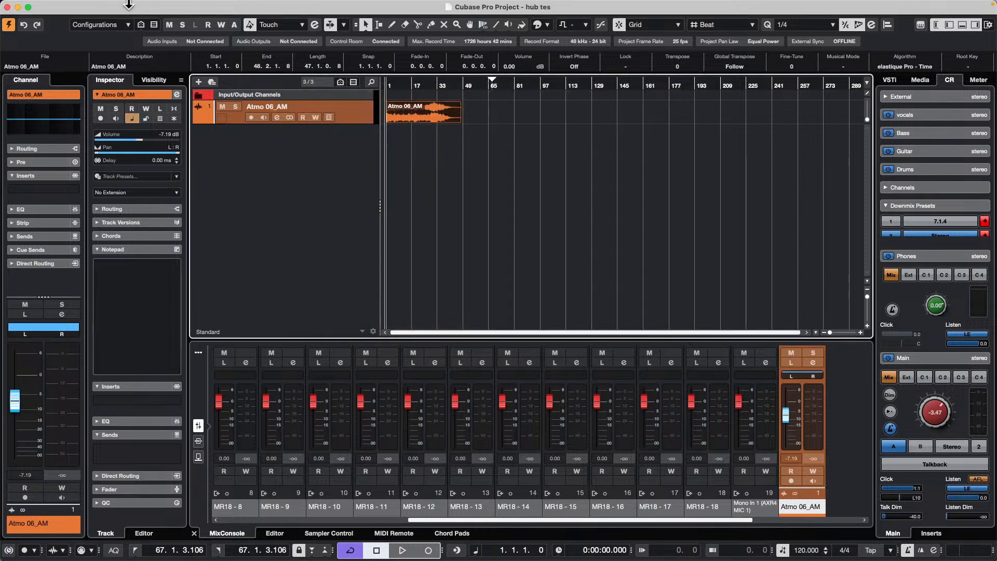
{"action": "left_click", "coordinate": [77, 6]}
{"action": "left_click", "coordinate": [76, 17]}
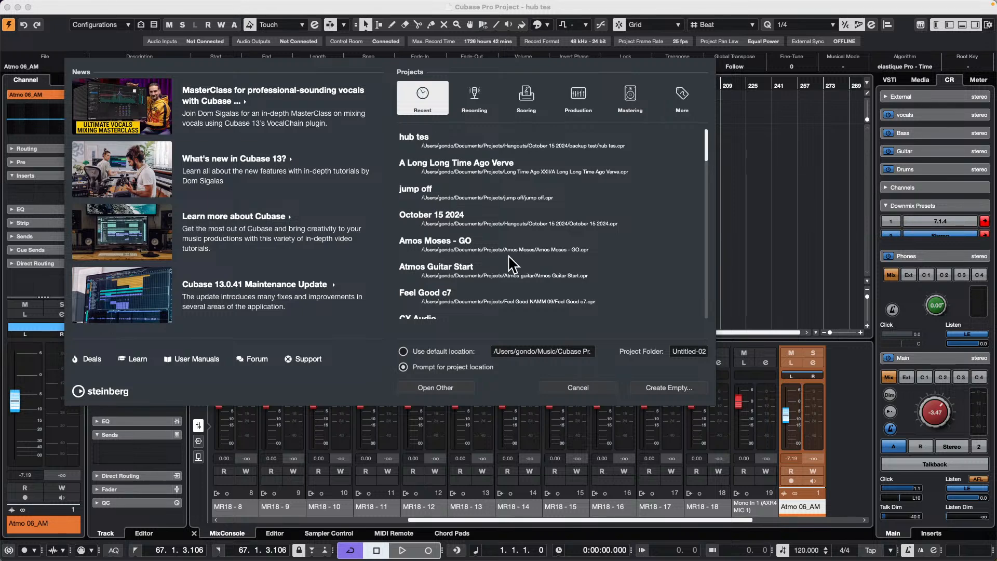
{"action": "left_click", "coordinate": [587, 387]}
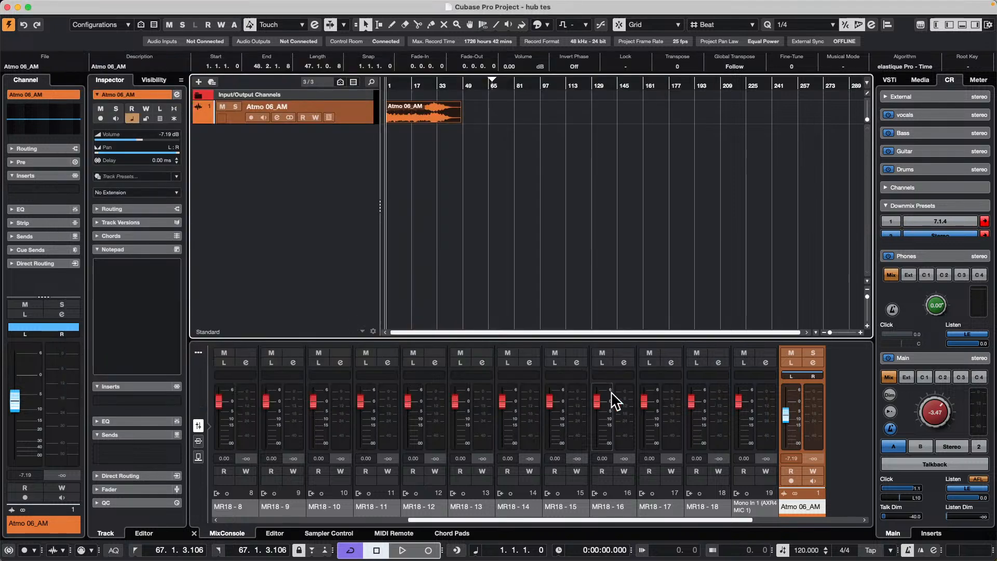
- Start a project backup and choose a new folder named "hub test backup" inside backup test as its destination
{"action": "left_click", "coordinate": [69, 5]}
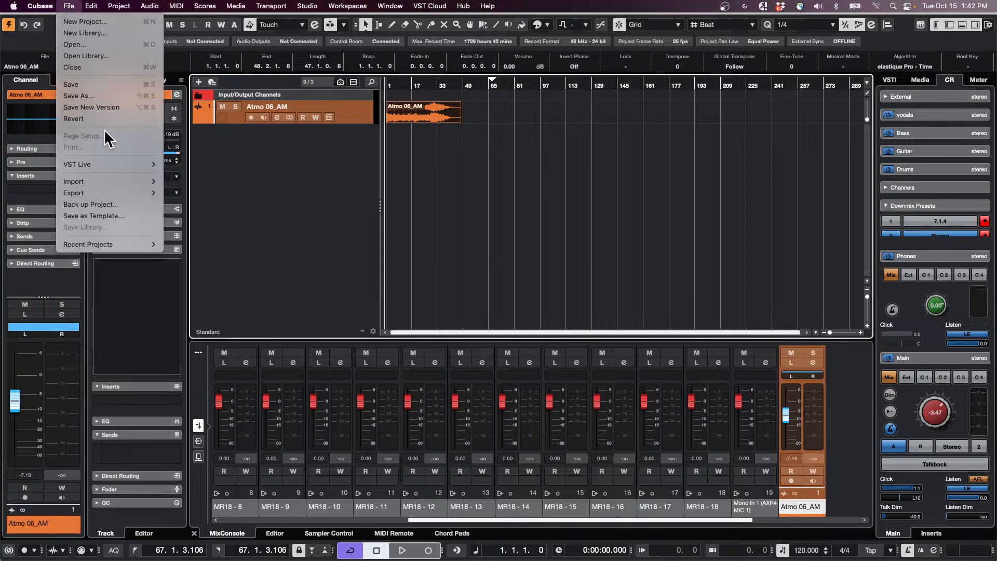
{"action": "left_click", "coordinate": [99, 204]}
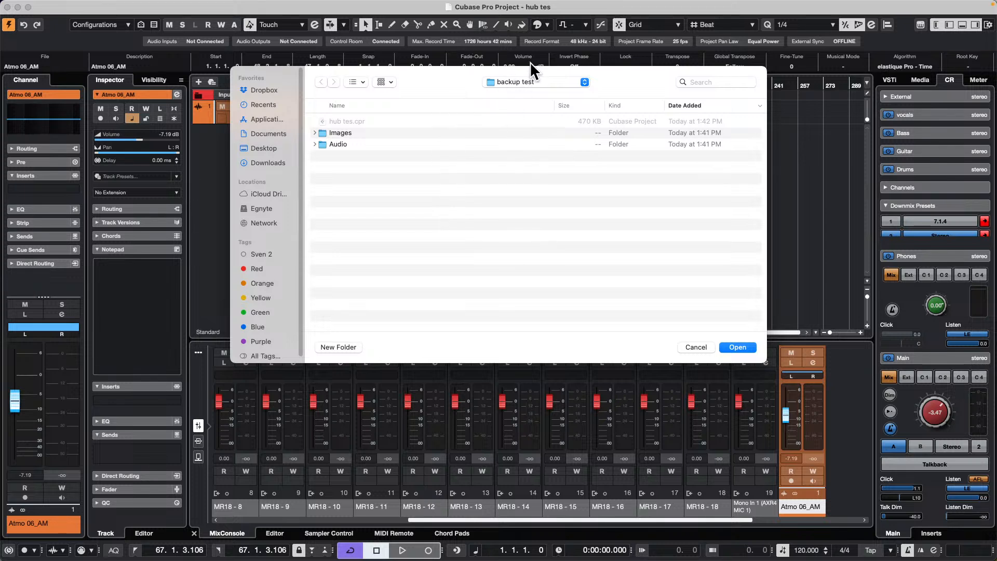
{"action": "left_click", "coordinate": [527, 82]}
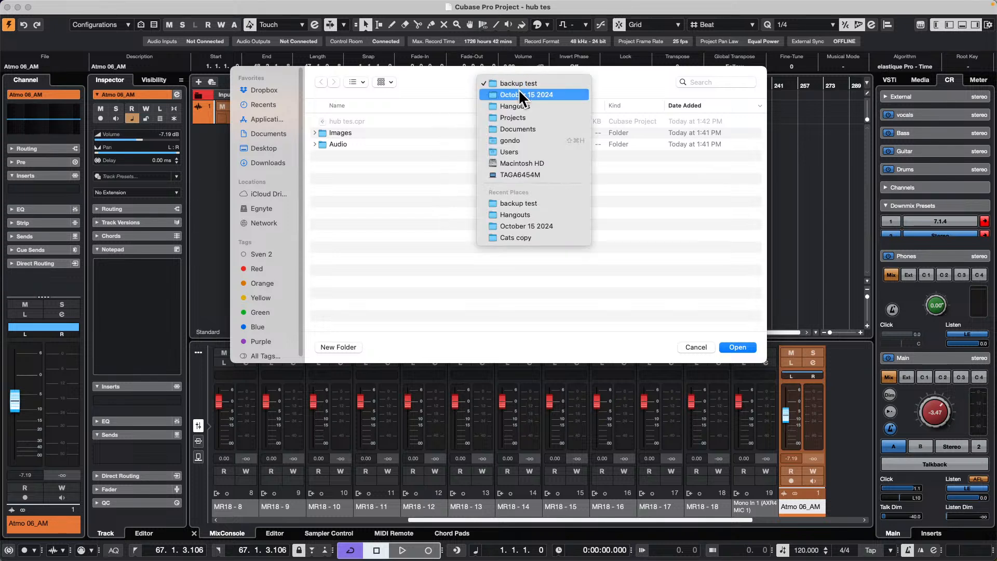
{"action": "left_click", "coordinate": [521, 82]}
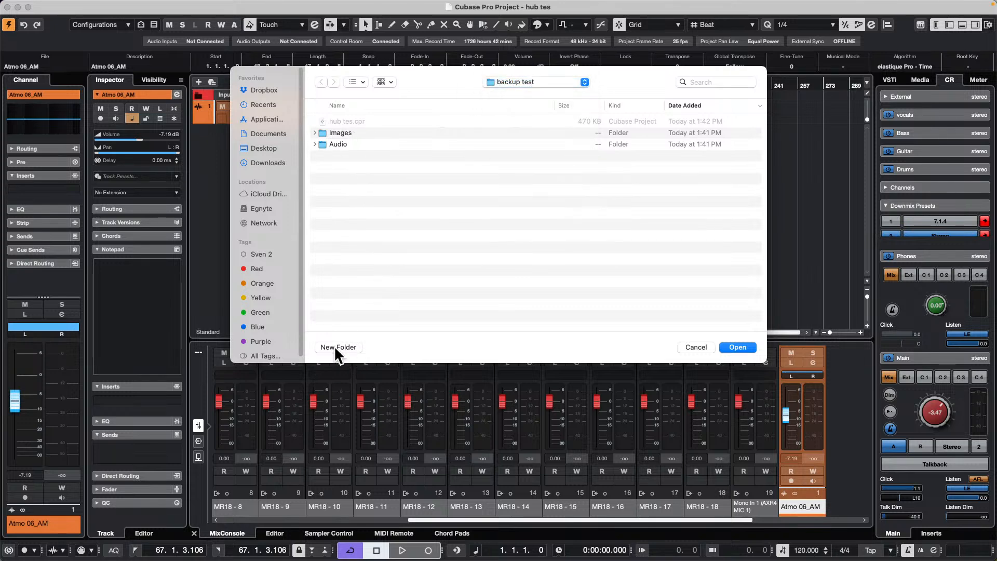
{"action": "left_click", "coordinate": [337, 346]}
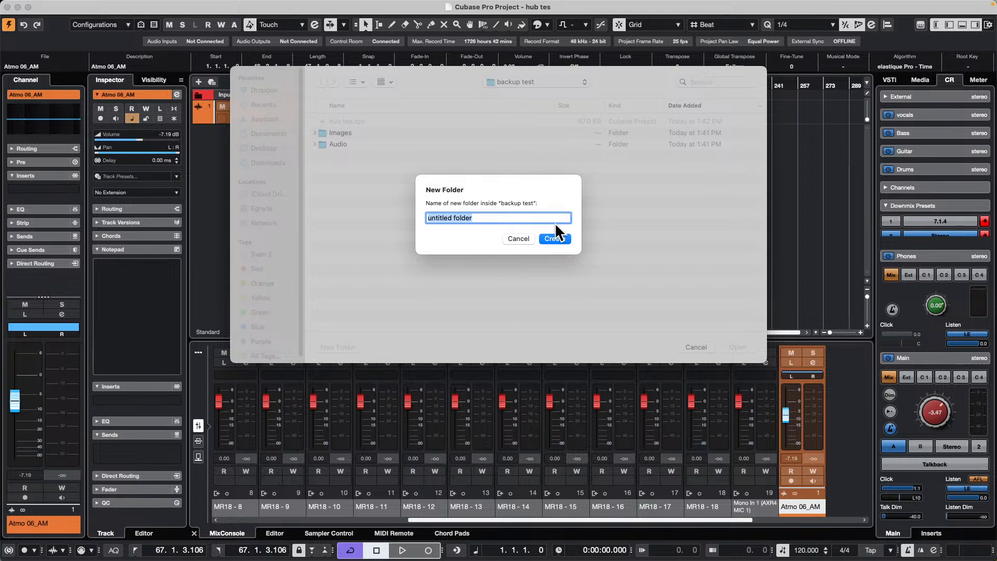
{"action": "type", "text": "B"}
{"action": "key", "text": "BackSpace"}
{"action": "type", "text": "hub test backup"}
{"action": "key", "text": "Return"}
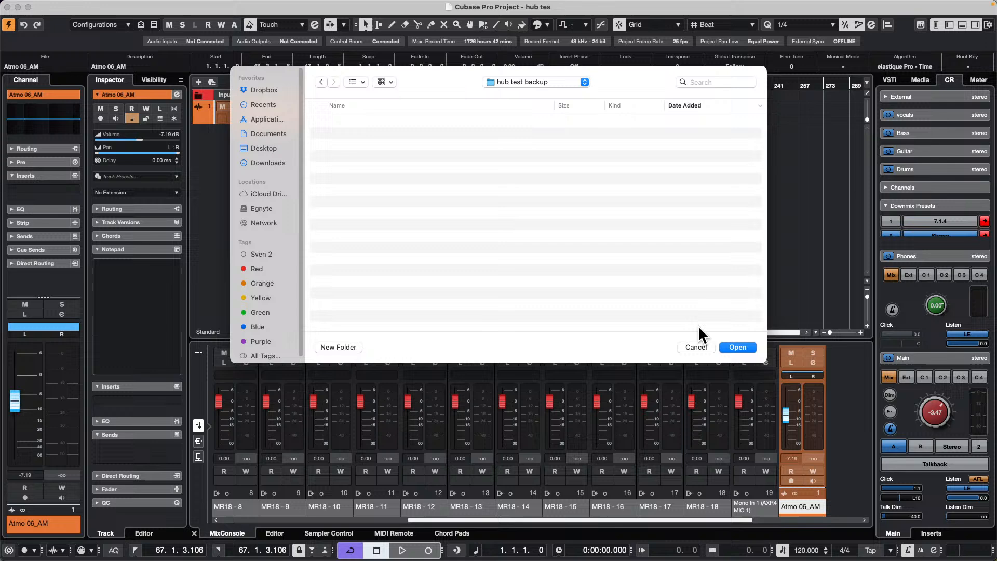
{"action": "left_click", "coordinate": [739, 348]}
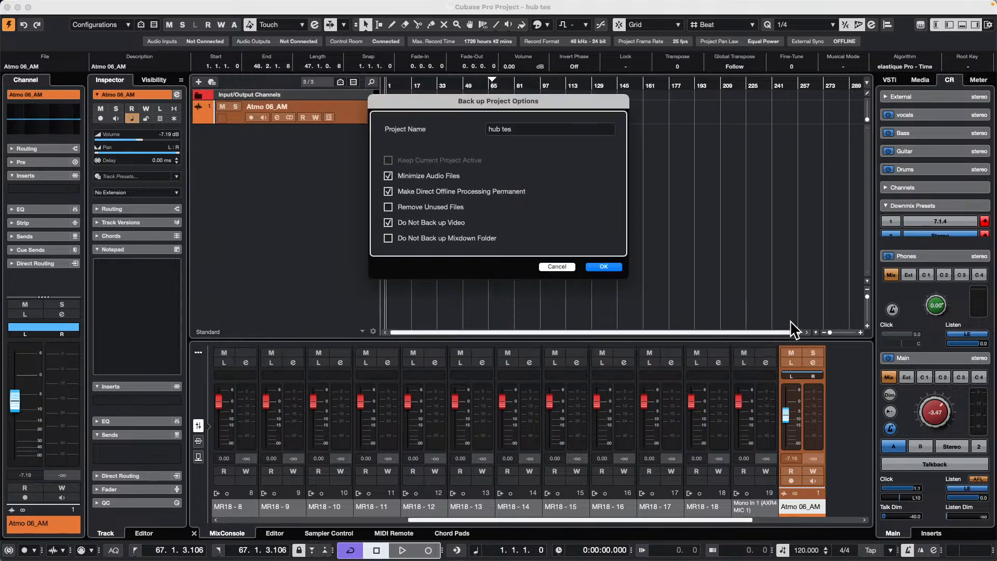
- Name the backup project "hub test backup" and run the backup with the existing options
{"action": "triple_click", "coordinate": [526, 128]}
{"action": "key", "text": "BackSpace"}
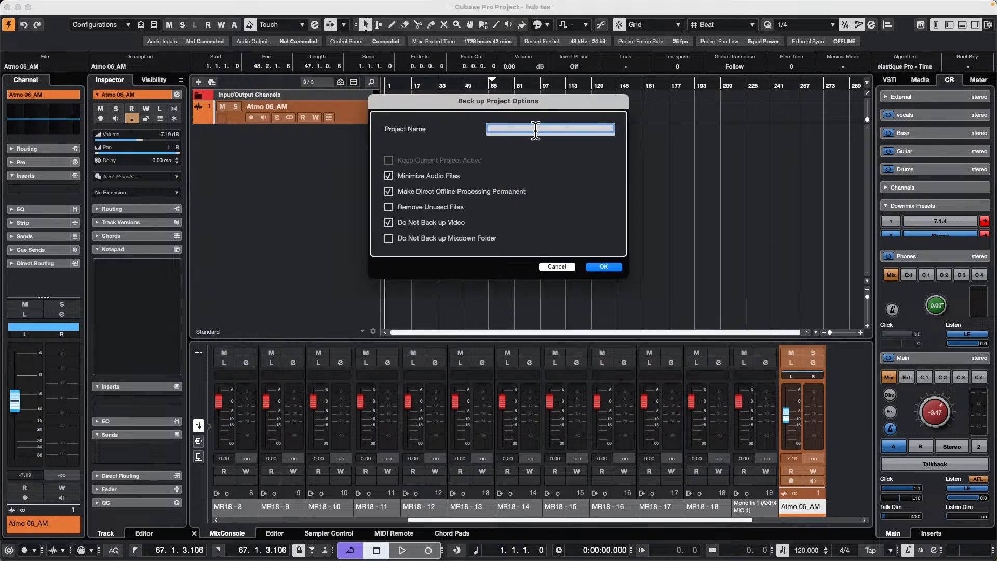
{"action": "type", "text": "hub test backup"}
{"action": "key", "text": "Return"}
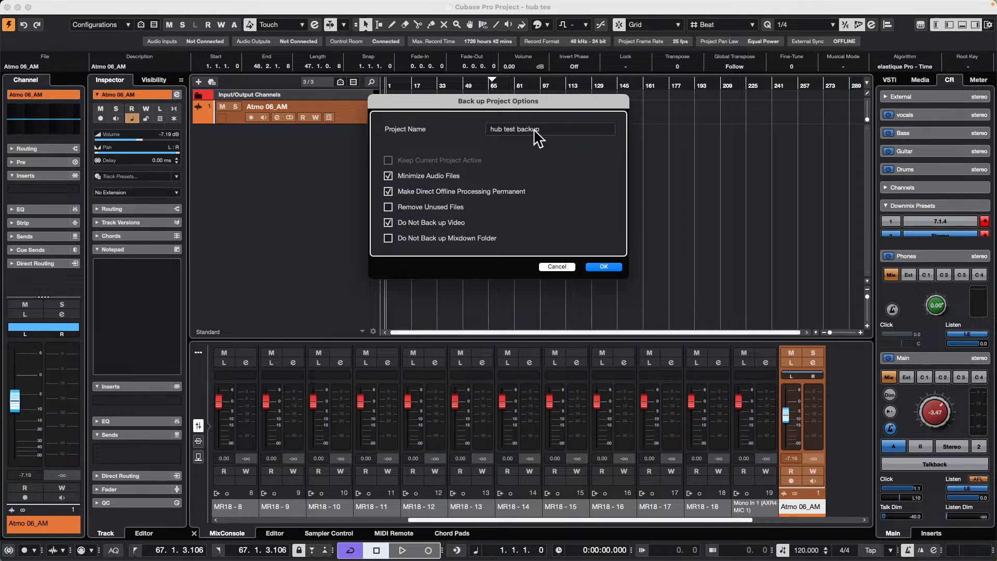
{"action": "left_click", "coordinate": [604, 267]}
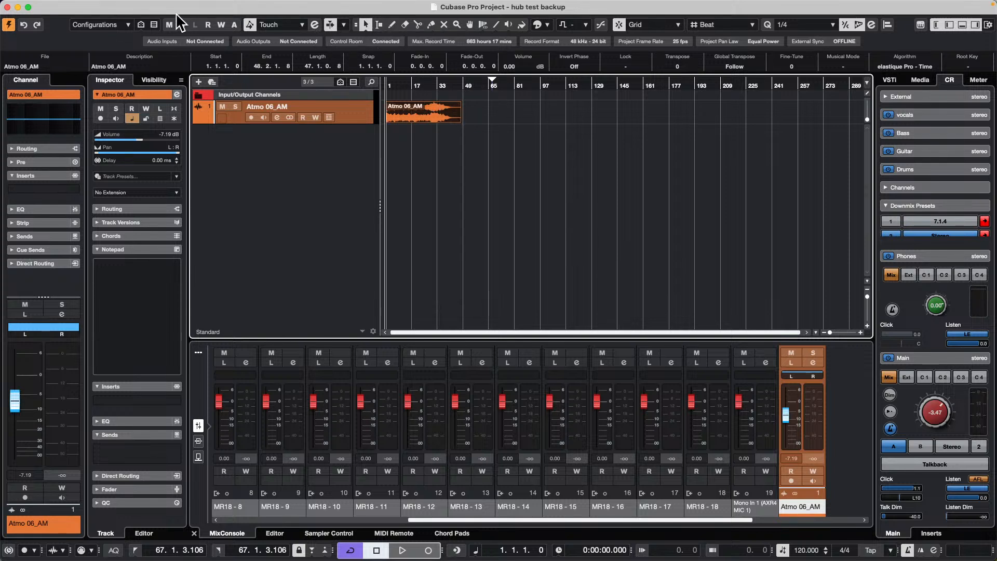
- Open the Hub and remove the "hub test backup" project from the recent projects list
{"action": "mouse_move", "coordinate": [213, 3]}
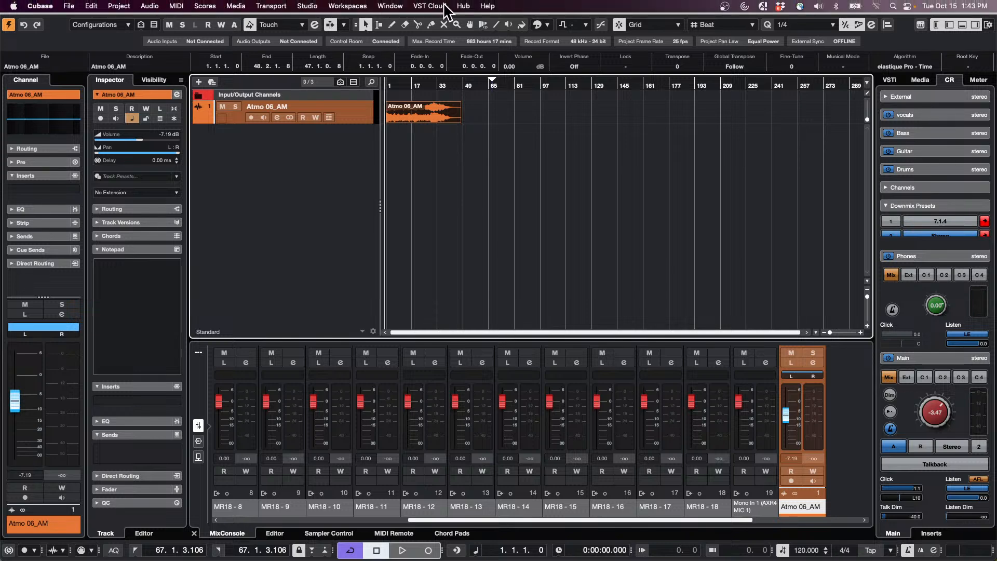
{"action": "left_click", "coordinate": [444, 9]}
{"action": "left_click", "coordinate": [459, 22]}
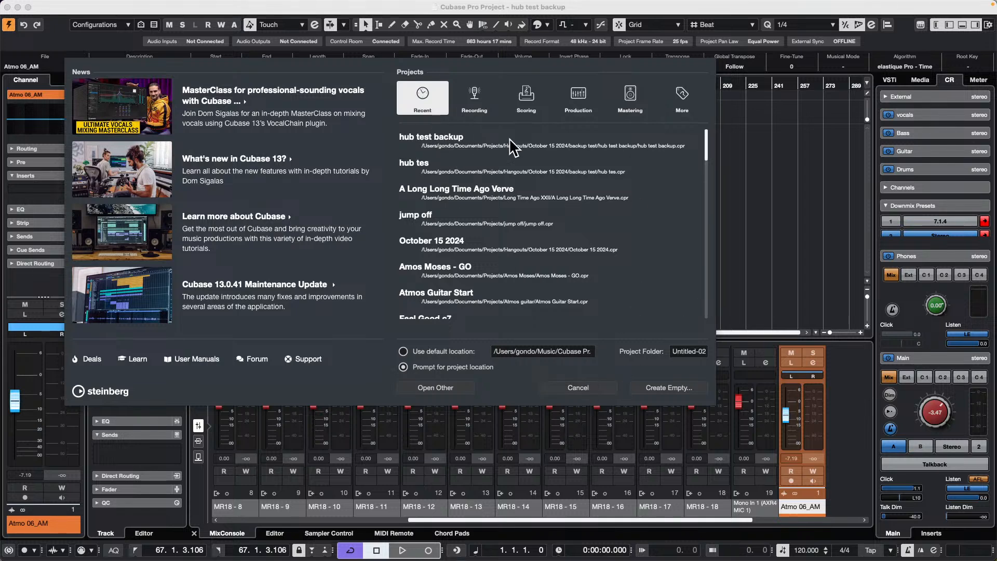
{"action": "left_click", "coordinate": [486, 138]}
{"action": "right_click", "coordinate": [483, 138]}
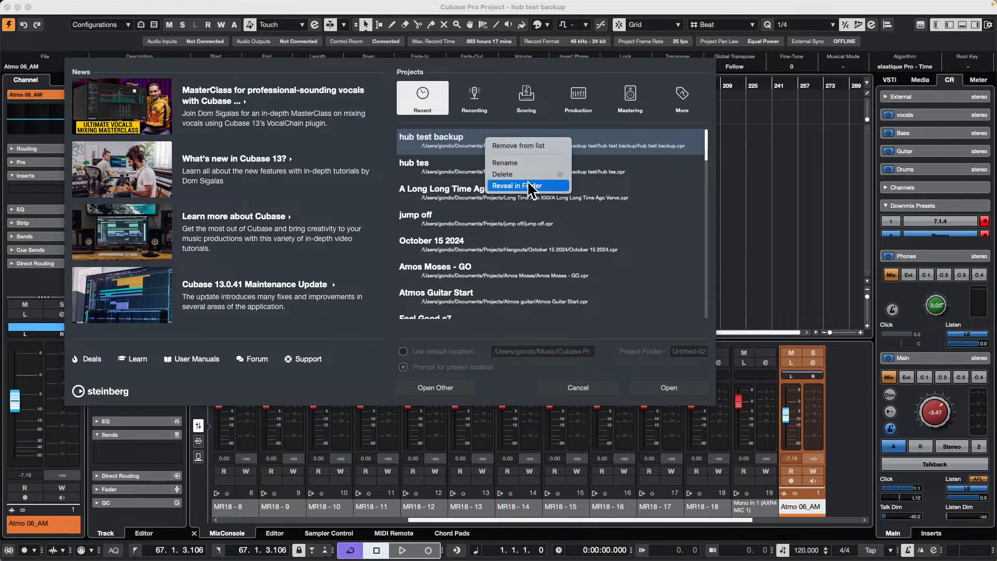
{"action": "left_click", "coordinate": [546, 147]}
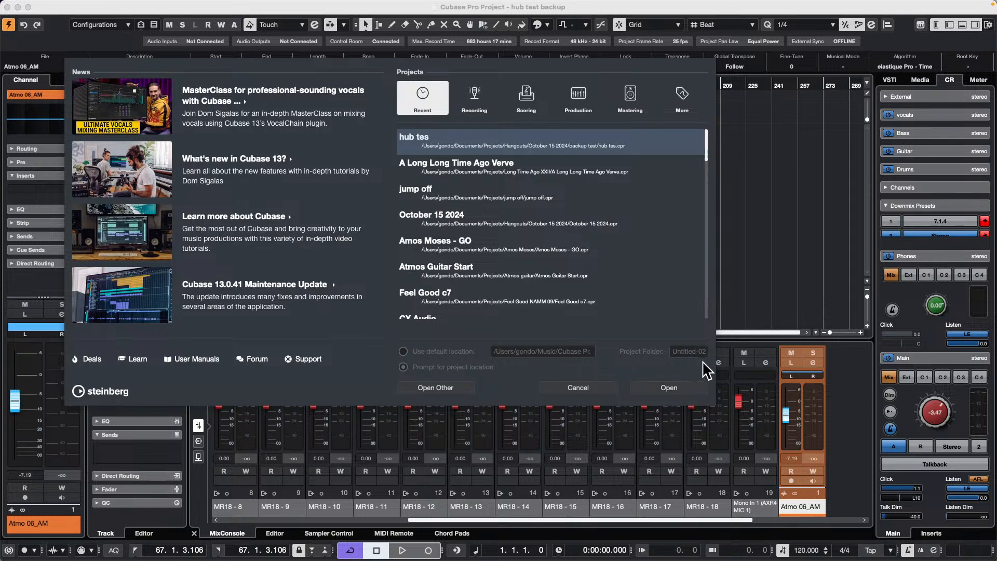
- Open and activate the "hub tes" project, and show the whole Atmo 06_AM event in the timeline
{"action": "left_click", "coordinate": [670, 395]}
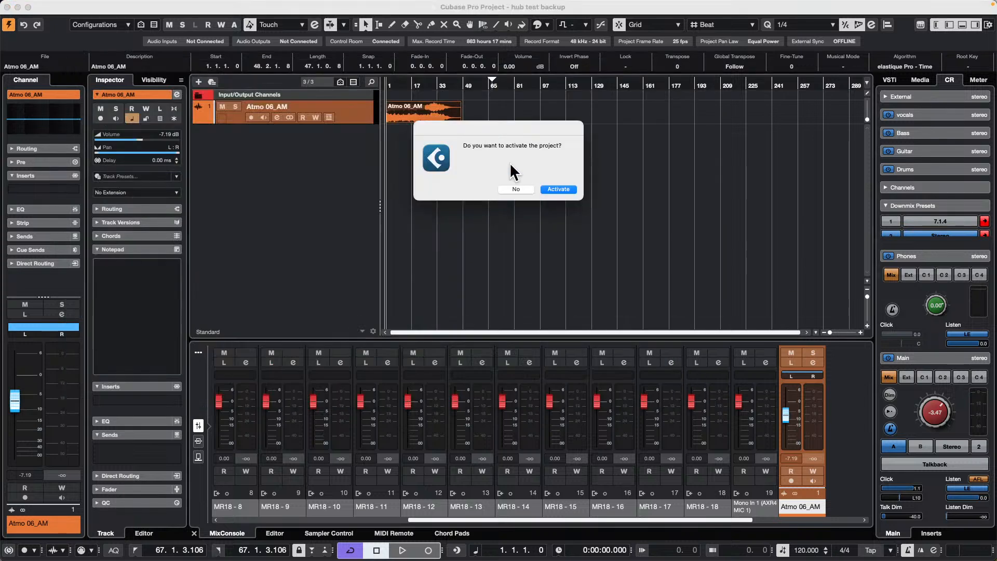
{"action": "left_click", "coordinate": [557, 187]}
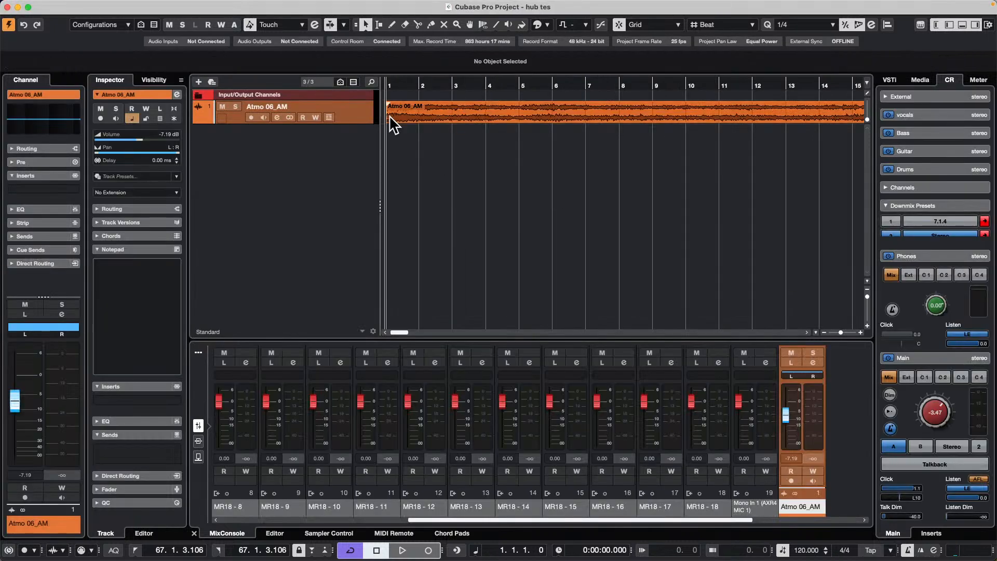
{"action": "left_click_drag", "start_coordinate": [419, 83], "coordinate": [418, 56]}
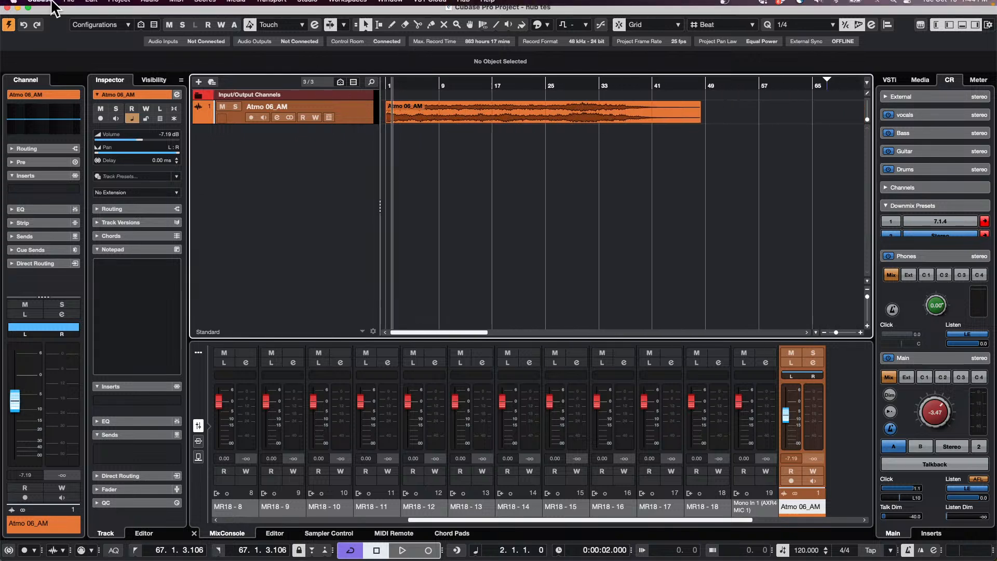
- Create a "backup test 2" folder inside backup test for another project backup, and cancel at the backup options
{"action": "left_click", "coordinate": [69, 6]}
{"action": "mouse_move", "coordinate": [105, 192]}
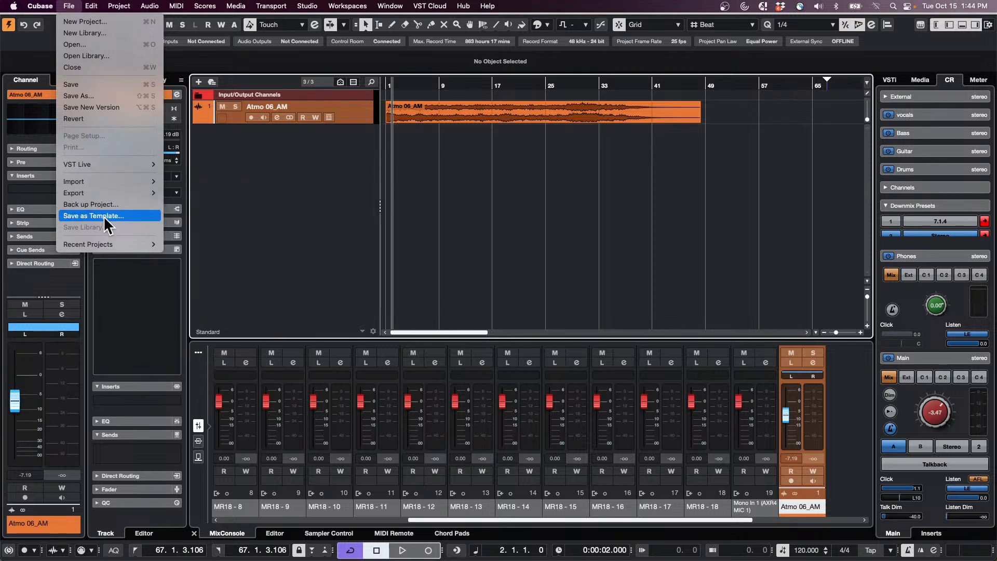
{"action": "left_click", "coordinate": [615, 204]}
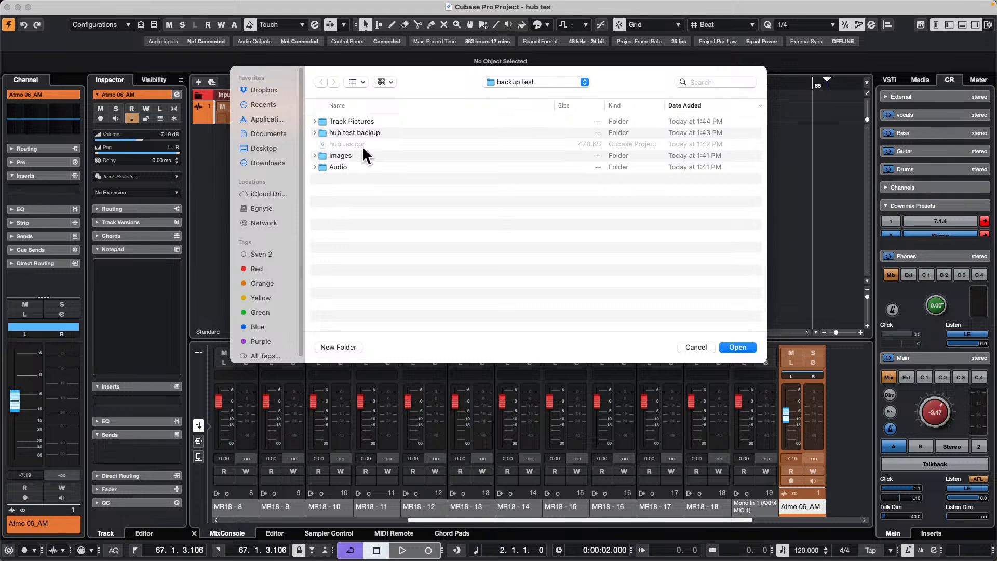
{"action": "left_click", "coordinate": [337, 348]}
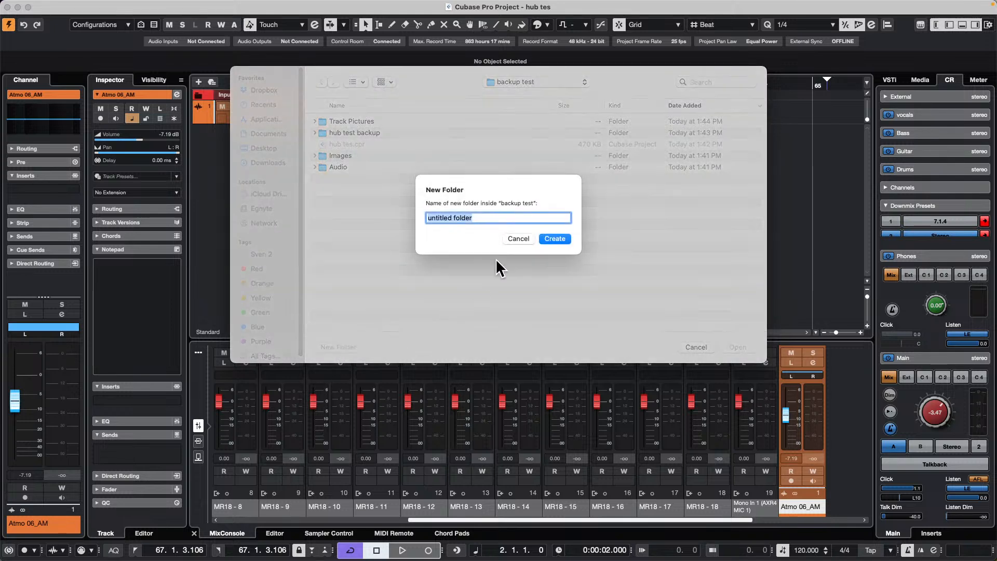
{"action": "type", "text": "backup test 2"}
{"action": "key", "text": "Return"}
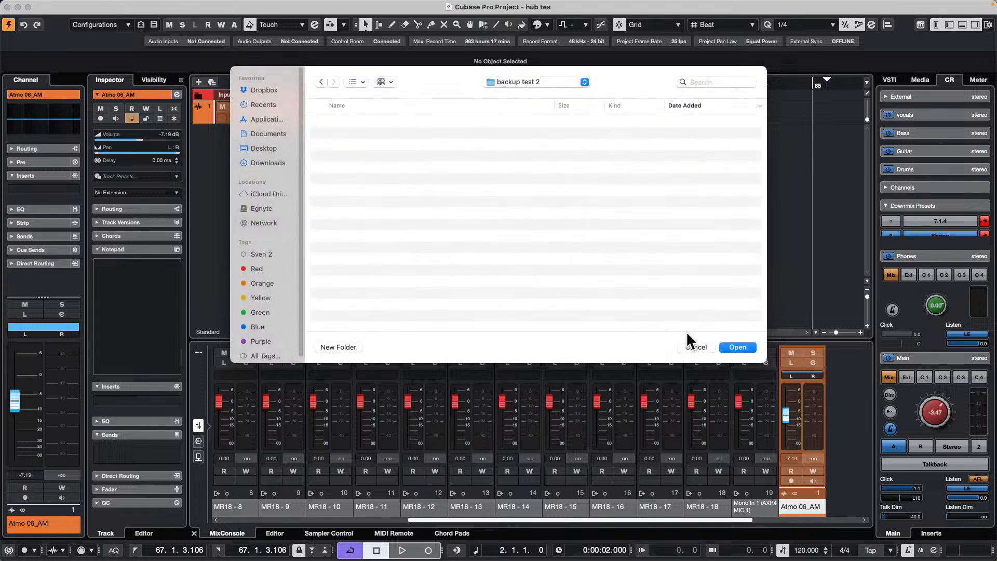
{"action": "left_click", "coordinate": [730, 347]}
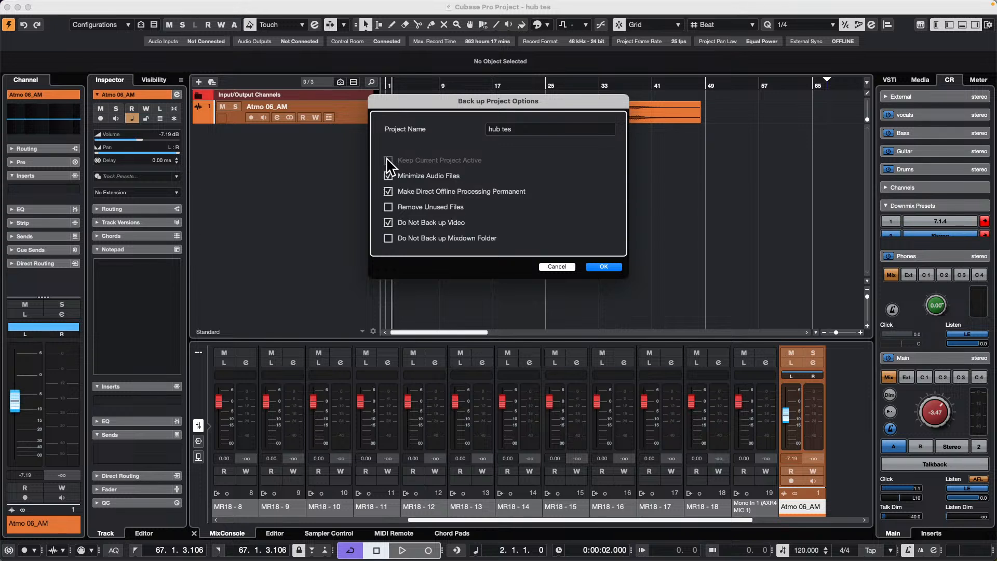
{"action": "left_click", "coordinate": [565, 266]}
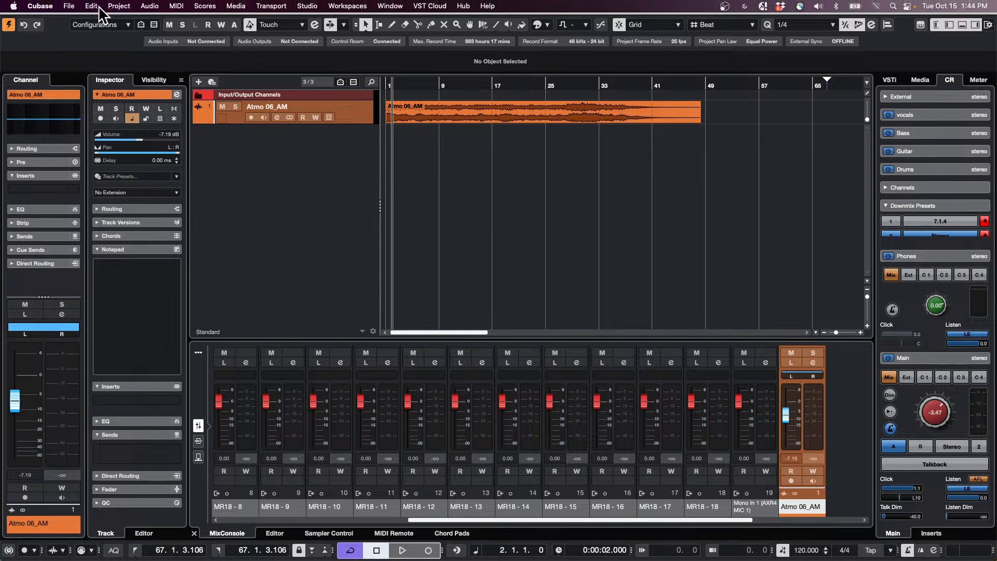
- Open the recent project "A Long Long Time Ago Verve"
{"action": "left_click", "coordinate": [70, 6]}
{"action": "mouse_move", "coordinate": [123, 246]}
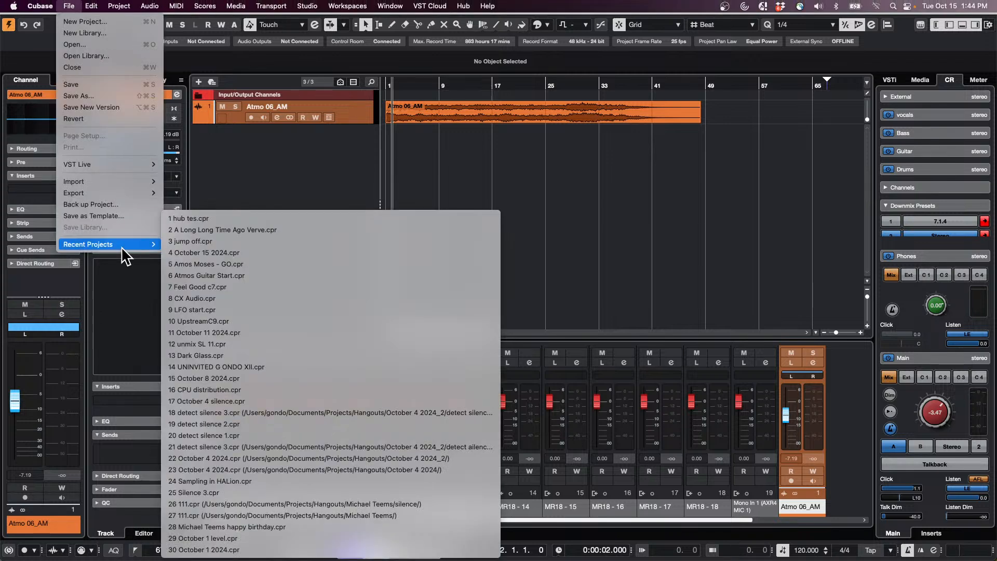
{"action": "left_click", "coordinate": [227, 232]}
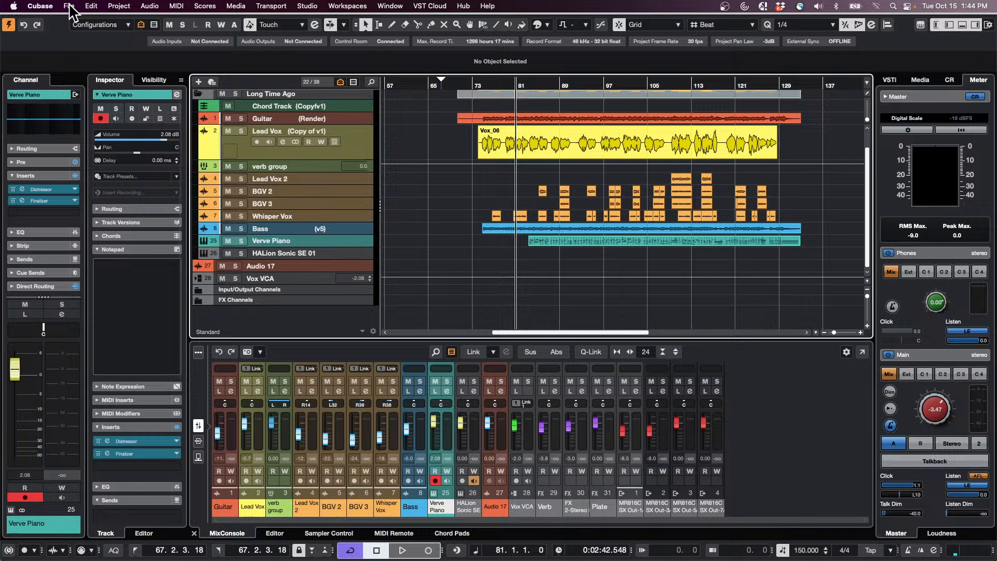
- Start a project backup and create a "backup" folder inside Long Time Ago XXII as its destination
{"action": "left_click", "coordinate": [70, 6]}
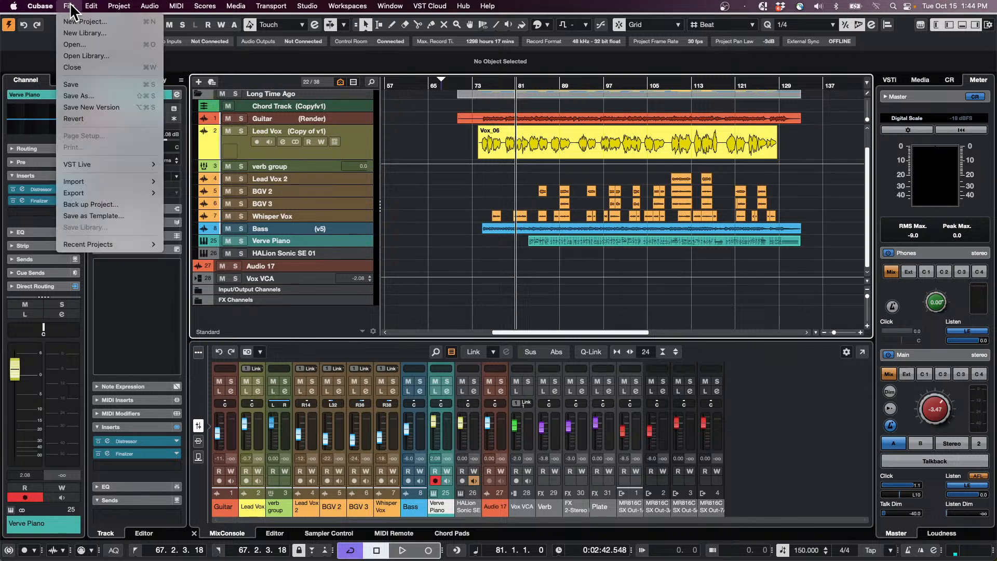
{"action": "mouse_move", "coordinate": [96, 244]}
{"action": "left_click", "coordinate": [125, 206]}
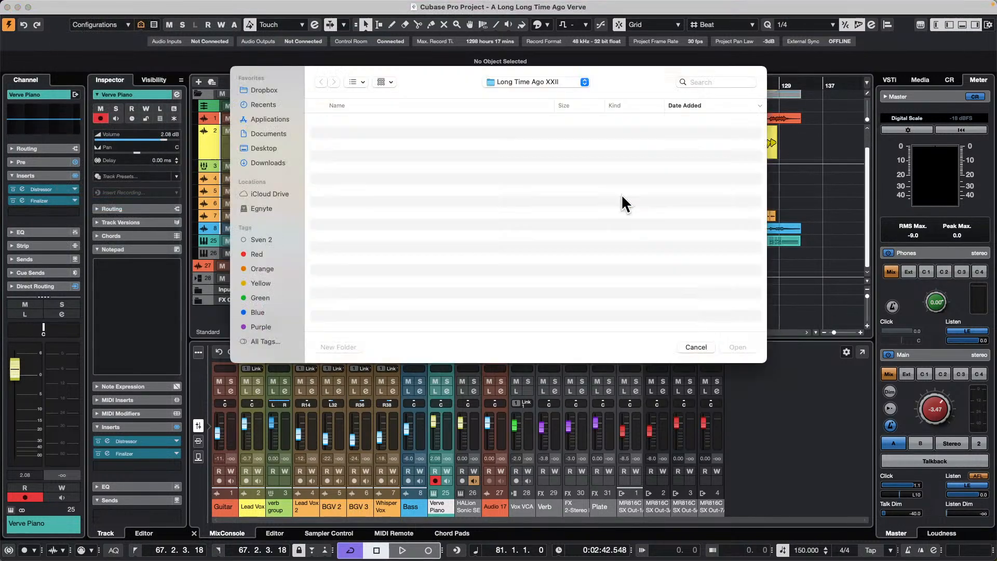
{"action": "left_click", "coordinate": [537, 82]}
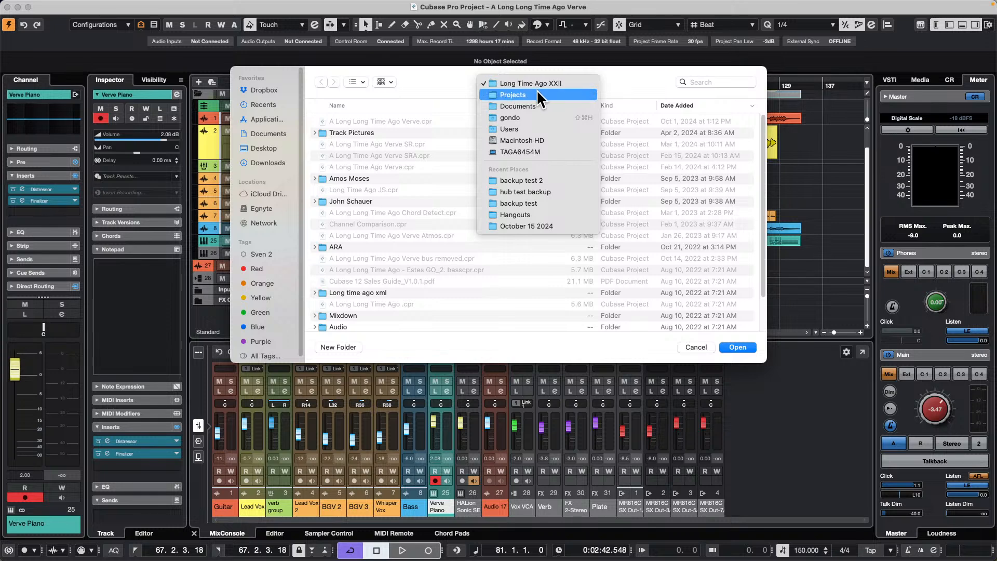
{"action": "left_click", "coordinate": [350, 341]}
{"action": "left_click", "coordinate": [345, 348]}
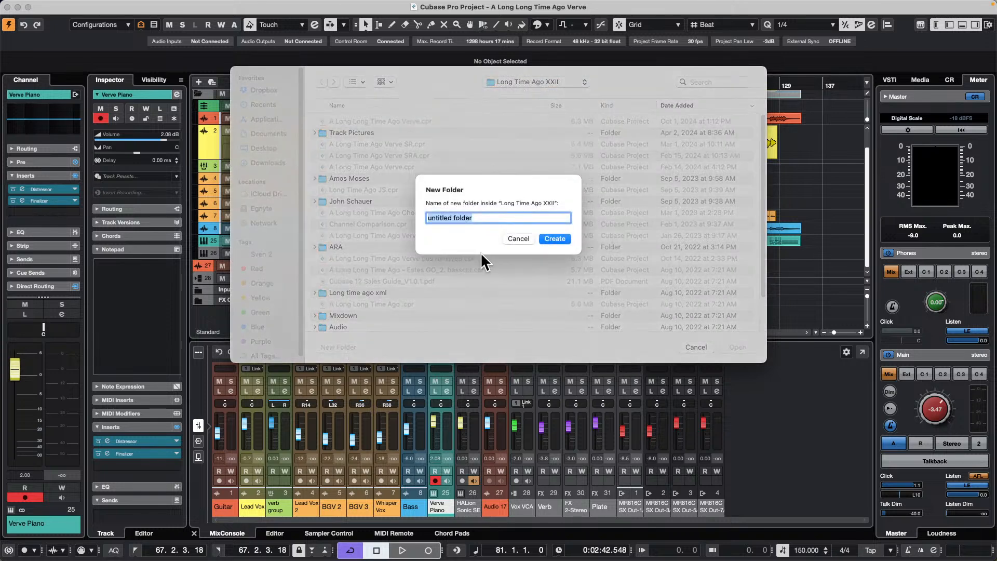
{"action": "type", "text": "backup"}
{"action": "key", "text": "Return"}
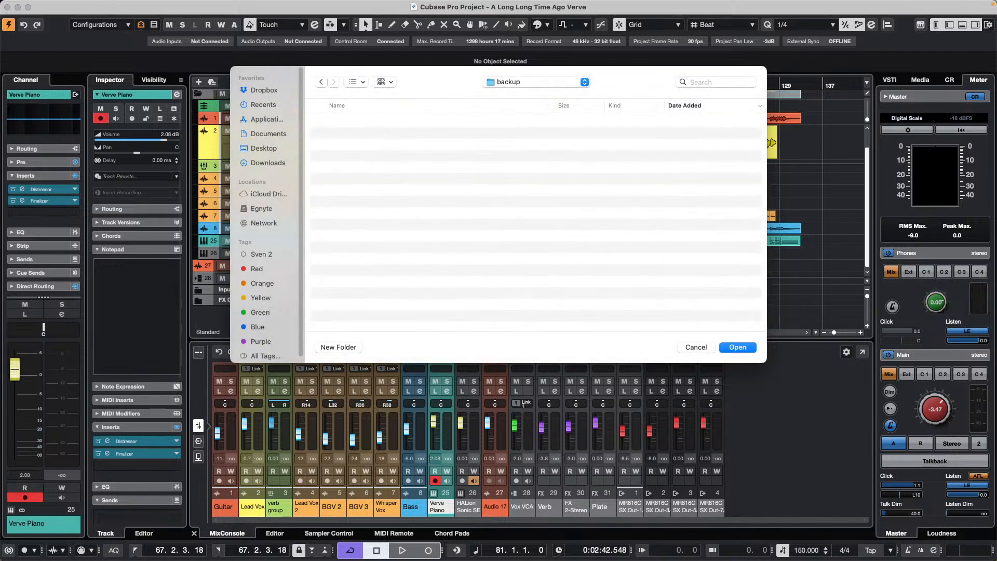
{"action": "left_click", "coordinate": [737, 347]}
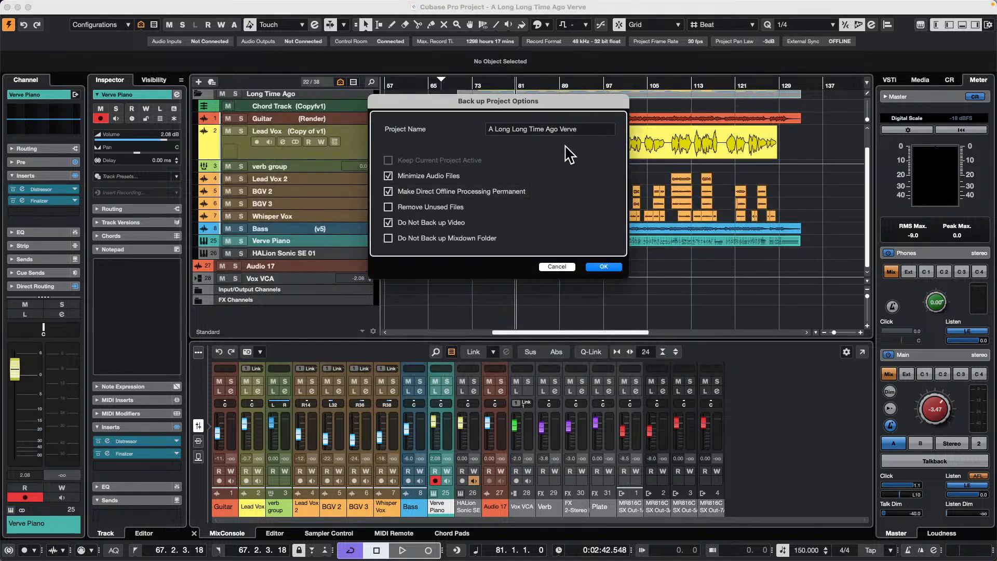
- Name the backup project "A Long Long Time Ago backup" and run the backup with the existing options
{"action": "left_click", "coordinate": [582, 129]}
{"action": "left_click", "coordinate": [584, 130]}
{"action": "key", "text": "BackSpace"}
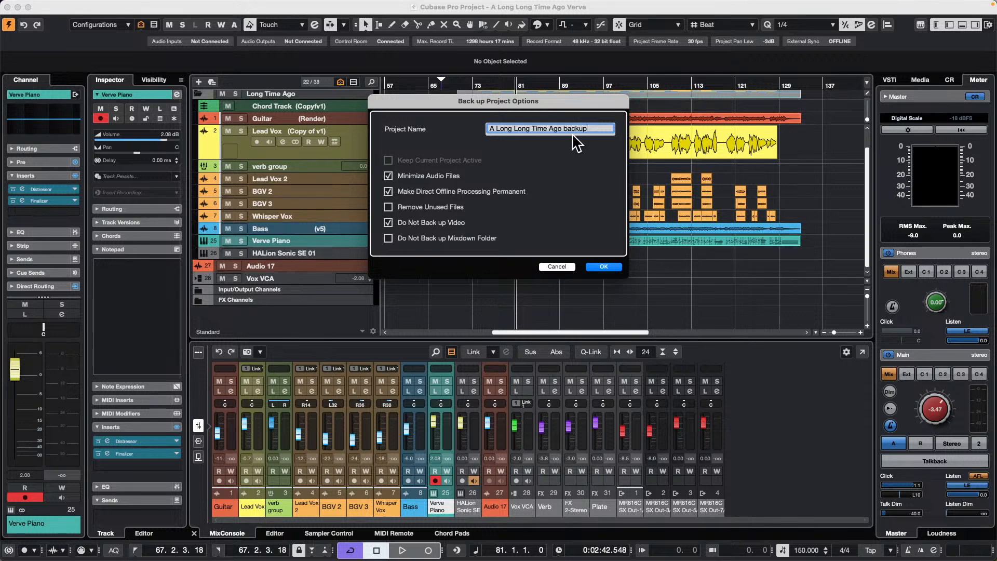
{"action": "left_click", "coordinate": [389, 159]}
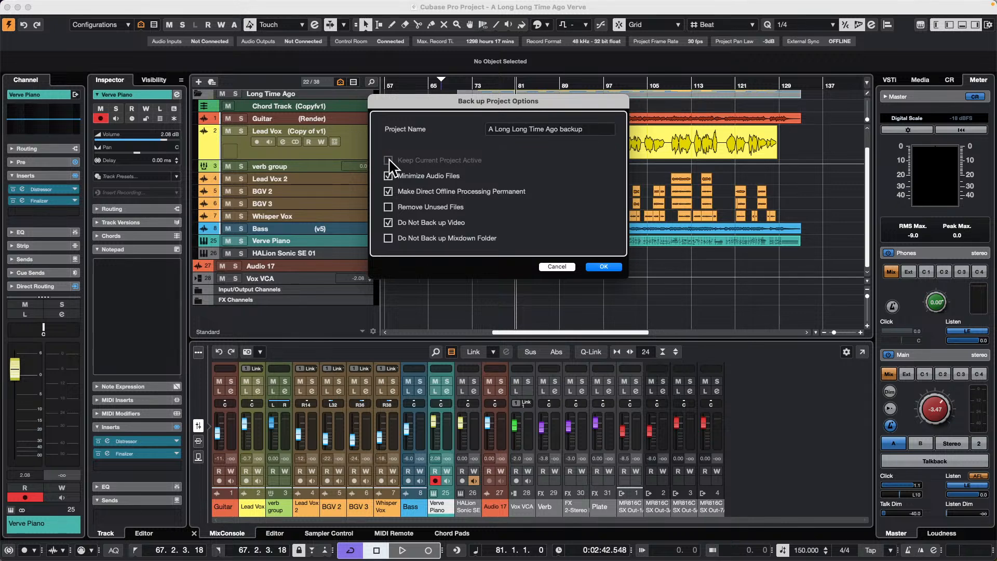
{"action": "left_click", "coordinate": [604, 267]}
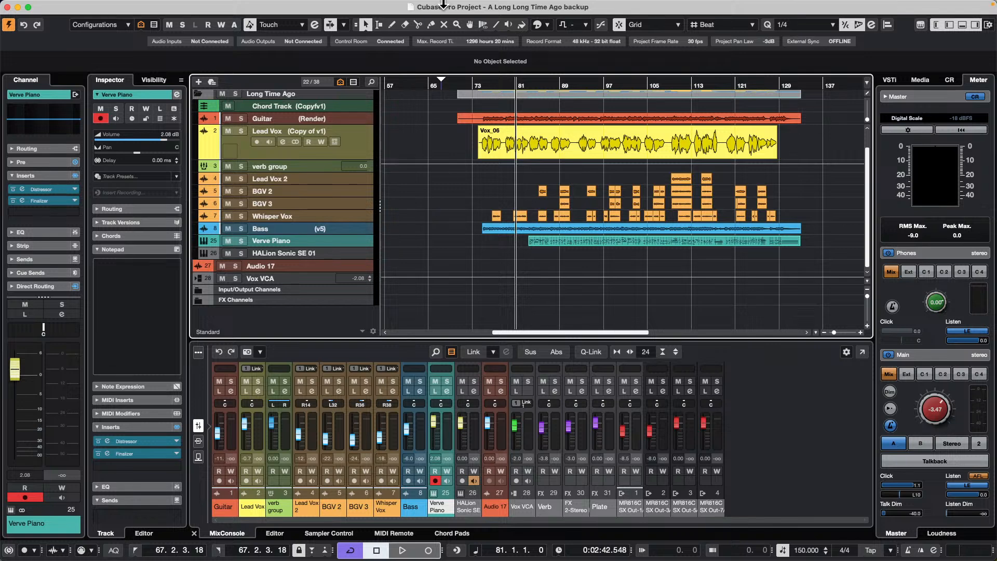
- Open the Hub and remove "A Long Long Time Ago backup" from the recent projects list
{"action": "left_click", "coordinate": [468, 5]}
{"action": "left_click", "coordinate": [472, 21]}
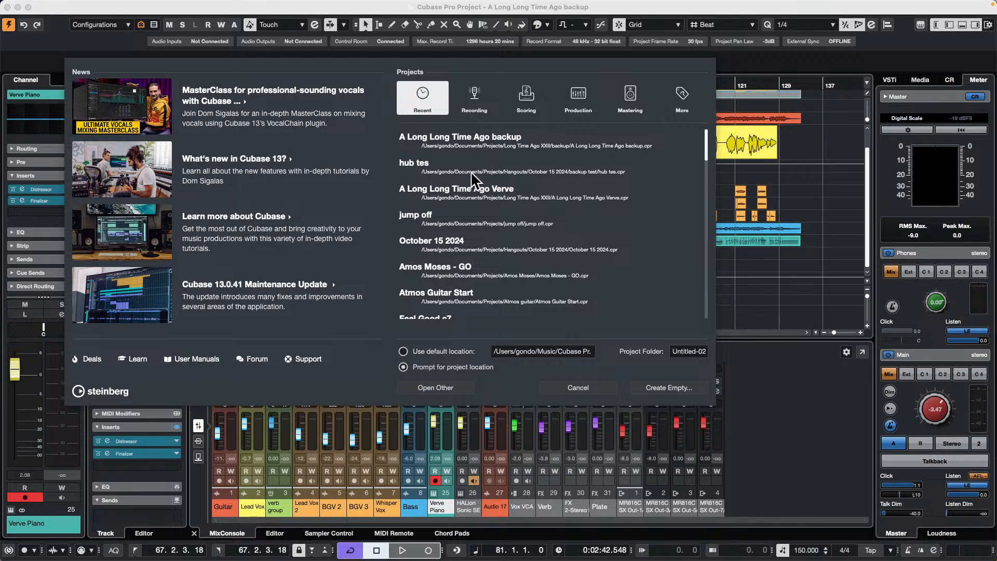
{"action": "left_click", "coordinate": [488, 147]}
{"action": "right_click", "coordinate": [468, 139]}
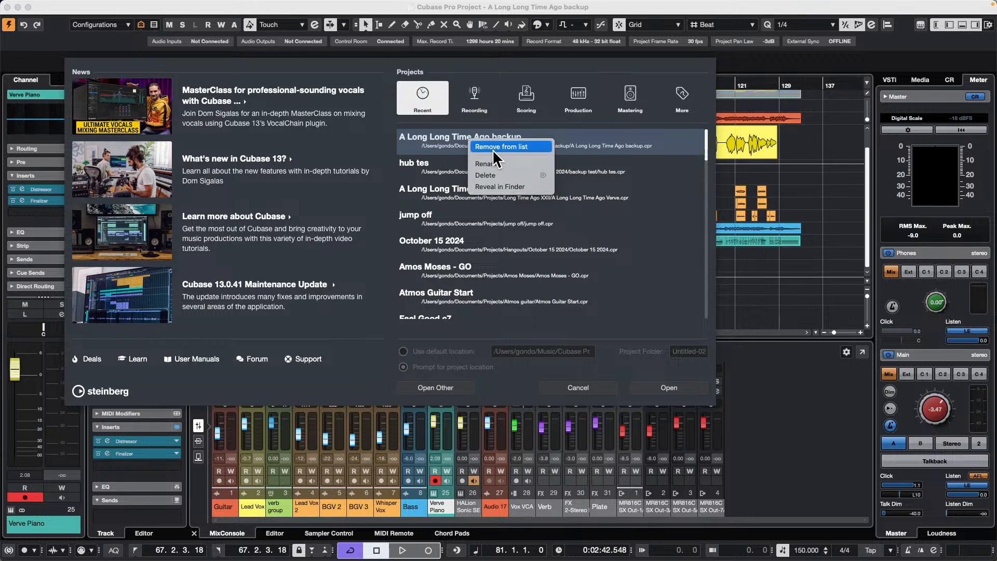
{"action": "left_click", "coordinate": [492, 148]}
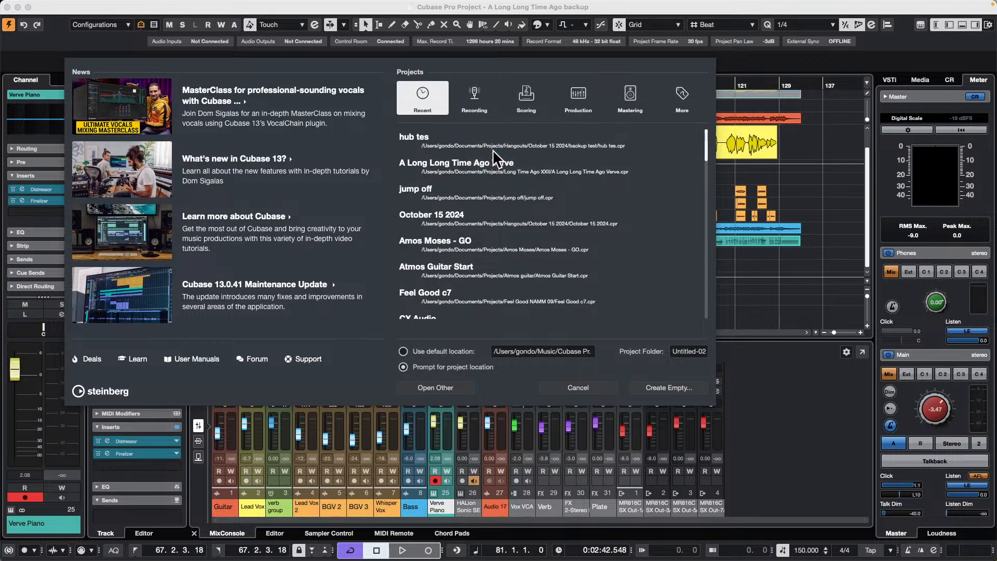
- Remove the "hub tes" project from the Hub's recent projects list and close the Hub
{"action": "left_click", "coordinate": [448, 137]}
{"action": "right_click", "coordinate": [448, 138]}
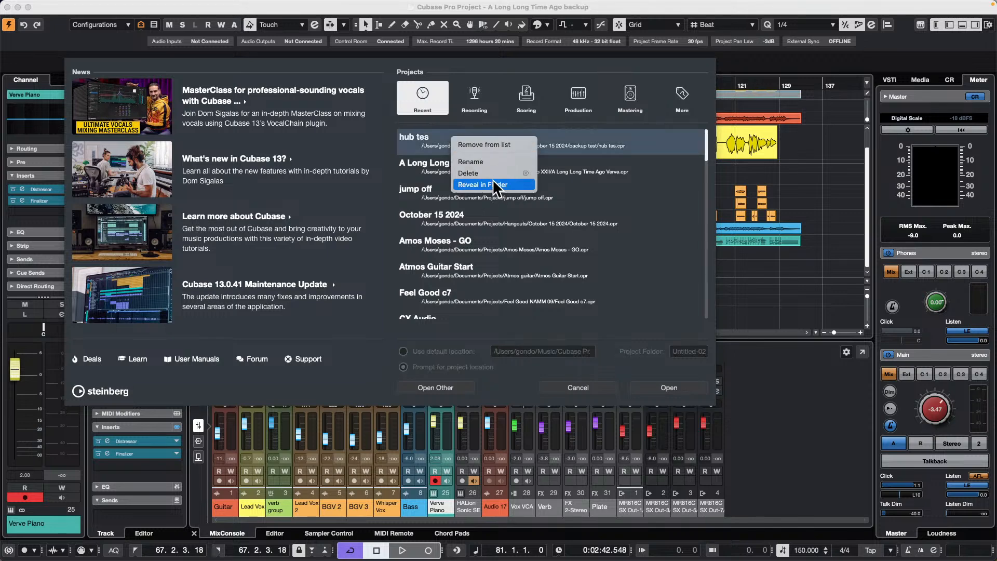
{"action": "left_click", "coordinate": [490, 145]}
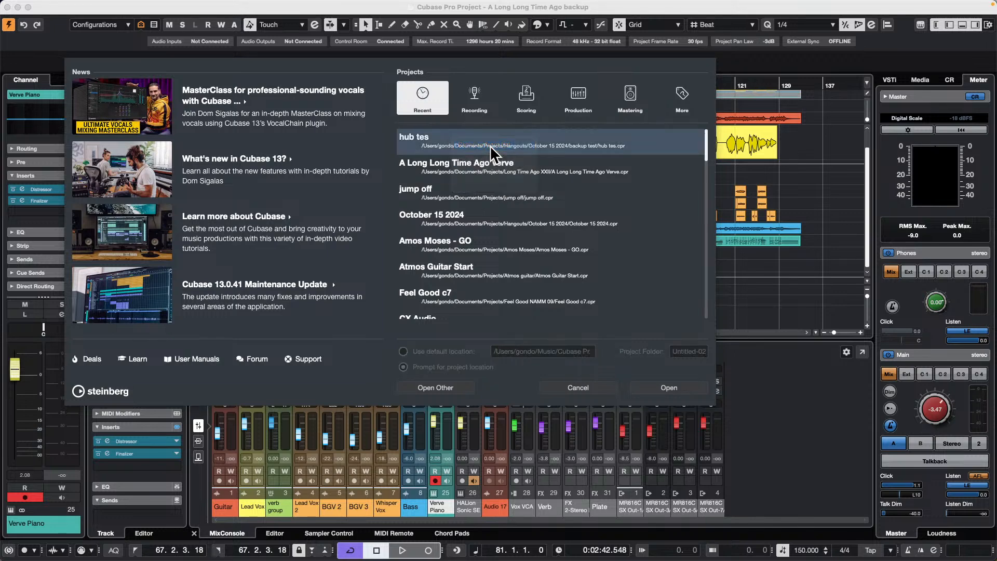
{"action": "left_click", "coordinate": [576, 385]}
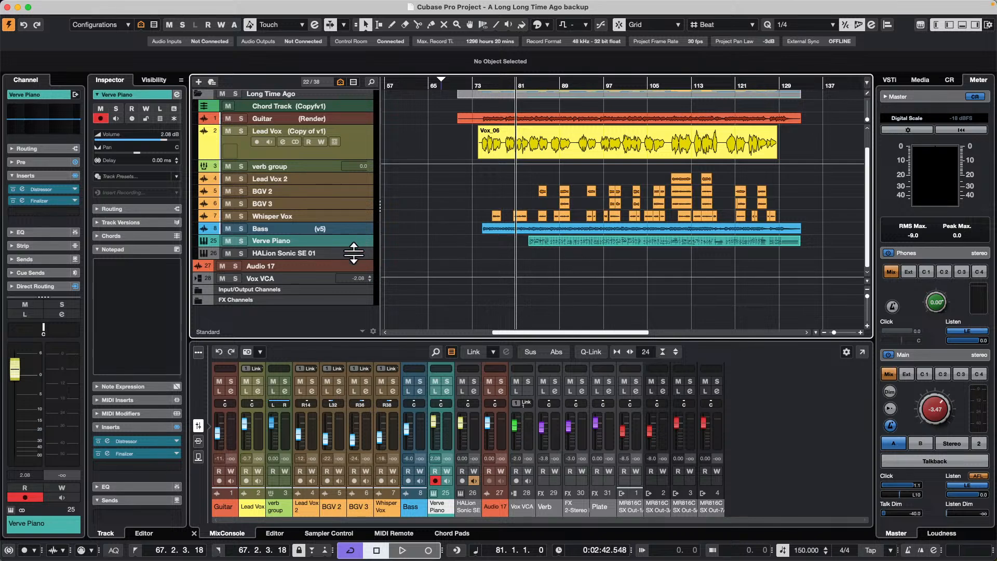
- Enlarge the Verve Piano track's height and split its MIDI part at bar 123
{"action": "left_click_drag", "start_coordinate": [351, 247], "coordinate": [351, 281]}
{"action": "right_click", "coordinate": [706, 255]}
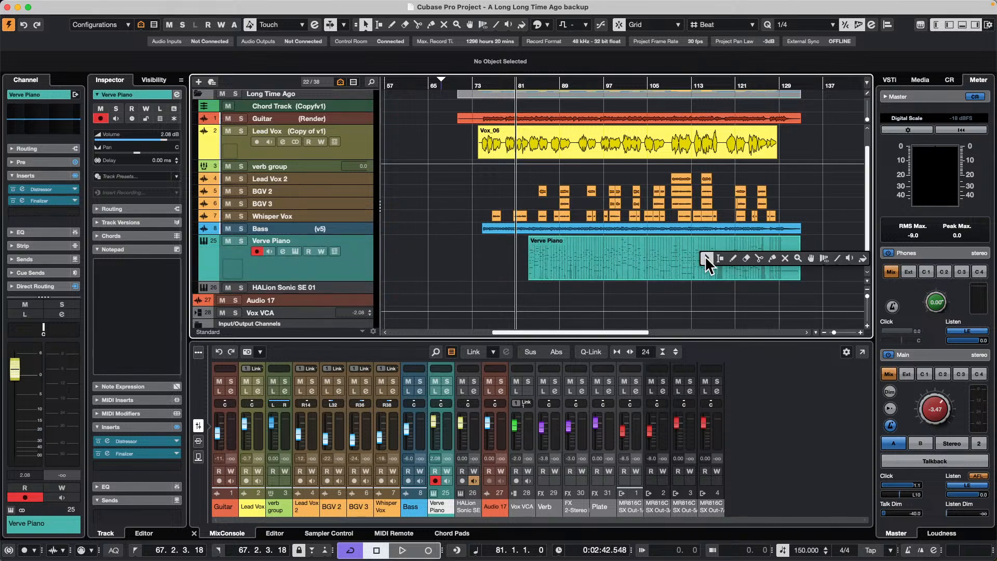
{"action": "left_click", "coordinate": [761, 256]}
{"action": "left_click", "coordinate": [747, 262]}
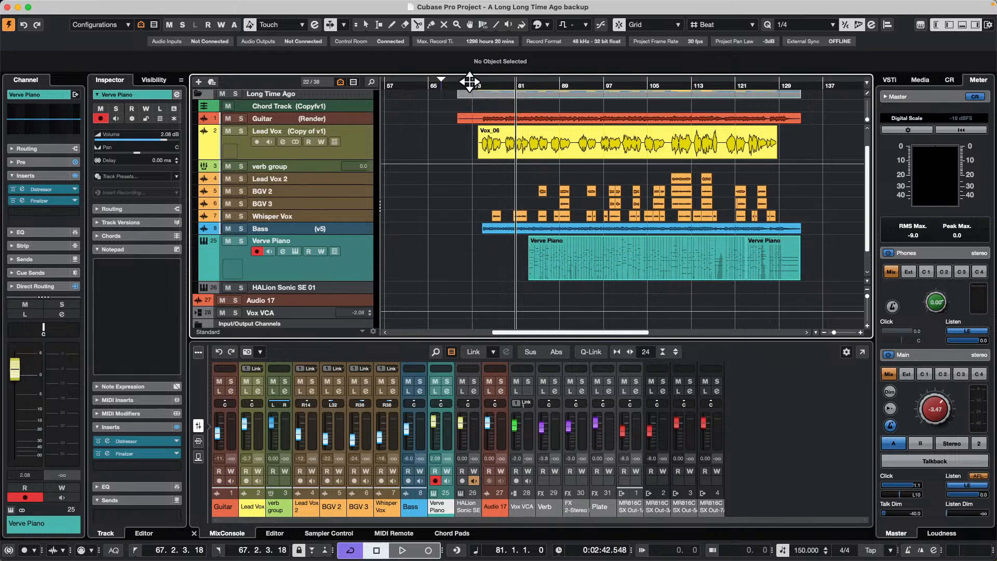
- Select the split-off end part on the Verve Piano track and repeat it several times as shared copies
{"action": "left_click", "coordinate": [455, 82]}
{"action": "left_click_drag", "start_coordinate": [455, 83], "coordinate": [450, 69]}
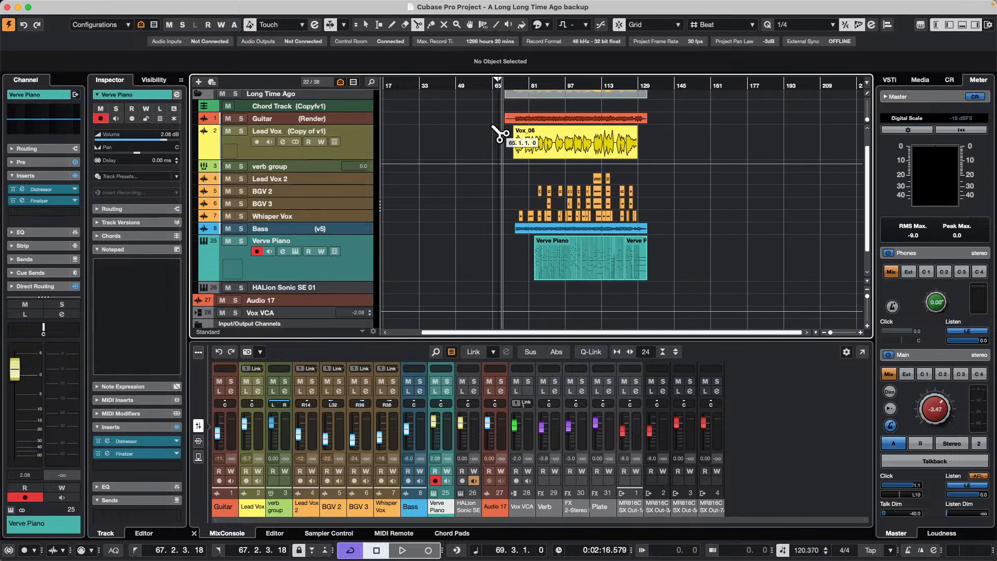
{"action": "right_click", "coordinate": [665, 263]}
{"action": "left_click", "coordinate": [657, 263]}
{"action": "left_click", "coordinate": [646, 270]}
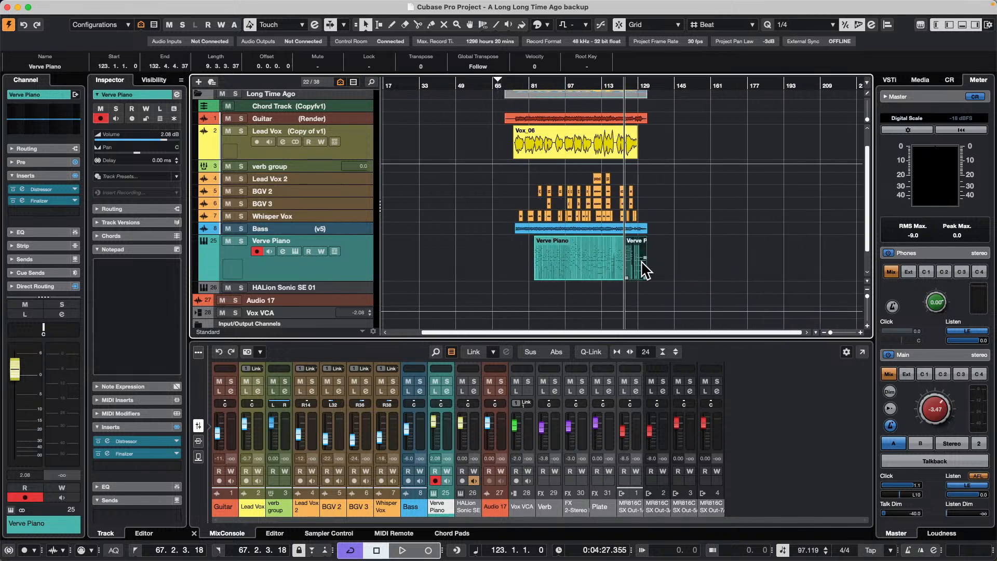
{"action": "key", "text": "alt"}
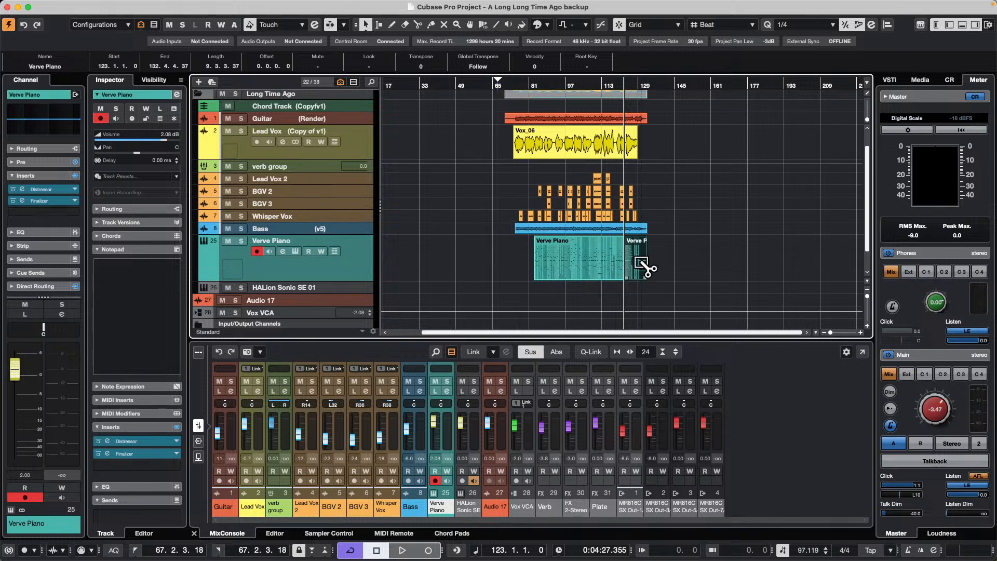
{"action": "key", "text": "alt+k"}
{"action": "key", "text": "alt+k"}
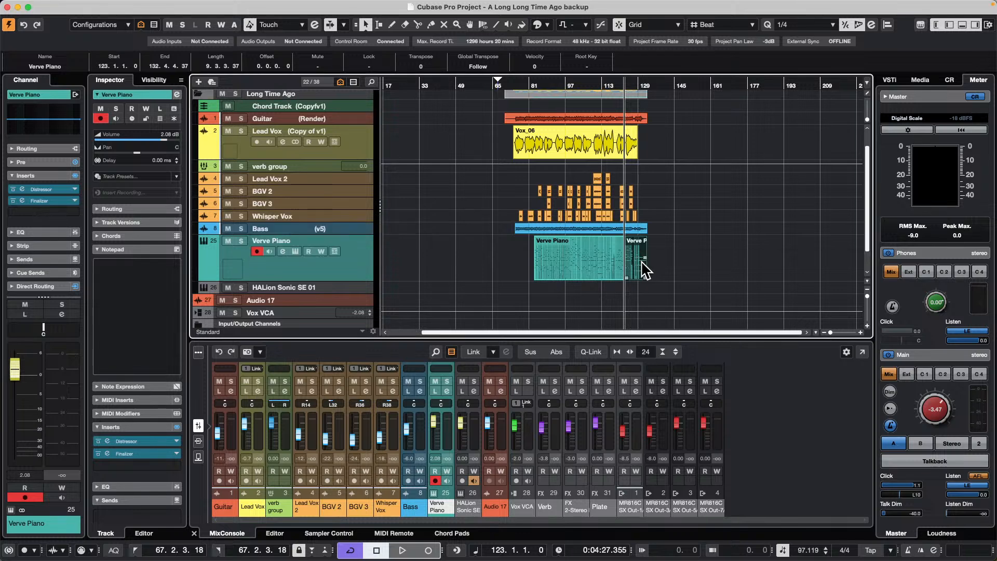
{"action": "key", "text": "super+k"}
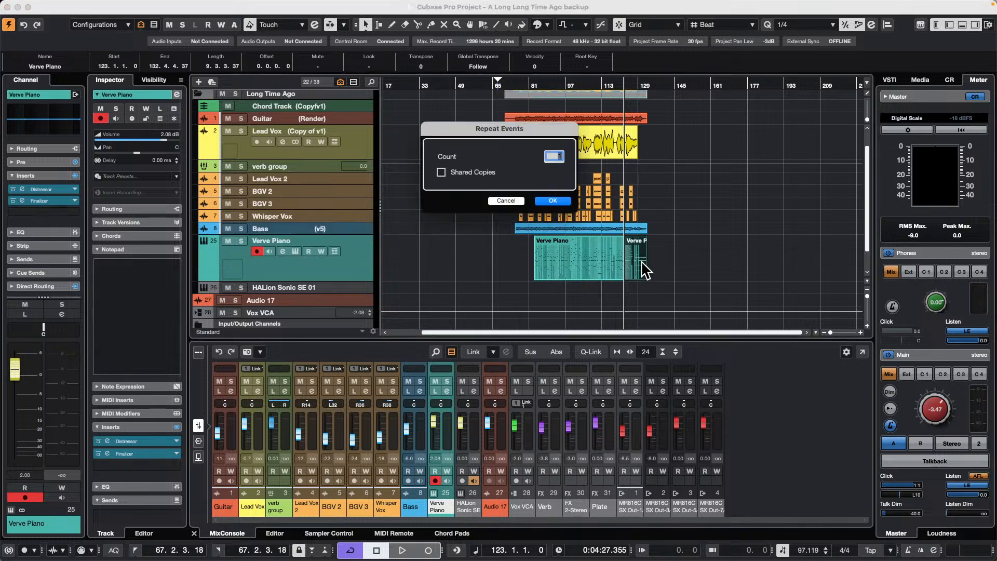
{"action": "left_click", "coordinate": [442, 172]}
{"action": "scroll", "coordinate": [560, 161], "scroll_direction": "up", "scroll_amount": 11}
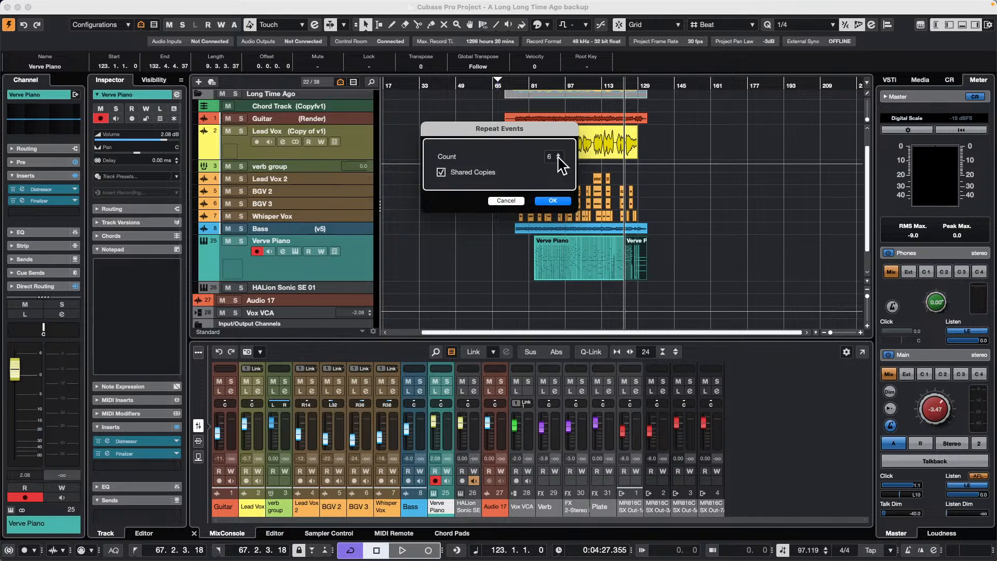
{"action": "left_click", "coordinate": [552, 201]}
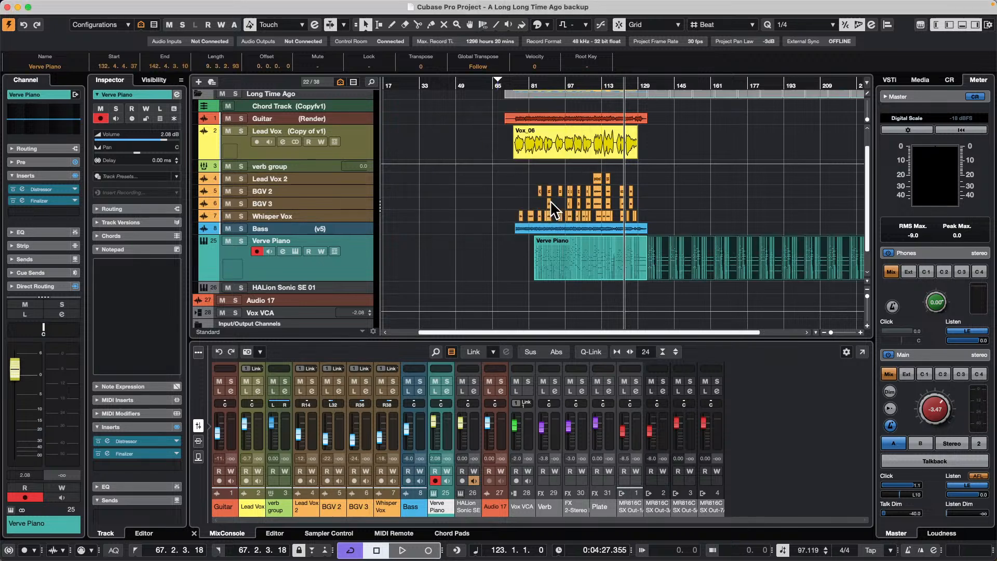
- Shorten the Verve Piano part that starts at bar 123 so that it ends at 129.2.1
{"action": "left_click", "coordinate": [637, 250]}
{"action": "left_click_drag", "start_coordinate": [646, 279], "coordinate": [636, 279]}
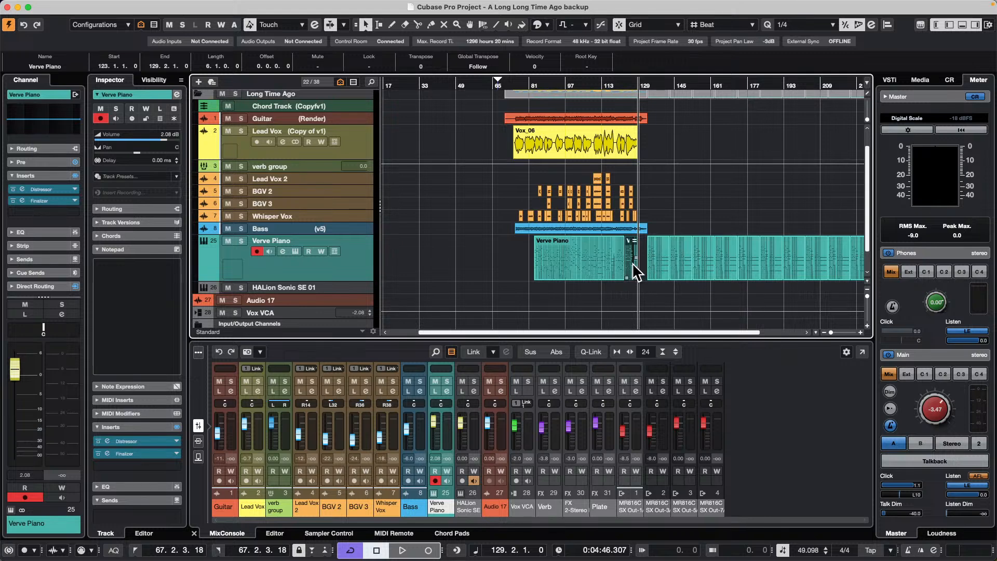
- Open the shortened Verve Piano part in the Key Editor, delete all its notes, and undo the deletion
{"action": "double_click", "coordinate": [631, 263]}
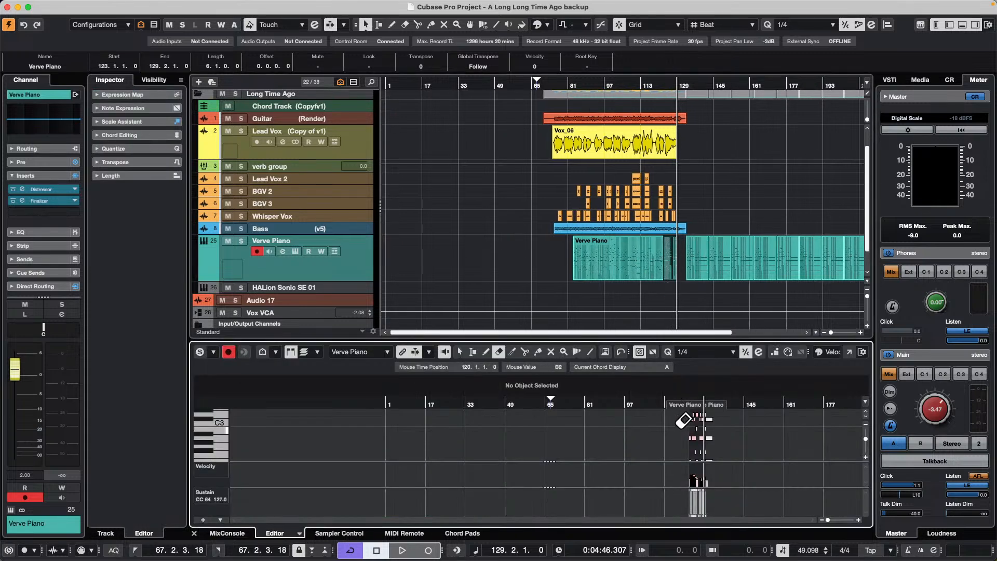
{"action": "key", "text": "1"}
{"action": "left_click_drag", "start_coordinate": [674, 413], "coordinate": [736, 458]}
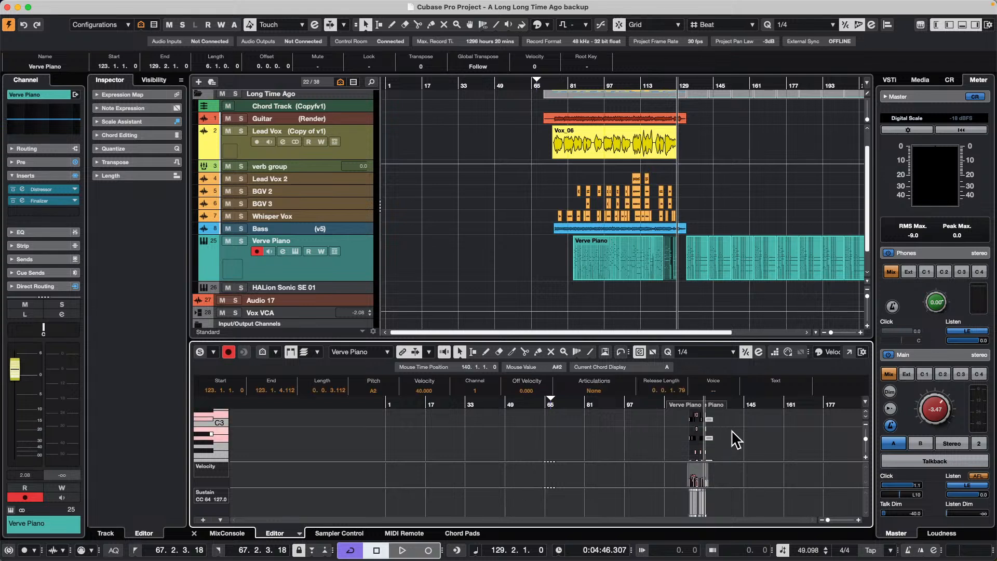
{"action": "key", "text": "super+a"}
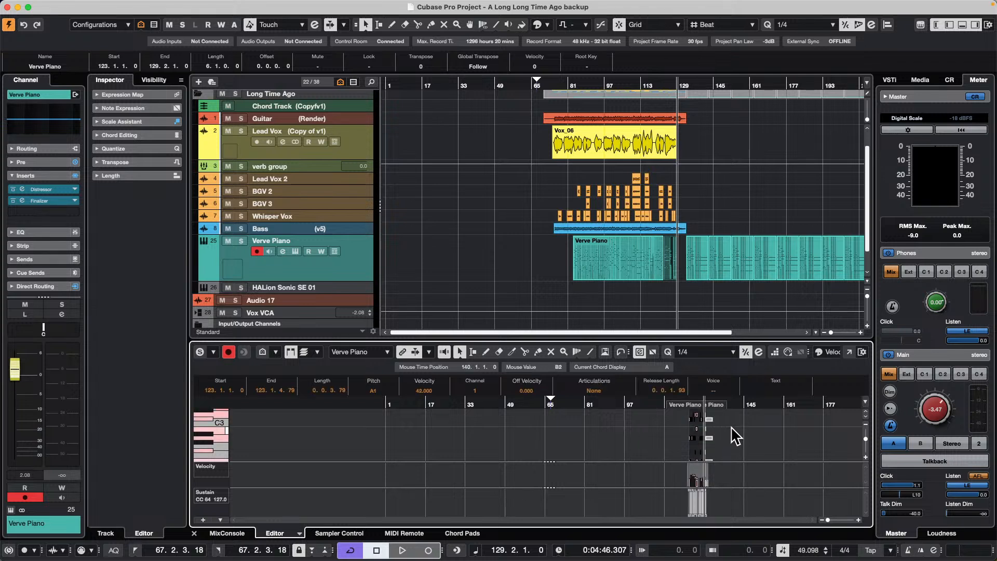
{"action": "key", "text": "Delete"}
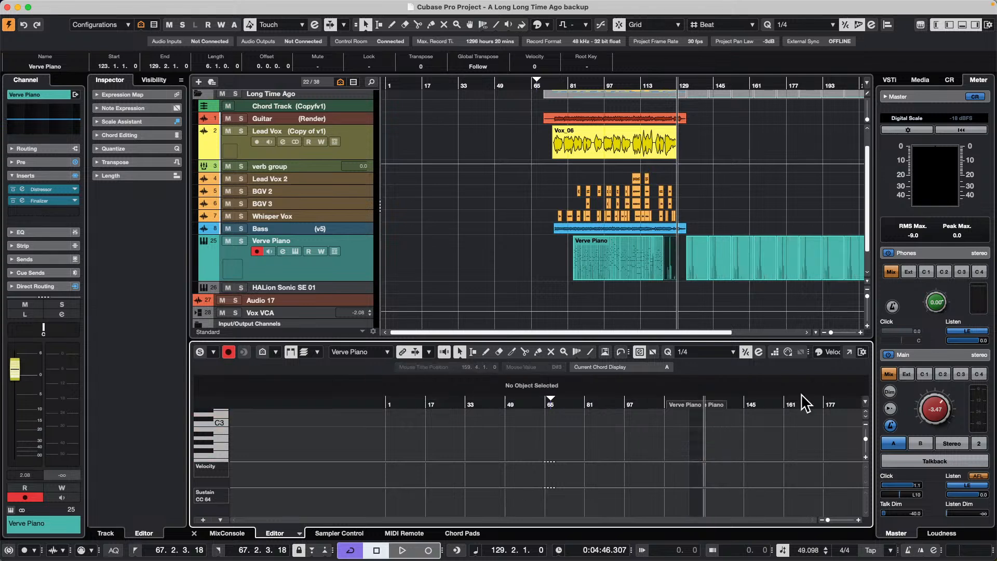
{"action": "key", "text": "super+z"}
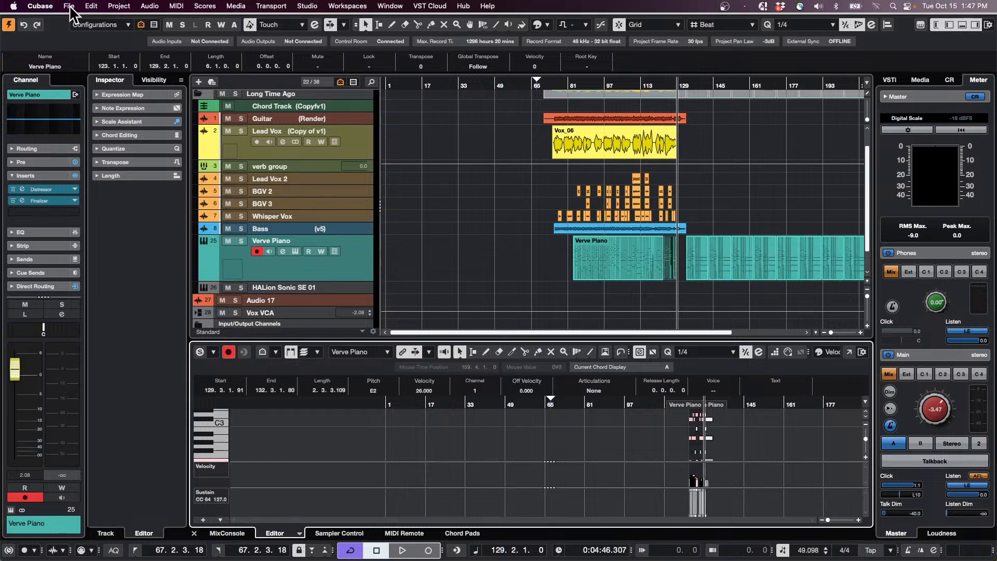
- Search the Key Commands for "shared" to look for a shared-copy command, and close the window
{"action": "left_click", "coordinate": [41, 7]}
{"action": "mouse_move", "coordinate": [69, 6]}
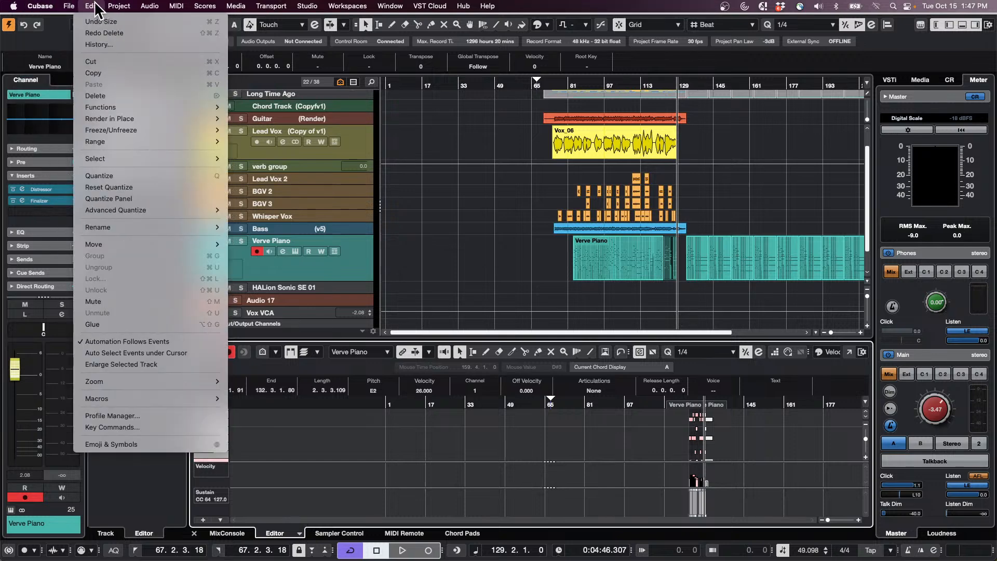
{"action": "left_click", "coordinate": [130, 430]}
{"action": "left_click", "coordinate": [635, 192]}
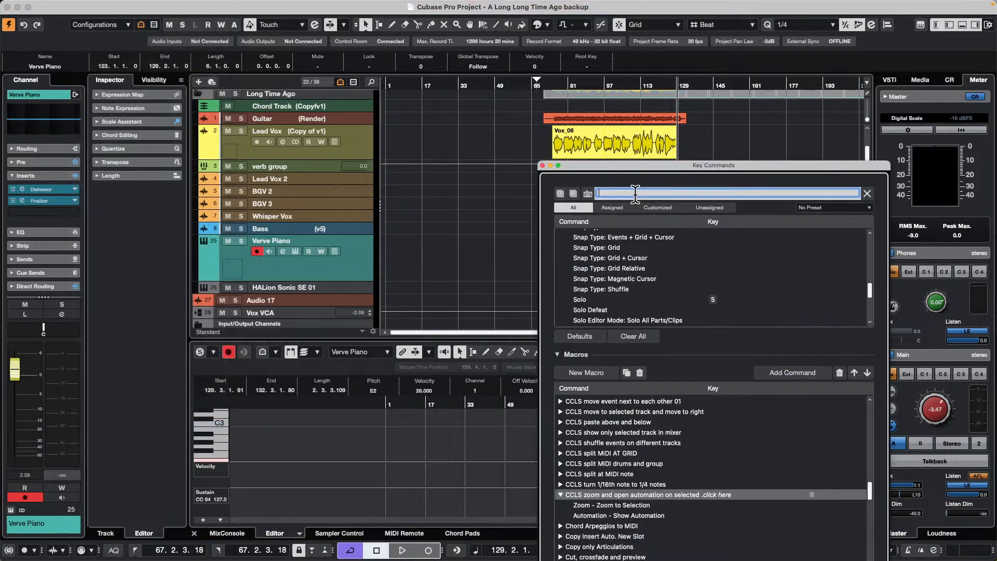
{"action": "type", "text": "shard copy"}
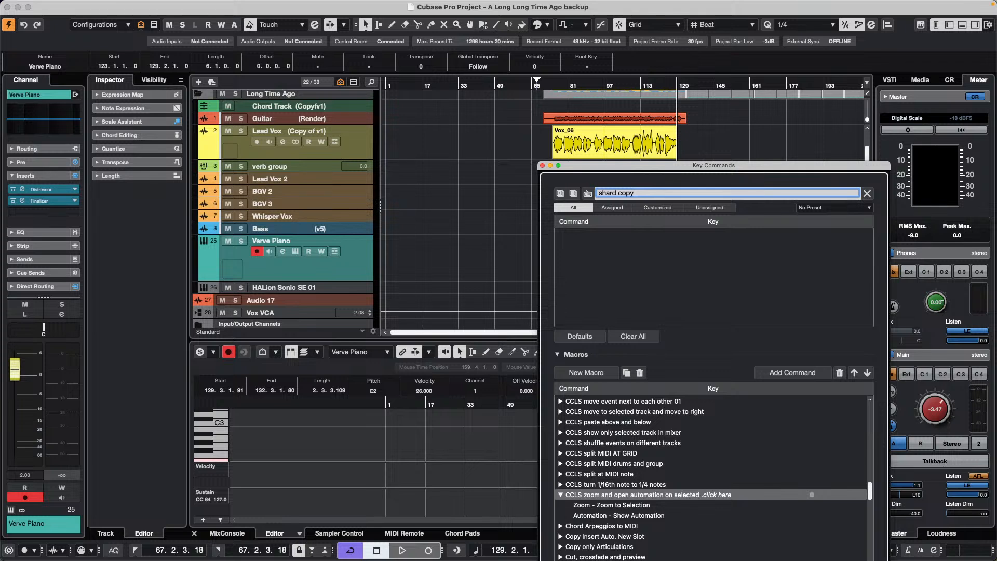
{"action": "key", "text": "BackSpace"}
{"action": "key", "text": "BackSpace"}
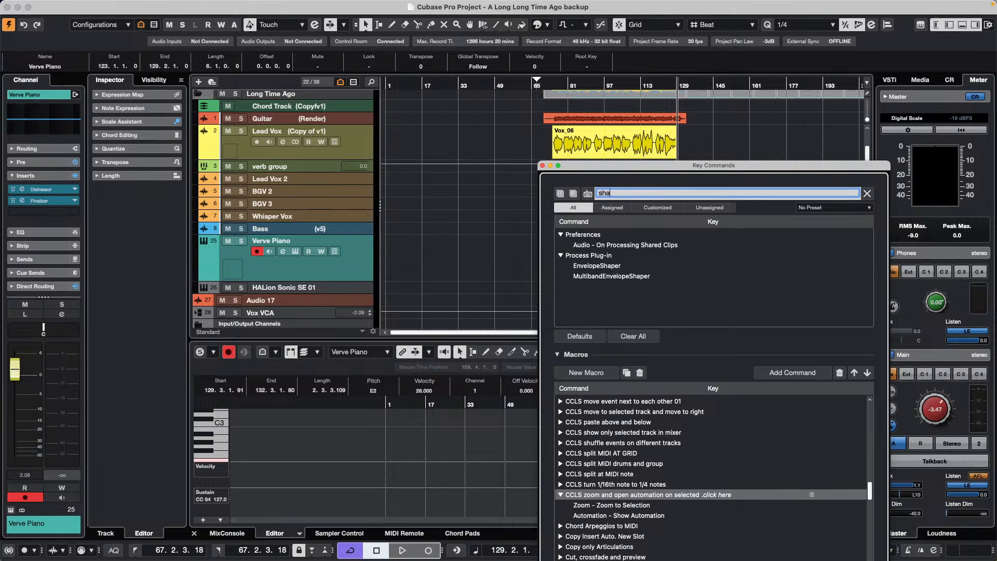
{"action": "type", "text": "red"}
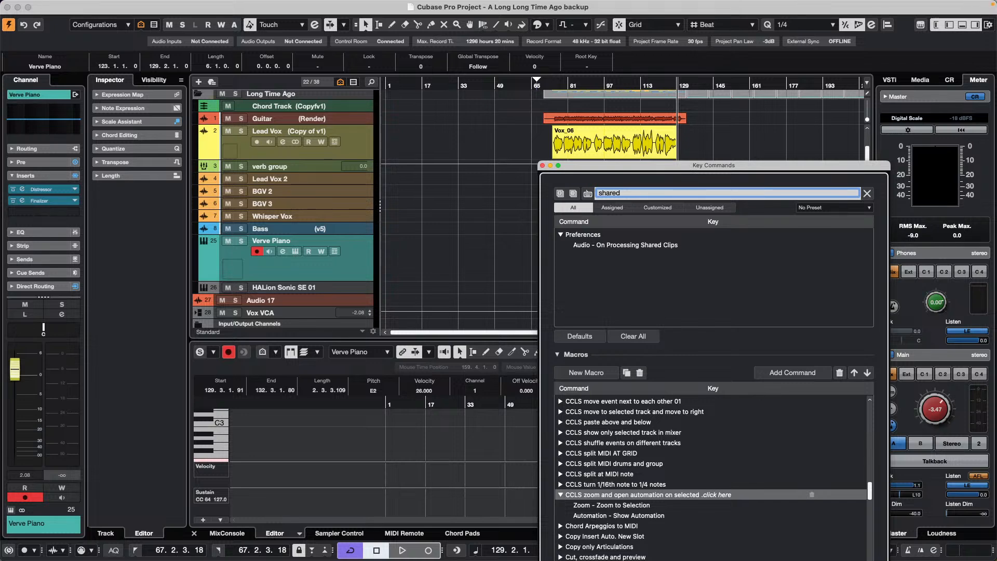
{"action": "left_click", "coordinate": [543, 166]}
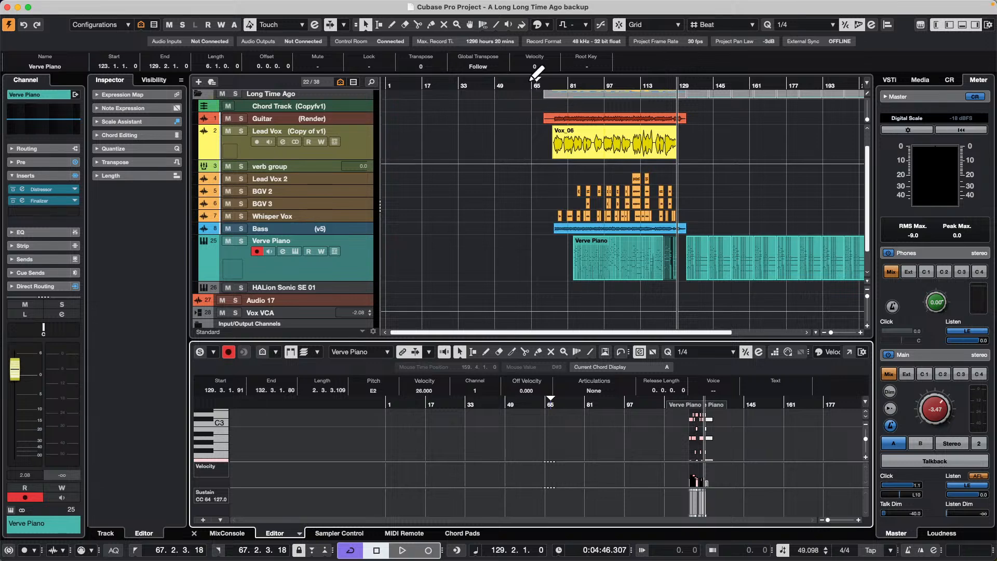
- Revert the Verve Piano edits to the split at bar 123 and repeat the end part 12 times as shared copies
{"action": "key", "text": "super+z"}
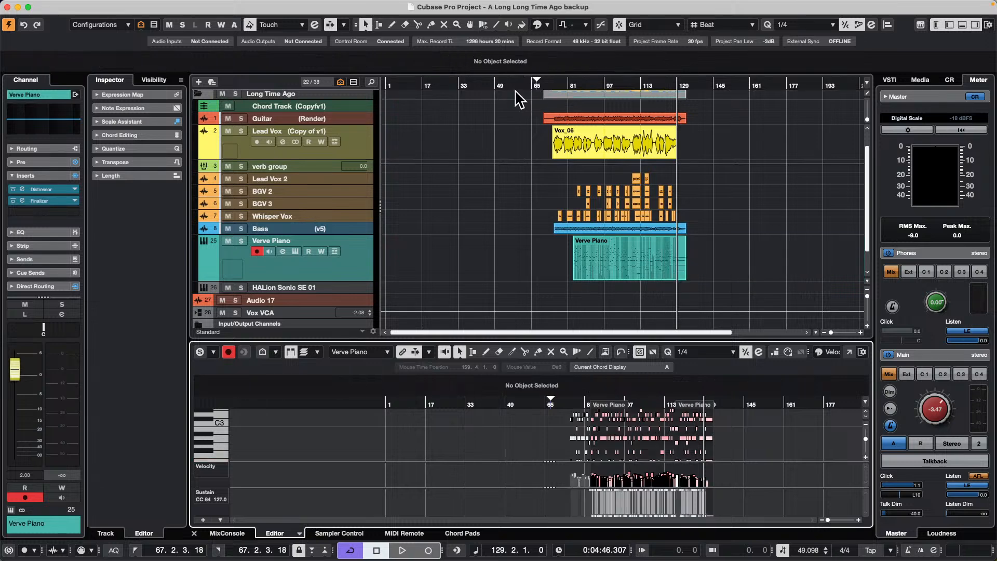
{"action": "left_click", "coordinate": [681, 262]}
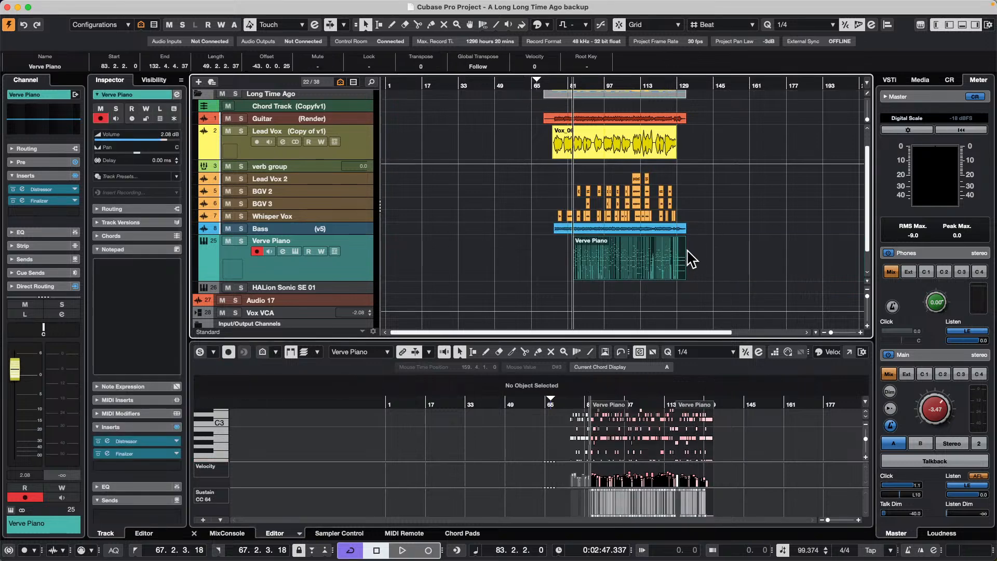
{"action": "key", "text": "super+z"}
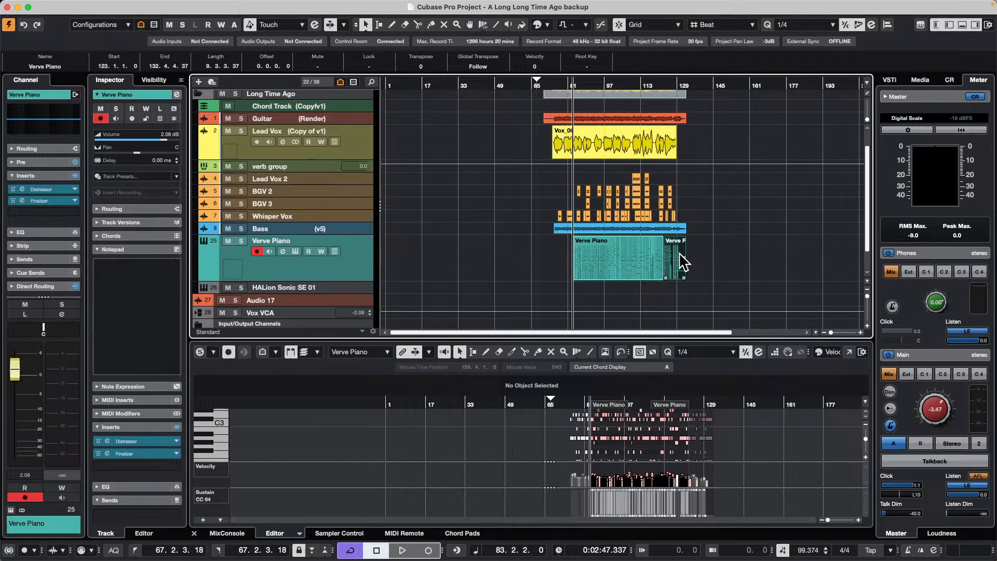
{"action": "key", "text": "super+k"}
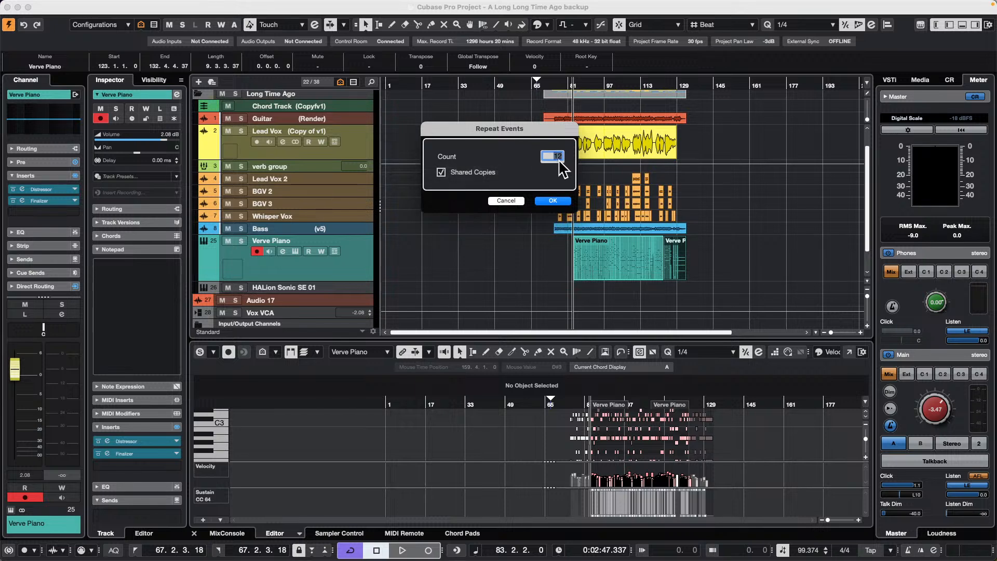
{"action": "key", "text": "Return"}
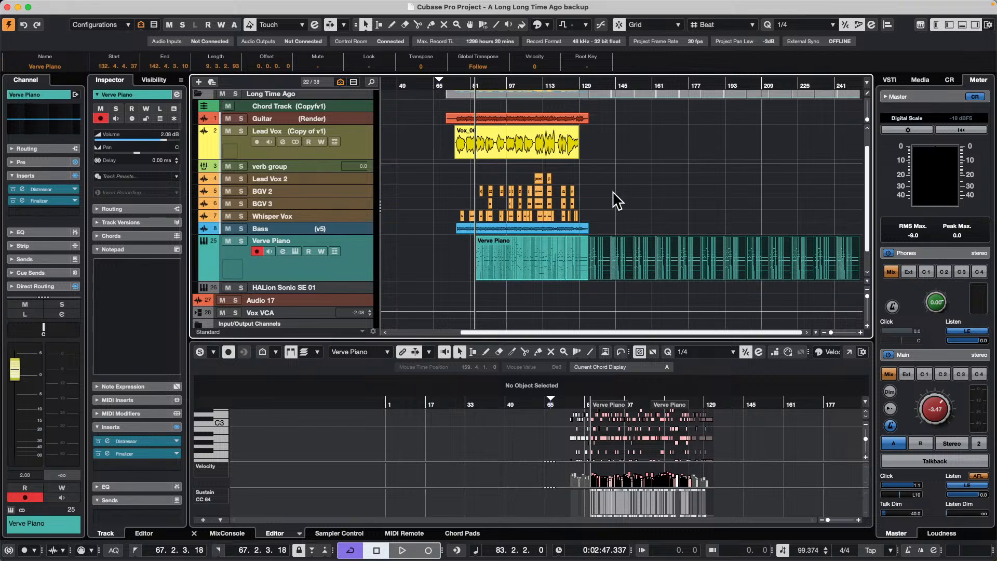
- Locate the cursor to the start of the selected Verve Piano copies and play the project briefly from there
{"action": "key", "text": "space"}
{"action": "mouse_move", "coordinate": [370, 1]}
{"action": "key", "text": "space"}
{"action": "key", "text": "l"}
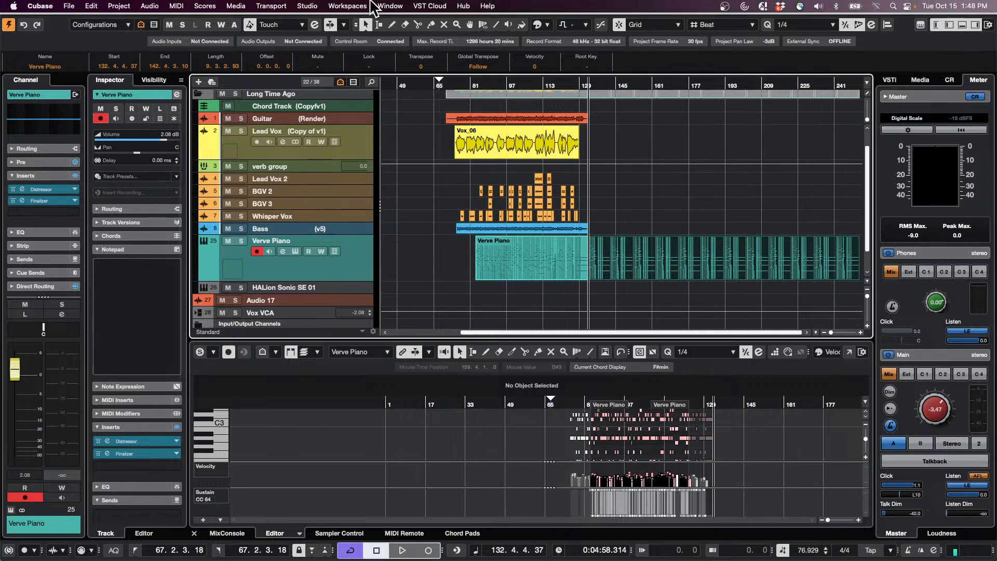
{"action": "left_click", "coordinate": [307, 6]}
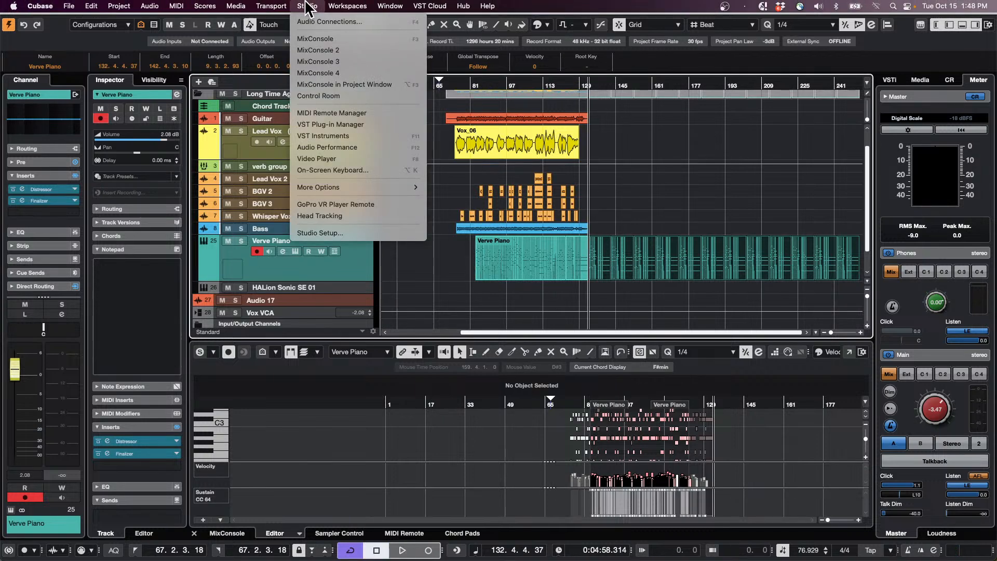
{"action": "left_click", "coordinate": [785, 293]}
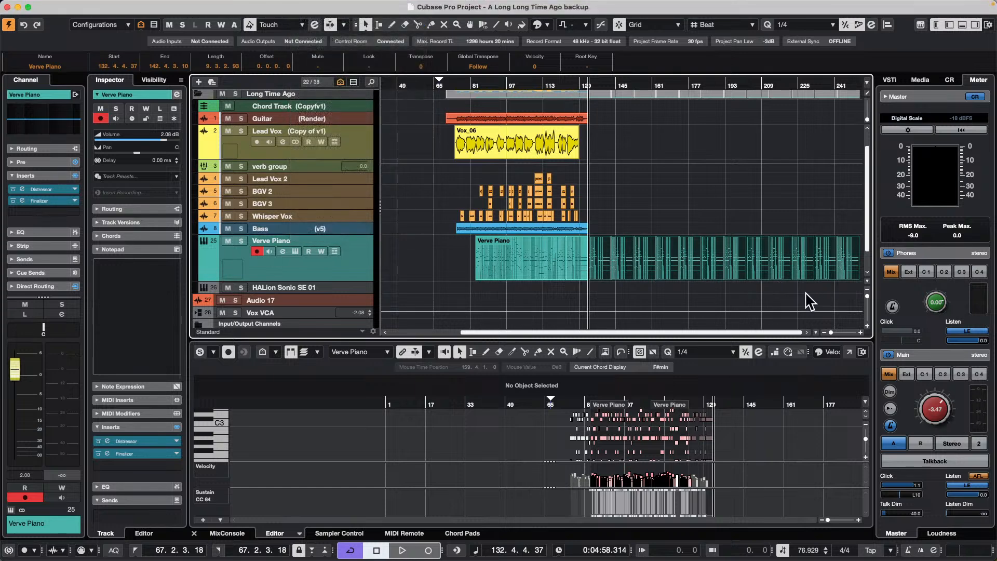
{"action": "key", "text": "space"}
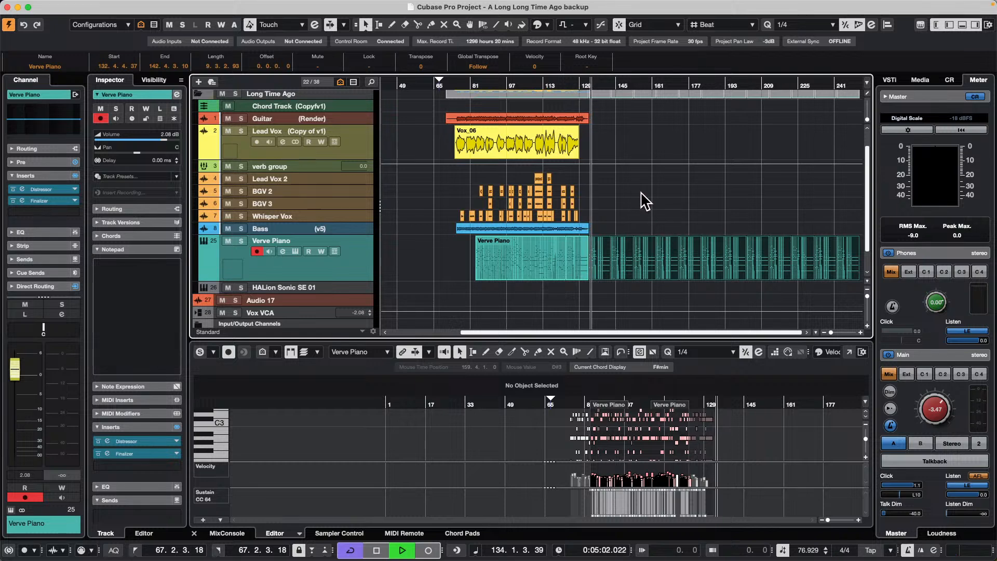
{"action": "key", "text": "space"}
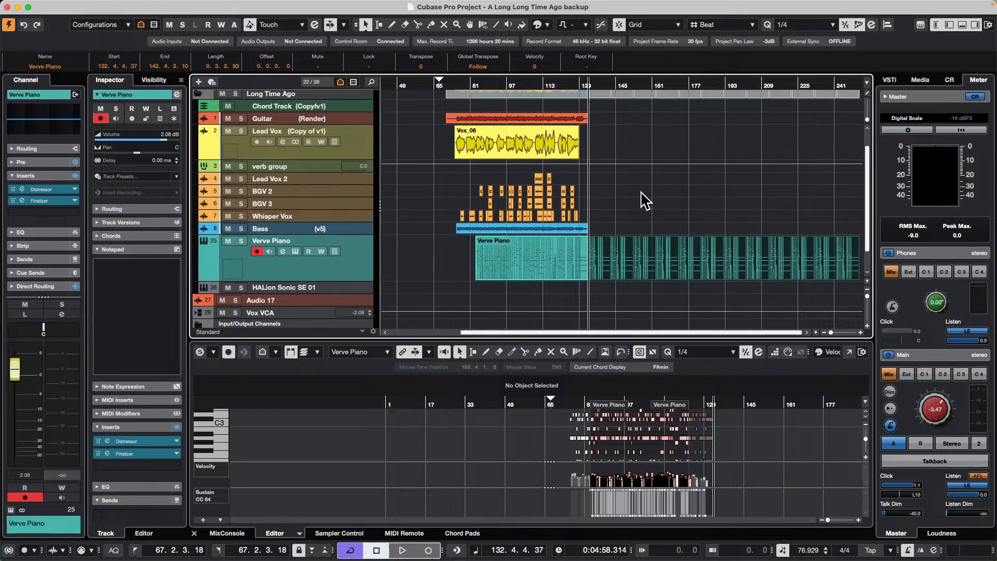
- Check the audio device and the left and right ports of the Yamaha HS 7 monitor in the Control Room audio connections
{"action": "key", "text": "F3"}
{"action": "key", "text": "F3"}
{"action": "key", "text": "F4"}
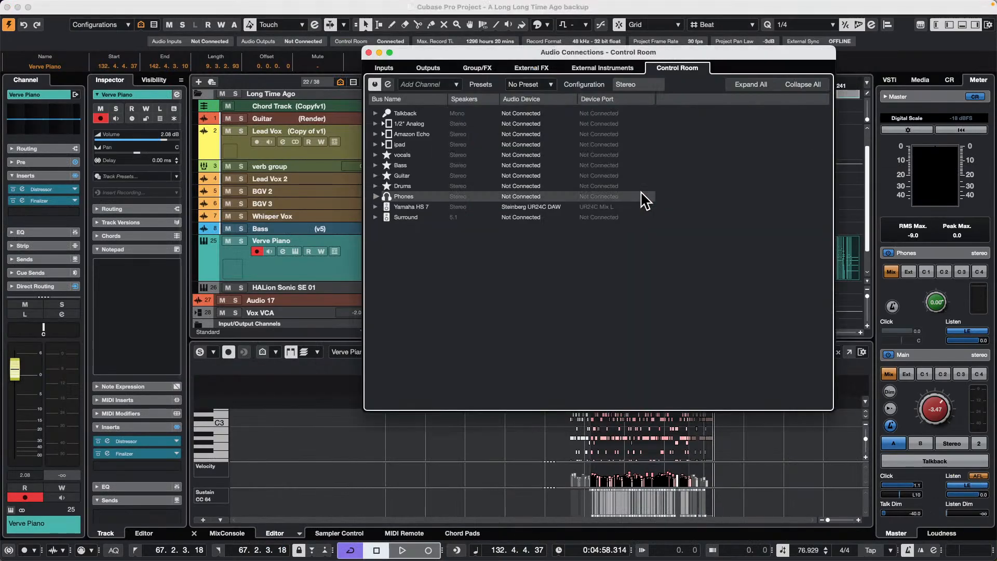
{"action": "left_click", "coordinate": [376, 207]}
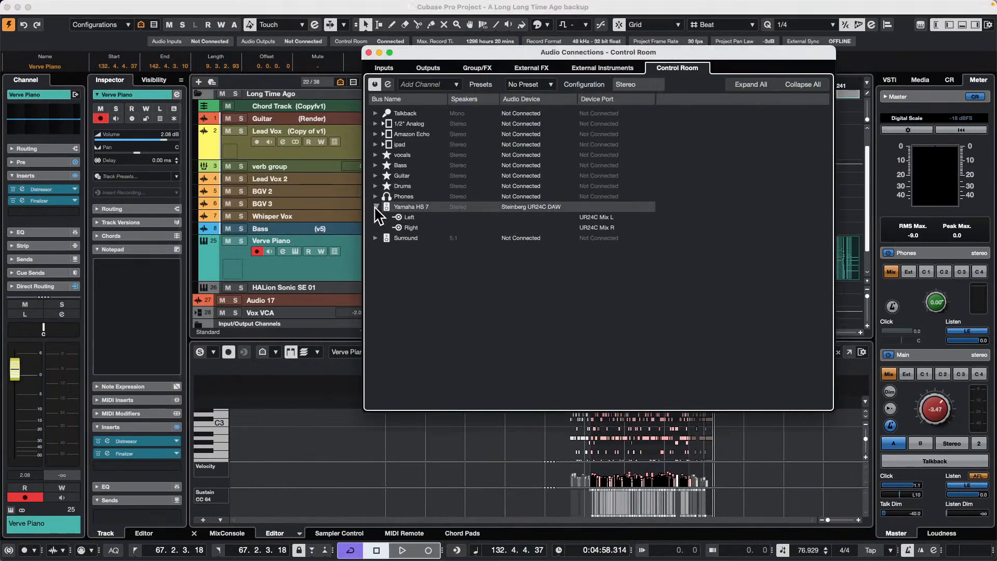
{"action": "left_click", "coordinate": [545, 208]}
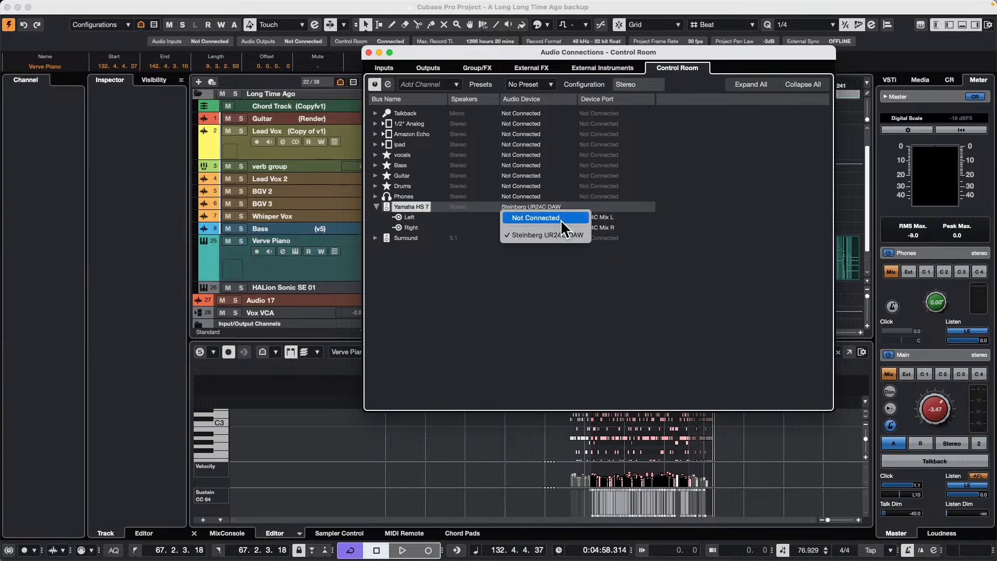
{"action": "left_click", "coordinate": [613, 218]}
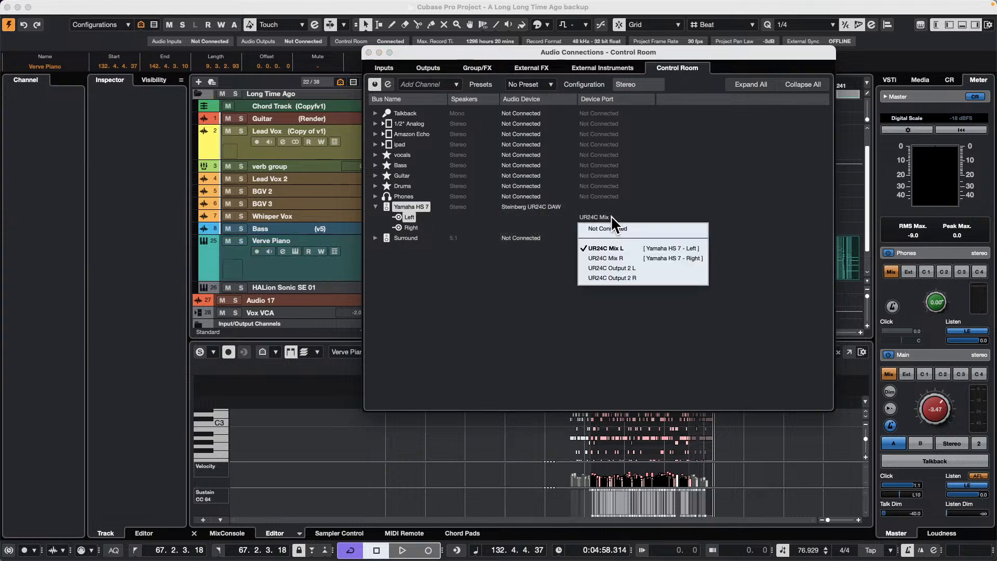
{"action": "left_click", "coordinate": [635, 254]}
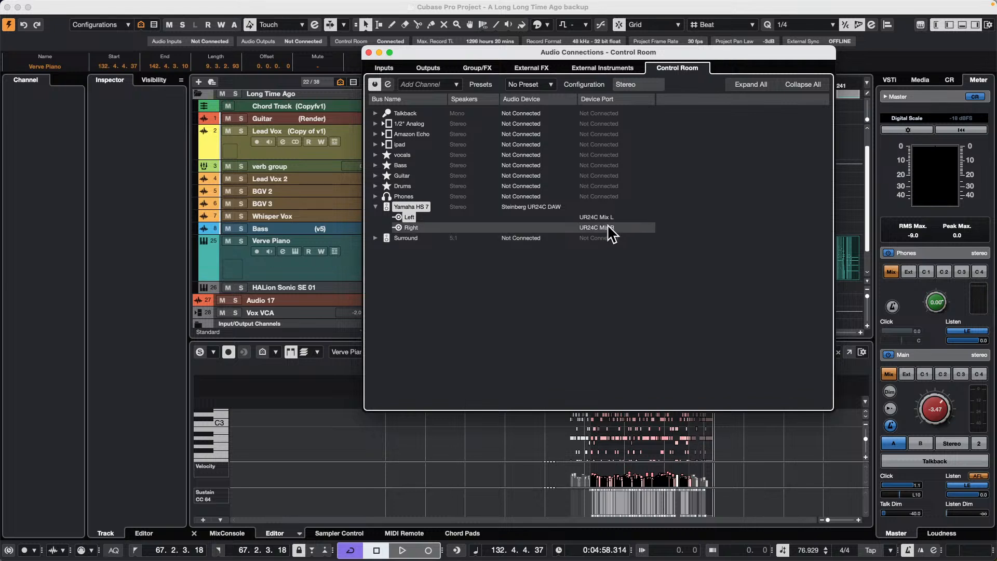
{"action": "left_click", "coordinate": [606, 227]}
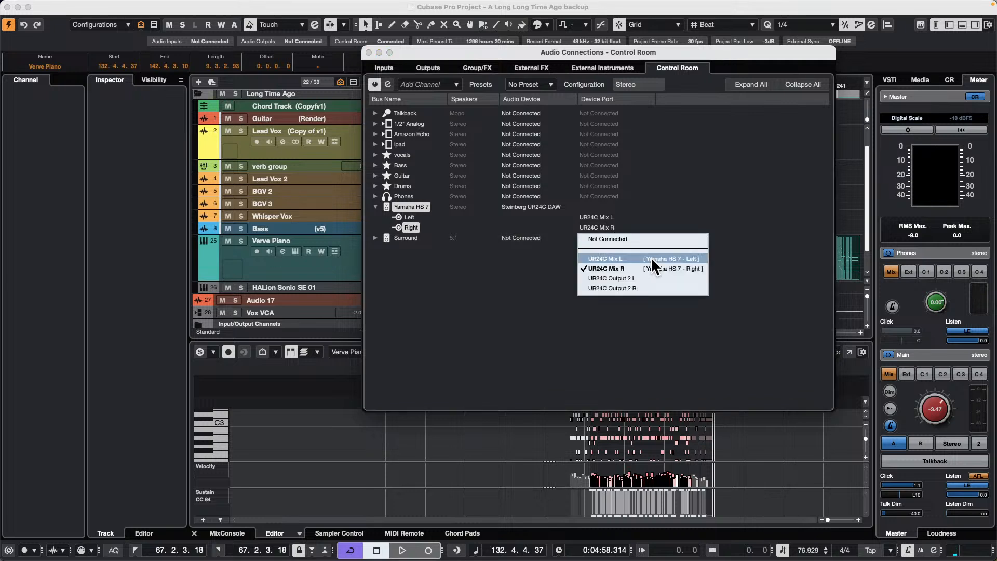
{"action": "left_click", "coordinate": [535, 283]}
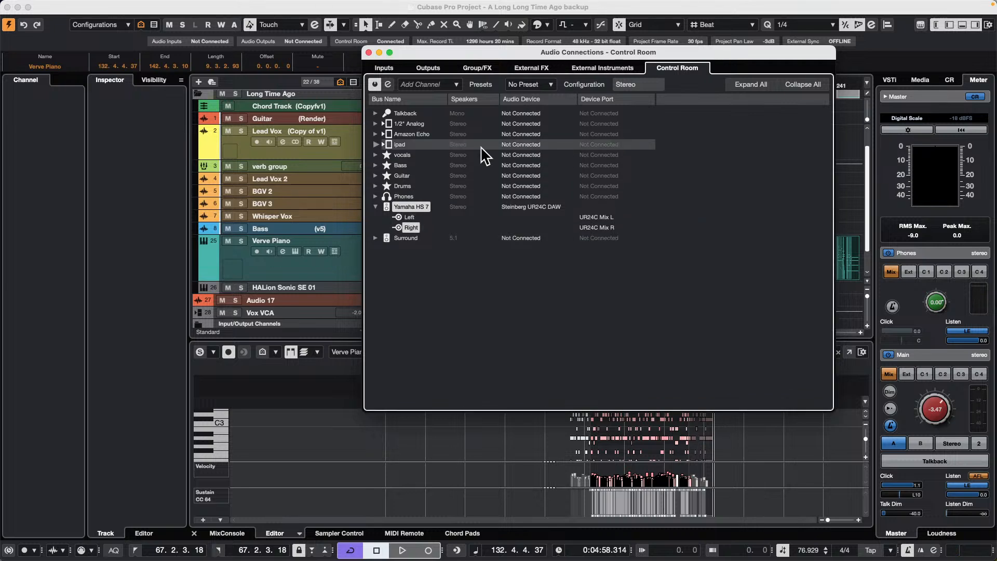
{"action": "left_click", "coordinate": [312, 6]}
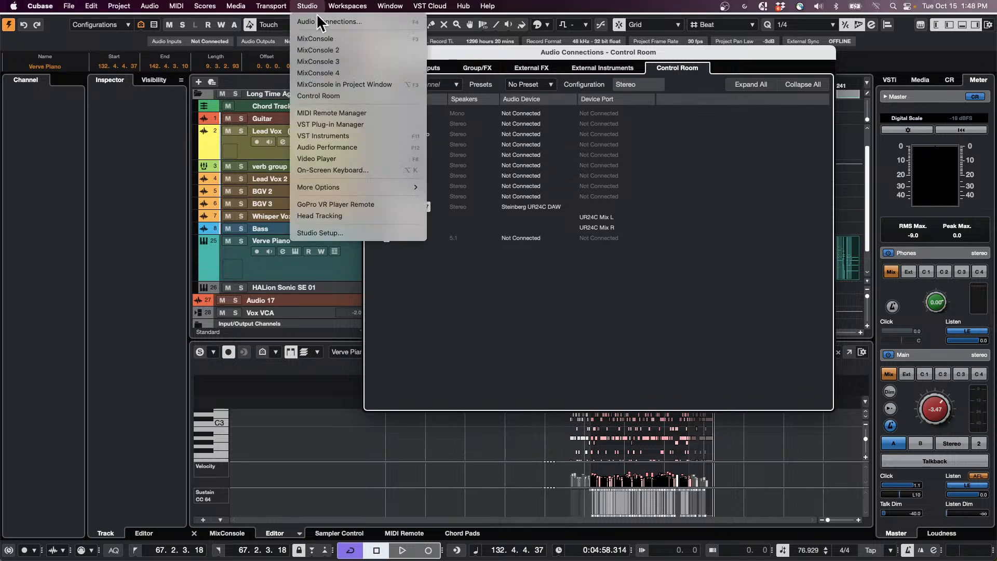
{"action": "left_click", "coordinate": [332, 23]}
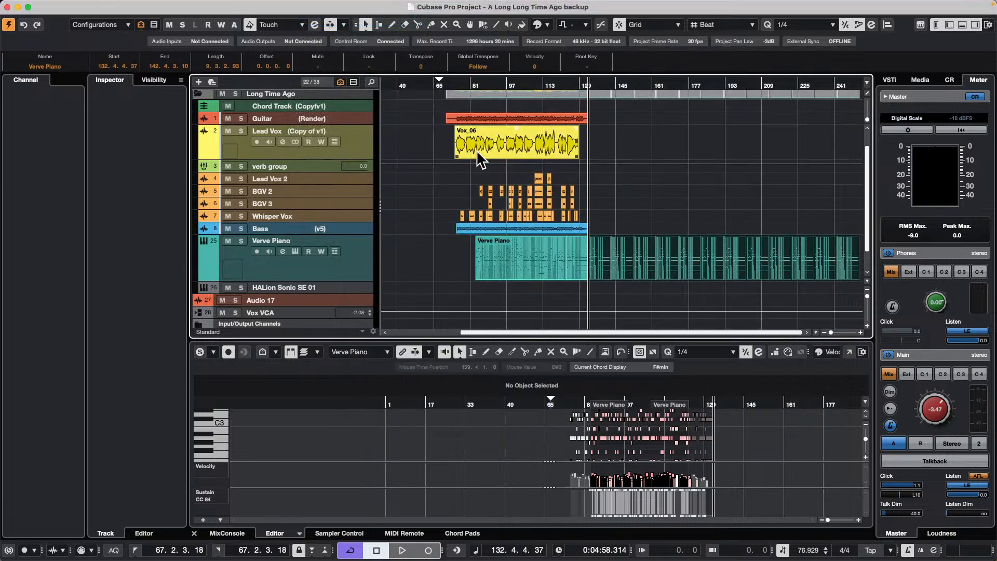
- Enable releasing the driver when the application is in the background in the Studio Setup's Audio System settings and apply it
{"action": "left_click", "coordinate": [312, 6]}
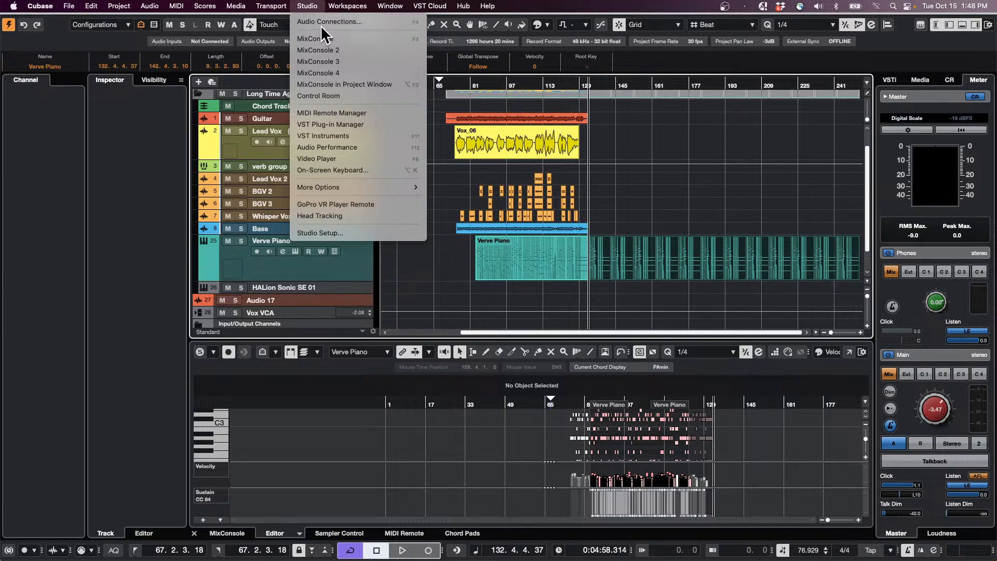
{"action": "left_click", "coordinate": [337, 232]}
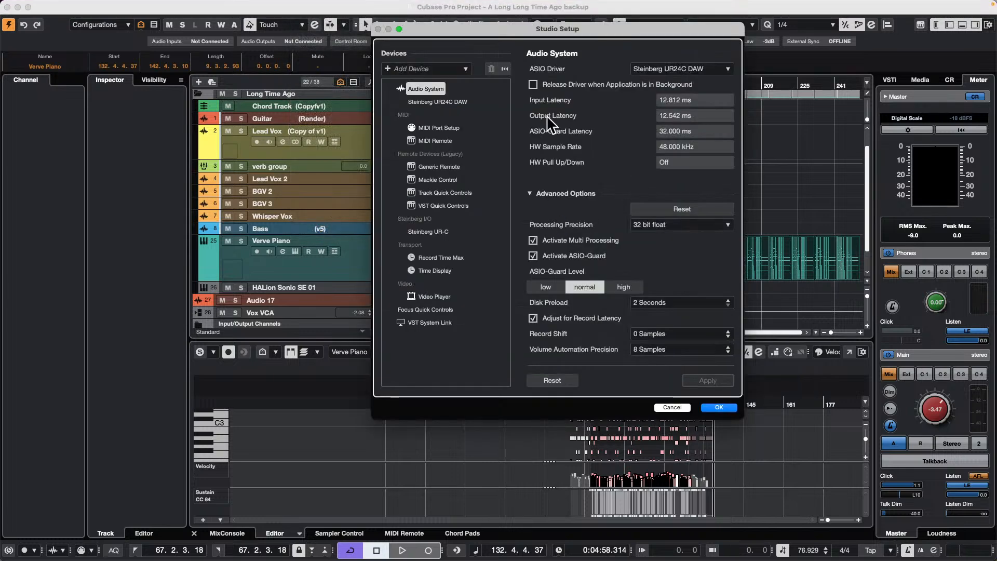
{"action": "left_click", "coordinate": [533, 84]}
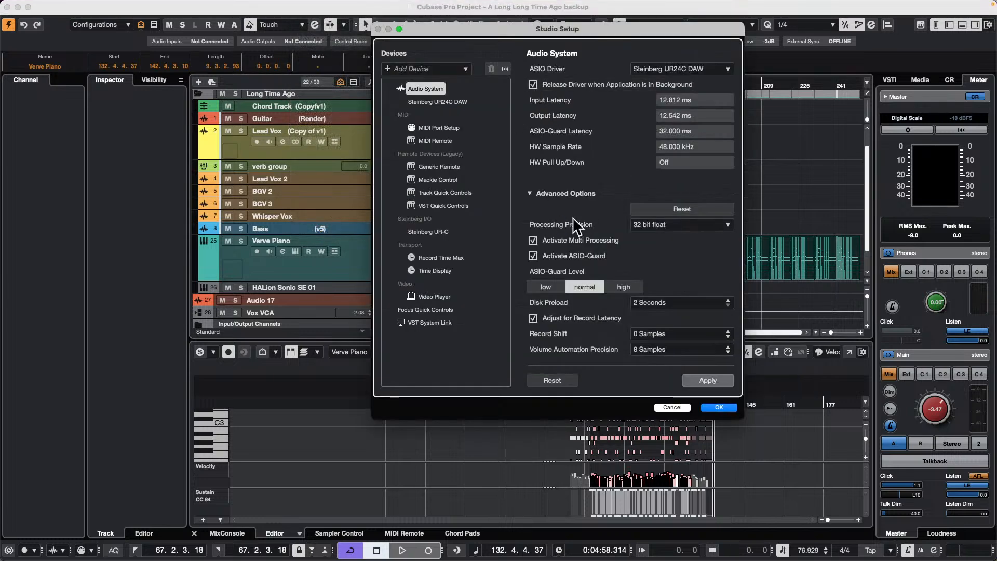
{"action": "left_click", "coordinate": [713, 382]}
{"action": "left_click", "coordinate": [716, 408]}
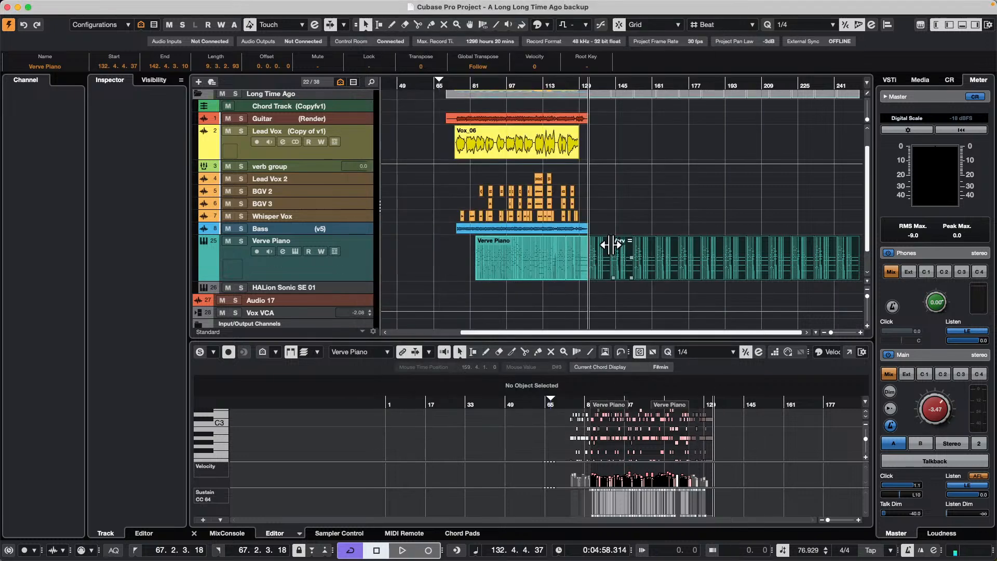
- Try to play back the project and move the project cursor to bar 89
{"action": "key", "text": "space"}
{"action": "left_click", "coordinate": [500, 85]}
{"action": "key", "text": "space"}
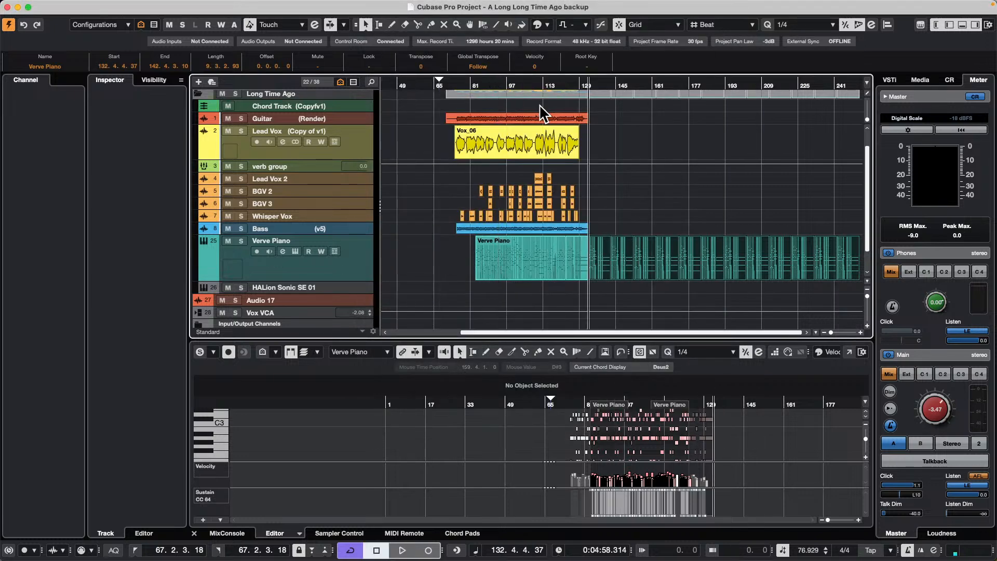
{"action": "left_click", "coordinate": [490, 84]}
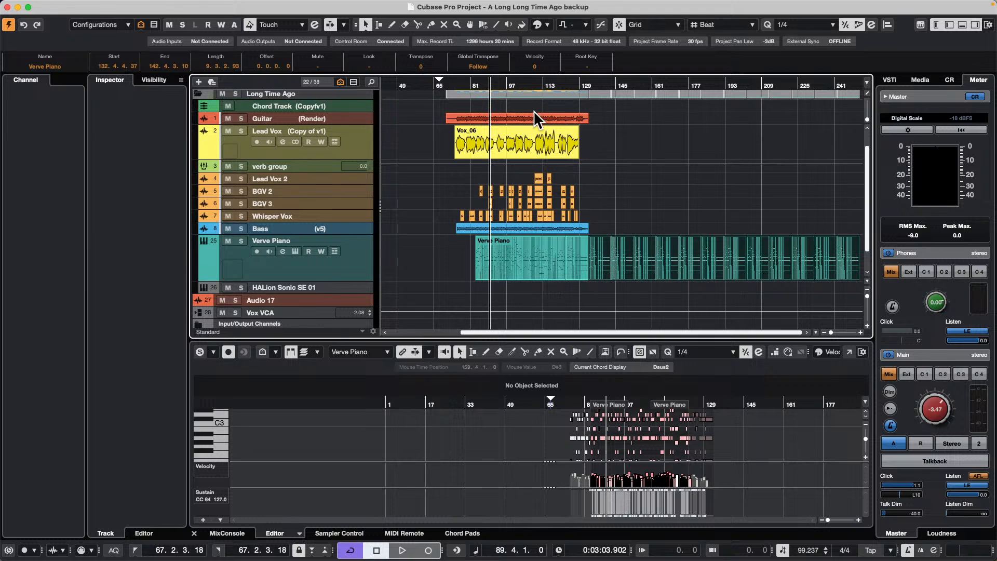
- Switch to TextEdit and quit it, and return to the Cubase project with the Verve Piano parts deselected
{"action": "key", "text": "super+Tab"}
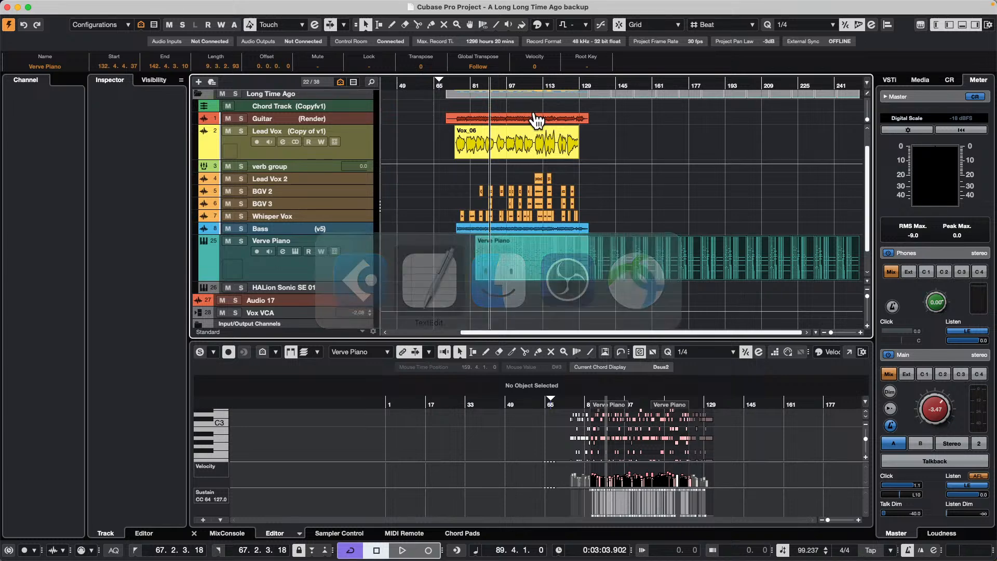
{"action": "left_click", "coordinate": [39, 6]}
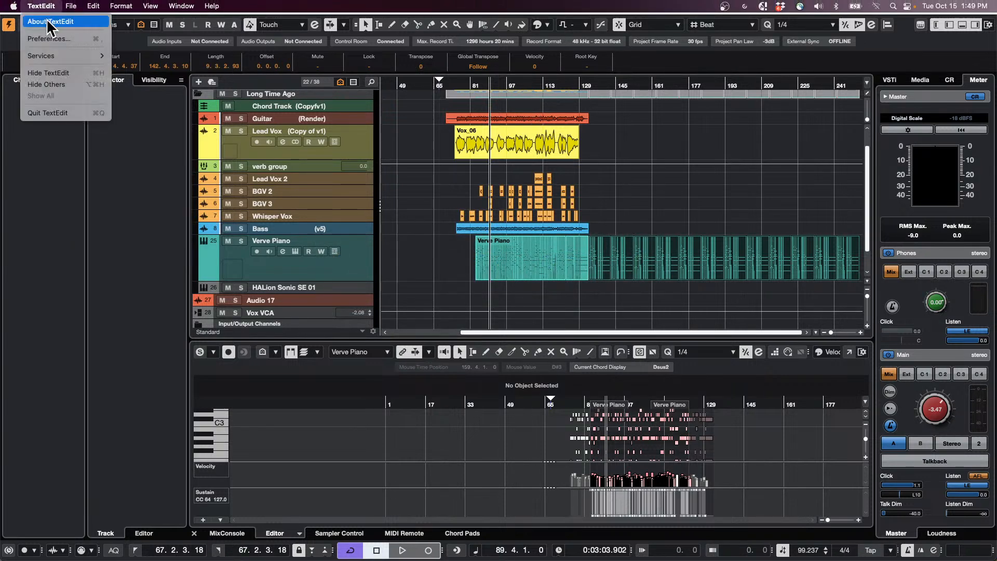
{"action": "left_click", "coordinate": [51, 112]}
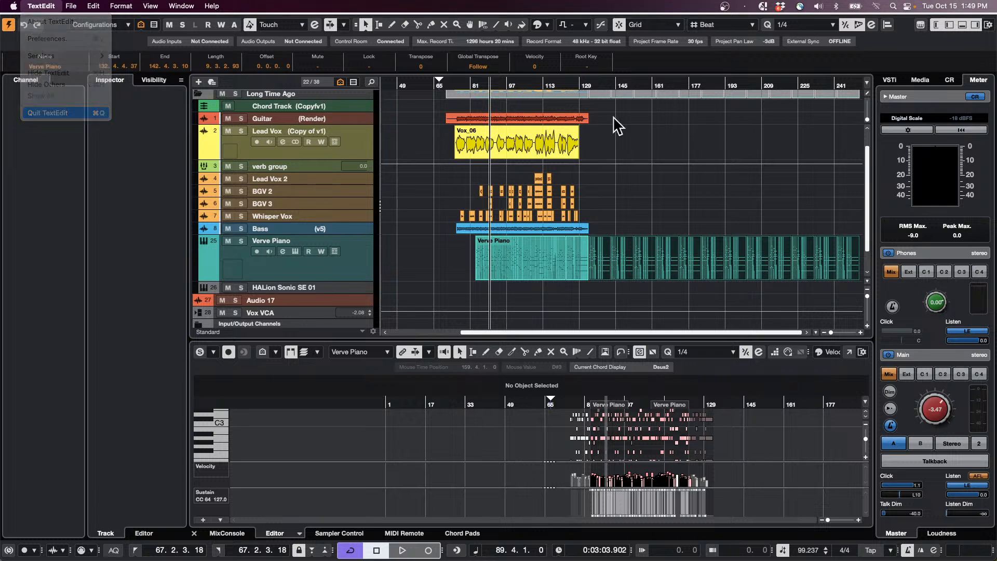
{"action": "left_click", "coordinate": [666, 149]}
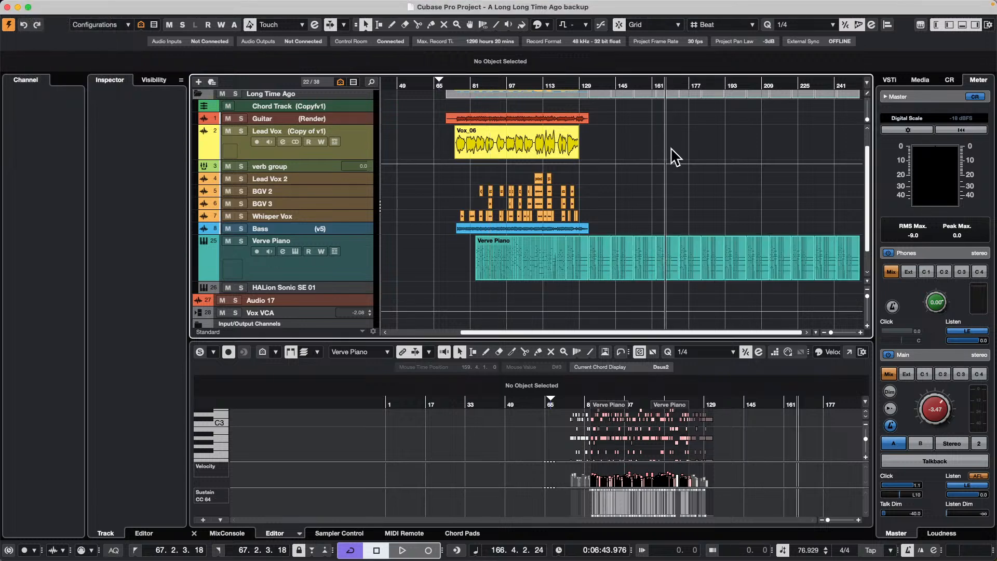
- Play back the project briefly, then check the MIDI record modes with the Verve Piano track selected
{"action": "key", "text": "space"}
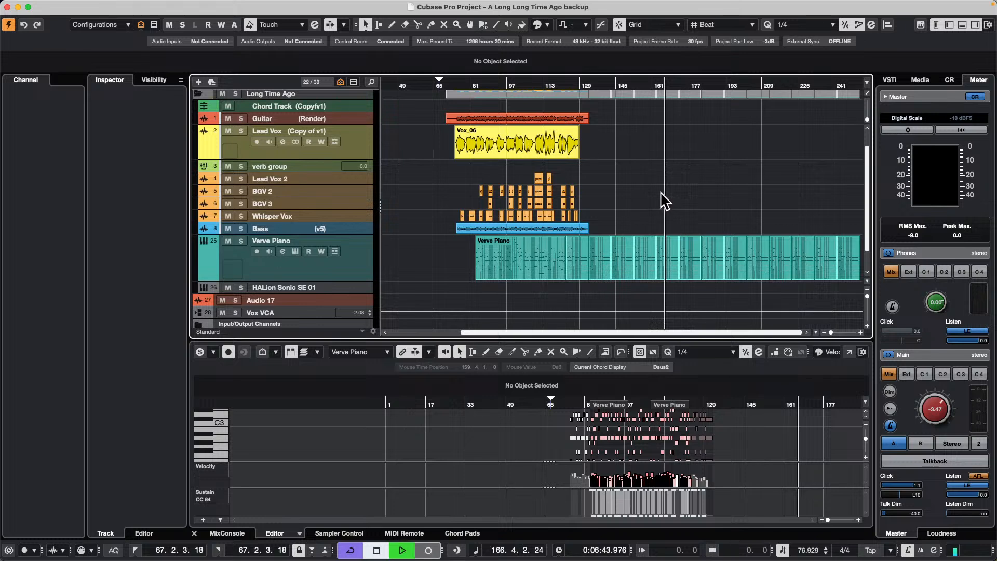
{"action": "key", "text": "space"}
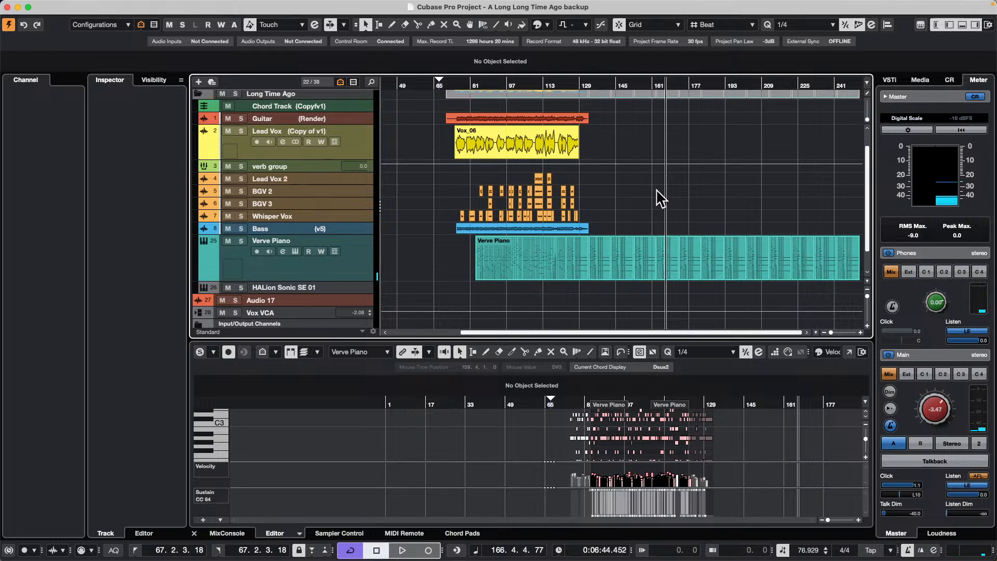
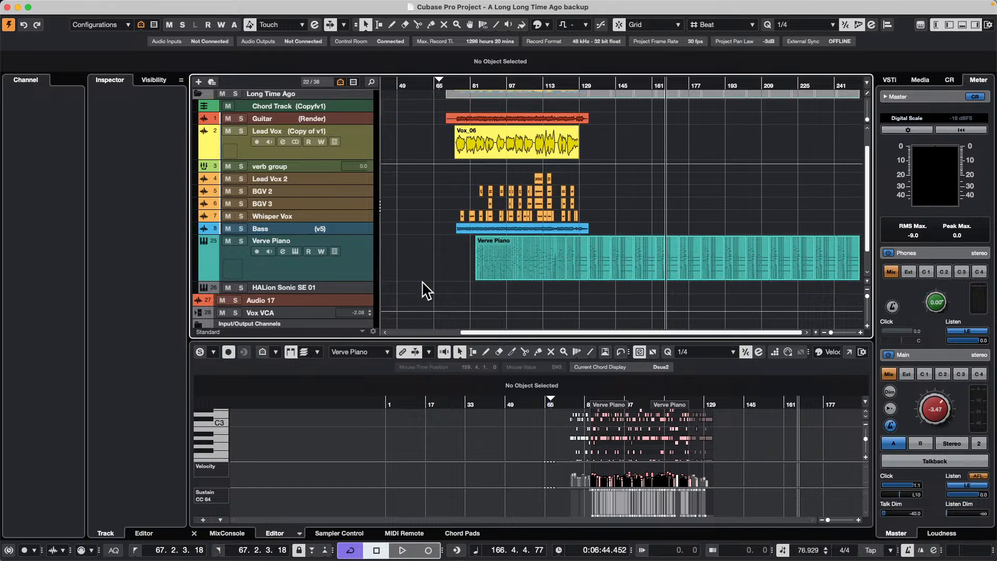
{"action": "left_click", "coordinate": [358, 274]}
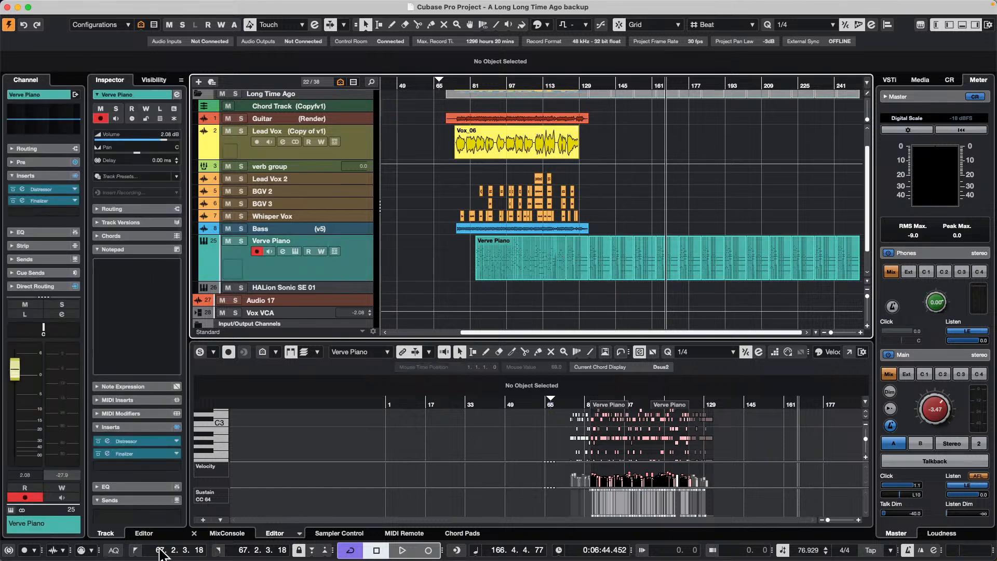
{"action": "left_click", "coordinate": [92, 552]}
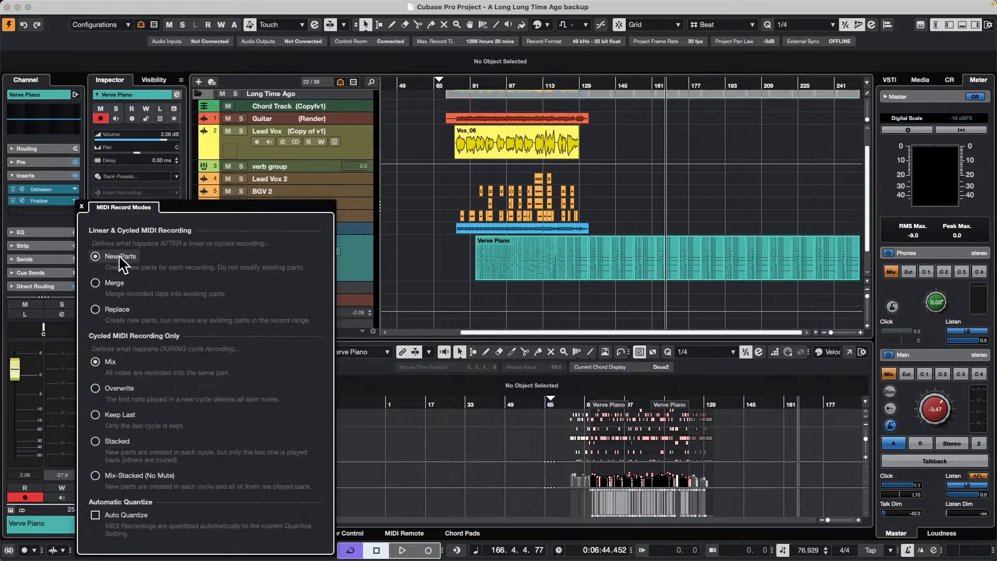
{"action": "left_click", "coordinate": [468, 274]}
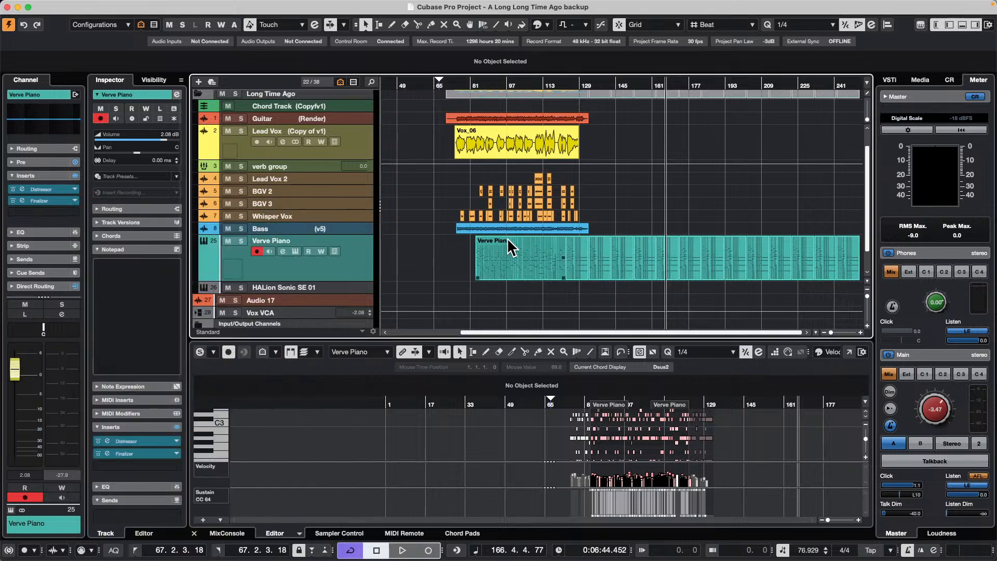
- Select all the MIDI parts on the Verve Piano track and delete them
{"action": "left_click_drag", "start_coordinate": [891, 271], "coordinate": [918, 269]}
{"action": "key", "text": "l"}
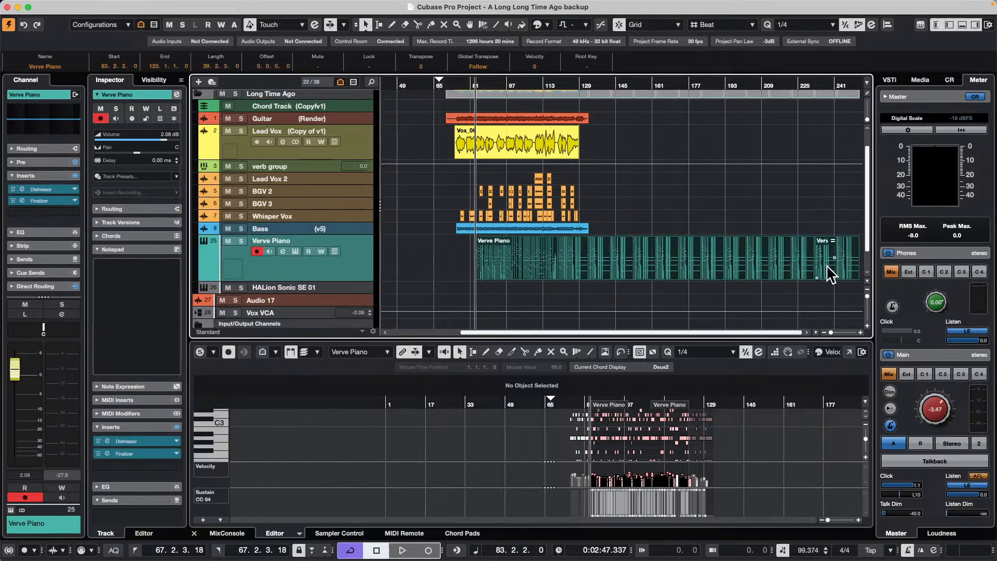
{"action": "key", "text": "Delete"}
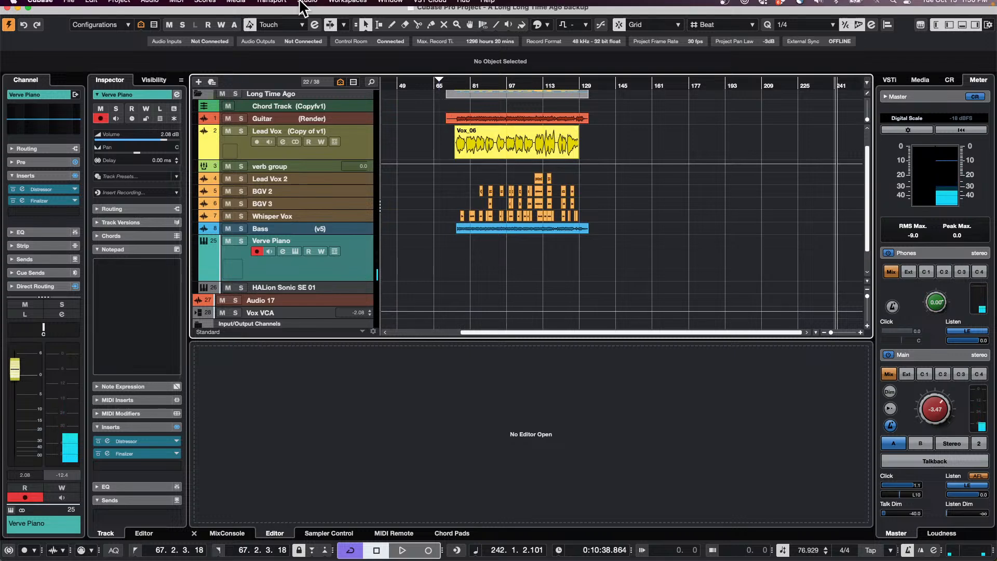
- Open the recent project jump off.cpr and activate it
{"action": "left_click", "coordinate": [266, 5]}
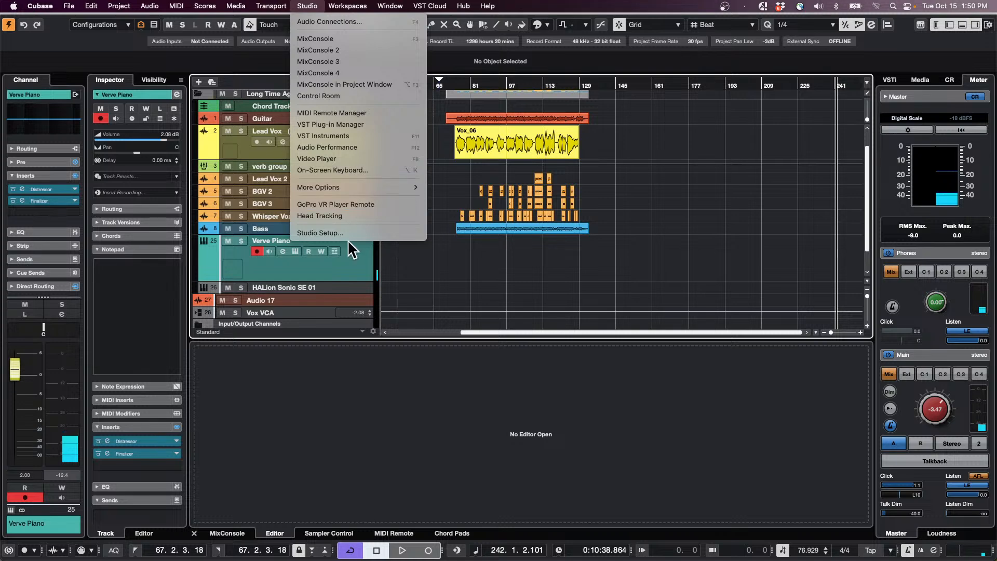
{"action": "left_click", "coordinate": [500, 283]}
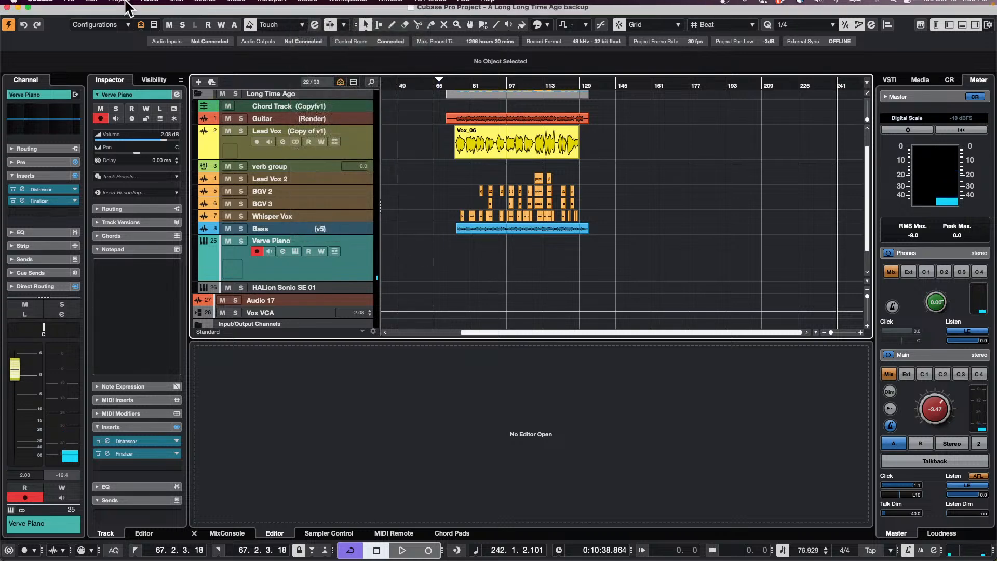
{"action": "left_click", "coordinate": [69, 6]}
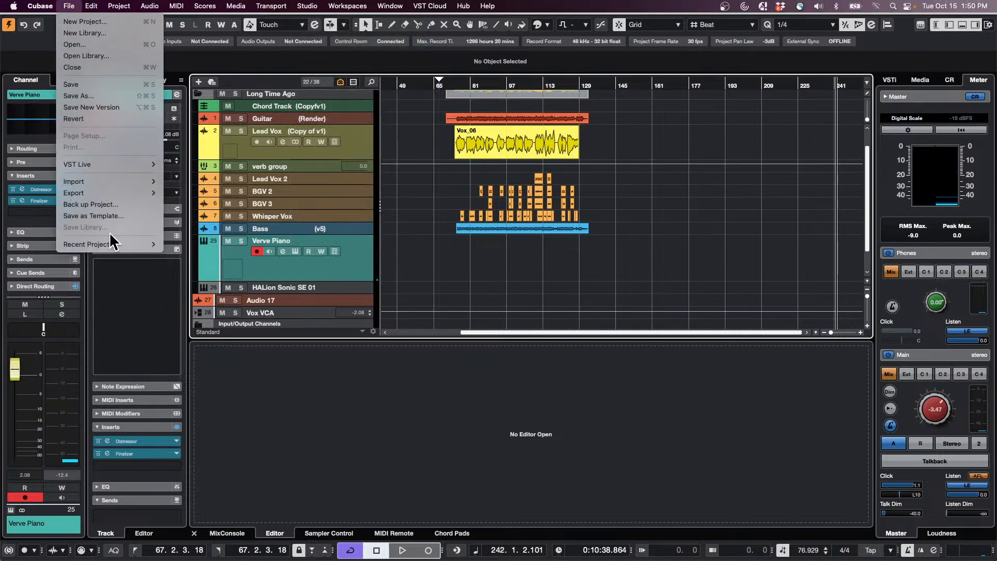
{"action": "mouse_move", "coordinate": [108, 243]}
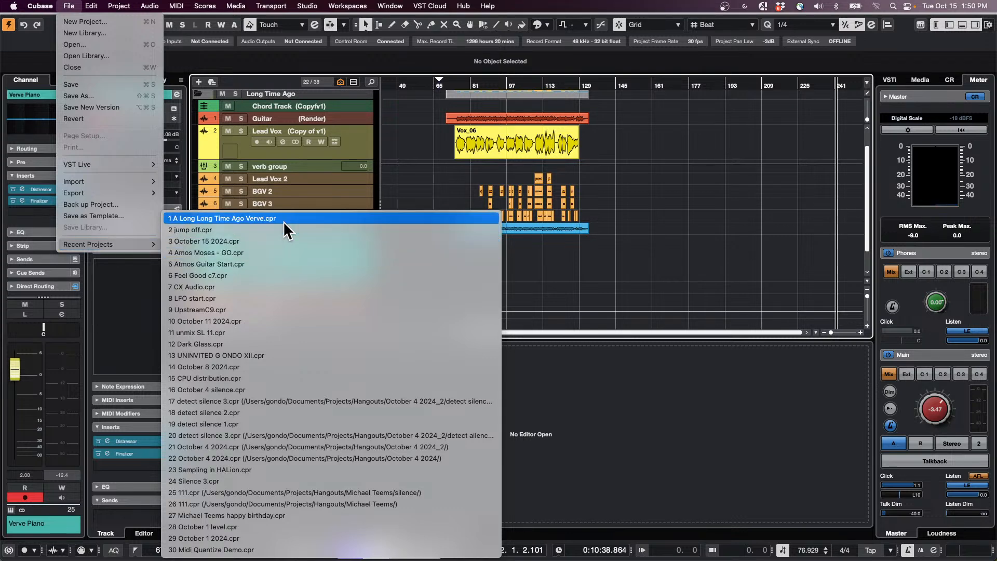
{"action": "left_click", "coordinate": [250, 231]}
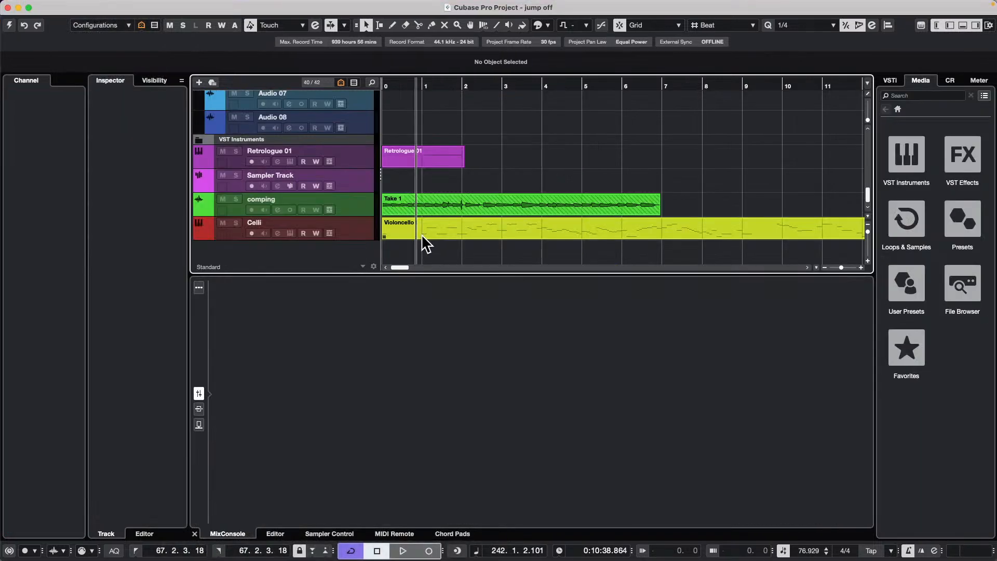
{"action": "left_click", "coordinate": [9, 25]}
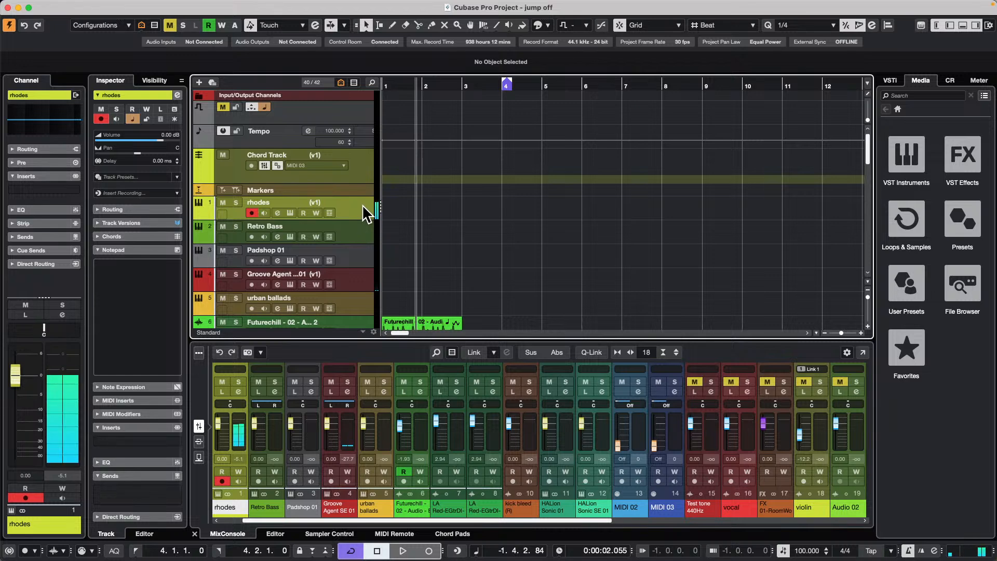
- Solo the rhodes track and record a MIDI part on it from the project start to just past bar 4
{"action": "left_click", "coordinate": [383, 83]}
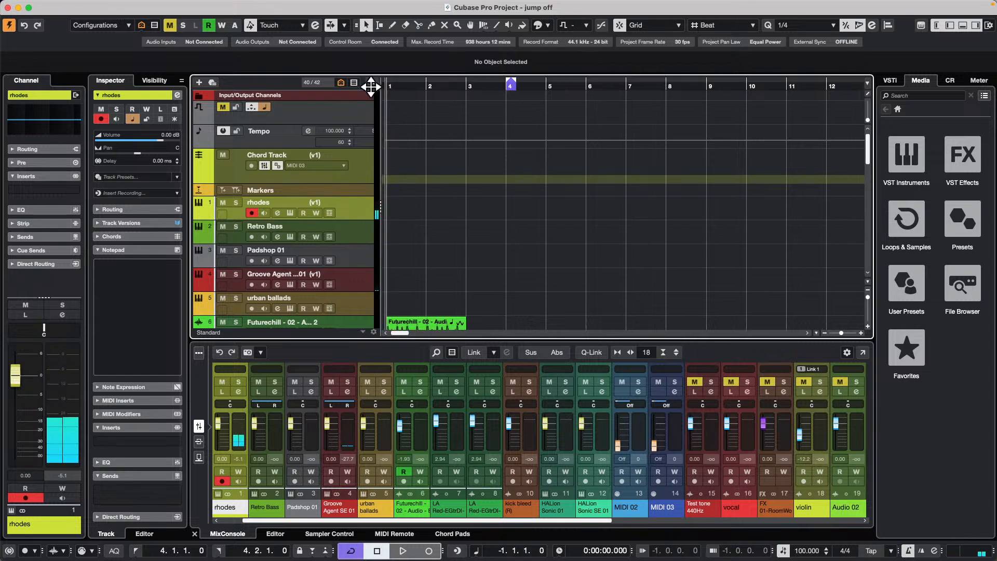
{"action": "left_click", "coordinate": [235, 202]}
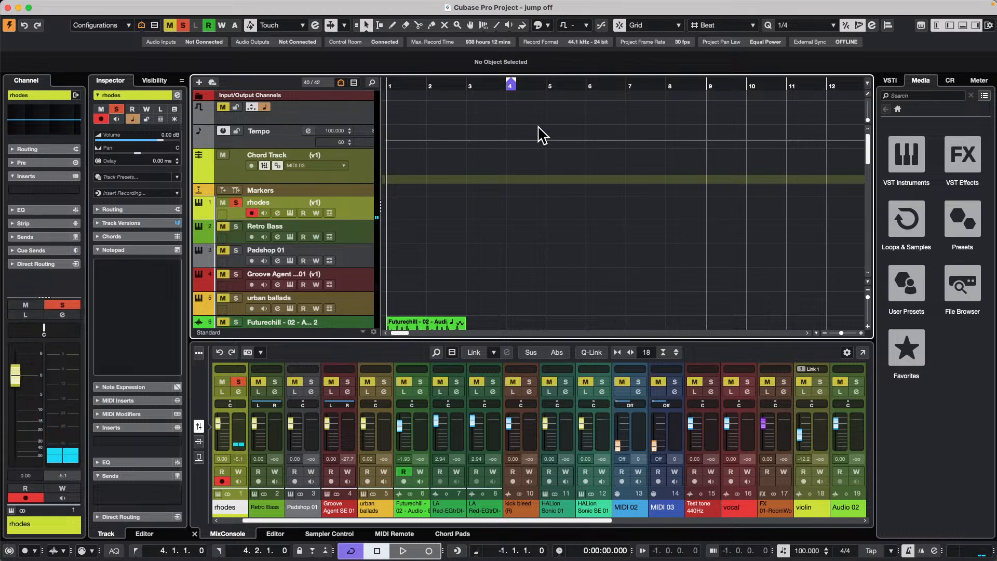
{"action": "key", "text": "KP_Multiply"}
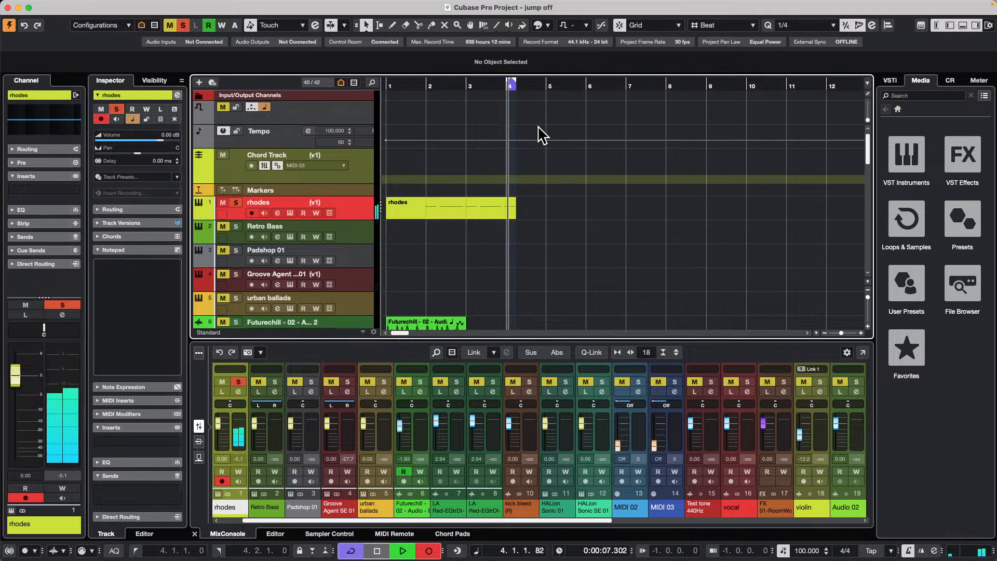
{"action": "key", "text": "space"}
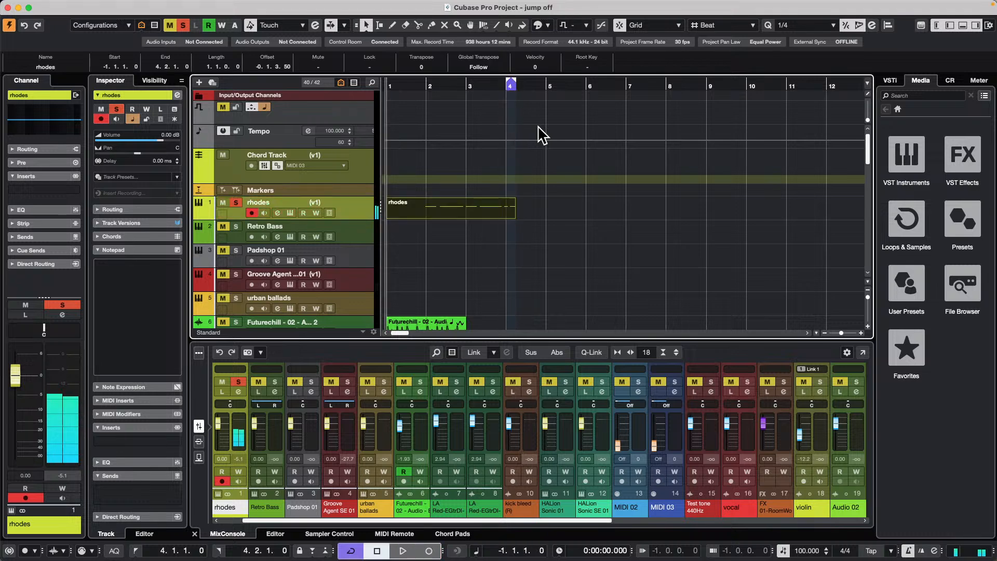
- Turn off cycle mode, check the MIDI record modes, and record a second MIDI pass over the rhodes part
{"action": "key", "text": "slash"}
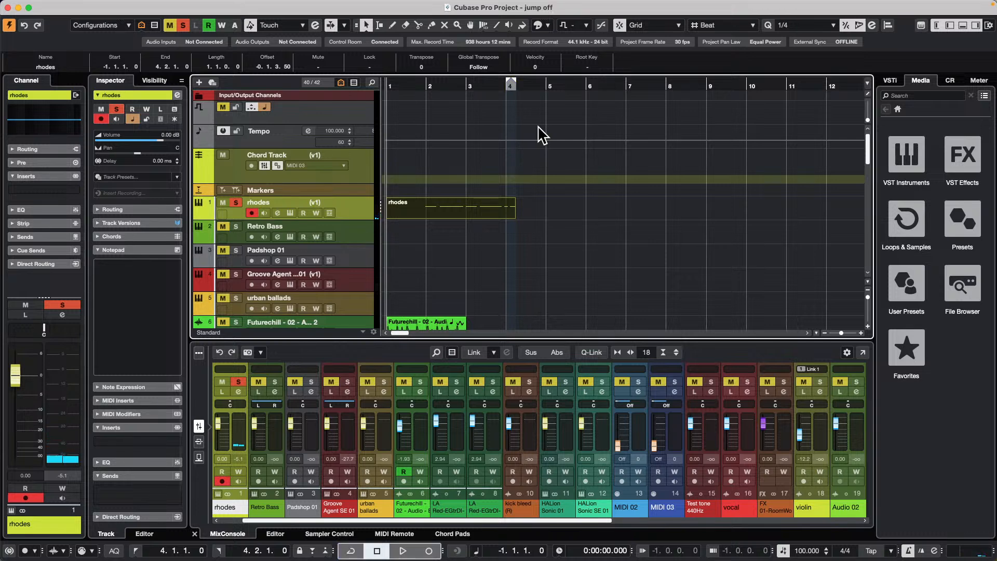
{"action": "left_click", "coordinate": [96, 553]}
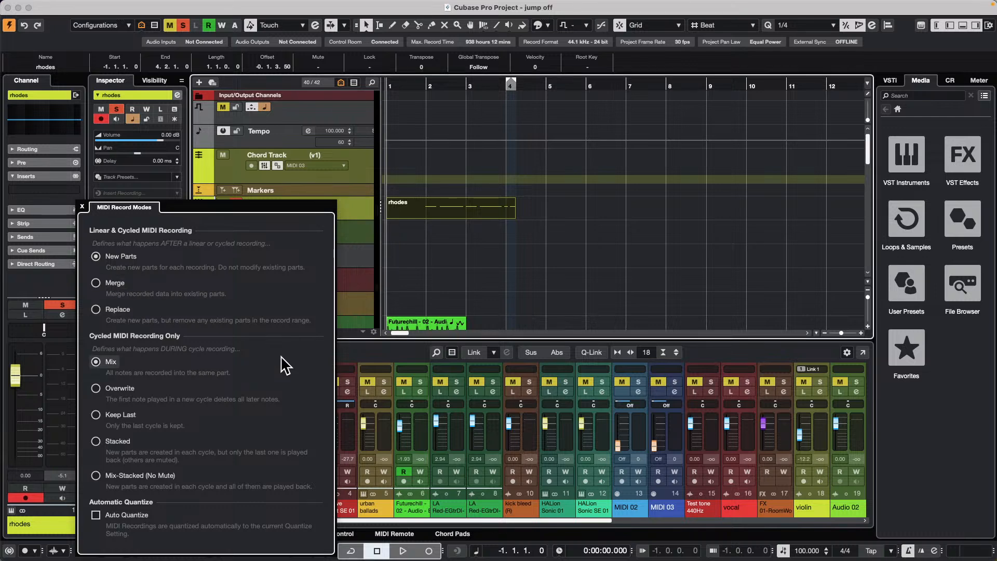
{"action": "left_click", "coordinate": [531, 273]}
{"action": "key", "text": "KP_Multiply"}
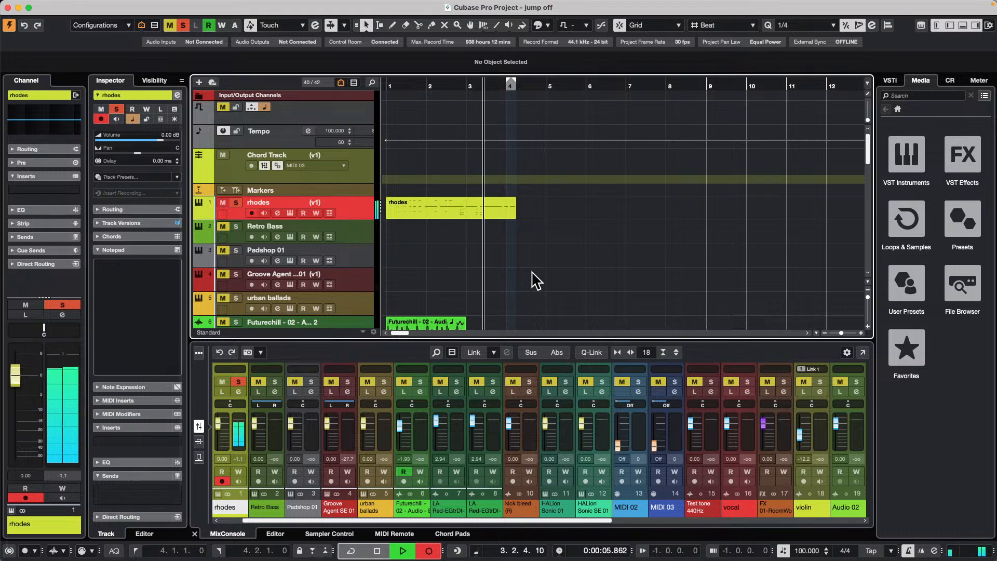
{"action": "key", "text": "space"}
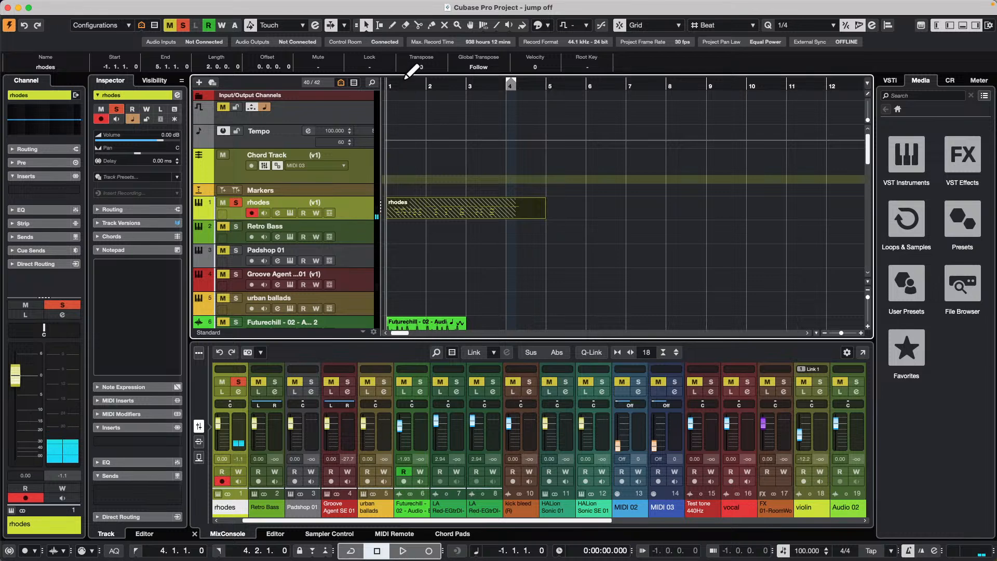
- Play back the recorded rhodes passes and inspect the list of overlapping parts without changing it
{"action": "key", "text": "space"}
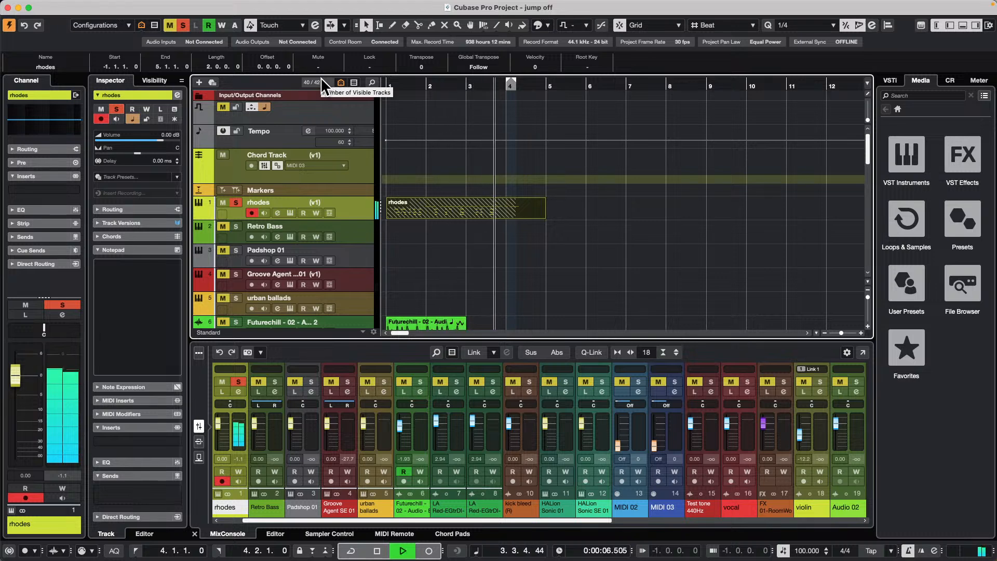
{"action": "key", "text": "space"}
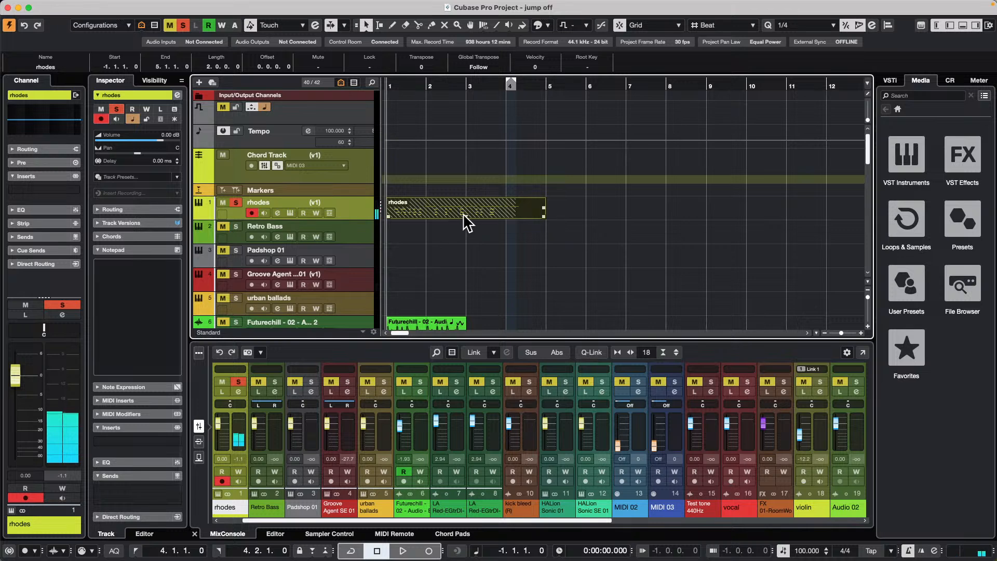
{"action": "left_click", "coordinate": [463, 215]}
{"action": "left_click", "coordinate": [466, 215]}
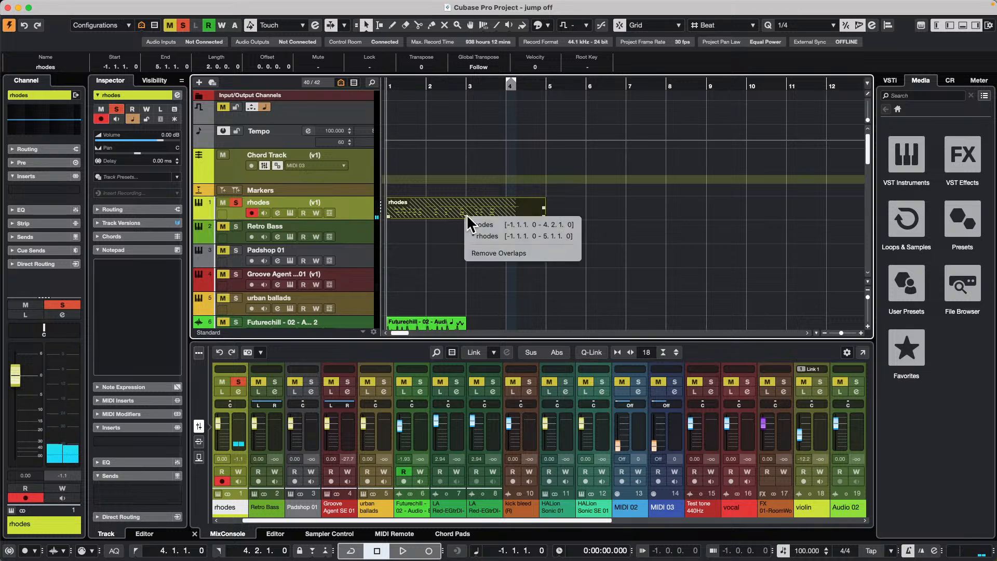
{"action": "left_click", "coordinate": [433, 246]}
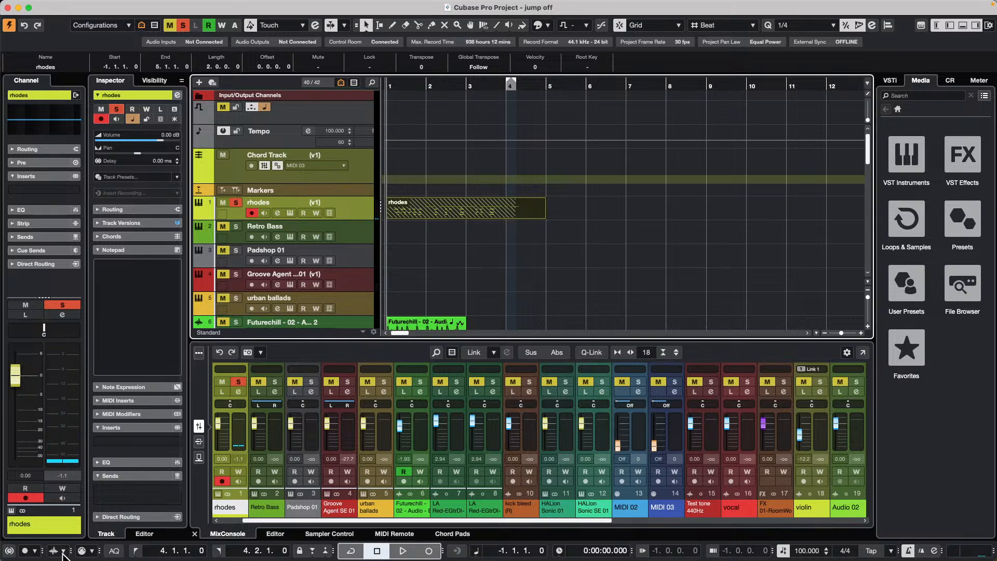
- Set the linear MIDI record mode to Replace and record another pass over the existing rhodes parts
{"action": "left_click", "coordinate": [93, 551]}
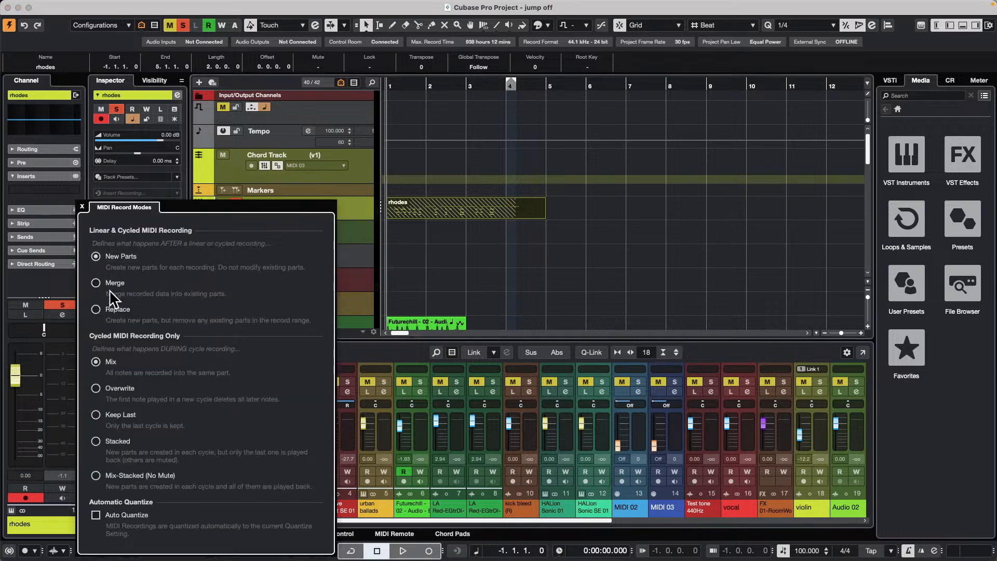
{"action": "left_click", "coordinate": [95, 255]}
{"action": "left_click", "coordinate": [97, 310]}
{"action": "left_click", "coordinate": [446, 262]}
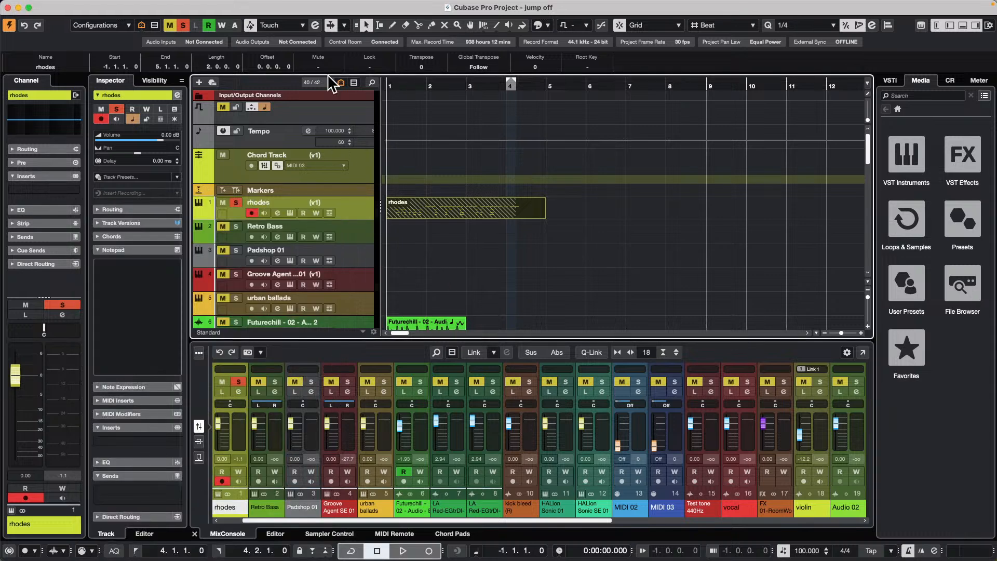
{"action": "key", "text": "KP_Multiply"}
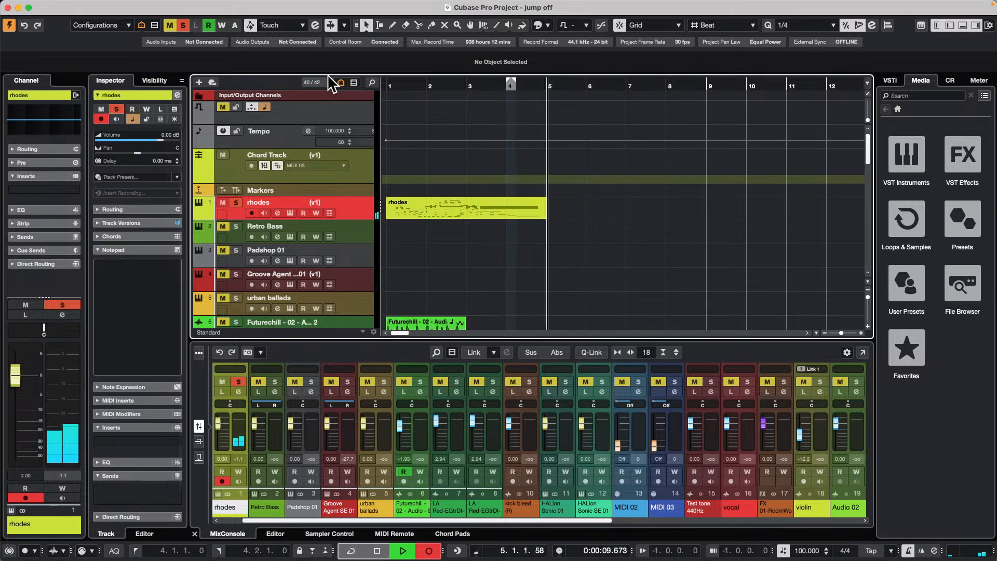
{"action": "key", "text": "space"}
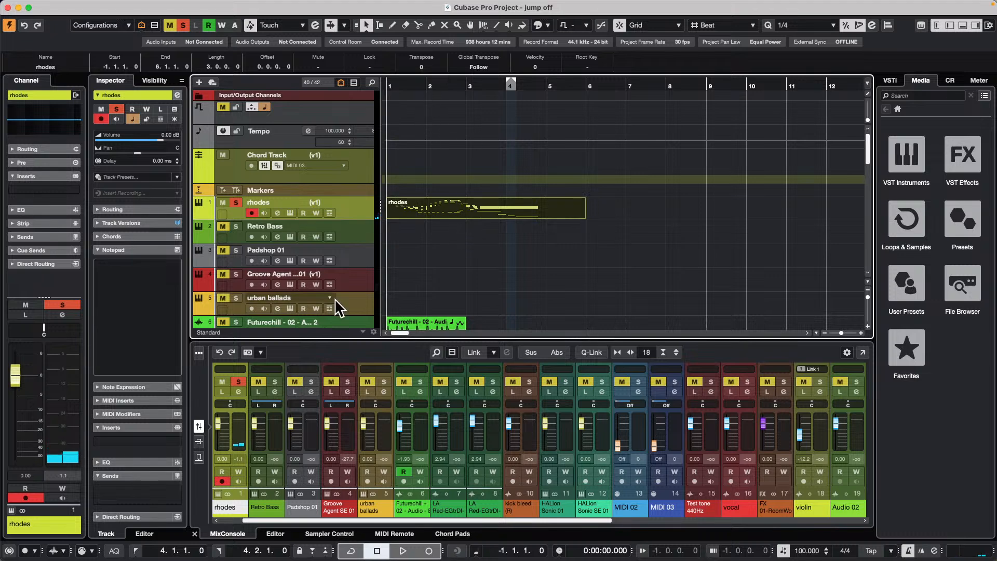
- Reopen the MIDI record modes, choose Replace for linear recording, and return to the project
{"action": "left_click", "coordinate": [92, 551]}
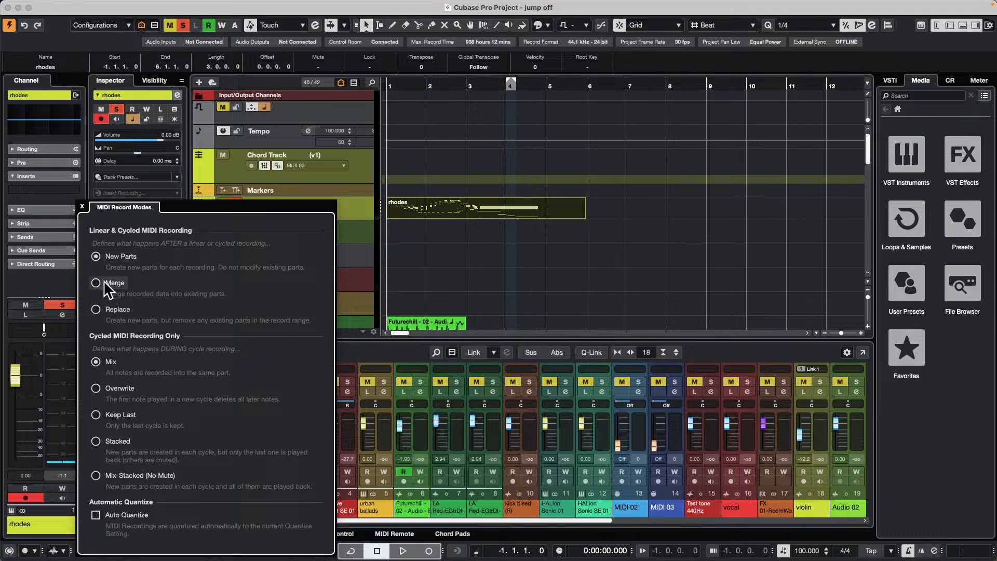
{"action": "left_click", "coordinate": [106, 310]}
{"action": "left_click", "coordinate": [493, 213]}
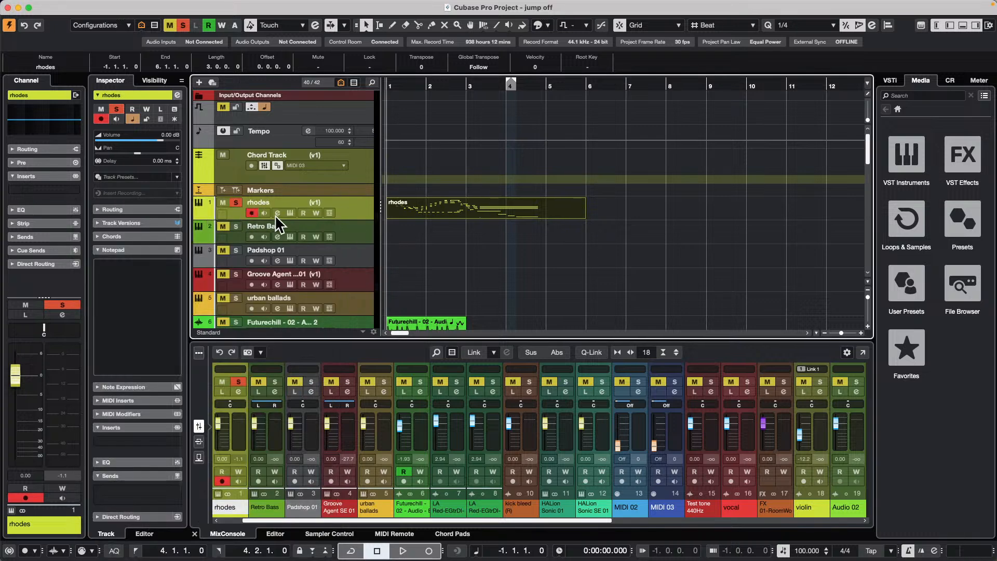
- Create an empty part on the Retro Bass track with the Range Selection tool, matching the rhodes part's span up to bar 6
{"action": "left_click", "coordinate": [431, 229]}
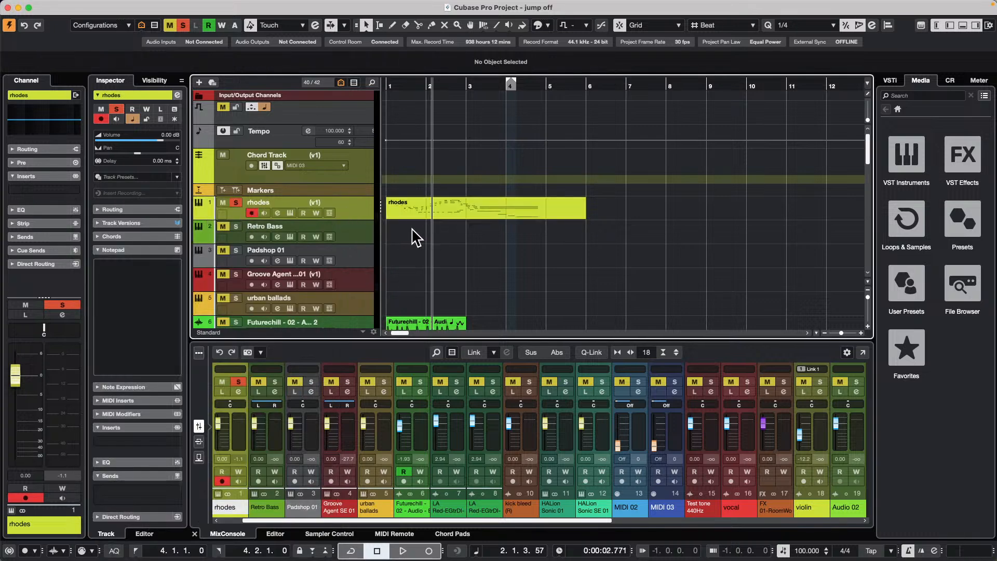
{"action": "left_click", "coordinate": [412, 229]}
{"action": "right_click", "coordinate": [400, 233]}
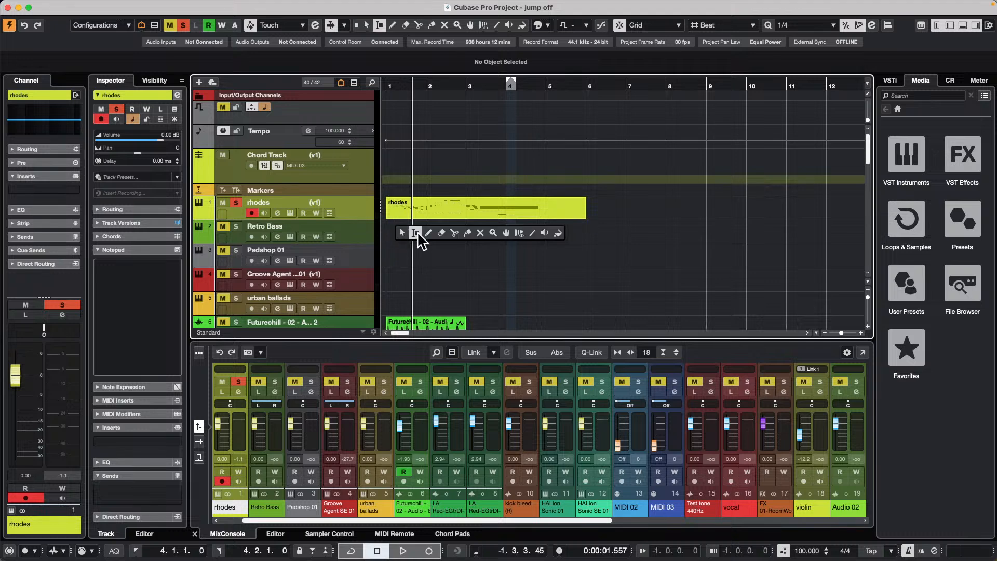
{"action": "left_click", "coordinate": [417, 232]}
{"action": "left_click_drag", "start_coordinate": [391, 233], "coordinate": [591, 242]}
{"action": "key", "text": "1"}
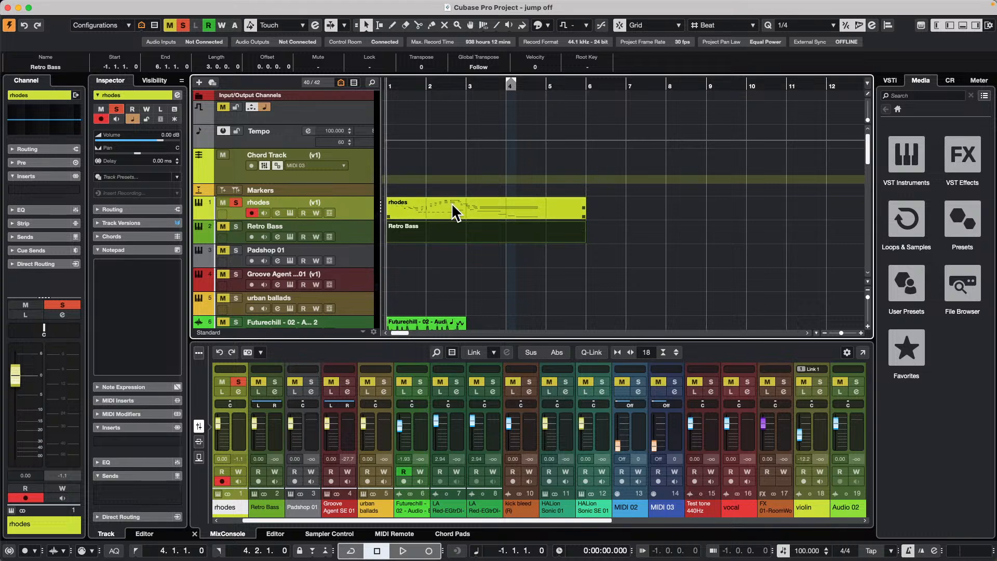
- Open the rhodes part in the Key Editor and draw a wavy CC 7 (Main Volume) curve across it
{"action": "double_click", "coordinate": [451, 203]}
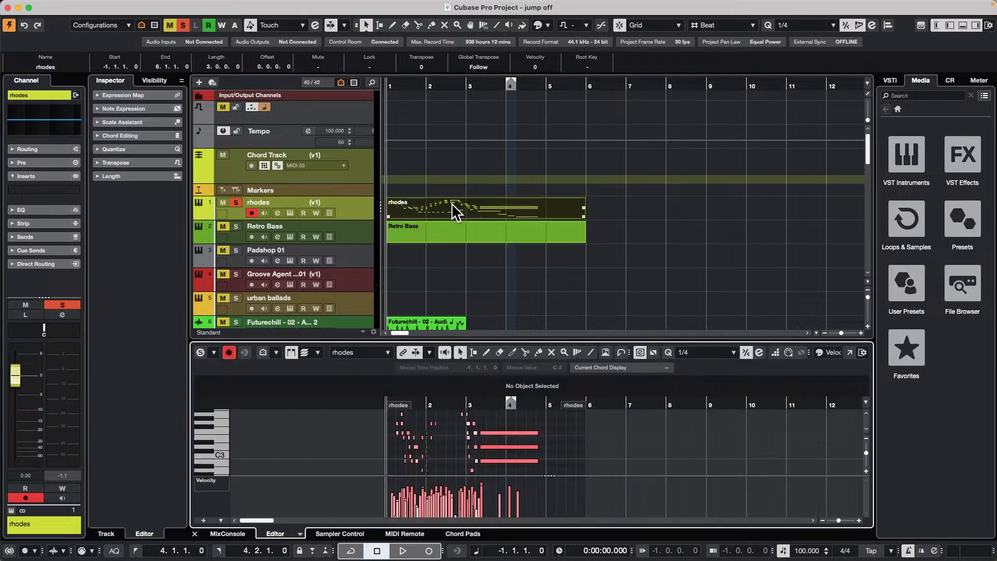
{"action": "left_click", "coordinate": [217, 482]}
{"action": "mouse_move", "coordinate": [237, 550]}
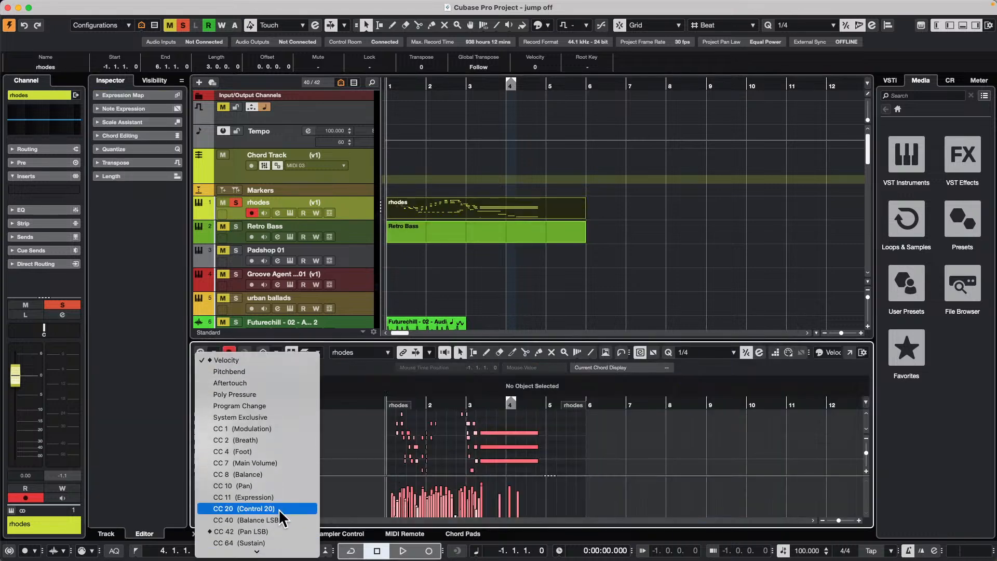
{"action": "left_click", "coordinate": [291, 463]}
{"action": "key", "text": "8"}
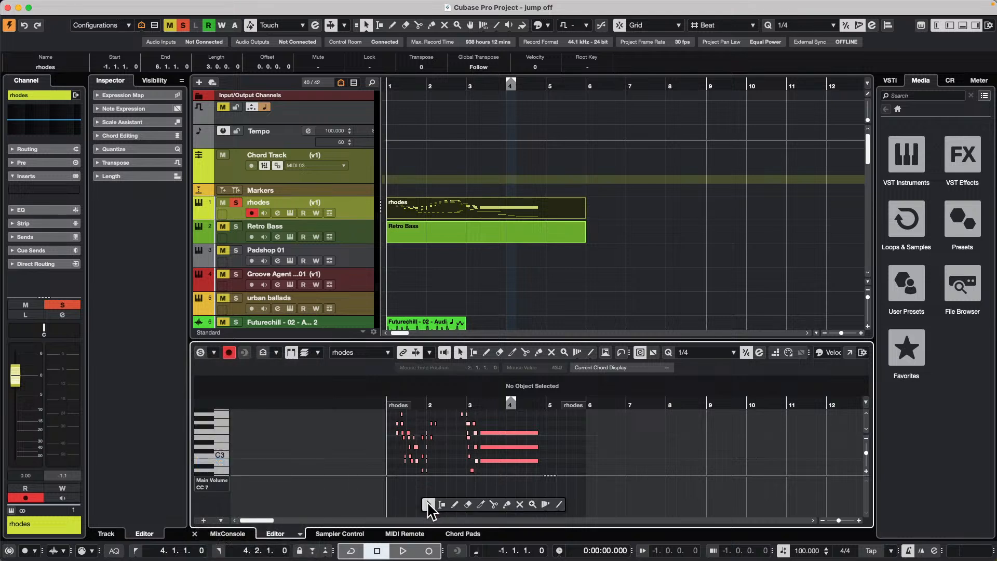
{"action": "left_click_drag", "start_coordinate": [395, 504], "coordinate": [575, 507]}
- Switch the controller lane to CC 1 (Modulation) and draw a curve falling from about 103 to near zero towards bar 6
{"action": "left_click", "coordinate": [223, 485]}
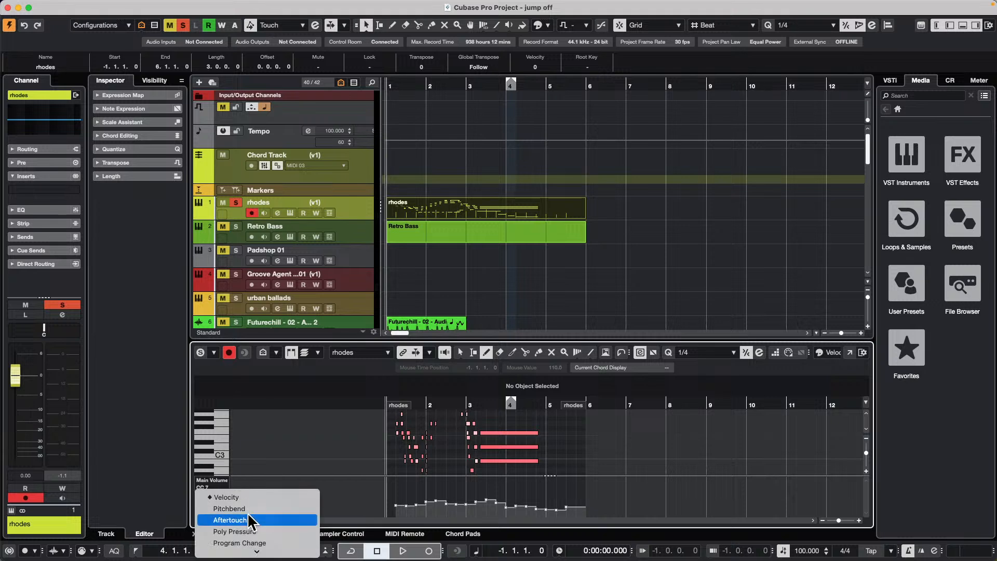
{"action": "mouse_move", "coordinate": [241, 557]}
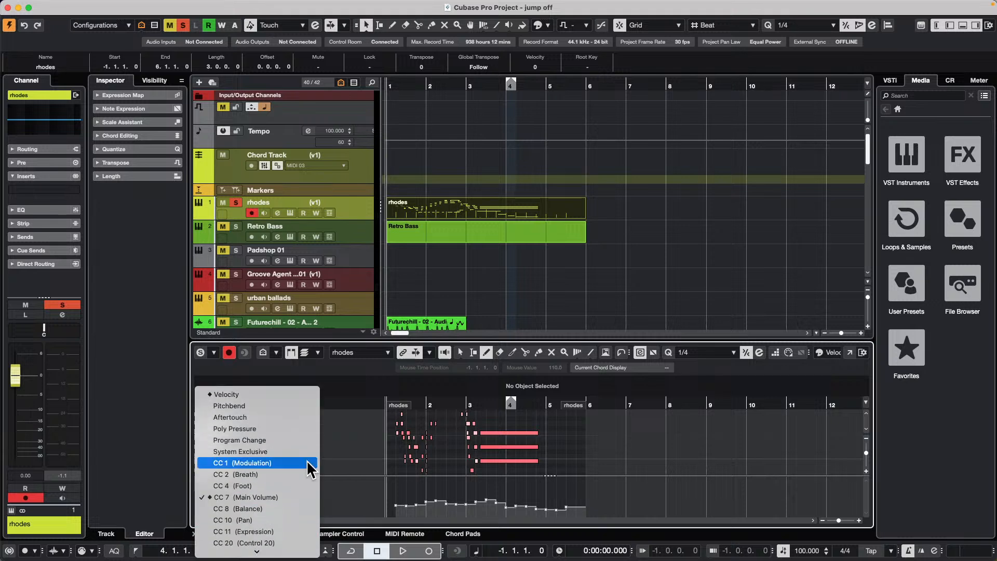
{"action": "left_click", "coordinate": [291, 463]}
{"action": "left_click_drag", "start_coordinate": [413, 485], "coordinate": [581, 514]}
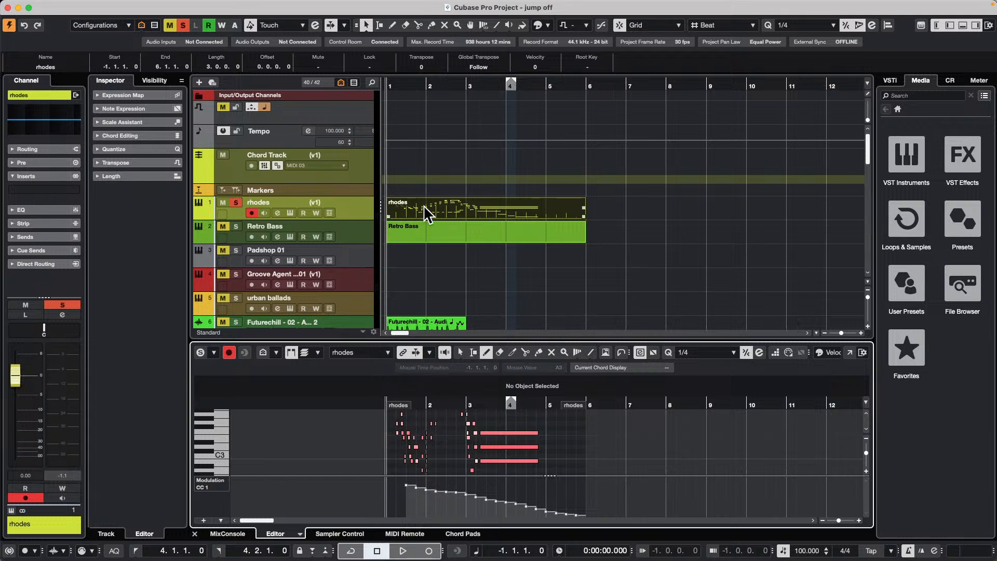
{"action": "left_click", "coordinate": [440, 209]}
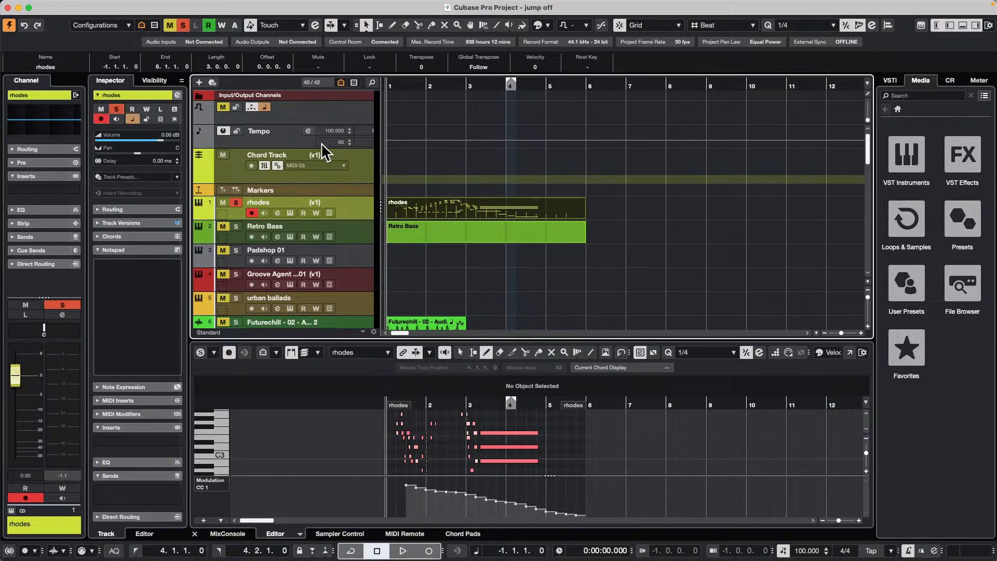
{"action": "mouse_move", "coordinate": [278, 4]}
{"action": "left_click", "coordinate": [242, 5]}
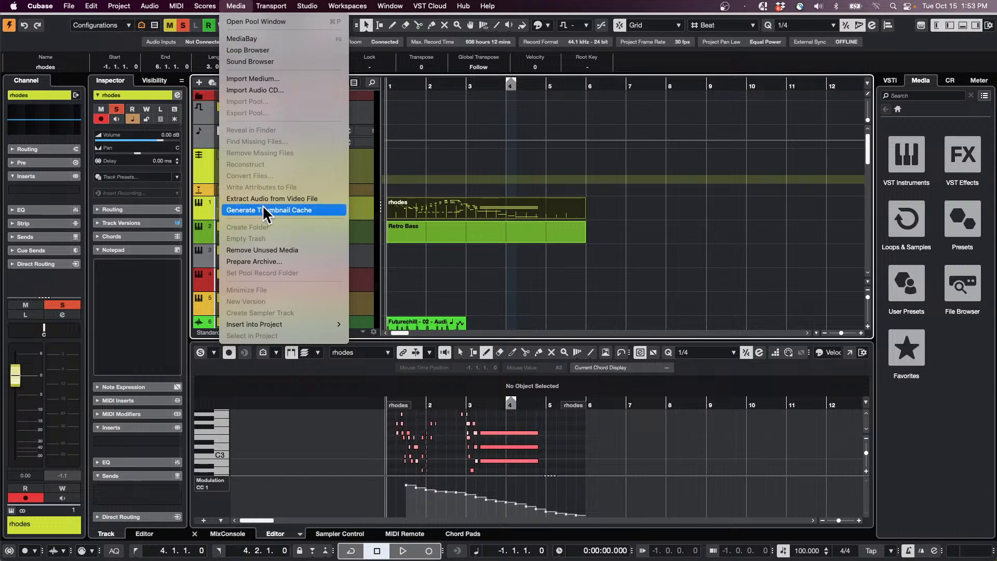
{"action": "mouse_move", "coordinate": [205, 5]}
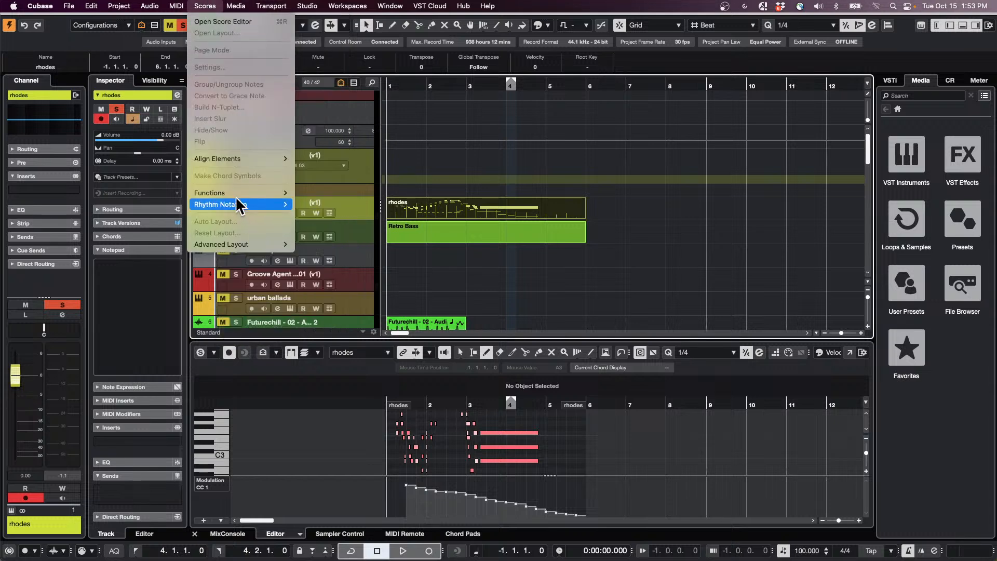
{"action": "mouse_move", "coordinate": [235, 204]}
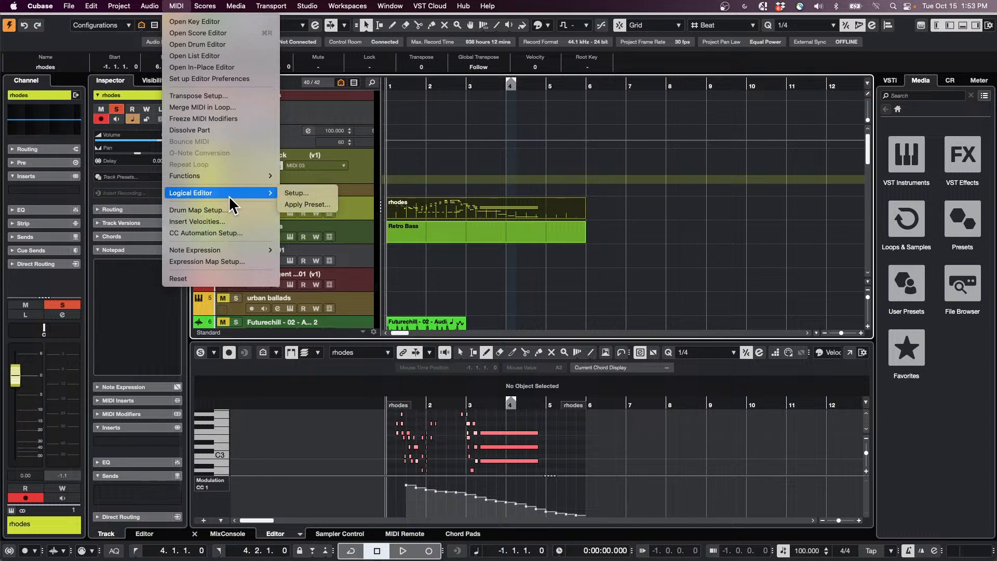
{"action": "left_click", "coordinate": [140, 489]}
{"action": "left_click", "coordinate": [93, 552]}
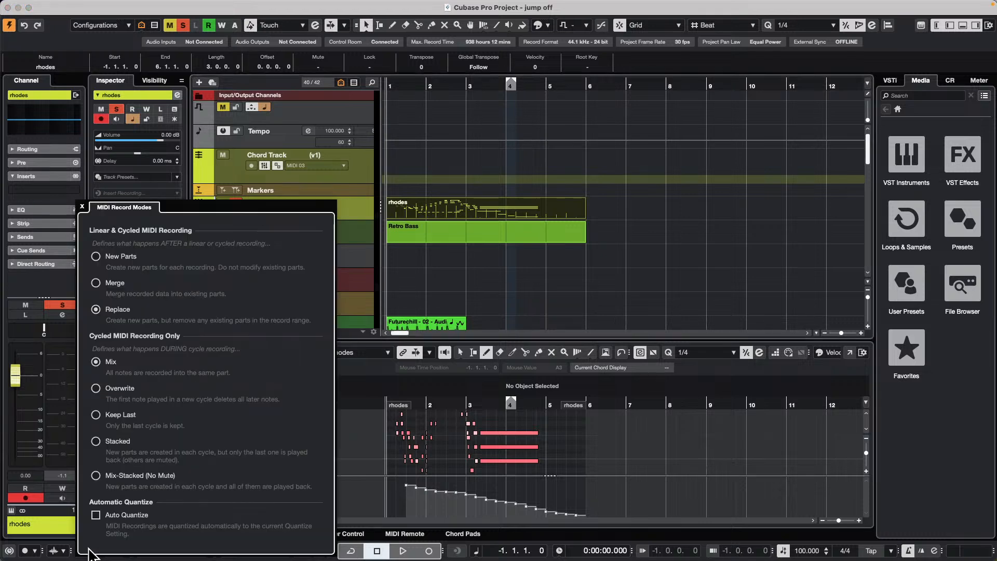
{"action": "left_click", "coordinate": [478, 259]}
{"action": "left_click", "coordinate": [475, 211]}
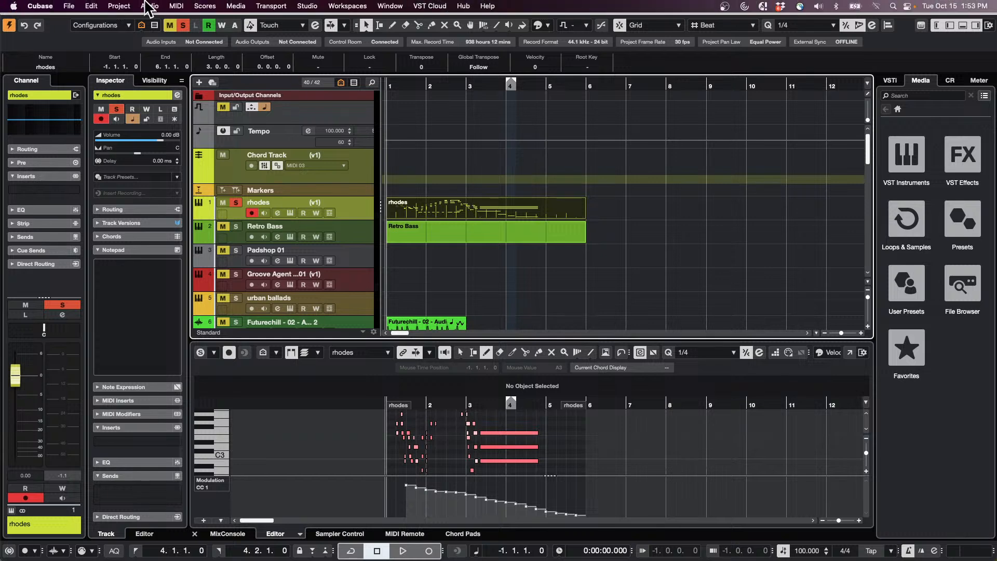
{"action": "left_click", "coordinate": [176, 6]}
{"action": "mouse_move", "coordinate": [201, 192]}
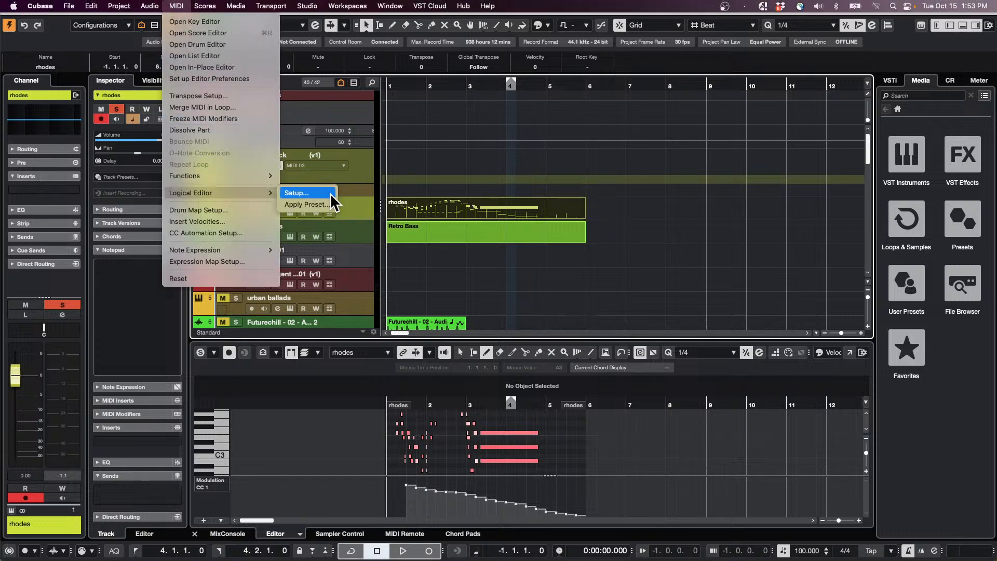
{"action": "left_click", "coordinate": [474, 235]}
{"action": "left_click", "coordinate": [474, 235]}
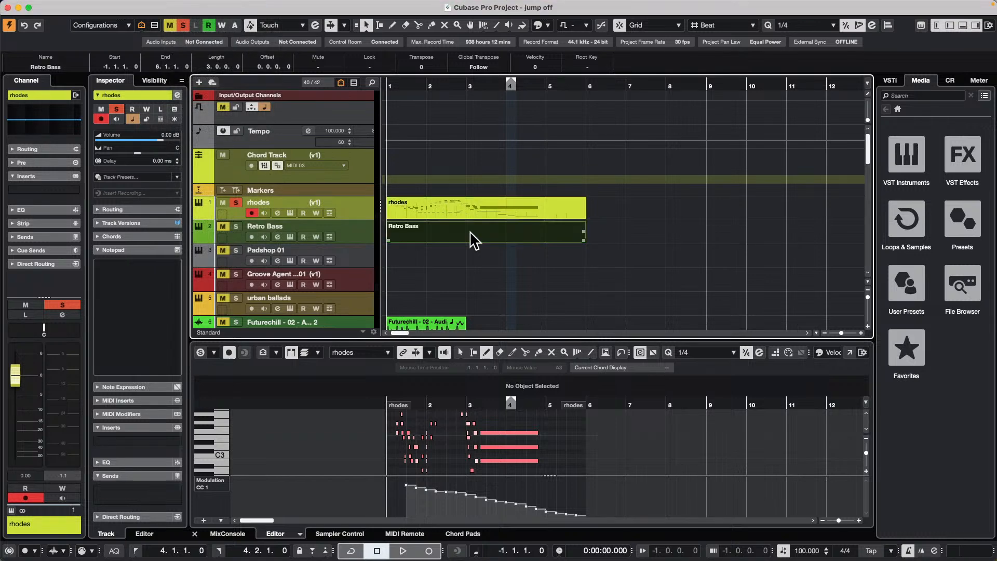
- Select the rhodes part and open the Logical Editor setup for it
{"action": "left_click", "coordinate": [476, 201]}
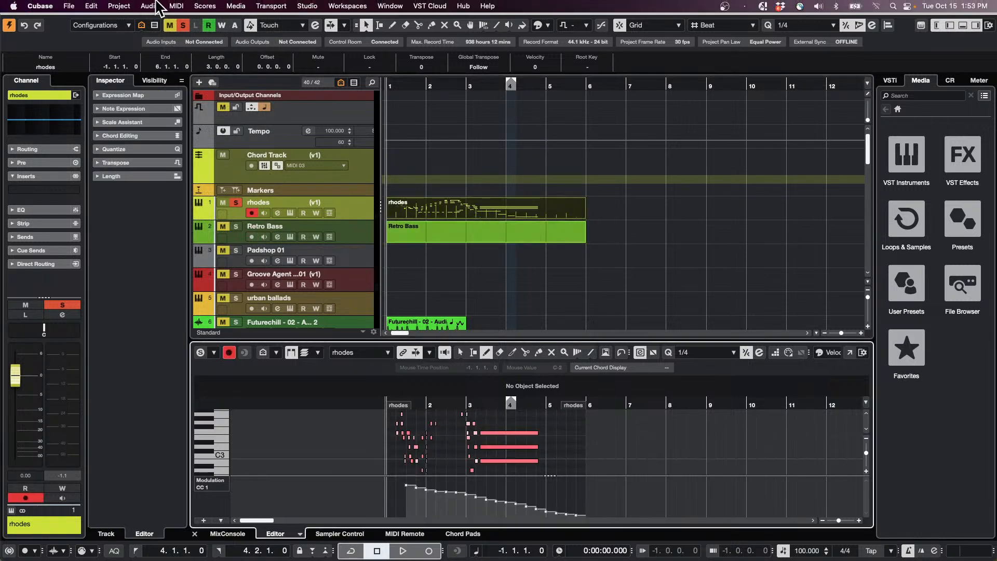
{"action": "left_click", "coordinate": [176, 6]}
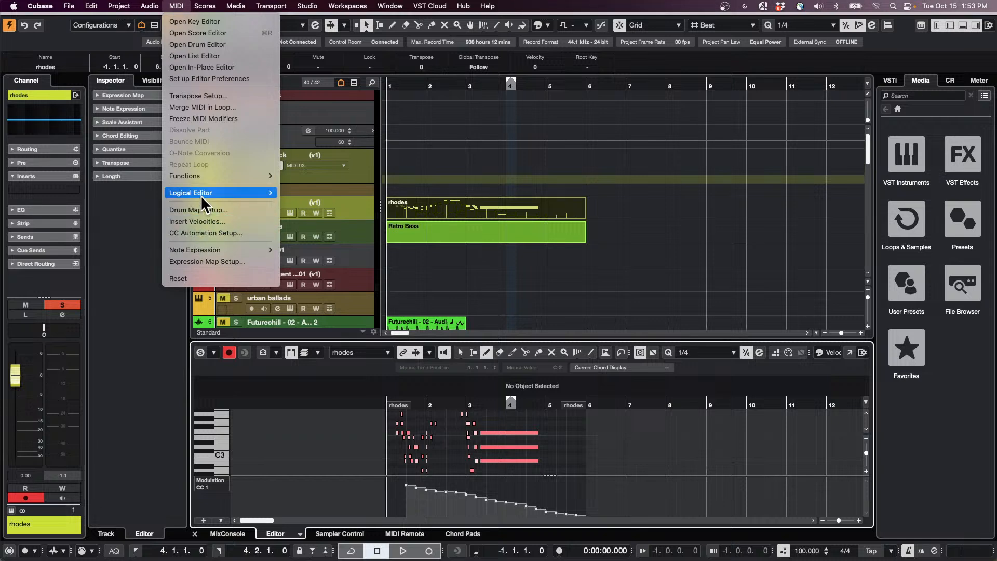
{"action": "mouse_move", "coordinate": [200, 193]}
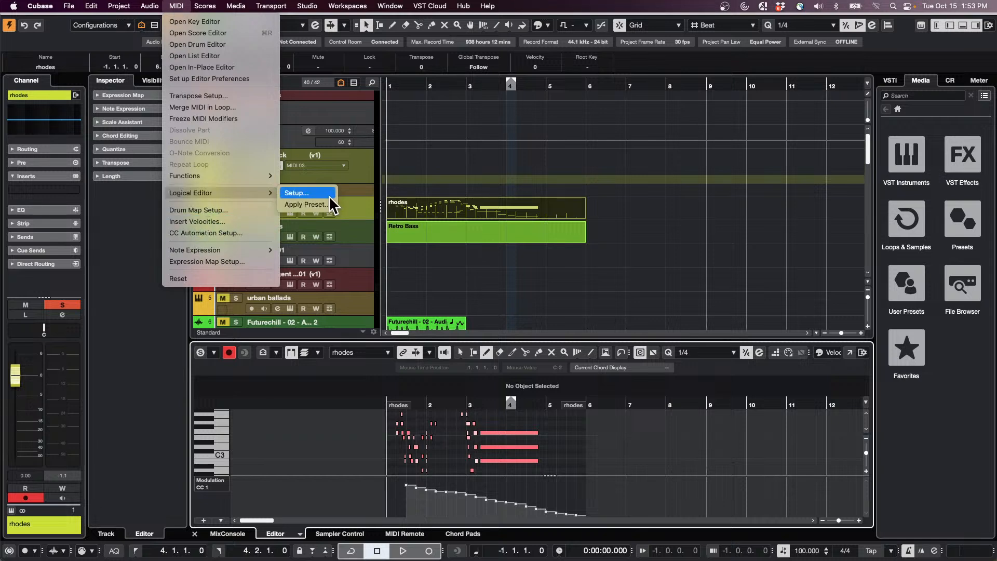
{"action": "left_click", "coordinate": [329, 195]}
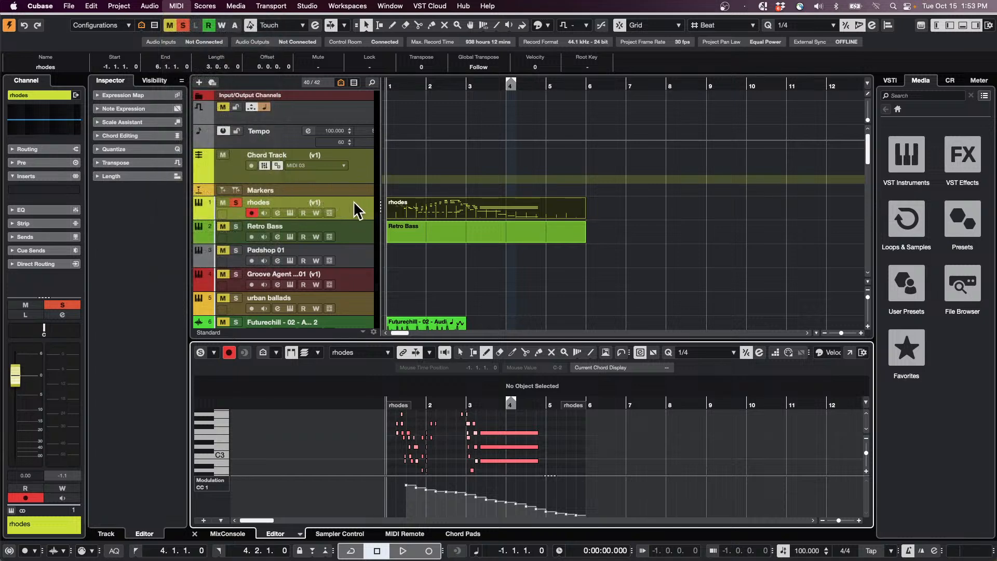
{"action": "left_click_drag", "start_coordinate": [694, 162], "coordinate": [364, 151]}
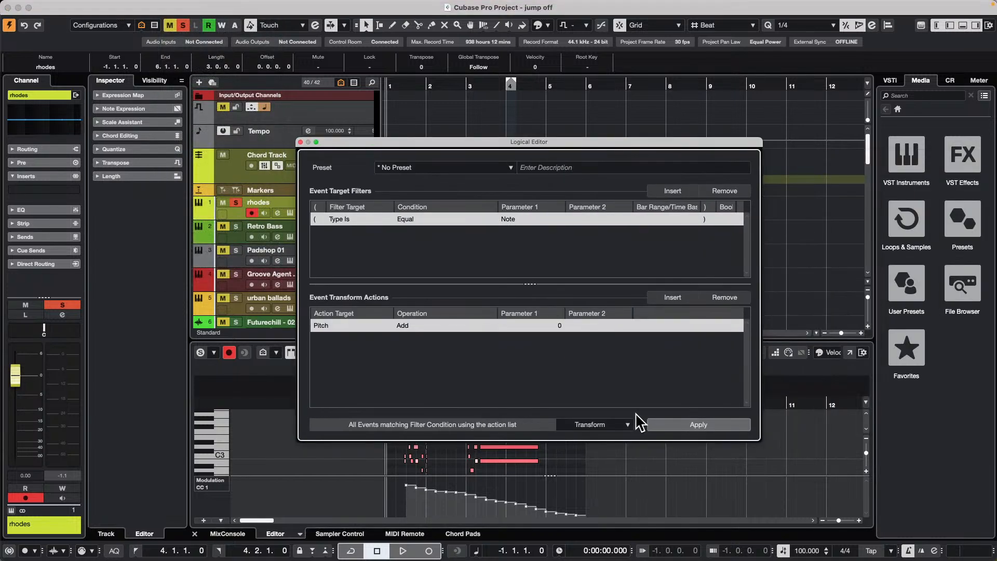
- Set the Logical Editor to Select with the filter Type Is Equal Controller, and apply it to the rhodes part
{"action": "left_click", "coordinate": [612, 425]}
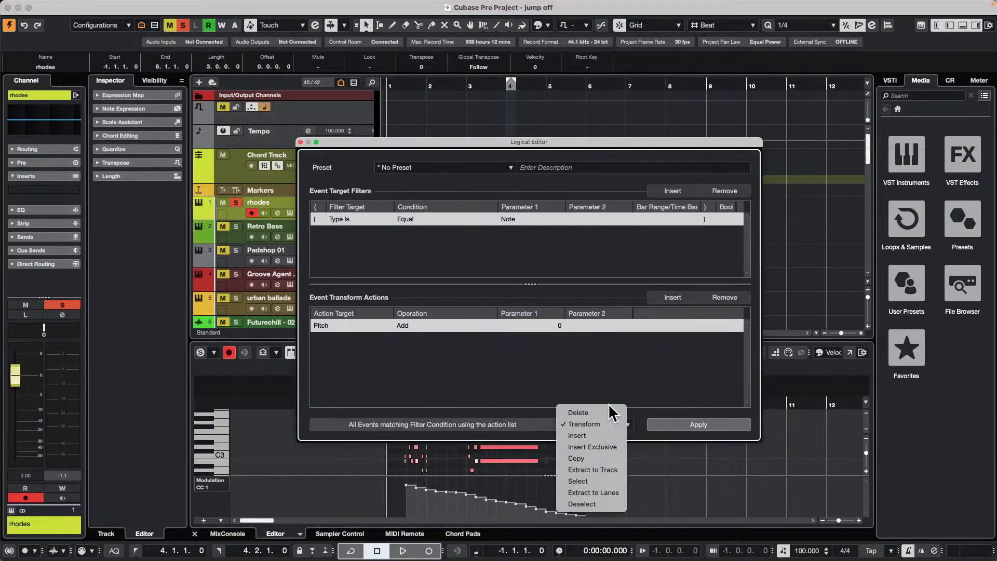
{"action": "left_click", "coordinate": [591, 482]}
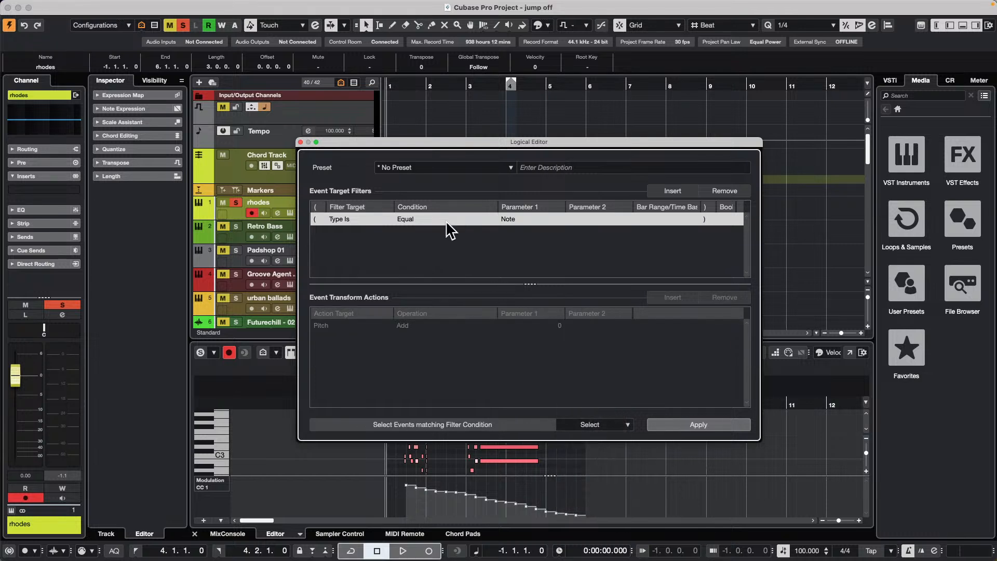
{"action": "left_click", "coordinate": [524, 219]}
{"action": "left_click", "coordinate": [540, 254]}
{"action": "left_click_drag", "start_coordinate": [496, 146], "coordinate": [678, 132]}
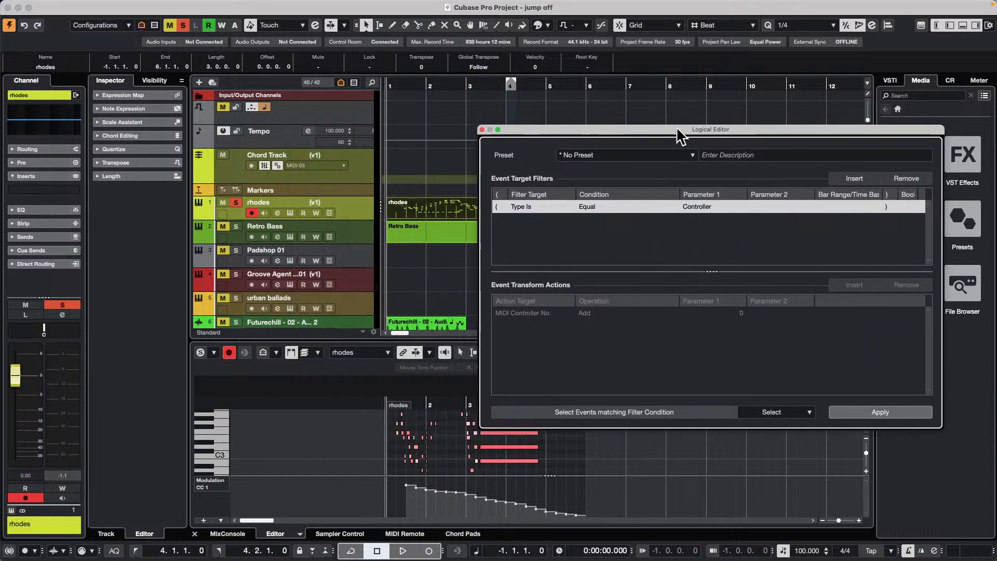
{"action": "left_click", "coordinate": [875, 411]}
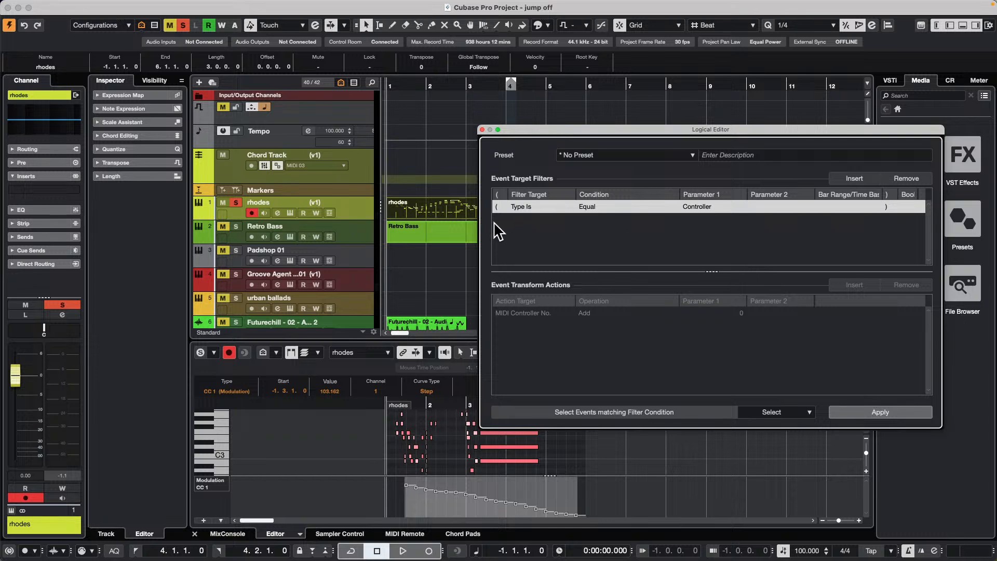
- Try to transfer the selected controller events to the Retro Bass part
{"action": "left_click", "coordinate": [416, 237]}
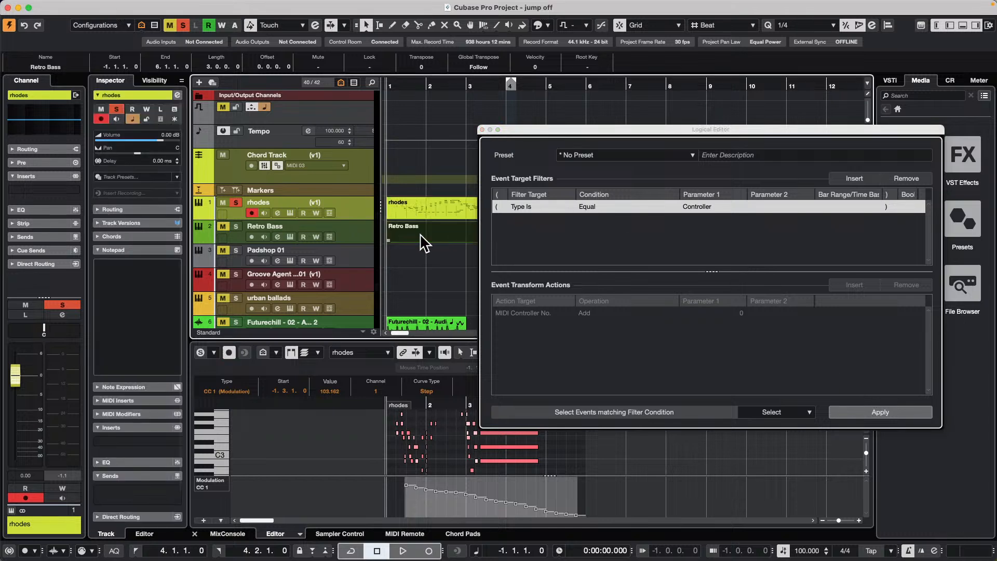
{"action": "key", "text": "Up"}
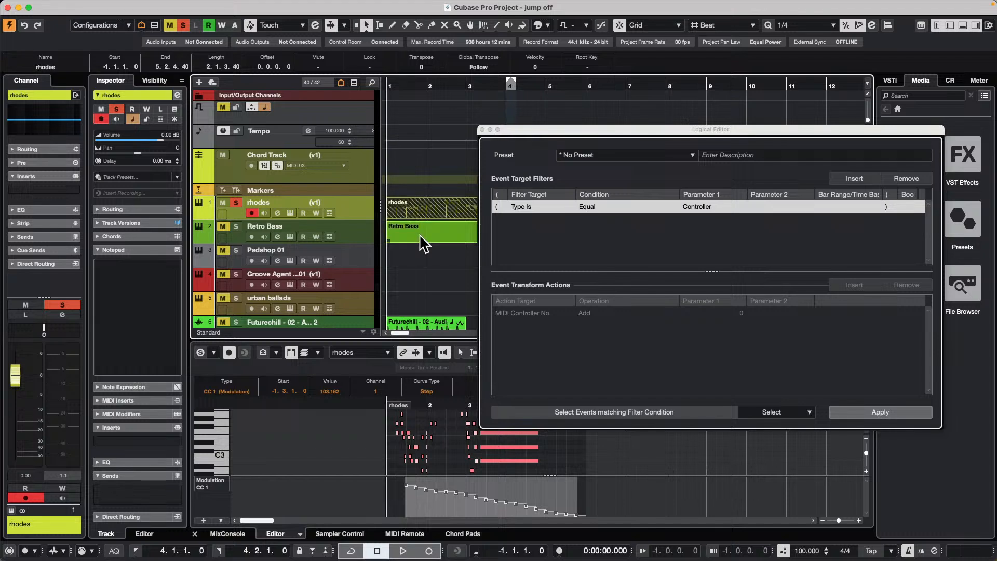
{"action": "left_click", "coordinate": [441, 249]}
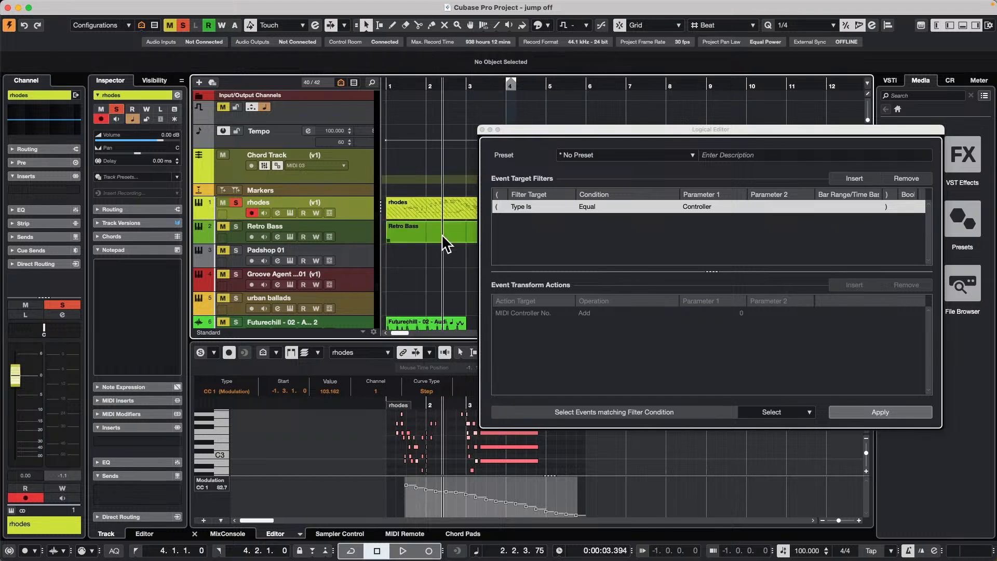
{"action": "left_click", "coordinate": [442, 234]}
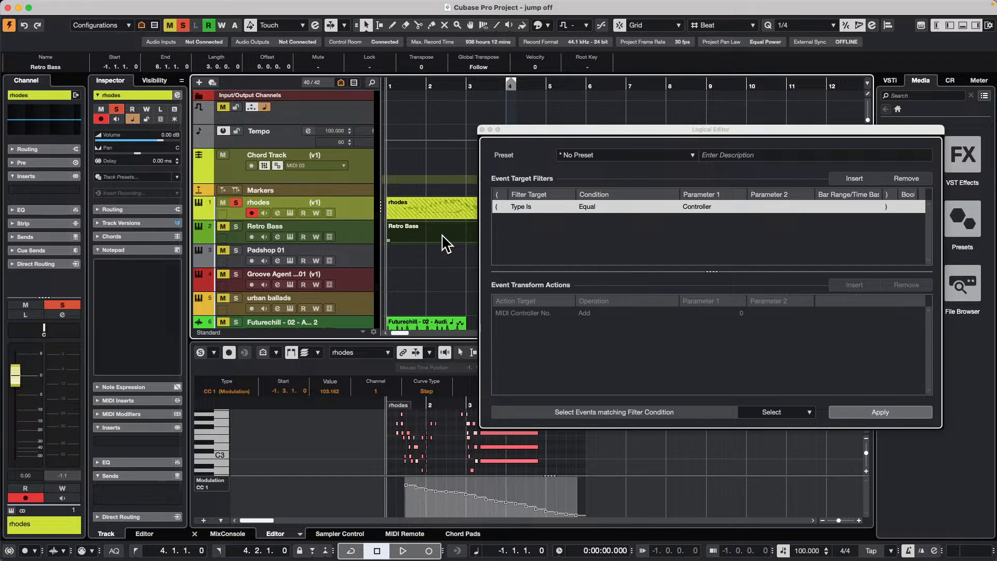
- Open in-place editing on the rhodes track, try pasting the controller events there, and close the Logical Editor
{"action": "key", "text": "super+shift+i"}
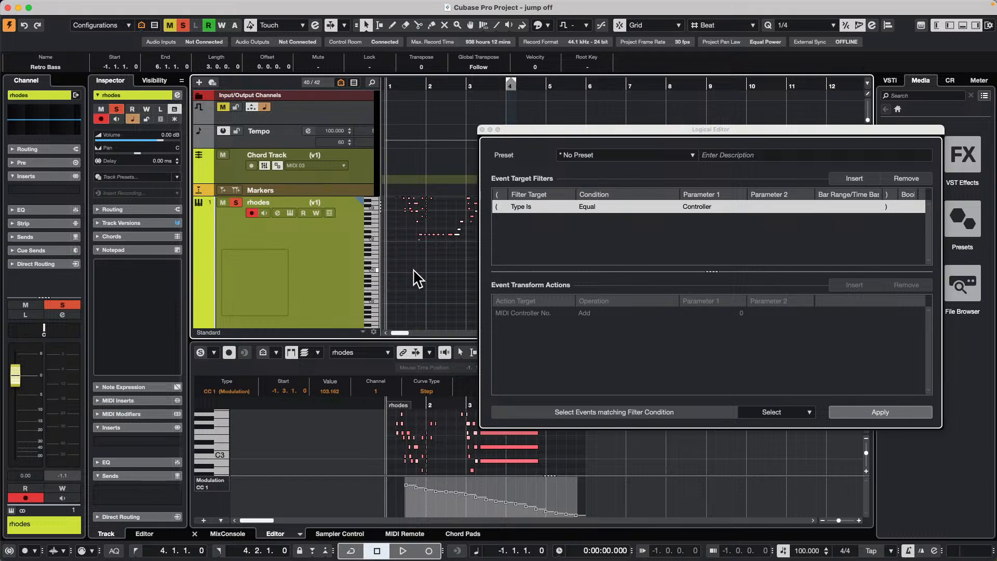
{"action": "left_click", "coordinate": [412, 269]}
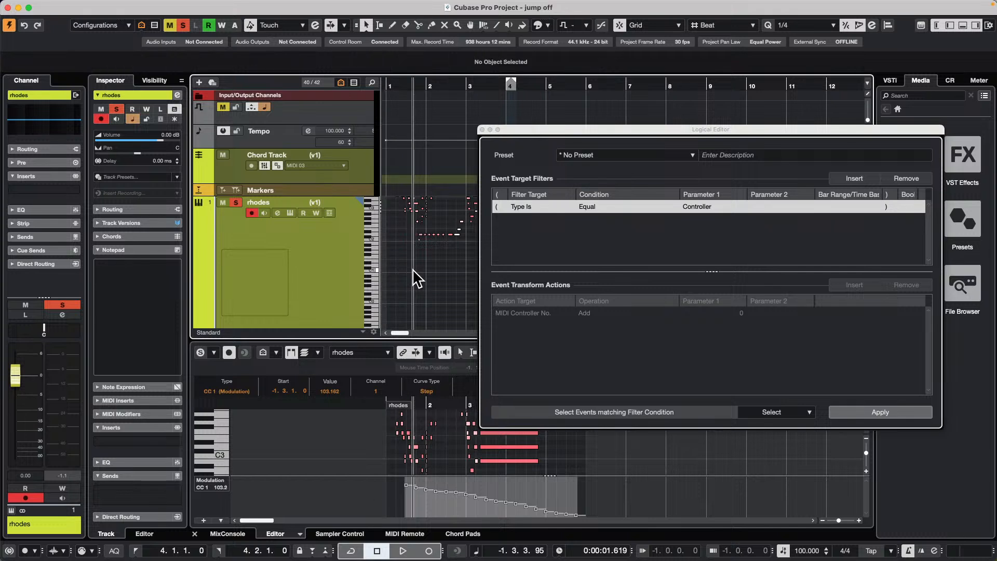
{"action": "key", "text": "super+v"}
{"action": "left_click", "coordinate": [482, 130]}
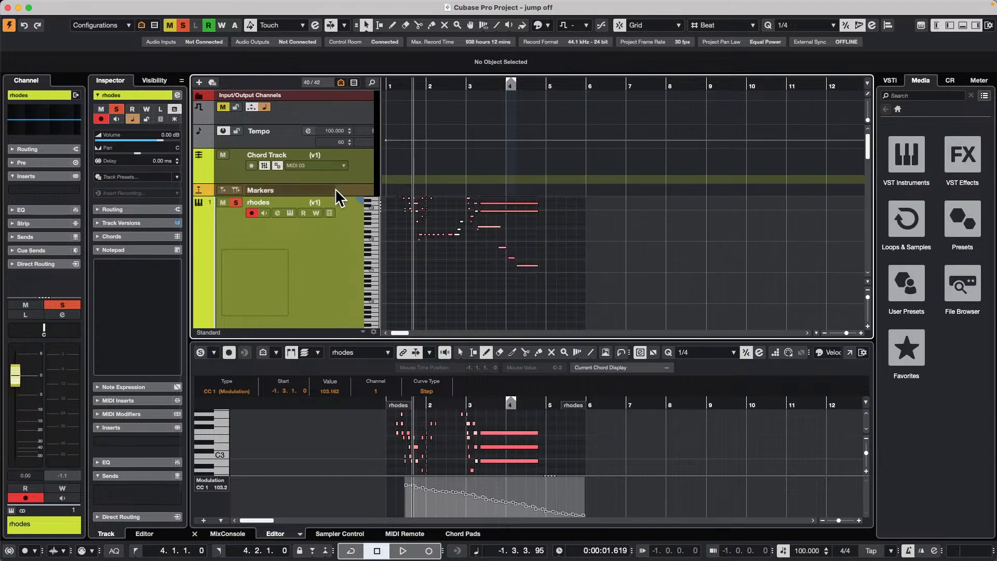
- Make the Markers track taller and close in-place editing on the rhodes track
{"action": "left_click_drag", "start_coordinate": [338, 196], "coordinate": [341, 217]}
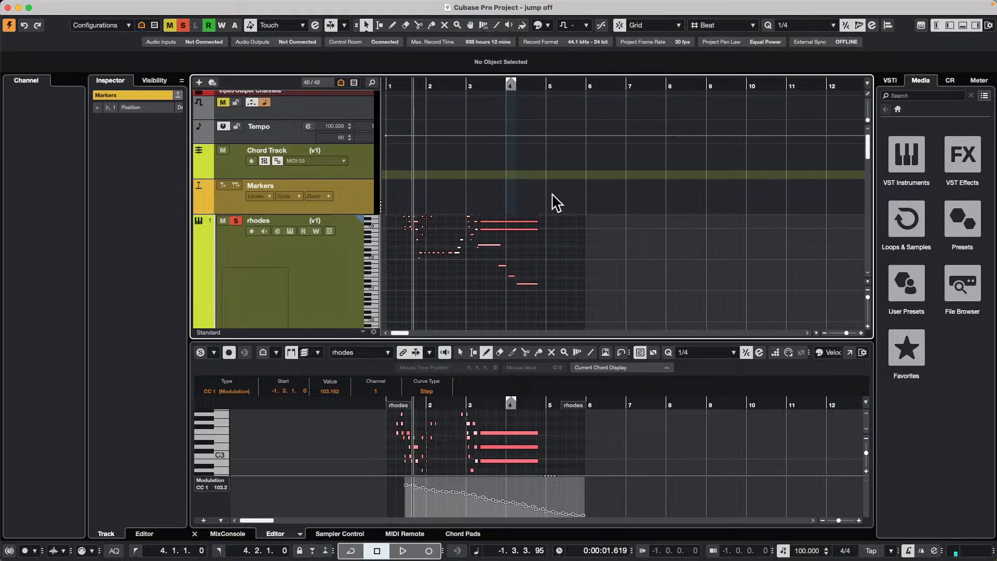
{"action": "scroll", "coordinate": [553, 201], "scroll_direction": "down", "scroll_amount": 5}
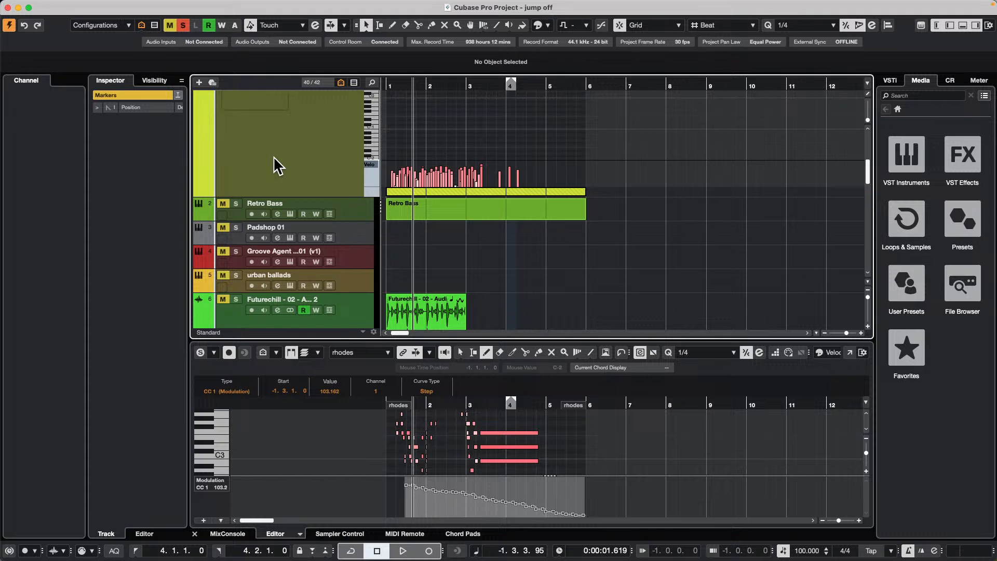
{"action": "left_click", "coordinate": [452, 241]}
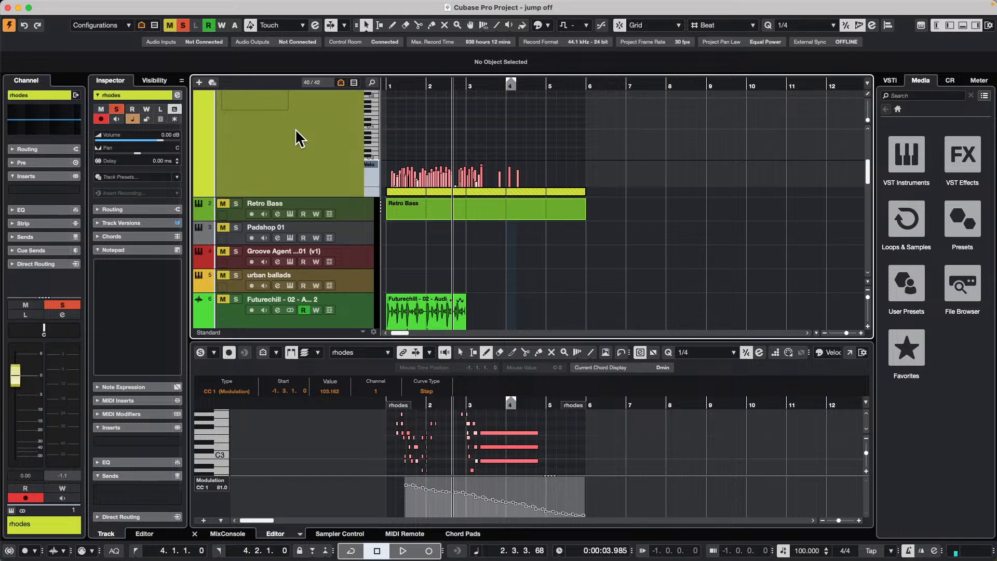
{"action": "scroll", "coordinate": [296, 129], "scroll_direction": "down", "scroll_amount": 5}
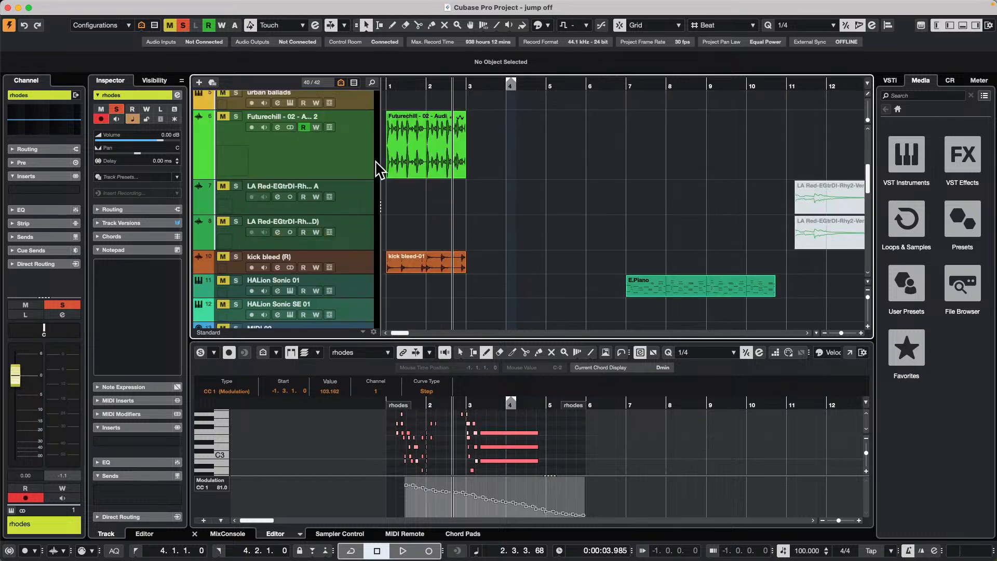
{"action": "scroll", "coordinate": [421, 200], "scroll_direction": "up", "scroll_amount": 4}
{"action": "scroll", "coordinate": [420, 200], "scroll_direction": "down", "scroll_amount": 10}
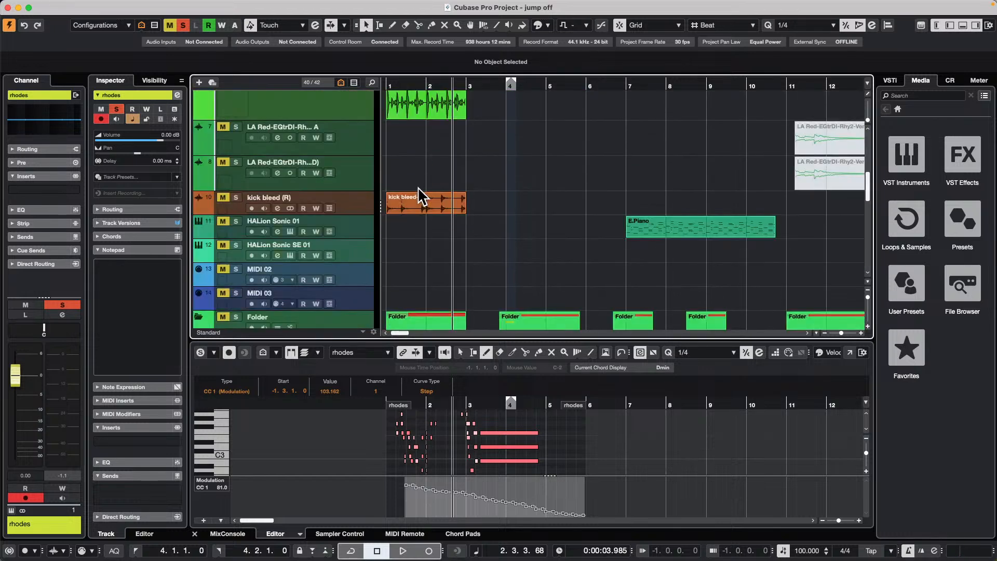
{"action": "scroll", "coordinate": [418, 197], "scroll_direction": "up", "scroll_amount": 10}
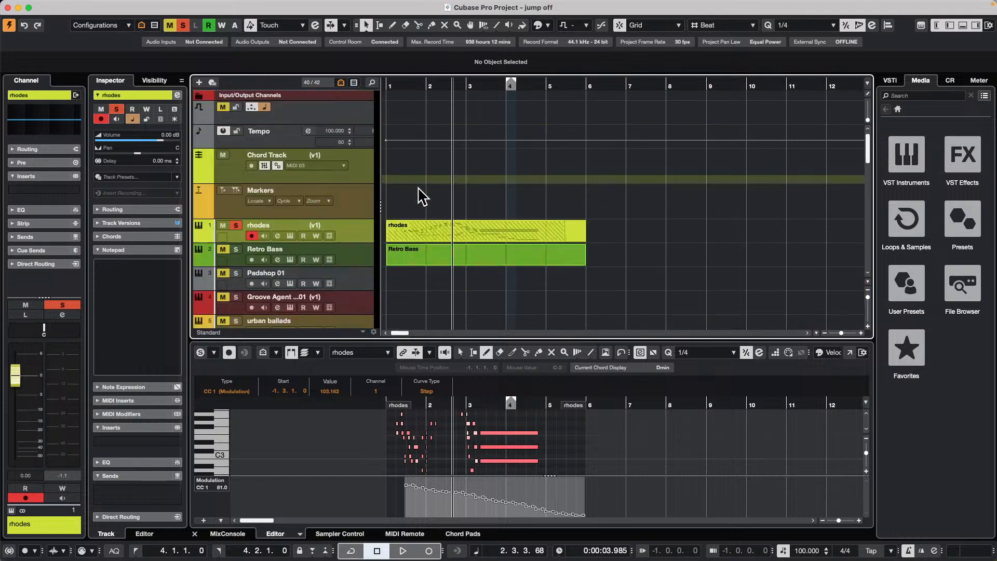
- Check the Retro Bass part in the editor and reselect the rhodes part
{"action": "left_click", "coordinate": [450, 258]}
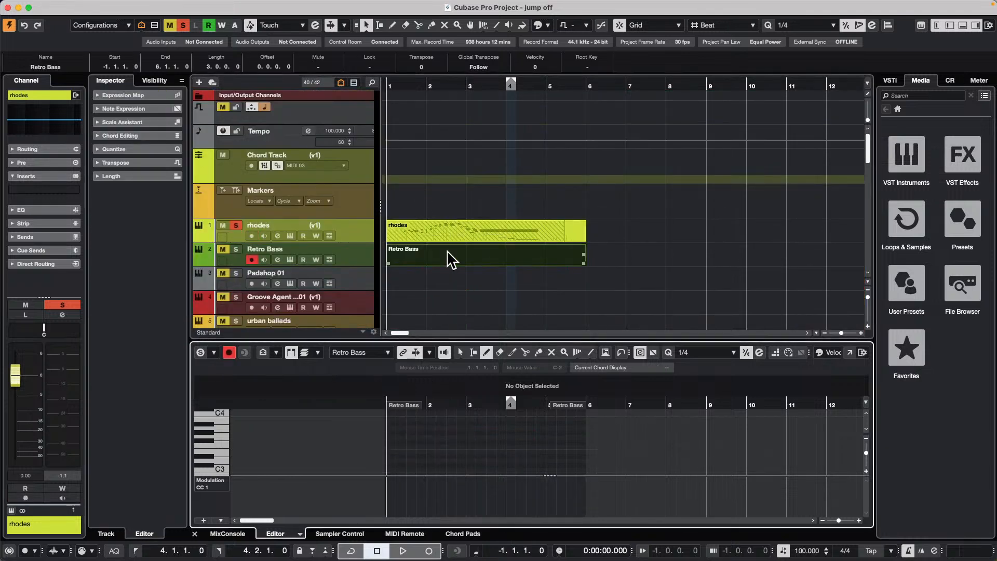
{"action": "left_click", "coordinate": [473, 229]}
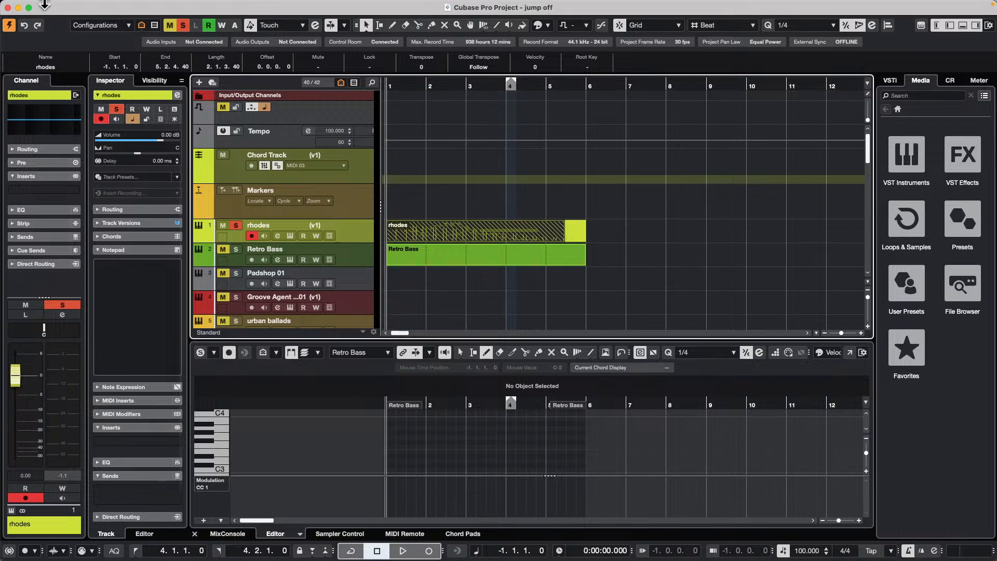
{"action": "left_click", "coordinate": [150, 6]}
{"action": "mouse_move", "coordinate": [91, 6]}
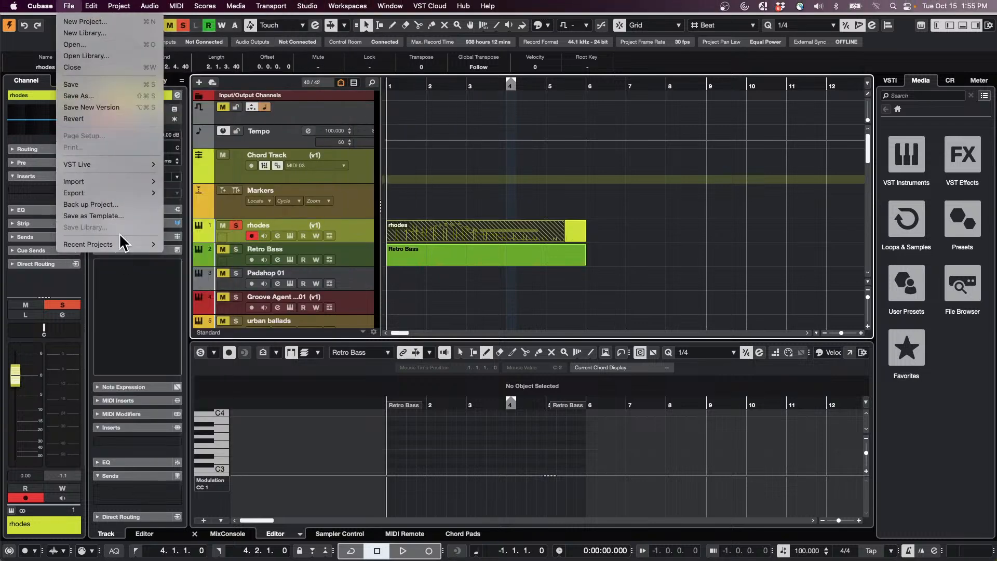
{"action": "mouse_move", "coordinate": [121, 193]}
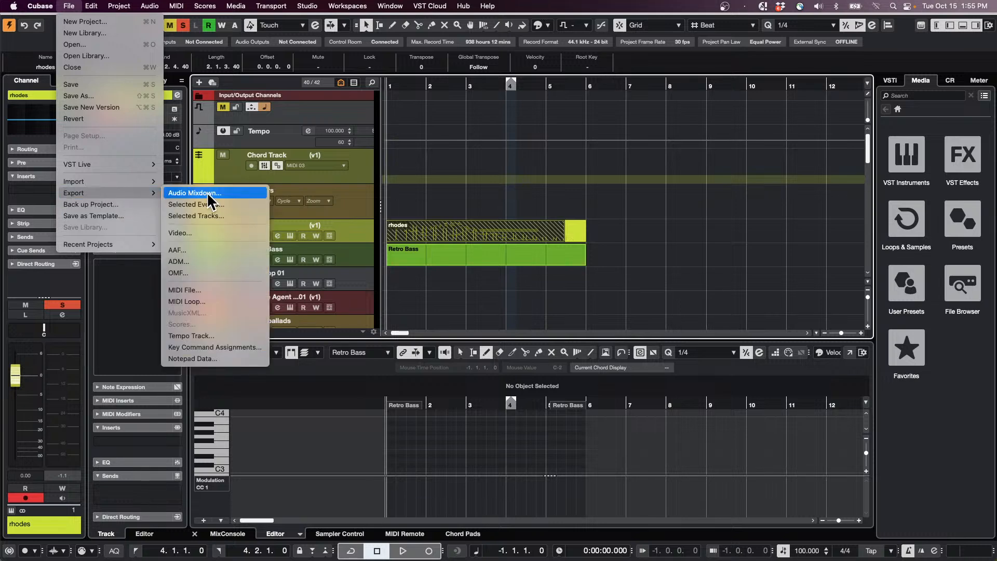
{"action": "left_click", "coordinate": [469, 239]}
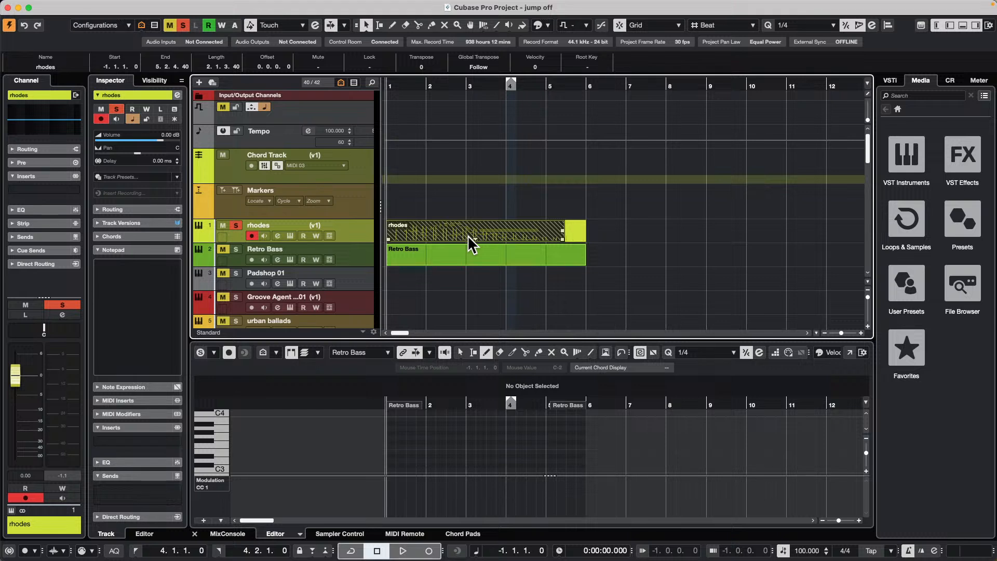
- Open the Key Commands window and place it over the track list
{"action": "mouse_move", "coordinate": [182, 4]}
{"action": "left_click", "coordinate": [68, 6]}
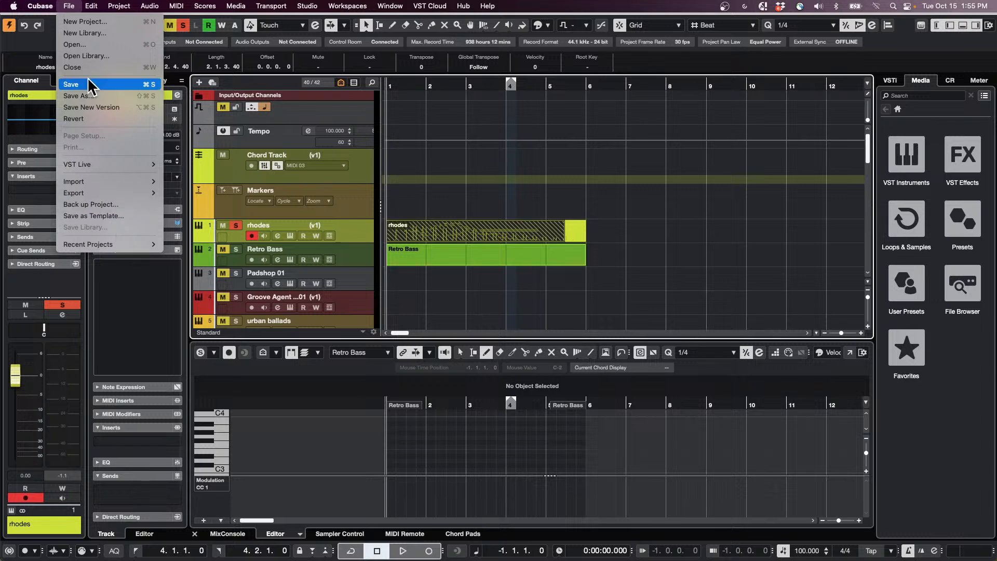
{"action": "mouse_move", "coordinate": [93, 6]}
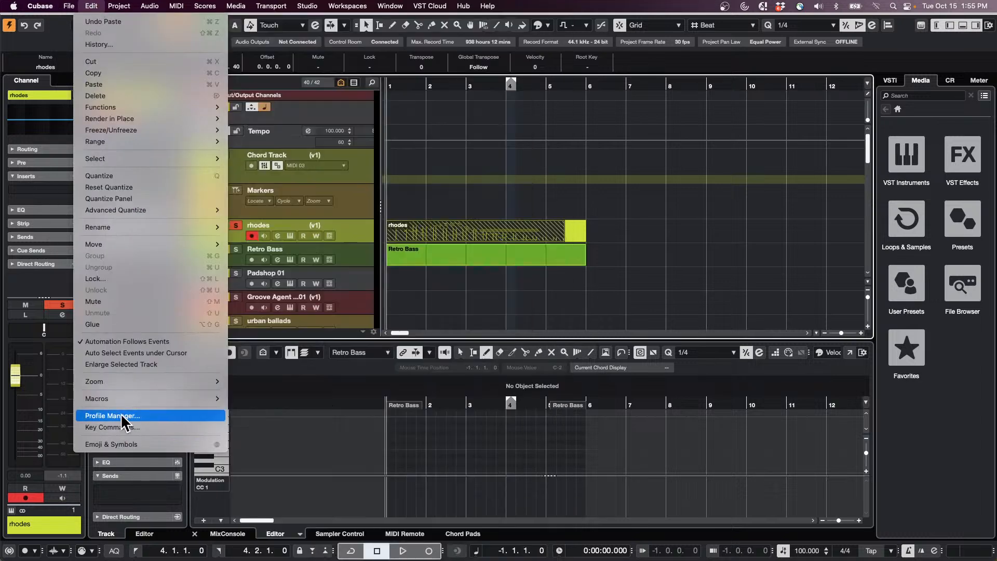
{"action": "left_click", "coordinate": [145, 427]}
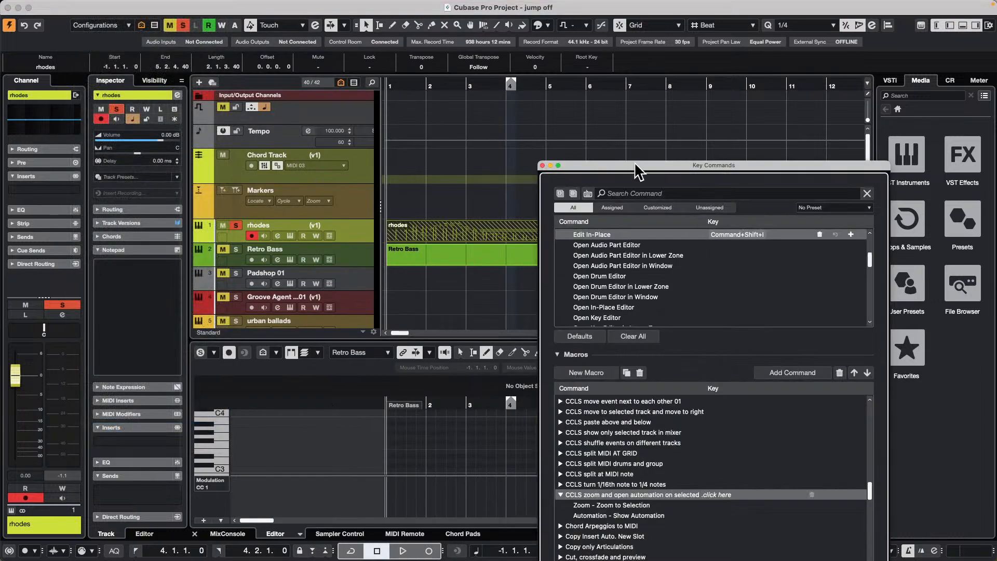
{"action": "left_click_drag", "start_coordinate": [634, 161], "coordinate": [174, 80]}
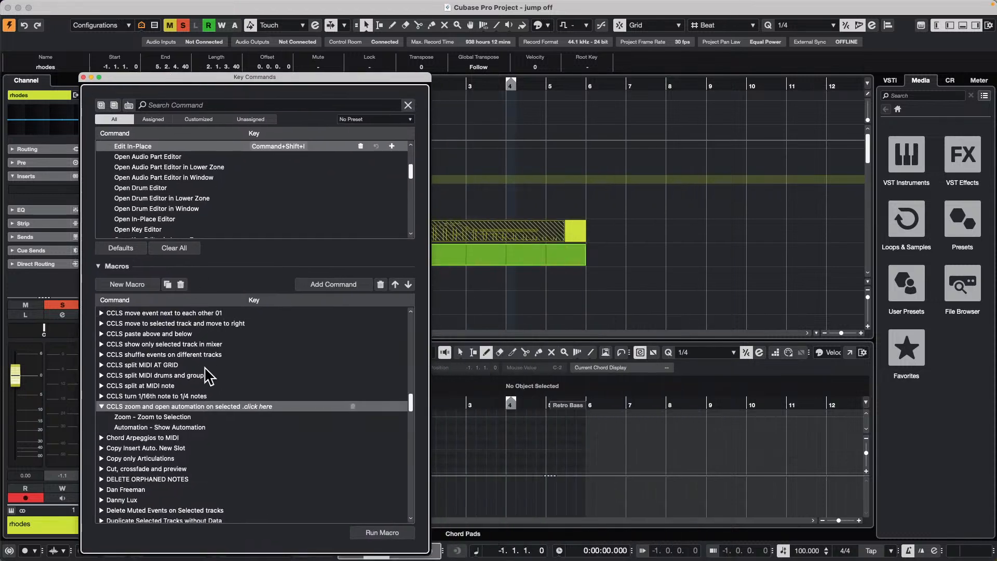
- Look through the macro list for macros that copy MIDI controller data
{"action": "scroll", "coordinate": [207, 371], "scroll_direction": "up", "scroll_amount": 3}
{"action": "scroll", "coordinate": [207, 366], "scroll_direction": "up", "scroll_amount": 4}
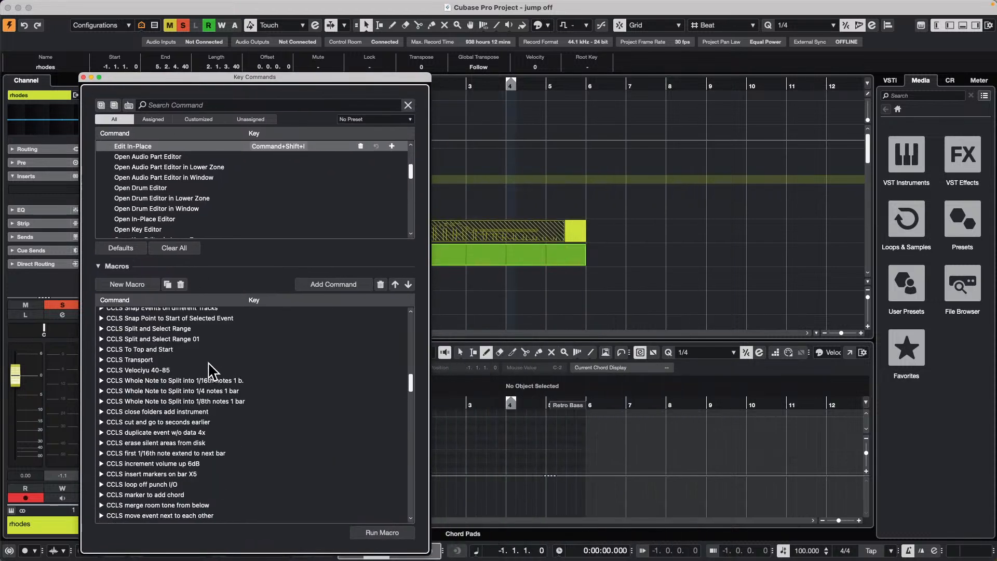
{"action": "scroll", "coordinate": [209, 362], "scroll_direction": "up", "scroll_amount": 10}
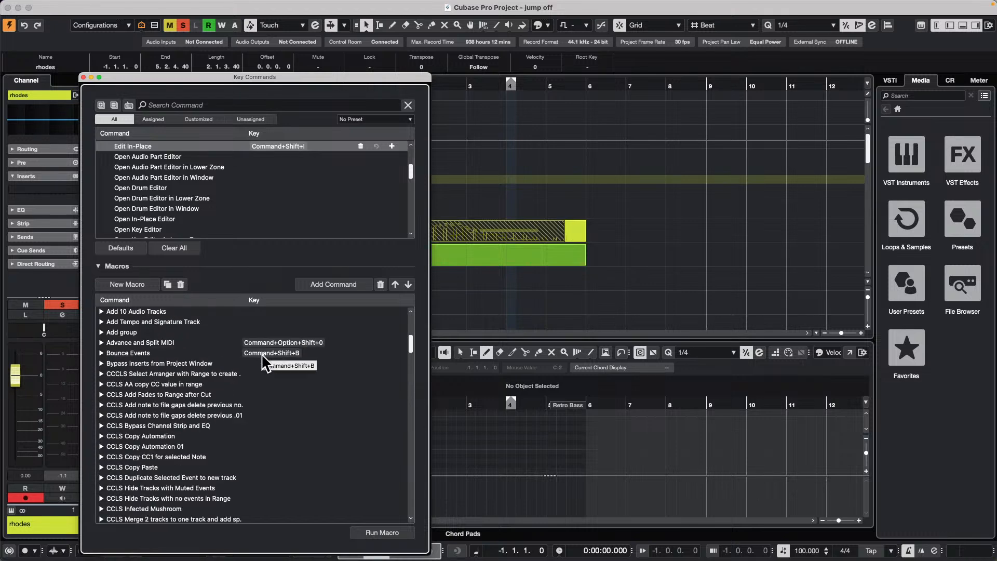
{"action": "scroll", "coordinate": [263, 359], "scroll_direction": "up", "scroll_amount": 2}
{"action": "scroll", "coordinate": [262, 363], "scroll_direction": "up", "scroll_amount": 5}
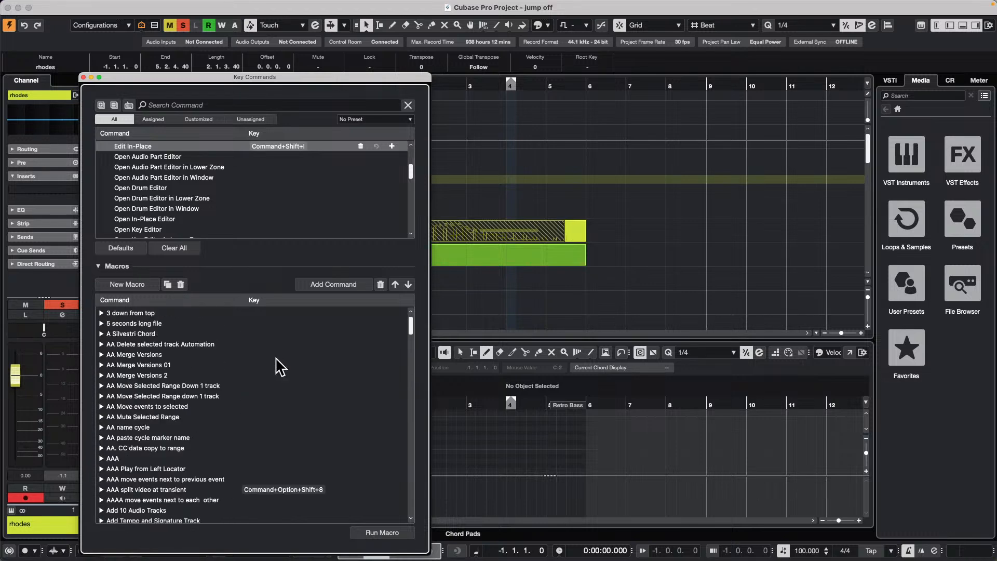
{"action": "scroll", "coordinate": [275, 364], "scroll_direction": "down", "scroll_amount": 7}
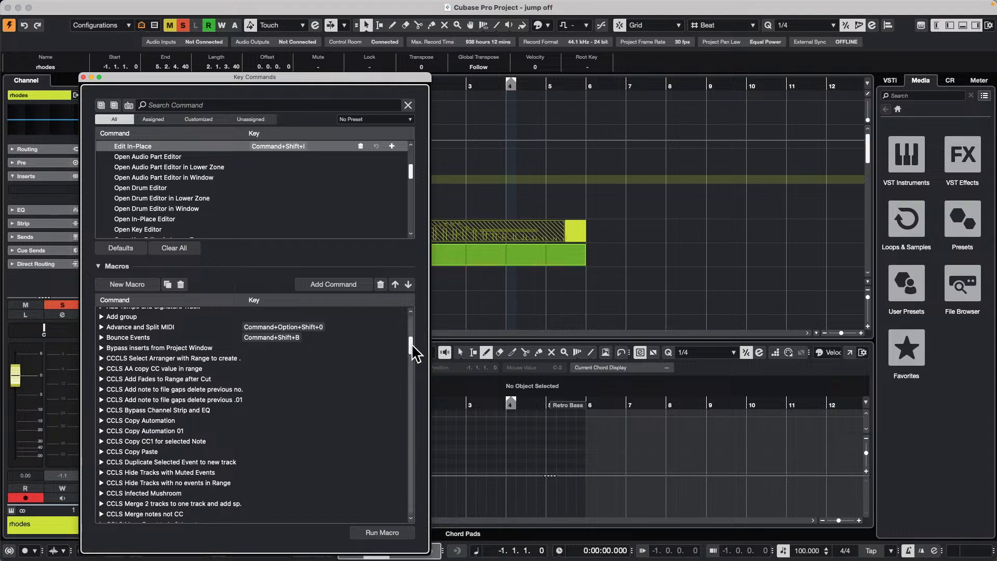
{"action": "scroll", "coordinate": [413, 354], "scroll_direction": "down", "scroll_amount": 1}
{"action": "left_click_drag", "start_coordinate": [411, 348], "coordinate": [412, 388]}
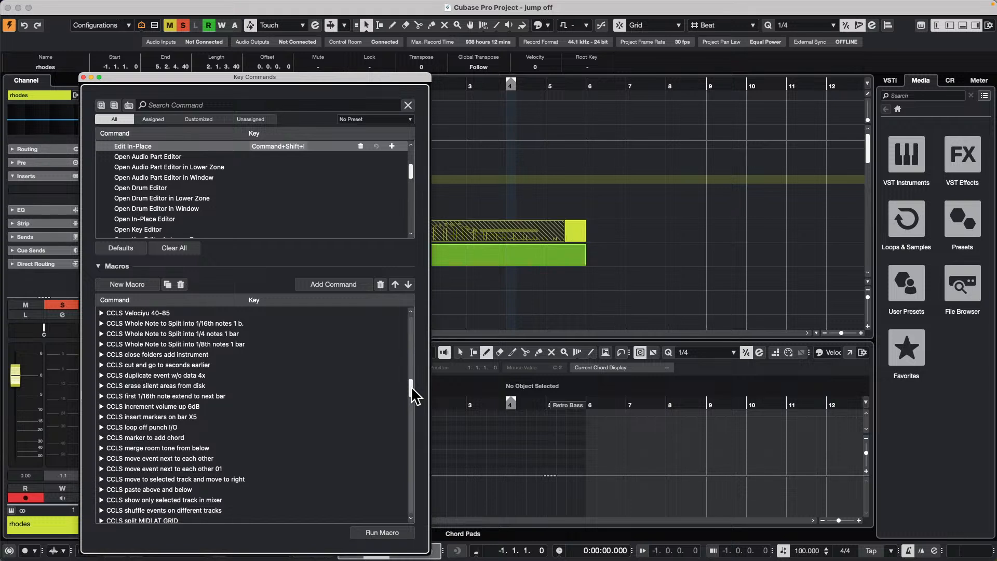
{"action": "left_click_drag", "start_coordinate": [412, 388], "coordinate": [410, 322]}
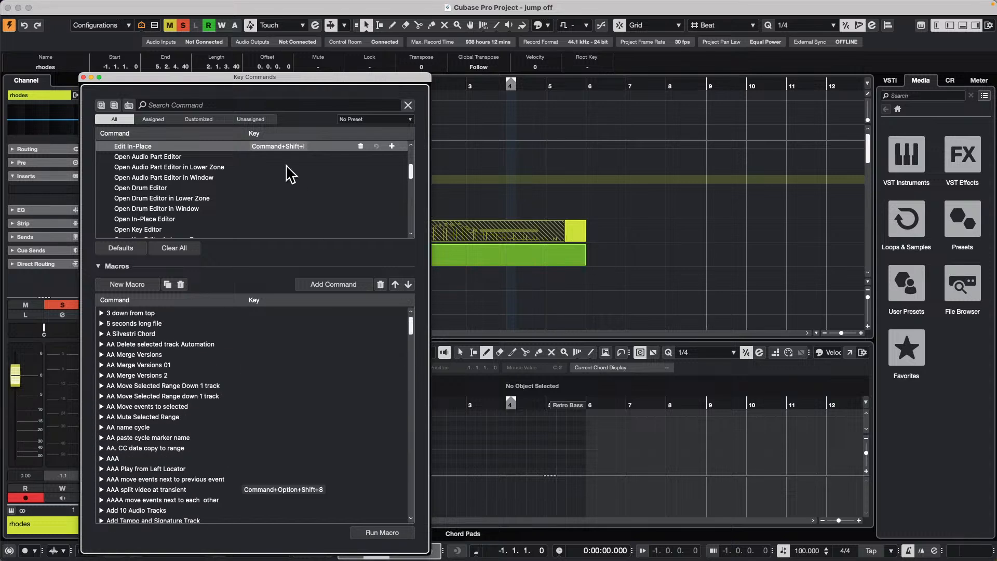
- Search the key commands for CC, look through the matching commands, and close the Key Commands window
{"action": "left_click", "coordinate": [197, 102]}
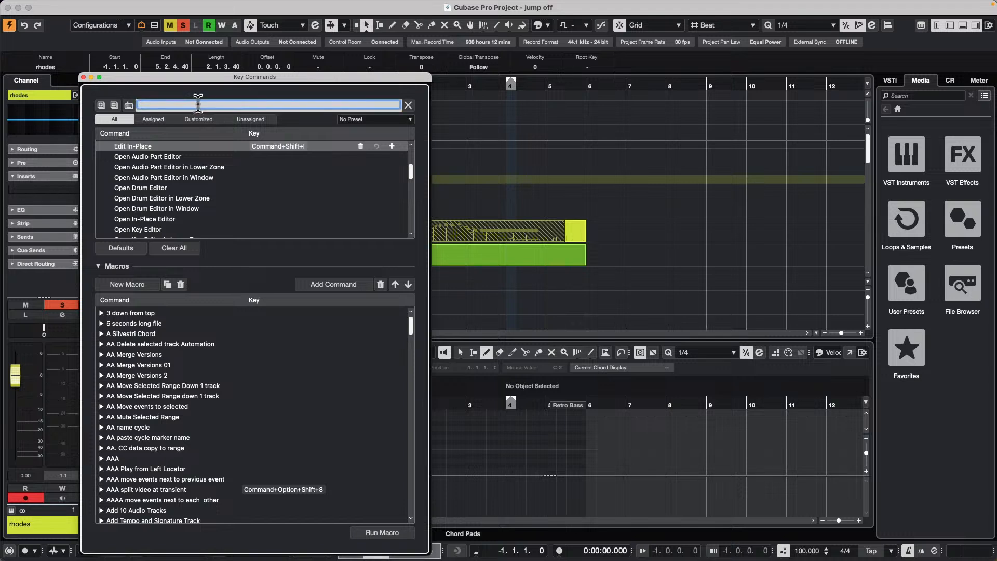
{"action": "type", "text": "CC"}
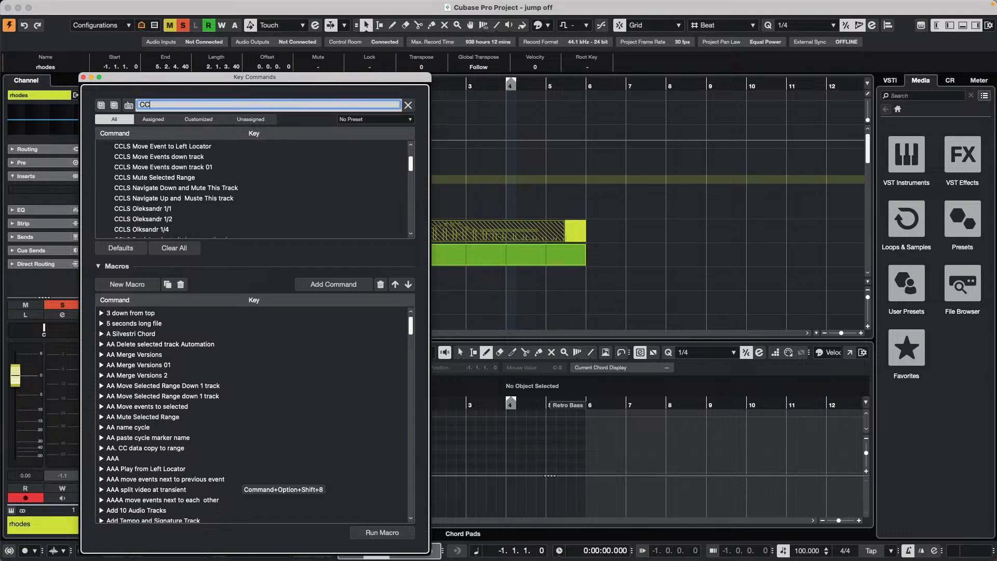
{"action": "scroll", "coordinate": [260, 164], "scroll_direction": "up", "scroll_amount": 5}
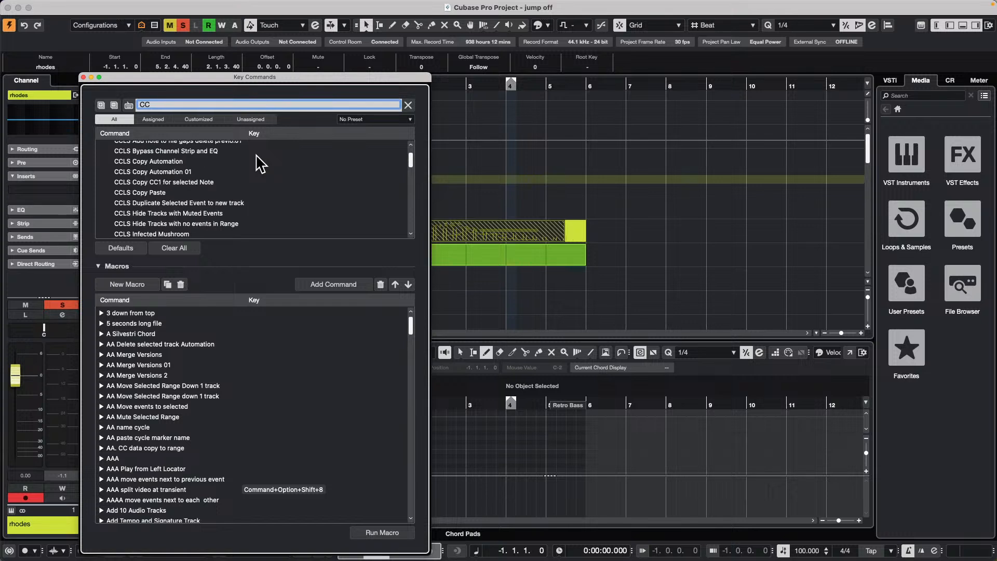
{"action": "scroll", "coordinate": [265, 165], "scroll_direction": "up", "scroll_amount": 3}
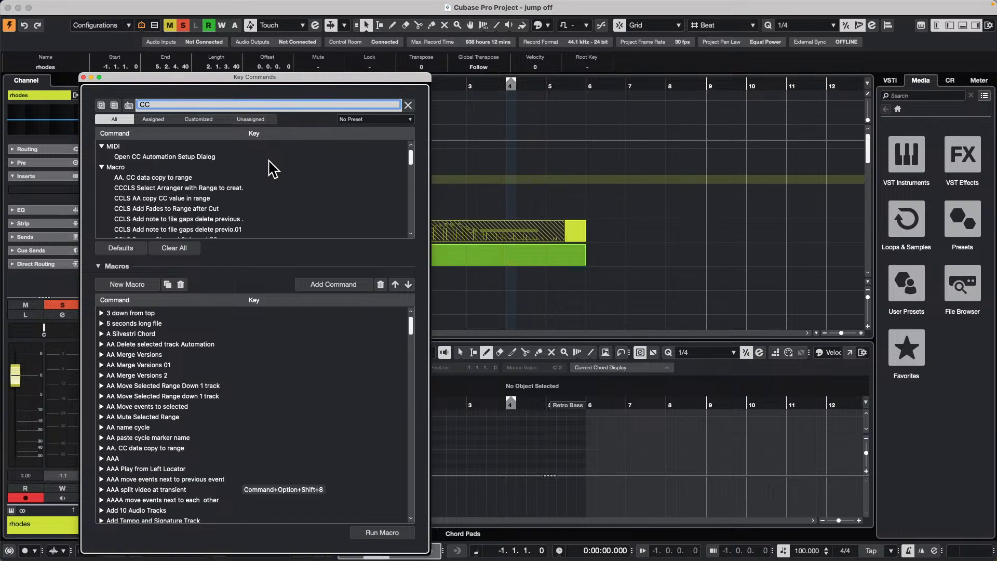
{"action": "scroll", "coordinate": [270, 168], "scroll_direction": "down", "scroll_amount": 3}
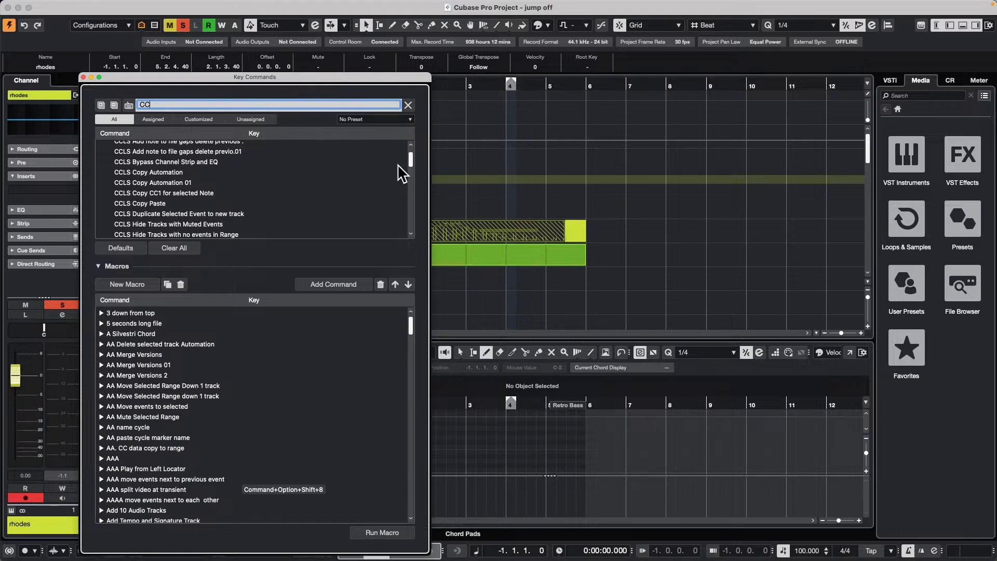
{"action": "left_click", "coordinate": [83, 77]}
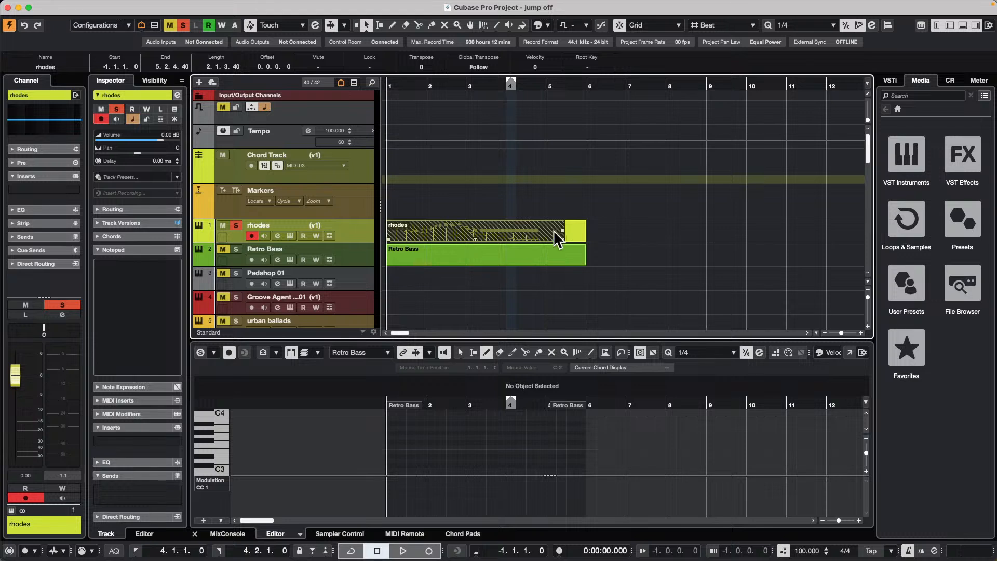
- Delete the overlapping parts on the rhodes track with the Erase tool
{"action": "left_click", "coordinate": [465, 226]}
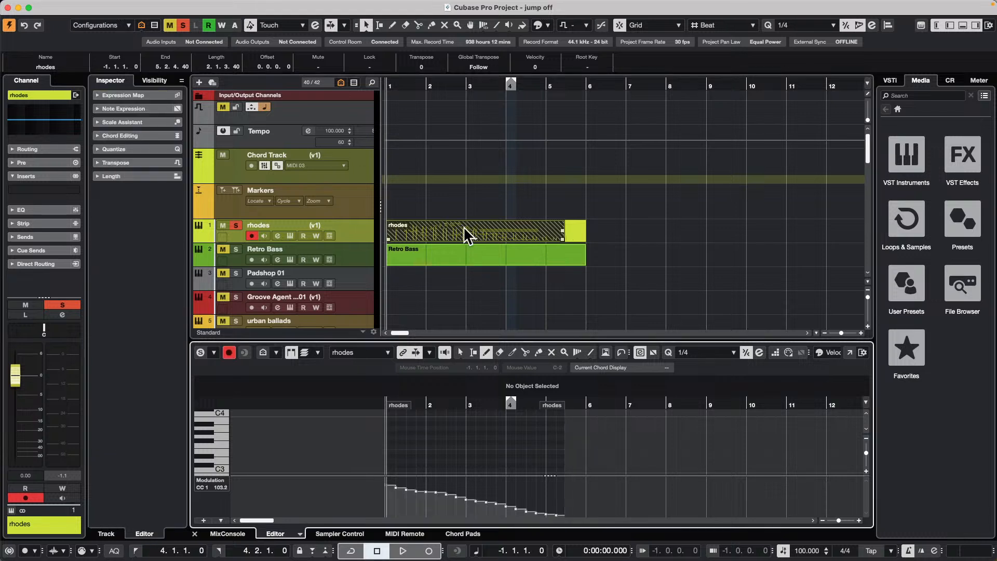
{"action": "left_click_drag", "start_coordinate": [619, 227], "coordinate": [405, 224]}
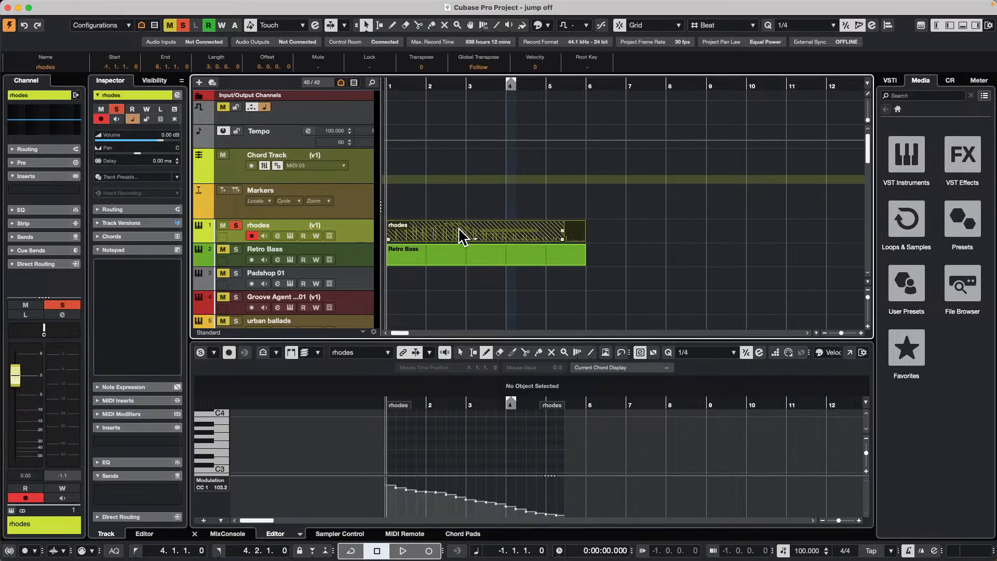
{"action": "right_click", "coordinate": [459, 229]}
{"action": "left_click", "coordinate": [484, 228]}
{"action": "left_click", "coordinate": [483, 226]}
- Draw a new empty part on the rhodes track from the start of the Retro Bass part to position 5.4.1.0
{"action": "right_click", "coordinate": [455, 230]}
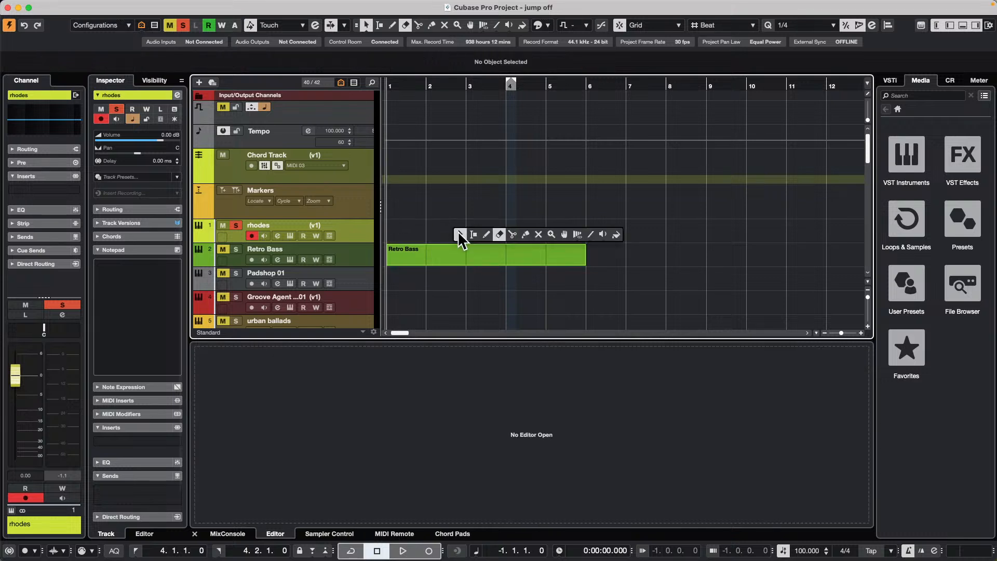
{"action": "left_click", "coordinate": [487, 234]}
{"action": "mouse_move", "coordinate": [390, 226]}
{"action": "left_mouse_down"}
{"action": "mouse_move", "coordinate": [585, 225]}
{"action": "mouse_move", "coordinate": [577, 227]}
{"action": "left_mouse_up"}
{"action": "right_click", "coordinate": [498, 235]}
{"action": "left_click", "coordinate": [505, 236]}
- Open the new rhodes part in the editor and draw an uneven CC 1 (Modulation) curve and a descending CC 7 (Main Volume) curve
{"action": "double_click", "coordinate": [466, 230]}
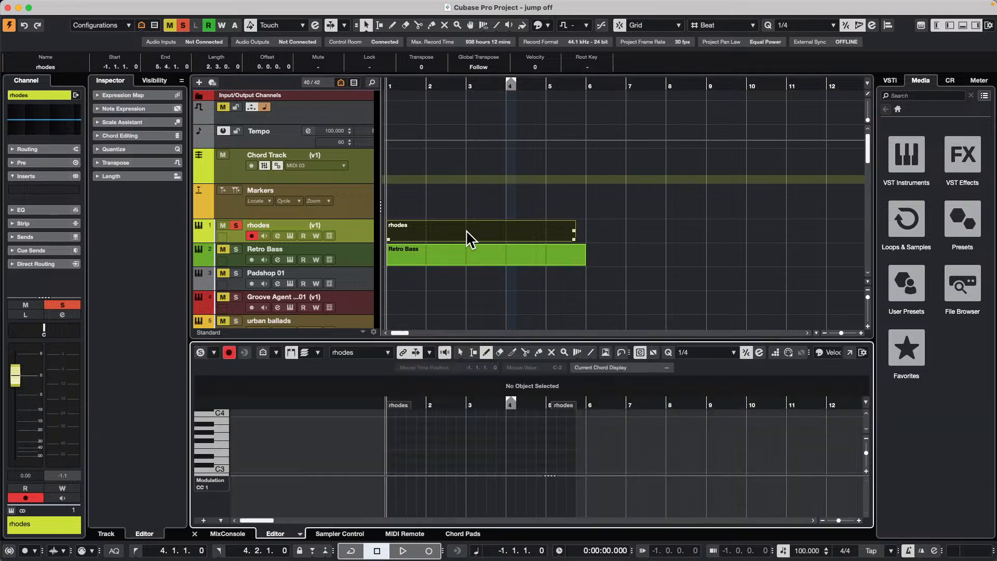
{"action": "left_click_drag", "start_coordinate": [406, 498], "coordinate": [575, 499]}
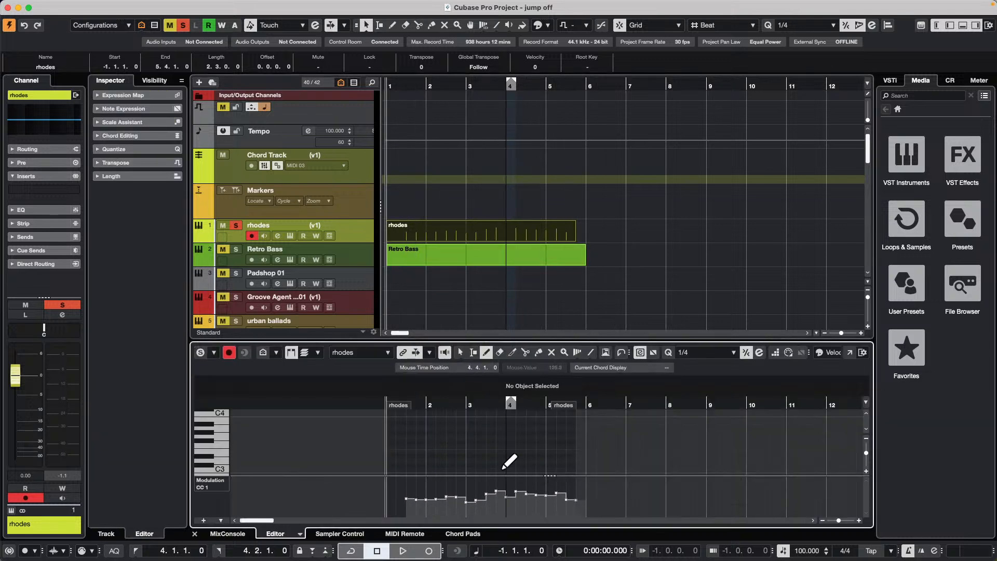
{"action": "left_click", "coordinate": [221, 477]}
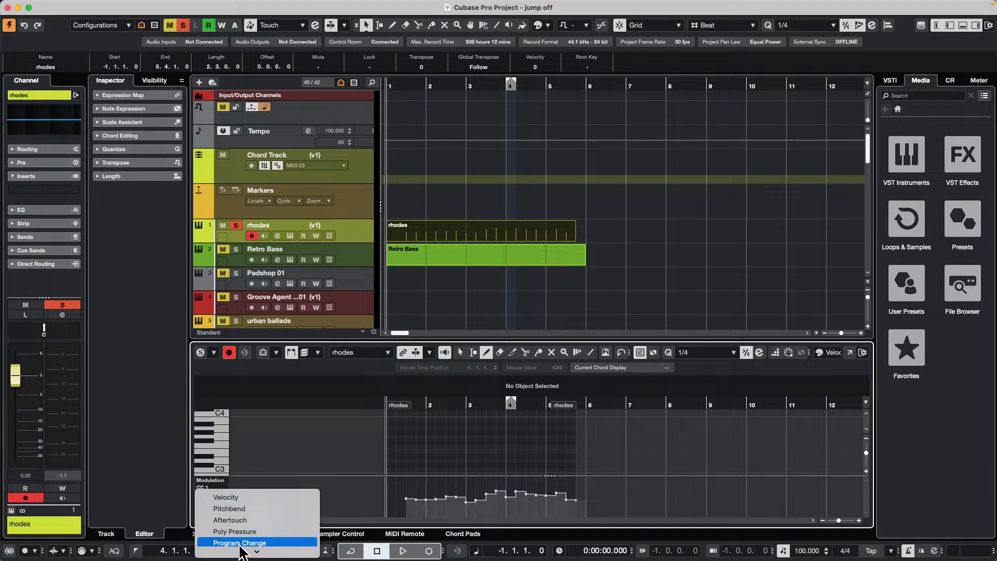
{"action": "mouse_move", "coordinate": [244, 551]}
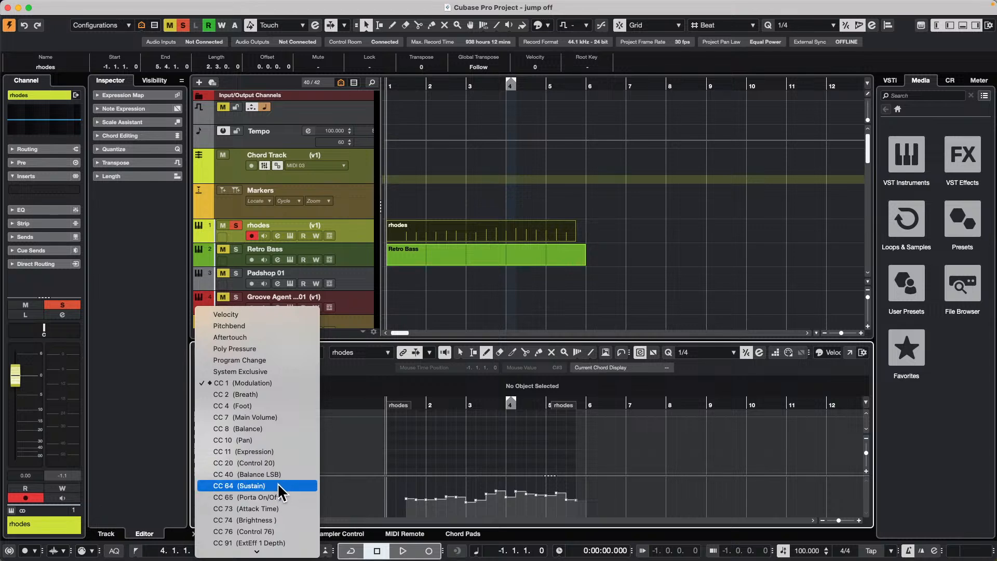
{"action": "left_click", "coordinate": [284, 416]}
{"action": "left_click_drag", "start_coordinate": [402, 487], "coordinate": [554, 517]}
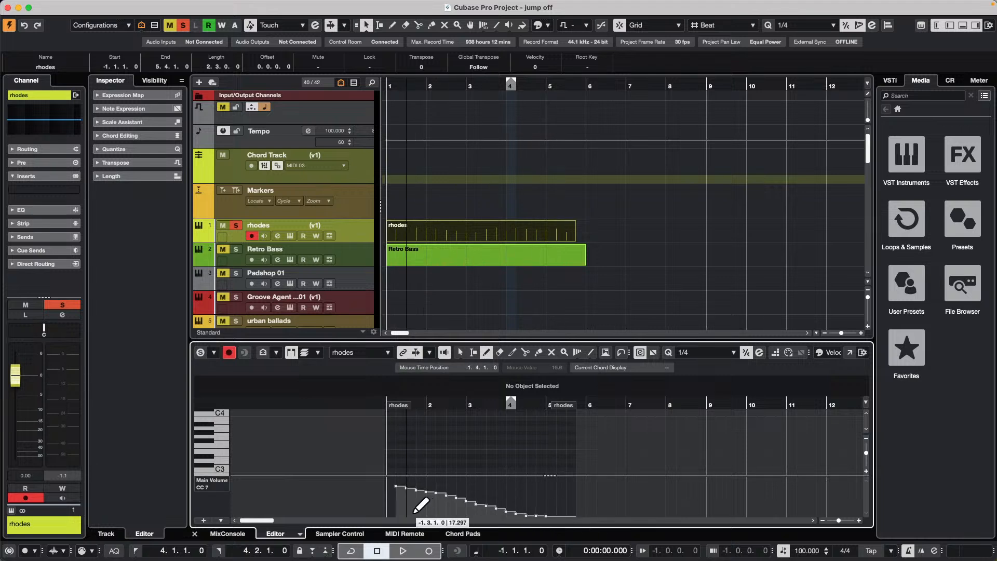
- Redraw the CC 7 (Main Volume) curve of the rhodes part to rise towards bar 4, and draw several notes between C3 and C4
{"action": "mouse_move", "coordinate": [419, 505]}
{"action": "left_mouse_down"}
{"action": "mouse_move", "coordinate": [539, 477]}
{"action": "mouse_move", "coordinate": [629, 508]}
{"action": "left_mouse_up"}
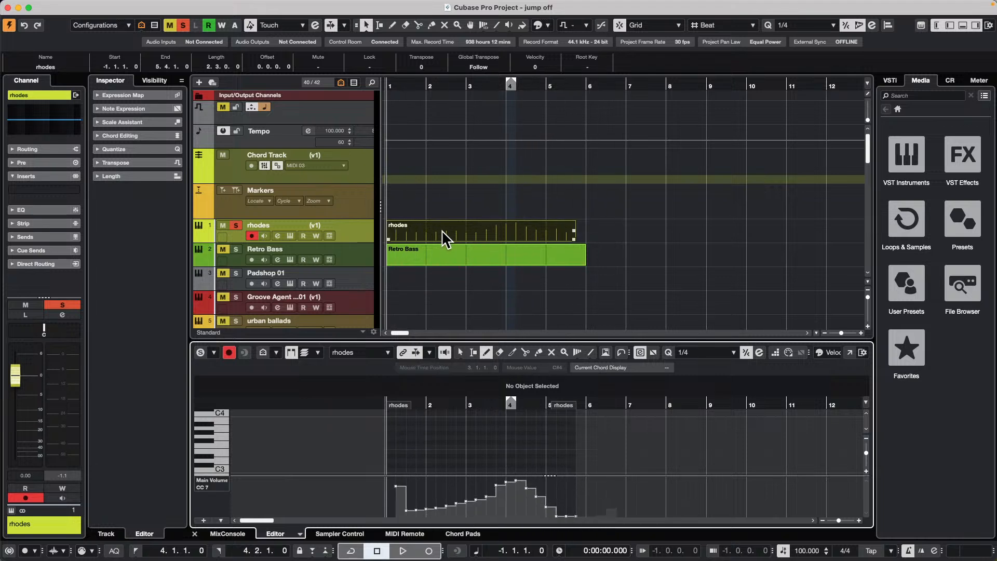
{"action": "left_click_drag", "start_coordinate": [409, 443], "coordinate": [443, 444]}
{"action": "left_click_drag", "start_coordinate": [459, 434], "coordinate": [512, 439]}
{"action": "left_click", "coordinate": [511, 449]}
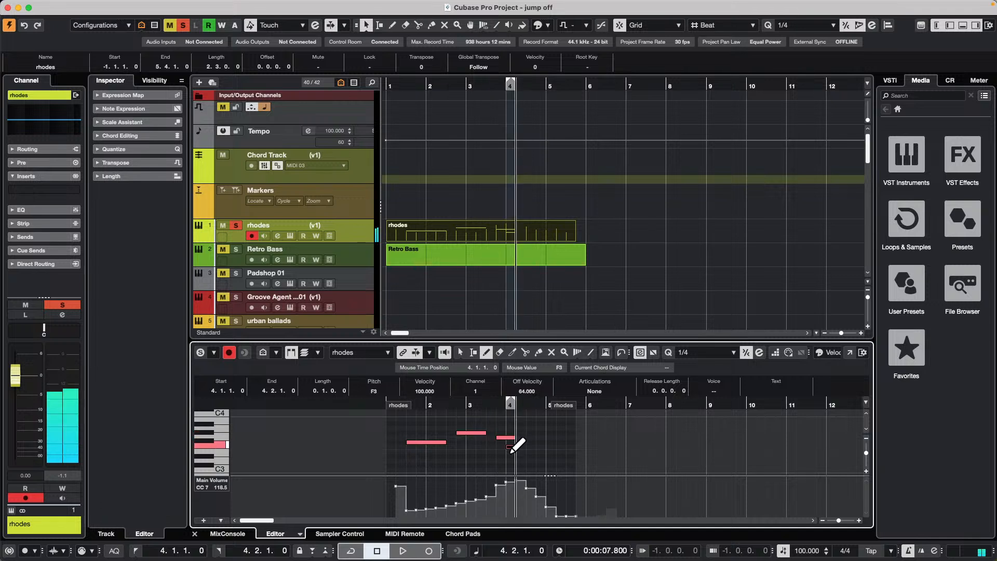
{"action": "left_click_drag", "start_coordinate": [457, 461], "coordinate": [515, 461]}
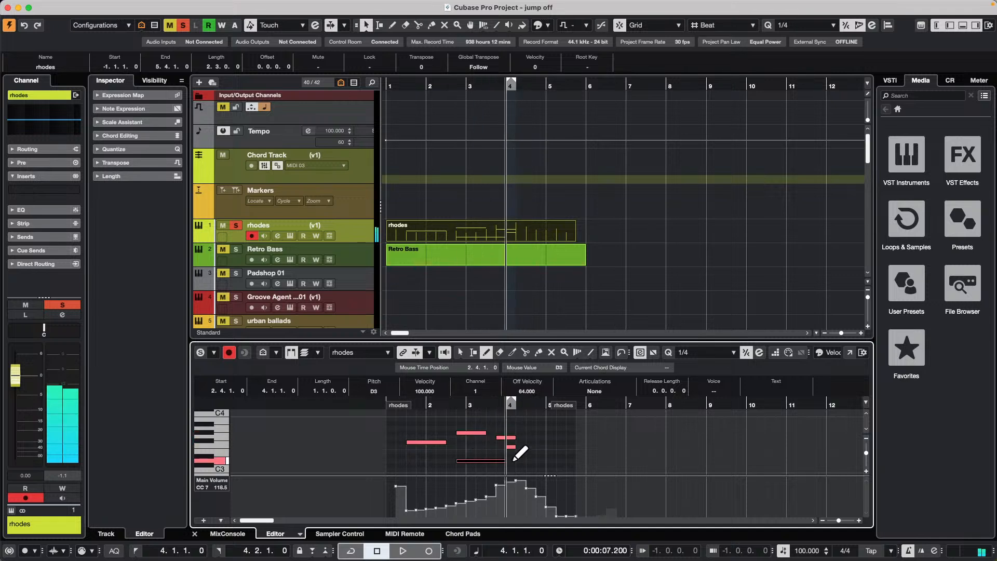
- Reopen the rhodes part in the editor, add a CC 1 (Modulation) controller lane, and redraw its curve with a dip around bar 4
{"action": "double_click", "coordinate": [438, 230]}
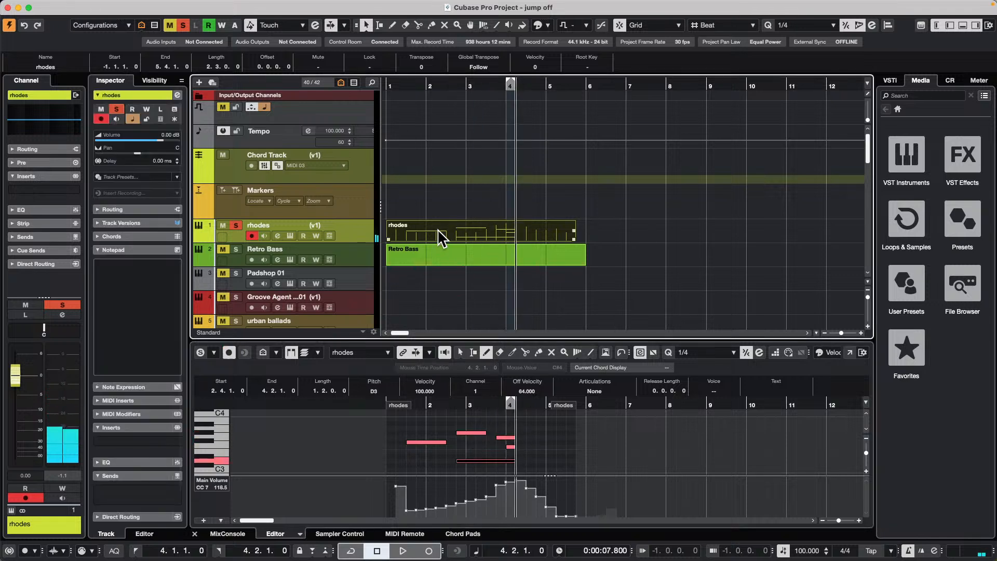
{"action": "left_click", "coordinate": [210, 478]}
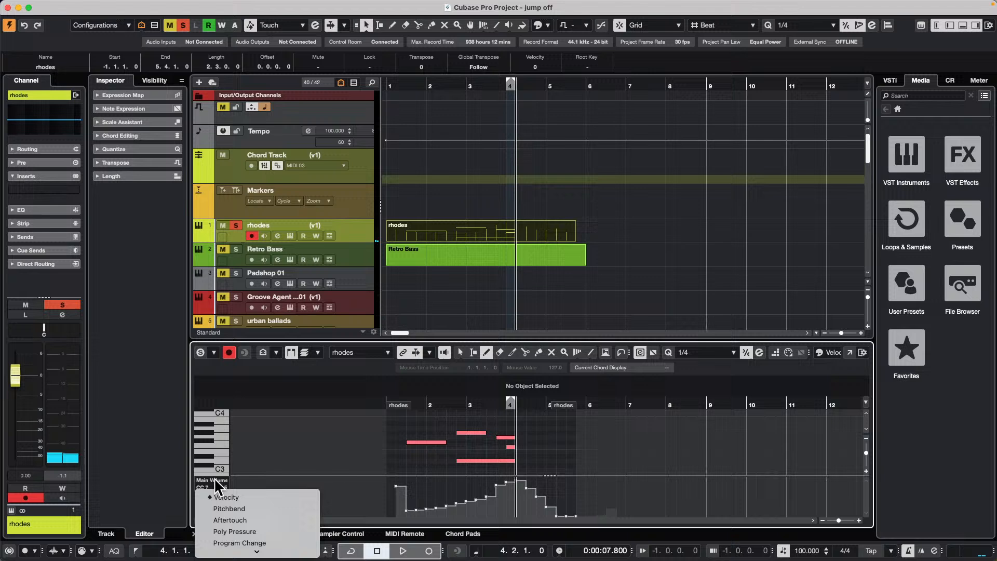
{"action": "left_click", "coordinate": [363, 439]}
{"action": "left_click", "coordinate": [200, 520]}
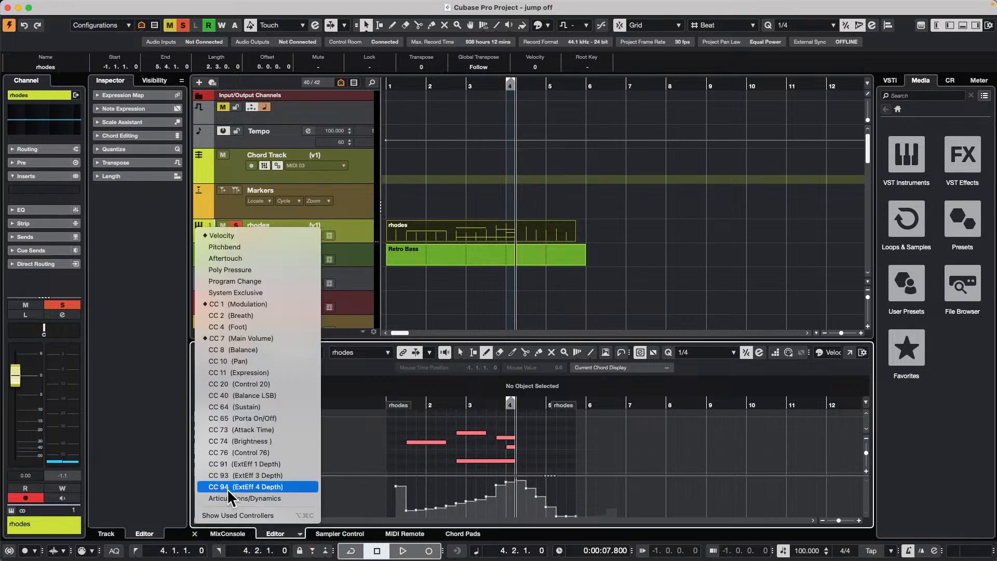
{"action": "left_click", "coordinate": [248, 303]}
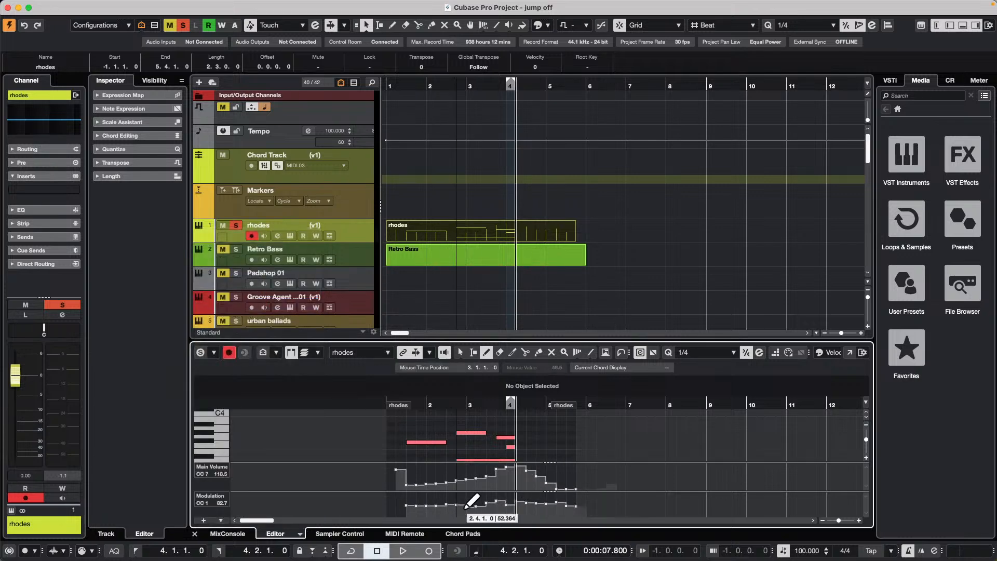
{"action": "left_click_drag", "start_coordinate": [466, 507], "coordinate": [553, 526]}
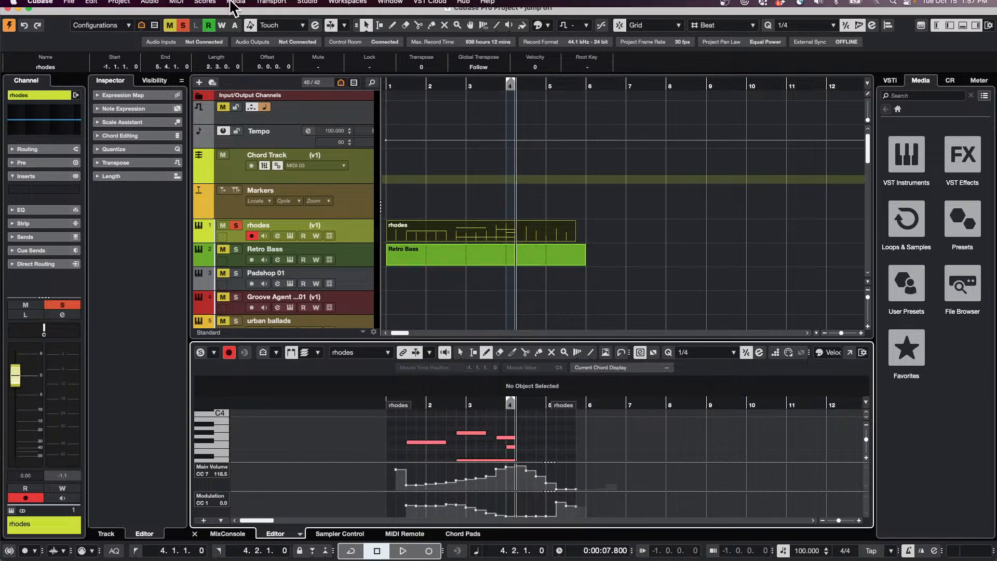
- Open the MIDI Logical Editor setup and apply the Select function with the filter Type Is Equal Controller to the rhodes part
{"action": "left_click", "coordinate": [156, 5]}
{"action": "mouse_move", "coordinate": [125, 8]}
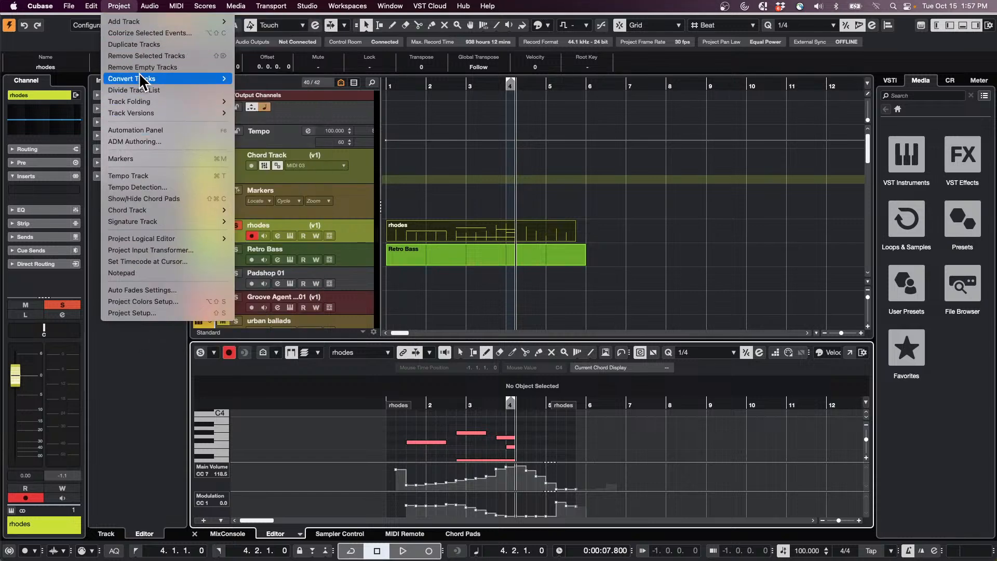
{"action": "mouse_move", "coordinate": [149, 113]}
{"action": "mouse_move", "coordinate": [155, 83]}
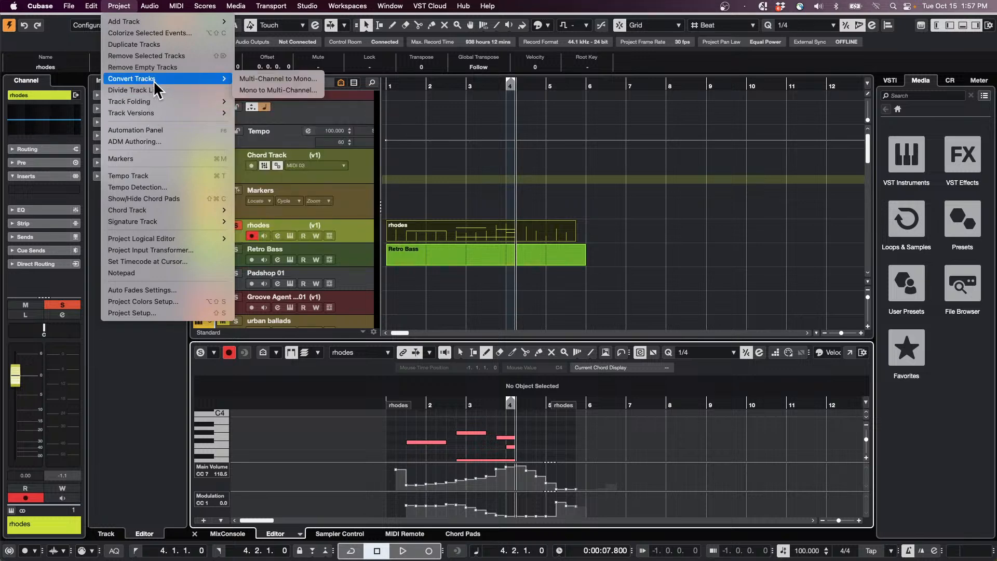
{"action": "mouse_move", "coordinate": [176, 6]}
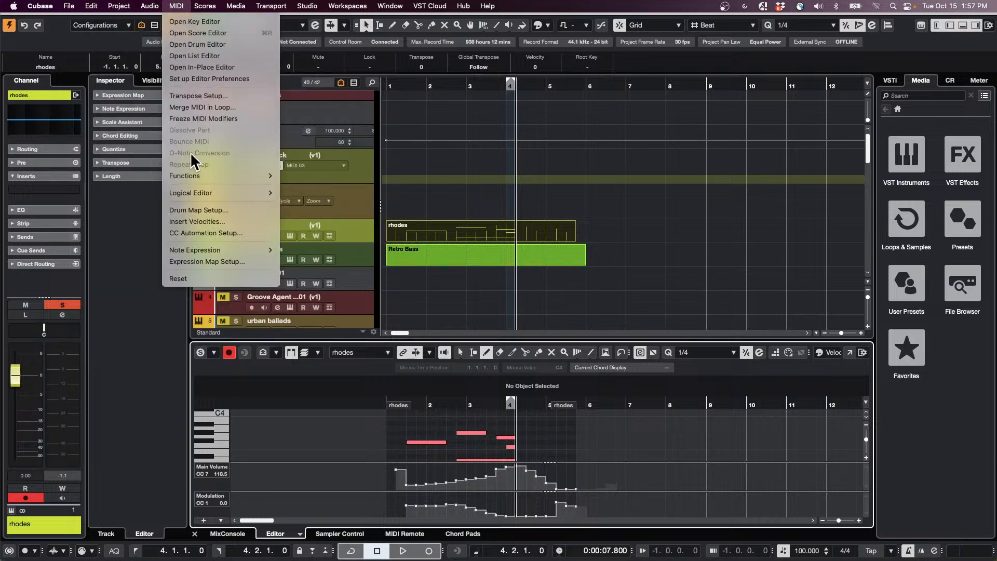
{"action": "mouse_move", "coordinate": [215, 193]}
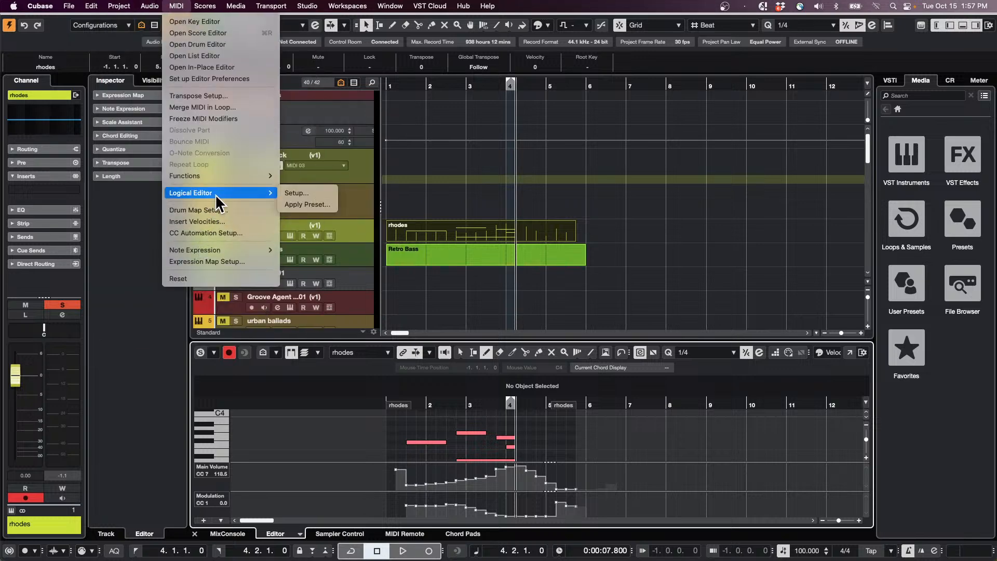
{"action": "left_click", "coordinate": [318, 198]}
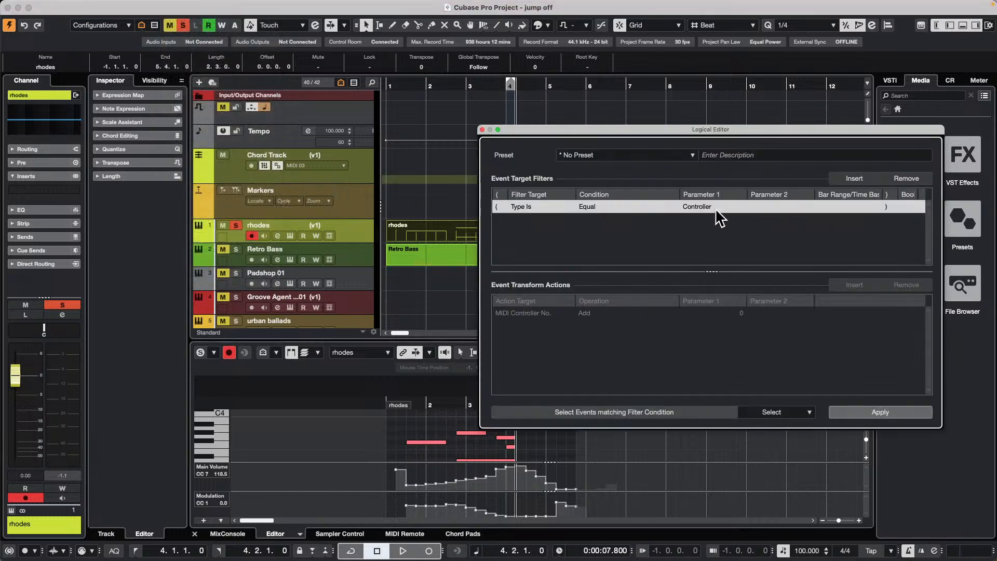
{"action": "left_click", "coordinate": [883, 409]}
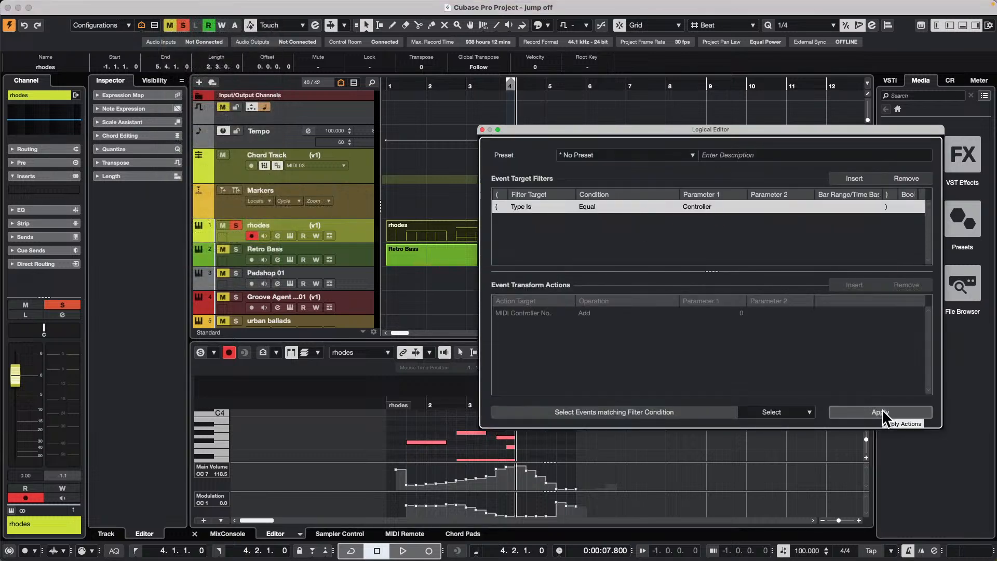
{"action": "left_click", "coordinate": [882, 409]}
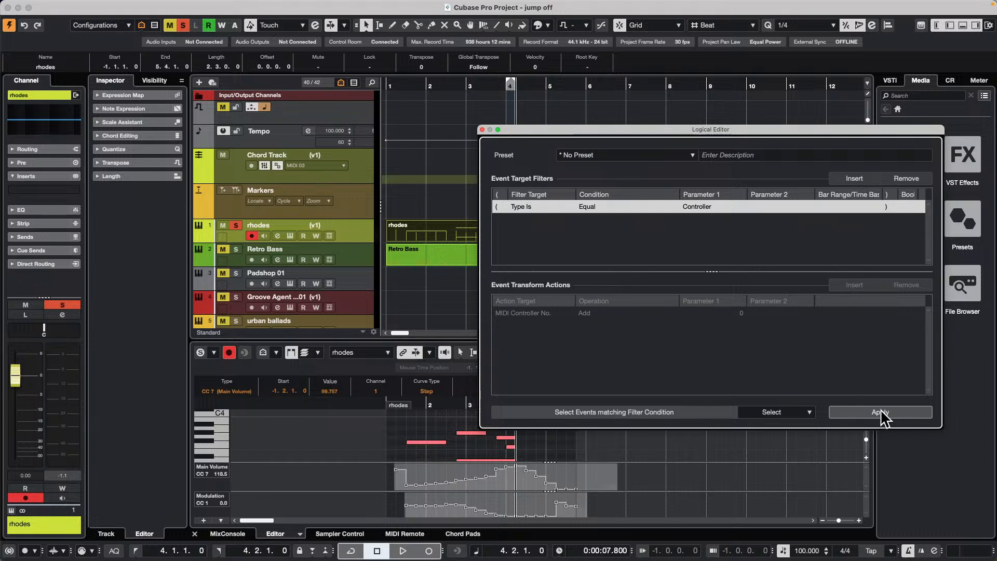
- Copy the selected controller events into the Retro Bass part, opened in the editor, and close the Logical Editor
{"action": "left_click", "coordinate": [356, 250]}
{"action": "left_click", "coordinate": [417, 253]}
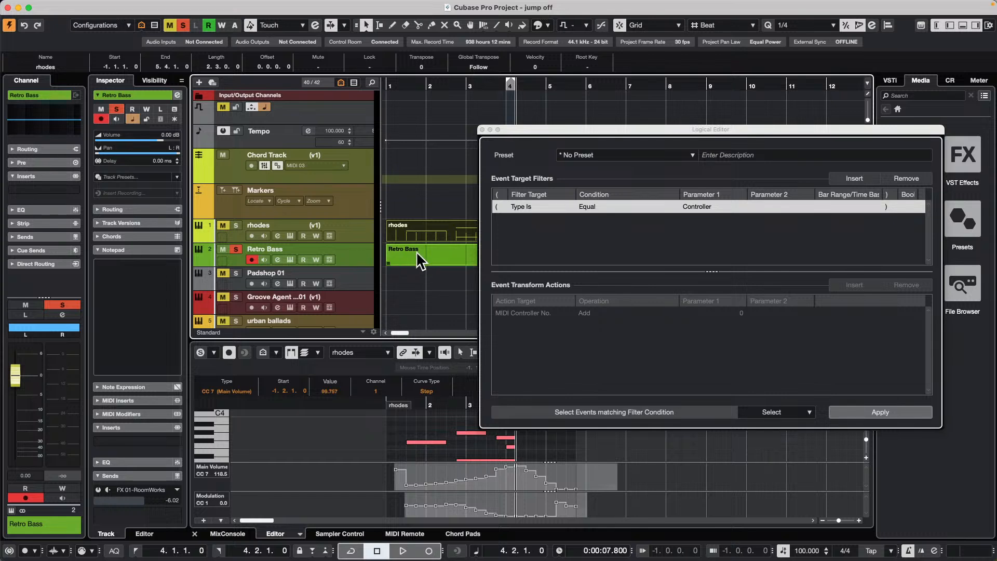
{"action": "double_click", "coordinate": [418, 253]}
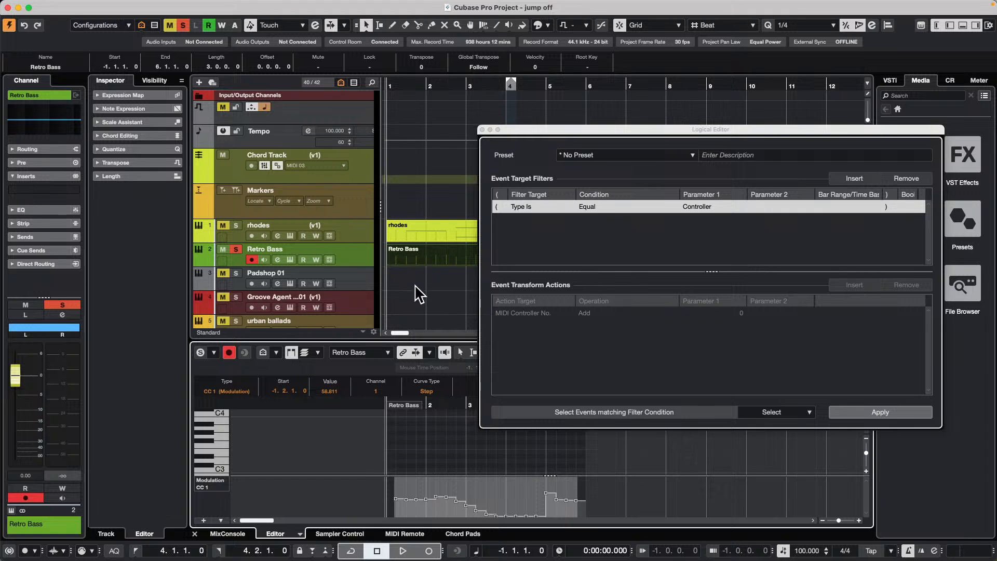
{"action": "left_click", "coordinate": [483, 130]}
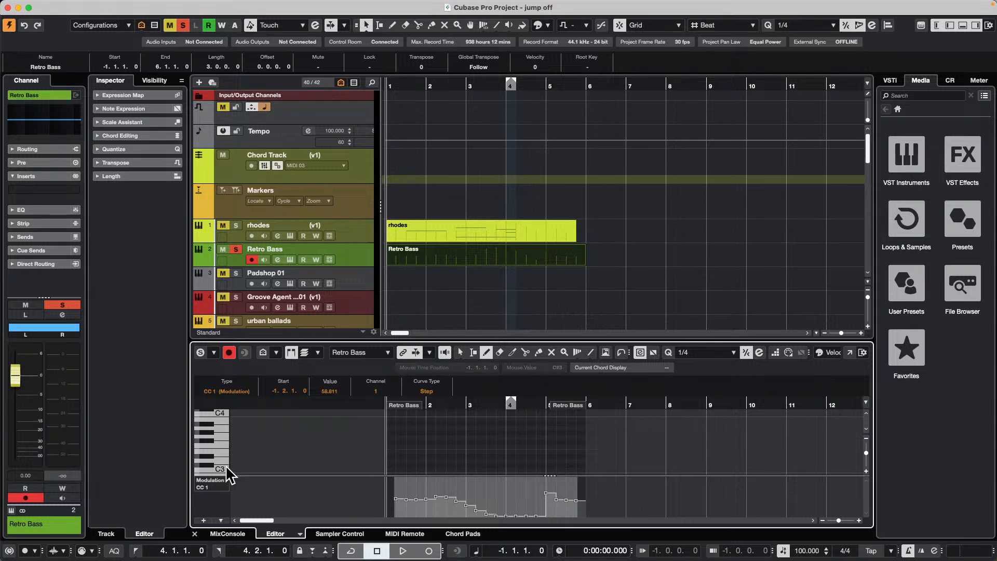
- Add a CC 7 (Main Volume) controller lane for the Retro Bass part
{"action": "left_click", "coordinate": [215, 484]}
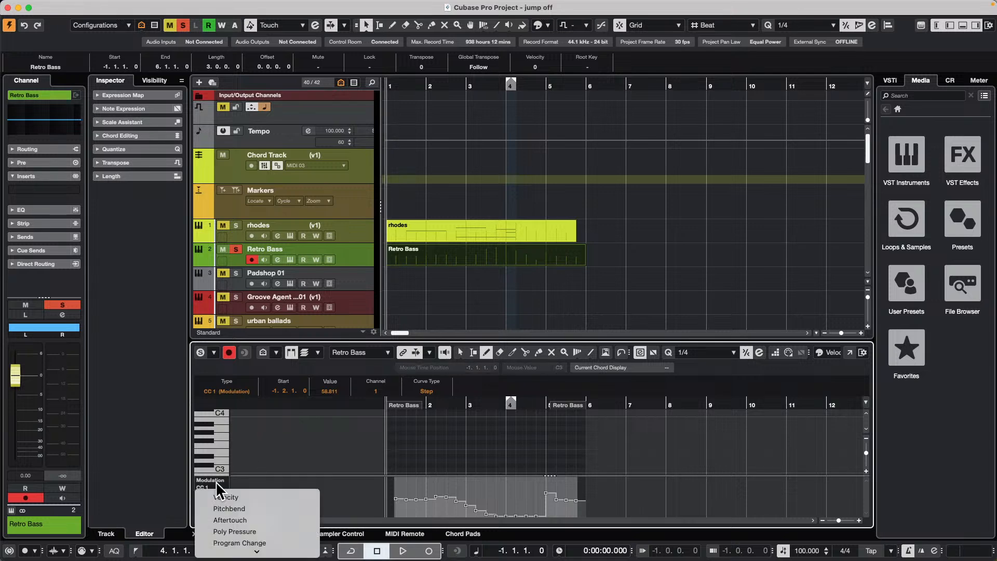
{"action": "left_click", "coordinate": [283, 450]}
{"action": "left_click", "coordinate": [202, 521]}
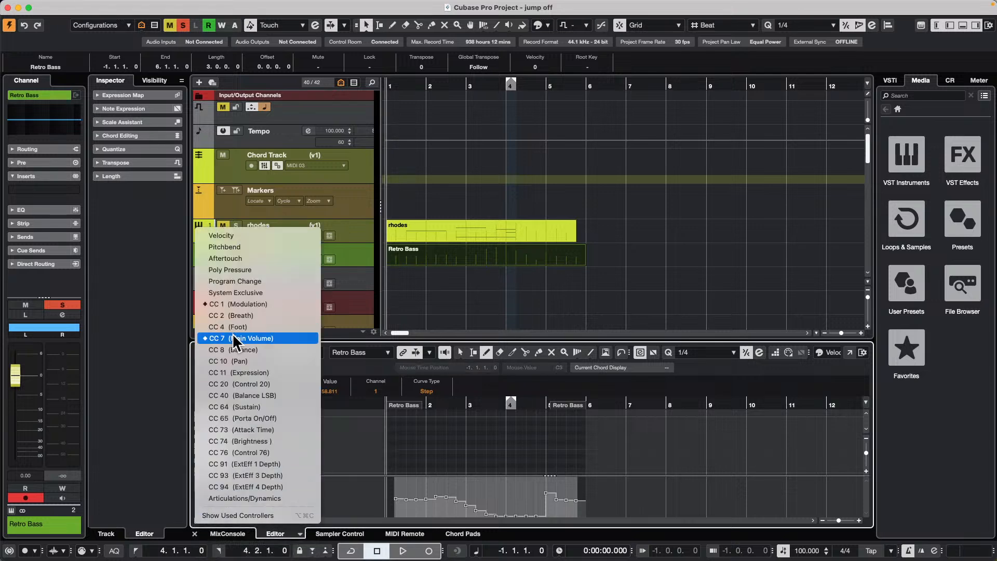
{"action": "left_click", "coordinate": [233, 338]}
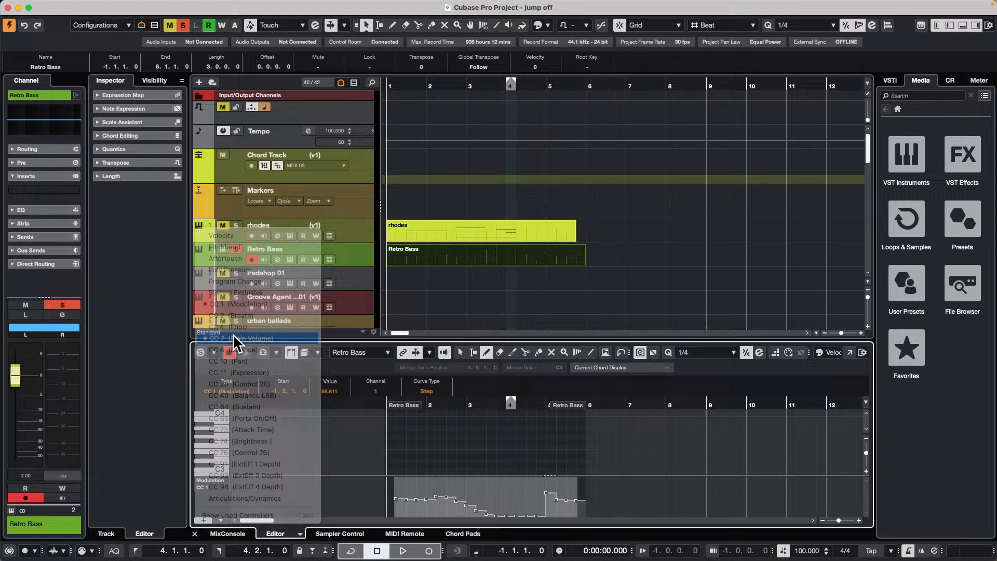
- Undo the pasting of controller data into the Retro Bass part and reselect the rhodes part
{"action": "left_click", "coordinate": [458, 233]}
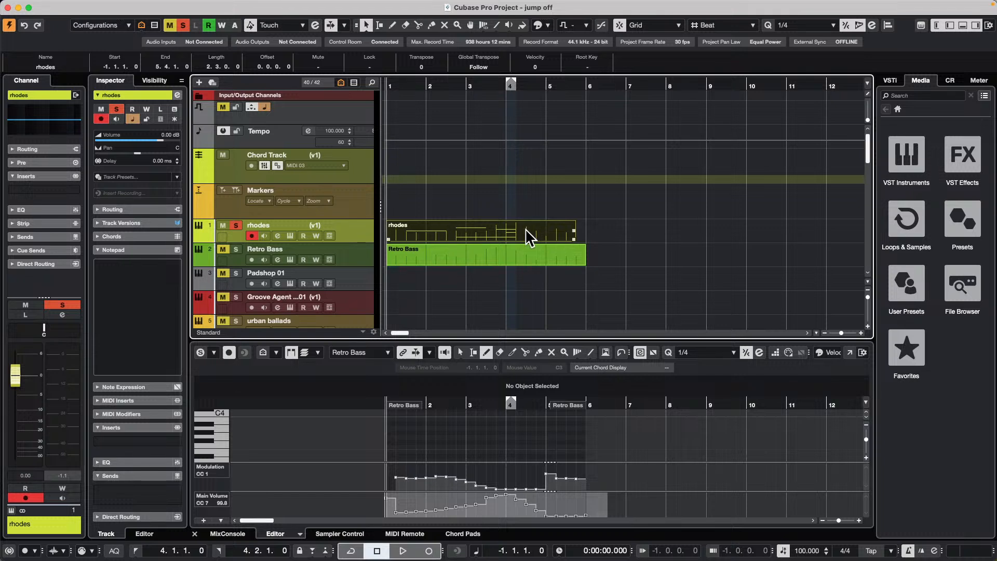
{"action": "key", "text": "Down"}
{"action": "key", "text": "Up"}
{"action": "left_click", "coordinate": [642, 212]}
{"action": "left_click", "coordinate": [501, 230]}
{"action": "key", "text": "Up"}
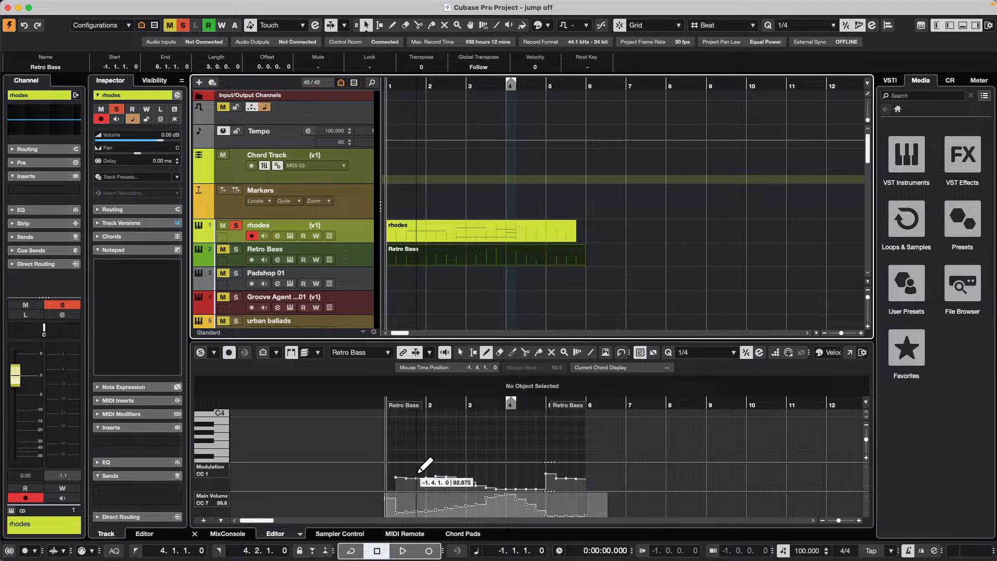
{"action": "key", "text": "super+z"}
{"action": "key", "text": "super+z"}
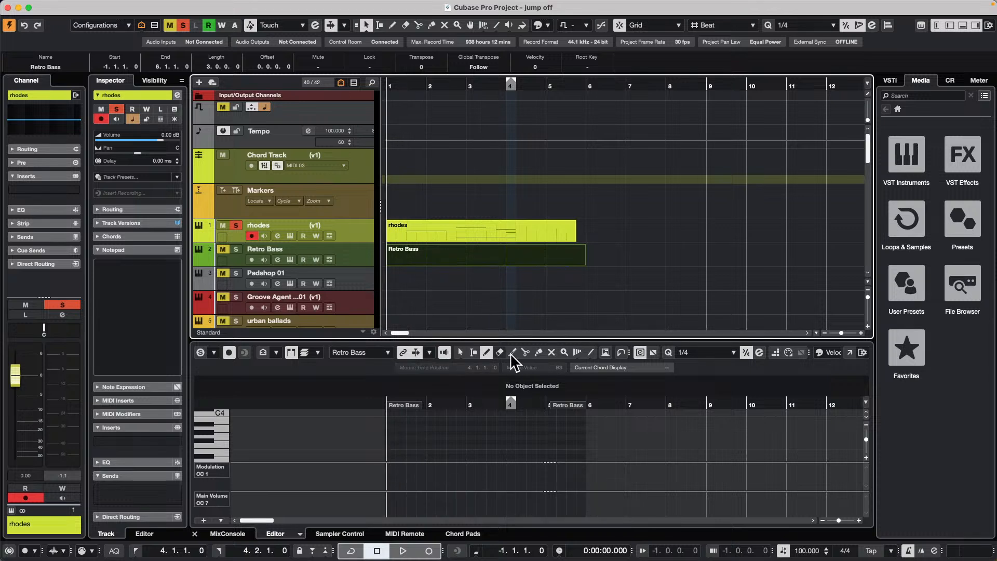
{"action": "key", "text": "Down"}
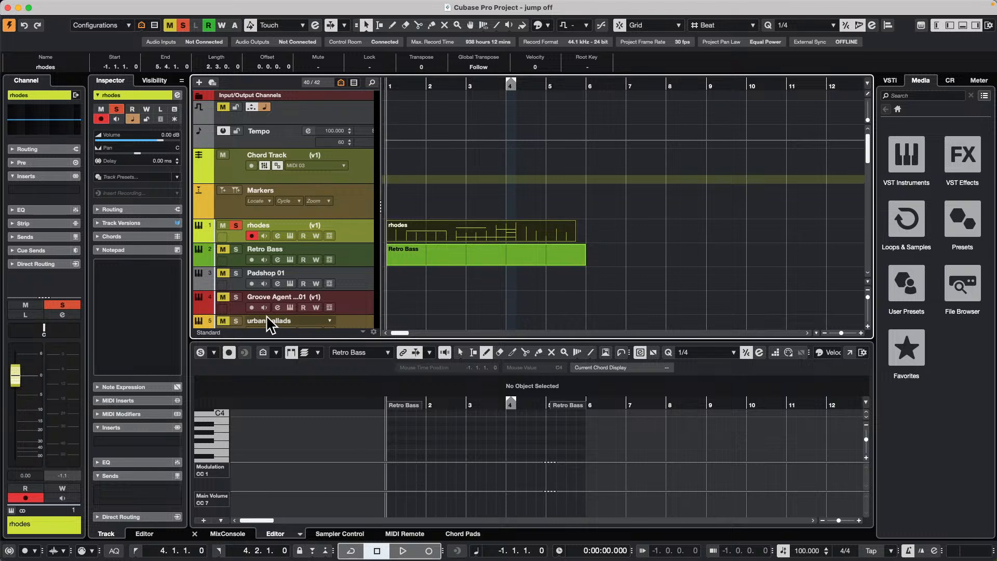
- Show the MixConsole in the lower zone and open the Key Commands window
{"action": "left_click", "coordinate": [228, 535]}
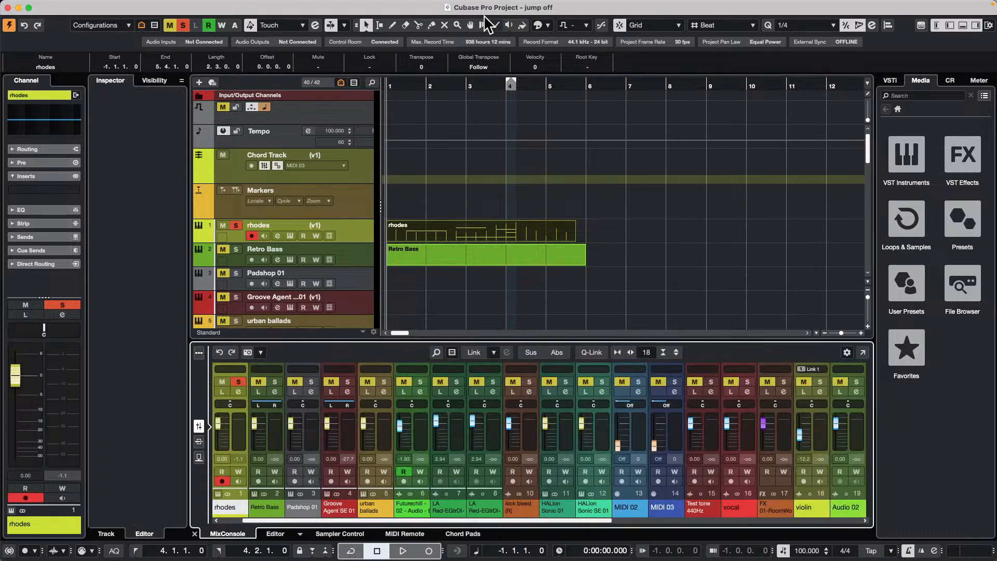
{"action": "left_click", "coordinate": [176, 6]}
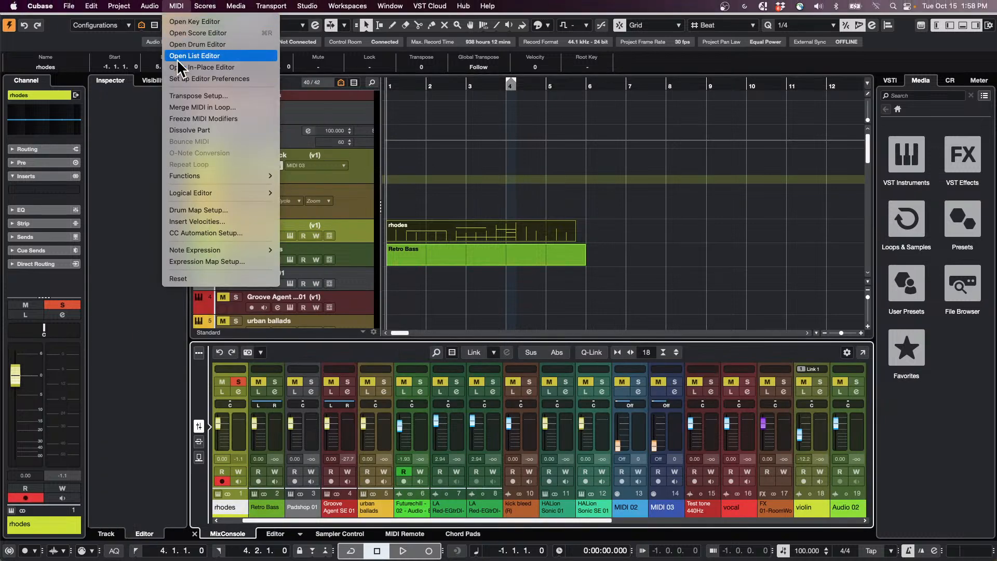
{"action": "mouse_move", "coordinate": [92, 6]}
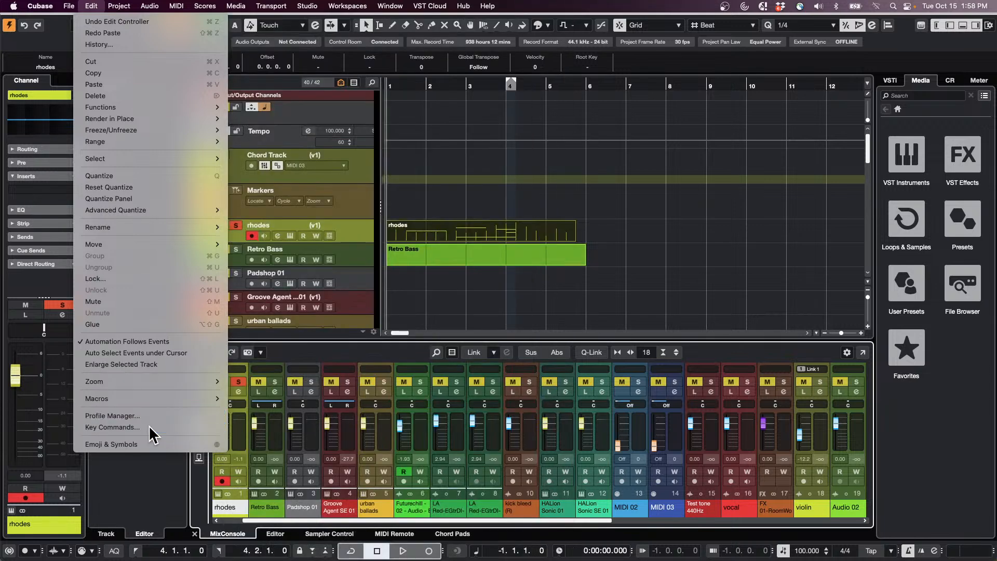
{"action": "left_click", "coordinate": [156, 428]}
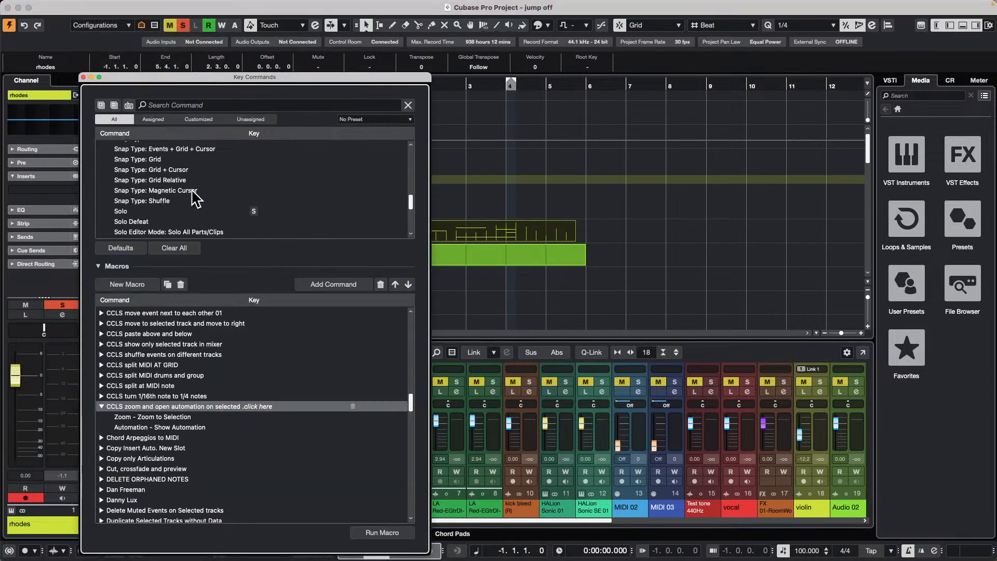
{"action": "key", "text": "super+Tab"}
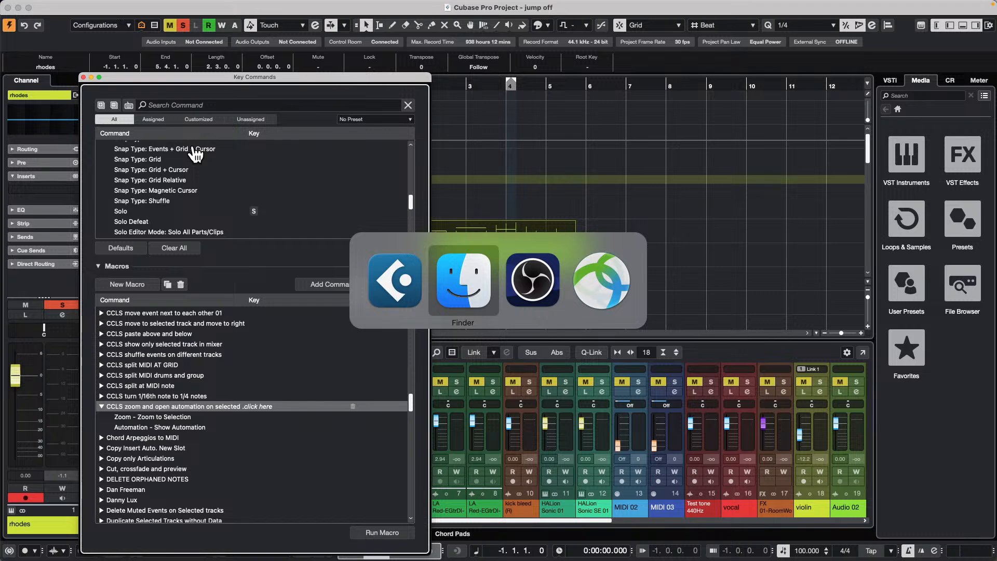
{"action": "left_click", "coordinate": [193, 148]}
{"action": "left_click", "coordinate": [518, 74]}
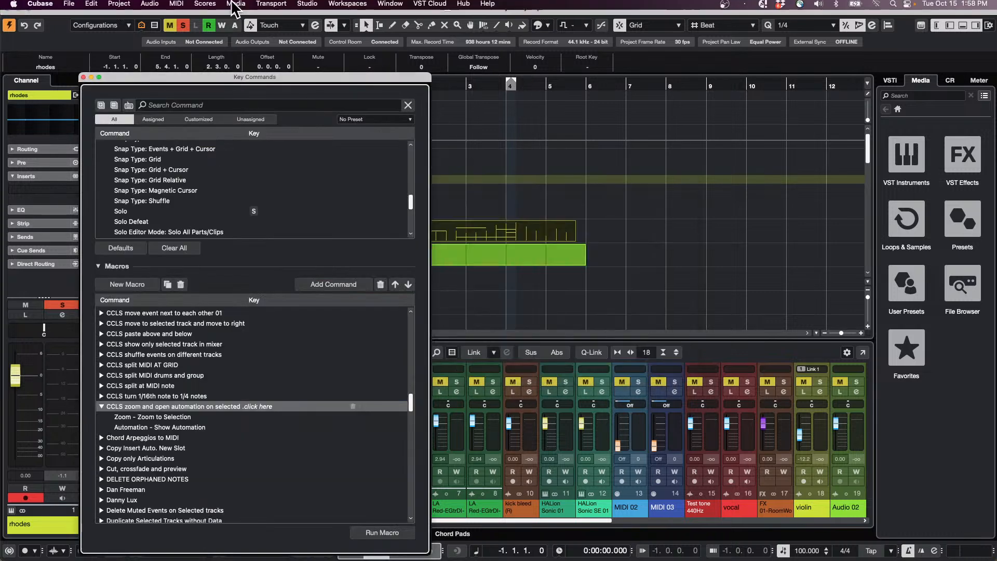
- Open the MIDI Logical Editor and save its controller selection filter as a preset named "select MIDI CC data"
{"action": "left_click", "coordinate": [232, 3]}
{"action": "mouse_move", "coordinate": [173, 5]}
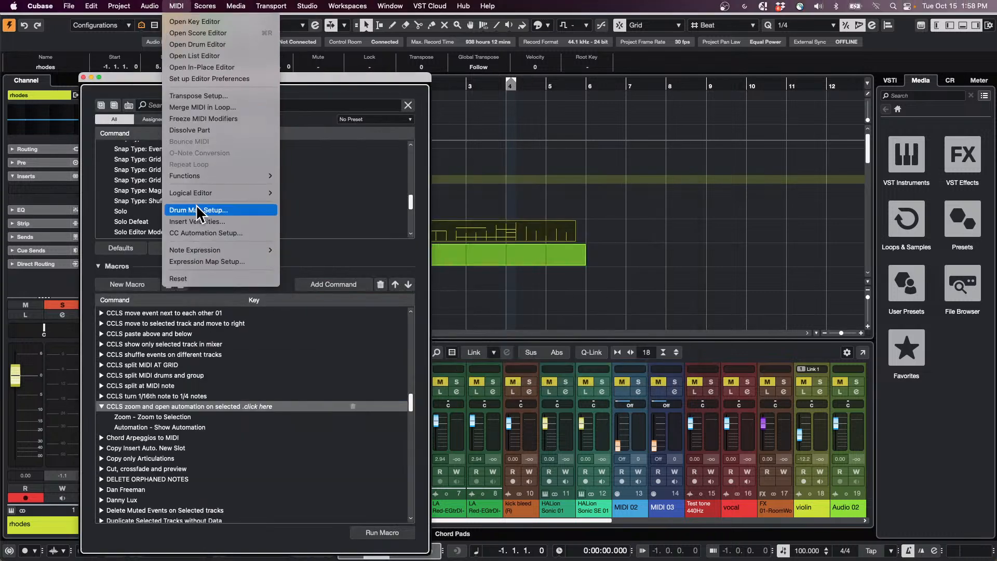
{"action": "mouse_move", "coordinate": [267, 194]}
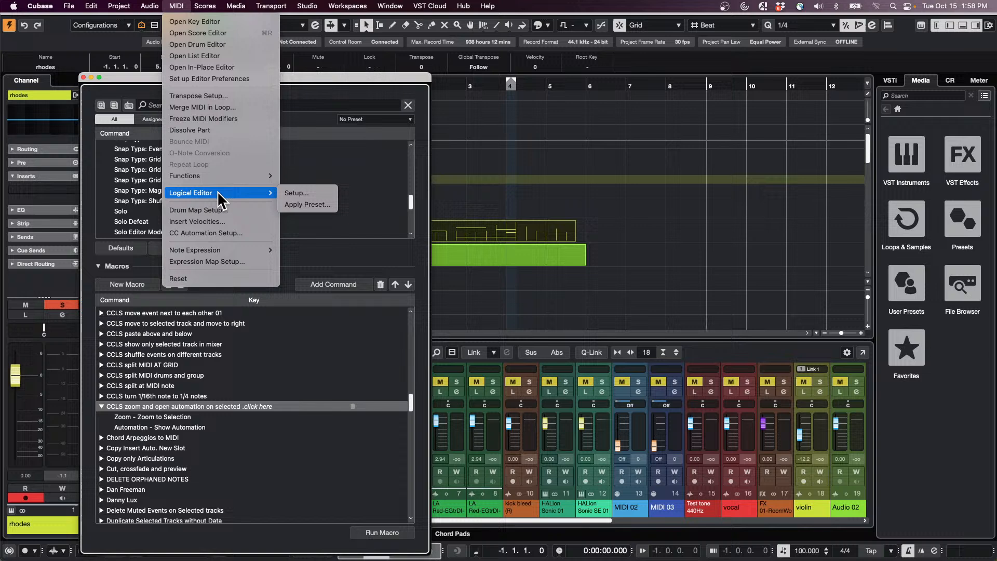
{"action": "left_click", "coordinate": [317, 195]}
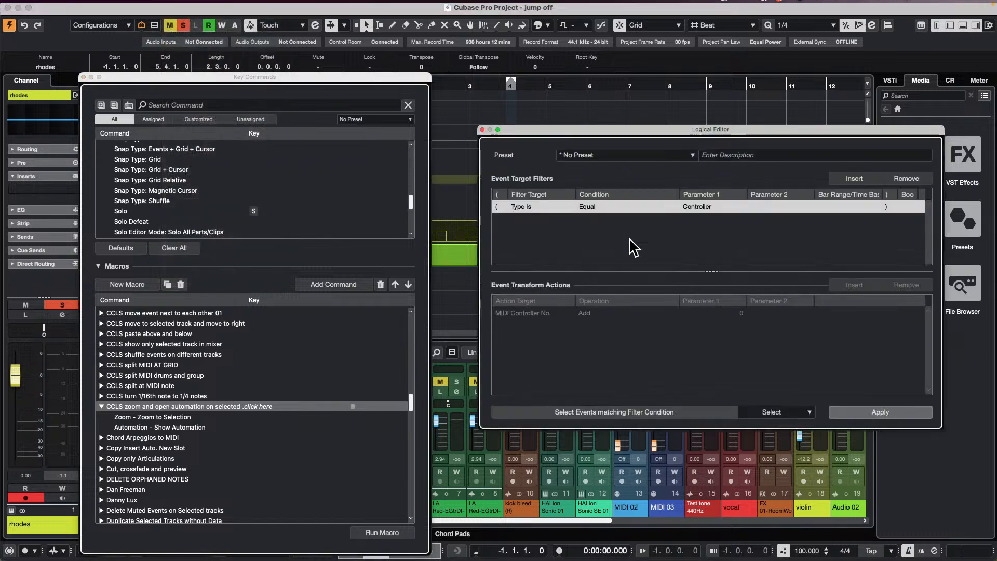
{"action": "left_click", "coordinate": [679, 155]}
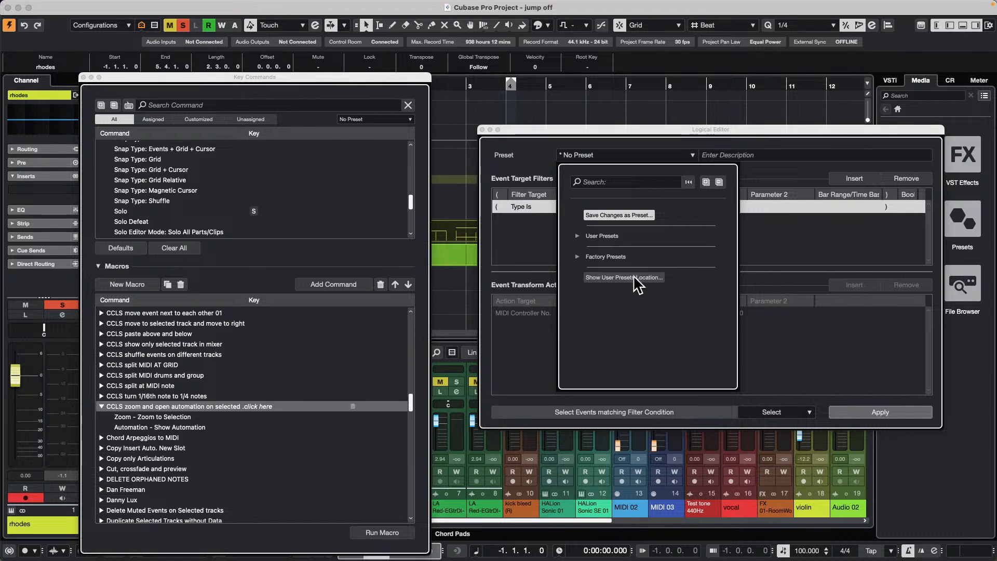
{"action": "left_click", "coordinate": [617, 216]}
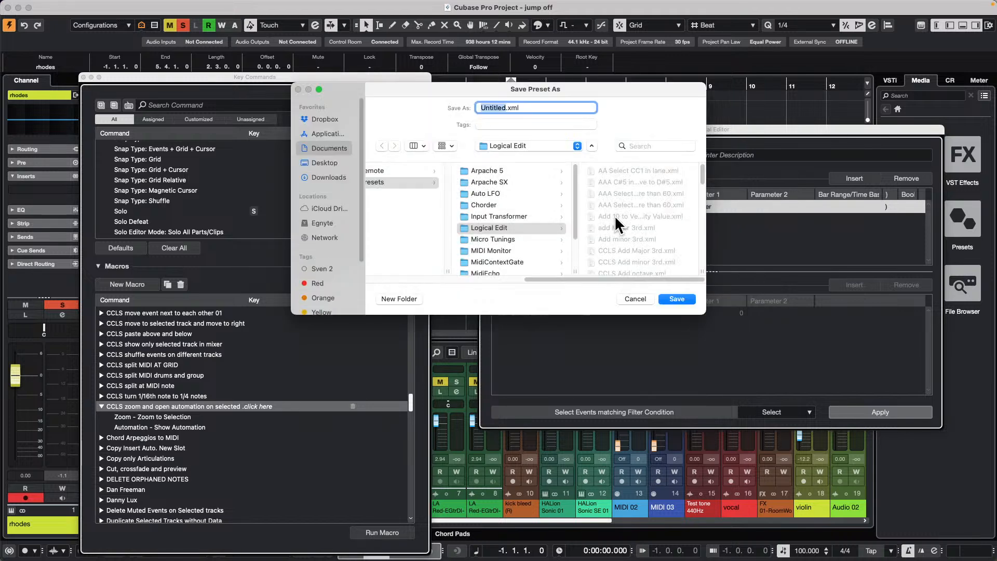
{"action": "type", "text": "select MIDI CC data"}
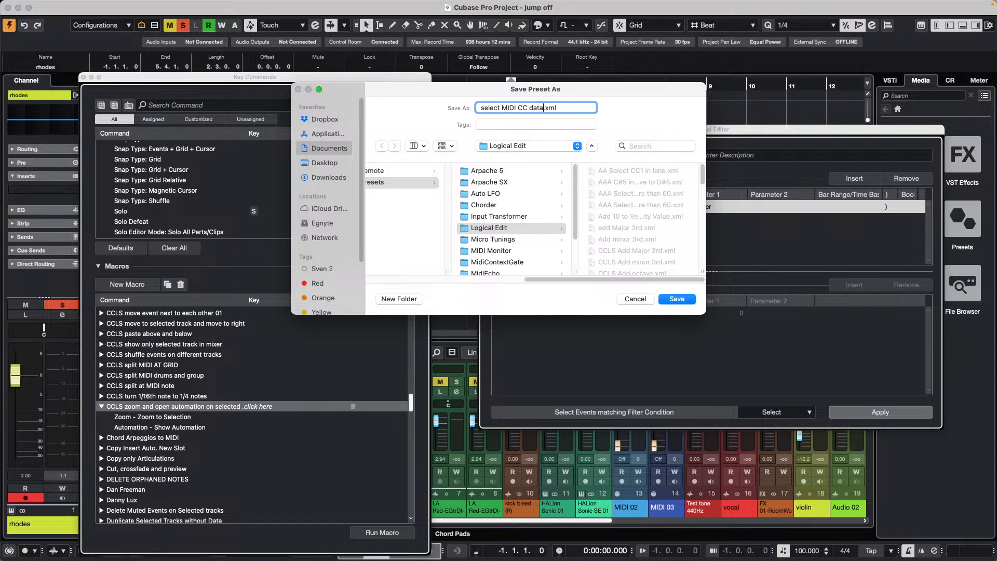
{"action": "key", "text": "Return"}
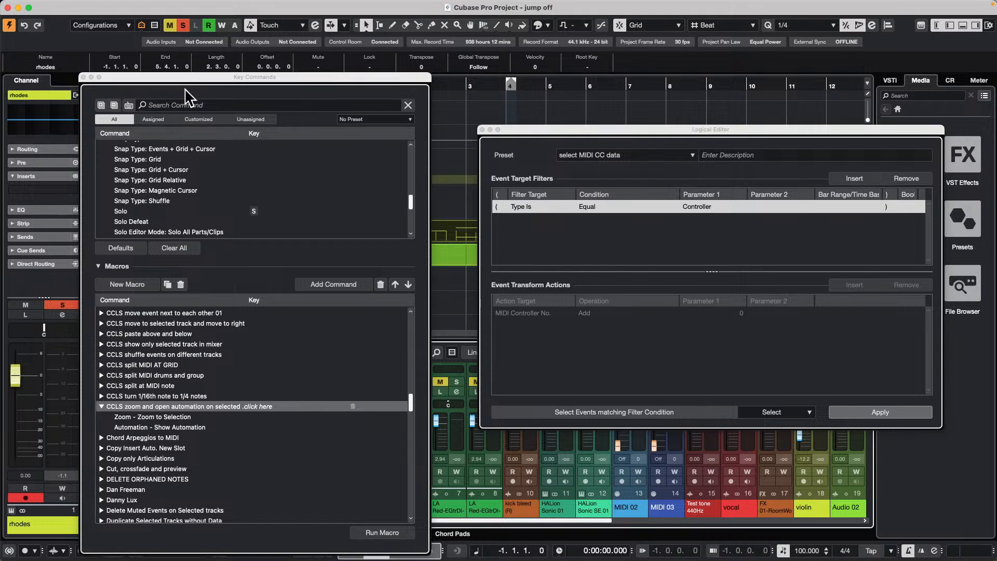
- Create a new macro in the Key Commands window and name it "copy CC data to event below"
{"action": "left_click", "coordinate": [187, 110]}
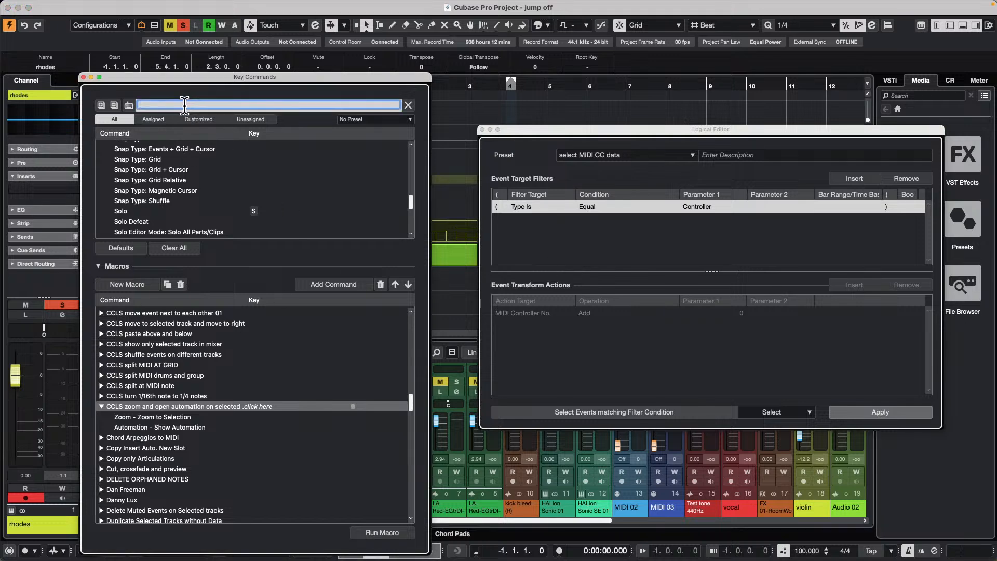
{"action": "left_click", "coordinate": [131, 284]}
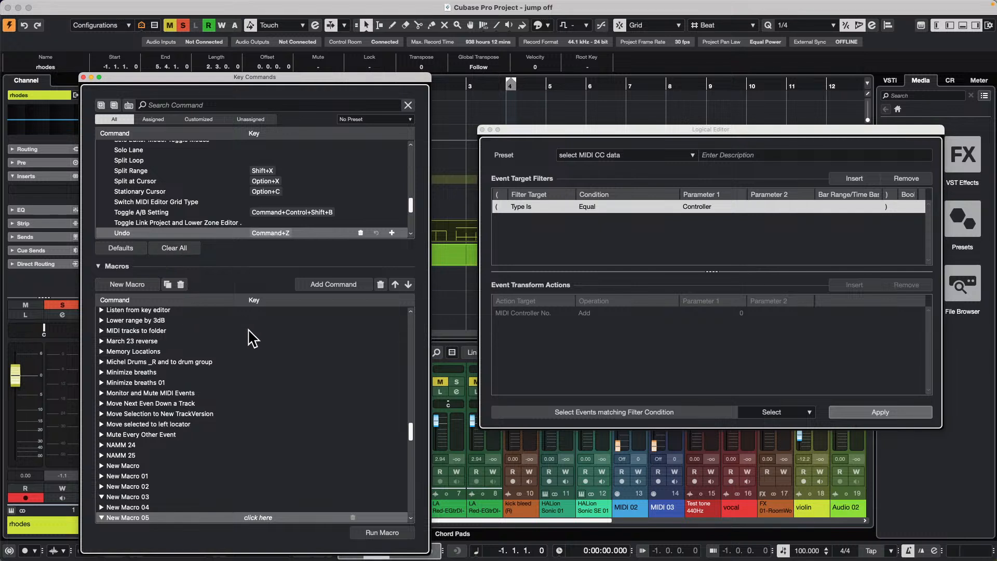
{"action": "double_click", "coordinate": [136, 517]}
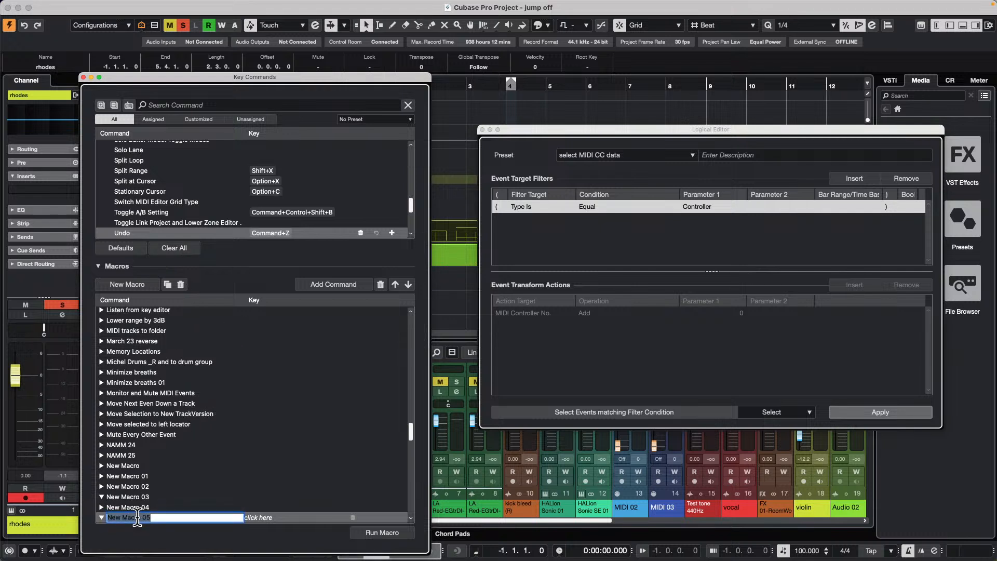
{"action": "type", "text": "copy CC data"}
{"action": "key", "text": "BackSpace"}
{"action": "key", "text": "Return"}
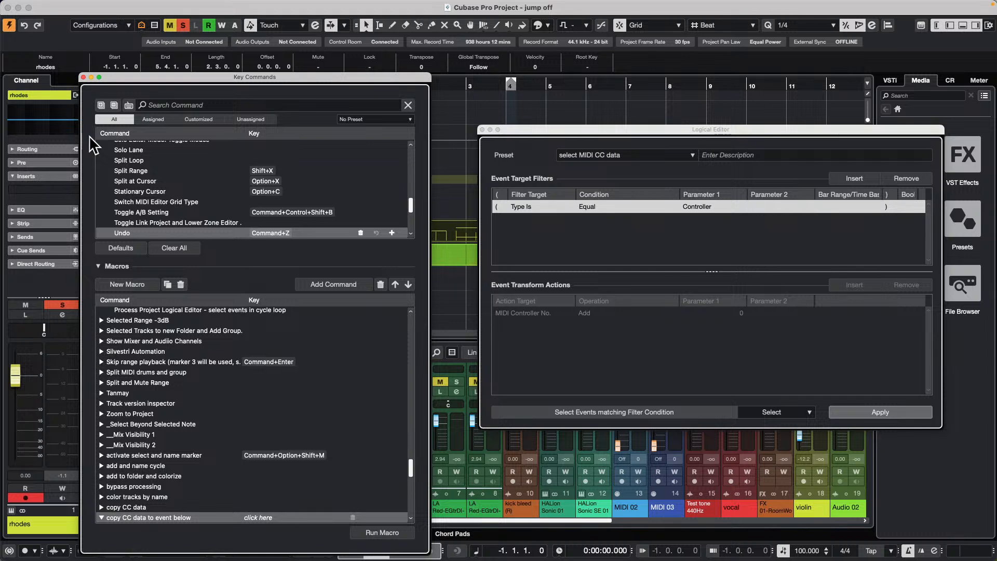
- Find the "select MIDI CC data" logical preset command and add it to the new macro
{"action": "left_click", "coordinate": [189, 104]}
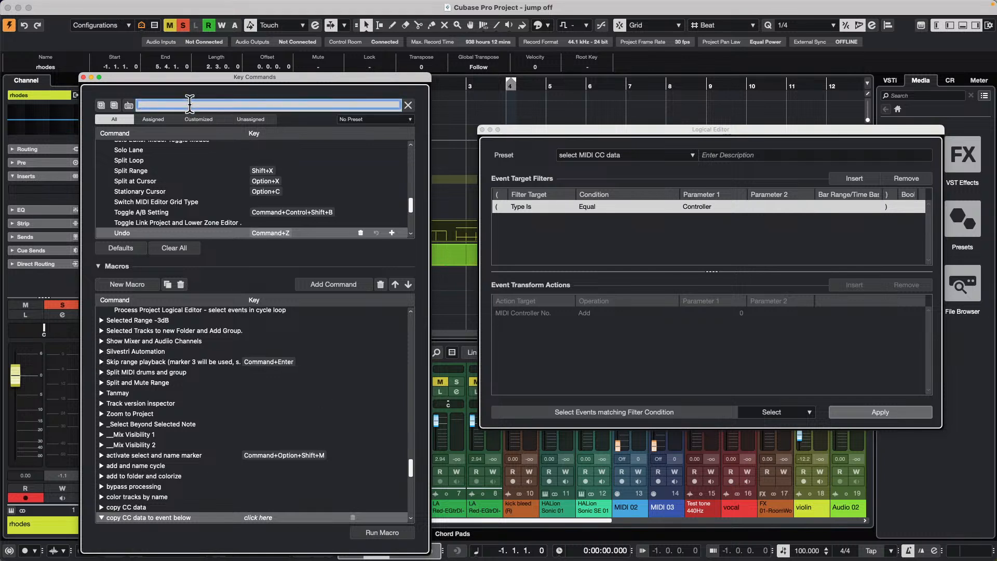
{"action": "type", "text": "s"}
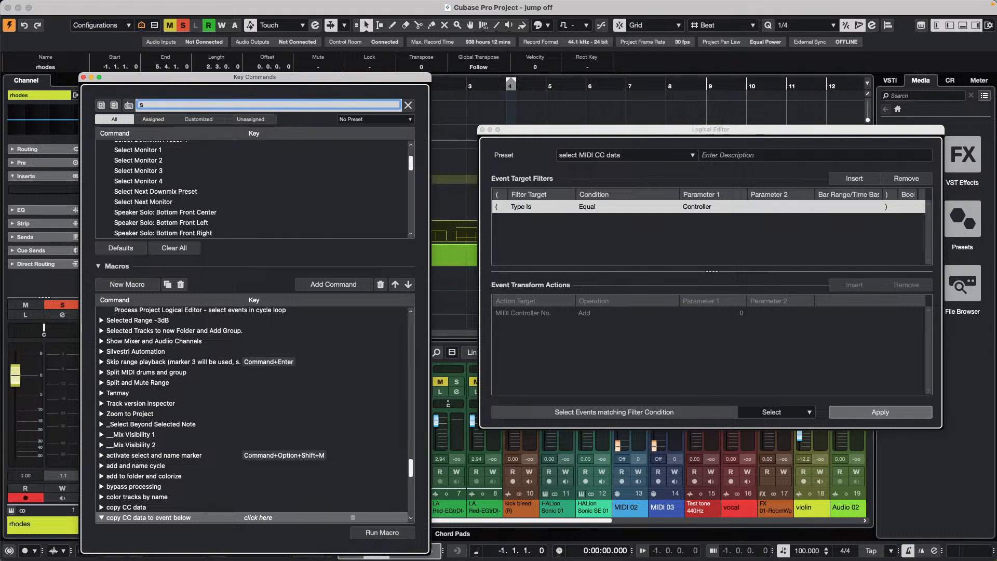
{"action": "type", "text": "elect MI"}
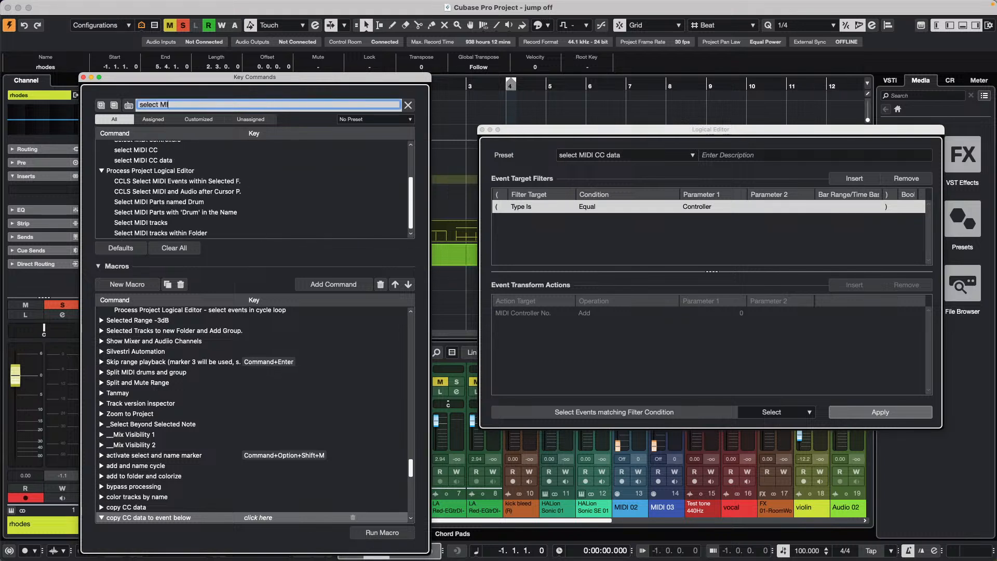
{"action": "type", "text": "DI CC data"}
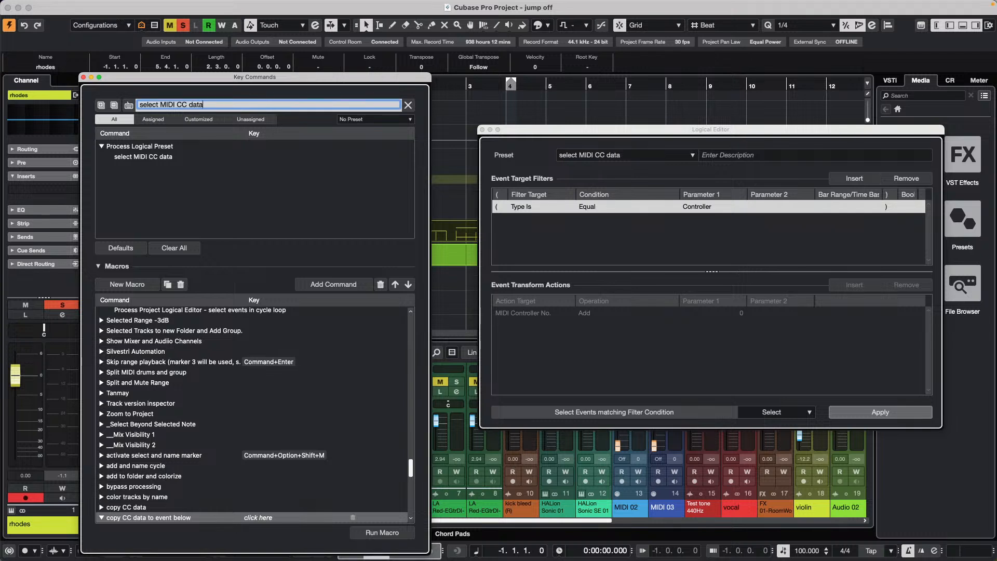
{"action": "left_click", "coordinate": [132, 157]}
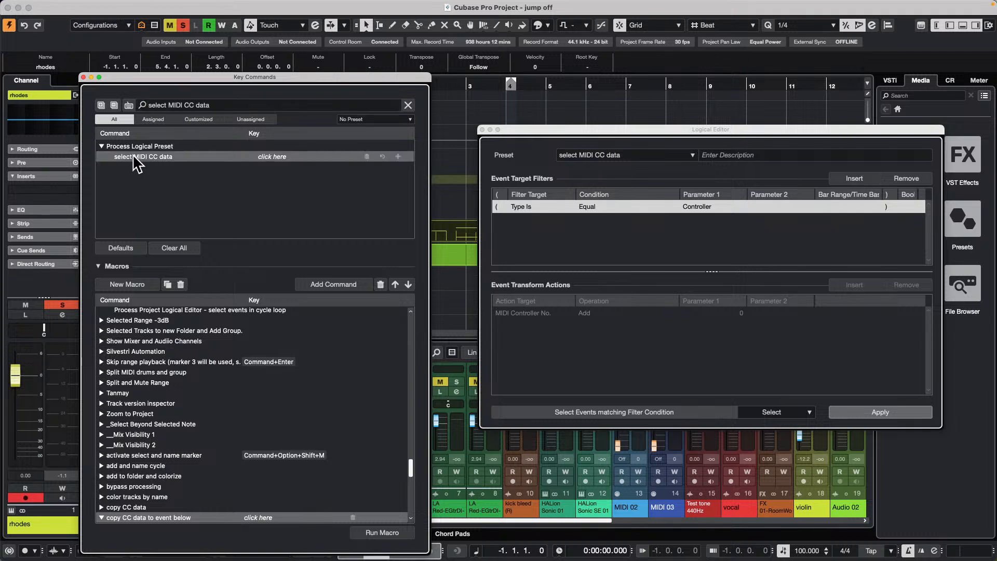
{"action": "left_click", "coordinate": [328, 284]}
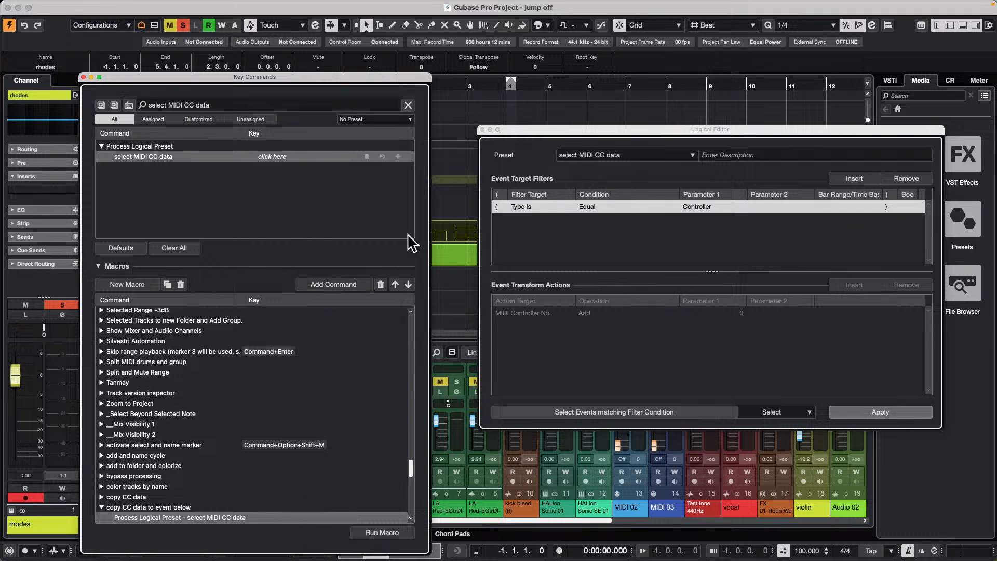
- Find the Edit category's Copy command and add it to the macro after the logical preset
{"action": "triple_click", "coordinate": [218, 105]}
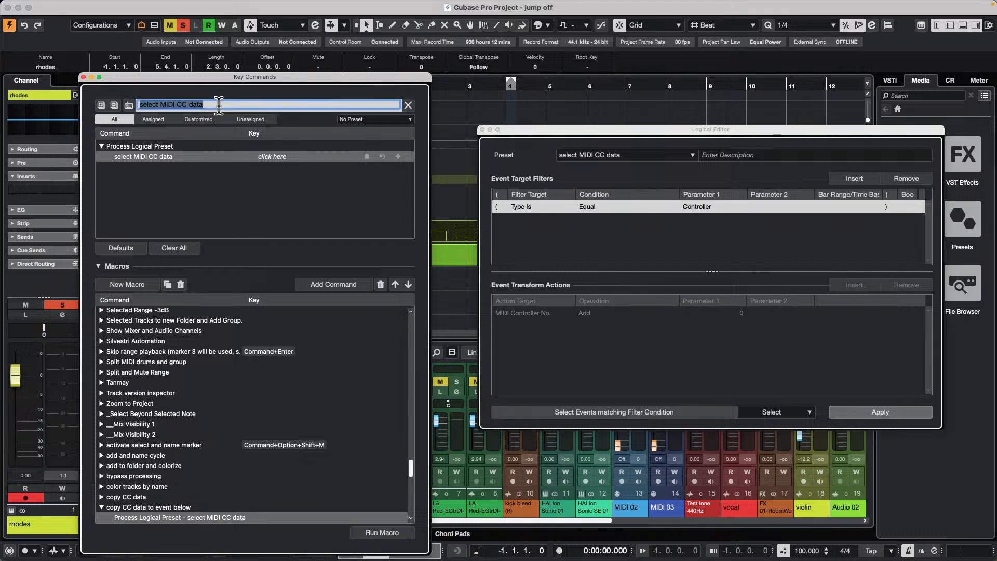
{"action": "type", "text": "copy"}
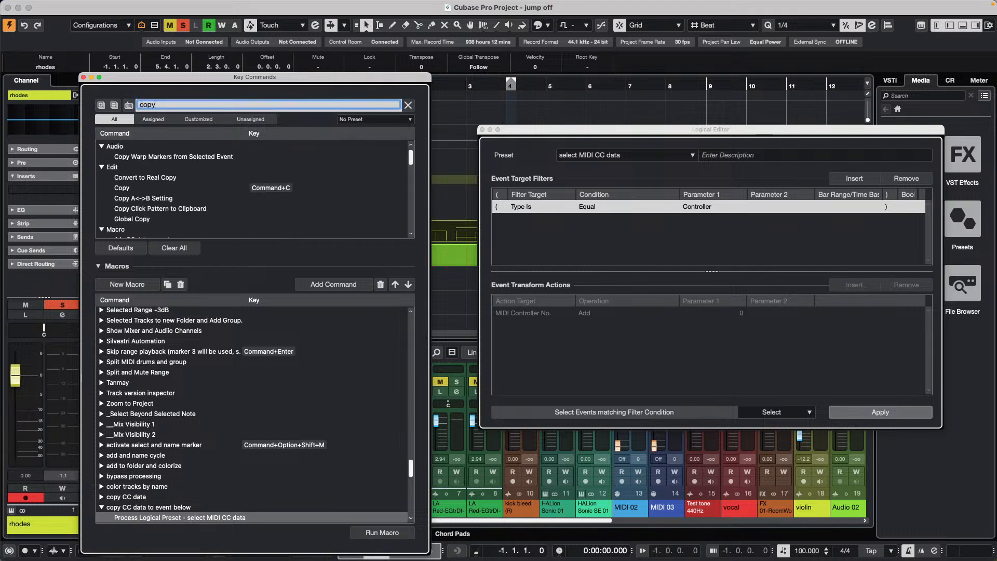
{"action": "left_click", "coordinate": [135, 187]}
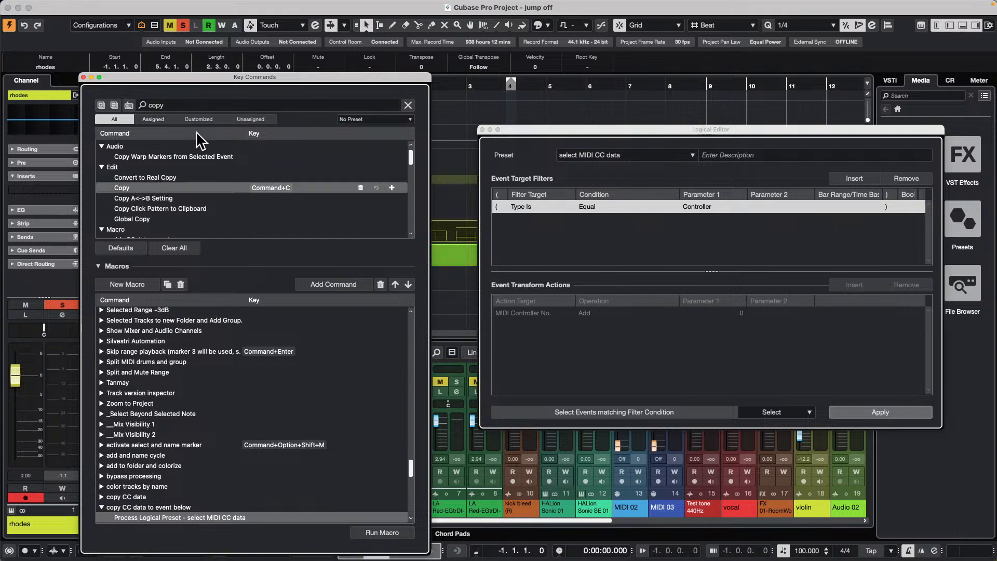
{"action": "left_click", "coordinate": [329, 283]}
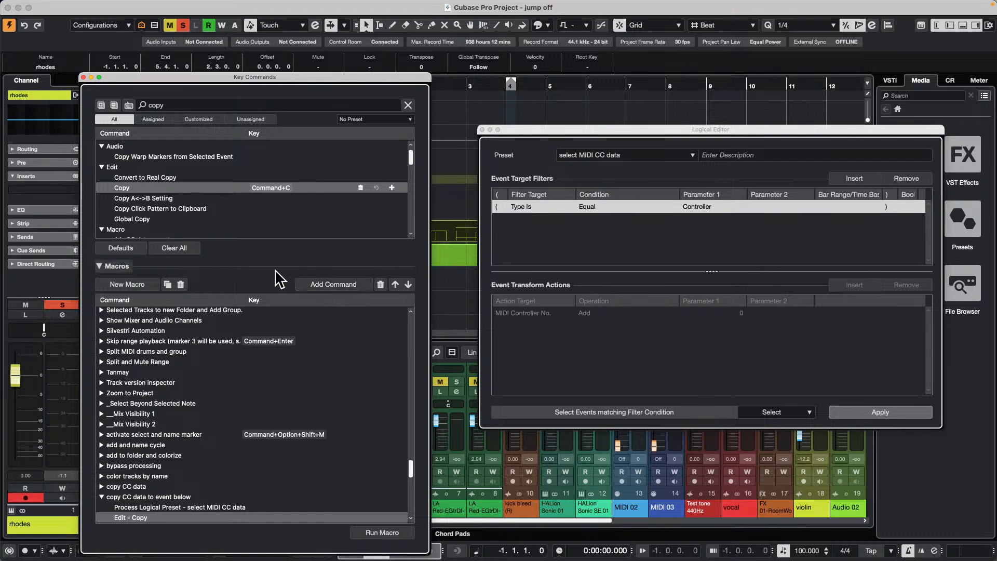
- Look up the Navigate – Down command by its assigned key and add it to the macro
{"action": "left_click", "coordinate": [178, 104]}
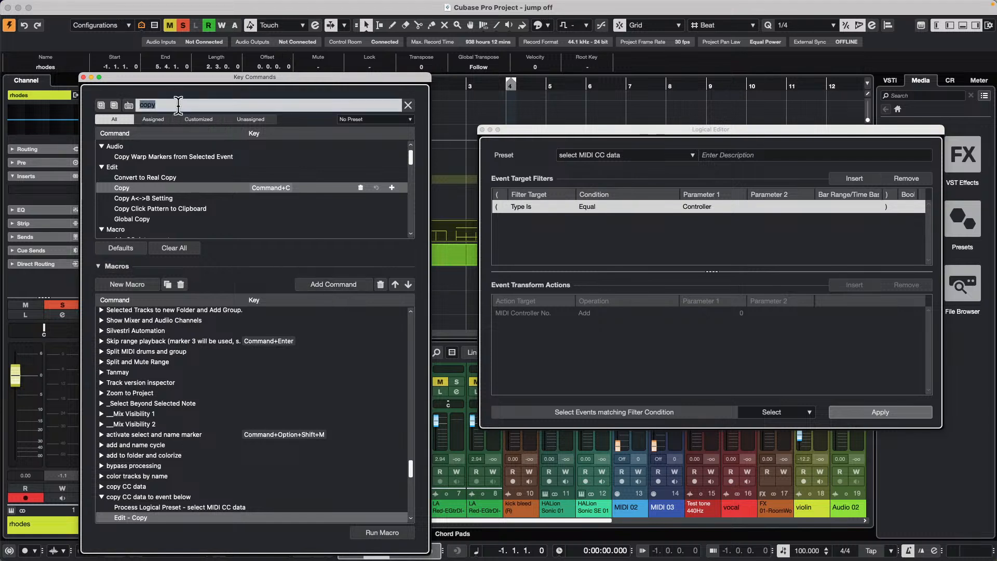
{"action": "left_click", "coordinate": [129, 104]}
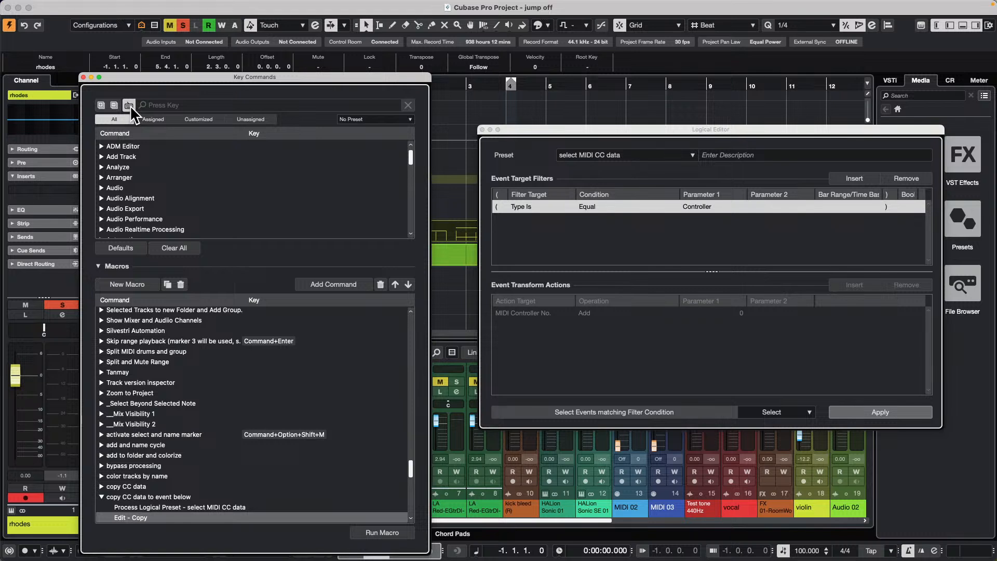
{"action": "key", "text": "Down"}
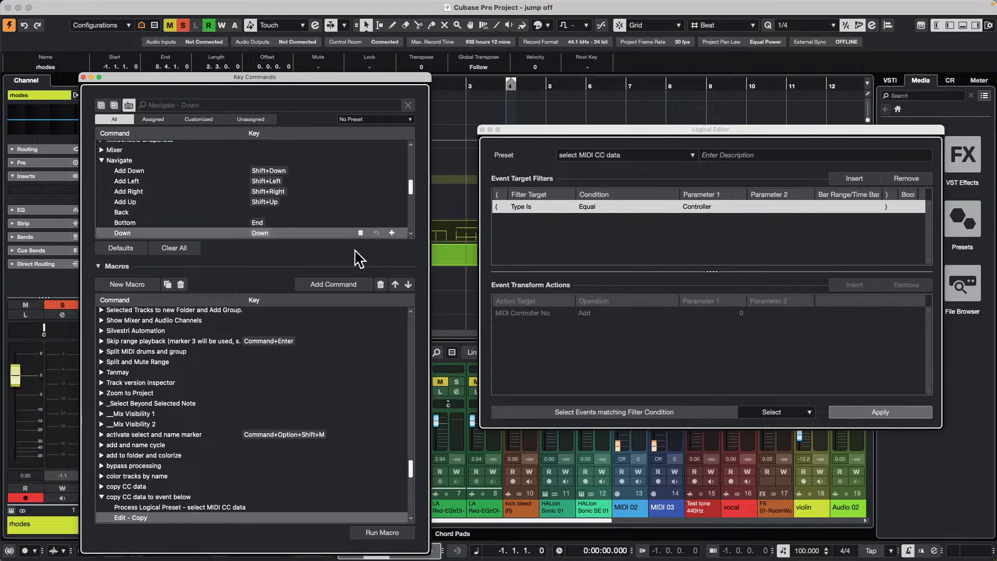
{"action": "left_click", "coordinate": [332, 284]}
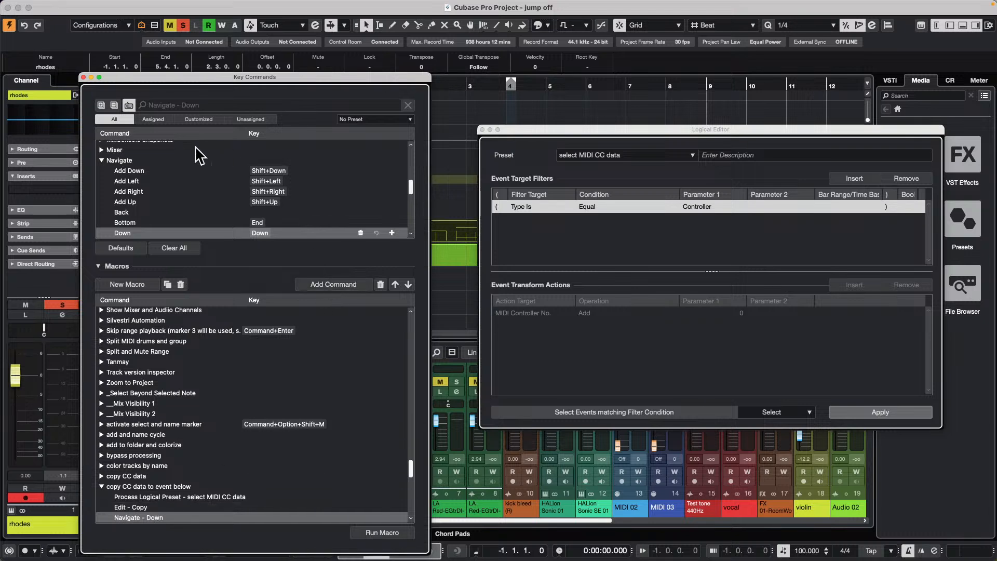
- Find the Edit category's Paste command and add it as the macro's last command
{"action": "left_click", "coordinate": [173, 108]}
{"action": "type", "text": "pas"}
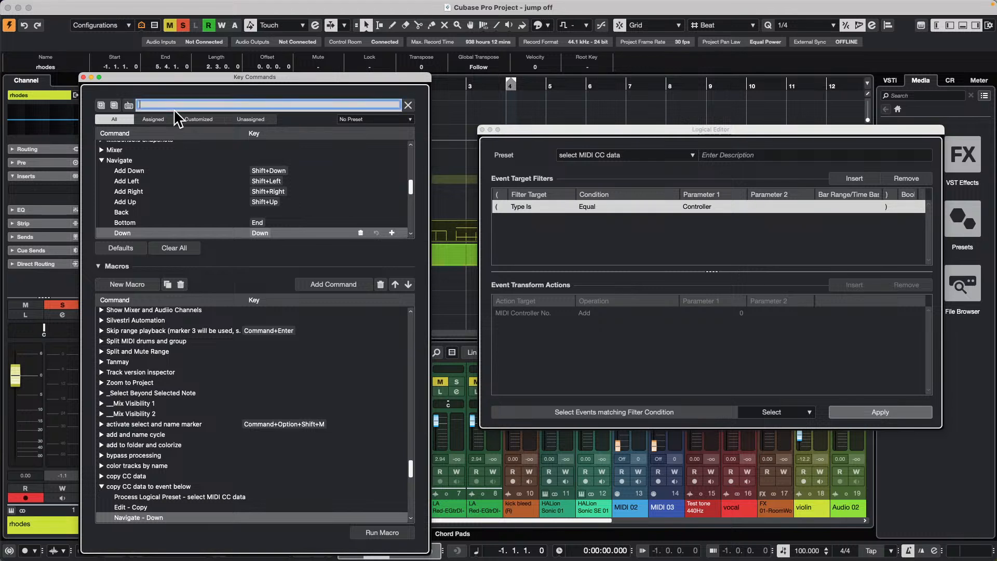
{"action": "type", "text": "te"}
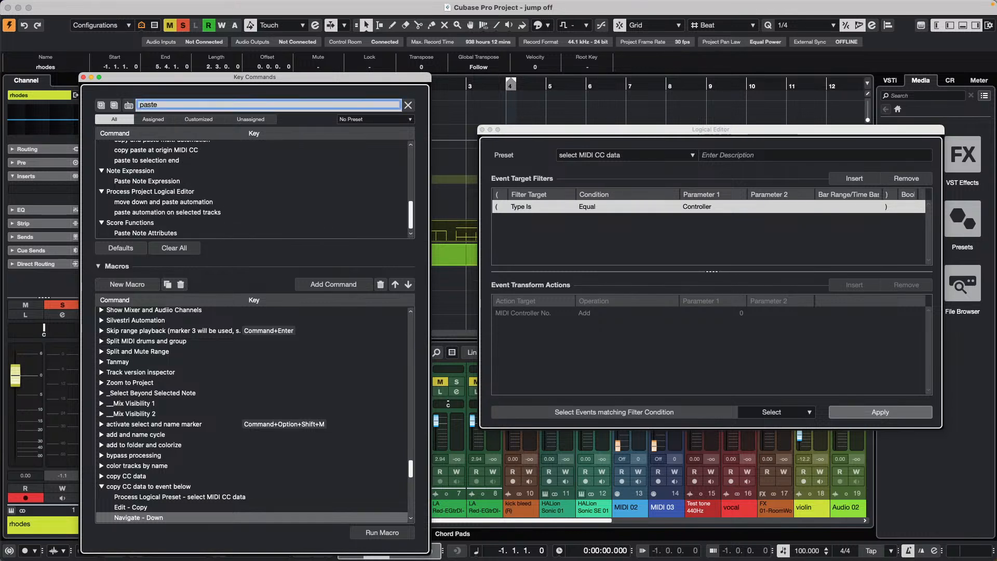
{"action": "scroll", "coordinate": [210, 179], "scroll_direction": "up", "scroll_amount": 2}
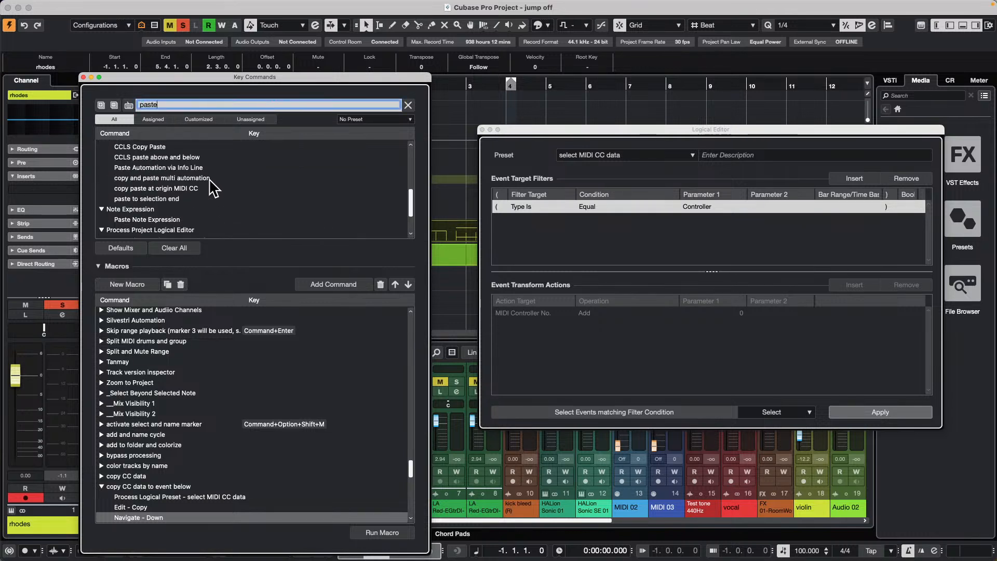
{"action": "scroll", "coordinate": [210, 179], "scroll_direction": "up", "scroll_amount": 4}
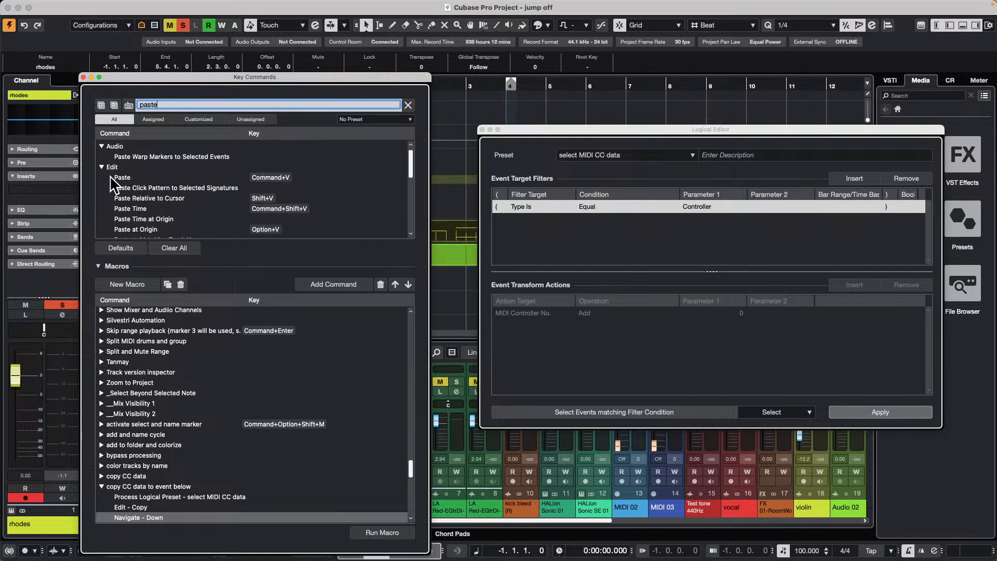
{"action": "left_click", "coordinate": [123, 178]}
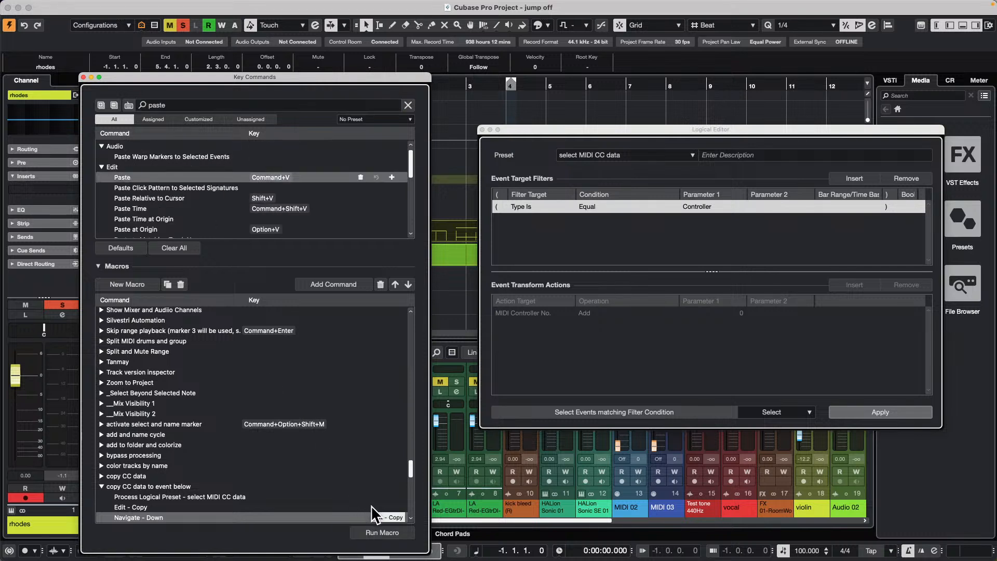
{"action": "left_click", "coordinate": [334, 284]}
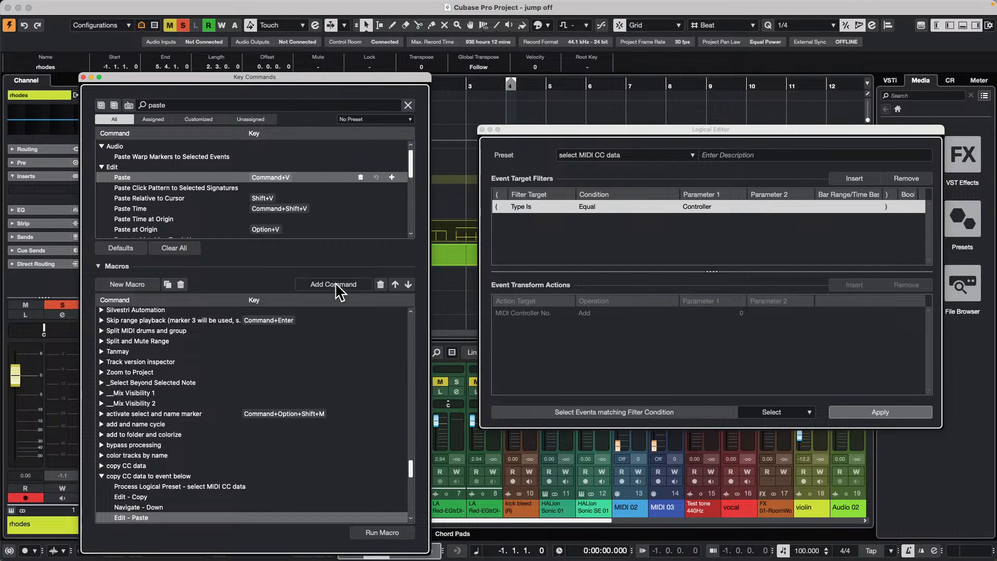
- Close the Logical Editor, move the Key Commands window clear of the track list and run the "copy CC data to event below" macro
{"action": "left_click", "coordinate": [186, 475]}
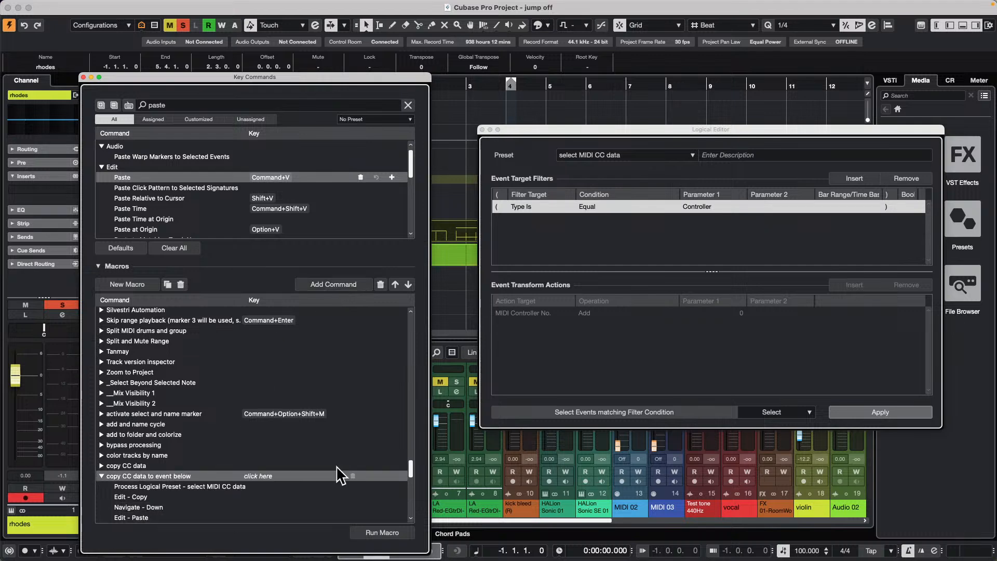
{"action": "left_click", "coordinate": [483, 130]}
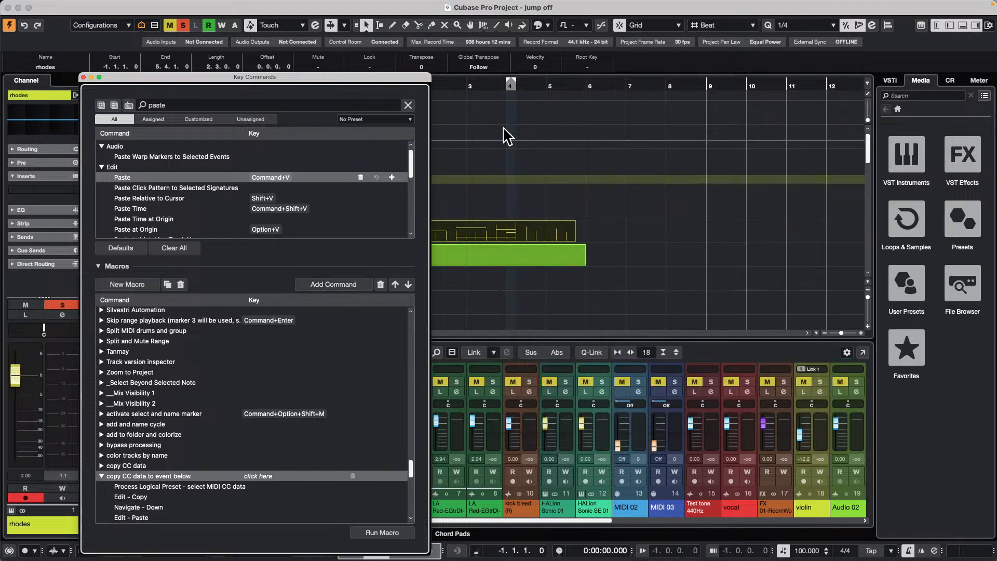
{"action": "left_click_drag", "start_coordinate": [359, 78], "coordinate": [901, 56]}
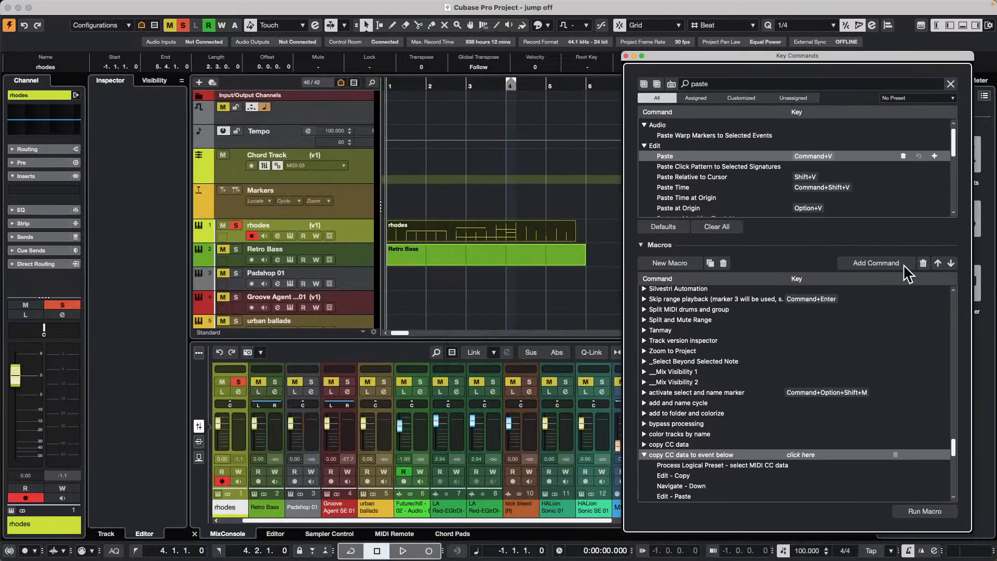
{"action": "left_click", "coordinate": [925, 511]}
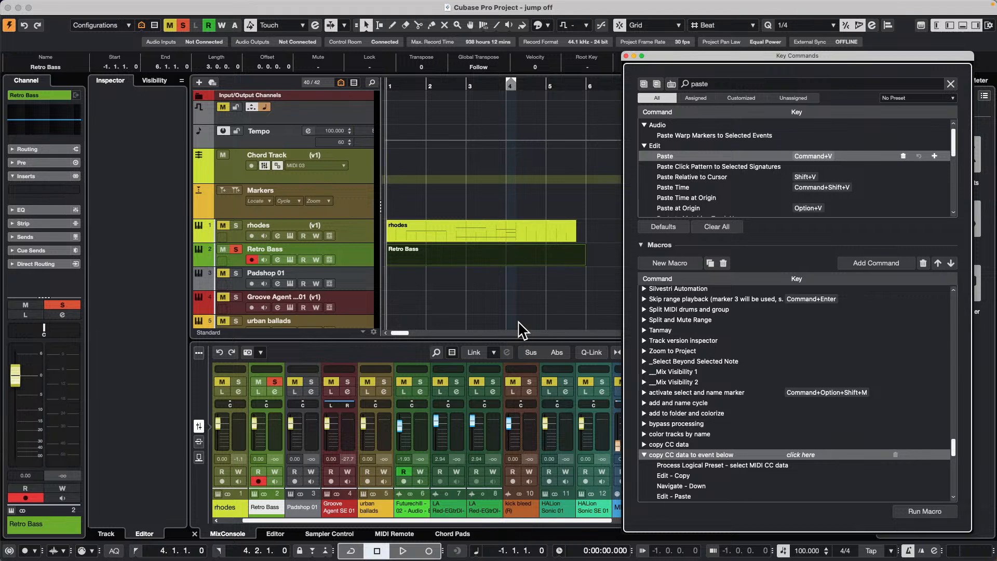
- Find the Open Key Editor in Lower Zone command and insert it into the macro after Navigate – Down
{"action": "left_click", "coordinate": [728, 82]}
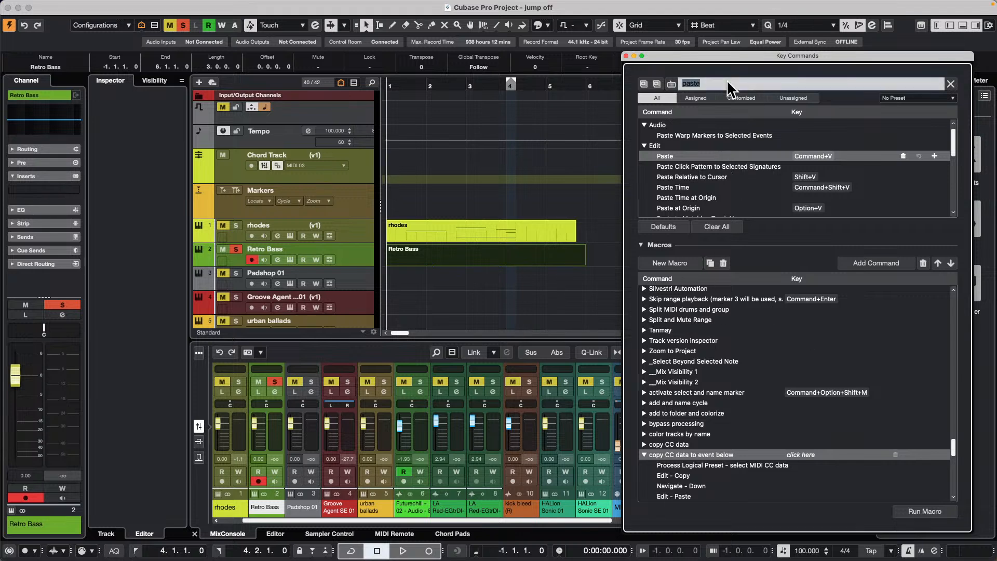
{"action": "type", "text": "ope"}
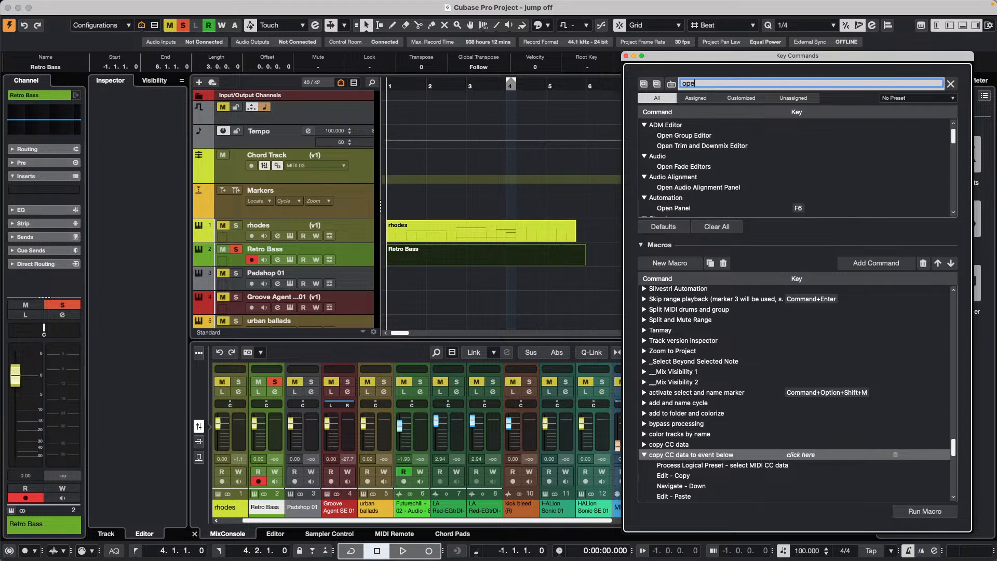
{"action": "type", "text": "n key e"}
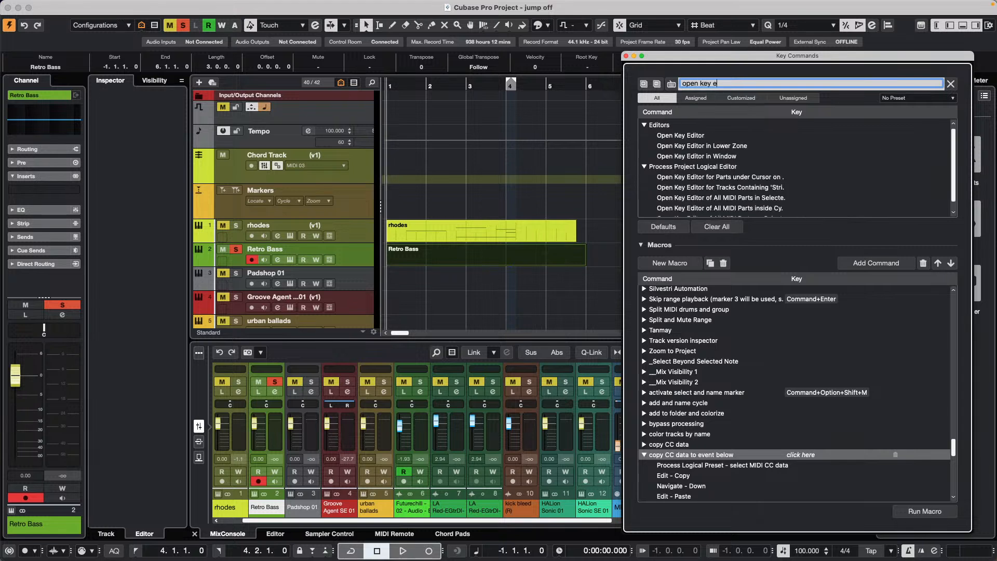
{"action": "type", "text": "ditoe"}
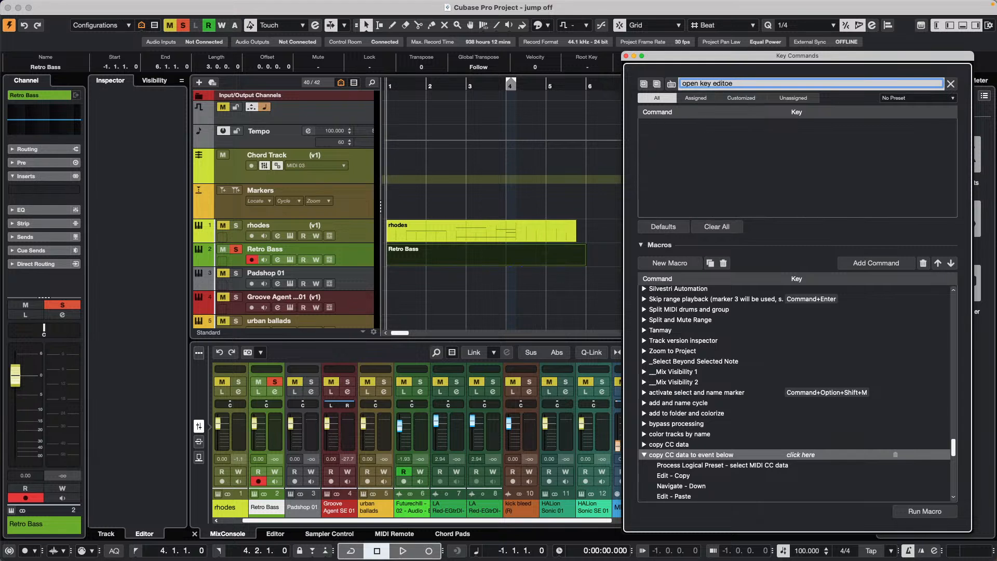
{"action": "key", "text": "BackSpace"}
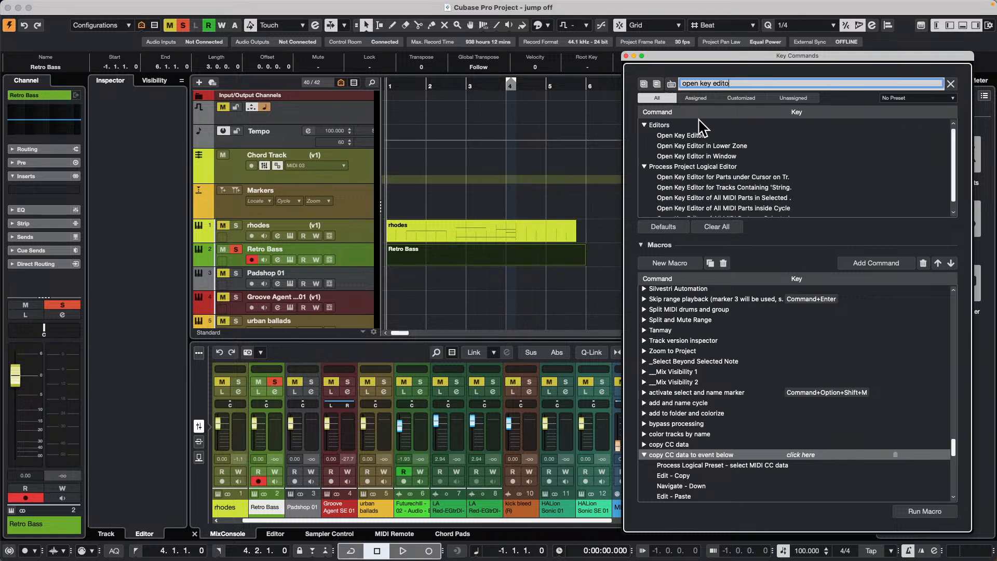
{"action": "left_click", "coordinate": [696, 144]}
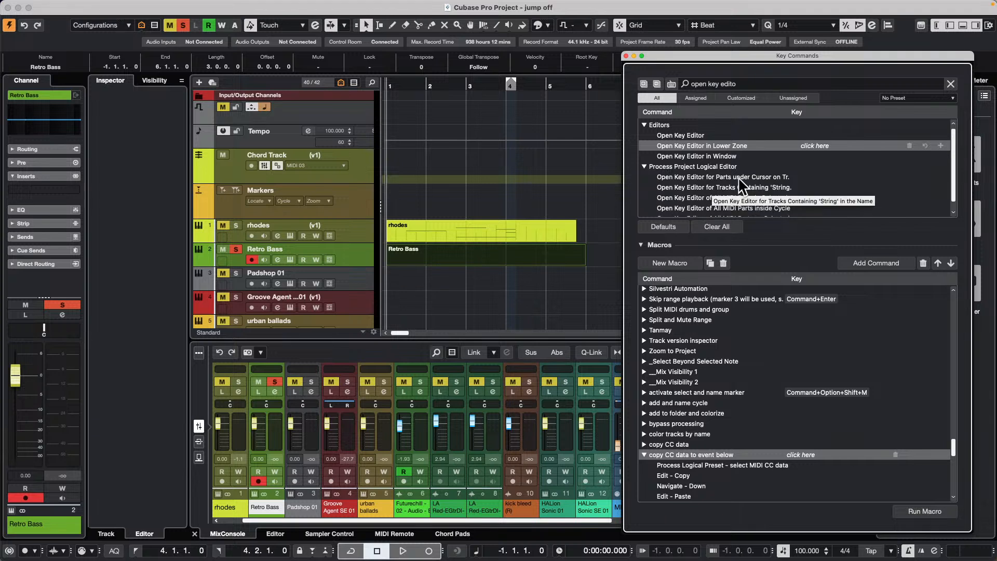
{"action": "left_click", "coordinate": [708, 487]}
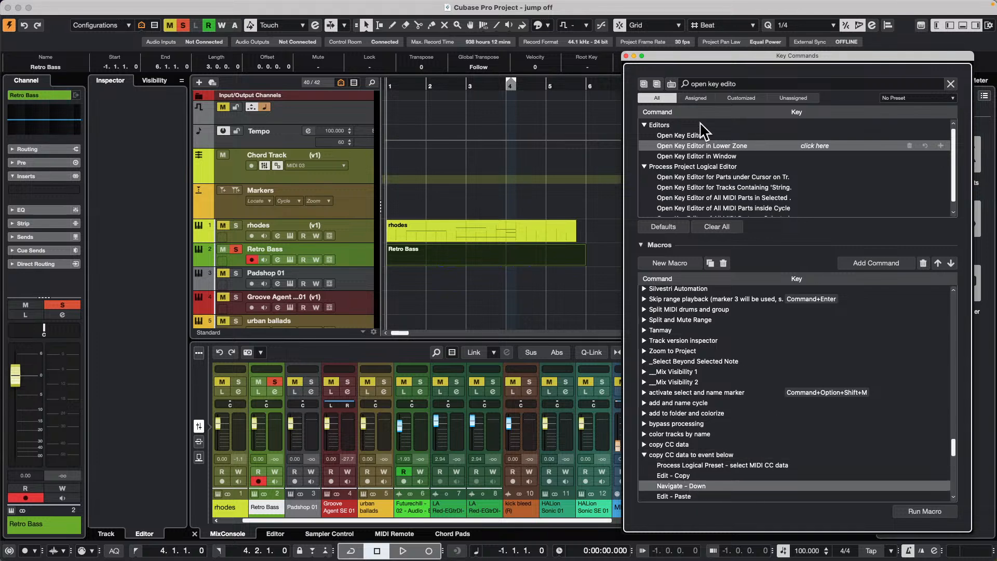
{"action": "left_click", "coordinate": [875, 262]}
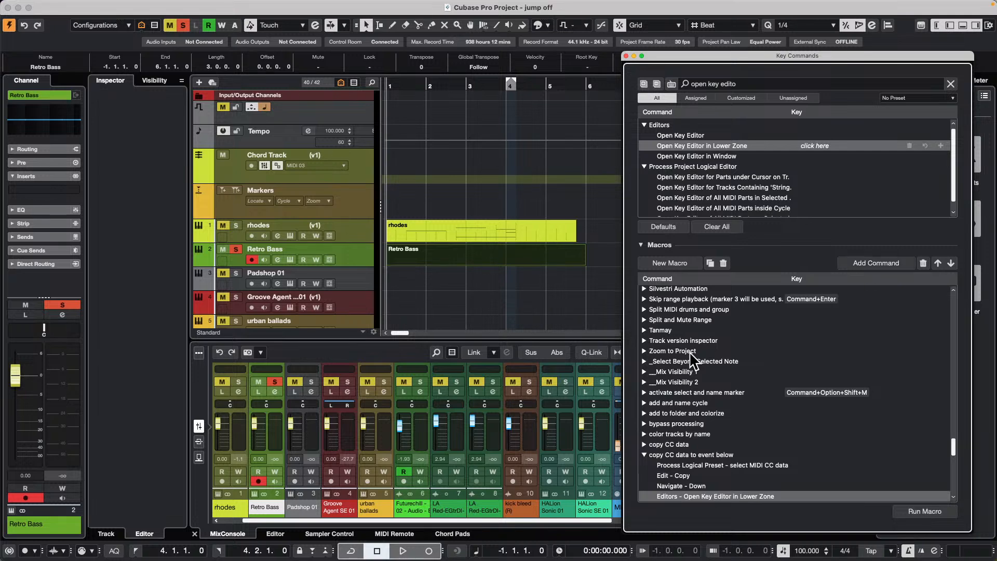
- Select the rhodes part and run the "copy CC data to event below" macro on it
{"action": "left_click", "coordinate": [475, 229]}
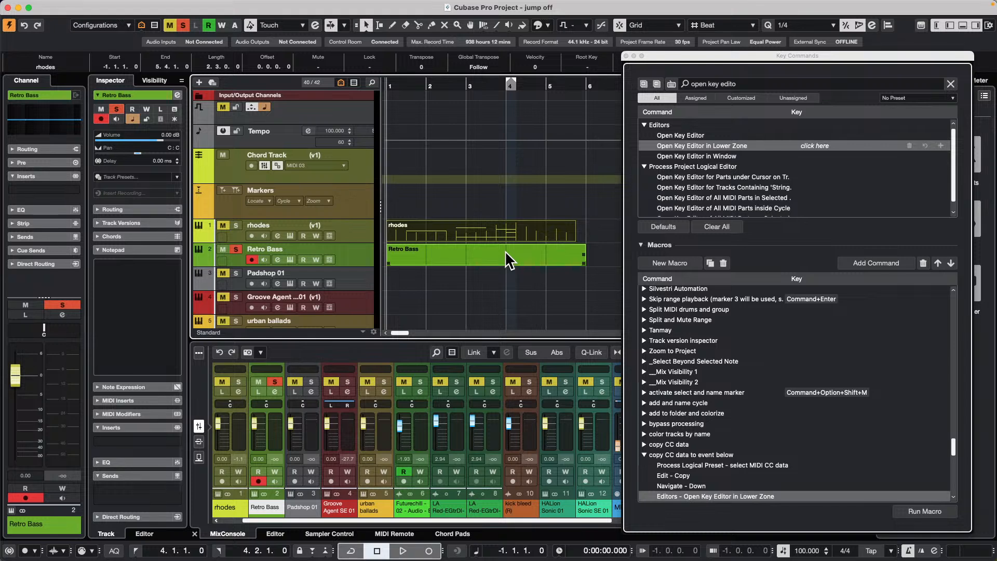
{"action": "scroll", "coordinate": [792, 356], "scroll_direction": "down", "scroll_amount": 3}
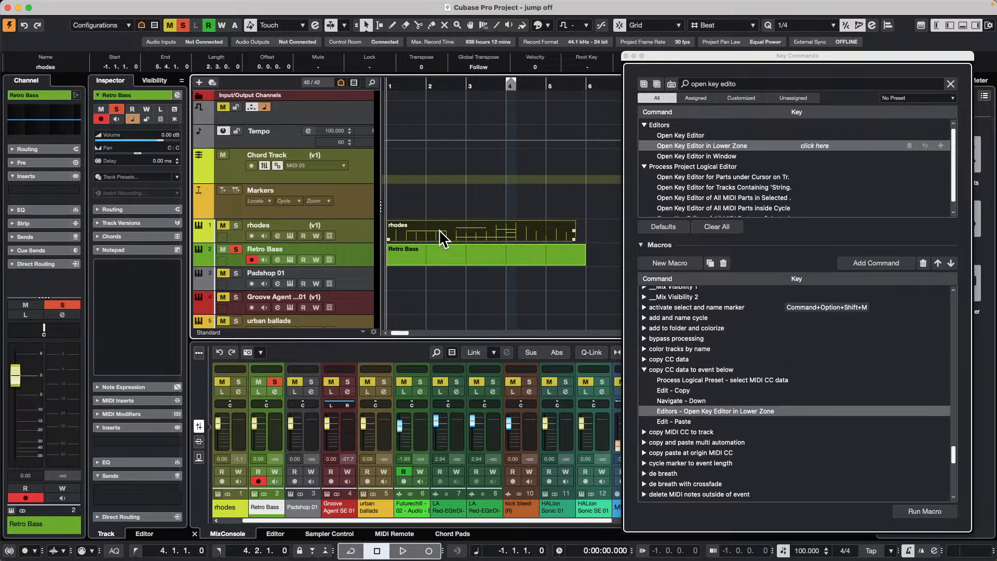
{"action": "left_click", "coordinate": [664, 369]}
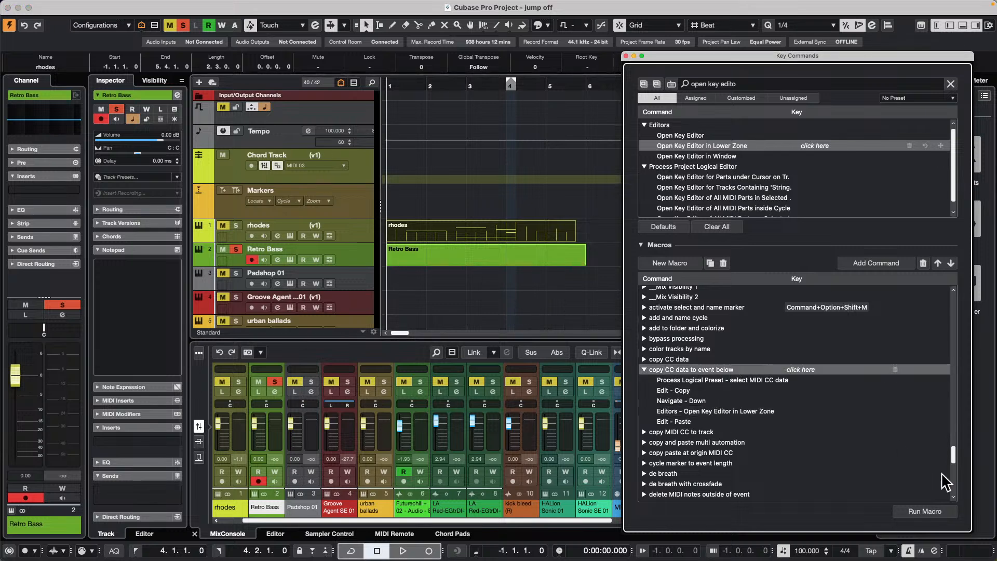
{"action": "left_click", "coordinate": [921, 508]}
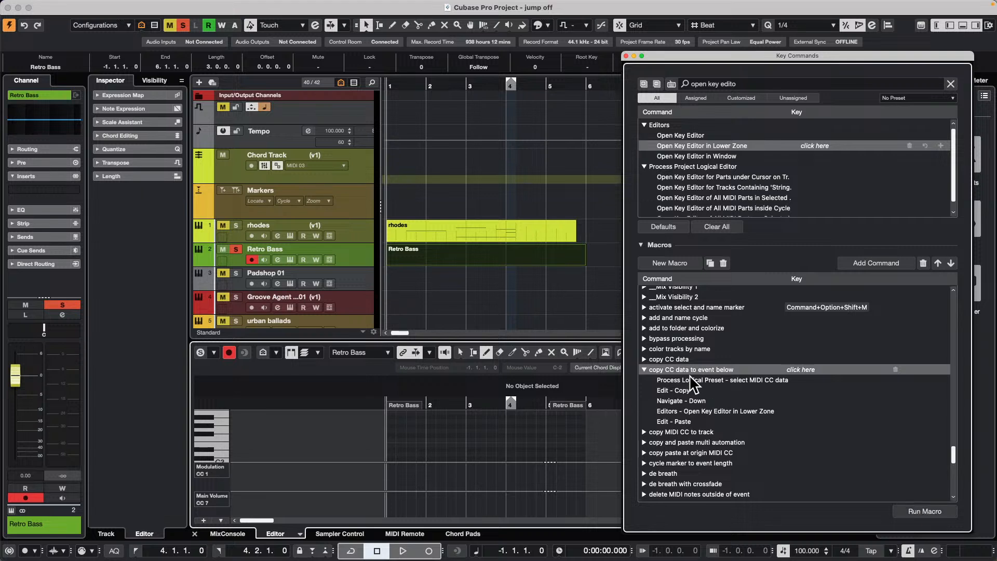
- Close the Key Commands window and select the rhodes track and its part to show its notes and controller lanes in the Key Editor
{"action": "left_click", "coordinate": [673, 422]}
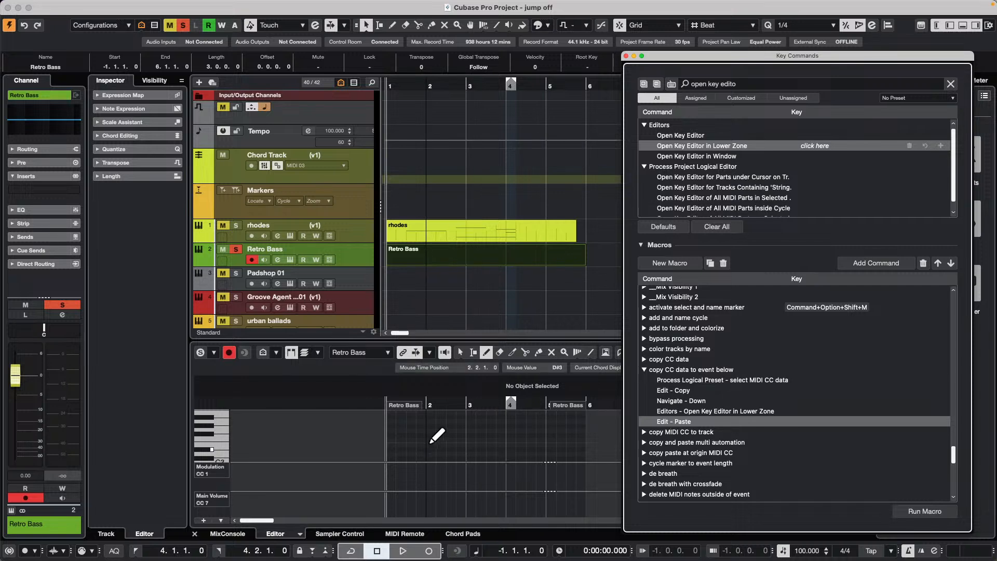
{"action": "left_click", "coordinate": [446, 255]}
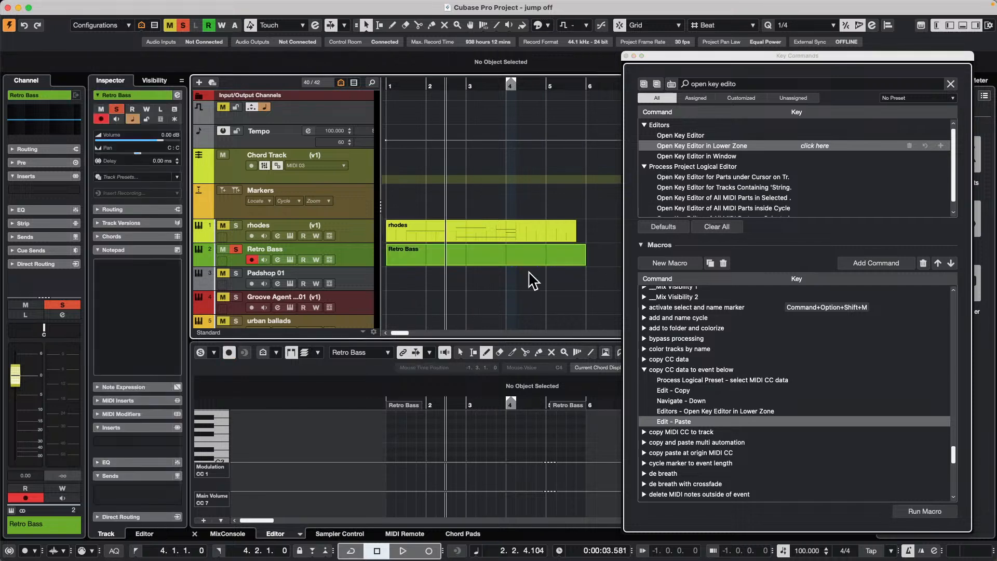
{"action": "left_click", "coordinate": [626, 55]}
{"action": "left_click", "coordinate": [450, 228]}
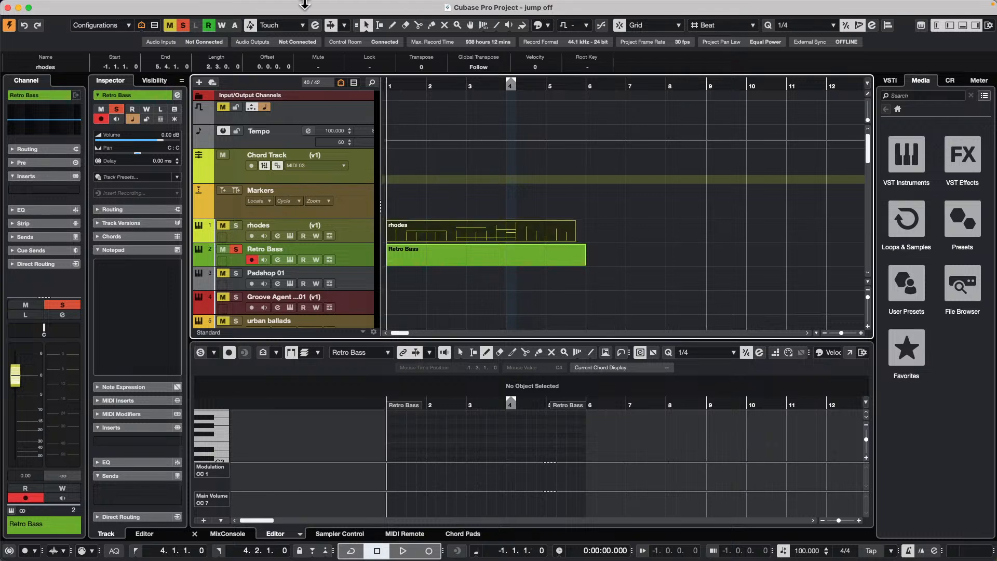
{"action": "left_click", "coordinate": [363, 230]}
{"action": "left_click", "coordinate": [473, 230]}
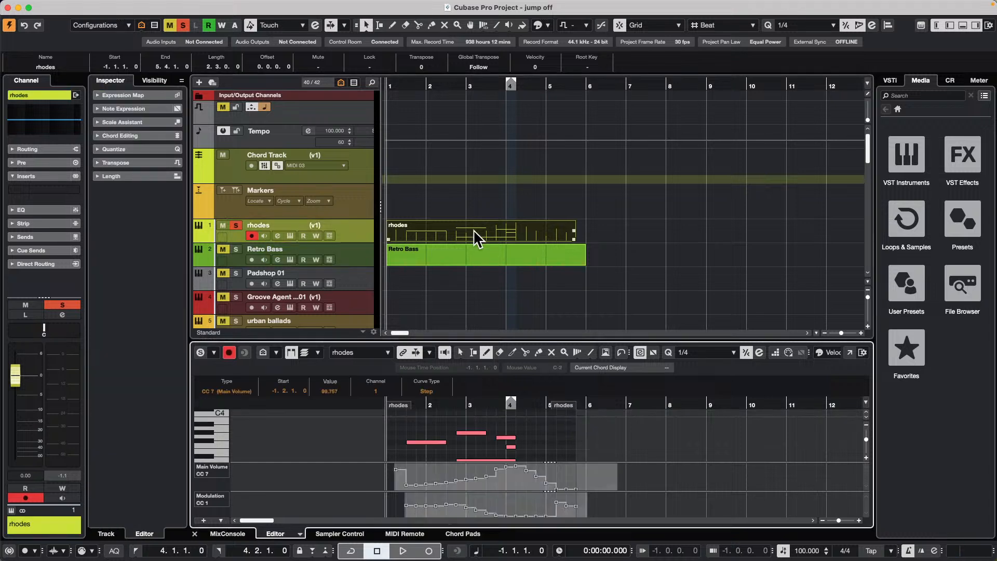
{"action": "left_click", "coordinate": [625, 268]}
{"action": "left_click", "coordinate": [499, 292]}
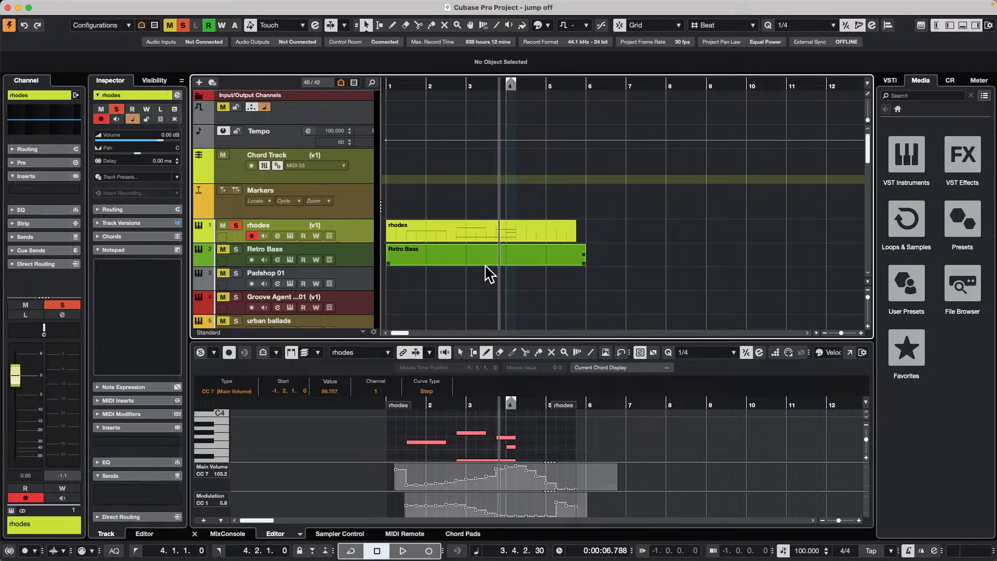
{"action": "left_click", "coordinate": [460, 231]}
{"action": "left_click", "coordinate": [488, 289]}
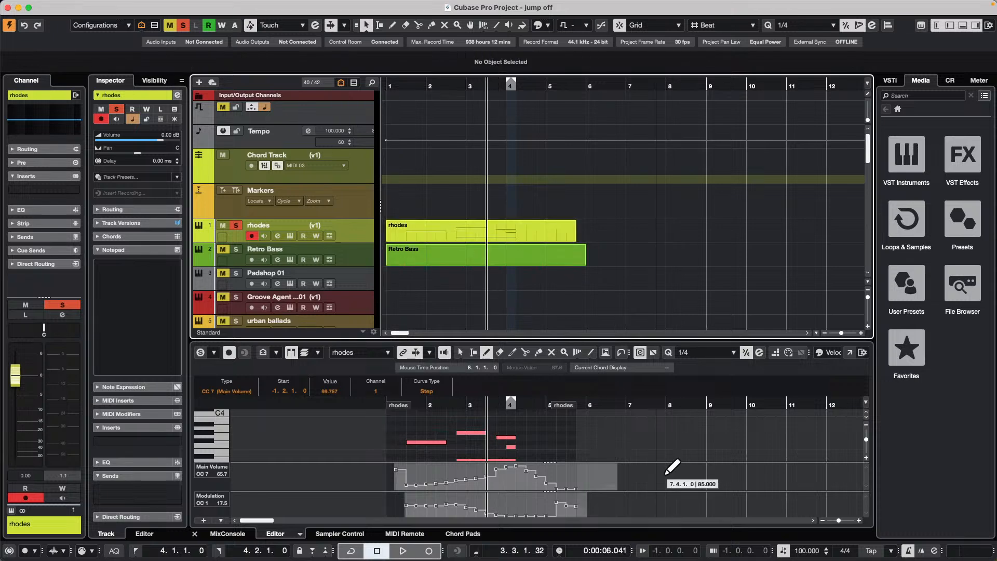
- Select the rhodes event and show the MixConsole in the lower zone
{"action": "left_click", "coordinate": [463, 231]}
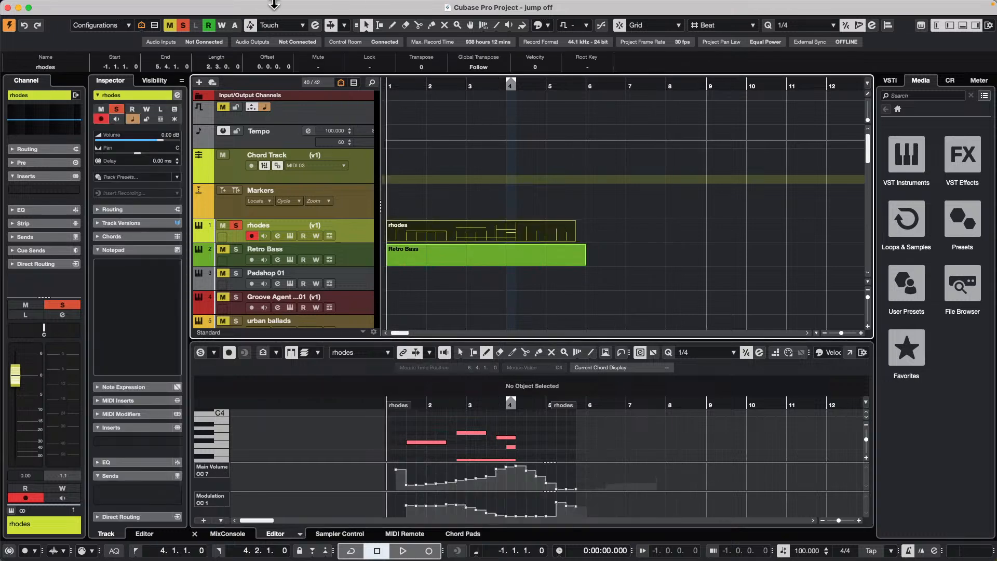
{"action": "left_click", "coordinate": [177, 6]}
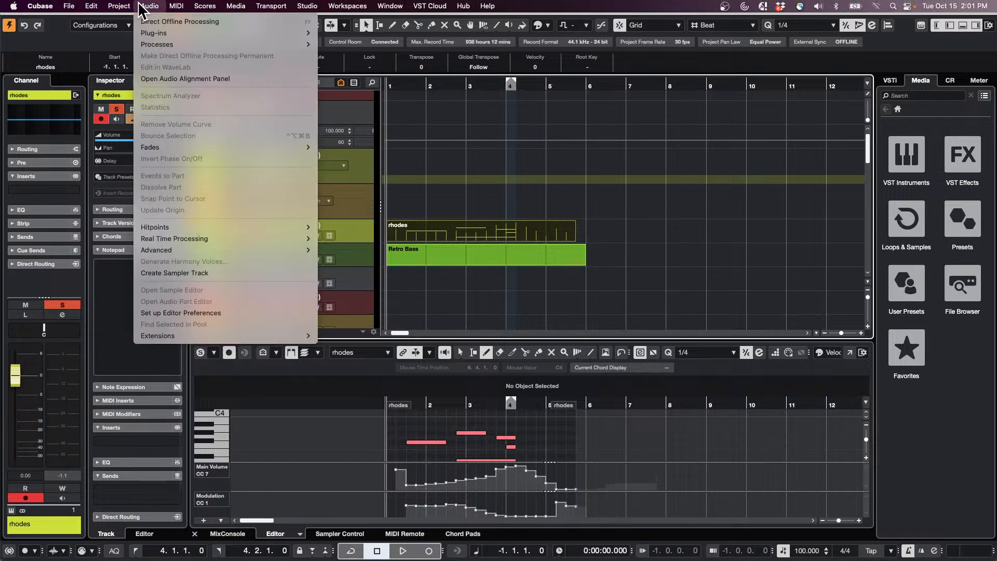
{"action": "key", "text": "Escape"}
{"action": "left_click", "coordinate": [218, 534]}
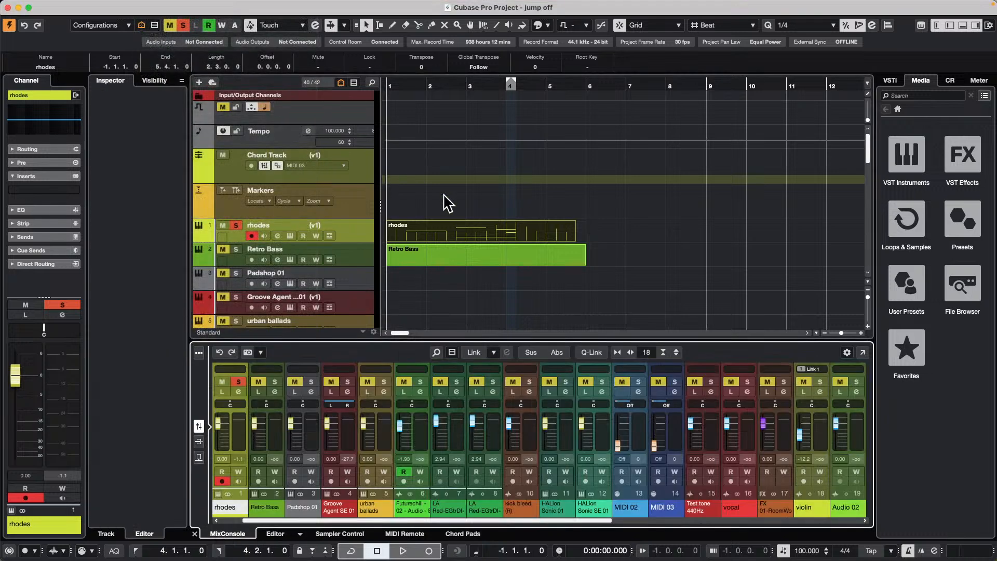
- Apply the "select MIDI CC data" Logical Editor preset to the rhodes event
{"action": "left_click", "coordinate": [458, 229]}
{"action": "left_click", "coordinate": [150, 6]}
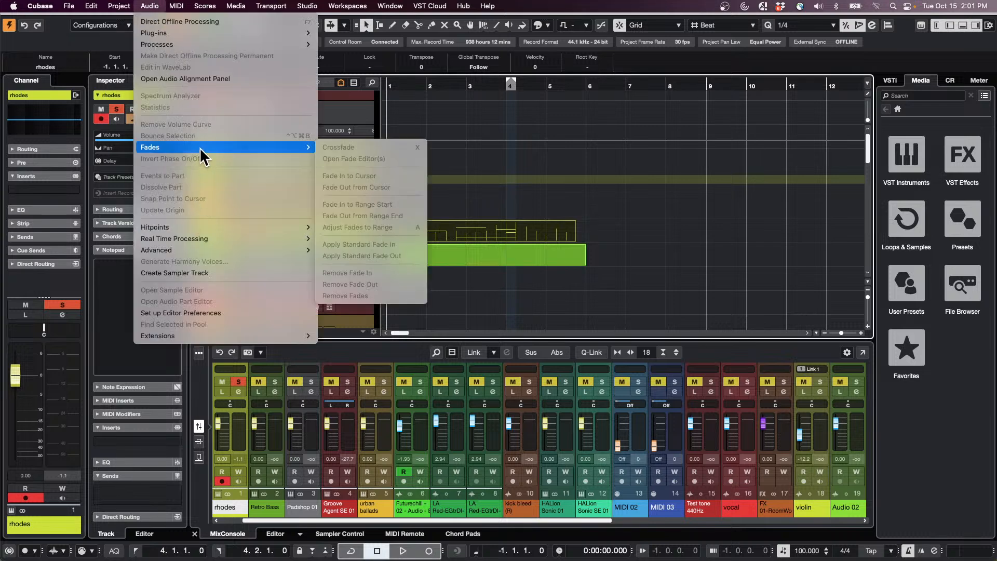
{"action": "mouse_move", "coordinate": [176, 5]}
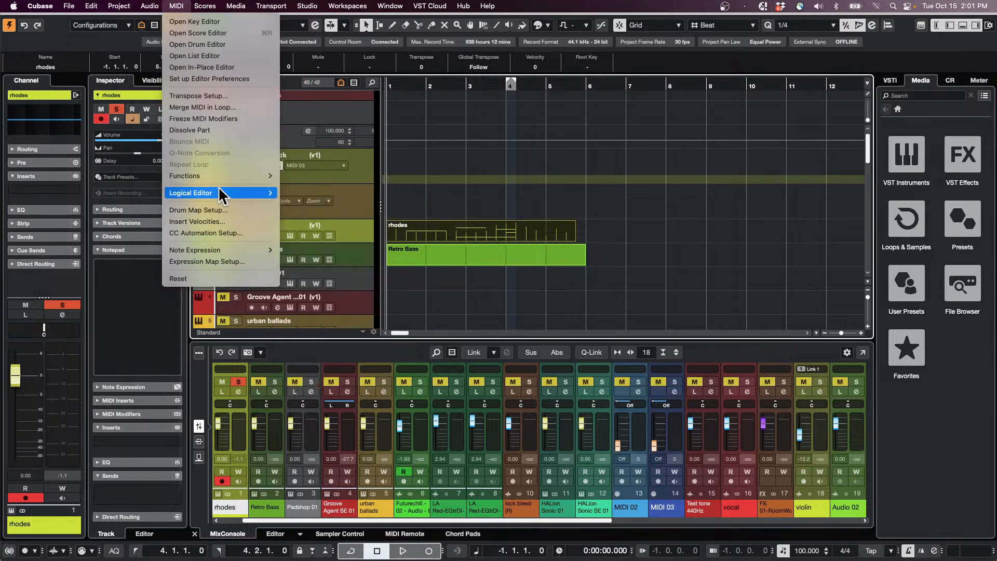
{"action": "mouse_move", "coordinate": [218, 191]}
{"action": "left_click", "coordinate": [317, 193]}
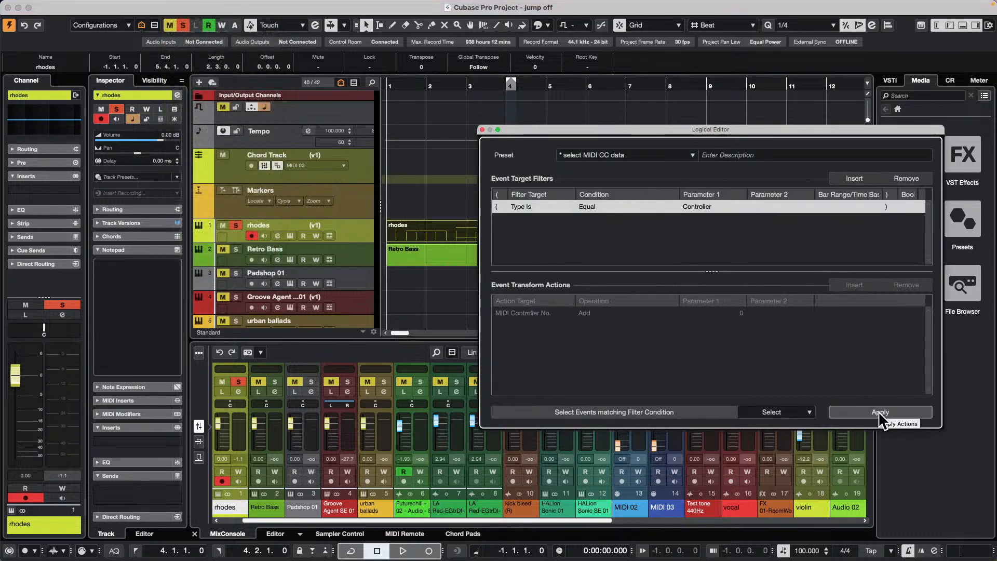
{"action": "left_click", "coordinate": [878, 411]}
{"action": "left_click", "coordinate": [881, 410]}
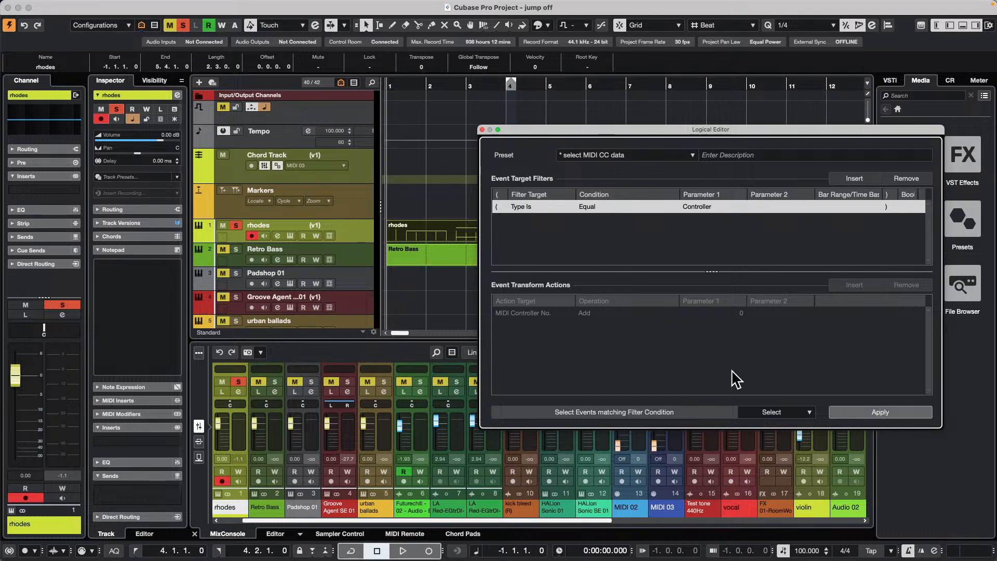
- Open the Retro Bass event in the lower-zone Key Editor
{"action": "left_click", "coordinate": [444, 260]}
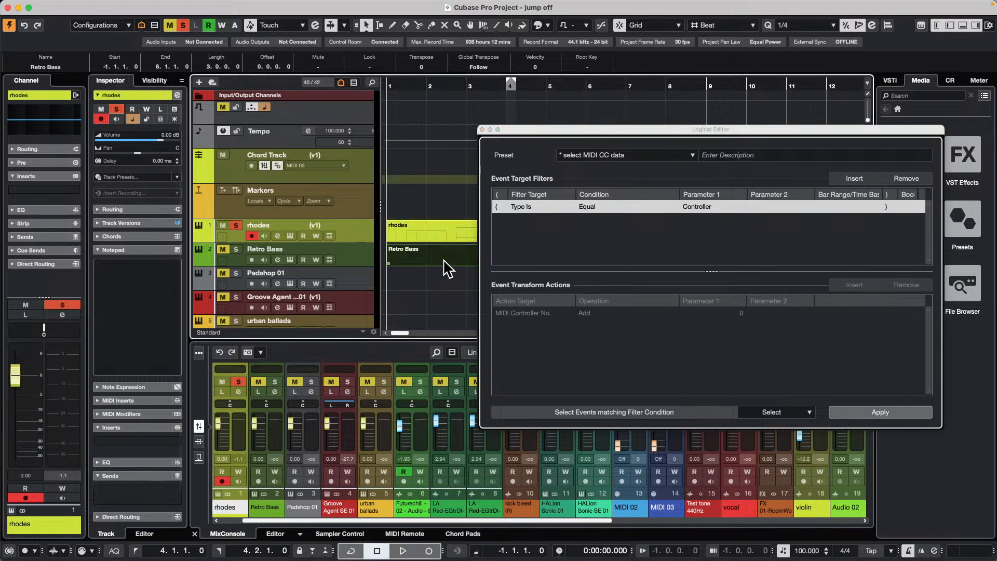
{"action": "key", "text": "Up"}
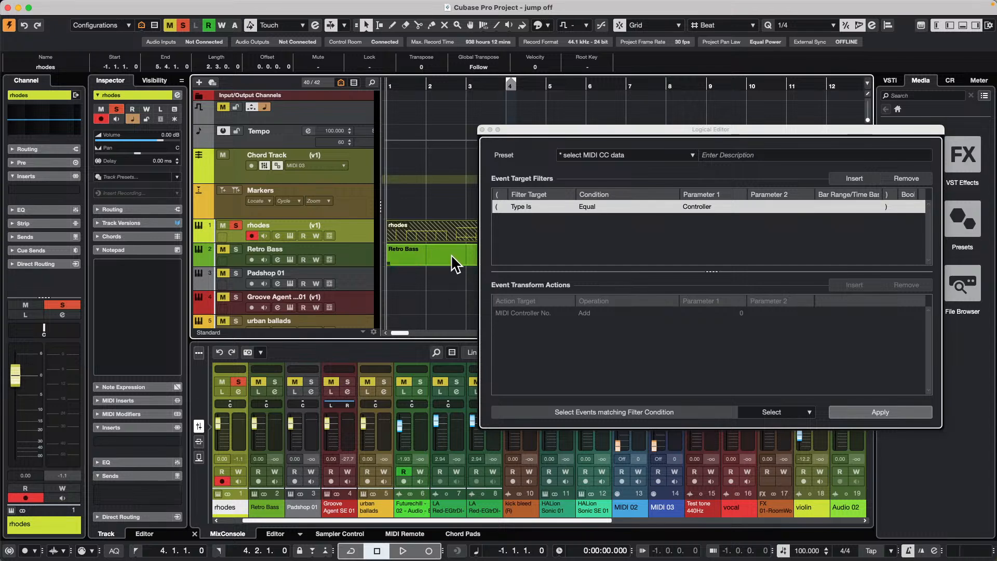
{"action": "double_click", "coordinate": [455, 265]}
- Select the Retro Bass track and paste the copied rhodes data onto it
{"action": "left_click", "coordinate": [352, 247]}
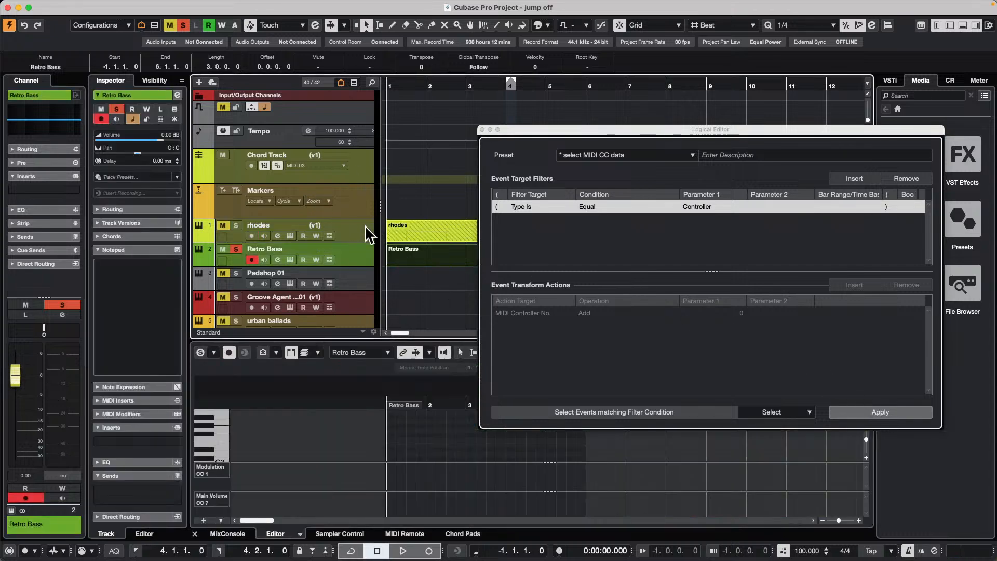
{"action": "left_click", "coordinate": [364, 226]}
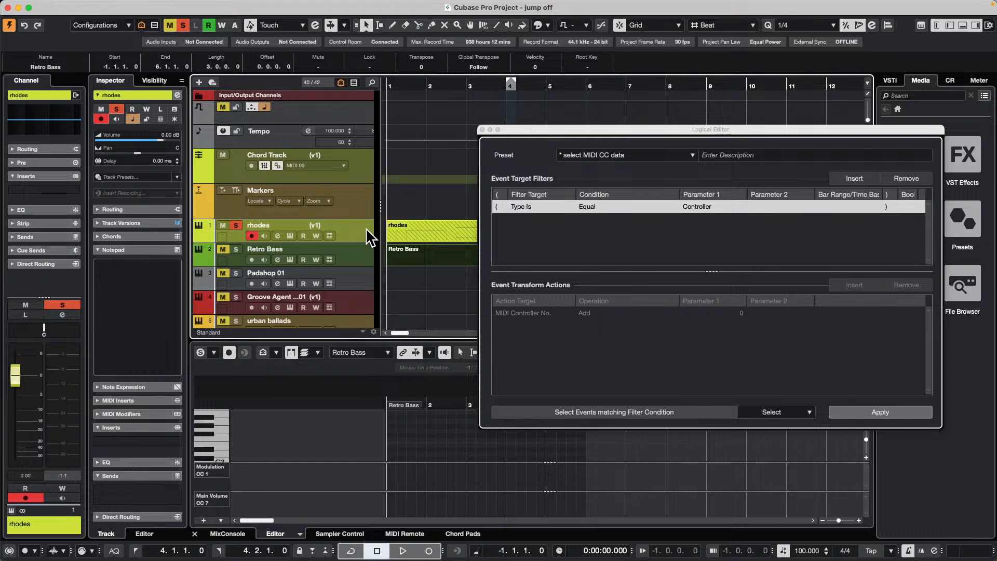
{"action": "left_click", "coordinate": [351, 253]}
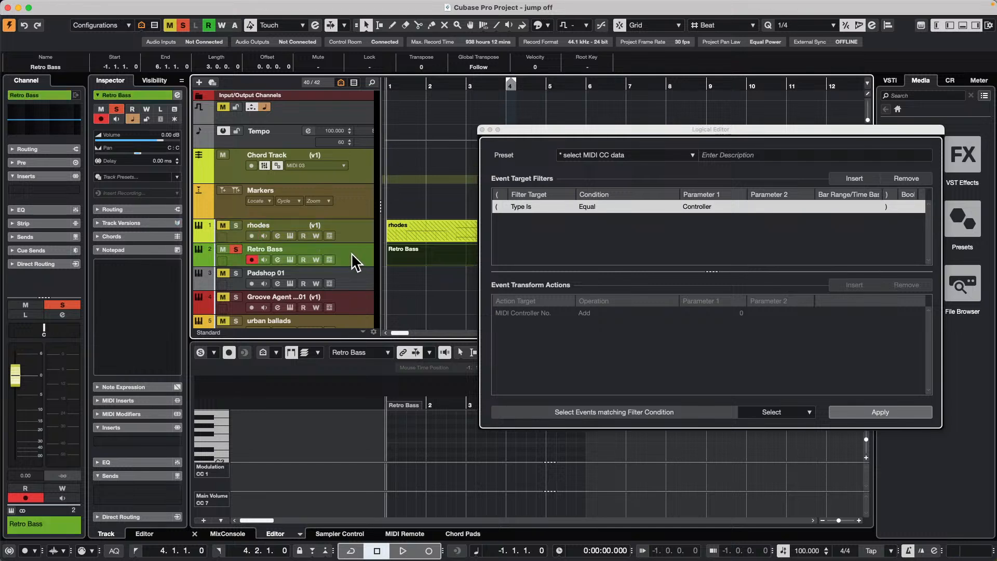
{"action": "key", "text": "super+v"}
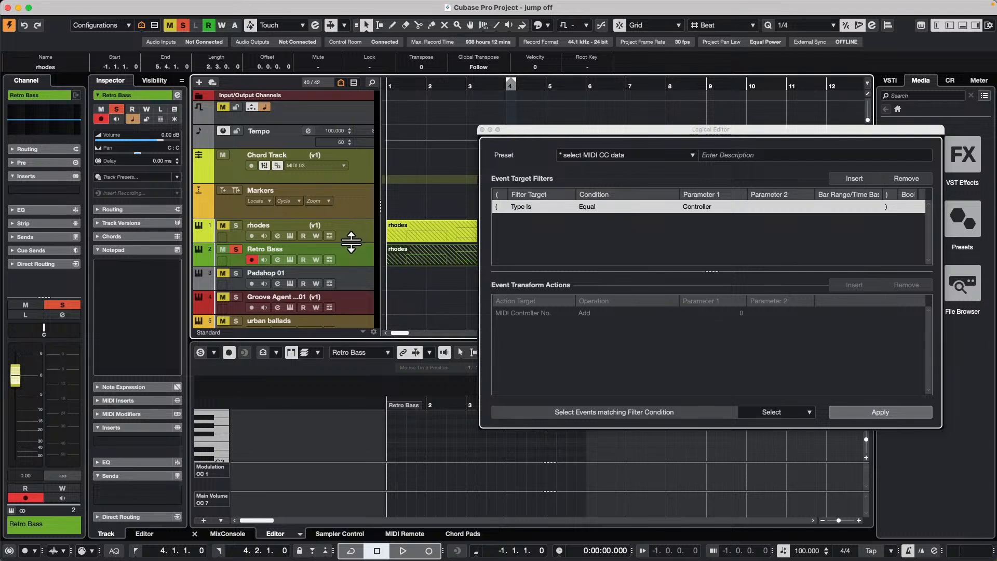
- Move the Logical Editor window aside and inspect the overlapping Retro Bass track parts together in the Key Editor
{"action": "left_click", "coordinate": [354, 235]}
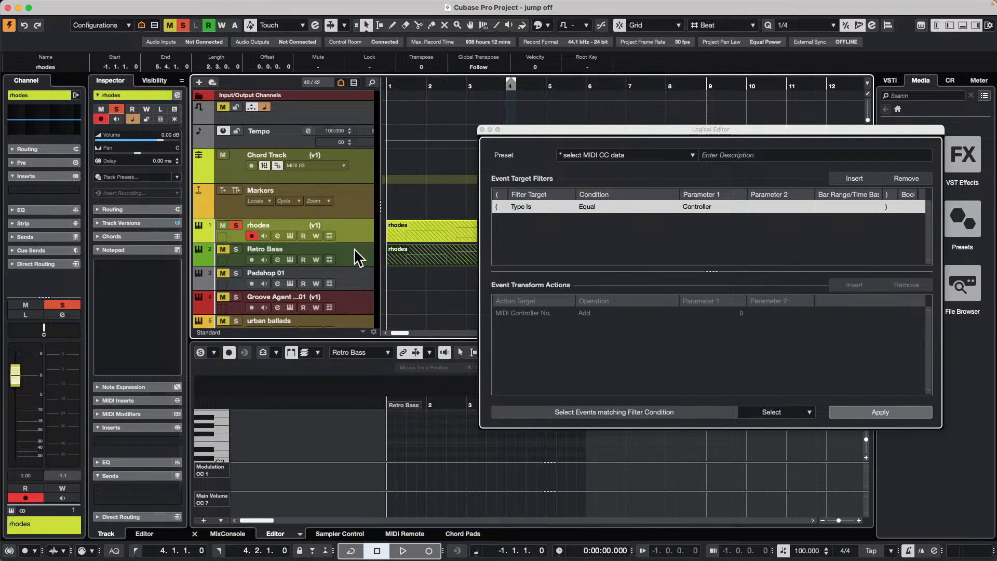
{"action": "left_click", "coordinate": [354, 249]}
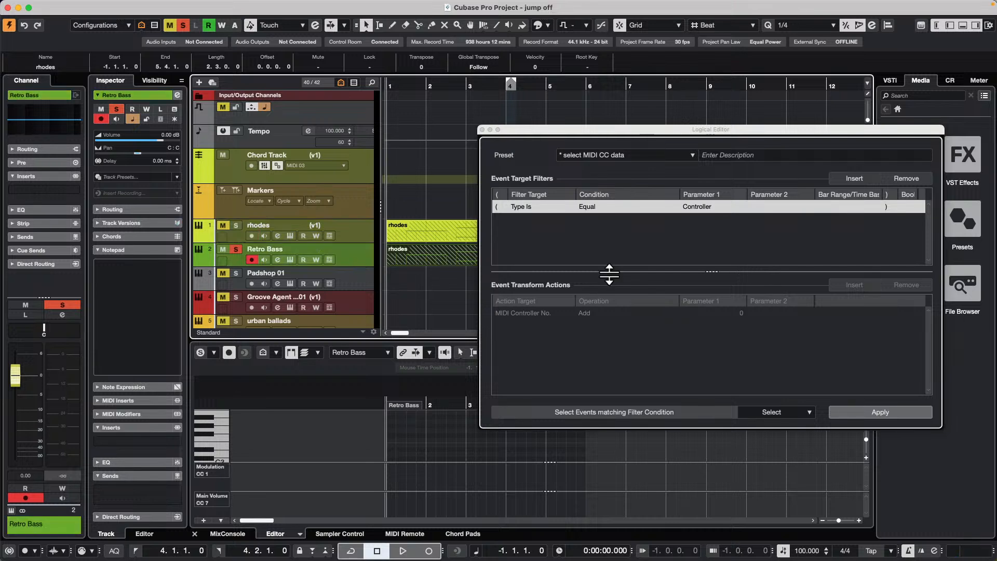
{"action": "left_click_drag", "start_coordinate": [501, 127], "coordinate": [629, 136]}
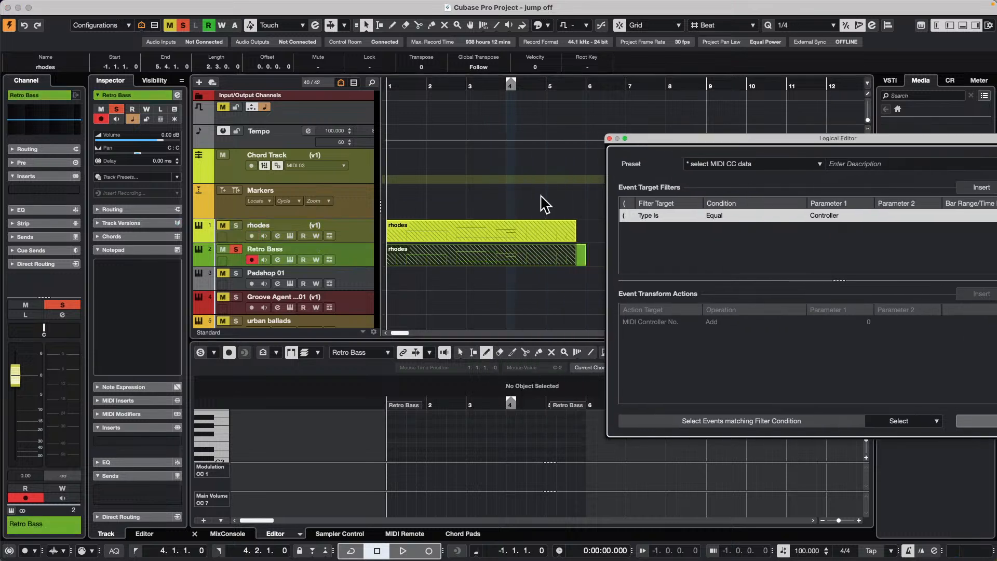
{"action": "left_click", "coordinate": [478, 274]}
{"action": "left_click", "coordinate": [469, 252]}
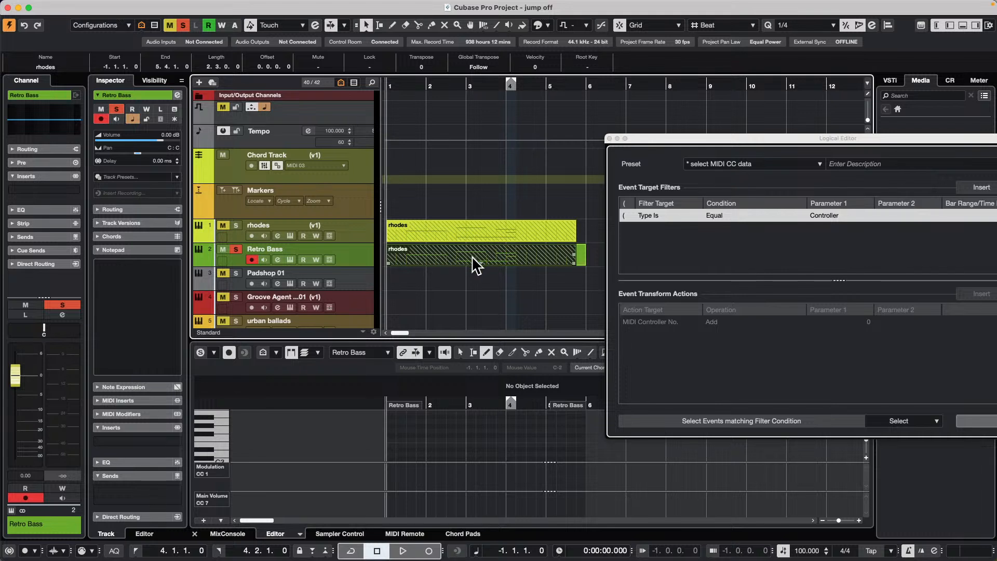
{"action": "left_click_drag", "start_coordinate": [596, 265], "coordinate": [592, 262]}
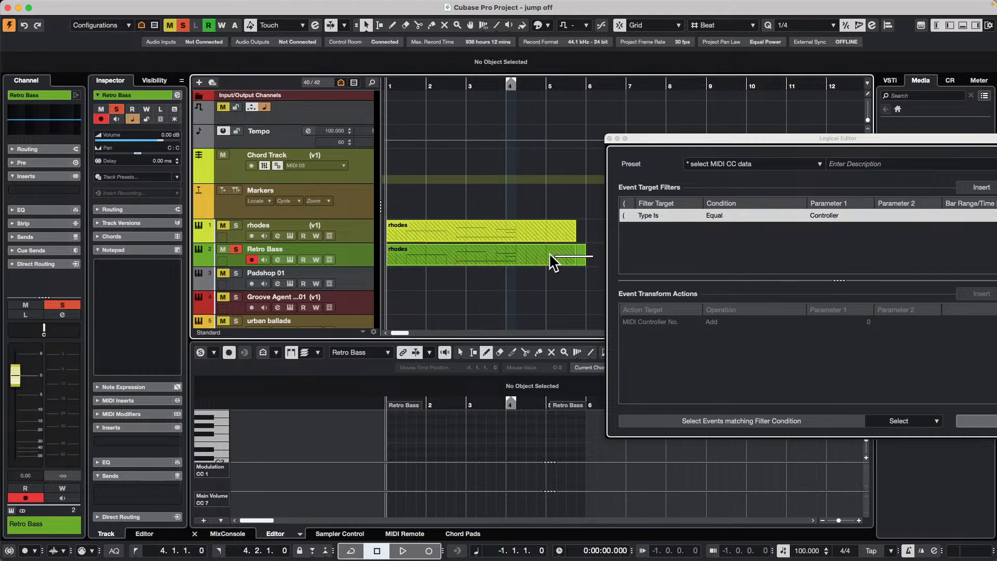
{"action": "left_click", "coordinate": [482, 261]}
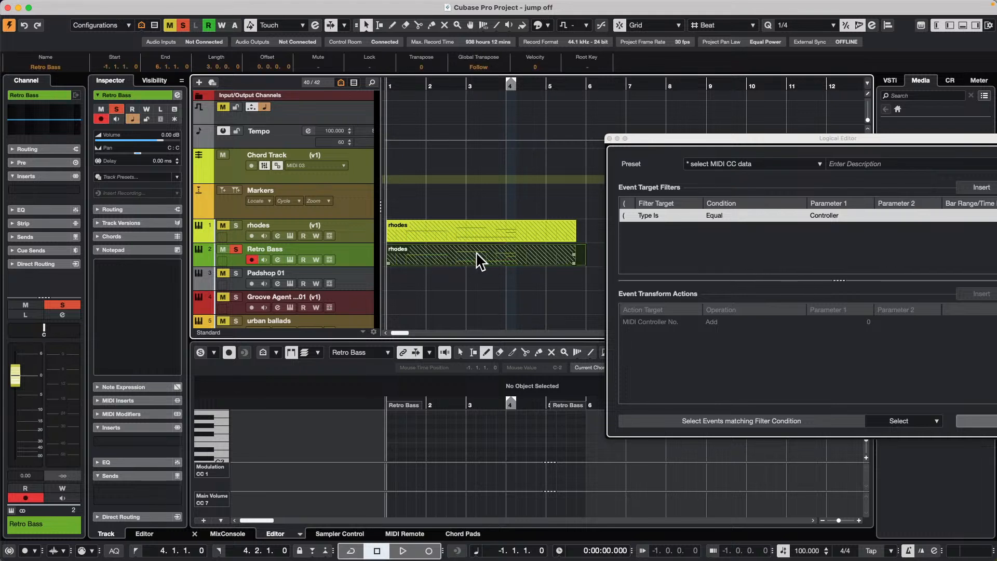
{"action": "double_click", "coordinate": [476, 252]}
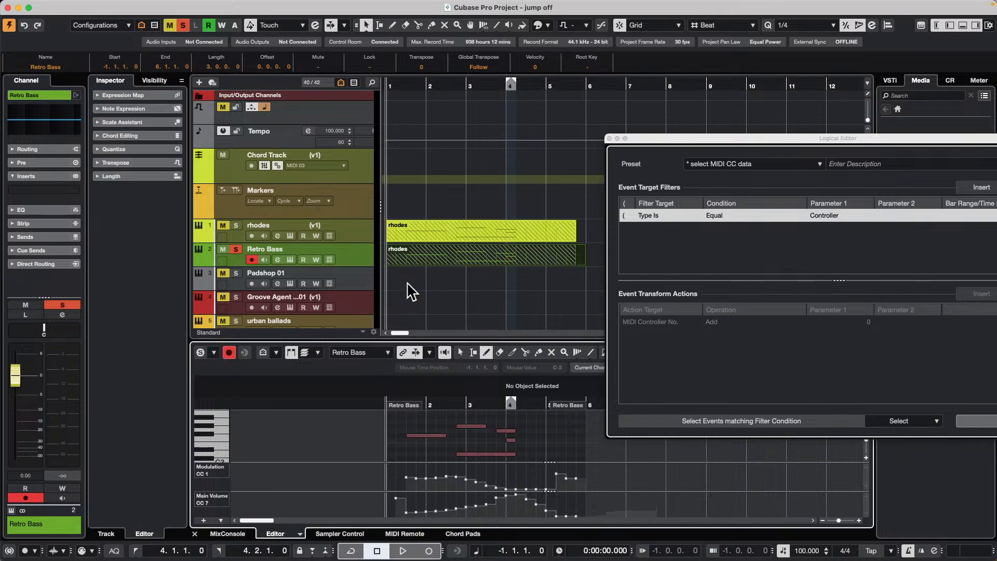
- Select the original rhodes event and undo the paste onto the Retro Bass track
{"action": "left_click", "coordinate": [353, 226]}
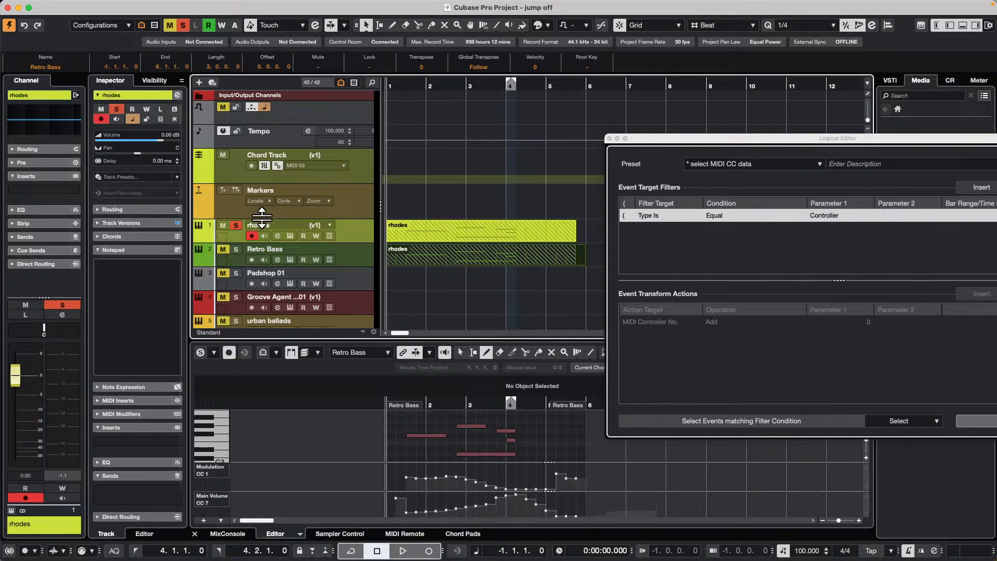
{"action": "left_click", "coordinate": [443, 281]}
{"action": "left_click", "coordinate": [448, 230]}
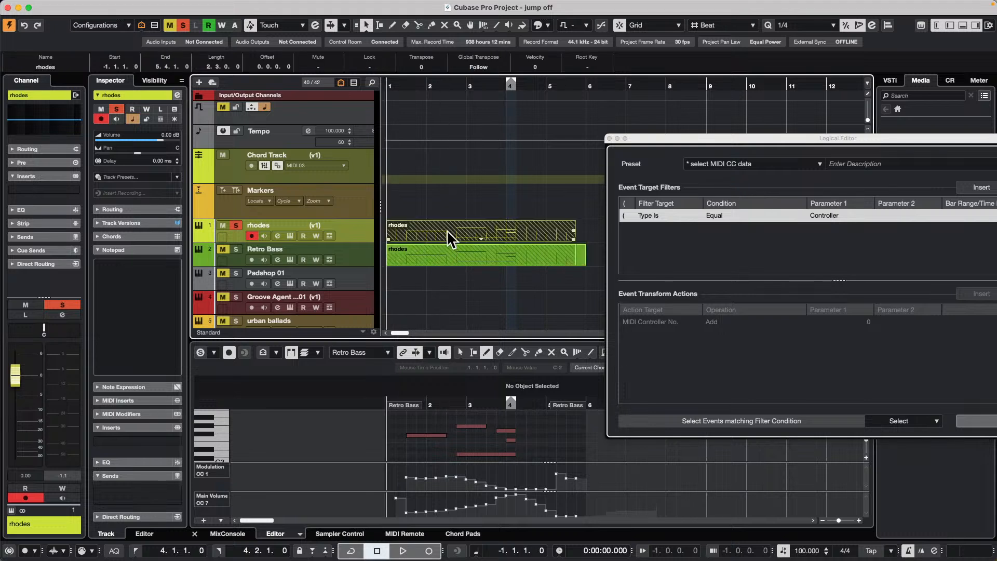
{"action": "key", "text": "super+z"}
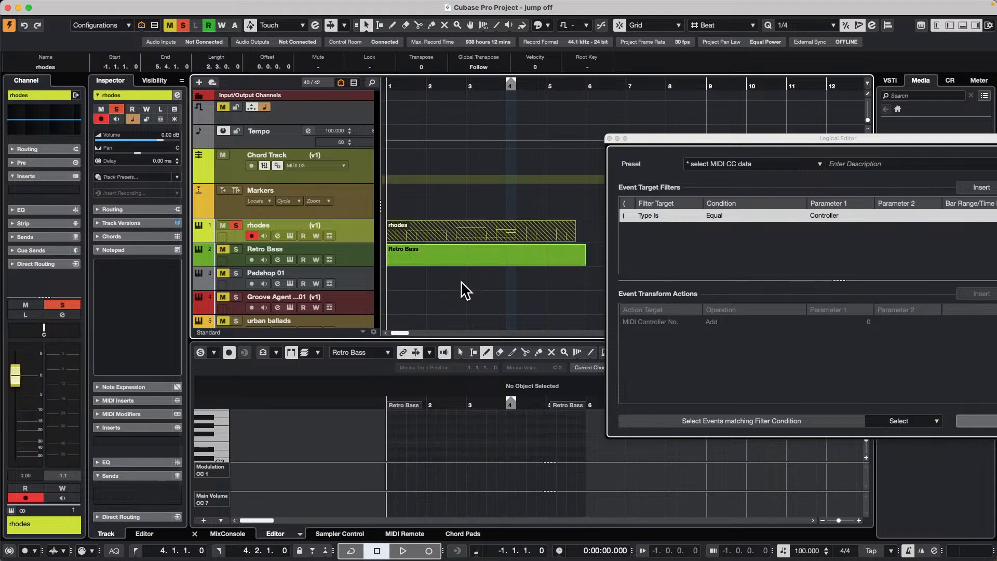
- With the rhodes track selected and the MixConsole shown, run the "copy CC data to event below" macro from Key Commands
{"action": "left_click", "coordinate": [355, 229], "text": "super"}
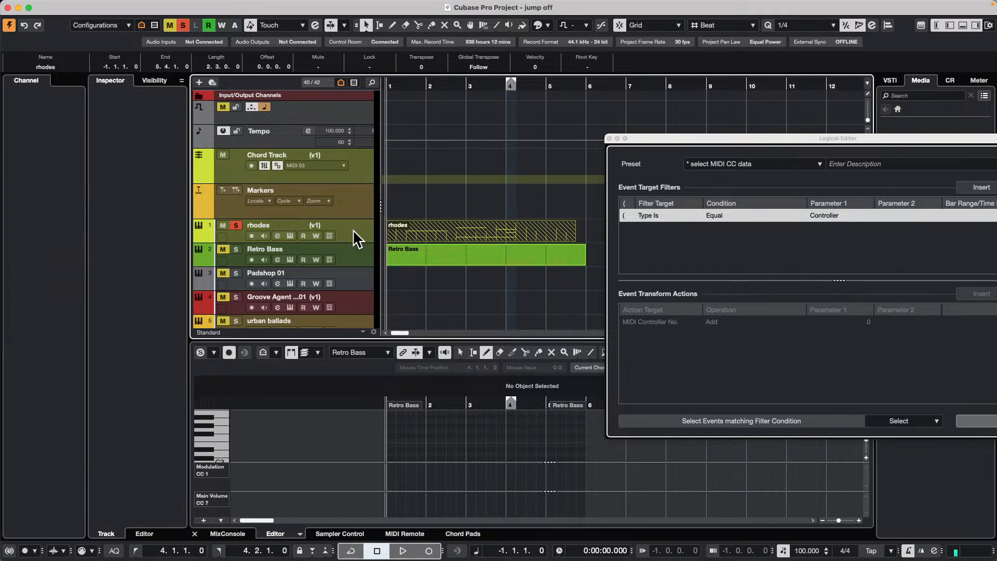
{"action": "left_click", "coordinate": [357, 229]}
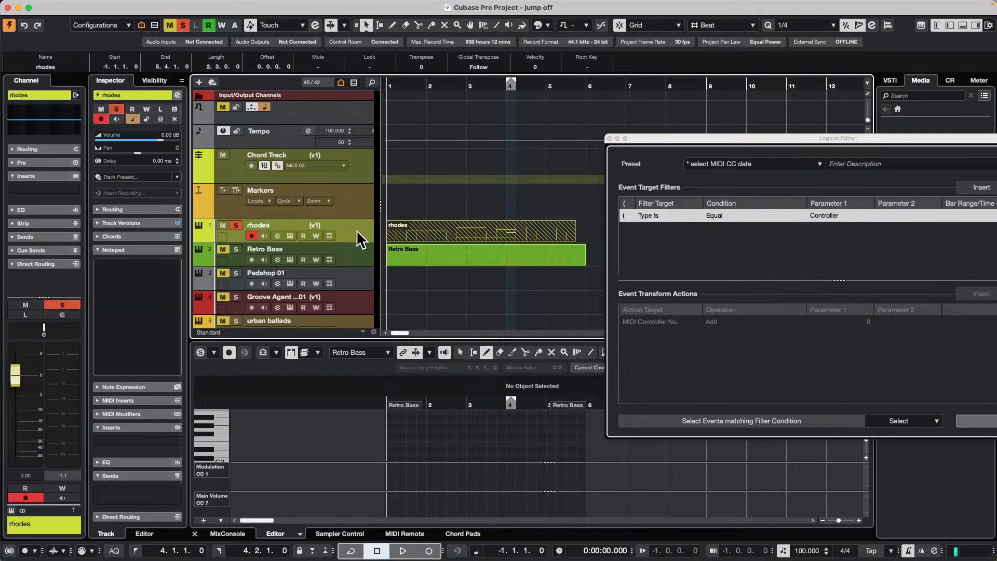
{"action": "left_click", "coordinate": [91, 5]}
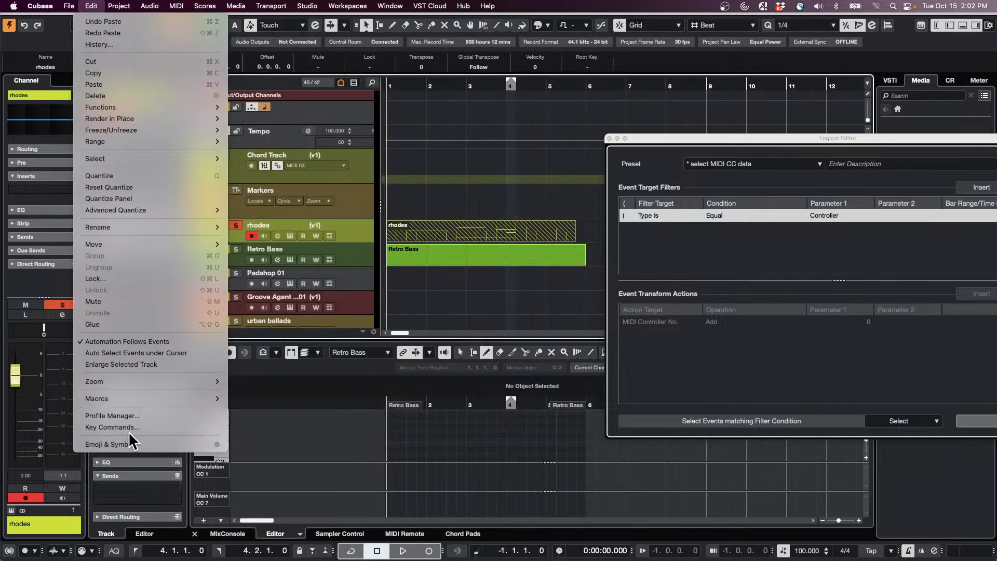
{"action": "left_click", "coordinate": [111, 427]}
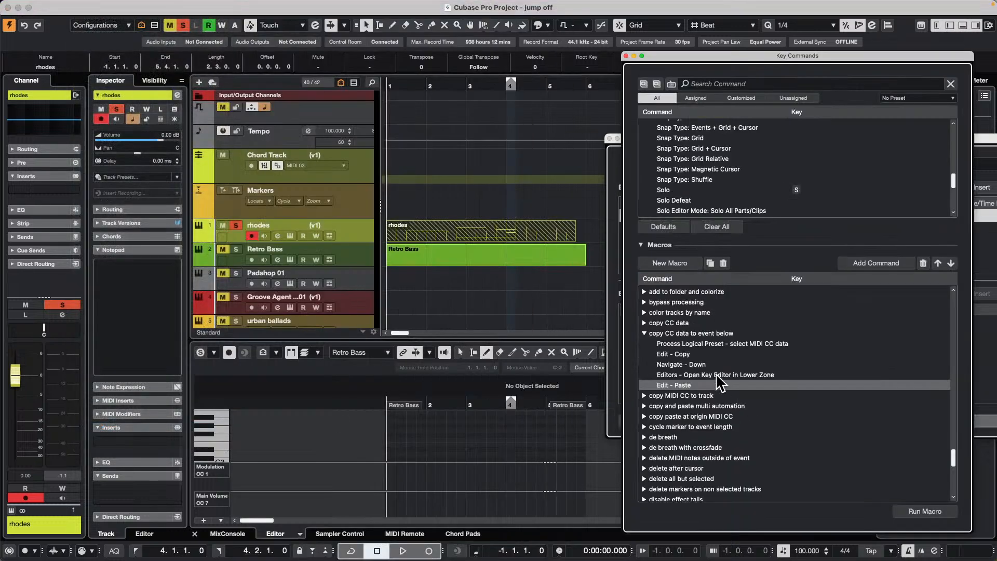
{"action": "left_click", "coordinate": [672, 333]}
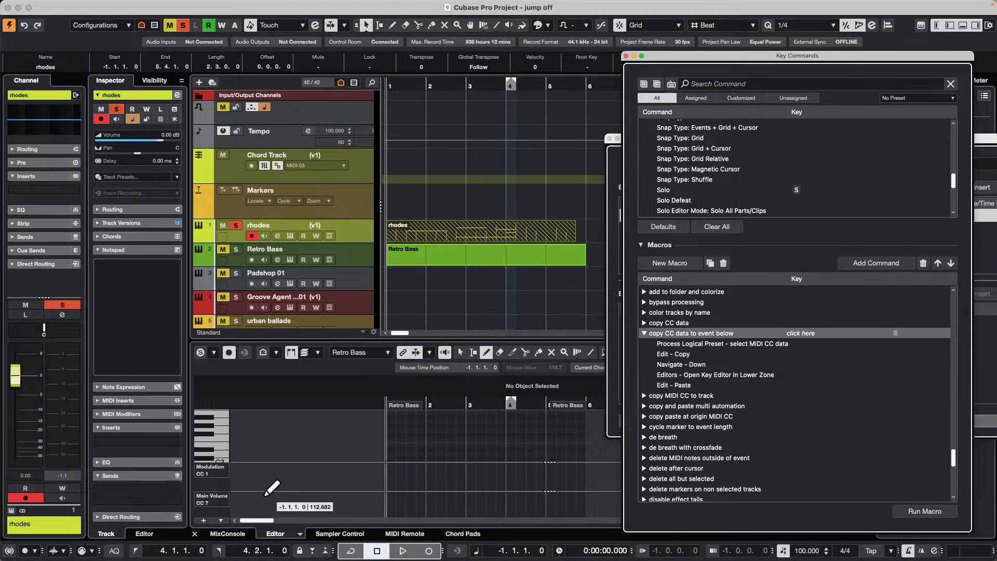
{"action": "left_click", "coordinate": [229, 534]}
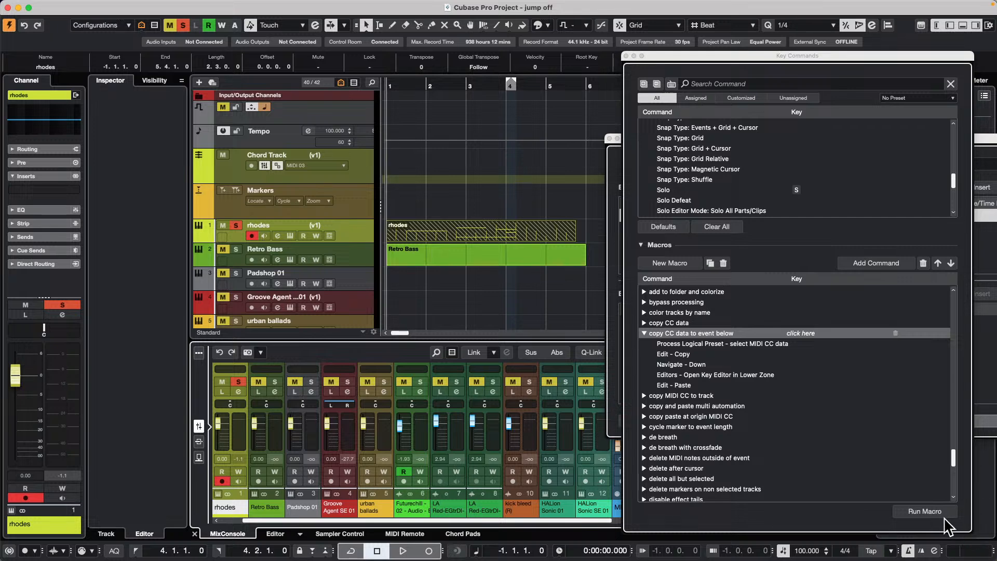
{"action": "left_click", "coordinate": [928, 511]}
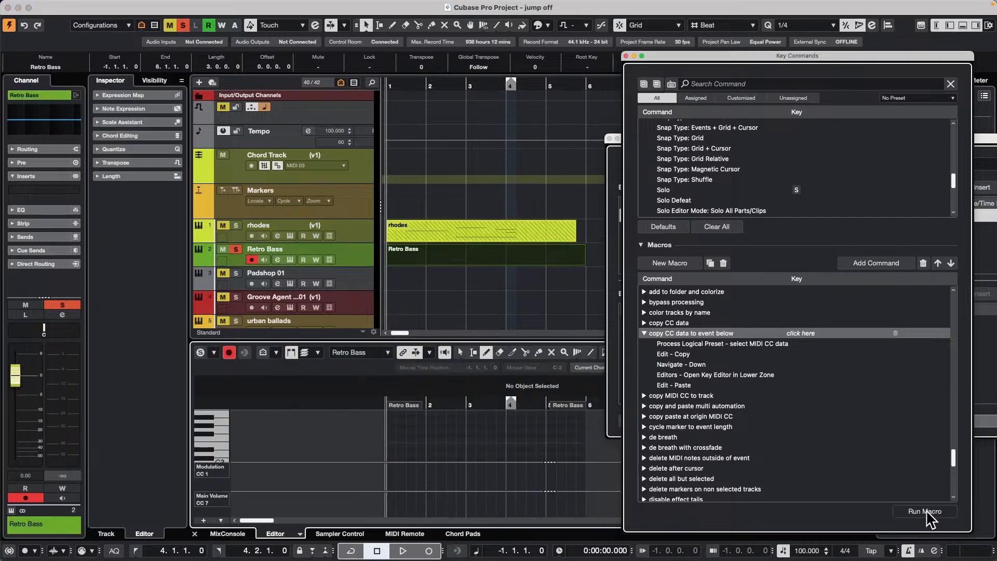
- Paste the copied rhodes data onto the selected Retro Bass track again
{"action": "left_click", "coordinate": [356, 229]}
{"action": "left_click", "coordinate": [355, 245]}
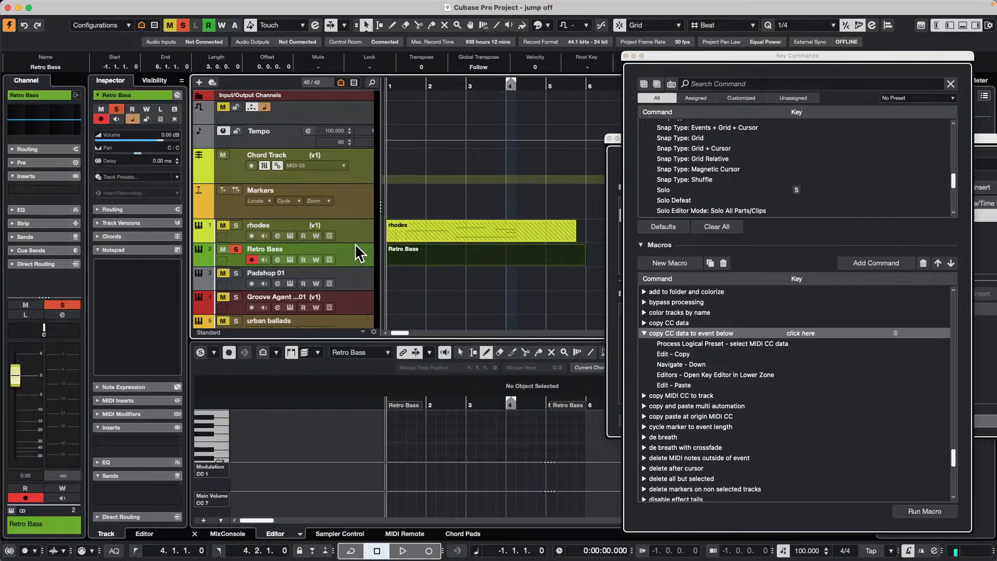
{"action": "key", "text": "super+v"}
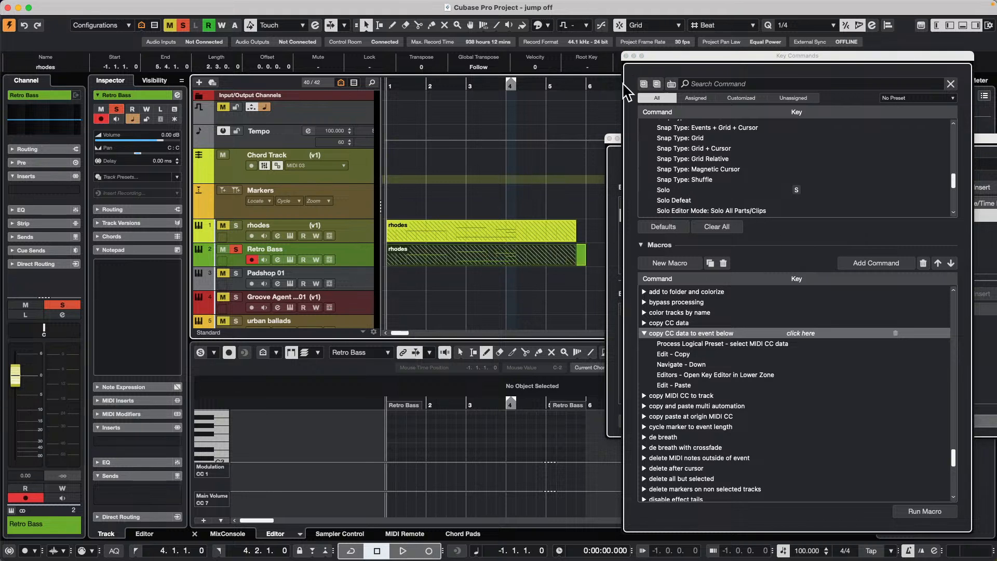
- Close the Key Commands window and remove the pasted rhodes part from the Retro Bass track
{"action": "left_click", "coordinate": [626, 56]}
{"action": "left_click", "coordinate": [508, 228]}
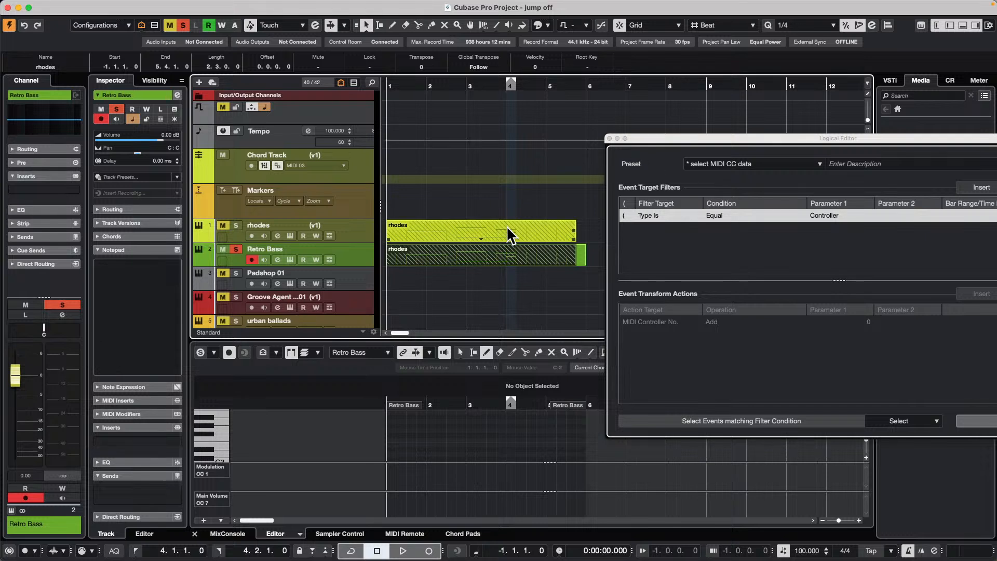
{"action": "key", "text": "Delete"}
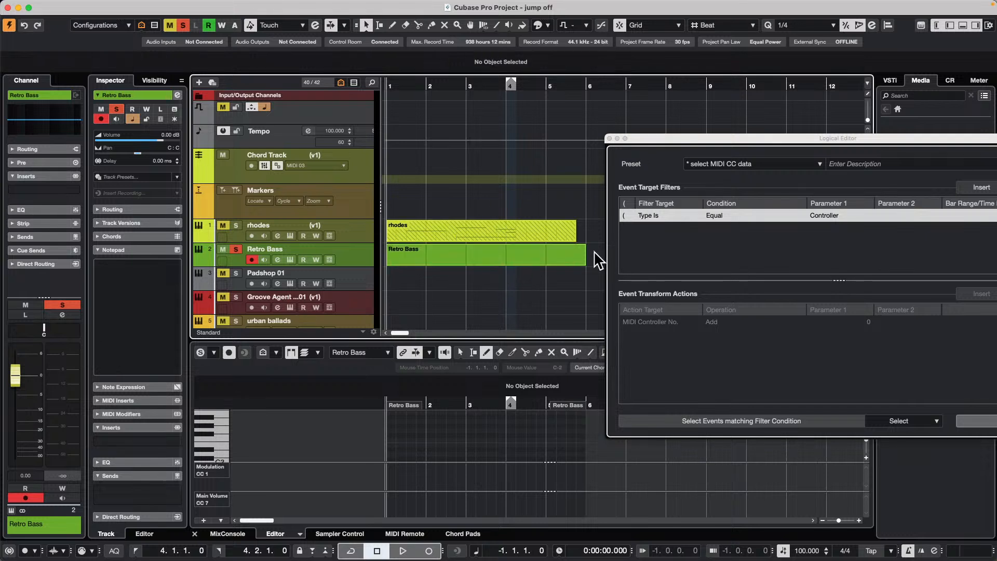
{"action": "left_click", "coordinate": [494, 254]}
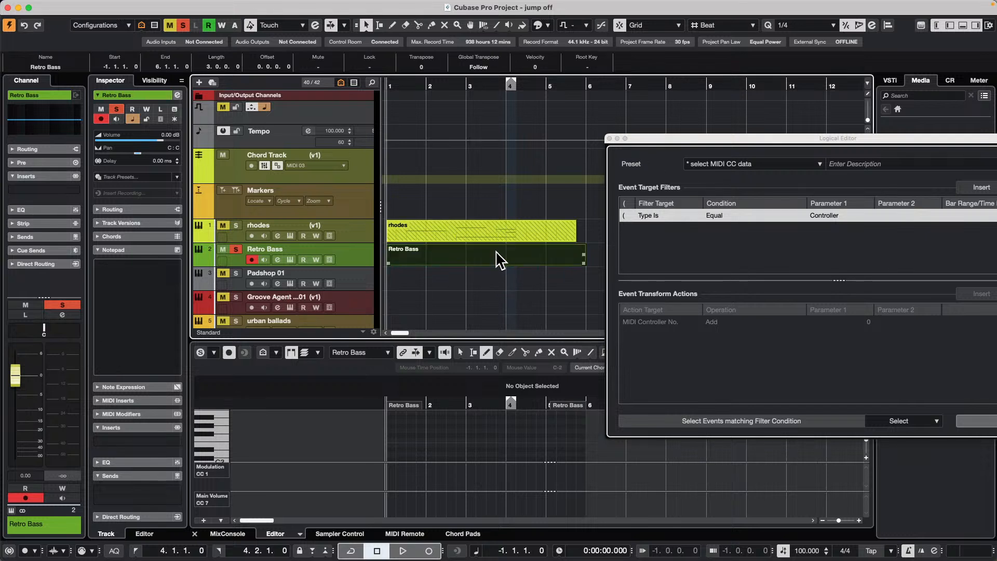
- Pick the rhodes event, clear the selection, and apply the "* select MIDI CC data" preset in the Logical Editor
{"action": "left_click", "coordinate": [484, 227]}
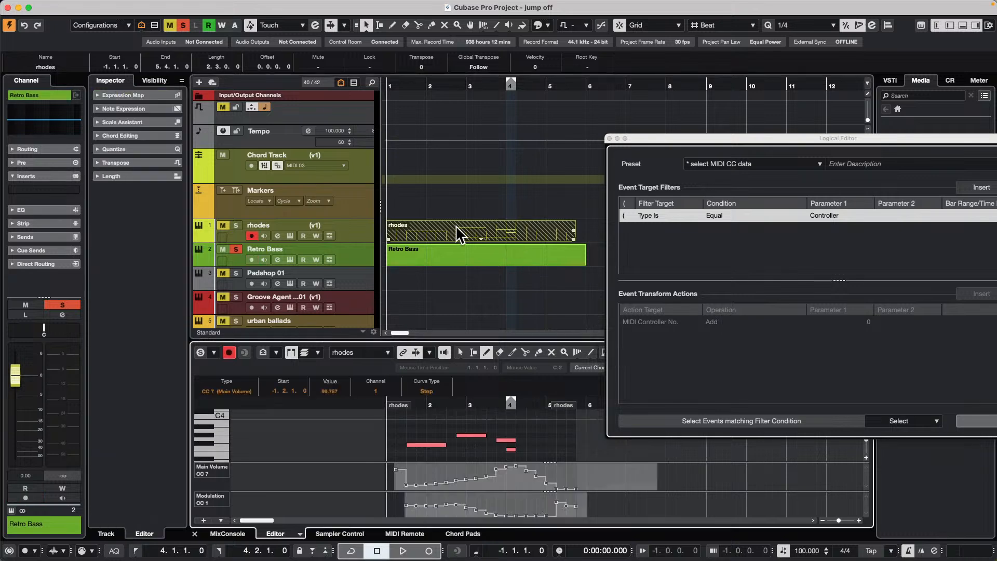
{"action": "left_click", "coordinate": [428, 307]}
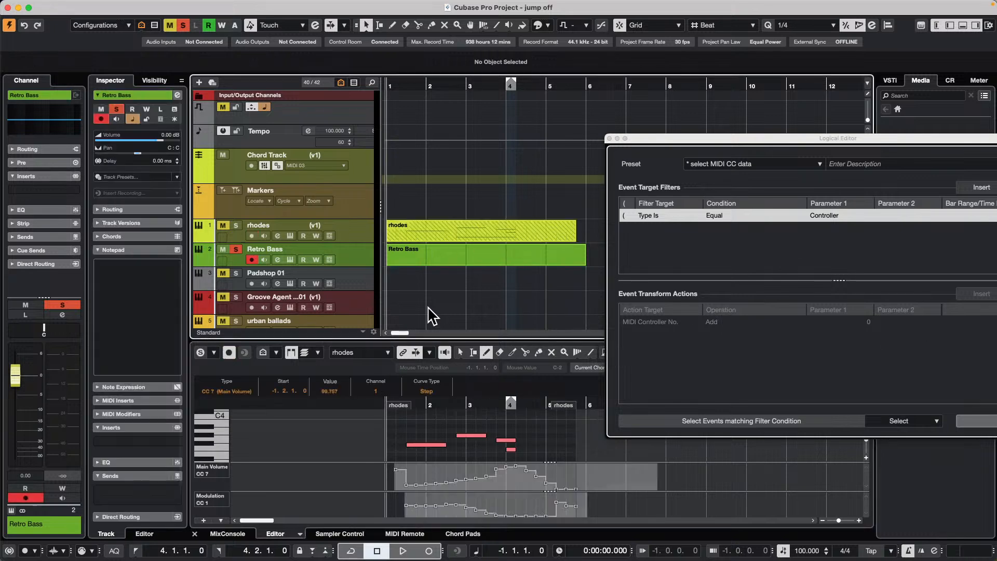
{"action": "left_click_drag", "start_coordinate": [819, 143], "coordinate": [736, 147]}
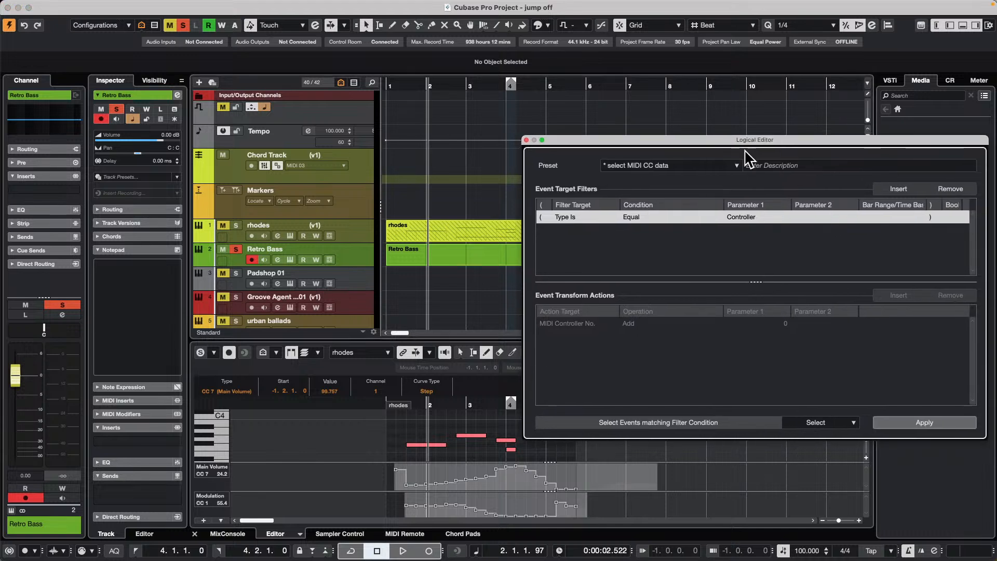
{"action": "left_click", "coordinate": [925, 424]}
- Paste the copied rhodes event onto the Retro Bass track and place it at the project start
{"action": "left_click", "coordinate": [354, 254]}
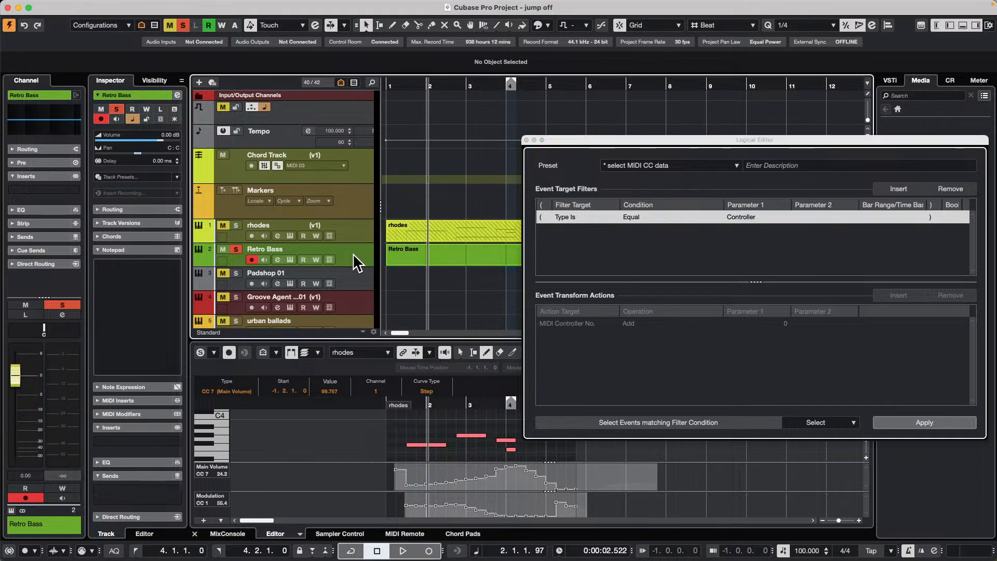
{"action": "key", "text": "ctrl+v"}
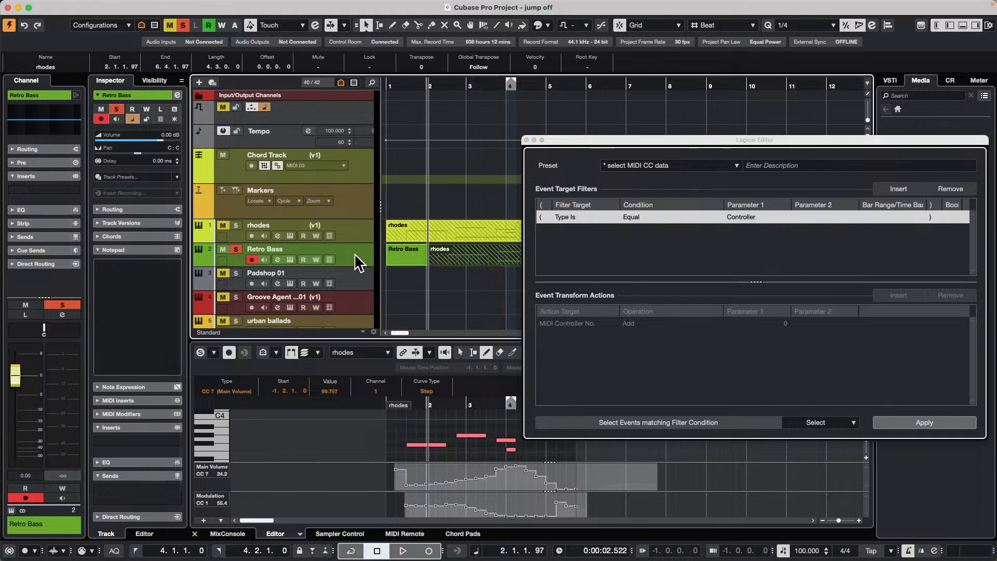
{"action": "left_click_drag", "start_coordinate": [469, 262], "coordinate": [407, 250]}
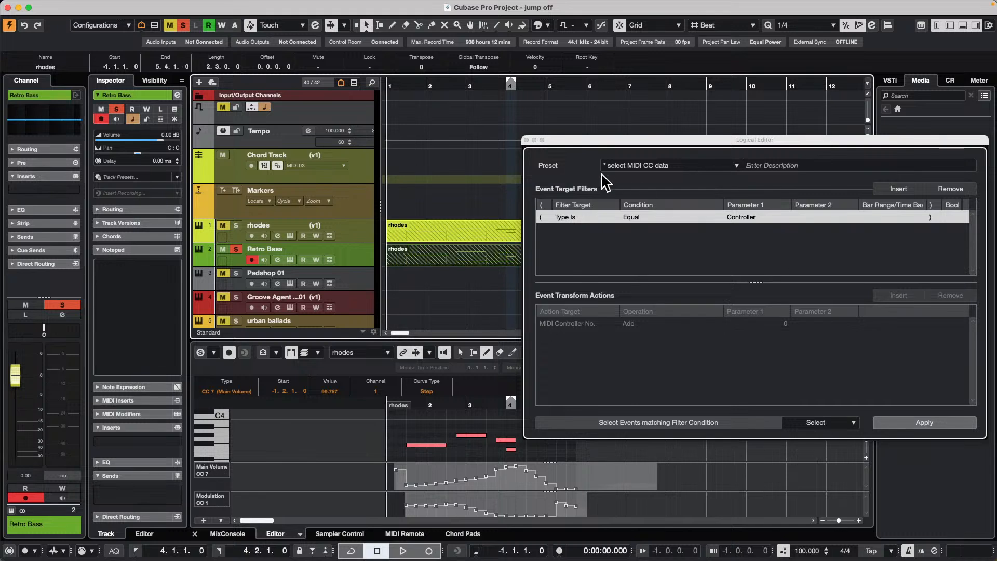
- Close the Logical Editor, undo the rhodes paste on the Retro Bass track, and show the MixConsole
{"action": "left_click", "coordinate": [526, 140]}
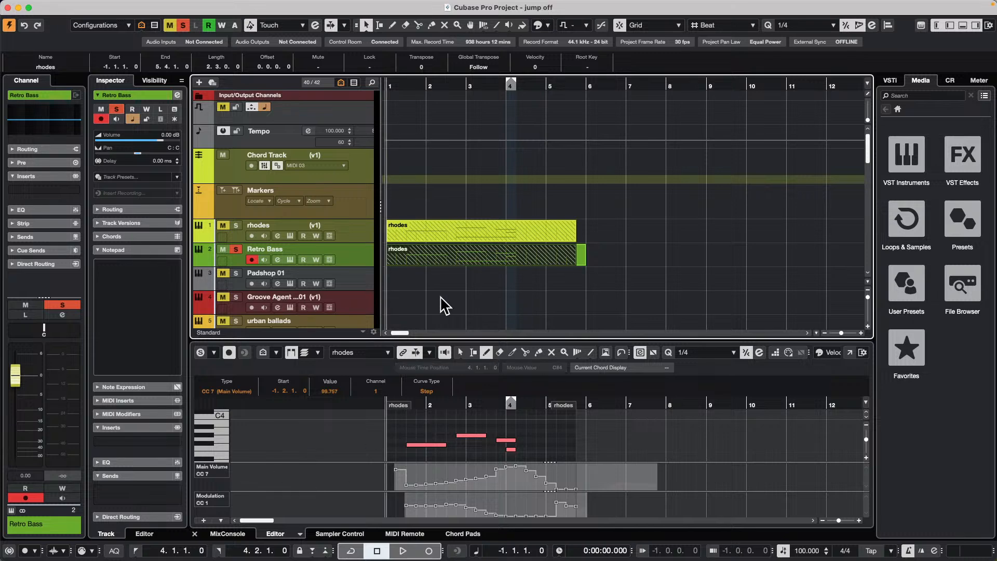
{"action": "key", "text": "super+z"}
{"action": "key", "text": "super+z"}
{"action": "left_click", "coordinate": [233, 533]}
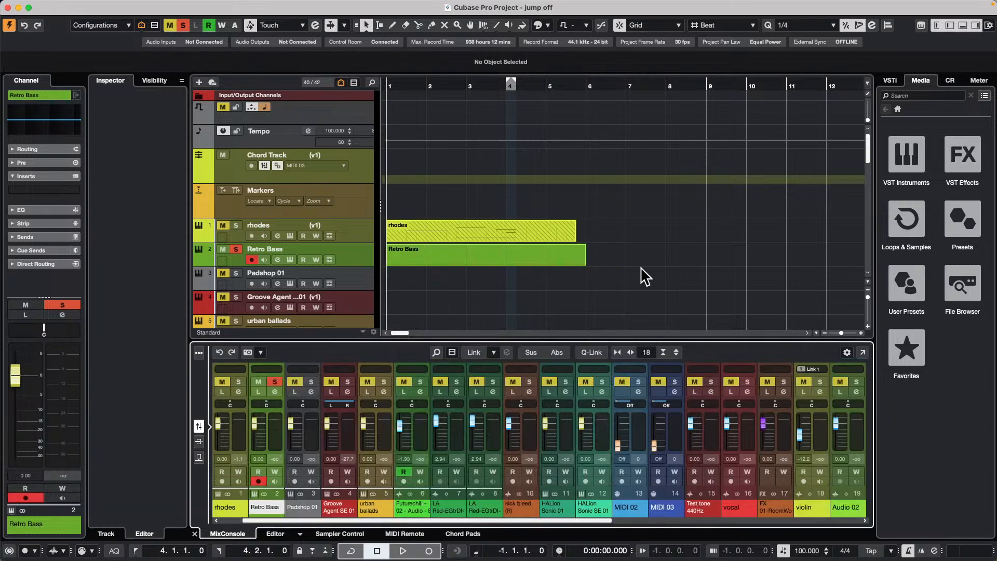
- Select the rhodes event in the project and open the Logical Editor setup for it
{"action": "left_click", "coordinate": [484, 234]}
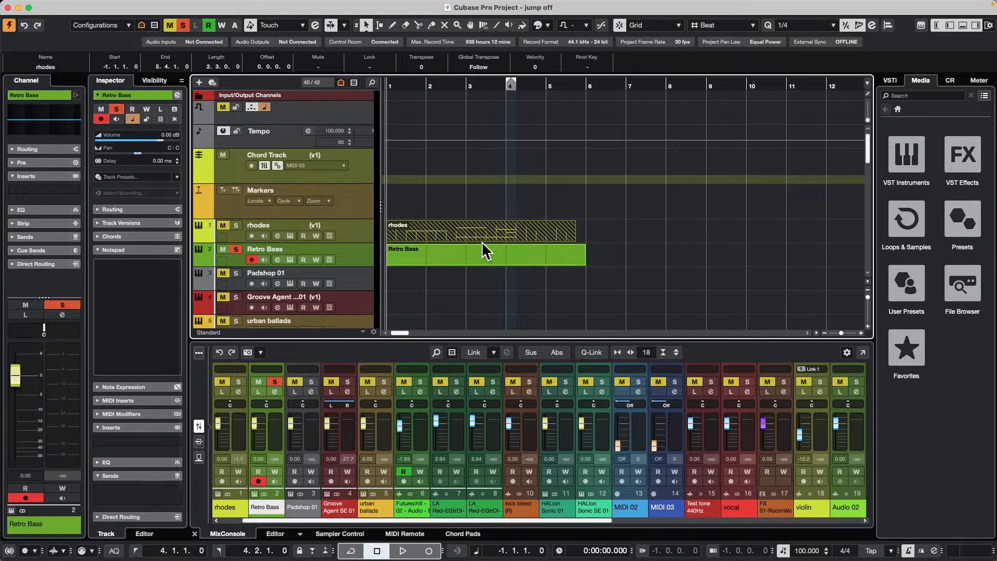
{"action": "mouse_move", "coordinate": [237, 8]}
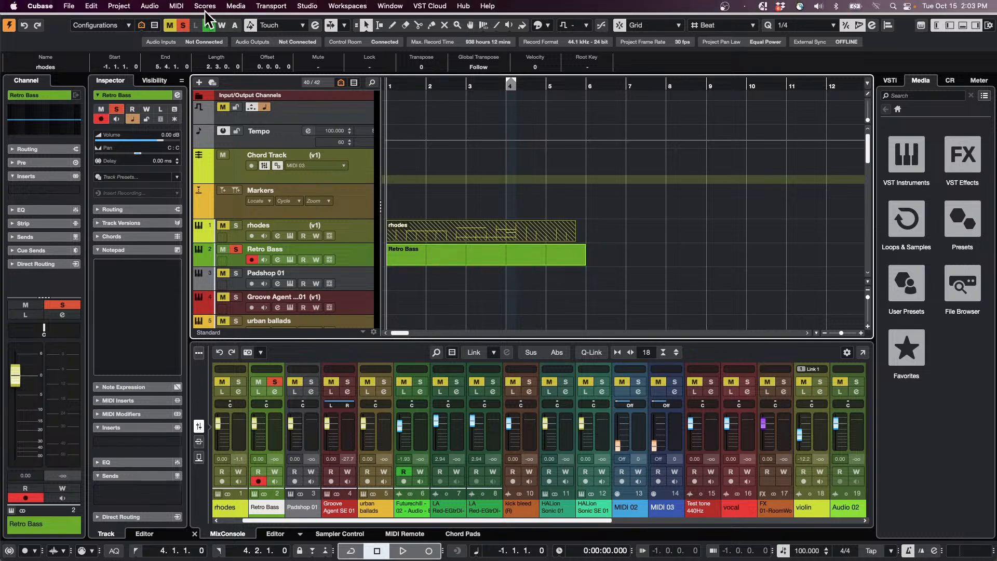
{"action": "left_click", "coordinate": [176, 6]}
{"action": "mouse_move", "coordinate": [219, 194]}
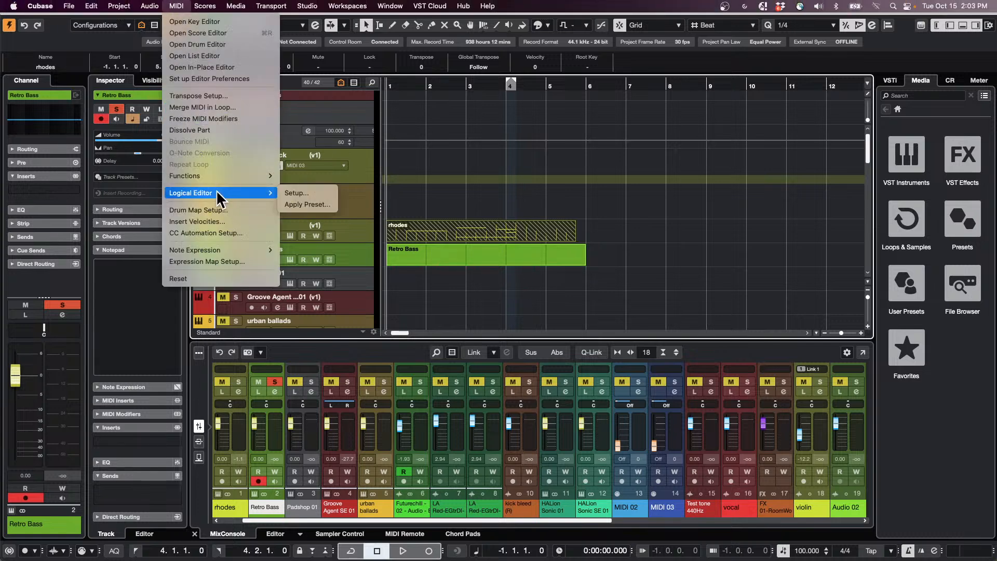
{"action": "left_click", "coordinate": [333, 193]}
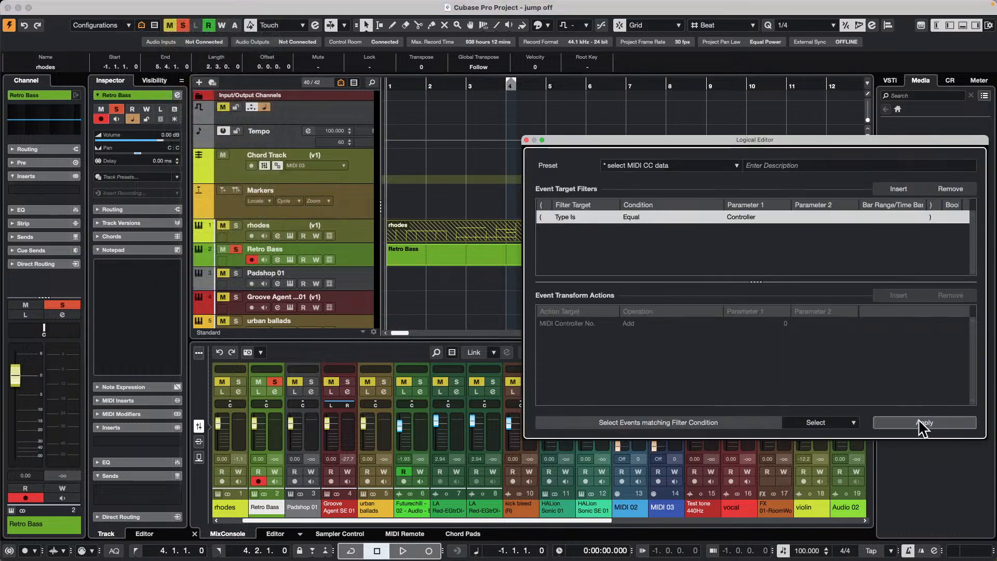
- Try pasting the copied rhodes event onto the Retro Bass track near bar 2, and undo the paste
{"action": "left_click", "coordinate": [436, 210]}
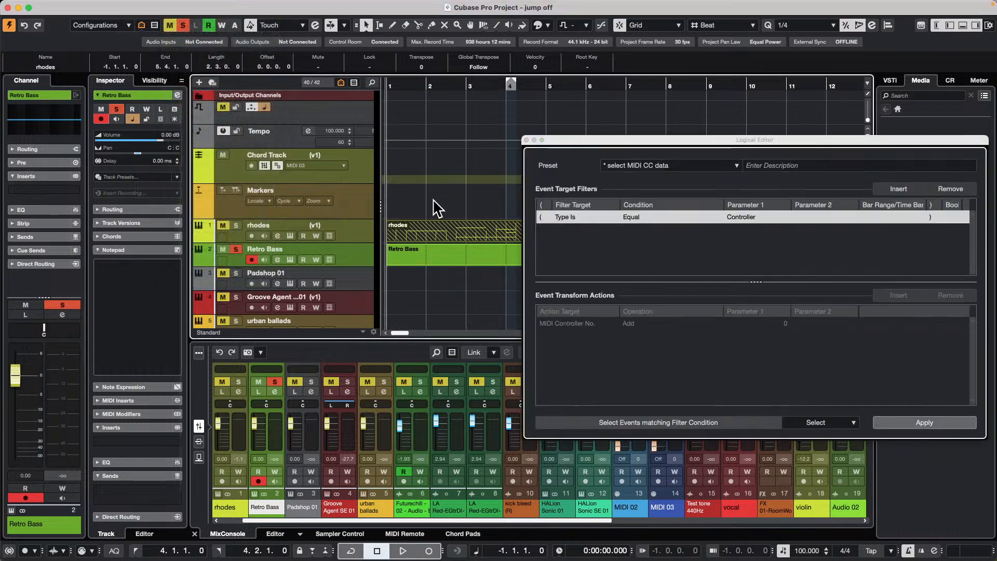
{"action": "left_click", "coordinate": [435, 200]}
{"action": "key", "text": "super+v"}
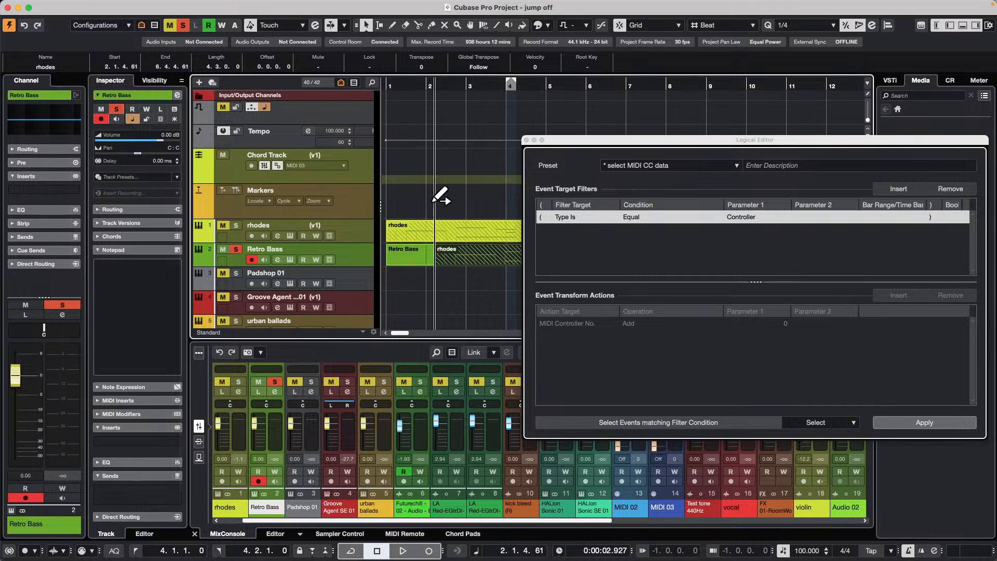
{"action": "key", "text": "super+z"}
- Apply the "* select MIDI CC data" preset to the rhodes event, select the Retro Bass track and close the Logical Editor
{"action": "left_click", "coordinate": [425, 230]}
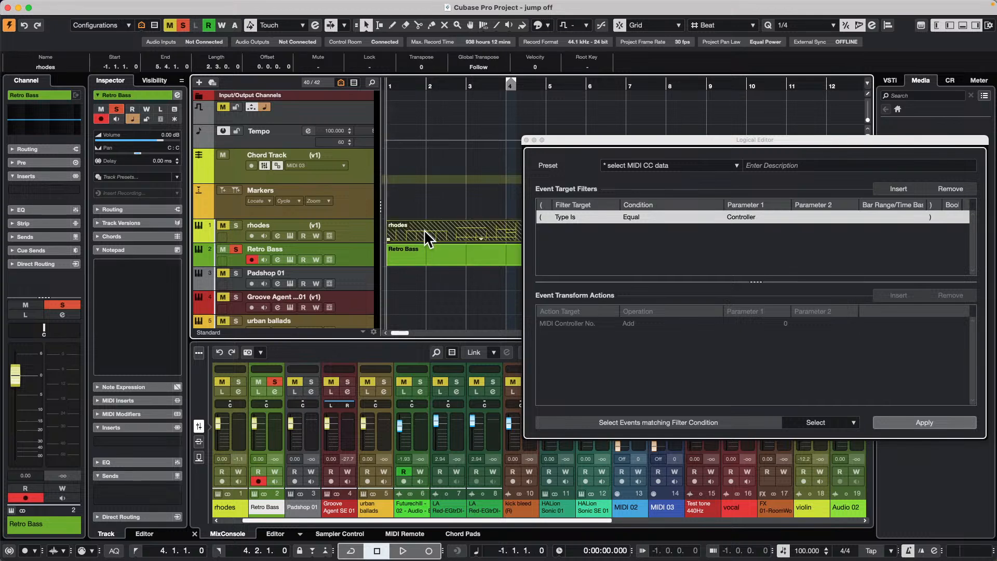
{"action": "left_click", "coordinate": [937, 423]}
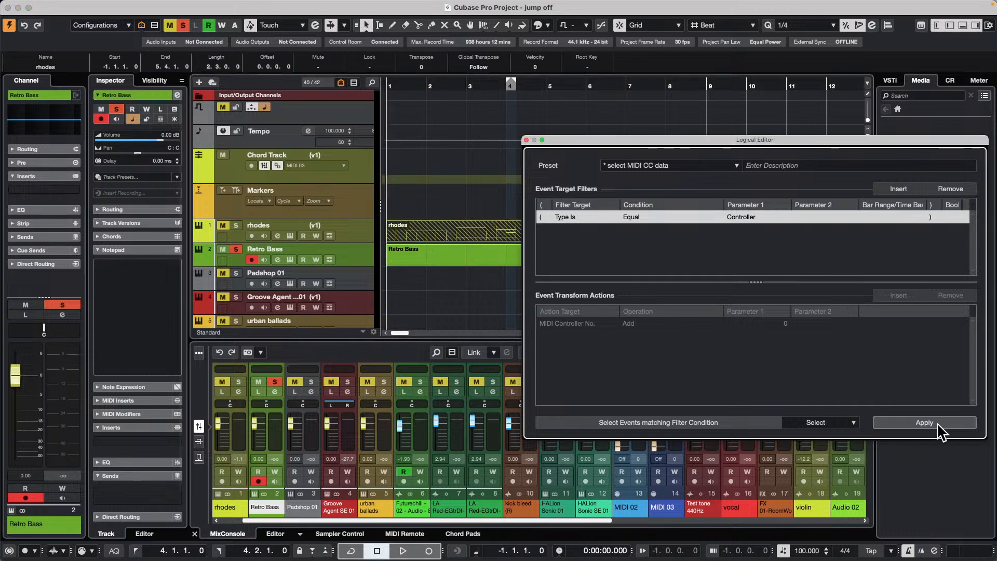
{"action": "left_click", "coordinate": [936, 422]}
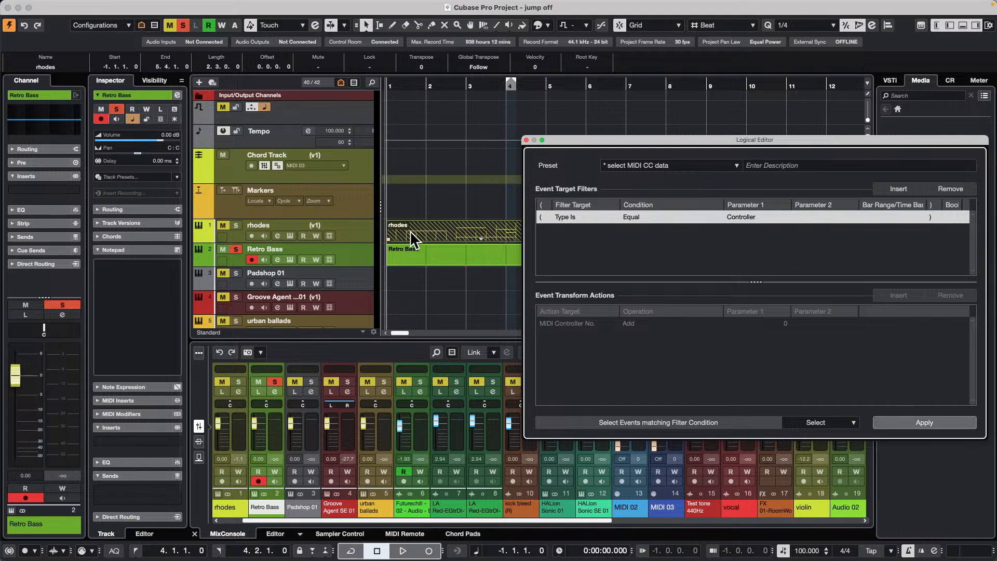
{"action": "left_click", "coordinate": [349, 248]}
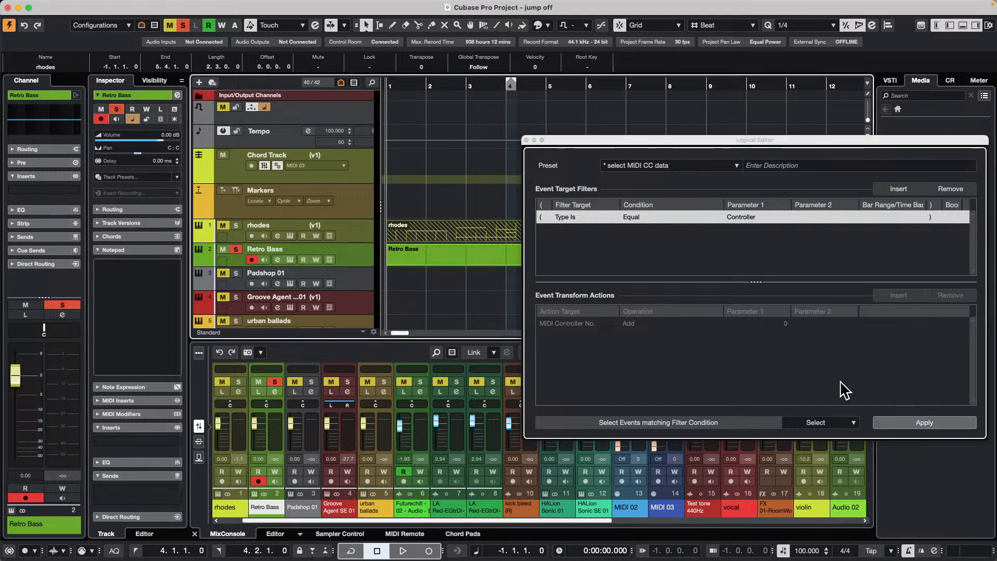
{"action": "left_click", "coordinate": [526, 140]}
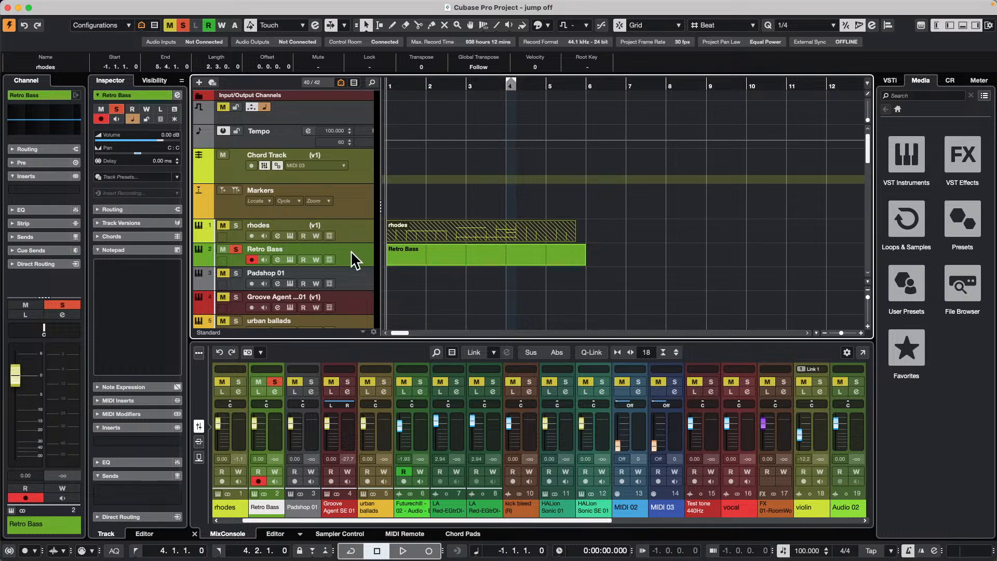
- Paste the rhodes event onto the start of the Retro Bass track, view it in the Key Editor, and undo the paste
{"action": "key", "text": "alt+v"}
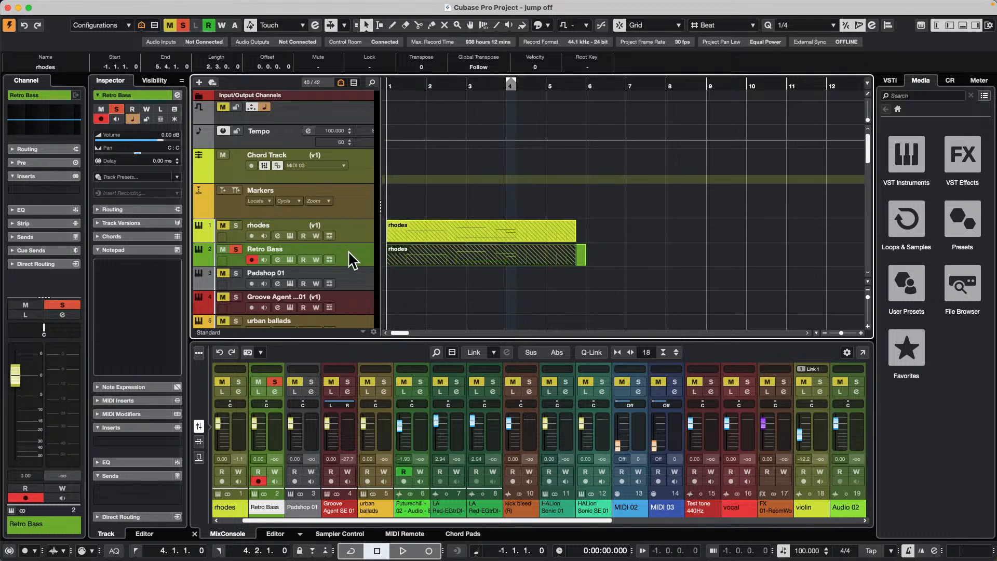
{"action": "double_click", "coordinate": [492, 266]}
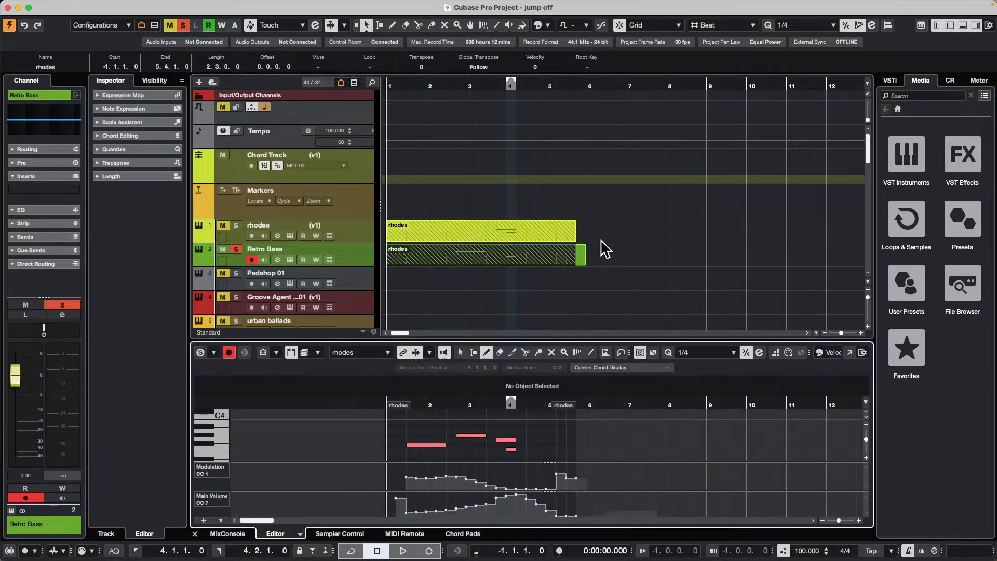
{"action": "key", "text": "super+z"}
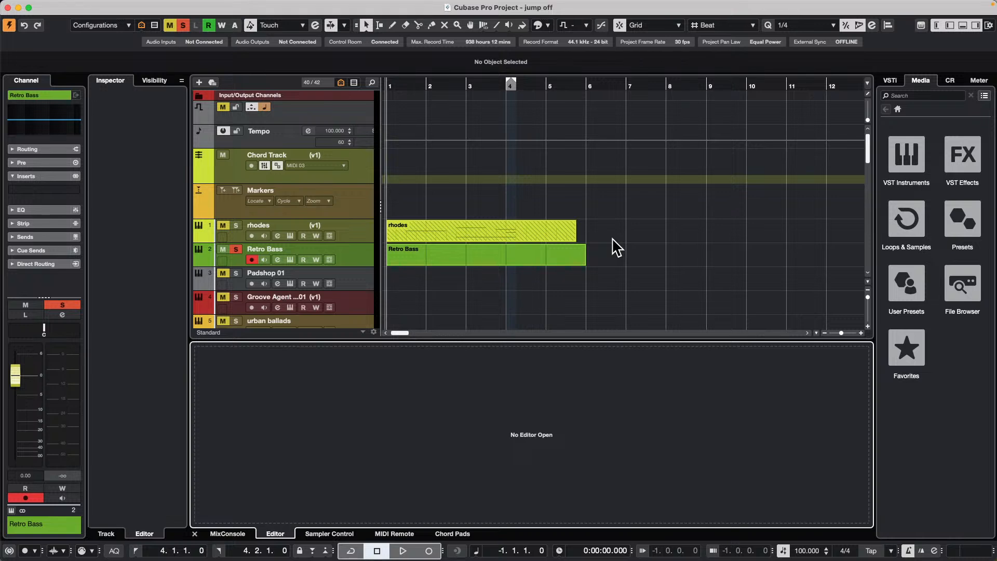
- Loop playback over the vocal event at bars 21 to 25 and select the vocal track to hear it soloed
{"action": "left_click_drag", "start_coordinate": [439, 83], "coordinate": [442, 52]}
{"action": "scroll", "coordinate": [559, 204], "scroll_direction": "down", "scroll_amount": 12}
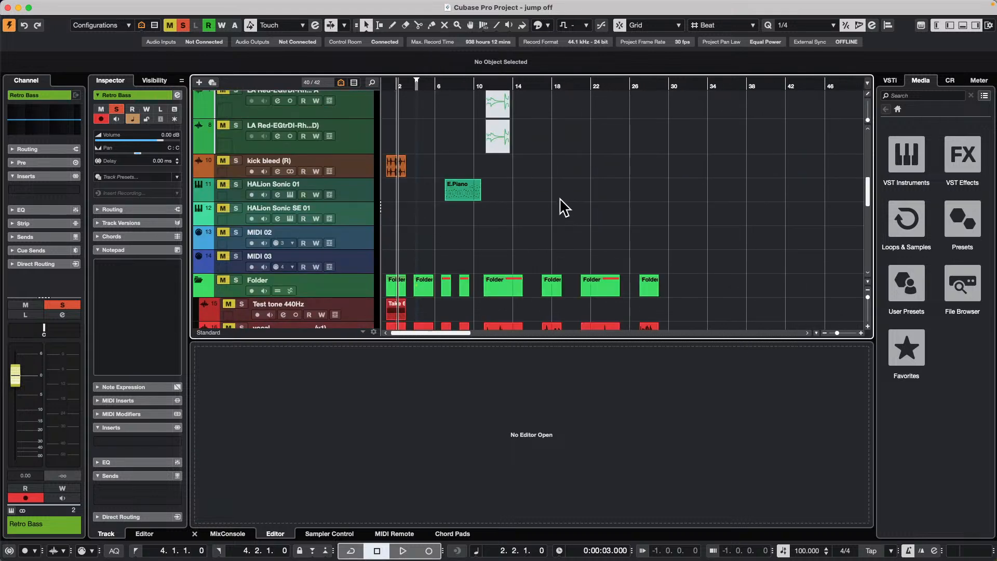
{"action": "scroll", "coordinate": [554, 202], "scroll_direction": "down", "scroll_amount": 5}
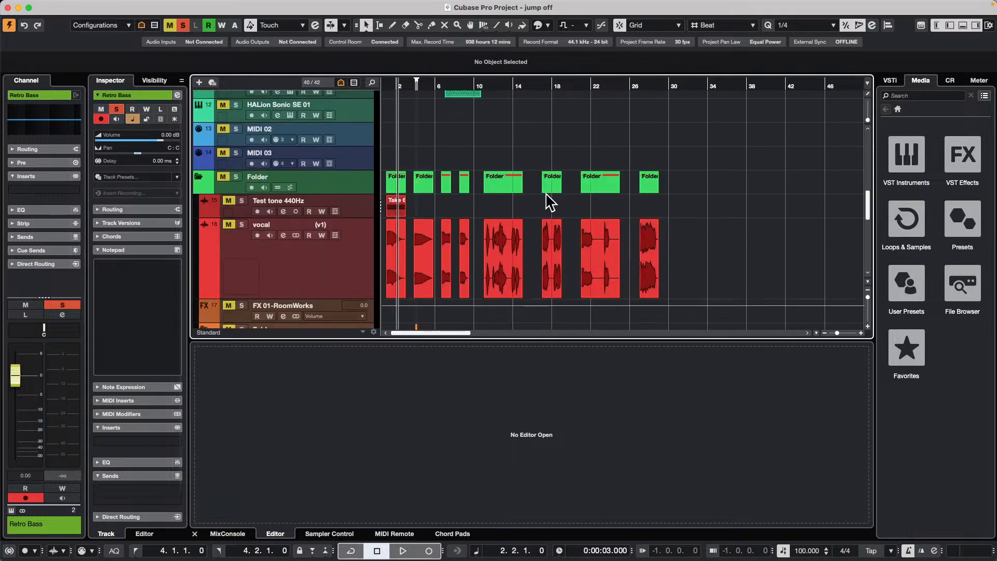
{"action": "left_click", "coordinate": [592, 259]}
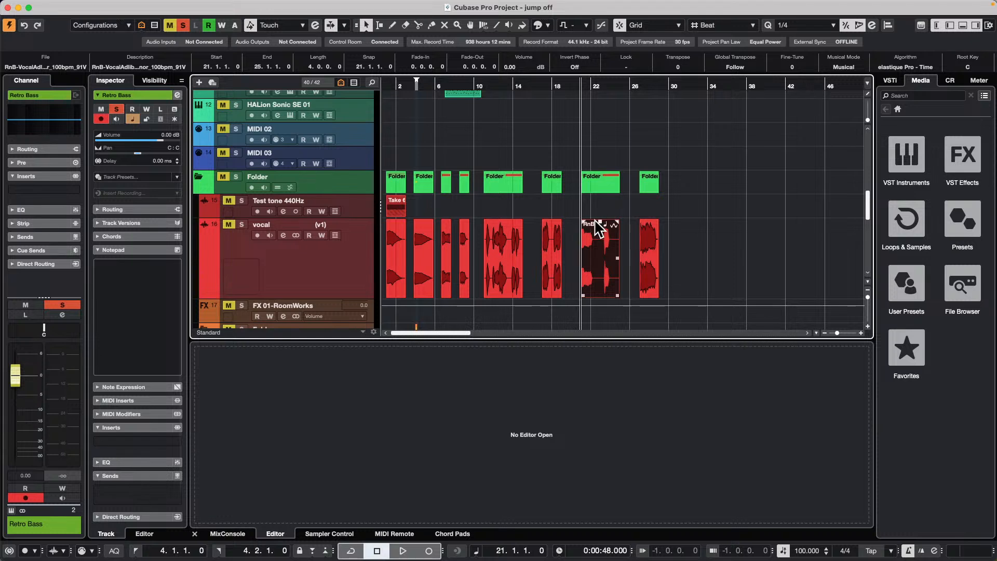
{"action": "left_click", "coordinate": [403, 85]}
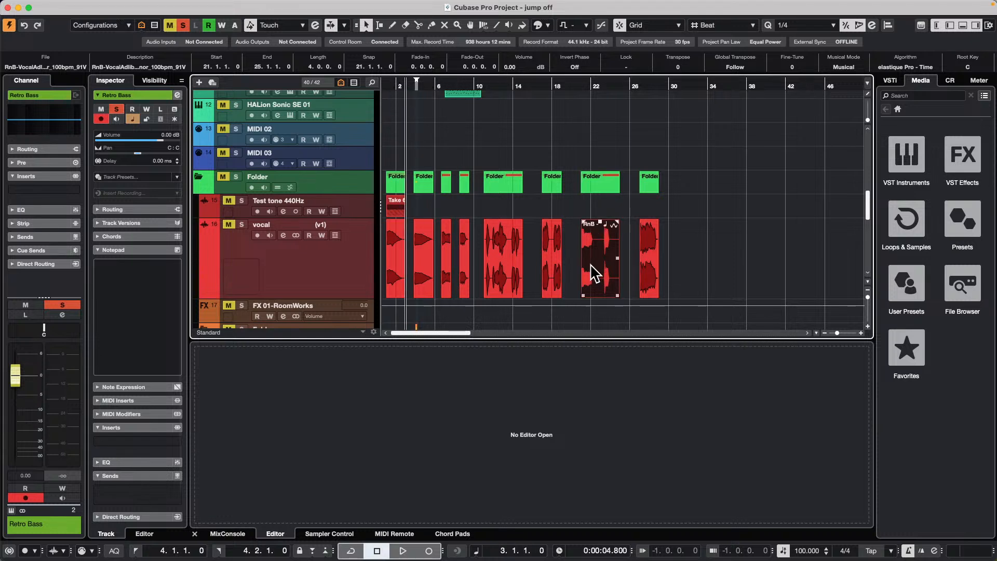
{"action": "key", "text": "alt+p"}
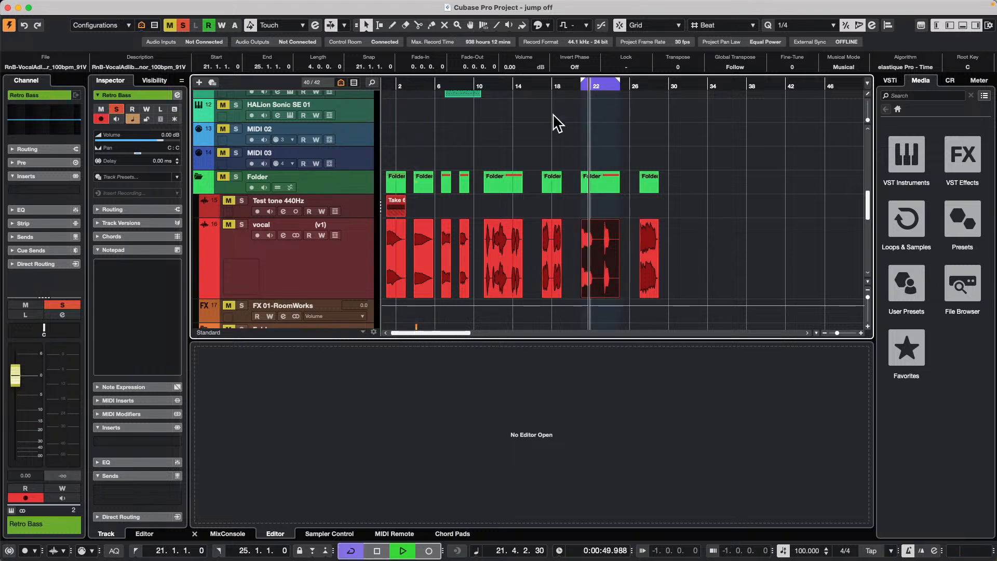
{"action": "left_click", "coordinate": [264, 231]}
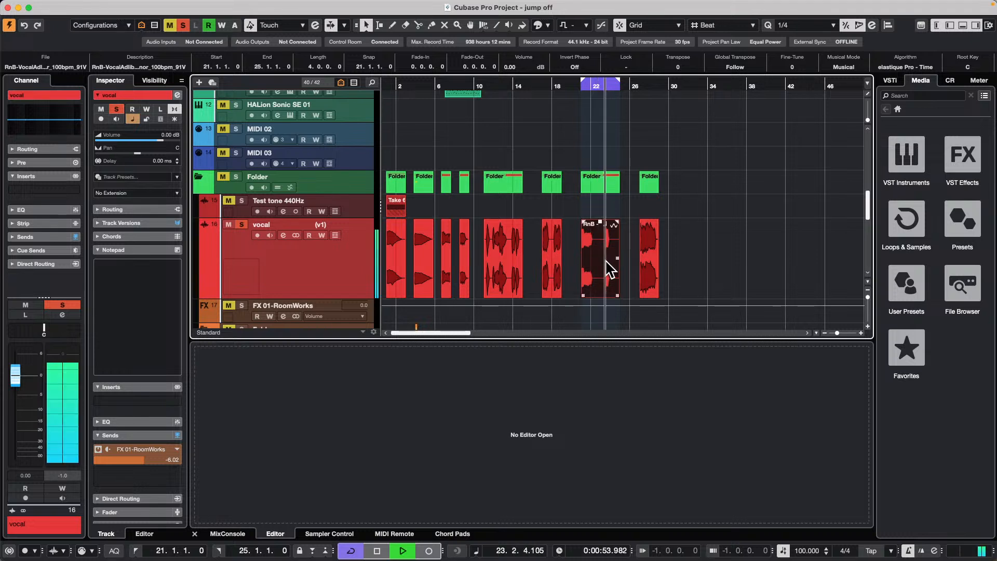
- Loop playback over the vocal event at bar 11 and the one at bar 17 in turn, and stop playback
{"action": "left_click", "coordinate": [515, 252]}
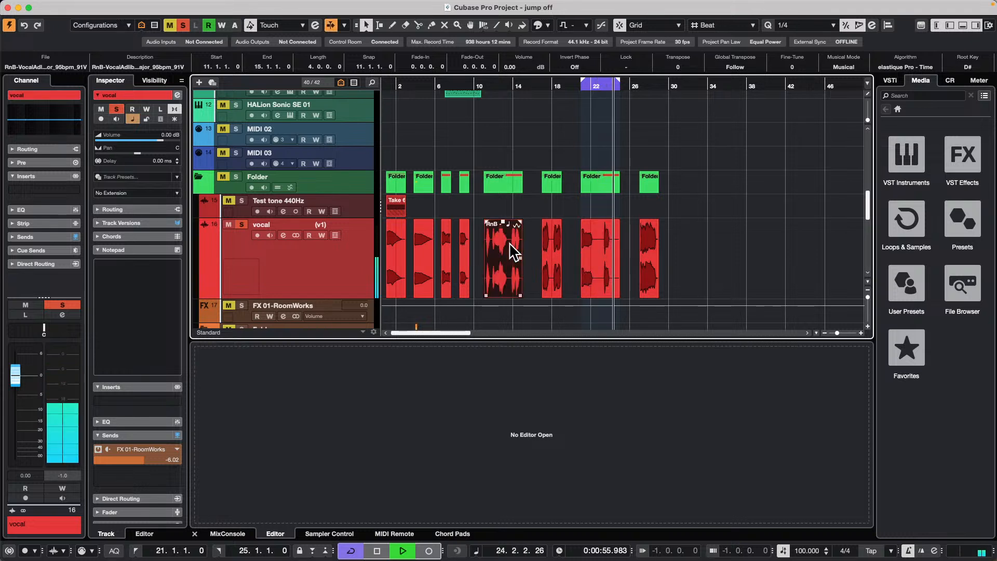
{"action": "key", "text": "p"}
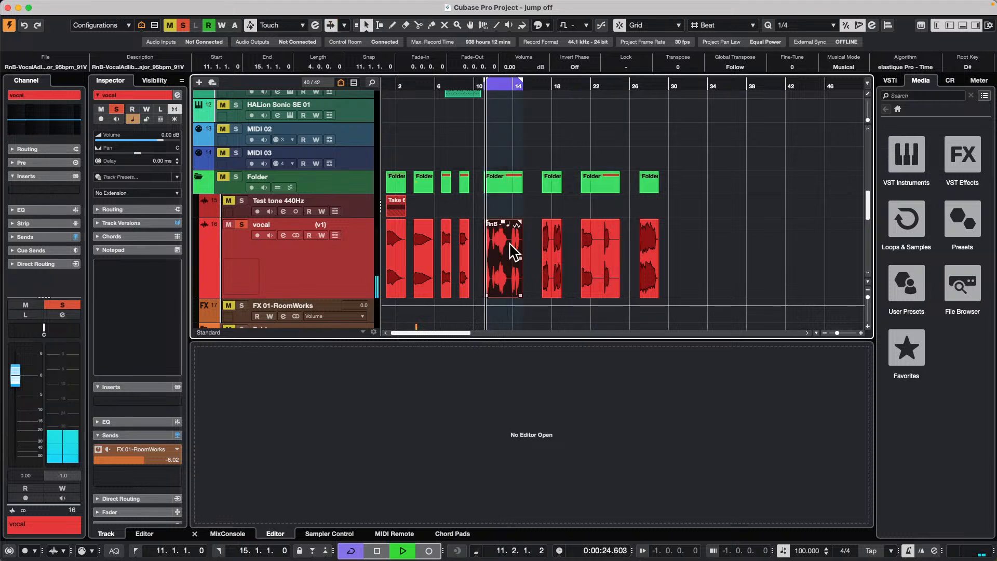
{"action": "left_click", "coordinate": [553, 270]}
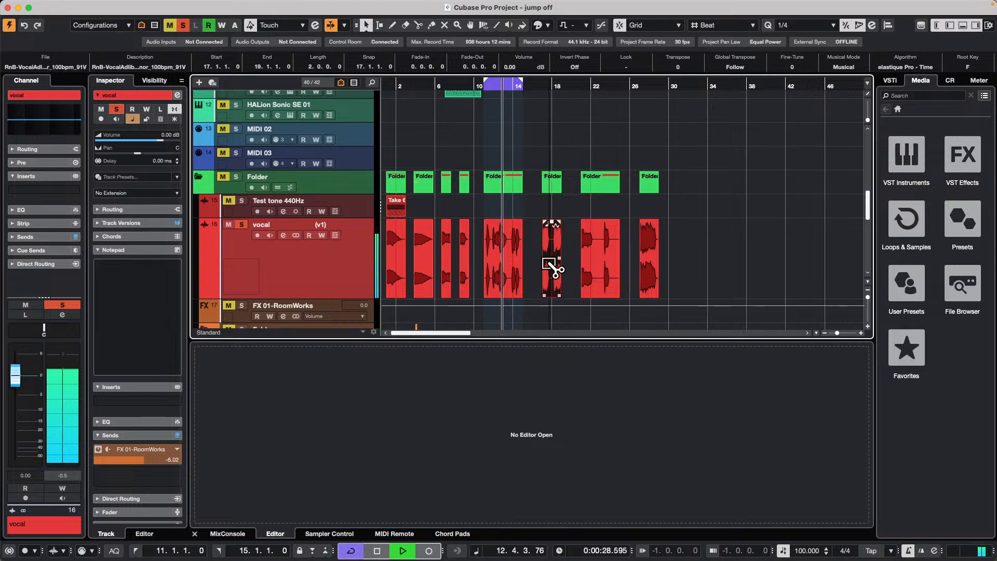
{"action": "key", "text": "p"}
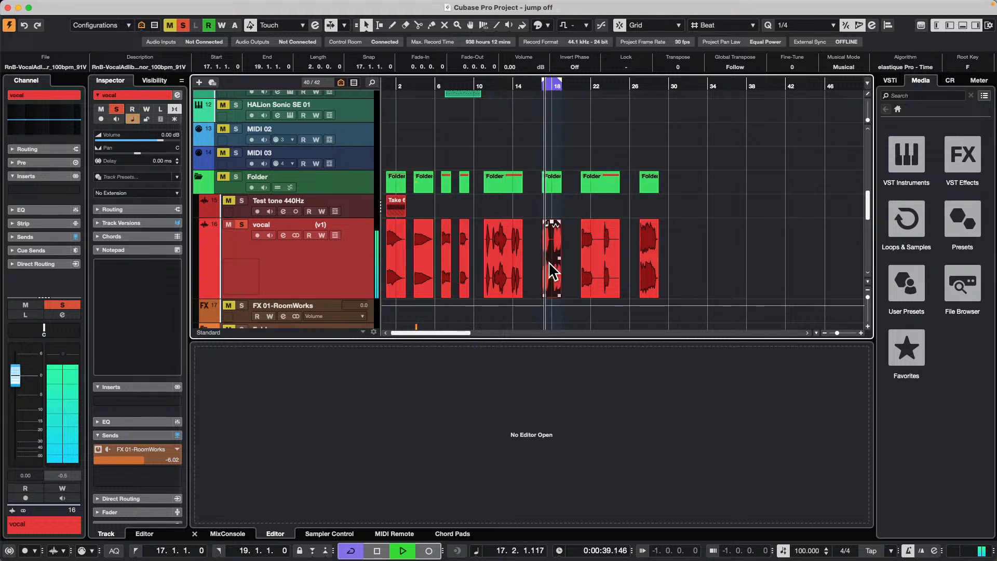
{"action": "key", "text": "space"}
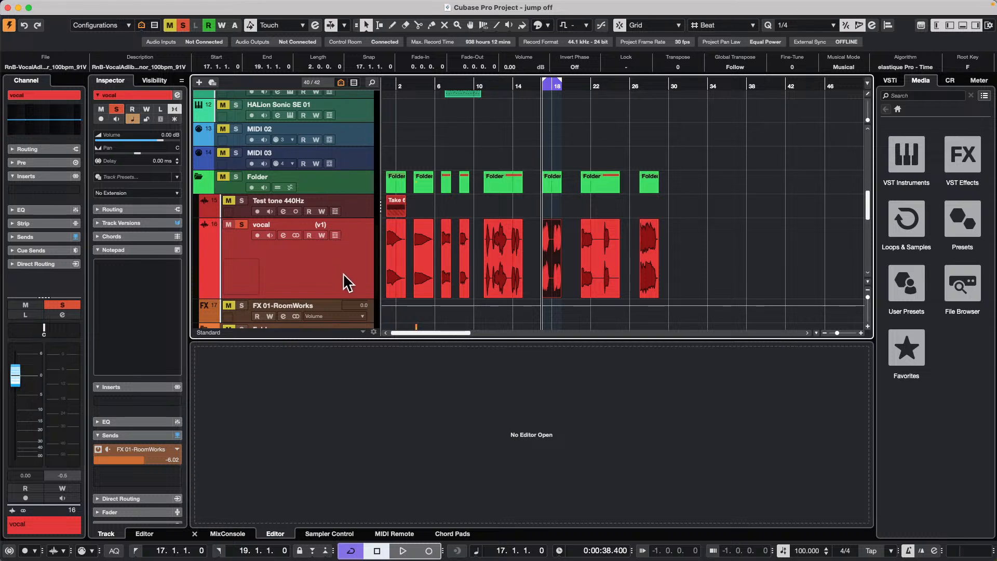
- Disable the range of tracks from LA Red-EGtrDI-Rh... A (track 7) through vocal, and enable them again
{"action": "scroll", "coordinate": [336, 220], "scroll_direction": "up", "scroll_amount": 5}
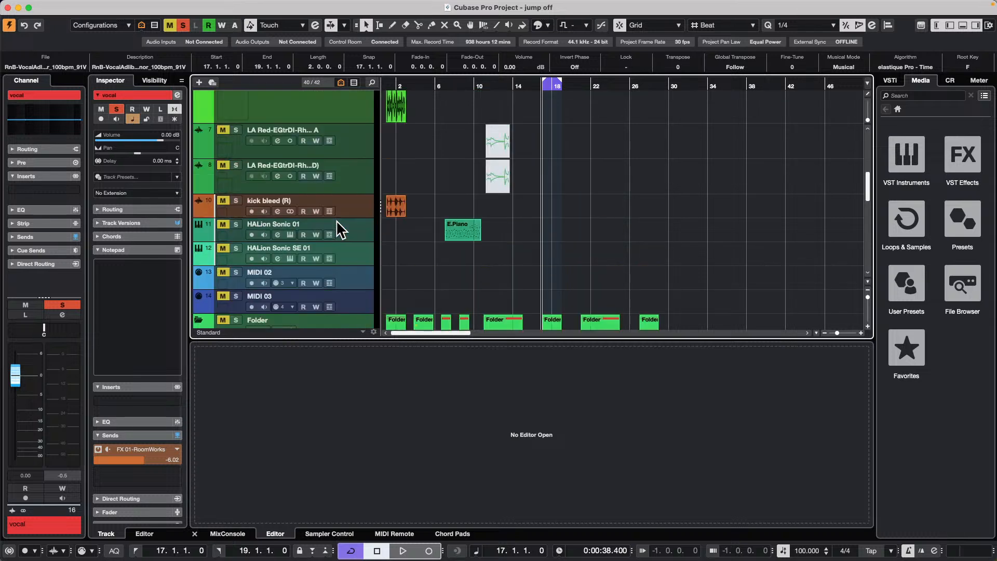
{"action": "left_click", "coordinate": [348, 142], "text": "shift"}
{"action": "right_click", "coordinate": [348, 142]}
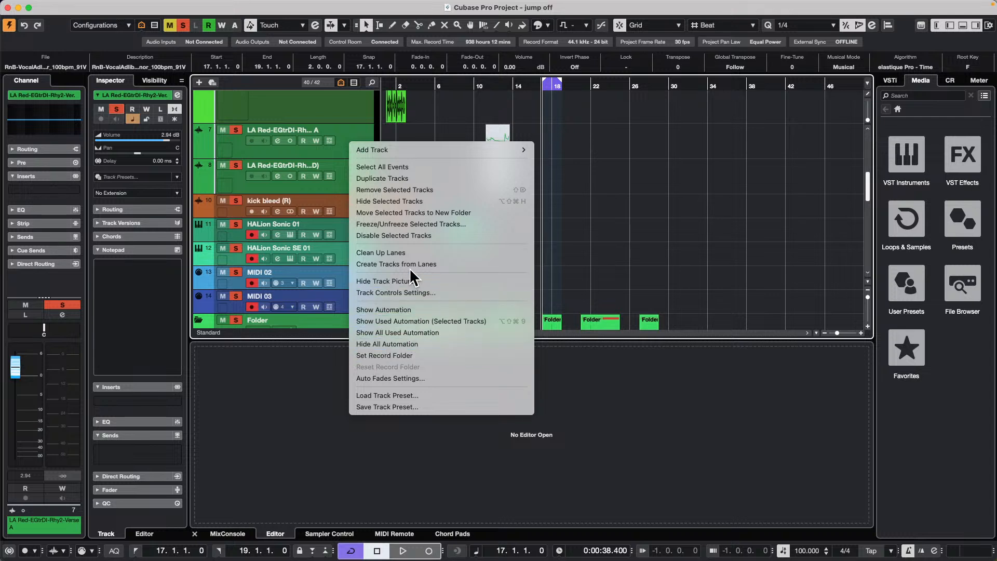
{"action": "left_click", "coordinate": [415, 235]}
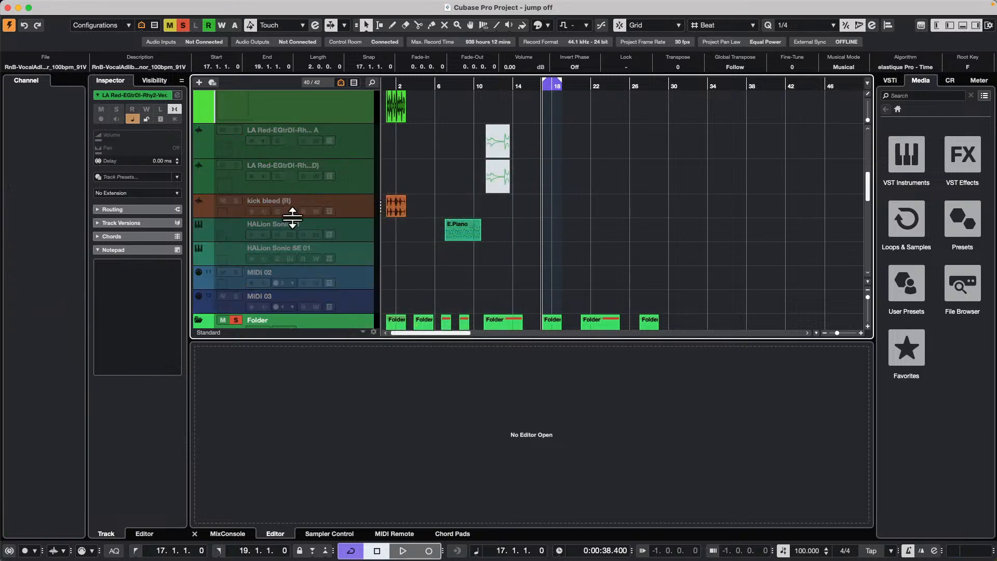
{"action": "right_click", "coordinate": [348, 145]}
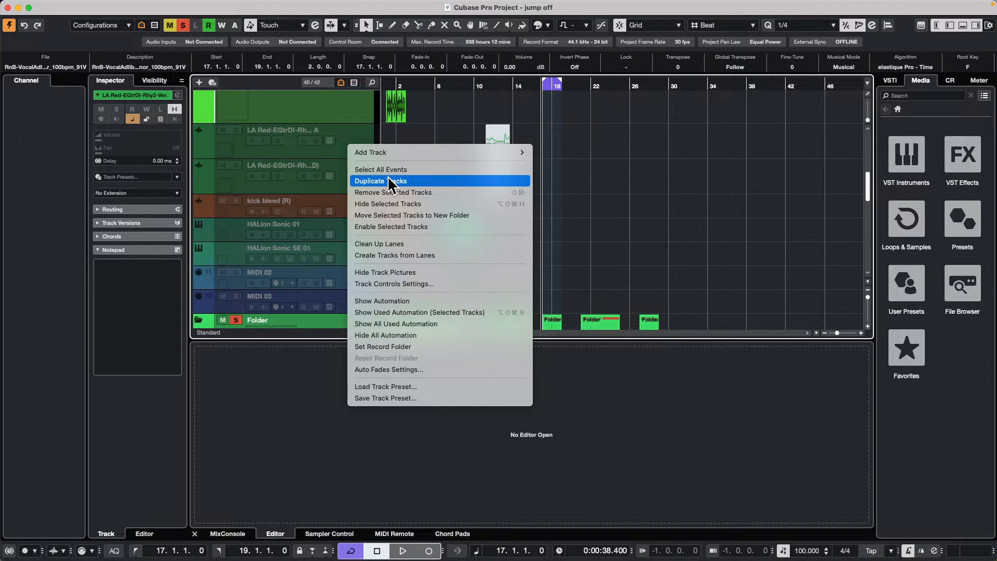
{"action": "left_click", "coordinate": [385, 226]}
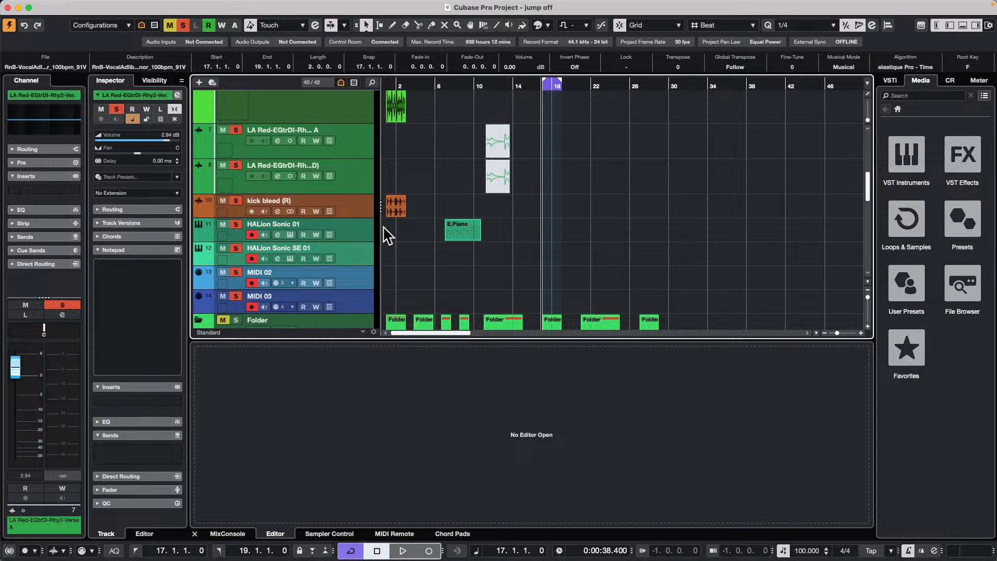
- Open and activate the recent project CPU distribution.cpr, and close its Audio Performance window
{"action": "mouse_move", "coordinate": [158, 5]}
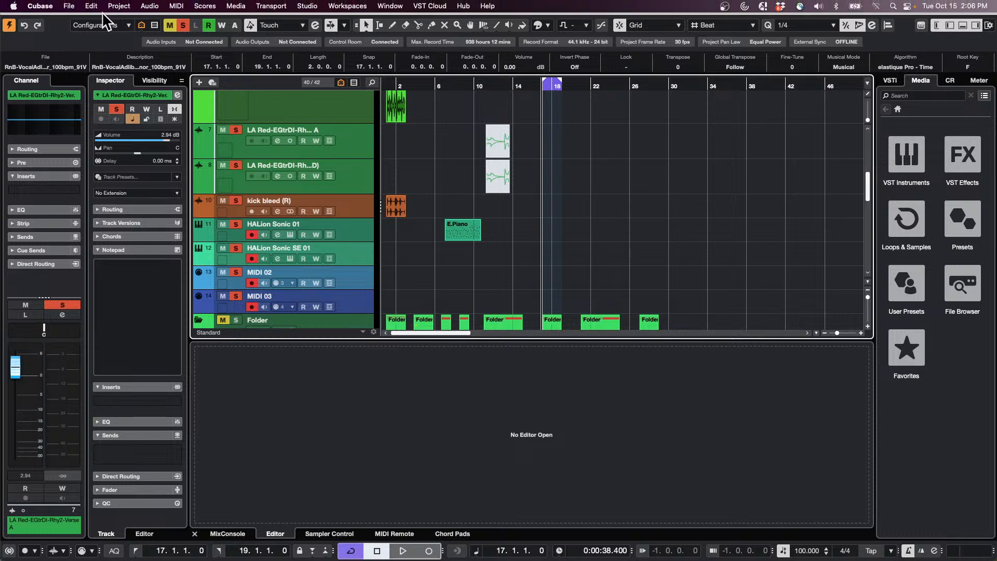
{"action": "left_click", "coordinate": [68, 5]}
{"action": "mouse_move", "coordinate": [124, 244]}
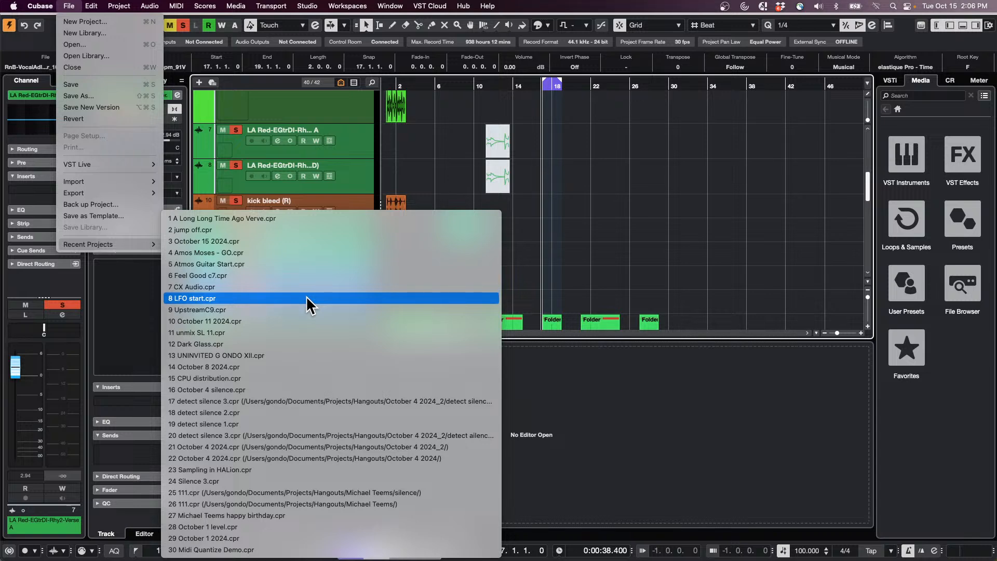
{"action": "left_click", "coordinate": [252, 379]}
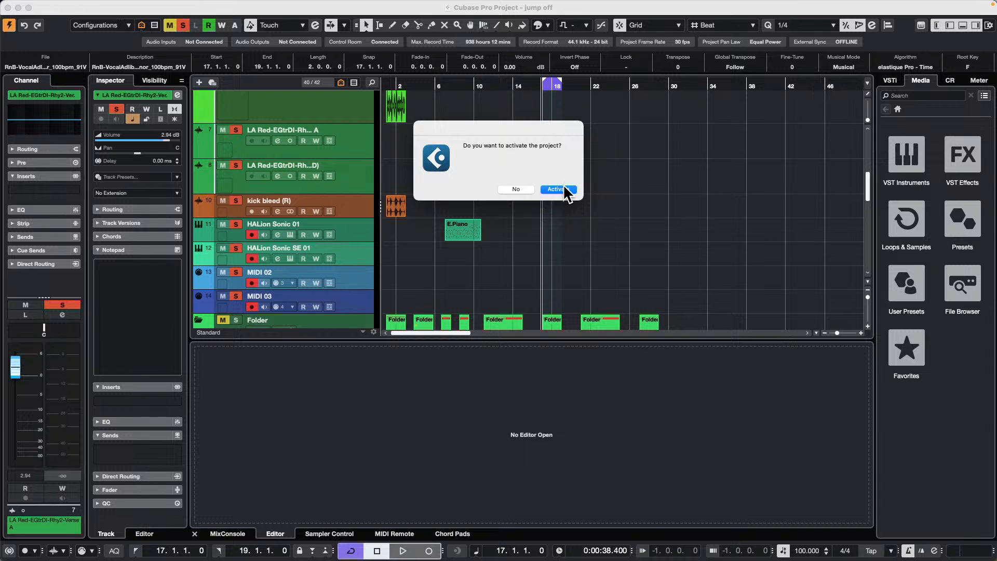
{"action": "left_click", "coordinate": [509, 190]}
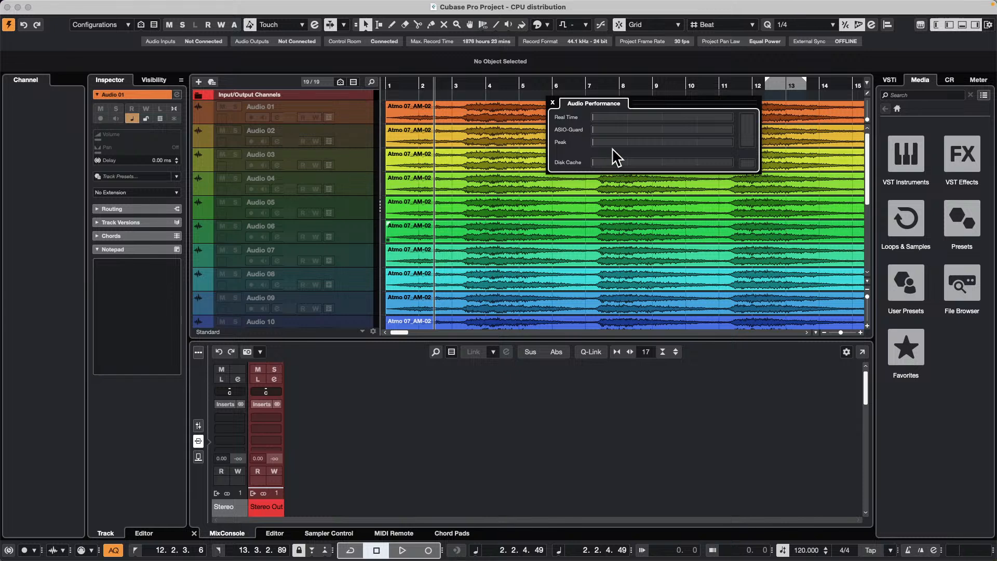
{"action": "left_click", "coordinate": [552, 102]}
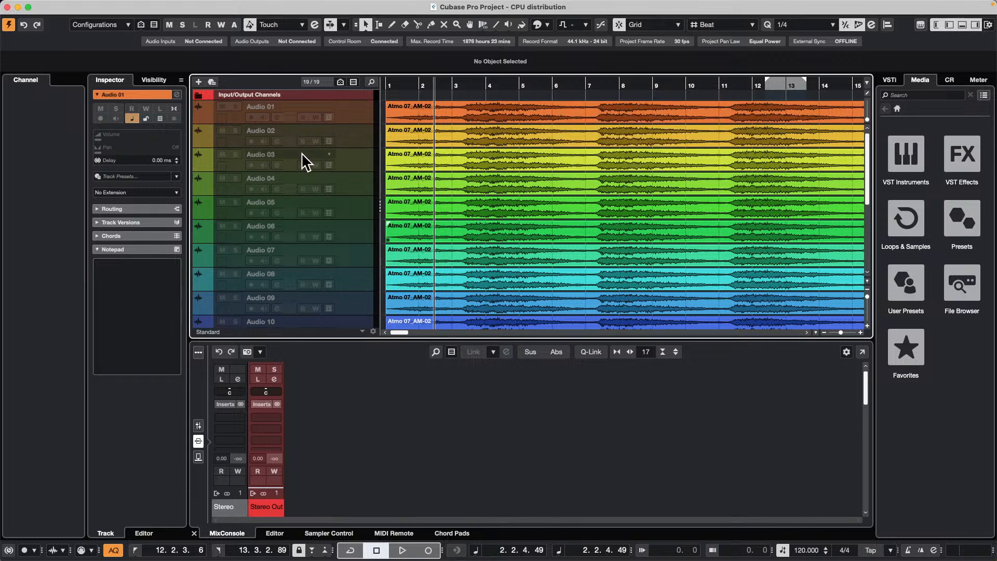
- Select tracks Audio 02 through Audio 17 and enable them, leaving Audio 01 disabled
{"action": "scroll", "coordinate": [332, 169], "scroll_direction": "down", "scroll_amount": 5}
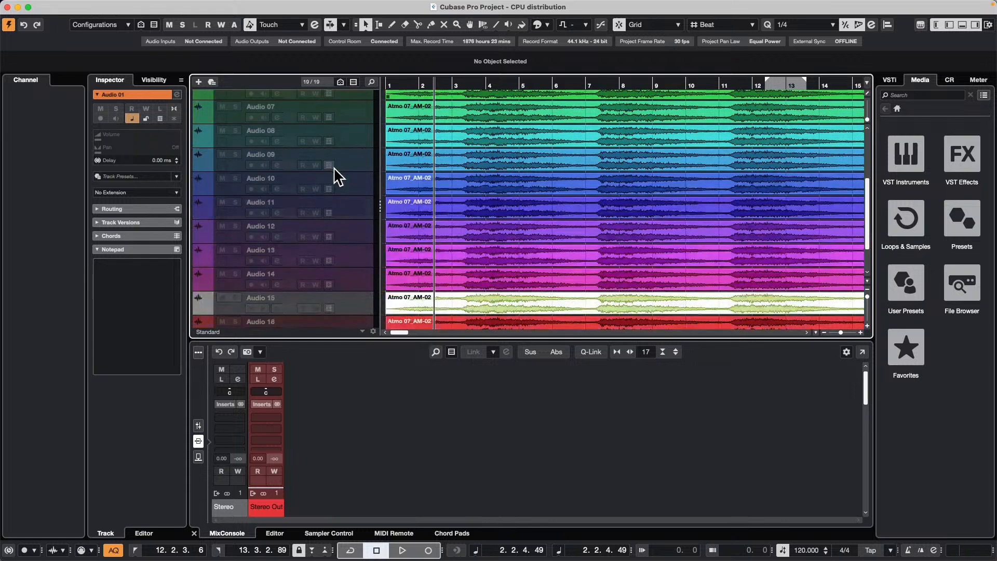
{"action": "scroll", "coordinate": [334, 173], "scroll_direction": "up", "scroll_amount": 5}
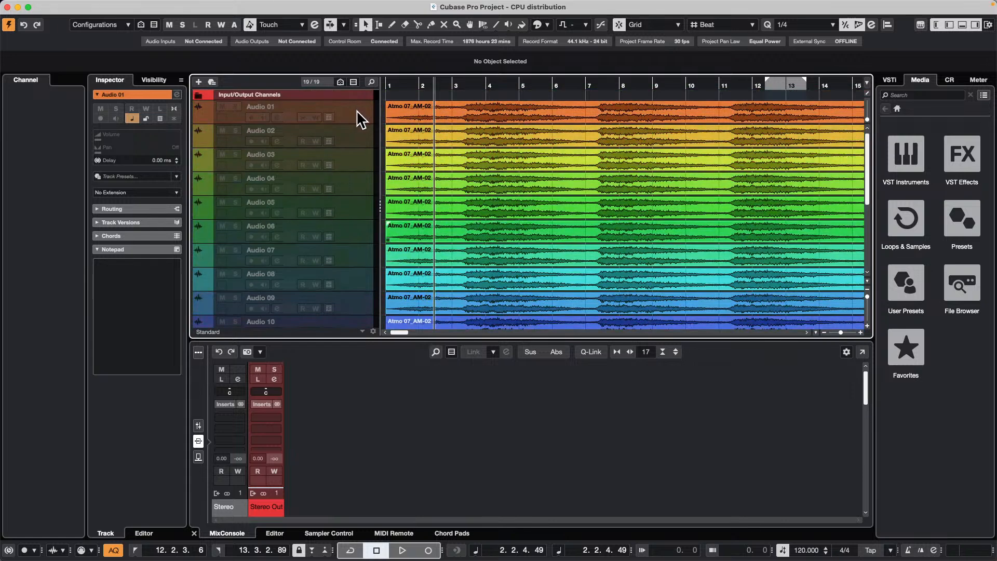
{"action": "left_click", "coordinate": [363, 131]}
{"action": "scroll", "coordinate": [360, 163], "scroll_direction": "down", "scroll_amount": 5}
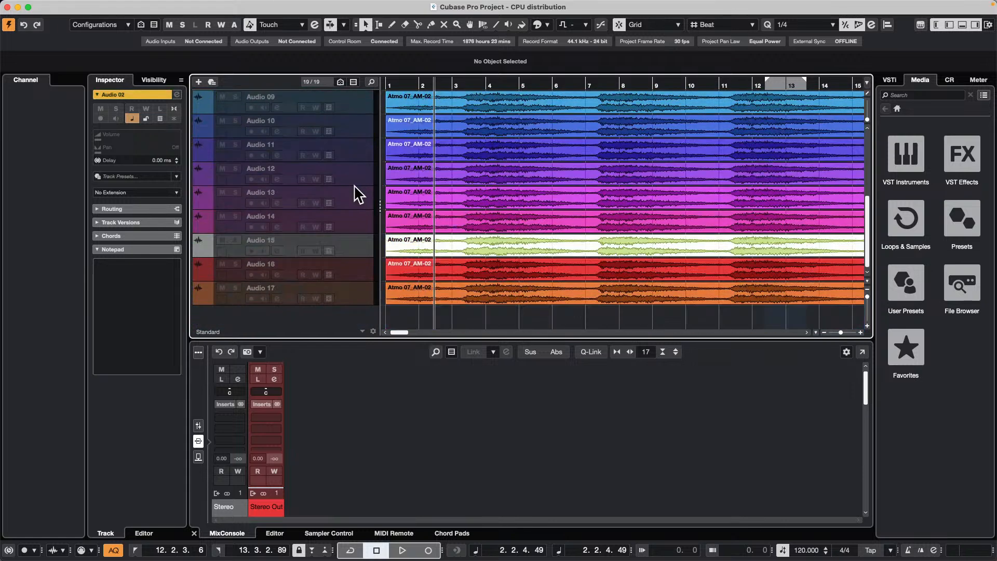
{"action": "right_click", "coordinate": [358, 292]}
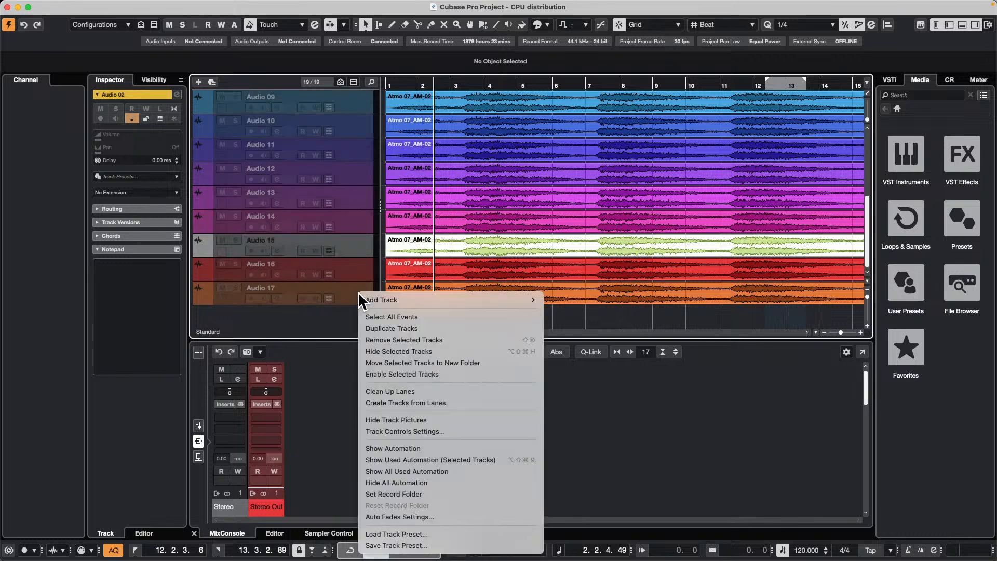
{"action": "left_click", "coordinate": [439, 370]}
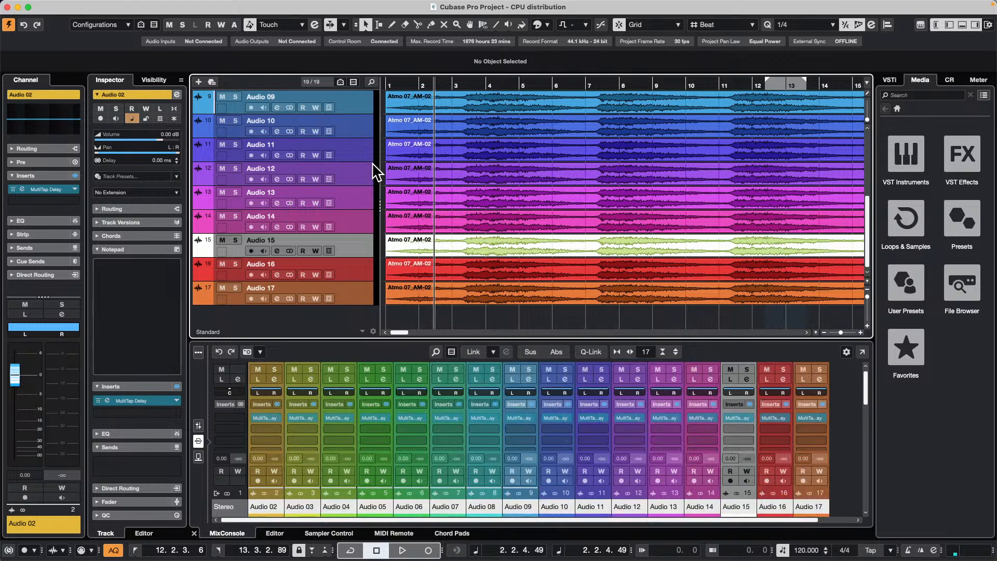
- Audition the enabled tracks, lower the Control Room main level to about -29.8 and resume playback
{"action": "scroll", "coordinate": [363, 165], "scroll_direction": "up", "scroll_amount": 5}
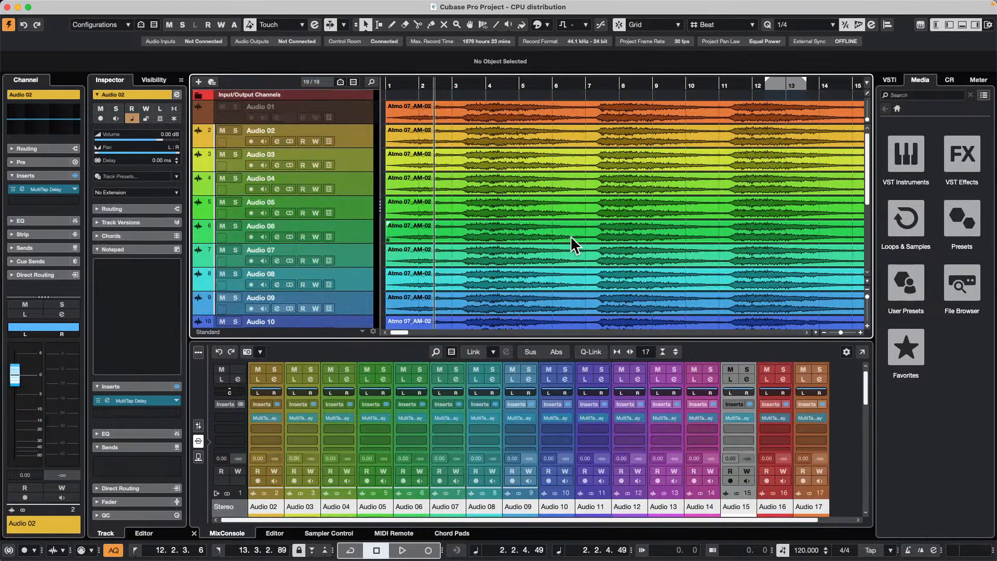
{"action": "key", "text": "space"}
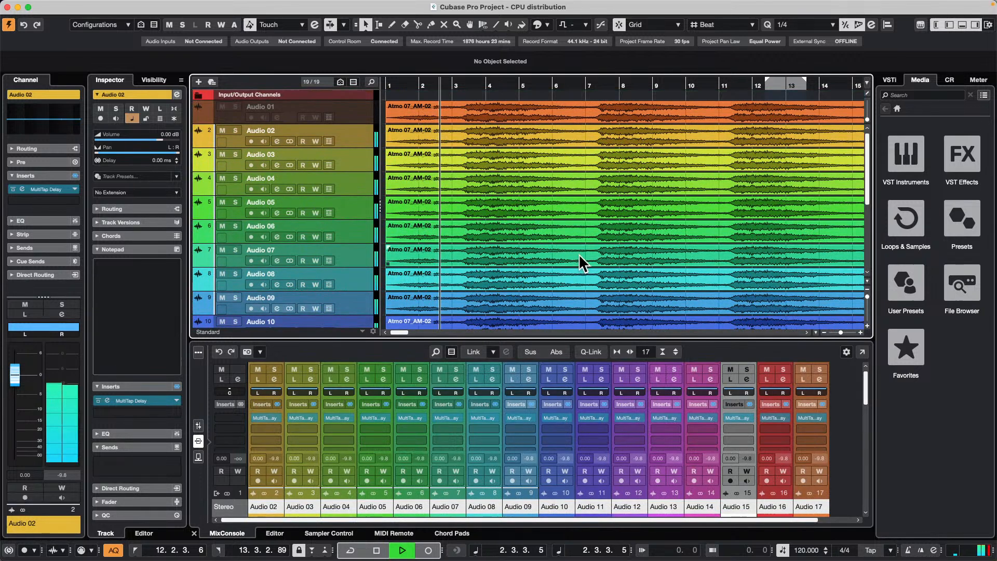
{"action": "key", "text": "space"}
{"action": "left_click", "coordinate": [950, 80]}
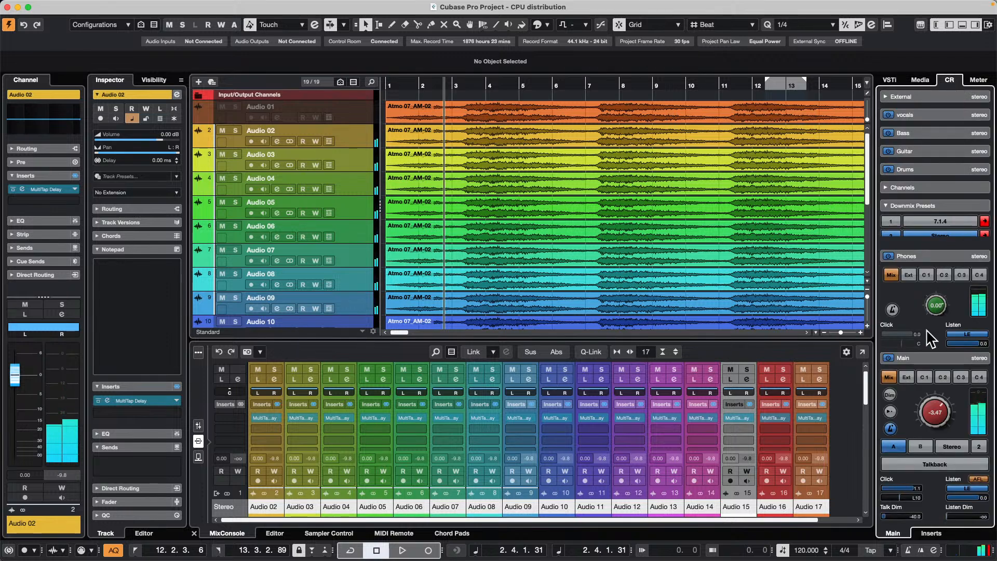
{"action": "left_click_drag", "start_coordinate": [934, 411], "coordinate": [915, 425]}
{"action": "key", "text": "space"}
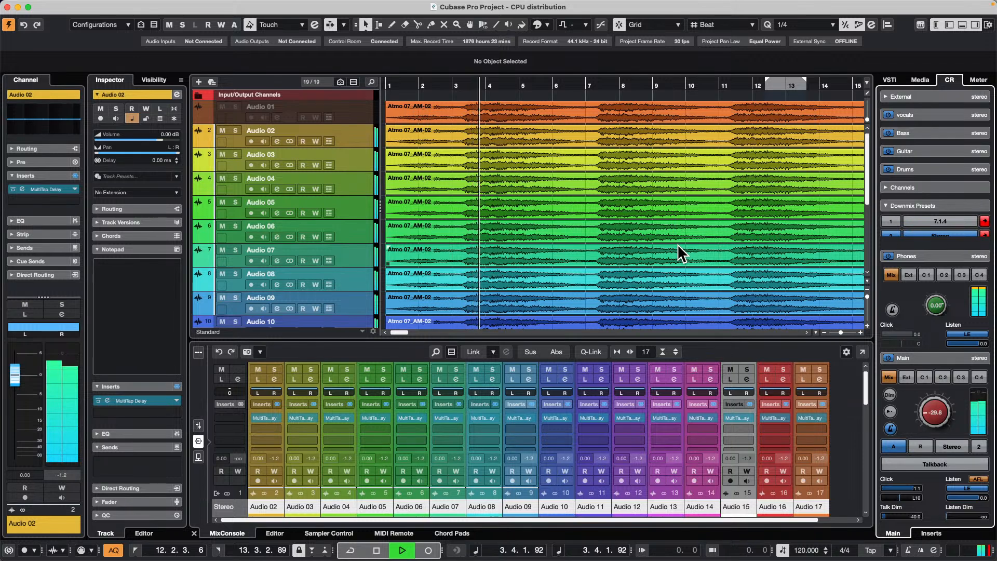
- Show the Audio Performance meters to check the processing load during playback, and stop playback
{"action": "left_click", "coordinate": [307, 5]}
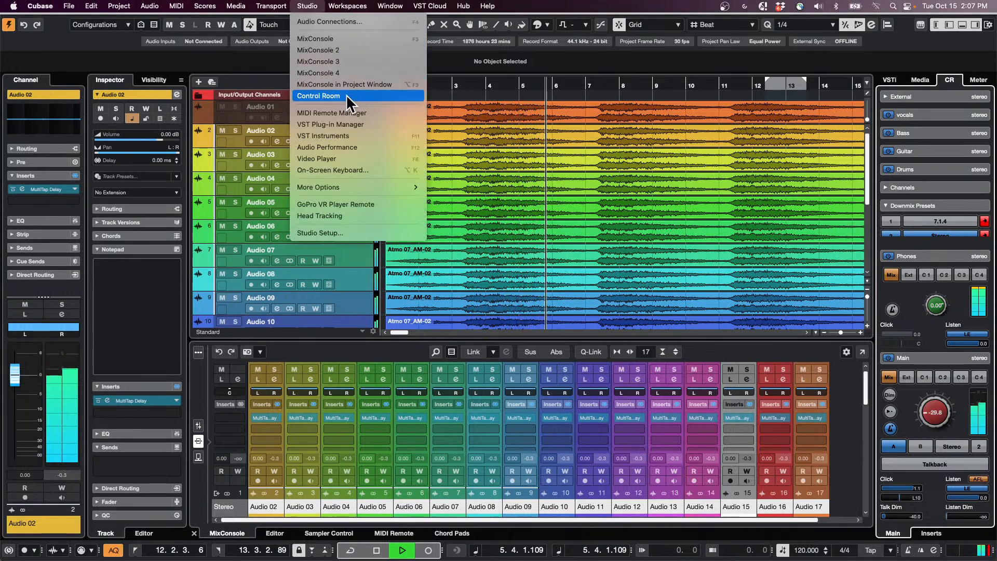
{"action": "left_click", "coordinate": [355, 148]}
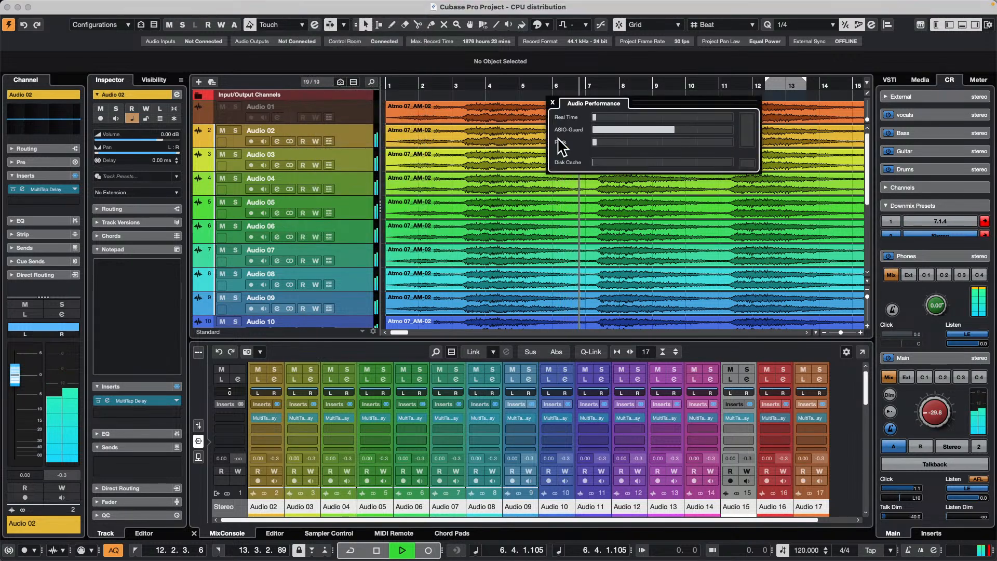
{"action": "key", "text": "space"}
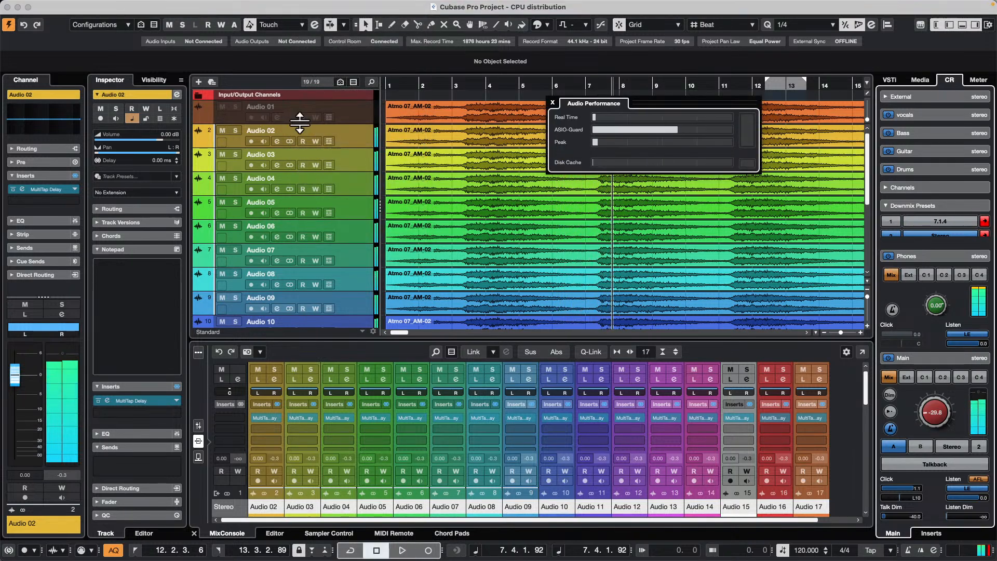
- Select tracks Audio 02 through Audio 17 and disable them
{"action": "left_click", "coordinate": [354, 113]}
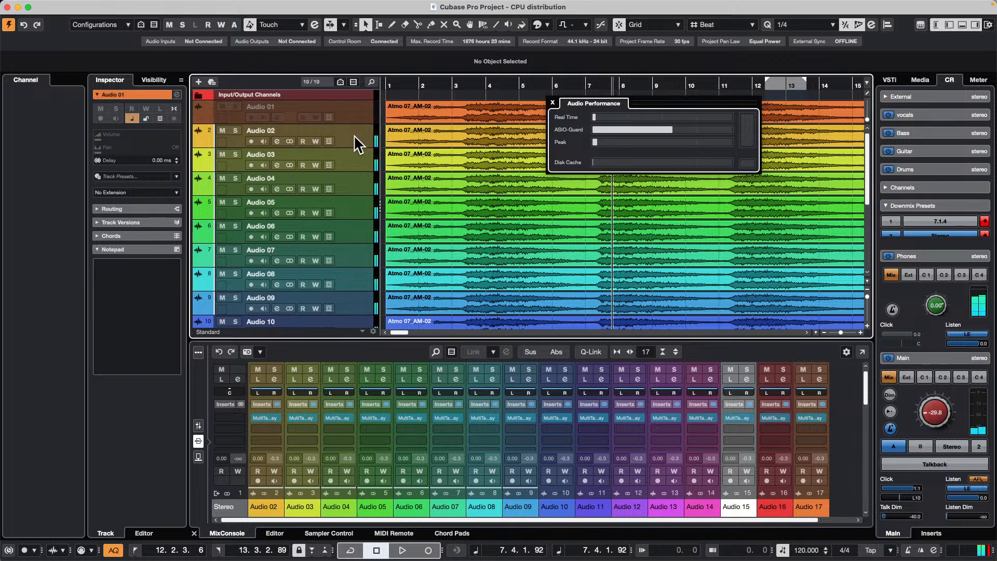
{"action": "left_click", "coordinate": [355, 138]}
{"action": "left_click", "coordinate": [360, 108]}
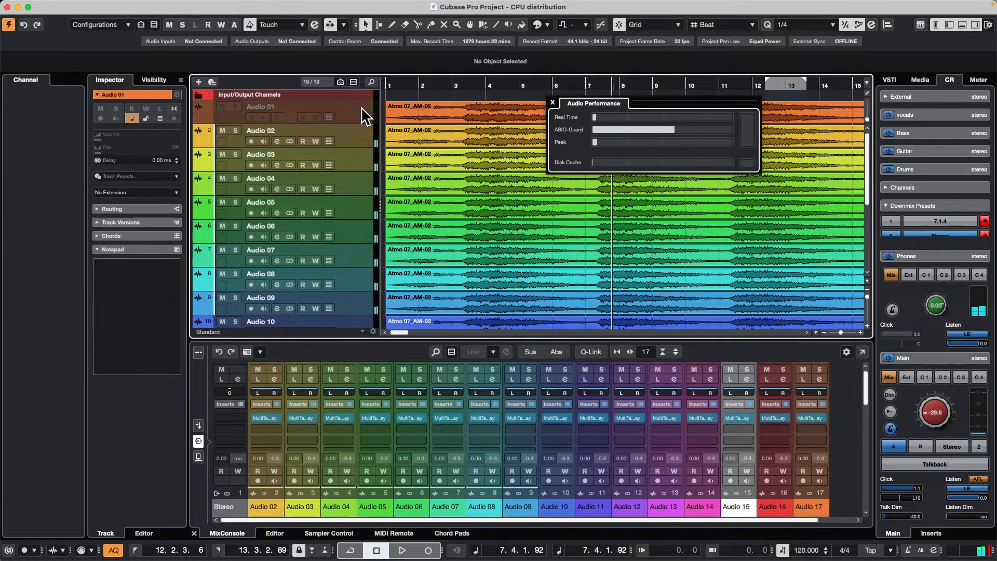
{"action": "left_click", "coordinate": [356, 139]}
{"action": "scroll", "coordinate": [354, 166], "scroll_direction": "down", "scroll_amount": 5}
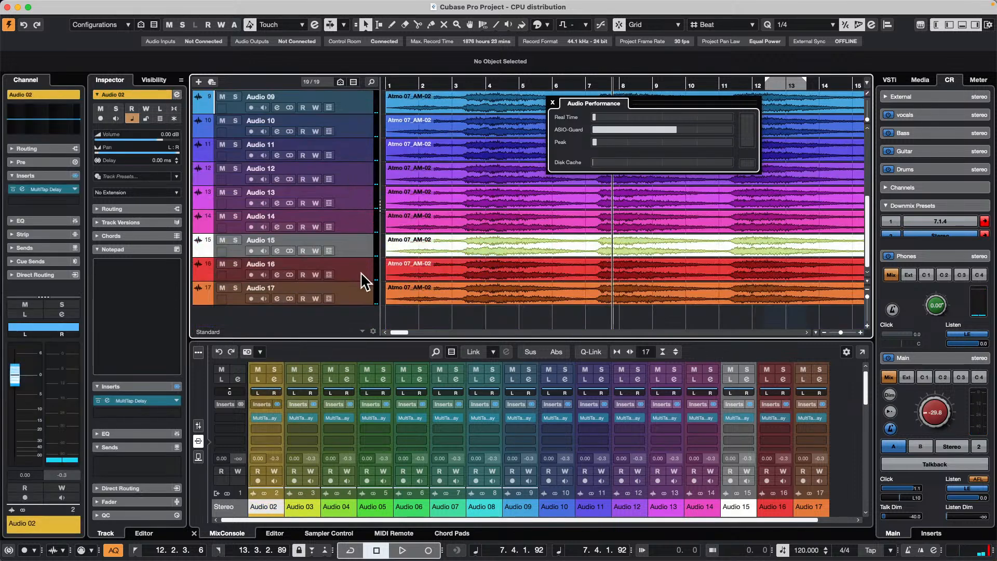
{"action": "left_click", "coordinate": [351, 295], "text": "shift"}
{"action": "right_click", "coordinate": [352, 292]}
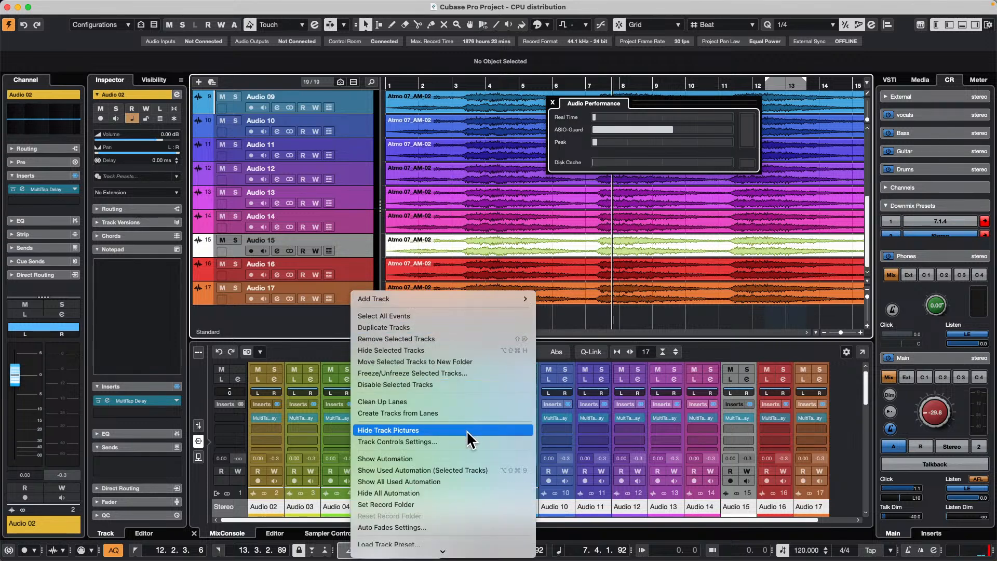
{"action": "left_click", "coordinate": [450, 384]}
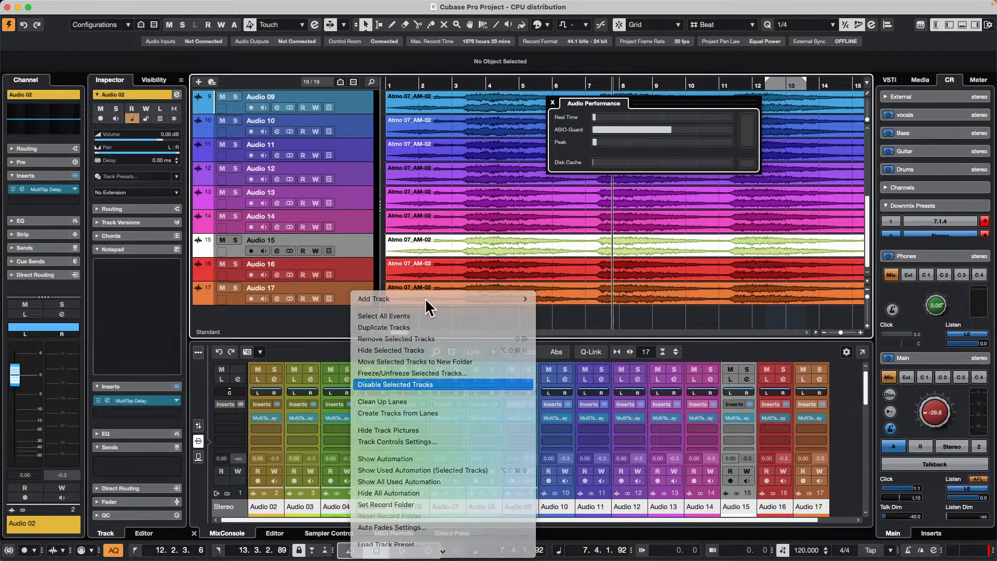
- Enable only the Audio 01 track and play the project to check its audio performance load, and stop playback
{"action": "right_click", "coordinate": [344, 108]}
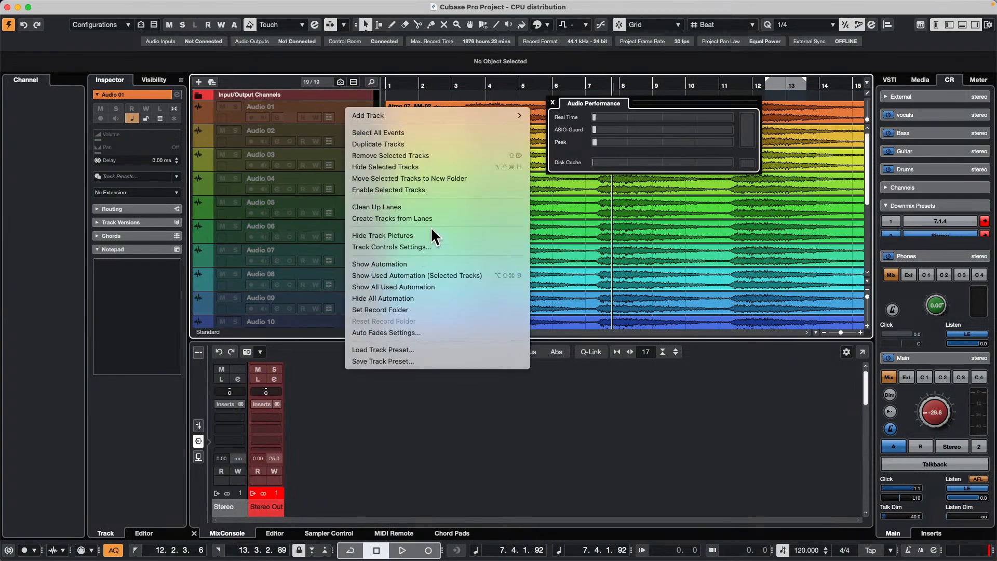
{"action": "left_click", "coordinate": [414, 189]}
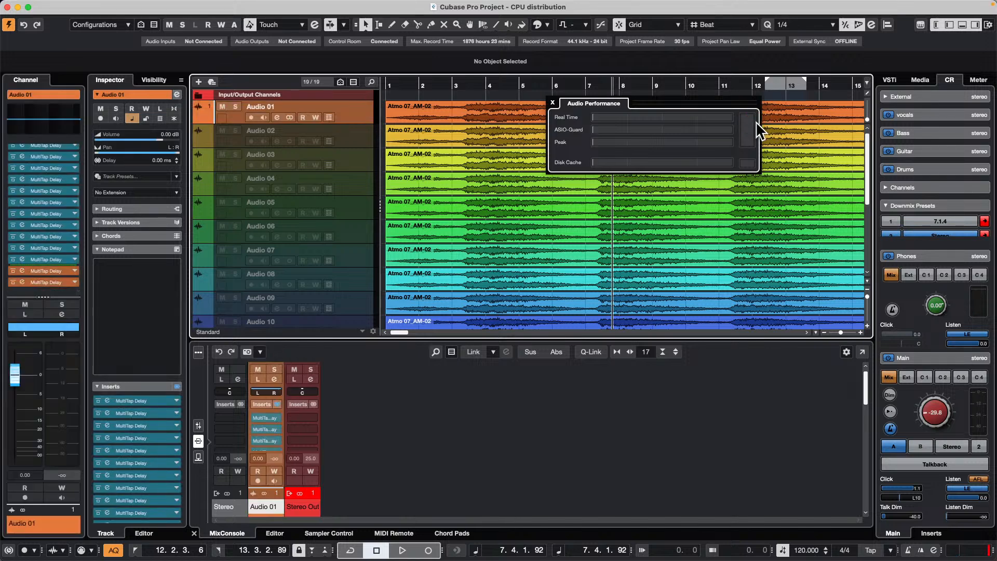
{"action": "key", "text": "space"}
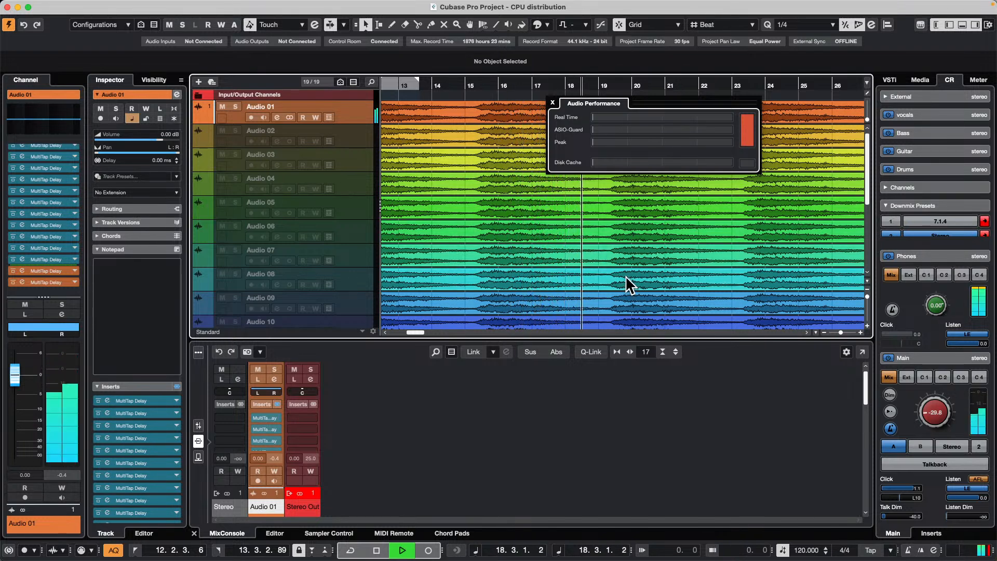
{"action": "key", "text": "space"}
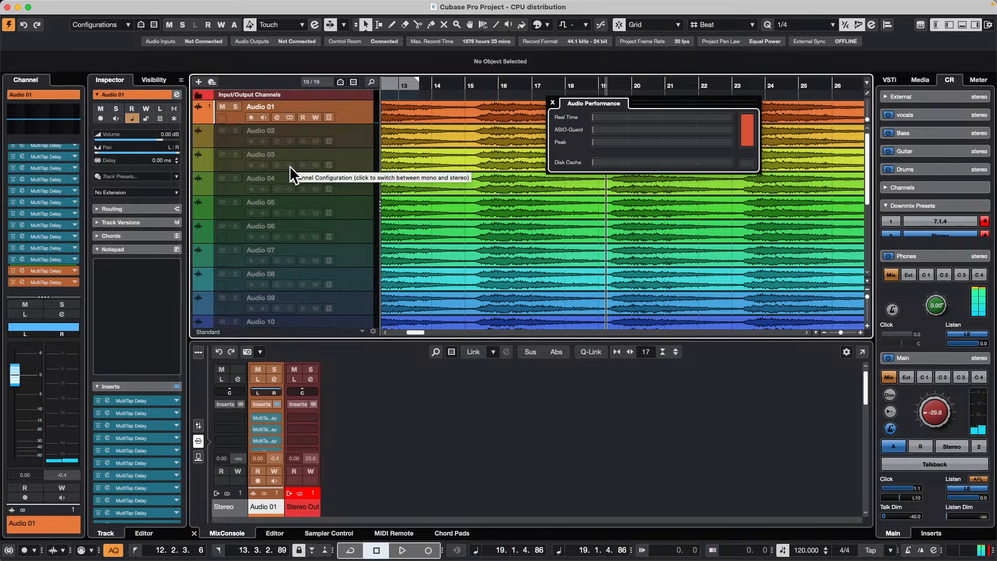
- Disable the Audio 01 track and close the Audio Performance window
{"action": "right_click", "coordinate": [344, 113]}
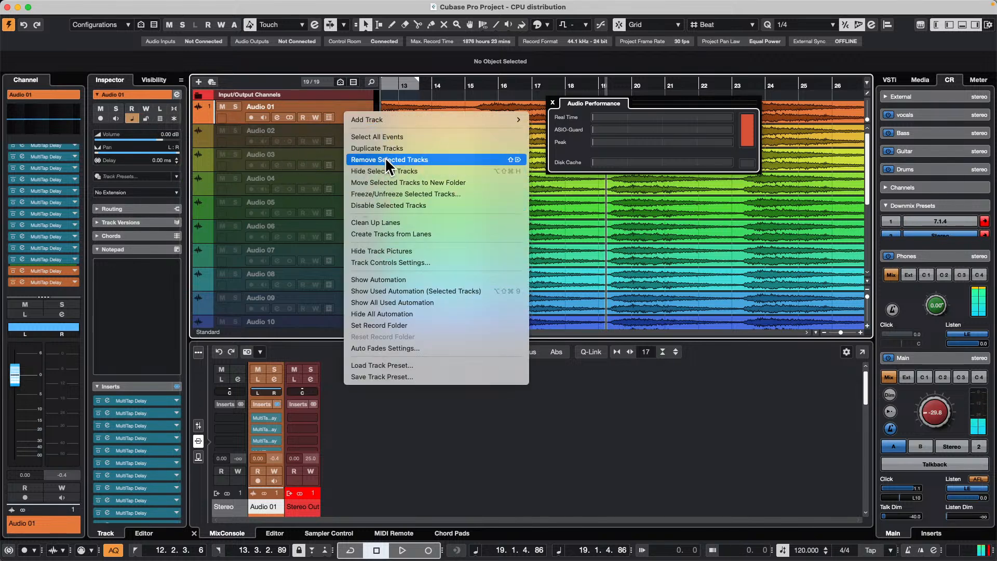
{"action": "left_click", "coordinate": [379, 205]}
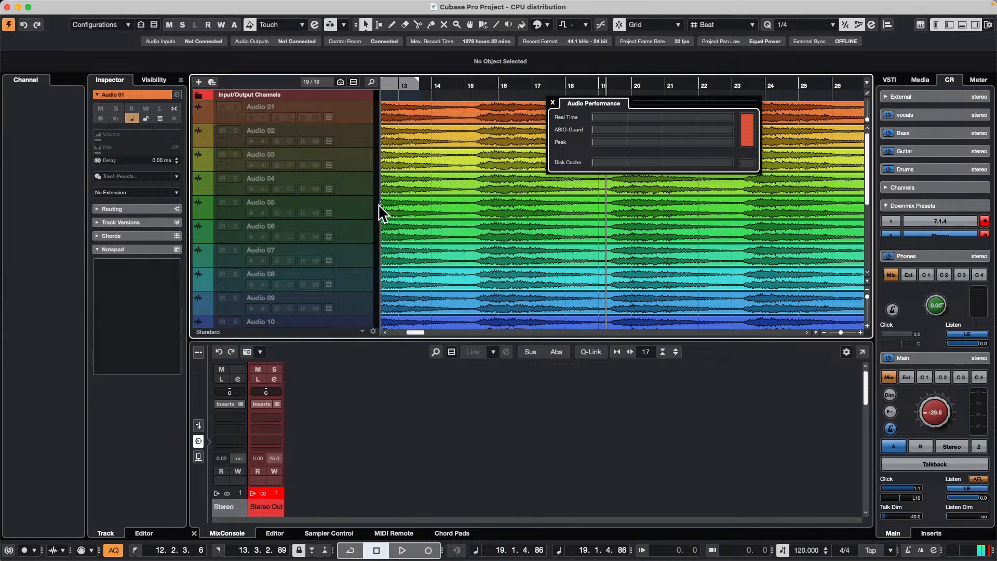
{"action": "left_click", "coordinate": [553, 101]}
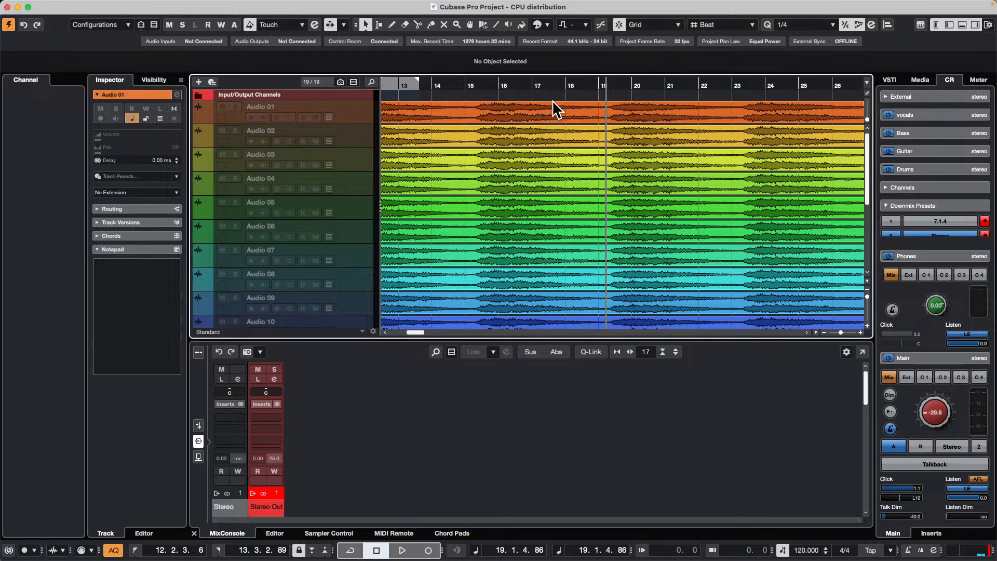
{"action": "left_click", "coordinate": [353, 133]}
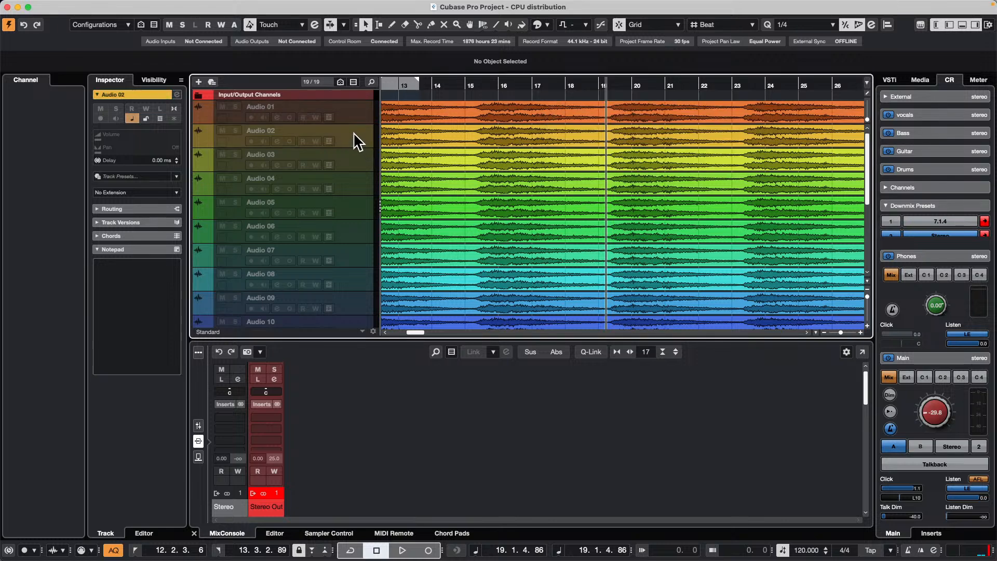
{"action": "left_click", "coordinate": [359, 270], "text": "shift"}
{"action": "right_click", "coordinate": [355, 267]}
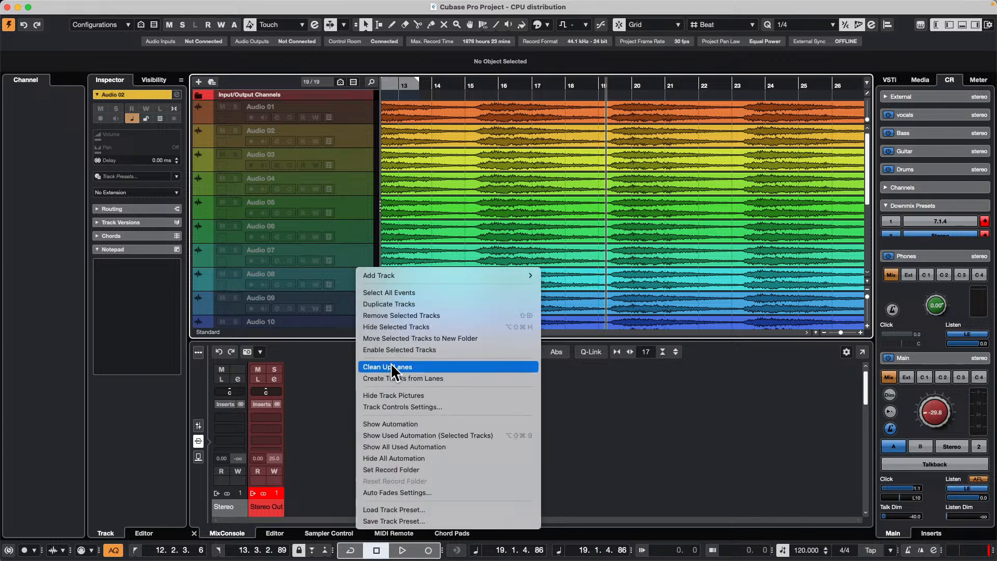
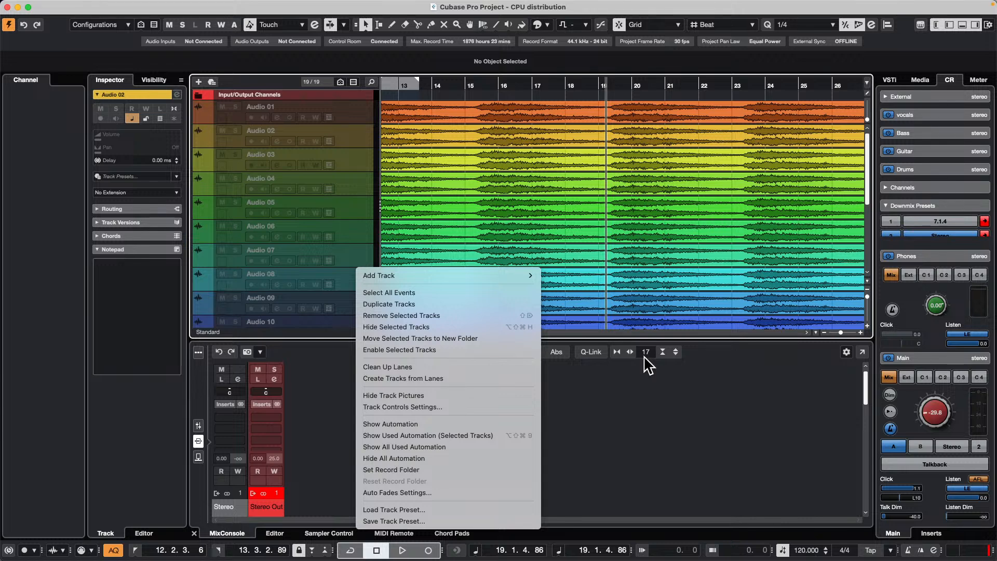
{"action": "left_click", "coordinate": [113, 8]}
- Open the recent project jump off.cpr and show its E.Piano part in a separate Key Editor window
{"action": "left_click", "coordinate": [69, 5]}
{"action": "mouse_move", "coordinate": [100, 243]}
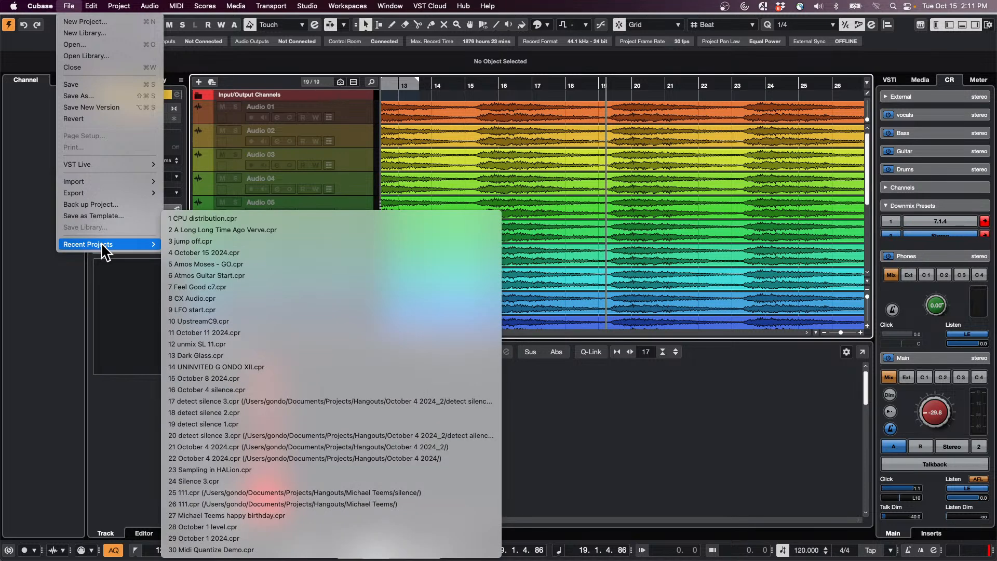
{"action": "left_click", "coordinate": [244, 241]}
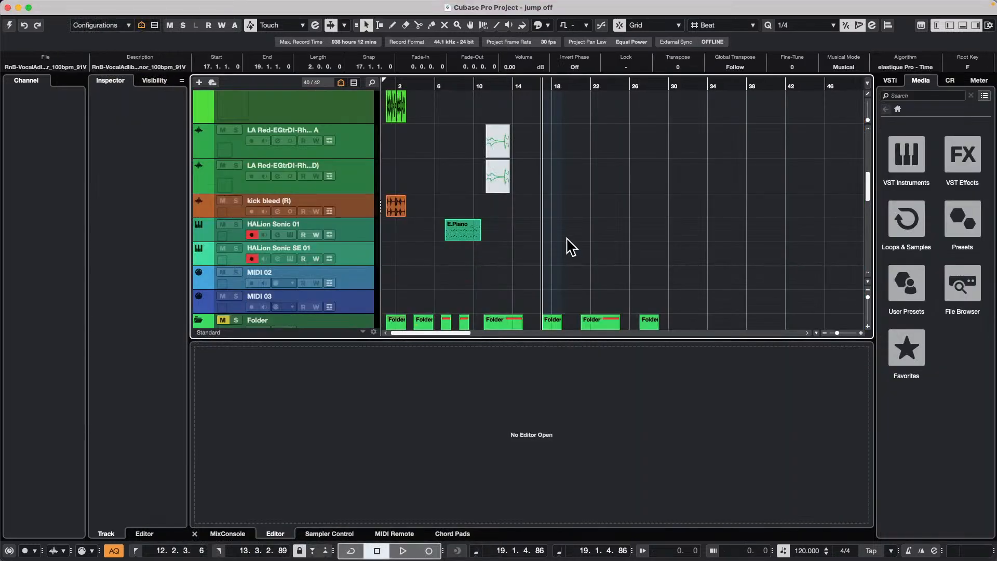
{"action": "double_click", "coordinate": [470, 233]}
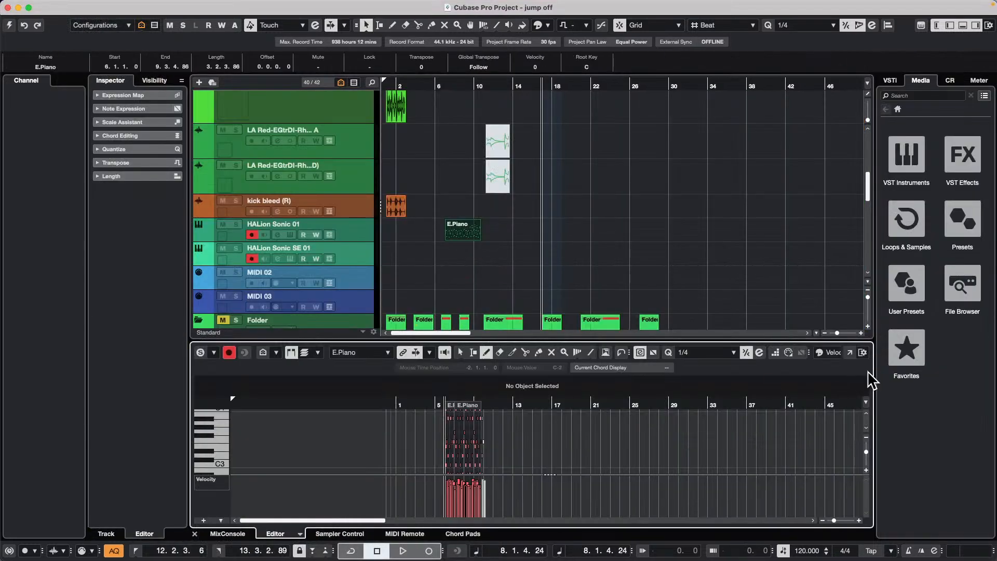
{"action": "left_click", "coordinate": [850, 353]}
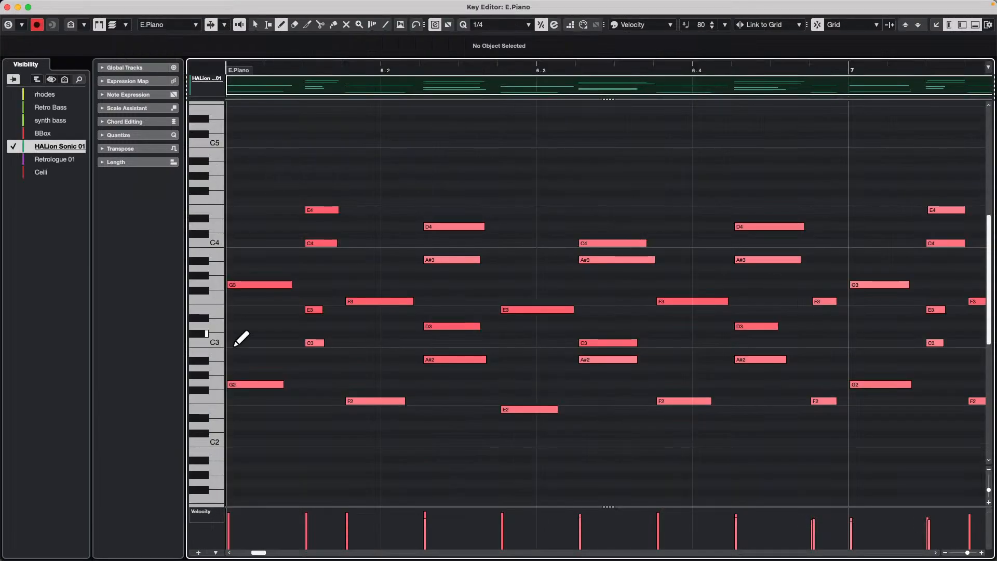
- Check the pitch visibility options and toggle Show Pitches with Events on and off to compare the note display
{"action": "left_click", "coordinate": [85, 25]}
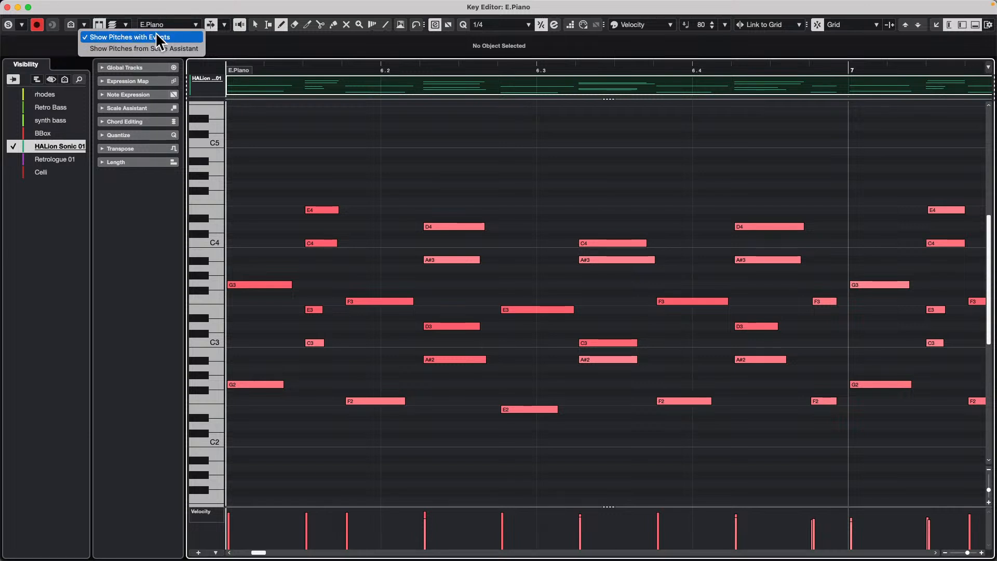
{"action": "left_click", "coordinate": [72, 24]}
{"action": "left_click", "coordinate": [71, 23]}
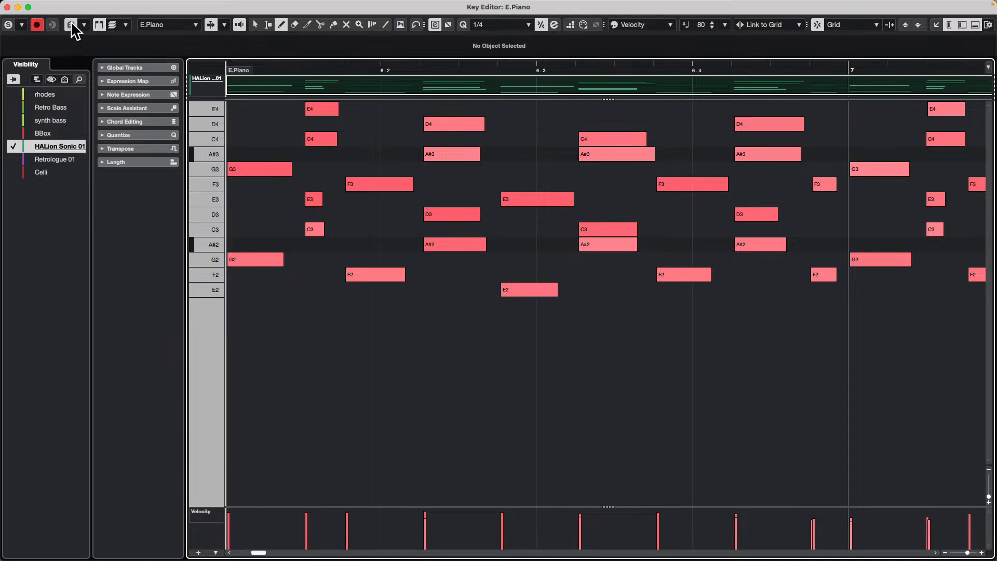
{"action": "left_click", "coordinate": [70, 24]}
{"action": "left_click", "coordinate": [69, 23]}
{"action": "left_click", "coordinate": [69, 24]}
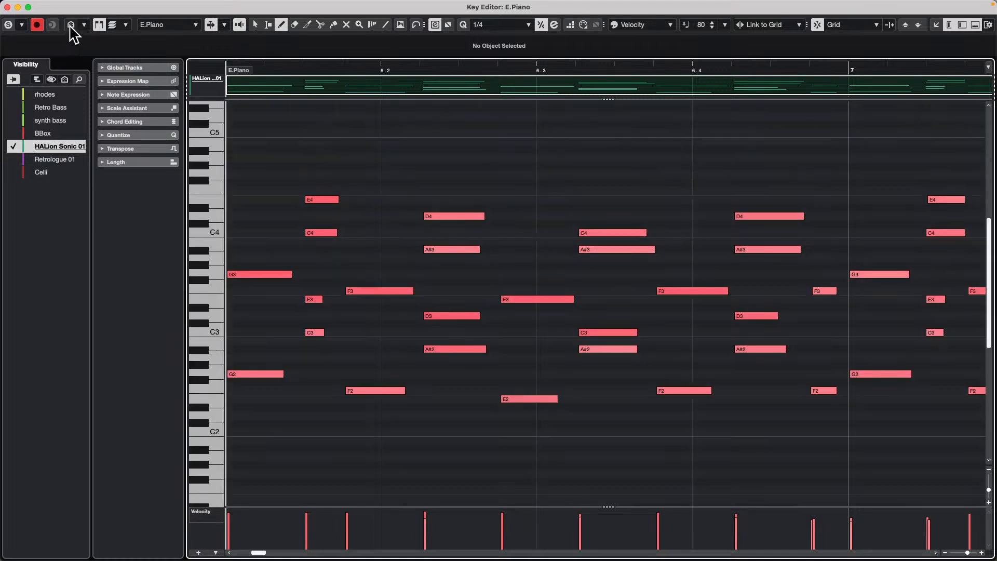
{"action": "left_click", "coordinate": [69, 24]}
{"action": "left_click", "coordinate": [69, 24]}
{"action": "left_click", "coordinate": [70, 24]}
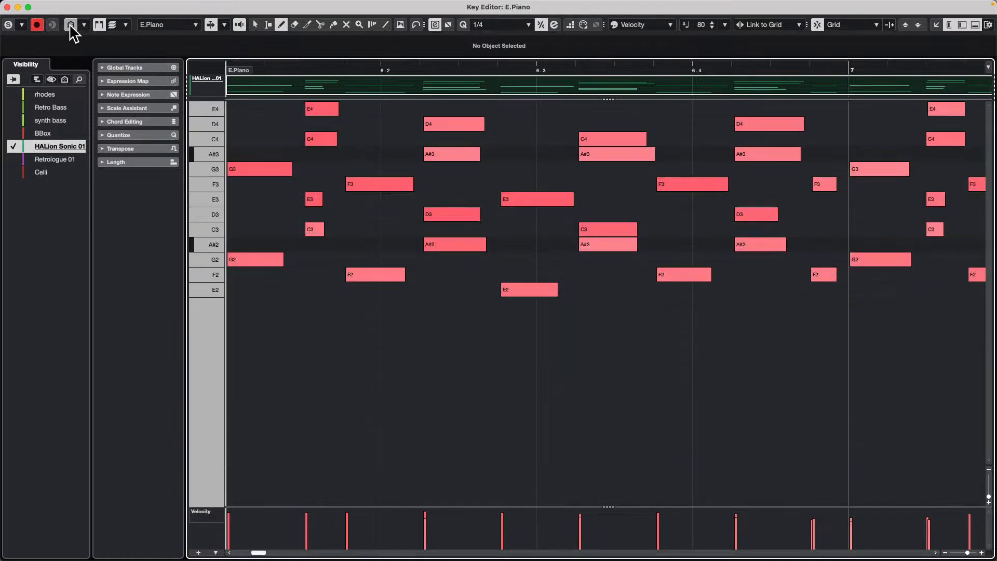
{"action": "left_click", "coordinate": [69, 24]}
- Switch pitch visibility to Show Pitches from Scale Assistant, turn it on, and expand the Scale Assistant settings
{"action": "left_click", "coordinate": [83, 25]}
{"action": "left_click", "coordinate": [157, 48]}
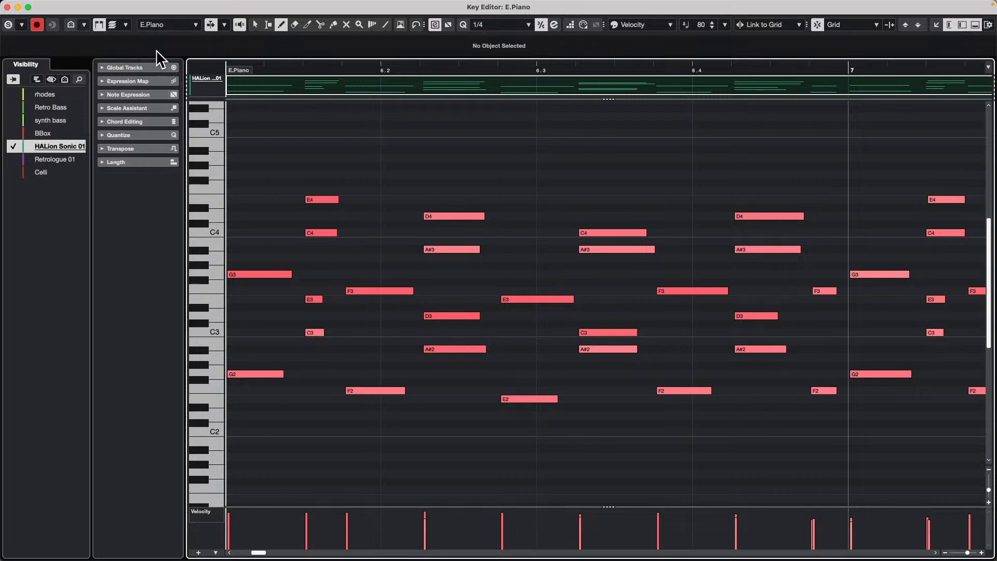
{"action": "left_click", "coordinate": [70, 25]}
{"action": "left_click", "coordinate": [71, 25]}
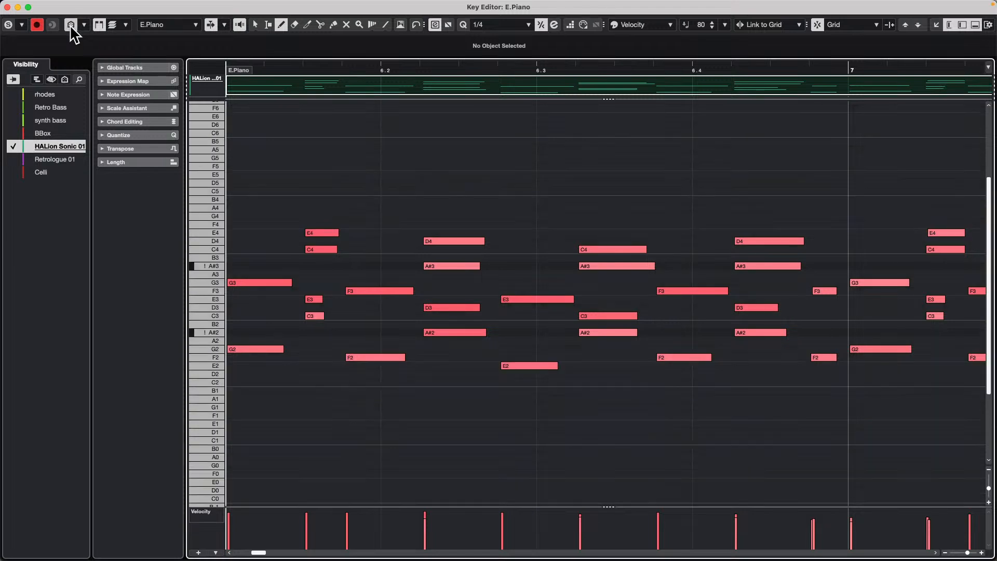
{"action": "left_click", "coordinate": [155, 107]}
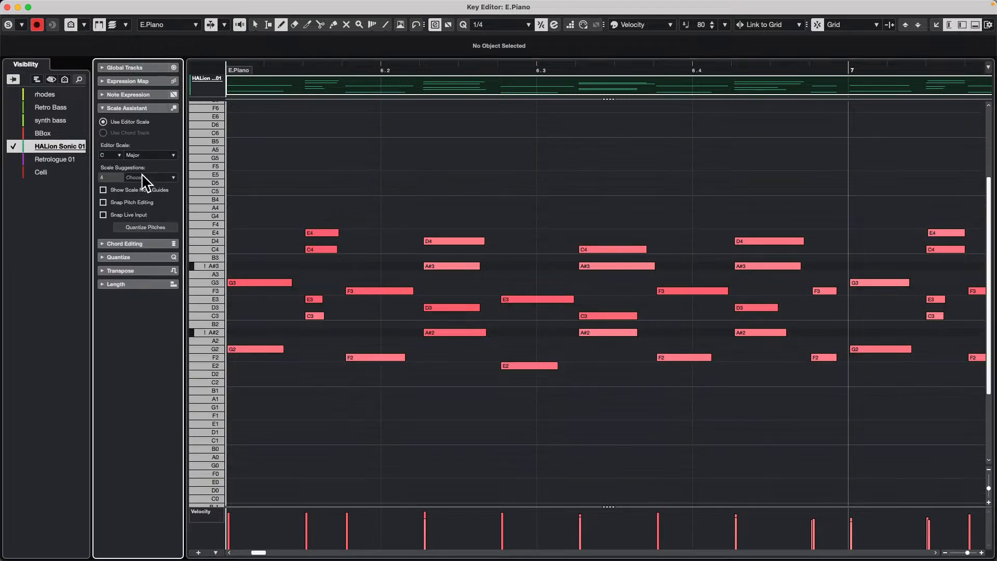
- Set pitch visibility to Show Pitches with Events, toggling it repeatedly to compare the views, and close the Key Editor window
{"action": "left_click", "coordinate": [84, 25]}
{"action": "left_click", "coordinate": [137, 37]}
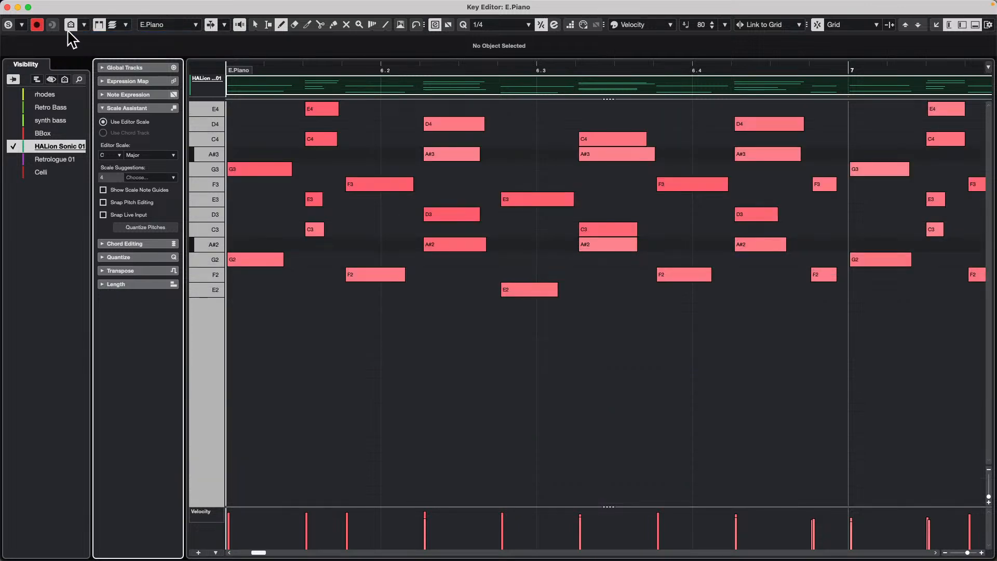
{"action": "left_click", "coordinate": [71, 24]}
{"action": "left_click", "coordinate": [70, 25]}
{"action": "left_click", "coordinate": [71, 25]}
{"action": "left_click", "coordinate": [71, 25]}
{"action": "left_click", "coordinate": [71, 25]}
{"action": "left_click", "coordinate": [71, 25]}
{"action": "left_click", "coordinate": [70, 25]}
{"action": "left_click", "coordinate": [70, 25]}
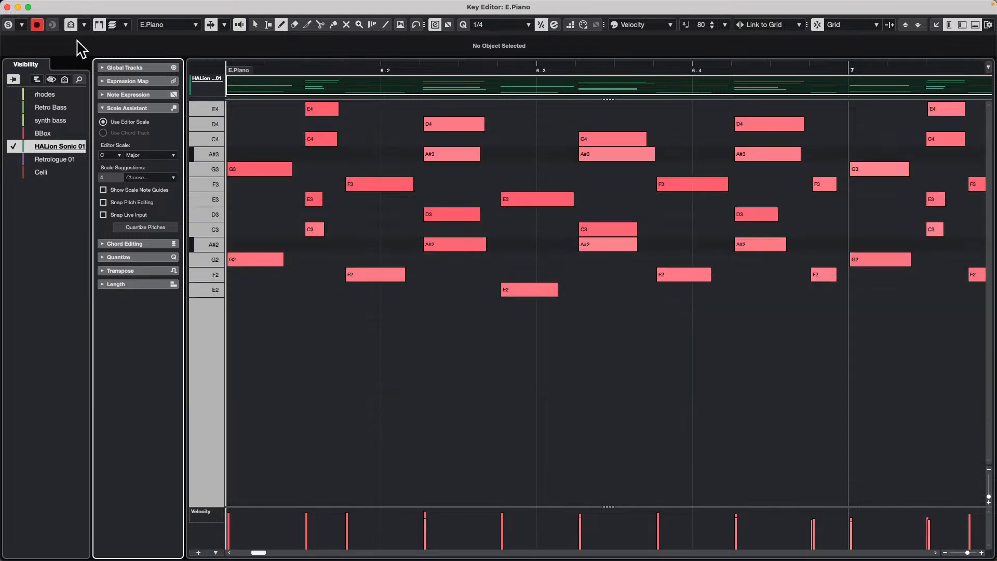
{"action": "left_click", "coordinate": [7, 7]}
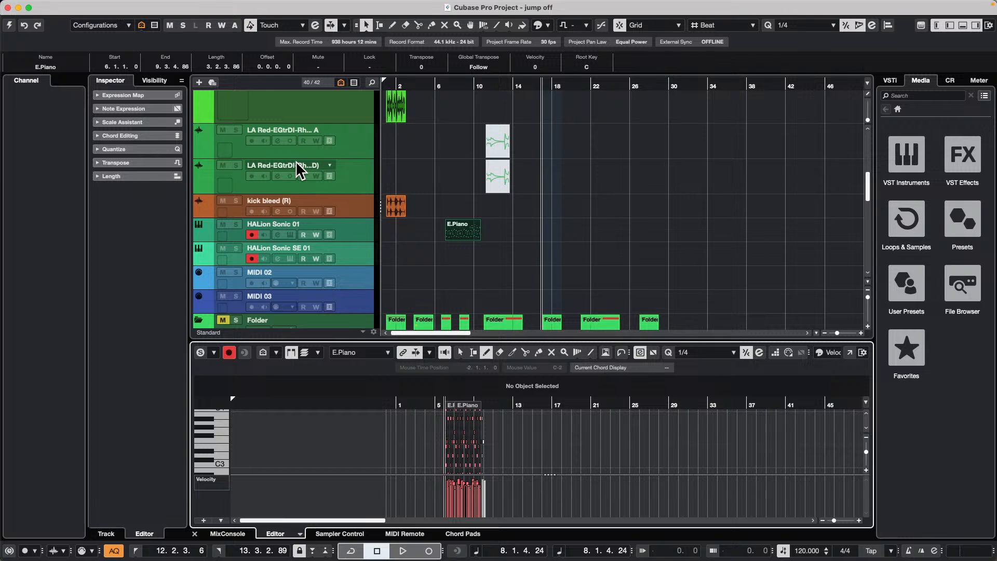
- Start opening another project file and browse to the Projects folder in Documents, with the Documents list sorted by name
{"action": "mouse_move", "coordinate": [105, 5]}
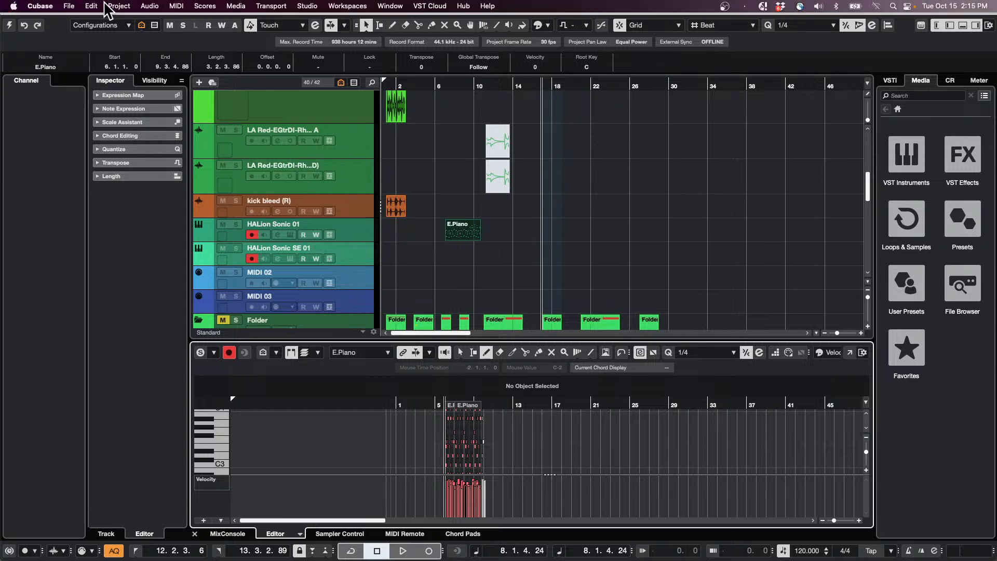
{"action": "left_click", "coordinate": [70, 6]}
{"action": "mouse_move", "coordinate": [98, 244]}
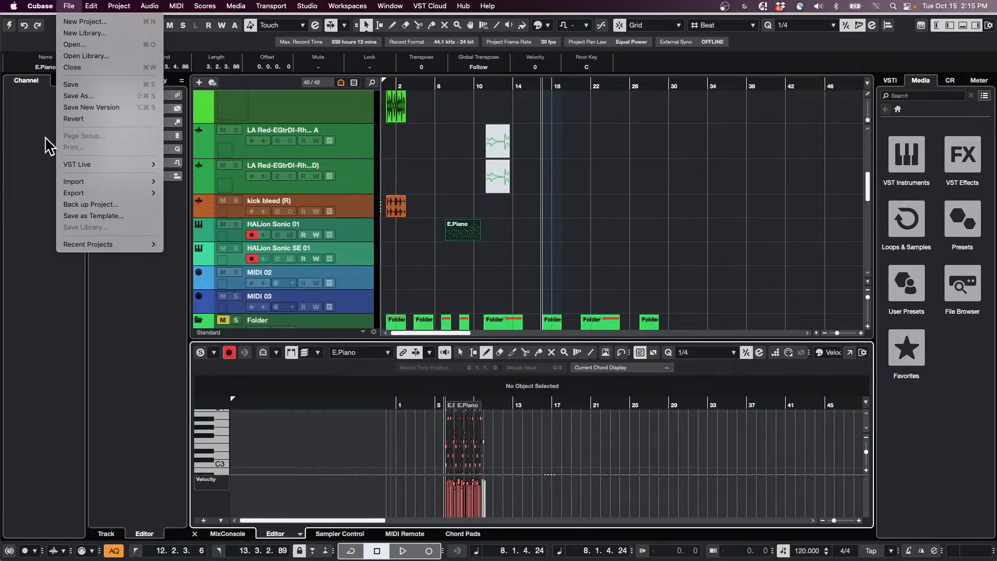
{"action": "left_click", "coordinate": [91, 44]}
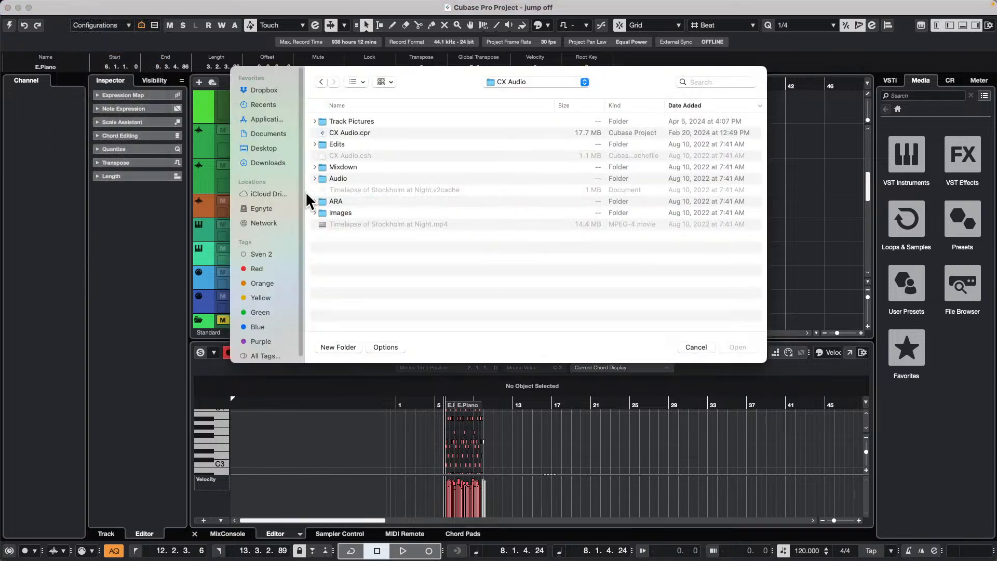
{"action": "scroll", "coordinate": [258, 226], "scroll_direction": "down", "scroll_amount": 1}
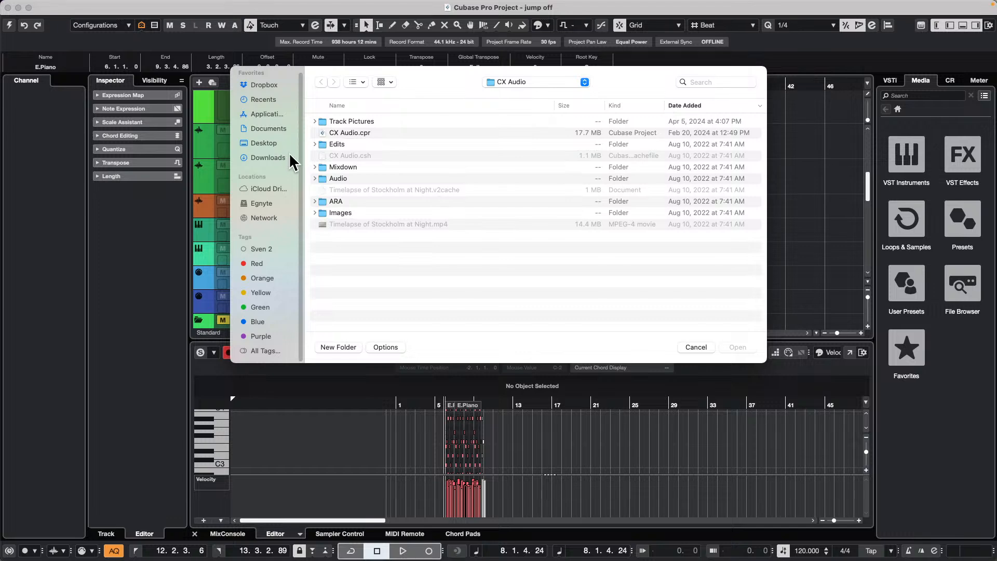
{"action": "left_click", "coordinate": [272, 129]}
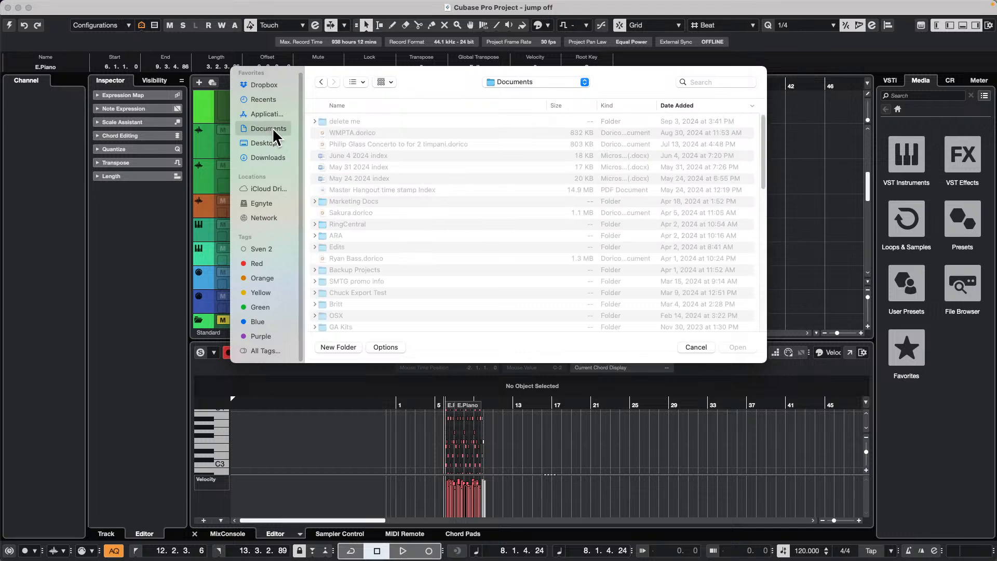
{"action": "scroll", "coordinate": [373, 189], "scroll_direction": "down", "scroll_amount": 5}
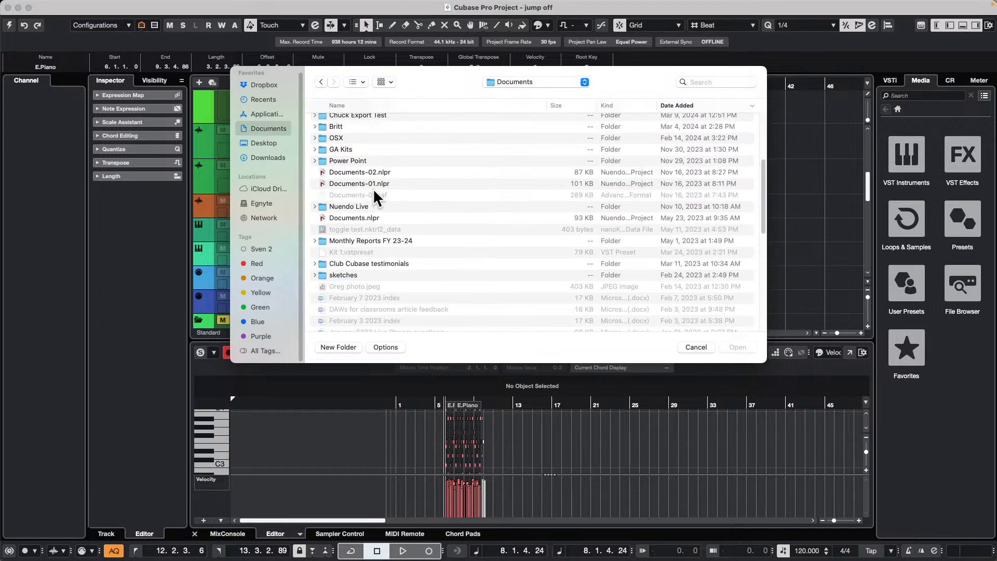
{"action": "left_click", "coordinate": [347, 104]}
{"action": "scroll", "coordinate": [377, 213], "scroll_direction": "down", "scroll_amount": 10}
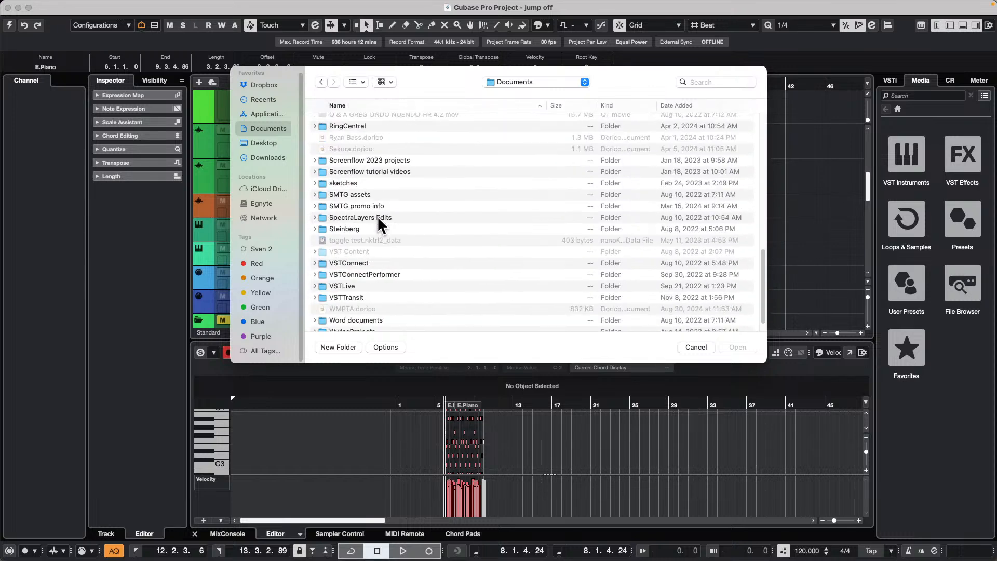
{"action": "scroll", "coordinate": [377, 215], "scroll_direction": "up", "scroll_amount": 4}
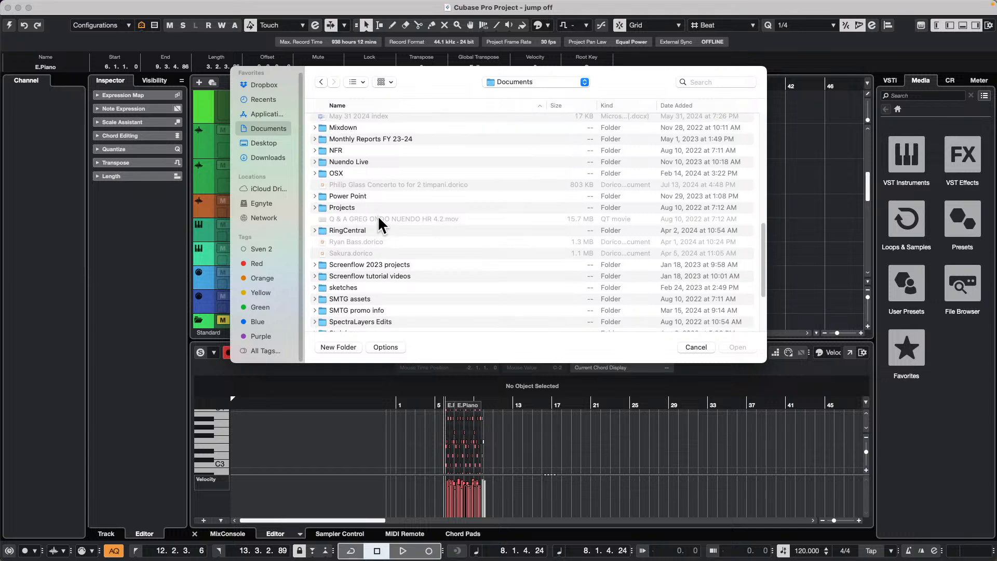
{"action": "double_click", "coordinate": [340, 205]}
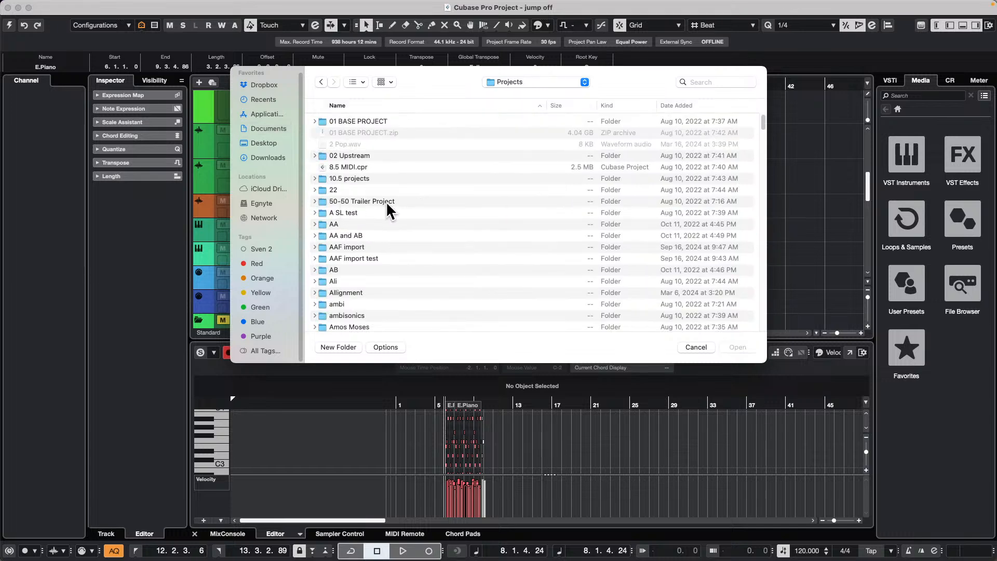
- Open Hit the Road go.cpr from the hit the road folder and activate the project
{"action": "scroll", "coordinate": [386, 203], "scroll_direction": "down", "scroll_amount": 15}
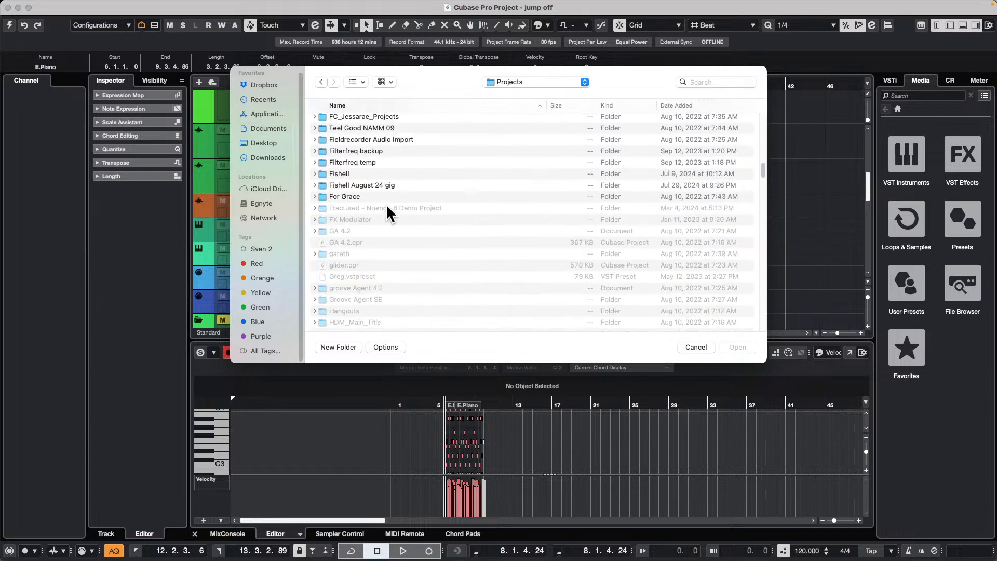
{"action": "scroll", "coordinate": [387, 207], "scroll_direction": "down", "scroll_amount": 3}
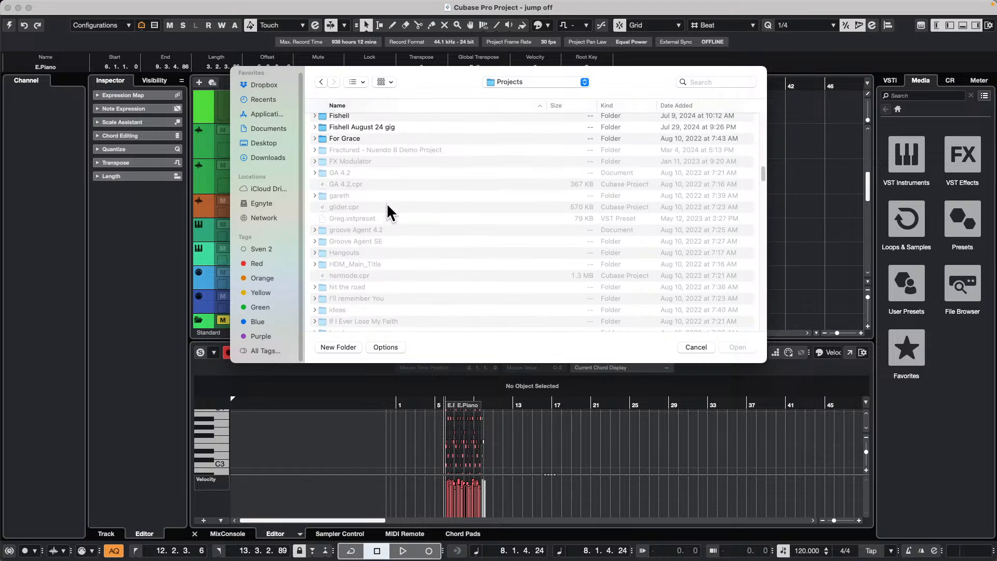
{"action": "double_click", "coordinate": [360, 287]}
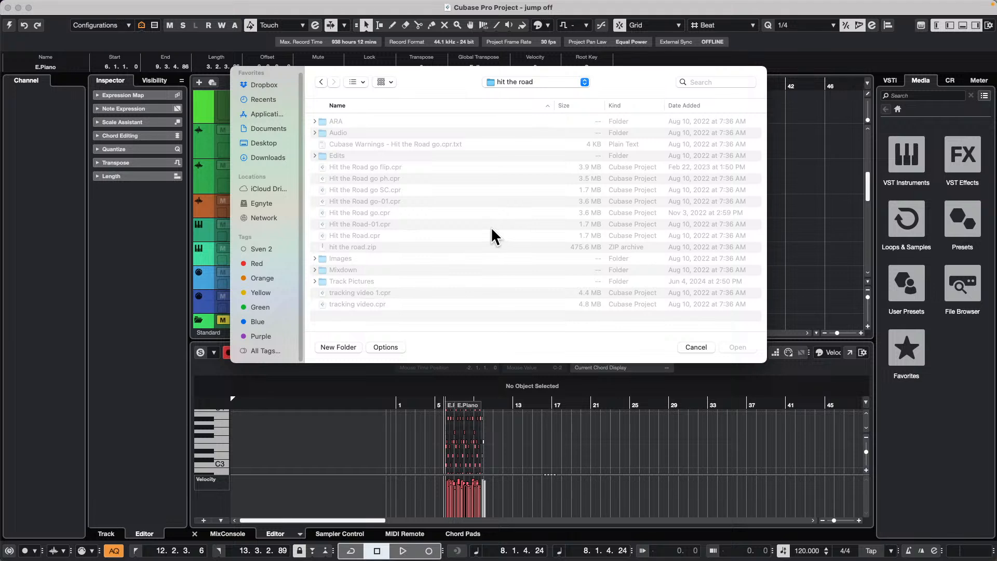
{"action": "left_click", "coordinate": [351, 234]}
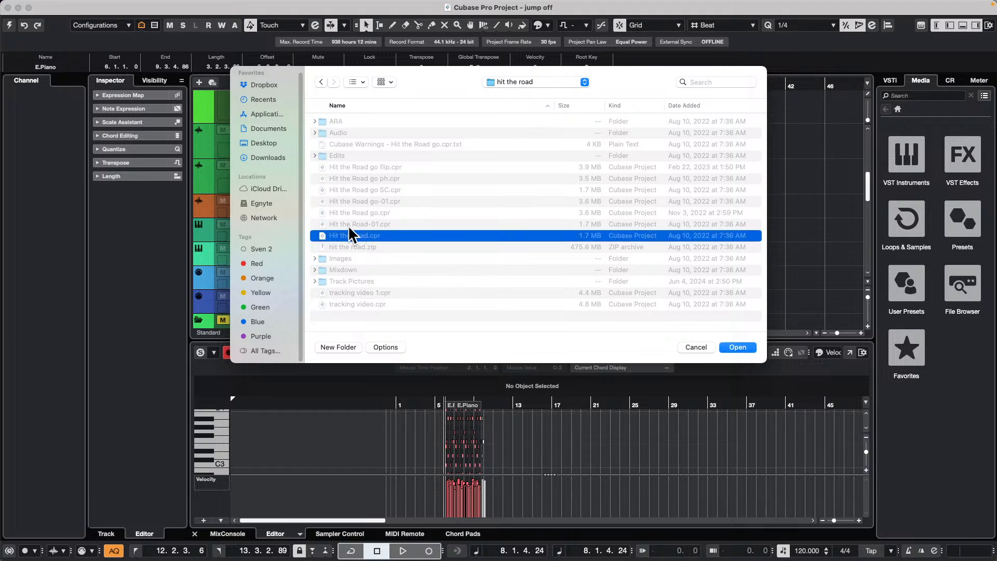
{"action": "double_click", "coordinate": [342, 212]}
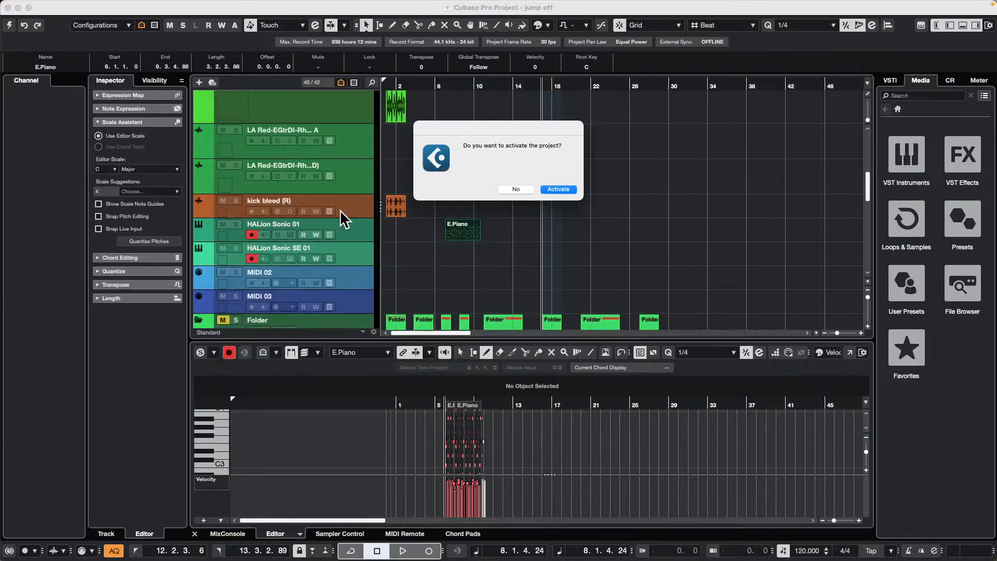
{"action": "left_click", "coordinate": [559, 189]}
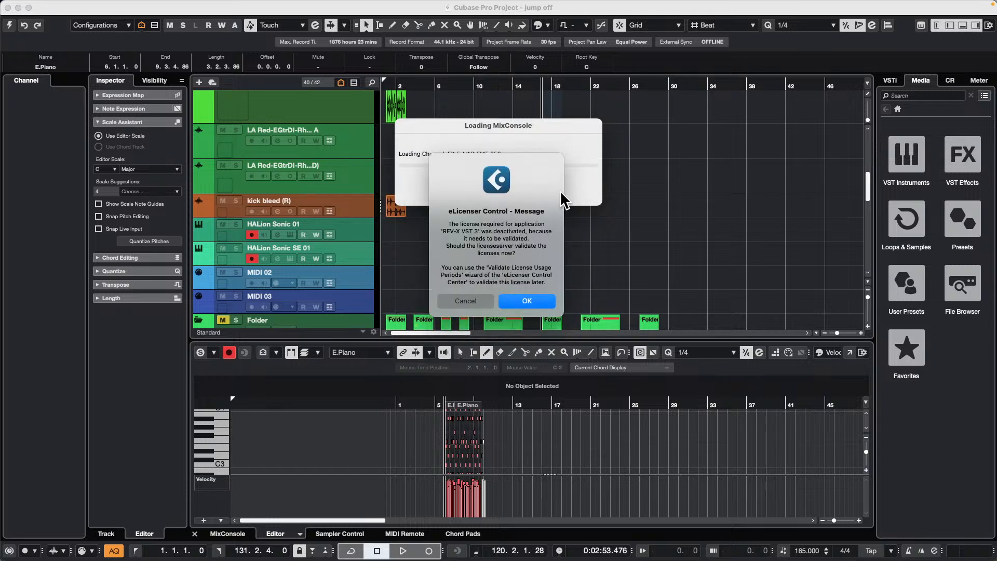
- Try to validate the REV-X VST 3 licence, and dismiss the licence error and the missing plug-in warning
{"action": "left_click", "coordinate": [527, 302]}
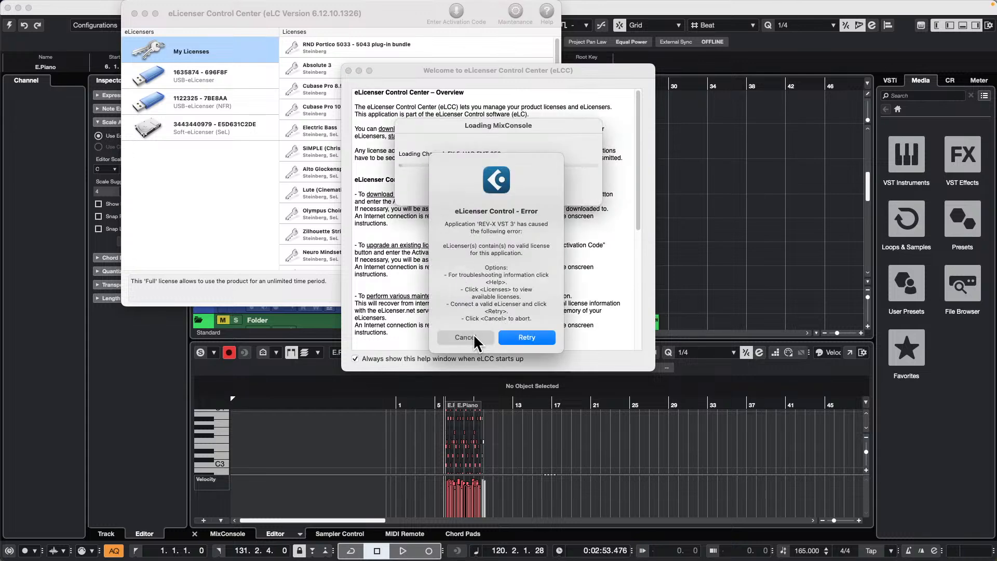
{"action": "left_click", "coordinate": [472, 324]}
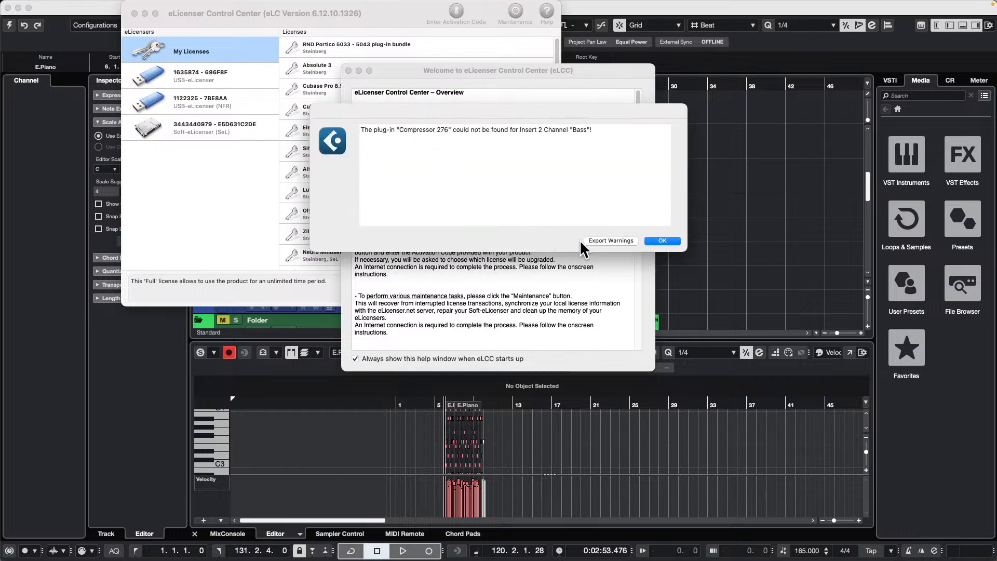
{"action": "left_click", "coordinate": [662, 241]}
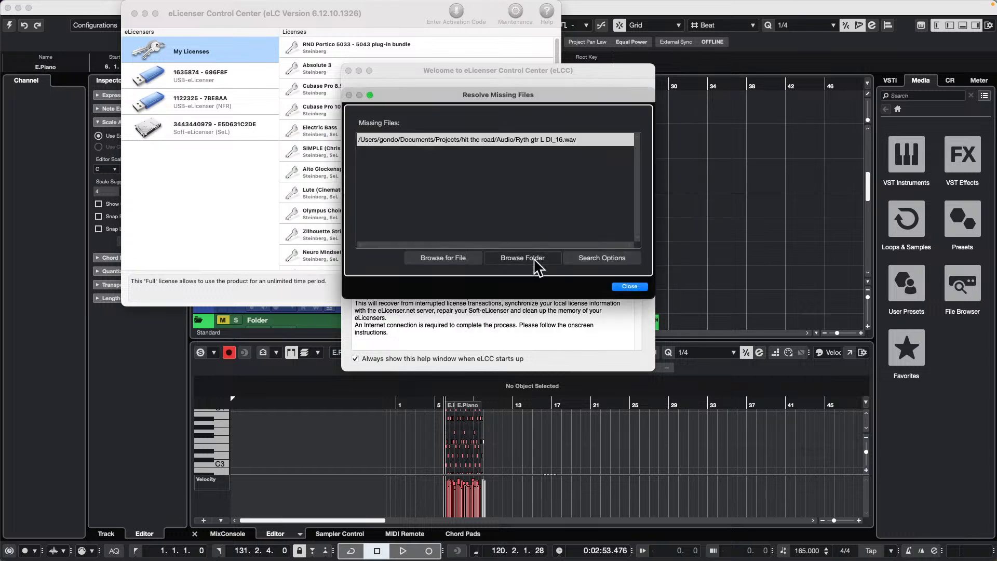
- Dismiss the missing files list, zoom out to the full length of the song, and look through its tracks
{"action": "left_click", "coordinate": [631, 286]}
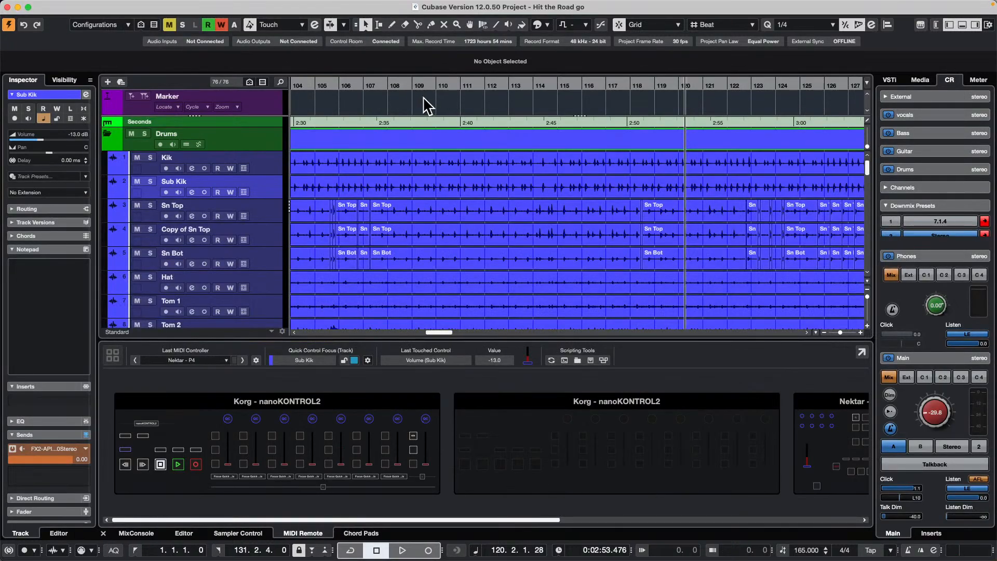
{"action": "left_click_drag", "start_coordinate": [403, 85], "coordinate": [216, 45]}
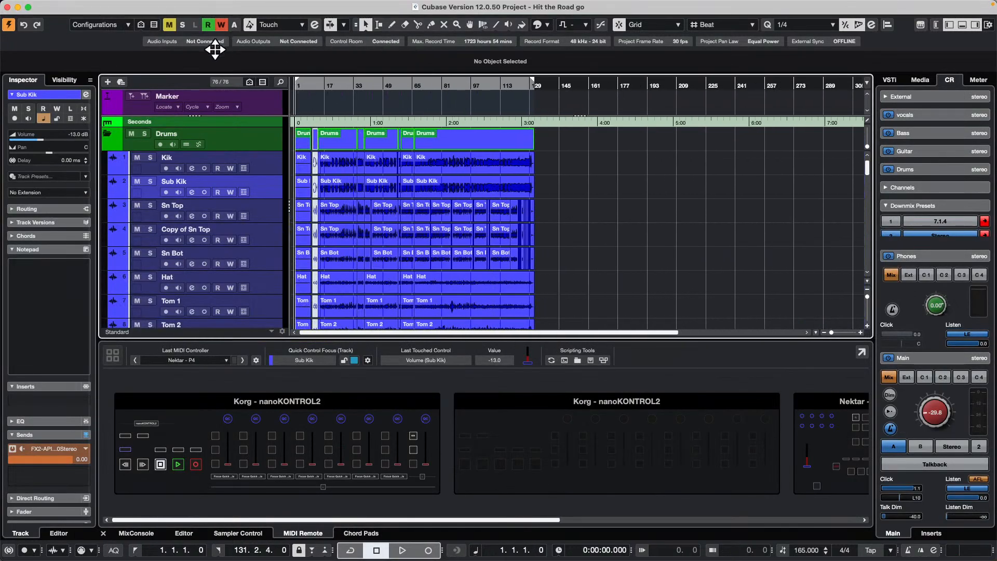
{"action": "scroll", "coordinate": [221, 217], "scroll_direction": "down", "scroll_amount": 10}
{"action": "scroll", "coordinate": [220, 218], "scroll_direction": "down", "scroll_amount": 15}
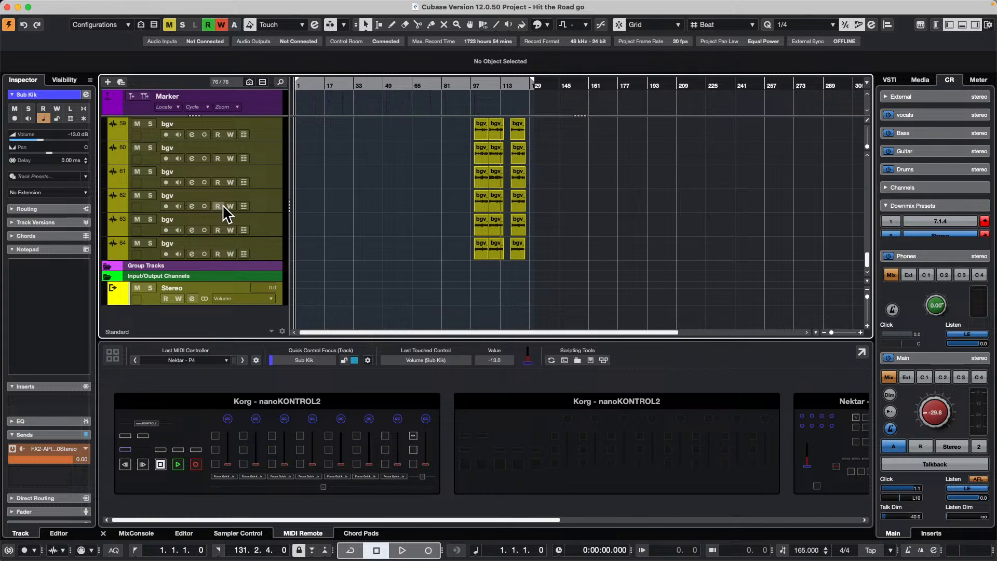
{"action": "scroll", "coordinate": [465, 208], "scroll_direction": "up", "scroll_amount": 20}
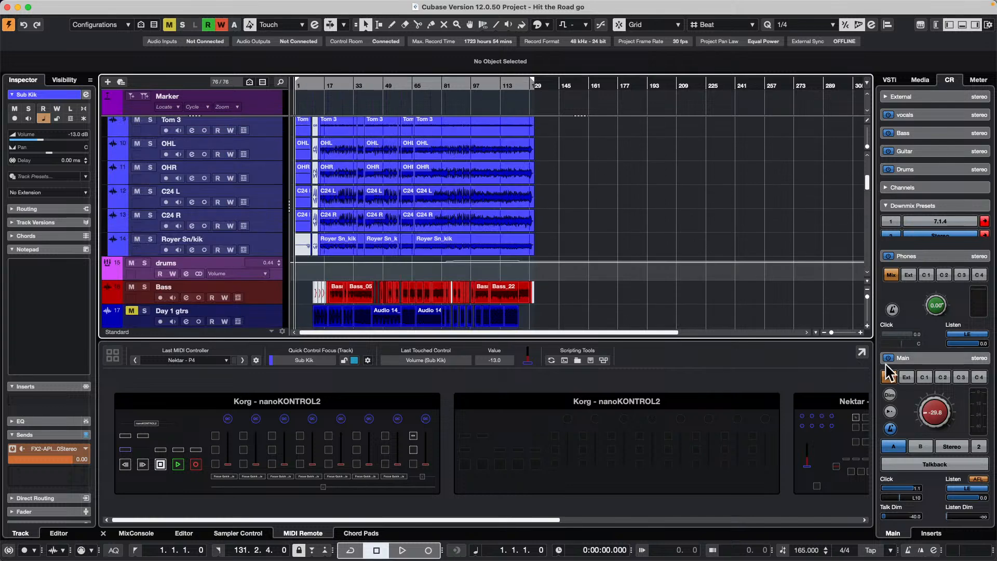
- Play the song from about bar 28, raise the Control Room's Main level to -8.31, and stop playback
{"action": "left_click", "coordinate": [934, 410]}
{"action": "key", "text": "space"}
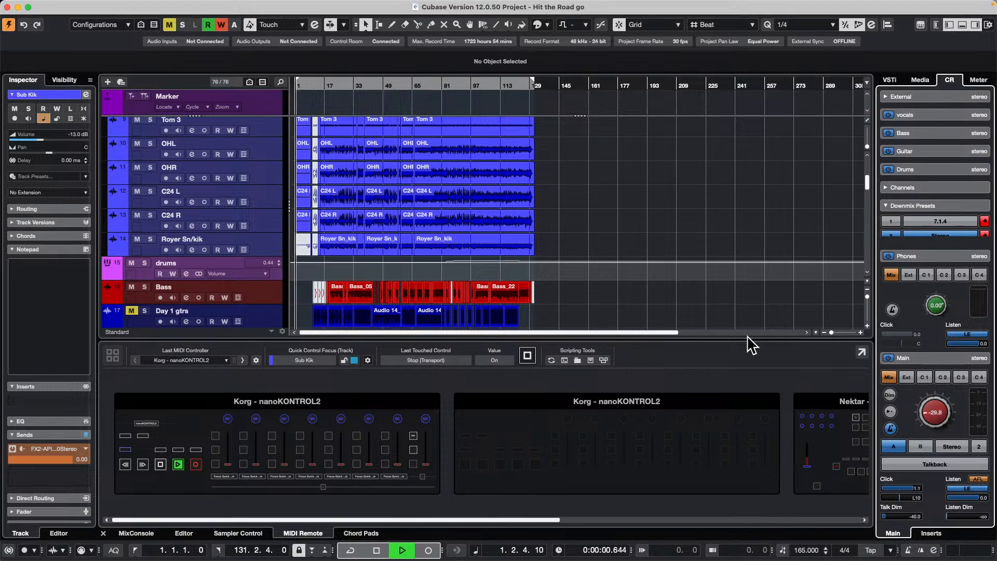
{"action": "left_click", "coordinate": [345, 86]}
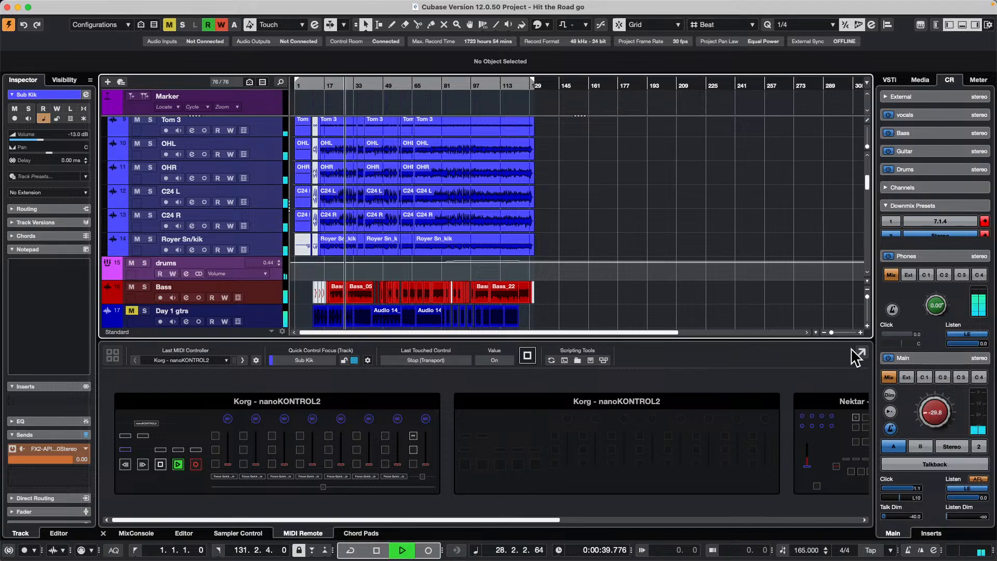
{"action": "left_click_drag", "start_coordinate": [937, 407], "coordinate": [936, 370]}
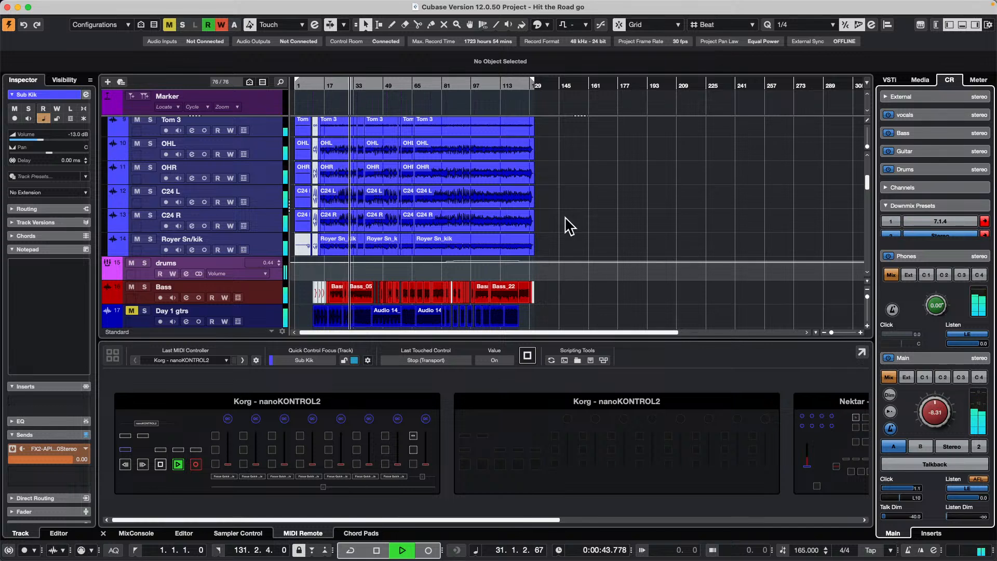
{"action": "left_click", "coordinate": [448, 223]}
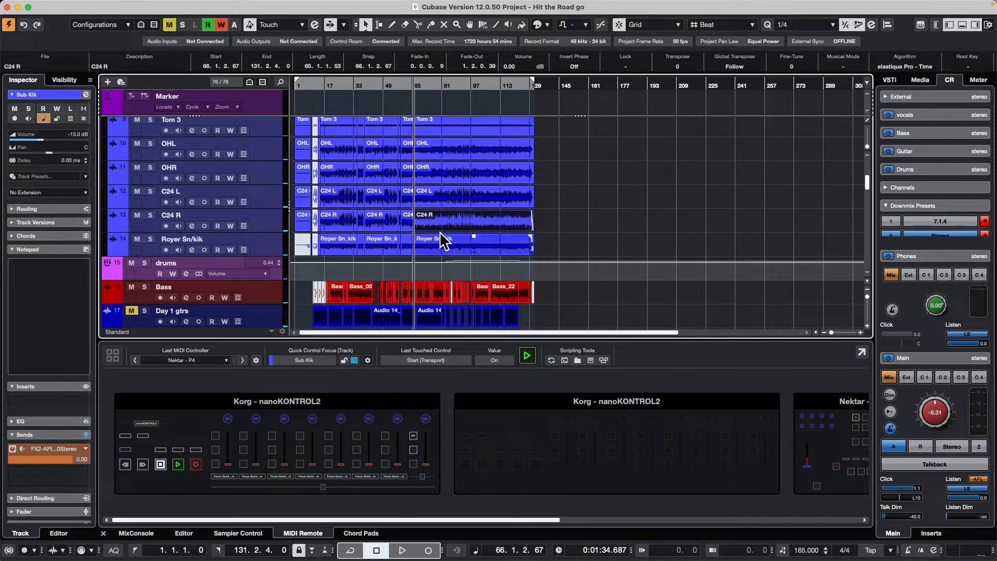
- Open the ADM Authoring window for the project
{"action": "scroll", "coordinate": [254, 216], "scroll_direction": "up", "scroll_amount": 5}
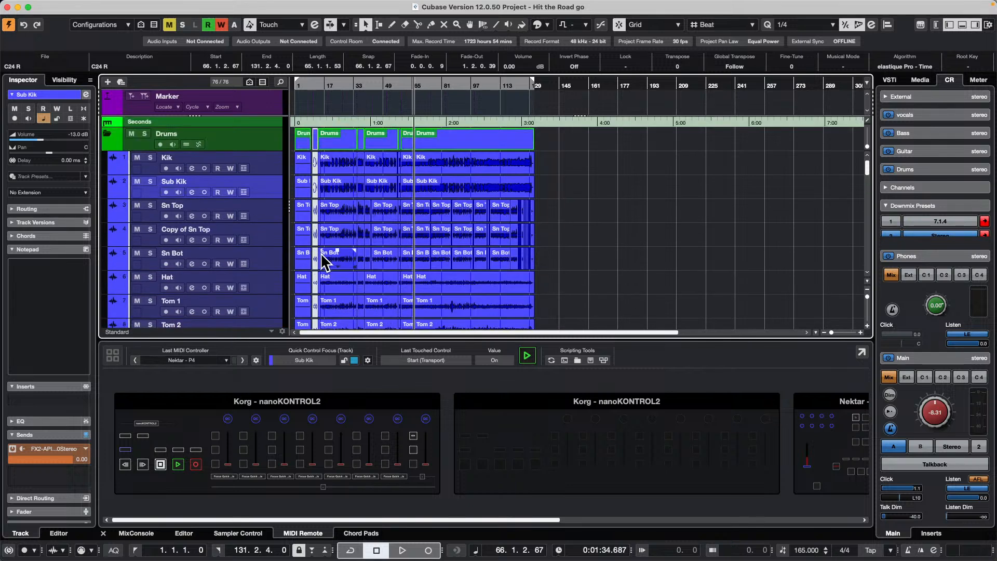
{"action": "left_click", "coordinate": [197, 6]}
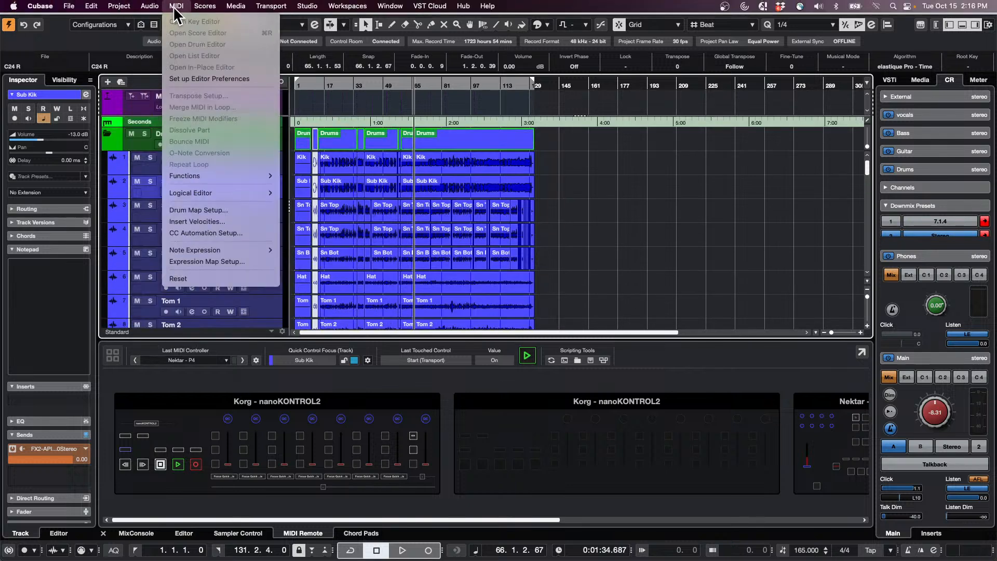
{"action": "left_click", "coordinate": [652, 247]}
{"action": "scroll", "coordinate": [301, 251], "scroll_direction": "down", "scroll_amount": 8}
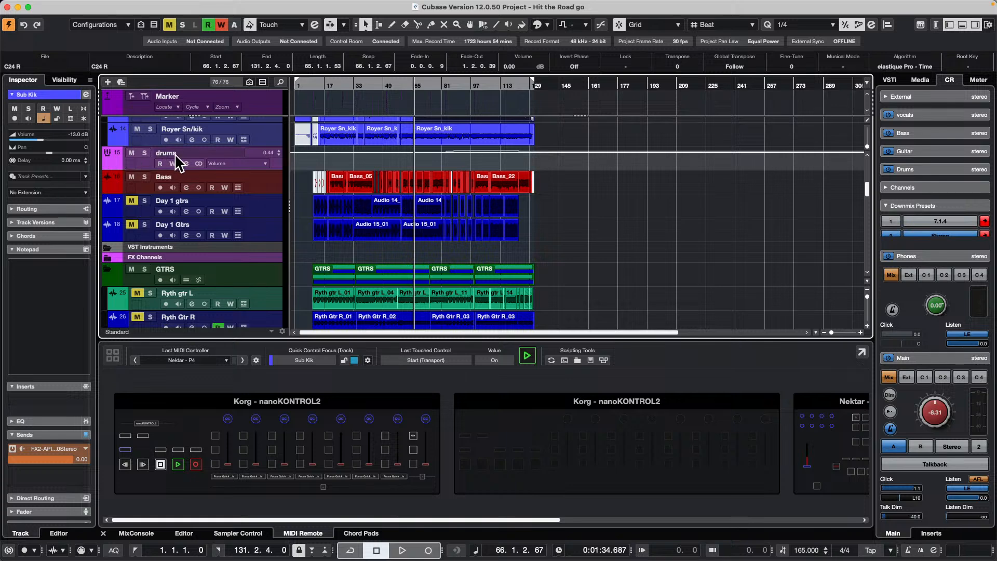
{"action": "scroll", "coordinate": [618, 217], "scroll_direction": "up", "scroll_amount": 8}
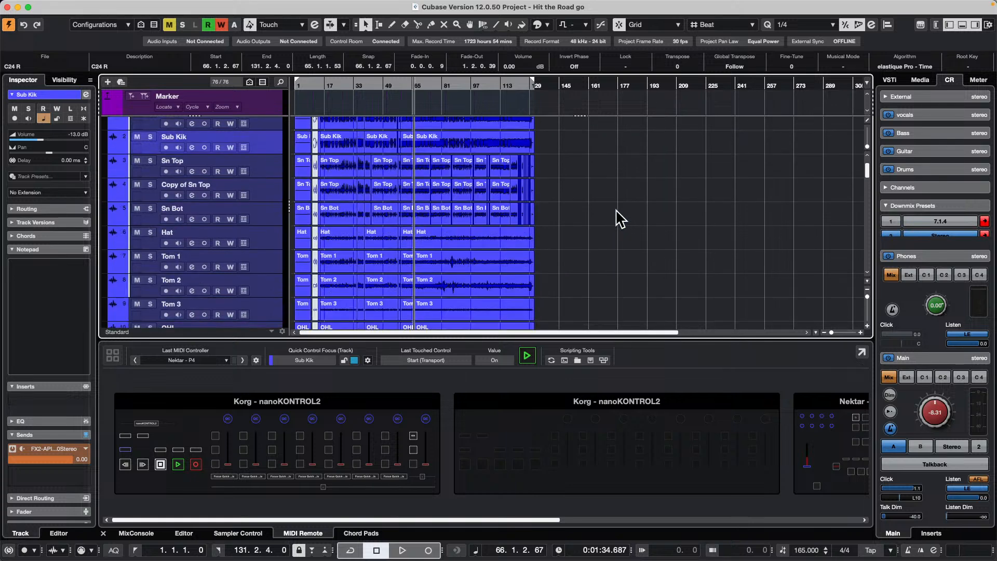
{"action": "left_click", "coordinate": [193, 6]}
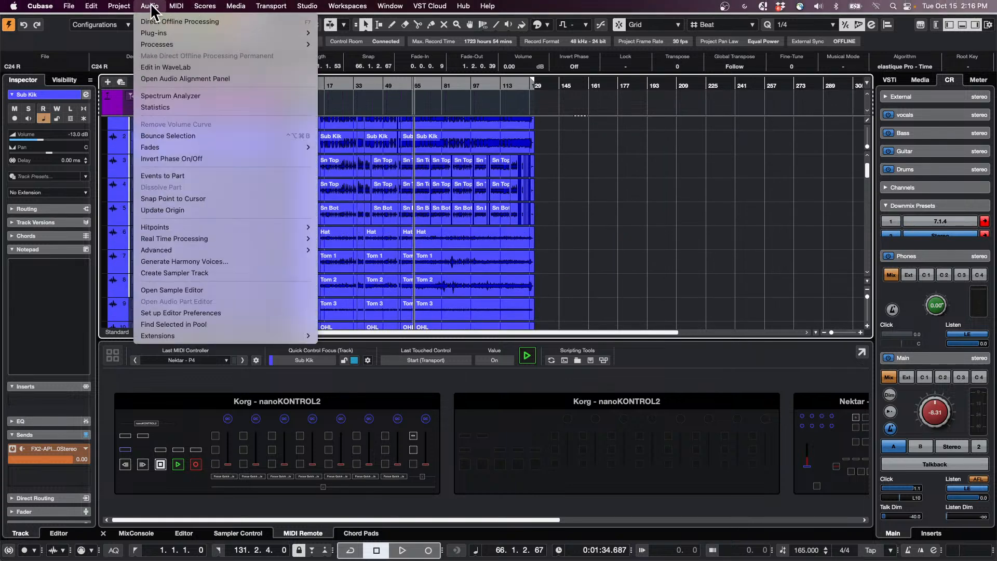
{"action": "mouse_move", "coordinate": [122, 11]}
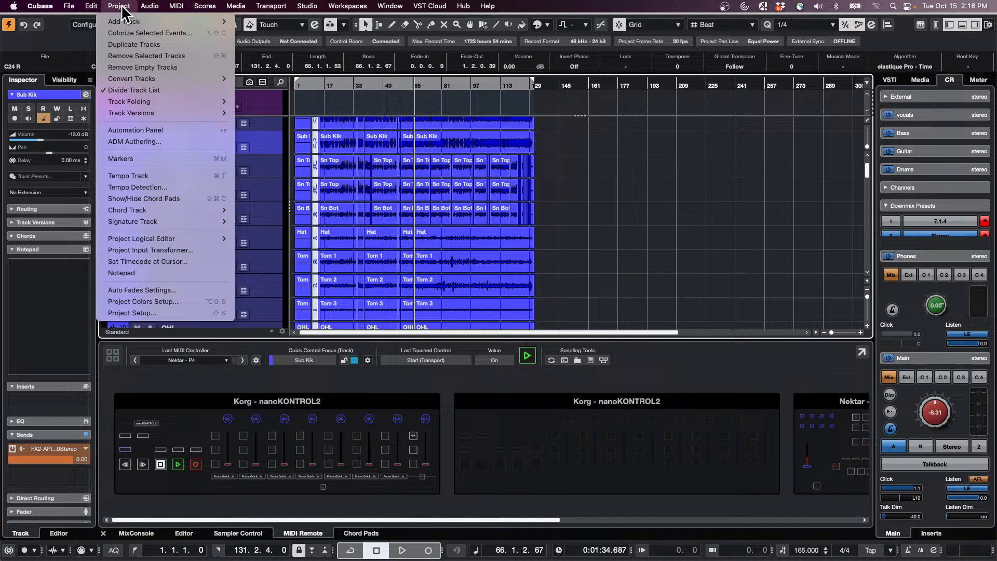
{"action": "left_click", "coordinate": [166, 142]}
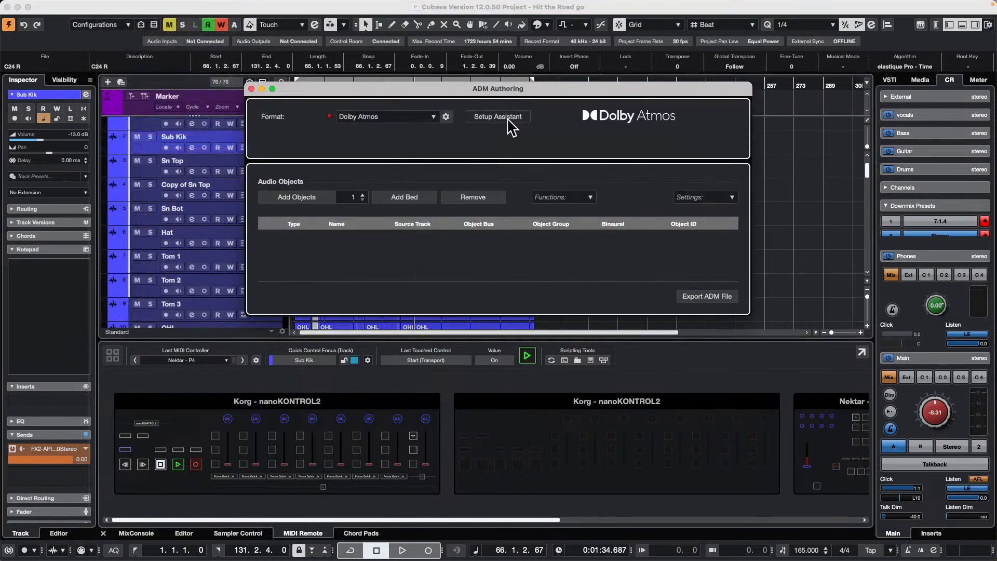
- Run the Dolby Atmos Setup Assistant with a 7.1.4 main mix channel with renderer, a 7.1.2 bed, and all tracks routed to the bed
{"action": "left_click", "coordinate": [509, 121]}
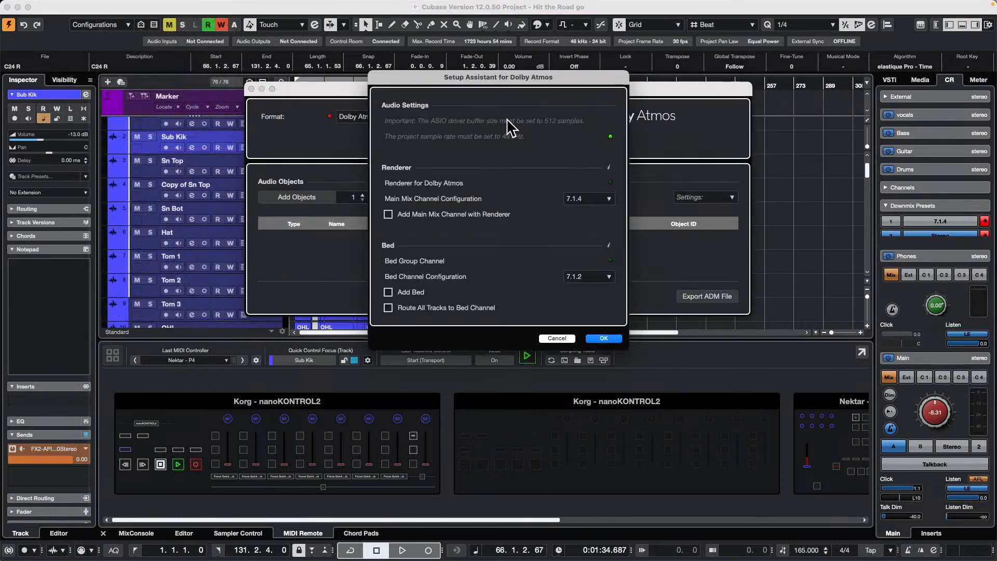
{"action": "left_click", "coordinate": [388, 215]}
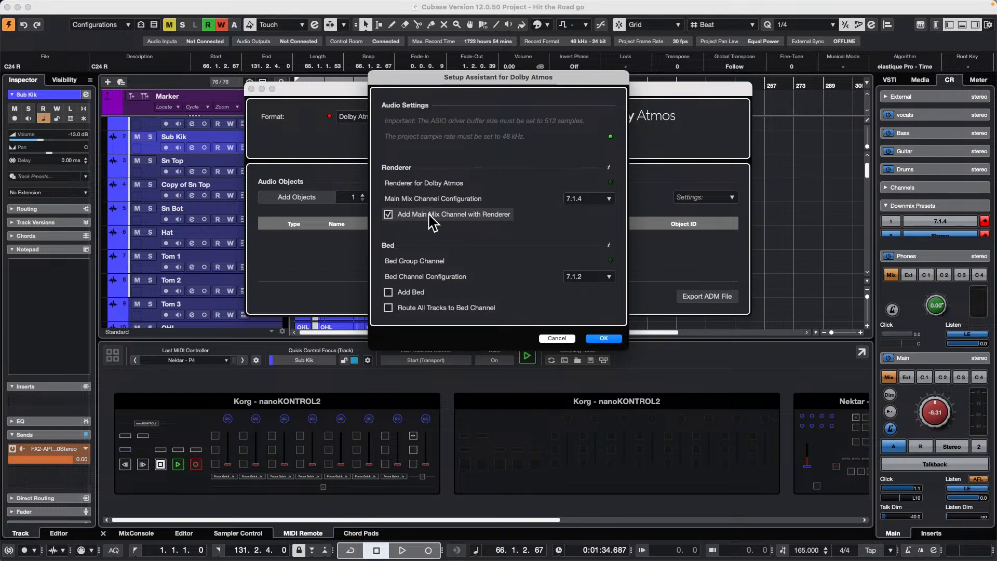
{"action": "left_click", "coordinate": [388, 292]}
{"action": "left_click", "coordinate": [389, 307]}
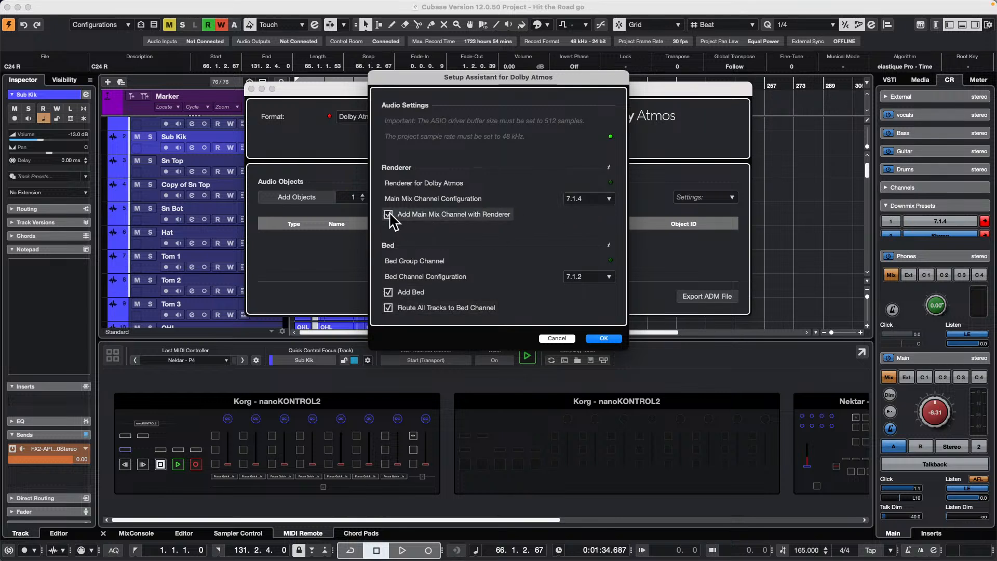
{"action": "left_click", "coordinate": [603, 339]}
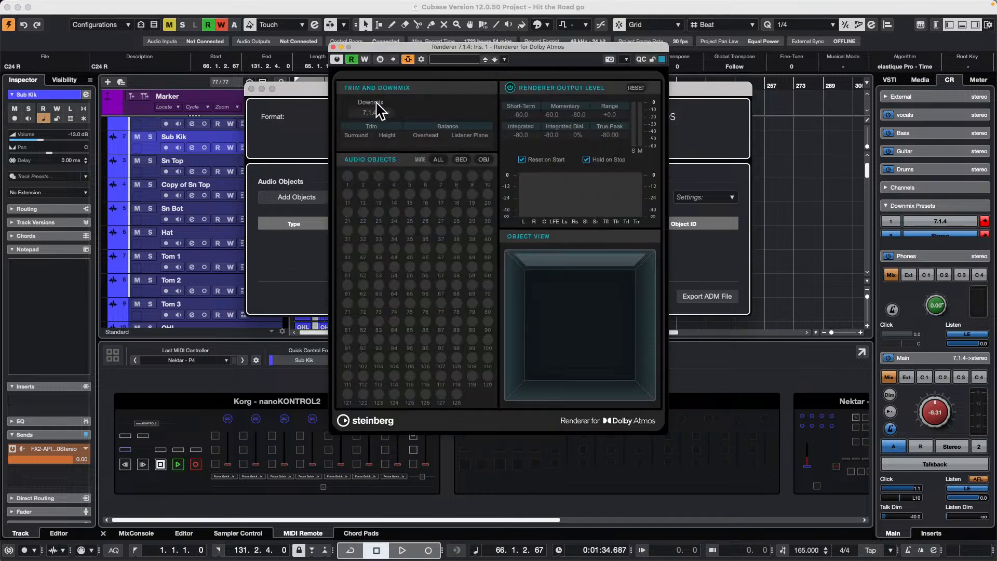
- Set the Dolby Atmos renderer's downmix to Binaural, and close the renderer and ADM Authoring windows
{"action": "left_click", "coordinate": [377, 113]}
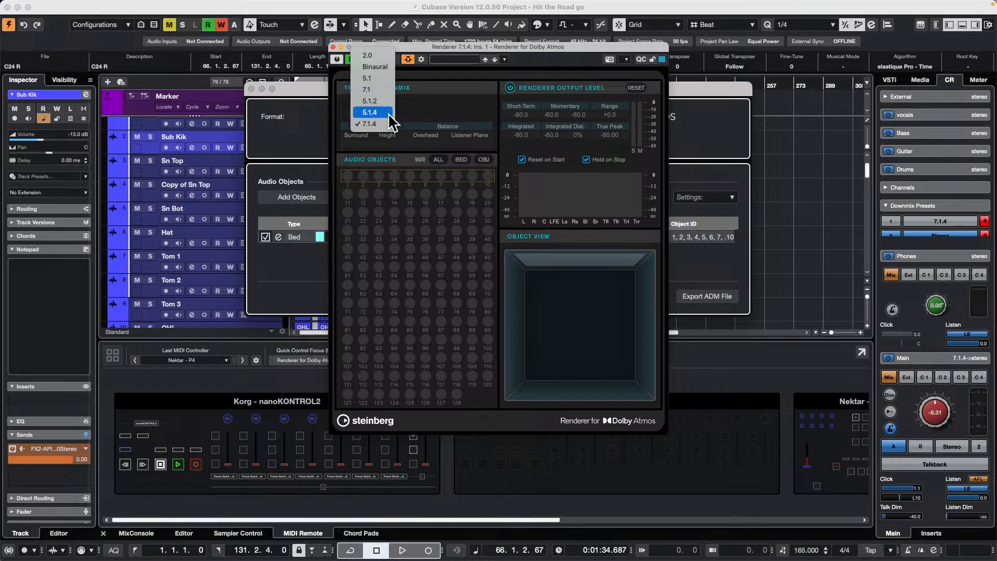
{"action": "left_click", "coordinate": [375, 67]}
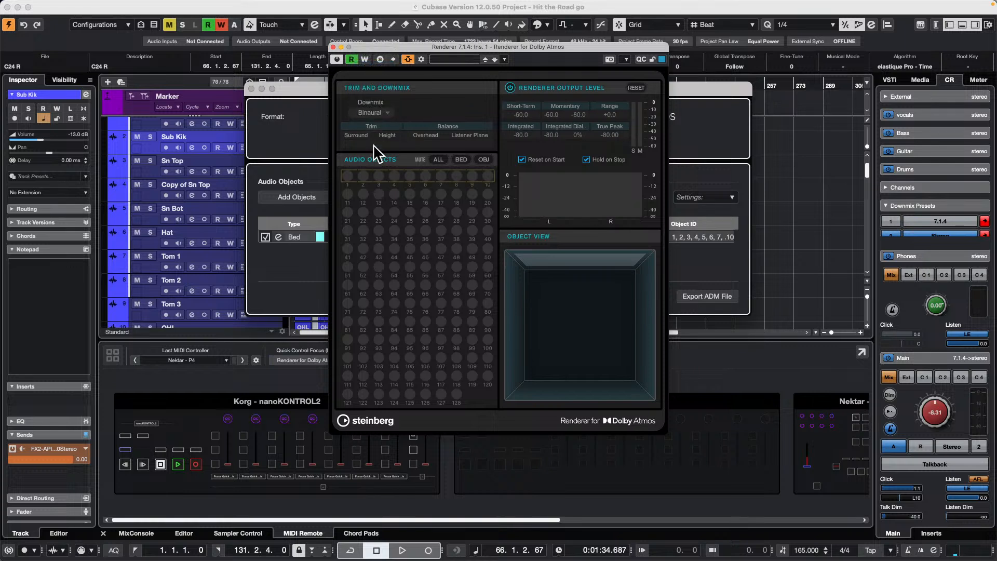
{"action": "left_click", "coordinate": [333, 46]}
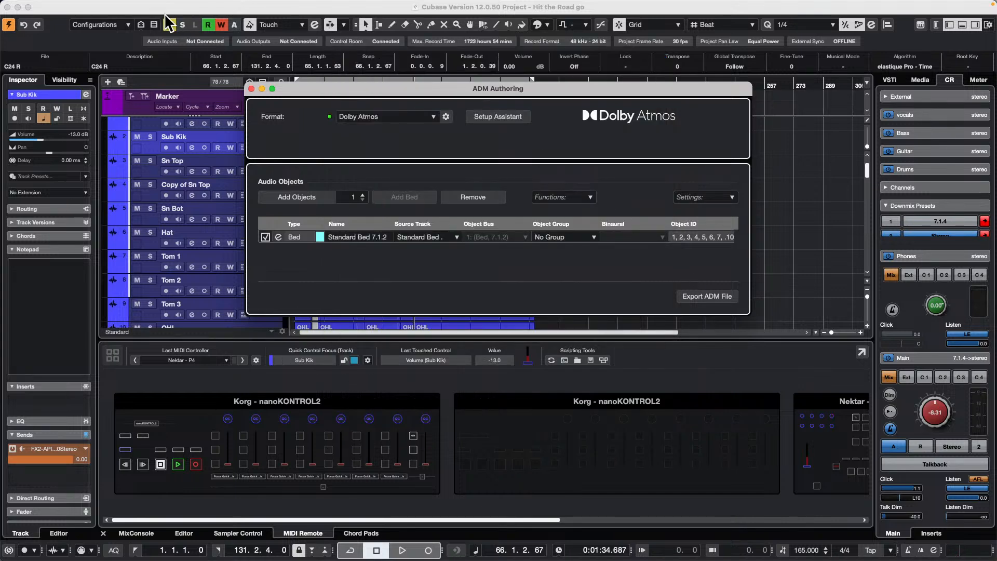
{"action": "left_click", "coordinate": [251, 88]}
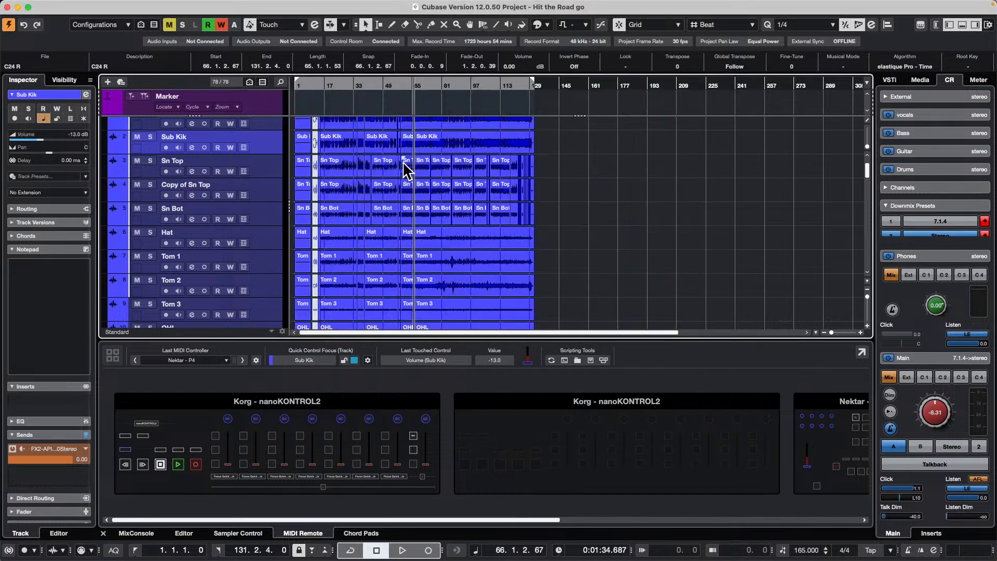
- Show the MixConsole enlarged beneath the arrangement, and open and close the Sub Kik channel's Standard Panner
{"action": "scroll", "coordinate": [209, 185], "scroll_direction": "down", "scroll_amount": 15}
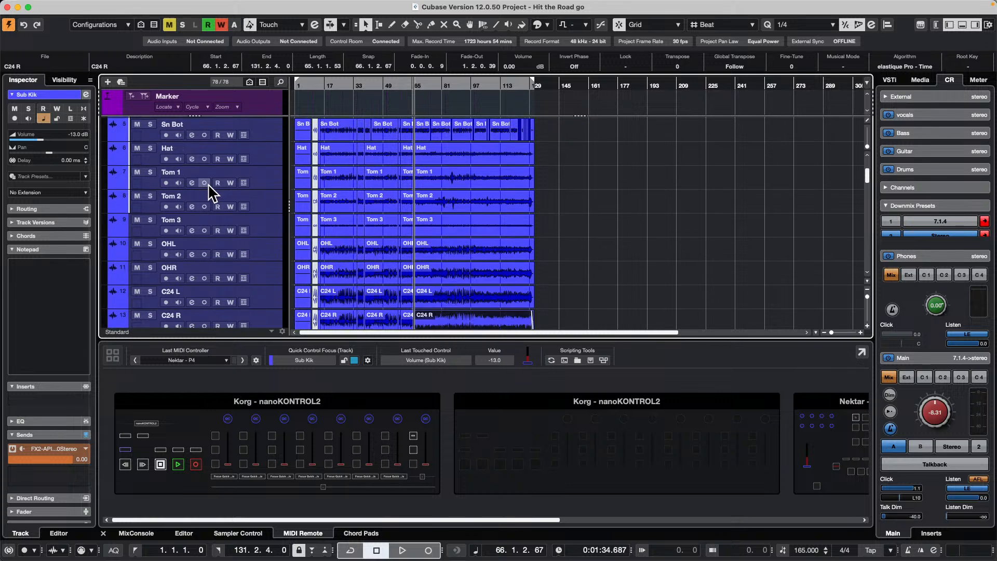
{"action": "scroll", "coordinate": [208, 185], "scroll_direction": "up", "scroll_amount": 8}
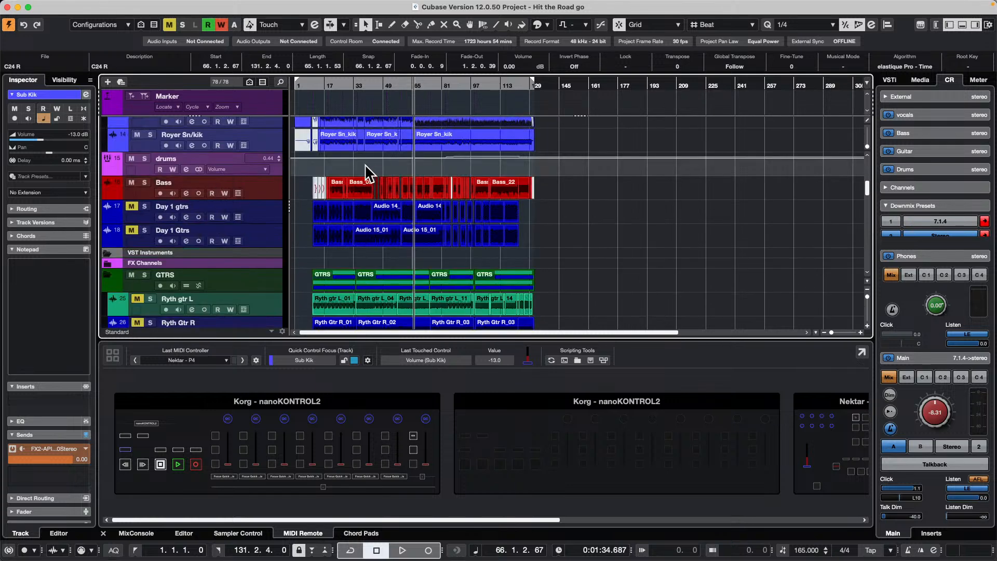
{"action": "scroll", "coordinate": [365, 164], "scroll_direction": "up", "scroll_amount": 8}
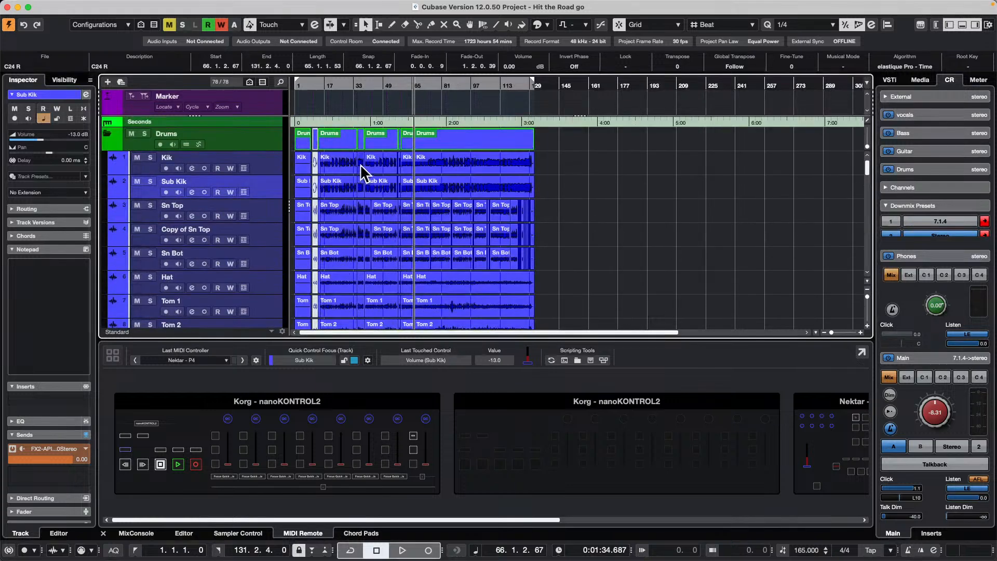
{"action": "left_click", "coordinate": [135, 534]}
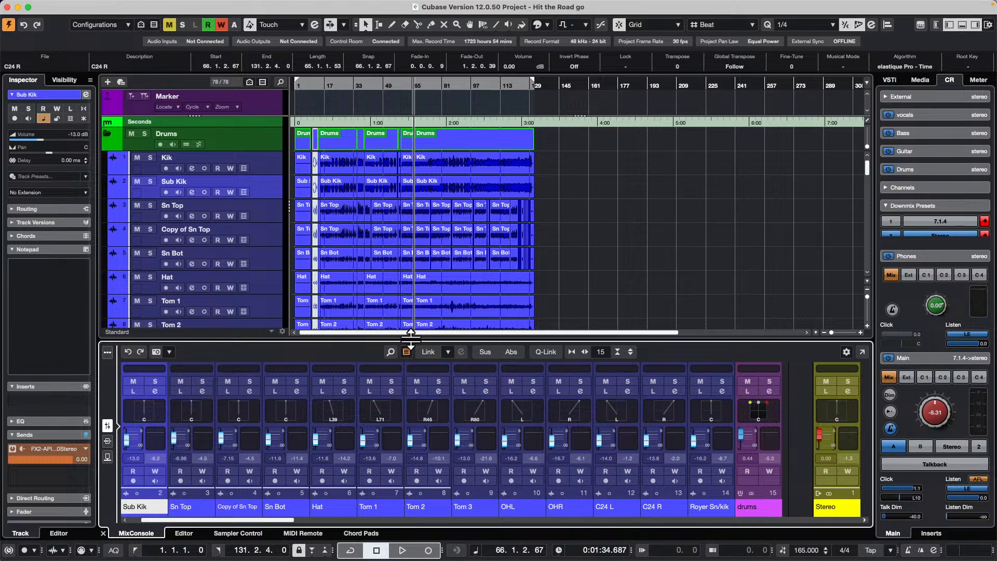
{"action": "left_click_drag", "start_coordinate": [410, 340], "coordinate": [408, 234]}
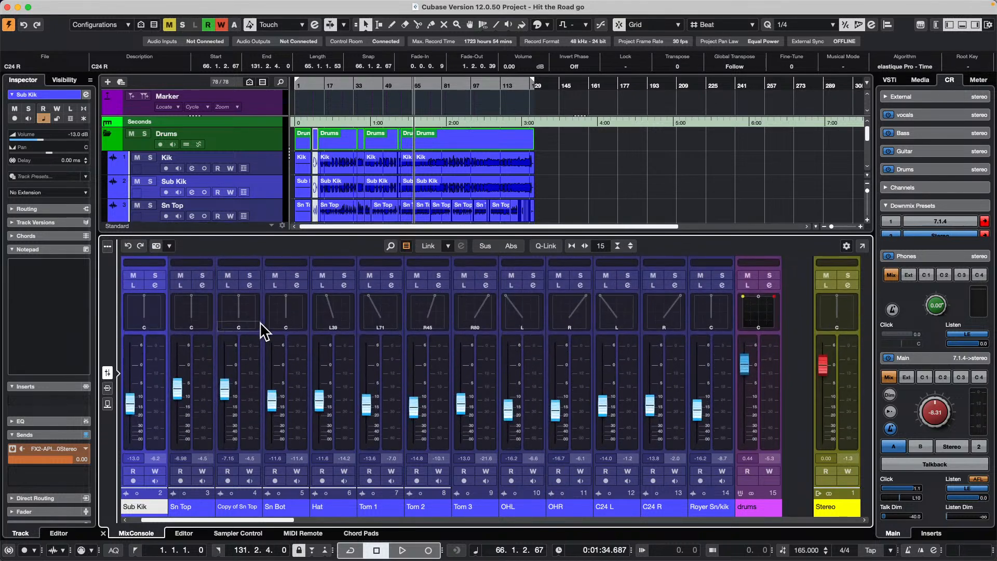
{"action": "double_click", "coordinate": [151, 315]}
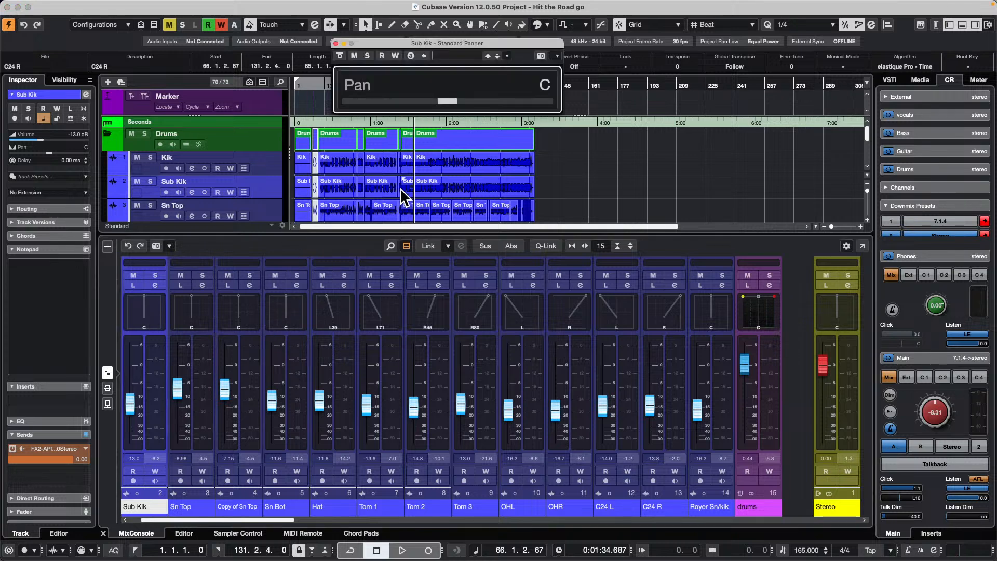
{"action": "left_click", "coordinate": [336, 43]}
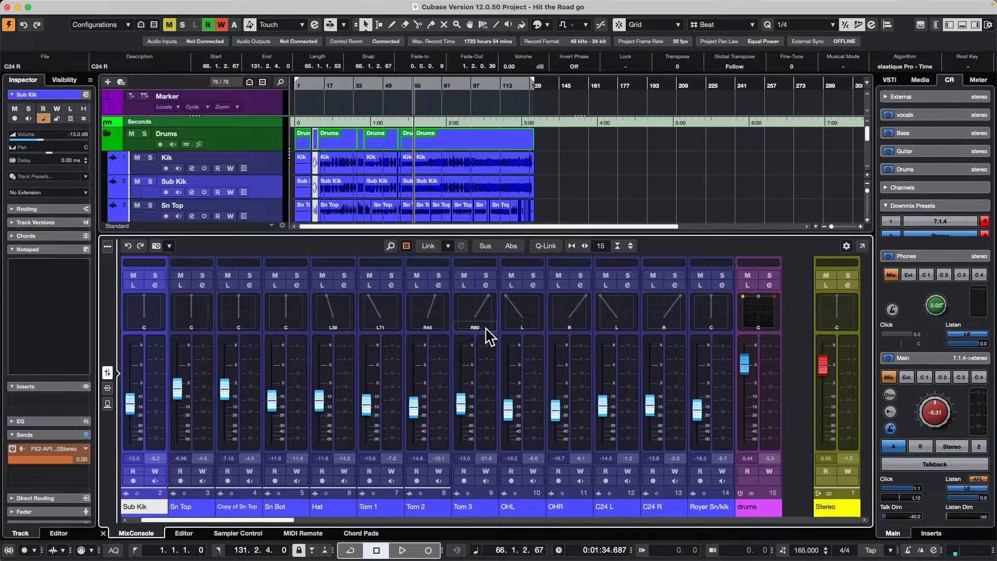
- Open the drums channel's VST MultiPanner, start playback, and pan the drums to about R87, F3, trying Object Mode before returning to Bed Mode
{"action": "double_click", "coordinate": [761, 313]}
{"action": "left_click_drag", "start_coordinate": [423, 134], "coordinate": [410, 193]}
{"action": "key", "text": "space"}
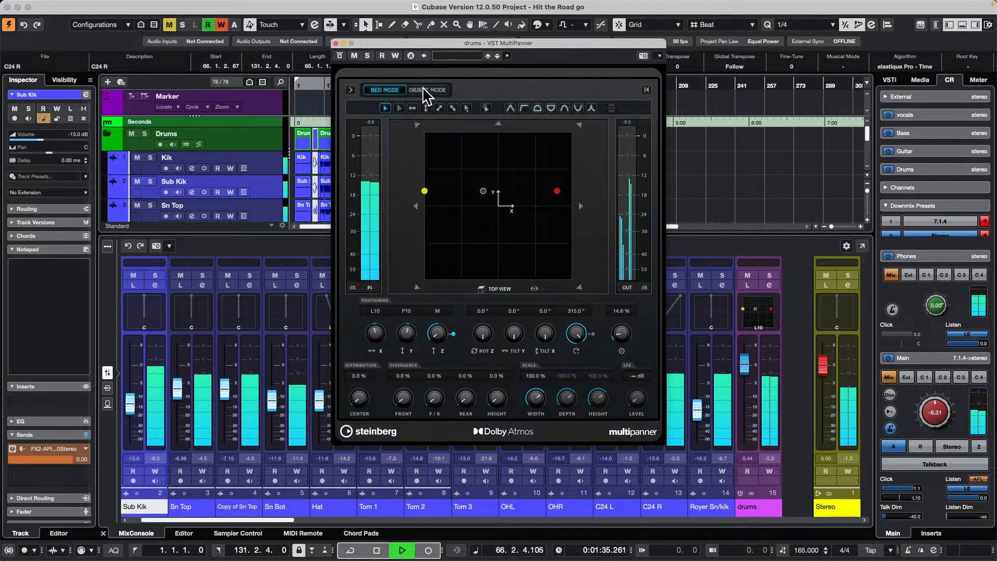
{"action": "left_click", "coordinate": [428, 90]}
{"action": "left_click_drag", "start_coordinate": [426, 195], "coordinate": [554, 202]}
{"action": "left_click", "coordinate": [385, 90]}
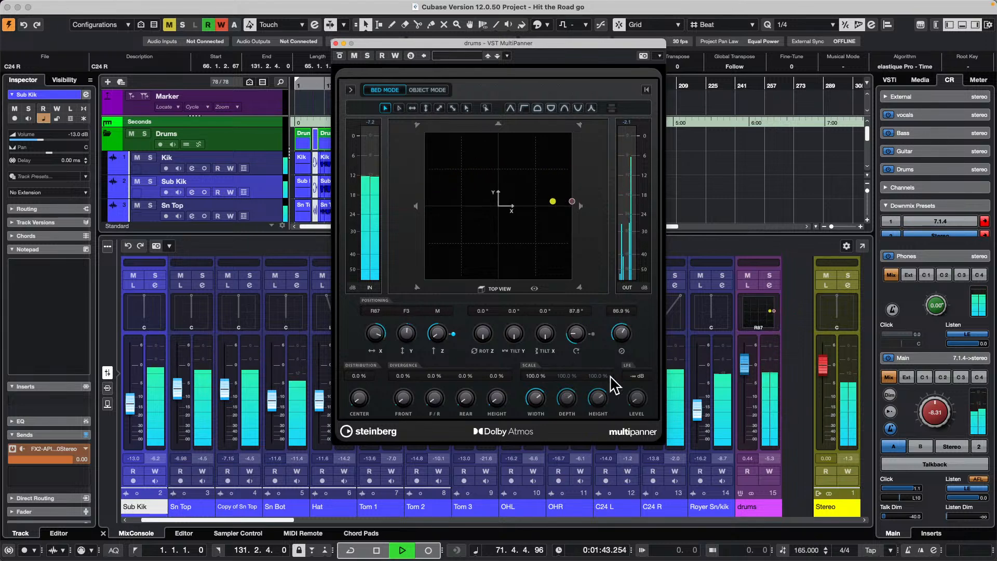
- Solo the drums channel and raise the Control Room's Main level to -1.38
{"action": "left_click", "coordinate": [770, 275]}
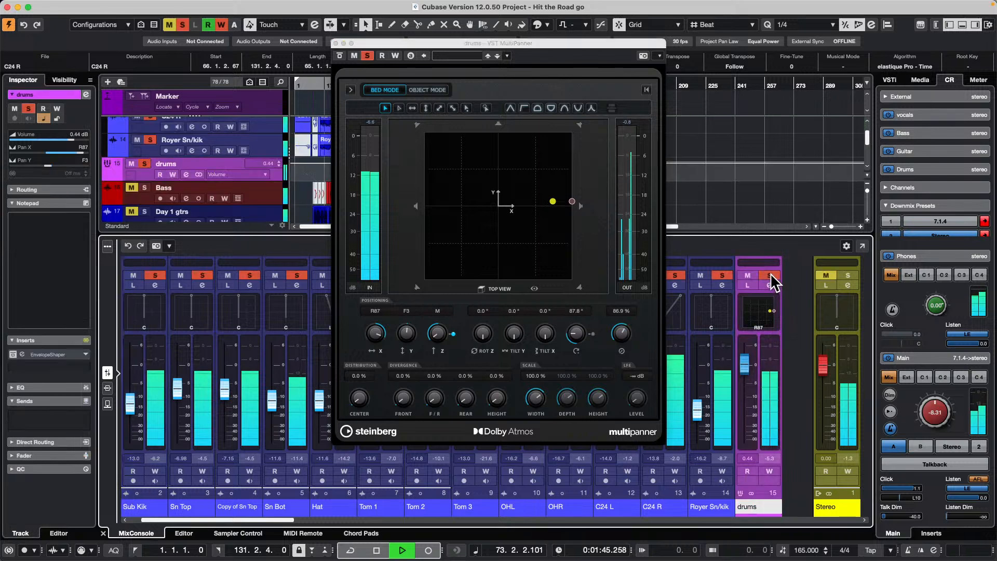
{"action": "scroll", "coordinate": [935, 412], "scroll_direction": "up", "scroll_amount": 7}
- Move the drums to about L30, R35 in the MultiPanner, and expand the panner to include the rear view
{"action": "left_click_drag", "start_coordinate": [553, 201], "coordinate": [389, 258]}
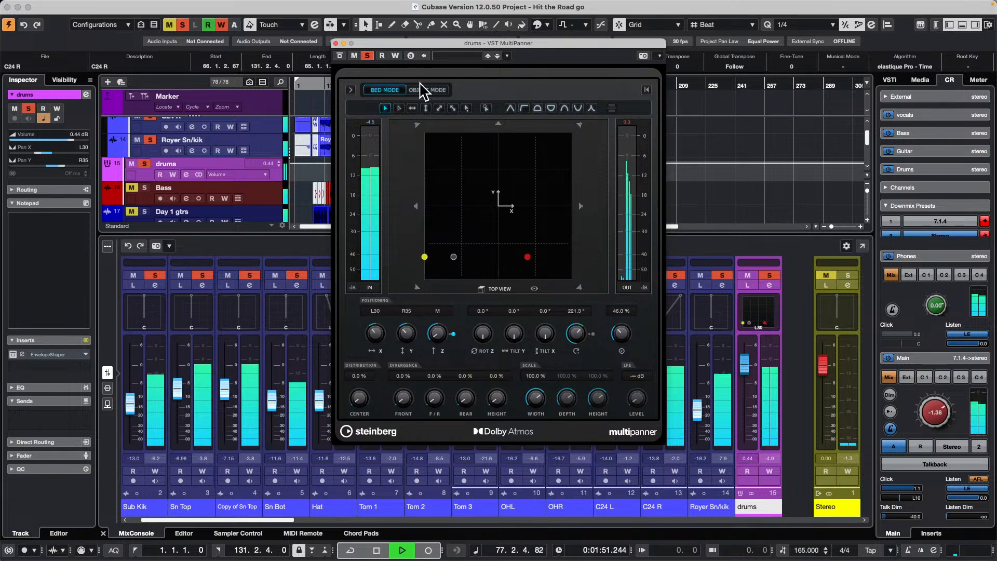
{"action": "left_click", "coordinate": [350, 90]}
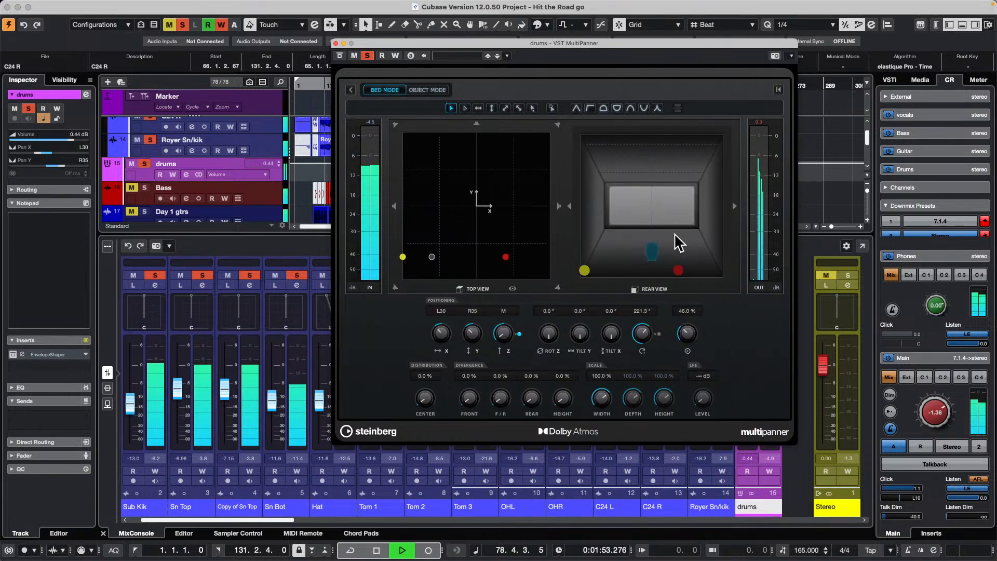
- Move the drums to about R12, F5, T18 in the MultiPanner, raising them in the rear view, and stop playback
{"action": "left_click_drag", "start_coordinate": [678, 270], "coordinate": [682, 104]}
{"action": "left_click_drag", "start_coordinate": [488, 272], "coordinate": [530, 213]}
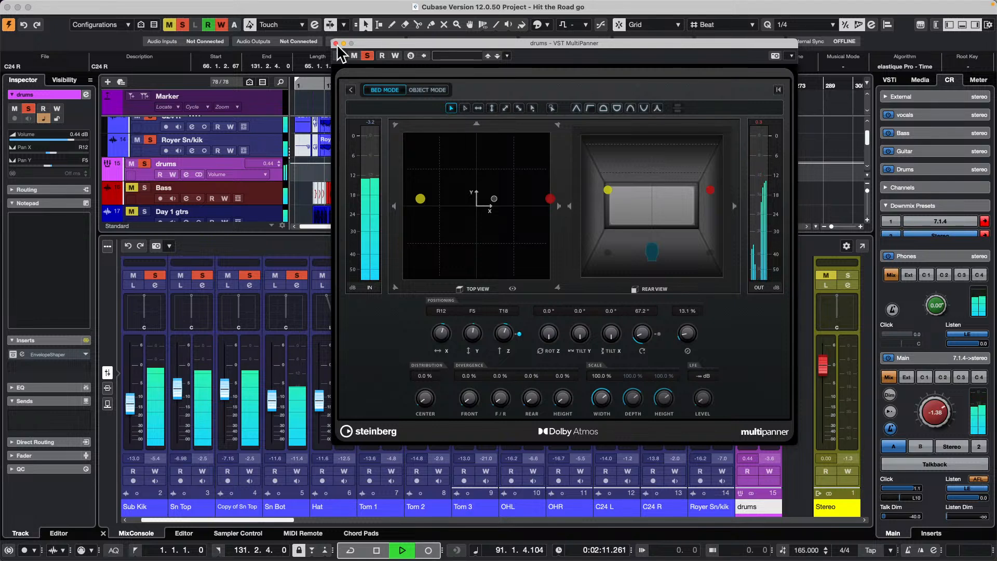
{"action": "key", "text": "space"}
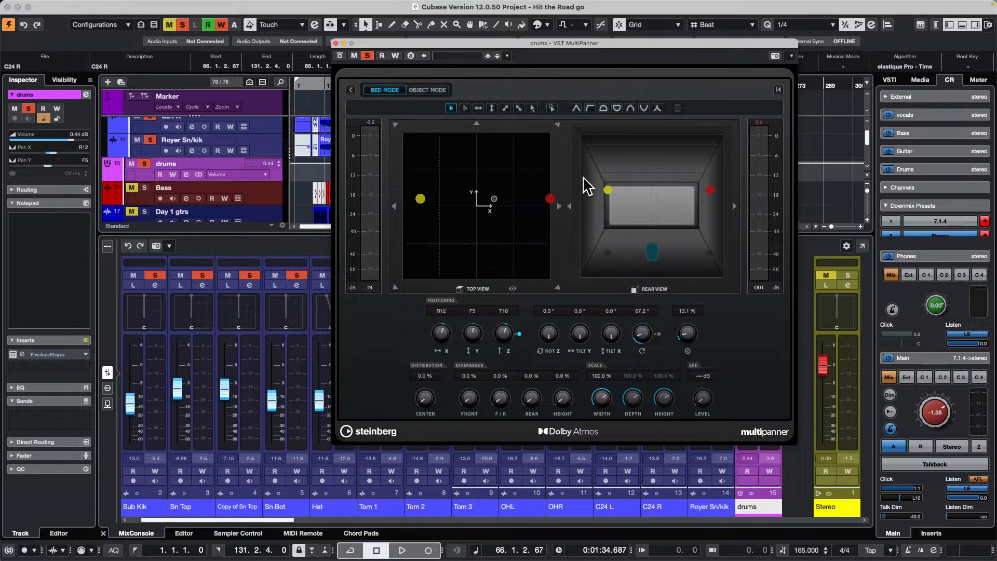
- Quit Cubase 12 without saving jump off, A Long Long Time Ago backup or the untitled project, deleting its newly created files
{"action": "key", "text": "super+q"}
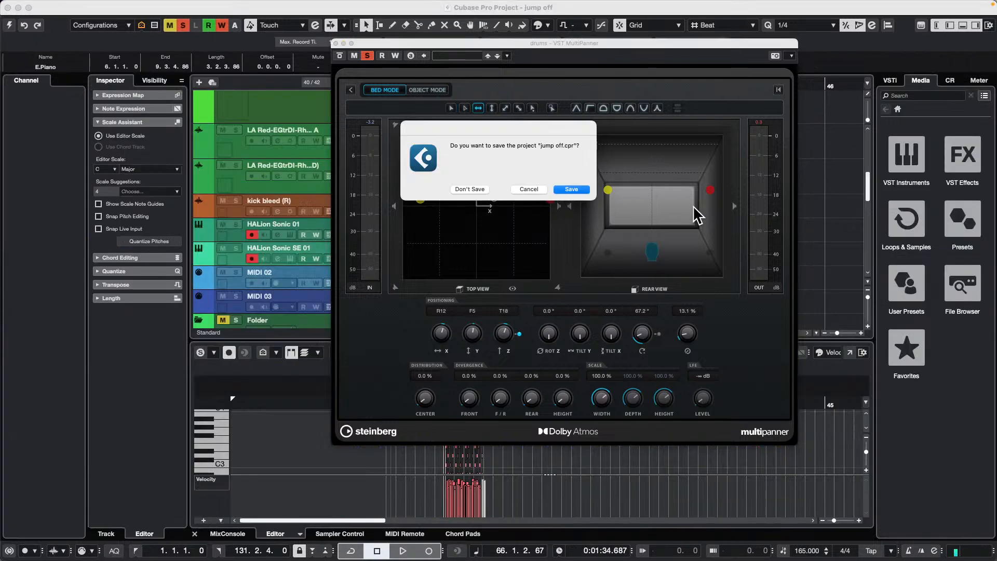
{"action": "left_click", "coordinate": [467, 188]}
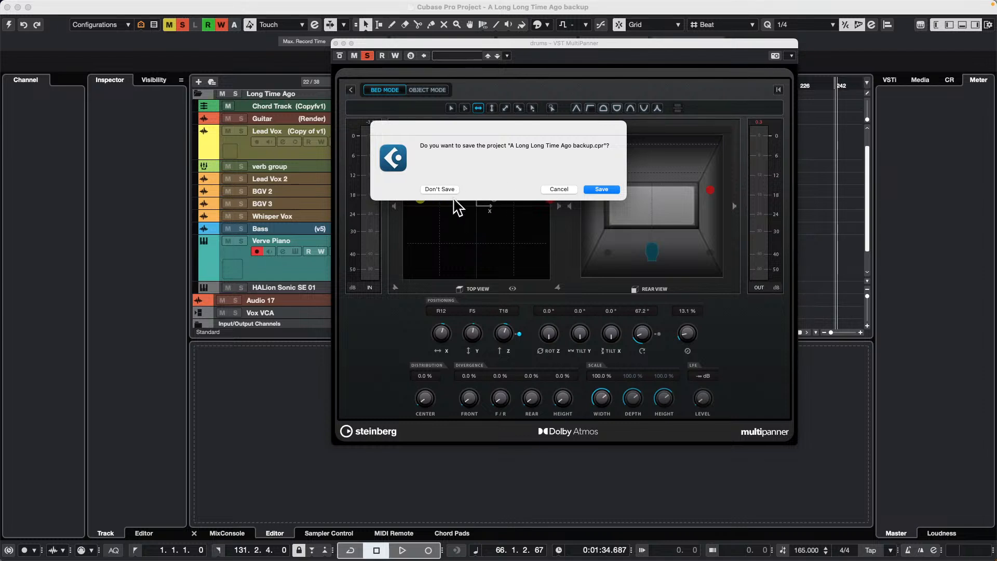
{"action": "left_click", "coordinate": [450, 190]}
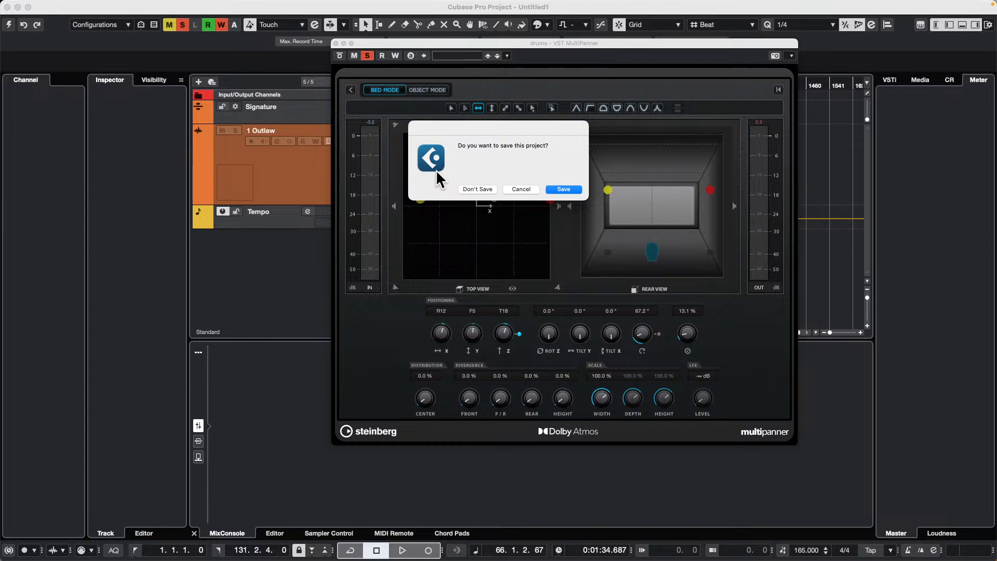
{"action": "left_click", "coordinate": [485, 187]}
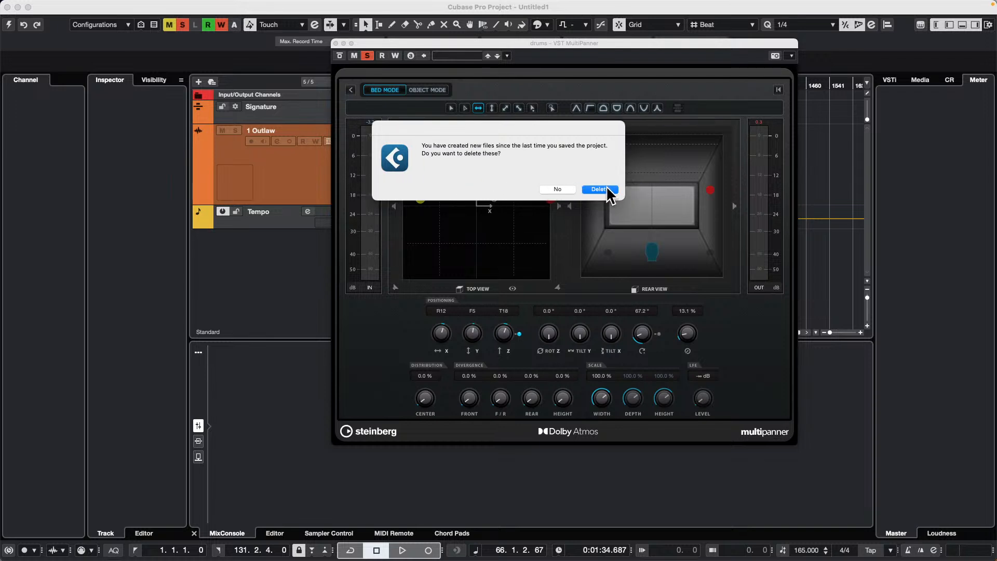
{"action": "left_click", "coordinate": [607, 189]}
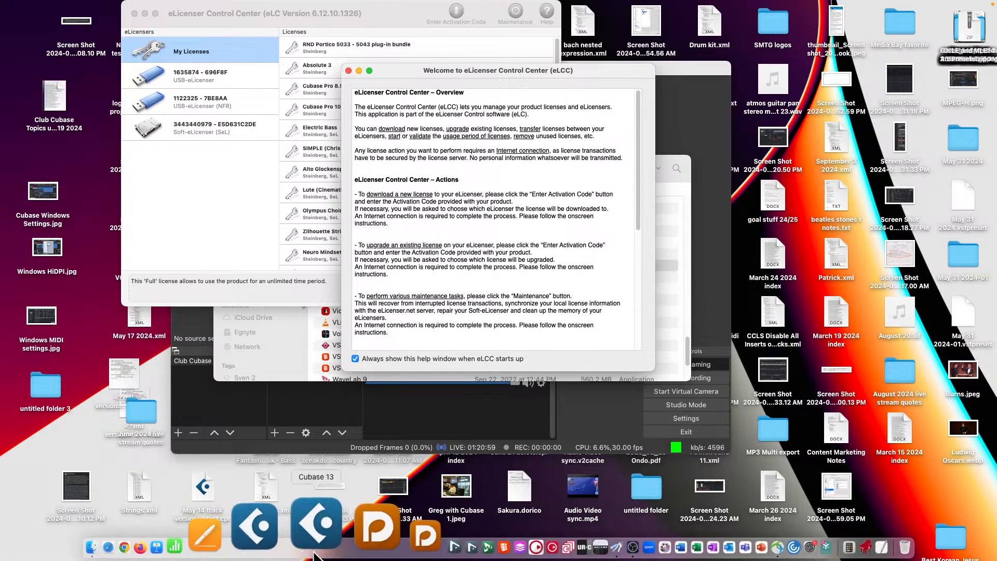
- Launch Cubase 13, dismiss its problem report, and open the recent project Amos Moses - GO
{"action": "left_click", "coordinate": [317, 546]}
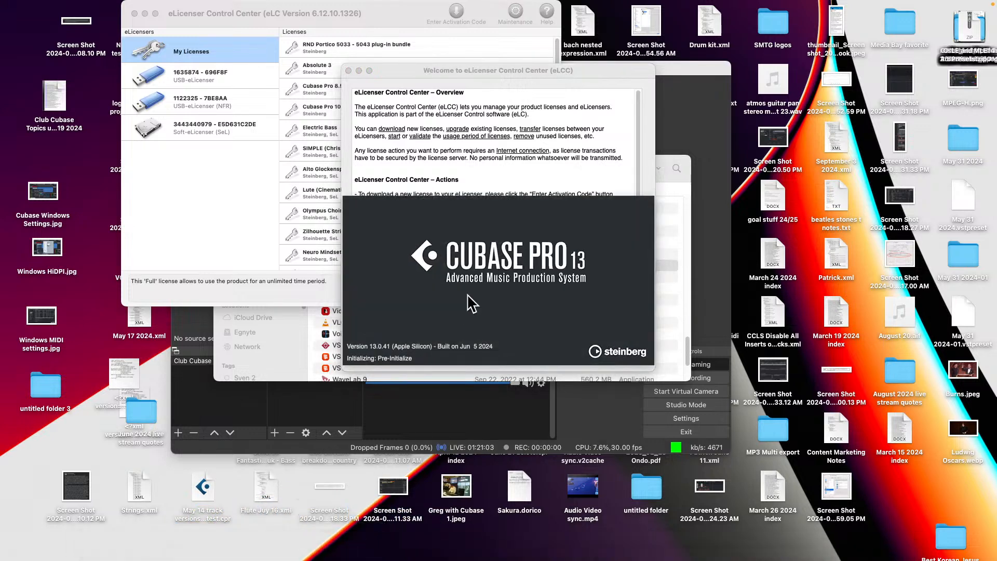
{"action": "left_click", "coordinate": [768, 334]}
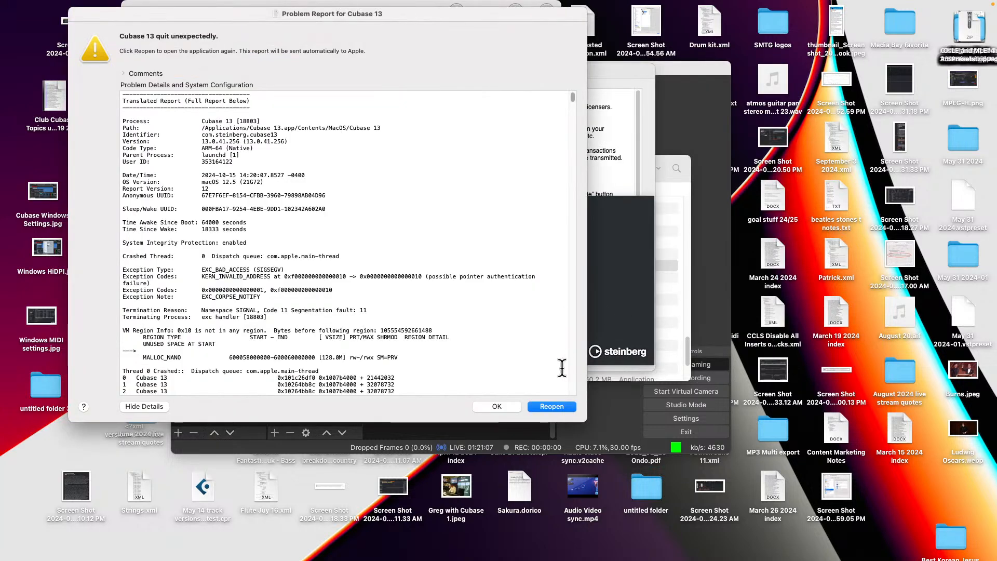
{"action": "left_click", "coordinate": [499, 407]}
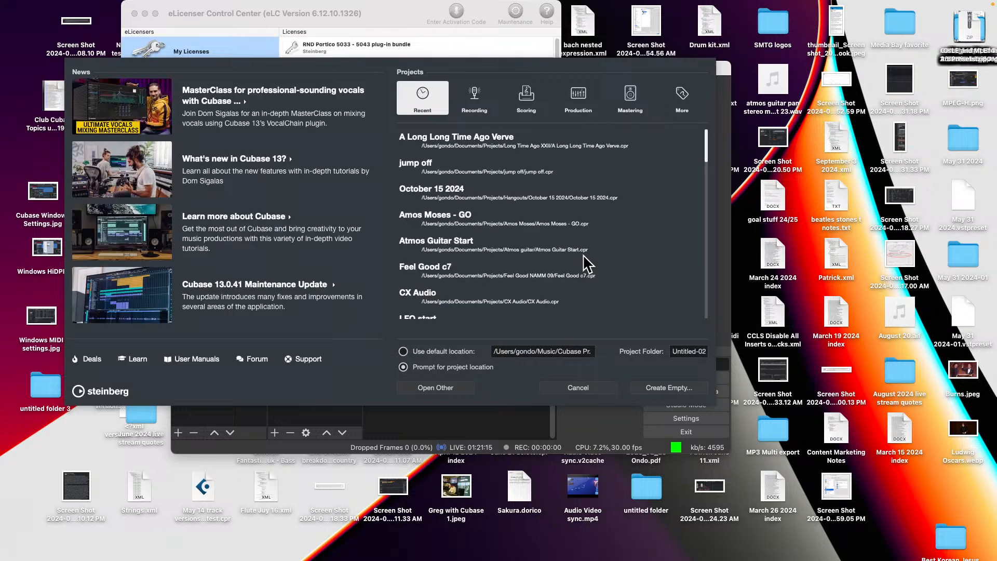
{"action": "left_click", "coordinate": [464, 218]}
{"action": "left_click", "coordinate": [678, 386]}
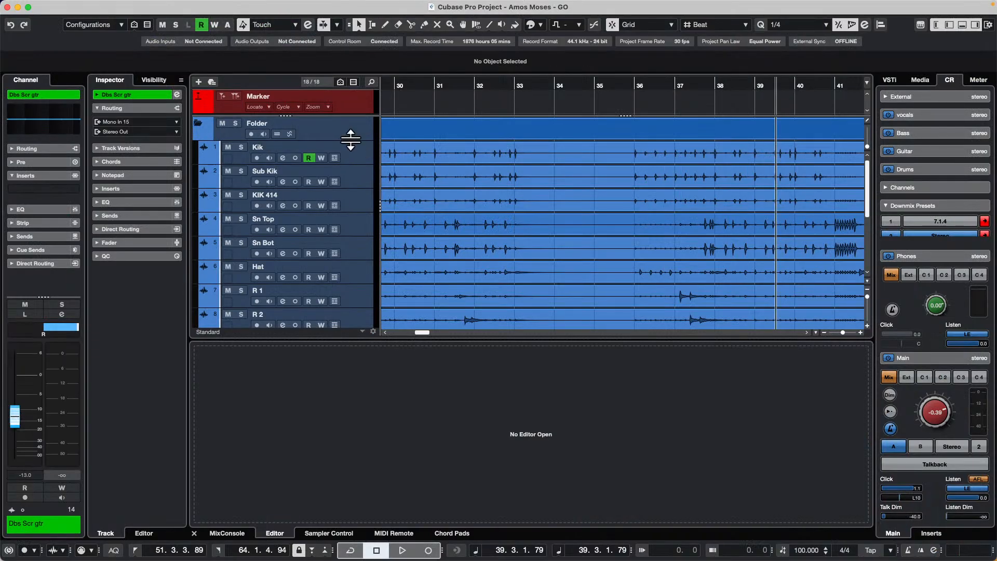
- Move the drum tracks from Kik through OH R out of their folder
{"action": "left_click", "coordinate": [355, 160]}
{"action": "scroll", "coordinate": [359, 218], "scroll_direction": "down", "scroll_amount": 5}
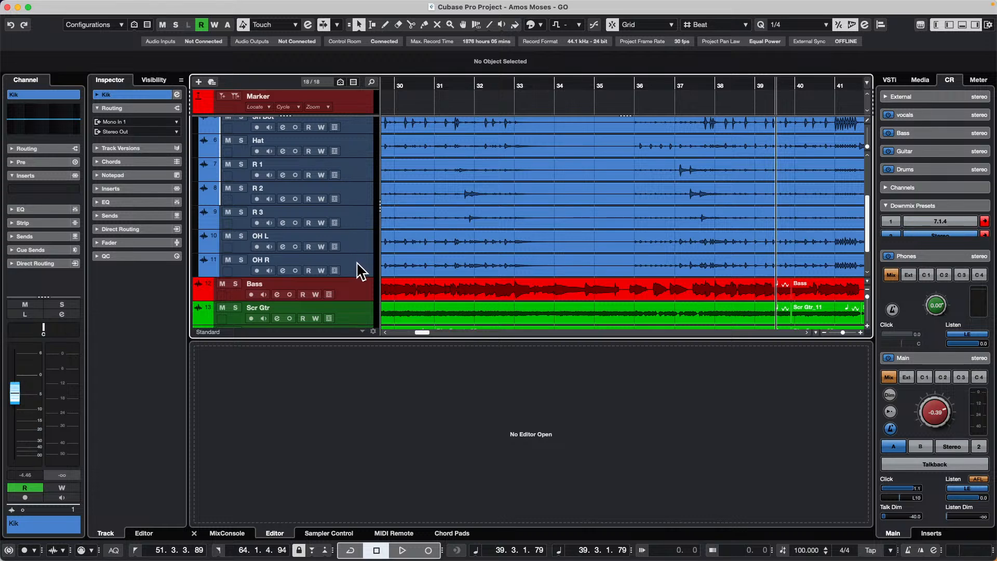
{"action": "scroll", "coordinate": [353, 219], "scroll_direction": "up", "scroll_amount": 5}
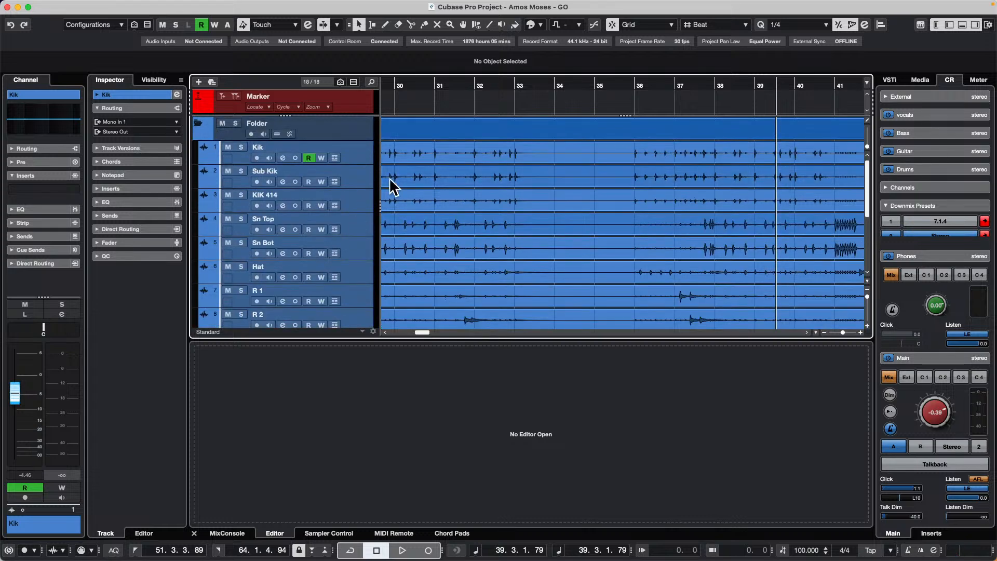
{"action": "key", "text": "super+z"}
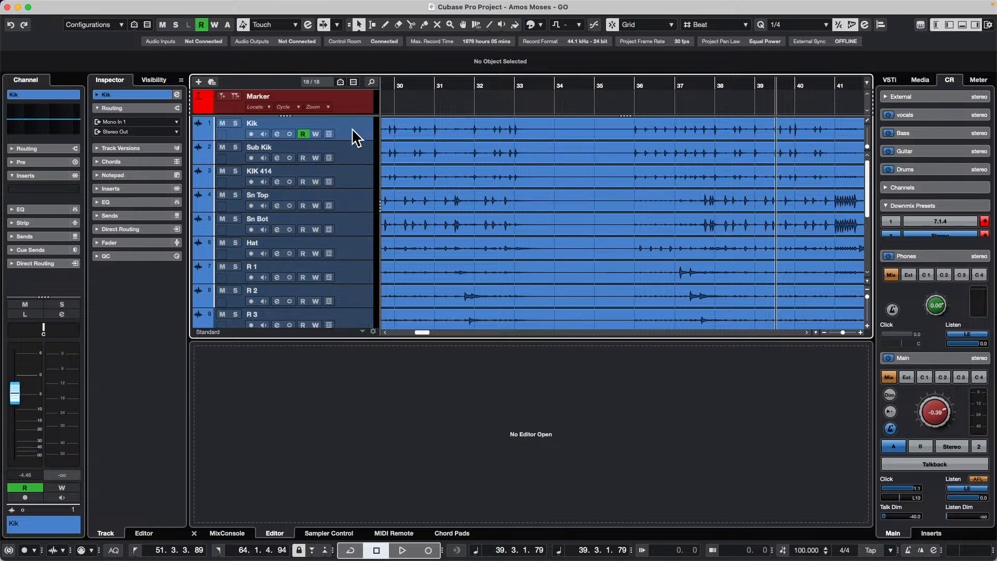
- Run the macro Selected Tracks to new Folder and Add Group Channel on the drum tracks, naming the group drums
{"action": "scroll", "coordinate": [356, 155], "scroll_direction": "down", "scroll_amount": 3}
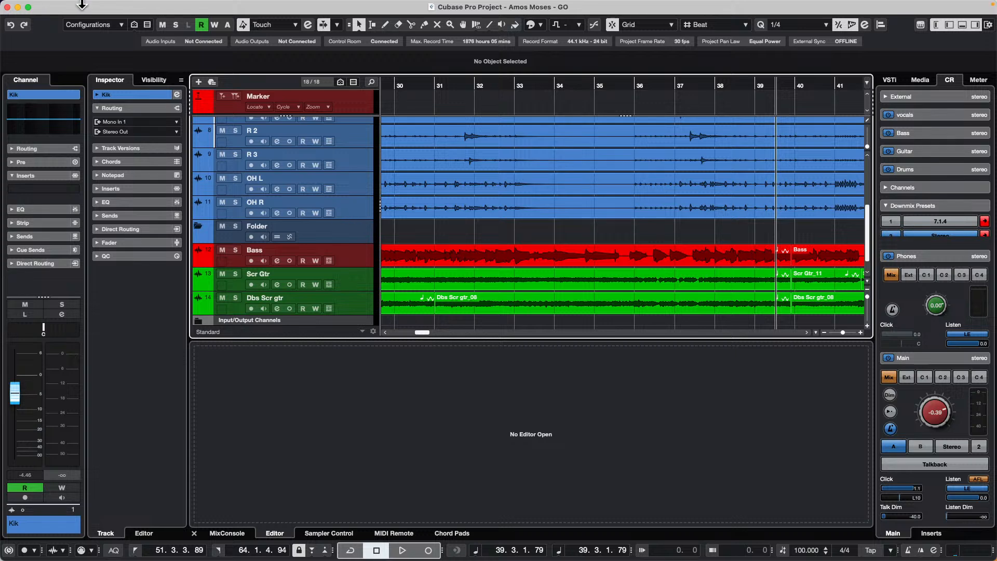
{"action": "left_click", "coordinate": [92, 6]}
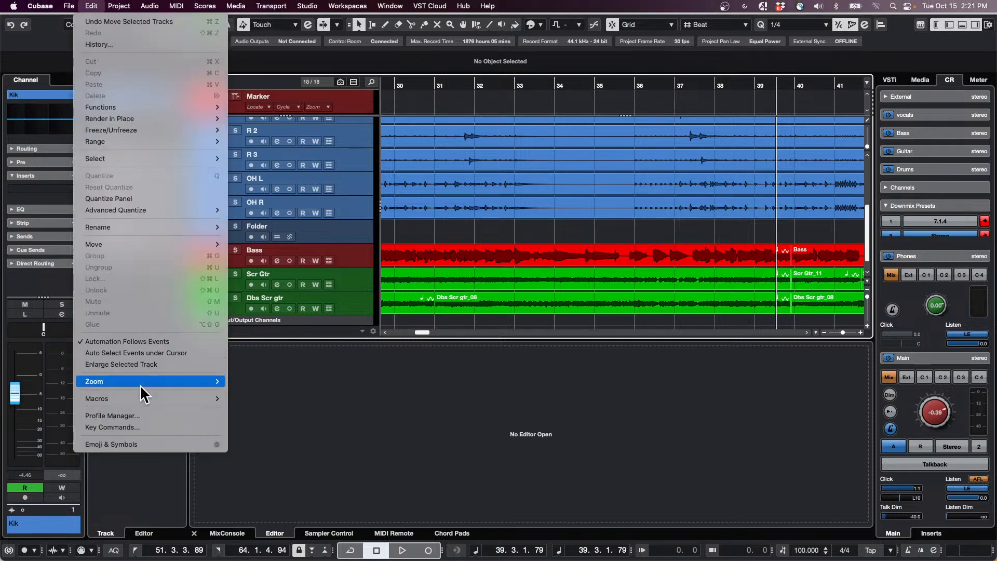
{"action": "mouse_move", "coordinate": [196, 403]}
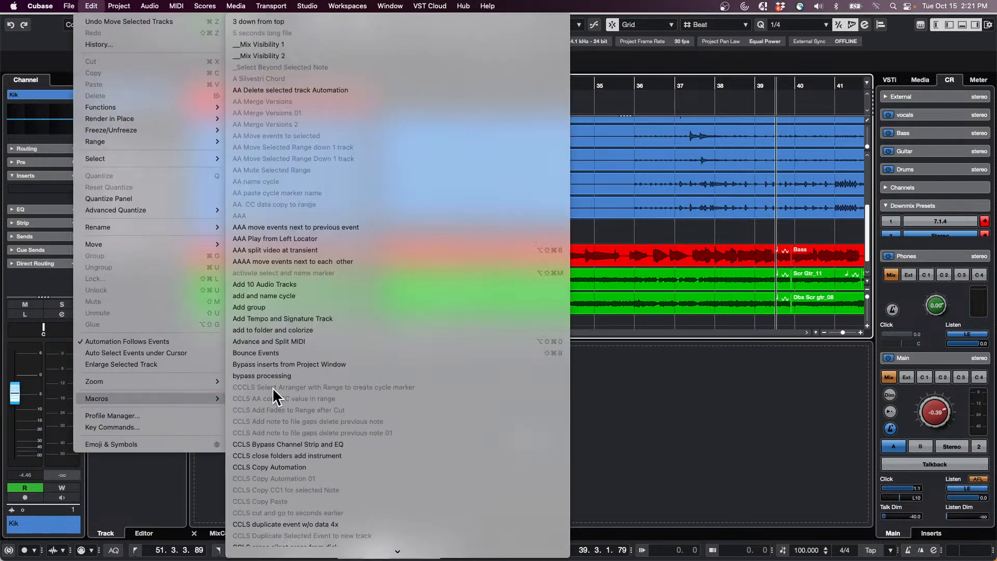
{"action": "mouse_move", "coordinate": [291, 548]}
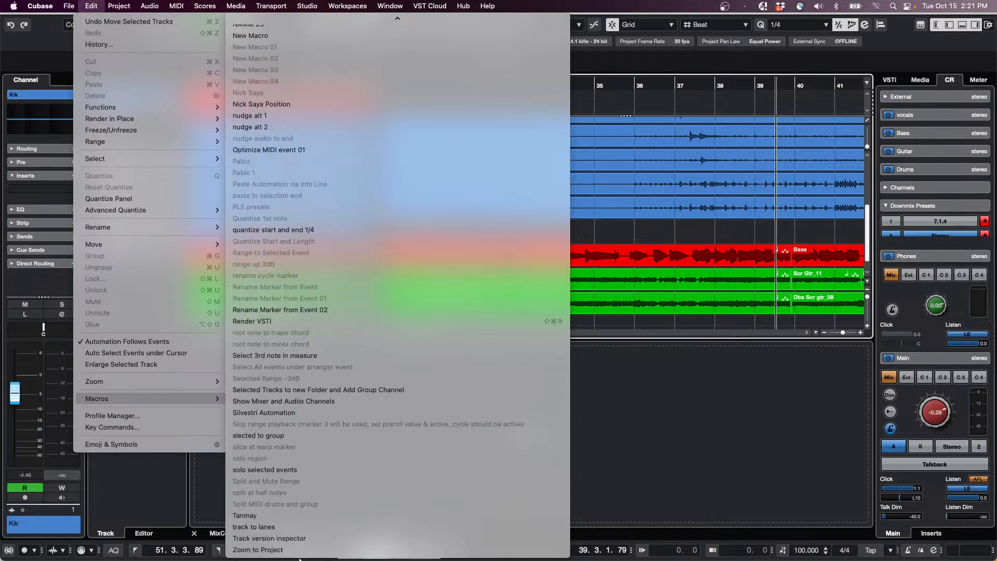
{"action": "left_click", "coordinate": [332, 389]}
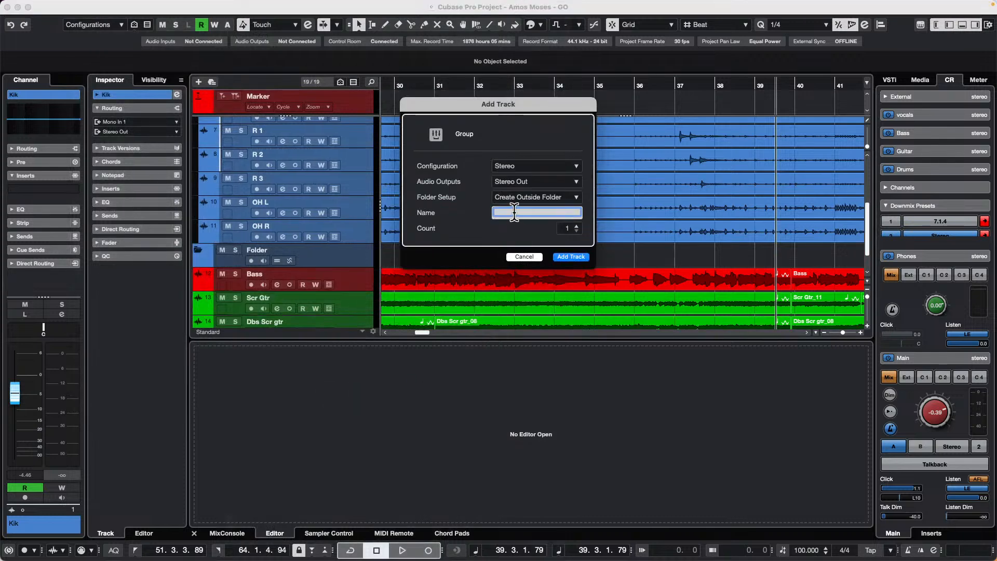
{"action": "type", "text": "drums"}
{"action": "key", "text": "Return"}
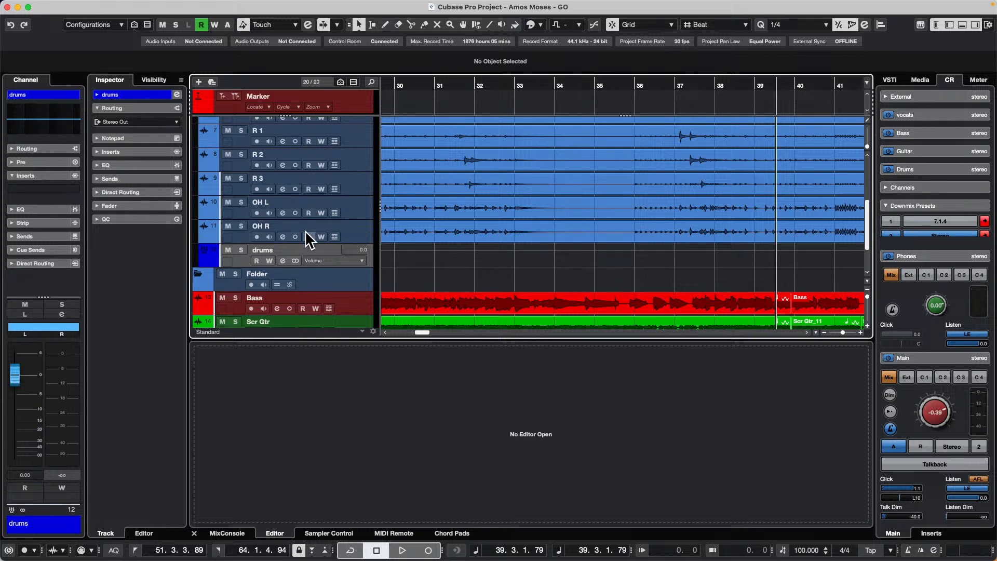
- Collapse and re-expand the new folder that holds the drum tracks
{"action": "scroll", "coordinate": [301, 185], "scroll_direction": "up", "scroll_amount": 5}
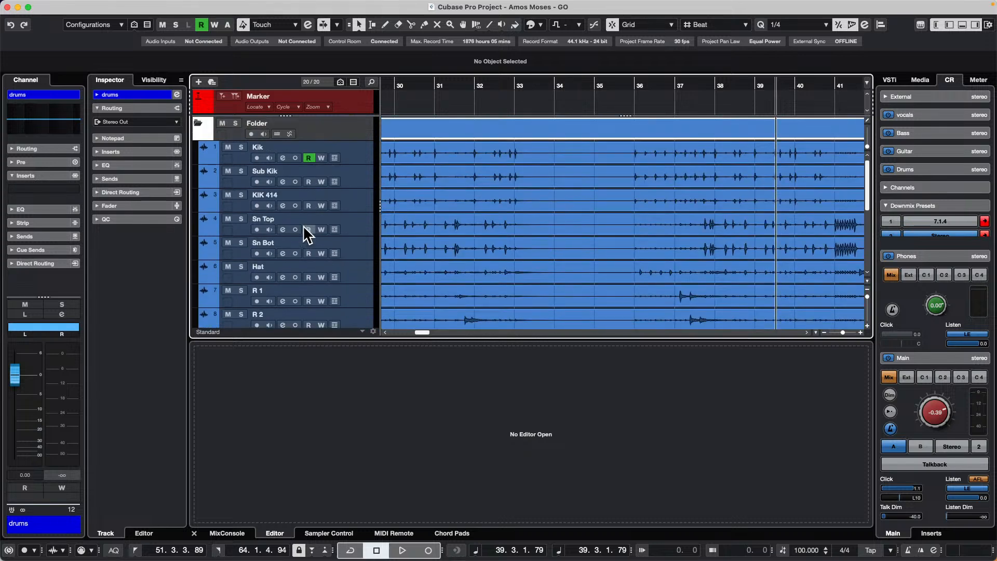
{"action": "left_click", "coordinate": [200, 125]}
{"action": "left_click", "coordinate": [200, 125]}
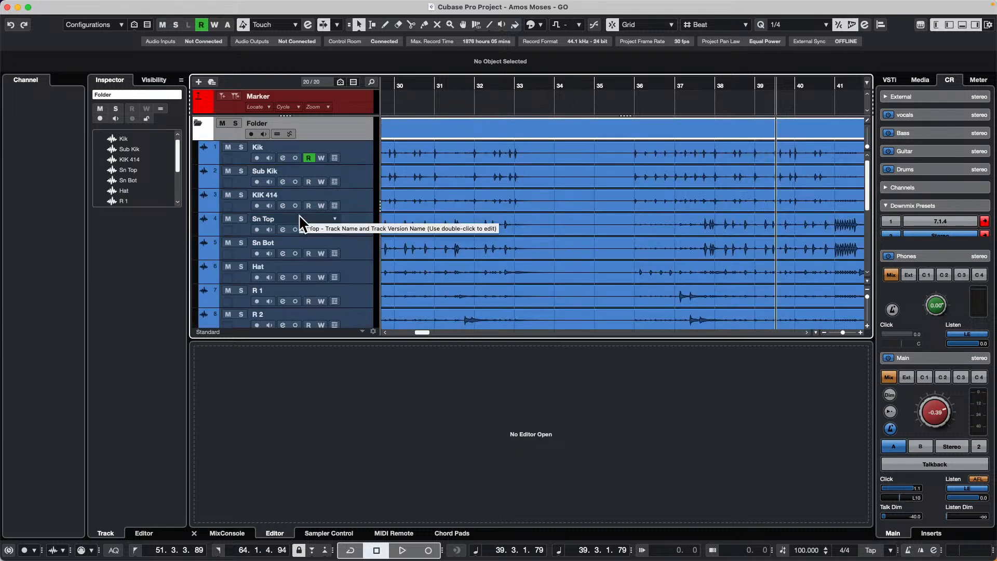
- Show only the drum folder's channels, Bass, both guitar channels and the Input/Output Channel folder in the MixConsole, and close it
{"action": "key", "text": "F3"}
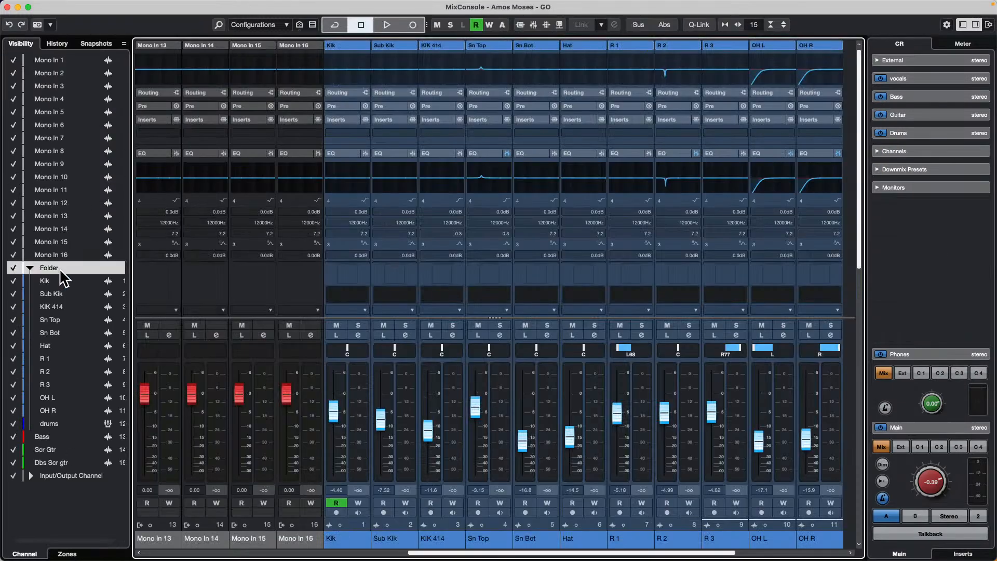
{"action": "left_click", "coordinate": [13, 267], "text": "alt"}
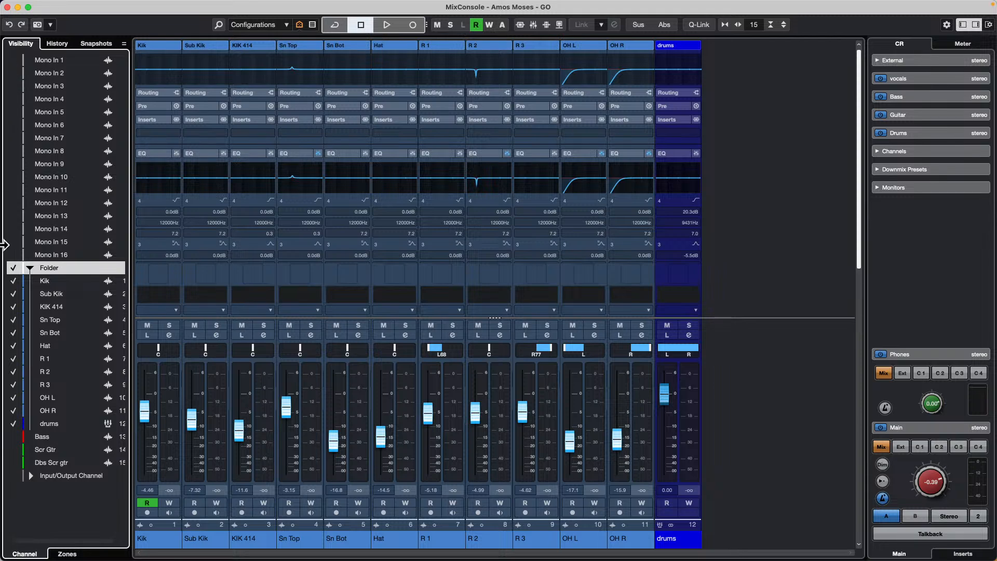
{"action": "left_click_drag", "start_coordinate": [12, 436], "coordinate": [18, 493]}
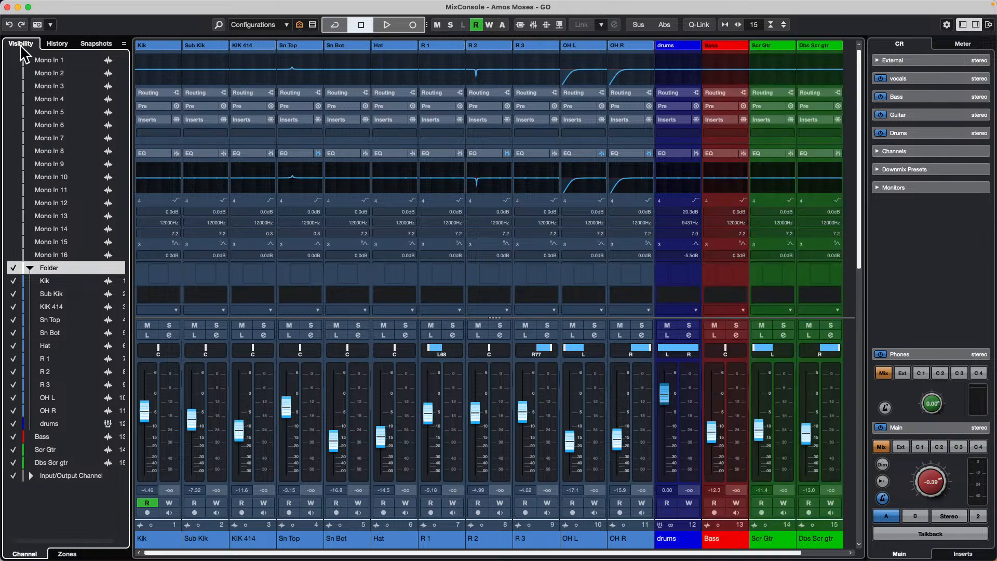
{"action": "left_click", "coordinate": [8, 7]}
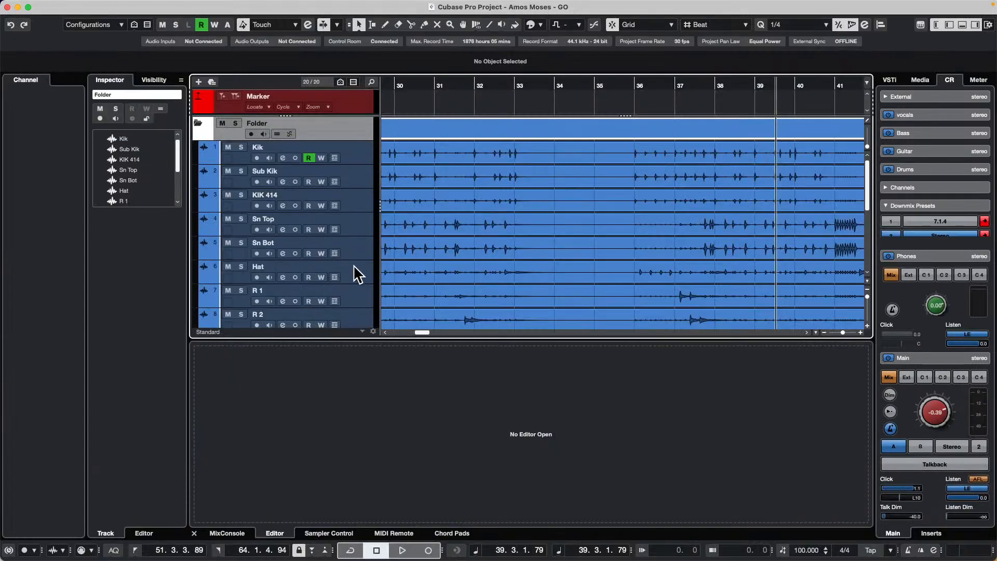
- Add a Sampler track directly below the Kik track inside the drum folder
{"action": "scroll", "coordinate": [354, 263], "scroll_direction": "down", "scroll_amount": 6}
{"action": "scroll", "coordinate": [353, 263], "scroll_direction": "up", "scroll_amount": 3}
{"action": "scroll", "coordinate": [354, 264], "scroll_direction": "up", "scroll_amount": 3}
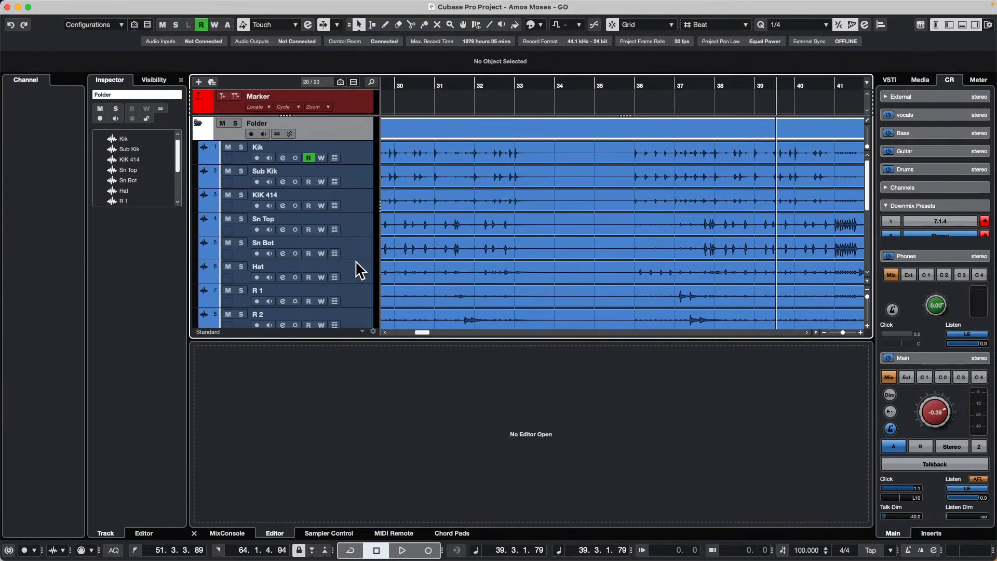
{"action": "right_click", "coordinate": [359, 157]}
{"action": "mouse_move", "coordinate": [431, 163]}
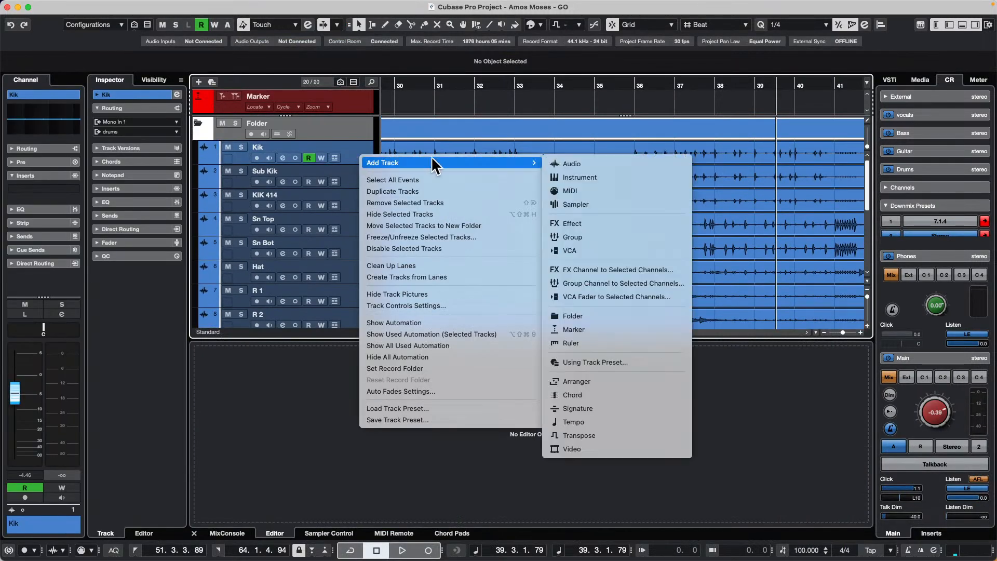
{"action": "left_click", "coordinate": [608, 205]}
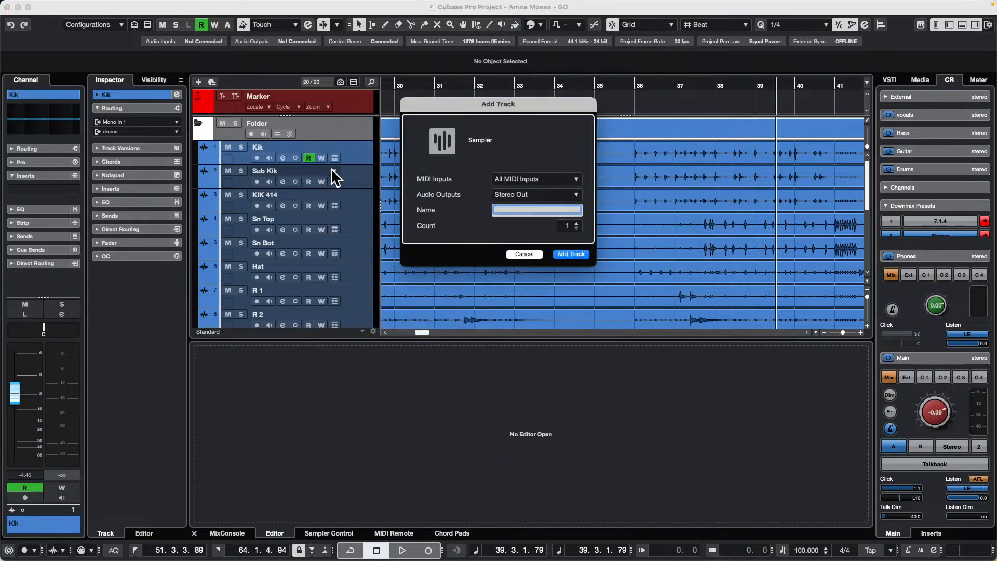
{"action": "left_click", "coordinate": [571, 255]}
- Add one Ruler track below the Sampler track in the drum folder
{"action": "right_click", "coordinate": [362, 186]}
{"action": "mouse_move", "coordinate": [438, 187]}
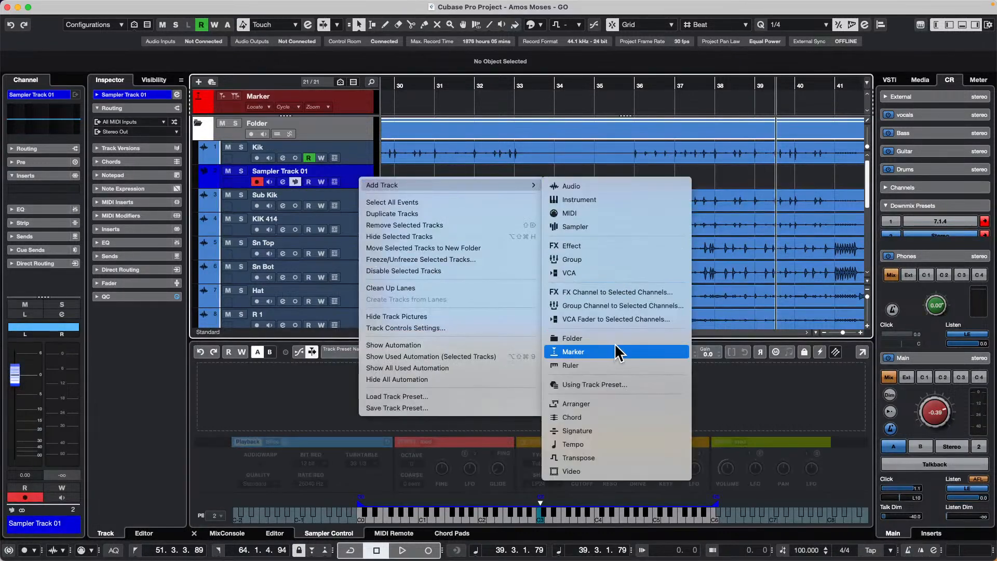
{"action": "left_click", "coordinate": [610, 366]}
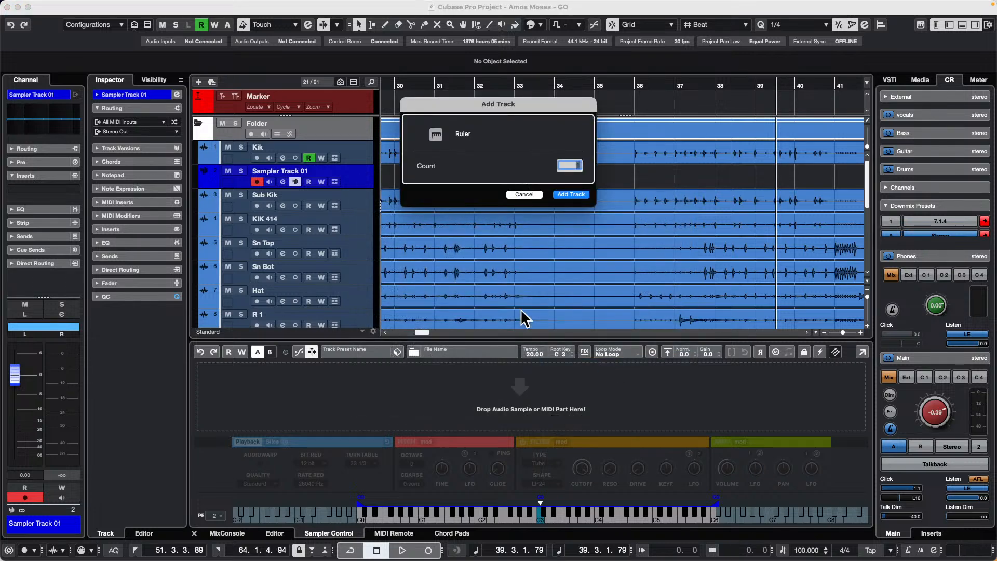
{"action": "left_click", "coordinate": [580, 194]}
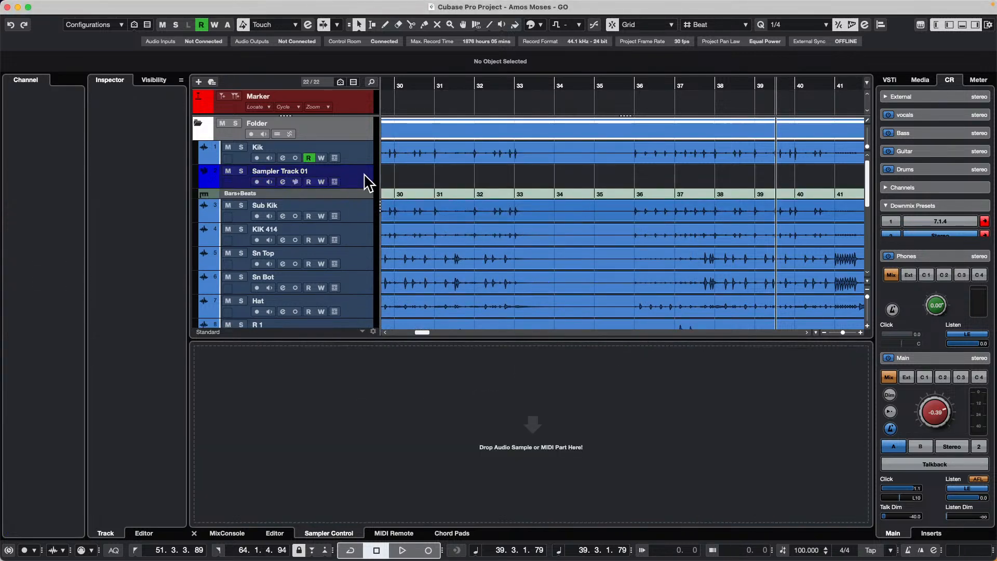
- Add a Signature track below the Bars+Beats ruler and collapse the drum folder
{"action": "right_click", "coordinate": [357, 193]}
{"action": "mouse_move", "coordinate": [491, 200]}
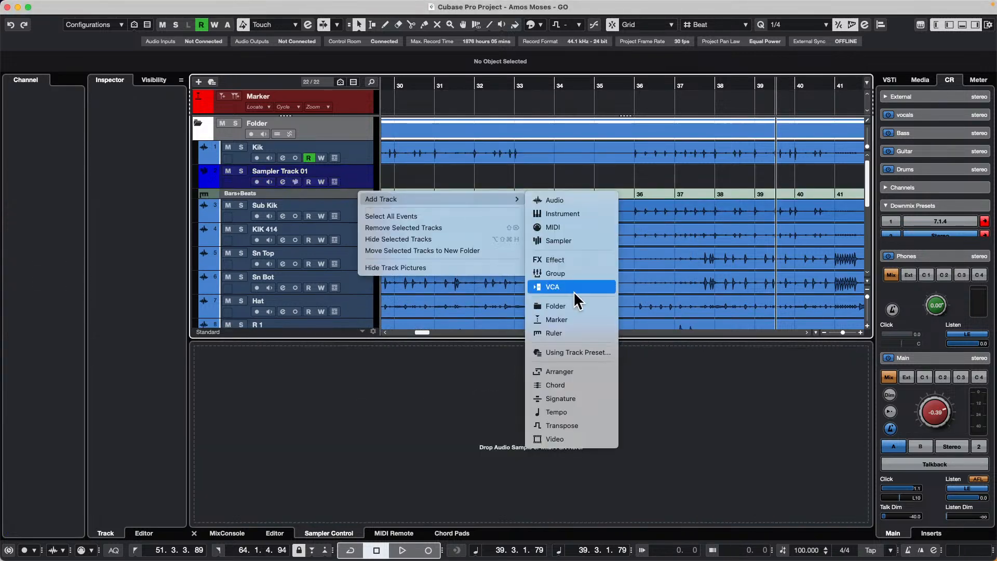
{"action": "left_click", "coordinate": [577, 399]}
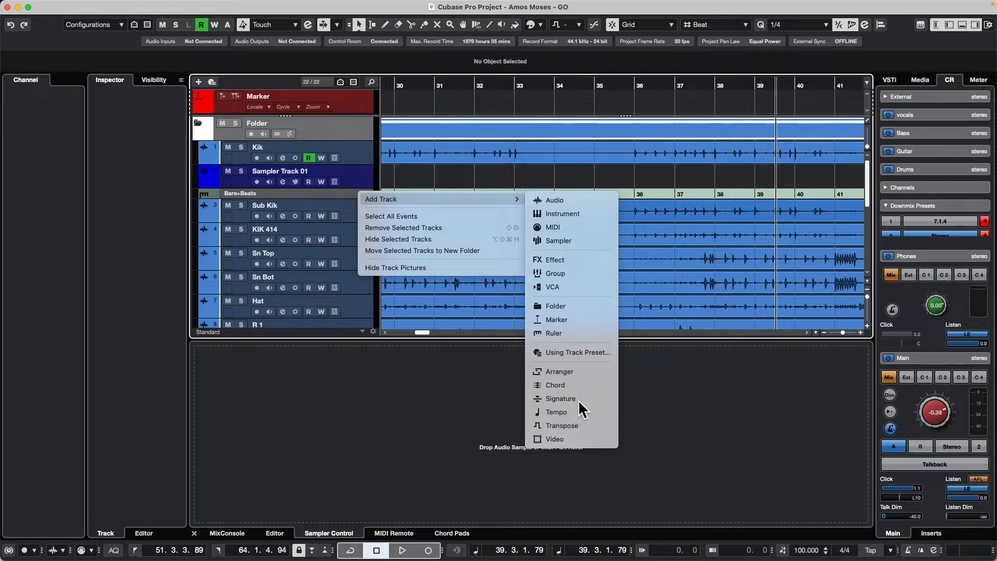
{"action": "left_click", "coordinate": [196, 124]}
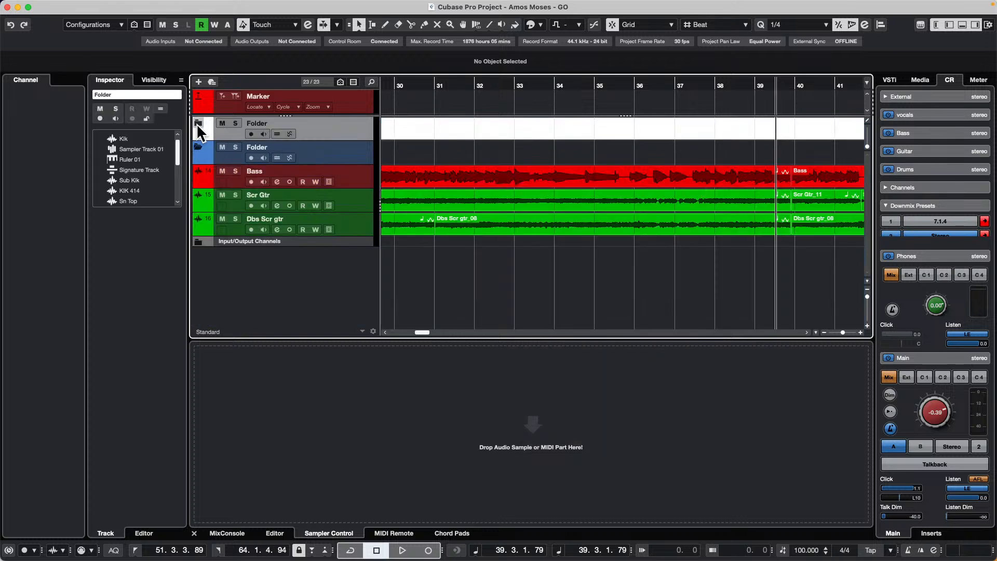
- Expand the drum folder and select the Bass track below it
{"action": "left_click", "coordinate": [195, 123]}
{"action": "left_click", "coordinate": [195, 123]}
{"action": "left_click", "coordinate": [194, 123]}
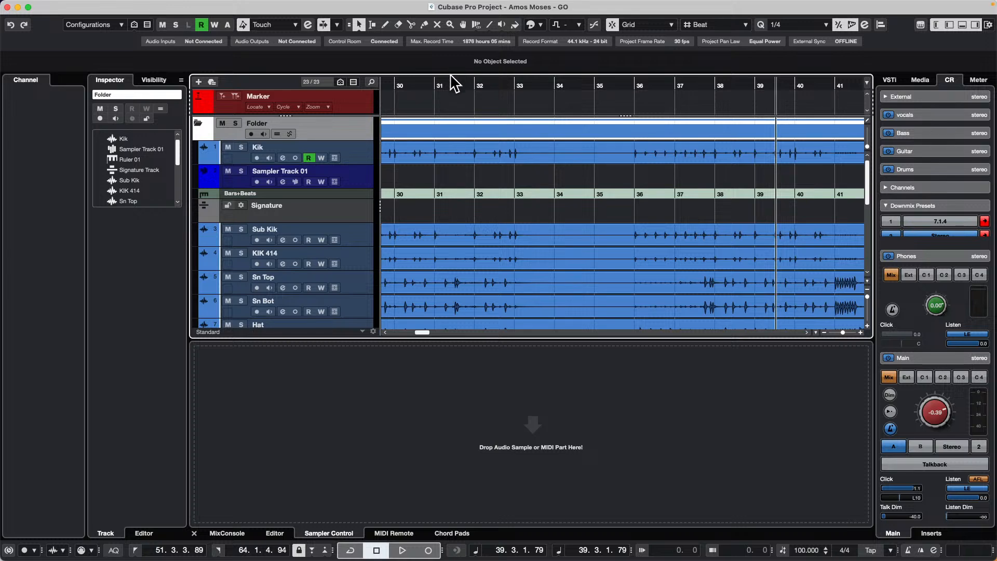
{"action": "left_click_drag", "start_coordinate": [450, 84], "coordinate": [289, 25]}
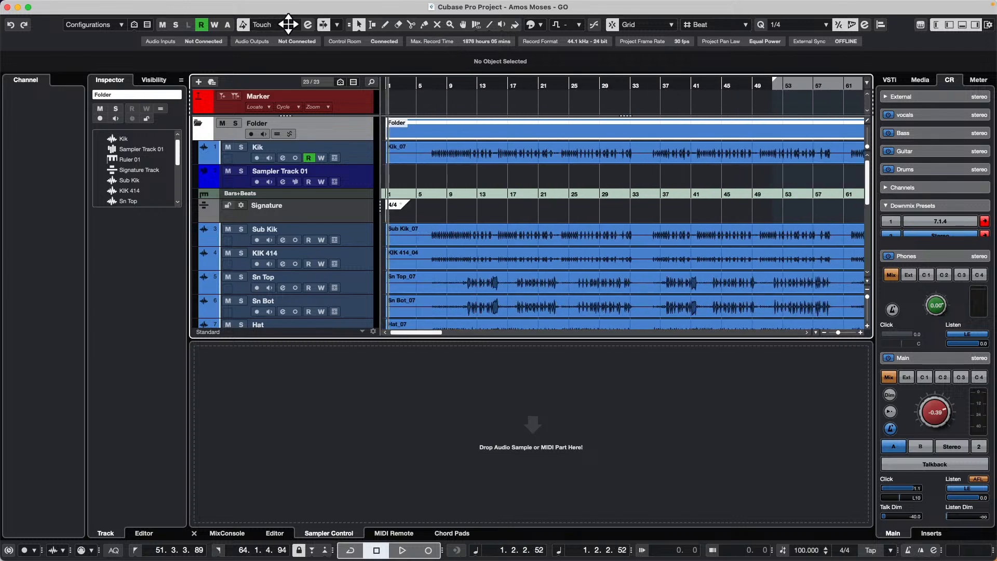
{"action": "left_click", "coordinate": [431, 84]}
{"action": "left_click_drag", "start_coordinate": [432, 84], "coordinate": [436, 62]}
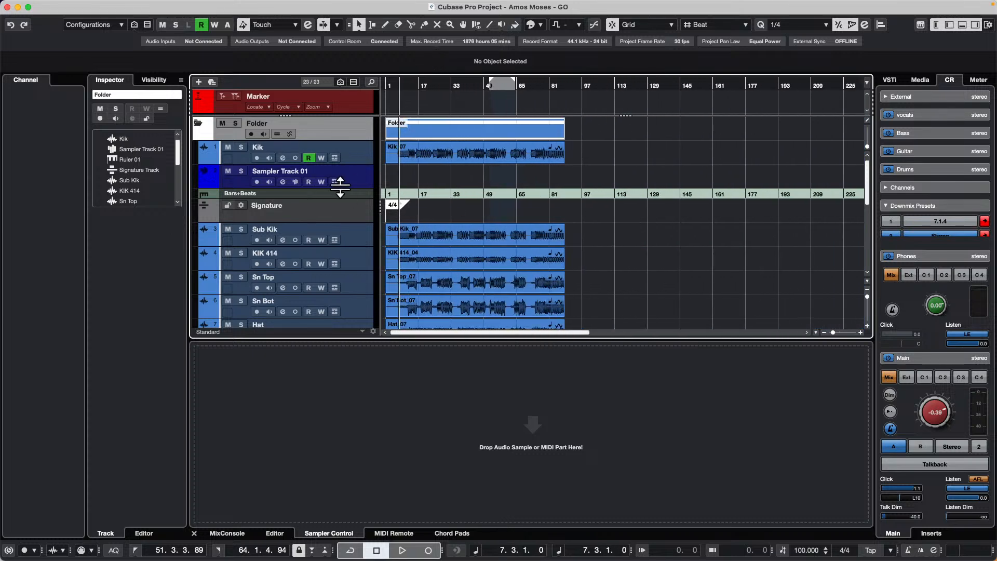
{"action": "scroll", "coordinate": [343, 189], "scroll_direction": "down", "scroll_amount": 10}
{"action": "scroll", "coordinate": [341, 194], "scroll_direction": "up", "scroll_amount": 8}
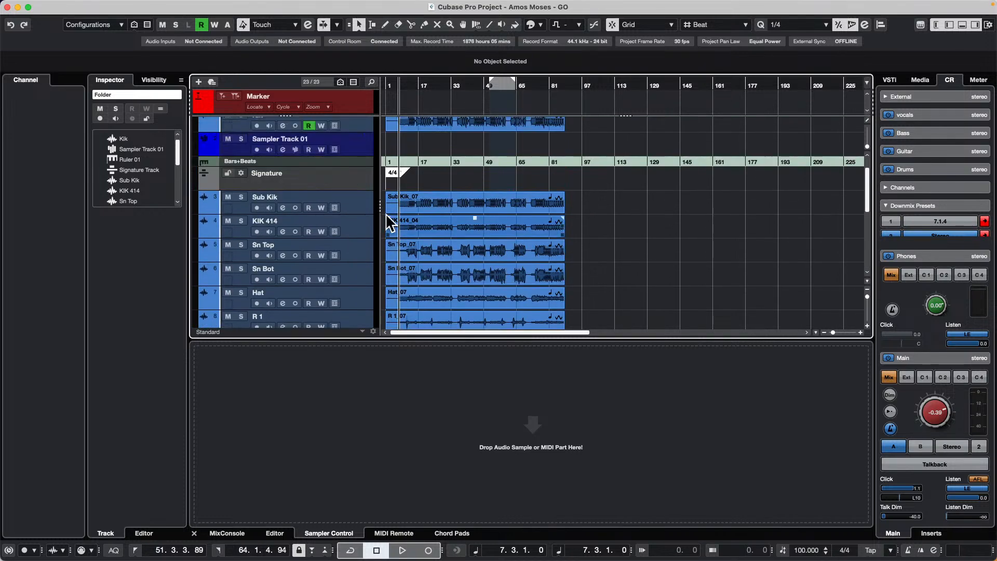
{"action": "scroll", "coordinate": [358, 208], "scroll_direction": "down", "scroll_amount": 8}
{"action": "left_click", "coordinate": [357, 243]}
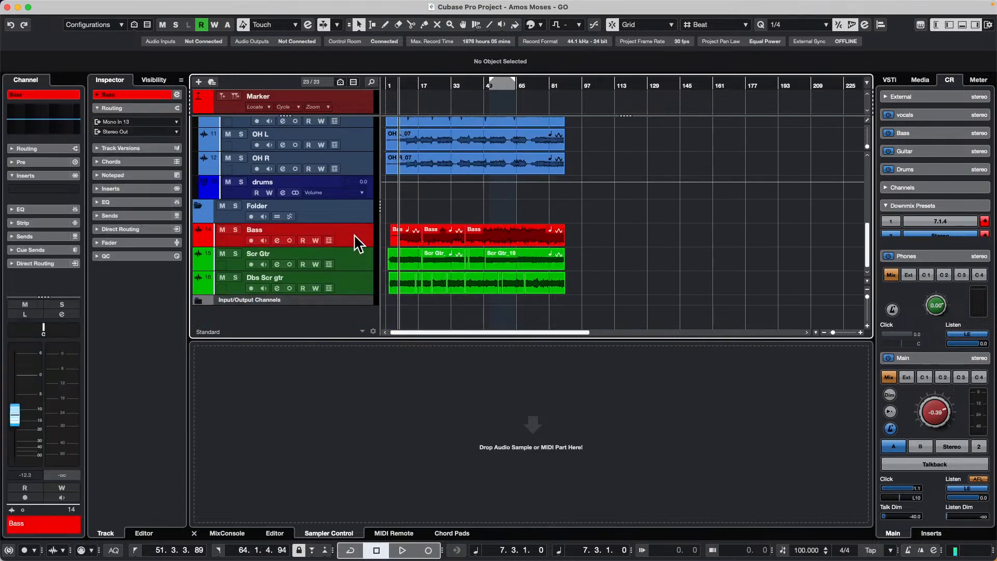
- Start importing tracks from the project file Amos Moses - GO b.cpr in the Amos Moses folder under Projects
{"action": "left_click", "coordinate": [67, 6]}
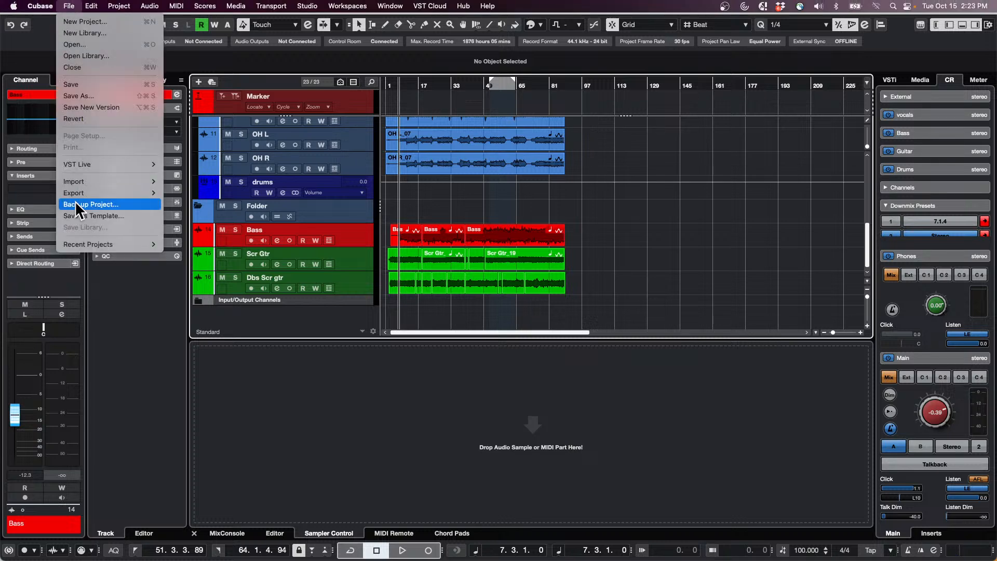
{"action": "mouse_move", "coordinate": [84, 180]}
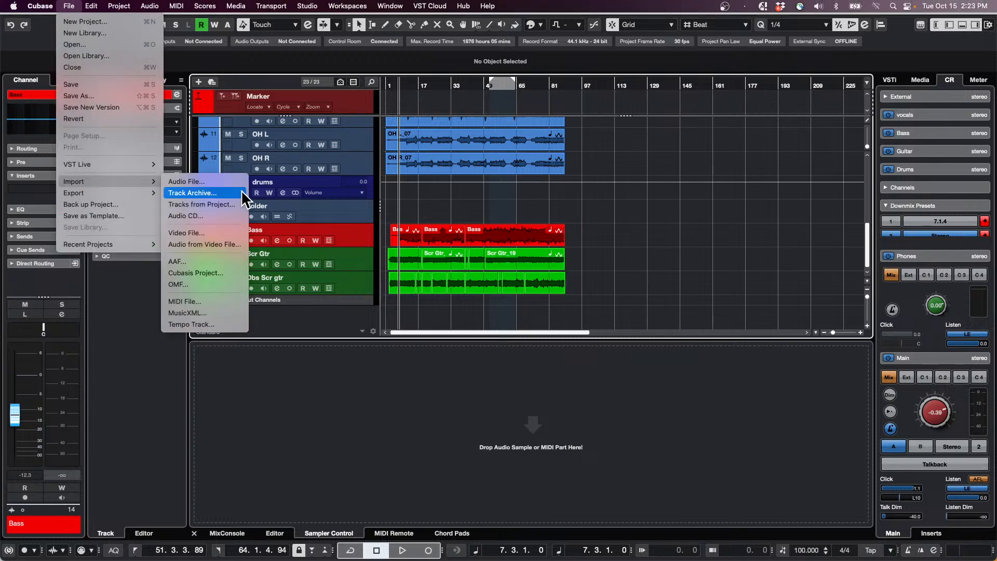
{"action": "left_click", "coordinate": [234, 203]}
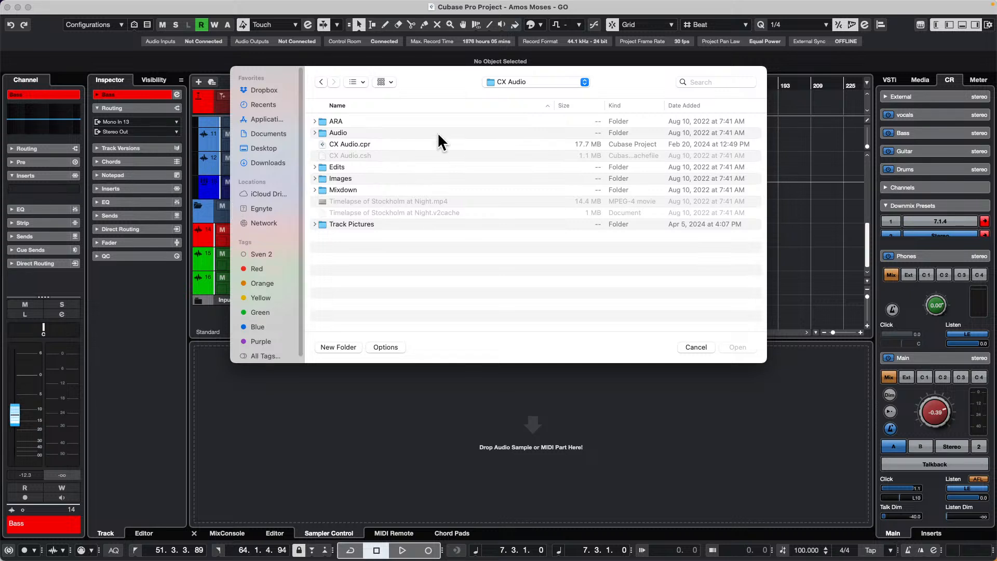
{"action": "left_click", "coordinate": [512, 81]}
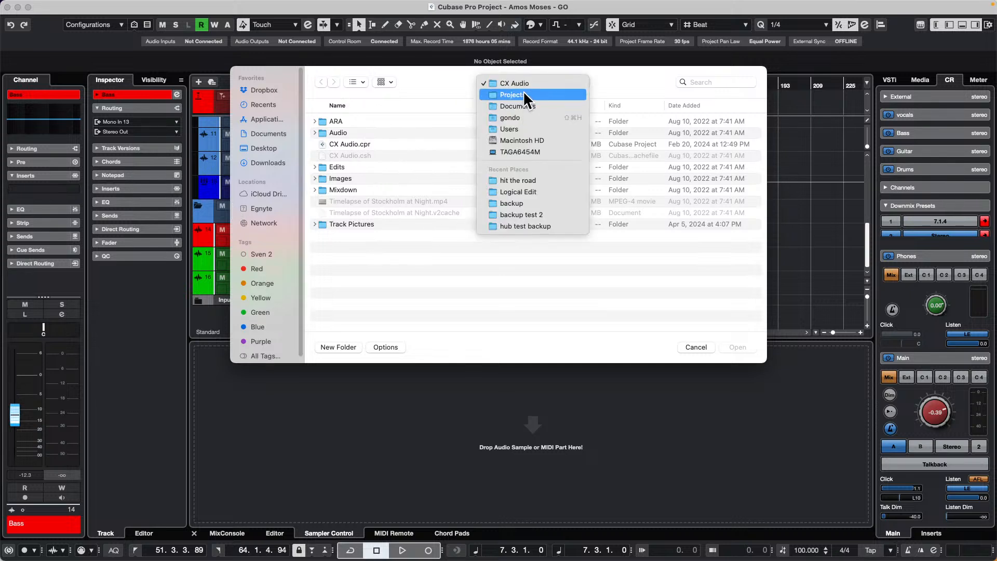
{"action": "left_click", "coordinate": [523, 94]}
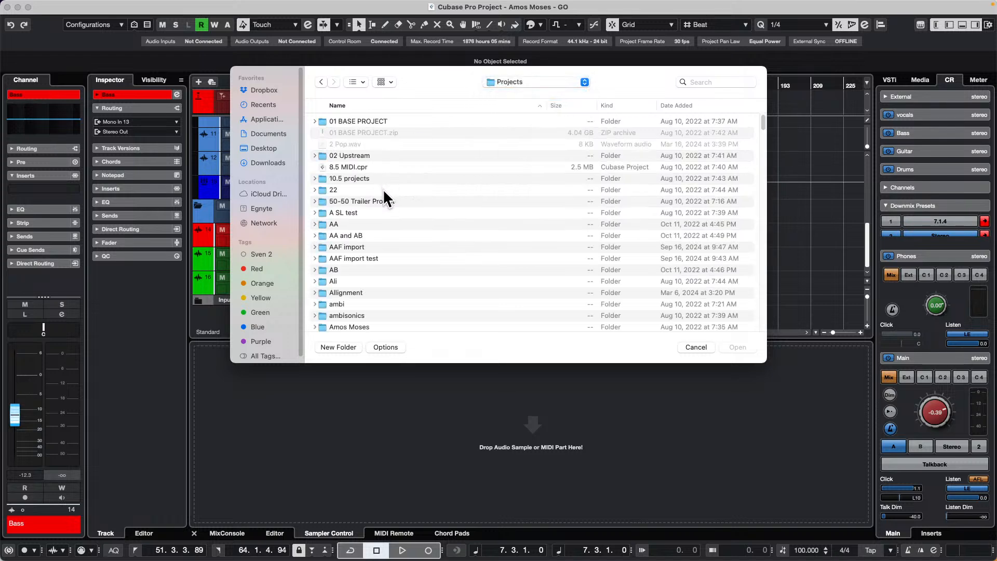
{"action": "scroll", "coordinate": [381, 213], "scroll_direction": "down", "scroll_amount": 1}
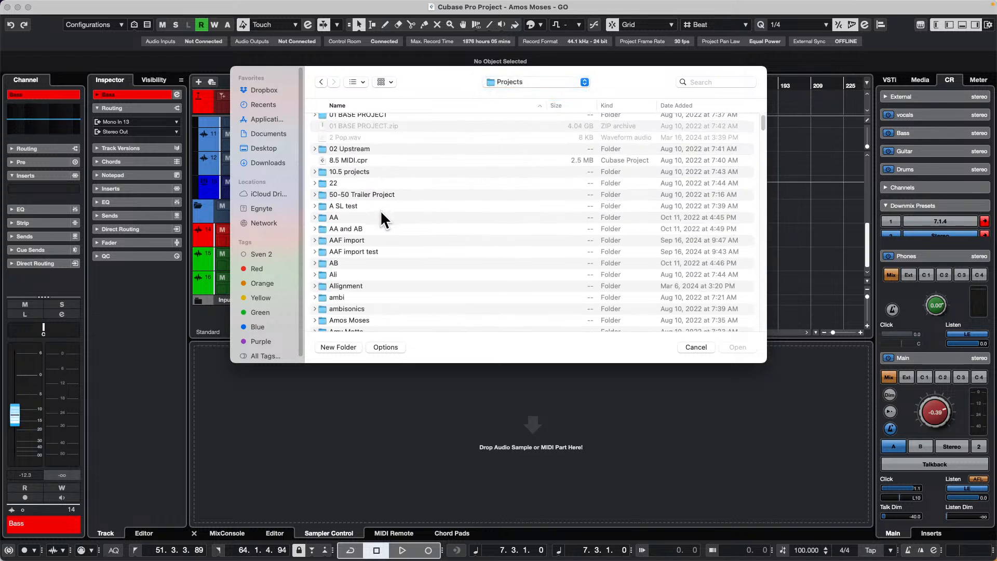
{"action": "double_click", "coordinate": [357, 319]}
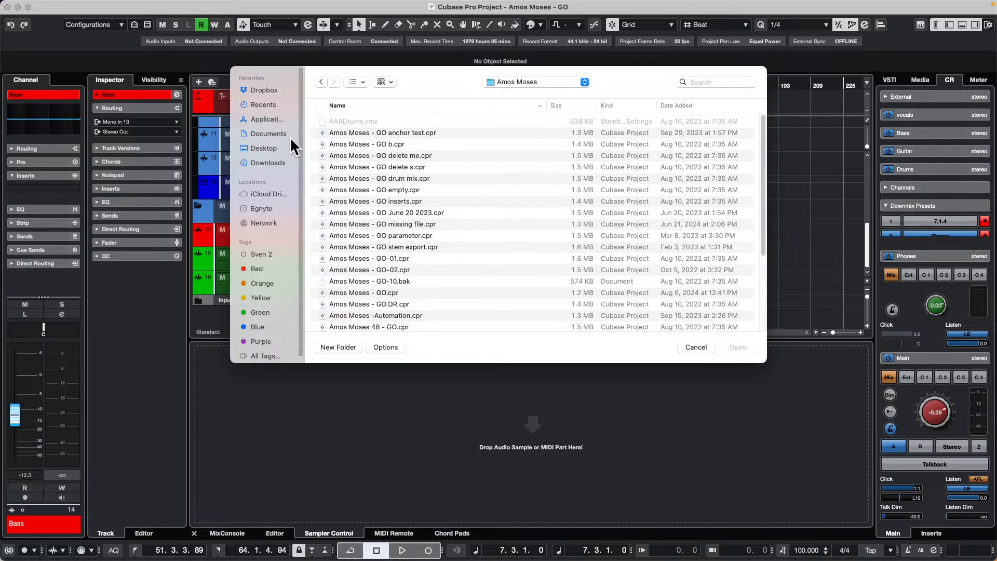
{"action": "double_click", "coordinate": [373, 141]}
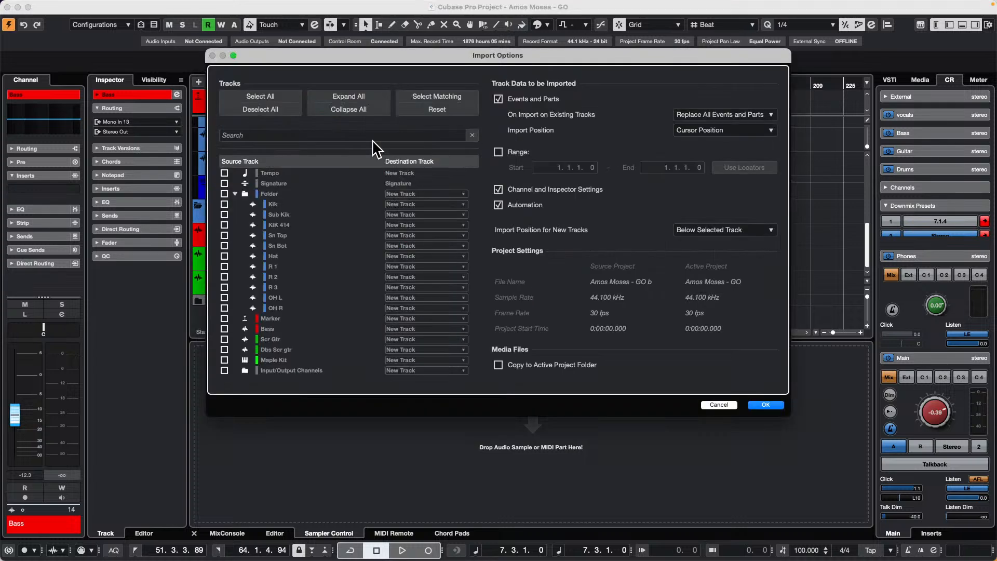
- Import the source Bass track onto the existing Bass track, replacing its events, and move the imported event to start at about 2.4.4.59
{"action": "left_click_drag", "start_coordinate": [360, 54], "coordinate": [520, 54]}
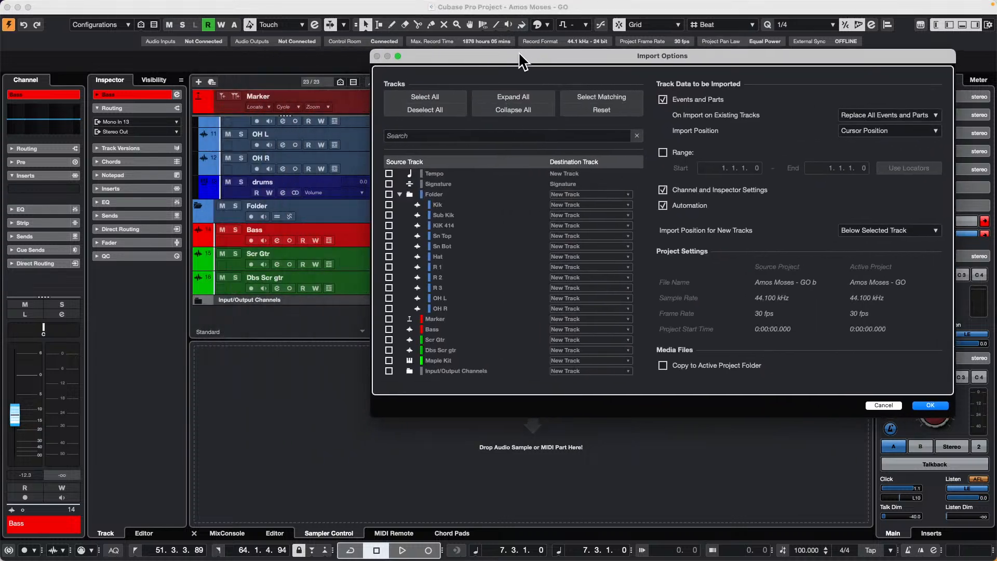
{"action": "left_click", "coordinate": [389, 329]}
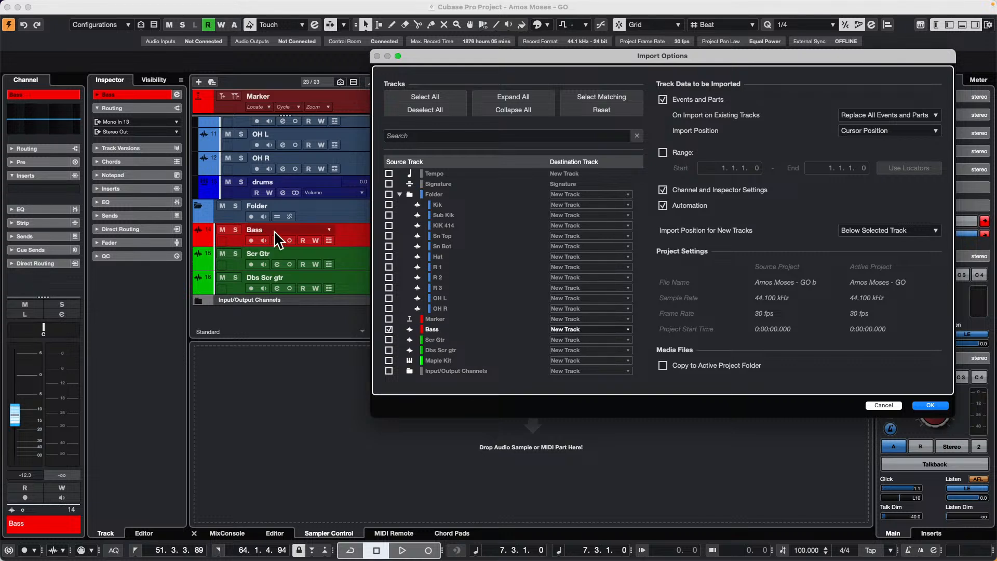
{"action": "left_click", "coordinate": [580, 329]}
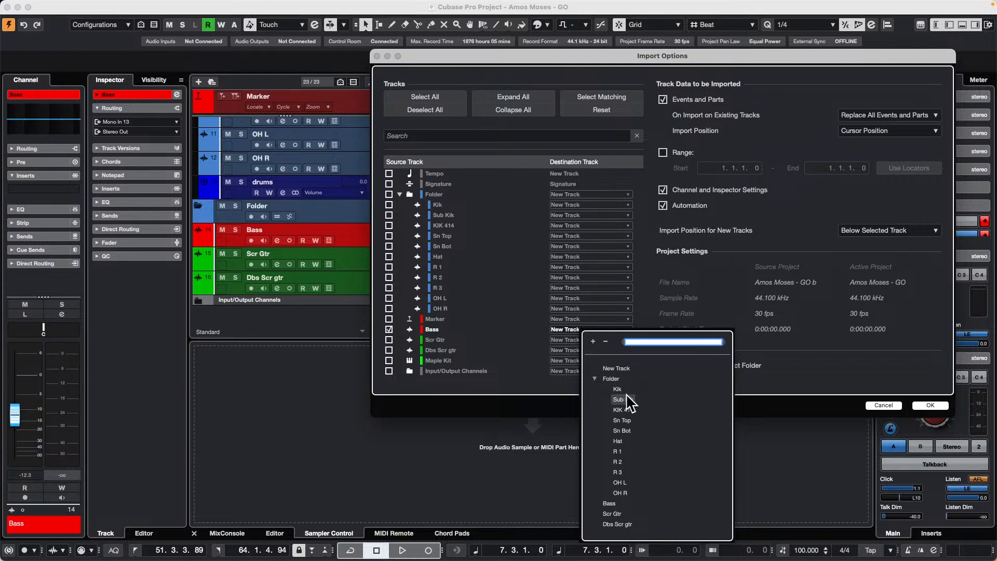
{"action": "left_click", "coordinate": [609, 504]}
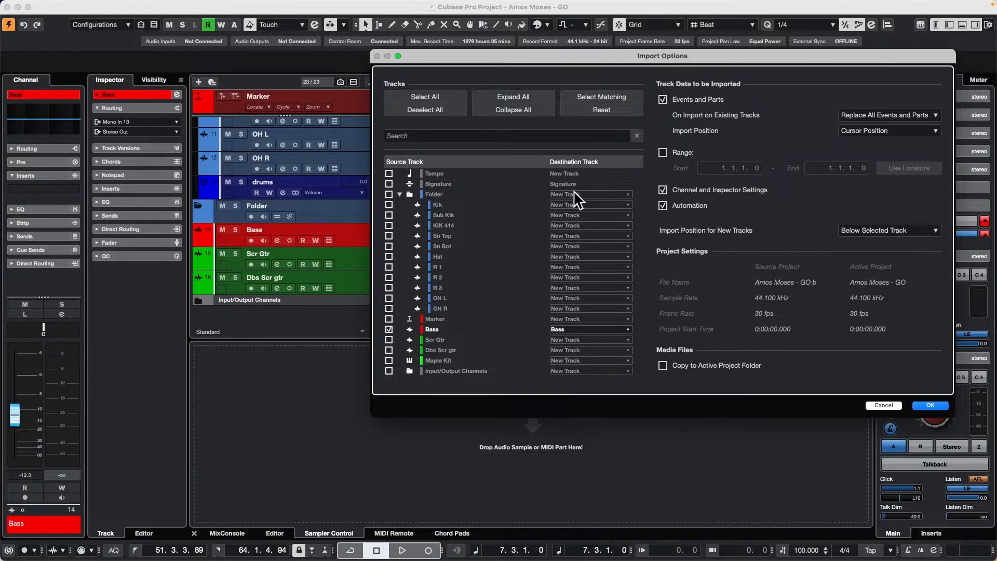
{"action": "left_click_drag", "start_coordinate": [560, 65], "coordinate": [237, 281]}
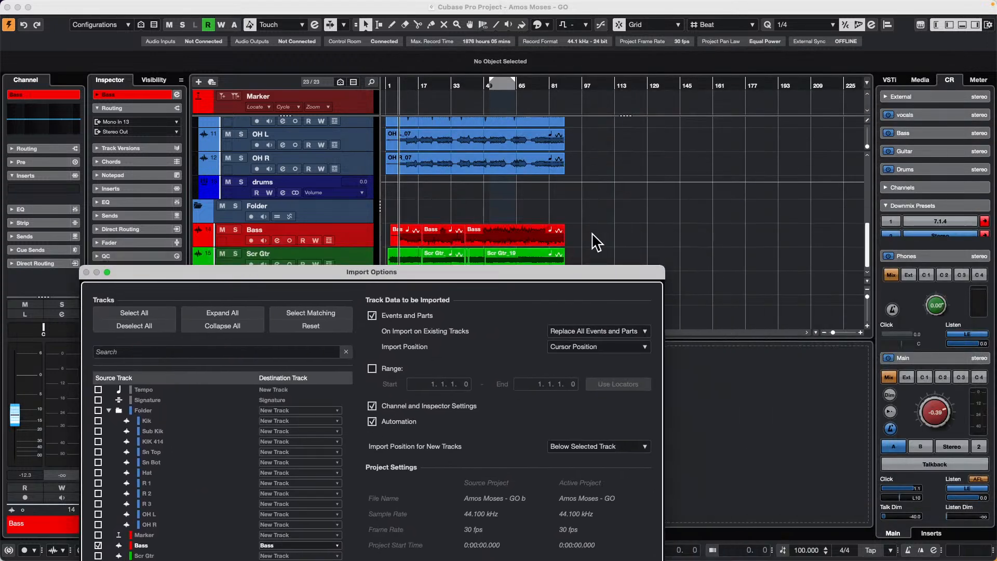
{"action": "left_click_drag", "start_coordinate": [507, 272], "coordinate": [389, 124]}
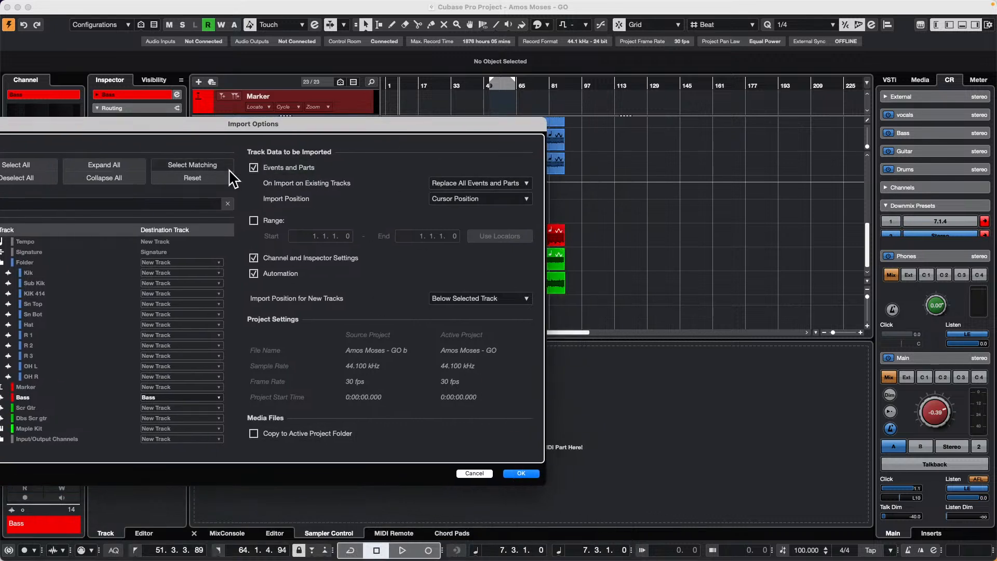
{"action": "left_click", "coordinate": [520, 473]}
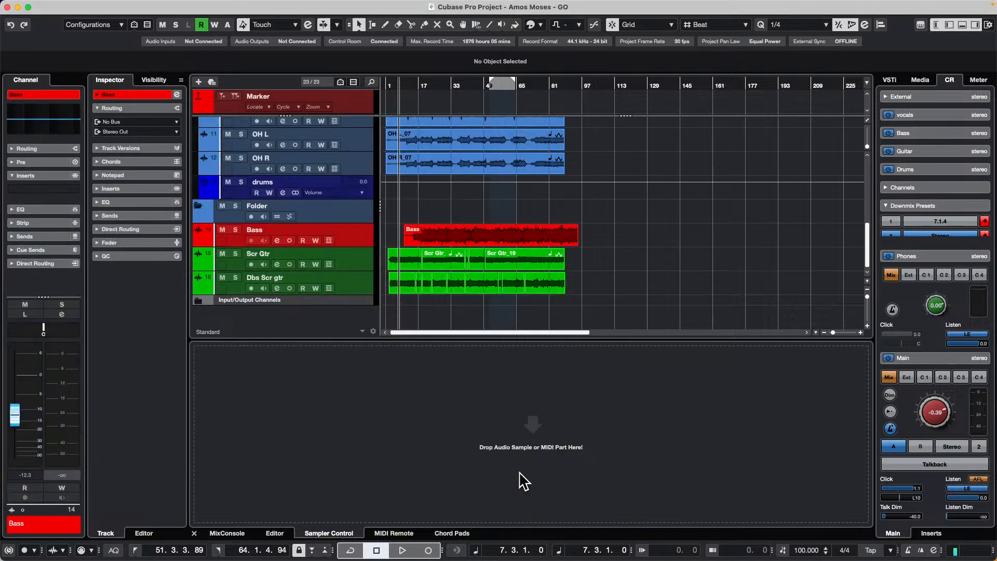
{"action": "left_click_drag", "start_coordinate": [451, 233], "coordinate": [435, 232]}
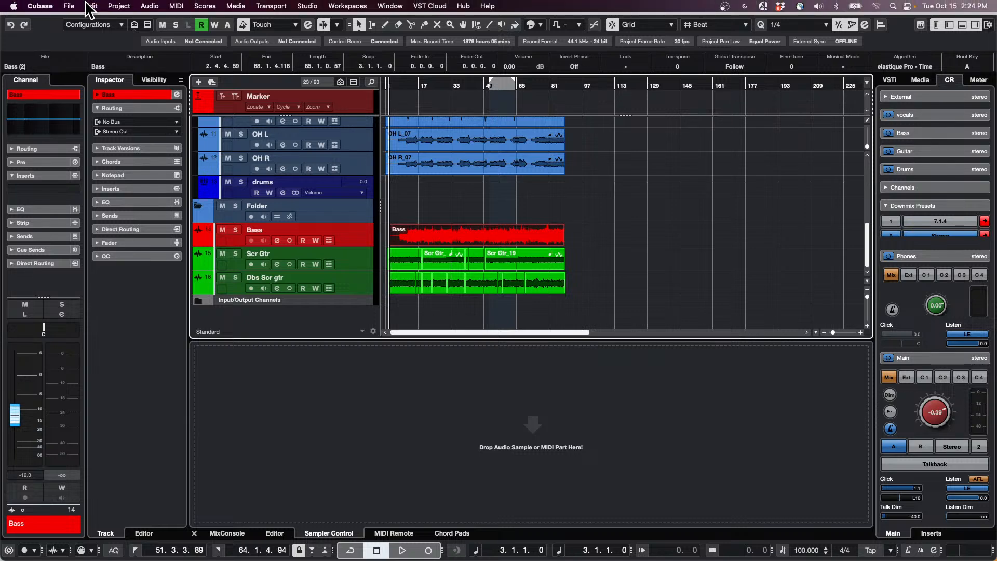
{"action": "left_click", "coordinate": [69, 6]}
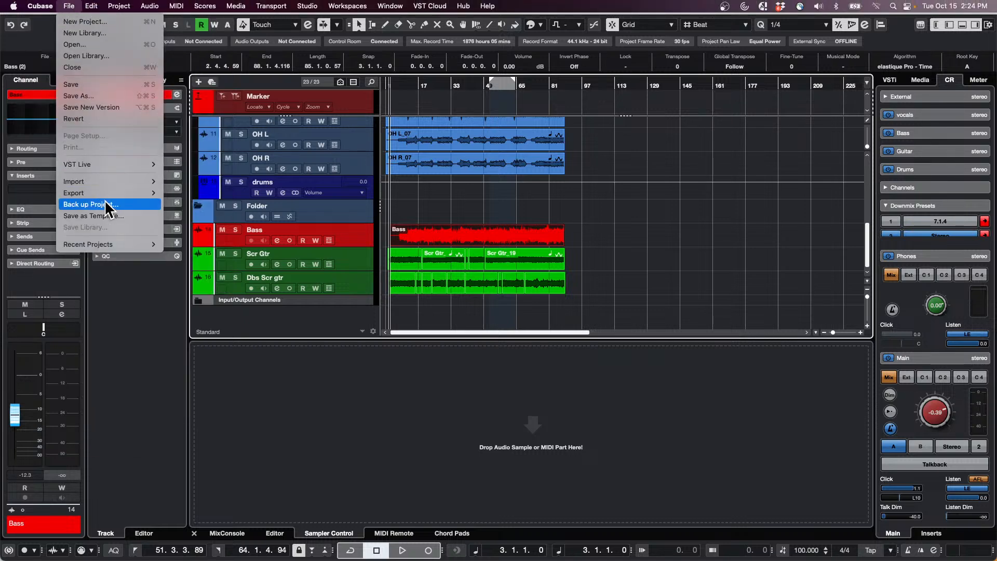
{"action": "mouse_move", "coordinate": [124, 181]}
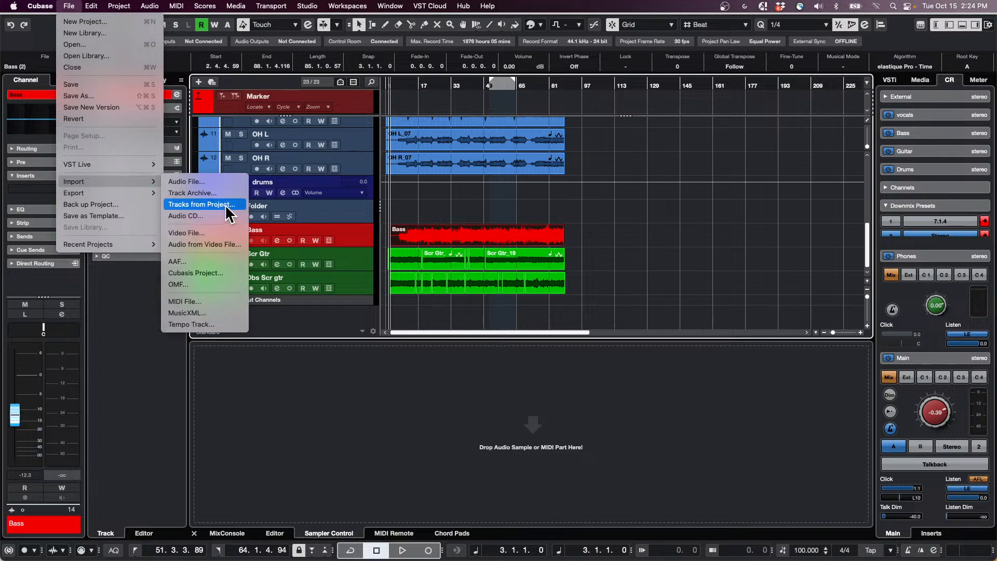
{"action": "left_click", "coordinate": [540, 267]}
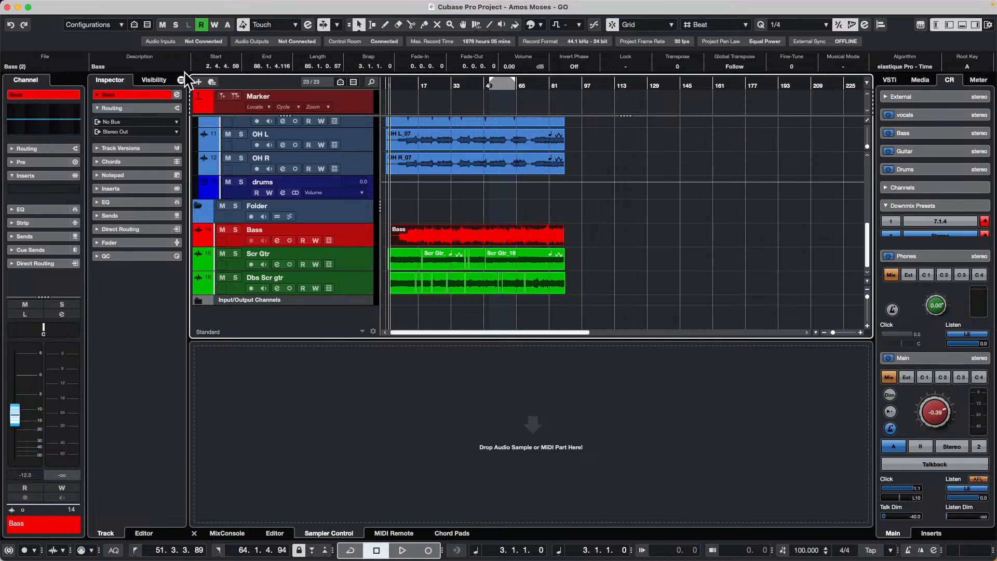
- Open the recent project CX Audio.cpr alongside Amos Moses - GO
{"action": "mouse_move", "coordinate": [126, 1]}
{"action": "left_click", "coordinate": [76, 5]}
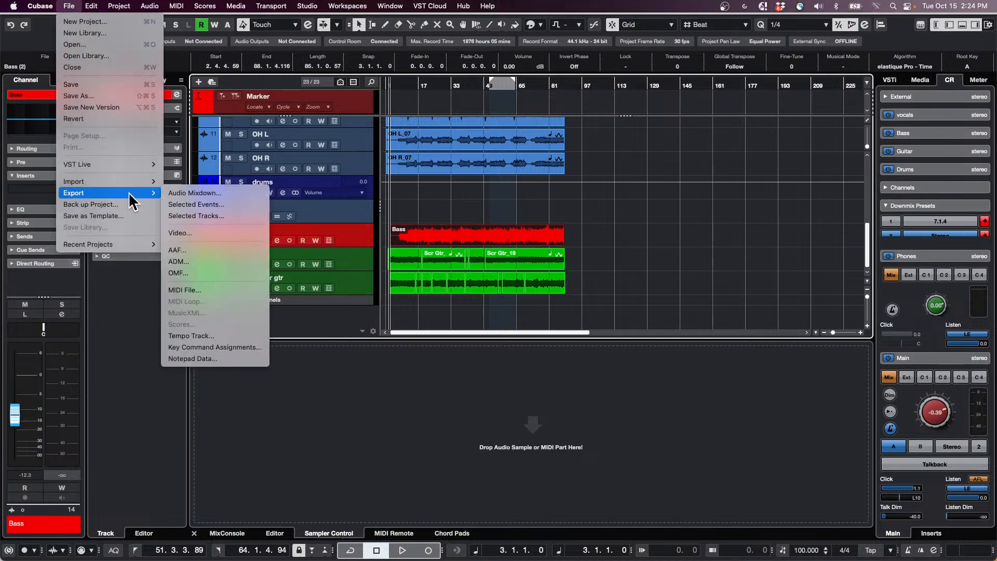
{"action": "mouse_move", "coordinate": [127, 240]}
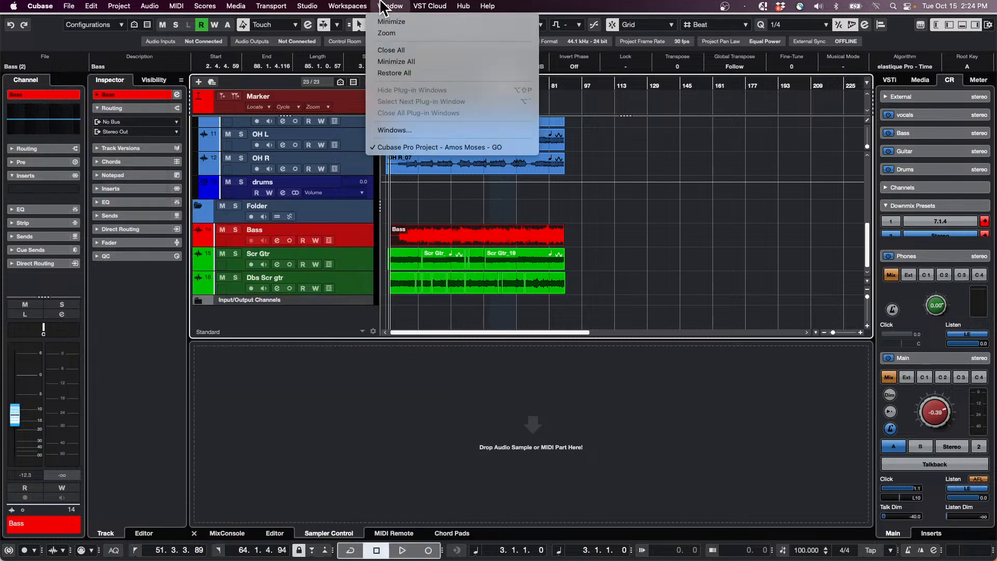
{"action": "mouse_move", "coordinate": [409, 9]}
{"action": "mouse_move", "coordinate": [69, 5]}
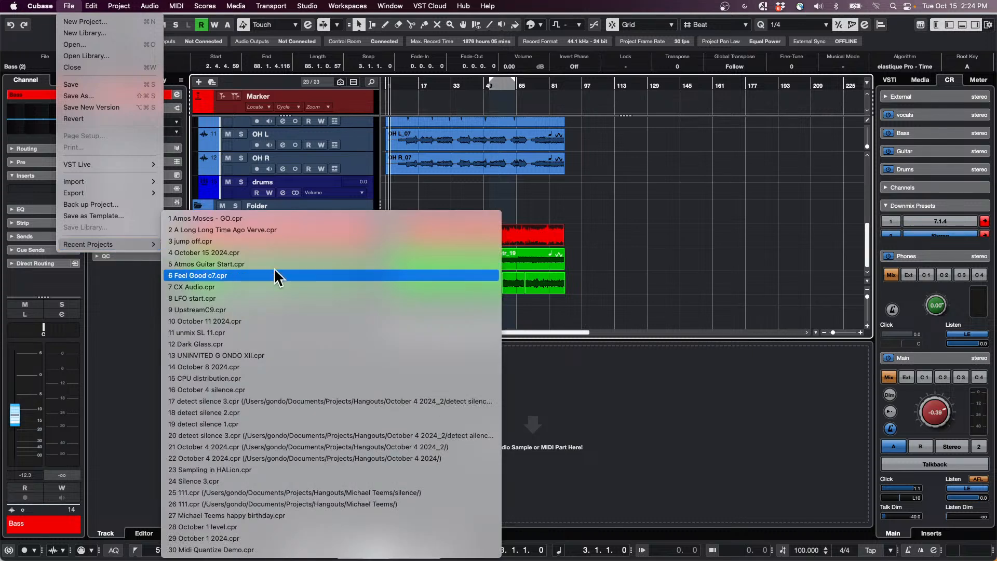
{"action": "left_click", "coordinate": [284, 287]}
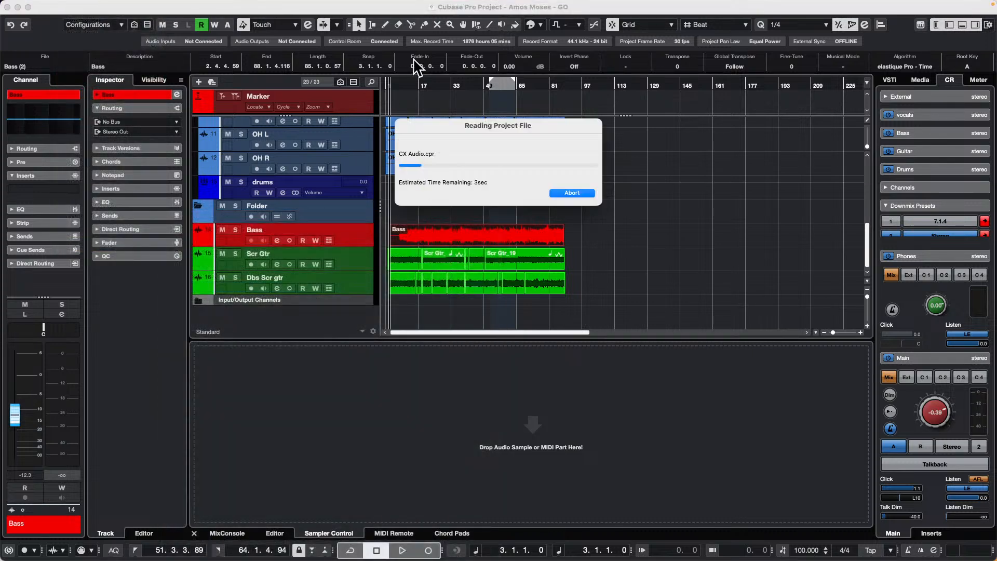
{"action": "left_click", "coordinate": [528, 192]}
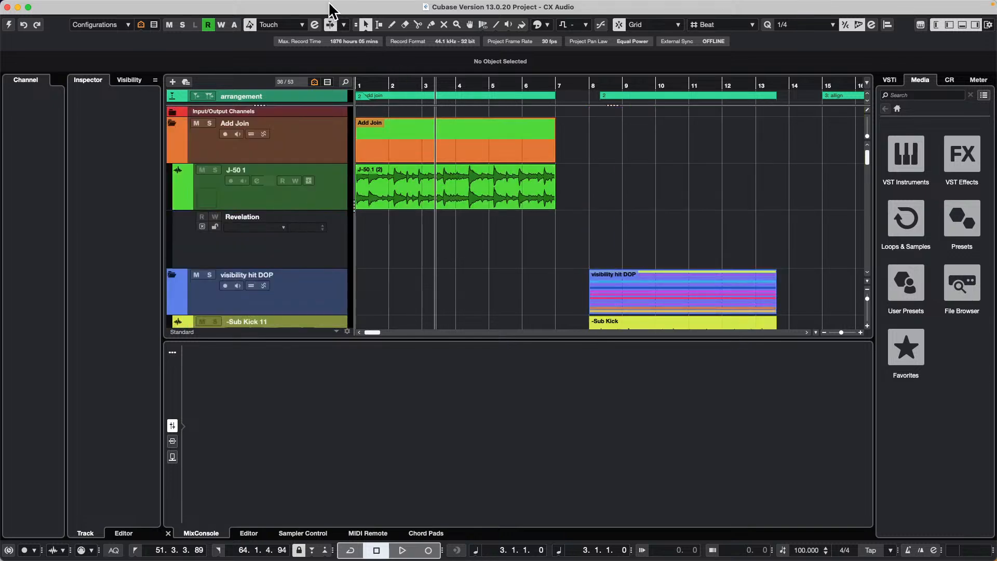
- Copy the J-50 1 (2) audio event from the CX Audio project onto the Bass track in Amos Moses - GO at 94.4.1.0
{"action": "left_click_drag", "start_coordinate": [329, 8], "coordinate": [655, 282]}
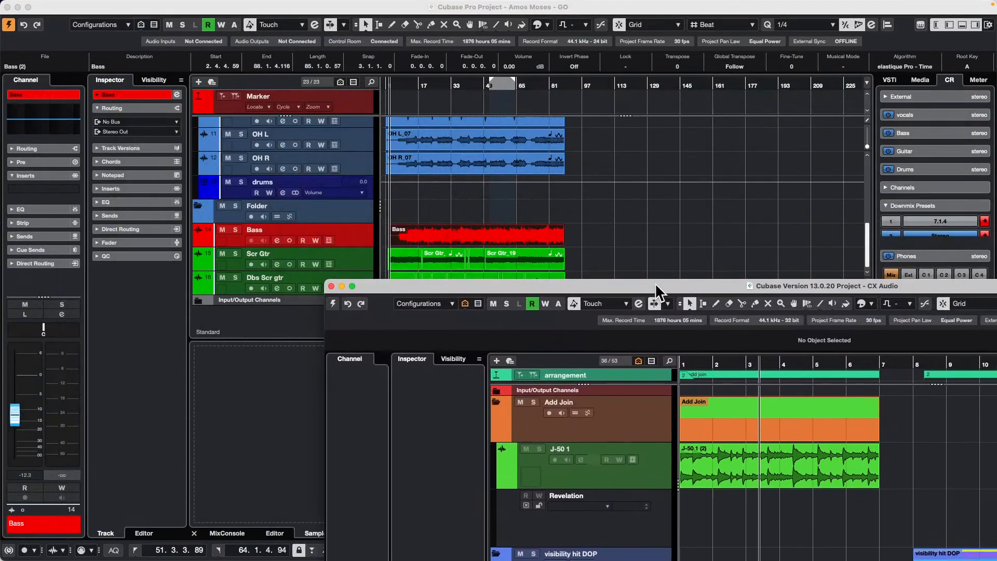
{"action": "left_click_drag", "start_coordinate": [723, 471], "coordinate": [582, 239]}
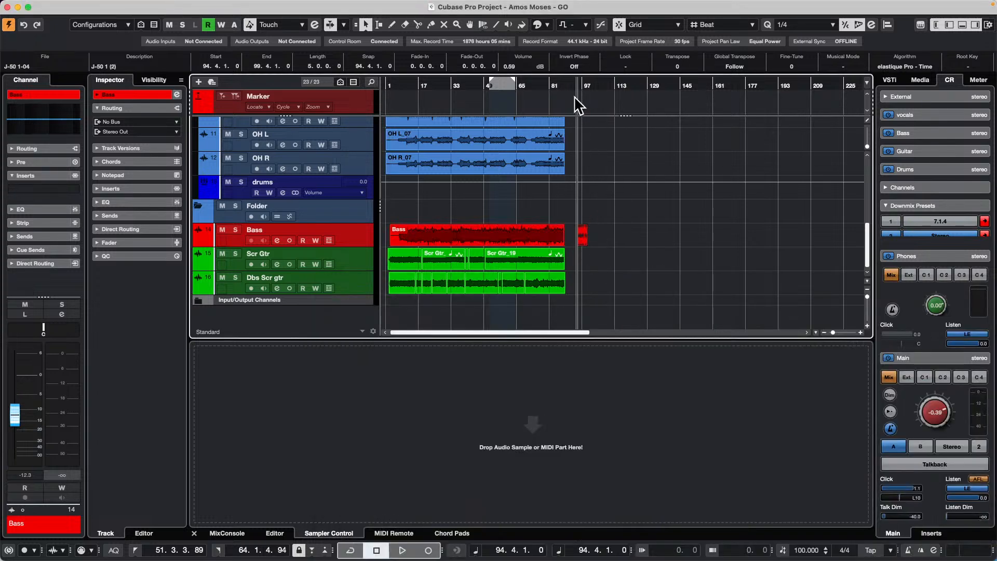
{"action": "left_click_drag", "start_coordinate": [578, 88], "coordinate": [574, 127]}
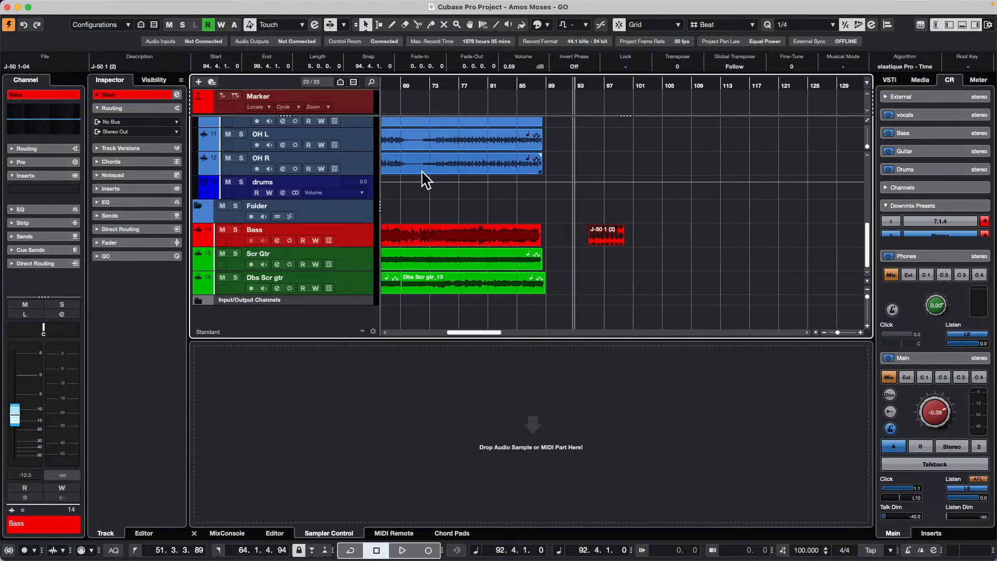
{"action": "left_click", "coordinate": [73, 5]}
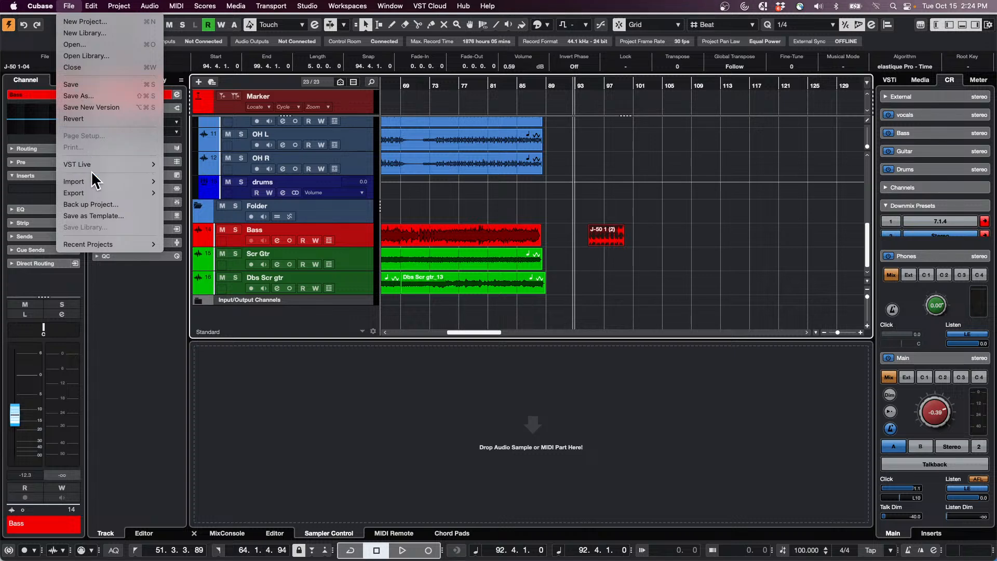
{"action": "mouse_move", "coordinate": [101, 182]}
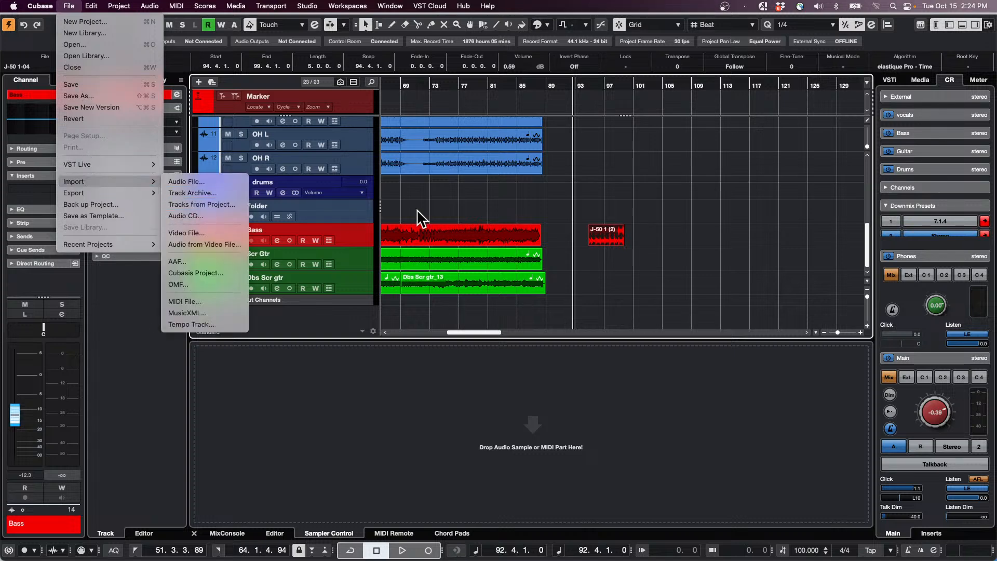
{"action": "left_click", "coordinate": [540, 193]}
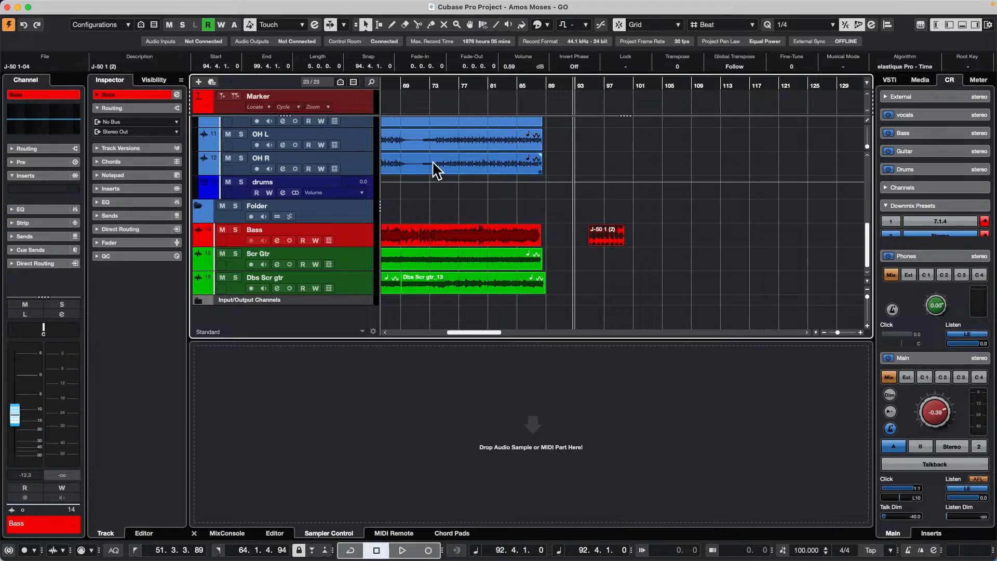
- Undo the last two changes, removing the J-50 1 (2) event copied from the CX Audio project
{"action": "key", "text": "Home"}
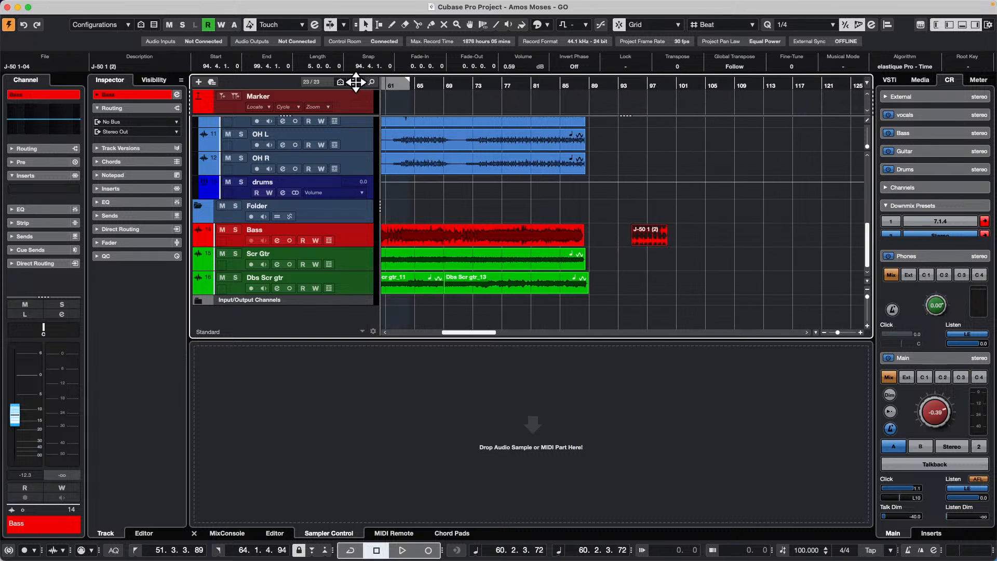
{"action": "left_click", "coordinate": [506, 199]}
{"action": "key", "text": "super+z"}
{"action": "key", "text": "super+z"}
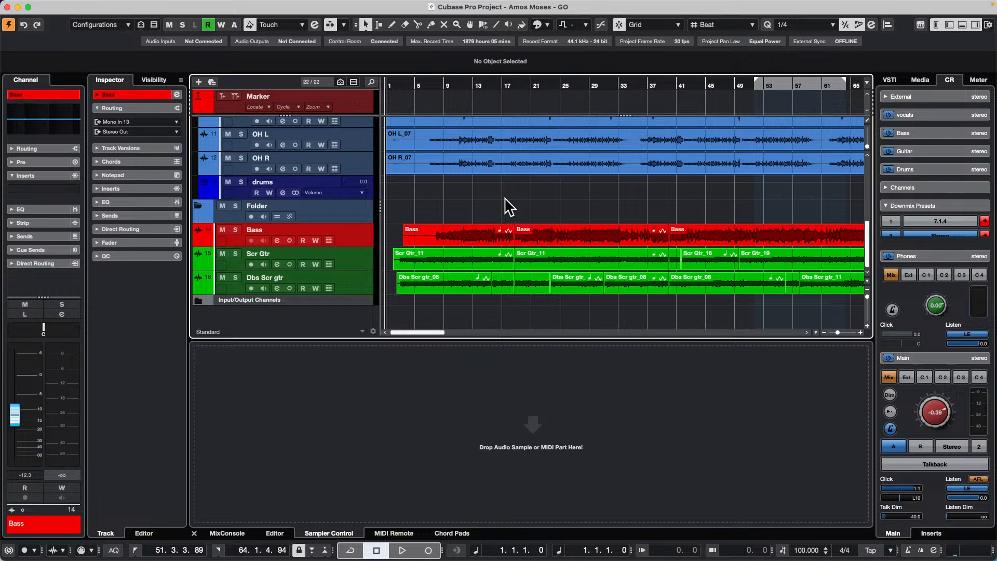
- Play the project from 8.2.1.0 to hear the drums
{"action": "left_click", "coordinate": [439, 85]}
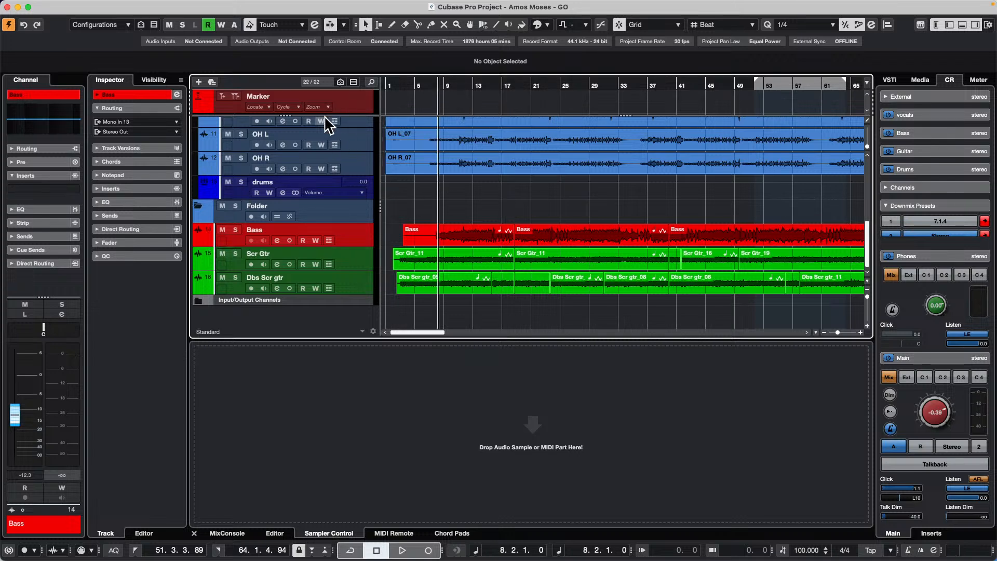
{"action": "scroll", "coordinate": [328, 145], "scroll_direction": "up", "scroll_amount": 10}
{"action": "scroll", "coordinate": [336, 168], "scroll_direction": "down", "scroll_amount": 10}
{"action": "key", "text": "space"}
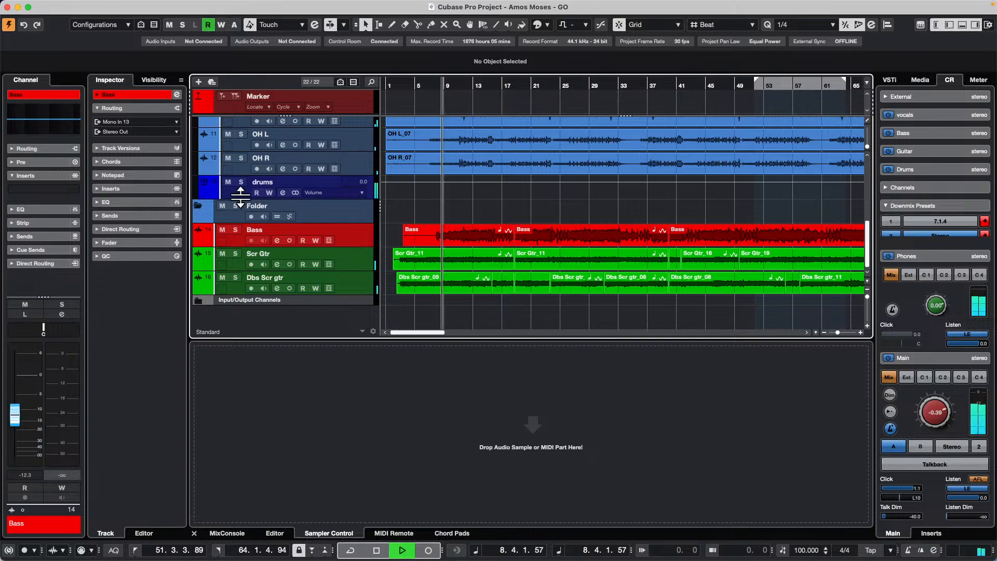
- Open the drums group's channel settings, raise its volume to 4.58 dB and lower it to -4.61 dB
{"action": "left_click", "coordinate": [240, 194]}
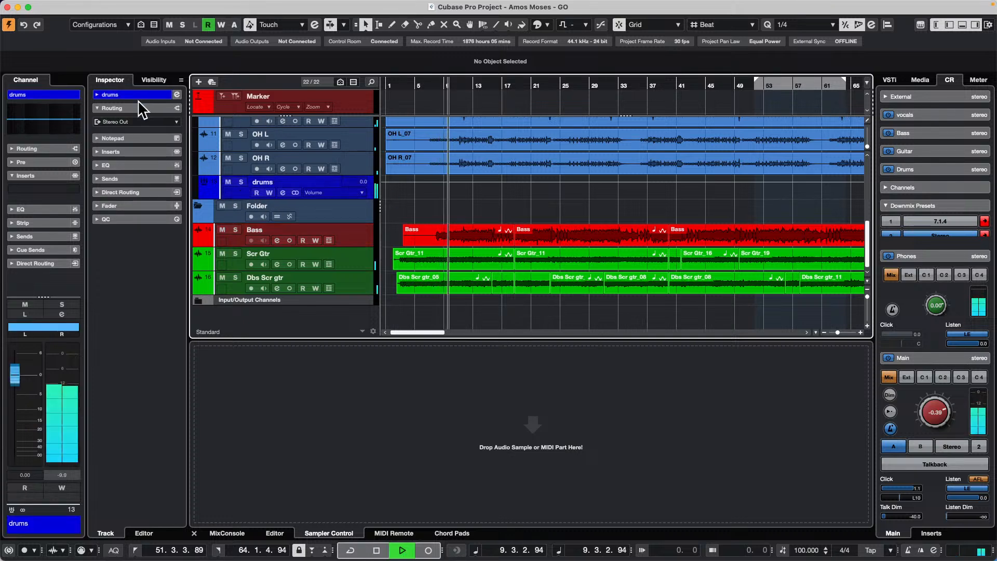
{"action": "left_click", "coordinate": [177, 94]}
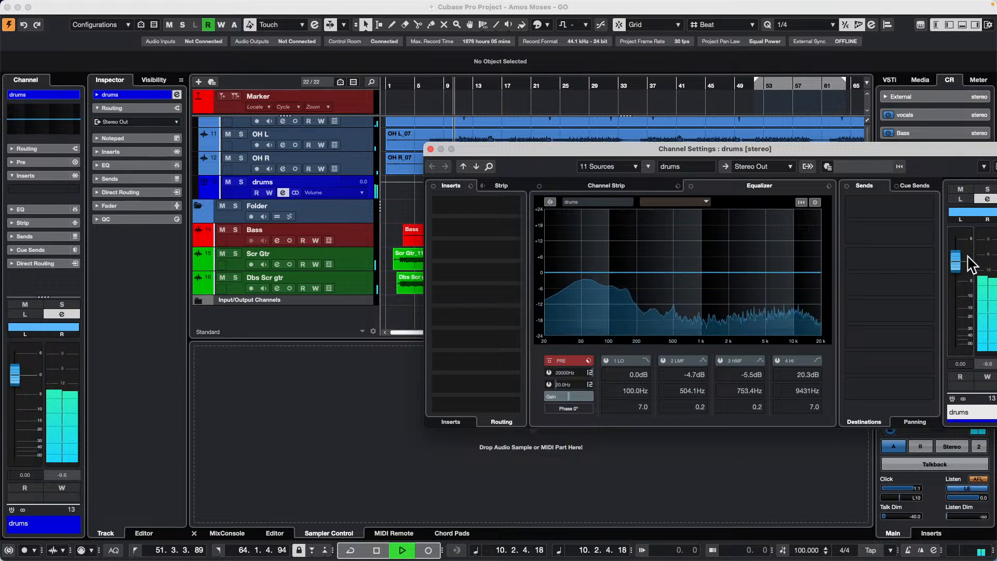
{"action": "left_click_drag", "start_coordinate": [956, 260], "coordinate": [956, 244]}
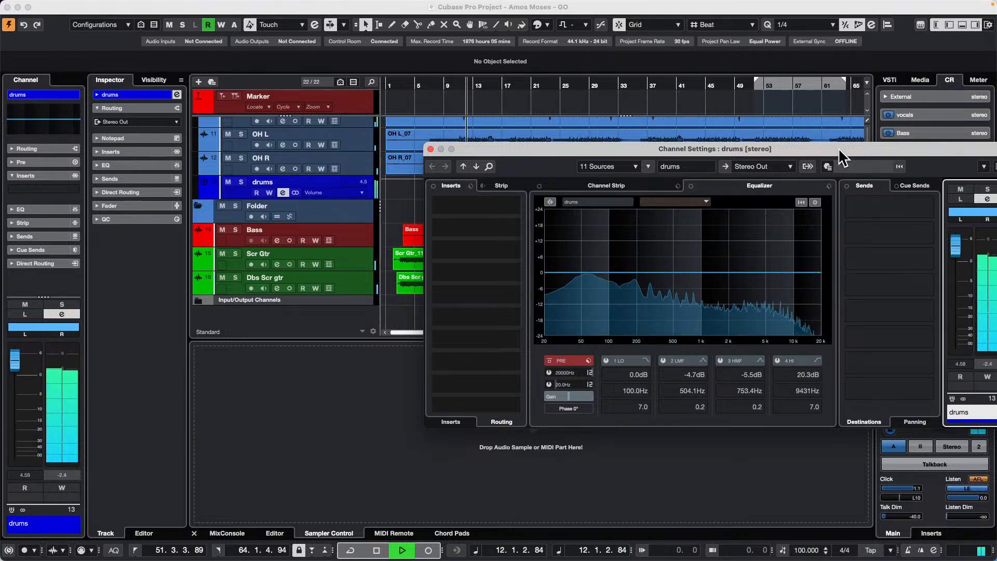
{"action": "left_click_drag", "start_coordinate": [839, 148], "coordinate": [607, 235]}
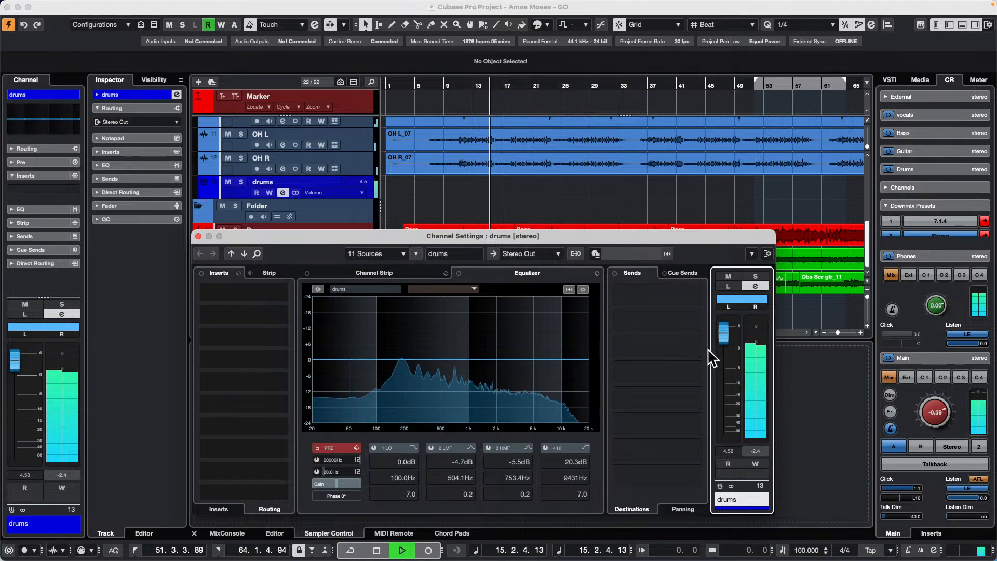
{"action": "left_click_drag", "start_coordinate": [724, 335], "coordinate": [730, 367]}
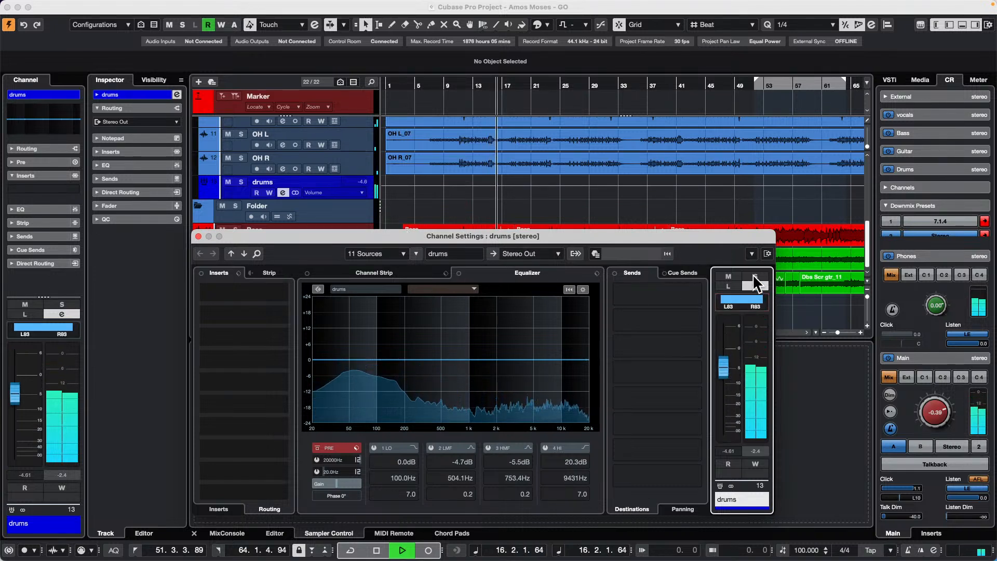
- Try adjusting the drums group's stereo panning, close its channel settings and stop playback
{"action": "mouse_move", "coordinate": [753, 273]}
{"action": "left_mouse_down"}
{"action": "mouse_move", "coordinate": [754, 246]}
{"action": "mouse_move", "coordinate": [691, 256]}
{"action": "mouse_move", "coordinate": [774, 255]}
{"action": "mouse_move", "coordinate": [725, 261]}
{"action": "mouse_move", "coordinate": [758, 270]}
{"action": "left_mouse_up"}
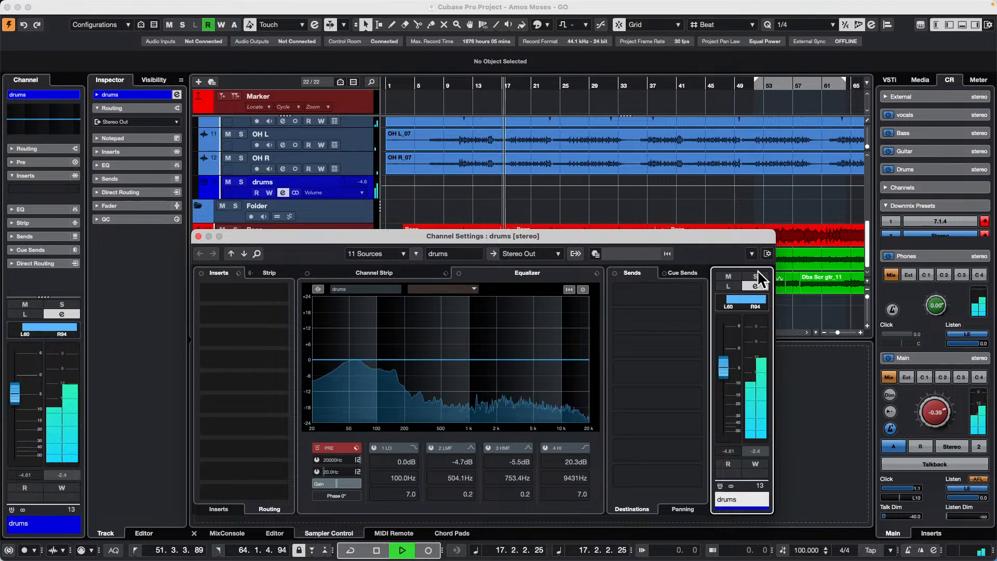
{"action": "left_click", "coordinate": [199, 236]}
{"action": "key", "text": "space"}
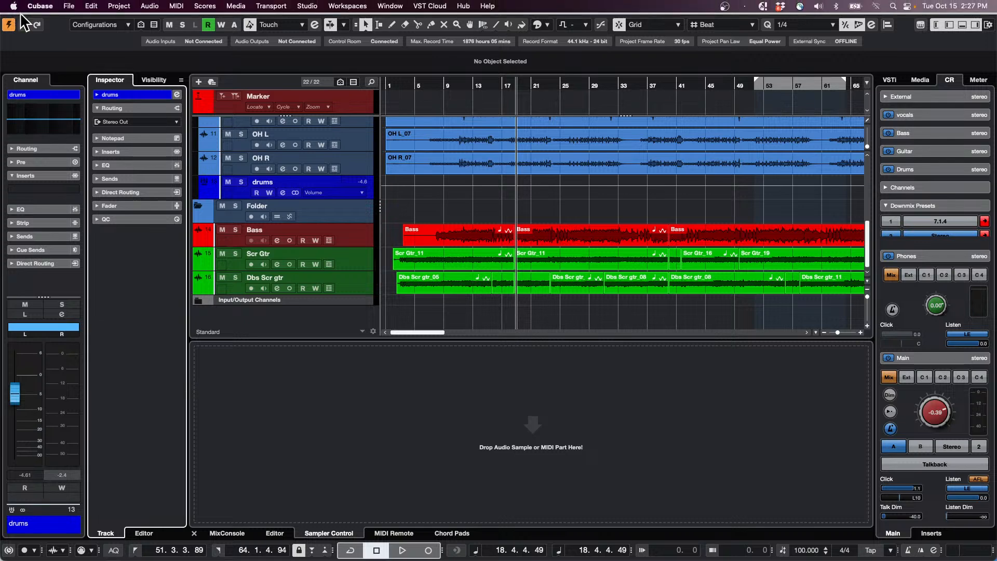
- Revert the project to its previously saved version and delete the files created since the last save
{"action": "left_click", "coordinate": [69, 6]}
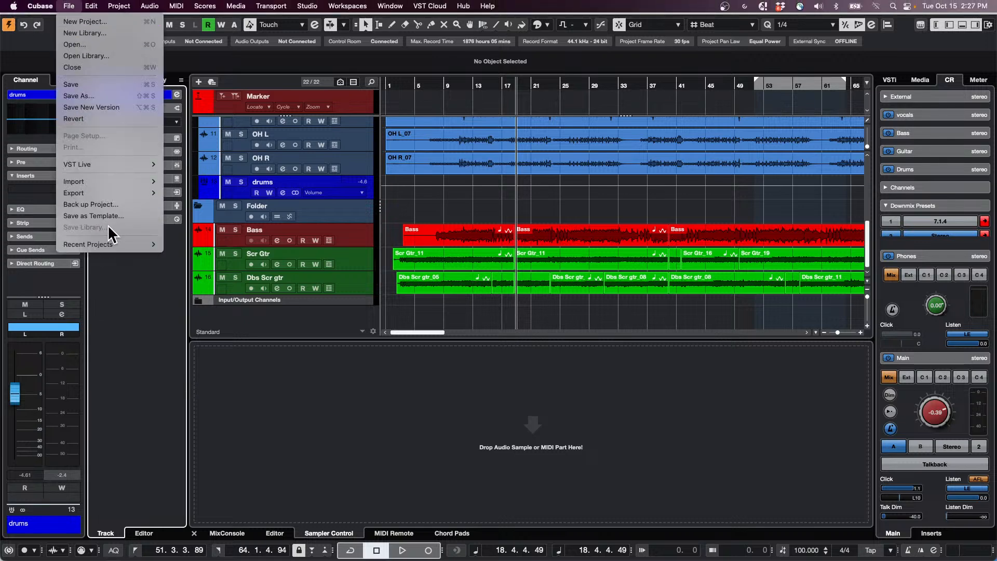
{"action": "mouse_move", "coordinate": [108, 244]}
{"action": "left_click", "coordinate": [74, 118]}
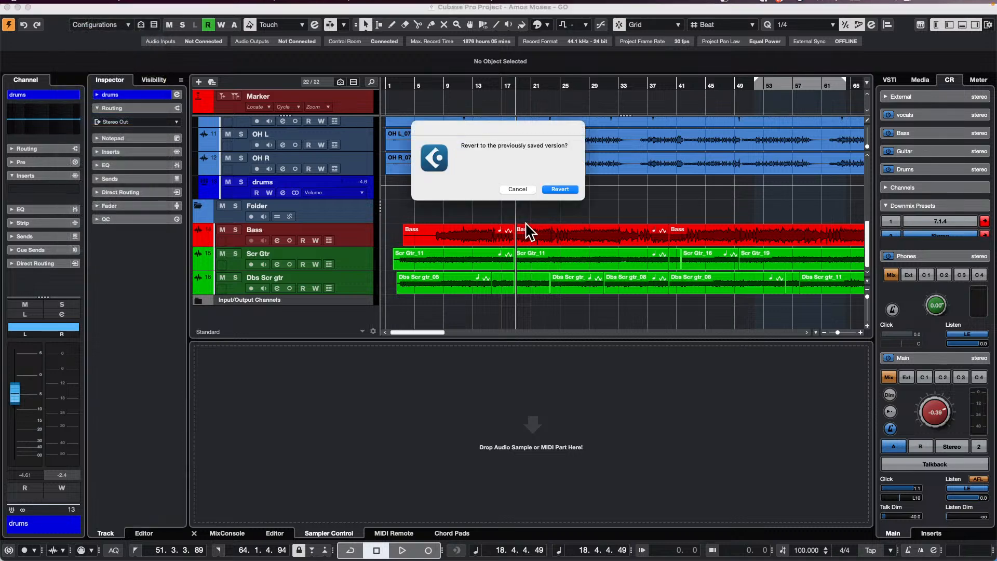
{"action": "left_click", "coordinate": [562, 188]}
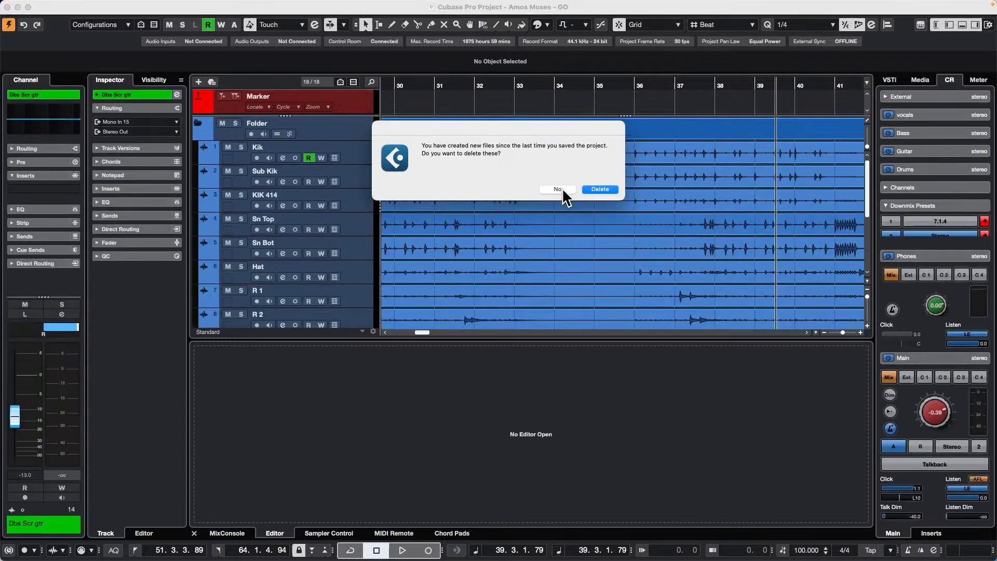
{"action": "left_click", "coordinate": [593, 189]}
- Select the drum tracks from Kik to OH R and add a stereo group channel named Drum for them, outputting to Stereo Out
{"action": "left_click_drag", "start_coordinate": [406, 82], "coordinate": [369, 38]}
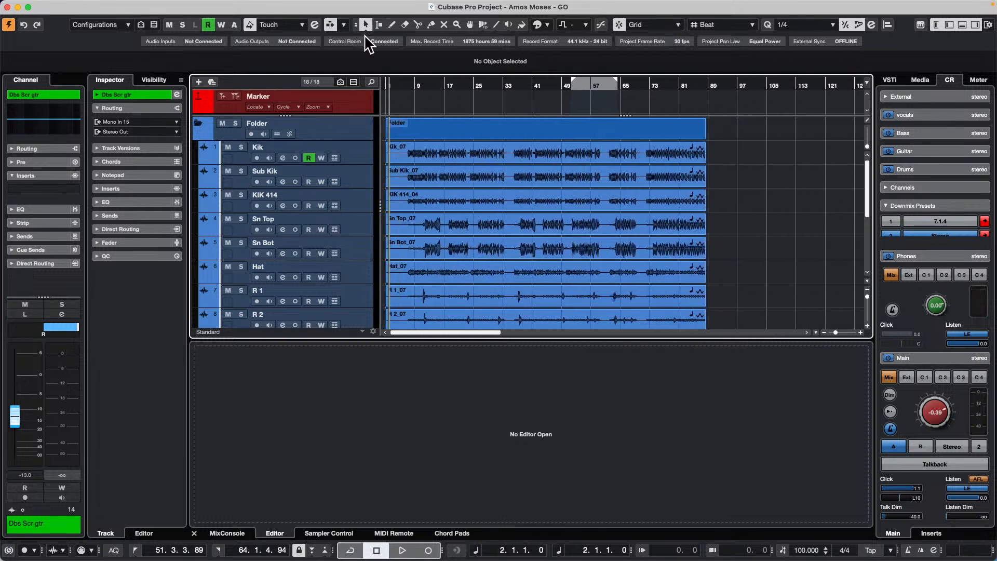
{"action": "scroll", "coordinate": [485, 202], "scroll_direction": "down", "scroll_amount": 2}
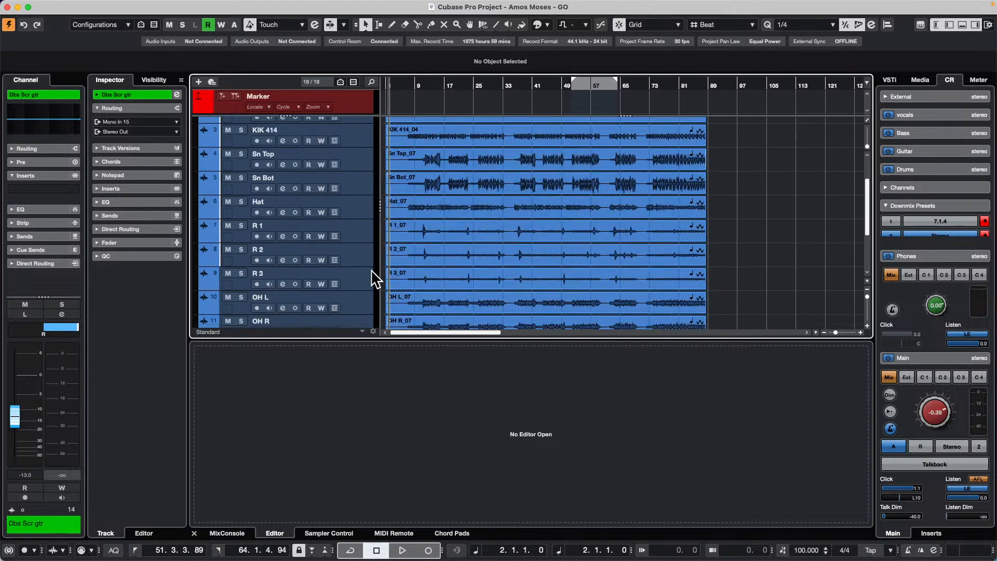
{"action": "scroll", "coordinate": [374, 280], "scroll_direction": "down", "scroll_amount": 5}
{"action": "left_click", "coordinate": [356, 244]}
{"action": "scroll", "coordinate": [357, 244], "scroll_direction": "up", "scroll_amount": 5}
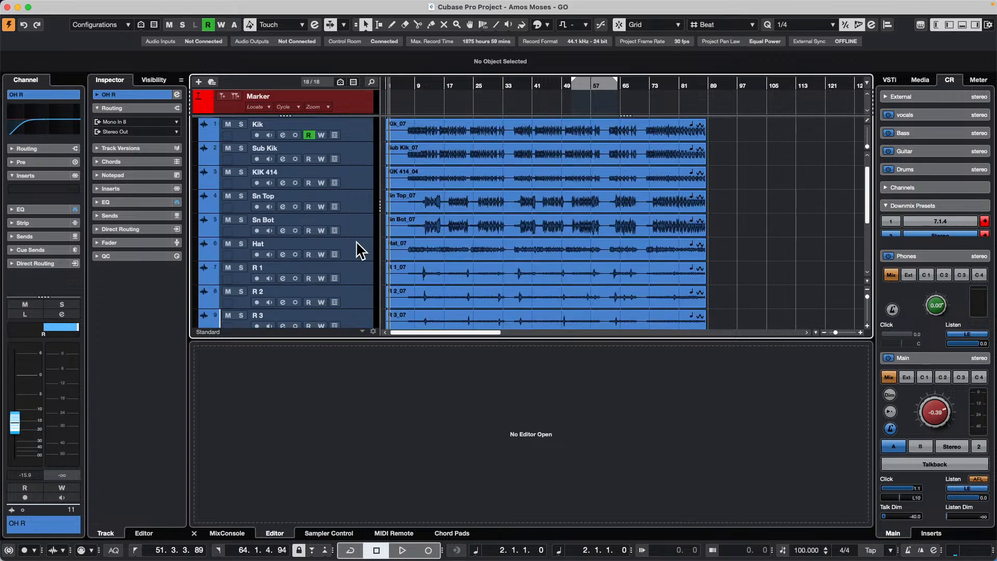
{"action": "scroll", "coordinate": [351, 149], "scroll_direction": "up", "scroll_amount": 1}
{"action": "left_click", "coordinate": [360, 158]}
{"action": "scroll", "coordinate": [357, 166], "scroll_direction": "down", "scroll_amount": 7}
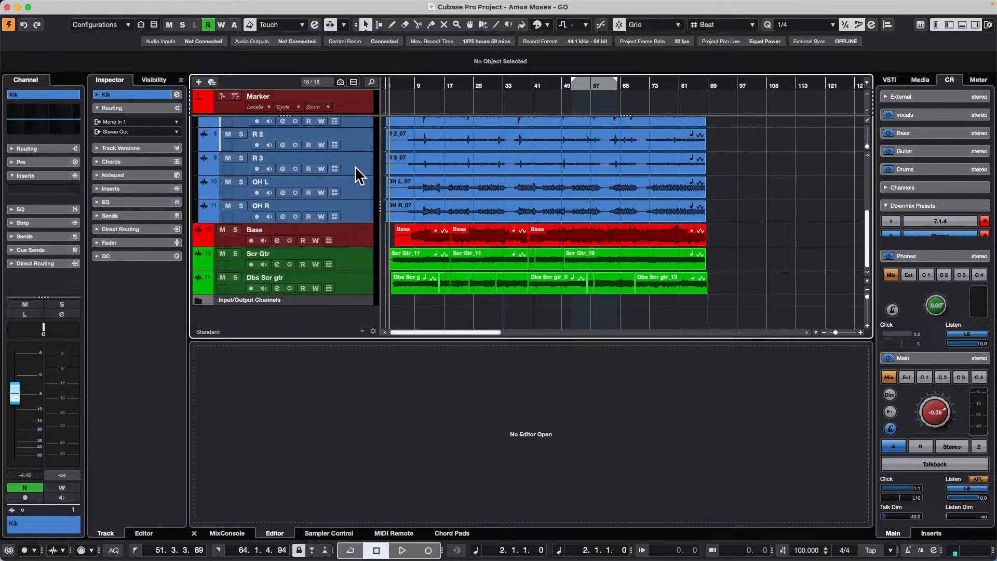
{"action": "right_click", "coordinate": [357, 212]}
{"action": "mouse_move", "coordinate": [445, 221]}
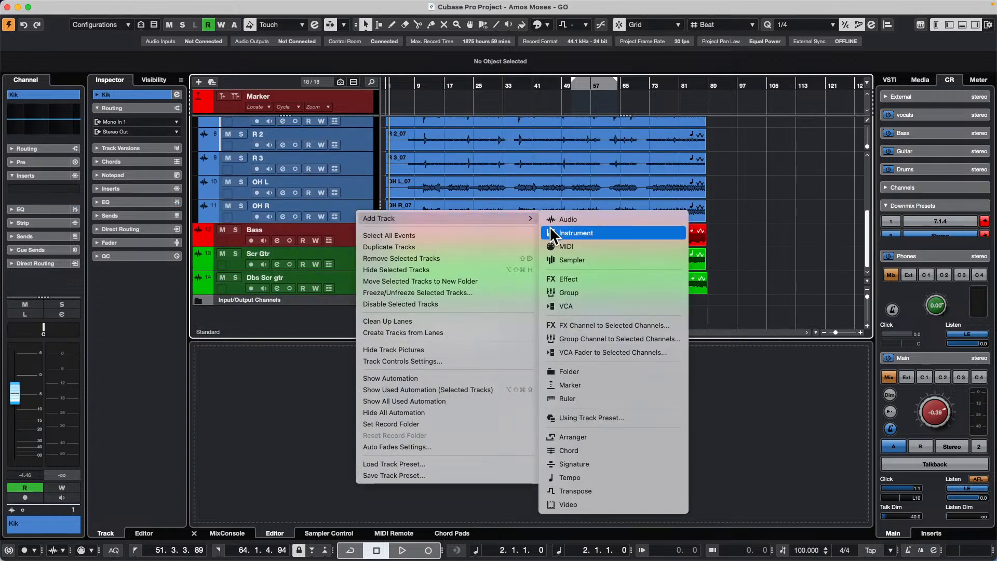
{"action": "left_click", "coordinate": [616, 339]}
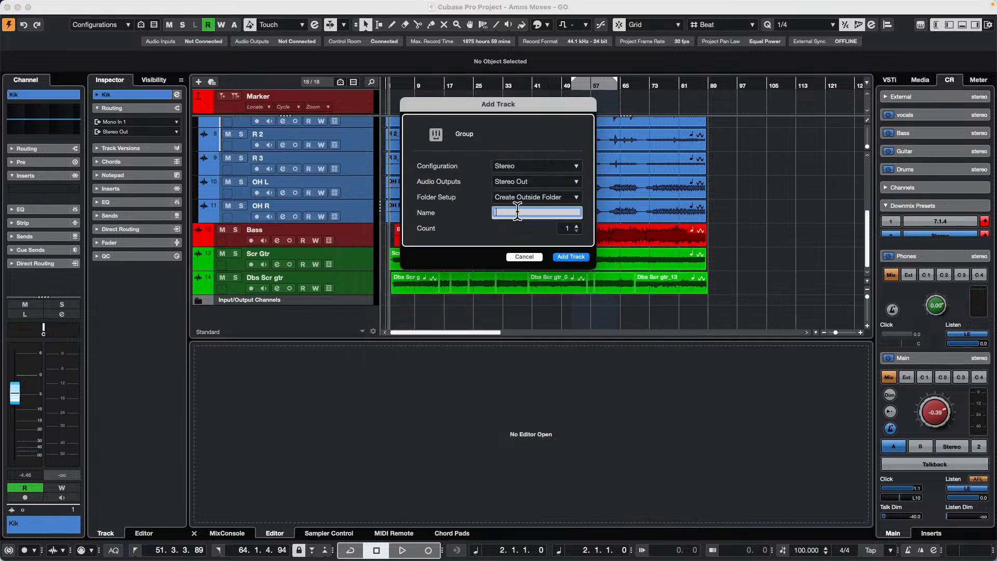
{"action": "type", "text": "Drum"}
{"action": "key", "text": "Return"}
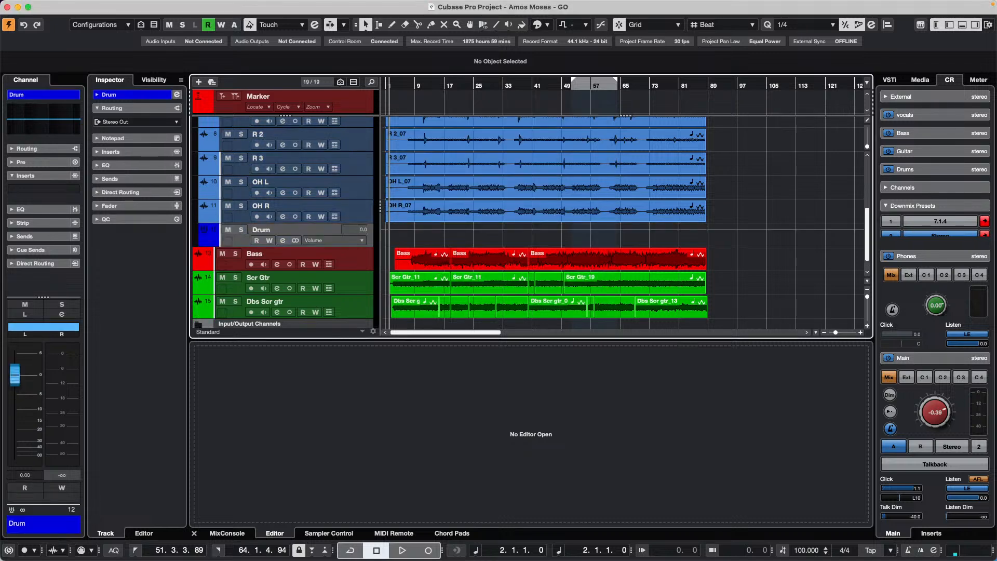
- Add a stereo group track named Drum Collector below the Drum group, outside any folder and outputting to Stereo Out
{"action": "right_click", "coordinate": [369, 236]}
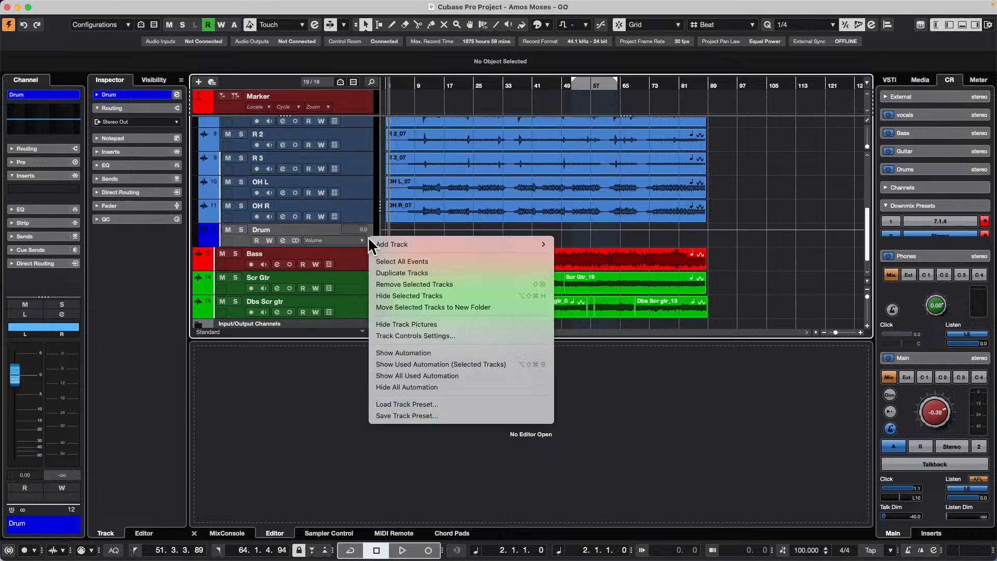
{"action": "mouse_move", "coordinate": [371, 241]}
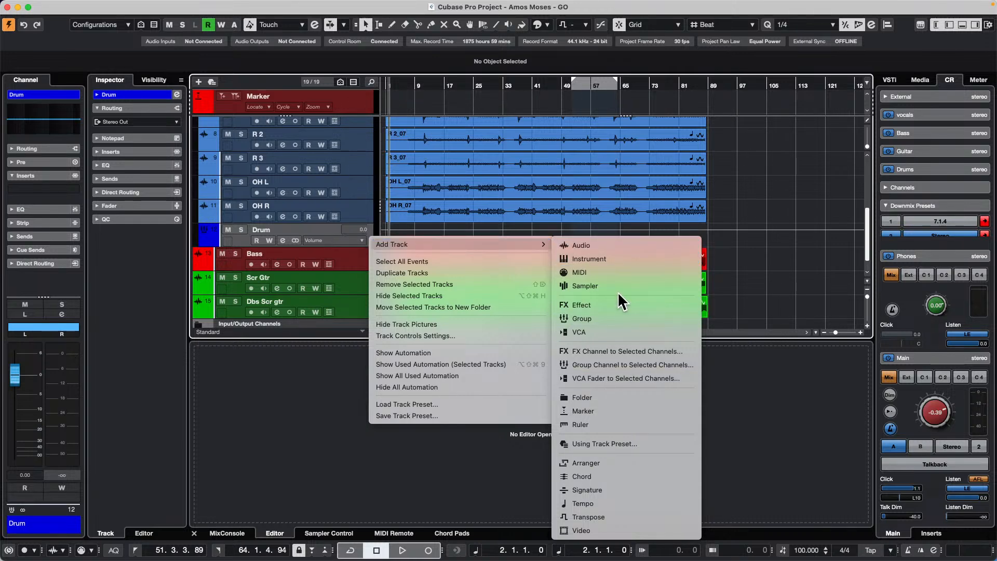
{"action": "left_click", "coordinate": [603, 319]}
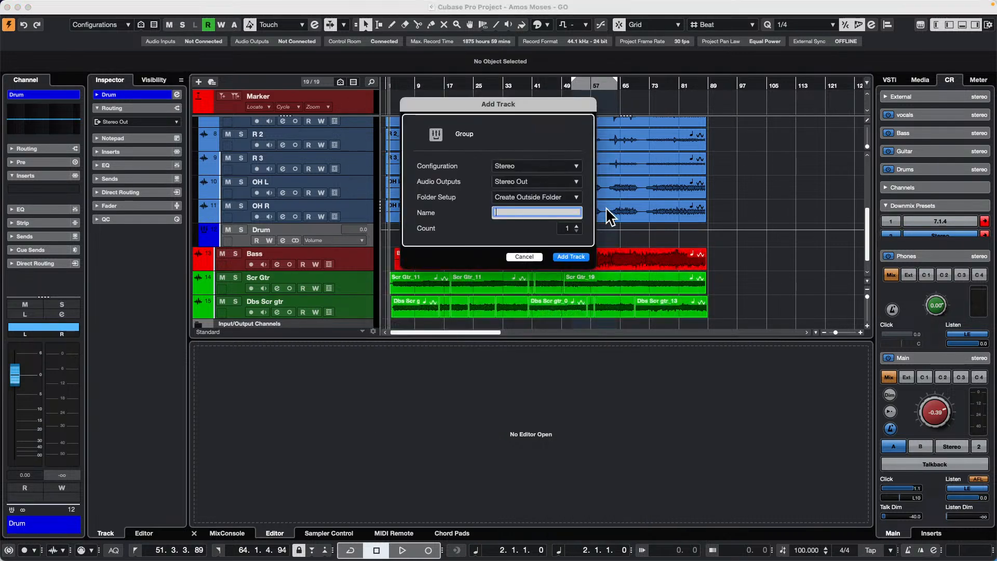
{"action": "type", "text": "Drum Collec"}
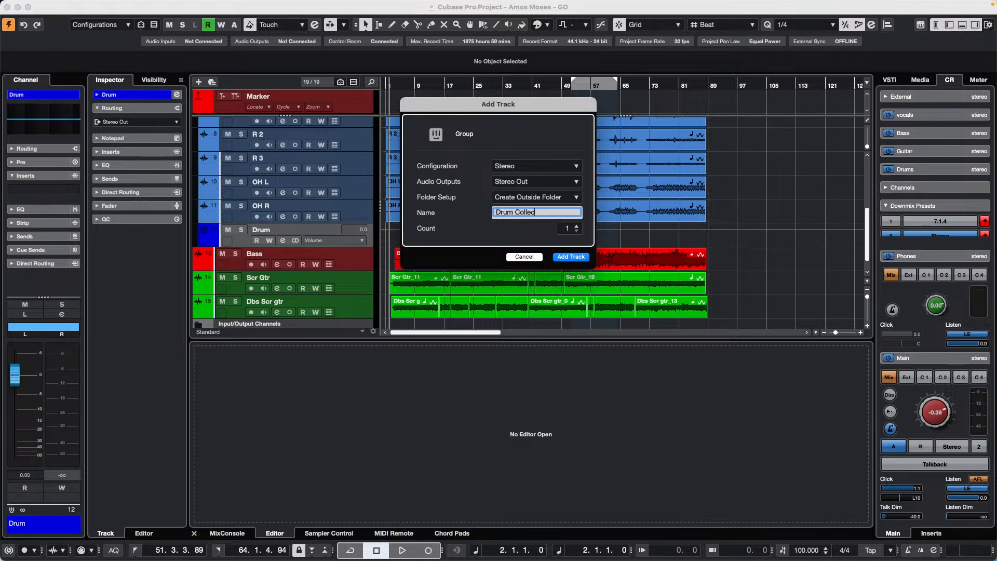
{"action": "type", "text": "tor"}
{"action": "key", "text": "Return"}
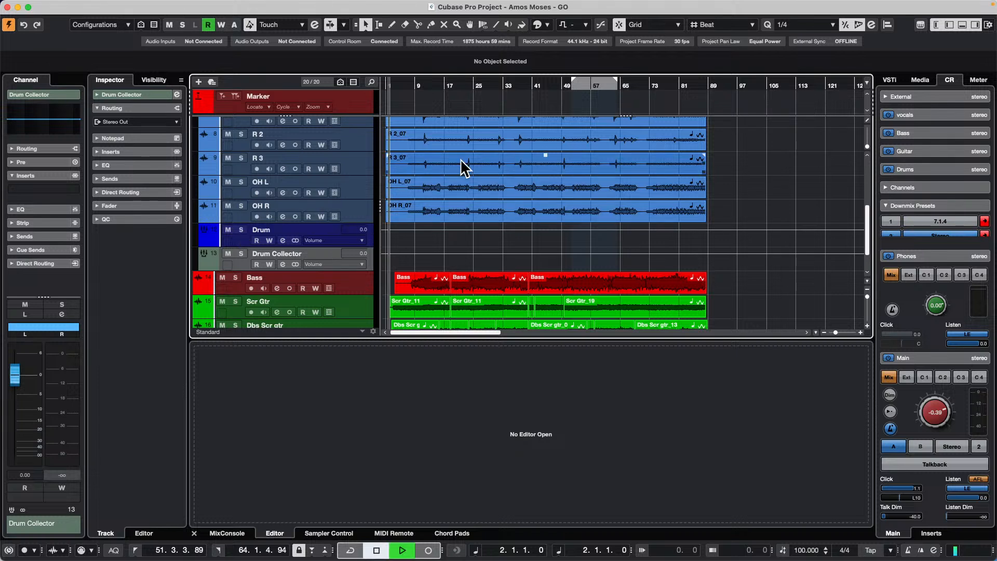
- Start playback and route the Drum group's output to the Drum Collector group
{"action": "left_click", "coordinate": [424, 83]}
{"action": "key", "text": "space"}
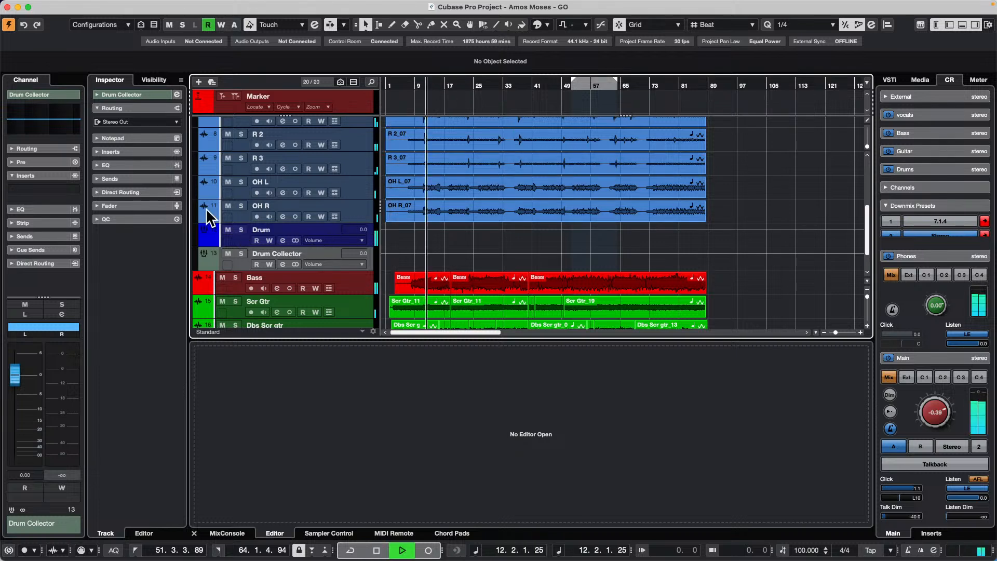
{"action": "left_click", "coordinate": [241, 240]}
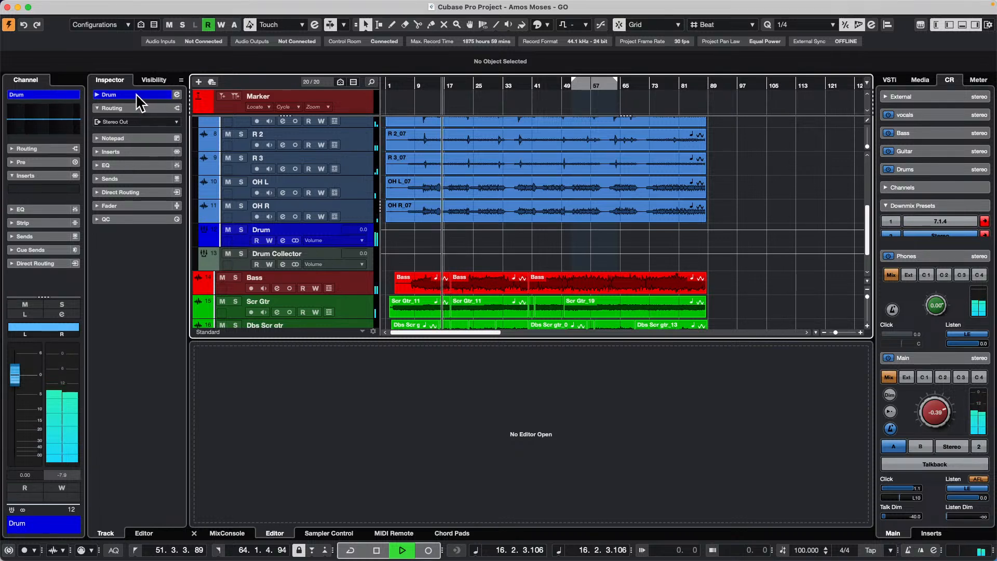
{"action": "left_click", "coordinate": [121, 121]}
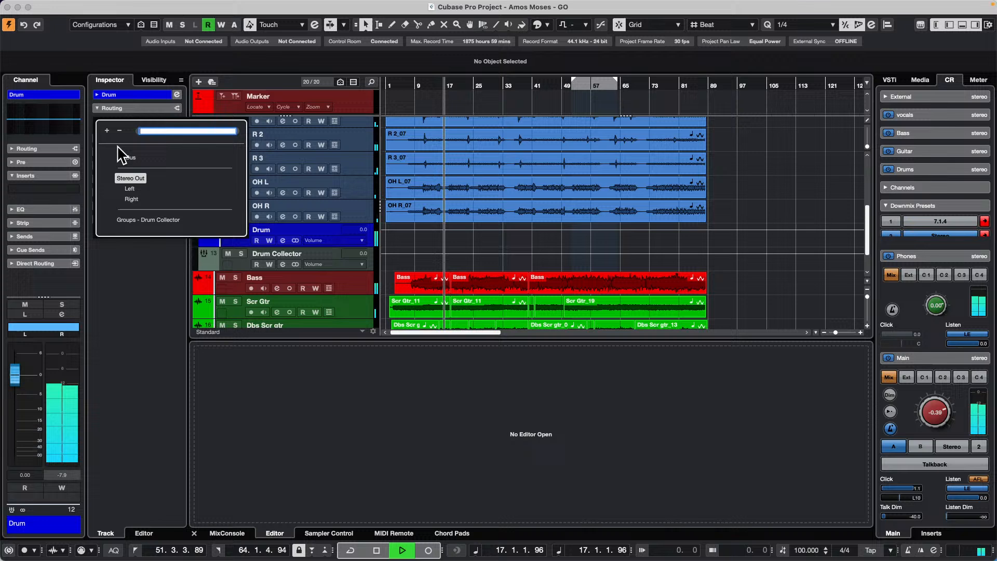
{"action": "left_click", "coordinate": [149, 220]}
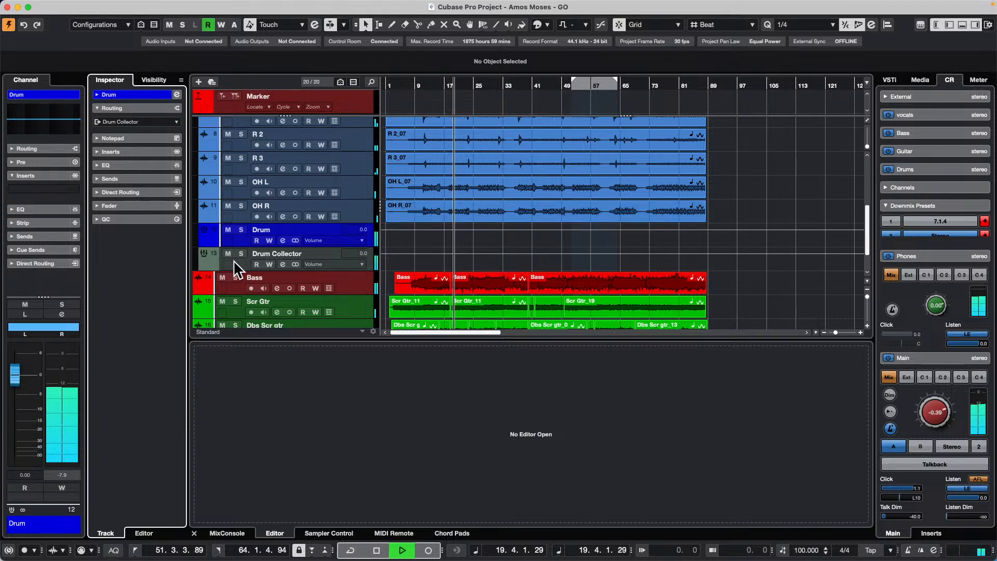
- Set up a new stereo effect track below the drum tracks, outside any folder, with its audio output set to Drum Collector
{"action": "scroll", "coordinate": [353, 187], "scroll_direction": "up", "scroll_amount": 5}
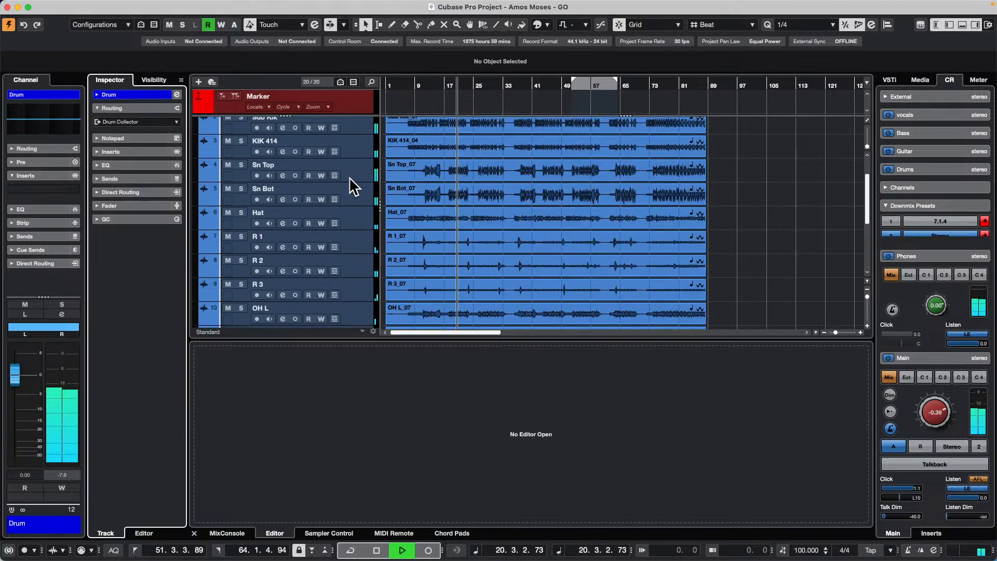
{"action": "left_click", "coordinate": [359, 160]}
{"action": "scroll", "coordinate": [359, 160], "scroll_direction": "down", "scroll_amount": 10}
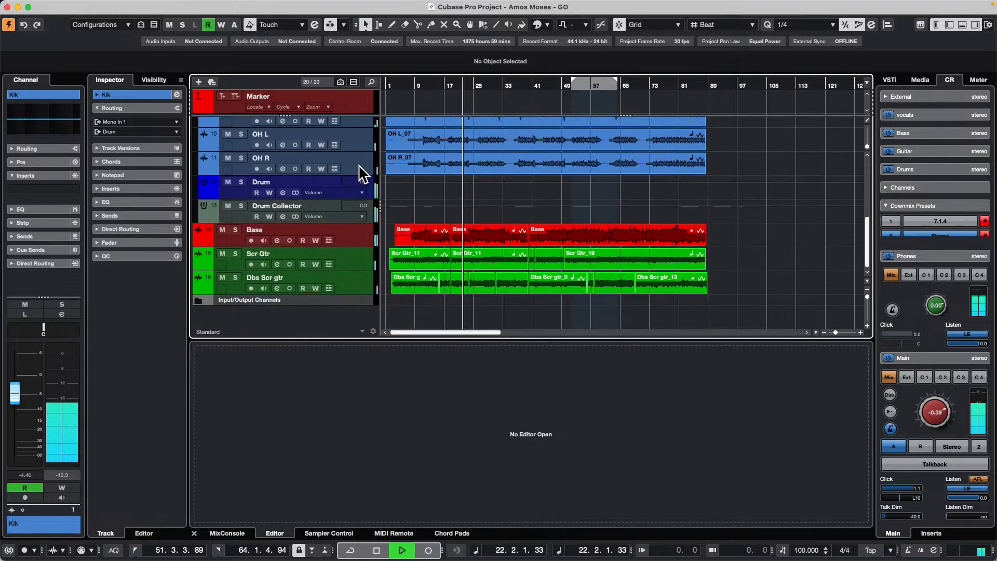
{"action": "right_click", "coordinate": [359, 165]}
{"action": "mouse_move", "coordinate": [451, 171]}
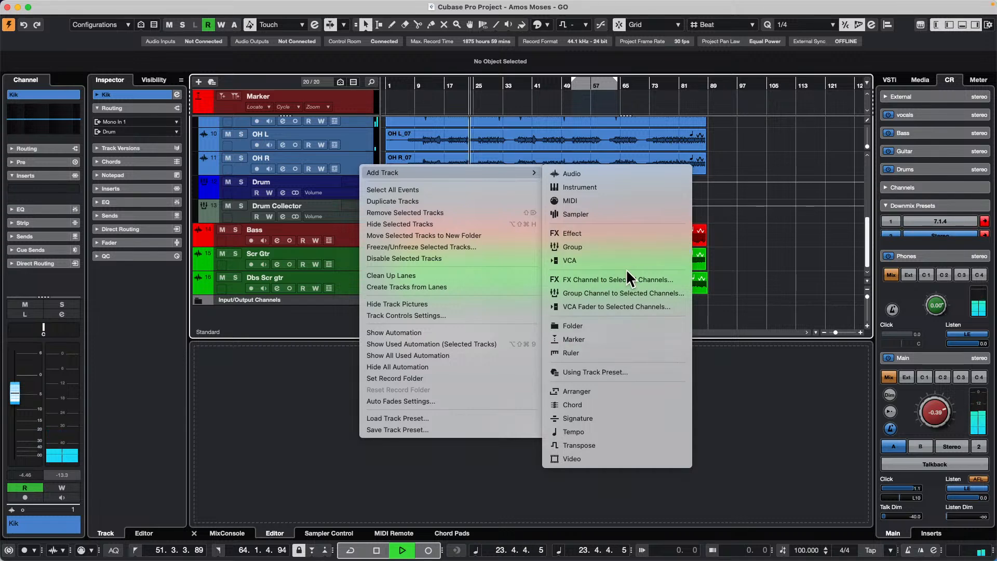
{"action": "left_click", "coordinate": [619, 233]}
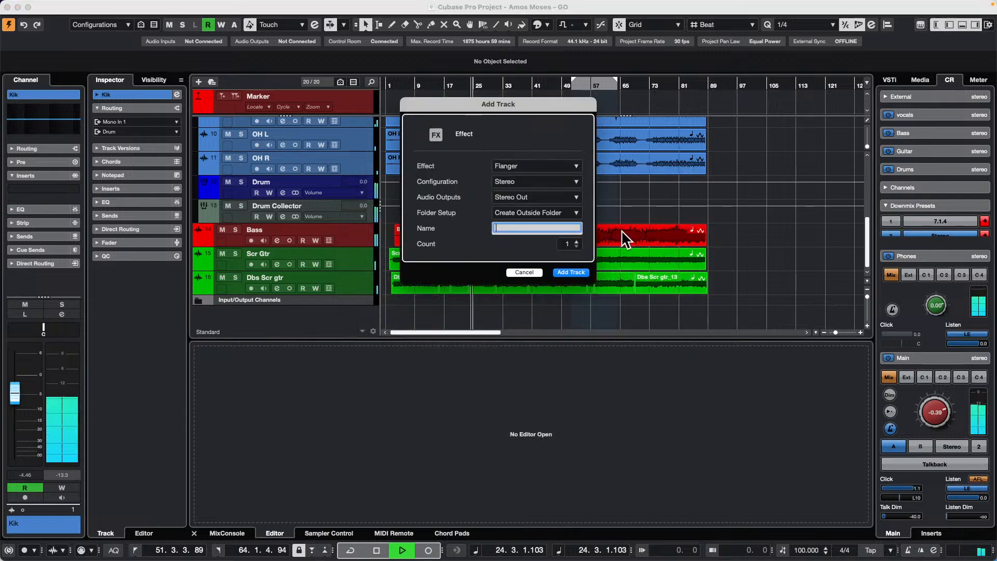
{"action": "left_click", "coordinate": [539, 198]}
{"action": "left_click", "coordinate": [546, 293]}
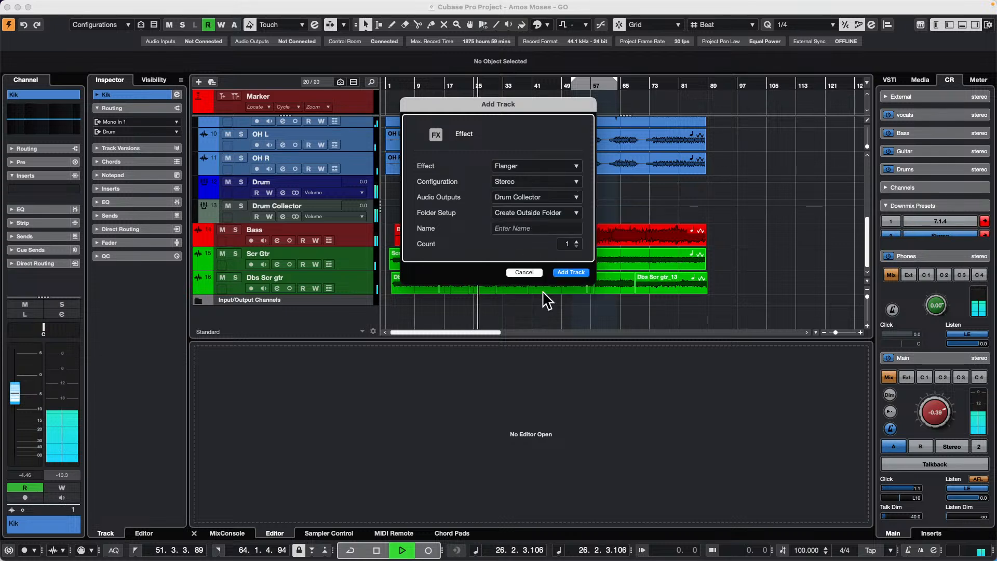
- Choose the REVelation reverb as the effect, add the track, and move the plug-in window clear of the track list
{"action": "left_click", "coordinate": [535, 166]}
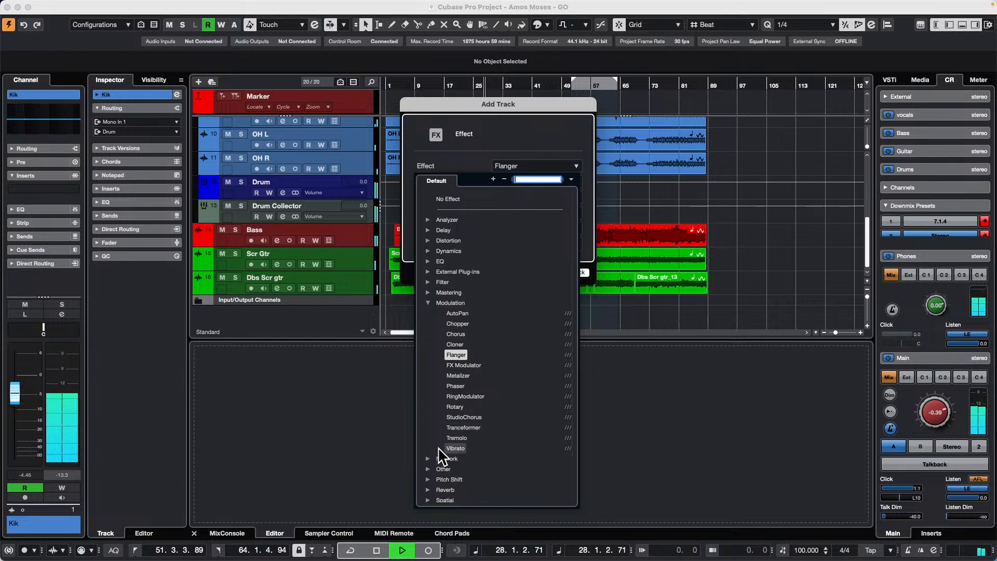
{"action": "scroll", "coordinate": [441, 416], "scroll_direction": "down", "scroll_amount": 2}
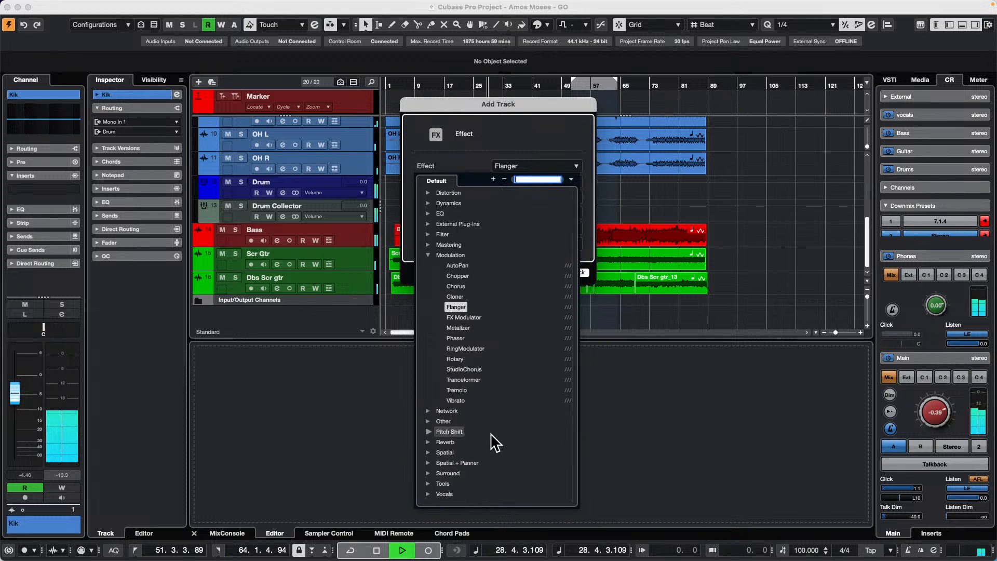
{"action": "left_click", "coordinate": [439, 442]}
{"action": "scroll", "coordinate": [504, 430], "scroll_direction": "down", "scroll_amount": 3}
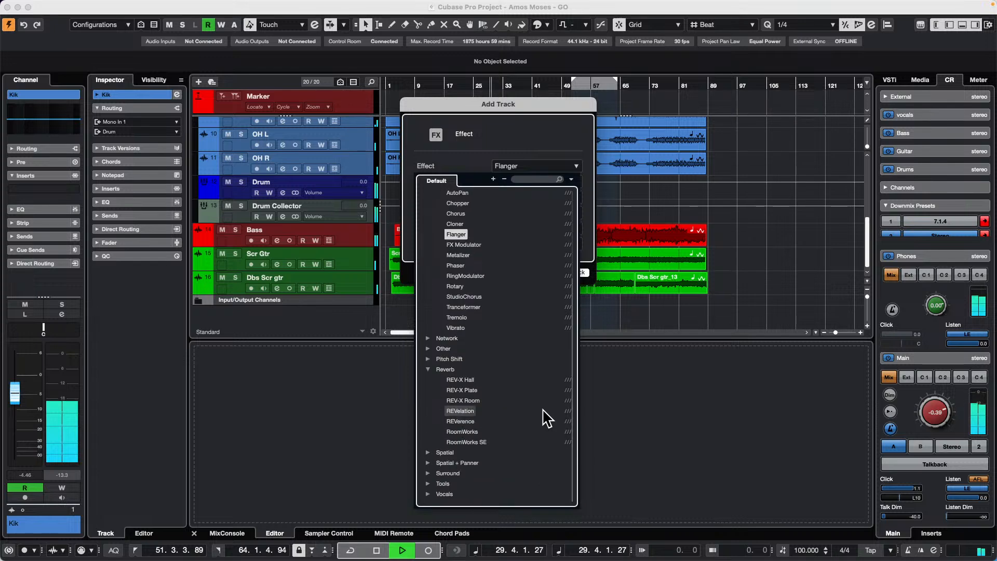
{"action": "left_click", "coordinate": [470, 414]}
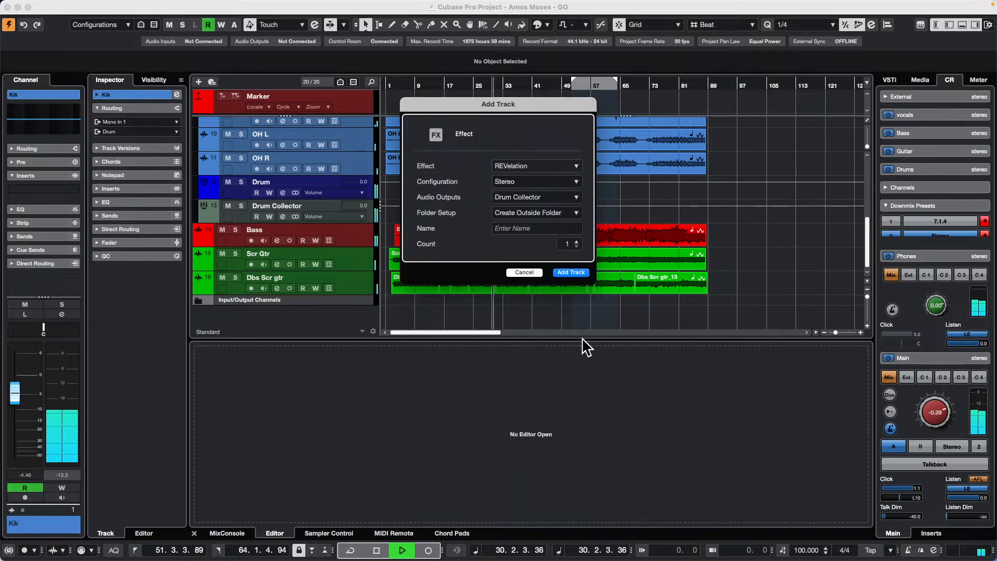
{"action": "left_click", "coordinate": [571, 273]}
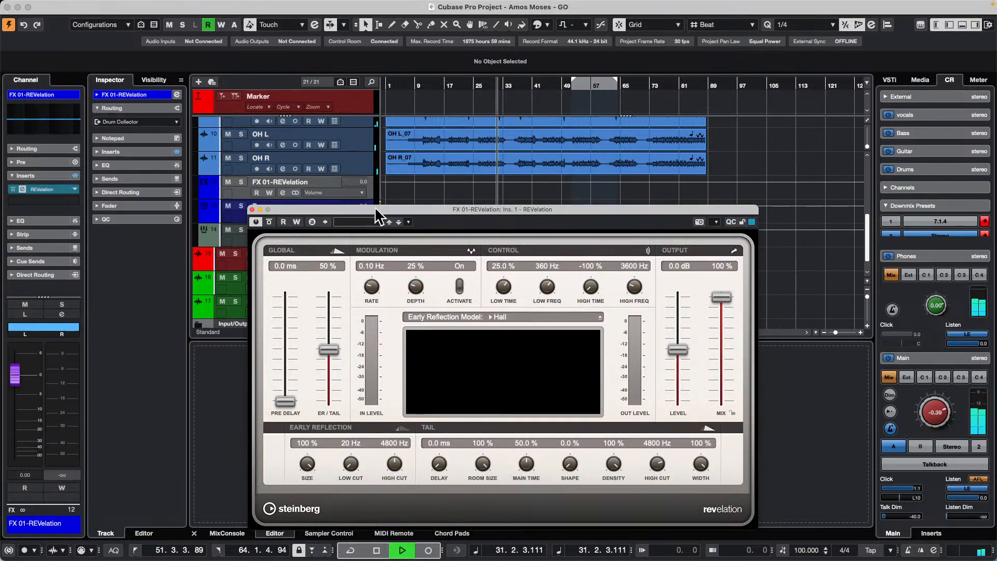
{"action": "left_click_drag", "start_coordinate": [360, 209], "coordinate": [550, 185]}
- Add an active send from Sn Top to FX 01-REVelation with a level of 3.16 and close the reverb window
{"action": "scroll", "coordinate": [332, 224], "scroll_direction": "up", "scroll_amount": 10}
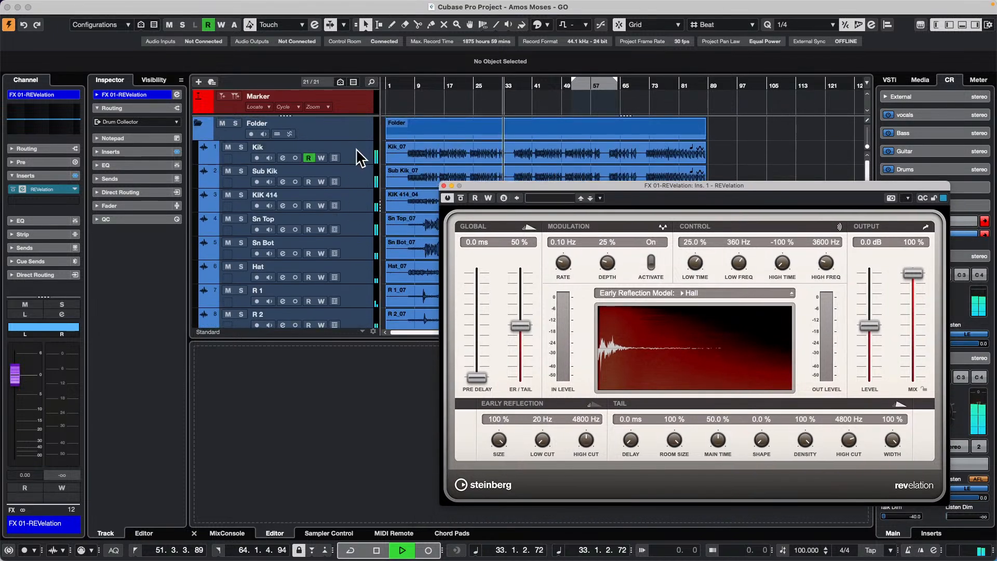
{"action": "left_click", "coordinate": [340, 228]}
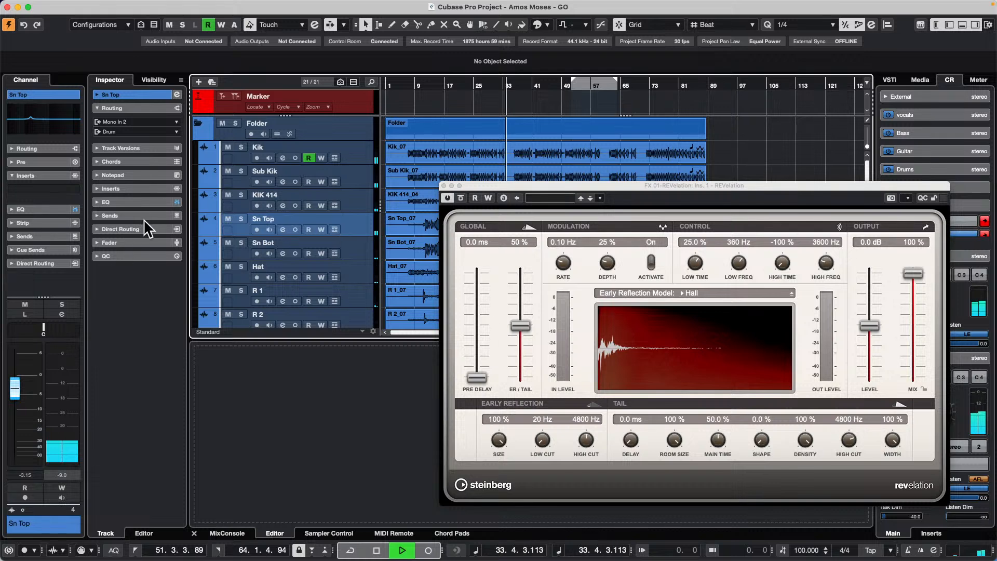
{"action": "left_click", "coordinate": [113, 189]}
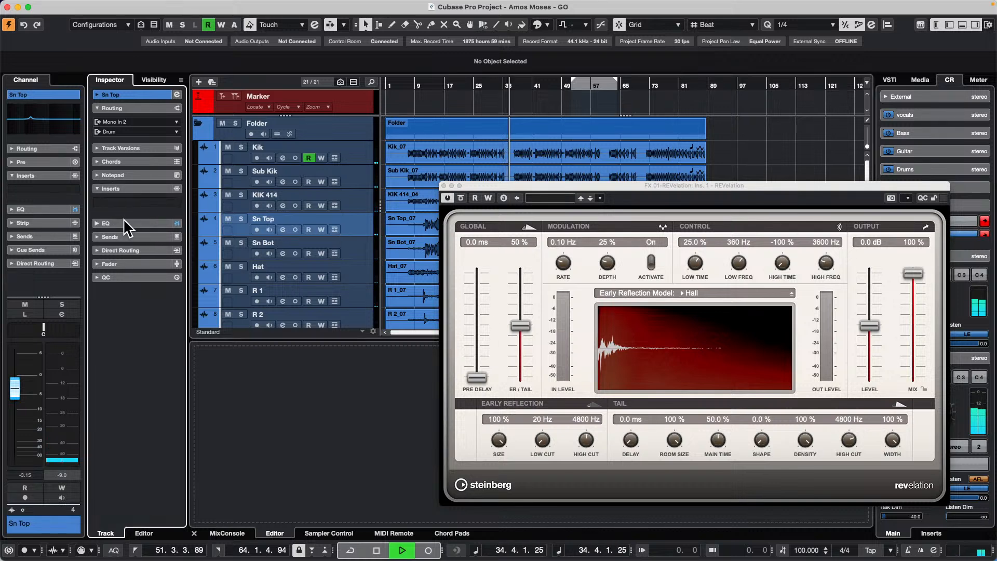
{"action": "left_click", "coordinate": [133, 237]}
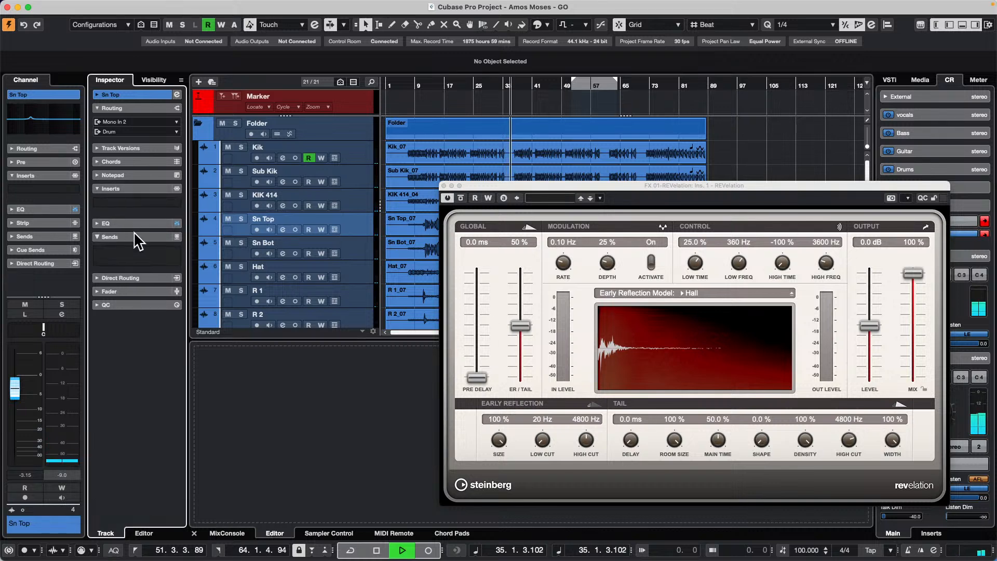
{"action": "left_click", "coordinate": [171, 261]}
{"action": "left_click", "coordinate": [147, 310]}
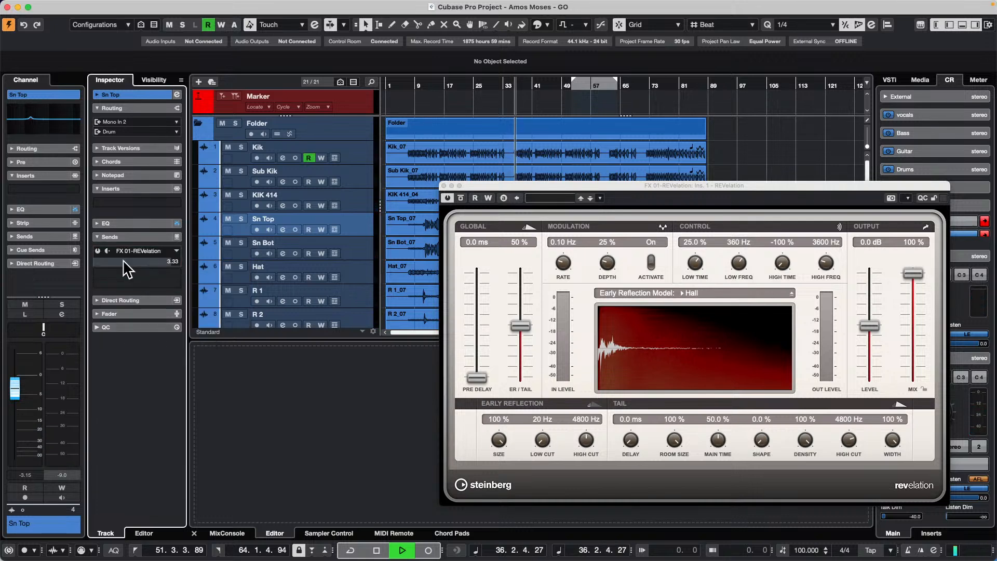
{"action": "left_click", "coordinate": [97, 251]}
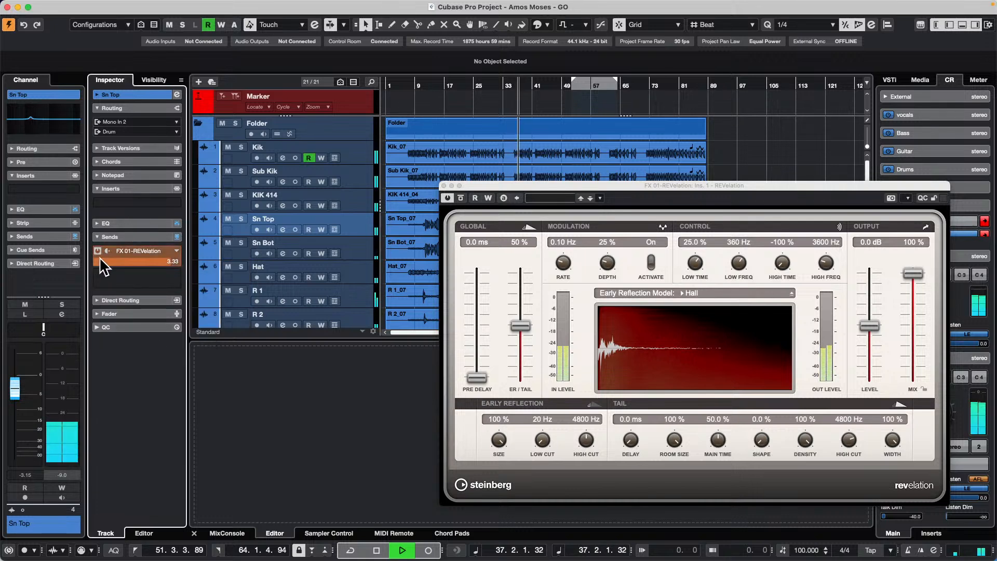
{"action": "left_click", "coordinate": [171, 262]}
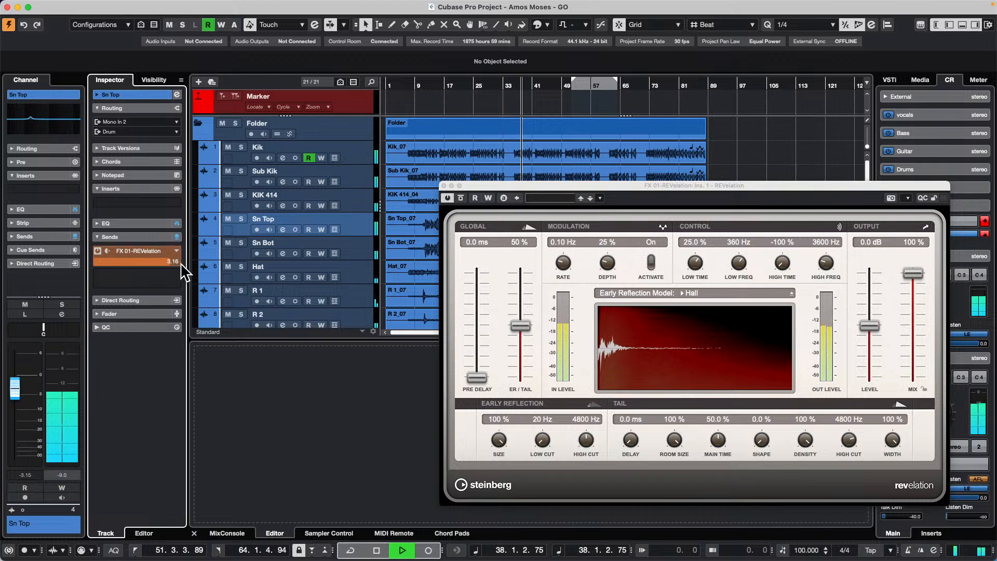
{"action": "left_click", "coordinate": [443, 185]}
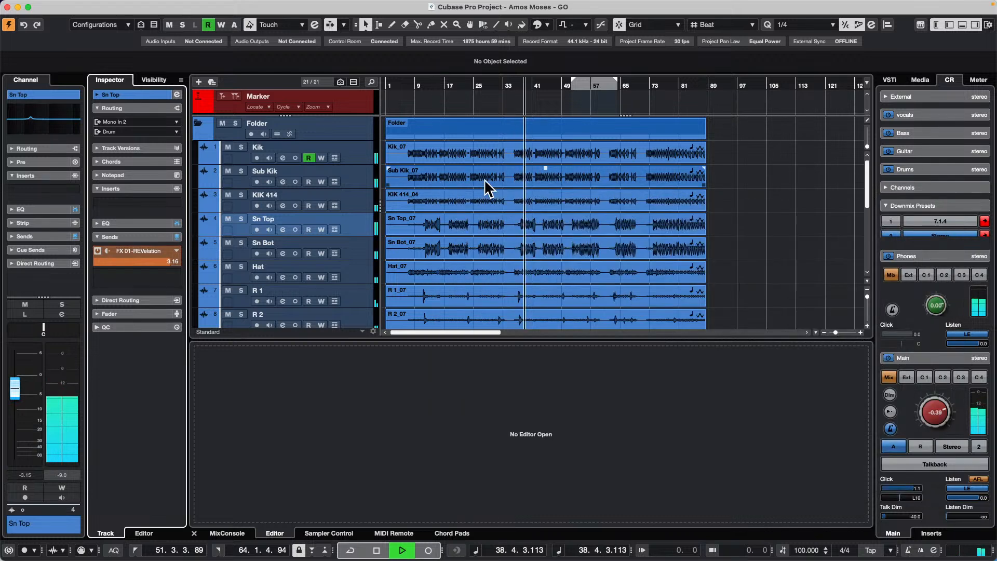
- Solo Sn Top and check its signal flow through the FX 01-REVelation, Drum and Drum Collector channels
{"action": "scroll", "coordinate": [508, 213], "scroll_direction": "down", "scroll_amount": 5}
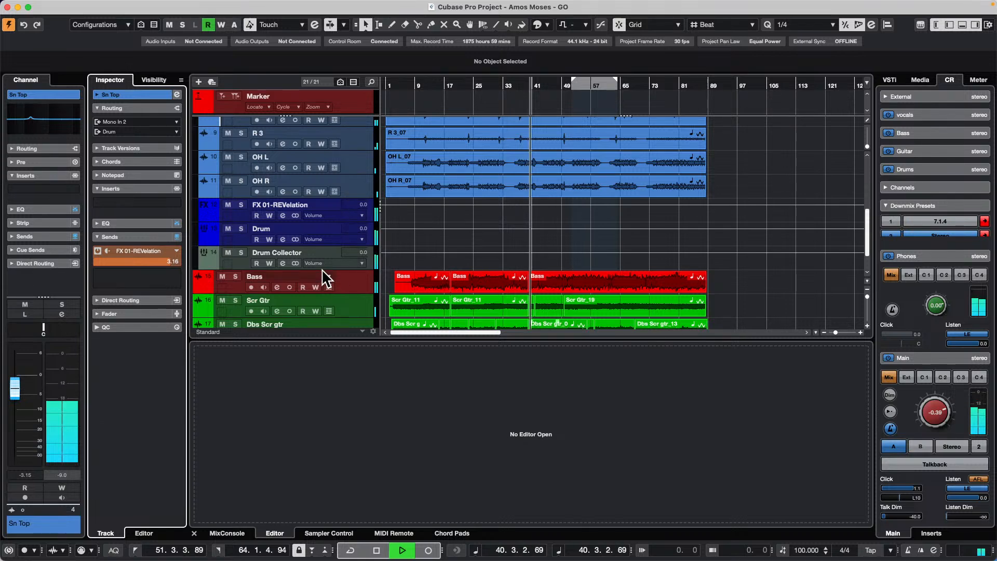
{"action": "scroll", "coordinate": [488, 240], "scroll_direction": "up", "scroll_amount": 5}
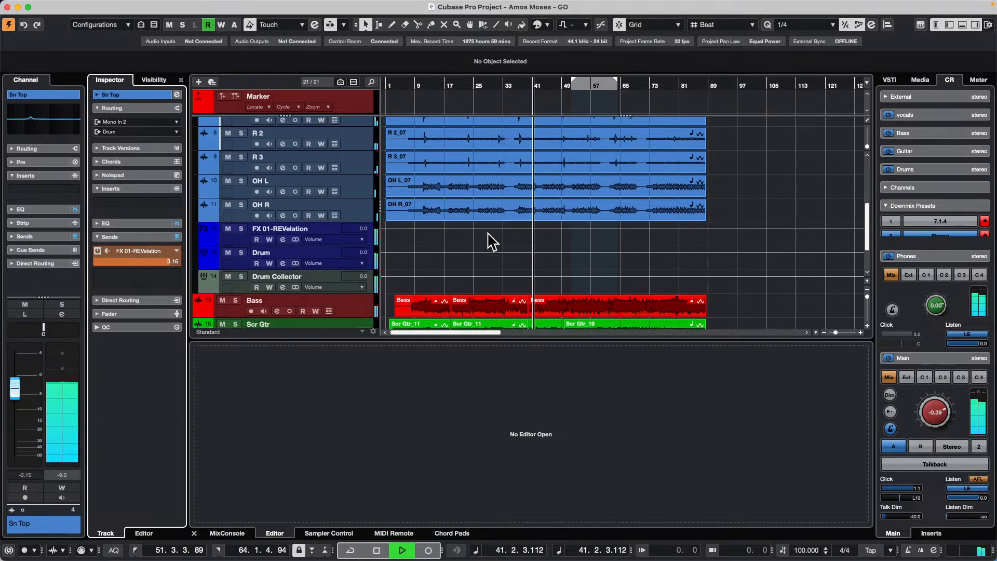
{"action": "scroll", "coordinate": [311, 161], "scroll_direction": "up", "scroll_amount": 2}
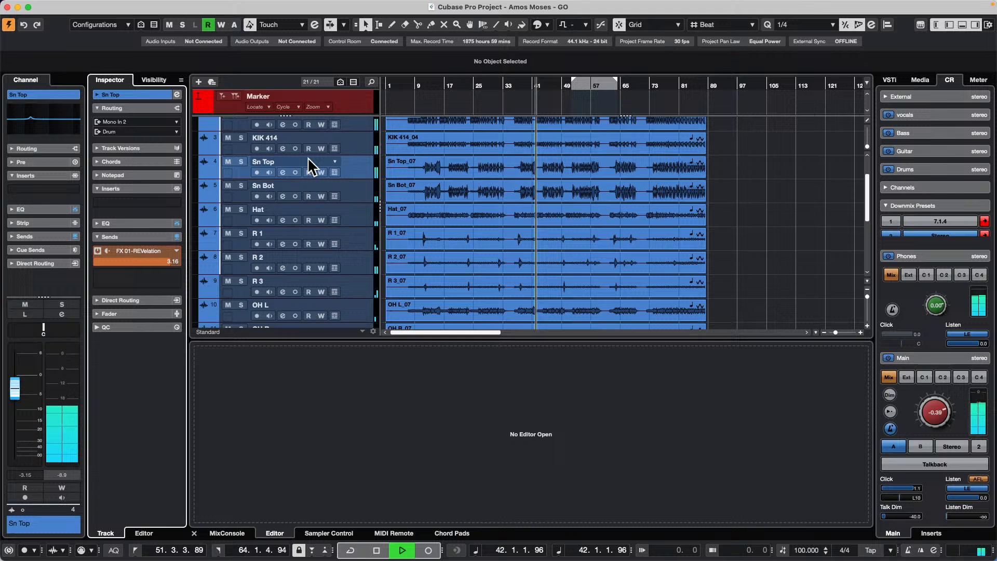
{"action": "left_click", "coordinate": [242, 161]}
{"action": "scroll", "coordinate": [306, 173], "scroll_direction": "down", "scroll_amount": 5}
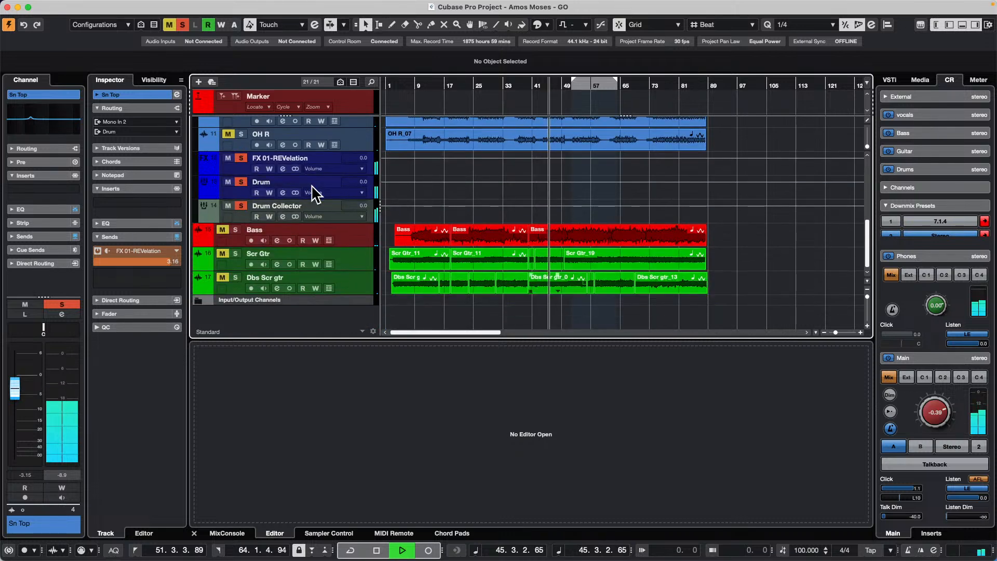
{"action": "scroll", "coordinate": [320, 148], "scroll_direction": "up", "scroll_amount": 3}
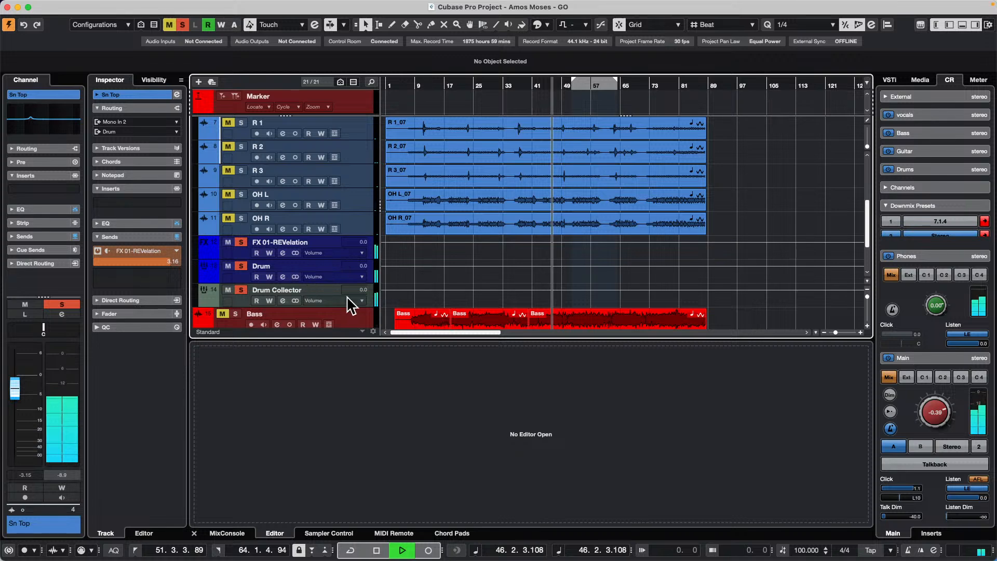
- Route the Sn Top track's output to Stereo Out and turn off its solo
{"action": "scroll", "coordinate": [341, 296], "scroll_direction": "up", "scroll_amount": 6}
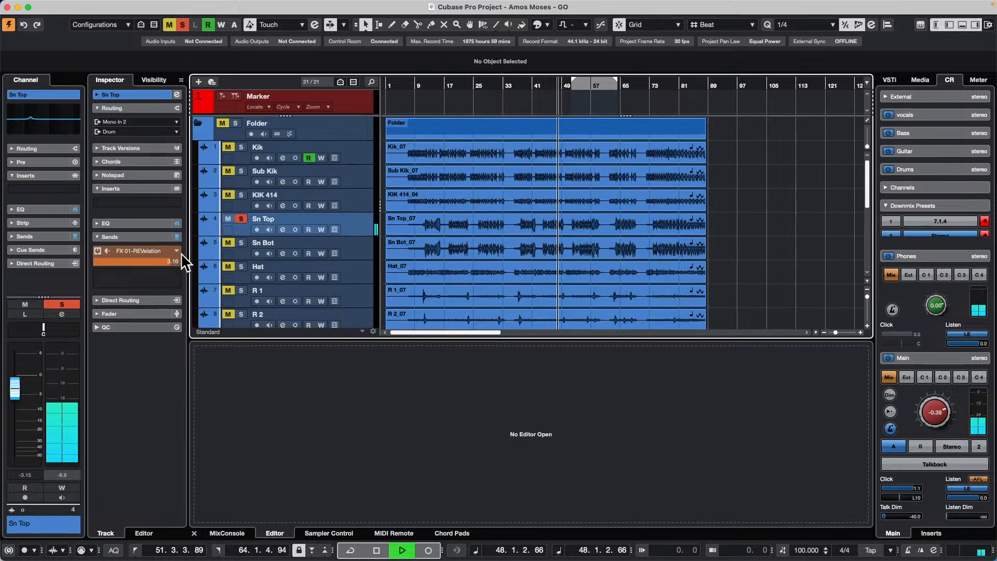
{"action": "left_click", "coordinate": [132, 131]}
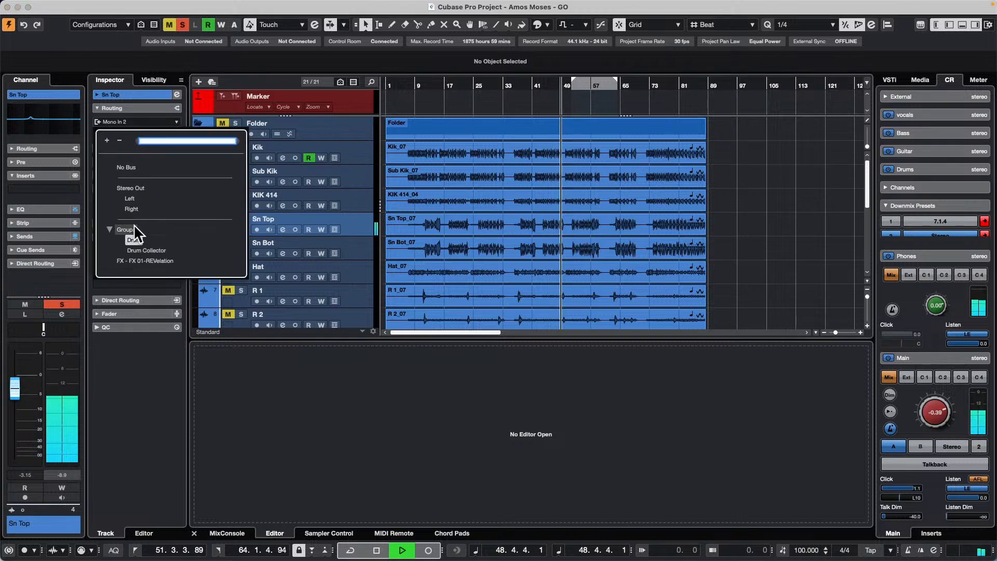
{"action": "left_click", "coordinate": [137, 189]}
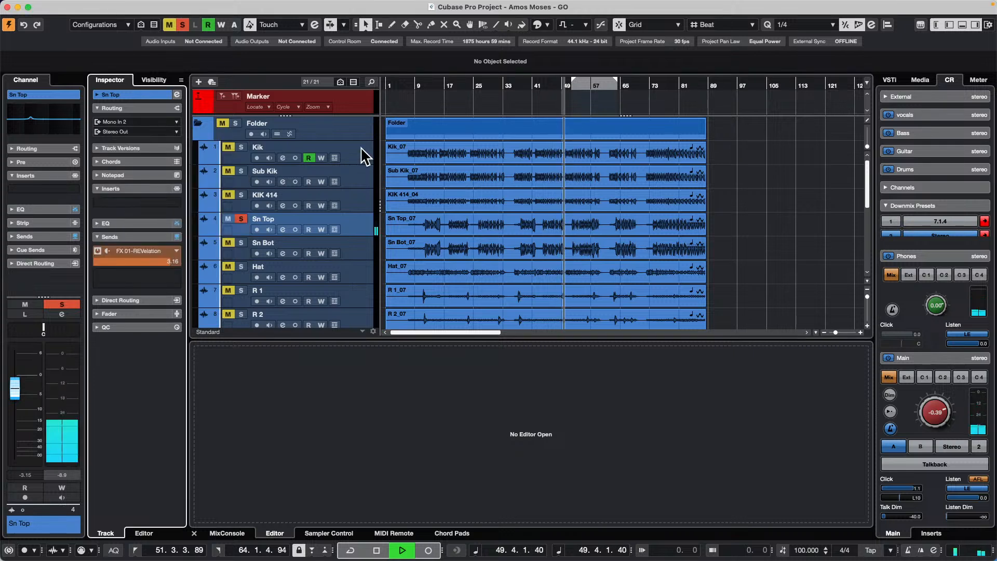
{"action": "left_click", "coordinate": [241, 218]}
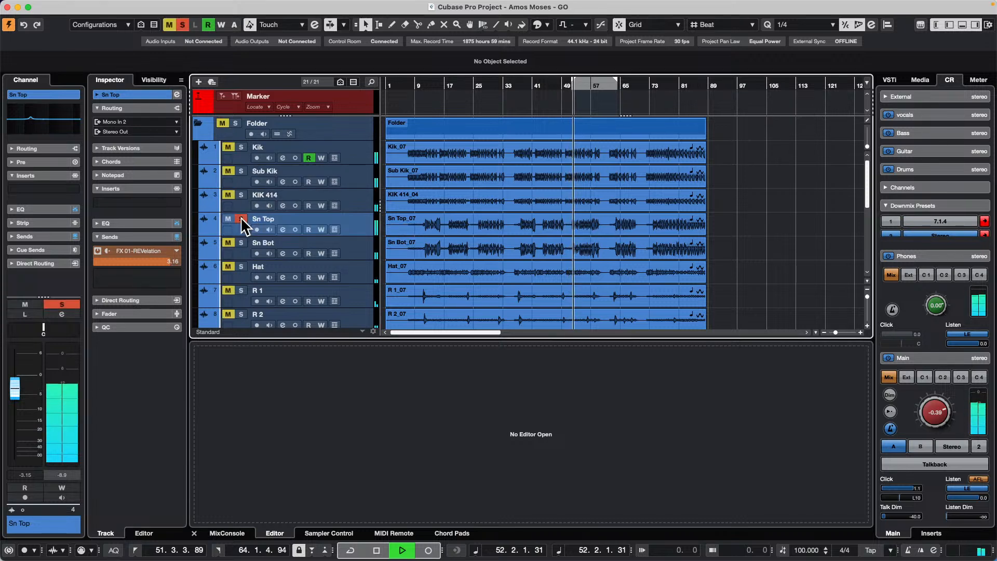
- Audition the Drum Collector group in solo, turn the solo off and stop playback
{"action": "scroll", "coordinate": [251, 176], "scroll_direction": "down", "scroll_amount": 5}
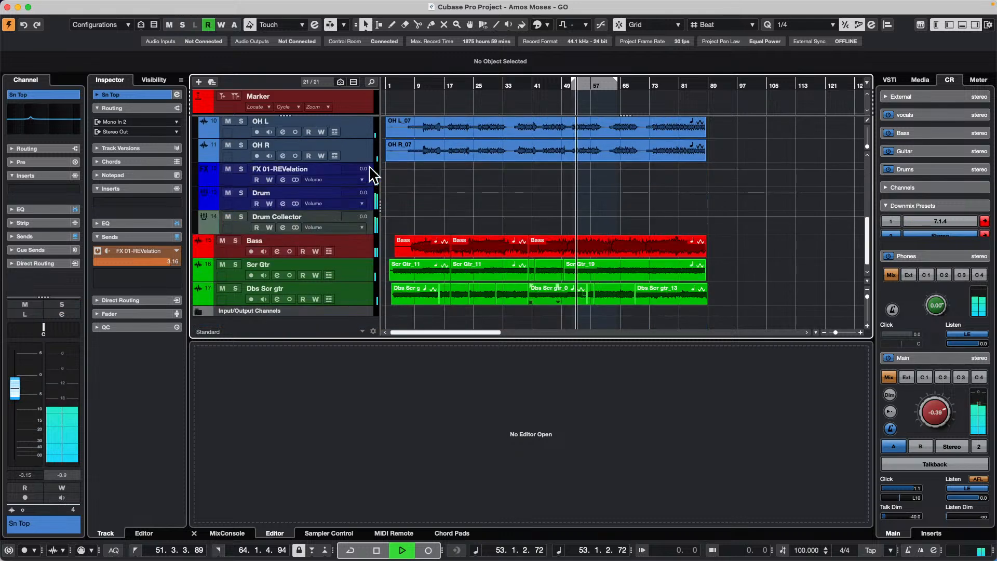
{"action": "left_click", "coordinate": [242, 217]}
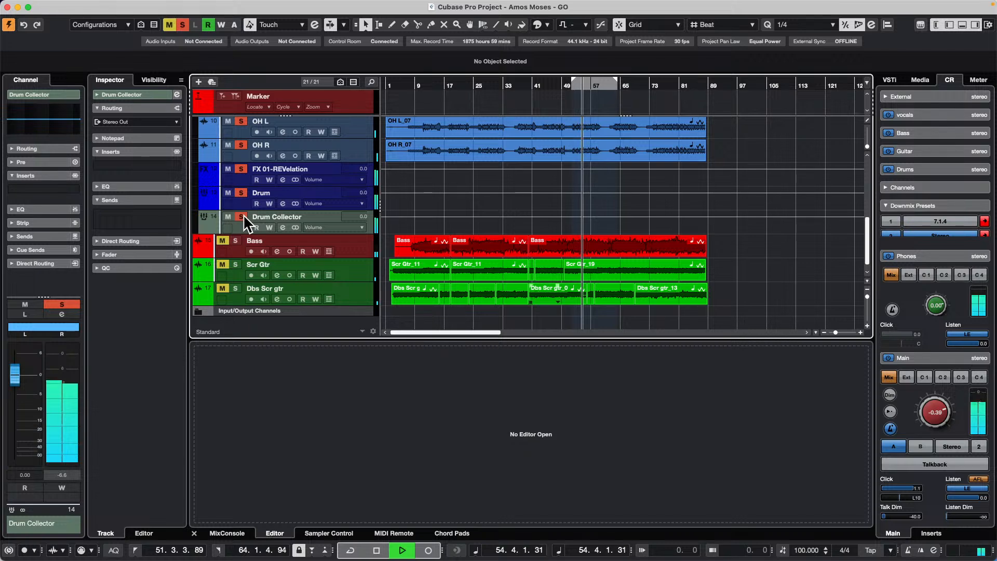
{"action": "left_click", "coordinate": [242, 217]}
{"action": "key", "text": "space"}
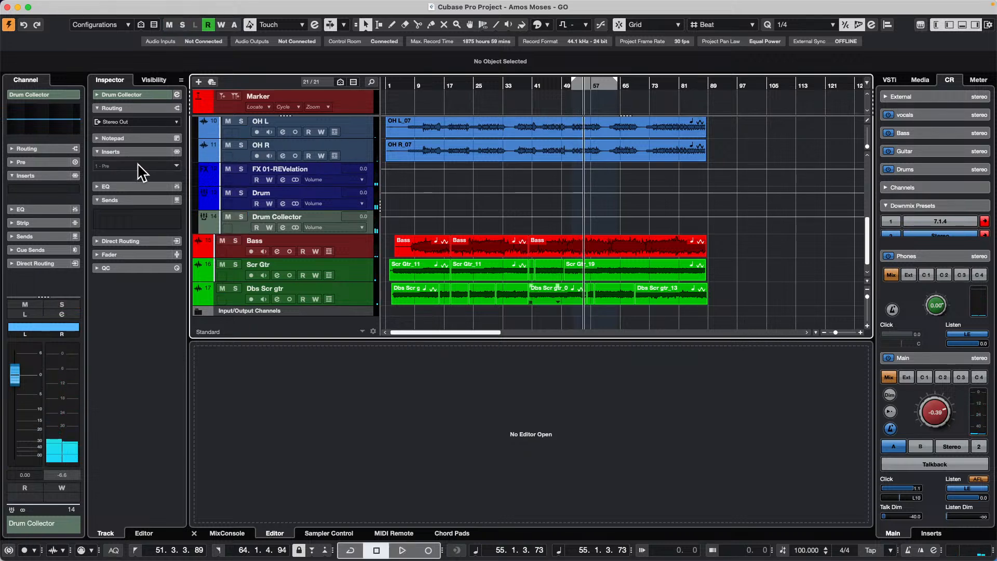
- Collapse the drum Folder track to hide its tracks and expand it again
{"action": "scroll", "coordinate": [312, 169], "scroll_direction": "up", "scroll_amount": 5}
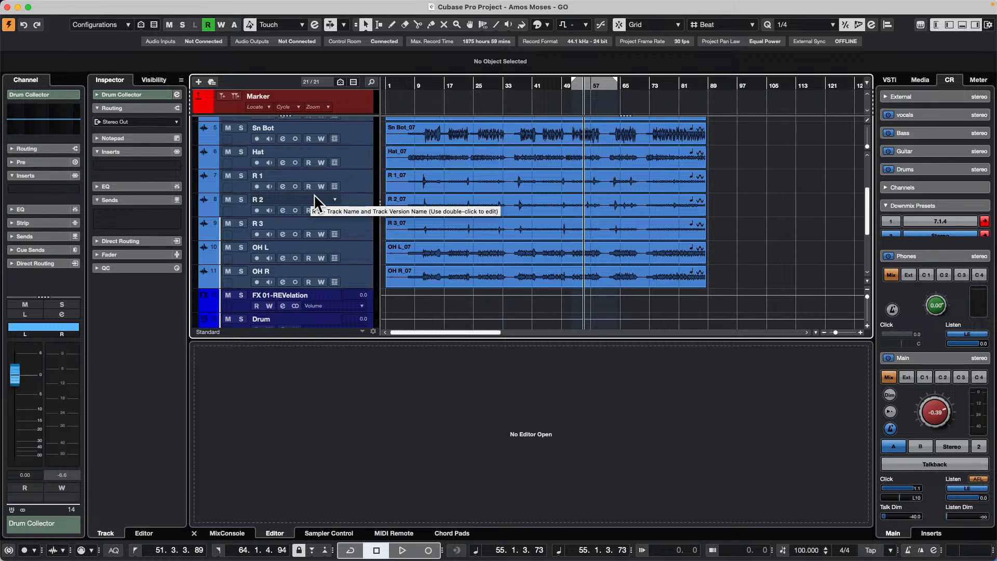
{"action": "scroll", "coordinate": [342, 161], "scroll_direction": "up", "scroll_amount": 5}
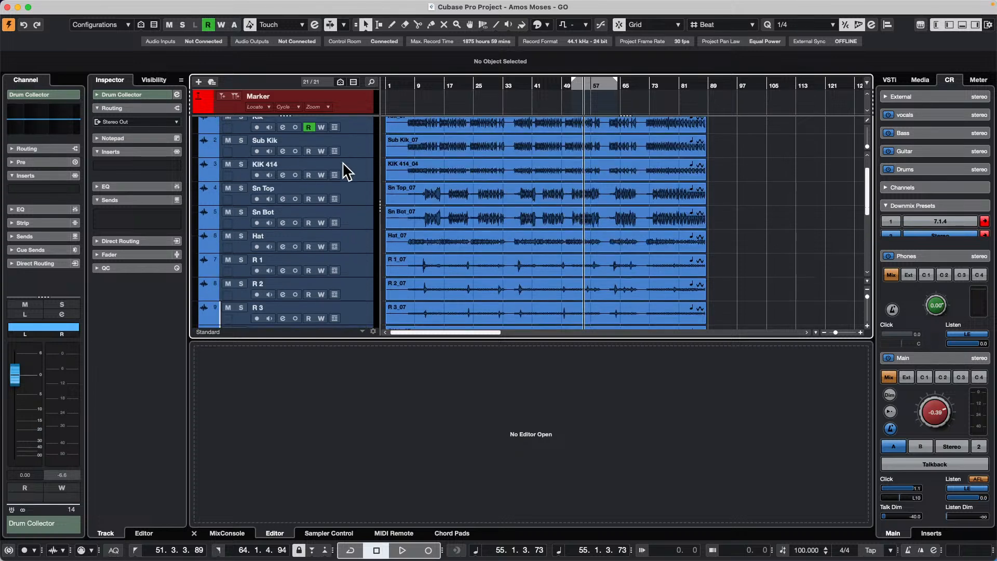
{"action": "left_click", "coordinate": [199, 123]}
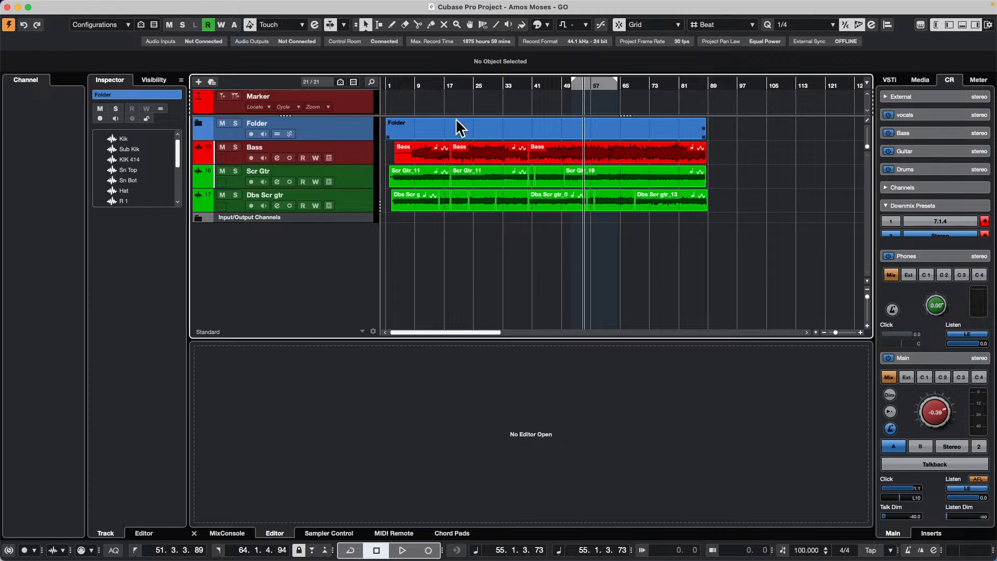
{"action": "mouse_move", "coordinate": [23, 4]}
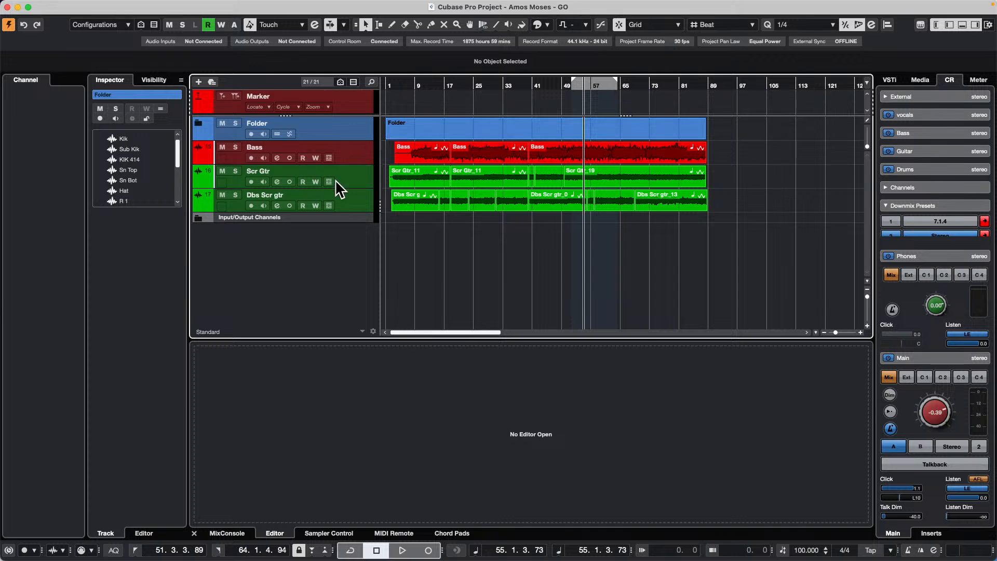
{"action": "left_click", "coordinate": [199, 124]}
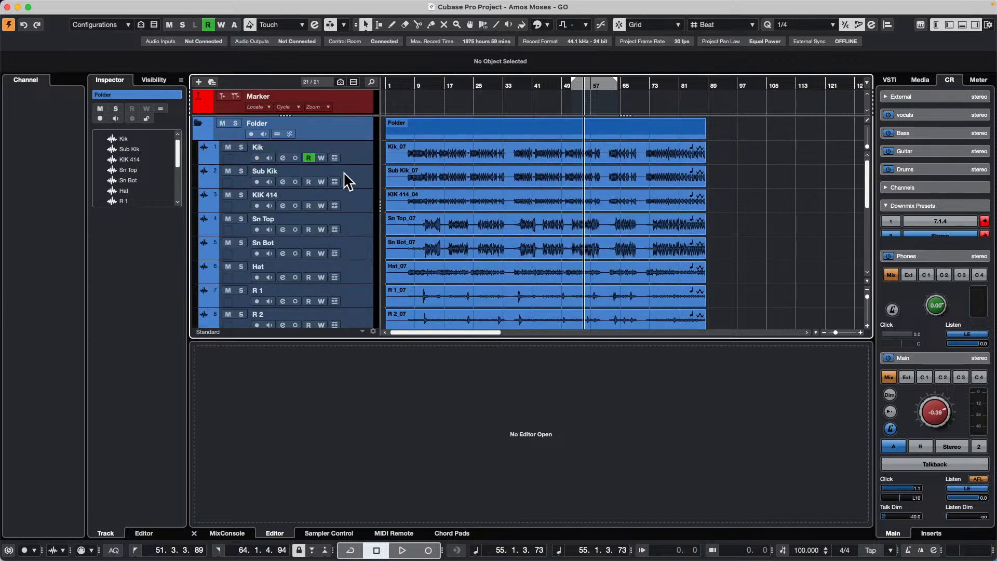
{"action": "left_click", "coordinate": [355, 179]}
{"action": "left_click", "coordinate": [283, 181]}
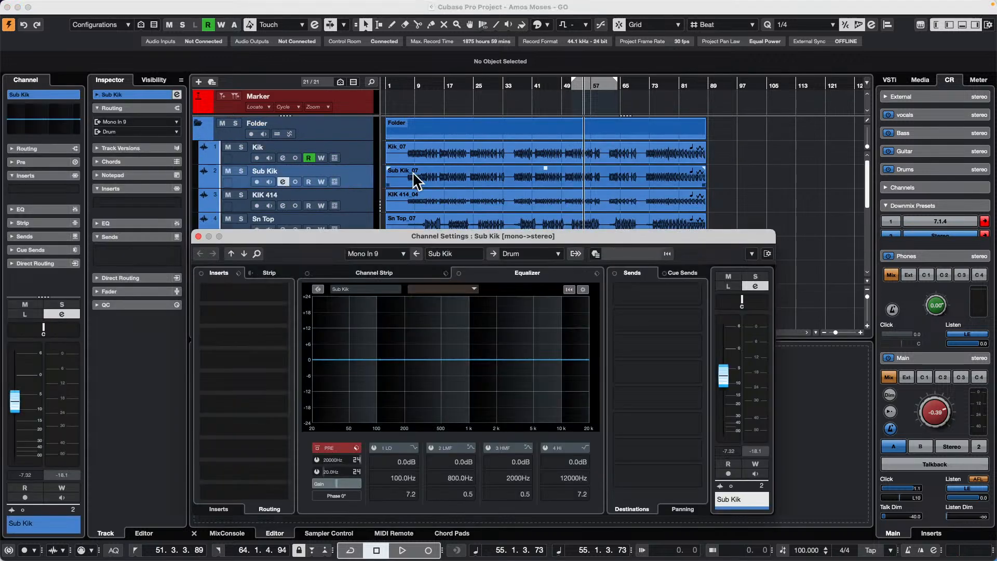
{"action": "left_click_drag", "start_coordinate": [409, 232], "coordinate": [337, 151]}
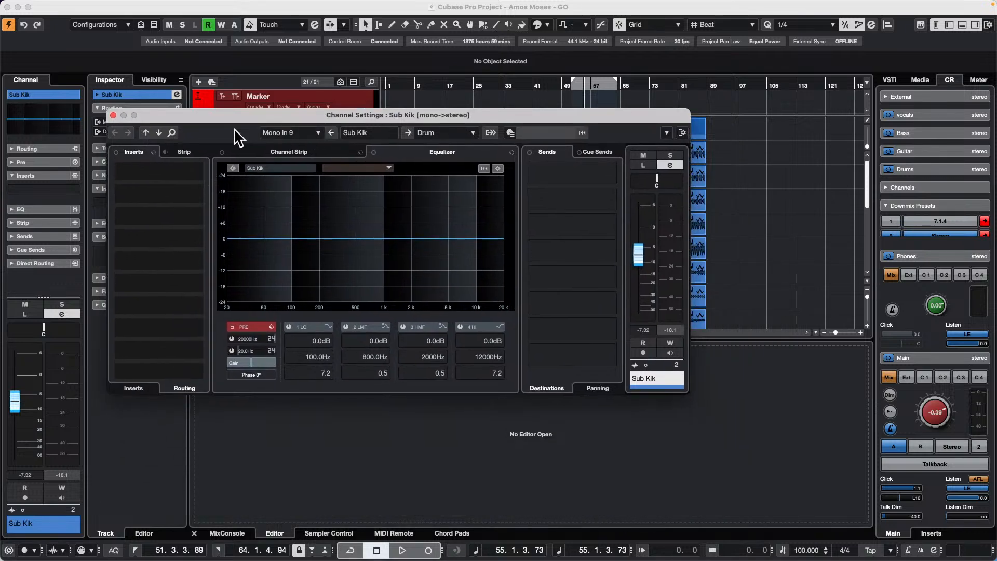
{"action": "left_click", "coordinate": [408, 133]}
{"action": "left_click", "coordinate": [331, 134]}
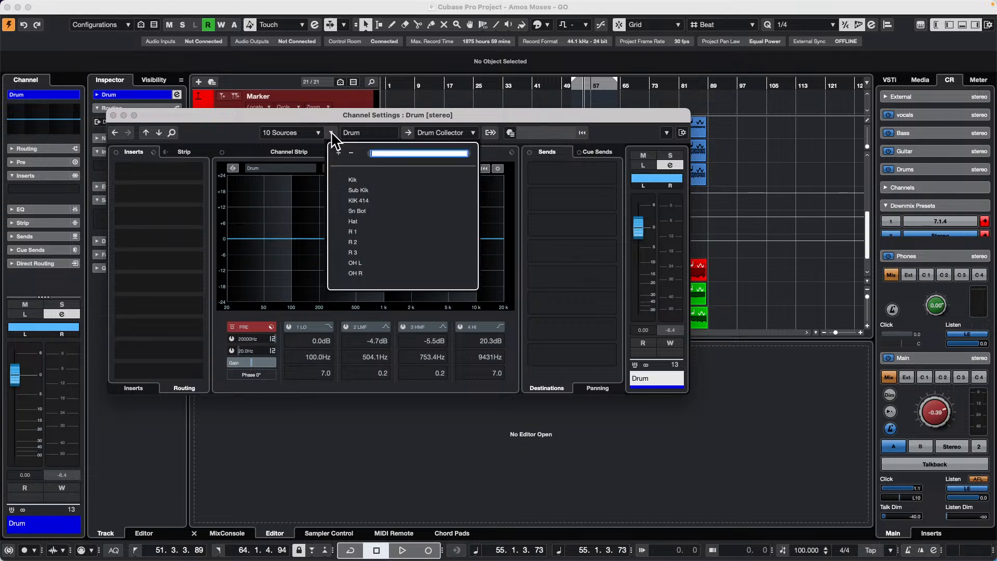
{"action": "left_click", "coordinate": [309, 150]}
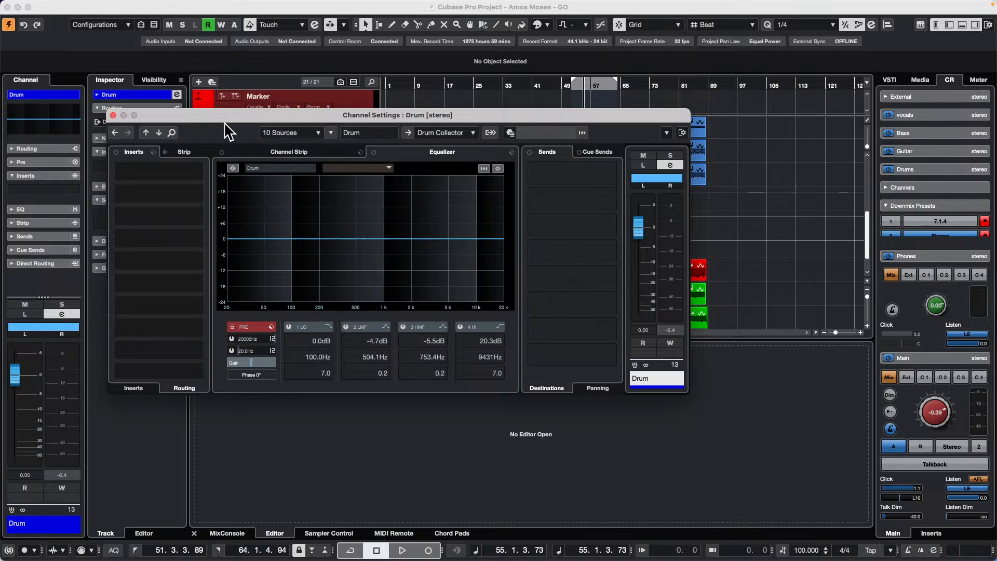
- Step back through the preceding track channels from the Drum group in the channel settings
{"action": "left_click", "coordinate": [146, 133]}
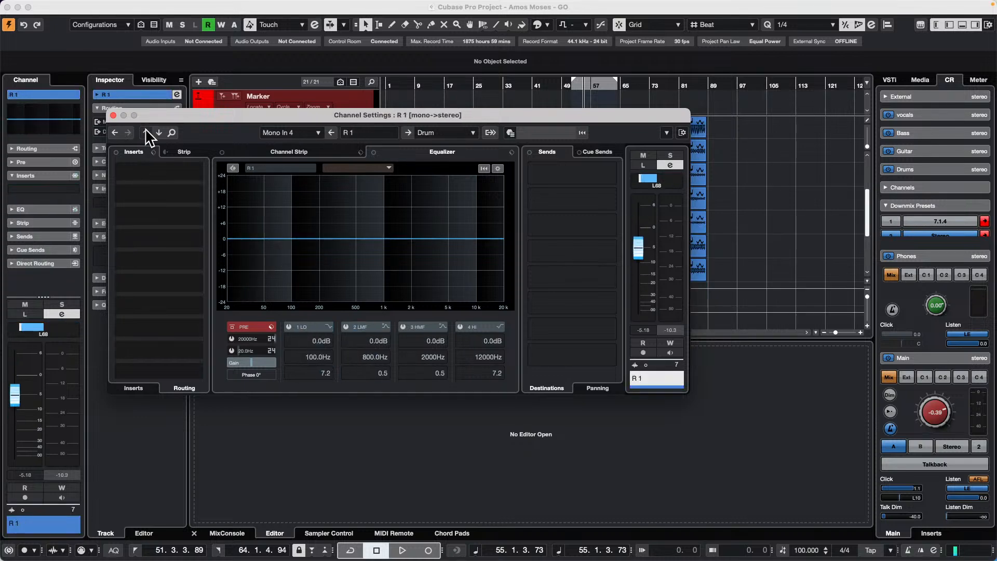
{"action": "left_click", "coordinate": [146, 133]}
{"action": "left_click", "coordinate": [348, 134]}
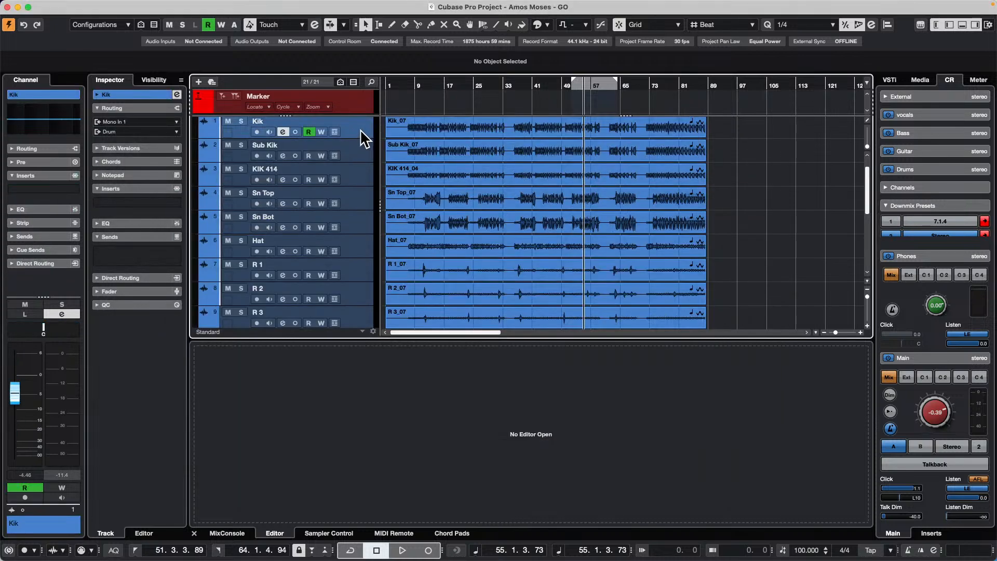
{"action": "left_click", "coordinate": [282, 131]}
{"action": "left_click_drag", "start_coordinate": [425, 203], "coordinate": [393, 98]}
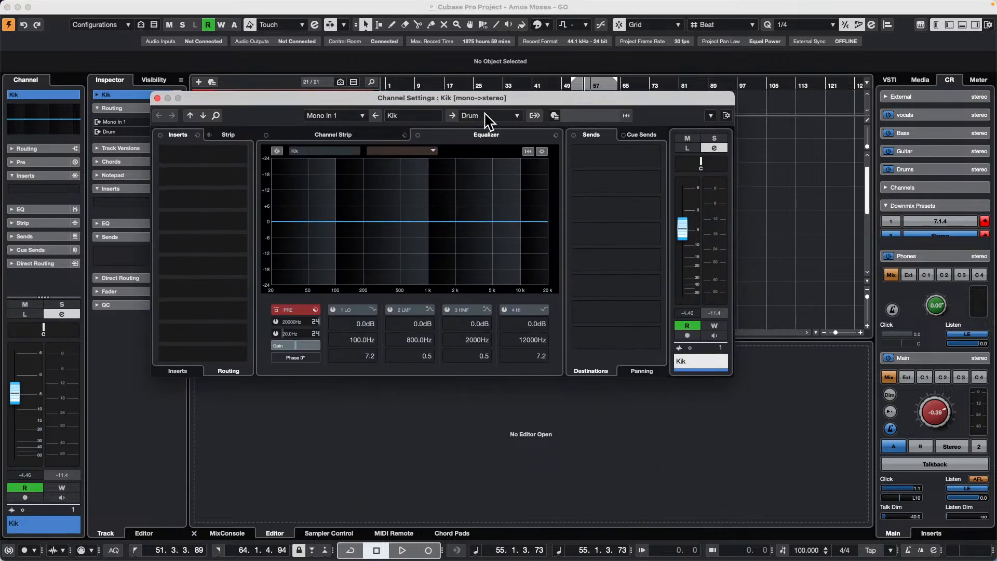
{"action": "left_click", "coordinate": [517, 114]}
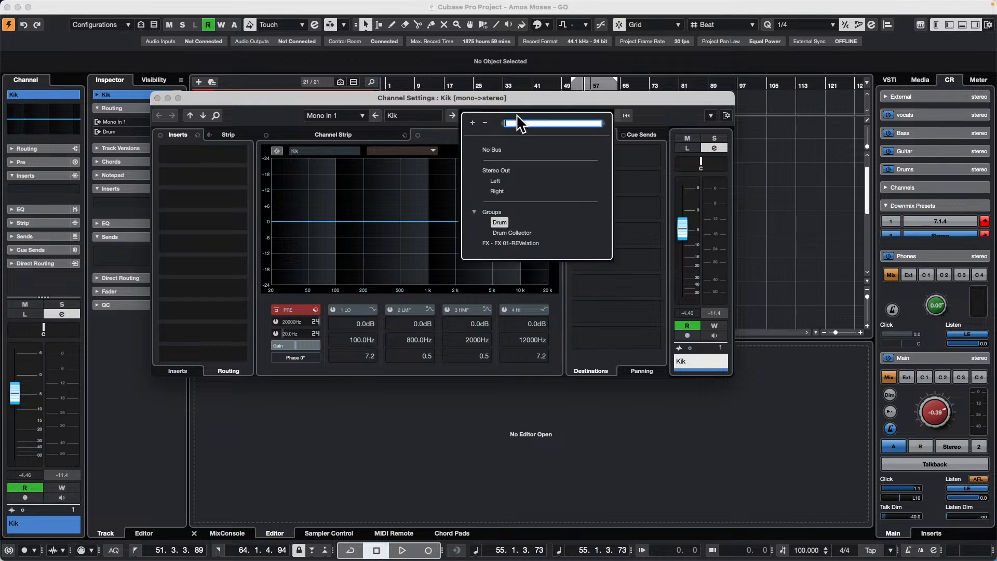
{"action": "left_click", "coordinate": [457, 122]}
{"action": "left_click", "coordinate": [453, 115]}
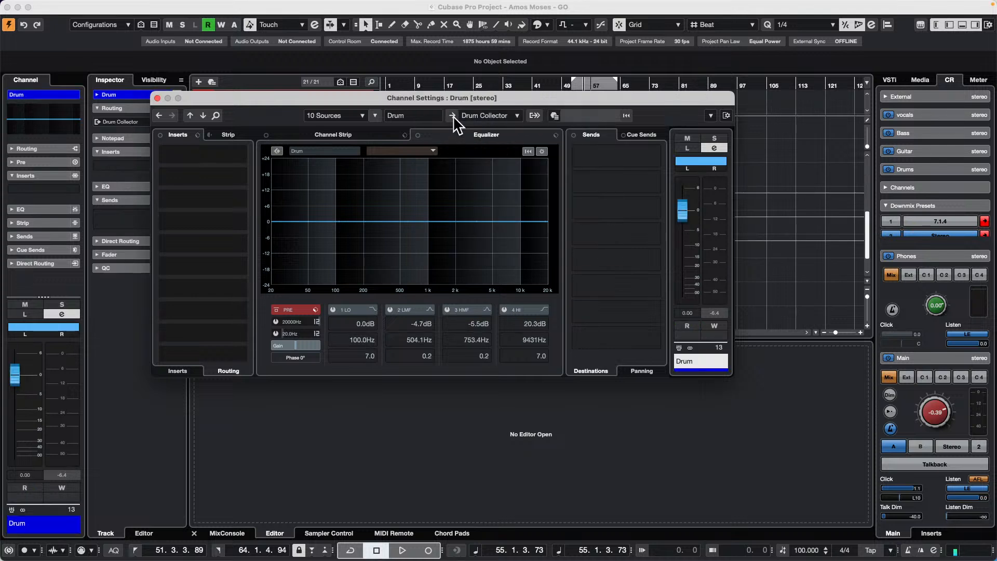
{"action": "left_click", "coordinate": [374, 116]}
{"action": "left_click", "coordinate": [398, 163]}
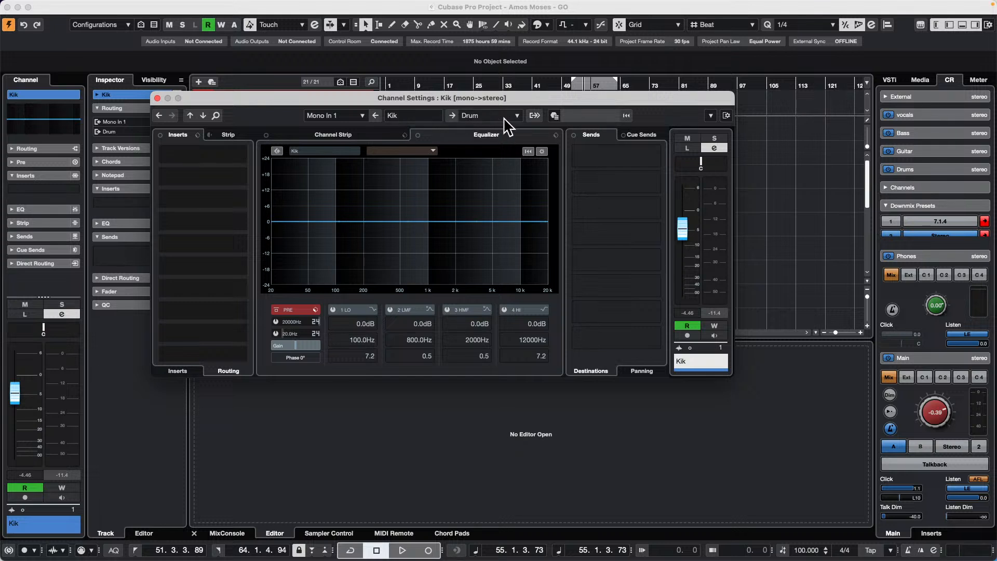
{"action": "left_click", "coordinate": [536, 115]}
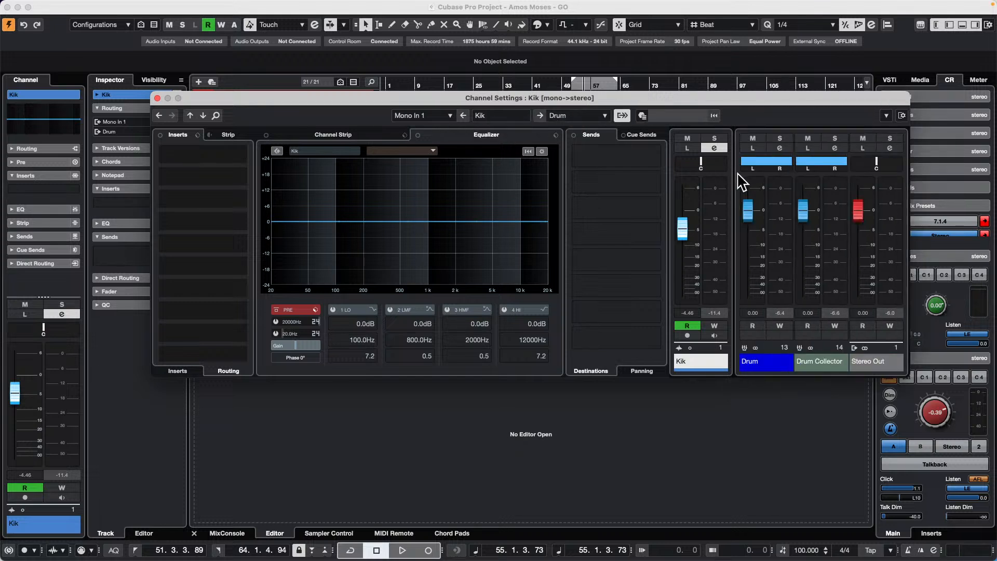
{"action": "left_click_drag", "start_coordinate": [698, 97], "coordinate": [592, 95]}
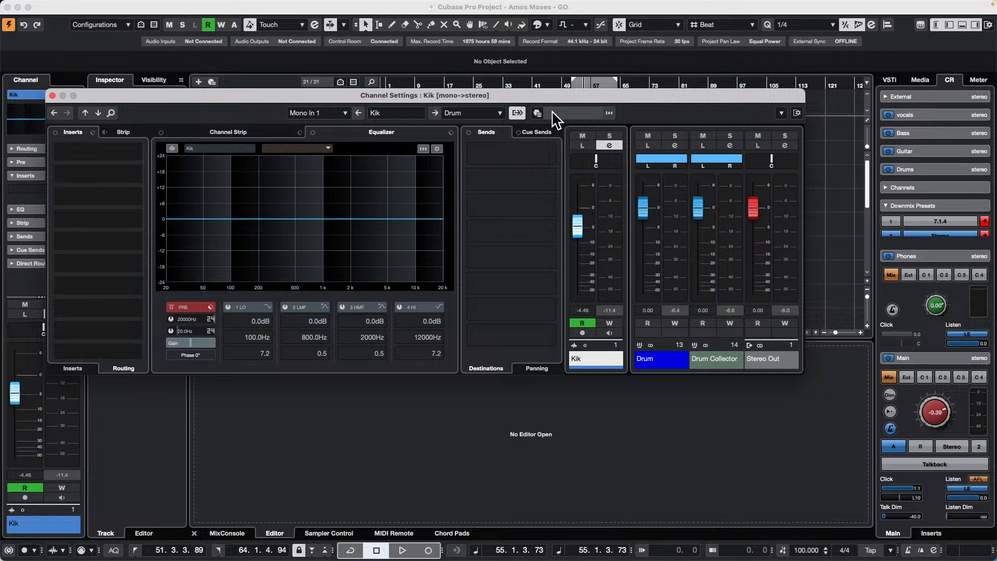
{"action": "left_click", "coordinate": [521, 113]}
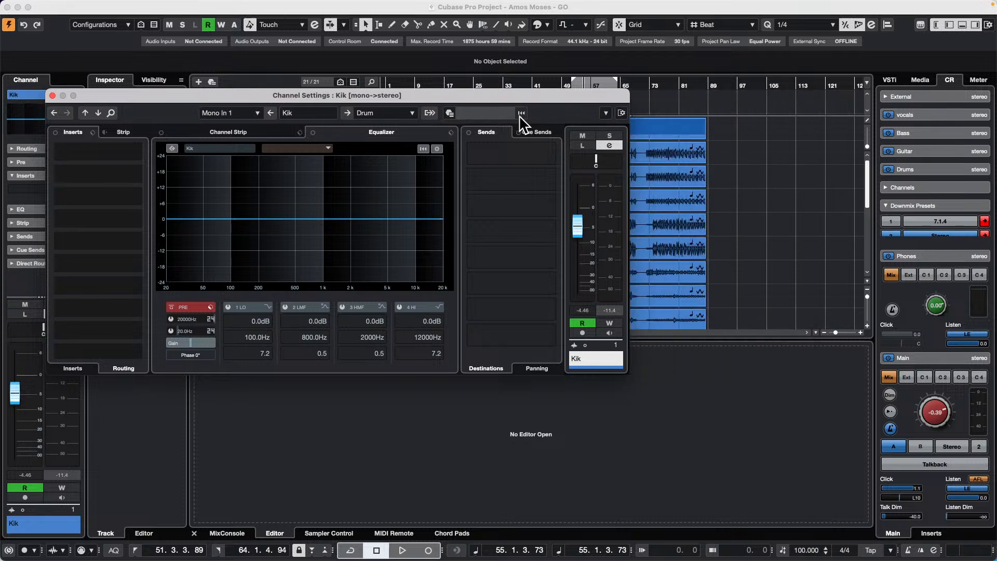
{"action": "left_click", "coordinate": [429, 114]}
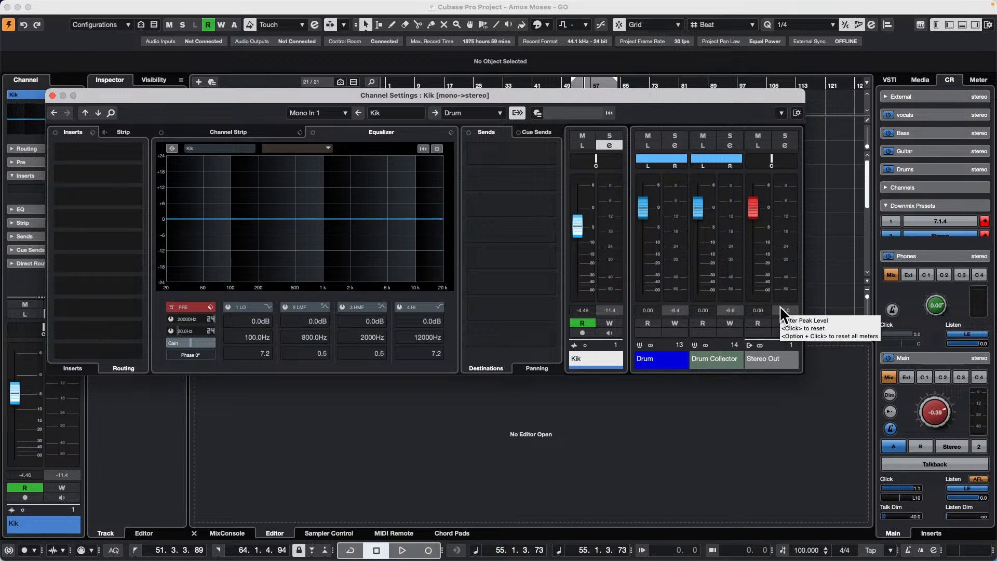
{"action": "left_click", "coordinate": [517, 114]}
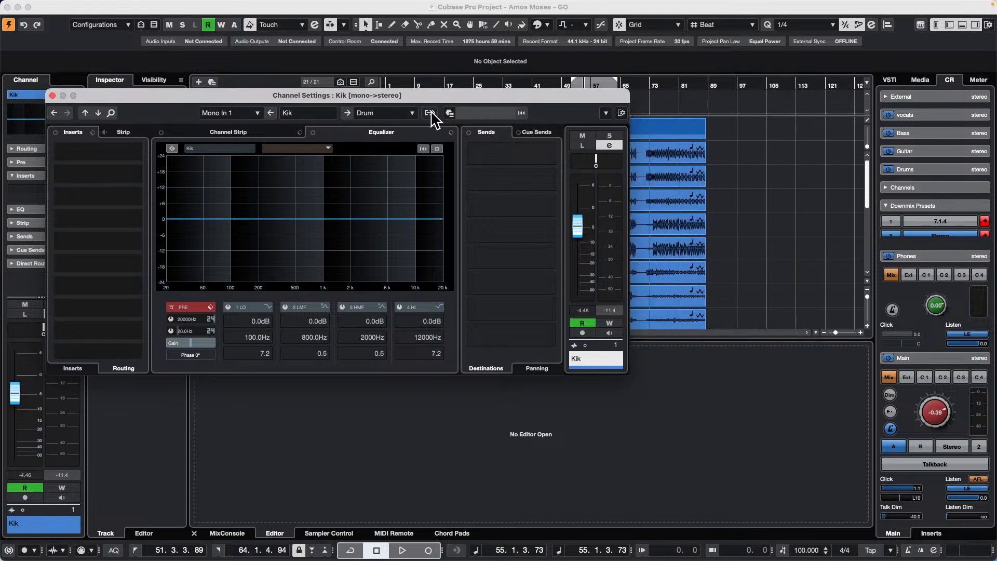
{"action": "left_click", "coordinate": [450, 113]}
{"action": "left_click", "coordinate": [518, 113]}
{"action": "left_click", "coordinate": [450, 113]}
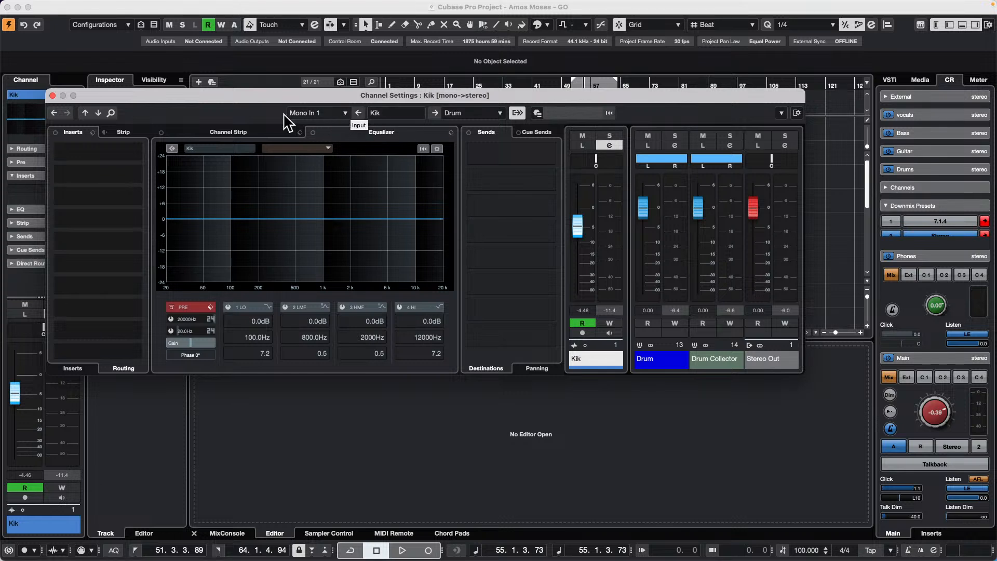
- Step forward through the channels from Kik to Scr Gtr to compare each one's output chain
{"action": "left_click", "coordinate": [98, 113]}
{"action": "left_click", "coordinate": [98, 112]}
{"action": "left_click", "coordinate": [98, 113]}
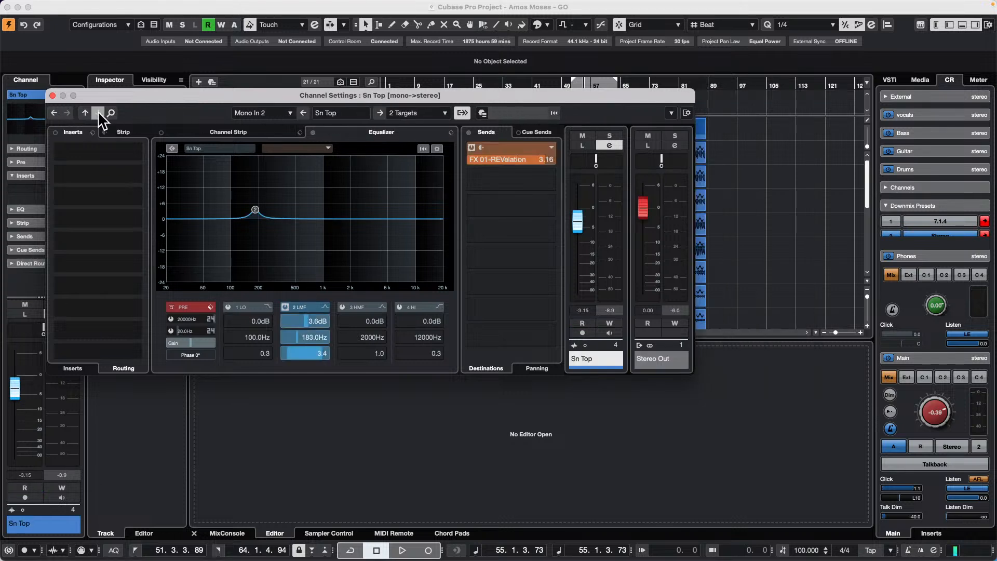
{"action": "left_click", "coordinate": [99, 113]}
{"action": "left_click", "coordinate": [98, 113]}
{"action": "left_click", "coordinate": [98, 113]}
{"action": "left_click", "coordinate": [98, 113]}
{"action": "left_click", "coordinate": [98, 113]}
{"action": "left_click", "coordinate": [98, 113]}
{"action": "left_click", "coordinate": [98, 113]}
{"action": "left_click", "coordinate": [98, 112]}
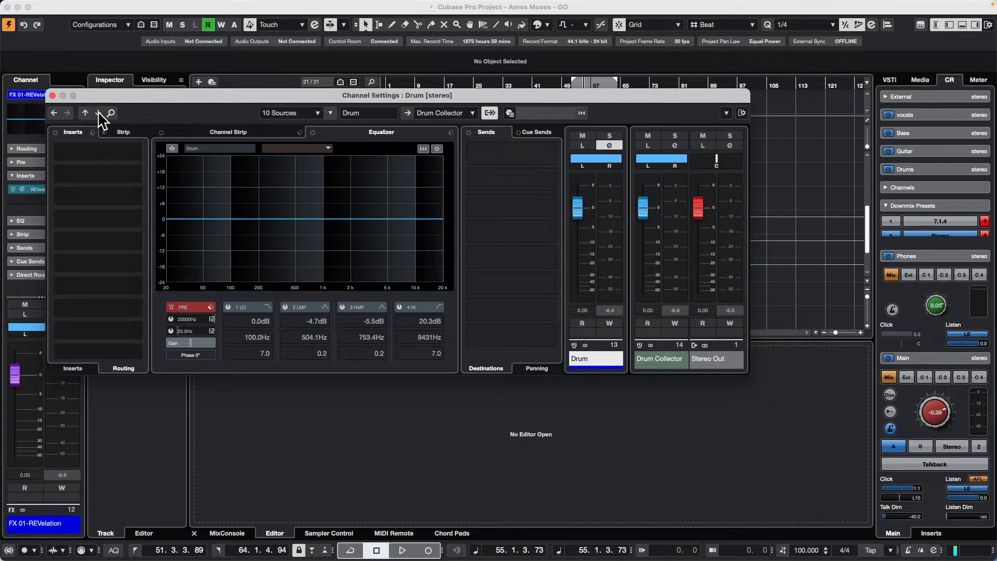
{"action": "left_click", "coordinate": [99, 112]}
{"action": "left_click", "coordinate": [98, 112]}
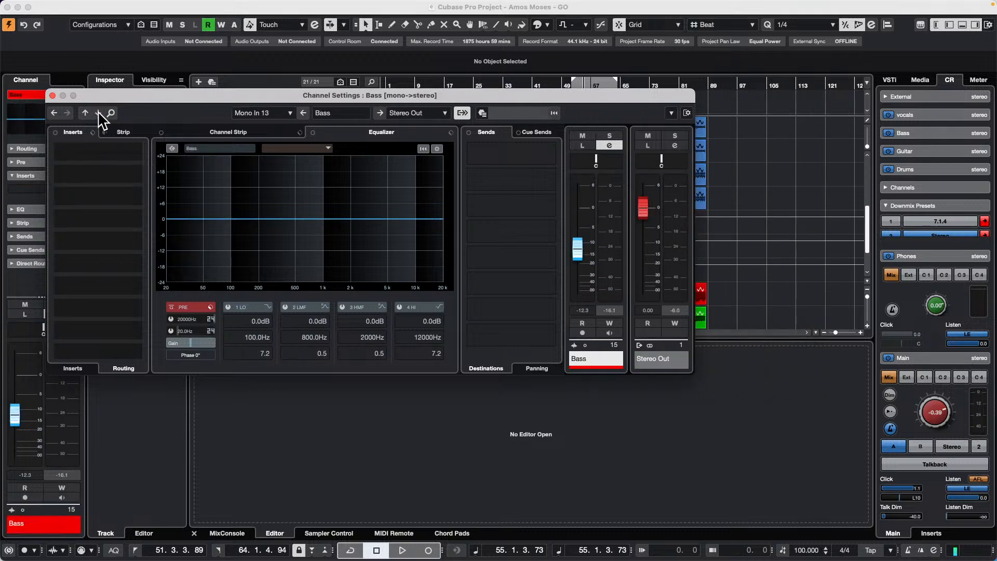
{"action": "left_click", "coordinate": [99, 112]}
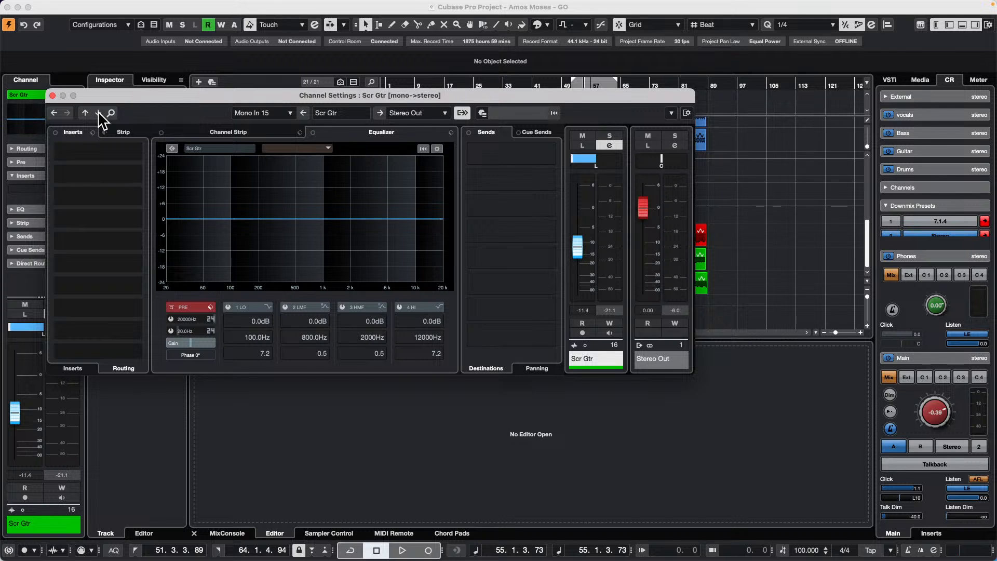
- Step between the Bass and Drum channels and back to FX 01-REVelation to compare their output chains
{"action": "left_click", "coordinate": [85, 113]}
{"action": "left_click", "coordinate": [84, 113]}
{"action": "left_click", "coordinate": [85, 113]}
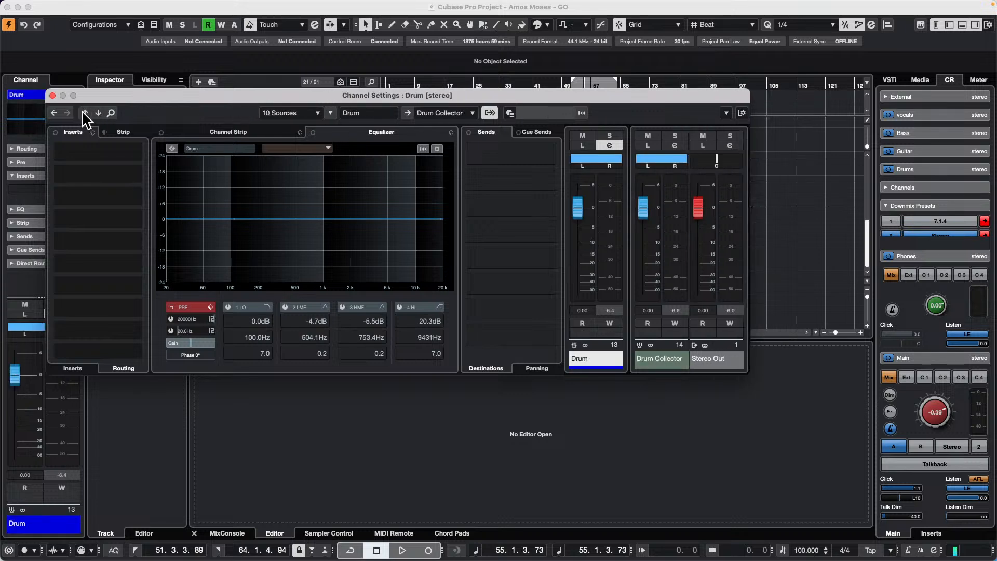
{"action": "left_click", "coordinate": [98, 113]}
{"action": "left_click", "coordinate": [98, 113]}
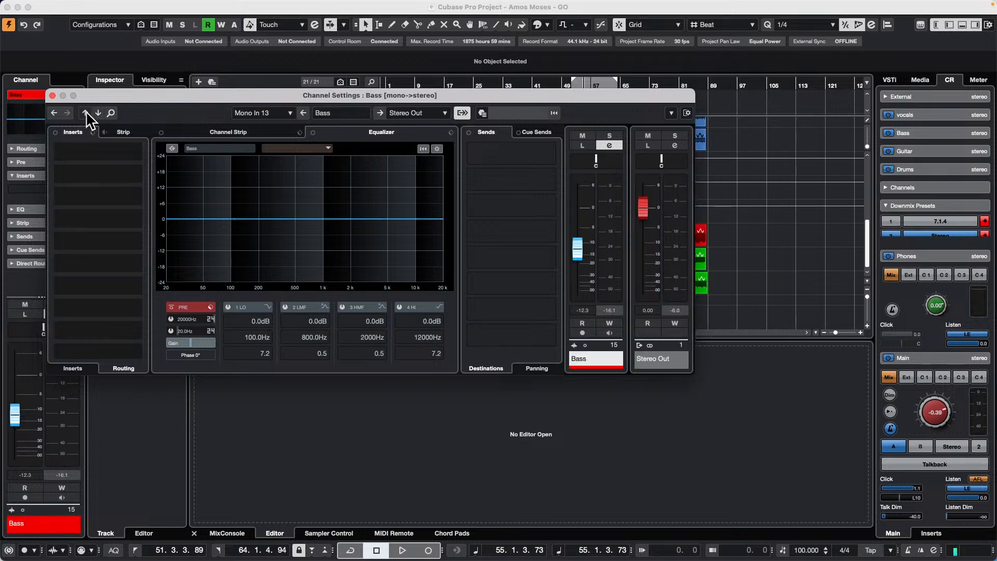
{"action": "left_click", "coordinate": [85, 112]}
{"action": "left_click", "coordinate": [85, 113]}
{"action": "left_click", "coordinate": [85, 112]}
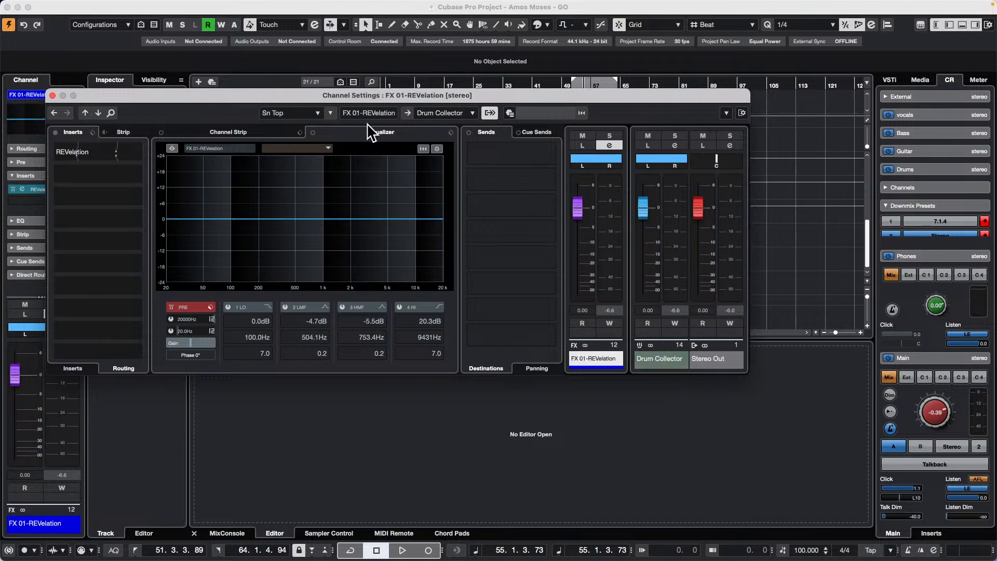
- Hide and show the output chain in the FX 01-REVelation channel settings, leaving it displayed
{"action": "left_click", "coordinate": [491, 112]}
{"action": "left_click", "coordinate": [430, 113]}
{"action": "left_click", "coordinate": [491, 112]}
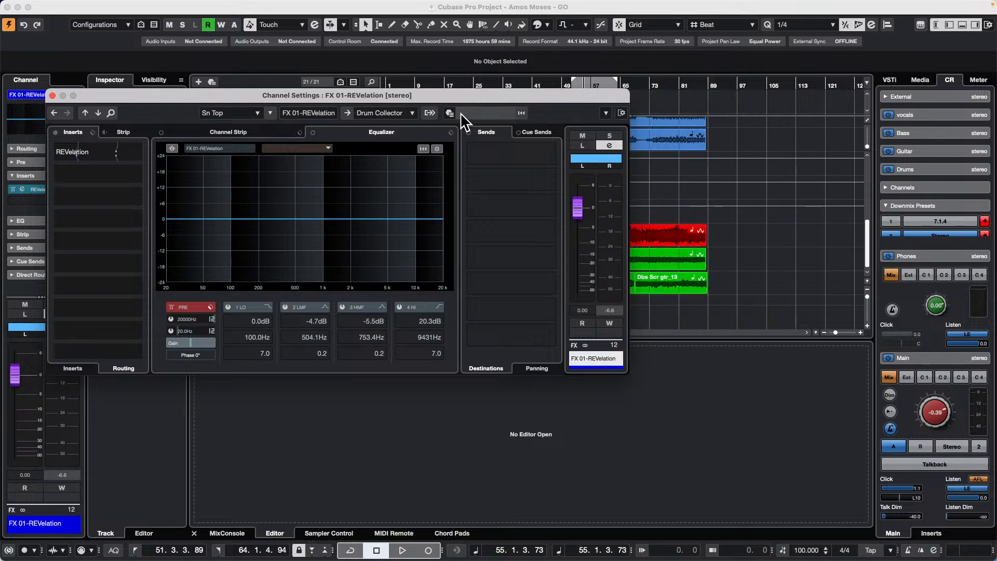
{"action": "left_click", "coordinate": [431, 113]}
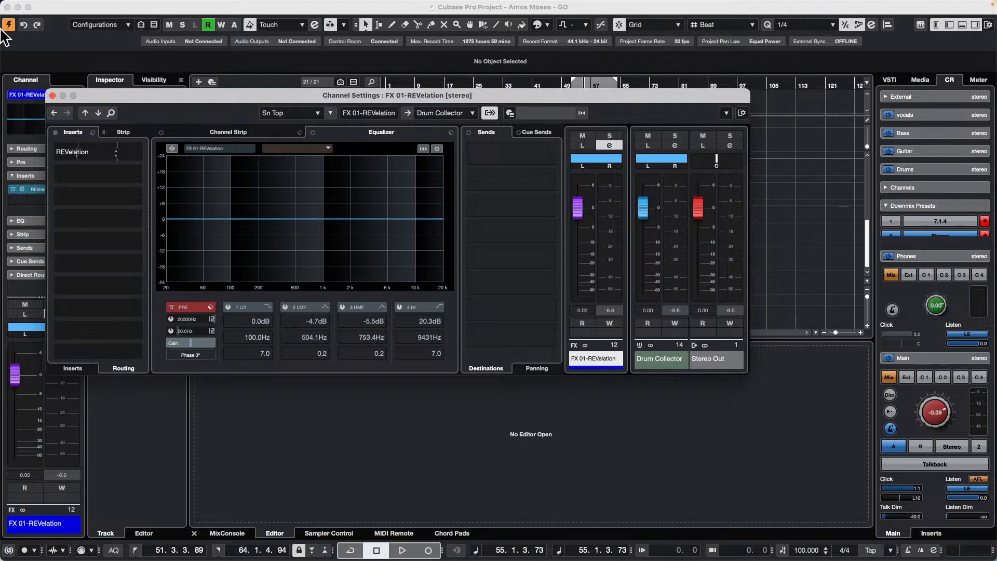
- Open the recent project A Long Long Time Ago Verve, activate it and dismiss the missing files dialog
{"action": "left_click", "coordinate": [69, 6]}
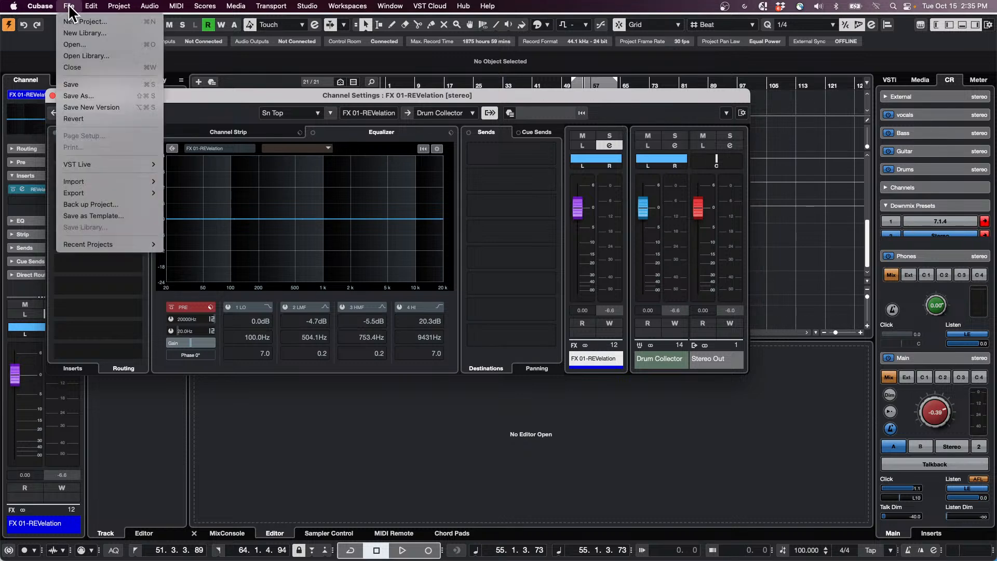
{"action": "mouse_move", "coordinate": [106, 250]}
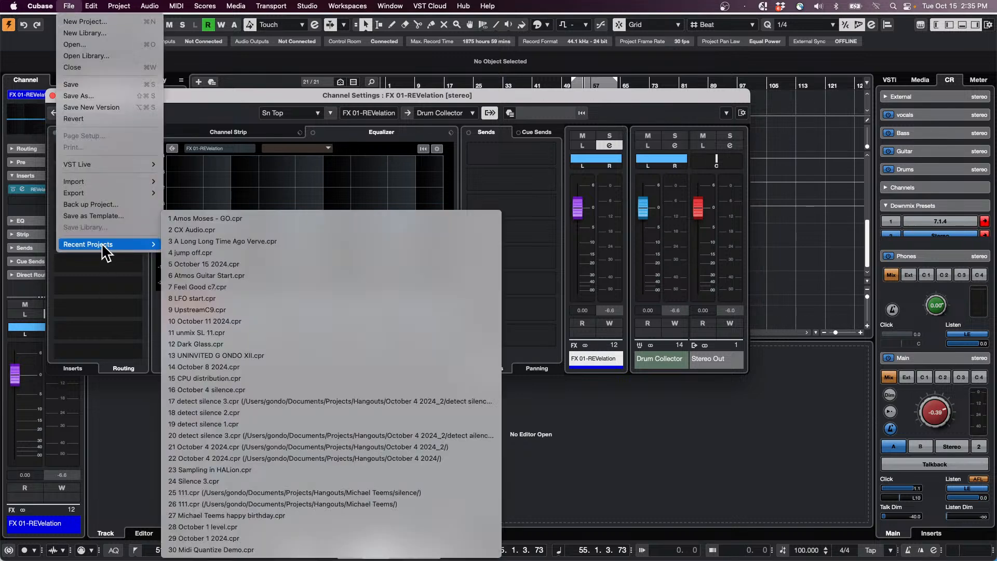
{"action": "left_click", "coordinate": [332, 240]}
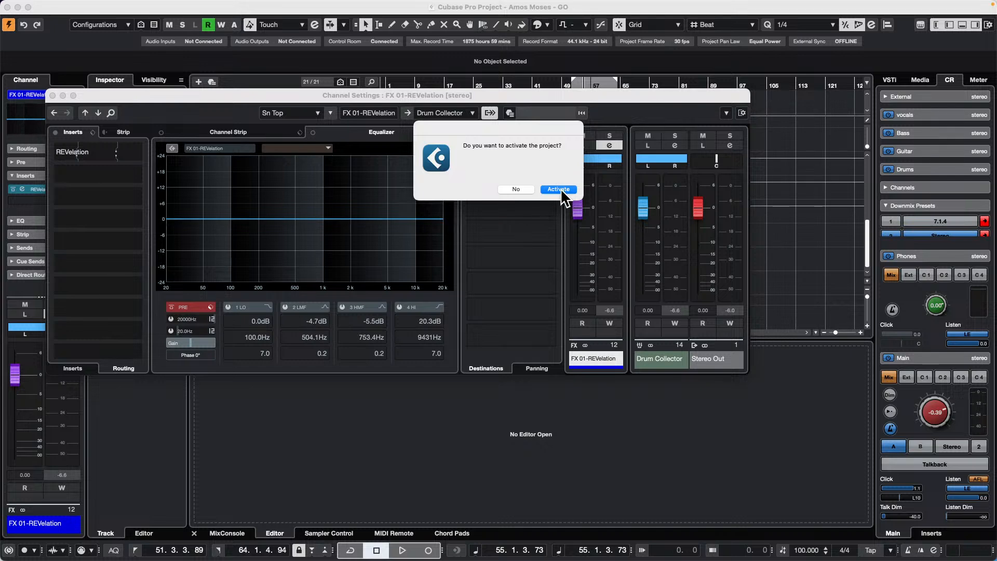
{"action": "left_click", "coordinate": [561, 191]}
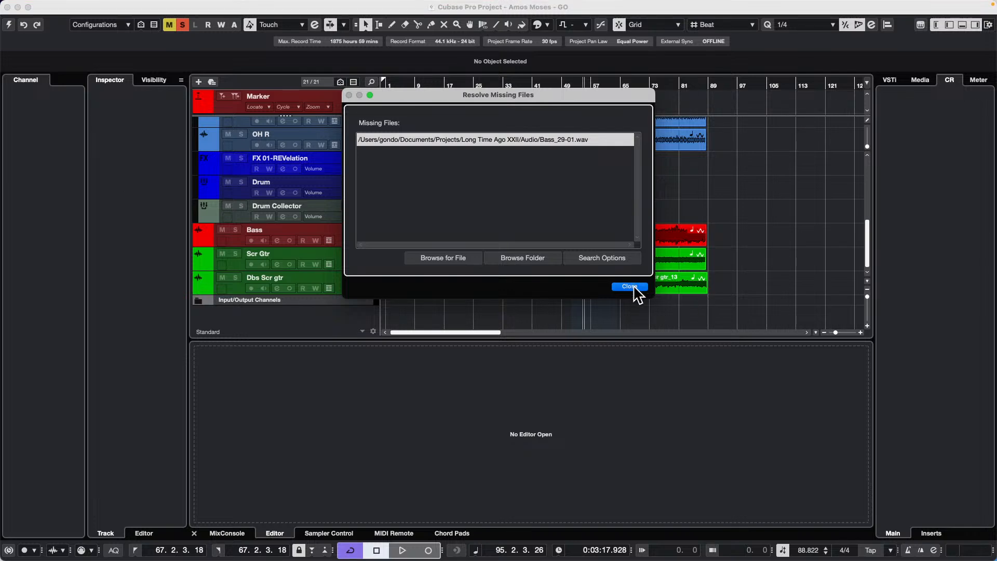
{"action": "left_click", "coordinate": [633, 287]}
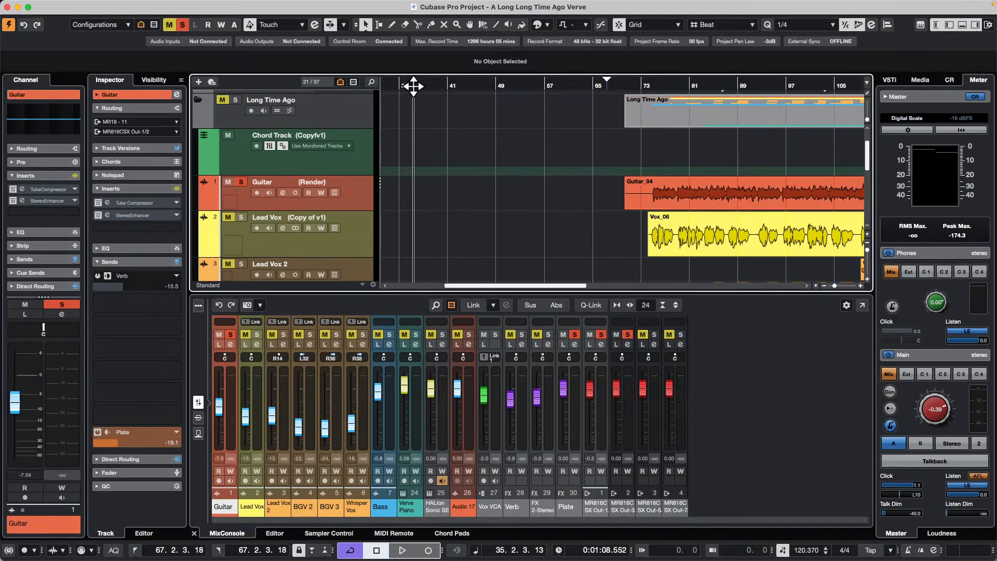
- Zoom out the timeline to show the whole song and look through the project's track list
{"action": "left_click_drag", "start_coordinate": [414, 86], "coordinate": [525, 68]}
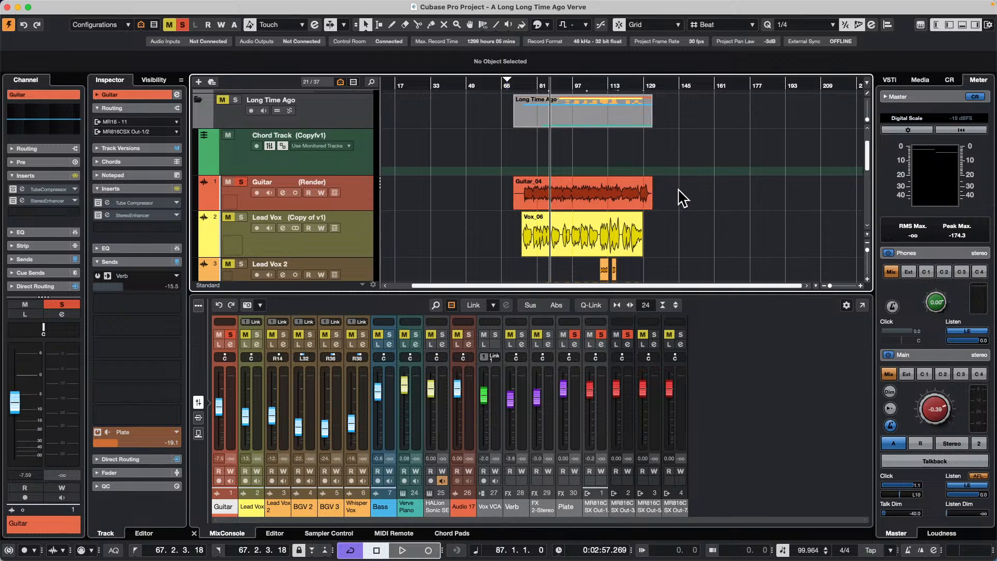
{"action": "left_click", "coordinate": [700, 187]}
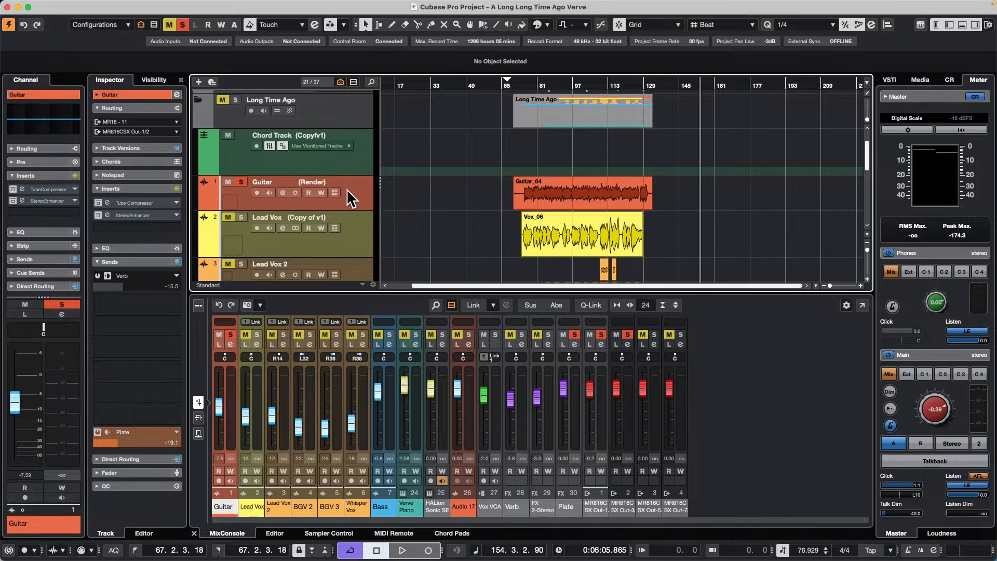
{"action": "scroll", "coordinate": [393, 200], "scroll_direction": "down", "scroll_amount": 10}
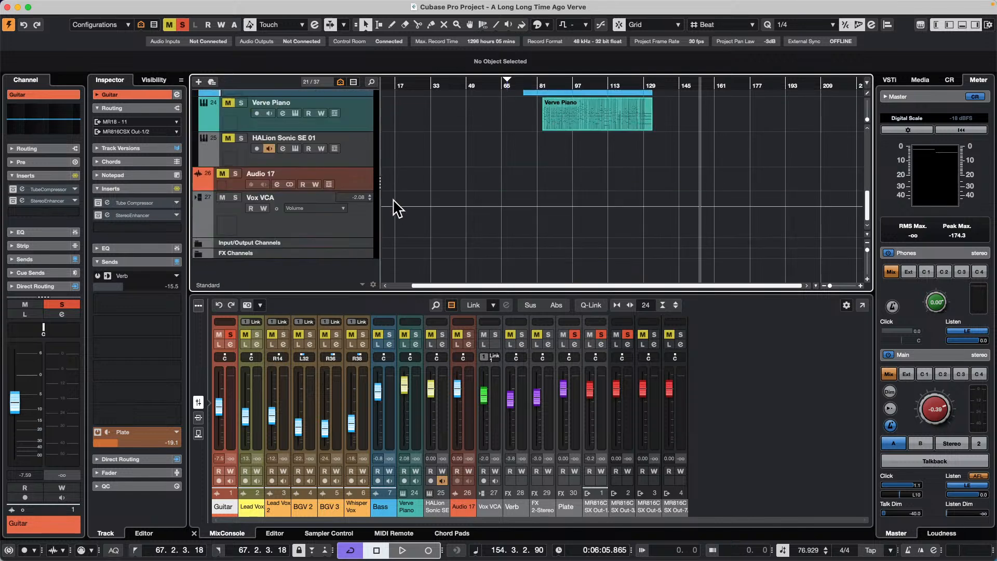
{"action": "scroll", "coordinate": [394, 207], "scroll_direction": "up", "scroll_amount": 10}
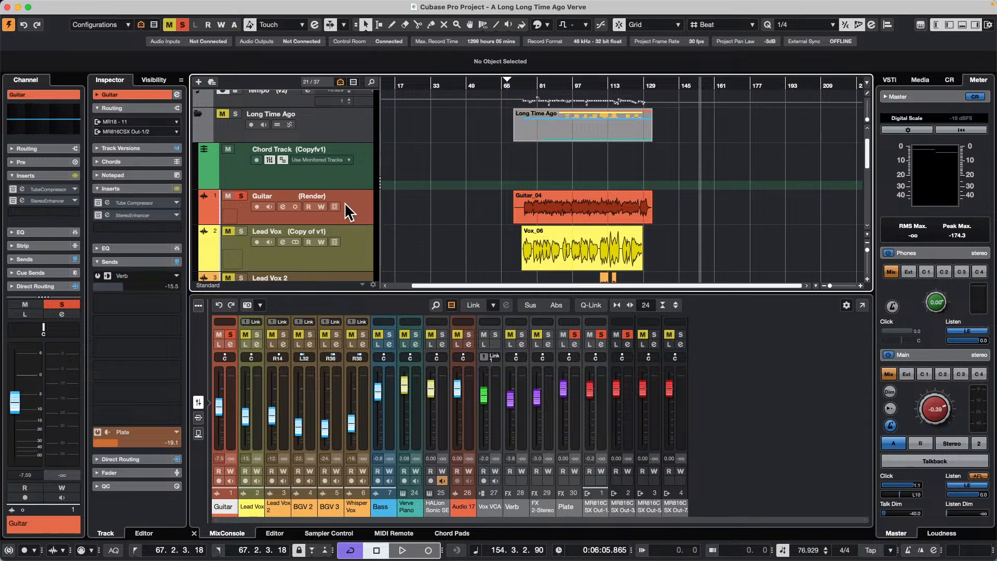
{"action": "scroll", "coordinate": [356, 255], "scroll_direction": "down", "scroll_amount": 2}
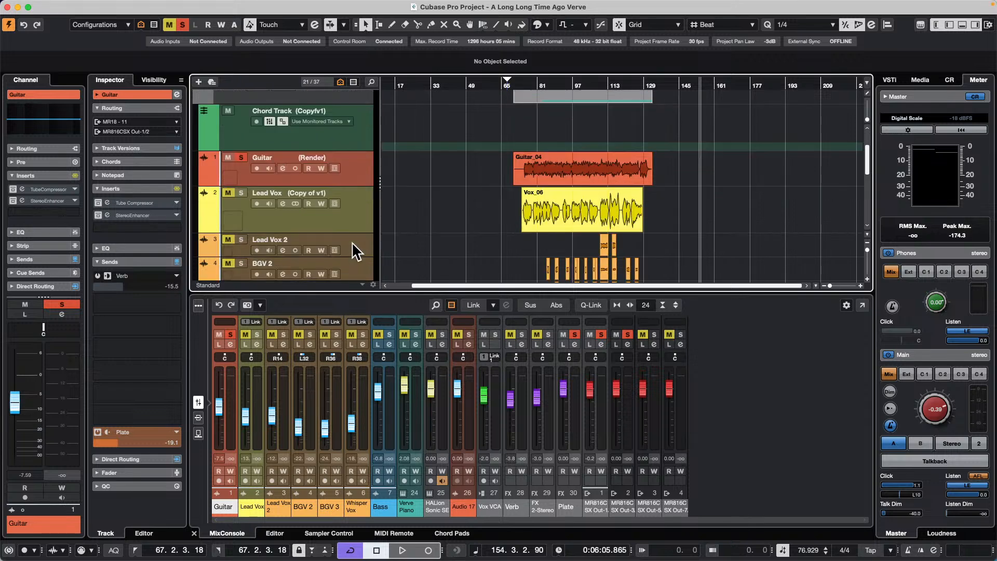
{"action": "left_click", "coordinate": [364, 242]}
{"action": "scroll", "coordinate": [366, 244], "scroll_direction": "down", "scroll_amount": 10}
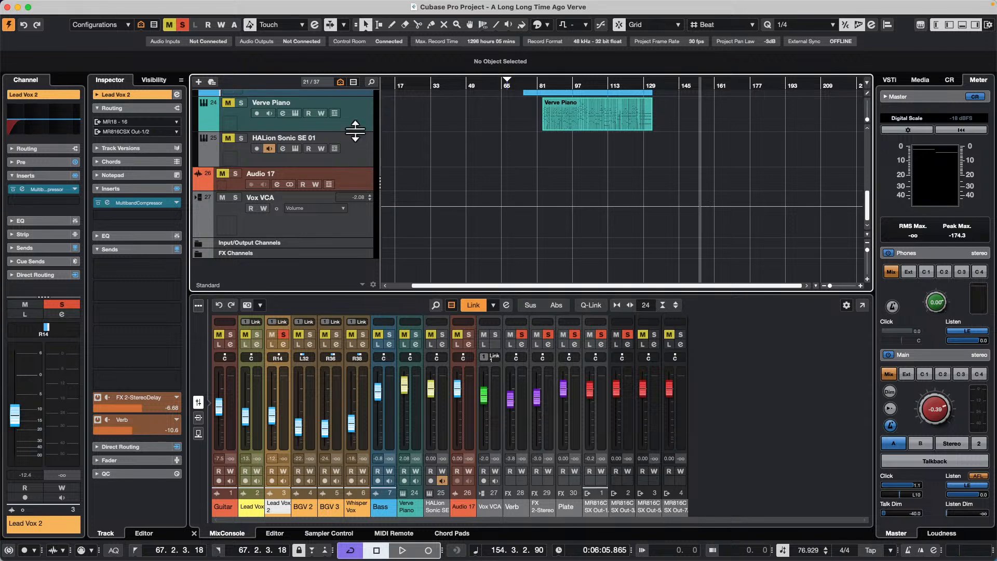
{"action": "scroll", "coordinate": [357, 140], "scroll_direction": "up", "scroll_amount": 8}
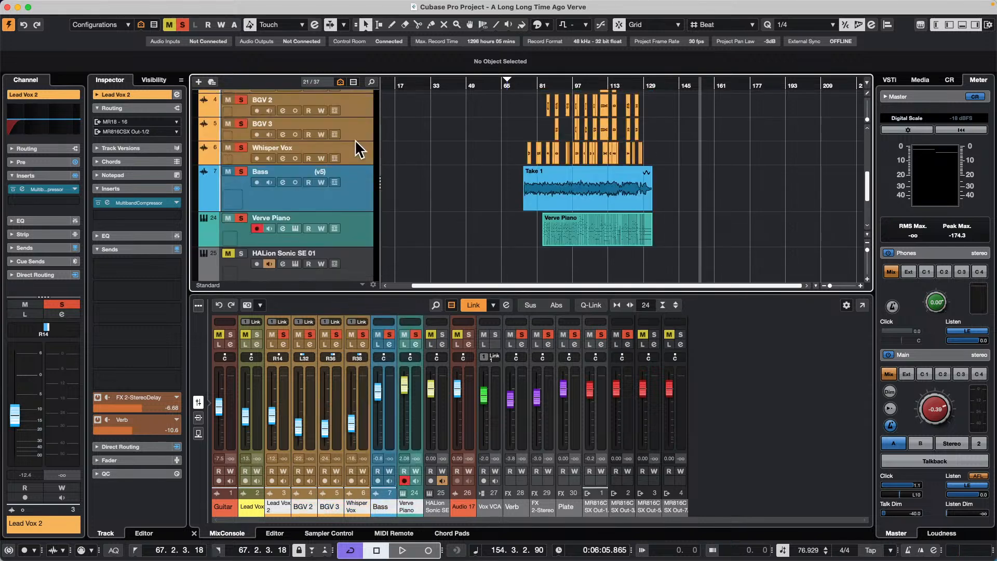
{"action": "scroll", "coordinate": [362, 161], "scroll_direction": "up", "scroll_amount": 5}
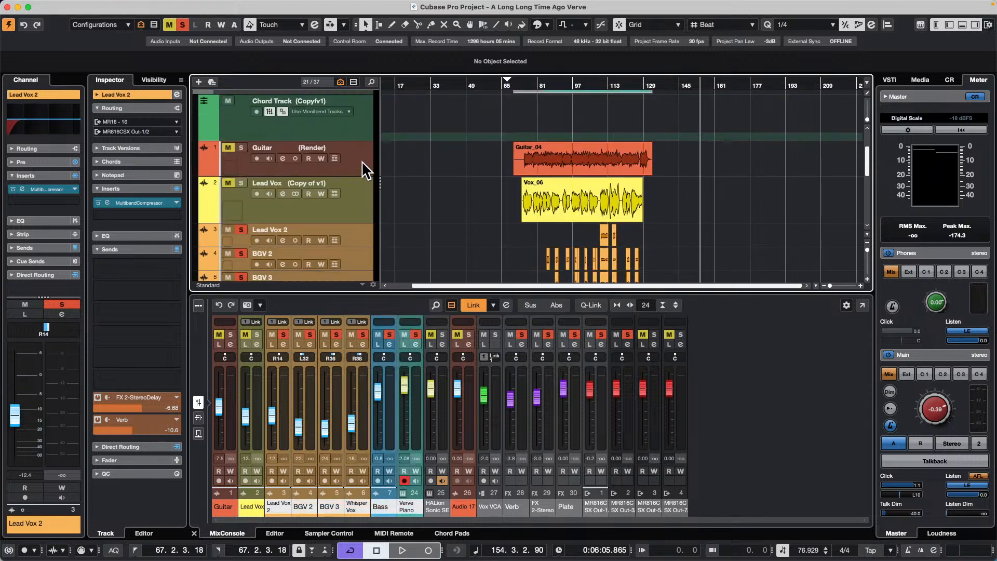
{"action": "right_click", "coordinate": [357, 234]}
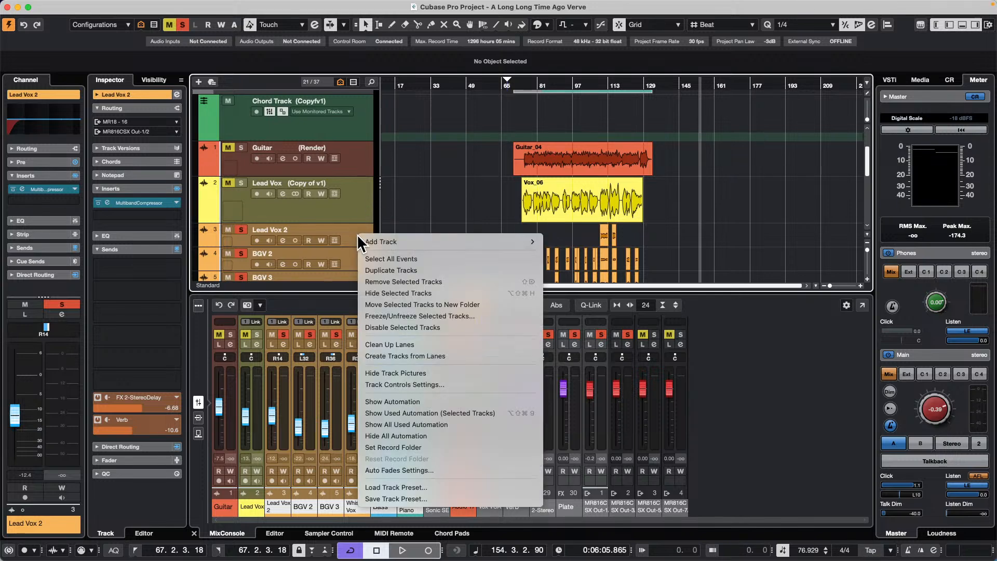
{"action": "left_click", "coordinate": [352, 232]}
{"action": "left_click", "coordinate": [352, 232]}
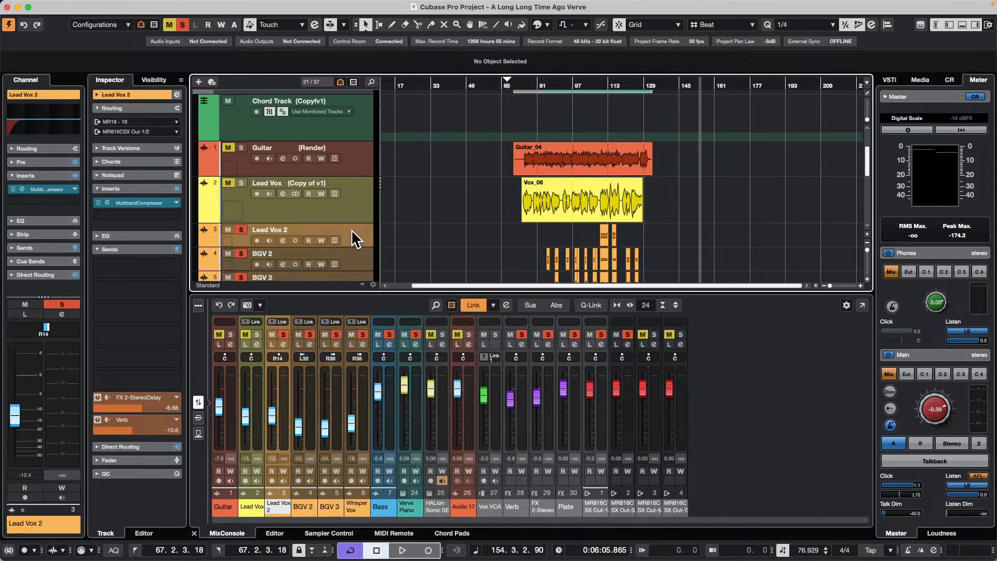
- Select the range of tracks from Verve Piano up to Lead Vox 2 and remove them from the project
{"action": "scroll", "coordinate": [351, 229], "scroll_direction": "down", "scroll_amount": 5}
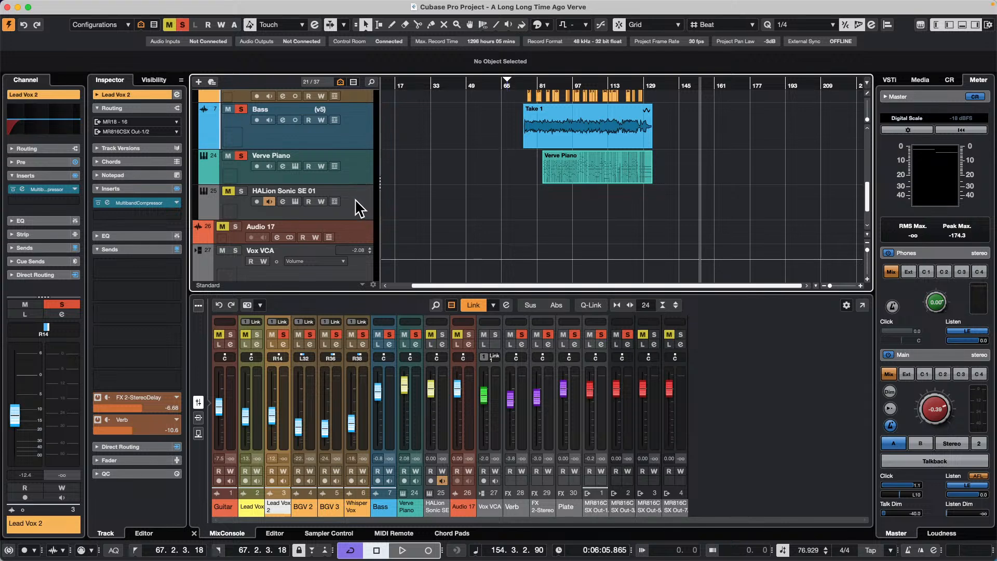
{"action": "right_click", "coordinate": [355, 168]}
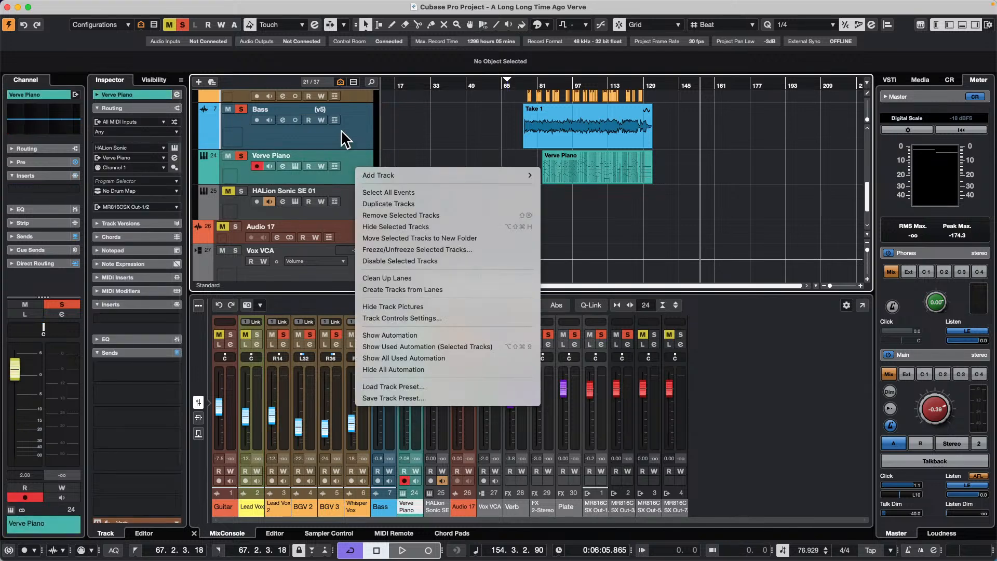
{"action": "left_click", "coordinate": [353, 163]}
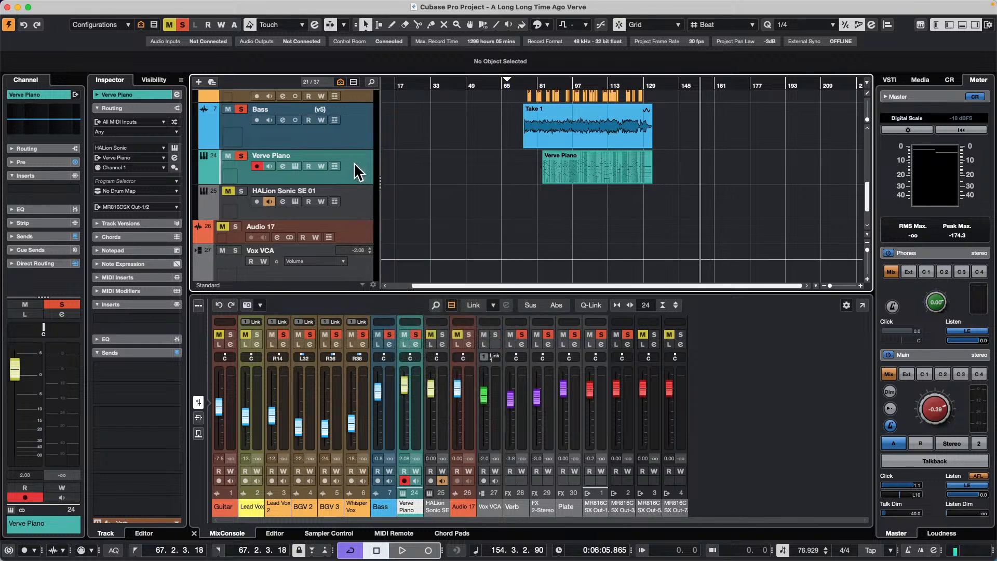
{"action": "scroll", "coordinate": [355, 165], "scroll_direction": "up", "scroll_amount": 10}
{"action": "left_click", "coordinate": [360, 229]}
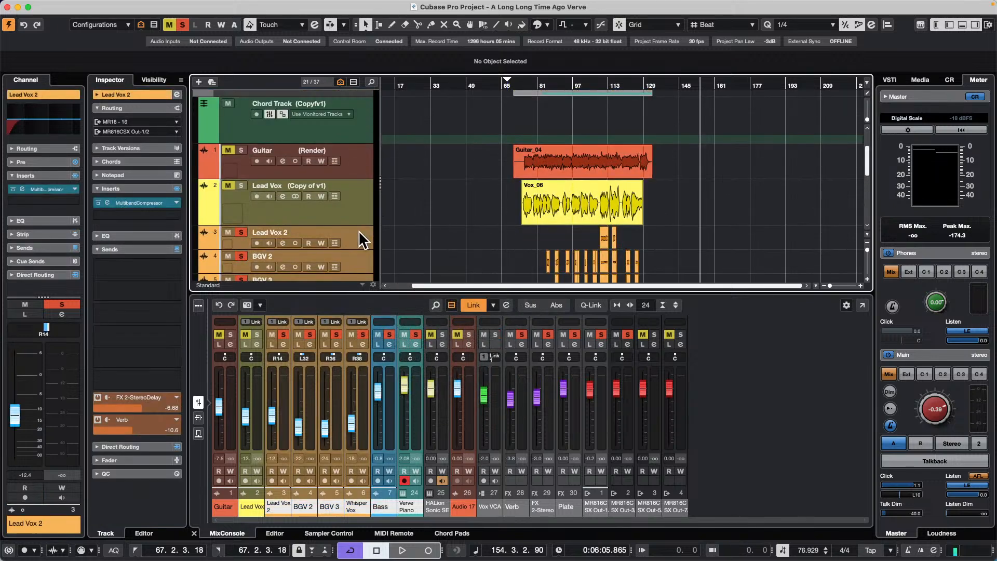
{"action": "right_click", "coordinate": [357, 234]}
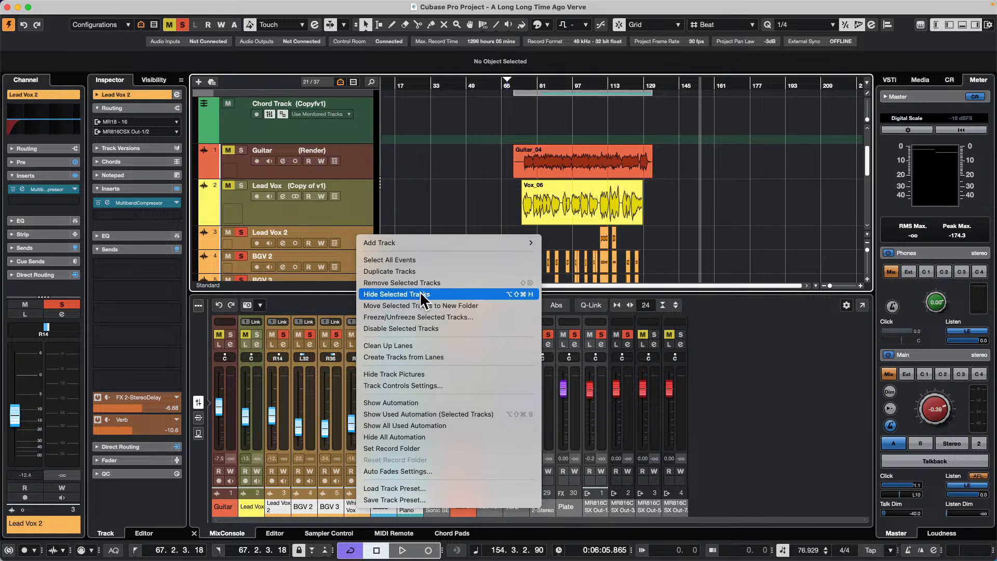
{"action": "left_click", "coordinate": [433, 282]}
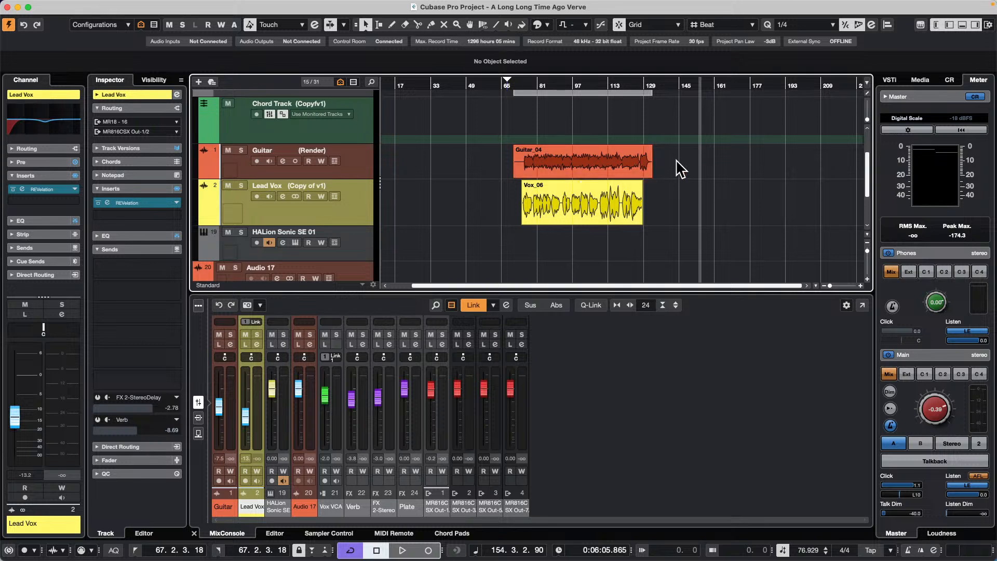
- Select the Guitar_04 and Vox_06 events together in the timeline and bring up the project file commands
{"action": "left_click_drag", "start_coordinate": [681, 161], "coordinate": [544, 215]}
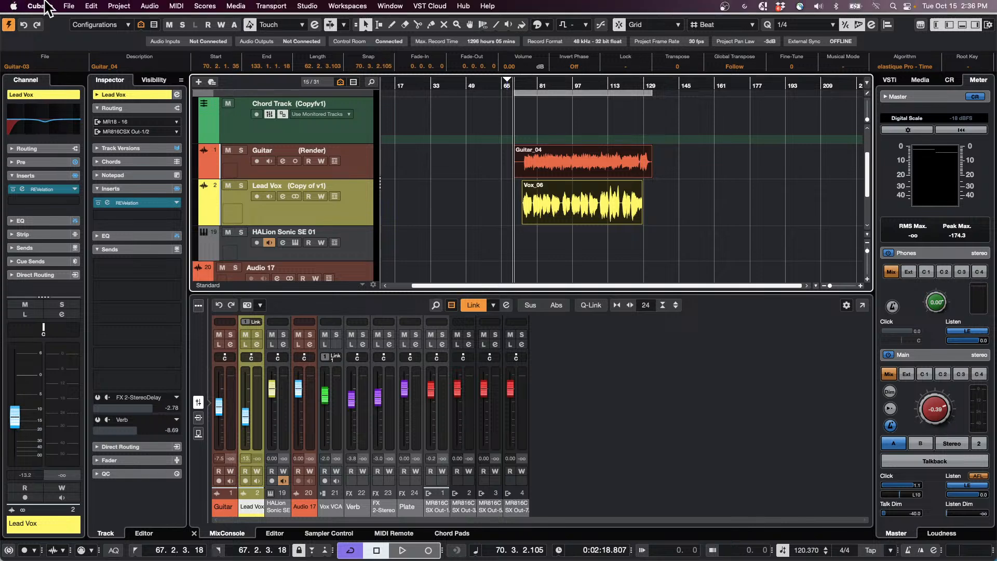
{"action": "left_click", "coordinate": [70, 7]}
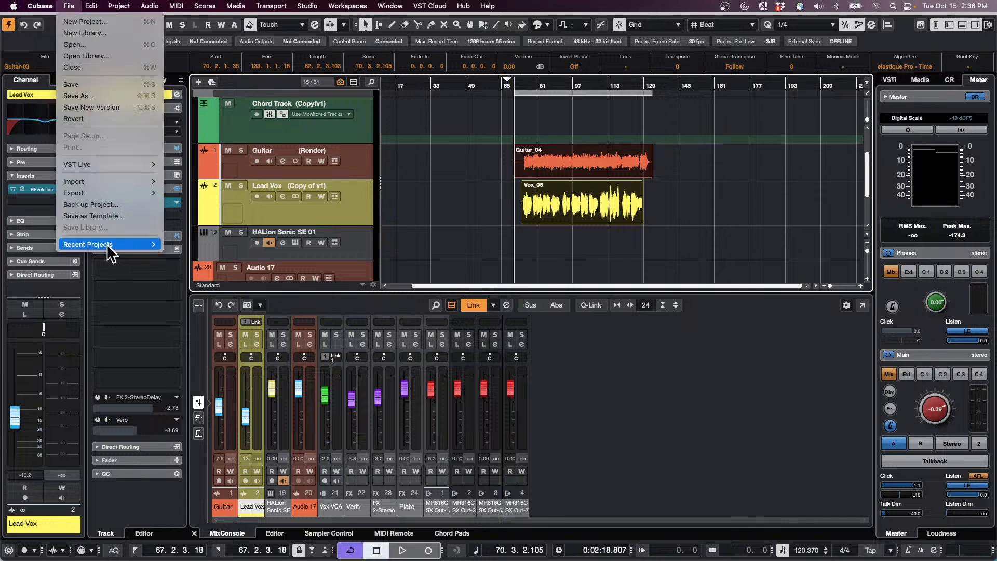
- Open the project be someone.cpr from the Be Someone folder inside Projects and activate it
{"action": "mouse_move", "coordinate": [109, 244]}
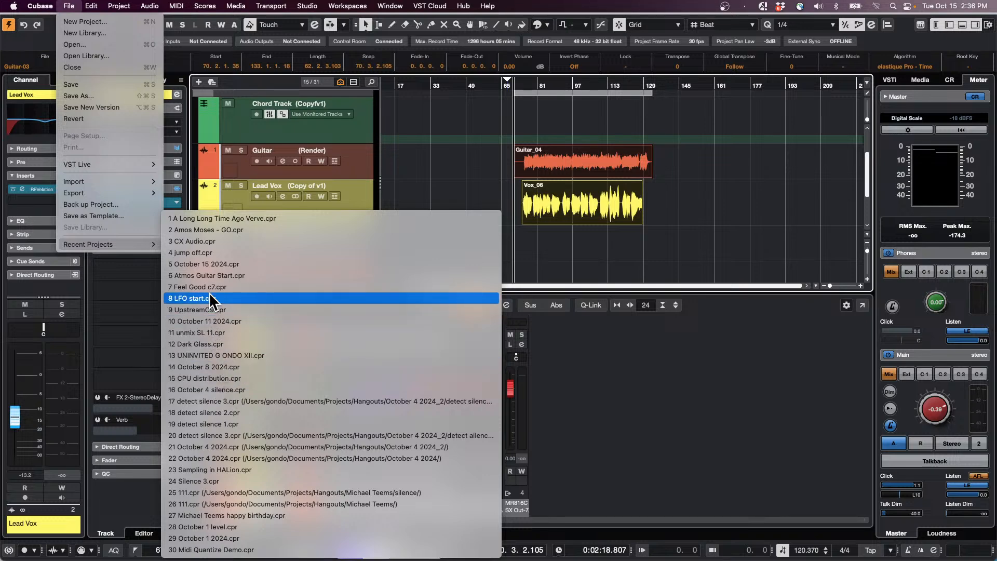
{"action": "left_click", "coordinate": [93, 45]}
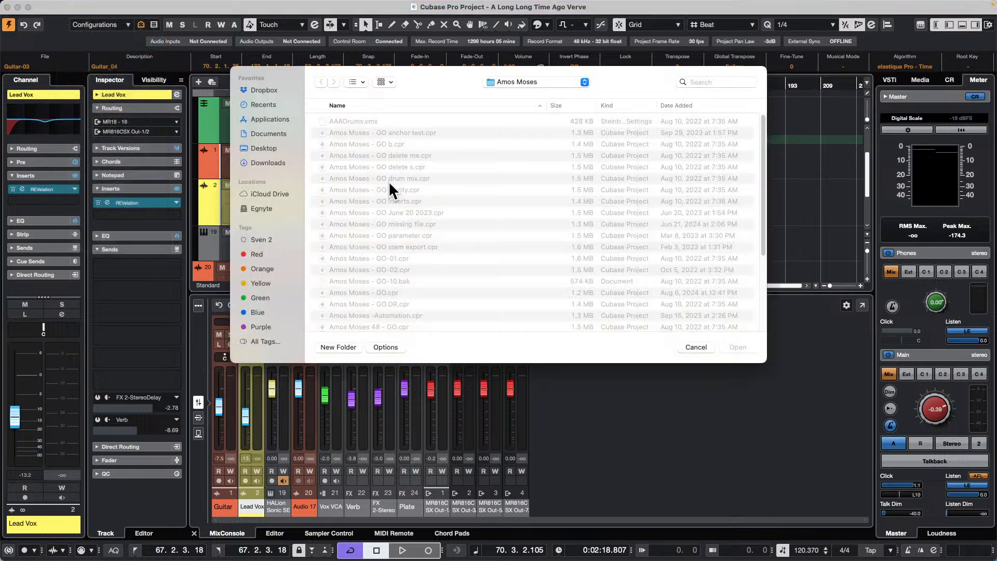
{"action": "left_click", "coordinate": [516, 77]}
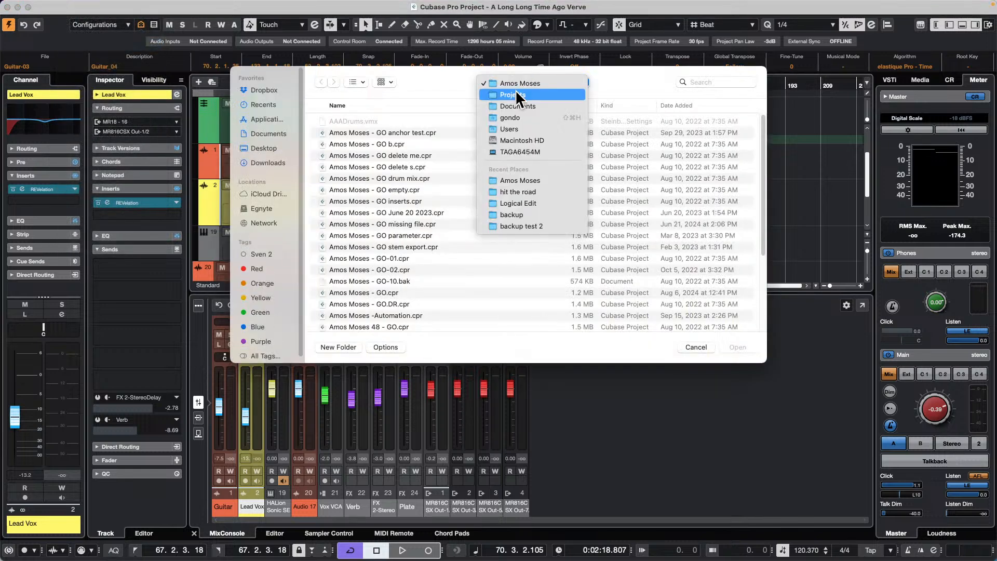
{"action": "left_click", "coordinate": [514, 92]}
{"action": "scroll", "coordinate": [410, 223], "scroll_direction": "down", "scroll_amount": 10}
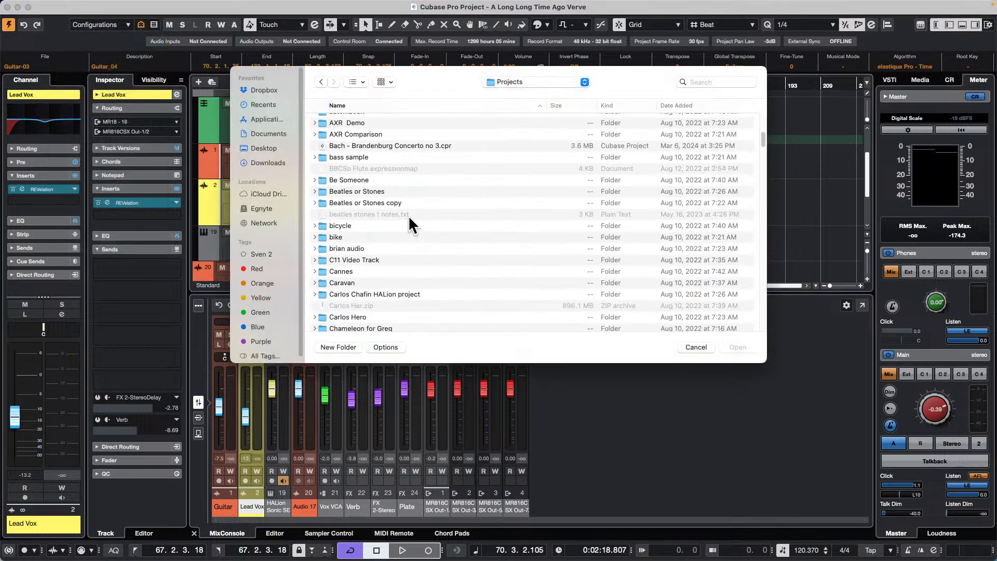
{"action": "double_click", "coordinate": [348, 179]}
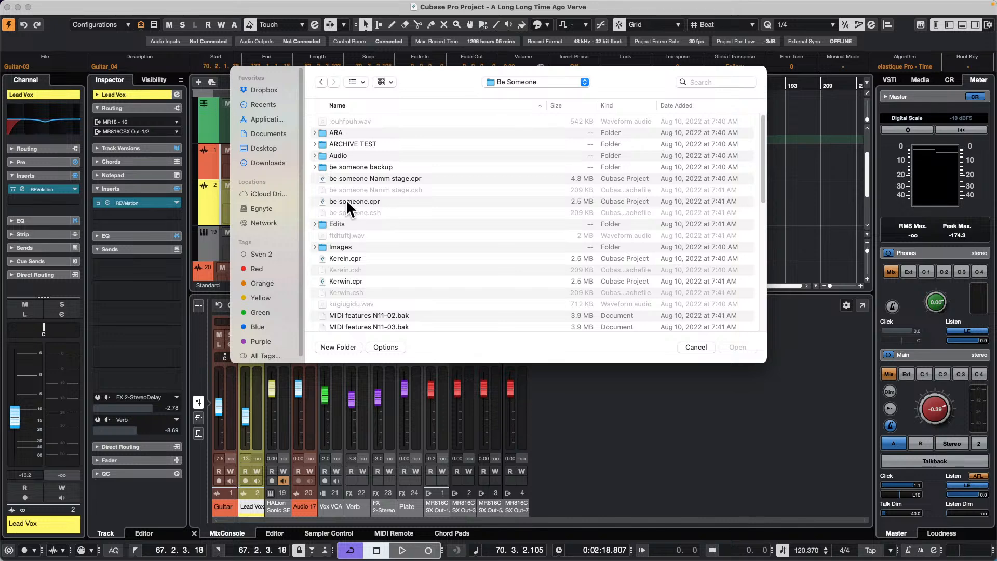
{"action": "double_click", "coordinate": [347, 201]}
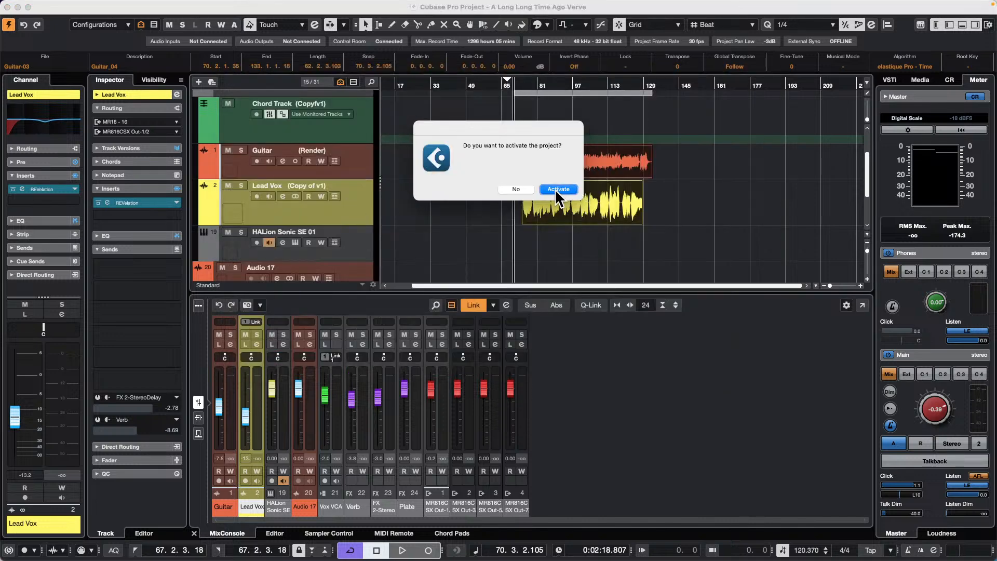
{"action": "left_click", "coordinate": [555, 189]}
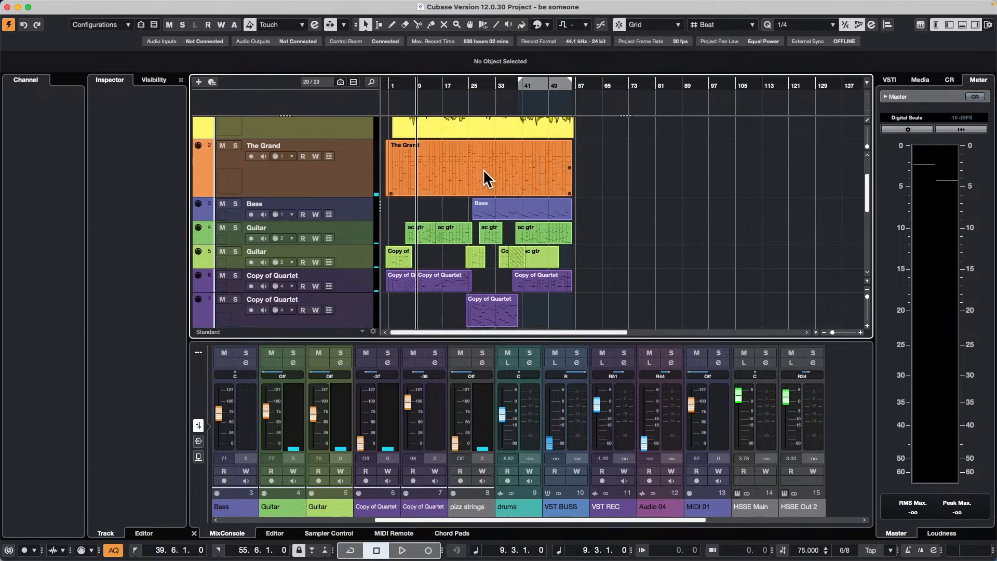
- Play a few bars of the project to hear the vocal and accompaniment, and stop playback
{"action": "scroll", "coordinate": [485, 178], "scroll_direction": "up", "scroll_amount": 3}
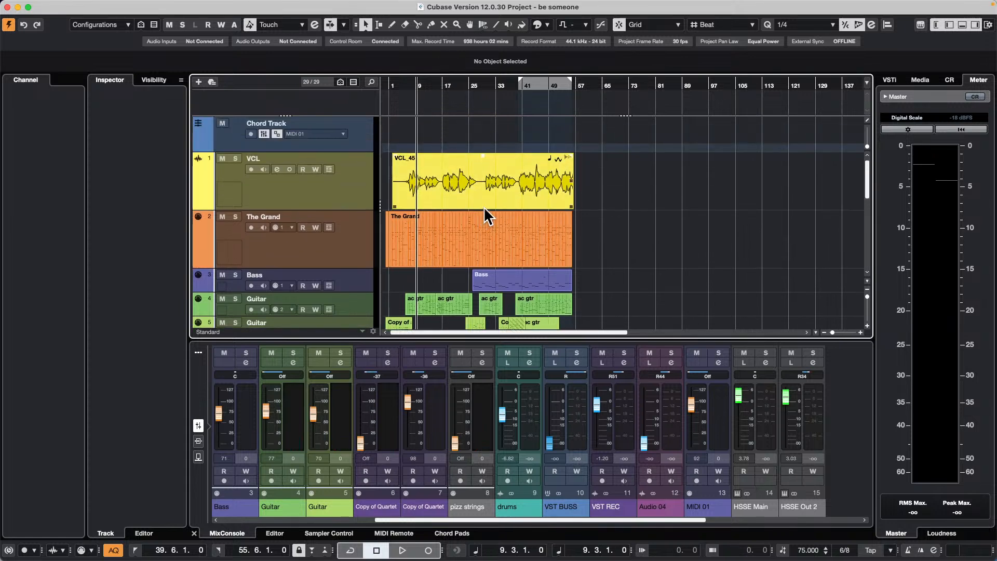
{"action": "key", "text": "space"}
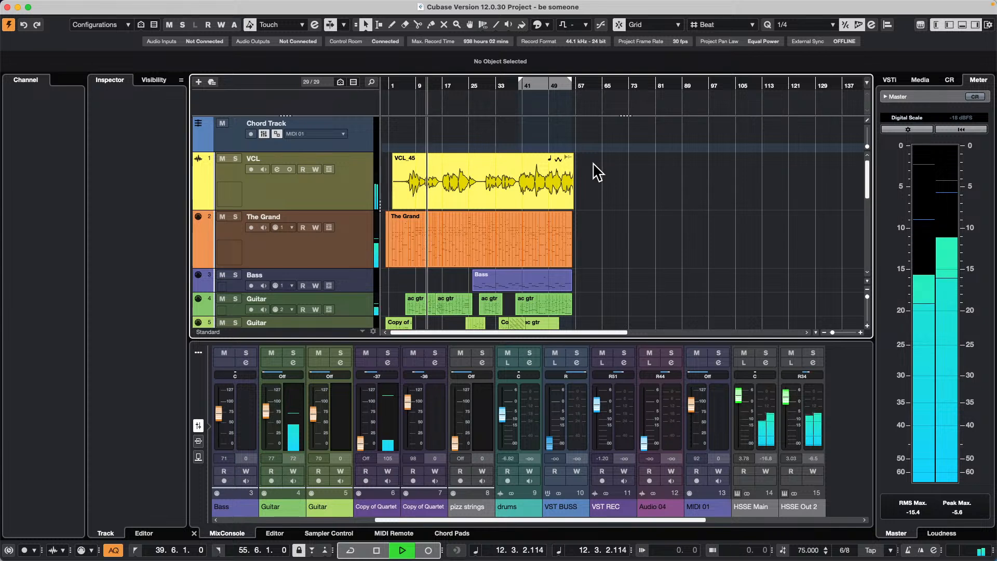
{"action": "key", "text": "space"}
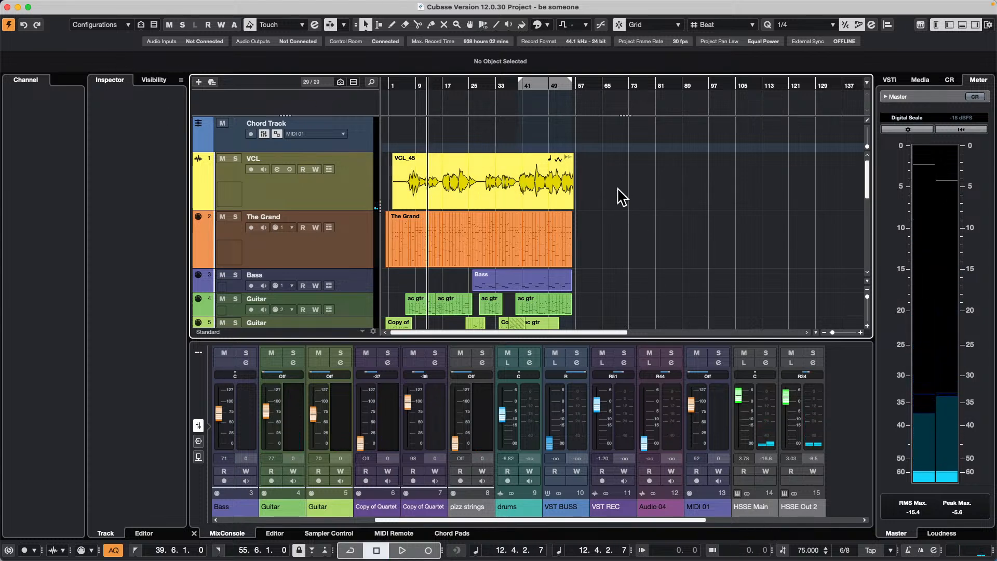
- Select the events across the tracks and set the project tempo to 80 BPM
{"action": "left_click", "coordinate": [509, 182]}
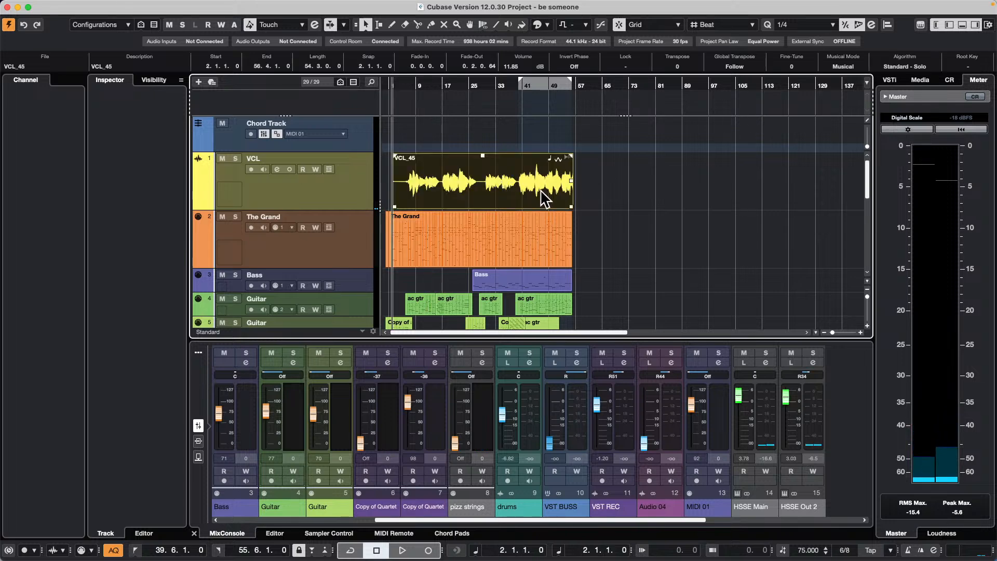
{"action": "left_click", "coordinate": [617, 177]}
{"action": "left_click", "coordinate": [523, 180]}
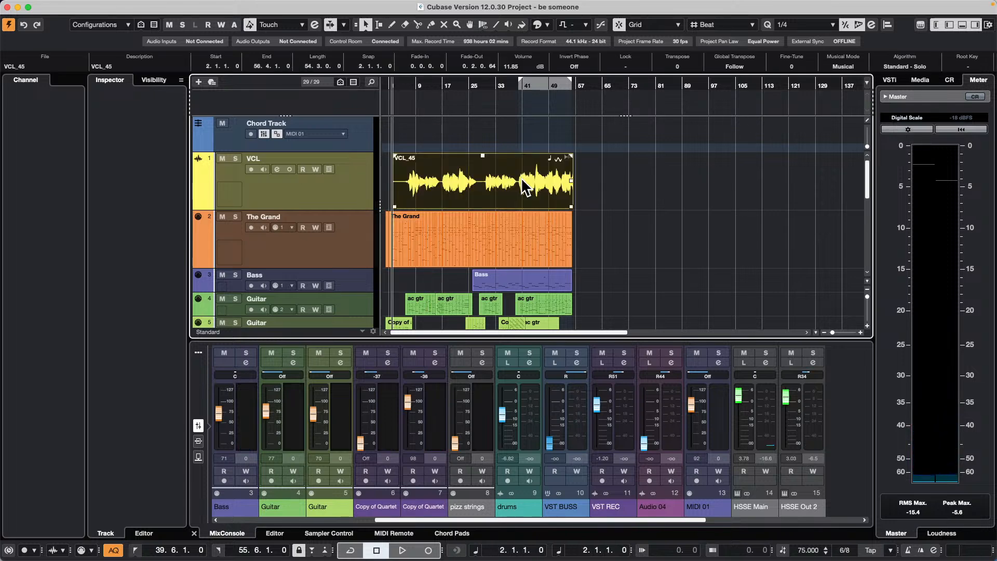
{"action": "left_click_drag", "start_coordinate": [602, 180], "coordinate": [370, 252]}
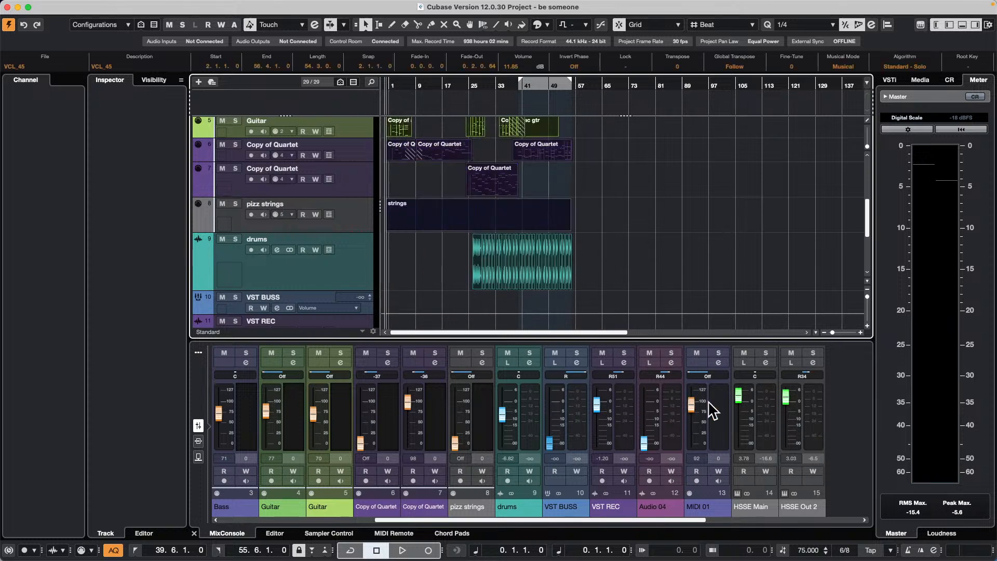
{"action": "left_click", "coordinate": [810, 550]}
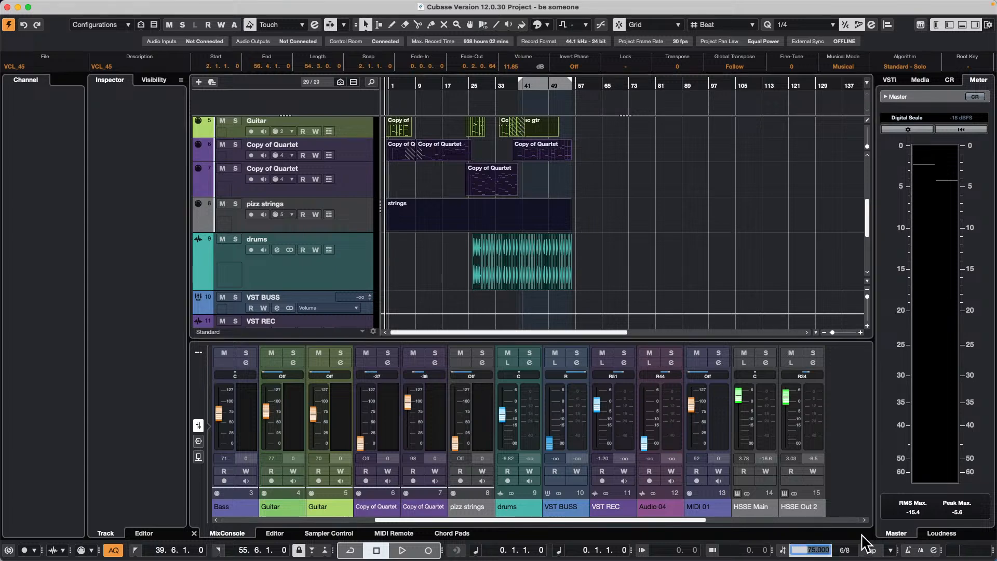
{"action": "type", "text": "80"}
{"action": "key", "text": "Return"}
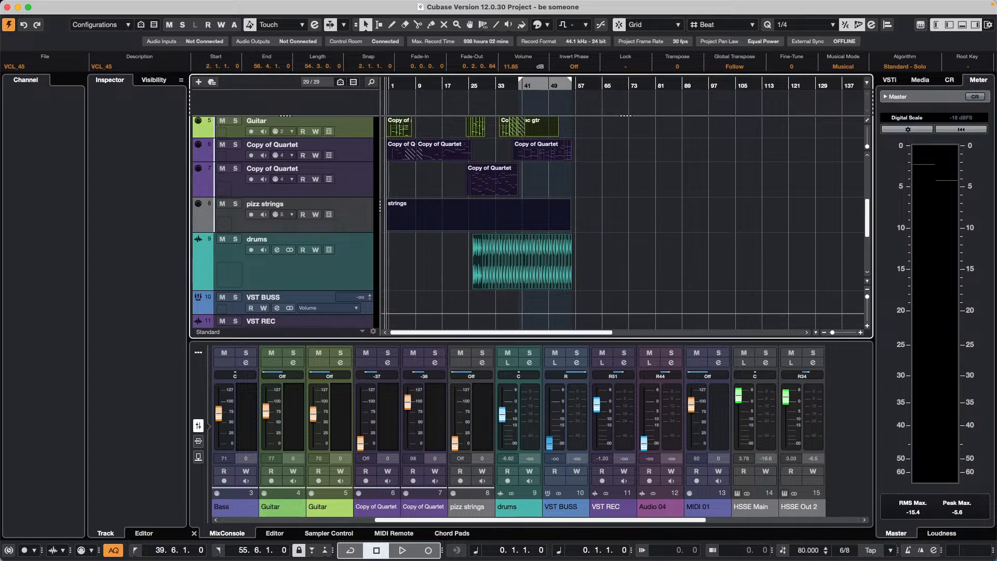
- Play the arrangement from around bar 9 to check the vocal at the new tempo, and stop playback
{"action": "scroll", "coordinate": [636, 205], "scroll_direction": "up", "scroll_amount": 5}
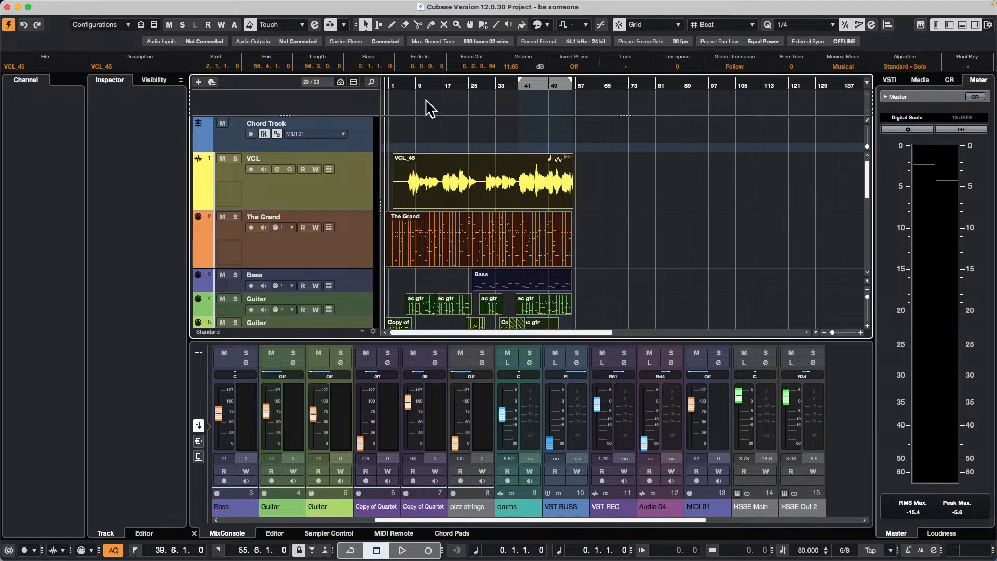
{"action": "left_click", "coordinate": [419, 84]}
{"action": "key", "text": "space"}
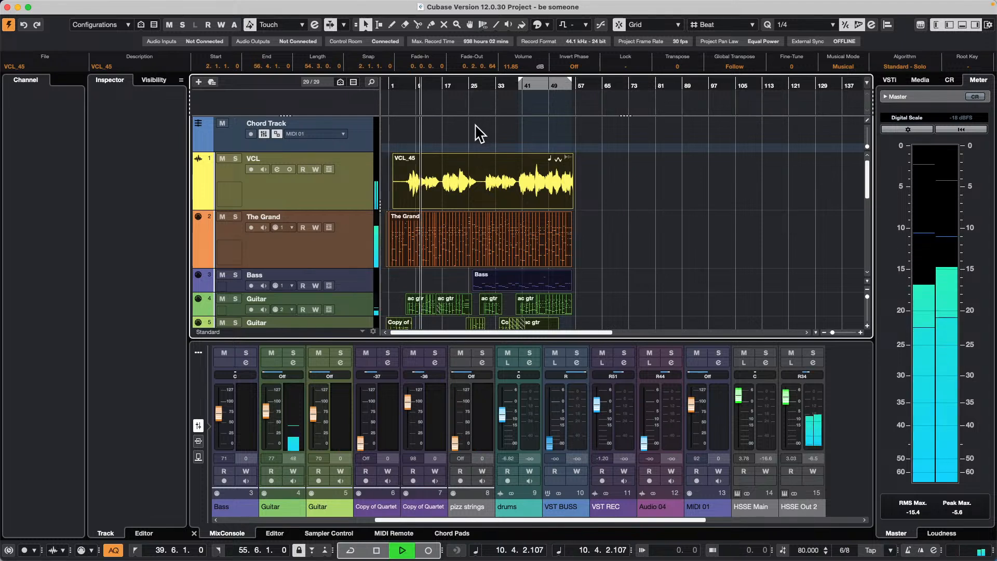
{"action": "left_click", "coordinate": [658, 194]}
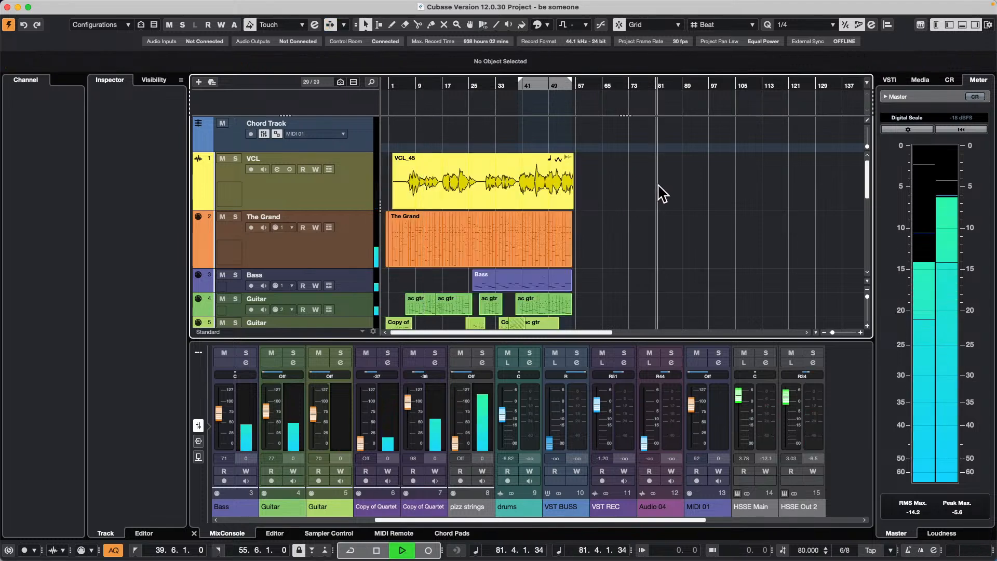
{"action": "left_click", "coordinate": [424, 78]}
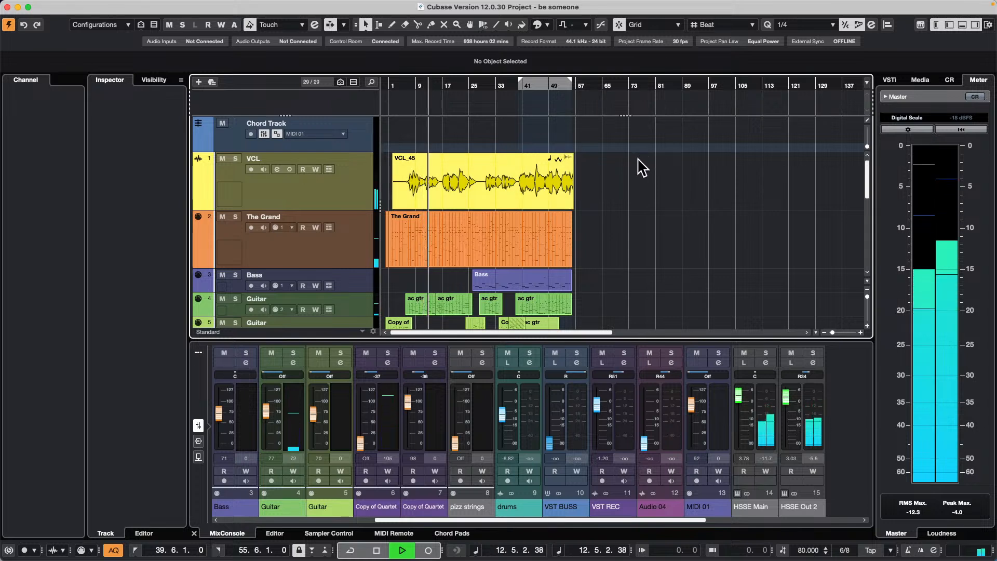
{"action": "key", "text": "space"}
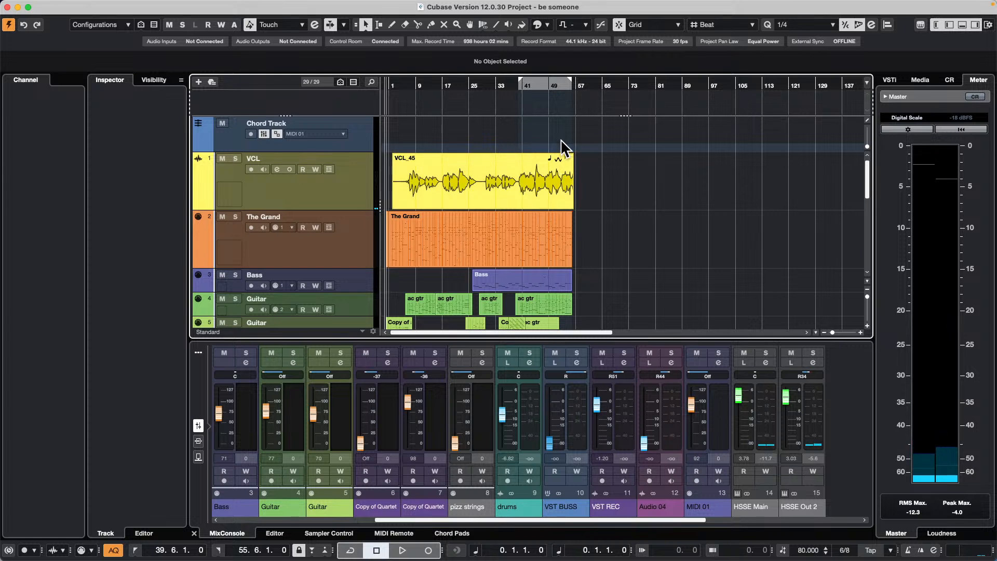
{"action": "left_click", "coordinate": [69, 5]}
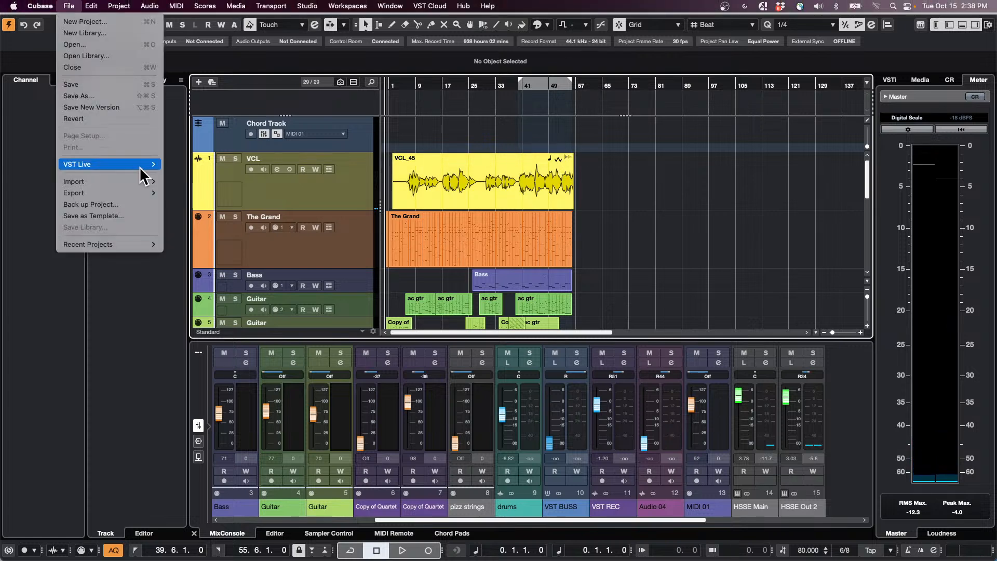
{"action": "mouse_move", "coordinate": [119, 192]}
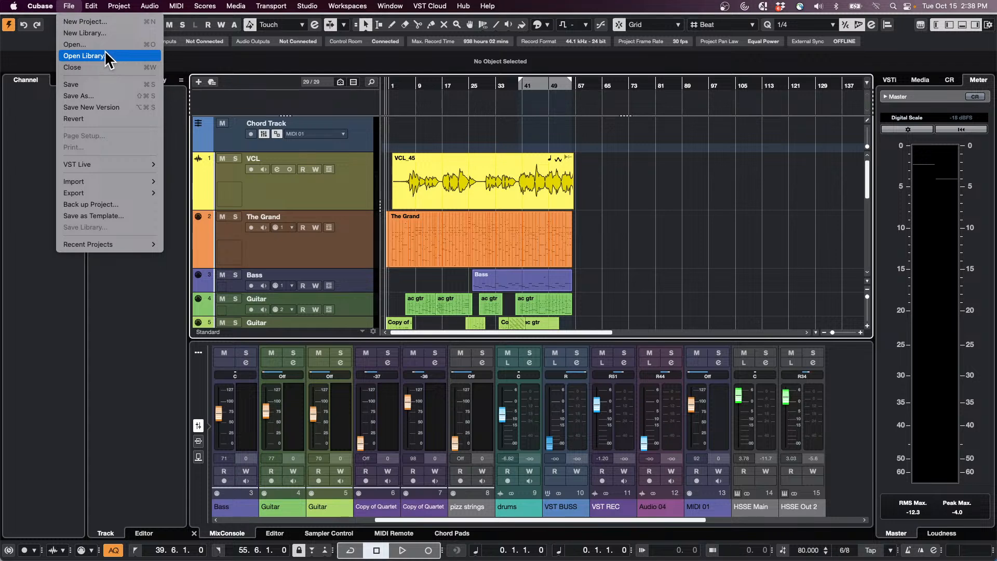
{"action": "left_click", "coordinate": [98, 96]}
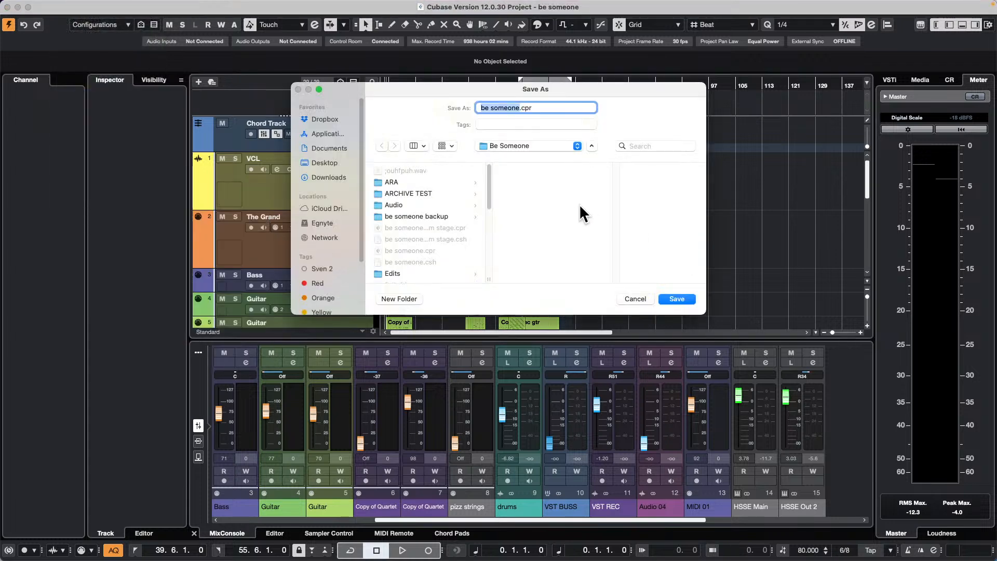
{"action": "left_click", "coordinate": [635, 299]}
- Render the VCL_45 vocal event in place, using the custom file name "vox 80 bpm"
{"action": "left_click", "coordinate": [486, 179]}
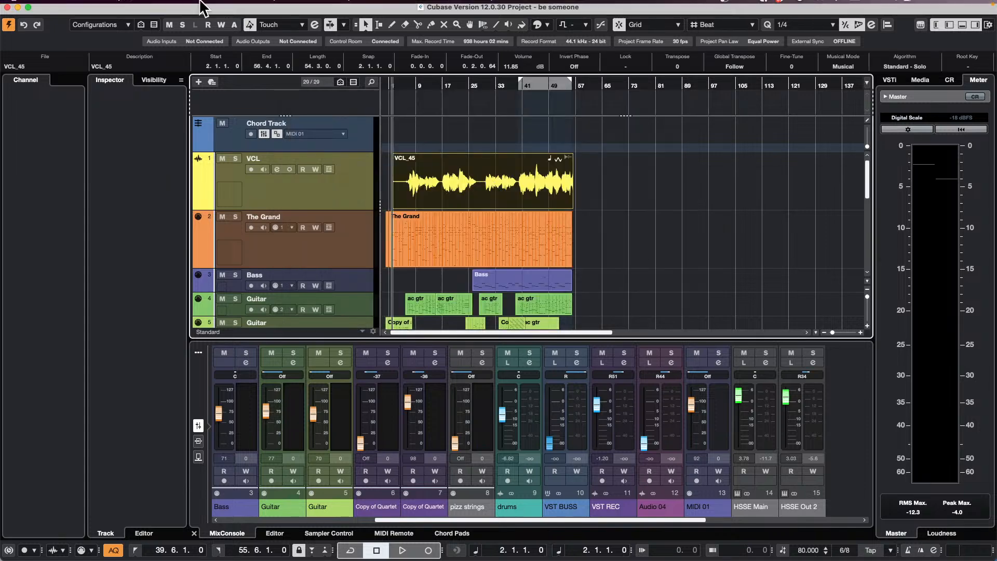
{"action": "left_click", "coordinate": [92, 6]}
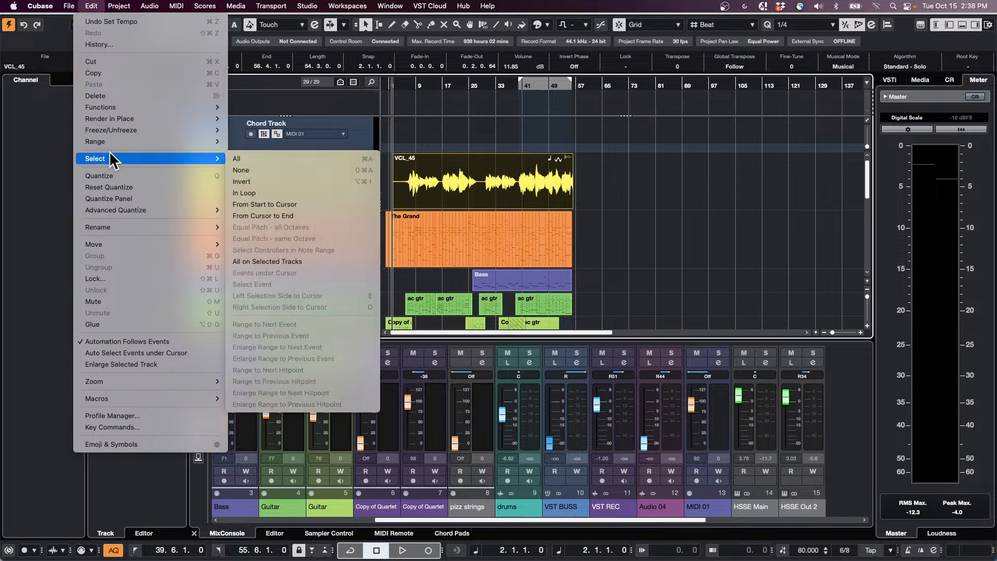
{"action": "mouse_move", "coordinate": [144, 120]}
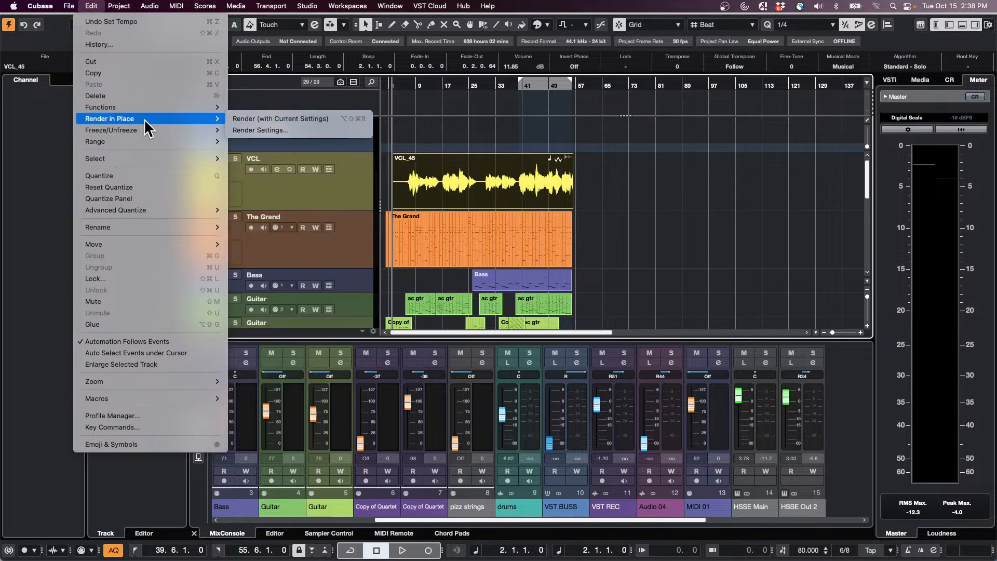
{"action": "mouse_move", "coordinate": [196, 114]}
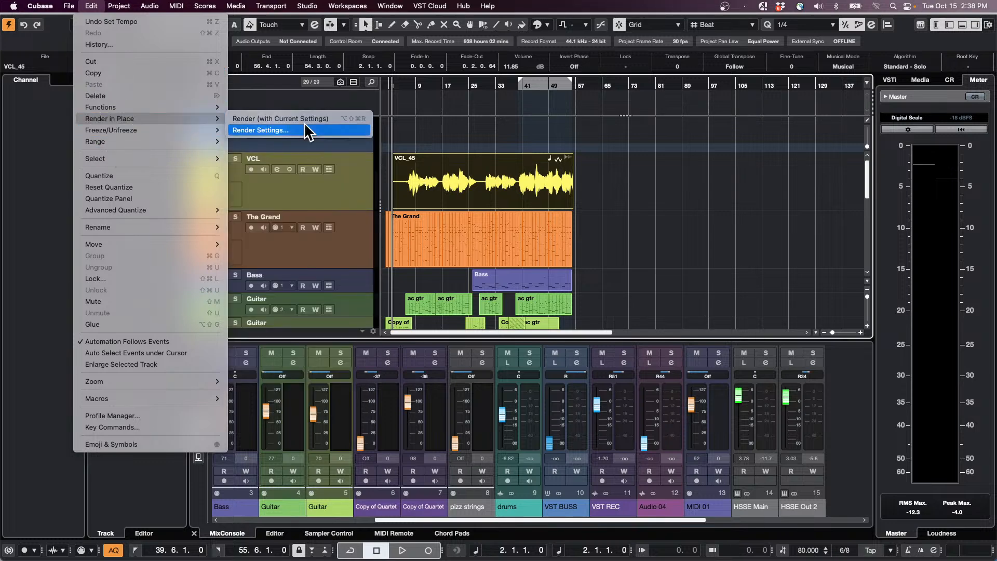
{"action": "left_click", "coordinate": [299, 128]}
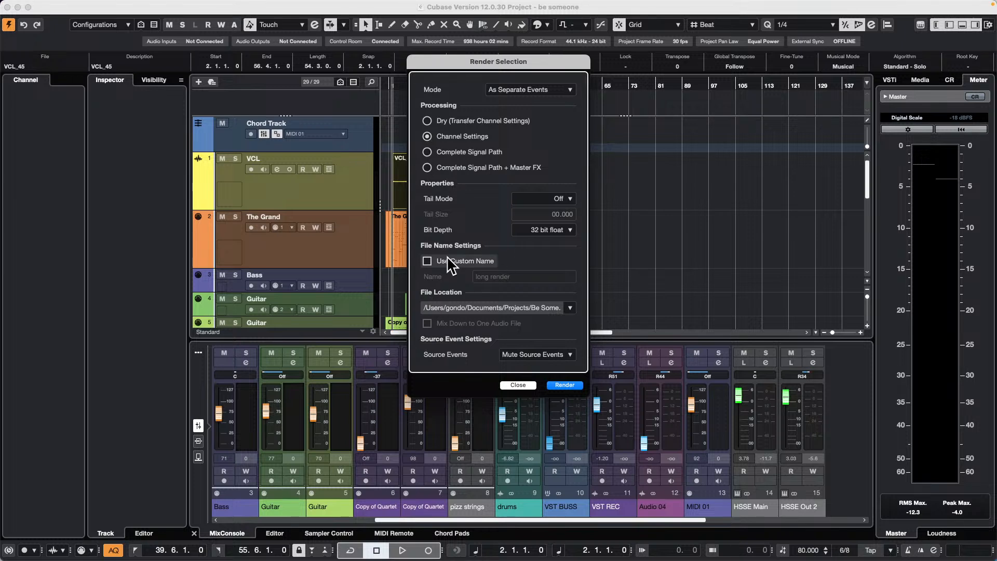
{"action": "left_click", "coordinate": [428, 261]}
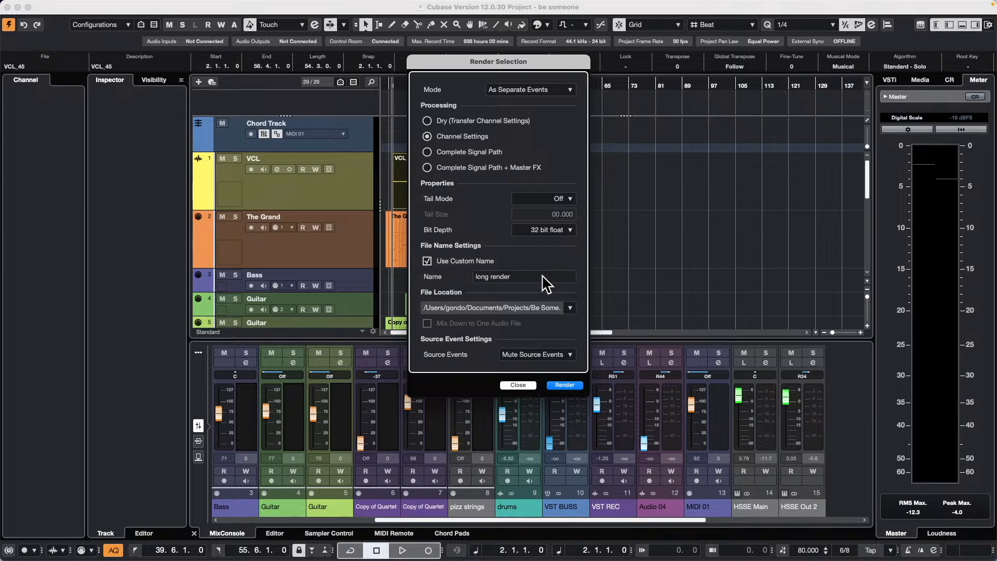
{"action": "left_click", "coordinate": [530, 276]}
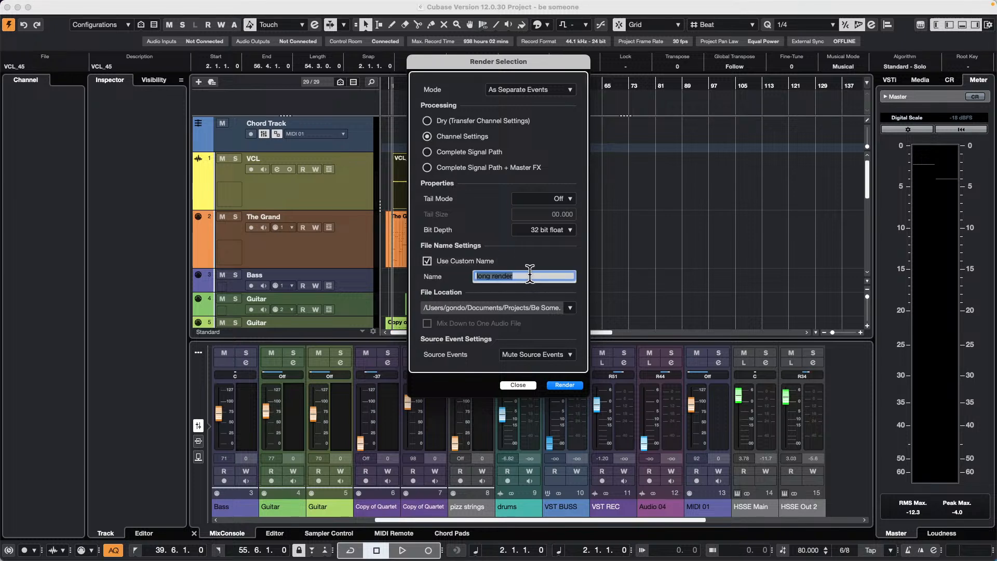
{"action": "type", "text": "Vox 80 bpm"}
{"action": "key", "text": "Return"}
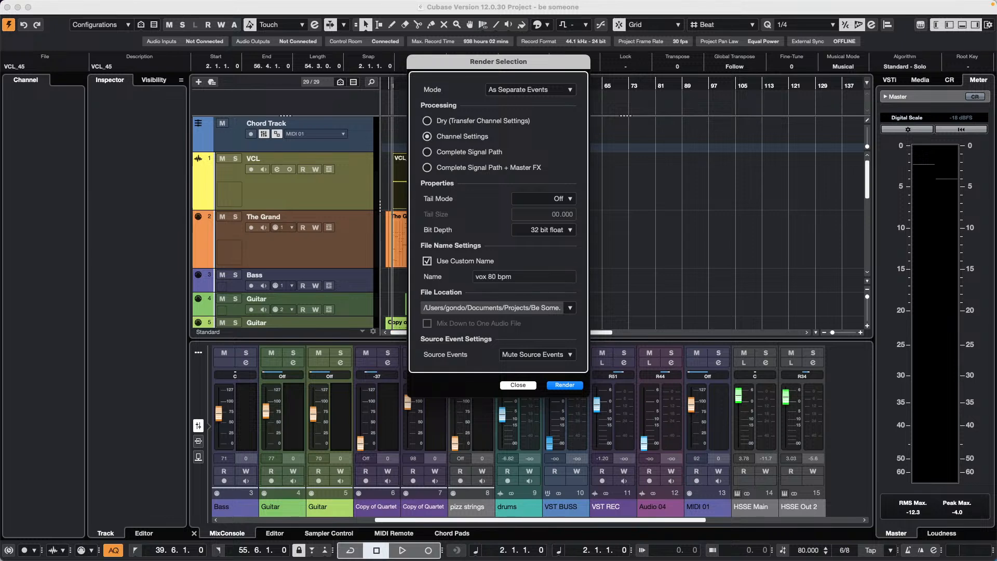
{"action": "left_click", "coordinate": [565, 385]}
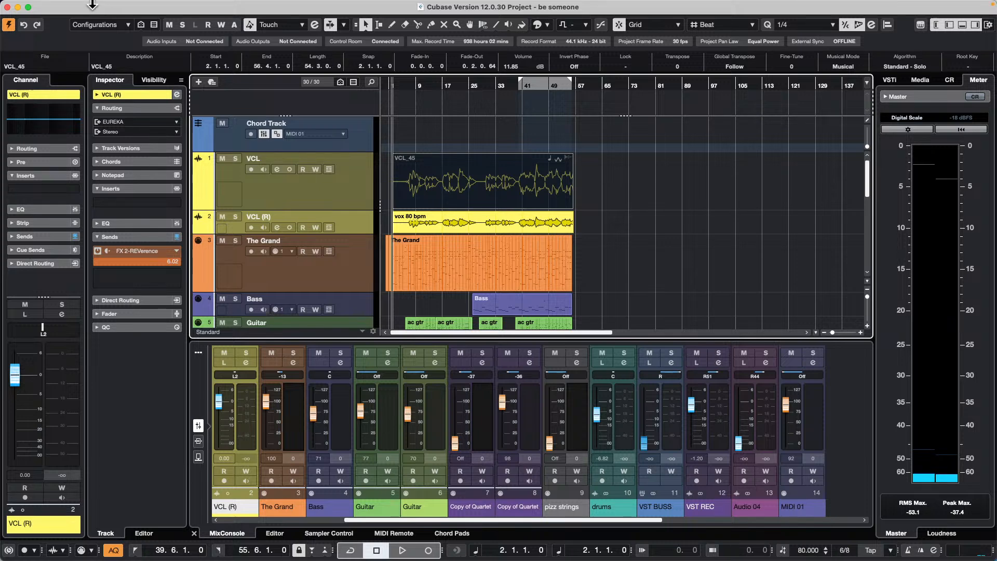
- Save the project under the new name "be someone tempo match vocal" in the Be Someone folder
{"action": "left_click", "coordinate": [67, 5]}
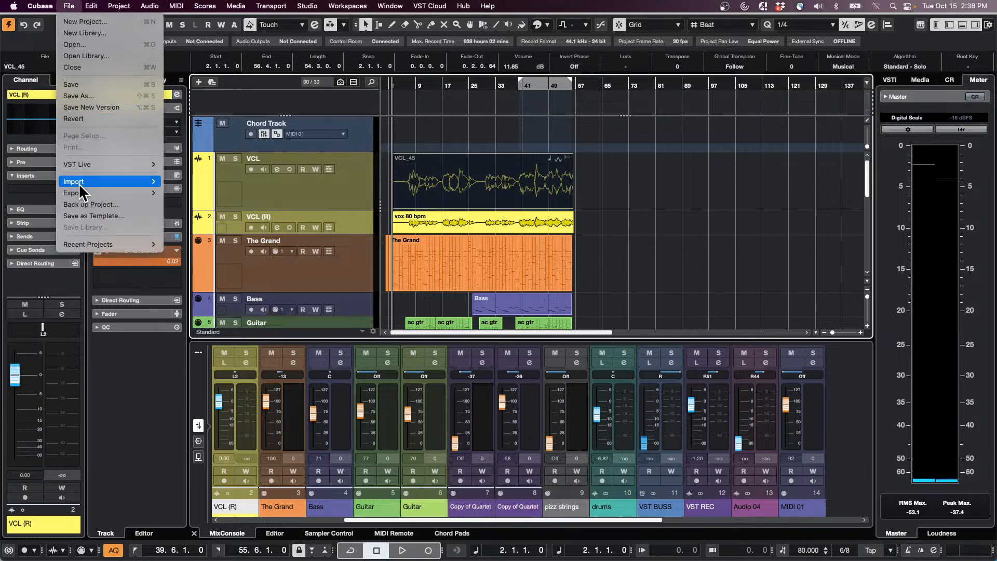
{"action": "left_click", "coordinate": [99, 95]}
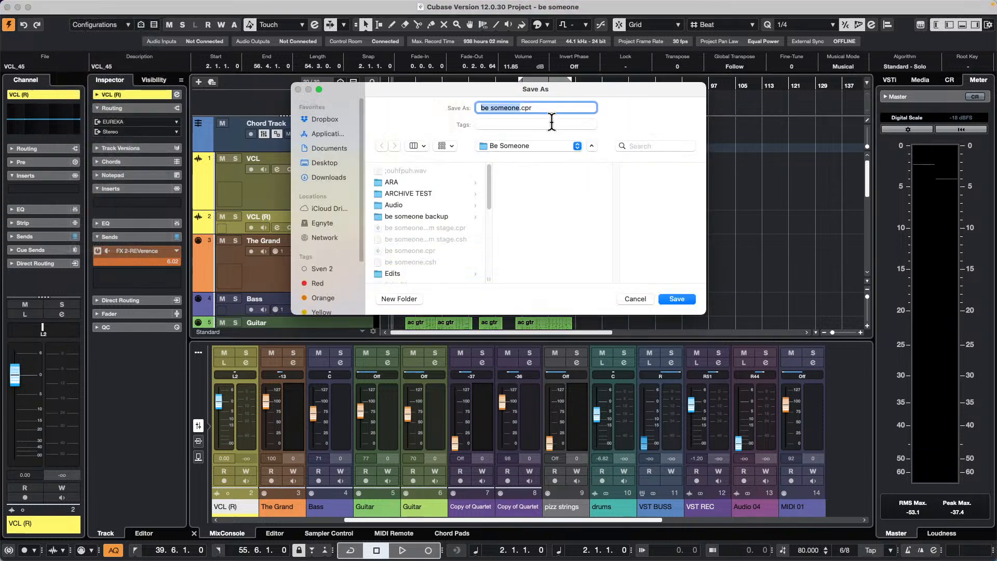
{"action": "left_click", "coordinate": [517, 108]}
{"action": "type", "text": "tempo match vocal"}
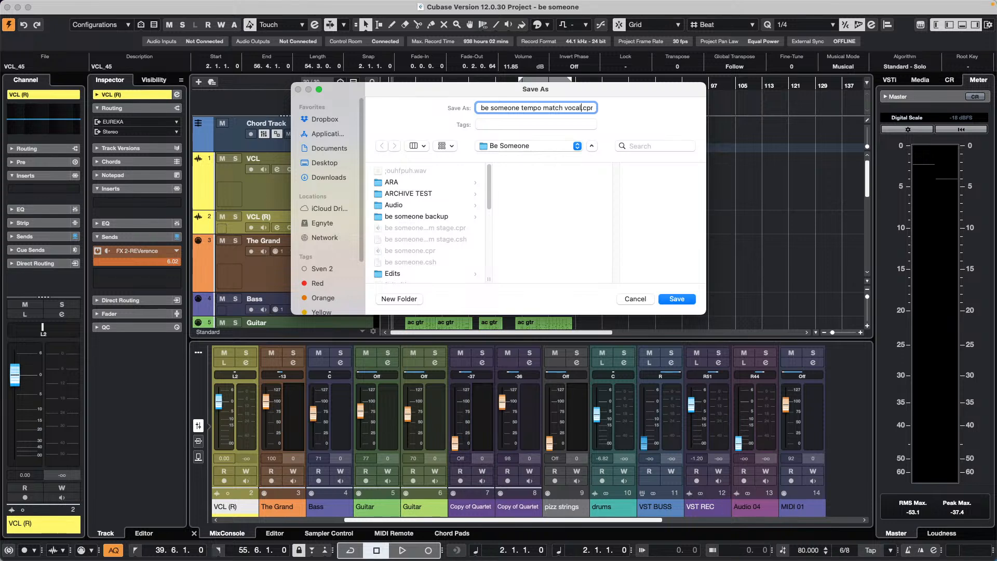
{"action": "key", "text": "Return"}
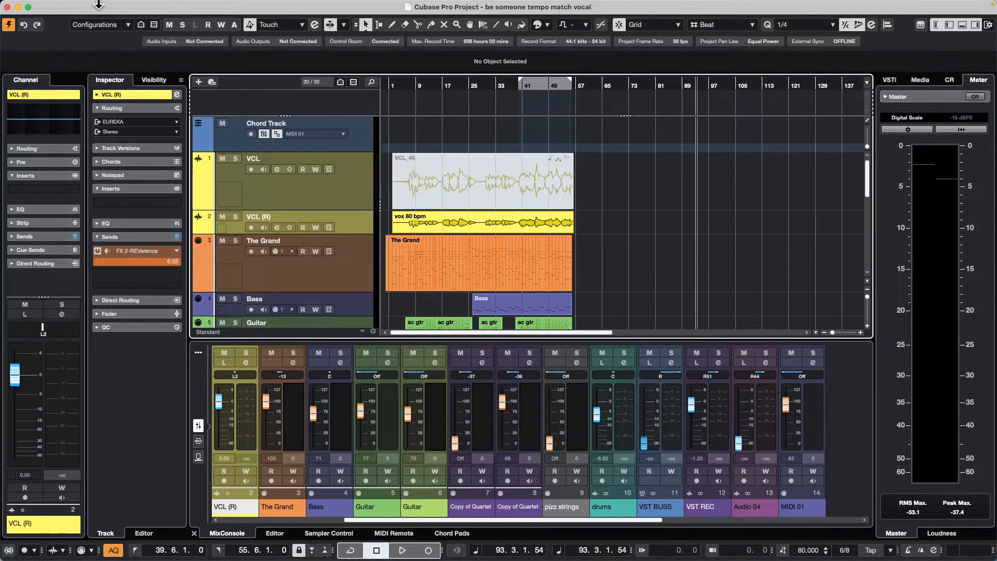
{"action": "left_click", "coordinate": [70, 5]}
{"action": "mouse_move", "coordinate": [116, 182]}
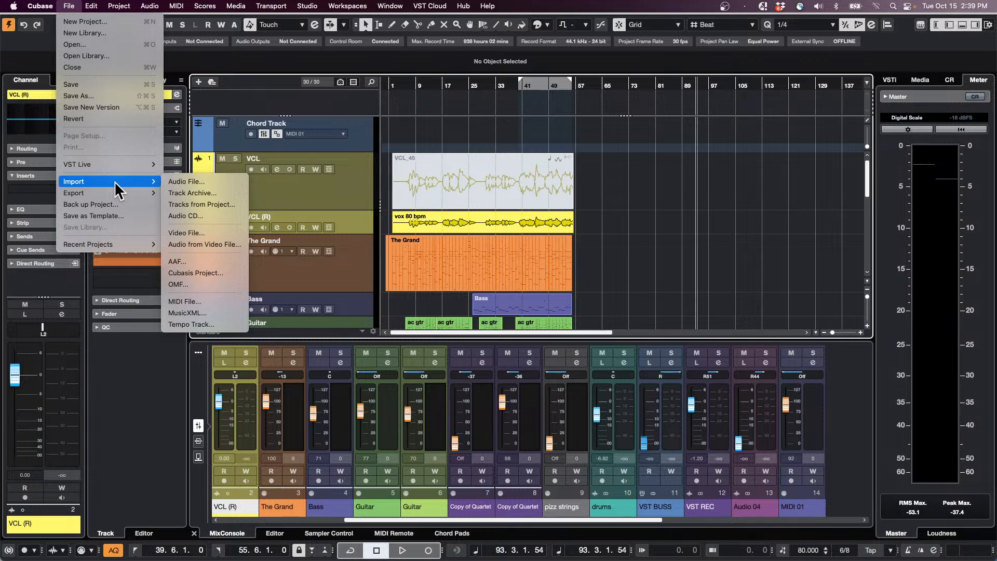
{"action": "left_click", "coordinate": [494, 123]}
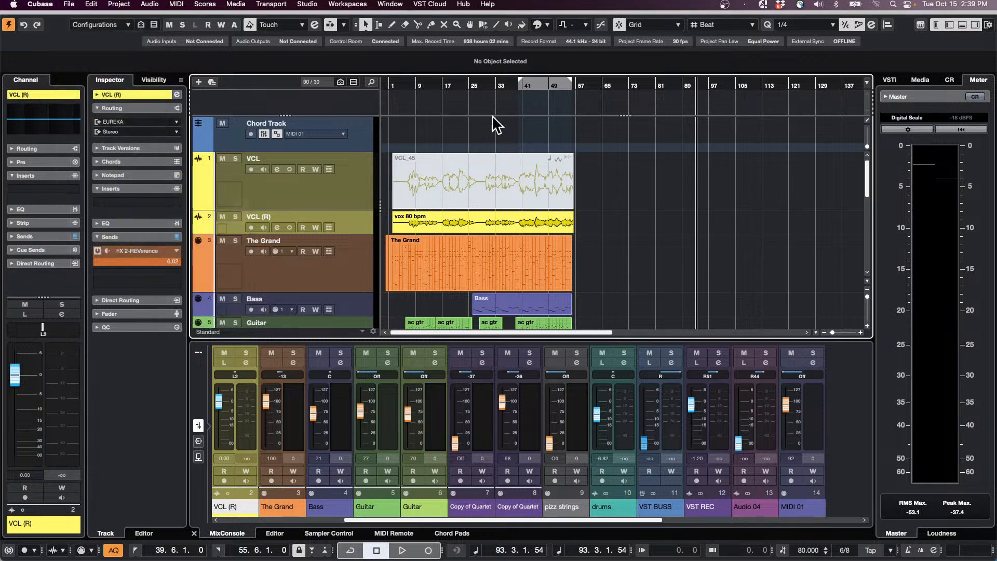
- Return the cursor to the project start, and open and activate the recent project be someone.cpr
{"action": "left_click", "coordinate": [424, 84]}
{"action": "key", "text": "Home"}
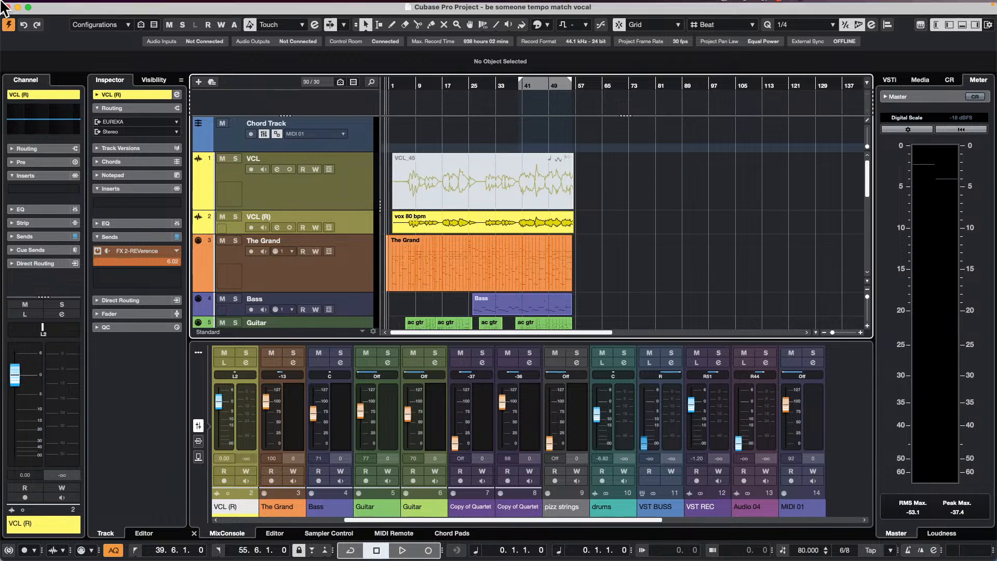
{"action": "left_click", "coordinate": [69, 6]}
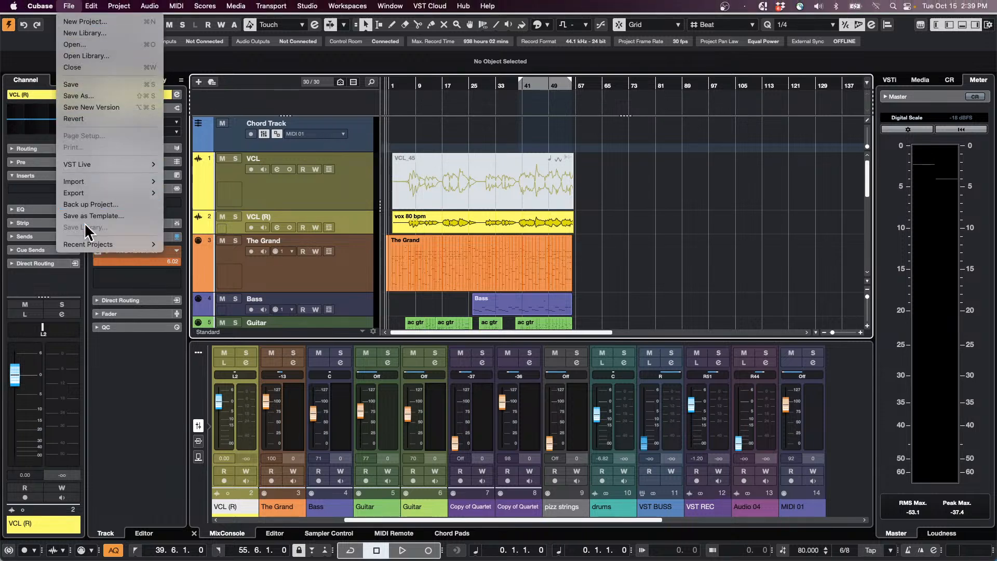
{"action": "mouse_move", "coordinate": [88, 241]}
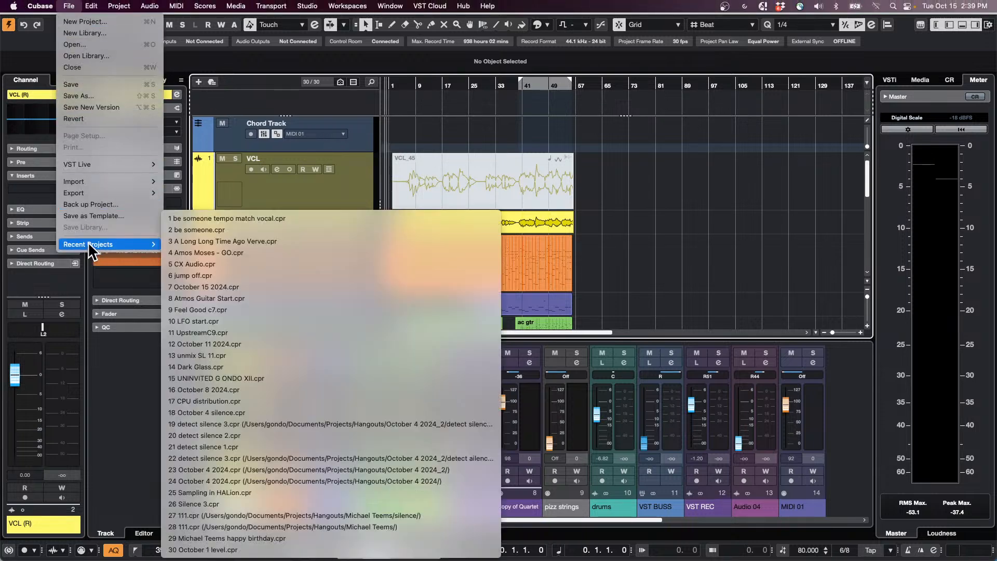
{"action": "left_click", "coordinate": [319, 229]}
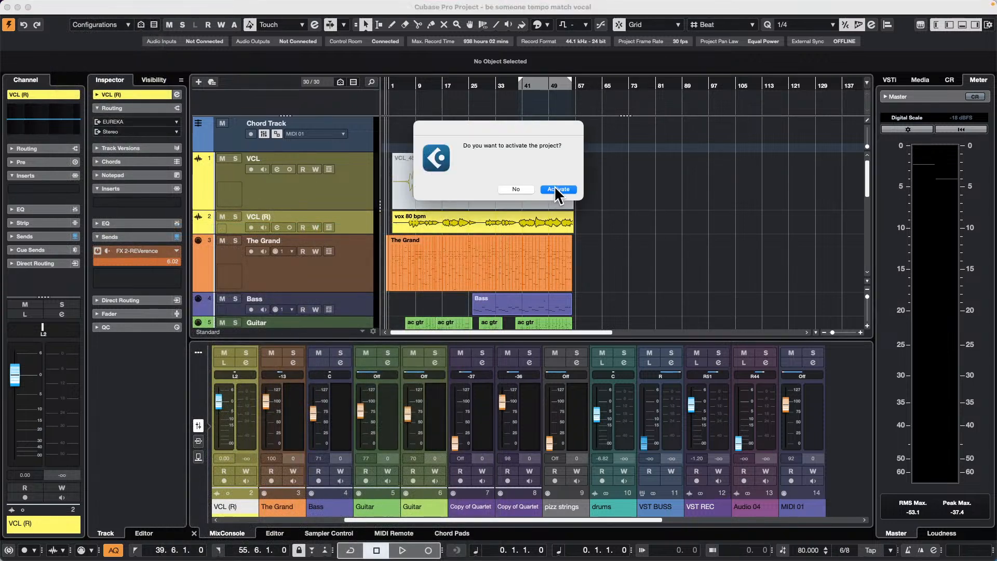
{"action": "left_click", "coordinate": [555, 187]}
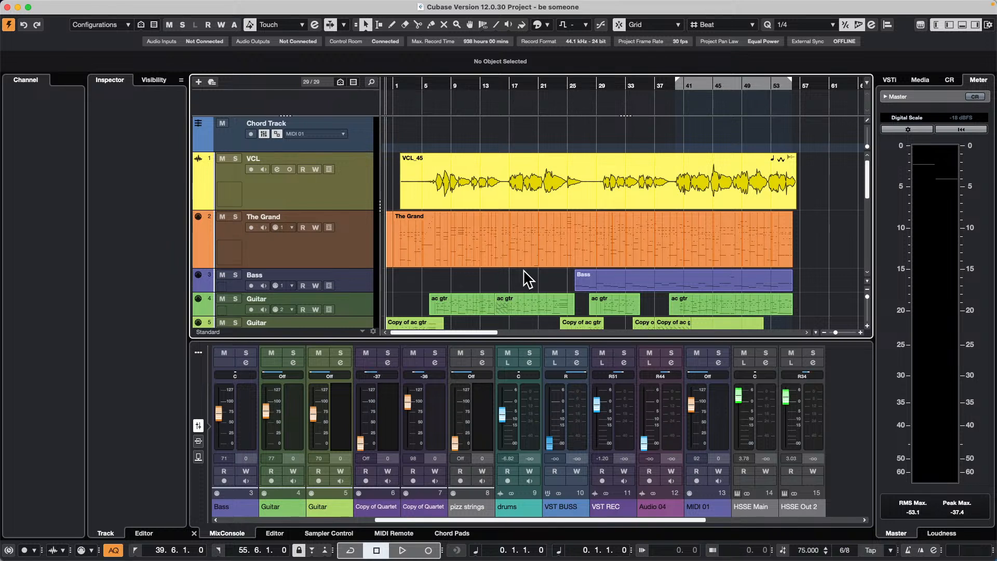
- Import only the VCL (R) track from be someone tempo match vocal.cpr into the project as a new track
{"action": "mouse_move", "coordinate": [144, 5]}
{"action": "left_click", "coordinate": [69, 6]}
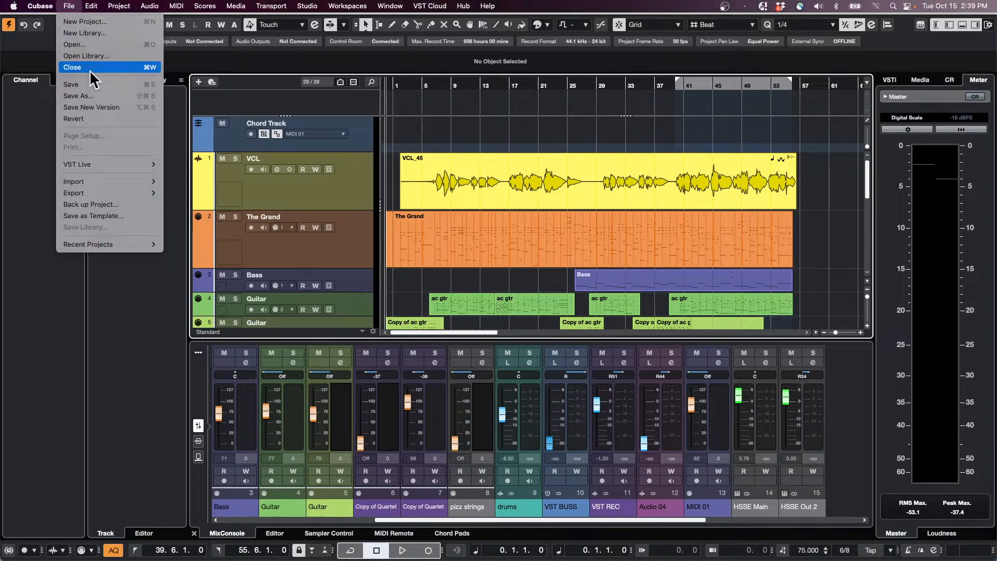
{"action": "mouse_move", "coordinate": [130, 183]}
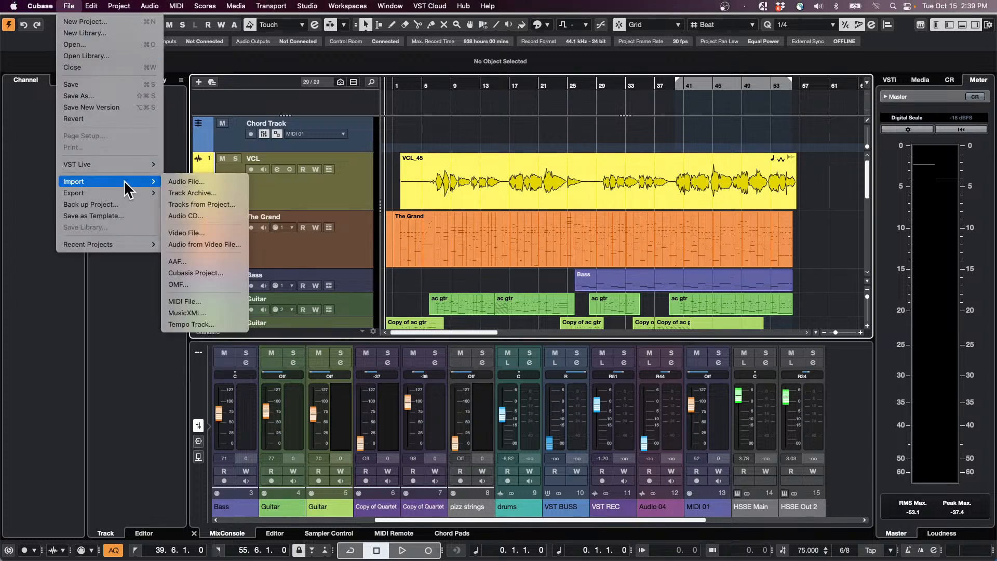
{"action": "left_click", "coordinate": [229, 206]}
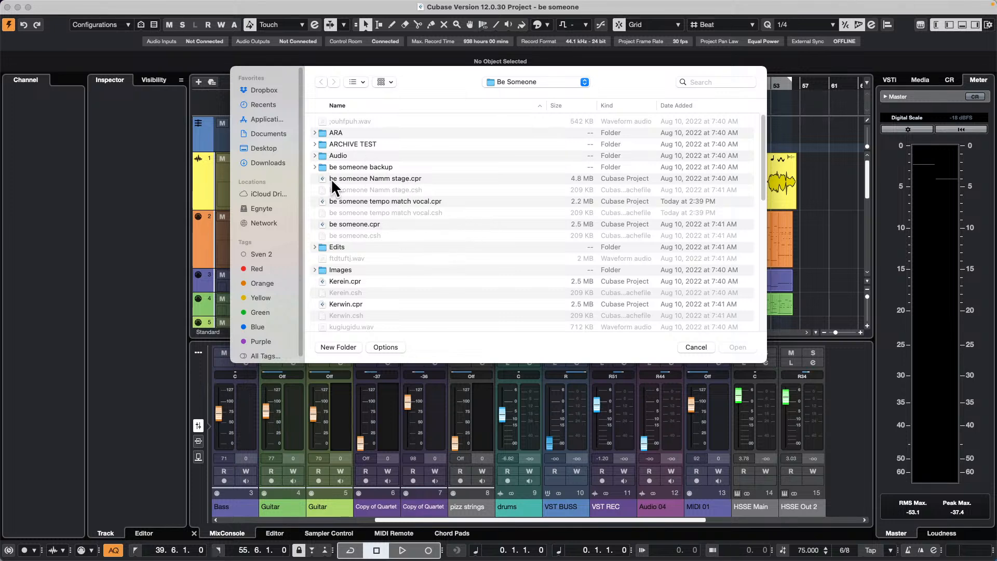
{"action": "left_click", "coordinate": [364, 202]}
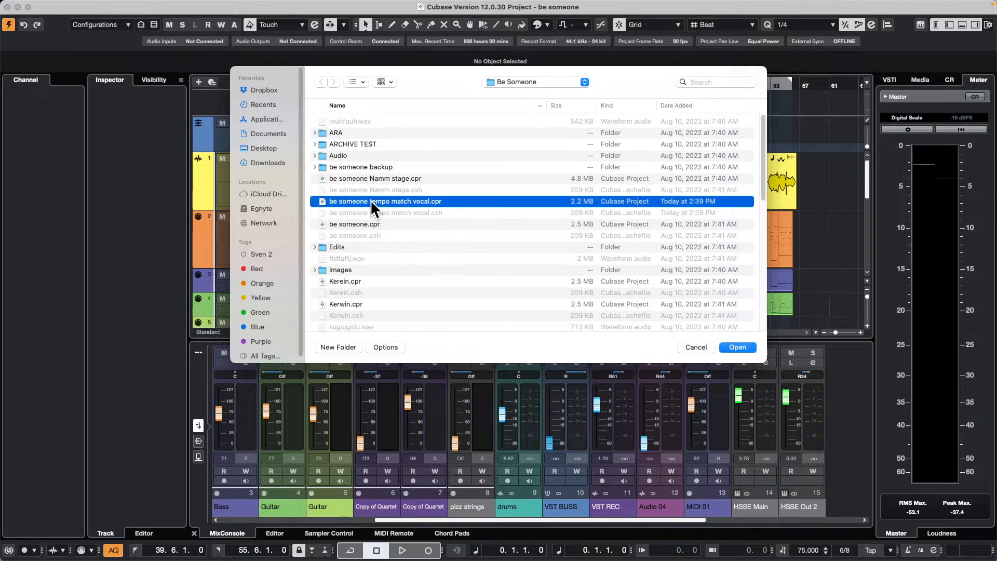
{"action": "left_click", "coordinate": [738, 347]}
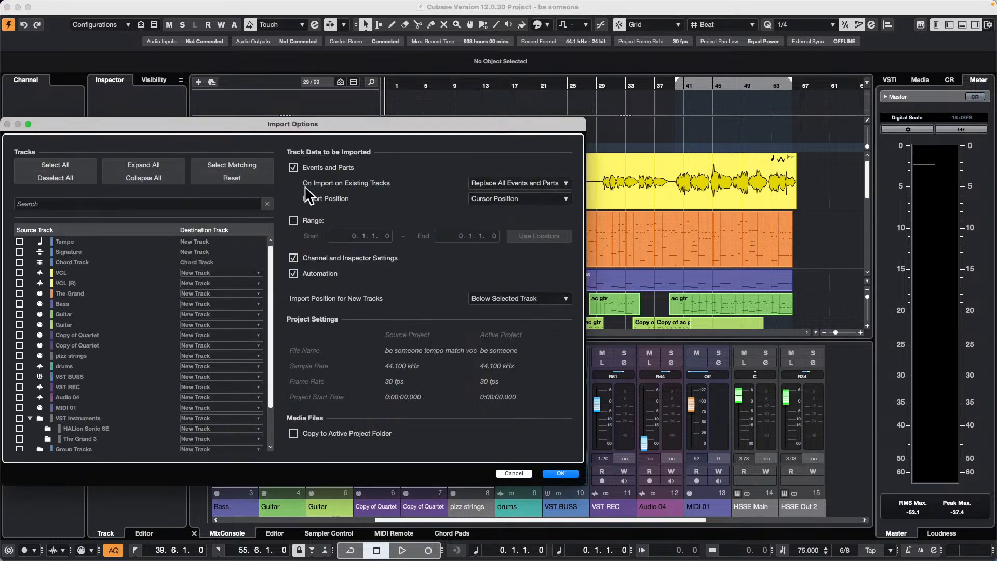
{"action": "left_click_drag", "start_coordinate": [195, 127], "coordinate": [462, 86]}
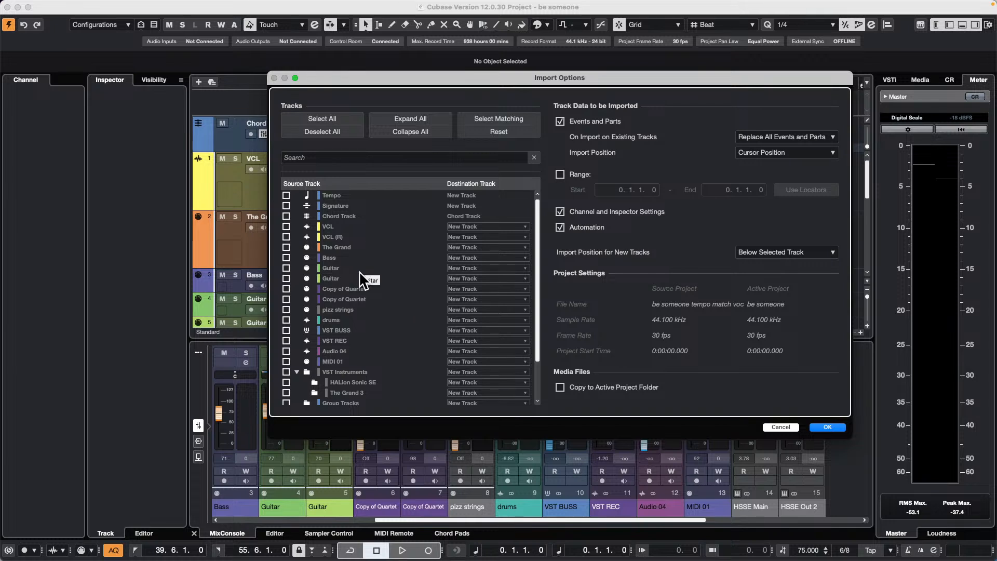
{"action": "left_click", "coordinate": [286, 236]}
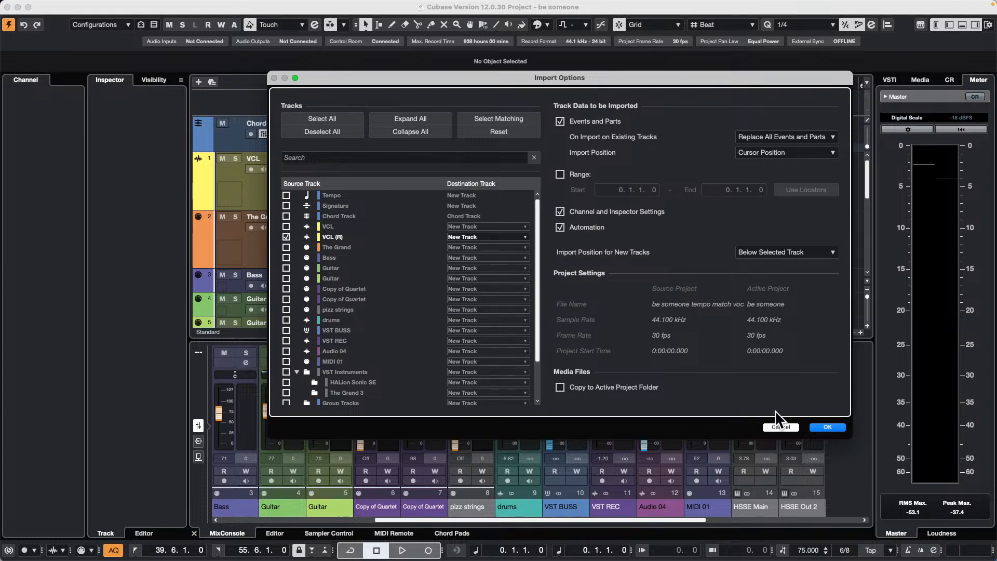
{"action": "left_click", "coordinate": [842, 429]}
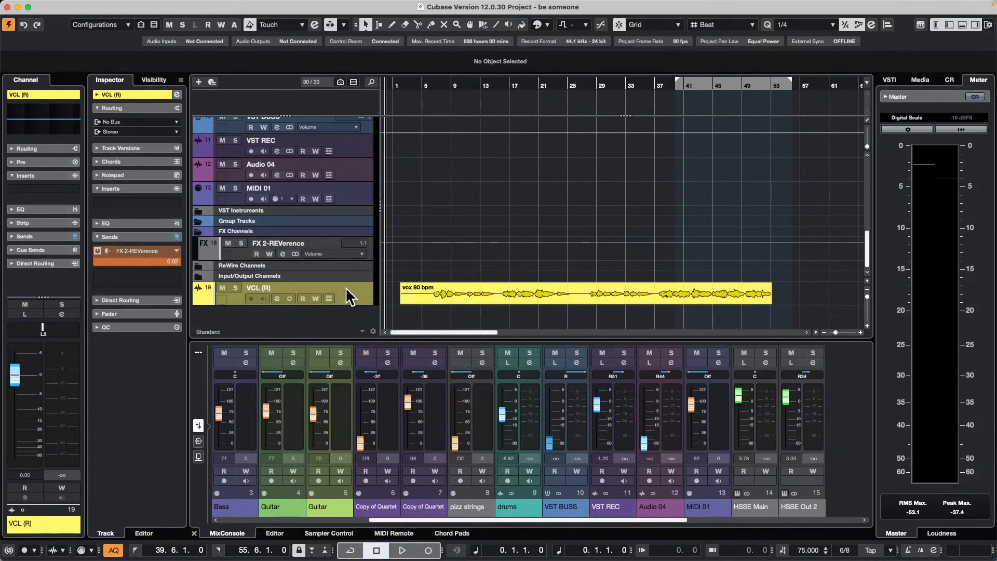
- Move the imported VCL (R) track directly below the VCL track and increase its height
{"action": "left_click_drag", "start_coordinate": [345, 287], "coordinate": [350, 217]}
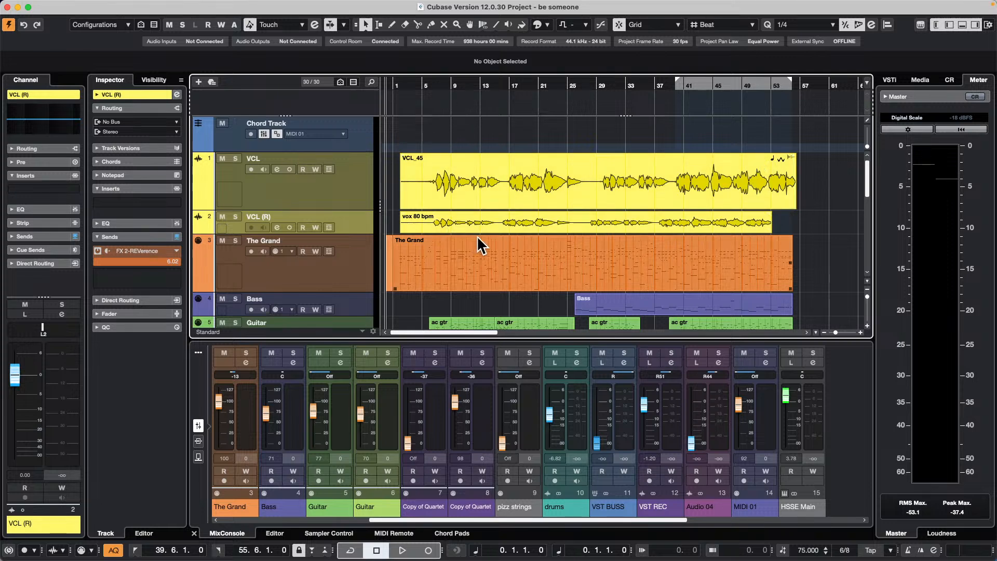
{"action": "left_click_drag", "start_coordinate": [357, 235], "coordinate": [353, 281]}
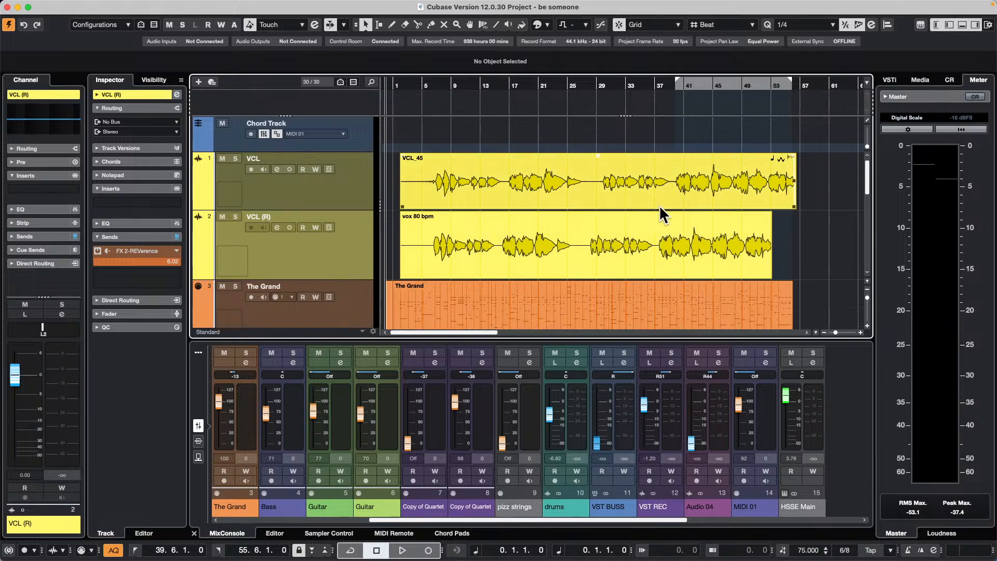
- Select the vox 80 bpm event and enable Musical Mode for its clip in the Pool
{"action": "left_click", "coordinate": [492, 243]}
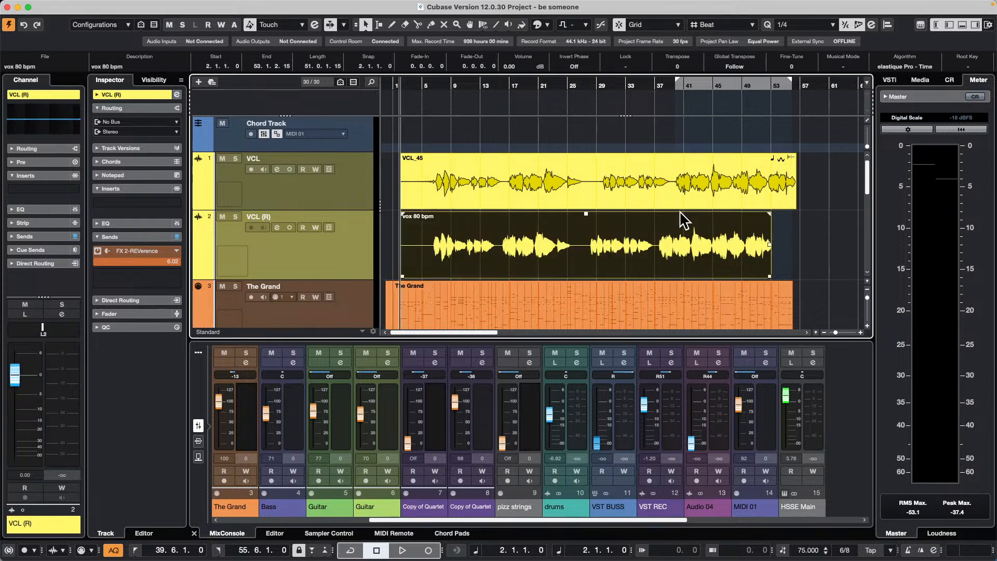
{"action": "key", "text": "super+p"}
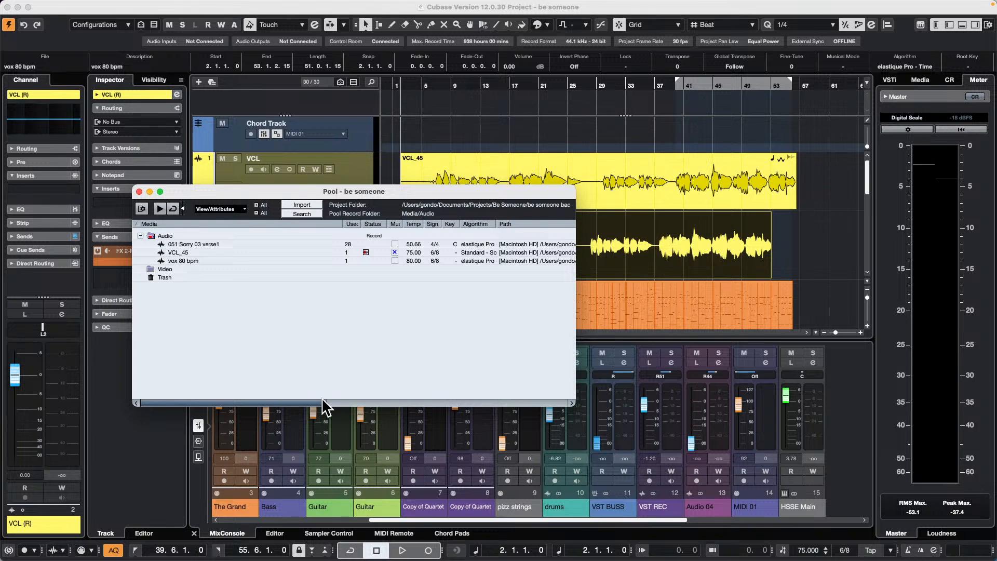
{"action": "scroll", "coordinate": [325, 398], "scroll_direction": "right", "scroll_amount": 3}
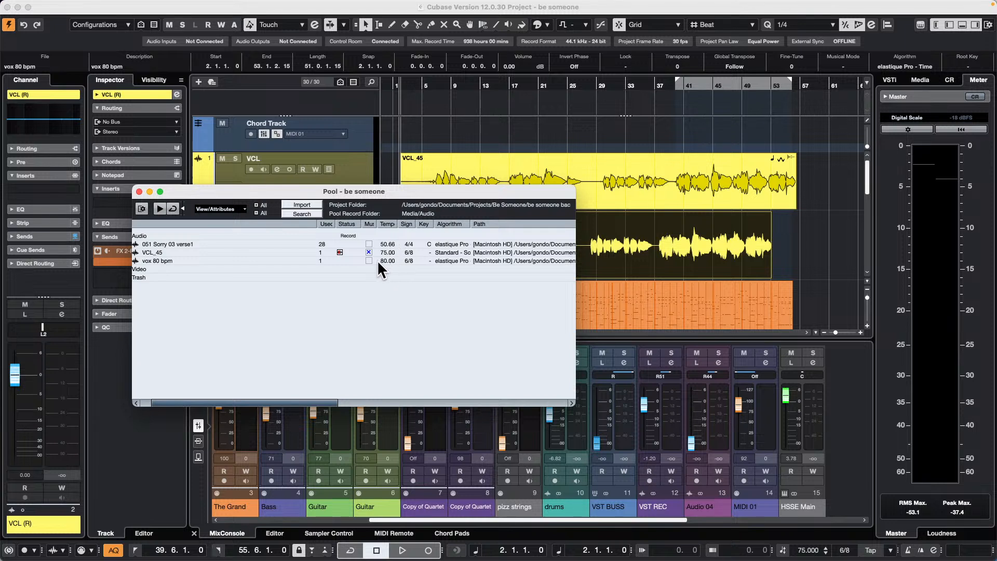
{"action": "left_click", "coordinate": [369, 261]}
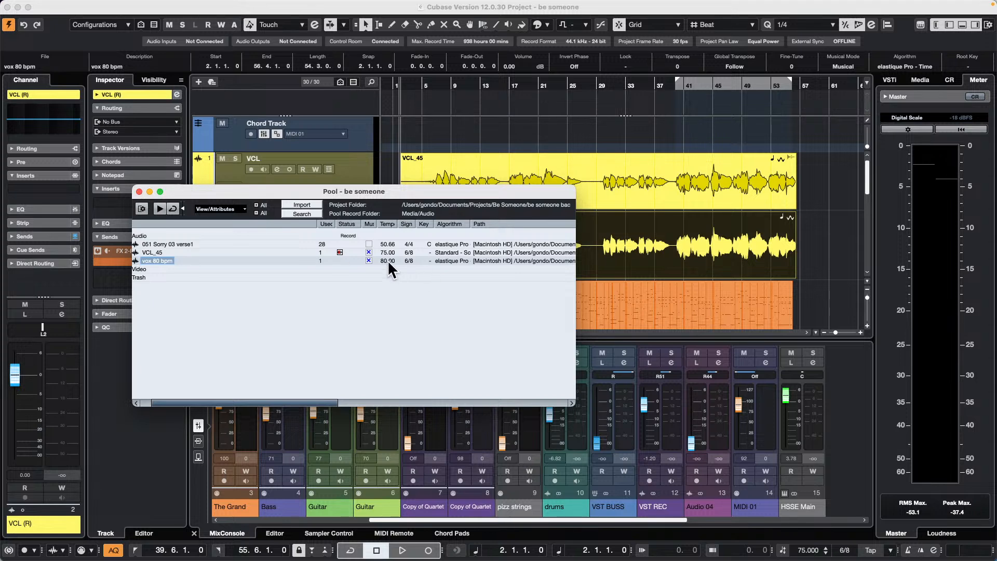
- Toggle Musical Mode for vox 80 bpm off and on repeatedly to compare its alignment with VCL_45, leave it enabled, and close the Pool
{"action": "left_click_drag", "start_coordinate": [432, 191], "coordinate": [666, 305]}
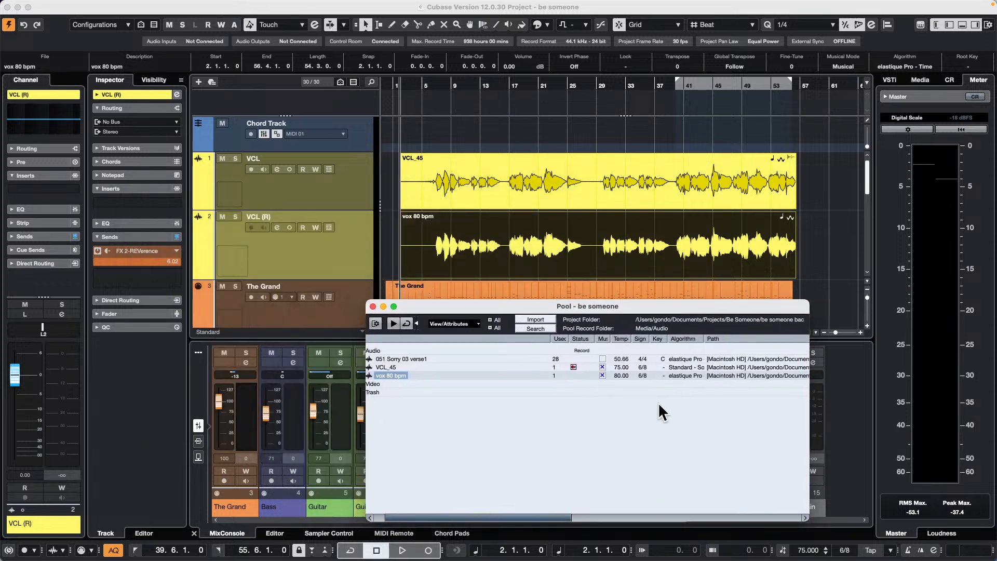
{"action": "left_click", "coordinate": [603, 374]}
{"action": "left_click", "coordinate": [603, 374]}
{"action": "left_click", "coordinate": [603, 374]}
{"action": "left_click", "coordinate": [603, 374]}
{"action": "left_click", "coordinate": [603, 375]}
{"action": "left_click", "coordinate": [603, 374]}
{"action": "left_click", "coordinate": [603, 374]}
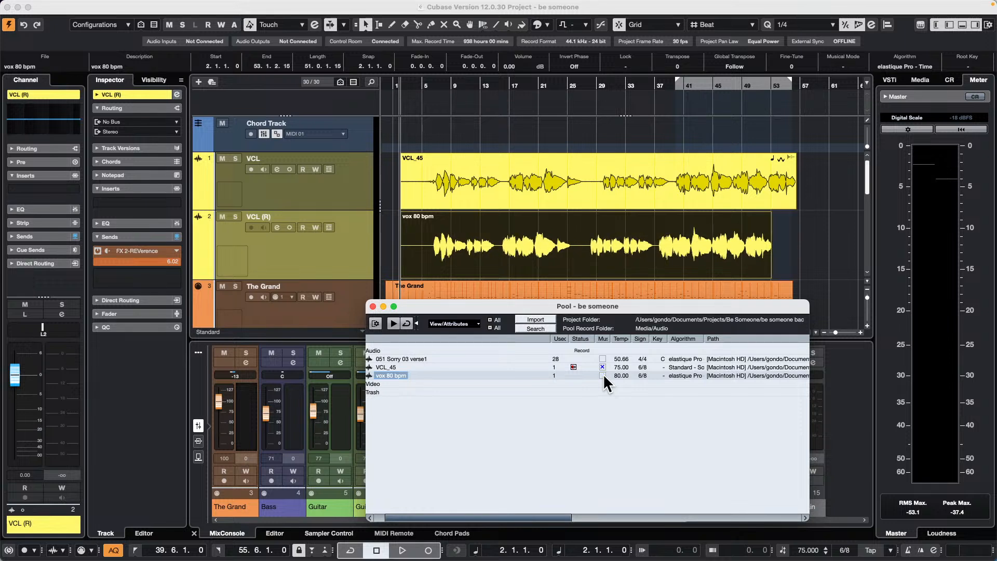
{"action": "left_click", "coordinate": [603, 374]}
{"action": "left_click", "coordinate": [603, 374]}
{"action": "left_click", "coordinate": [603, 374]}
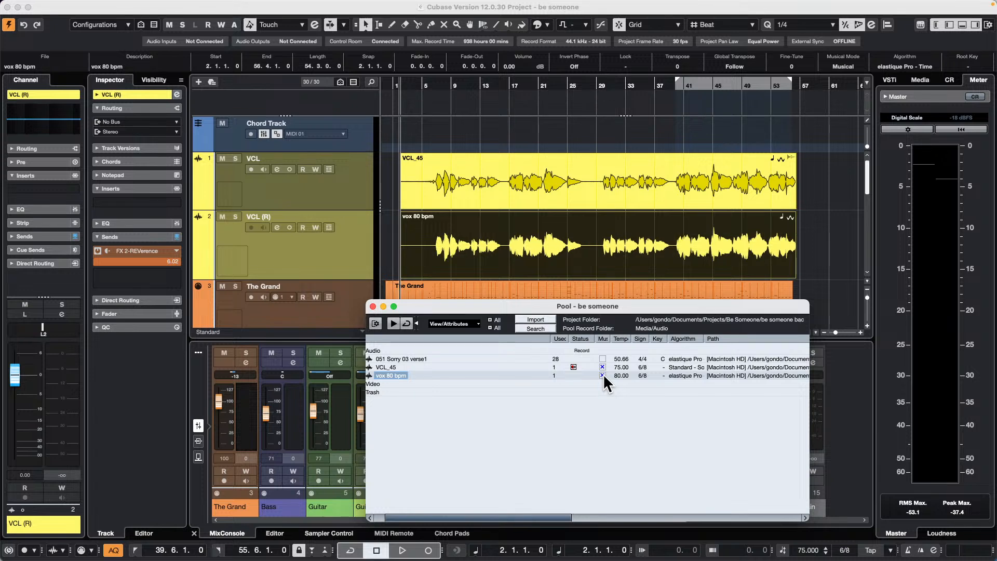
{"action": "left_click", "coordinate": [603, 374]}
{"action": "left_click", "coordinate": [603, 374]}
{"action": "left_click", "coordinate": [603, 374]}
{"action": "left_click", "coordinate": [603, 374]}
{"action": "left_click", "coordinate": [603, 374]}
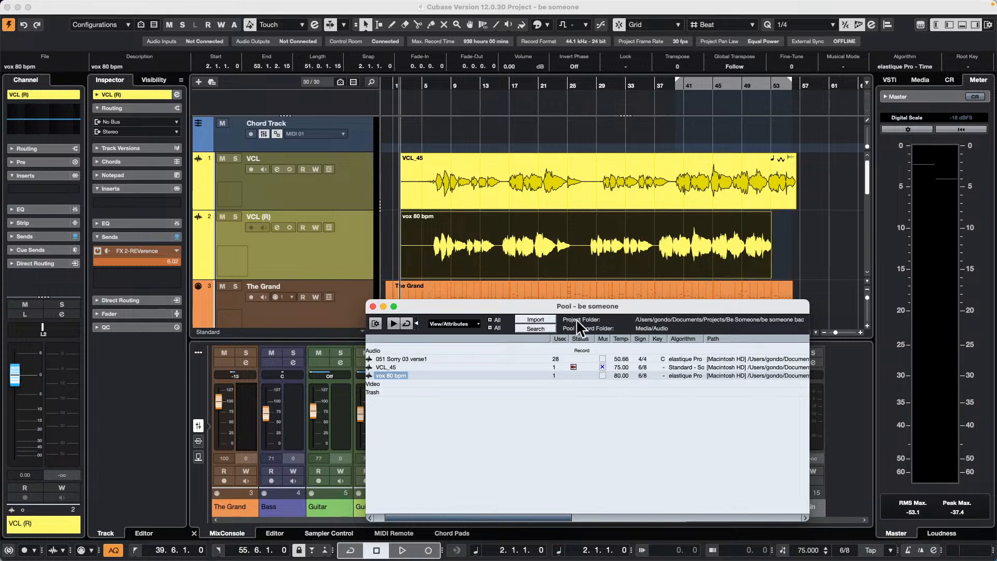
{"action": "left_click", "coordinate": [602, 374]}
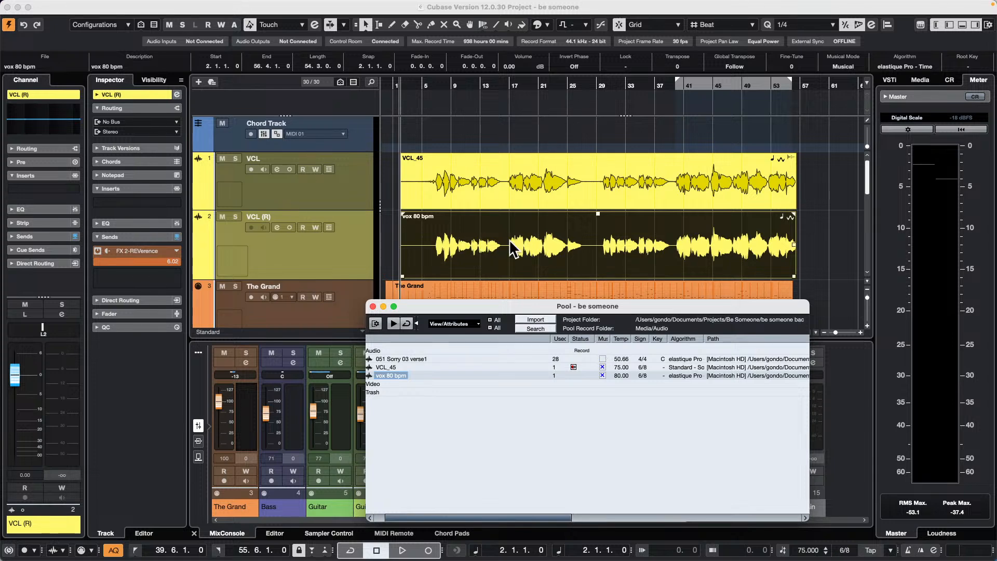
{"action": "left_click", "coordinate": [373, 306]}
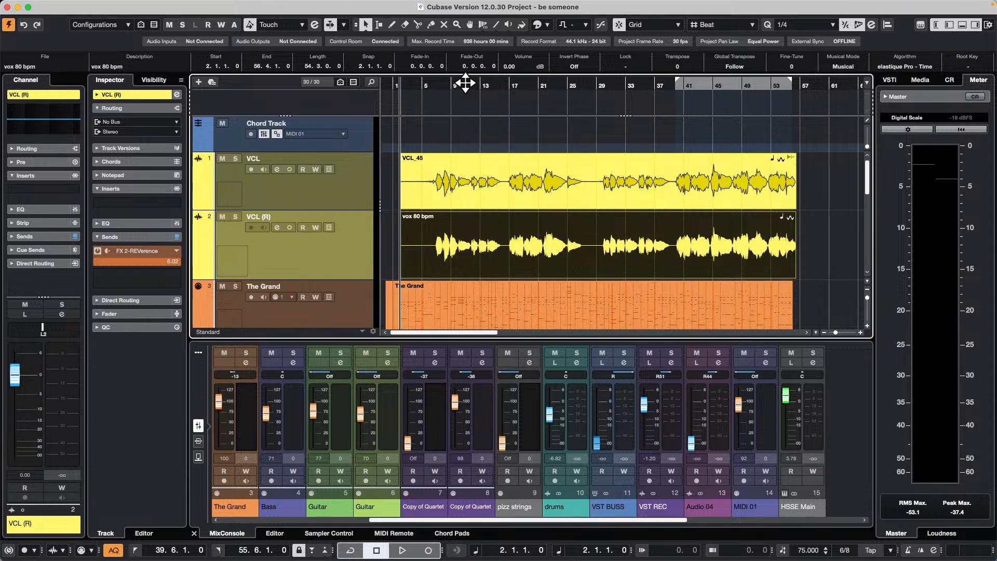
- Create a new empty project and make it the active one
{"action": "left_click", "coordinate": [69, 6]}
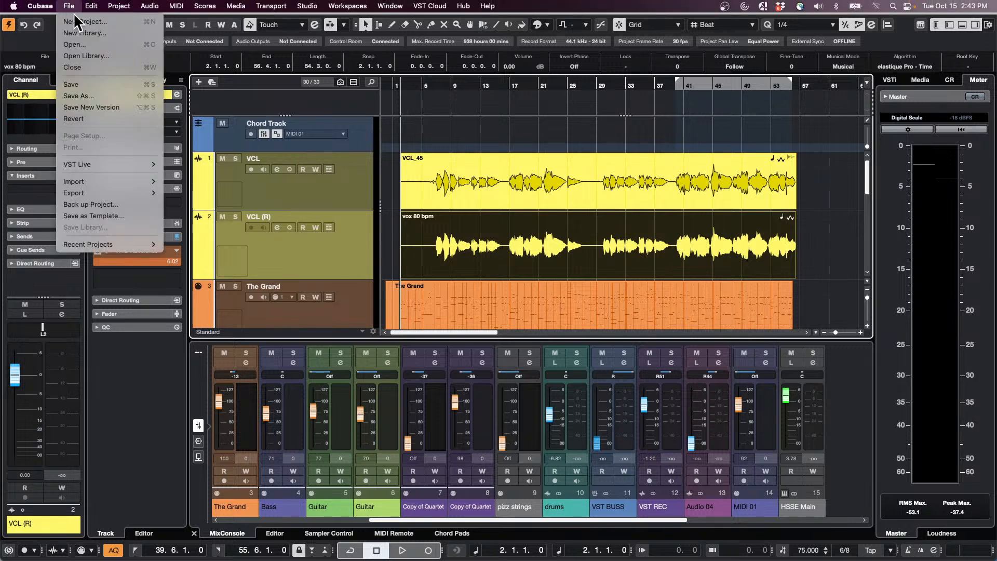
{"action": "left_click", "coordinate": [105, 25]}
{"action": "left_click", "coordinate": [675, 393]}
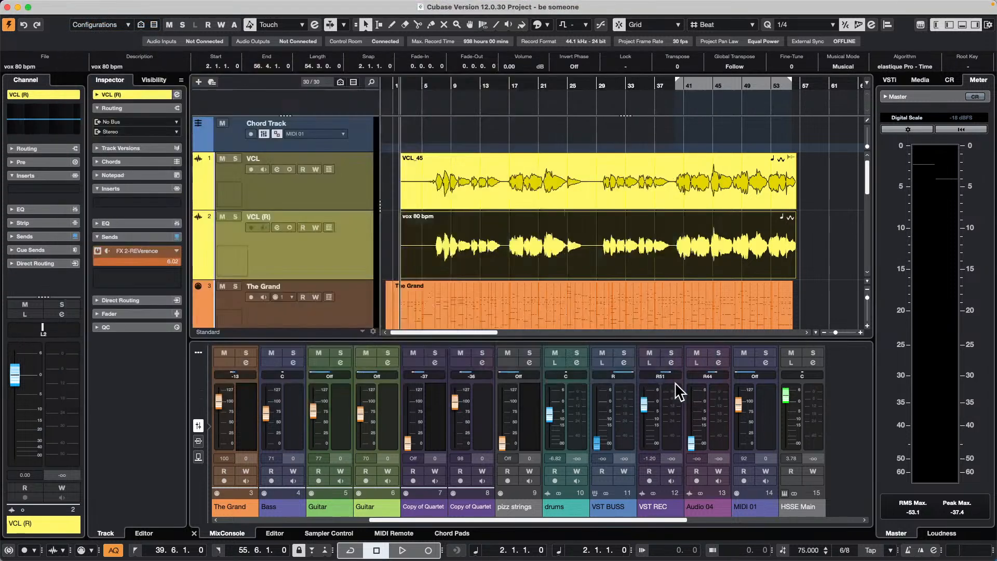
{"action": "left_click", "coordinate": [750, 347]}
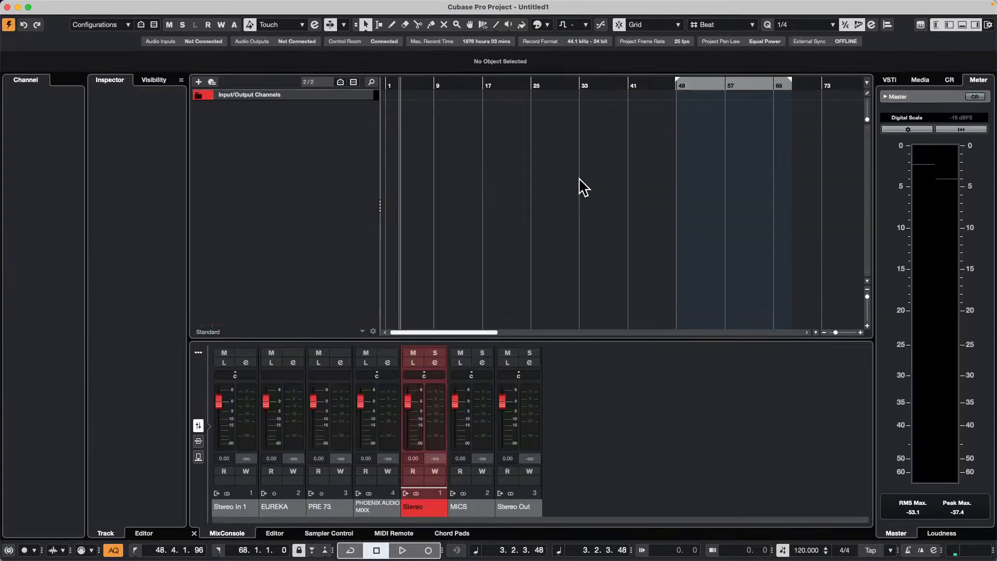
- Add a signature track to the project and zoom the timeline in around the opening bars
{"action": "right_click", "coordinate": [280, 111]}
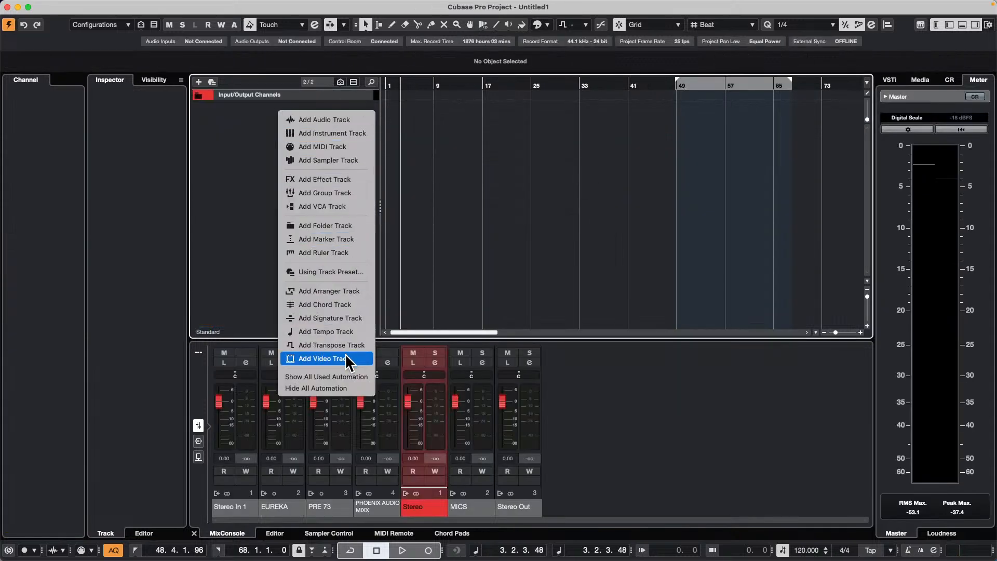
{"action": "left_click", "coordinate": [358, 318]}
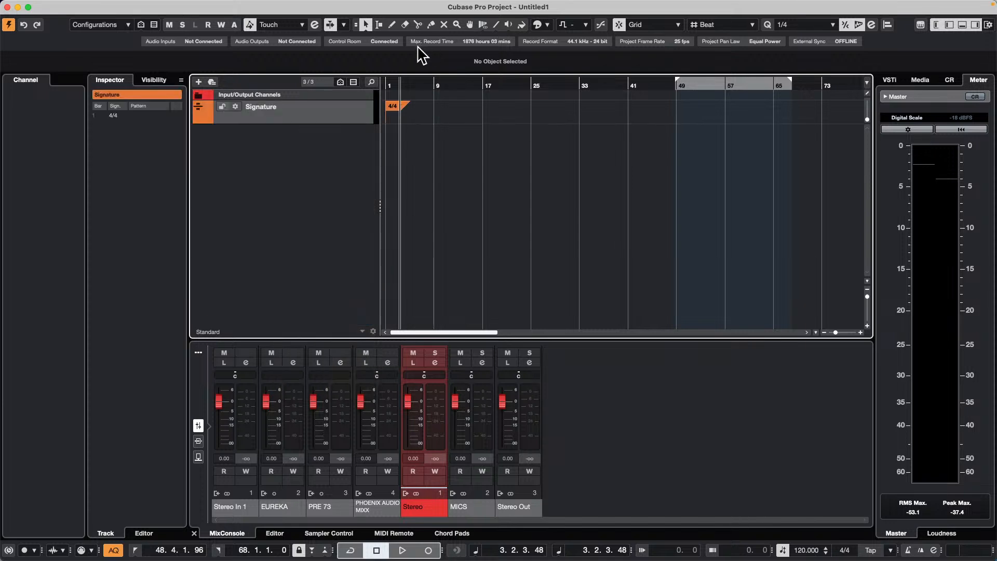
{"action": "left_click", "coordinate": [413, 86]}
{"action": "left_click_drag", "start_coordinate": [413, 85], "coordinate": [352, 107]}
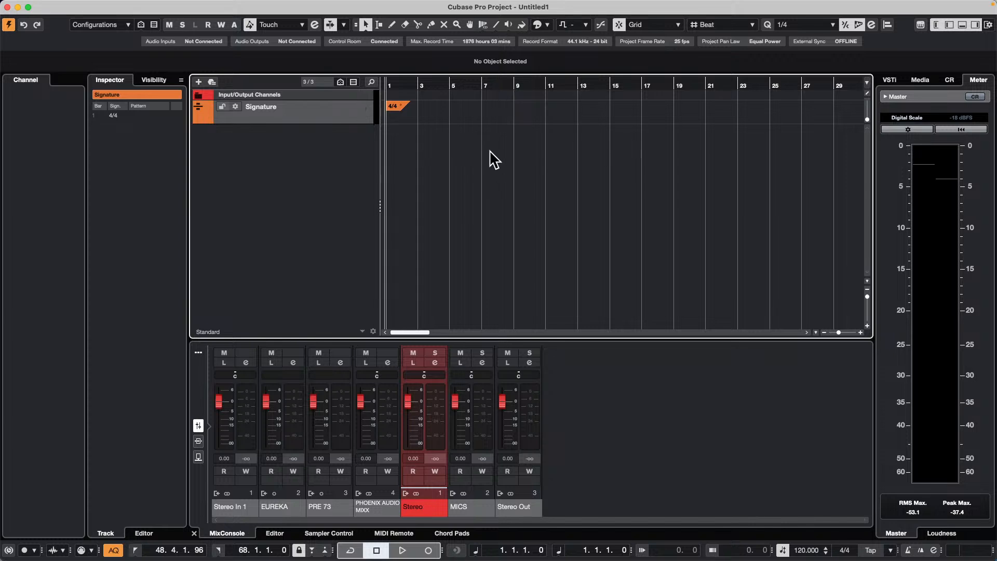
- During playback, try different accent levels for clicks 2 and 3 in the 4/4 event's click pattern and restore the default pattern
{"action": "key", "text": "space"}
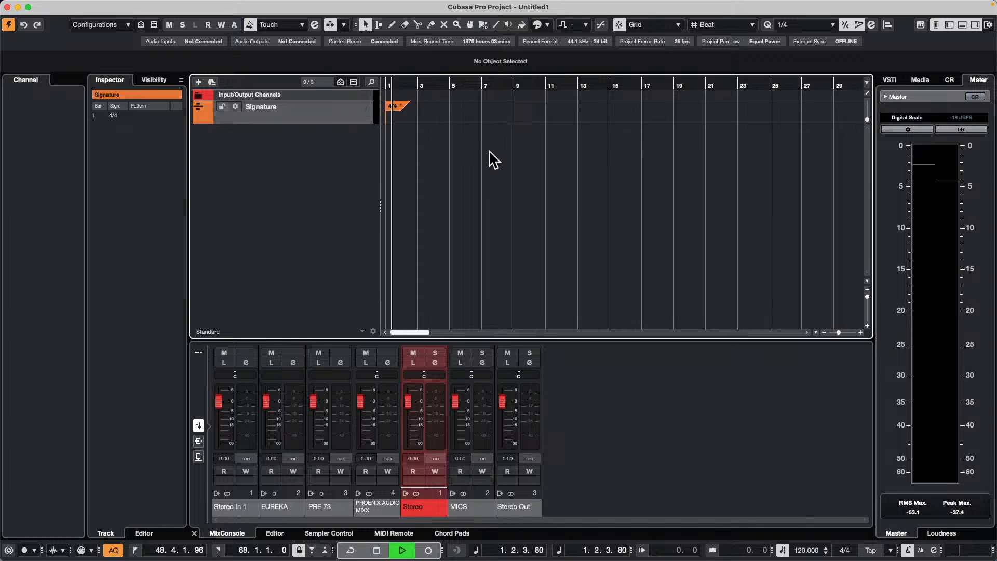
{"action": "double_click", "coordinate": [394, 103]}
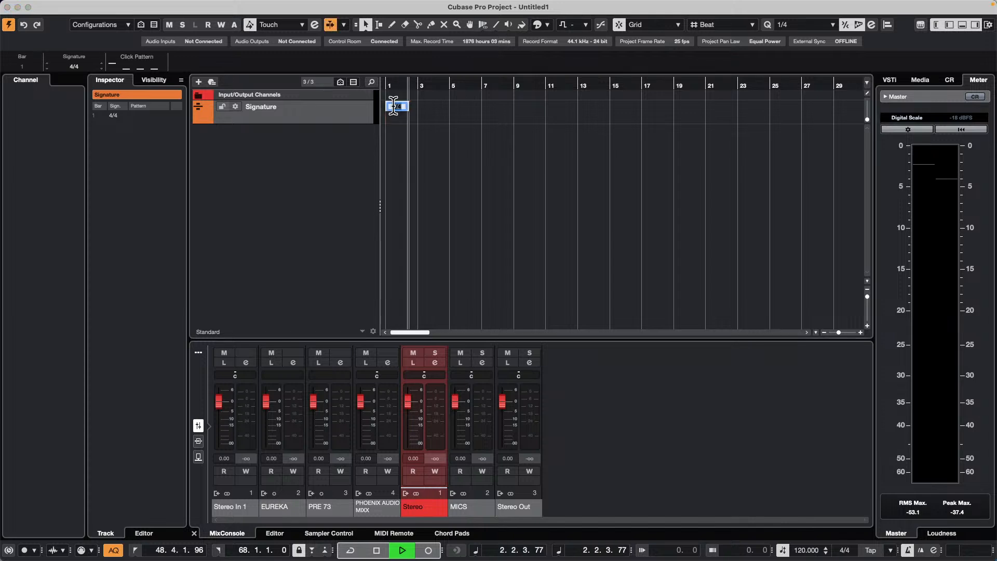
{"action": "left_click", "coordinate": [453, 131]}
{"action": "left_click", "coordinate": [400, 107]}
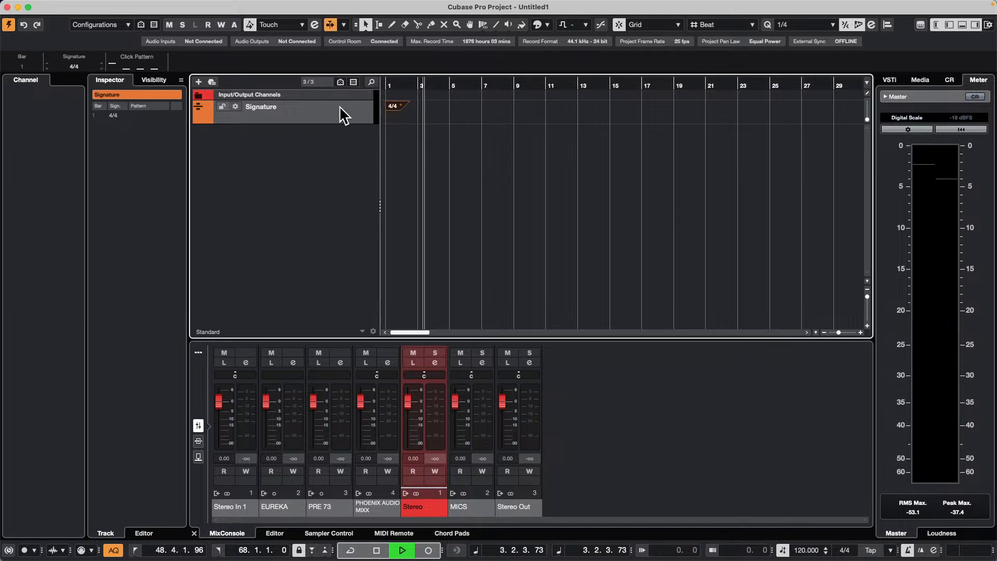
{"action": "left_click", "coordinate": [140, 67]}
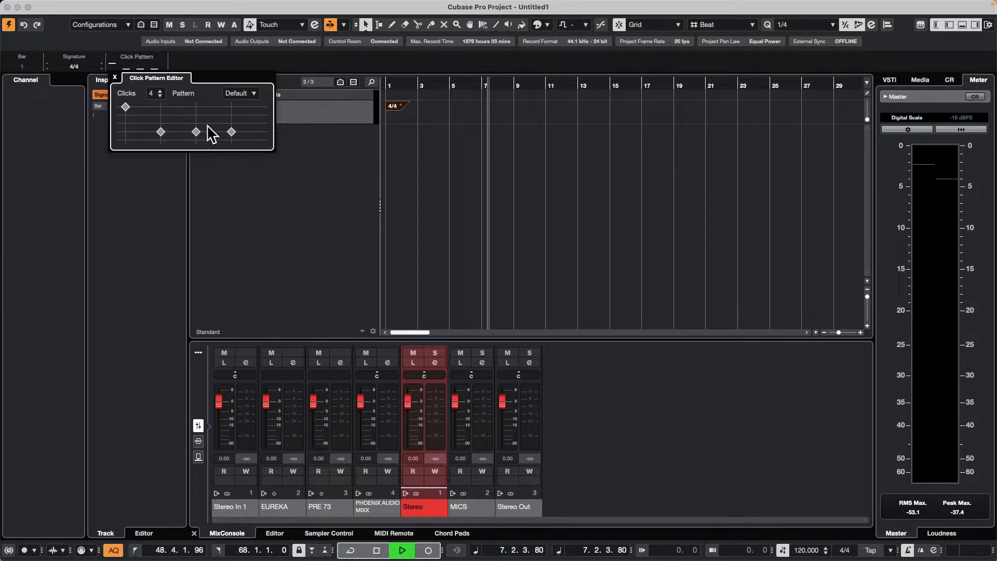
{"action": "left_click", "coordinate": [161, 115]}
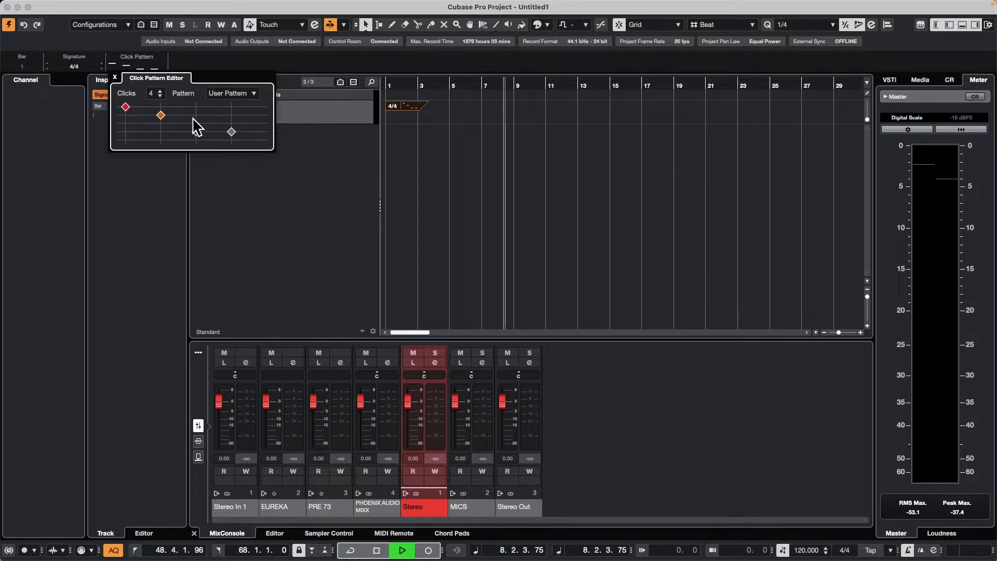
{"action": "left_click", "coordinate": [196, 123]}
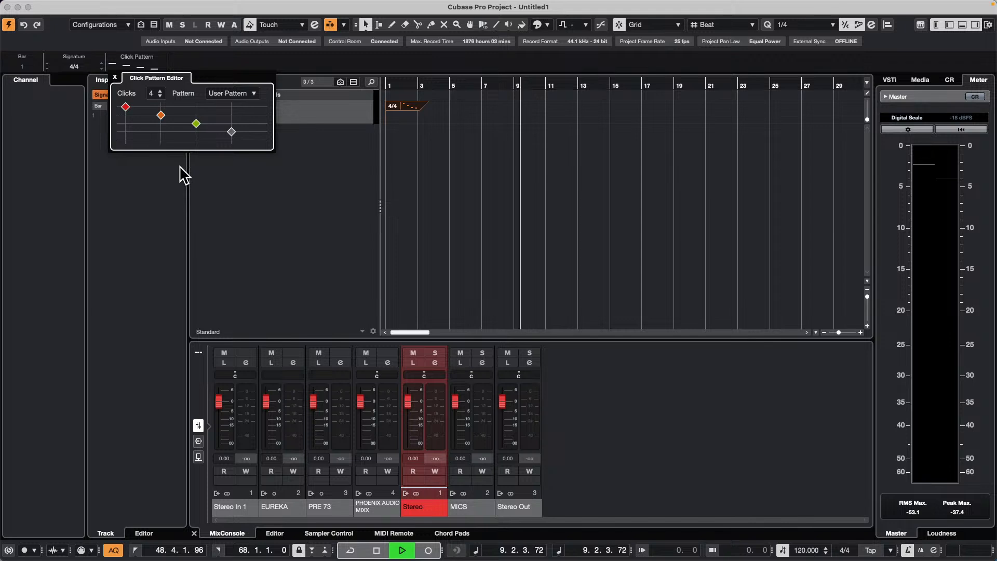
{"action": "left_click", "coordinate": [196, 138]}
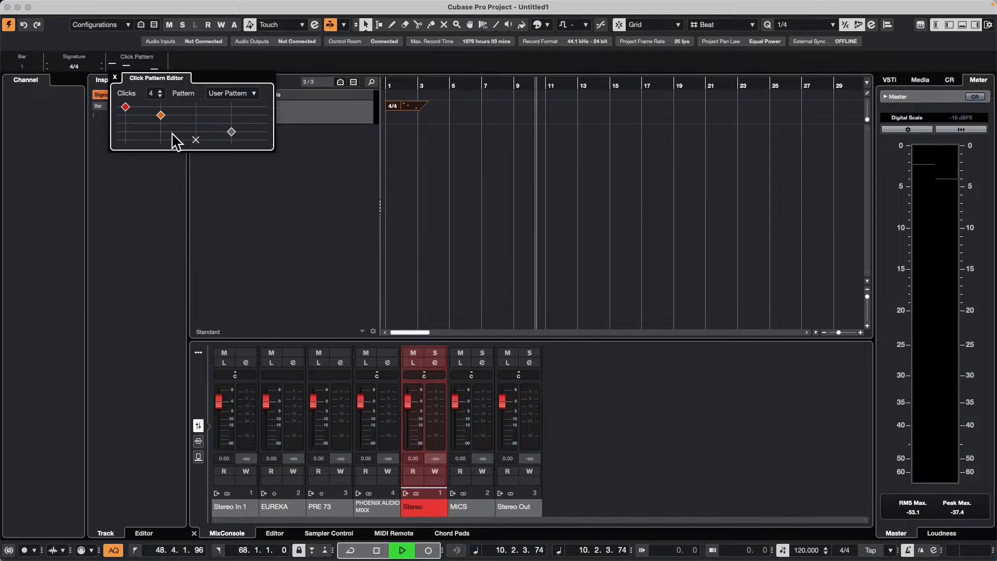
{"action": "left_click", "coordinate": [196, 132]}
{"action": "left_click", "coordinate": [161, 132]}
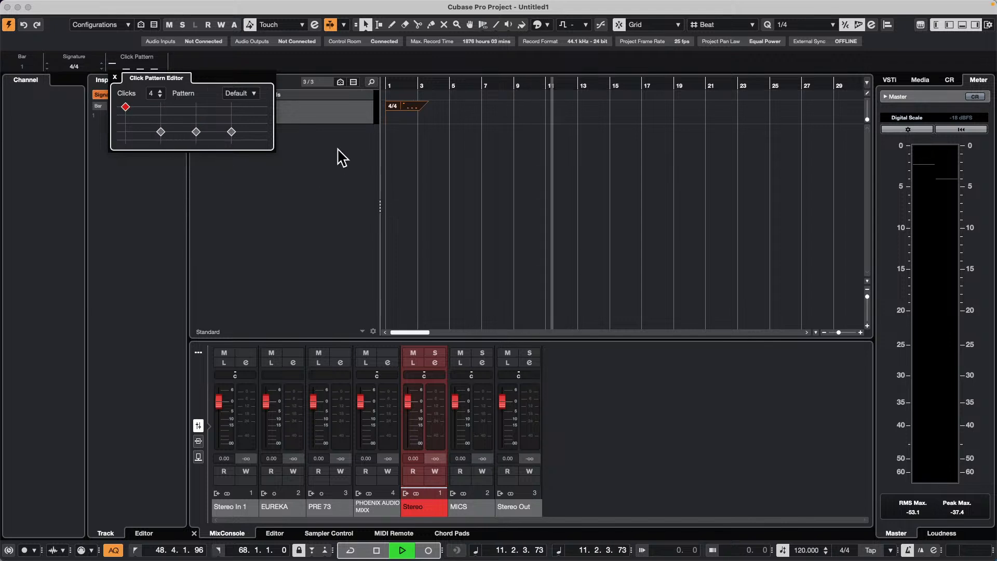
{"action": "key", "text": "space"}
- Insert a signature event at bar 5 and set it to 6/8
{"action": "right_click", "coordinate": [470, 108]}
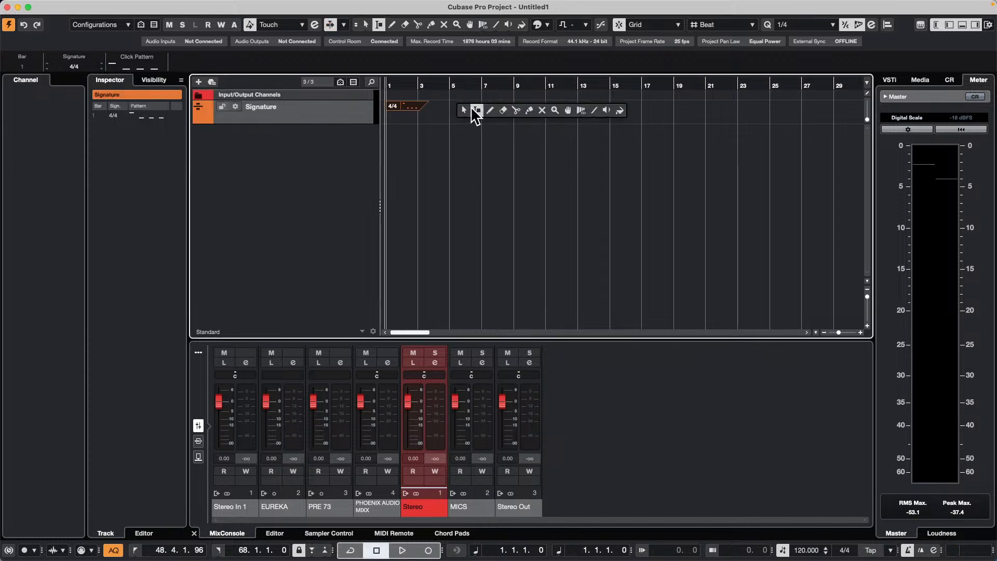
{"action": "left_click", "coordinate": [490, 109]}
{"action": "left_click", "coordinate": [456, 107]}
{"action": "key", "text": "1"}
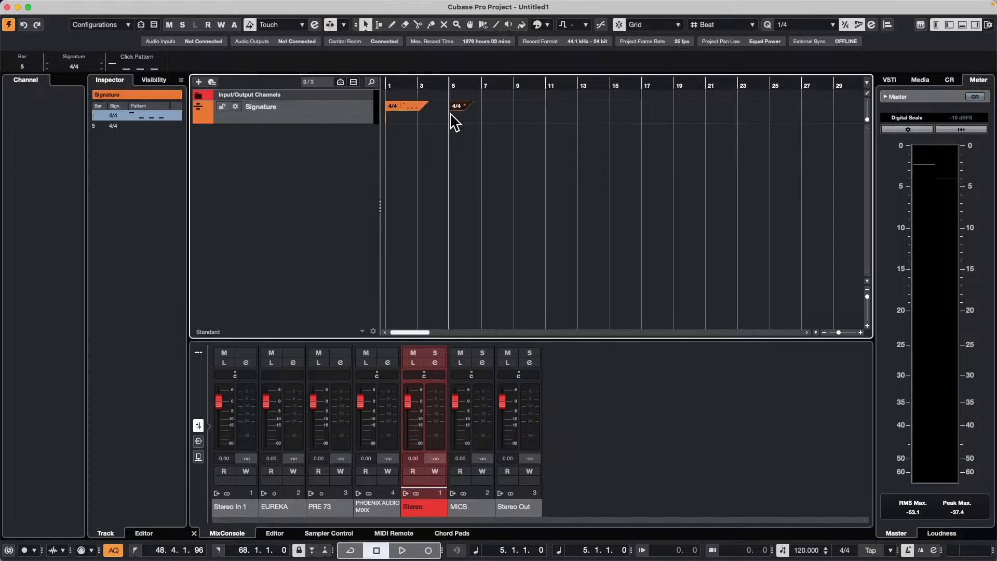
{"action": "double_click", "coordinate": [462, 108]}
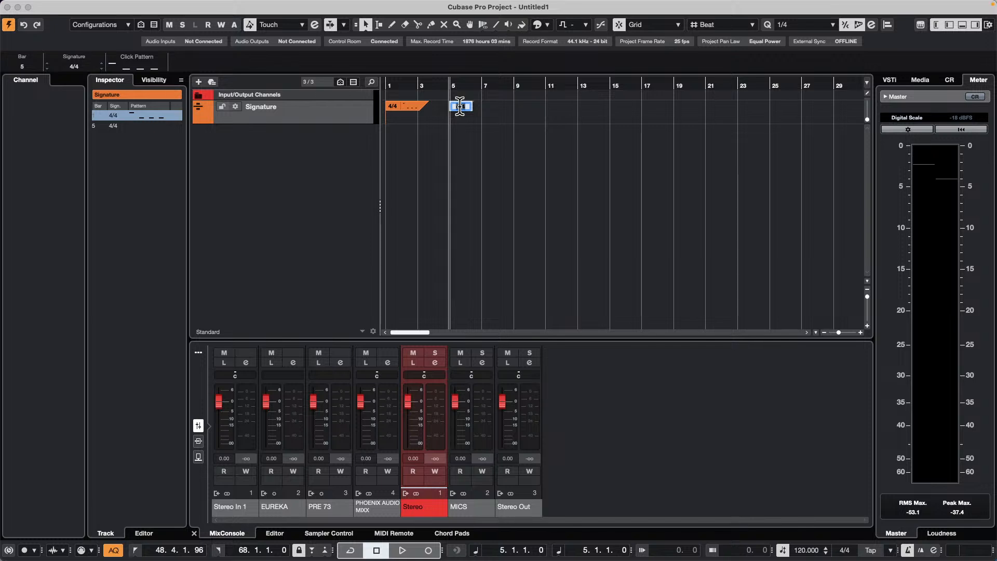
{"action": "type", "text": "6/8"}
{"action": "key", "text": "Return"}
- During playback, raise click 4 of the 6/8 event's click pattern to the same top accent as click 1
{"action": "key", "text": "space"}
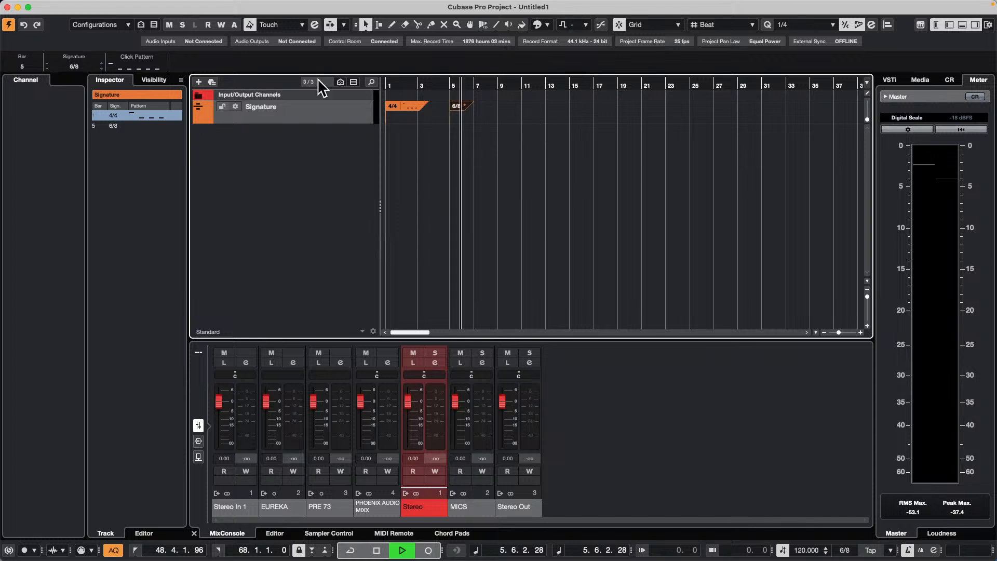
{"action": "left_click", "coordinate": [145, 66]}
{"action": "left_click", "coordinate": [196, 107]}
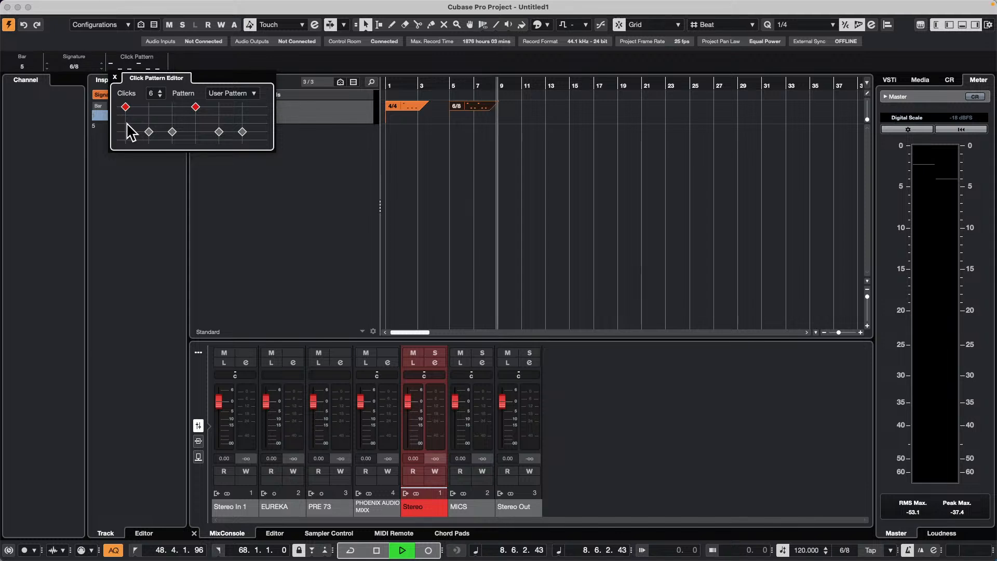
{"action": "key", "text": "space"}
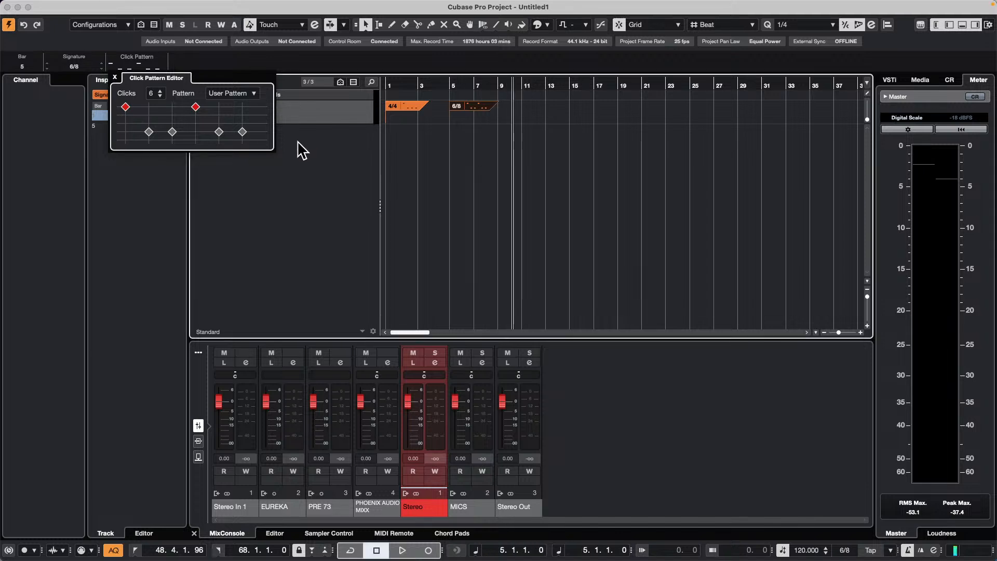
- Mute clicks 2, 3, 5 and 6 in the 6/8 event's click pattern and close the pattern editor
{"action": "left_click", "coordinate": [148, 138]}
{"action": "left_click", "coordinate": [172, 137]}
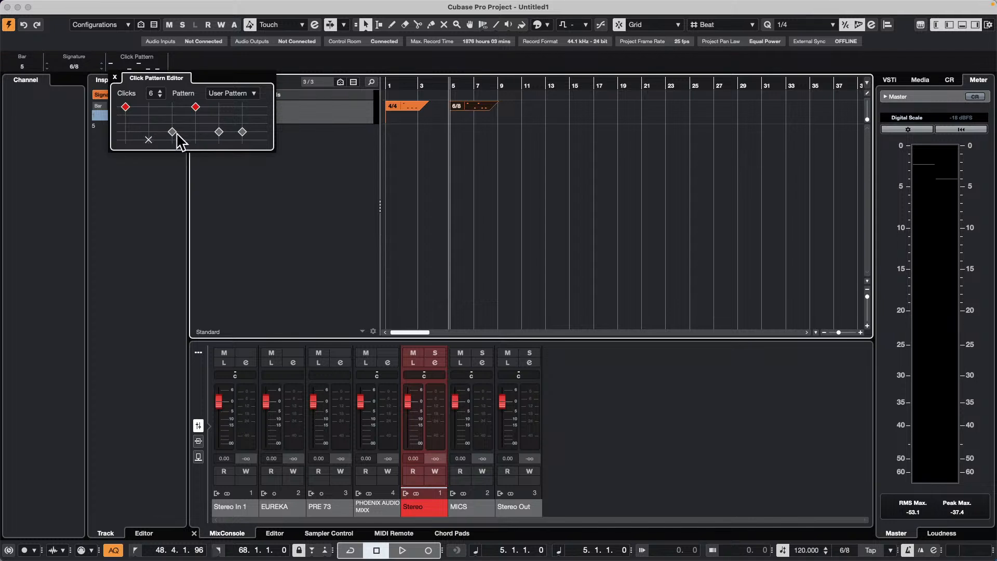
{"action": "left_click", "coordinate": [219, 137]}
{"action": "left_click", "coordinate": [240, 136]}
{"action": "left_click", "coordinate": [450, 88]}
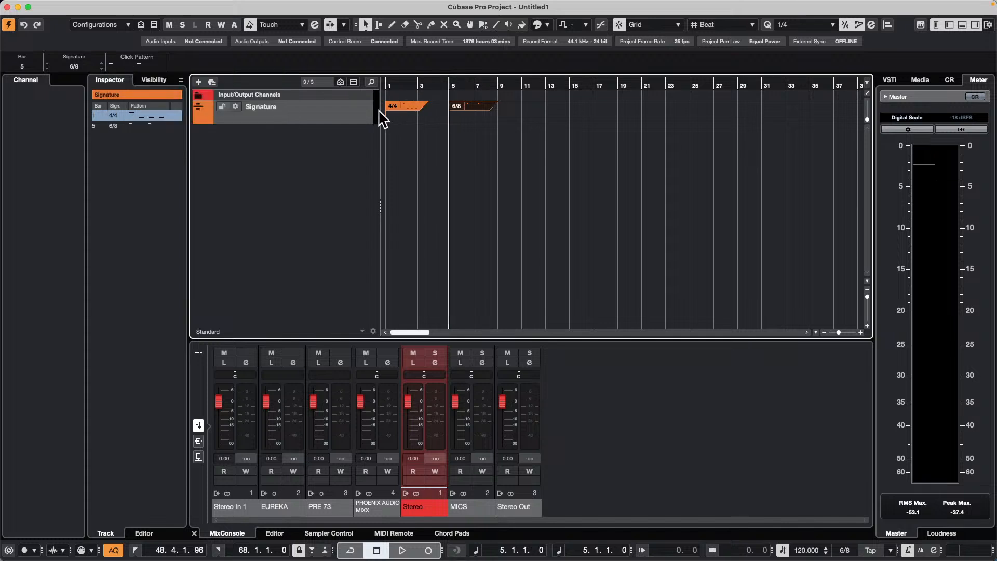
- Play the project from the 4/4 bars into the 6/8 section to listen to the click with only the accented beats
{"action": "left_click", "coordinate": [315, 106]}
{"action": "left_click", "coordinate": [544, 129]}
{"action": "left_click_drag", "start_coordinate": [397, 87], "coordinate": [432, 116]}
{"action": "key", "text": "space"}
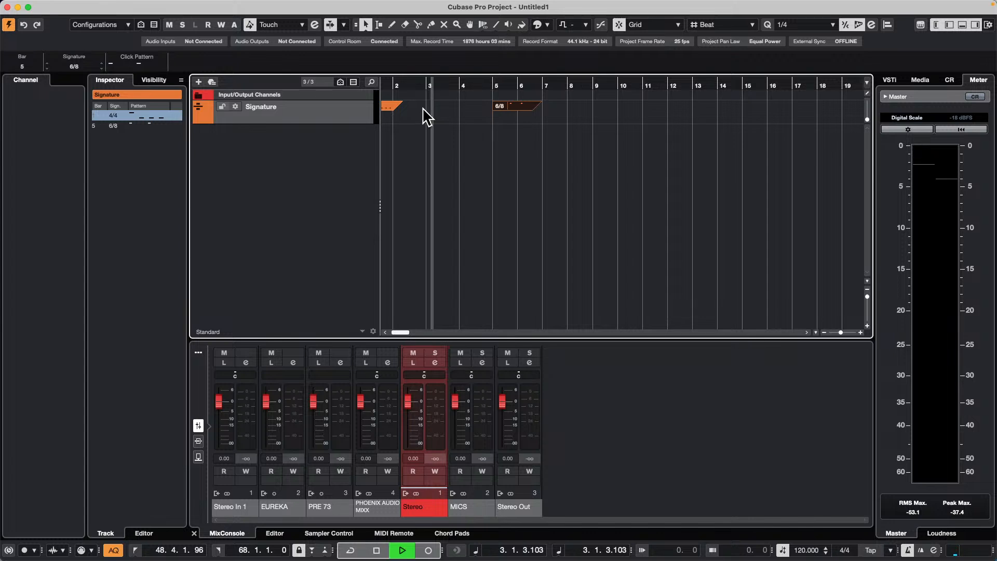
{"action": "key", "text": "f"}
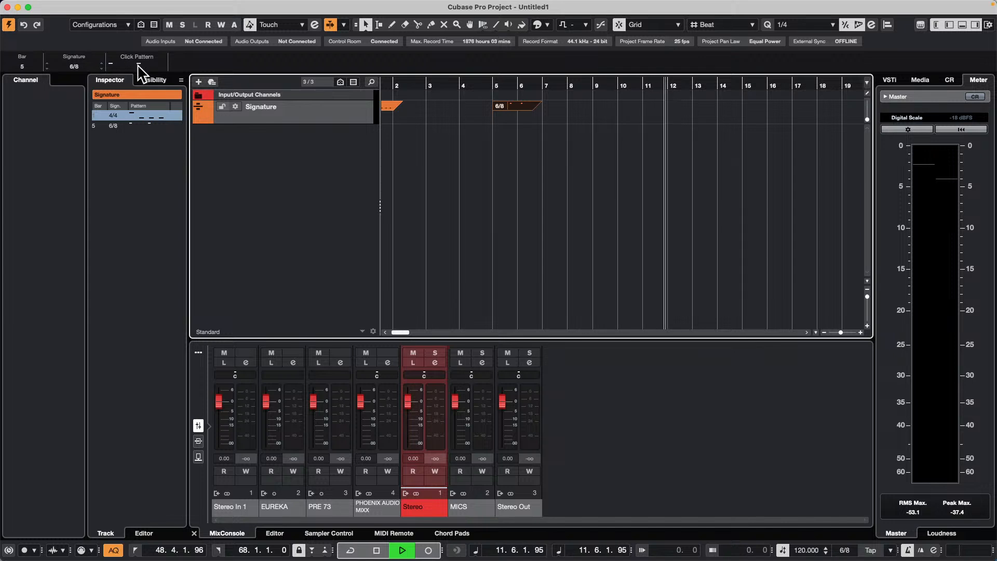
{"action": "key", "text": "space"}
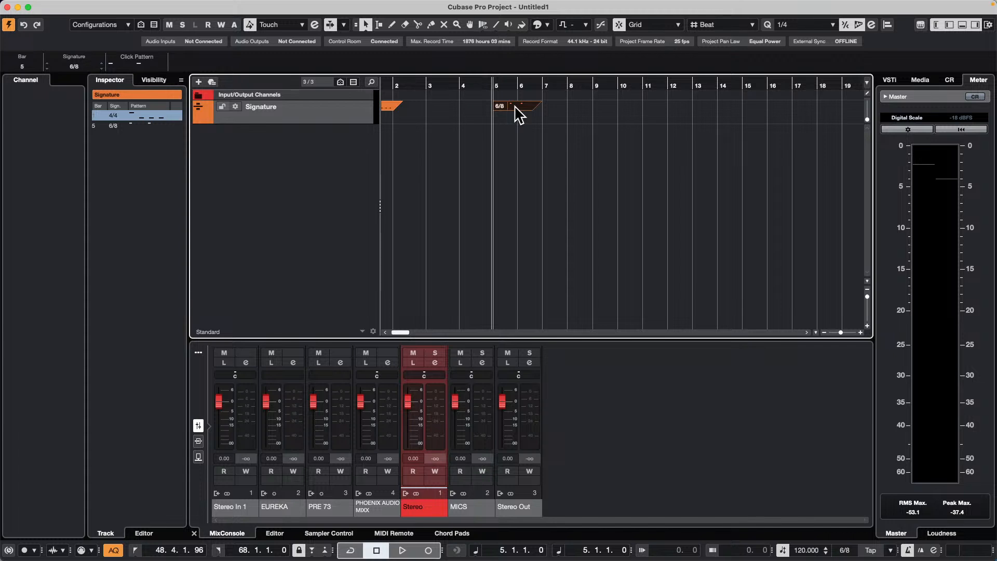
- Restore clicks 2, 3, 5 and 6 of the 6/8 click pattern to their default level and audition the pattern
{"action": "left_click", "coordinate": [137, 64]}
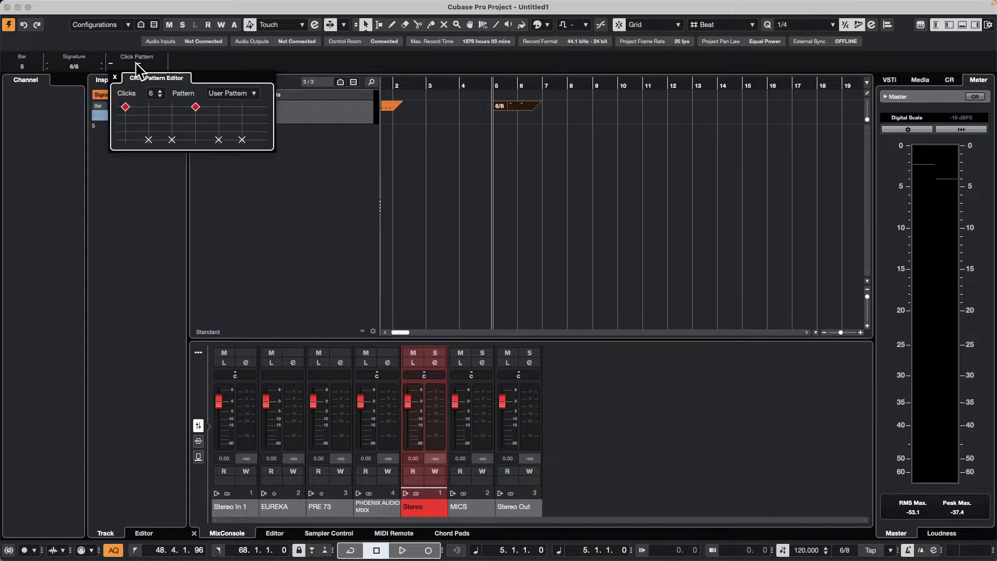
{"action": "left_click", "coordinate": [149, 132]}
{"action": "left_click", "coordinate": [172, 133]}
{"action": "left_click", "coordinate": [219, 133]}
{"action": "left_click", "coordinate": [242, 139]}
{"action": "key", "text": "space"}
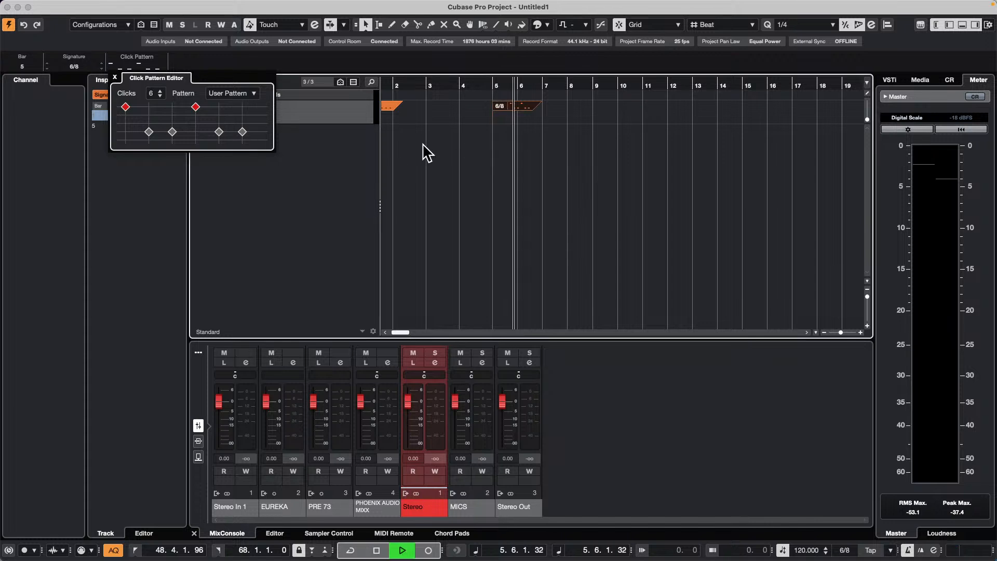
{"action": "key", "text": "space"}
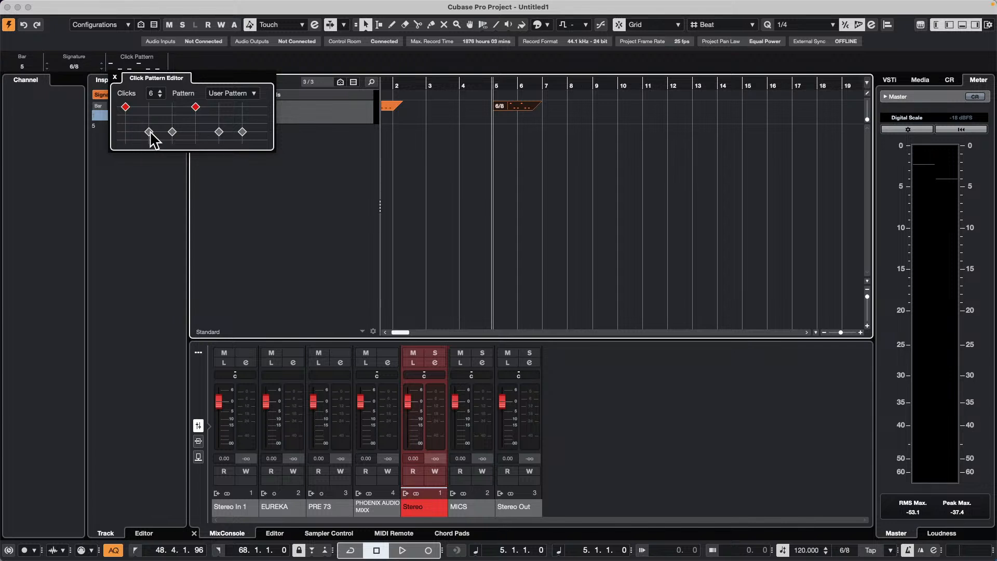
- Add a tempo track and increase its height
{"action": "right_click", "coordinate": [318, 146]}
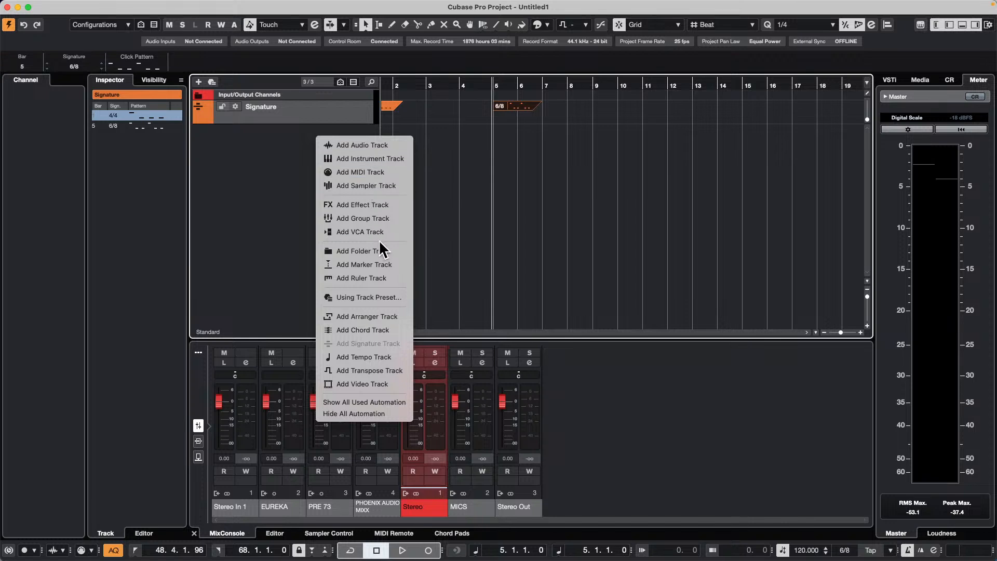
{"action": "left_click", "coordinate": [383, 359]}
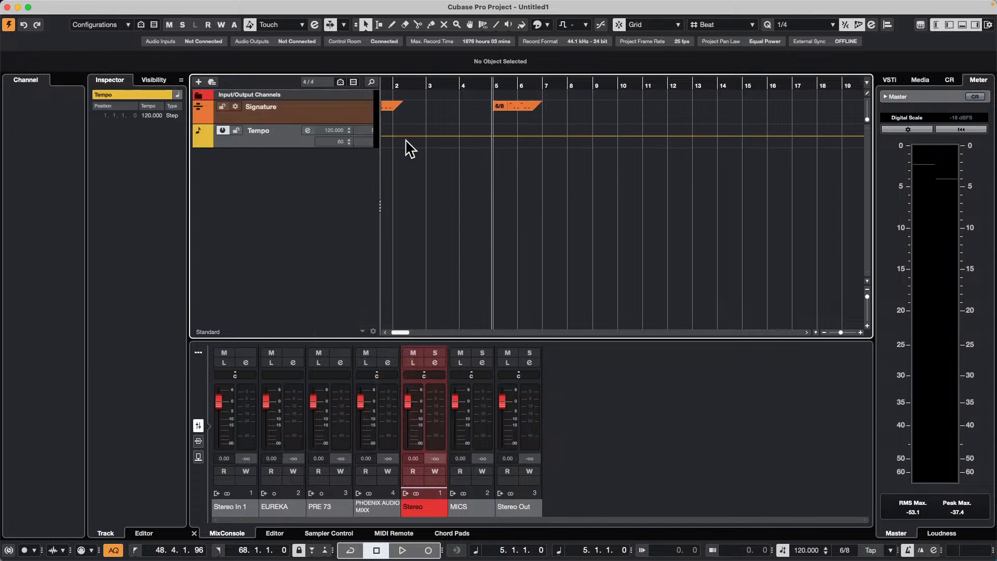
{"action": "left_click_drag", "start_coordinate": [325, 148], "coordinate": [322, 199]}
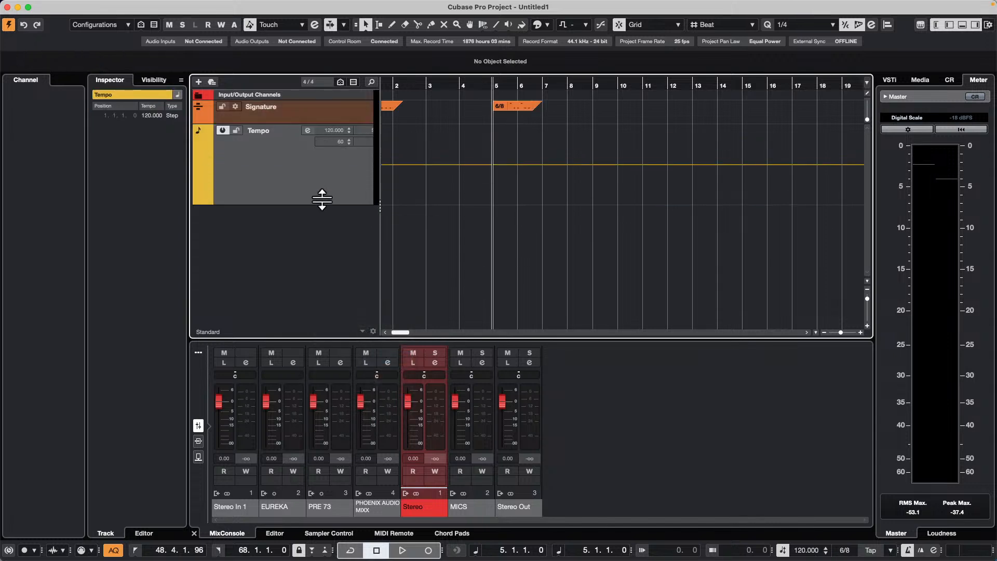
- Draw a tempo change to 75 BPM at bar 5 and play it briefly
{"action": "right_click", "coordinate": [495, 192]}
{"action": "left_click", "coordinate": [517, 194]}
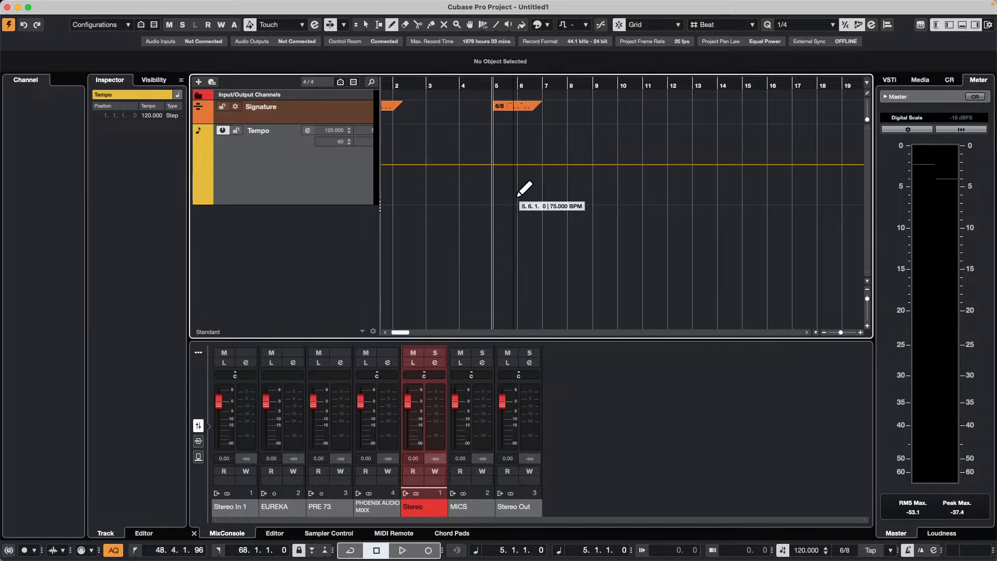
{"action": "left_click", "coordinate": [493, 195]}
{"action": "key", "text": "space"}
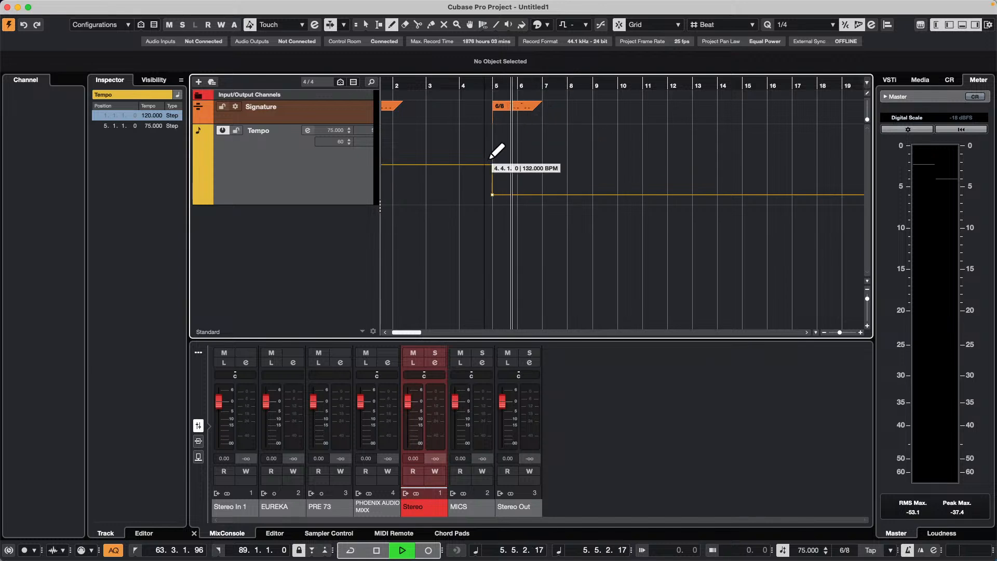
{"action": "key", "text": "space"}
- Select the tempo point at bar 5 and lower its value to 52 BPM
{"action": "right_click", "coordinate": [495, 177]}
{"action": "left_click", "coordinate": [469, 179]}
{"action": "left_click", "coordinate": [492, 195]}
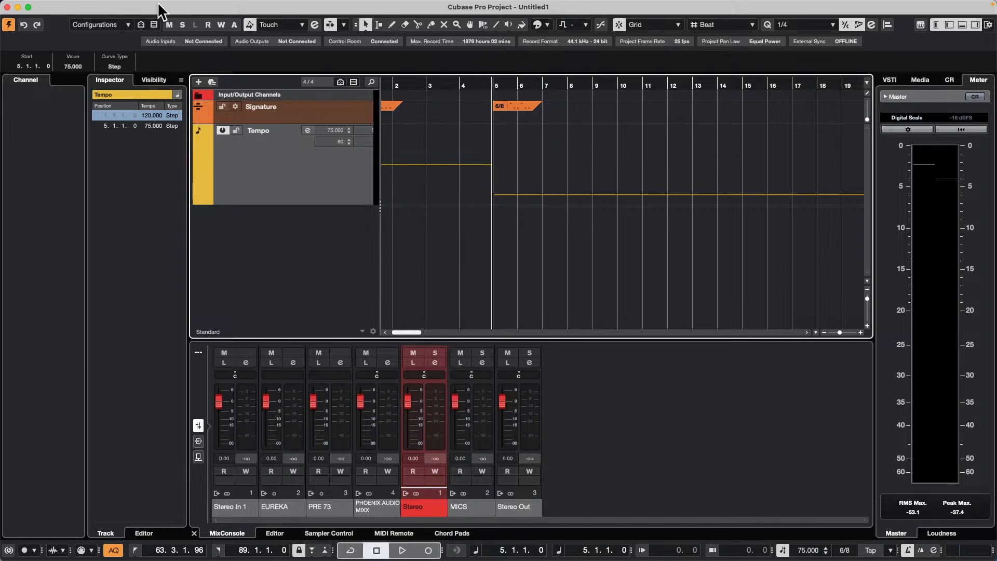
{"action": "scroll", "coordinate": [76, 66], "scroll_direction": "down", "scroll_amount": 18}
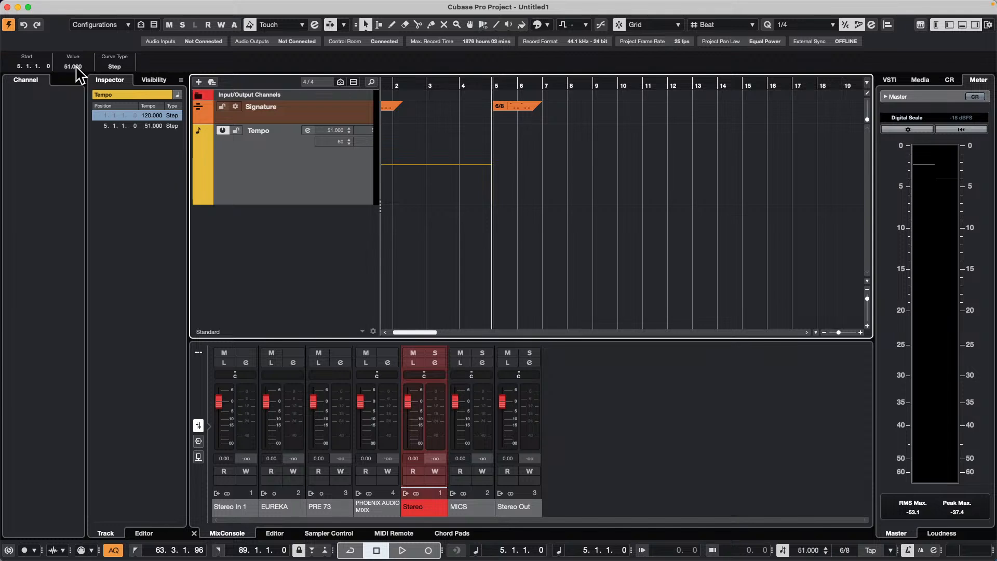
- Select the 6/8 signature event at bar 5 and play that section to hear its click at the slower tempo
{"action": "left_click", "coordinate": [485, 85]}
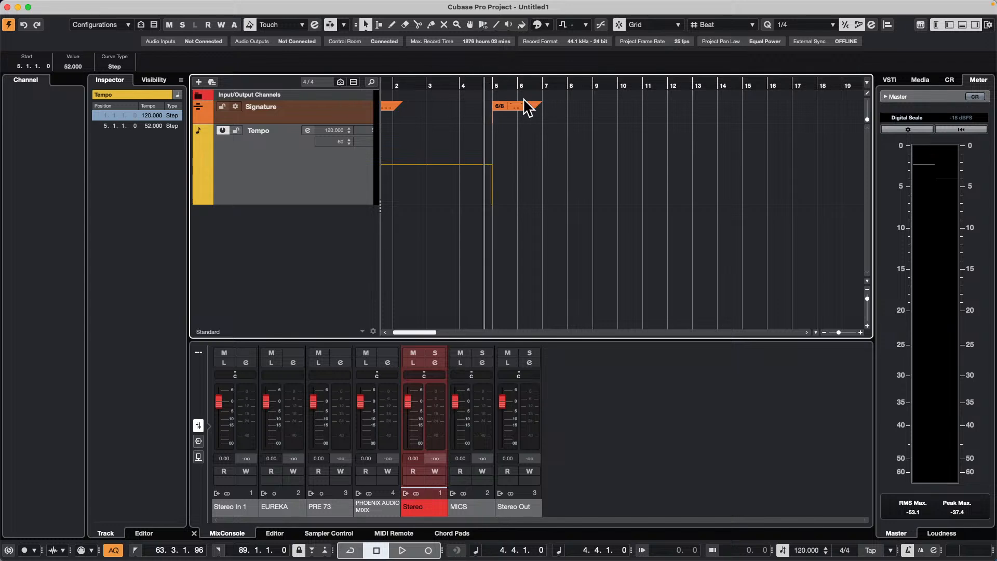
{"action": "left_click", "coordinate": [522, 103]}
{"action": "double_click", "coordinate": [525, 106]}
{"action": "left_click", "coordinate": [427, 119]}
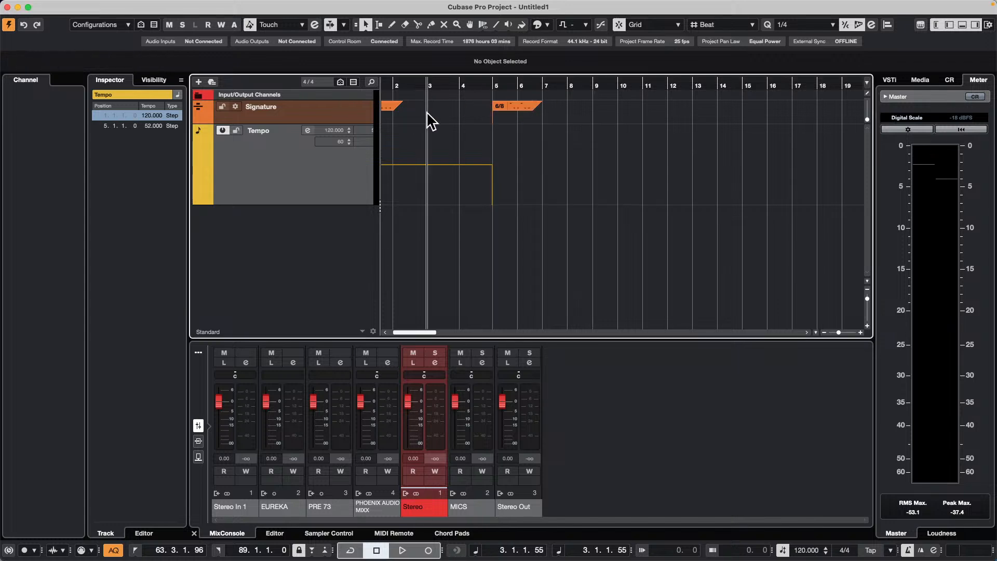
{"action": "left_click", "coordinate": [499, 107]}
{"action": "key", "text": "space"}
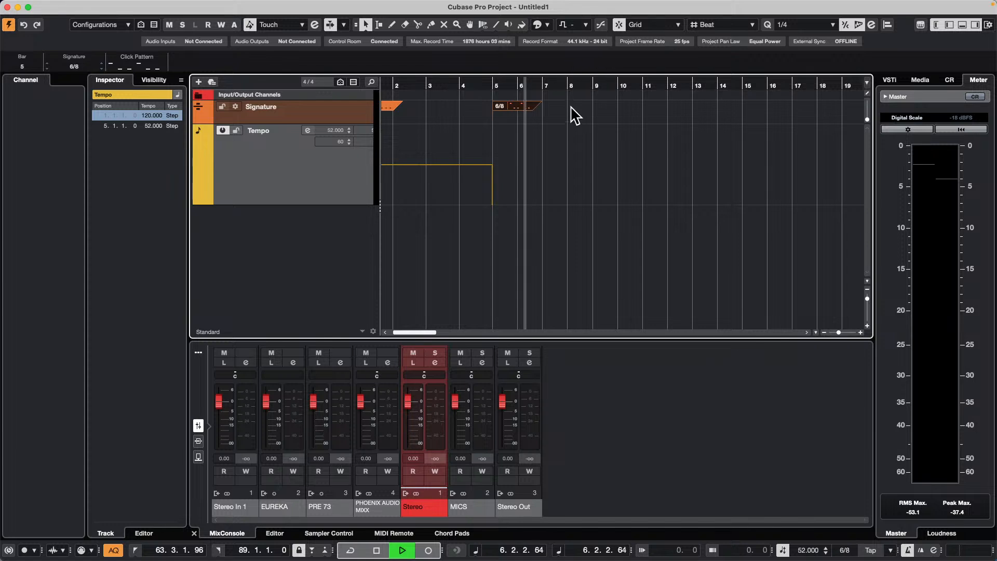
- Stop playback and draw a tempo change to 121 BPM at bar 7 on the tempo track
{"action": "key", "text": "space"}
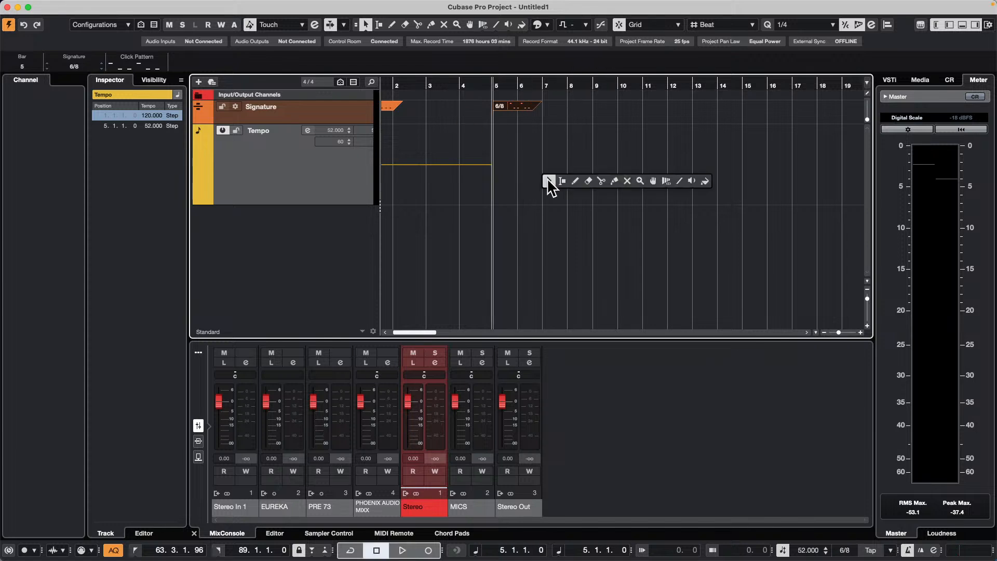
{"action": "right_click", "coordinate": [552, 182]}
{"action": "left_click", "coordinate": [576, 180]}
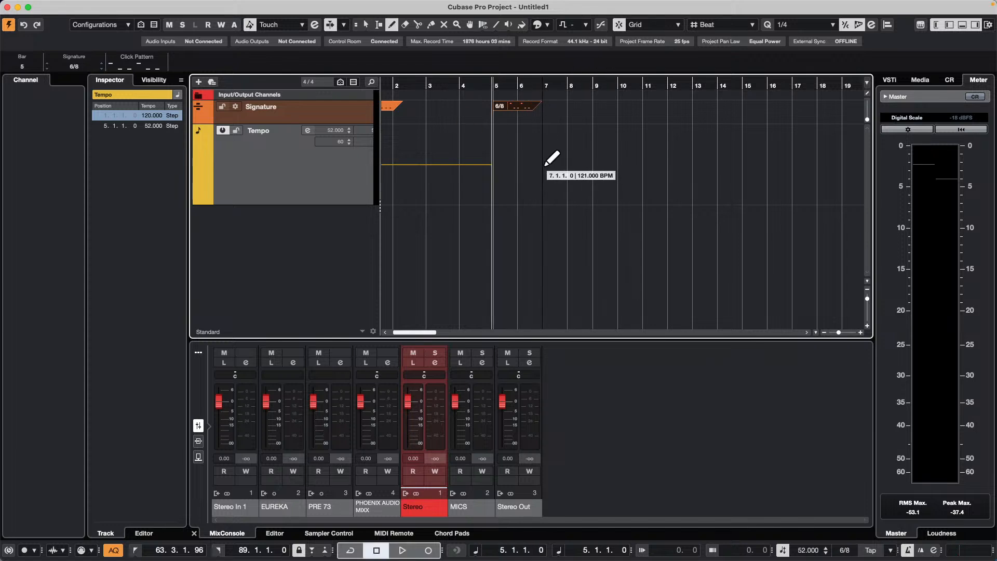
{"action": "left_click", "coordinate": [543, 164]}
{"action": "key", "text": "1"}
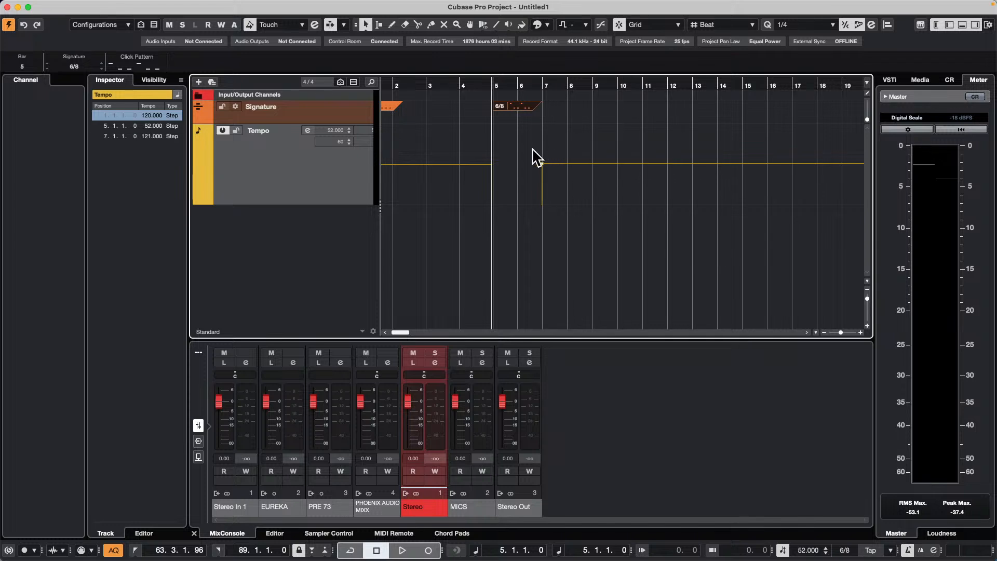
- Add a 6/8 signature event at bar 7 on the signature track
{"action": "right_click", "coordinate": [552, 110]}
{"action": "left_click", "coordinate": [580, 102]}
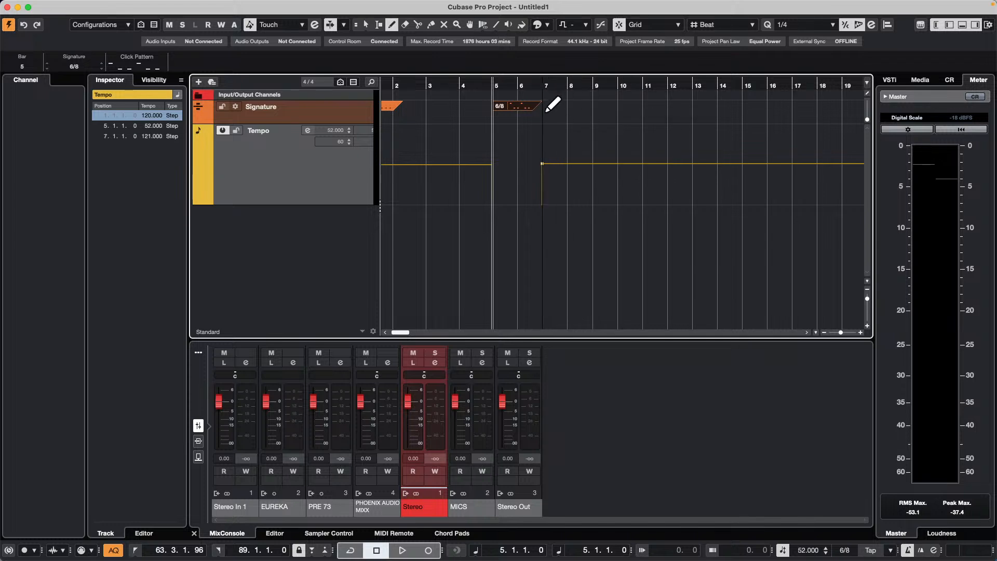
{"action": "left_click", "coordinate": [551, 109]}
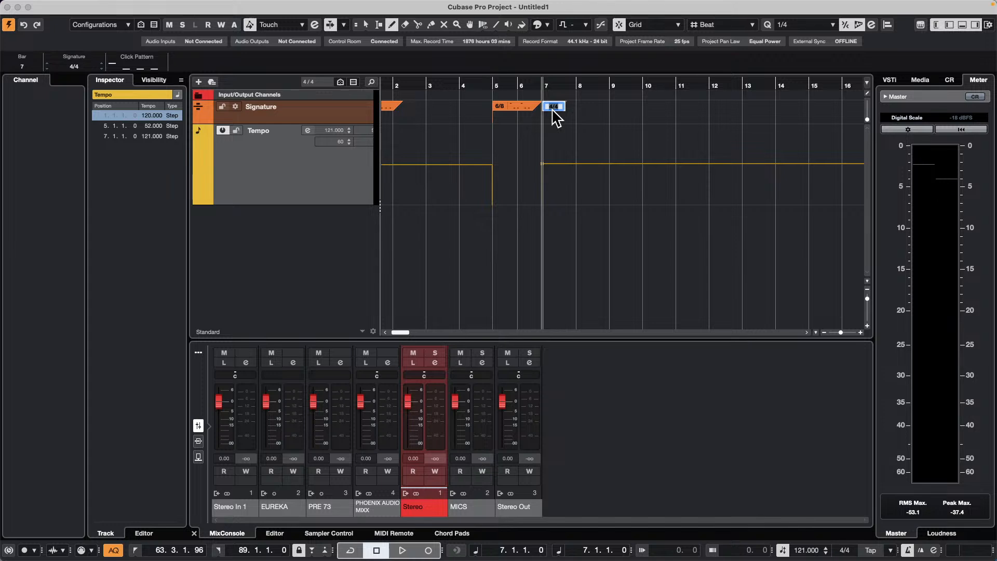
{"action": "type", "text": "6/8"}
{"action": "key", "text": "Return"}
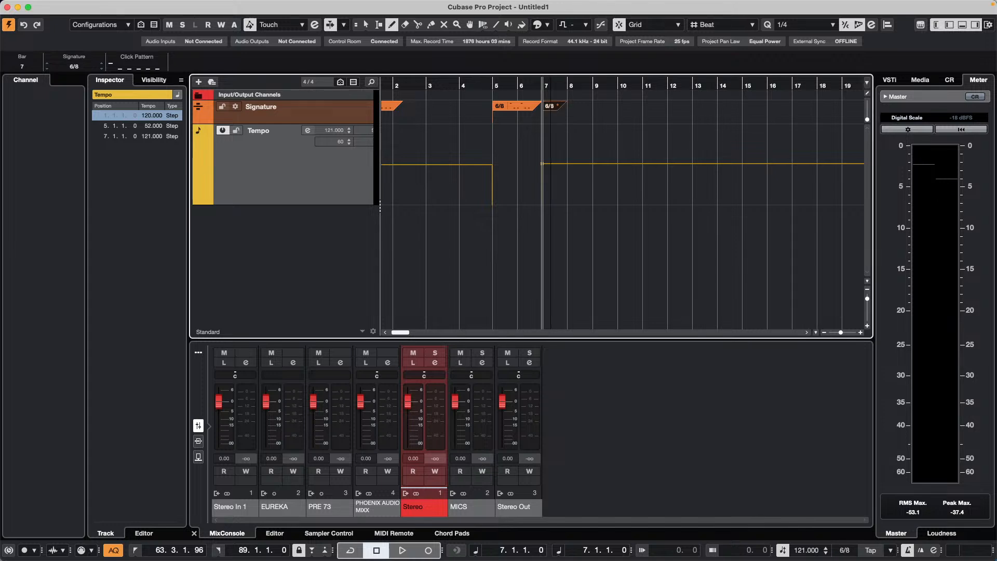
{"action": "right_click", "coordinate": [551, 133]}
{"action": "left_click", "coordinate": [552, 133]}
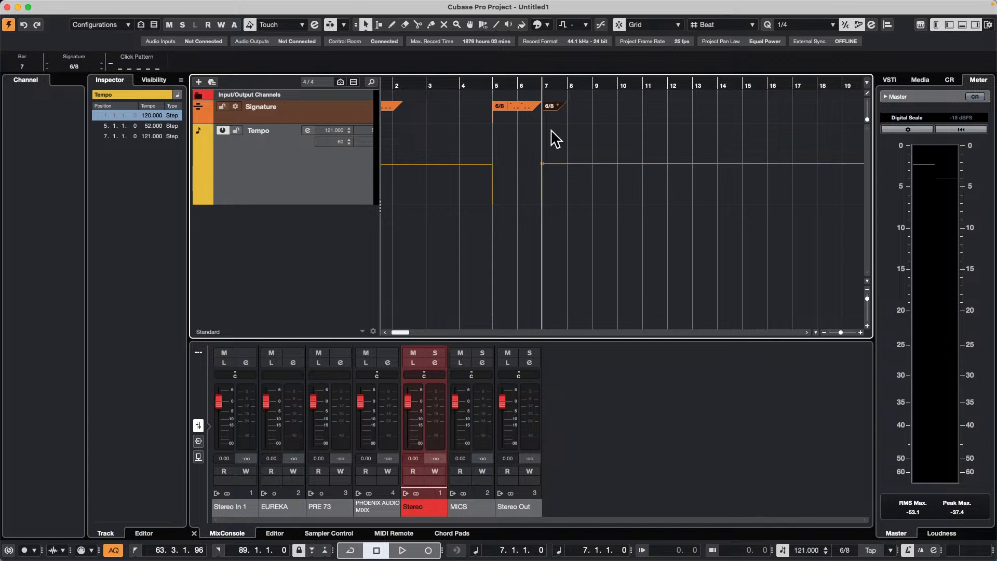
- Raise the fourth click of the bar 7 signature event's click pattern to the accent level
{"action": "left_click", "coordinate": [542, 166]}
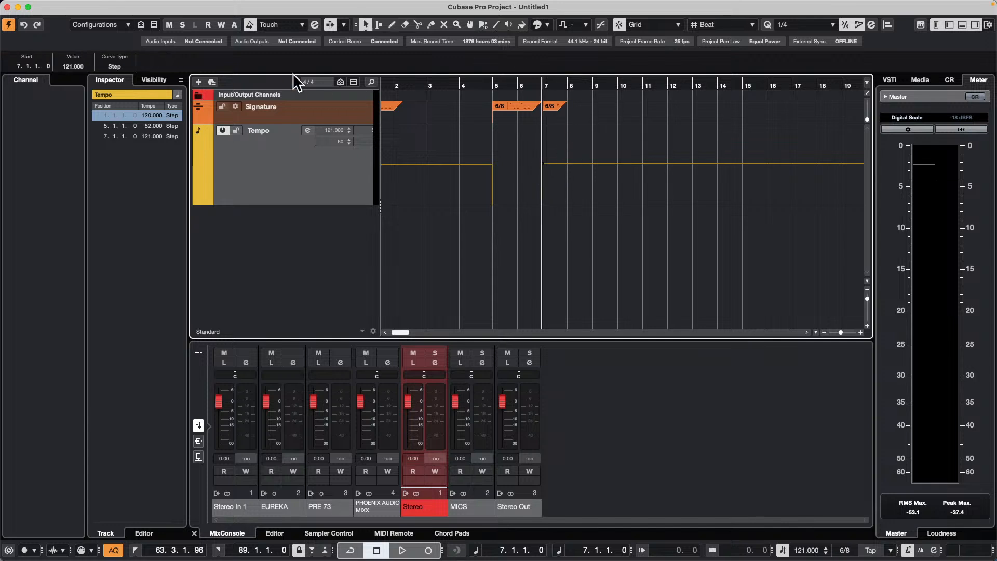
{"action": "left_click", "coordinate": [553, 108]}
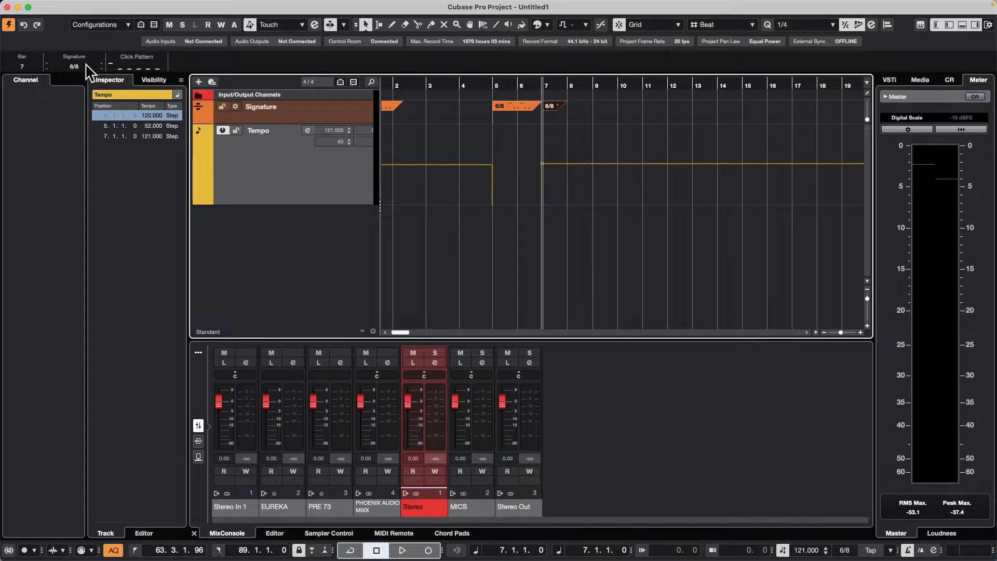
{"action": "left_click", "coordinate": [136, 66]}
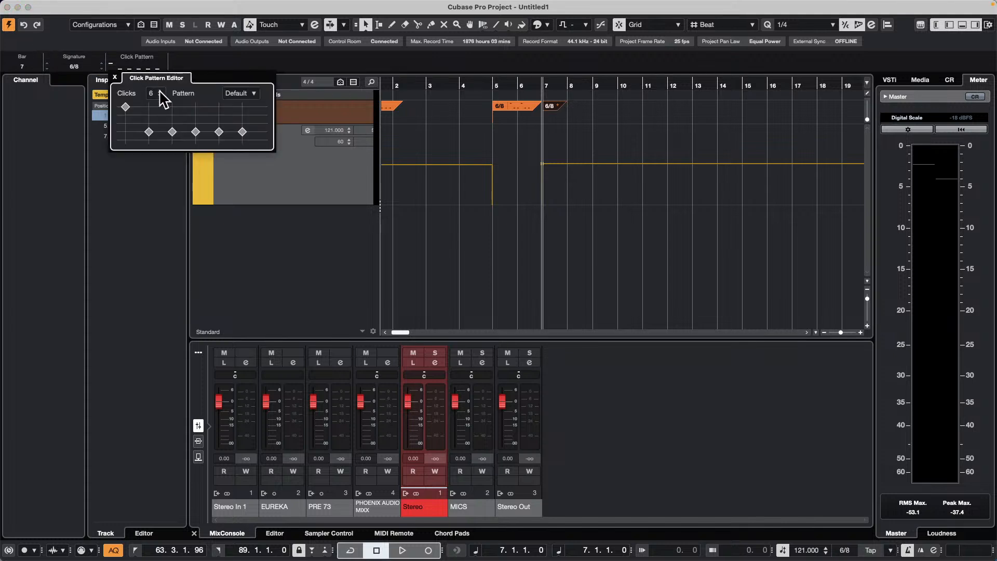
{"action": "left_click", "coordinate": [195, 107]}
- Play the project from bar 3 to bar 9 to hear the click through both 6/8 sections
{"action": "left_click", "coordinate": [401, 84]}
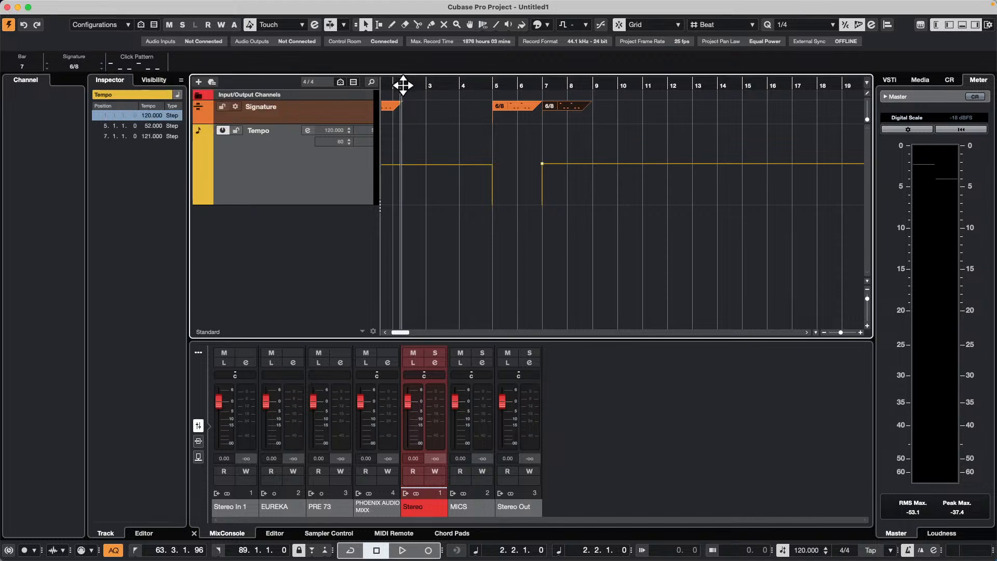
{"action": "left_click", "coordinate": [427, 86]}
{"action": "key", "text": "space"}
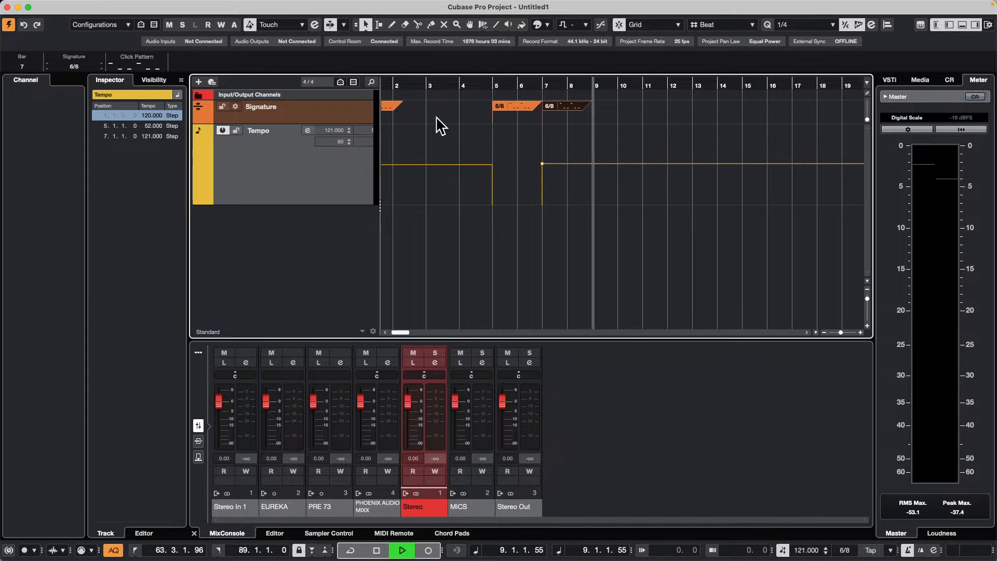
{"action": "key", "text": "space"}
- Add a 4/4 signature event at bar 9 and start playback from there
{"action": "right_click", "coordinate": [596, 109]}
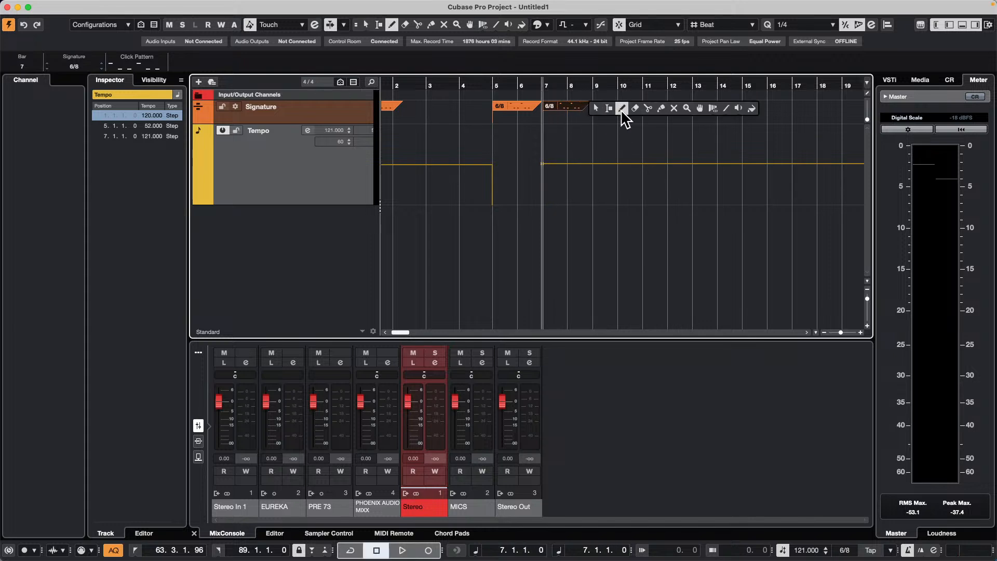
{"action": "left_click", "coordinate": [622, 107]}
{"action": "left_click", "coordinate": [598, 106]}
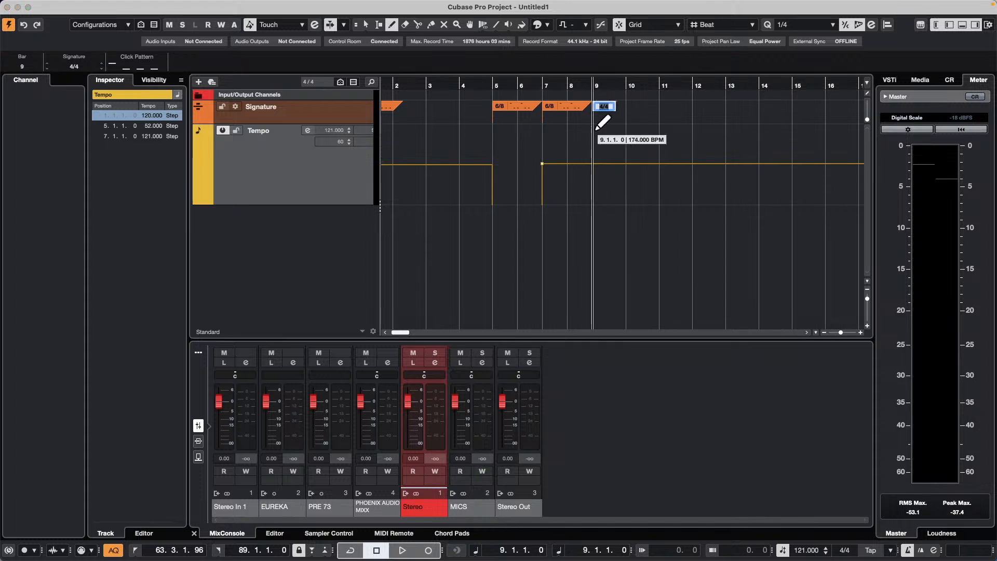
{"action": "key", "text": "Return"}
{"action": "key", "text": "1"}
{"action": "key", "text": "space"}
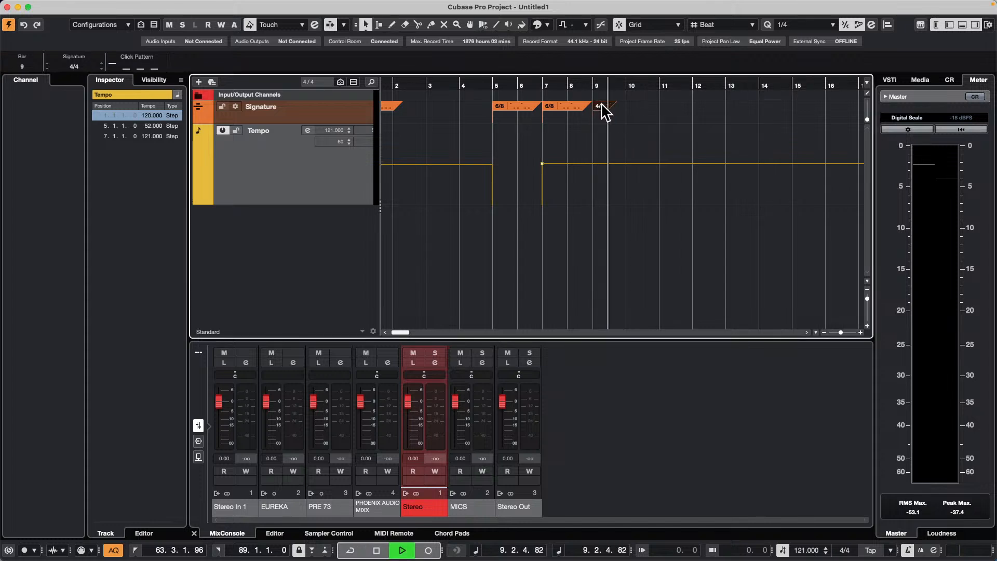
- Try the Half Tempo and Double Tempo click patterns on the 4/4 event at bar 9 during playback
{"action": "double_click", "coordinate": [602, 107]}
{"action": "left_click", "coordinate": [593, 129]}
{"action": "left_click", "coordinate": [606, 106]}
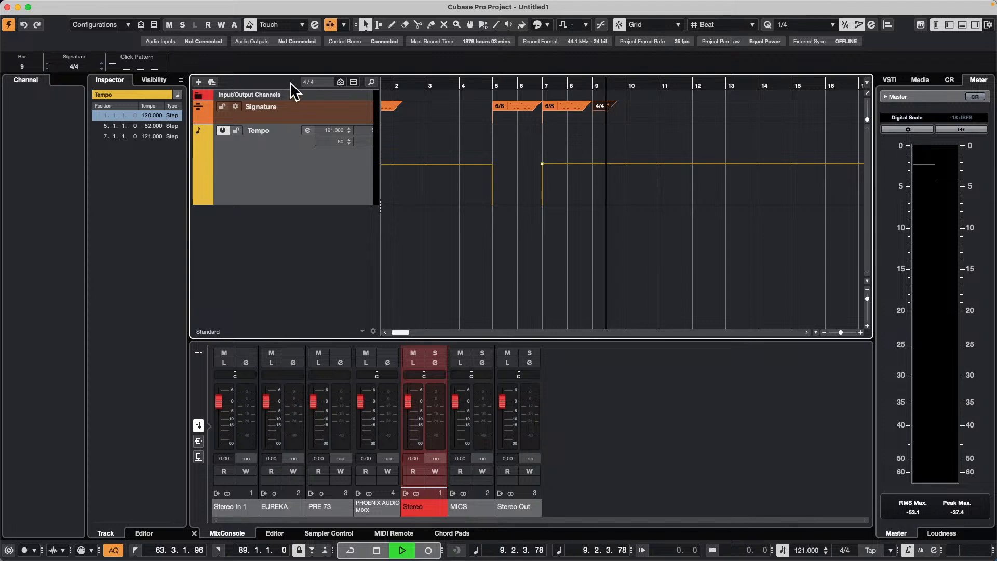
{"action": "left_click", "coordinate": [138, 66]}
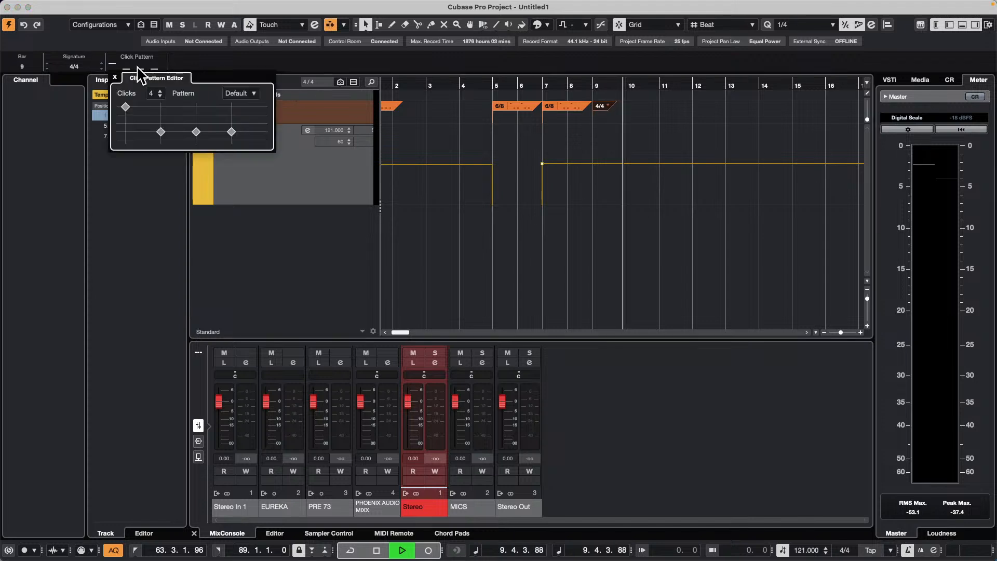
{"action": "left_click", "coordinate": [250, 94]}
{"action": "left_click", "coordinate": [198, 92]}
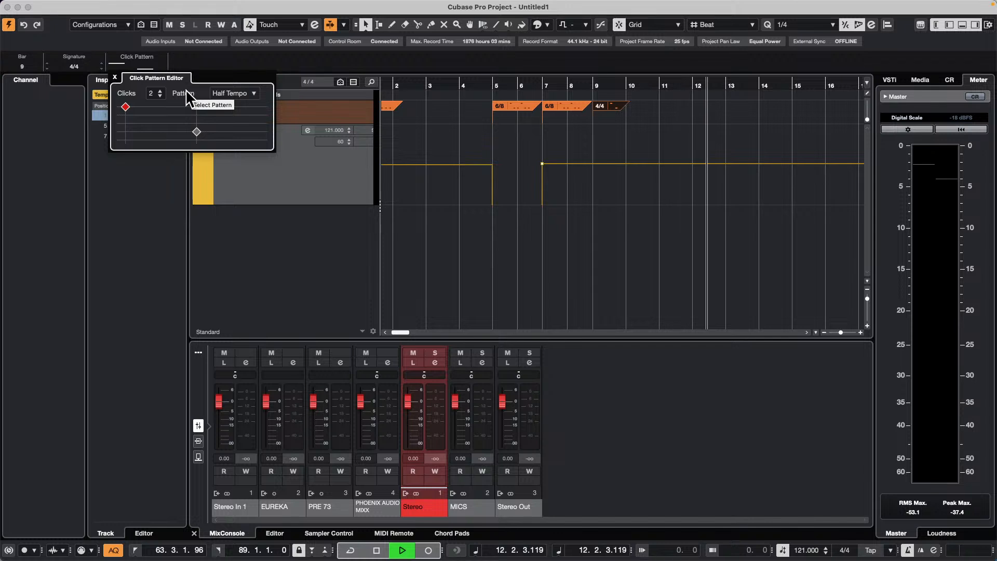
{"action": "left_click", "coordinate": [247, 94]}
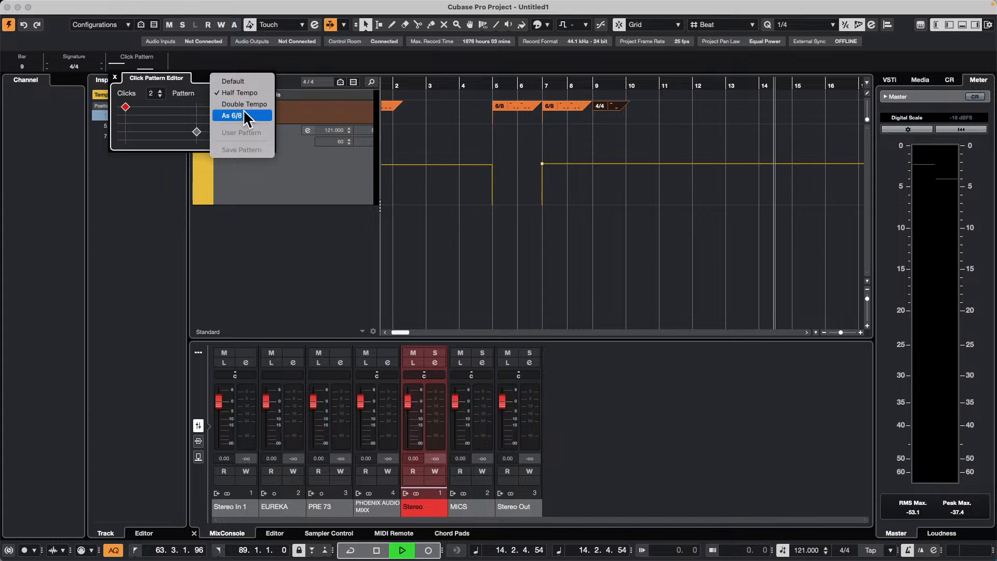
{"action": "left_click", "coordinate": [244, 107]}
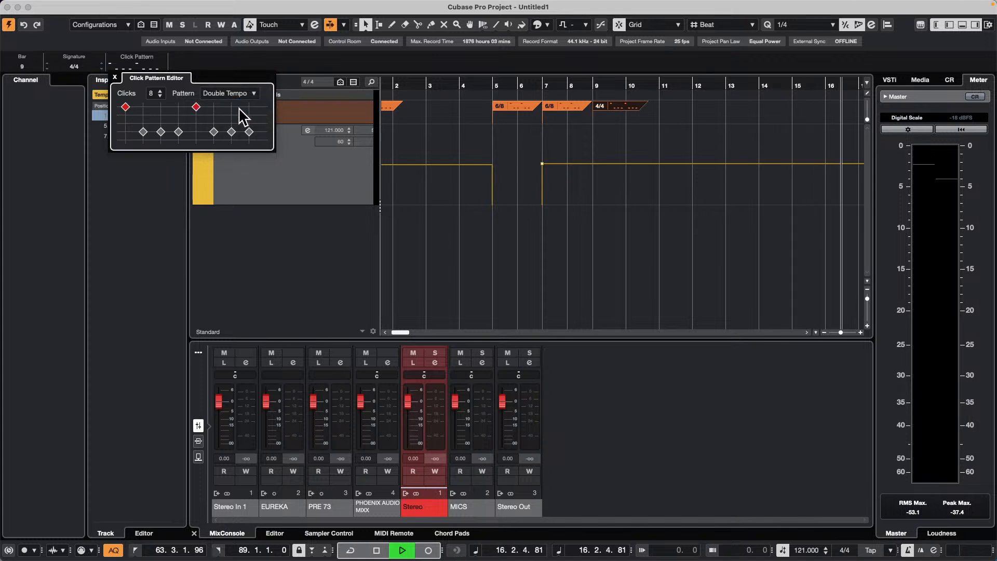
- Set the click pattern of the 4/4 event at bar 9 to As 6/8, stop playback and close the pattern editor
{"action": "left_click", "coordinate": [253, 94]}
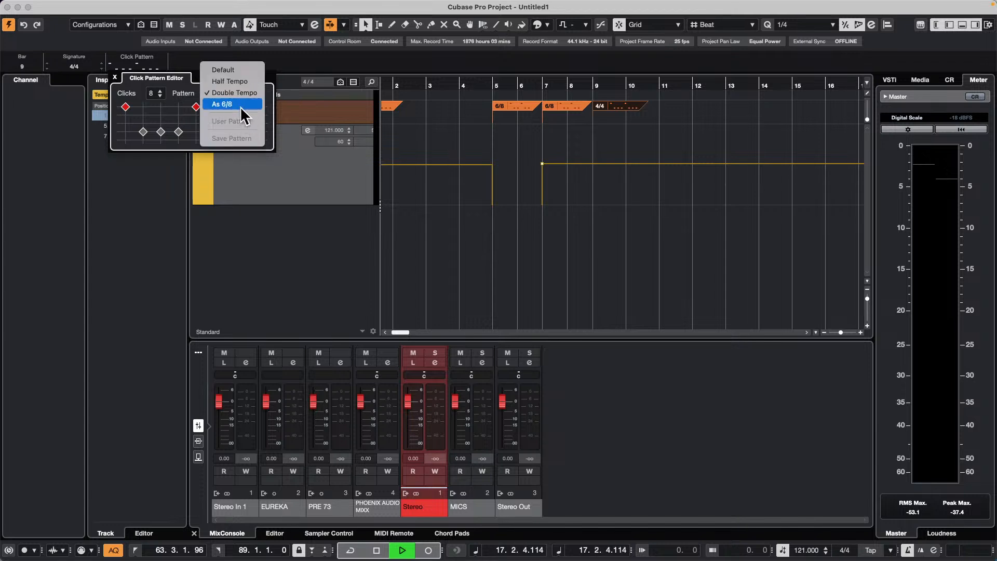
{"action": "left_click", "coordinate": [240, 106]}
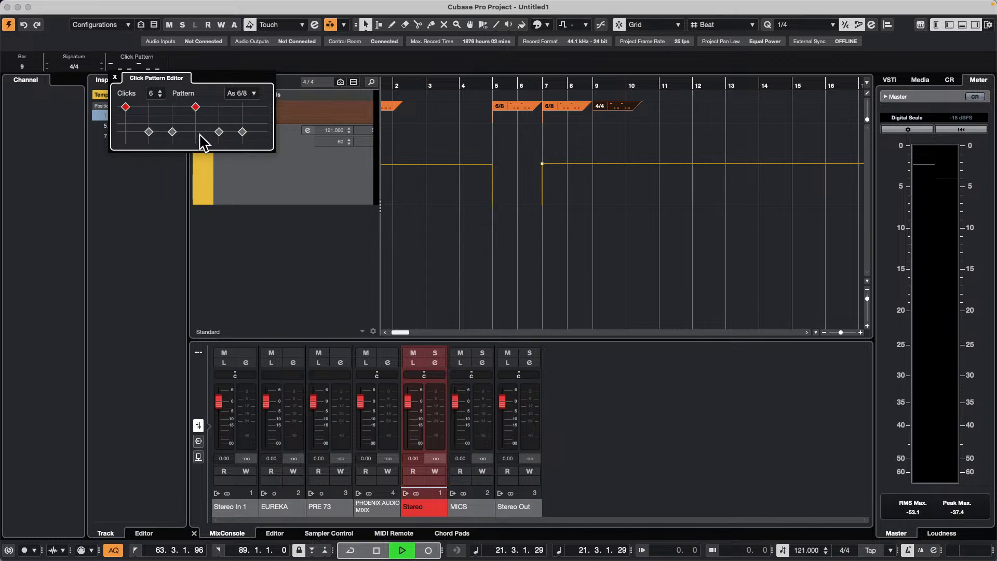
{"action": "key", "text": "space"}
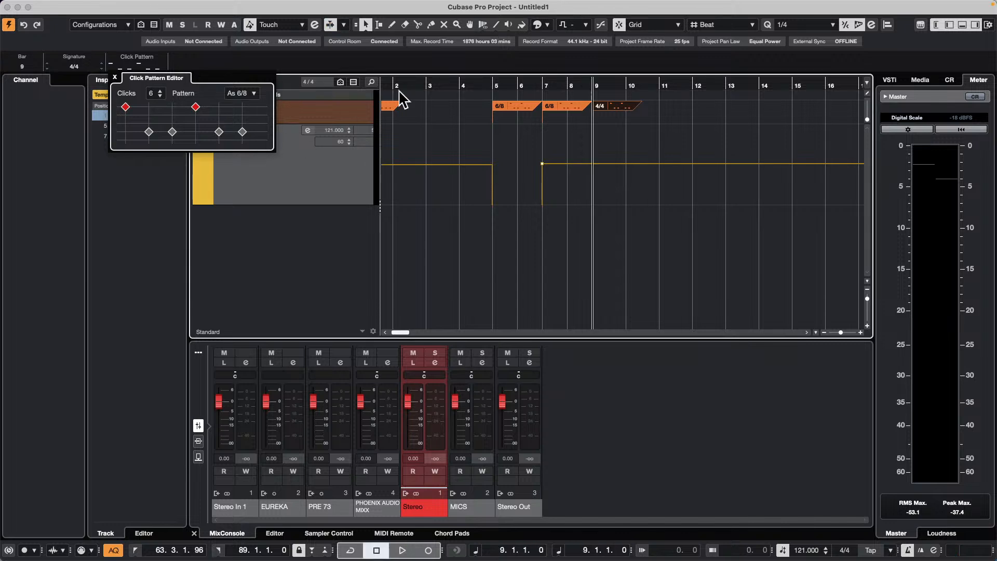
{"action": "left_click", "coordinate": [448, 139]}
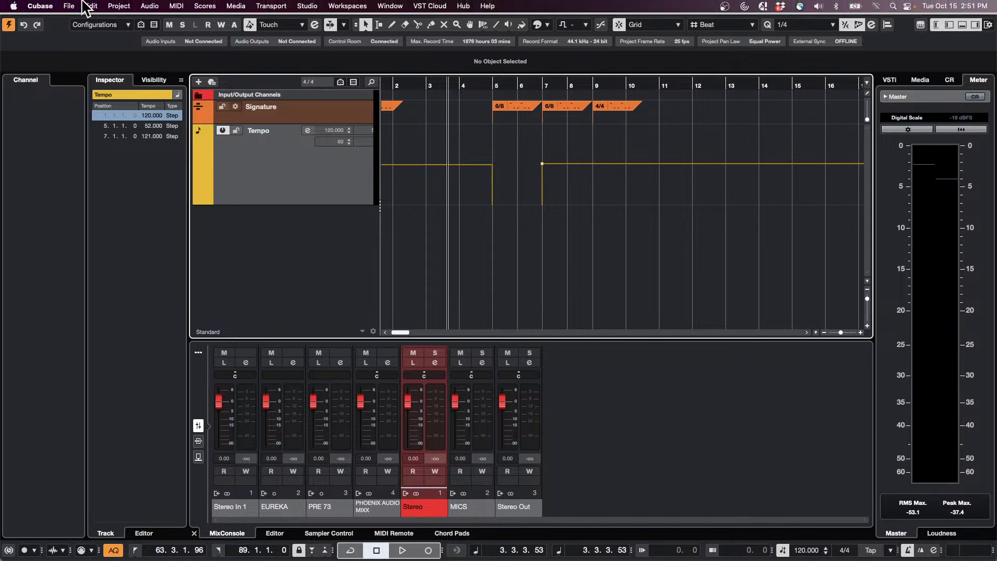
- Open the recent project be someone.cpr
{"action": "left_click", "coordinate": [70, 5]}
{"action": "mouse_move", "coordinate": [109, 246]}
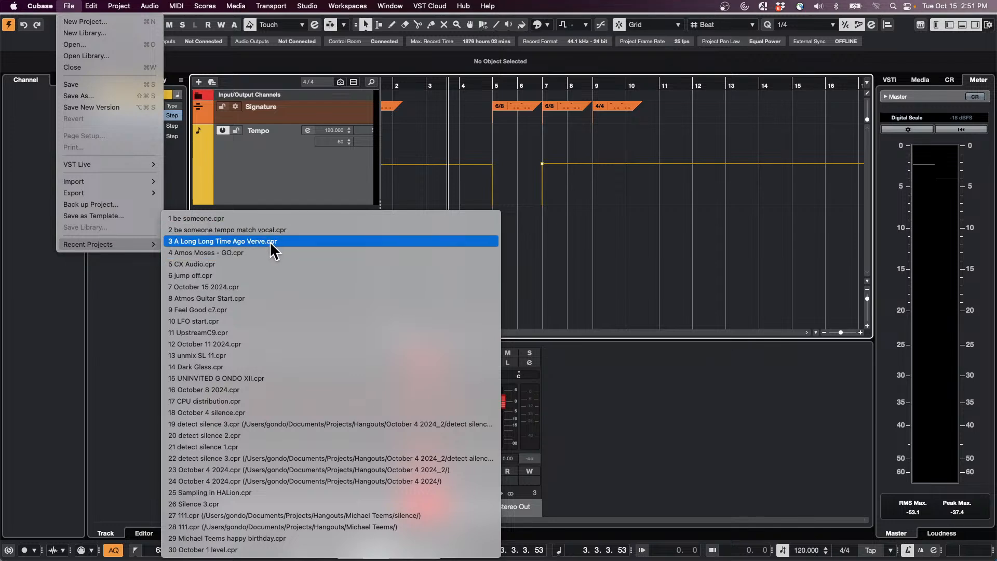
{"action": "left_click", "coordinate": [267, 219]}
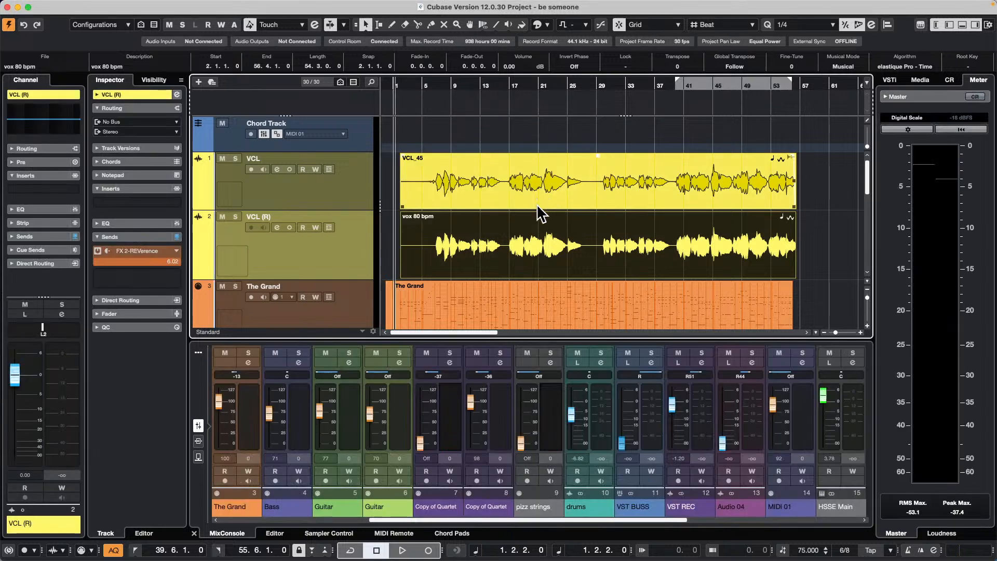
- Open the ac gtr part starting at bar 15 in a separate Key Editor window and show its notes
{"action": "scroll", "coordinate": [539, 211], "scroll_direction": "down", "scroll_amount": 5}
{"action": "scroll", "coordinate": [540, 216], "scroll_direction": "up", "scroll_amount": 1}
{"action": "double_click", "coordinate": [538, 229]}
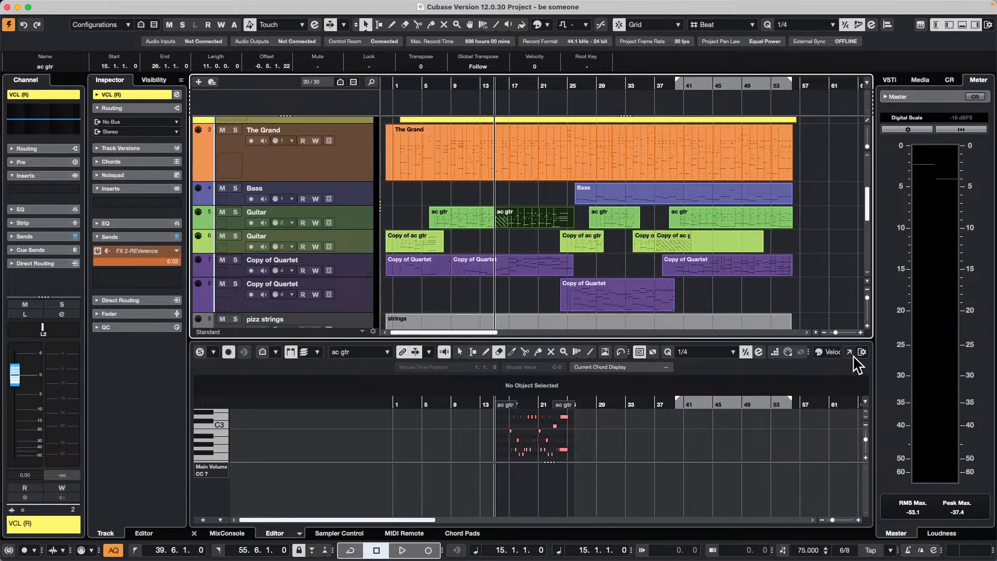
{"action": "left_click", "coordinate": [540, 168]}
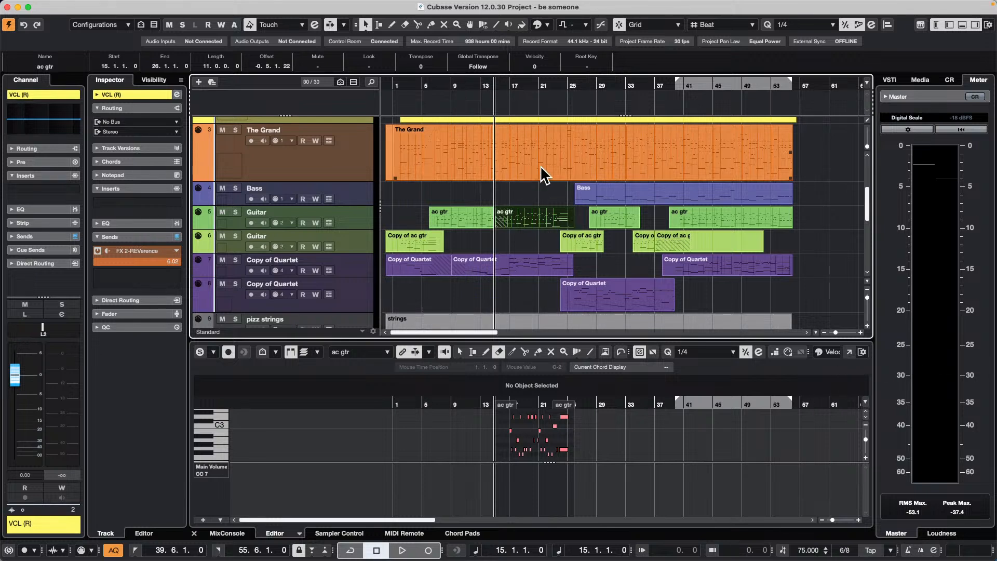
{"action": "left_click", "coordinate": [851, 355]}
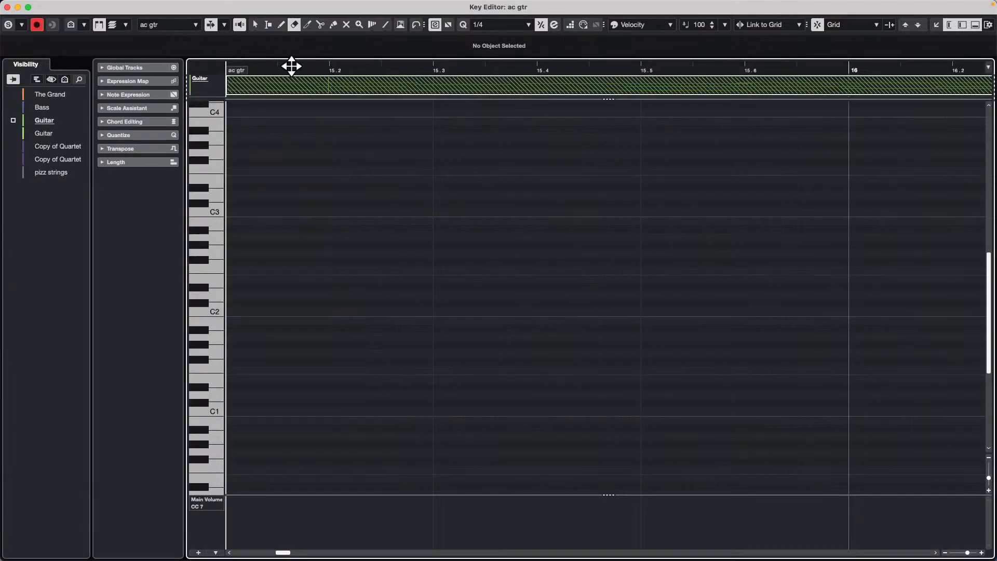
{"action": "left_click_drag", "start_coordinate": [292, 66], "coordinate": [504, 162]}
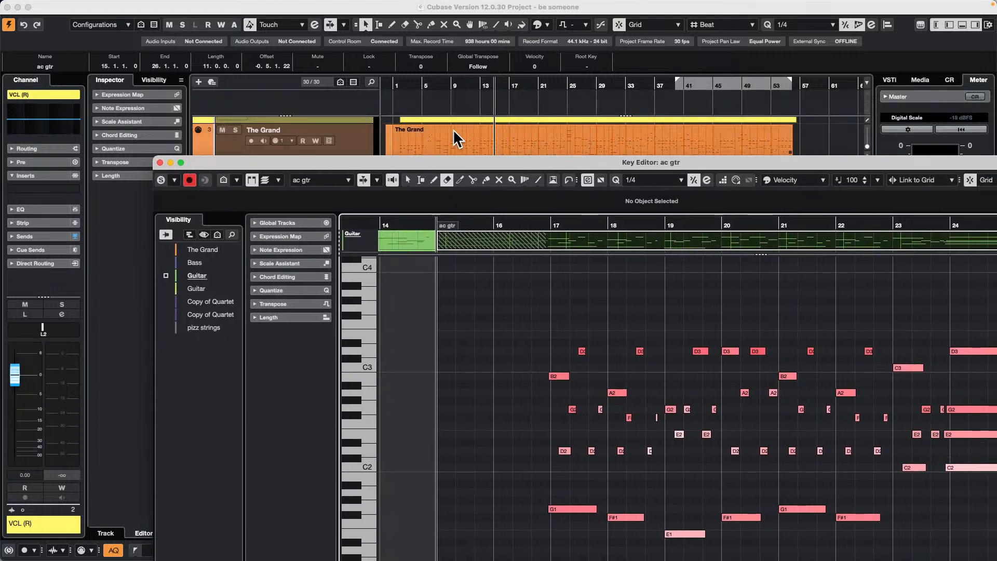
- Open The Grand part in a separate Key Editor window, view its notes across many bars, and close the window
{"action": "left_click", "coordinate": [504, 148]}
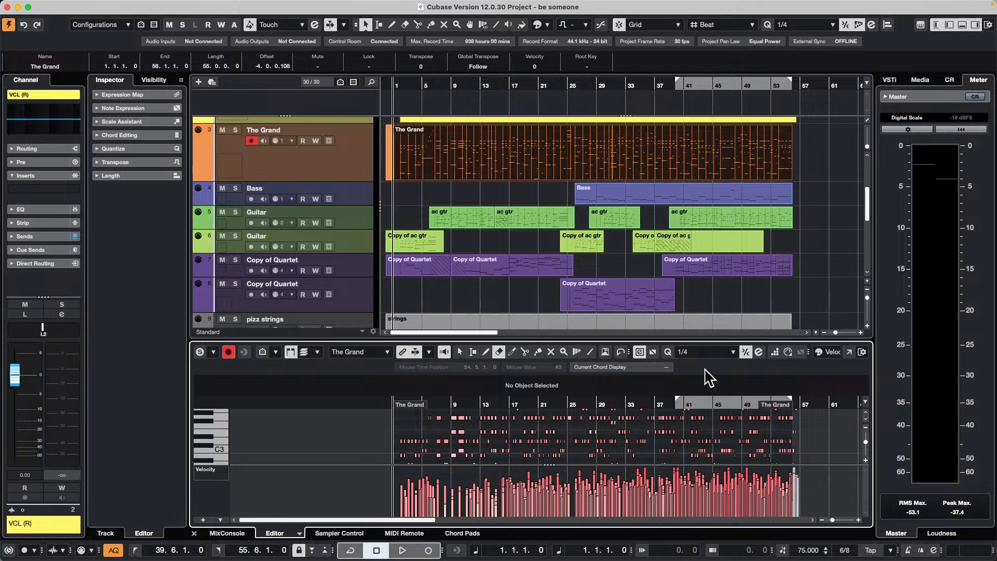
{"action": "left_click", "coordinate": [850, 352]}
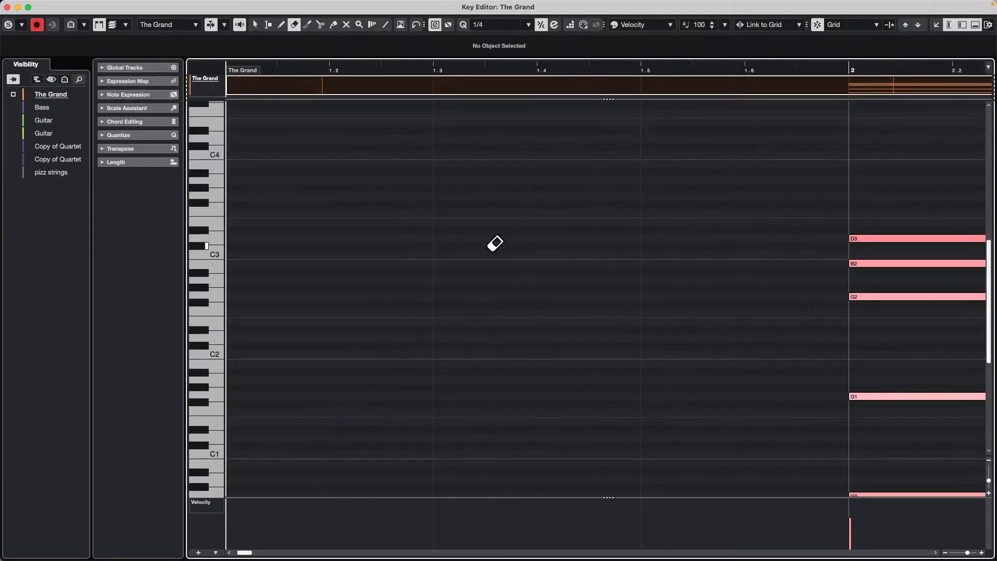
{"action": "left_click_drag", "start_coordinate": [333, 65], "coordinate": [314, 40]}
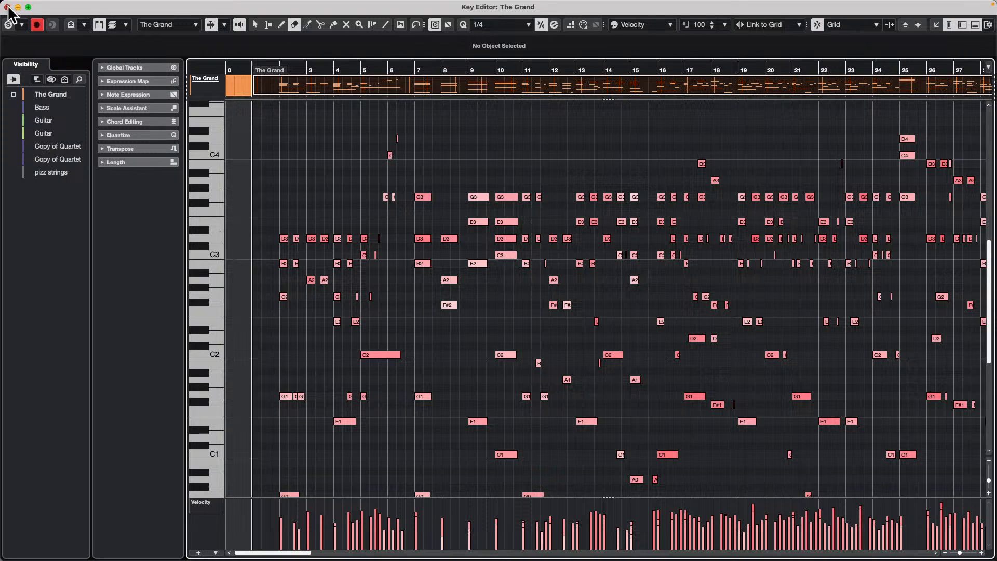
{"action": "left_click", "coordinate": [7, 7]}
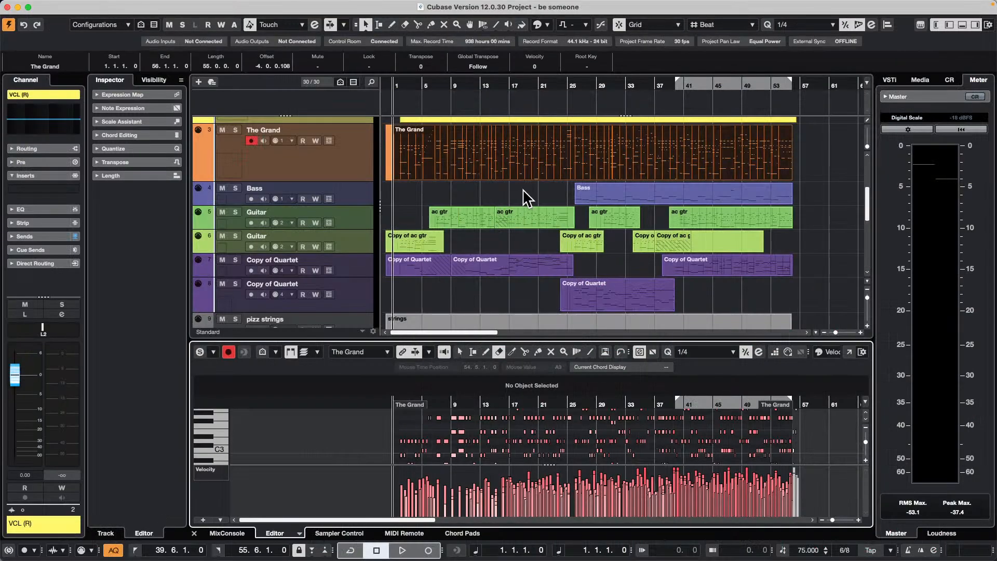
- Select the ac gtr part at bar 15 and The Grand part alternately to check whether the lower-zone editor follows the selection
{"action": "left_click", "coordinate": [527, 226]}
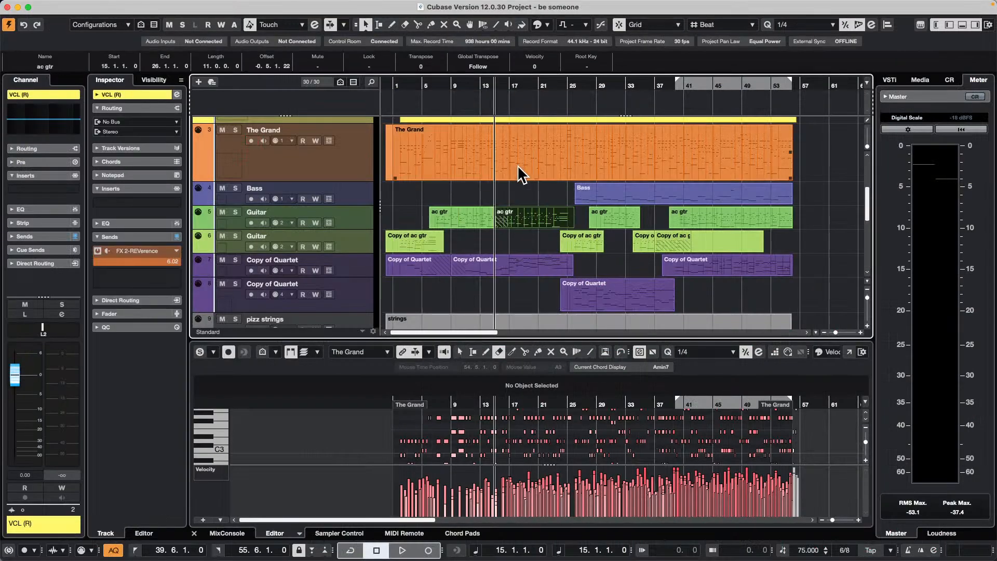
{"action": "left_click", "coordinate": [519, 165]}
{"action": "left_click", "coordinate": [531, 218]}
{"action": "left_click", "coordinate": [523, 178]}
- Turn off Editor Content Follows Event Selection in the Editors preferences and accept the change
{"action": "mouse_move", "coordinate": [1, 1]}
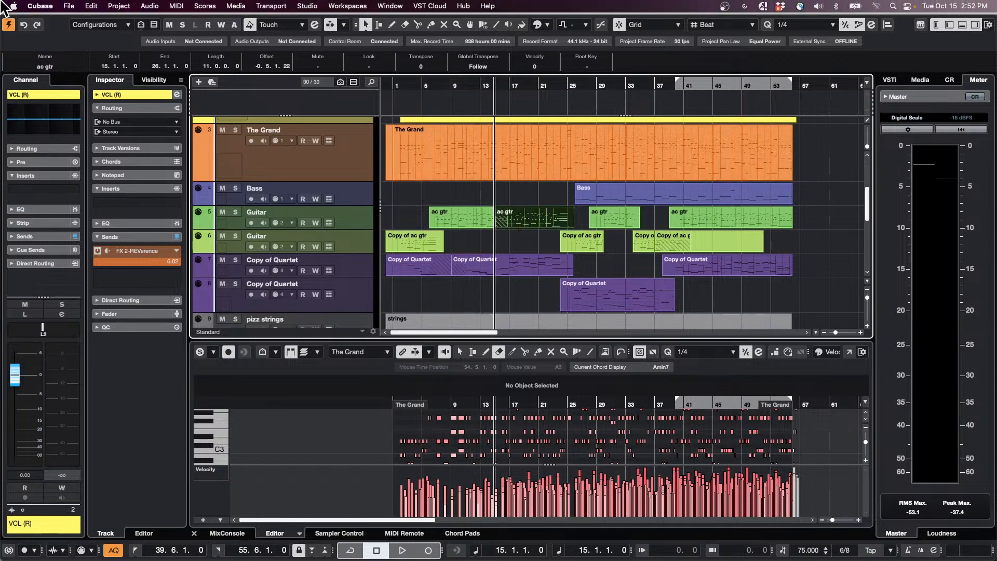
{"action": "left_click", "coordinate": [37, 6]}
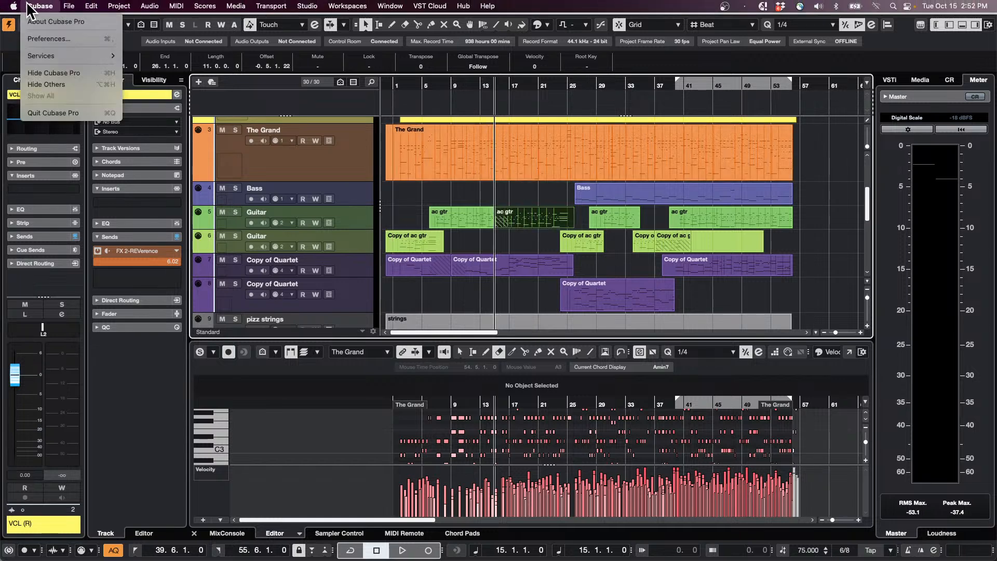
{"action": "left_click", "coordinate": [39, 40]}
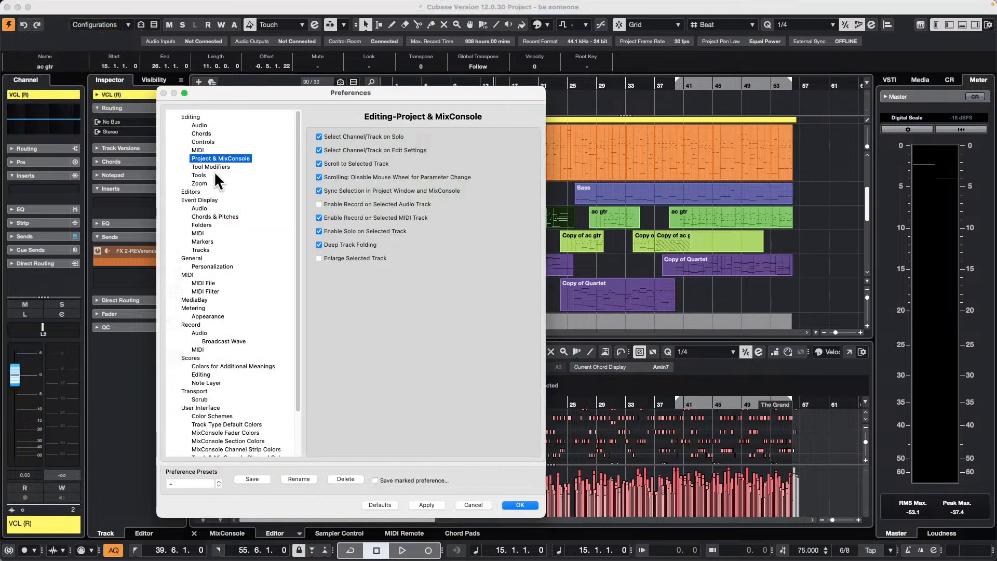
{"action": "left_click", "coordinate": [188, 191]}
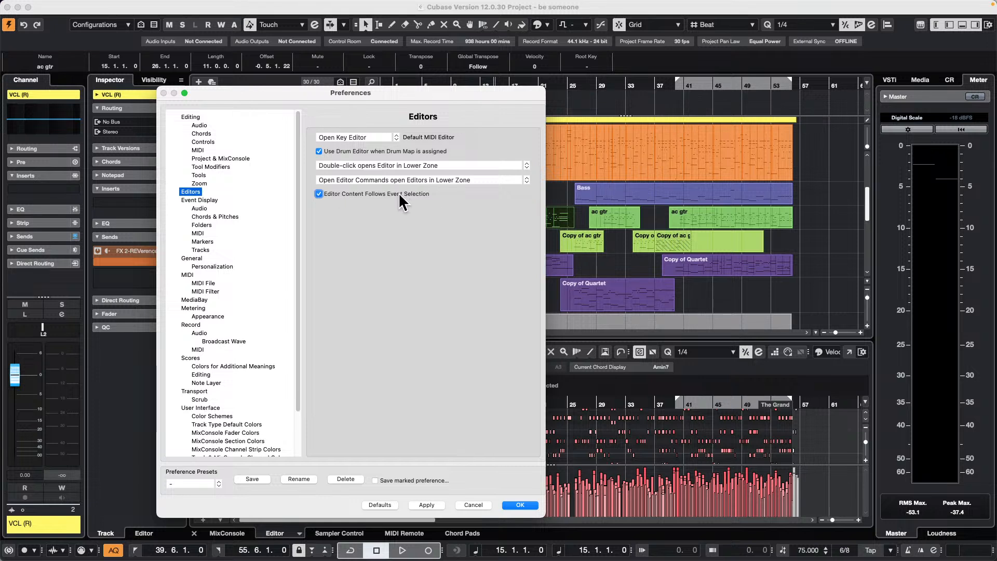
{"action": "left_click", "coordinate": [319, 193]}
{"action": "left_click", "coordinate": [510, 504]}
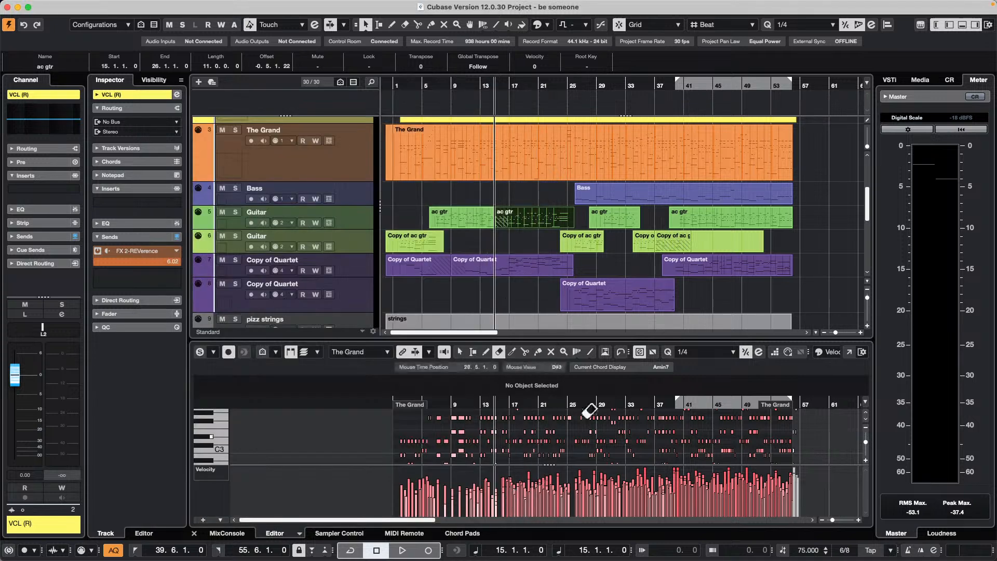
- Open the ac gtr part at bar 15 in a separate Key Editor window, shrink the window and move it clear of The Grand part
{"action": "left_click", "coordinate": [532, 229]}
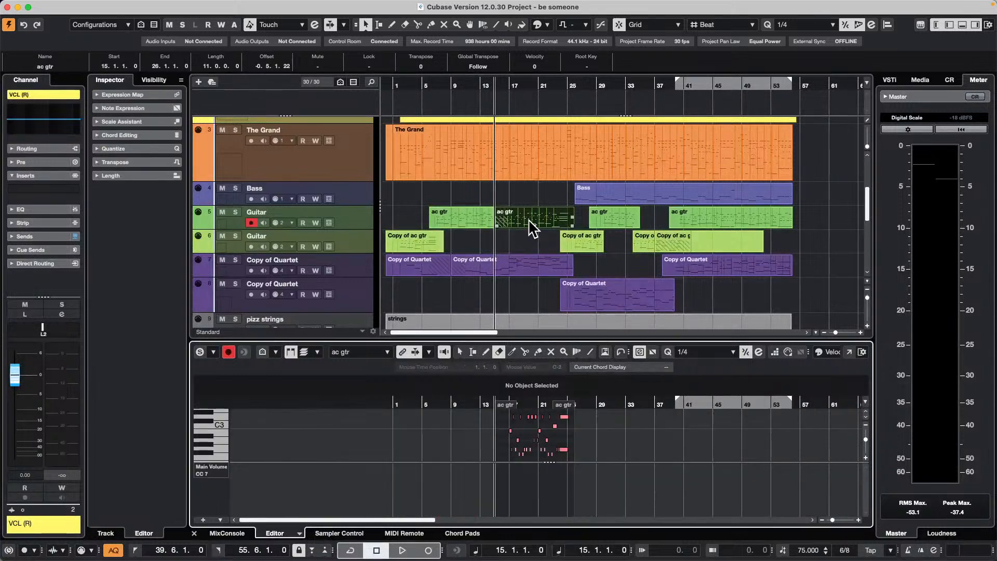
{"action": "left_click", "coordinate": [847, 349]}
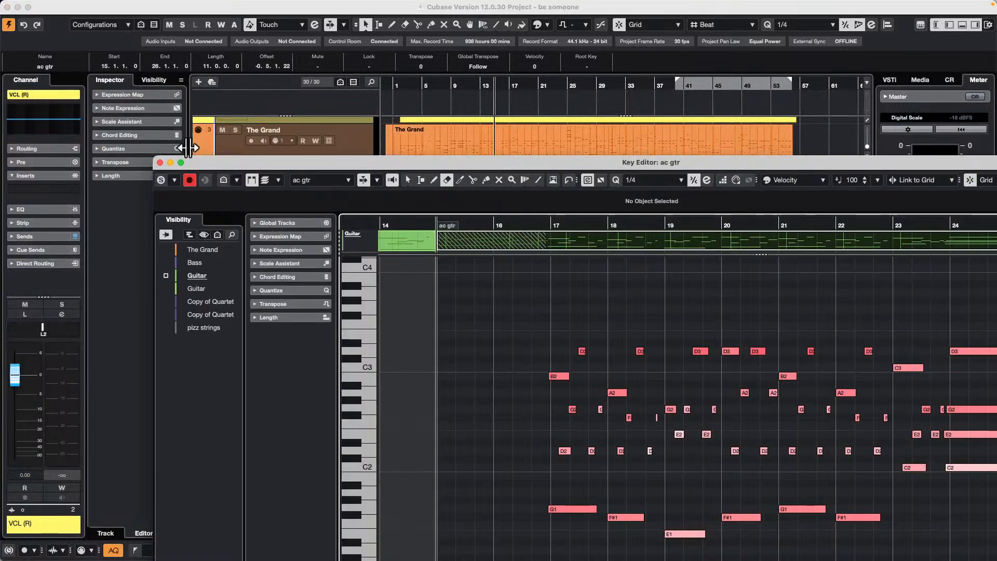
{"action": "left_click_drag", "start_coordinate": [157, 158], "coordinate": [104, 3]}
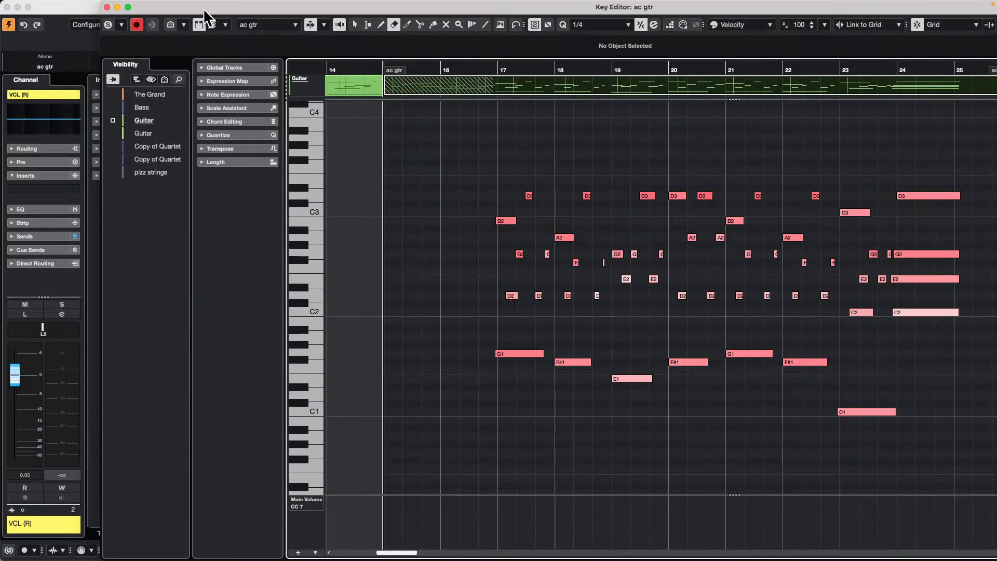
{"action": "left_click_drag", "start_coordinate": [205, 6], "coordinate": [195, 44]}
{"action": "left_click_drag", "start_coordinate": [100, 47], "coordinate": [584, 254]}
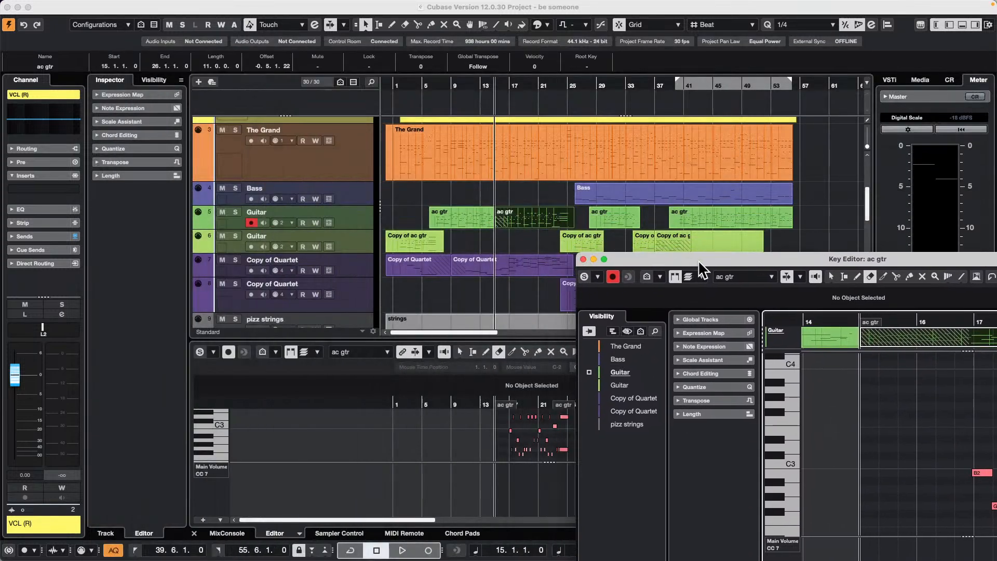
{"action": "left_click_drag", "start_coordinate": [694, 257], "coordinate": [34, 138]}
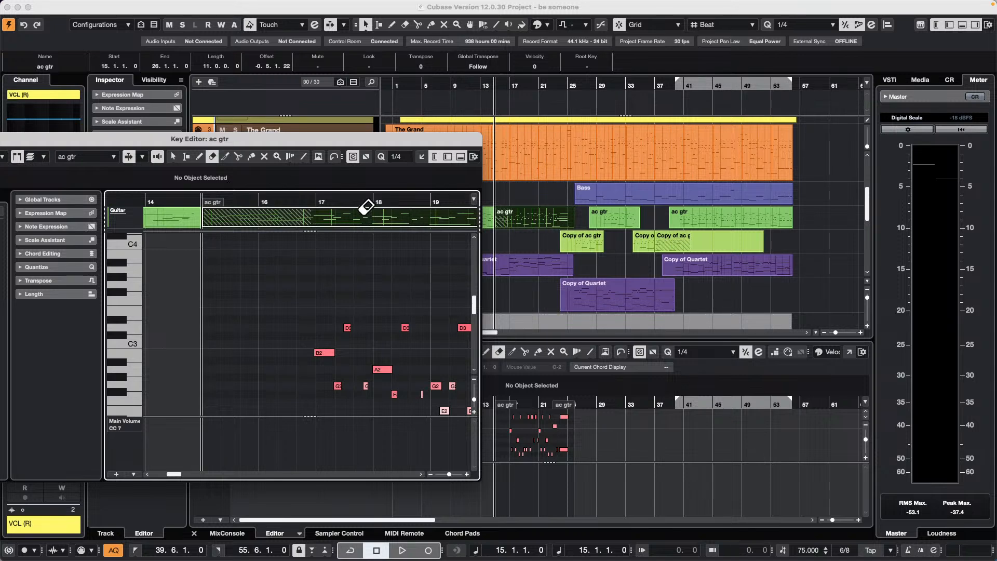
{"action": "left_click_drag", "start_coordinate": [354, 204], "coordinate": [337, 140]}
- Open The Grand part in a second, smaller Key Editor window and bring the ac gtr Key Editor window back to the front beside it
{"action": "left_click", "coordinate": [544, 147]}
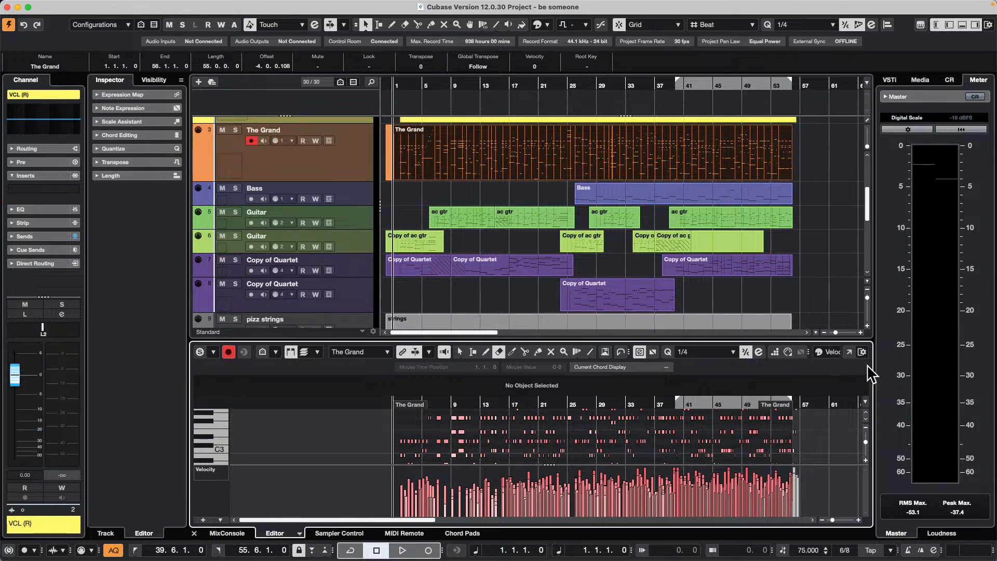
{"action": "left_click", "coordinate": [850, 352]}
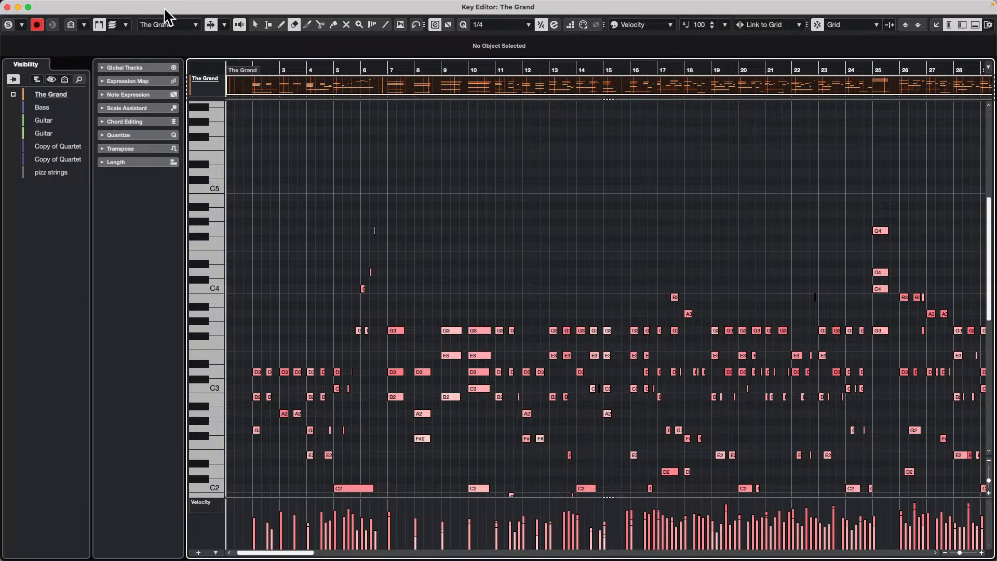
{"action": "left_click_drag", "start_coordinate": [165, 9], "coordinate": [211, 50]}
{"action": "left_click_drag", "start_coordinate": [52, 44], "coordinate": [613, 290]}
{"action": "left_click_drag", "start_coordinate": [675, 304], "coordinate": [515, 107]}
{"action": "mouse_move", "coordinate": [784, 164]}
{"action": "left_mouse_down"}
{"action": "mouse_move", "coordinate": [897, 161]}
{"action": "mouse_move", "coordinate": [768, 162]}
{"action": "left_mouse_up"}
{"action": "scroll", "coordinate": [734, 231], "scroll_direction": "down", "scroll_amount": 10}
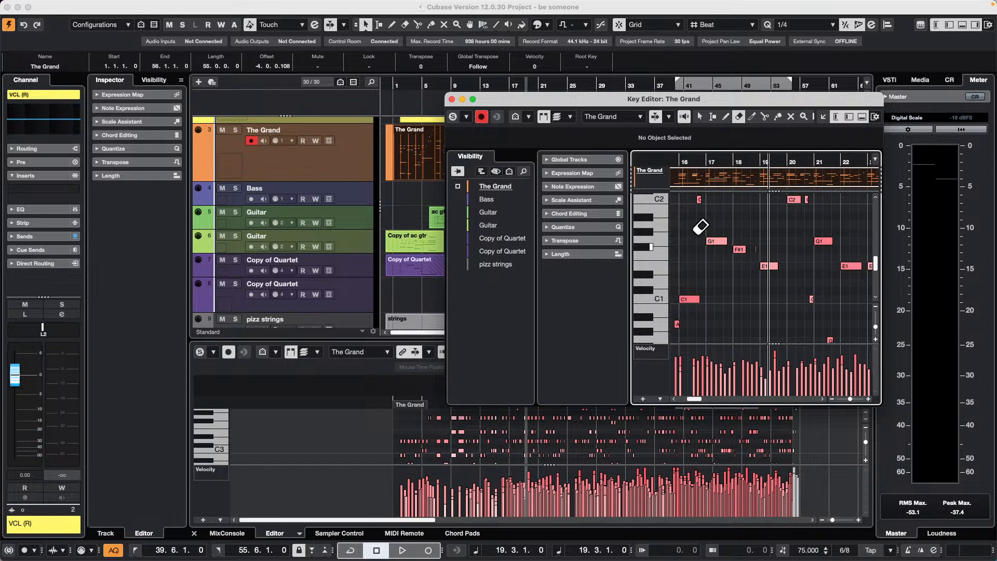
{"action": "left_click", "coordinate": [388, 6]}
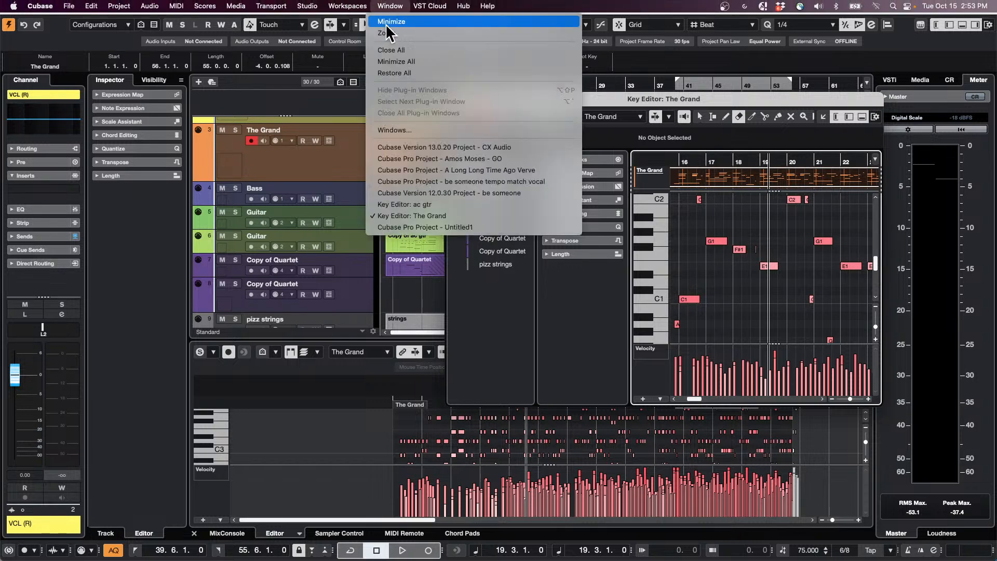
{"action": "left_click", "coordinate": [462, 205]}
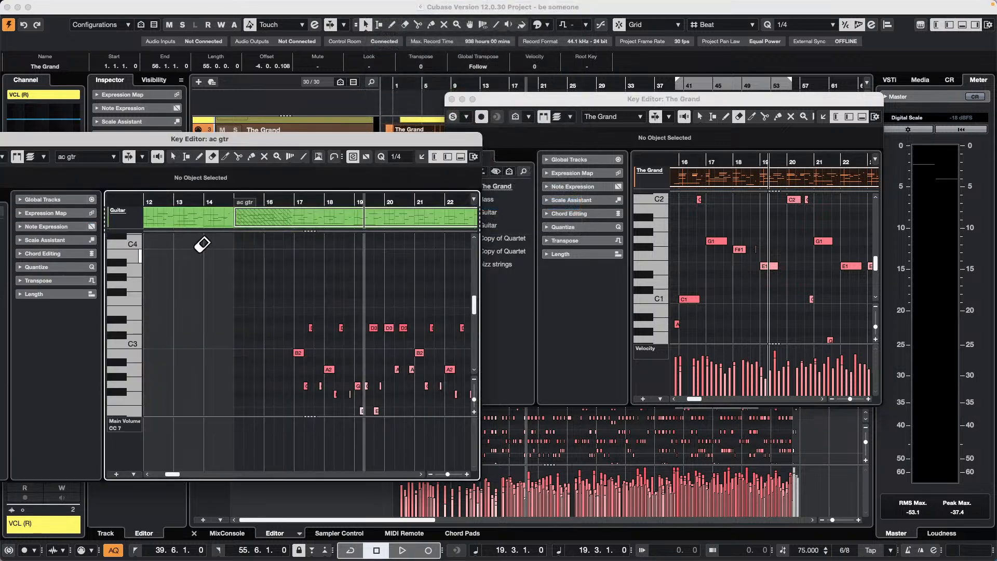
- Play the project while soloing The Grand's Key Editor and then the ac gtr's, replay from about bar 21, unsolo ac gtr and stop playback
{"action": "key", "text": "space"}
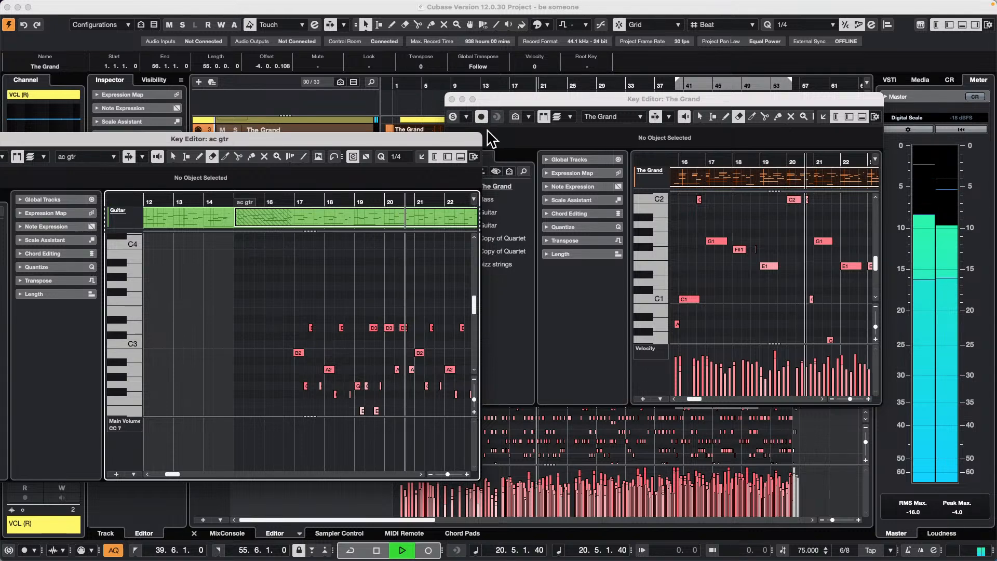
{"action": "left_click", "coordinate": [454, 117]}
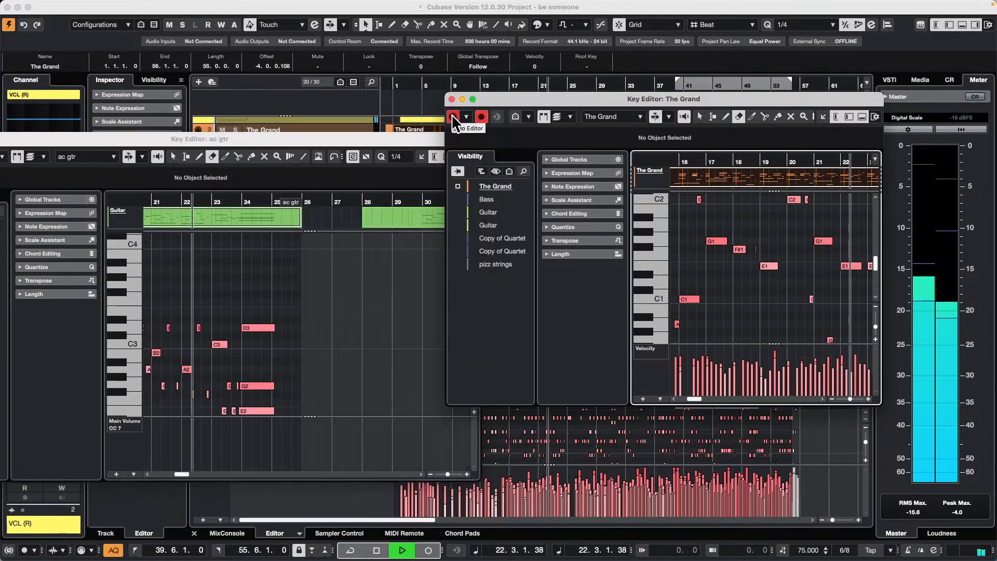
{"action": "left_click_drag", "start_coordinate": [178, 139], "coordinate": [277, 134]}
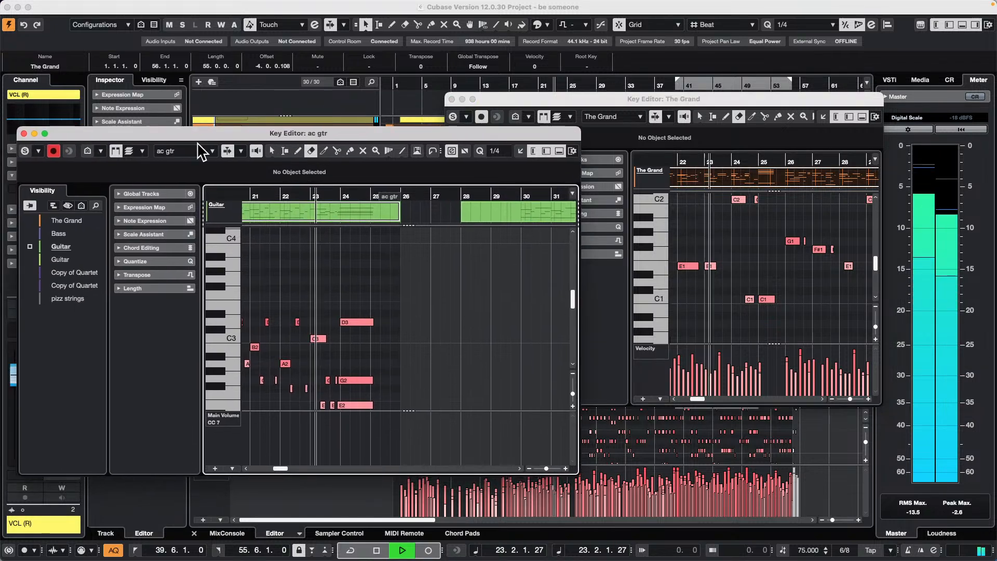
{"action": "left_click", "coordinate": [22, 150]}
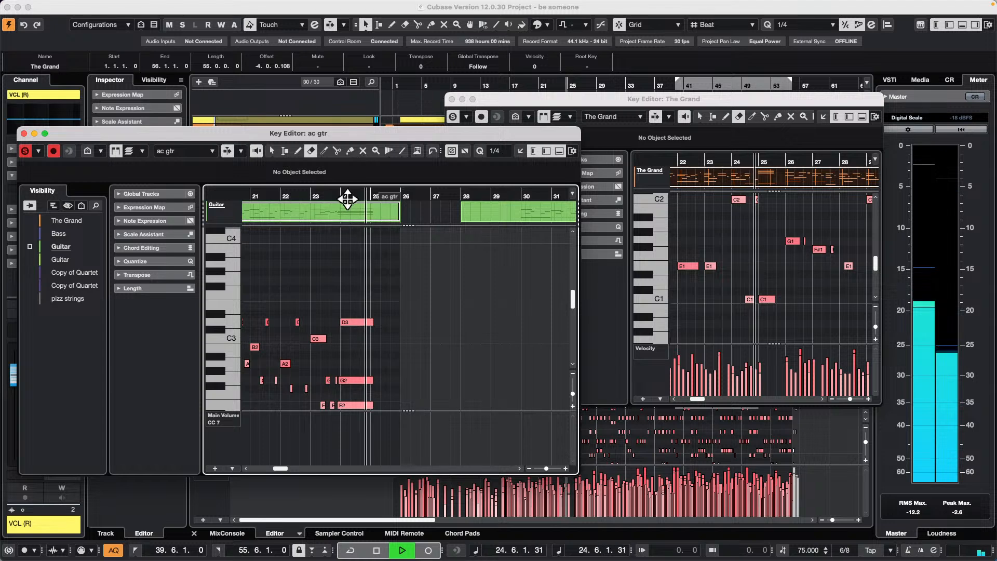
{"action": "left_click", "coordinate": [269, 196]}
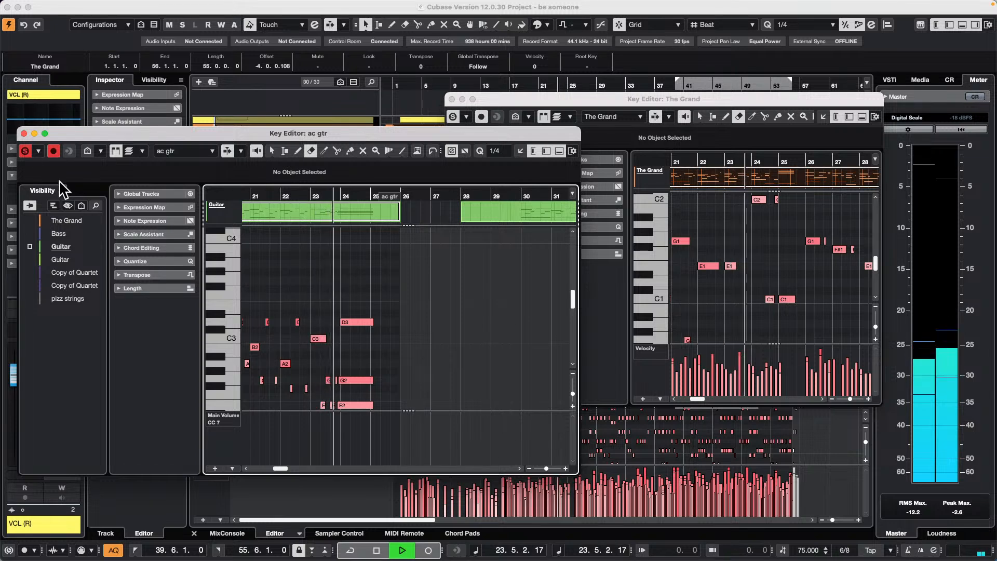
{"action": "left_click", "coordinate": [25, 150]}
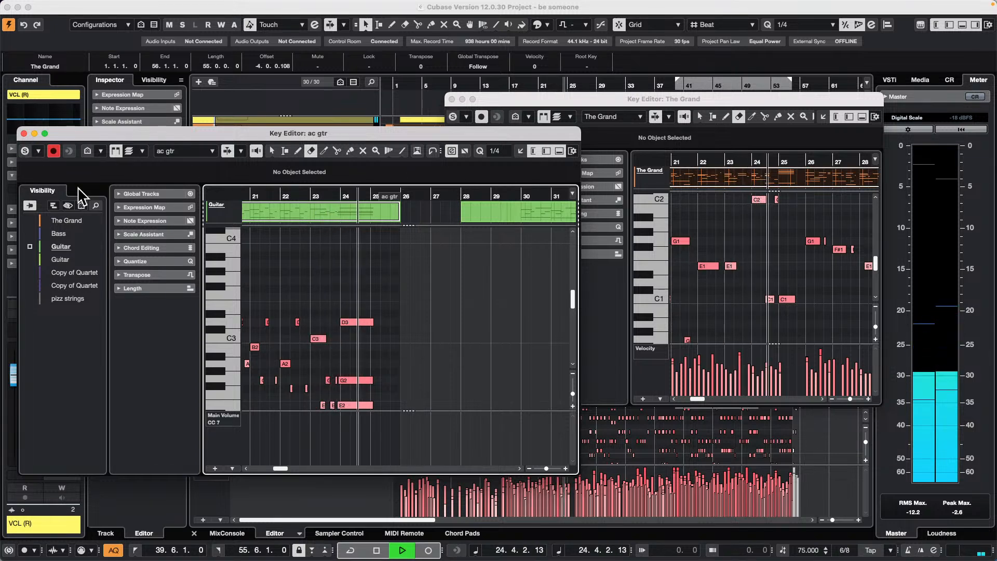
{"action": "key", "text": "space"}
- Review the Editor Content Follows Event Selection option in the Editors preferences and close the dialog
{"action": "left_click", "coordinate": [40, 6]}
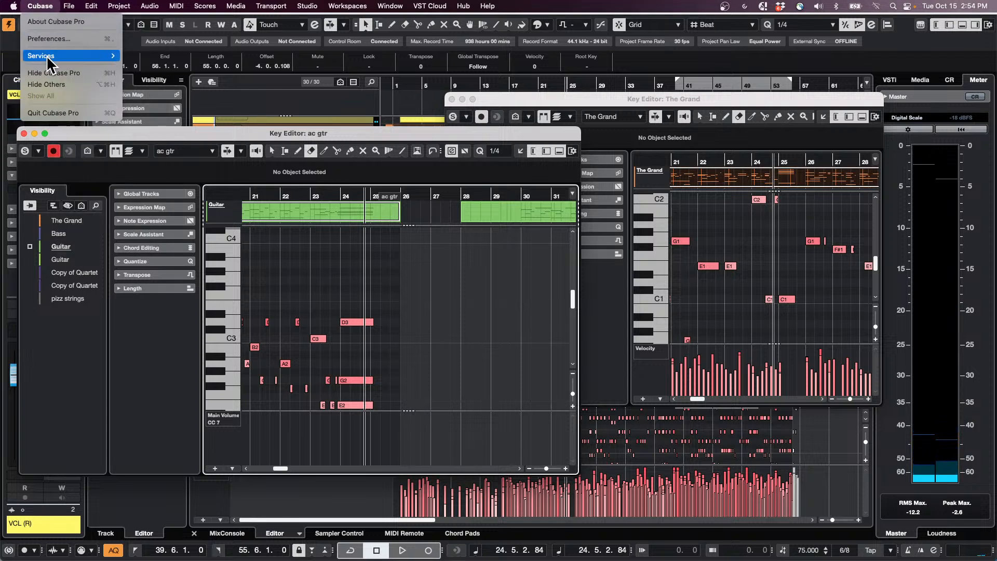
{"action": "left_click", "coordinate": [47, 39]}
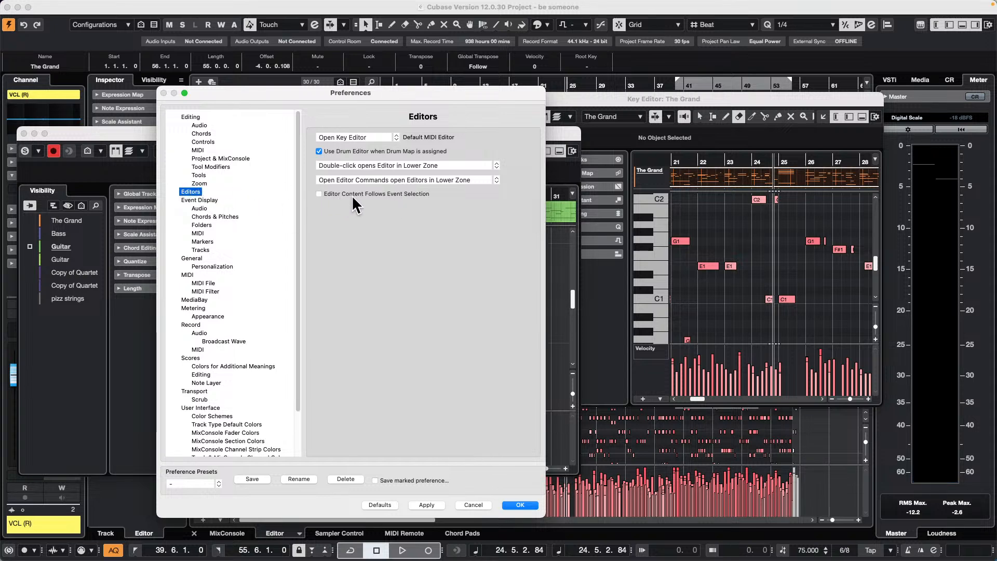
{"action": "left_click", "coordinate": [520, 505]}
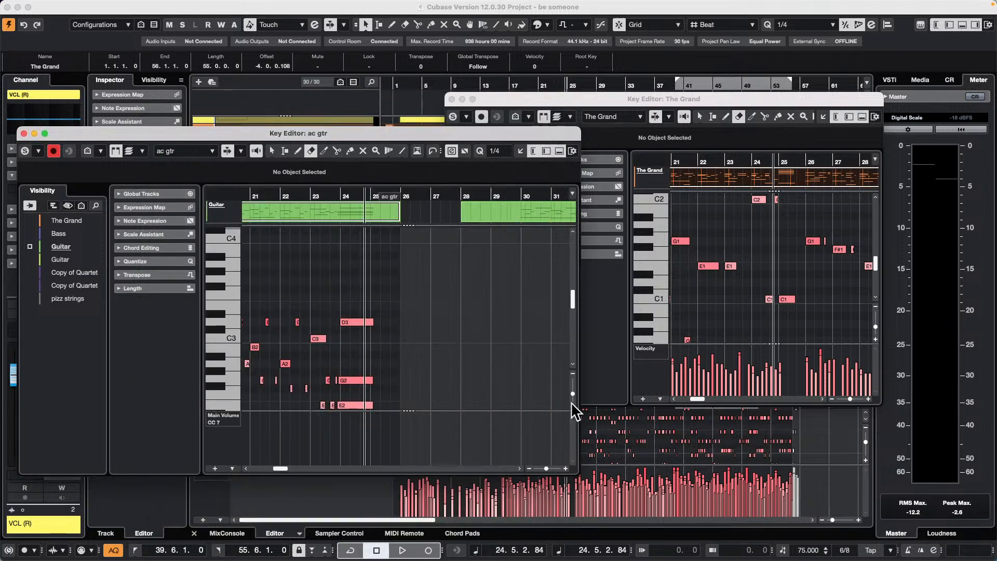
- Close The Grand and ac gtr Key Editor windows
{"action": "left_click", "coordinate": [451, 106]}
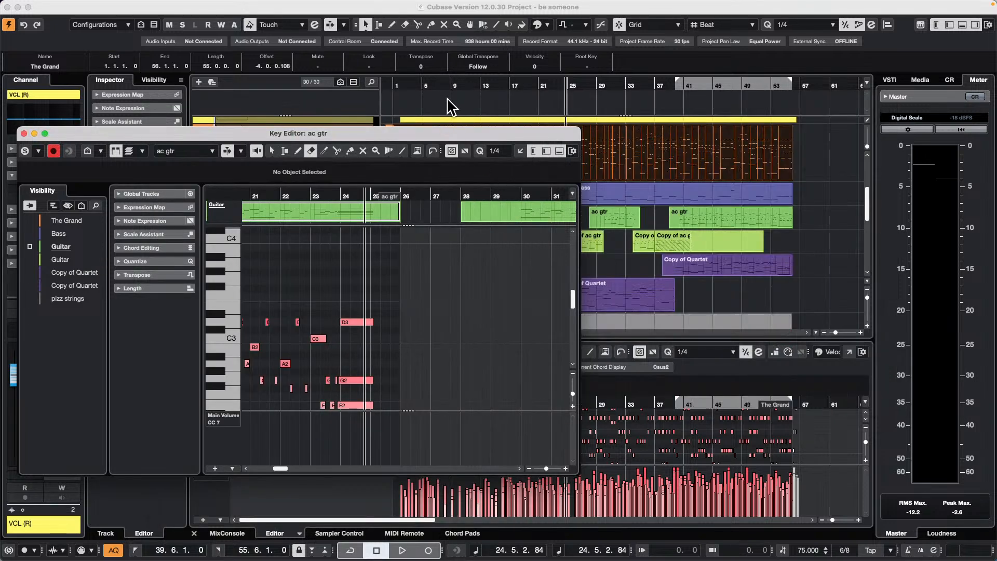
{"action": "left_click", "coordinate": [23, 134]}
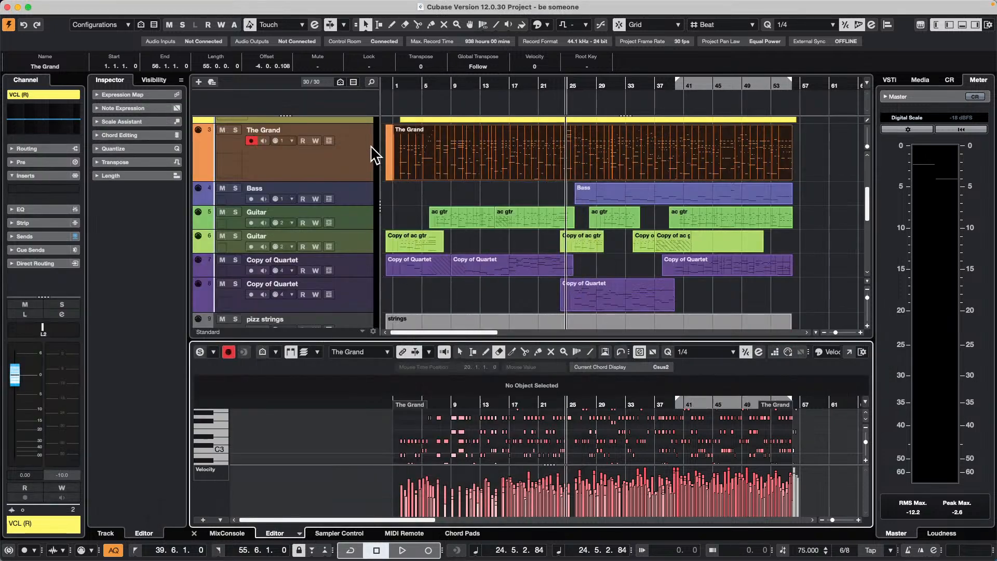
- Open the channel settings of the VCL track and move the window away from the track list
{"action": "scroll", "coordinate": [341, 185], "scroll_direction": "down", "scroll_amount": 5}
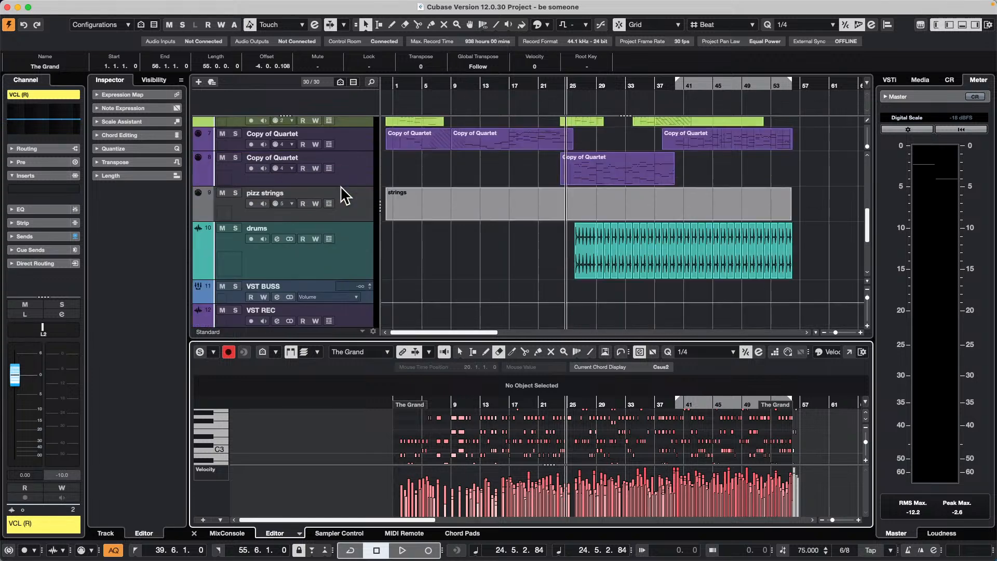
{"action": "scroll", "coordinate": [341, 187], "scroll_direction": "up", "scroll_amount": 10}
{"action": "left_click", "coordinate": [261, 183]}
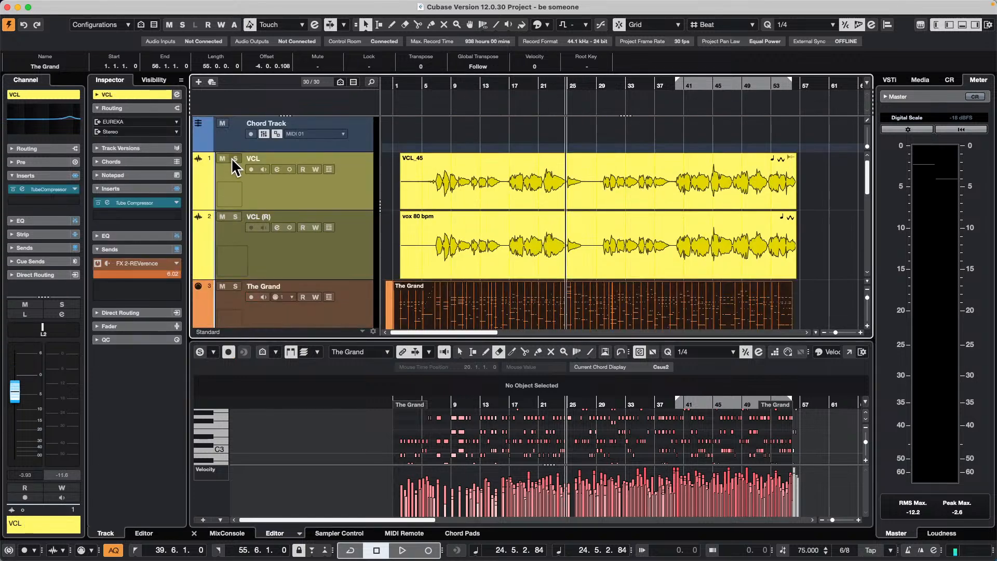
{"action": "left_click", "coordinate": [279, 170]}
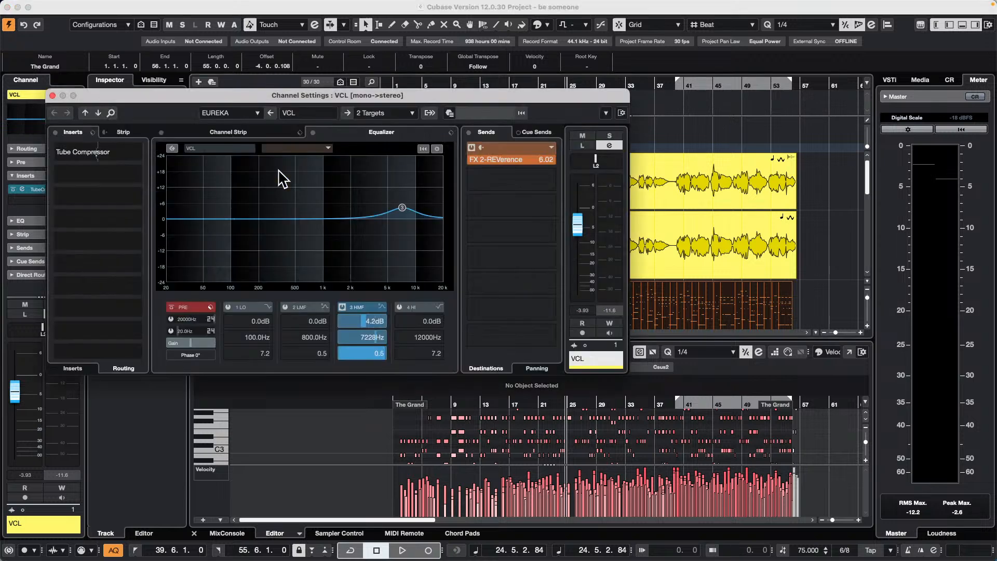
{"action": "left_click_drag", "start_coordinate": [441, 93], "coordinate": [859, 108]}
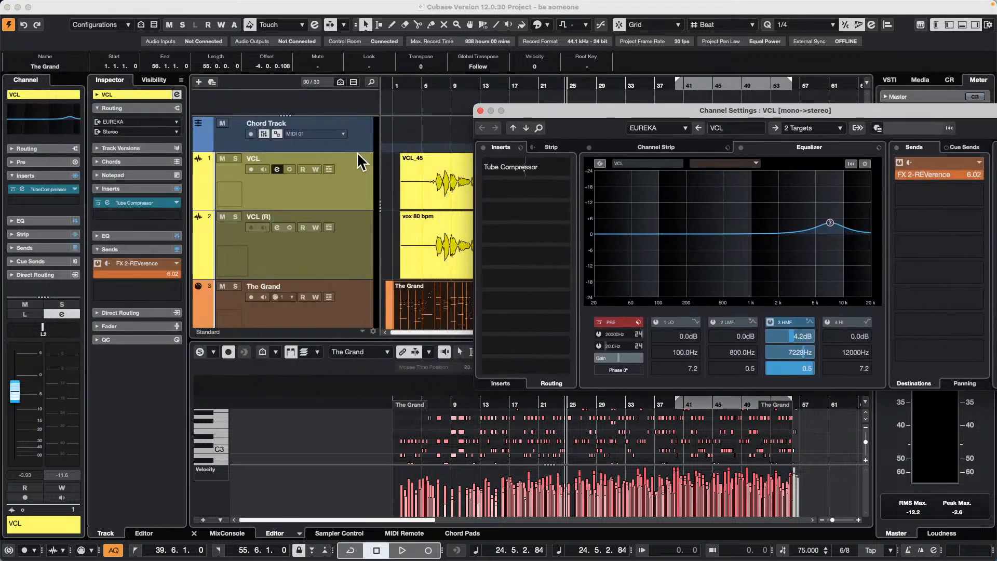
- Open the channel settings of the VCL (R) track and move the window below the VCL tracks
{"action": "left_click", "coordinate": [290, 251]}
{"action": "left_click", "coordinate": [277, 227]}
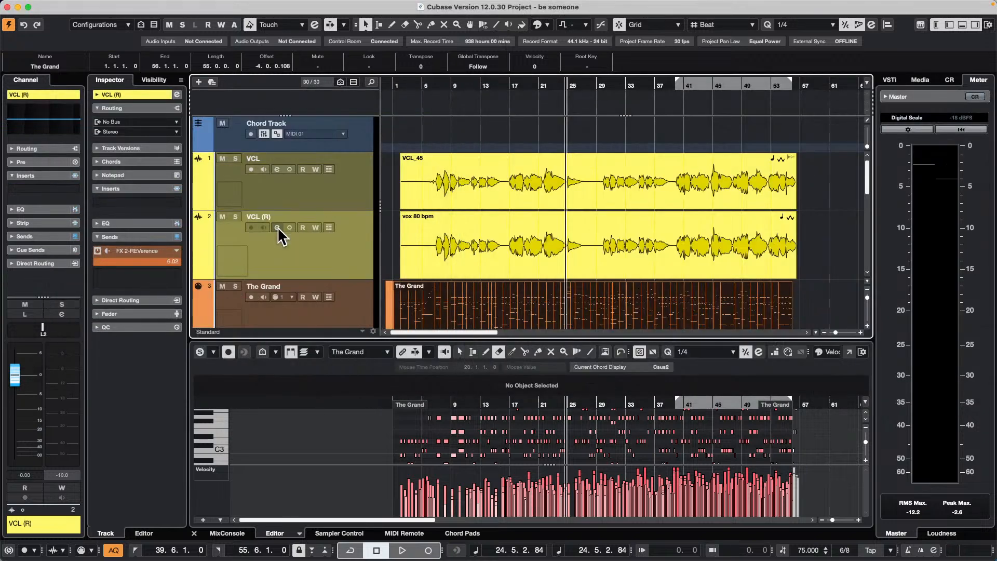
{"action": "left_click_drag", "start_coordinate": [647, 110], "coordinate": [200, 237]}
- Check the list of open windows for channel settings entries and reposition the VCL (R) channel settings window slightly
{"action": "left_click", "coordinate": [387, 7]}
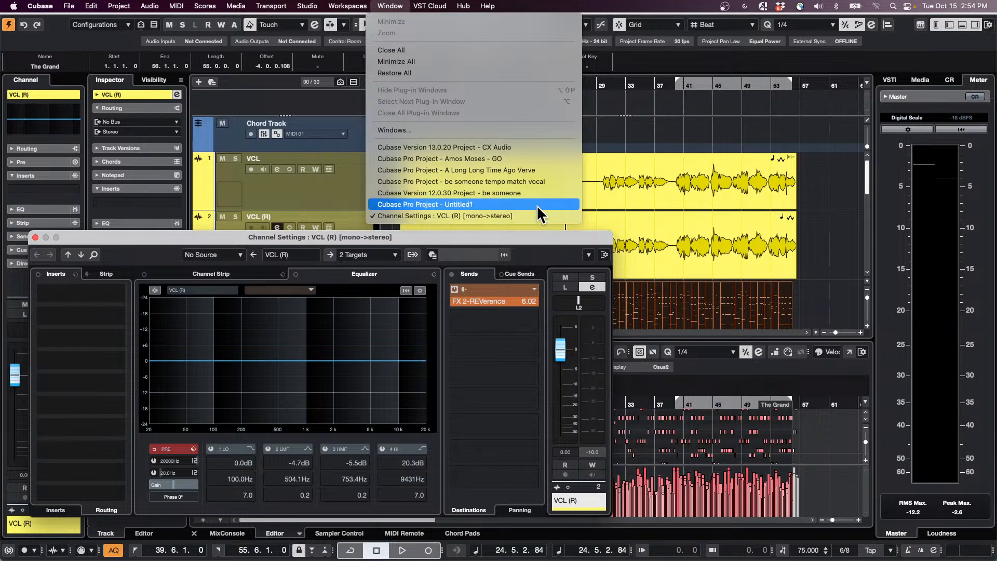
{"action": "left_click", "coordinate": [328, 147]}
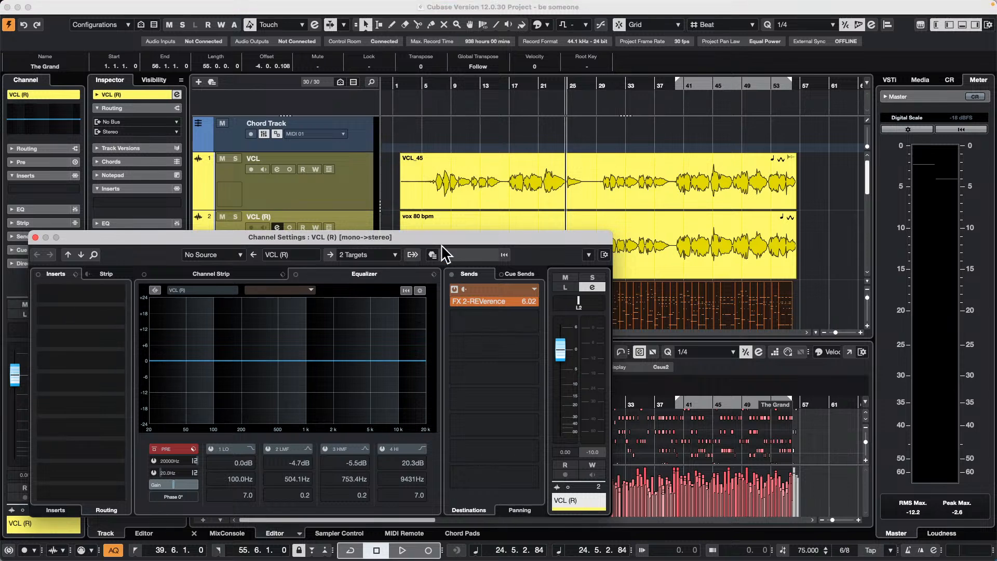
{"action": "left_click_drag", "start_coordinate": [441, 238], "coordinate": [458, 246]}
{"action": "mouse_move", "coordinate": [471, 1]}
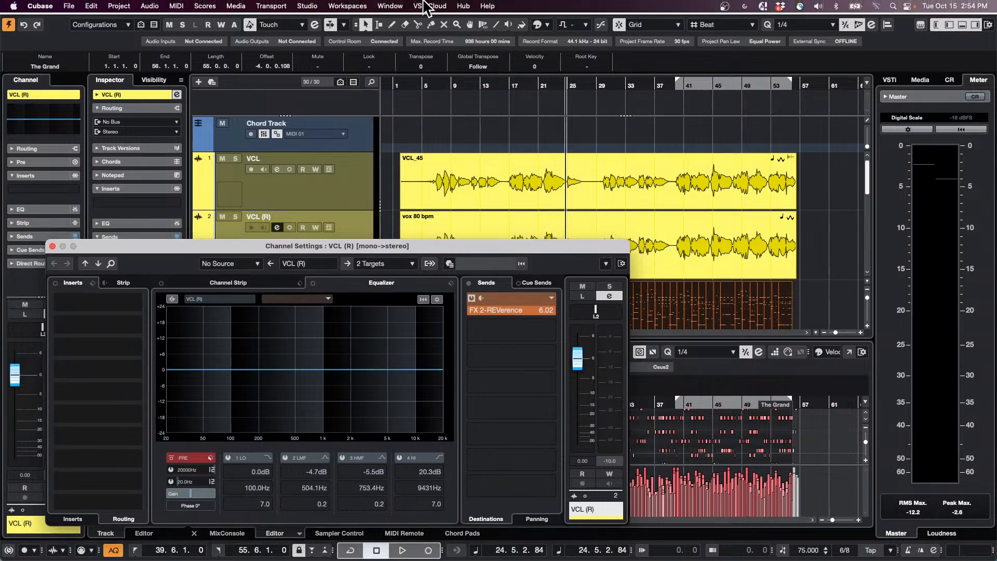
- Close the VCL (R) channel settings window and rename the VCL (R) track to "fgsrfhtjykuilo;"
{"action": "left_click", "coordinate": [277, 227]}
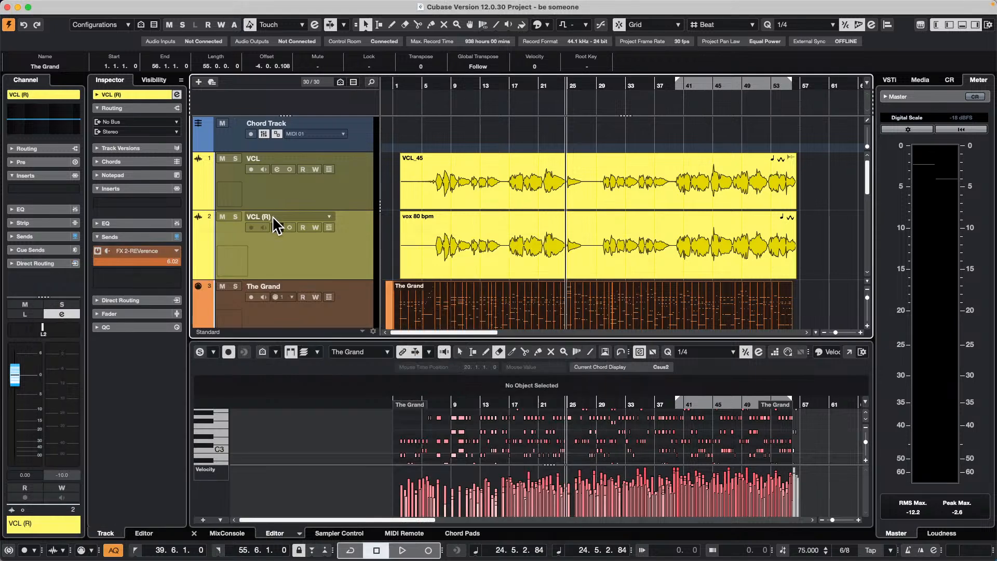
{"action": "double_click", "coordinate": [274, 217]}
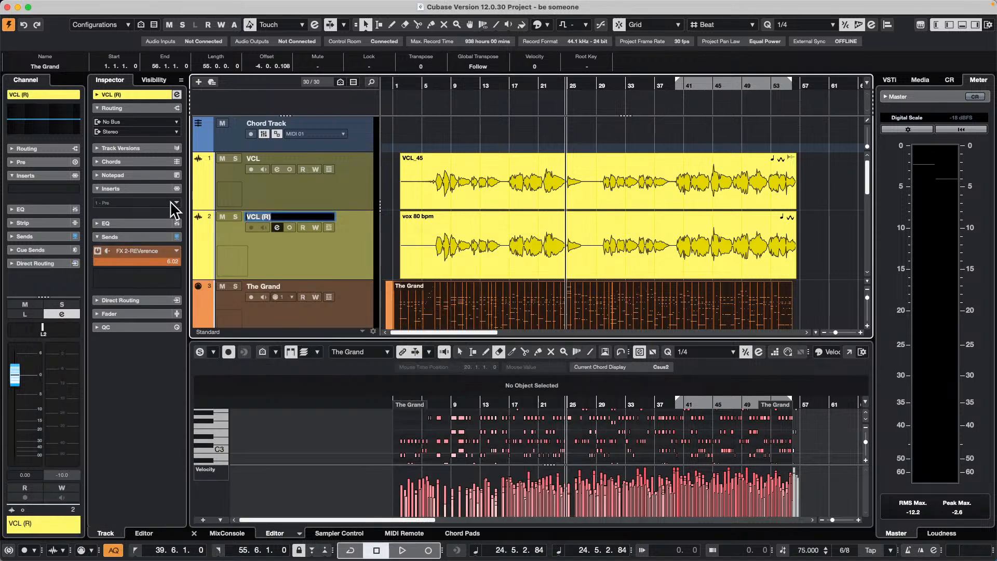
{"action": "type", "text": "fgsrfhtjykuilo;"}
{"action": "key", "text": "Return"}
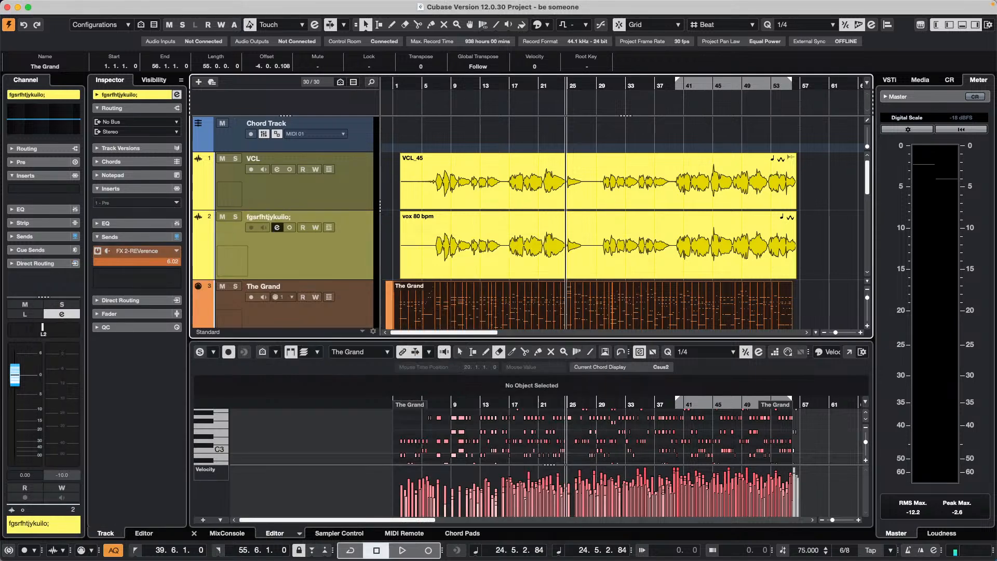
- Open the channel settings of the renamed second track and switch its window's Always on Top option
{"action": "left_click", "coordinate": [278, 228]}
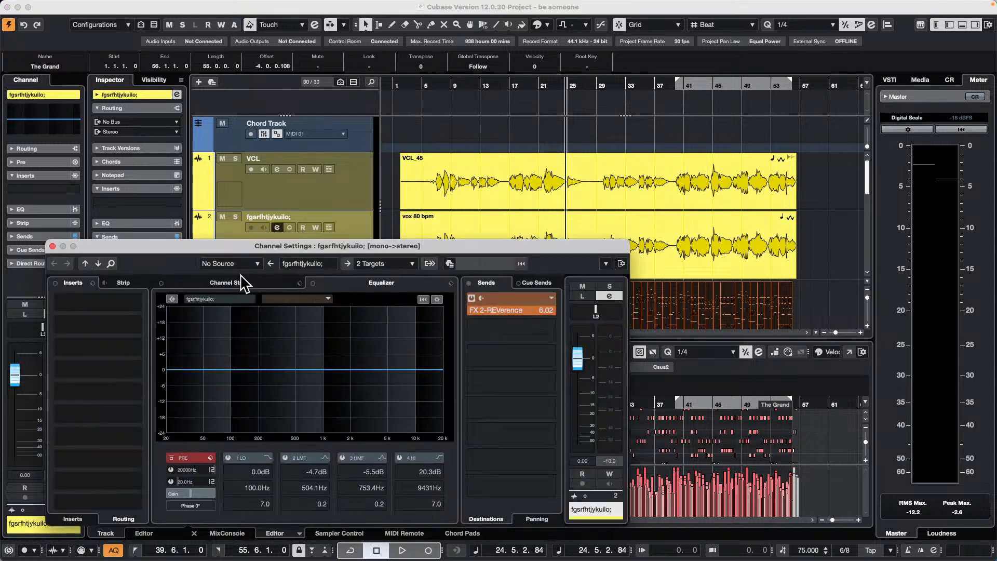
{"action": "left_click", "coordinate": [363, 6]}
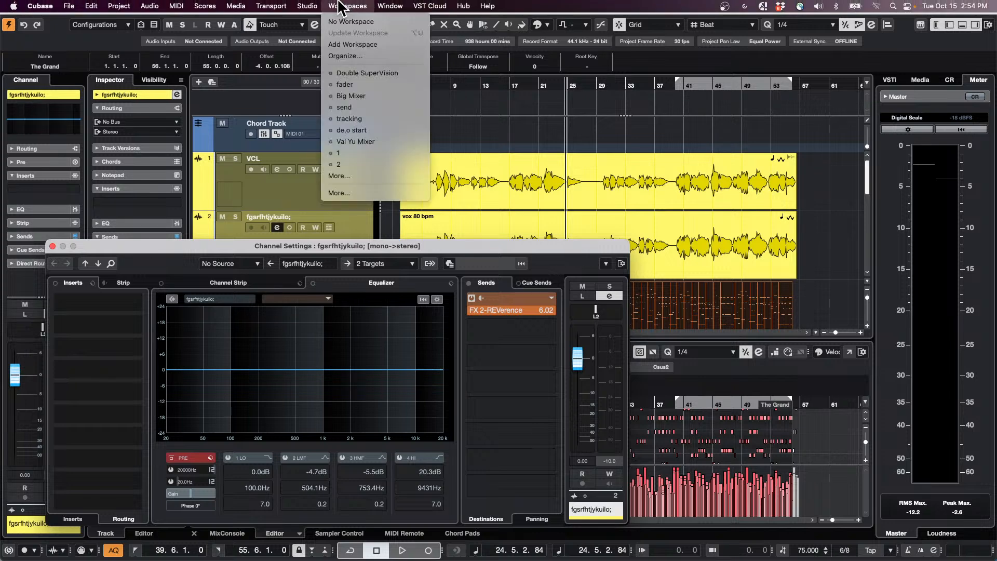
{"action": "left_click", "coordinate": [270, 239]}
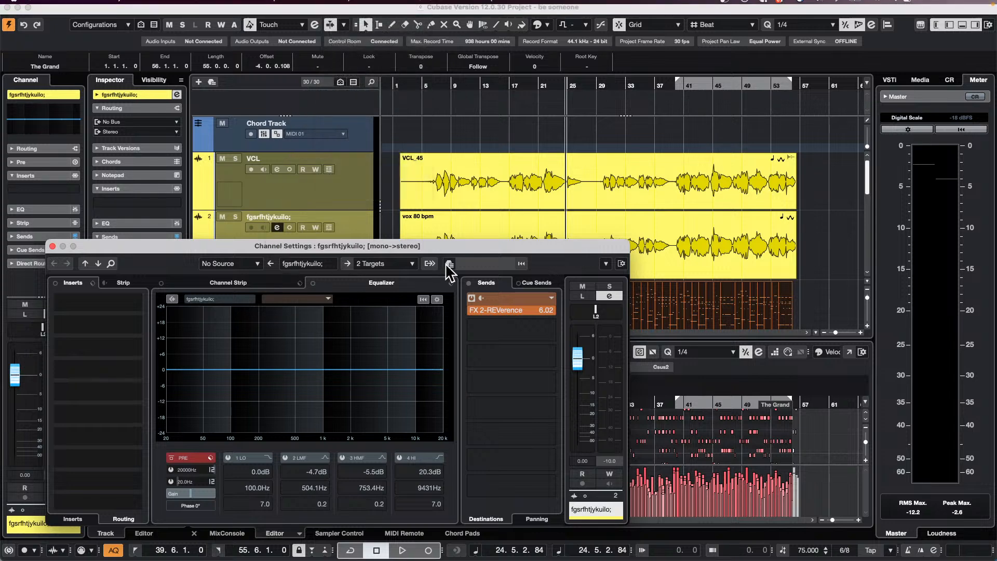
{"action": "right_click", "coordinate": [464, 253]}
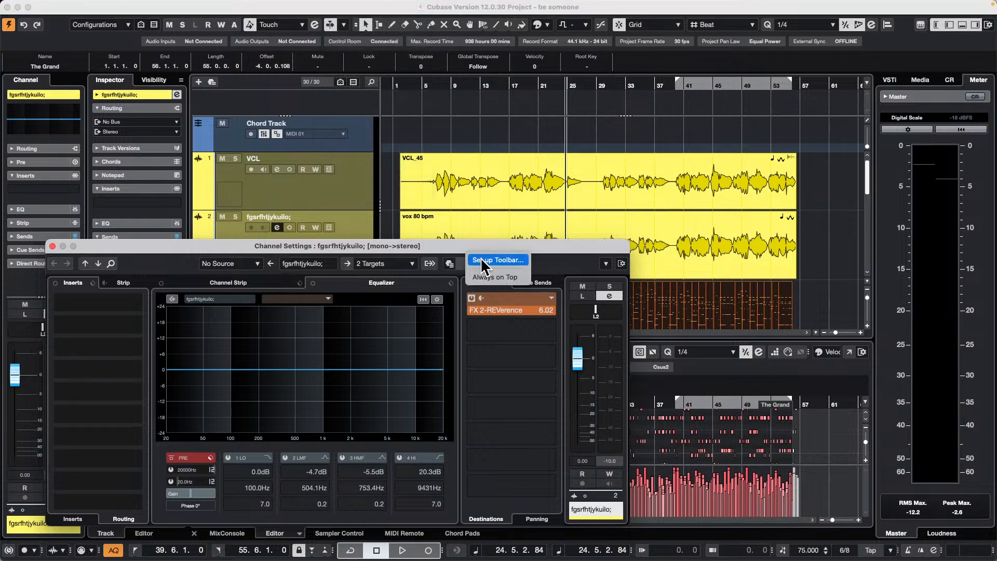
{"action": "left_click", "coordinate": [494, 279]}
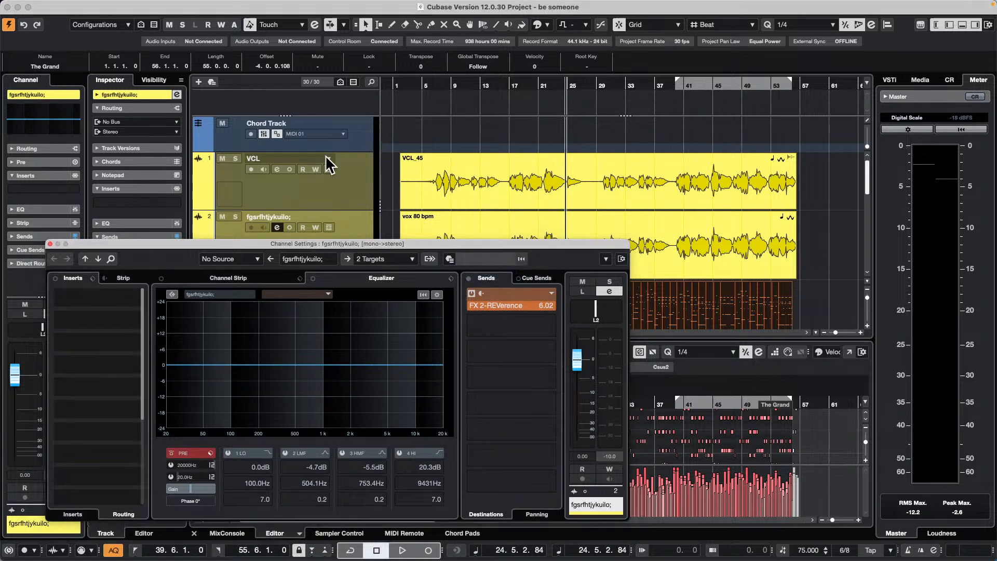
- Open the channel settings of the VCL track, move the window aside and close it
{"action": "left_click", "coordinate": [276, 167]}
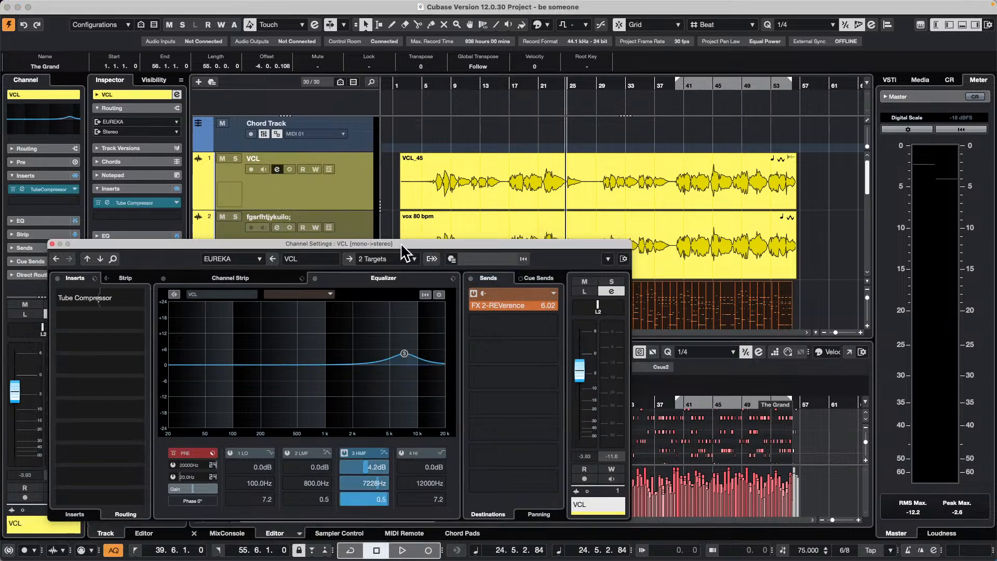
{"action": "left_click_drag", "start_coordinate": [401, 242], "coordinate": [576, 222]}
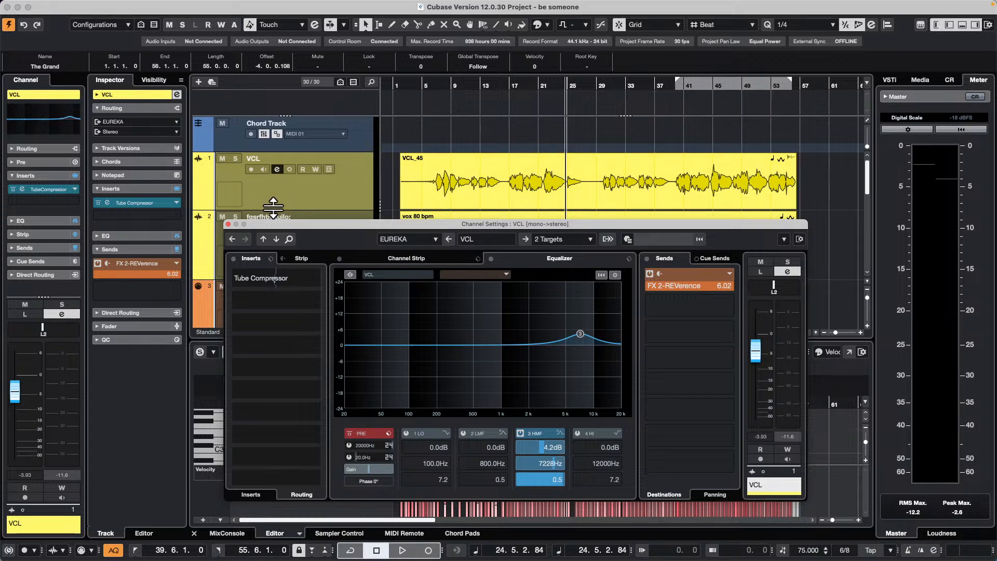
{"action": "left_click", "coordinate": [228, 224]}
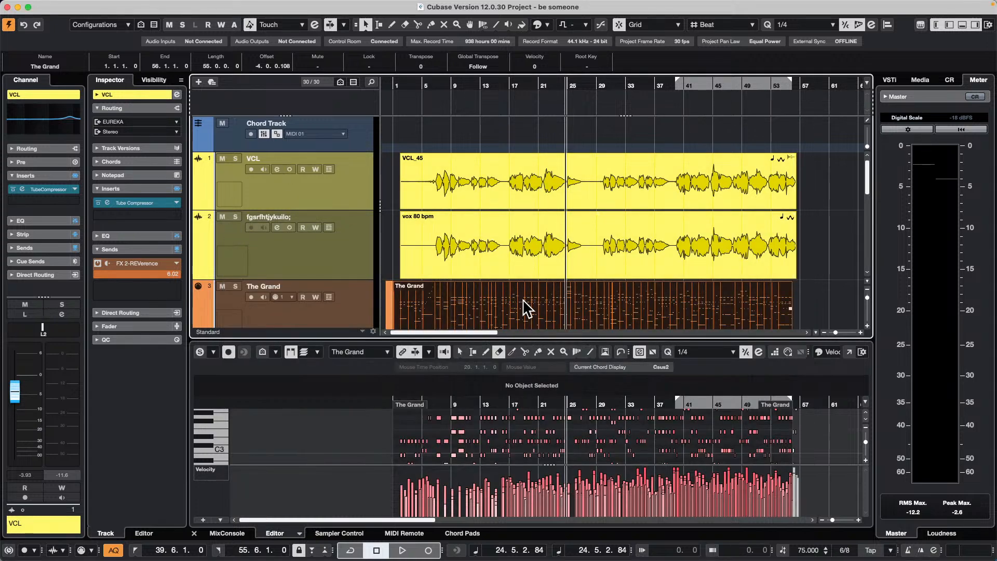
- Review the Editors page of the Cubase preferences and close the preferences
{"action": "mouse_move", "coordinate": [3, 2]}
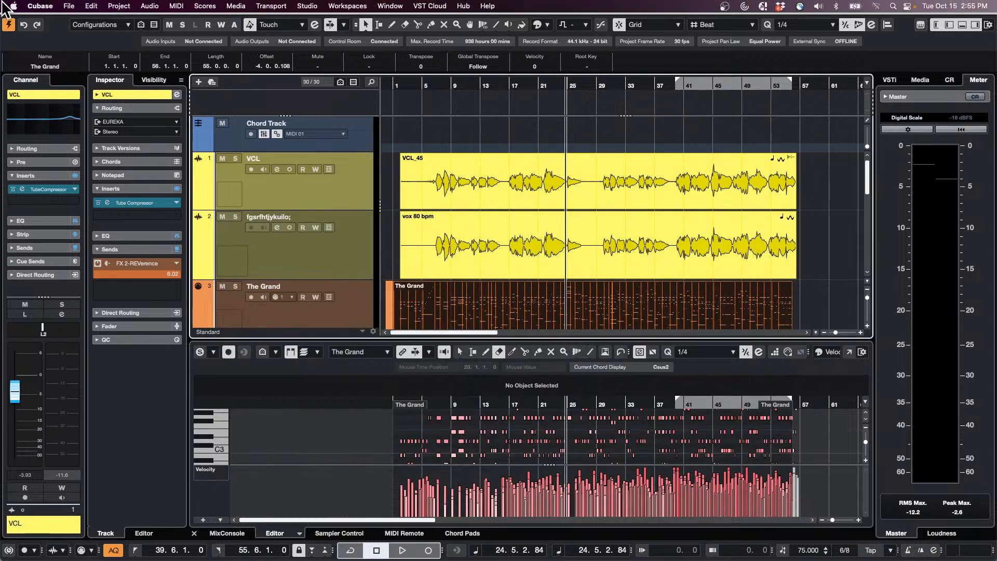
{"action": "left_click", "coordinate": [40, 5]}
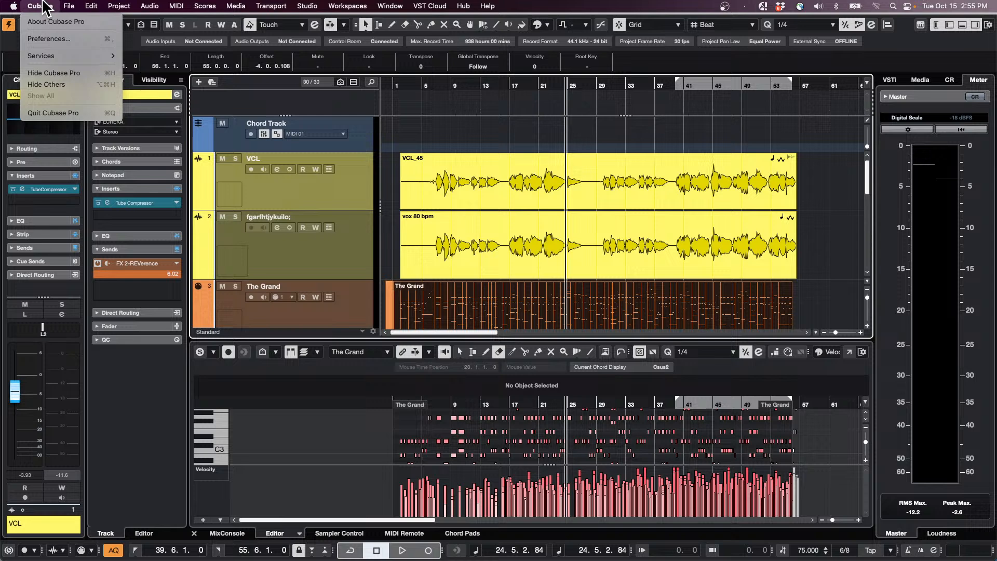
{"action": "left_click", "coordinate": [52, 38]}
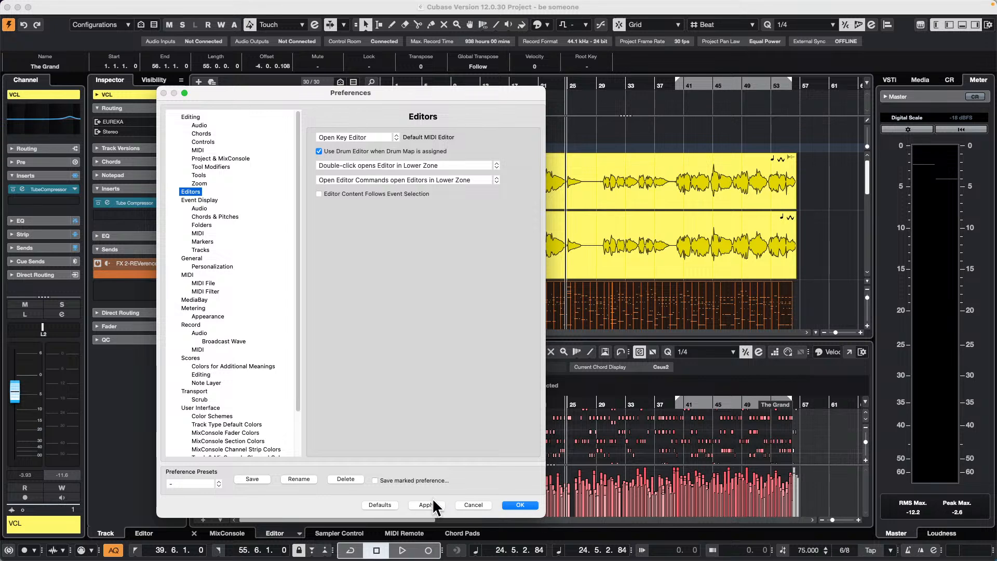
{"action": "left_click", "coordinate": [531, 503]}
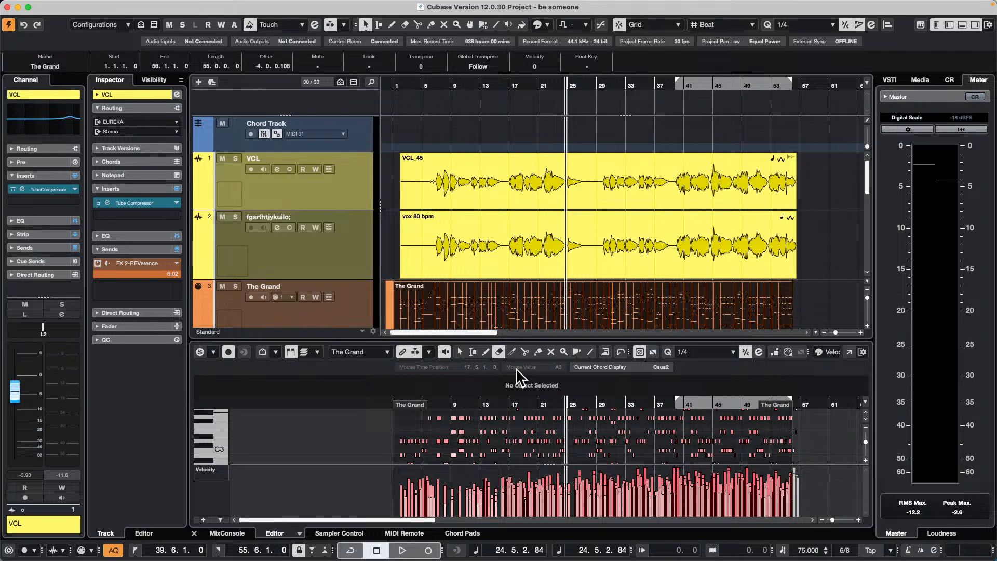
- Launch VST Live 2 and open the Suk Bass project
{"action": "mouse_move", "coordinate": [431, 541]}
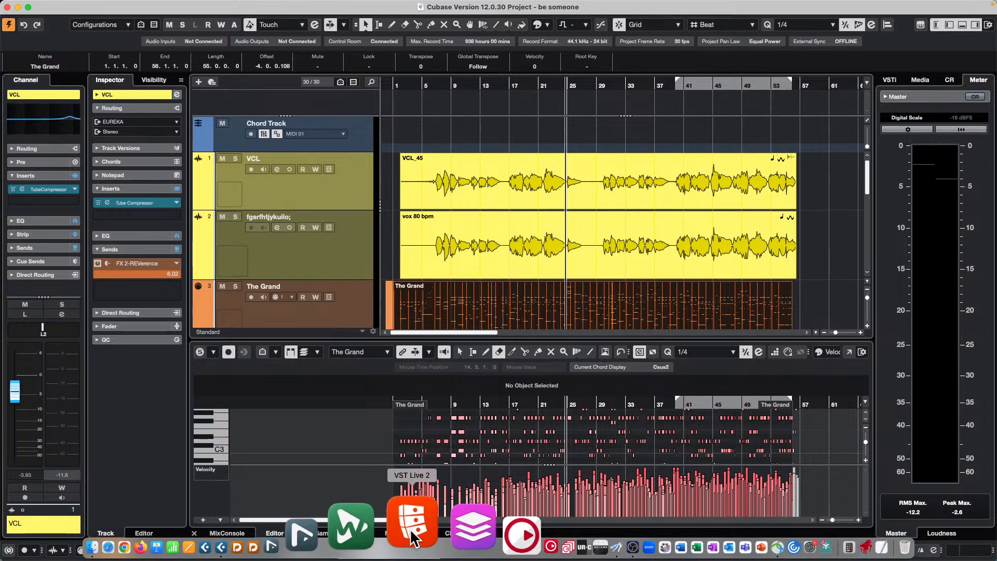
{"action": "left_click", "coordinate": [410, 528]}
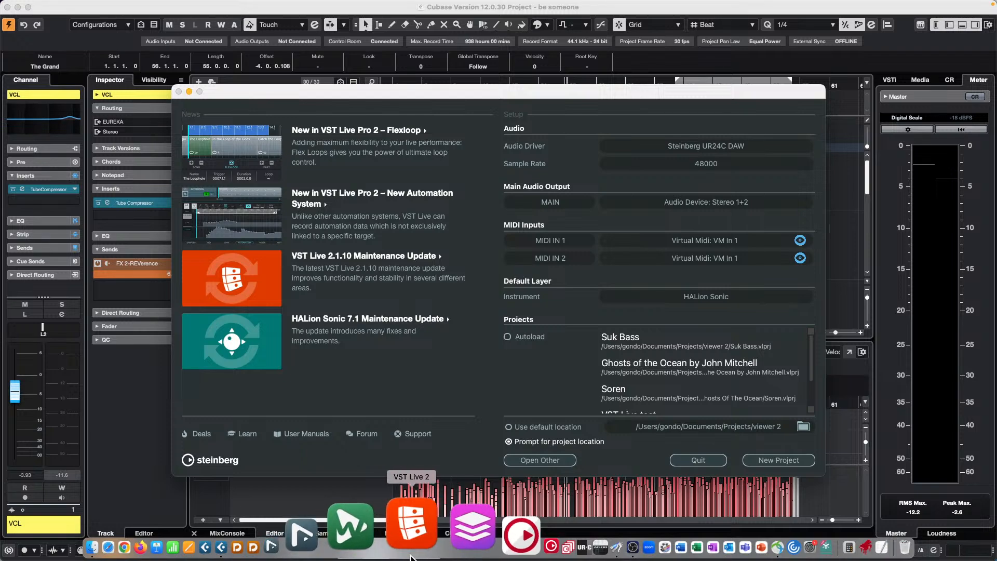
{"action": "double_click", "coordinate": [628, 338]}
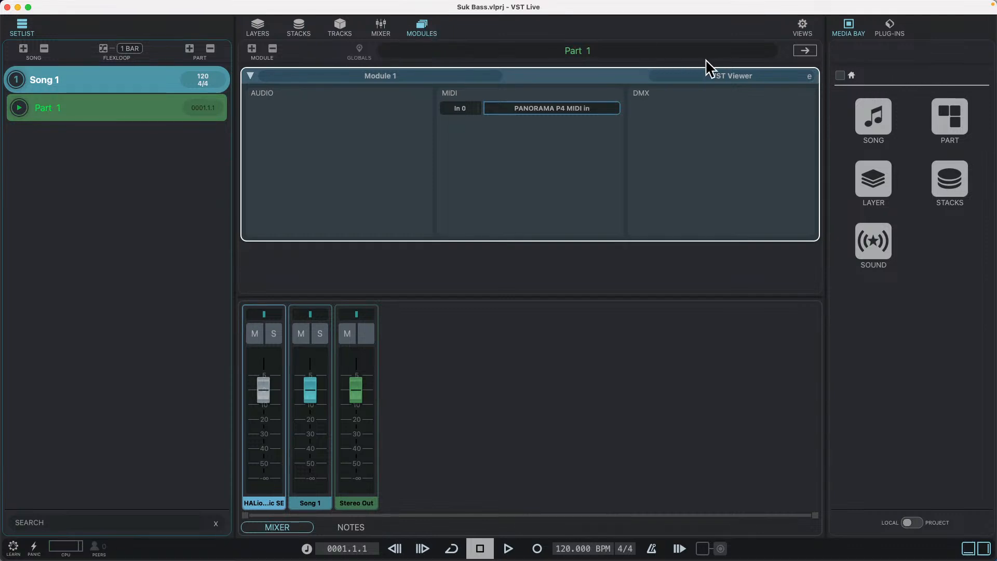
- Hide the Modules view and show it again
{"action": "left_click", "coordinate": [802, 26]}
{"action": "left_click", "coordinate": [821, 137]}
{"action": "left_click", "coordinate": [809, 26]}
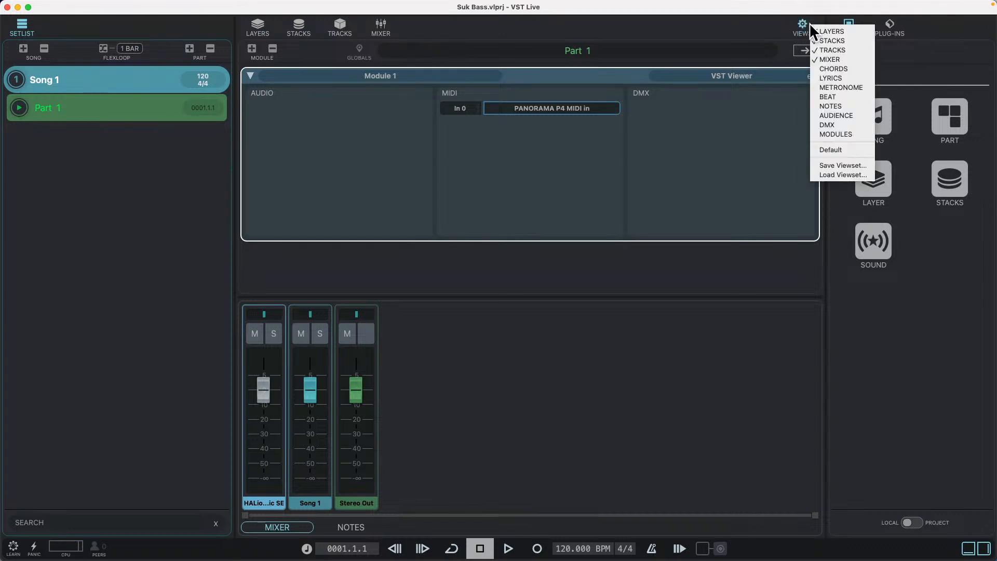
{"action": "left_click", "coordinate": [845, 134]}
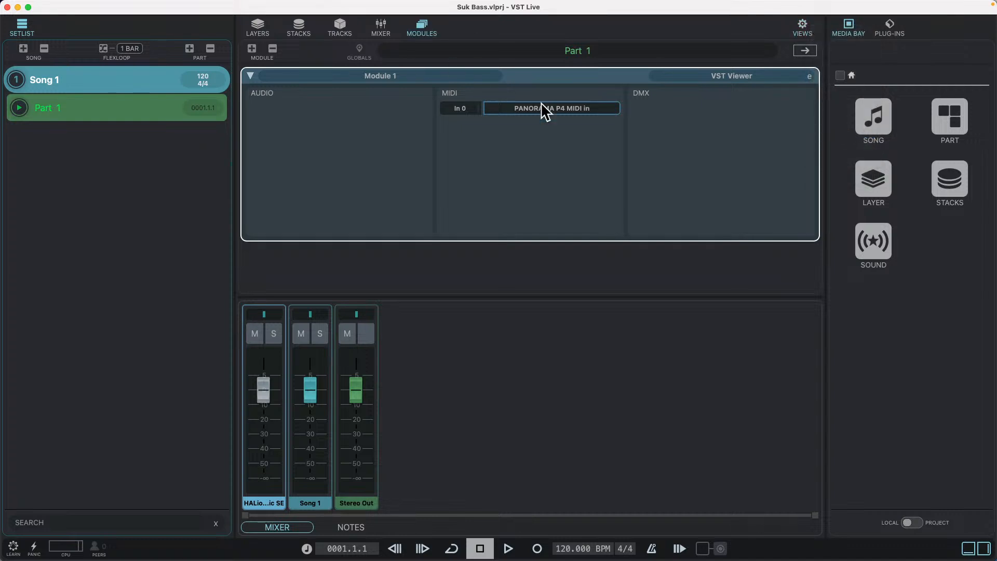
- Add a second module to Part 1 and assign VST Viewer to it
{"action": "left_click", "coordinate": [253, 49]}
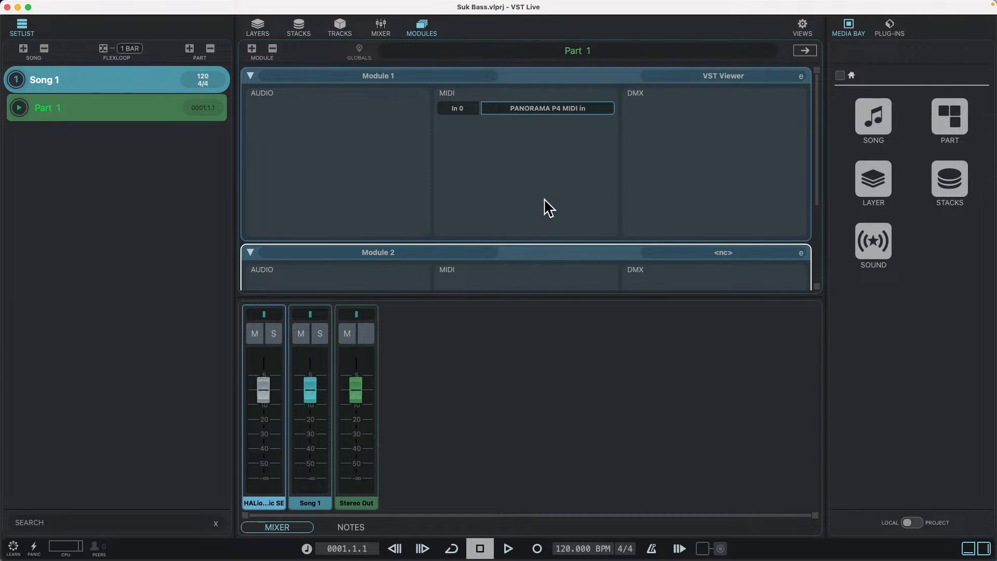
{"action": "scroll", "coordinate": [543, 198], "scroll_direction": "down", "scroll_amount": 3}
{"action": "scroll", "coordinate": [541, 200], "scroll_direction": "up", "scroll_amount": 3}
{"action": "scroll", "coordinate": [538, 201], "scroll_direction": "down", "scroll_amount": 2}
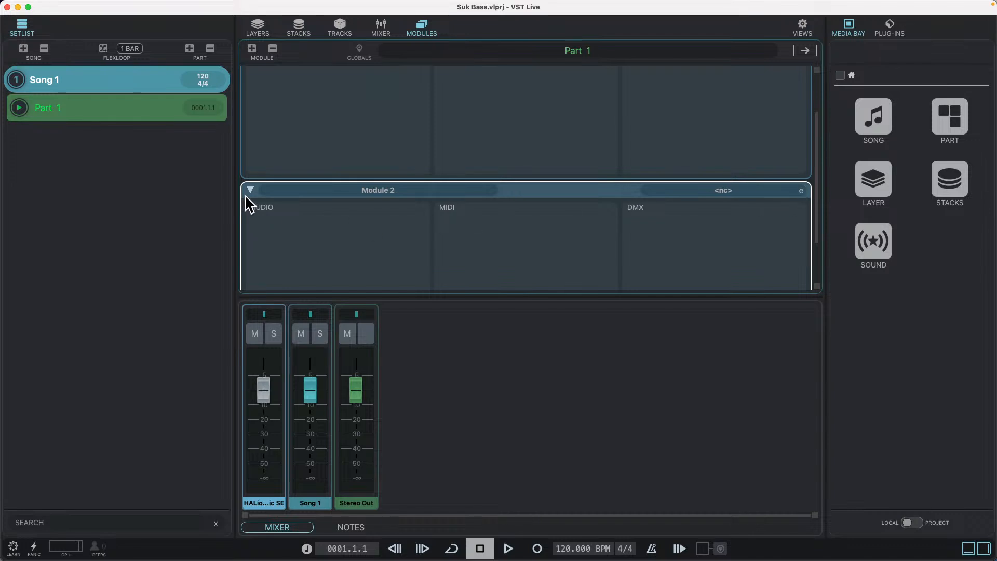
{"action": "scroll", "coordinate": [473, 124], "scroll_direction": "up", "scroll_amount": 2}
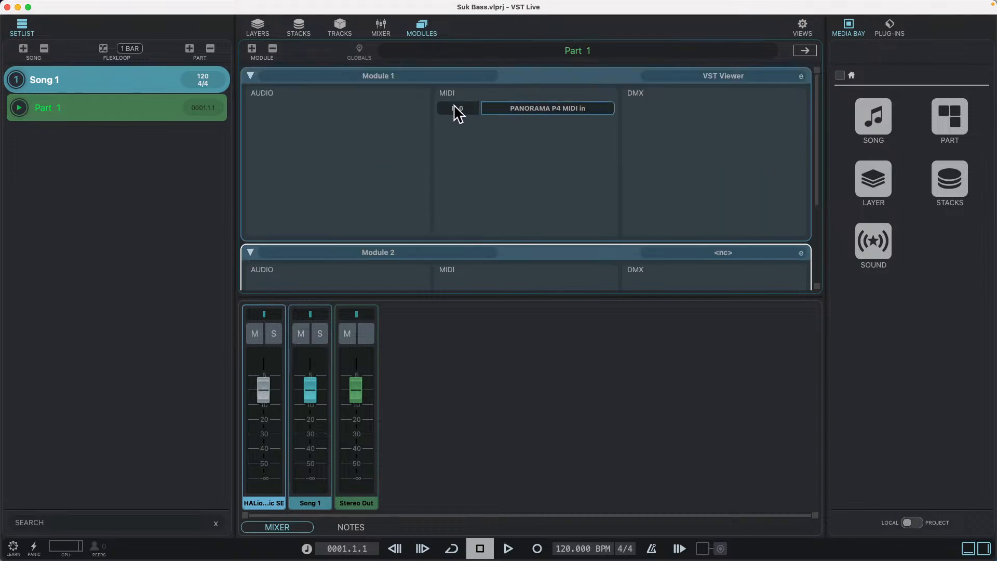
{"action": "scroll", "coordinate": [770, 130], "scroll_direction": "down", "scroll_amount": 2}
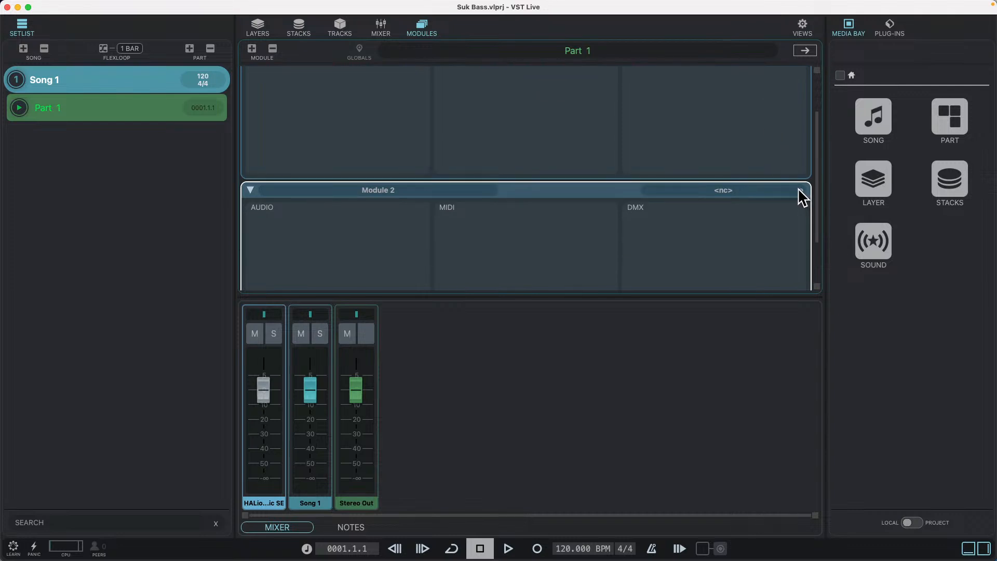
{"action": "left_click", "coordinate": [719, 190]}
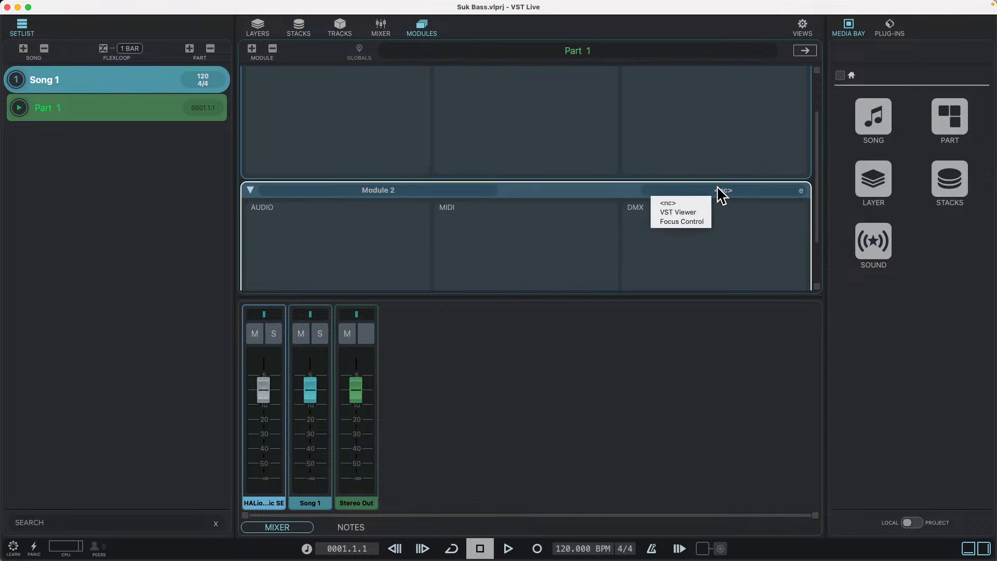
{"action": "left_click", "coordinate": [687, 213]}
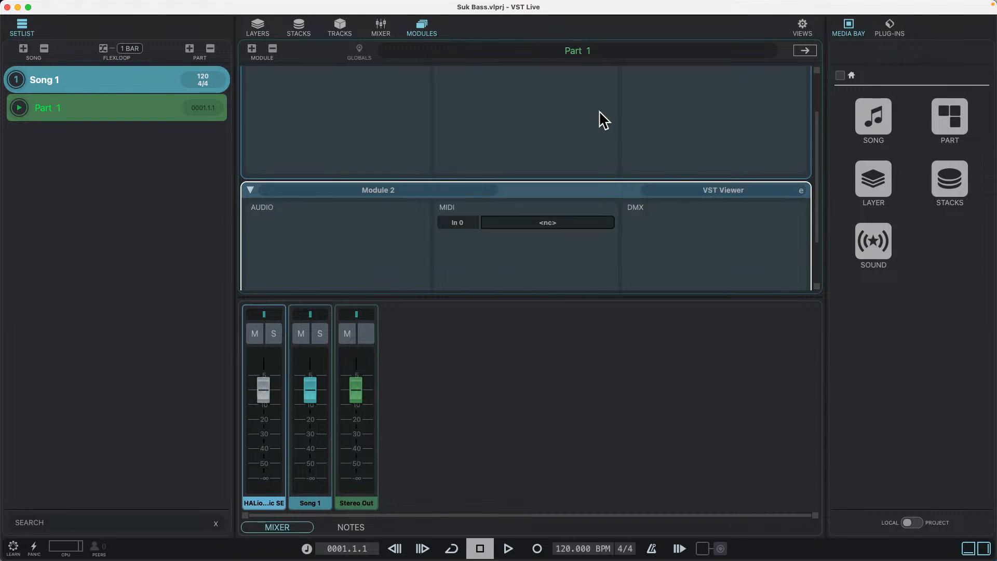
- Open the VST Viewer of Module 1 and look through the first page of the Scherzo fantastique score
{"action": "scroll", "coordinate": [599, 111], "scroll_direction": "up", "scroll_amount": 2}
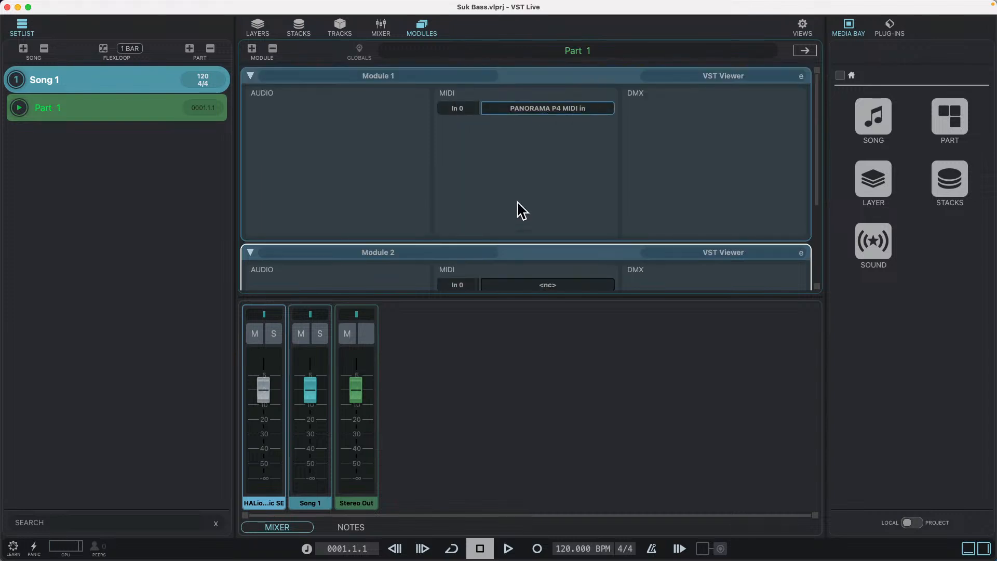
{"action": "scroll", "coordinate": [526, 212], "scroll_direction": "down", "scroll_amount": 2}
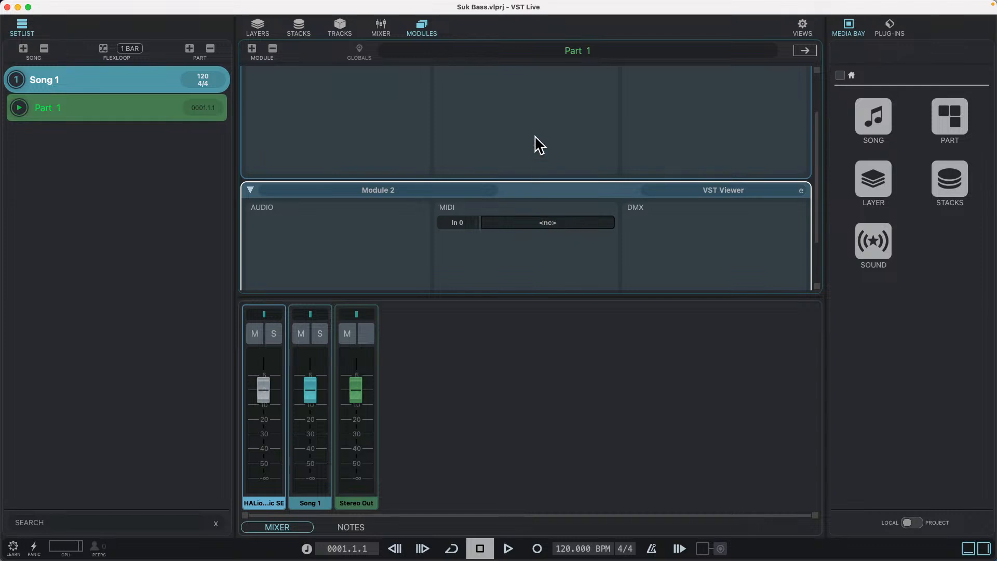
{"action": "scroll", "coordinate": [535, 138], "scroll_direction": "up", "scroll_amount": 2}
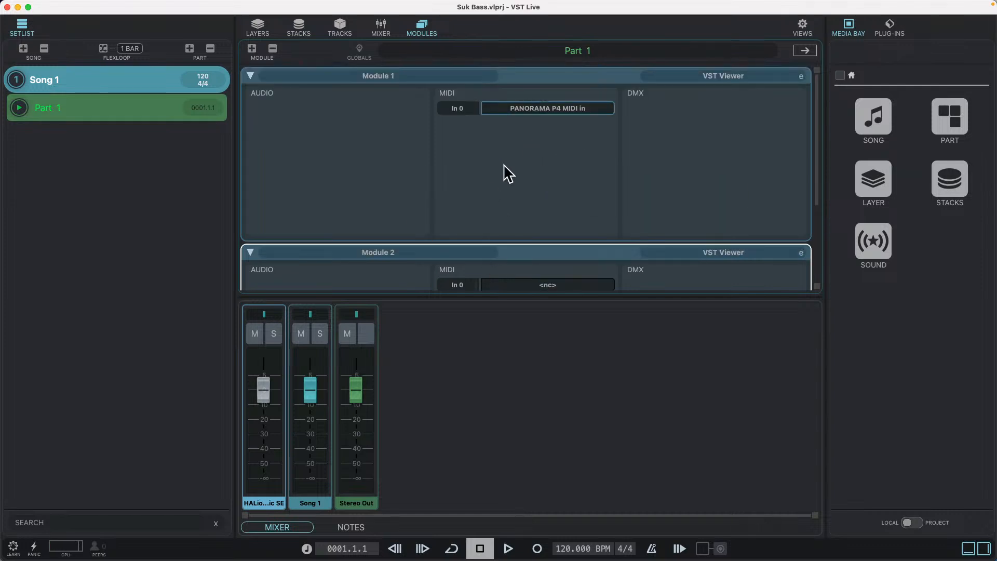
{"action": "left_click", "coordinate": [802, 77]}
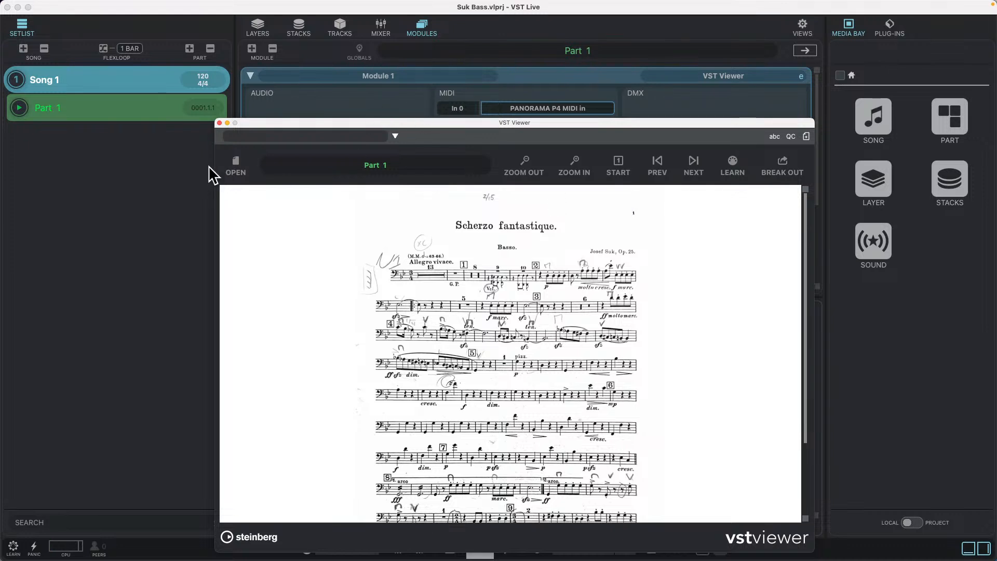
{"action": "scroll", "coordinate": [491, 237], "scroll_direction": "down", "scroll_amount": 4}
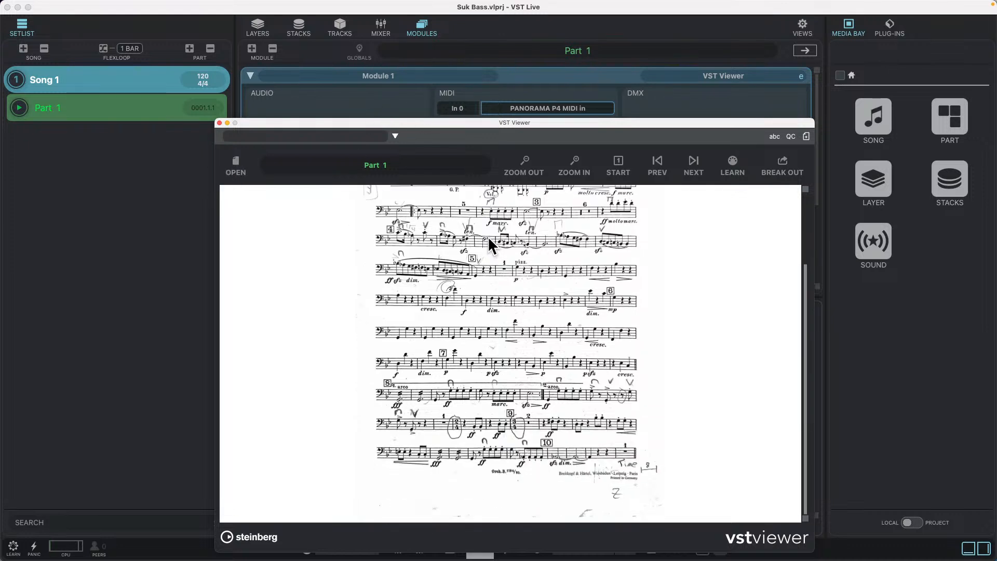
{"action": "scroll", "coordinate": [594, 236], "scroll_direction": "up", "scroll_amount": 4}
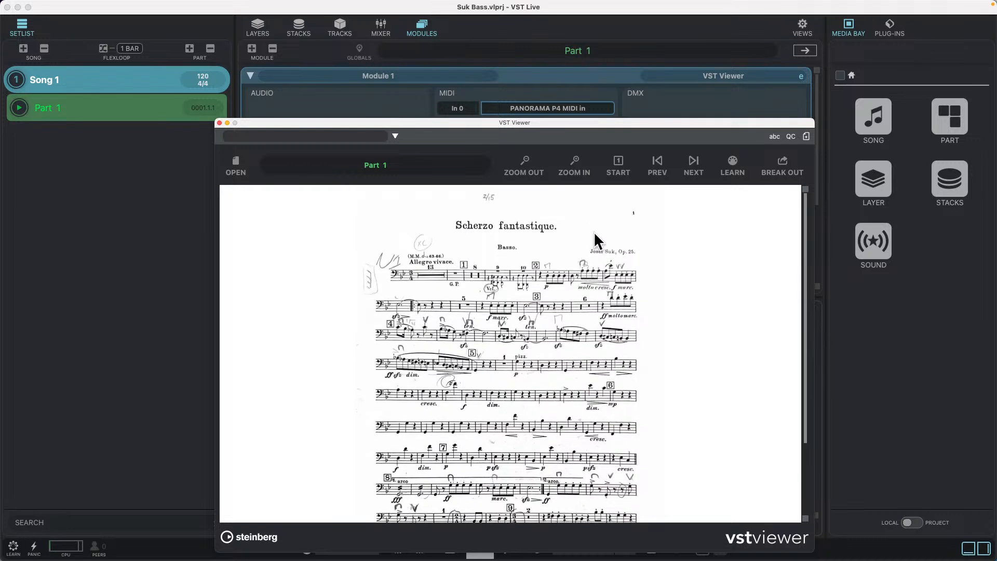
- Check the MIDI learn assignments for turning pages in the VST Viewer, exit learn mode and return to the score's first page
{"action": "left_click", "coordinate": [733, 162]}
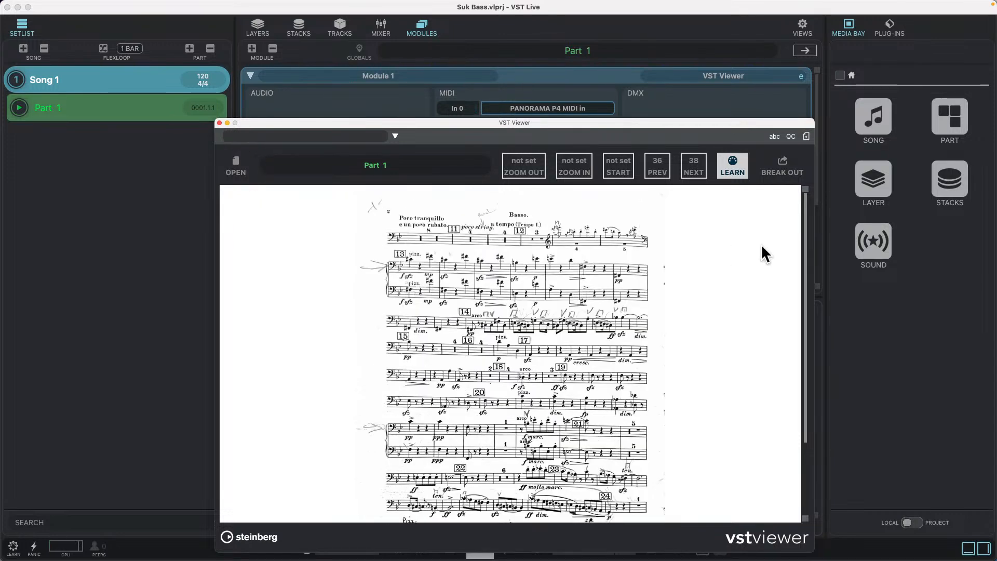
{"action": "left_click", "coordinate": [734, 170]}
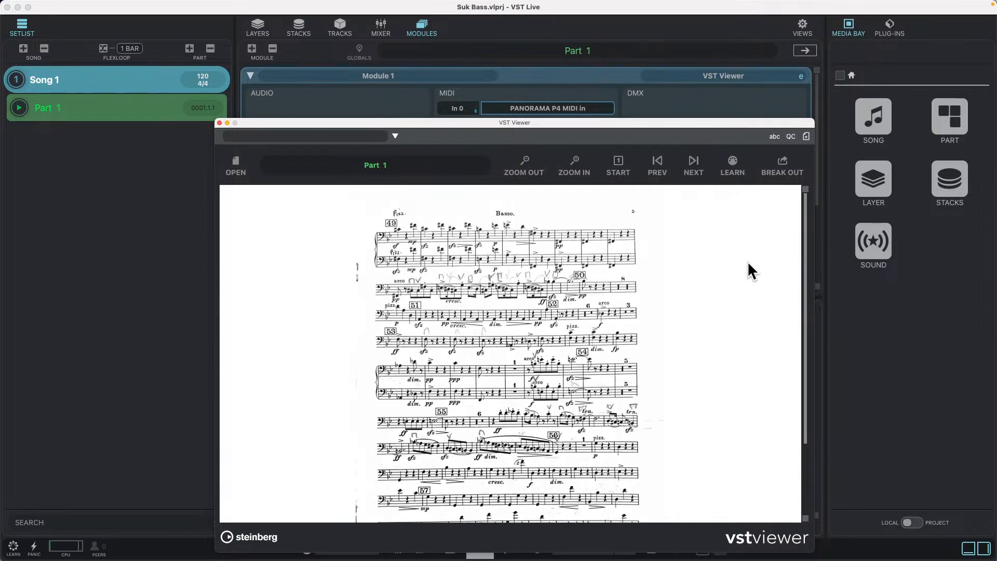
{"action": "scroll", "coordinate": [730, 279], "scroll_direction": "down", "scroll_amount": 4}
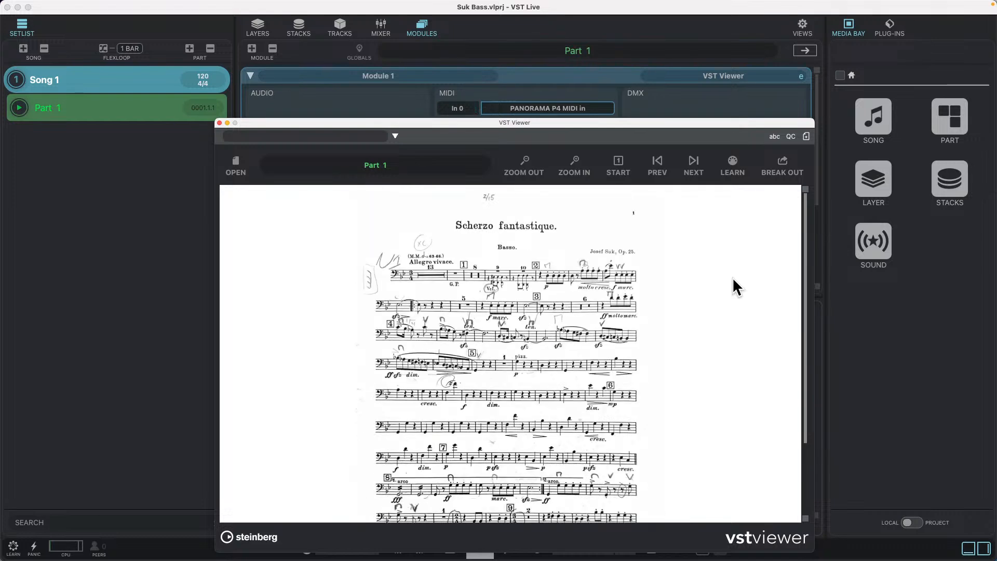
- Close the VST Viewer window and quit VST Live without saving the project changes
{"action": "mouse_move", "coordinate": [716, 7]}
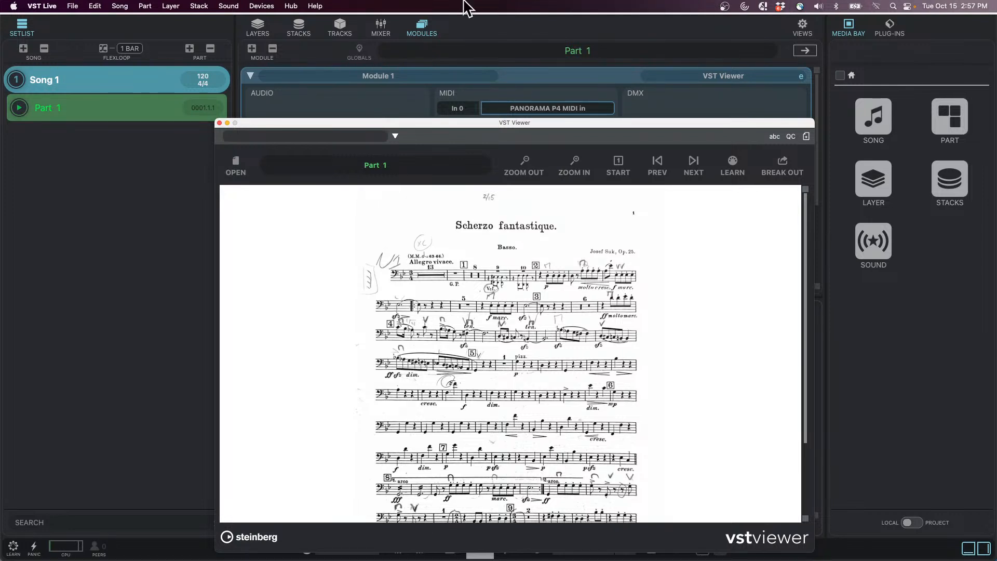
{"action": "left_click", "coordinate": [46, 5]}
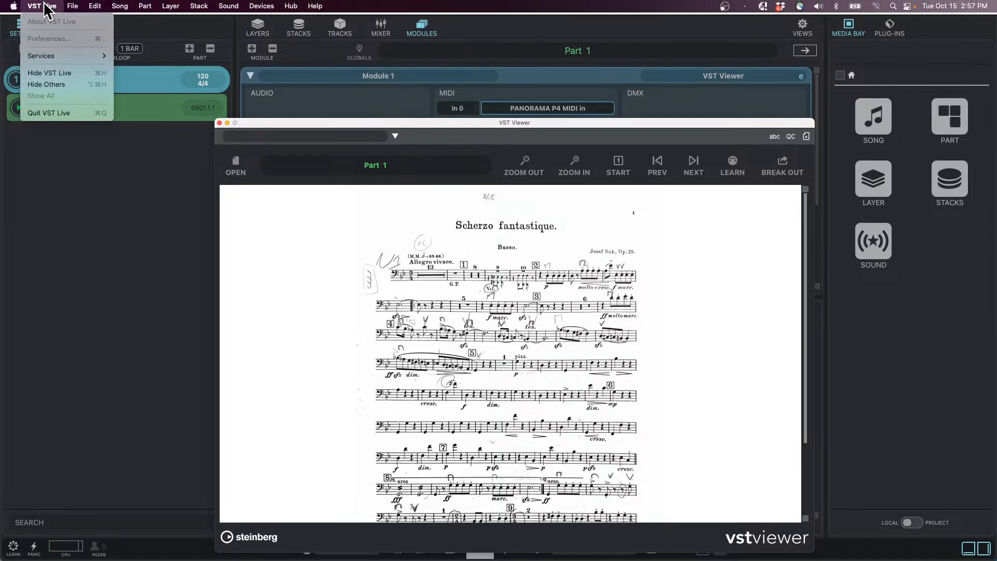
{"action": "left_click", "coordinate": [66, 113]}
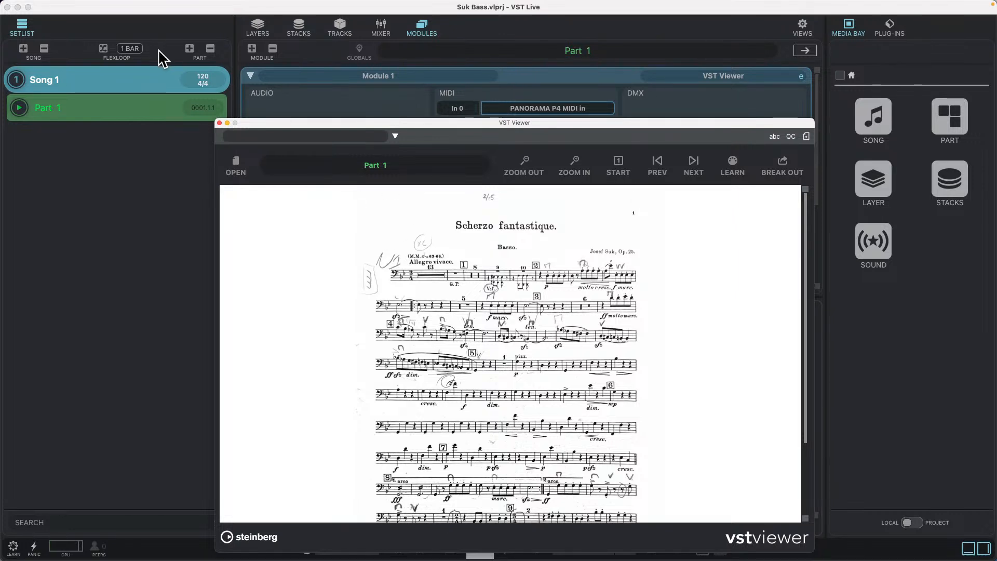
{"action": "left_click", "coordinate": [219, 122]}
{"action": "left_click", "coordinate": [45, 5]}
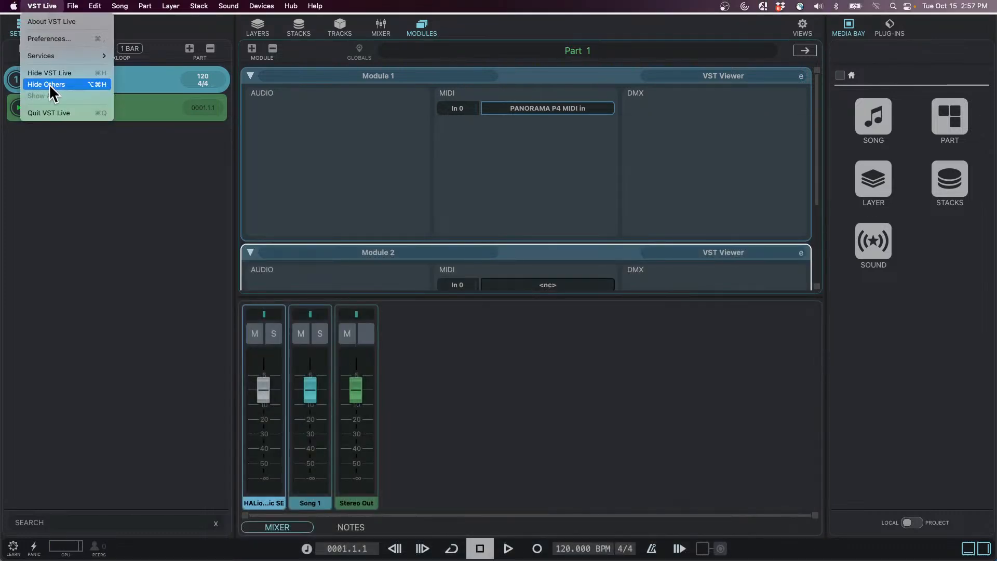
{"action": "left_click", "coordinate": [49, 122]}
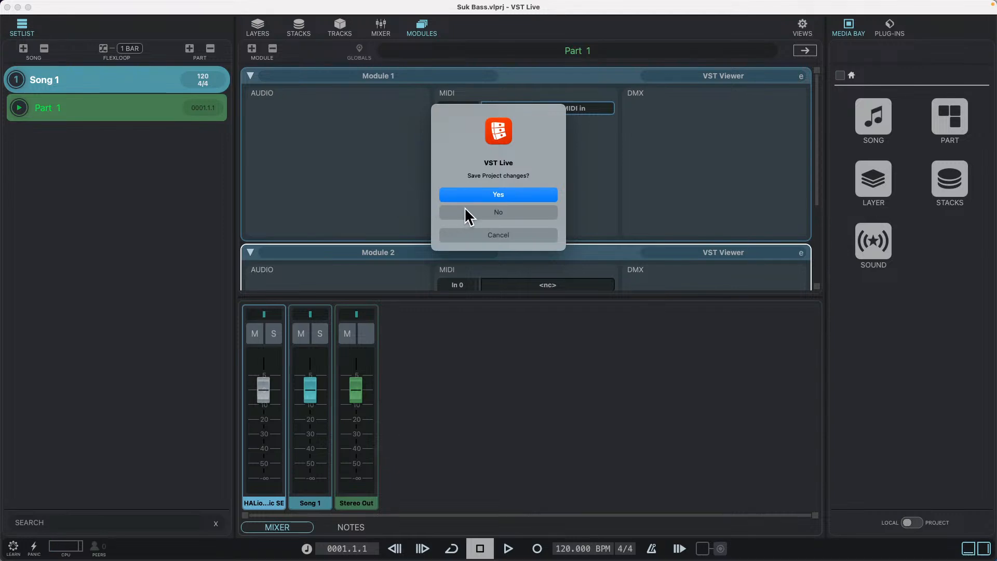
{"action": "left_click", "coordinate": [499, 212]}
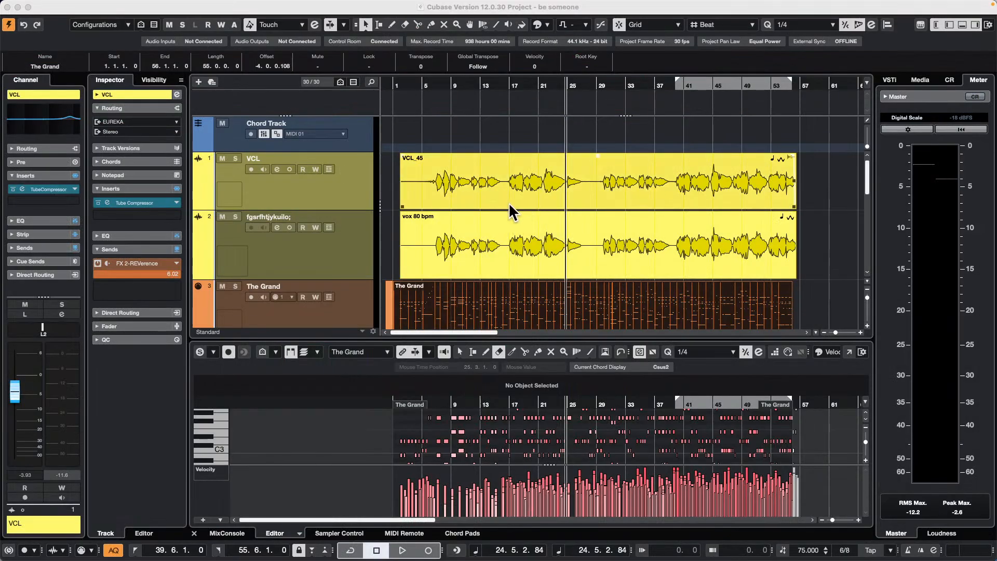
- Switch to Cubase and create a new empty project
{"action": "left_click", "coordinate": [454, 145]}
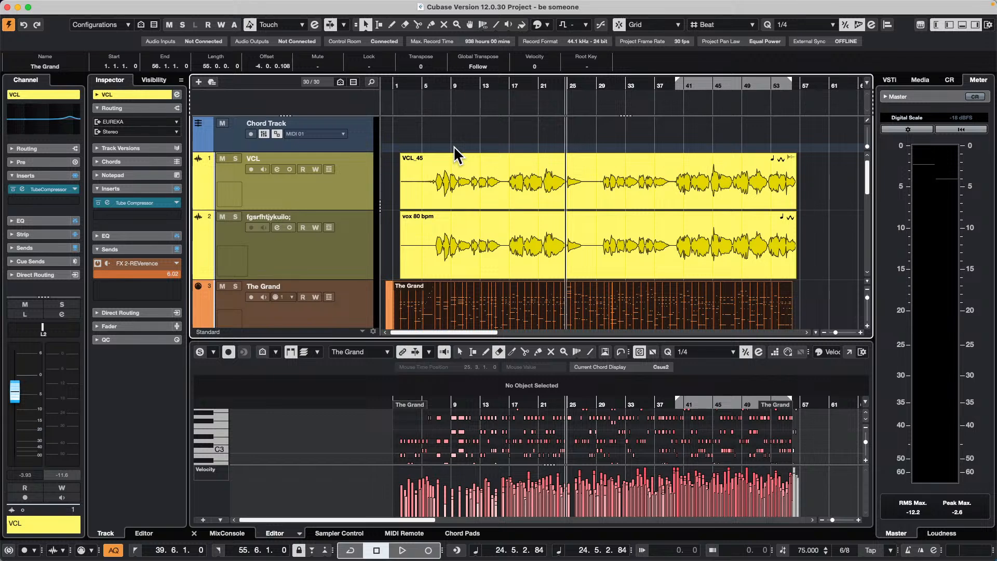
{"action": "left_click", "coordinate": [307, 6]}
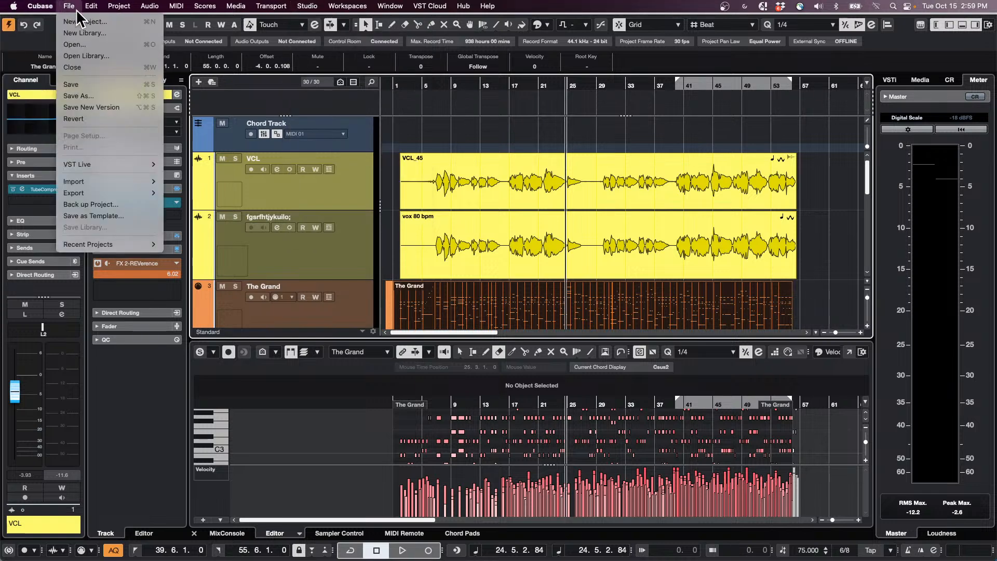
{"action": "left_click", "coordinate": [81, 23]}
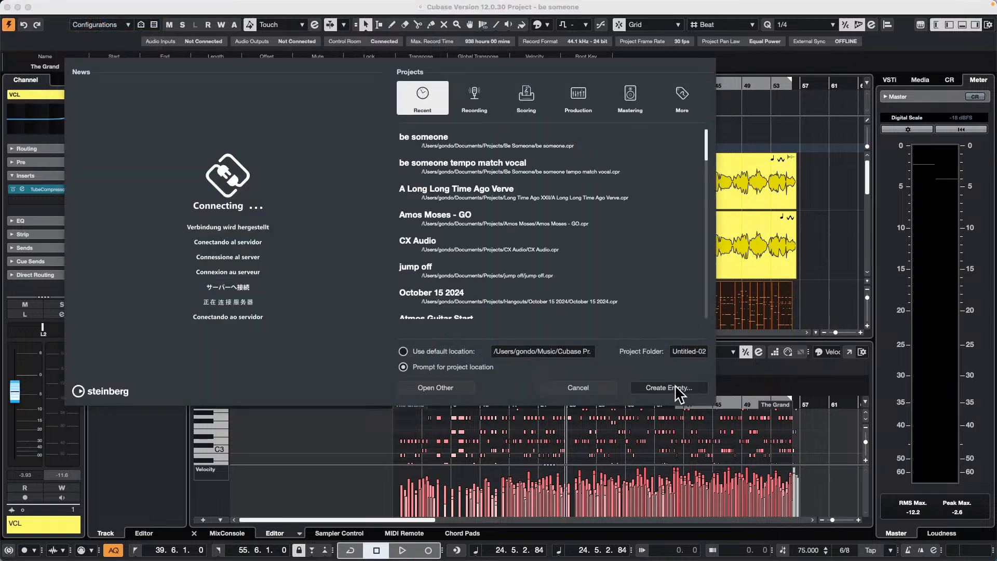
{"action": "left_click", "coordinate": [675, 385]}
{"action": "left_click", "coordinate": [738, 346]}
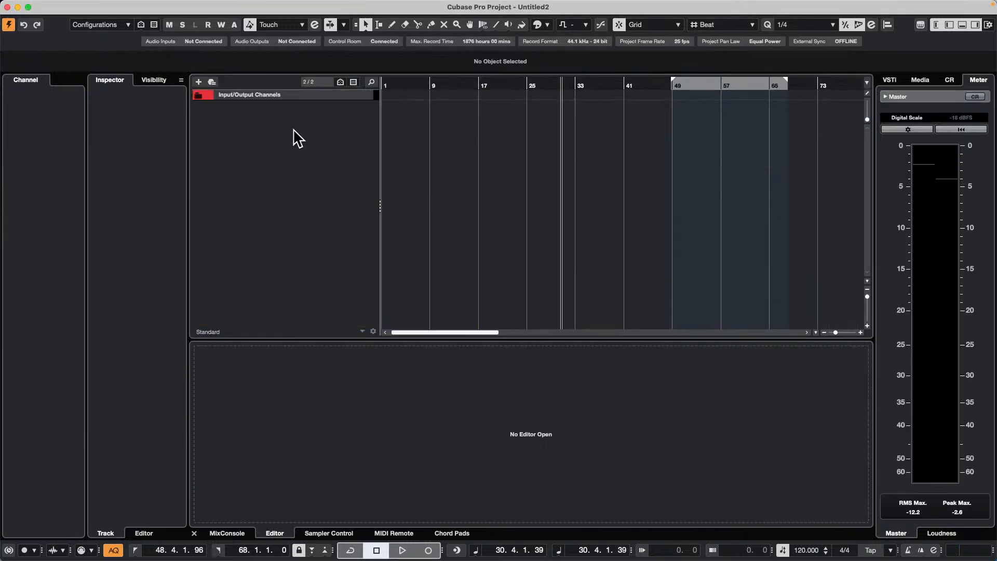
- Browse the media library's Loops & Samples to the end of the Drum Loops content set
{"action": "right_click", "coordinate": [281, 130]}
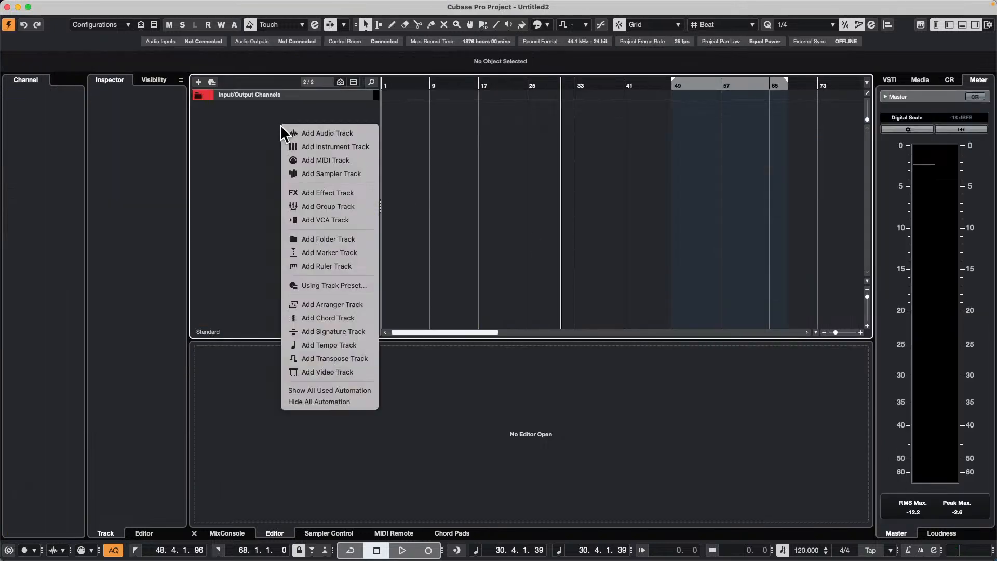
{"action": "left_click", "coordinate": [921, 79]}
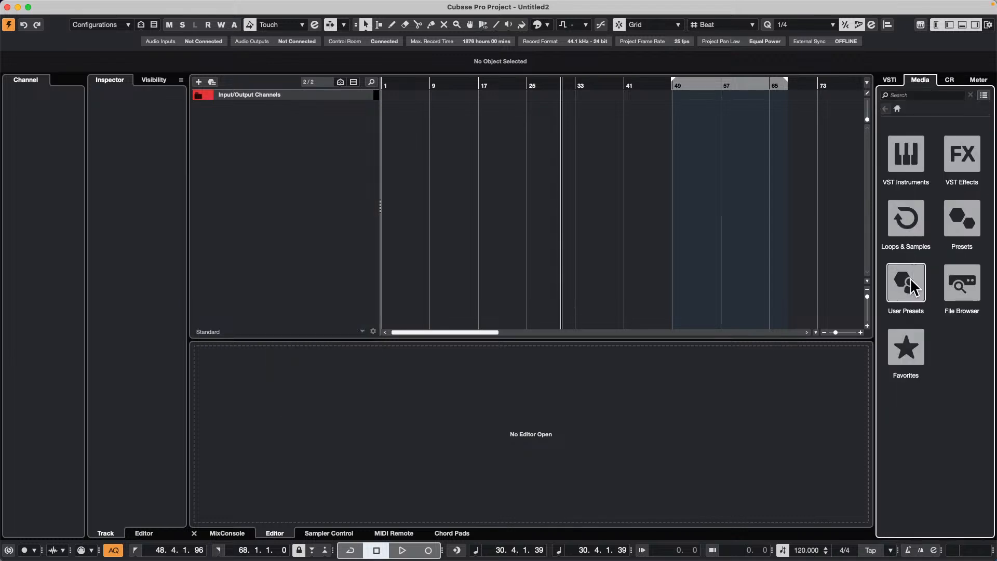
{"action": "left_click", "coordinate": [918, 243]}
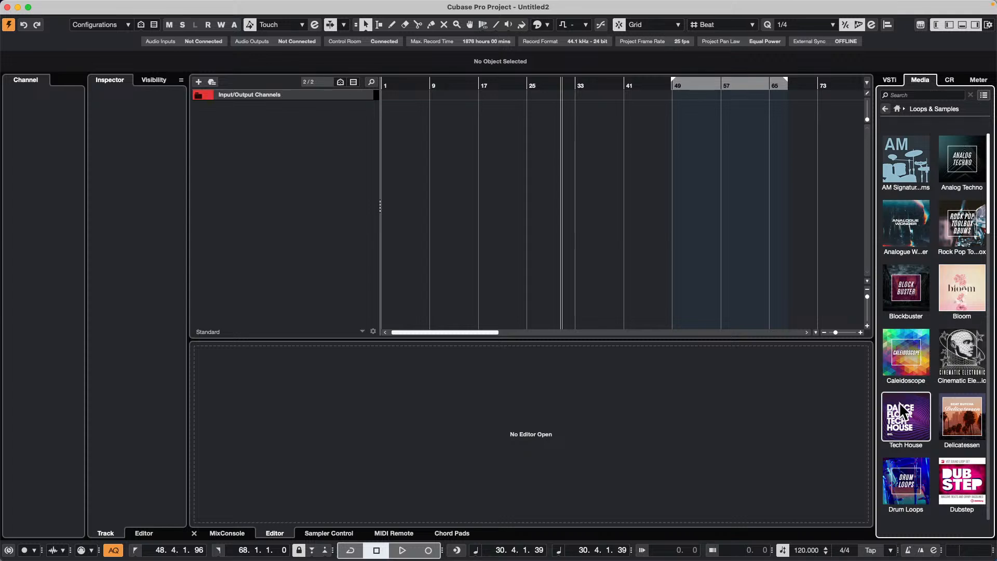
{"action": "left_click", "coordinate": [910, 475]}
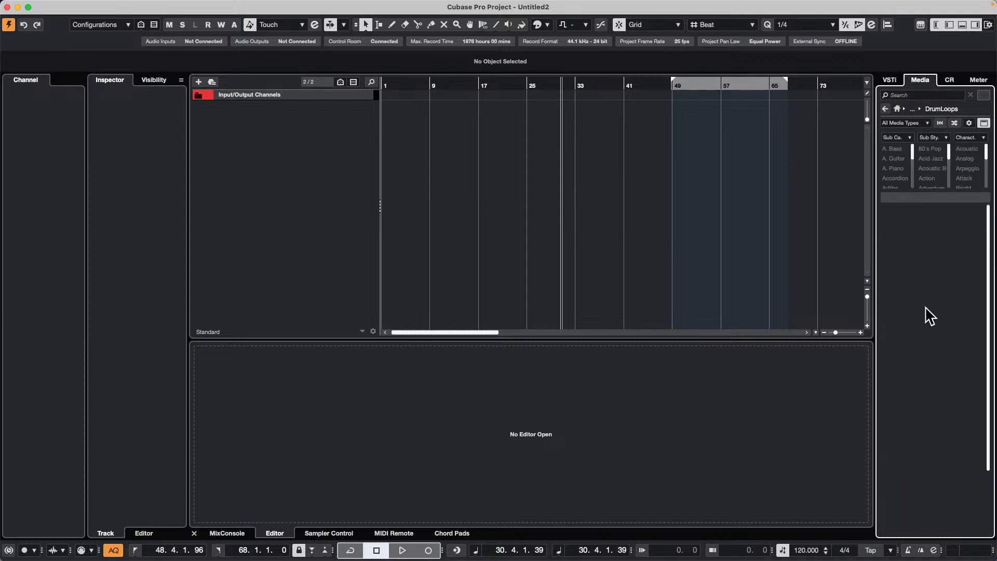
{"action": "scroll", "coordinate": [927, 314], "scroll_direction": "down", "scroll_amount": 3}
- Audition several drum loops, from Tribal Loop 07 130 up through digitoy 6 130 to Kick Loop 10 130
{"action": "left_click", "coordinate": [919, 441]}
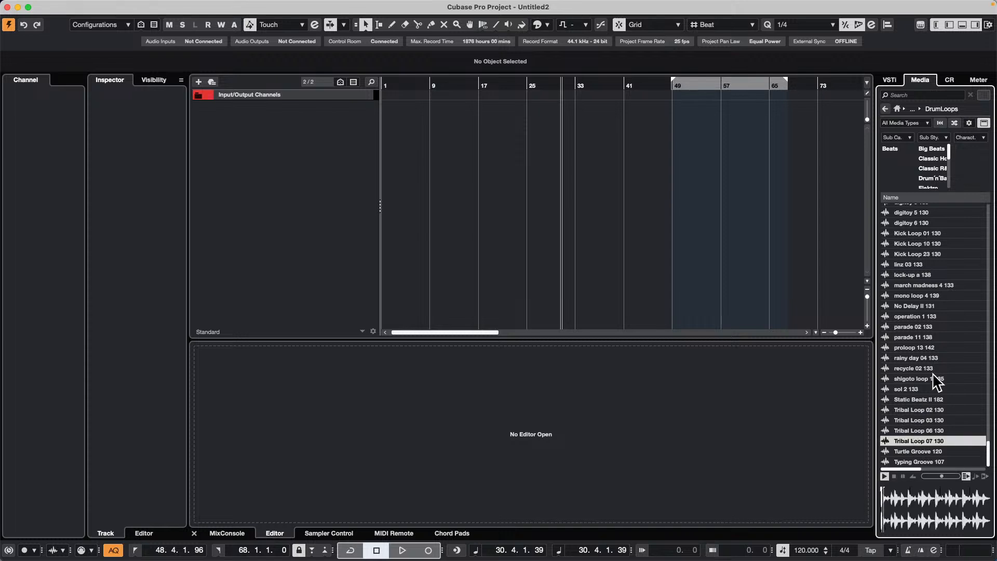
{"action": "left_click", "coordinate": [921, 369]}
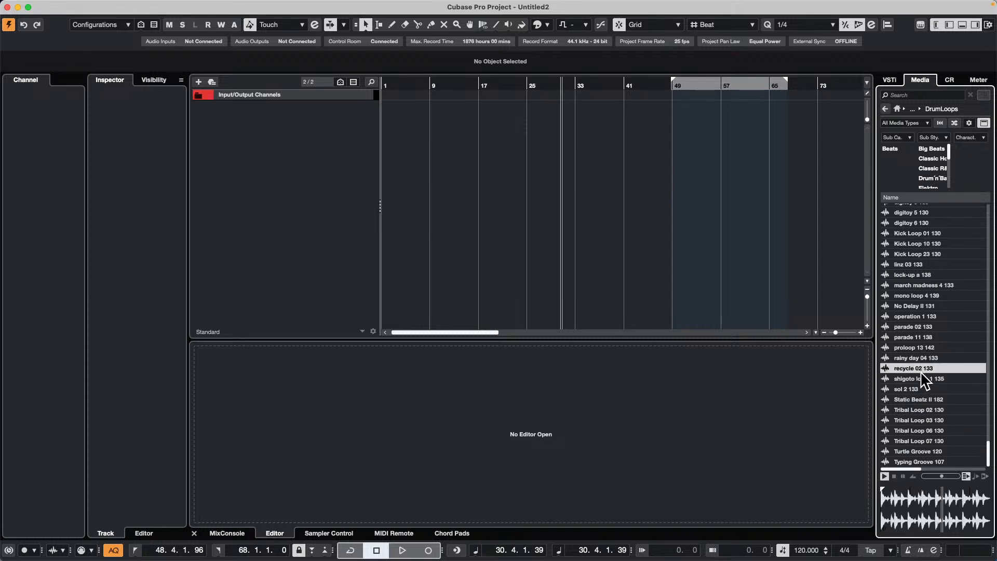
{"action": "left_click", "coordinate": [918, 346]}
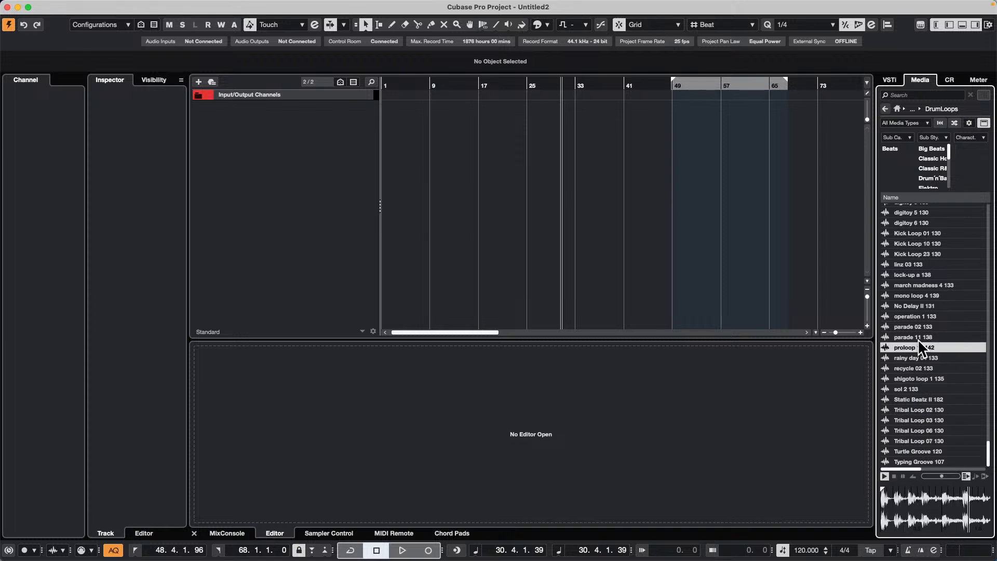
{"action": "left_click", "coordinate": [915, 326]}
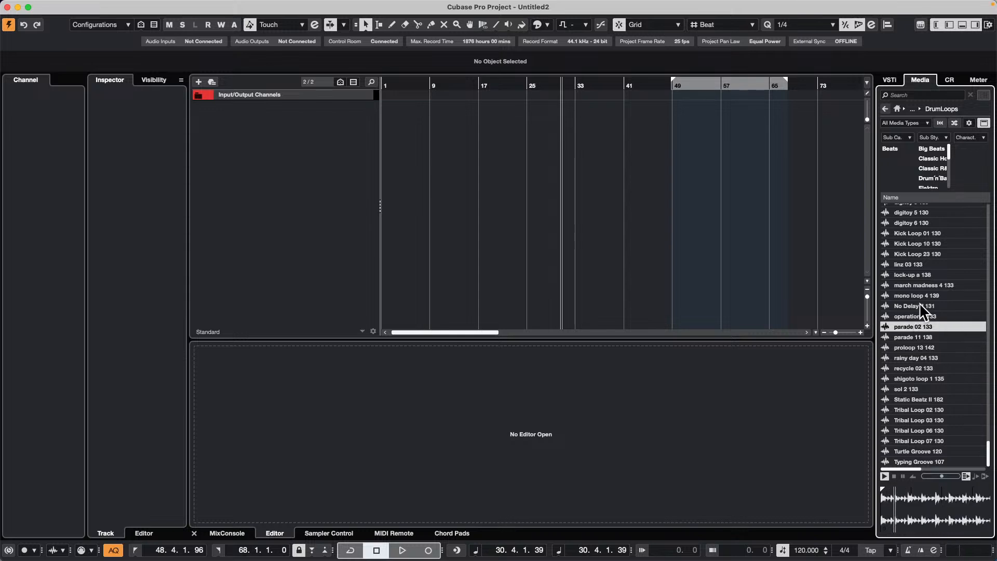
{"action": "left_click", "coordinate": [918, 316]}
{"action": "left_click", "coordinate": [915, 264]}
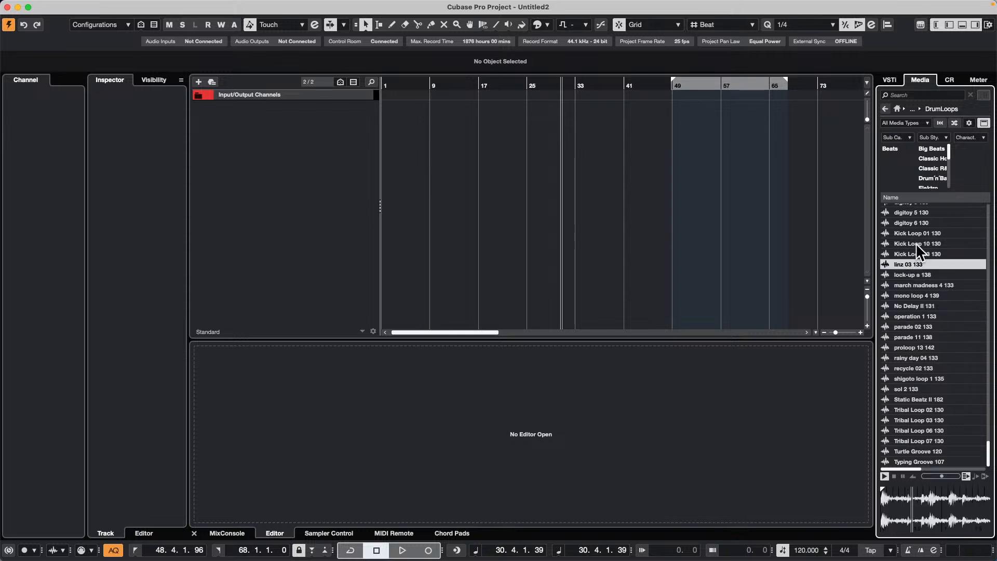
{"action": "left_click", "coordinate": [916, 243]}
{"action": "left_click", "coordinate": [909, 223]}
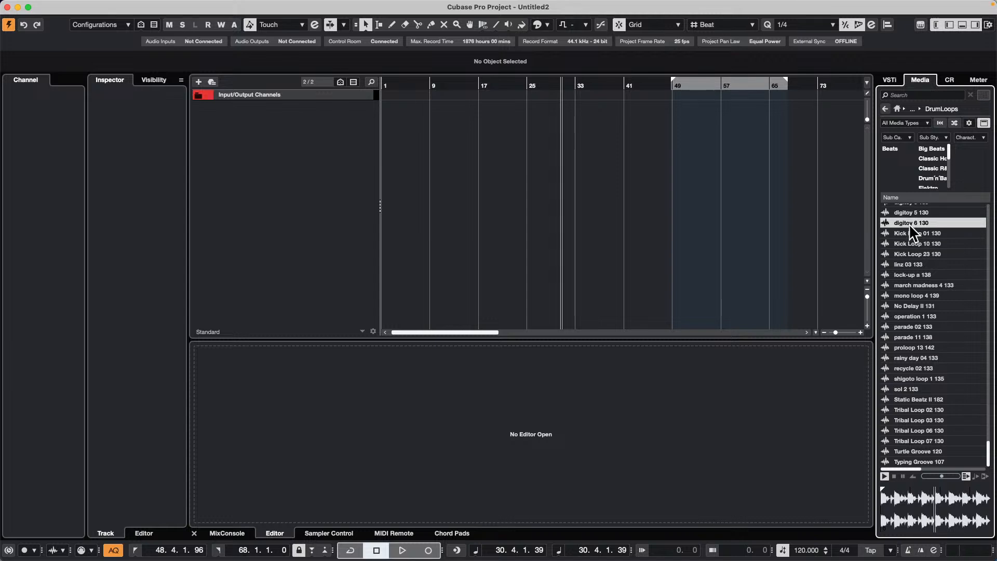
{"action": "left_click", "coordinate": [909, 241]}
- Place Kick Loop 10 130 on a new audio track at bar 1 of the project
{"action": "left_click_drag", "start_coordinate": [912, 243], "coordinate": [392, 125]}
{"action": "left_click_drag", "start_coordinate": [430, 83], "coordinate": [318, 124]}
{"action": "left_click_drag", "start_coordinate": [444, 124], "coordinate": [401, 123]}
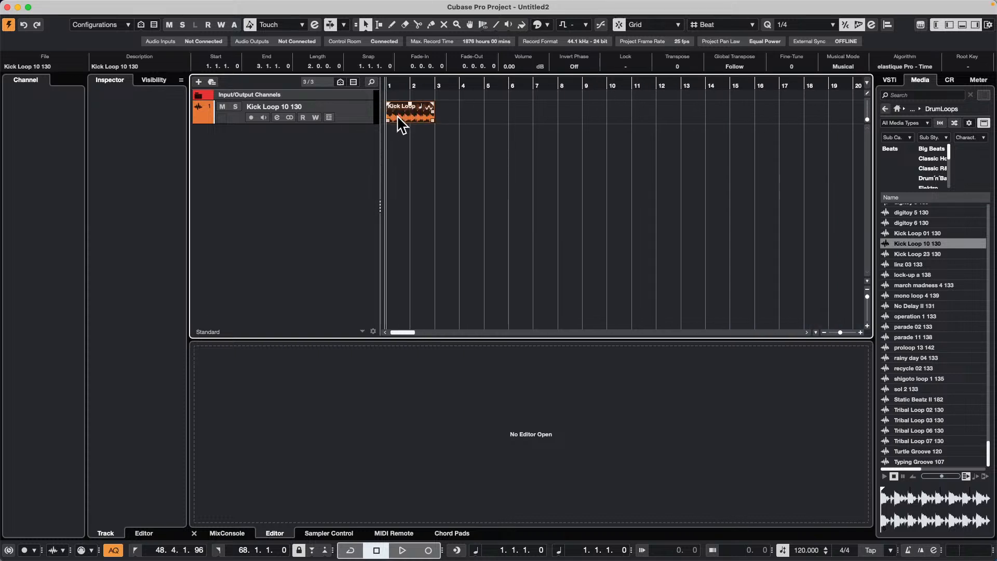
- Apply the 2 x Stereo preset to the outputs in Audio Connections
{"action": "left_click", "coordinate": [258, 7]}
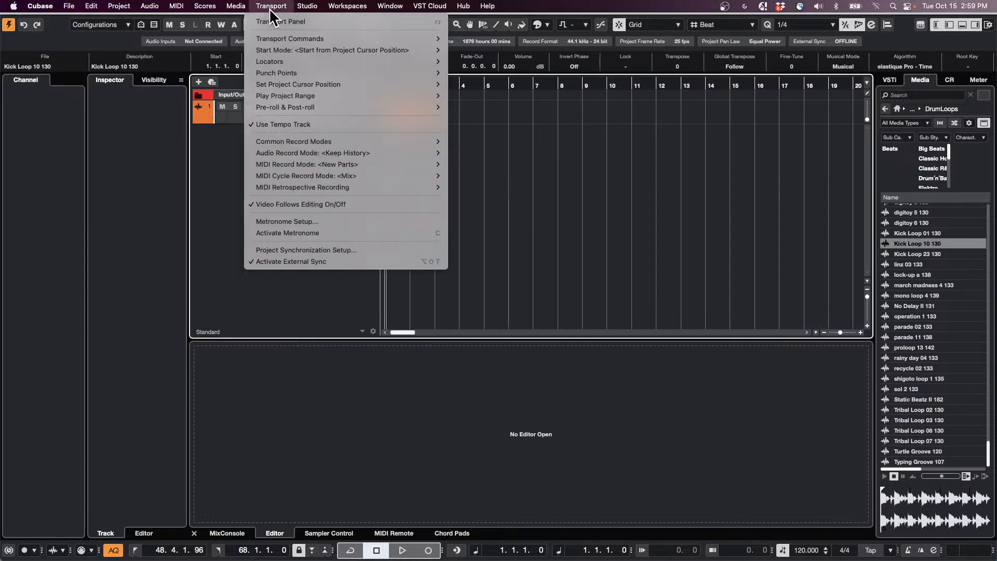
{"action": "mouse_move", "coordinate": [247, 8]}
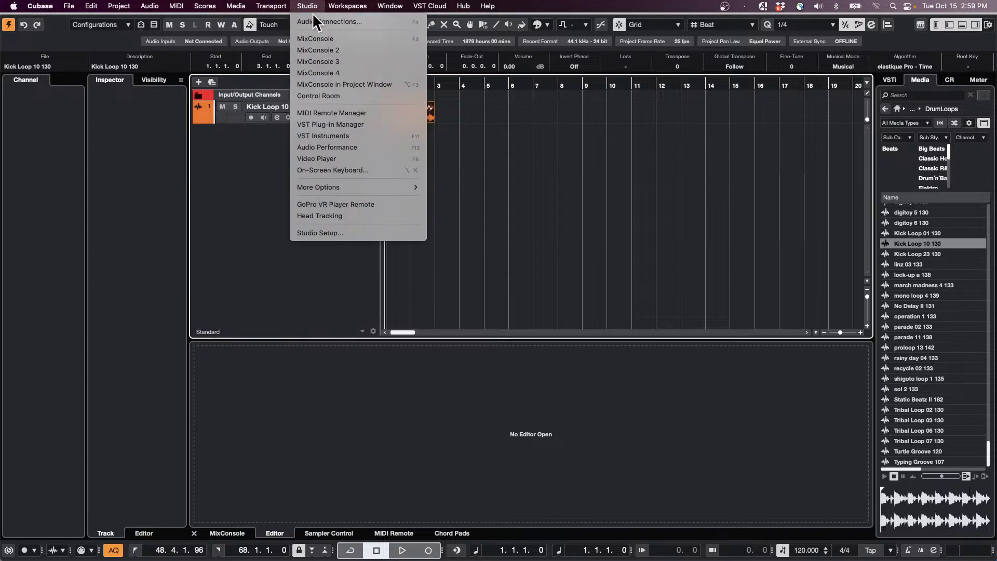
{"action": "left_click", "coordinate": [322, 21]}
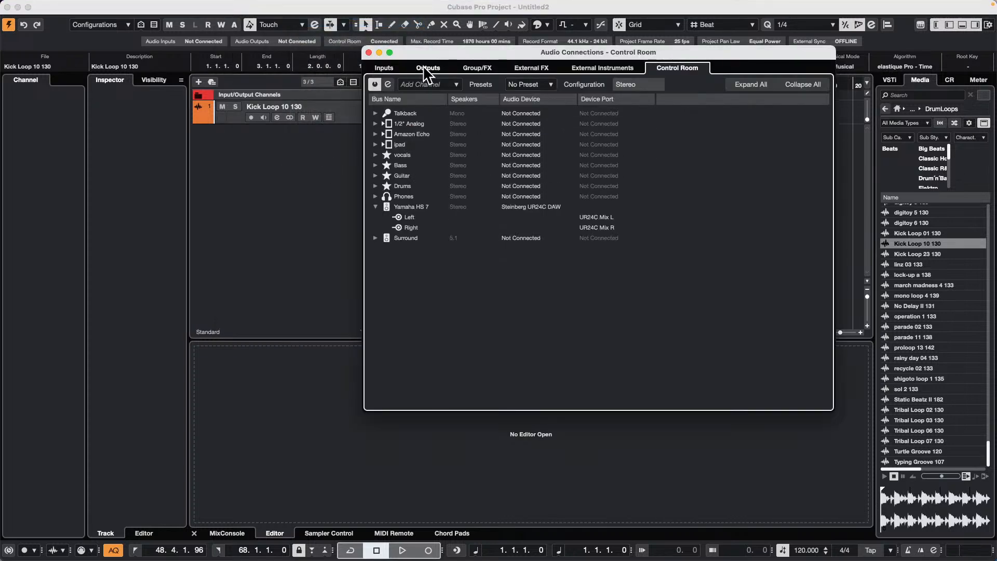
{"action": "left_click", "coordinate": [425, 67]}
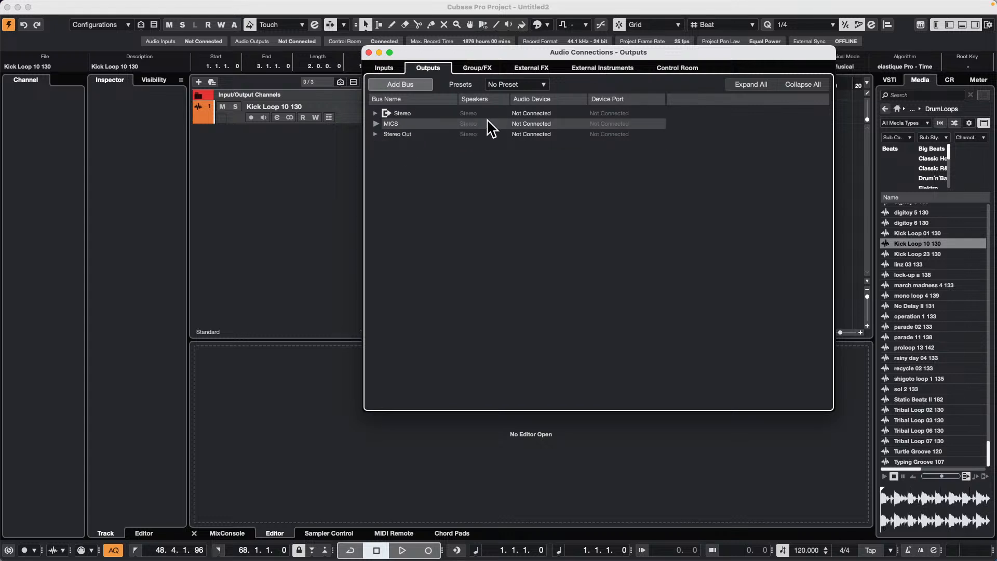
{"action": "right_click", "coordinate": [392, 126]}
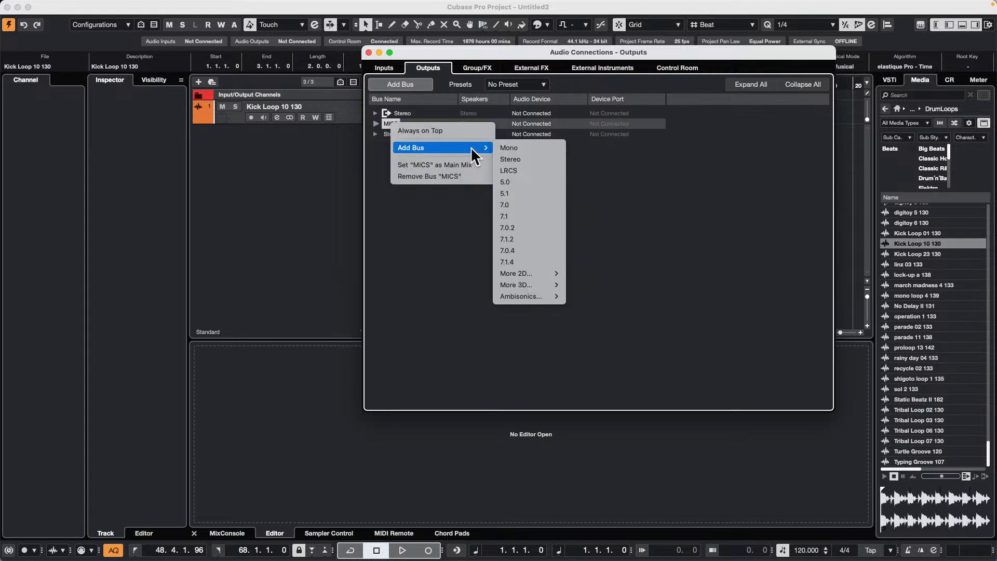
{"action": "left_click", "coordinate": [543, 86]}
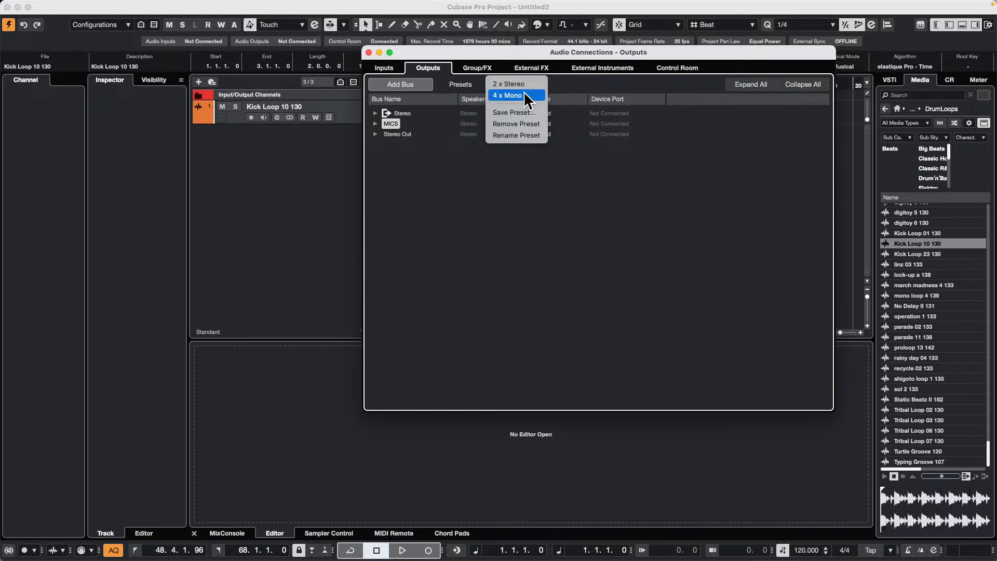
{"action": "left_click", "coordinate": [527, 85]}
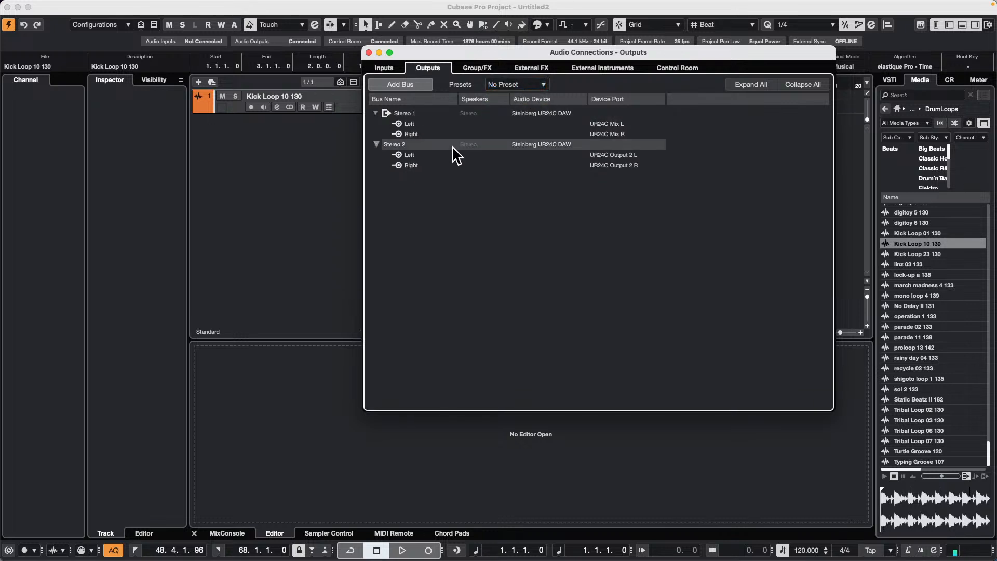
- Remove the Stereo 2 output bus and set the Stereo 1 bus's audio device to Not Connected
{"action": "right_click", "coordinate": [392, 143]}
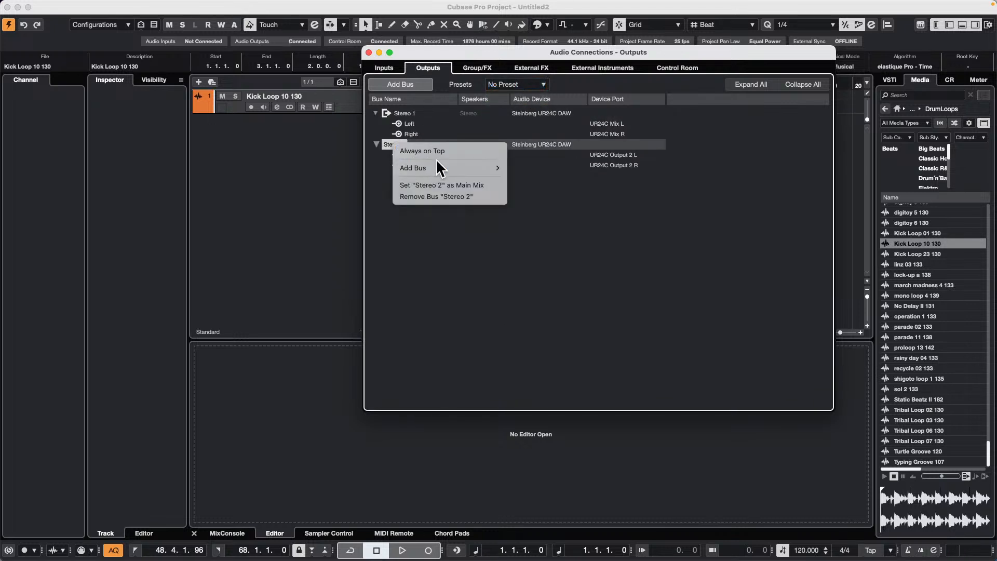
{"action": "mouse_move", "coordinate": [438, 167]}
{"action": "left_click", "coordinate": [437, 196]}
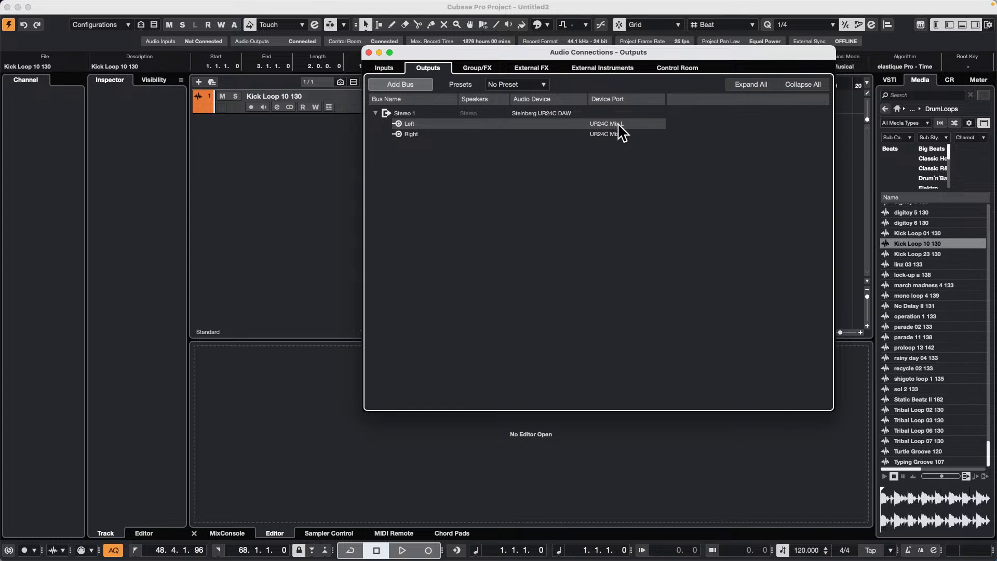
{"action": "left_click", "coordinate": [531, 112]}
{"action": "left_click", "coordinate": [531, 112]}
{"action": "left_click", "coordinate": [583, 125]}
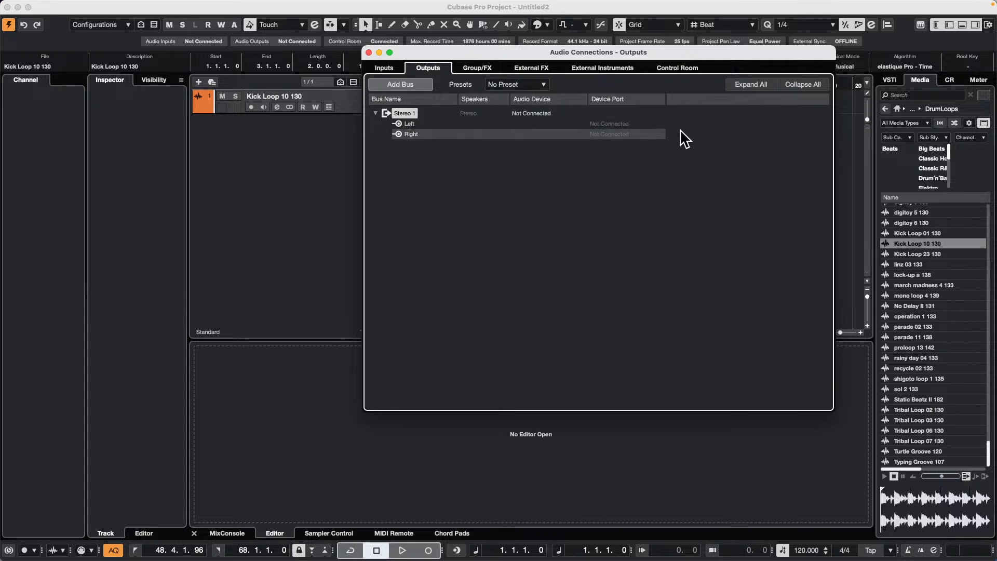
- Make the Kick Loop 10 130 track taller and play its event in a loop from bar 1 to bar 3
{"action": "left_click", "coordinate": [295, 138]}
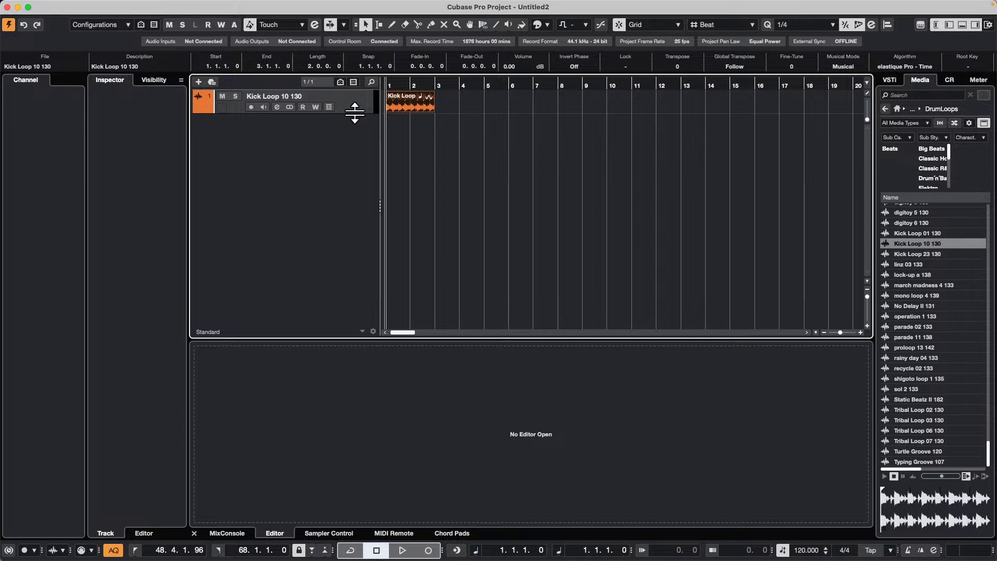
{"action": "left_click_drag", "start_coordinate": [355, 113], "coordinate": [358, 136]}
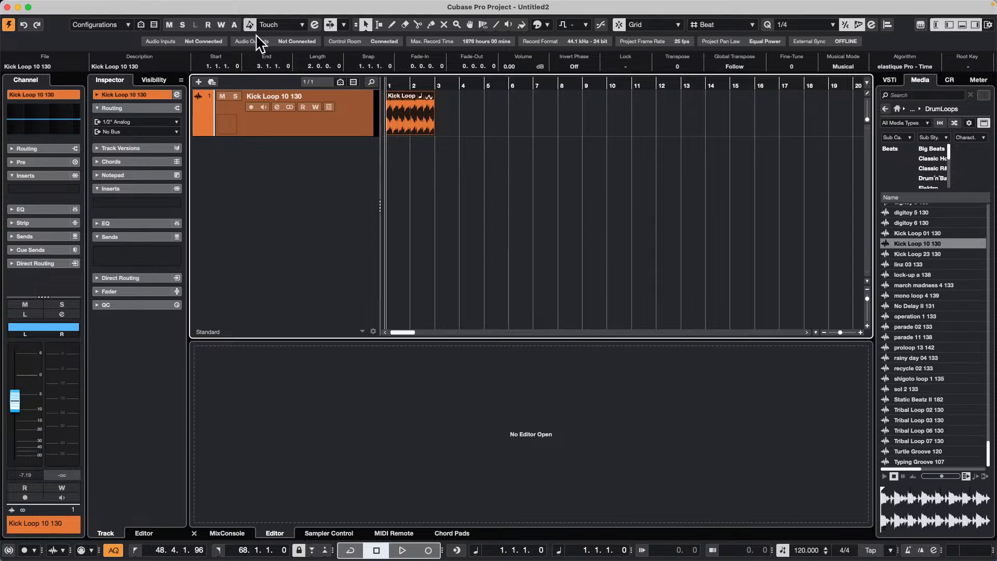
{"action": "left_click", "coordinate": [410, 117]}
{"action": "key", "text": "shift+g"}
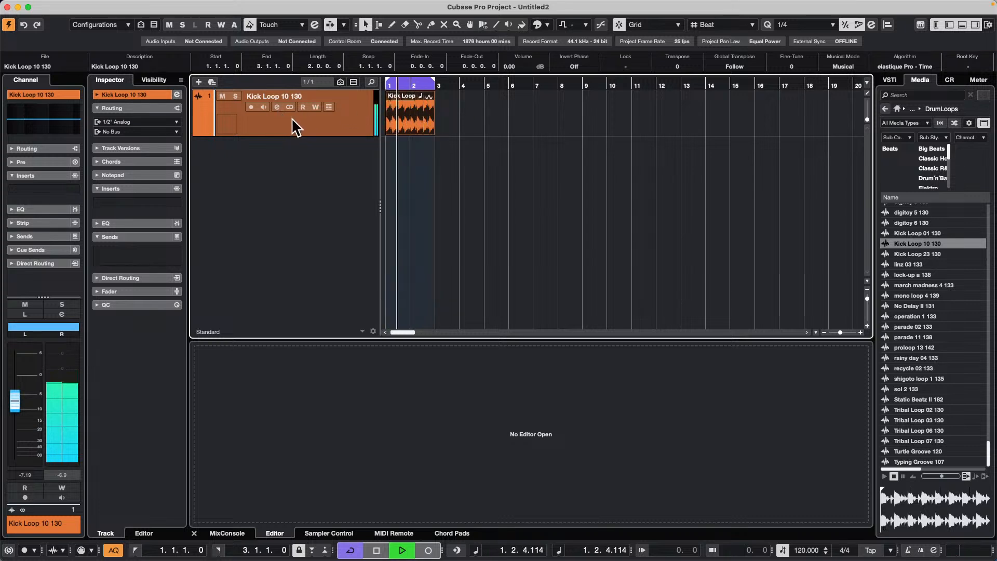
{"action": "key", "text": "space"}
- Check the Yamaha HS 7 monitor's left and right device ports in the Control Room audio connections
{"action": "key", "text": "F4"}
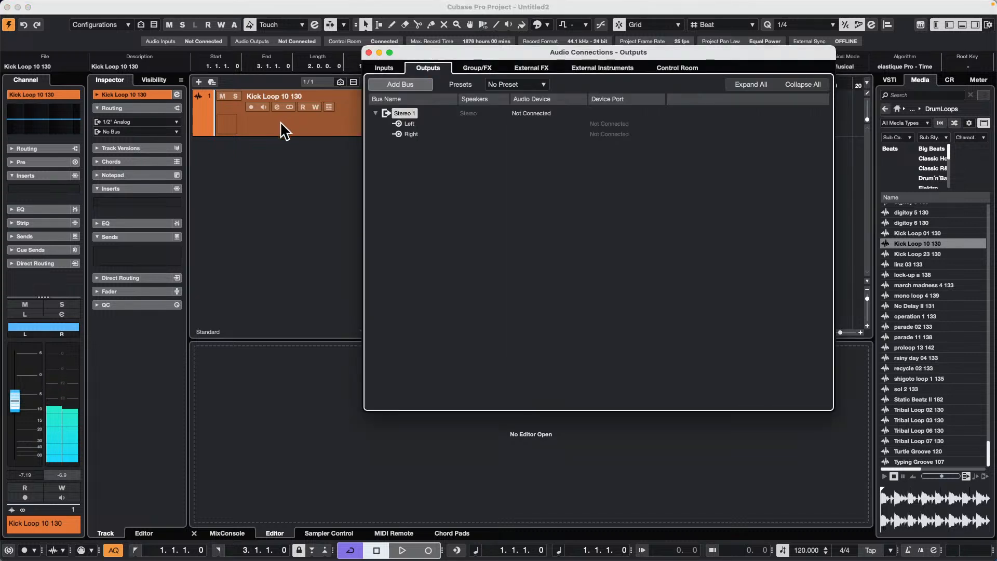
{"action": "left_click", "coordinate": [679, 69]}
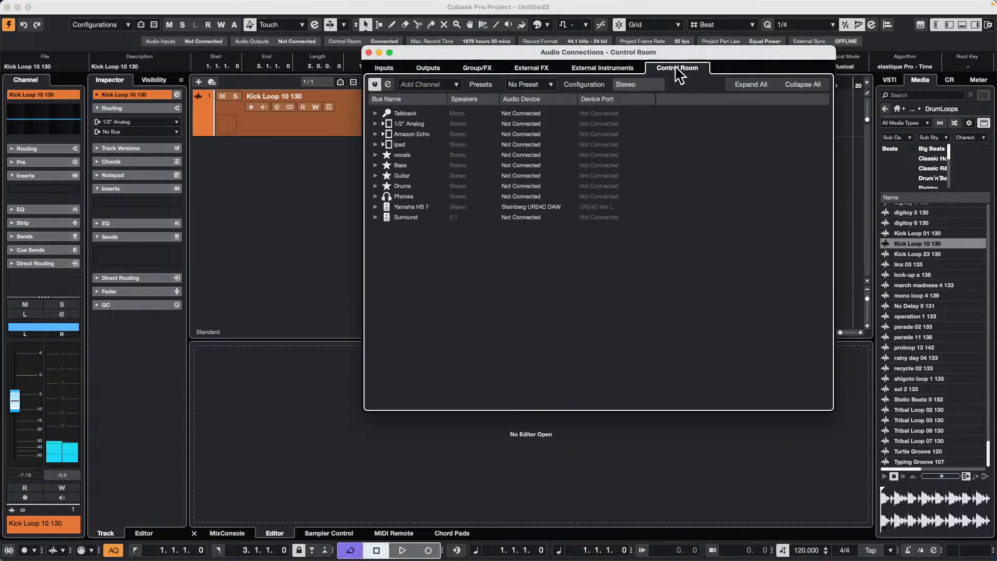
{"action": "left_click", "coordinate": [376, 206]}
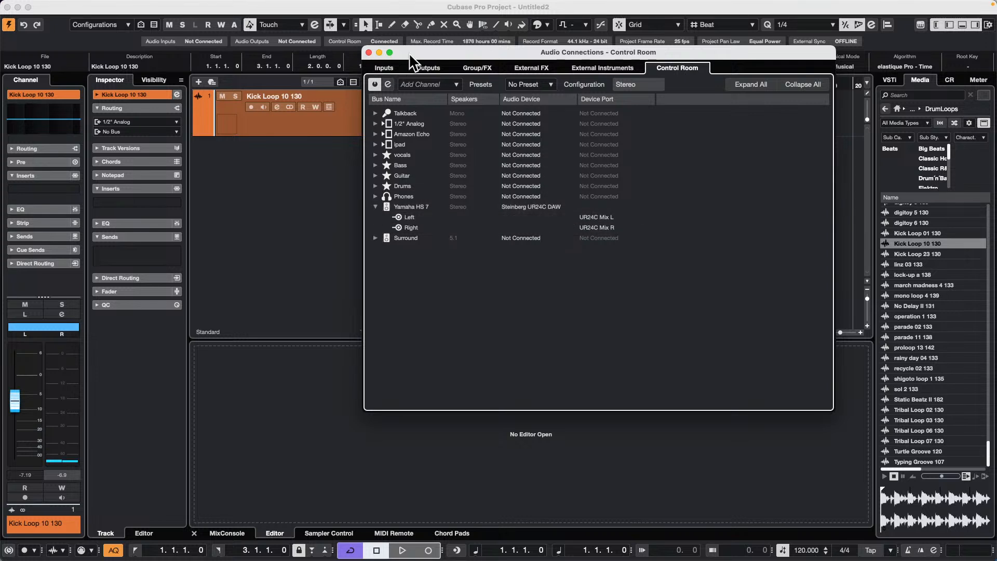
{"action": "left_click", "coordinate": [277, 135]}
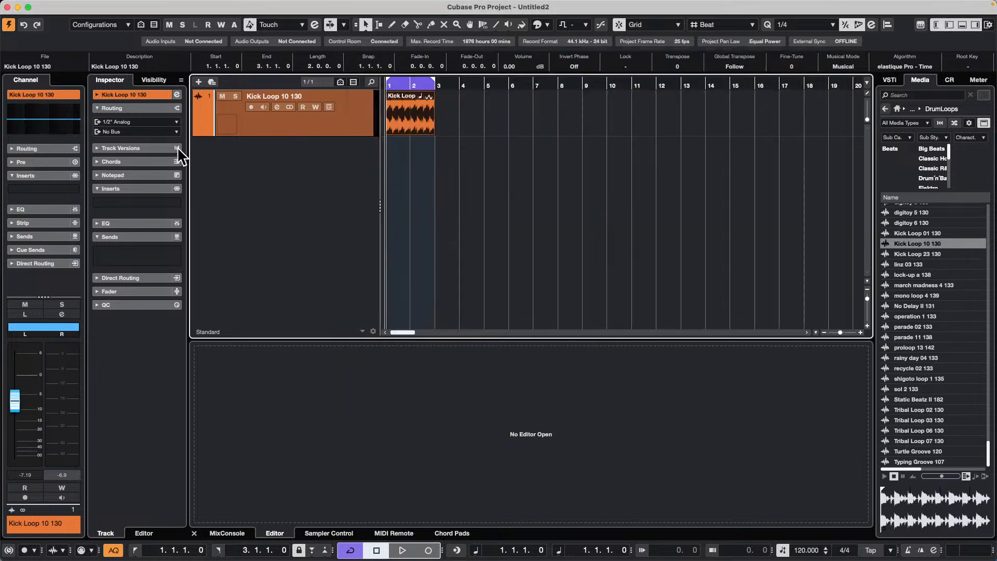
- Route the Kick Loop 10 130 track's output to the Stereo 1 bus and play the loop briefly
{"action": "left_click", "coordinate": [115, 132]}
{"action": "left_click", "coordinate": [138, 188]}
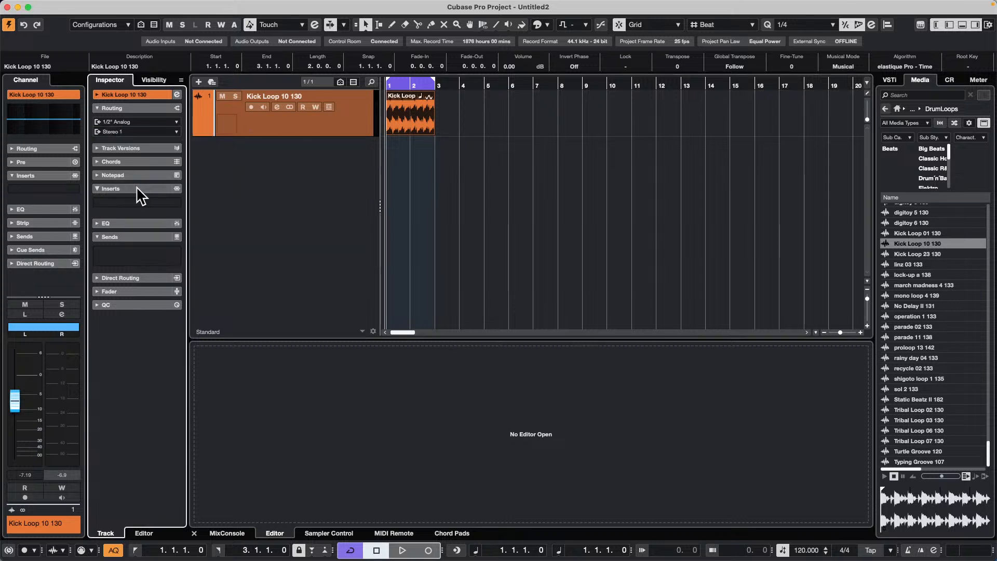
{"action": "key", "text": "space"}
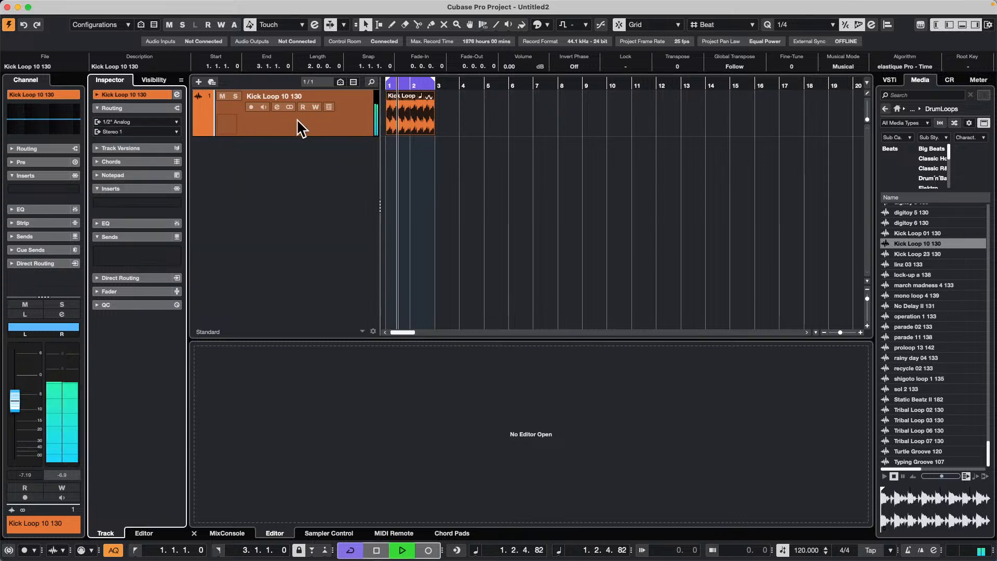
{"action": "left_click", "coordinate": [295, 122]}
{"action": "key", "text": "space"}
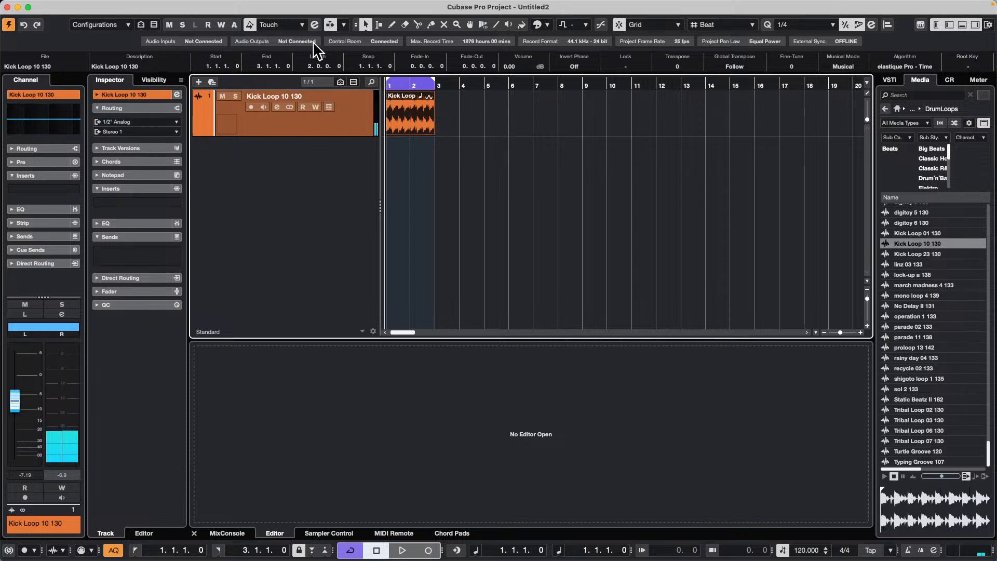
- Play the loop and set the Control Room's Main level to -5.09
{"action": "key", "text": "space"}
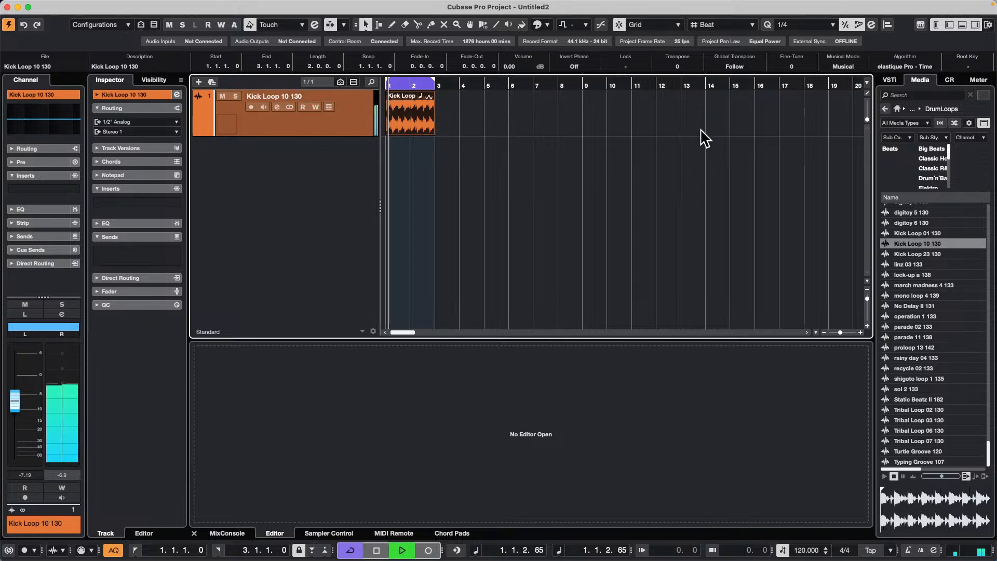
{"action": "left_click", "coordinate": [949, 81]}
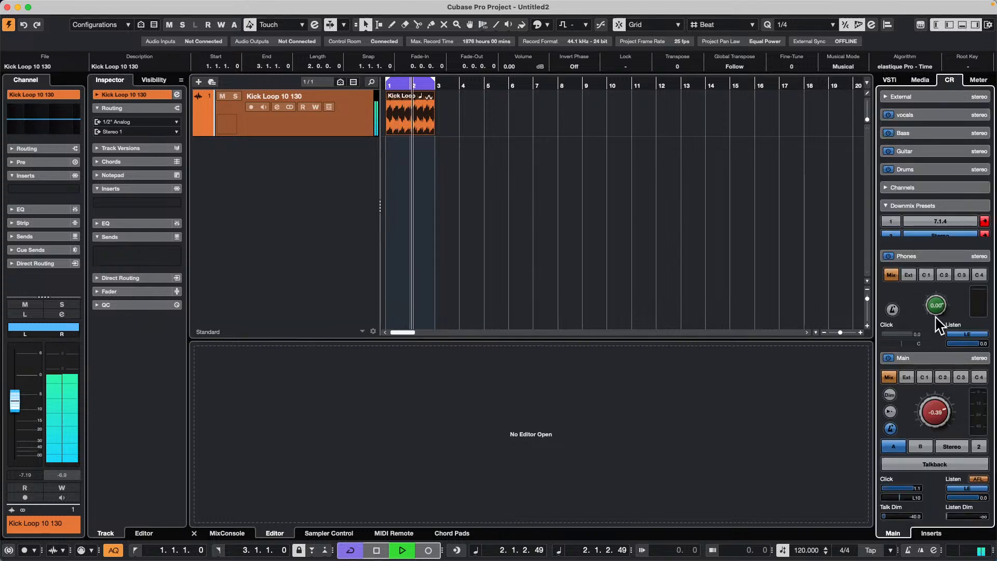
{"action": "left_click_drag", "start_coordinate": [934, 408], "coordinate": [921, 398]}
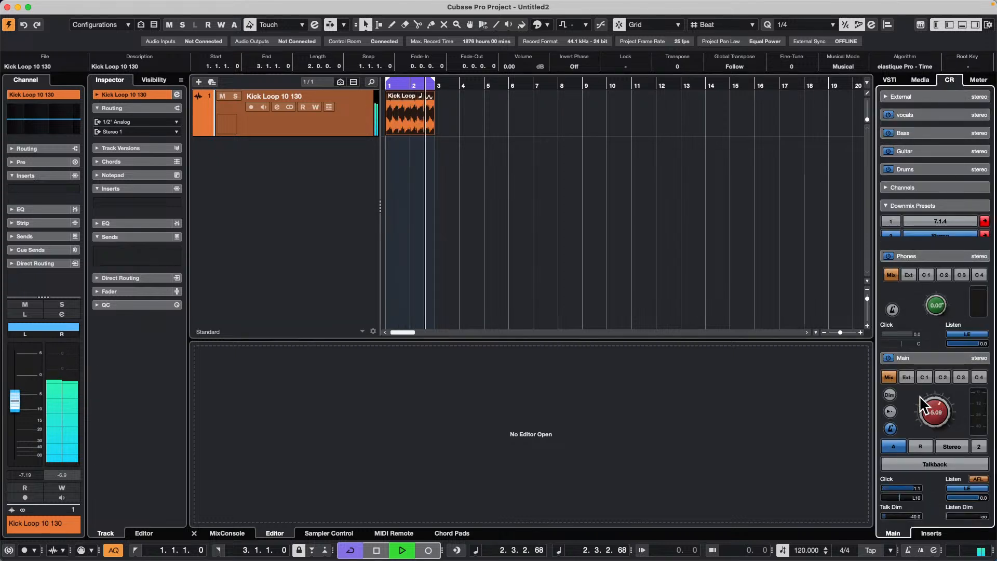
{"action": "left_click", "coordinate": [326, 127]}
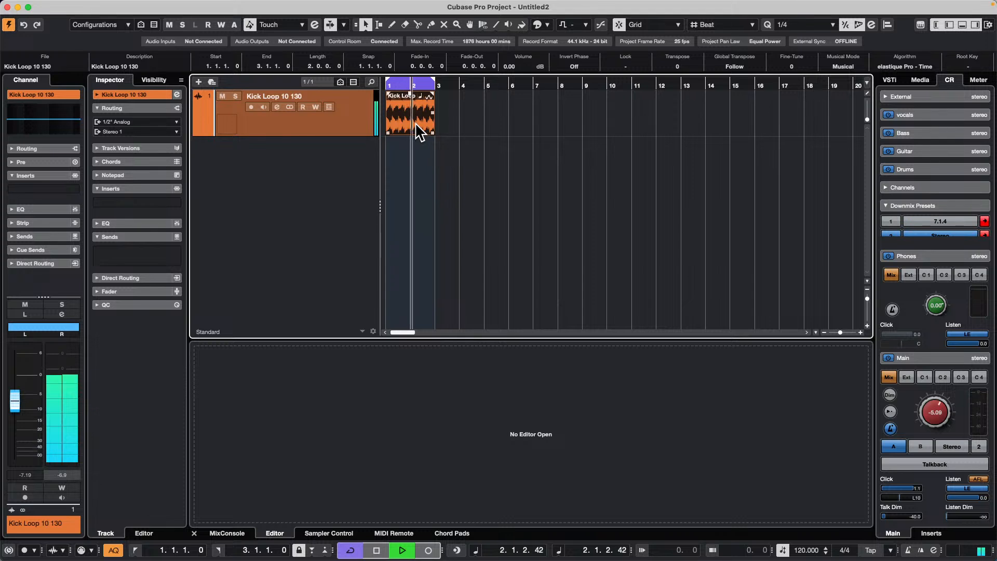
- Compare the Control Room connections with the Stereo 1 output bus connections during playback, and stop playback
{"action": "key", "text": "F4"}
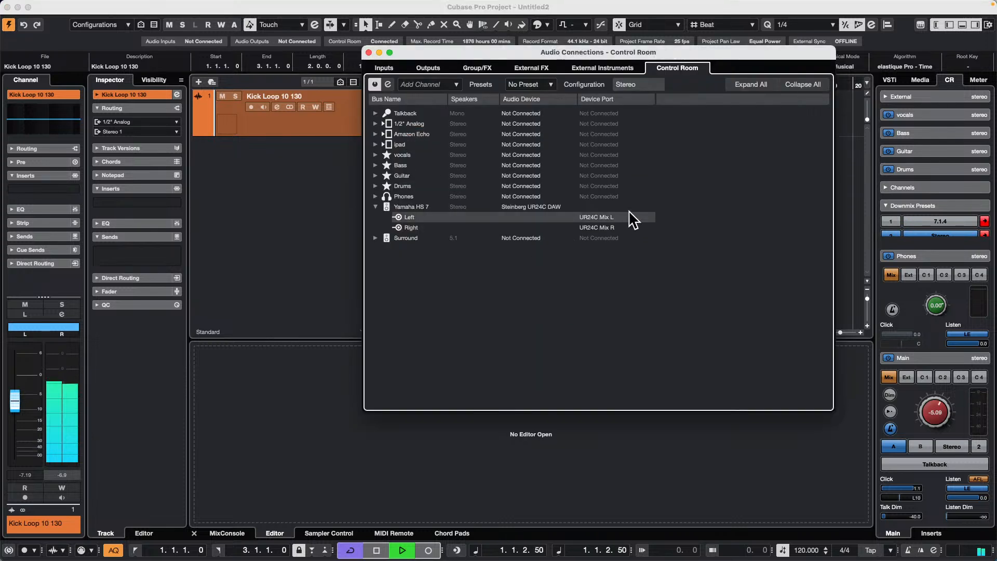
{"action": "left_click", "coordinate": [429, 69]}
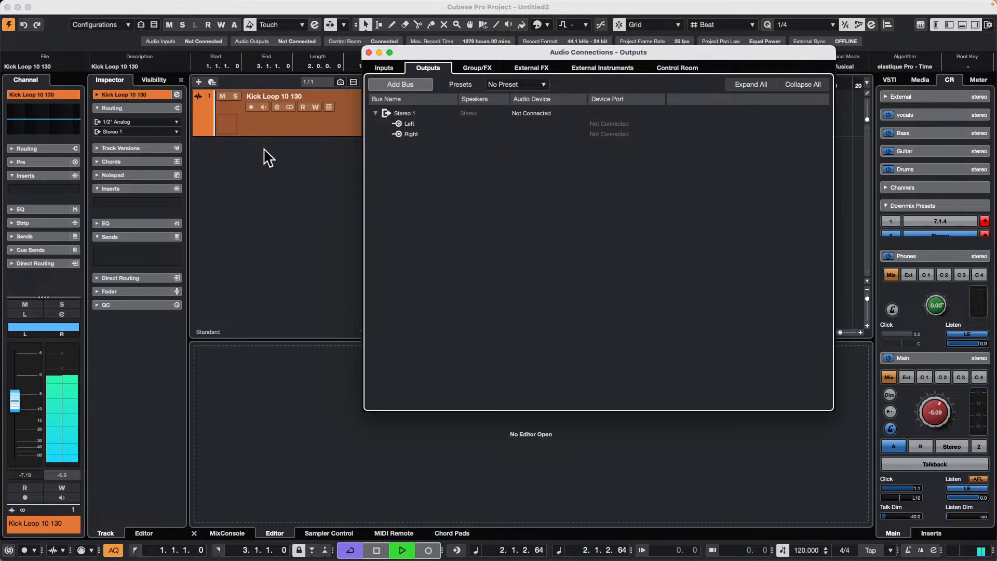
{"action": "key", "text": "F4"}
{"action": "key", "text": "space"}
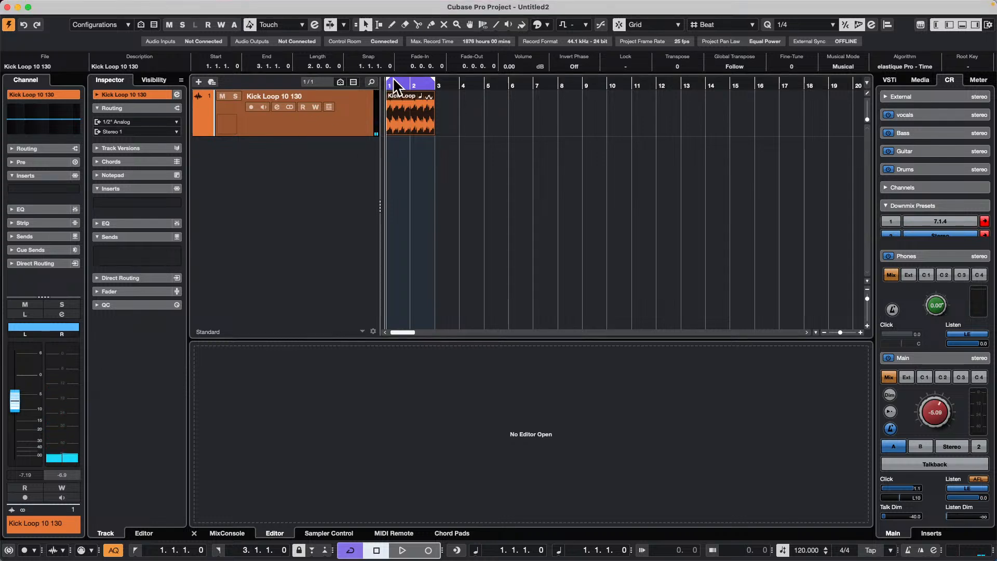
- Connect the Stereo 1 output bus's left and right channels to UR24C Mix L and UR24C Mix R, and play the loop
{"action": "key", "text": "F3"}
{"action": "key", "text": "F3"}
{"action": "key", "text": "F4"}
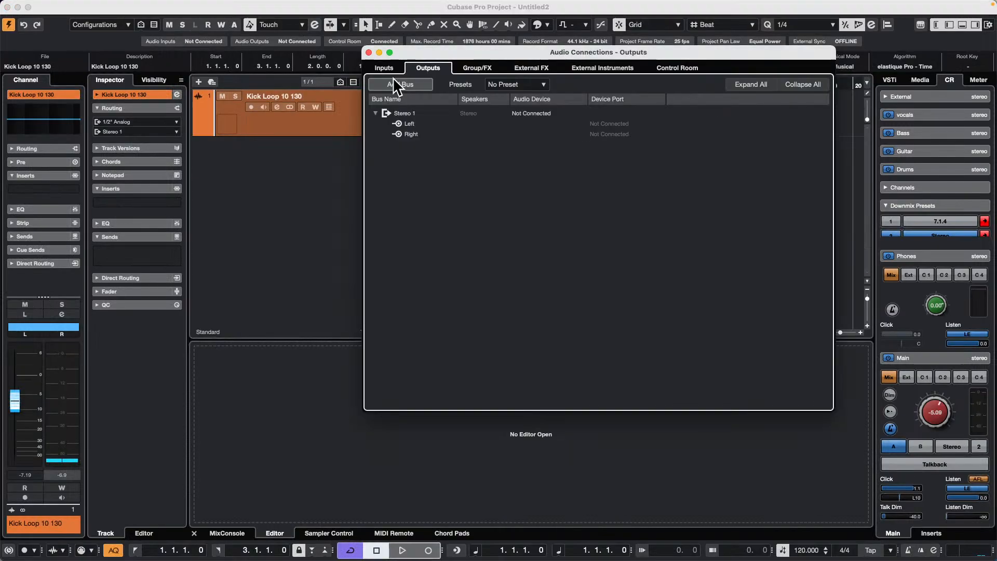
{"action": "left_click", "coordinate": [619, 123]}
{"action": "left_click", "coordinate": [640, 154]}
{"action": "left_click", "coordinate": [615, 134]}
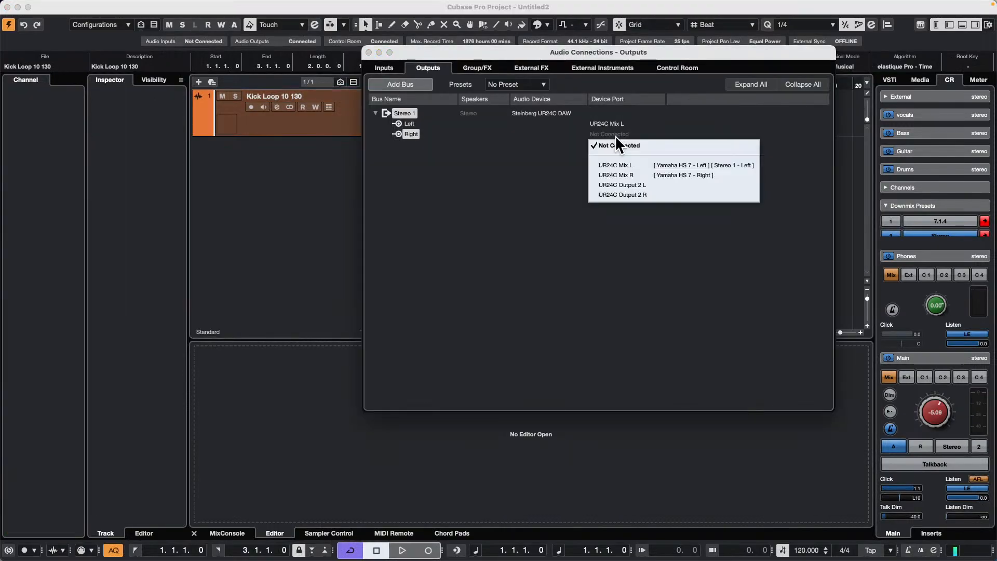
{"action": "left_click", "coordinate": [631, 174]}
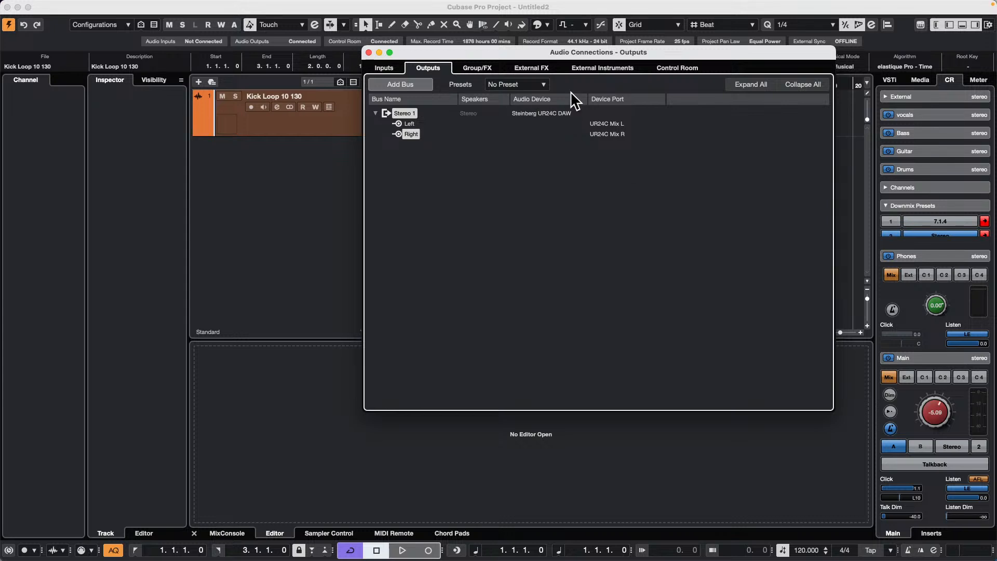
{"action": "left_click", "coordinate": [369, 52]}
{"action": "key", "text": "space"}
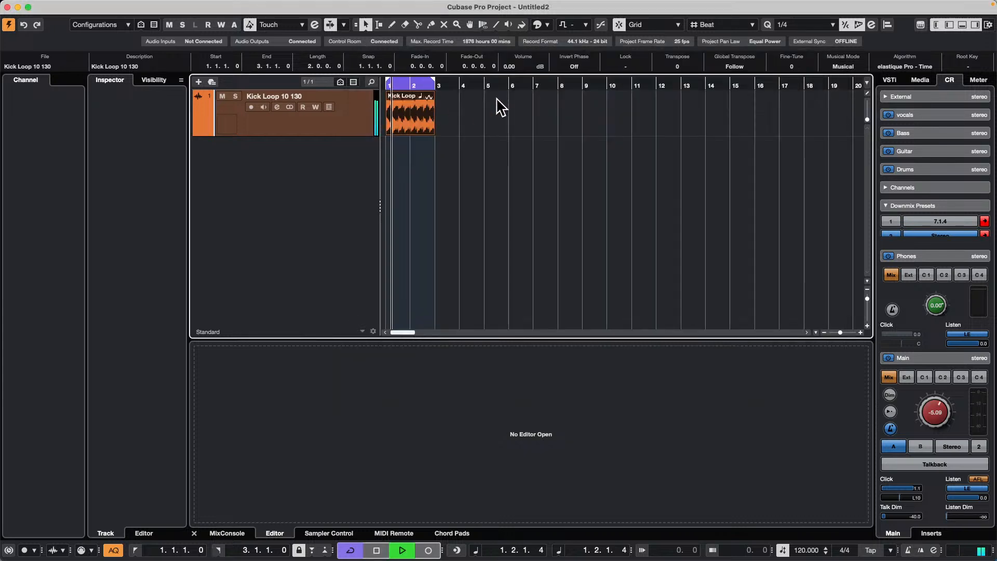
- Add two stereo group tracks routed to Stereo 1 outside any folder, below the Kick Loop 10 130 track
{"action": "left_click", "coordinate": [310, 127]}
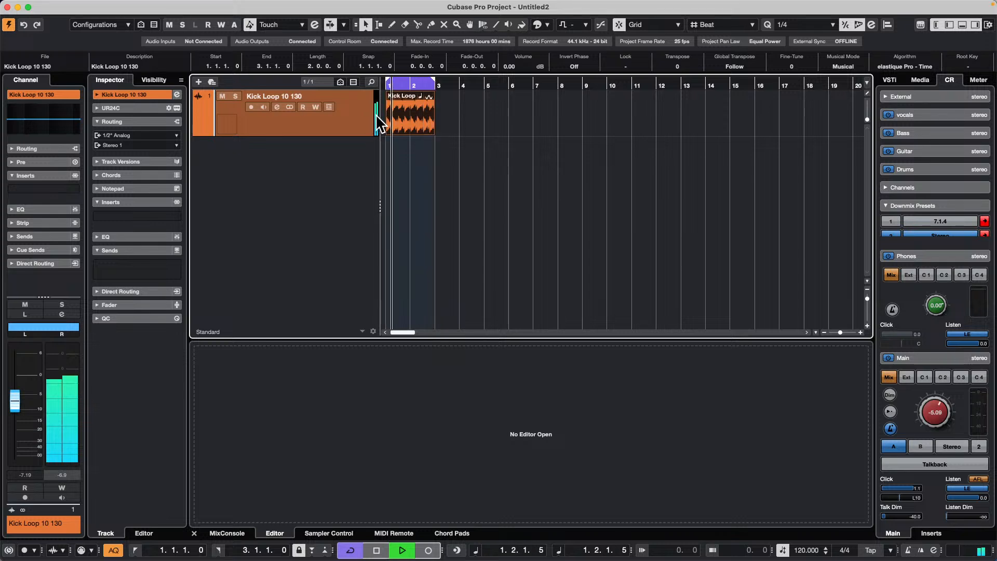
{"action": "right_click", "coordinate": [336, 124]}
{"action": "mouse_move", "coordinate": [434, 129]}
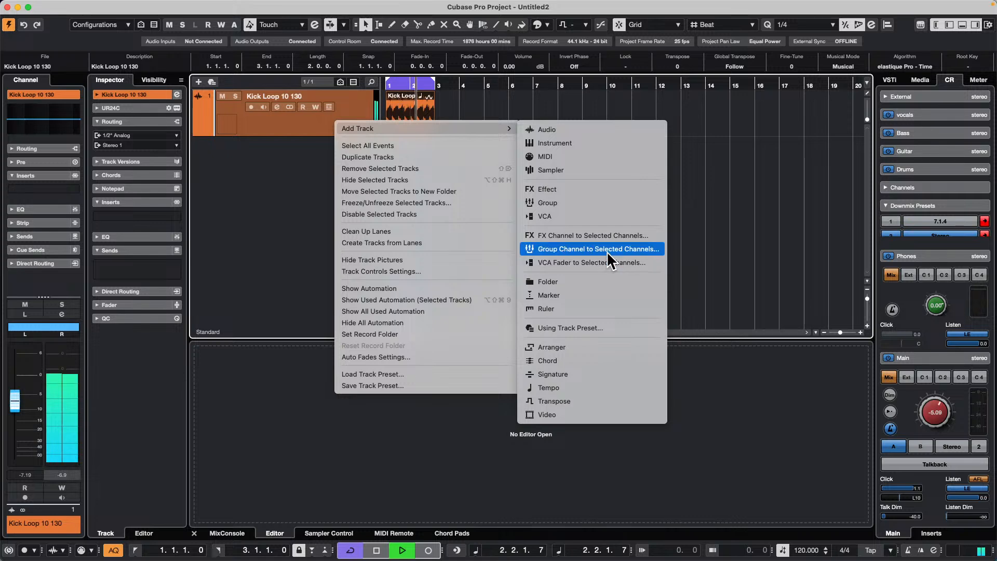
{"action": "left_click", "coordinate": [590, 204]}
{"action": "left_click", "coordinate": [578, 226]}
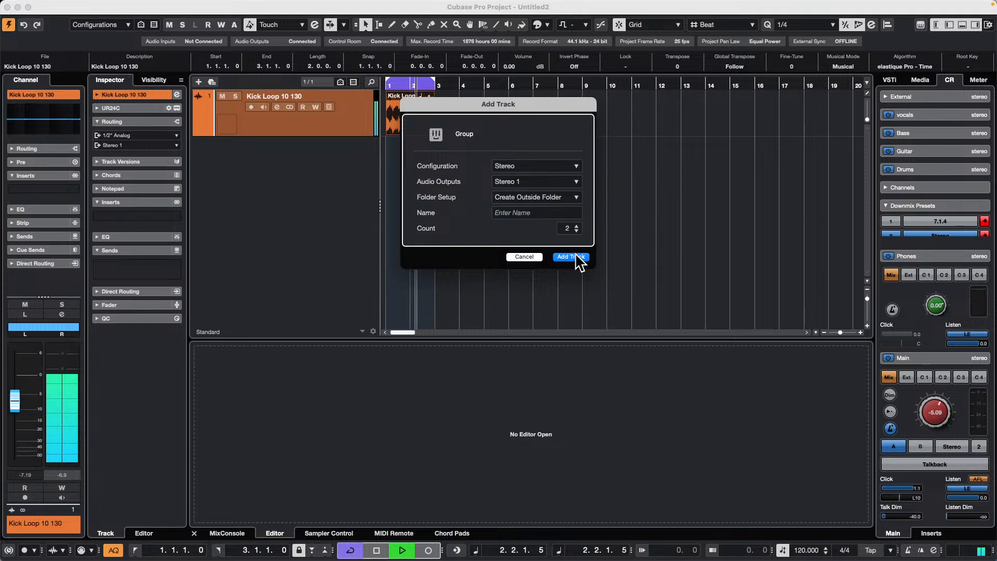
{"action": "left_click", "coordinate": [574, 257]}
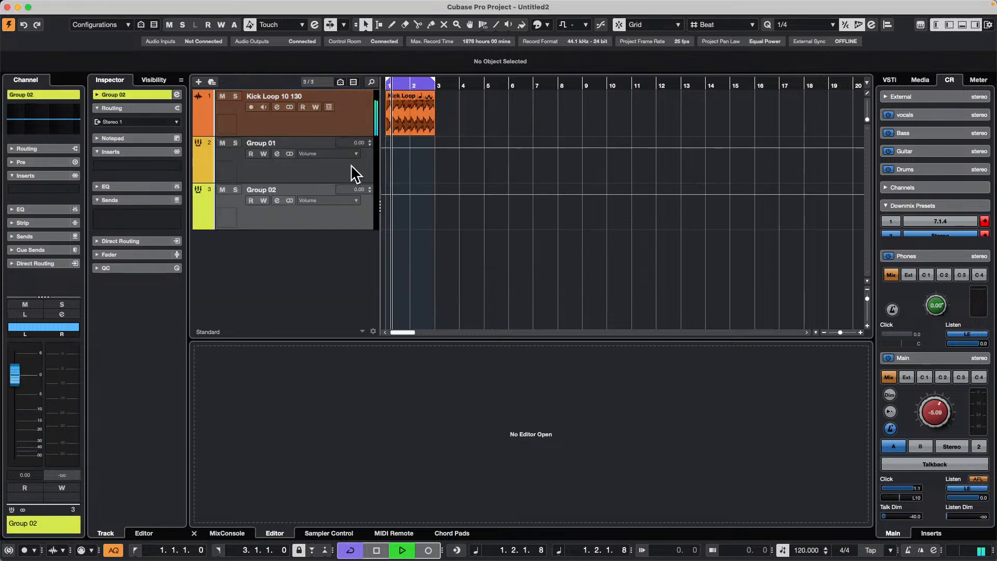
- Add a send from the Kick Loop 10 130 track to Group 01 and activate it
{"action": "left_click", "coordinate": [275, 118]}
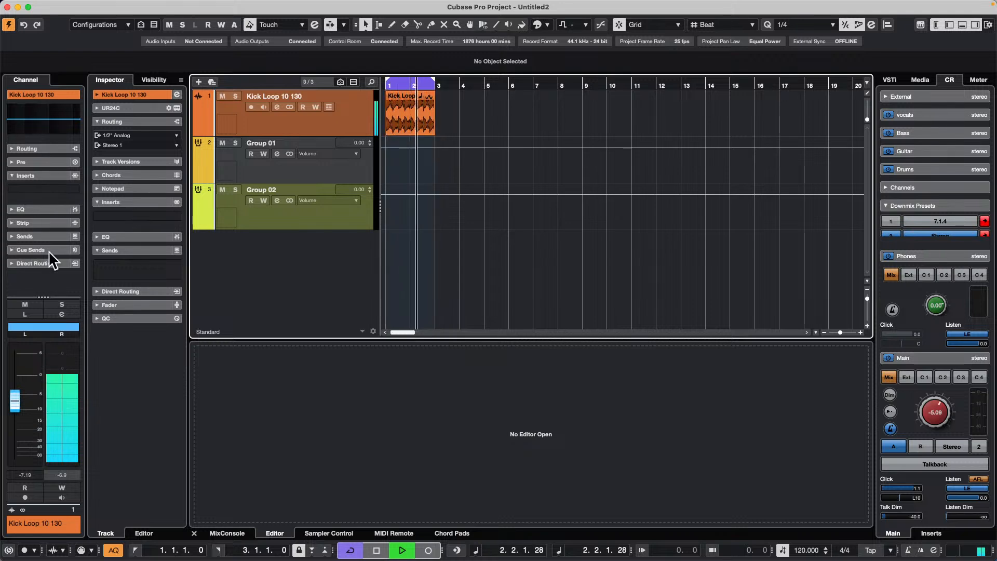
{"action": "left_click", "coordinate": [44, 237]}
{"action": "left_click", "coordinate": [70, 232]}
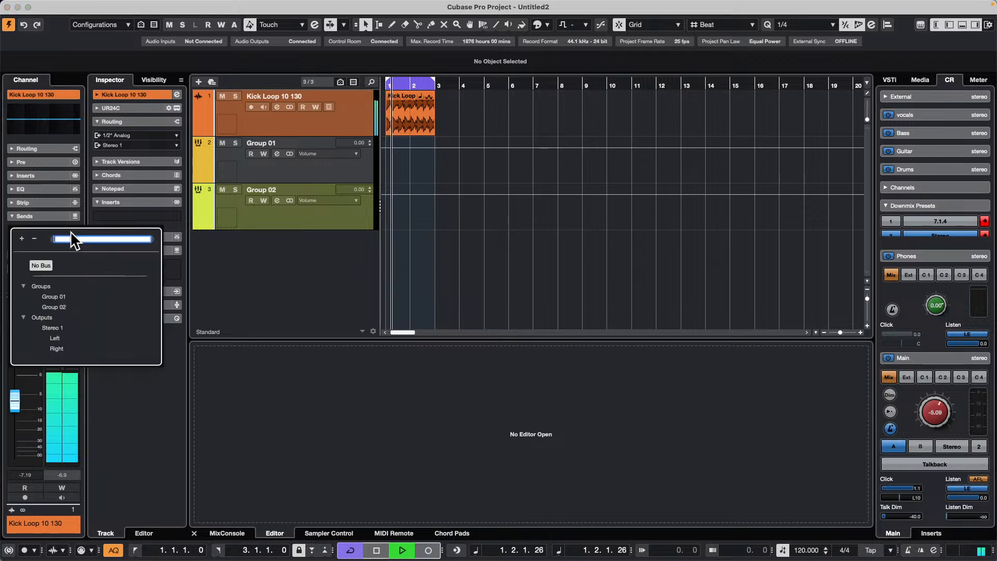
{"action": "left_click", "coordinate": [52, 296]}
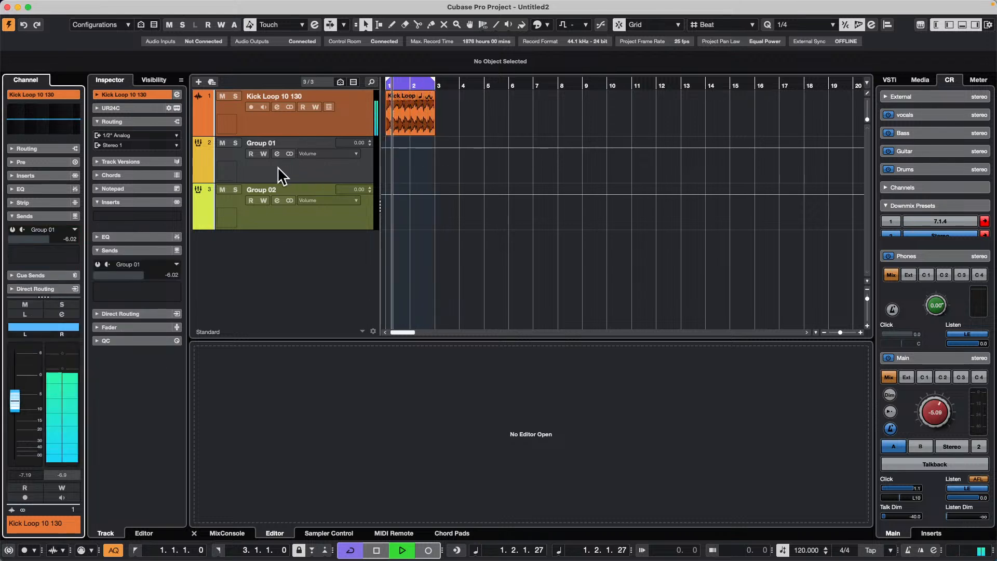
{"action": "left_click", "coordinate": [12, 229]}
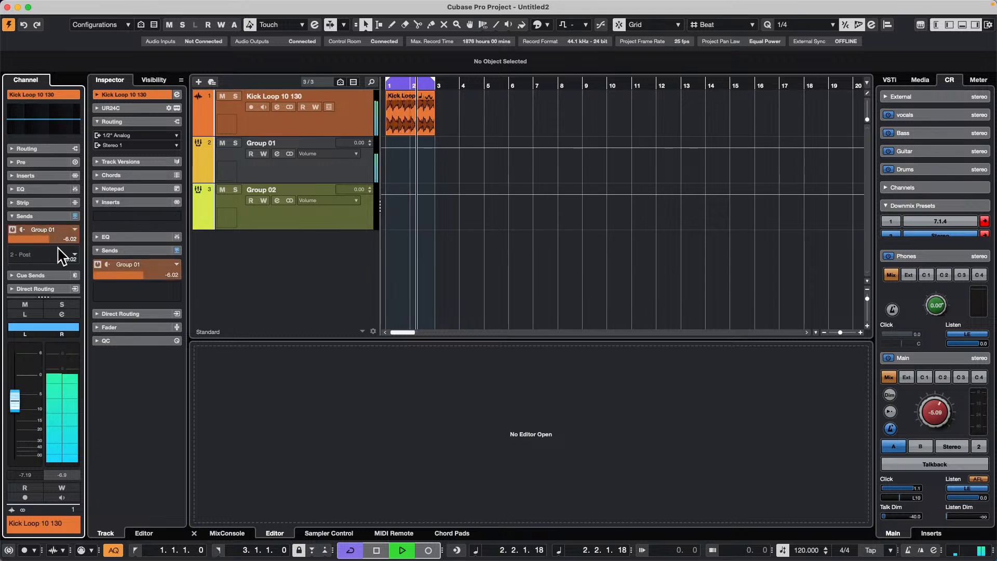
- Add a second send from the Kick Loop 10 130 track to Group 02 and activate it
{"action": "left_click", "coordinate": [70, 255]}
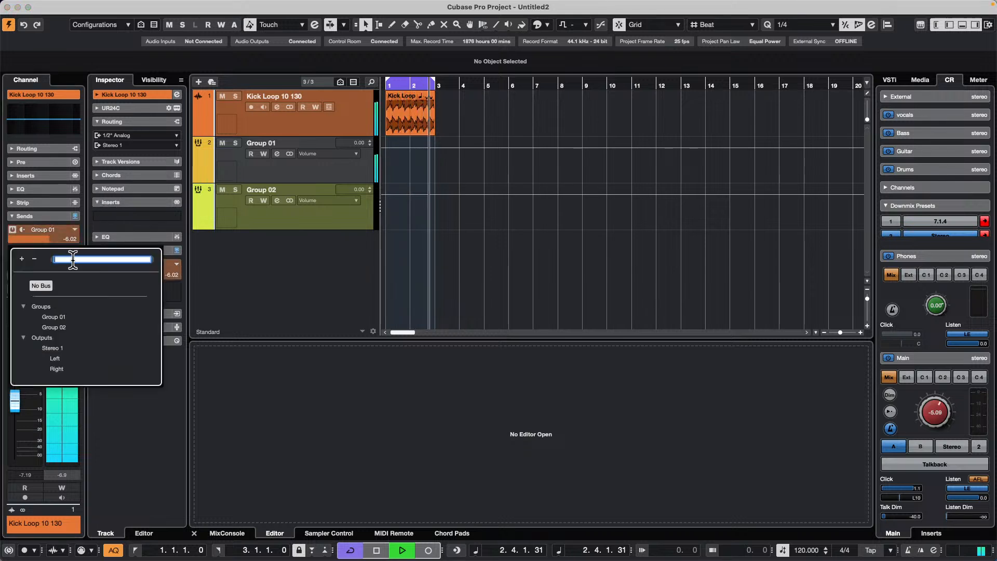
{"action": "left_click", "coordinate": [58, 326]}
{"action": "left_click", "coordinate": [12, 250]}
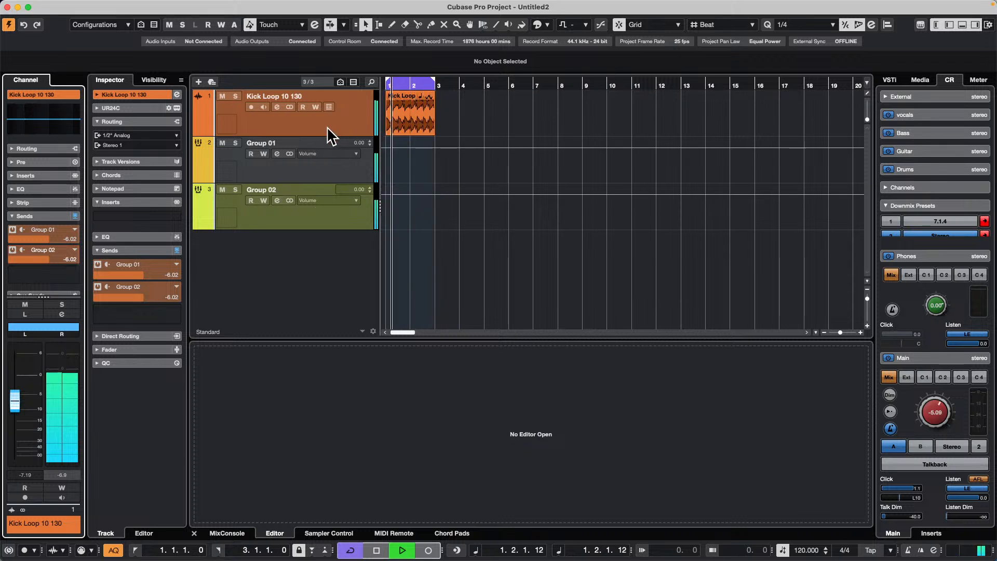
- Load the Standard Compressor into the channel strip of Group 02
{"action": "left_click", "coordinate": [278, 201]}
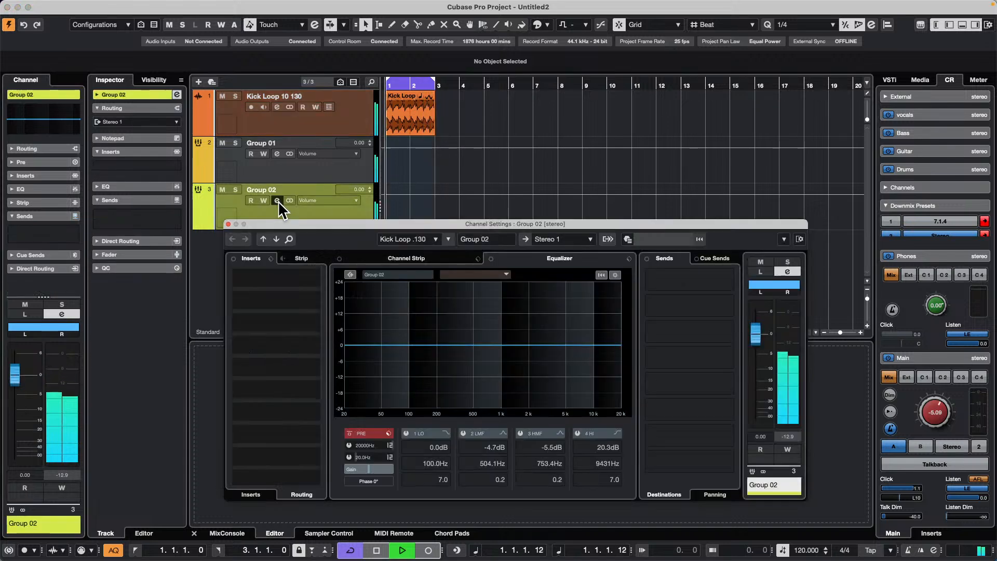
{"action": "left_click", "coordinate": [427, 260]}
{"action": "left_click", "coordinate": [425, 277]}
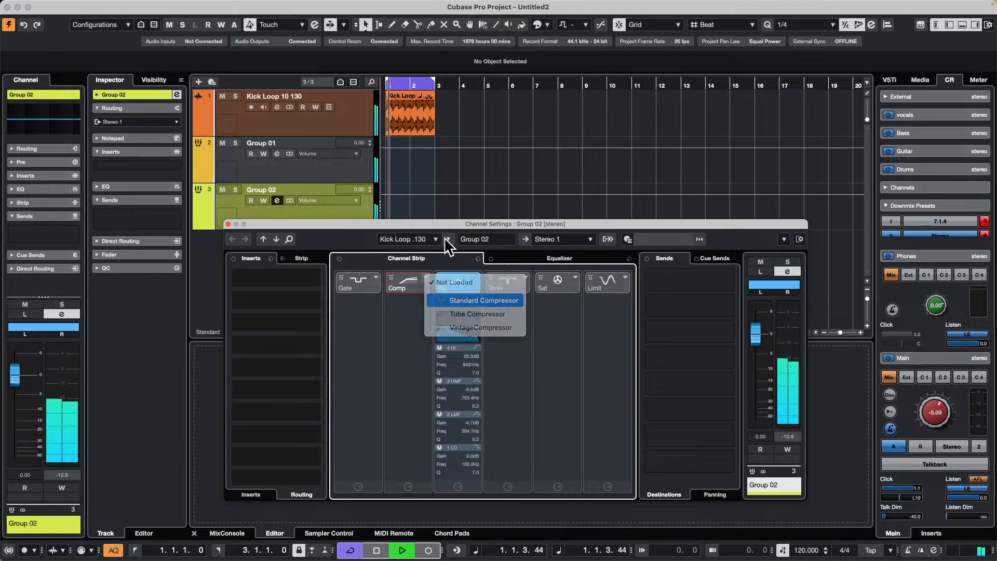
{"action": "left_click", "coordinate": [479, 300]}
- Set Group 02's compressor to a threshold of -49.6 dB and a ratio of 8.00:1 on its curve display
{"action": "left_click_drag", "start_coordinate": [447, 218], "coordinate": [581, 125]}
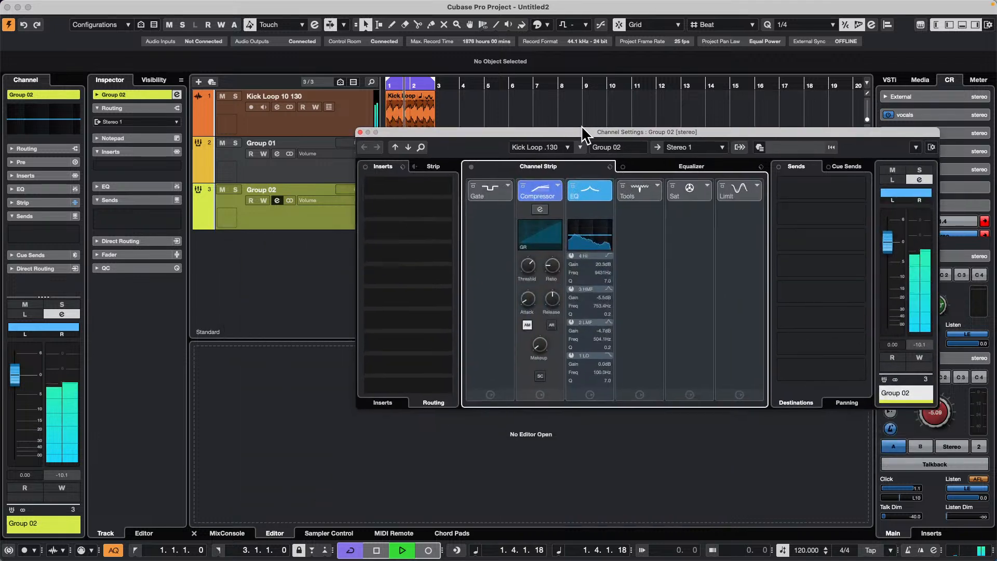
{"action": "left_click", "coordinate": [540, 209]}
{"action": "left_click_drag", "start_coordinate": [671, 262], "coordinate": [639, 291]}
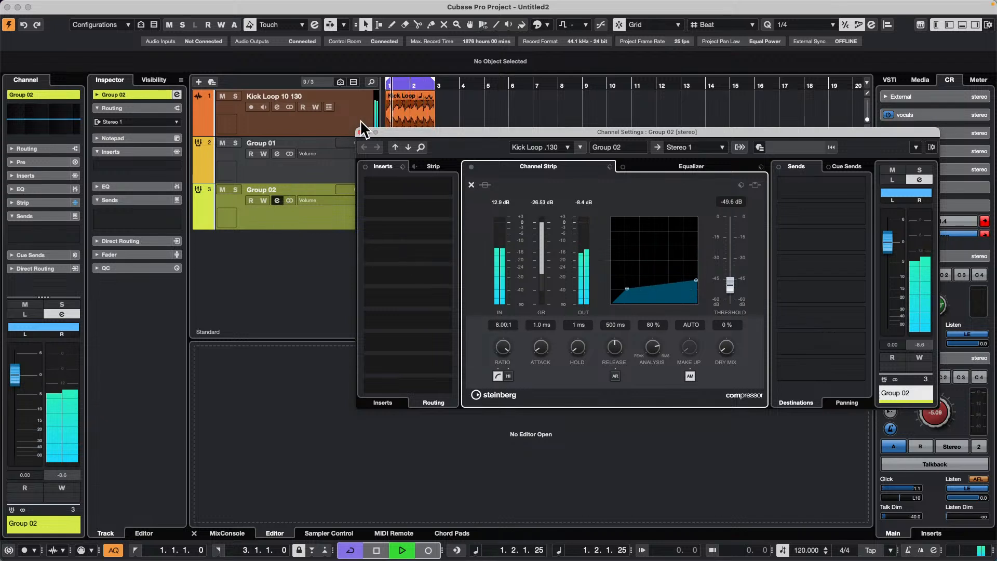
- Audition Group 02 in solo, switch the group solo to Group 01 alone, and move Channel Settings clear of the tracks
{"action": "left_click_drag", "start_coordinate": [395, 130], "coordinate": [423, 127]}
{"action": "left_click", "coordinate": [237, 189]}
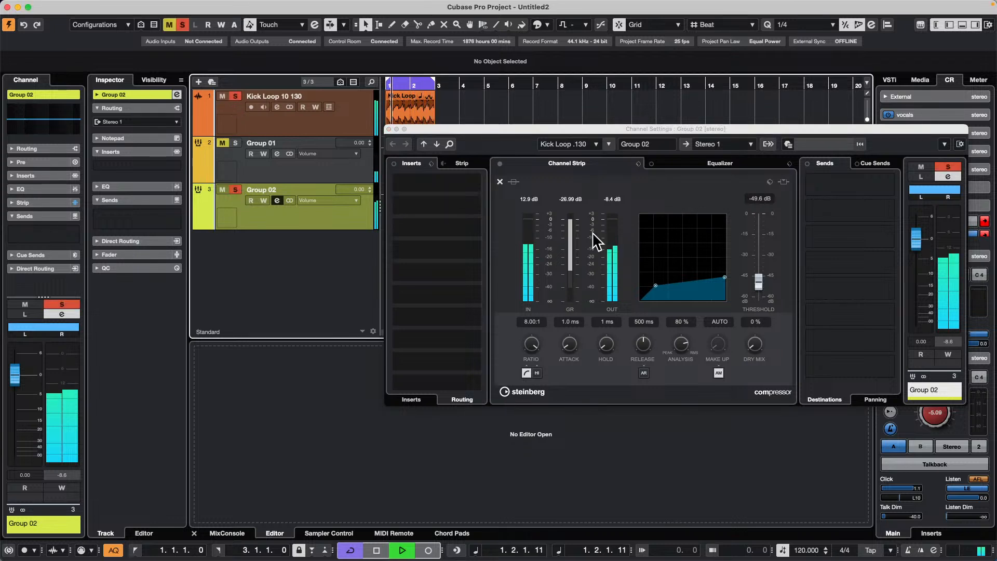
{"action": "left_click", "coordinate": [237, 142]}
{"action": "left_click", "coordinate": [234, 189]}
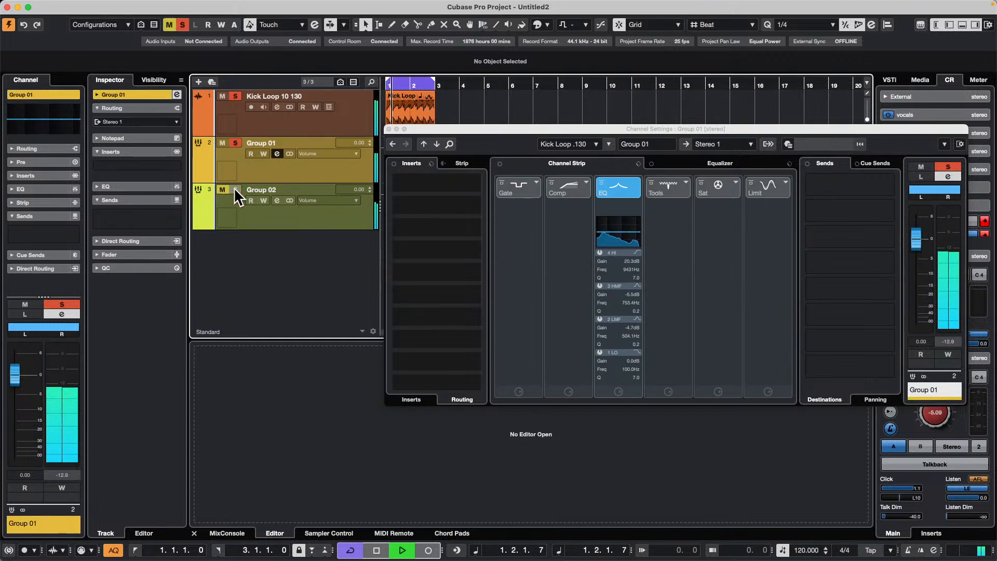
{"action": "left_click", "coordinate": [441, 130]}
{"action": "left_click_drag", "start_coordinate": [441, 130], "coordinate": [555, 148]}
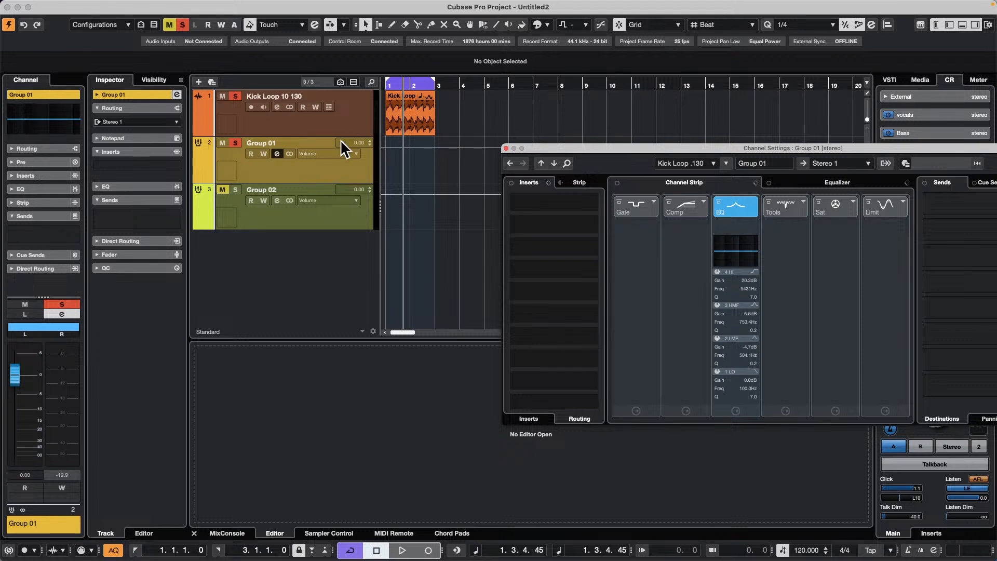
- Close the Channel Settings window and show the MixConsole in the lower zone
{"action": "left_click", "coordinate": [339, 173]}
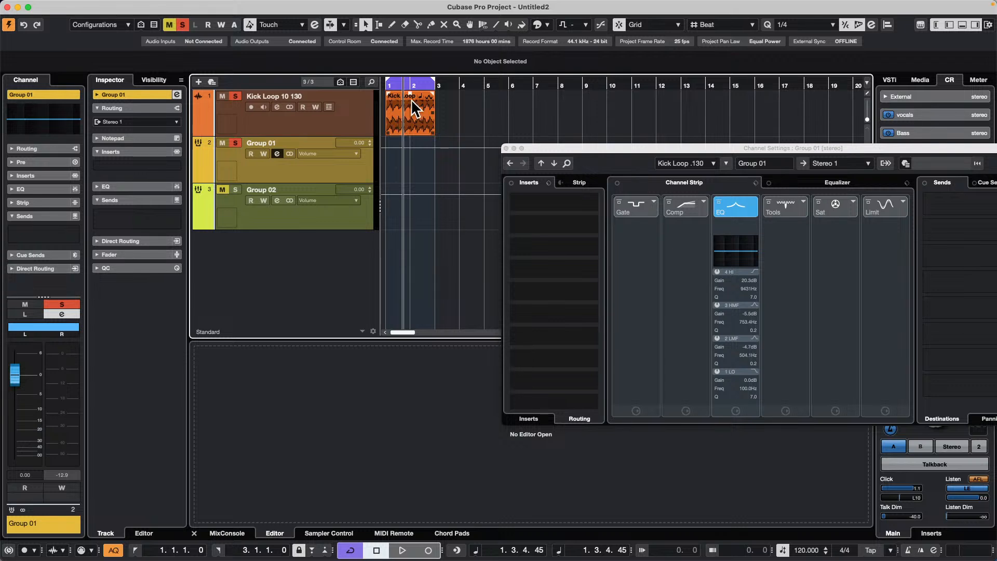
{"action": "left_click", "coordinate": [507, 148]}
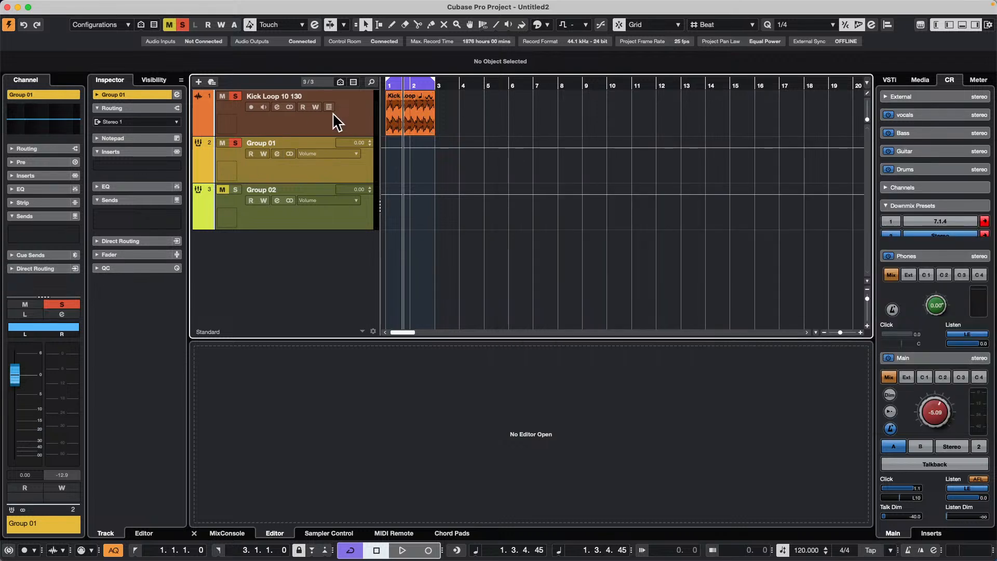
{"action": "left_click", "coordinate": [227, 533]}
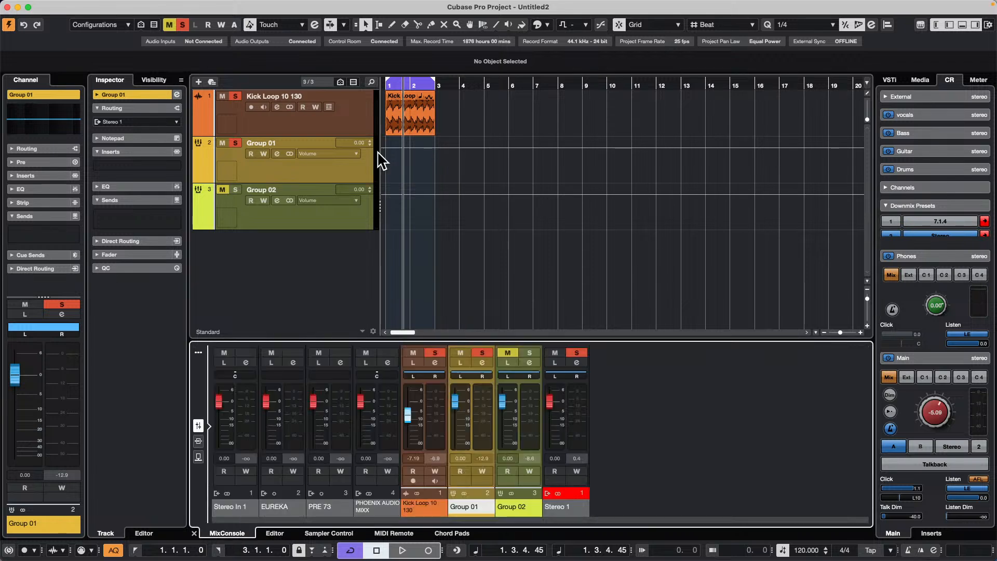
- Page the lower-zone MixConsole back and forth through its faders, inserts and sends, ending on the fader page
{"action": "key", "text": "Page_Down"}
{"action": "key", "text": "Page_Down"}
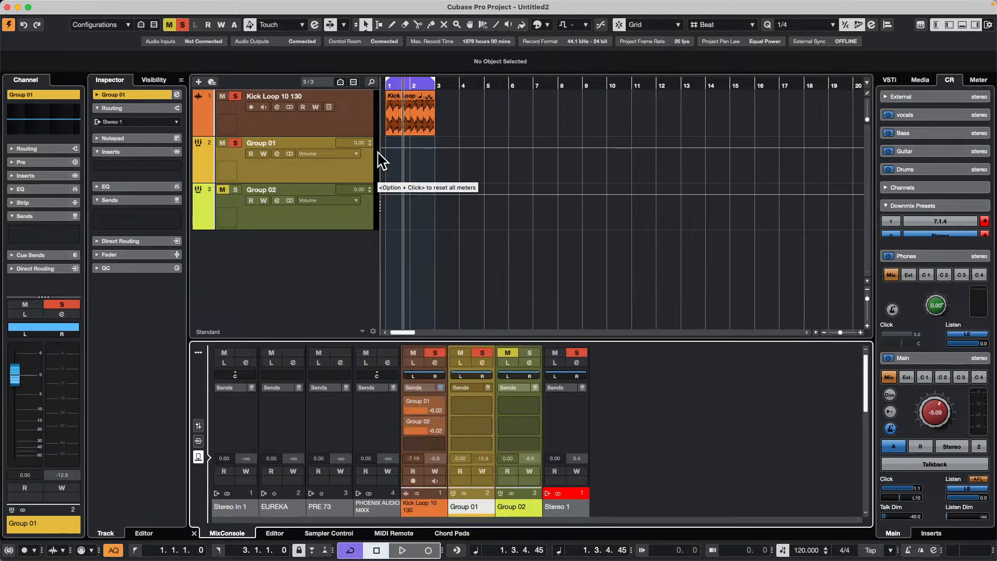
{"action": "key", "text": "Page_Up"}
{"action": "key", "text": "Page_Up"}
{"action": "key", "text": "Page_Down"}
{"action": "key", "text": "Page_Down"}
{"action": "key", "text": "Page_Up"}
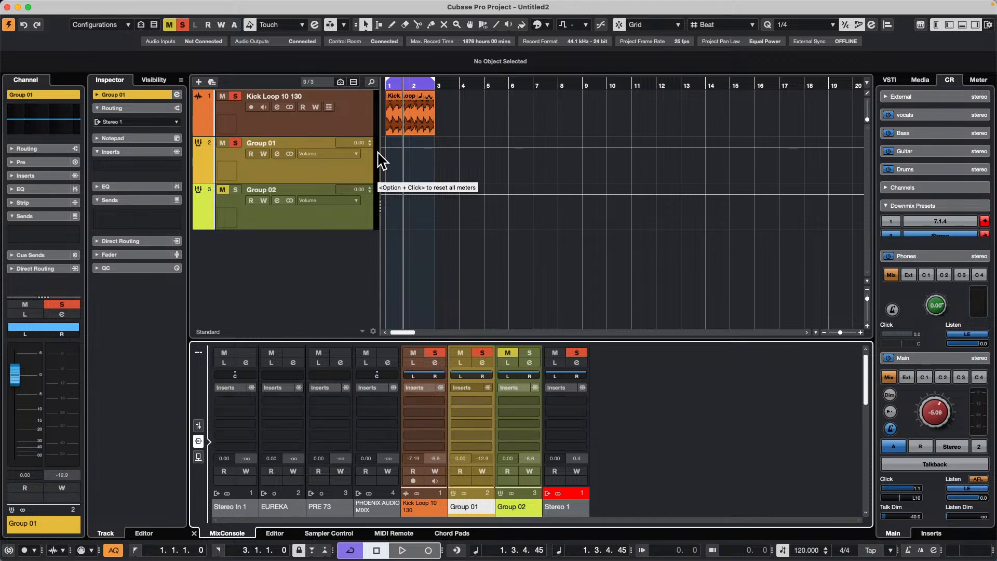
{"action": "key", "text": "Page_Up"}
{"action": "key", "text": "Page_Down"}
{"action": "key", "text": "Page_Down"}
{"action": "key", "text": "Page_Up"}
{"action": "key", "text": "Page_Up"}
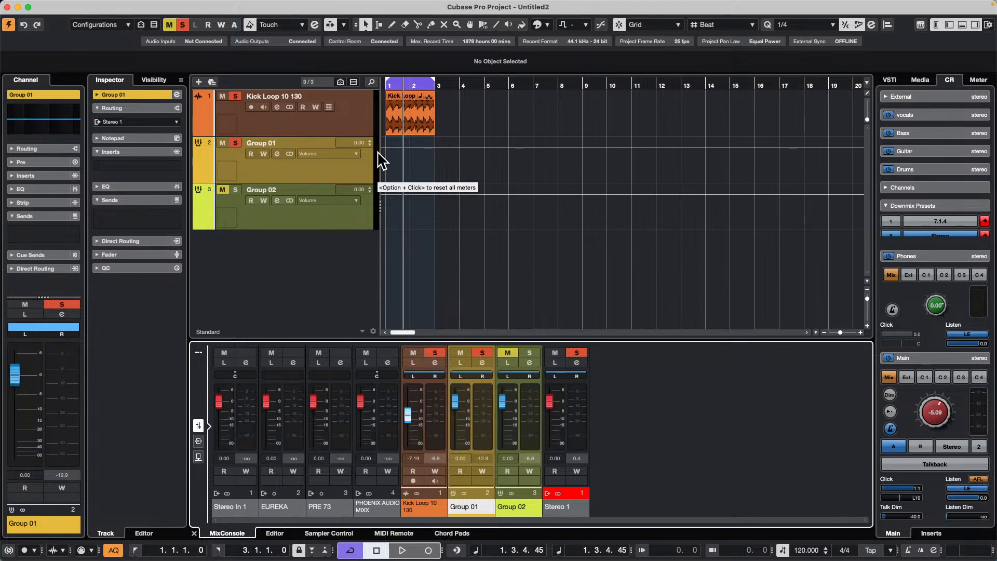
- Search the Key Commands for "pag", examine the shortcuts of Show Next Page and Show Previous Page, and close the window
{"action": "mouse_move", "coordinate": [19, 3]}
{"action": "left_click", "coordinate": [69, 6]}
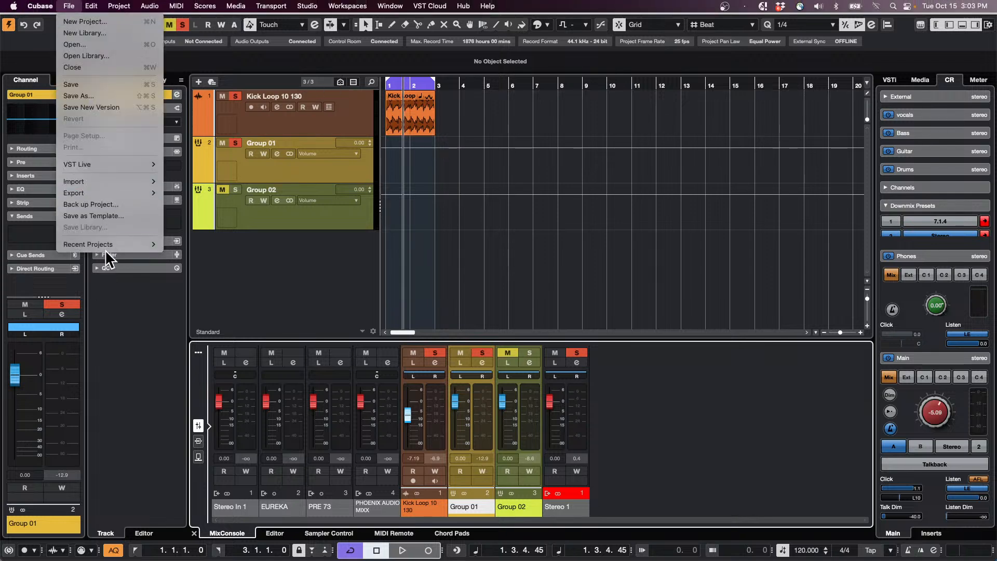
{"action": "mouse_move", "coordinate": [108, 248]}
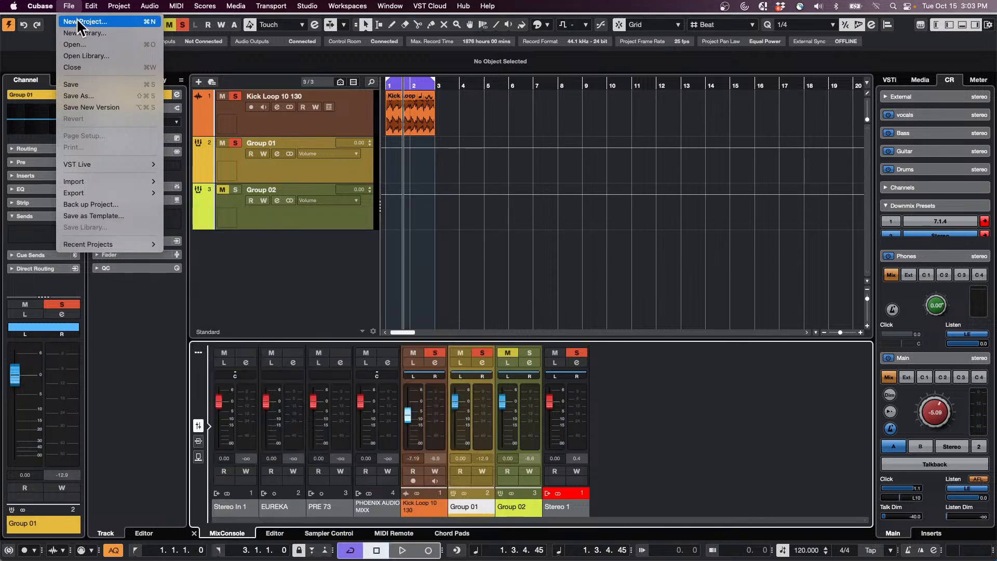
{"action": "mouse_move", "coordinate": [92, 5]}
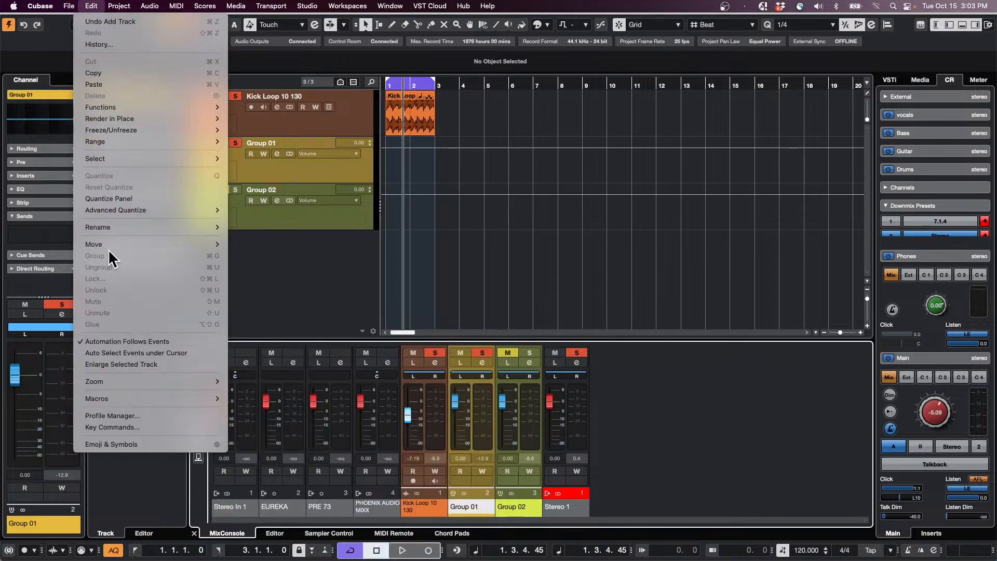
{"action": "mouse_move", "coordinate": [121, 398]}
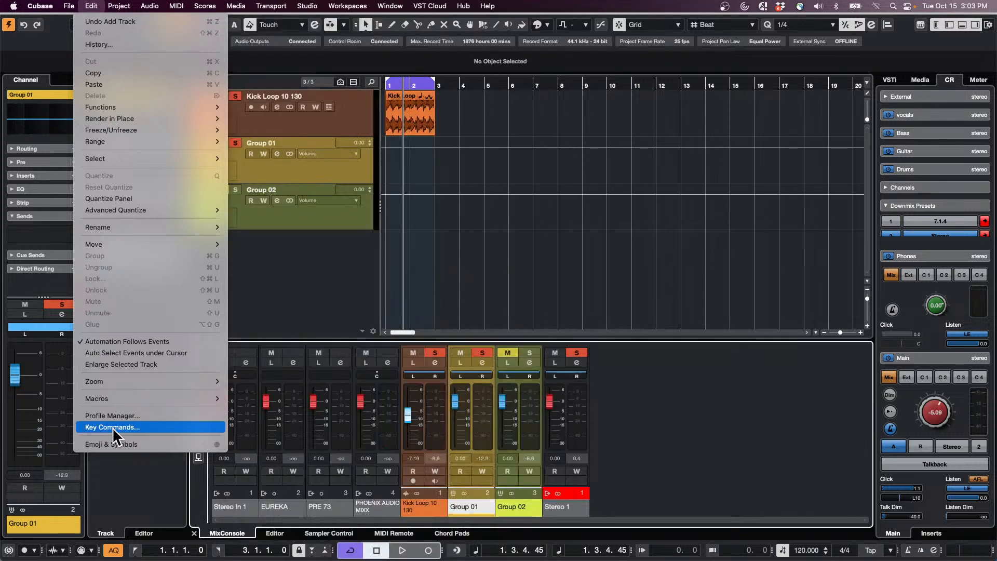
{"action": "left_click", "coordinate": [112, 427]}
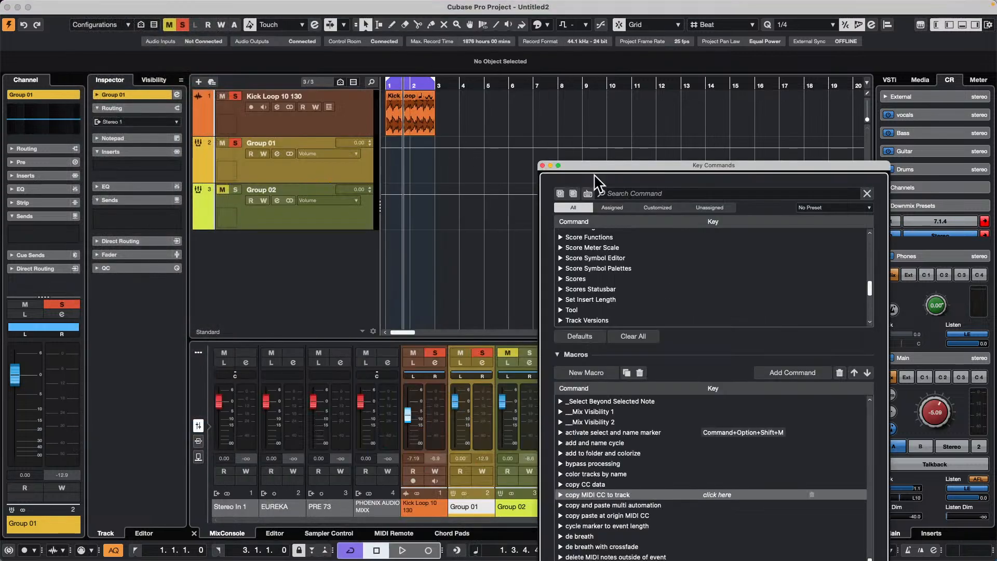
{"action": "left_click", "coordinate": [649, 192]}
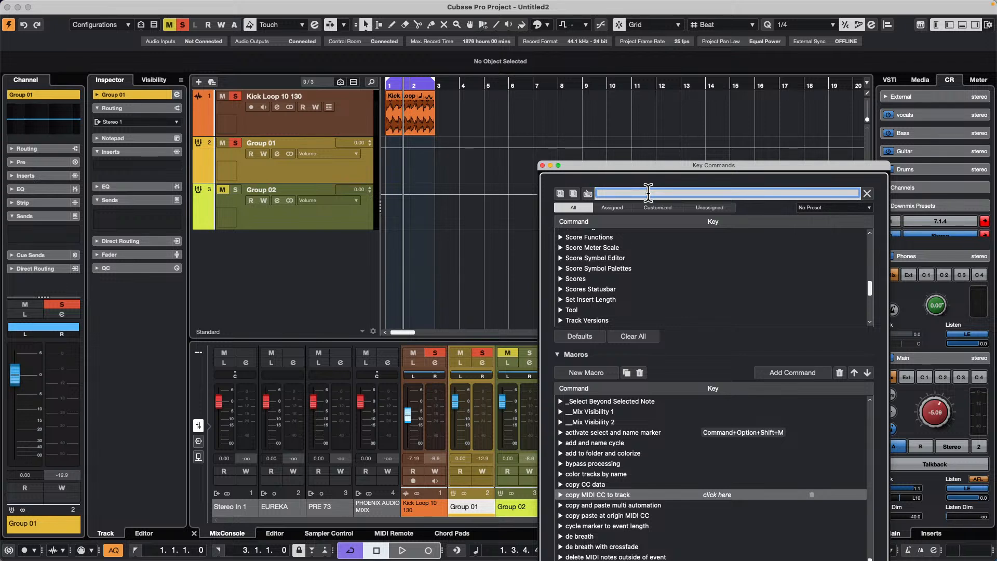
{"action": "type", "text": "pag"}
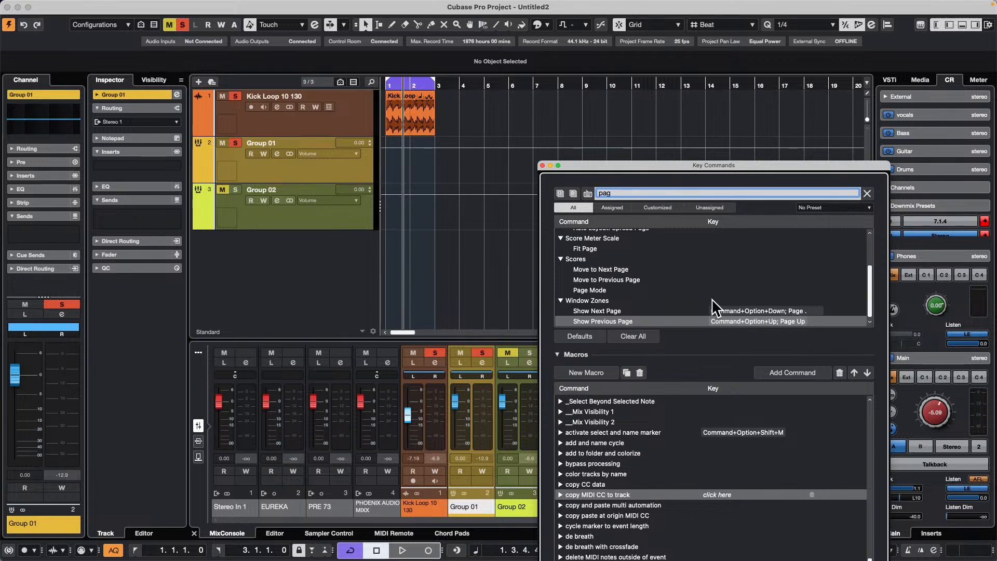
{"action": "left_click", "coordinate": [769, 319]}
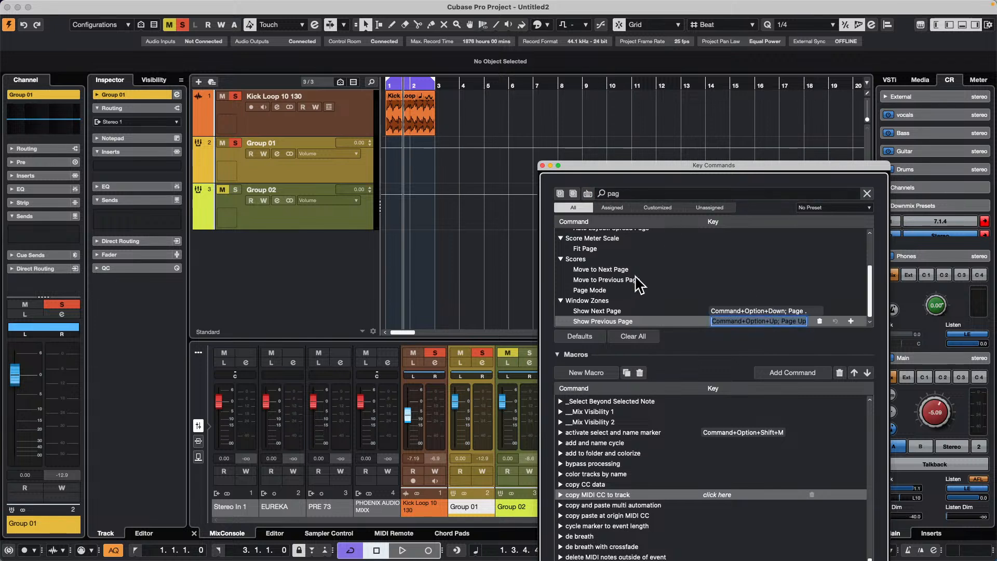
{"action": "left_click", "coordinate": [542, 165]}
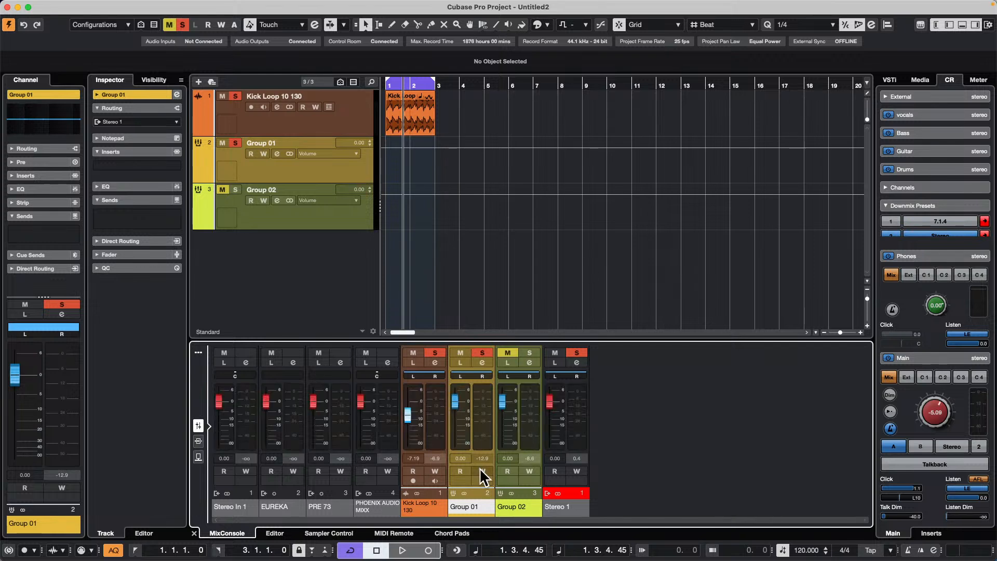
- Open the Korg nanoKONTROL2 in MIDI Remote and switch its mapping page to Untitled Page
{"action": "left_click", "coordinate": [404, 535]}
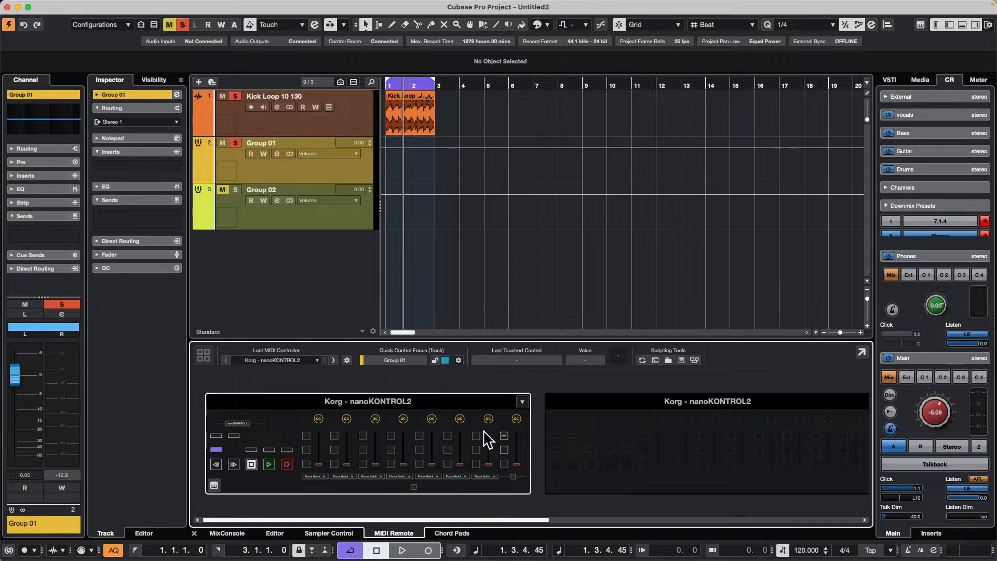
{"action": "left_click", "coordinate": [488, 412]}
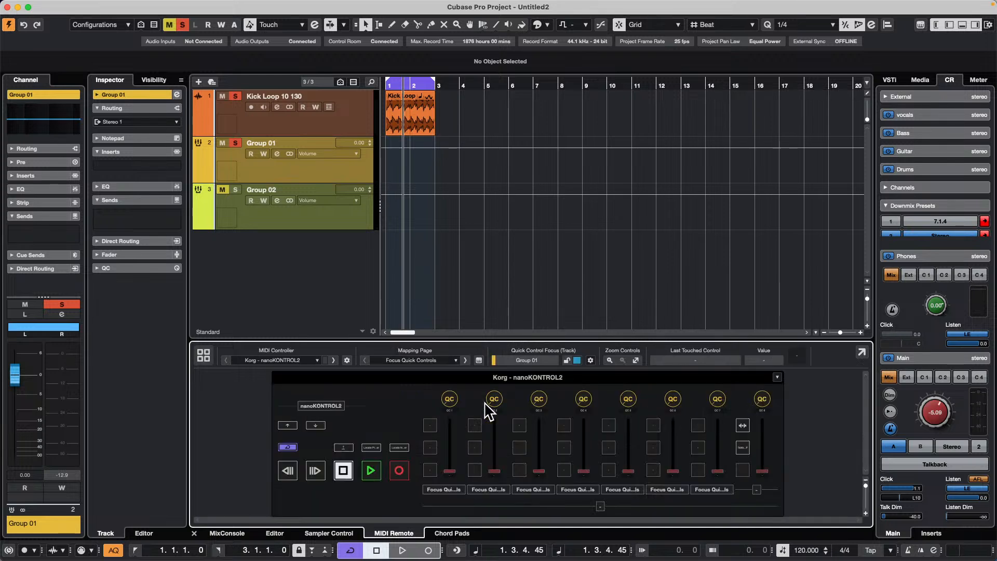
{"action": "left_click", "coordinate": [439, 362]}
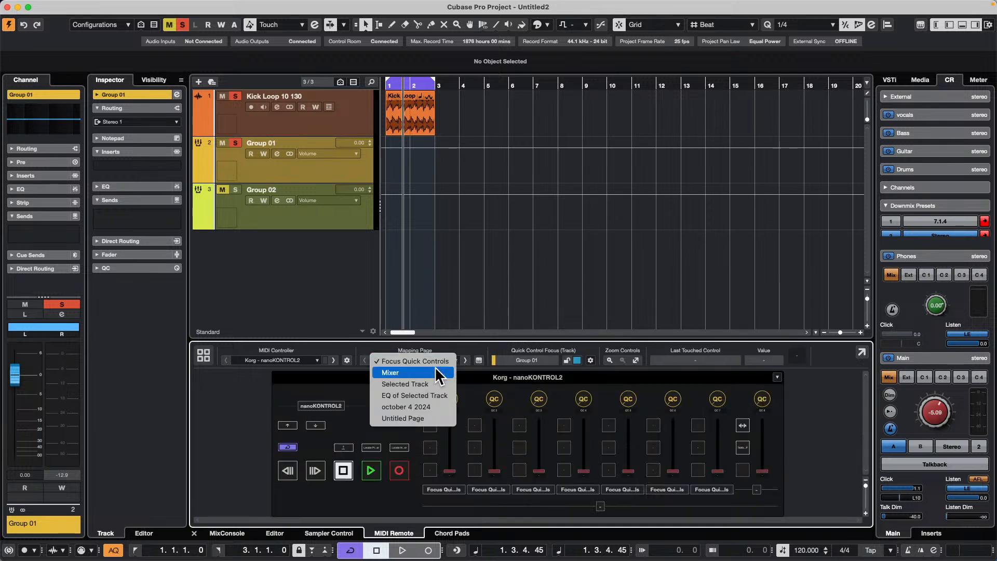
{"action": "left_click", "coordinate": [437, 418]}
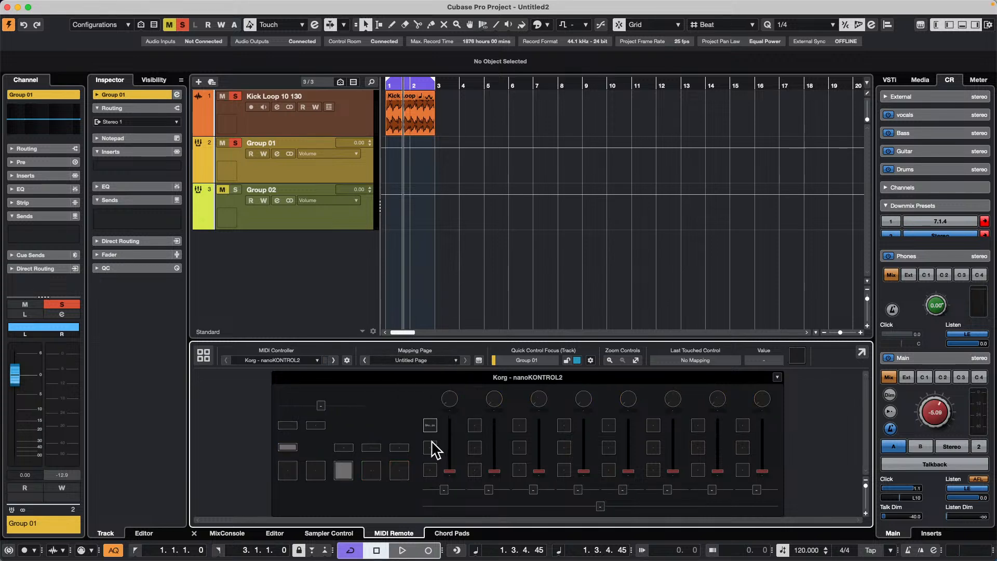
- Open the Mapping Assistant for the upper button of the nanoKONTROL2's eighth channel and search its Functions Browser for "page u"
{"action": "double_click", "coordinate": [746, 430]}
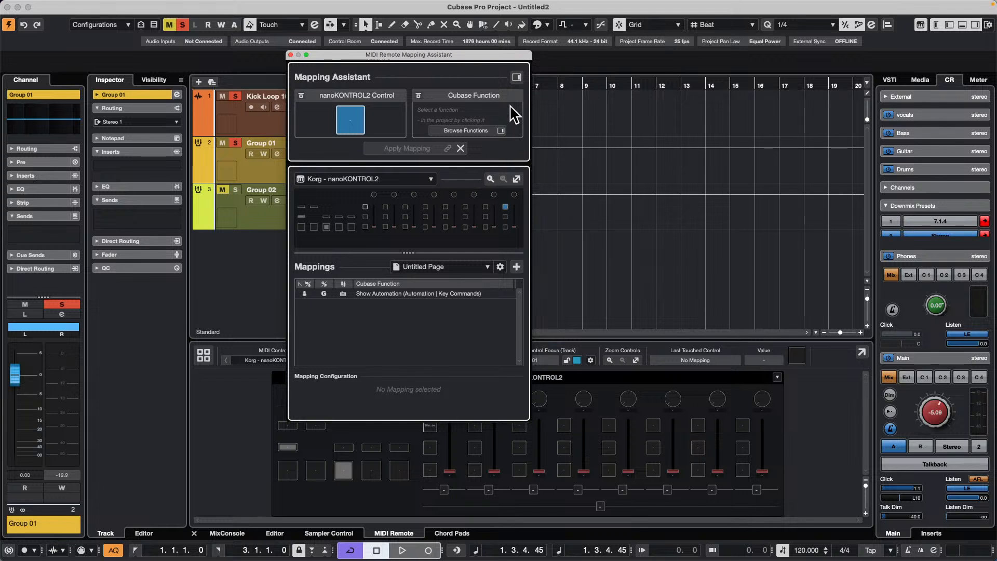
{"action": "left_click", "coordinate": [517, 77]}
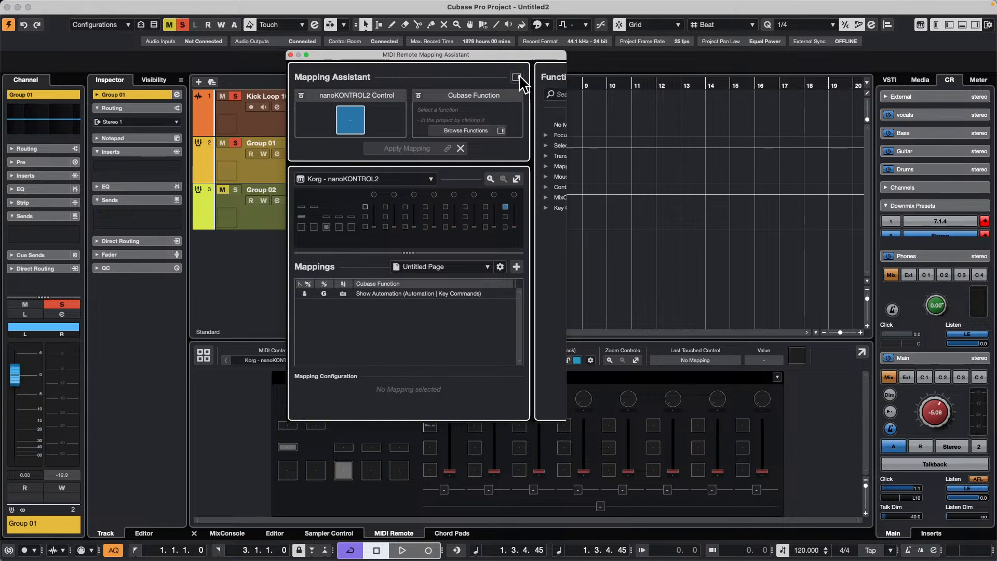
{"action": "left_click", "coordinate": [596, 93]}
{"action": "type", "text": "page u"}
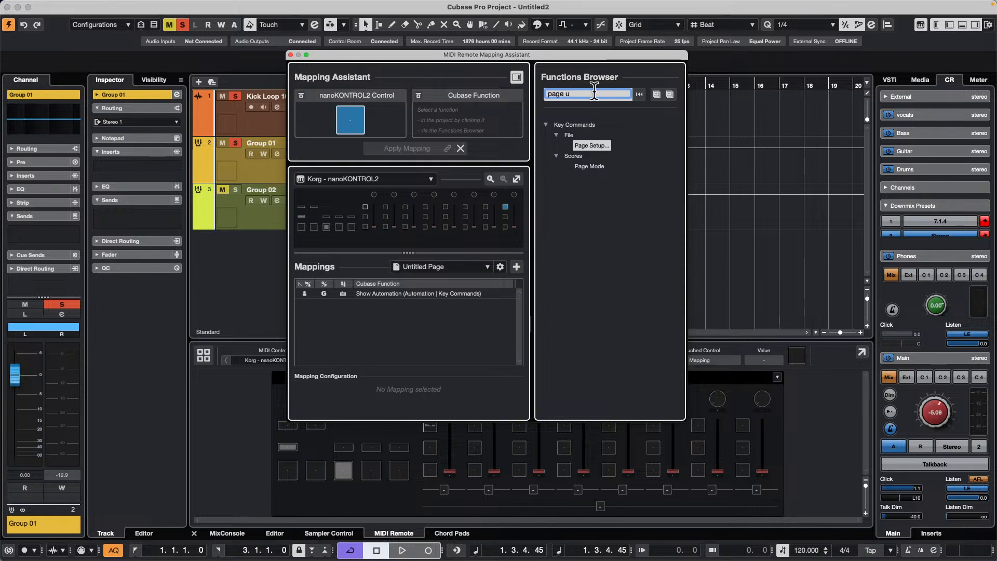
- Replace the Functions Browser search with "windows"
{"action": "key", "text": "BackSpace"}
{"action": "key", "text": "BackSpace"}
{"action": "key", "text": "BackSpace"}
{"action": "key", "text": "BackSpace"}
{"action": "key", "text": "BackSpace"}
{"action": "key", "text": "BackSpace"}
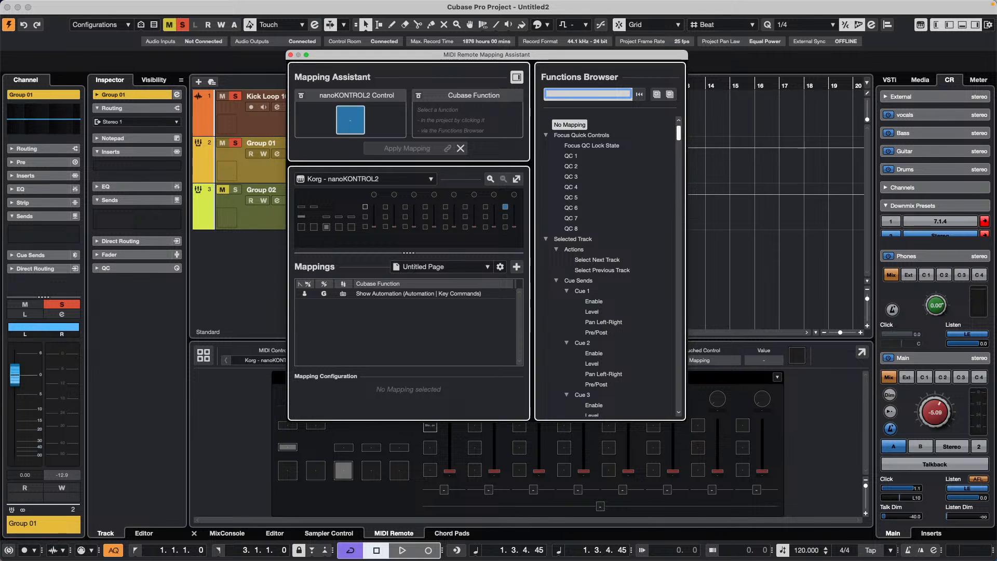
{"action": "type", "text": "windo"}
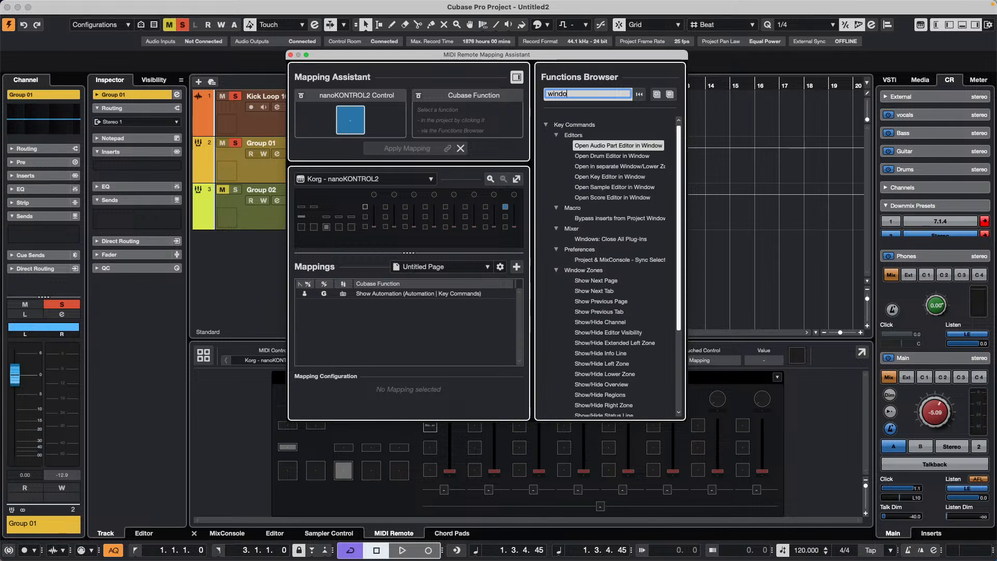
{"action": "type", "text": "ws"}
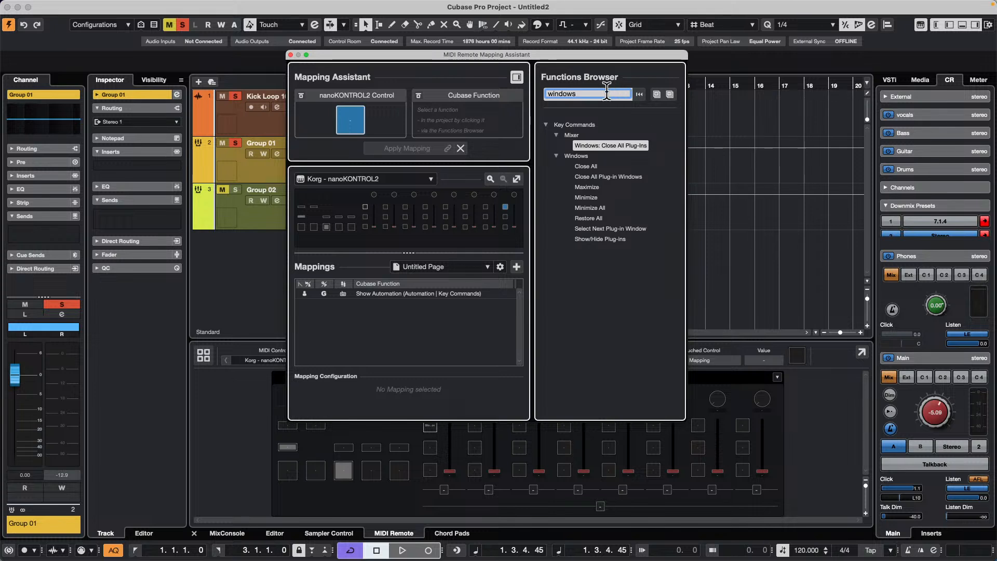
- Clear the Functions Browser search and collapse all function categories
{"action": "left_click_drag", "start_coordinate": [592, 93], "coordinate": [487, 76]}
{"action": "left_click", "coordinate": [307, 6]}
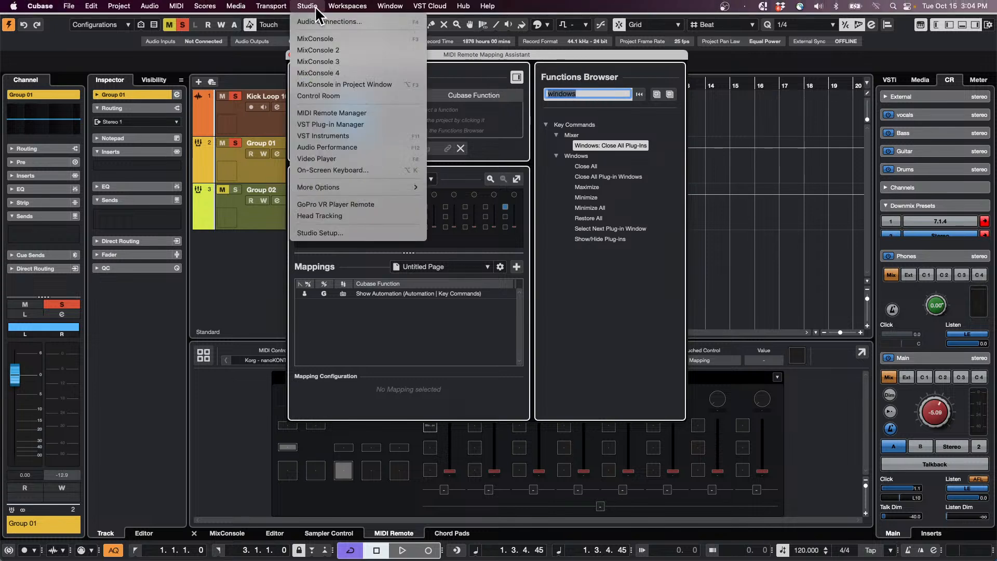
{"action": "left_click", "coordinate": [593, 95]}
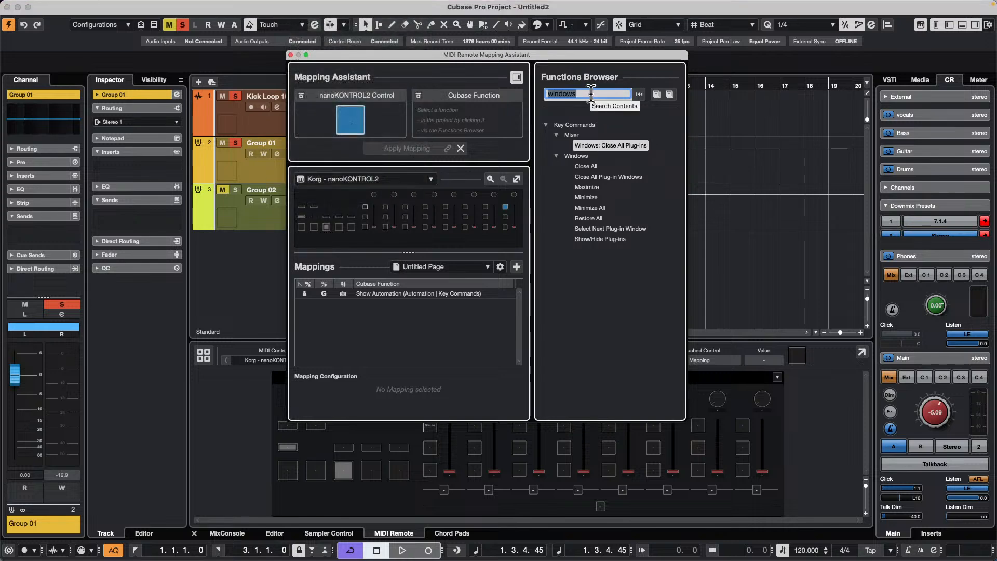
{"action": "left_click", "coordinate": [592, 95]}
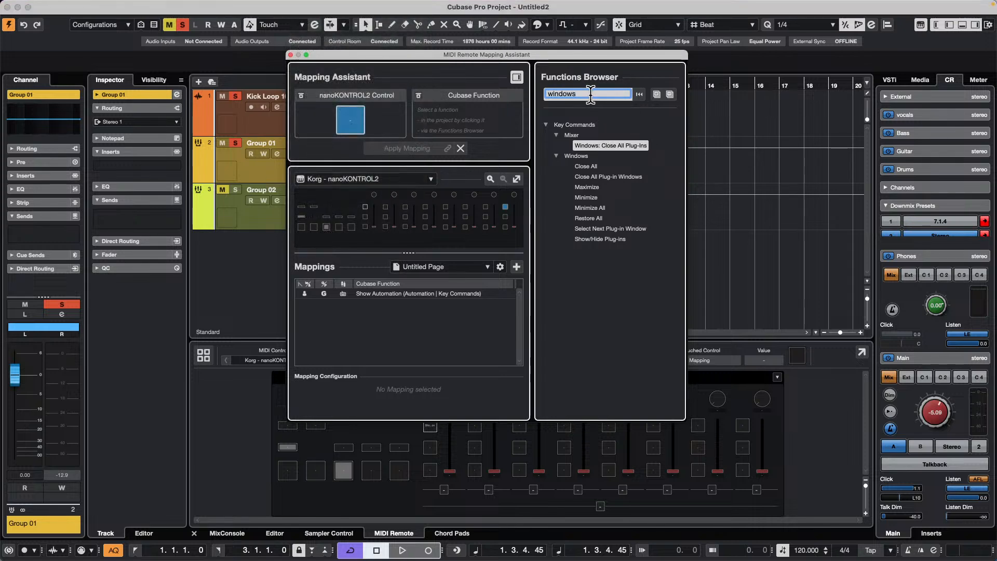
{"action": "key", "text": "BackSpace"}
{"action": "key", "text": "BackSpace"}
{"action": "key", "text": "BackSpace"}
{"action": "key", "text": "BackSpace"}
{"action": "key", "text": "BackSpace"}
{"action": "key", "text": "BackSpace"}
{"action": "key", "text": "BackSpace"}
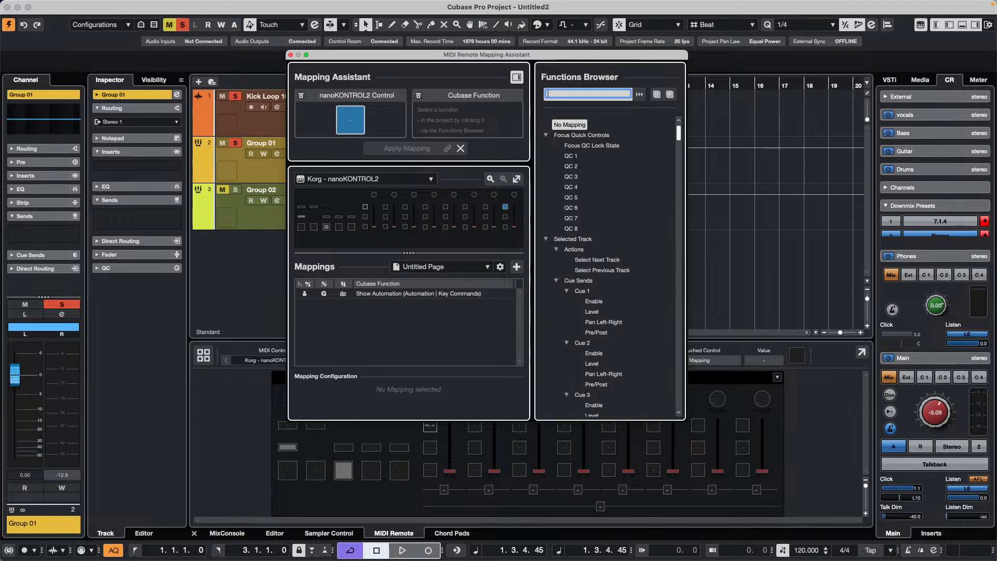
{"action": "left_click", "coordinate": [657, 95]}
{"action": "left_click", "coordinate": [657, 95]}
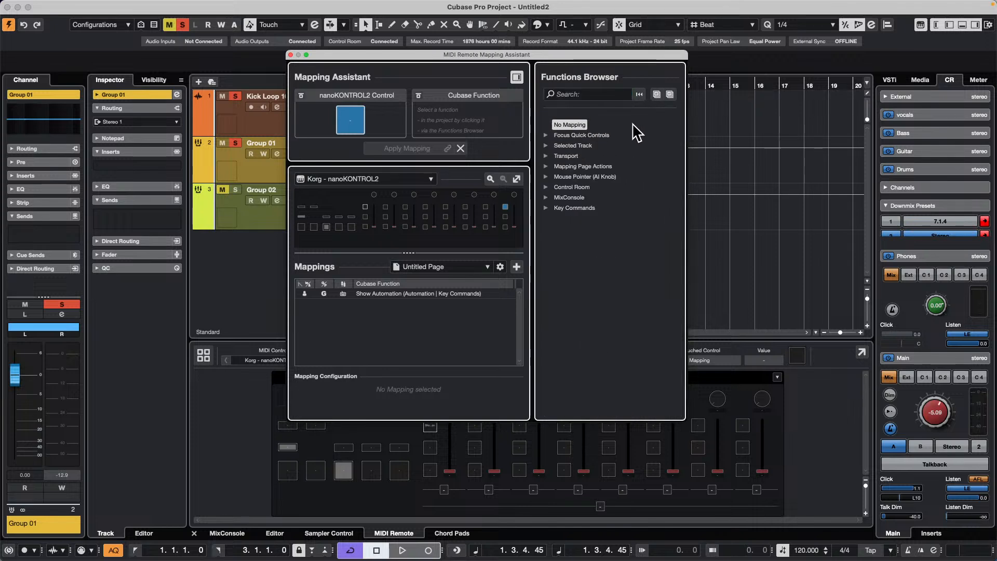
- Expand Key Commands with its Windows and Window Zones groups and examine the page and tab functions available for mapping
{"action": "left_click", "coordinate": [546, 208]}
{"action": "scroll", "coordinate": [593, 217], "scroll_direction": "down", "scroll_amount": 10}
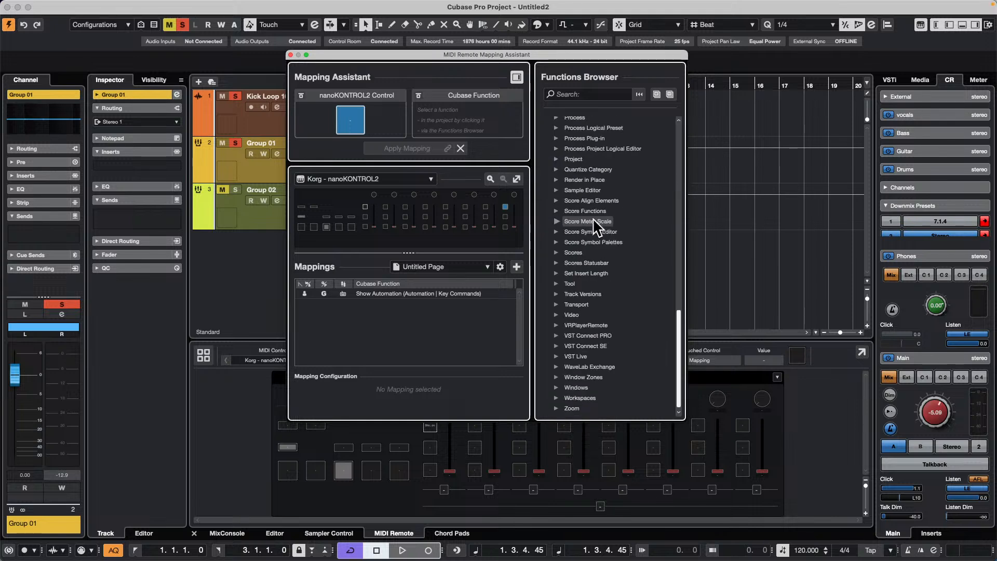
{"action": "left_click", "coordinate": [554, 387]}
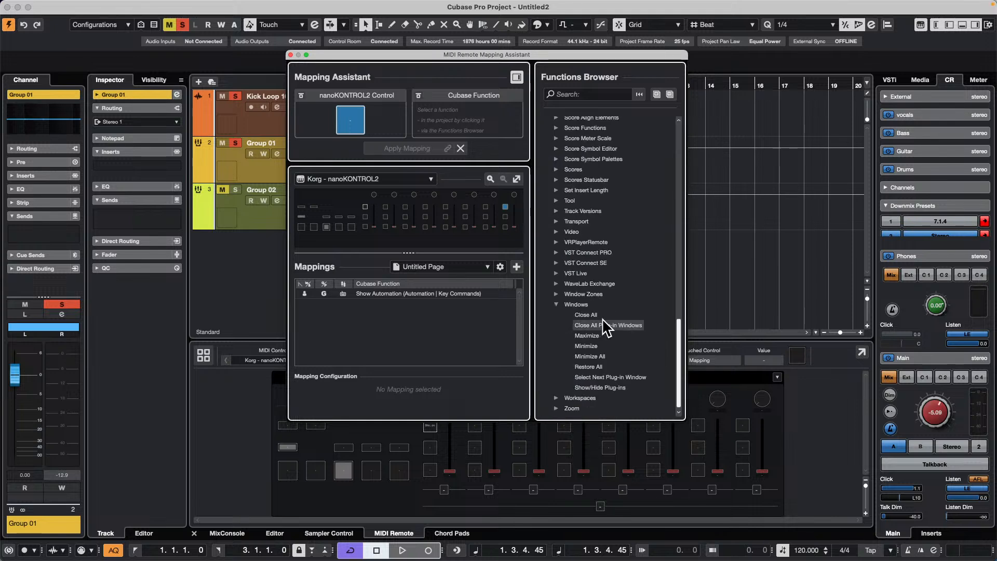
{"action": "left_click", "coordinate": [558, 294]}
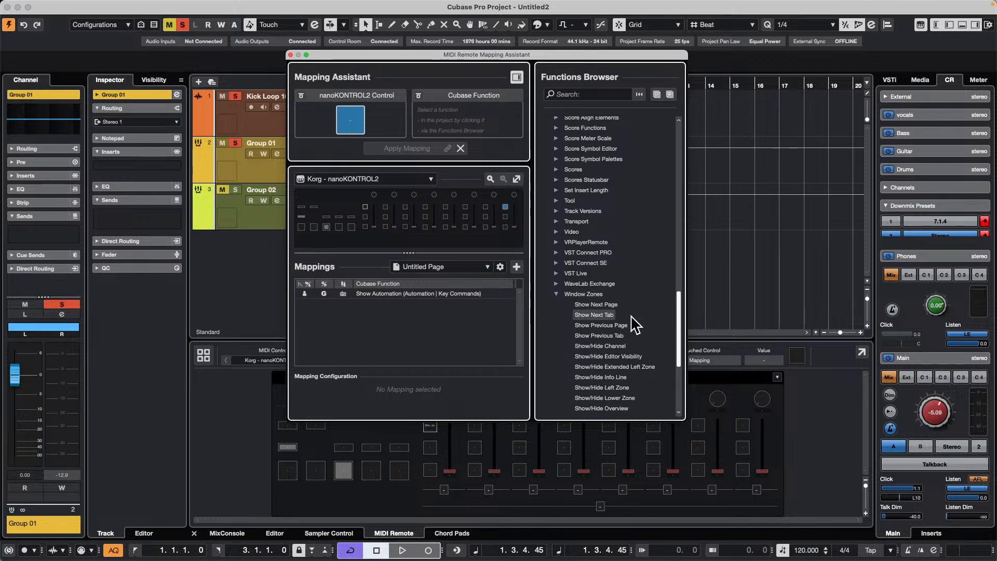
{"action": "scroll", "coordinate": [634, 325], "scroll_direction": "down", "scroll_amount": 3}
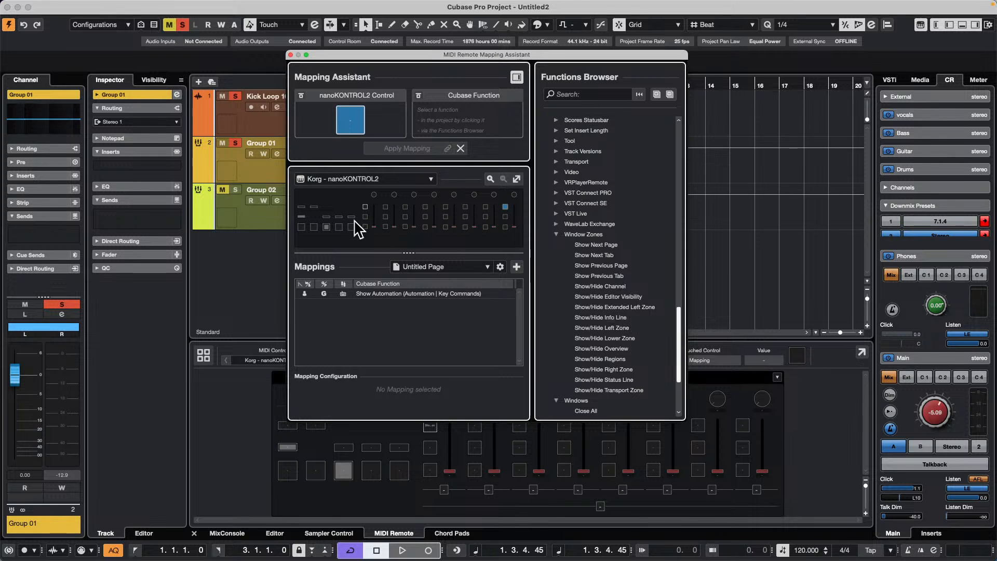
{"action": "mouse_move", "coordinate": [140, 2]}
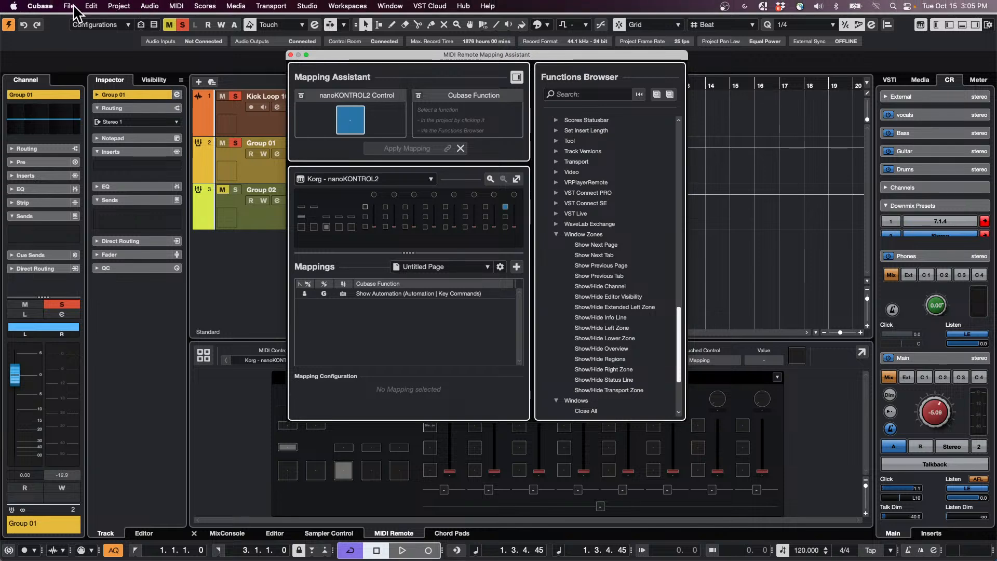
- Look up the "page up" key in the Key Commands editor and move its window clear of the Functions Browser
{"action": "left_click", "coordinate": [91, 5]}
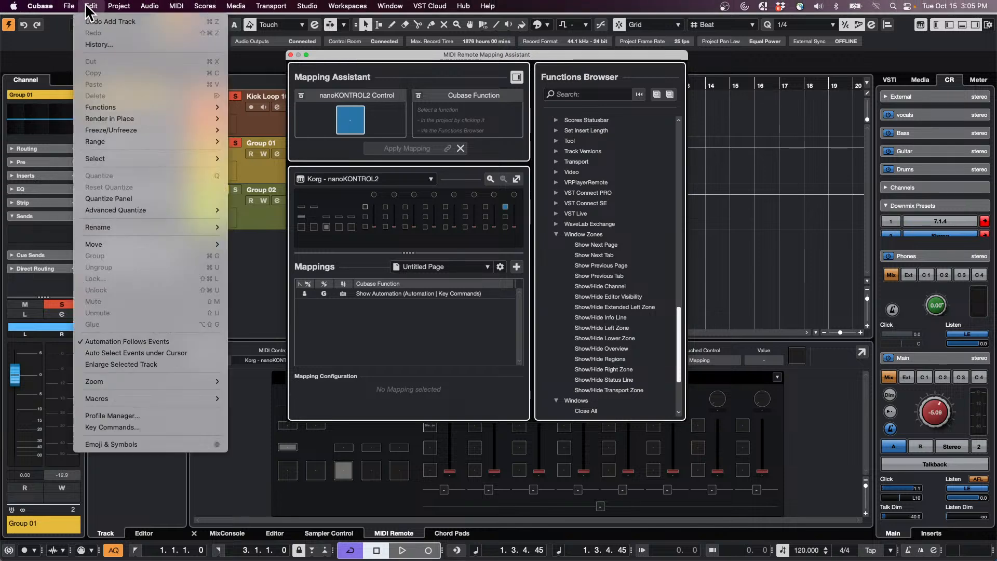
{"action": "left_click", "coordinate": [123, 426]}
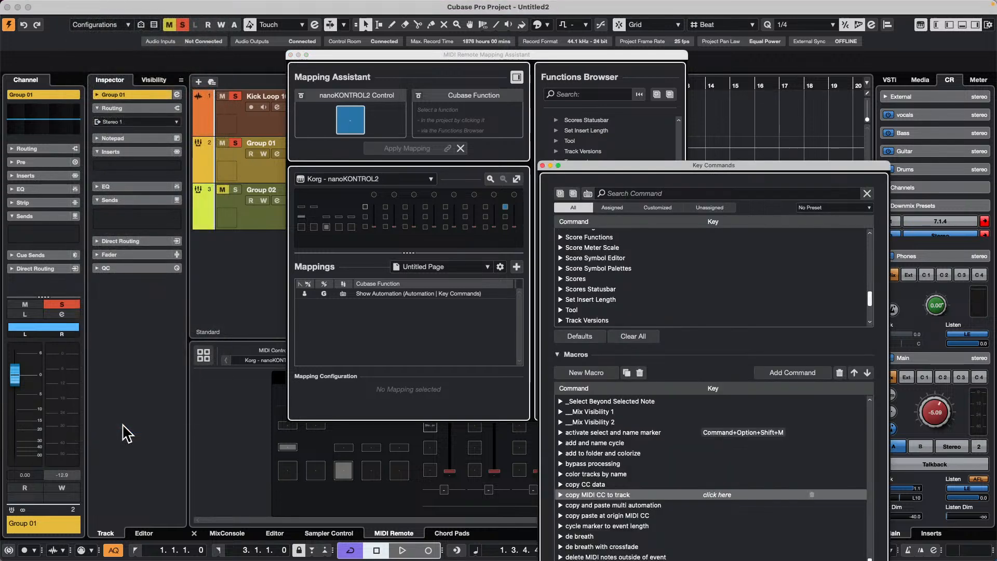
{"action": "left_click", "coordinate": [623, 194]}
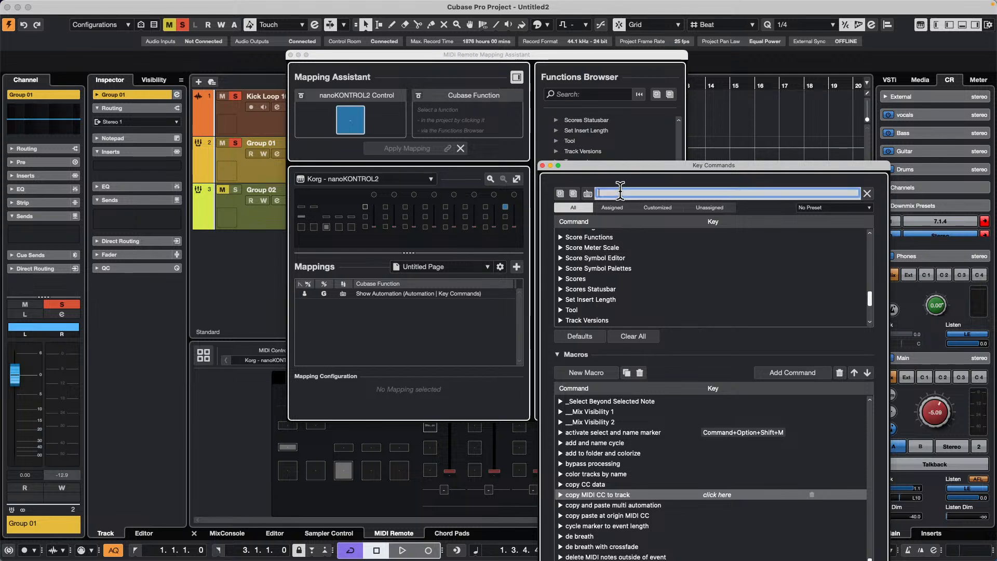
{"action": "type", "text": "page up"}
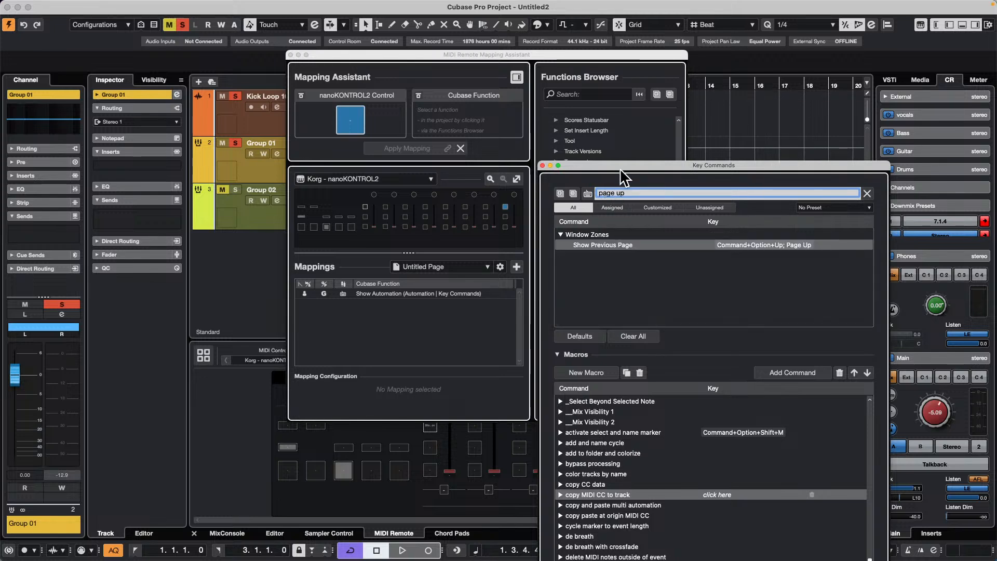
{"action": "left_click_drag", "start_coordinate": [618, 166], "coordinate": [147, 110]}
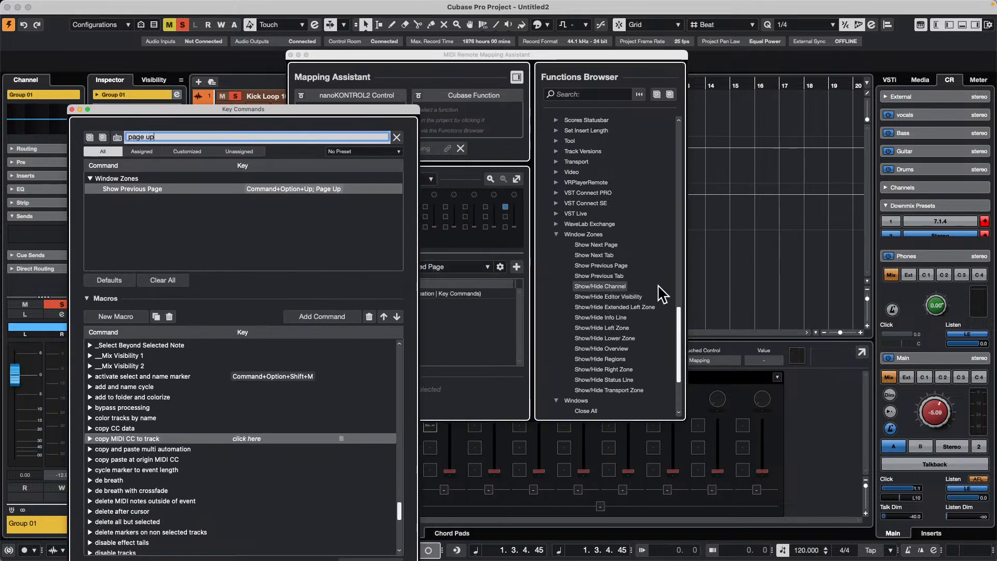
- Map Show Previous Page to the eighth channel's upper button and Show Next Page to the button below it
{"action": "left_click", "coordinate": [590, 265]}
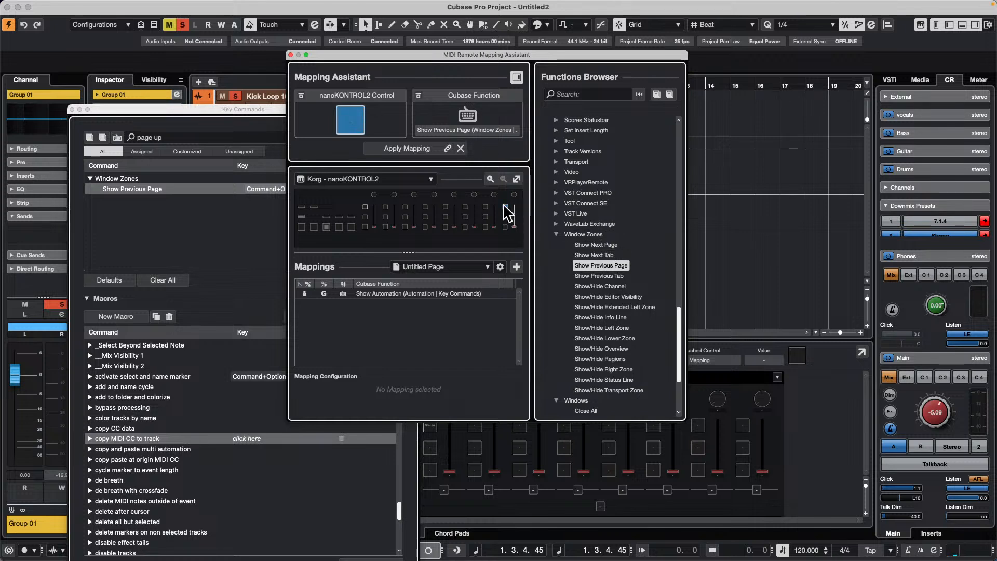
{"action": "left_click", "coordinate": [407, 145]}
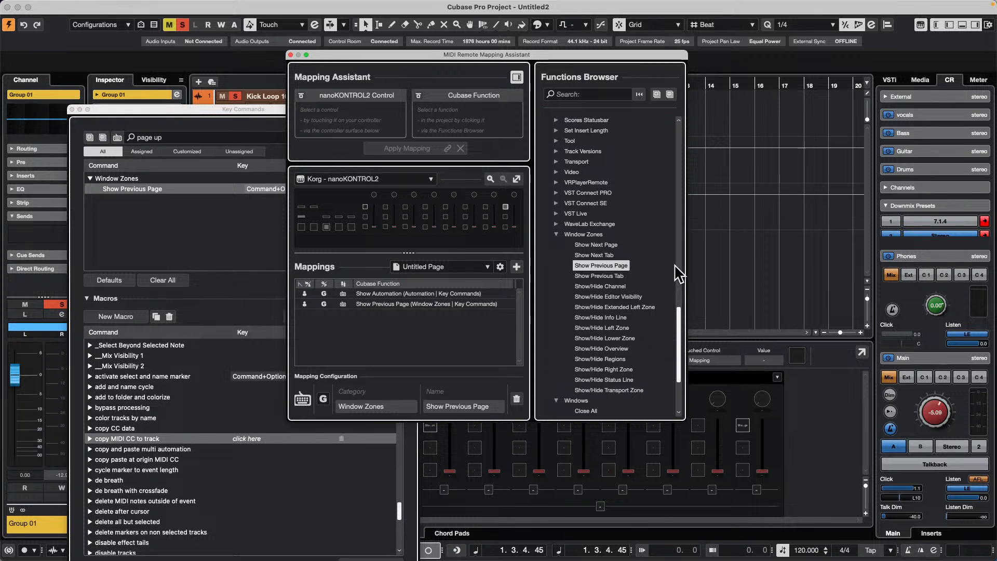
{"action": "left_click", "coordinate": [598, 242]}
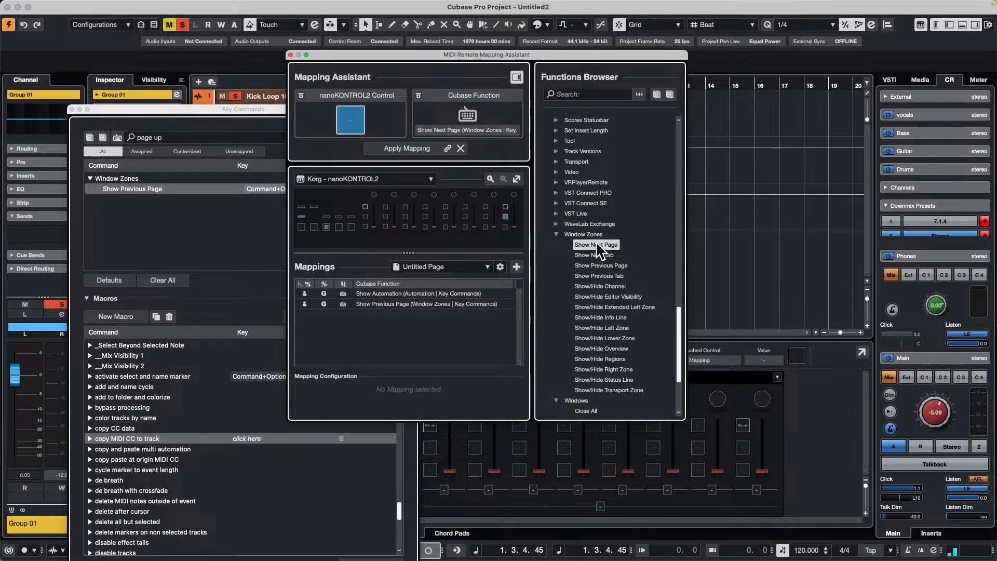
{"action": "left_click", "coordinate": [389, 149]}
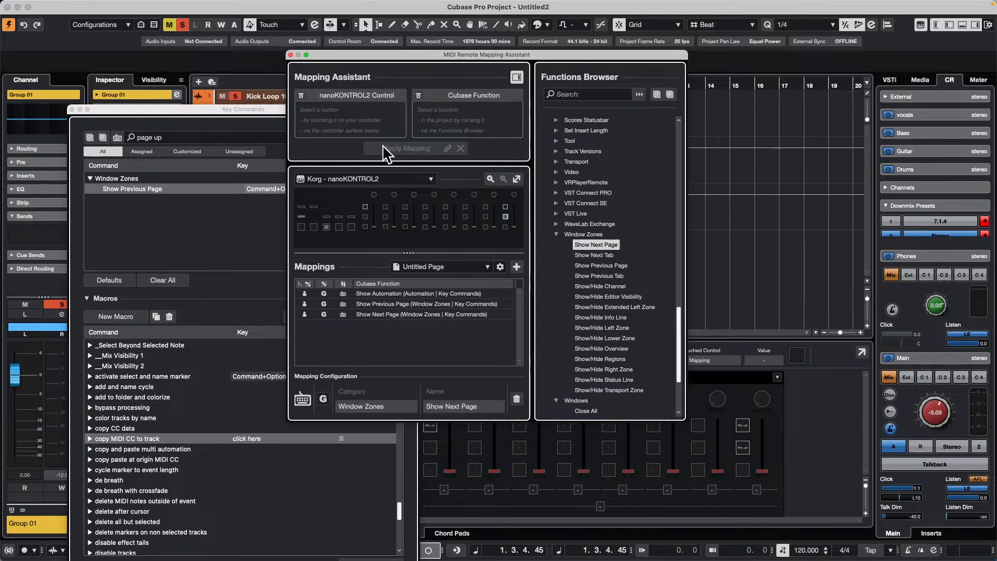
- Close the Key Commands and Mapping Assistant windows and show the MixConsole in the lower zone
{"action": "left_click", "coordinate": [73, 109]}
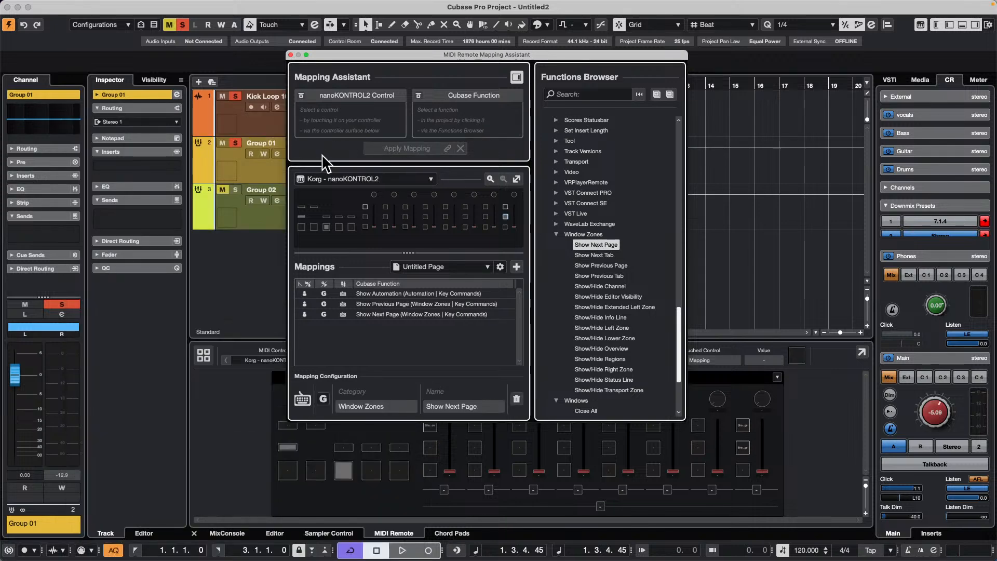
{"action": "left_click", "coordinate": [291, 54]}
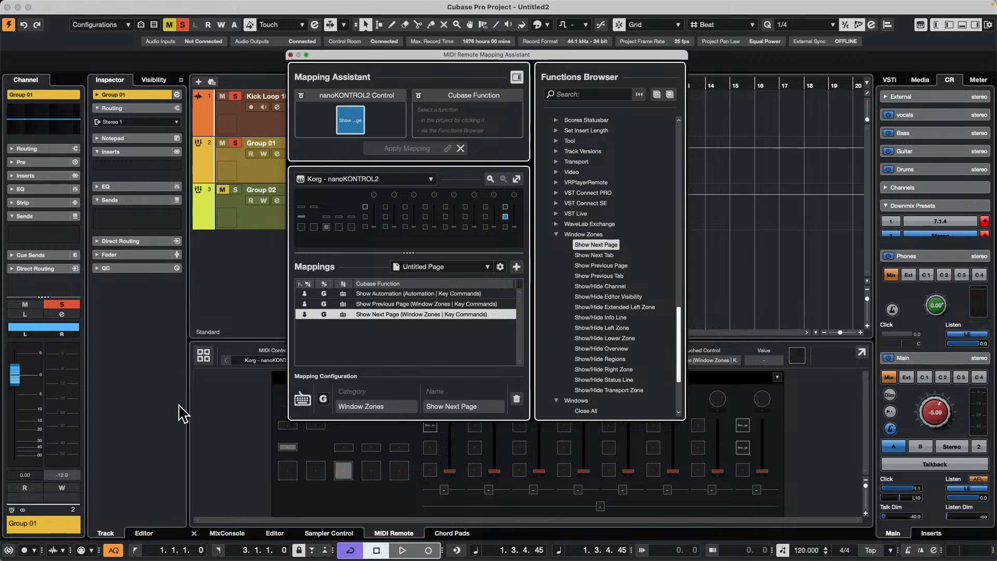
{"action": "left_click", "coordinate": [216, 534]}
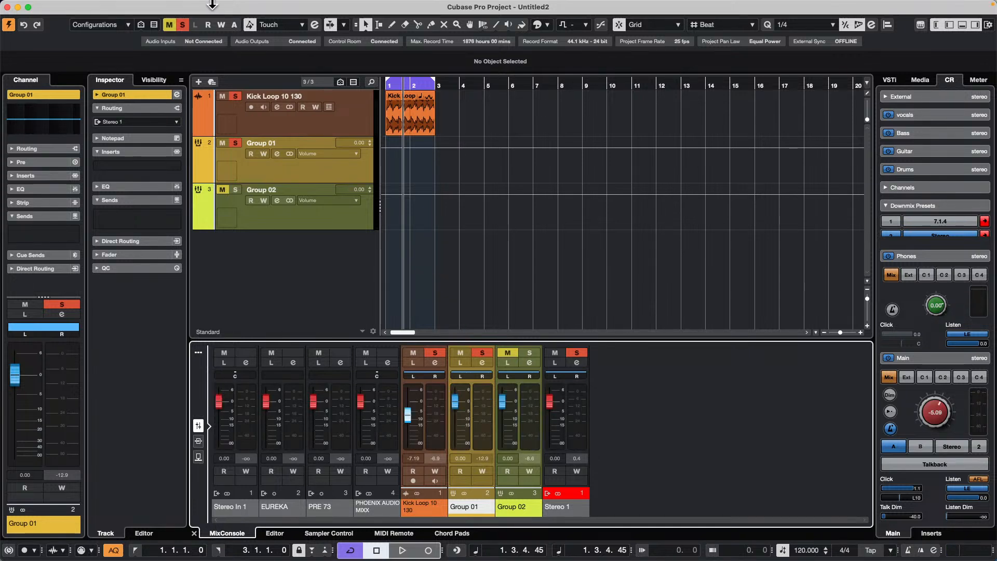
- Reopen the Mapping Assistant for the eighth channel's upper button and examine the Window Zones functions under Key Commands
{"action": "left_click", "coordinate": [403, 532]}
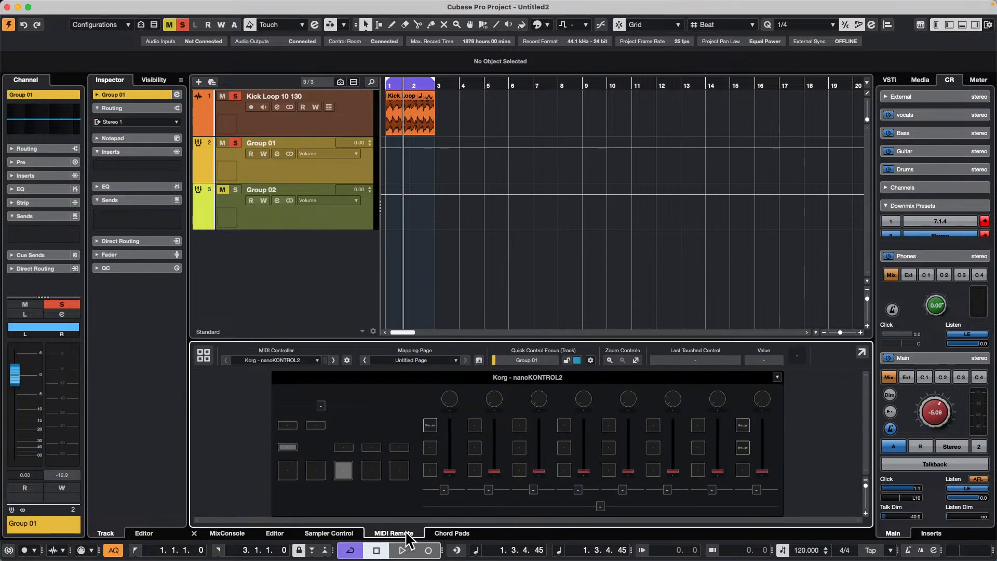
{"action": "double_click", "coordinate": [743, 425]}
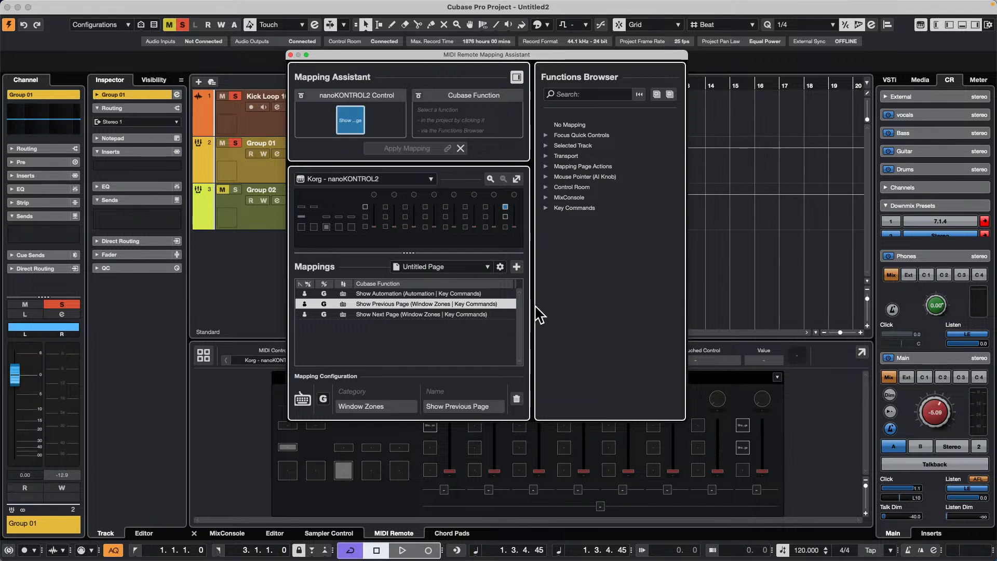
{"action": "left_click", "coordinate": [555, 208]}
{"action": "scroll", "coordinate": [552, 309], "scroll_direction": "down", "scroll_amount": 10}
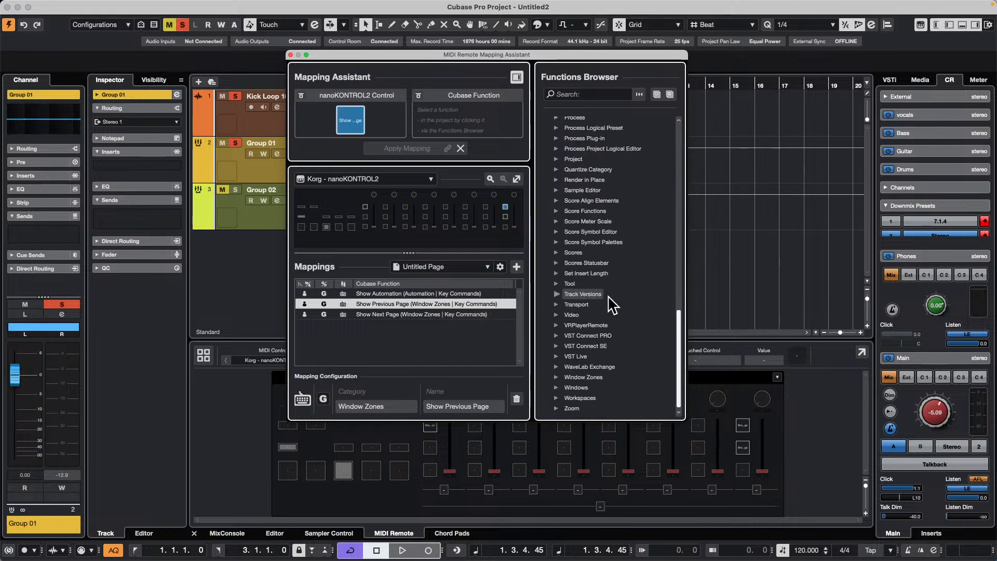
{"action": "left_click", "coordinate": [555, 378]}
{"action": "scroll", "coordinate": [601, 295], "scroll_direction": "down", "scroll_amount": 5}
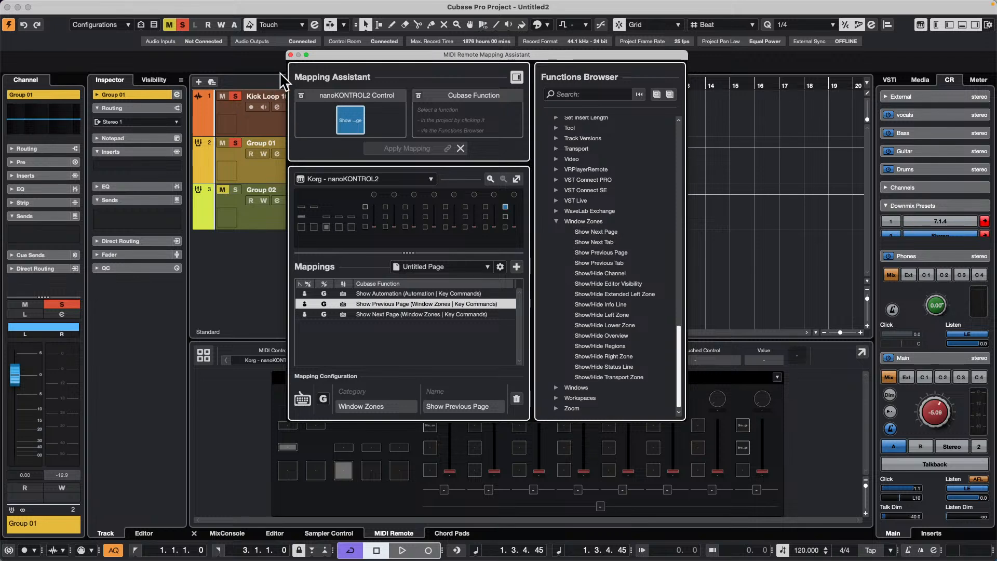
{"action": "left_click_drag", "start_coordinate": [371, 61], "coordinate": [575, 59]}
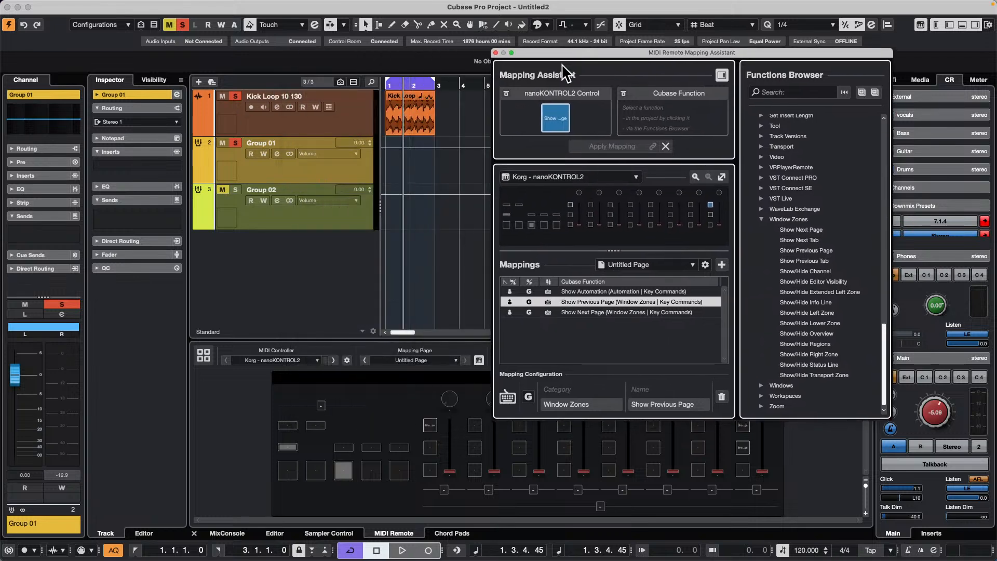
- Bring the MixConsole back into the lower zone to try the page mappings, and close the Mapping Assistant
{"action": "left_click", "coordinate": [227, 533]}
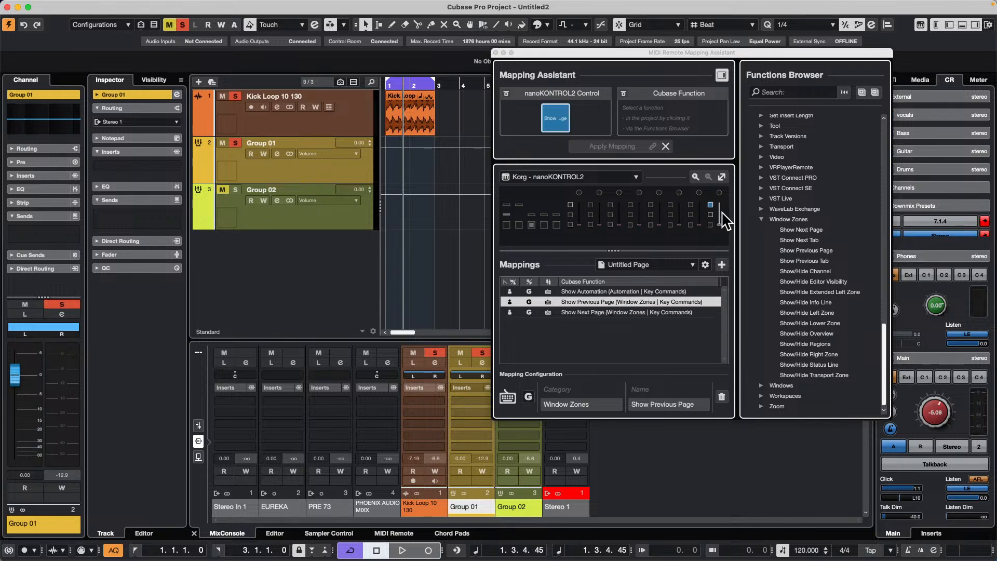
{"action": "left_click", "coordinate": [496, 53]}
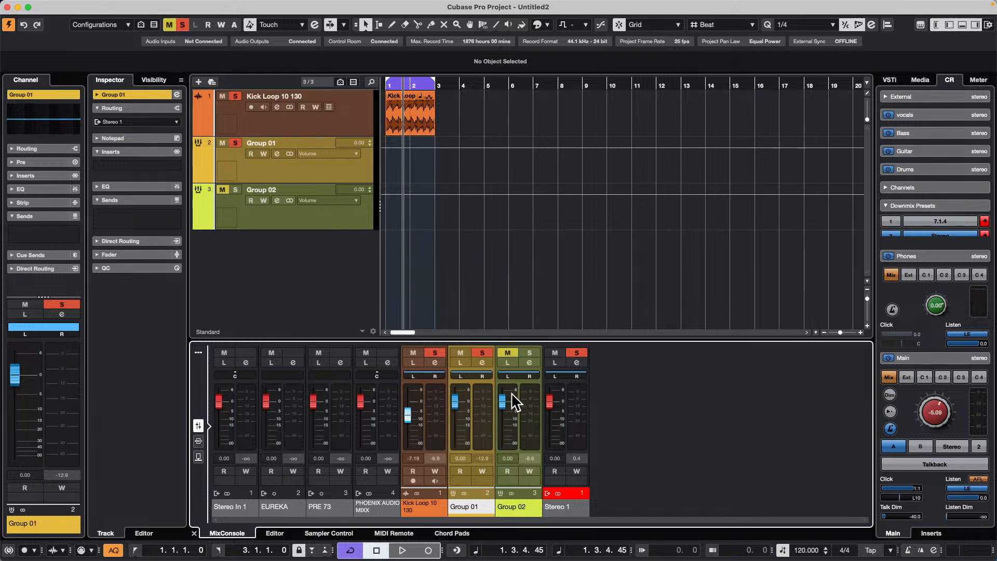
- Switch to Finder and search the Mac for "korg"
{"action": "mouse_move", "coordinate": [378, 552]}
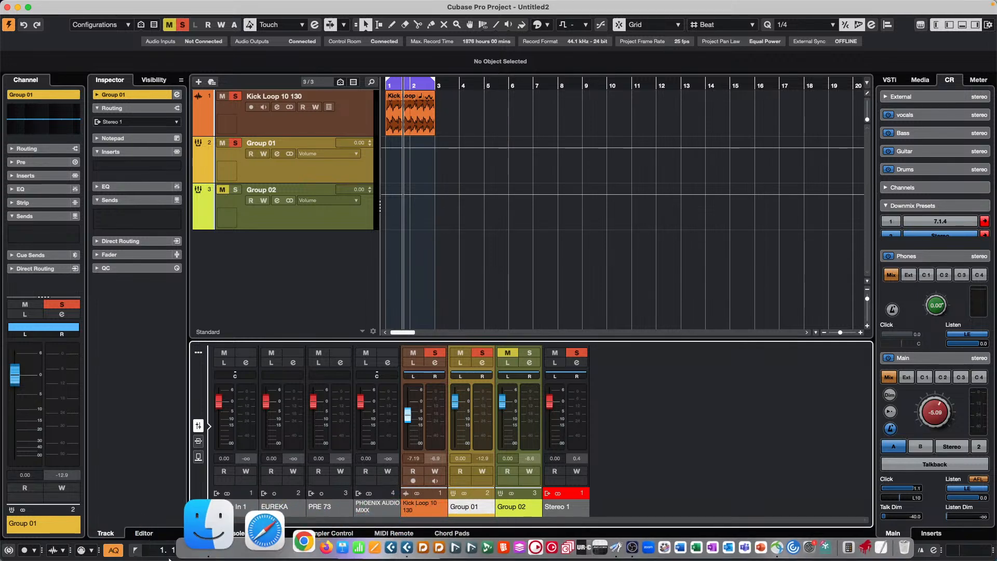
{"action": "left_click", "coordinate": [189, 530]}
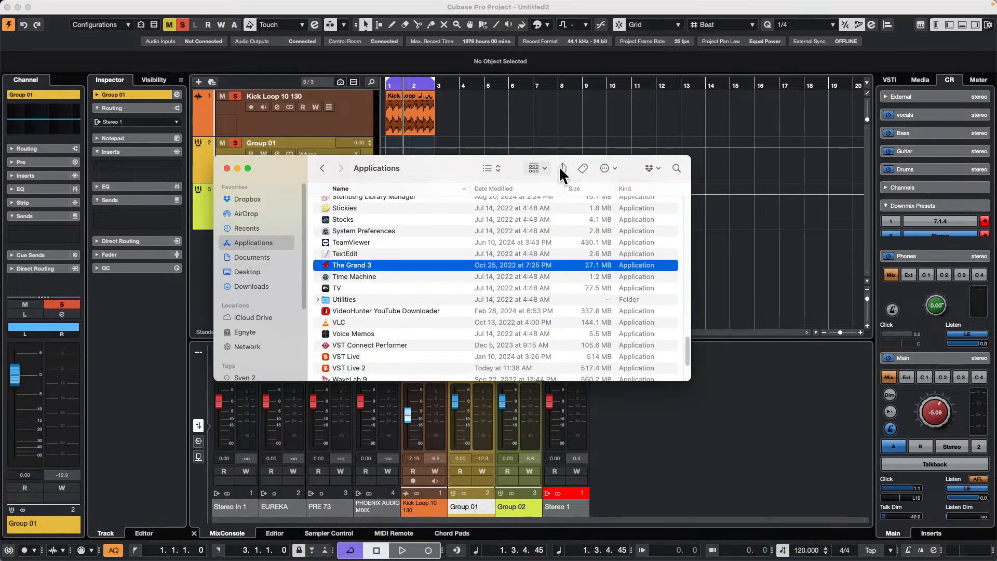
{"action": "left_click", "coordinate": [675, 164]}
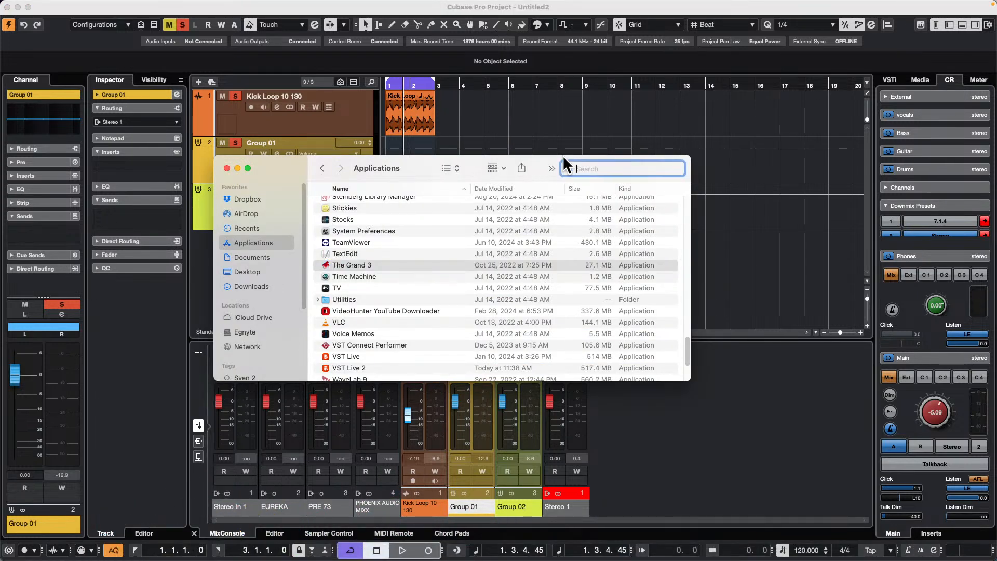
{"action": "type", "text": "korg"}
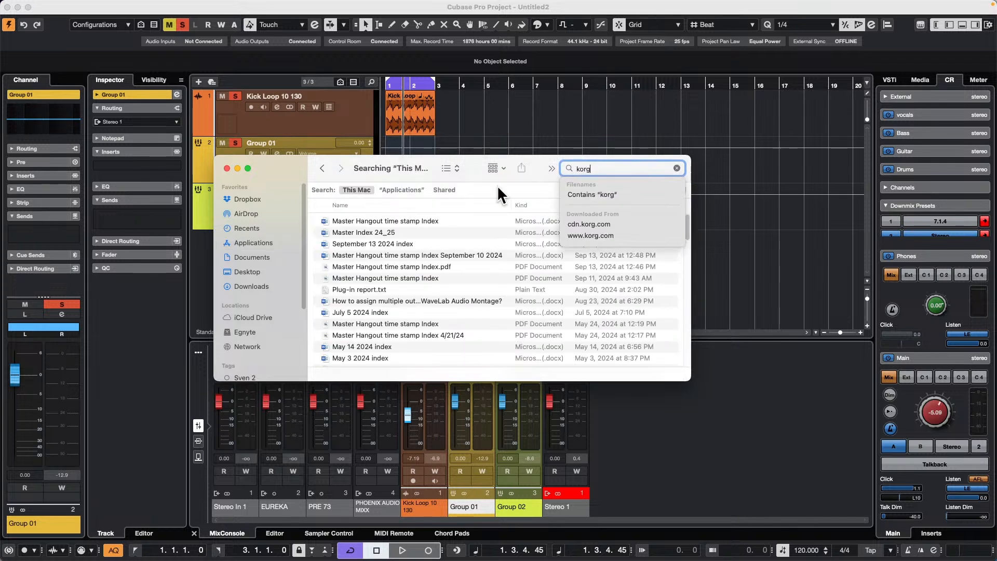
- Launch KORG KONTROL Editor from its folder in Applications and choose nanoKONTROL2 as the target device
{"action": "left_click", "coordinate": [266, 243]}
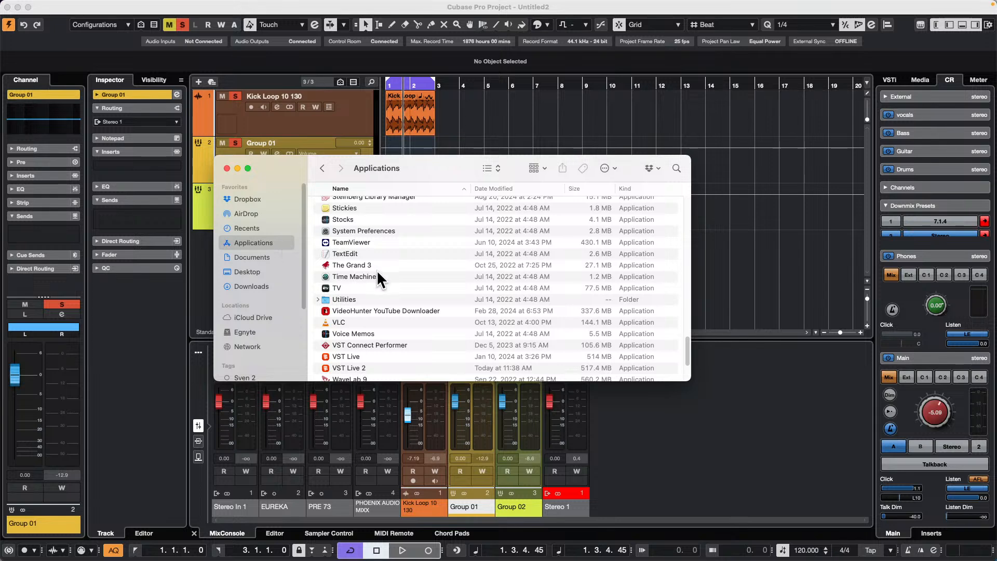
{"action": "scroll", "coordinate": [376, 270], "scroll_direction": "down", "scroll_amount": 10}
{"action": "scroll", "coordinate": [376, 270], "scroll_direction": "up", "scroll_amount": 15}
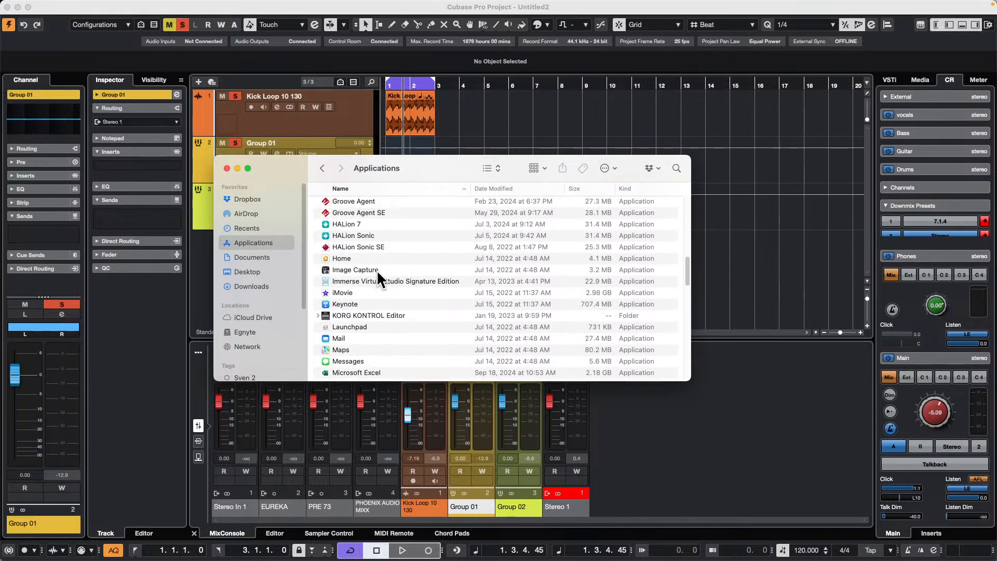
{"action": "double_click", "coordinate": [366, 314]}
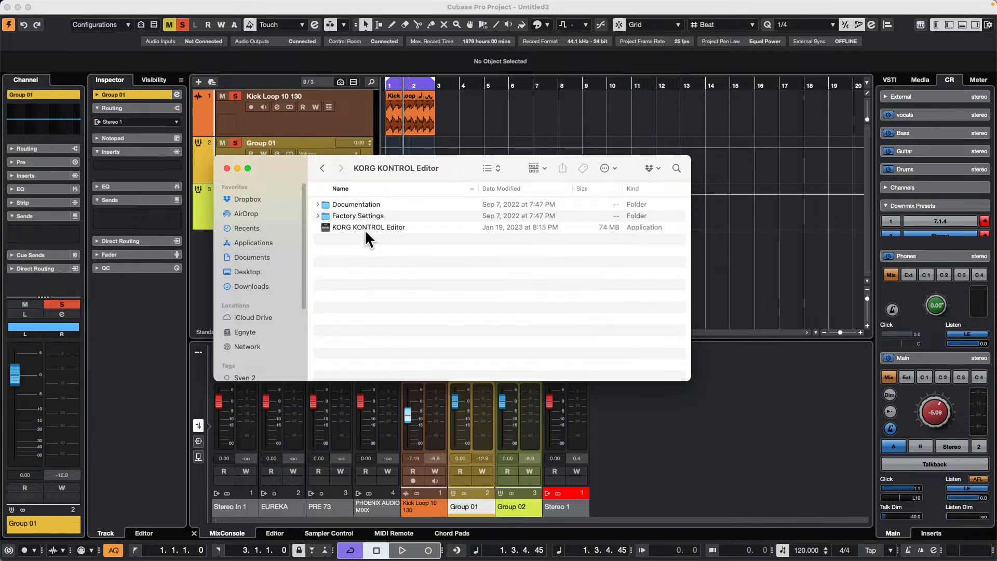
{"action": "double_click", "coordinate": [365, 229]}
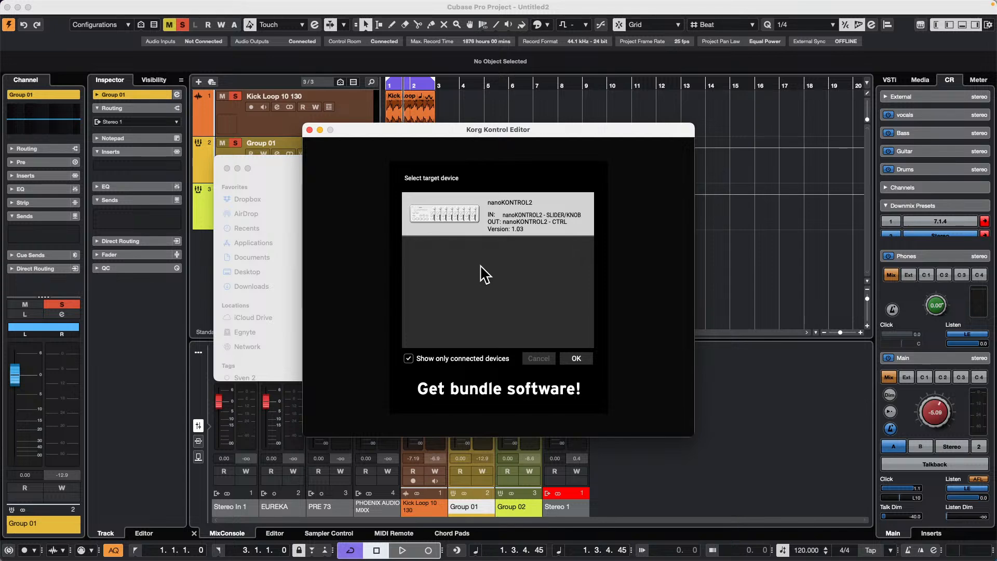
{"action": "left_click", "coordinate": [578, 358]}
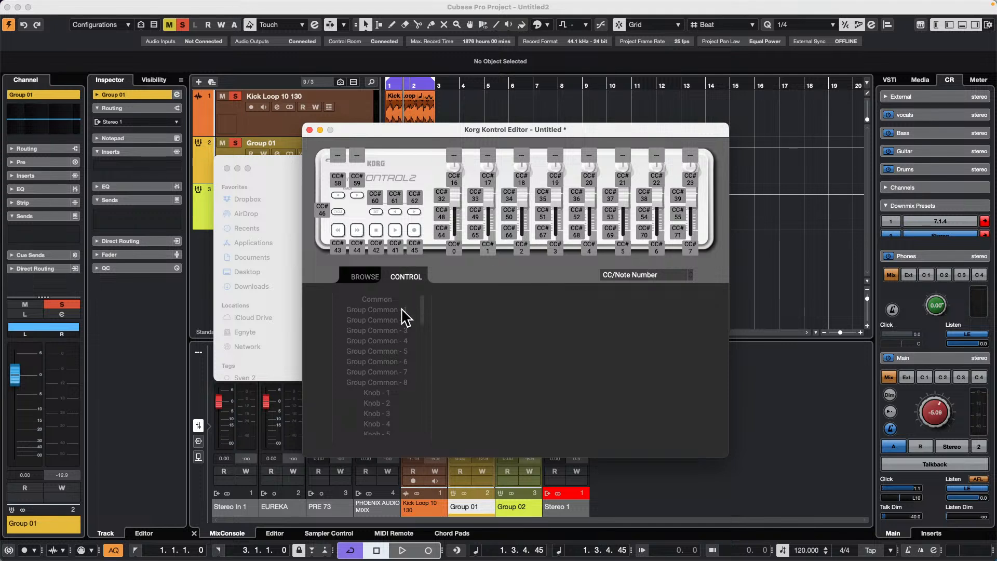
- View the Korg editor's file browsing page, and close the editor and the Finder window
{"action": "left_click", "coordinate": [359, 279]}
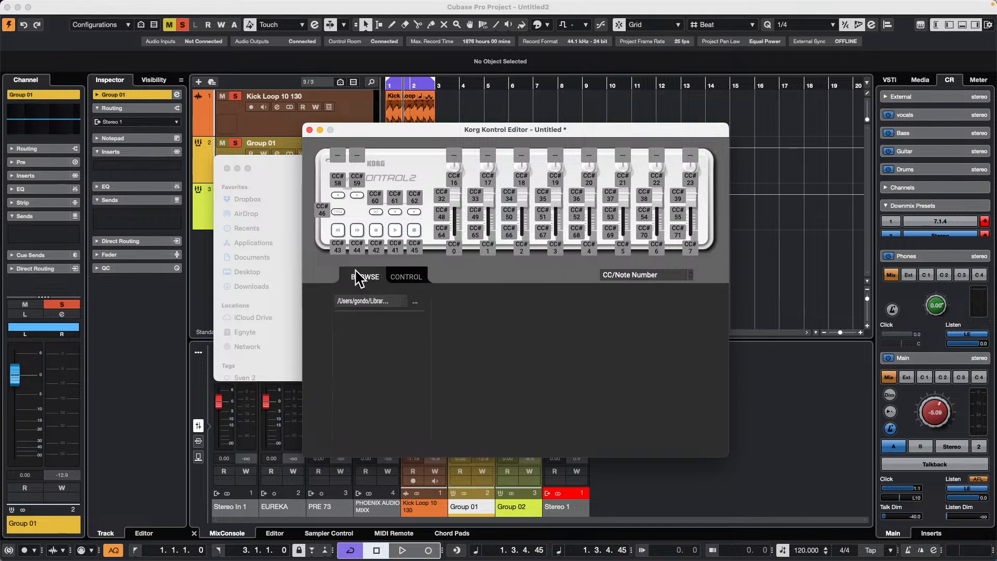
{"action": "left_click", "coordinate": [310, 131]}
{"action": "left_click", "coordinate": [513, 216]}
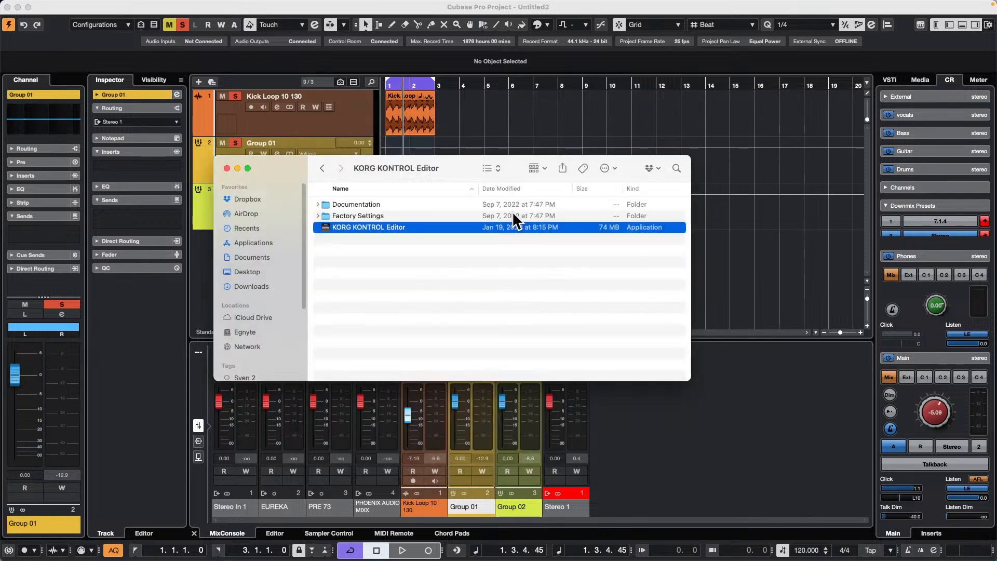
{"action": "left_click", "coordinate": [226, 168]}
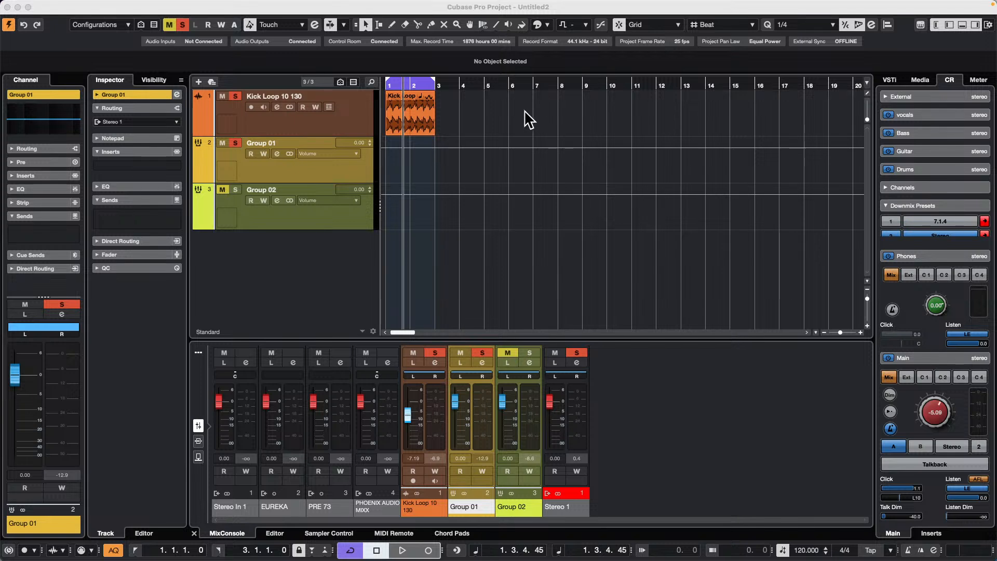
- Return to Cubase and open the recent project October 15 2024.cpr
{"action": "mouse_move", "coordinate": [287, 3]}
{"action": "left_click", "coordinate": [62, 5]}
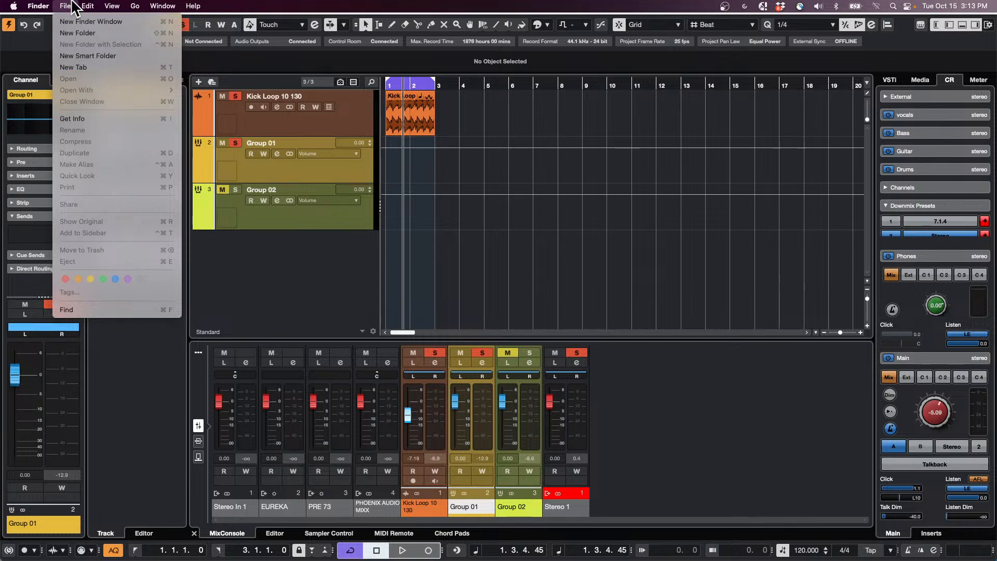
{"action": "left_click", "coordinate": [572, 211]}
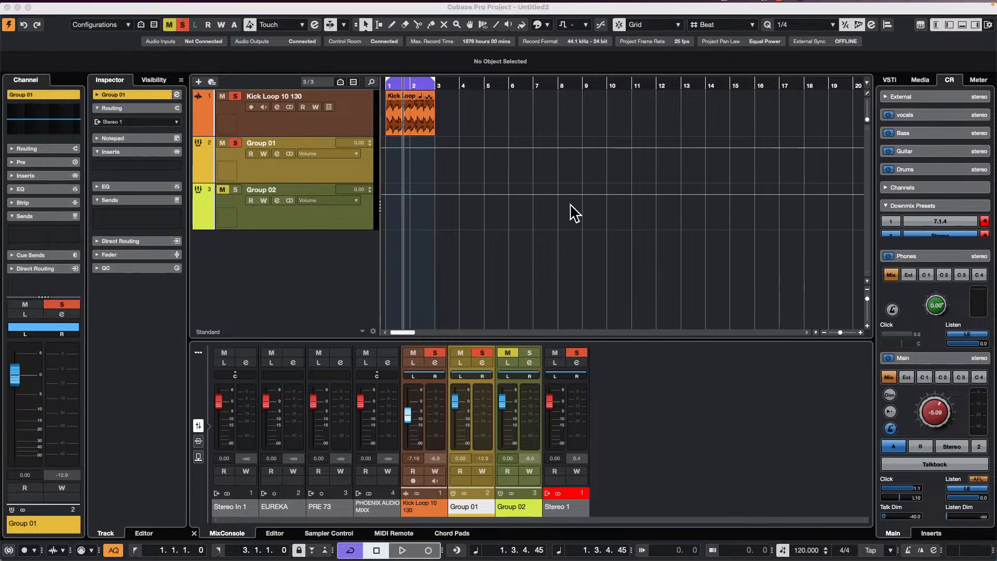
{"action": "left_click", "coordinate": [68, 6]}
{"action": "mouse_move", "coordinate": [92, 245]}
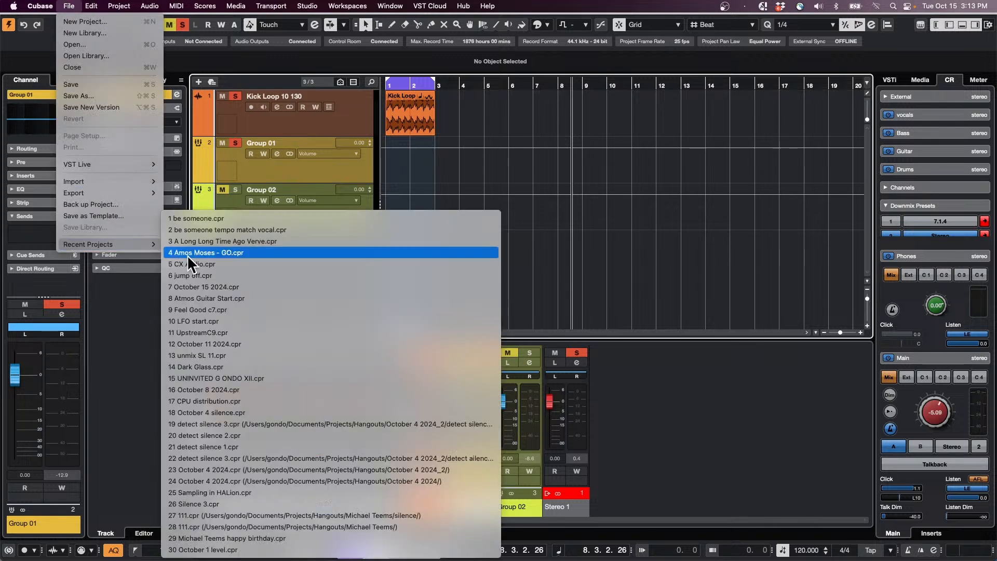
{"action": "left_click", "coordinate": [251, 287]}
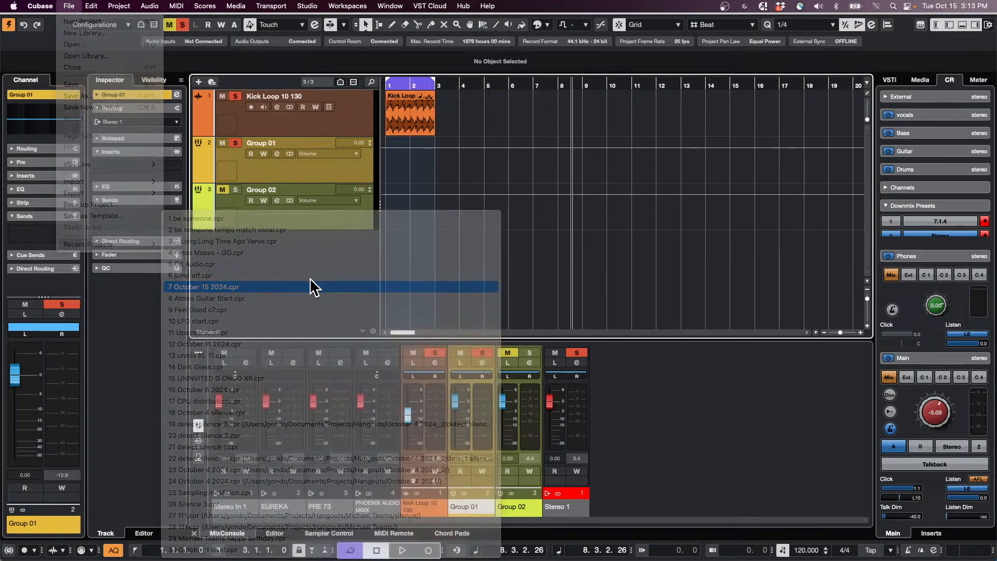
- Finish opening the October 15 2024 project and enlarge the timeline so that bars 1 to 12 fill the arrangement
{"action": "left_click", "coordinate": [559, 189]}
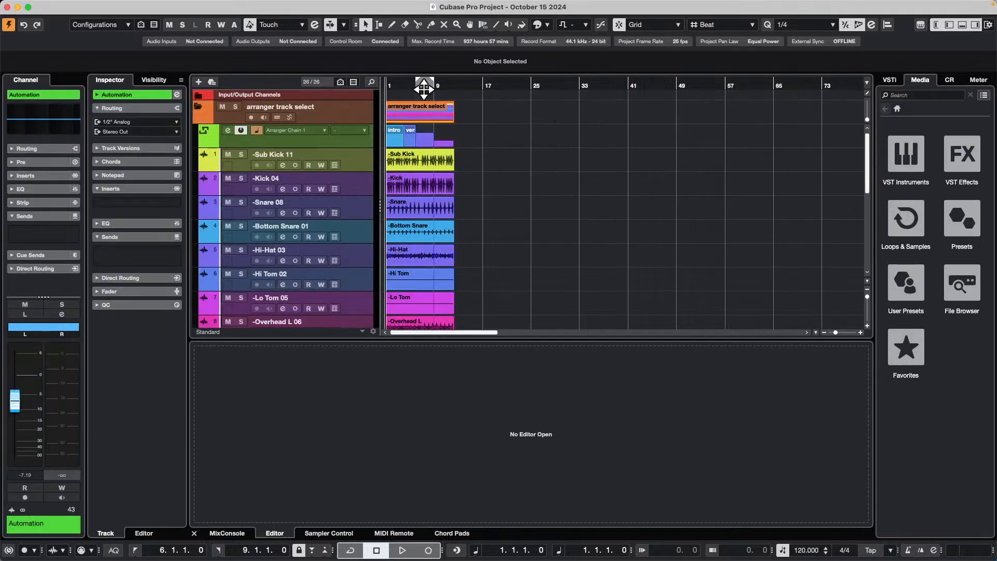
{"action": "left_click_drag", "start_coordinate": [395, 90], "coordinate": [354, 123]}
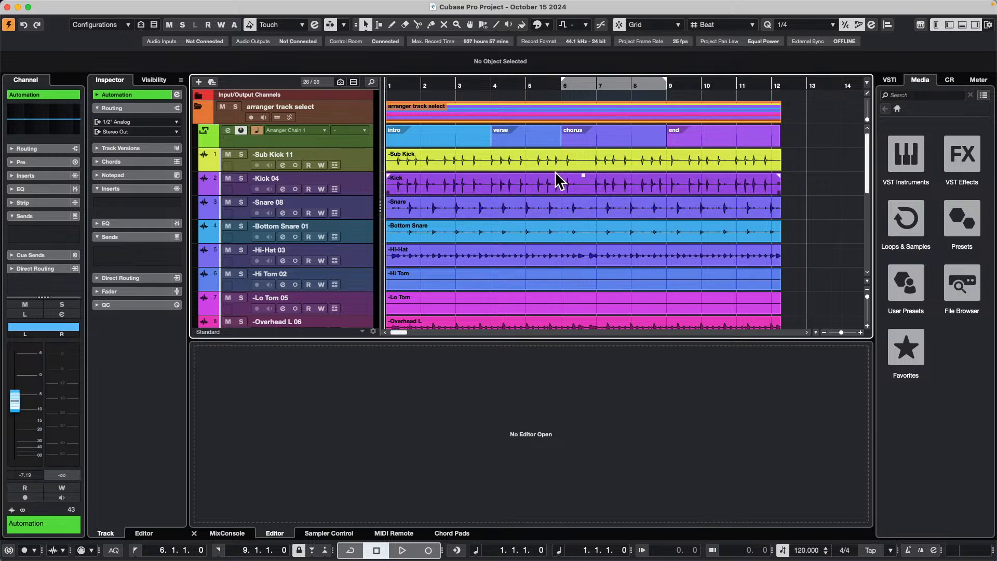
{"action": "left_click", "coordinate": [198, 107]}
{"action": "left_click", "coordinate": [198, 107]}
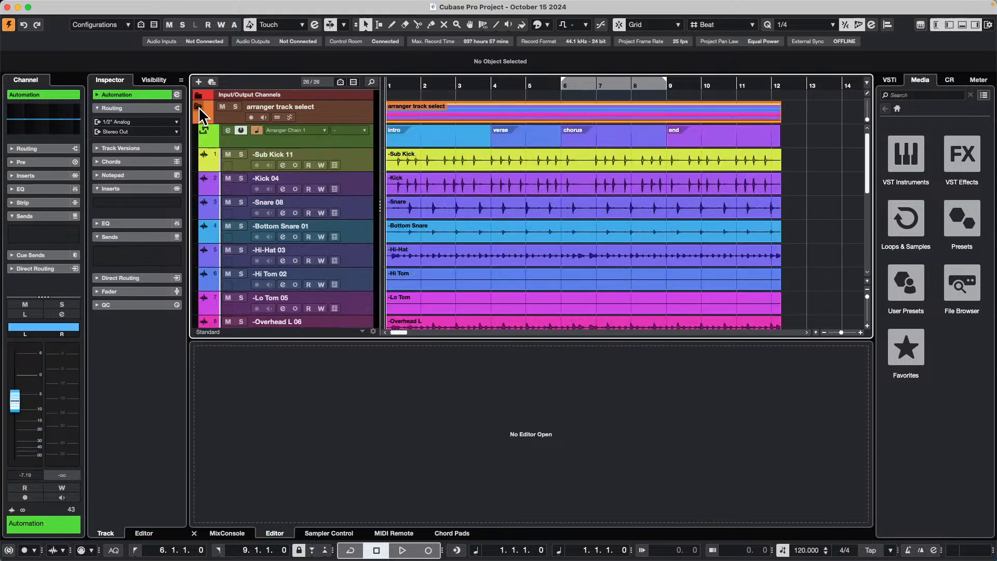
- Try to move the verse arranger event past the end section to start at 12.4.1.0, and undo the move
{"action": "left_click", "coordinate": [524, 137]}
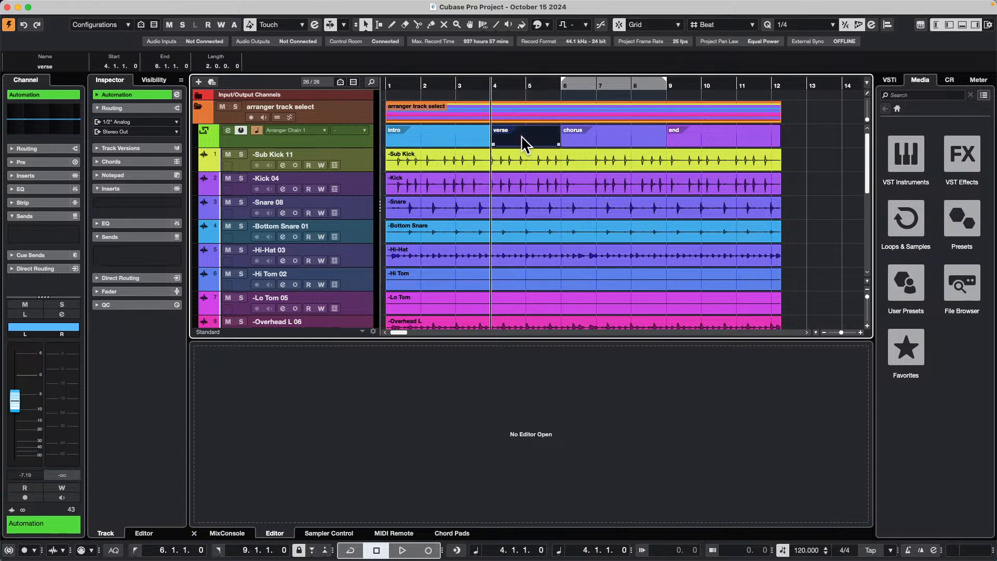
{"action": "left_click_drag", "start_coordinate": [523, 138], "coordinate": [826, 146]}
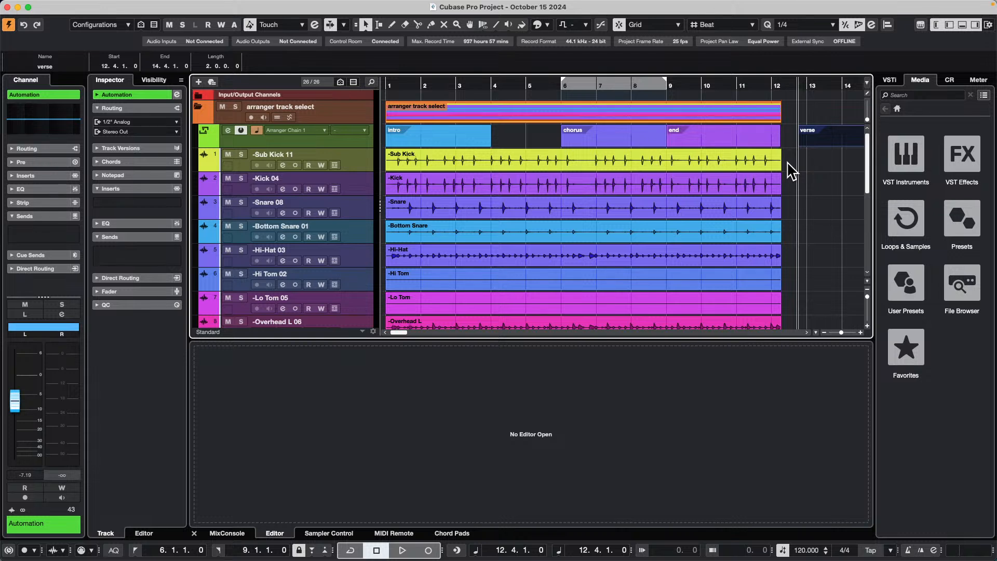
{"action": "key", "text": "super+z"}
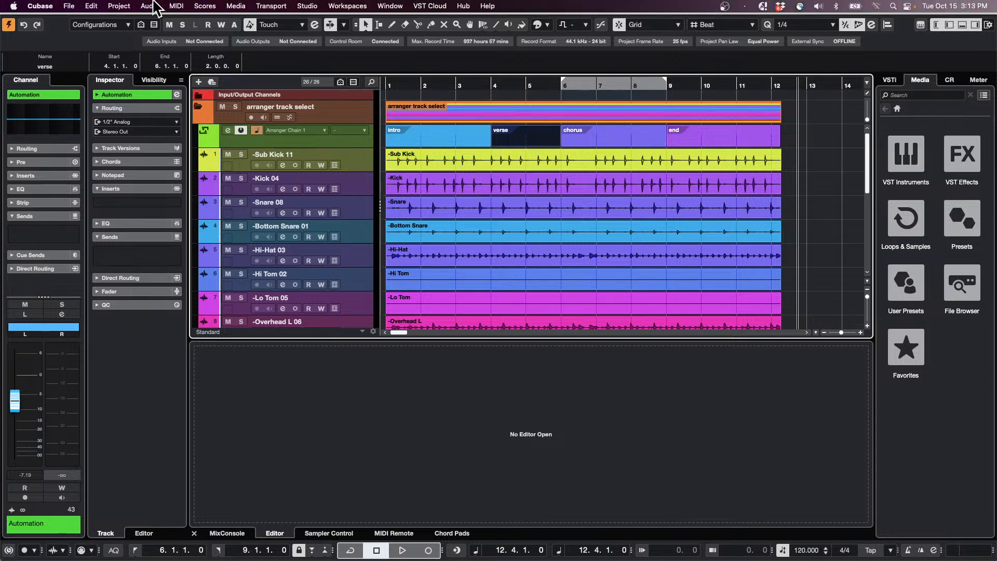
- Open the Key Commands window and look through the CCLS macros in the macro list
{"action": "left_click", "coordinate": [115, 7]}
{"action": "mouse_move", "coordinate": [83, 5]}
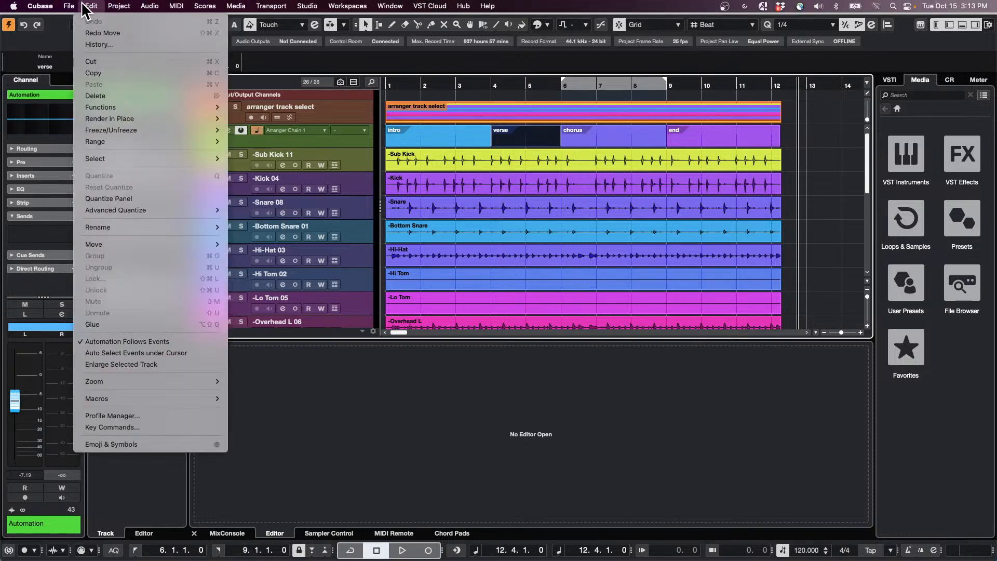
{"action": "mouse_move", "coordinate": [117, 397]}
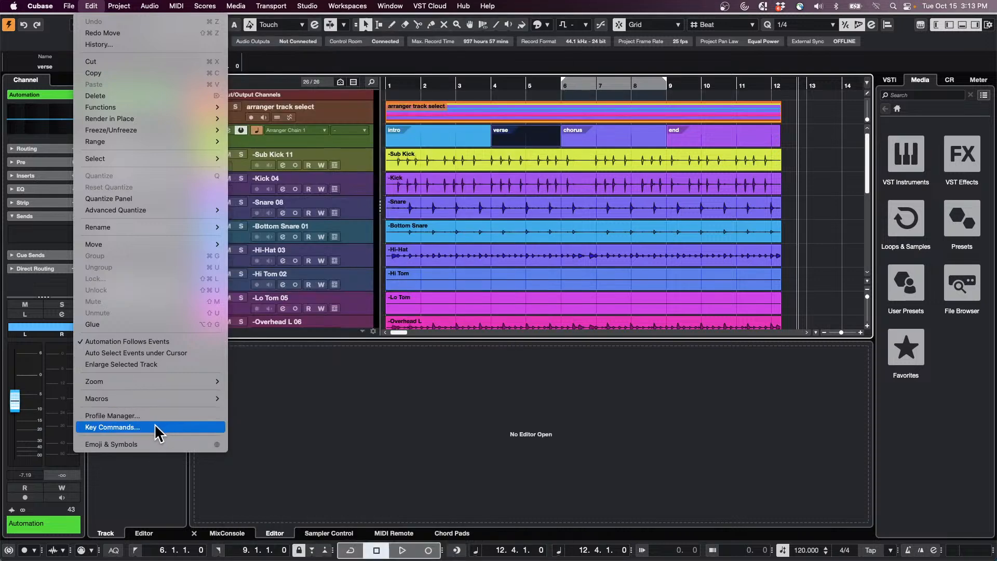
{"action": "left_click", "coordinate": [156, 427]}
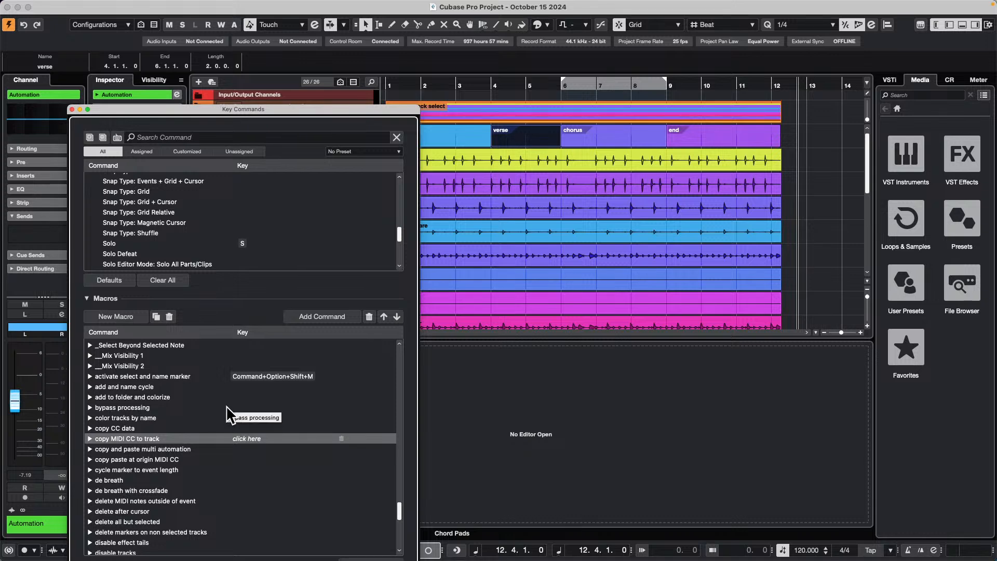
{"action": "scroll", "coordinate": [225, 431], "scroll_direction": "down", "scroll_amount": 15}
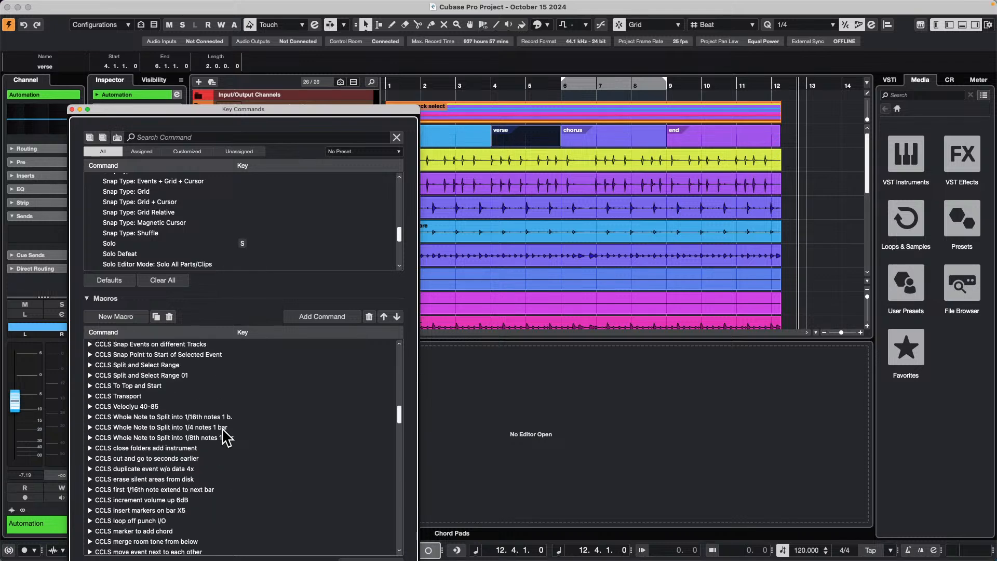
{"action": "scroll", "coordinate": [223, 429], "scroll_direction": "up", "scroll_amount": 4}
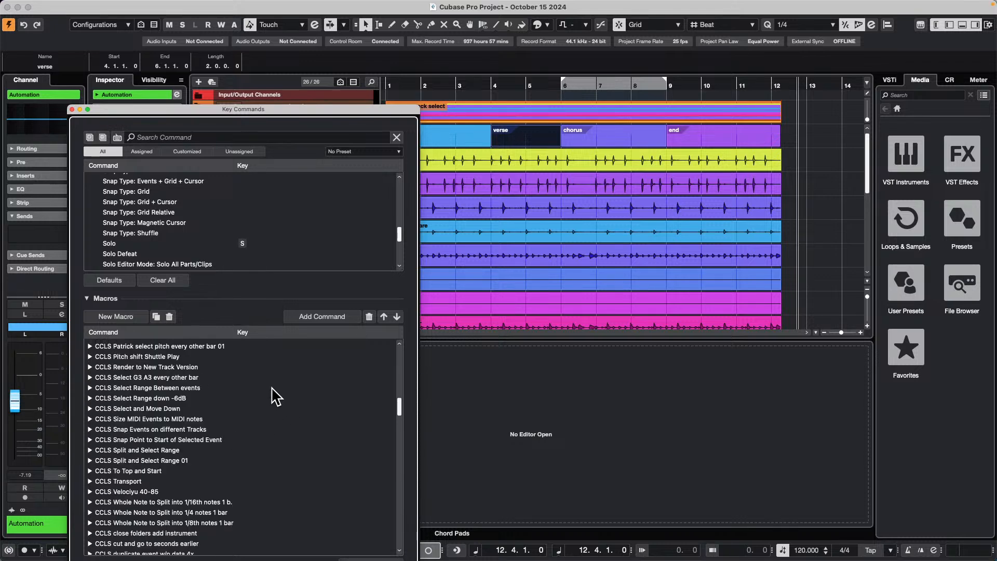
- Review the commands inside the macro "CCCLS Select Arranger with Range to create" and delete that macro
{"action": "scroll", "coordinate": [214, 438], "scroll_direction": "up", "scroll_amount": 7}
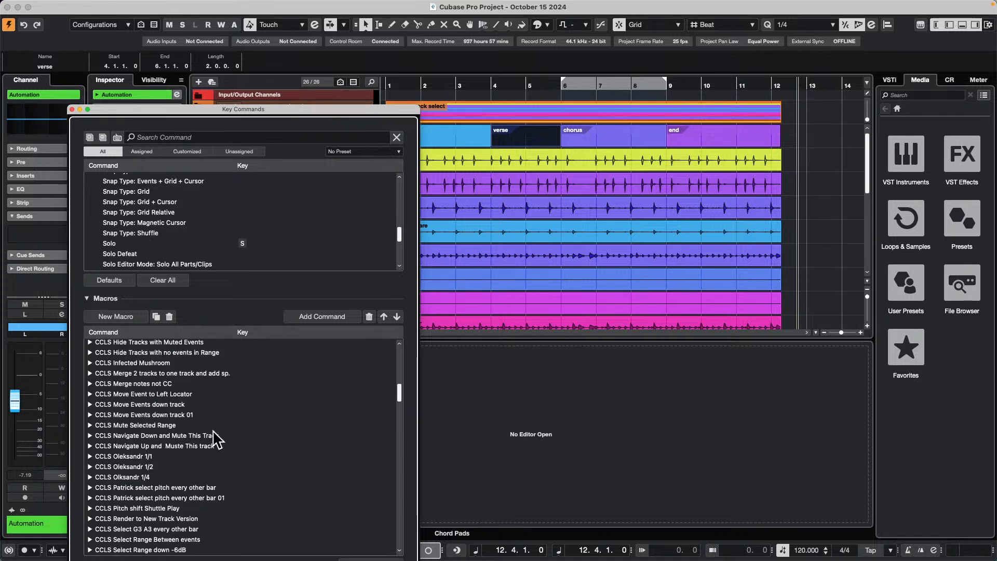
{"action": "scroll", "coordinate": [217, 440], "scroll_direction": "up", "scroll_amount": 5}
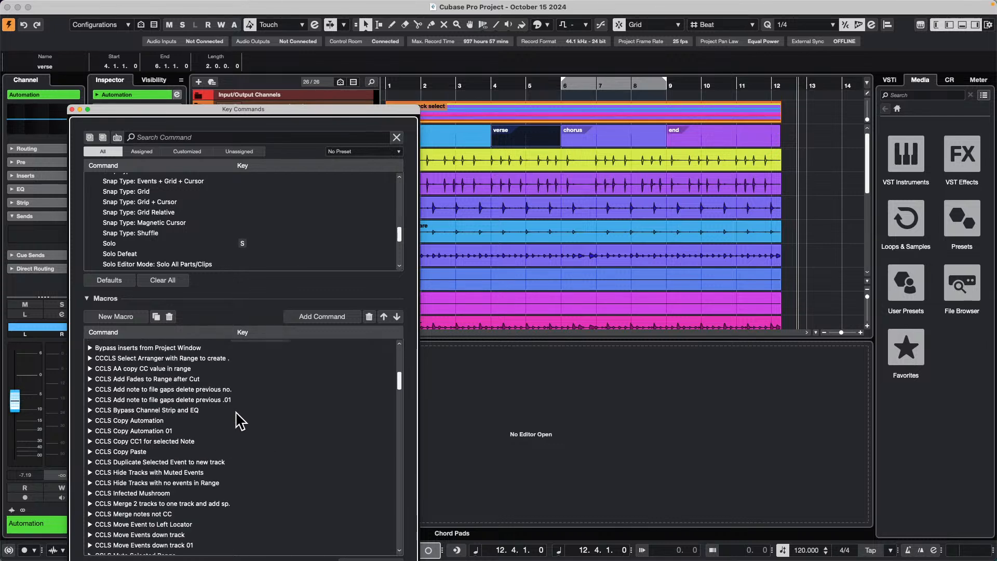
{"action": "left_click", "coordinate": [89, 358]}
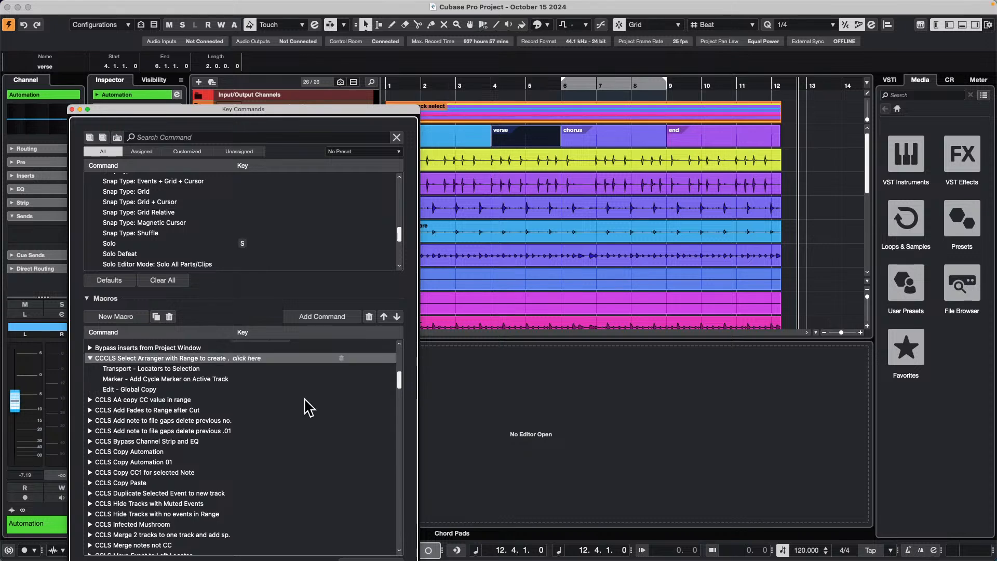
{"action": "left_click", "coordinate": [89, 358]}
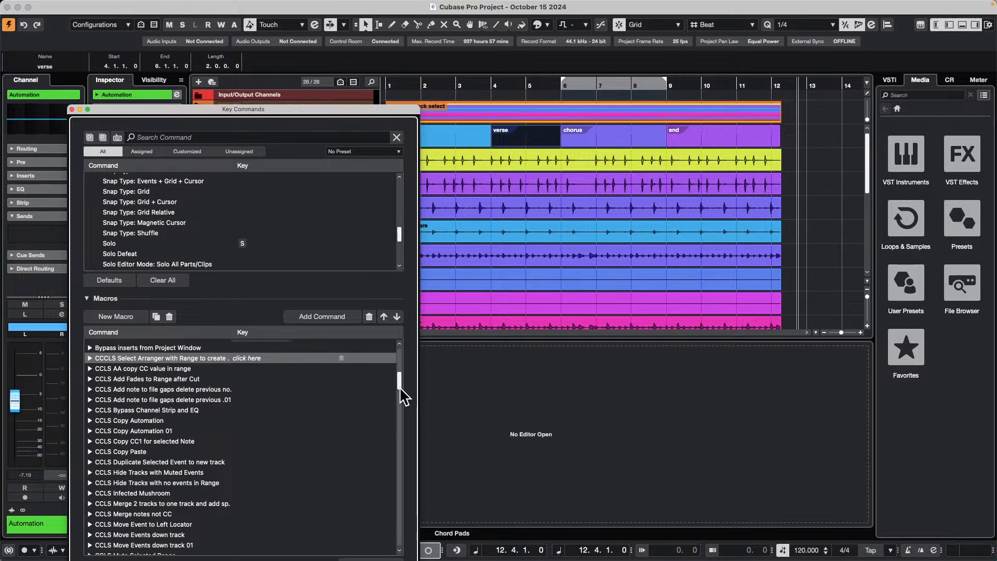
{"action": "left_click_drag", "start_coordinate": [399, 382], "coordinate": [398, 383]}
{"action": "scroll", "coordinate": [399, 385], "scroll_direction": "down", "scroll_amount": 1}
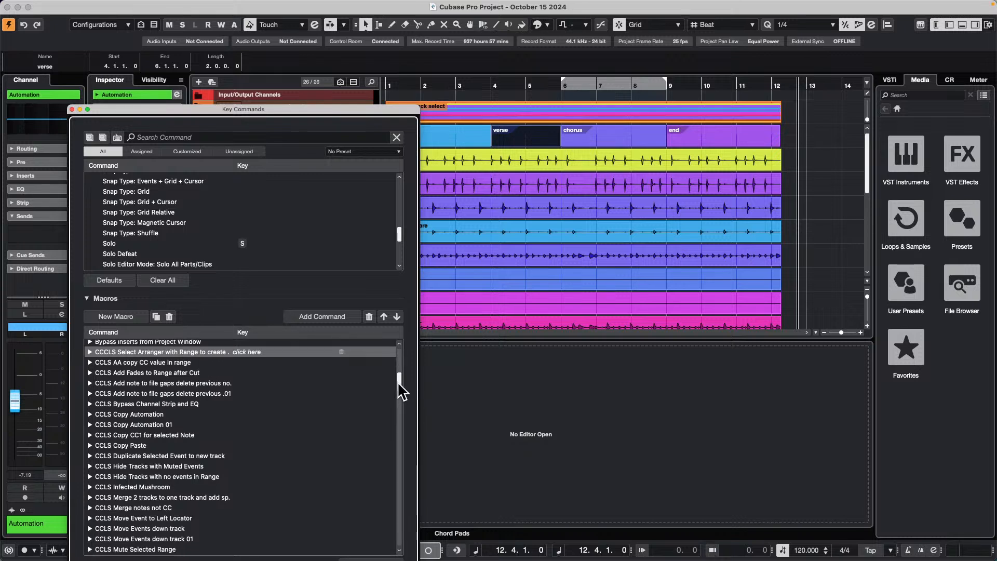
{"action": "scroll", "coordinate": [400, 389], "scroll_direction": "up", "scroll_amount": 3}
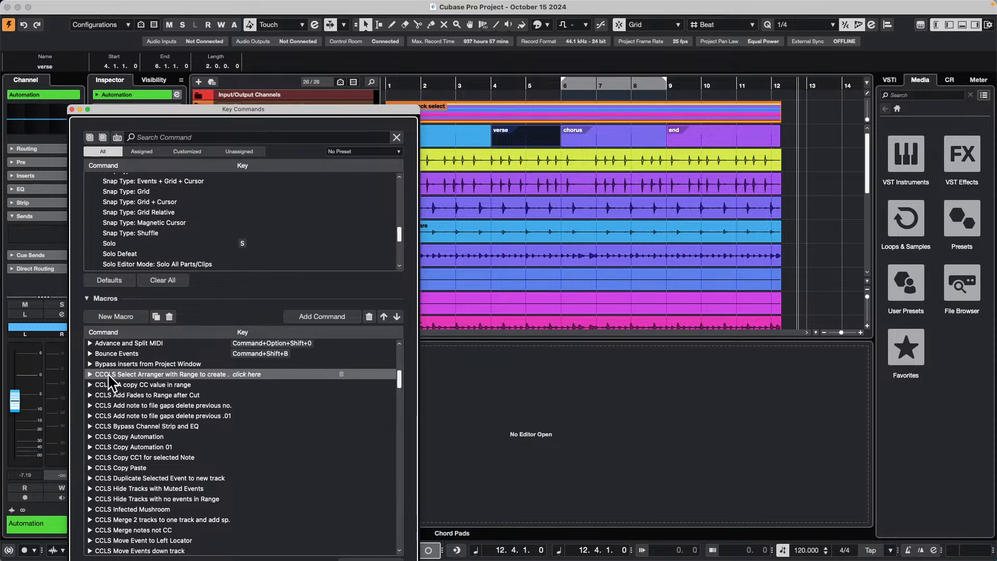
{"action": "left_click", "coordinate": [168, 314]}
- Look through the macro list for the "Select All events under arranger event" macro and examine its commands
{"action": "scroll", "coordinate": [187, 383], "scroll_direction": "up", "scroll_amount": 3}
{"action": "scroll", "coordinate": [186, 383], "scroll_direction": "down", "scroll_amount": 20}
{"action": "scroll", "coordinate": [187, 391], "scroll_direction": "up", "scroll_amount": 15}
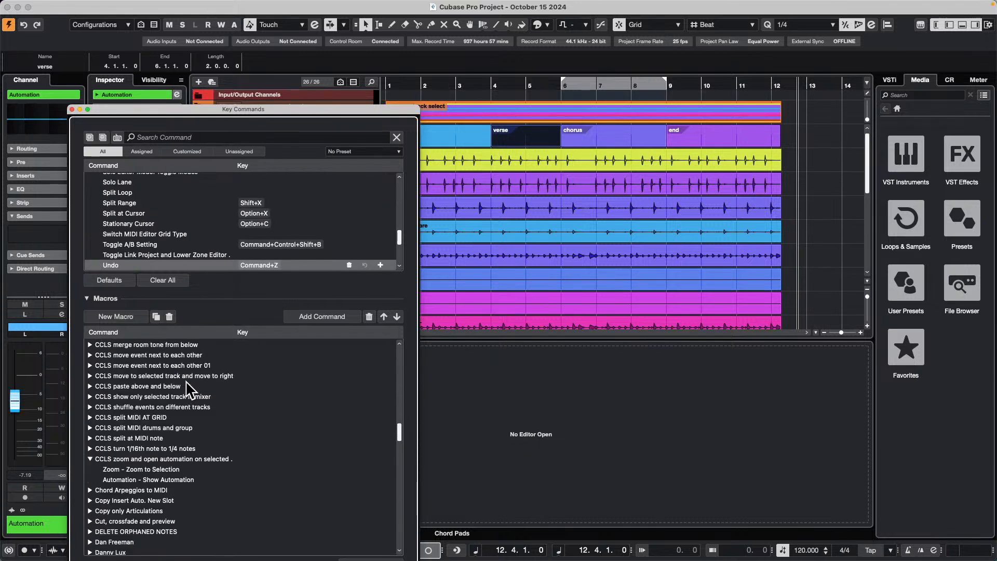
{"action": "scroll", "coordinate": [187, 383], "scroll_direction": "up", "scroll_amount": 10}
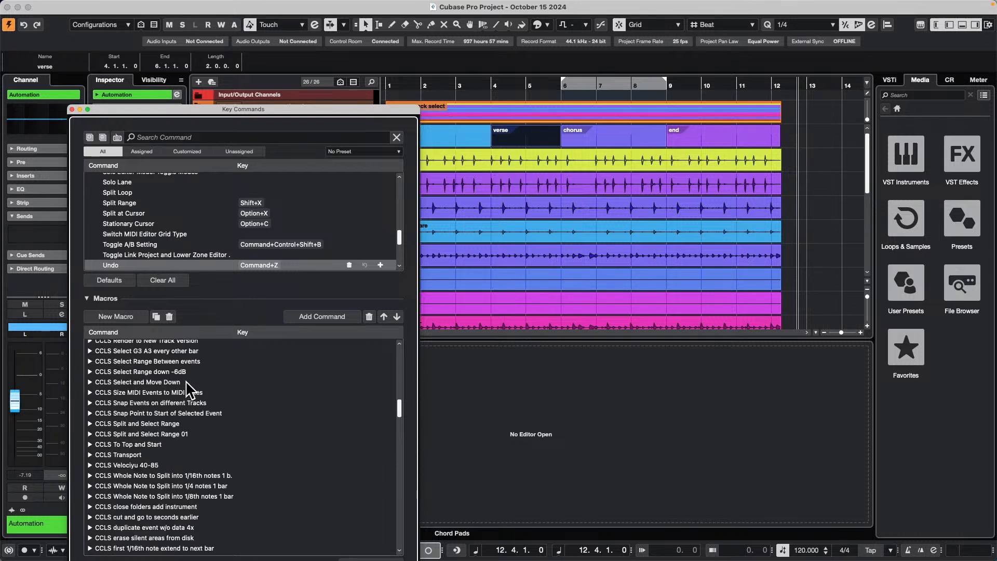
{"action": "scroll", "coordinate": [188, 388], "scroll_direction": "up", "scroll_amount": 2}
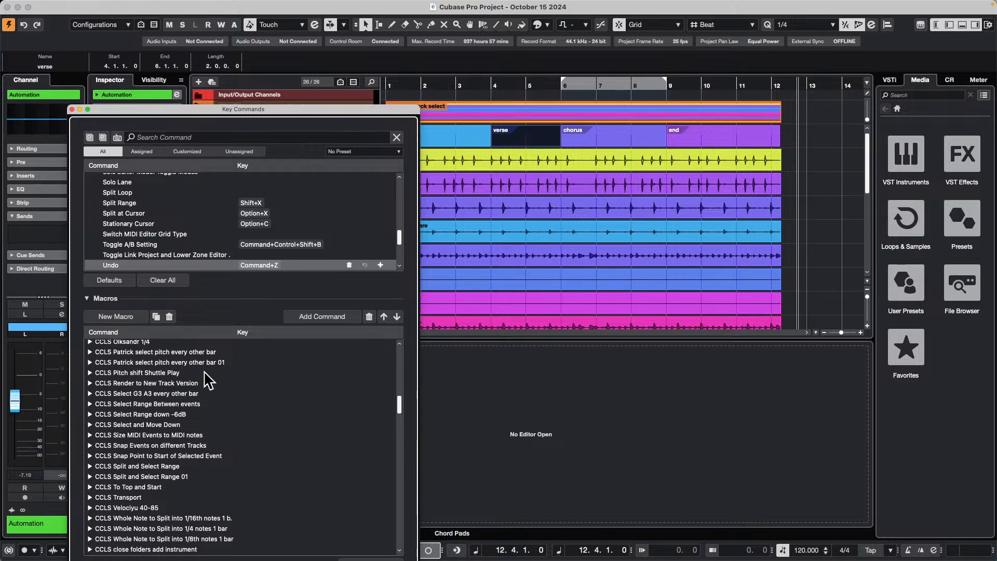
{"action": "scroll", "coordinate": [244, 387], "scroll_direction": "down", "scroll_amount": 10}
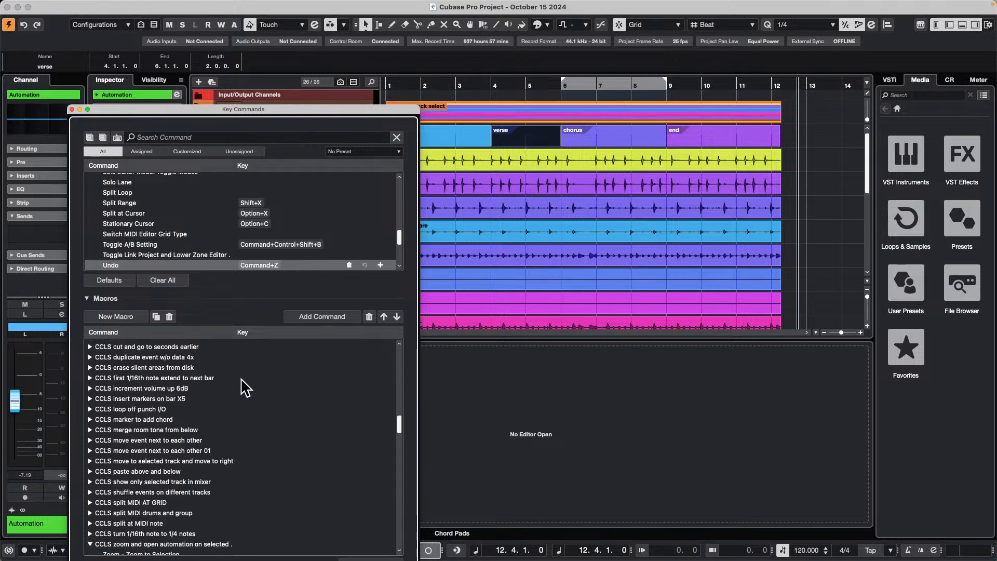
{"action": "scroll", "coordinate": [244, 387], "scroll_direction": "down", "scroll_amount": 5}
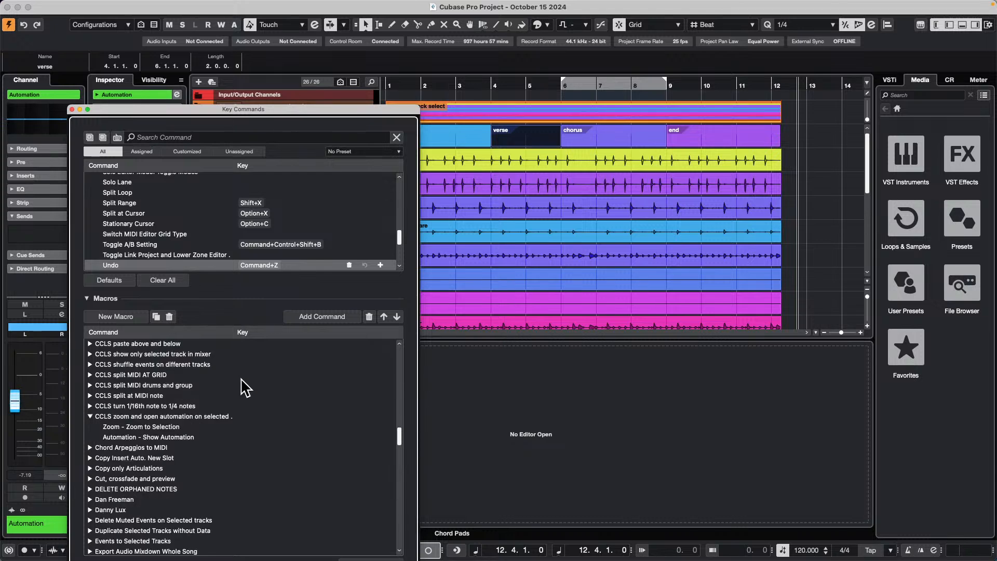
{"action": "scroll", "coordinate": [244, 387], "scroll_direction": "down", "scroll_amount": 4}
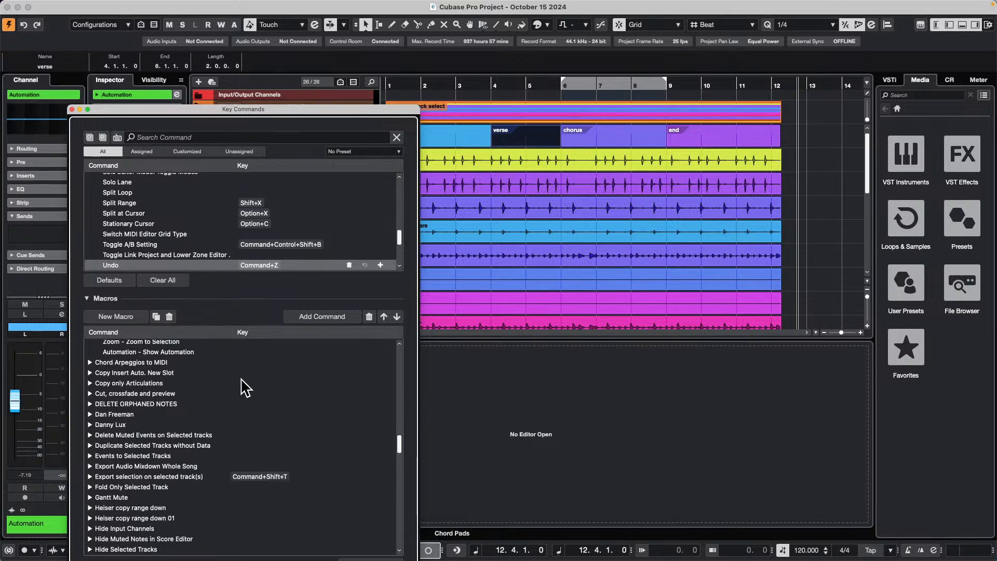
{"action": "scroll", "coordinate": [243, 388], "scroll_direction": "up", "scroll_amount": 5}
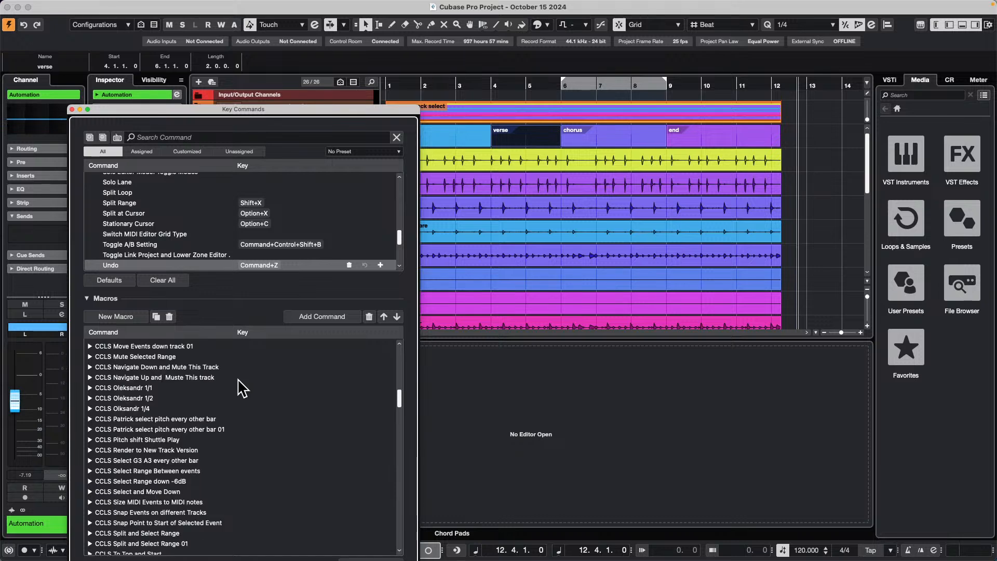
{"action": "scroll", "coordinate": [242, 388], "scroll_direction": "up", "scroll_amount": 8}
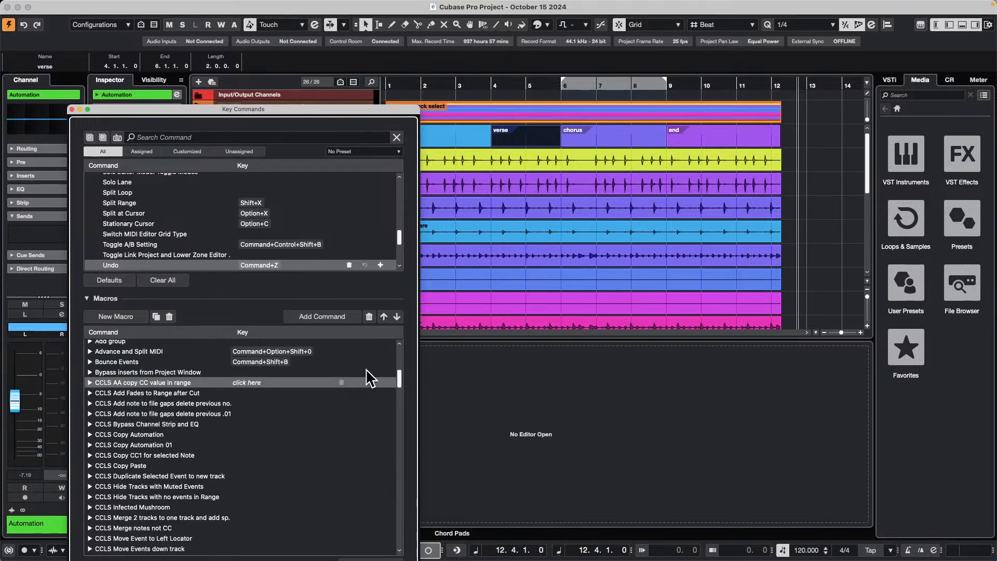
{"action": "scroll", "coordinate": [400, 376], "scroll_direction": "down", "scroll_amount": 1}
{"action": "scroll", "coordinate": [400, 376], "scroll_direction": "down", "scroll_amount": 3}
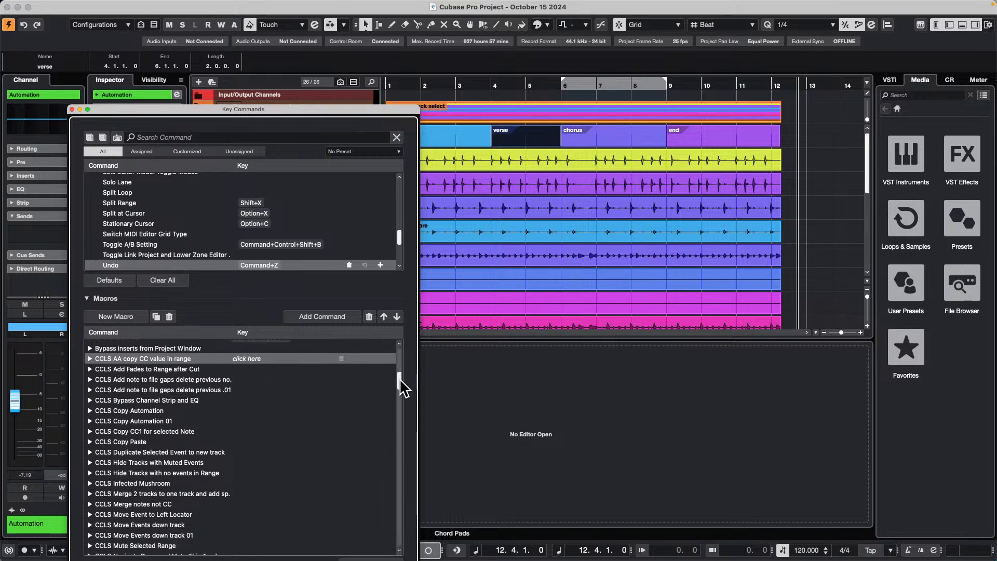
{"action": "left_click_drag", "start_coordinate": [400, 379], "coordinate": [400, 385]}
{"action": "left_click_drag", "start_coordinate": [400, 388], "coordinate": [399, 494]}
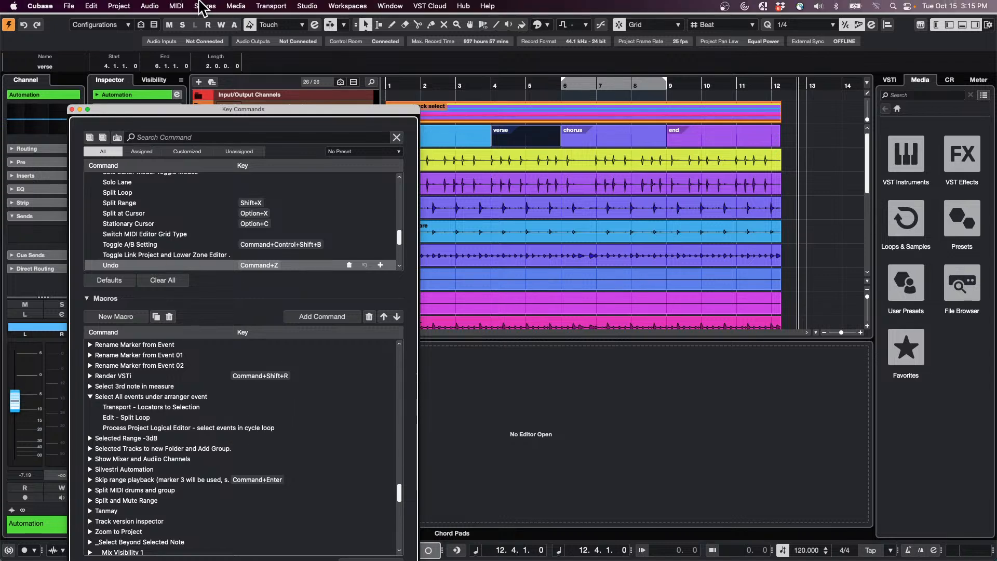
- Open the Project Logical Editor setup and place its window beside the Key Commands window
{"action": "left_click", "coordinate": [177, 6]}
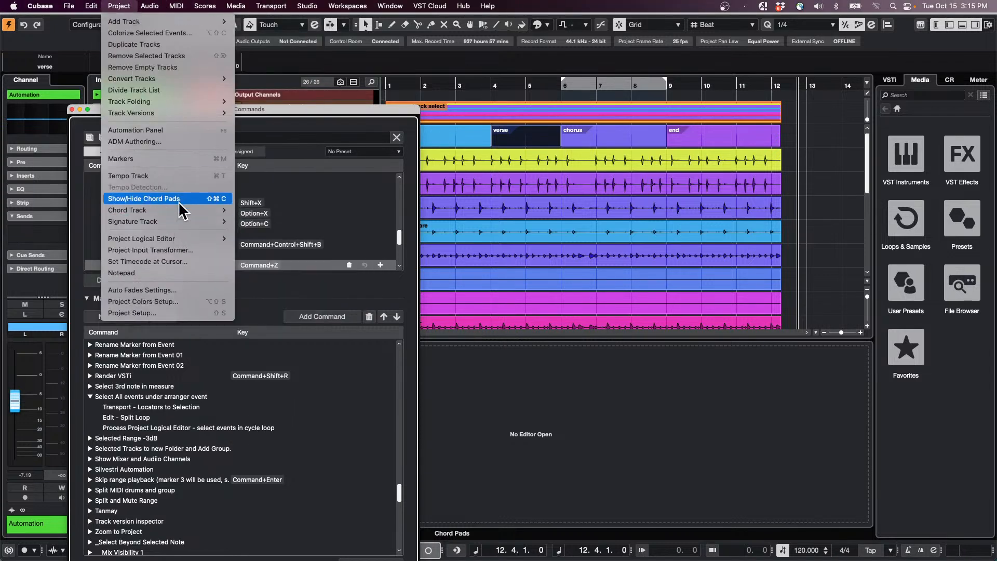
{"action": "mouse_move", "coordinate": [182, 240]}
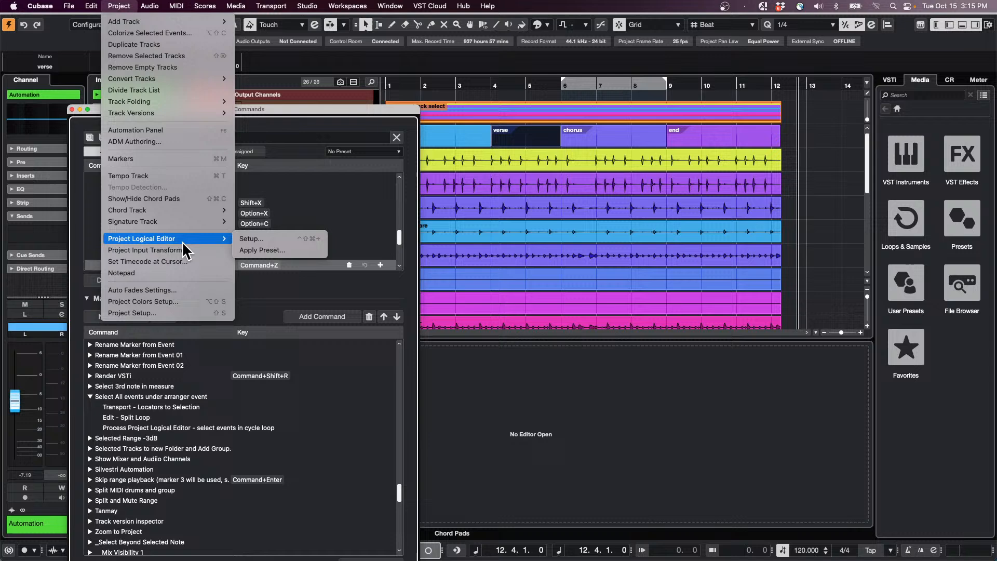
{"action": "left_click", "coordinate": [291, 238]}
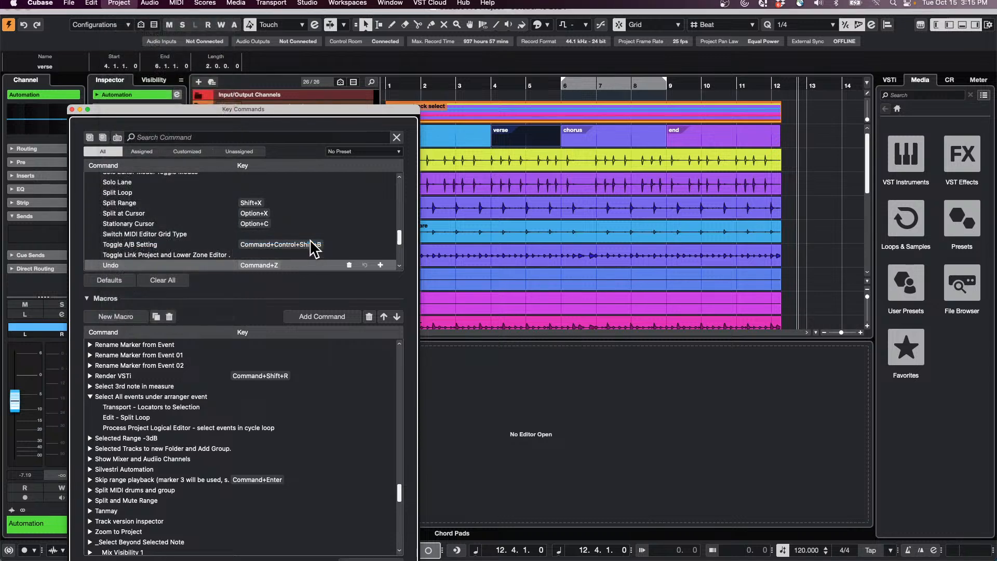
{"action": "left_click_drag", "start_coordinate": [293, 171], "coordinate": [604, 102]}
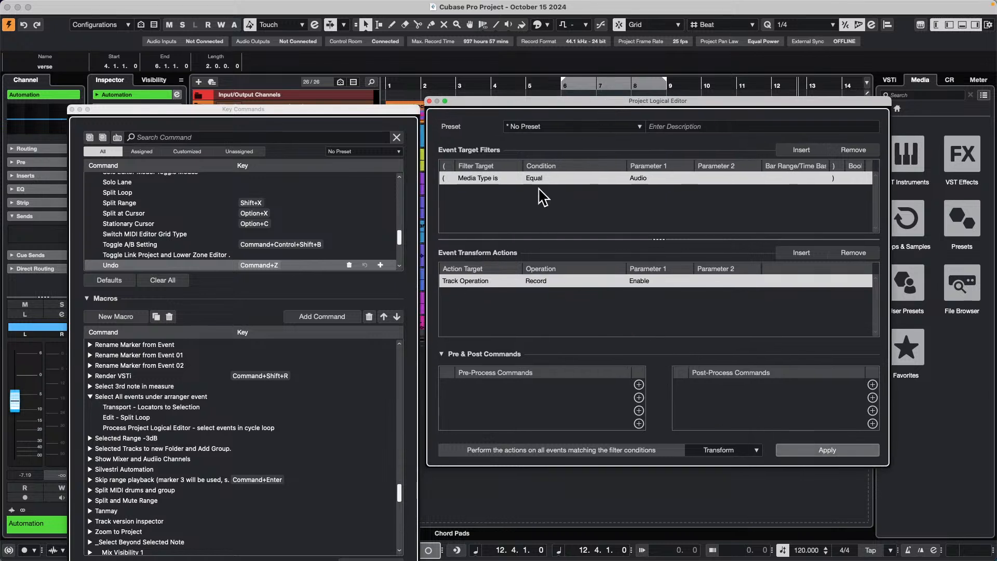
- Find and load the user preset "select events in cycle loop" in the Project Logical Editor and examine its Position filter
{"action": "left_click", "coordinate": [609, 127]}
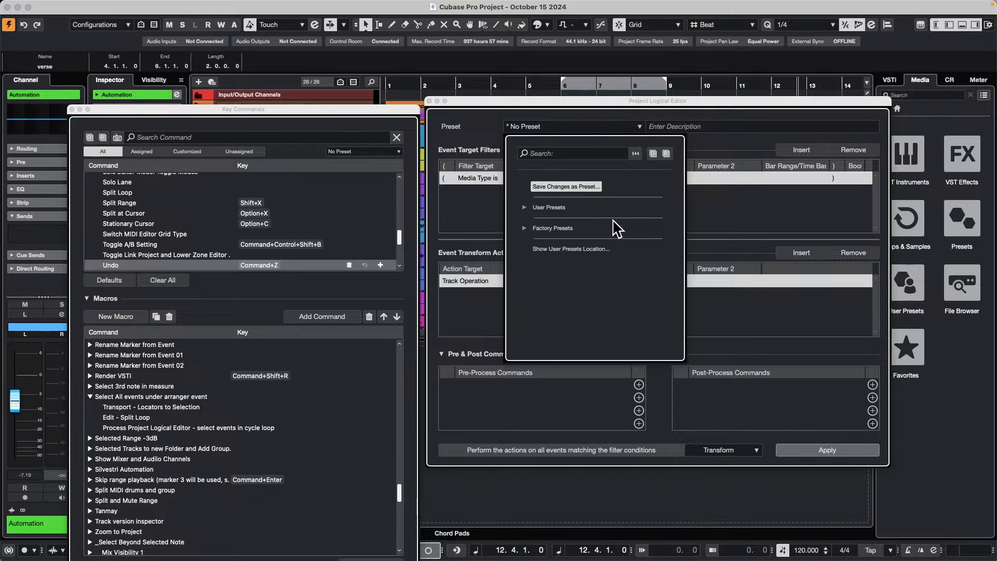
{"action": "left_click", "coordinate": [552, 152]}
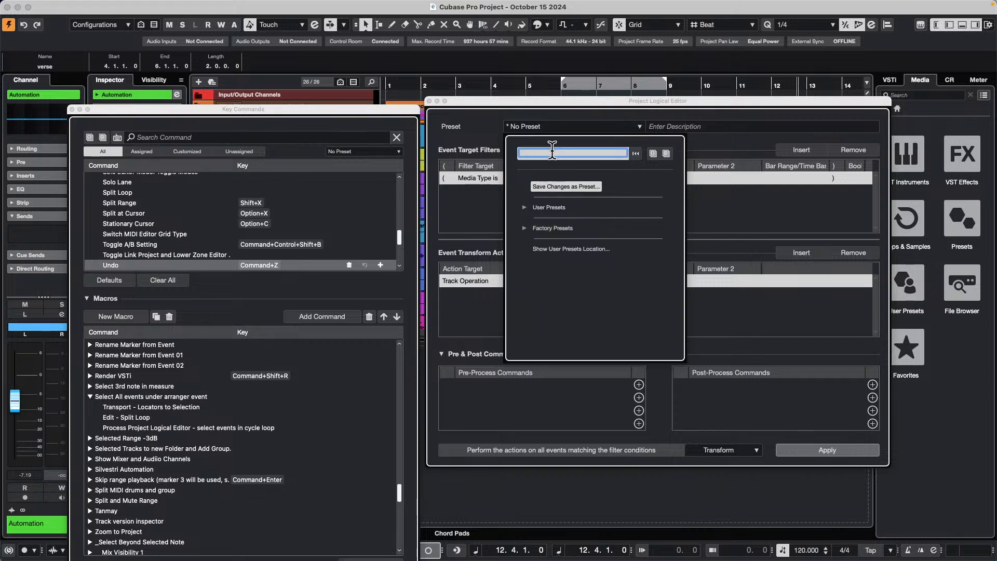
{"action": "type", "text": "selec"}
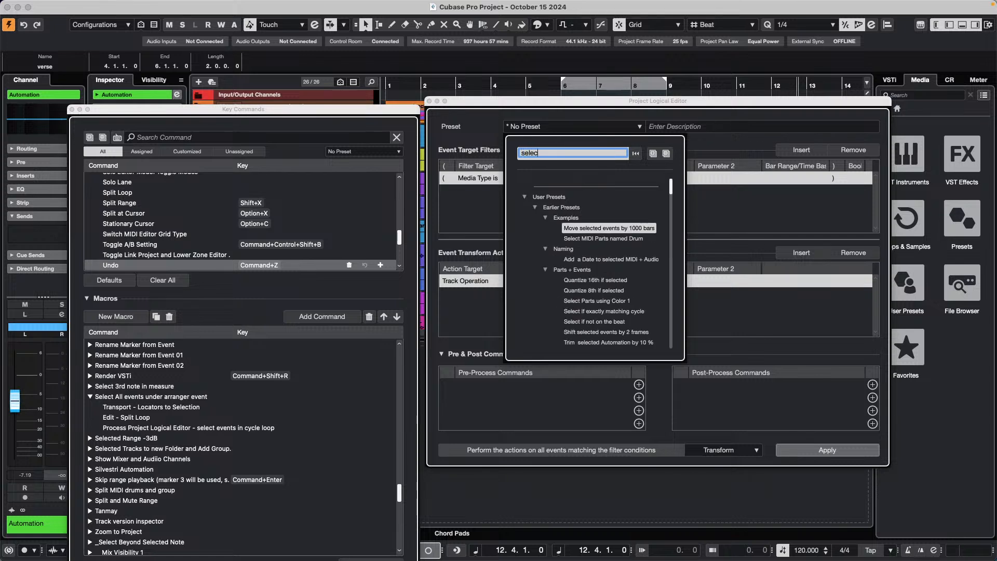
{"action": "type", "text": "t events"}
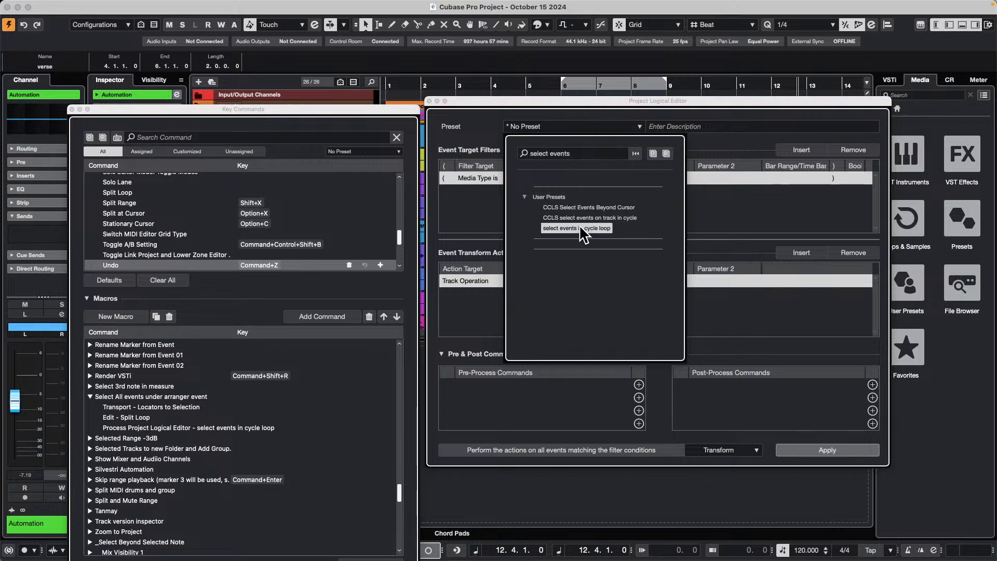
{"action": "left_click", "coordinate": [578, 227]}
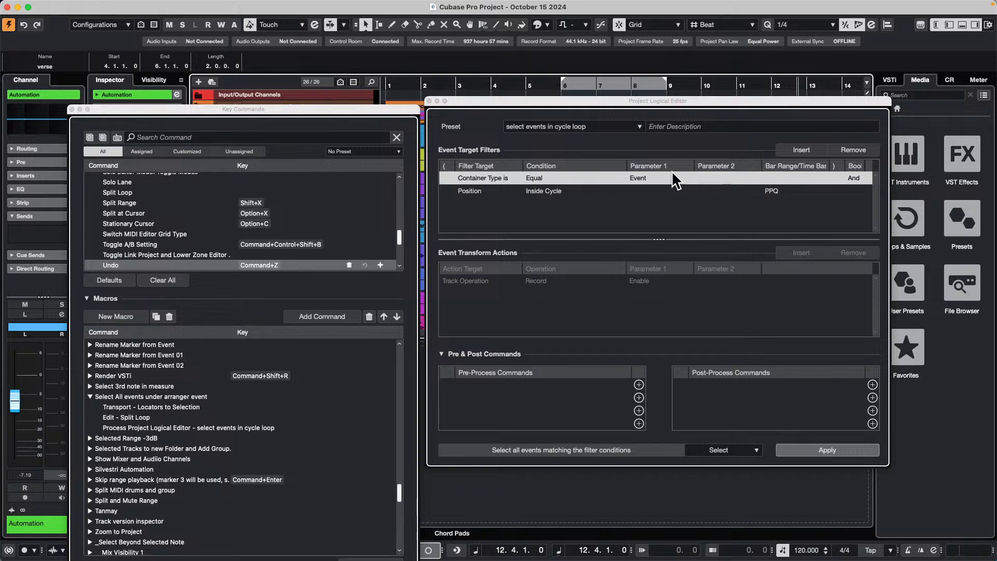
{"action": "left_click", "coordinate": [464, 194]}
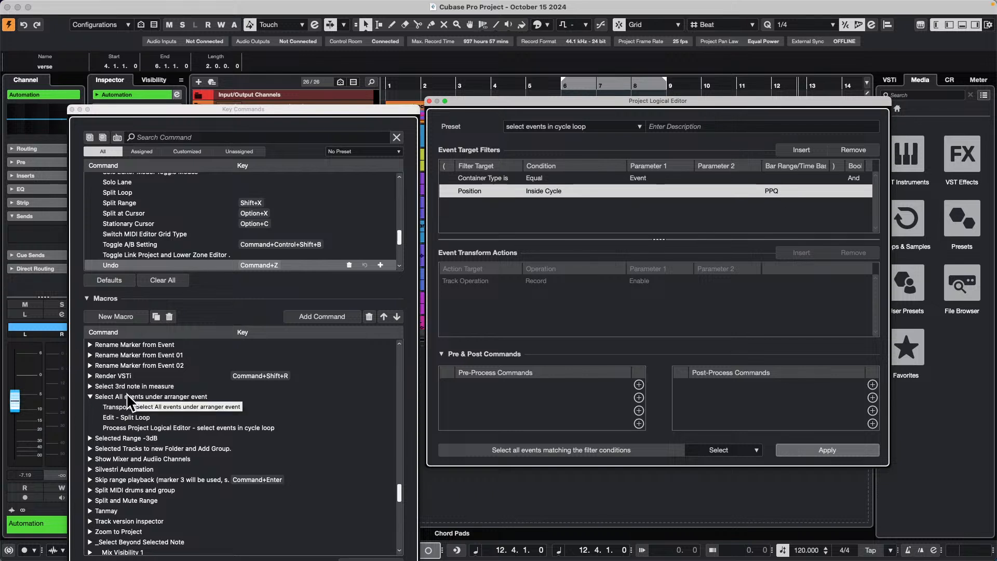
- Select the macro "Select All events under arranger event" and close the Project Logical Editor
{"action": "left_click", "coordinate": [163, 395]}
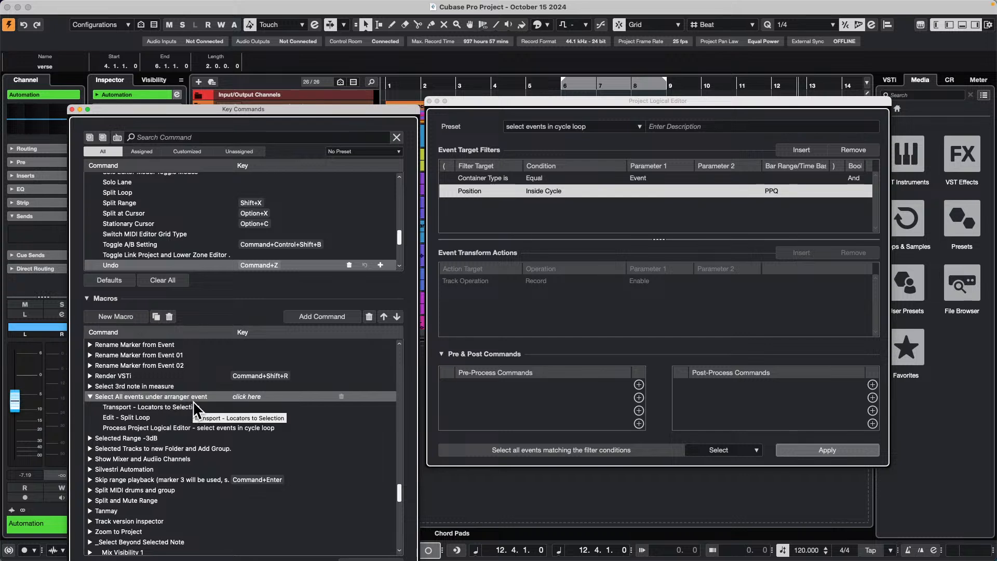
{"action": "left_click_drag", "start_coordinate": [463, 101], "coordinate": [470, 235]}
{"action": "left_click", "coordinate": [500, 138]}
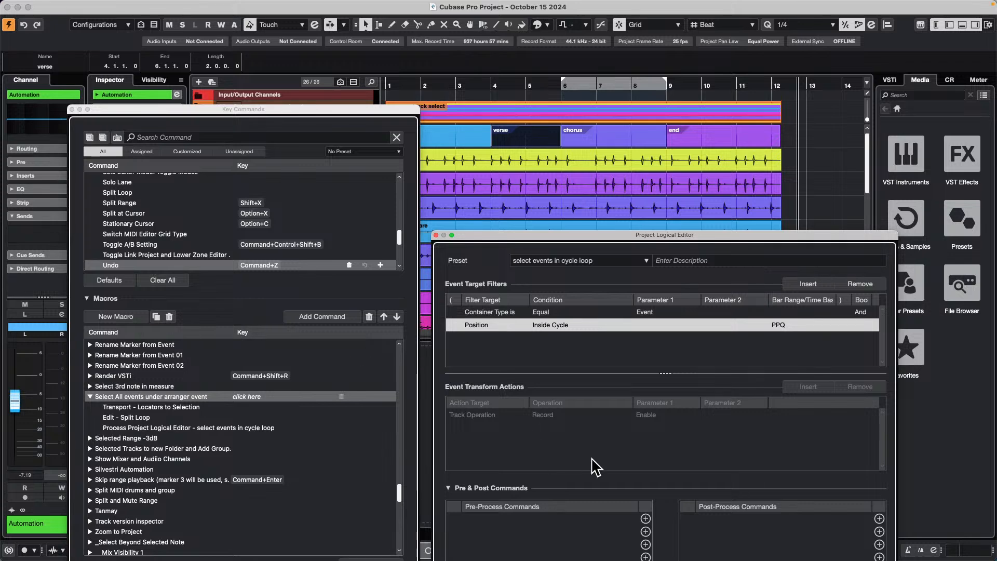
{"action": "left_click_drag", "start_coordinate": [605, 241], "coordinate": [626, 193]}
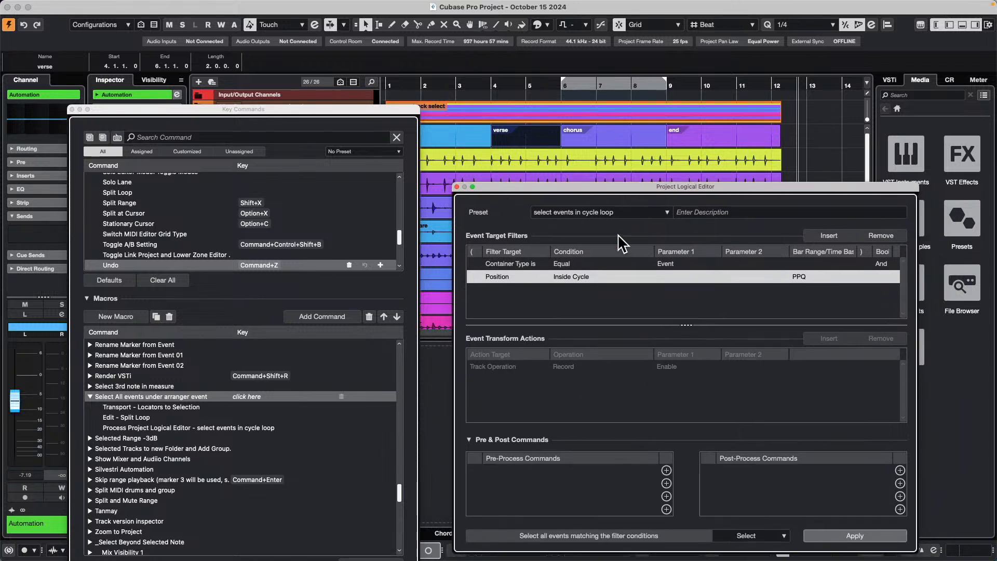
{"action": "left_click", "coordinate": [456, 187]}
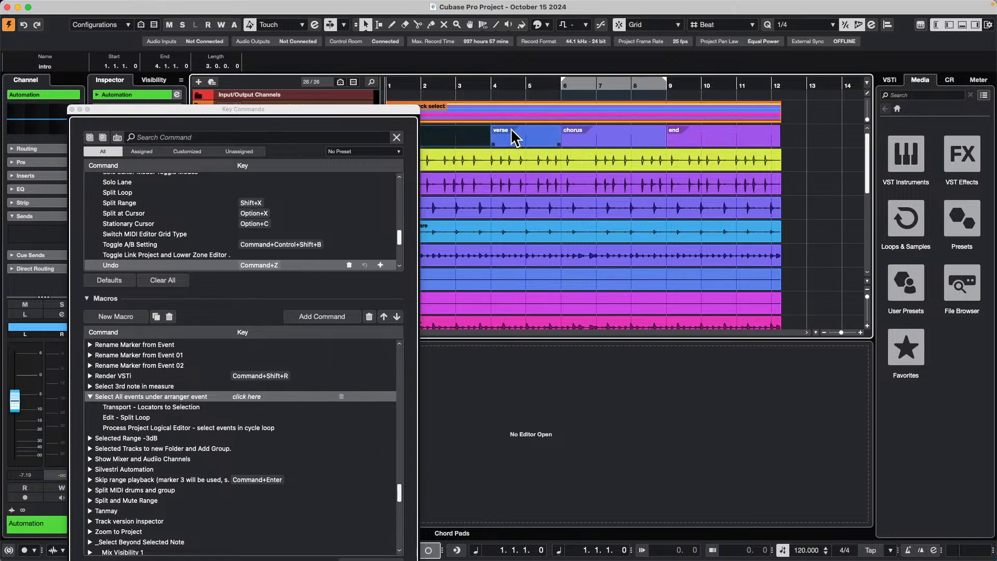
- Select the full-length drum events one track at a time, from the kick tracks down to Hi Tom
{"action": "left_click", "coordinate": [510, 187]}
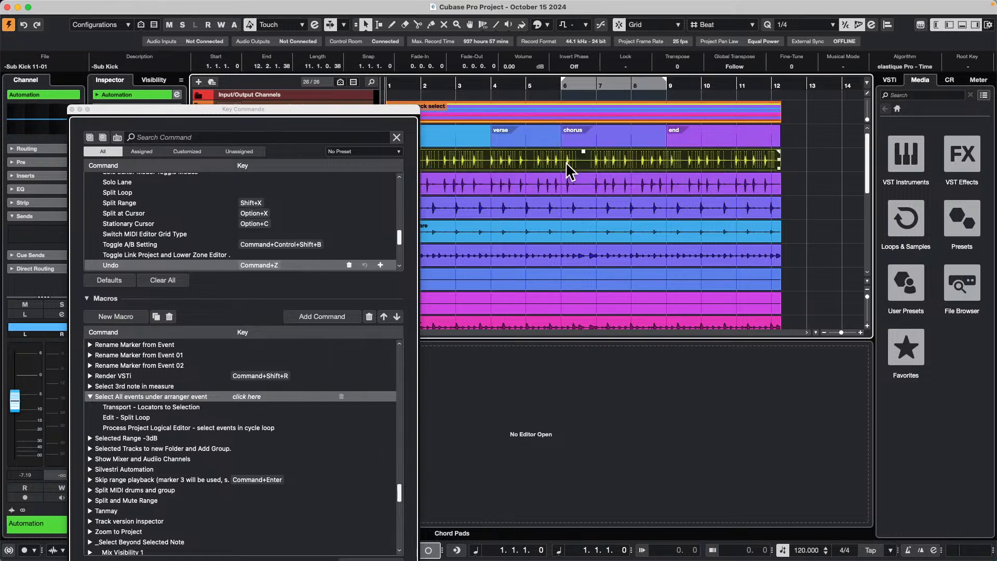
{"action": "left_click", "coordinate": [560, 207]}
{"action": "left_click", "coordinate": [551, 231]}
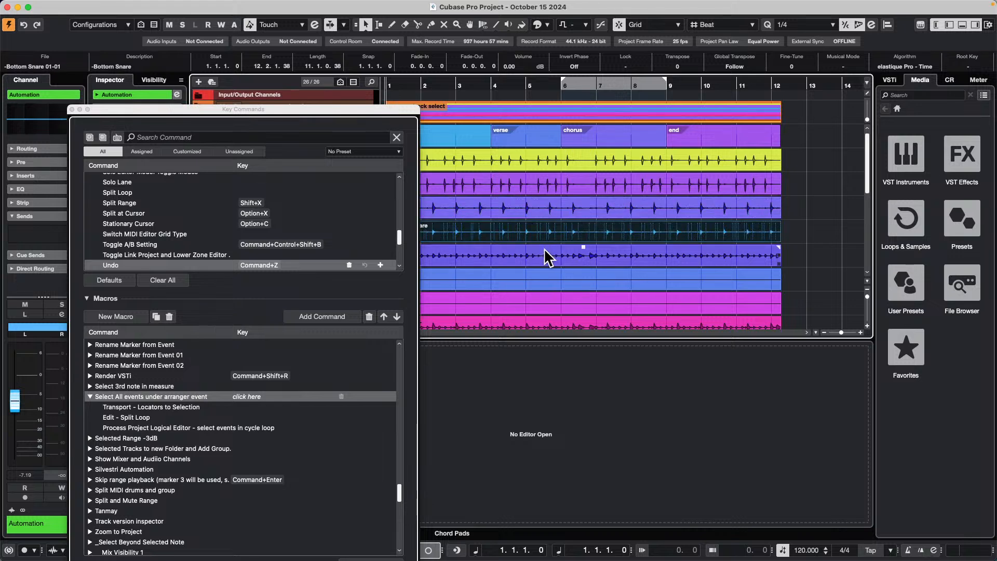
{"action": "left_click", "coordinate": [544, 249]}
{"action": "left_click", "coordinate": [537, 279]}
- Select the verse arranger event, move the Key Commands window clear of the tracks, and run the "Select All events under arranger event" macro
{"action": "left_click", "coordinate": [508, 144]}
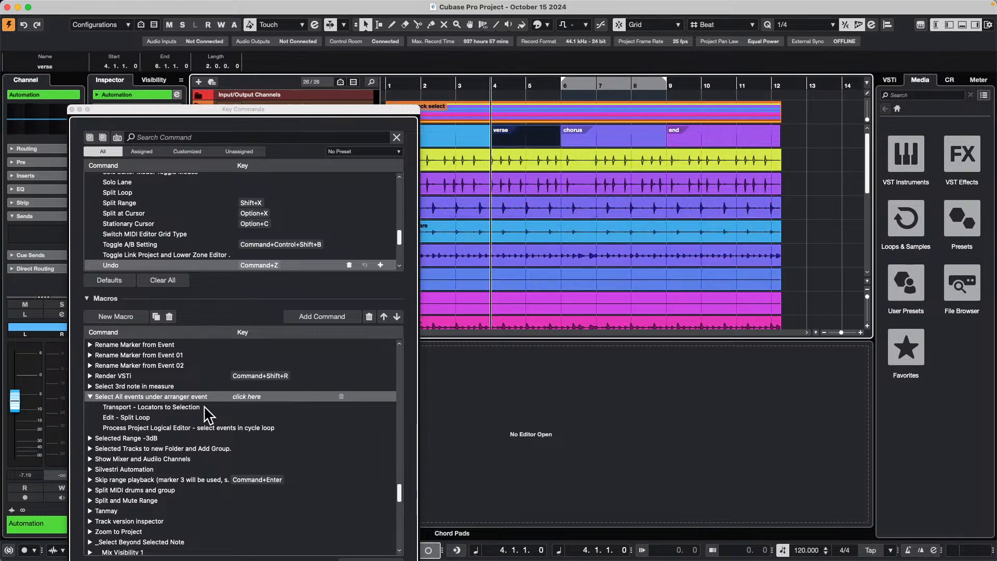
{"action": "left_click_drag", "start_coordinate": [232, 109], "coordinate": [192, 56]}
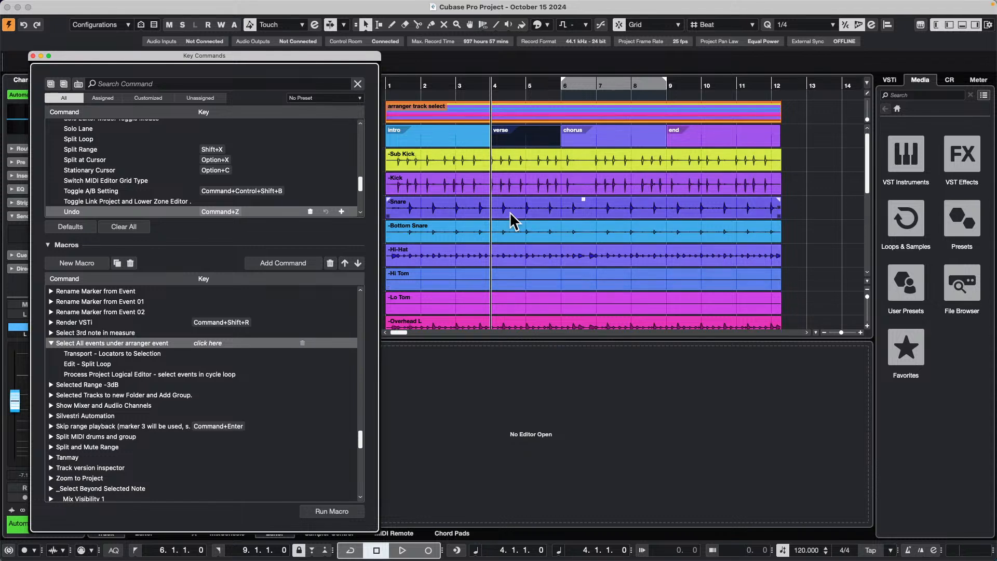
{"action": "left_click", "coordinate": [330, 512]}
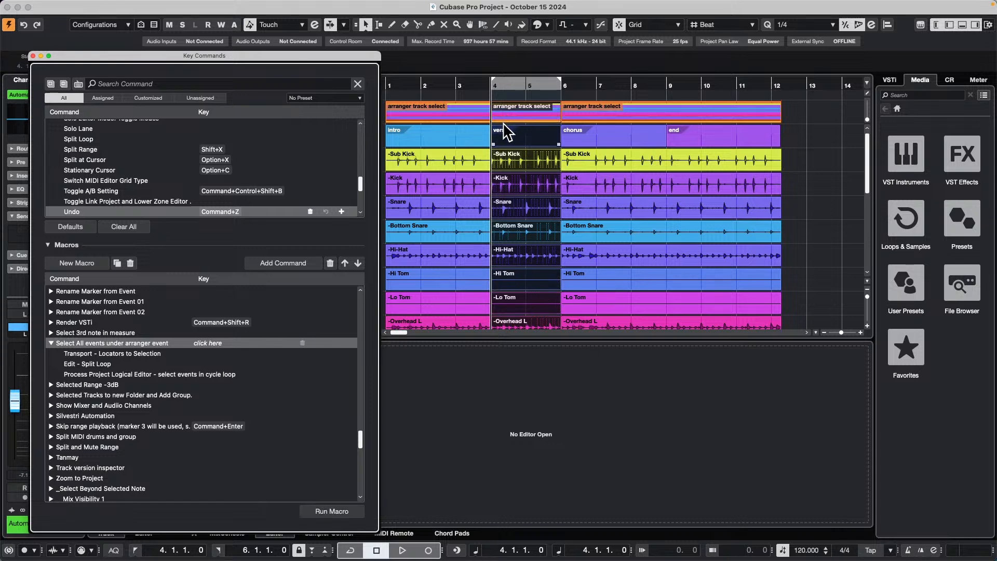
- Try moving, and separately copying, the selected verse events past the end of the arrangement at bar 12, removing each result
{"action": "left_click_drag", "start_coordinate": [507, 160], "coordinate": [796, 166]}
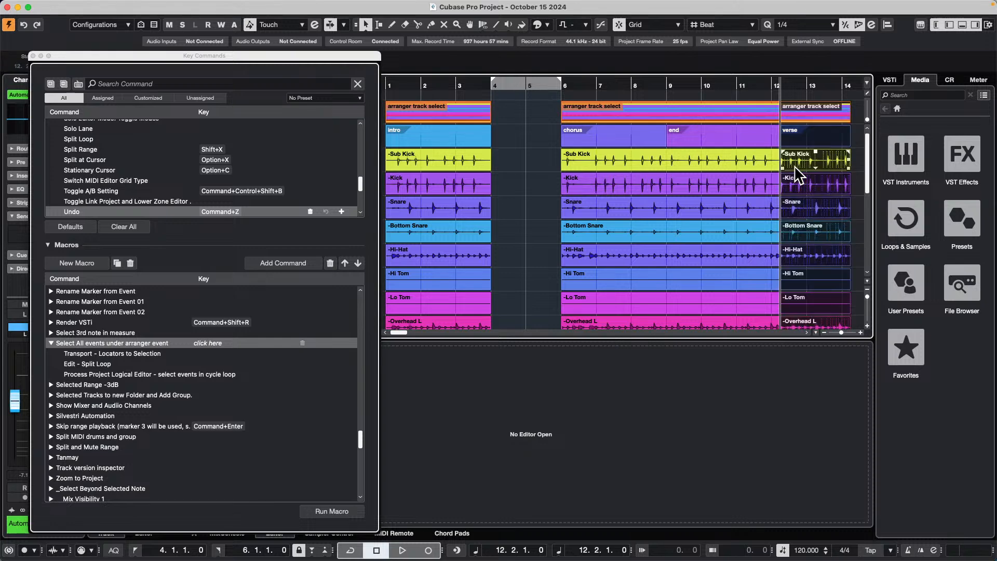
{"action": "key", "text": "super+z"}
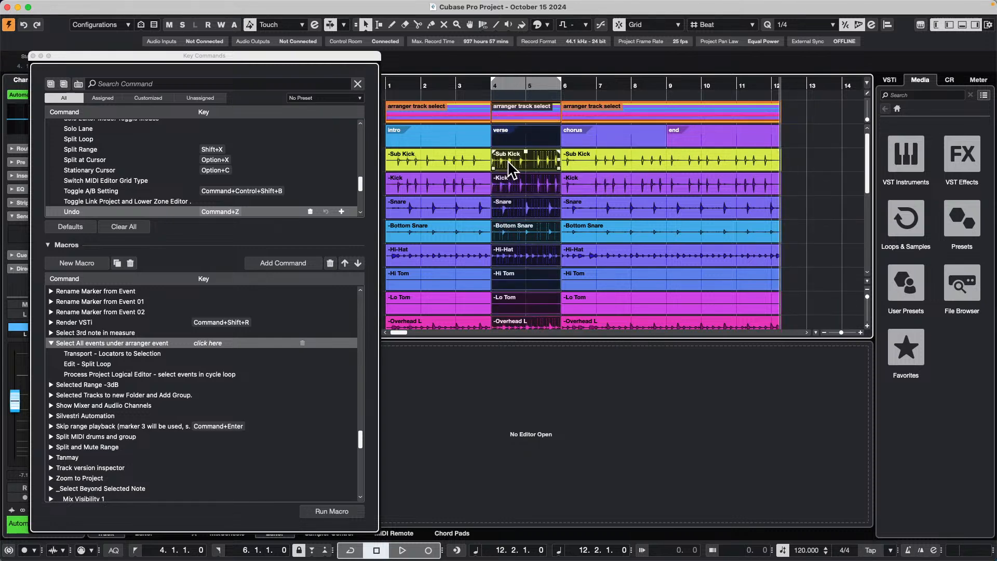
{"action": "left_click_drag", "start_coordinate": [512, 169], "coordinate": [811, 158]}
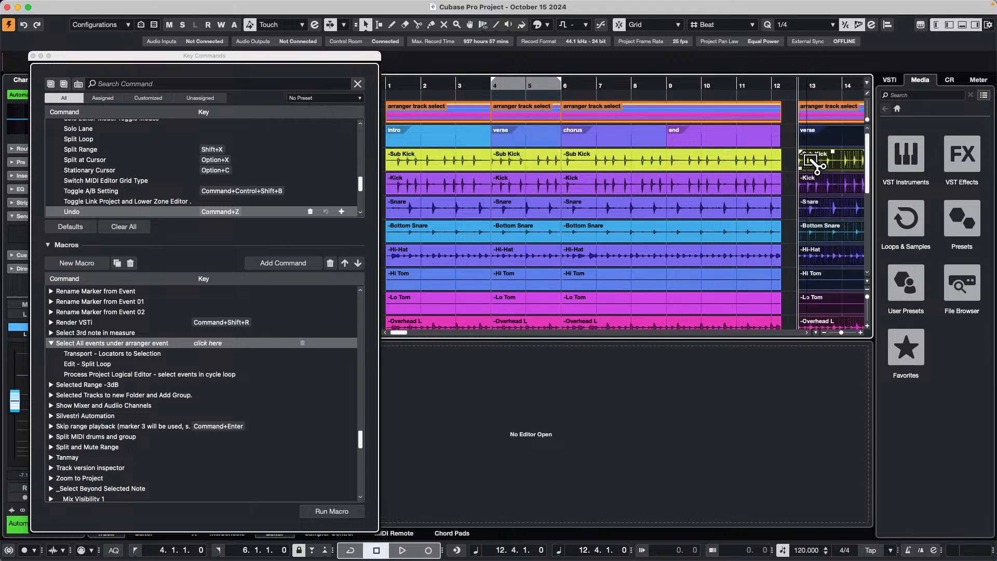
{"action": "left_click", "coordinate": [621, 66]}
{"action": "key", "text": "g"}
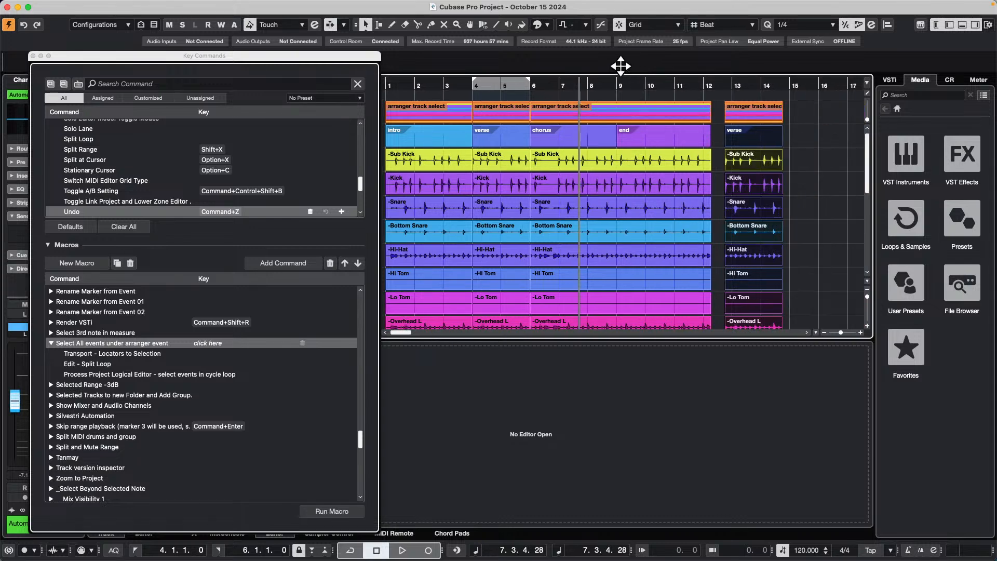
{"action": "key", "text": "Delete"}
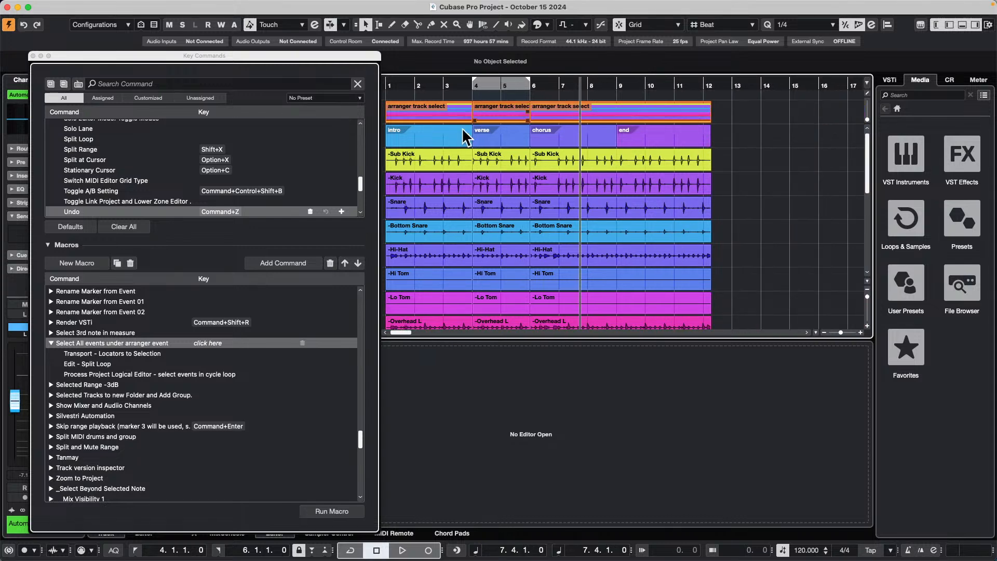
- Select the chorus arranger event, run the "Select All events under arranger event" macro, and copy the selected section to bar 12.4
{"action": "left_click", "coordinate": [586, 142]}
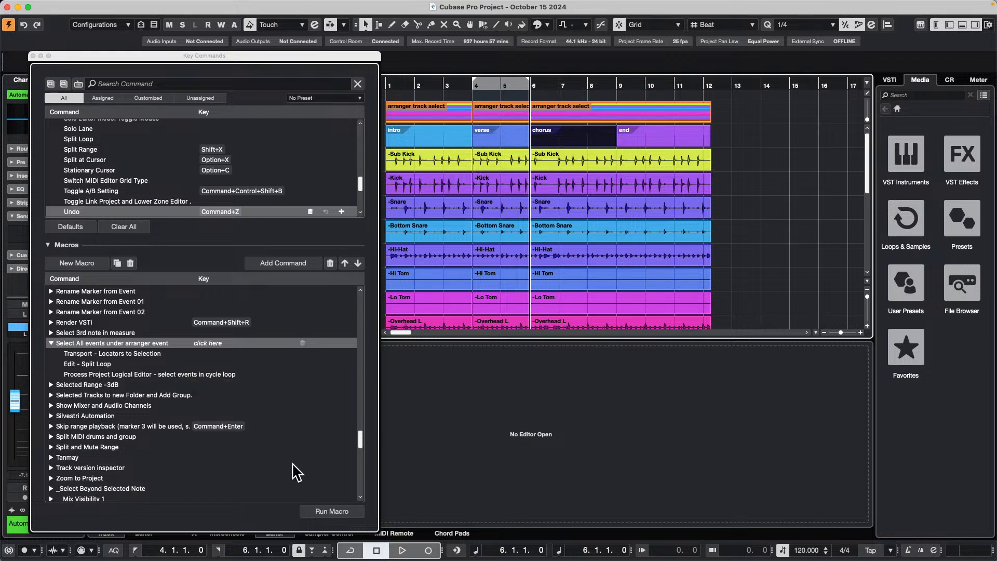
{"action": "left_click", "coordinate": [331, 511]}
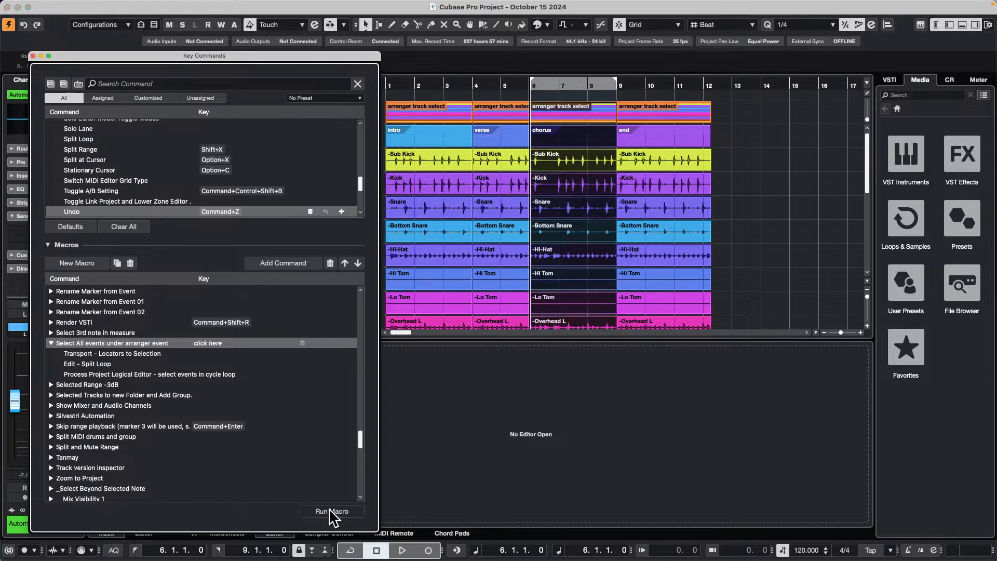
{"action": "left_click_drag", "start_coordinate": [560, 148], "coordinate": [747, 142]}
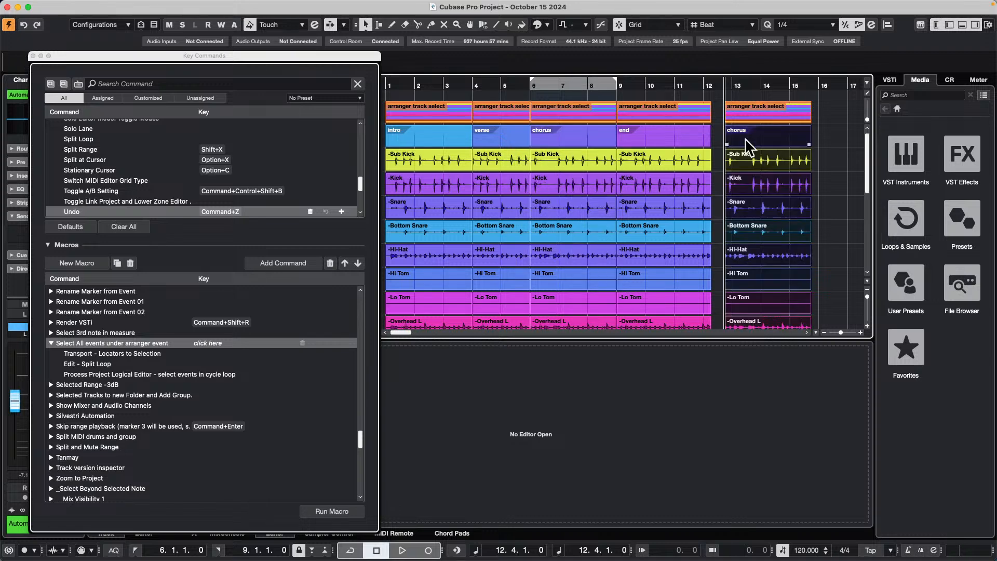
- Undo the chorus copy and the macro's splits back to full-length drum events, and close the Key Commands window
{"action": "key", "text": "super+z"}
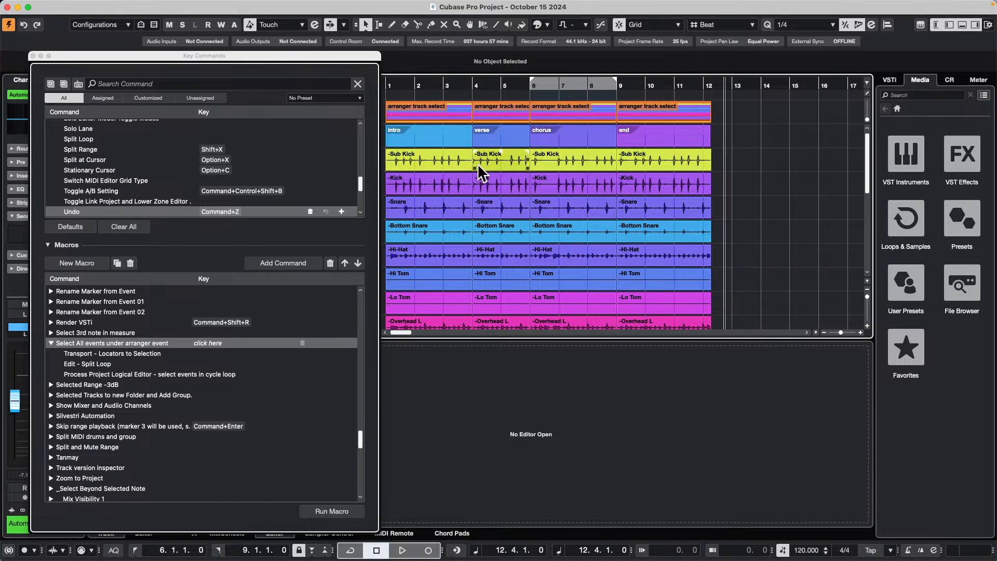
{"action": "key", "text": "super+z"}
{"action": "key", "text": "super+z"}
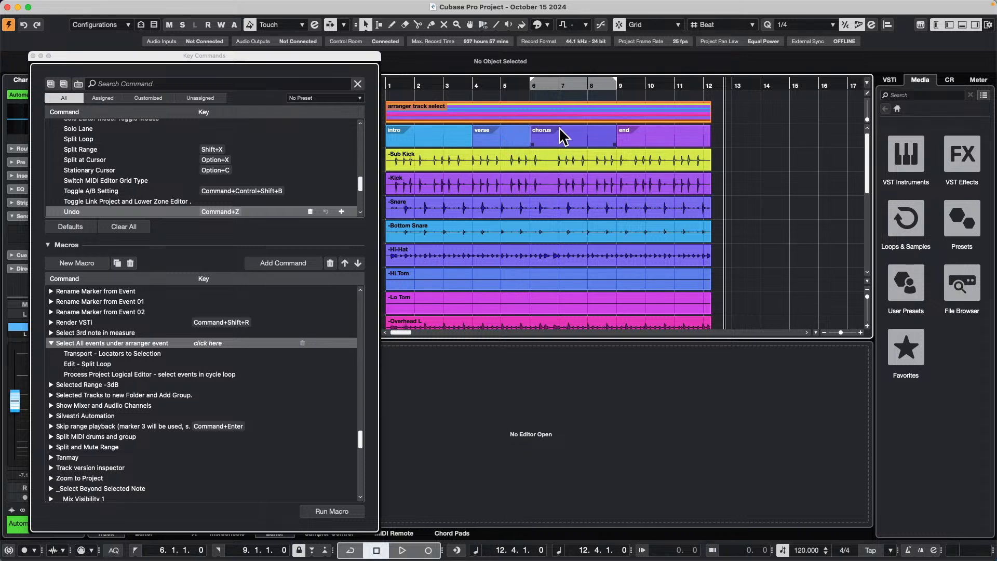
{"action": "key", "text": "super+z"}
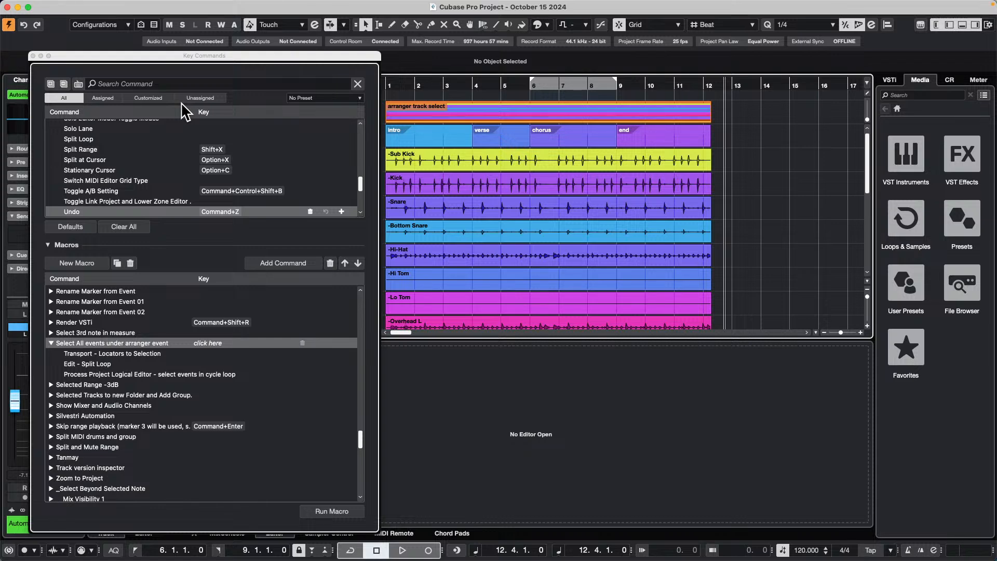
{"action": "left_click", "coordinate": [33, 56]}
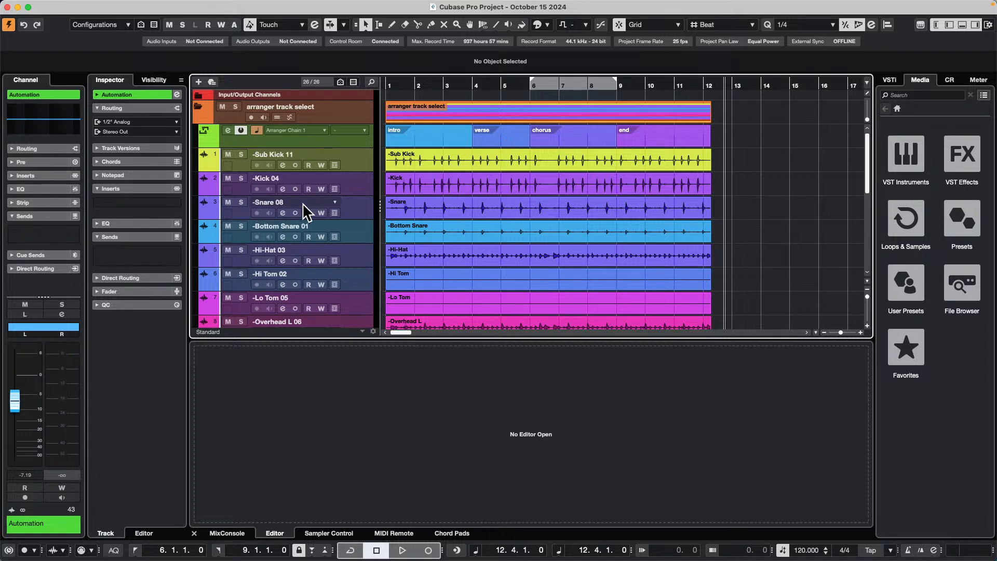
- Examine the drum tracks inside the "arranger track select" folder and how the folder collapses and expands in the track list
{"action": "scroll", "coordinate": [286, 193], "scroll_direction": "down", "scroll_amount": 5}
{"action": "scroll", "coordinate": [286, 197], "scroll_direction": "up", "scroll_amount": 5}
{"action": "left_click", "coordinate": [354, 154]}
{"action": "scroll", "coordinate": [353, 163], "scroll_direction": "down", "scroll_amount": 5}
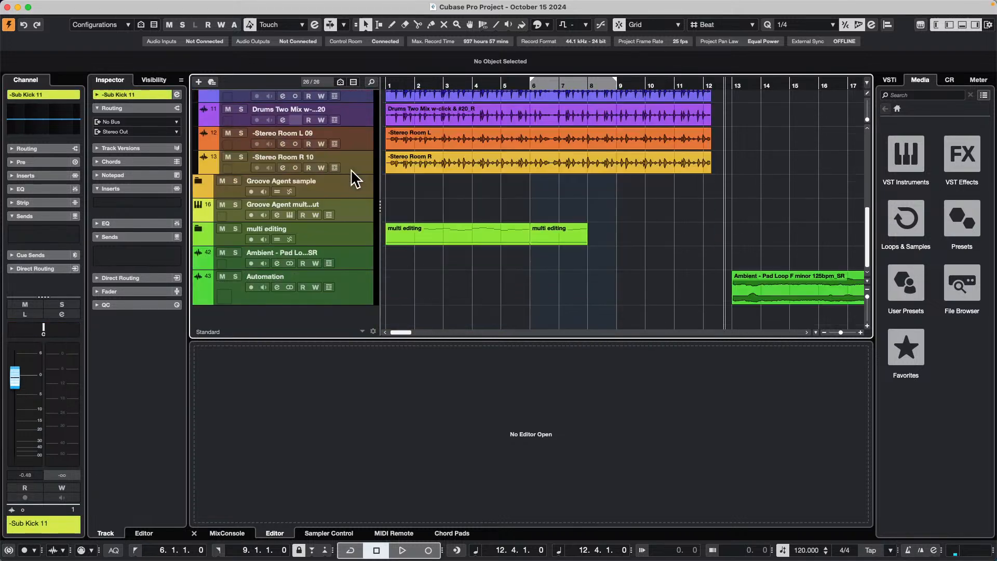
{"action": "scroll", "coordinate": [350, 166], "scroll_direction": "up", "scroll_amount": 5}
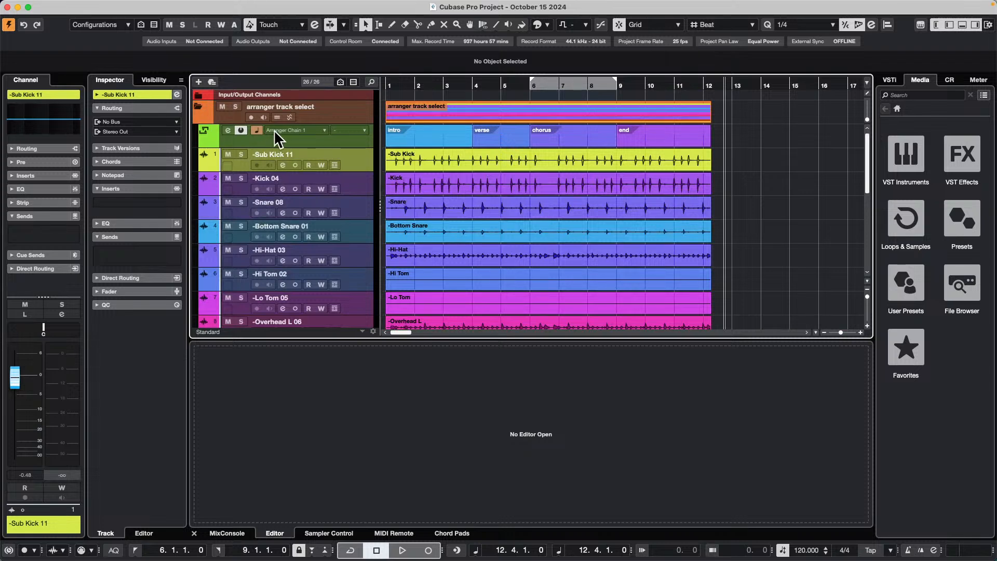
{"action": "left_click", "coordinate": [196, 107]}
{"action": "left_click", "coordinate": [196, 108]}
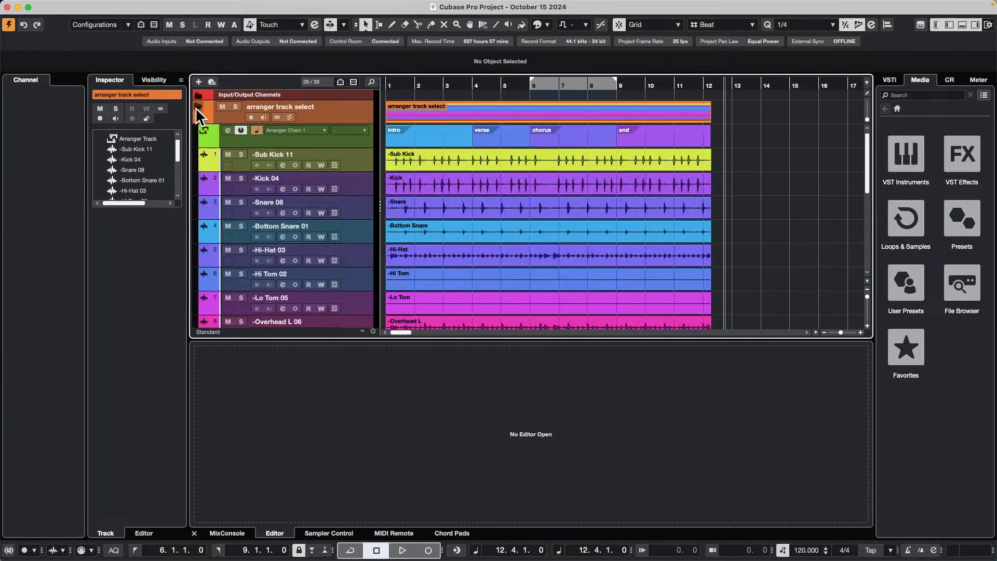
{"action": "left_click", "coordinate": [197, 107]}
{"action": "left_click", "coordinate": [197, 108]}
{"action": "left_click", "coordinate": [197, 108]}
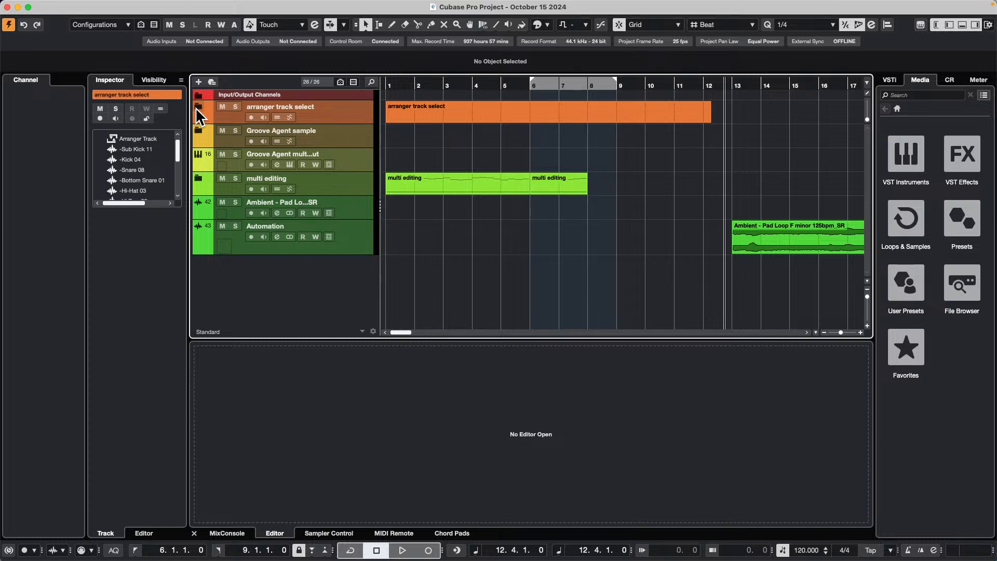
{"action": "left_click", "coordinate": [197, 108]}
{"action": "left_click", "coordinate": [196, 108]}
{"action": "left_click", "coordinate": [196, 108]}
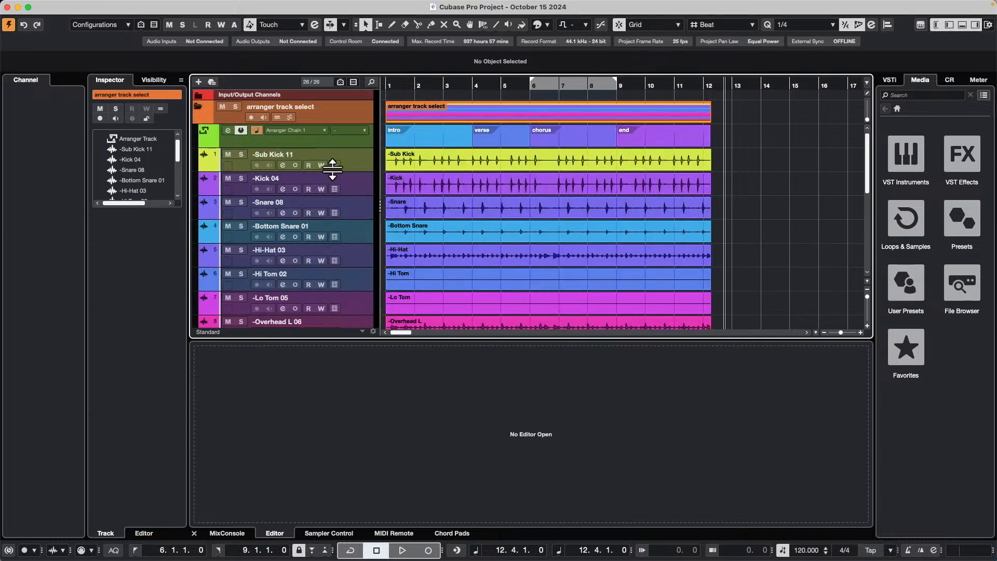
- Select the tracks from -Sub Kick 11 through -Stereo Room R 10 and add a group channel named "Drums" to them
{"action": "left_click", "coordinate": [353, 141]}
{"action": "left_click", "coordinate": [357, 158]}
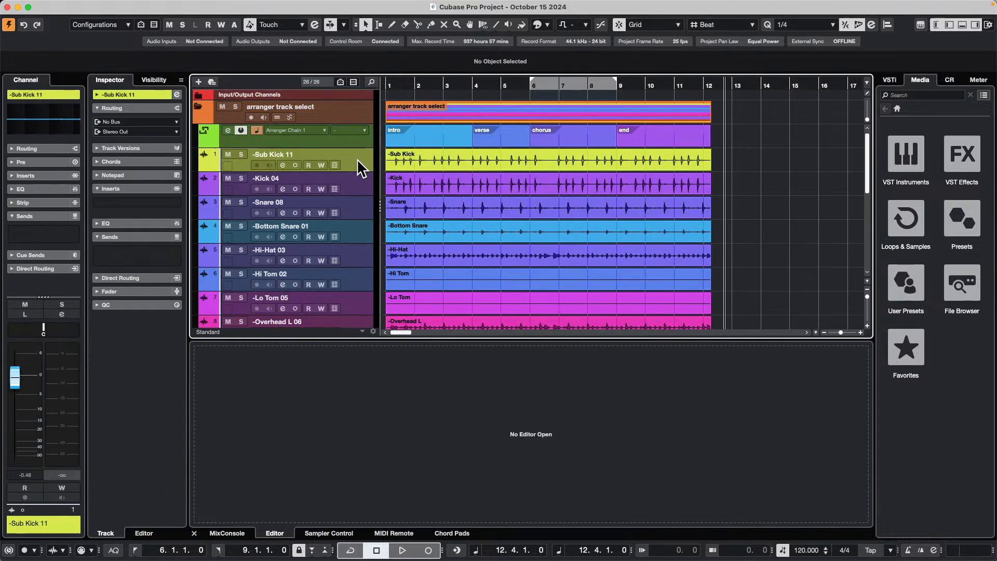
{"action": "scroll", "coordinate": [357, 158], "scroll_direction": "down", "scroll_amount": 5}
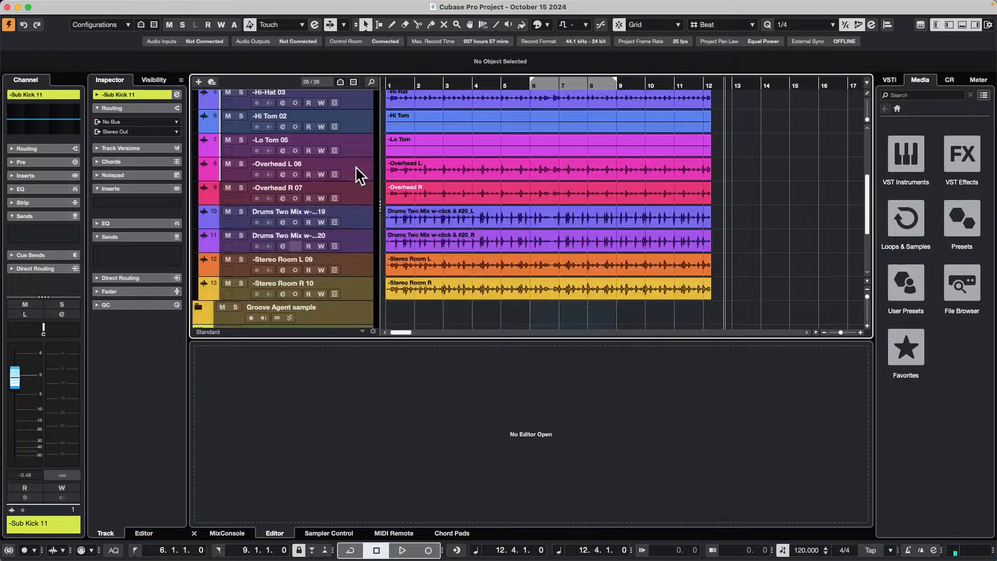
{"action": "right_click", "coordinate": [362, 287]}
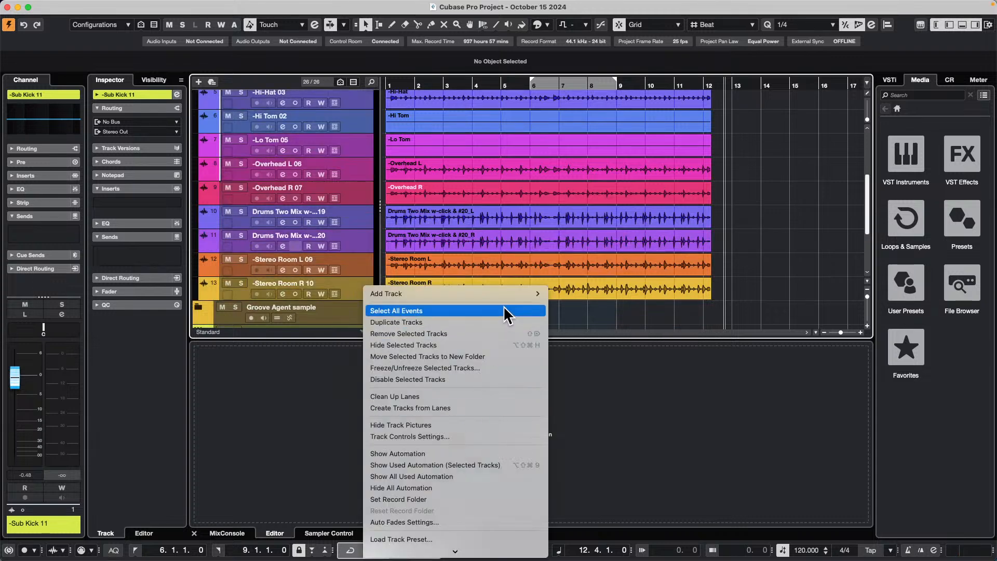
{"action": "mouse_move", "coordinate": [499, 293]}
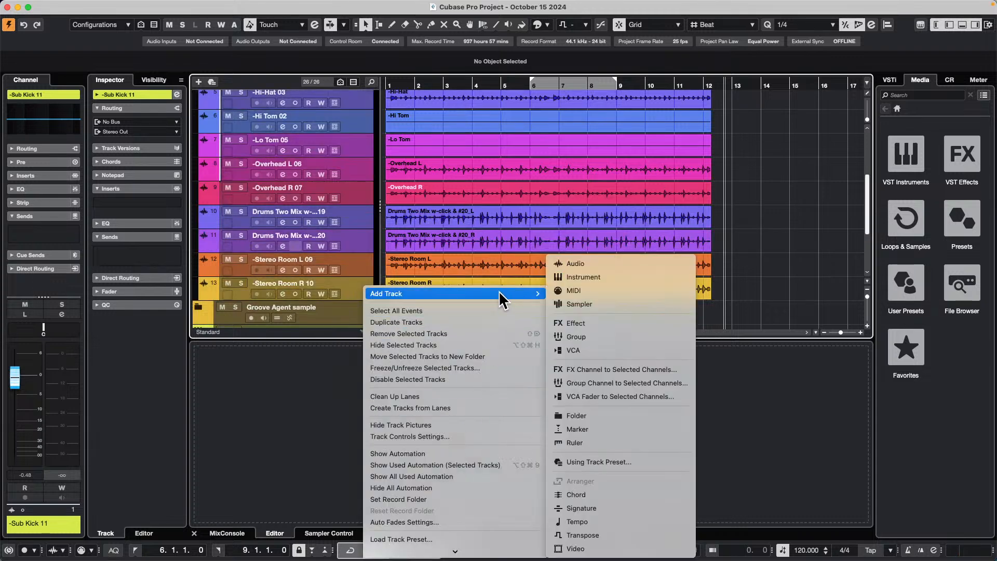
{"action": "left_click", "coordinate": [624, 384]}
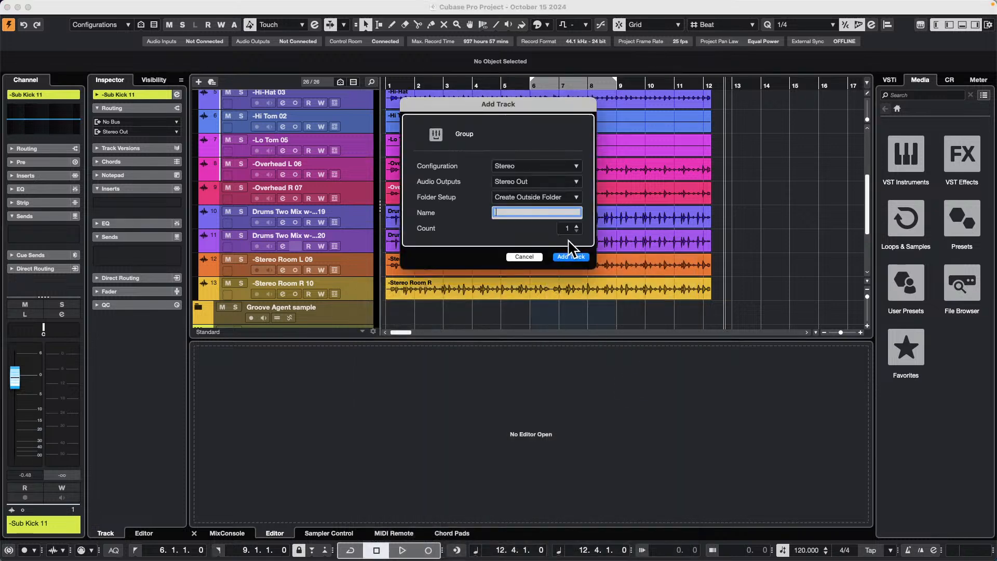
{"action": "type", "text": "Drums"}
{"action": "key", "text": "Return"}
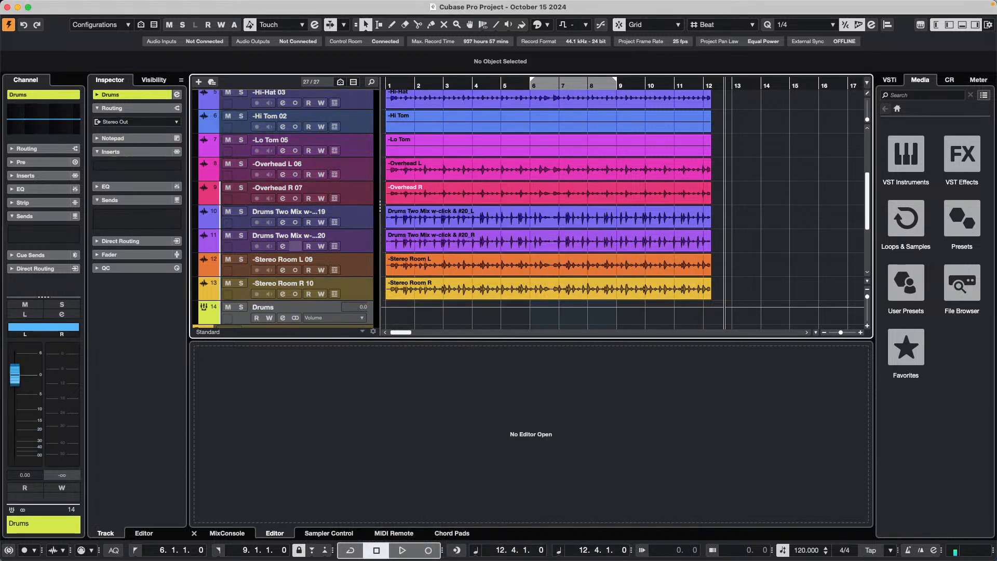
- Examine how collapsing and expanding the "arranger track select" folder affects the track list with the Drums group inside it
{"action": "scroll", "coordinate": [330, 240], "scroll_direction": "up", "scroll_amount": 6}
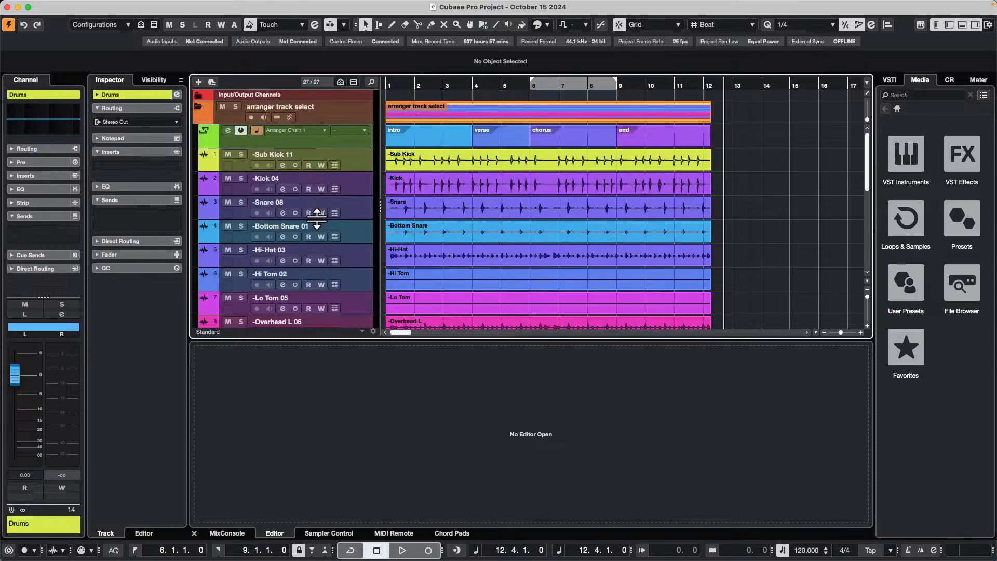
{"action": "left_click", "coordinate": [194, 109]}
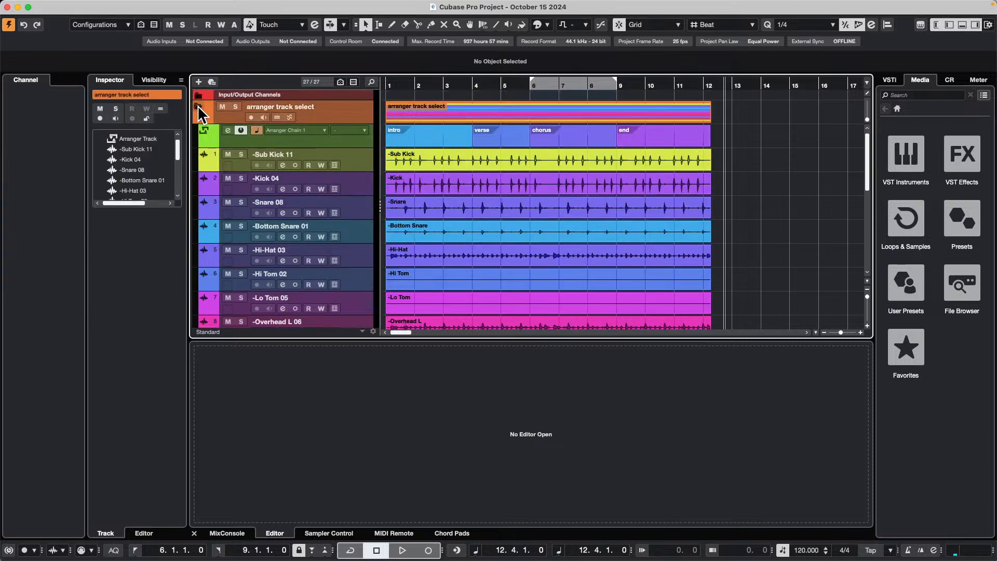
{"action": "left_click", "coordinate": [196, 108]}
{"action": "left_click", "coordinate": [197, 108]}
{"action": "left_click", "coordinate": [198, 108]}
{"action": "left_click", "coordinate": [198, 108]}
{"action": "left_click", "coordinate": [198, 108]}
{"action": "left_click", "coordinate": [197, 108]}
{"action": "left_click", "coordinate": [198, 107]}
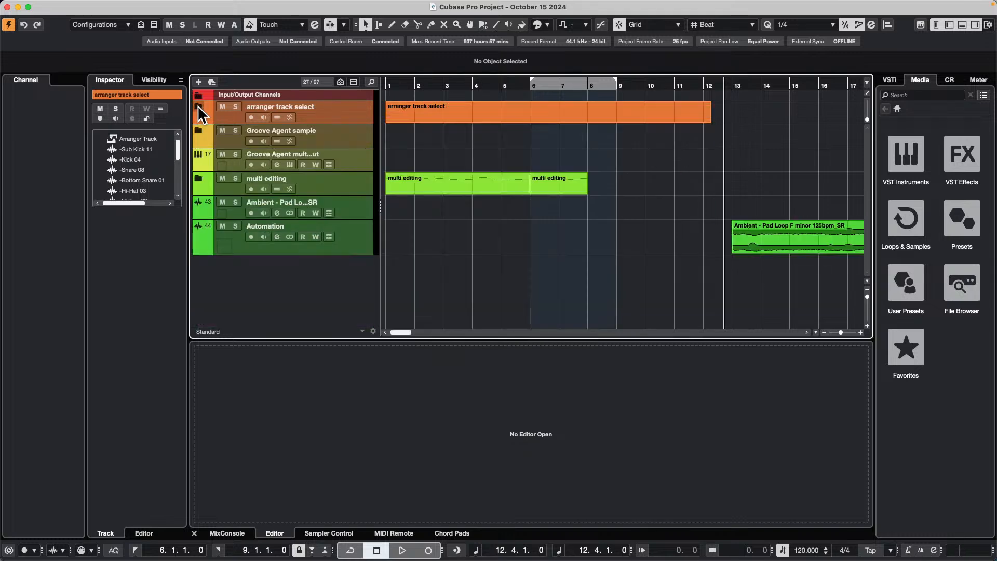
{"action": "left_click", "coordinate": [198, 108]}
- Open the MixConsole and collapse and expand the "arranger track select" folder in its channel visibility list
{"action": "key", "text": "F3"}
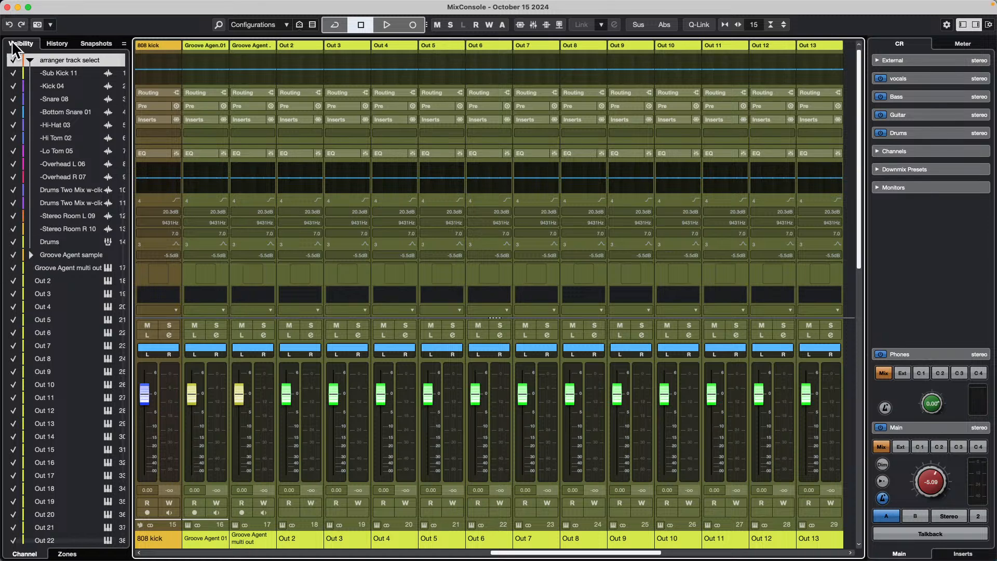
{"action": "left_click", "coordinate": [30, 60]}
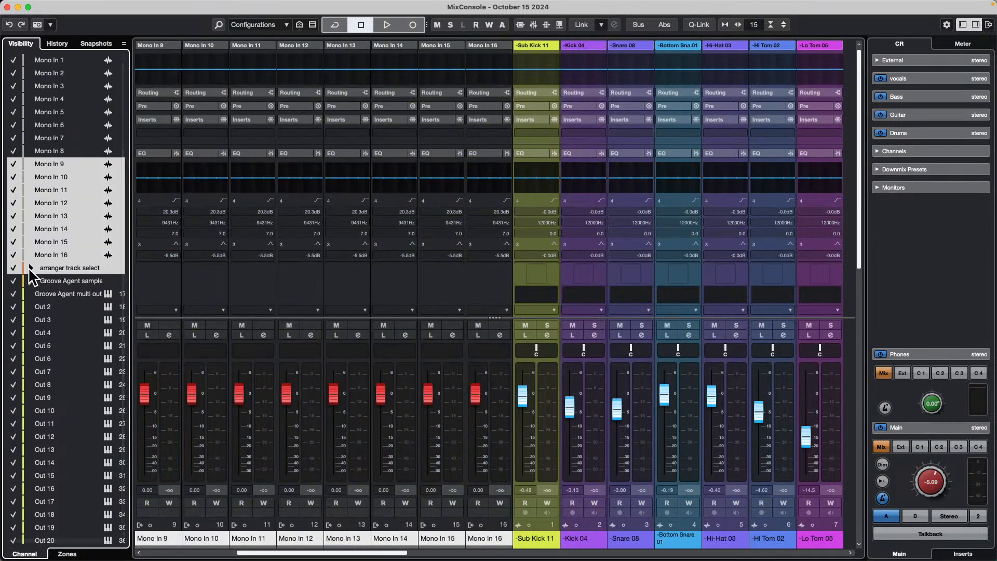
{"action": "left_click", "coordinate": [29, 267]}
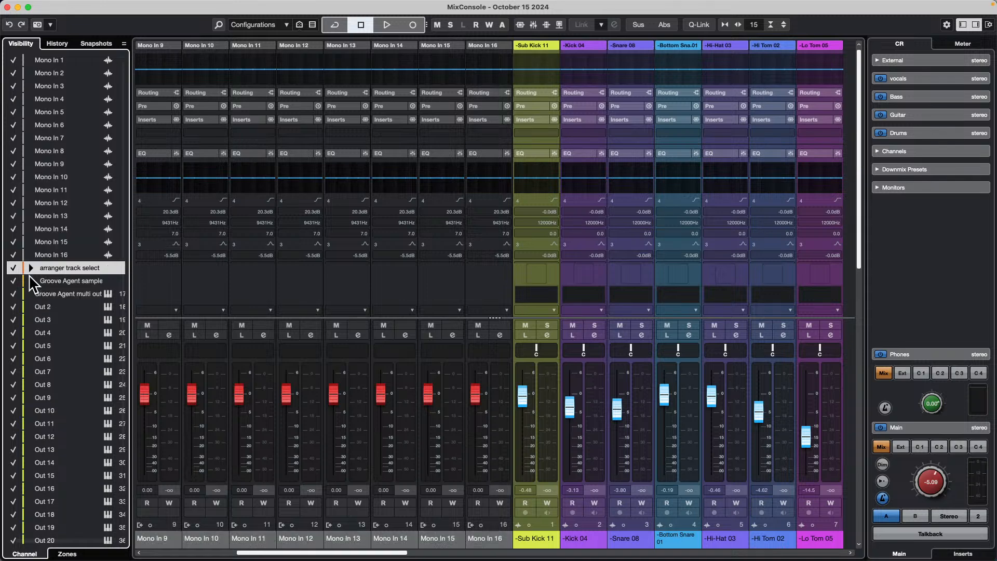
{"action": "left_click", "coordinate": [31, 268]}
{"action": "left_click", "coordinate": [30, 268]}
{"action": "left_click", "coordinate": [30, 268]}
{"action": "left_click", "coordinate": [30, 268]}
{"action": "left_click", "coordinate": [30, 268]}
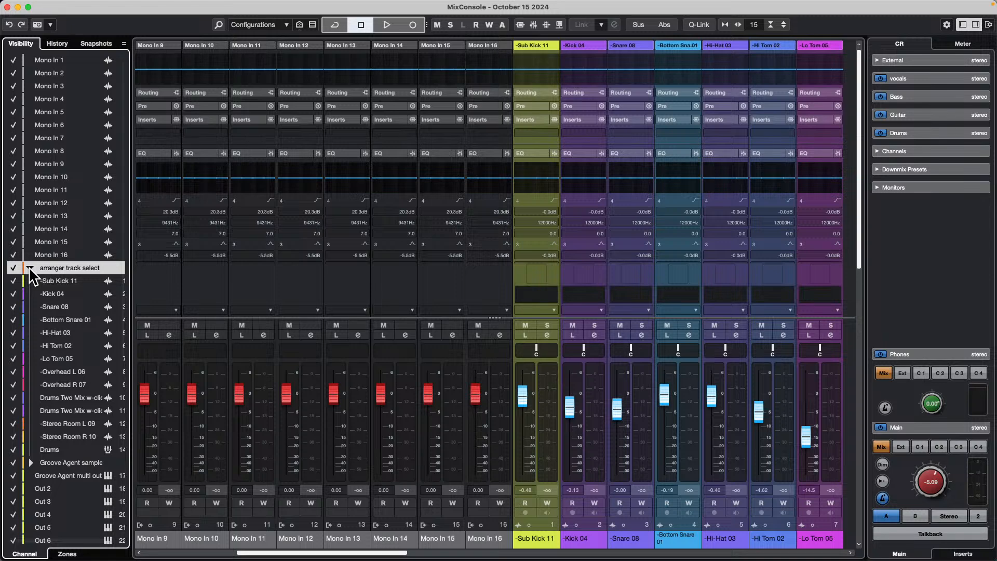
- Collapse the "arranger track select" folder, hide its channels from the mixer, and show and expand them again
{"action": "left_click", "coordinate": [30, 268]}
{"action": "left_click", "coordinate": [31, 268]}
{"action": "left_click", "coordinate": [29, 266]}
{"action": "left_click", "coordinate": [29, 267]}
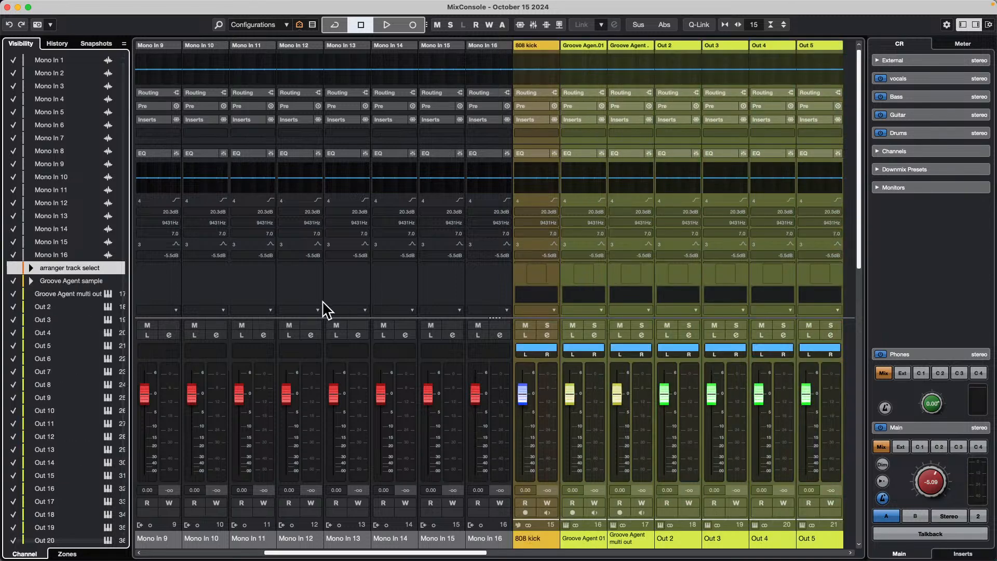
{"action": "left_click", "coordinate": [30, 266]}
{"action": "left_click", "coordinate": [29, 267]}
{"action": "left_click", "coordinate": [26, 268]}
{"action": "left_click", "coordinate": [30, 267]}
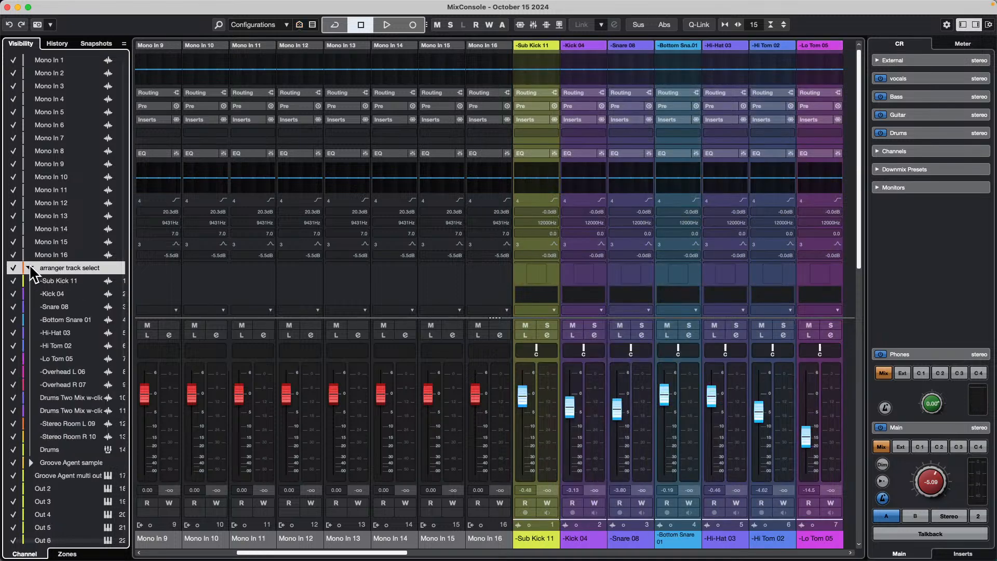
- Toggle the visibility of the collapsed "arranger track select" folder, expand it, and hide all its channels from the mixer
{"action": "left_click", "coordinate": [29, 266]}
{"action": "left_click", "coordinate": [15, 267]}
{"action": "left_click", "coordinate": [16, 267]}
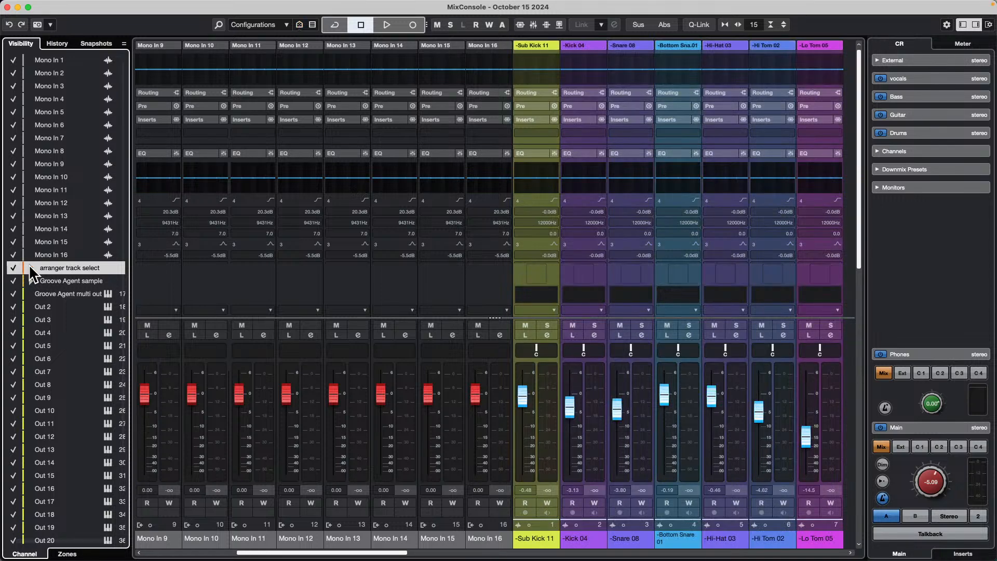
{"action": "left_click", "coordinate": [29, 267]}
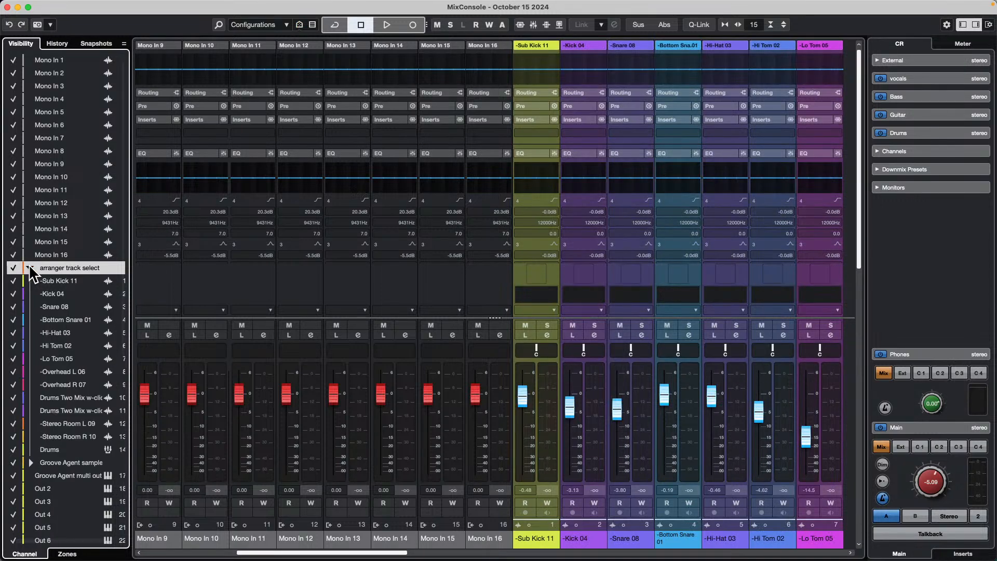
{"action": "left_click", "coordinate": [15, 268]}
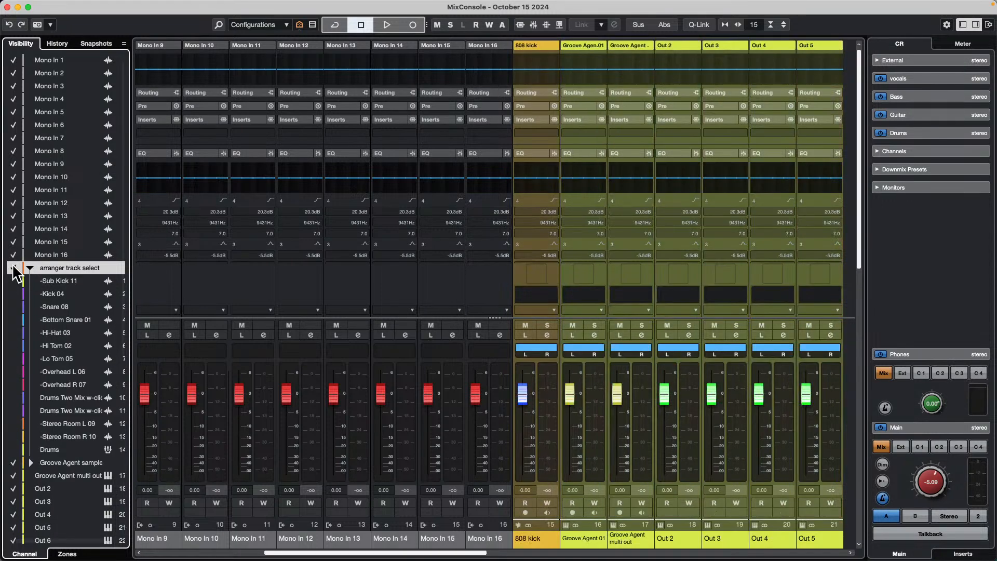
- Toggle the mixer visibility of the "arranger track select" folder while expanded and while collapsed, leaving it expanded with its channels shown
{"action": "left_click", "coordinate": [14, 267]}
{"action": "left_click", "coordinate": [14, 267]}
{"action": "left_click", "coordinate": [15, 267]}
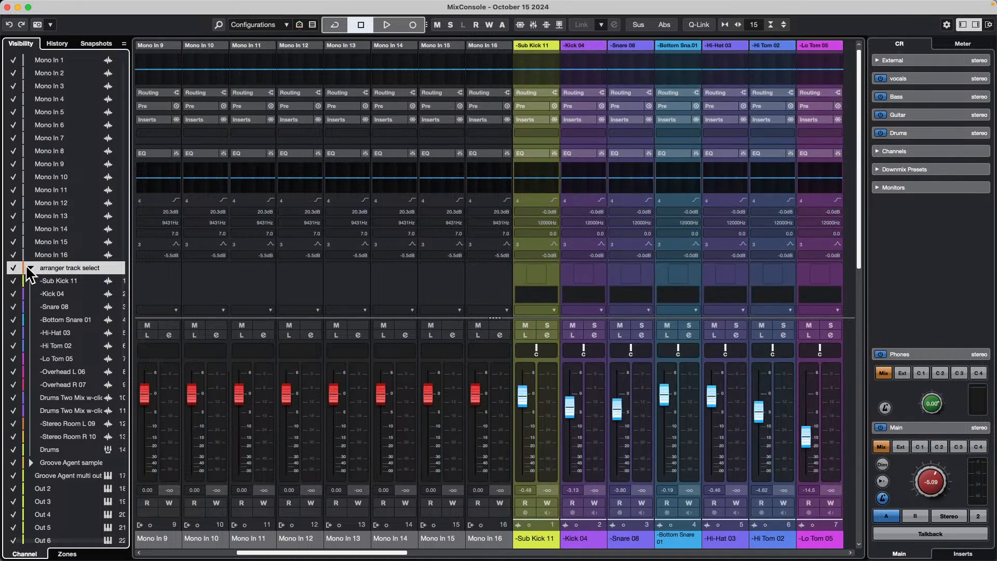
{"action": "left_click", "coordinate": [29, 267]}
{"action": "left_click", "coordinate": [15, 268]}
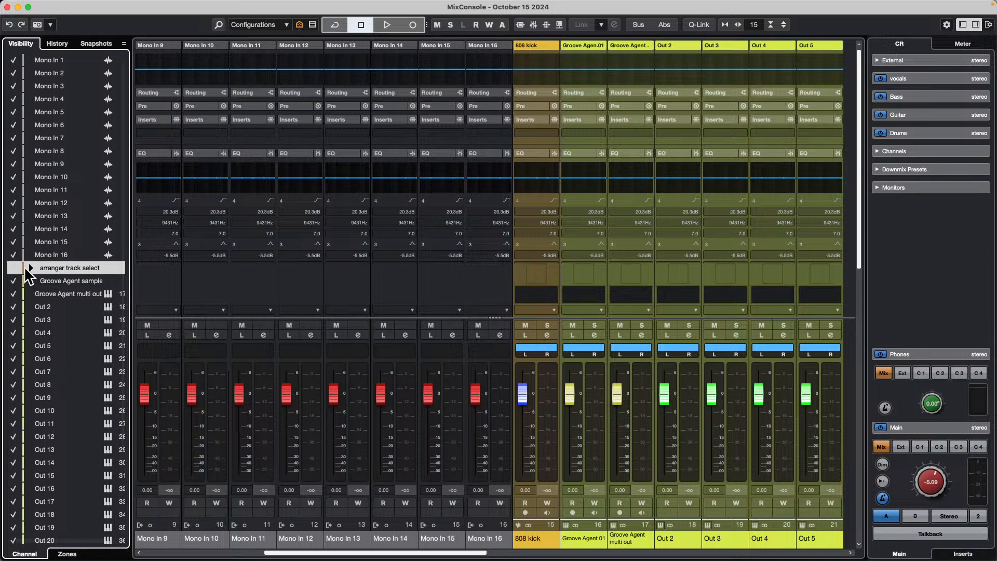
{"action": "left_click", "coordinate": [30, 267]}
{"action": "left_click", "coordinate": [17, 267]}
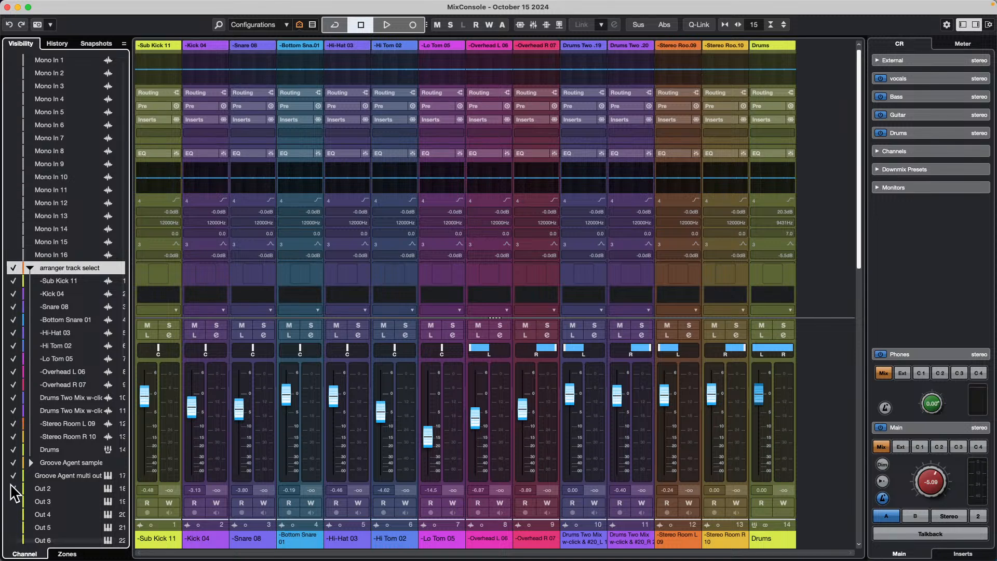
- Show the other channels including Mono In 1 to 16 again, and isolate the "arranger track select" folder's channels in the mixer
{"action": "scroll", "coordinate": [10, 540], "scroll_direction": "down", "scroll_amount": 3}
{"action": "left_click_drag", "start_coordinate": [13, 559], "coordinate": [13, 559]}
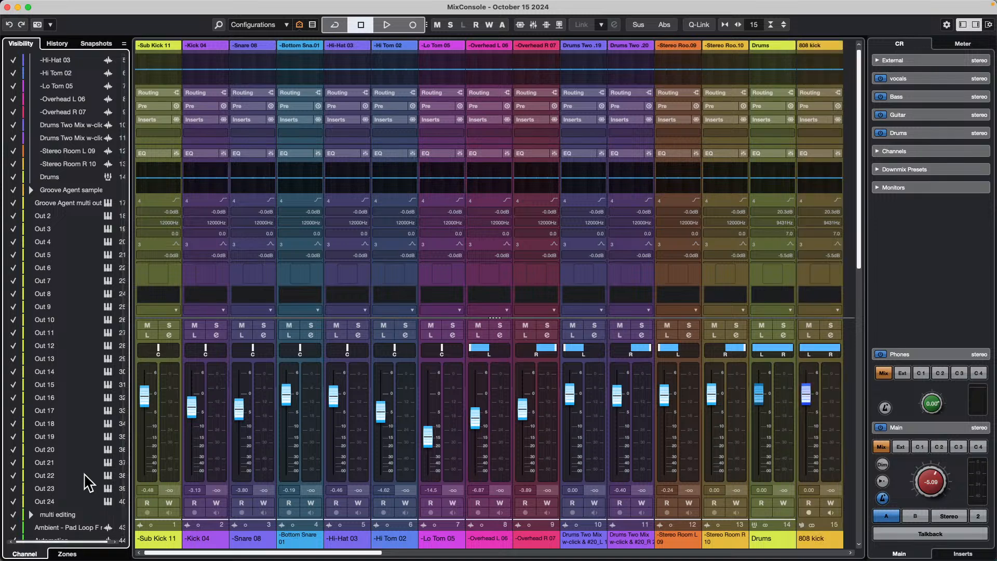
{"action": "scroll", "coordinate": [41, 134], "scroll_direction": "up", "scroll_amount": 7}
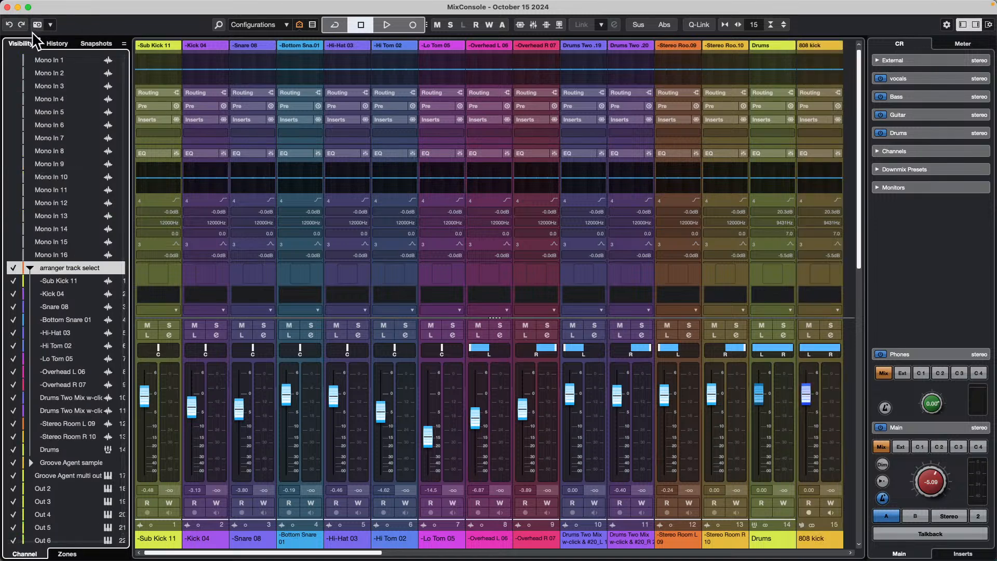
{"action": "left_click_drag", "start_coordinate": [15, 60], "coordinate": [6, 341]}
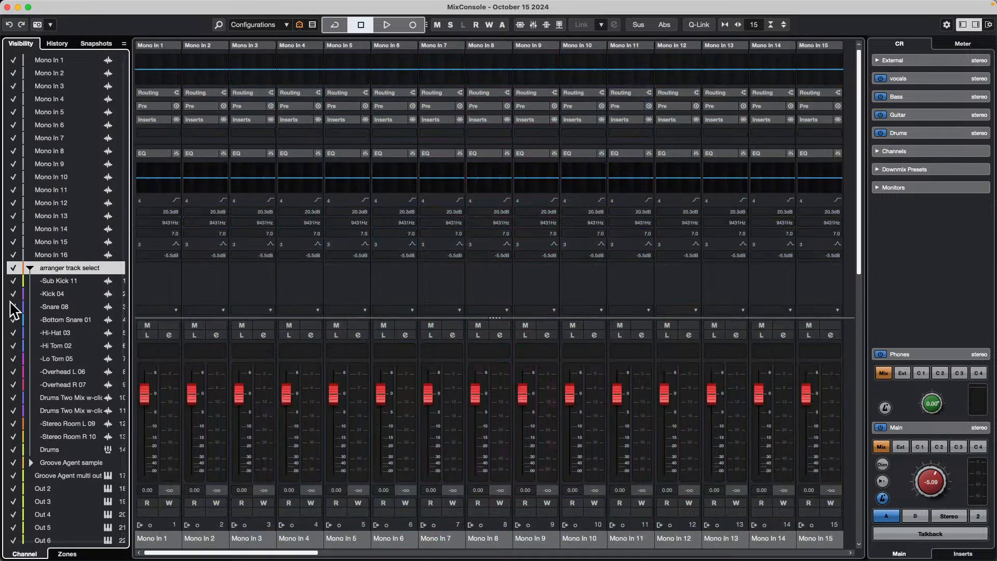
{"action": "left_click", "coordinate": [15, 269]}
{"action": "left_click", "coordinate": [14, 268]}
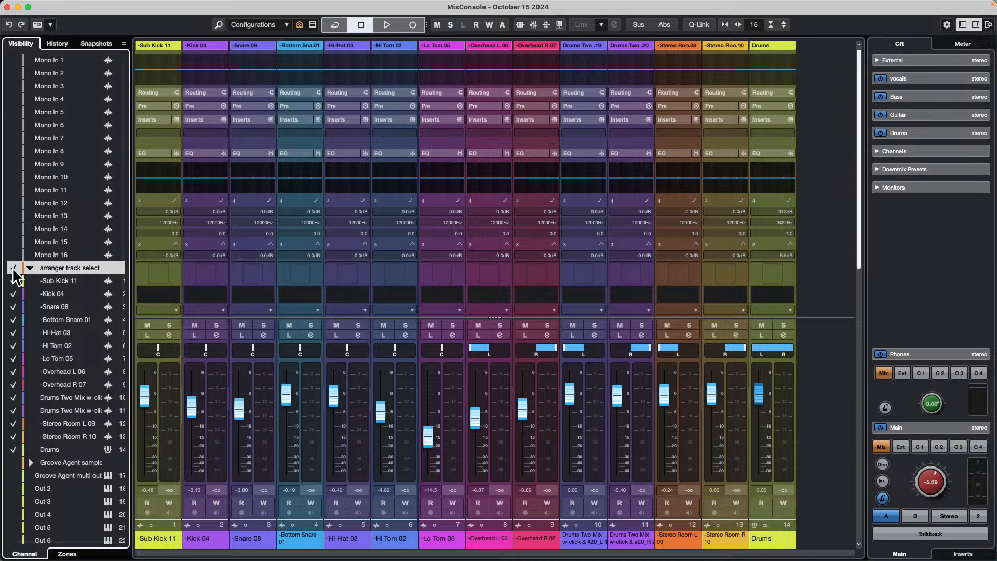
- Examine the channel type filter and the channel visibility agents for ways to show only certain channels
{"action": "left_click", "coordinate": [313, 24]}
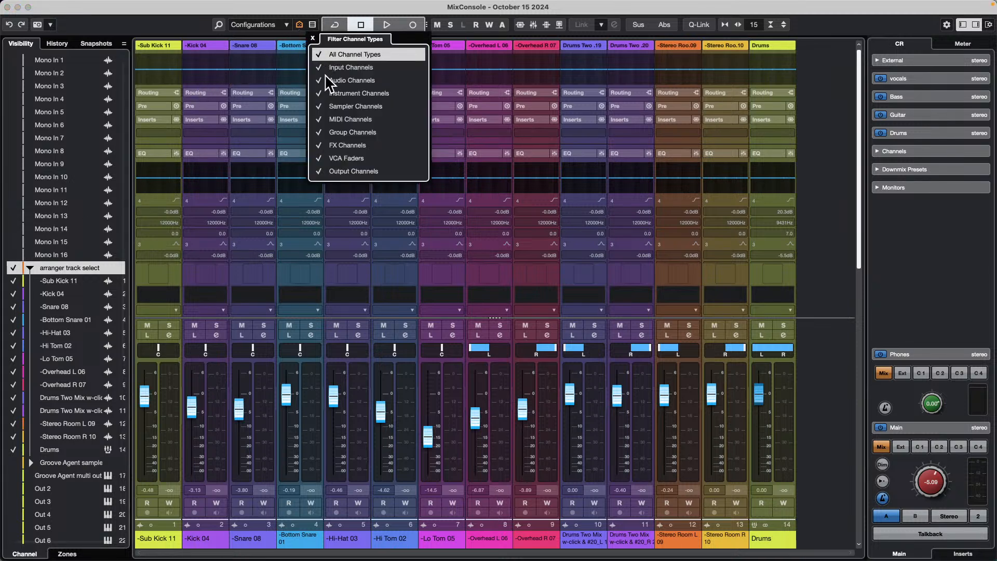
{"action": "left_click", "coordinate": [286, 23]}
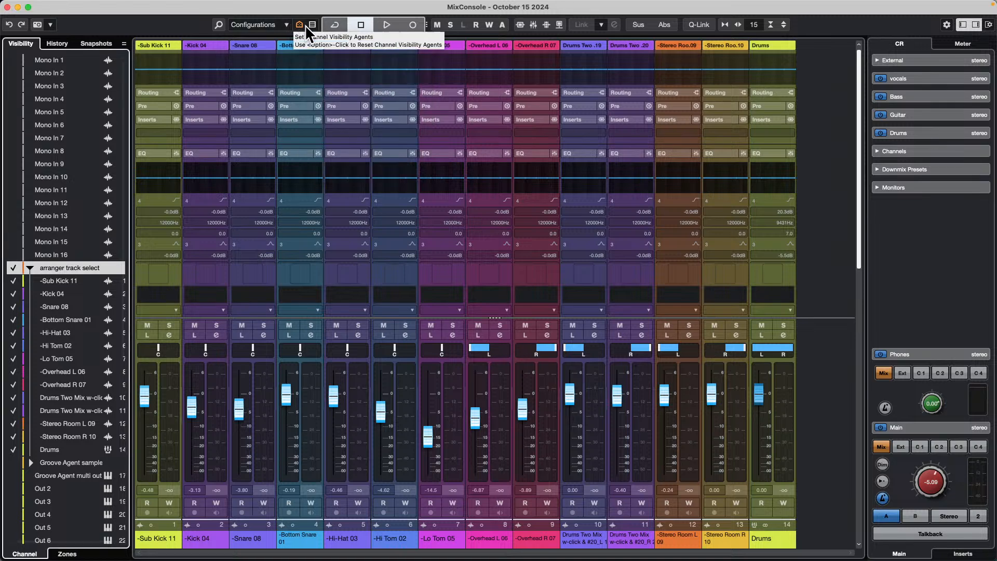
{"action": "left_click", "coordinate": [300, 24]}
{"action": "left_click", "coordinate": [306, 37]}
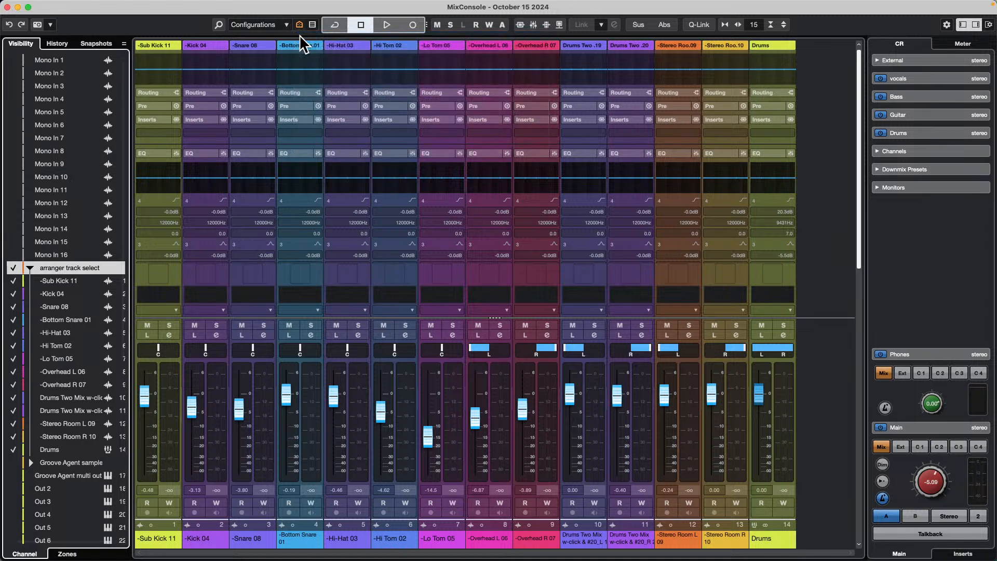
- Restore the other channels, show the "arranger track select" folder's channels, leave the folder collapsed, and close the MixConsole
{"action": "left_click", "coordinate": [14, 268]}
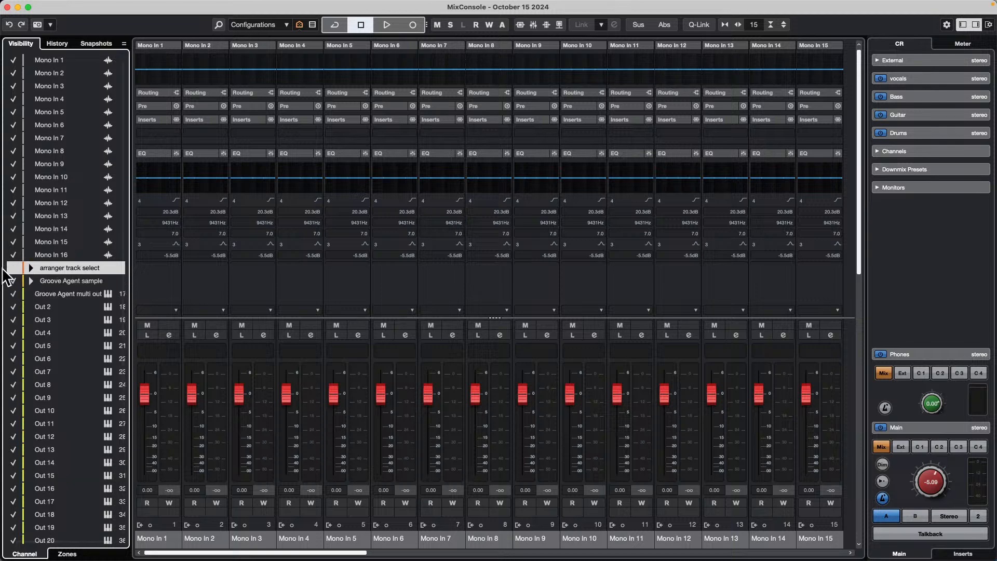
{"action": "left_click", "coordinate": [31, 268]}
{"action": "left_click", "coordinate": [31, 268]}
{"action": "left_click", "coordinate": [30, 267]}
{"action": "left_click", "coordinate": [29, 268]}
{"action": "left_click", "coordinate": [13, 268]}
{"action": "left_click", "coordinate": [12, 268]}
{"action": "left_click", "coordinate": [28, 267]}
{"action": "left_click", "coordinate": [28, 267]}
{"action": "left_click", "coordinate": [28, 267]}
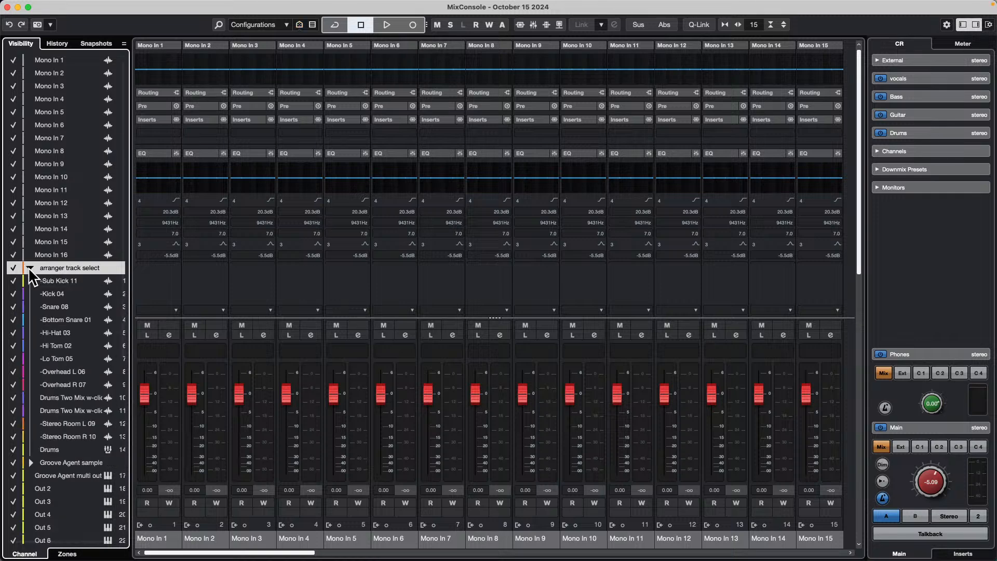
{"action": "left_click", "coordinate": [28, 267]}
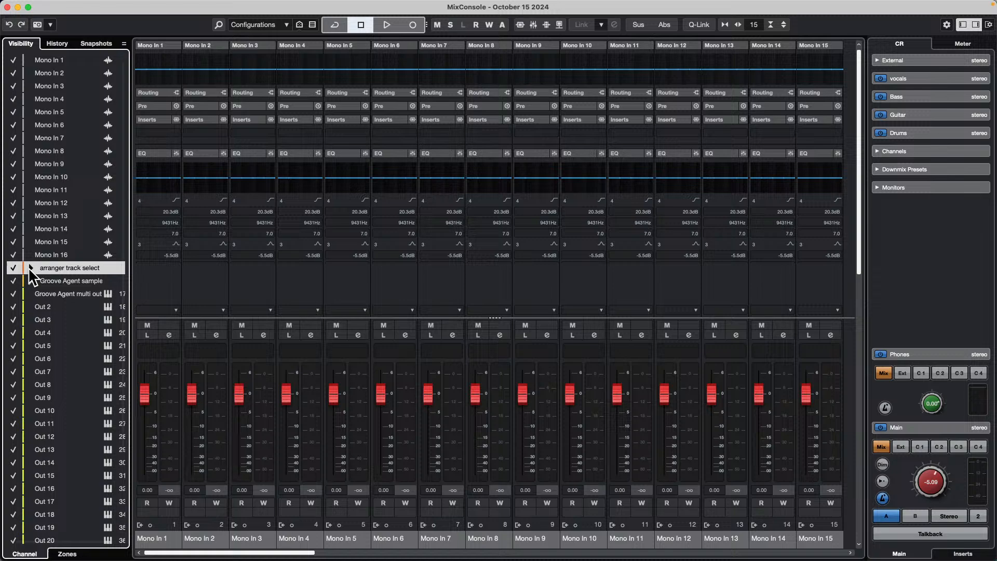
{"action": "left_click", "coordinate": [7, 8]}
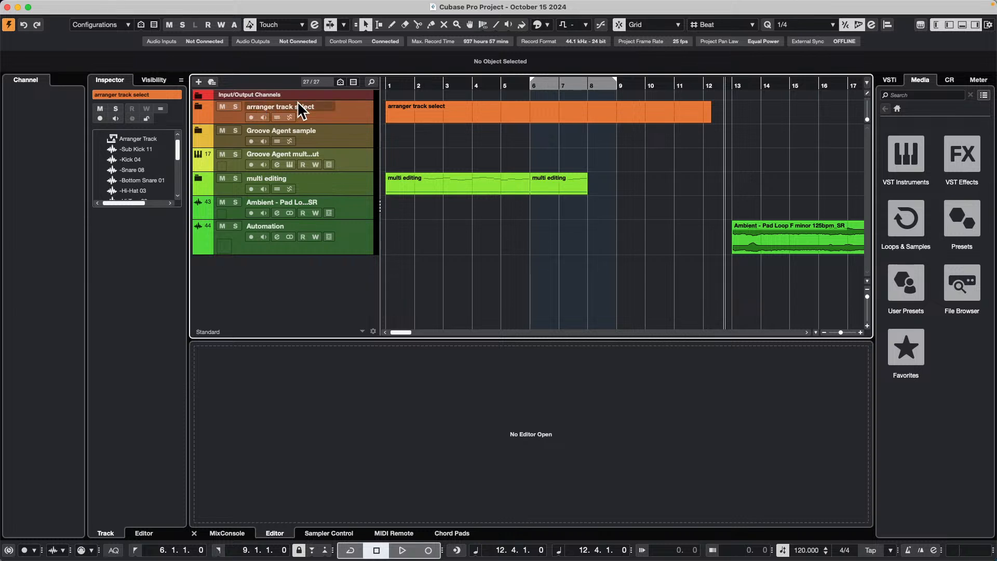
{"action": "left_click", "coordinate": [69, 7]}
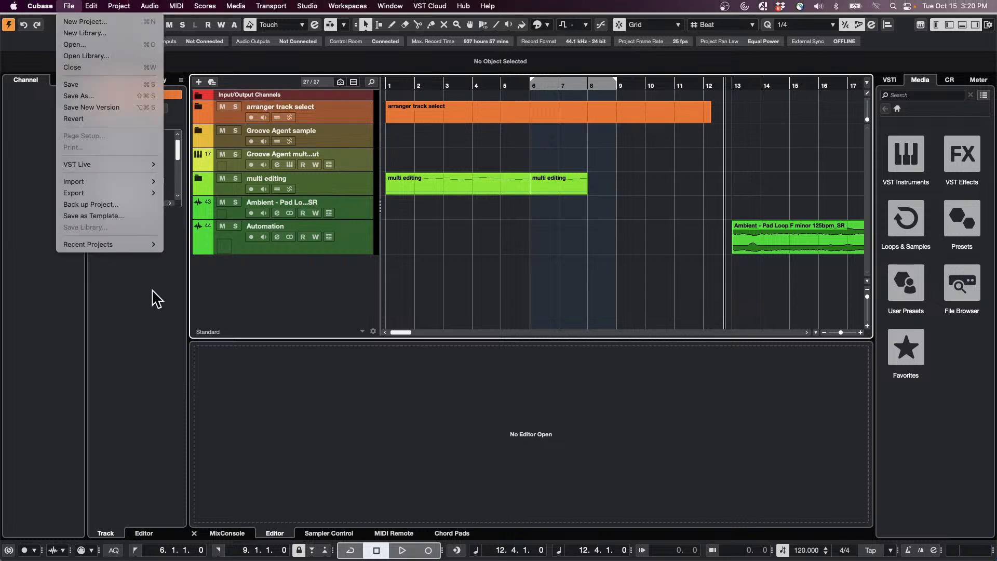
{"action": "mouse_move", "coordinate": [114, 248]}
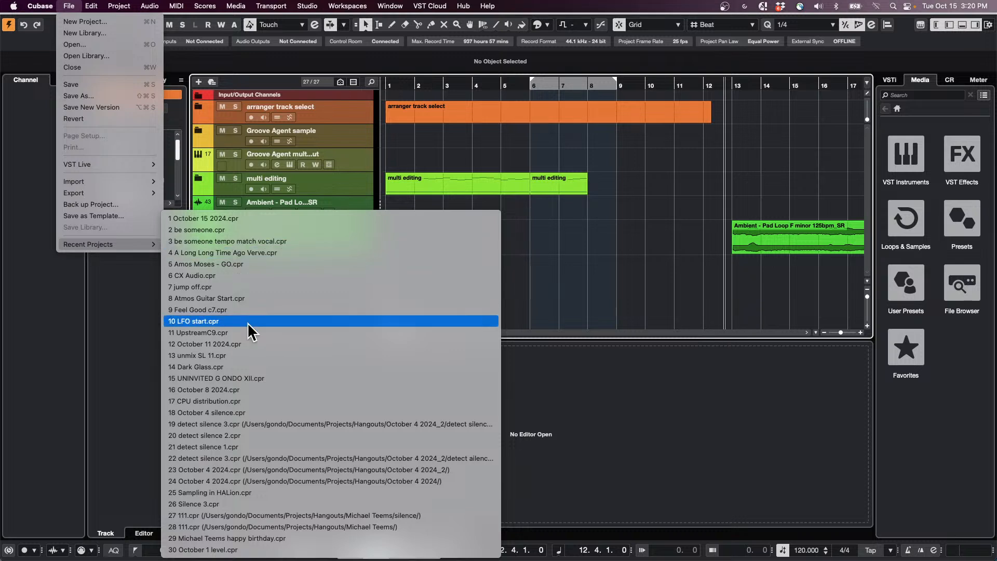
{"action": "left_click", "coordinate": [563, 286]}
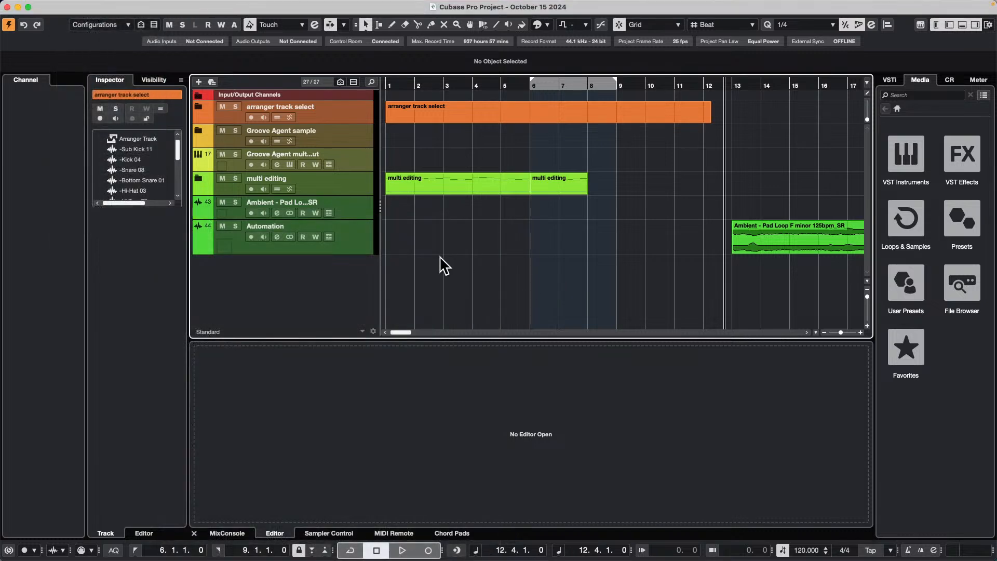
- Expand the "arranger track select" folder, select all its drum audio events, and open the Render in Place settings
{"action": "left_click", "coordinate": [197, 106]}
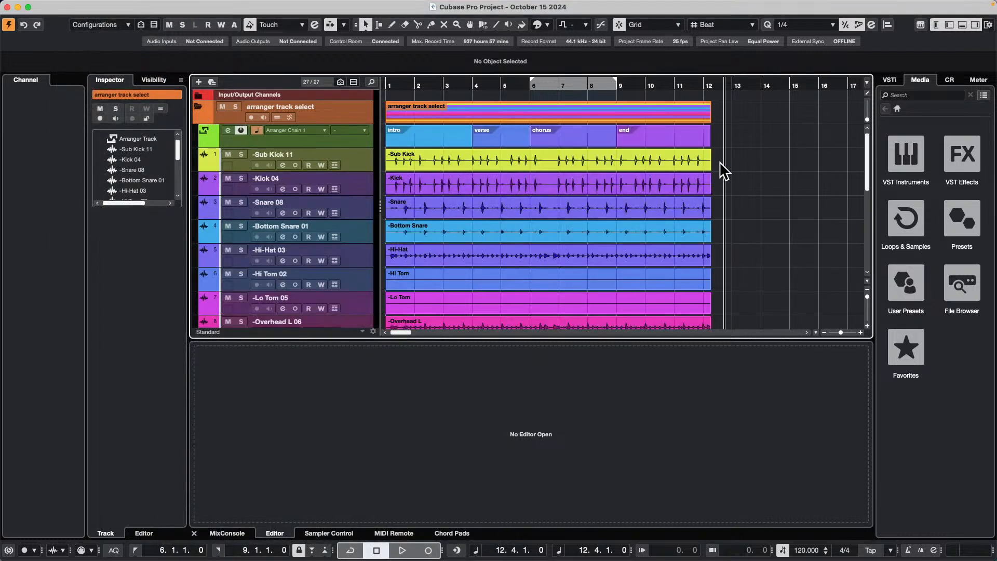
{"action": "left_click_drag", "start_coordinate": [723, 167], "coordinate": [382, 285]}
{"action": "left_click", "coordinate": [71, 5]}
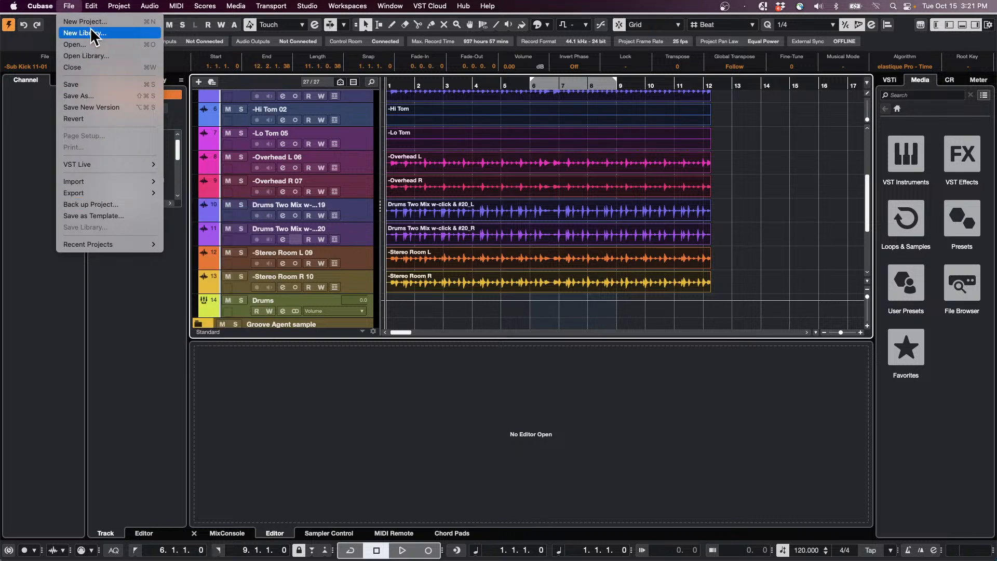
{"action": "mouse_move", "coordinate": [91, 6]}
{"action": "mouse_move", "coordinate": [104, 119]}
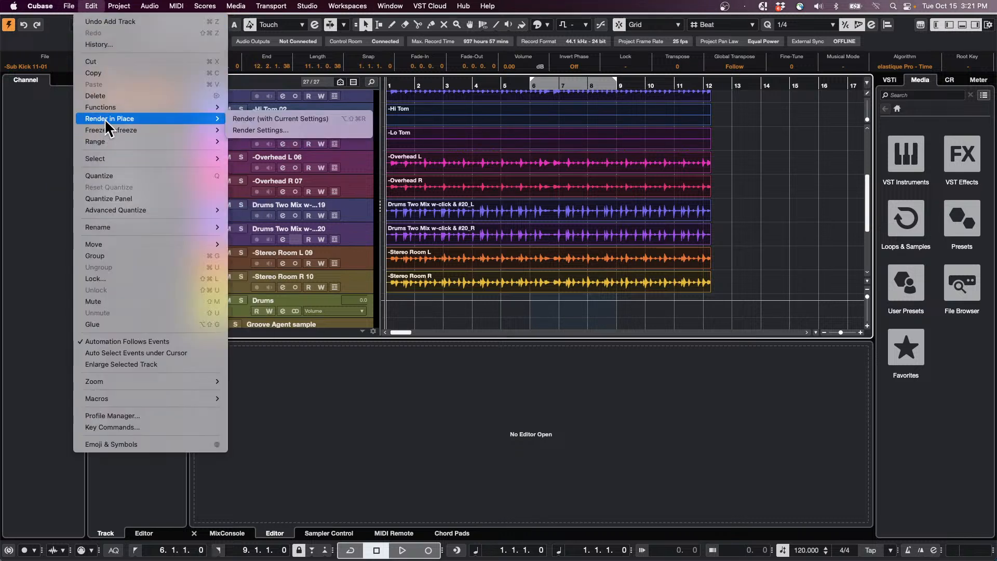
{"action": "left_click", "coordinate": [344, 131]}
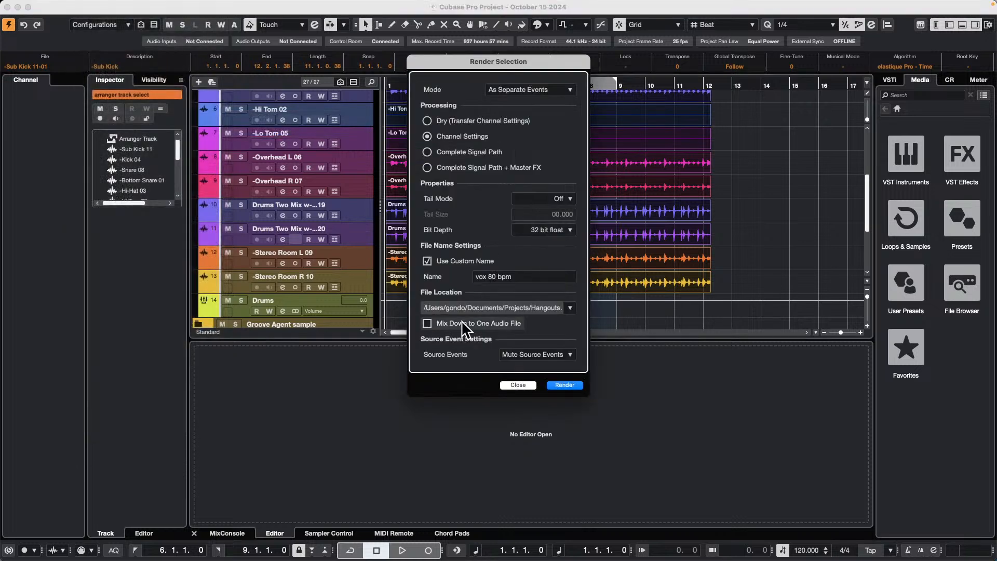
- Render the selected drum events mixed down to one audio file named "drum mixdown"
{"action": "left_click", "coordinate": [428, 323]}
{"action": "left_click", "coordinate": [531, 284]}
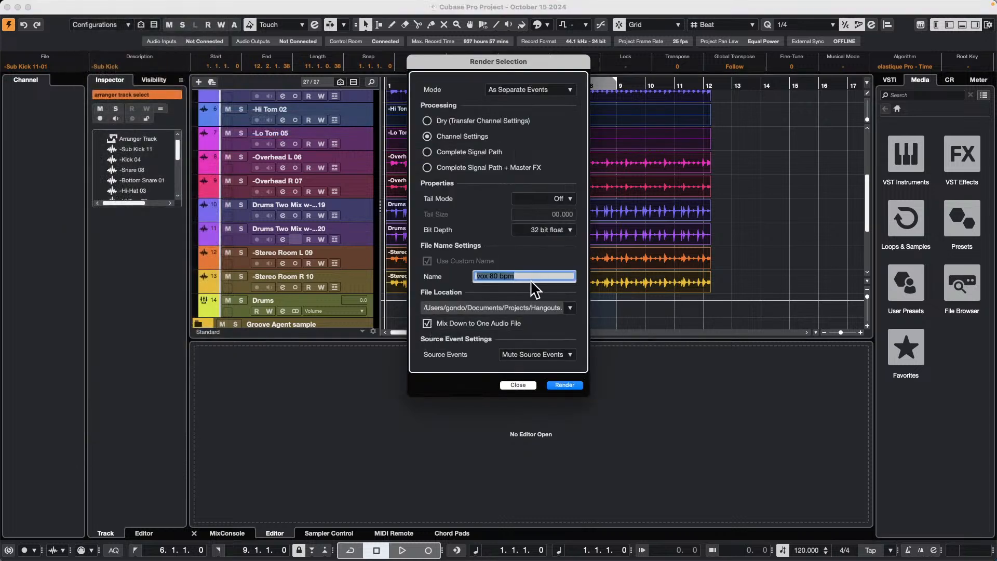
{"action": "type", "text": "drum mixdown"}
{"action": "key", "text": "Return"}
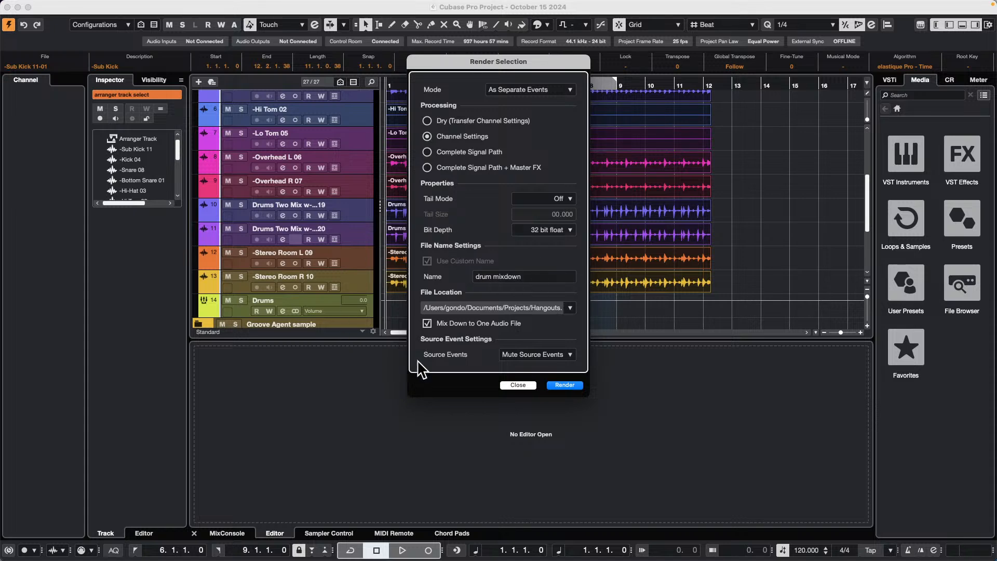
{"action": "left_click", "coordinate": [571, 386]}
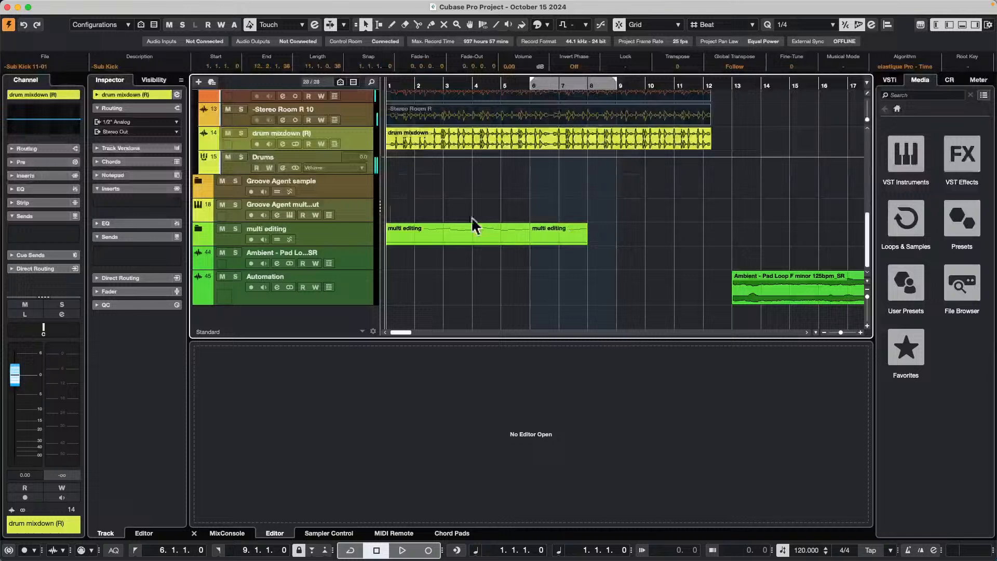
- Solo the rendered "drum mixdown" track and play back its event
{"action": "left_click", "coordinate": [421, 143]}
{"action": "left_click", "coordinate": [242, 133]}
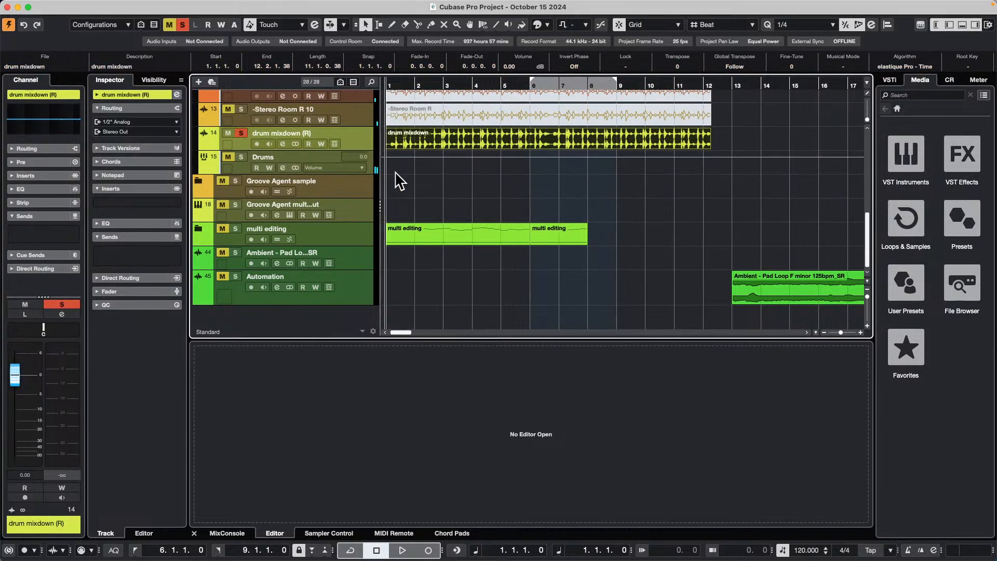
{"action": "key", "text": "space"}
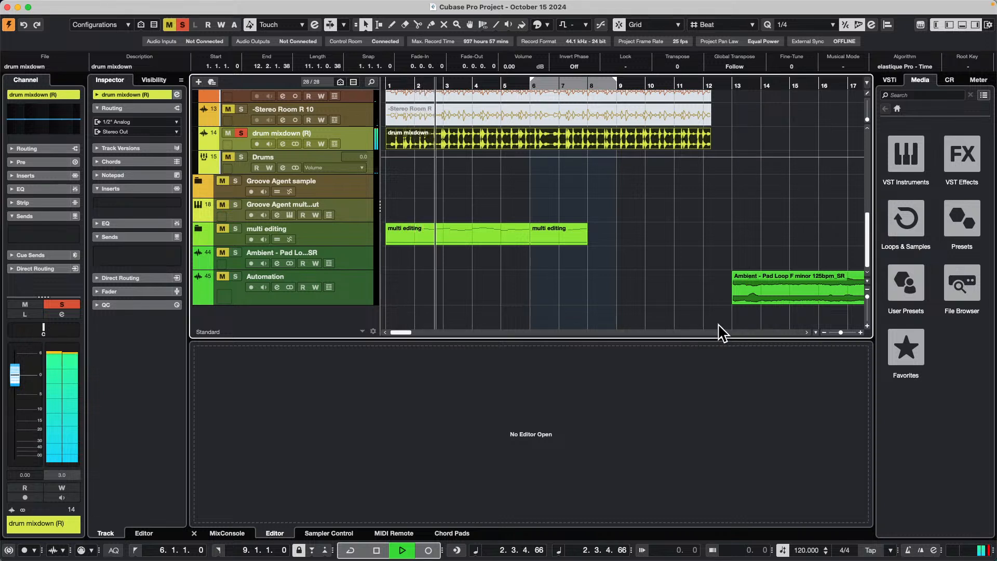
{"action": "key", "text": "space"}
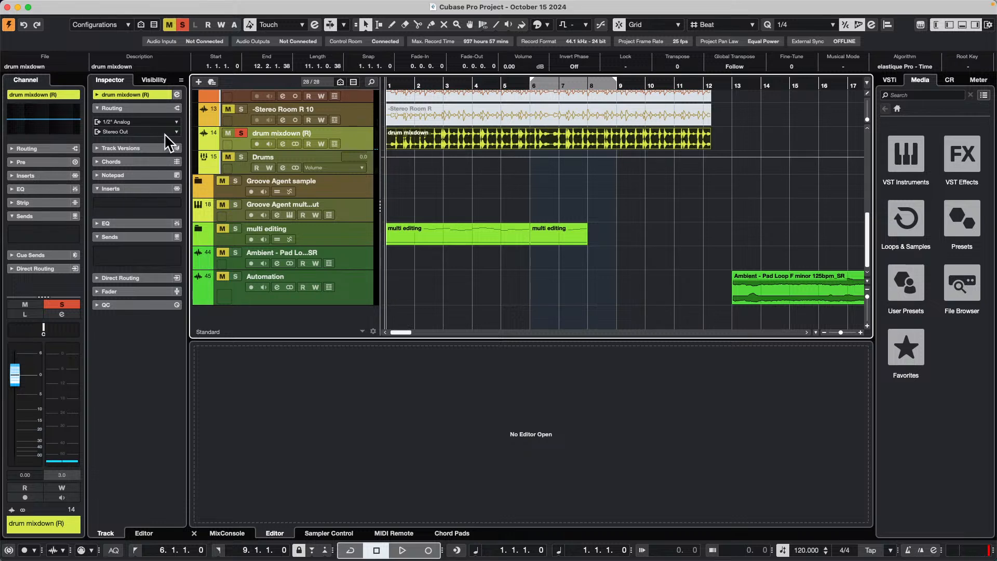
- Open the "drum mixdown" event in the sample editor and switch the Inspector back to the track's settings
{"action": "double_click", "coordinate": [481, 139]}
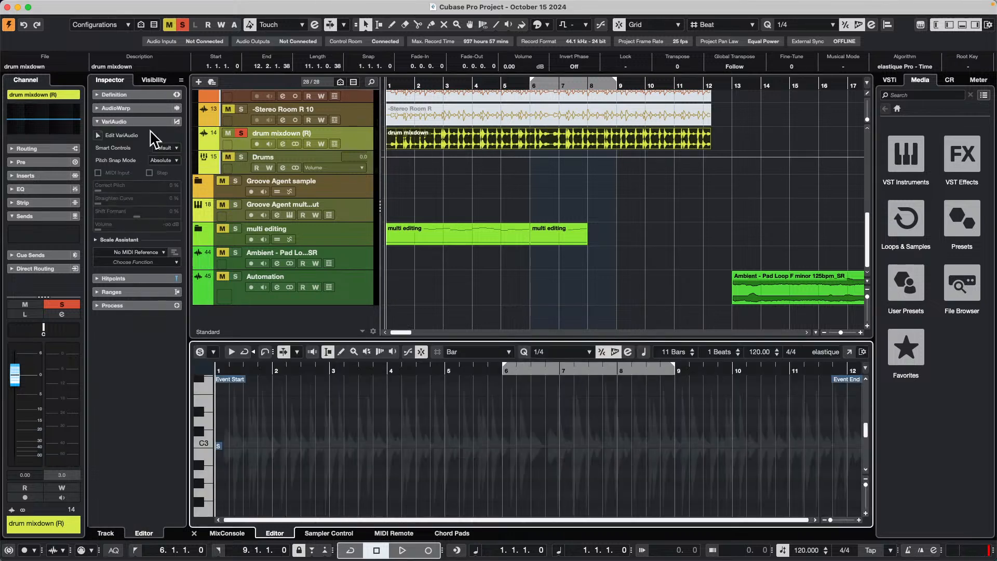
{"action": "left_click", "coordinate": [348, 134]}
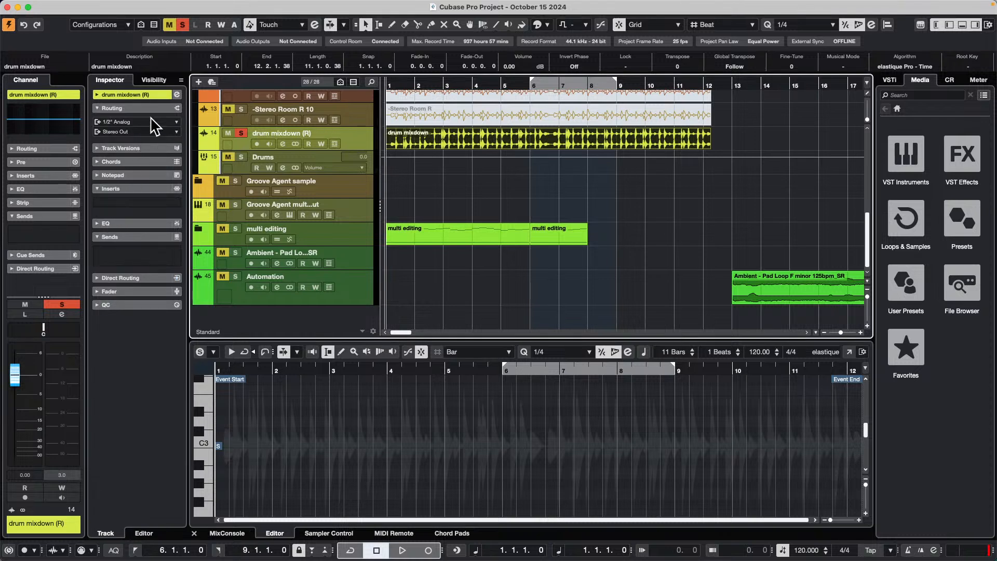
{"action": "left_click", "coordinate": [145, 92]}
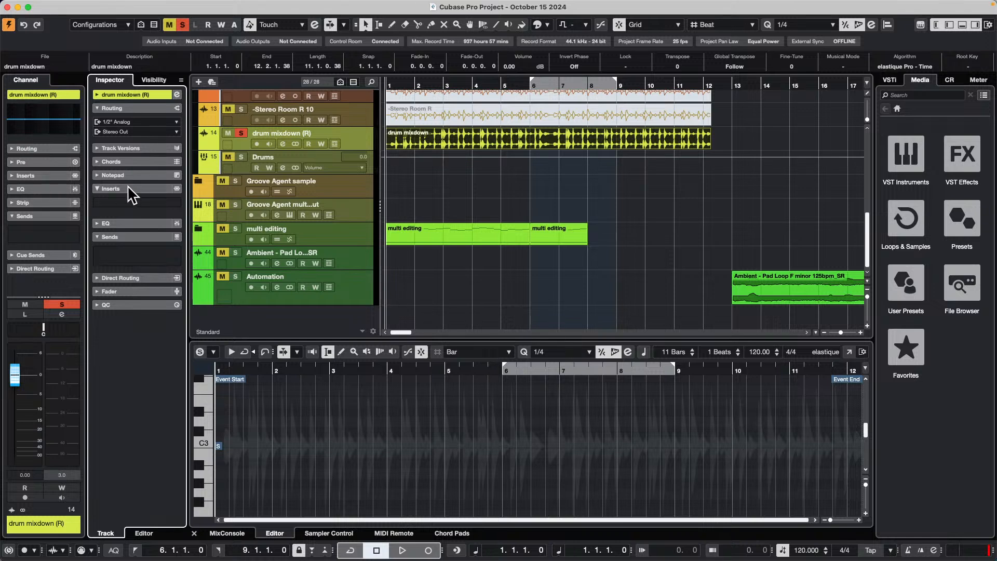
{"action": "left_click", "coordinate": [561, 165]}
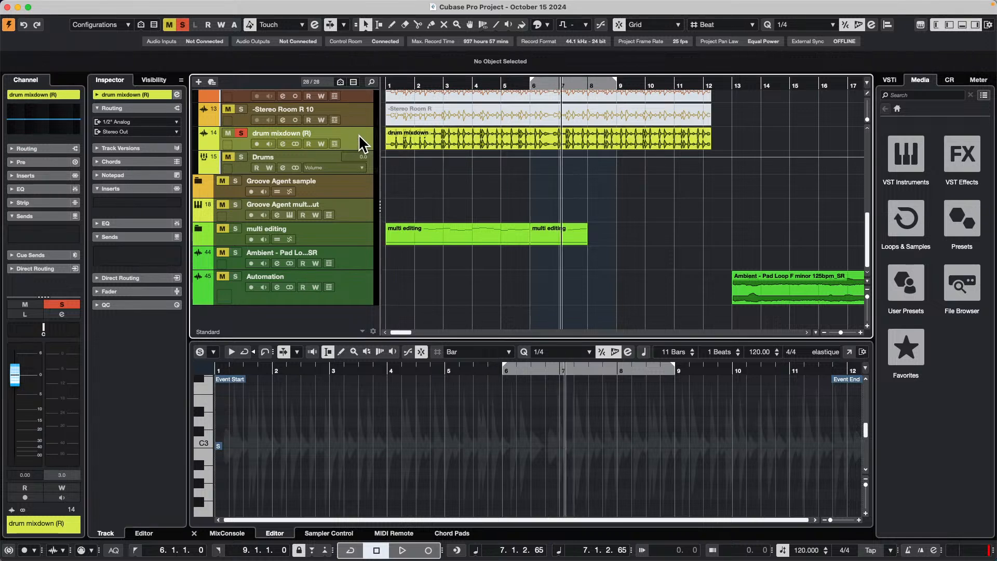
- Show the basic settings of the "drum mixdown" track in the Inspector and set its audio extension to SpectraLayers
{"action": "left_click", "coordinate": [141, 175]}
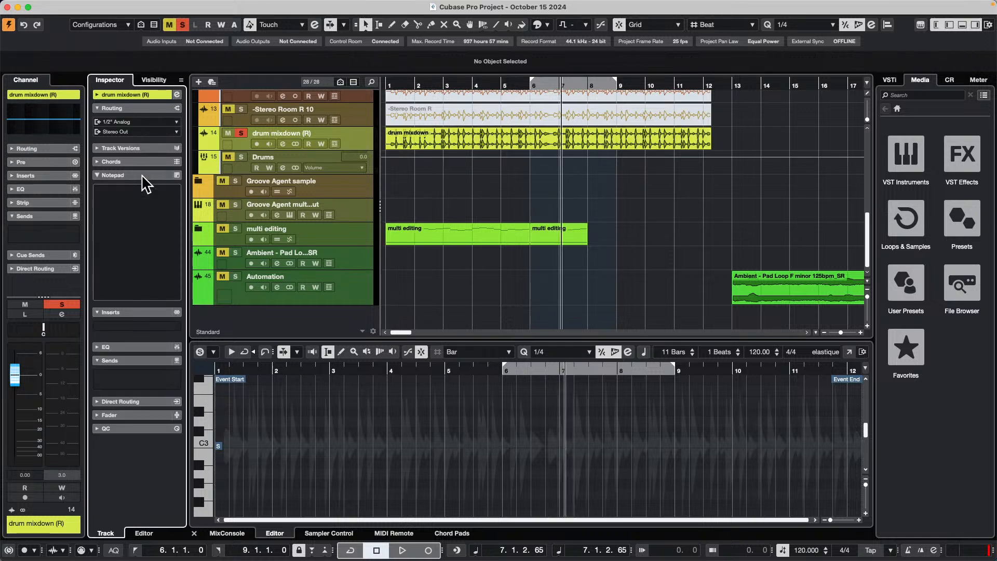
{"action": "left_click", "coordinate": [137, 161]}
{"action": "left_click", "coordinate": [135, 148]}
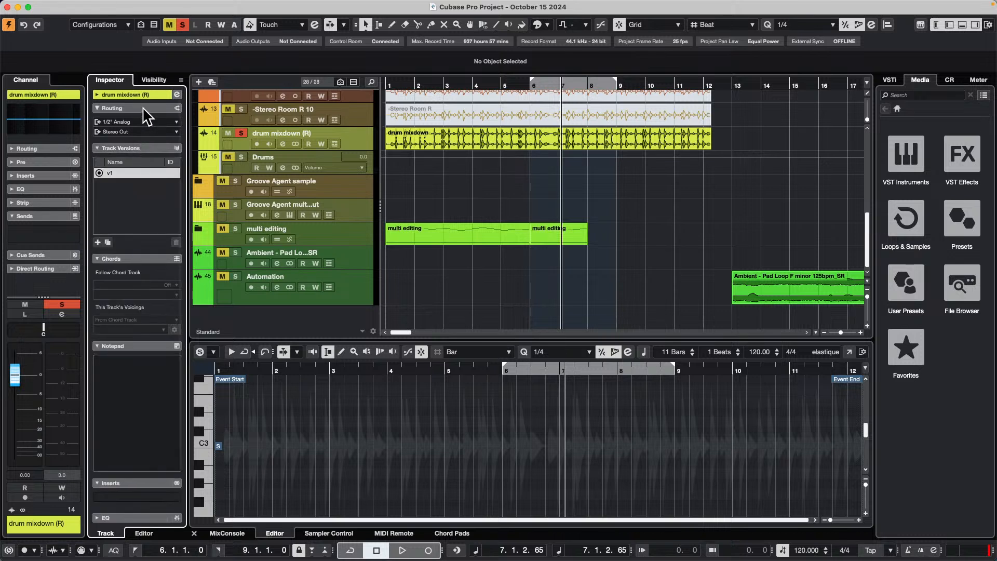
{"action": "left_click", "coordinate": [140, 108]}
{"action": "left_click", "coordinate": [98, 94]}
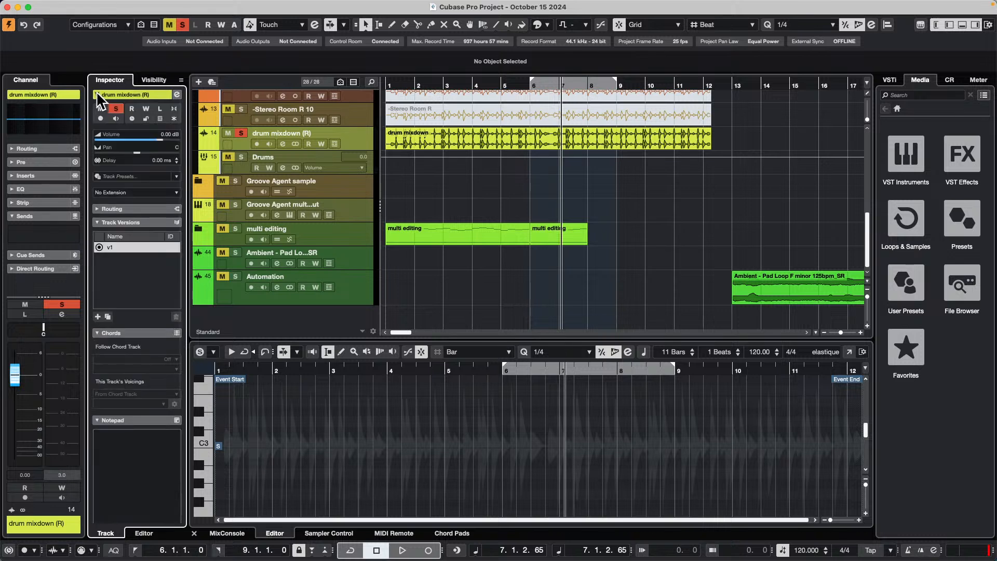
{"action": "left_click", "coordinate": [136, 193]}
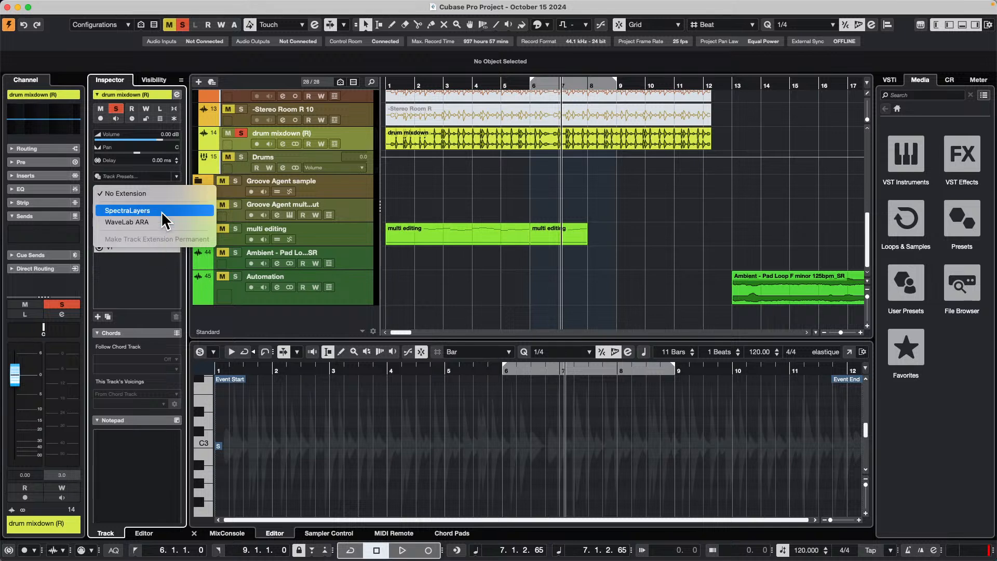
{"action": "key", "text": "Escape"}
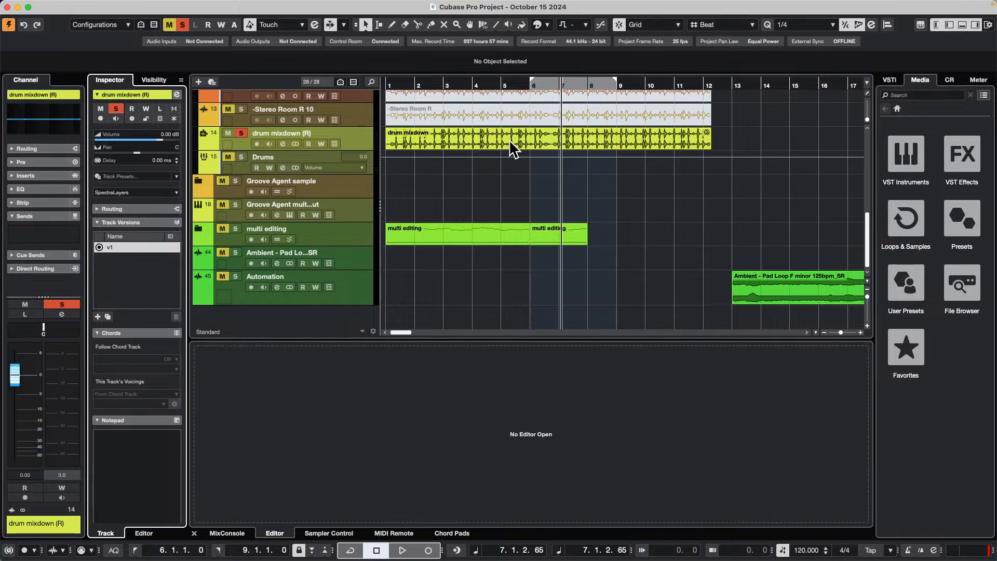
- Select the "drum mixdown" event, enlarge the SpectraLayers editor, and apply Unmix Drums to split the event into drum layers
{"action": "left_click", "coordinate": [510, 142]}
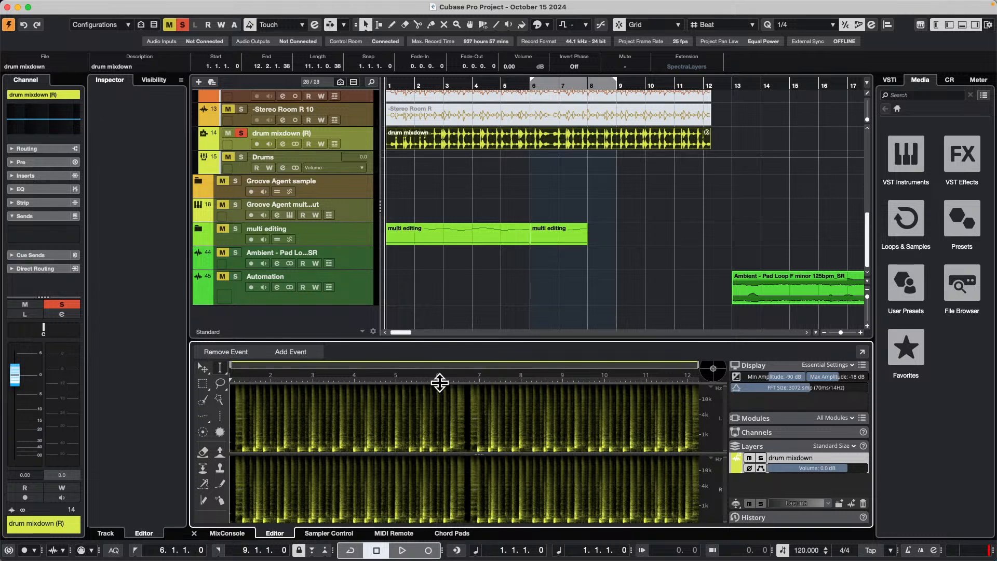
{"action": "left_click_drag", "start_coordinate": [445, 338], "coordinate": [445, 307]}
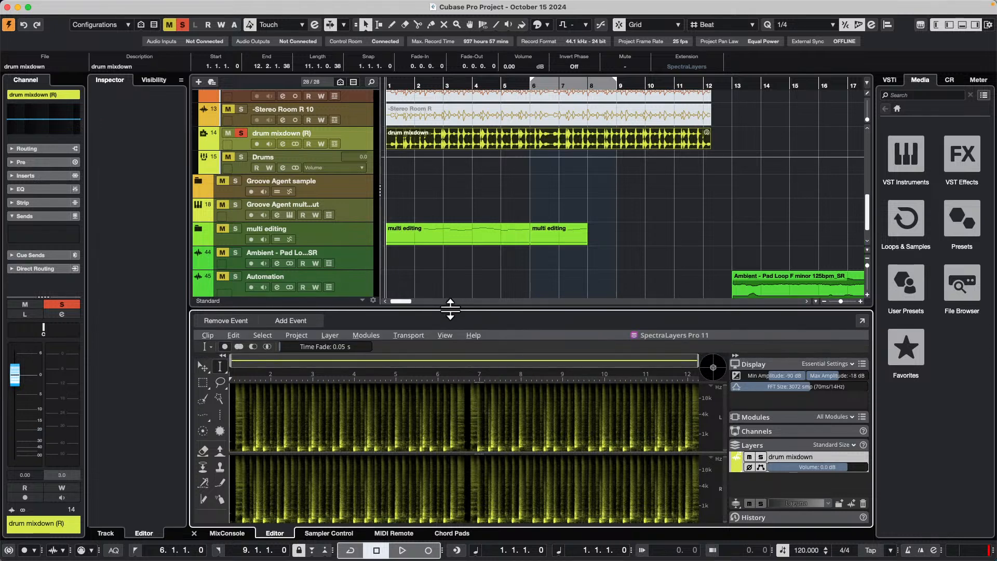
{"action": "left_click", "coordinate": [375, 336]}
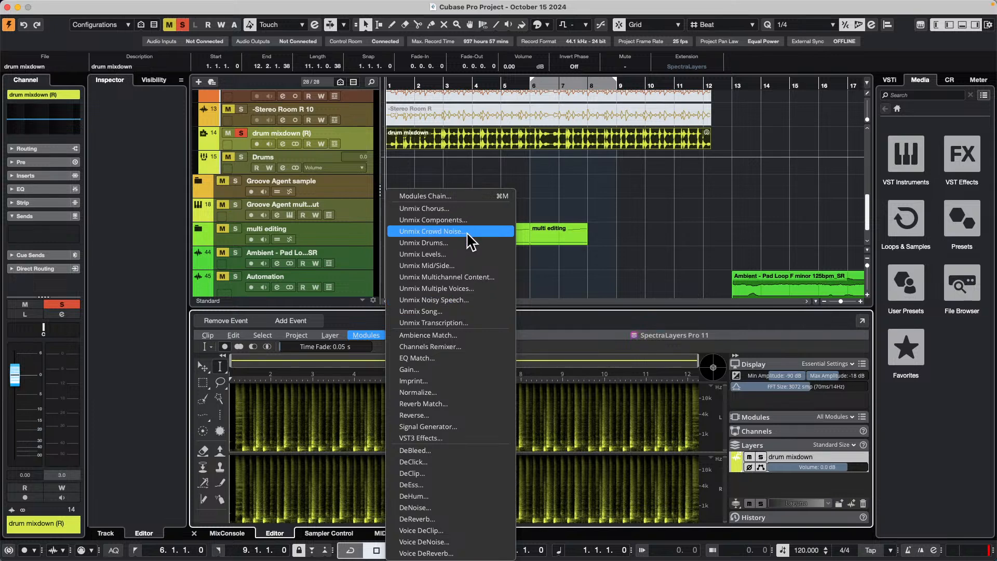
{"action": "left_click", "coordinate": [463, 242]}
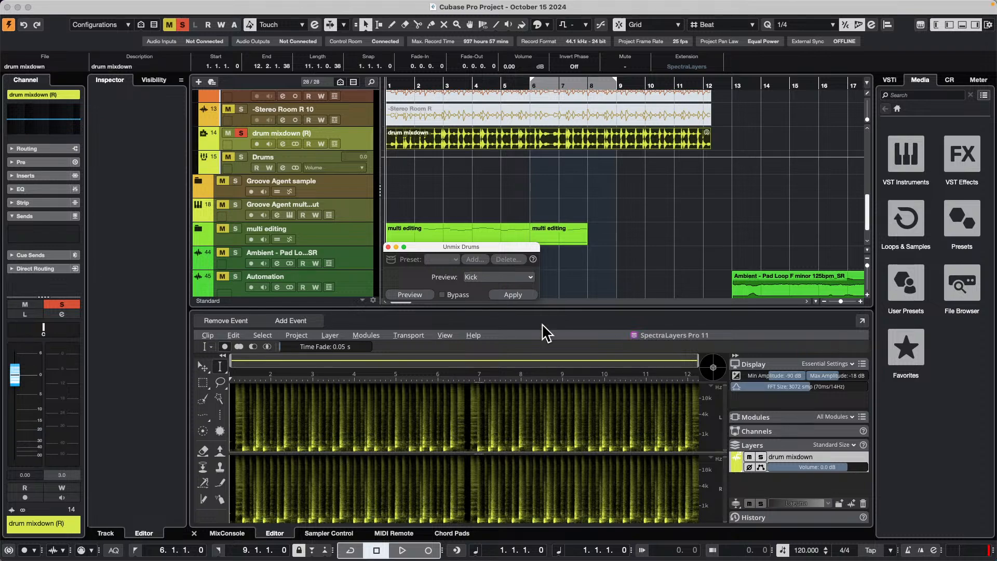
{"action": "left_click", "coordinate": [512, 296]}
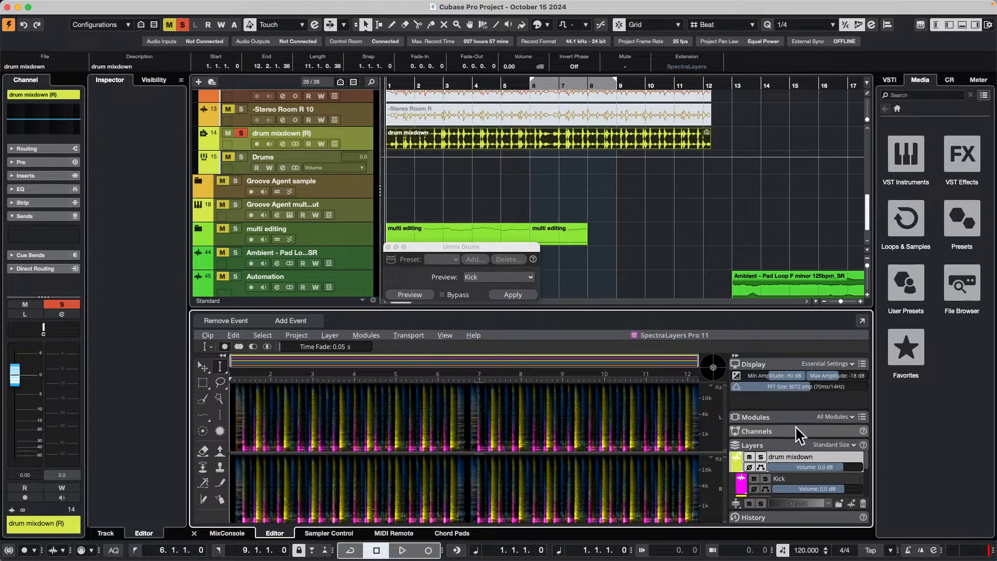
- Play back the unmixed drums and solo the Kick layer to hear it isolated
{"action": "key", "text": "space"}
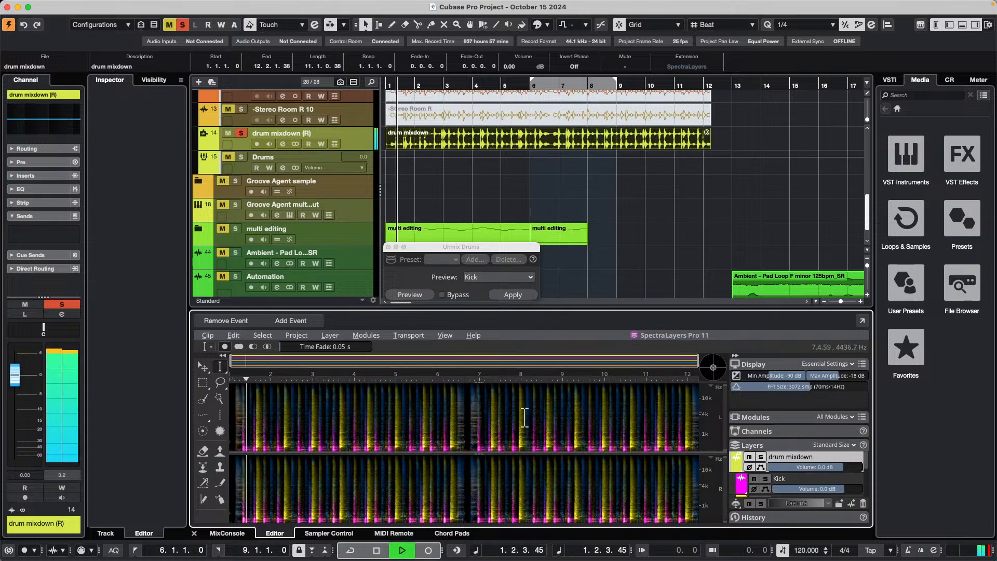
{"action": "left_click", "coordinate": [763, 478]}
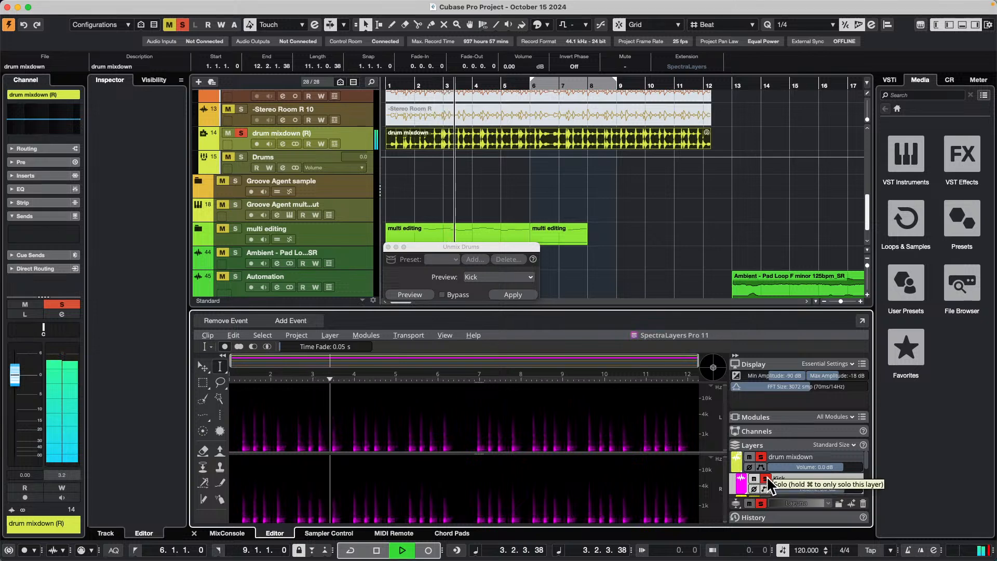
{"action": "key", "text": "space"}
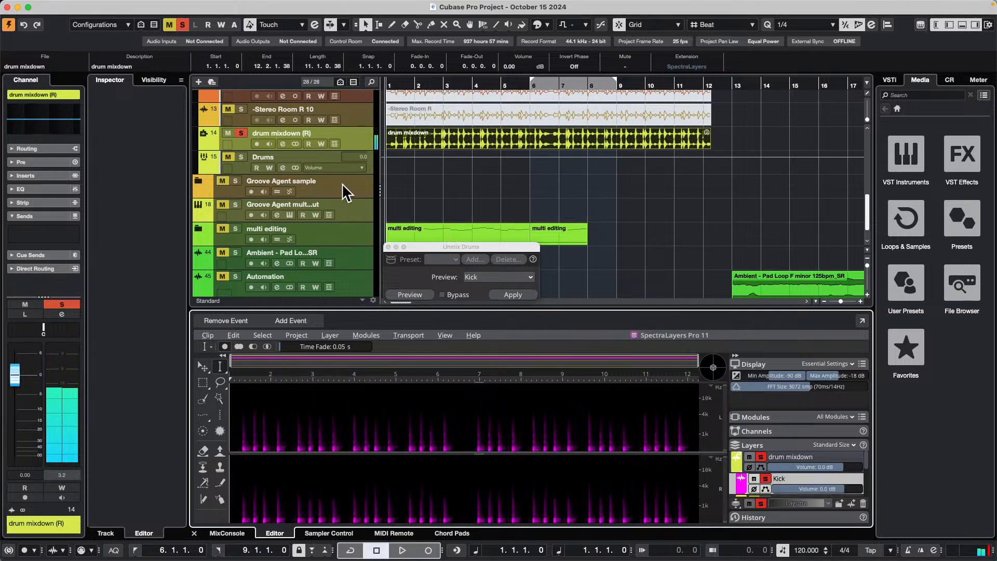
- Add one Groove Agent SE instrument track below the "Groove Agent sample" folder, routed to Stereo Out
{"action": "left_click", "coordinate": [345, 184]}
{"action": "right_click", "coordinate": [344, 185]}
{"action": "mouse_move", "coordinate": [431, 191]}
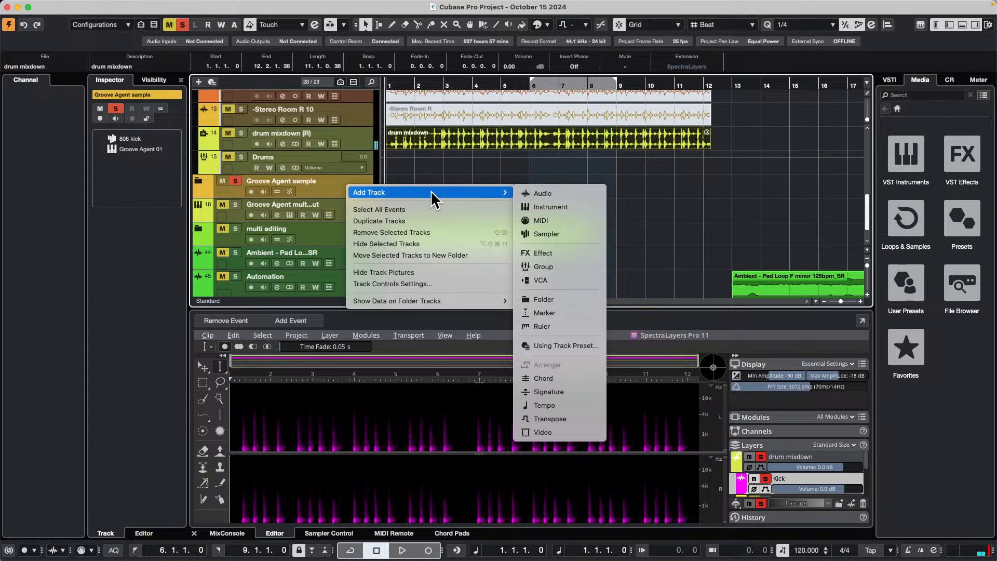
{"action": "left_click", "coordinate": [553, 206]}
{"action": "left_click", "coordinate": [573, 272]}
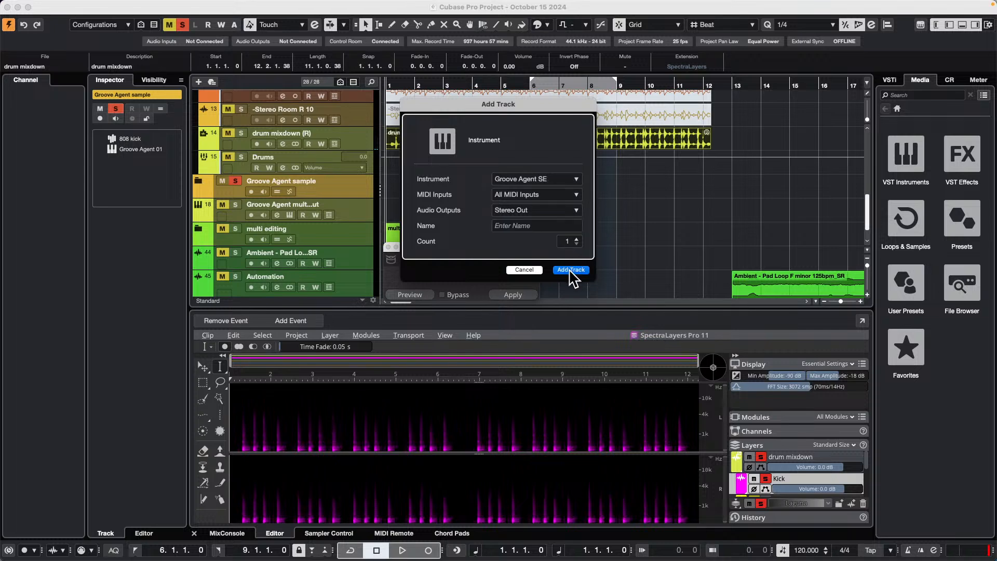
{"action": "left_click", "coordinate": [582, 272]}
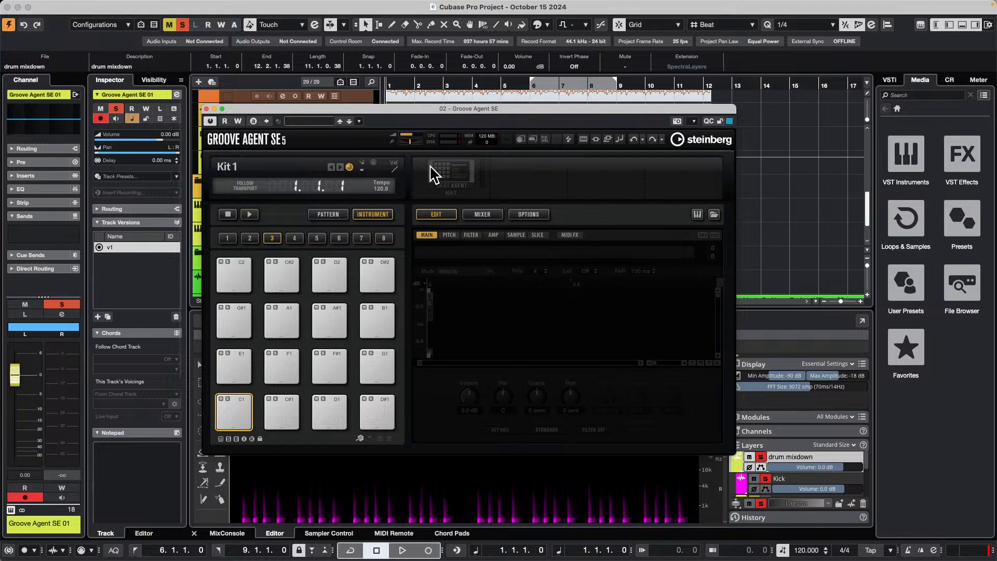
- Browse the Groove Agent SE kit library and load the "Feel How Sweet It Is" kit from The Kit SE
{"action": "right_click", "coordinate": [453, 172]}
{"action": "left_click", "coordinate": [498, 188]}
{"action": "left_click", "coordinate": [777, 318]}
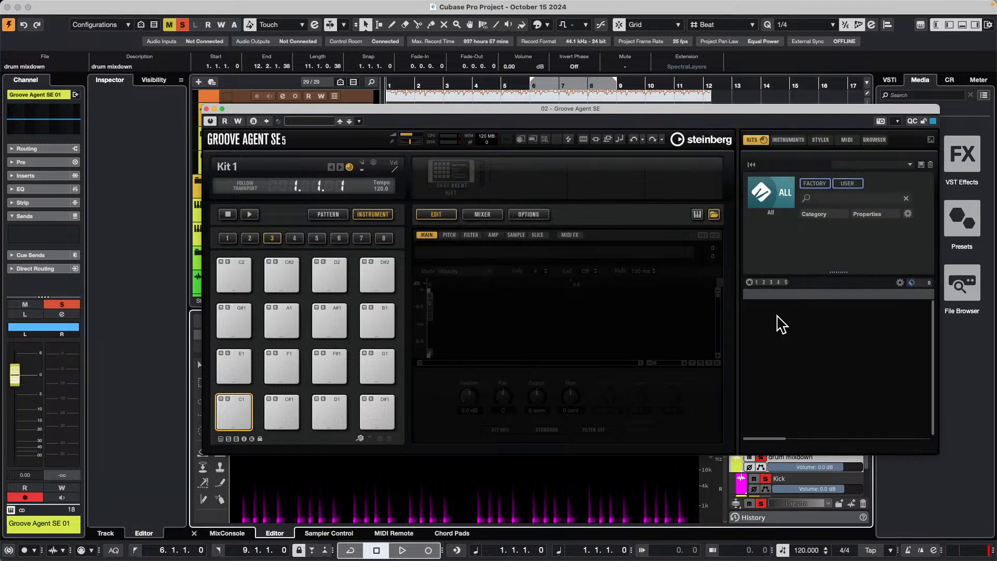
{"action": "left_click", "coordinate": [773, 194]}
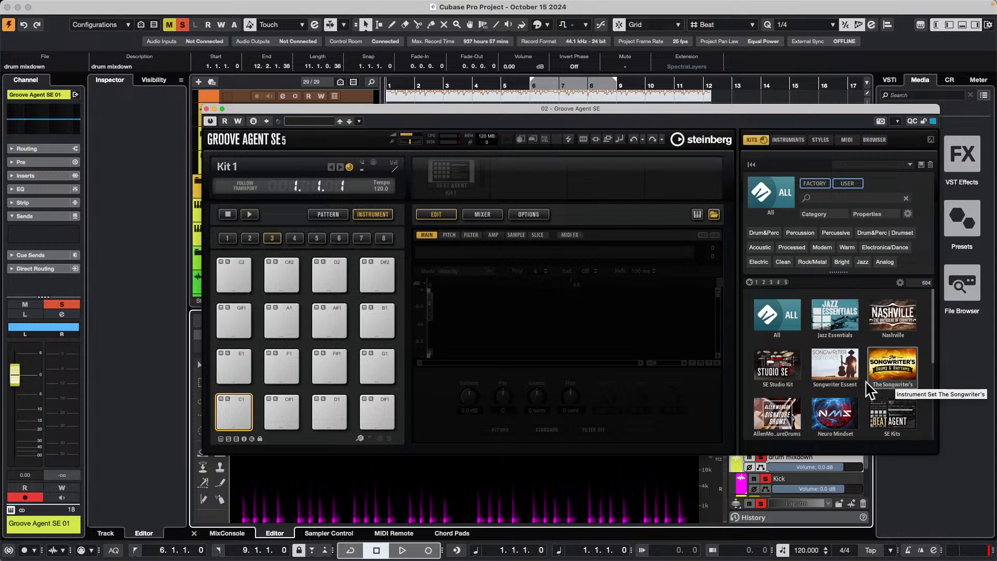
{"action": "left_click", "coordinate": [887, 364]}
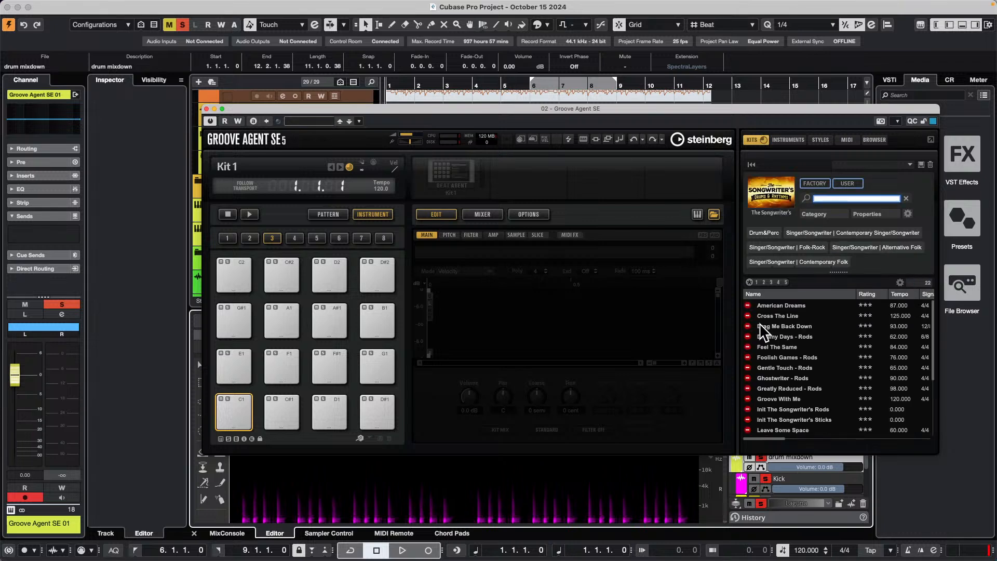
{"action": "left_click", "coordinate": [781, 203]}
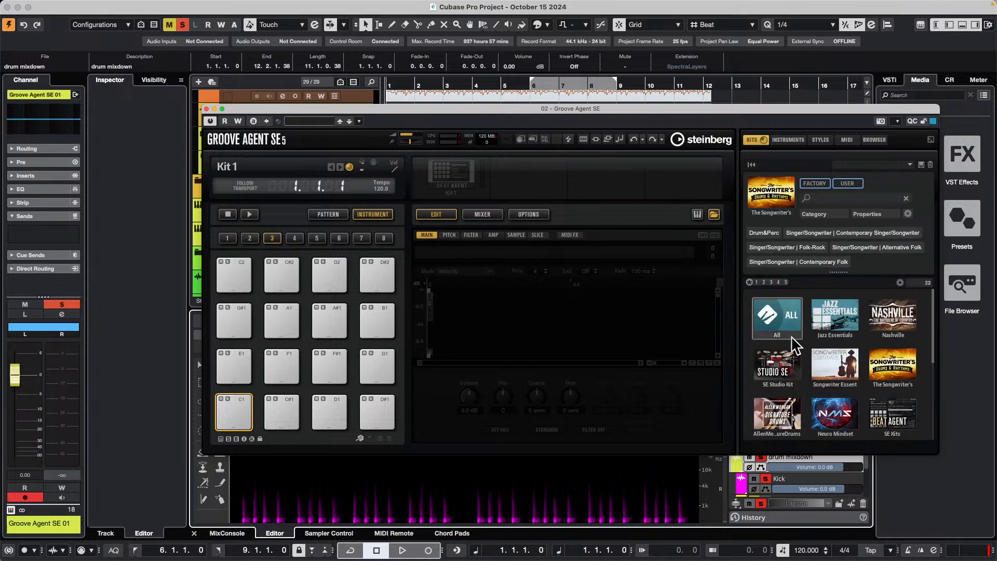
{"action": "scroll", "coordinate": [794, 353], "scroll_direction": "down", "scroll_amount": 2}
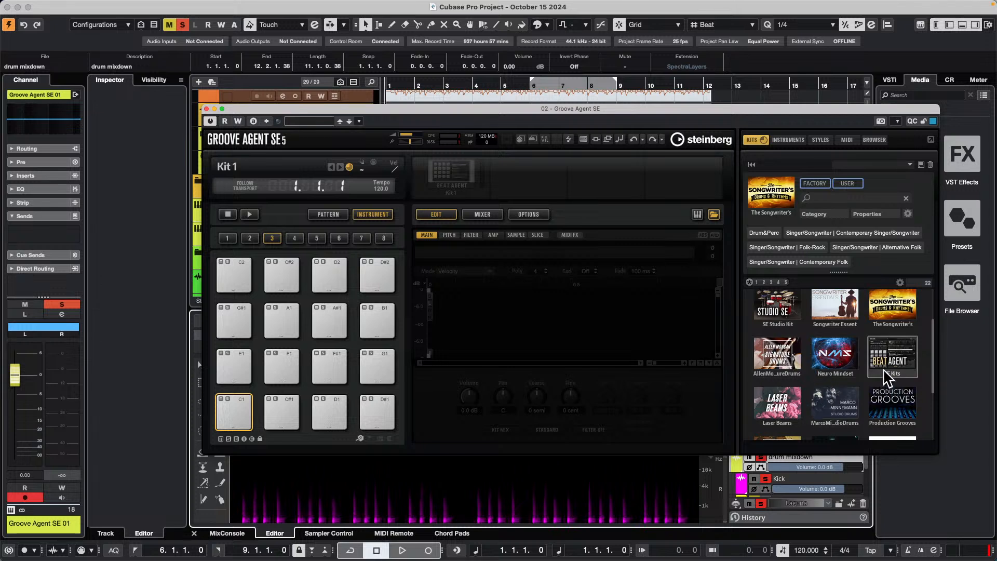
{"action": "scroll", "coordinate": [883, 370], "scroll_direction": "down", "scroll_amount": 2}
{"action": "scroll", "coordinate": [882, 369], "scroll_direction": "down", "scroll_amount": 1}
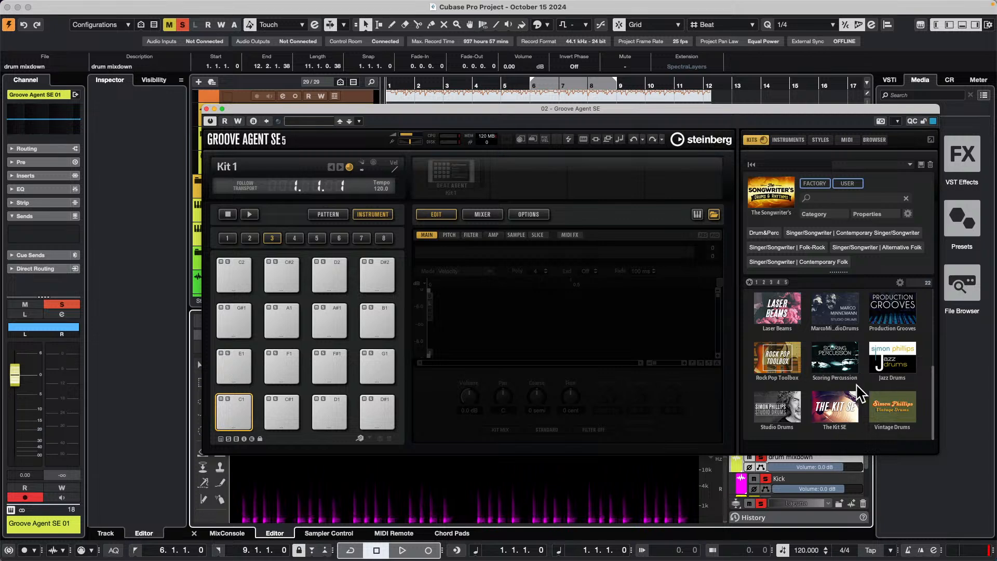
{"action": "left_click", "coordinate": [845, 408]}
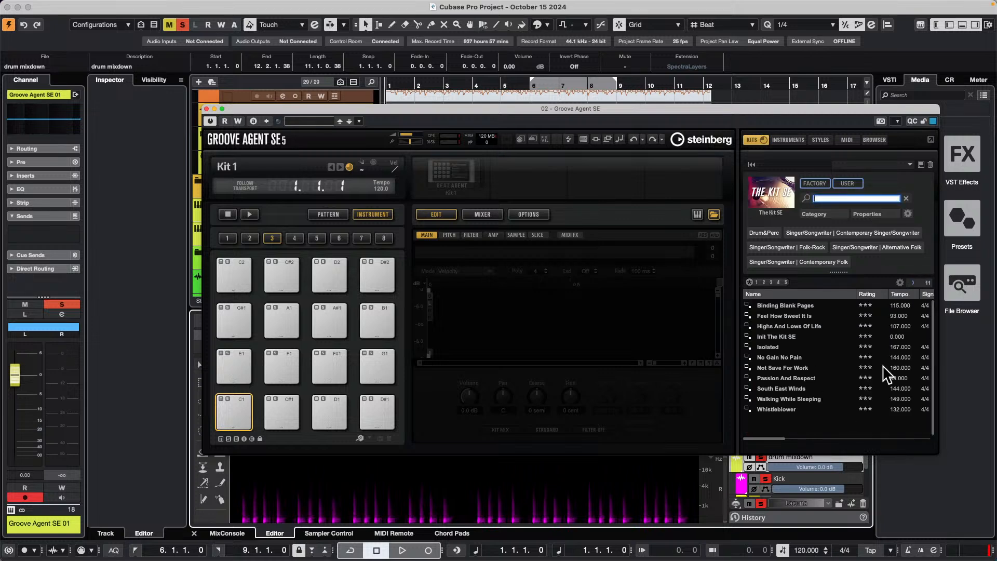
{"action": "left_click", "coordinate": [804, 315]}
- Audition the kit's Kick pad on C1, then close the Groove Agent SE window
{"action": "left_click", "coordinate": [236, 431]}
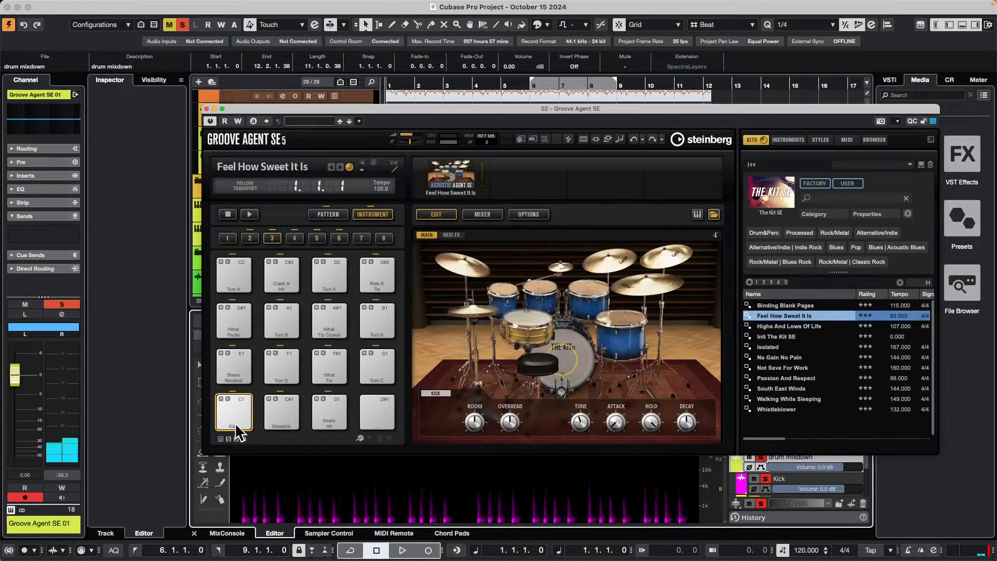
{"action": "left_click", "coordinate": [234, 408]}
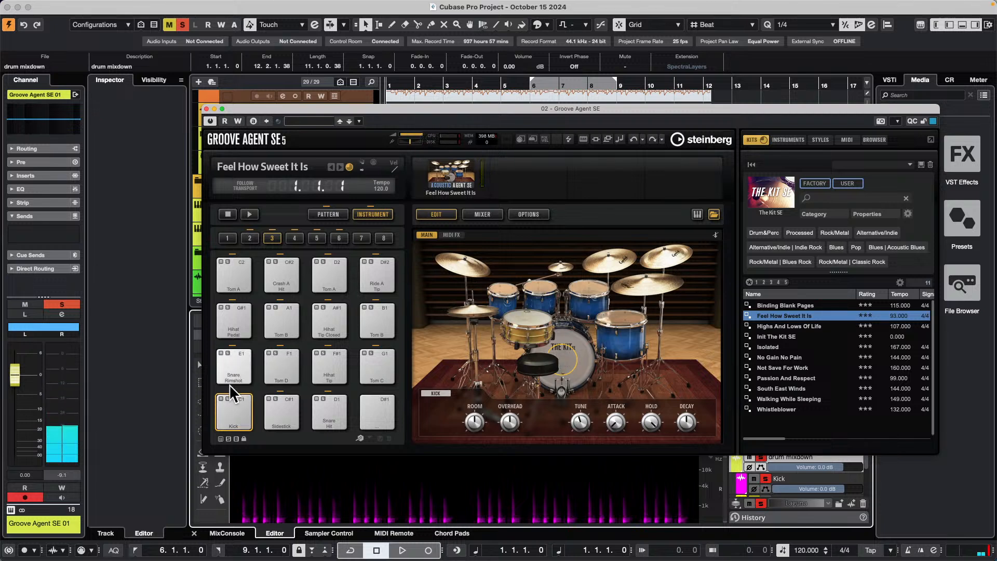
{"action": "left_click", "coordinate": [238, 407]}
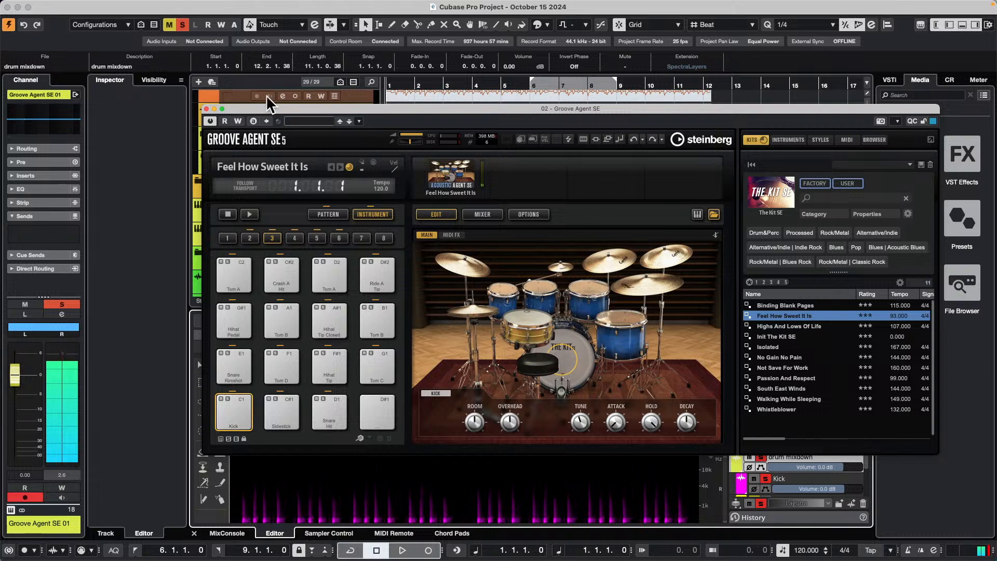
{"action": "left_click_drag", "start_coordinate": [310, 108], "coordinate": [332, 320]}
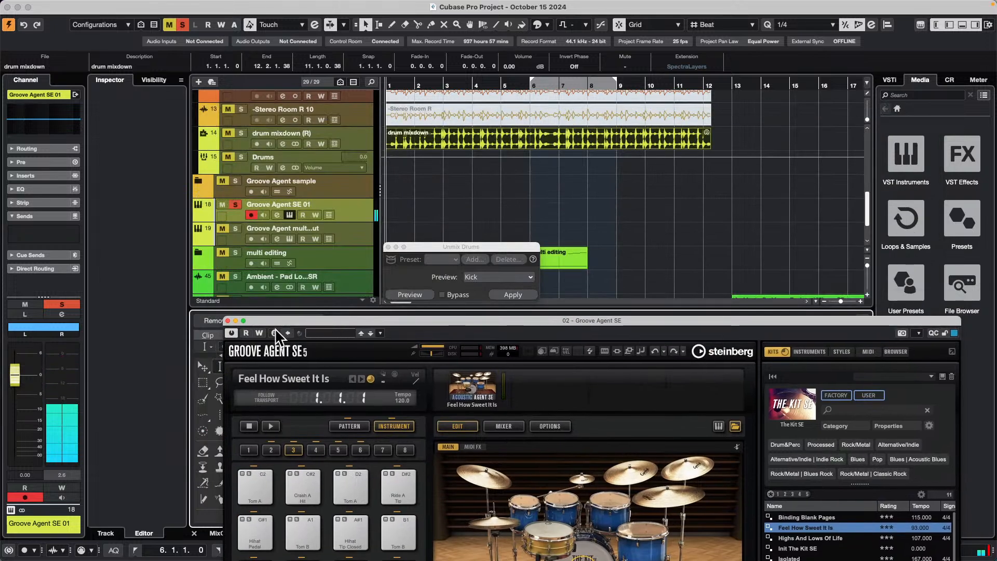
{"action": "left_click", "coordinate": [228, 321]}
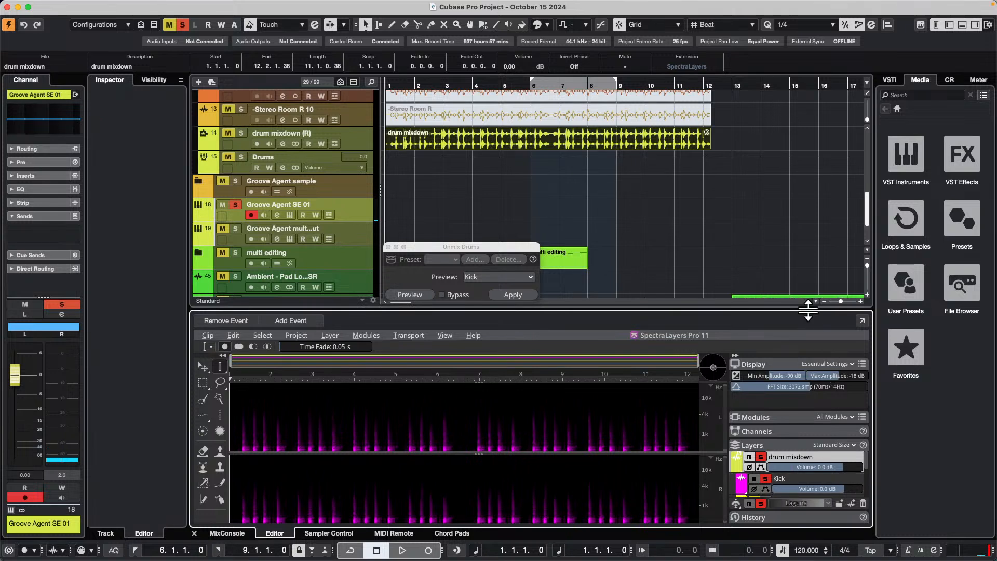
- Enlarge the SpectraLayers editor and bring the Kick and Snare layers into the project as separate audio tracks
{"action": "left_click_drag", "start_coordinate": [808, 311], "coordinate": [808, 256]}
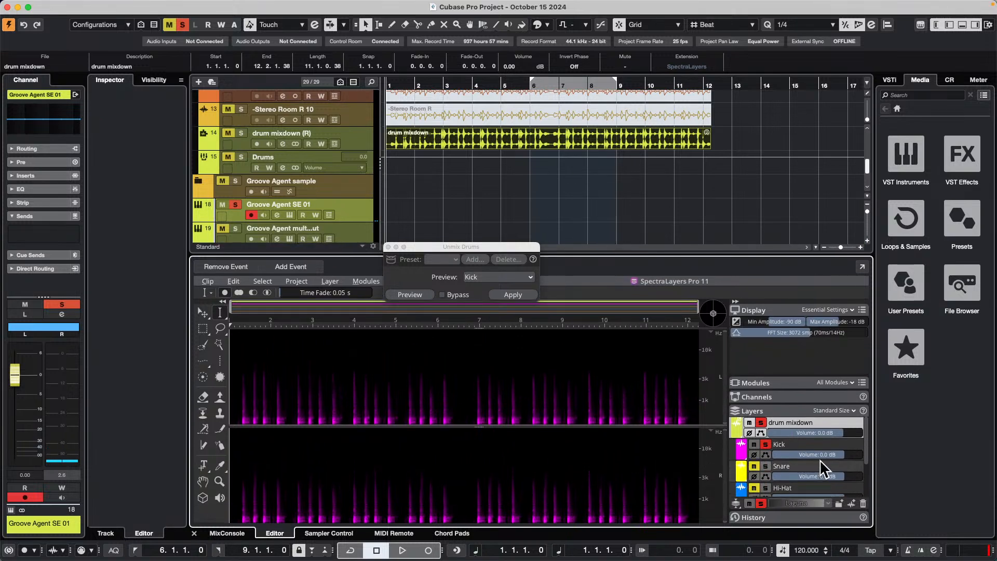
{"action": "left_click_drag", "start_coordinate": [799, 440], "coordinate": [359, 143]}
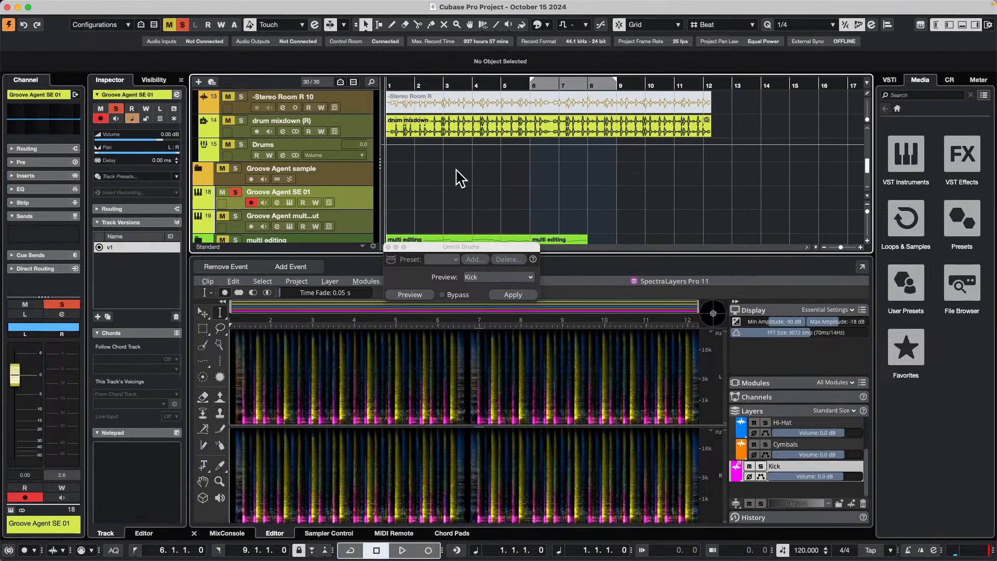
{"action": "scroll", "coordinate": [462, 189], "scroll_direction": "down", "scroll_amount": 5}
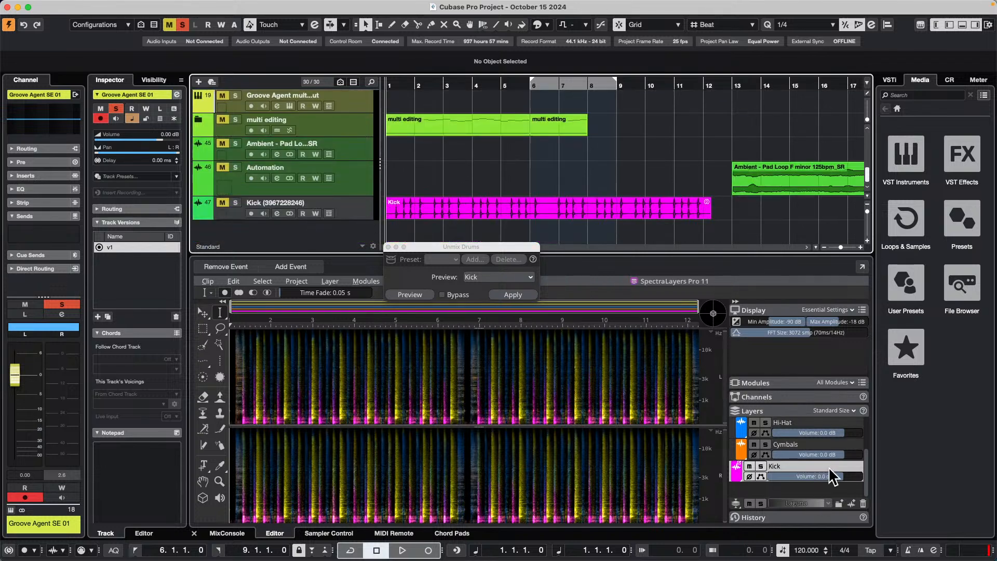
{"action": "scroll", "coordinate": [805, 444], "scroll_direction": "up", "scroll_amount": 2}
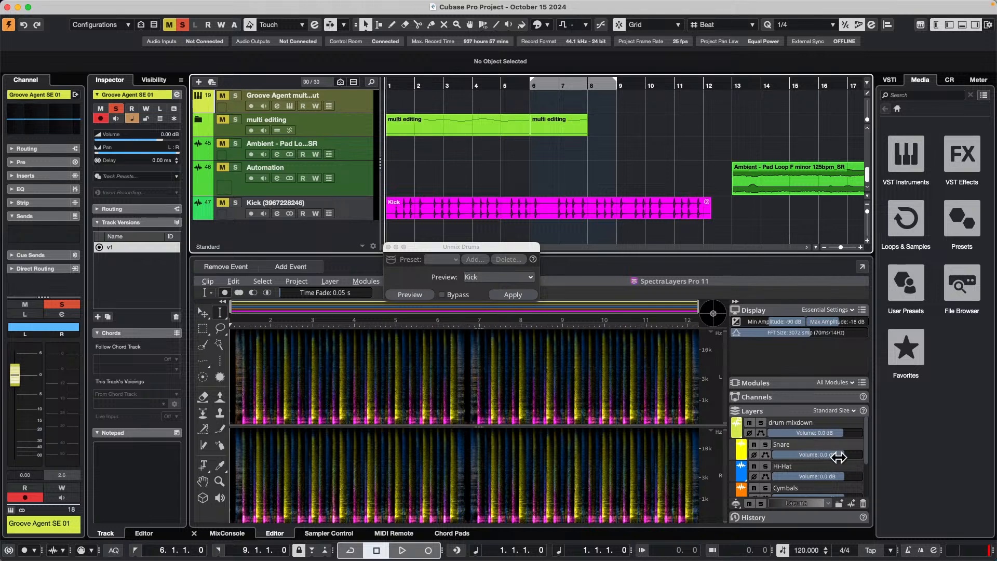
{"action": "left_click_drag", "start_coordinate": [815, 443], "coordinate": [334, 230]}
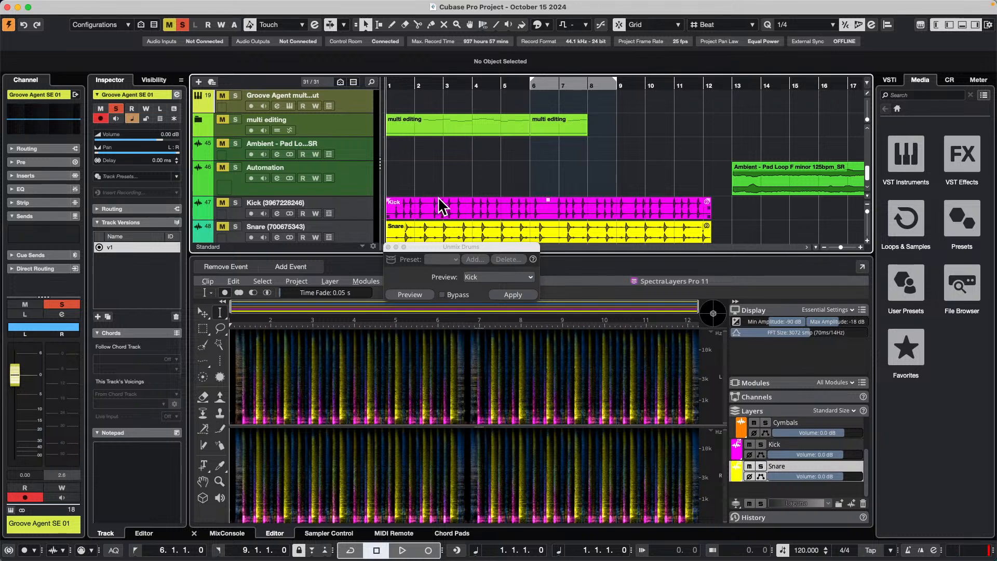
- Bounce the Kick event extracted from SpectraLayers and replace the original event with the bounced audio
{"action": "left_click", "coordinate": [458, 206]}
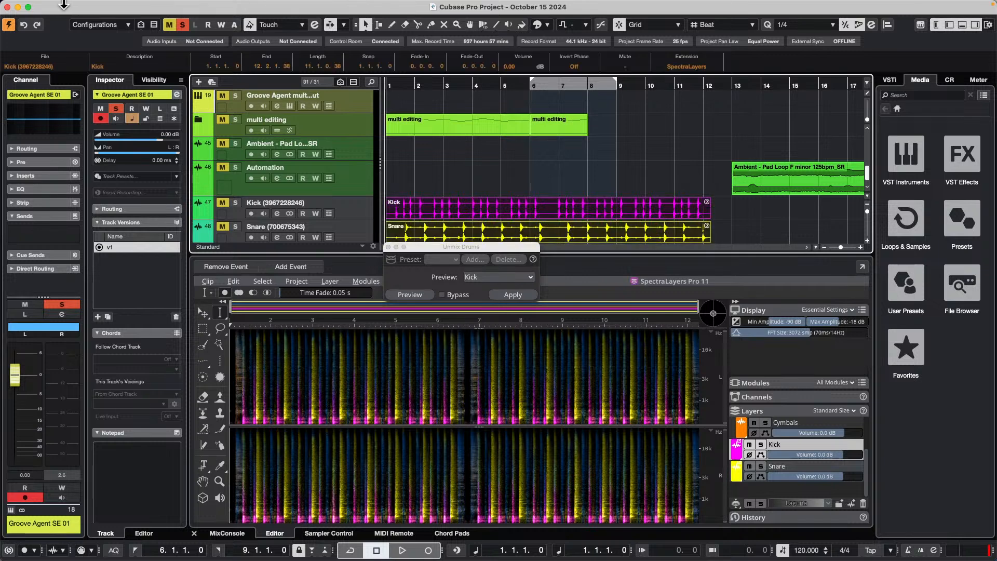
{"action": "left_click", "coordinate": [110, 7]}
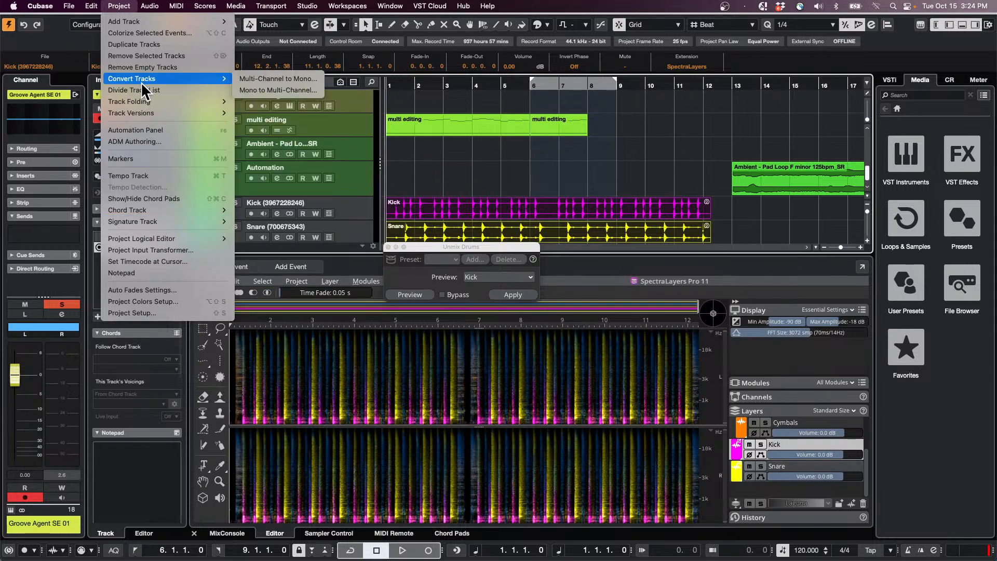
{"action": "mouse_move", "coordinate": [150, 6]}
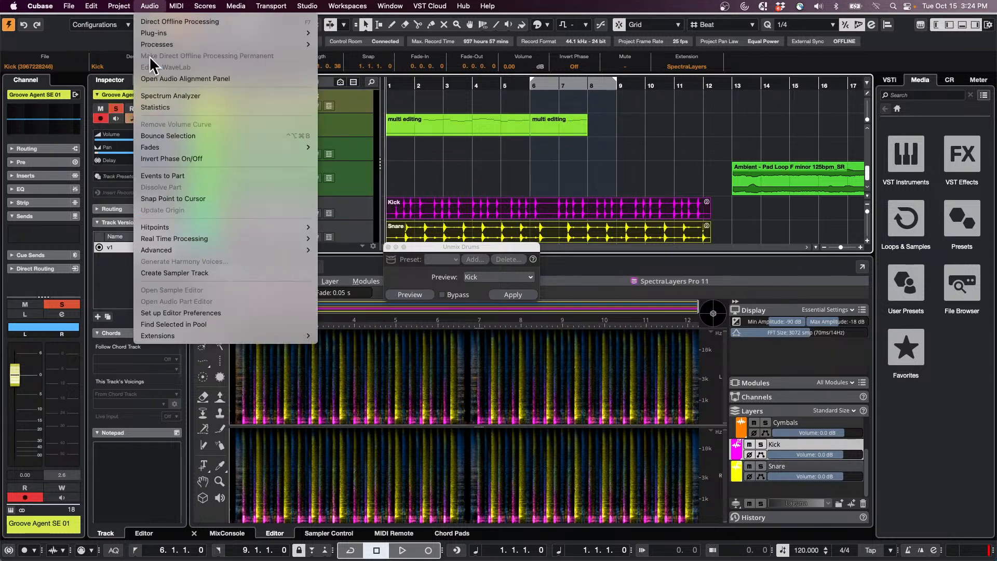
{"action": "left_click", "coordinate": [161, 136]}
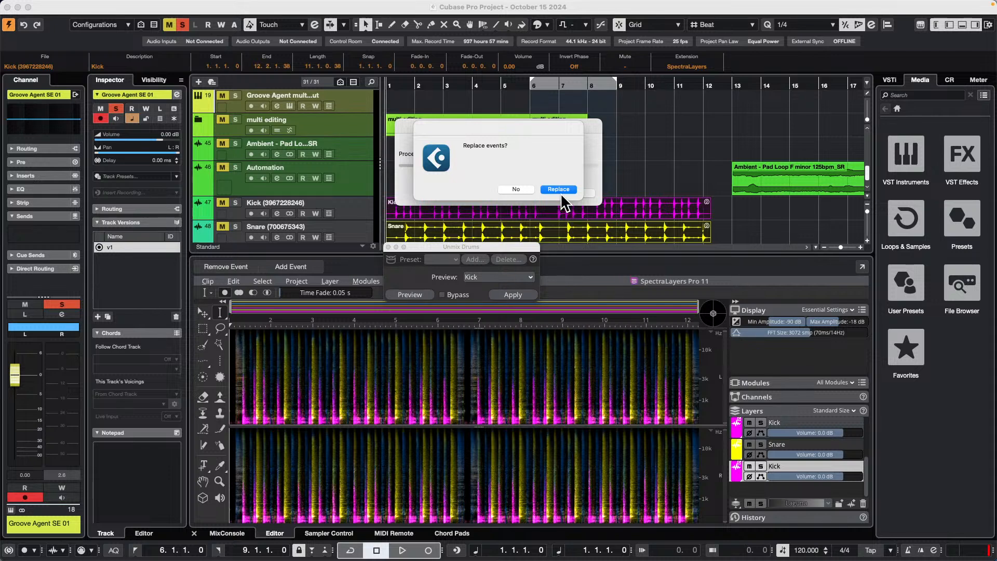
{"action": "left_click", "coordinate": [560, 190]}
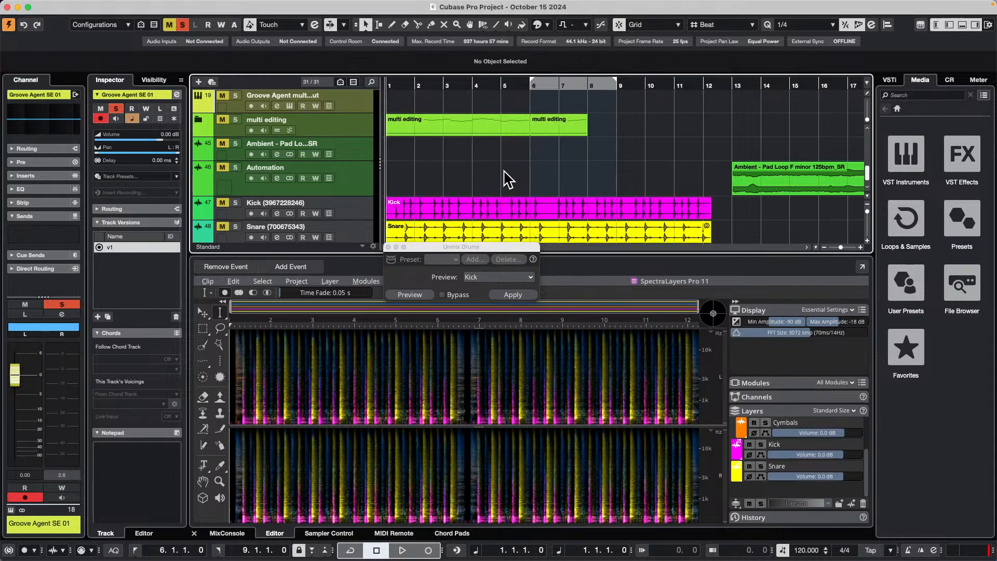
- Open the bounced Kick event for sample editing and move the Groove Agent SE 01 track directly below the Snare track
{"action": "double_click", "coordinate": [495, 204]}
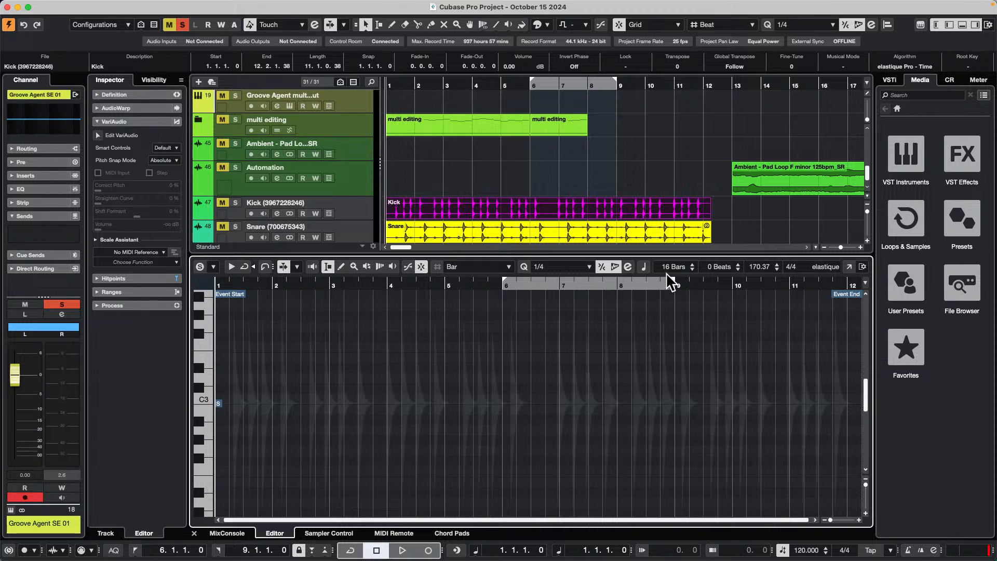
{"action": "scroll", "coordinate": [444, 213], "scroll_direction": "up", "scroll_amount": 4}
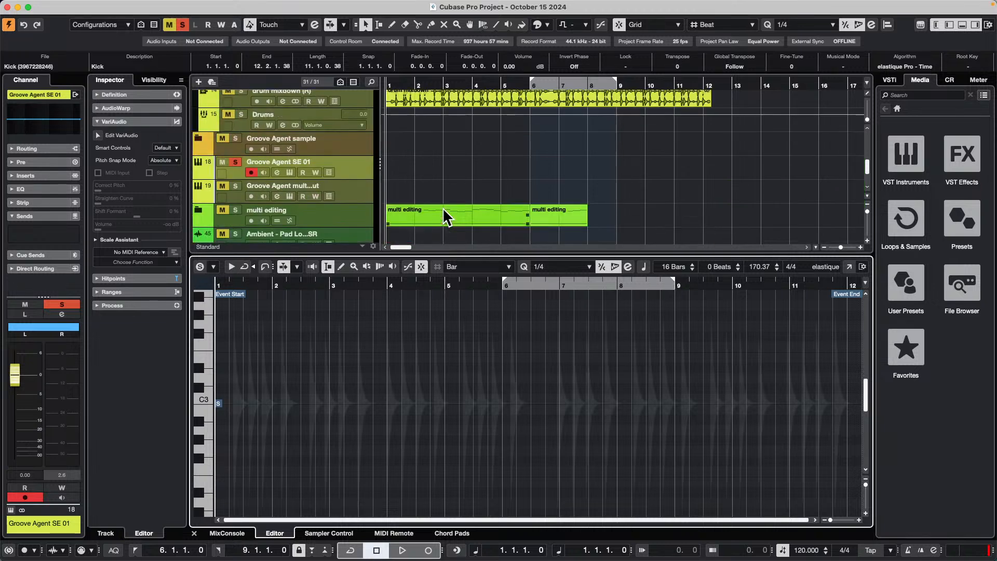
{"action": "left_click", "coordinate": [353, 173]}
{"action": "left_click_drag", "start_coordinate": [353, 173], "coordinate": [348, 229]}
- Convert the Kick event's hitpoints to MIDI notes on the first selected track, using dynamic velocity, pitch C1 and length 1/8
{"action": "left_click", "coordinate": [444, 164]}
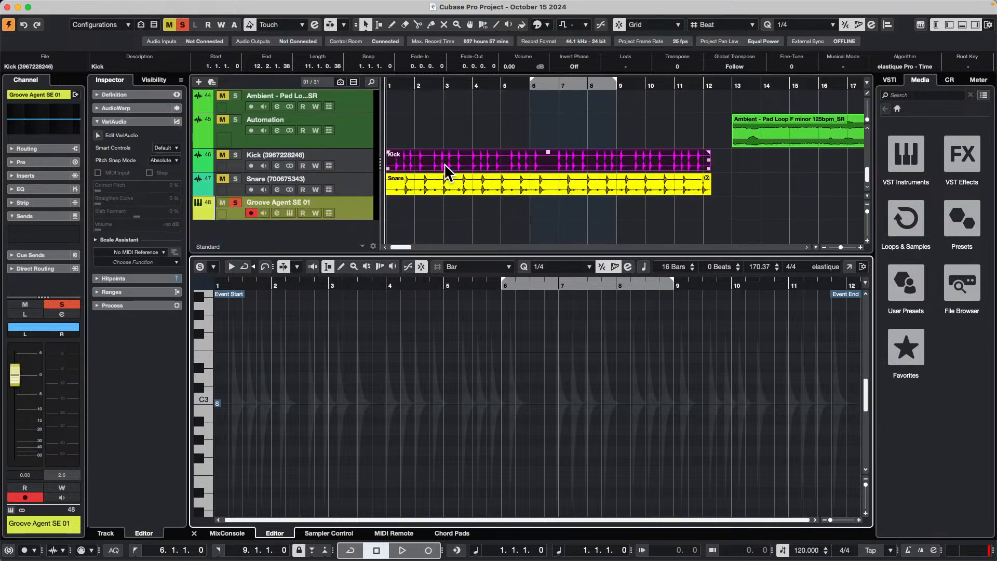
{"action": "left_click", "coordinate": [125, 280]}
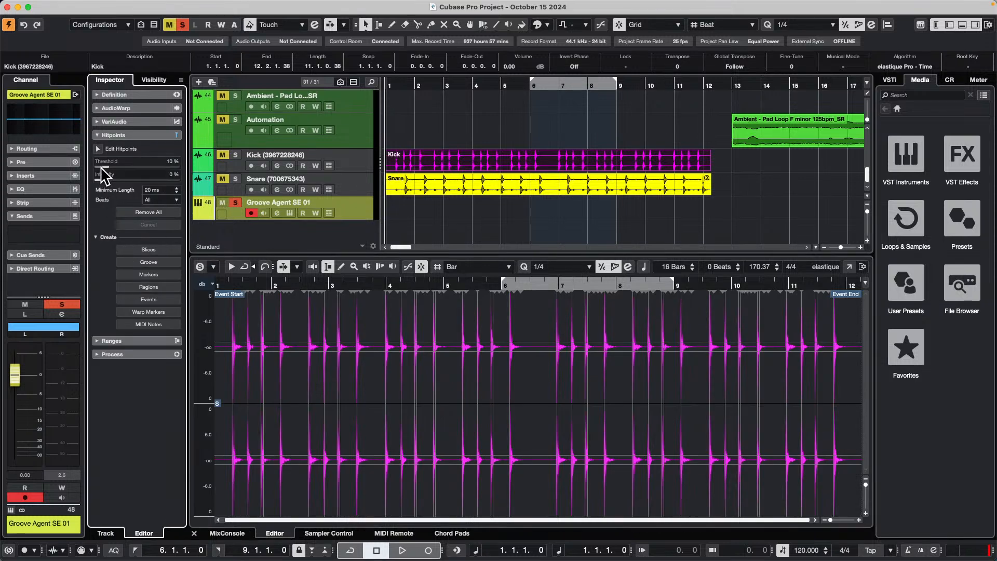
{"action": "left_click", "coordinate": [98, 149]}
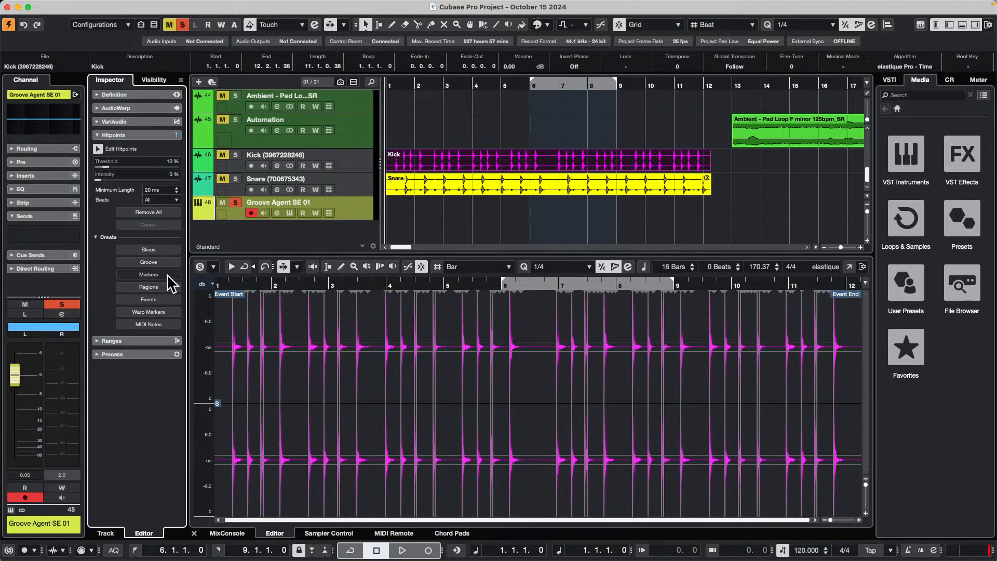
{"action": "left_click", "coordinate": [163, 325]}
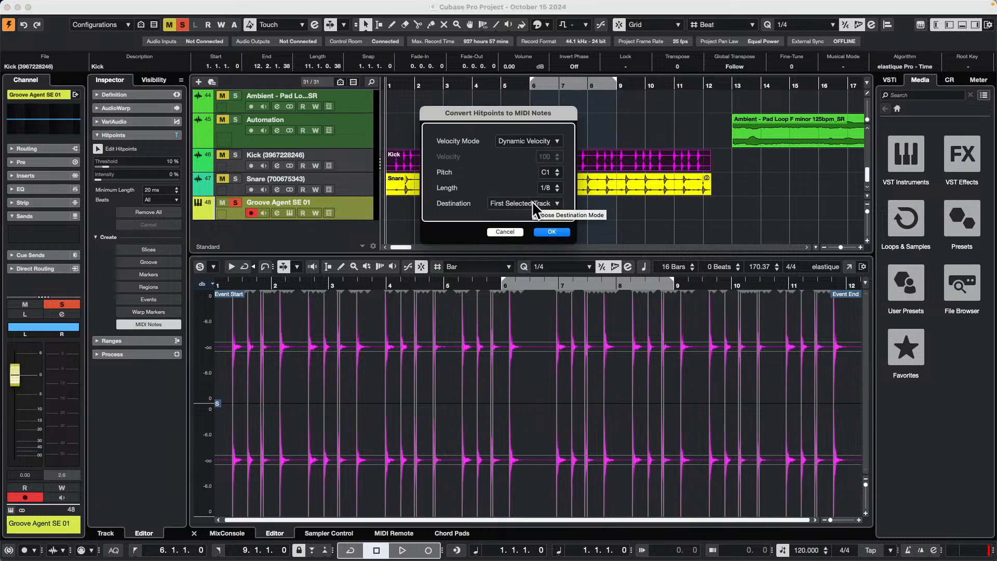
{"action": "left_click", "coordinate": [551, 232]}
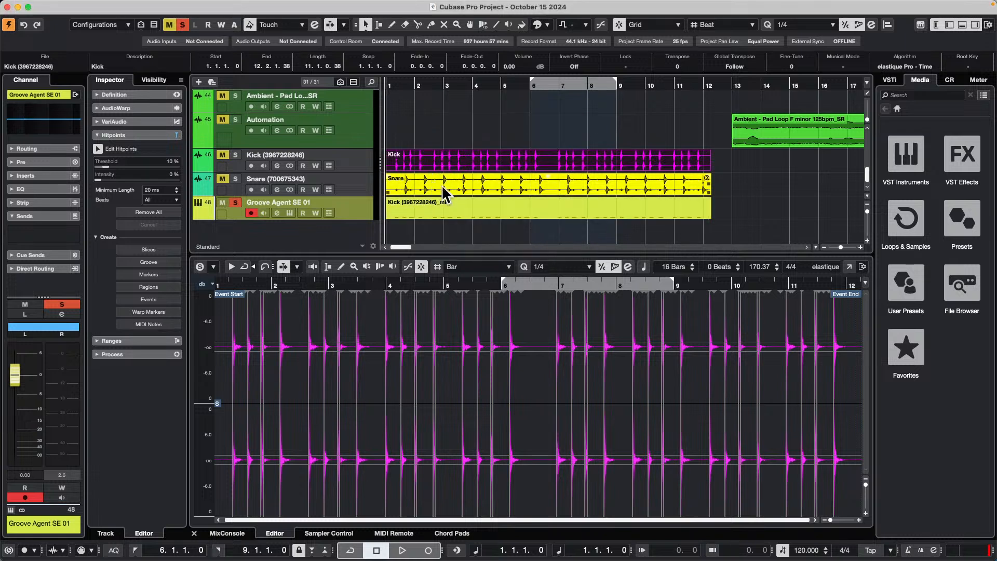
- Play the project from the start, soloing the Kick and drum mixdown tracks alongside Groove Agent SE 01, then stop playback
{"action": "key", "text": "space"}
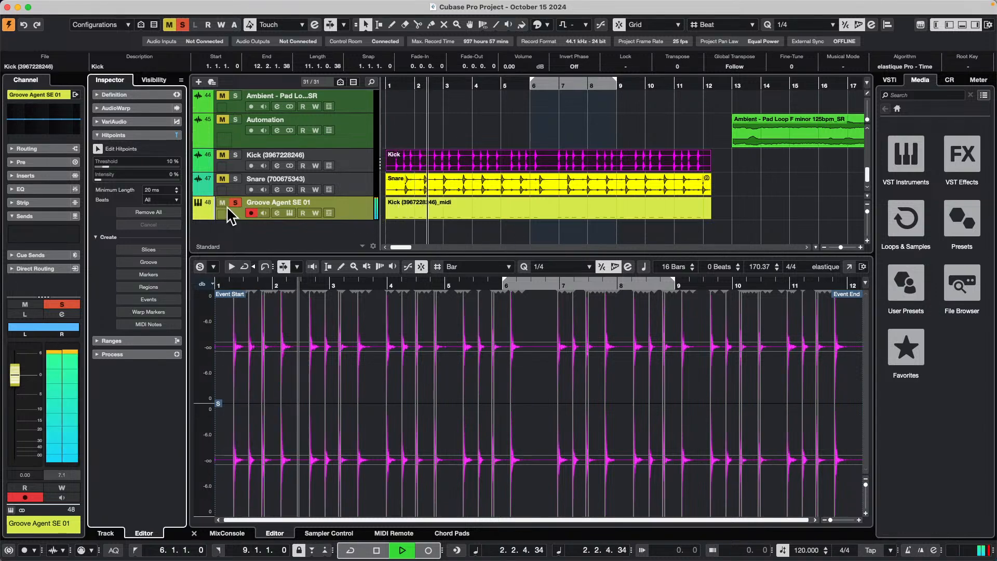
{"action": "left_click", "coordinate": [235, 154]}
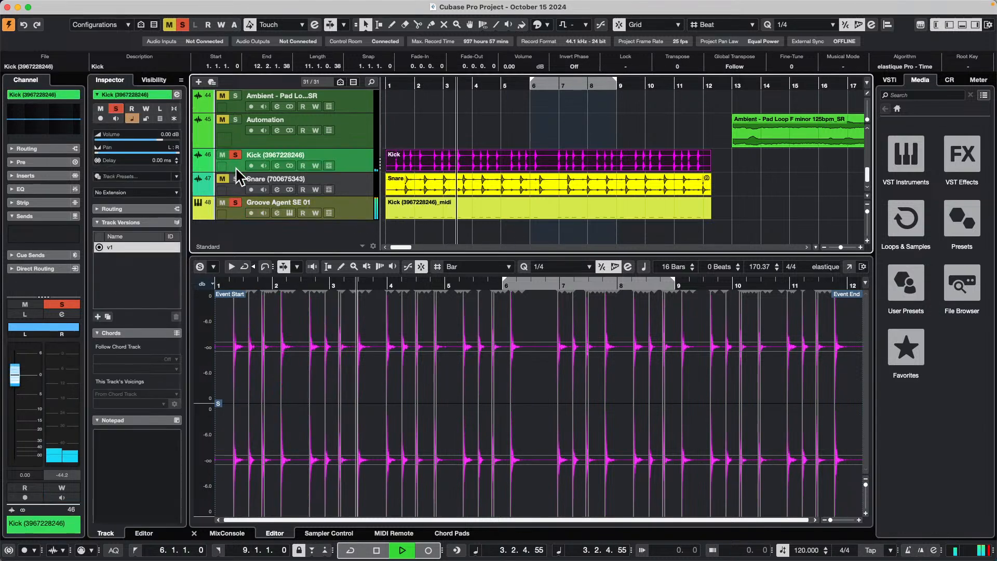
{"action": "scroll", "coordinate": [311, 188], "scroll_direction": "up", "scroll_amount": 15}
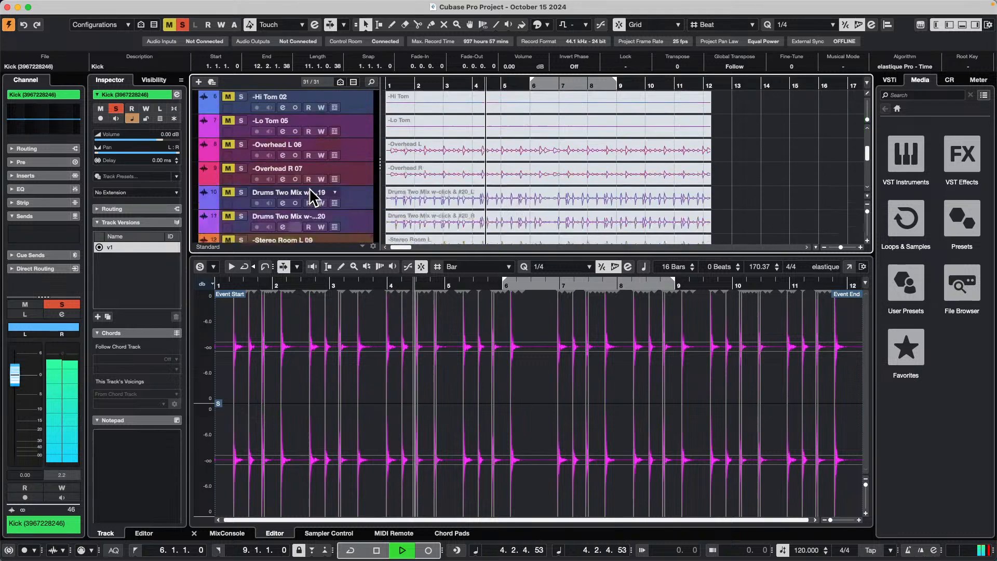
{"action": "scroll", "coordinate": [310, 189], "scroll_direction": "up", "scroll_amount": 6}
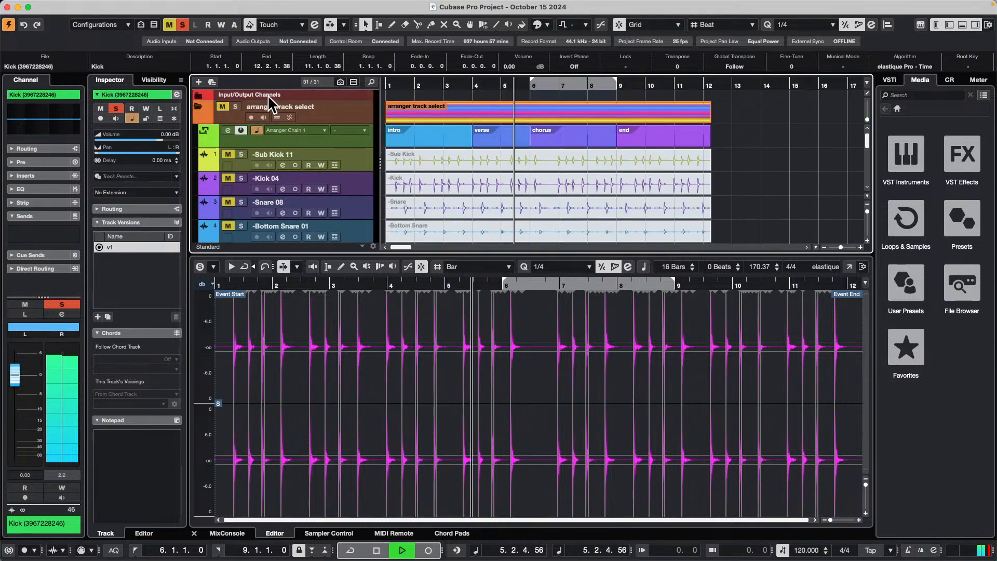
{"action": "scroll", "coordinate": [332, 150], "scroll_direction": "down", "scroll_amount": 8}
{"action": "scroll", "coordinate": [332, 144], "scroll_direction": "up", "scroll_amount": 5}
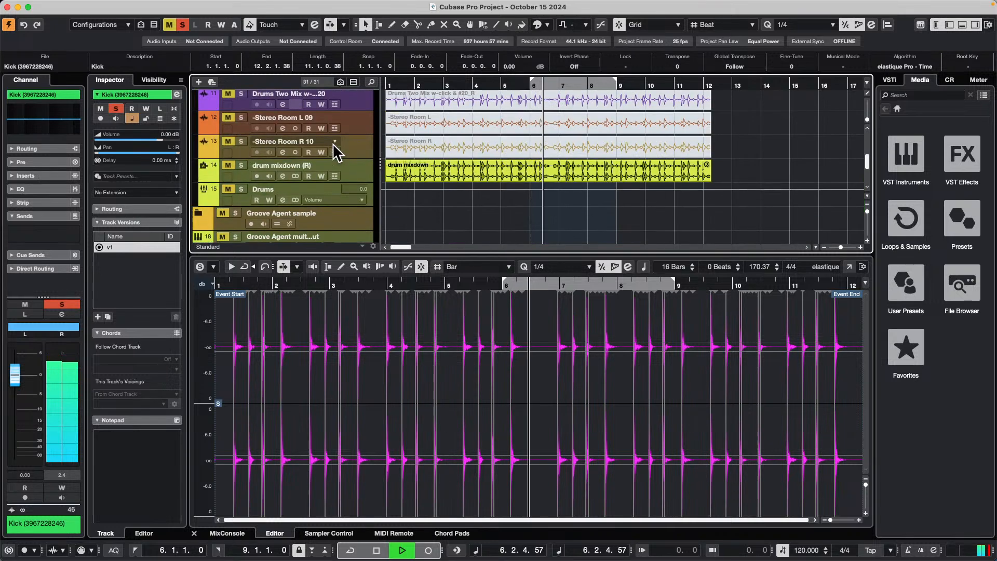
{"action": "left_click", "coordinate": [241, 164]}
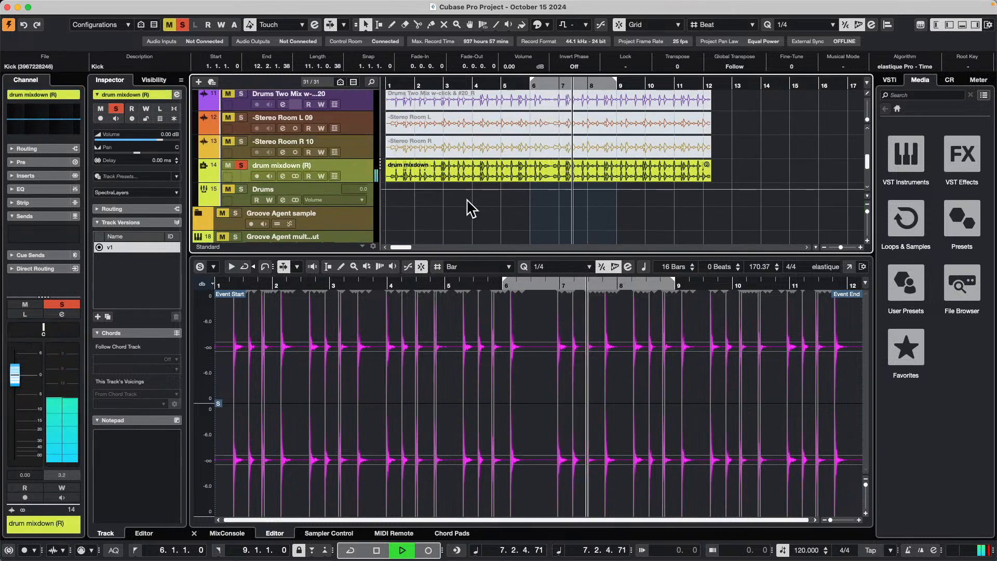
{"action": "scroll", "coordinate": [468, 207], "scroll_direction": "down", "scroll_amount": 1}
{"action": "scroll", "coordinate": [464, 200], "scroll_direction": "down", "scroll_amount": 15}
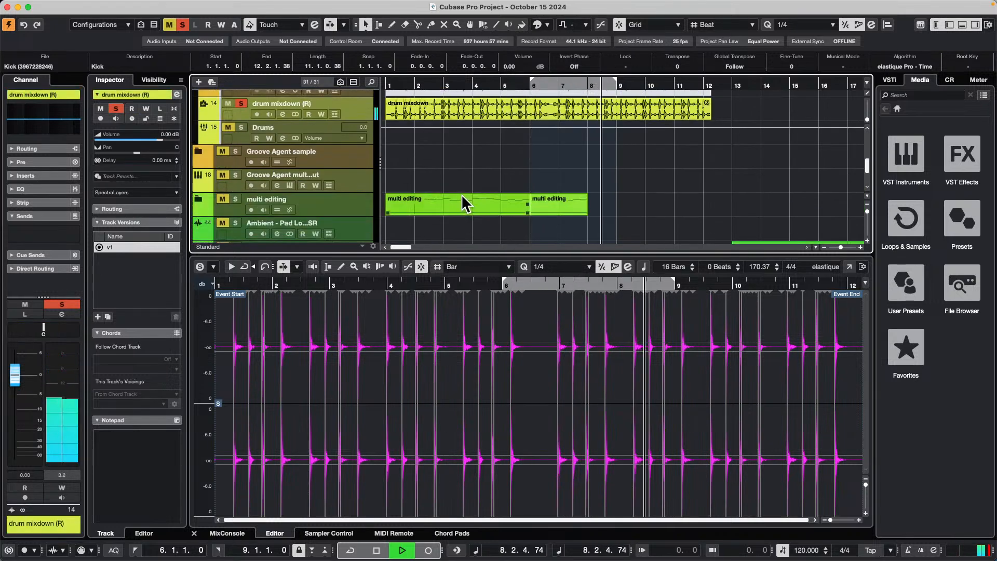
{"action": "key", "text": "space"}
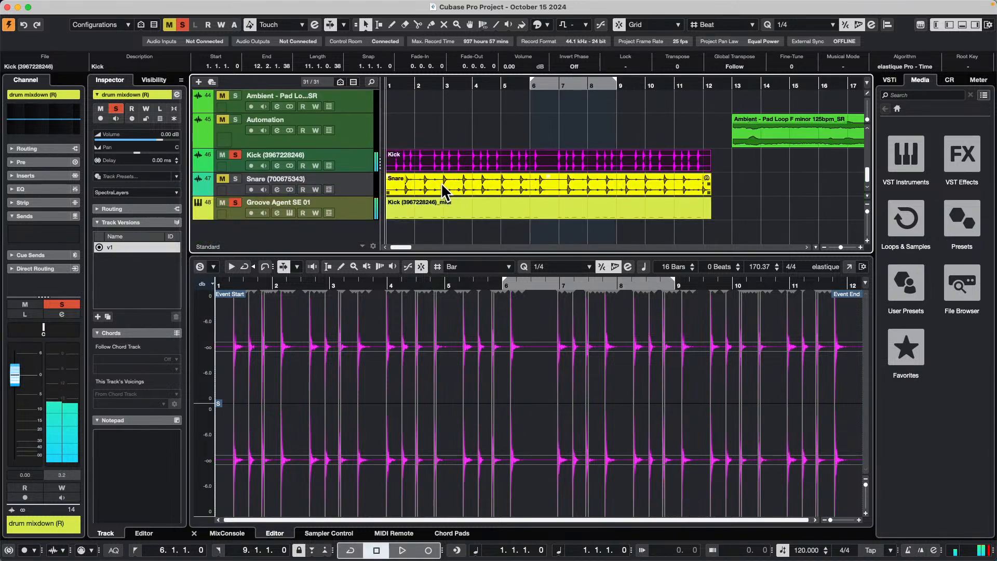
- Select the Groove Agent SE 01 track, bounce the Snare event and replace the original with the bounced audio
{"action": "left_click", "coordinate": [441, 183]}
{"action": "left_click", "coordinate": [343, 210]}
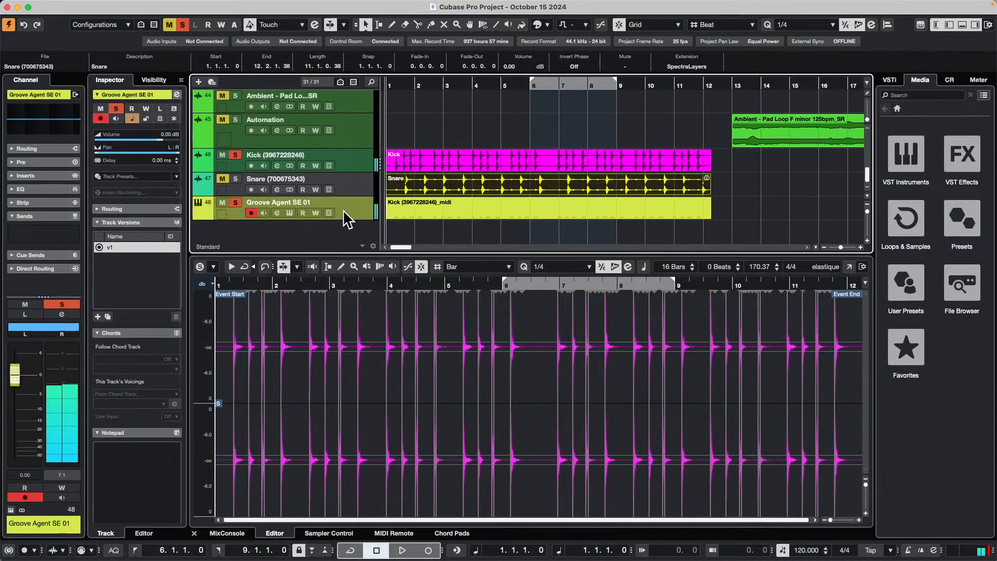
{"action": "left_click", "coordinate": [438, 187]}
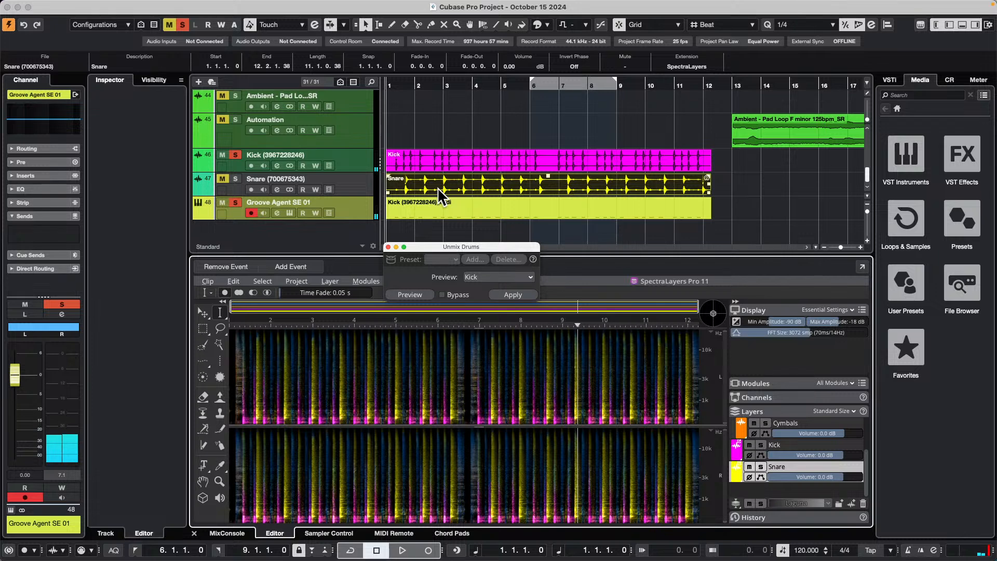
{"action": "left_click", "coordinate": [723, 180]}
{"action": "left_click", "coordinate": [633, 185]}
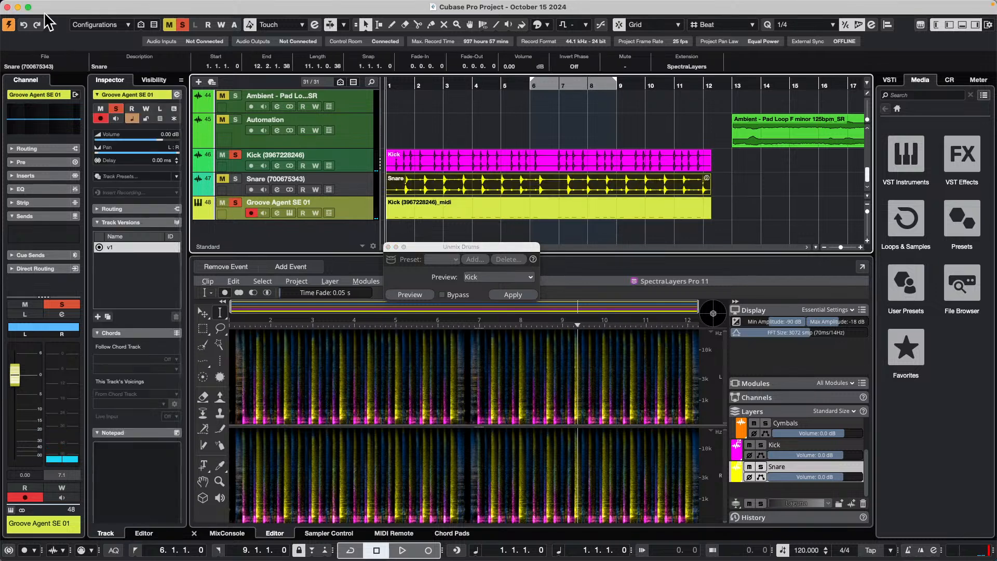
{"action": "left_click", "coordinate": [149, 5]}
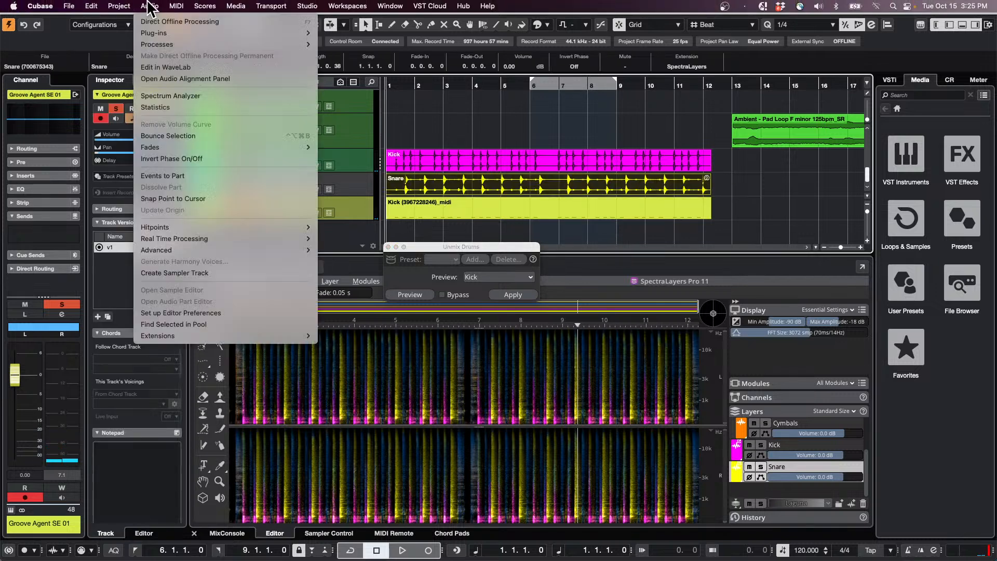
{"action": "left_click", "coordinate": [177, 135]}
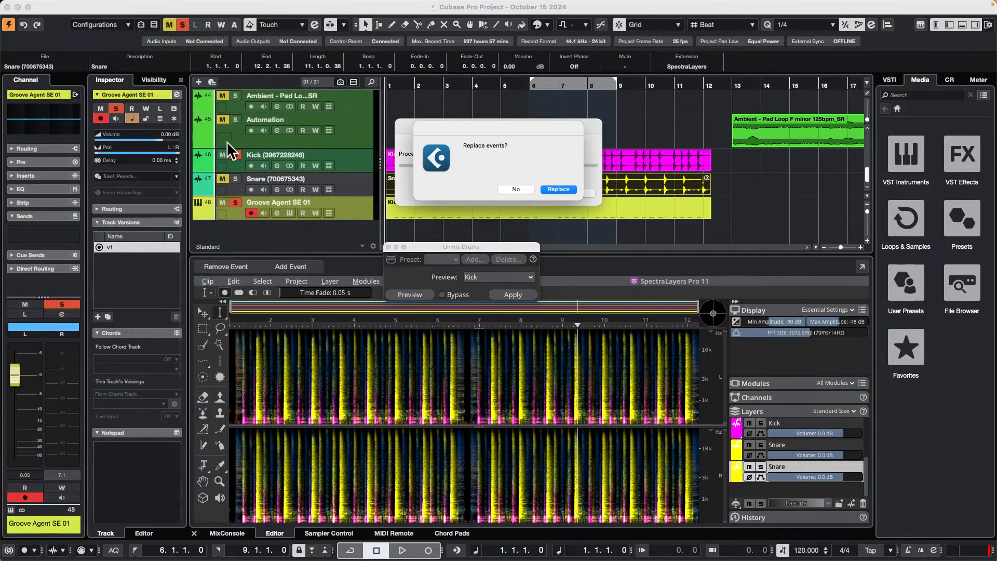
{"action": "key", "text": "Return"}
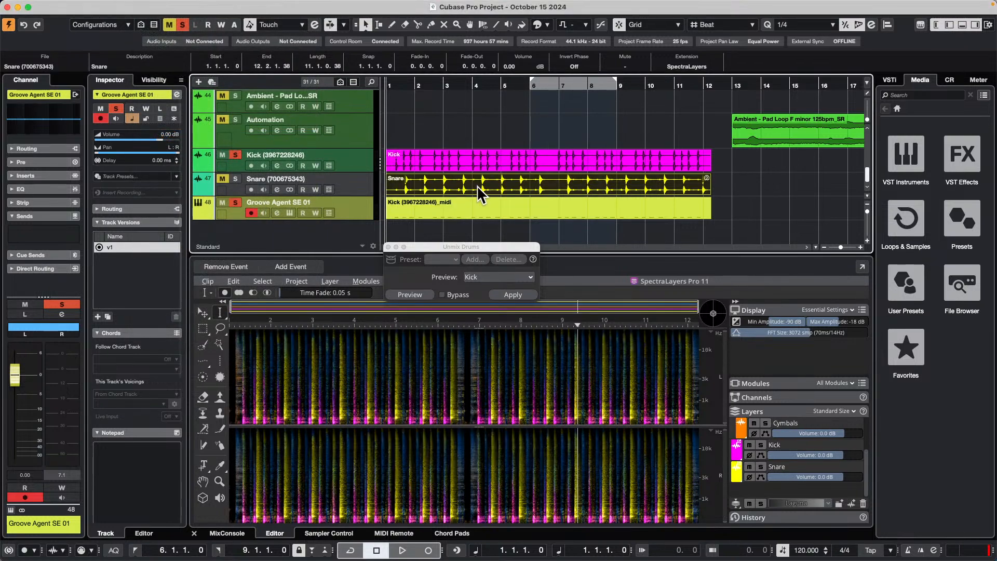
- Set the bounced Snare's hitpoint threshold to 10% and convert its hitpoints to dynamic-velocity MIDI notes on the first selected track
{"action": "left_click", "coordinate": [499, 232]}
{"action": "left_click", "coordinate": [487, 186]}
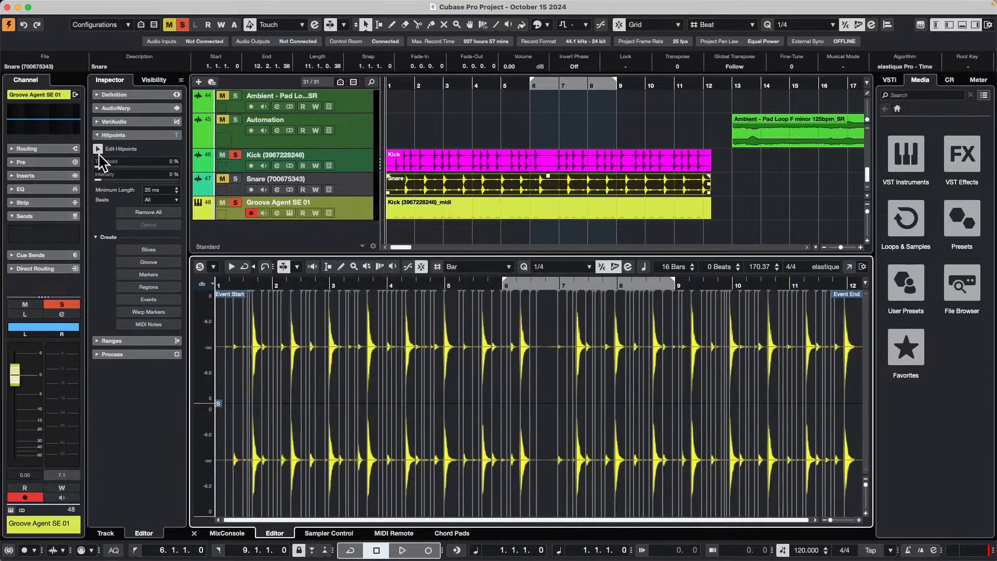
{"action": "left_click_drag", "start_coordinate": [99, 165], "coordinate": [107, 168]}
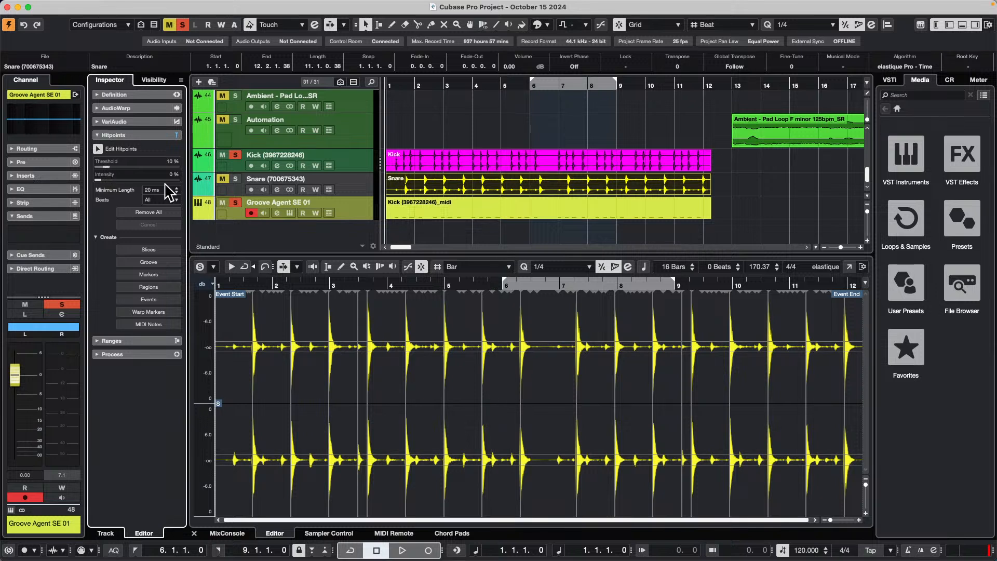
{"action": "left_click", "coordinate": [160, 325]}
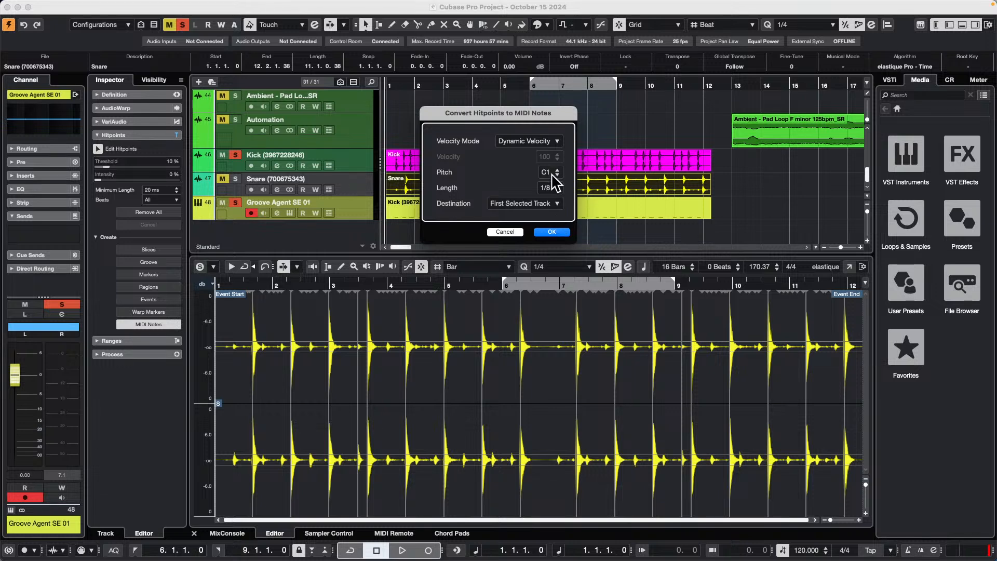
{"action": "left_click", "coordinate": [553, 232]}
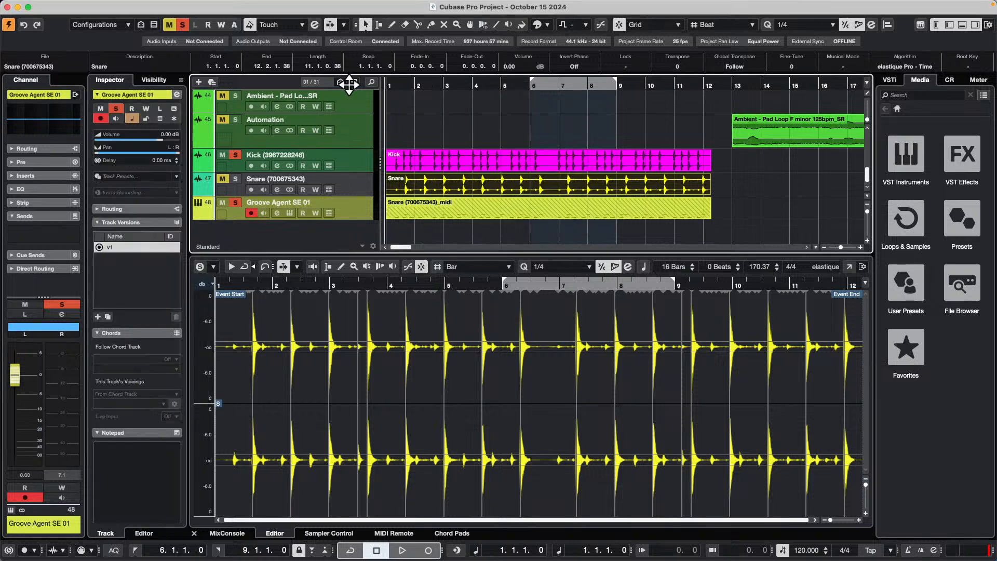
- Play back the converted drum notes with the Groove Agent SE window open, switching the instrument off and on again to compare
{"action": "key", "text": "space"}
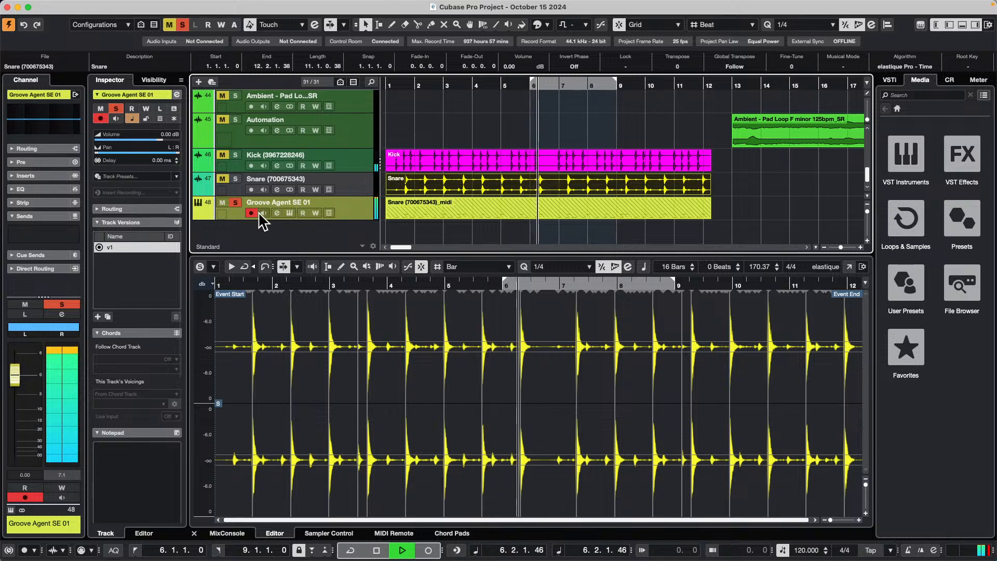
{"action": "left_click", "coordinate": [287, 213]}
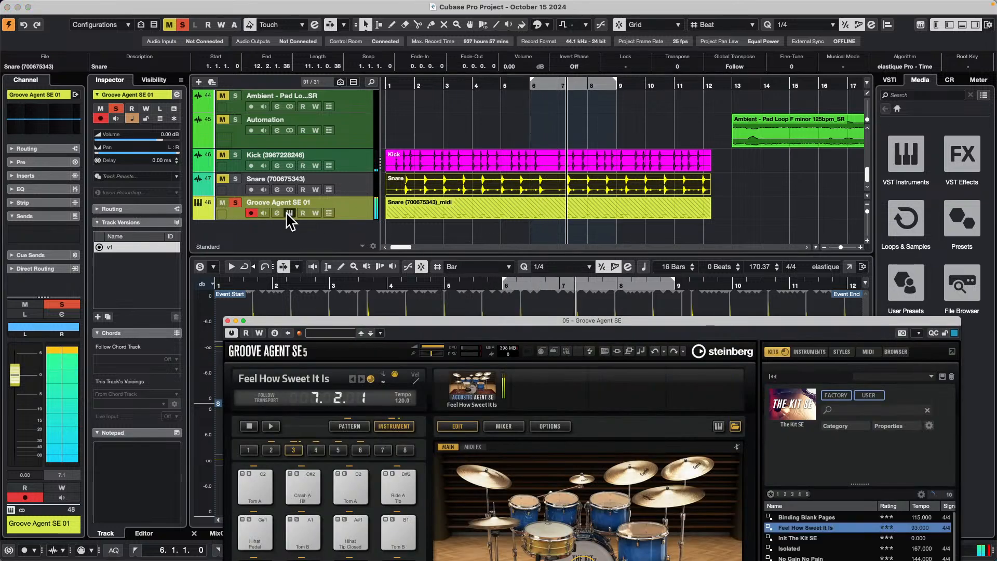
{"action": "left_click_drag", "start_coordinate": [471, 311], "coordinate": [482, 115]}
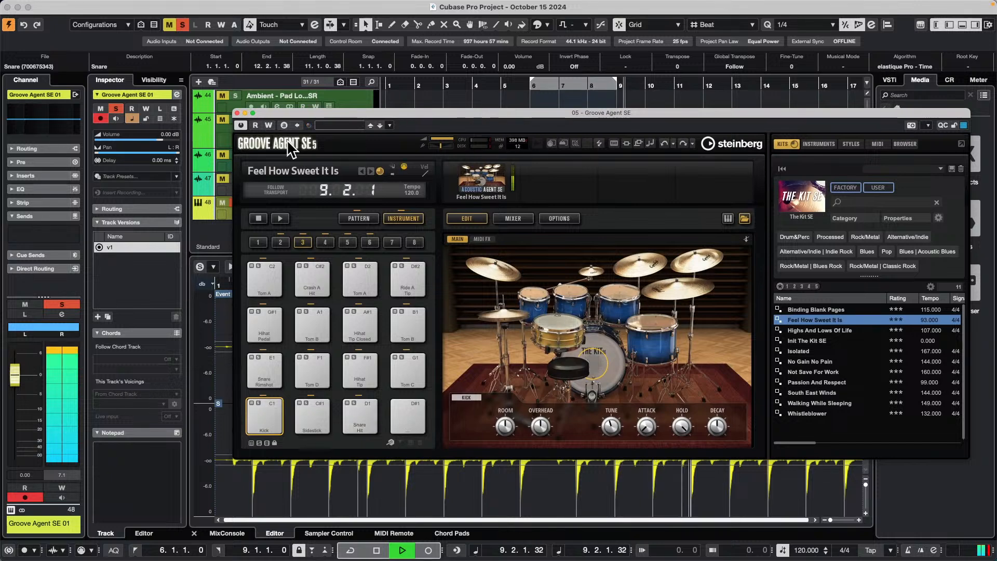
{"action": "left_click", "coordinate": [241, 124]}
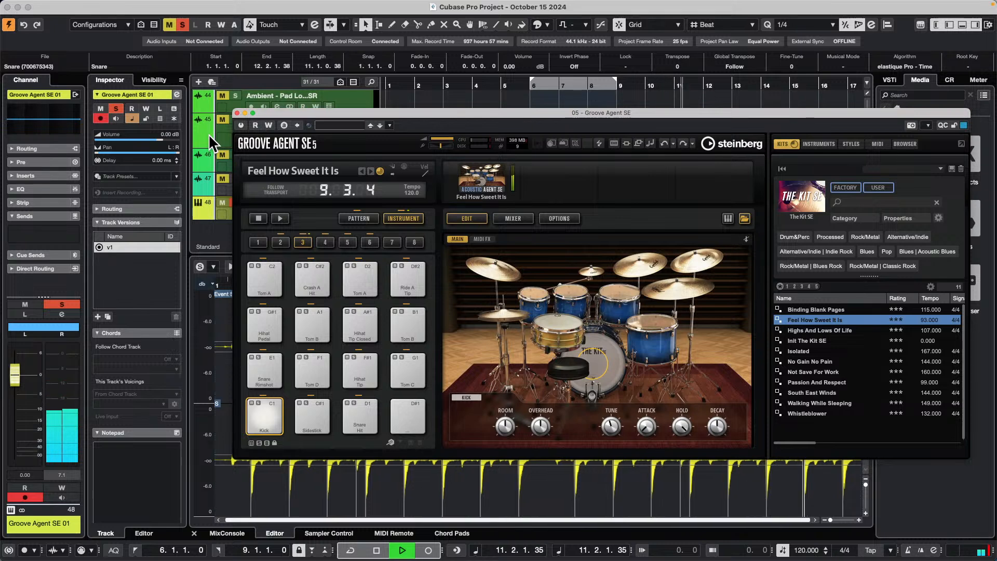
{"action": "left_click", "coordinate": [240, 125]}
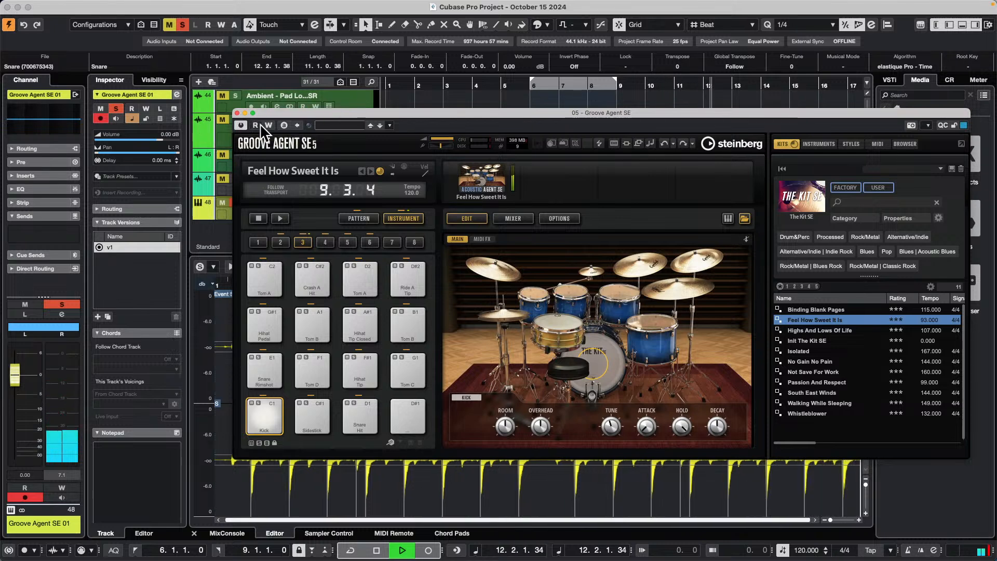
- Replay the drum notes from bar 6, move the Groove Agent SE window clear of the tracks, and stop playback
{"action": "key", "text": "KP_1"}
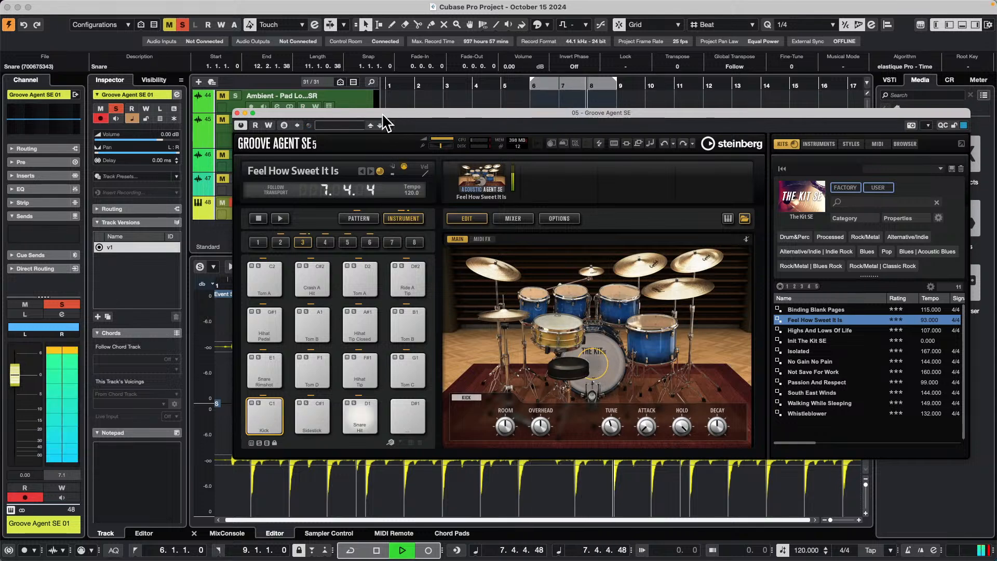
{"action": "left_click_drag", "start_coordinate": [382, 111], "coordinate": [403, 224]}
{"action": "scroll", "coordinate": [429, 141], "scroll_direction": "up", "scroll_amount": 1}
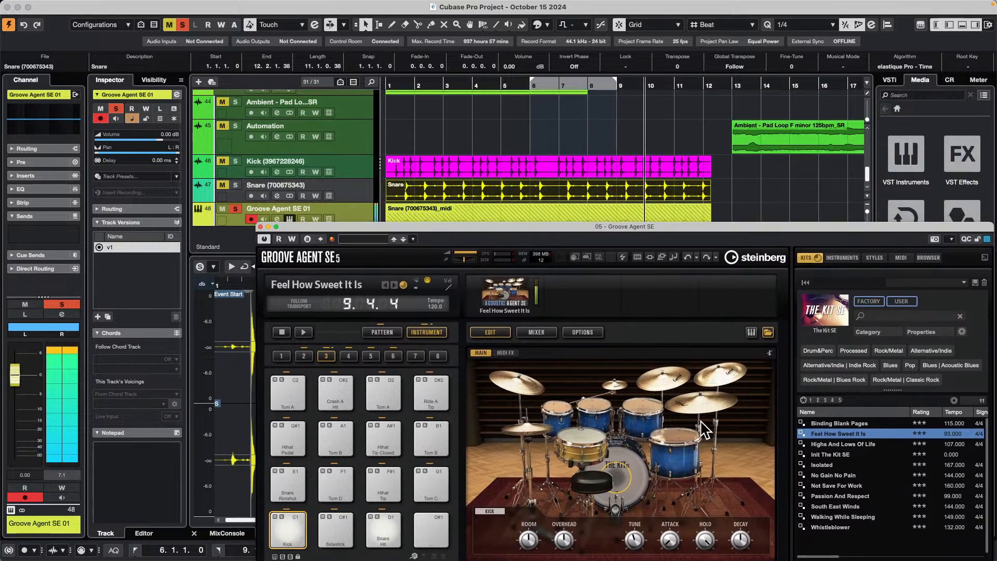
{"action": "scroll", "coordinate": [464, 219], "scroll_direction": "up", "scroll_amount": 1}
{"action": "key", "text": "space"}
- Close the Groove Agent SE and Unmix Drums windows, then review the SpectraLayers modules for the drum mixdown and the Kick event's hitpoint options
{"action": "scroll", "coordinate": [463, 209], "scroll_direction": "up", "scroll_amount": 10}
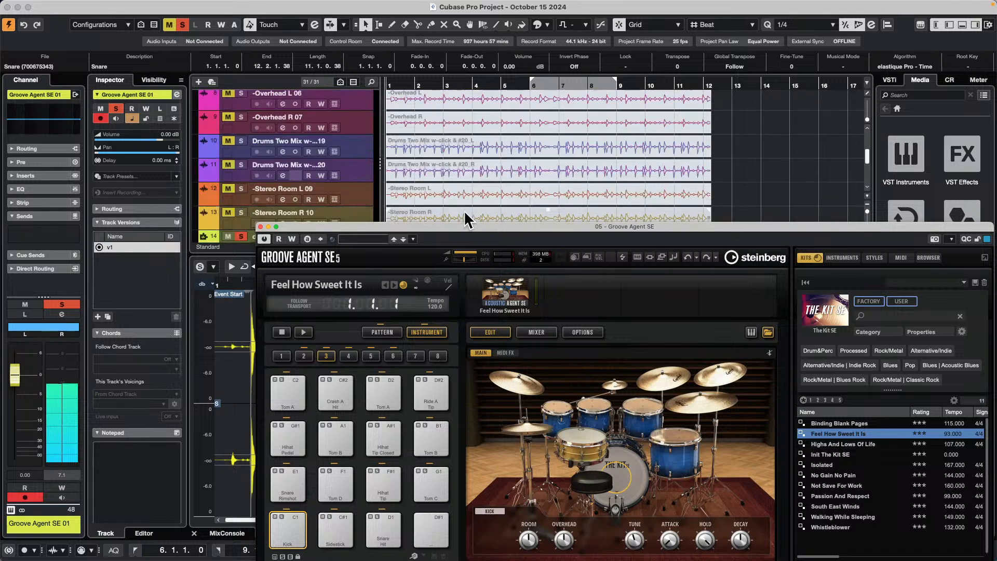
{"action": "left_click", "coordinate": [485, 111]}
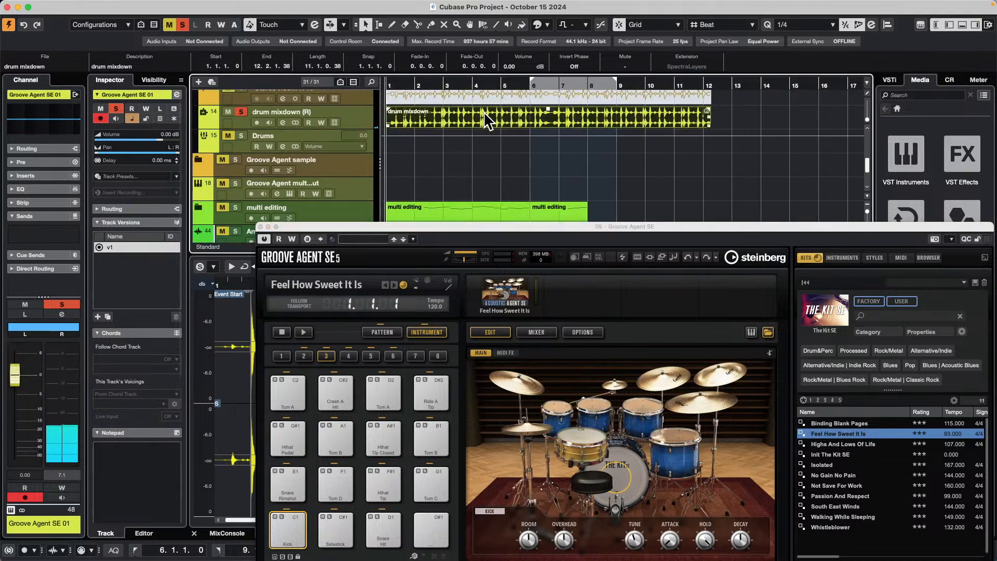
{"action": "left_click", "coordinate": [260, 227]}
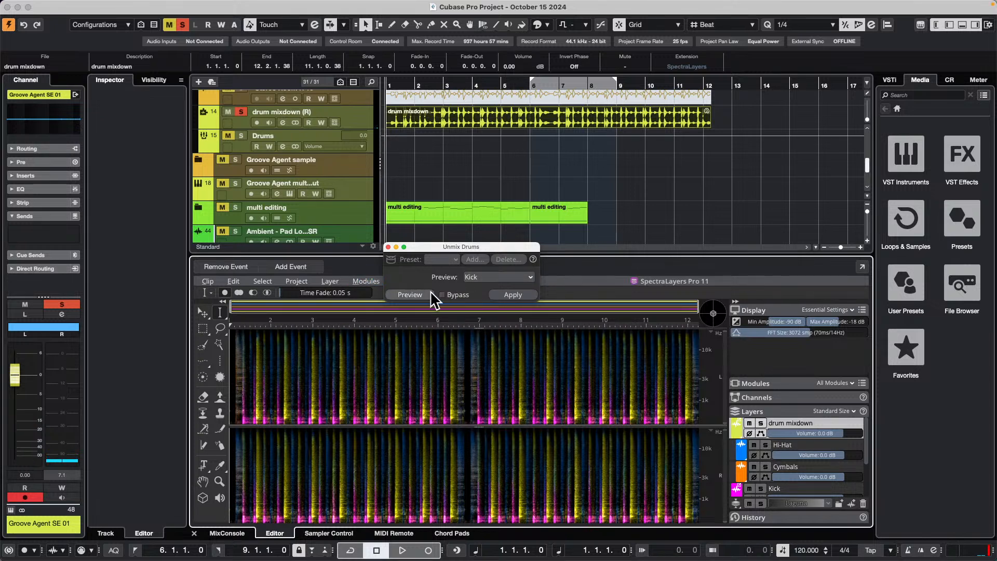
{"action": "left_click", "coordinate": [388, 247]}
{"action": "left_click", "coordinate": [368, 281]}
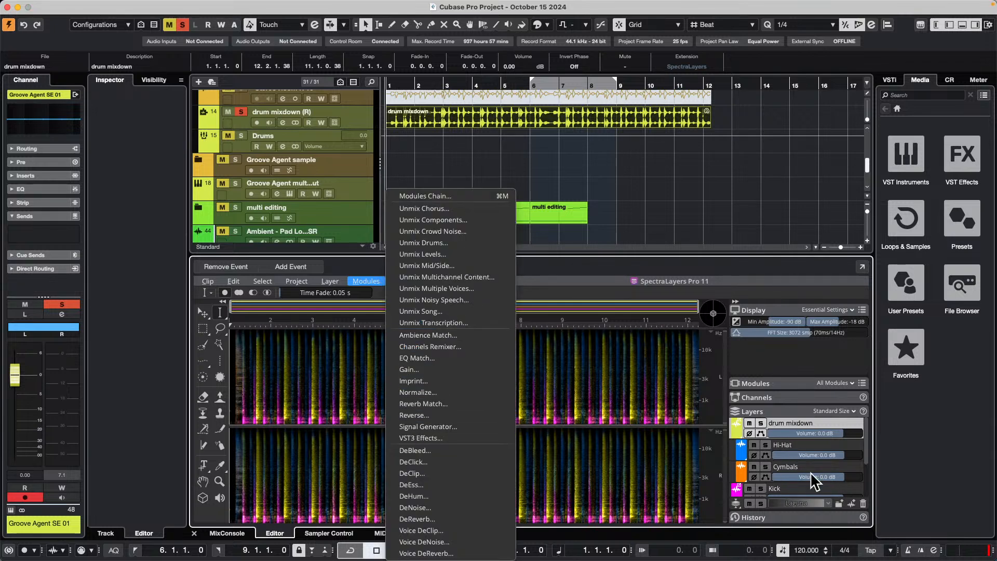
{"action": "left_click", "coordinate": [671, 189]}
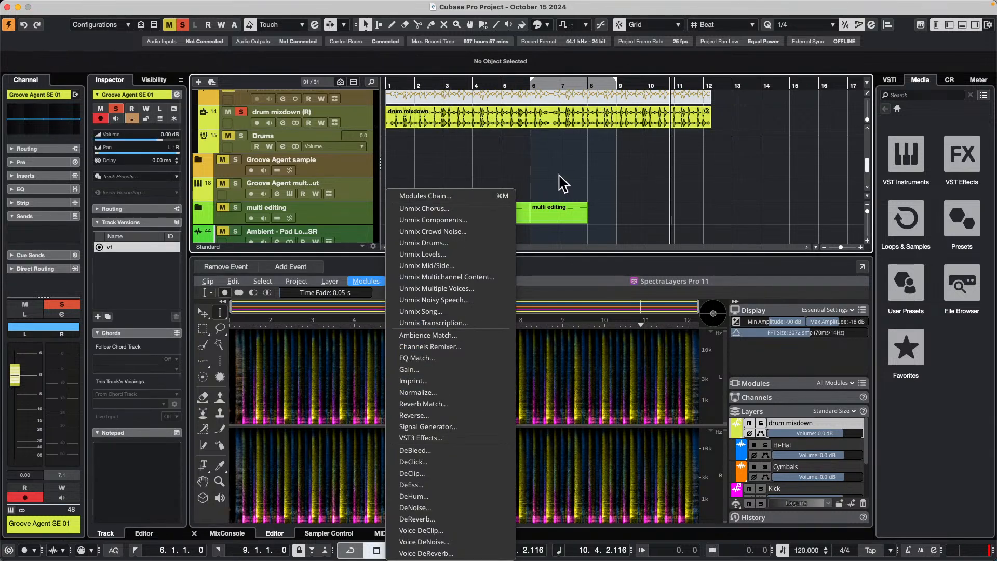
{"action": "scroll", "coordinate": [580, 186], "scroll_direction": "down", "scroll_amount": 5}
{"action": "left_click", "coordinate": [566, 161]}
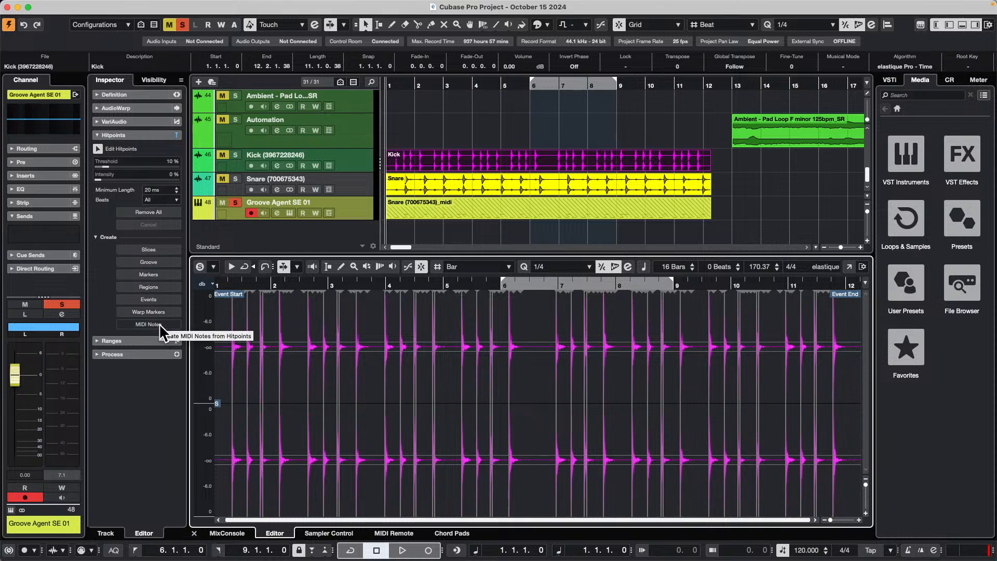
- Glue the overlapping MIDI parts on the Groove Agent SE 01 track into one part and open it in the Key Editor
{"action": "left_click", "coordinate": [450, 211]}
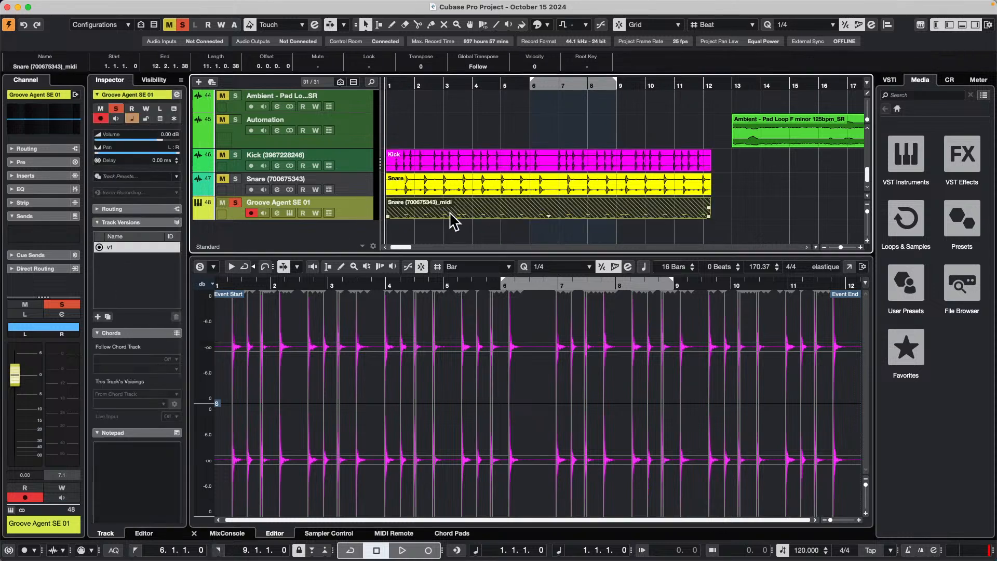
{"action": "right_click", "coordinate": [457, 211]}
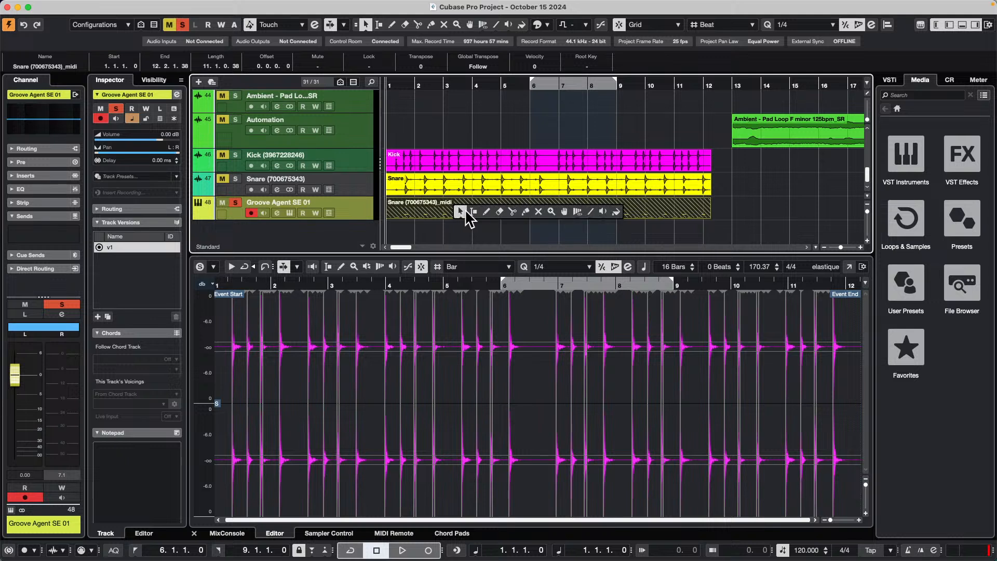
{"action": "left_click", "coordinate": [525, 212]}
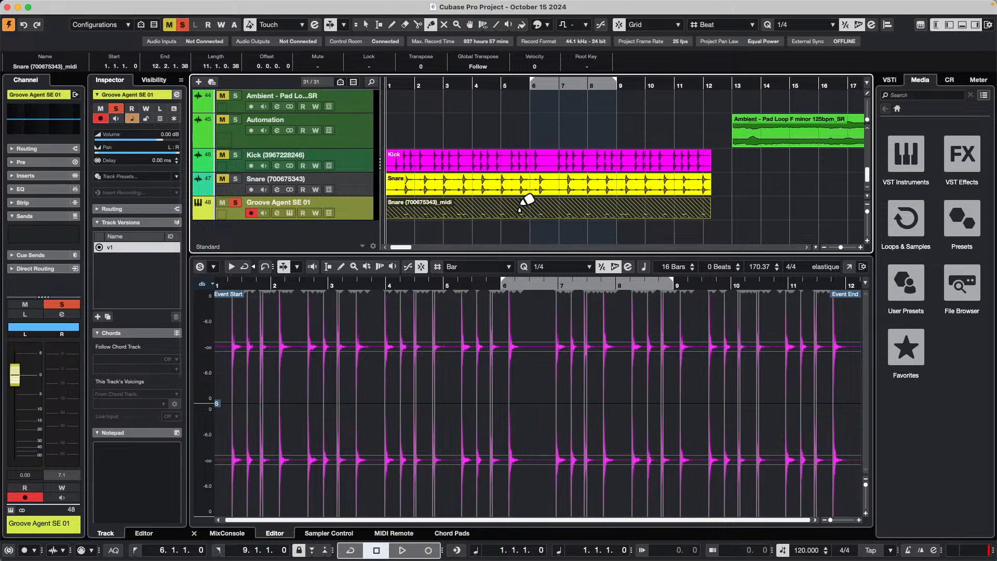
{"action": "left_click", "coordinate": [446, 211]}
{"action": "key", "text": "1"}
{"action": "double_click", "coordinate": [527, 211]}
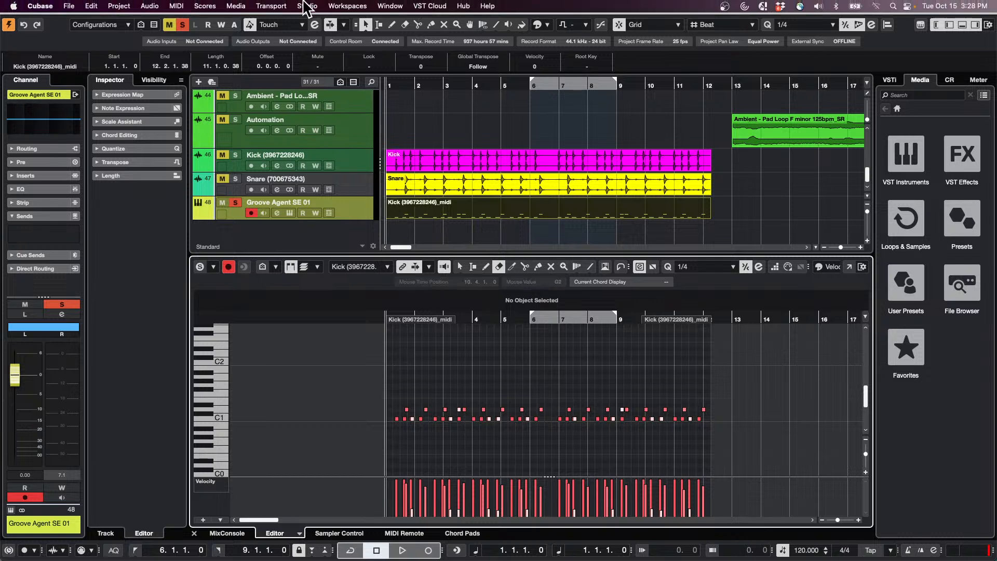
- Review the devices listed in Studio Setup and leave the dialog without changes
{"action": "left_click", "coordinate": [307, 6]}
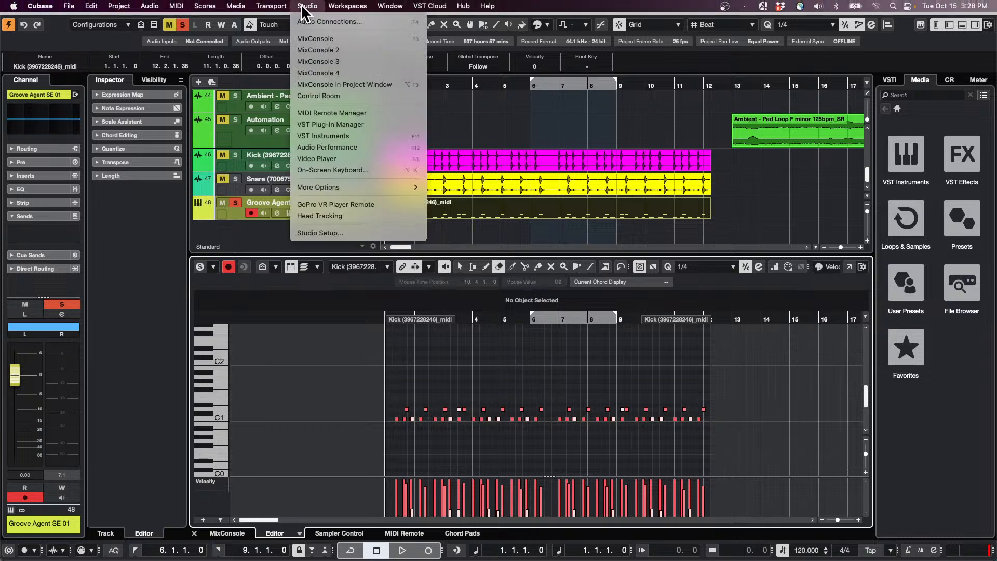
{"action": "left_click", "coordinate": [346, 234]}
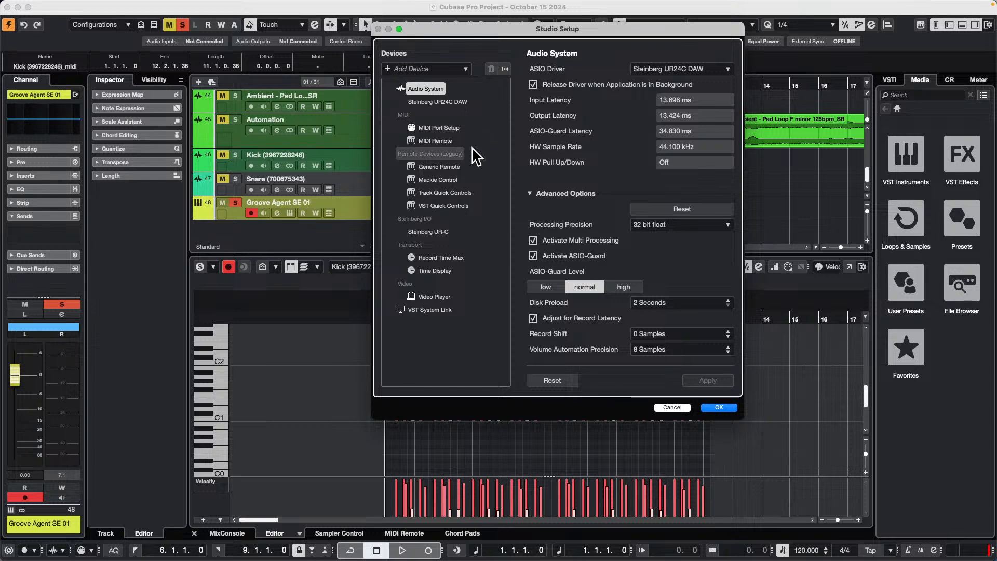
{"action": "left_click", "coordinate": [672, 408]}
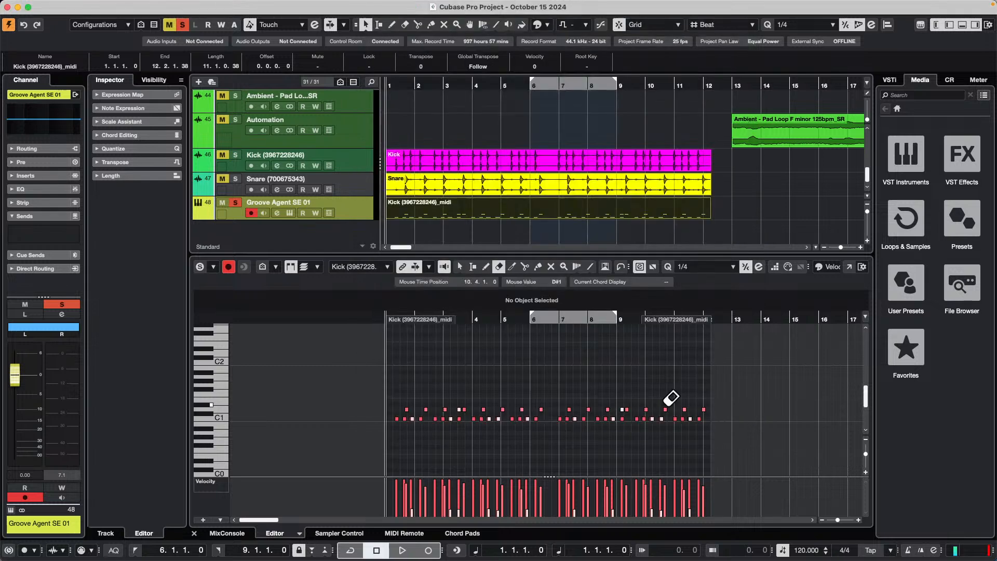
- Examine the installable device scripts in the MIDI Device Manager, especially the Yamaha entries, and close it without installing a device
{"action": "left_click", "coordinate": [307, 5]}
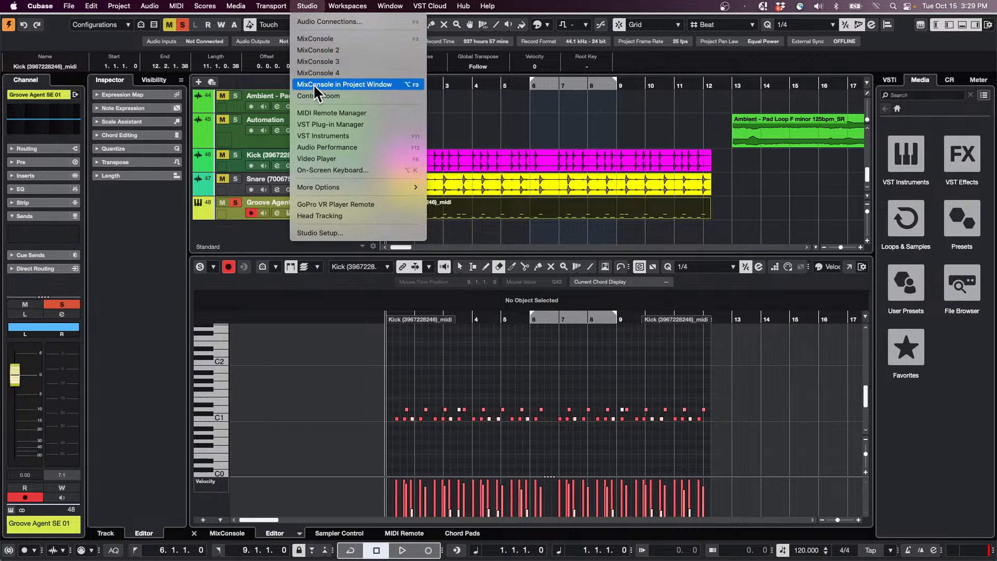
{"action": "mouse_move", "coordinate": [335, 187]}
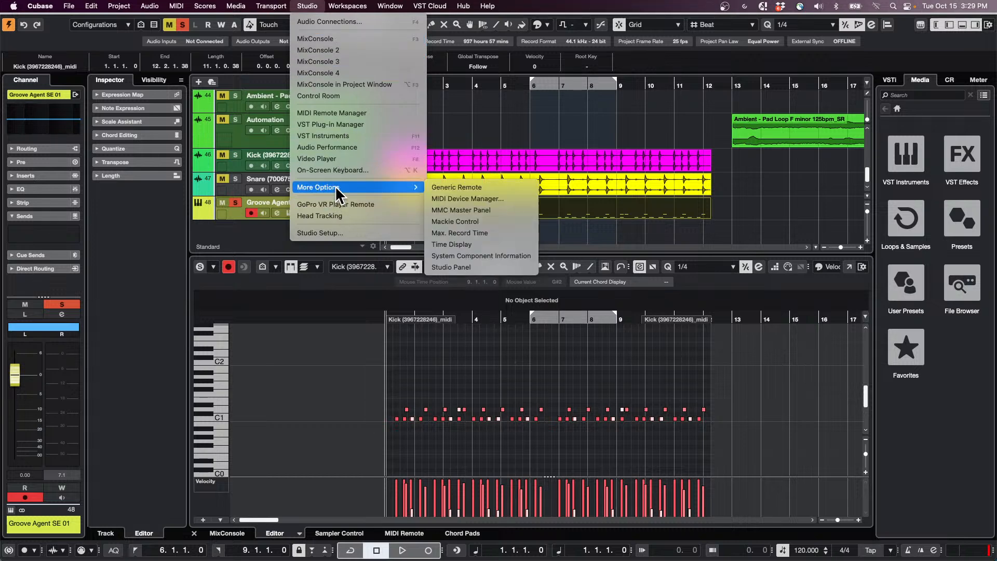
{"action": "left_click", "coordinate": [501, 198]}
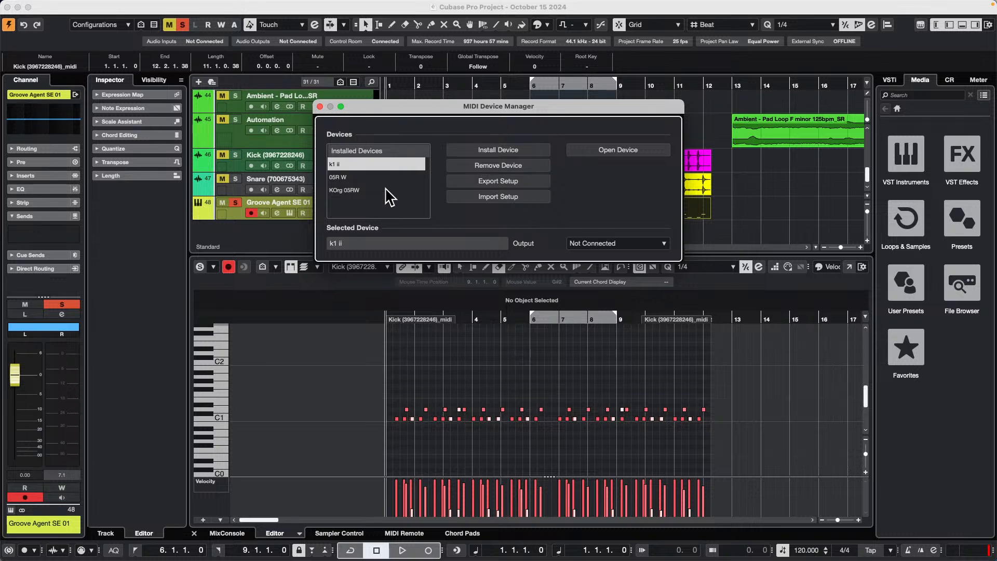
{"action": "left_click", "coordinate": [502, 151]}
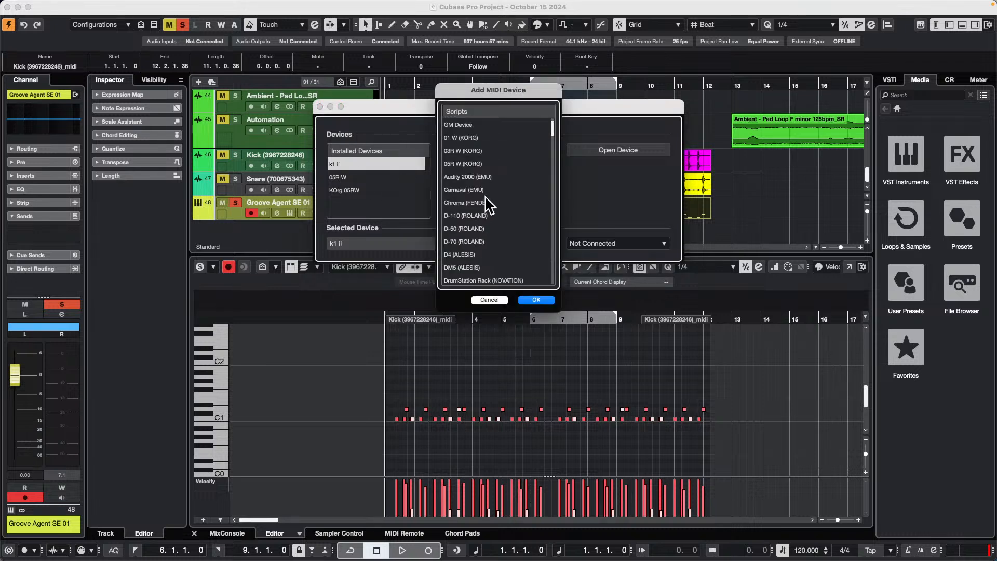
{"action": "scroll", "coordinate": [487, 197], "scroll_direction": "down", "scroll_amount": 20}
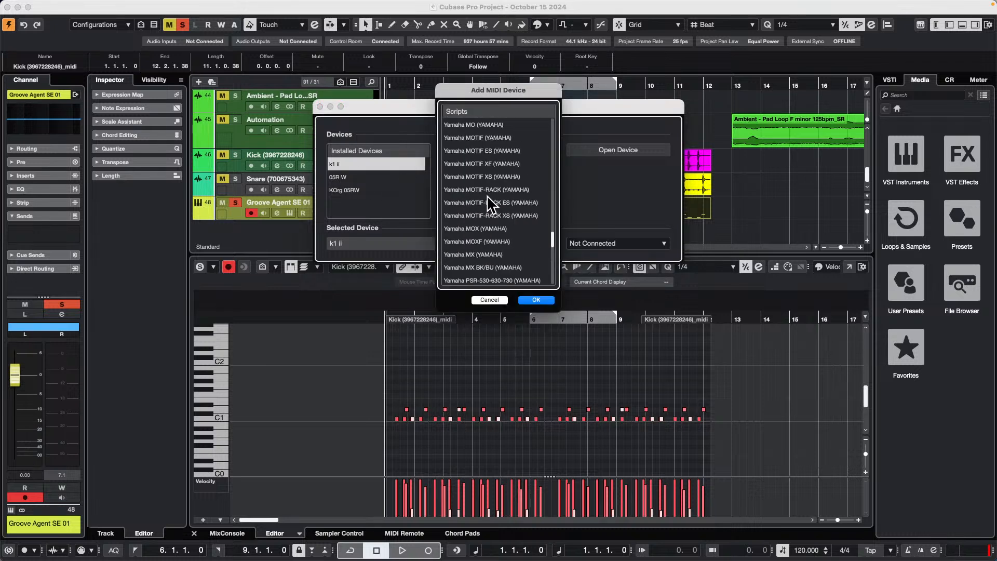
{"action": "scroll", "coordinate": [487, 200], "scroll_direction": "down", "scroll_amount": 1}
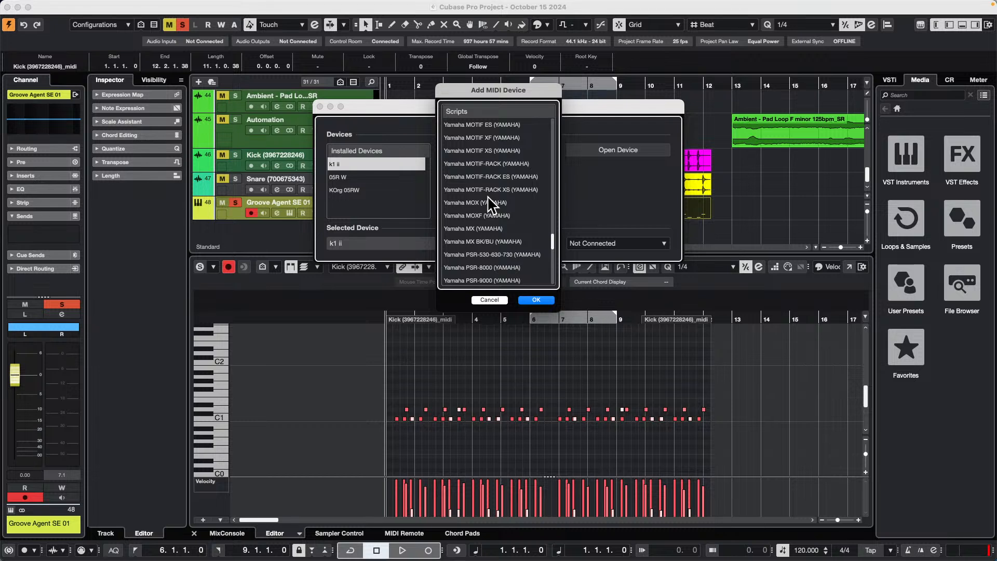
{"action": "scroll", "coordinate": [489, 197], "scroll_direction": "down", "scroll_amount": 10}
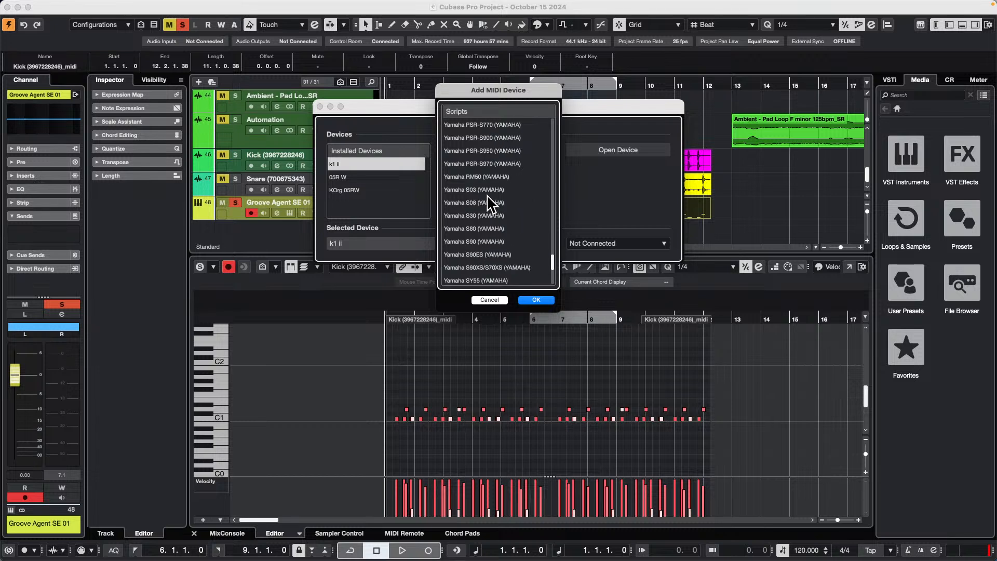
{"action": "scroll", "coordinate": [488, 203], "scroll_direction": "down", "scroll_amount": 1}
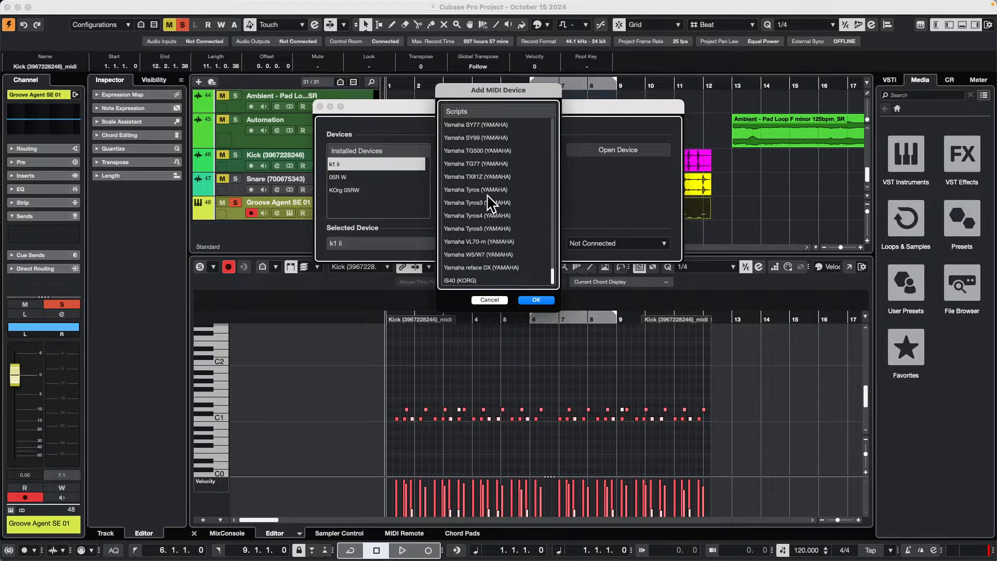
{"action": "scroll", "coordinate": [503, 253], "scroll_direction": "up", "scroll_amount": 2}
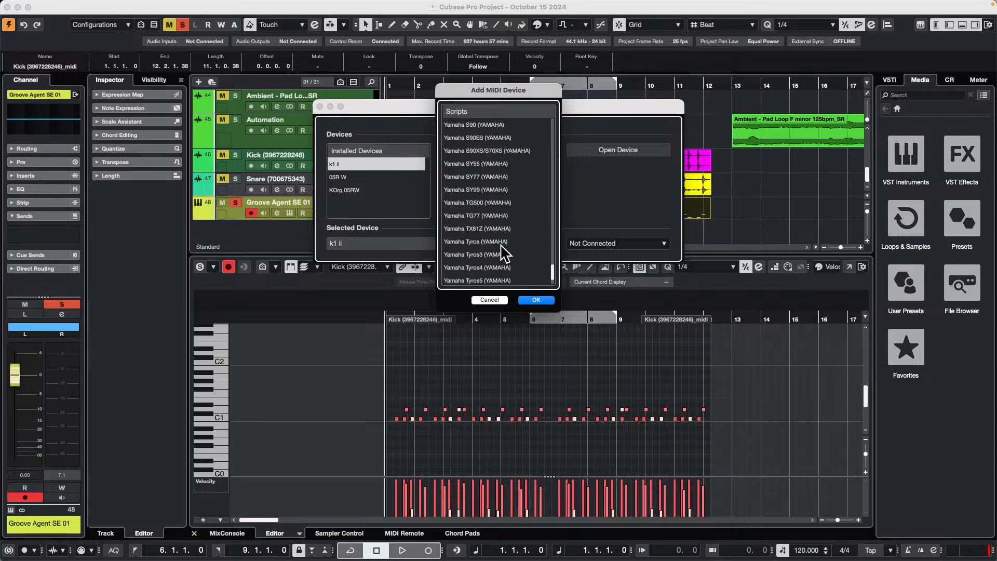
{"action": "scroll", "coordinate": [503, 253], "scroll_direction": "up", "scroll_amount": 2}
{"action": "scroll", "coordinate": [503, 254], "scroll_direction": "up", "scroll_amount": 4}
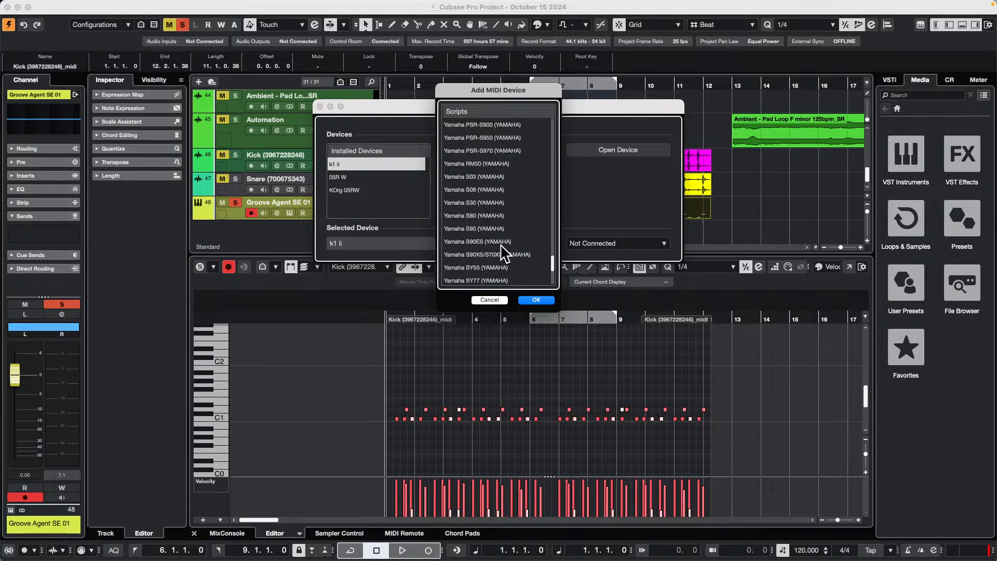
{"action": "scroll", "coordinate": [503, 202], "scroll_direction": "up", "scroll_amount": 4}
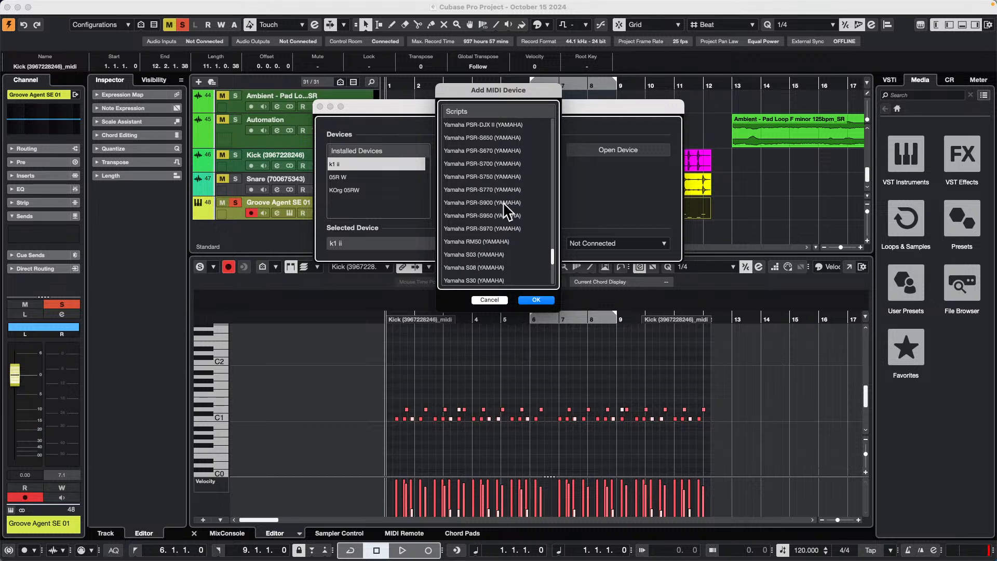
{"action": "scroll", "coordinate": [506, 211], "scroll_direction": "up", "scroll_amount": 1}
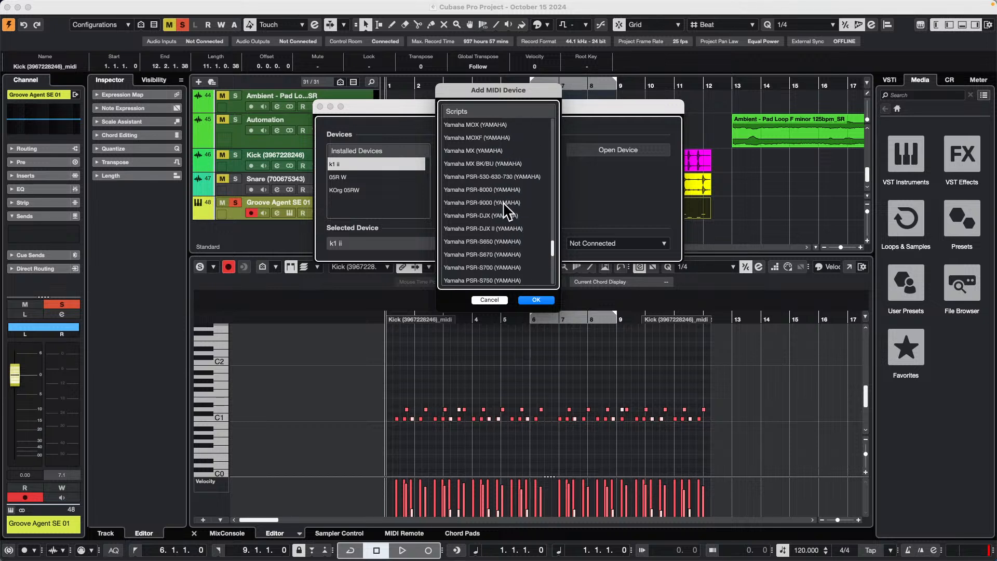
{"action": "scroll", "coordinate": [507, 210], "scroll_direction": "up", "scroll_amount": 1}
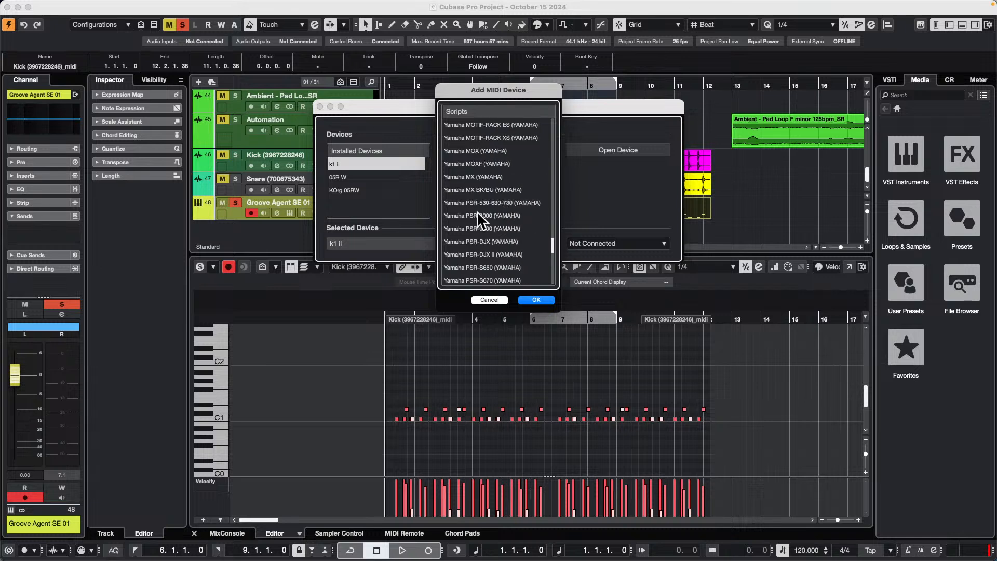
{"action": "left_click", "coordinate": [495, 300]}
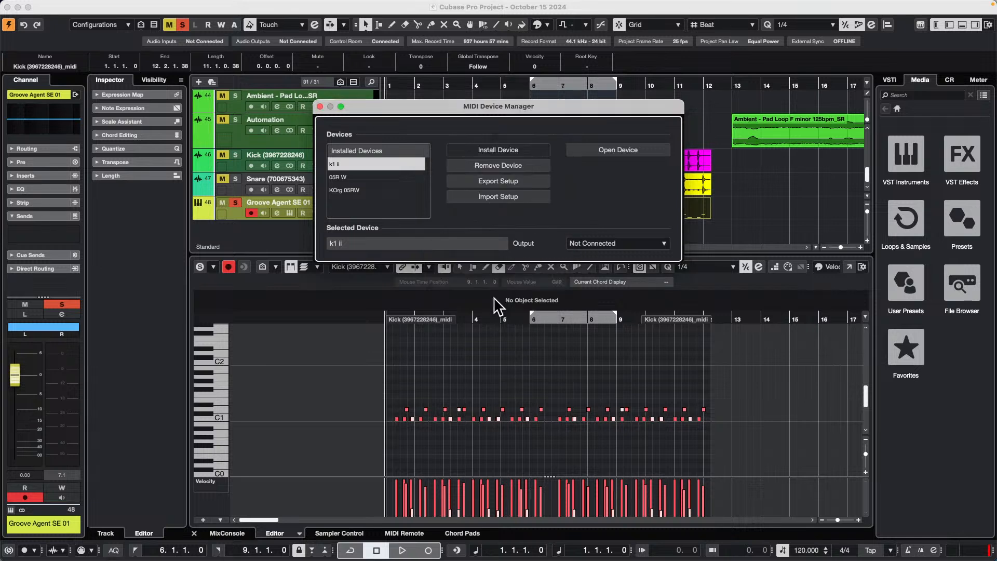
{"action": "left_click", "coordinate": [321, 107]}
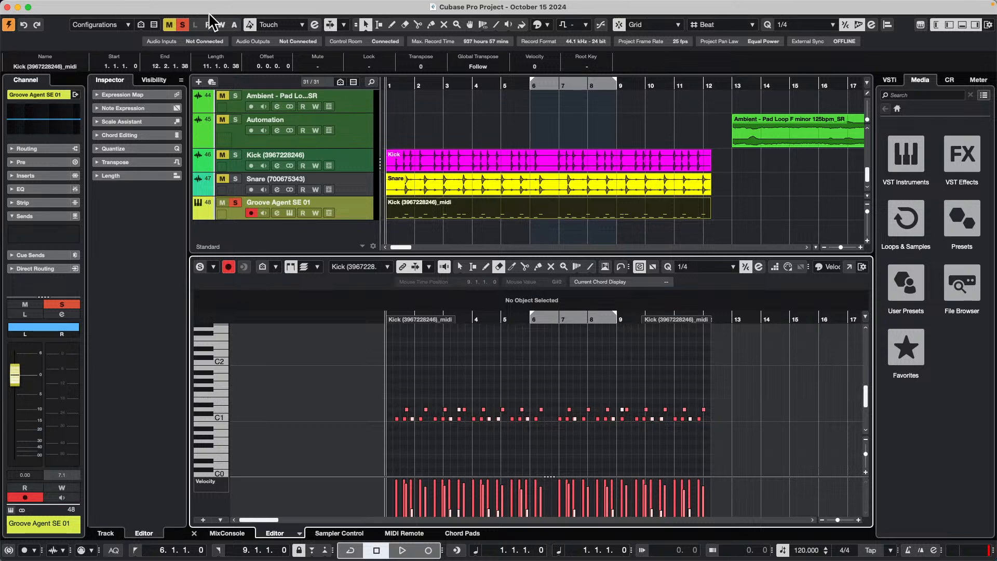
- Create a new empty project and accept the offered project location
{"action": "mouse_move", "coordinate": [156, 11]}
{"action": "left_click", "coordinate": [76, 9]}
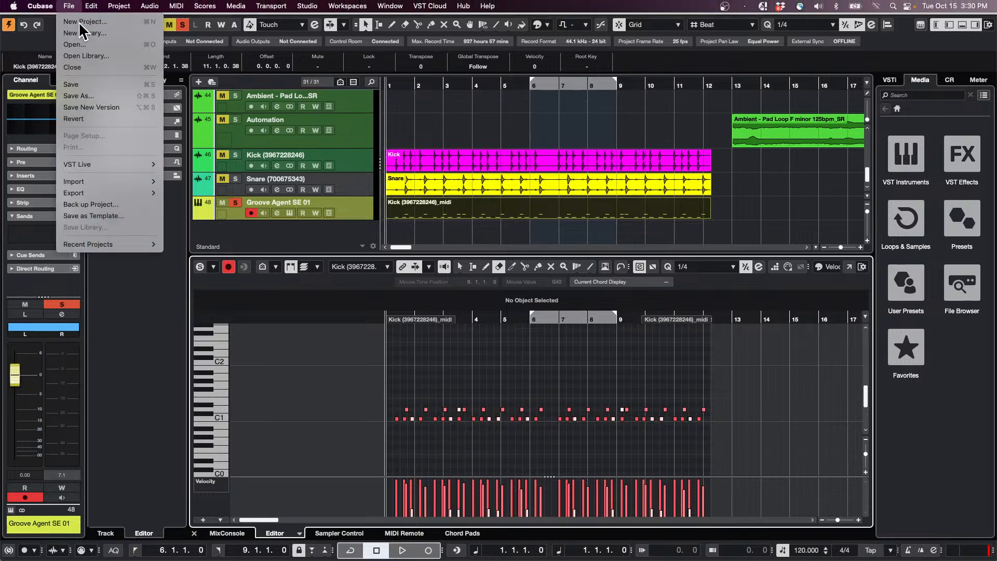
{"action": "left_click", "coordinate": [79, 20]}
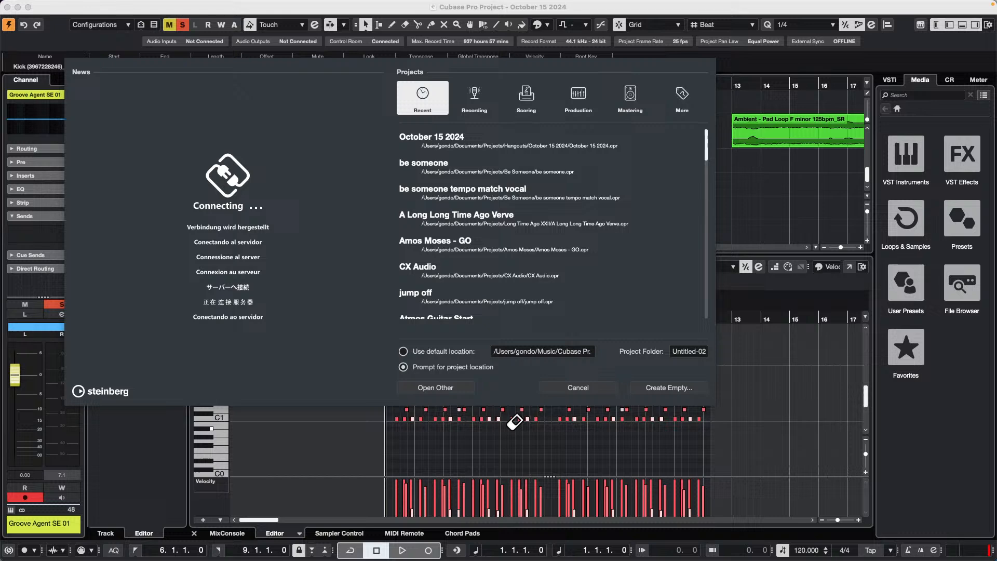
{"action": "left_click", "coordinate": [671, 384]}
{"action": "left_click", "coordinate": [739, 346]}
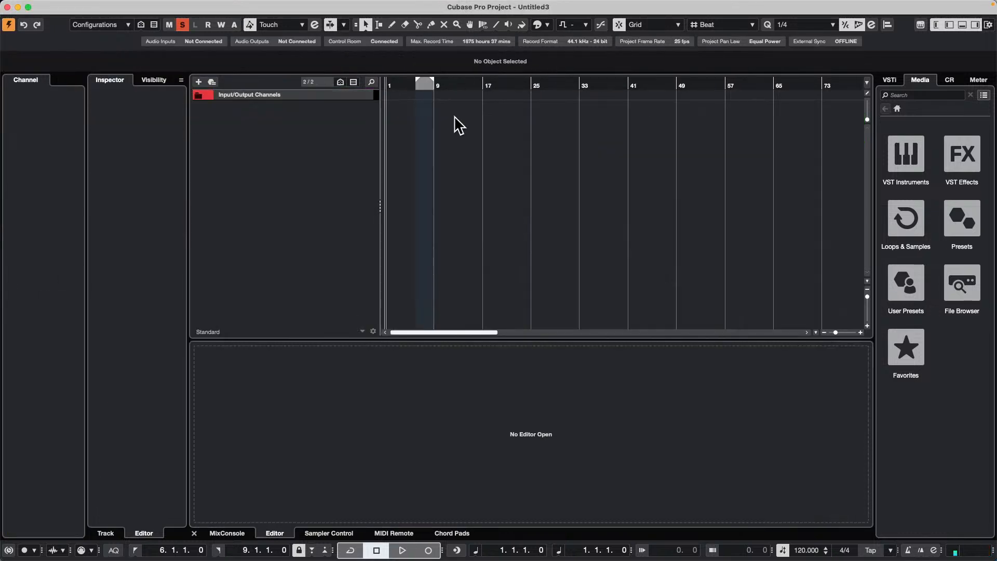
- Add 41 stereo audio tracks to the empty project and clear all mute and solo states
{"action": "right_click", "coordinate": [290, 121]}
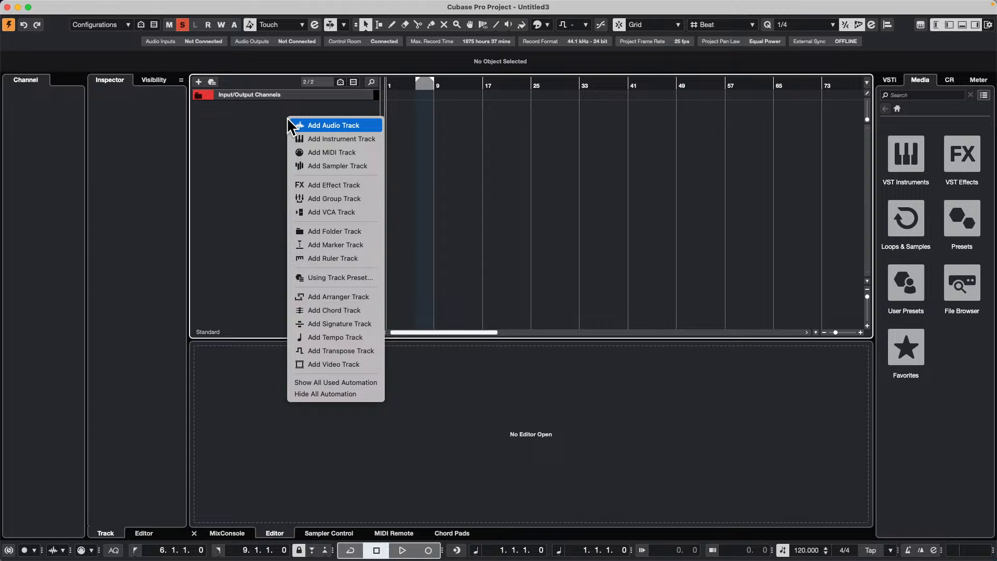
{"action": "left_click", "coordinate": [360, 127]}
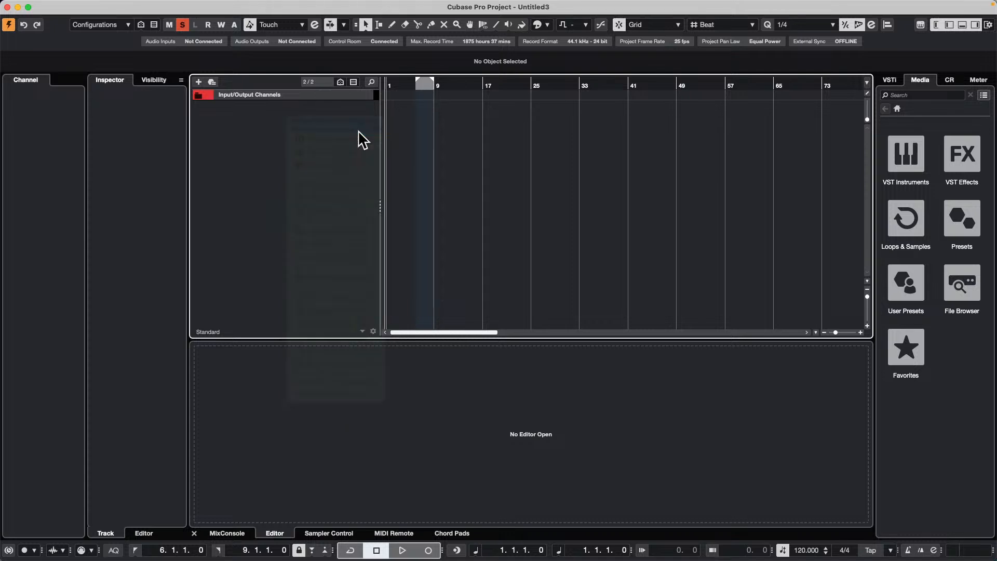
{"action": "left_click", "coordinate": [577, 239]}
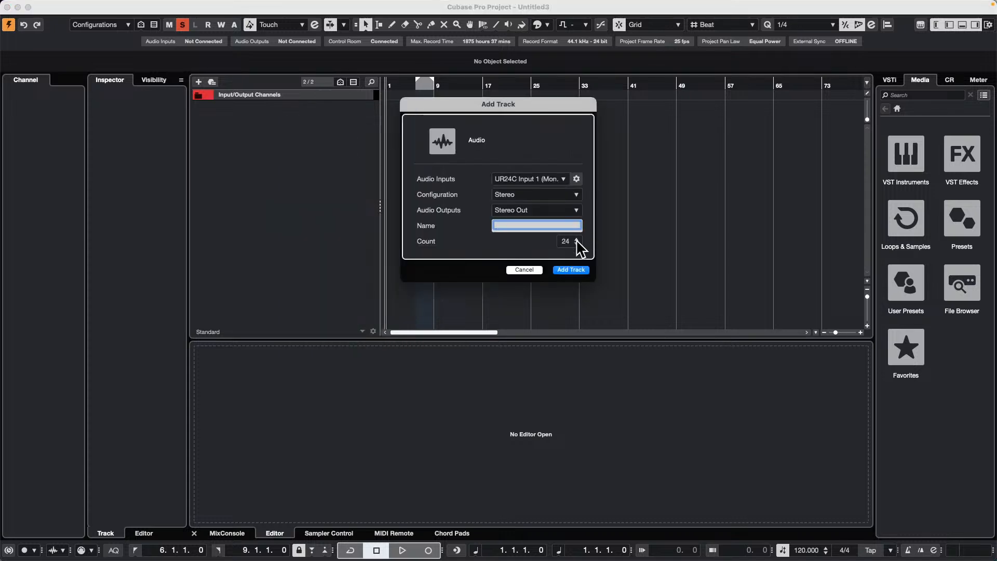
{"action": "left_click", "coordinate": [571, 269]}
{"action": "scroll", "coordinate": [312, 192], "scroll_direction": "down", "scroll_amount": 15}
{"action": "scroll", "coordinate": [309, 171], "scroll_direction": "up", "scroll_amount": 15}
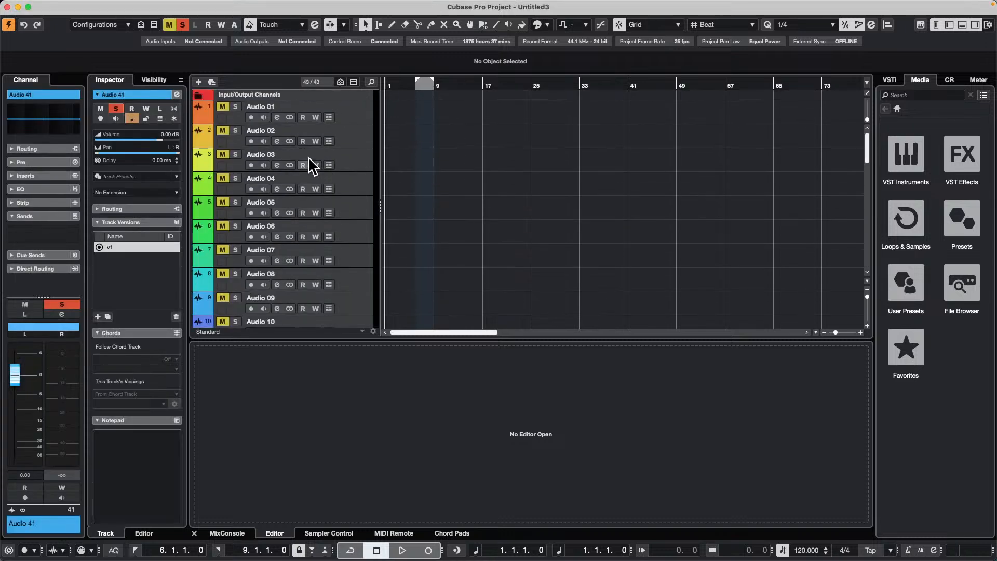
{"action": "left_click", "coordinate": [183, 25]}
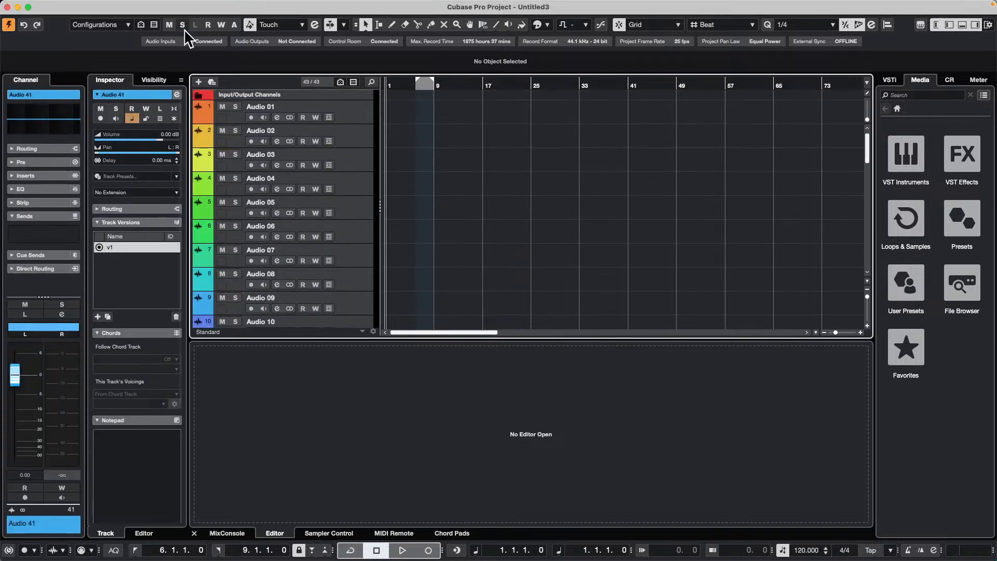
- Review the Zoom commands available for the project and select the Audio 03 track
{"action": "left_click", "coordinate": [97, 7]}
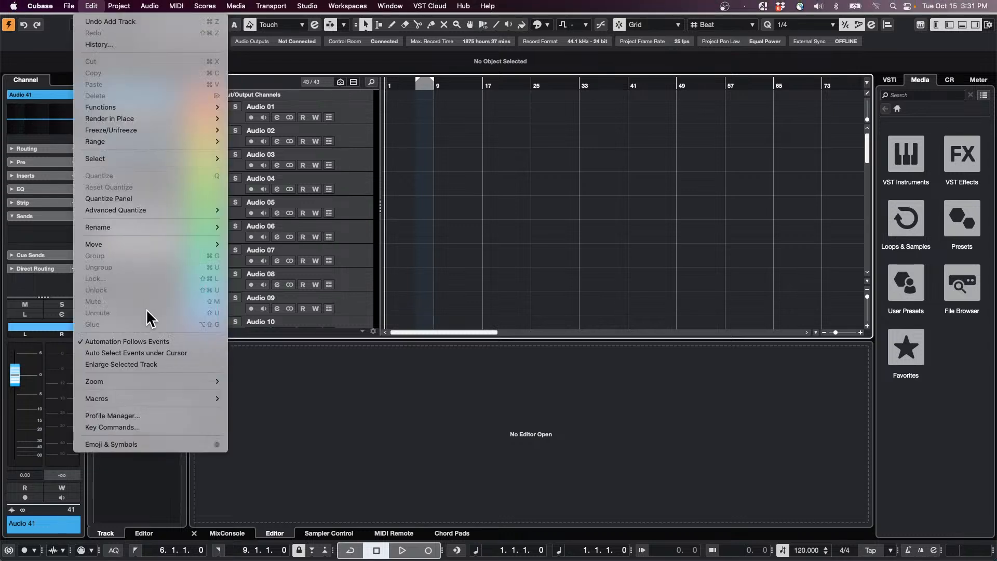
{"action": "mouse_move", "coordinate": [161, 381]}
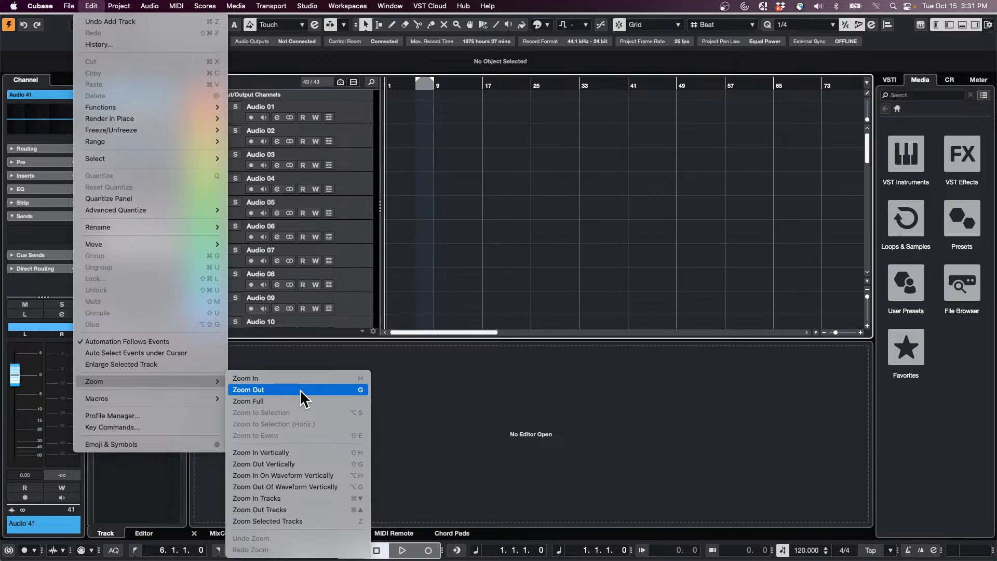
{"action": "left_click", "coordinate": [394, 293]}
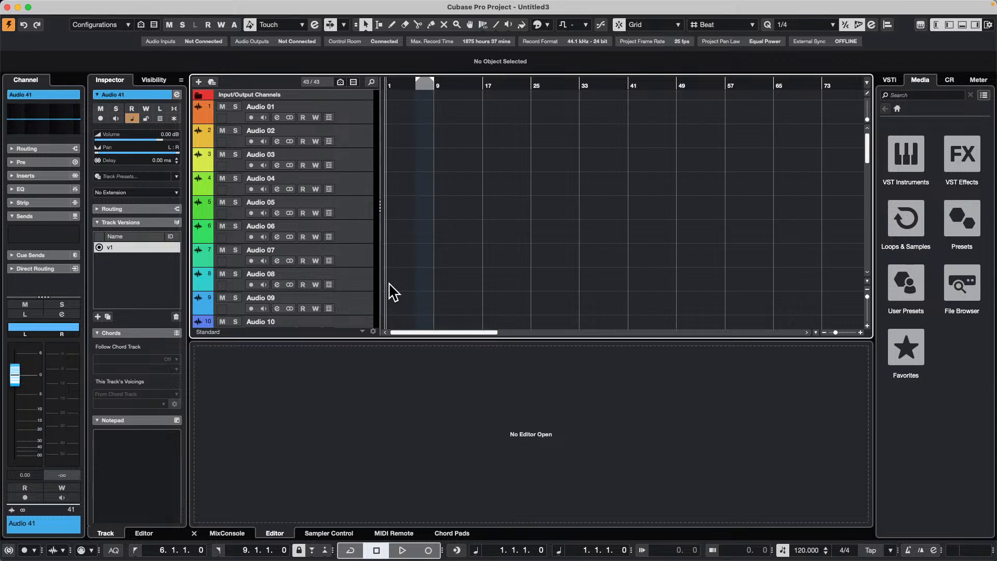
{"action": "left_click", "coordinate": [368, 123]}
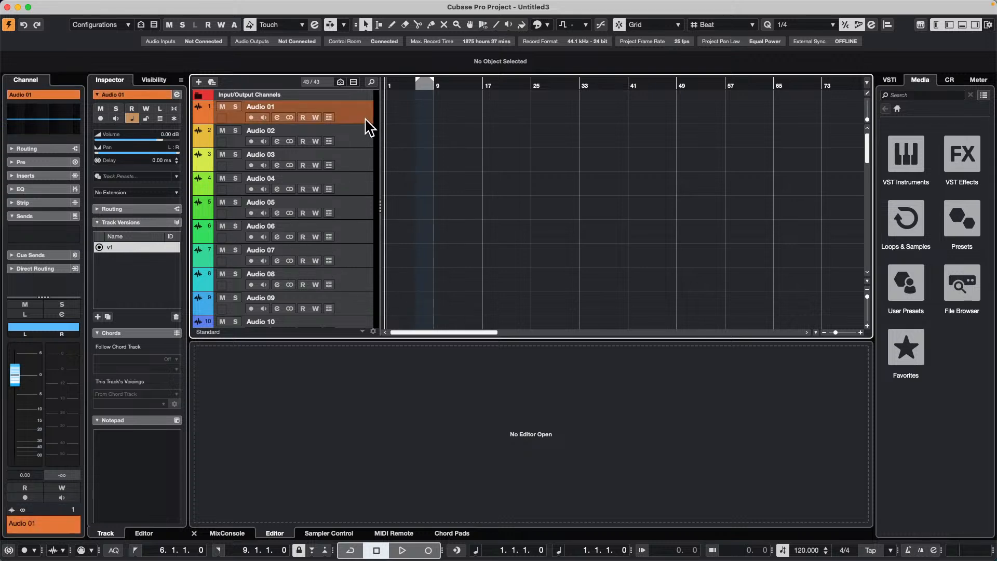
{"action": "left_click", "coordinate": [363, 167]}
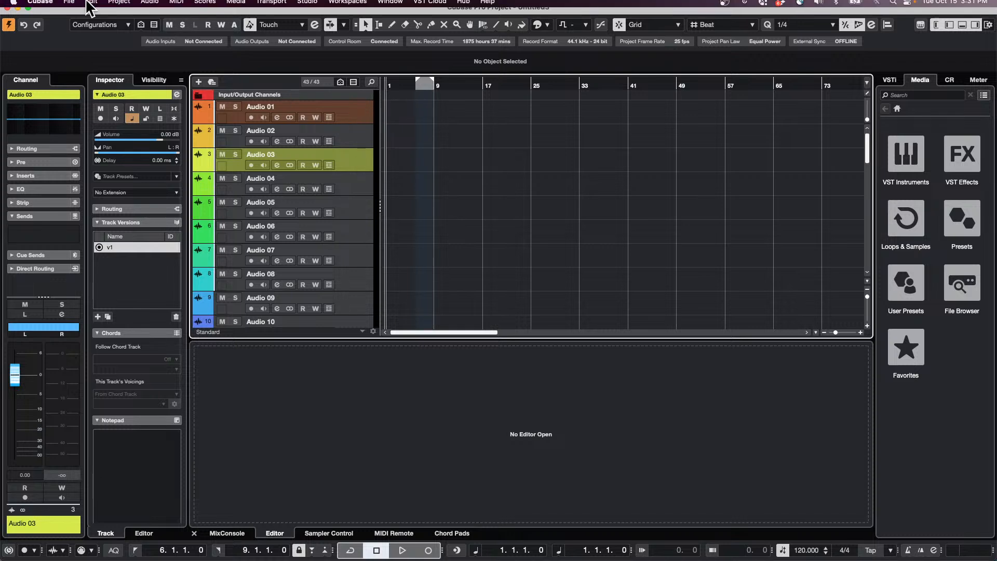
{"action": "left_click", "coordinate": [93, 7]}
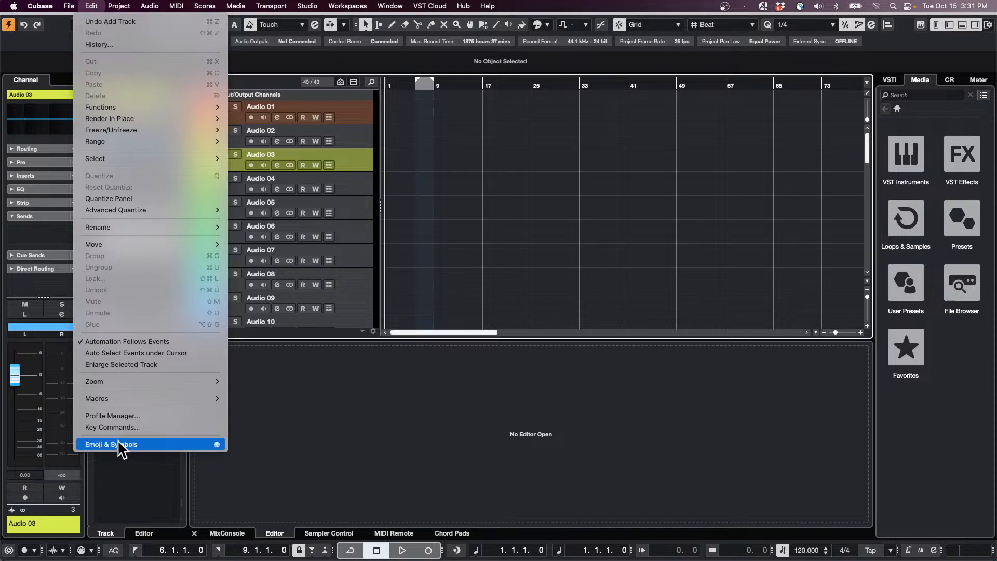
{"action": "left_click", "coordinate": [412, 498]}
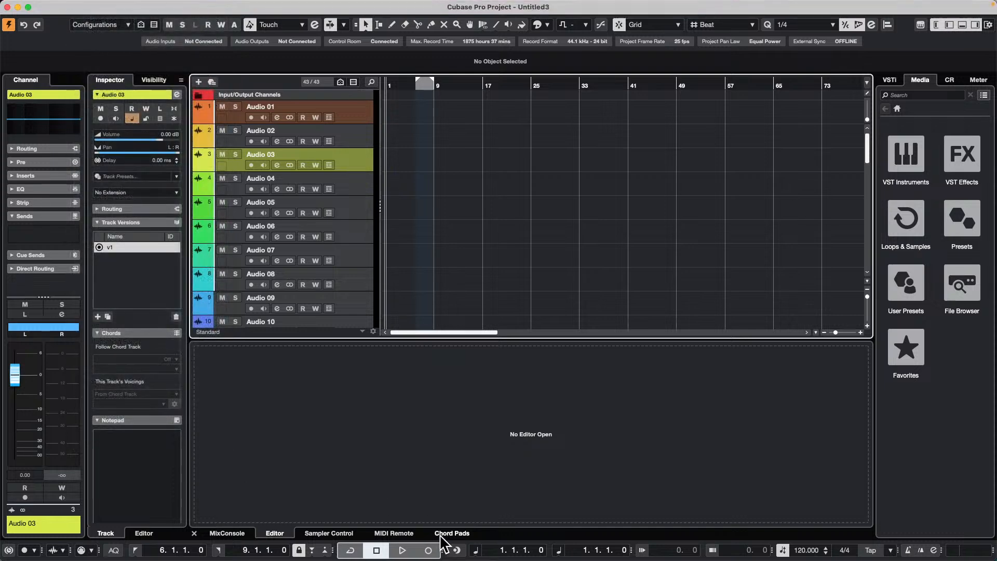
- Open the MIDI Remote Mapping Assistant for the Korg nanoKONTROL2's Focus Quick Controls mapping page
{"action": "left_click", "coordinate": [394, 533]}
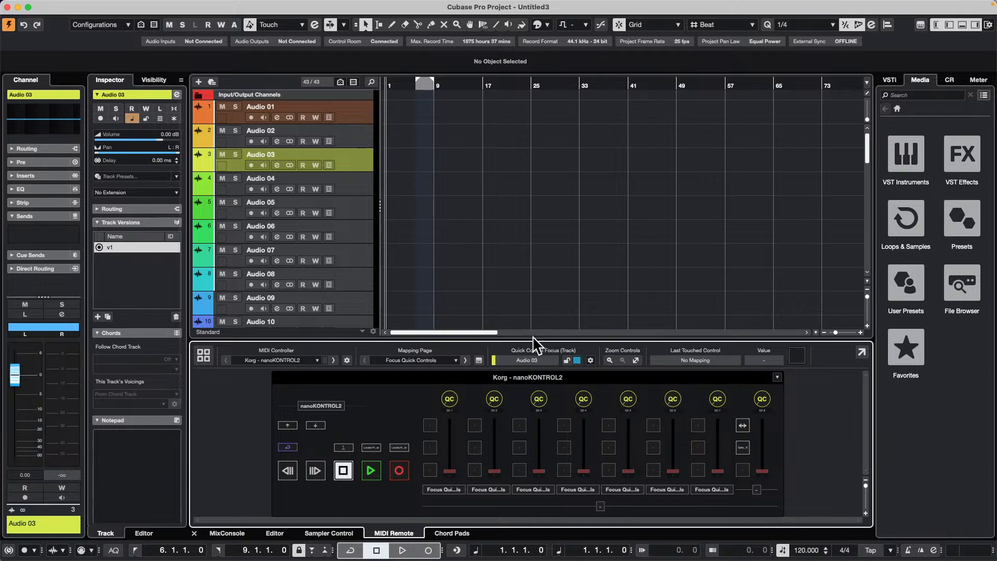
{"action": "left_click", "coordinate": [432, 361]}
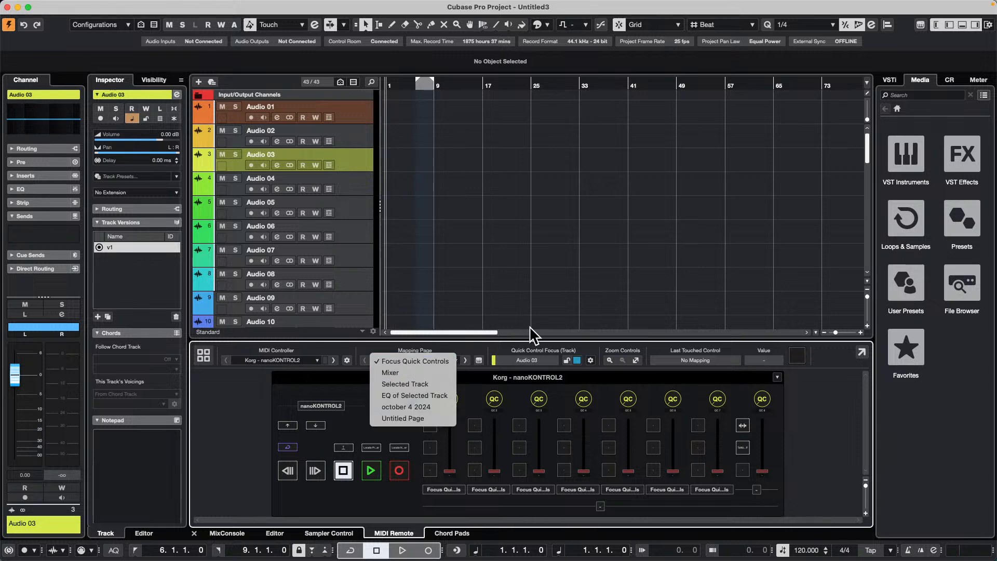
{"action": "left_click", "coordinate": [525, 310]}
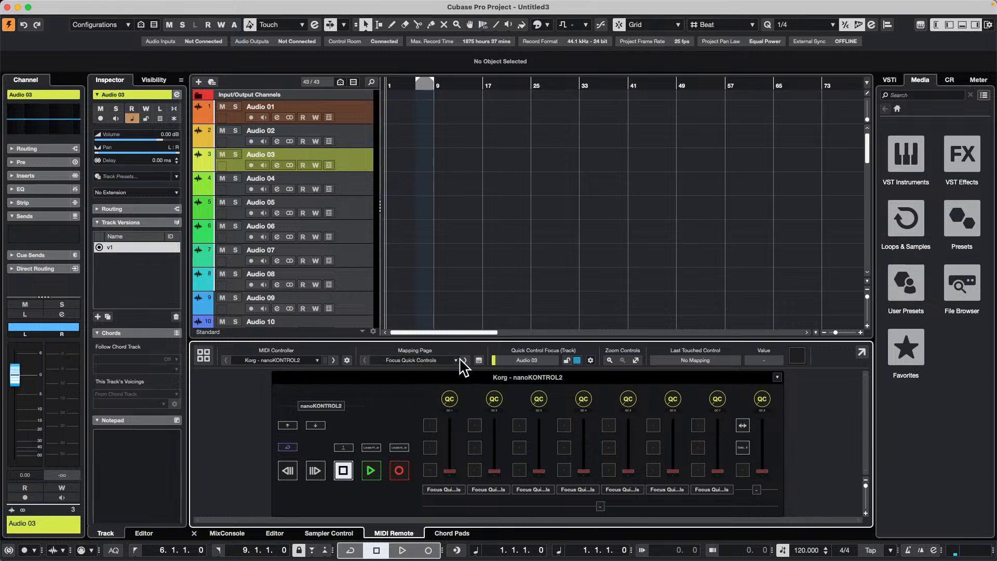
{"action": "left_click", "coordinate": [478, 360]}
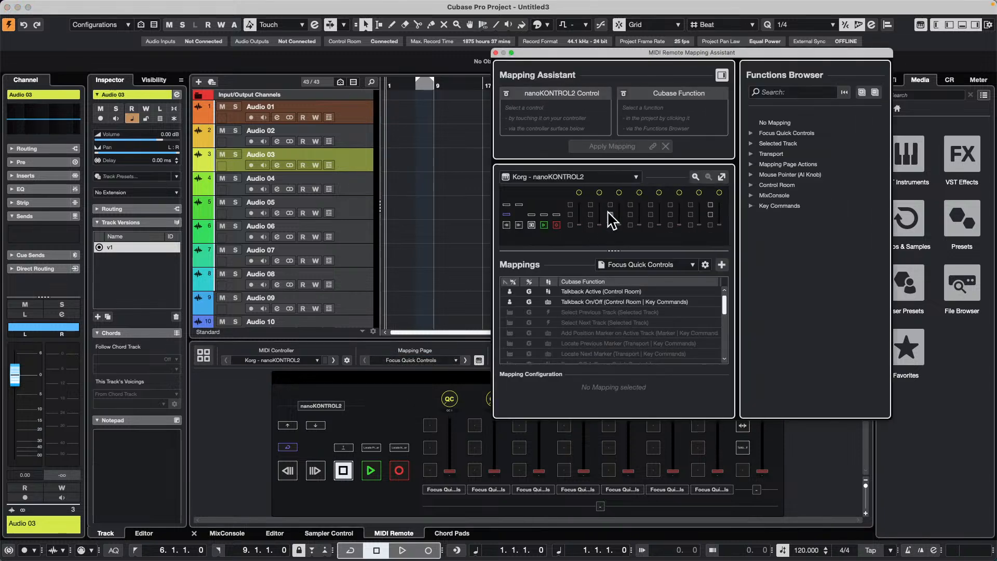
- Map the Zoom N Tracks key command to a nanoKONTROL2 button and close the Mapping Assistant
{"action": "left_click", "coordinate": [752, 207]}
{"action": "scroll", "coordinate": [795, 312], "scroll_direction": "down", "scroll_amount": 10}
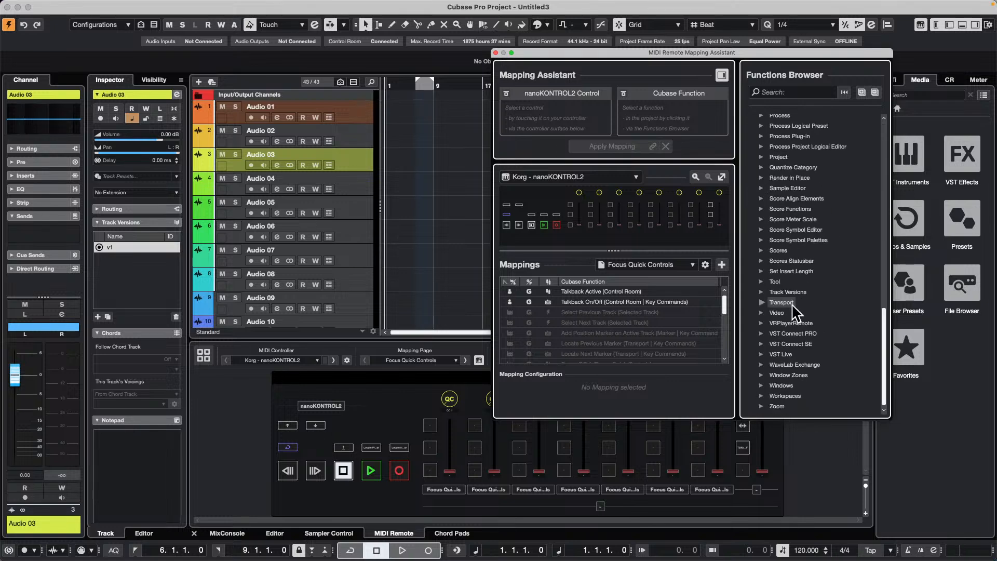
{"action": "left_click", "coordinate": [767, 407]}
{"action": "scroll", "coordinate": [820, 329], "scroll_direction": "down", "scroll_amount": 8}
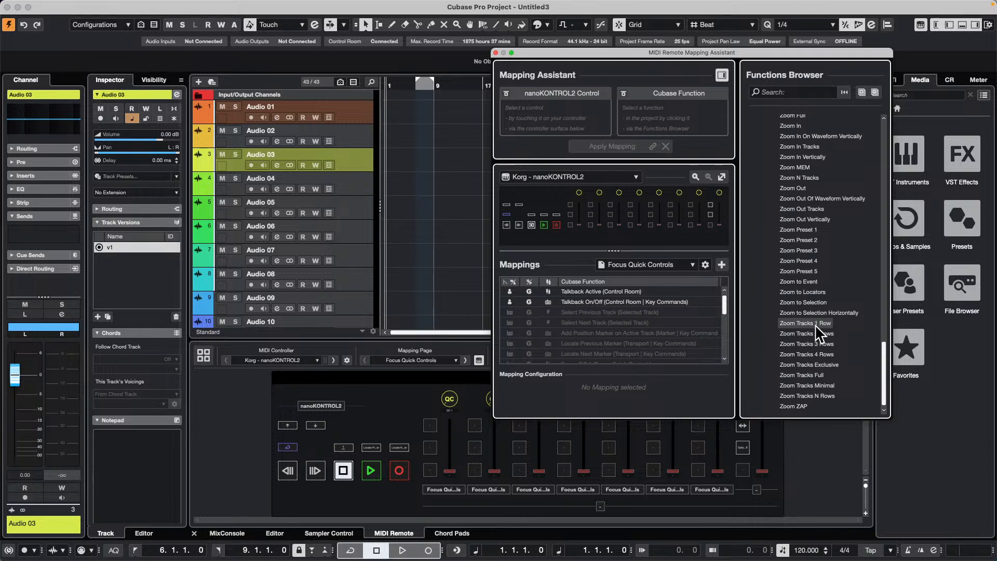
{"action": "left_click", "coordinate": [798, 177]}
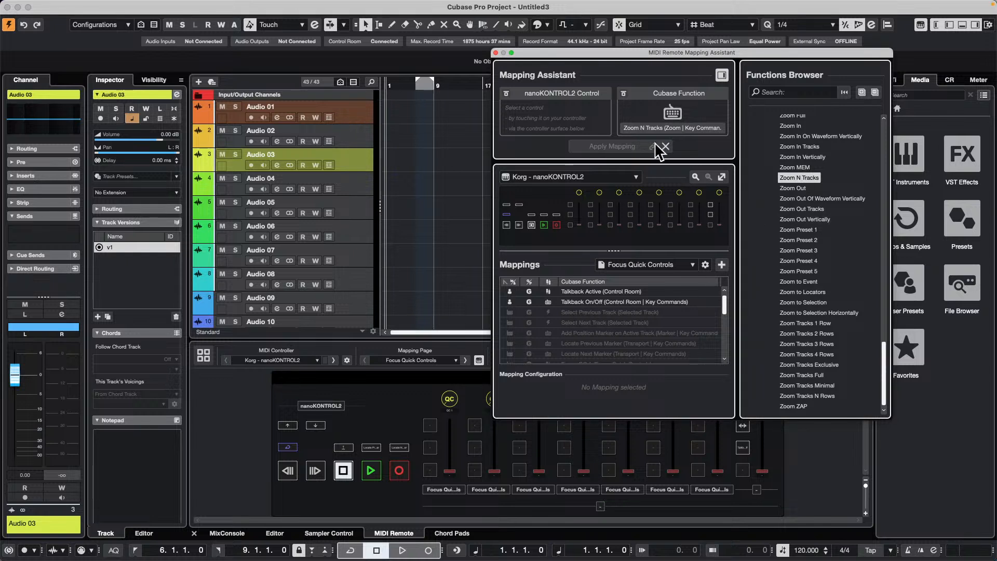
{"action": "left_click", "coordinate": [622, 146]}
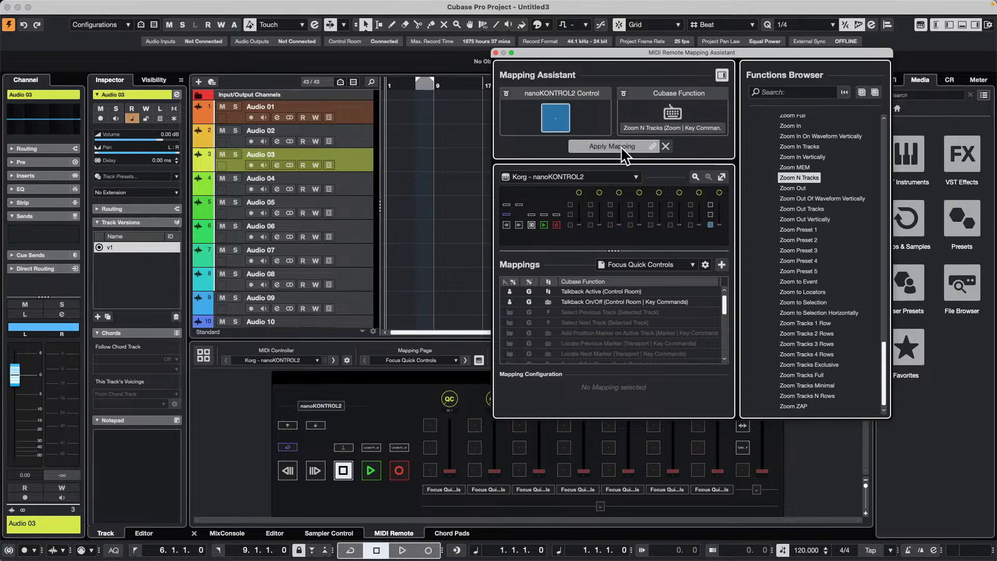
{"action": "left_click", "coordinate": [497, 53]}
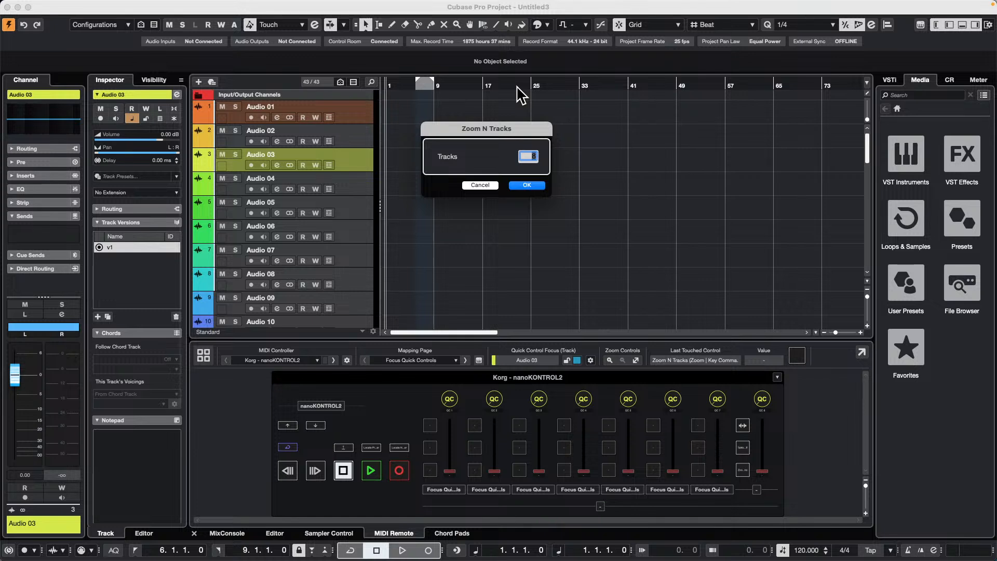
- Use Zoom N Tracks to fit 3, 12 and finally 21 tracks in the project view
{"action": "type", "text": "3"}
{"action": "key", "text": "Return"}
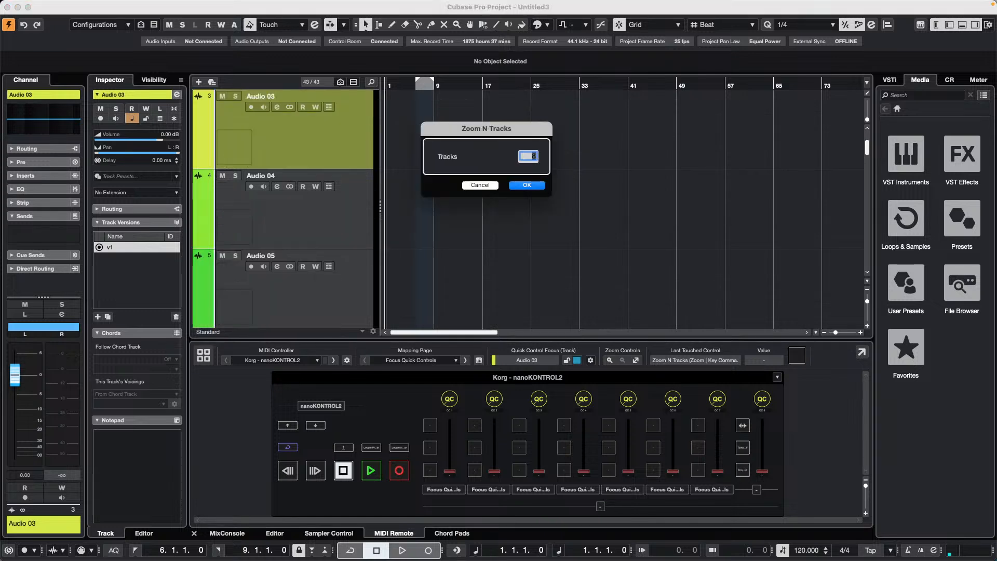
{"action": "type", "text": "12"}
{"action": "key", "text": "Return"}
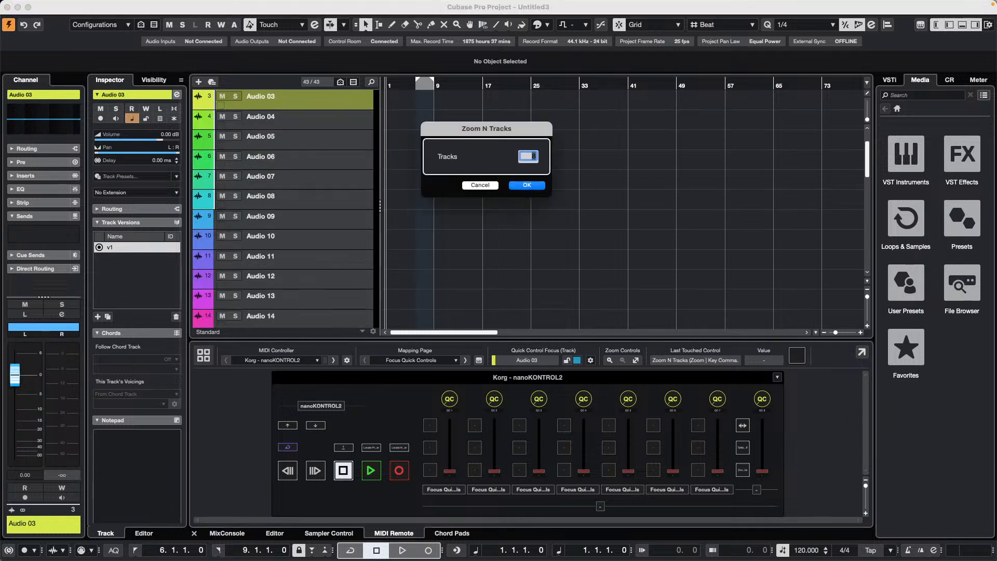
{"action": "type", "text": "21"}
{"action": "key", "text": "Return"}
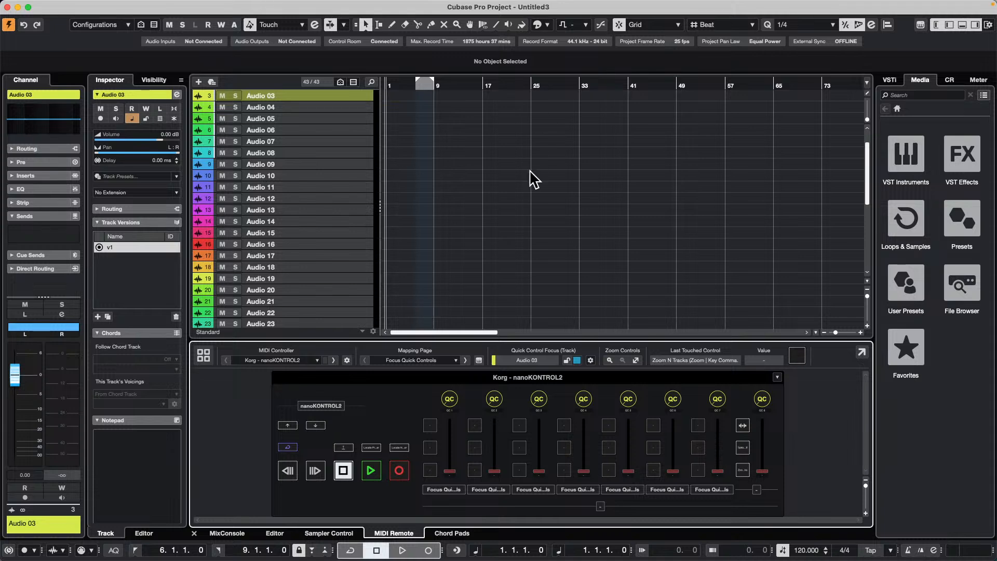
- Create another new empty project and accept the backup test folder as its location
{"action": "left_click", "coordinate": [69, 6]}
{"action": "left_click", "coordinate": [78, 22]}
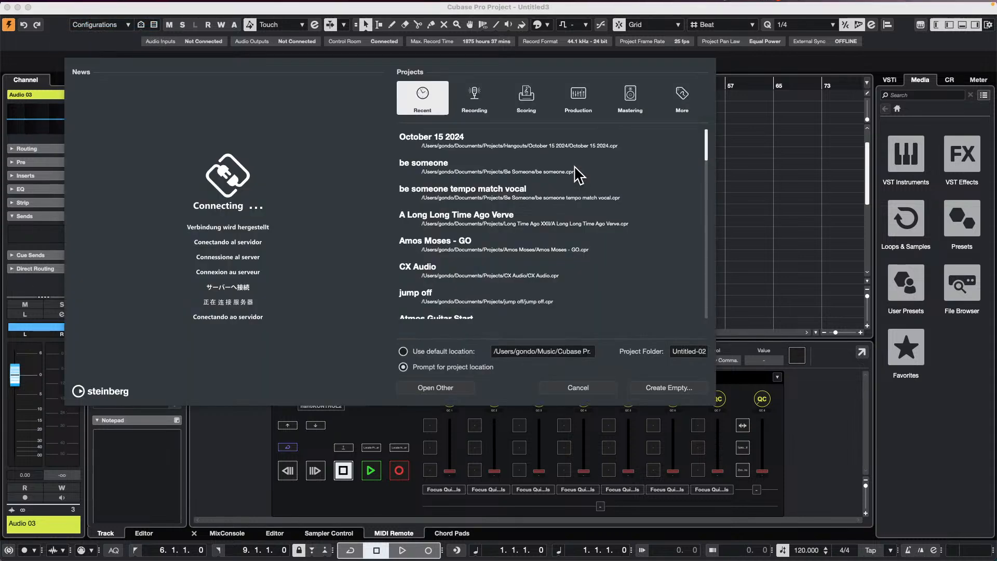
{"action": "left_click", "coordinate": [678, 398]}
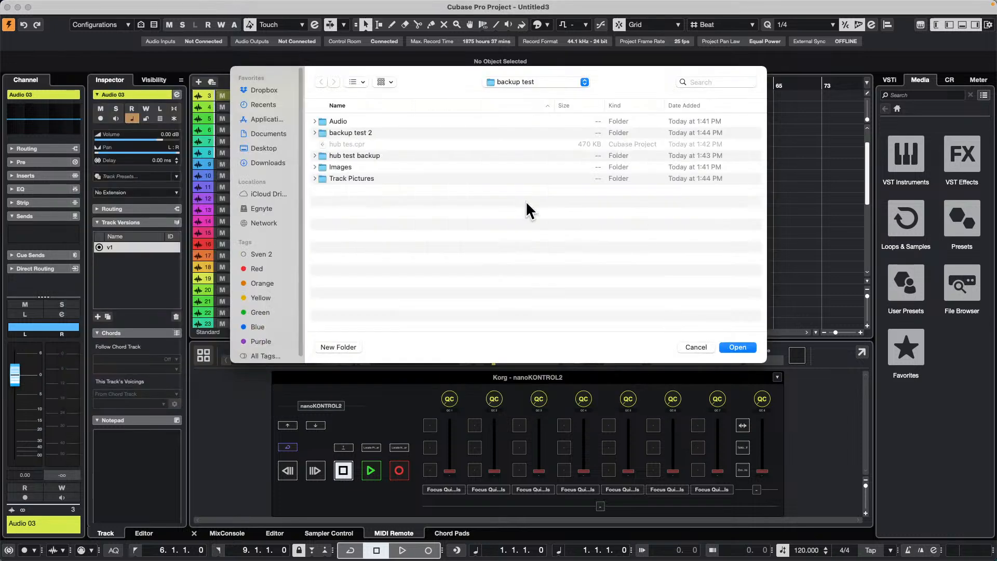
{"action": "left_click", "coordinate": [728, 346]}
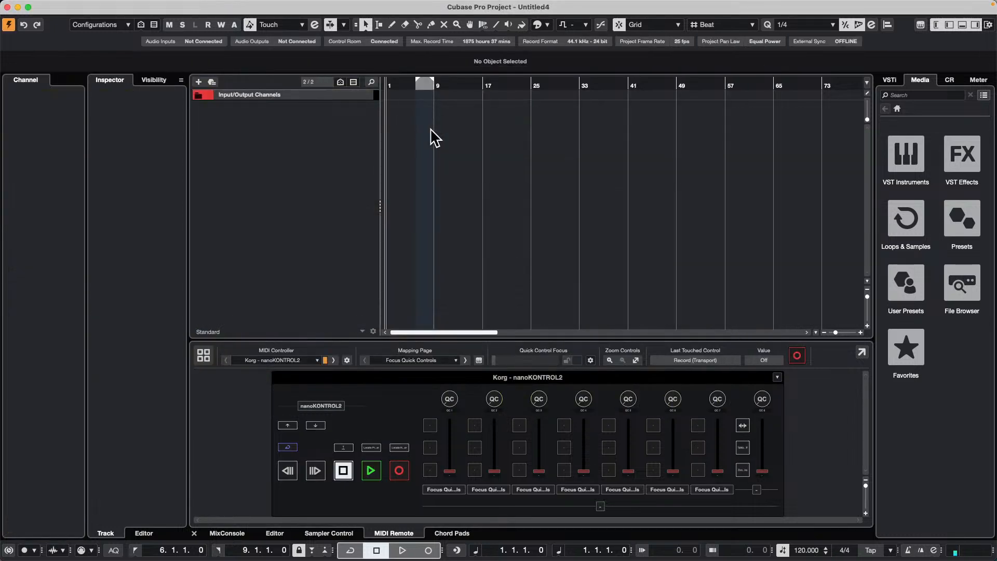
- Add 36 stereo audio tracks to the new project
{"action": "right_click", "coordinate": [295, 123]}
{"action": "left_click", "coordinate": [345, 132]}
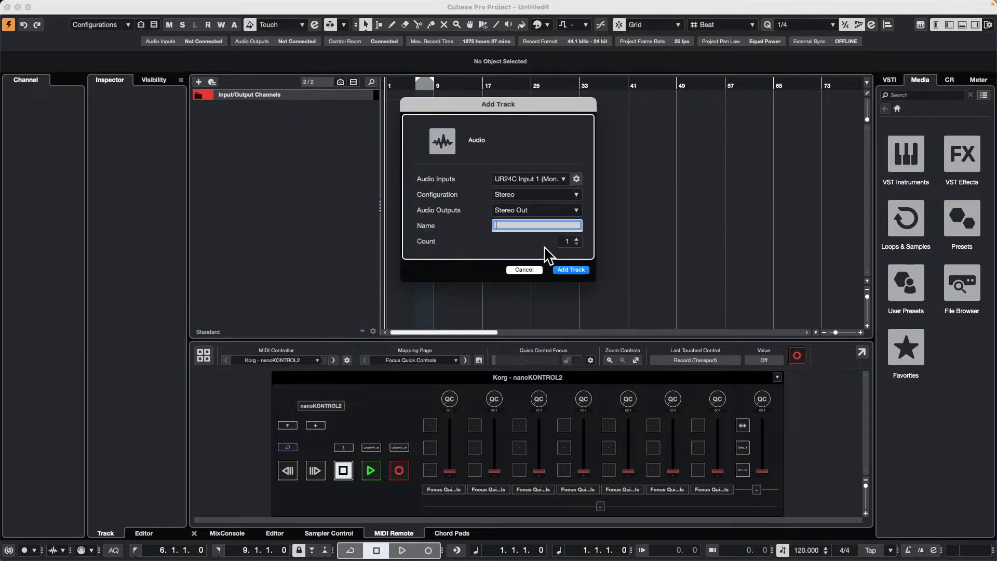
{"action": "scroll", "coordinate": [569, 243], "scroll_direction": "up", "scroll_amount": 14}
{"action": "left_click", "coordinate": [572, 270]}
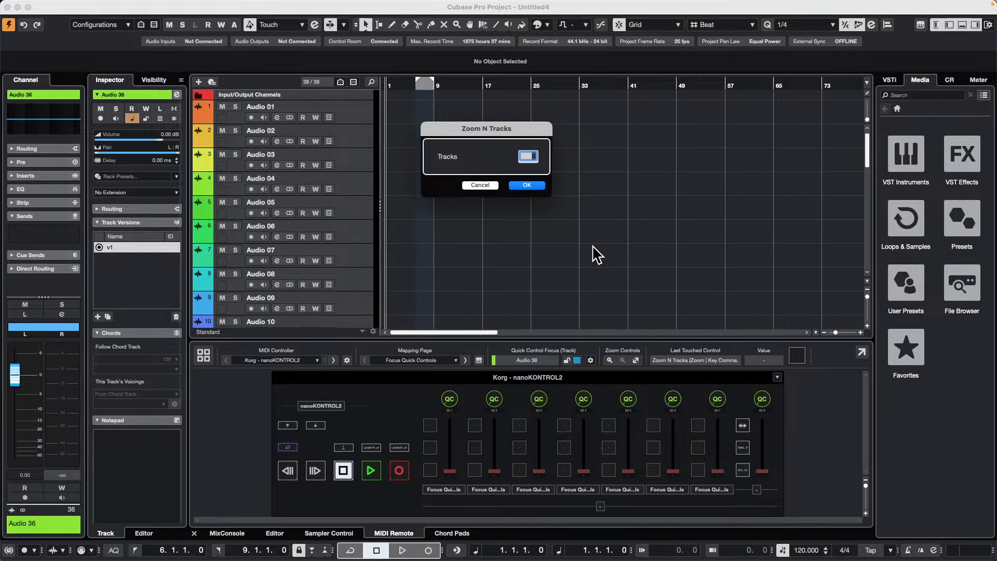
- Use Zoom N Tracks to fit 21, 44 and finally 16 tracks, dismiss the reopened dialog and select Audio 01
{"action": "type", "text": "21"}
{"action": "key", "text": "Return"}
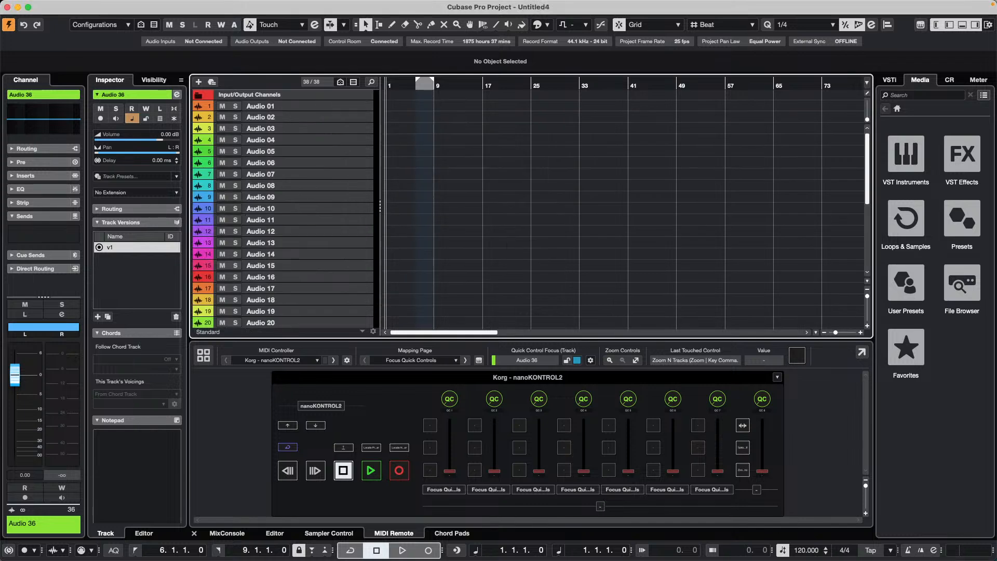
{"action": "type", "text": "44"}
{"action": "key", "text": "Return"}
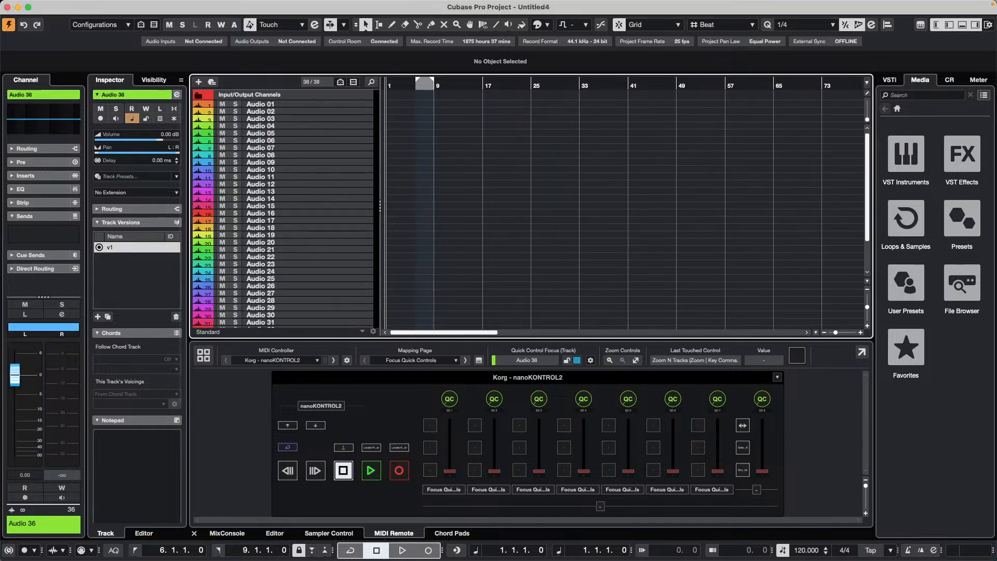
{"action": "type", "text": "15"}
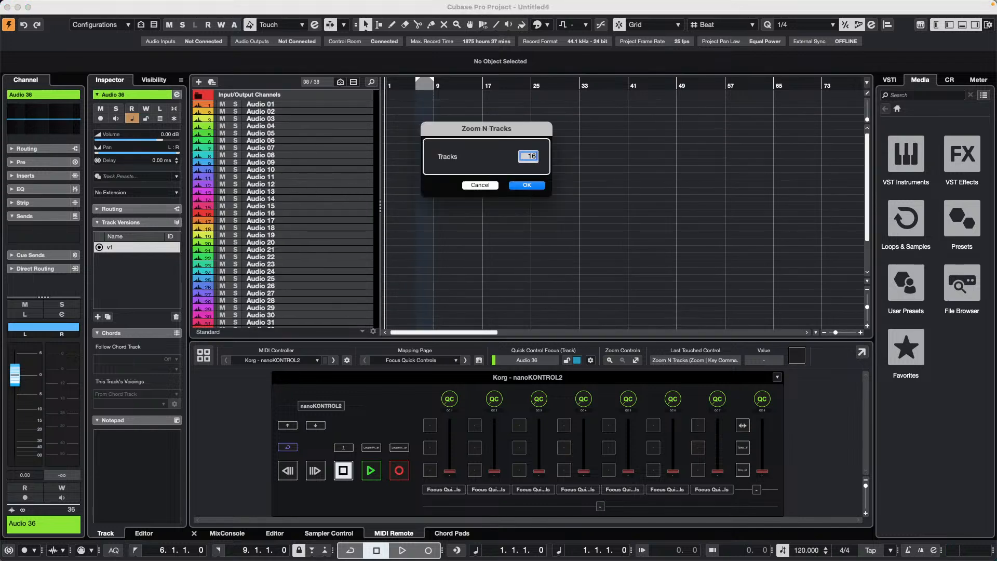
{"action": "key", "text": "Return"}
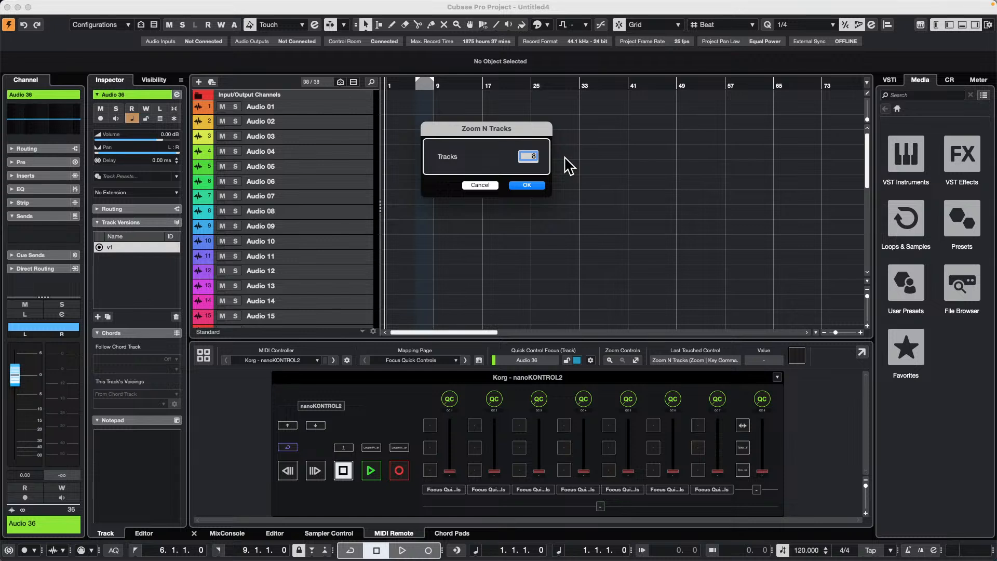
{"action": "left_click", "coordinate": [489, 184]}
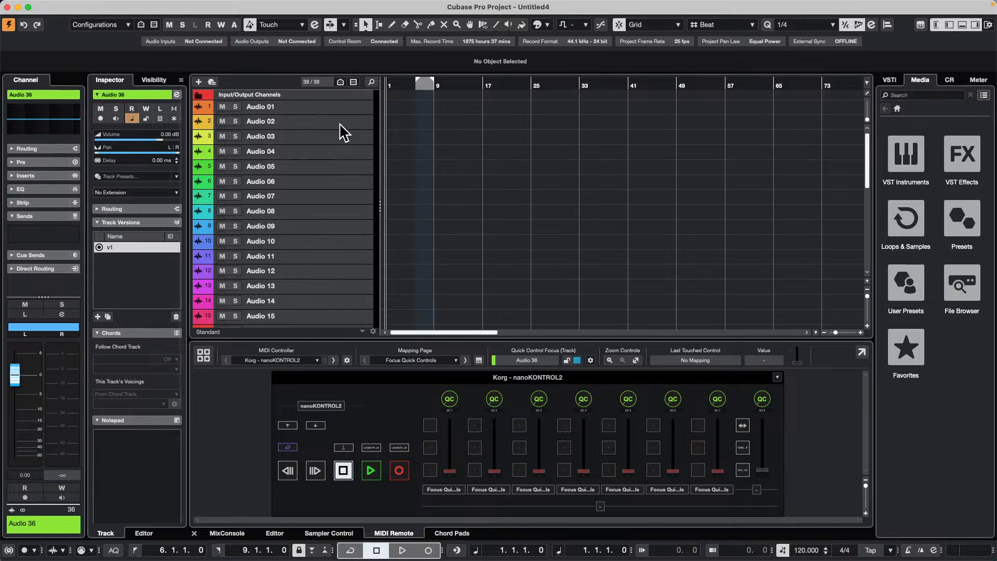
{"action": "left_click", "coordinate": [352, 108]}
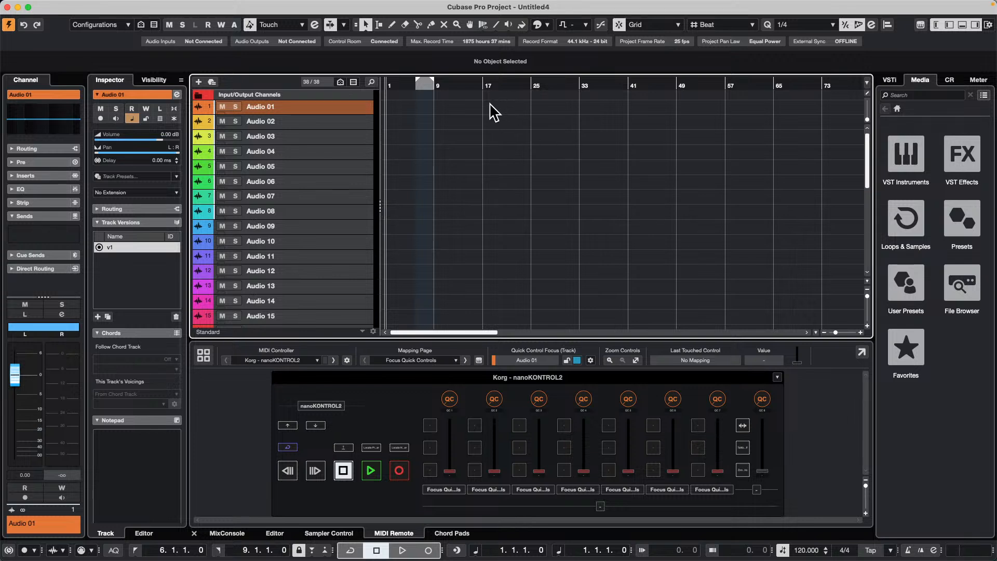
- Open the Mapping Assistant for the seventh channel's lowest button on the nanoKONTROL2 and look at the mapping page options
{"action": "left_click", "coordinate": [486, 183]}
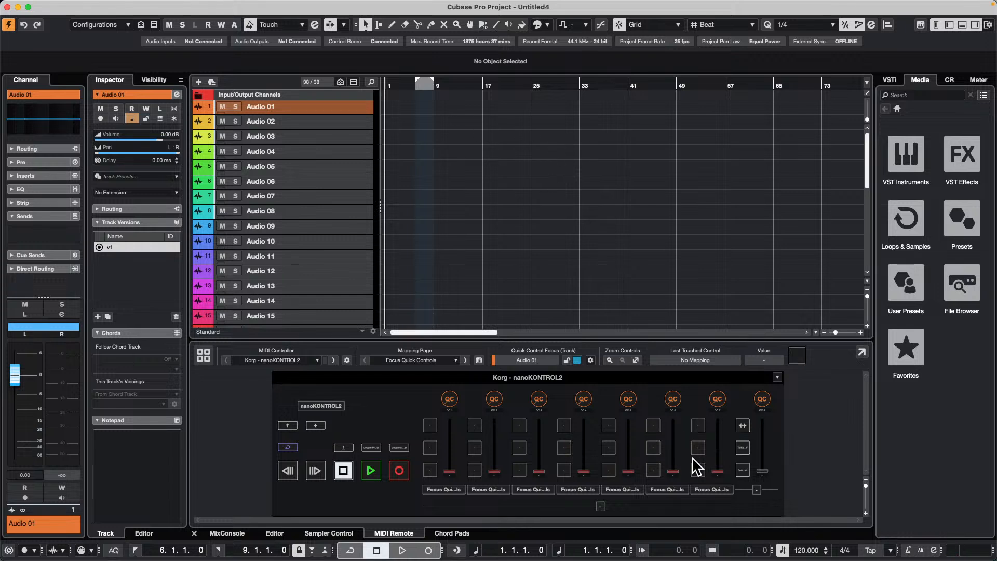
{"action": "left_click", "coordinate": [701, 476]}
{"action": "left_click", "coordinate": [700, 471]}
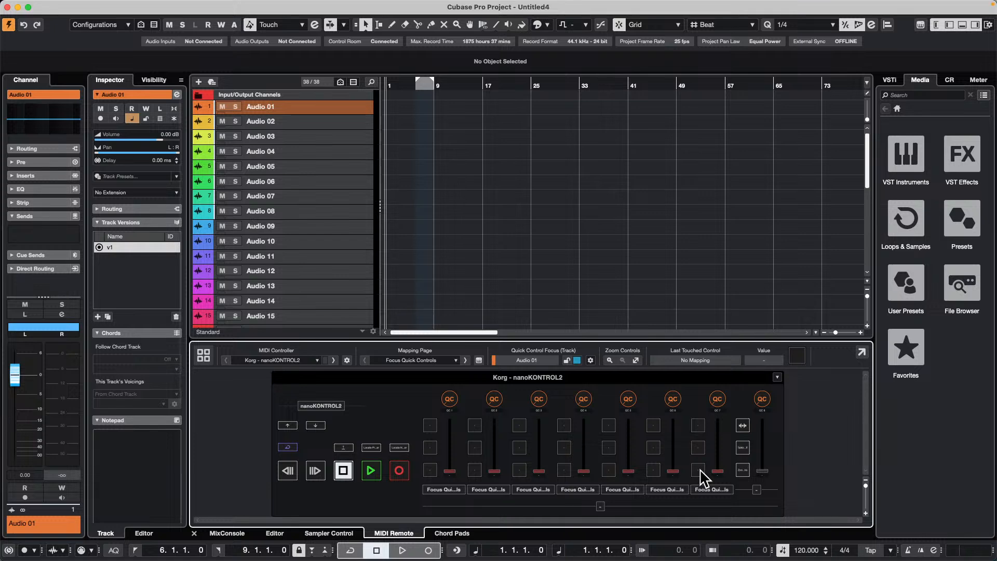
{"action": "double_click", "coordinate": [700, 470]}
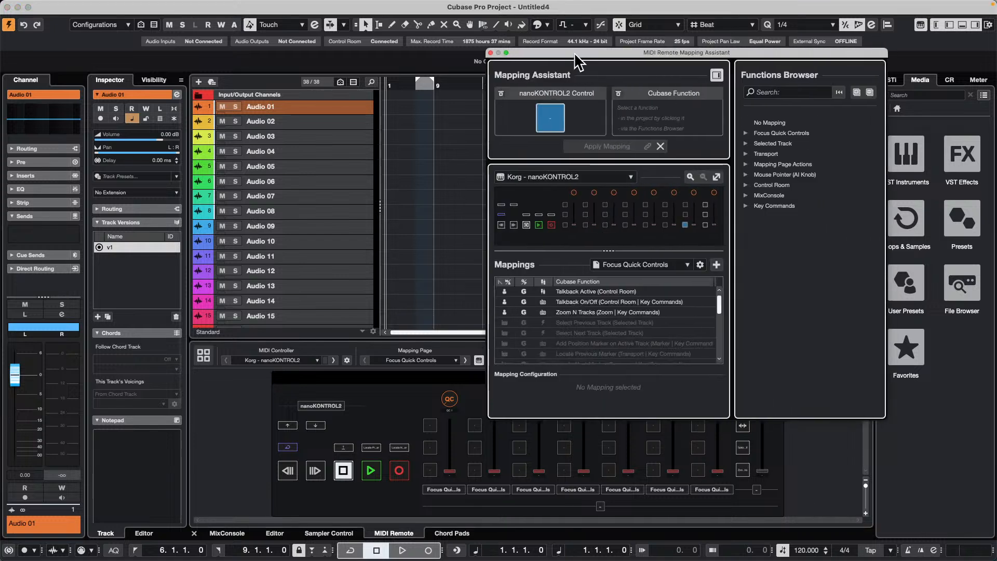
{"action": "left_click_drag", "start_coordinate": [575, 52], "coordinate": [373, 34]}
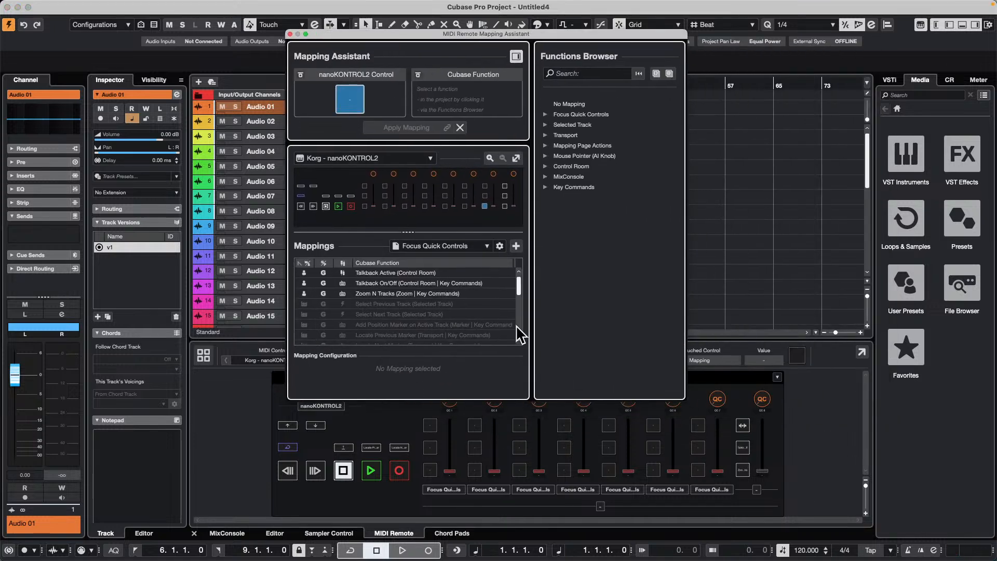
{"action": "left_click", "coordinate": [500, 247]}
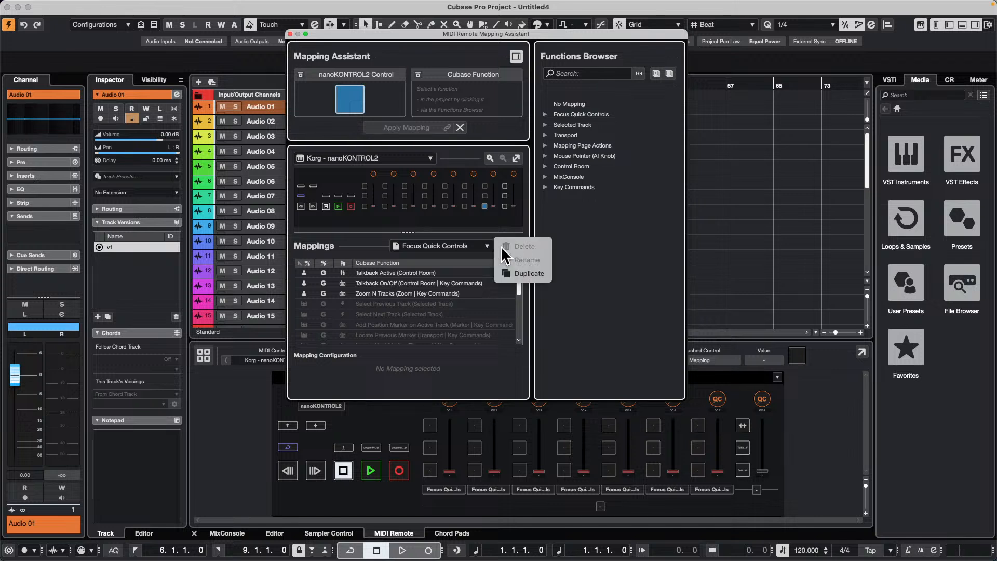
{"action": "left_click", "coordinate": [358, 237]}
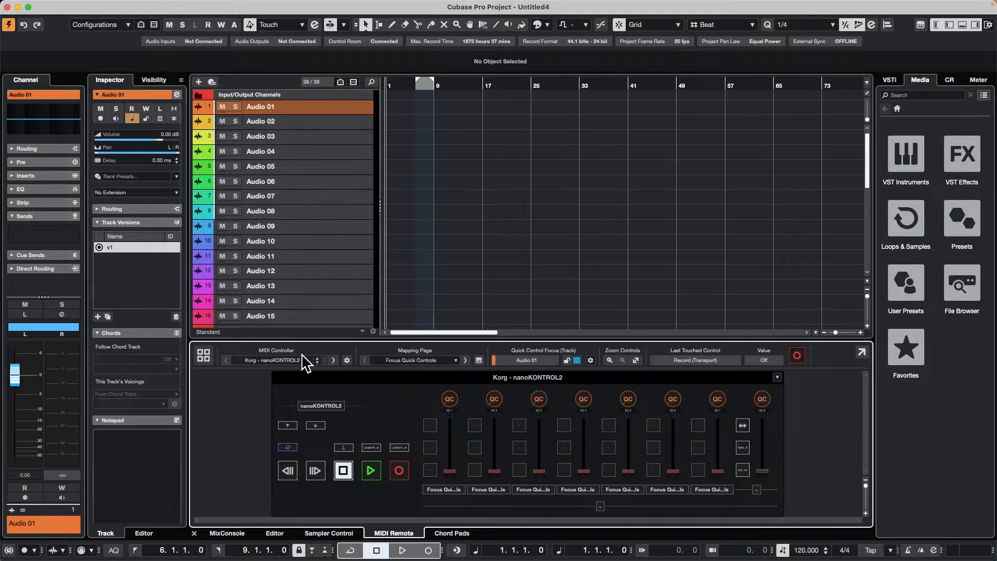
- Review the nanoKONTROL2 entry and its controller script in the MIDI Remote Manager, and close the manager
{"action": "left_click", "coordinate": [347, 360]}
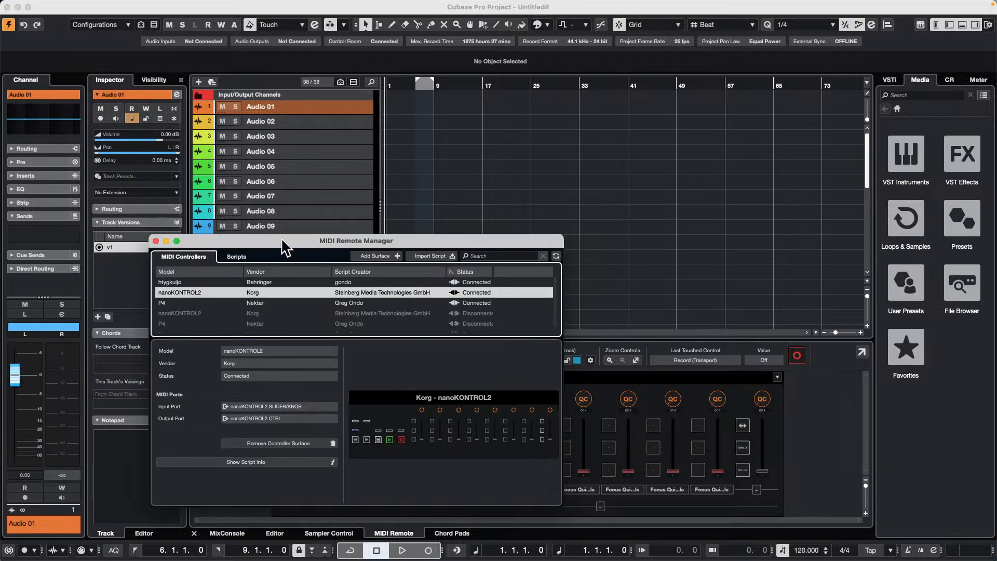
{"action": "left_click_drag", "start_coordinate": [282, 239], "coordinate": [406, 172]}
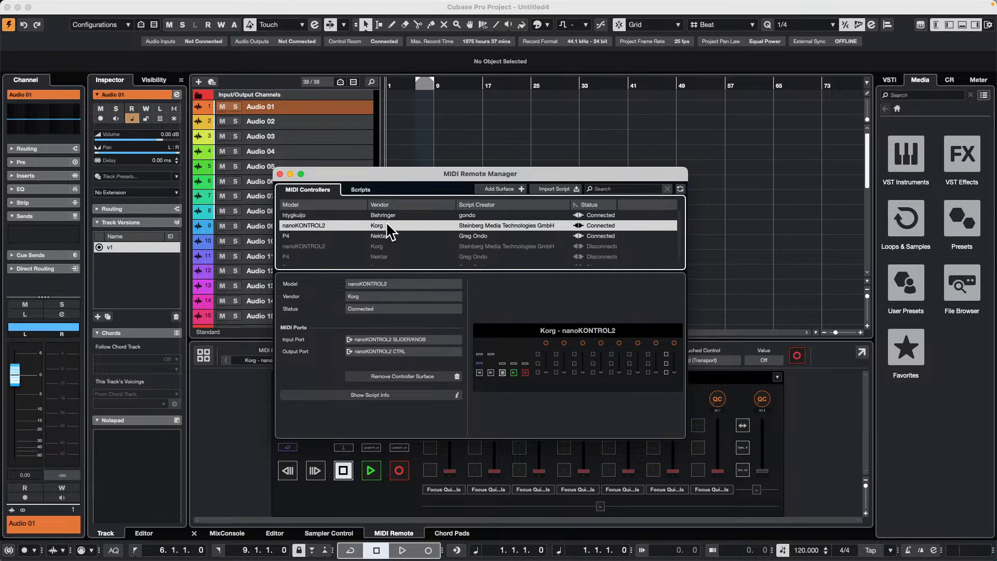
{"action": "left_click", "coordinate": [359, 191]}
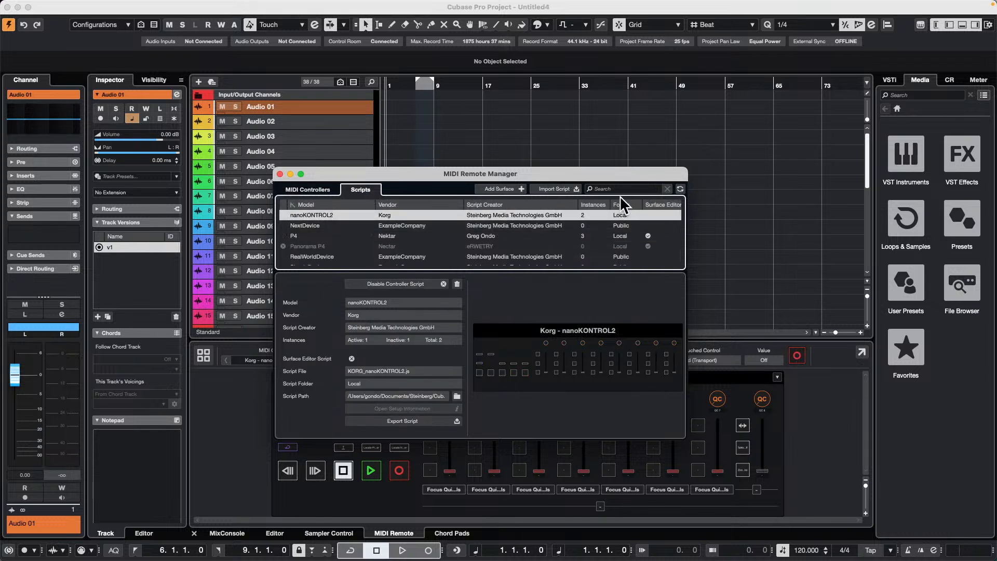
{"action": "left_click", "coordinate": [280, 173]}
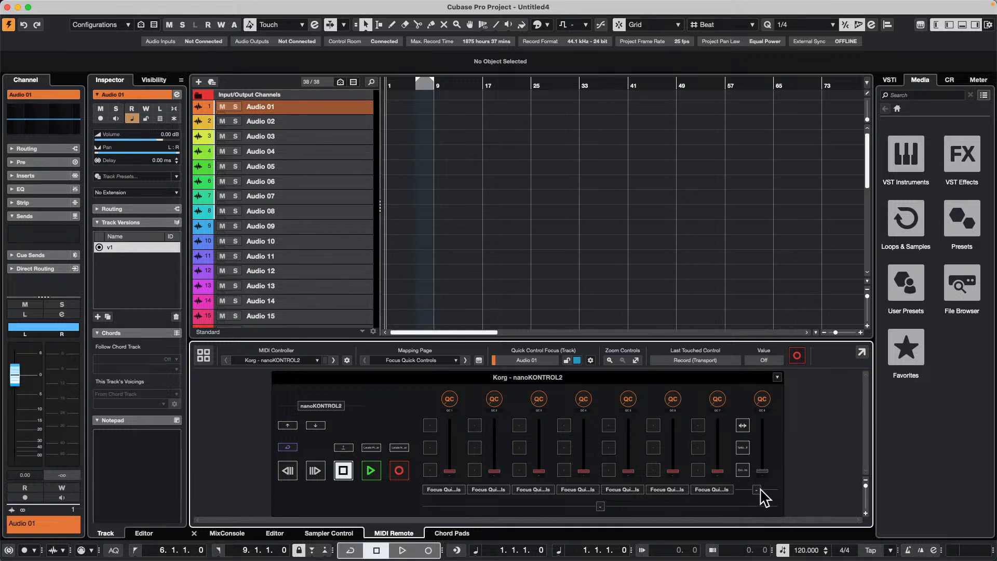
- Reopen the Mapping Assistant, switch the controller to Nektar - P4 and open its surface for editing
{"action": "double_click", "coordinate": [700, 473]}
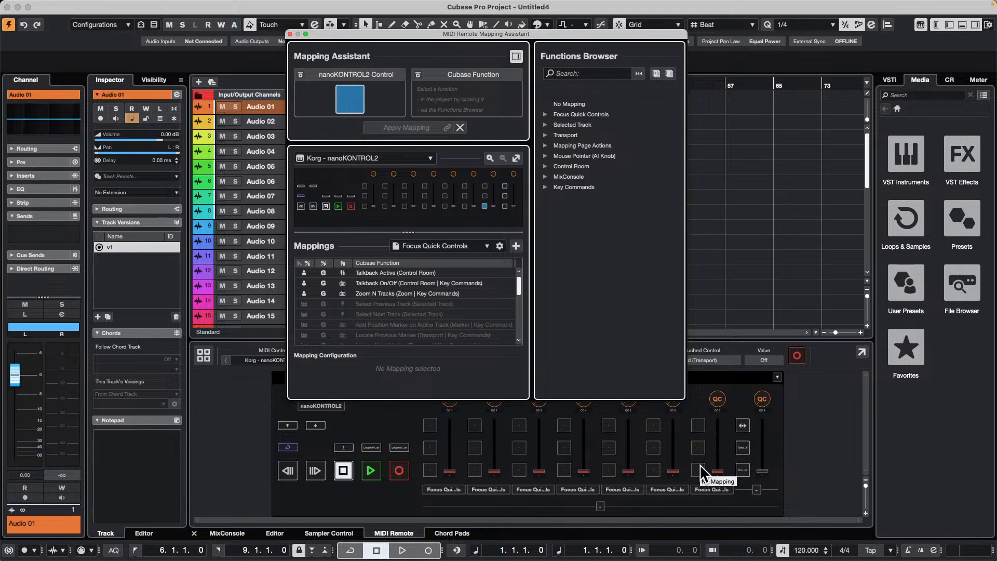
{"action": "left_click", "coordinate": [831, 427]}
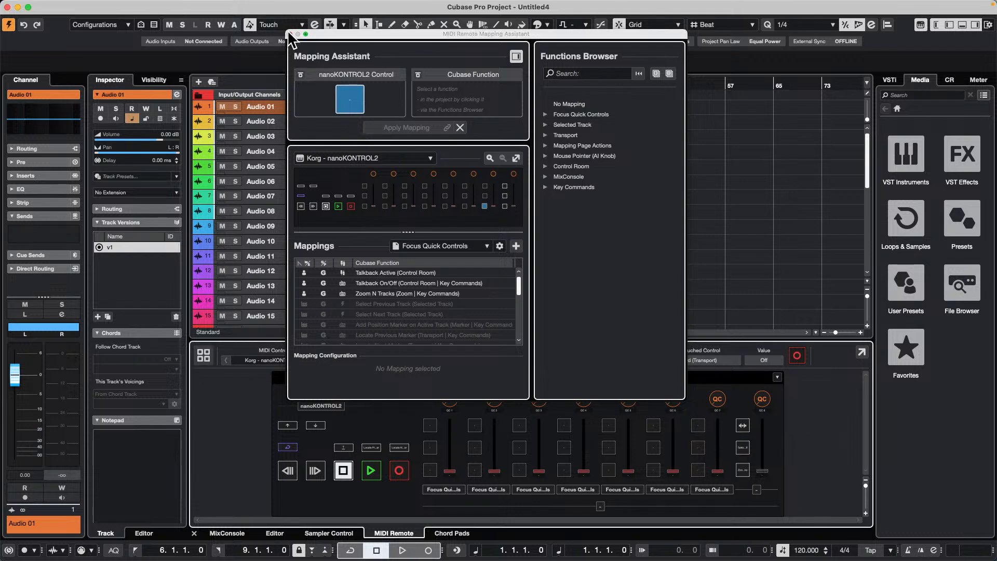
{"action": "left_click", "coordinate": [465, 206]}
{"action": "left_click", "coordinate": [430, 158]}
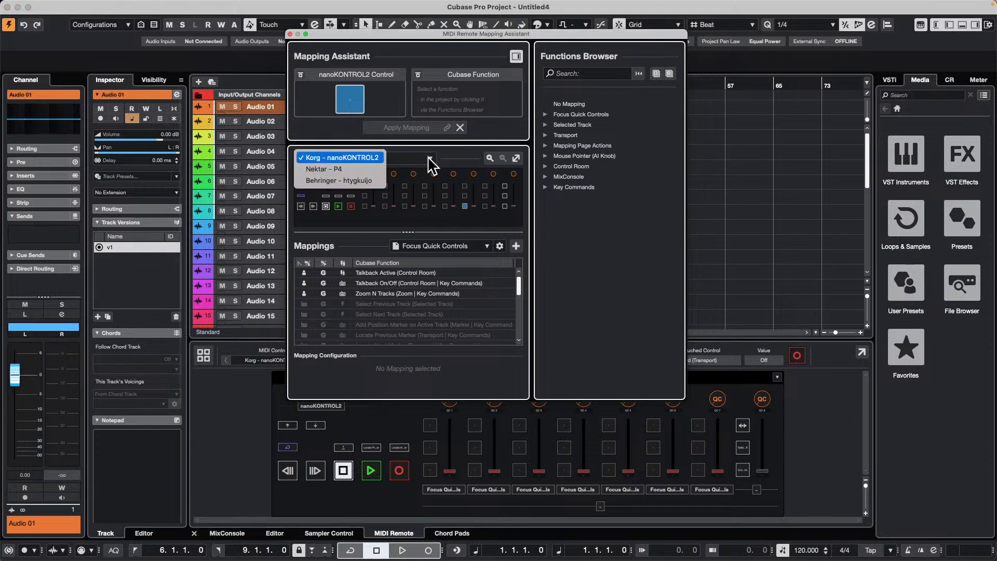
{"action": "left_click", "coordinate": [343, 169]}
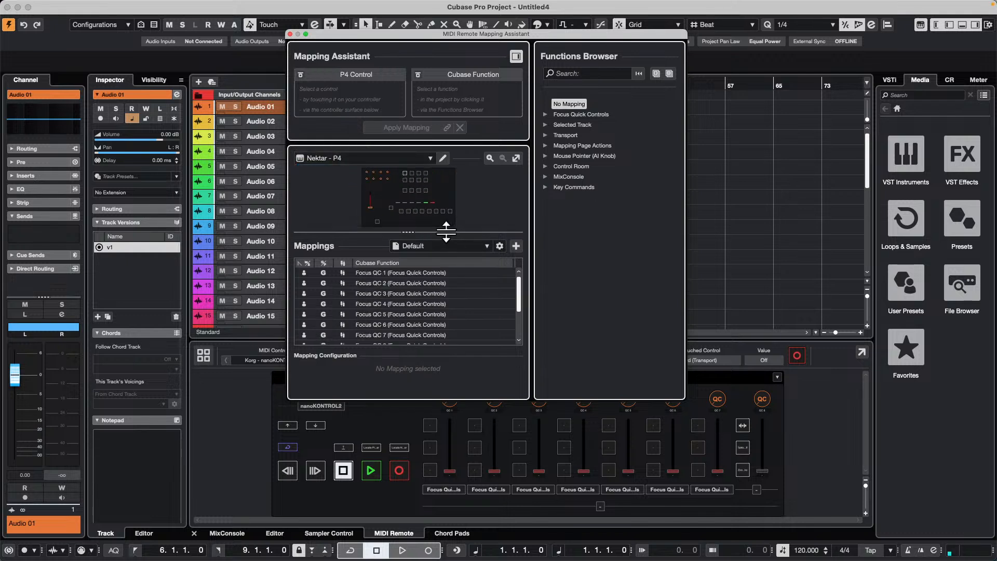
{"action": "left_click", "coordinate": [408, 211]}
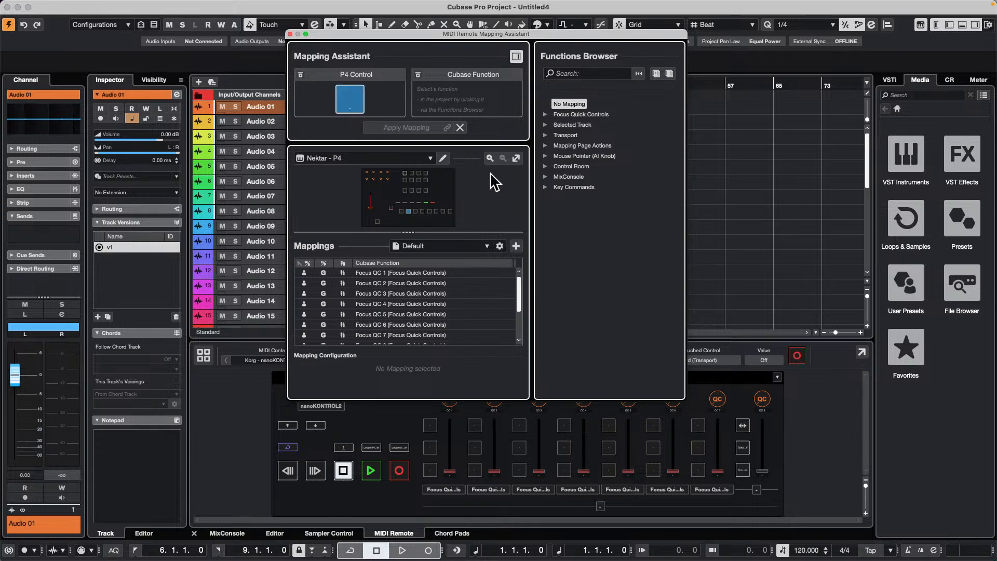
{"action": "left_click", "coordinate": [443, 159]}
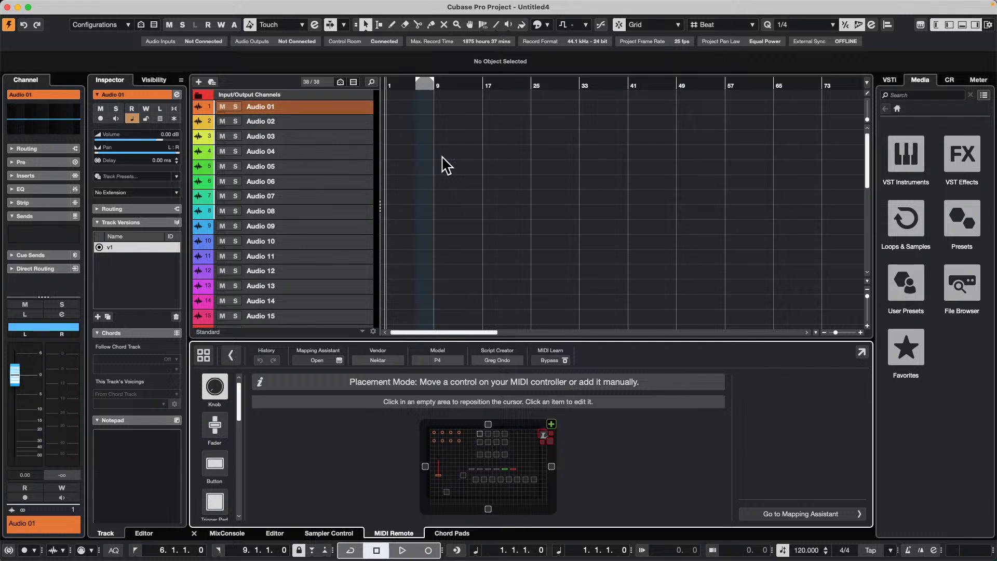
- Check the MIDI Monitor for the first trigger pad, enlarge the surface editor and change that pad into a Button
{"action": "left_click", "coordinate": [481, 436]}
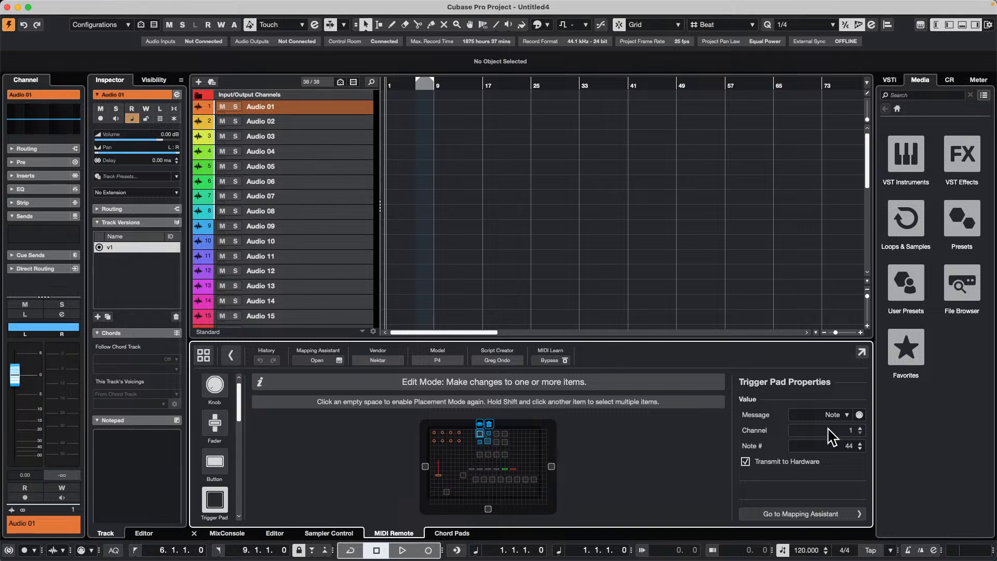
{"action": "left_click", "coordinate": [859, 414]}
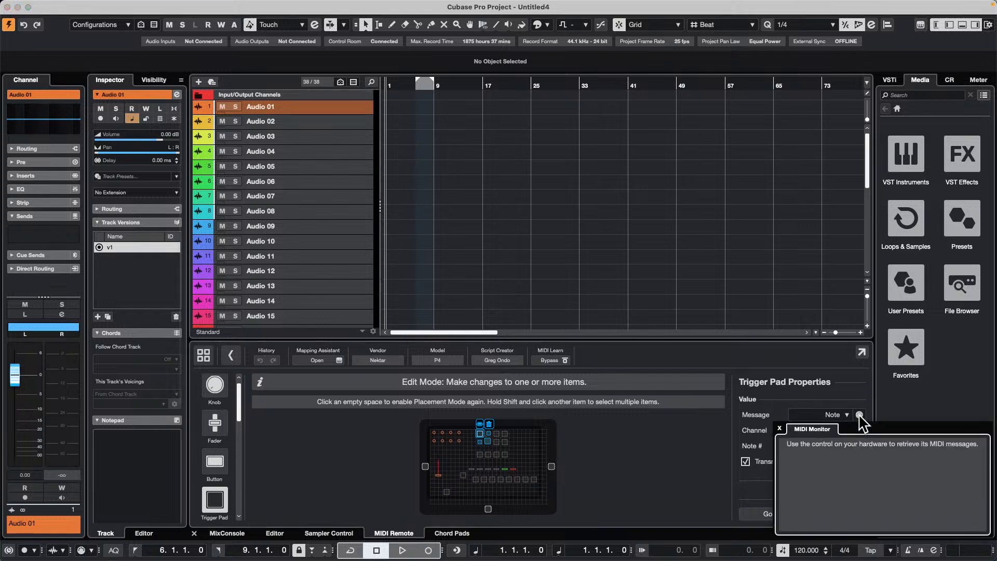
{"action": "left_click", "coordinate": [860, 415]}
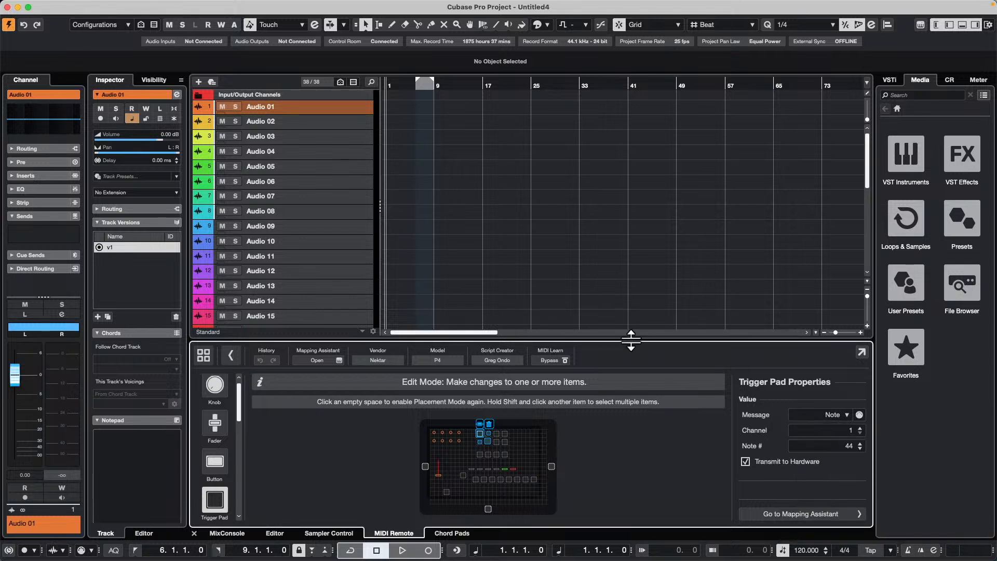
{"action": "left_click_drag", "start_coordinate": [630, 337], "coordinate": [630, 232]}
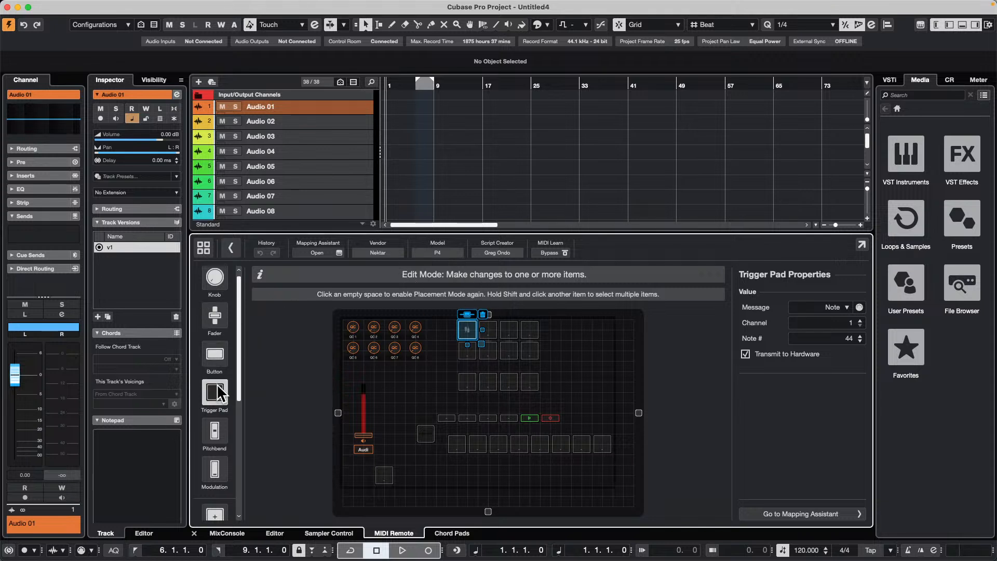
{"action": "left_click", "coordinate": [217, 354]}
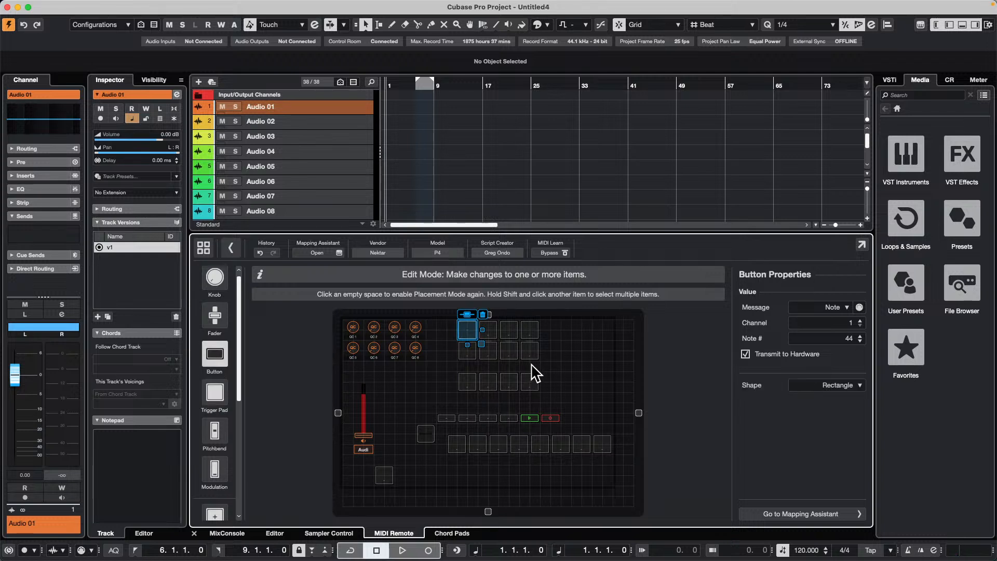
- Add a button for CC 106 in the empty area beside the pads and view its value mode options
{"action": "left_click", "coordinate": [577, 378]}
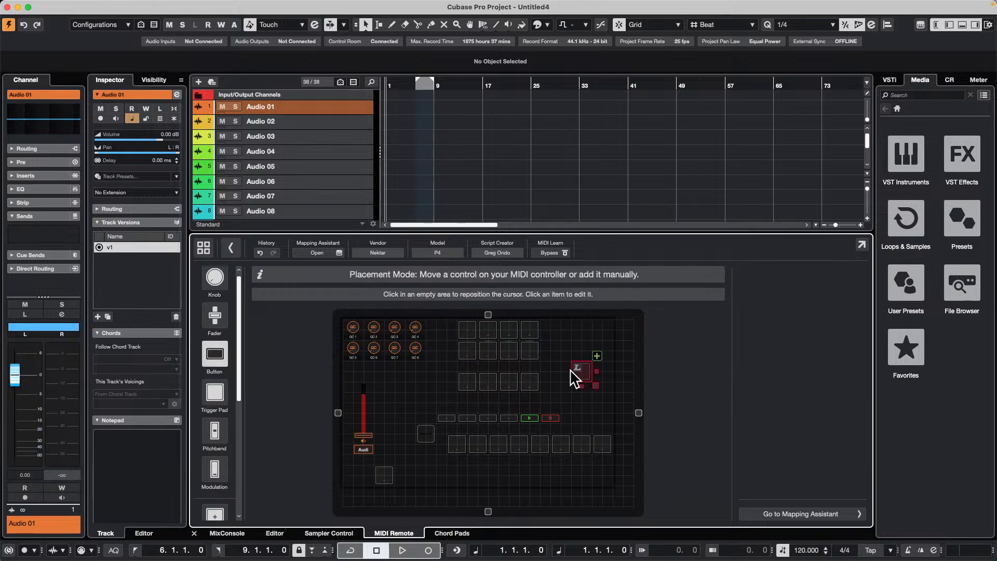
{"action": "left_click", "coordinate": [574, 378]}
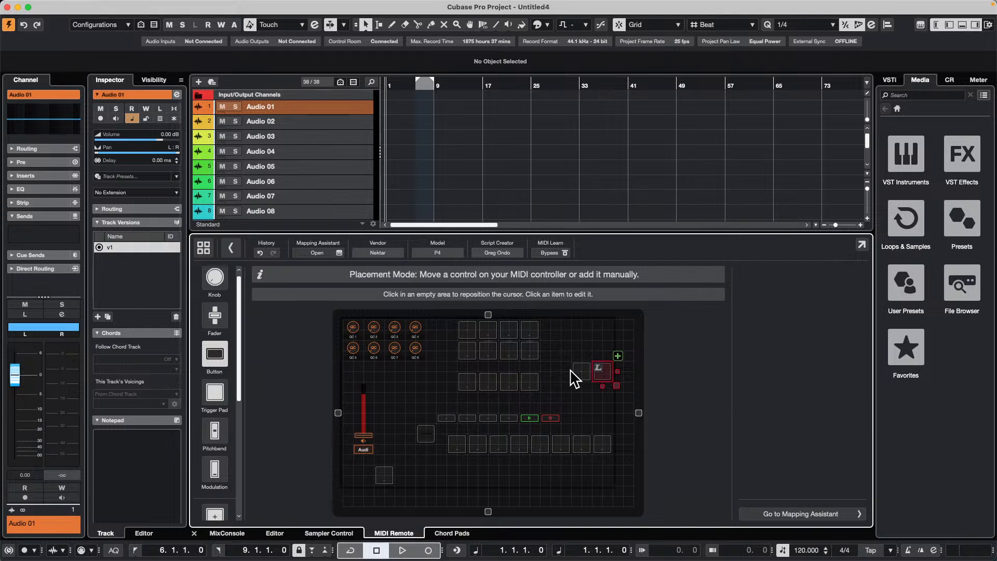
{"action": "left_click", "coordinate": [583, 380]}
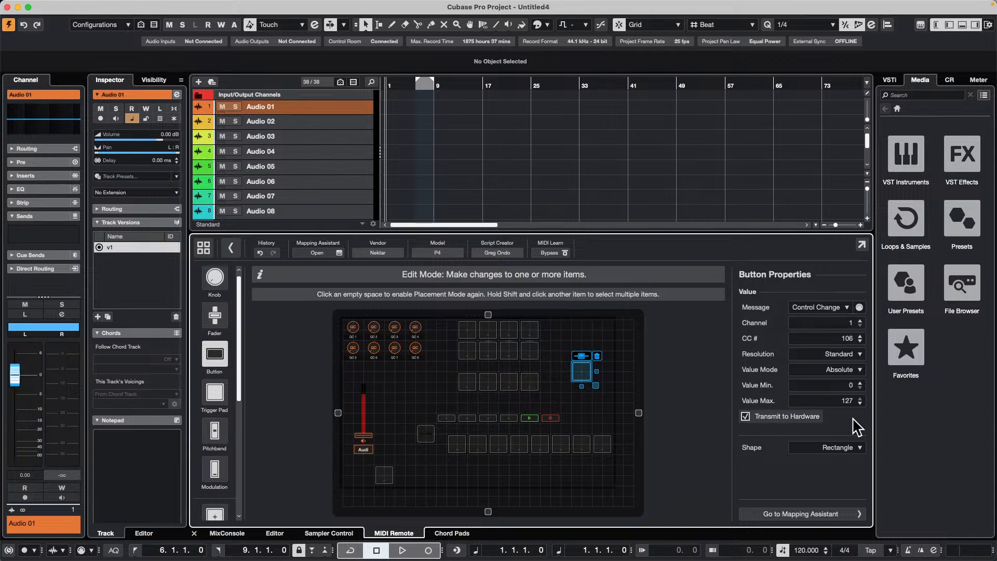
{"action": "left_click", "coordinate": [847, 368]}
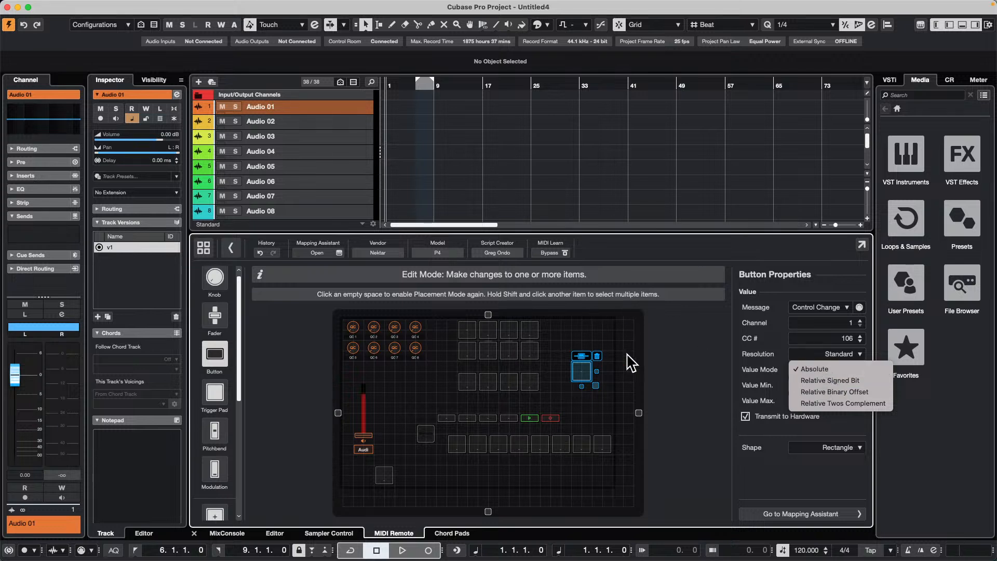
{"action": "left_click", "coordinate": [622, 370]}
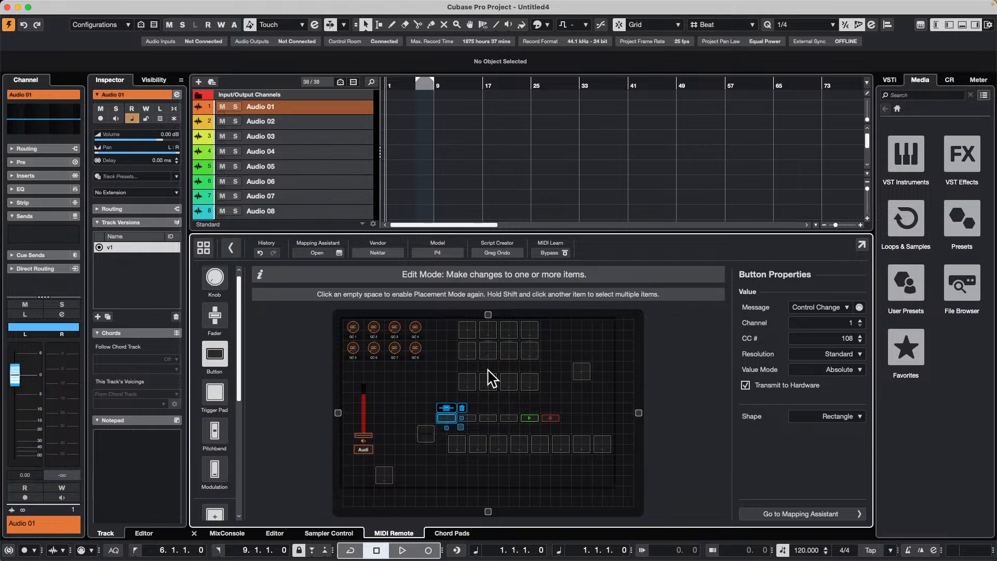
- Try the Trigger Pad type on the CC 108 control and return it to Button
{"action": "left_click", "coordinate": [215, 395]}
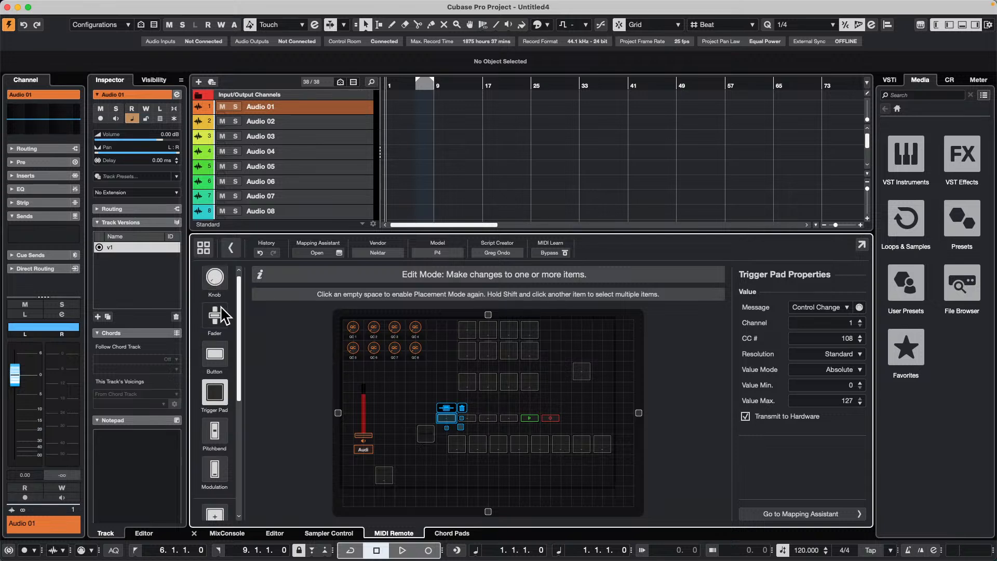
{"action": "left_click", "coordinate": [214, 354]}
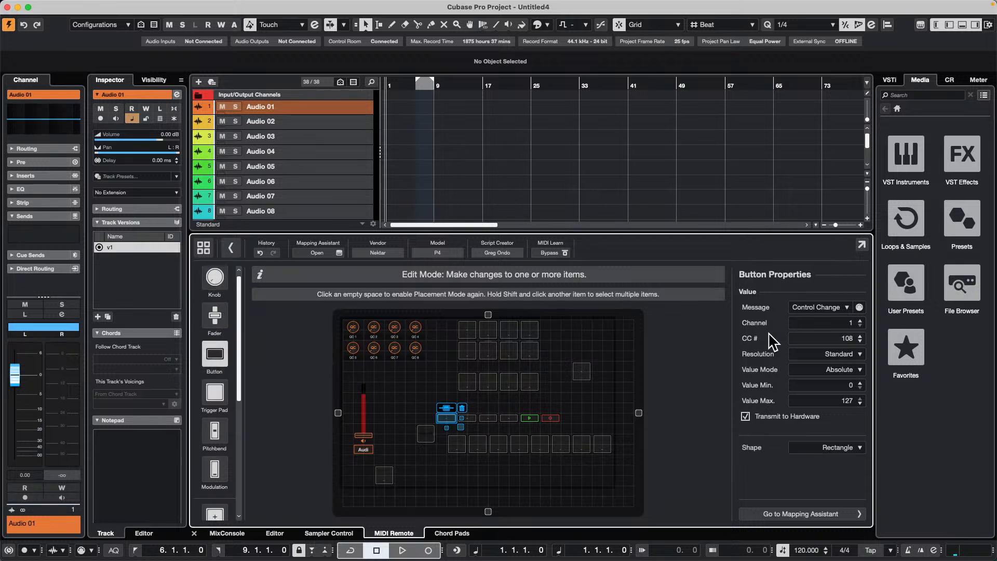
- Add a button for CC 107 above the CC 106 button and check its value modes, keeping Absolute
{"action": "left_click", "coordinate": [568, 338]}
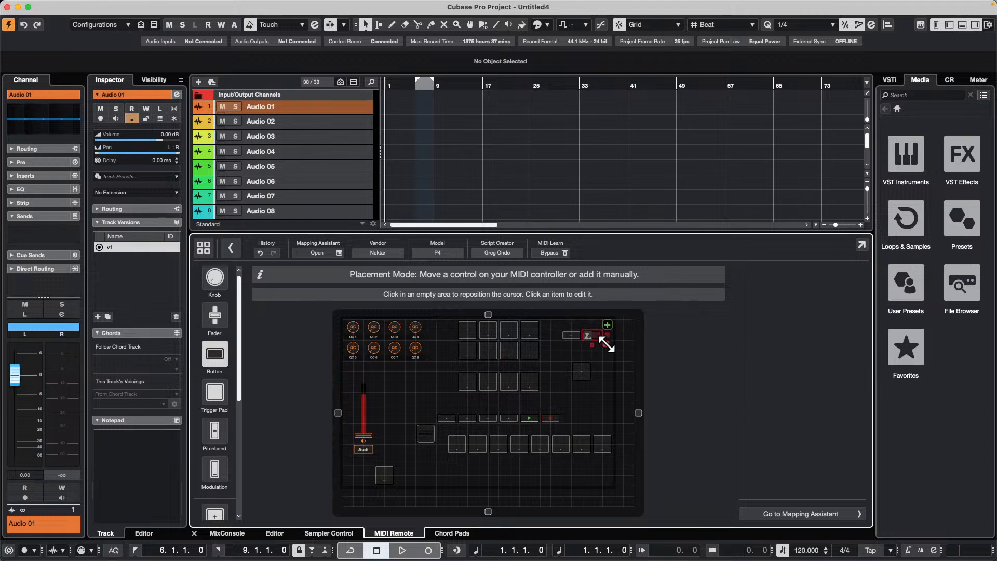
{"action": "left_click_drag", "start_coordinate": [607, 344], "coordinate": [614, 363]}
{"action": "left_click", "coordinate": [574, 335]}
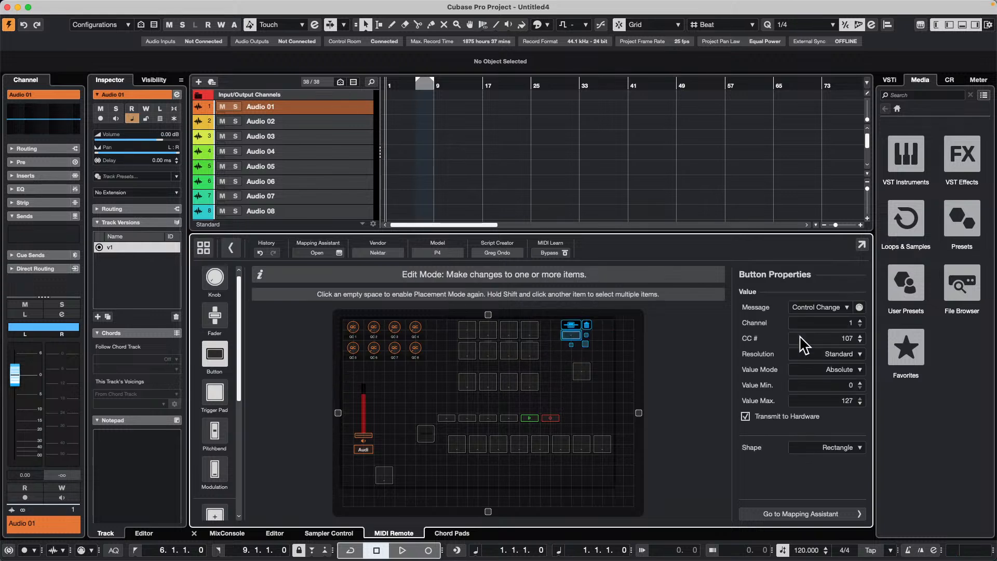
{"action": "left_click", "coordinate": [847, 369]}
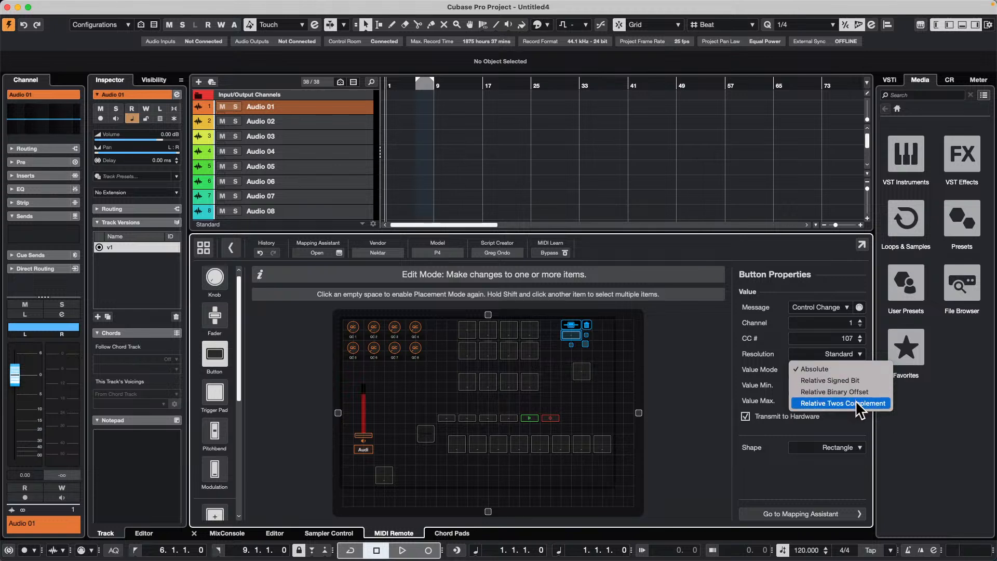
{"action": "left_click", "coordinate": [857, 369]}
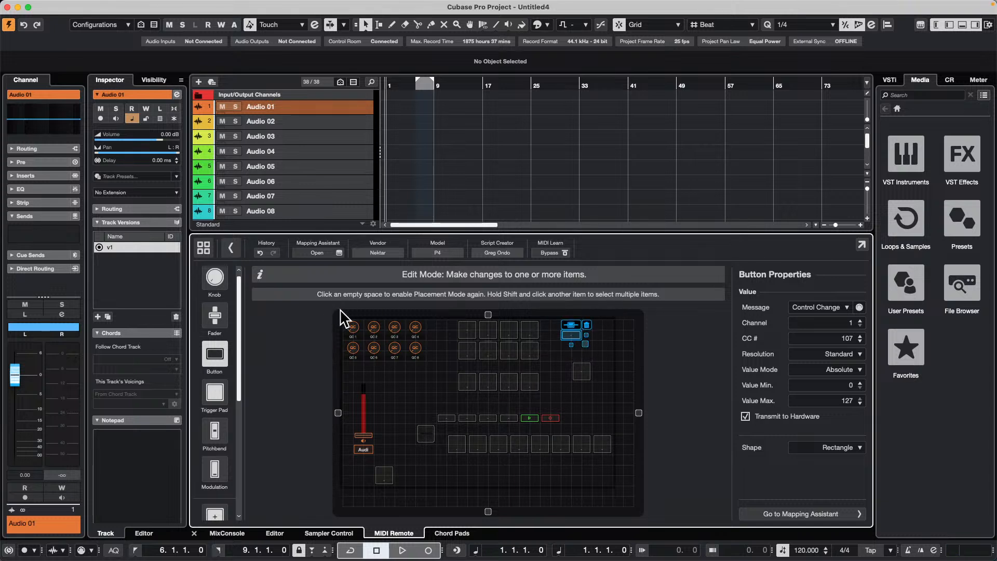
- Open the Mapping Assistant for the CC 107 button and pick Activate Metronome Click from the transport bar as its function
{"action": "left_click", "coordinate": [800, 516]}
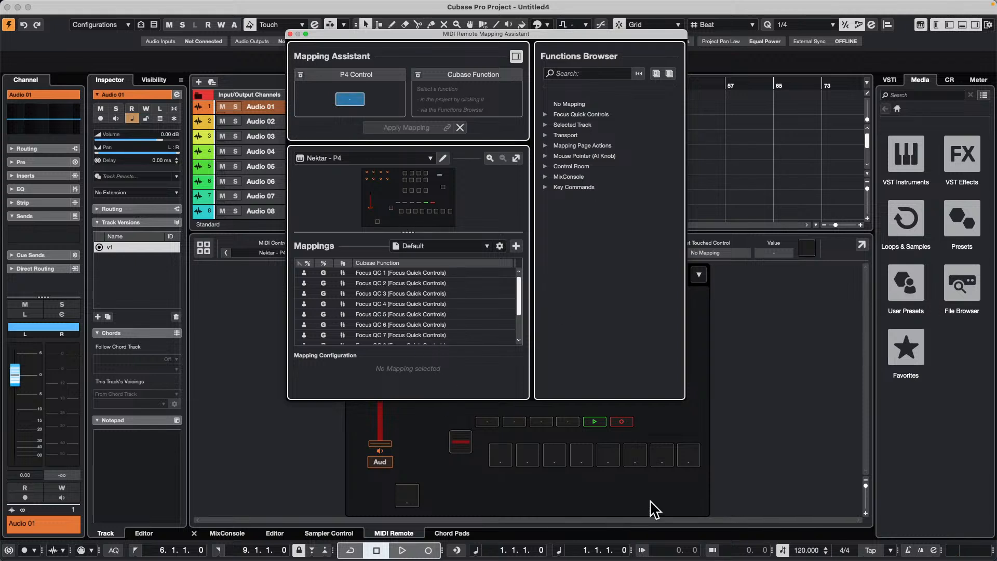
{"action": "right_click", "coordinate": [783, 552]}
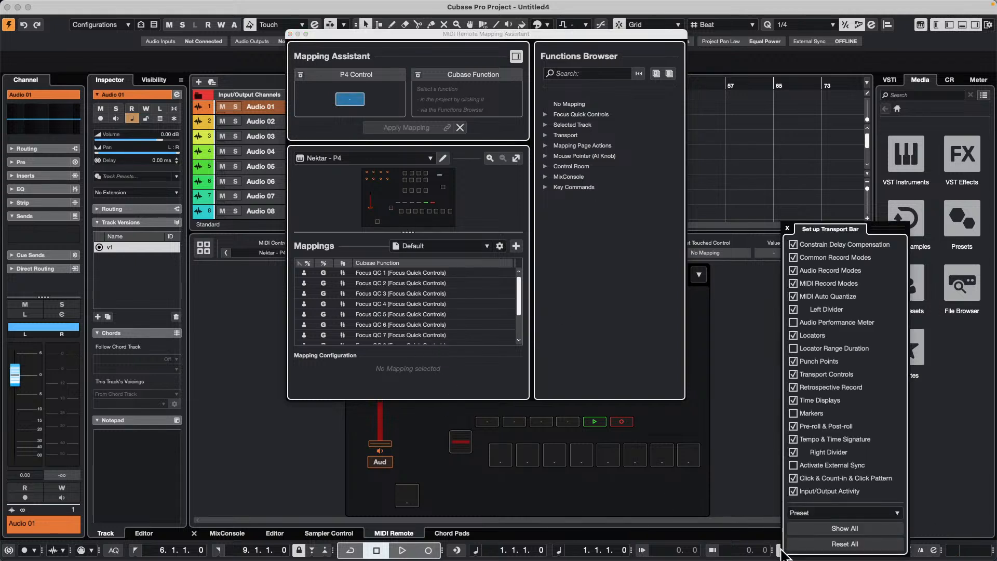
{"action": "left_click", "coordinate": [751, 469]}
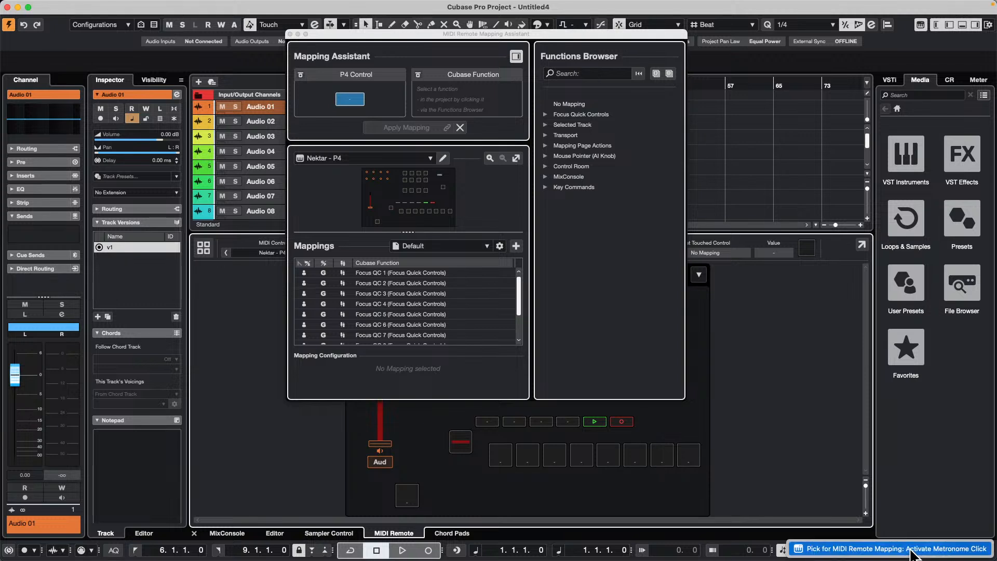
{"action": "left_click", "coordinate": [912, 551]}
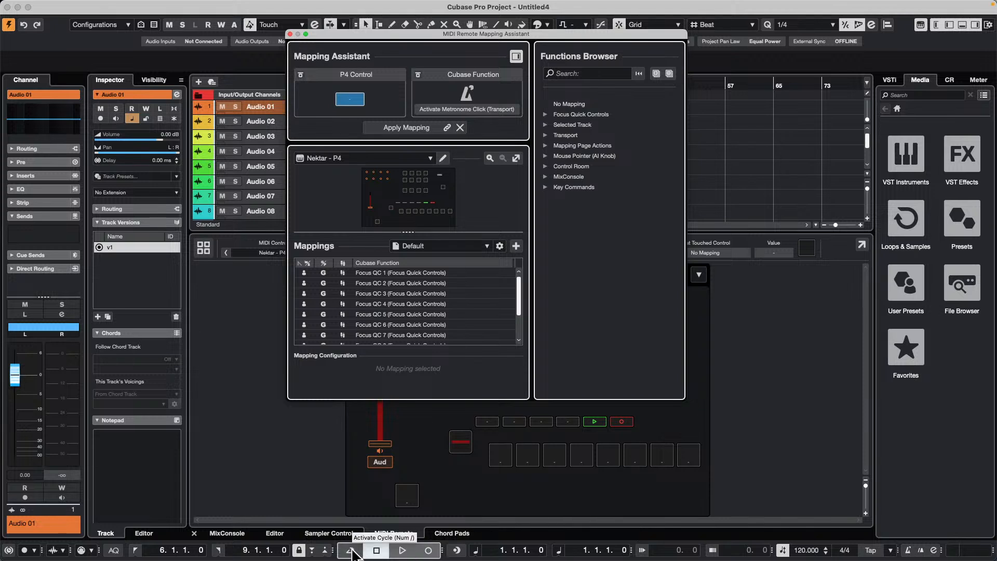
- Toggle the transport's cycle mode as a test and look through the Key Commands category of mappable functions
{"action": "left_click", "coordinate": [353, 551]}
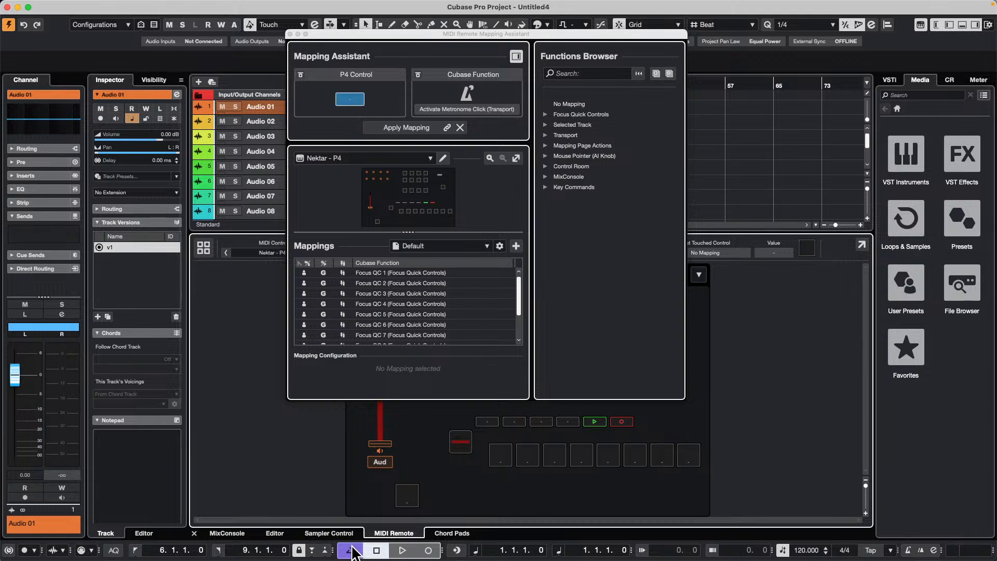
{"action": "left_click", "coordinate": [356, 552]}
{"action": "left_click", "coordinate": [355, 552]}
{"action": "left_click", "coordinate": [546, 187]}
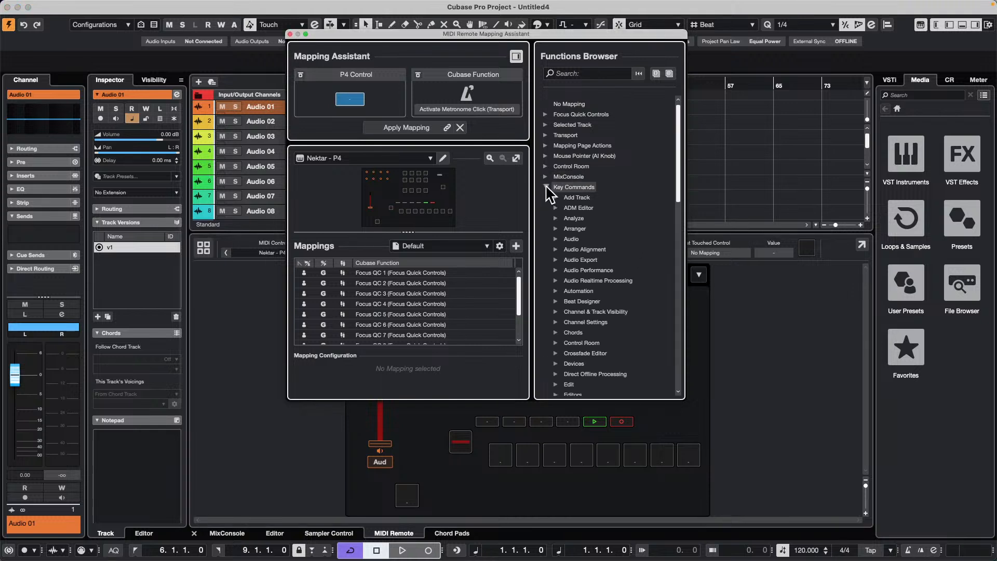
{"action": "scroll", "coordinate": [606, 278], "scroll_direction": "down", "scroll_amount": 5}
{"action": "scroll", "coordinate": [608, 280], "scroll_direction": "up", "scroll_amount": 5}
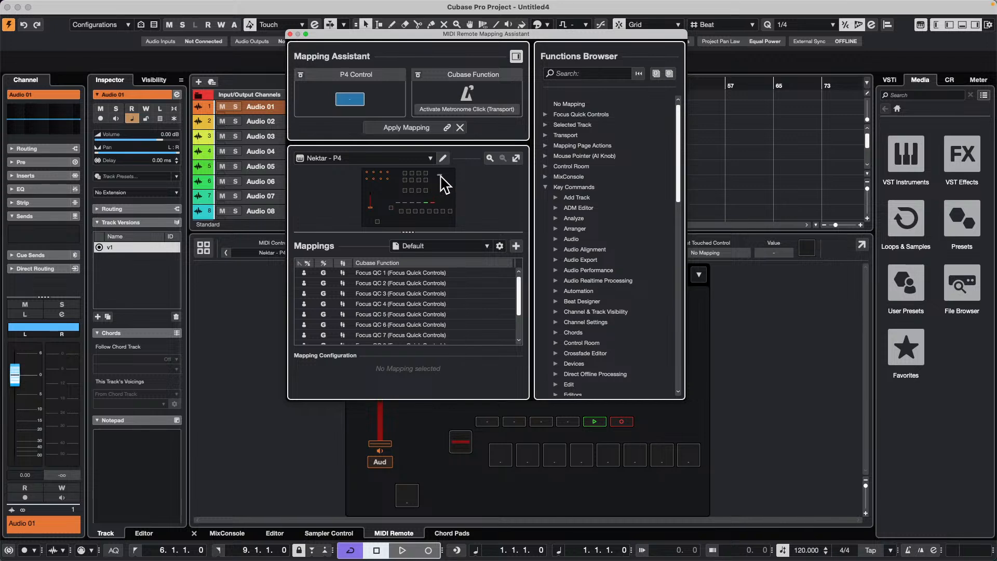
- Return to the surface editor, open the Mapping Assistant for the CC 108 button and switch the transport cycle off
{"action": "left_click", "coordinate": [443, 158]}
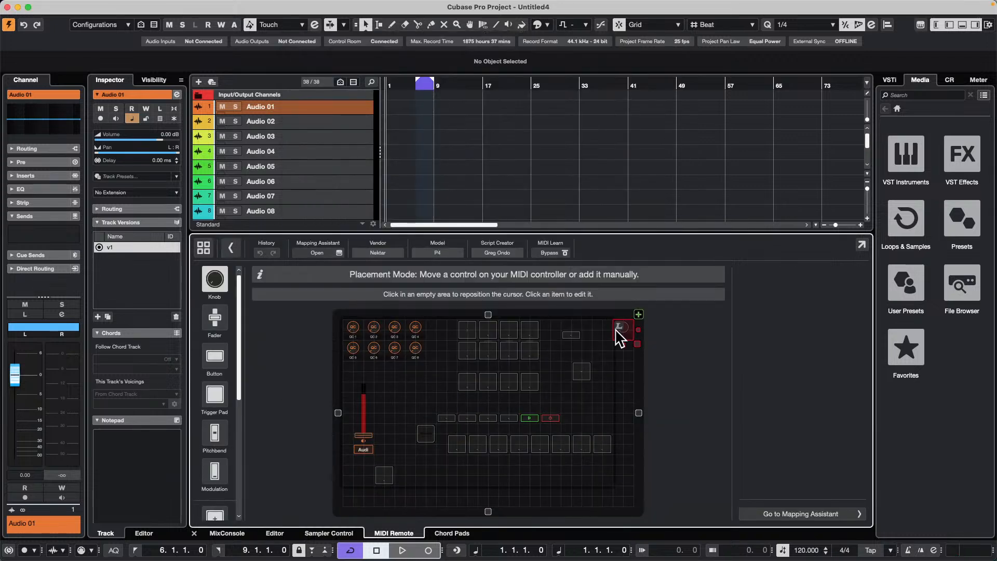
{"action": "left_click", "coordinate": [573, 335]}
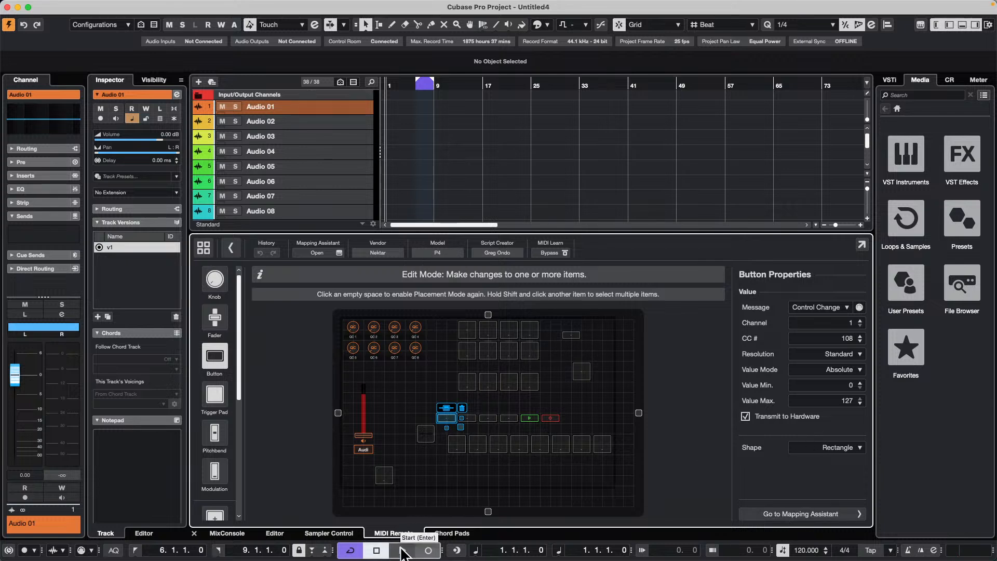
{"action": "left_click", "coordinate": [802, 513]}
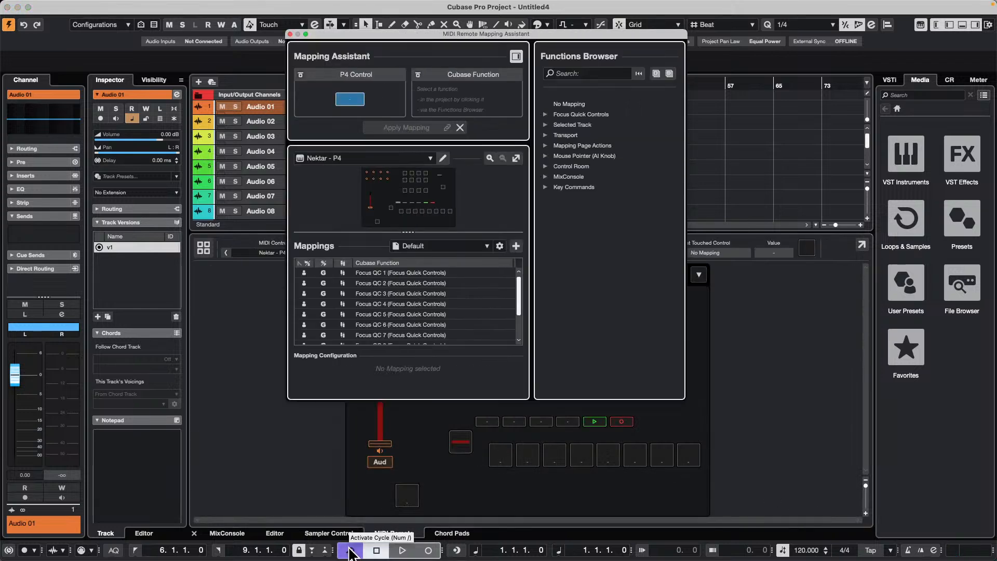
{"action": "left_click", "coordinate": [350, 551]}
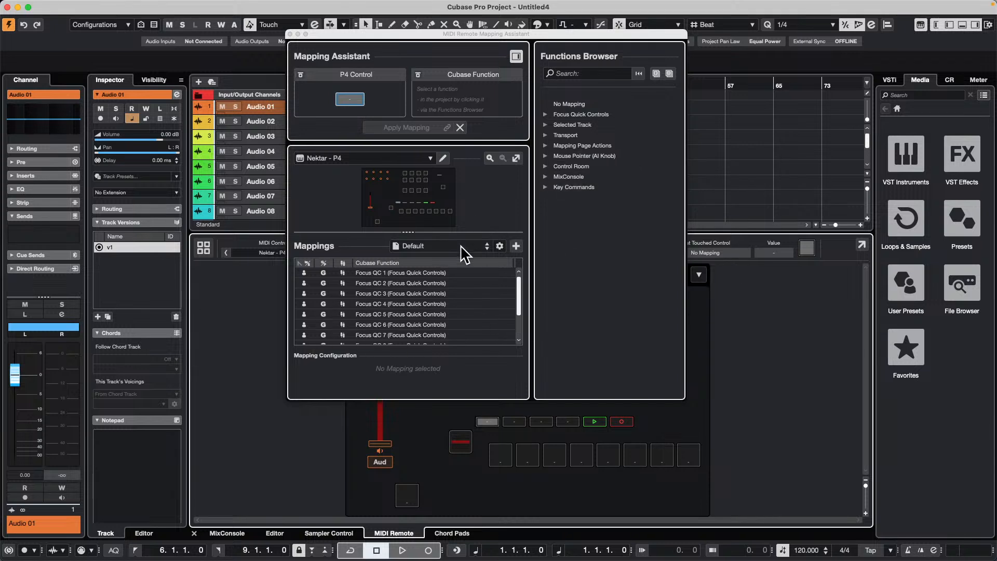
- Reopen the P4 surface editor, select the CC 108 button and check its value mode options, keeping Absolute
{"action": "left_click", "coordinate": [443, 158]}
{"action": "left_click", "coordinate": [443, 158]}
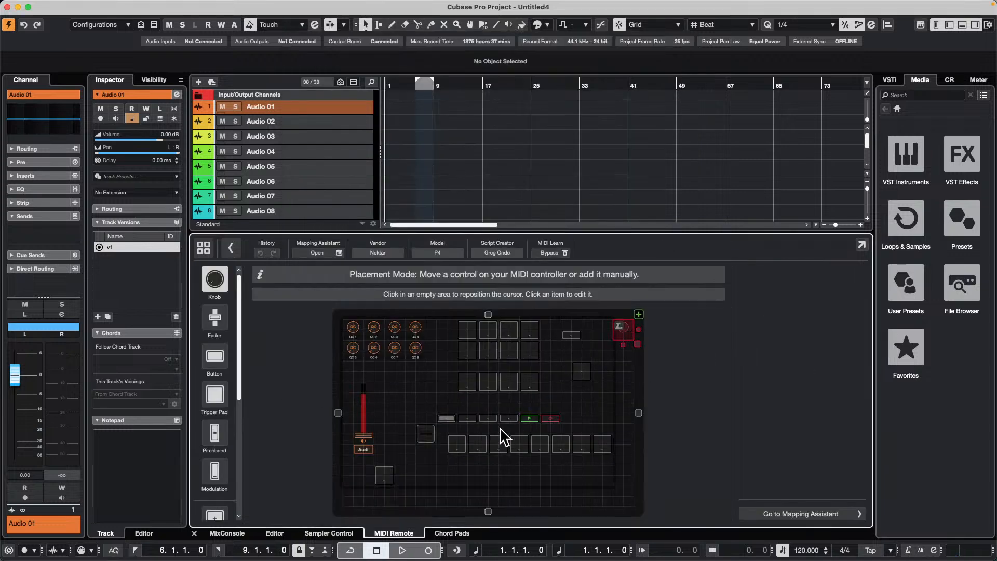
{"action": "left_click", "coordinate": [447, 419]}
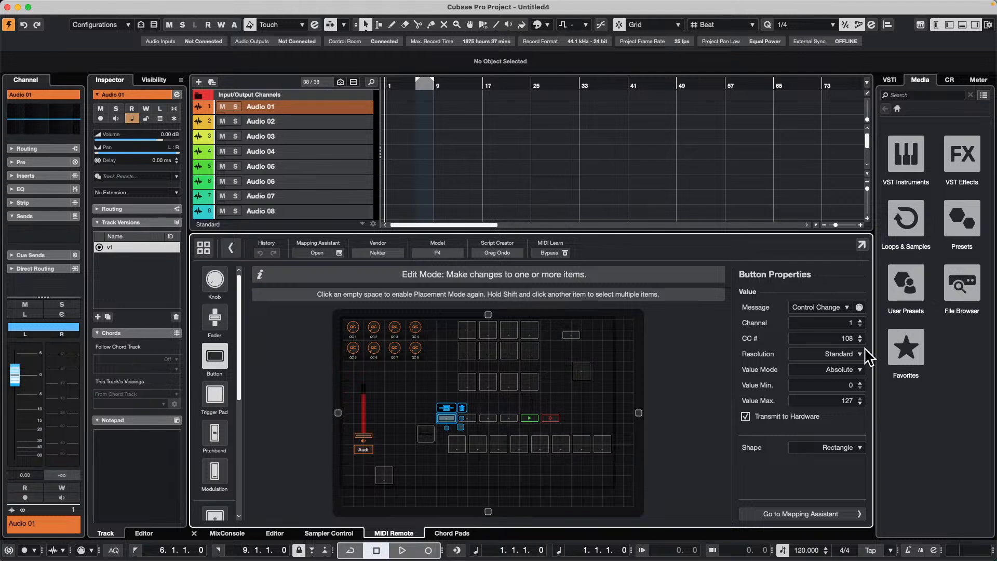
{"action": "left_click", "coordinate": [851, 370]}
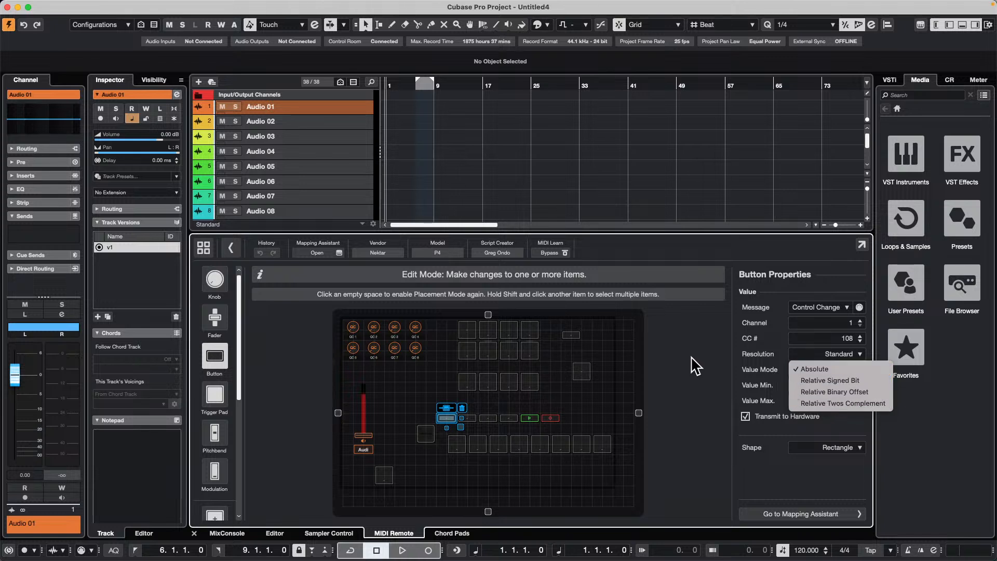
{"action": "left_click", "coordinate": [784, 372]}
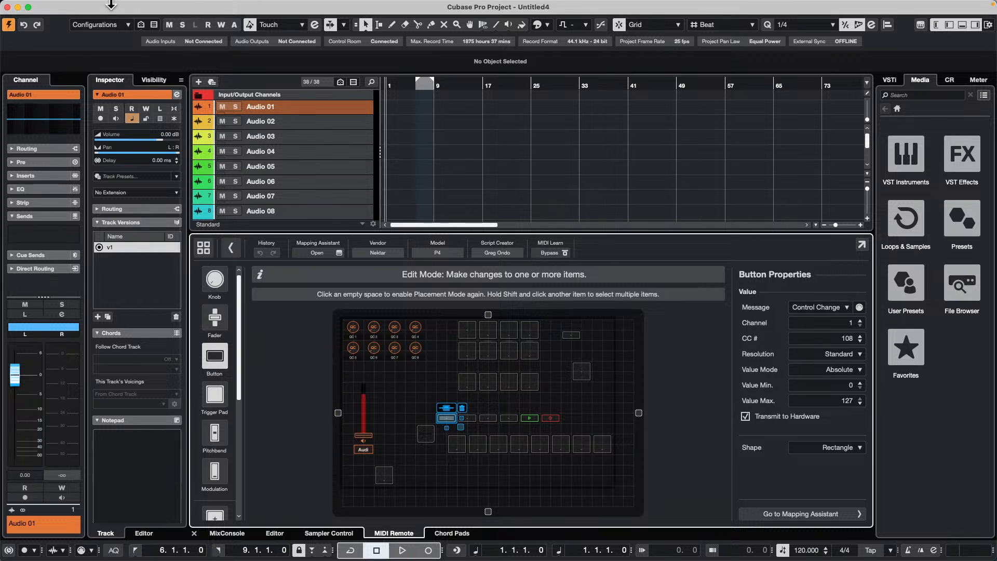
- Open the recent project October 15 2024 and activate it
{"action": "left_click", "coordinate": [91, 6]}
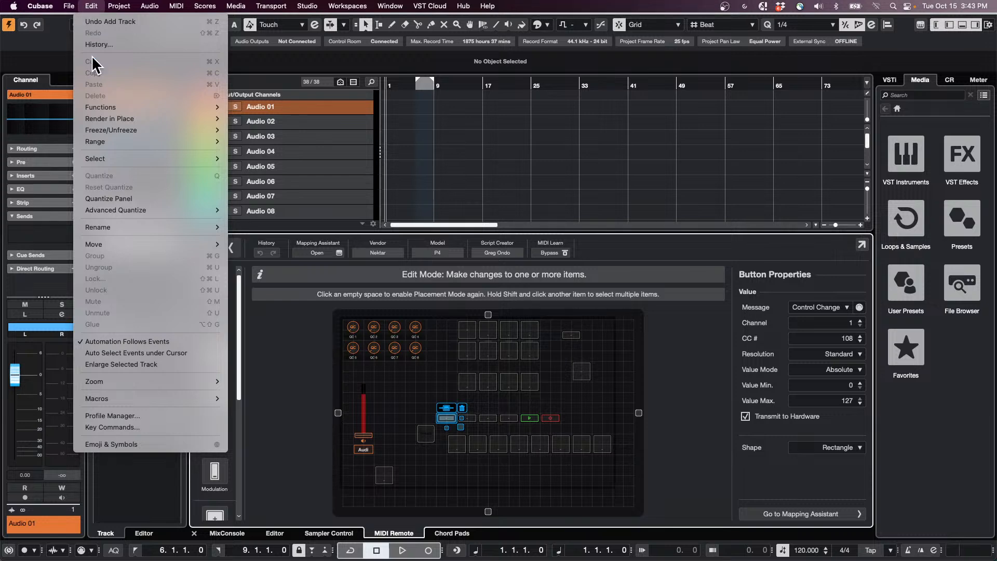
{"action": "mouse_move", "coordinate": [69, 7]}
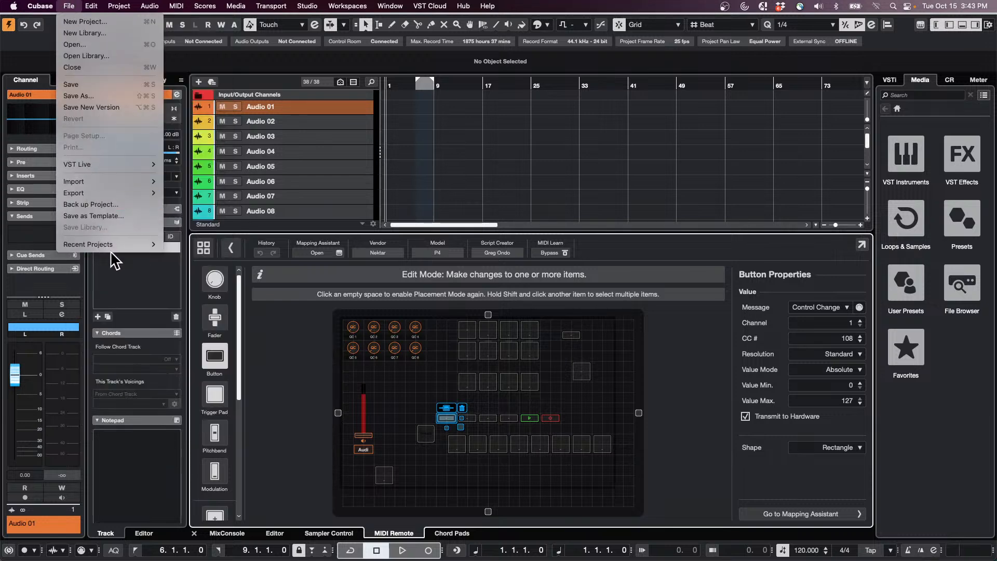
{"action": "mouse_move", "coordinate": [110, 244]}
{"action": "left_click", "coordinate": [244, 217]}
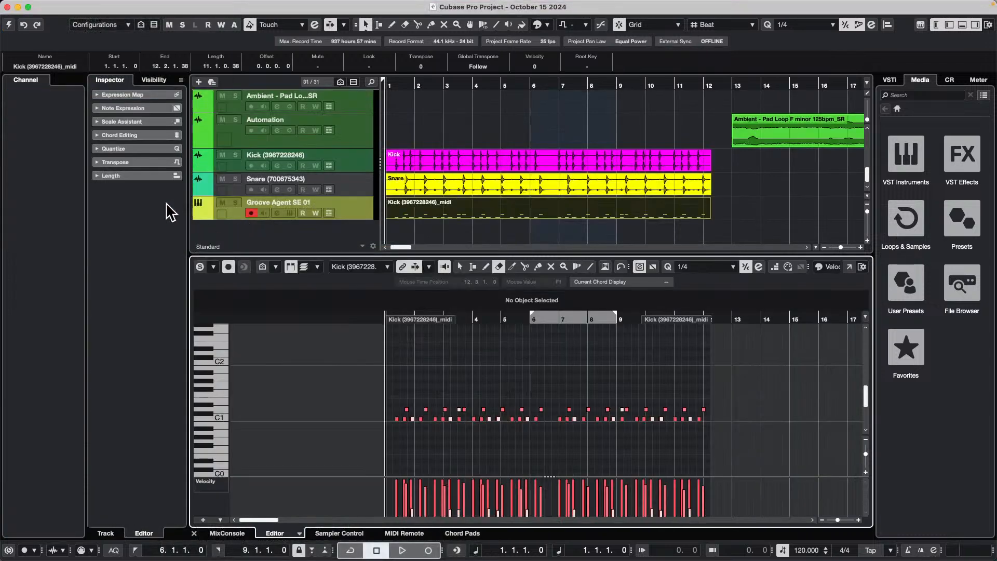
{"action": "left_click", "coordinate": [69, 5]}
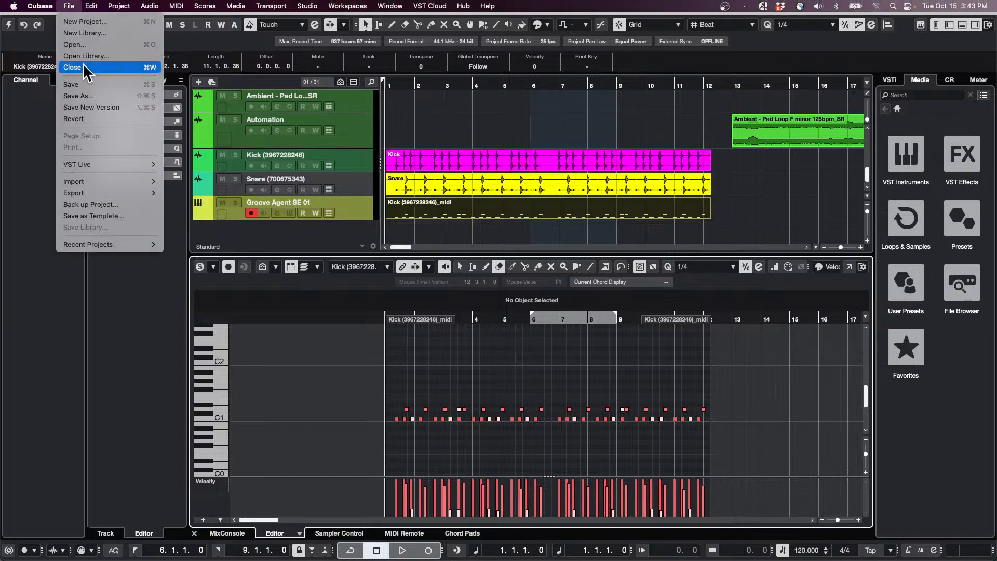
{"action": "left_click", "coordinate": [11, 28]}
{"action": "left_click", "coordinate": [9, 26]}
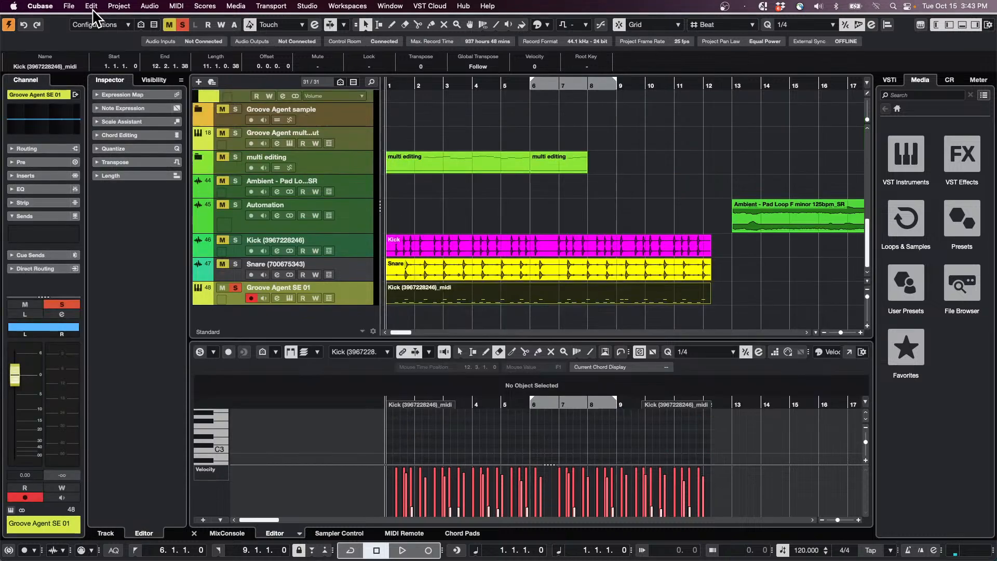
- Revert the October 15 2024 project to its last saved version and delete the files created since that save
{"action": "left_click", "coordinate": [92, 7]}
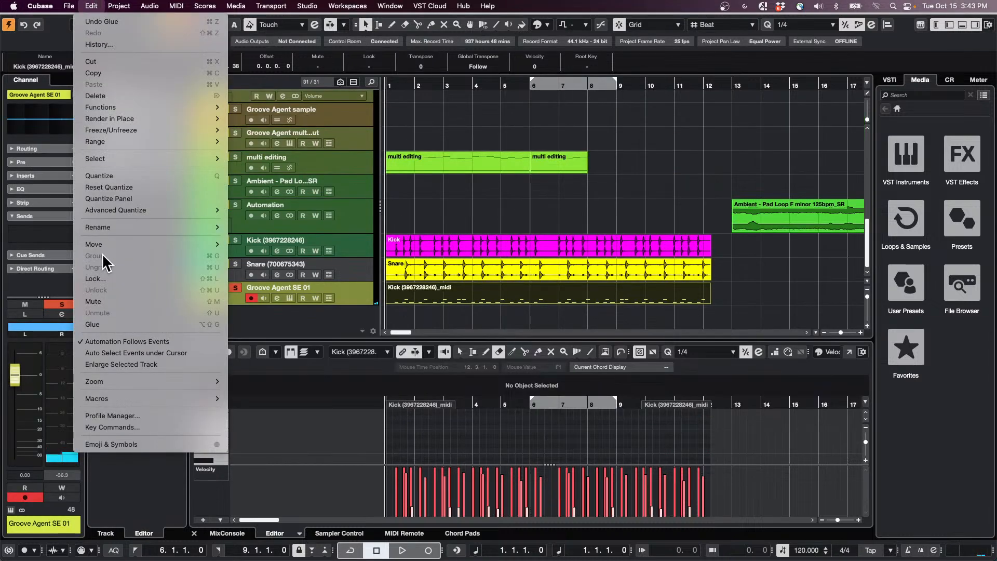
{"action": "mouse_move", "coordinate": [70, 7]}
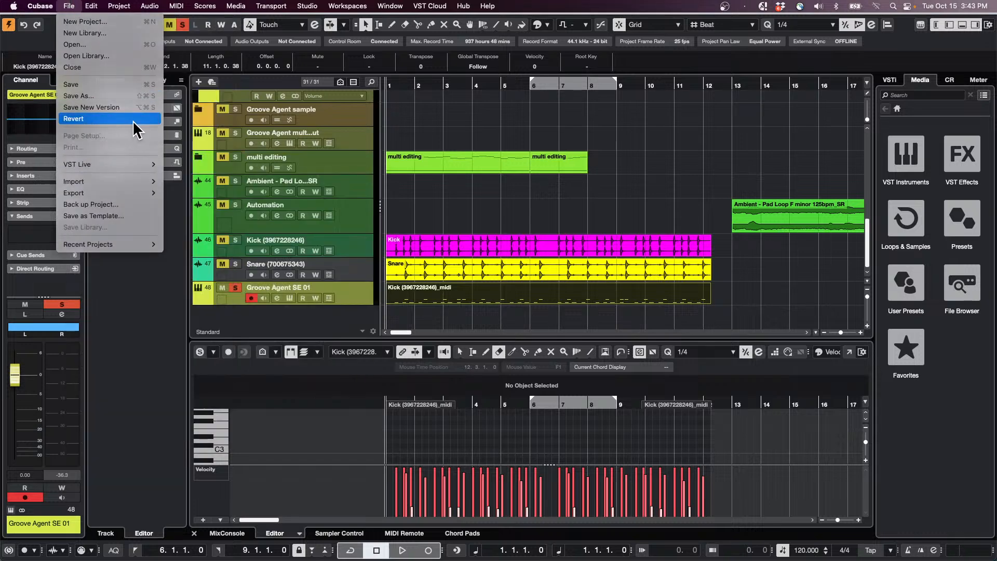
{"action": "left_click", "coordinate": [134, 120]}
{"action": "left_click", "coordinate": [558, 188]}
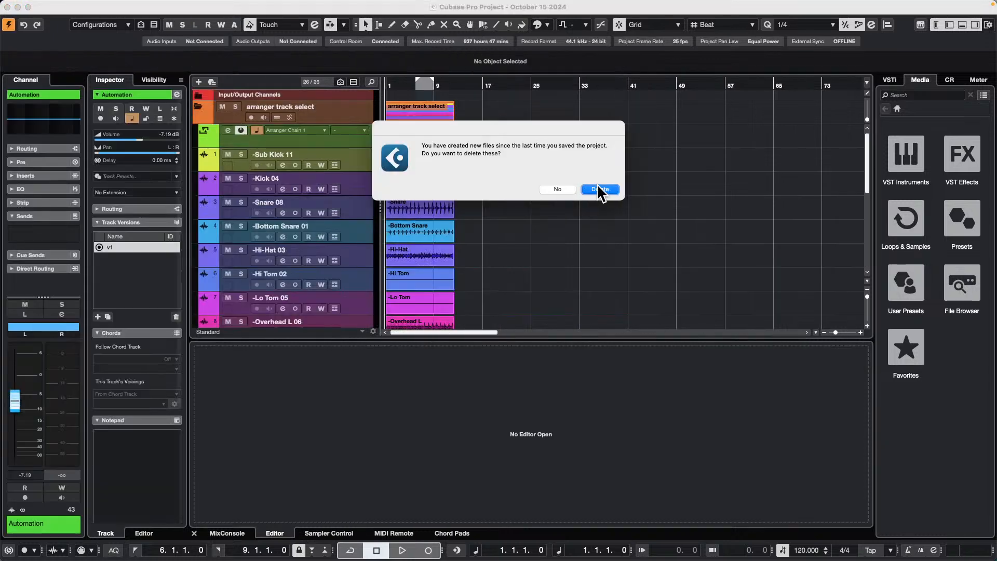
{"action": "left_click", "coordinate": [600, 189]}
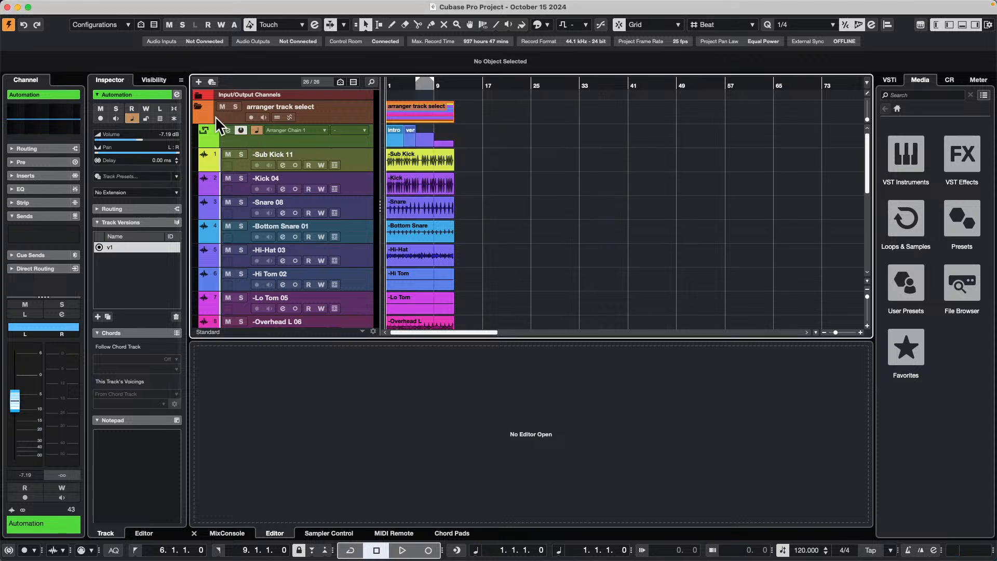
- Collapse the arranger track select folder and expand the Groove Agent sample folder
{"action": "left_click", "coordinate": [204, 107]}
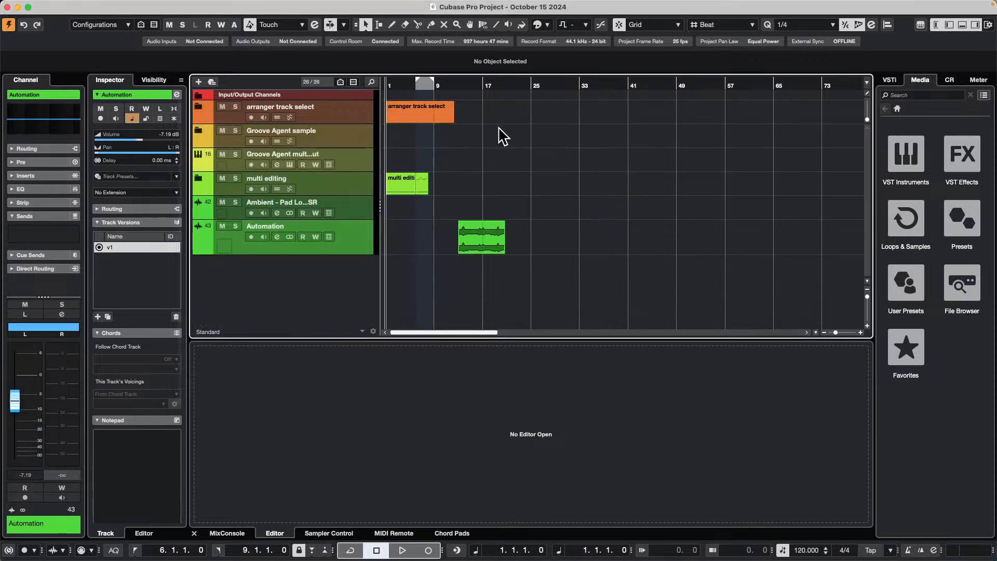
{"action": "left_click", "coordinate": [352, 140]}
{"action": "left_click", "coordinate": [198, 130]}
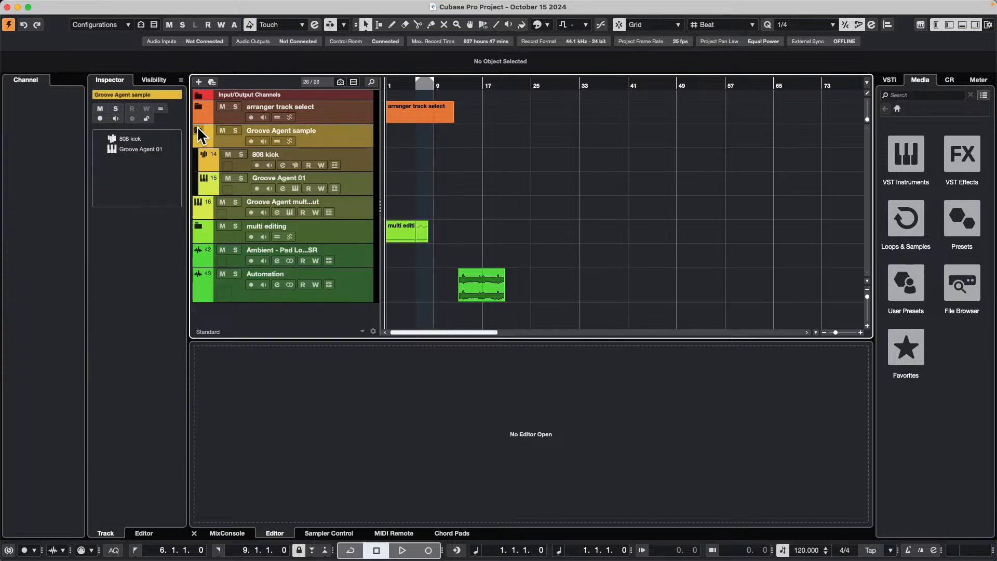
- Add one Groove Agent instrument track below the Automation track, with All MIDI Inputs and Stereo Out
{"action": "right_click", "coordinate": [354, 285]}
{"action": "mouse_move", "coordinate": [434, 293]}
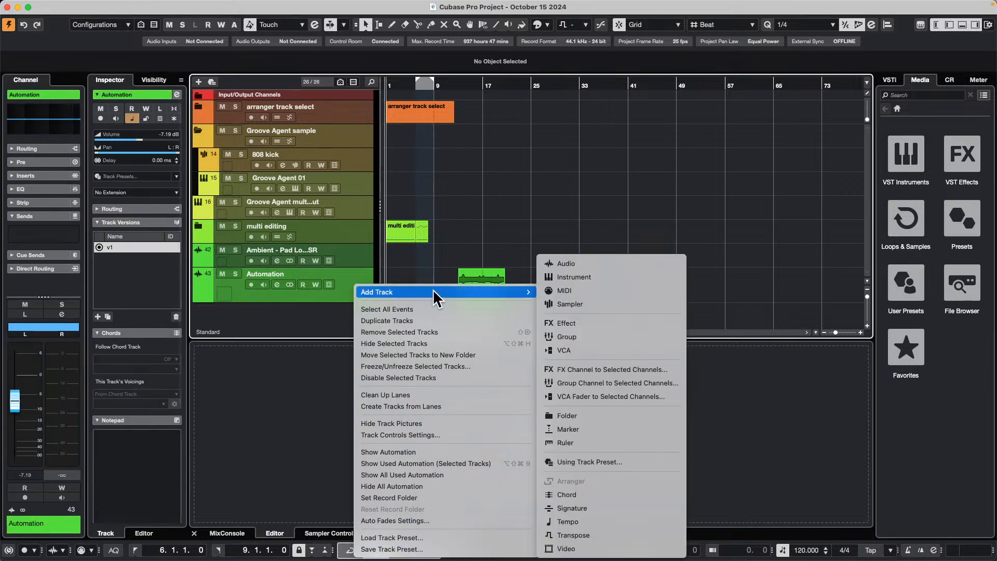
{"action": "left_click", "coordinate": [598, 275]}
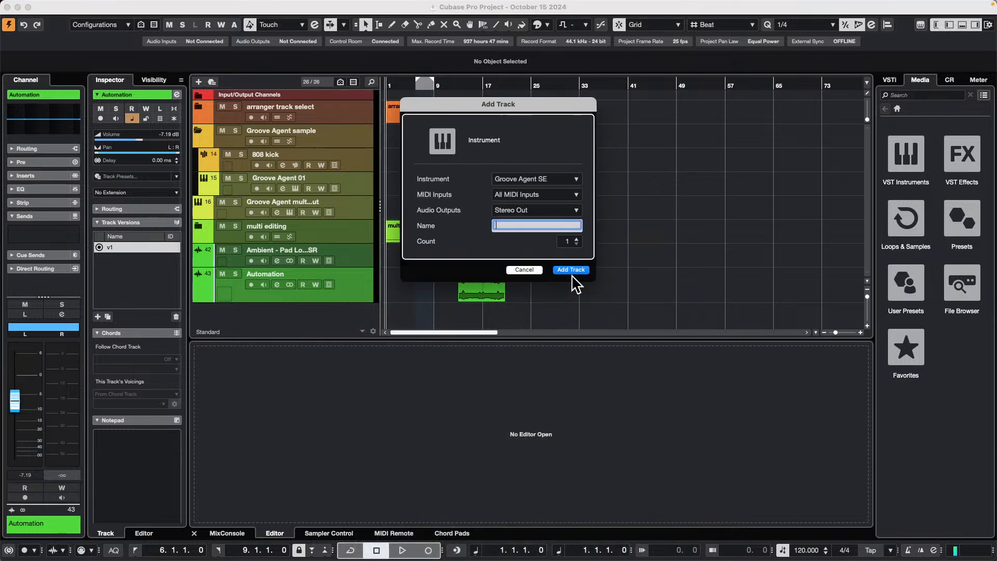
{"action": "left_click", "coordinate": [535, 179]}
{"action": "left_click", "coordinate": [475, 254]}
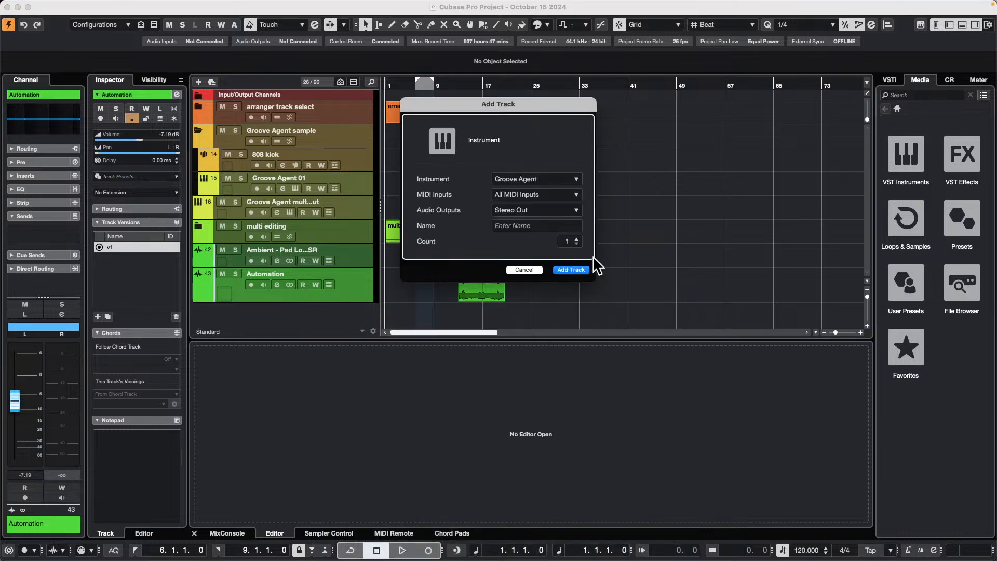
{"action": "left_click", "coordinate": [577, 272]}
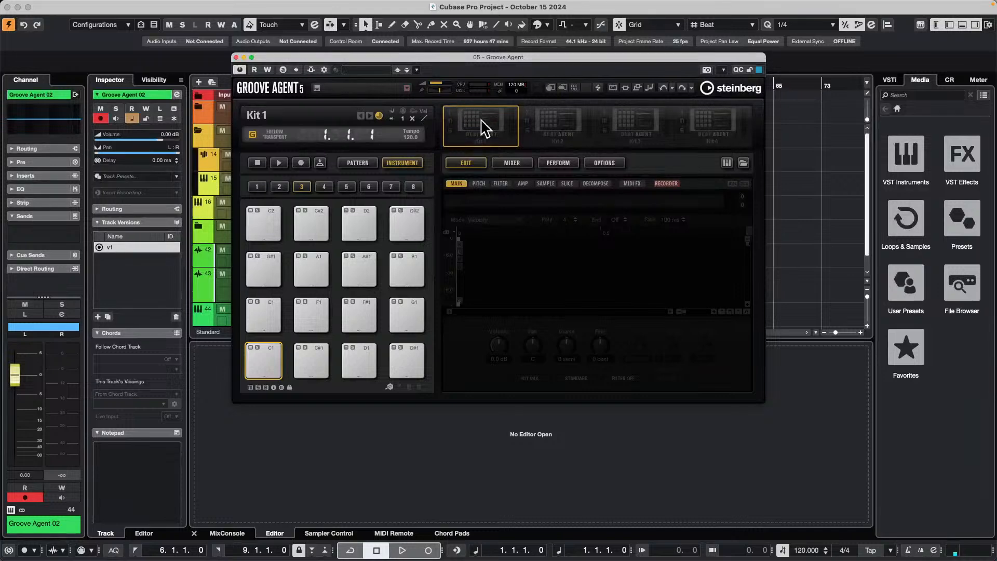
- Load the Great Gift kit with its patterns from The Kit library into the first Groove Agent slot and start its playback
{"action": "right_click", "coordinate": [483, 127]}
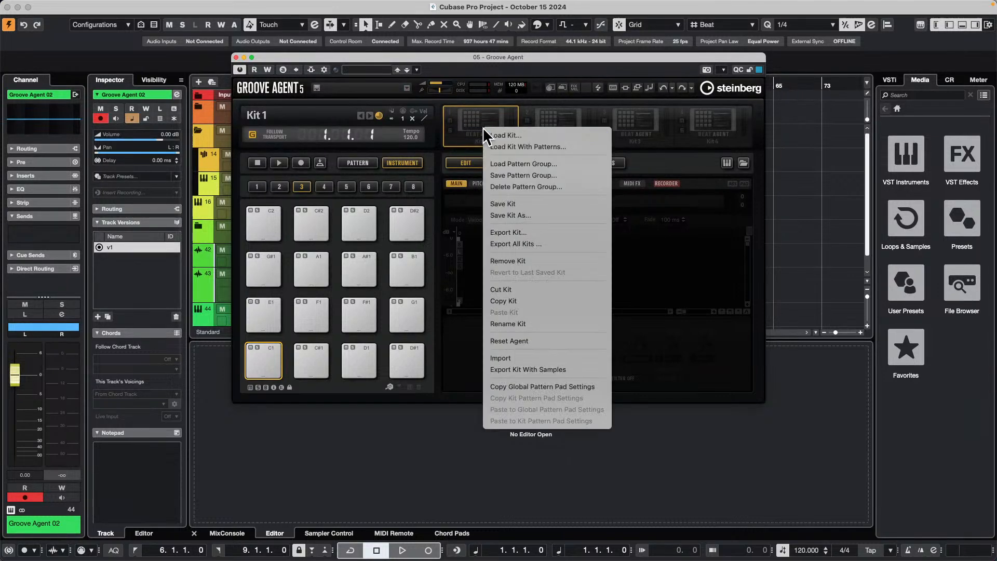
{"action": "left_click", "coordinate": [549, 146]}
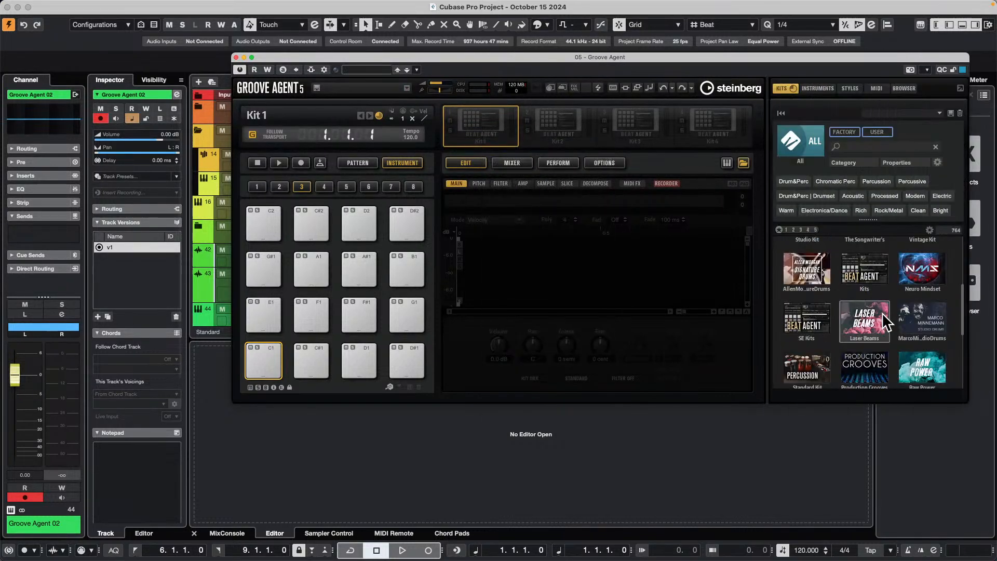
{"action": "scroll", "coordinate": [886, 325], "scroll_direction": "down", "scroll_amount": 2}
{"action": "left_click", "coordinate": [881, 338]}
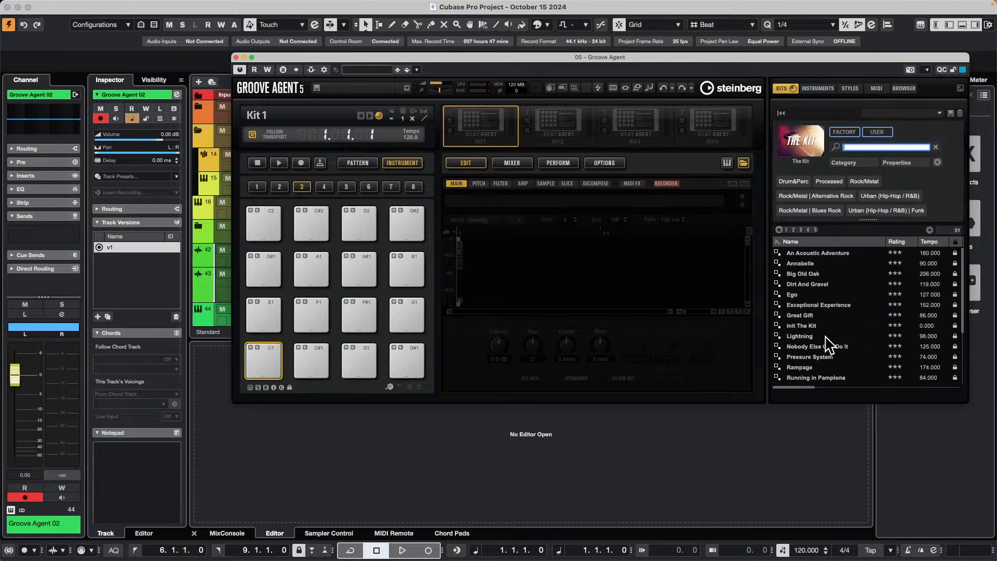
{"action": "double_click", "coordinate": [806, 316]}
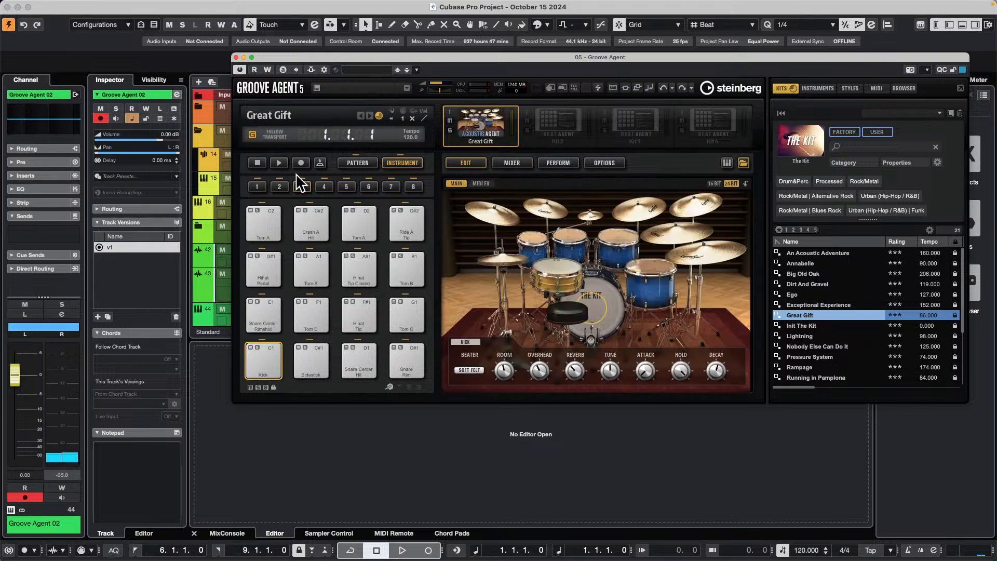
{"action": "left_click", "coordinate": [278, 163]}
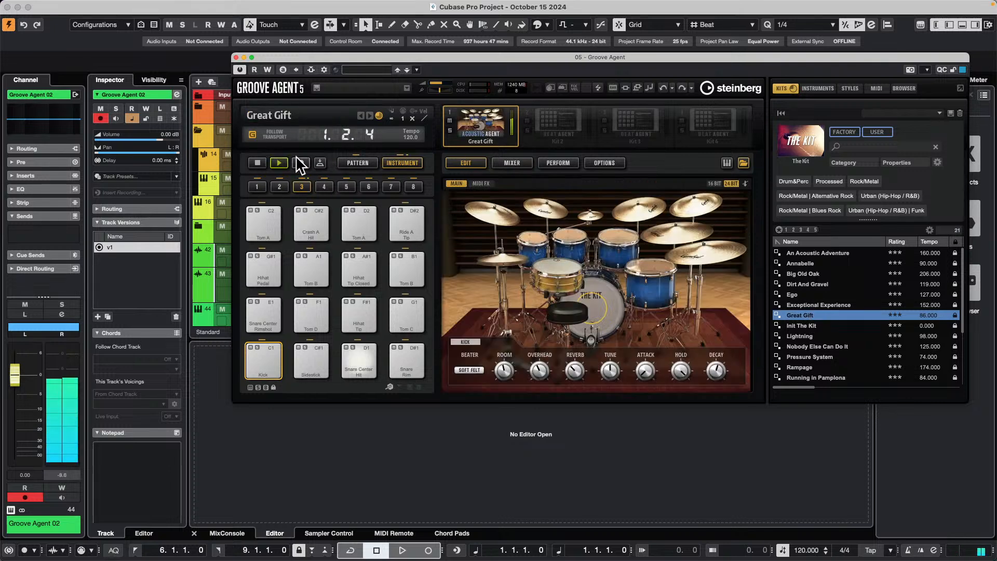
- Play the Great Gift kit's Main 2 pattern, place it on the Groove Agent 02 track at bar 1, and stop the pattern playback
{"action": "left_click", "coordinate": [355, 163]}
{"action": "left_click", "coordinate": [262, 314]}
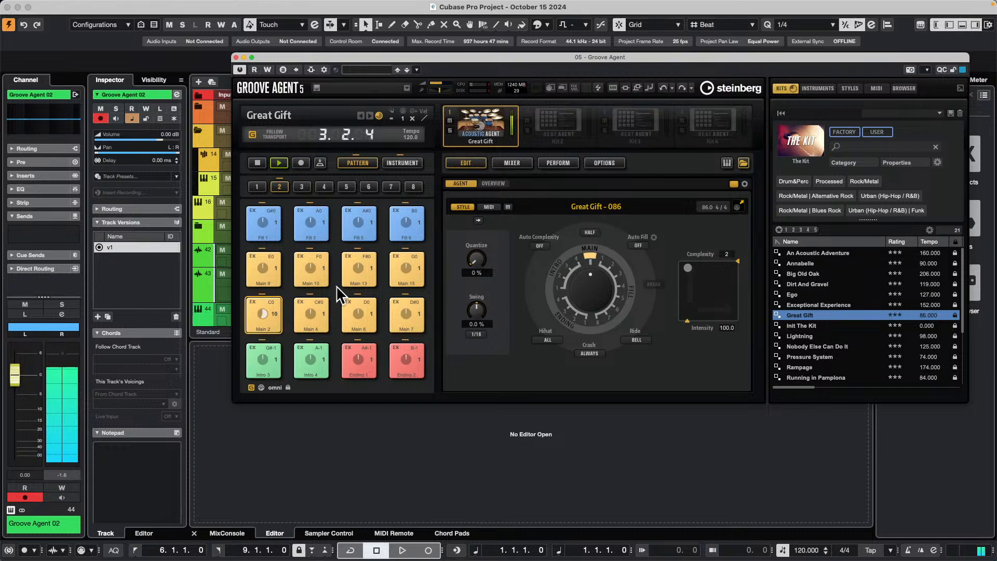
{"action": "left_click_drag", "start_coordinate": [325, 56], "coordinate": [683, 106]}
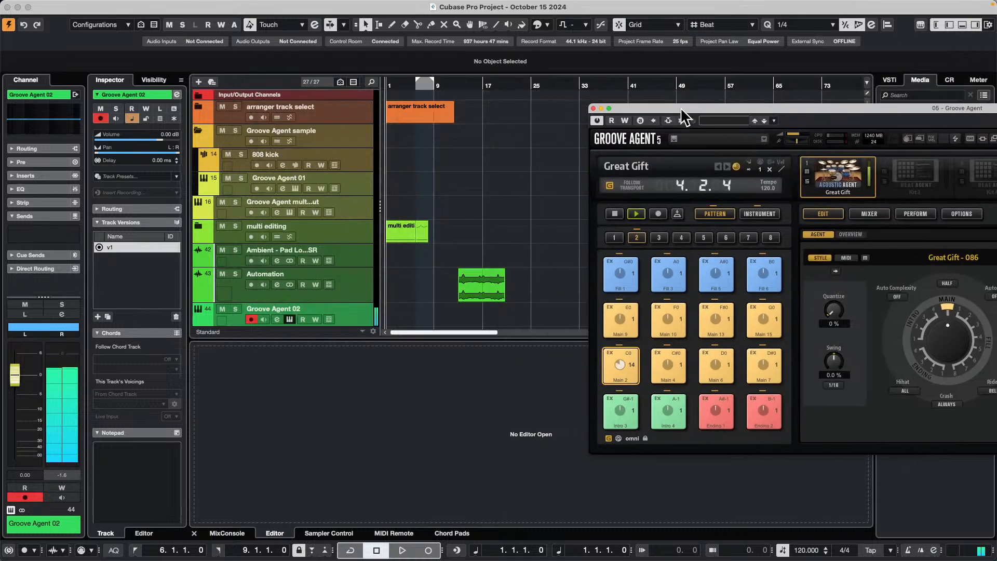
{"action": "scroll", "coordinate": [519, 238], "scroll_direction": "down", "scroll_amount": 1}
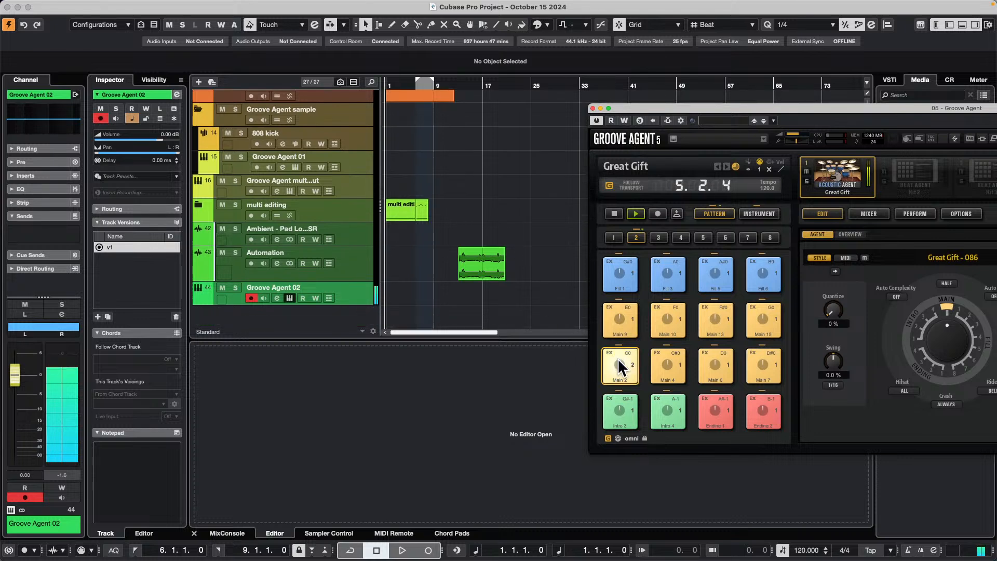
{"action": "left_click_drag", "start_coordinate": [618, 363], "coordinate": [389, 297]}
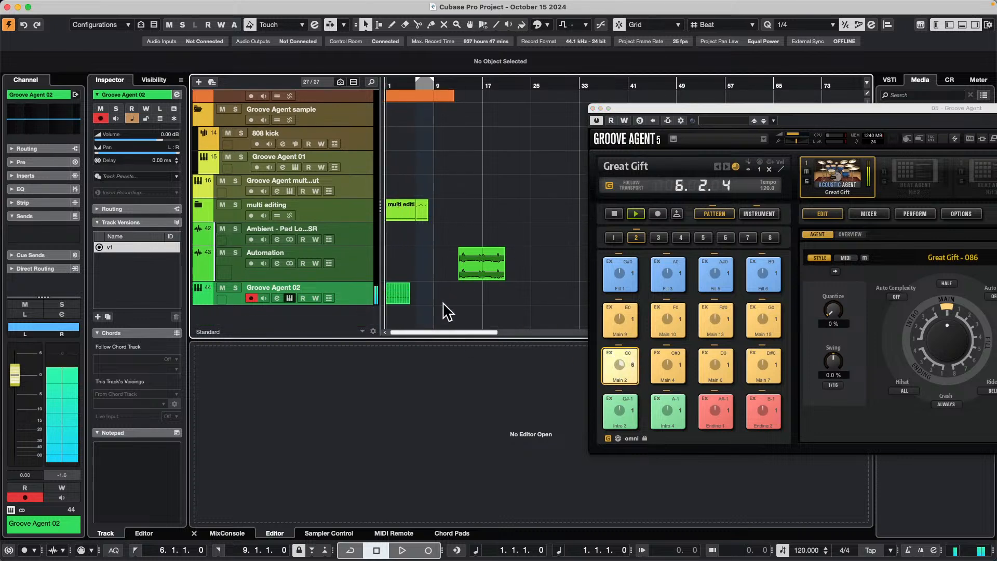
{"action": "left_click", "coordinate": [615, 213]}
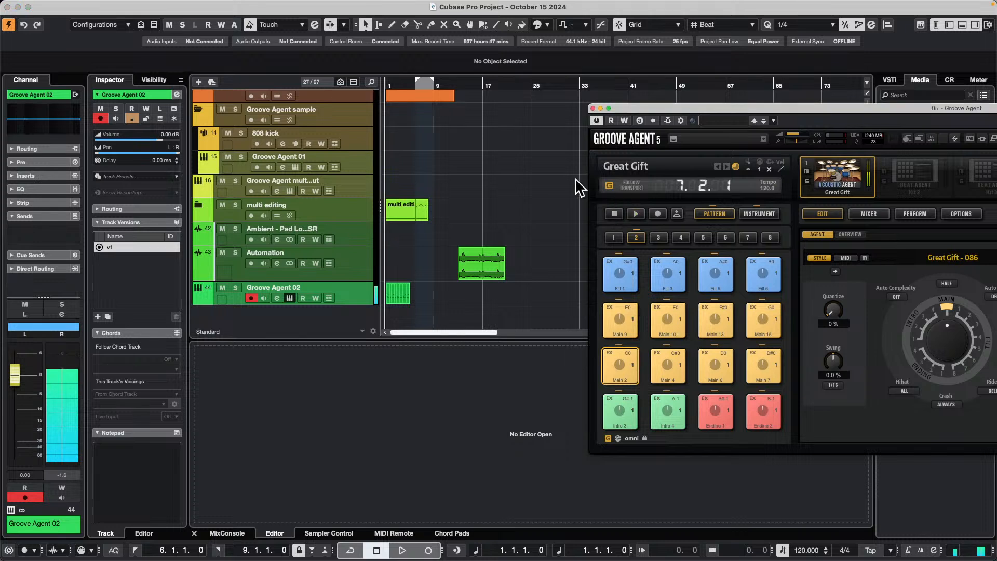
- Solo the Groove Agent 02 track and play back its drum part from the project start
{"action": "left_click", "coordinate": [342, 95]}
{"action": "key", "text": "h"}
{"action": "key", "text": "h"}
{"action": "key", "text": "h"}
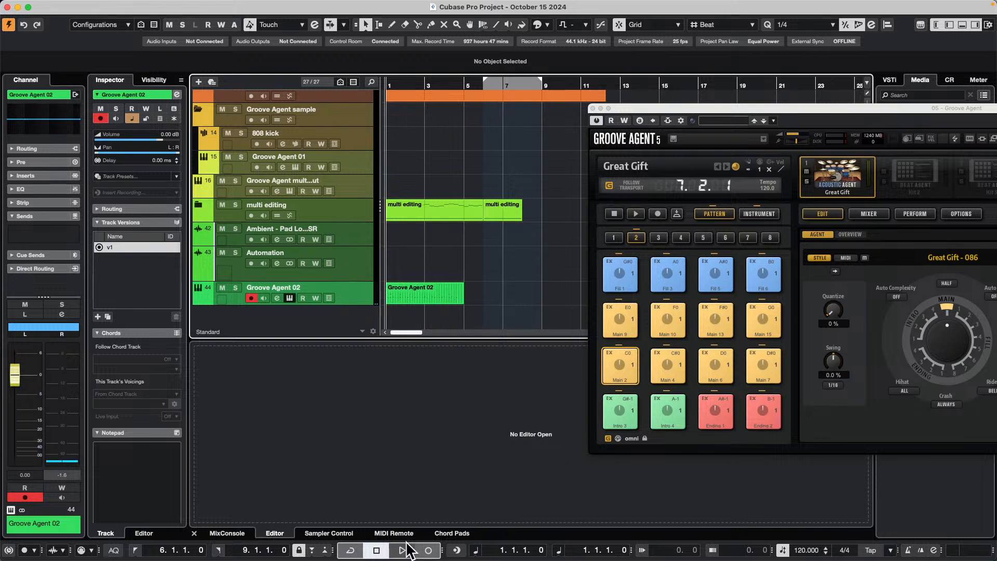
{"action": "left_click", "coordinate": [403, 551]}
{"action": "key", "text": "space"}
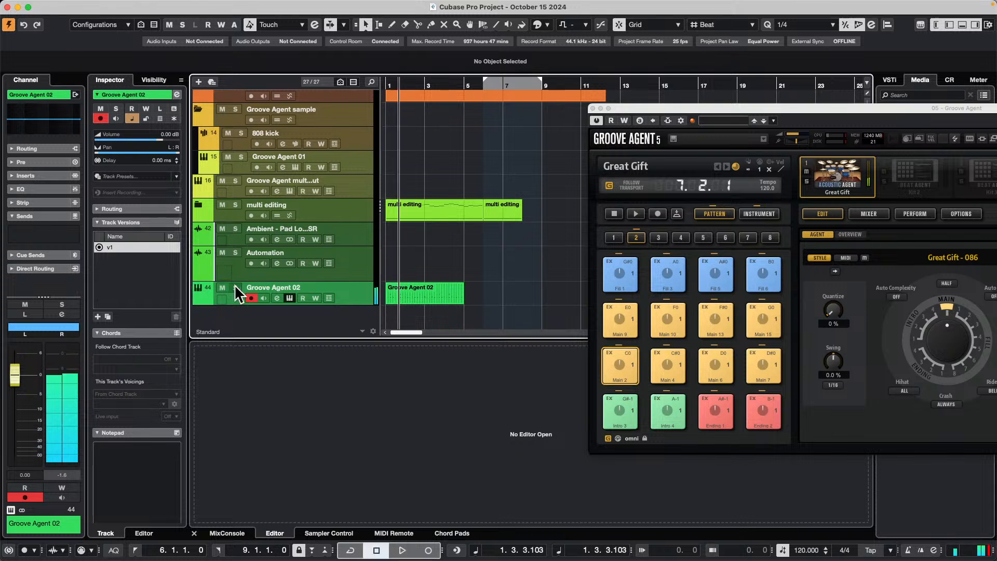
{"action": "left_click", "coordinate": [235, 288]}
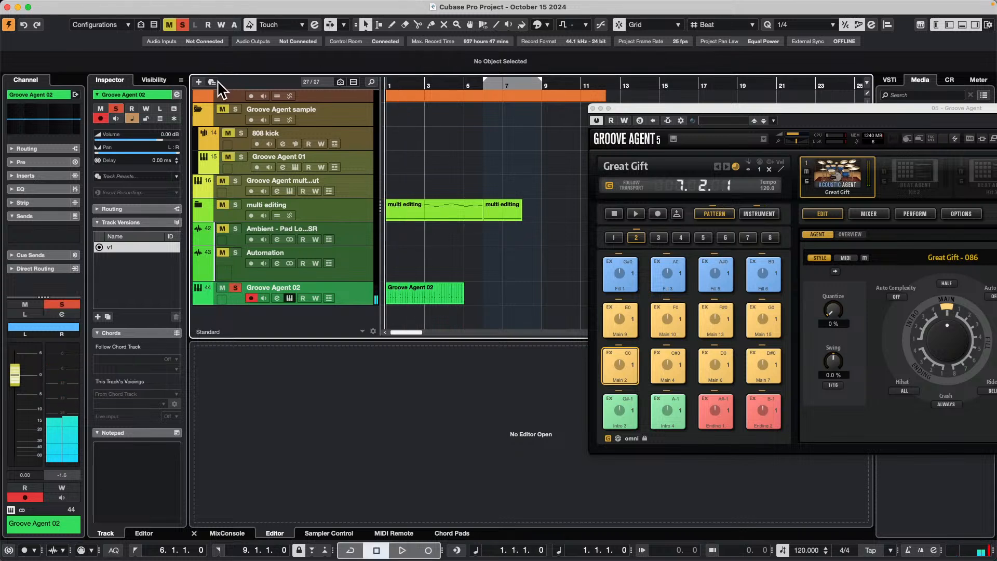
{"action": "key", "text": "space"}
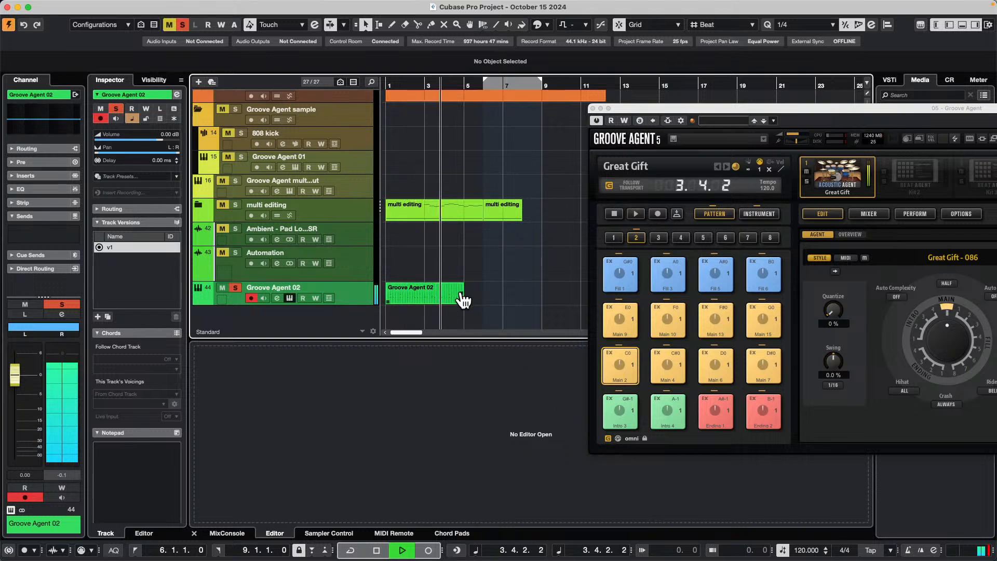
{"action": "key", "text": "space"}
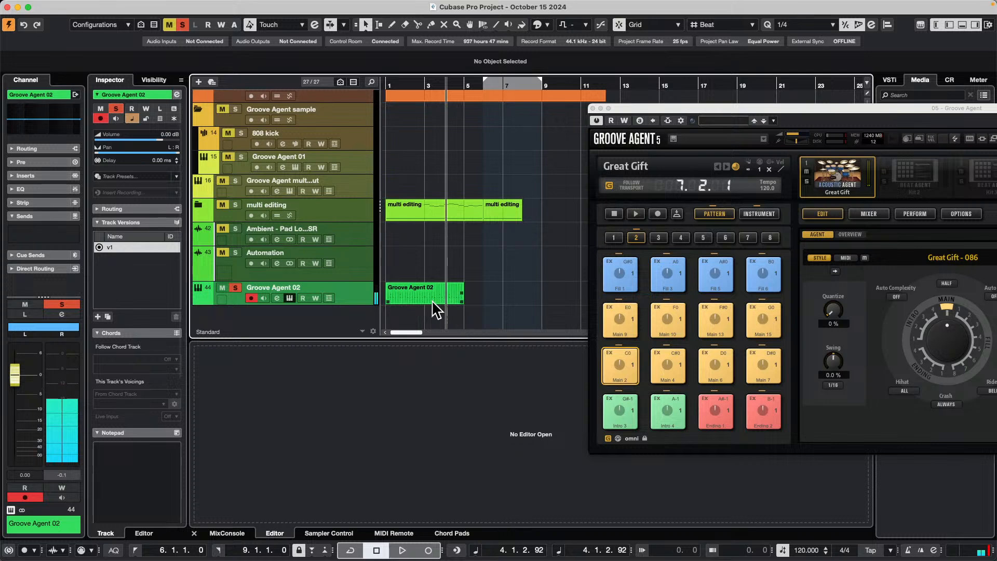
- Show the Great Gift kit's instrument pads and audition the snare and toms in the drum kit view
{"action": "left_click_drag", "start_coordinate": [809, 117], "coordinate": [666, 104]}
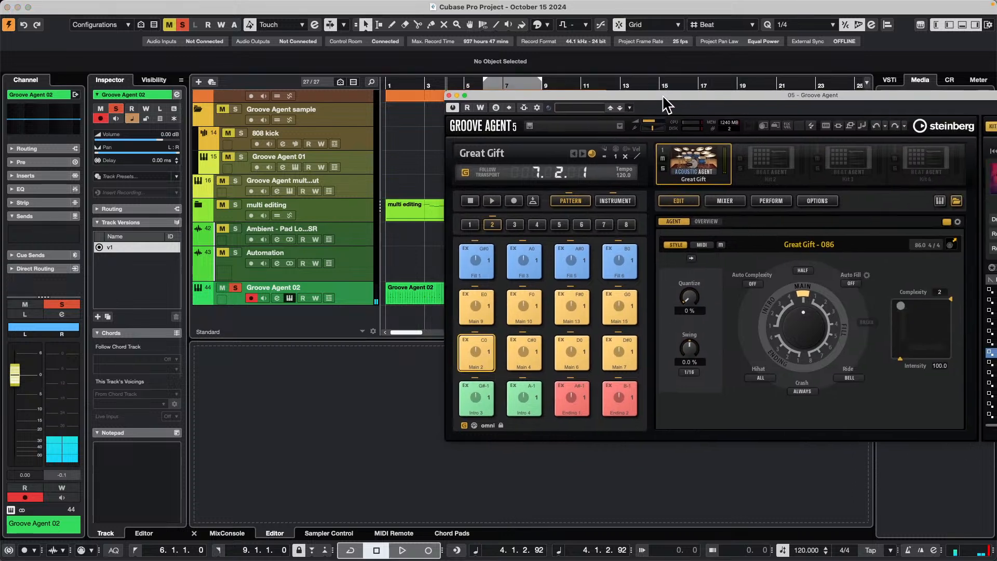
{"action": "left_click", "coordinate": [619, 203]}
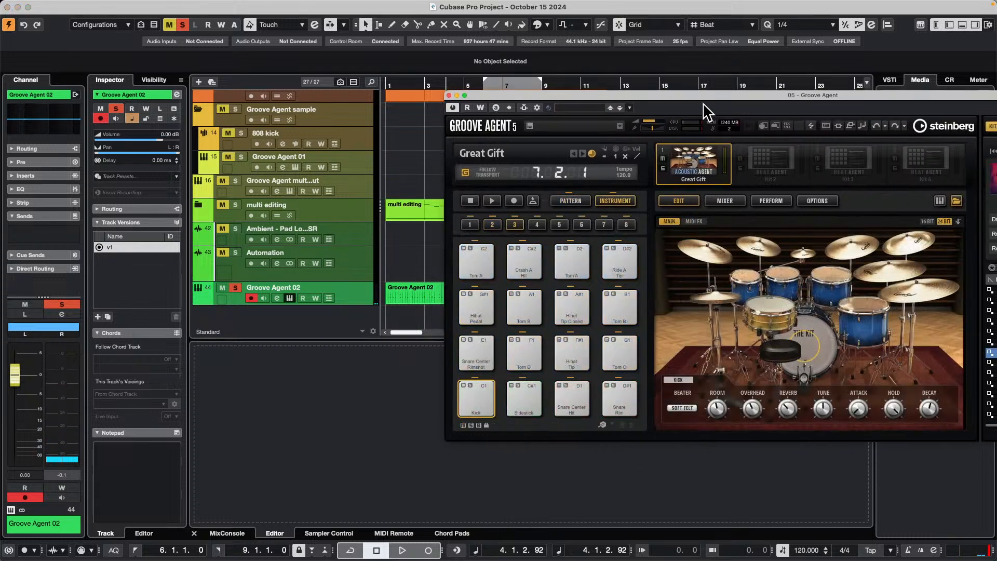
{"action": "left_click_drag", "start_coordinate": [703, 99], "coordinate": [451, 118]}
{"action": "left_click", "coordinate": [525, 320]}
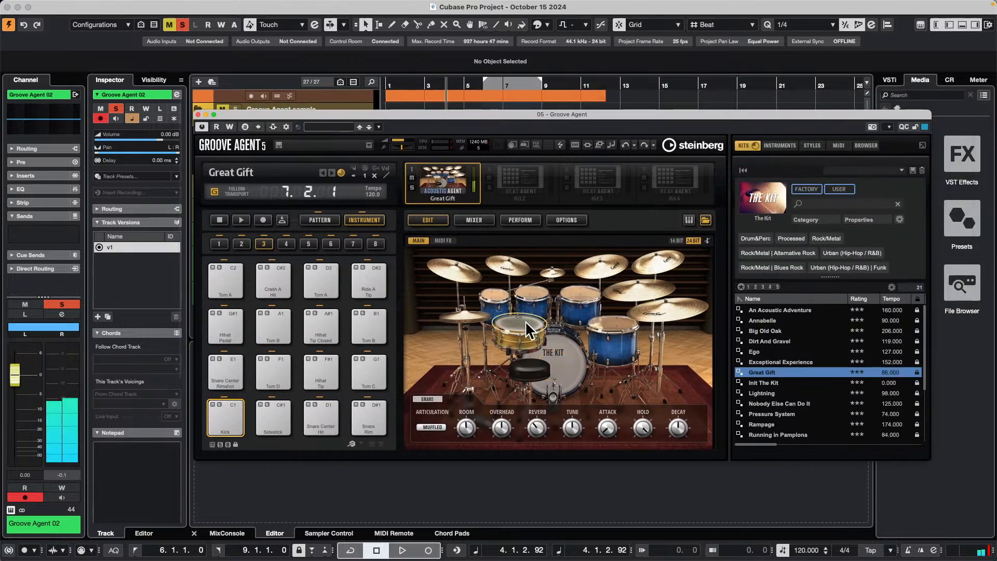
{"action": "left_click", "coordinate": [492, 292]}
{"action": "left_click", "coordinate": [531, 289]}
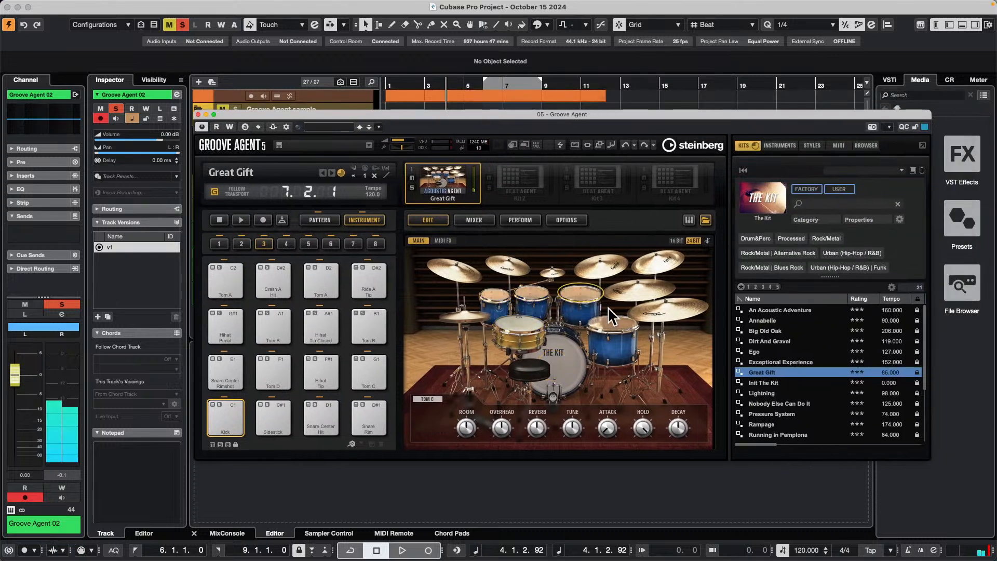
{"action": "left_click", "coordinate": [525, 319]}
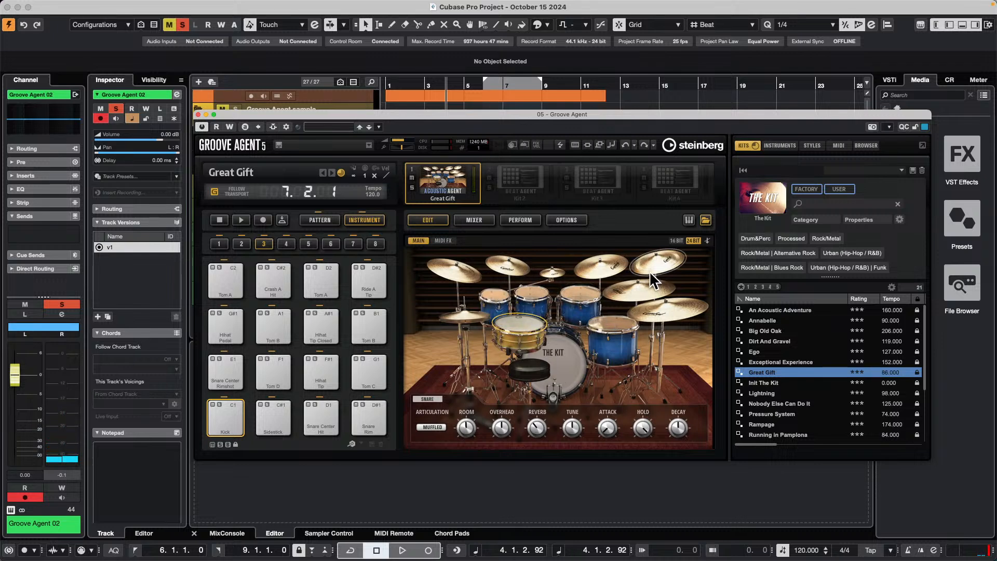
{"action": "left_click", "coordinate": [520, 321]}
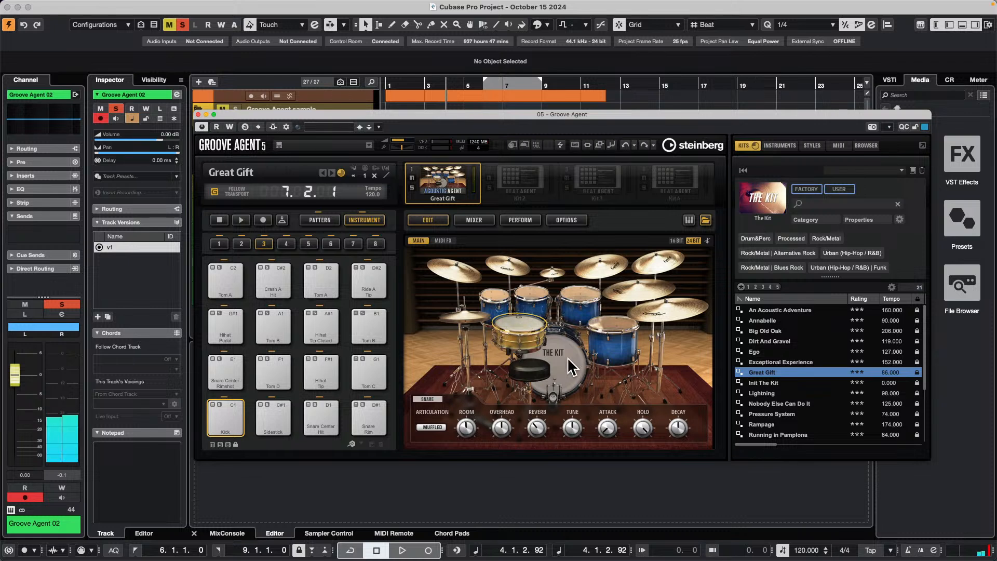
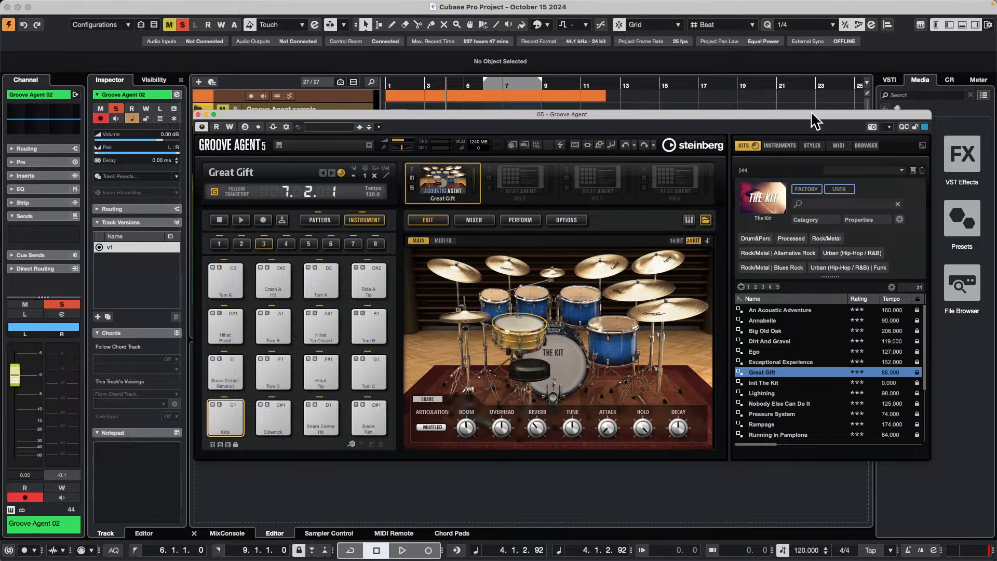
- Audition the snare in the kit view and select its matching Snare Center Hit pad on D1
{"action": "left_click_drag", "start_coordinate": [809, 116], "coordinate": [693, 103]}
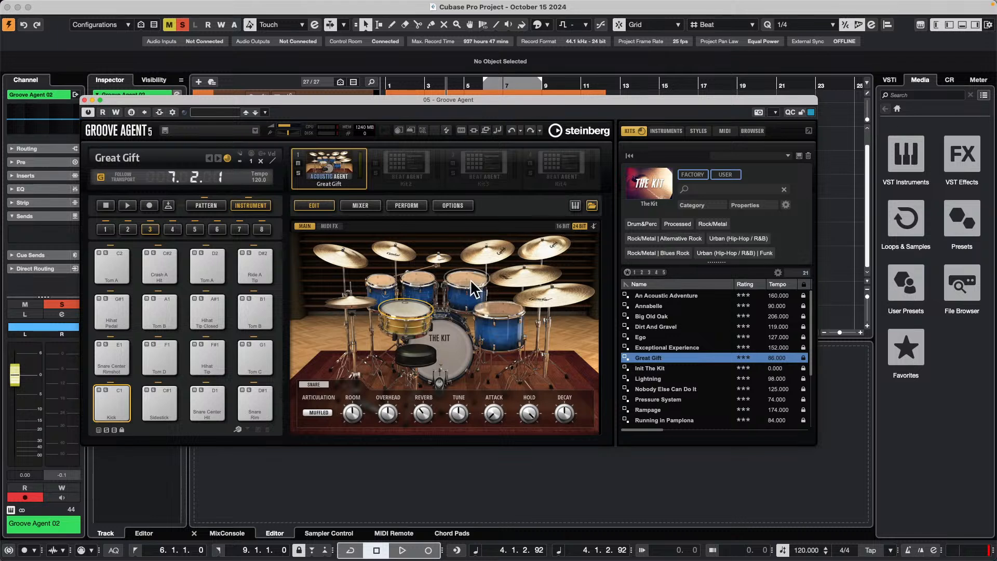
{"action": "left_click", "coordinate": [414, 314]}
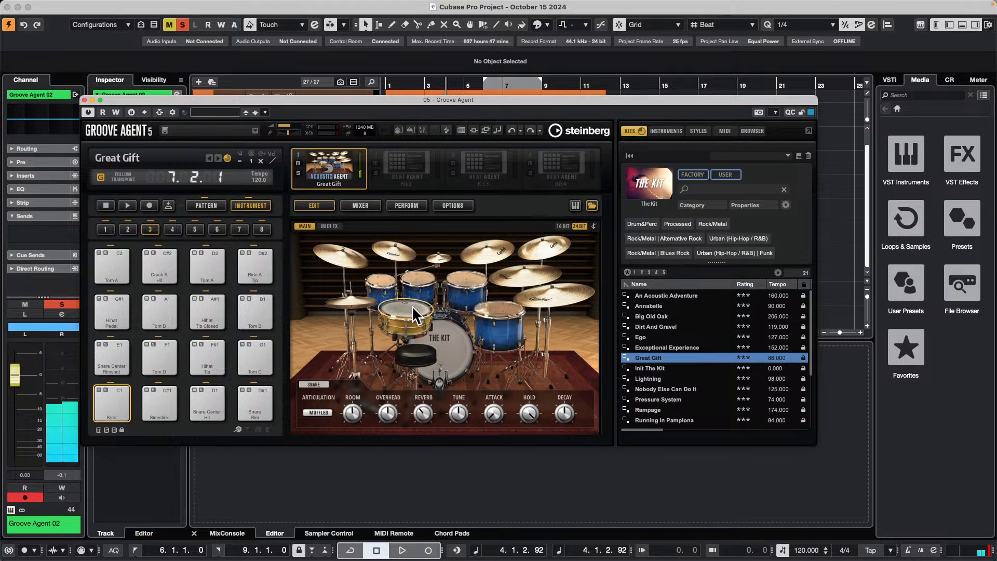
{"action": "left_click", "coordinate": [210, 406]}
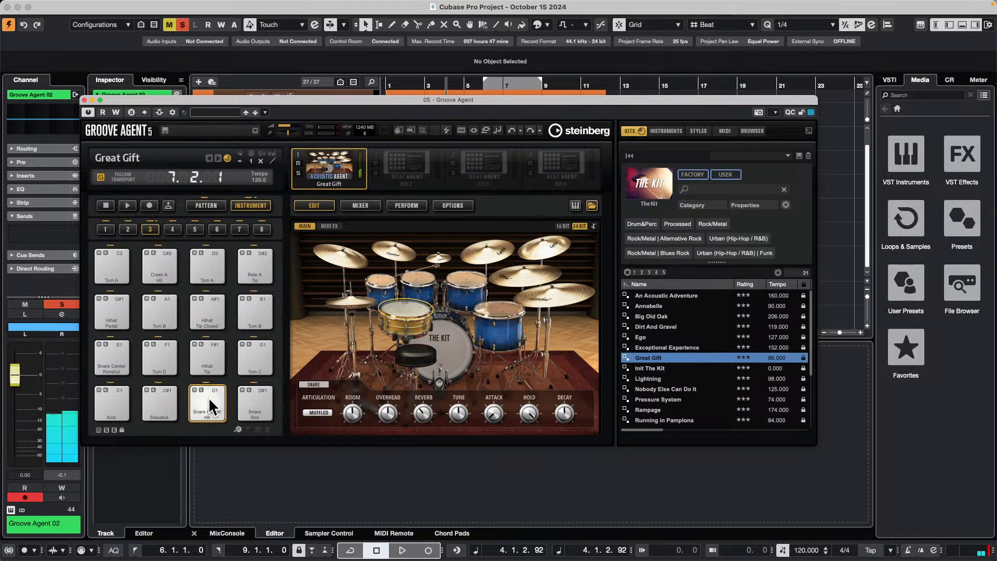
{"action": "left_click", "coordinate": [208, 403]}
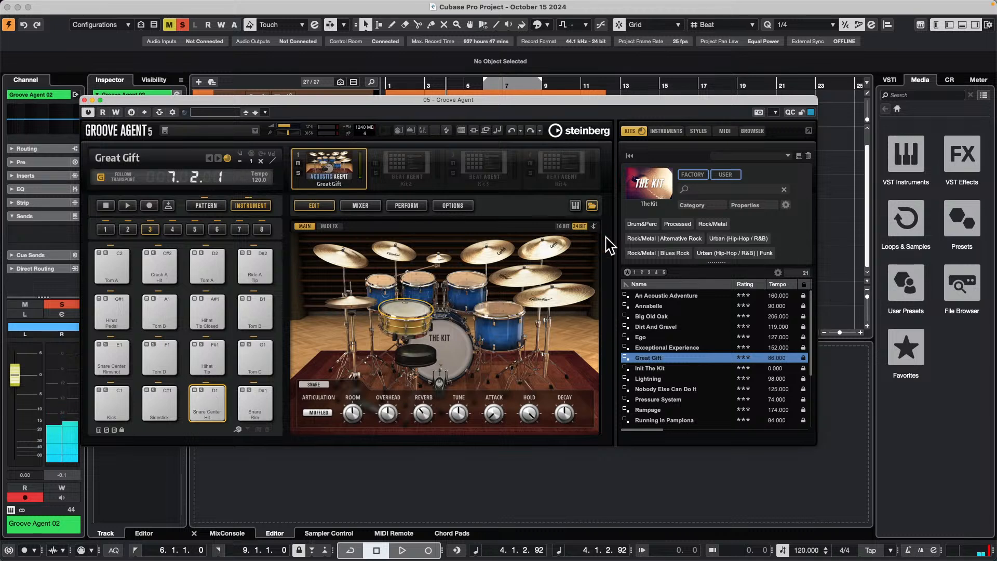
- Select the empty second Groove Agent kit slot and search the media library for "snare" within the Snare Drum subcategory
{"action": "left_click", "coordinate": [414, 164]}
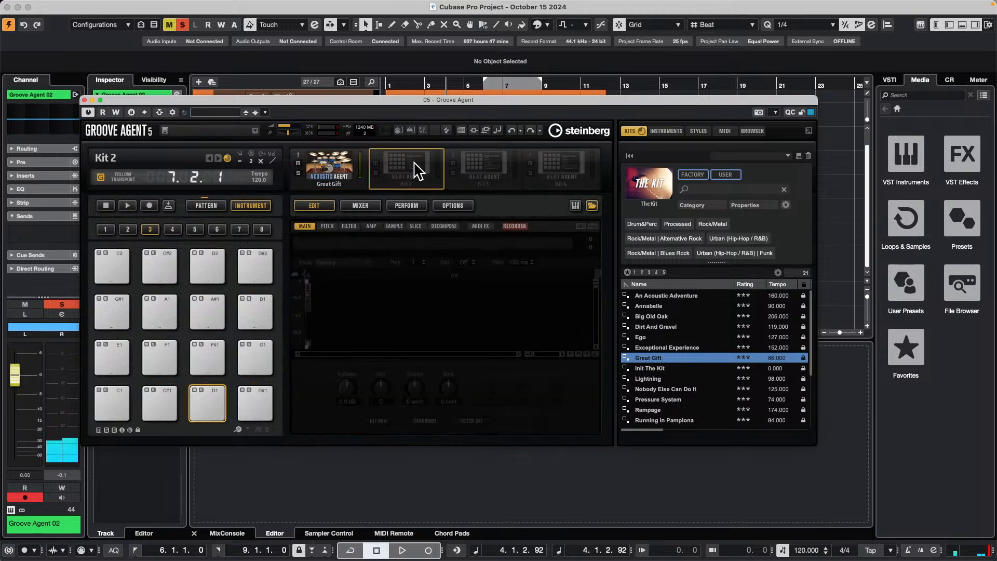
{"action": "left_click", "coordinate": [917, 95]}
{"action": "type", "text": "snare"}
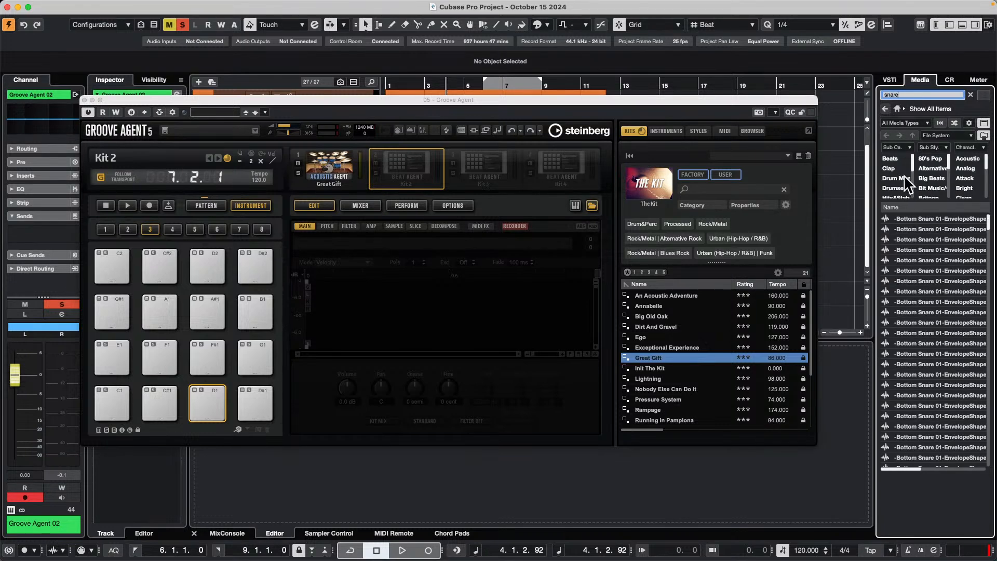
{"action": "scroll", "coordinate": [904, 179], "scroll_direction": "down", "scroll_amount": 1}
{"action": "left_click", "coordinate": [893, 188]}
- Audition several snare samples and load 018 Construction Kit 05 SK onto the D1 pad of Kit 2
{"action": "left_click", "coordinate": [907, 323]}
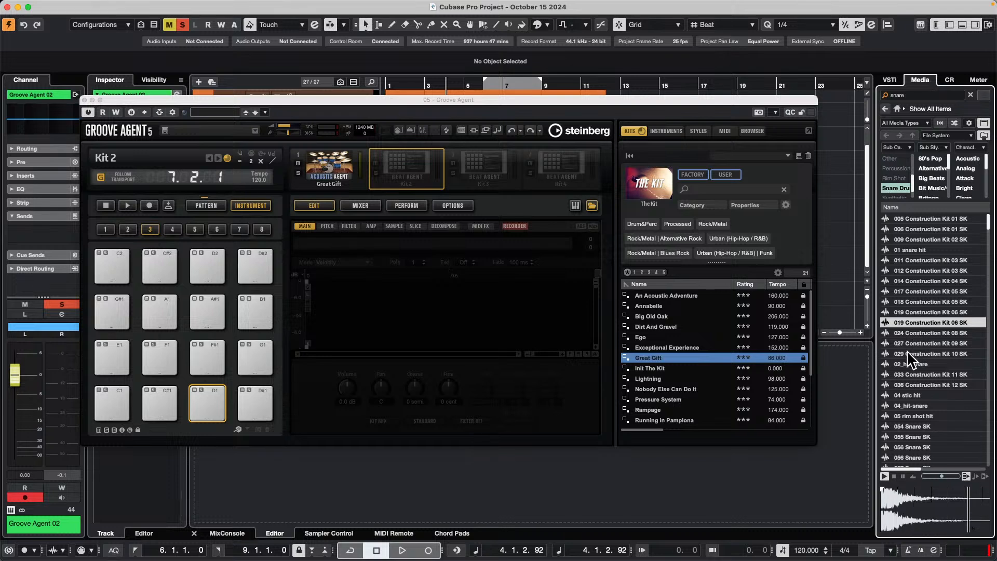
{"action": "left_click", "coordinate": [910, 395]}
{"action": "left_click", "coordinate": [914, 416]}
{"action": "left_click", "coordinate": [918, 322]}
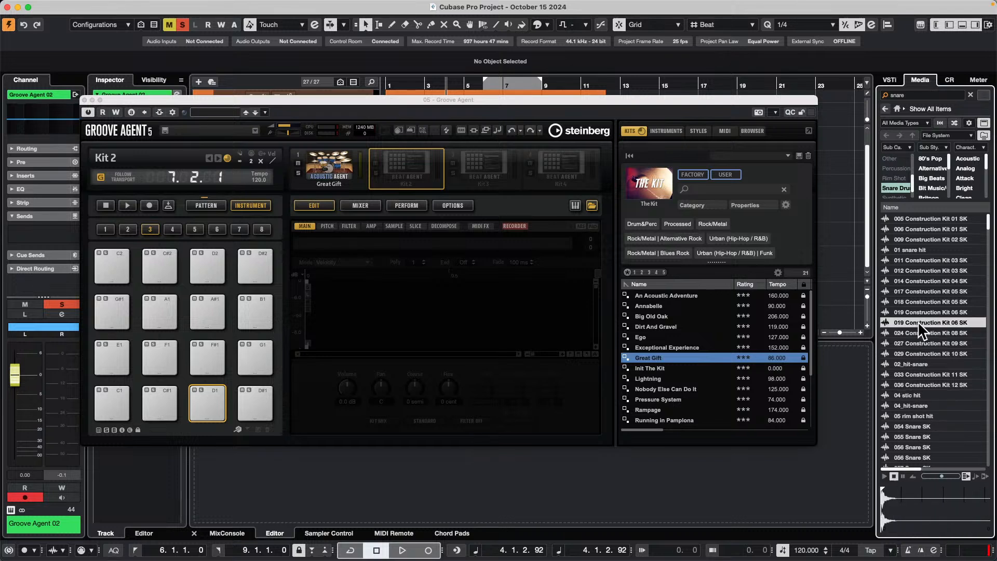
{"action": "left_click", "coordinate": [916, 302]}
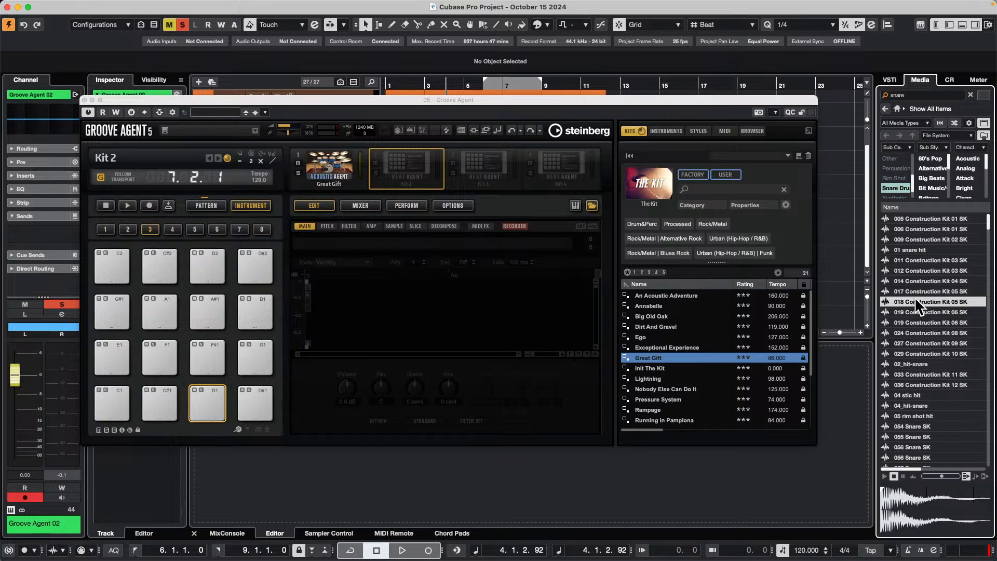
{"action": "left_click_drag", "start_coordinate": [912, 298], "coordinate": [213, 401]}
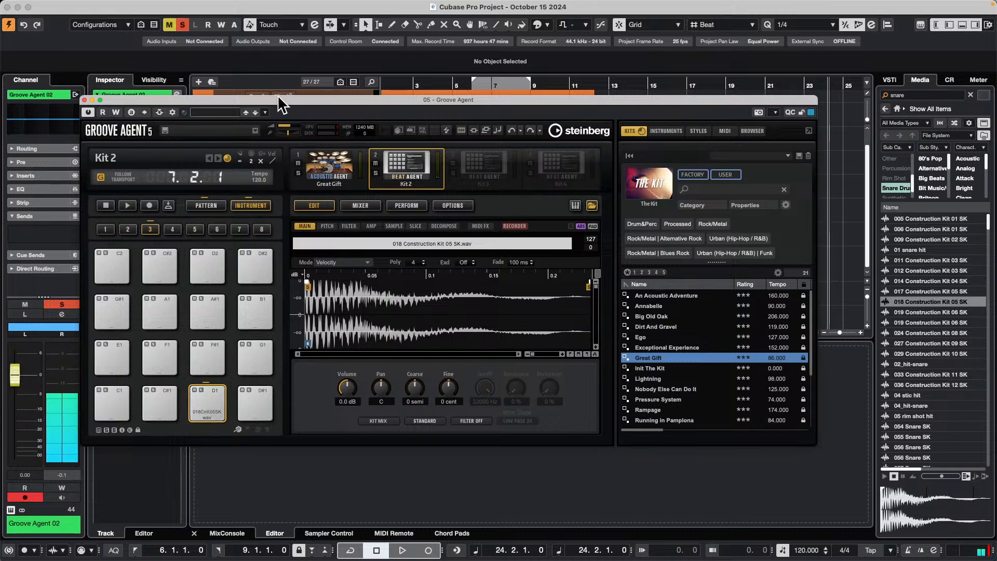
- Move the Groove Agent window aside and open the Groove Agent 02 MIDI part in the Drum Editor
{"action": "left_click_drag", "start_coordinate": [279, 98], "coordinate": [684, 110]}
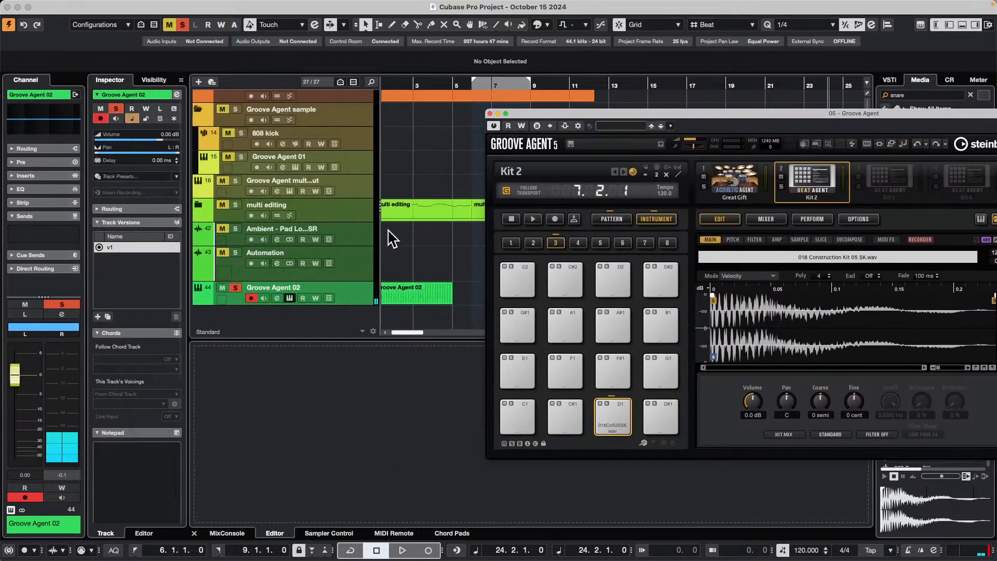
{"action": "left_click", "coordinate": [416, 293]}
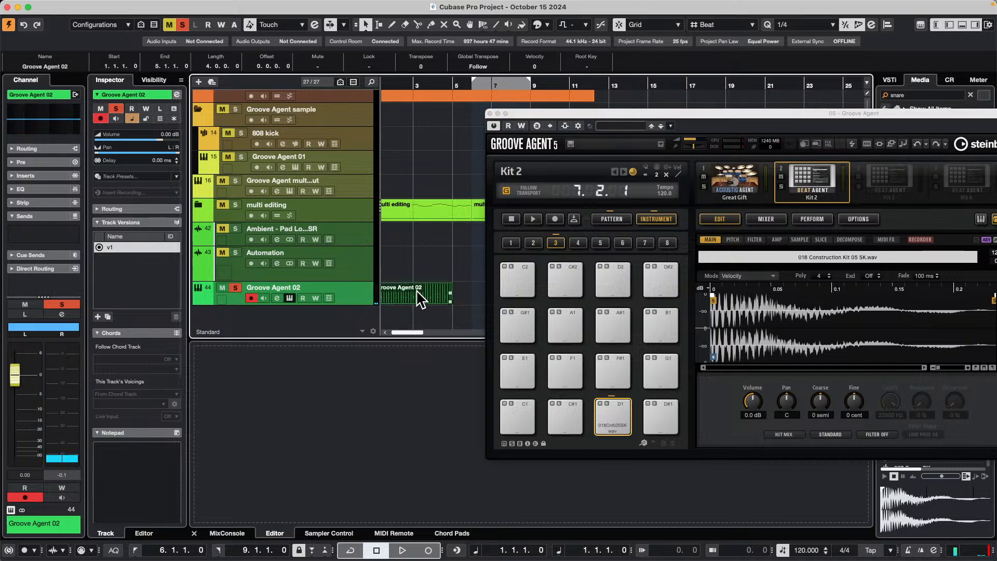
{"action": "double_click", "coordinate": [416, 290]}
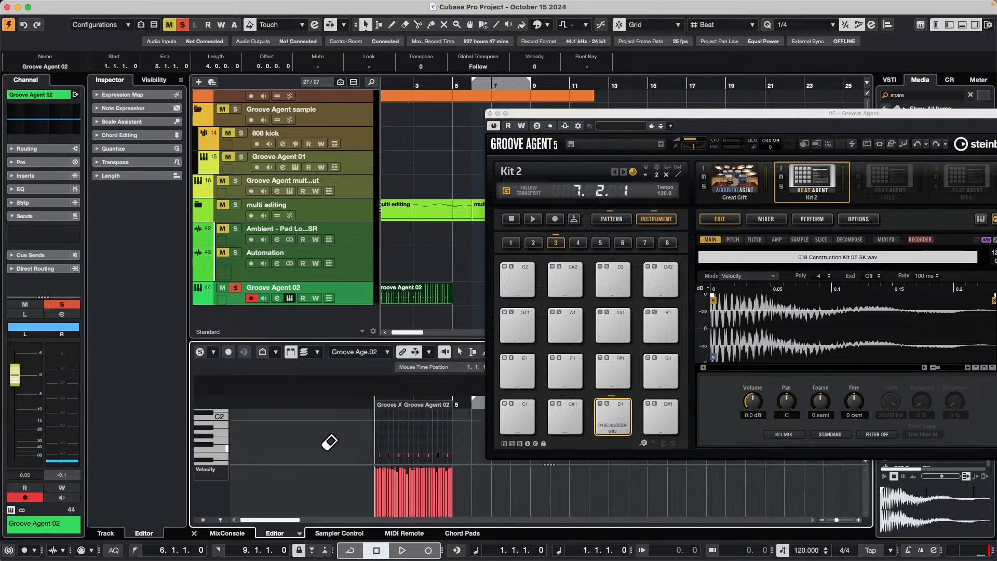
{"action": "left_click", "coordinate": [328, 291]}
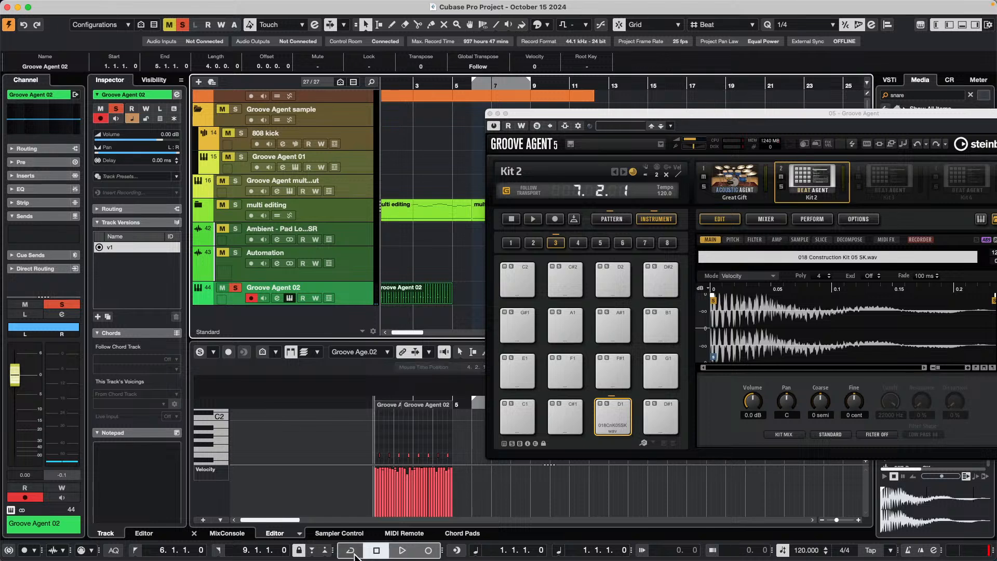
{"action": "left_click", "coordinate": [300, 533]}
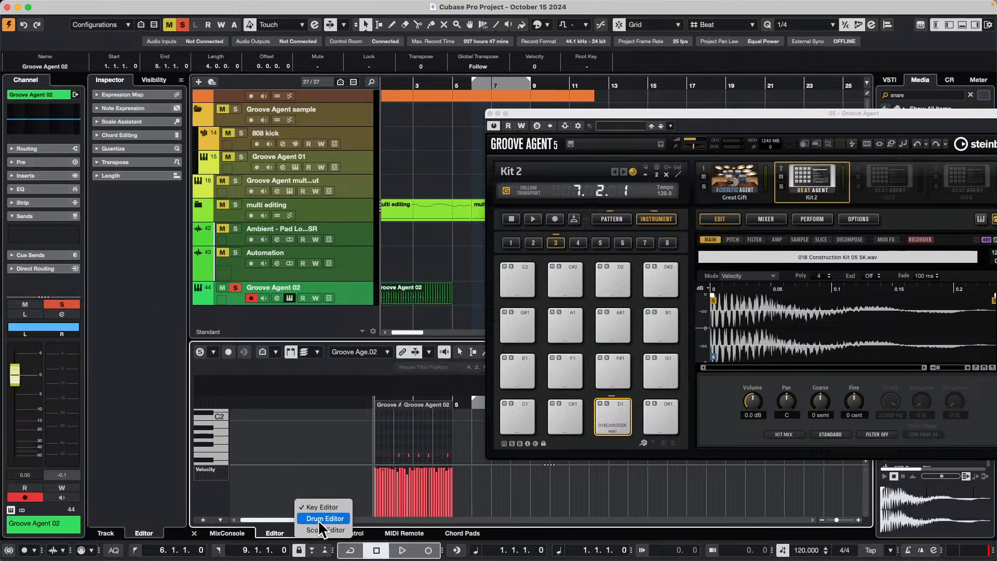
{"action": "left_click", "coordinate": [319, 519]}
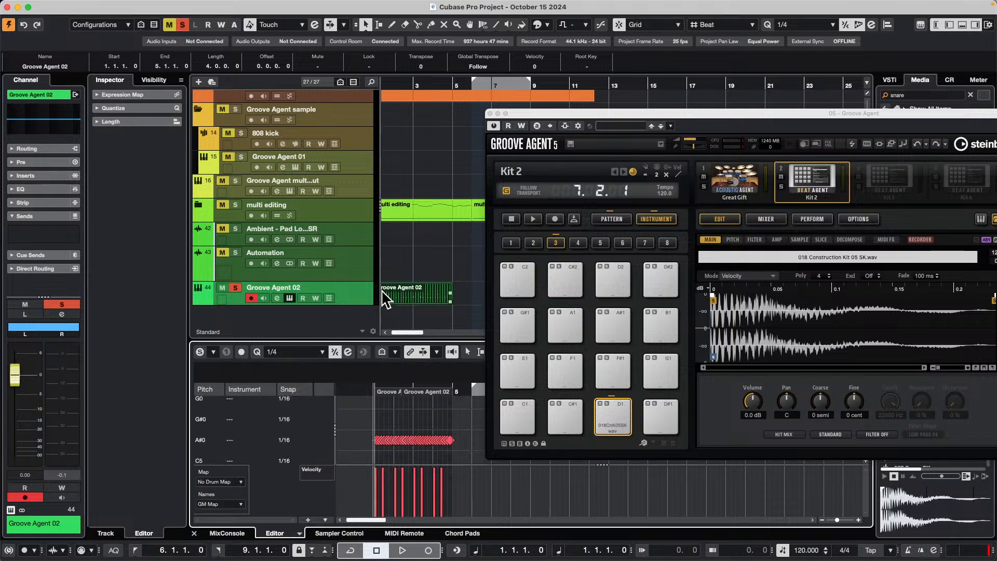
{"action": "double_click", "coordinate": [399, 291]}
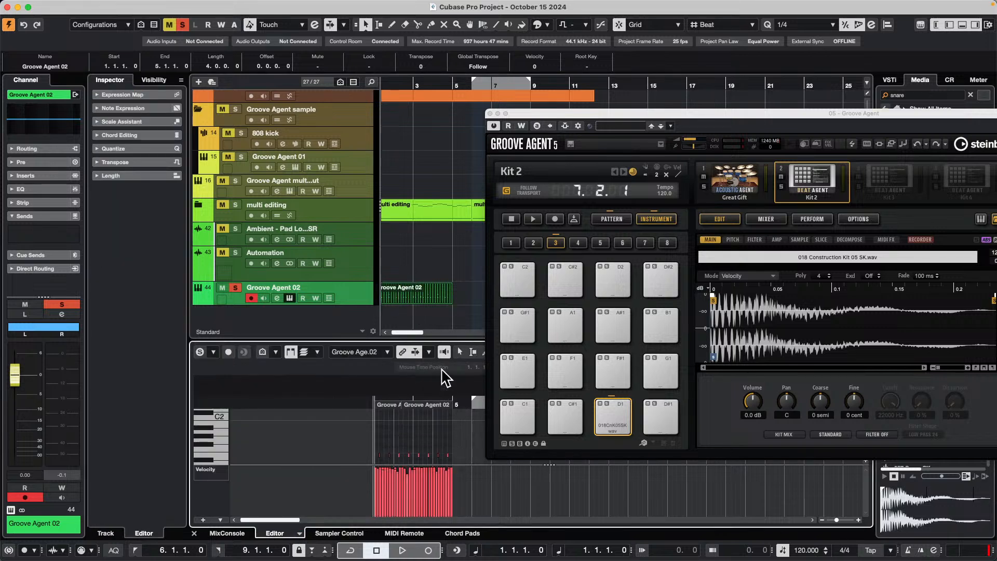
{"action": "left_click", "coordinate": [300, 533]}
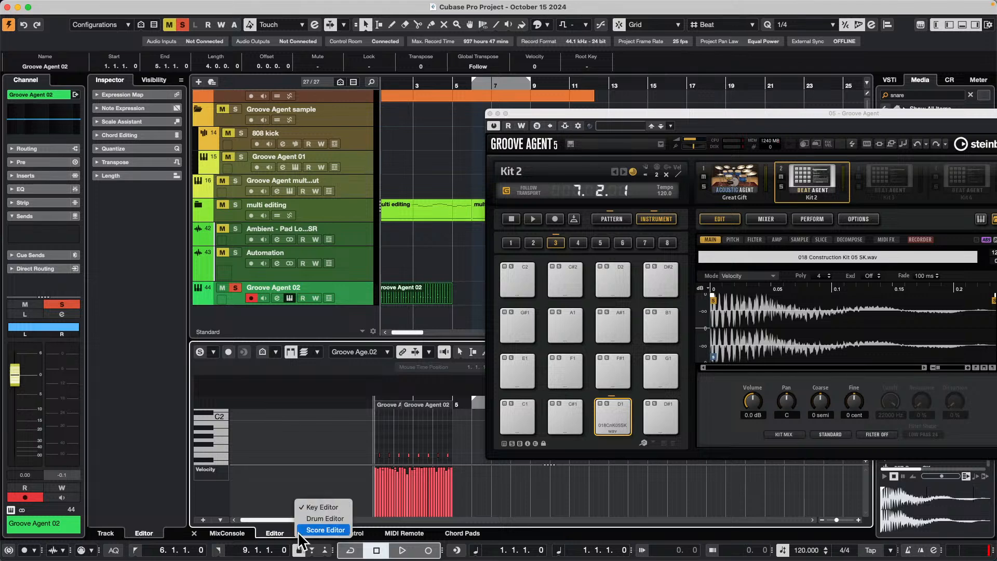
{"action": "left_click", "coordinate": [325, 518]}
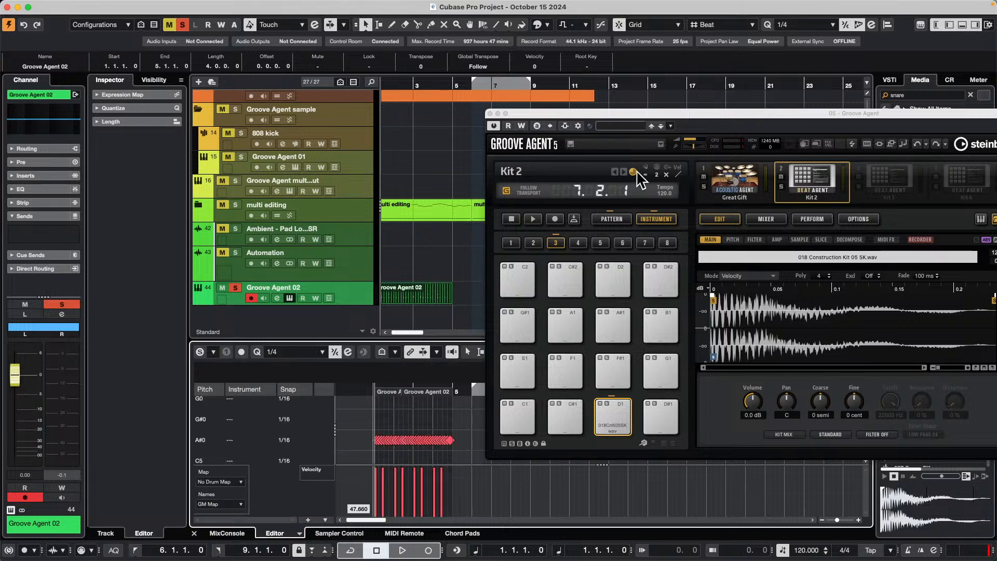
- Close the Groove Agent window and show only drum sounds with events in a separate Drum Editor window
{"action": "left_click", "coordinate": [490, 113]}
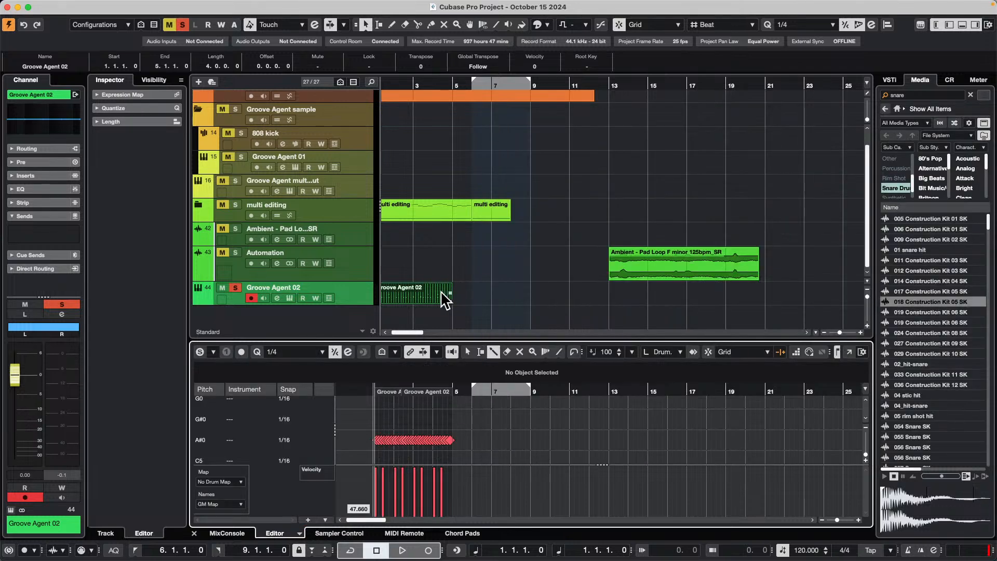
{"action": "left_click", "coordinate": [849, 353]}
{"action": "left_click_drag", "start_coordinate": [413, 72], "coordinate": [296, 86]}
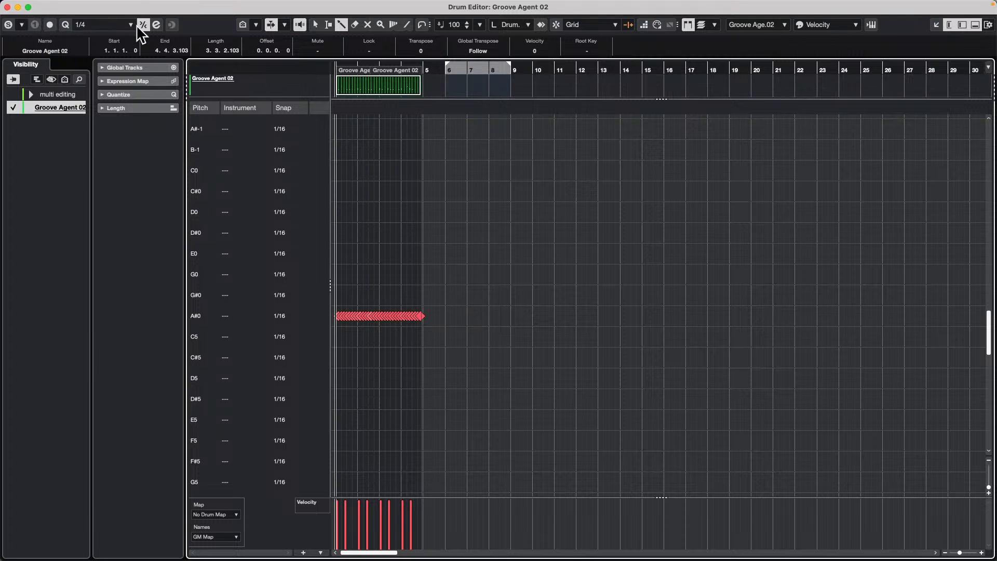
{"action": "left_click", "coordinate": [243, 25]}
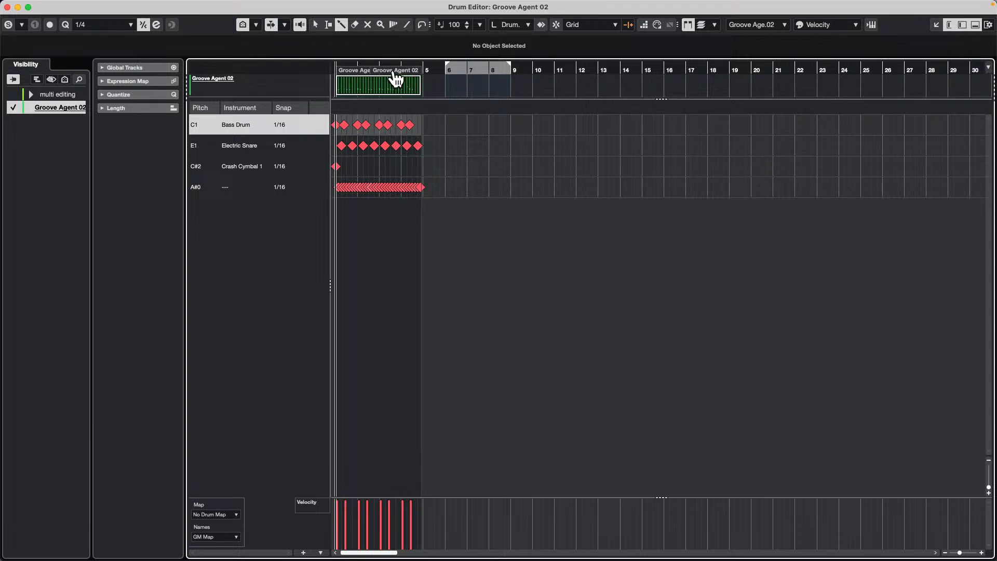
- Examine the Groove Agent 02 pattern's snare row and the drum sound list's columns, and close the separate Drum Editor window
{"action": "key", "text": "h"}
{"action": "key", "text": "h"}
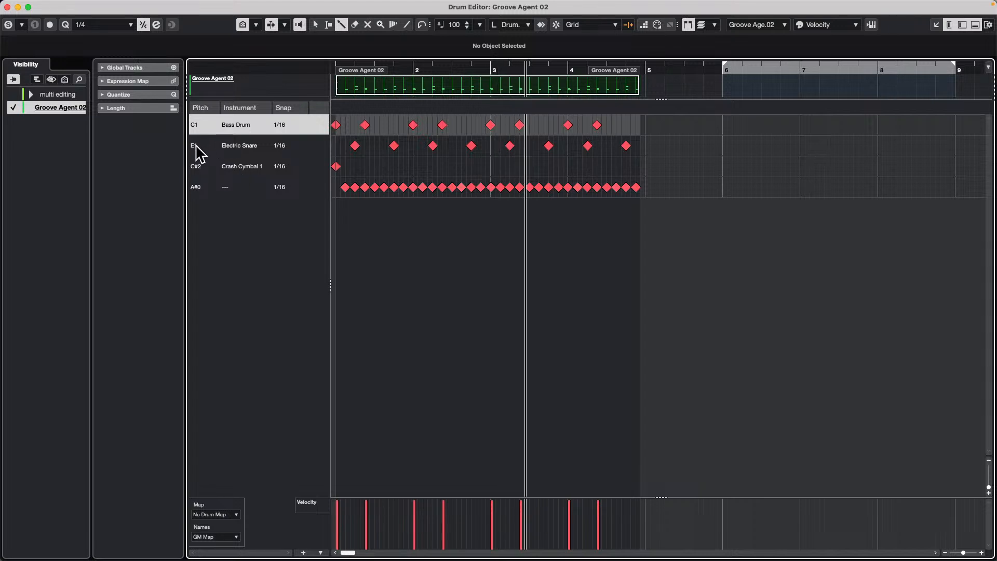
{"action": "left_click_drag", "start_coordinate": [330, 151], "coordinate": [448, 164]}
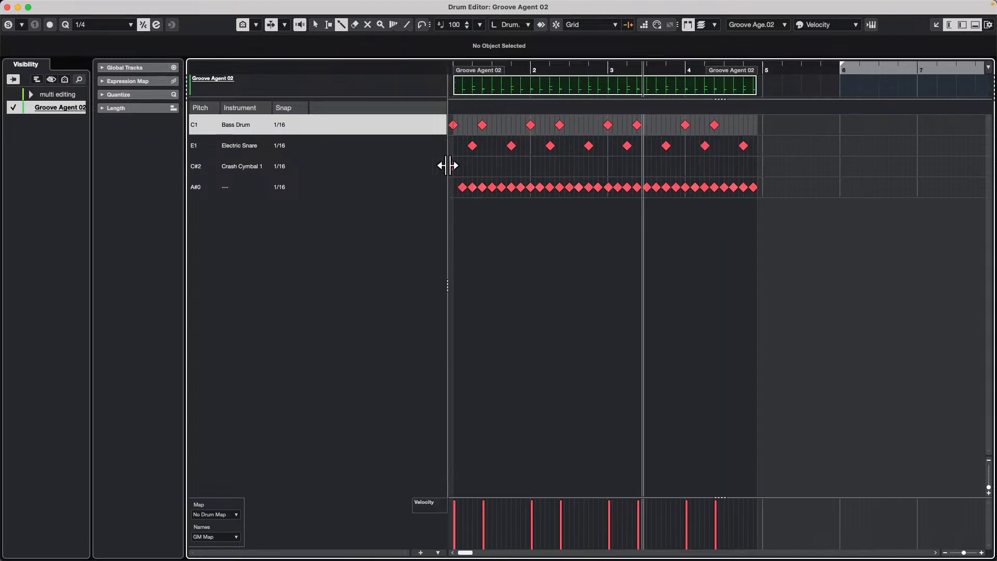
{"action": "left_click", "coordinate": [7, 7]}
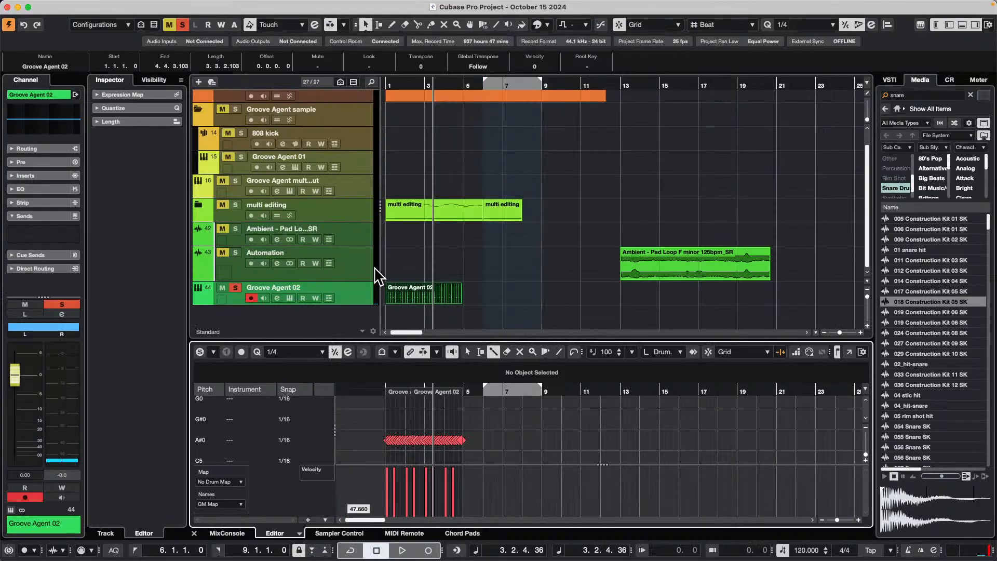
- Create a drum map from the instrument in the Groove Agent 02 track's routing settings
{"action": "left_click", "coordinate": [368, 299]}
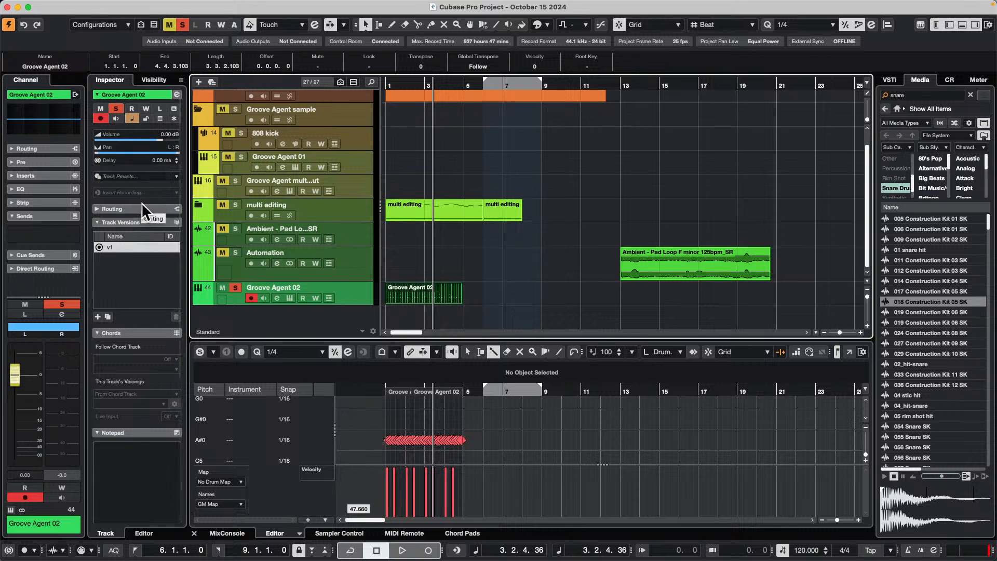
{"action": "left_click", "coordinate": [141, 221]}
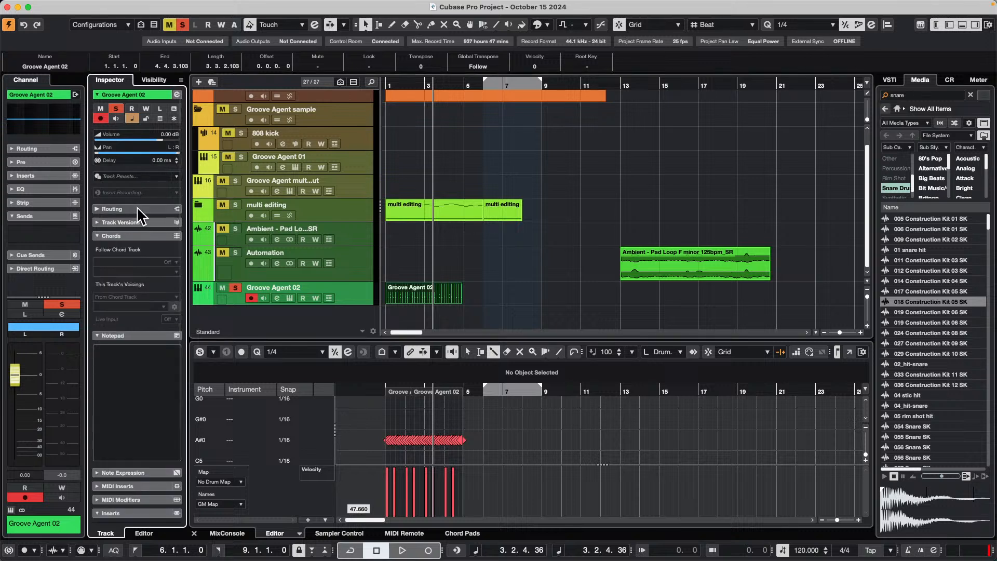
{"action": "left_click", "coordinate": [136, 208]}
{"action": "left_click", "coordinate": [128, 331]}
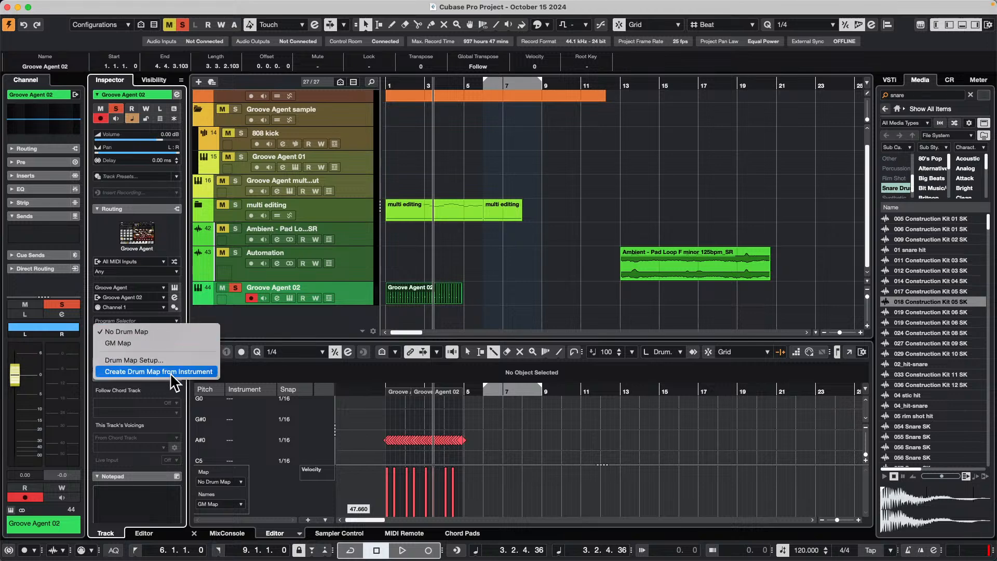
{"action": "left_click", "coordinate": [188, 371]}
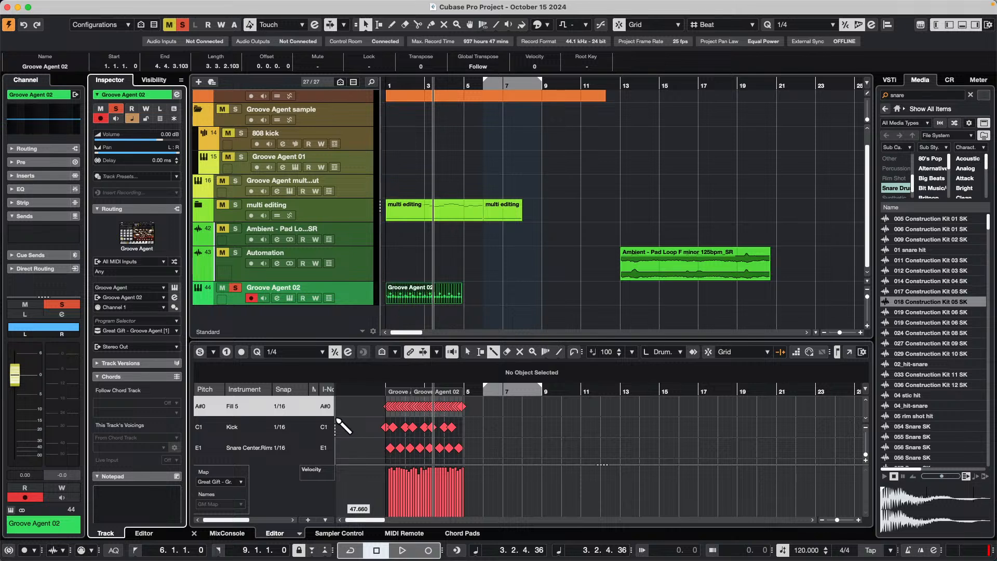
- Select the E1 snare row in the Drum Editor and widen the drum list to show its note, channel and output columns
{"action": "left_click_drag", "start_coordinate": [335, 411], "coordinate": [383, 414]}
{"action": "left_click", "coordinate": [323, 450]}
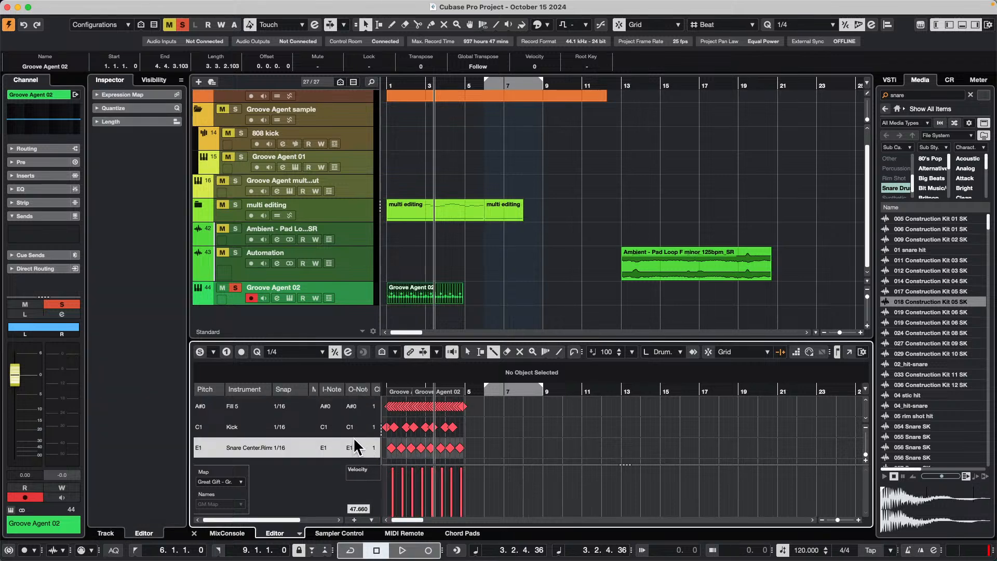
{"action": "scroll", "coordinate": [351, 457], "scroll_direction": "down", "scroll_amount": 1}
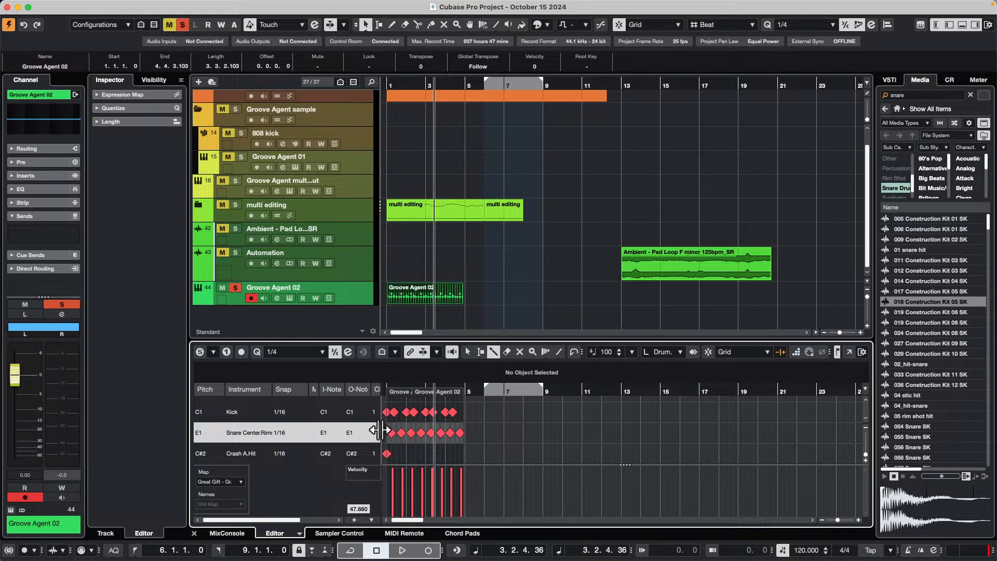
{"action": "left_click_drag", "start_coordinate": [382, 431], "coordinate": [411, 434]}
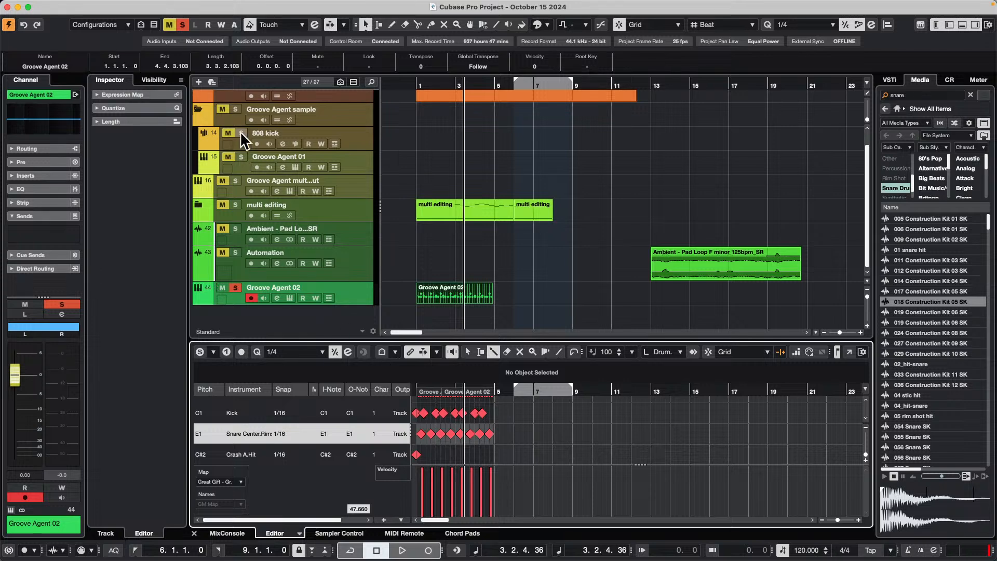
- Open the drum map choices in the Groove Agent 02 track's routing settings
{"action": "left_click", "coordinate": [365, 300]}
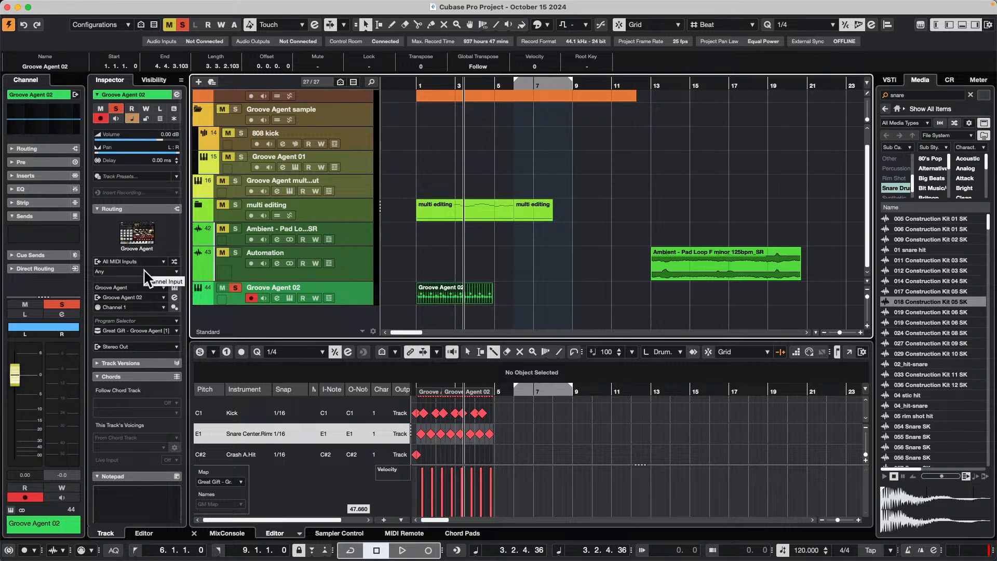
{"action": "left_click", "coordinate": [157, 332]}
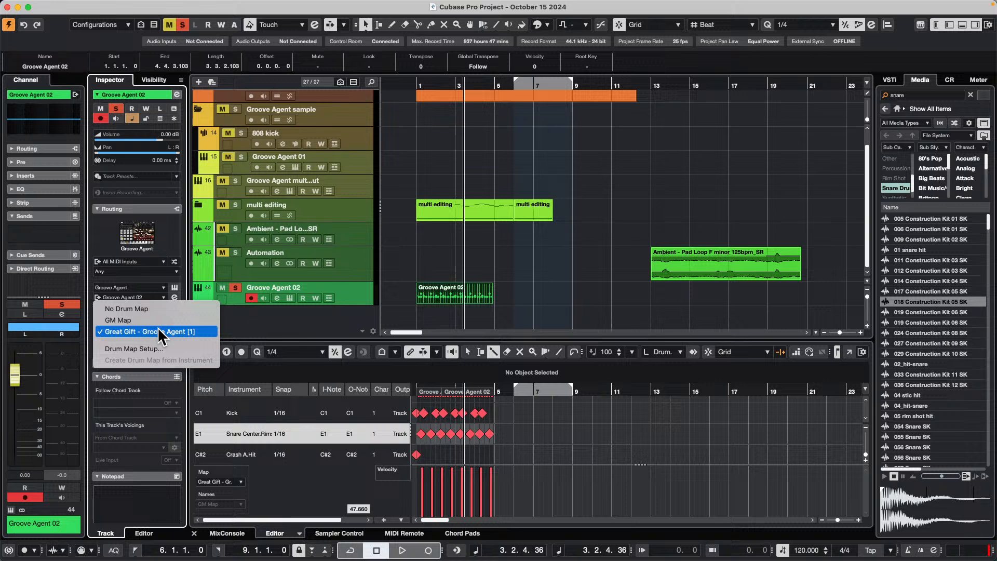
- In the drum map setup, set the GM Map's Electric Snare output note to D1 and its channel to 2
{"action": "left_click", "coordinate": [135, 348]}
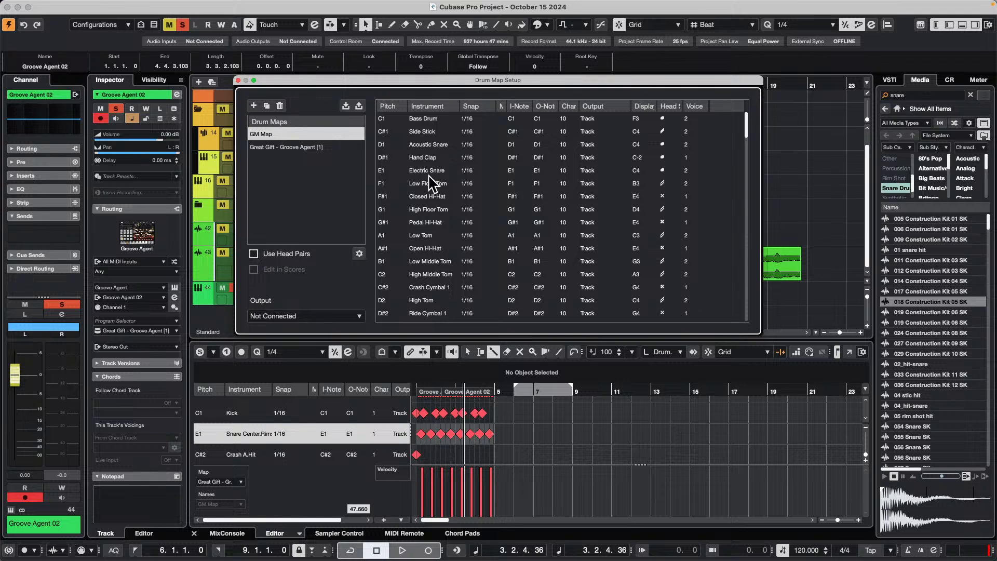
{"action": "double_click", "coordinate": [537, 170]}
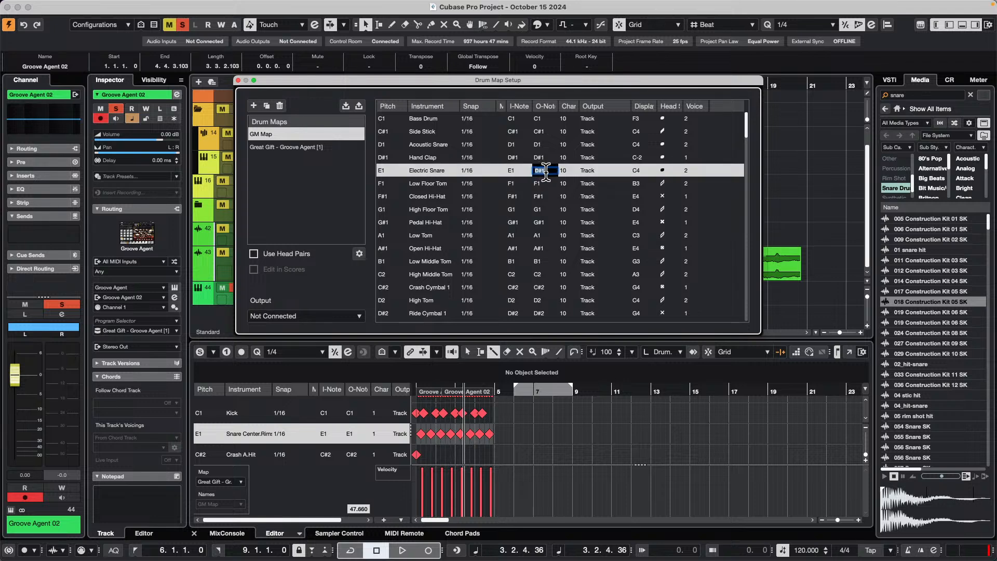
{"action": "left_click", "coordinate": [571, 170]}
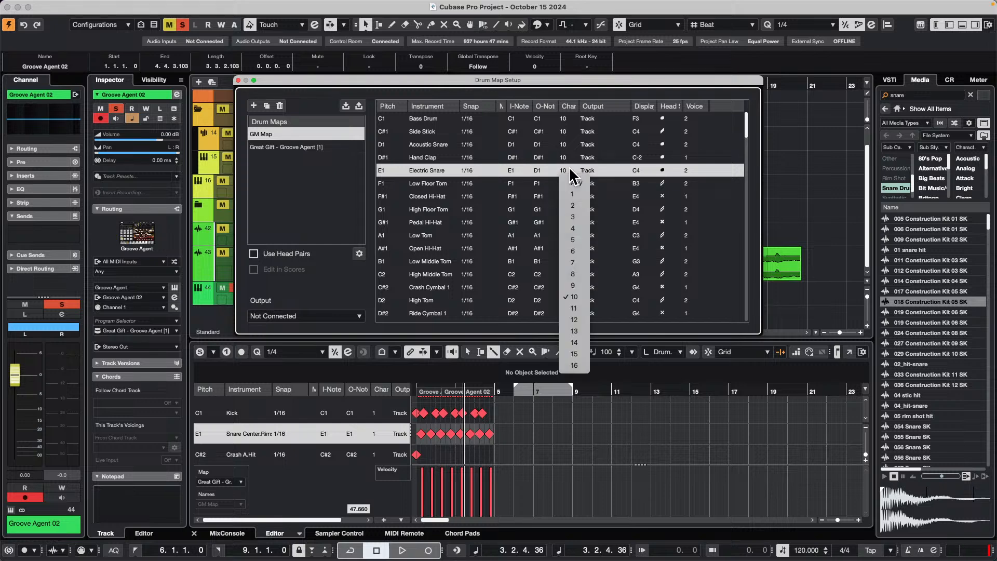
{"action": "left_click", "coordinate": [573, 206]}
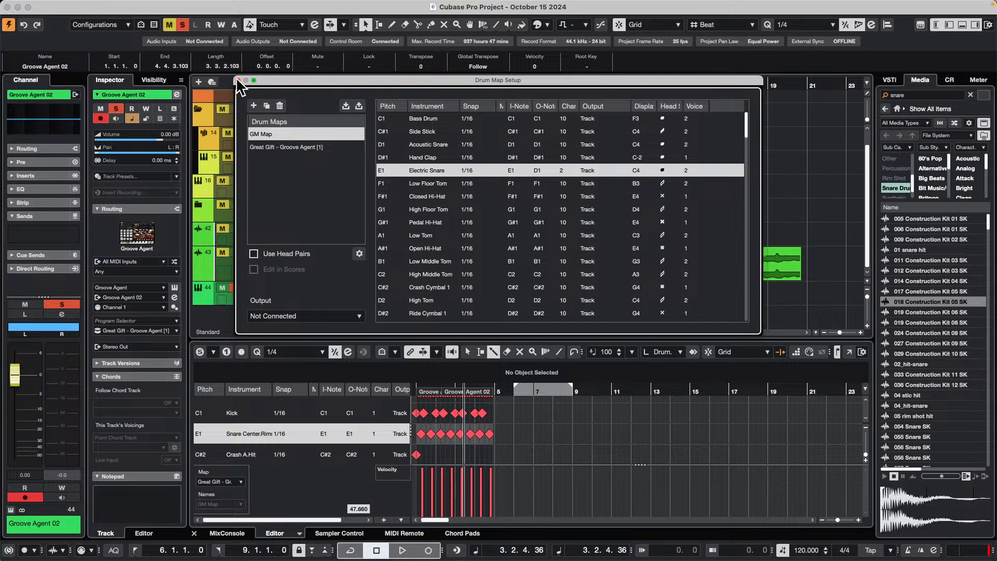
{"action": "left_click", "coordinate": [238, 80]}
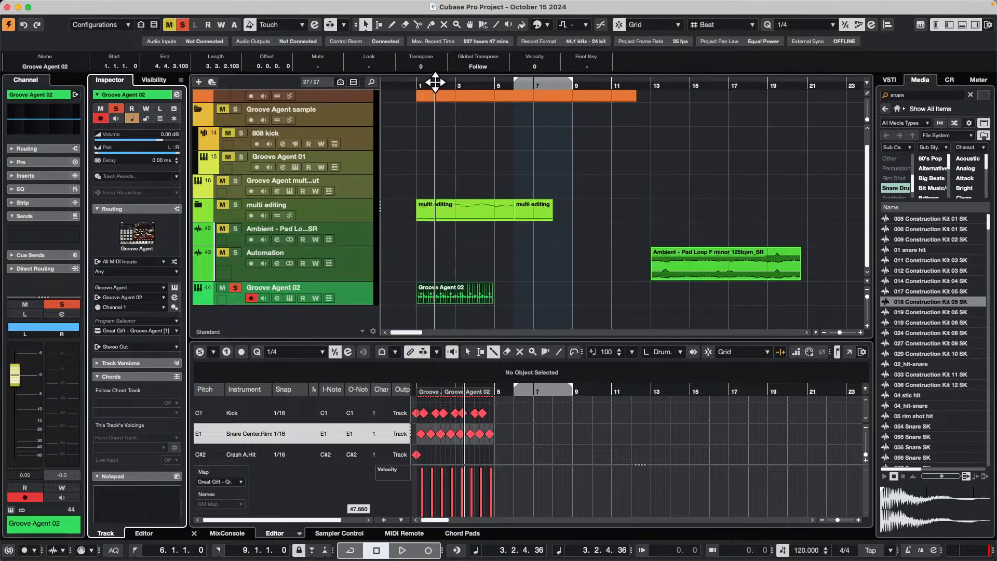
- Play the Groove Agent 02 pattern from bar 1 to hear the snare, and stop playback
{"action": "left_click", "coordinate": [417, 85]}
{"action": "key", "text": "space"}
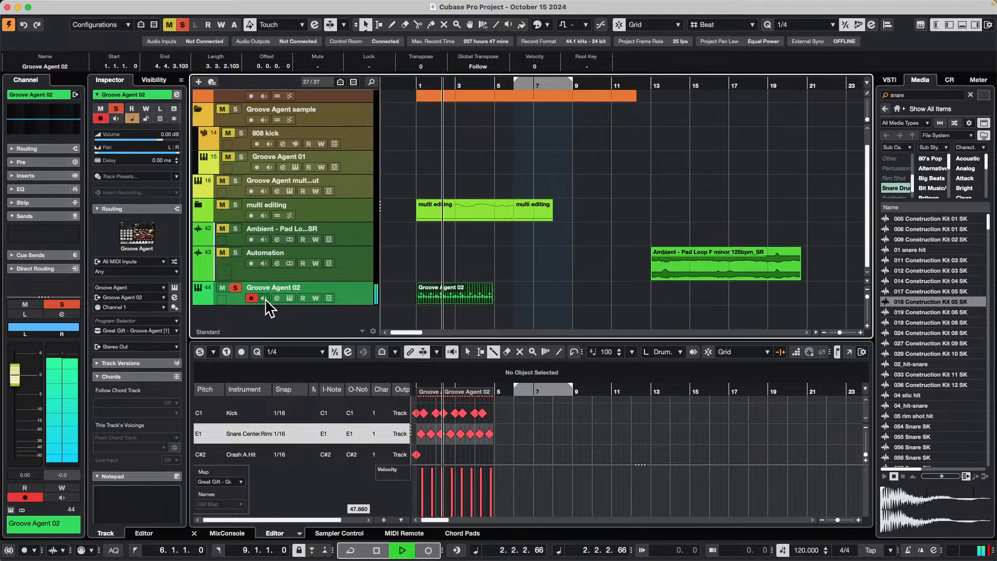
{"action": "key", "text": "space"}
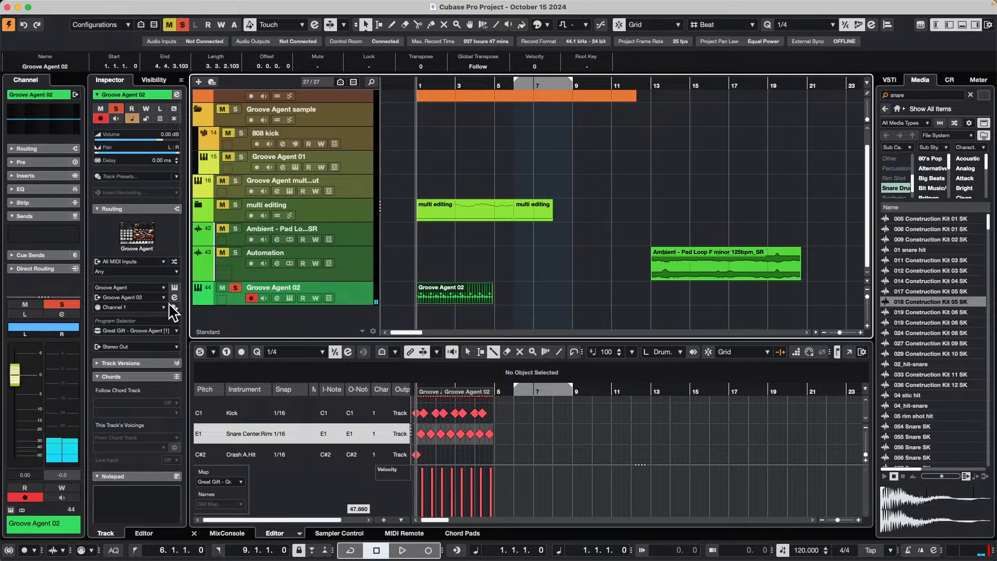
- Reopen the drum map setup and examine the E1 snare row's output note and channel in the Great Gift - Groove Agent [1] map
{"action": "left_click", "coordinate": [143, 330]}
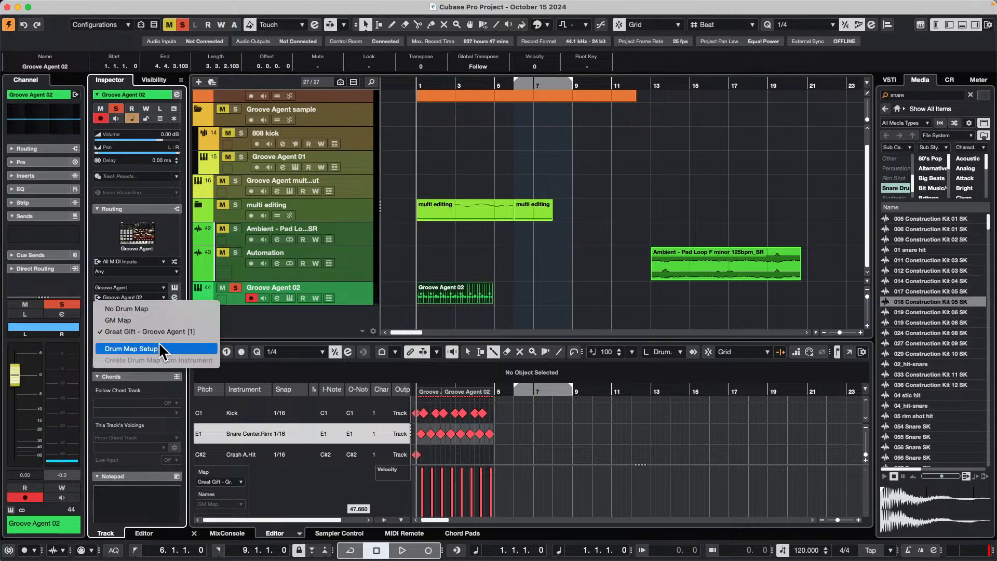
{"action": "left_click", "coordinate": [153, 349]}
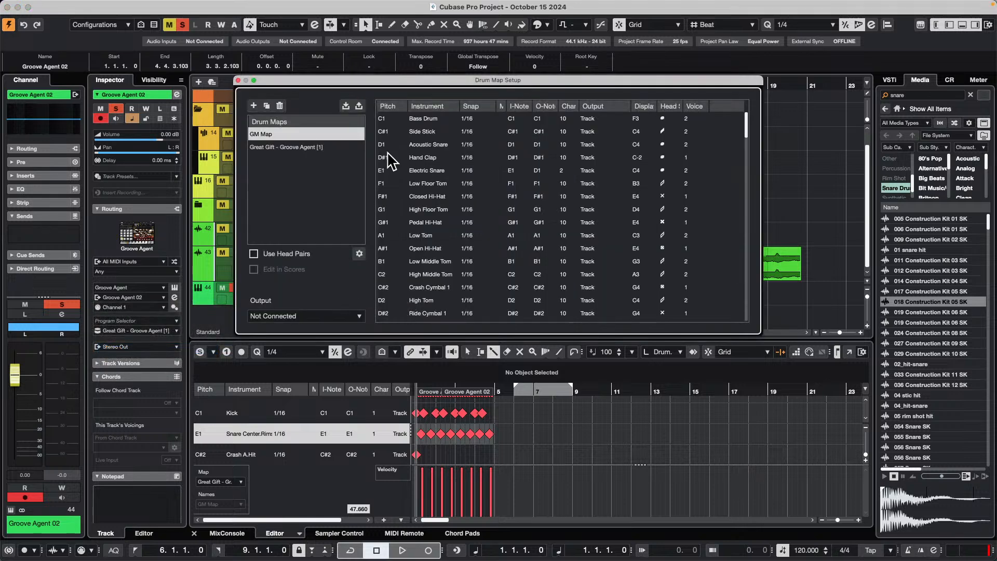
{"action": "left_click", "coordinate": [289, 151]}
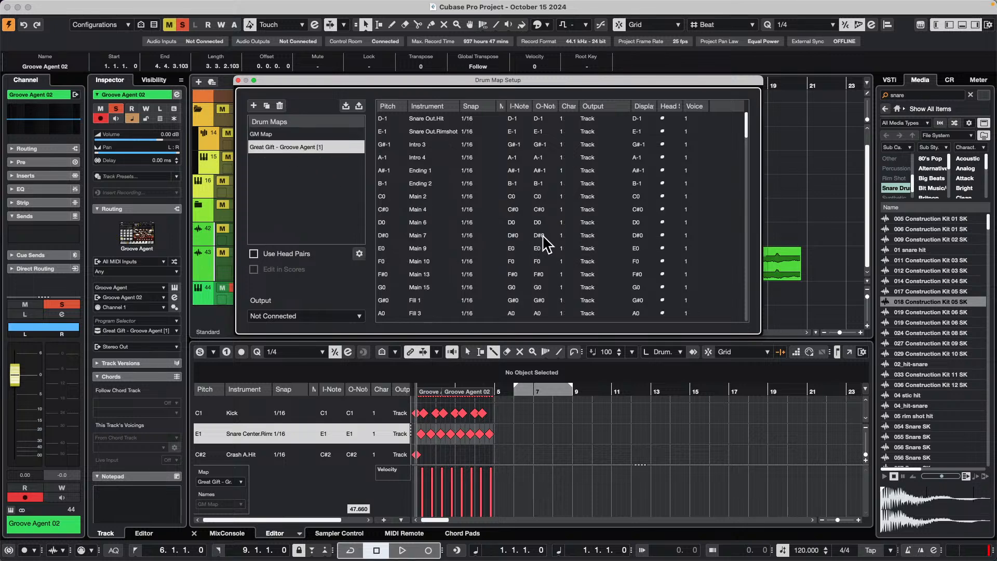
{"action": "scroll", "coordinate": [489, 263], "scroll_direction": "down", "scroll_amount": 5}
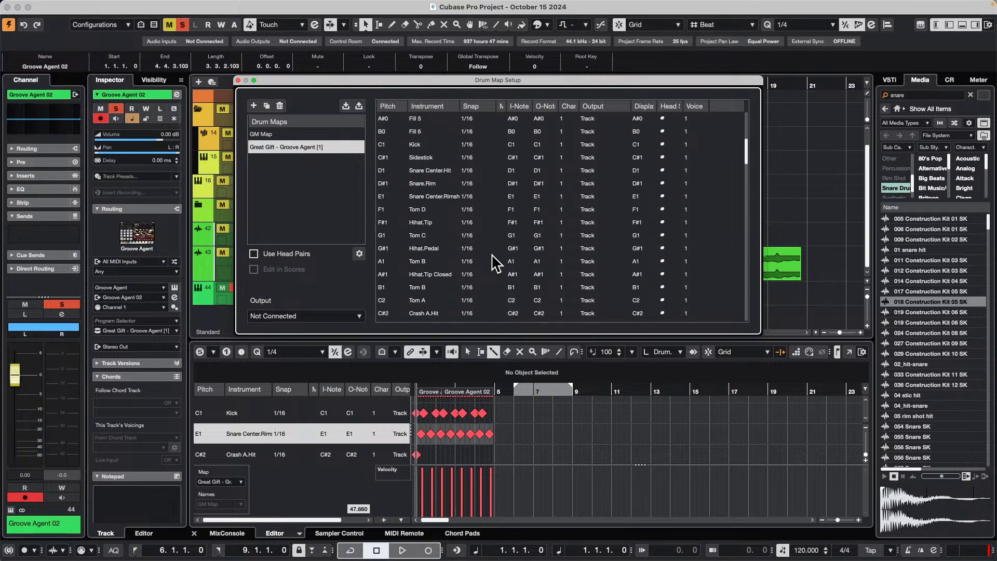
{"action": "scroll", "coordinate": [489, 270], "scroll_direction": "down", "scroll_amount": 2}
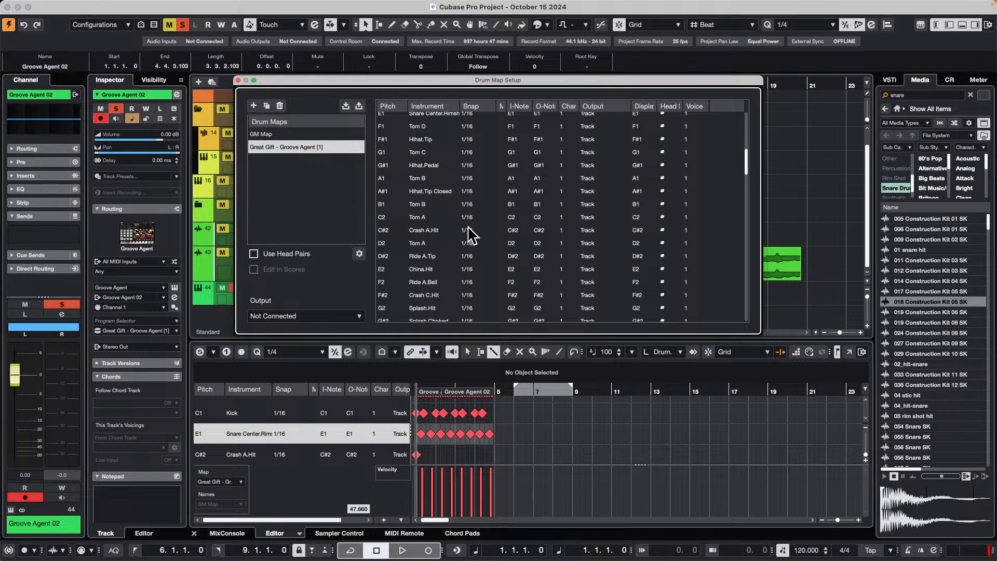
{"action": "scroll", "coordinate": [470, 234], "scroll_direction": "up", "scroll_amount": 1}
{"action": "left_click", "coordinate": [543, 157]}
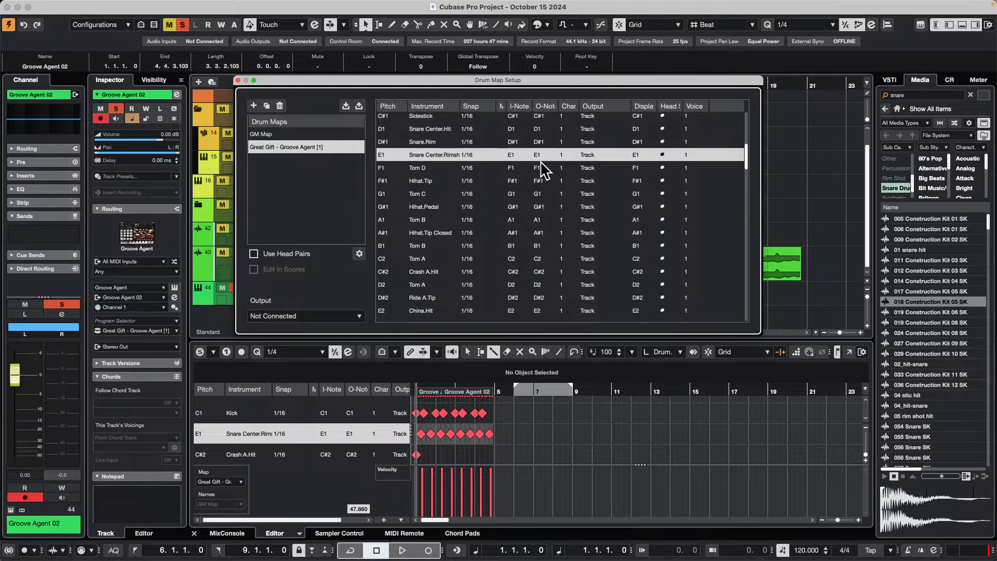
{"action": "scroll", "coordinate": [540, 156], "scroll_direction": "up", "scroll_amount": 3}
{"action": "scroll", "coordinate": [530, 231], "scroll_direction": "down", "scroll_amount": 1}
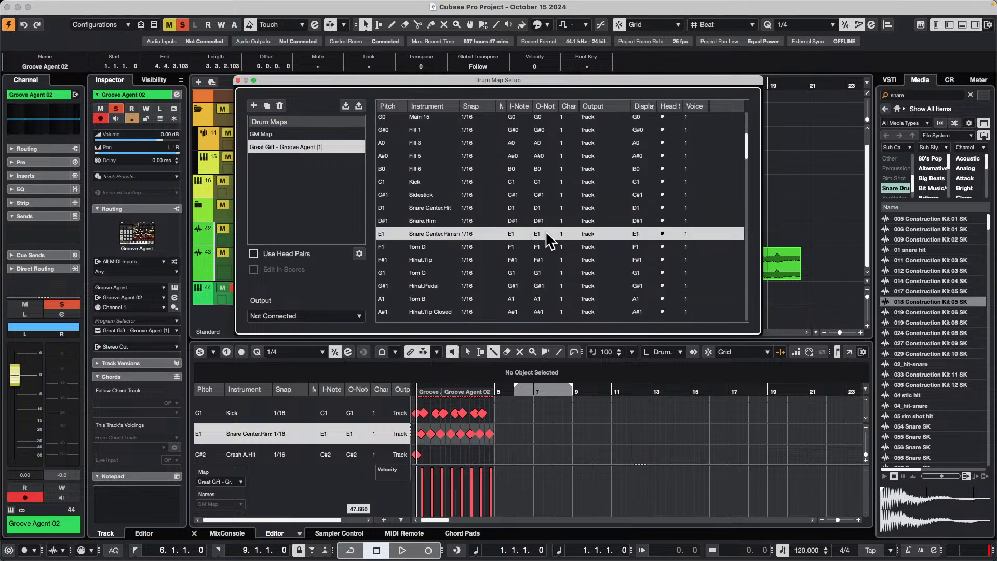
- Create a new drum map named "remap snare"
{"action": "left_click", "coordinate": [258, 103]}
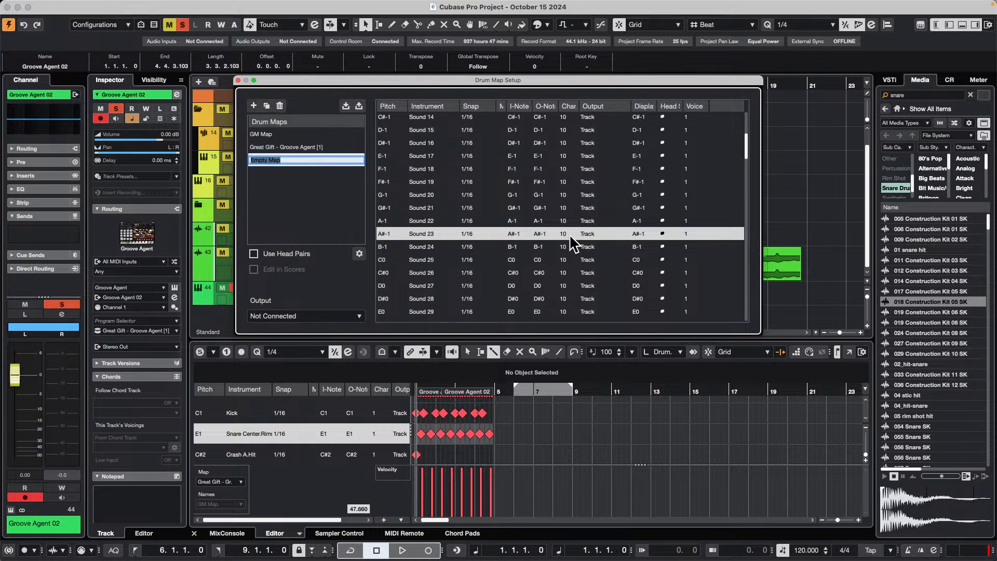
{"action": "type", "text": "remap snare"}
{"action": "key", "text": "Return"}
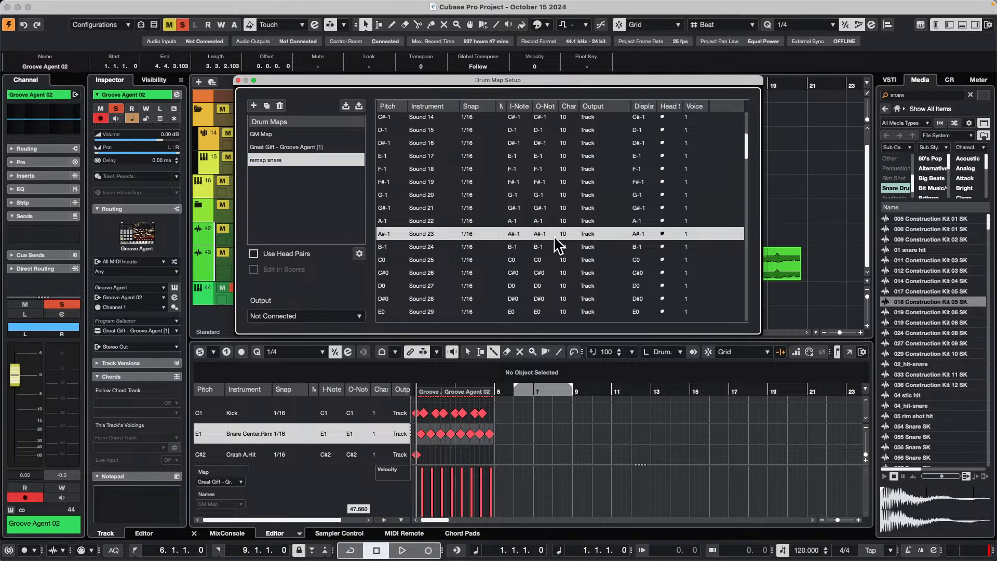
- In the remap snare map, set the E1 row's output note to D1 and channel to 2, and close the setup
{"action": "scroll", "coordinate": [475, 238], "scroll_direction": "down", "scroll_amount": 5}
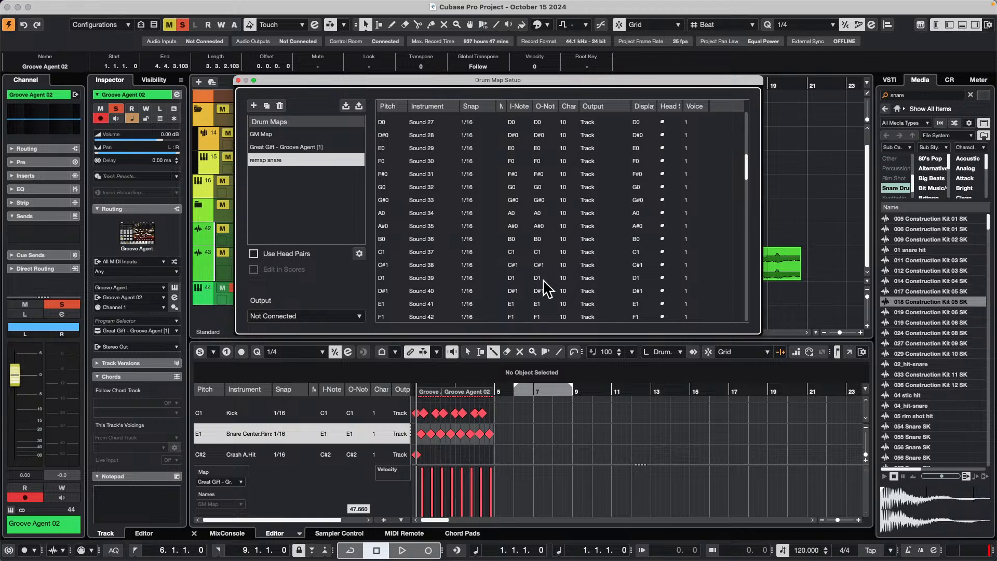
{"action": "double_click", "coordinate": [548, 304]}
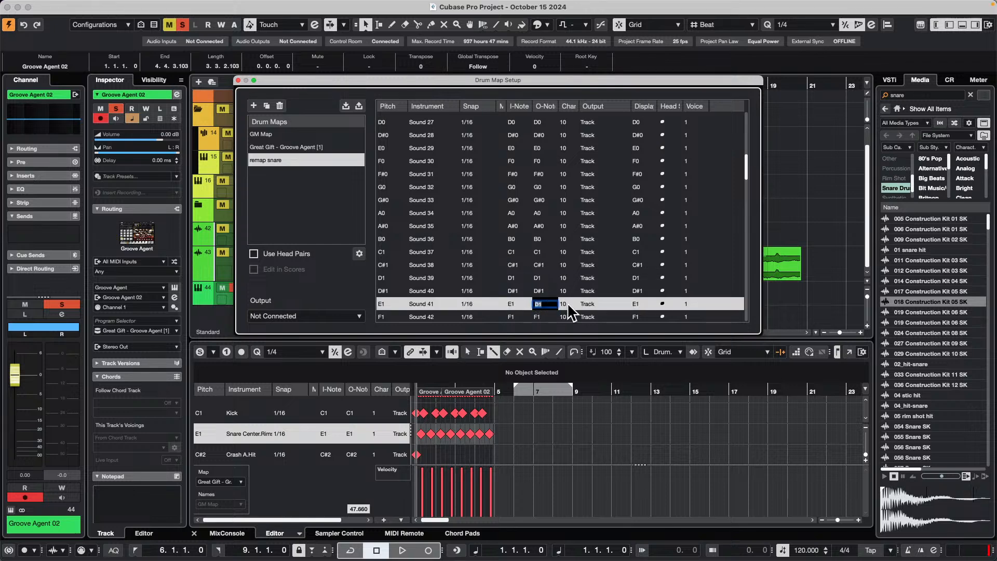
{"action": "scroll", "coordinate": [567, 303], "scroll_direction": "down", "scroll_amount": 2}
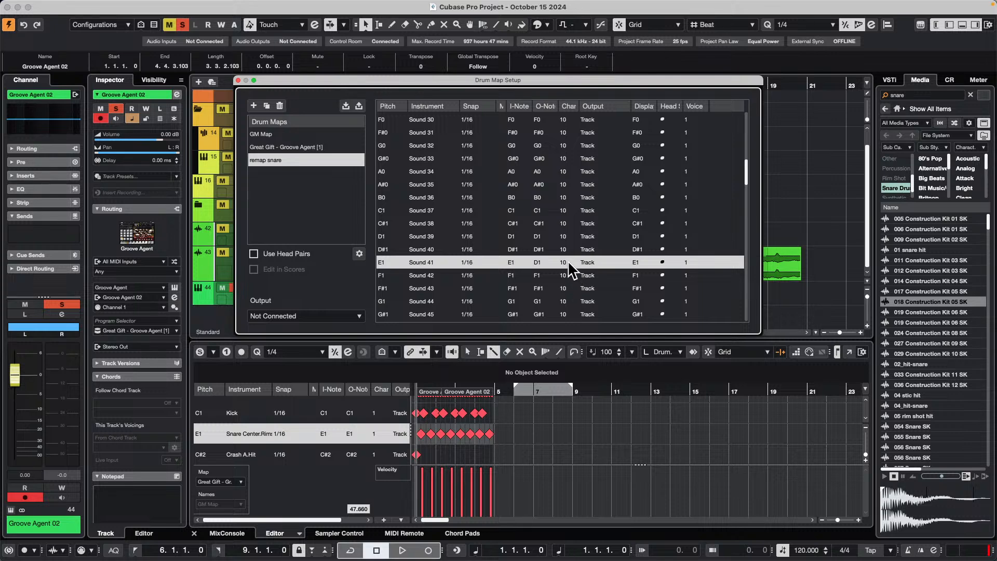
{"action": "left_click", "coordinate": [568, 262]}
{"action": "left_click", "coordinate": [581, 297]}
{"action": "left_click", "coordinate": [237, 80]}
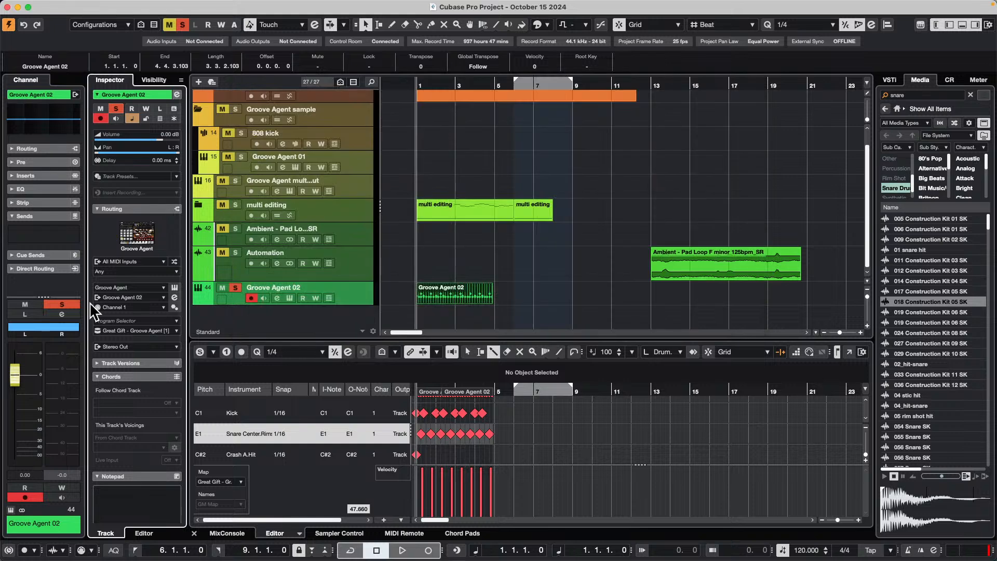
- Assign the remap snare drum map to the Groove Agent 02 track and start playback of its pattern
{"action": "left_click", "coordinate": [138, 331]}
{"action": "left_click", "coordinate": [134, 343]}
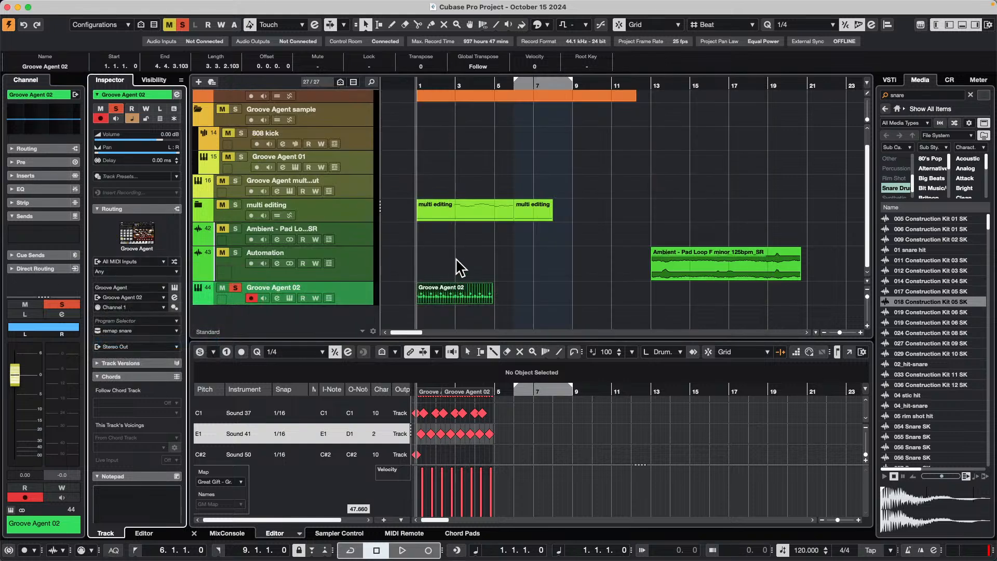
{"action": "key", "text": "space"}
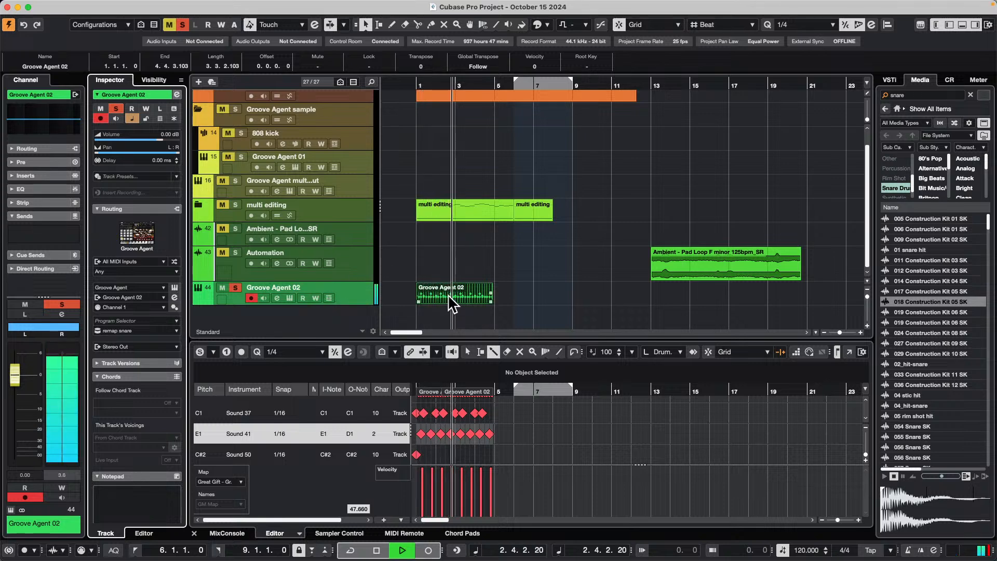
- Inspect the Kit 2 and Great Gift slots in Groove Agent 02's instrument, with playback stopped, and close its windows
{"action": "left_click", "coordinate": [276, 297]}
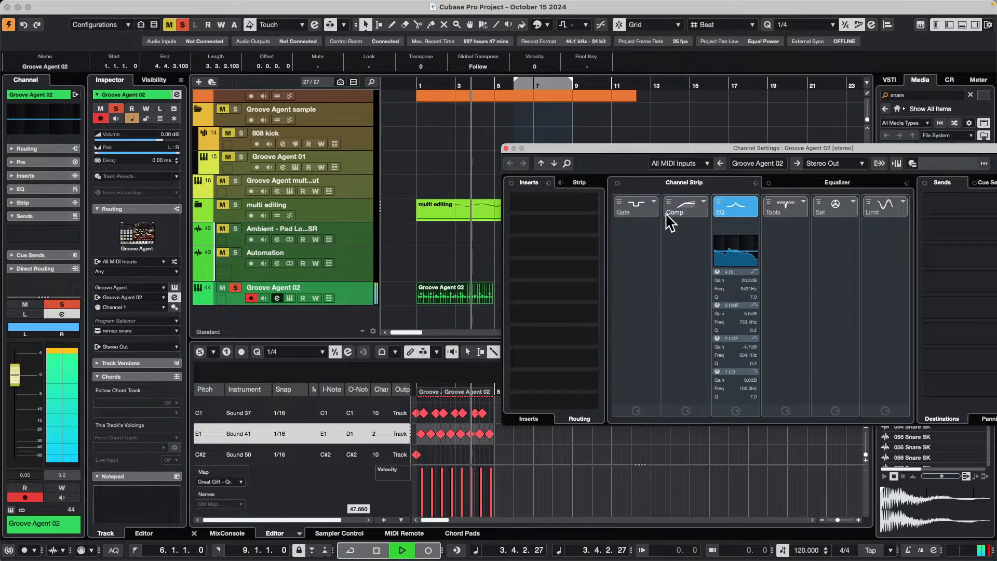
{"action": "left_click", "coordinate": [290, 298]}
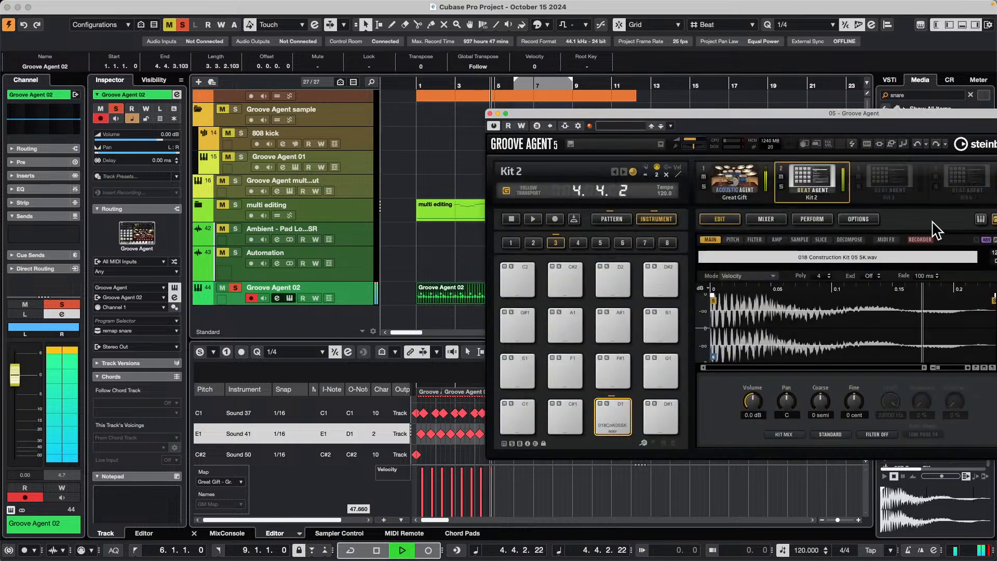
{"action": "key", "text": "space"}
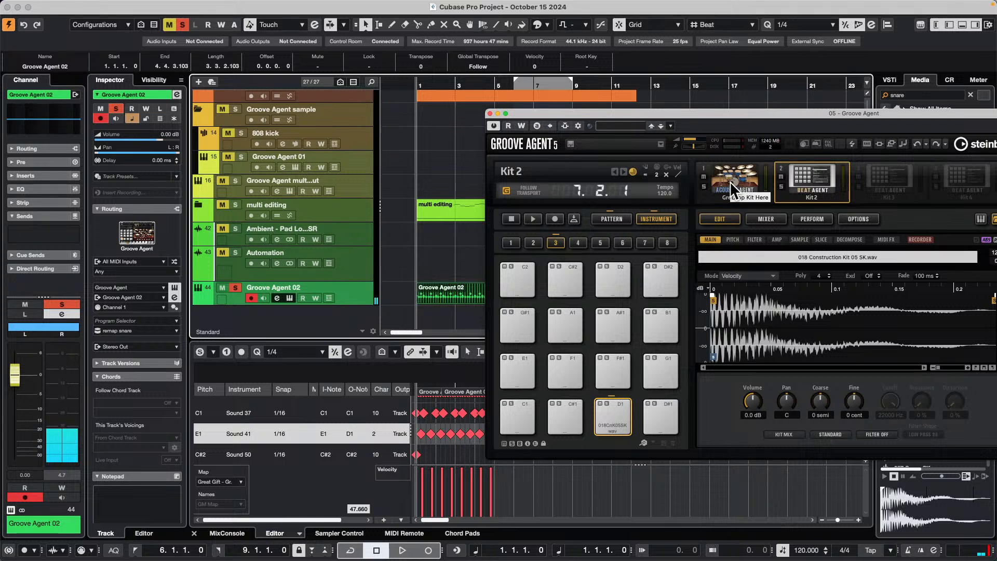
{"action": "left_click", "coordinate": [490, 114]}
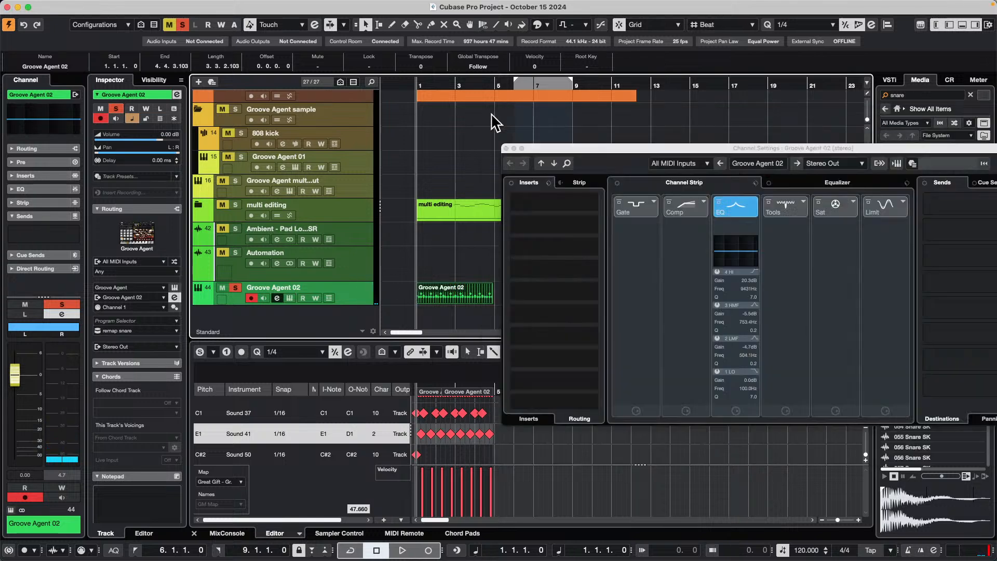
{"action": "left_click", "coordinate": [278, 297]}
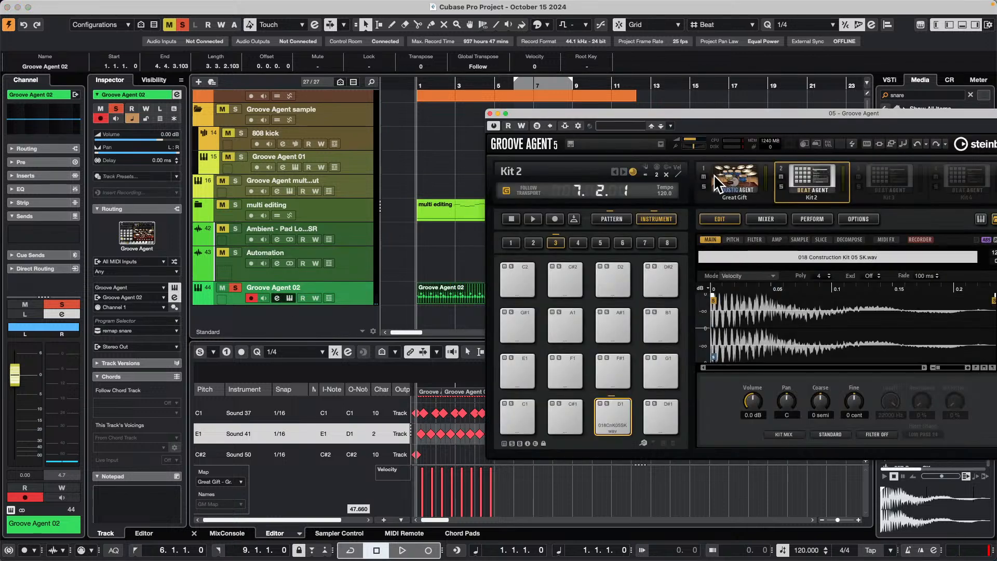
{"action": "left_click", "coordinate": [713, 173]}
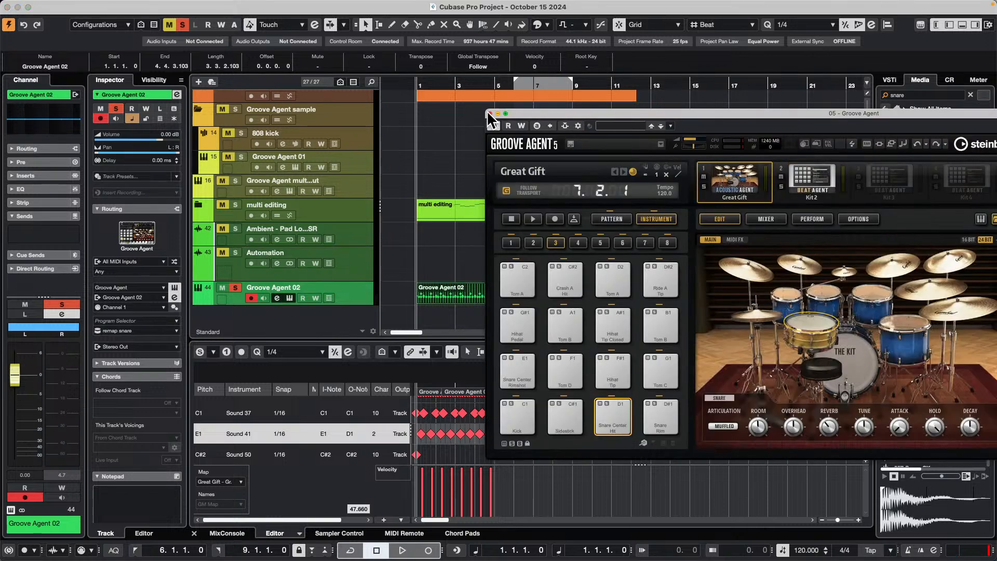
{"action": "left_click_drag", "start_coordinate": [518, 110], "coordinate": [368, 114]}
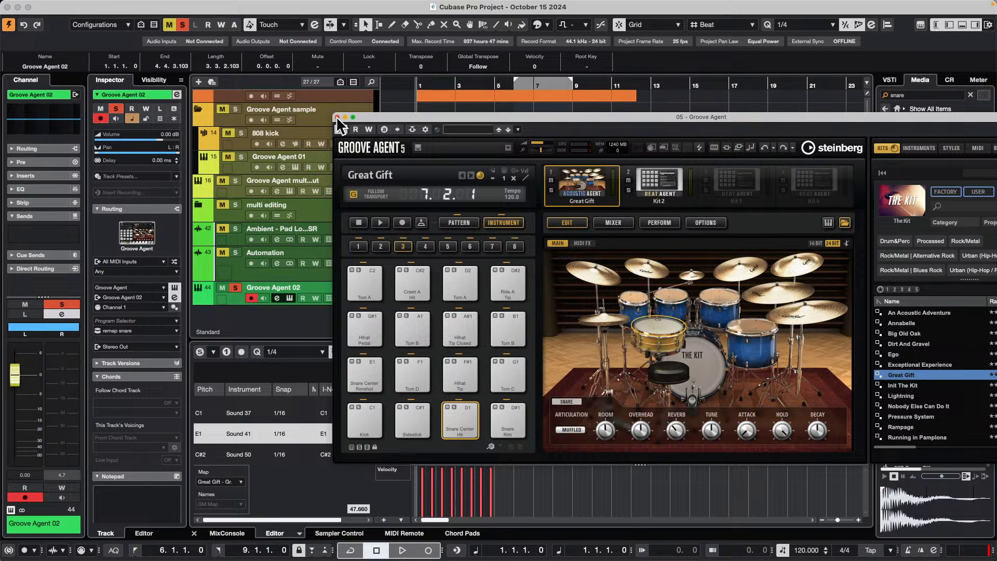
{"action": "left_click", "coordinate": [337, 117]}
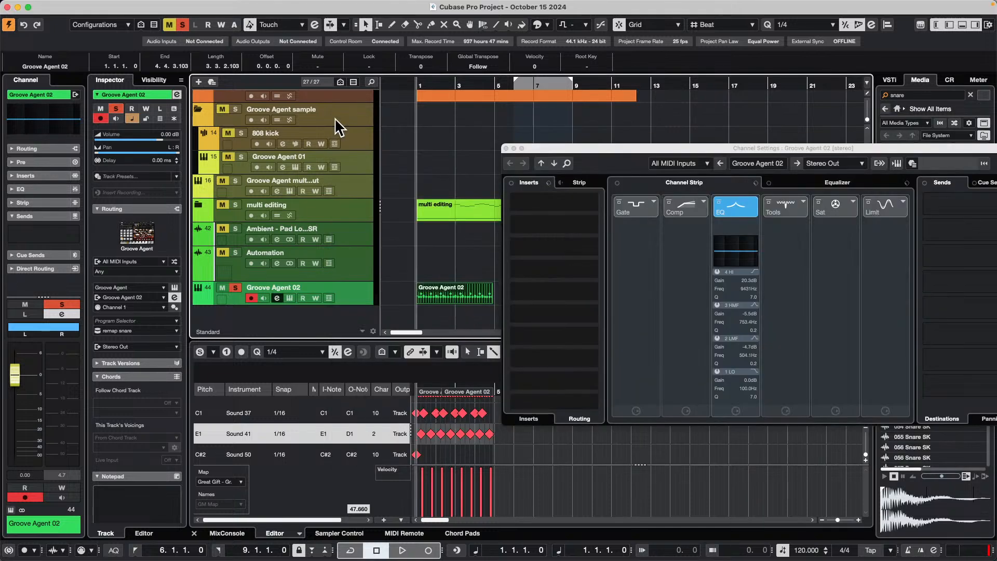
{"action": "left_click", "coordinate": [506, 149]}
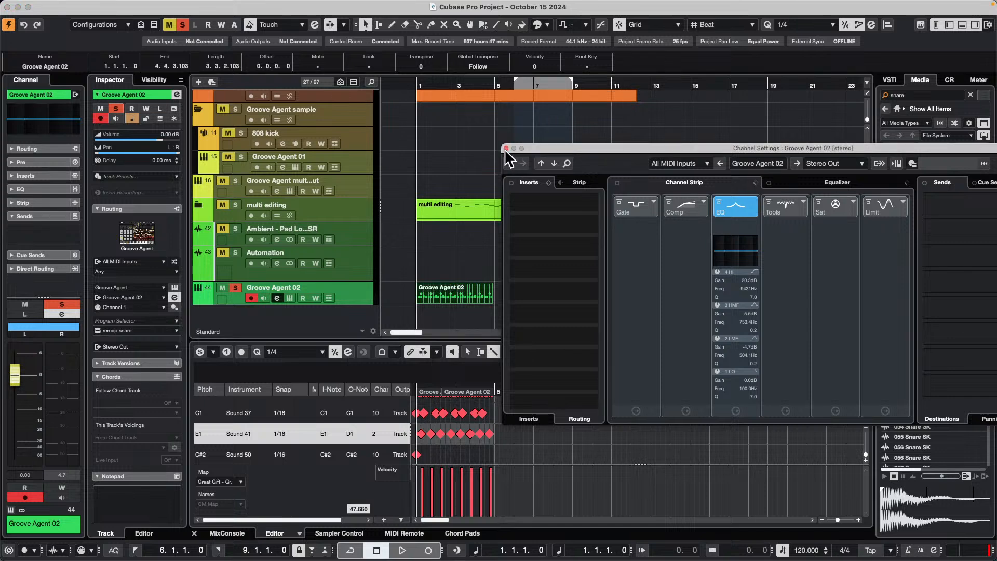
{"action": "left_click", "coordinate": [507, 149]}
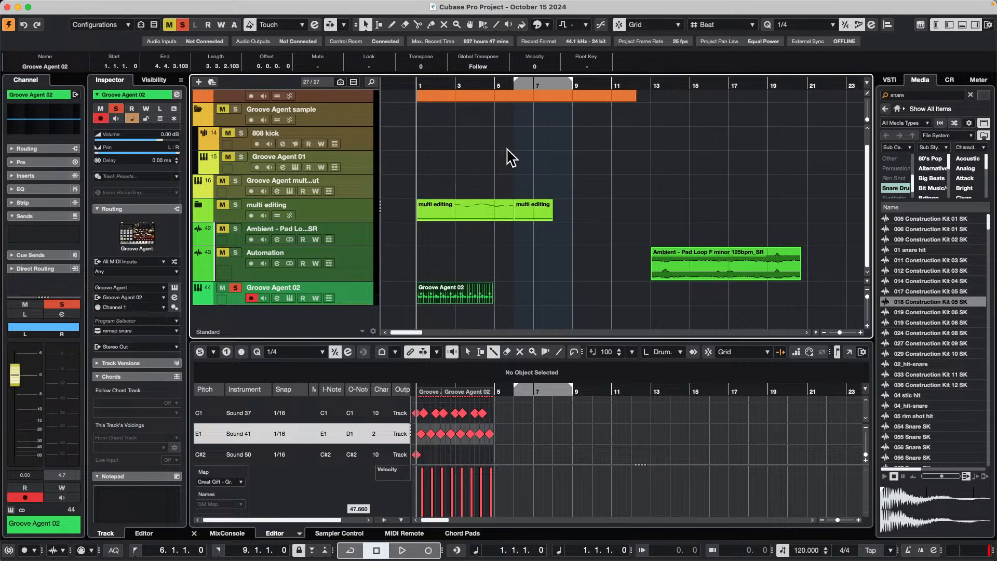
- Solo the Groove Agent 01 track alongside the 808 kick track and open the Groove Agent 01 instrument
{"action": "left_click", "coordinate": [357, 140]}
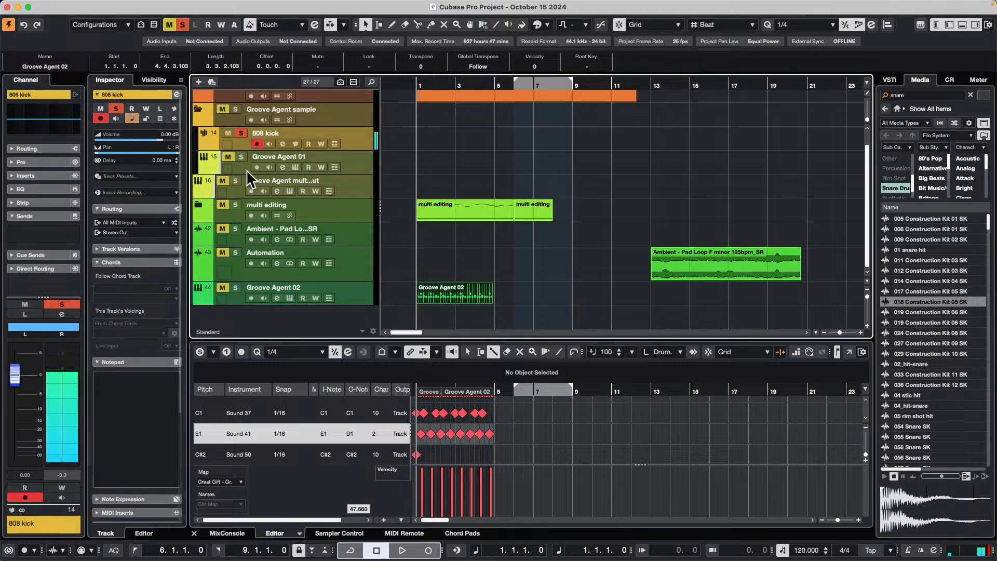
{"action": "left_click", "coordinate": [241, 157]}
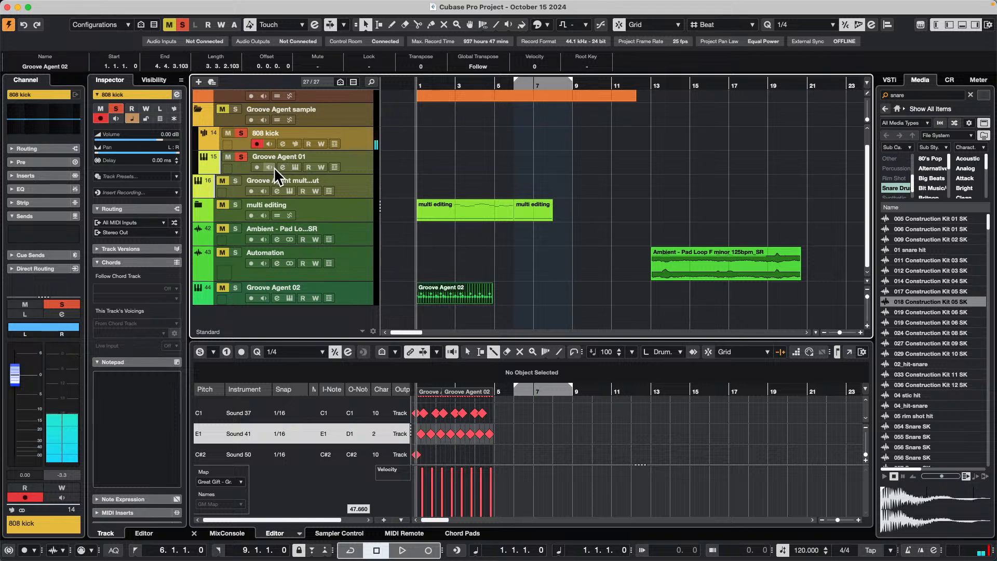
{"action": "left_click", "coordinate": [295, 167]}
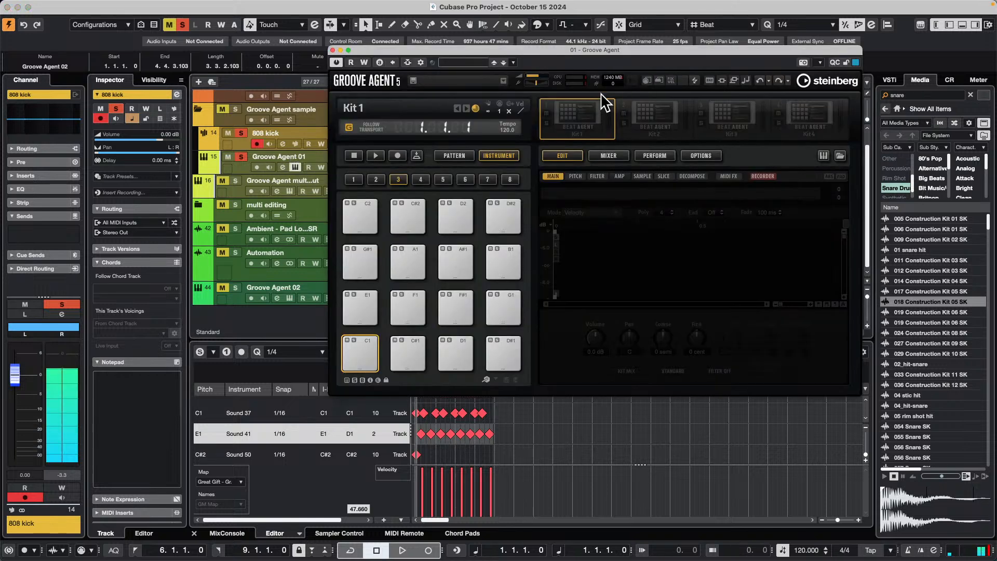
- Add the 808 kick track as a side-chain source for Groove Agent 01 and activate its side-chain input
{"action": "left_click_drag", "start_coordinate": [517, 52], "coordinate": [629, 103]}
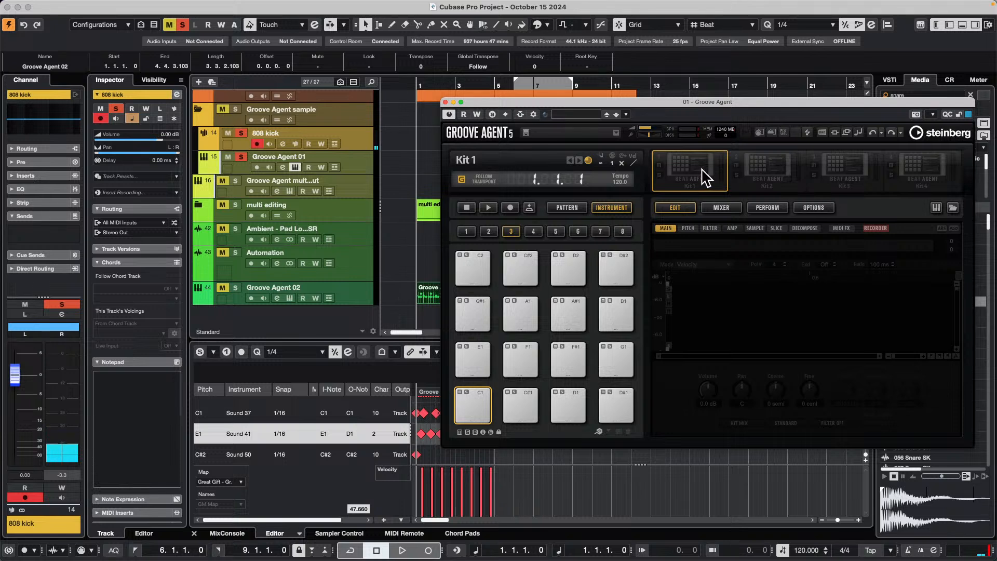
{"action": "left_click", "coordinate": [544, 114]}
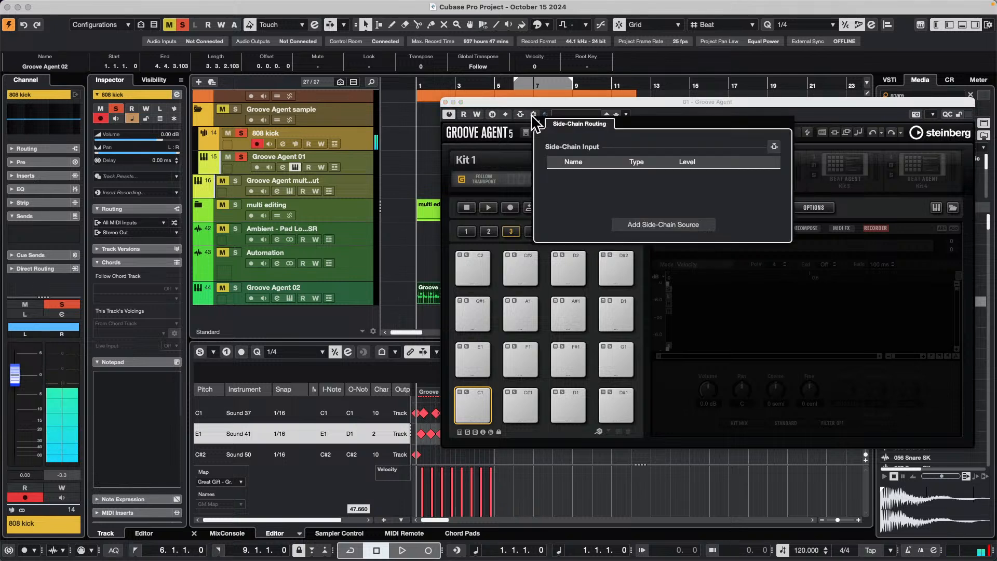
{"action": "left_click", "coordinate": [677, 227]}
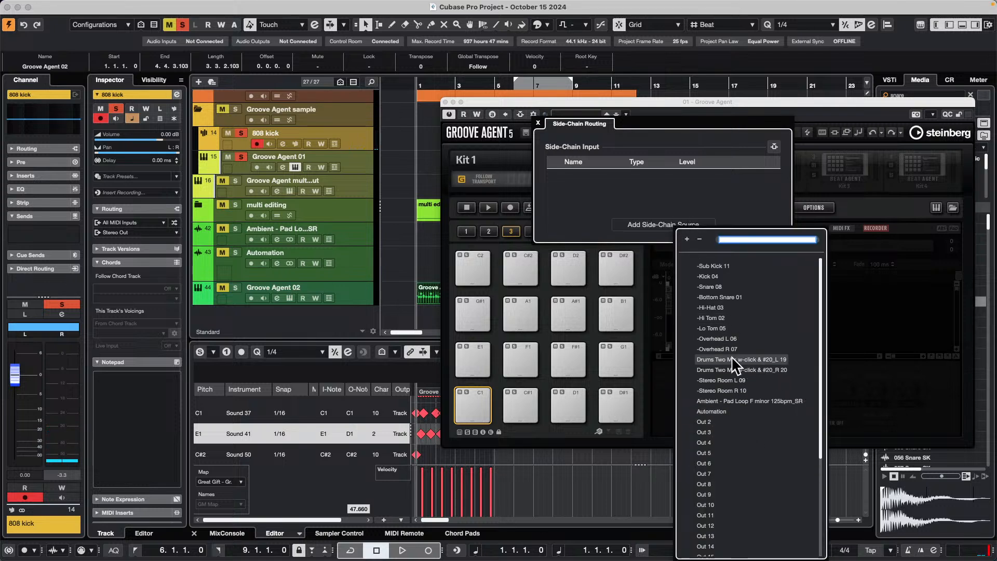
{"action": "scroll", "coordinate": [732, 357], "scroll_direction": "down", "scroll_amount": 5}
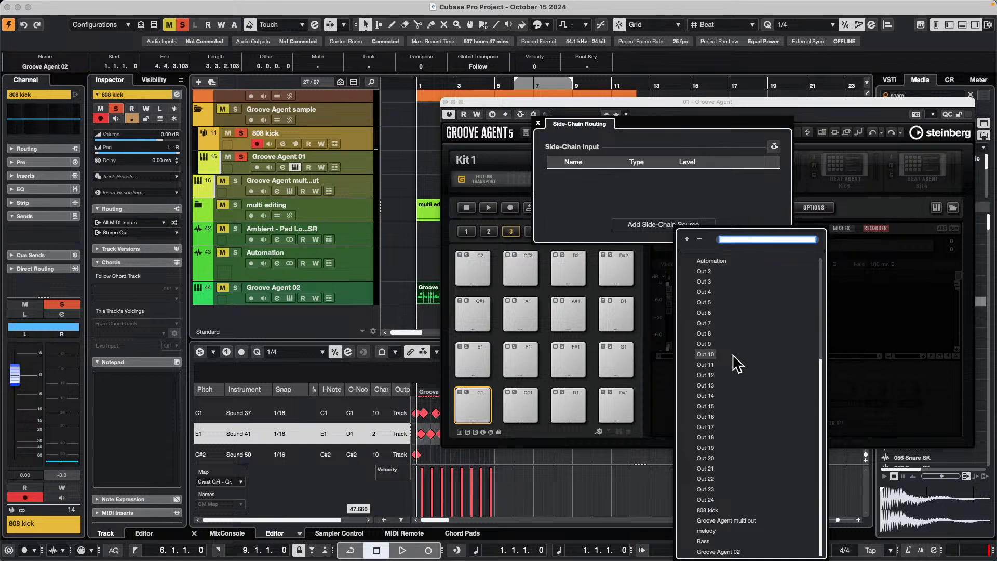
{"action": "left_click", "coordinate": [714, 509]}
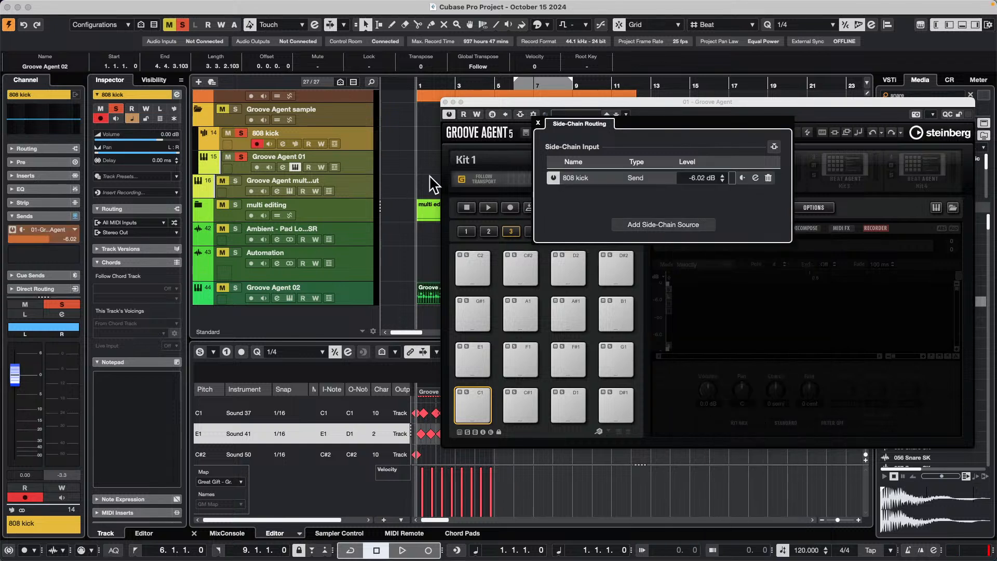
{"action": "left_click", "coordinate": [520, 114]}
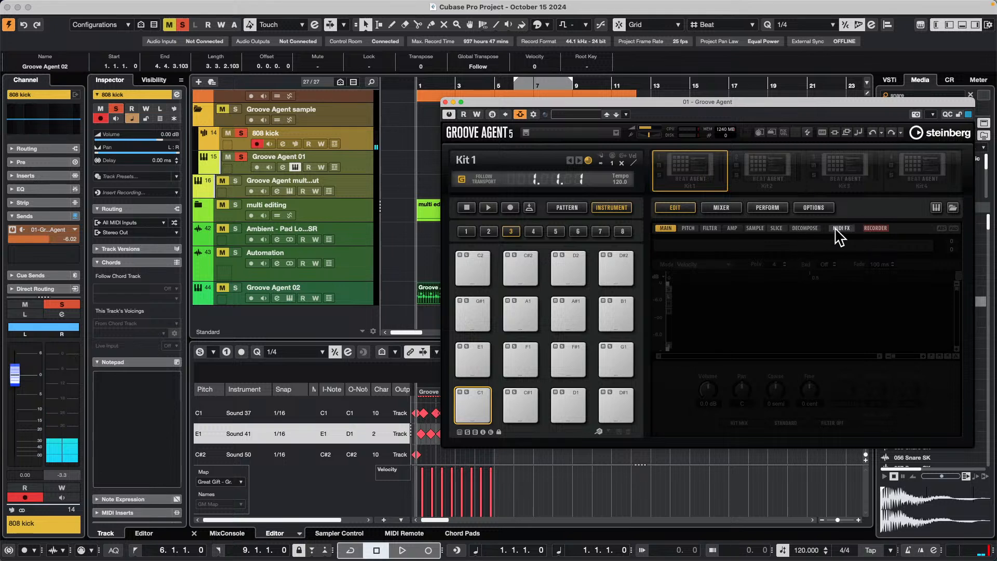
- In Groove Agent 01's recorder, set both the start and stop triggers to Audio Threshold
{"action": "left_click", "coordinate": [876, 231]}
{"action": "left_click_drag", "start_coordinate": [700, 101], "coordinate": [660, 54]}
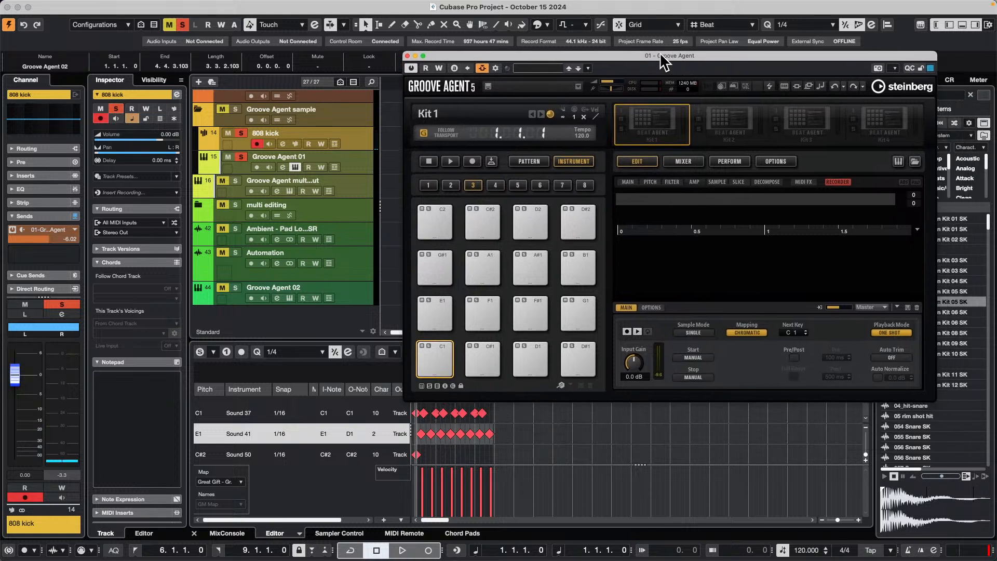
{"action": "left_click", "coordinate": [702, 357]}
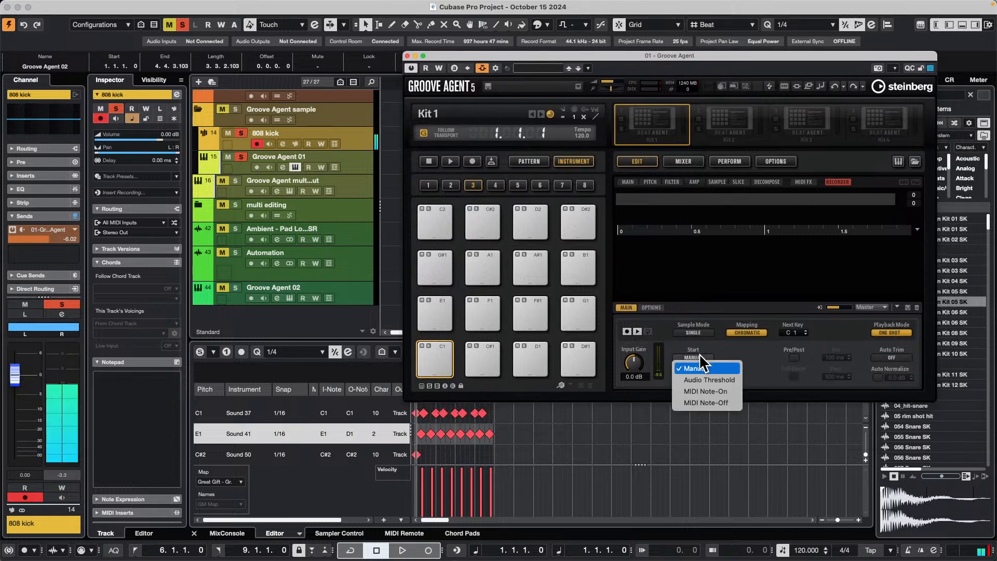
{"action": "left_click", "coordinate": [712, 385]}
{"action": "left_click", "coordinate": [694, 377]}
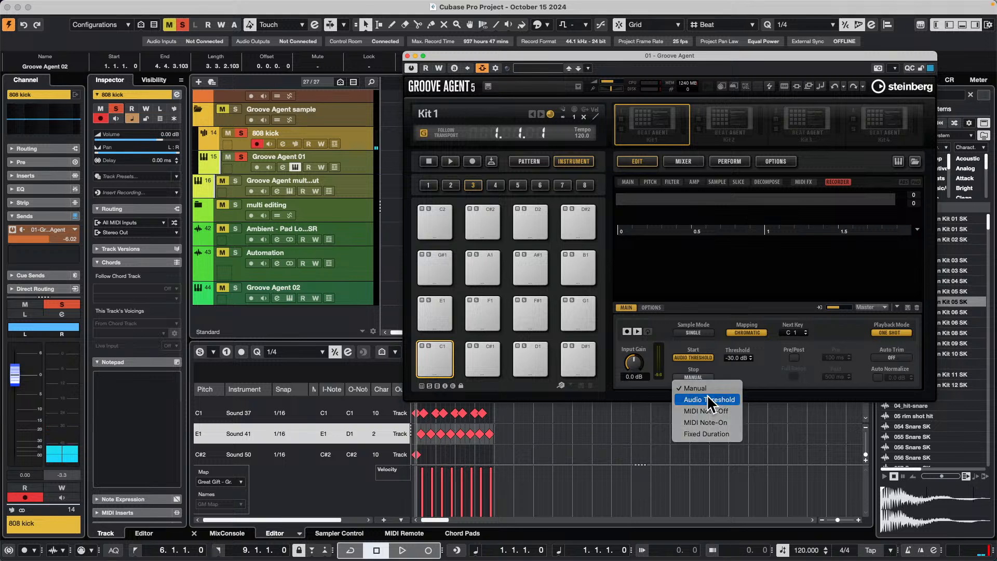
{"action": "left_click", "coordinate": [706, 400]}
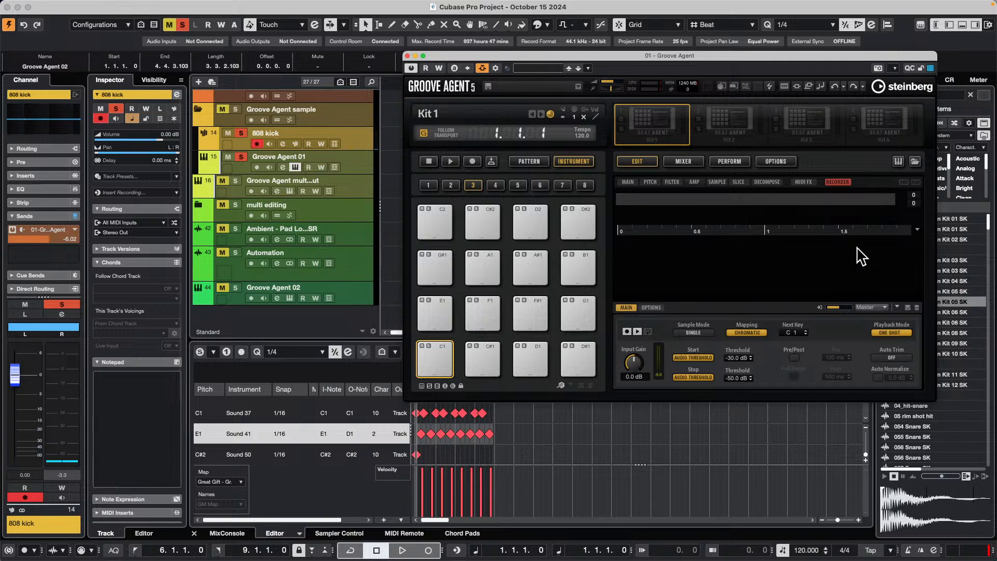
- Set the recorder to save into the project folder and record the 808 kick onto pad C1
{"action": "left_click", "coordinate": [652, 307]}
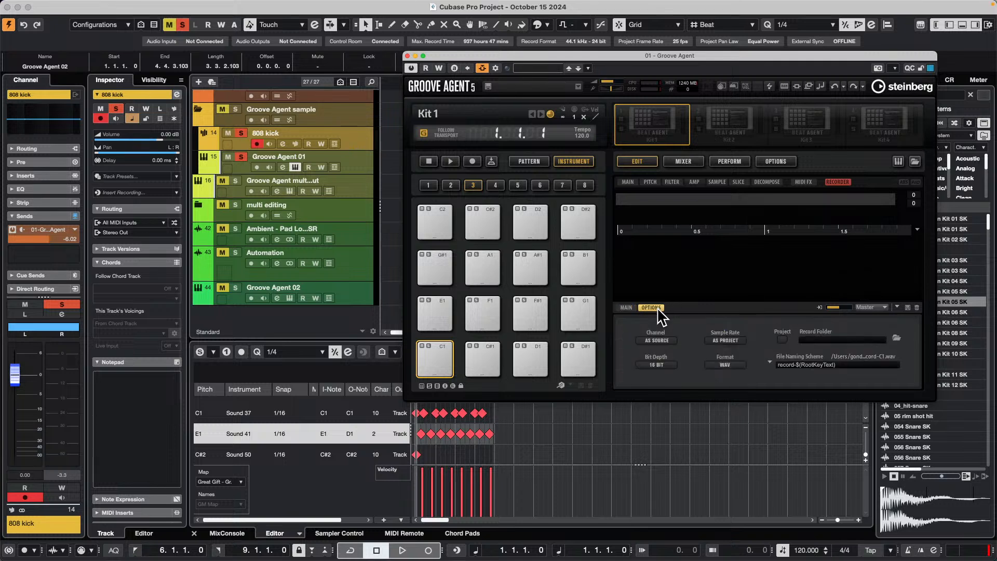
{"action": "left_click", "coordinate": [782, 339]}
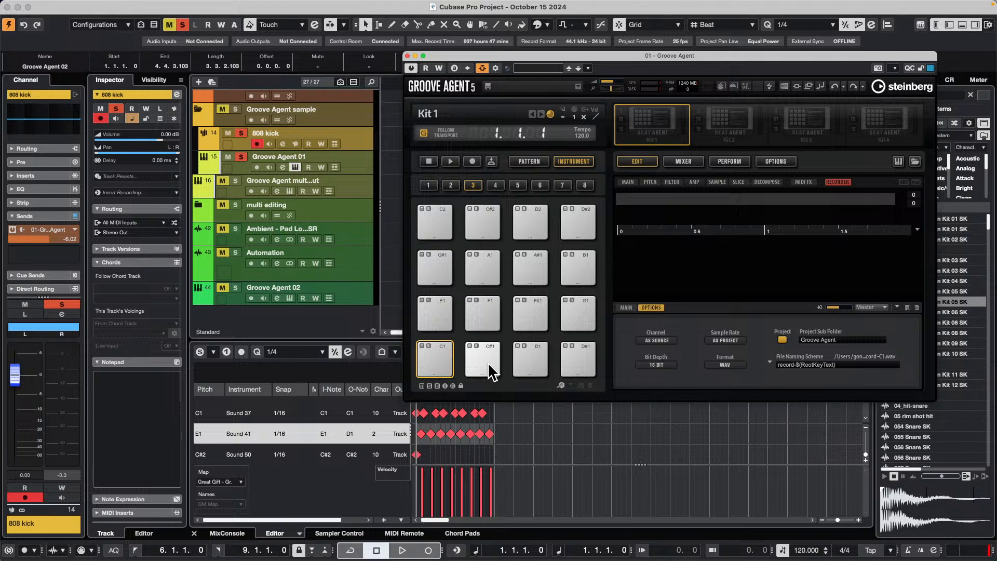
{"action": "left_click", "coordinate": [625, 307]}
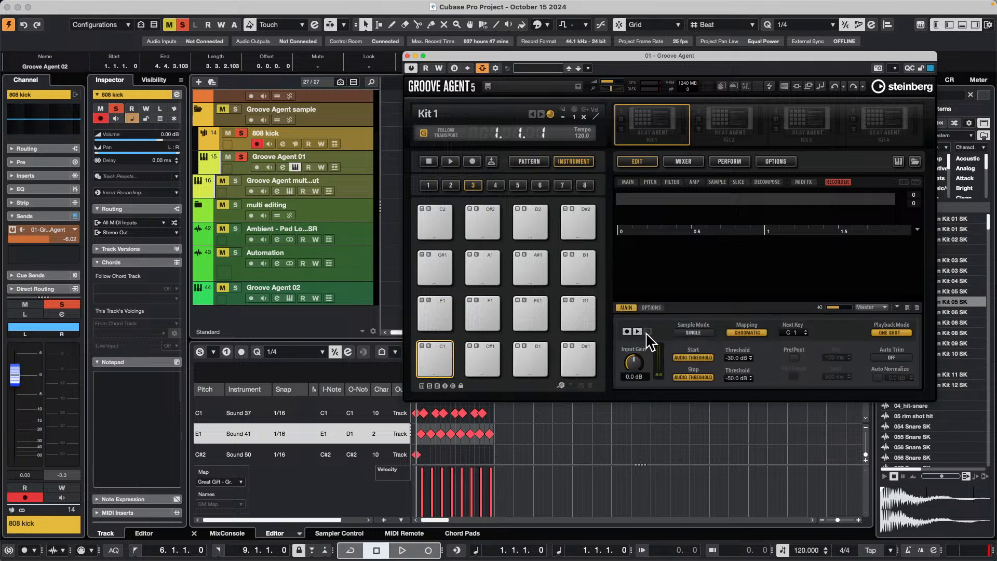
{"action": "left_click", "coordinate": [627, 331]}
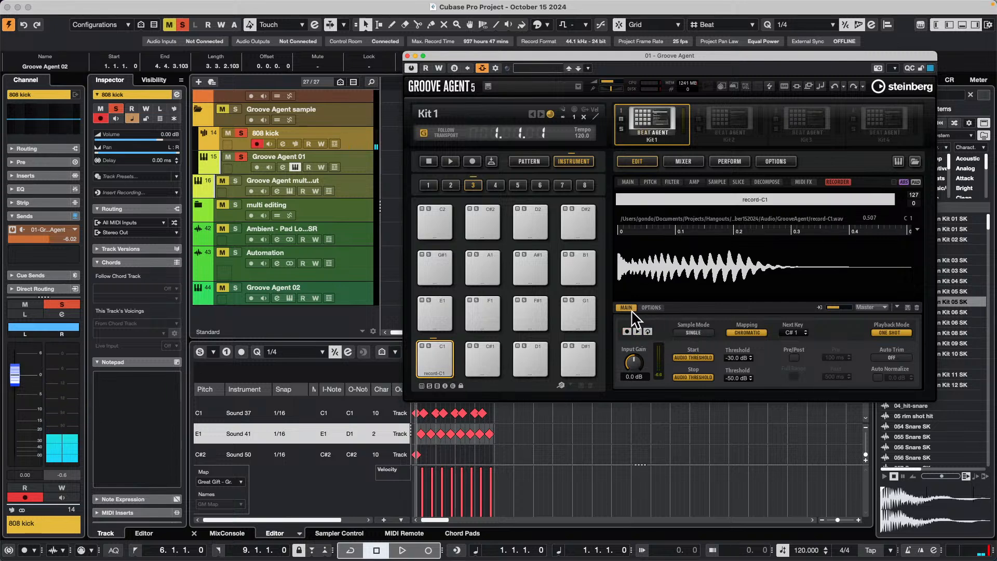
- Audition the recorded kick sample on pad C1 several times
{"action": "left_click", "coordinate": [447, 353]}
{"action": "left_click", "coordinate": [438, 349]}
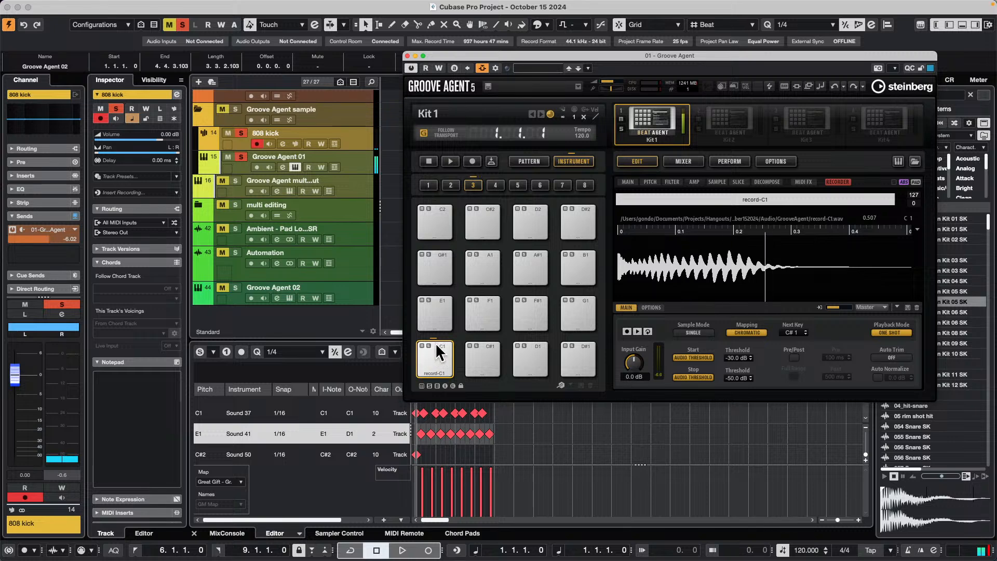
{"action": "left_click", "coordinate": [437, 348]}
{"action": "left_click", "coordinate": [437, 348]}
{"action": "left_click", "coordinate": [438, 348]}
{"action": "left_click", "coordinate": [438, 348]}
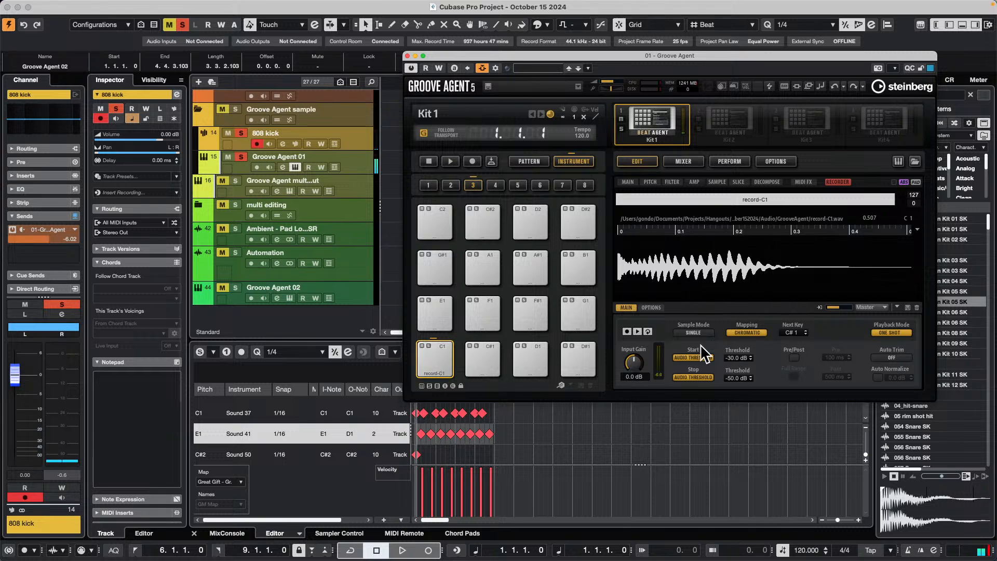
{"action": "left_click", "coordinate": [435, 353]}
{"action": "left_click", "coordinate": [435, 356]}
{"action": "left_click", "coordinate": [434, 352]}
- Check the recorder's project subfolder setting, switch to Finder and open the Hangouts folder inside Documents/Projects
{"action": "left_click", "coordinate": [655, 307]}
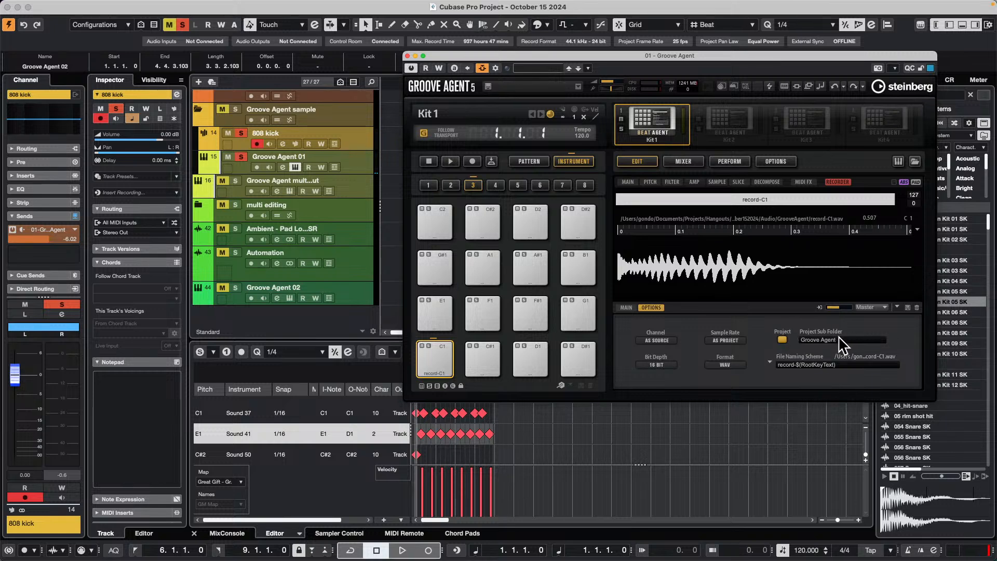
{"action": "key", "text": "super+Tab"}
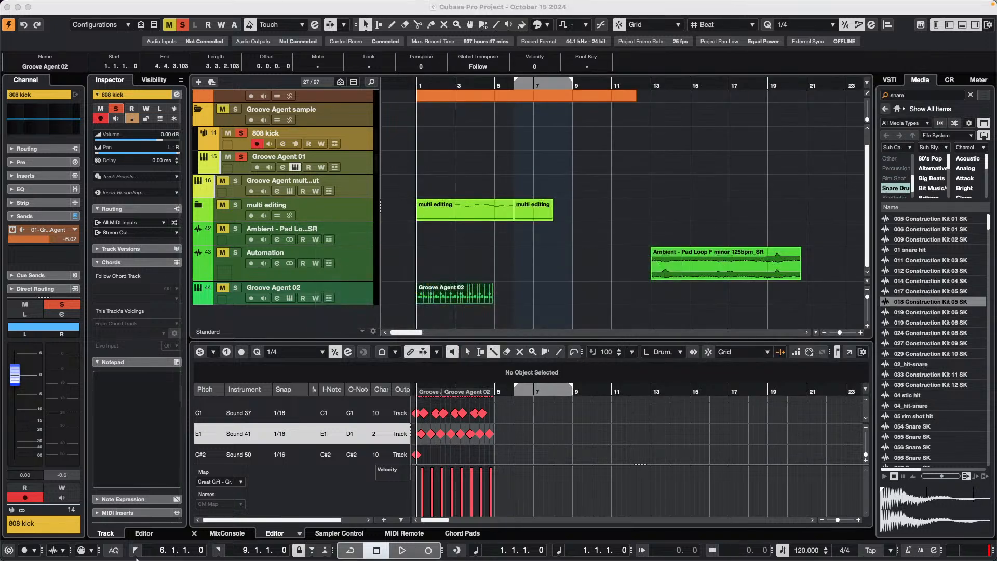
{"action": "left_click", "coordinate": [185, 547]}
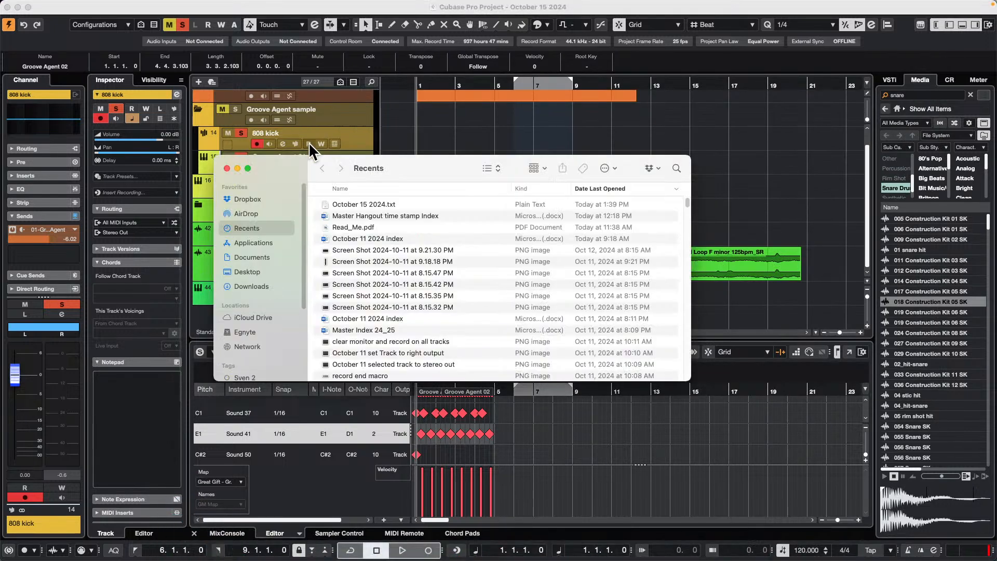
{"action": "left_click", "coordinate": [252, 256]}
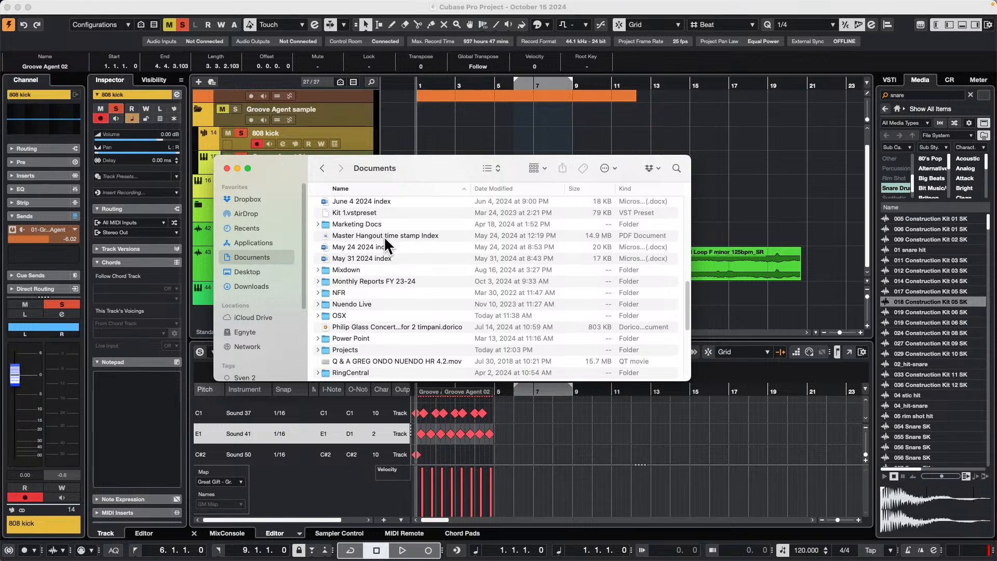
{"action": "scroll", "coordinate": [398, 266], "scroll_direction": "down", "scroll_amount": 10}
{"action": "scroll", "coordinate": [381, 253], "scroll_direction": "up", "scroll_amount": 1}
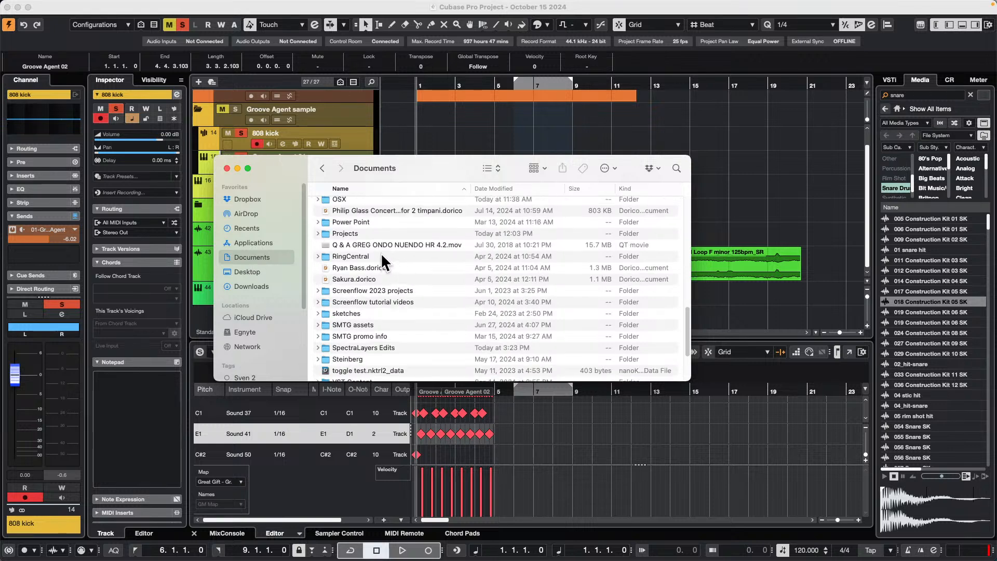
{"action": "double_click", "coordinate": [339, 229]}
{"action": "scroll", "coordinate": [364, 249], "scroll_direction": "down", "scroll_amount": 5}
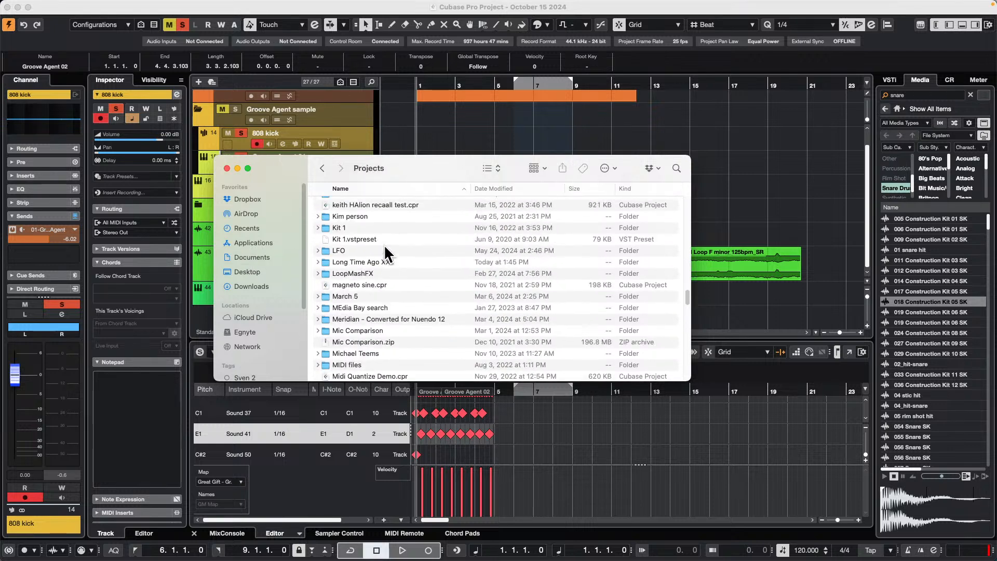
{"action": "scroll", "coordinate": [386, 253], "scroll_direction": "up", "scroll_amount": 5}
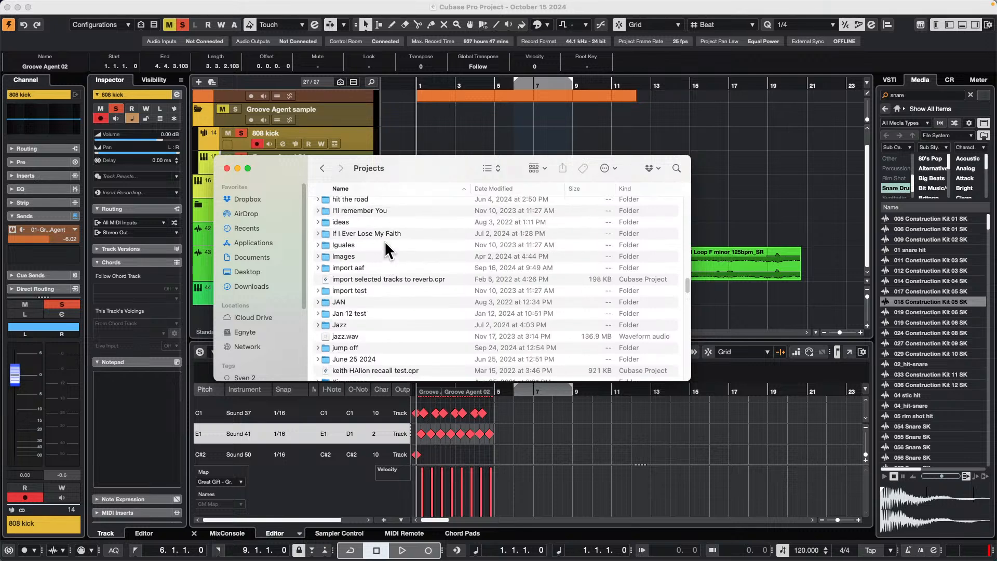
{"action": "scroll", "coordinate": [385, 242], "scroll_direction": "up", "scroll_amount": 3}
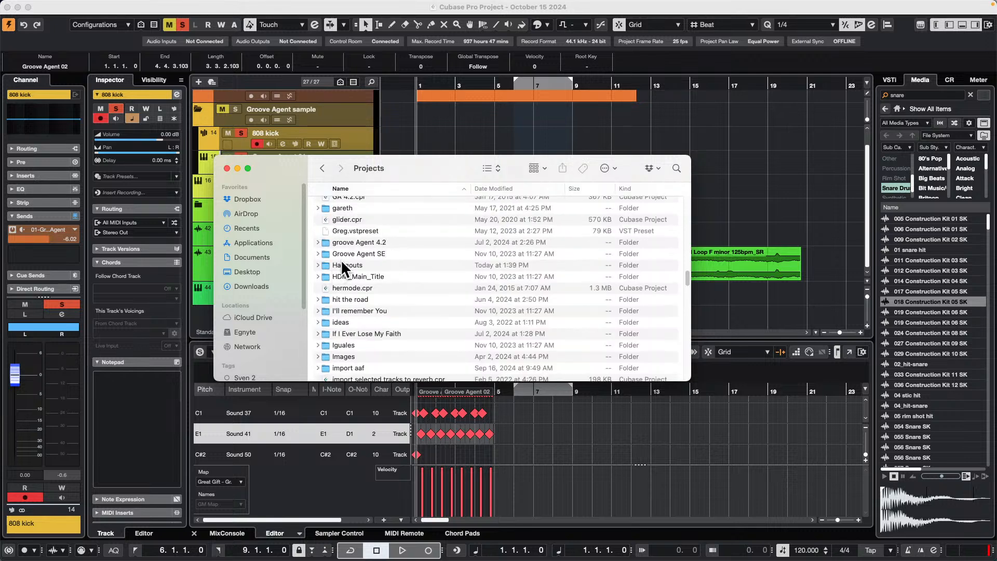
{"action": "double_click", "coordinate": [342, 264]}
- Look for the recorded file in the Audio/Groove Agent subfolder of the October 15 2024 project folder, and close the Finder window
{"action": "scroll", "coordinate": [420, 240], "scroll_direction": "down", "scroll_amount": 5}
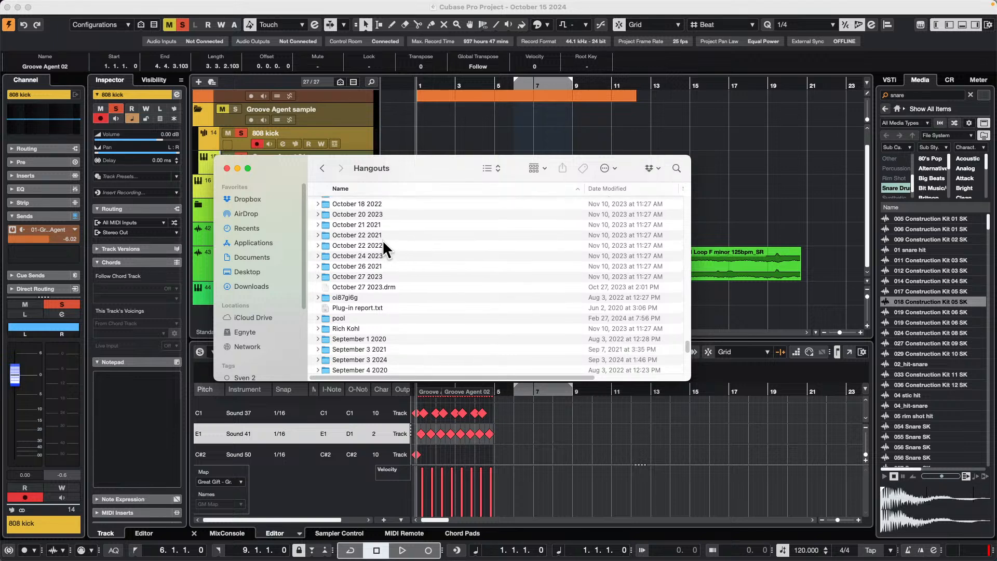
{"action": "scroll", "coordinate": [382, 239], "scroll_direction": "up", "scroll_amount": 2}
{"action": "scroll", "coordinate": [382, 242], "scroll_direction": "up", "scroll_amount": 1}
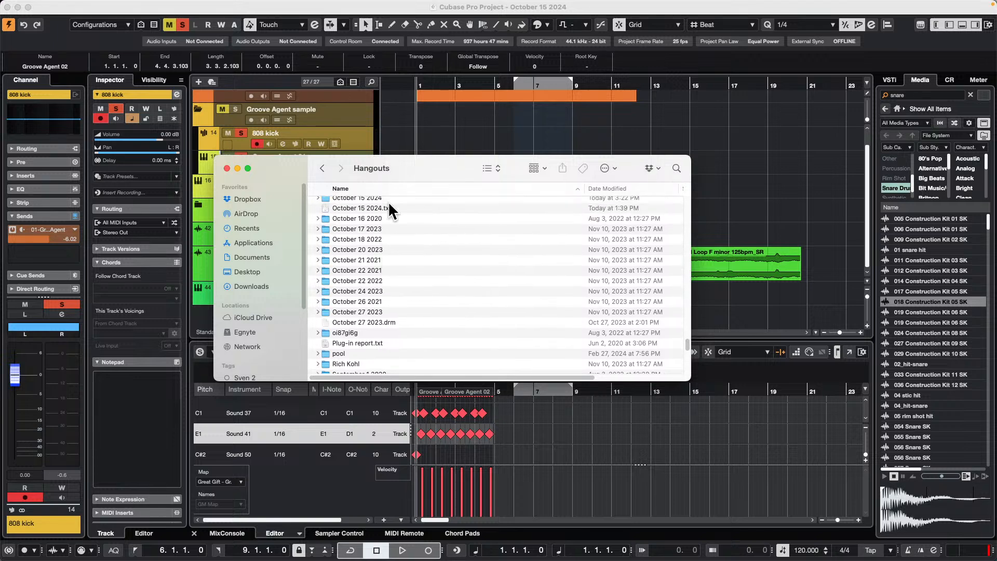
{"action": "scroll", "coordinate": [384, 213], "scroll_direction": "up", "scroll_amount": 1}
{"action": "double_click", "coordinate": [366, 200]}
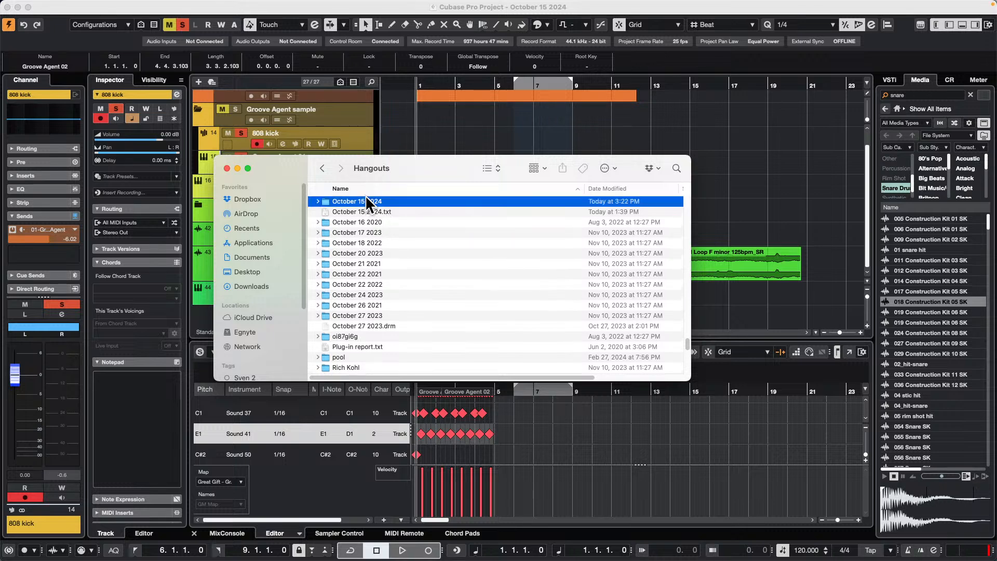
{"action": "left_click", "coordinate": [319, 216]}
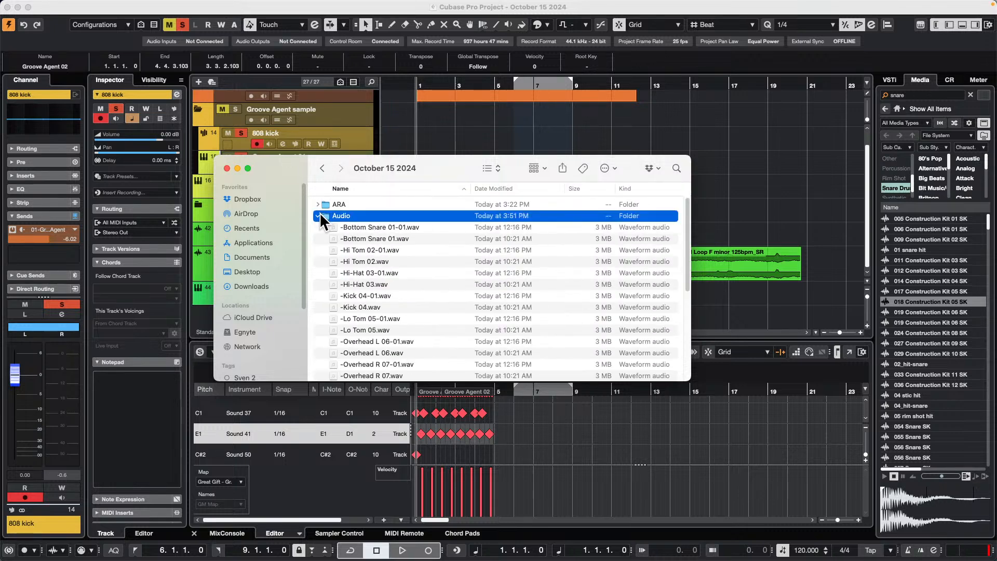
{"action": "left_click", "coordinate": [318, 215]}
{"action": "left_click", "coordinate": [318, 215]}
{"action": "scroll", "coordinate": [407, 253], "scroll_direction": "down", "scroll_amount": 10}
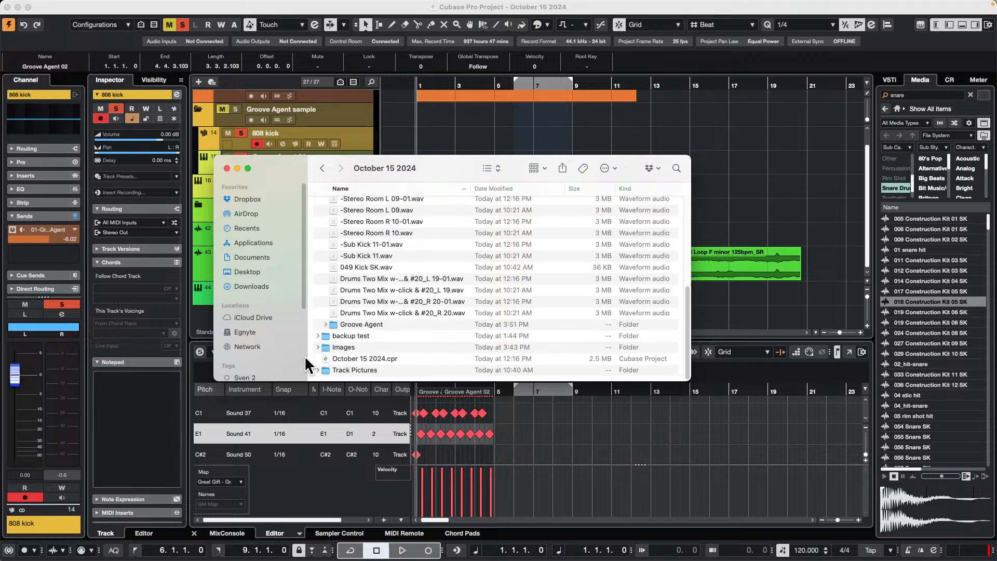
{"action": "left_click", "coordinate": [326, 325]}
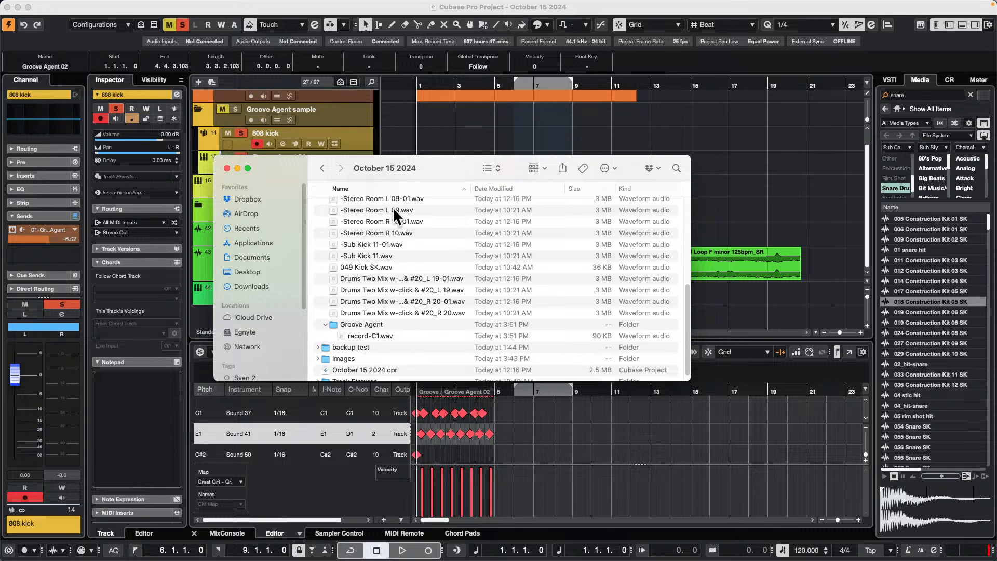
{"action": "left_click_drag", "start_coordinate": [445, 166], "coordinate": [719, 211]}
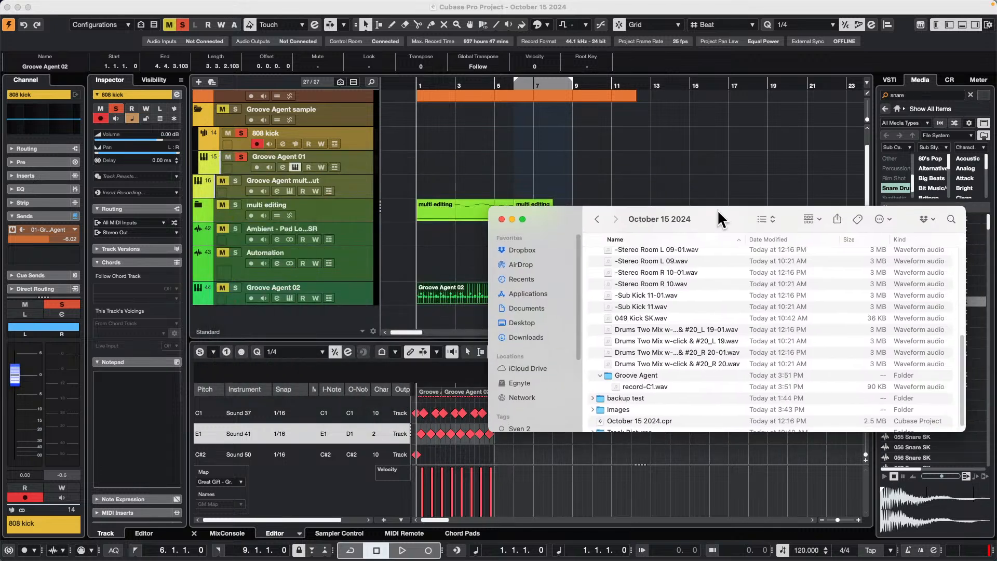
{"action": "left_click", "coordinate": [503, 219]}
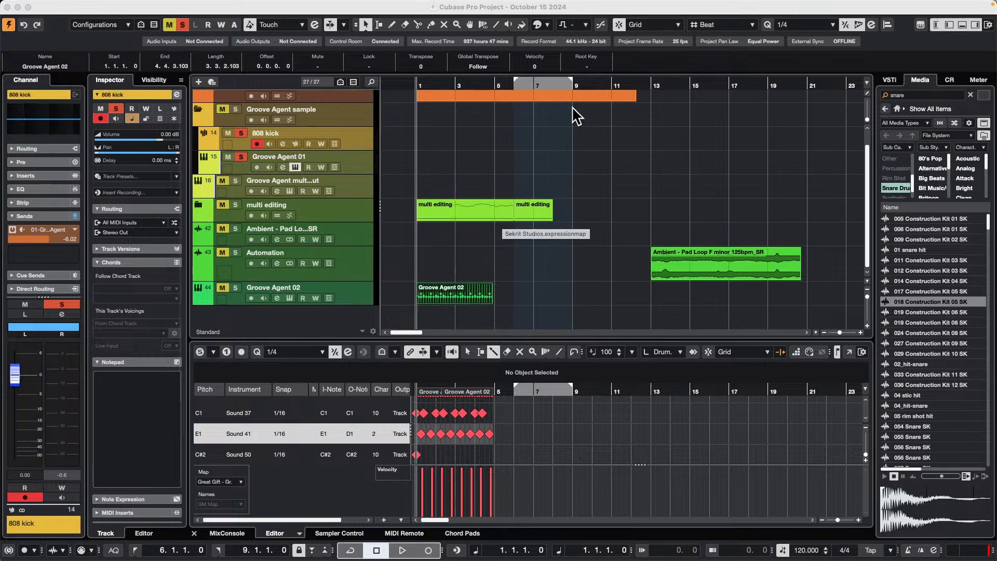
- Reopen Groove Agent 01, select the empty pad D1, and review the recorder's start mode choices and its project subfolder option
{"action": "left_click", "coordinate": [297, 168]}
{"action": "key", "text": "Escape"}
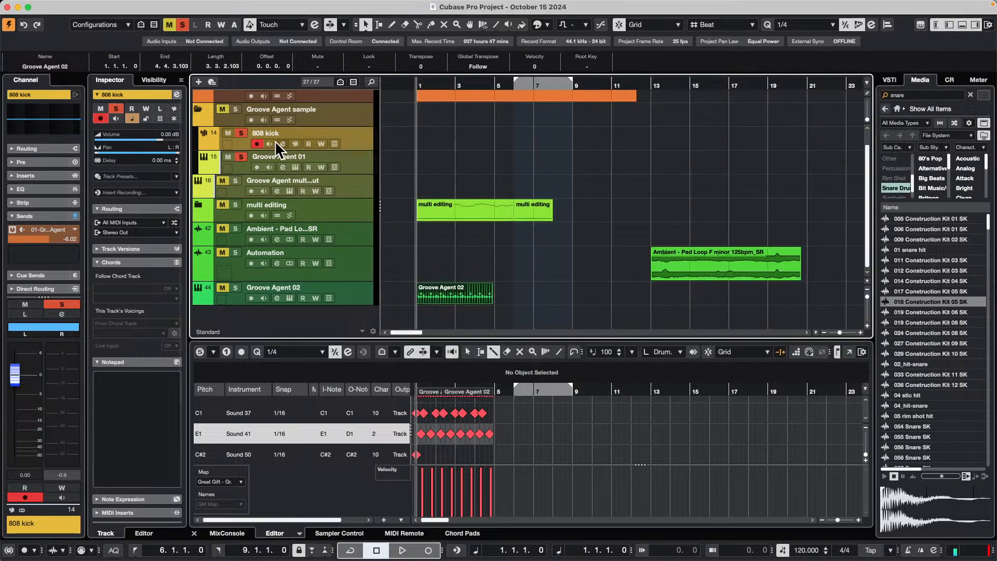
{"action": "left_click", "coordinate": [296, 166]}
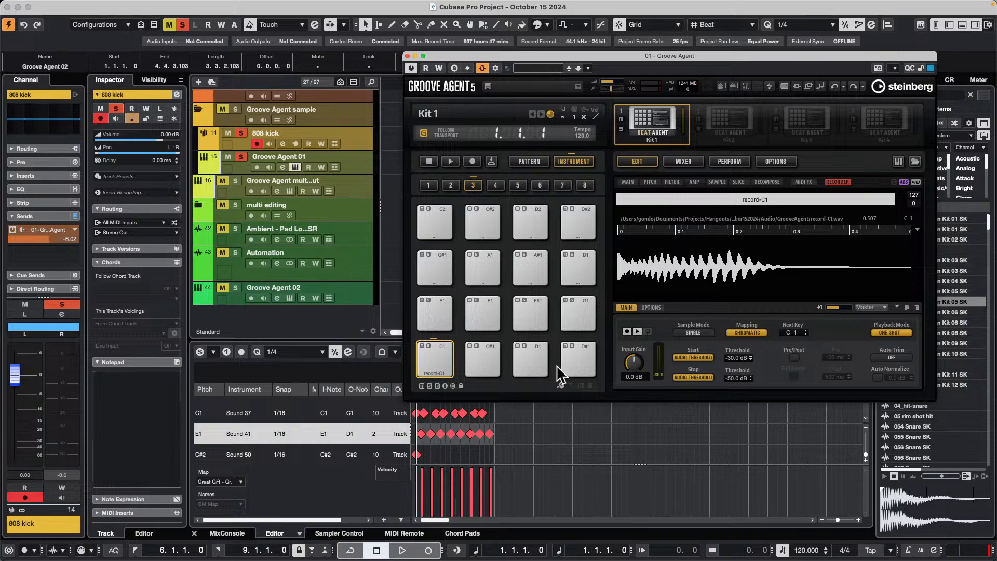
{"action": "left_click", "coordinate": [530, 358]}
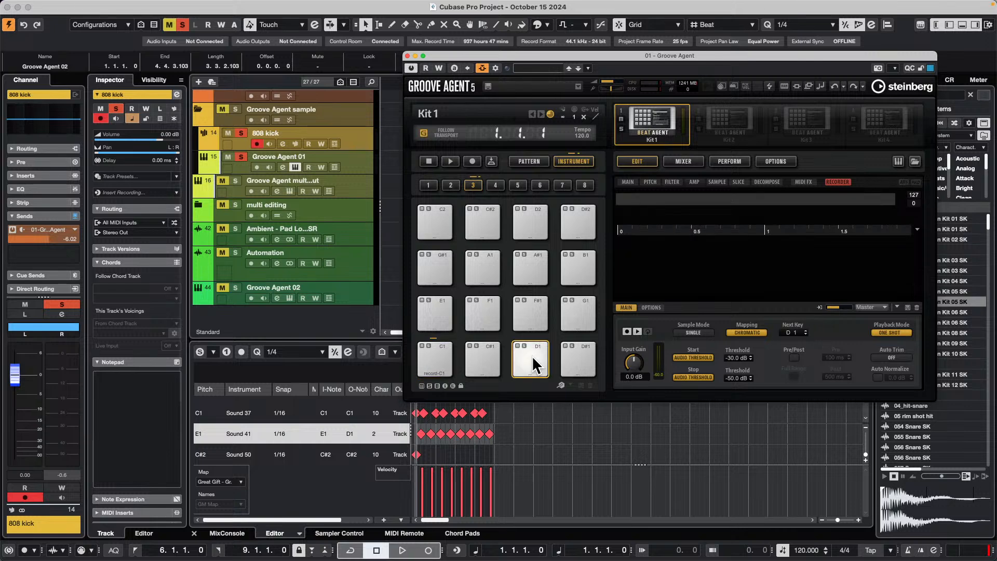
{"action": "left_click", "coordinate": [701, 357]}
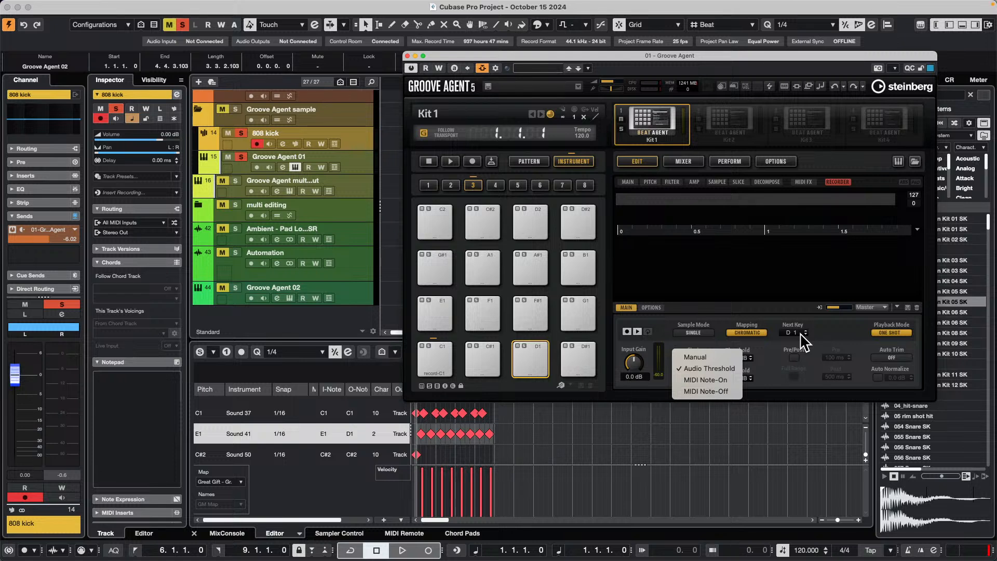
{"action": "left_click", "coordinate": [651, 308]}
{"action": "left_click", "coordinate": [651, 308]}
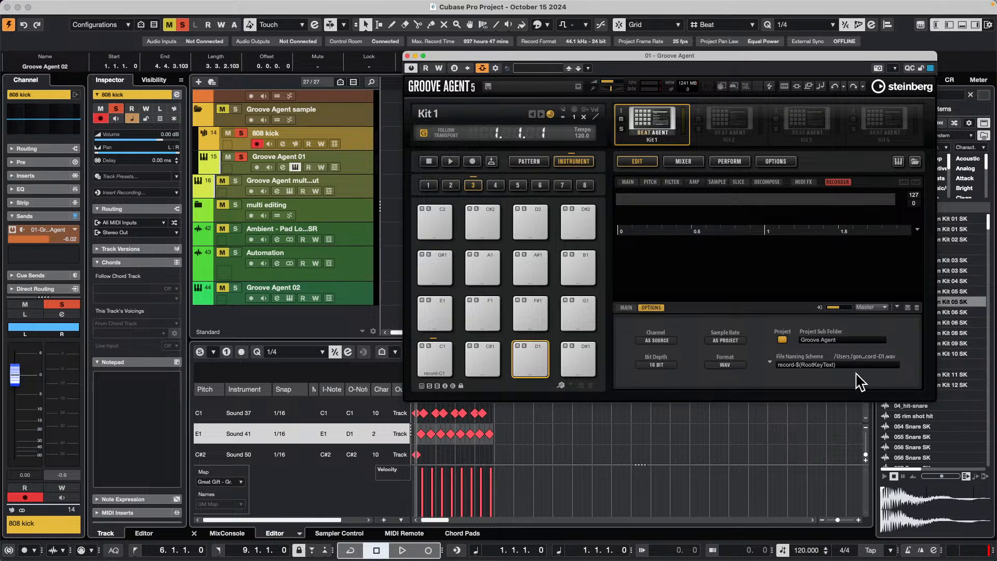
{"action": "left_click", "coordinate": [839, 337]}
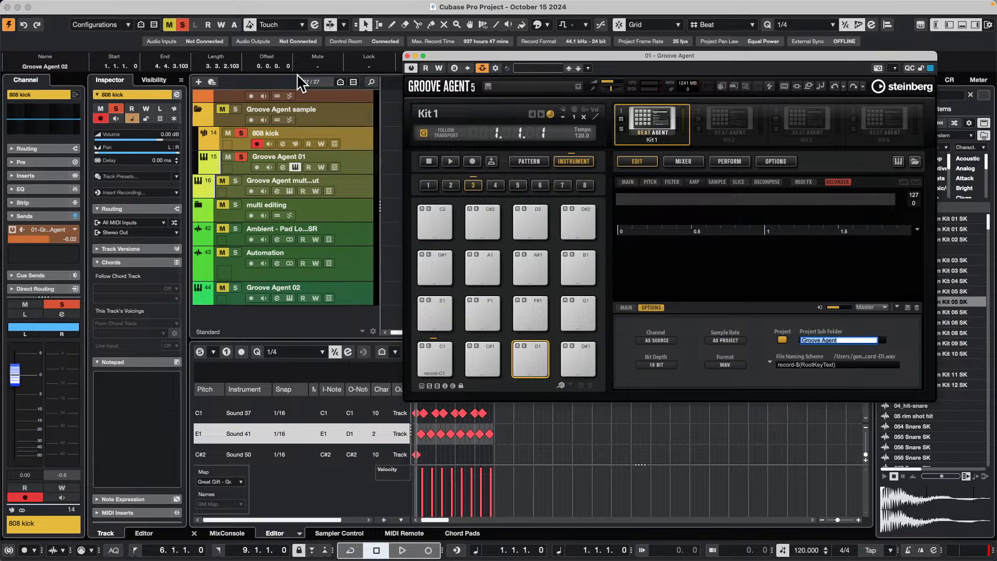
- Add a HALion 7 instrument track below the 808 kick track and close the Groove Agent window
{"action": "left_click", "coordinate": [354, 137]}
{"action": "right_click", "coordinate": [354, 136]}
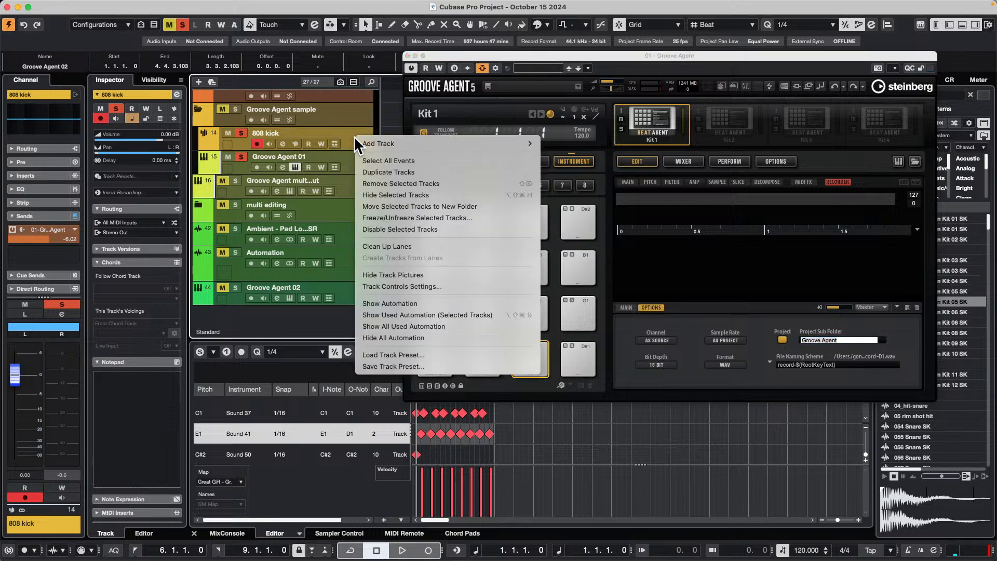
{"action": "mouse_move", "coordinate": [418, 141]}
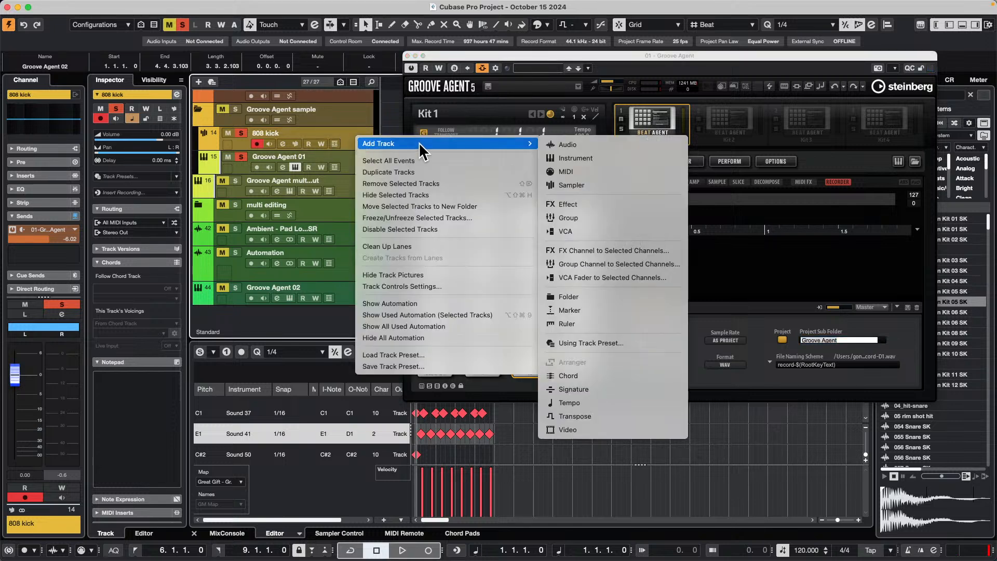
{"action": "left_click", "coordinate": [631, 160]}
{"action": "left_click", "coordinate": [543, 181]}
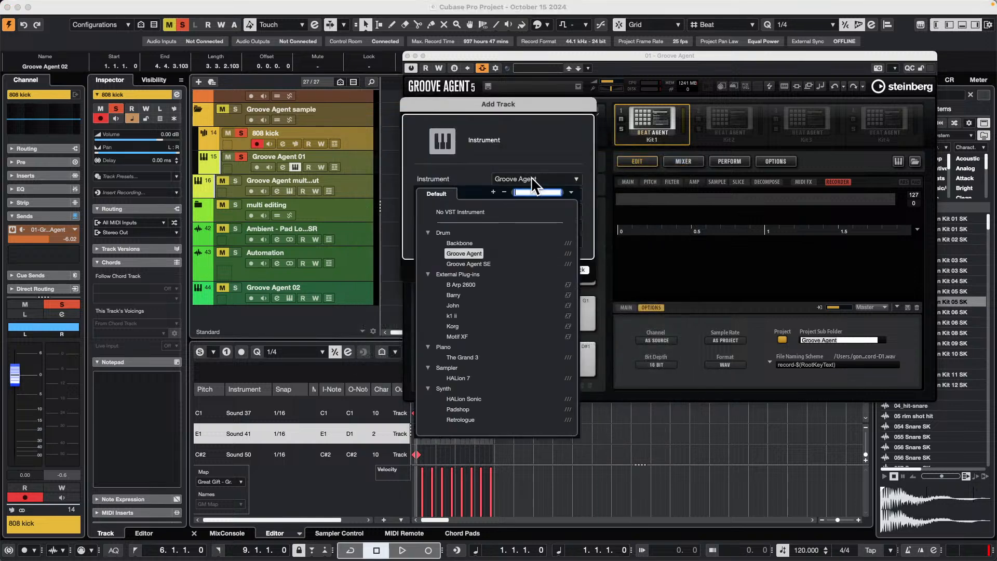
{"action": "left_click", "coordinate": [459, 379]}
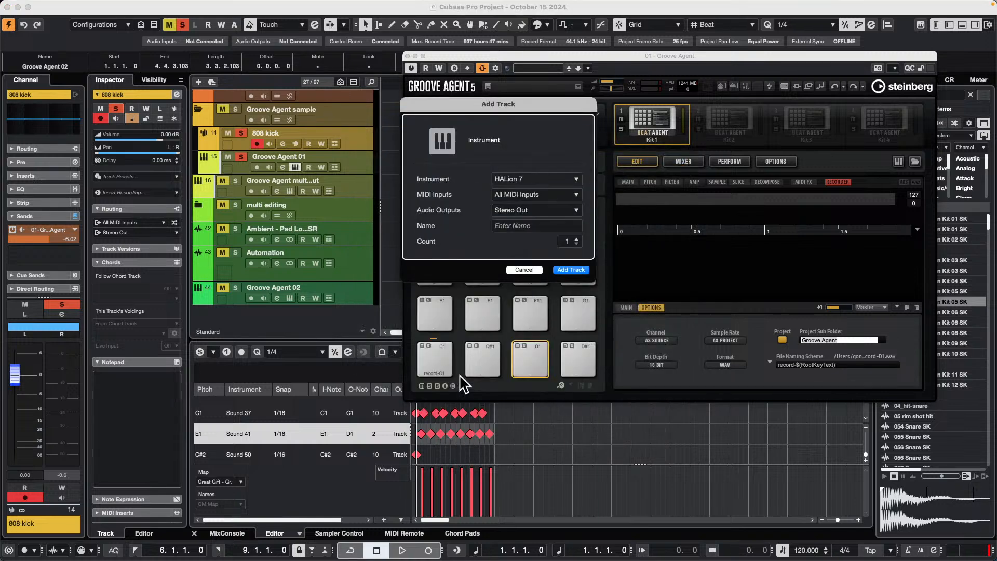
{"action": "left_click", "coordinate": [568, 270]}
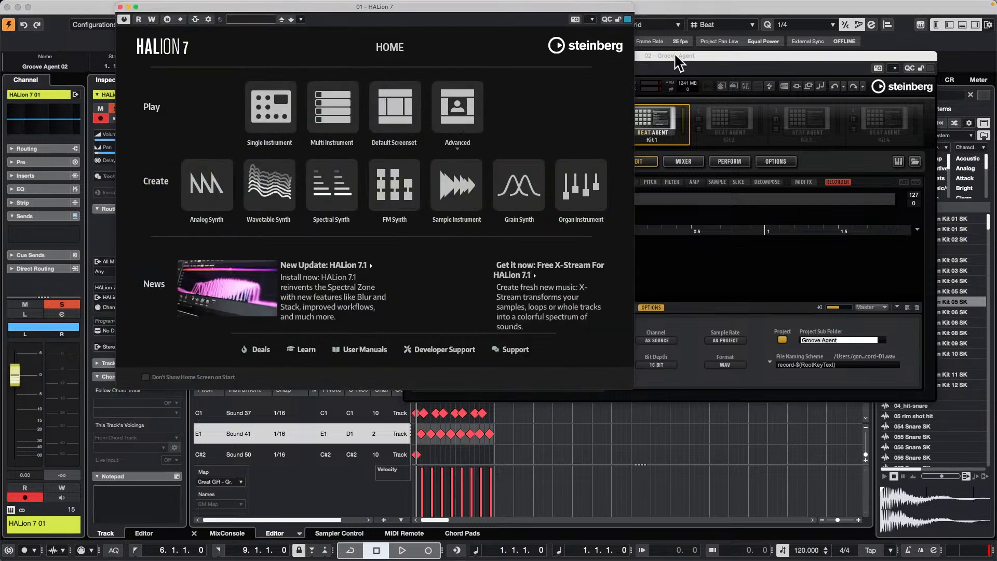
{"action": "left_click", "coordinate": [681, 64]}
{"action": "left_click", "coordinate": [407, 56]}
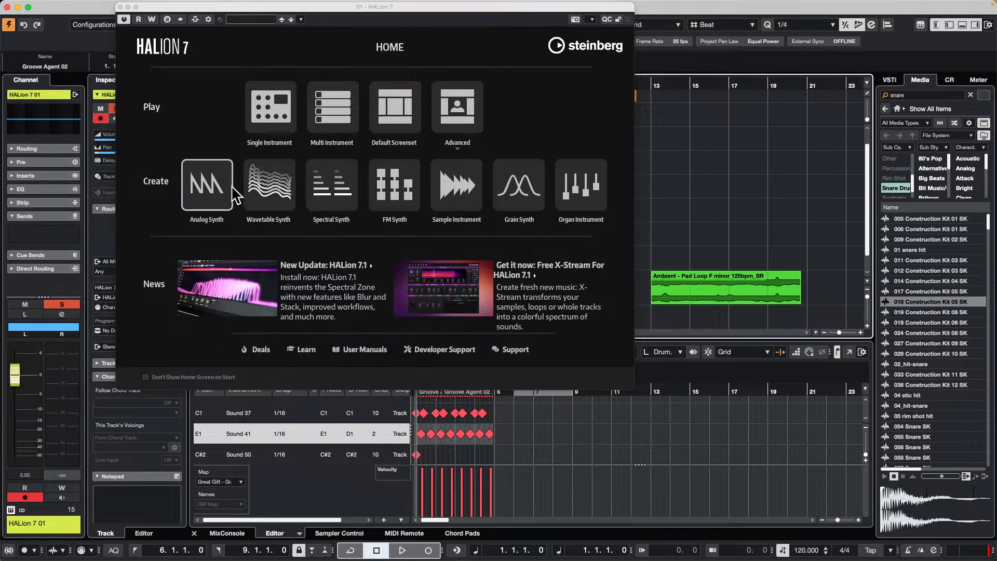
- Create an Analog Synth in HALion 7 and set oscillator 1's waveform to Saw Sync, trying Triangle first
{"action": "left_click", "coordinate": [217, 195]}
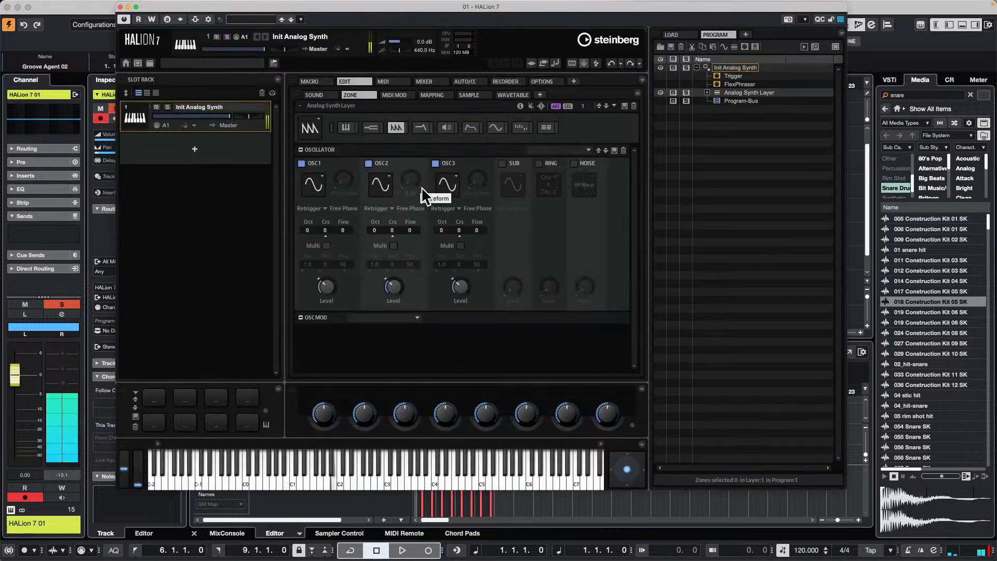
{"action": "left_click", "coordinate": [321, 183]}
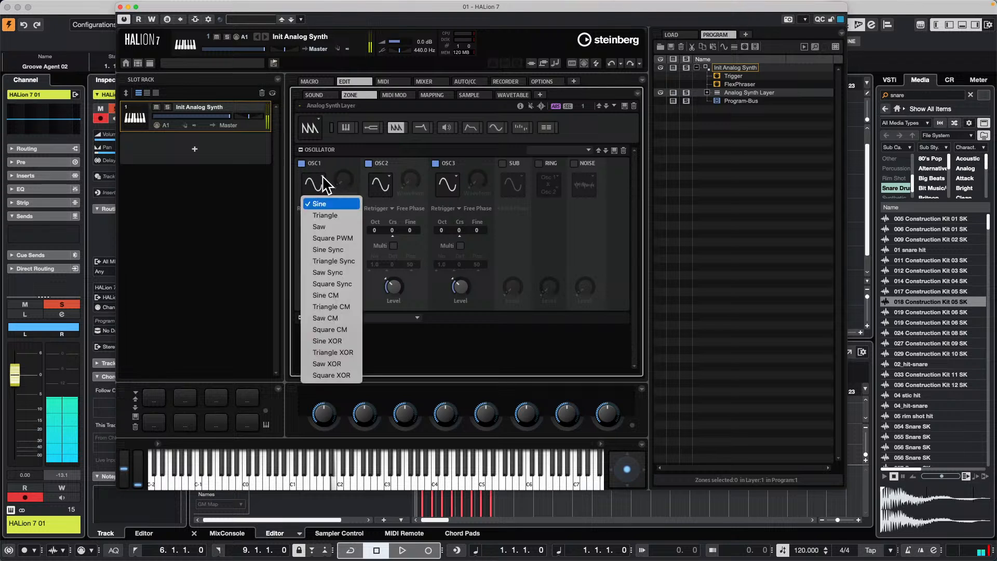
{"action": "left_click", "coordinate": [330, 215]}
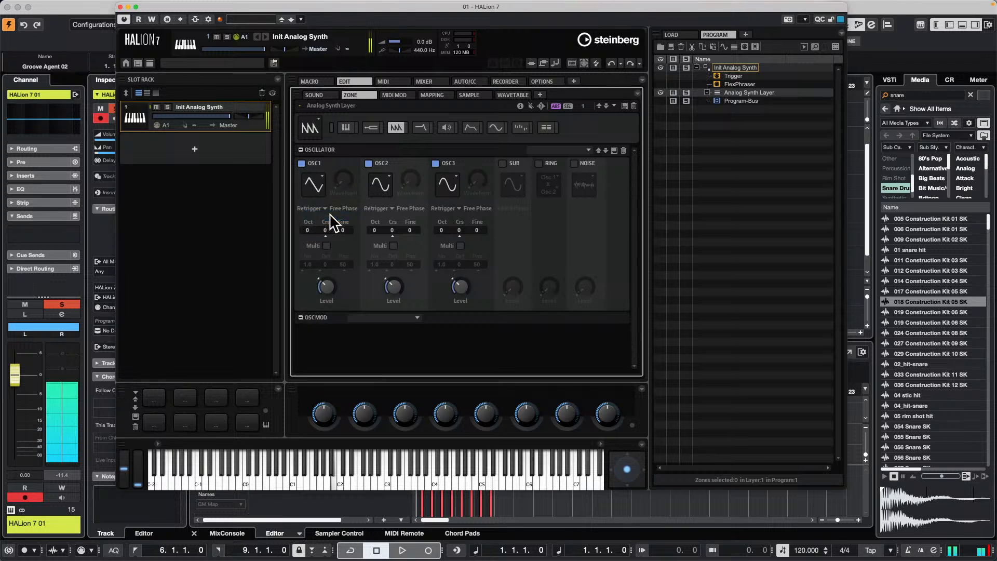
{"action": "left_click", "coordinate": [324, 183]}
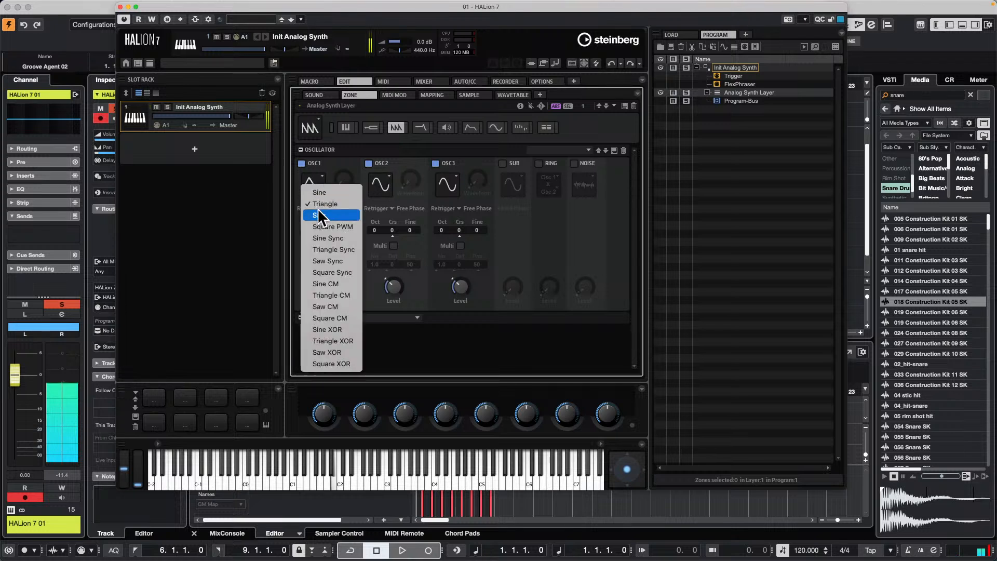
{"action": "left_click", "coordinate": [349, 259]}
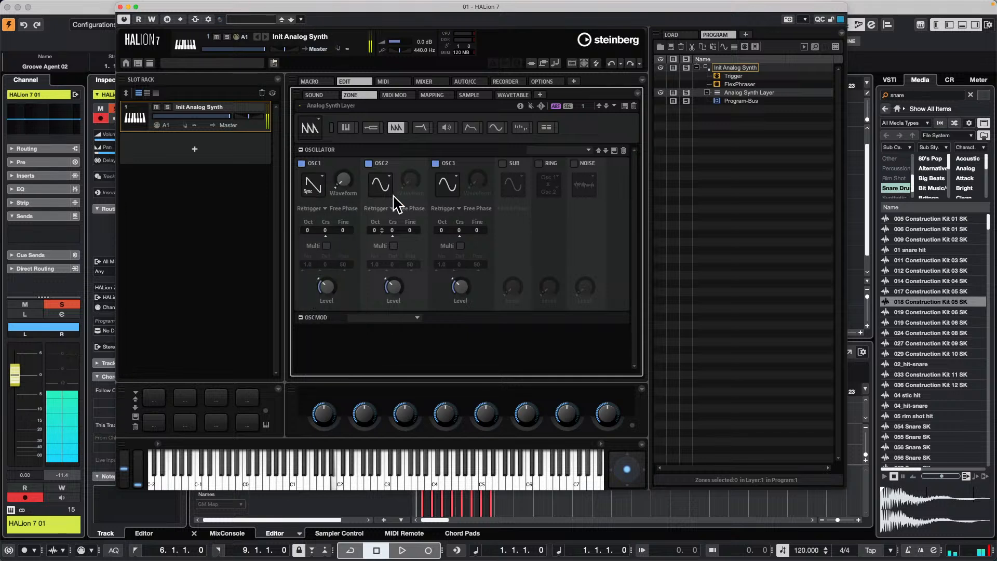
- Set the analog synth's filter type to Classic and adjust its cutoff and resonance
{"action": "left_click", "coordinate": [421, 127]}
{"action": "left_click", "coordinate": [369, 174]}
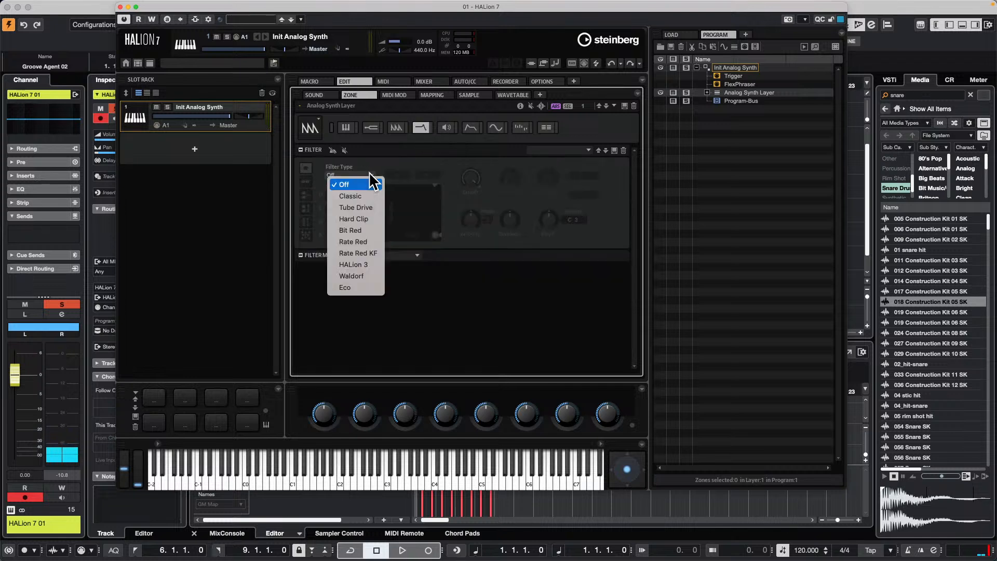
{"action": "left_click", "coordinate": [361, 196]}
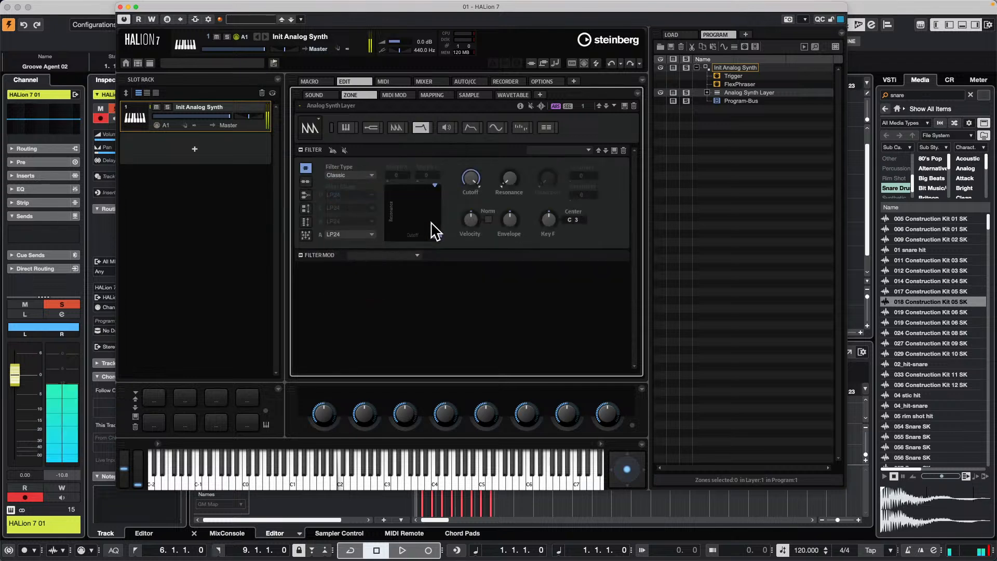
{"action": "left_click_drag", "start_coordinate": [434, 232], "coordinate": [398, 199]}
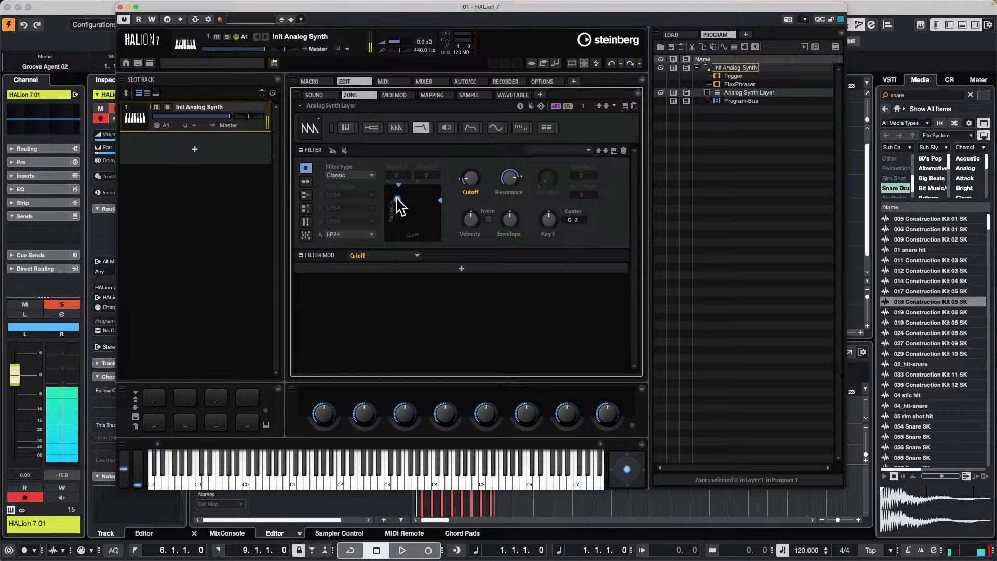
{"action": "left_click_drag", "start_coordinate": [471, 178], "coordinate": [476, 142]}
{"action": "mouse_move", "coordinate": [510, 176]}
{"action": "left_mouse_down"}
{"action": "mouse_move", "coordinate": [510, 193]}
{"action": "mouse_move", "coordinate": [508, 171]}
{"action": "mouse_move", "coordinate": [509, 179]}
{"action": "left_mouse_up"}
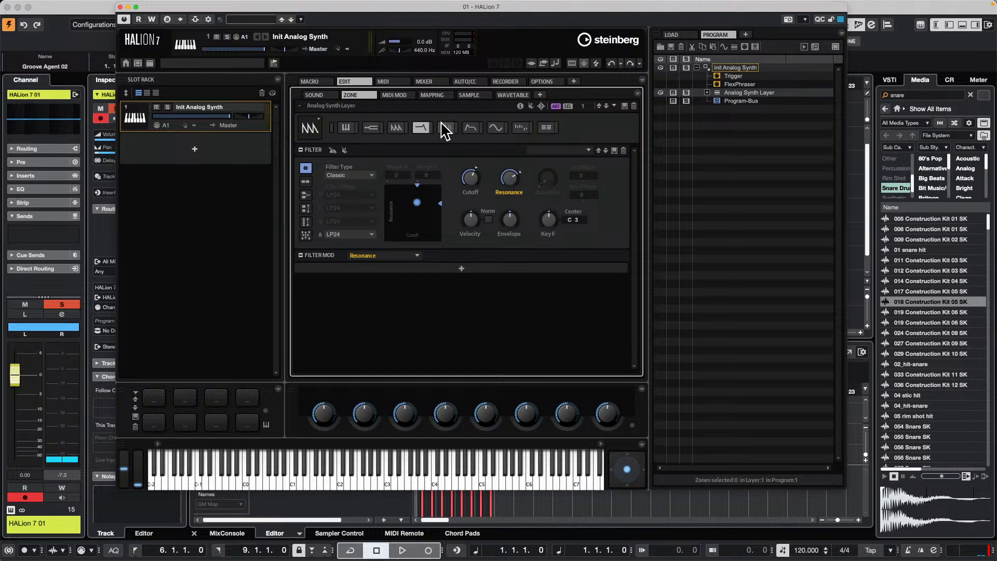
- Adjust LFO 1's frequency, shape and phase, look over its modulation target list, and close the HALion window
{"action": "left_click", "coordinate": [498, 128]}
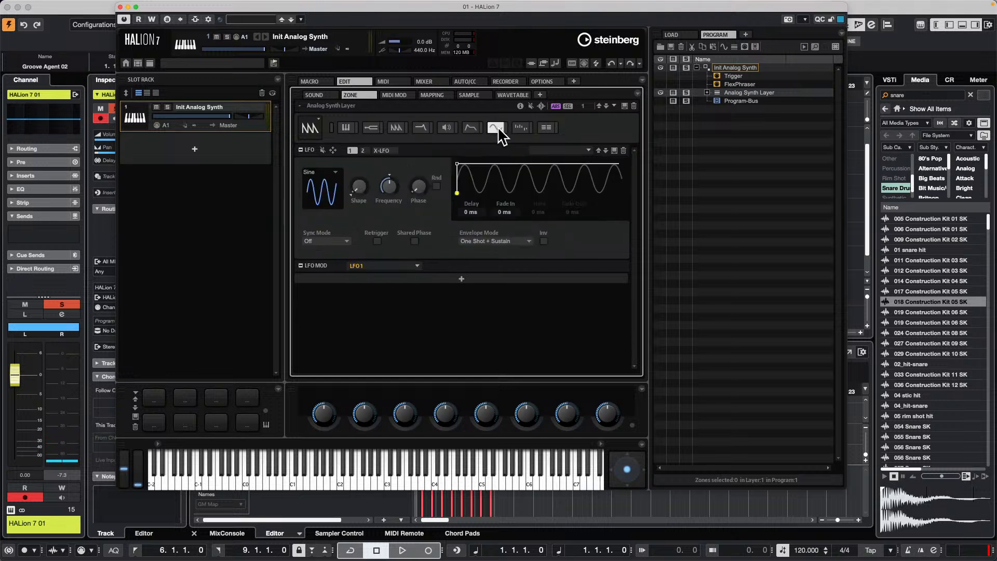
{"action": "left_click", "coordinate": [337, 173]}
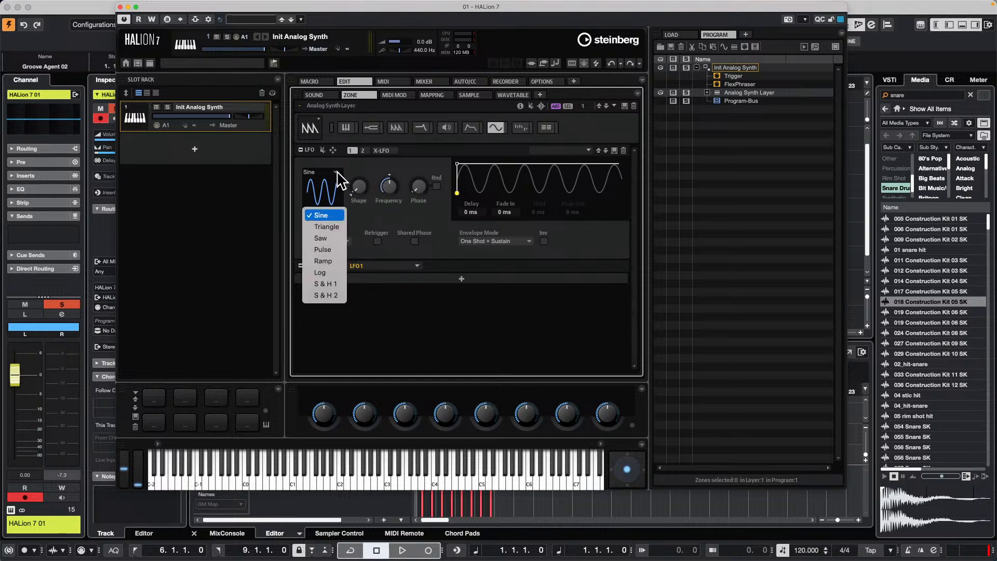
{"action": "left_click", "coordinate": [390, 229]}
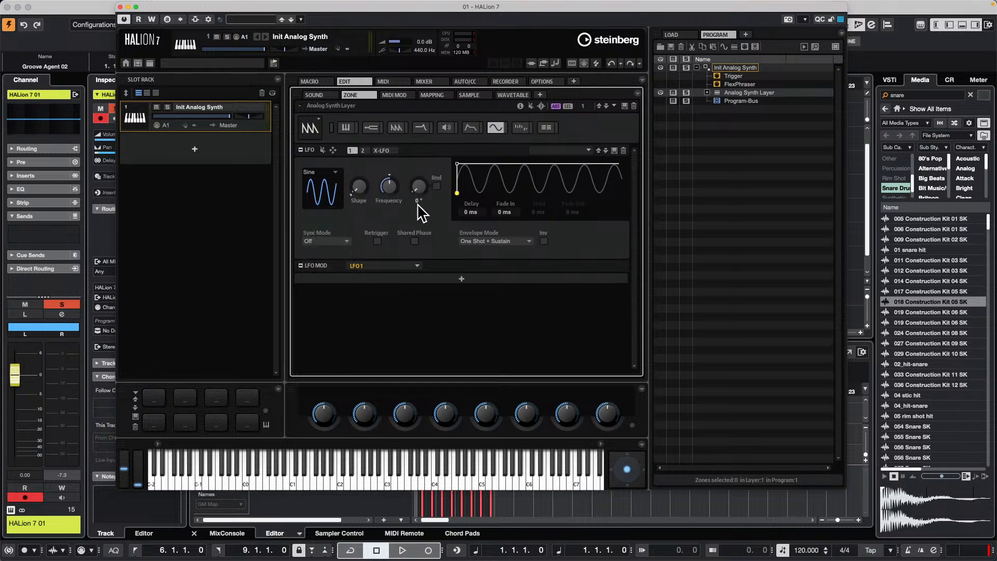
{"action": "left_click_drag", "start_coordinate": [395, 185], "coordinate": [360, 160]}
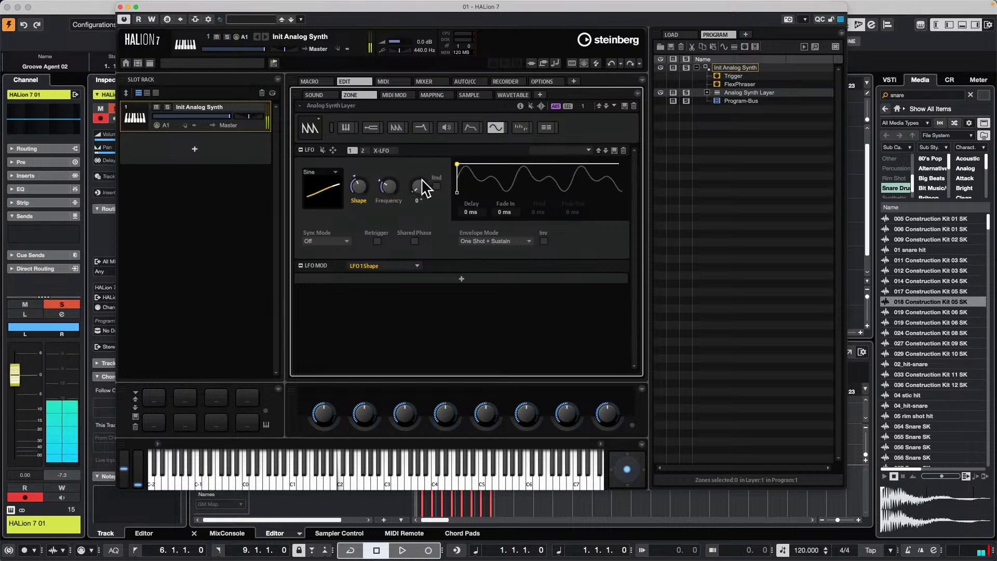
{"action": "left_click_drag", "start_coordinate": [420, 183], "coordinate": [418, 153]}
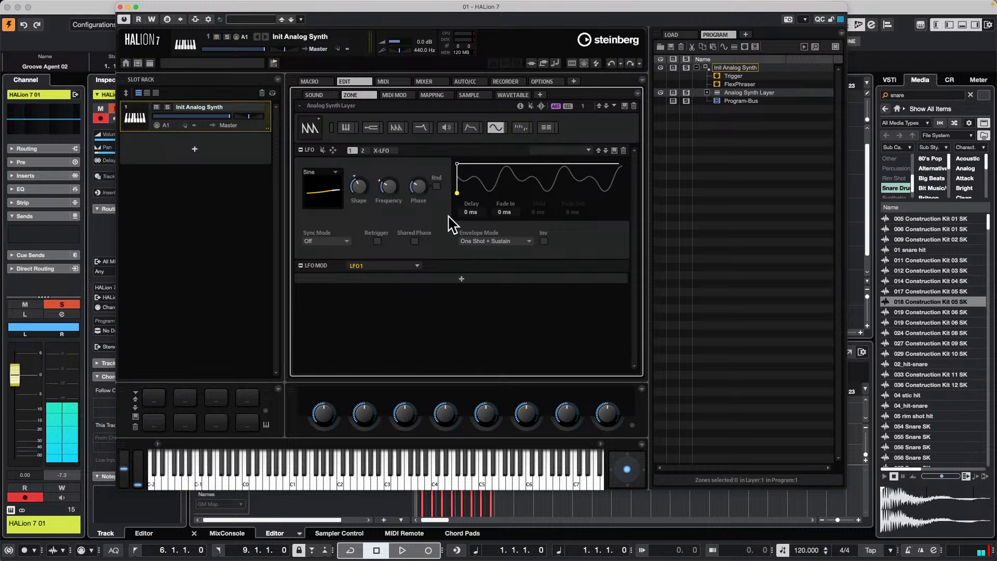
{"action": "left_click", "coordinate": [416, 266]}
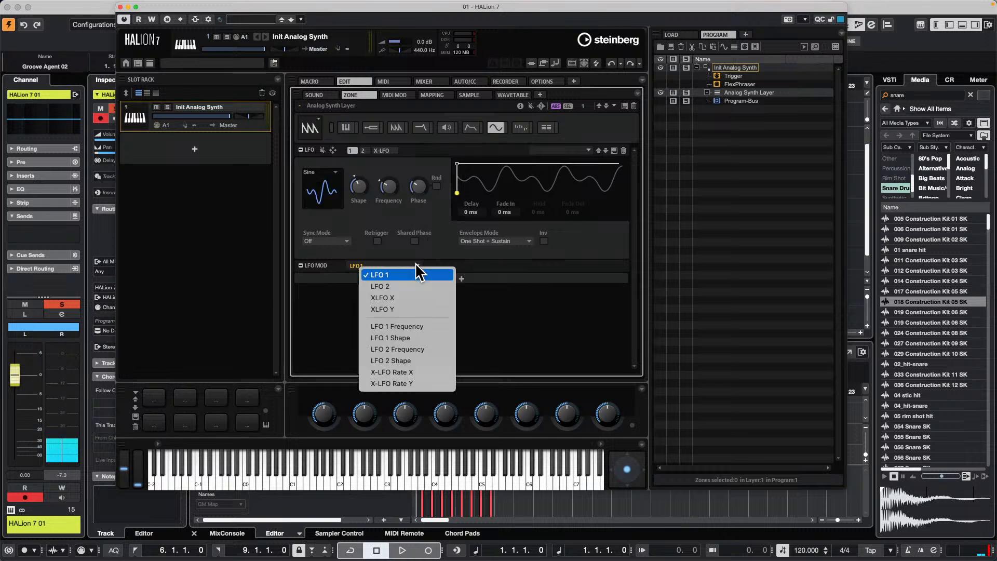
{"action": "left_click", "coordinate": [323, 262]}
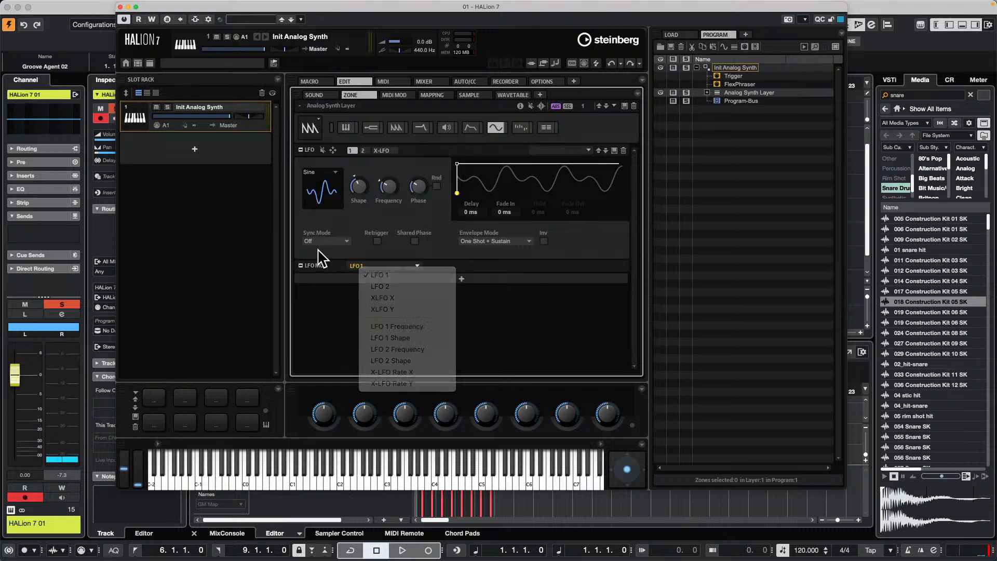
{"action": "left_click", "coordinate": [344, 248]}
{"action": "left_click", "coordinate": [426, 238]}
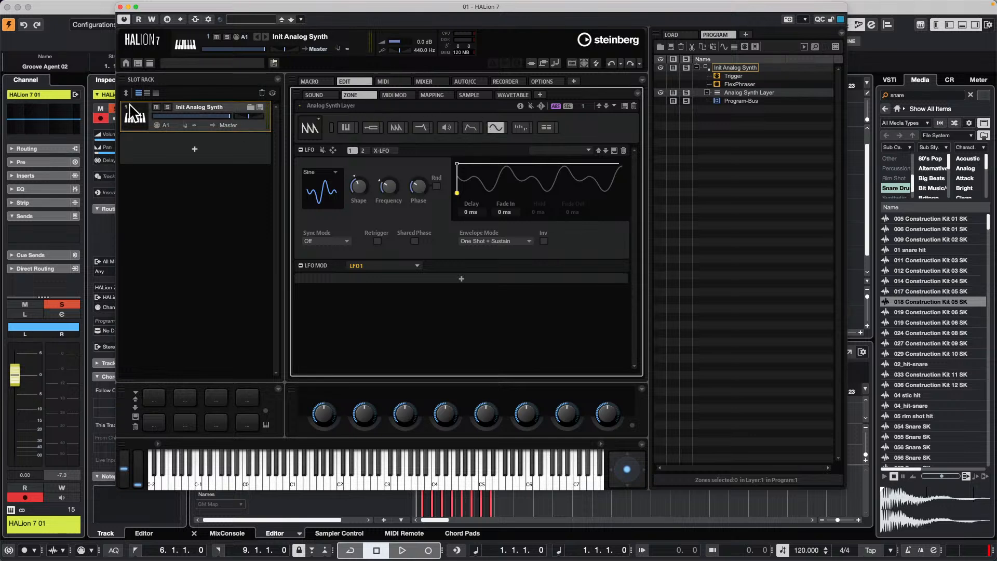
{"action": "left_click", "coordinate": [120, 7]}
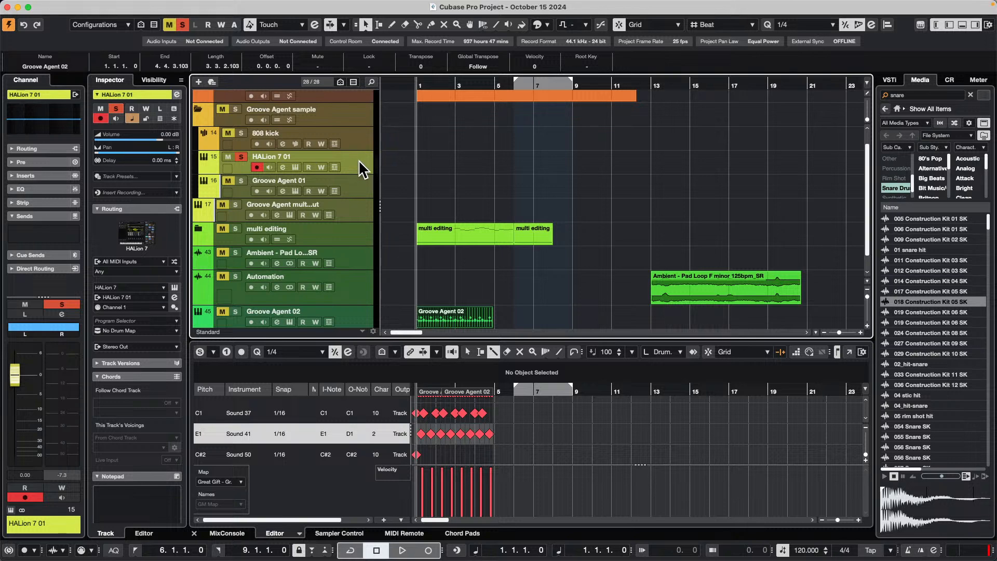
- Add a second HALion 7 instrument track below the first one
{"action": "right_click", "coordinate": [360, 161]}
{"action": "mouse_move", "coordinate": [364, 166]}
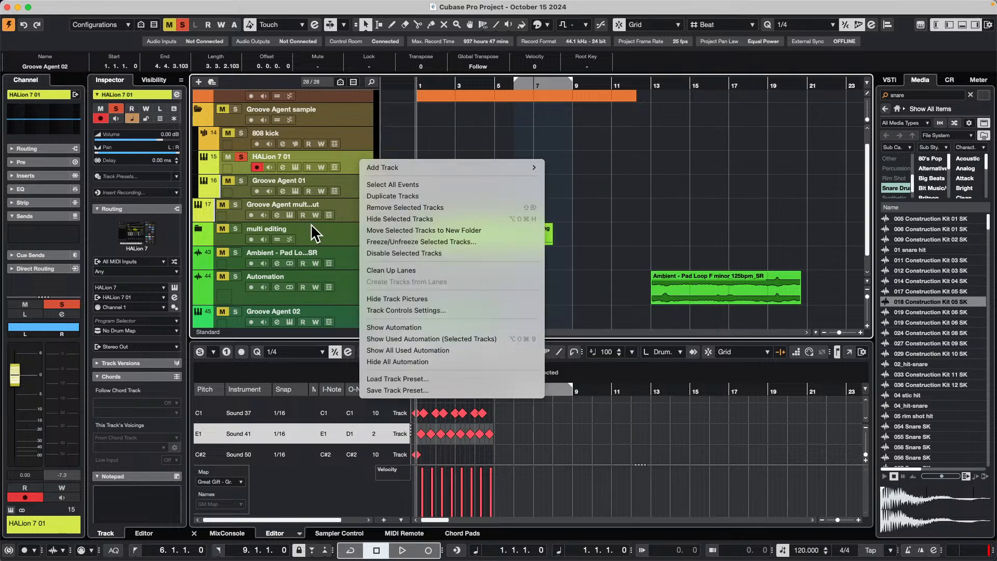
{"action": "mouse_move", "coordinate": [428, 167]}
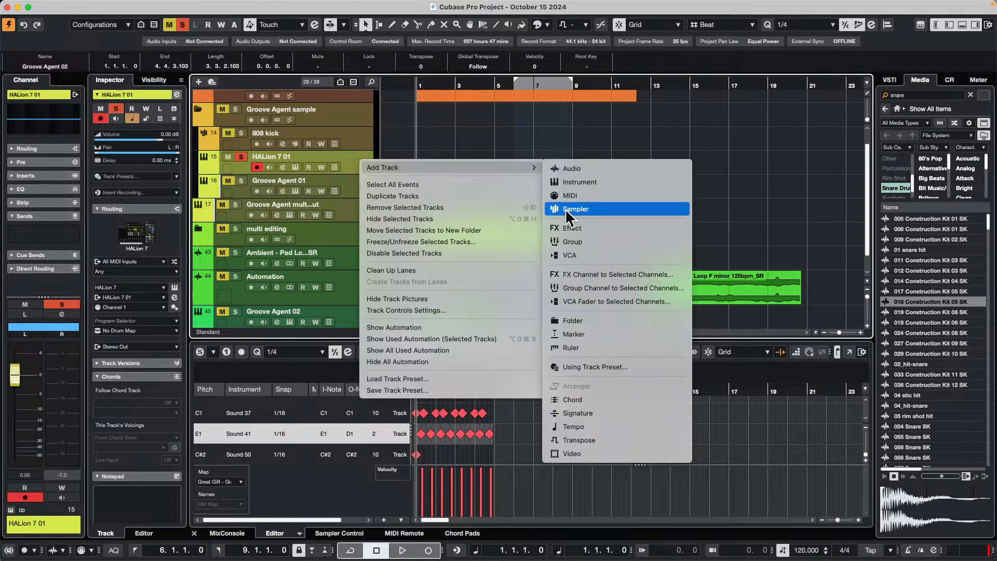
{"action": "left_click", "coordinate": [574, 182]}
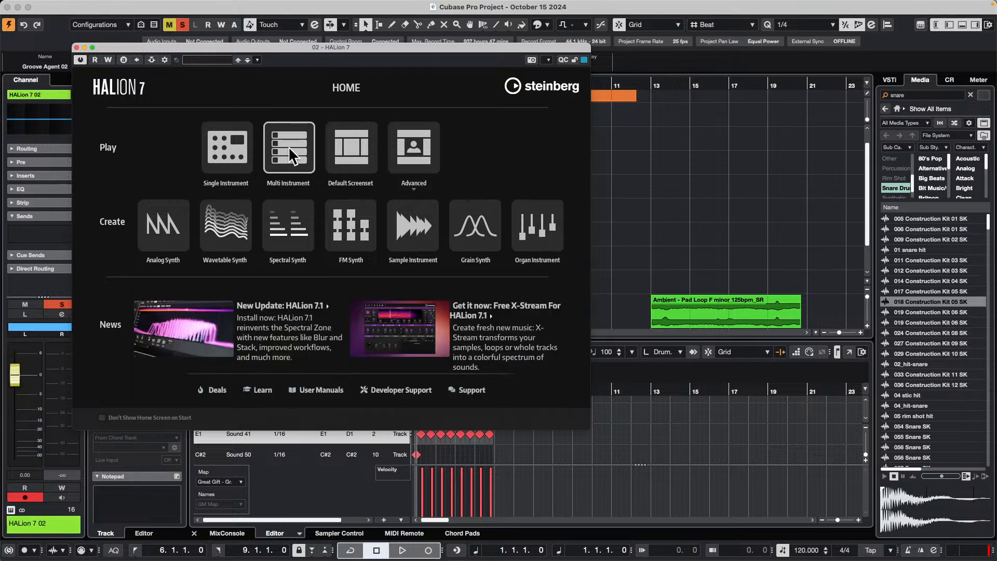
- Open HALion 7's default screenset and load the Burning Rubber program from the FM Lab instrument library
{"action": "left_click", "coordinate": [347, 138]}
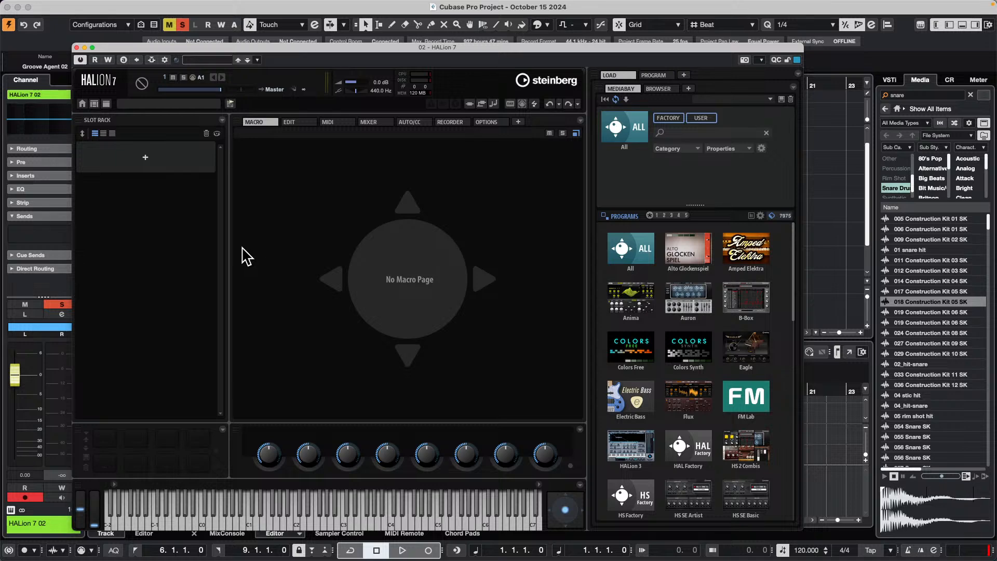
{"action": "left_click", "coordinate": [742, 403]}
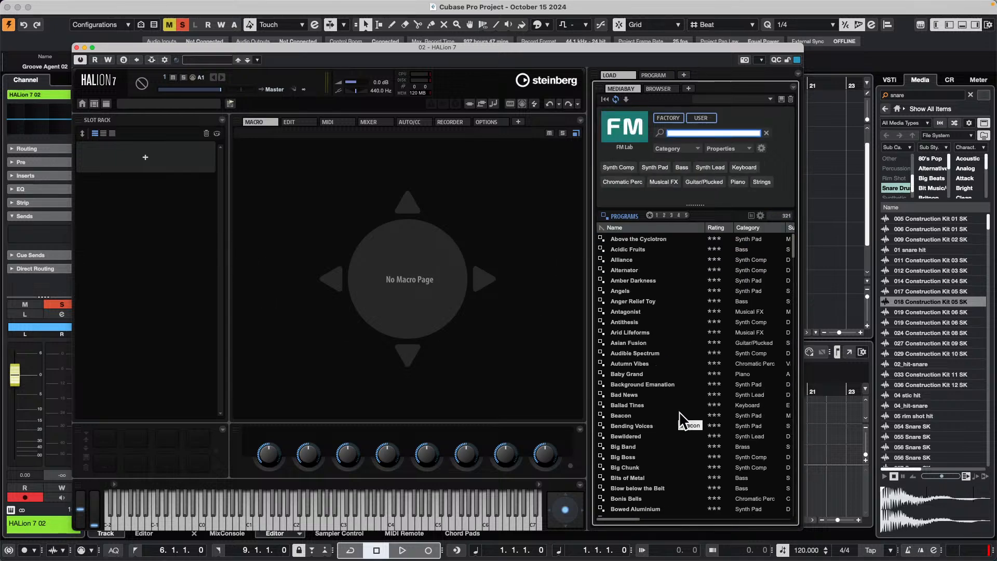
{"action": "scroll", "coordinate": [665, 415], "scroll_direction": "down", "scroll_amount": 3}
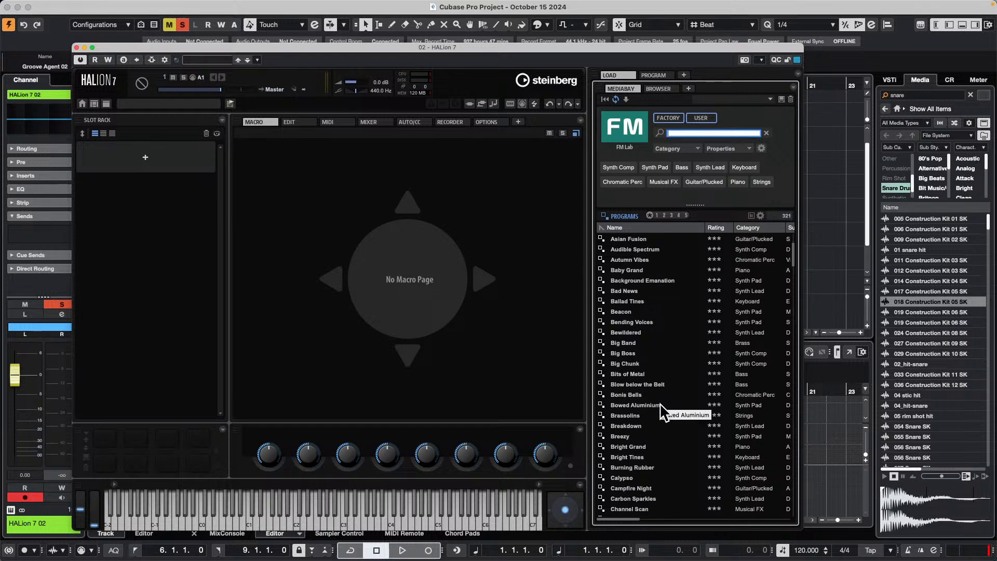
{"action": "double_click", "coordinate": [653, 468]}
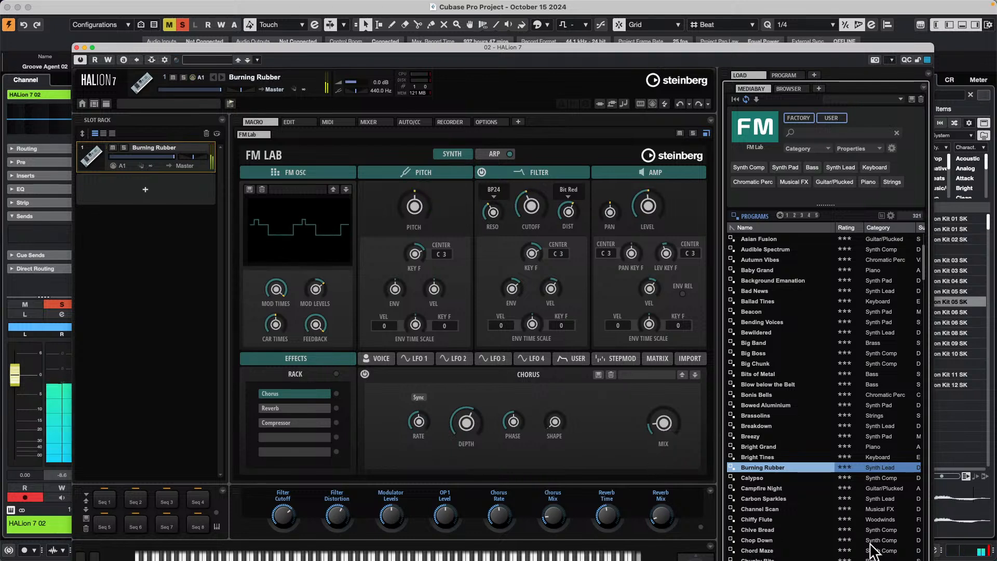
- Audition the FM Lab programs Chive Bread and Double Pipes, and load Double Rosin into the slot
{"action": "double_click", "coordinate": [803, 531]}
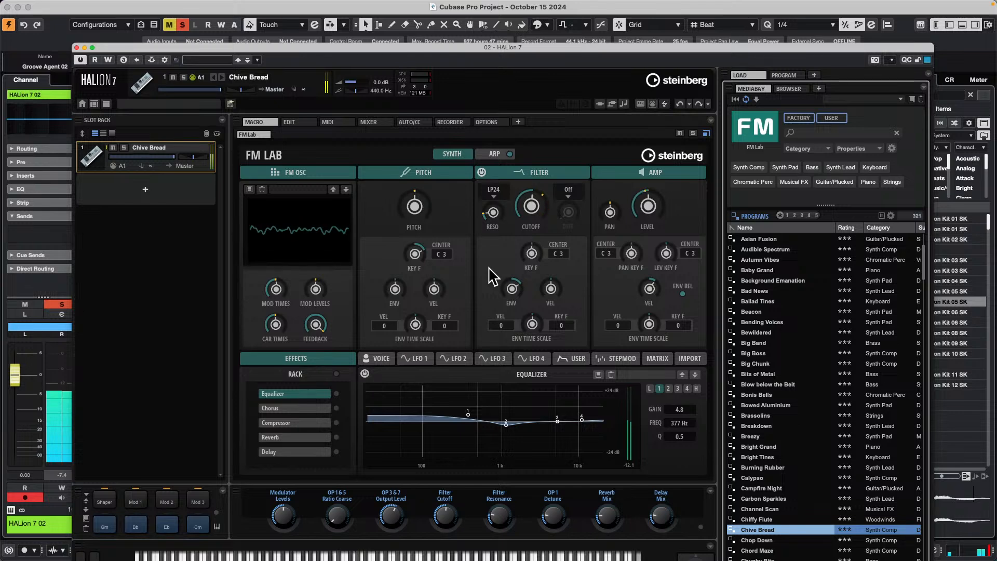
{"action": "scroll", "coordinate": [758, 426], "scroll_direction": "down", "scroll_amount": 10}
{"action": "double_click", "coordinate": [767, 447]}
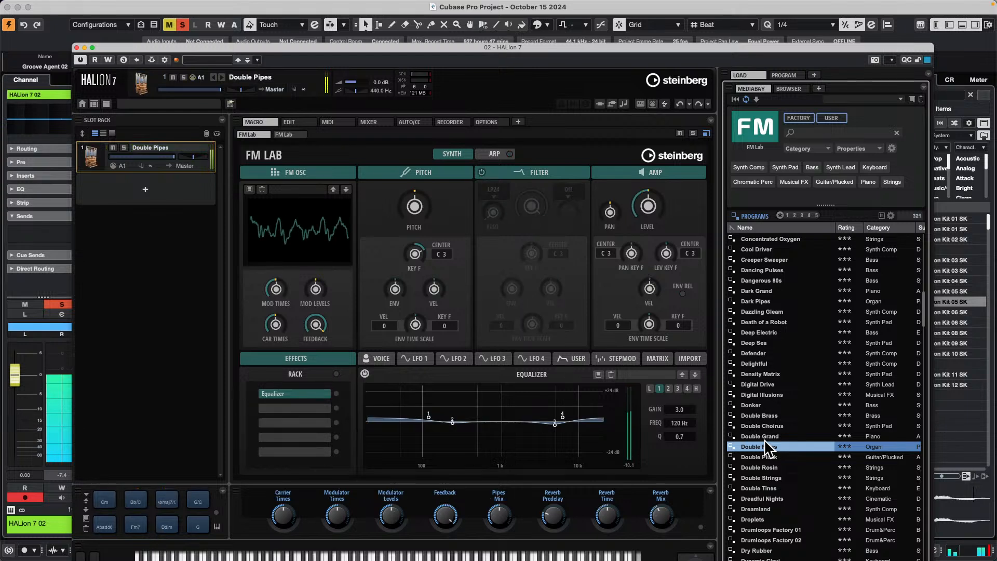
{"action": "double_click", "coordinate": [767, 467]}
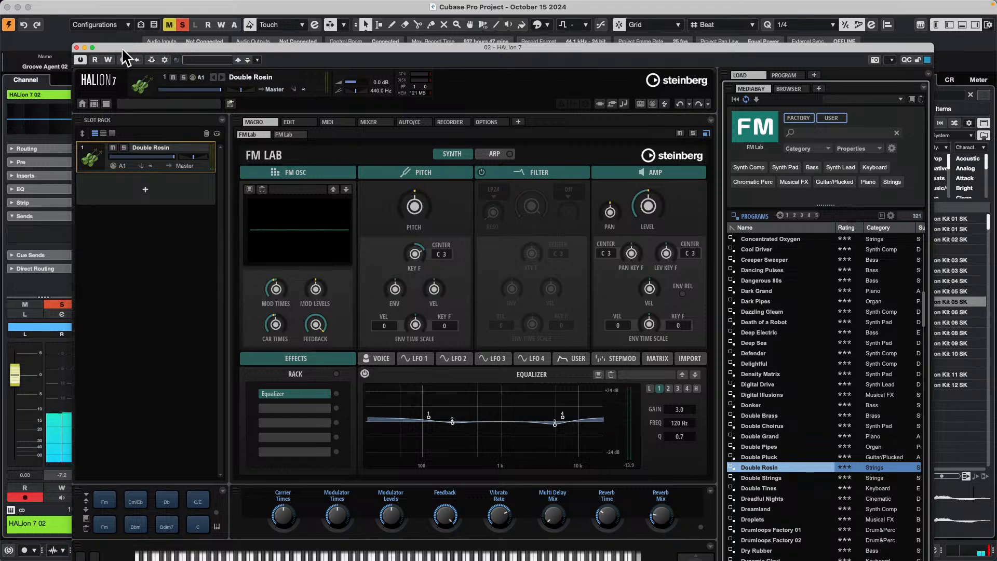
- Move the HALion window clear of the track list and add a third HALion 7 instrument track below HALion 7 02
{"action": "left_click_drag", "start_coordinate": [123, 50], "coordinate": [536, 292]}
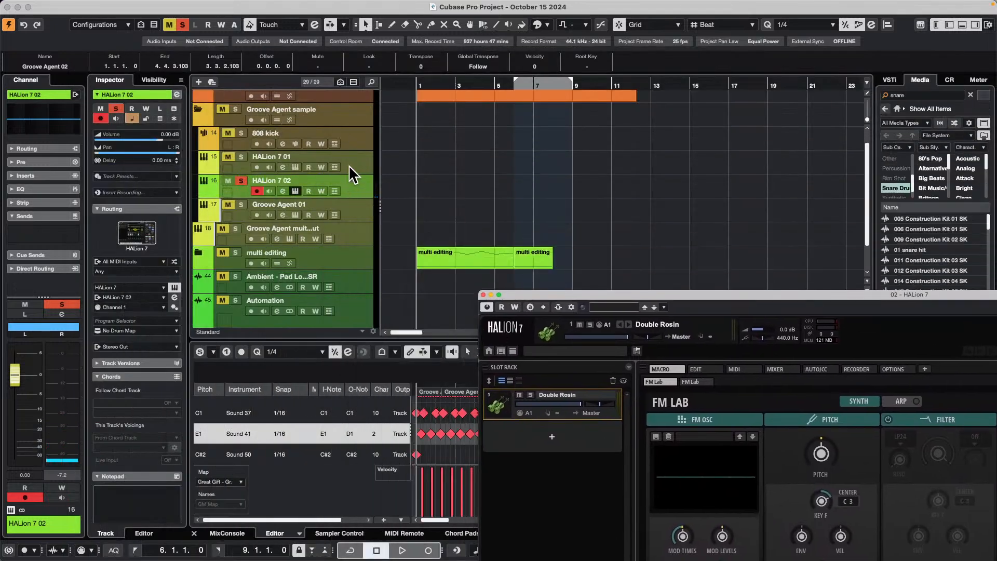
{"action": "right_click", "coordinate": [361, 196]}
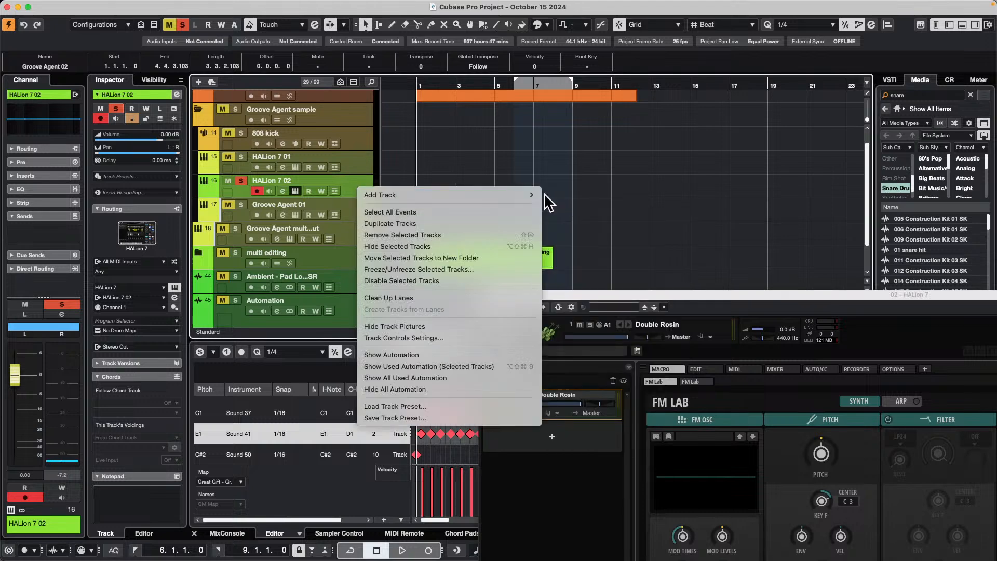
{"action": "mouse_move", "coordinate": [535, 195]}
{"action": "left_click", "coordinate": [581, 209]}
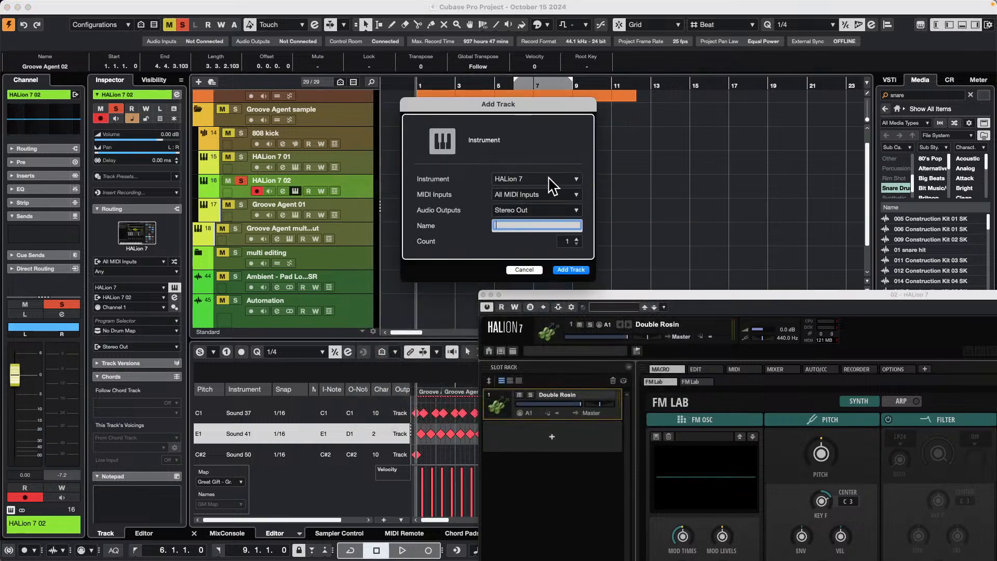
{"action": "left_click", "coordinate": [533, 180]}
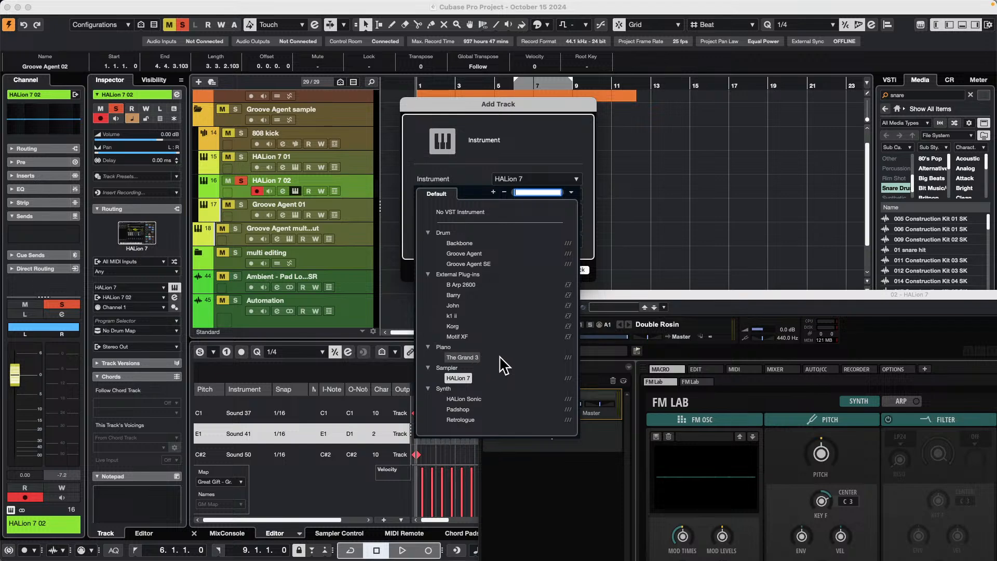
{"action": "left_click", "coordinate": [467, 379]}
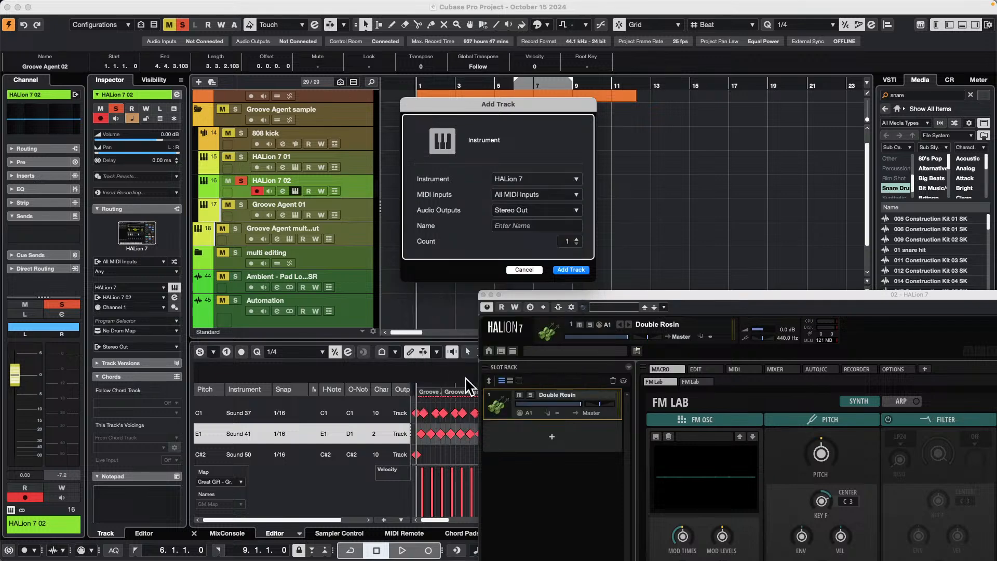
{"action": "left_click", "coordinate": [572, 271]}
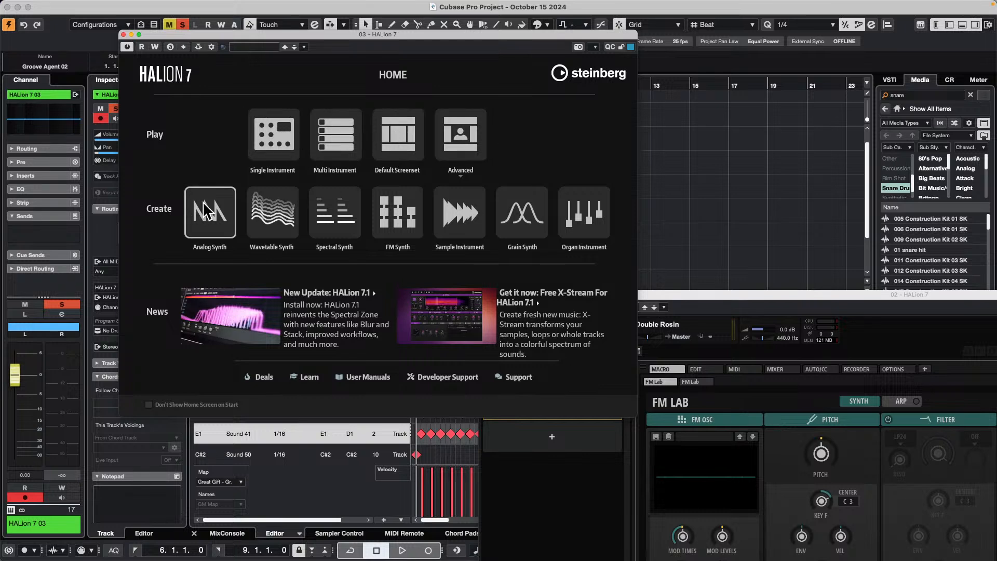
- Create an Organ Instrument with Manual drawbars enabled, 8' set to 4 and 5 1/3' set to 3, and close both HALion windows
{"action": "left_click", "coordinate": [608, 226]}
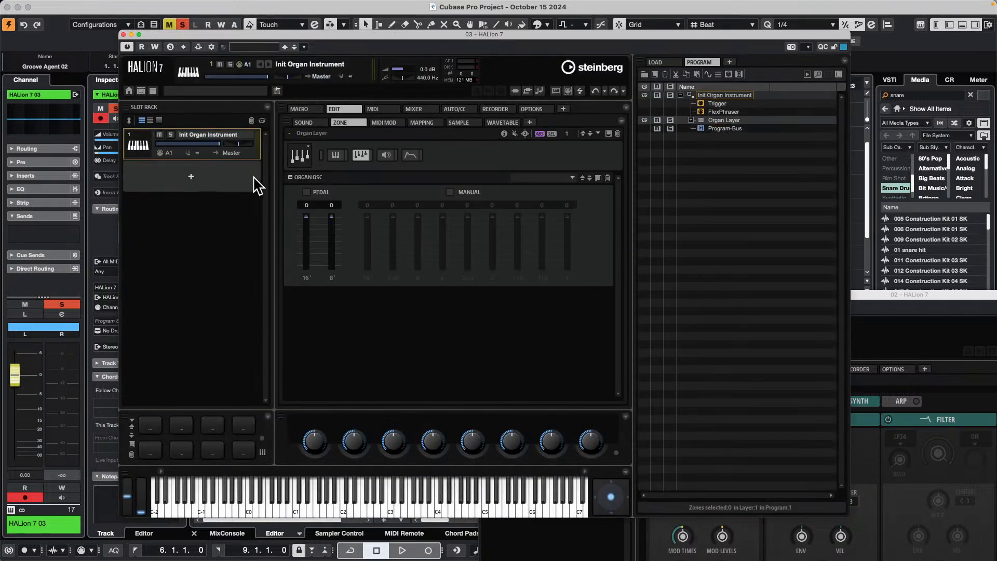
{"action": "left_click", "coordinate": [375, 252]}
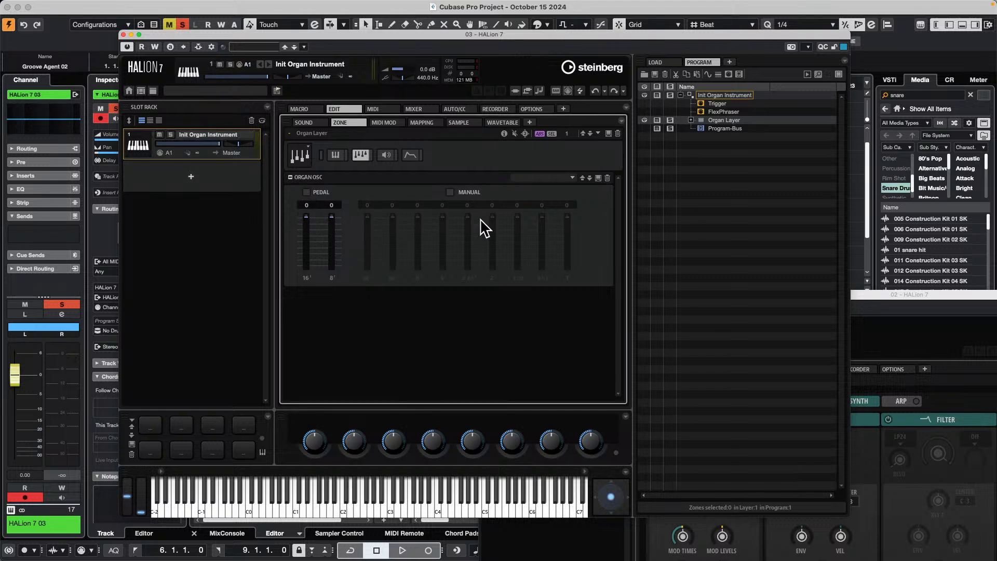
{"action": "left_click", "coordinate": [450, 192]}
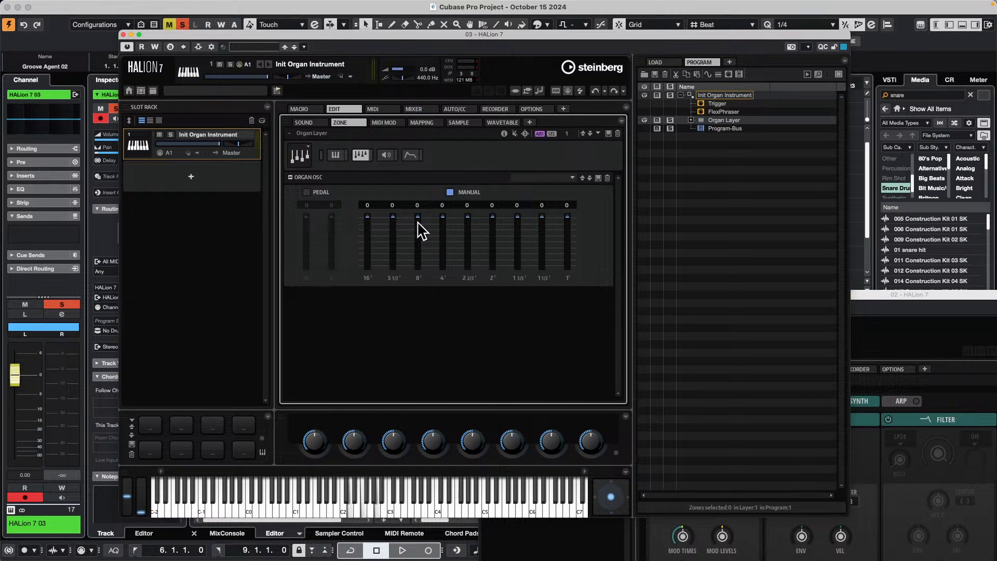
{"action": "left_click_drag", "start_coordinate": [418, 229], "coordinate": [394, 235]}
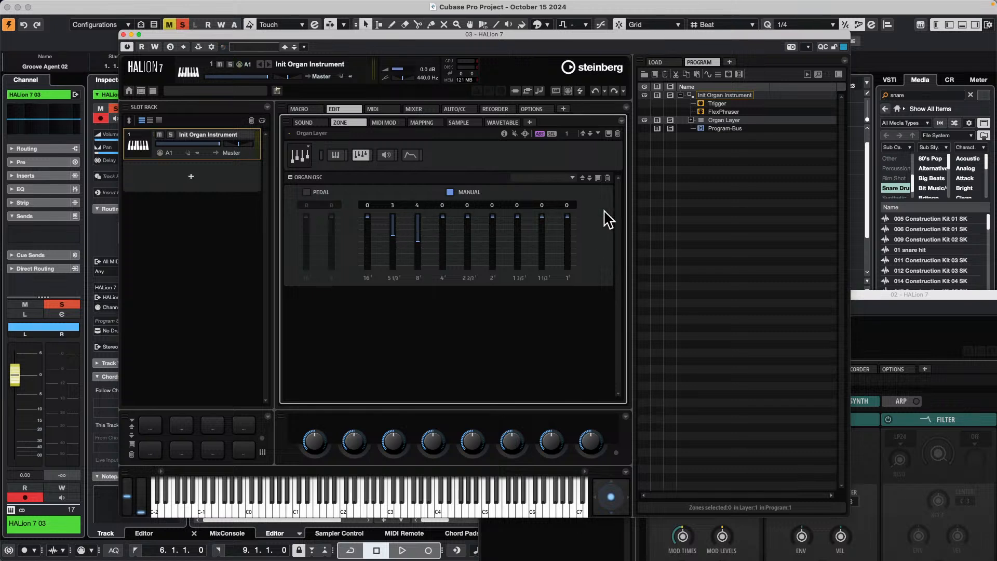
{"action": "left_click", "coordinate": [123, 34]}
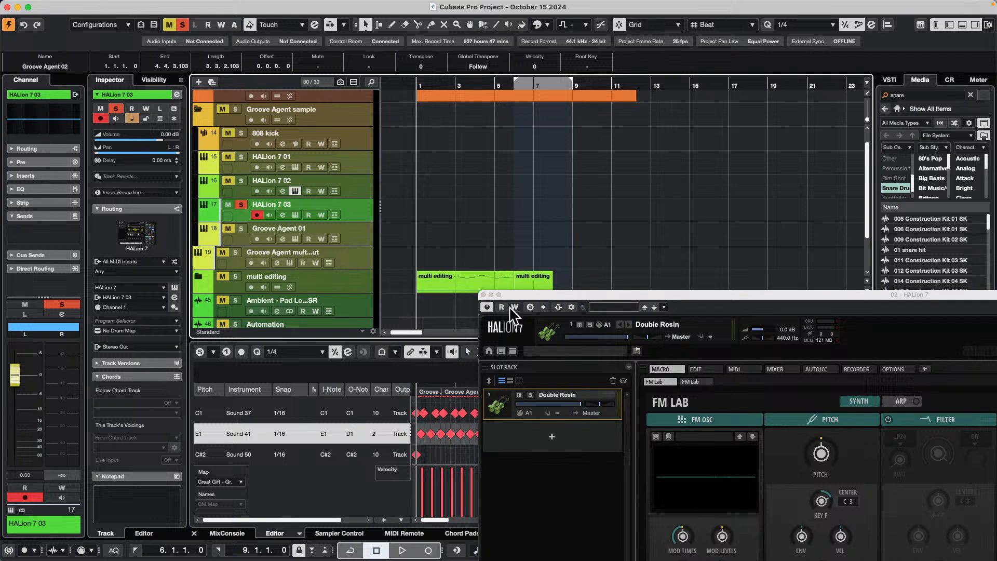
{"action": "left_click", "coordinate": [484, 295]}
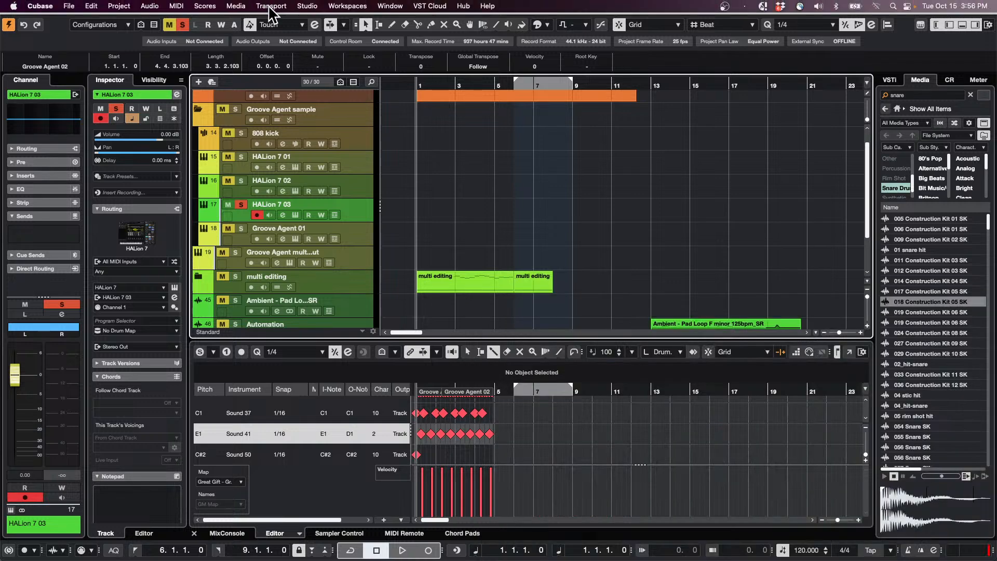
- Open the MediaBay window and search the VST Sound content for "fresh a"
{"action": "left_click", "coordinate": [235, 6]}
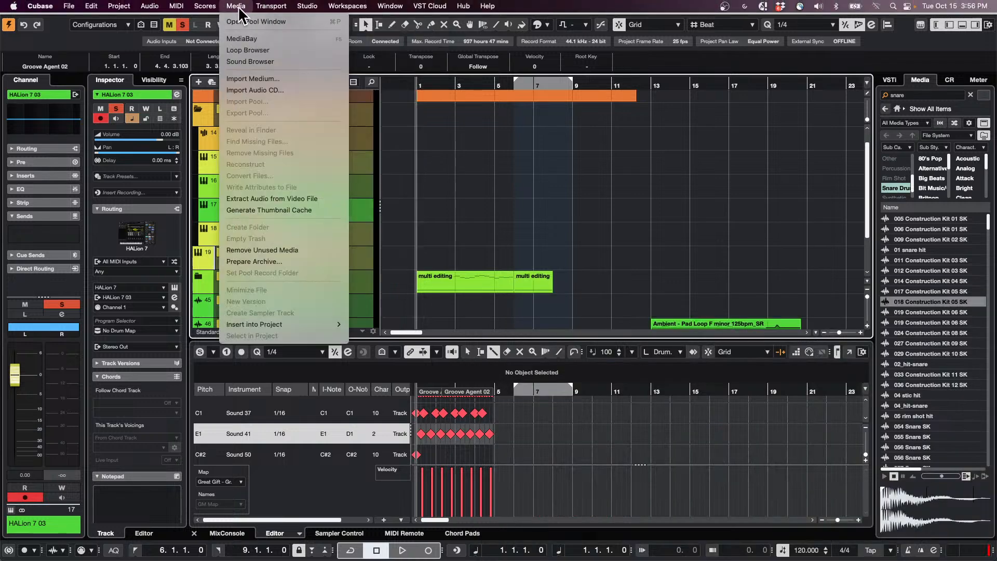
{"action": "left_click", "coordinate": [508, 134]}
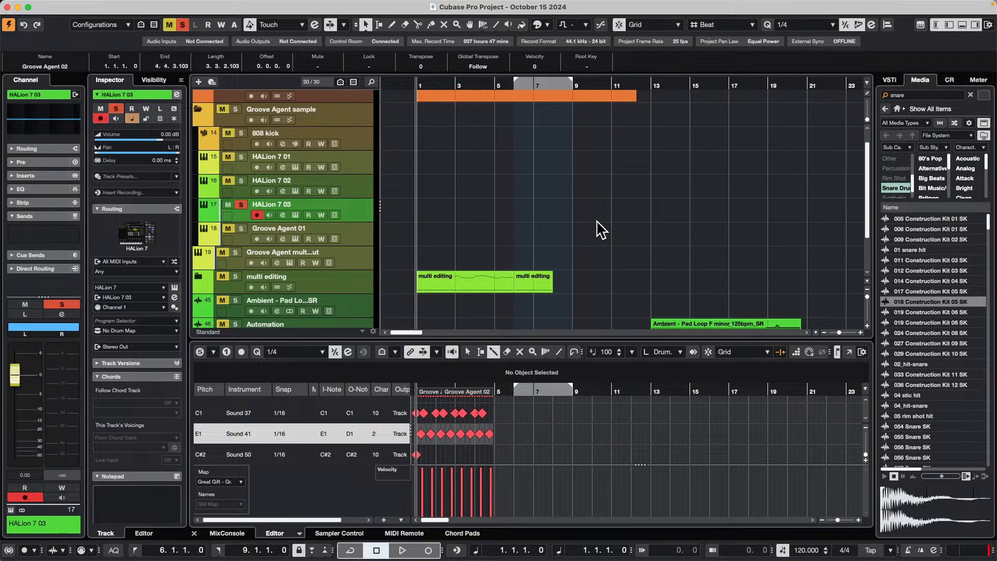
{"action": "key", "text": "F5"}
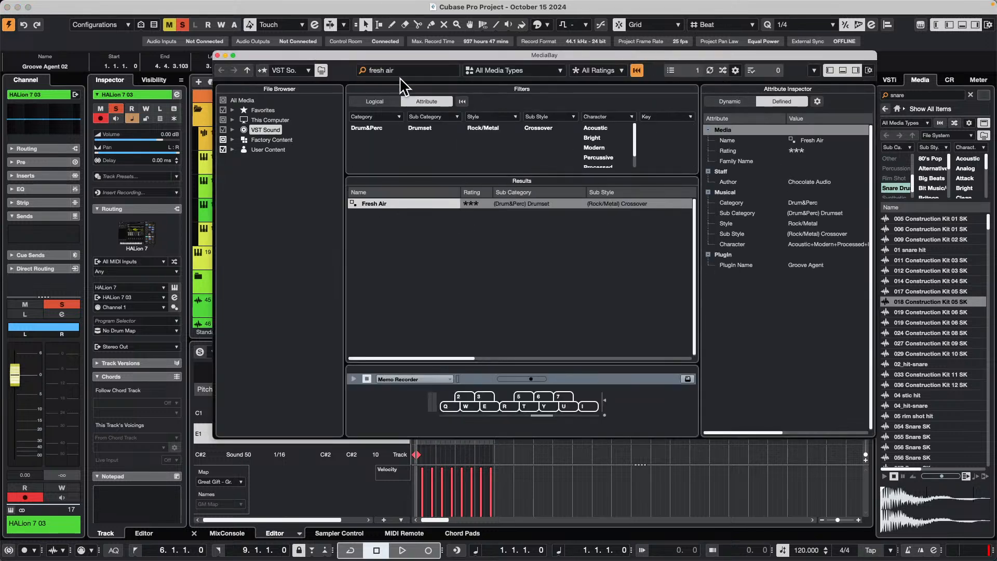
{"action": "left_click", "coordinate": [420, 70]}
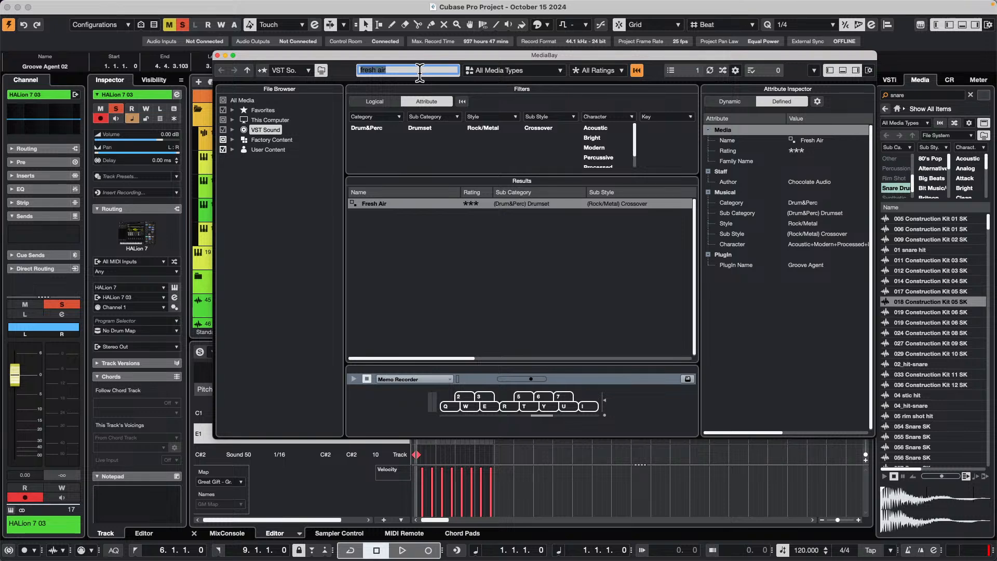
{"action": "key", "text": "BackSpace"}
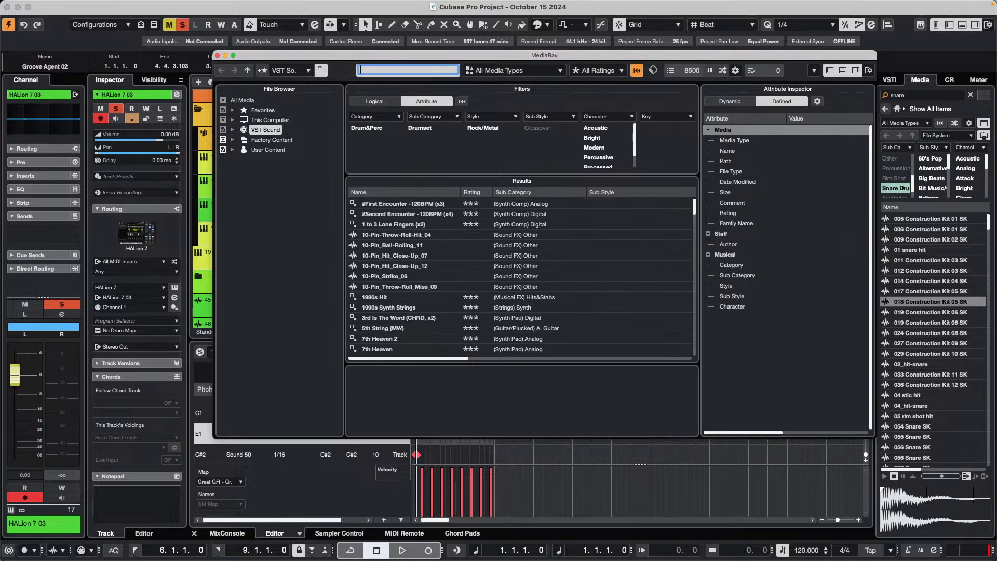
{"action": "type", "text": "fresh"}
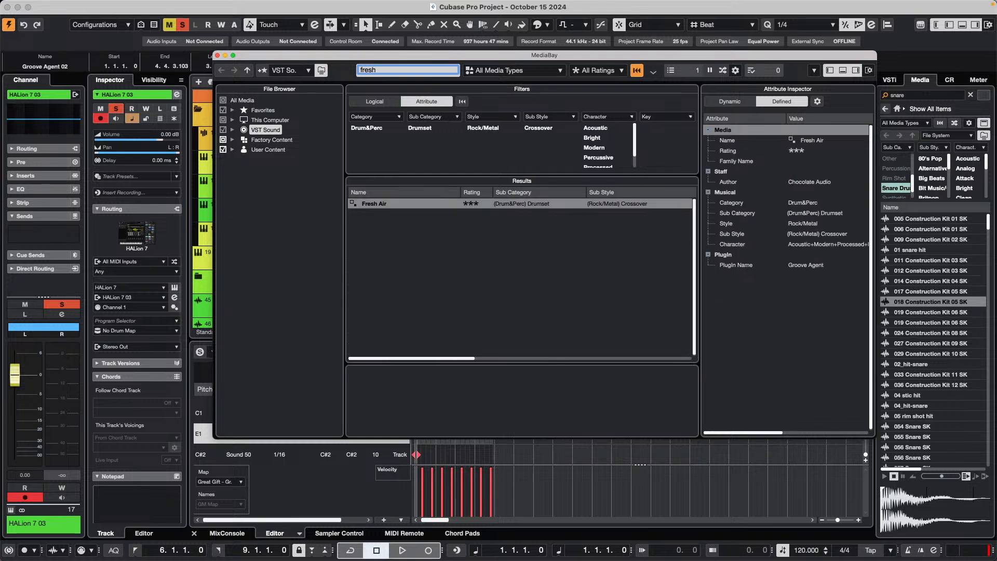
{"action": "type", "text": " a"}
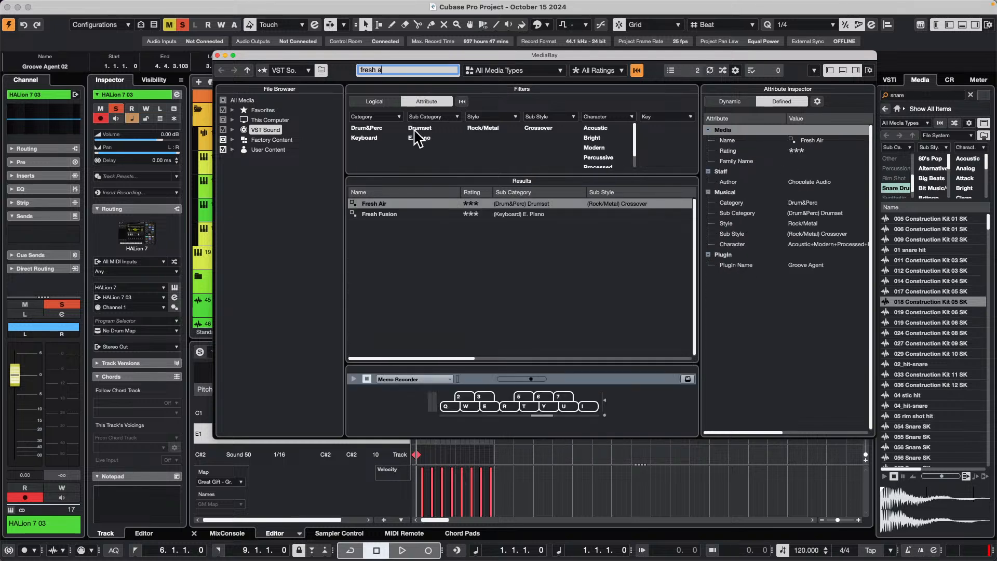
- Change the MediaBay search to "fresh air", excluding plug-in presets from the shown media types and including them again
{"action": "left_click", "coordinate": [533, 70]}
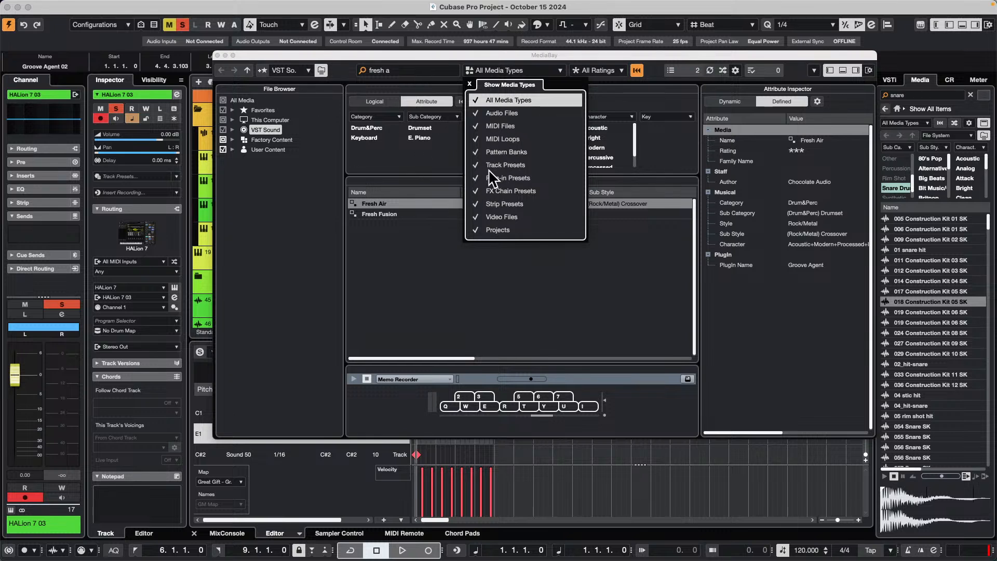
{"action": "left_click", "coordinate": [512, 178]}
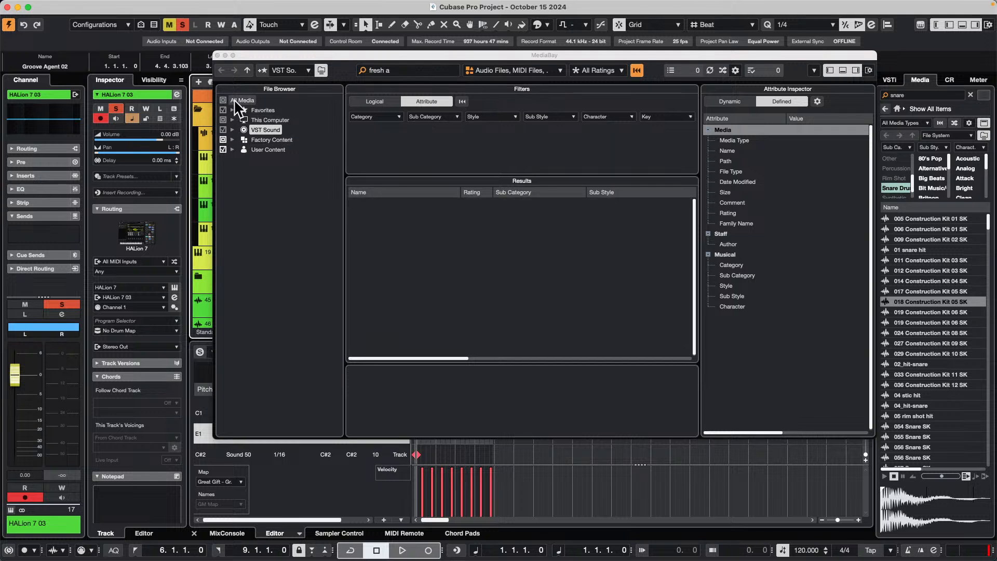
{"action": "left_click", "coordinate": [406, 69]}
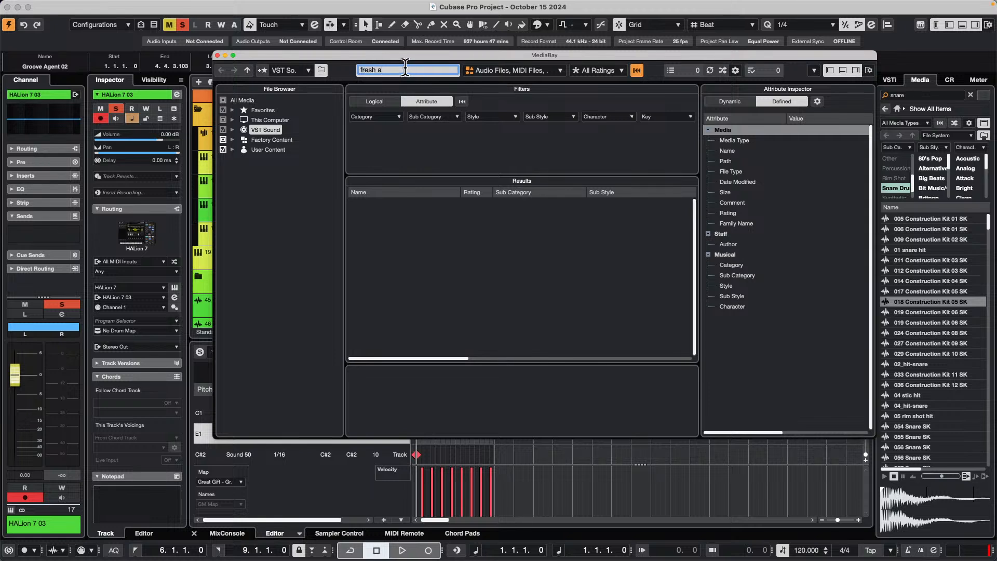
{"action": "left_click", "coordinate": [519, 70]}
{"action": "left_click", "coordinate": [483, 177]}
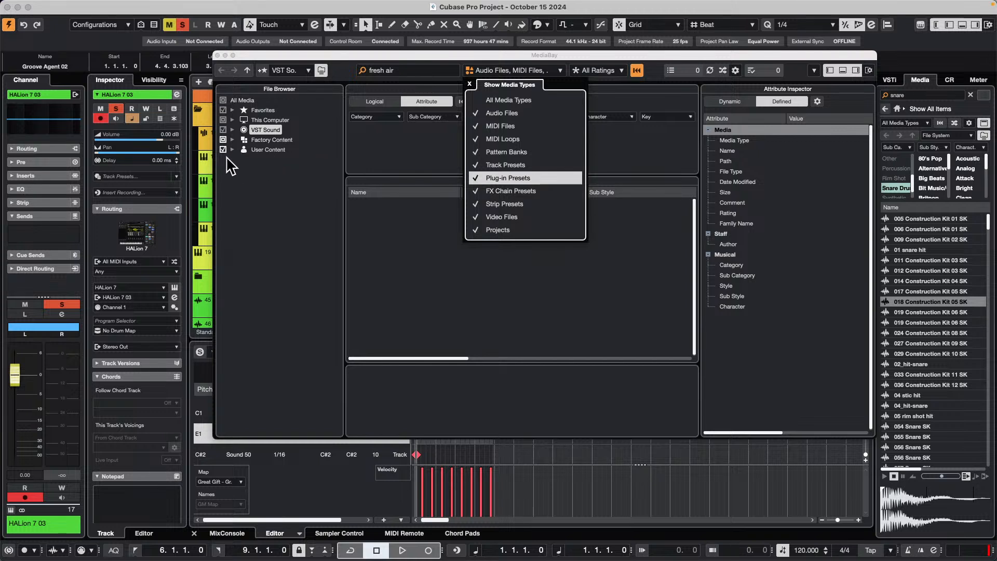
- Expand This Computer and VST Sound in the file browser, and check the Analog Techno and Groove Agent Common folders for "fresh air"
{"action": "left_click", "coordinate": [232, 120]}
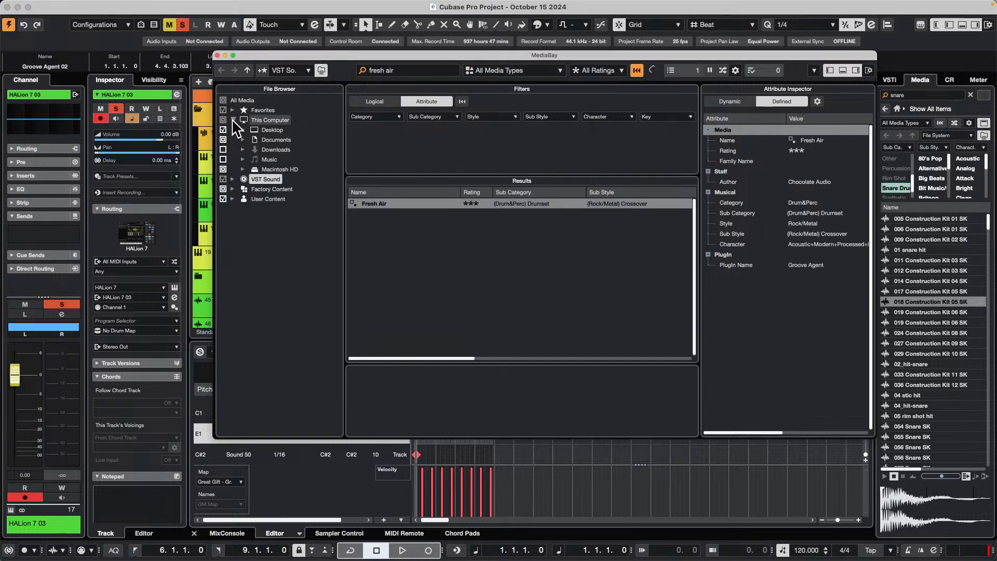
{"action": "left_click", "coordinate": [232, 179]}
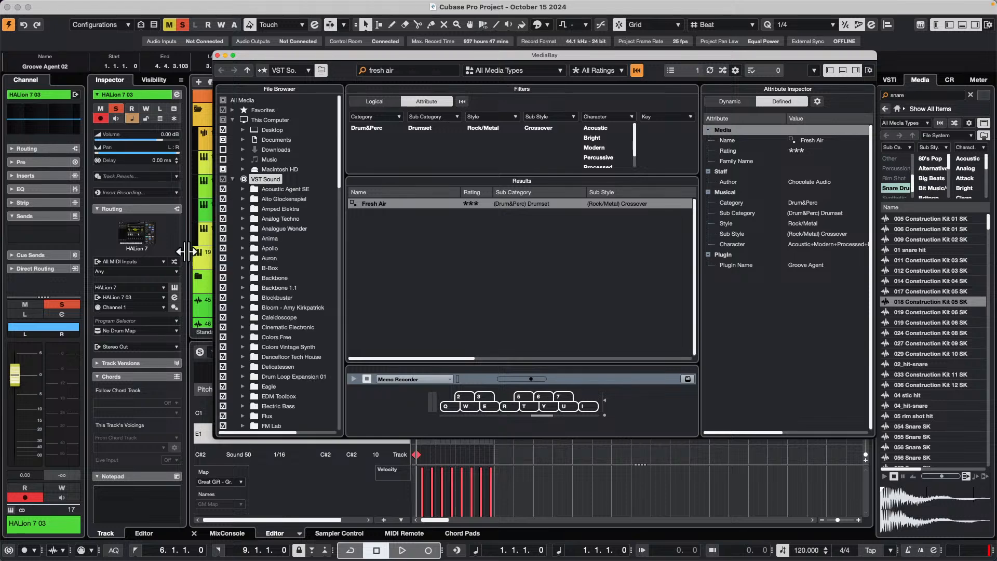
{"action": "left_click", "coordinate": [277, 220]}
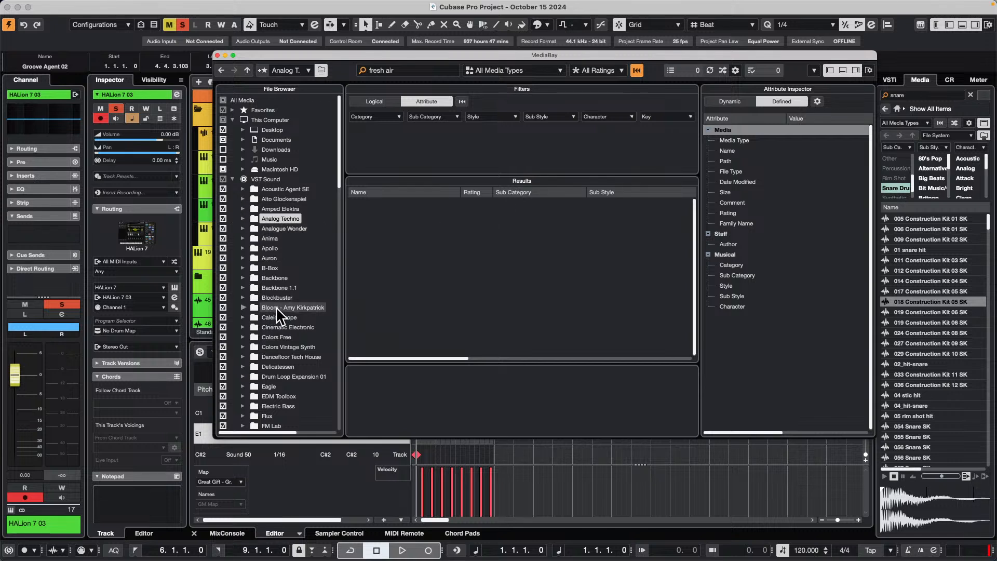
{"action": "scroll", "coordinate": [277, 309], "scroll_direction": "down", "scroll_amount": 3}
{"action": "scroll", "coordinate": [276, 306], "scroll_direction": "down", "scroll_amount": 3}
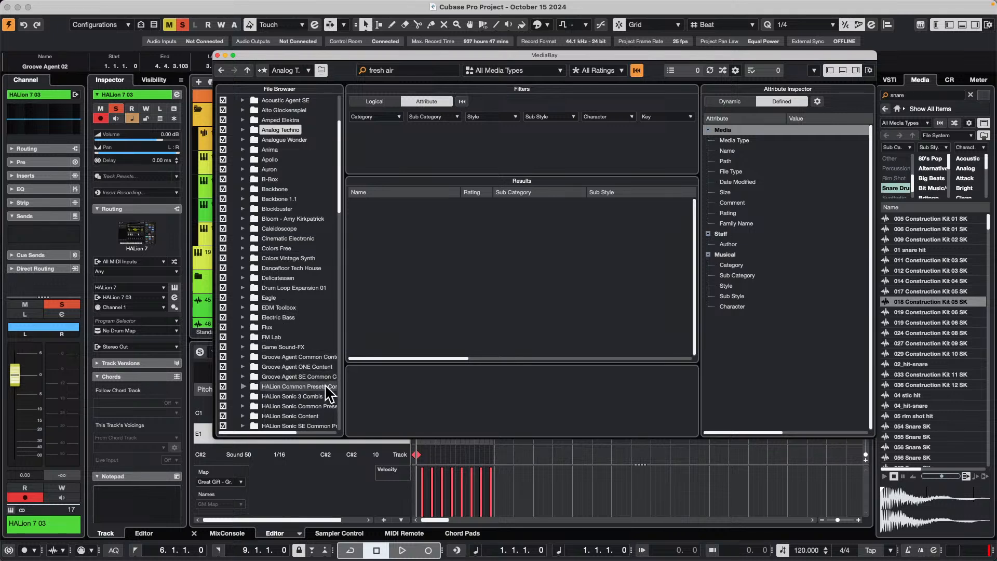
{"action": "left_click", "coordinate": [286, 356]}
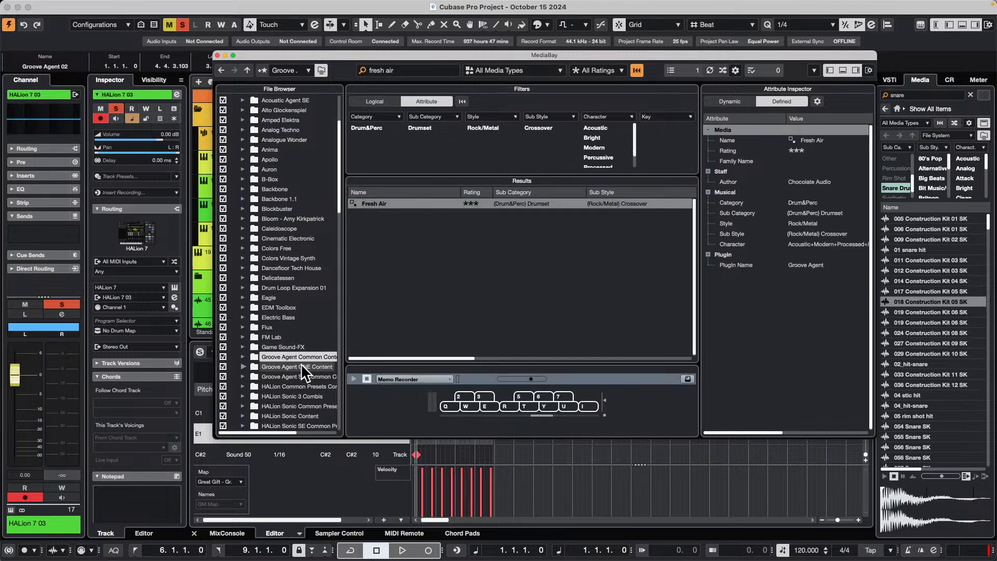
- Collapse and re-expand VST Sound in the file browser, and check the Groove Agent SE Common folder for "fresh air"
{"action": "scroll", "coordinate": [267, 249], "scroll_direction": "up", "scroll_amount": 4}
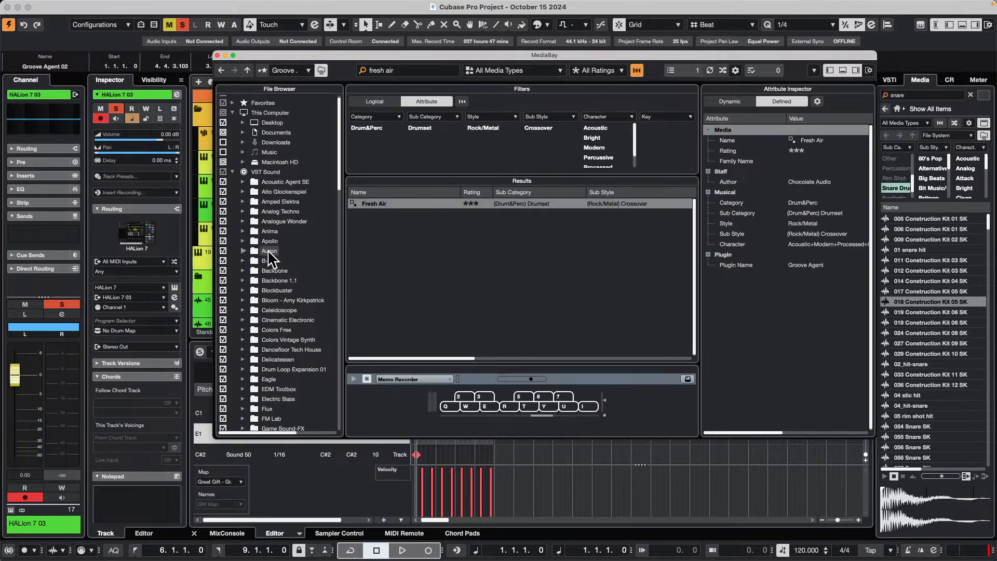
{"action": "scroll", "coordinate": [277, 290], "scroll_direction": "down", "scroll_amount": 1}
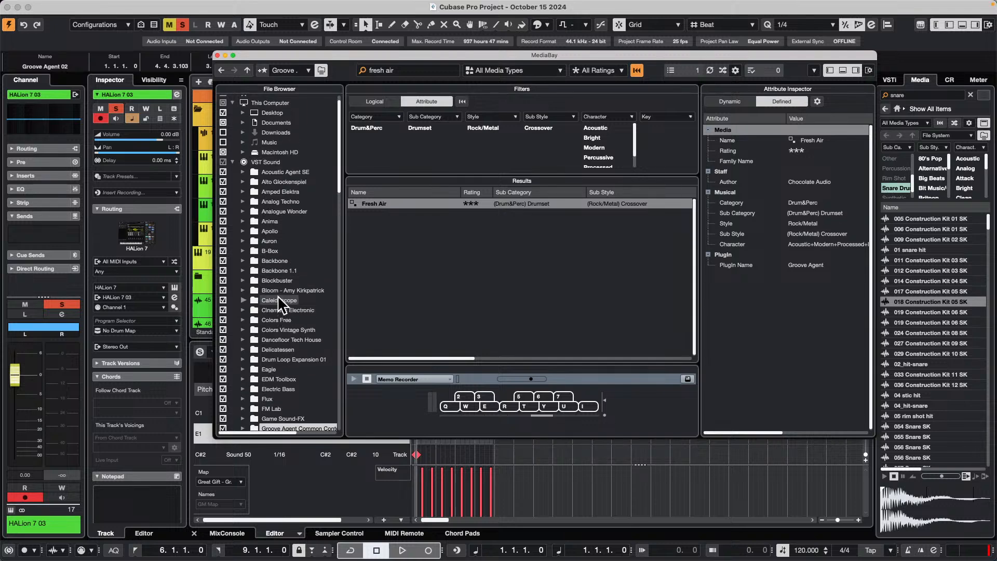
{"action": "scroll", "coordinate": [277, 295], "scroll_direction": "up", "scroll_amount": 2}
{"action": "left_click", "coordinate": [233, 180]}
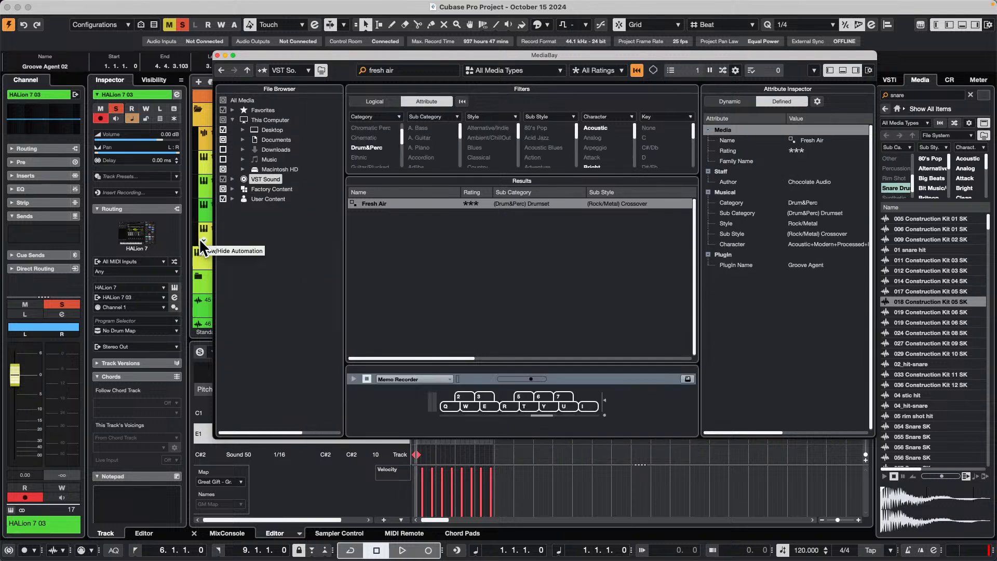
{"action": "left_click", "coordinate": [234, 179]}
{"action": "scroll", "coordinate": [278, 326], "scroll_direction": "down", "scroll_amount": 5}
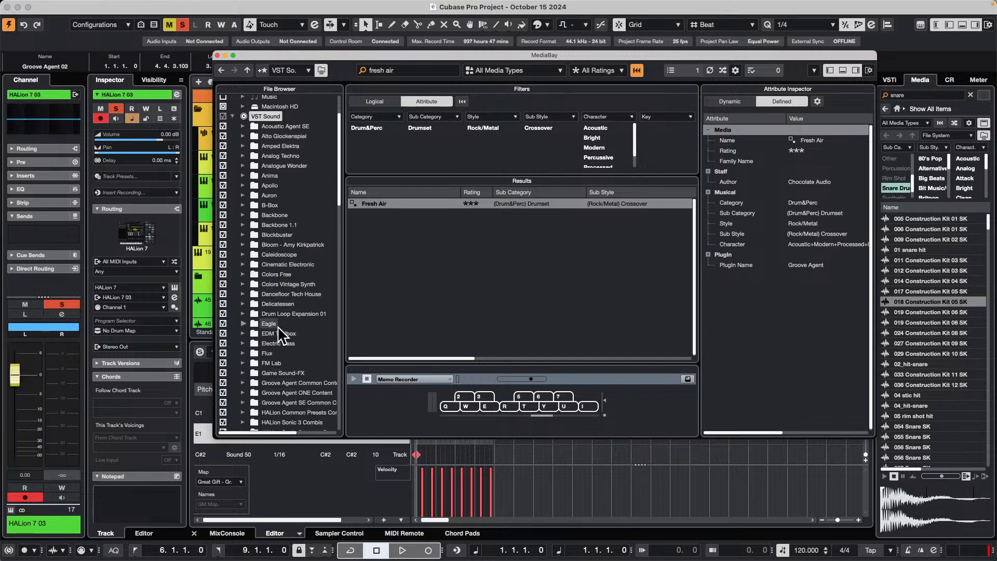
{"action": "left_click", "coordinate": [280, 340]}
{"action": "scroll", "coordinate": [282, 330], "scroll_direction": "down", "scroll_amount": 2}
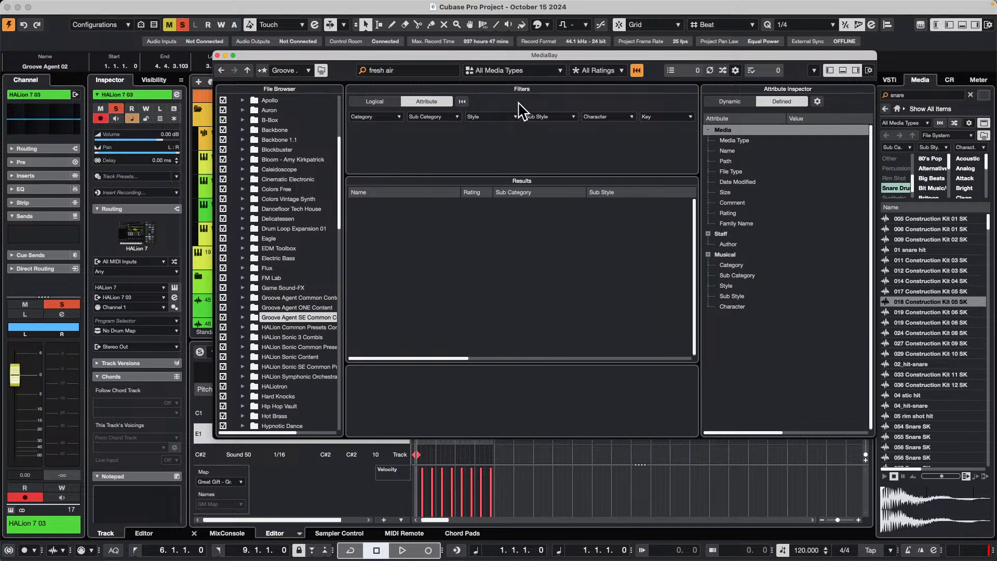
- Apply the "fresh air" search to the whole VST Sound location again and close the MediaBay window
{"action": "left_click", "coordinate": [469, 69]}
{"action": "left_click", "coordinate": [386, 150]}
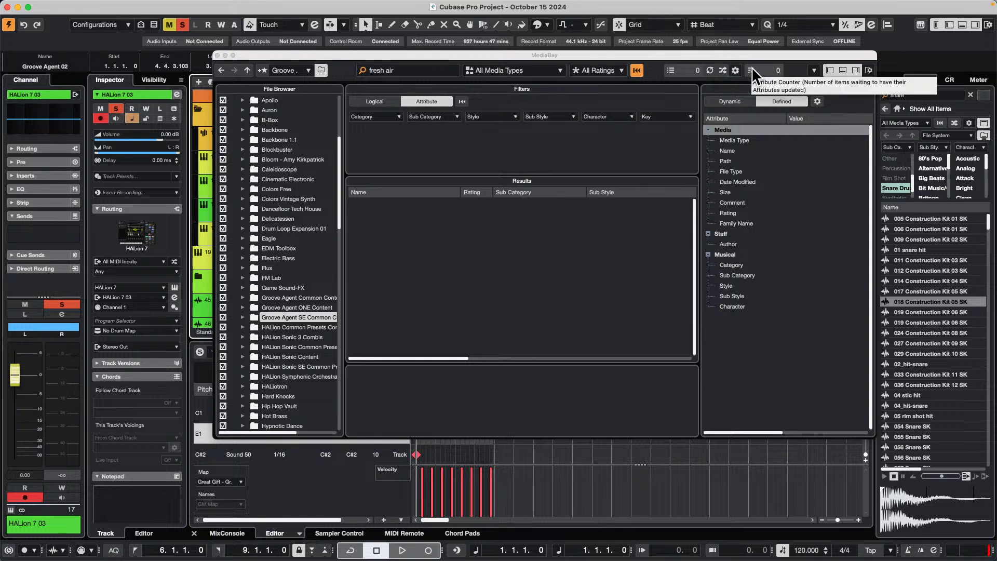
{"action": "left_click", "coordinate": [409, 73]}
{"action": "scroll", "coordinate": [270, 169], "scroll_direction": "up", "scroll_amount": 5}
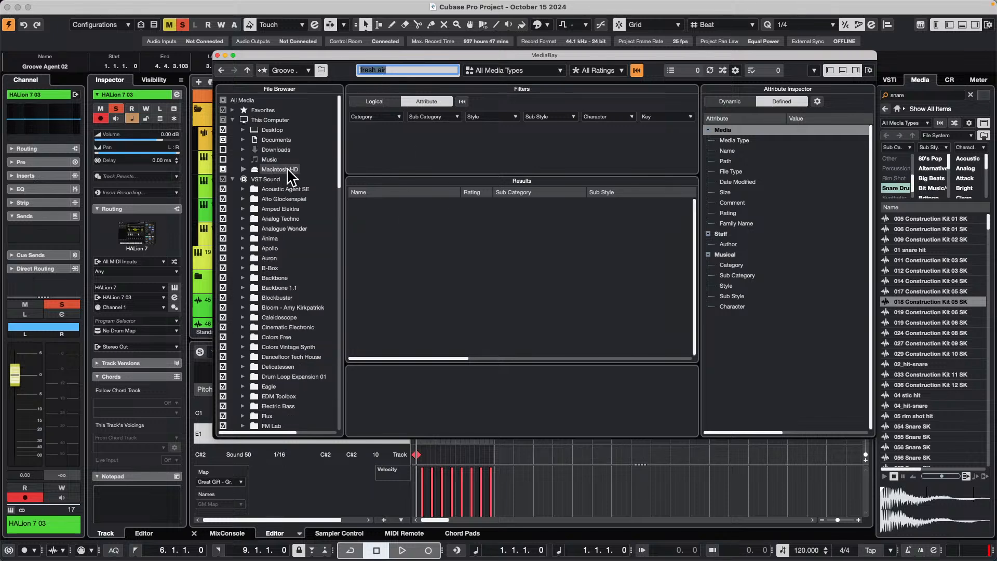
{"action": "left_click", "coordinate": [266, 179]}
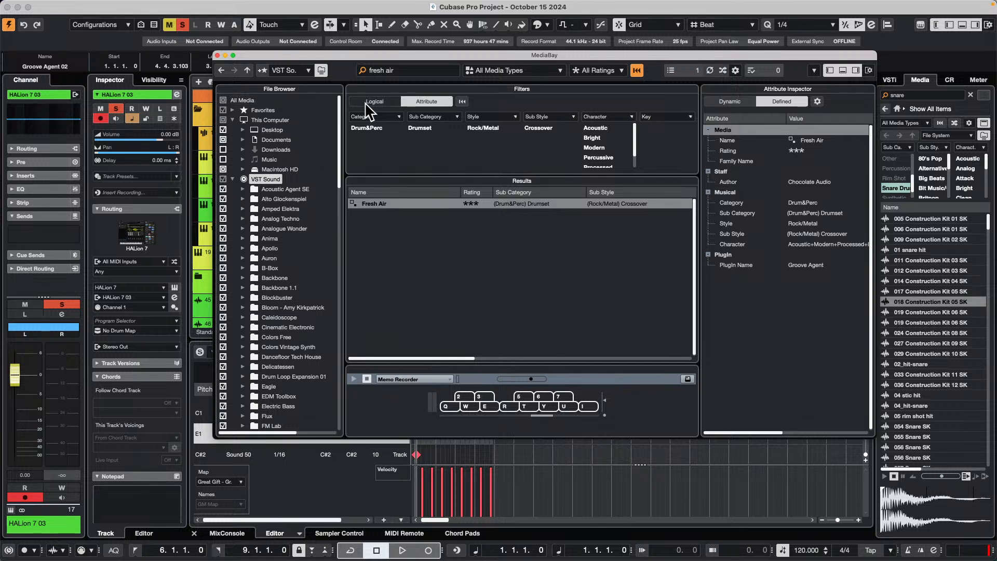
{"action": "left_click", "coordinate": [218, 55]}
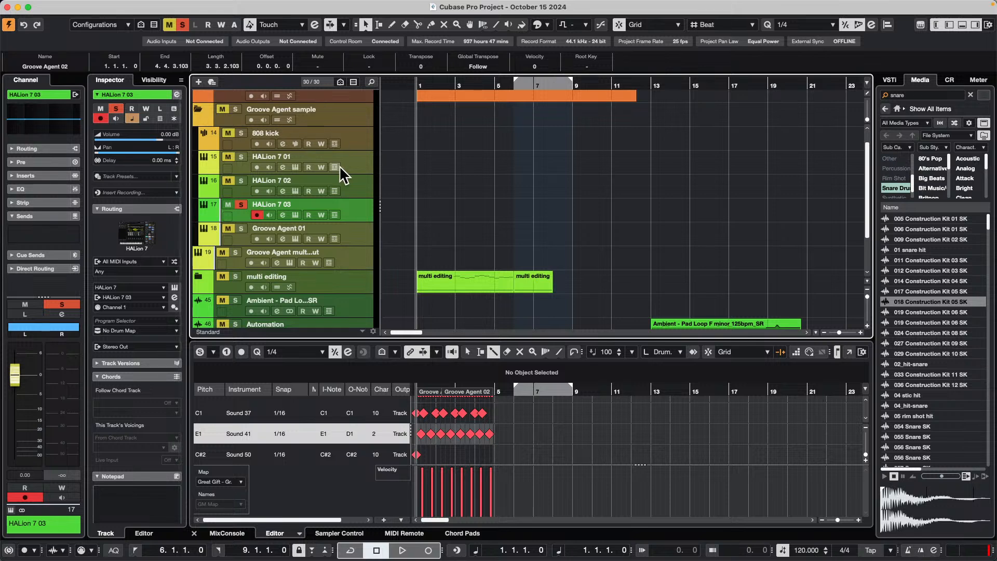
- Duplicate the HALion 7 02 track and open the HALion instrument of the duplicate
{"action": "right_click", "coordinate": [322, 191]}
{"action": "left_click", "coordinate": [340, 233]}
{"action": "left_click", "coordinate": [360, 163]}
{"action": "left_click", "coordinate": [361, 207]}
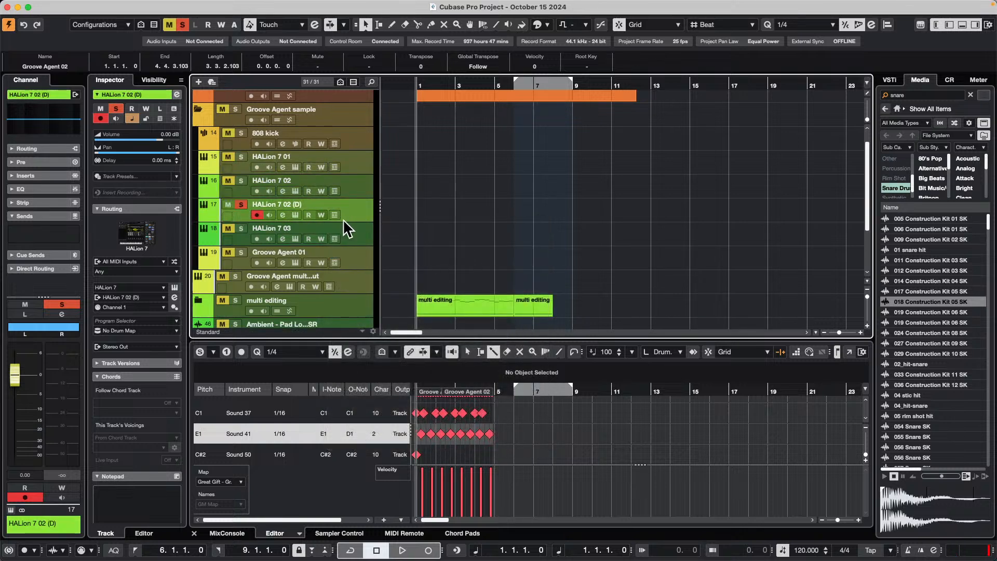
{"action": "left_click", "coordinate": [295, 214]}
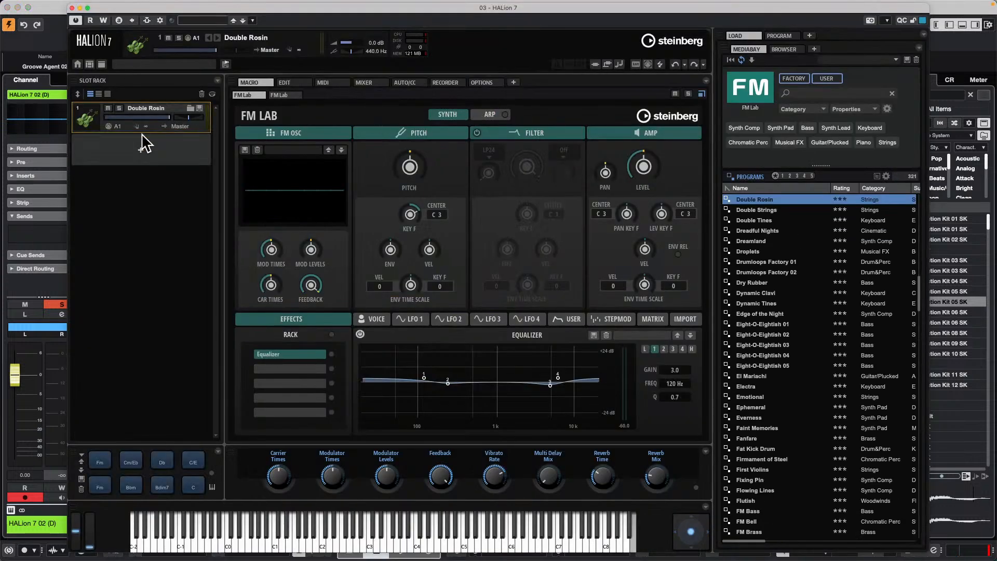
- Load the snare sample 018 Construction Kit 05 SK from the Media rack into HALion's empty second slot
{"action": "left_click", "coordinate": [148, 150]}
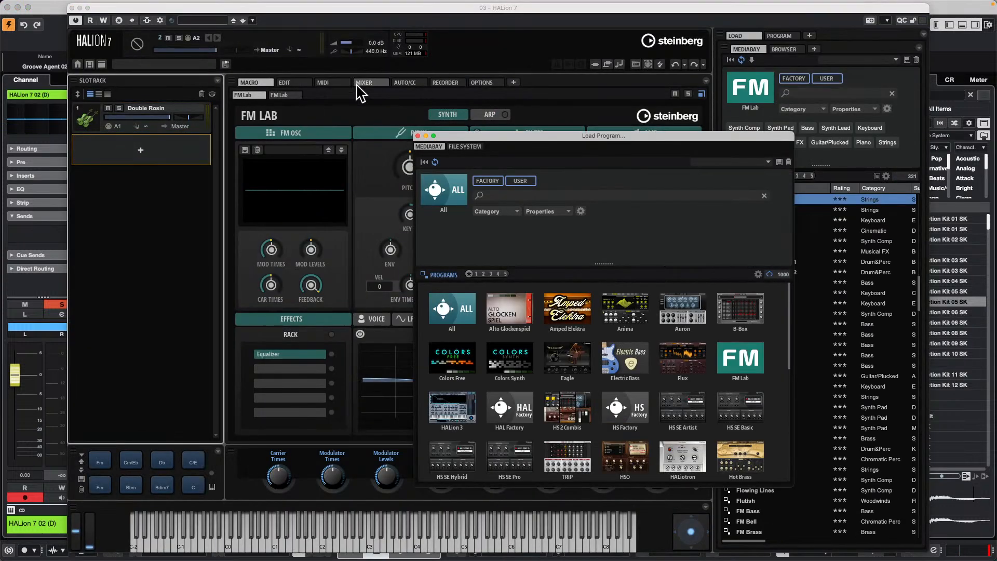
{"action": "left_click", "coordinate": [418, 135]}
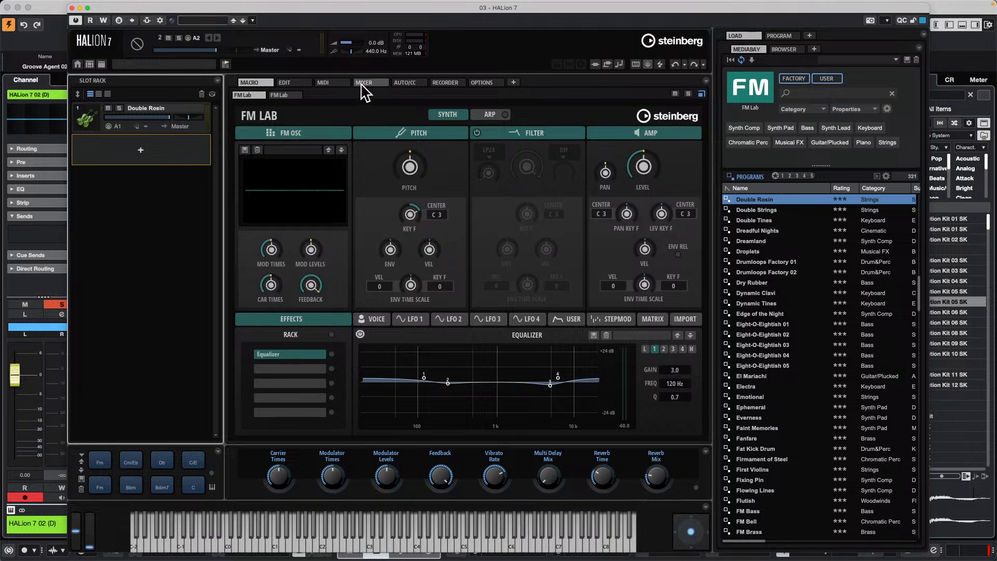
{"action": "left_click", "coordinate": [291, 84]}
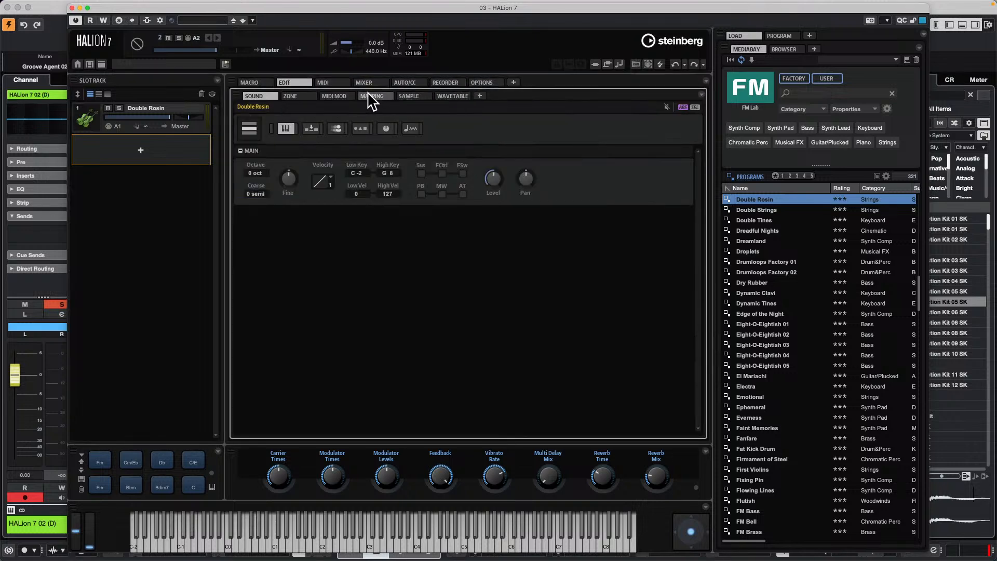
{"action": "left_click_drag", "start_coordinate": [743, 18], "coordinate": [638, 33]}
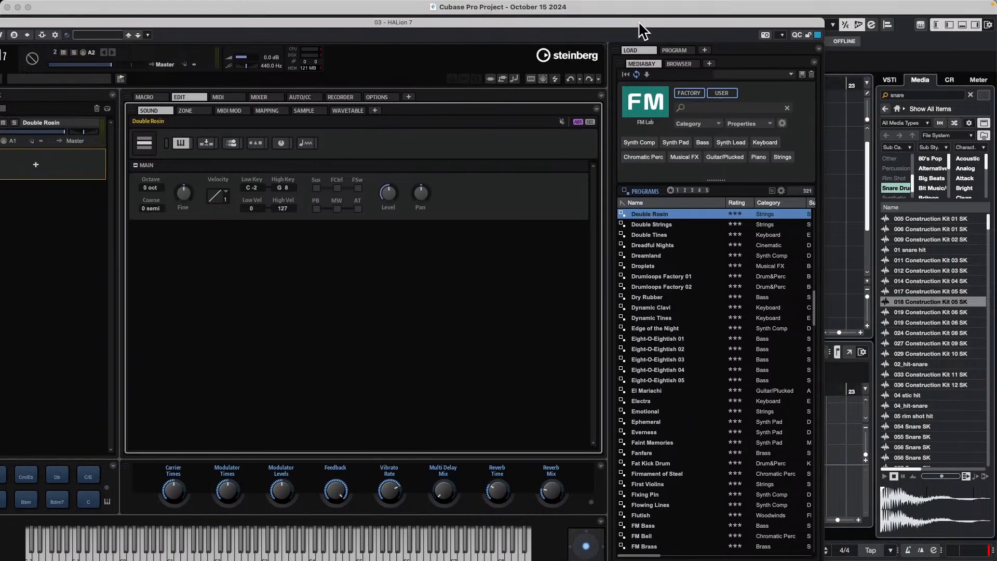
{"action": "left_click_drag", "start_coordinate": [914, 302], "coordinate": [32, 174]}
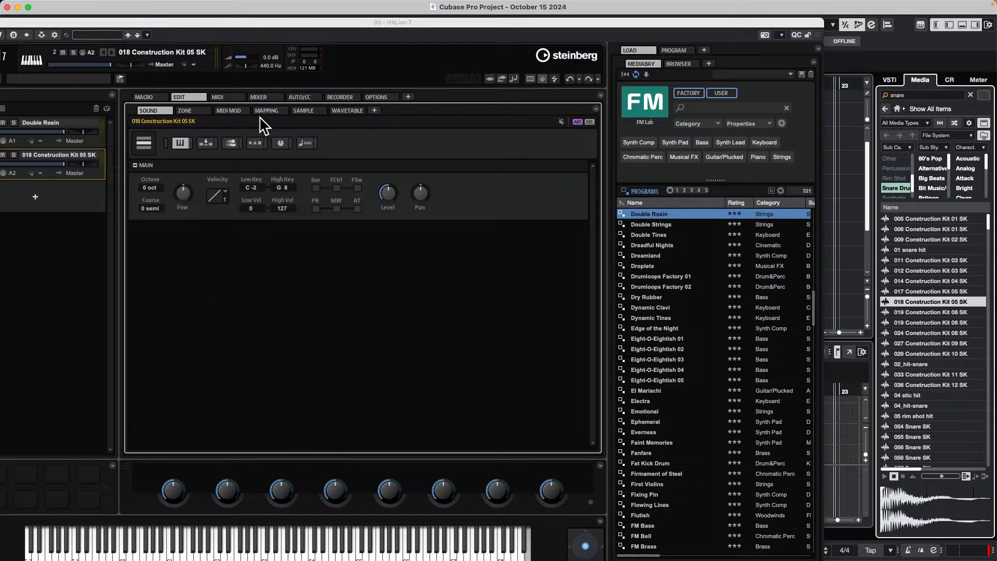
- Show the snare sample's key mapping and the program tree, and audition the sample at several pitches
{"action": "left_click", "coordinate": [304, 111]}
{"action": "left_click", "coordinate": [266, 111]}
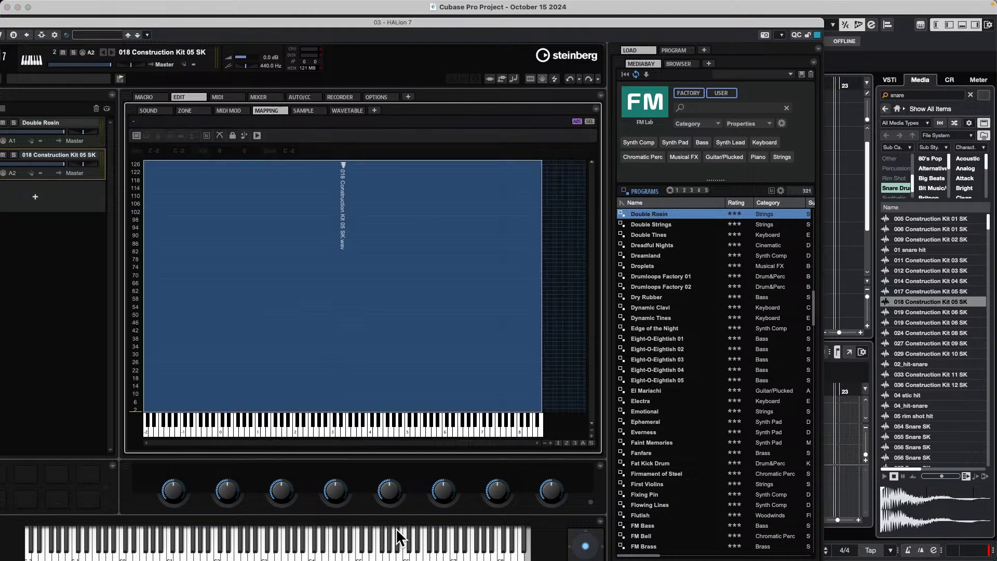
{"action": "left_click_drag", "start_coordinate": [385, 428], "coordinate": [253, 434]}
{"action": "left_click_drag", "start_coordinate": [324, 544], "coordinate": [244, 539]}
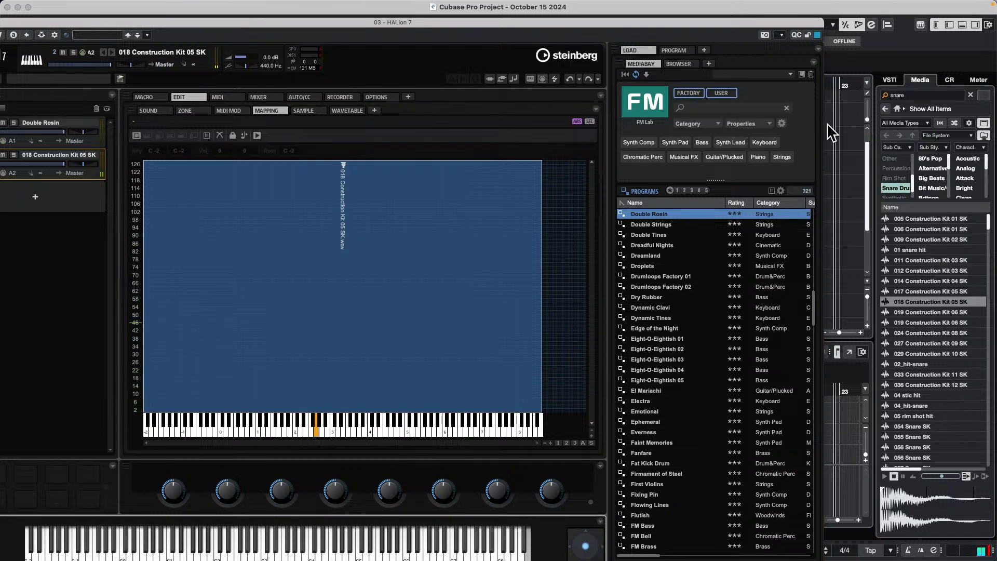
{"action": "left_click", "coordinate": [676, 49]}
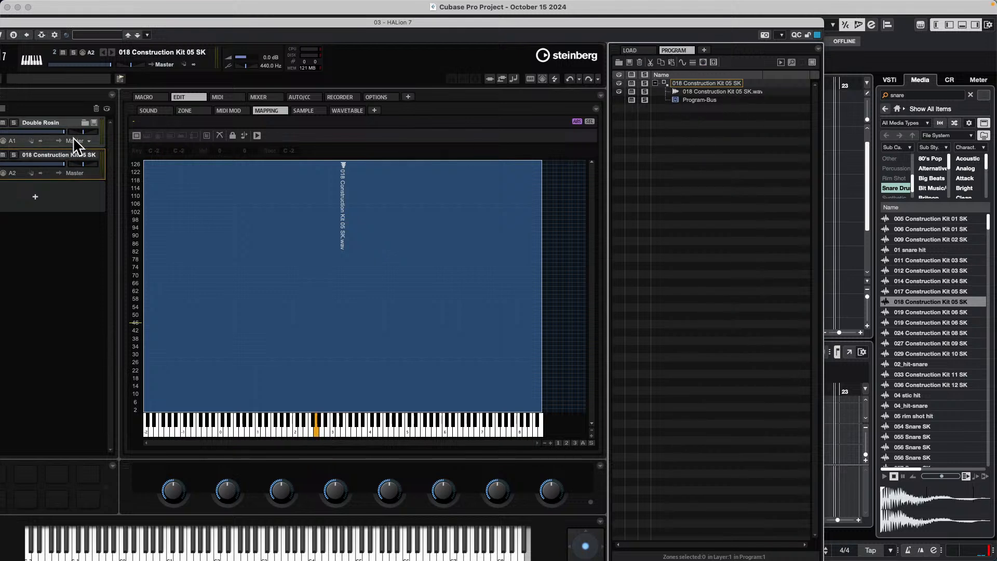
{"action": "left_click", "coordinate": [383, 417]}
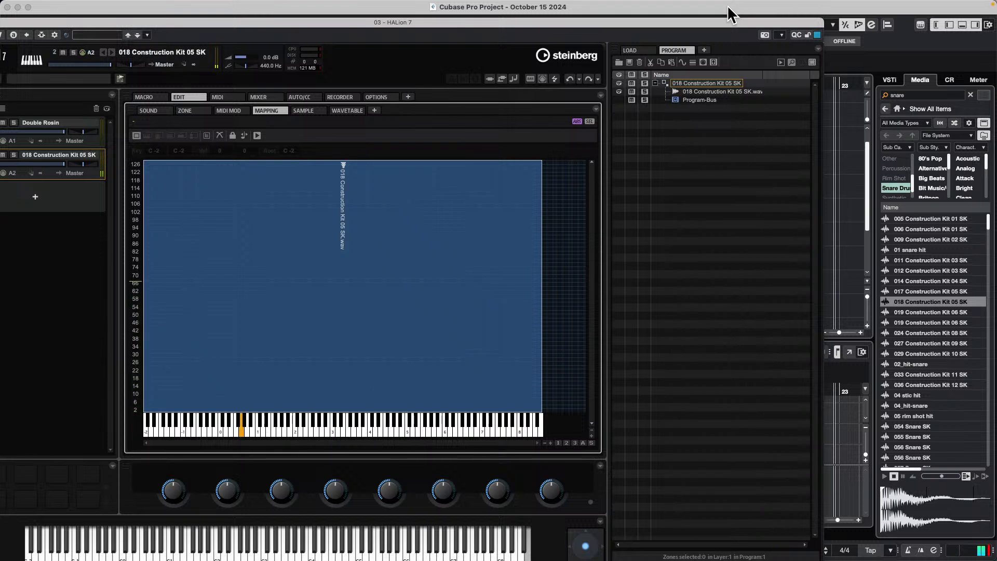
- Try to export the samples of the 018 Construction Kit 05 SK program with the default export settings
{"action": "right_click", "coordinate": [708, 83]}
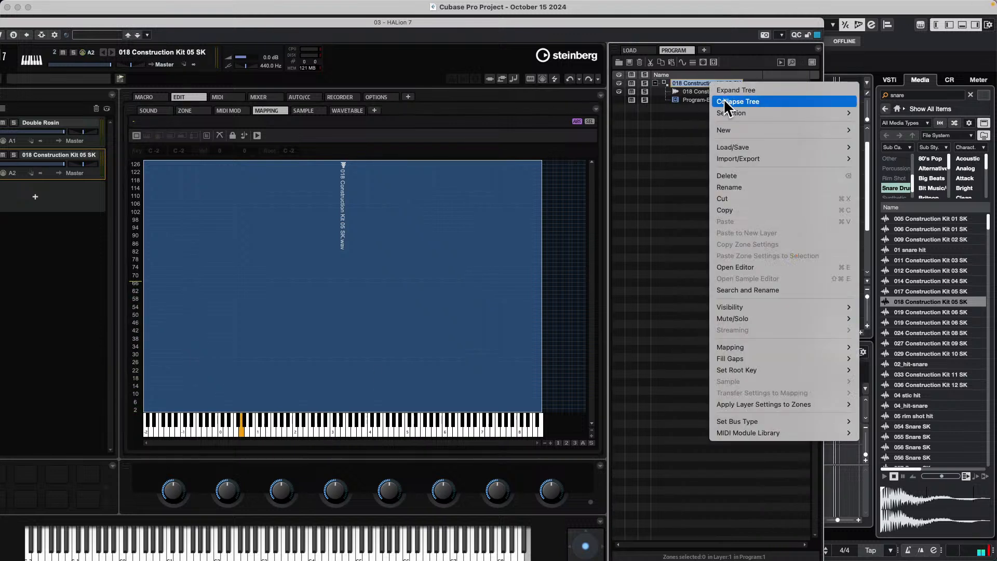
{"action": "mouse_move", "coordinate": [758, 163]}
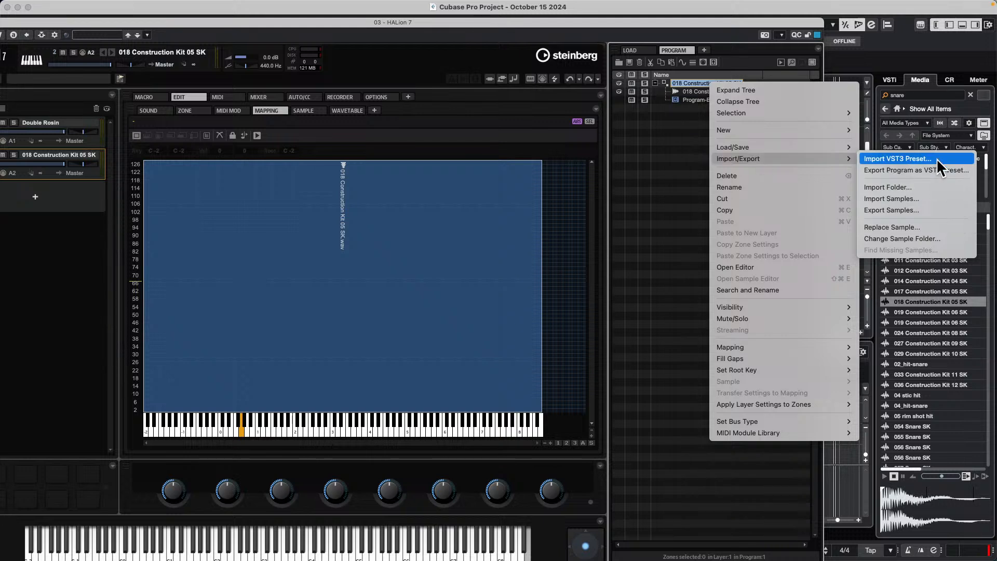
{"action": "left_click", "coordinate": [924, 211]}
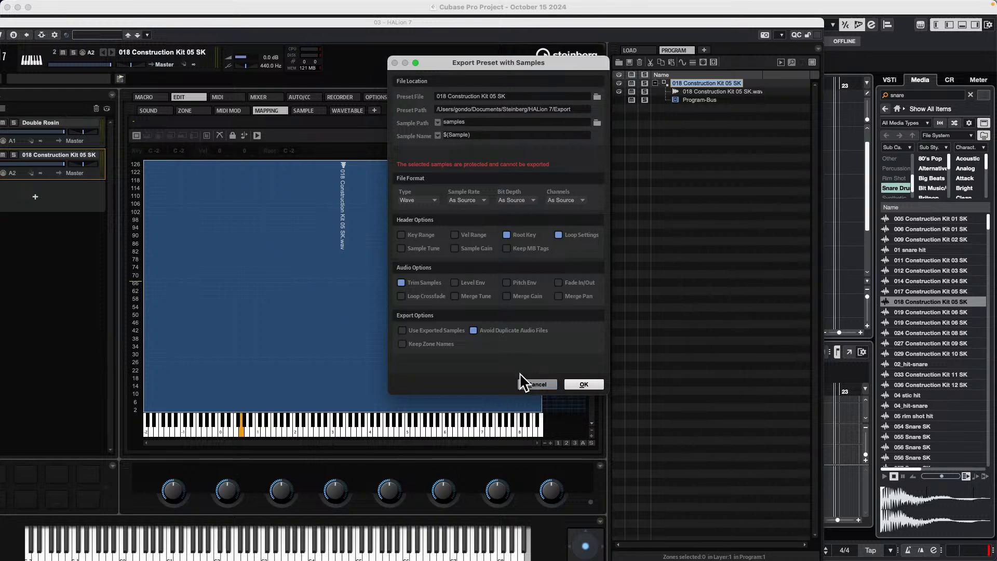
{"action": "left_click", "coordinate": [579, 386]}
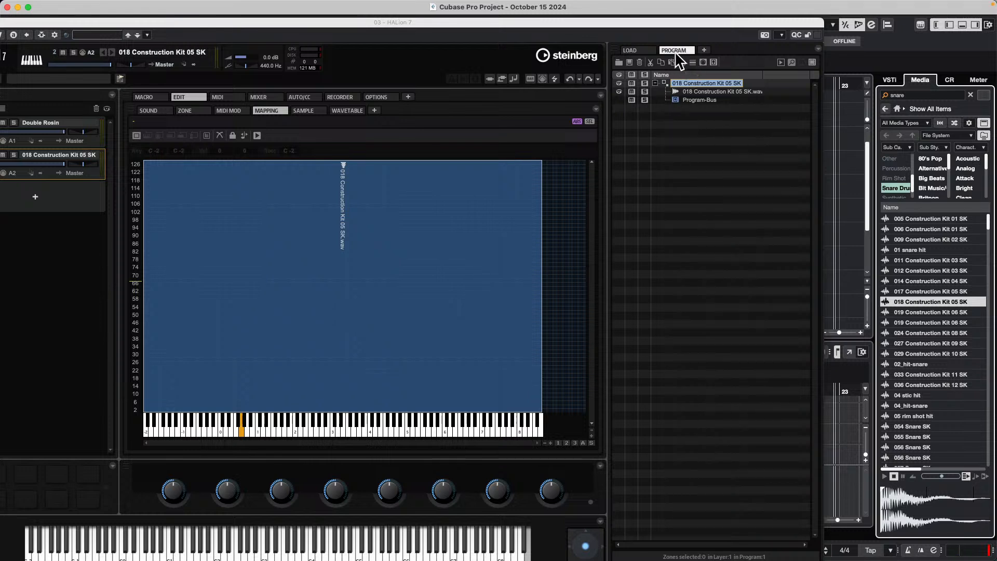
- Review the sample export settings for the 018 Construction Kit 05 SK program again, cancel the export, and close the HALion window
{"action": "right_click", "coordinate": [697, 82]}
{"action": "mouse_move", "coordinate": [723, 159]}
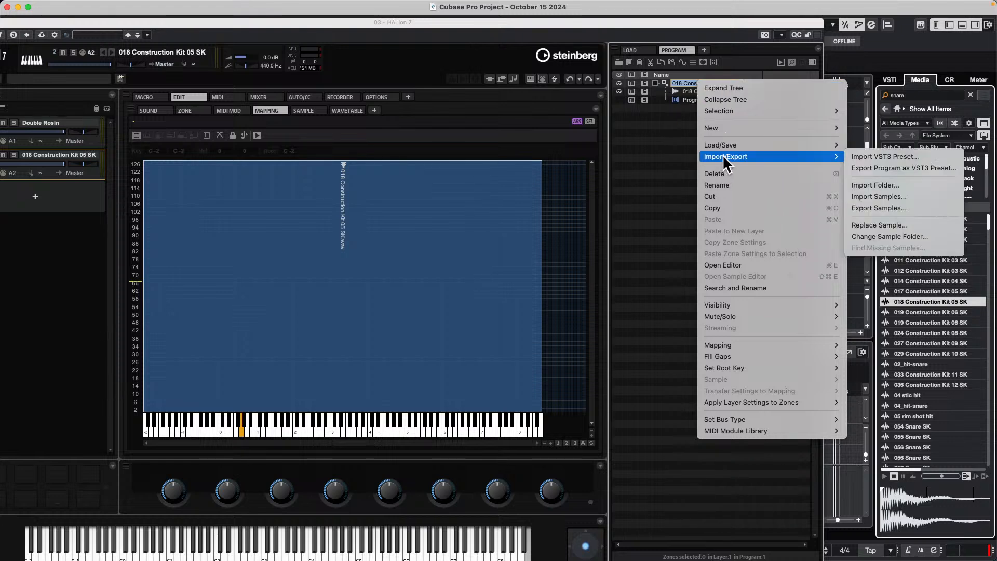
{"action": "left_click", "coordinate": [885, 207]}
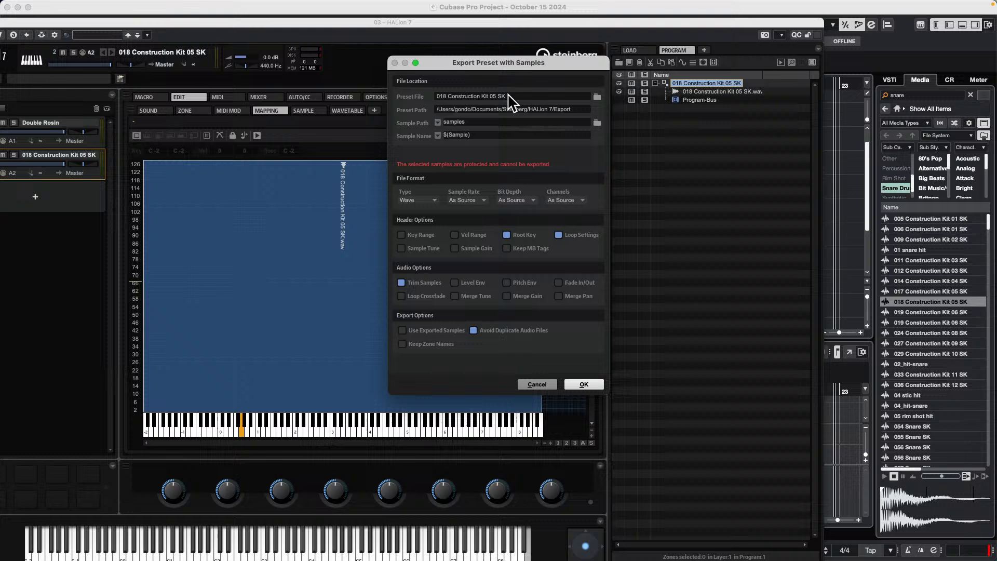
{"action": "left_click", "coordinate": [543, 386]}
{"action": "left_click_drag", "start_coordinate": [41, 23], "coordinate": [232, 27]}
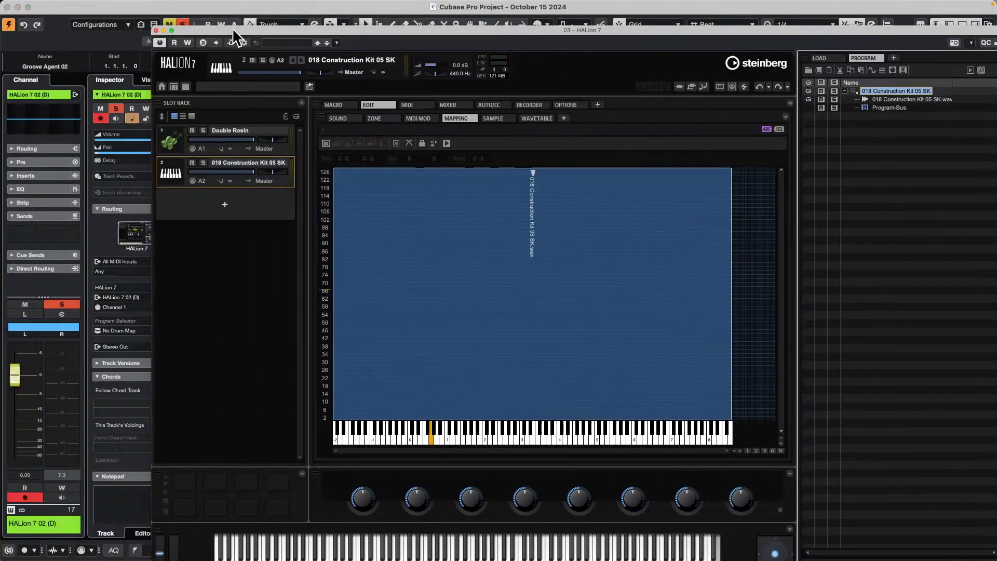
{"action": "left_click", "coordinate": [192, 33]}
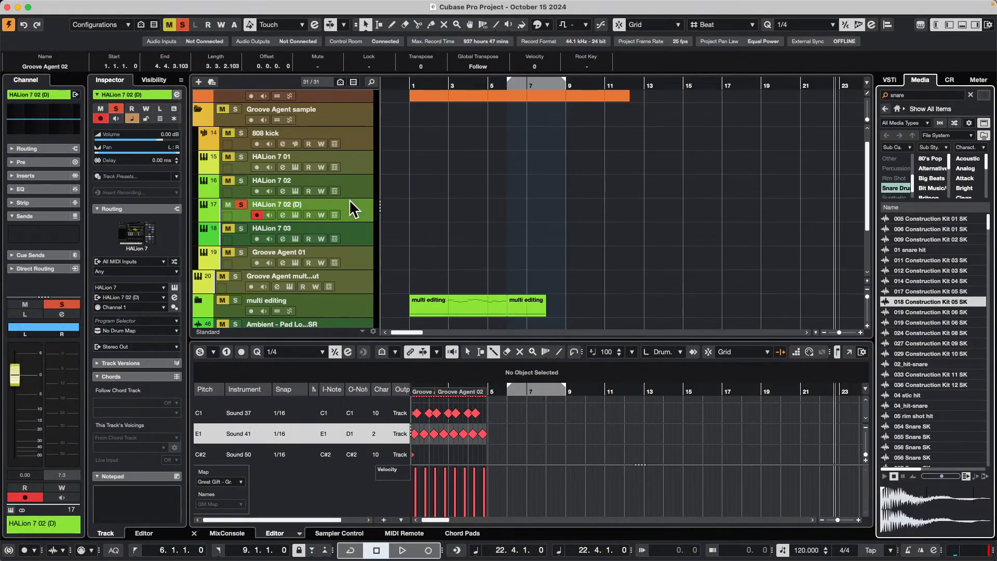
- Select the Groove Agent sample folder track, open the Groove Agent 01 instrument, and audition the recorded sample on pad C1
{"action": "scroll", "coordinate": [342, 179], "scroll_direction": "up", "scroll_amount": 1}
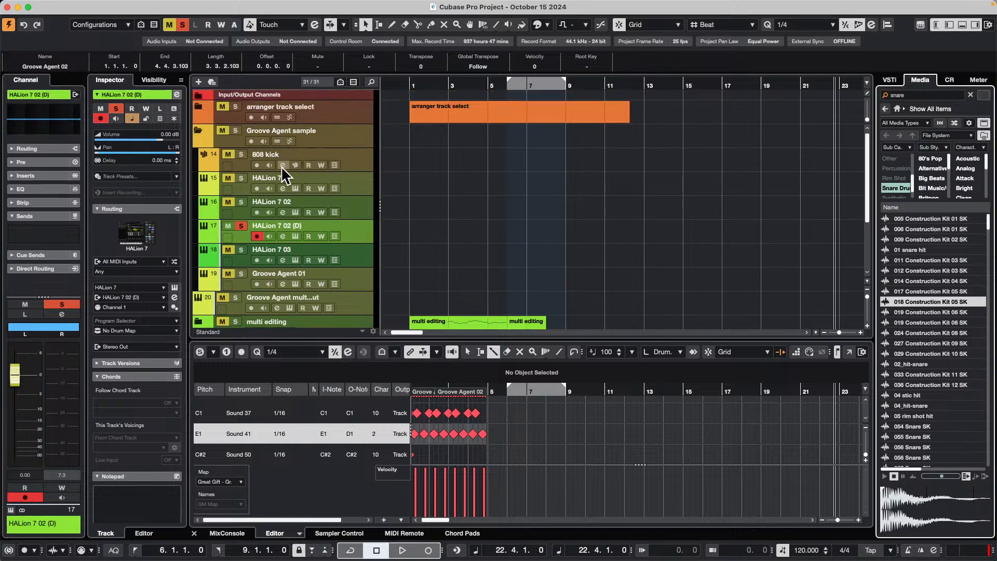
{"action": "left_click", "coordinate": [331, 138]}
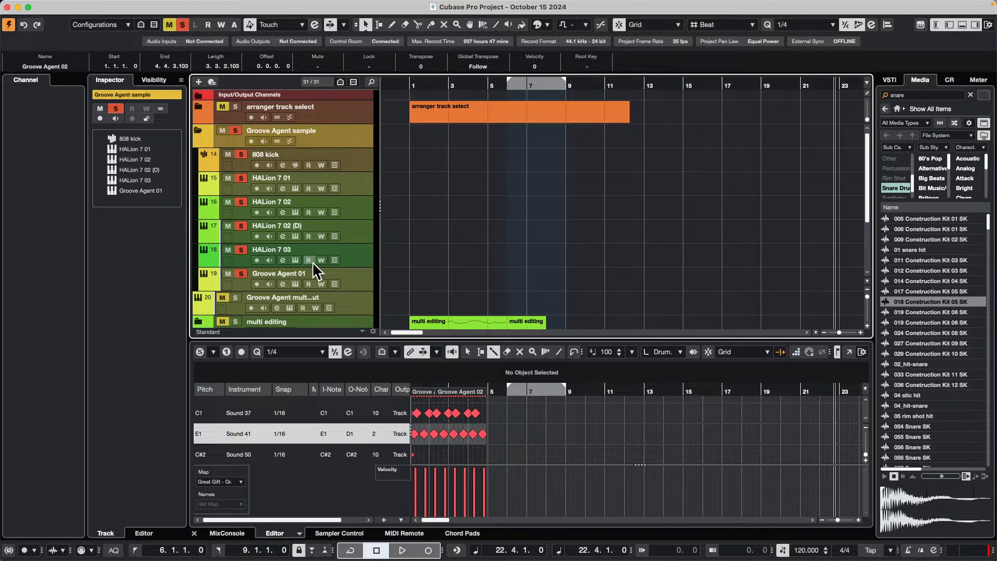
{"action": "left_click", "coordinate": [295, 283]}
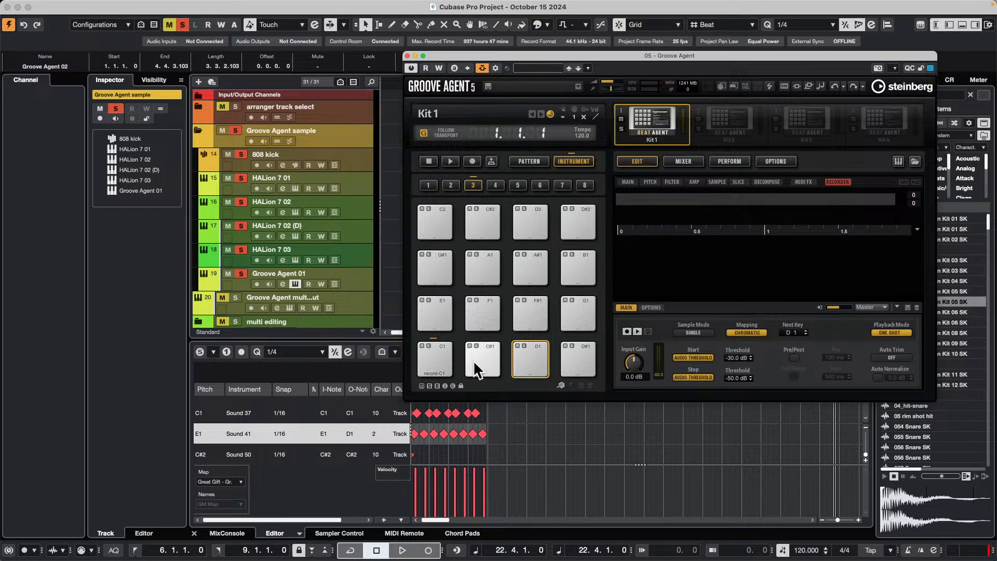
{"action": "left_click", "coordinate": [441, 358]}
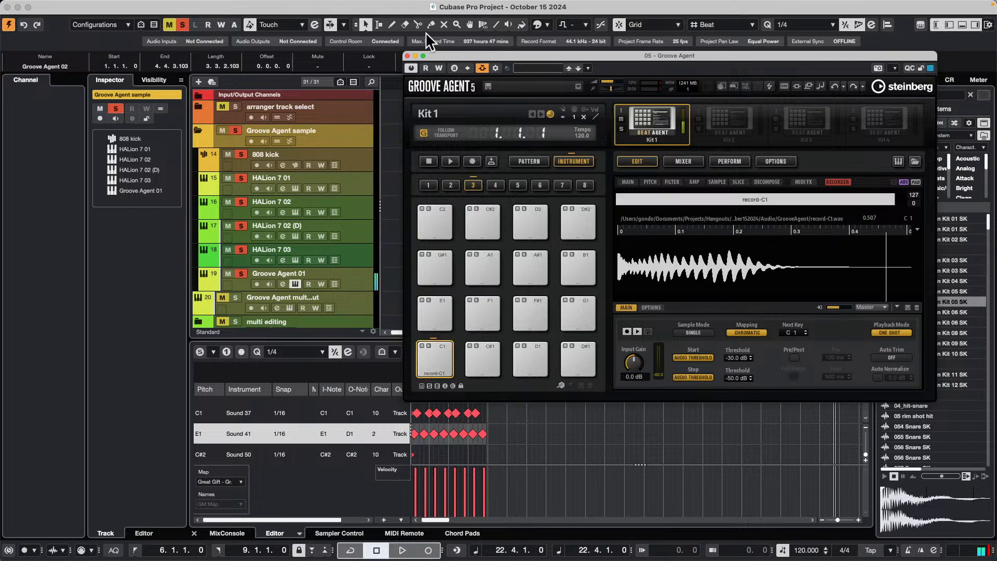
- Start exporting Kit 1 with its samples and set the export location to the home Documents folder
{"action": "left_click_drag", "start_coordinate": [513, 55], "coordinate": [317, 21]}
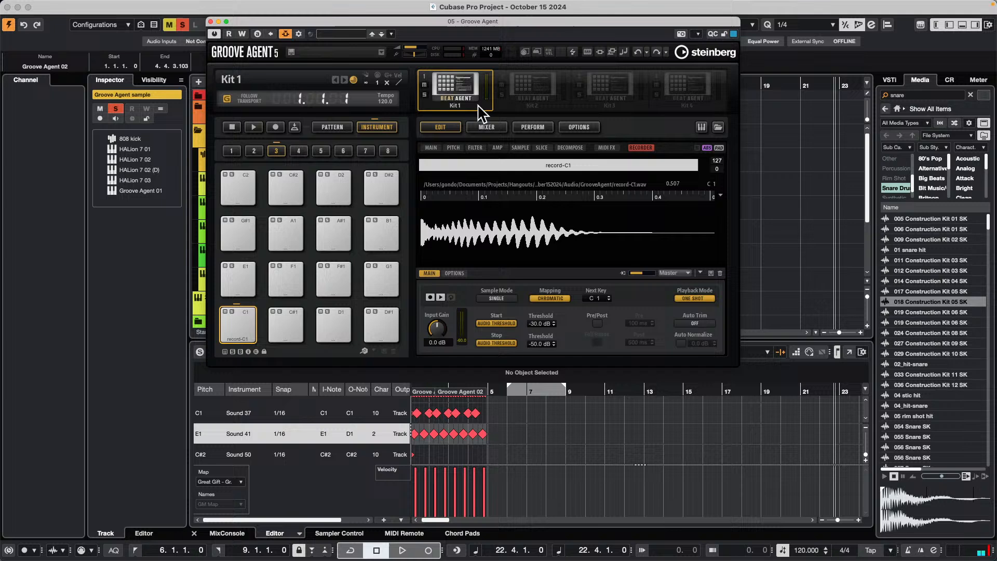
{"action": "right_click", "coordinate": [459, 83]}
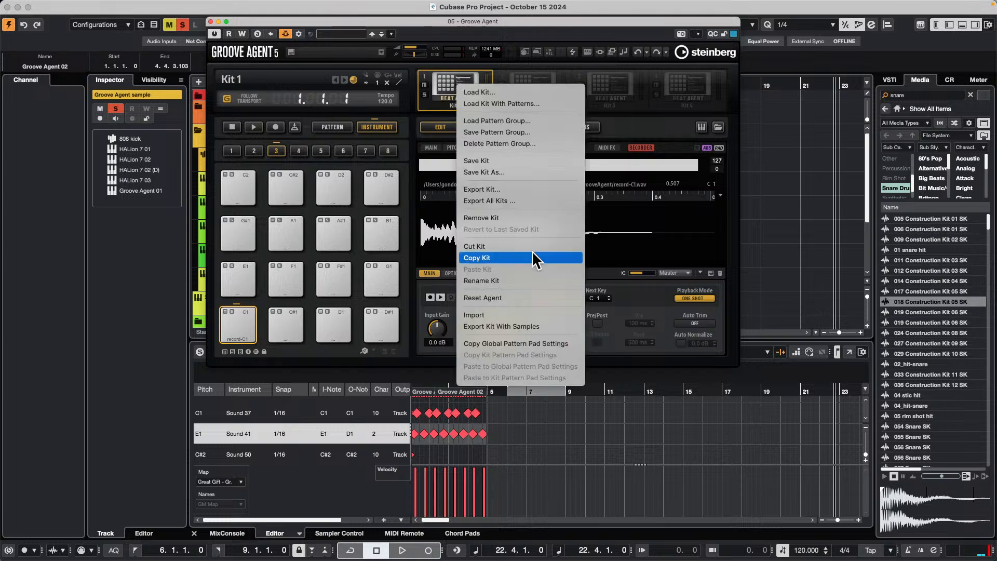
{"action": "left_click", "coordinate": [538, 326]}
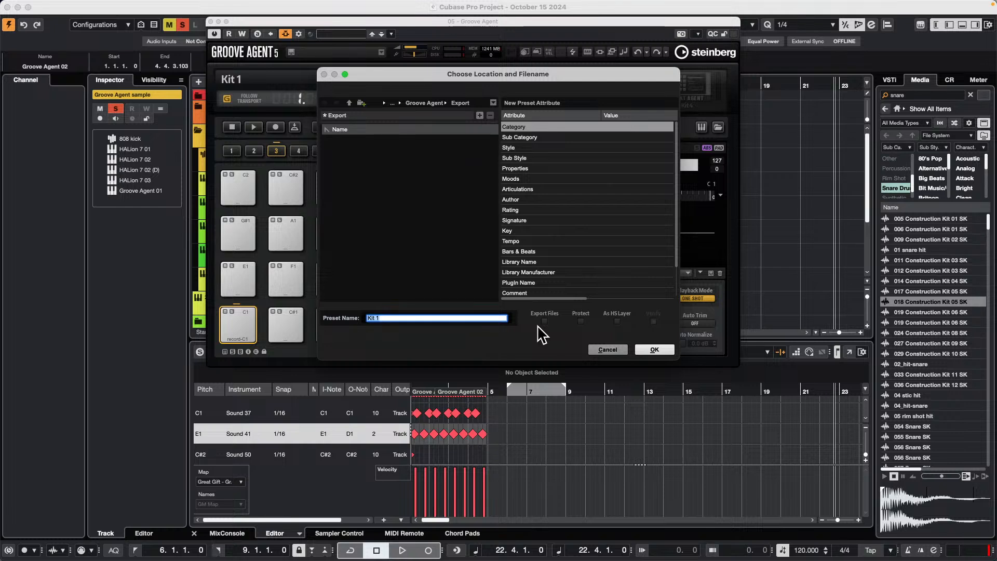
{"action": "left_click", "coordinate": [347, 102]}
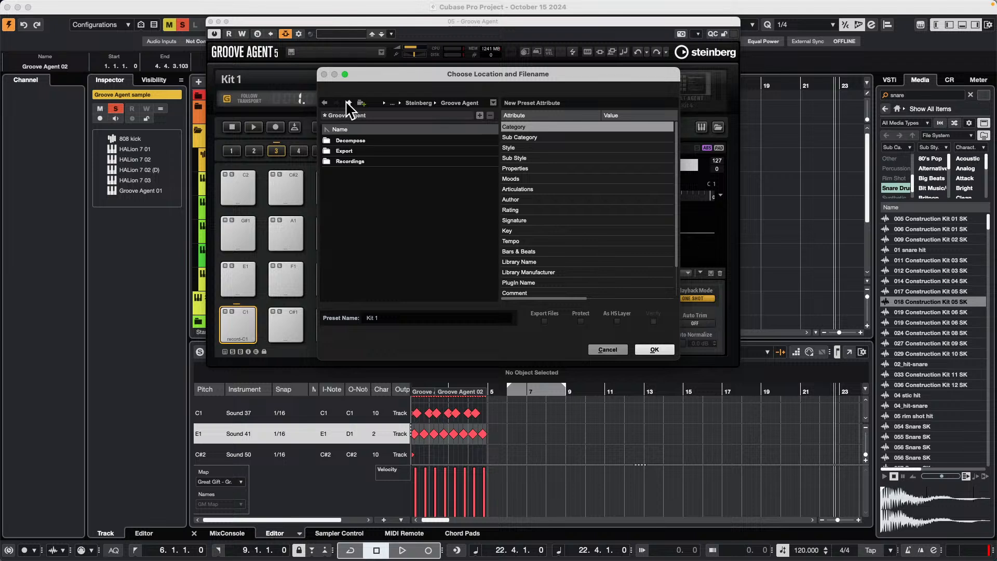
{"action": "left_click", "coordinate": [348, 102]}
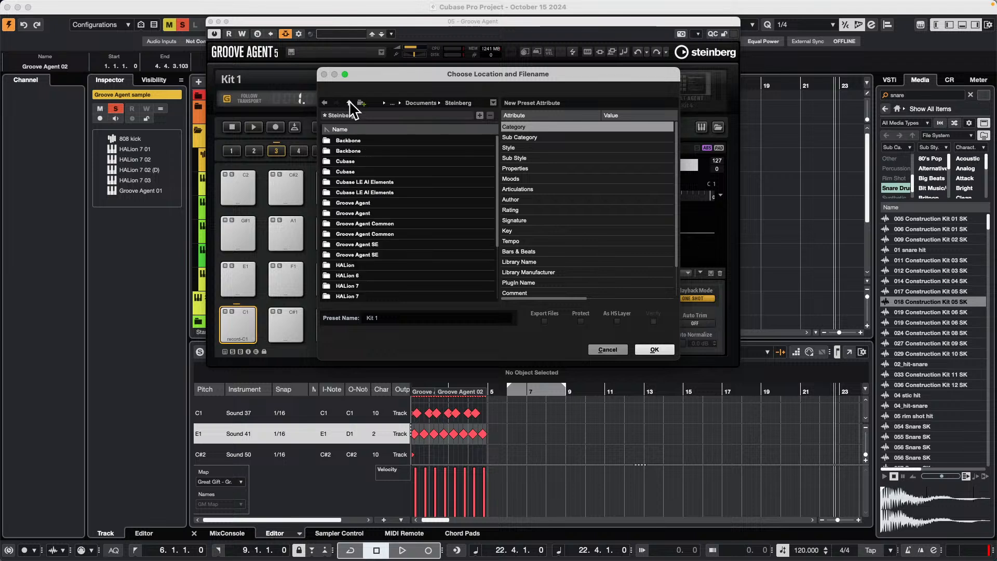
{"action": "left_click", "coordinate": [348, 102]}
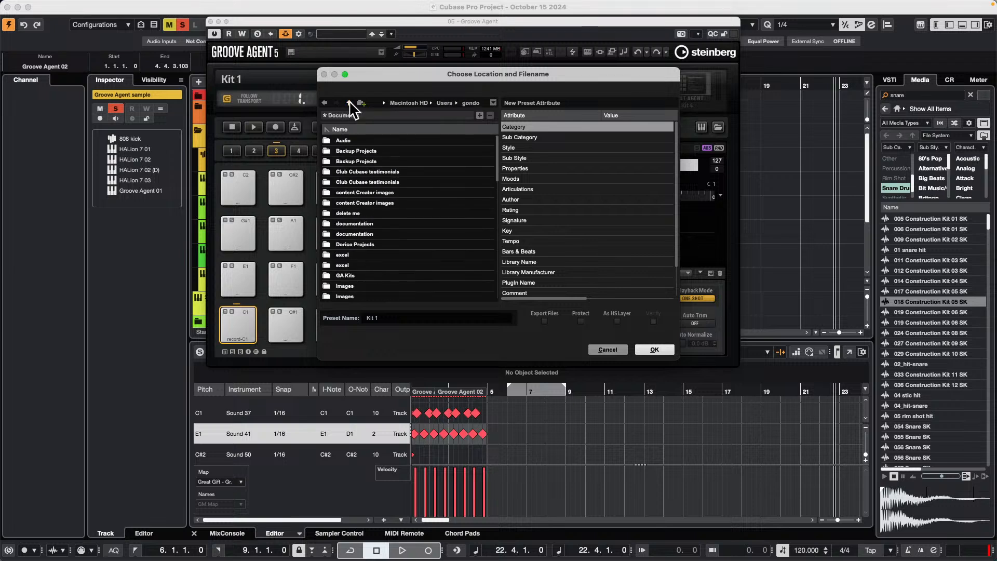
{"action": "left_click", "coordinate": [348, 102]}
{"action": "left_click", "coordinate": [348, 102]}
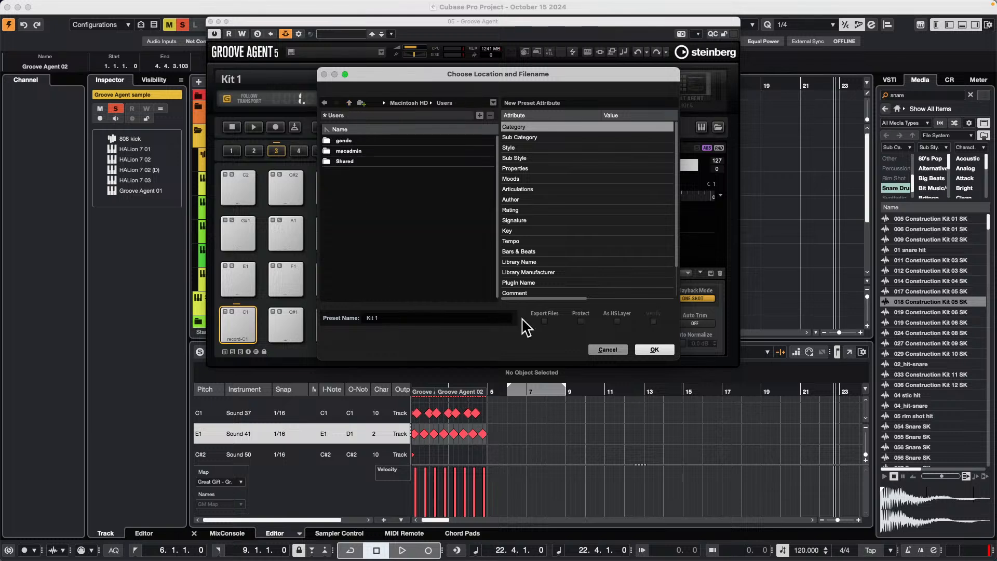
{"action": "double_click", "coordinate": [345, 141]}
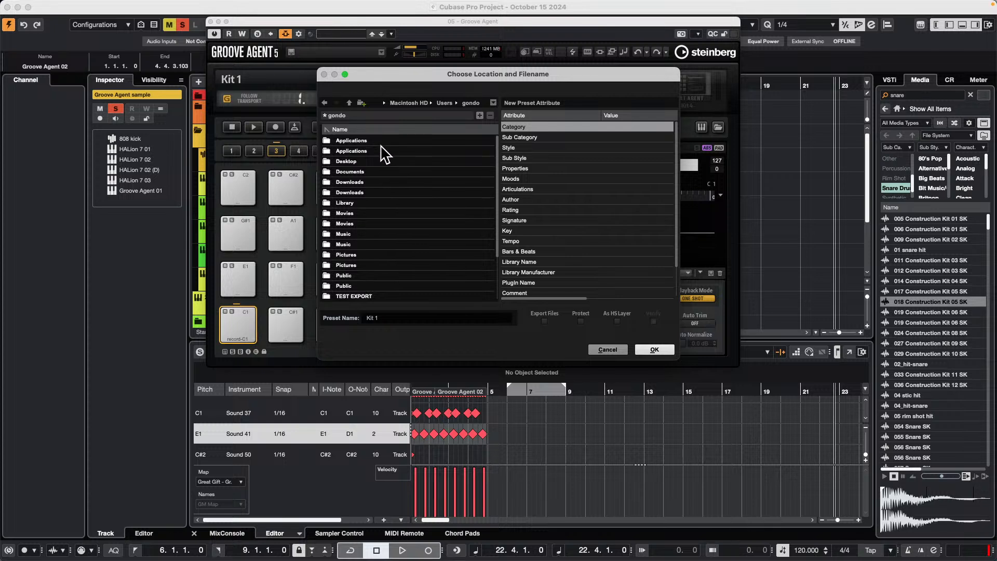
{"action": "left_click", "coordinate": [363, 172]}
{"action": "double_click", "coordinate": [362, 173]}
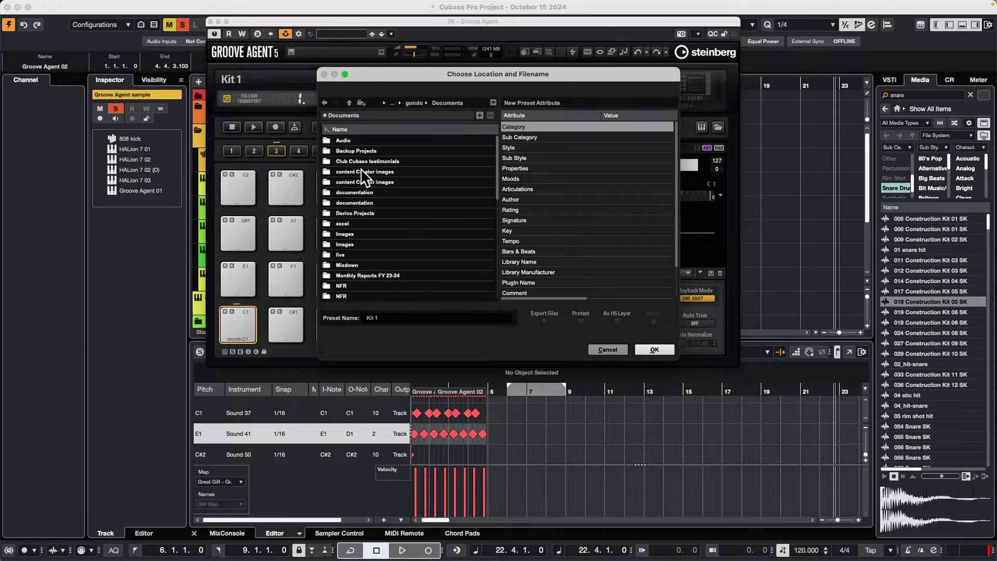
- Create a folder named "Groove Agent October 15 2024 kit" in Documents for the kit export
{"action": "left_click", "coordinate": [362, 102]}
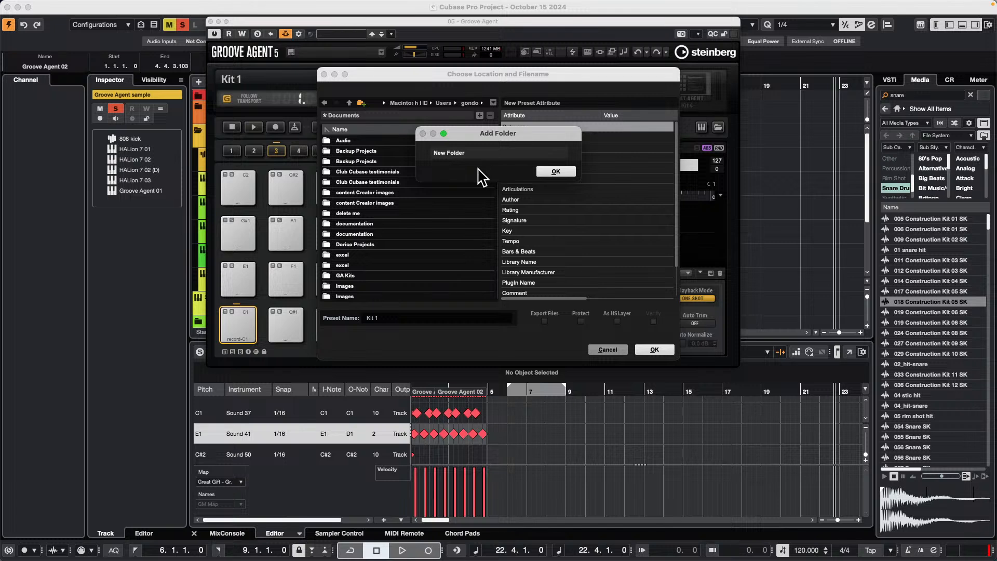
{"action": "key", "text": "Return"}
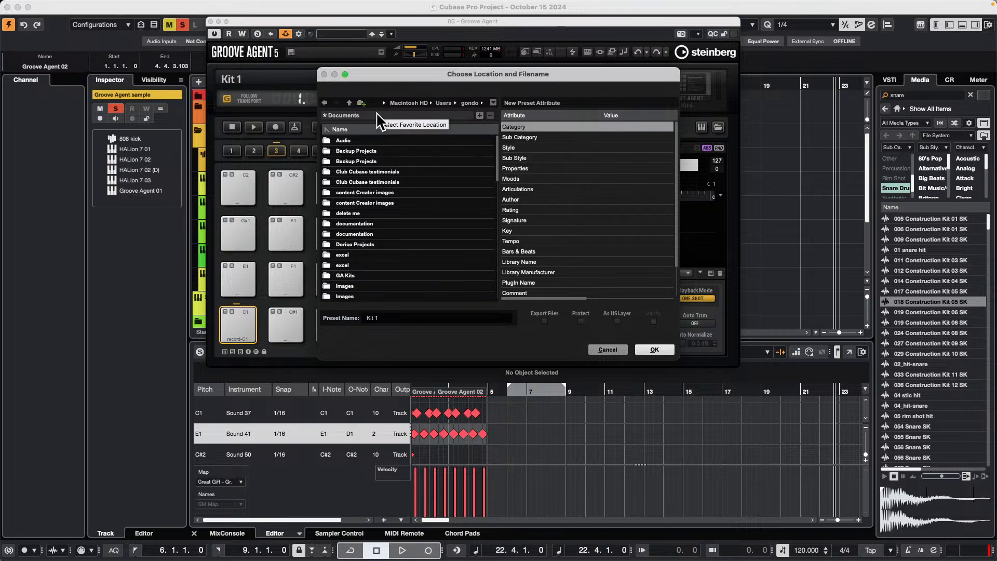
{"action": "left_click", "coordinate": [361, 102]}
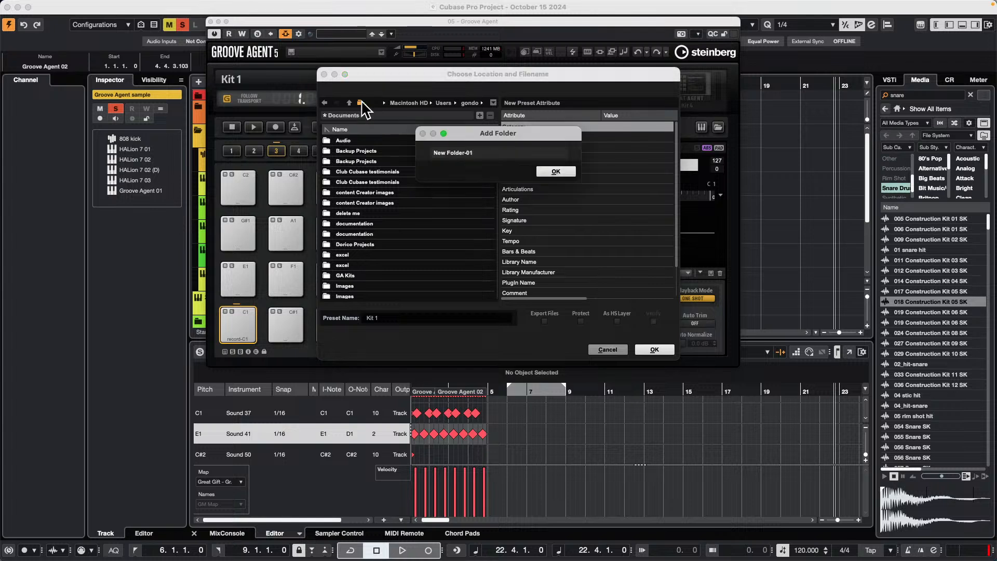
{"action": "left_click", "coordinate": [474, 153]}
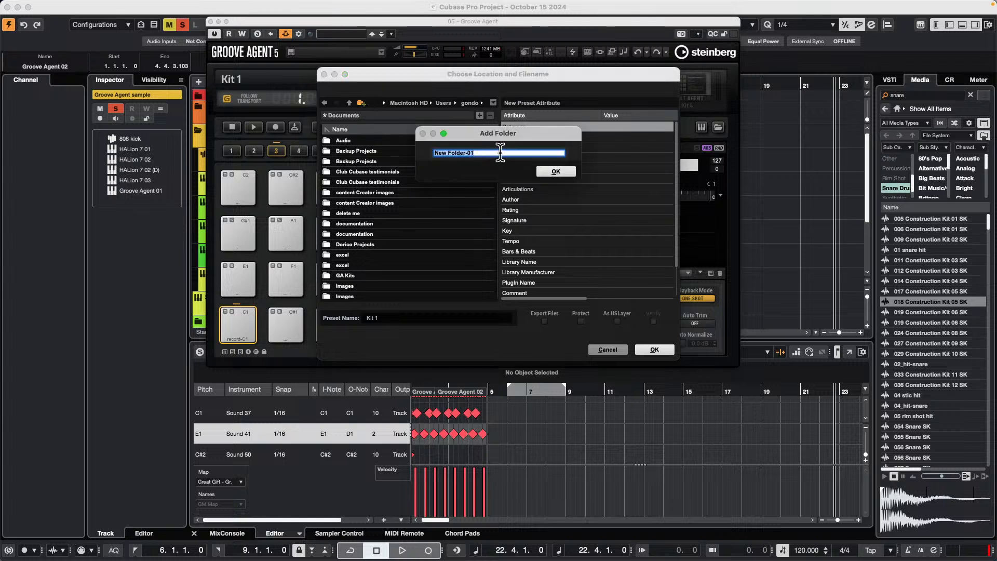
{"action": "key", "text": "BackSpace"}
{"action": "type", "text": "Groove Agent October 15 2024 kit"}
{"action": "key", "text": "Return"}
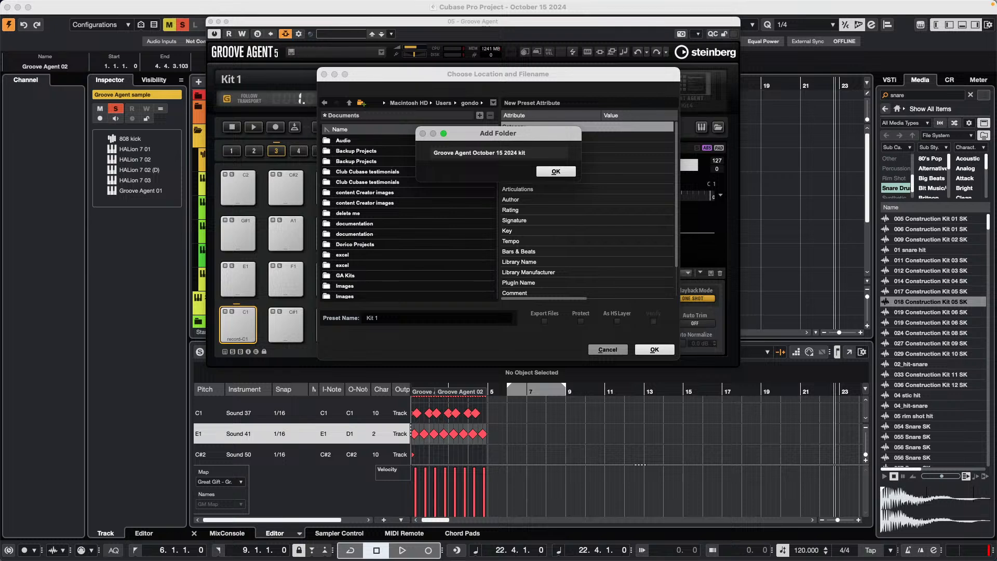
{"action": "left_click", "coordinate": [562, 168]}
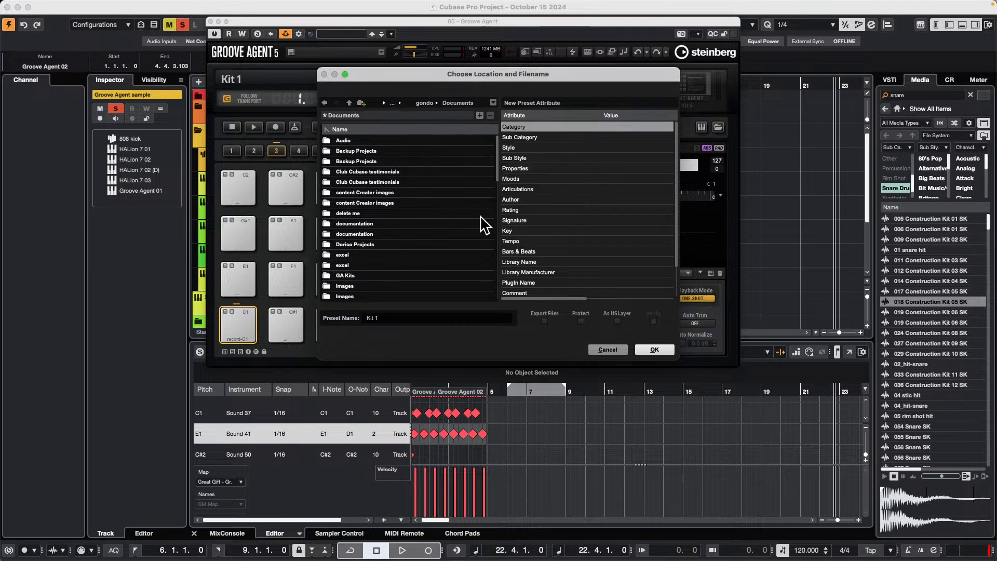
- Enable Export Files, name the preset "OCtober 15 2024", and export the kit
{"action": "left_click", "coordinate": [545, 322]}
{"action": "left_click", "coordinate": [545, 321]}
{"action": "left_click", "coordinate": [545, 322]}
{"action": "left_click", "coordinate": [399, 317]}
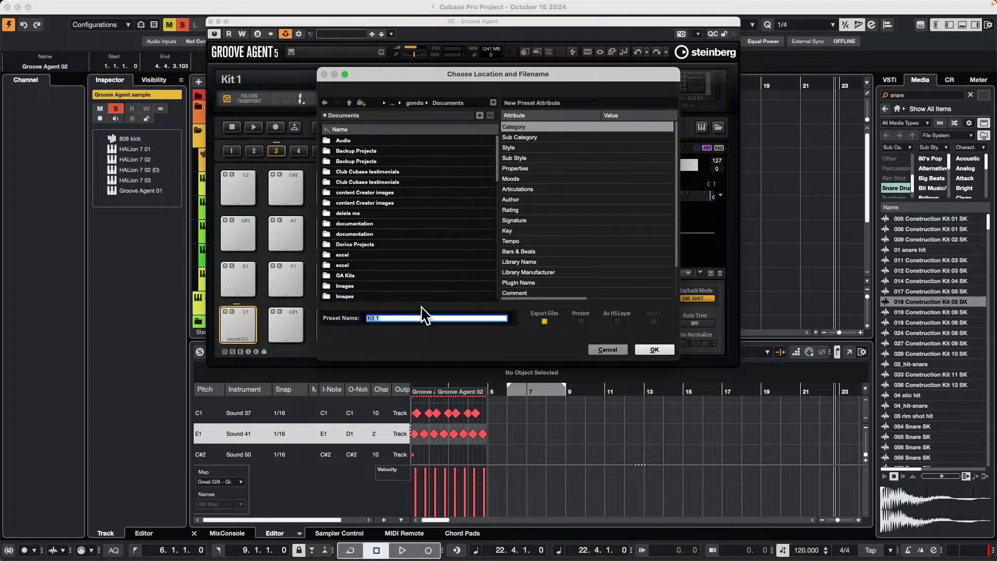
{"action": "type", "text": "OCtober 15 20234"}
{"action": "key", "text": "Return"}
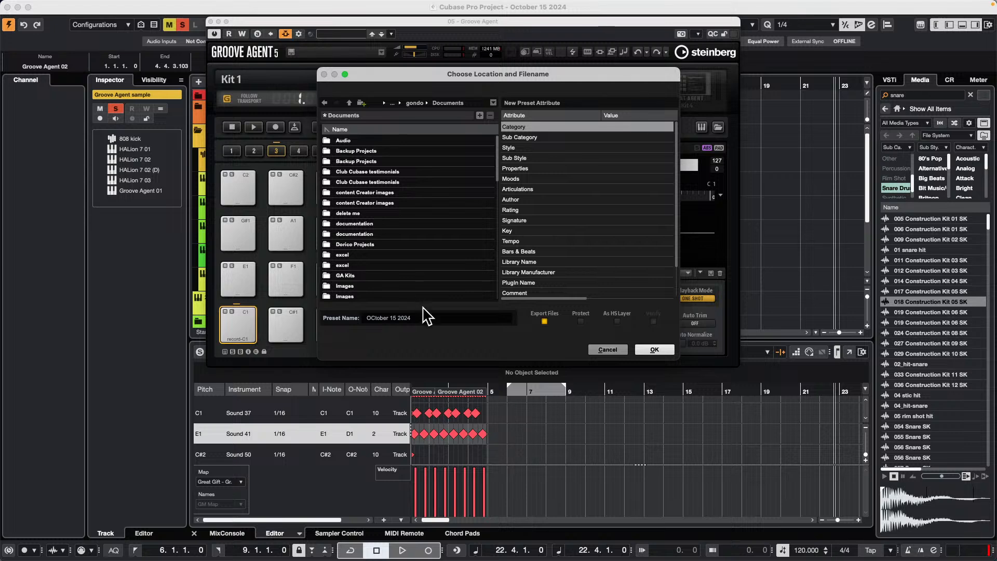
{"action": "left_click", "coordinate": [653, 349]}
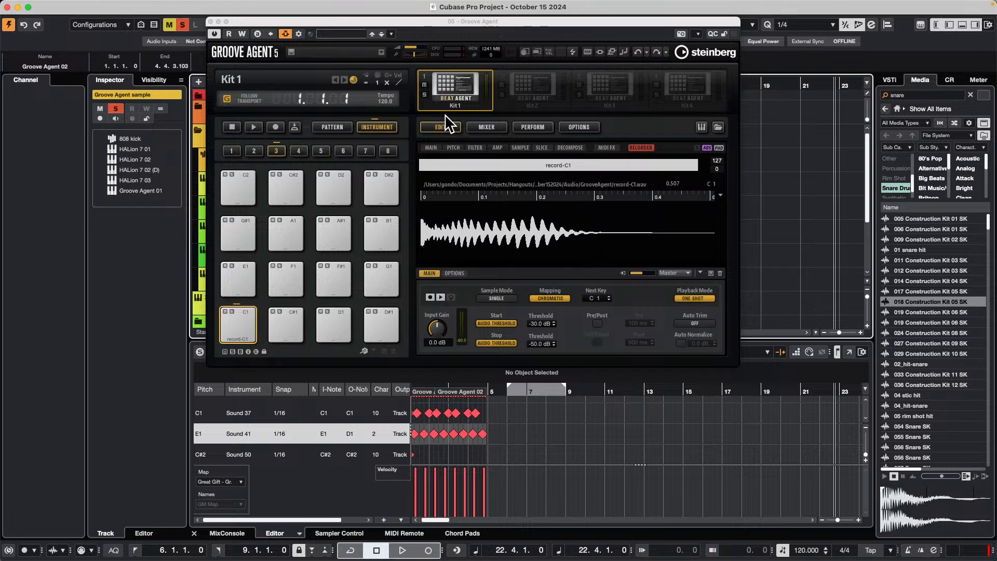
- Review the Export Kit With Samples dialog for Kit 1 again, cancel it, and close the Groove Agent window
{"action": "right_click", "coordinate": [444, 87]}
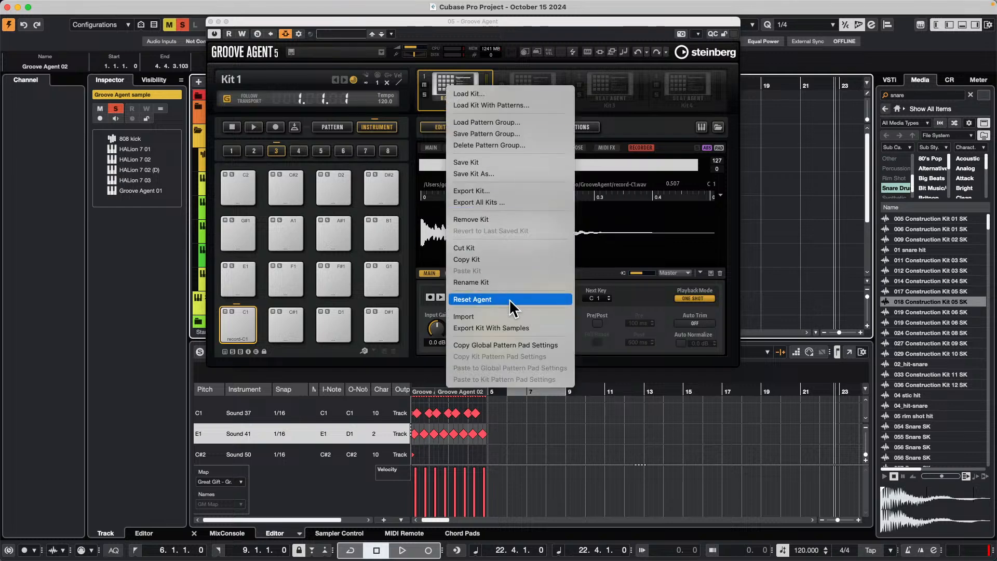
{"action": "left_click", "coordinate": [516, 329]}
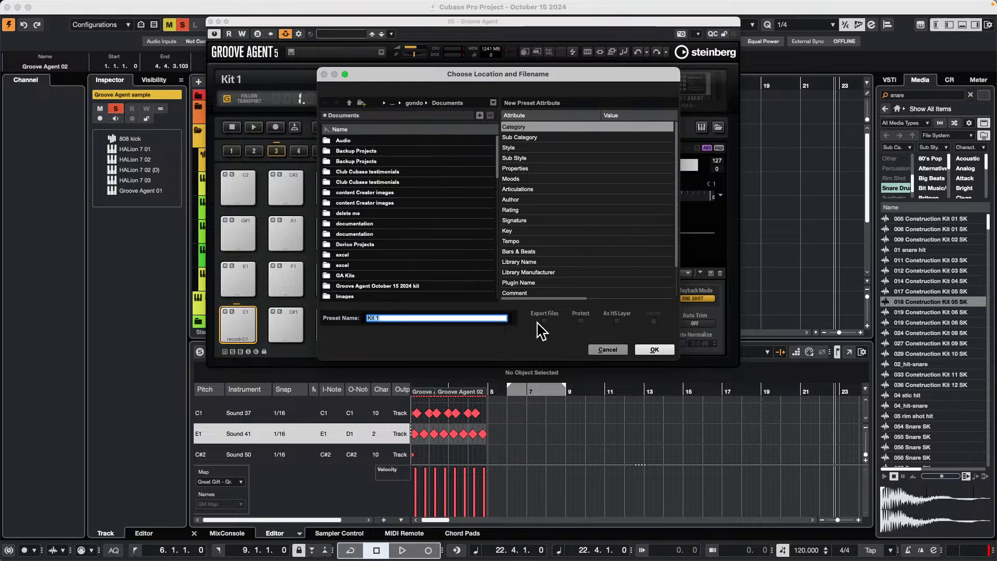
{"action": "left_click", "coordinate": [610, 348]}
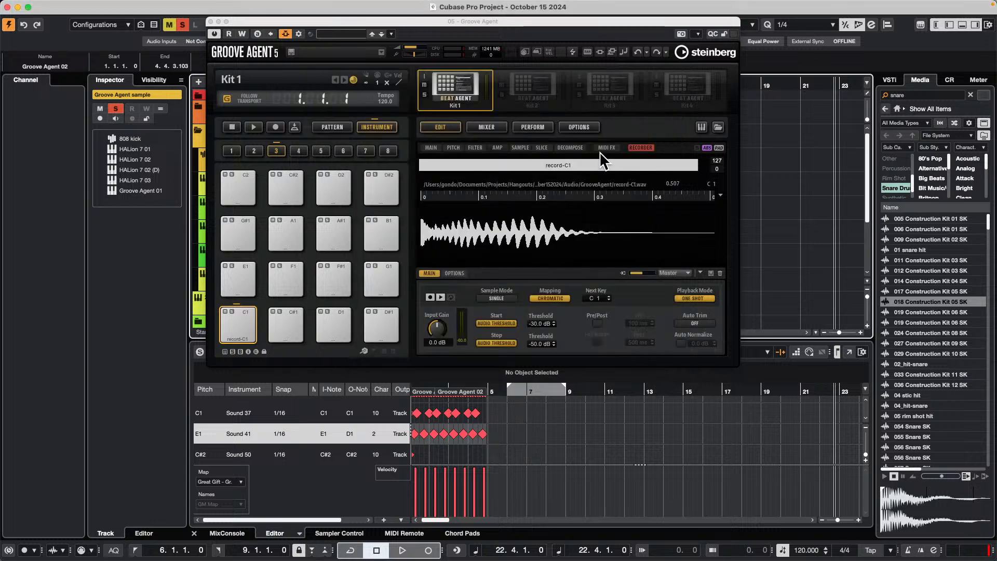
{"action": "left_click", "coordinate": [211, 21]}
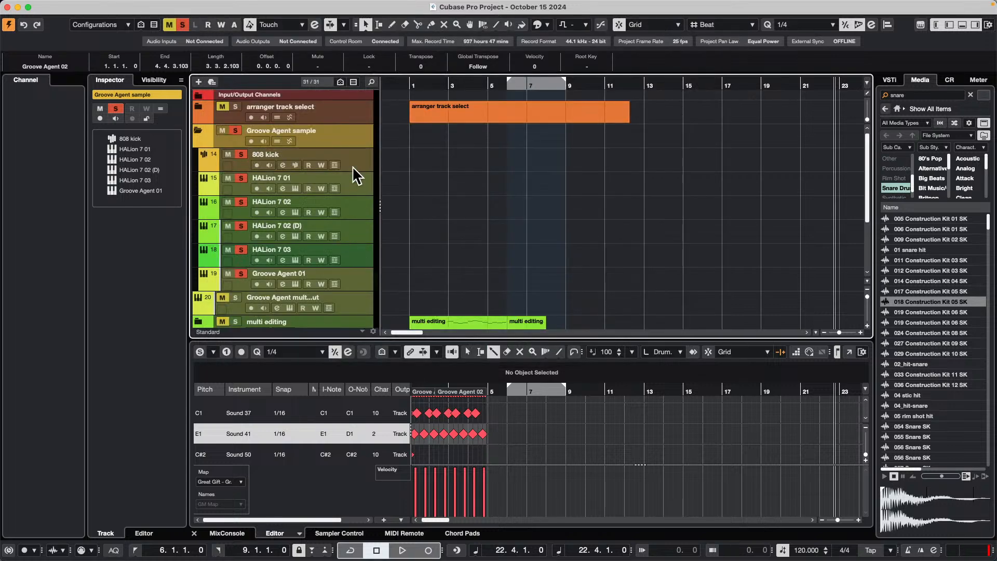
- Open the HALion 7 03 instrument and check the import and export options for the Init Organ Instrument program
{"action": "left_click", "coordinate": [319, 258]}
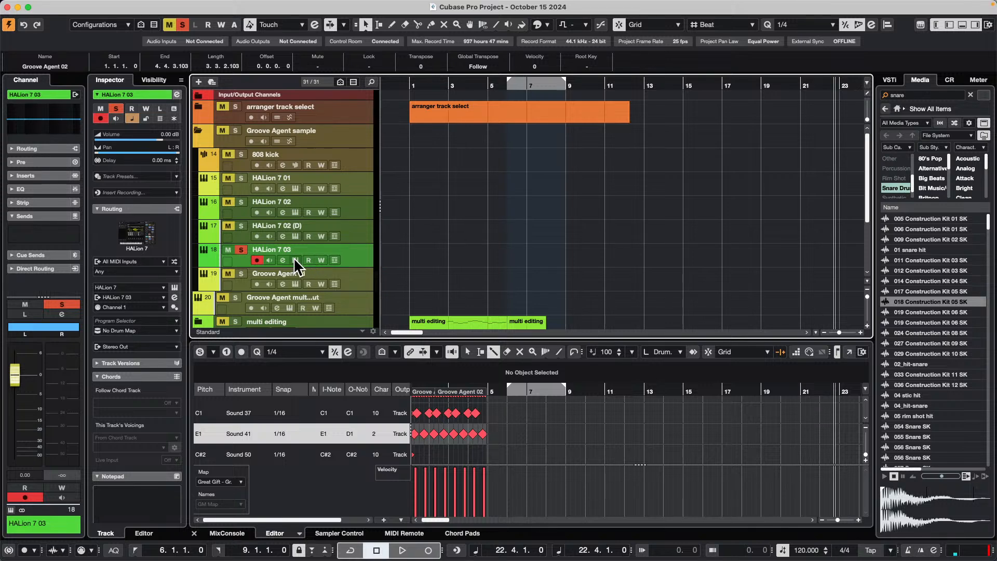
{"action": "left_click", "coordinate": [295, 259]}
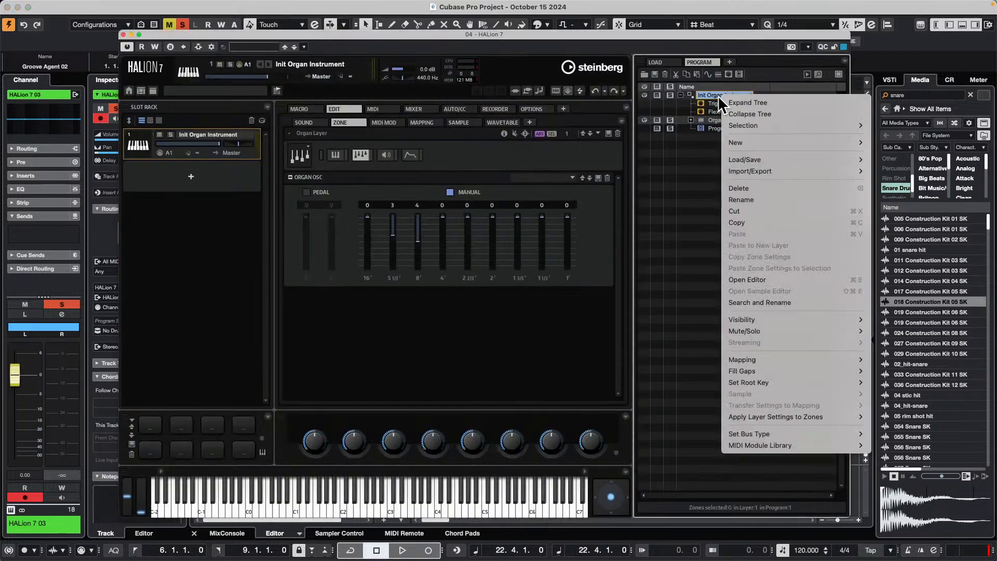
{"action": "right_click", "coordinate": [722, 95]}
{"action": "mouse_move", "coordinate": [782, 179]}
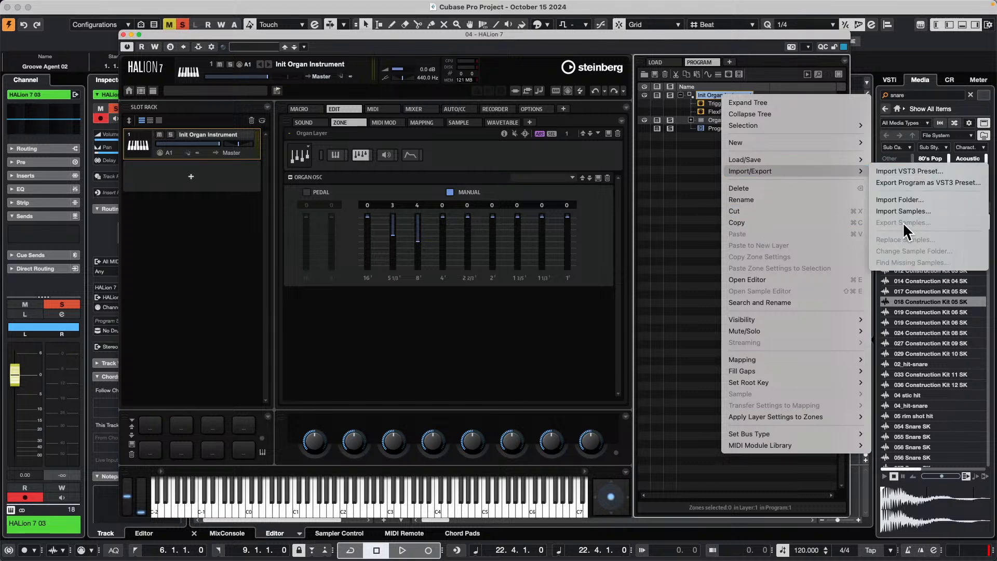
{"action": "left_click", "coordinate": [699, 178]}
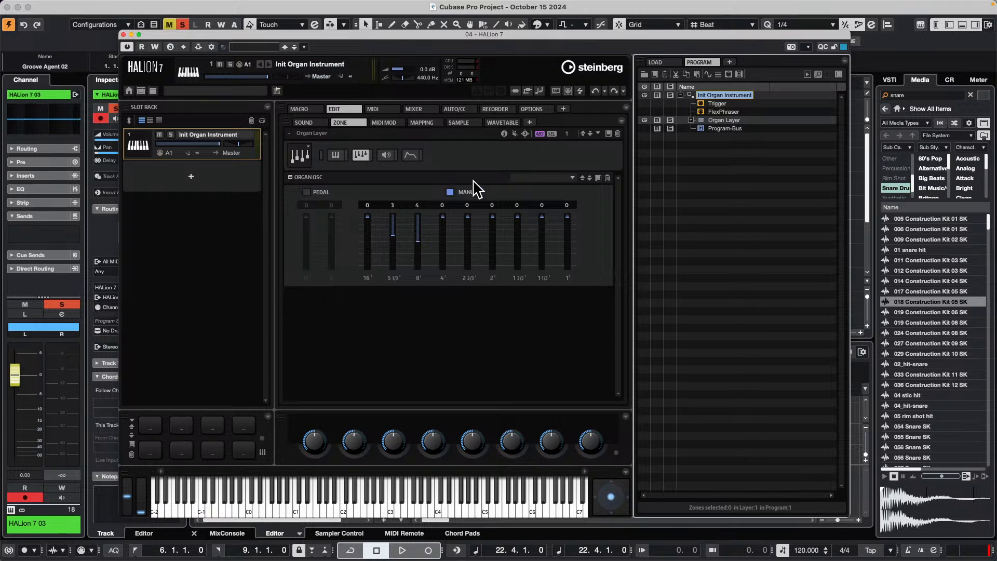
- Load the 019 Construction Kit 06 SK sample into a new HALion slot, review its sample export settings, cancel, and close HALion
{"action": "left_click_drag", "start_coordinate": [917, 312], "coordinate": [225, 183]}
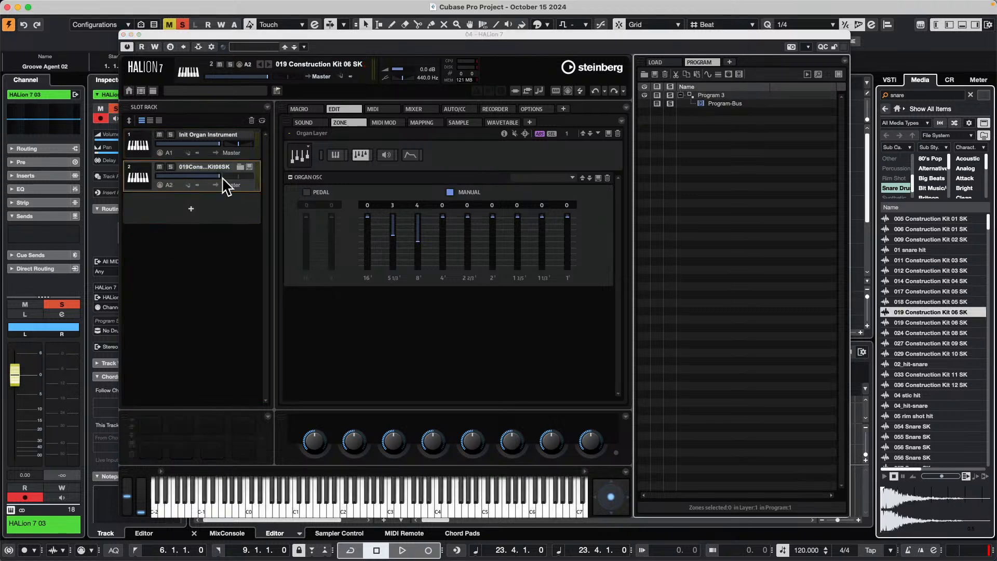
{"action": "right_click", "coordinate": [712, 95]}
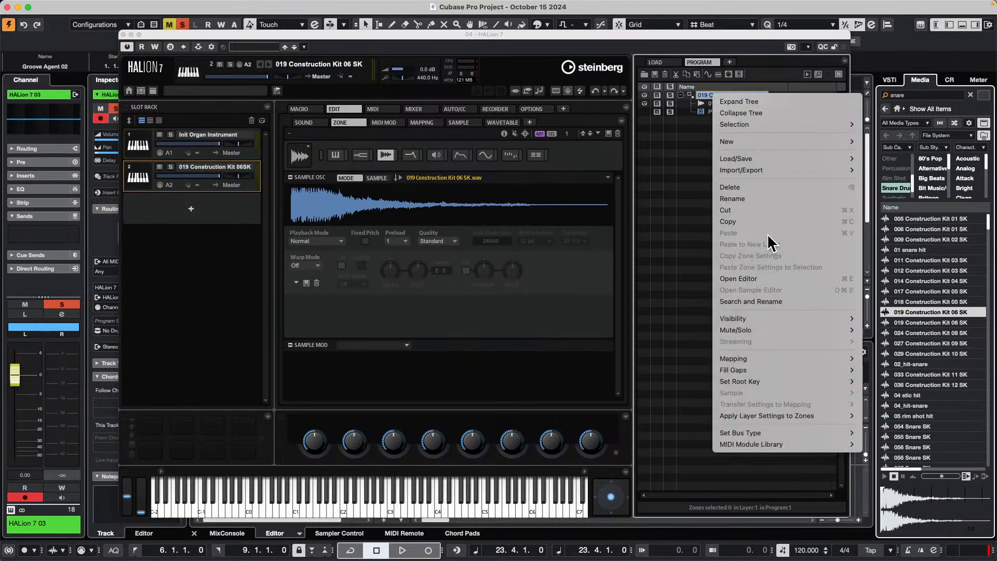
{"action": "mouse_move", "coordinate": [783, 163]}
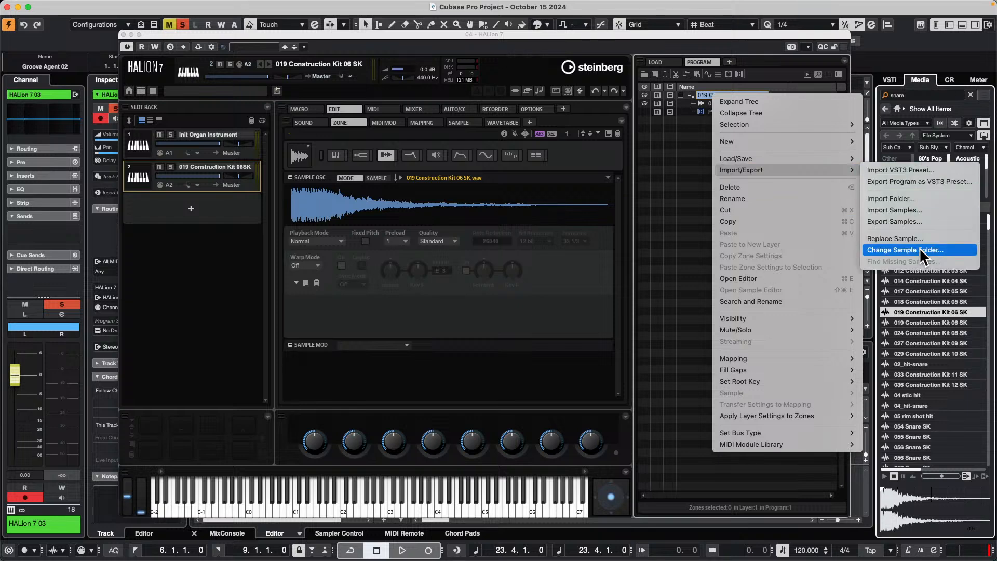
{"action": "left_click", "coordinate": [925, 223]}
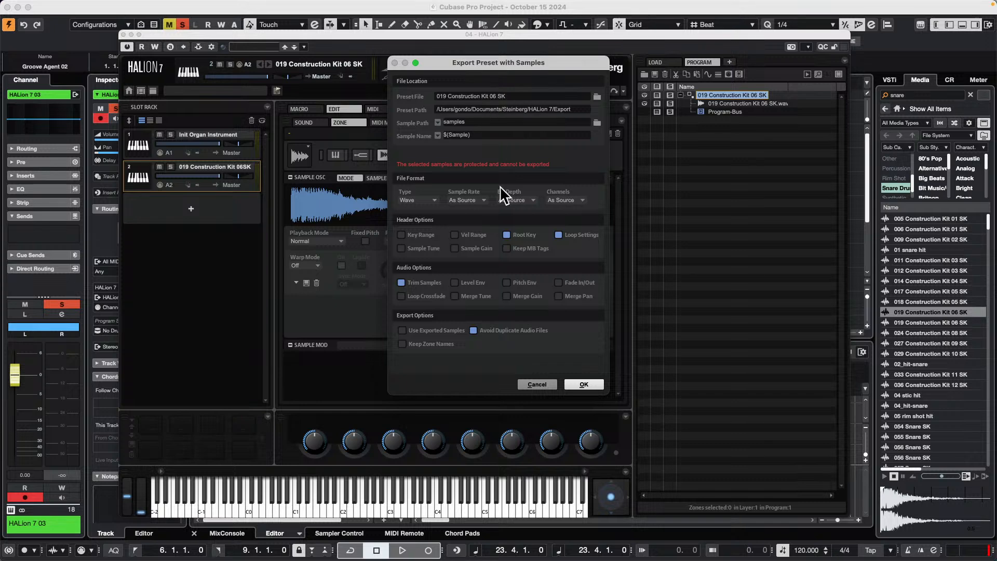
{"action": "left_click", "coordinate": [537, 385]}
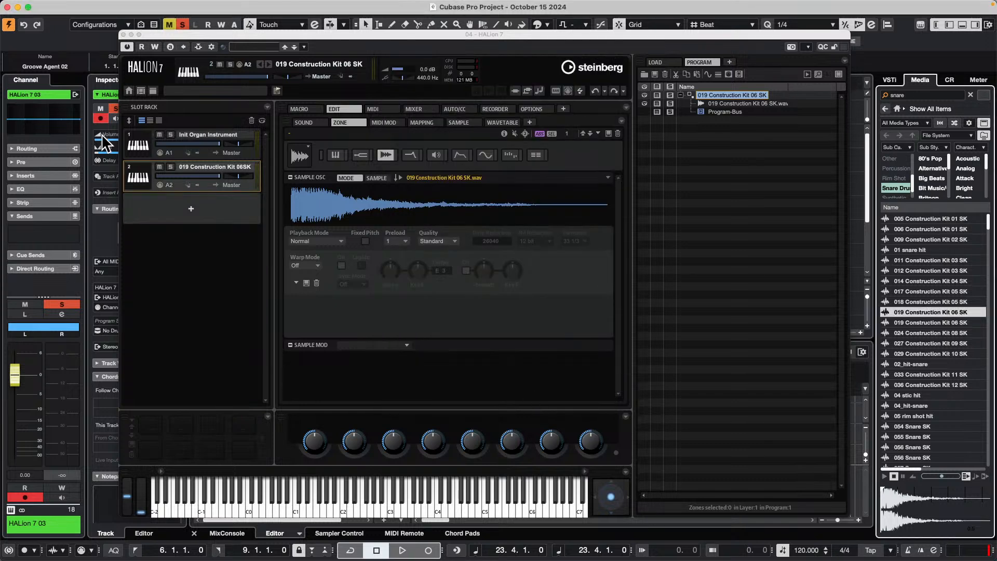
{"action": "left_click", "coordinate": [123, 34]}
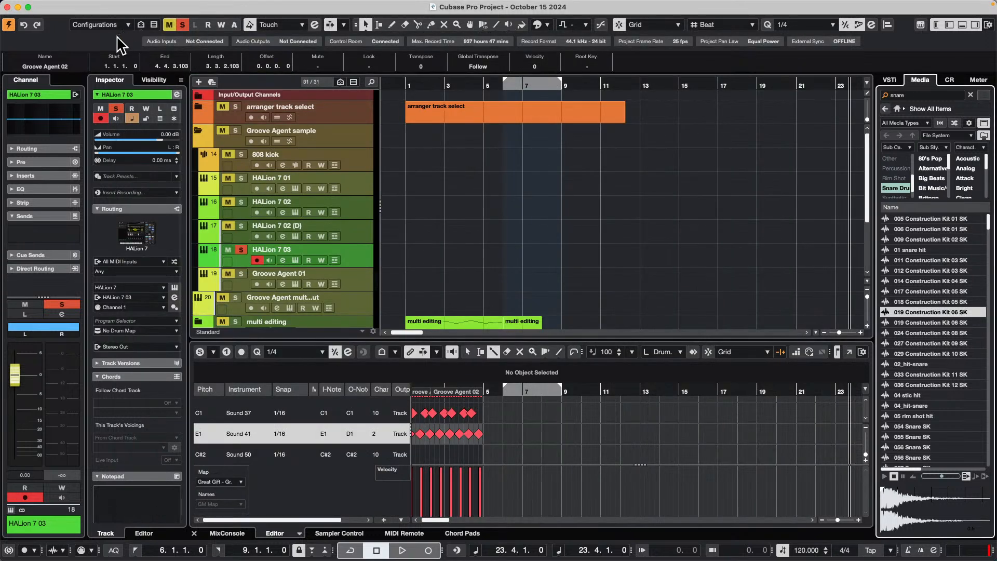
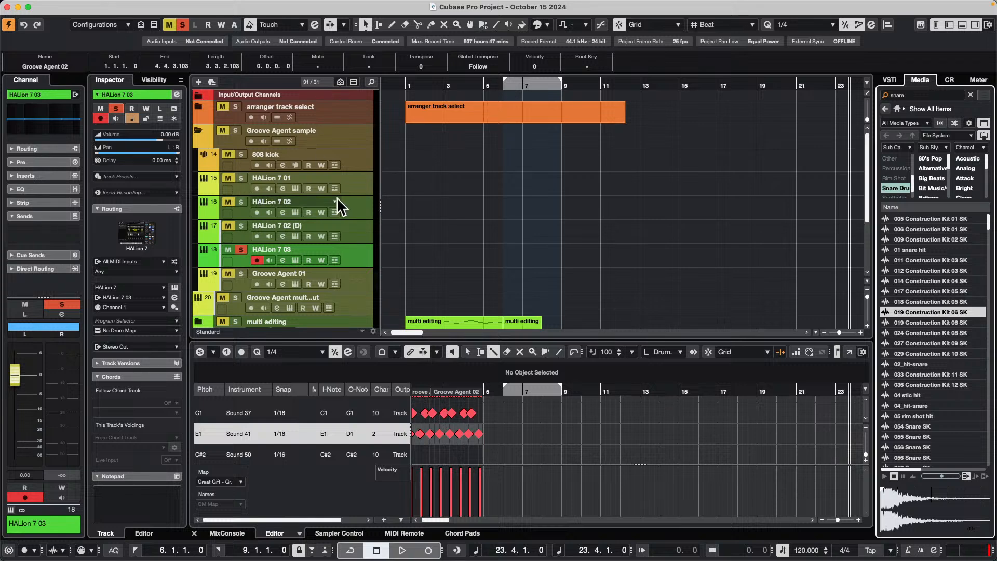
- Add the REVerence reverb as the first insert on the Groove Agent 01 channel
{"action": "left_click", "coordinate": [367, 281]}
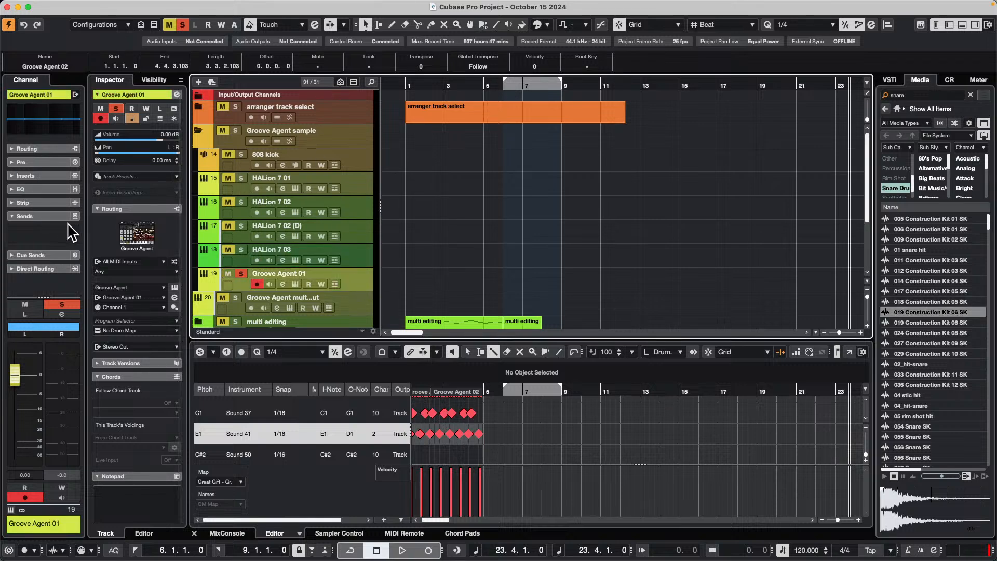
{"action": "left_click", "coordinate": [55, 178]}
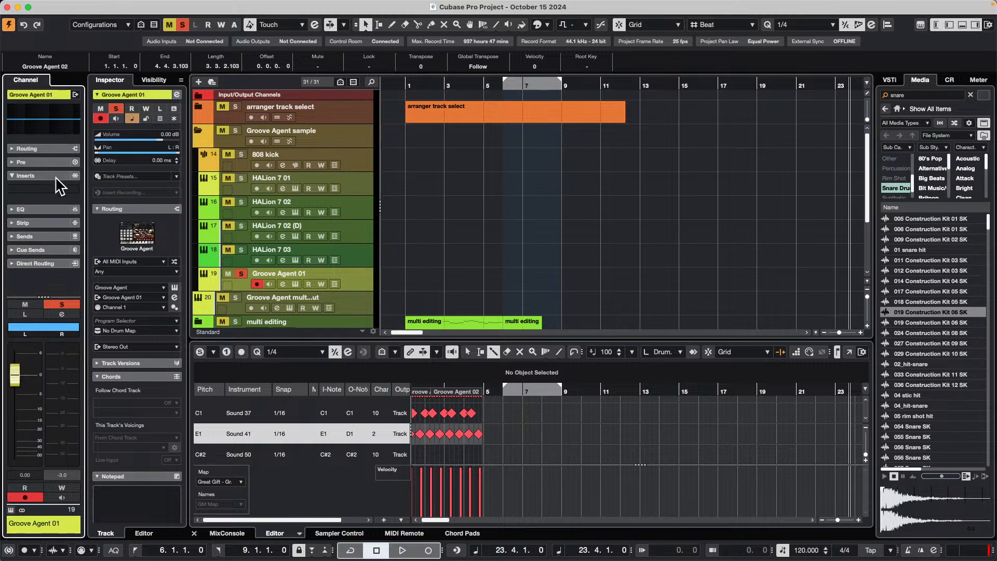
{"action": "left_click", "coordinate": [66, 190]}
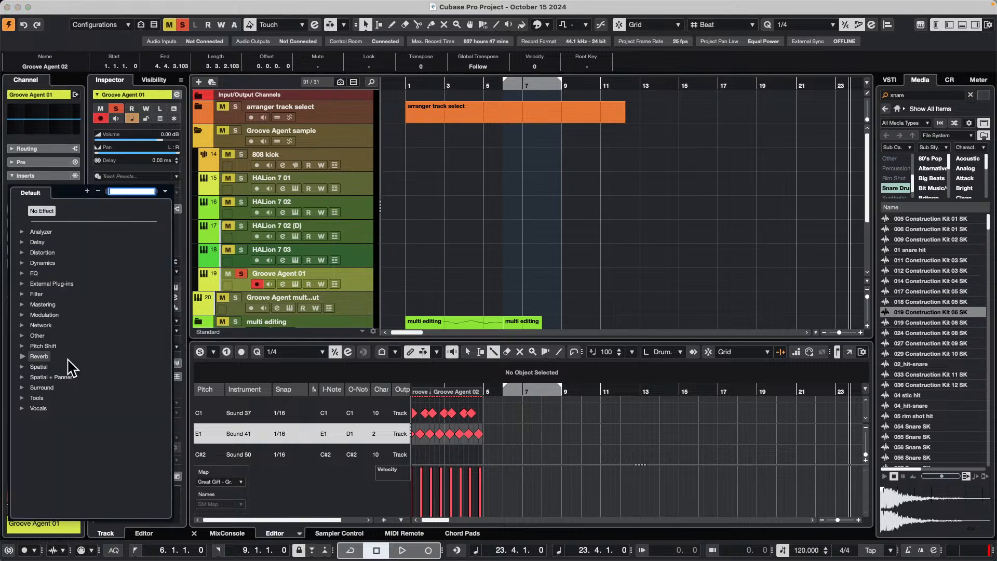
{"action": "left_click", "coordinate": [23, 355]}
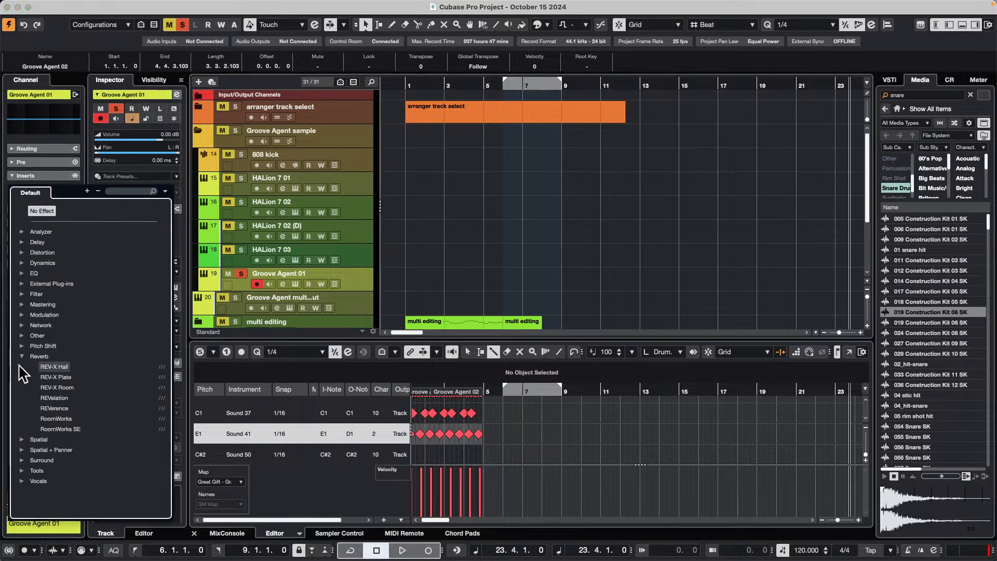
{"action": "left_click", "coordinate": [53, 408]}
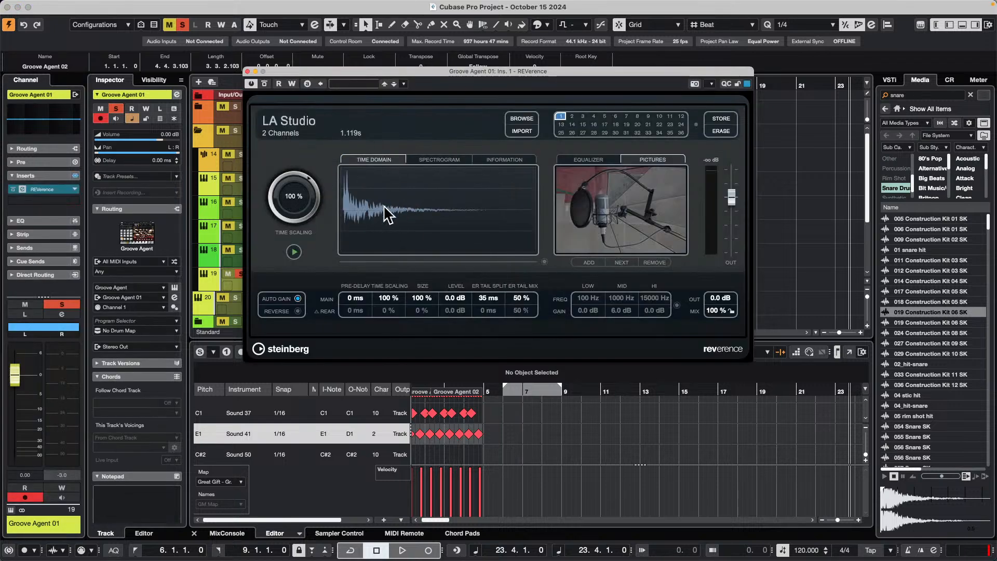
- Check REVerence's impulse response import, cancel it, and close the plug-in window
{"action": "left_click", "coordinate": [522, 131]}
{"action": "left_click", "coordinate": [696, 347]}
{"action": "left_click", "coordinate": [248, 72]}
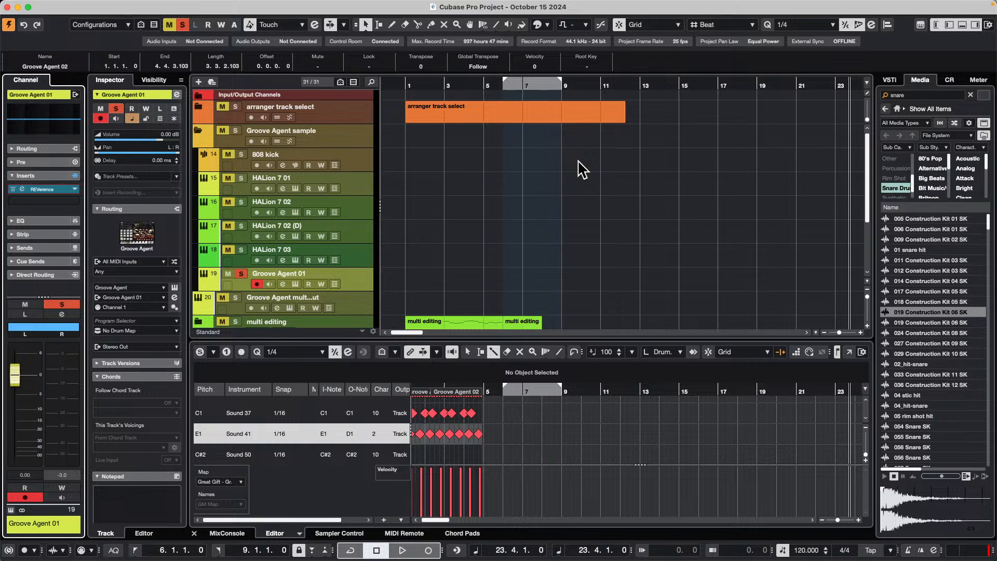
- Open the recent project Amos Moses - GO.cpr
{"action": "mouse_move", "coordinate": [199, 6]}
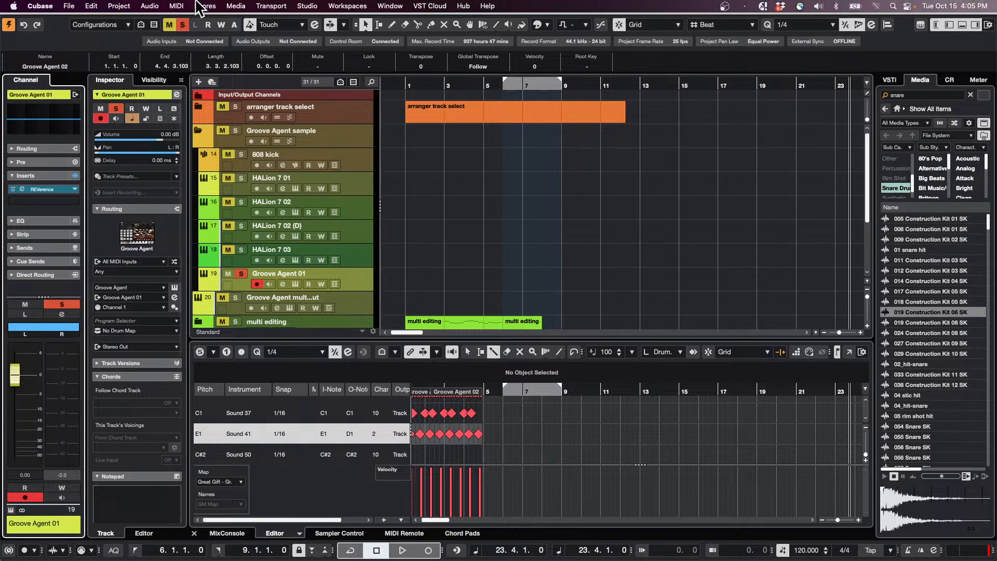
{"action": "left_click", "coordinate": [69, 7]}
{"action": "mouse_move", "coordinate": [136, 245]}
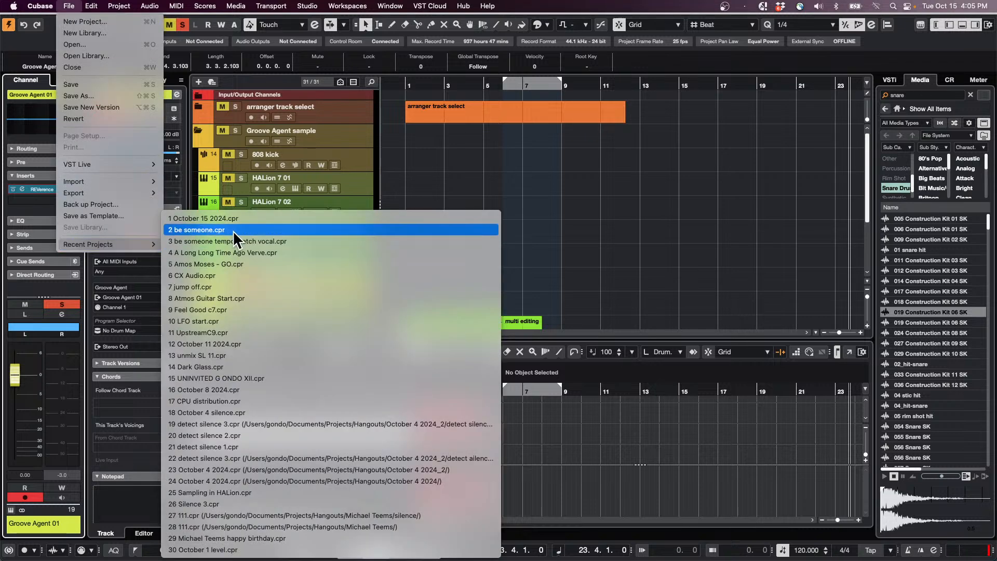
{"action": "left_click", "coordinate": [245, 265]}
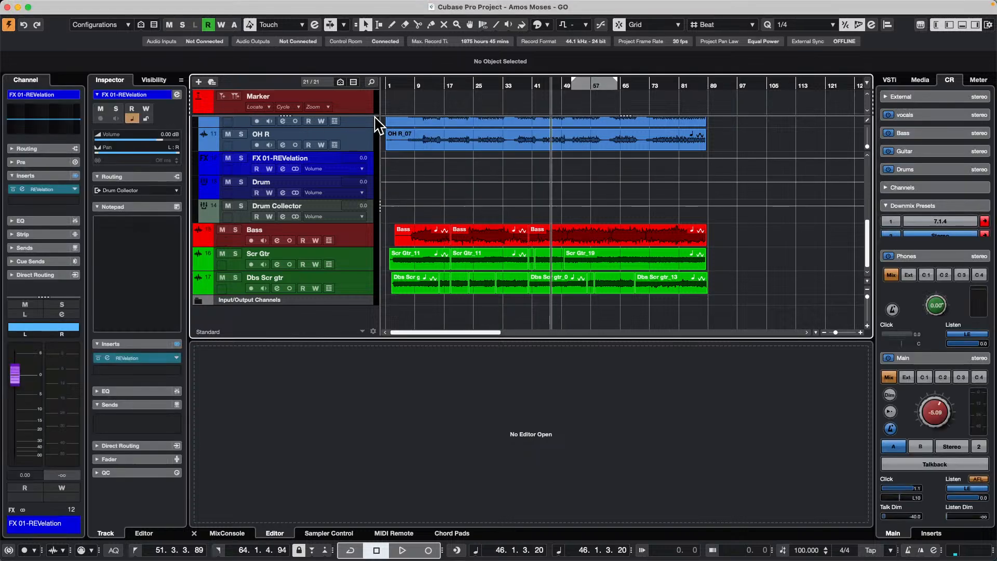
{"action": "scroll", "coordinate": [343, 125], "scroll_direction": "up", "scroll_amount": 6}
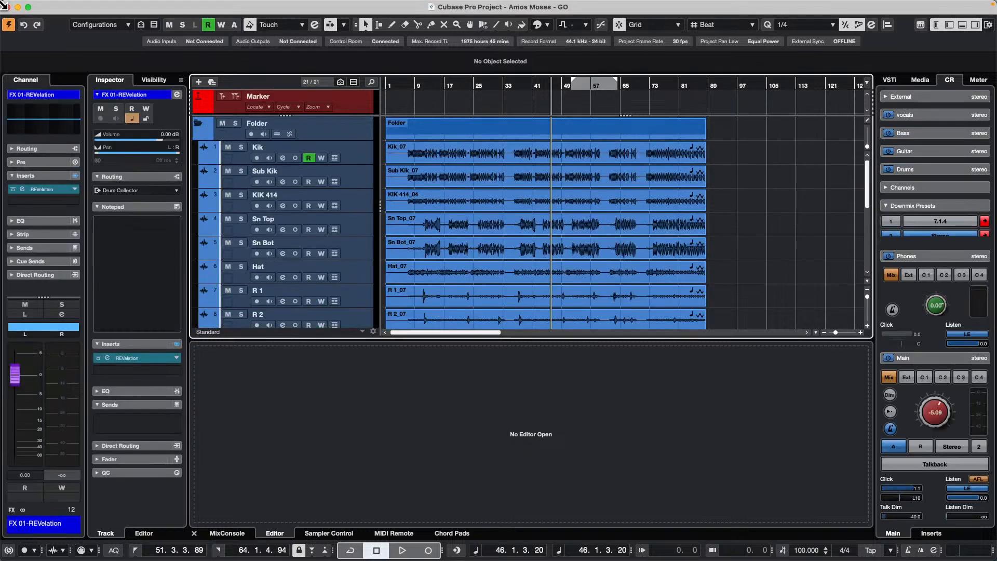
- Revert the Amos Moses - GO project to its last saved version and move the playhead back to bar 1
{"action": "left_click", "coordinate": [70, 6]}
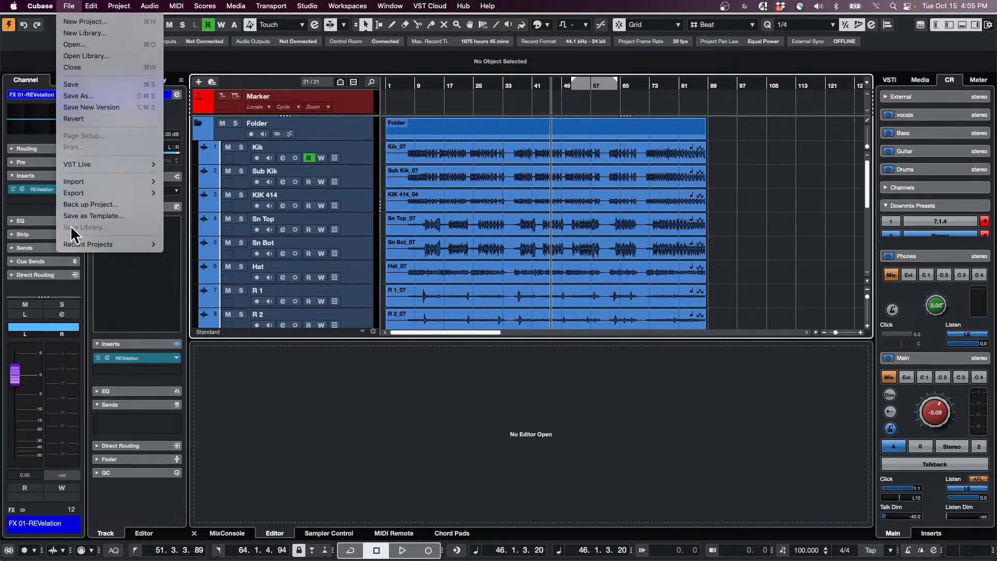
{"action": "mouse_move", "coordinate": [78, 245]}
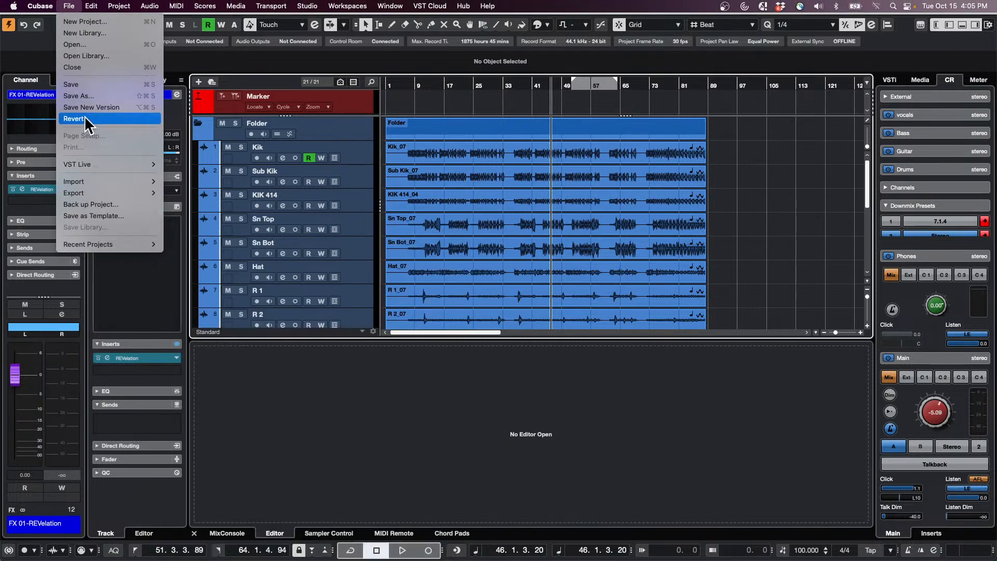
{"action": "left_click", "coordinate": [78, 119]}
{"action": "left_click", "coordinate": [559, 190]}
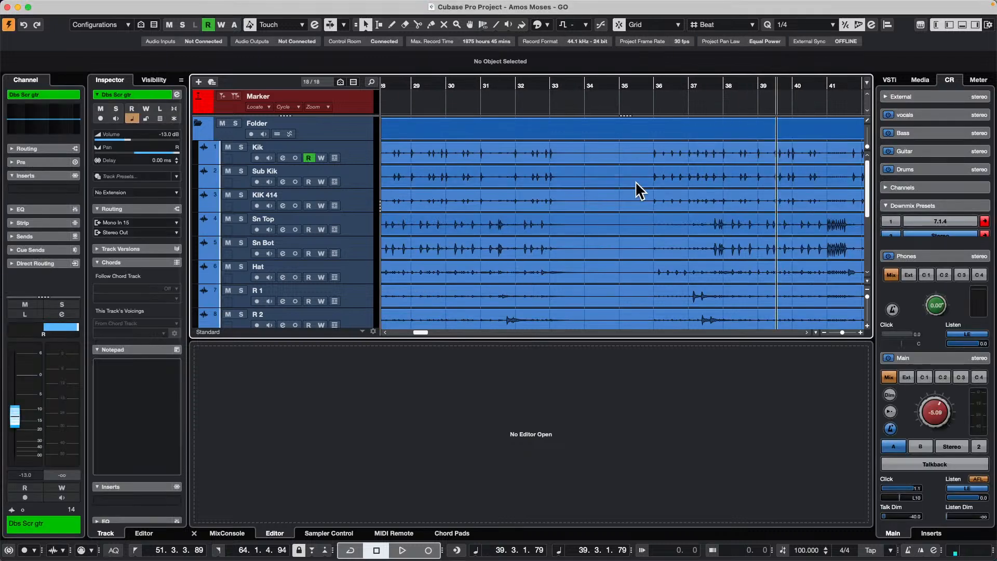
{"action": "left_click", "coordinate": [409, 83]}
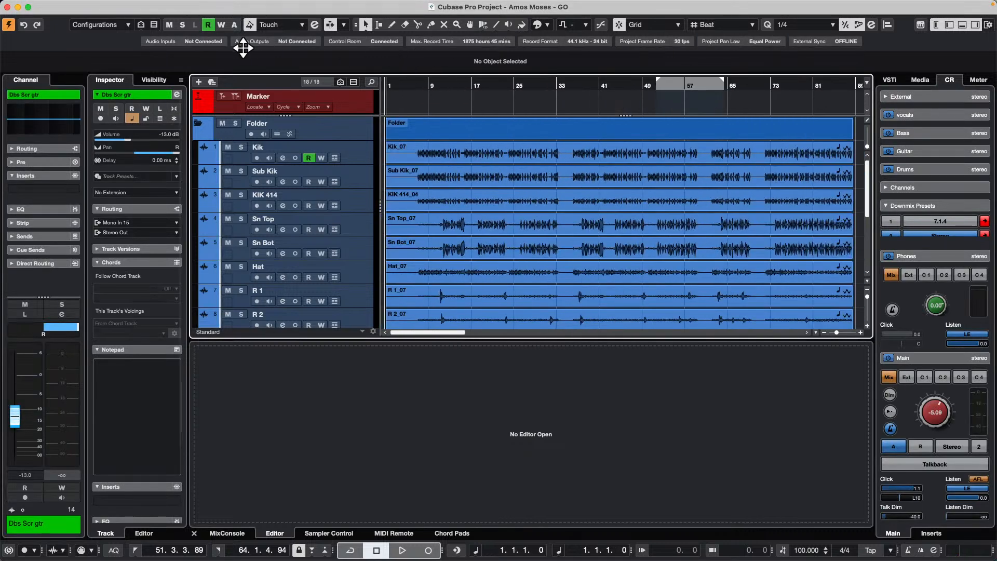
- Add a Groove Agent SE instrument track below the Dbs Scr gtr track
{"action": "scroll", "coordinate": [323, 200], "scroll_direction": "down", "scroll_amount": 3}
{"action": "scroll", "coordinate": [333, 218], "scroll_direction": "down", "scroll_amount": 3}
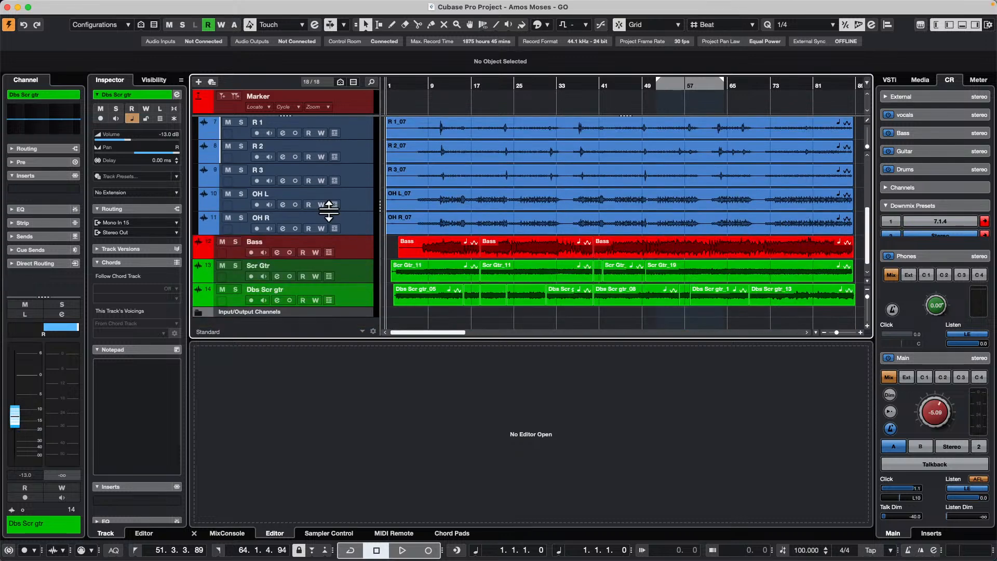
{"action": "scroll", "coordinate": [439, 167], "scroll_direction": "up", "scroll_amount": 1}
{"action": "scroll", "coordinate": [374, 261], "scroll_direction": "down", "scroll_amount": 2}
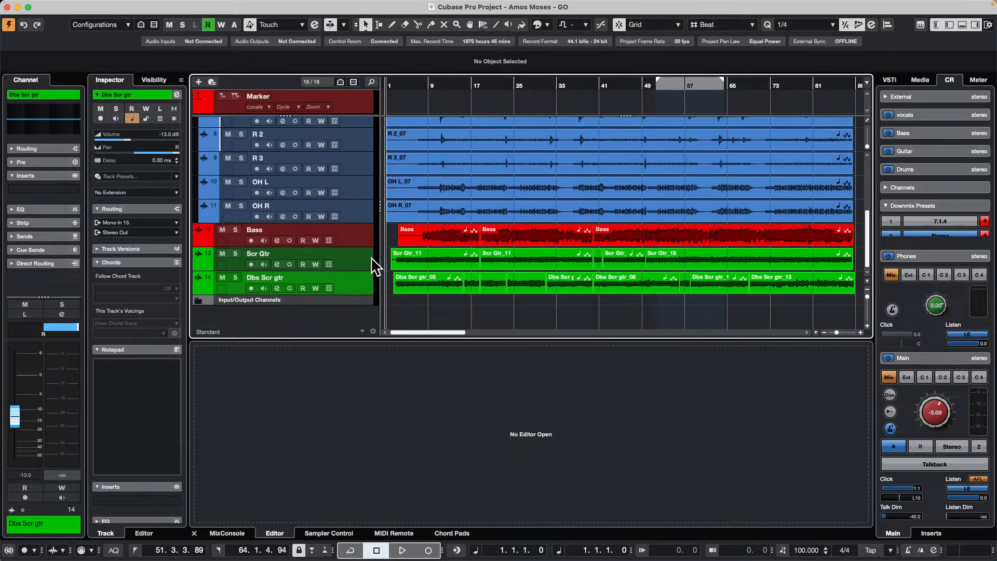
{"action": "right_click", "coordinate": [356, 281]}
{"action": "mouse_move", "coordinate": [525, 285]}
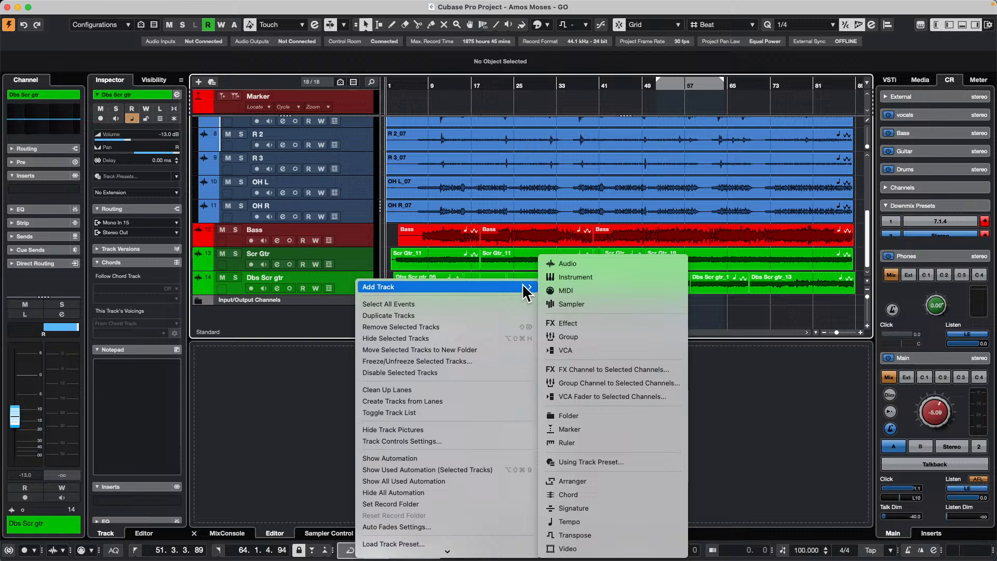
{"action": "left_click", "coordinate": [628, 275]}
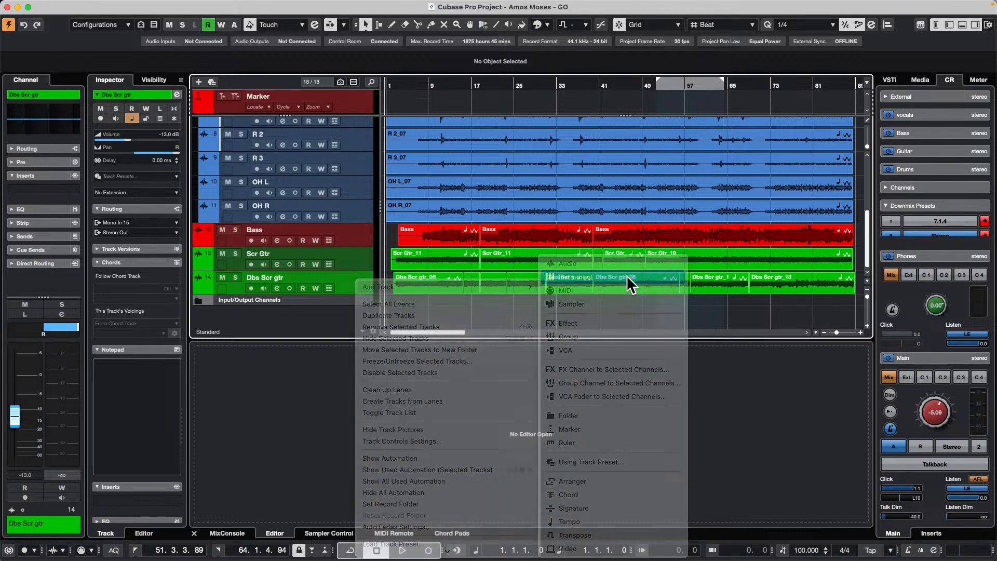
{"action": "left_click", "coordinate": [537, 178]}
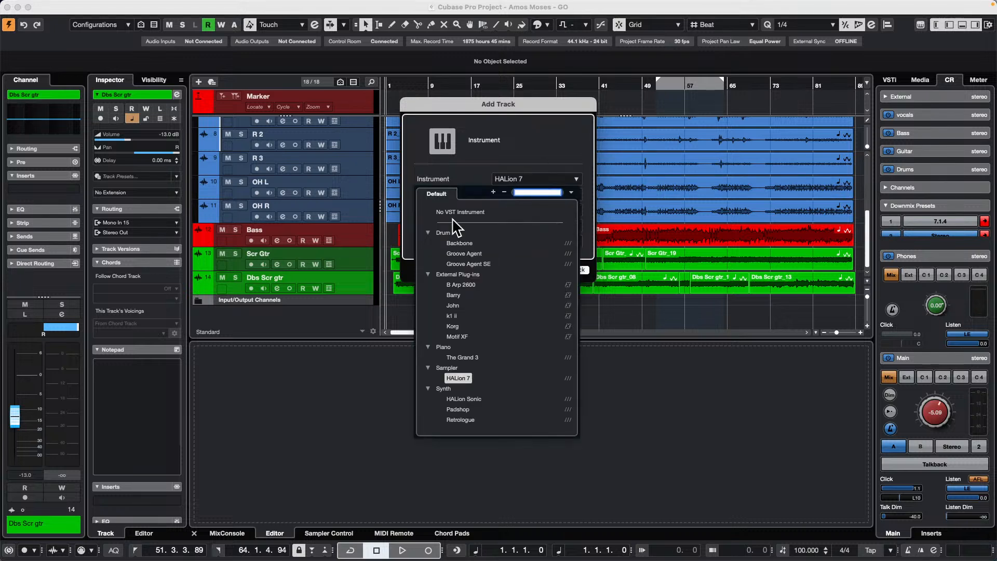
{"action": "left_click", "coordinate": [474, 264]}
{"action": "left_click", "coordinate": [577, 272]}
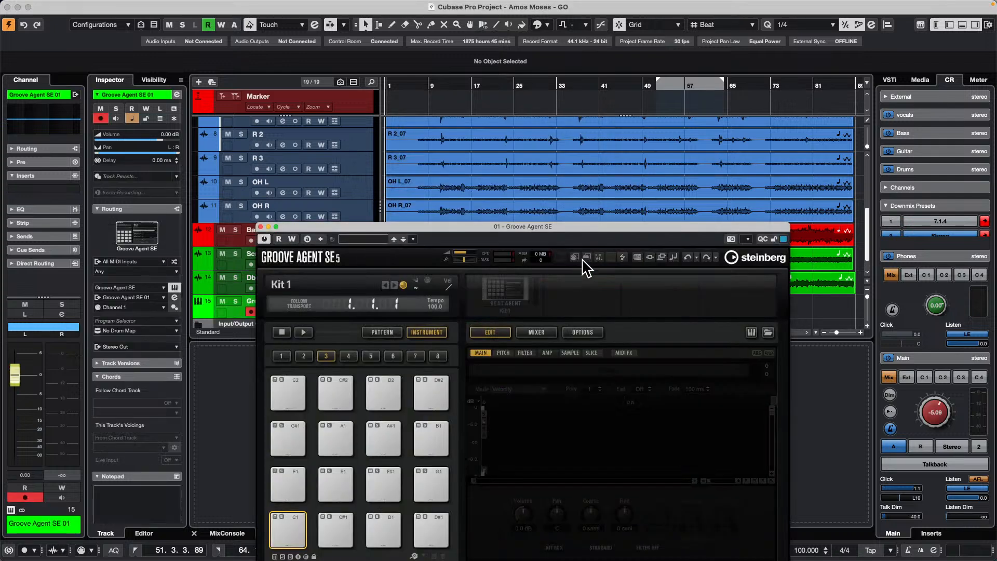
- Load Urban Ballads Kit 01 with its patterns from the SE Kits library and audition its Kick 1 pad
{"action": "left_click_drag", "start_coordinate": [584, 217], "coordinate": [483, 119]}
{"action": "left_click", "coordinate": [520, 183]}
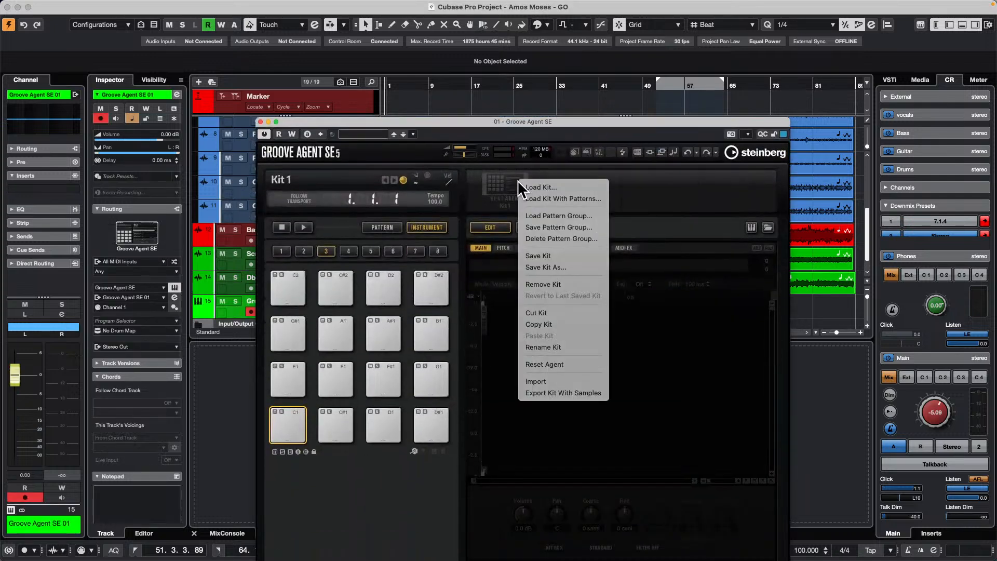
{"action": "left_click", "coordinate": [519, 186]}
{"action": "left_click", "coordinate": [519, 179]}
{"action": "left_click", "coordinate": [578, 199]}
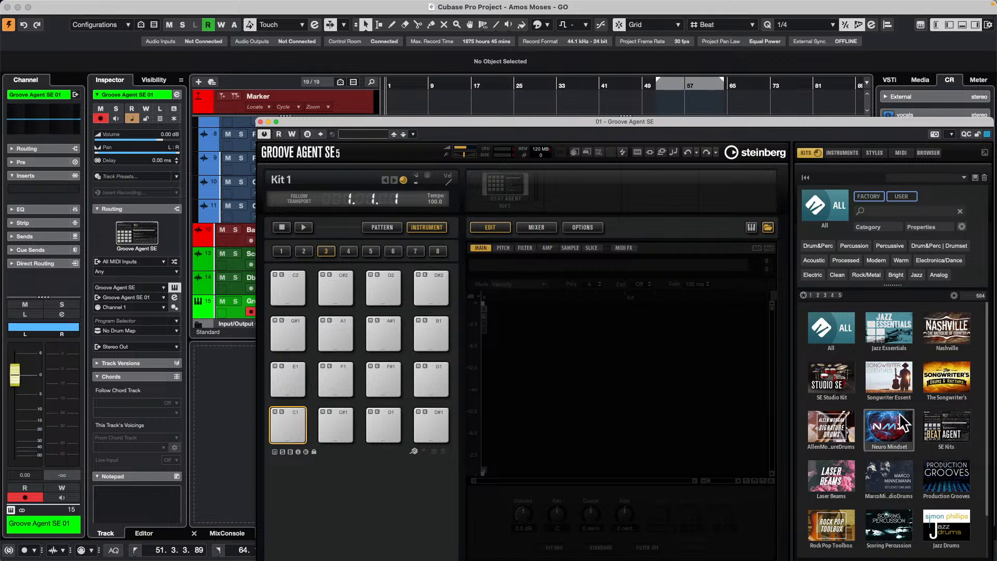
{"action": "left_click", "coordinate": [956, 432]}
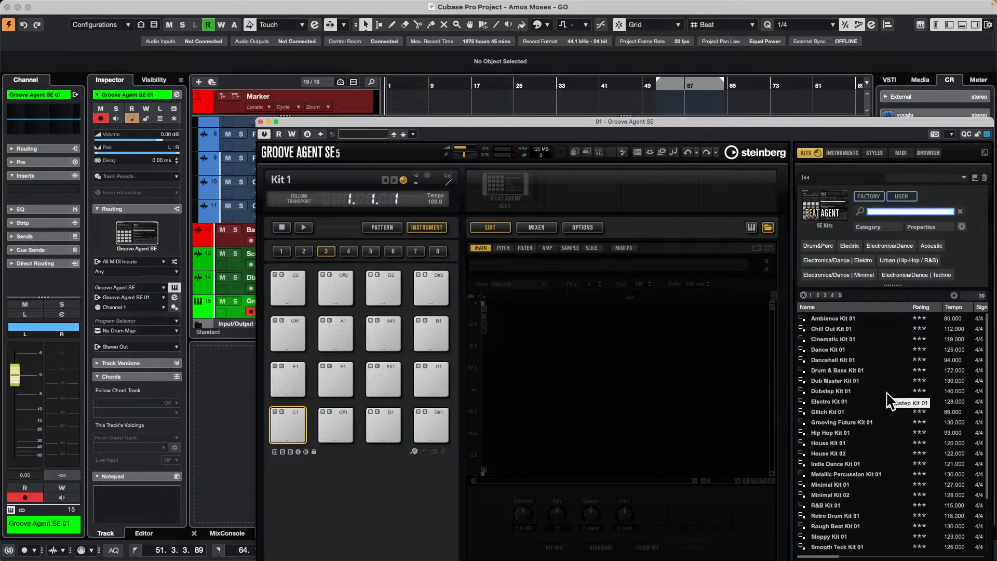
{"action": "scroll", "coordinate": [888, 401], "scroll_direction": "down", "scroll_amount": 5}
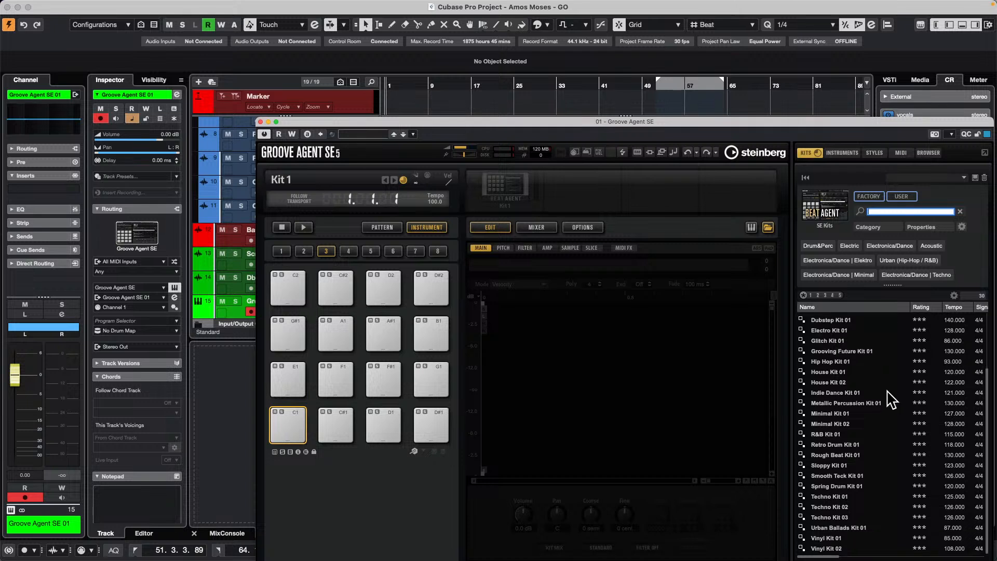
{"action": "double_click", "coordinate": [831, 528]}
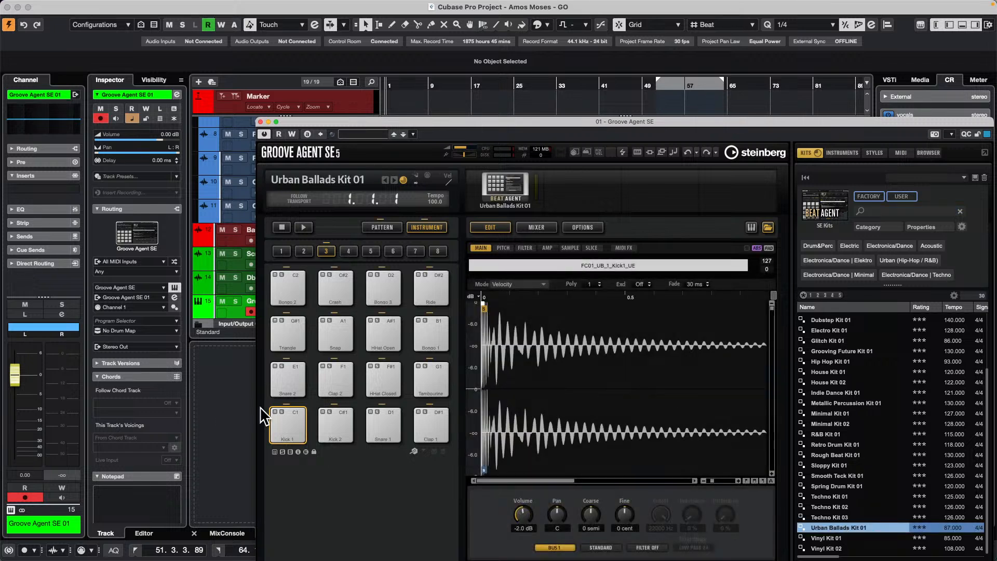
{"action": "left_click", "coordinate": [280, 421]}
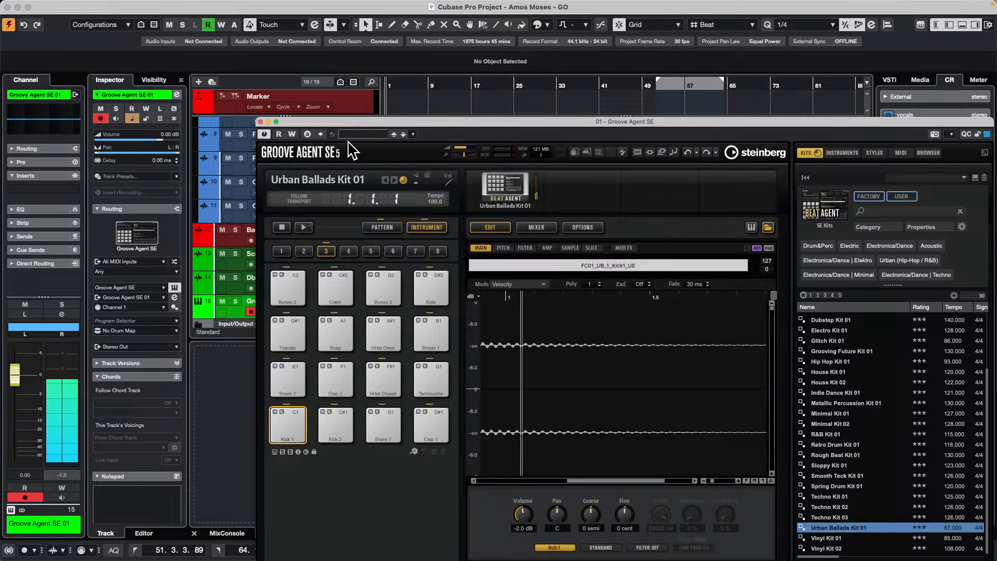
- Play the project from about bar 6, close the Groove Agent SE window, and raise the Control Room main level to just above 0 dB
{"action": "left_click_drag", "start_coordinate": [358, 124], "coordinate": [554, 291]}
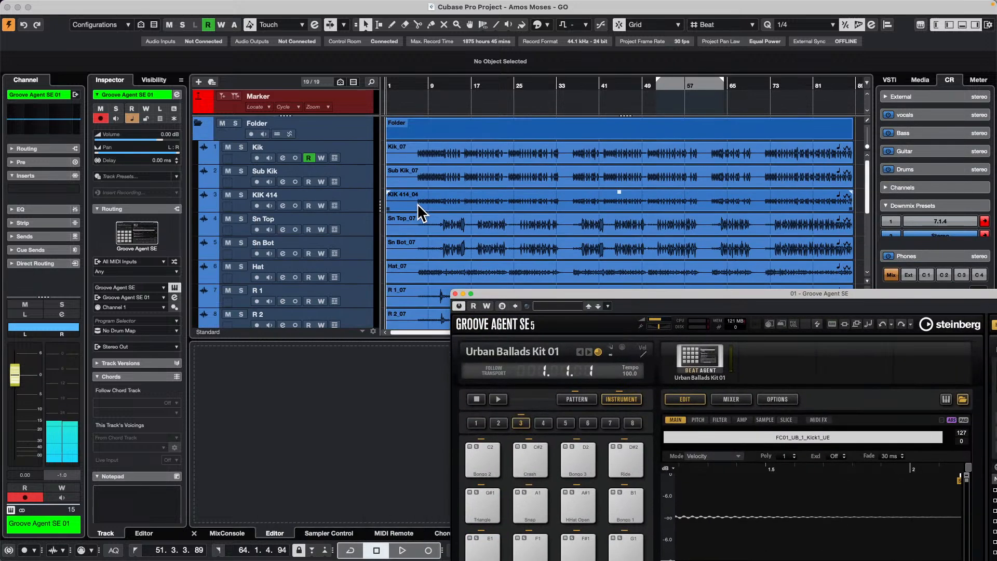
{"action": "left_click_drag", "start_coordinate": [416, 82], "coordinate": [416, 109]}
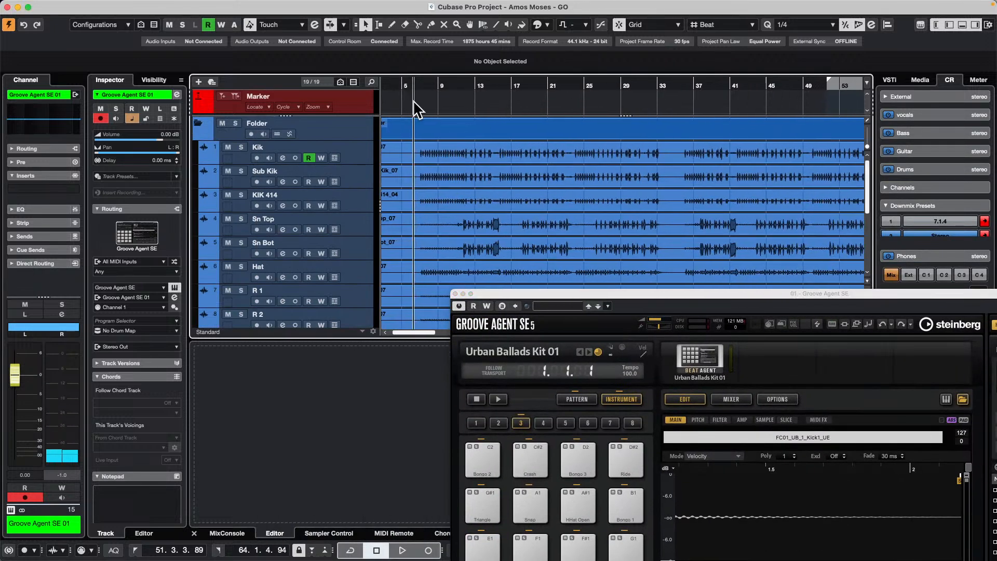
{"action": "scroll", "coordinate": [414, 174], "scroll_direction": "down", "scroll_amount": 5}
{"action": "scroll", "coordinate": [396, 217], "scroll_direction": "up", "scroll_amount": 5}
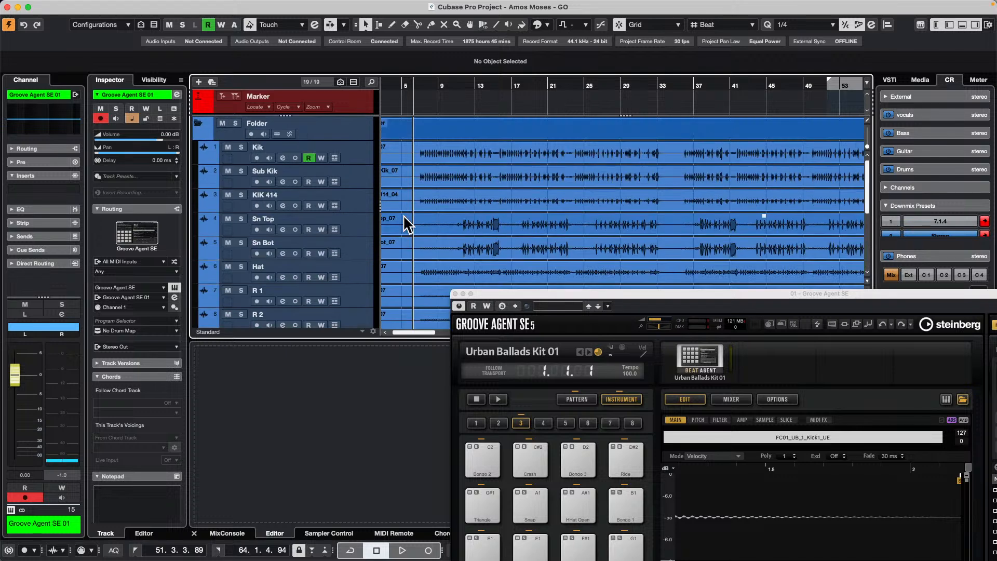
{"action": "key", "text": "space"}
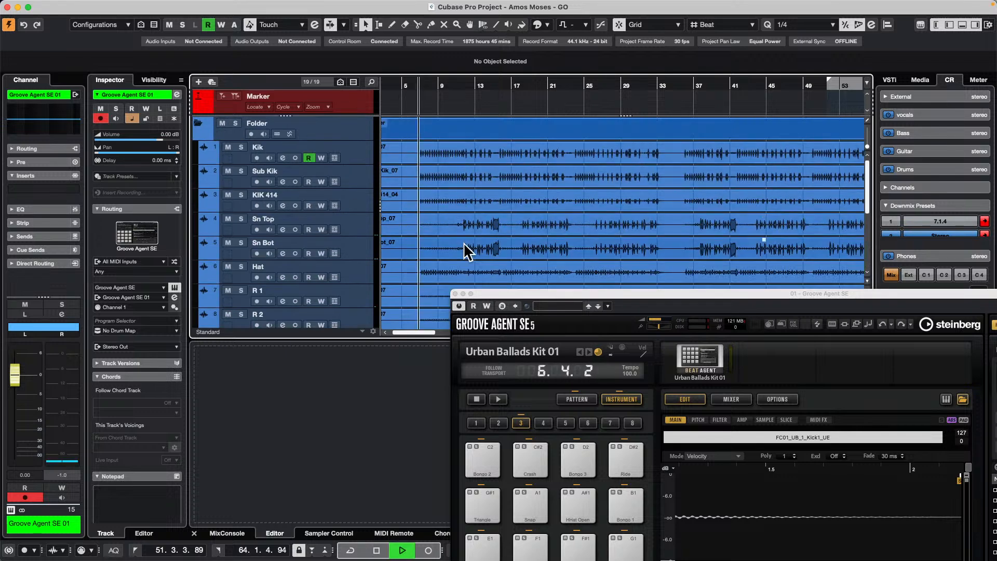
{"action": "left_click", "coordinate": [455, 294]}
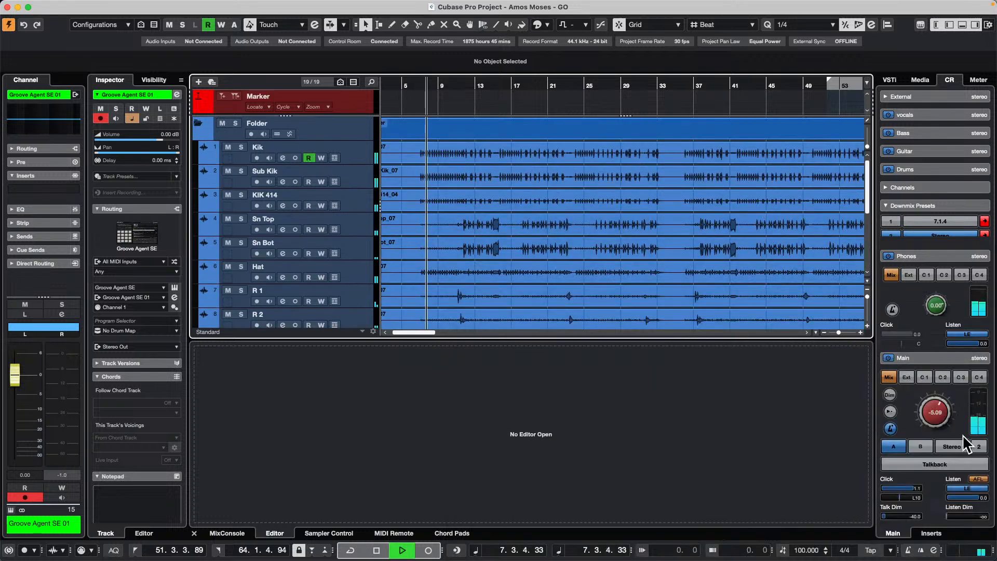
{"action": "left_click_drag", "start_coordinate": [931, 410], "coordinate": [935, 395]}
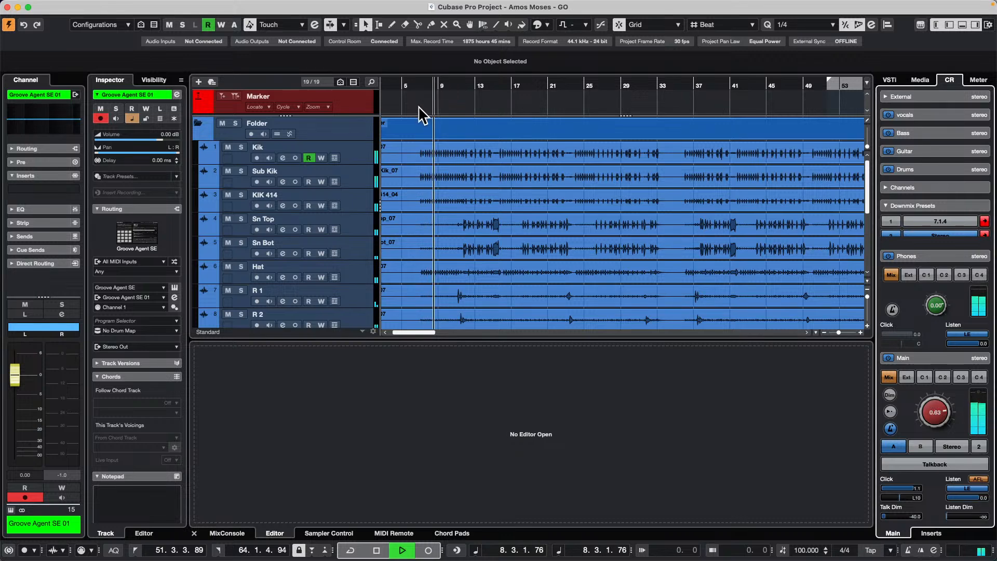
- Open the Kik_07 event in the Sample Editor and set its hitpoint threshold to 13 %
{"action": "left_click", "coordinate": [453, 157]}
{"action": "double_click", "coordinate": [452, 155]}
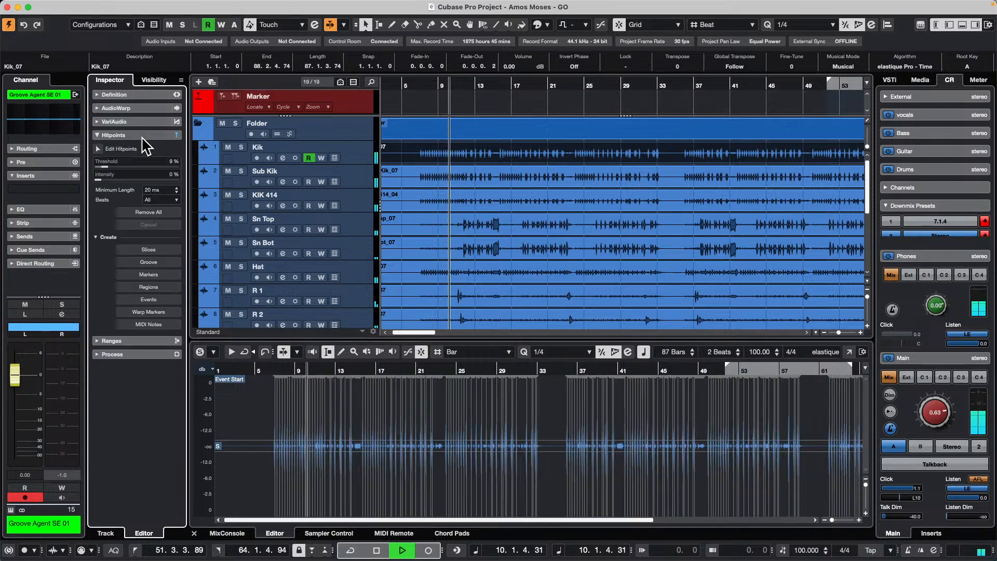
{"action": "left_click_drag", "start_coordinate": [99, 164], "coordinate": [107, 170]}
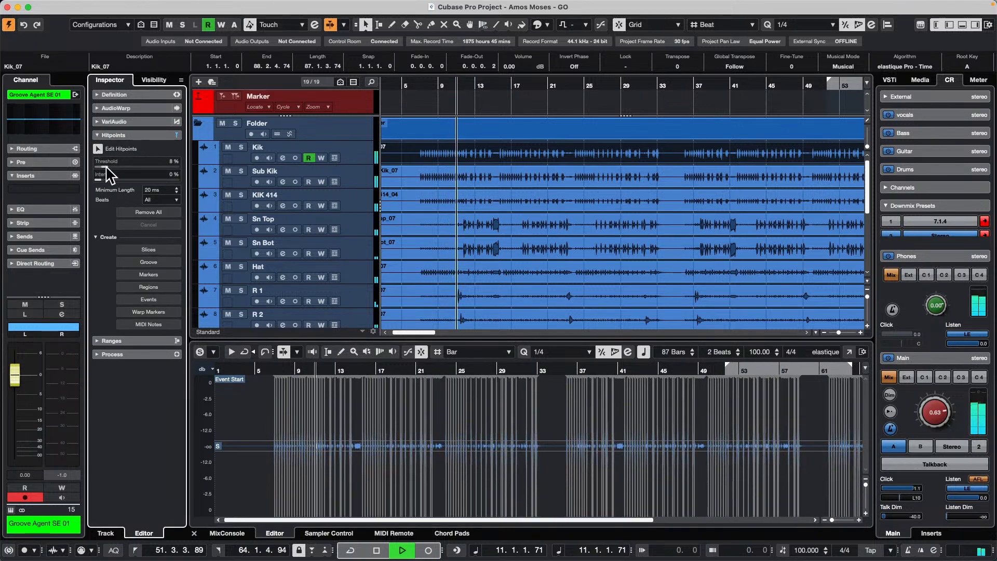
{"action": "key", "text": "h"}
{"action": "key", "text": "h"}
{"action": "key", "text": "h"}
{"action": "key", "text": "h"}
{"action": "key", "text": "h"}
{"action": "key", "text": "h"}
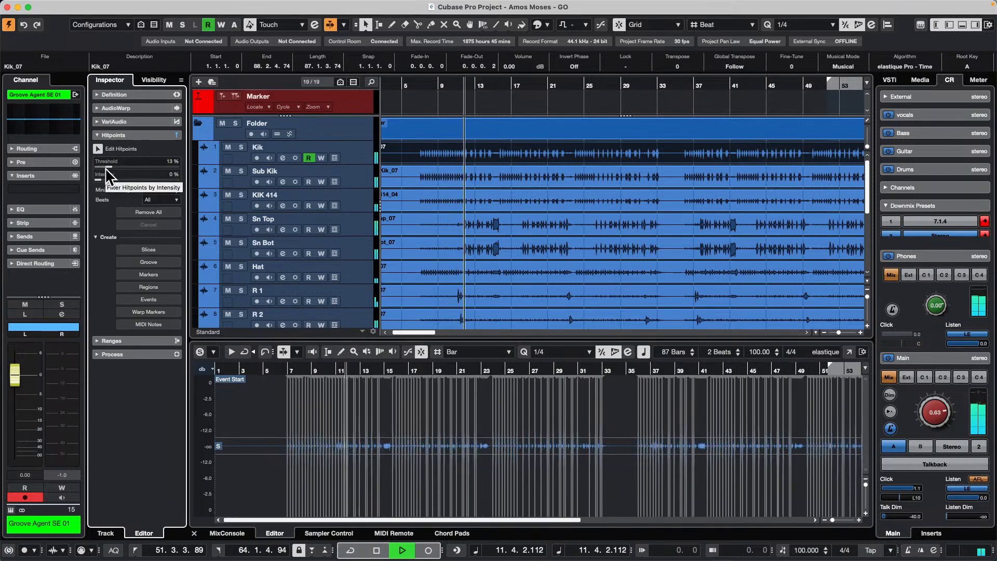
- Set the Kik_07 hitpoint threshold to 15 % and the intensity to 3 %
{"action": "key", "text": "h"}
{"action": "key", "text": "h"}
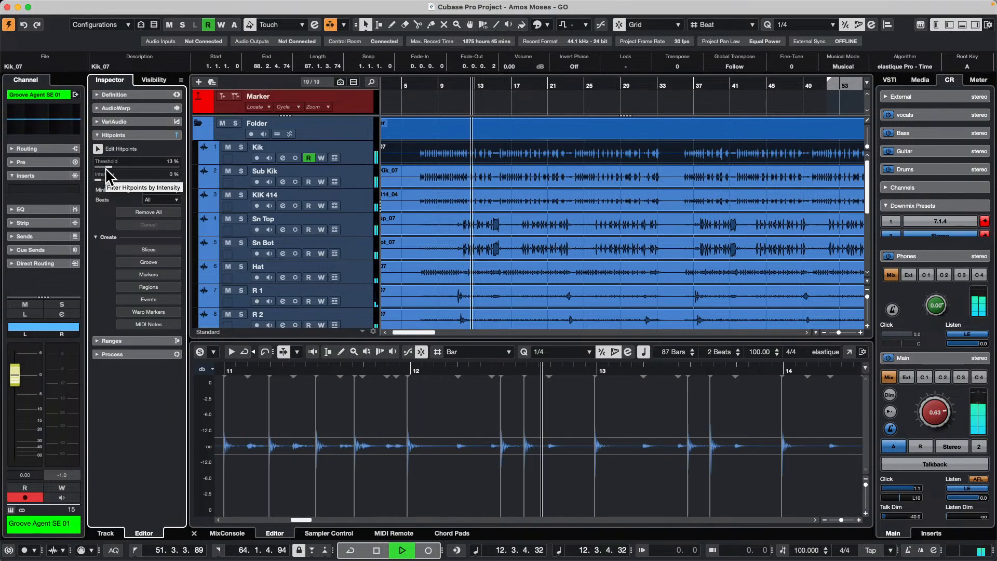
{"action": "left_click_drag", "start_coordinate": [111, 173], "coordinate": [106, 174]}
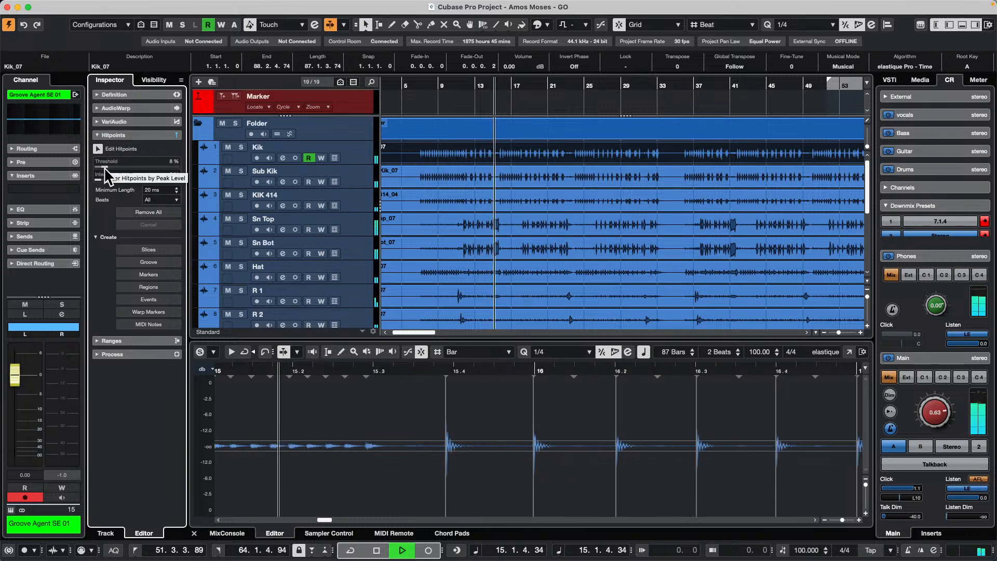
{"action": "left_click_drag", "start_coordinate": [111, 166], "coordinate": [116, 166]}
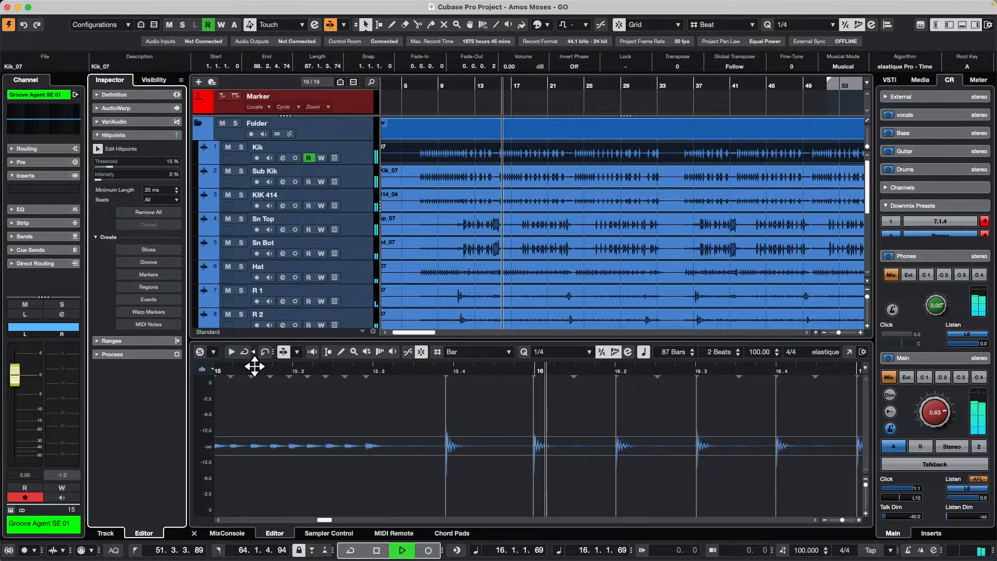
{"action": "left_click_drag", "start_coordinate": [102, 179], "coordinate": [107, 178]}
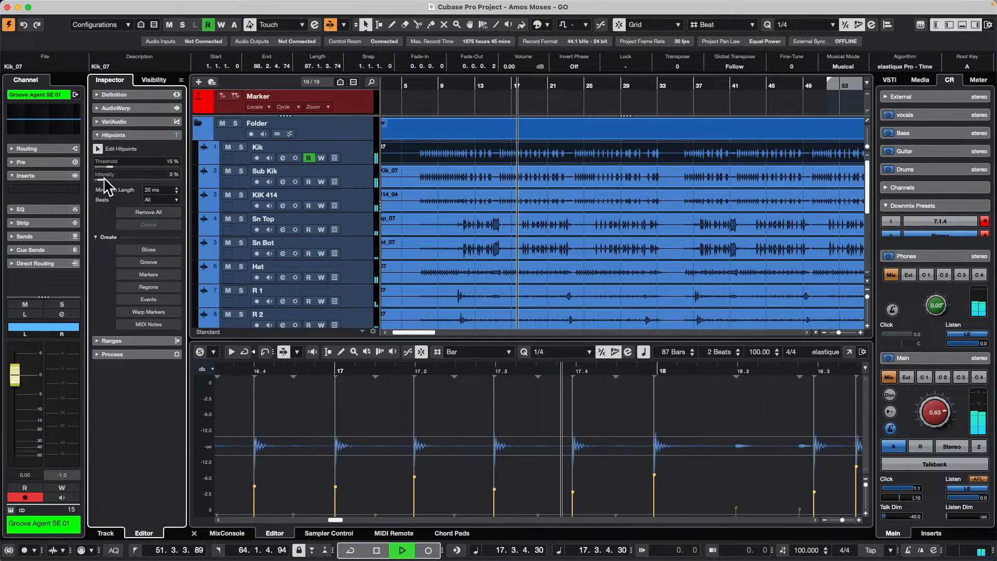
{"action": "left_click_drag", "start_coordinate": [107, 179], "coordinate": [102, 179]}
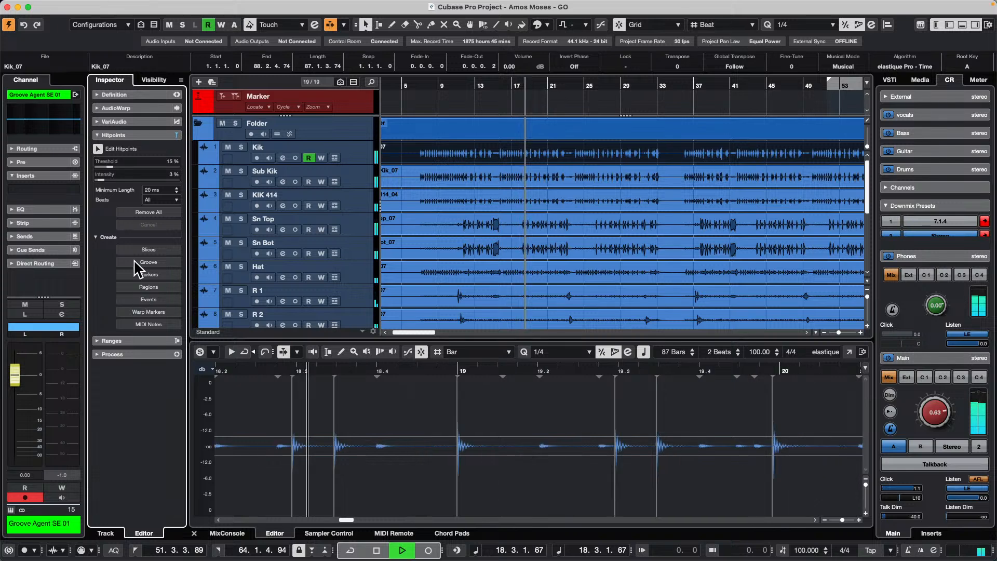
- Convert the Kik_07 hitpoints to 1/8 MIDI notes at pitch C1 with Dynamic Velocity on the first selected track
{"action": "left_click", "coordinate": [149, 324]}
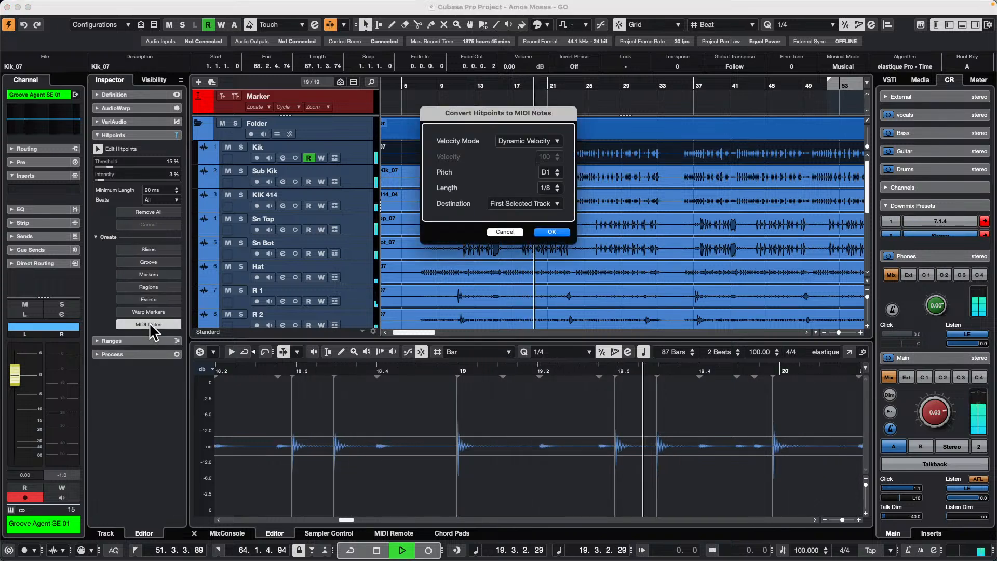
{"action": "left_click", "coordinate": [558, 175]}
{"action": "left_click", "coordinate": [557, 175]}
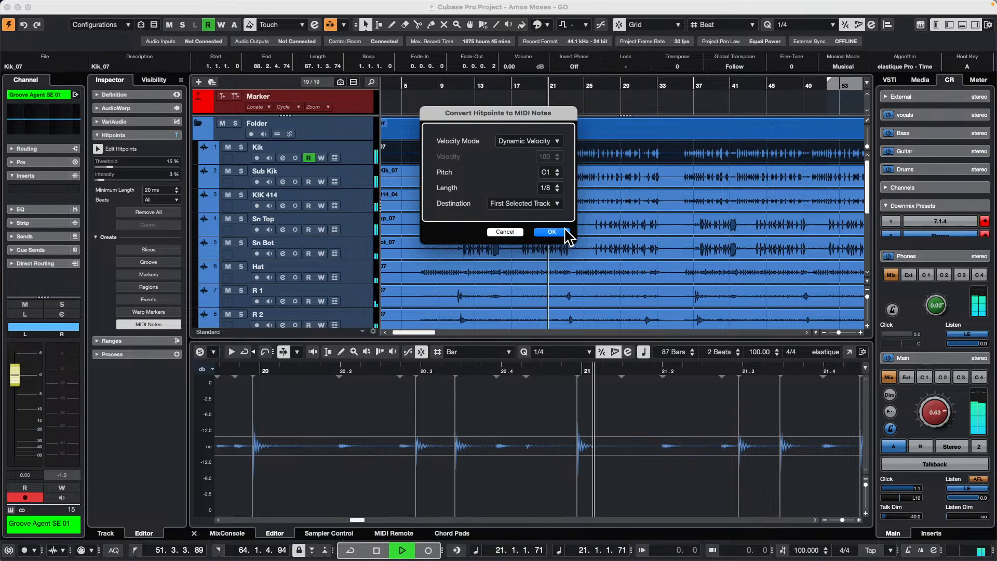
{"action": "left_click", "coordinate": [534, 141]}
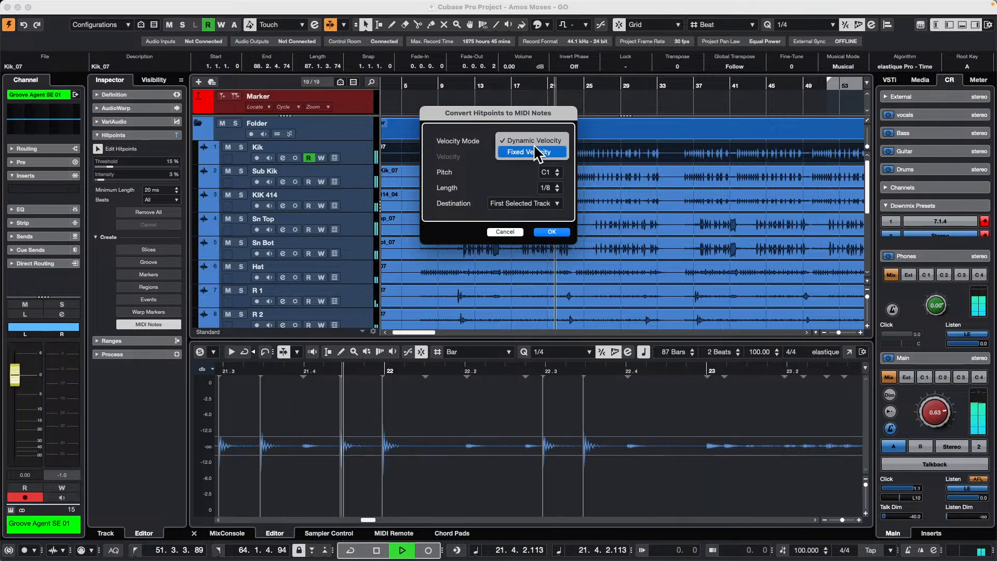
{"action": "left_click", "coordinate": [540, 141]}
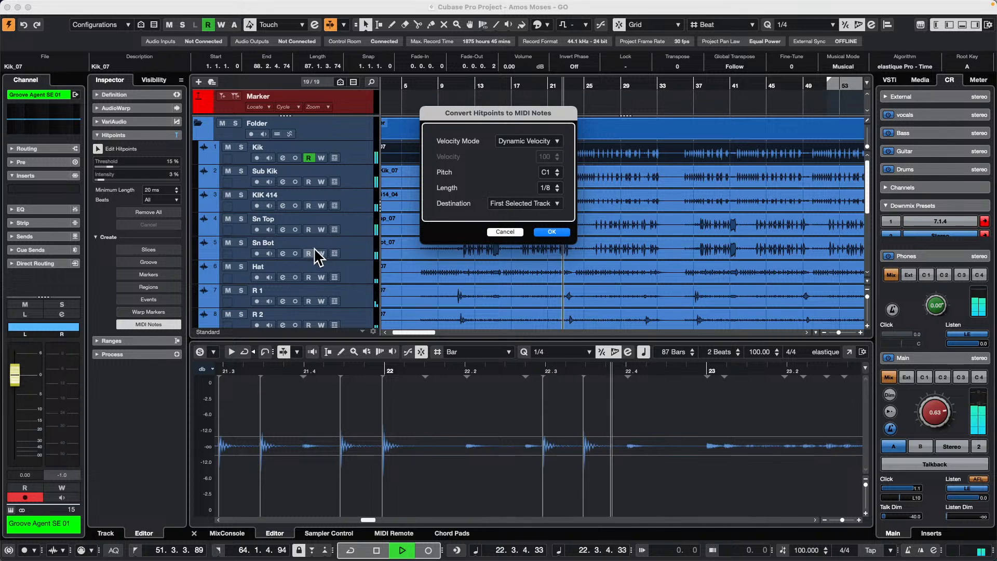
{"action": "left_click", "coordinate": [553, 233]}
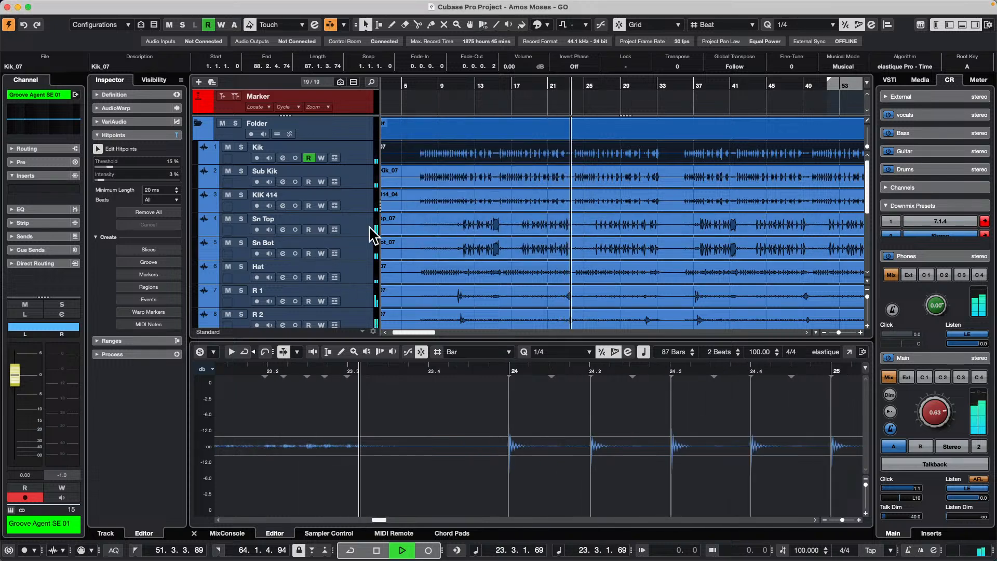
- Show the Groove Agent SE window during playback and lower the Groove Agent SE 01 track volume to -11.2 dB
{"action": "scroll", "coordinate": [358, 229], "scroll_direction": "down", "scroll_amount": 5}
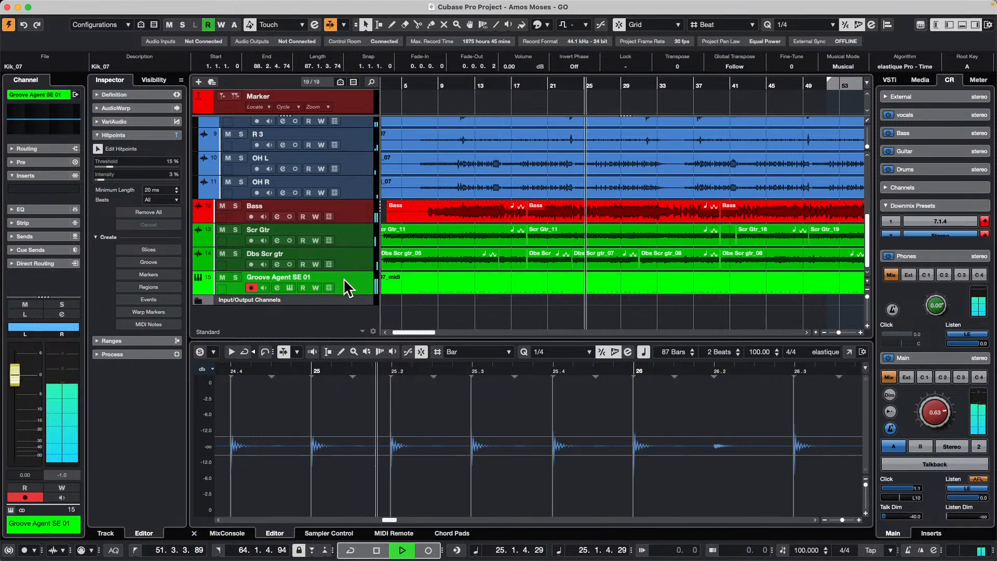
{"action": "left_click", "coordinate": [290, 288]}
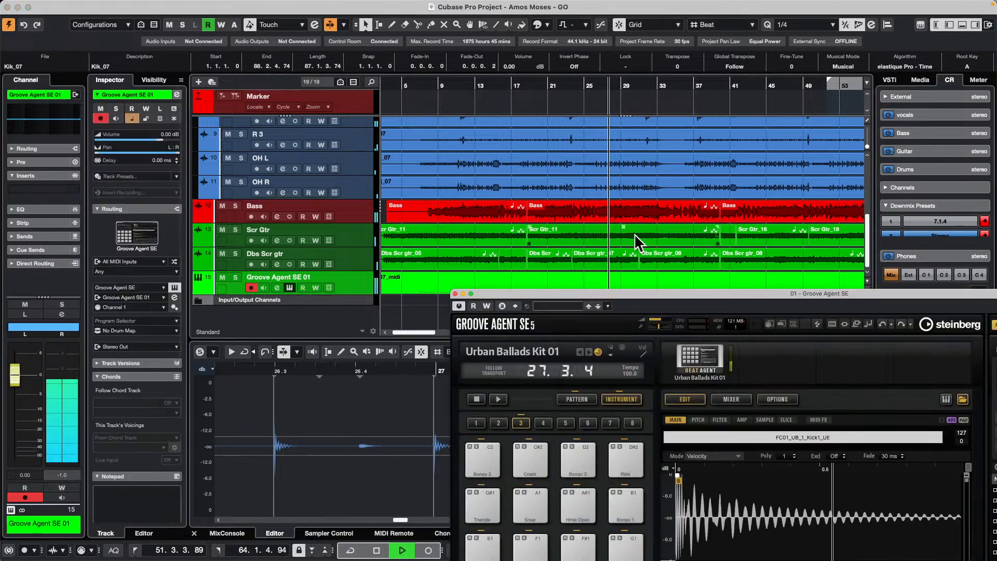
{"action": "left_click_drag", "start_coordinate": [651, 293], "coordinate": [722, 176]}
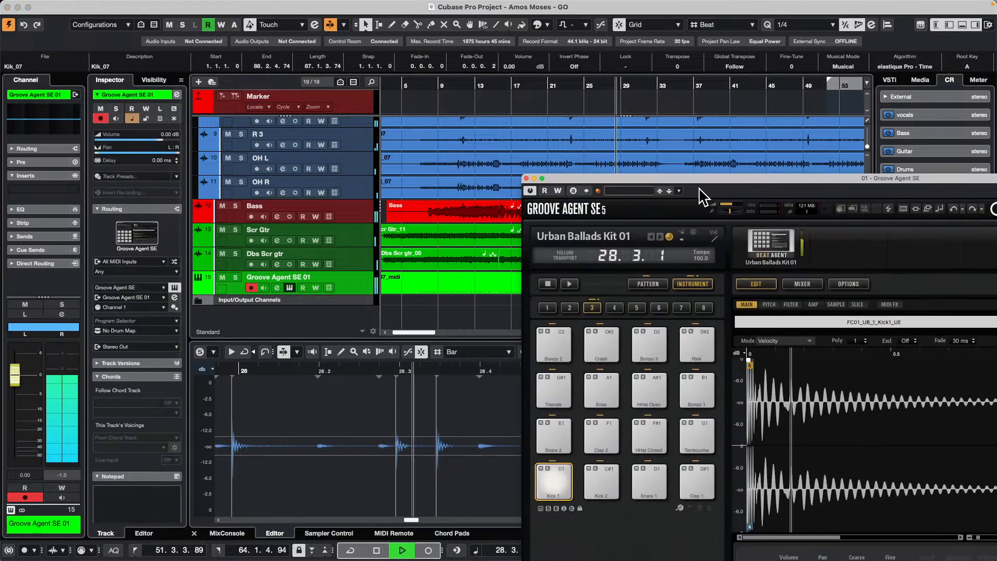
{"action": "left_click_drag", "start_coordinate": [160, 142], "coordinate": [131, 144]}
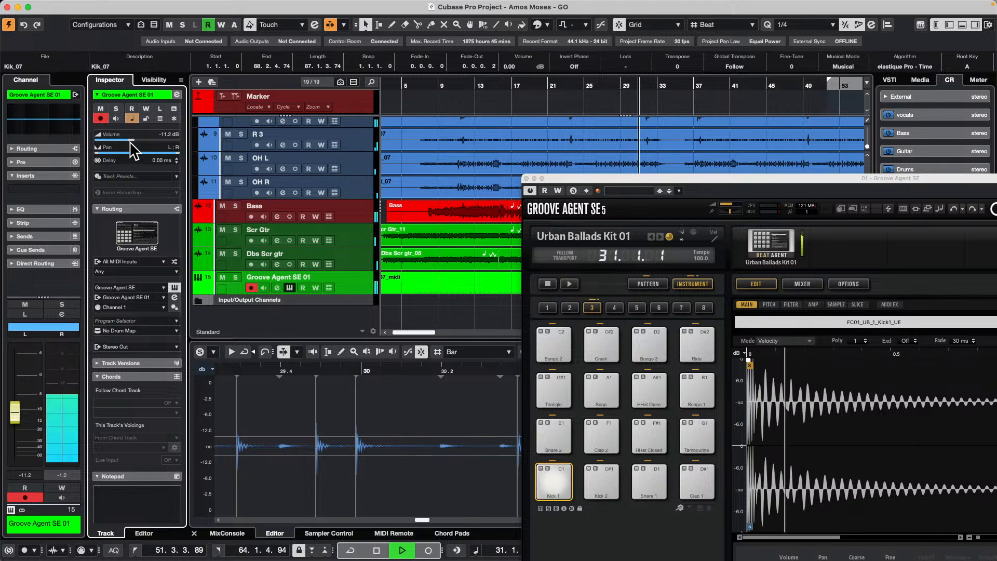
- Mute and unmute the Groove Agent SE 01 track to compare the kick sound, and set its volume to -3.55 dB
{"action": "left_click", "coordinate": [220, 277]}
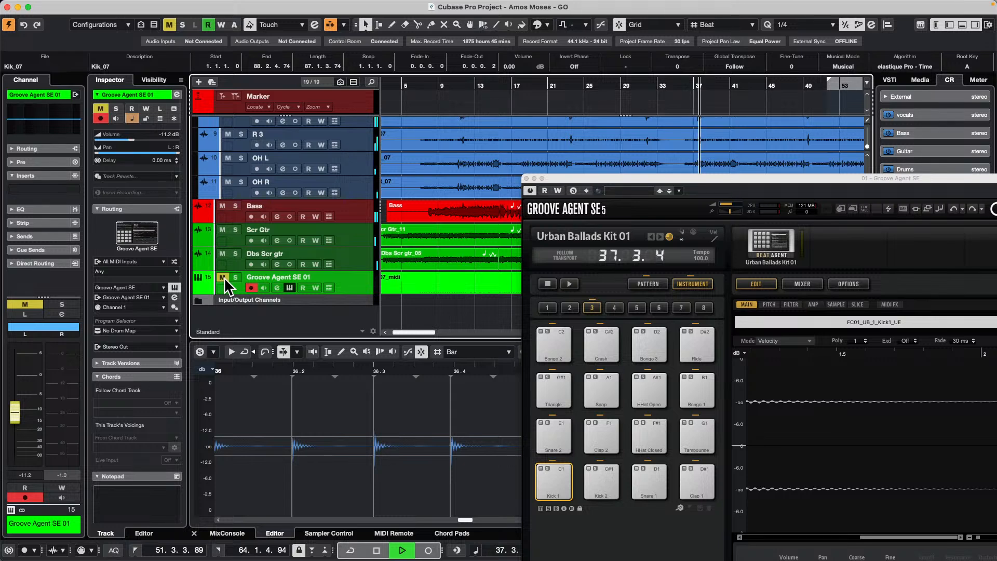
{"action": "left_click", "coordinate": [224, 278]}
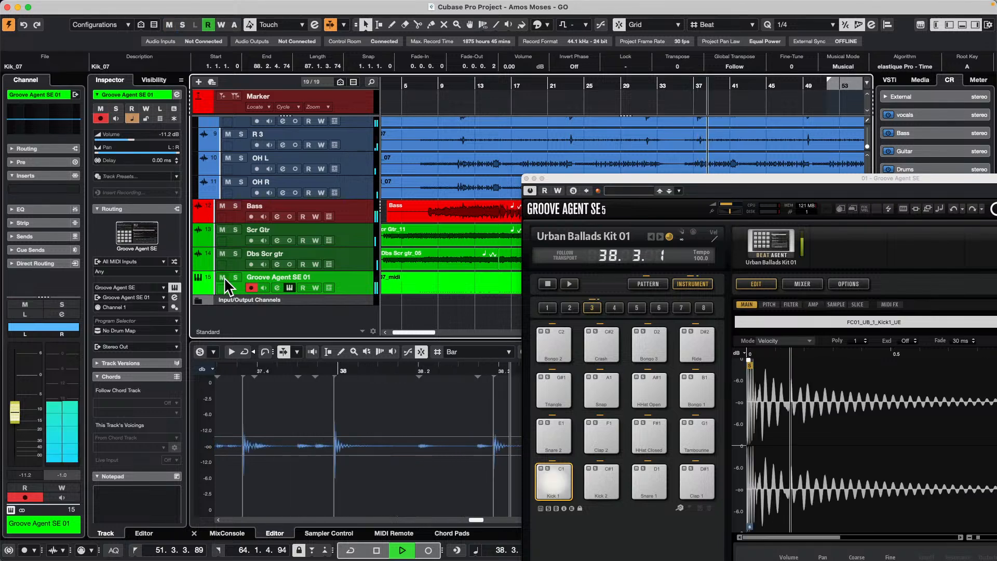
{"action": "mouse_move", "coordinate": [145, 146]}
{"action": "left_mouse_down"}
{"action": "mouse_move", "coordinate": [175, 148]}
{"action": "mouse_move", "coordinate": [154, 148]}
{"action": "left_mouse_up"}
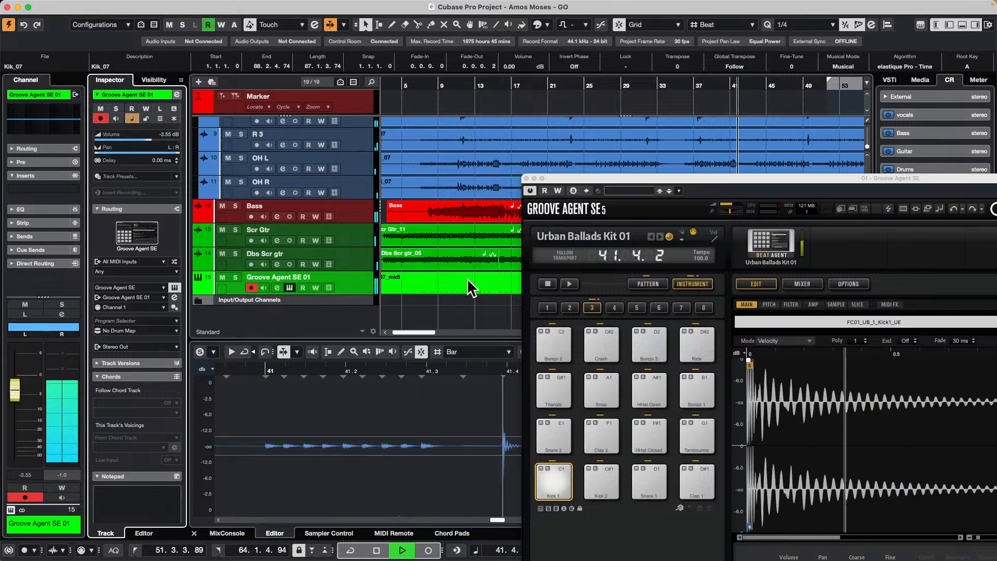
- Open the Kik_07_midi part in the Key Editor, close the Groove Agent SE window, and set the track volume to -12.0 dB
{"action": "double_click", "coordinate": [469, 283]}
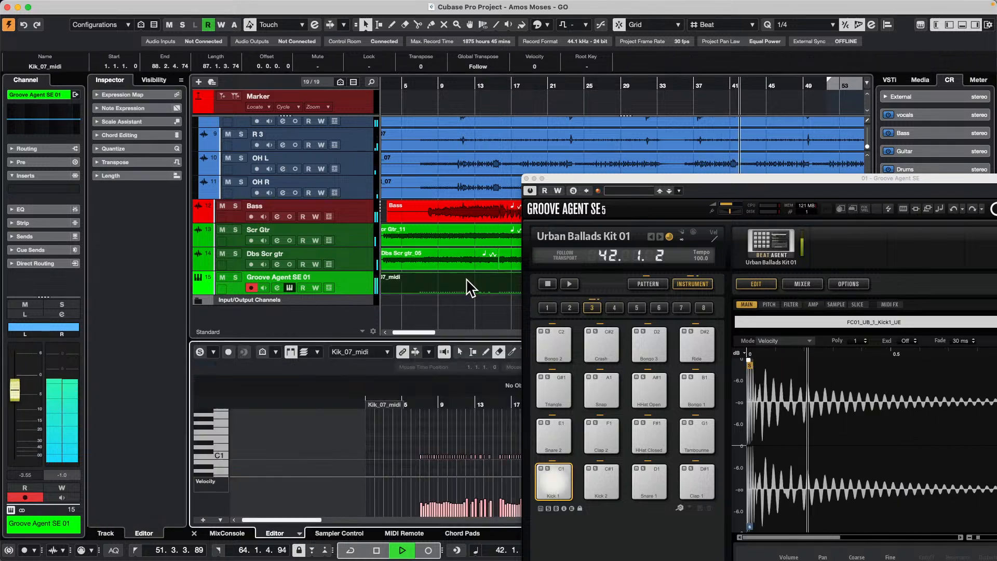
{"action": "left_click", "coordinate": [527, 178]}
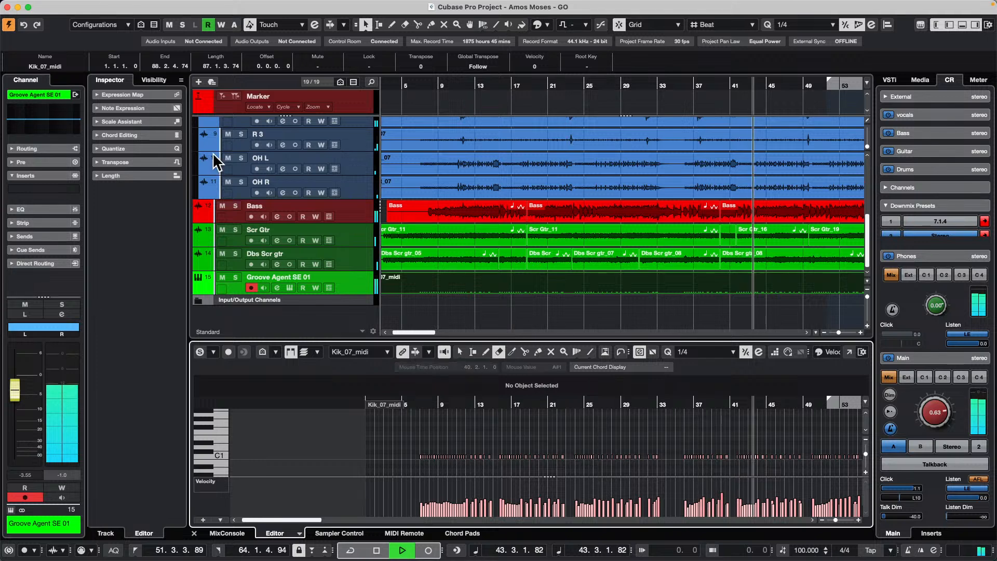
{"action": "left_click", "coordinate": [138, 94]}
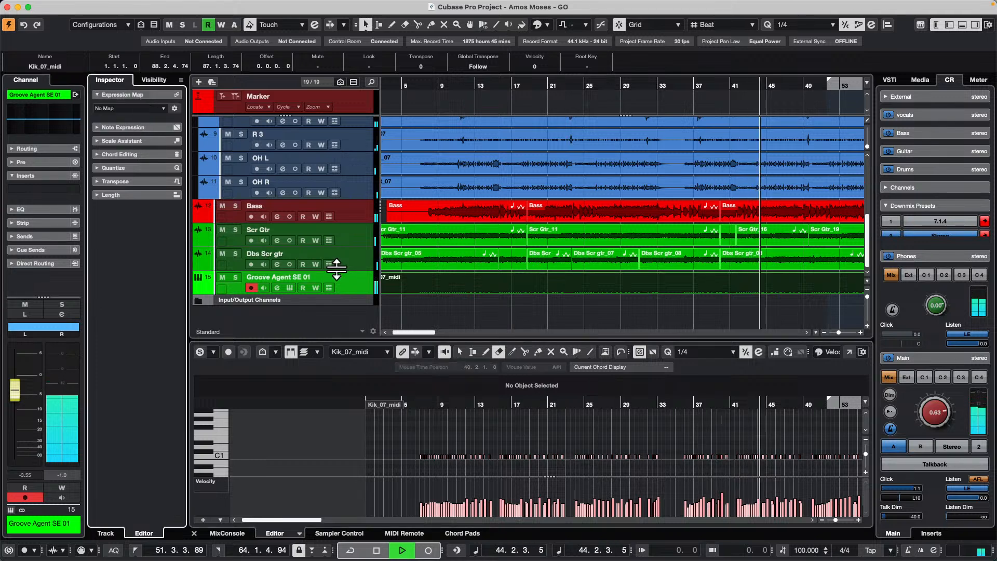
{"action": "left_click", "coordinate": [354, 288]}
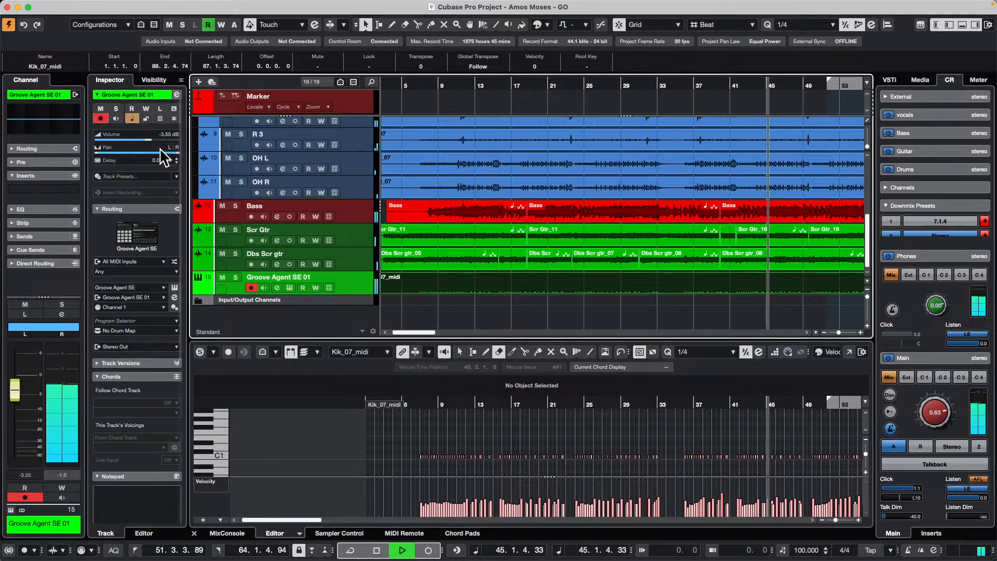
{"action": "left_click_drag", "start_coordinate": [152, 140], "coordinate": [130, 140]}
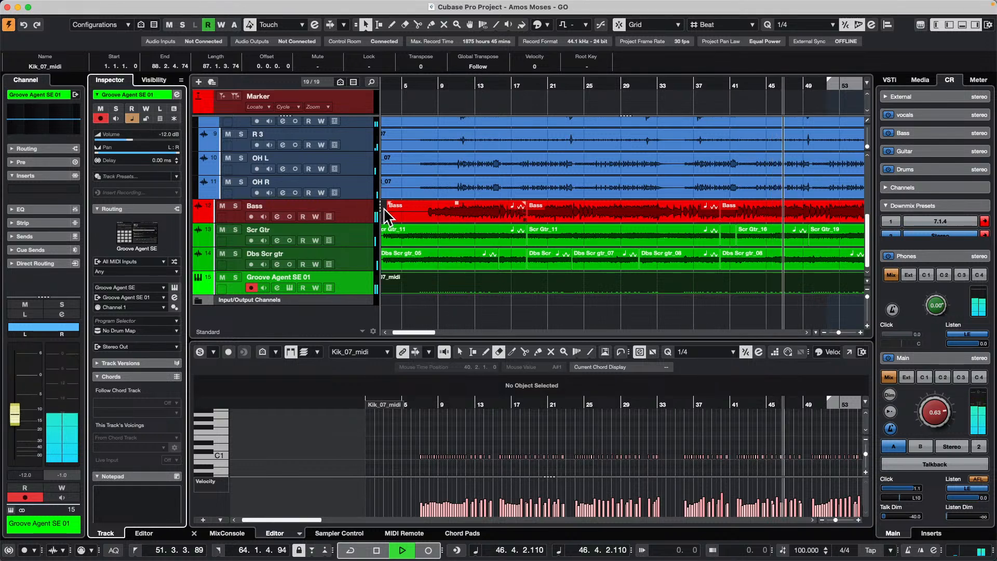
- Reopen the Kik track's Kik_07 event in the Sample Editor and review its hitpoint settings
{"action": "scroll", "coordinate": [423, 185], "scroll_direction": "up", "scroll_amount": 4}
{"action": "left_click", "coordinate": [472, 151]}
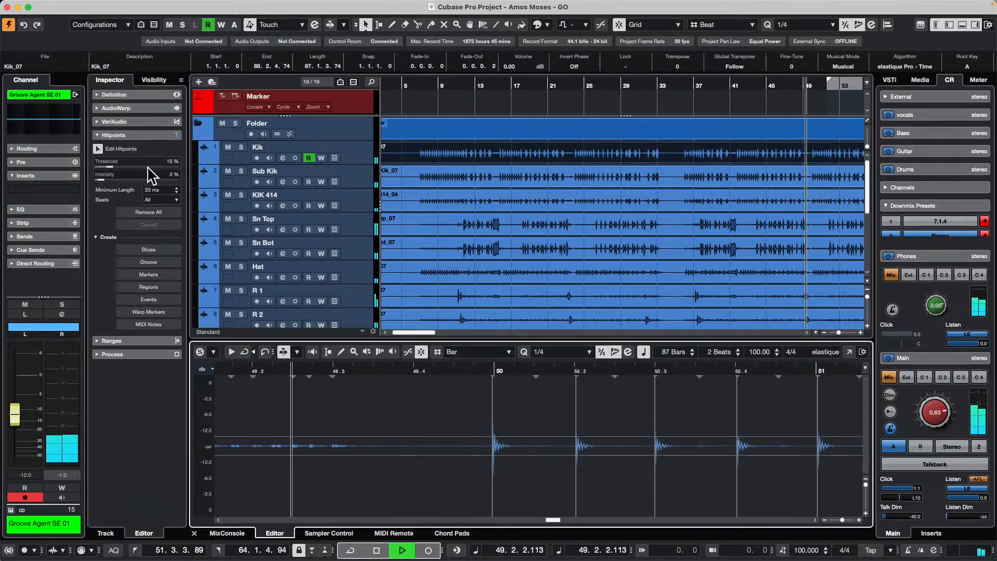
{"action": "left_click", "coordinate": [463, 154]}
{"action": "double_click", "coordinate": [463, 154]}
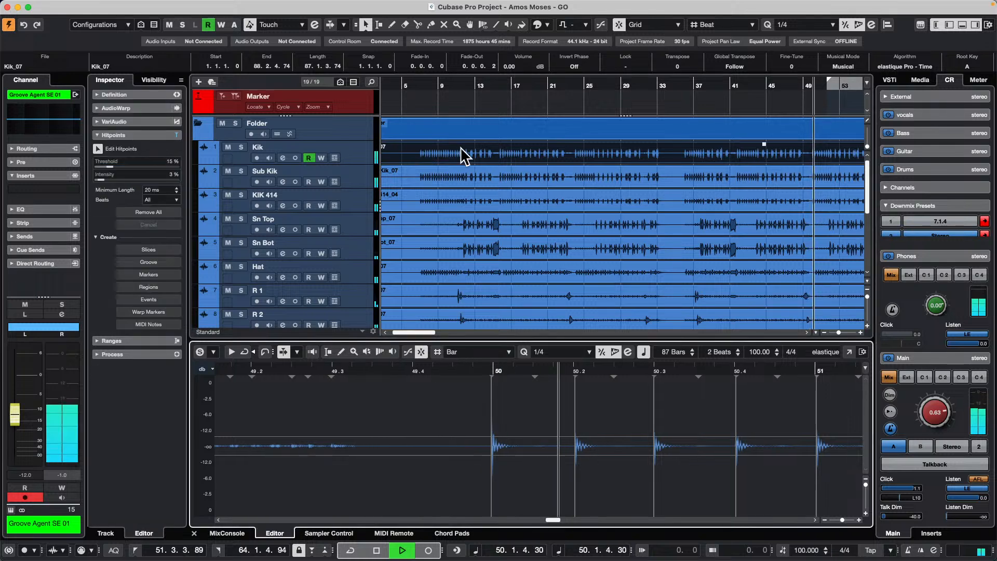
{"action": "double_click", "coordinate": [463, 153]}
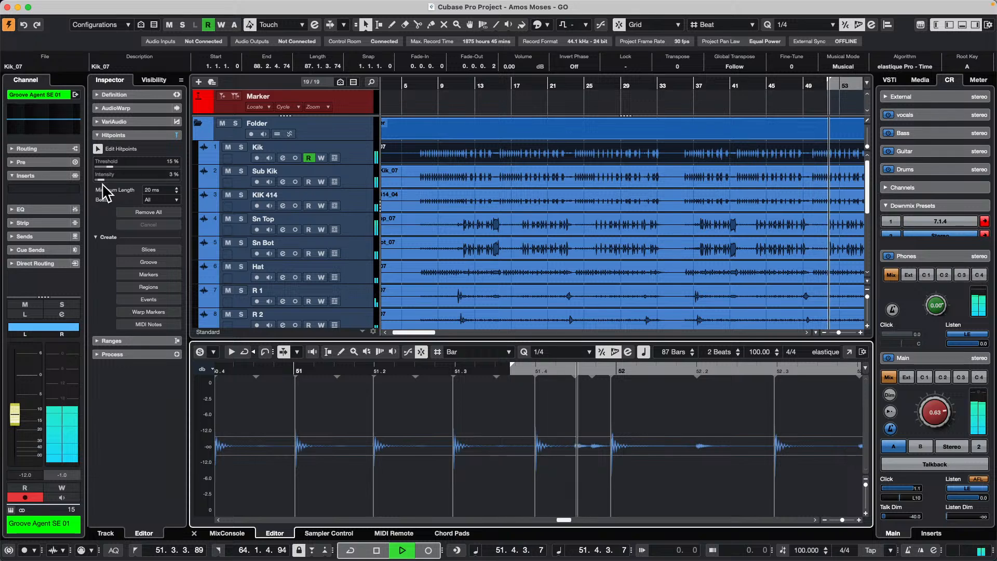
{"action": "left_click", "coordinate": [97, 237]}
{"action": "left_click", "coordinate": [97, 236]}
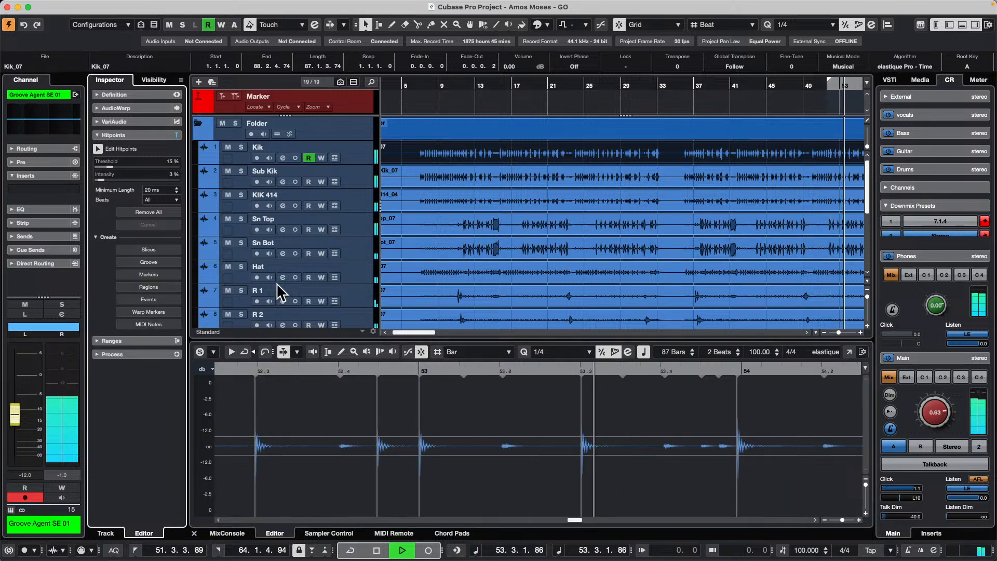
- Review the destination options for converting hitpoints to MIDI notes, and cancel the conversion
{"action": "left_click", "coordinate": [151, 324]}
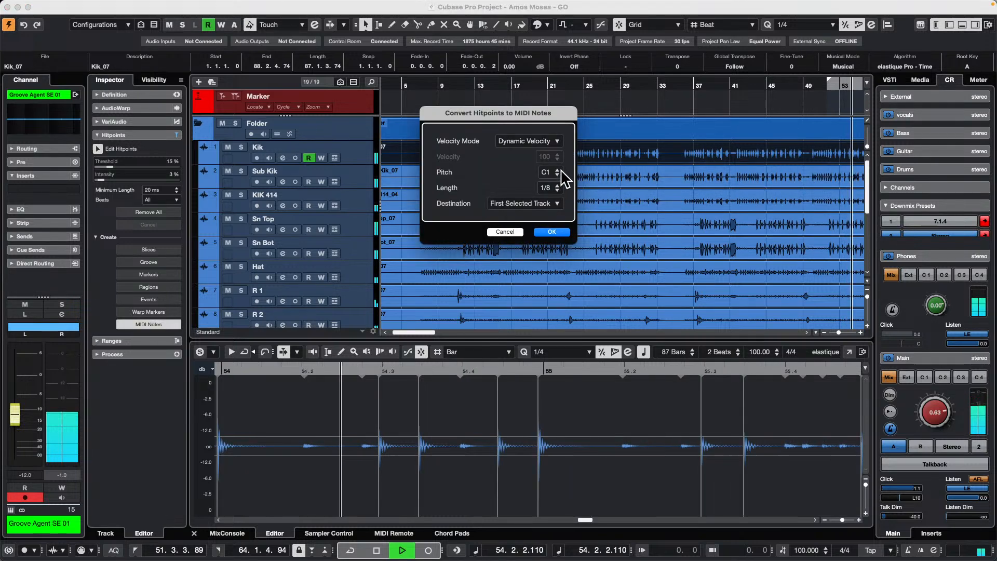
{"action": "left_click", "coordinate": [527, 203]}
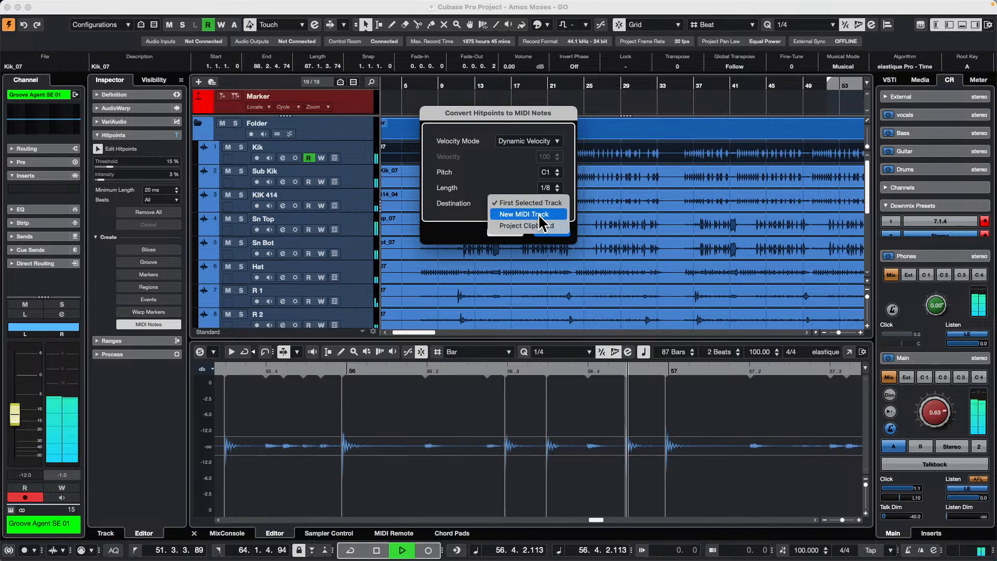
{"action": "left_click", "coordinate": [463, 222]}
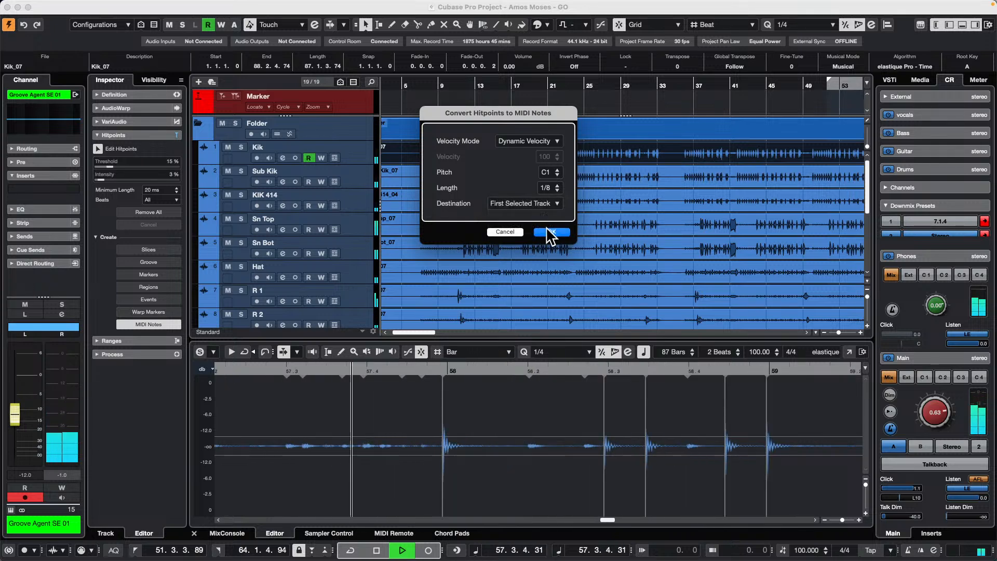
{"action": "left_click", "coordinate": [507, 232]}
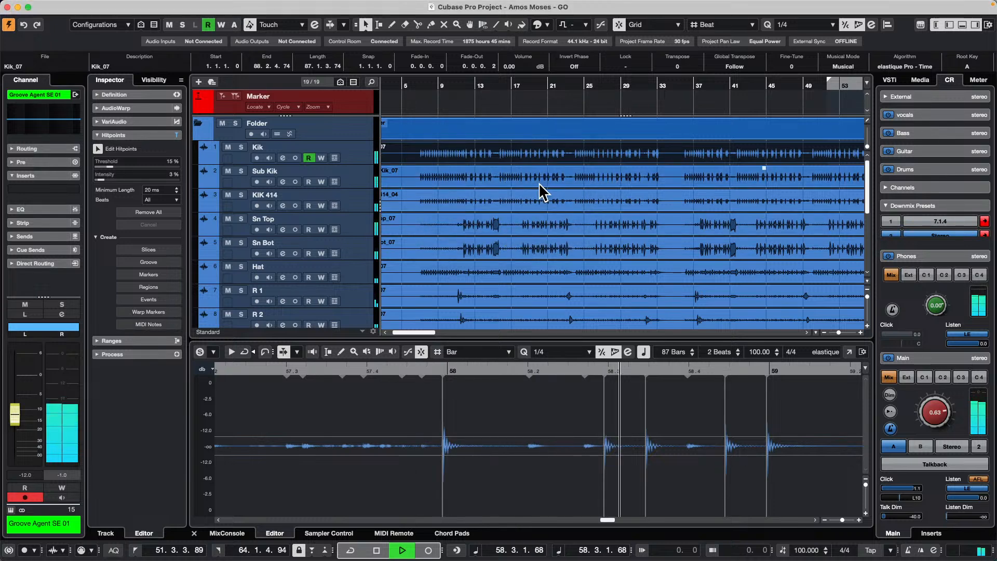
- Stop playback and create a new empty project in the backup test folder
{"action": "key", "text": "space"}
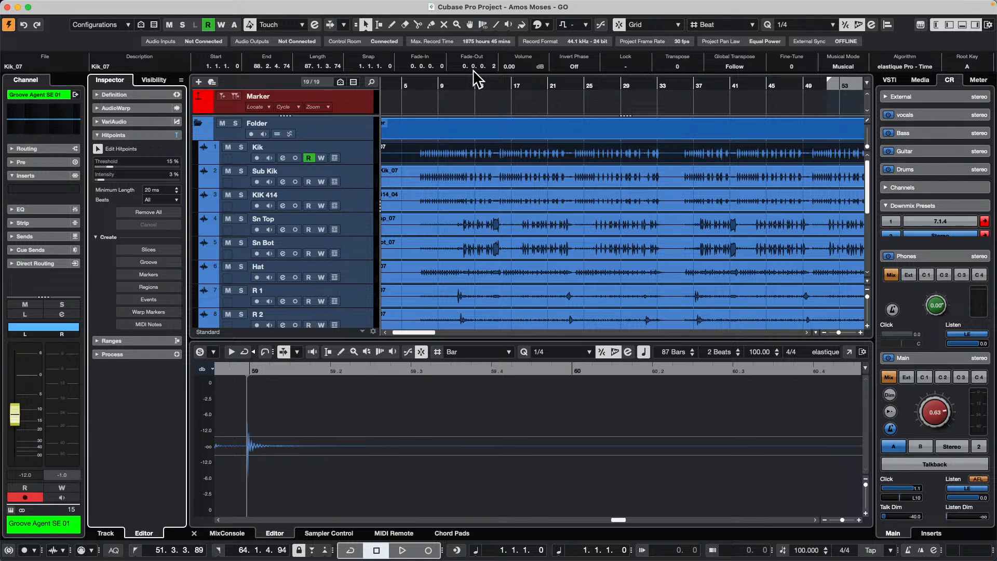
{"action": "left_click", "coordinate": [77, 5]}
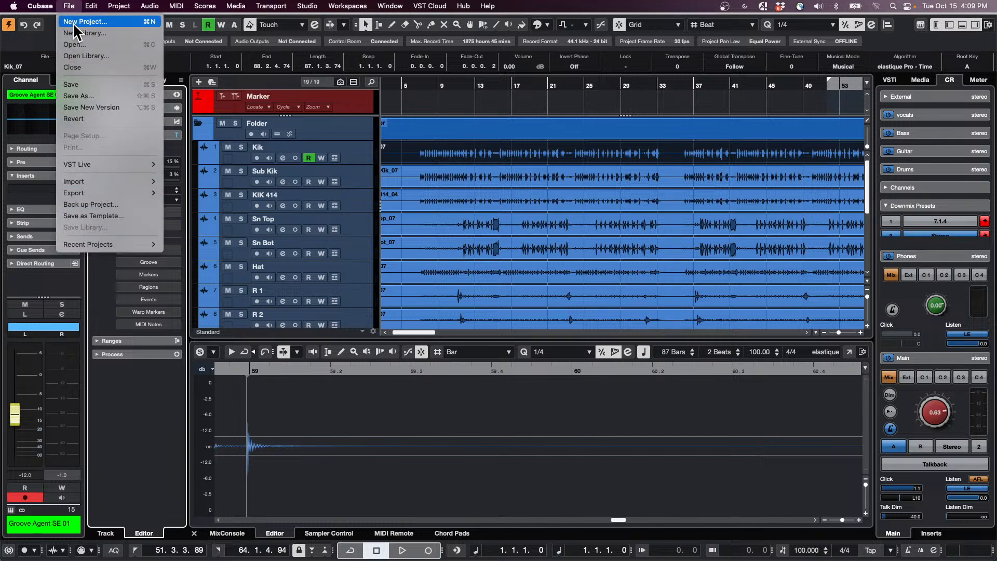
{"action": "left_click", "coordinate": [79, 23]}
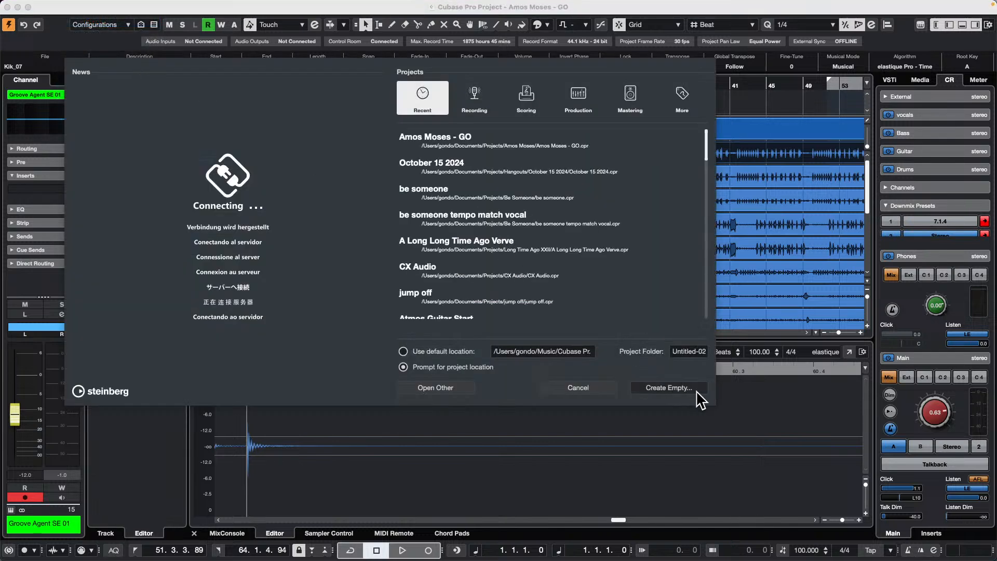
{"action": "left_click", "coordinate": [671, 388]}
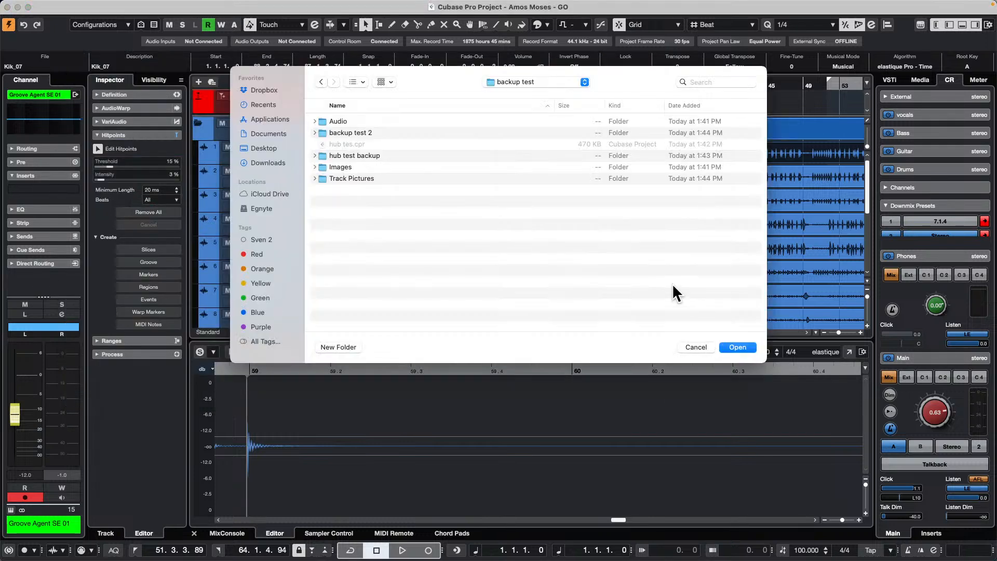
{"action": "left_click", "coordinate": [739, 346]}
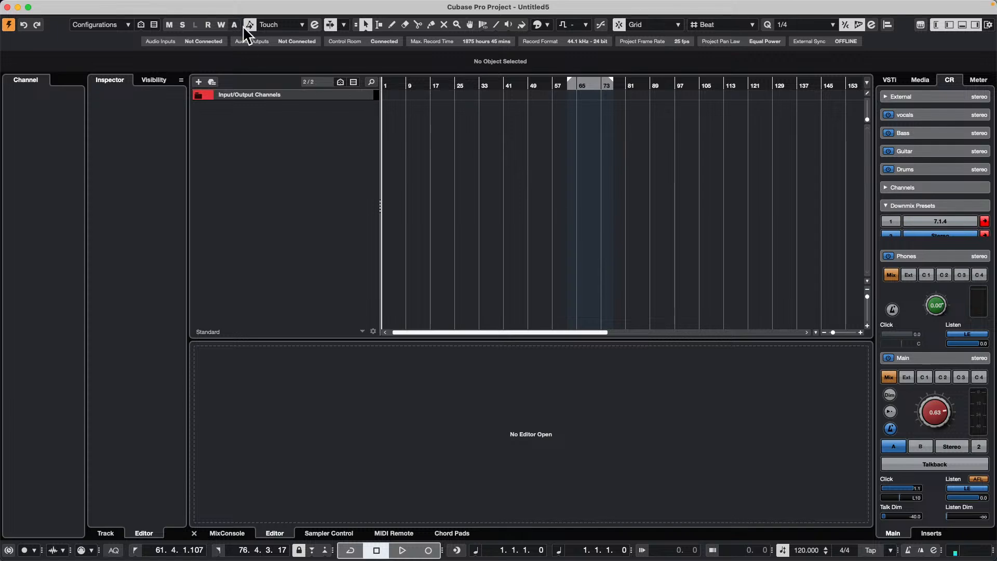
- Add an instrument track hosting Groove Agent and move its plug-in window clear of the track list
{"action": "right_click", "coordinate": [279, 125]}
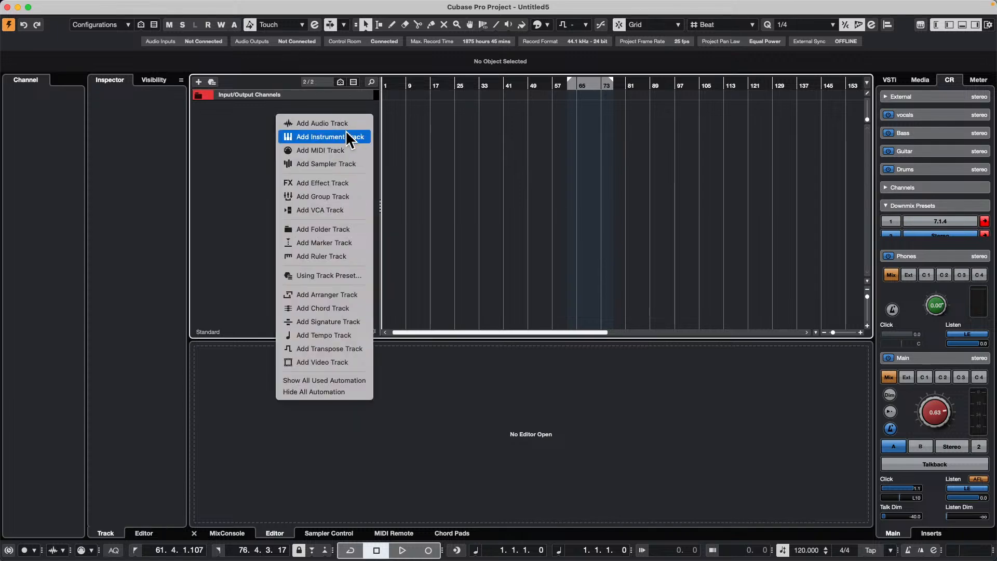
{"action": "left_click", "coordinate": [345, 134]}
{"action": "left_click", "coordinate": [532, 178]}
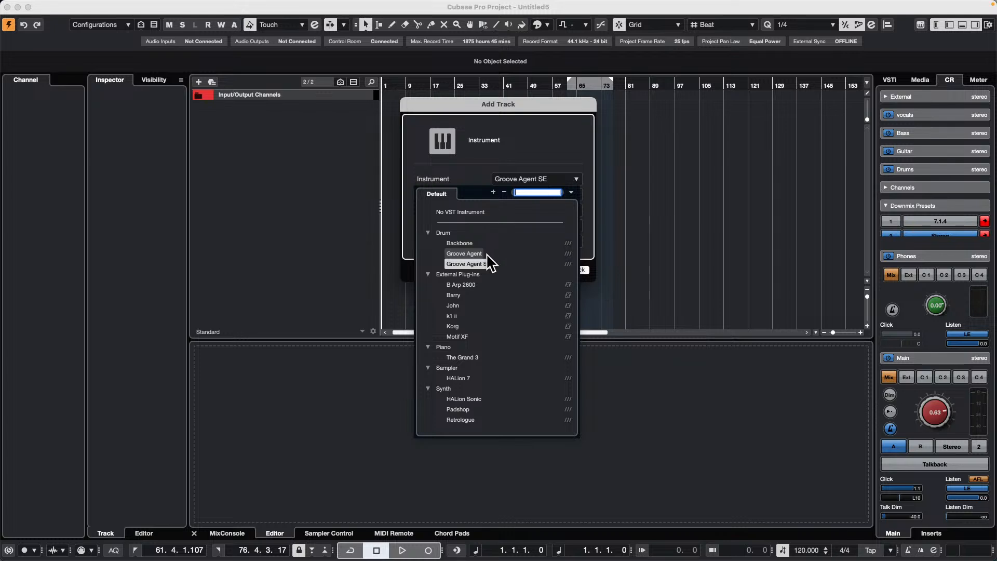
{"action": "left_click", "coordinate": [463, 254]}
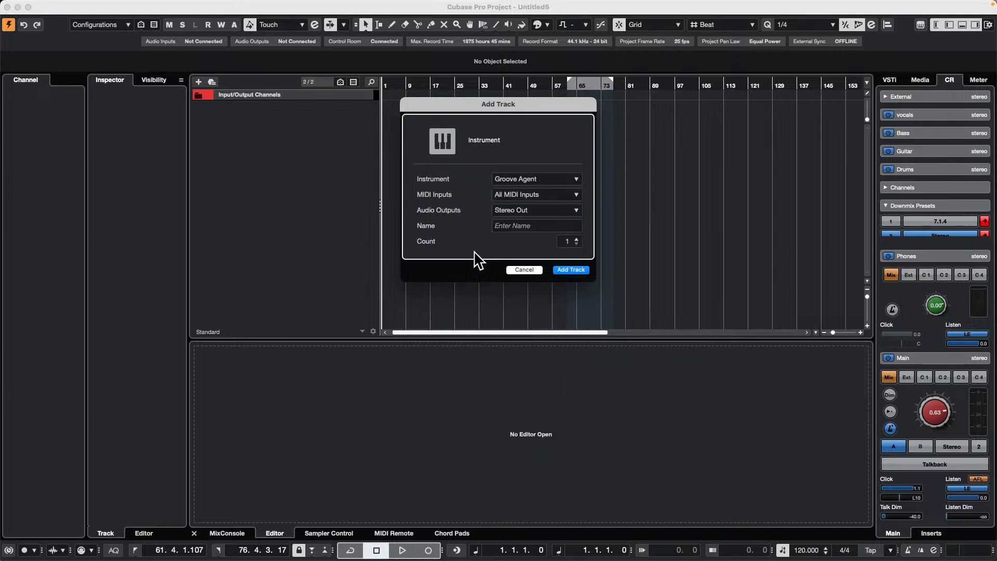
{"action": "left_click", "coordinate": [574, 270]}
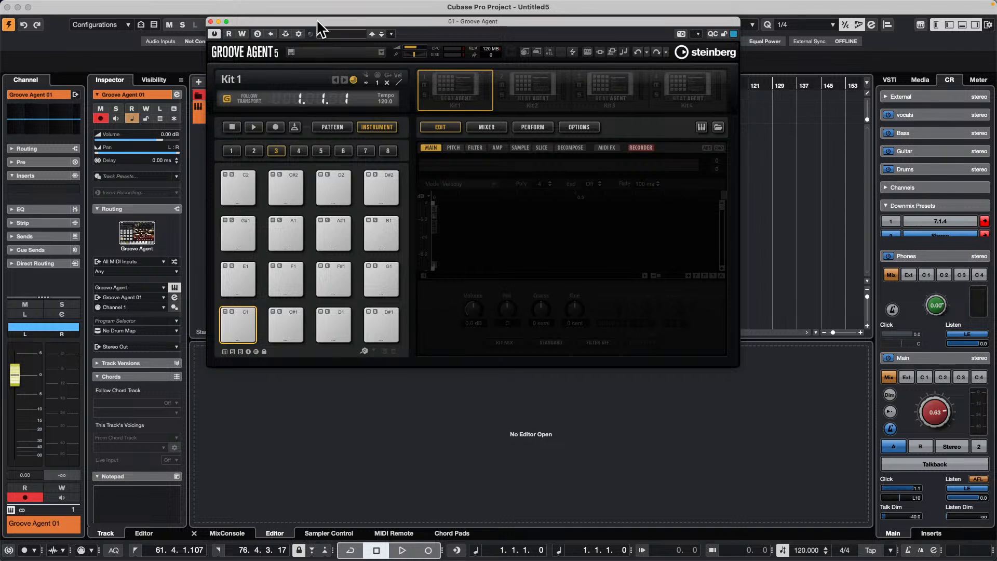
{"action": "left_click_drag", "start_coordinate": [318, 22], "coordinate": [406, 178]}
{"action": "left_click", "coordinate": [410, 83]}
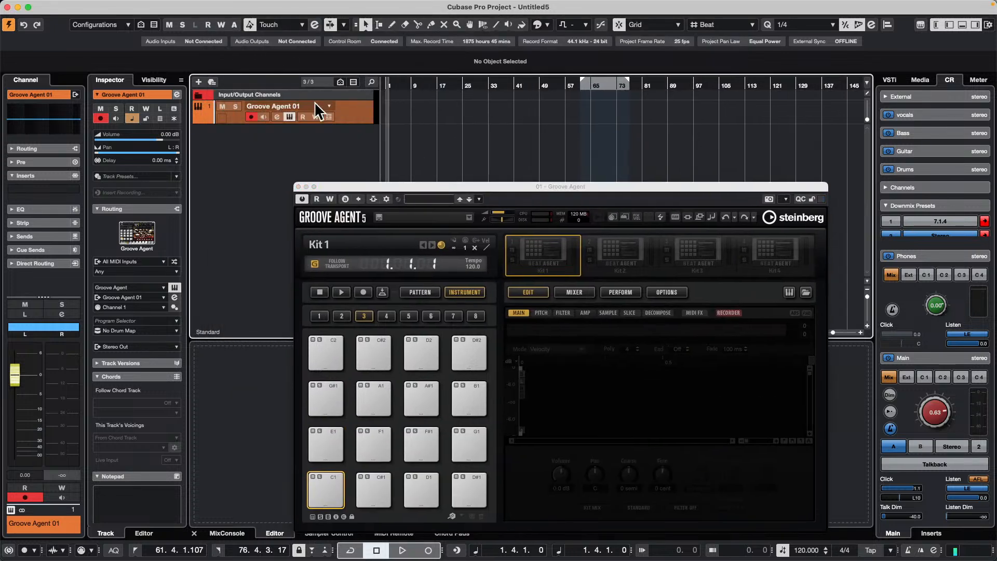
- Open the kit library to load a kit with patterns into the first kit slot, and reposition the Groove Agent window
{"action": "right_click", "coordinate": [544, 262]}
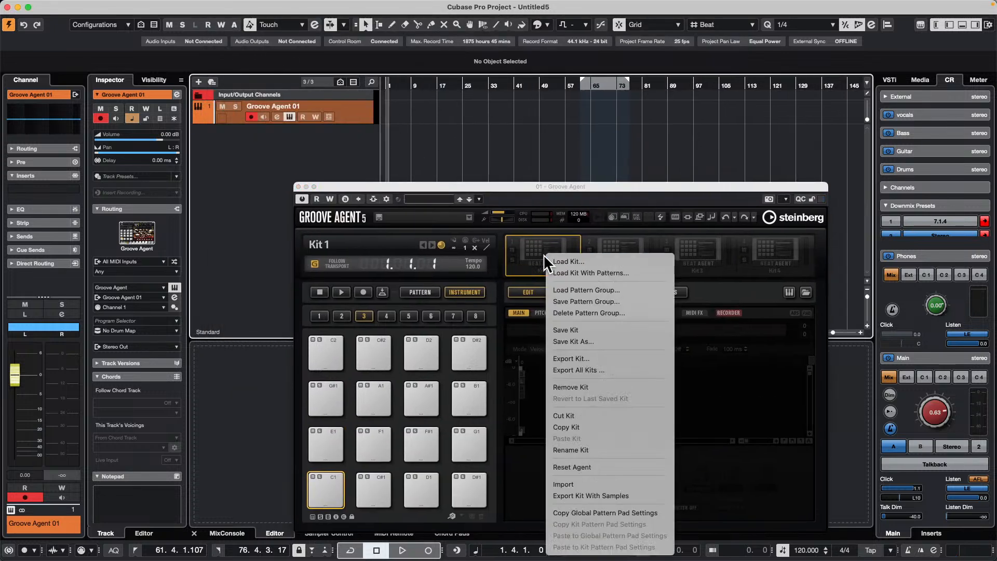
{"action": "left_click", "coordinate": [612, 270]}
{"action": "left_click_drag", "start_coordinate": [590, 183], "coordinate": [429, 41]}
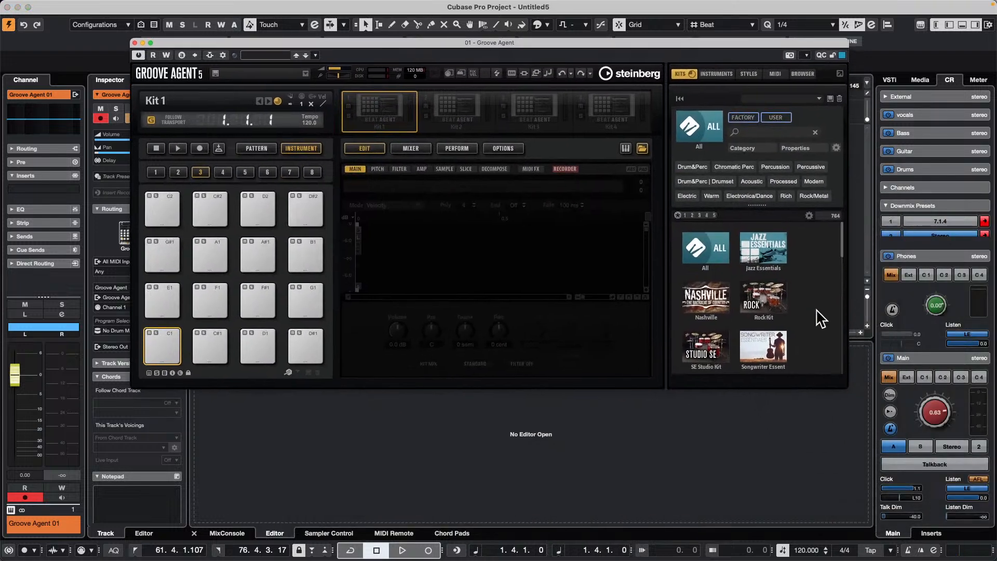
{"action": "scroll", "coordinate": [745, 307], "scroll_direction": "down", "scroll_amount": 5}
{"action": "scroll", "coordinate": [746, 307], "scroll_direction": "down", "scroll_amount": 3}
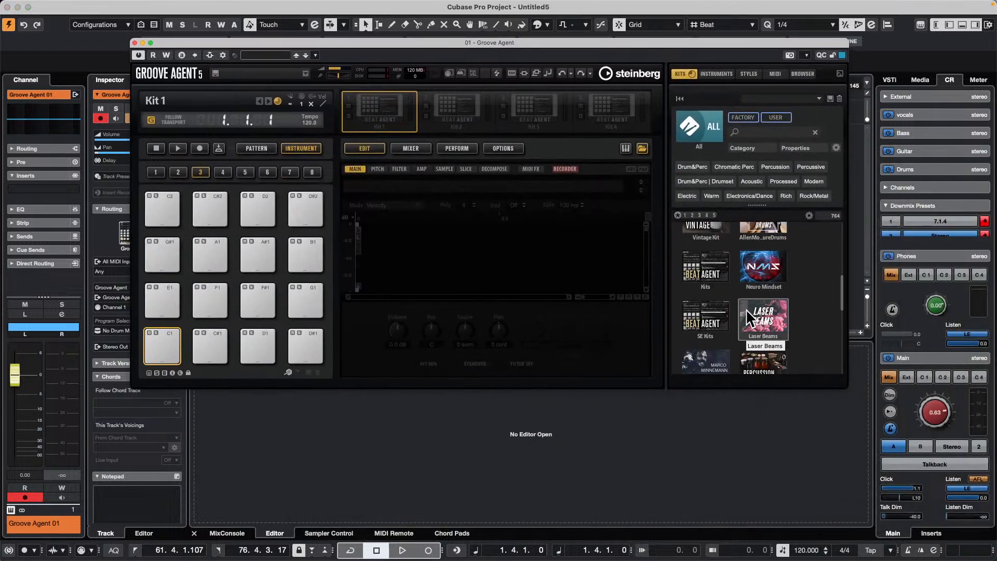
{"action": "scroll", "coordinate": [774, 326], "scroll_direction": "down", "scroll_amount": 5}
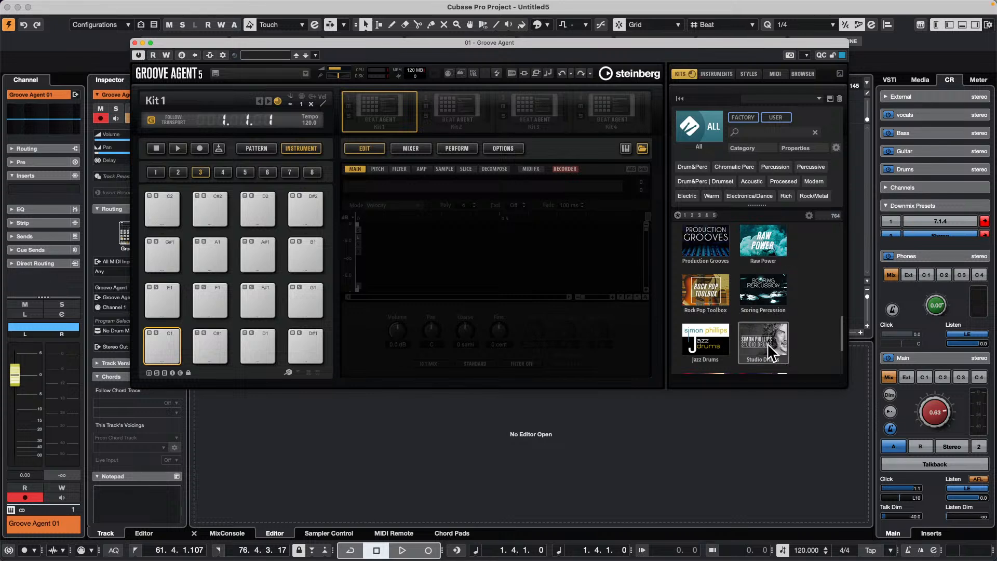
{"action": "left_click", "coordinate": [768, 343]}
{"action": "scroll", "coordinate": [719, 307], "scroll_direction": "down", "scroll_amount": 6}
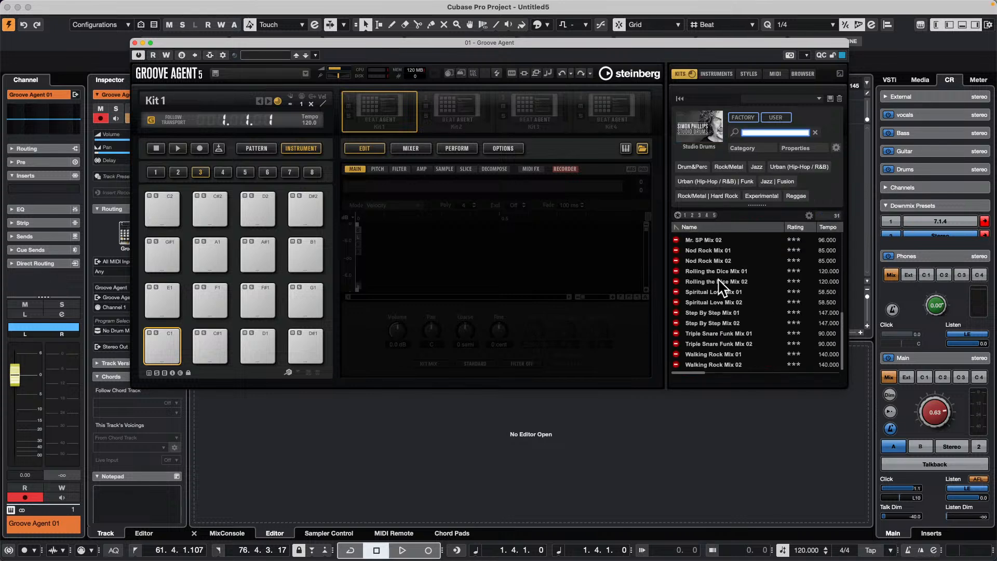
{"action": "left_click", "coordinate": [694, 127]}
- Load the Forget The Past kit from the SE Studio Kit collection into the first kit slot
{"action": "scroll", "coordinate": [716, 307], "scroll_direction": "down", "scroll_amount": 1}
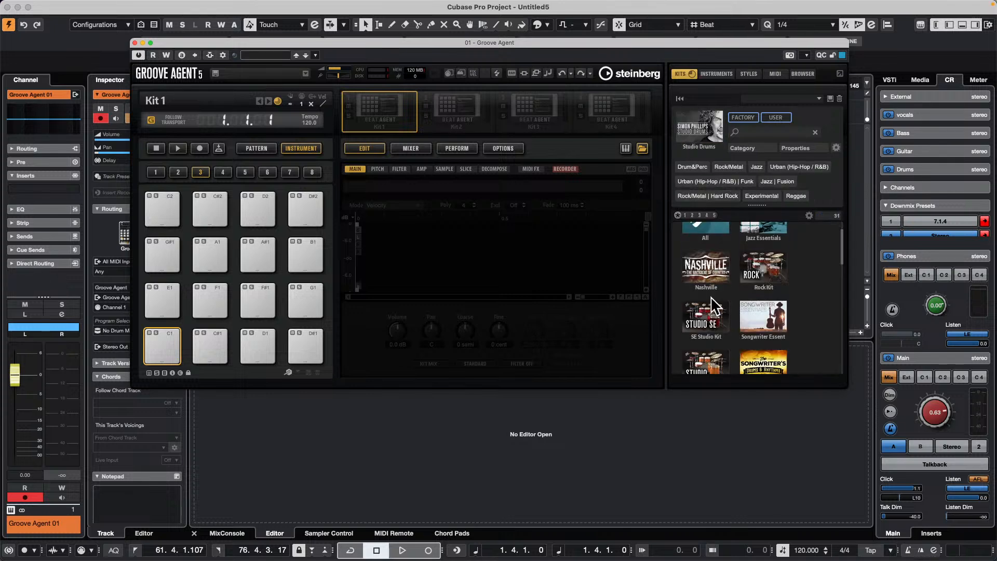
{"action": "left_click", "coordinate": [712, 307]}
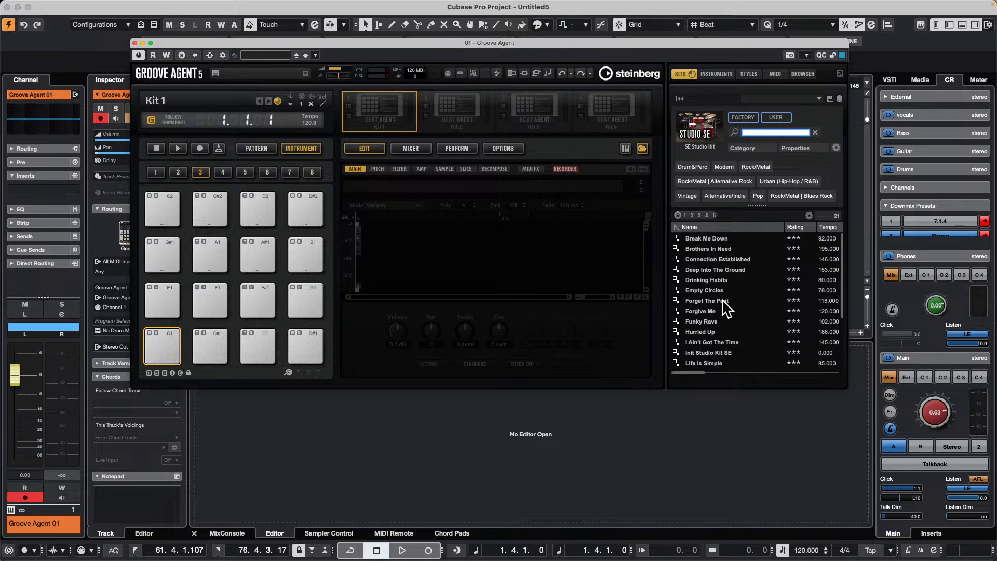
{"action": "left_click", "coordinate": [725, 301]}
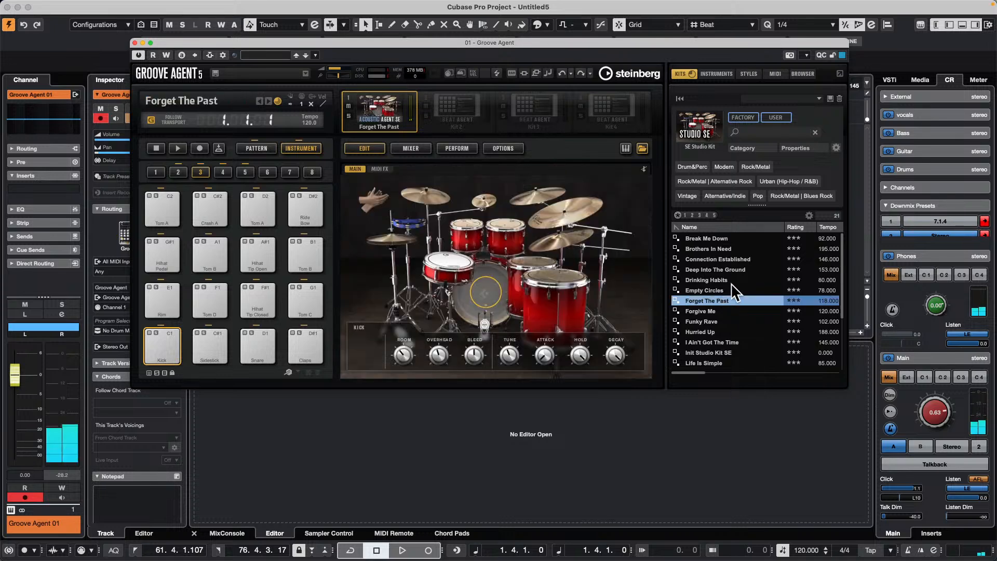
- Start Groove Agent playback, show the pattern pads, and trigger the Main 1 pattern
{"action": "left_click", "coordinate": [177, 148]}
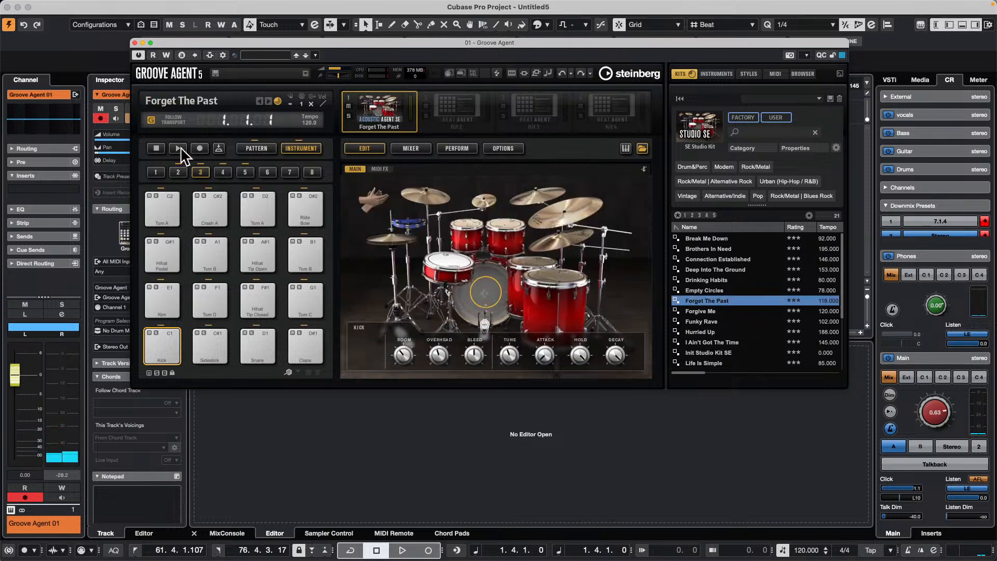
{"action": "left_click", "coordinate": [257, 148]}
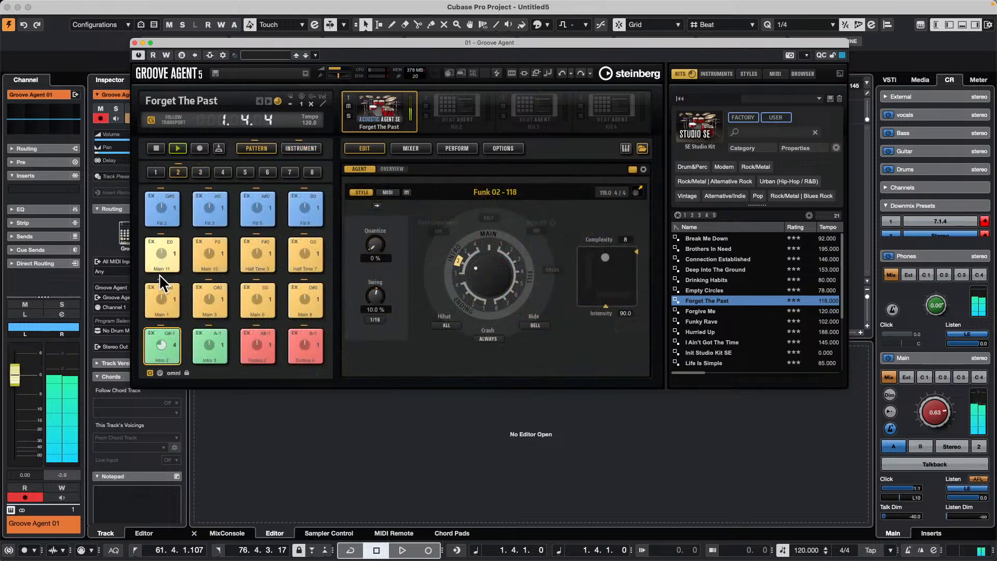
{"action": "left_click", "coordinate": [163, 294]}
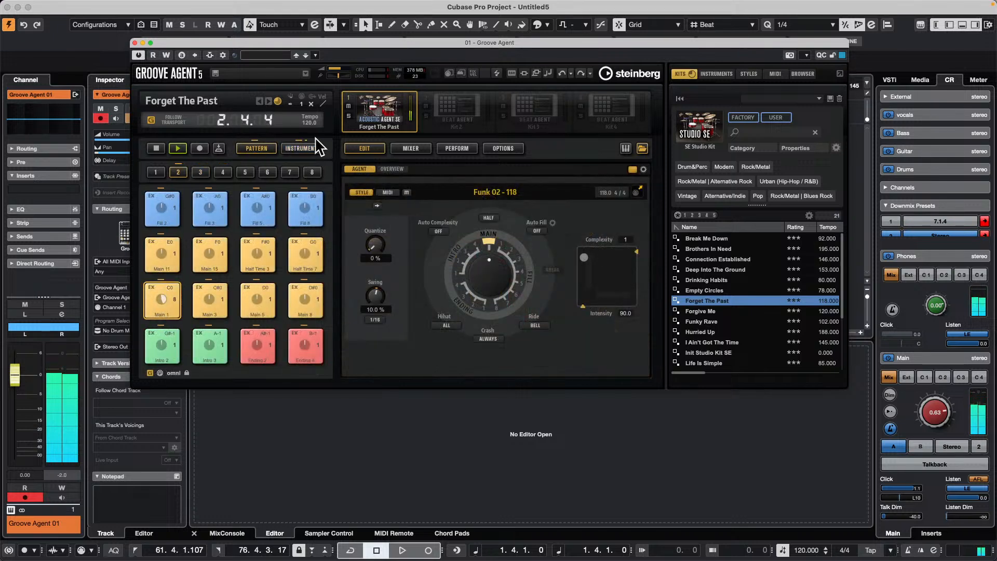
- Set the project tempo to 100 BPM
{"action": "double_click", "coordinate": [805, 550]}
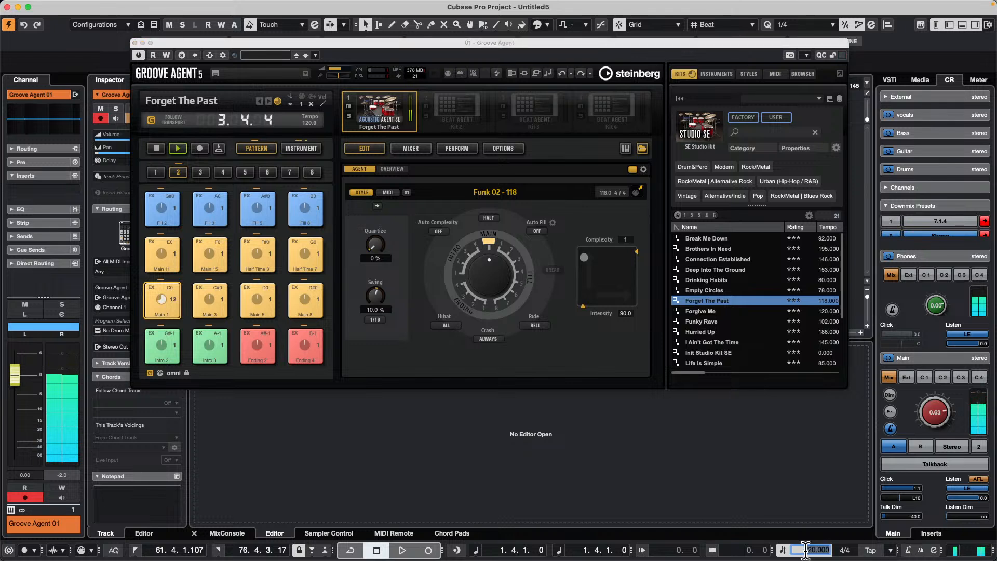
{"action": "type", "text": "100"}
{"action": "key", "text": "Return"}
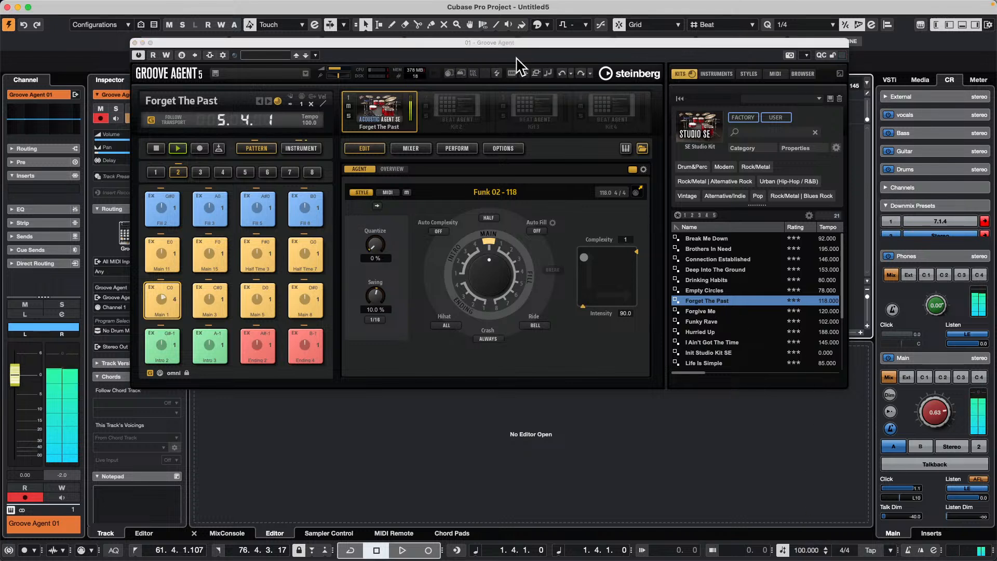
- Load the Caribbean Dance kit with patterns from the Percussion Standard Kit collection into the second kit slot
{"action": "left_click_drag", "start_coordinate": [470, 41], "coordinate": [520, 50]}
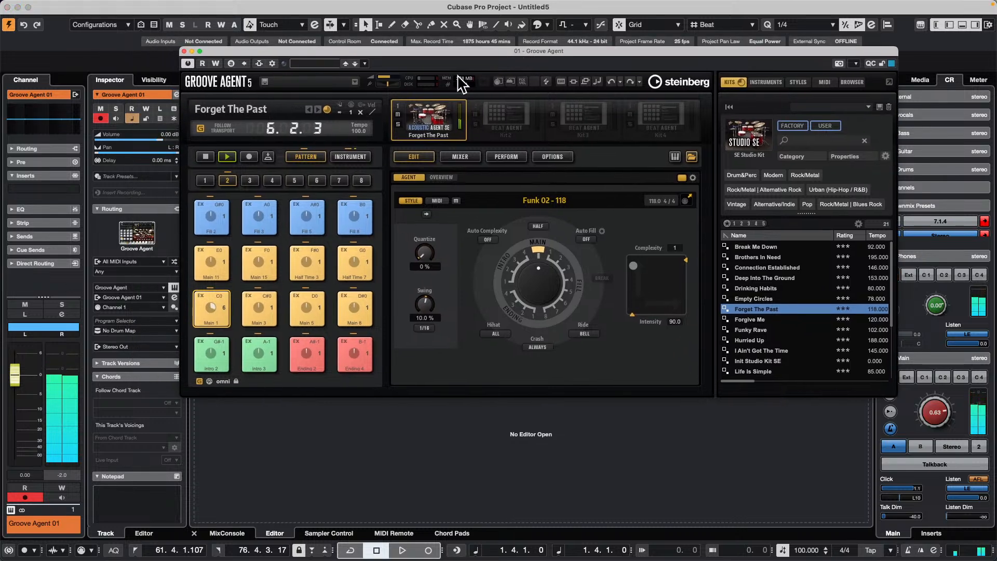
{"action": "right_click", "coordinate": [506, 120]}
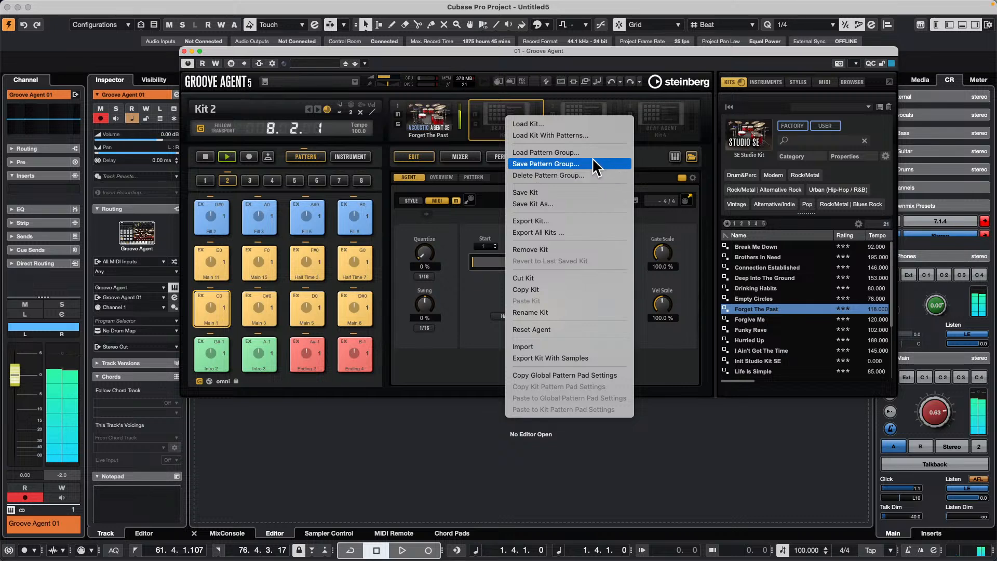
{"action": "left_click", "coordinate": [578, 134]}
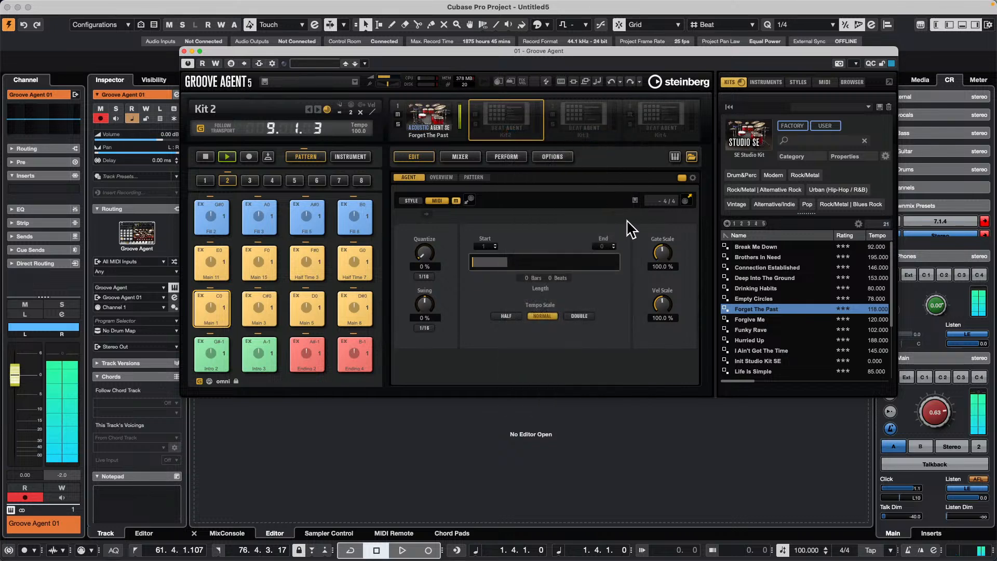
{"action": "left_click", "coordinate": [763, 141]}
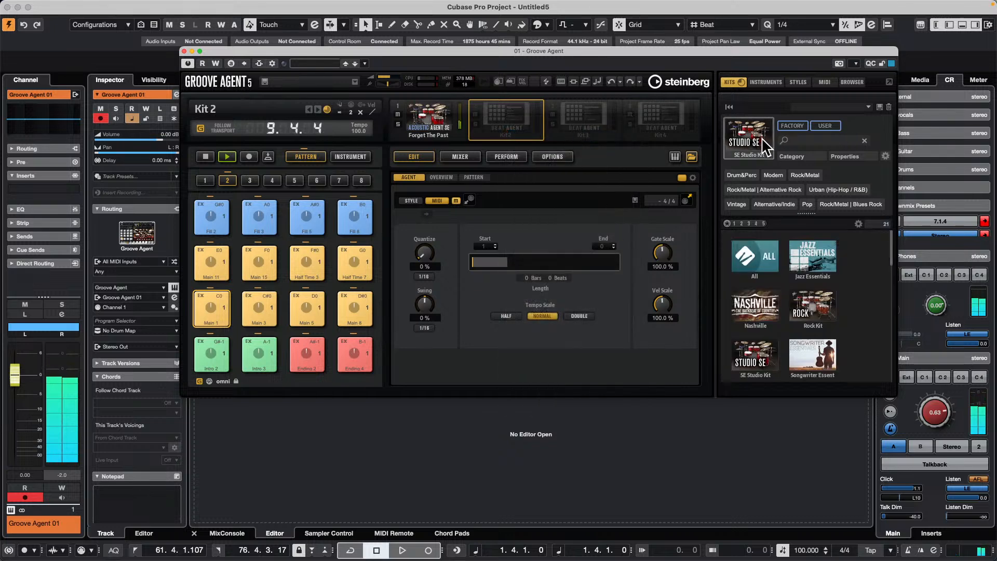
{"action": "scroll", "coordinate": [780, 303], "scroll_direction": "down", "scroll_amount": 3}
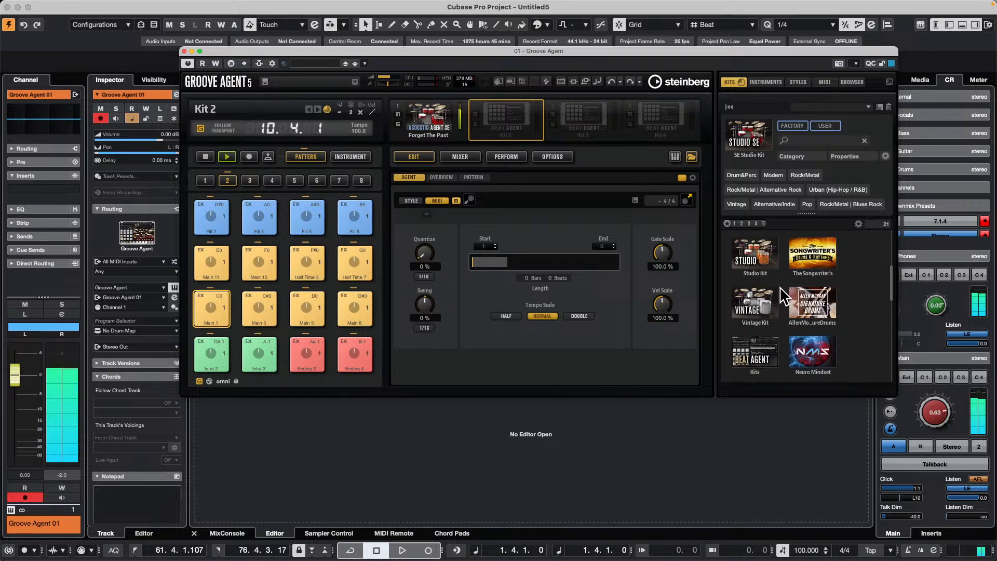
{"action": "scroll", "coordinate": [772, 295], "scroll_direction": "down", "scroll_amount": 2}
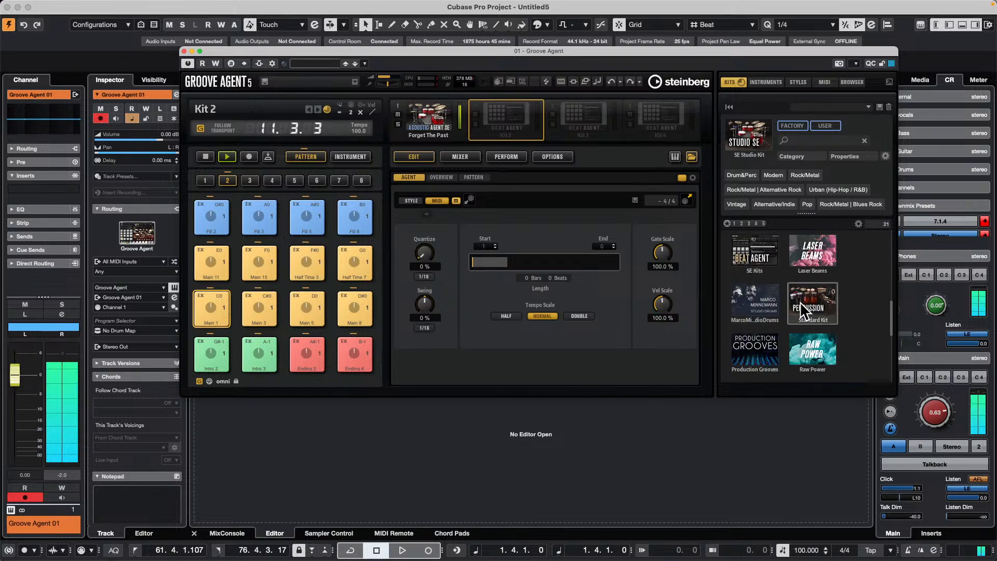
{"action": "left_click", "coordinate": [808, 300]}
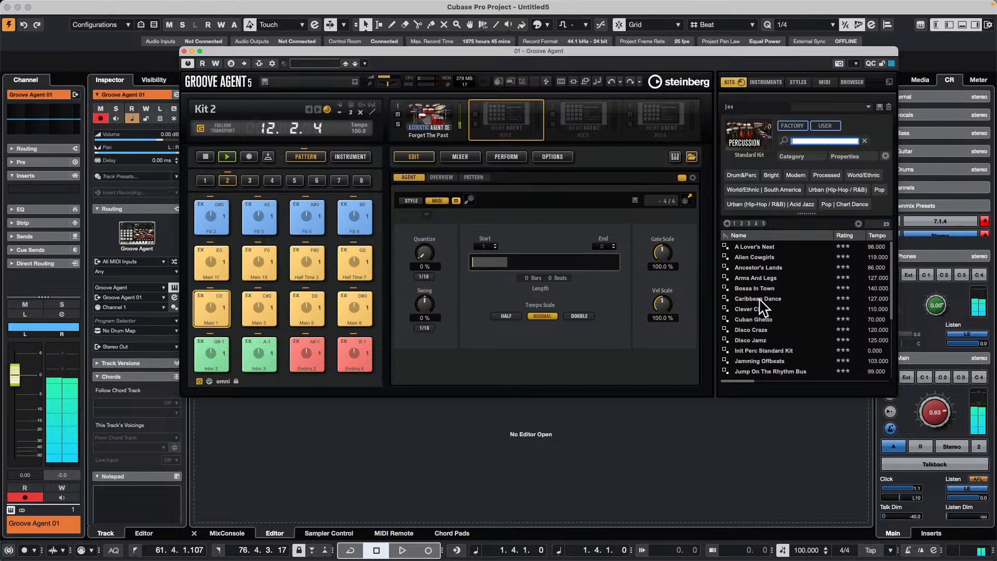
{"action": "left_click", "coordinate": [759, 299]}
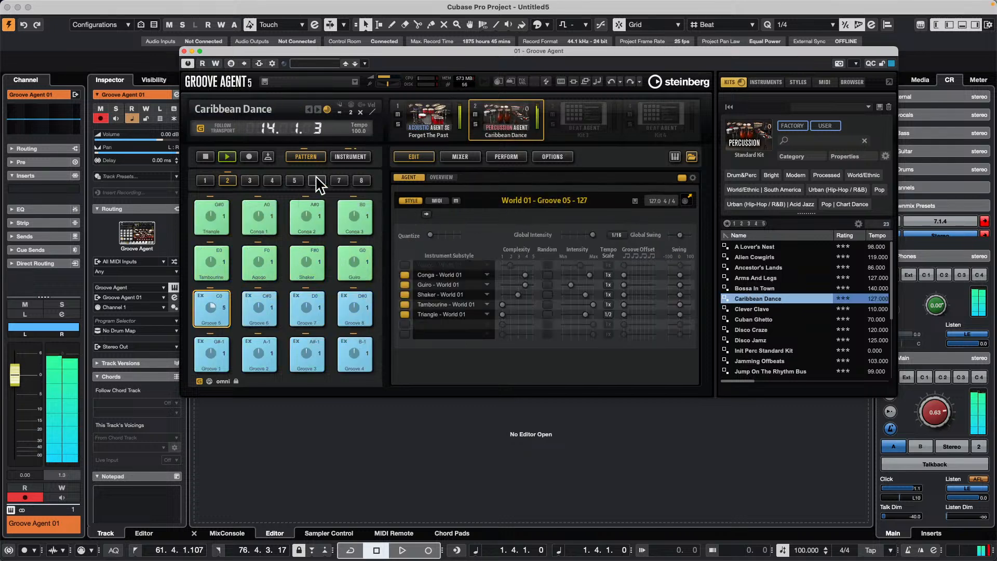
- In Groove Agent's kit mixer, set the Forget The Past level to 7.6 and the Caribbean Dance level to -10.6
{"action": "left_click", "coordinate": [464, 152]}
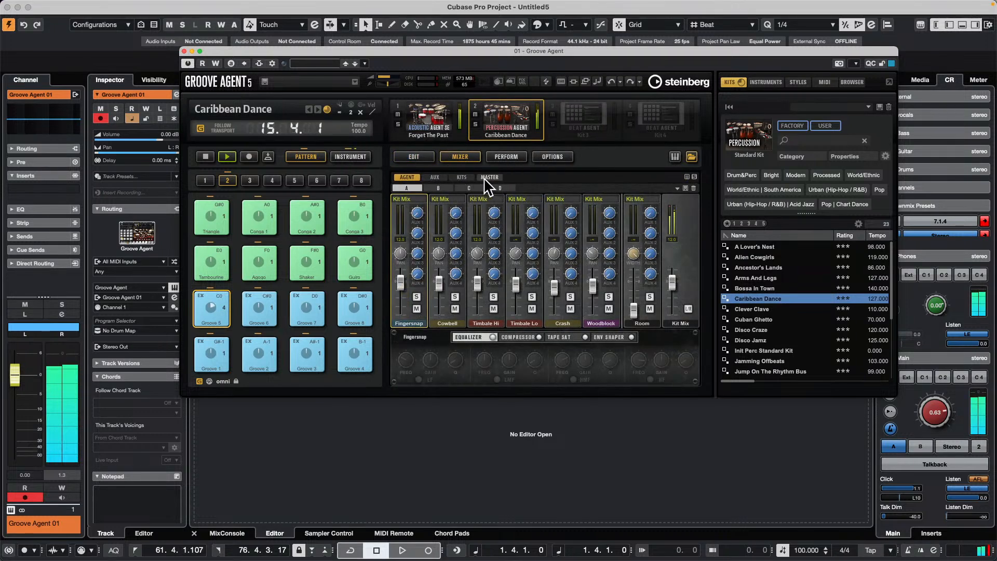
{"action": "left_click", "coordinate": [462, 177]}
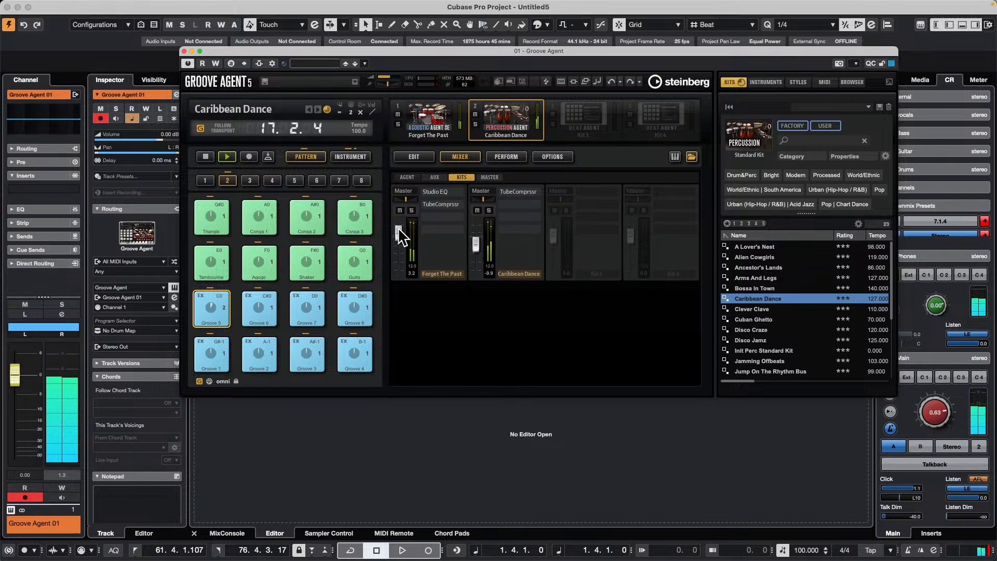
{"action": "left_click_drag", "start_coordinate": [400, 237], "coordinate": [401, 233]}
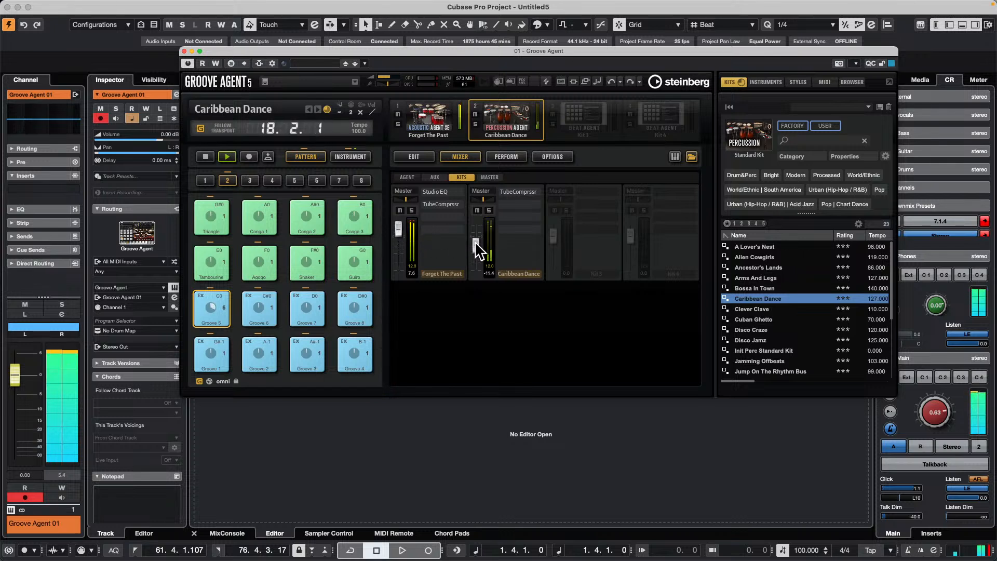
- Load the Bulldozer kit with patterns from the Laser Beams collection into the third kit slot
{"action": "left_click", "coordinate": [584, 117]}
{"action": "right_click", "coordinate": [584, 116]}
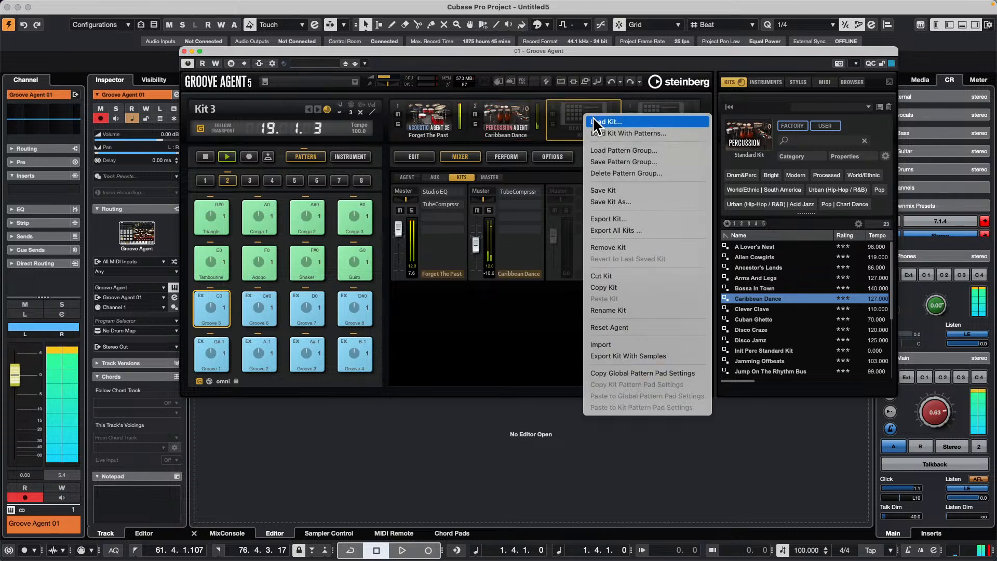
{"action": "left_click", "coordinate": [669, 131]}
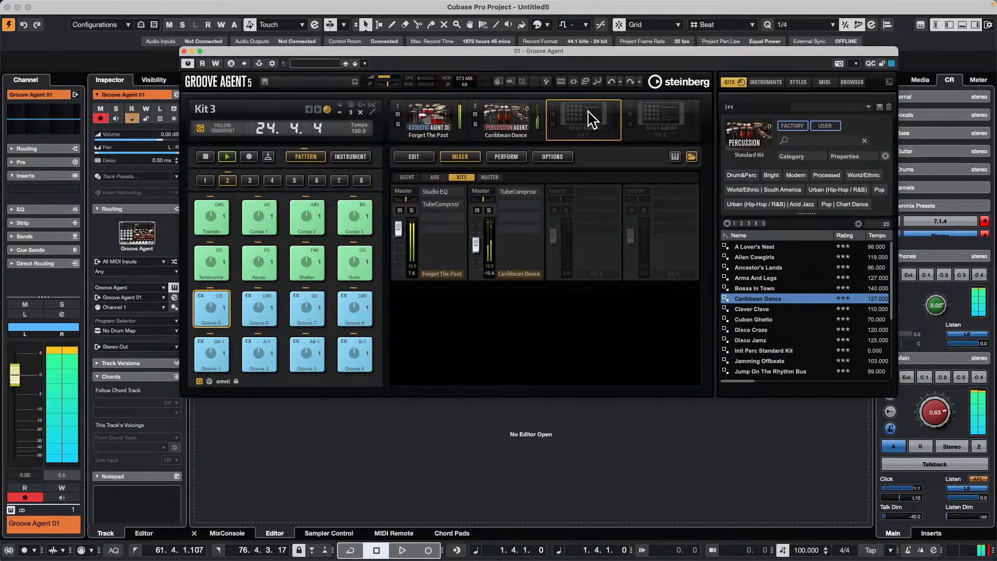
{"action": "left_click", "coordinate": [754, 136]}
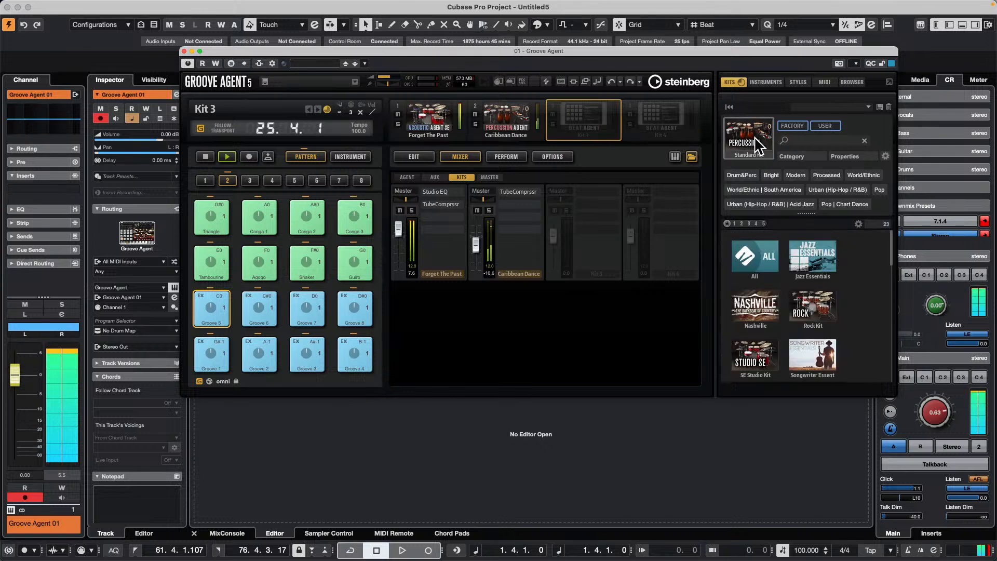
{"action": "scroll", "coordinate": [811, 273], "scroll_direction": "down", "scroll_amount": 4}
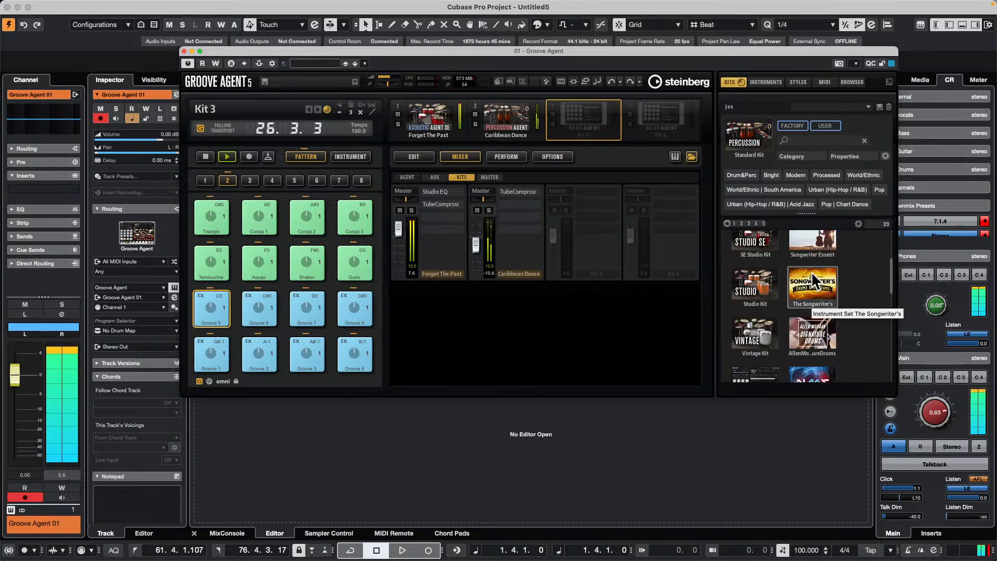
{"action": "scroll", "coordinate": [812, 271], "scroll_direction": "down", "scroll_amount": 4}
{"action": "left_click", "coordinate": [819, 298]}
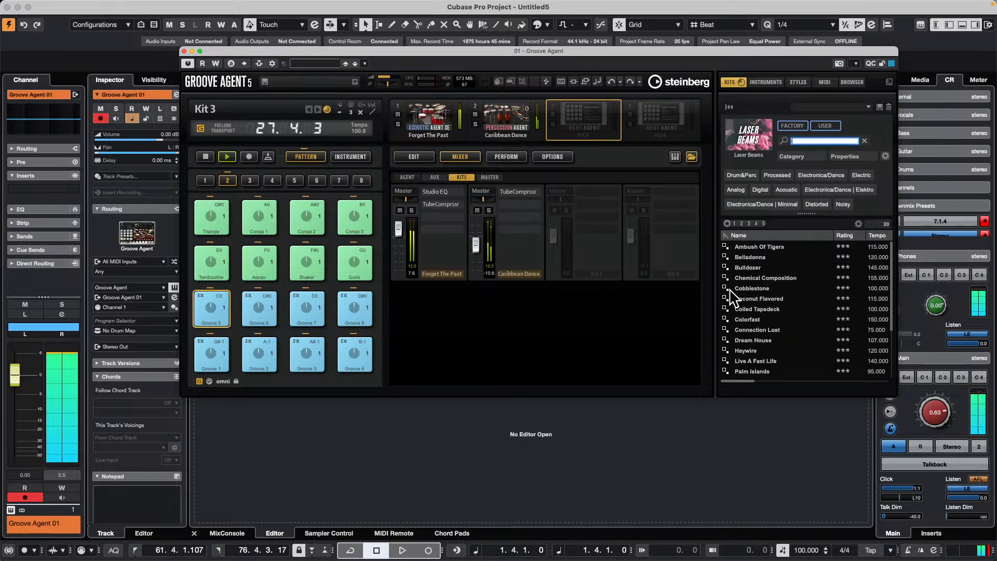
{"action": "left_click", "coordinate": [762, 267]}
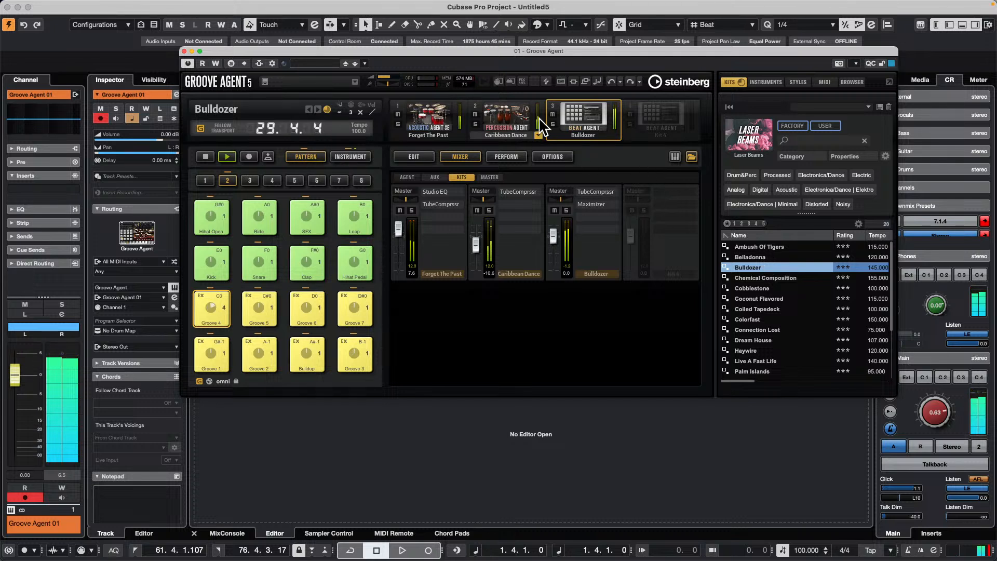
- Lower Bulldozer to -25.8 and select its Groove 2 pattern, and replace it in the third slot with Haywire after trying Colorfast
{"action": "left_click_drag", "start_coordinate": [553, 237], "coordinate": [553, 254]}
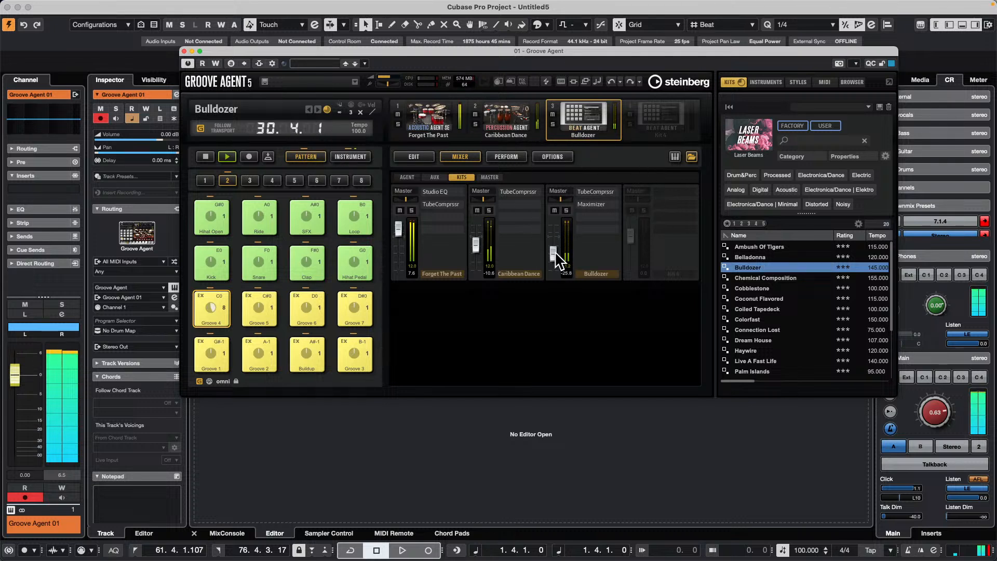
{"action": "left_click", "coordinate": [251, 340]}
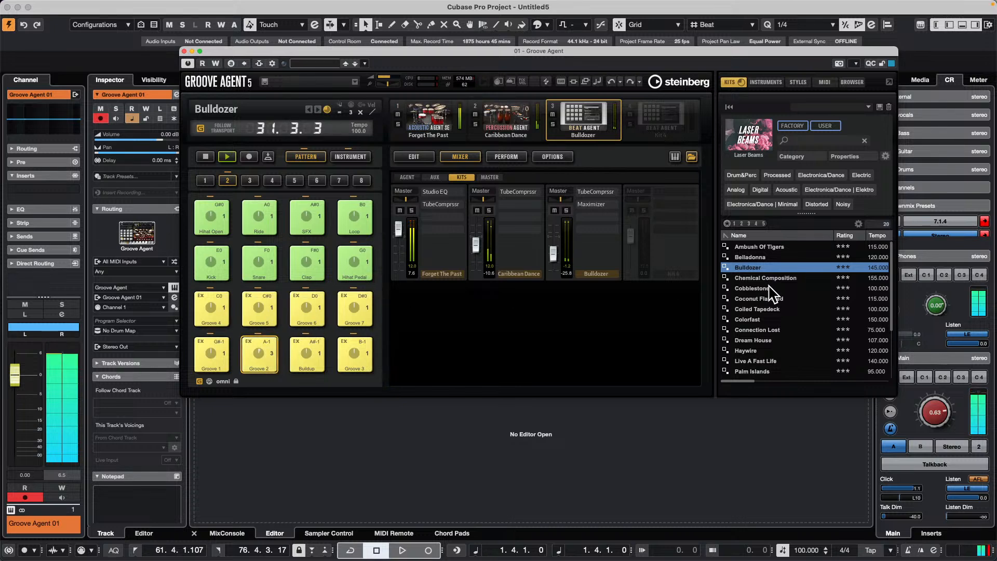
{"action": "left_click", "coordinate": [758, 318]}
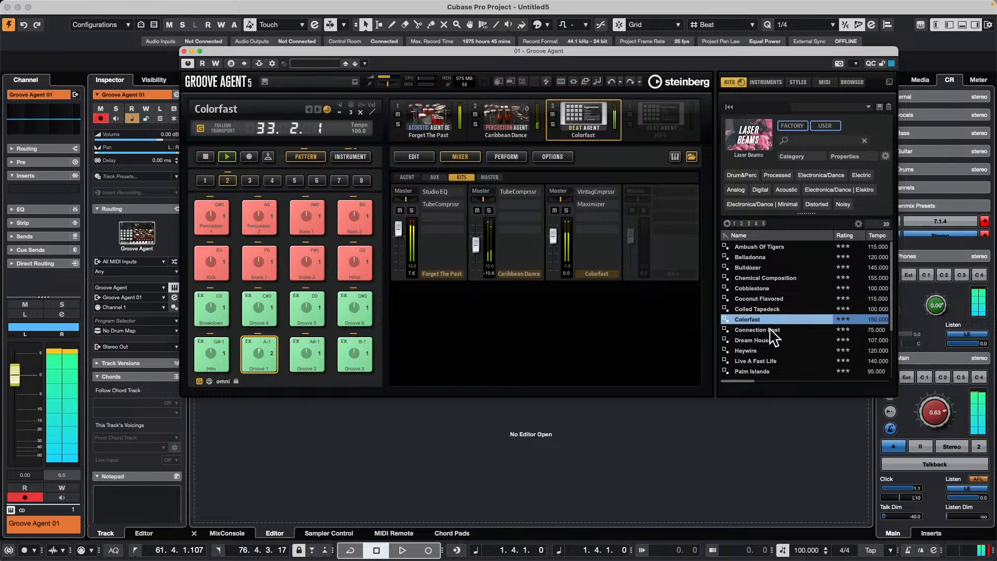
{"action": "left_click", "coordinate": [756, 351]}
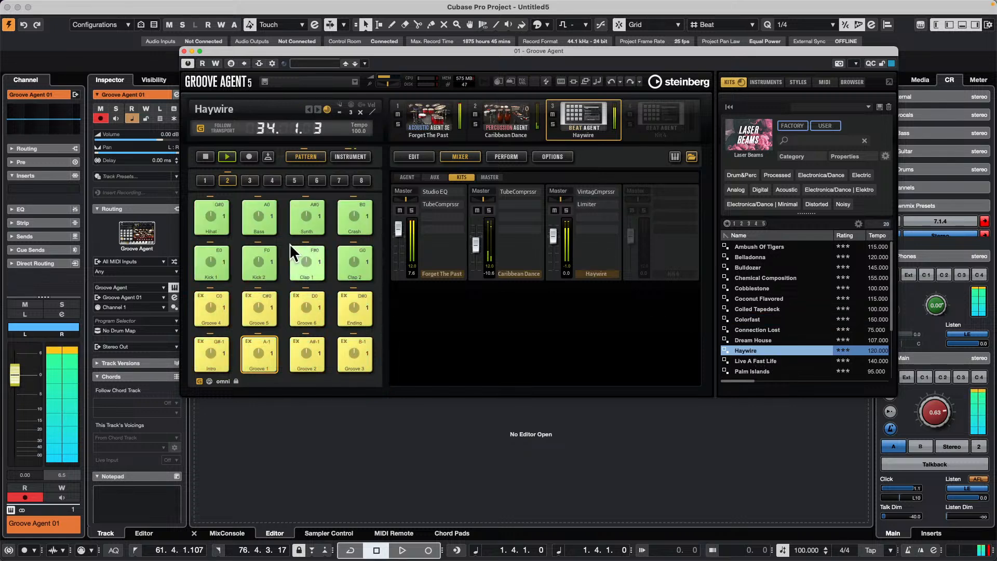
- Select the Forget The Past kit, stop the pattern playback and look at pad group 3 before returning to group 2
{"action": "left_click", "coordinate": [426, 132]}
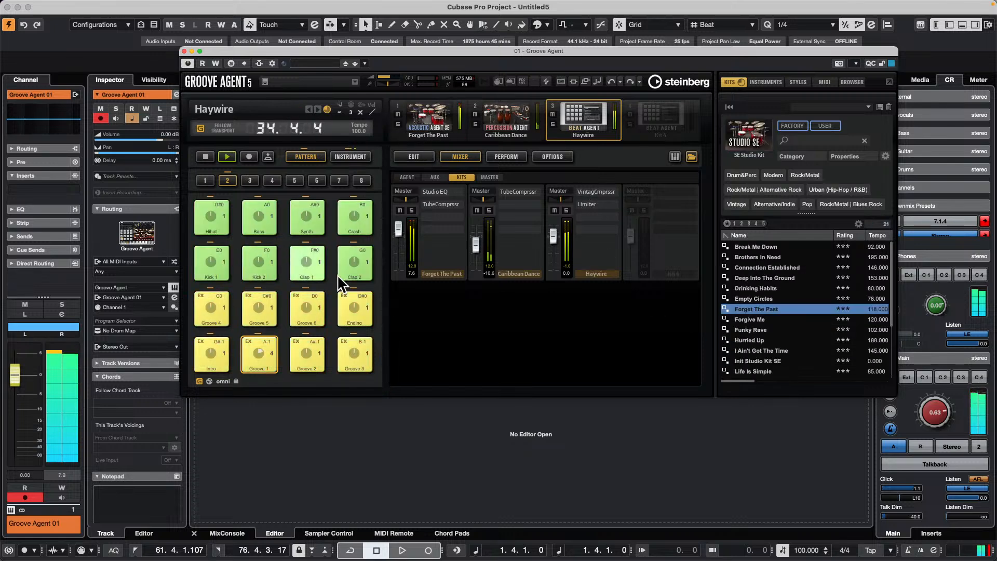
{"action": "left_click", "coordinate": [430, 131]}
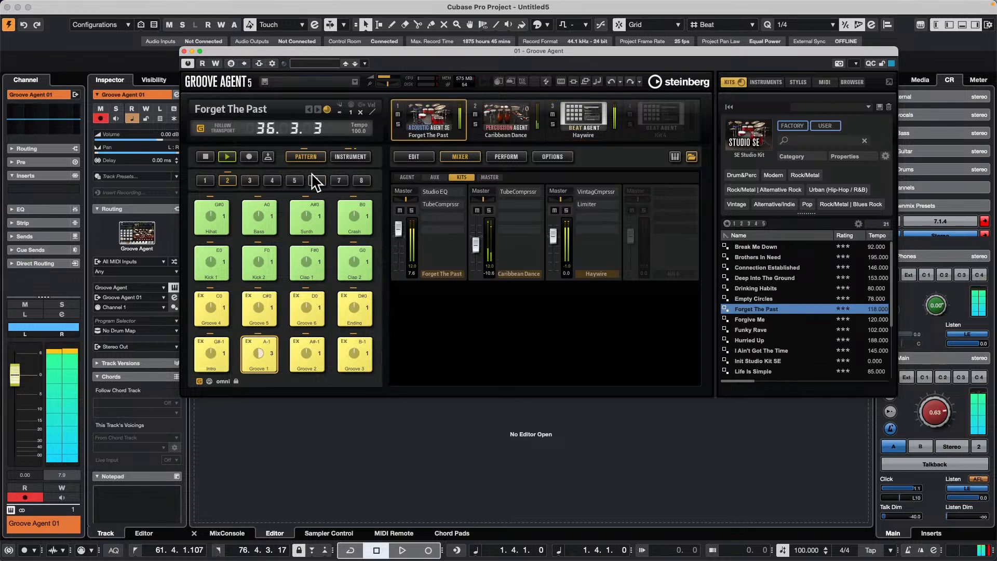
{"action": "left_click", "coordinate": [246, 182]}
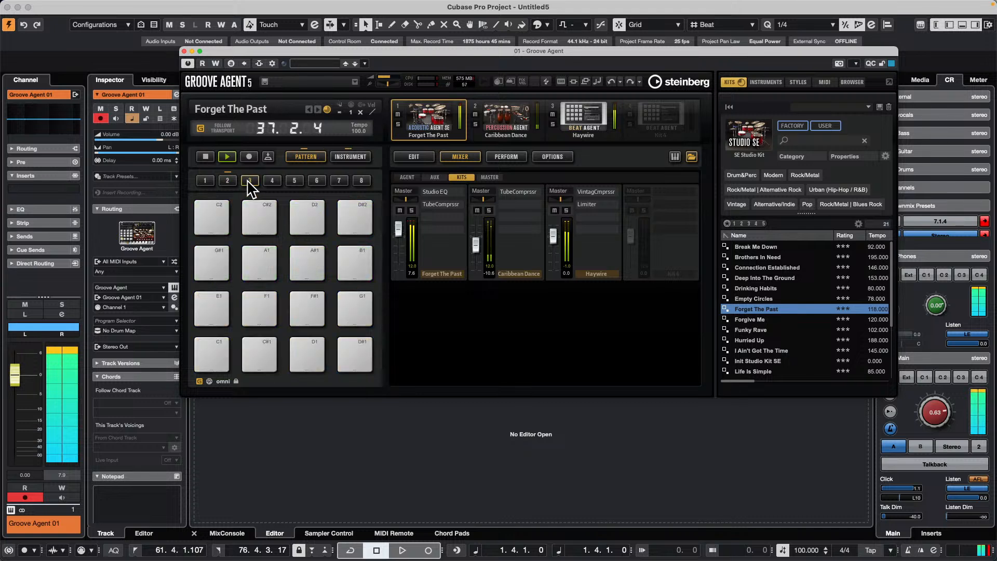
{"action": "left_click", "coordinate": [229, 157]}
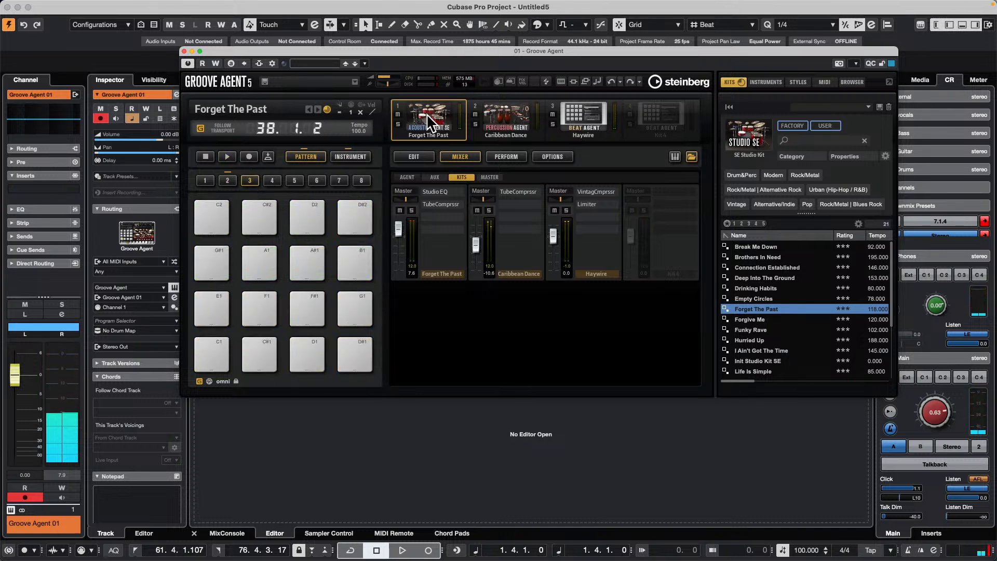
{"action": "left_click", "coordinate": [212, 353]}
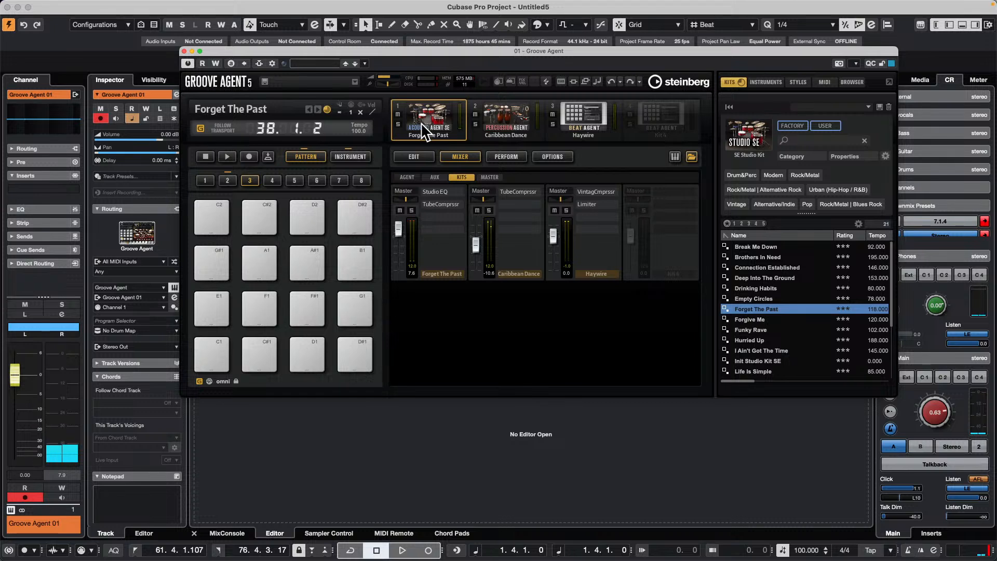
{"action": "left_click", "coordinate": [227, 180]}
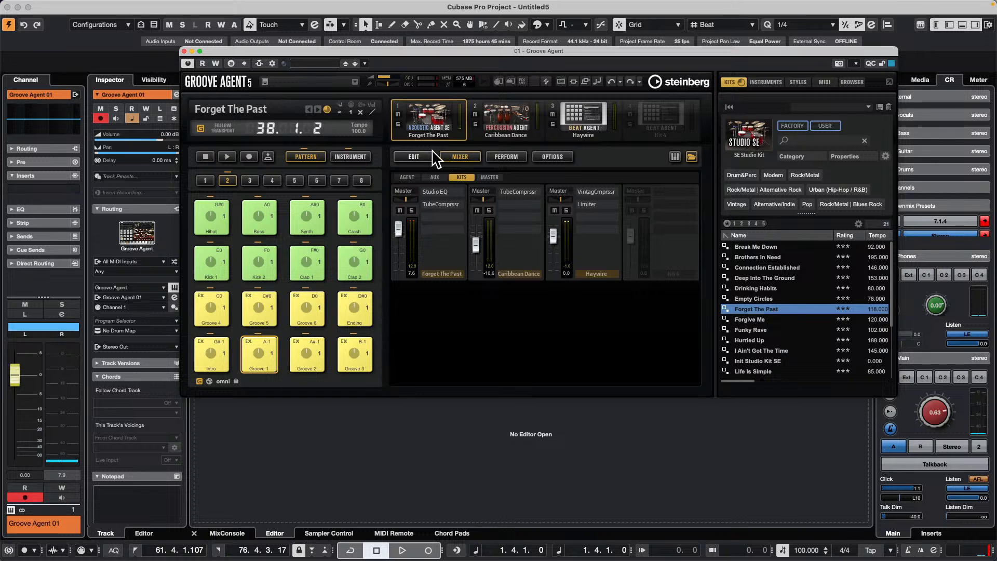
- Unlink the kits' global pads and start only Forget The Past on its Main 1 pattern, with the other two kits muted
{"action": "left_click", "coordinate": [198, 380]}
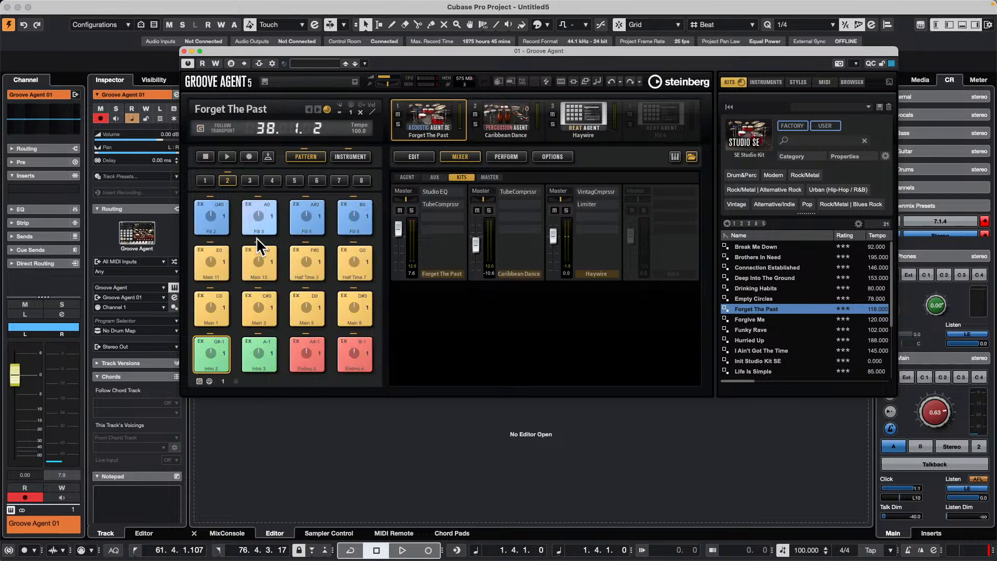
{"action": "left_click", "coordinate": [217, 299]}
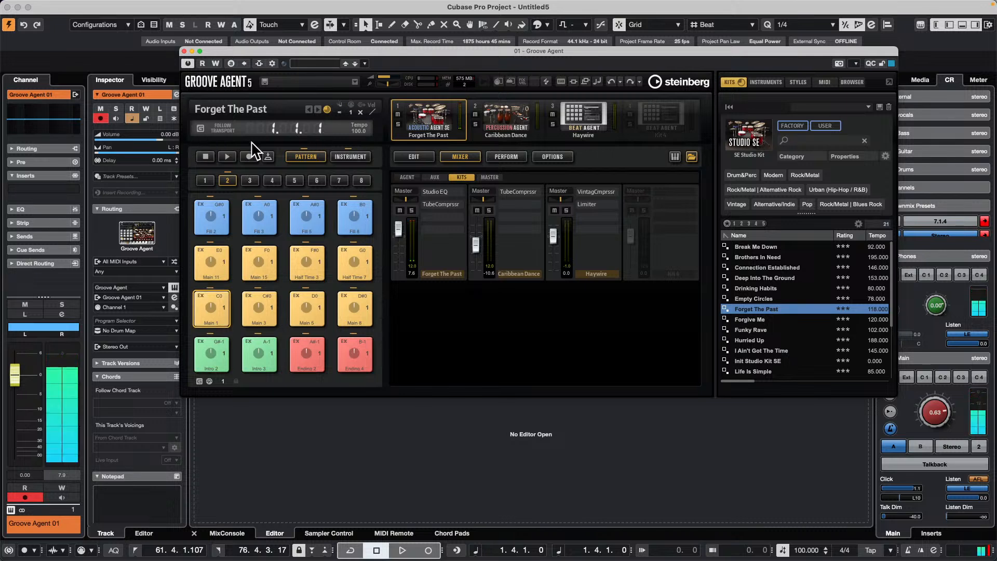
{"action": "left_click", "coordinate": [475, 114]}
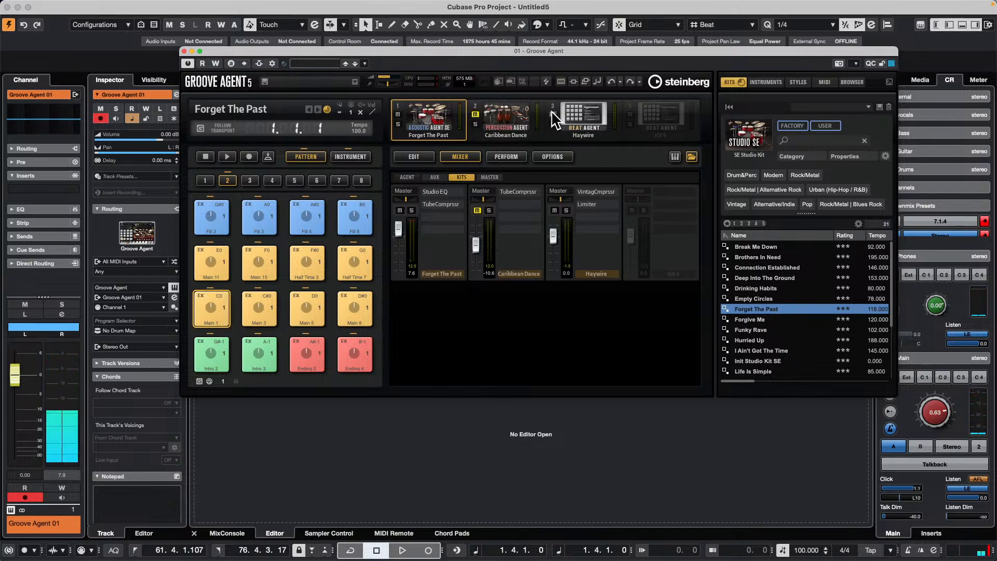
{"action": "left_click", "coordinate": [552, 114]}
{"action": "left_click", "coordinate": [227, 156]}
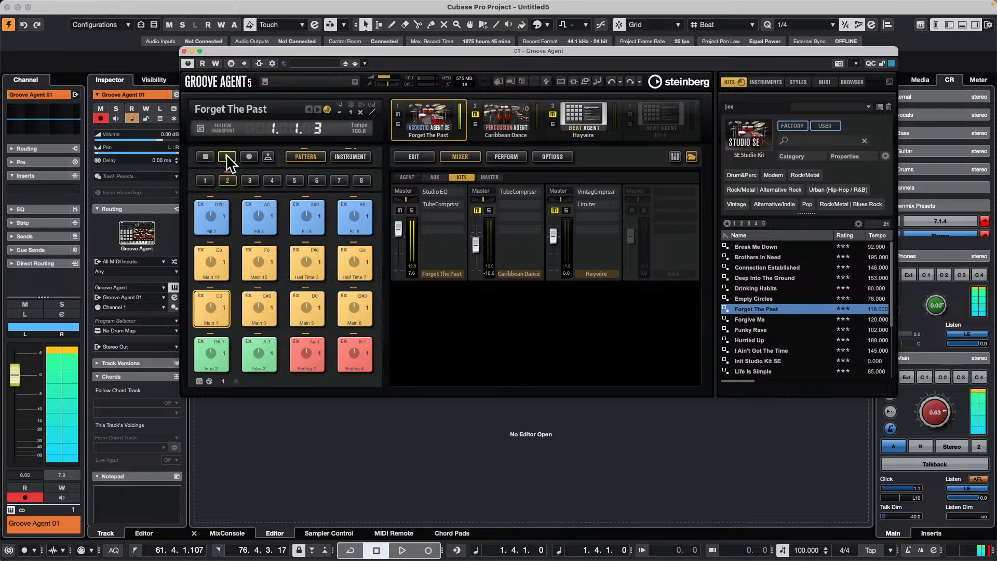
- Unmute the Caribbean Dance and Haywire kits and select Caribbean Dance
{"action": "left_click", "coordinate": [475, 114]}
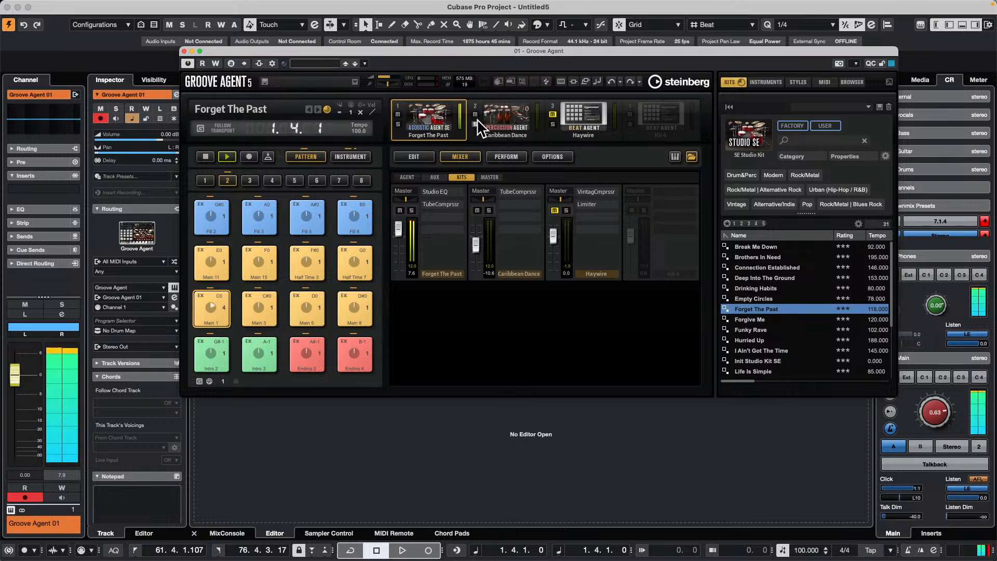
{"action": "left_click", "coordinate": [505, 117]}
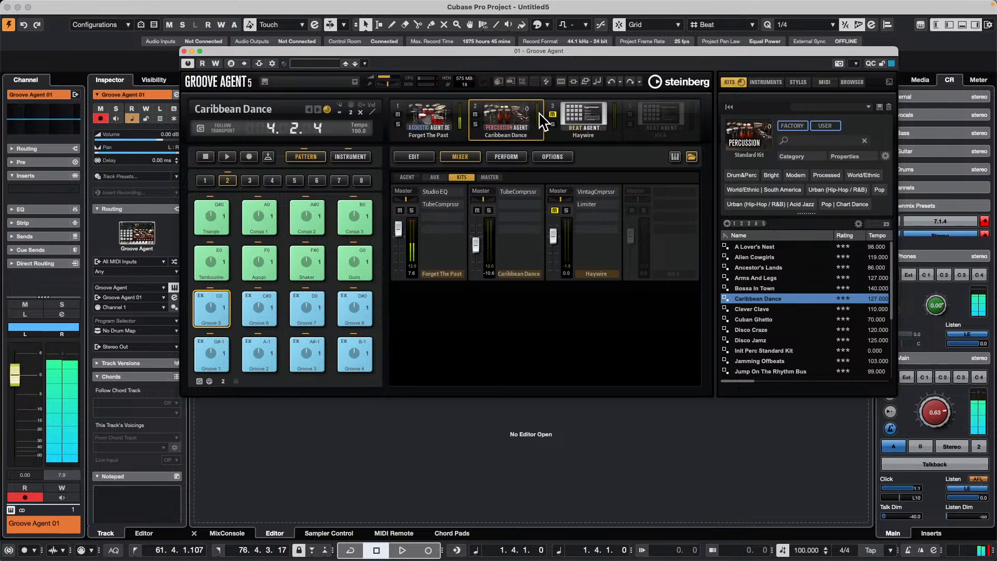
{"action": "left_click", "coordinate": [553, 113]}
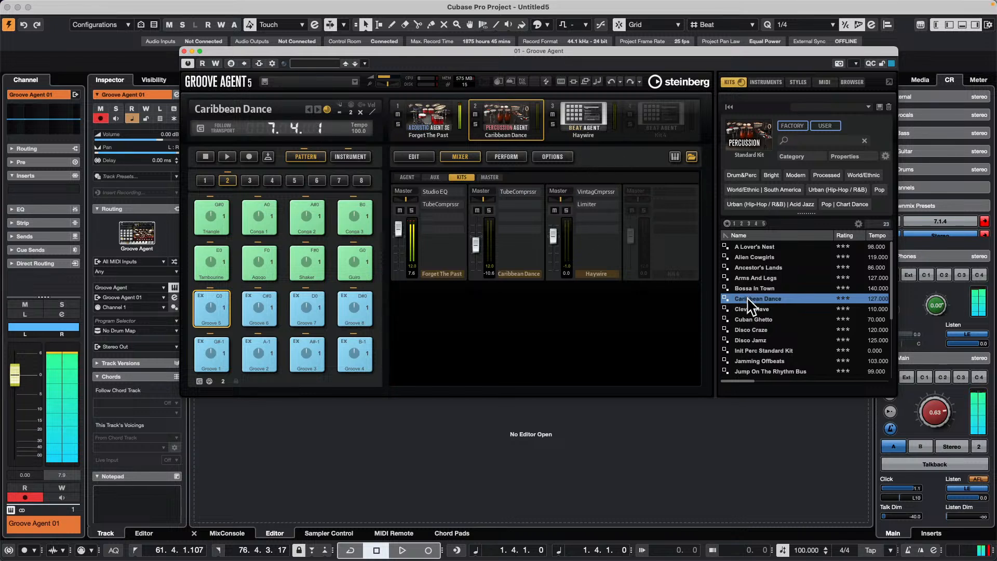
- Reset the Caribbean Dance level to 0.0 and audition its Groove 1 pattern with the project transport running
{"action": "double_click", "coordinate": [732, 297]}
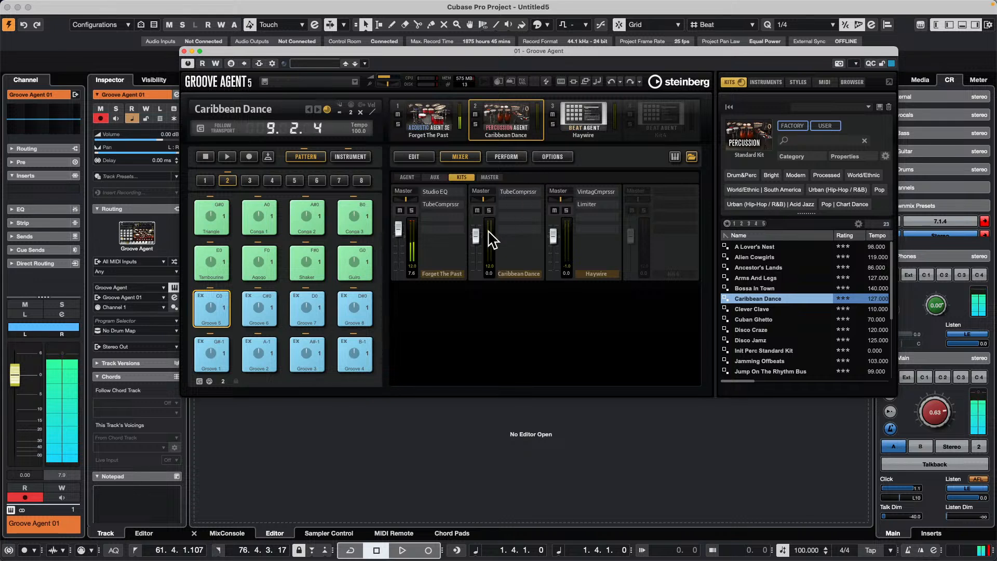
{"action": "key", "text": "space"}
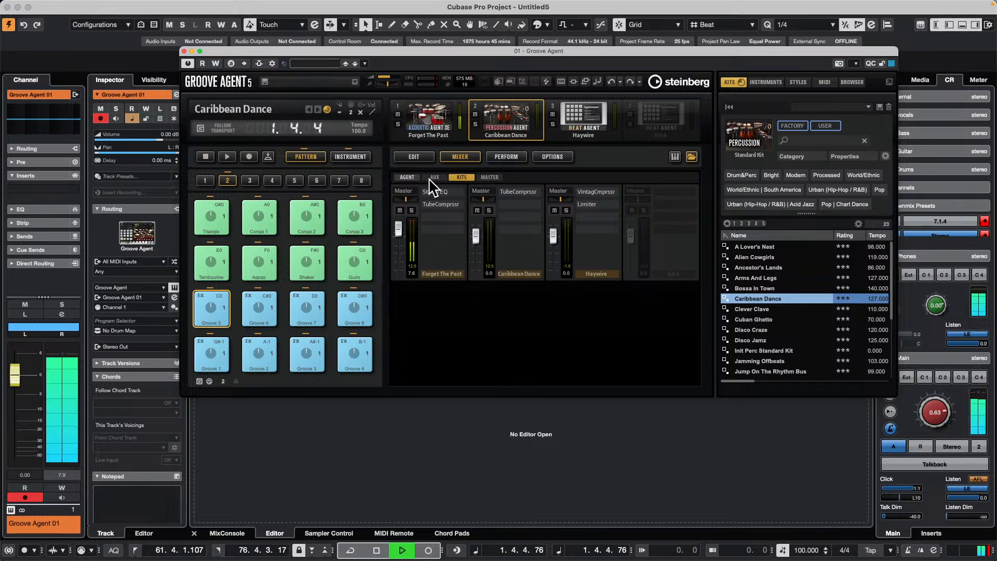
{"action": "left_click", "coordinate": [212, 345]}
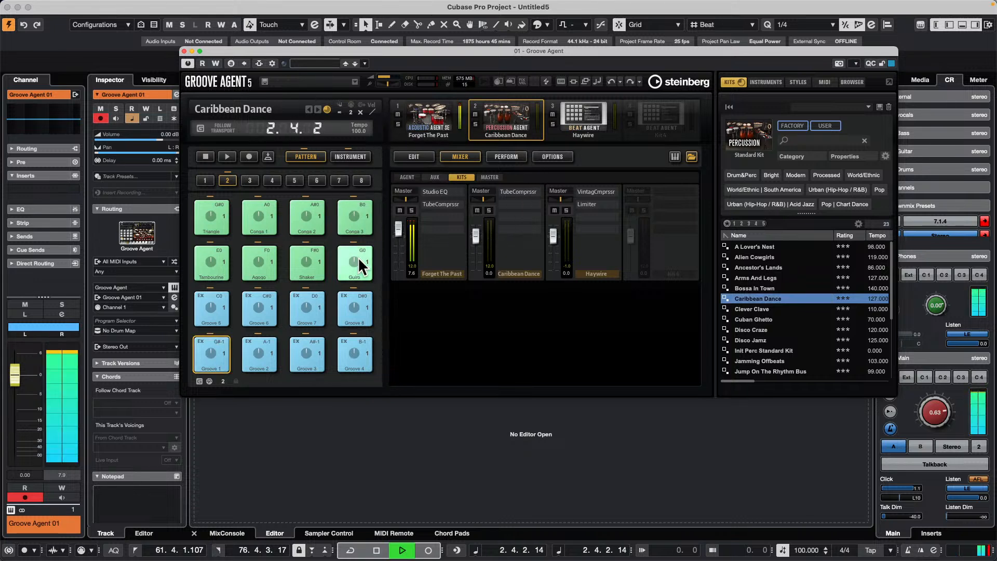
{"action": "key", "text": "space"}
{"action": "key", "text": "space"}
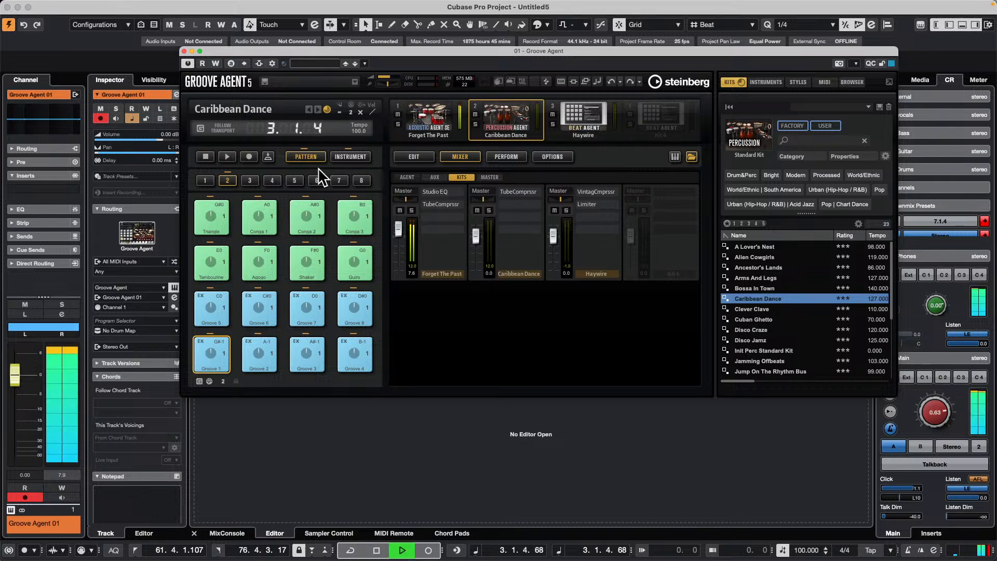
- Stop the Forget The Past pattern and replace Caribbean Dance in the second slot with the Disco Jamz kit
{"action": "left_click", "coordinate": [436, 116]}
{"action": "left_click", "coordinate": [206, 156]}
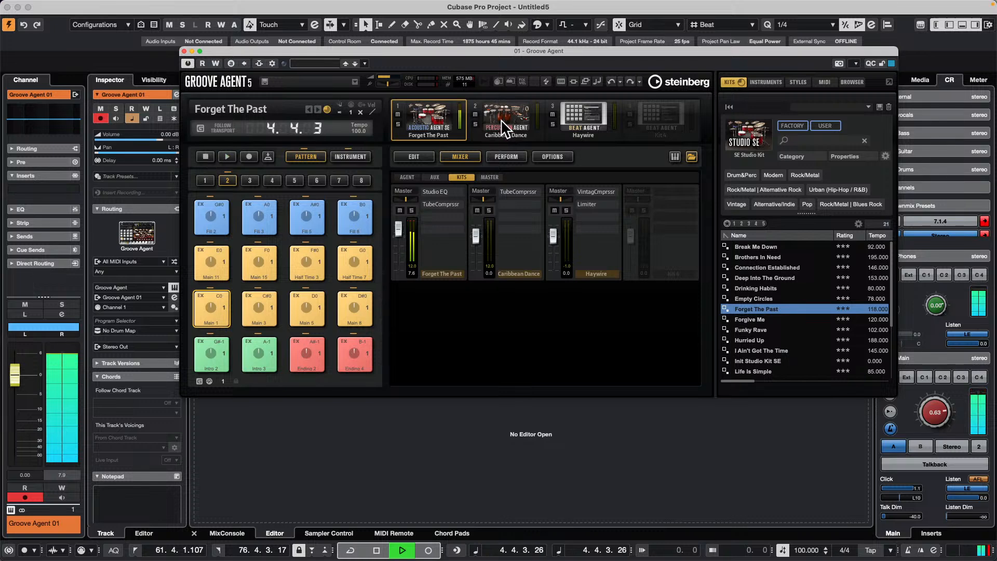
{"action": "left_click", "coordinate": [502, 125]}
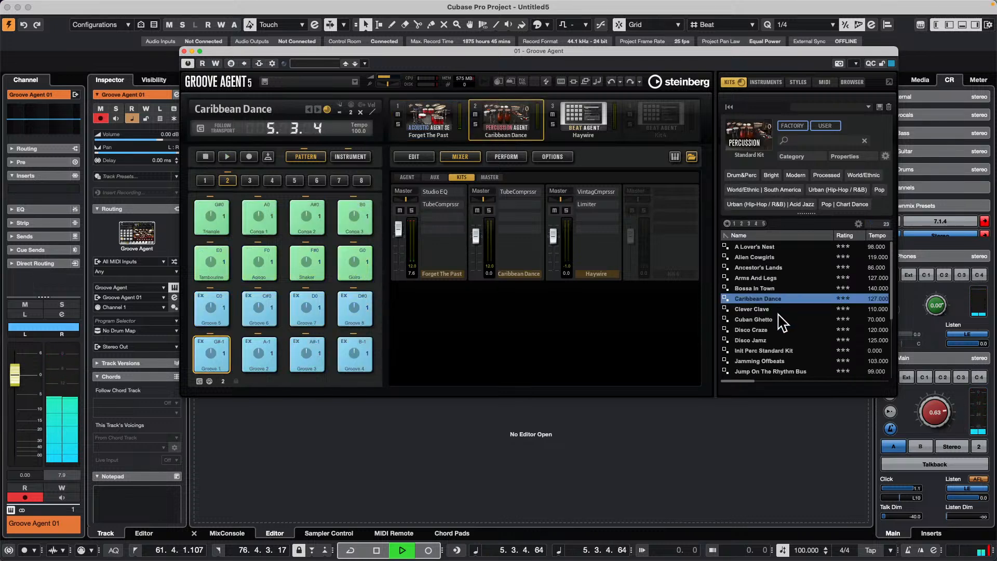
{"action": "left_click", "coordinate": [757, 342]}
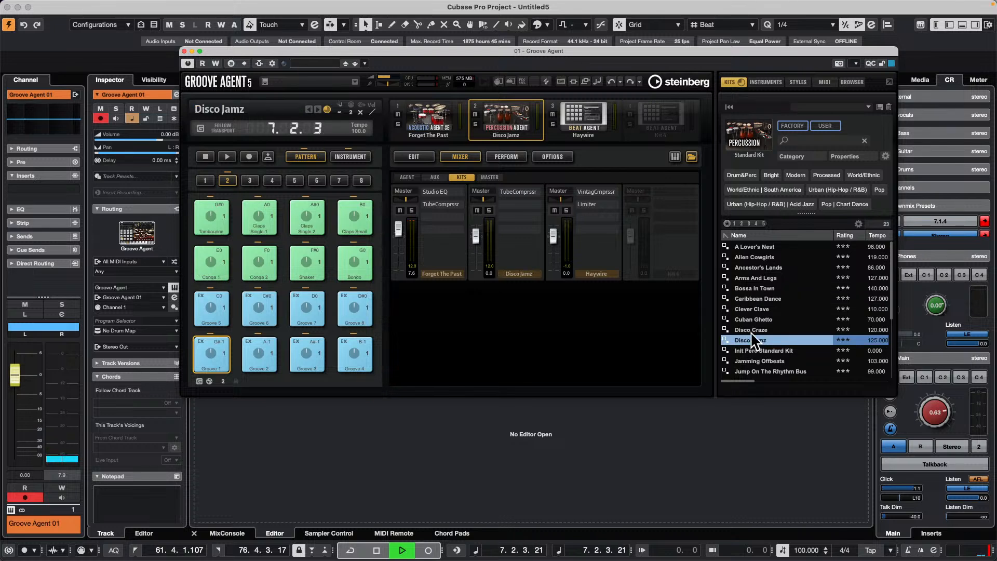
- Start pattern playback for the Disco Jamz and Forget The Past kits so both play together
{"action": "left_click", "coordinate": [227, 156]}
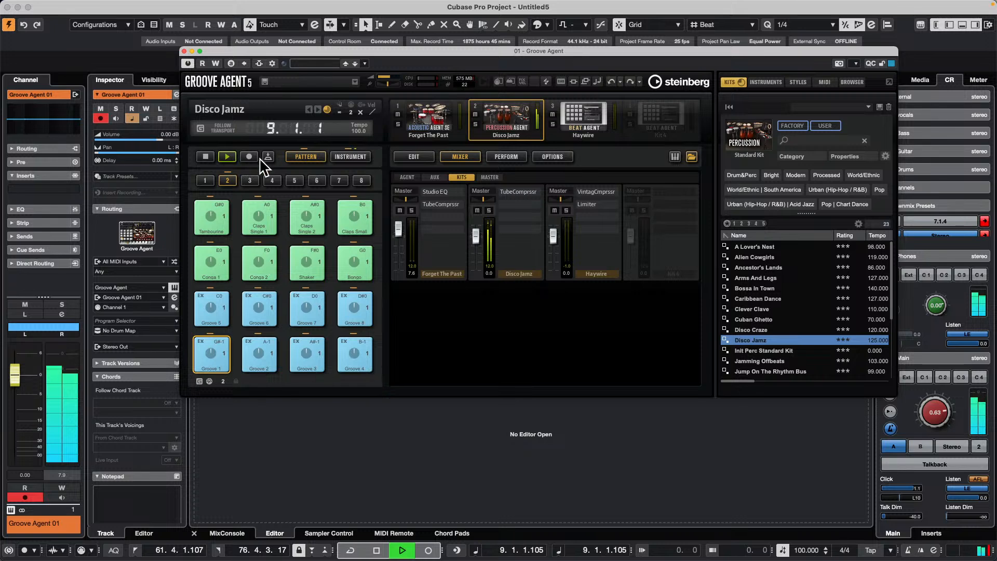
{"action": "left_click", "coordinate": [437, 114]}
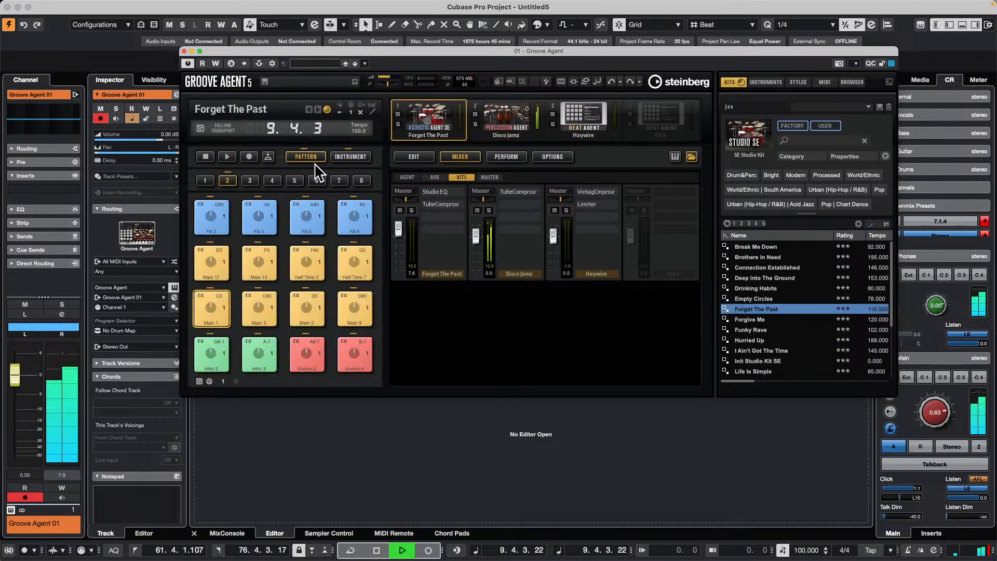
{"action": "left_click", "coordinate": [227, 158]}
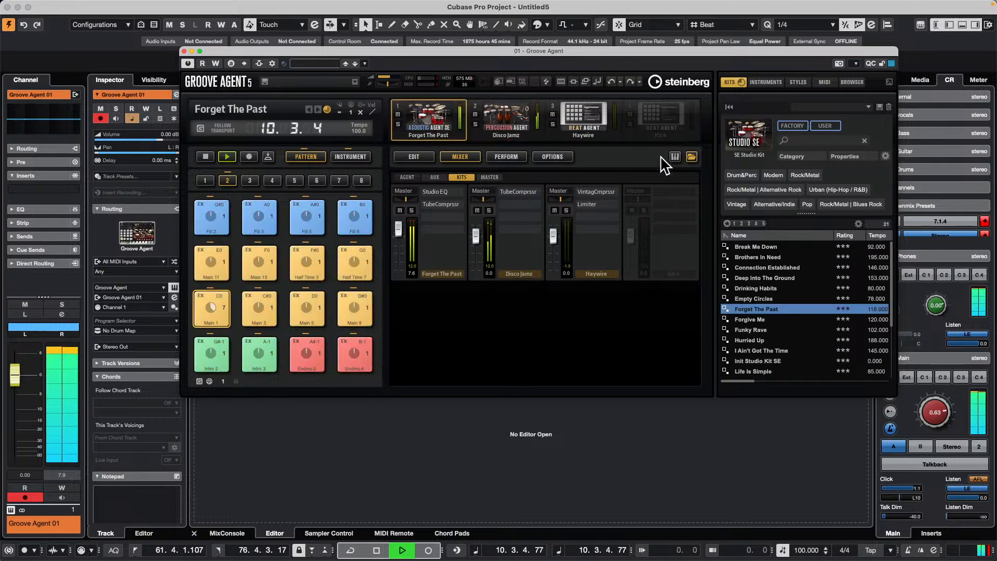
- Mute the first two kits, start the Haywire kit's Intro pattern on its own and lower its level to -6.8
{"action": "left_click", "coordinate": [589, 111]}
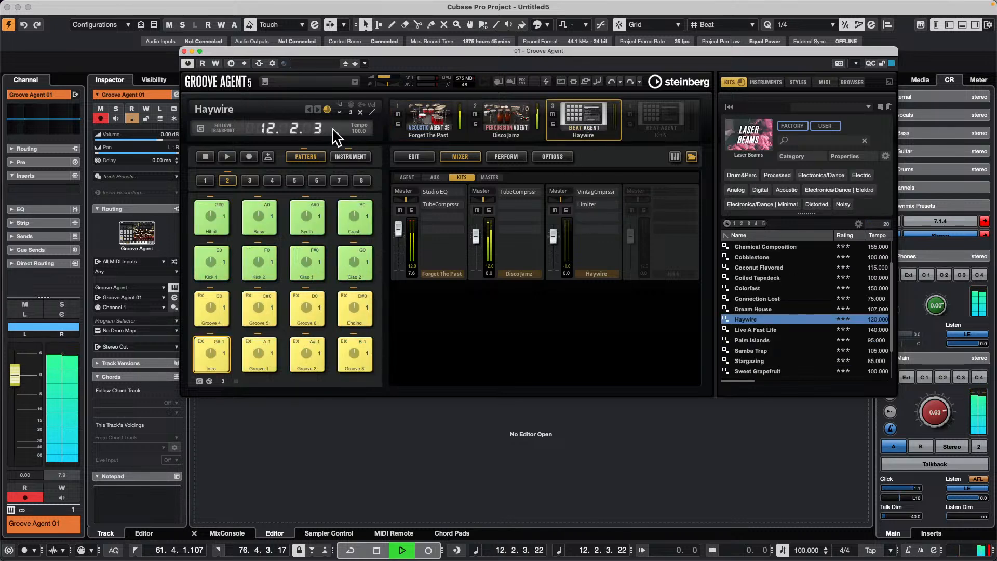
{"action": "left_click", "coordinate": [475, 114]}
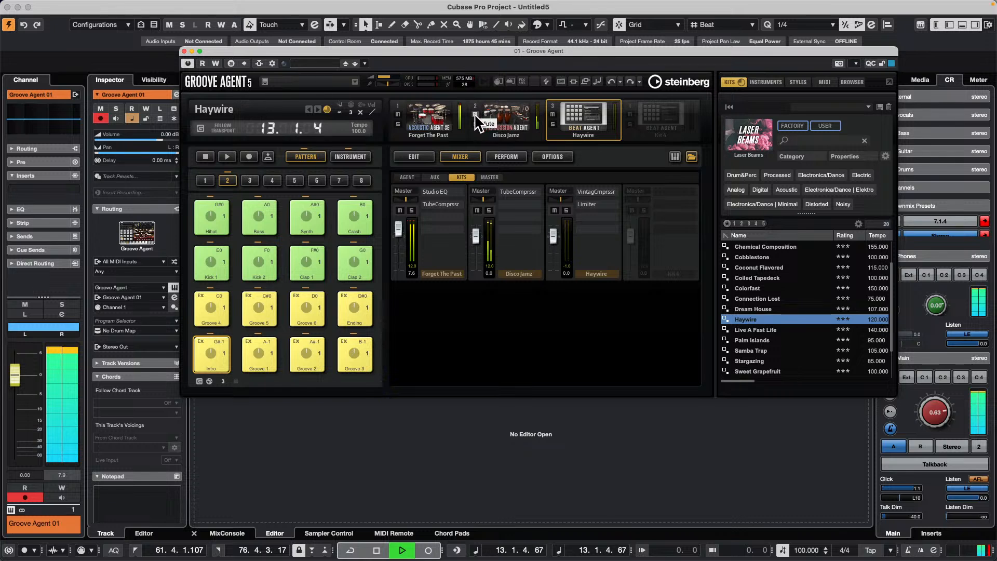
{"action": "left_click", "coordinate": [398, 114]}
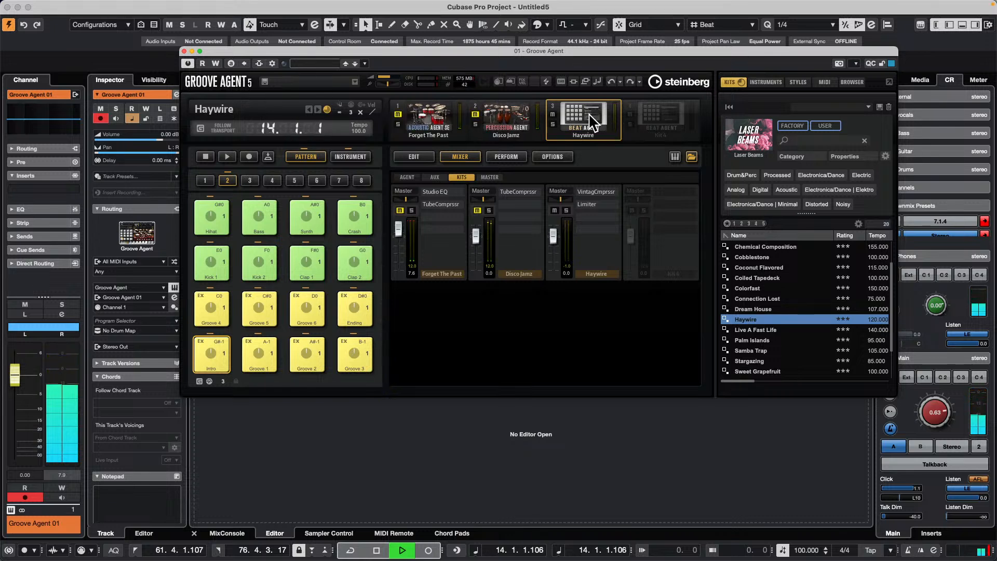
{"action": "left_click", "coordinate": [227, 156]}
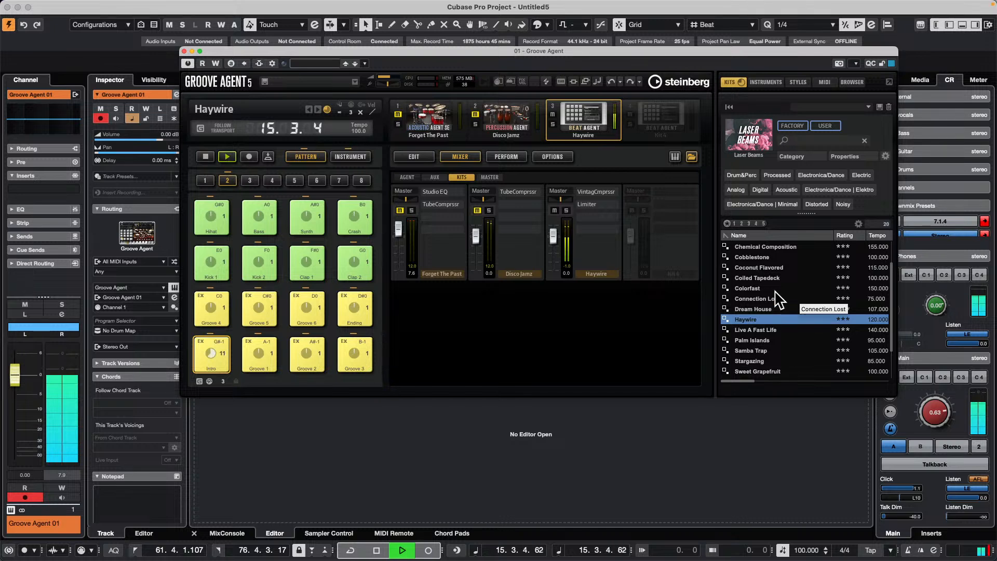
{"action": "mouse_move", "coordinate": [553, 235]}
{"action": "left_mouse_down"}
{"action": "mouse_move", "coordinate": [557, 252]}
{"action": "mouse_move", "coordinate": [556, 240]}
{"action": "left_mouse_up"}
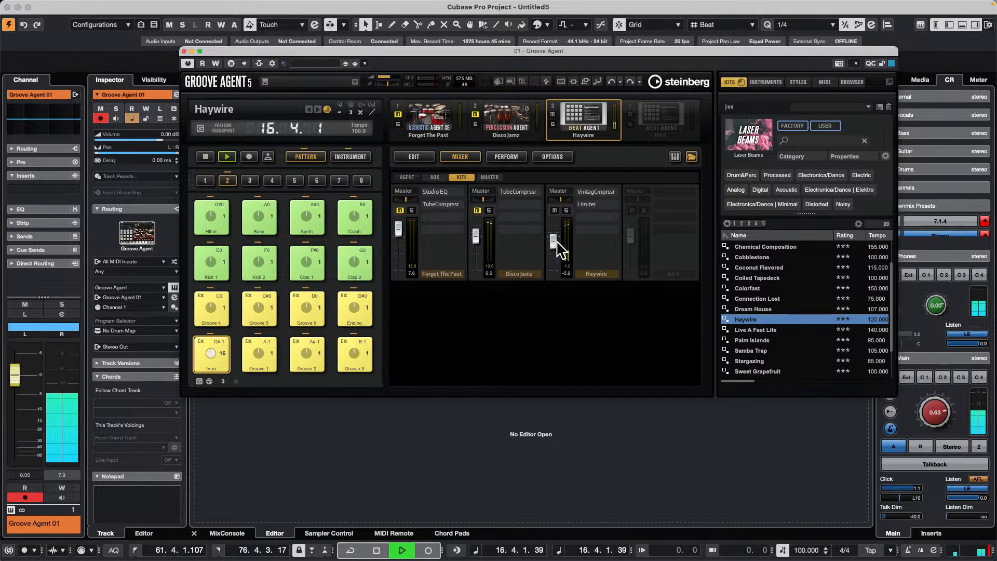
- Replace Haywire in the third slot with the Samba Trap kit and solo the Disco Jamz kit to compare
{"action": "left_click", "coordinate": [763, 350]}
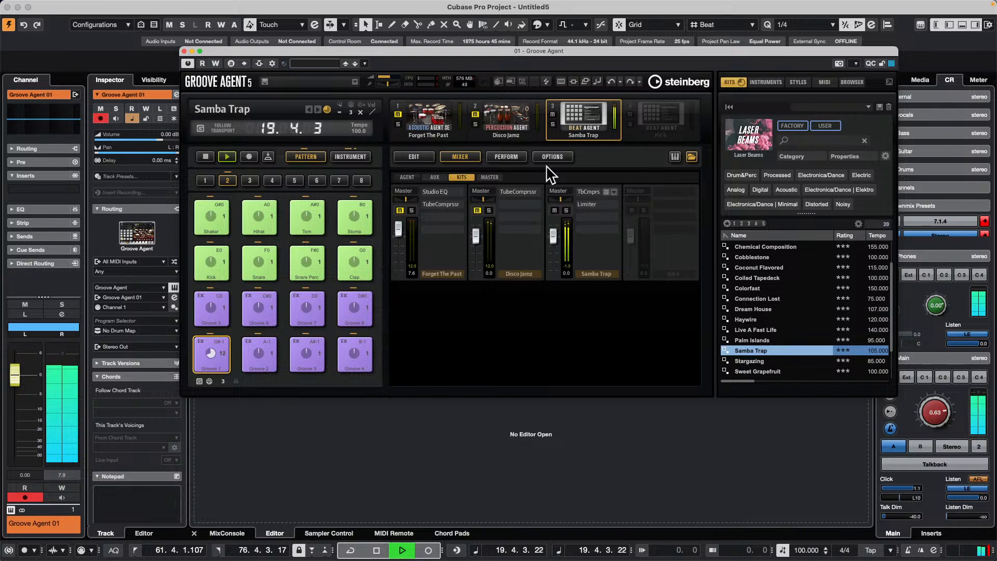
{"action": "left_click", "coordinate": [553, 115]}
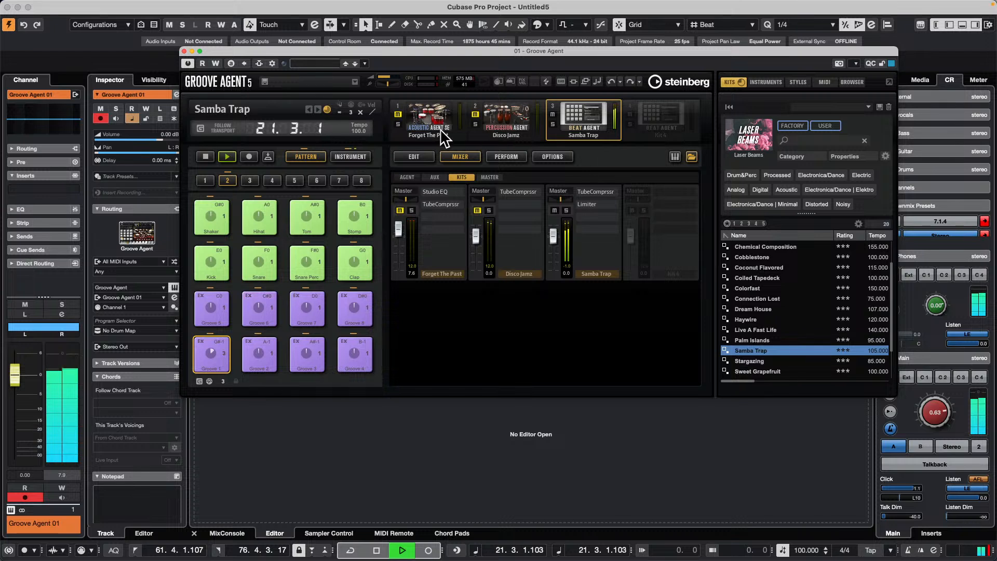
{"action": "left_click", "coordinate": [476, 124]}
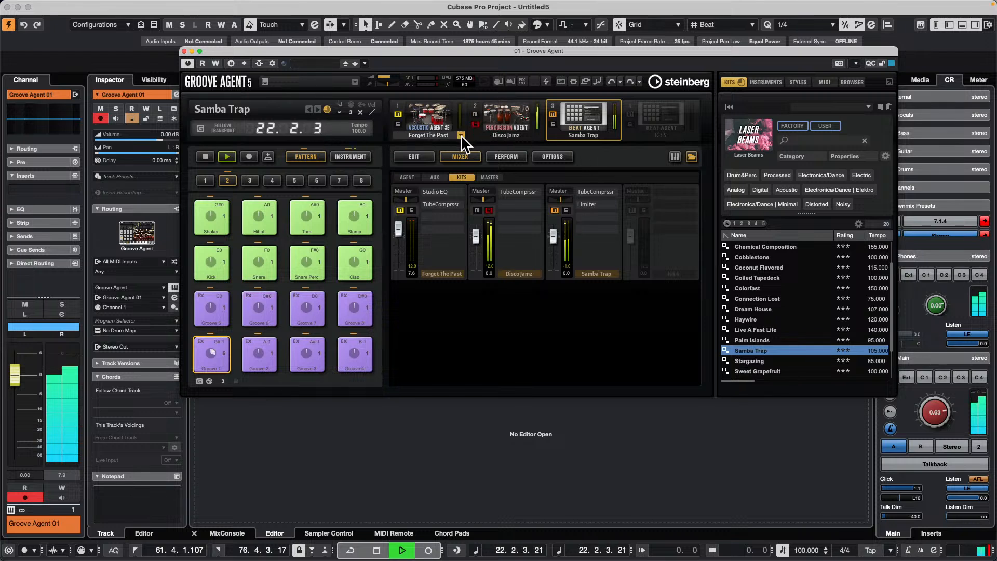
- Solo the Samba Trap and Forget The Past kits as well so all three kits sound together
{"action": "left_click", "coordinate": [553, 114]}
{"action": "left_click", "coordinate": [553, 124]}
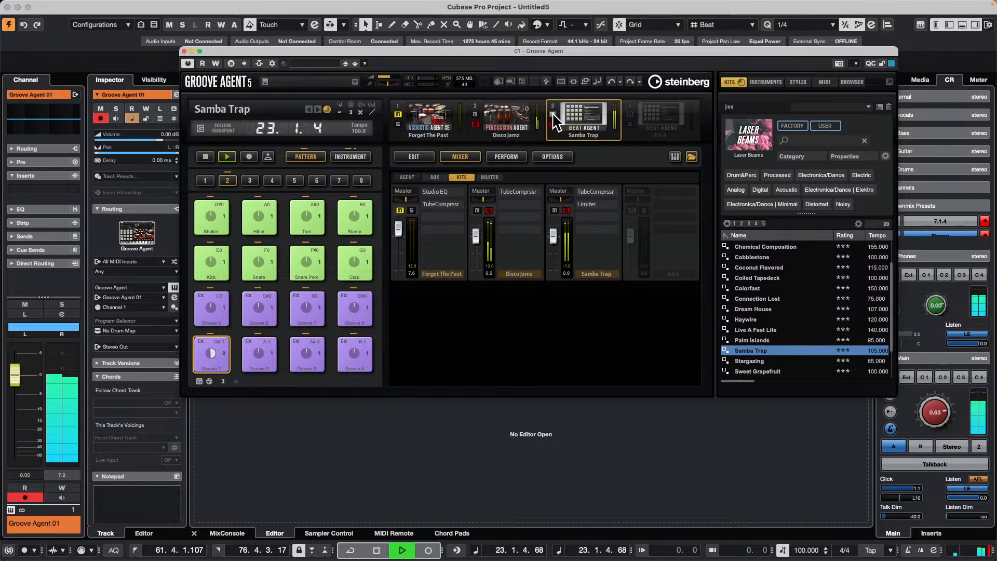
{"action": "left_click", "coordinate": [398, 124]}
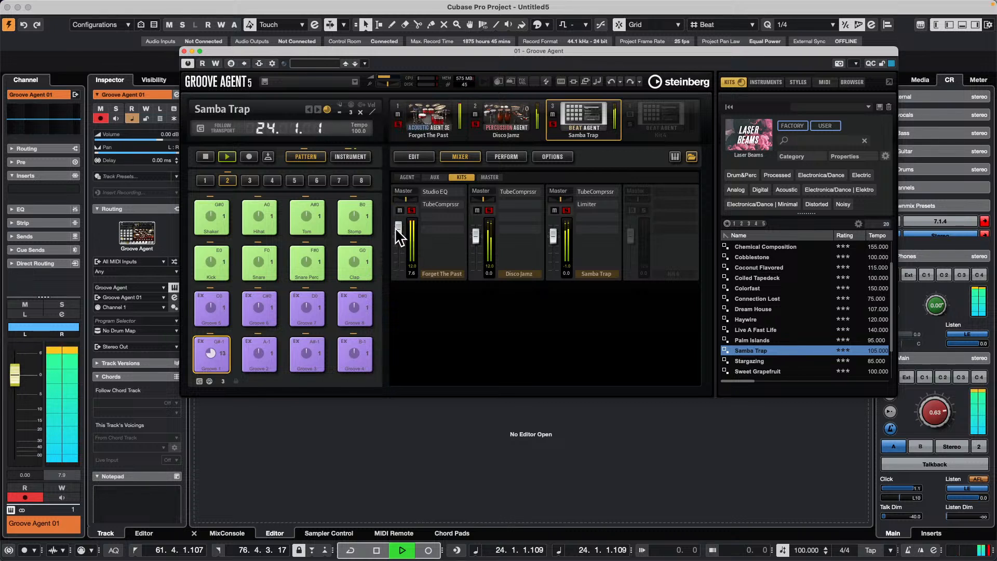
- Balance the kit levels with Samba Trap at -11.4, Forget The Past at 6.5 and Disco Jamz at 2.1
{"action": "left_click_drag", "start_coordinate": [552, 242], "coordinate": [553, 249]}
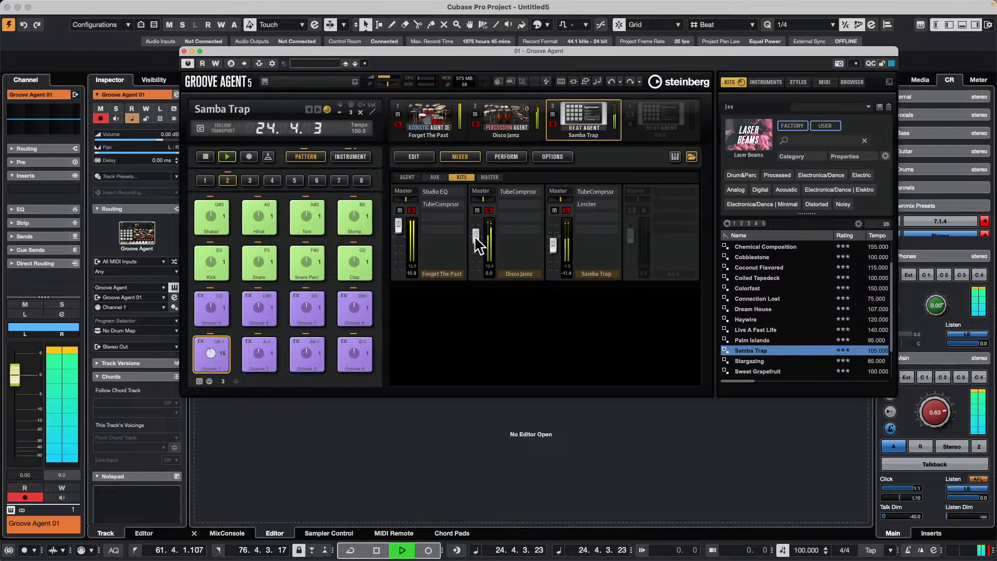
{"action": "left_click_drag", "start_coordinate": [476, 240], "coordinate": [476, 246]}
{"action": "left_click_drag", "start_coordinate": [398, 230], "coordinate": [398, 231]}
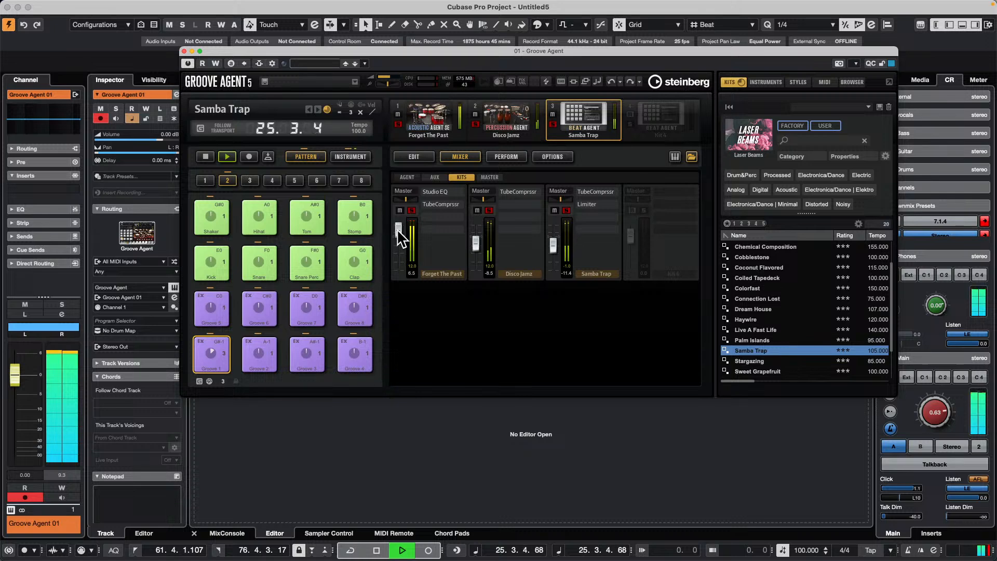
{"action": "left_click_drag", "start_coordinate": [480, 250], "coordinate": [481, 241]}
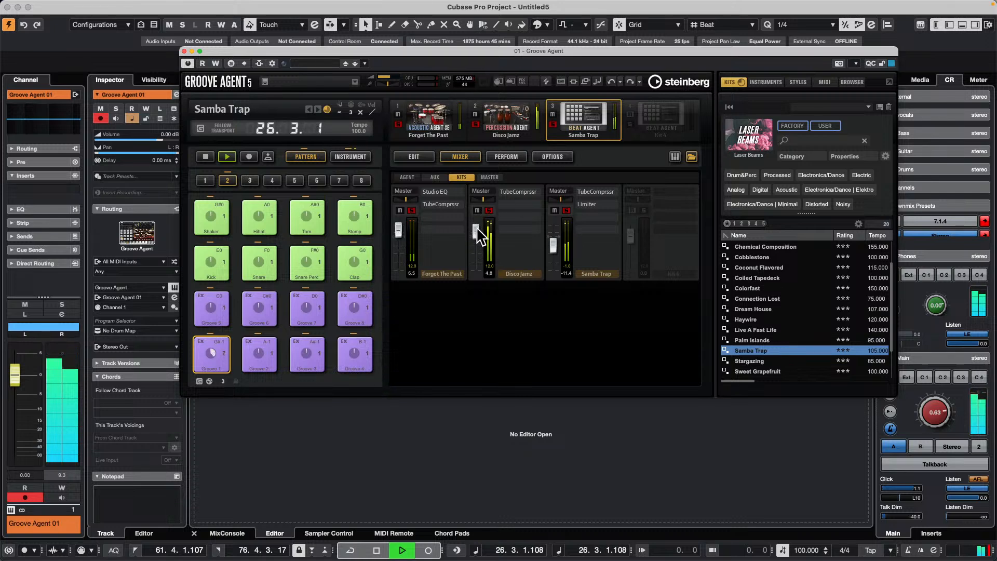
- Select the Forget The Past kit's Main 1 pattern and lower Disco Jamz to -5.9 and Samba Trap to -21.6
{"action": "left_click", "coordinate": [429, 110]}
{"action": "left_click", "coordinate": [223, 314]}
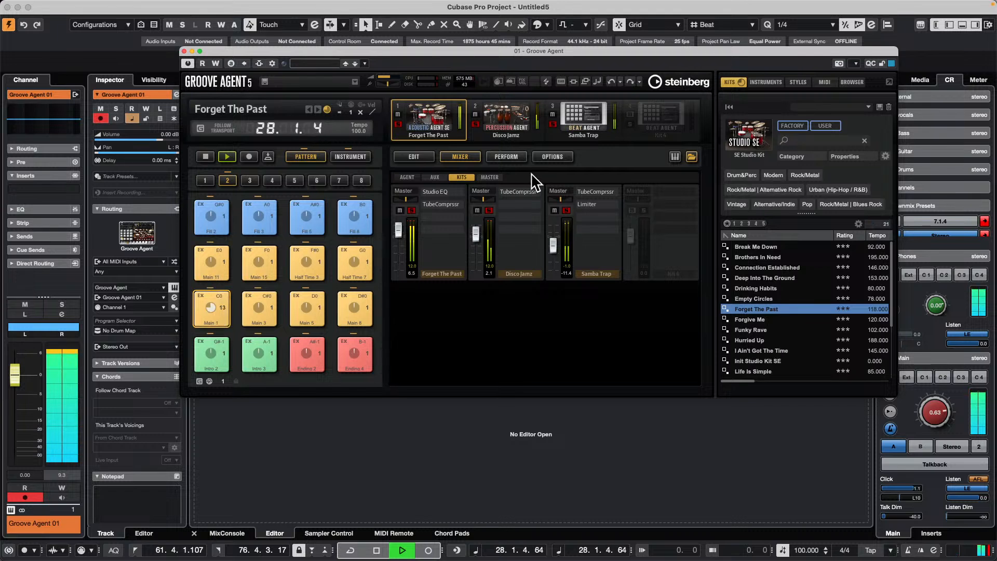
{"action": "left_click_drag", "start_coordinate": [481, 232], "coordinate": [481, 243]}
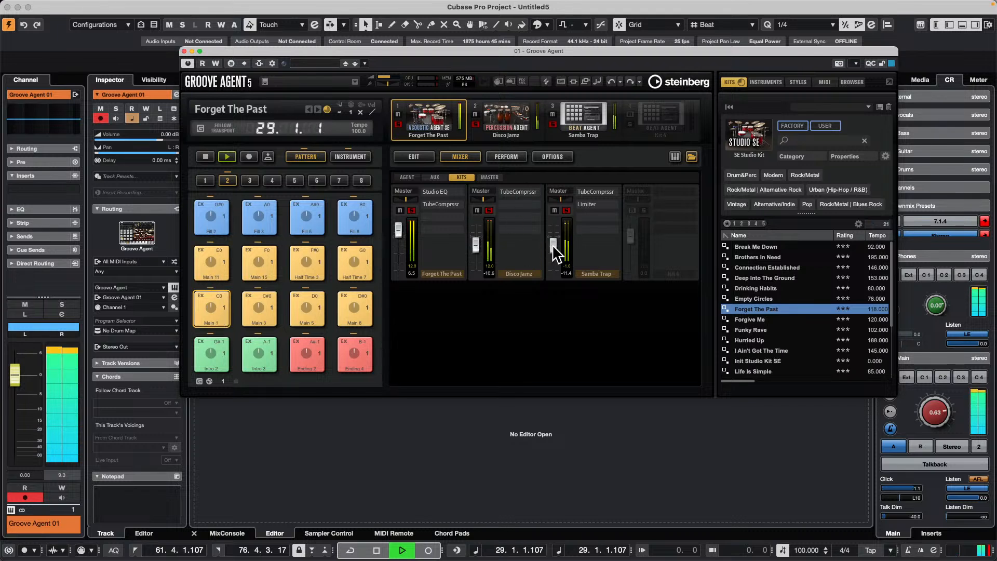
{"action": "left_click_drag", "start_coordinate": [554, 244], "coordinate": [556, 269]}
{"action": "left_click_drag", "start_coordinate": [477, 246], "coordinate": [476, 249]}
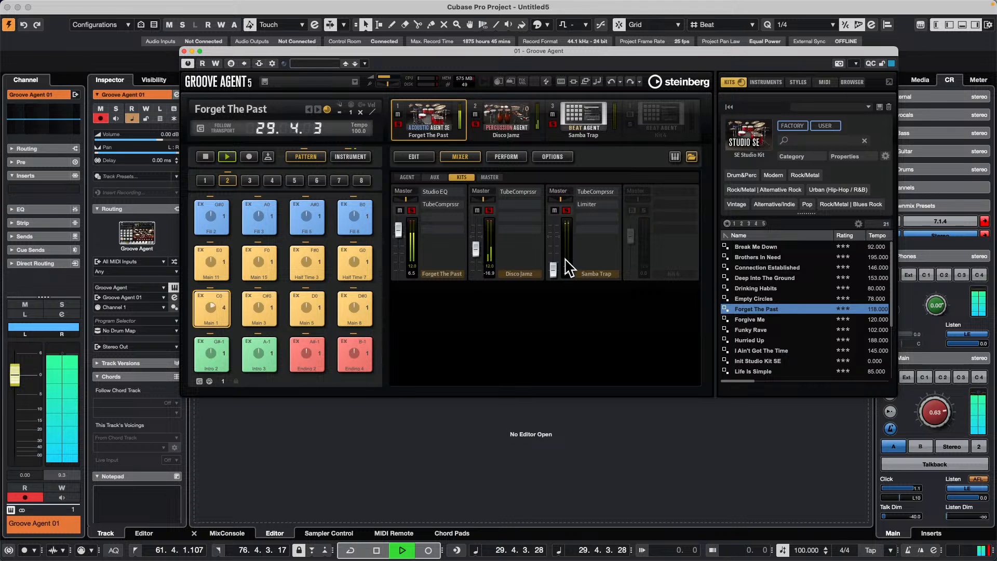
{"action": "left_click_drag", "start_coordinate": [554, 268], "coordinate": [555, 248]}
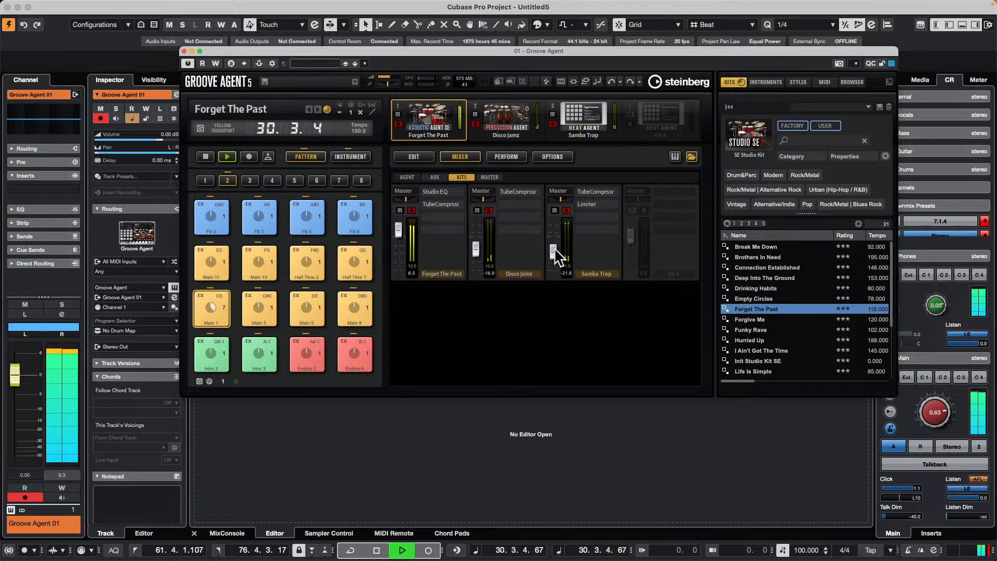
{"action": "left_click_drag", "start_coordinate": [476, 250], "coordinate": [476, 240]}
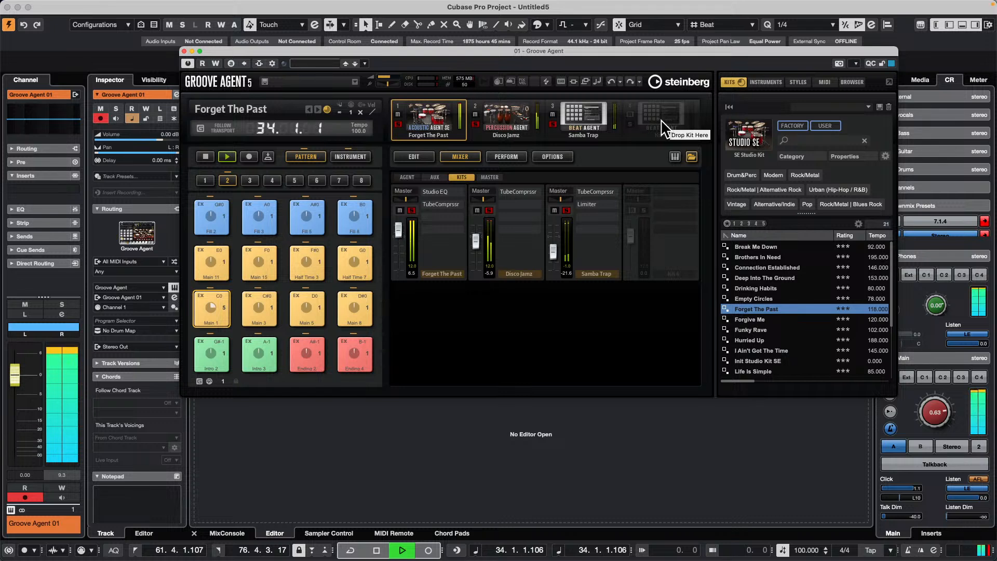
- Stop pattern playback in the Forget The Past, Disco Jamz and Samba Trap kits
{"action": "left_click", "coordinate": [205, 156]}
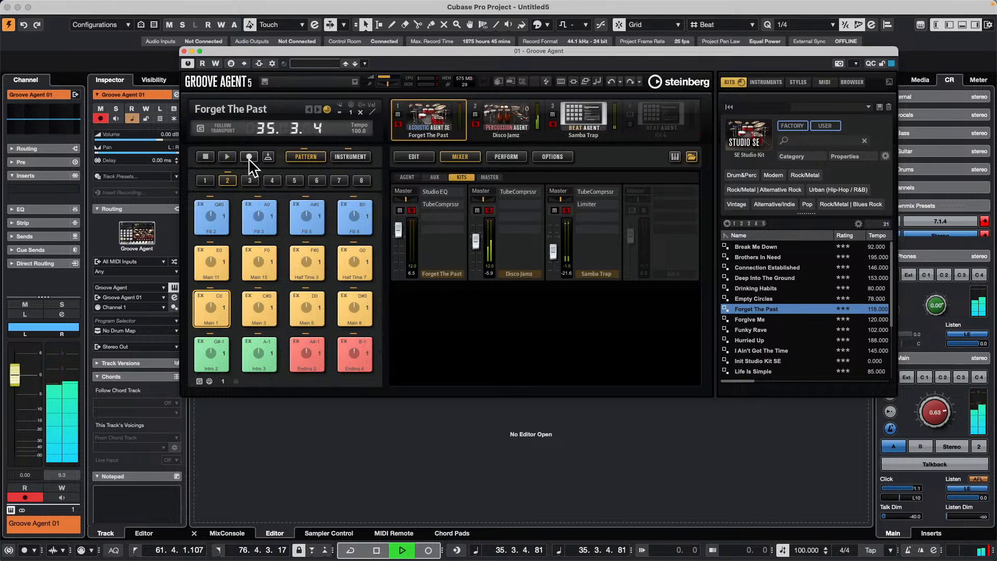
{"action": "left_click", "coordinate": [500, 119]}
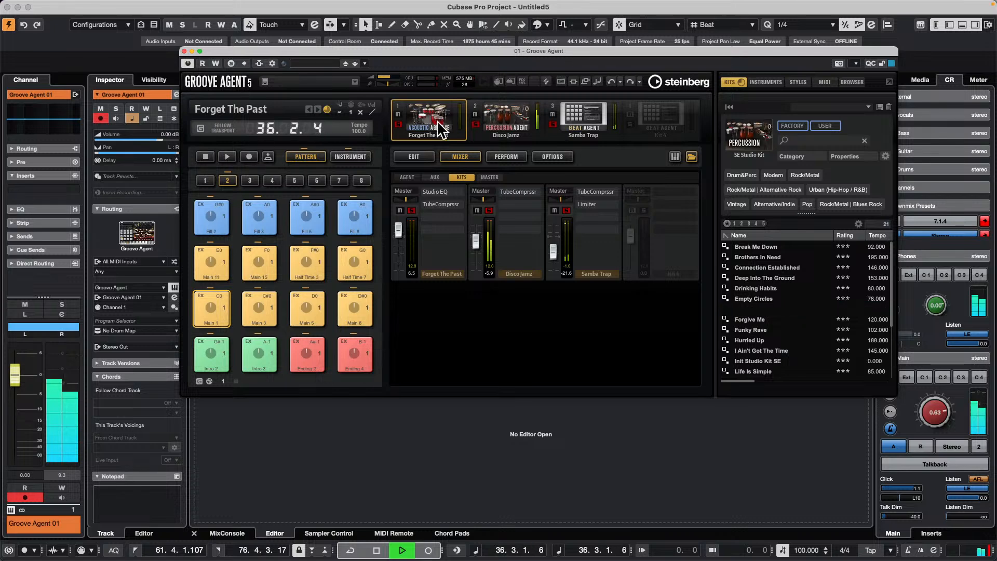
{"action": "left_click", "coordinate": [576, 114]}
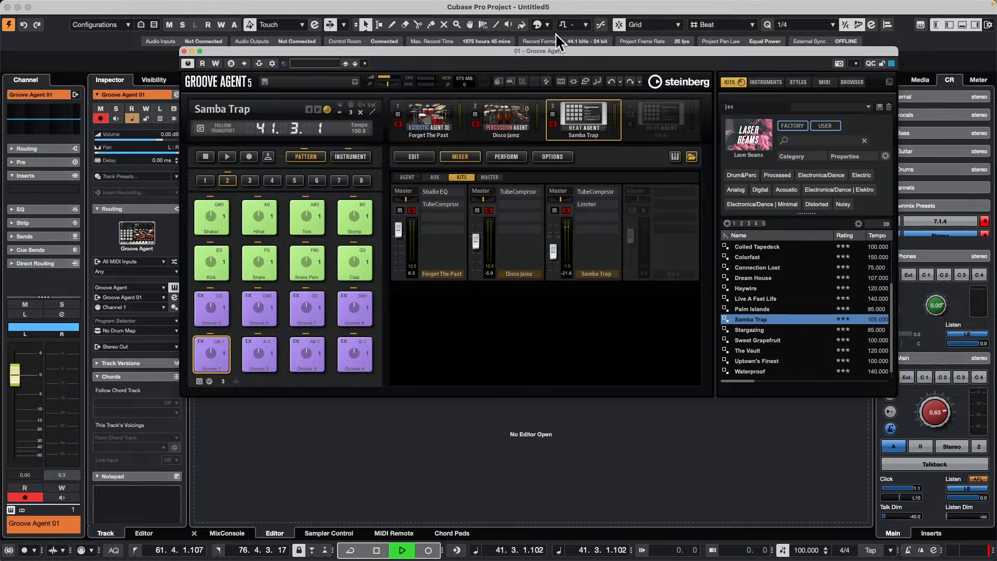
{"action": "mouse_move", "coordinate": [343, 1]}
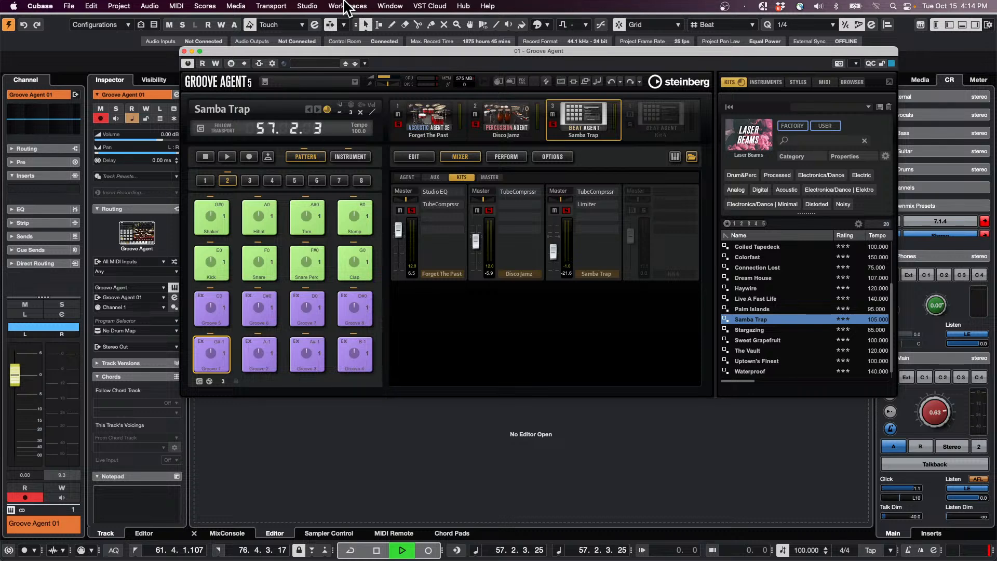
- Close the Groove Agent window and switch off the metronome click for the Main monitor channel, checking it with playback
{"action": "left_click", "coordinate": [184, 50]}
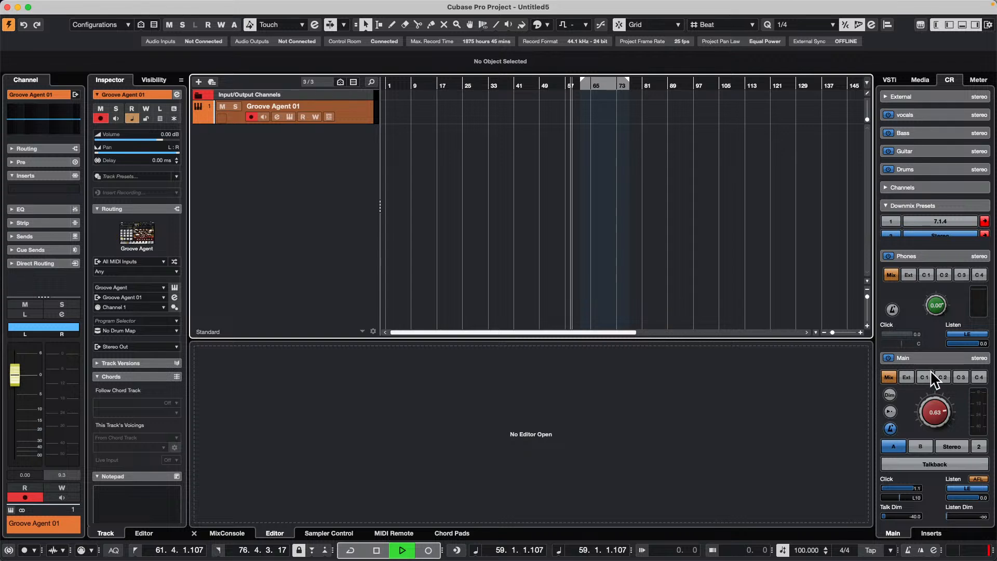
{"action": "scroll", "coordinate": [930, 369], "scroll_direction": "up", "scroll_amount": 3}
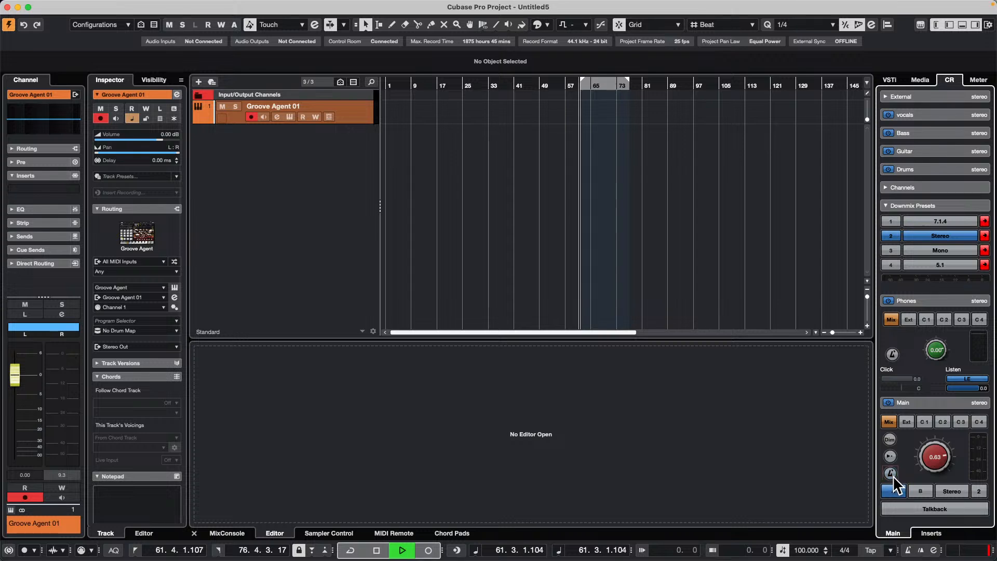
{"action": "left_click", "coordinate": [891, 474]}
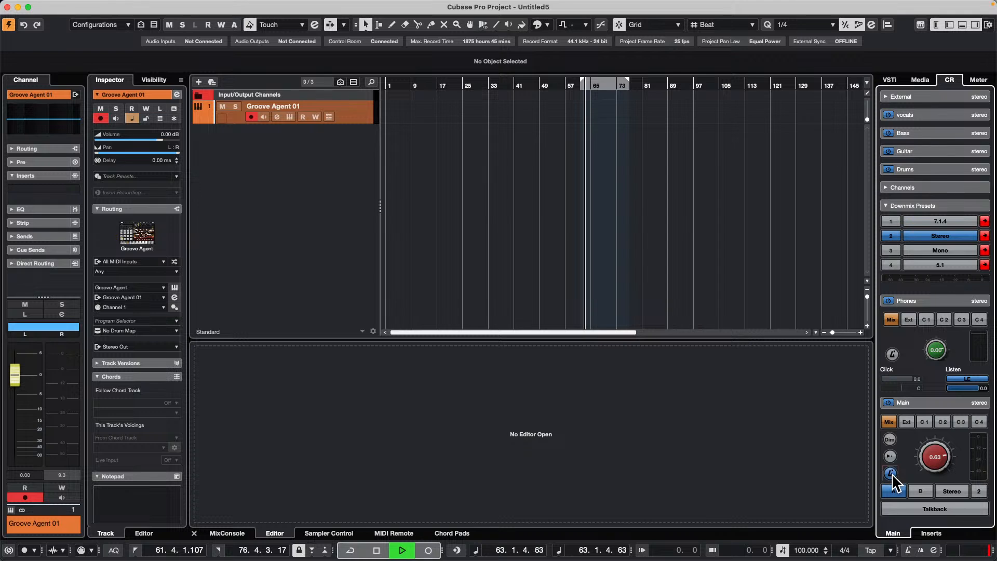
{"action": "key", "text": "space"}
{"action": "left_click", "coordinate": [891, 473]}
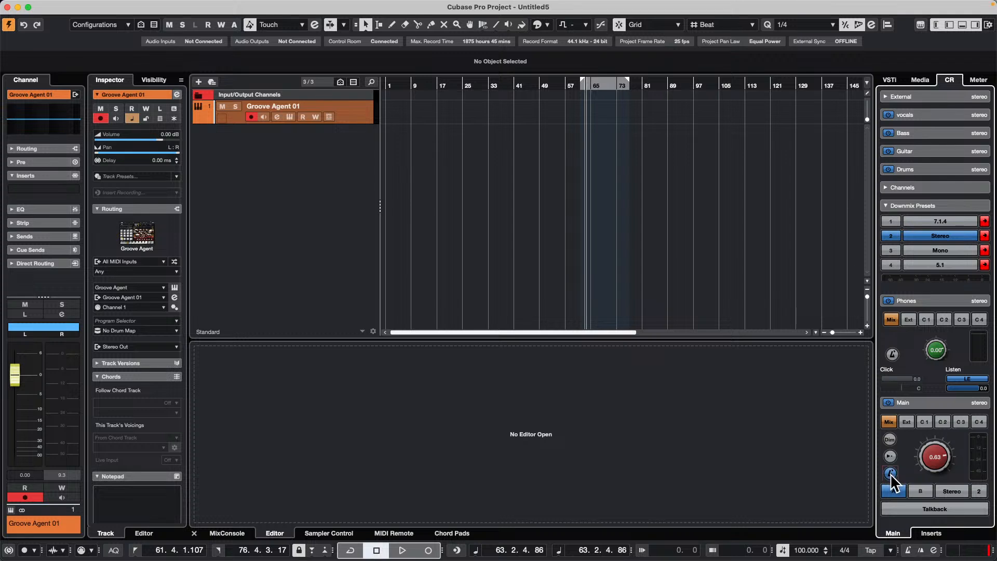
{"action": "left_click", "coordinate": [890, 473]}
{"action": "key", "text": "space"}
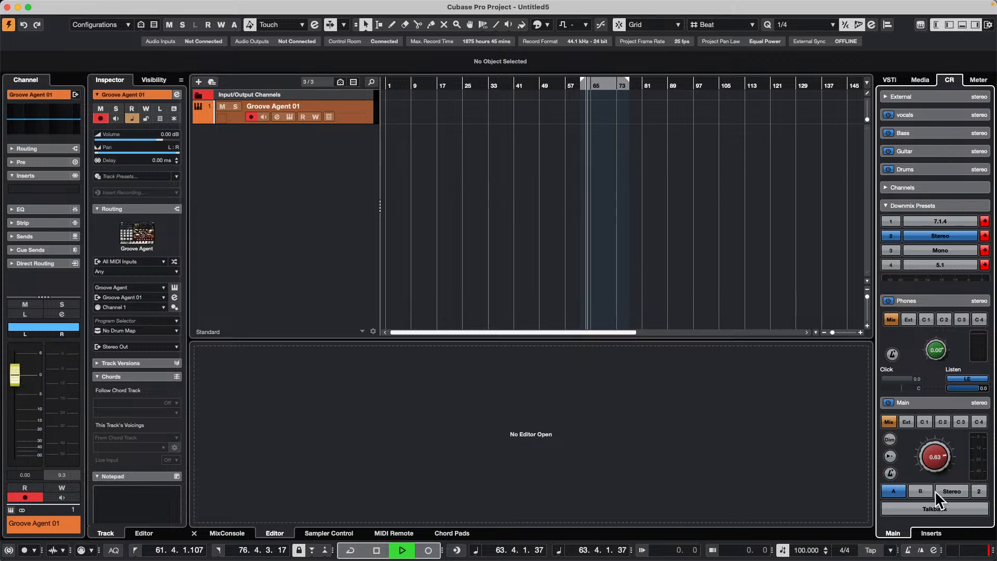
- Turn on the click for the Main monitor channel, raise its level to 4.07 during playback, and stop the transport
{"action": "left_click", "coordinate": [895, 477]}
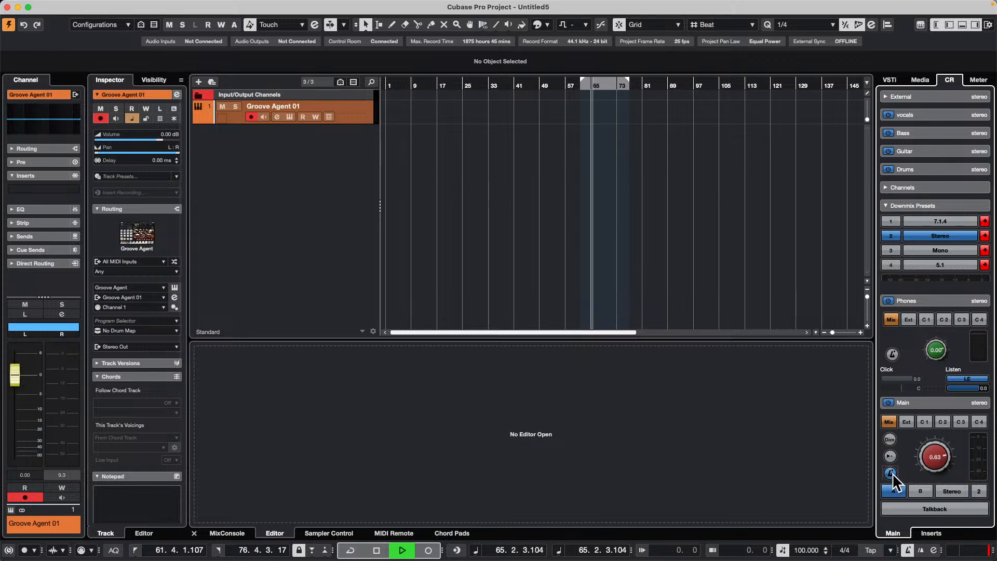
{"action": "left_click_drag", "start_coordinate": [933, 461], "coordinate": [938, 453]}
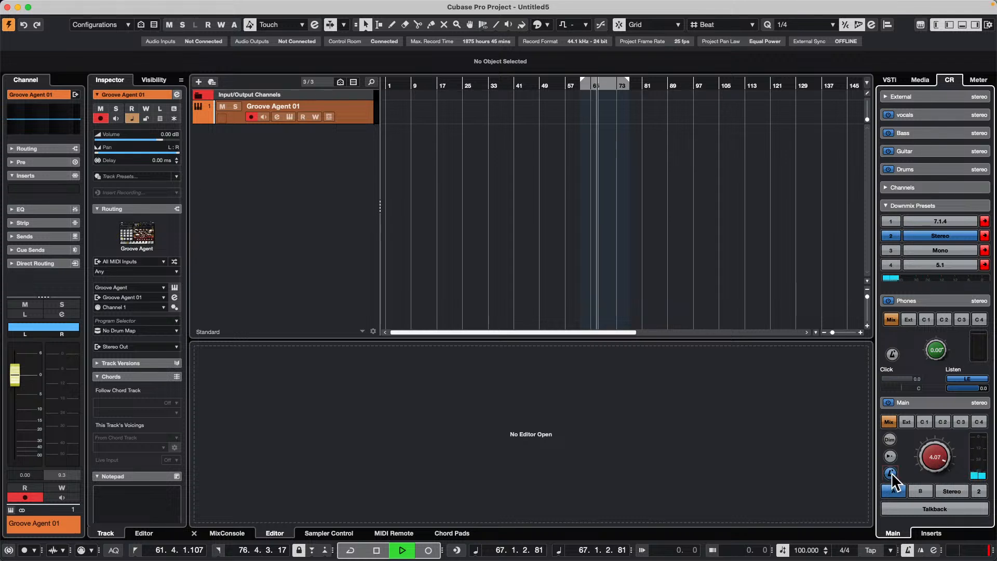
{"action": "key", "text": "space"}
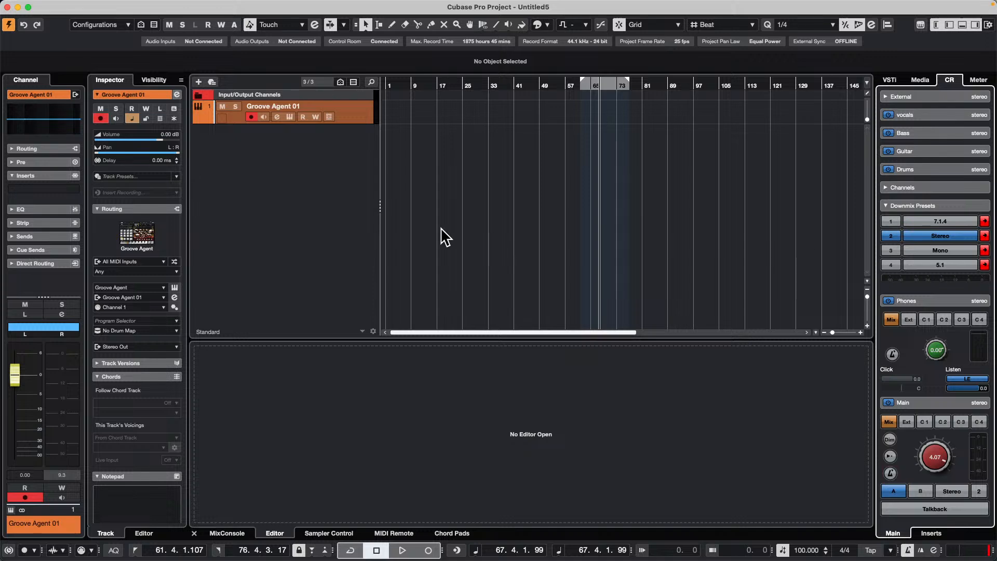
- Add one stereo audio track that takes its input from UR24C Input 1 (Mono) and outputs to Stereo Out
{"action": "right_click", "coordinate": [300, 136]}
{"action": "left_click", "coordinate": [313, 140]}
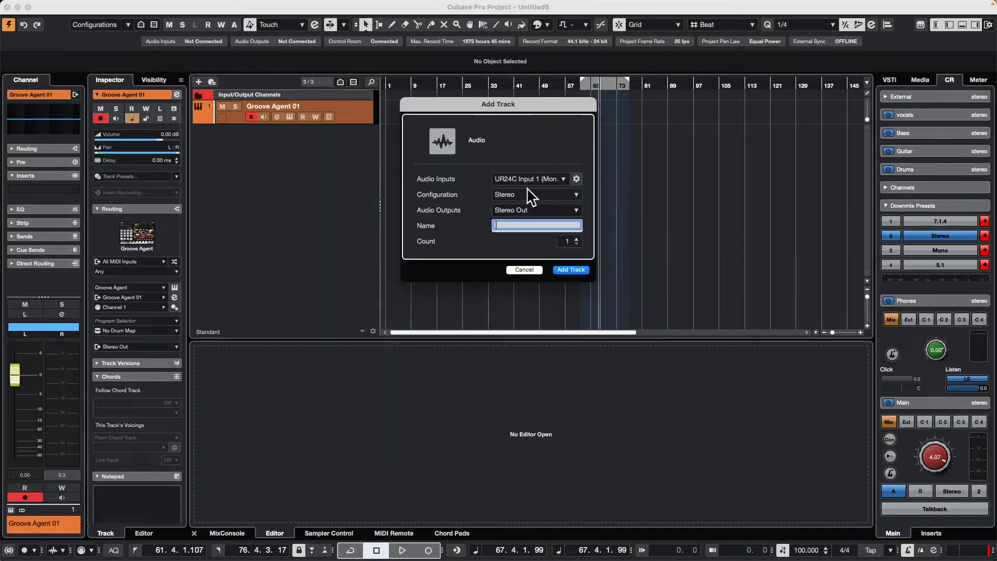
{"action": "left_click", "coordinate": [535, 179]}
{"action": "left_click", "coordinate": [509, 213]}
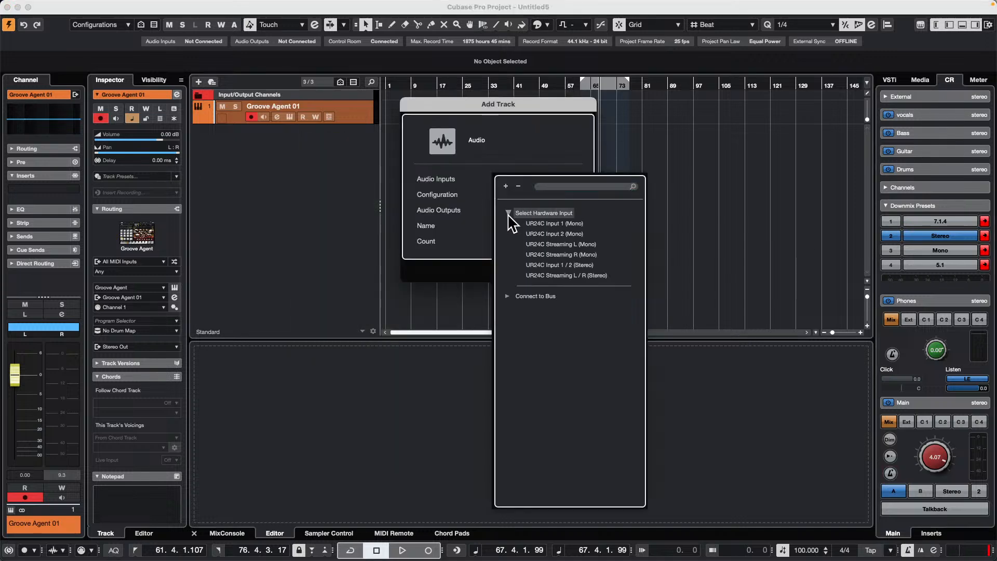
{"action": "left_click", "coordinate": [541, 223]}
{"action": "left_click", "coordinate": [573, 271]}
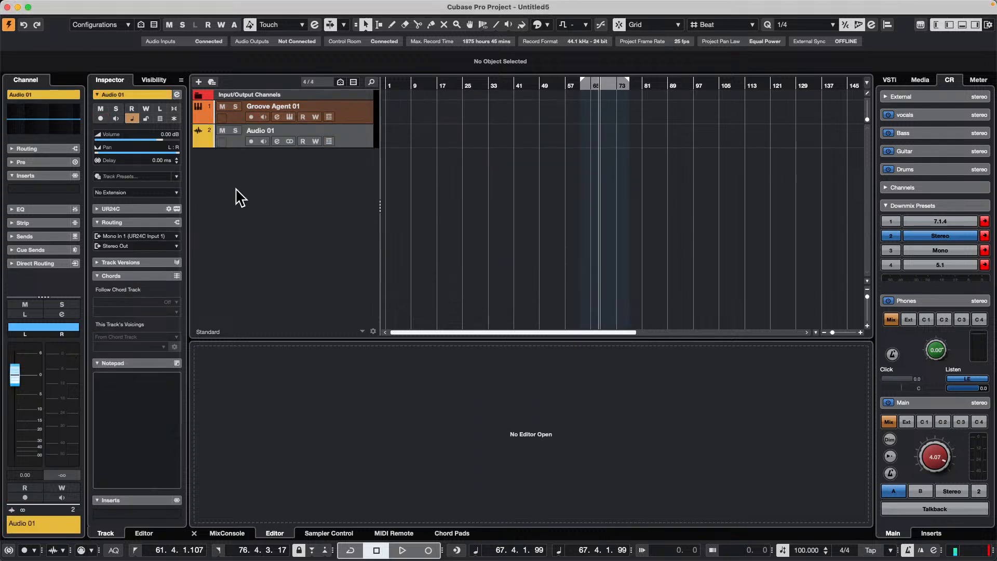
- Expand the audio track's UR24C hardware section and examine its REV-X Hall reverb editor and send level
{"action": "left_click", "coordinate": [132, 209]}
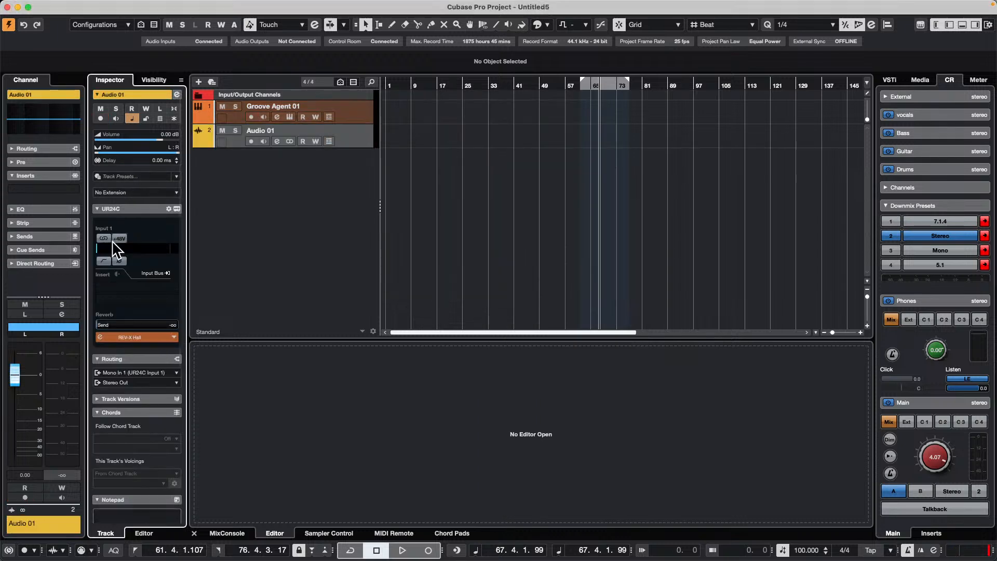
{"action": "left_click", "coordinate": [136, 336]}
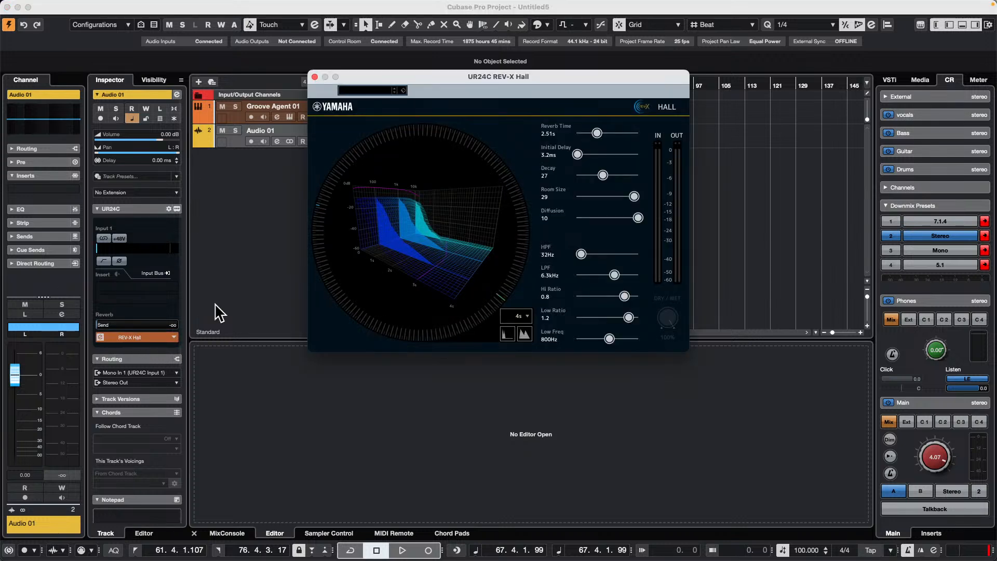
{"action": "left_click", "coordinate": [99, 326]}
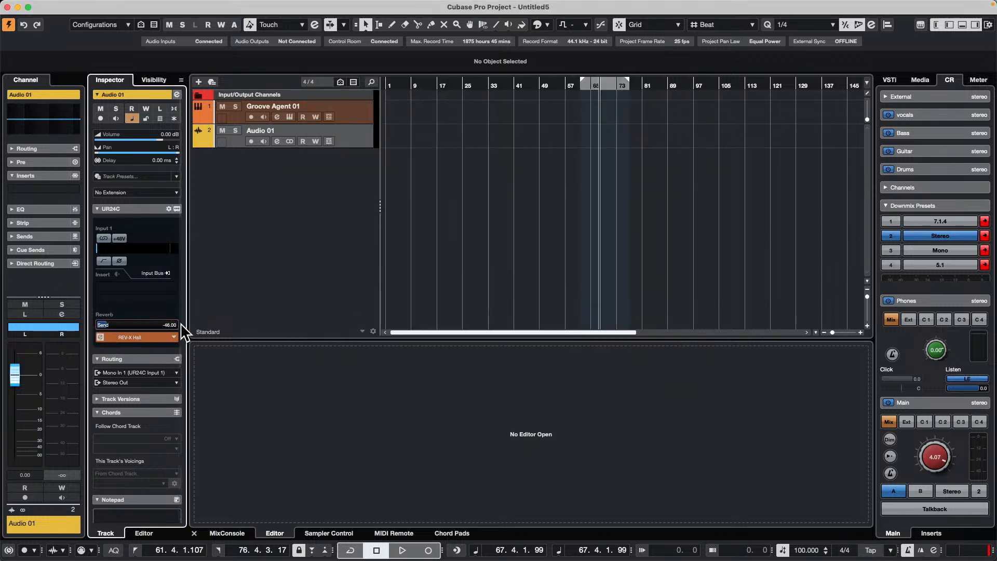
{"action": "left_click_drag", "start_coordinate": [182, 324], "coordinate": [151, 326]}
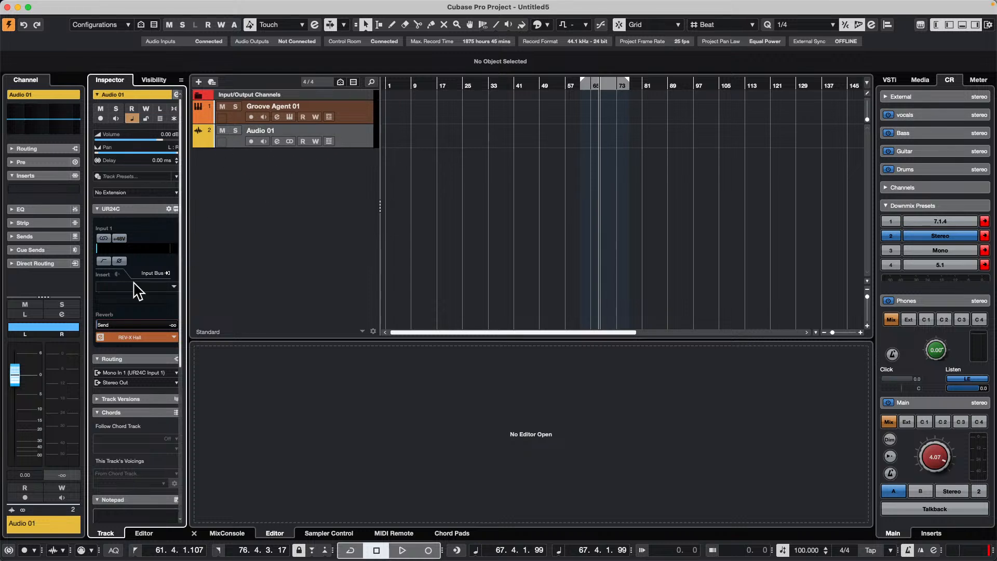
- Open Audio 01's channel settings and add a stereo REVelation FX channel, created outside a folder, to its first send
{"action": "left_click", "coordinate": [277, 141]}
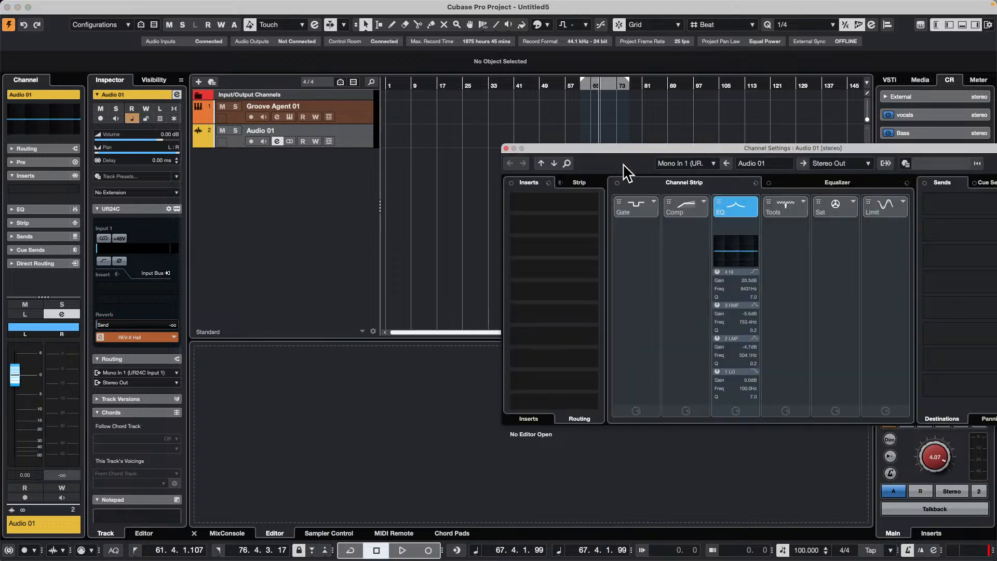
{"action": "left_click_drag", "start_coordinate": [617, 149], "coordinate": [452, 106]}
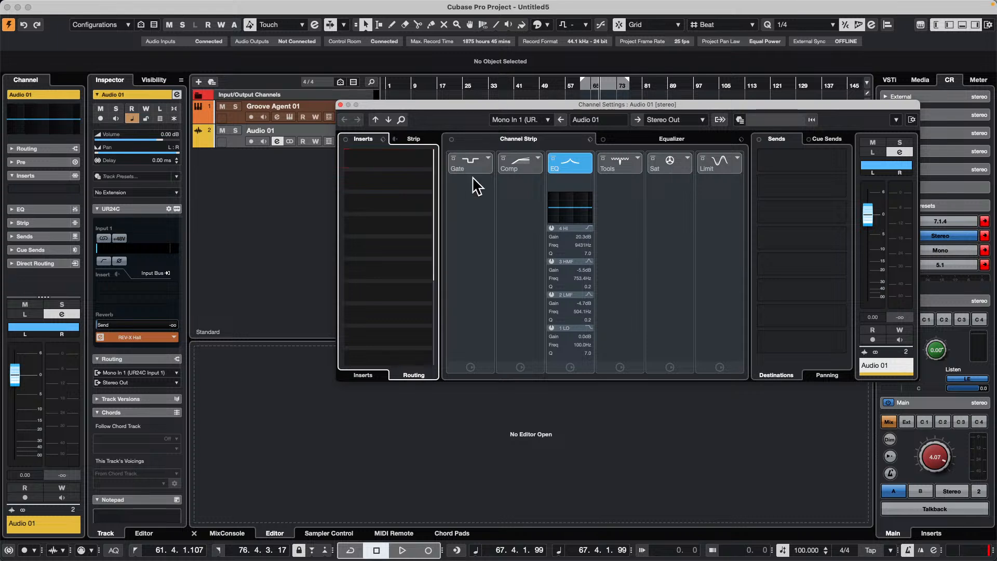
{"action": "left_click", "coordinate": [845, 160]}
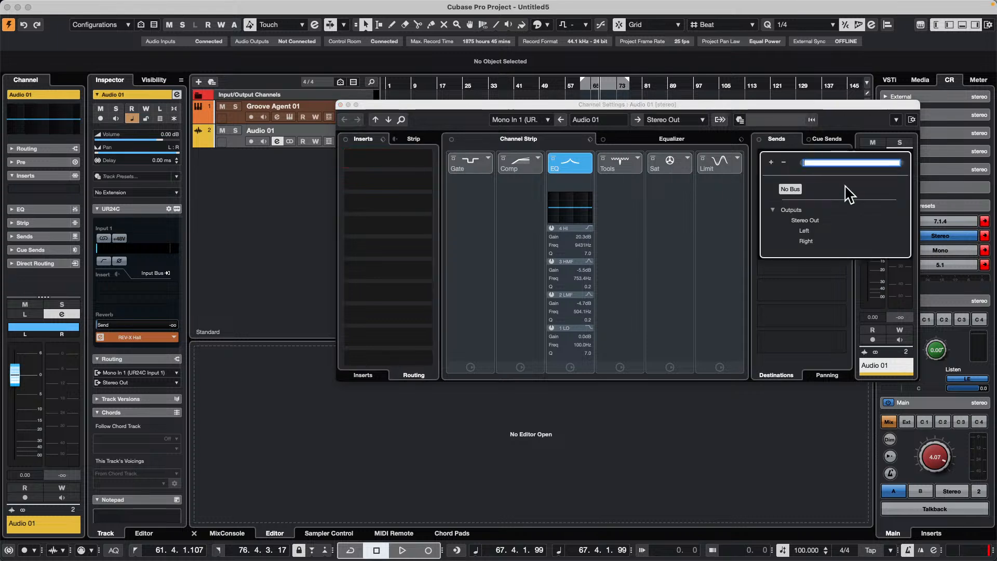
{"action": "key", "text": "Escape"}
{"action": "right_click", "coordinate": [787, 161]}
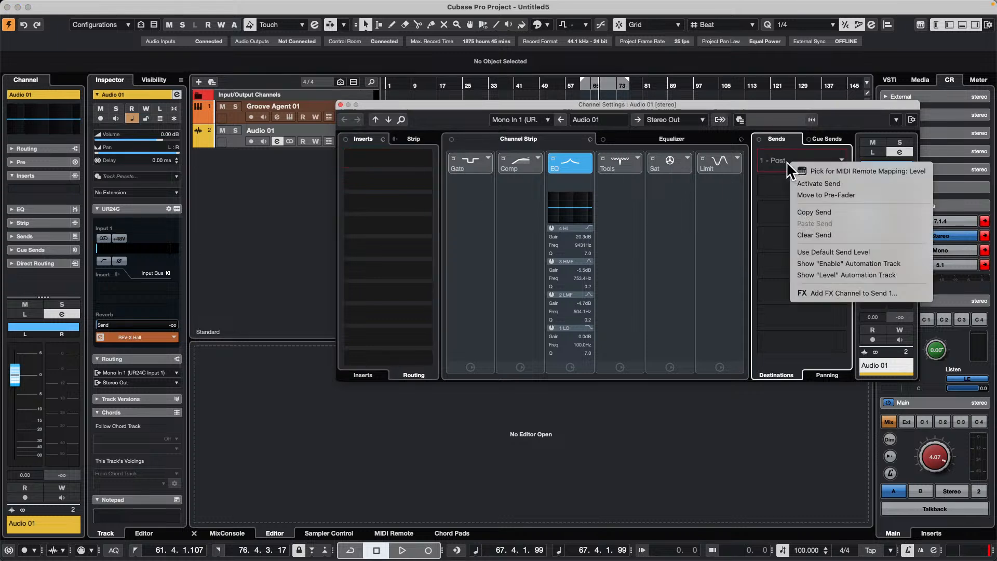
{"action": "left_click", "coordinate": [835, 294]}
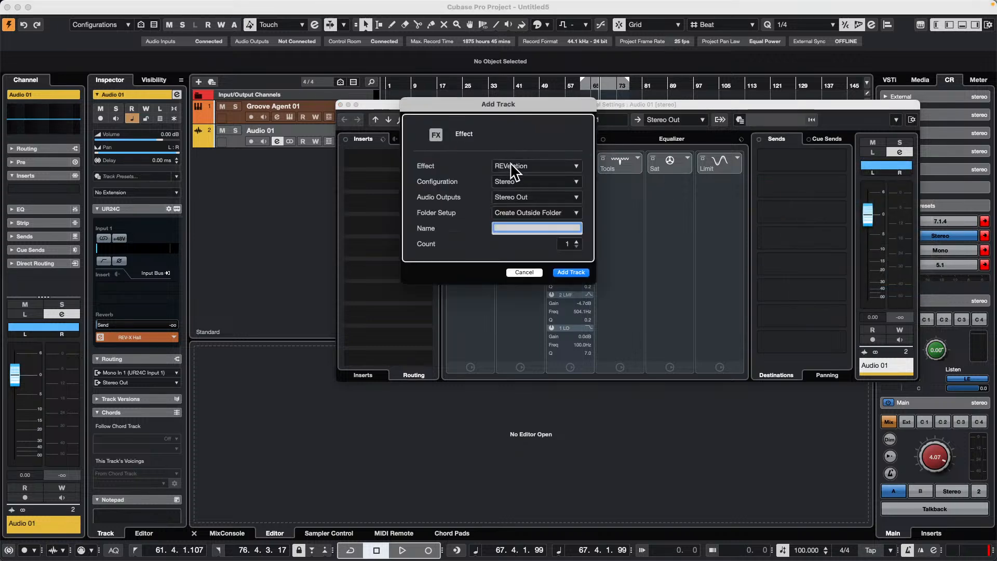
{"action": "left_click", "coordinate": [572, 272]}
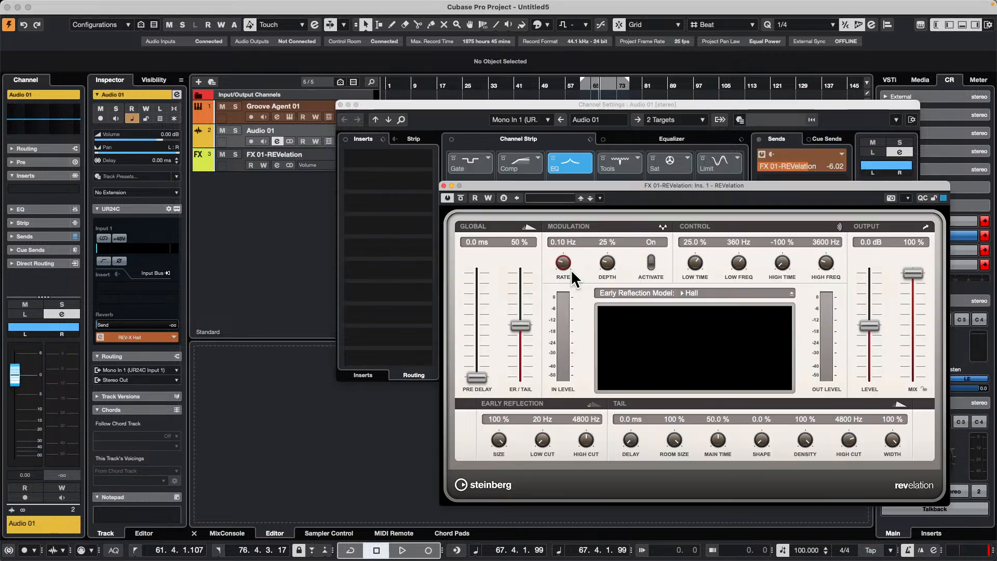
{"action": "left_click", "coordinate": [444, 185]}
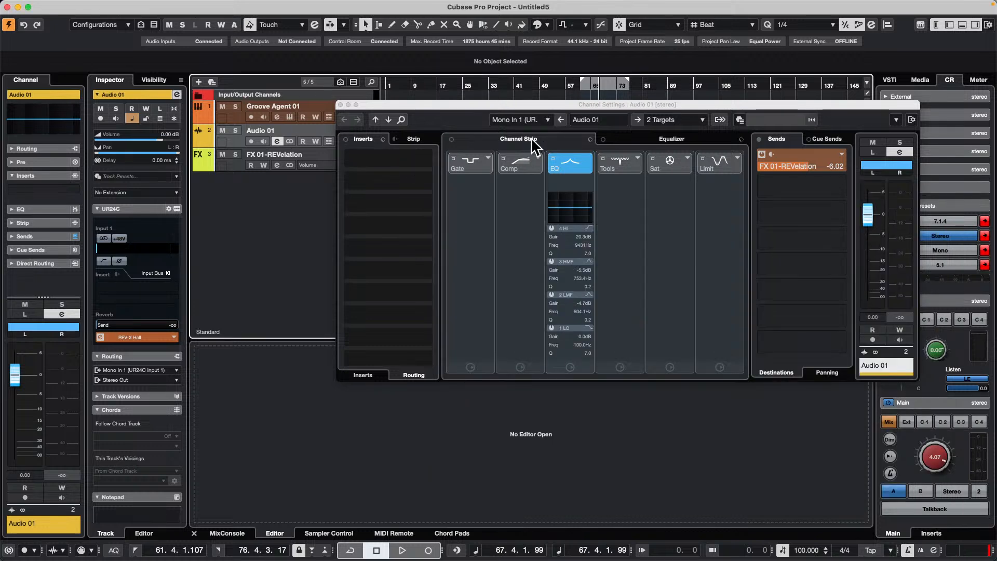
- Load the Standard Compressor in Audio 01's channel strip and lower its threshold to -30.2 dB
{"action": "left_click", "coordinate": [670, 138]}
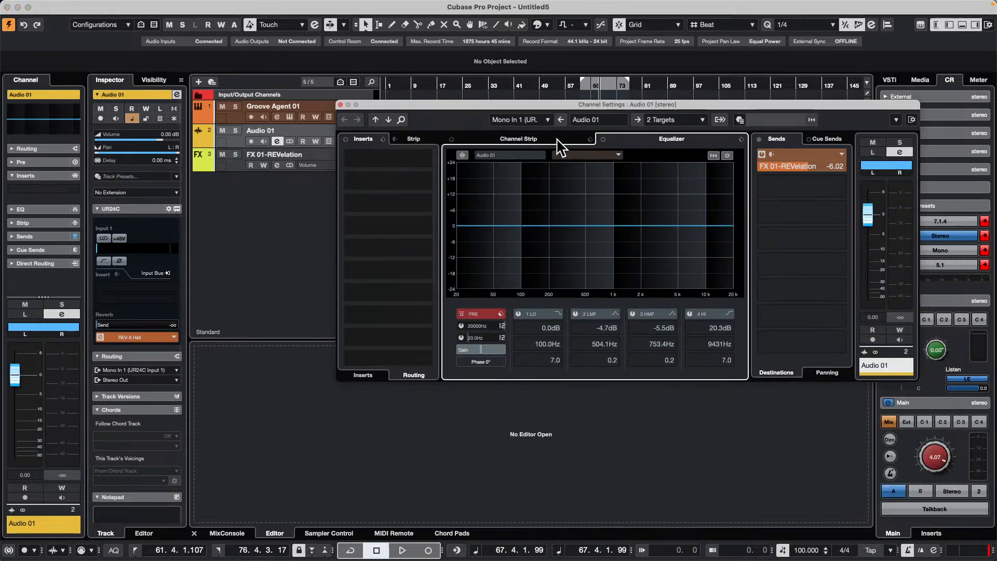
{"action": "left_click", "coordinate": [529, 139]}
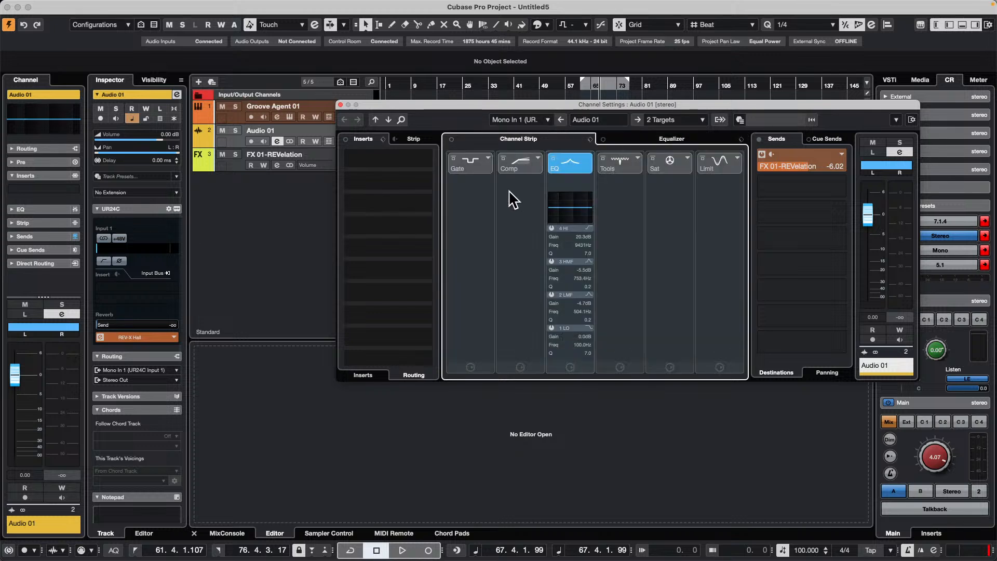
{"action": "left_click", "coordinate": [539, 158]}
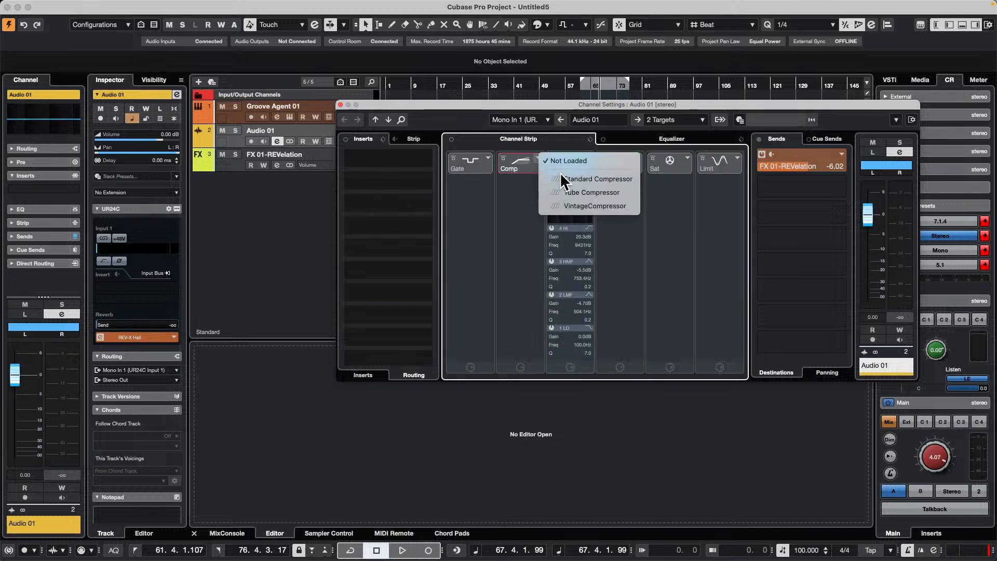
{"action": "left_click", "coordinate": [557, 180]}
{"action": "left_click", "coordinate": [520, 181]}
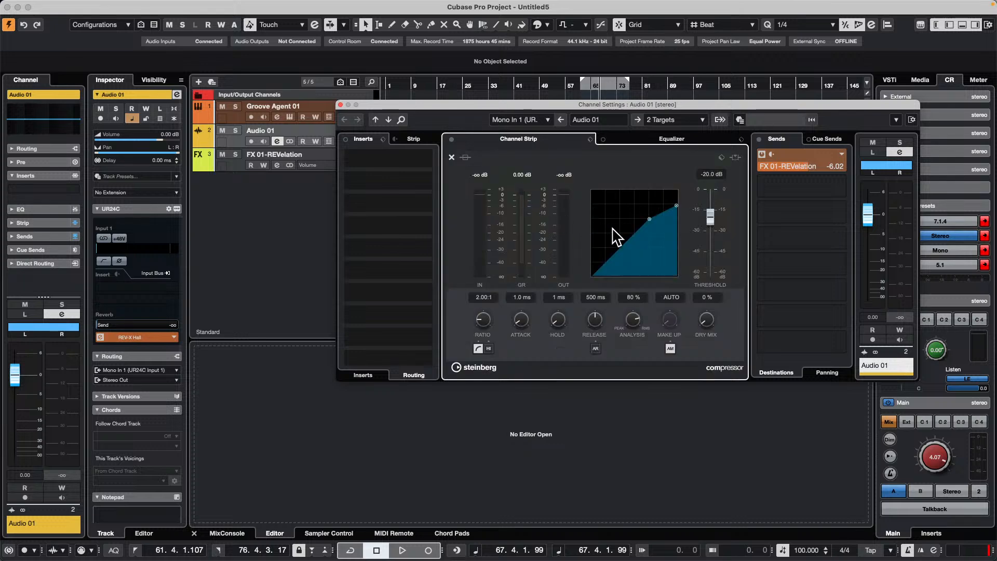
{"action": "left_click_drag", "start_coordinate": [648, 220], "coordinate": [648, 234]}
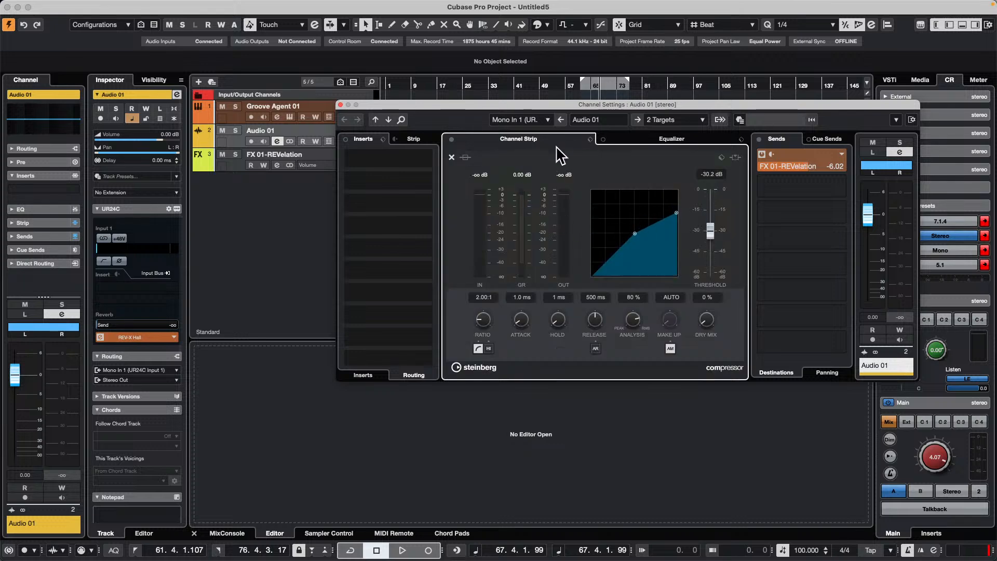
- Enable the low-cut filter in Audio 01's equalizer pre section and set its frequency to 173.1 Hz
{"action": "left_click", "coordinate": [634, 139]}
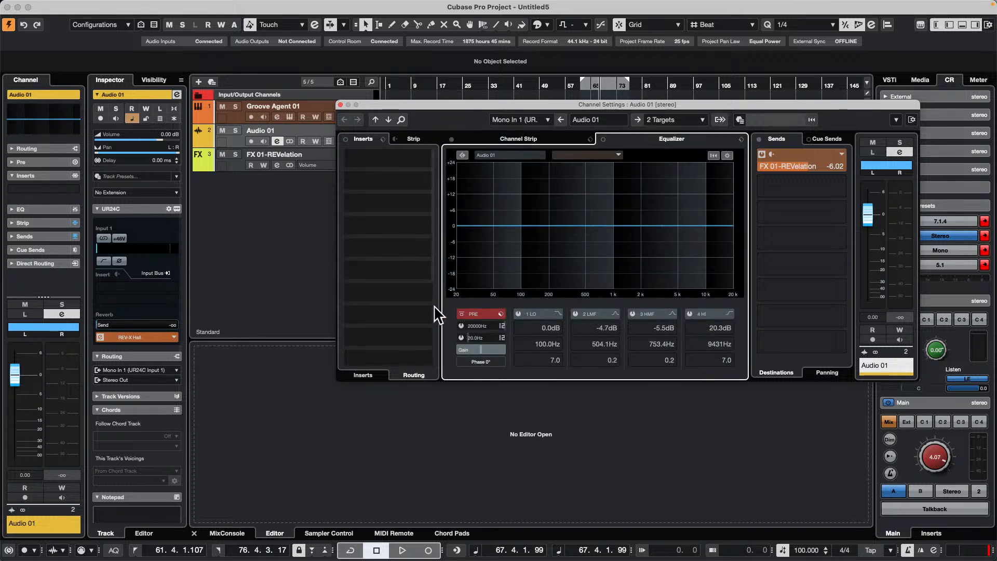
{"action": "left_click", "coordinate": [461, 337]}
{"action": "left_click_drag", "start_coordinate": [467, 337], "coordinate": [394, 174]}
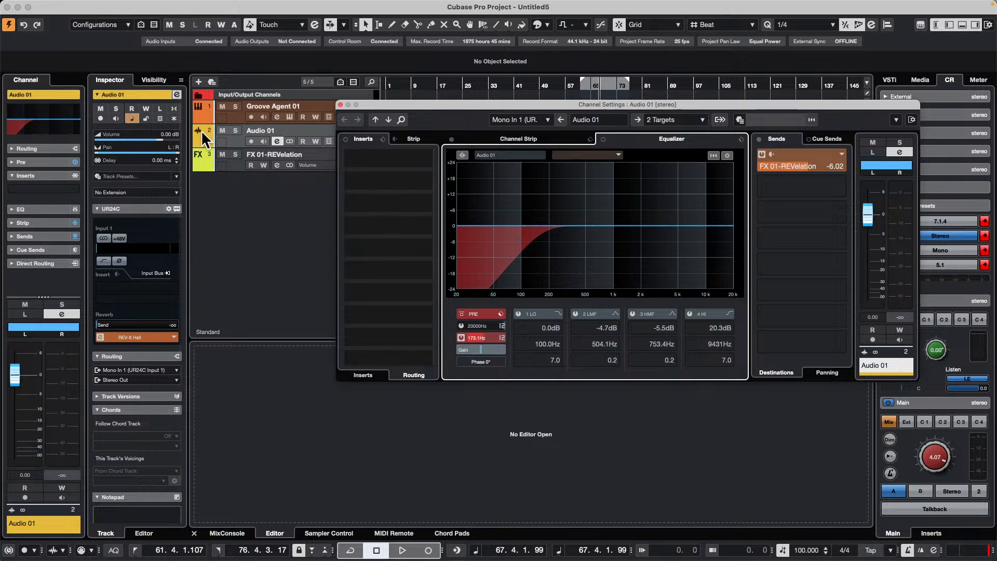
- Examine the section setup options for Audio 01's channel and expand its Direct Routing section
{"action": "left_click", "coordinate": [238, 138]}
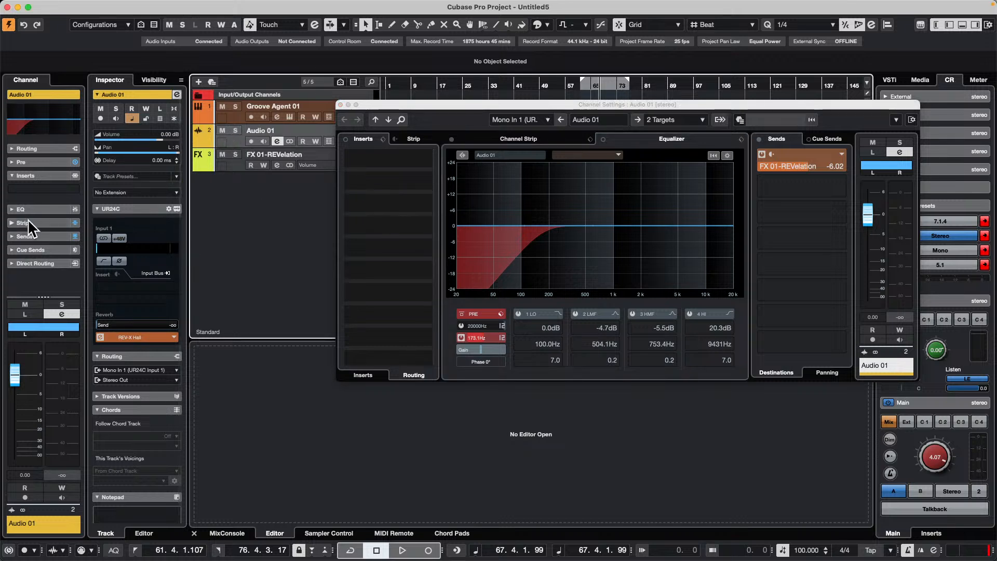
{"action": "right_click", "coordinate": [41, 260]}
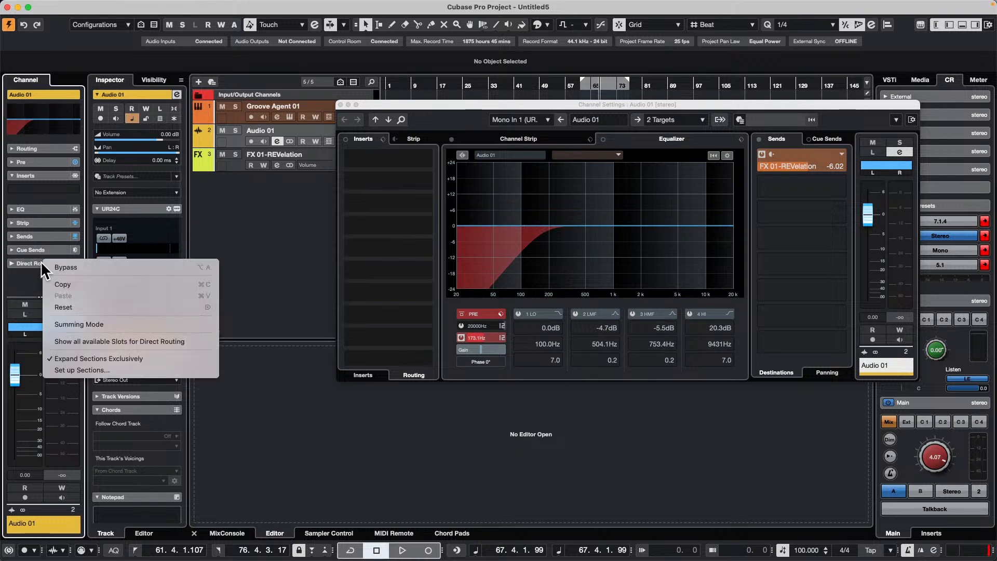
{"action": "left_click", "coordinate": [90, 369]}
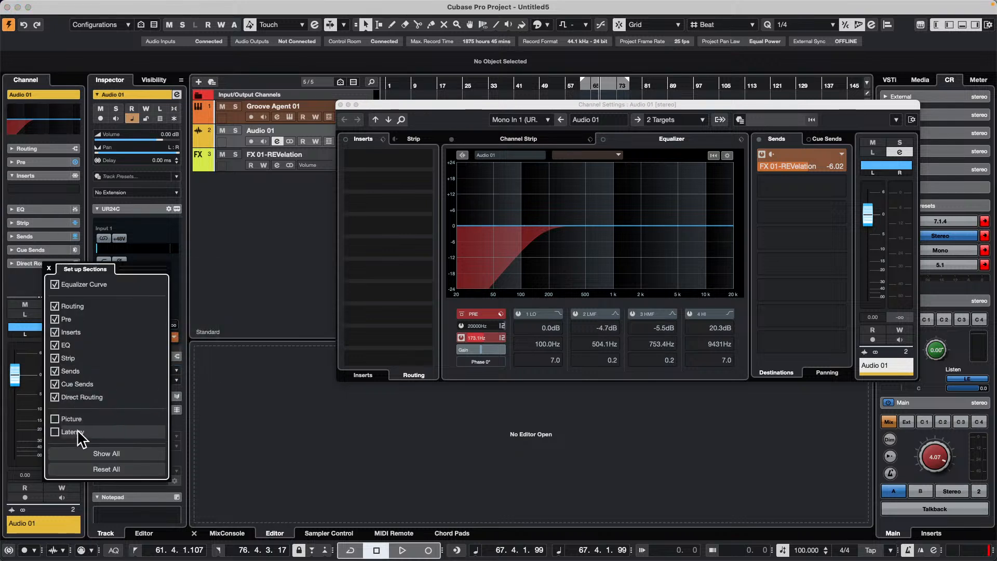
{"action": "left_click", "coordinate": [287, 247]}
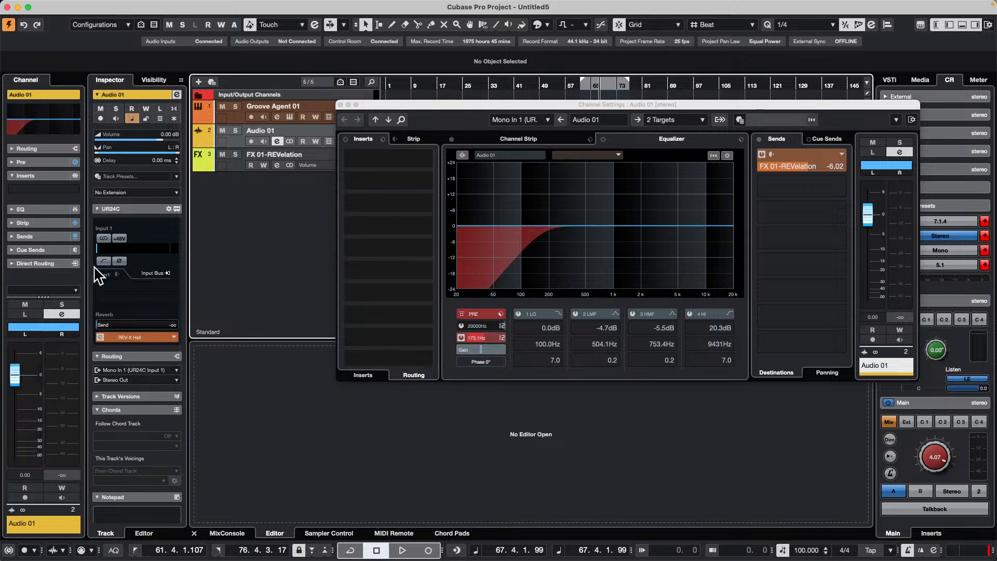
{"action": "left_click", "coordinate": [48, 261]}
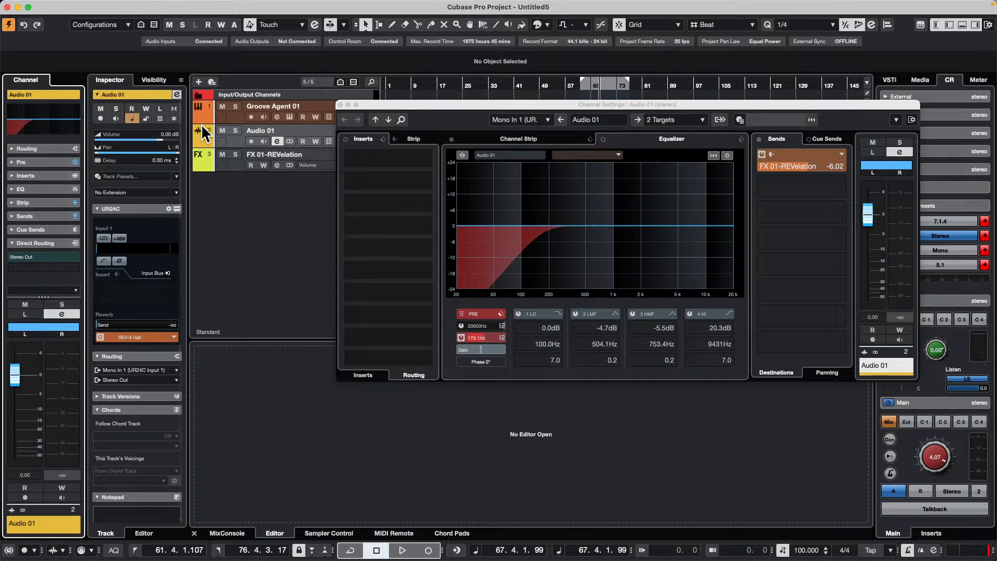
{"action": "left_click", "coordinate": [236, 140]}
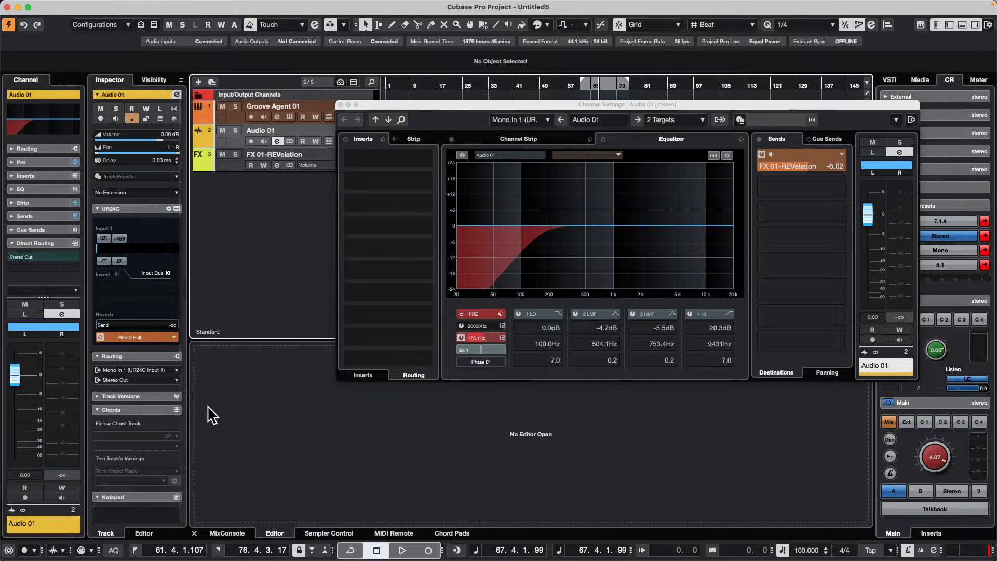
- Load the VocalChain plug-in into the first insert slot of the Audio 01 channel
{"action": "left_click", "coordinate": [47, 175]}
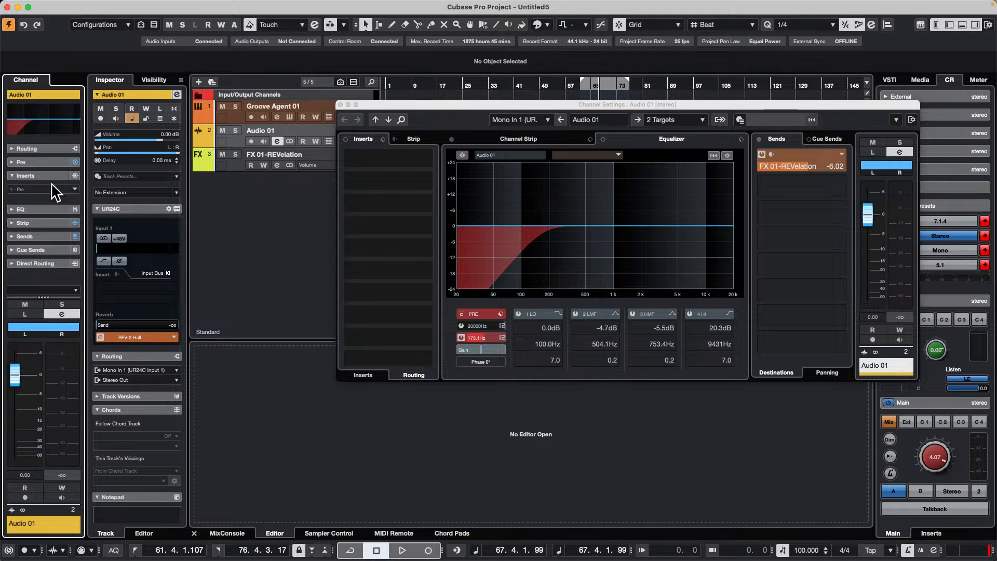
{"action": "left_click", "coordinate": [57, 195]}
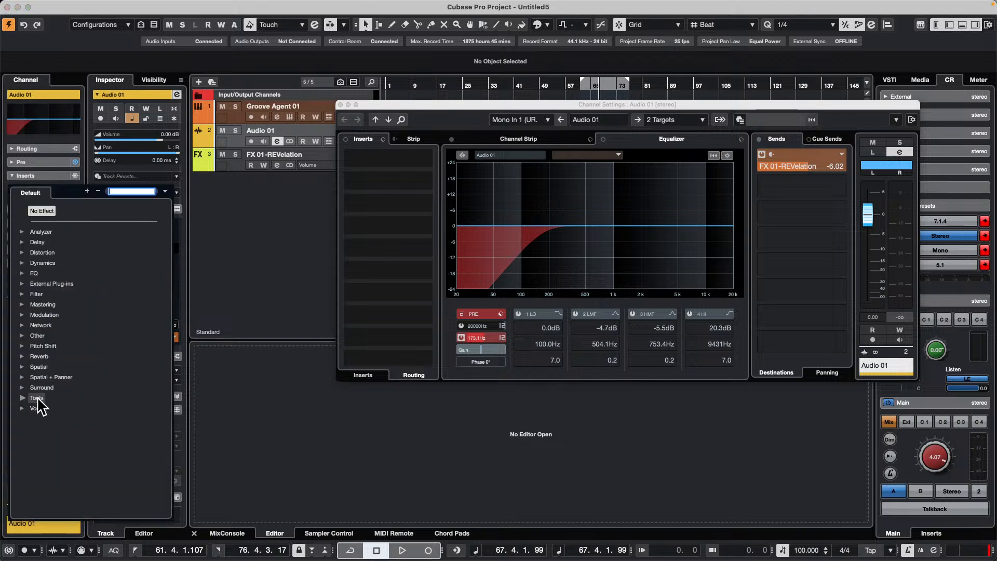
{"action": "left_click", "coordinate": [21, 409]}
{"action": "left_click", "coordinate": [57, 420]}
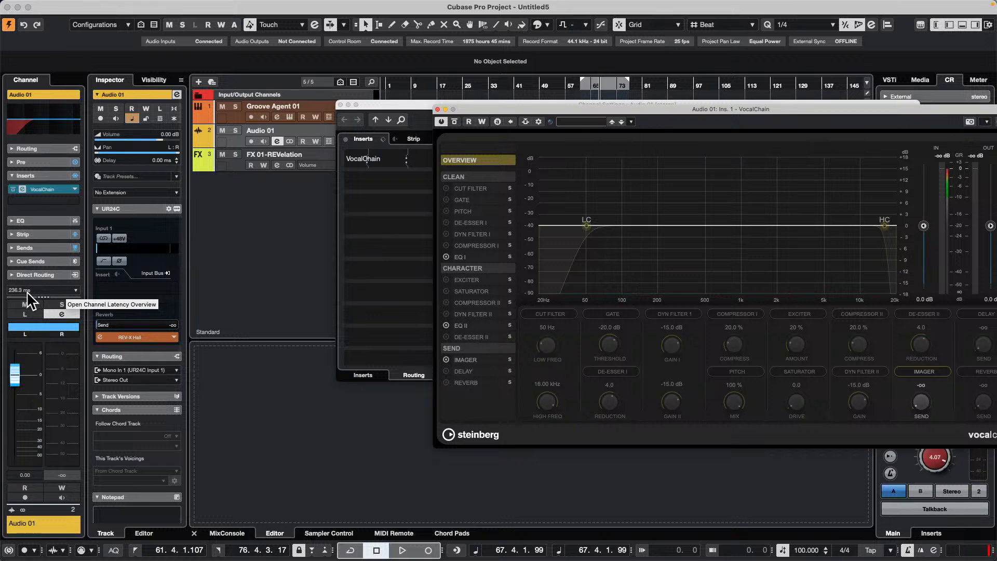
- Check Audio 01's channel latency overview and toggle Constrain Delay Compensation on and back off
{"action": "left_click", "coordinate": [73, 288]}
{"action": "left_click", "coordinate": [264, 258]}
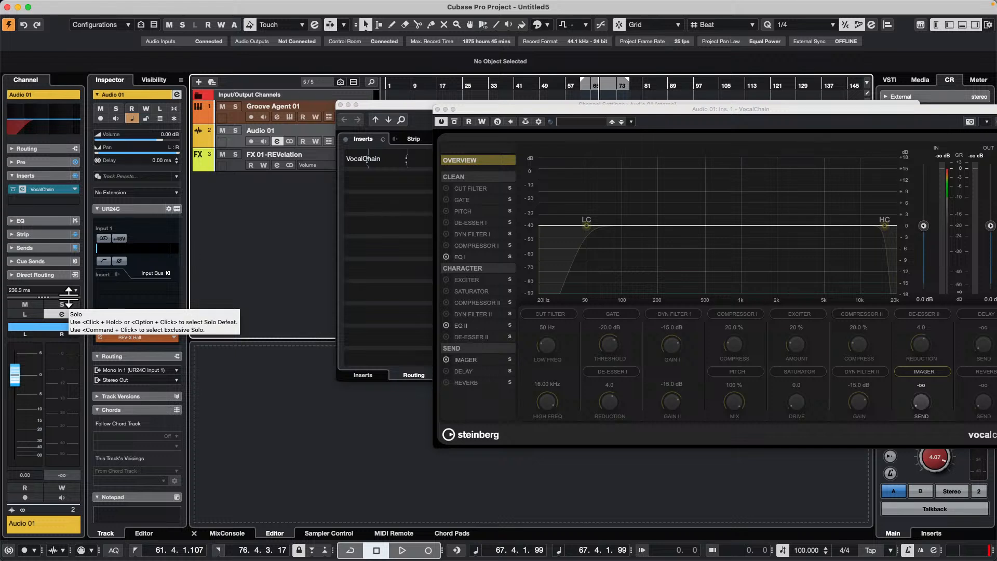
{"action": "mouse_move", "coordinate": [76, 290]}
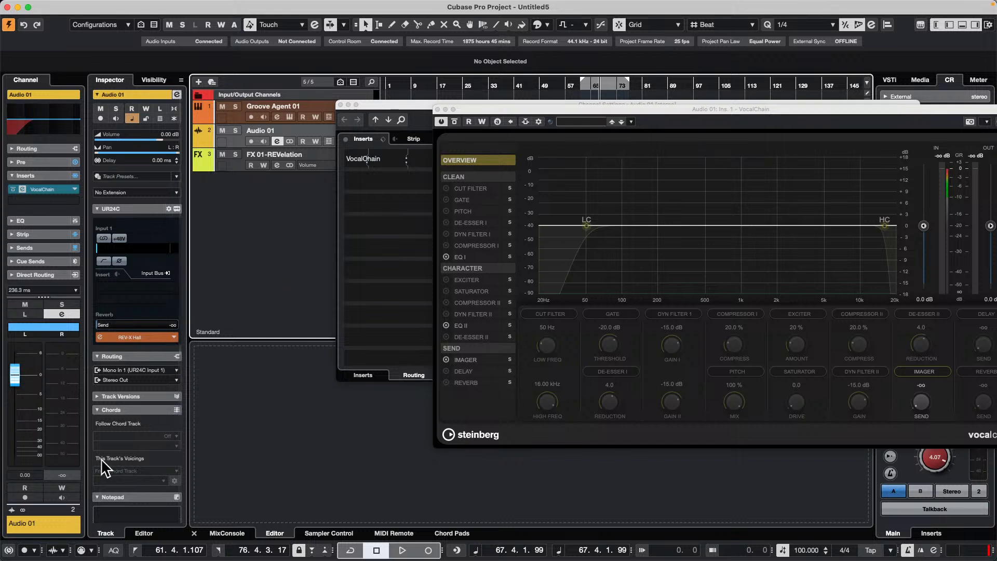
{"action": "left_click", "coordinate": [8, 550]}
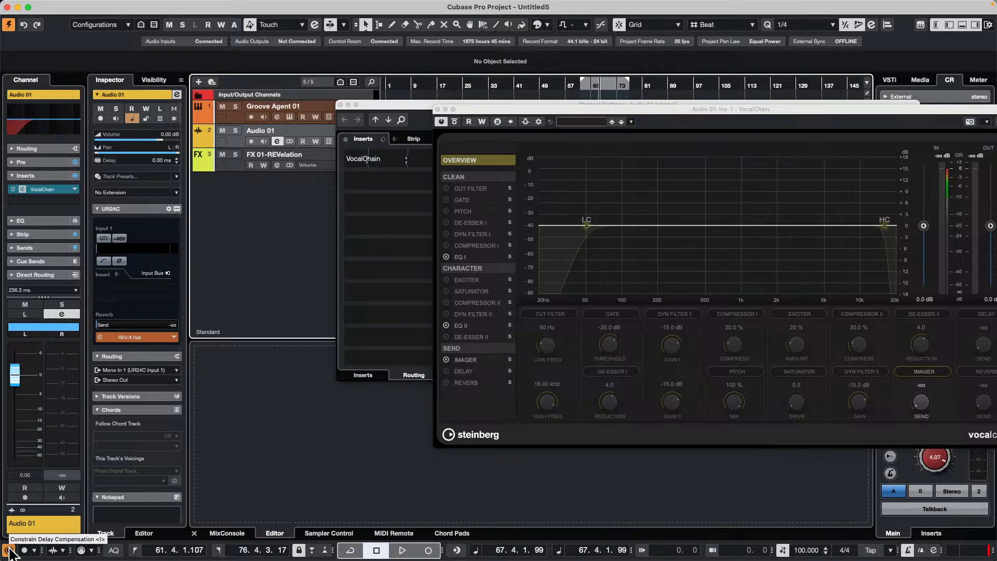
{"action": "left_click", "coordinate": [9, 550]}
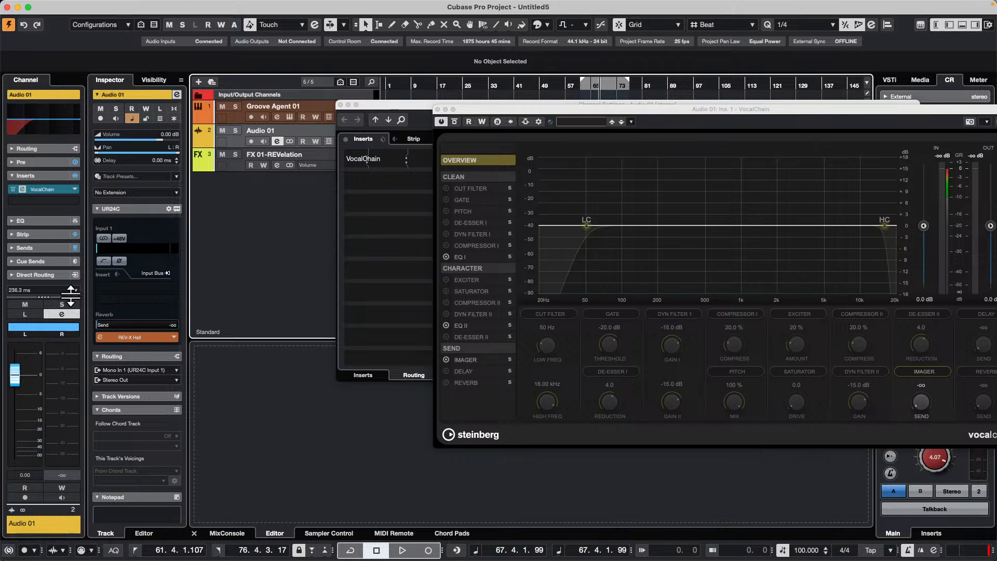
- Remove the VocalChain insert from Audio 01 and close its channel settings window
{"action": "left_click_drag", "start_coordinate": [43, 189], "coordinate": [263, 218]}
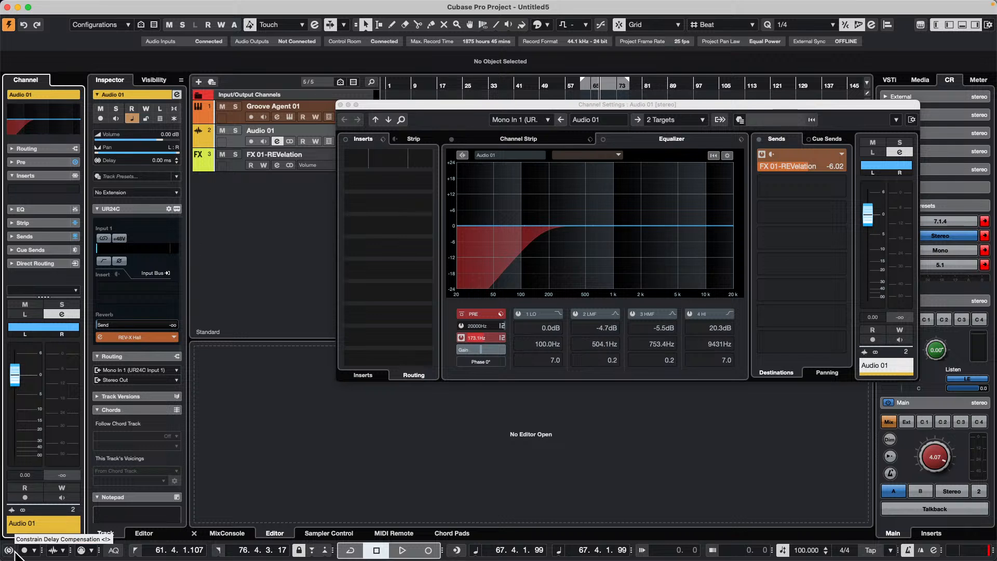
{"action": "left_click", "coordinate": [340, 105]}
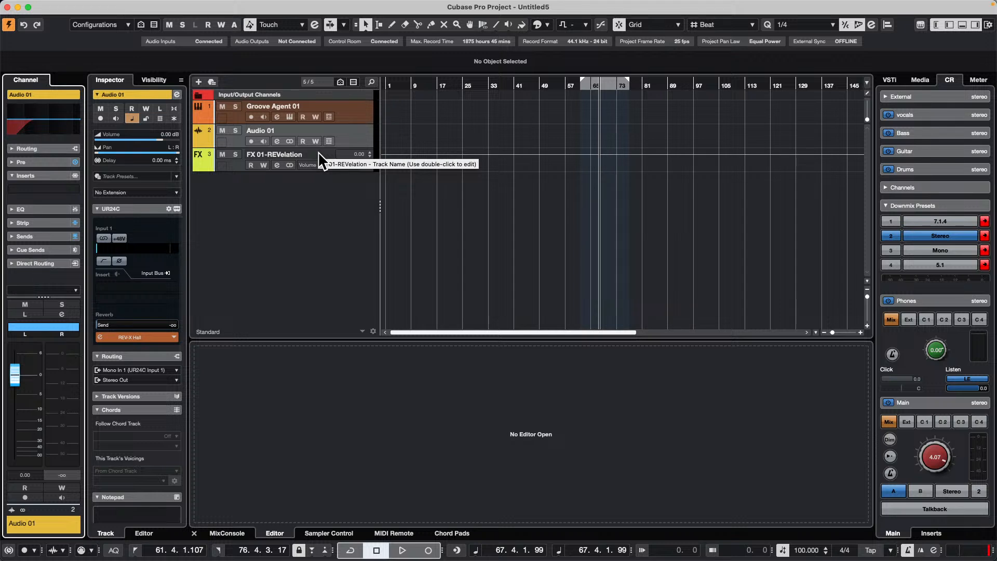
- Add one instrument track using HALion 7, with all MIDI inputs and the Stereo Out output
{"action": "right_click", "coordinate": [264, 189]}
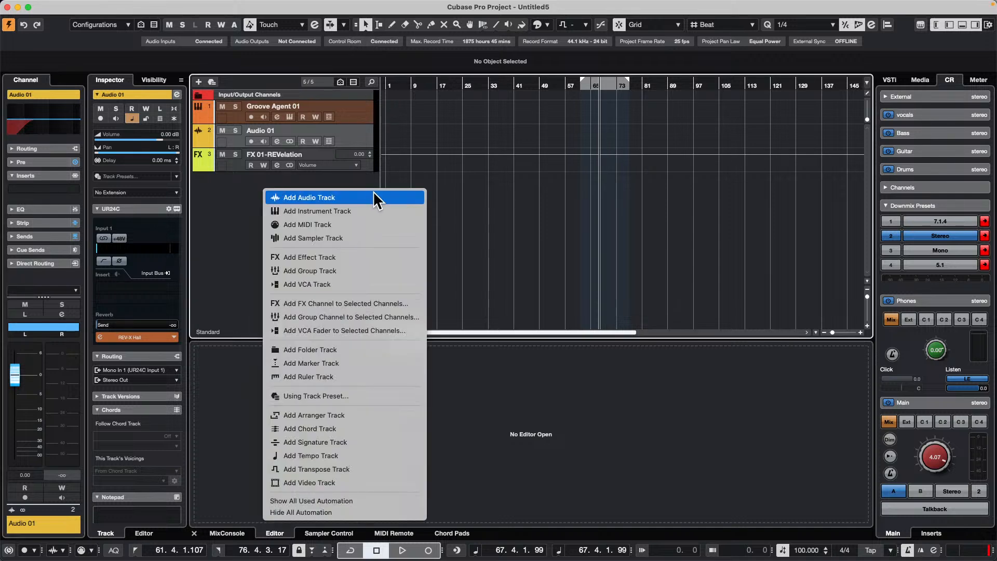
{"action": "left_click", "coordinate": [363, 210]}
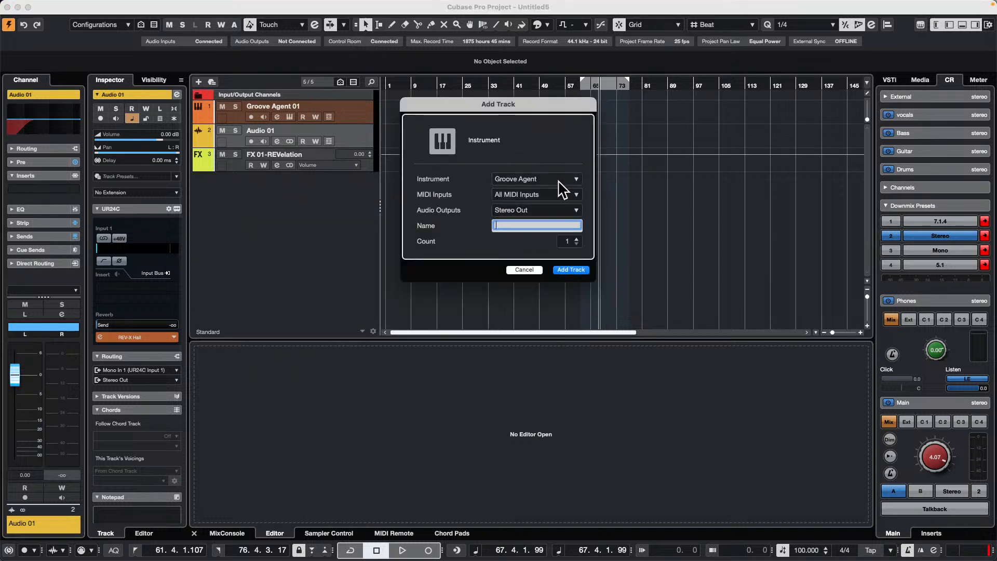
{"action": "left_click", "coordinate": [546, 180]}
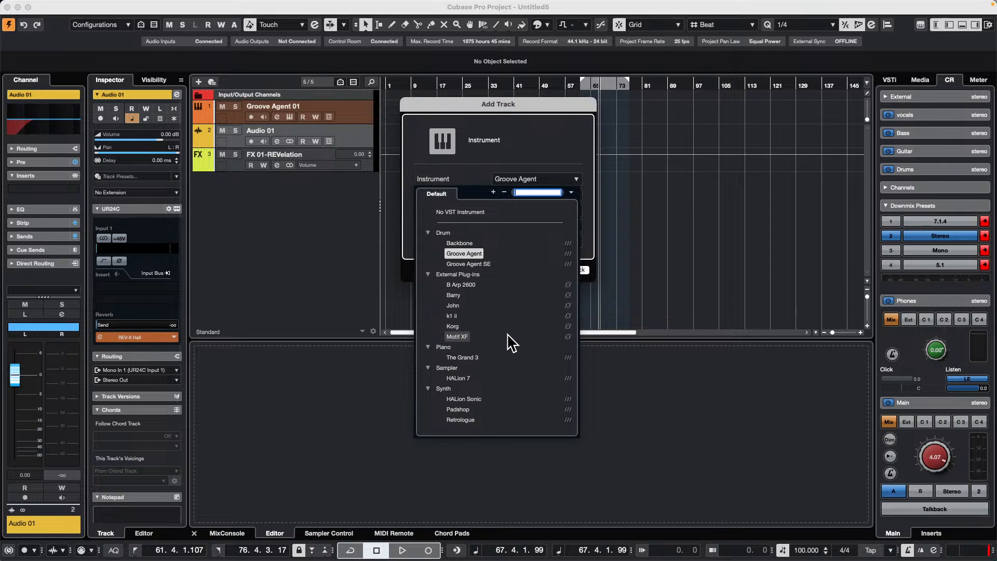
{"action": "left_click", "coordinate": [458, 378]}
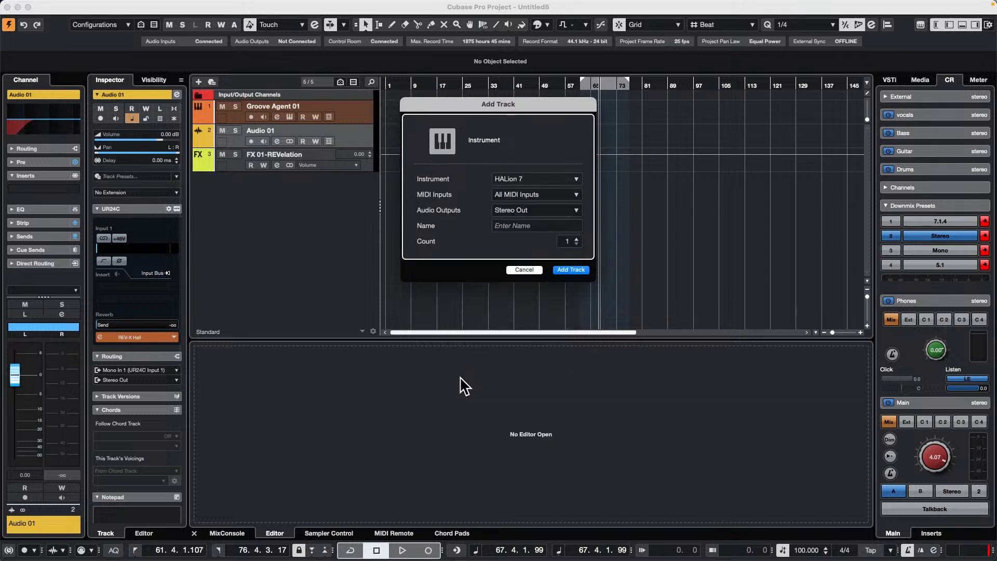
{"action": "left_click", "coordinate": [577, 269]}
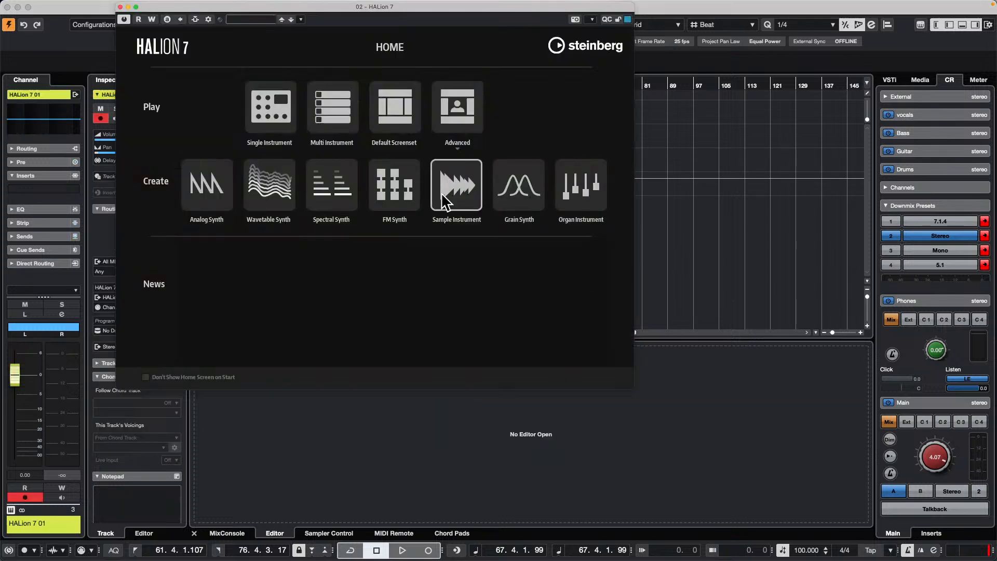
- Open HALion 7's Single Instrument screen and load the Arcade 01 program from the Anima instrument
{"action": "left_click", "coordinate": [274, 102]}
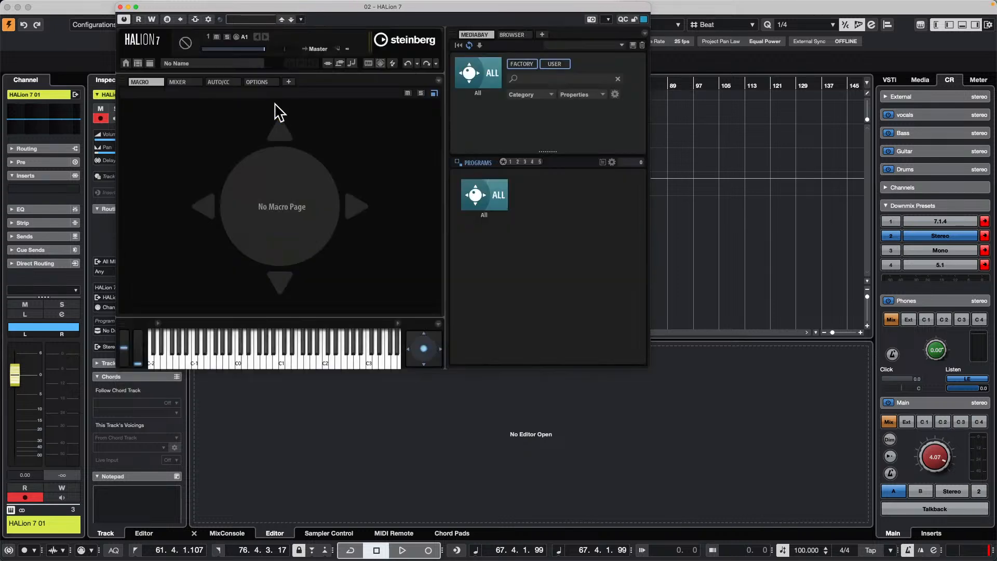
{"action": "left_click", "coordinate": [492, 248]}
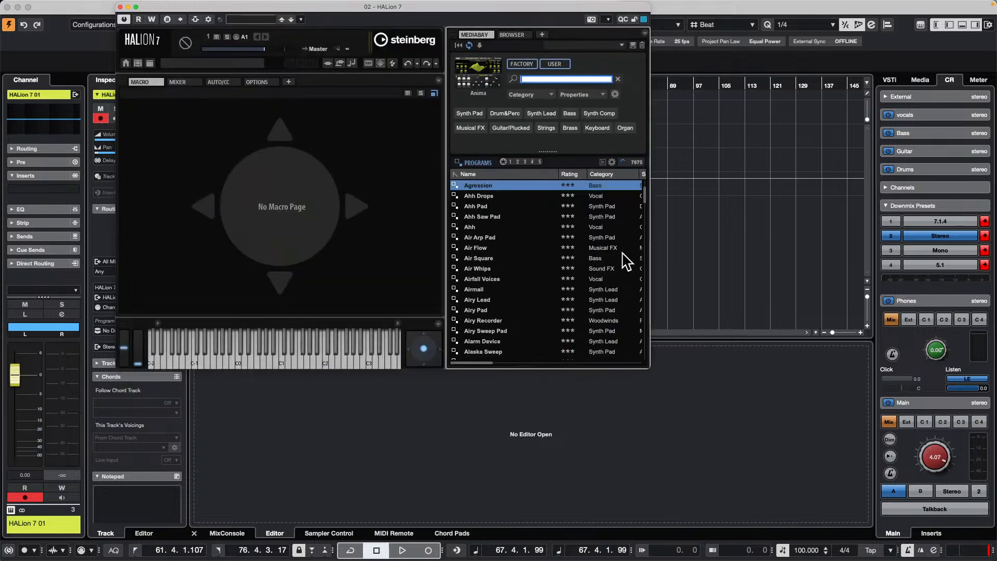
{"action": "left_click", "coordinate": [481, 248]}
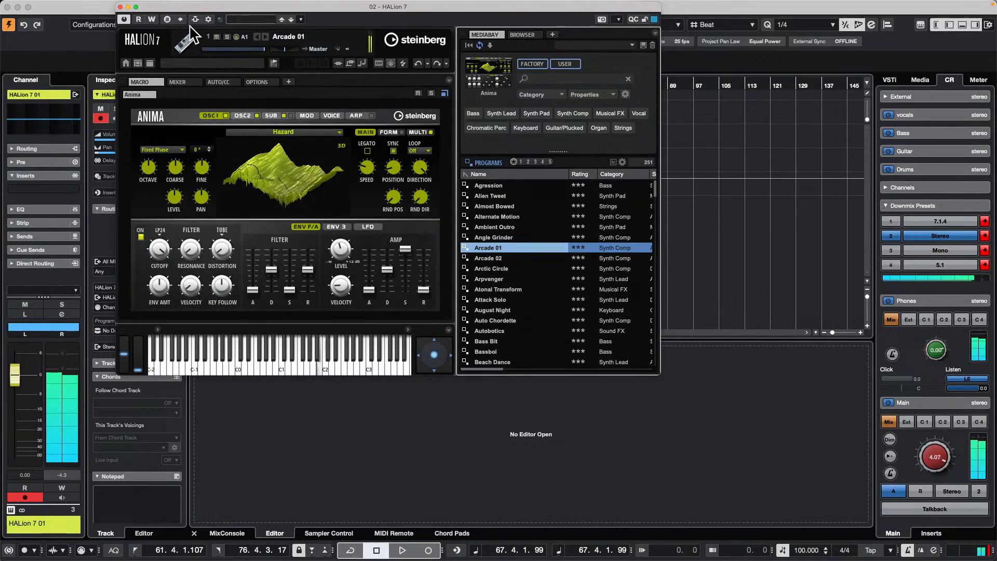
- Add one instrument track using Retrologue, with all MIDI inputs and the Stereo Out output
{"action": "left_click_drag", "start_coordinate": [162, 5], "coordinate": [537, 67]}
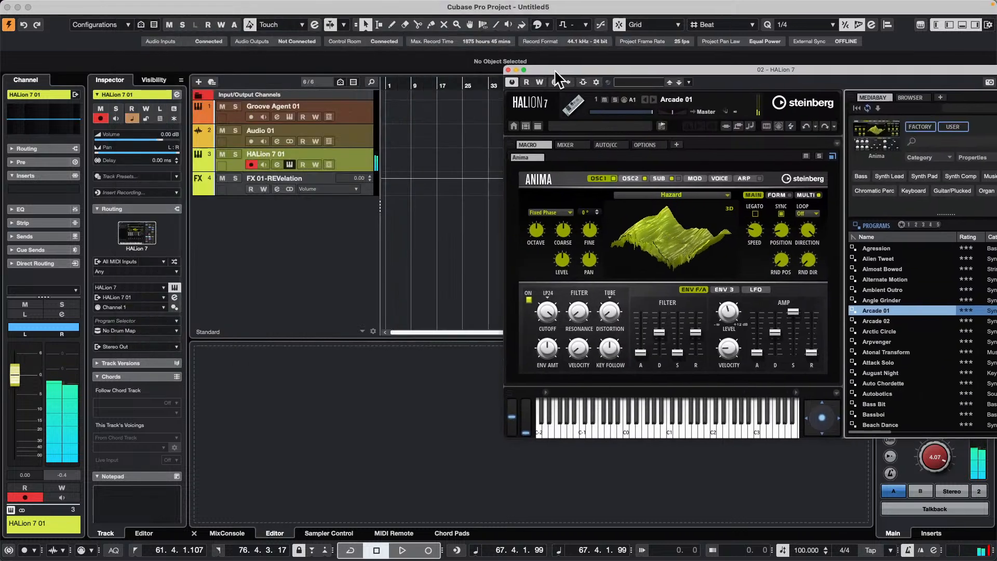
{"action": "right_click", "coordinate": [286, 236]}
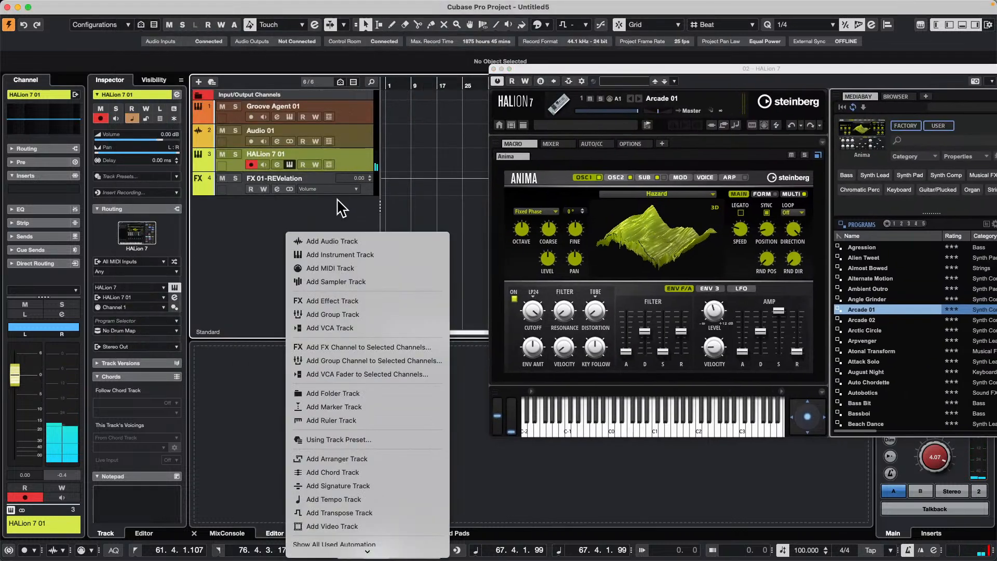
{"action": "left_click", "coordinate": [301, 203]}
{"action": "right_click", "coordinate": [348, 158]}
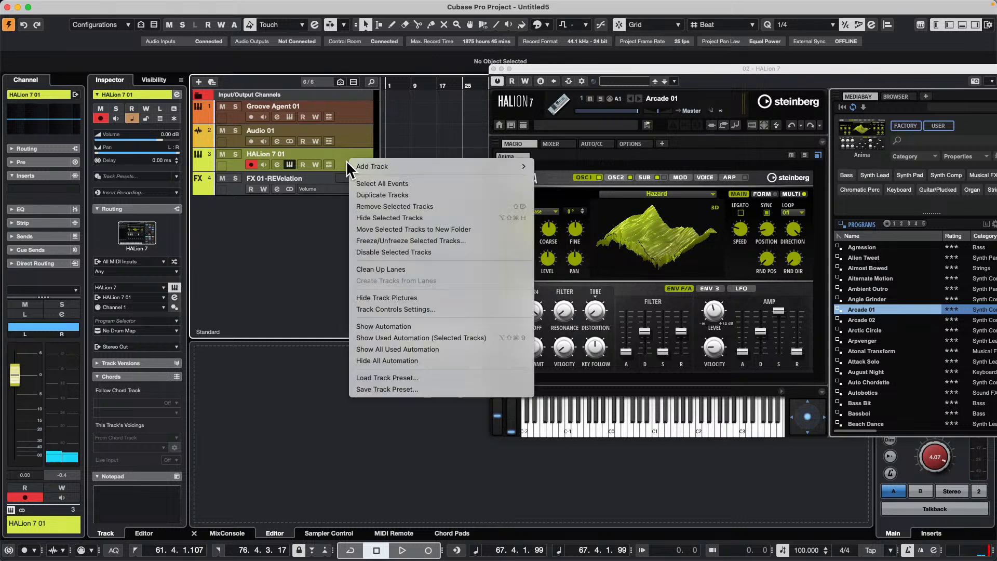
{"action": "mouse_move", "coordinate": [403, 166]}
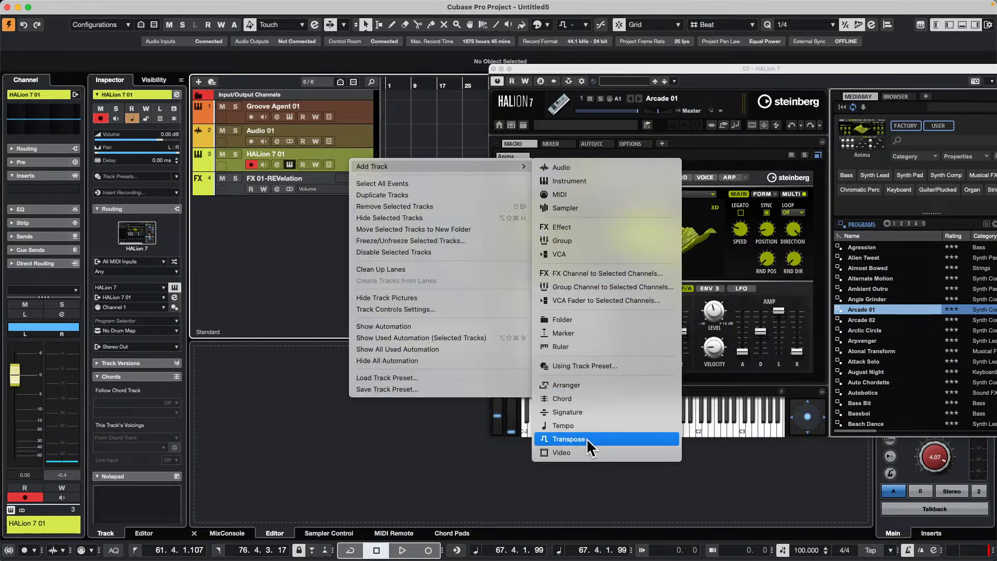
{"action": "left_click", "coordinate": [597, 181]}
{"action": "left_click", "coordinate": [545, 183]}
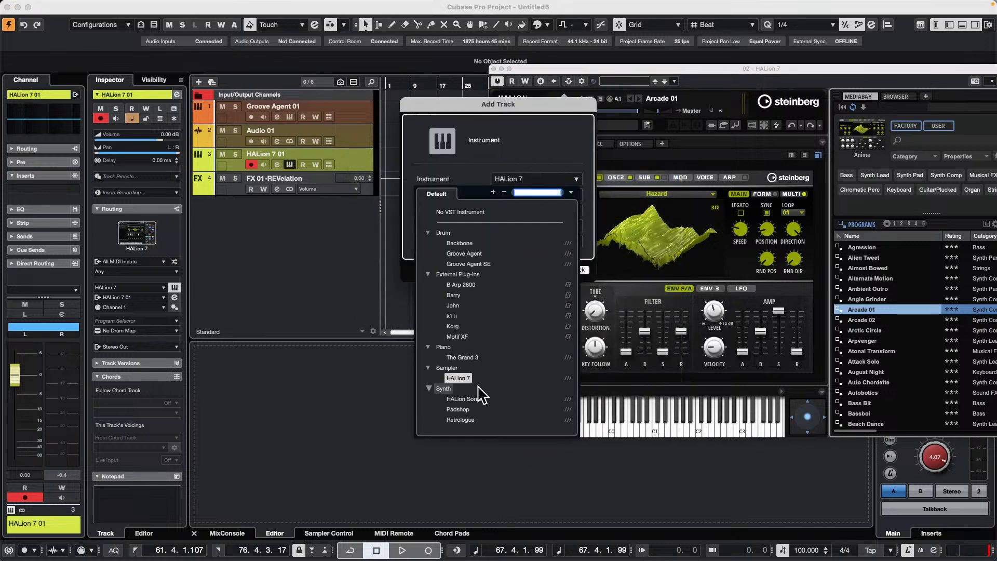
{"action": "left_click", "coordinate": [474, 424]}
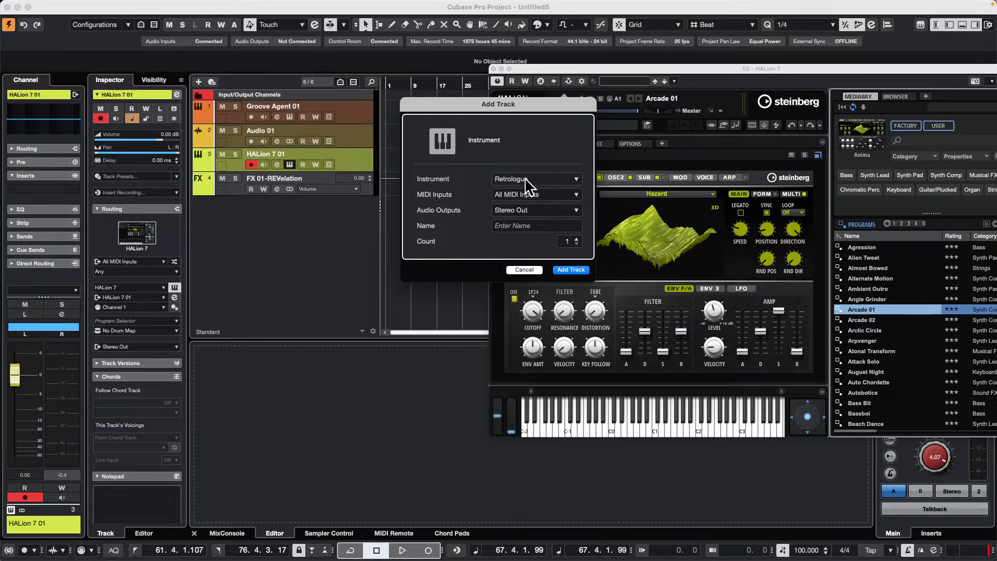
{"action": "left_click", "coordinate": [572, 270]}
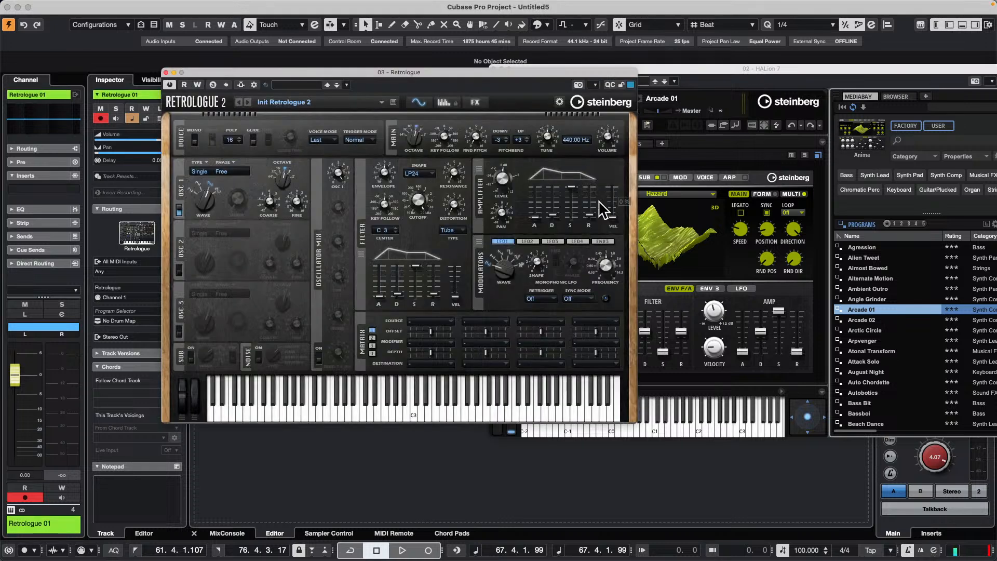
- Record-enable the HALion 7 01 track alongside Retrologue 01 and activate side-chaining in Retrologue
{"action": "left_click_drag", "start_coordinate": [276, 73], "coordinate": [538, 154]}
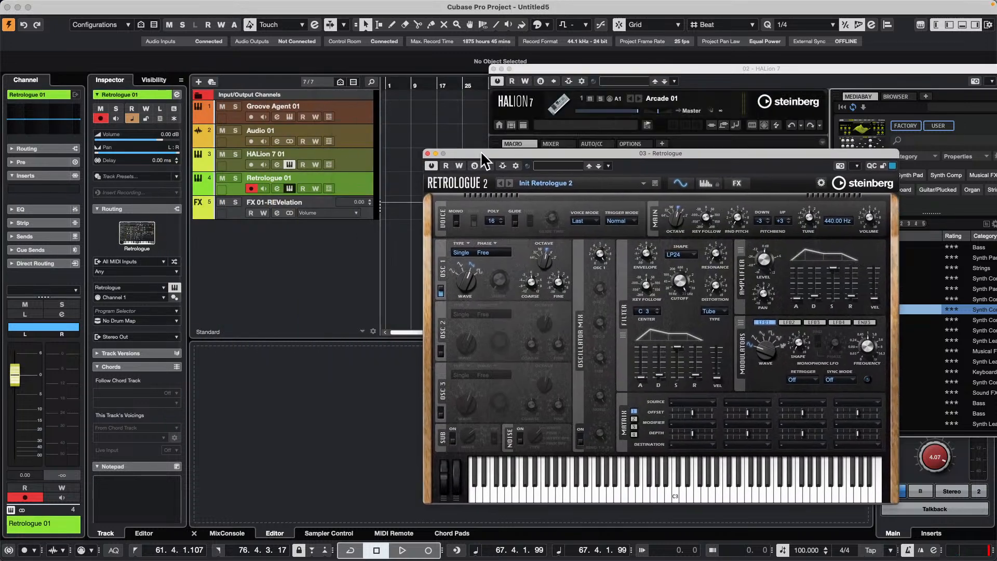
{"action": "left_click", "coordinate": [251, 165]}
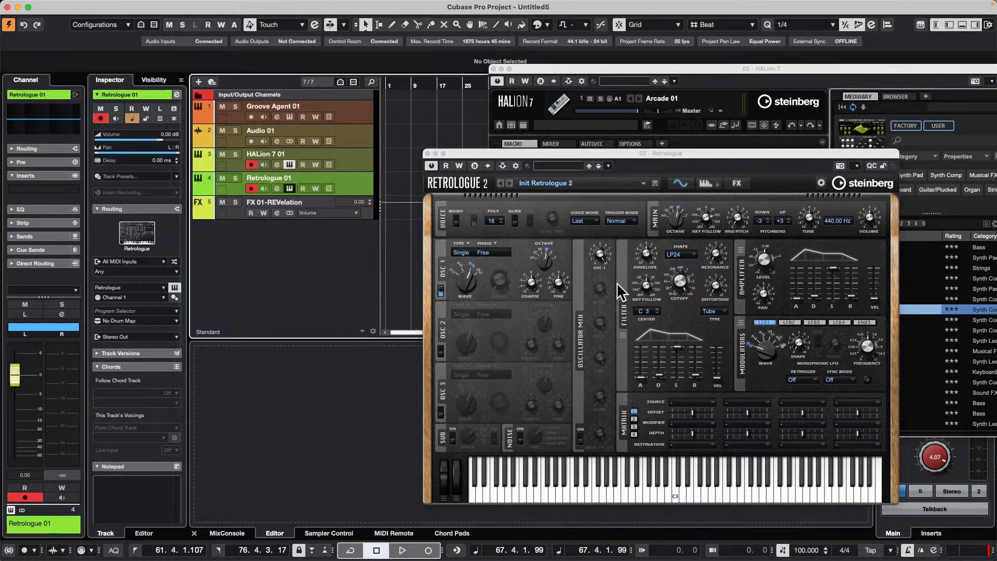
{"action": "left_click", "coordinate": [503, 166]}
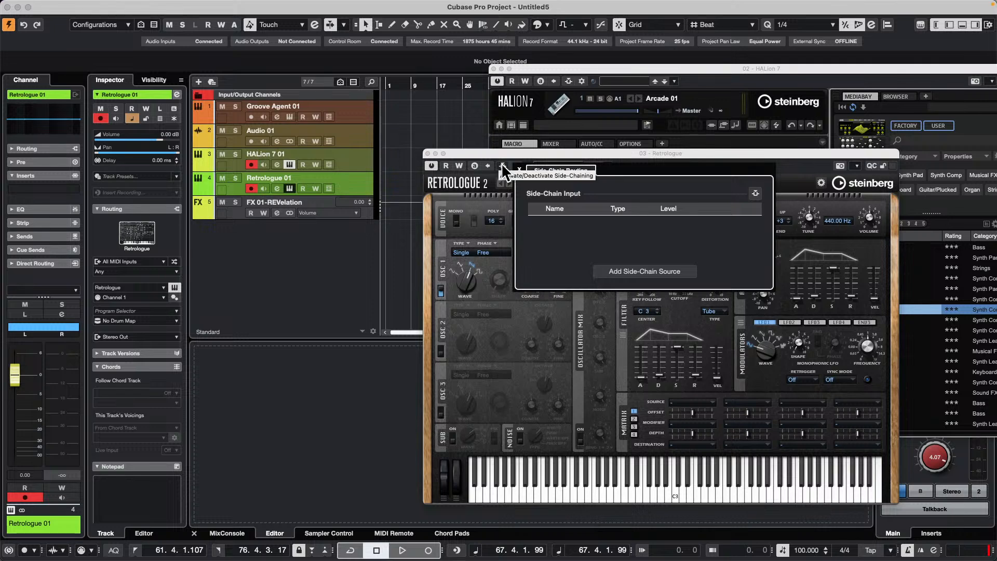
{"action": "left_click", "coordinate": [502, 165]}
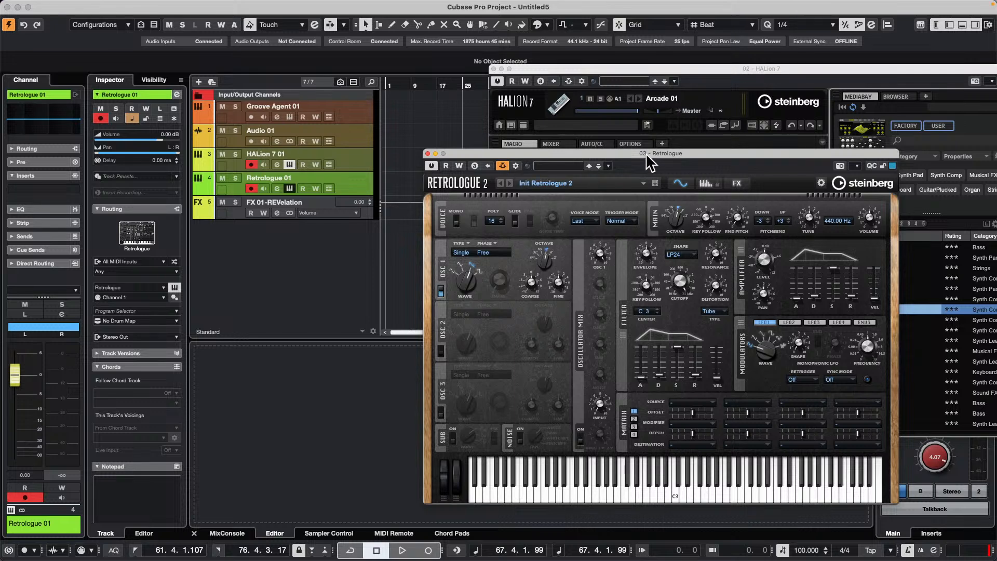
- Add HALion 7 01 as a side-chain source for Retrologue and close the side-chain routing settings
{"action": "left_click_drag", "start_coordinate": [647, 154], "coordinate": [610, 156]}
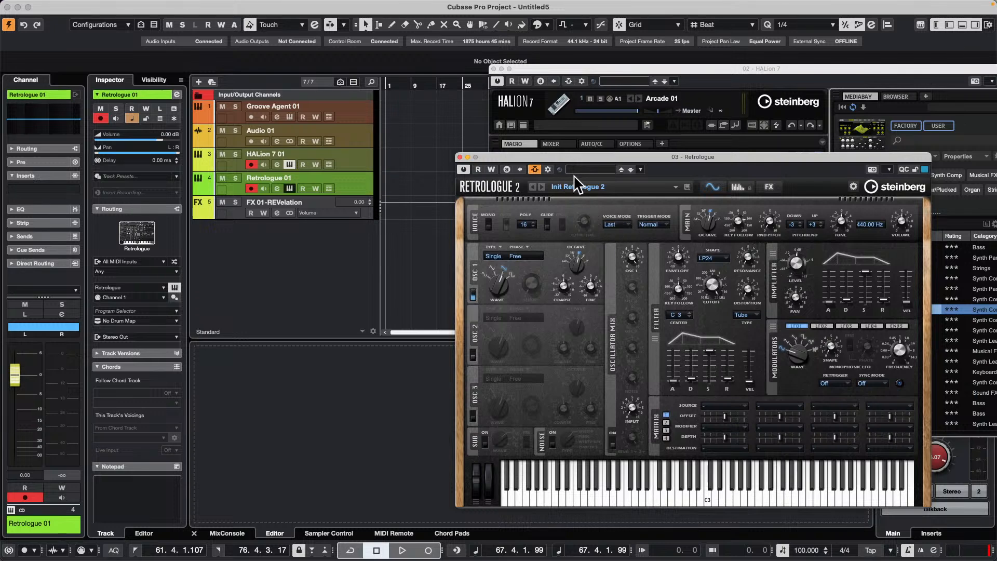
{"action": "left_click", "coordinate": [559, 169]}
{"action": "left_click", "coordinate": [670, 279]}
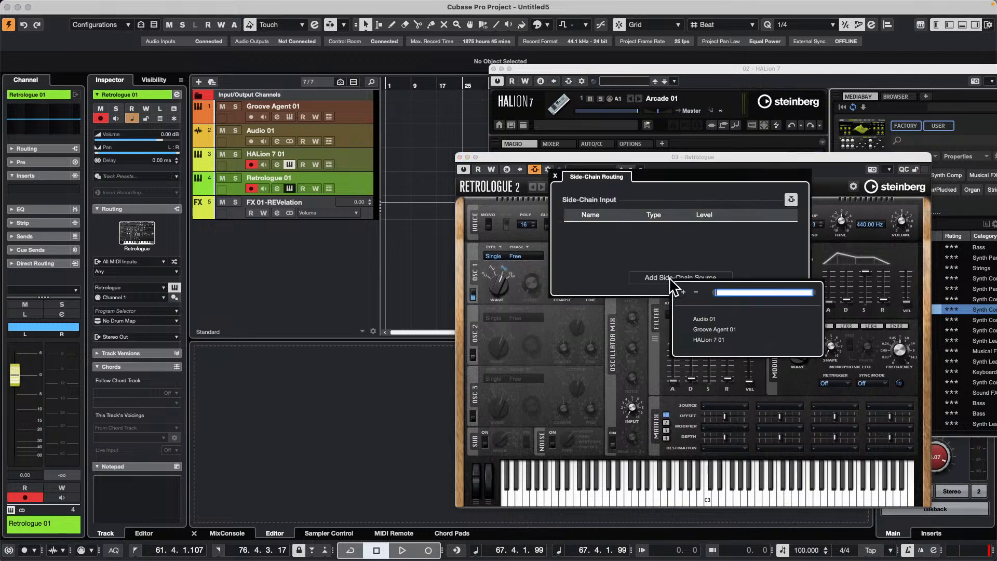
{"action": "left_click", "coordinate": [722, 339]}
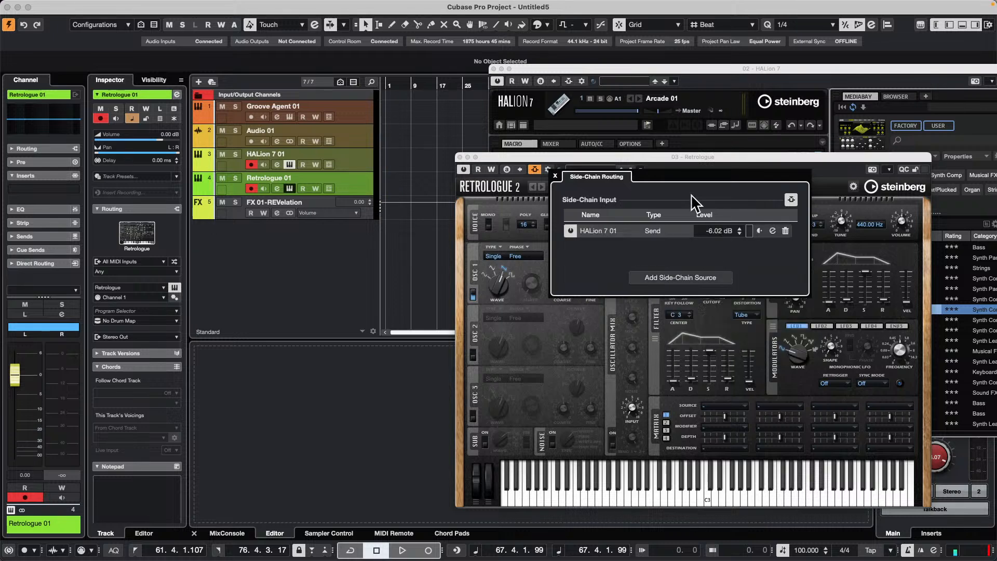
{"action": "left_click", "coordinate": [556, 176]}
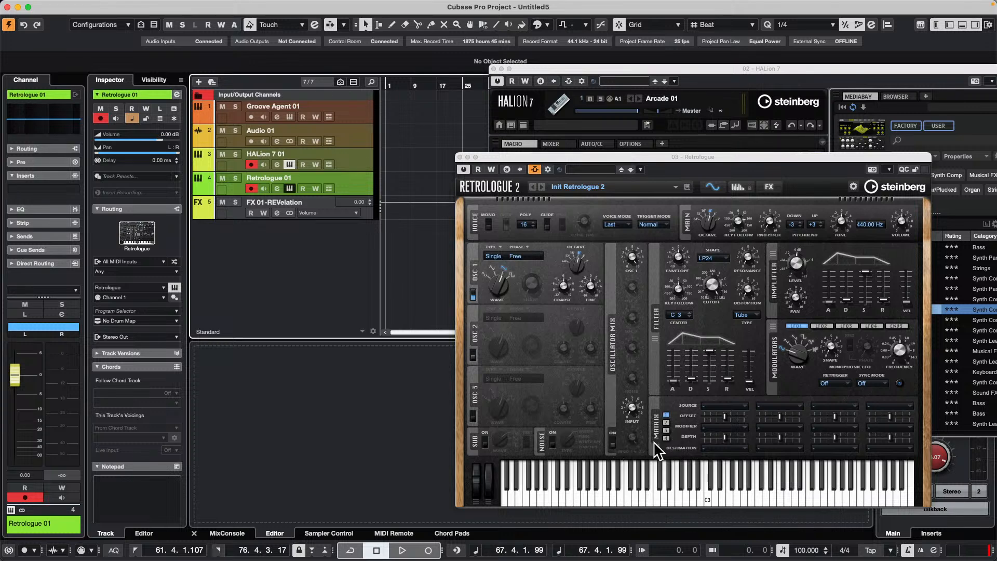
- Move the Retrologue window aside to uncover the HALion 7 editor behind it
{"action": "left_click", "coordinate": [631, 397]}
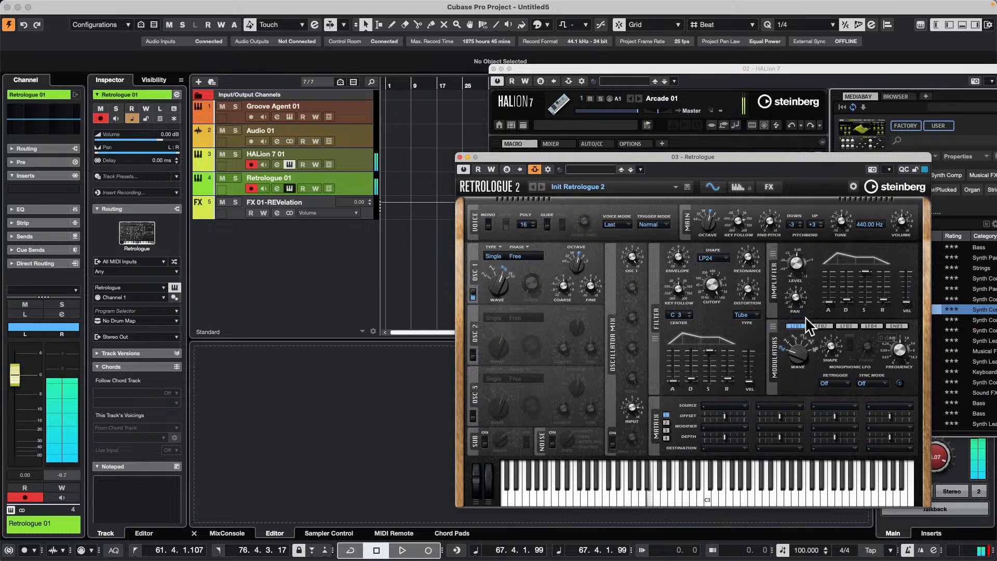
{"action": "mouse_move", "coordinate": [712, 295]}
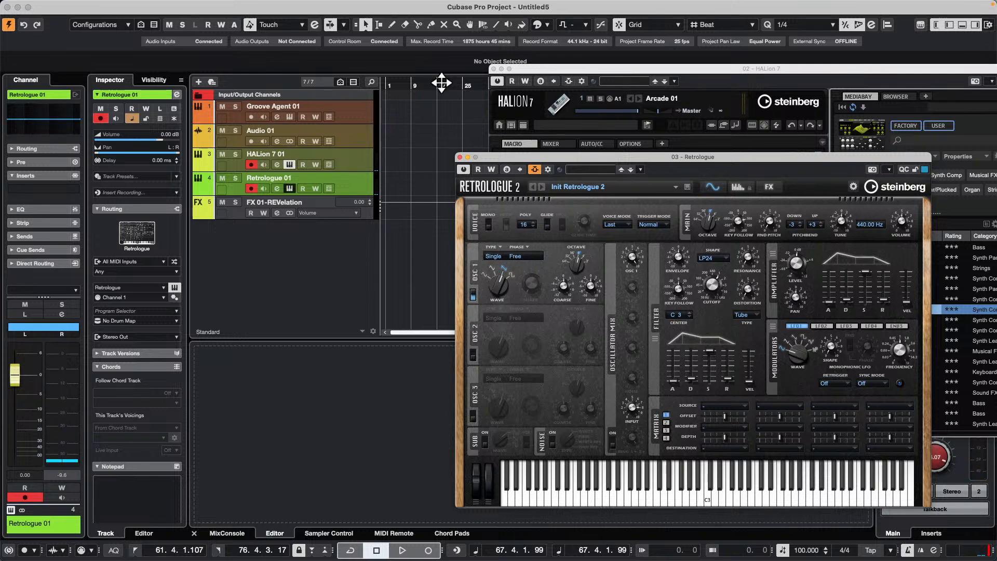
{"action": "left_click_drag", "start_coordinate": [583, 157], "coordinate": [750, 346]}
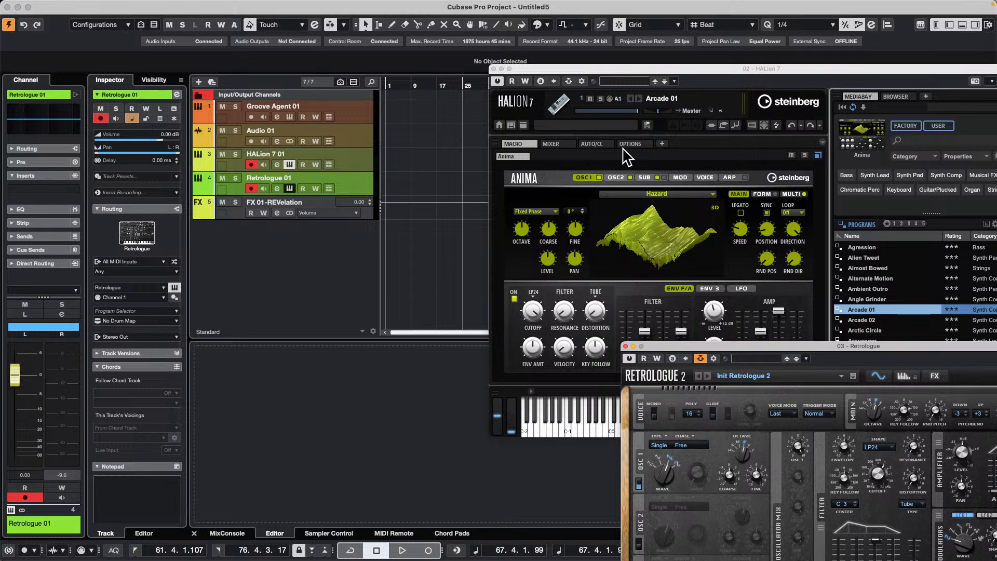
- Close the HALion 7 and Retrologue windows and show the MixConsole in the lower zone
{"action": "left_click", "coordinate": [494, 69]}
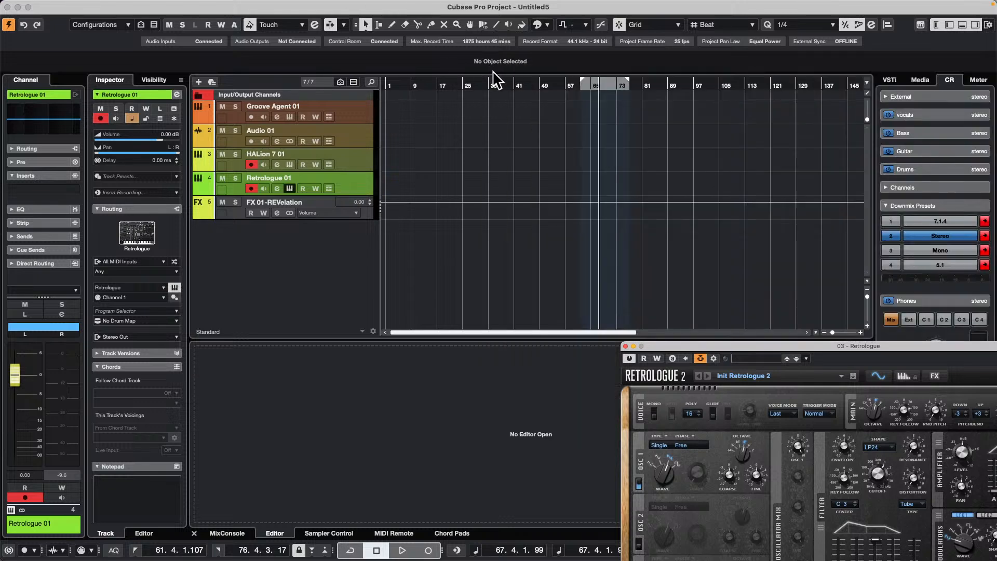
{"action": "left_click", "coordinate": [626, 346]}
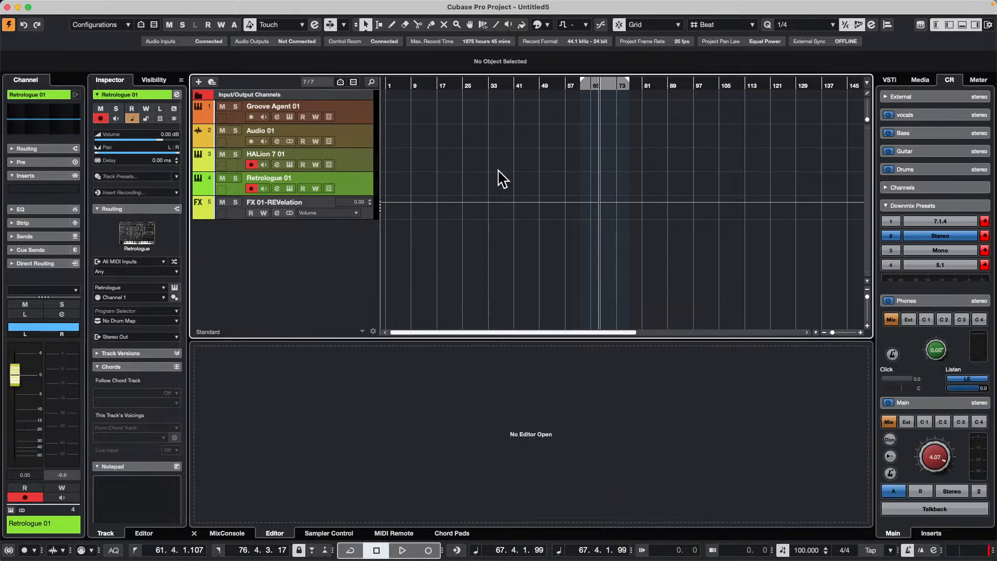
{"action": "left_click", "coordinate": [227, 533]}
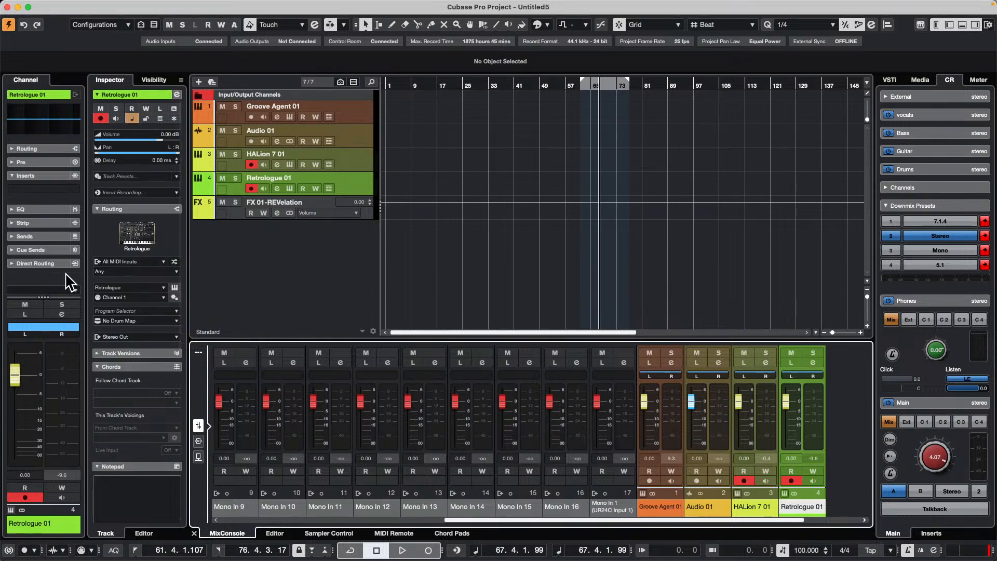
{"action": "left_click", "coordinate": [76, 191]}
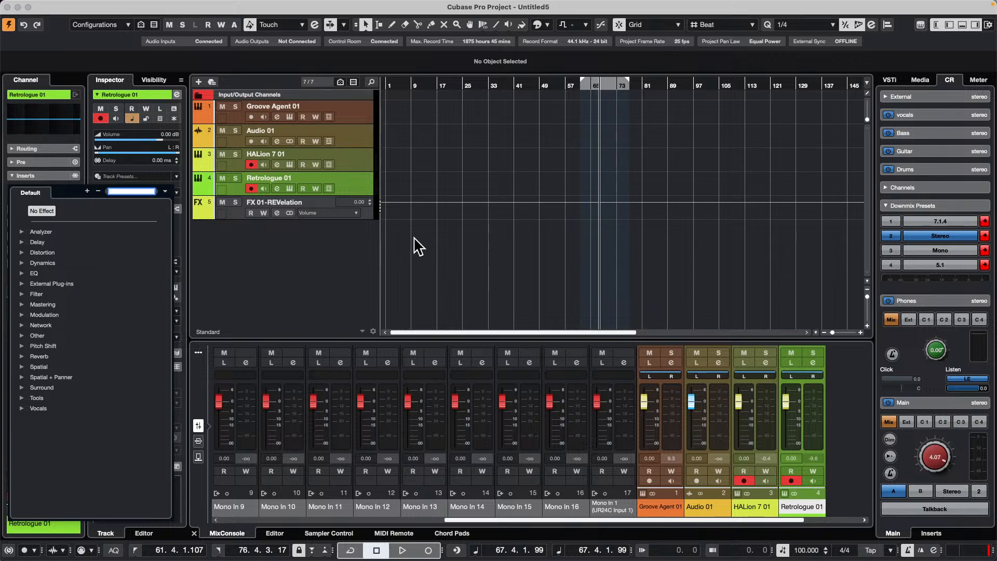
{"action": "left_click", "coordinate": [453, 244]}
- Check the Steinberg UR24C DAW buffer size from Studio Setup and close the device settings
{"action": "left_click", "coordinate": [267, 5]}
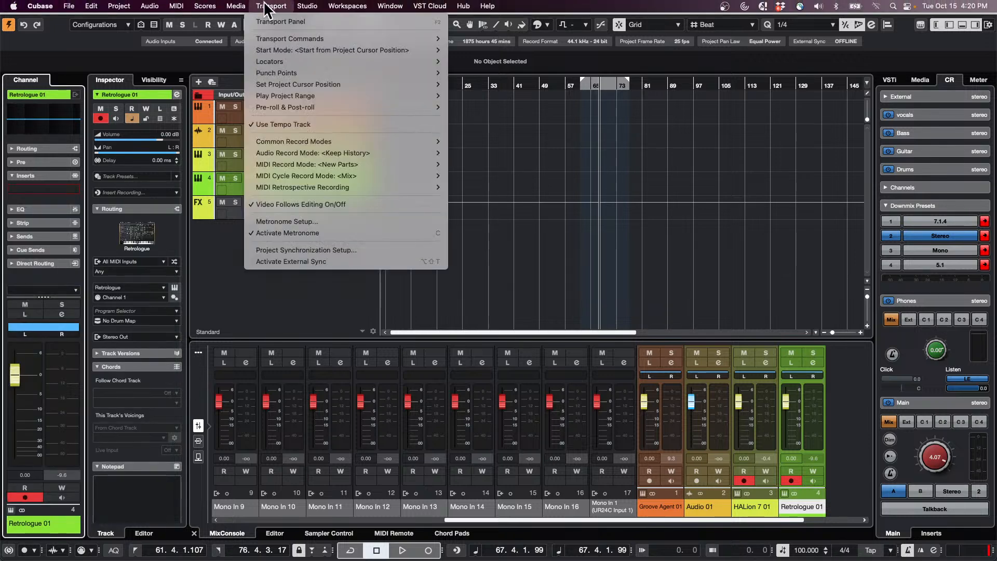
{"action": "left_click", "coordinate": [332, 233]}
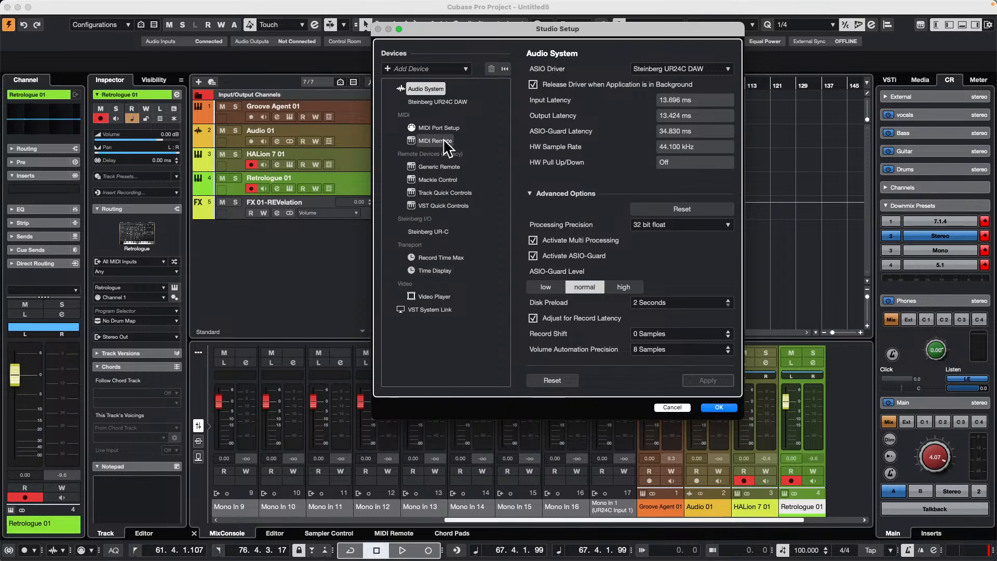
{"action": "left_click", "coordinate": [434, 102]}
{"action": "left_click", "coordinate": [603, 72]}
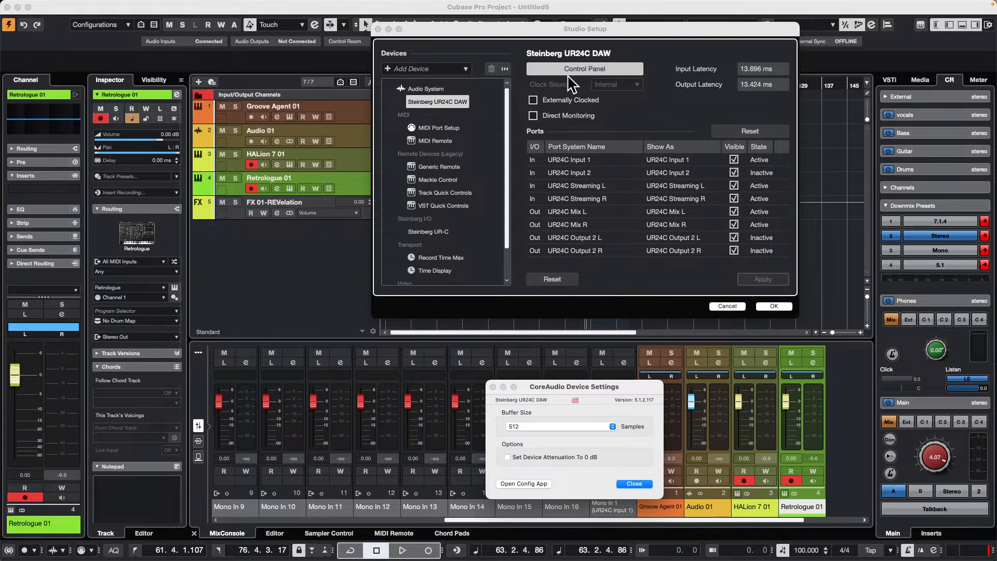
{"action": "left_click", "coordinate": [637, 483]}
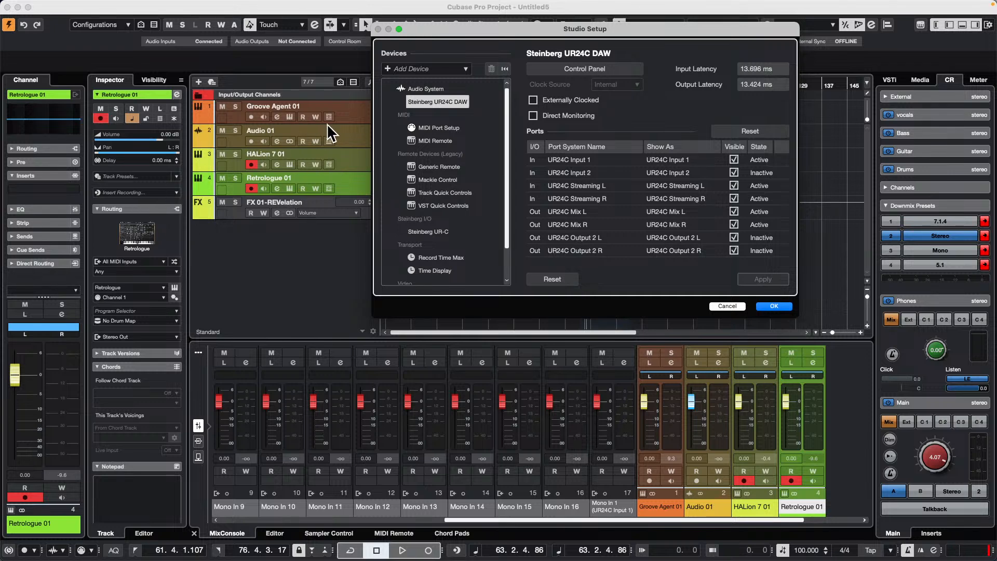
{"action": "left_click", "coordinate": [765, 306]}
- Load VocalChain into the first and second insert slots of the Audio 01 track
{"action": "left_click", "coordinate": [355, 138]}
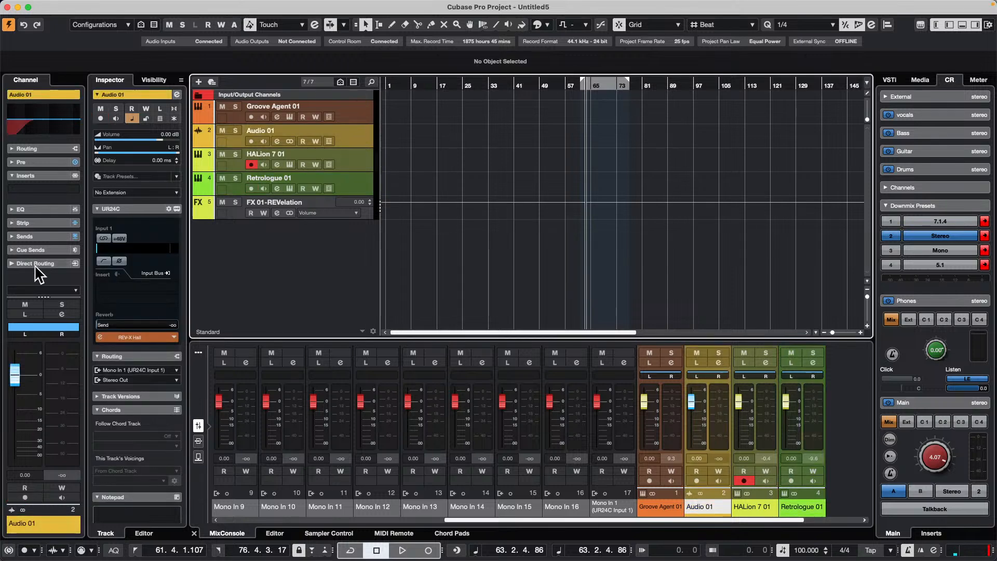
{"action": "left_click", "coordinate": [50, 189]}
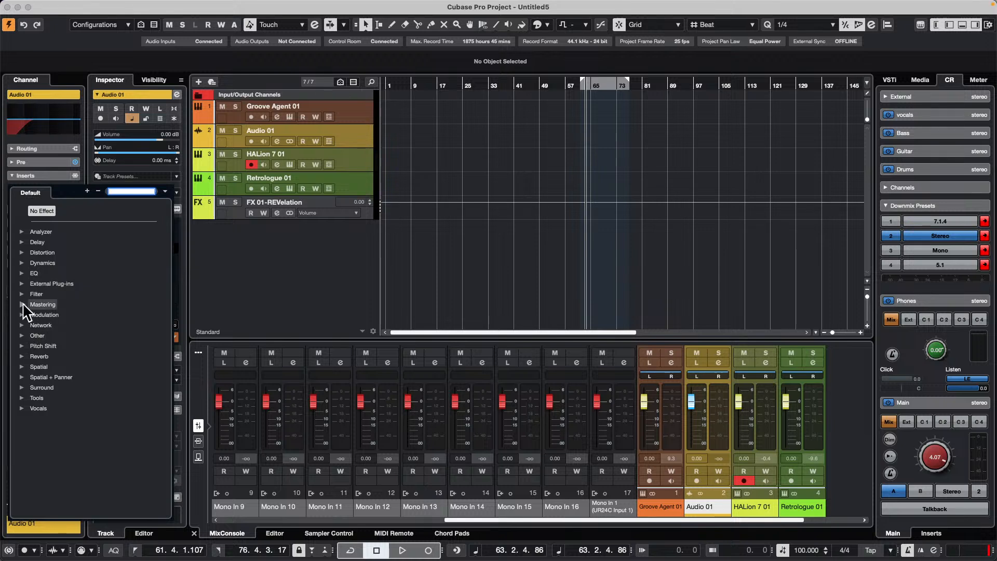
{"action": "left_click", "coordinate": [22, 407]}
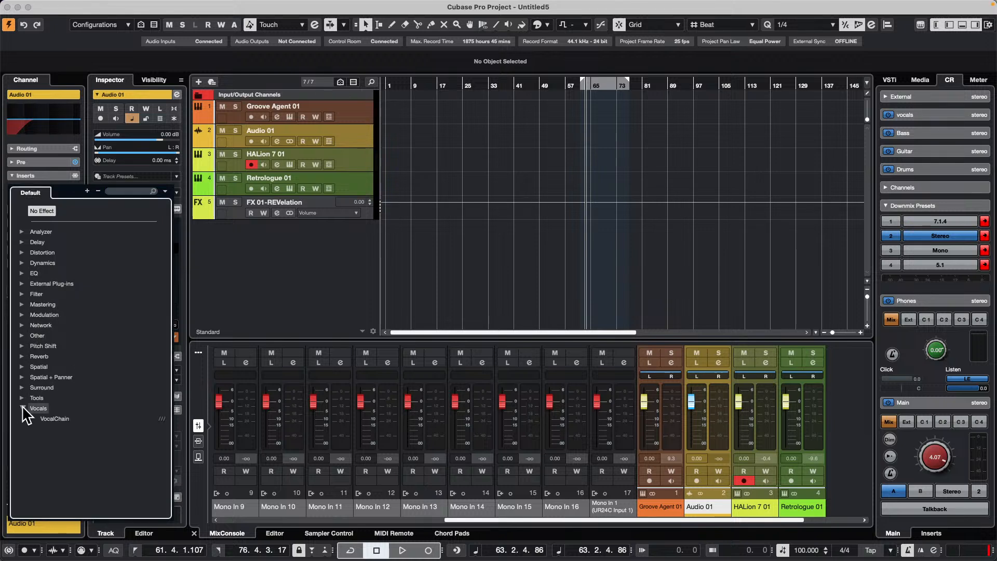
{"action": "left_click", "coordinate": [59, 419]}
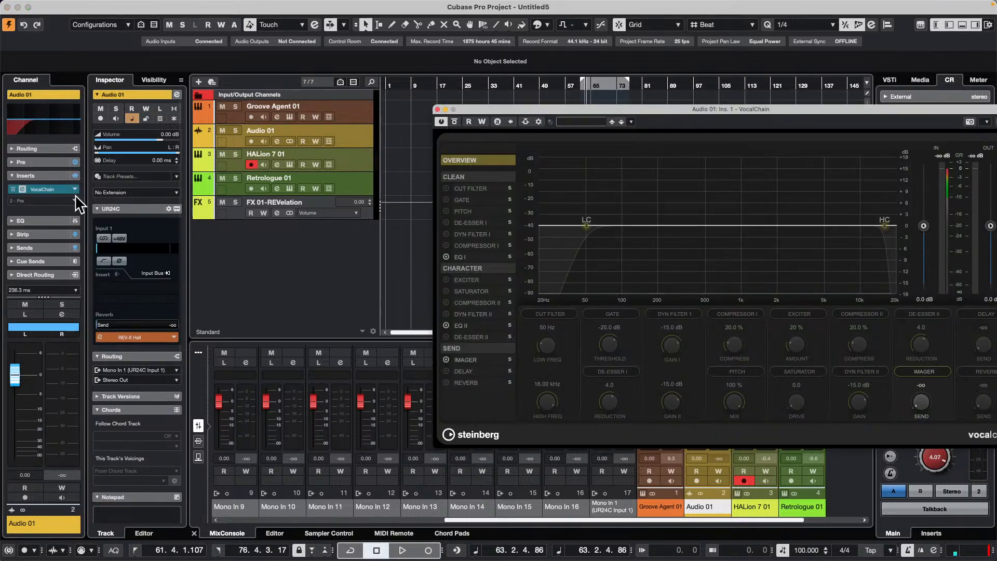
{"action": "left_click", "coordinate": [75, 201]}
{"action": "left_click", "coordinate": [22, 420]}
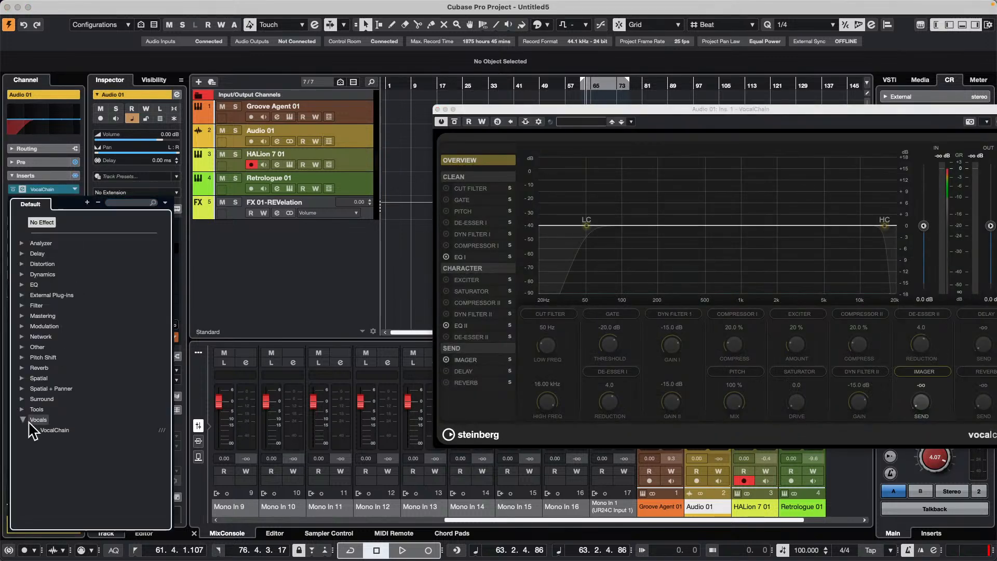
{"action": "left_click", "coordinate": [54, 430]}
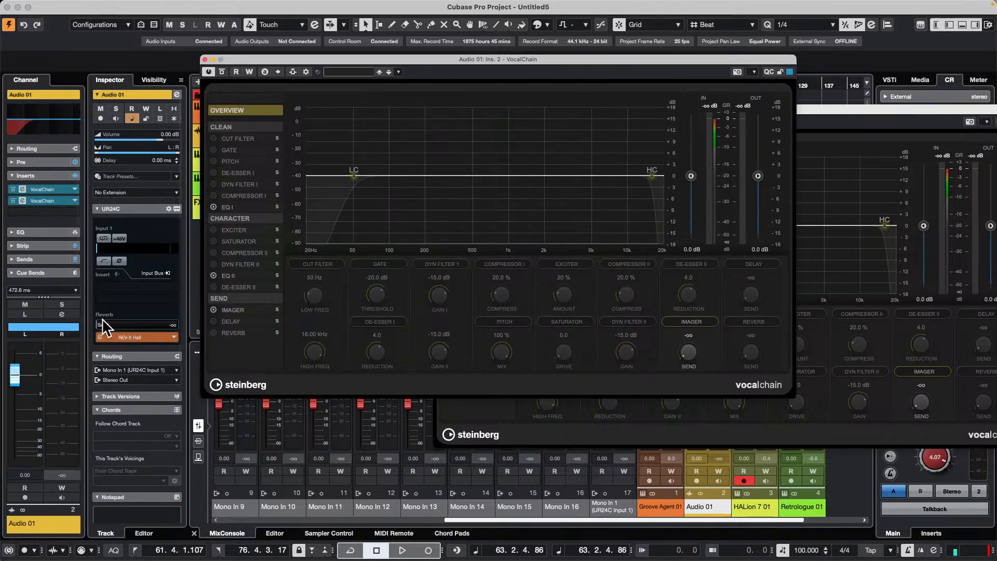
- Load two more VocalChain instances into the third and fourth insert slots of Audio 01
{"action": "left_click", "coordinate": [74, 212]}
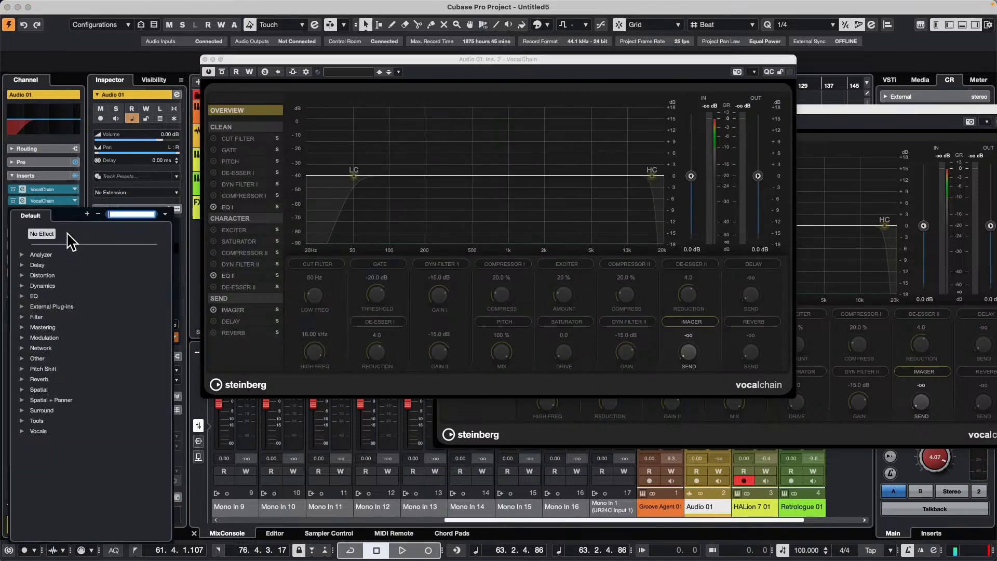
{"action": "left_click", "coordinate": [22, 431]}
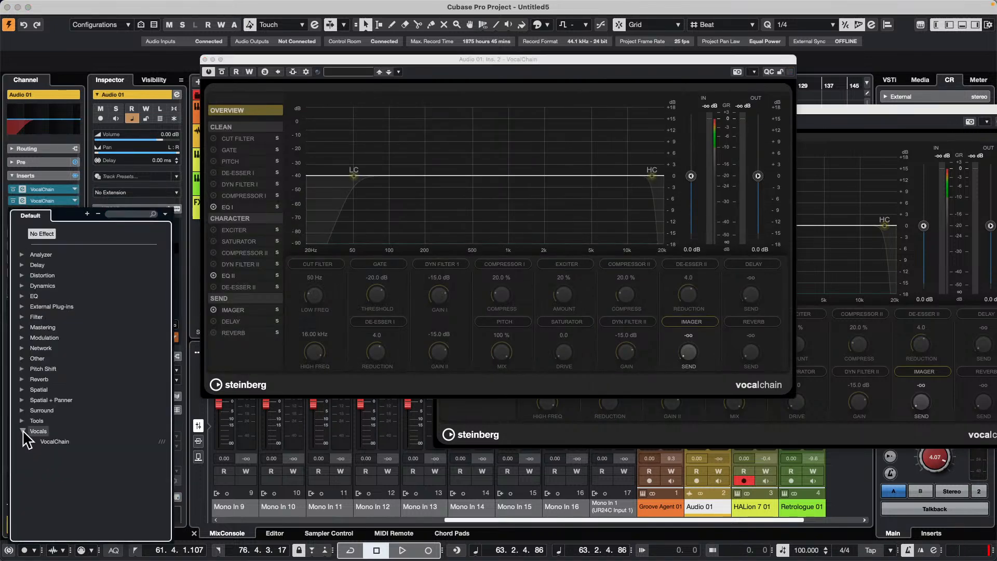
{"action": "left_click", "coordinate": [68, 442]}
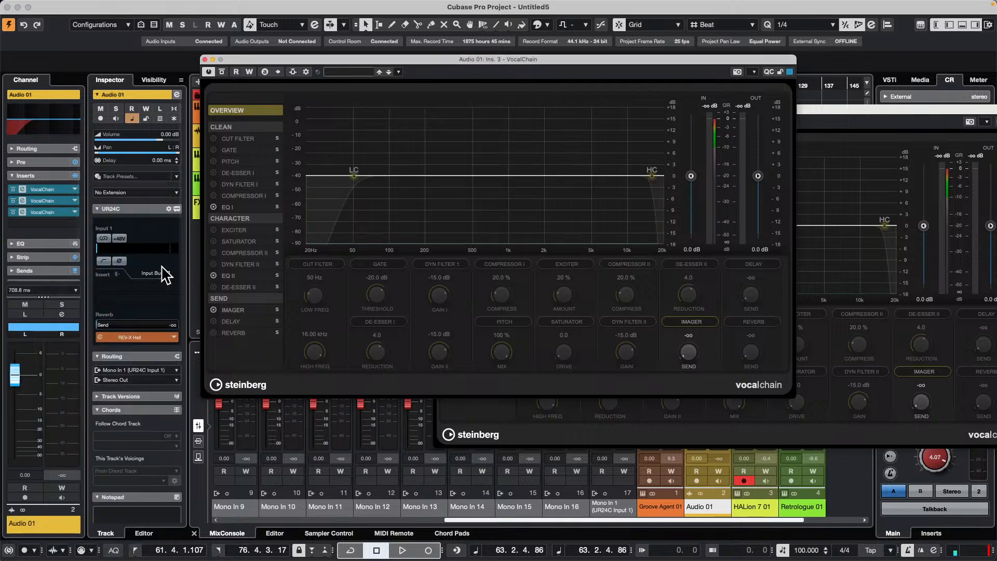
{"action": "left_click", "coordinate": [73, 222]}
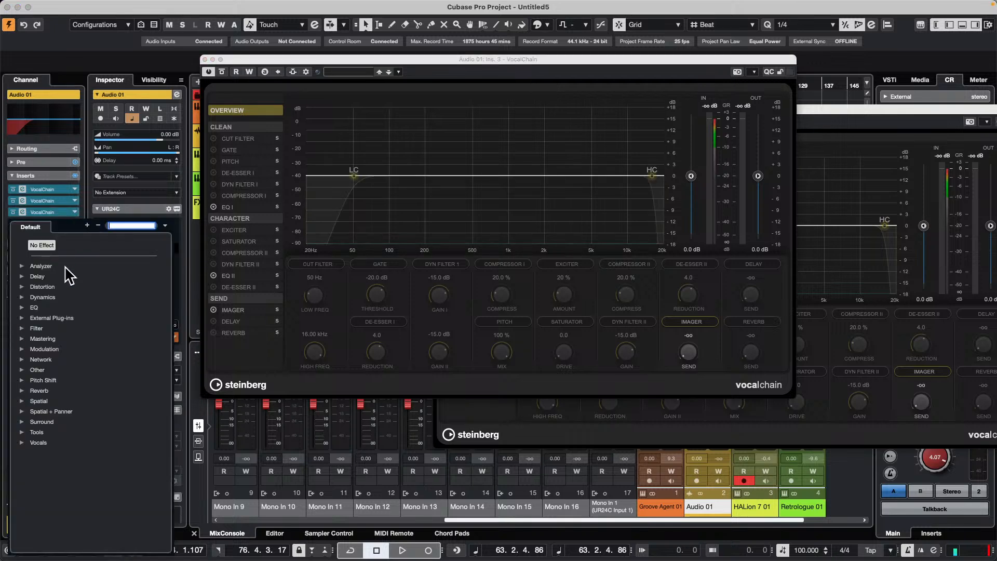
{"action": "left_click", "coordinate": [21, 442]}
{"action": "left_click", "coordinate": [54, 454]}
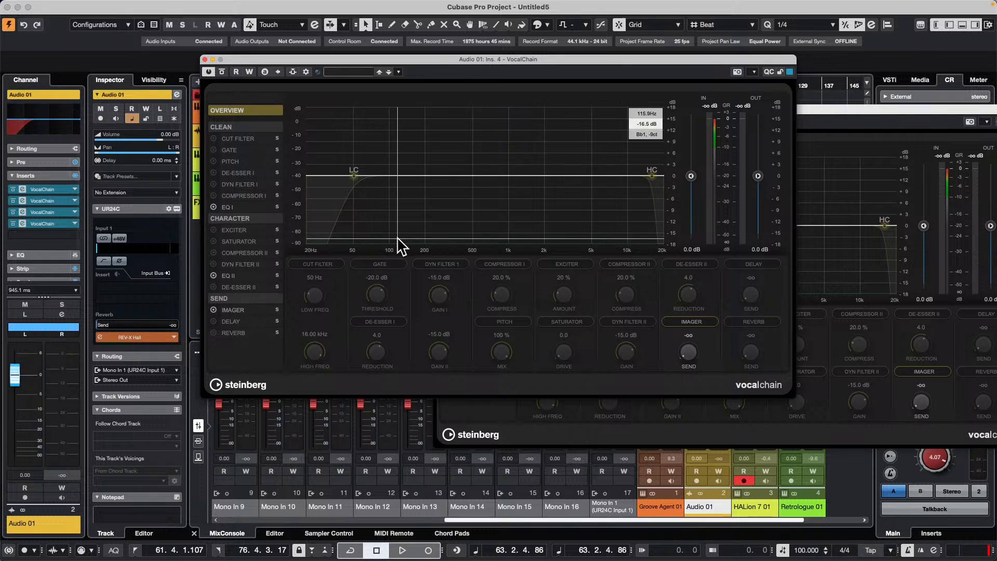
- Play the project while closing the open VocalChain windows, and stop playback
{"action": "key", "text": "space"}
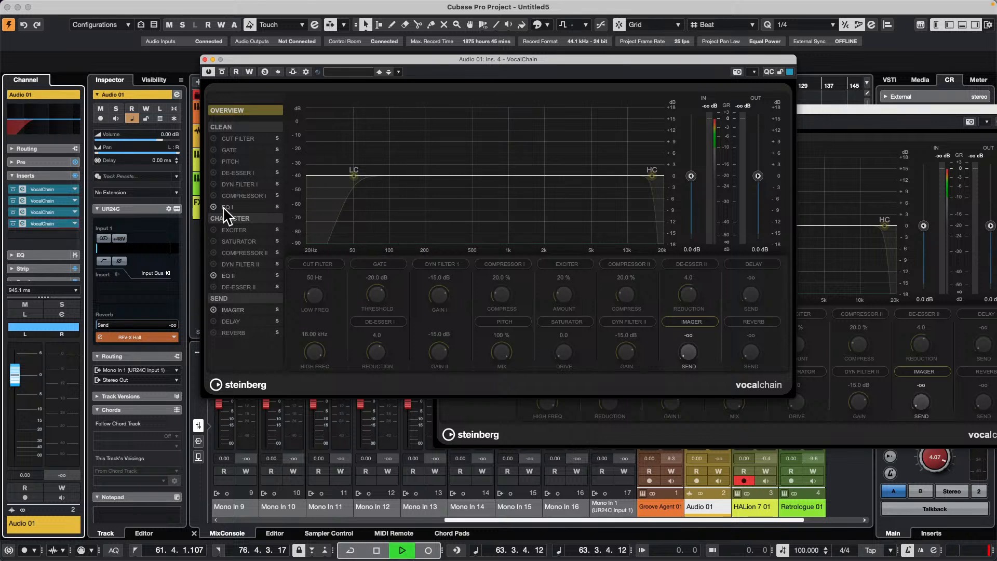
{"action": "left_click", "coordinate": [205, 59]}
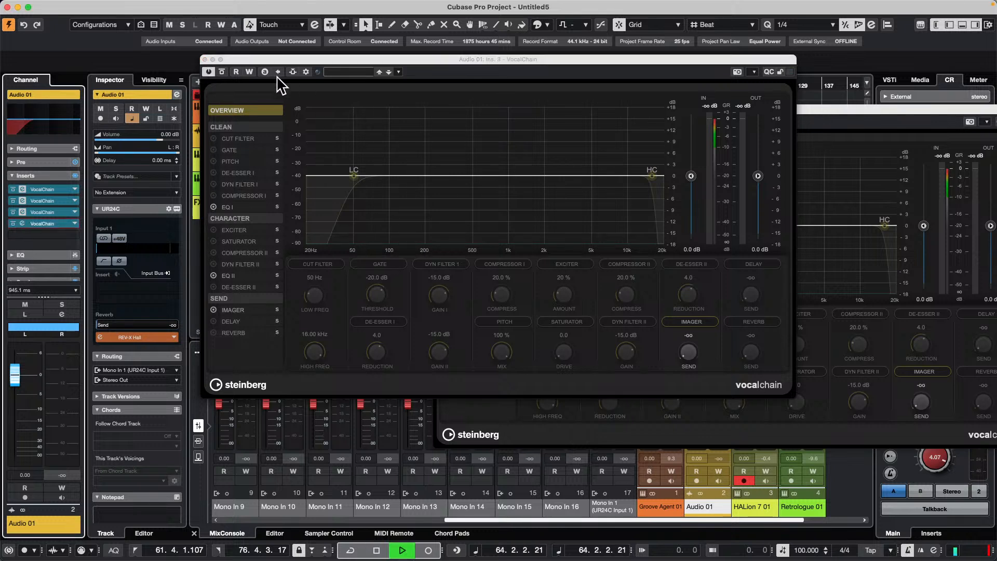
{"action": "left_click", "coordinate": [205, 59]}
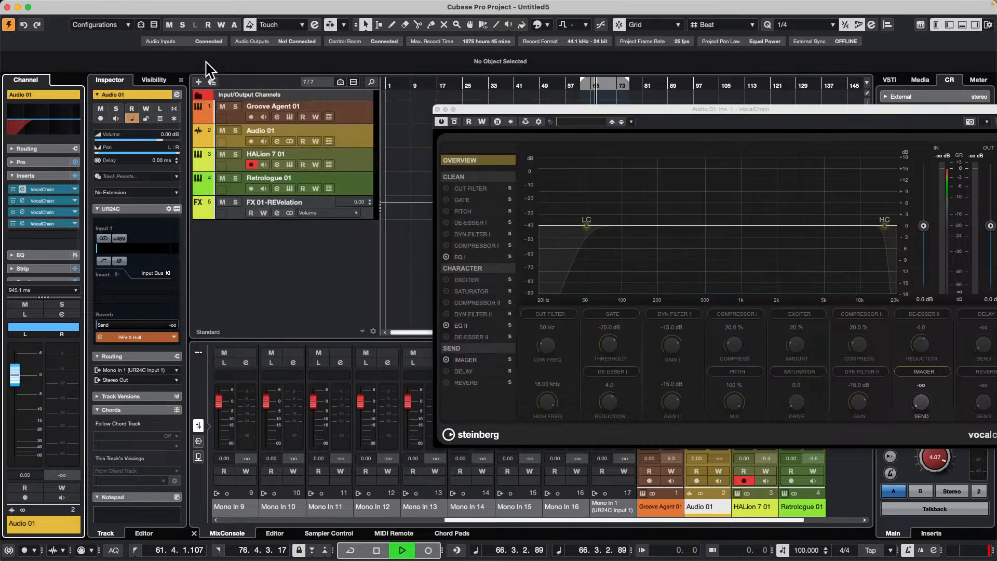
{"action": "left_click", "coordinate": [438, 109]}
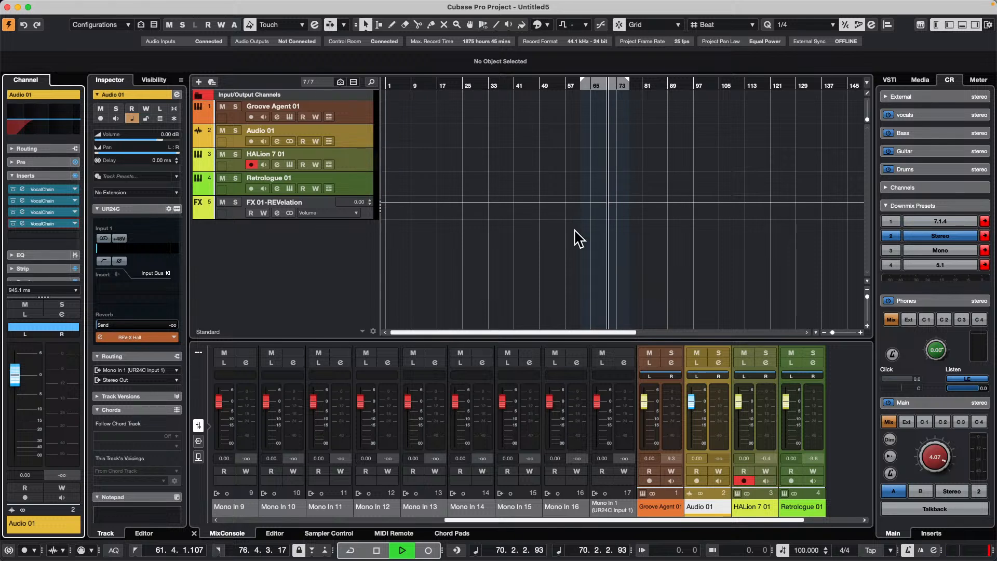
{"action": "key", "text": "space"}
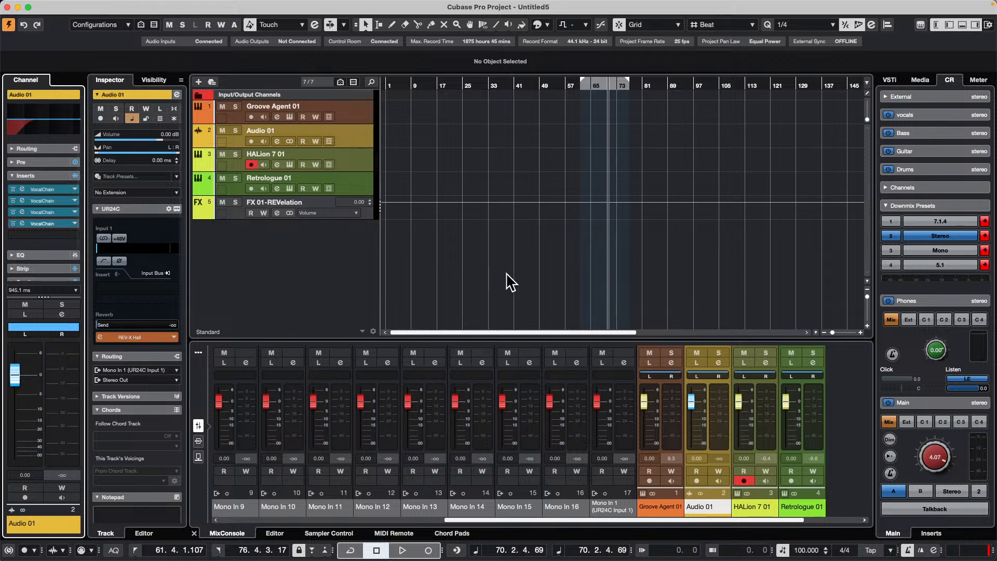
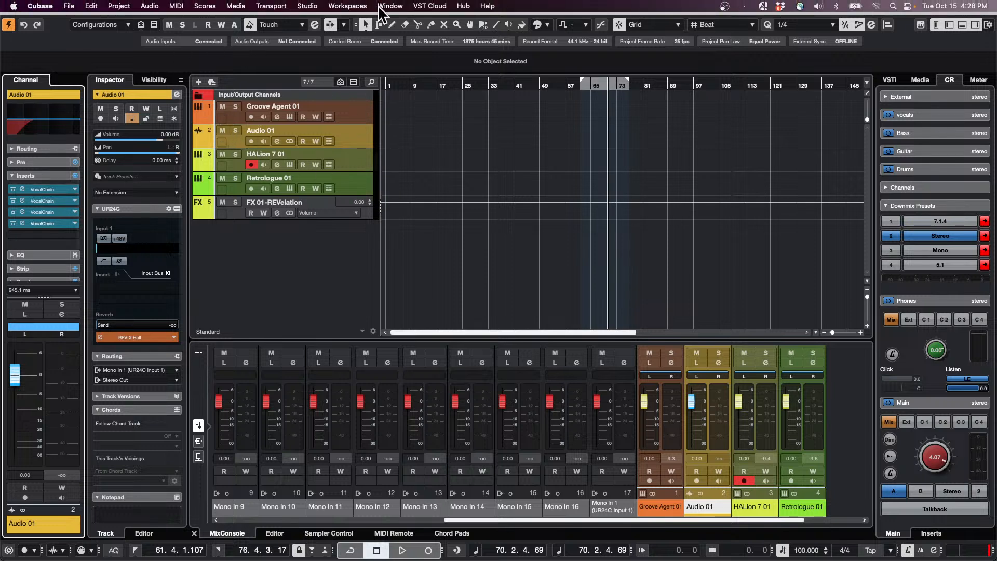
- Create a new empty project in the backup test folder
{"action": "mouse_move", "coordinate": [330, 1]}
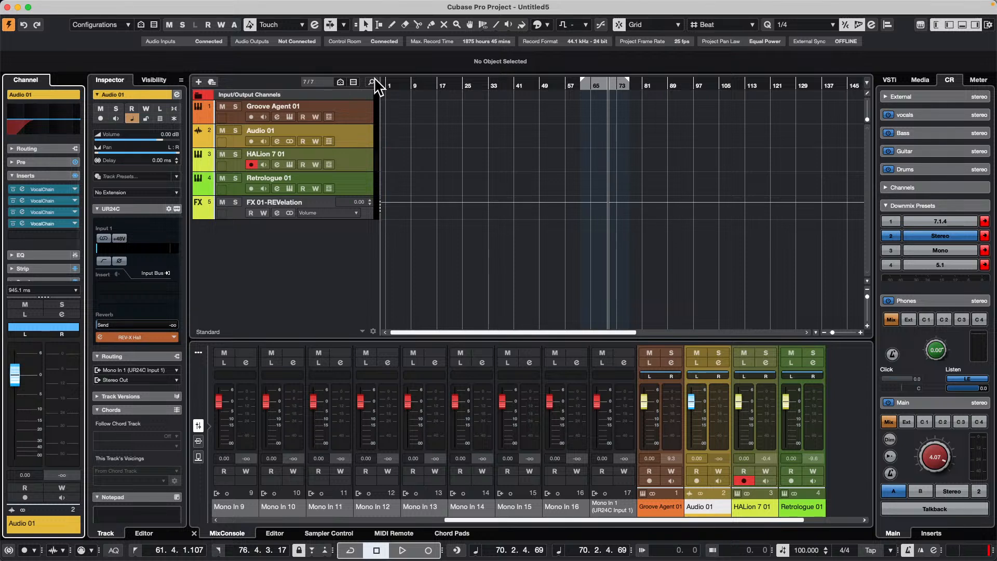
{"action": "mouse_move", "coordinate": [166, 1]}
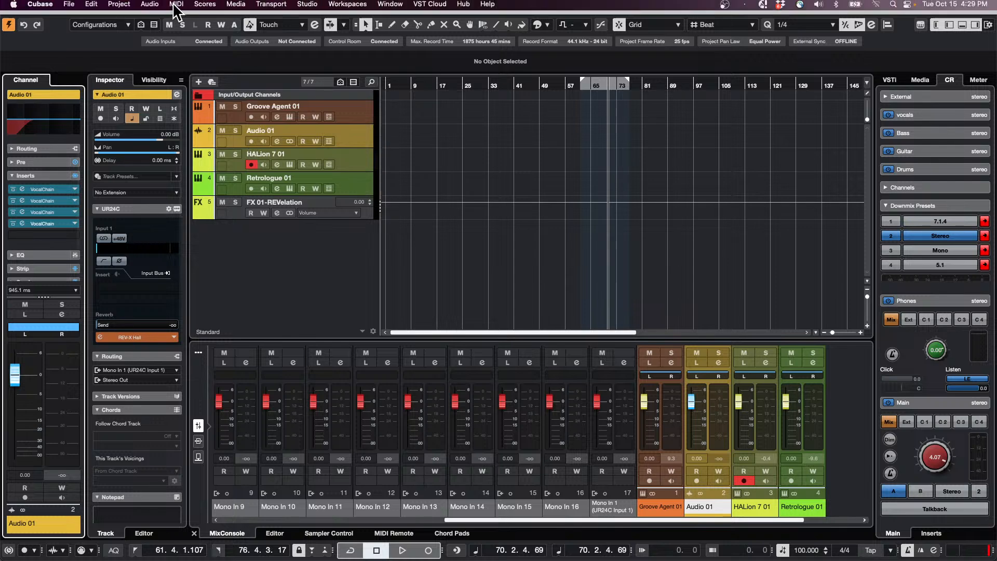
{"action": "left_click", "coordinate": [69, 5]}
{"action": "left_click", "coordinate": [82, 22]}
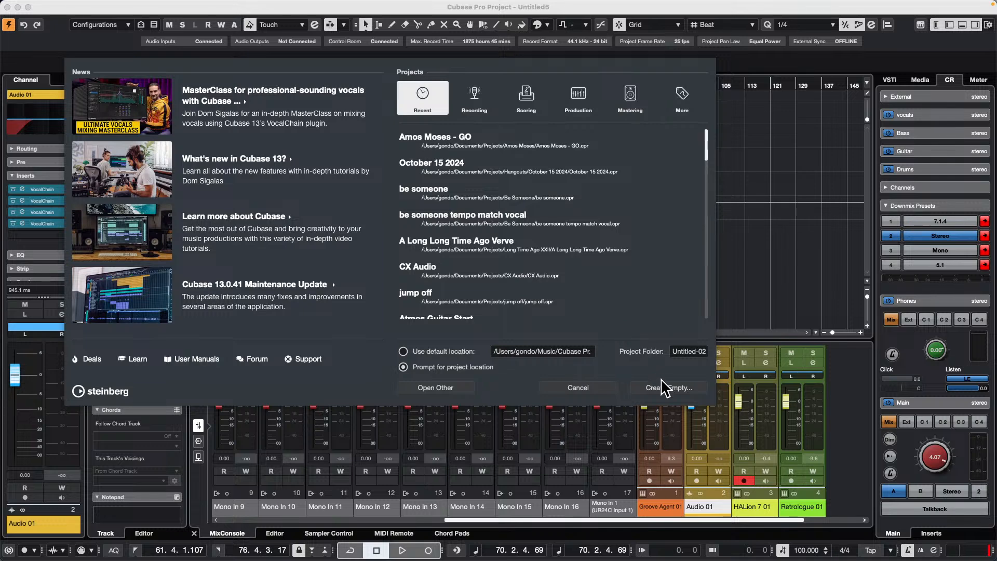
{"action": "left_click", "coordinate": [669, 387]}
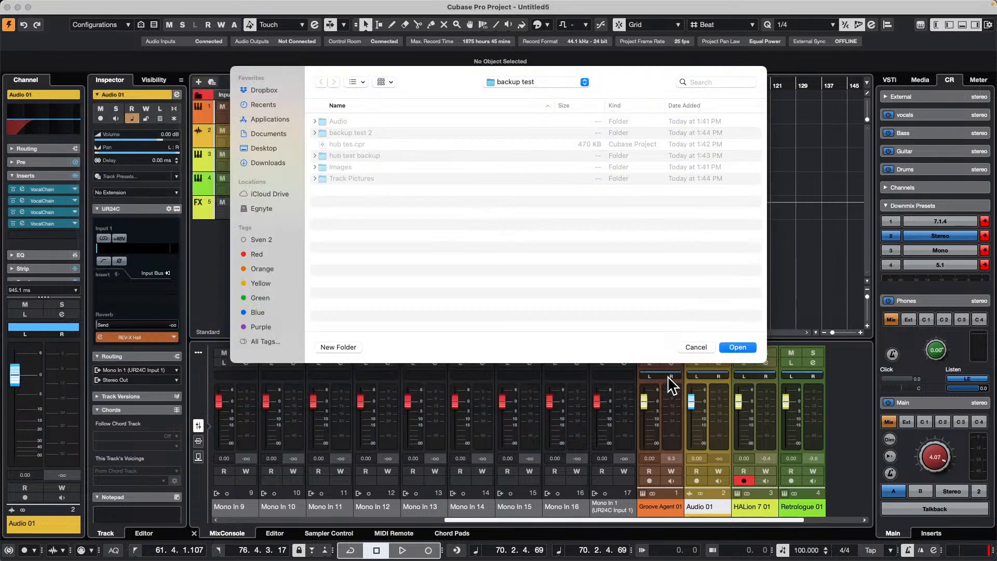
{"action": "left_click", "coordinate": [727, 342]}
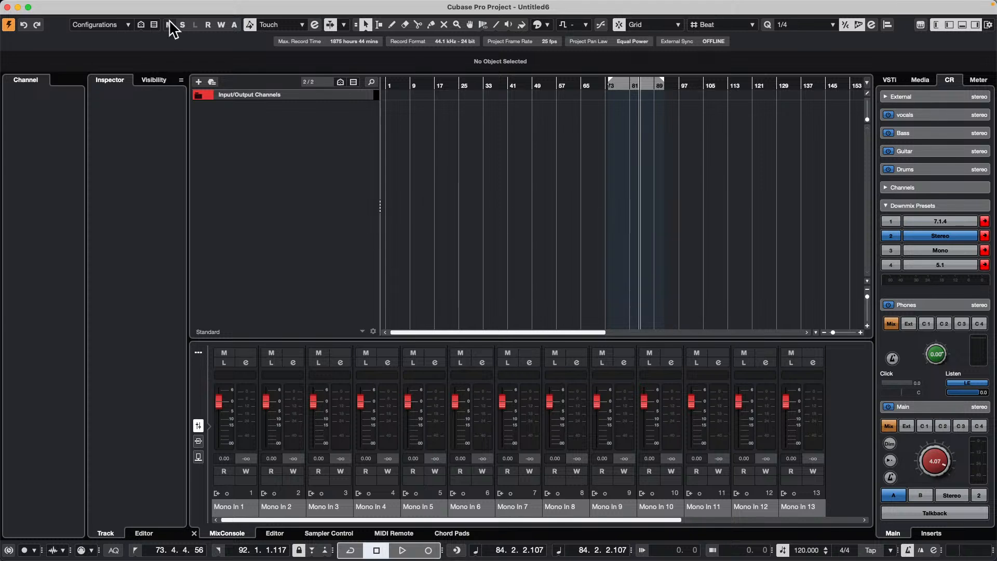
- Import the audio file 1 Outlaw.wav and move its event to the project start at bar 1
{"action": "left_click", "coordinate": [70, 7]}
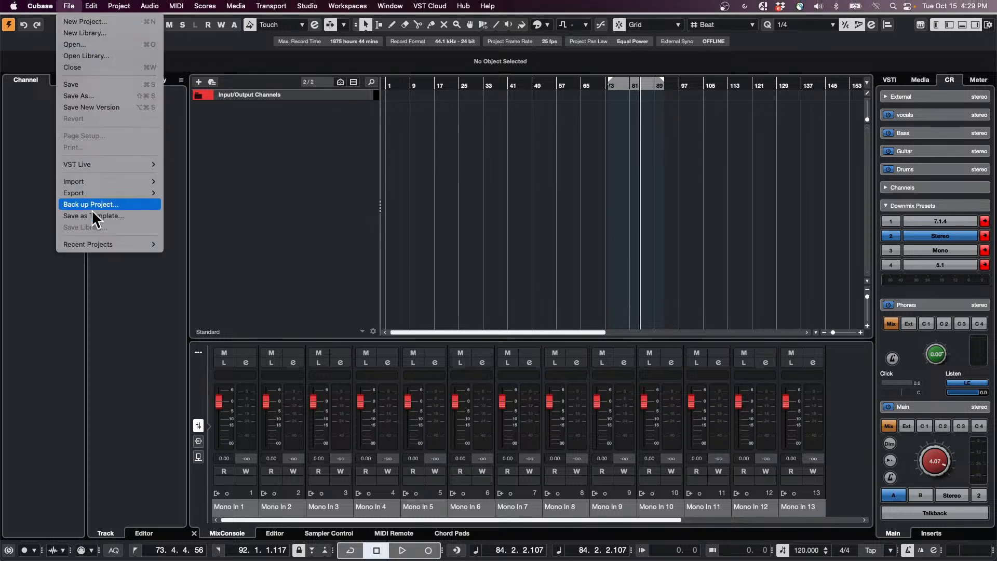
{"action": "mouse_move", "coordinate": [104, 182]}
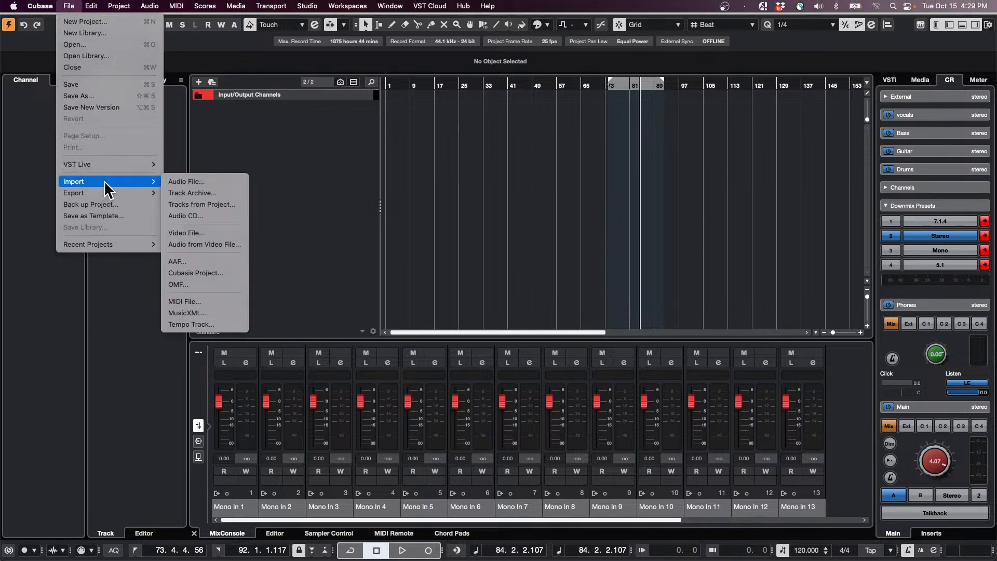
{"action": "left_click", "coordinate": [222, 181]}
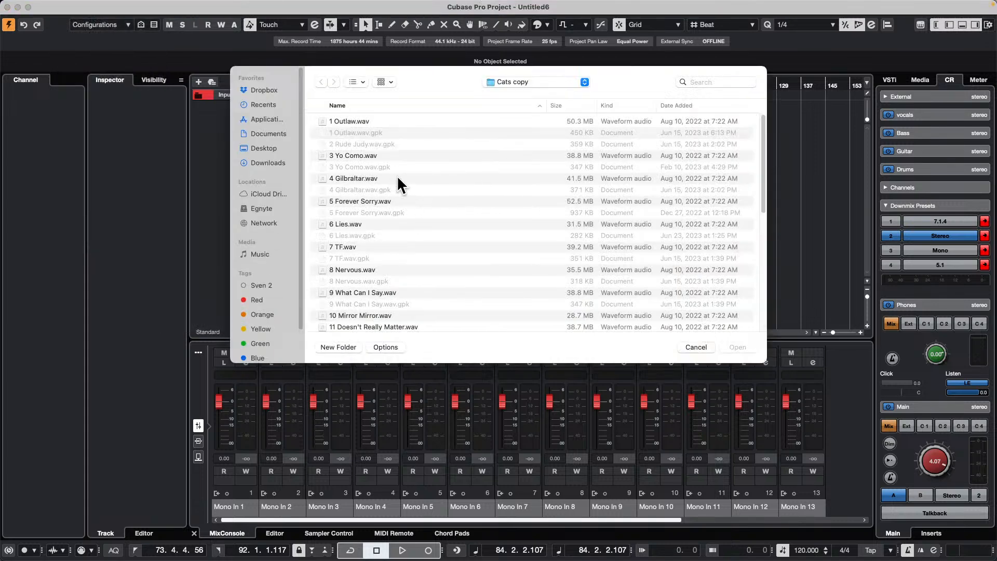
{"action": "scroll", "coordinate": [386, 218], "scroll_direction": "down", "scroll_amount": 1}
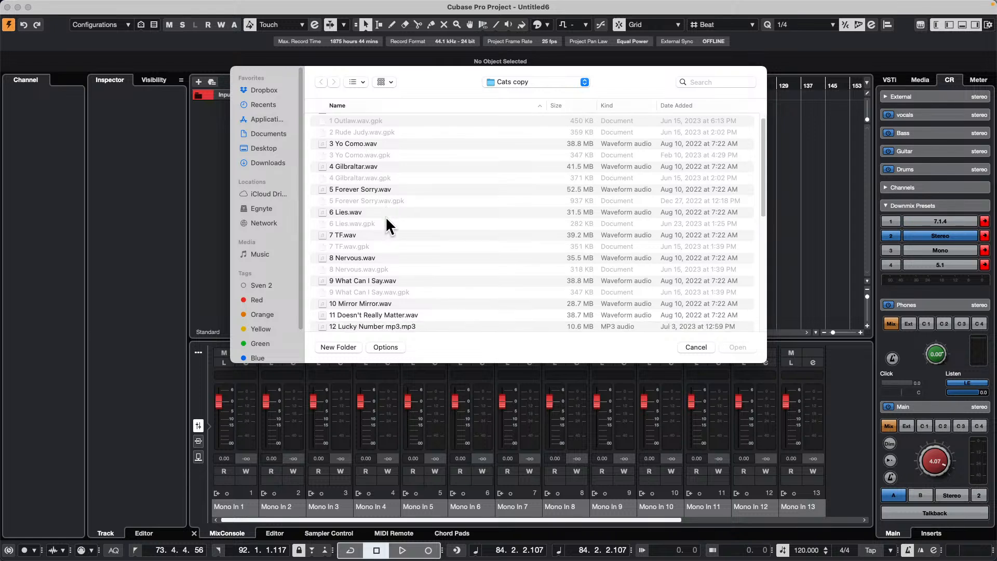
{"action": "scroll", "coordinate": [385, 217], "scroll_direction": "up", "scroll_amount": 1}
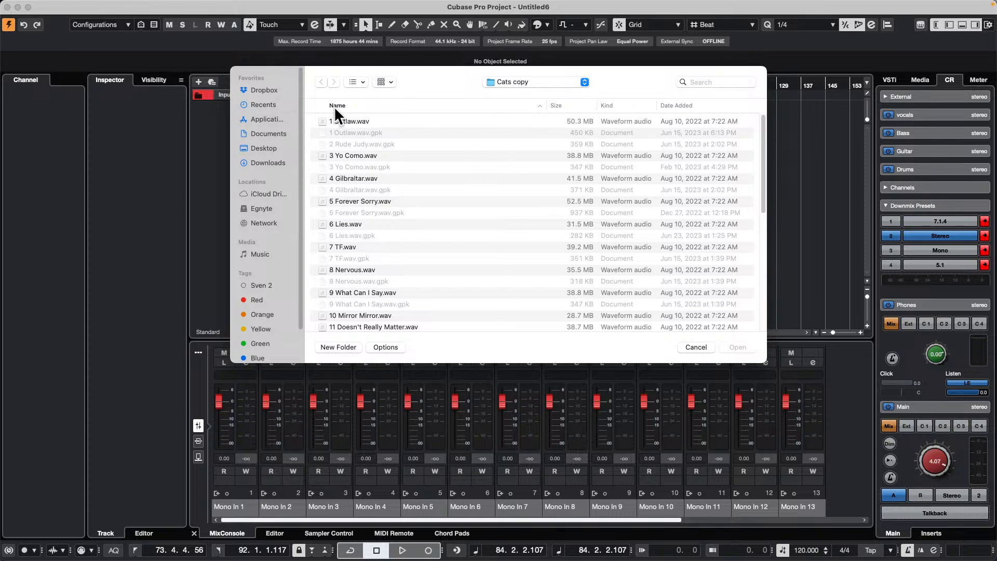
{"action": "double_click", "coordinate": [343, 121]}
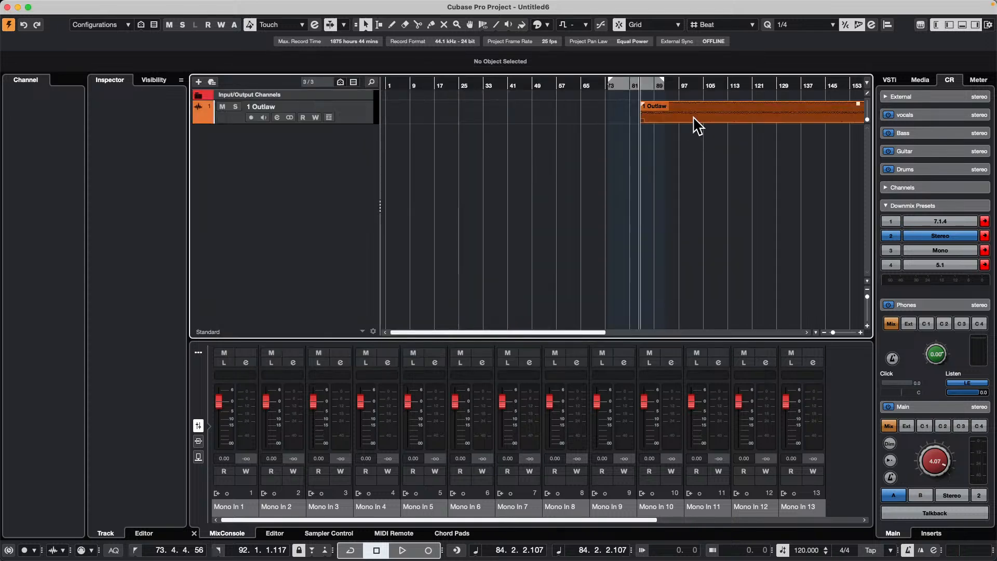
{"action": "left_click_drag", "start_coordinate": [693, 116], "coordinate": [400, 110]}
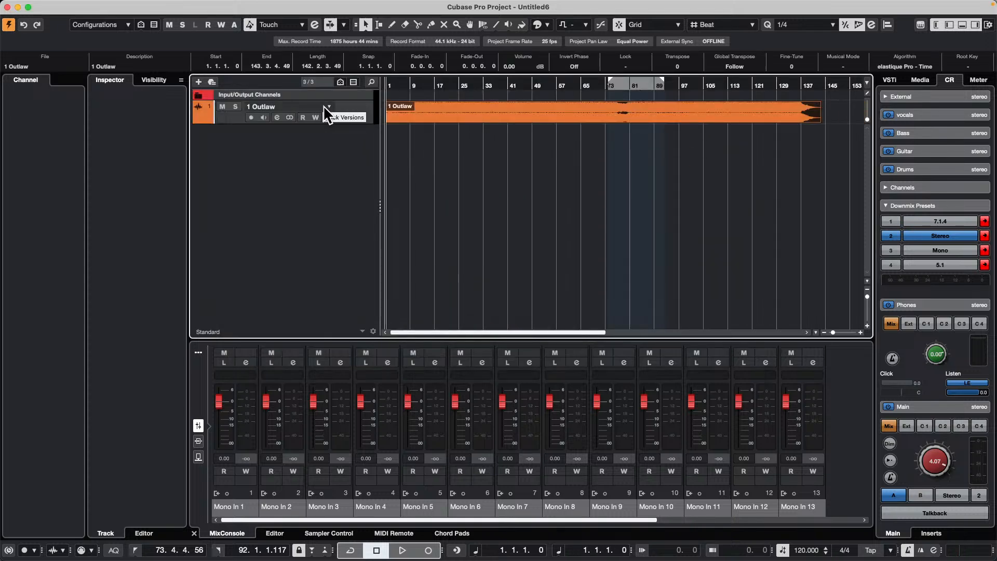
- Lower the 1 Outlaw track's volume to about -16.9 dB, and briefly play the audio from the start
{"action": "left_click", "coordinate": [226, 115]}
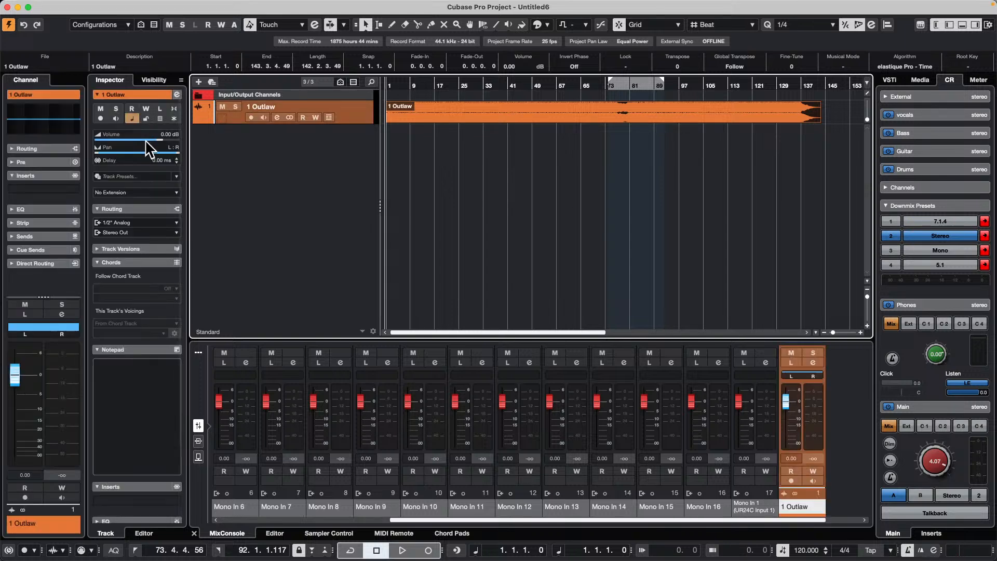
{"action": "left_click_drag", "start_coordinate": [146, 142], "coordinate": [122, 141]}
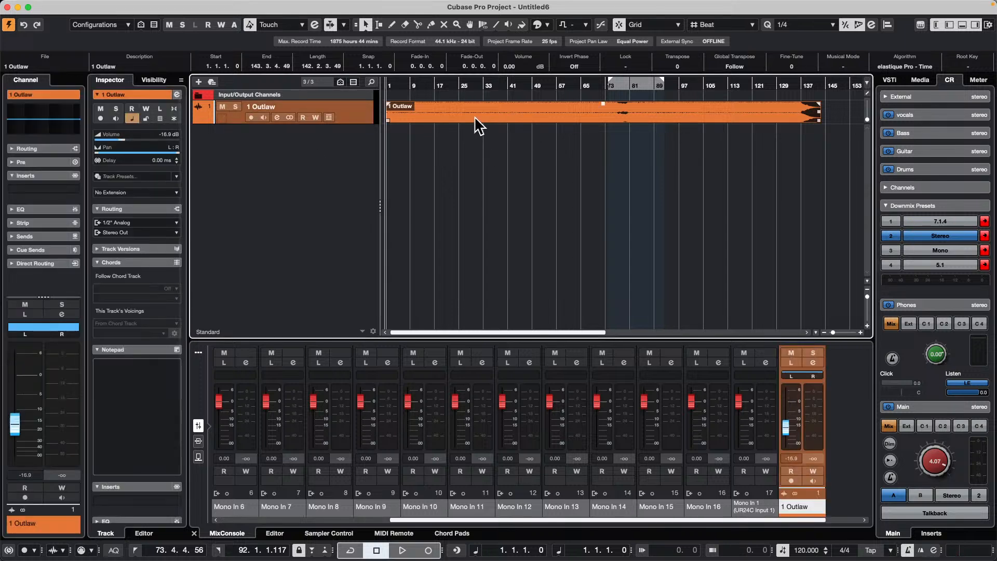
{"action": "key", "text": "space"}
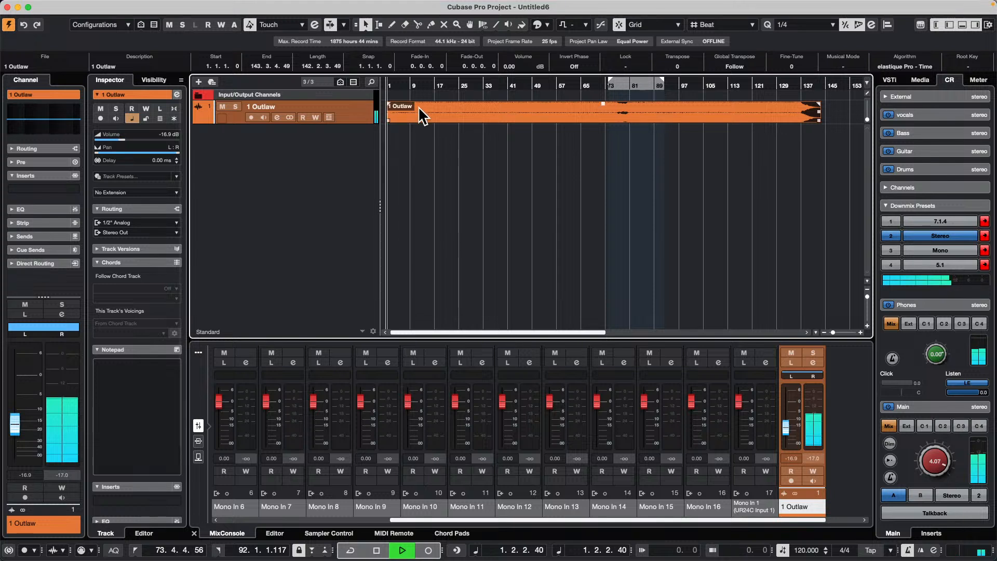
{"action": "key", "text": "space"}
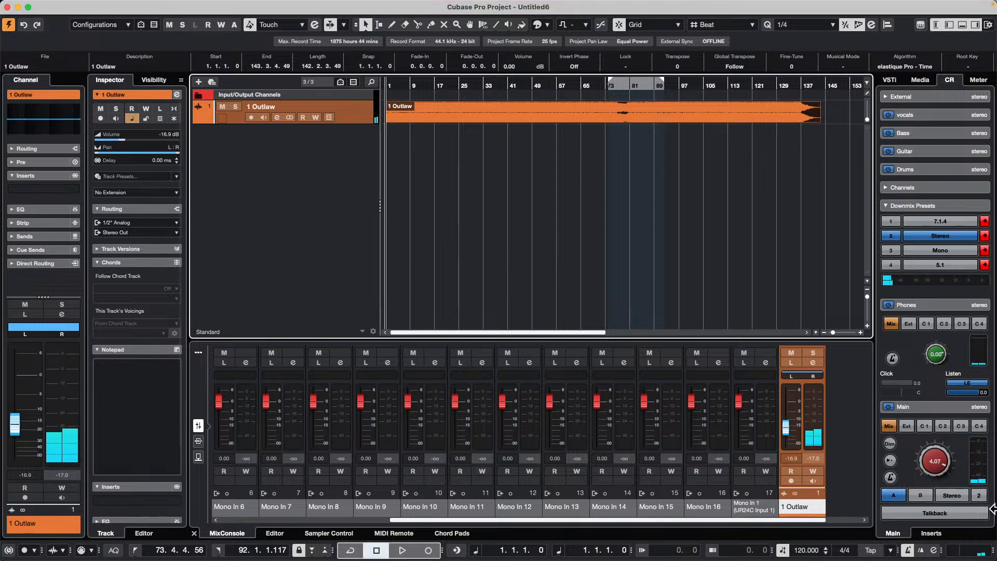
- During playback, set the Control Room main level to about -0.08 dB and activate the click for the main output
{"action": "key", "text": "space"}
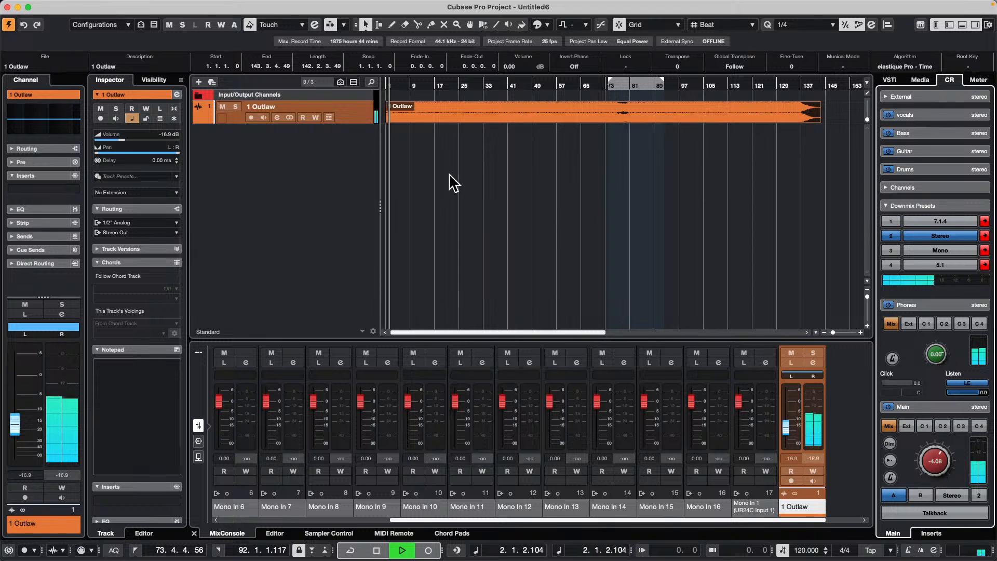
{"action": "left_click_drag", "start_coordinate": [939, 462], "coordinate": [935, 447]}
{"action": "left_click", "coordinate": [890, 476]}
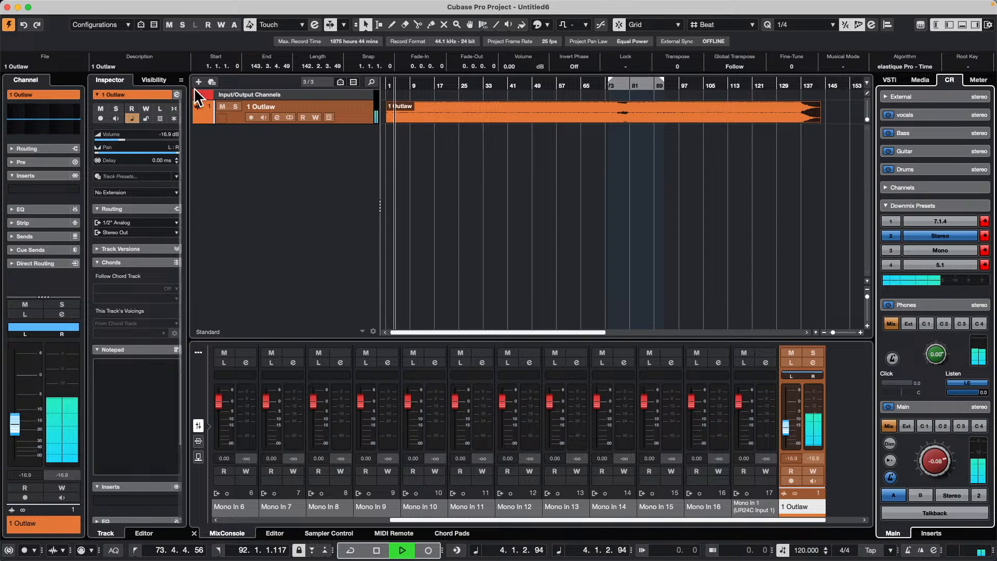
- Lower the 1 Outlaw track's volume to about -21.2 dB and toggle the metronome click while the song plays
{"action": "left_click_drag", "start_coordinate": [126, 138], "coordinate": [116, 139]}
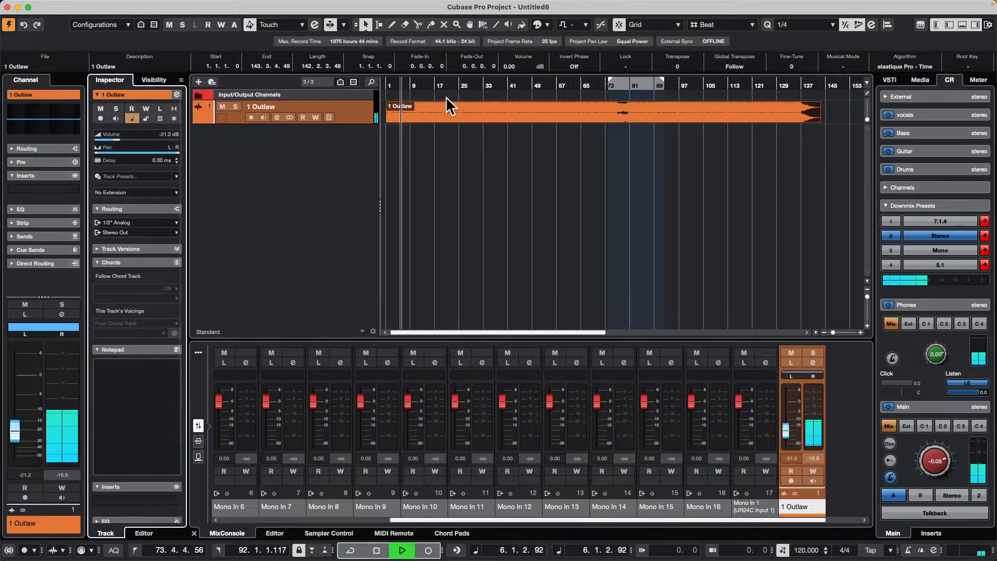
{"action": "left_click", "coordinate": [481, 113]}
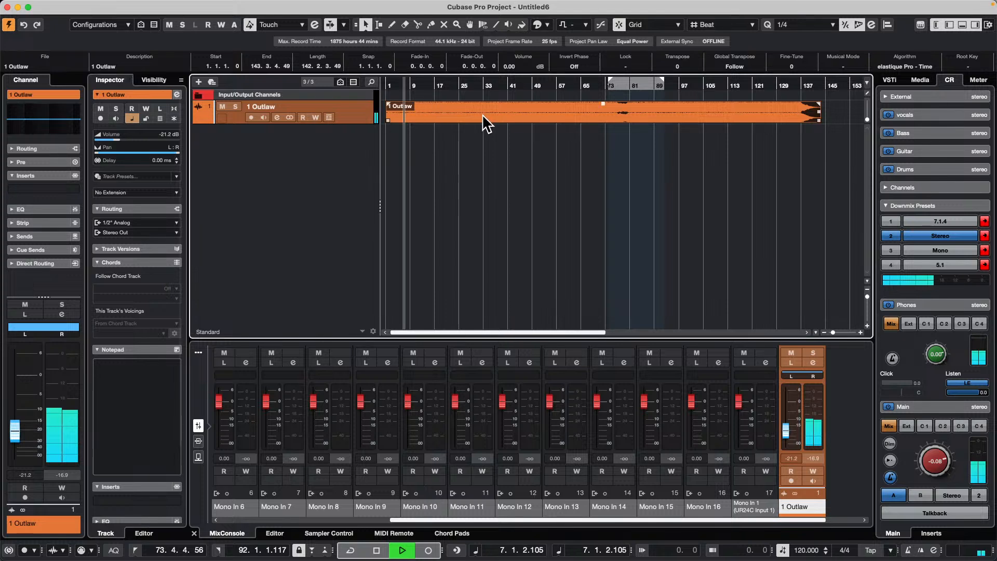
{"action": "left_click", "coordinate": [558, 150]}
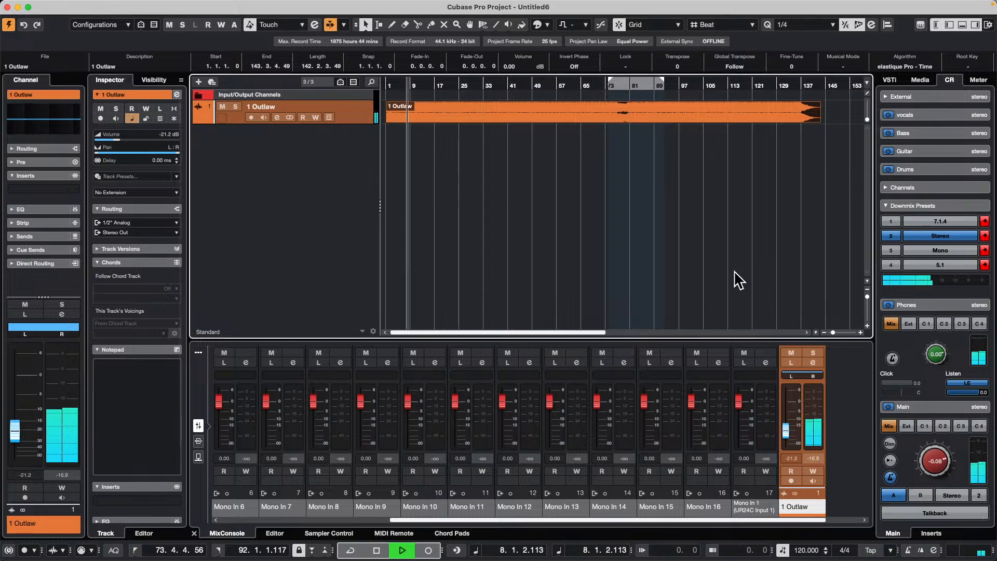
{"action": "key", "text": "c"}
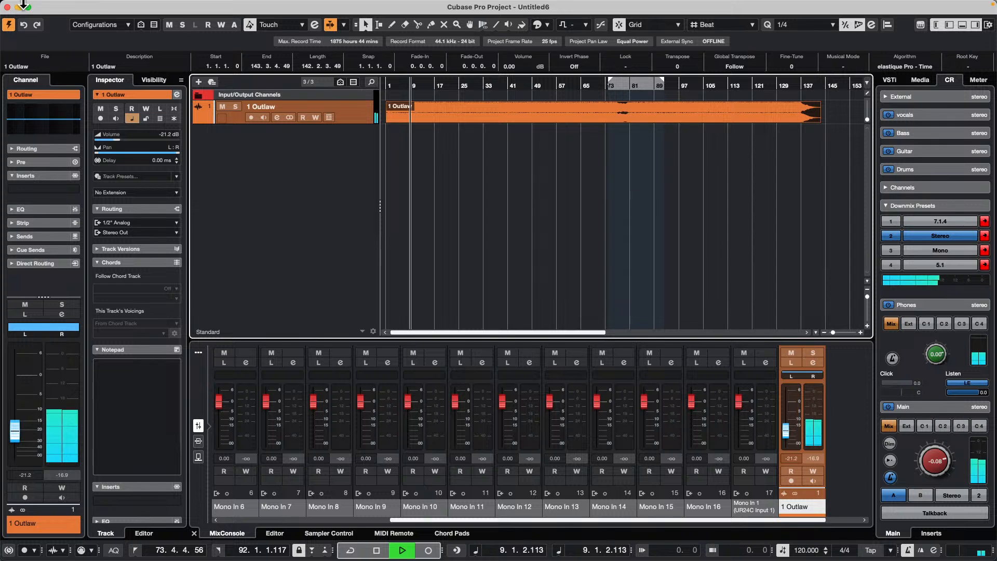
- Analyze the 1 Outlaw event with Tempo Detection to generate its tempo track, and close the detection window
{"action": "left_click", "coordinate": [92, 6]}
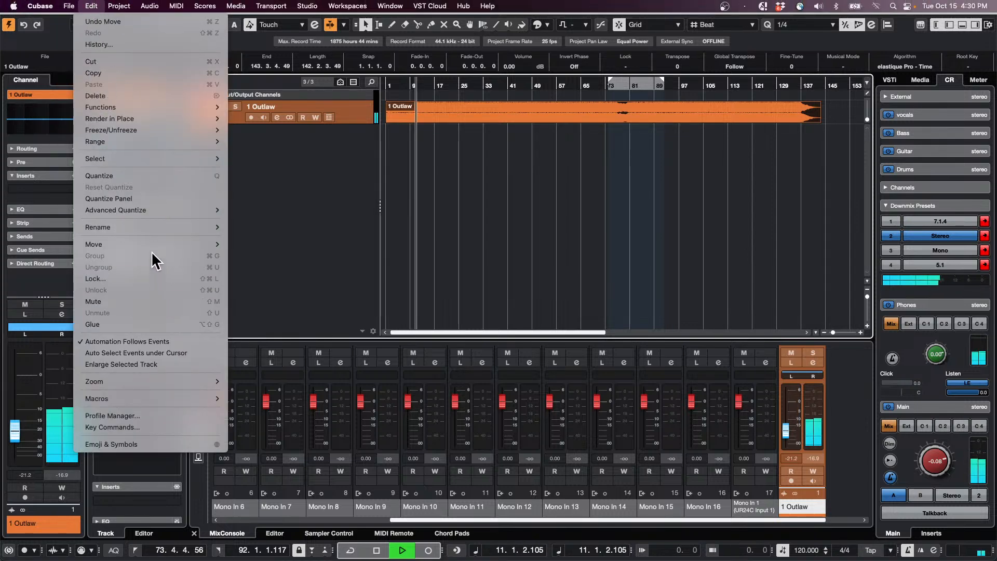
{"action": "mouse_move", "coordinate": [119, 6]}
{"action": "mouse_move", "coordinate": [156, 239]}
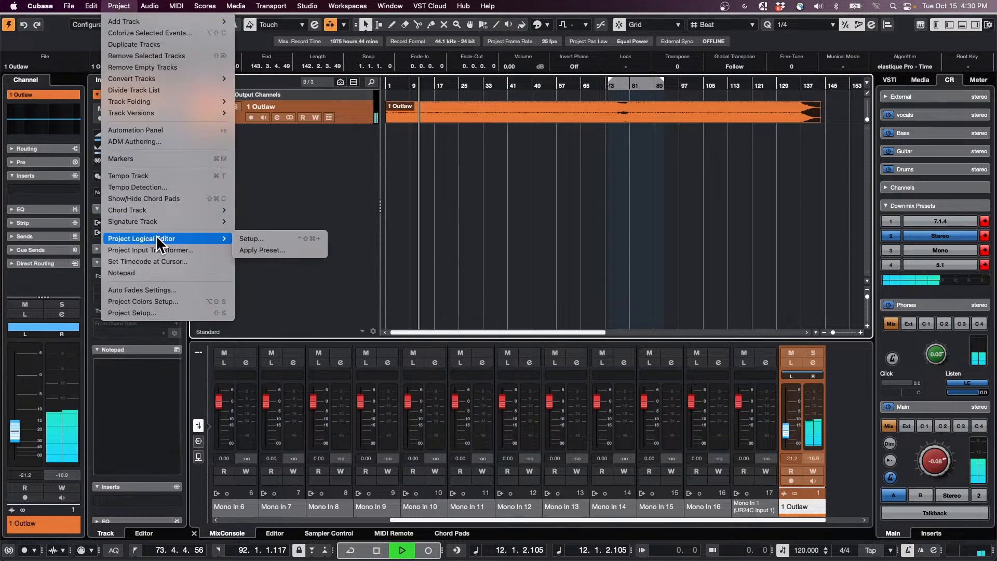
{"action": "left_click", "coordinate": [166, 187]}
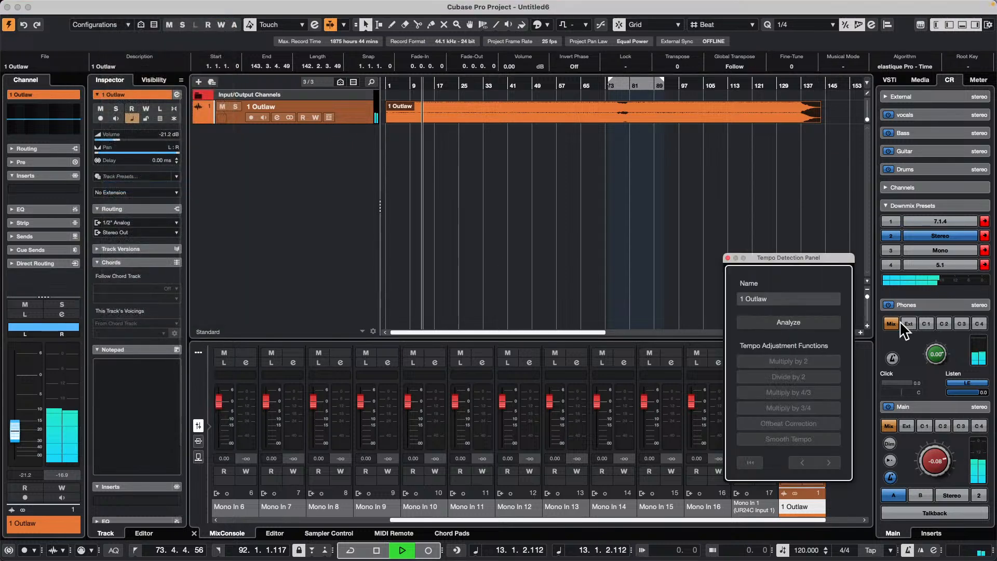
{"action": "left_click", "coordinate": [819, 325]}
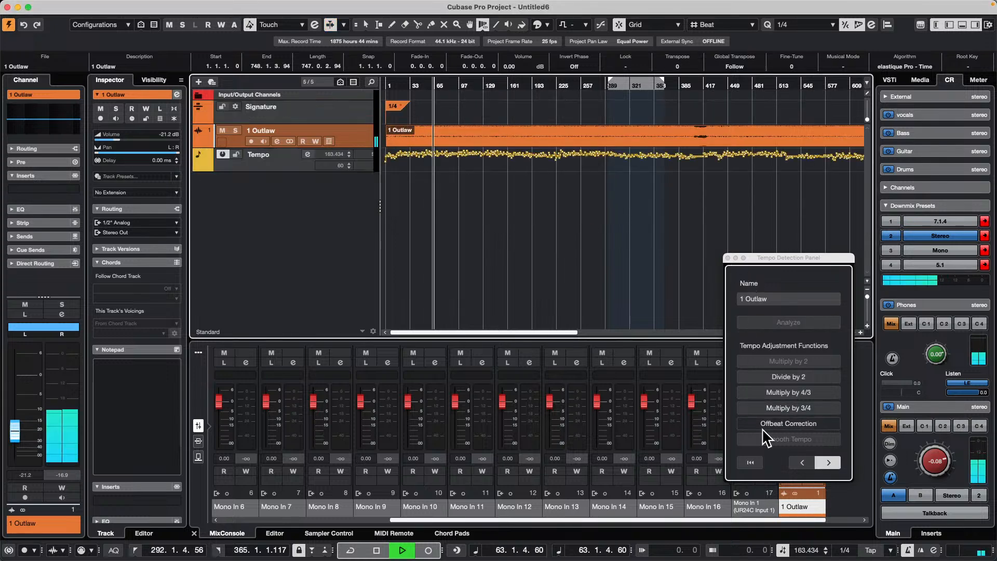
{"action": "left_click", "coordinate": [728, 258]}
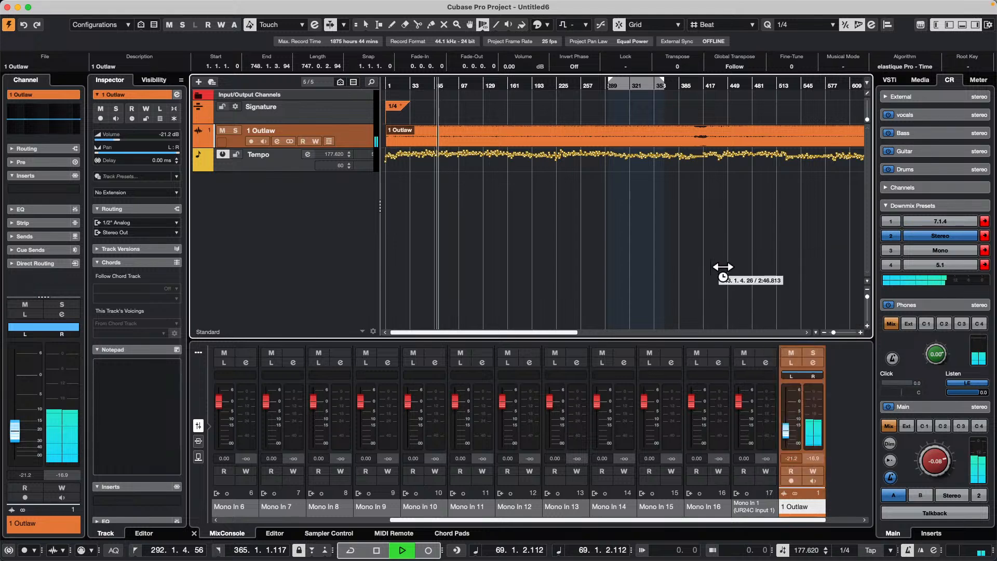
- Set the 1 Outlaw clip's definition from tempo, saved in the project only with all tracks on musical time base, and stop playback
{"action": "right_click", "coordinate": [491, 181]}
{"action": "left_click", "coordinate": [497, 188]}
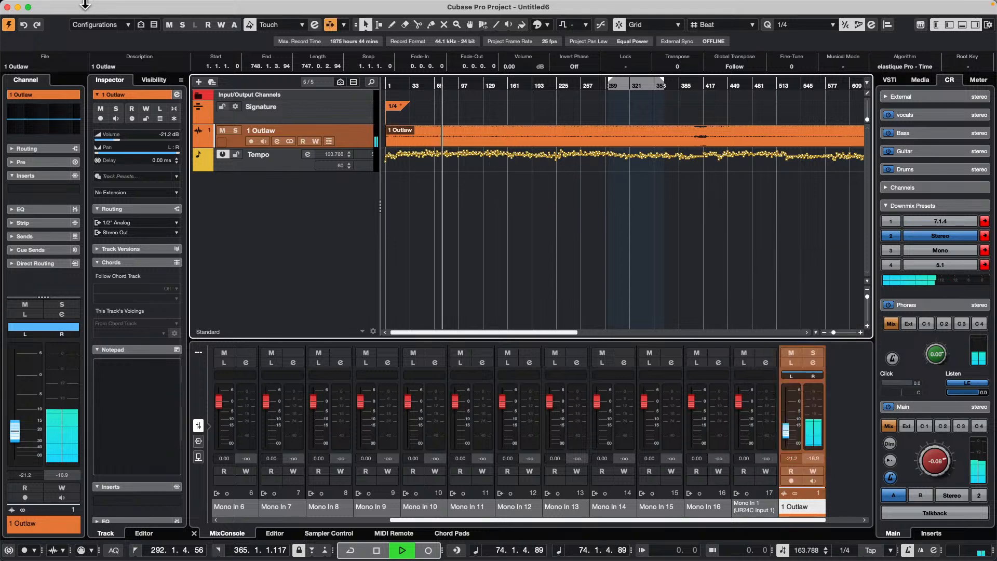
{"action": "left_click", "coordinate": [150, 6]}
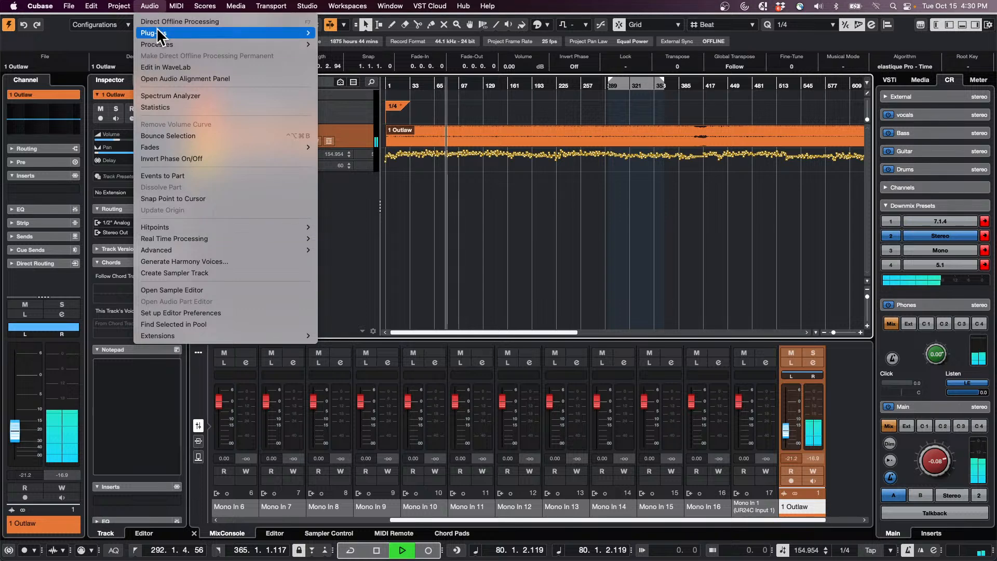
{"action": "mouse_move", "coordinate": [177, 251]}
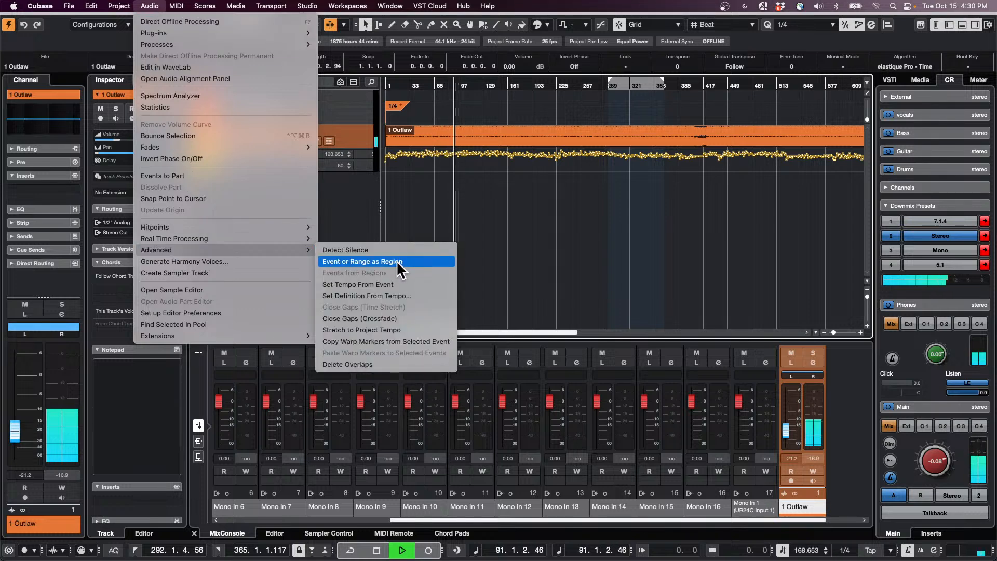
{"action": "left_click", "coordinate": [404, 297]}
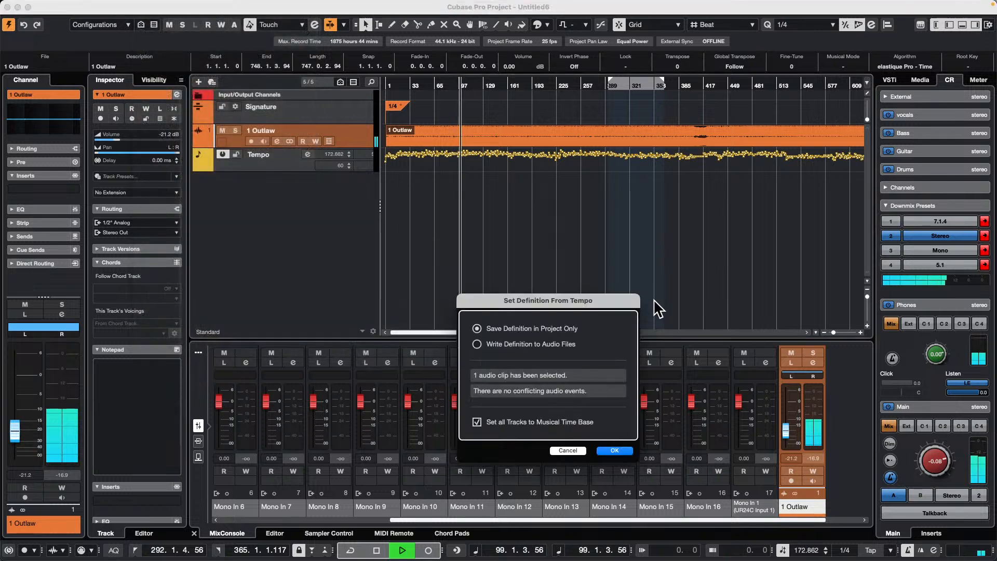
{"action": "left_click", "coordinate": [616, 451]}
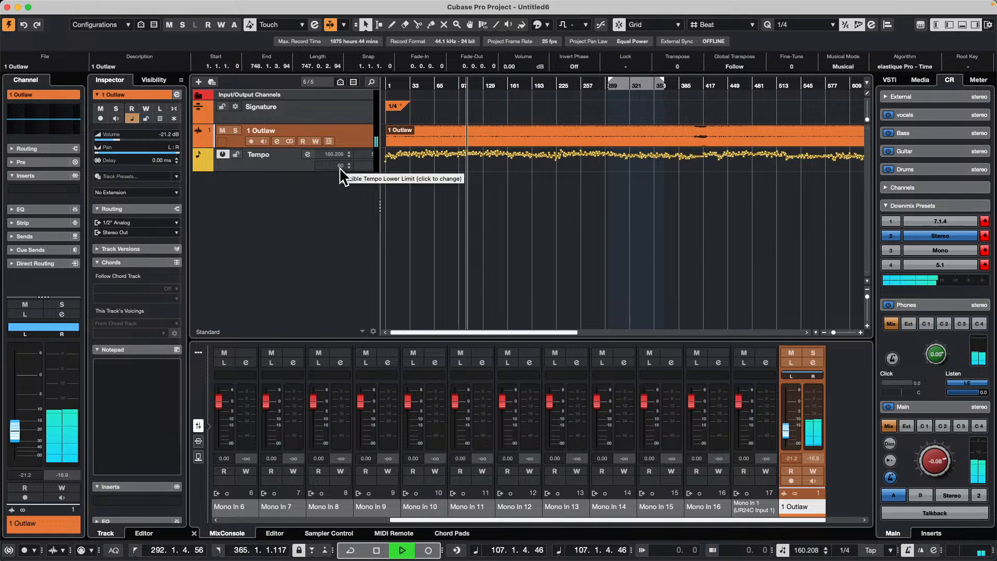
{"action": "key", "text": "space"}
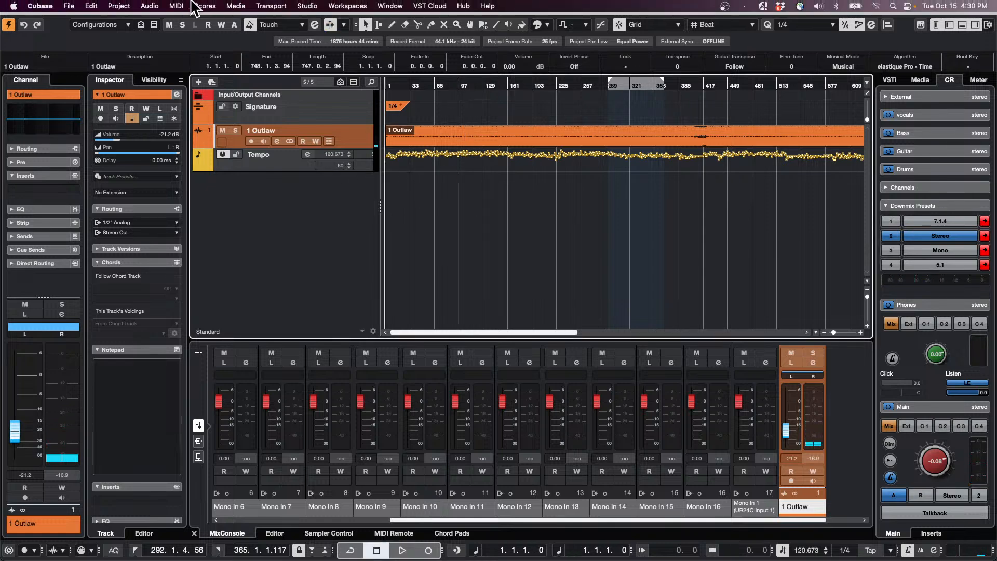
- Try to reopen Tempo Detection for the 1 Outlaw event
{"action": "left_click", "coordinate": [179, 6]}
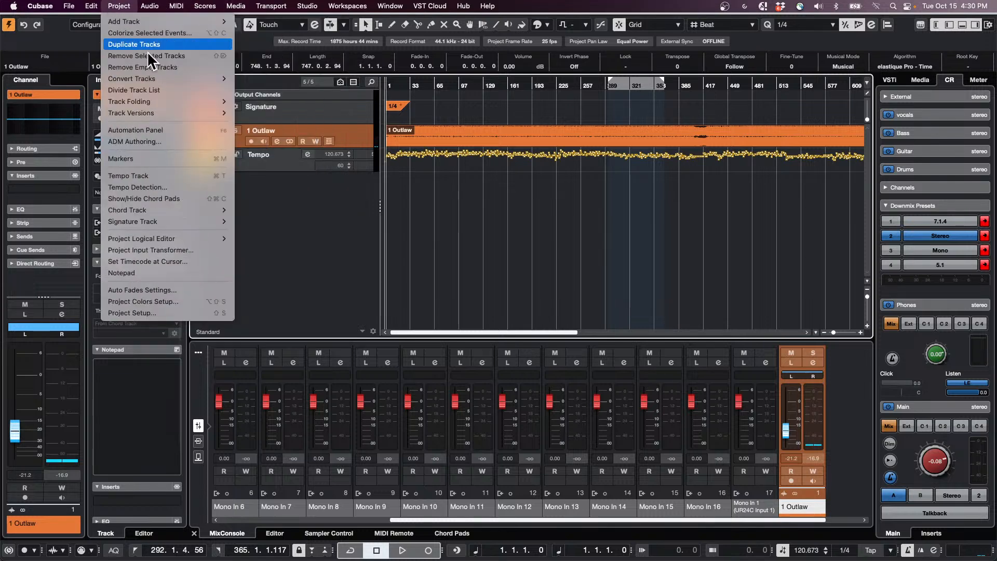
{"action": "left_click", "coordinate": [193, 188]}
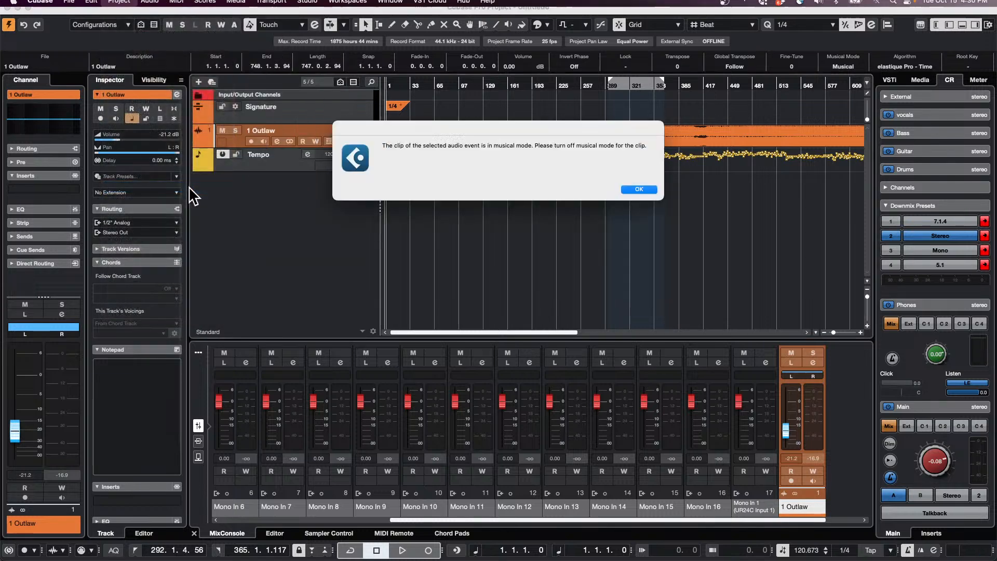
{"action": "left_click", "coordinate": [639, 189]}
- Open the Project Logical Editor setup and remove both existing event target filters
{"action": "left_click", "coordinate": [120, 6]}
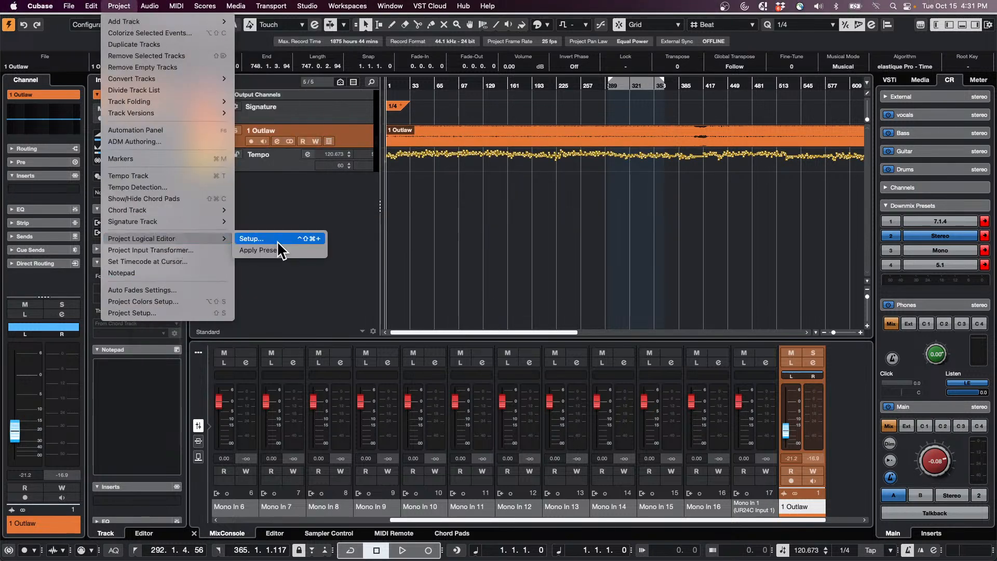
{"action": "left_click", "coordinate": [254, 238]}
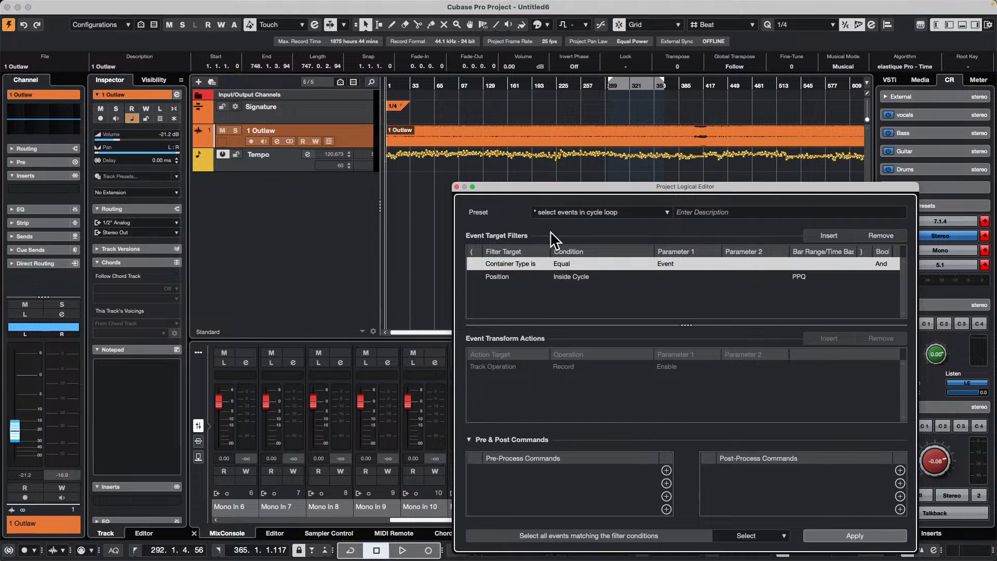
{"action": "left_click", "coordinate": [882, 236]}
{"action": "left_click", "coordinate": [881, 236]}
- Add an event target filter in the Project Logical Editor with the condition Media Type is Equal Tempo
{"action": "left_click", "coordinate": [842, 235]}
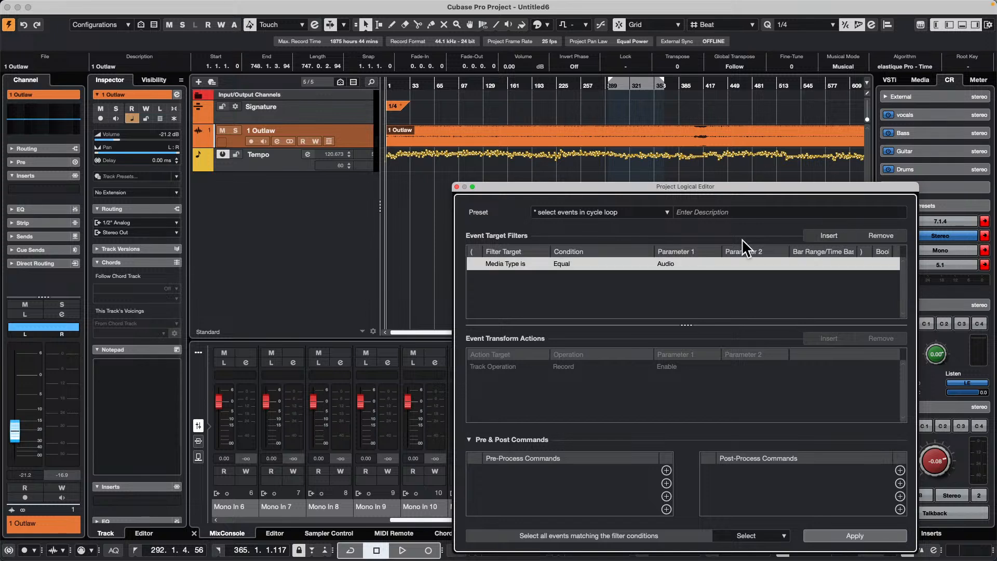
{"action": "left_click", "coordinate": [508, 267]}
{"action": "left_click", "coordinate": [533, 278]}
{"action": "left_click", "coordinate": [675, 263]}
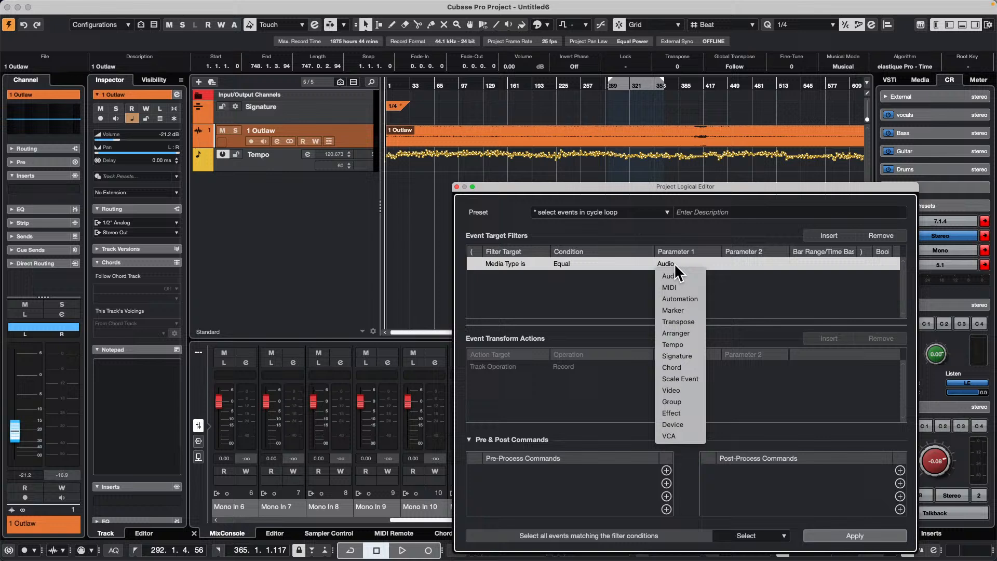
{"action": "left_click", "coordinate": [693, 345]}
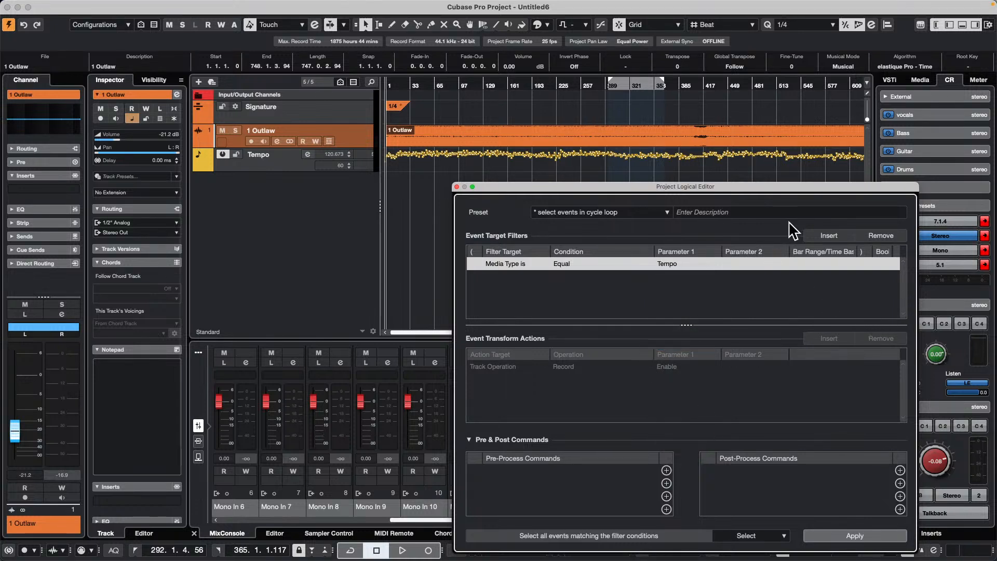
- Set the Project Logical Editor's function to Transform for the tempo events
{"action": "left_click", "coordinate": [757, 536]}
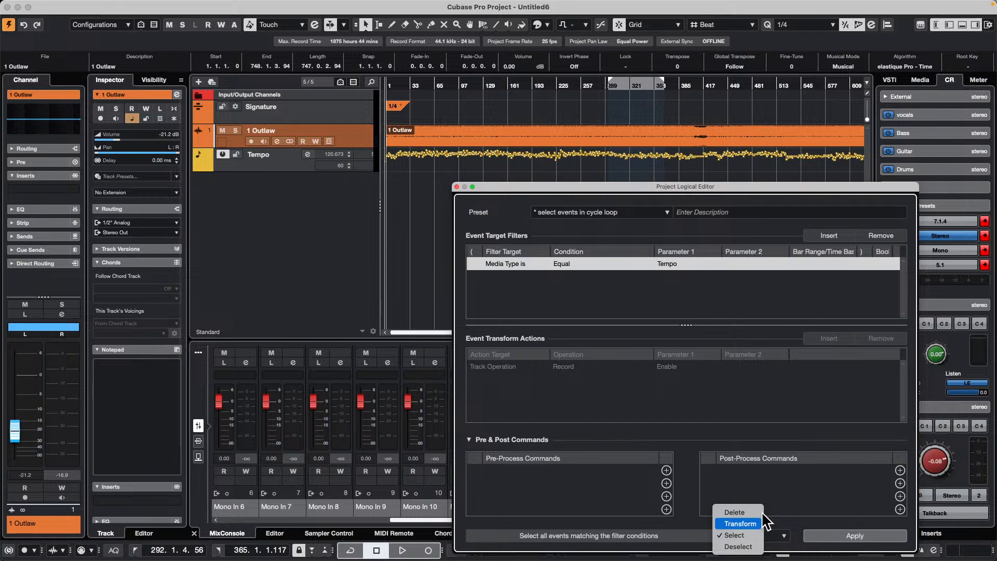
{"action": "left_click", "coordinate": [740, 524]}
{"action": "left_click_drag", "start_coordinate": [782, 188], "coordinate": [745, 86]}
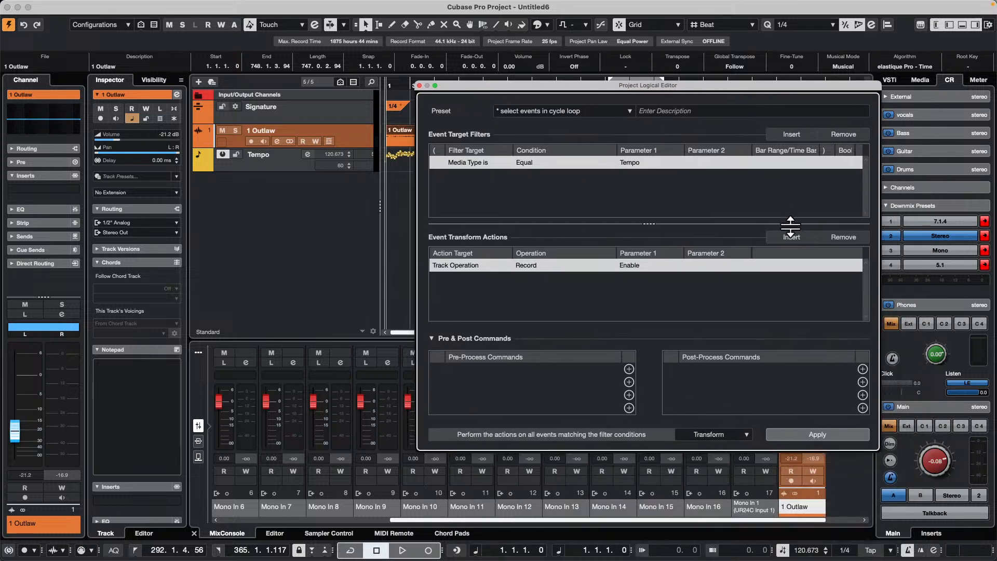
- Change the event transform action to Trim with the operation Divide by 2 and apply it to the tempo events
{"action": "left_click", "coordinate": [468, 265]}
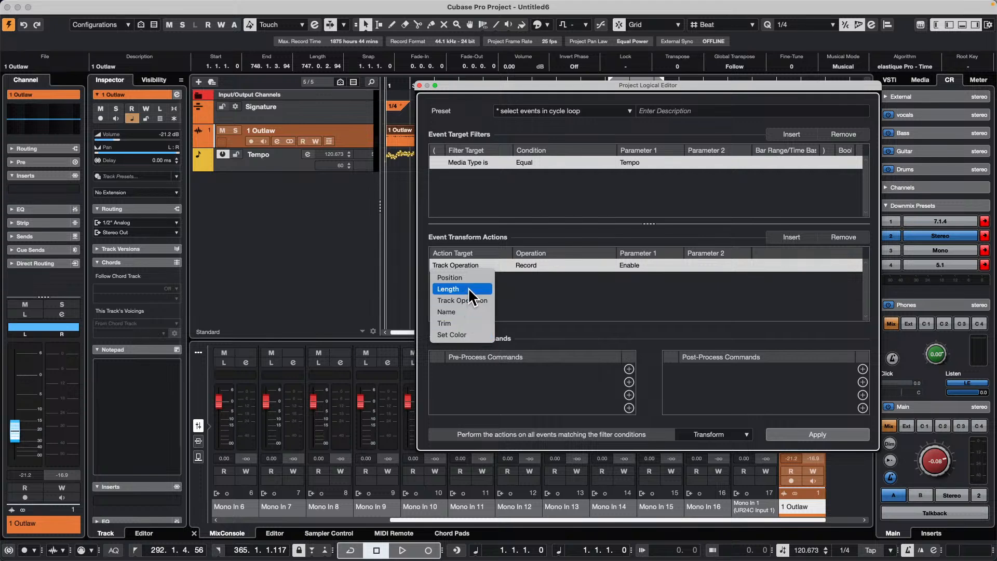
{"action": "left_click", "coordinate": [445, 323]}
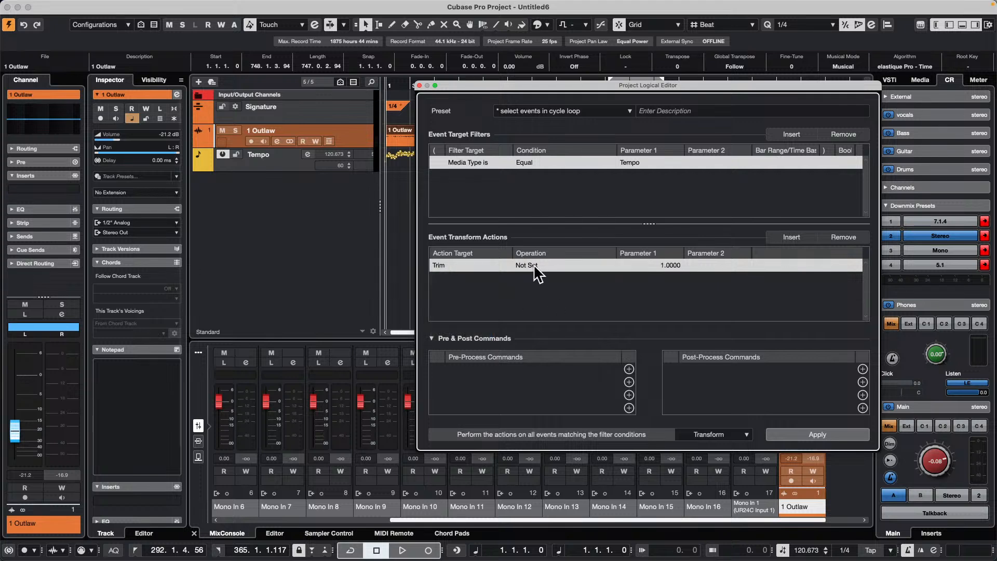
{"action": "left_click", "coordinate": [534, 265]}
{"action": "left_click", "coordinate": [577, 289]}
{"action": "left_click", "coordinate": [668, 266]}
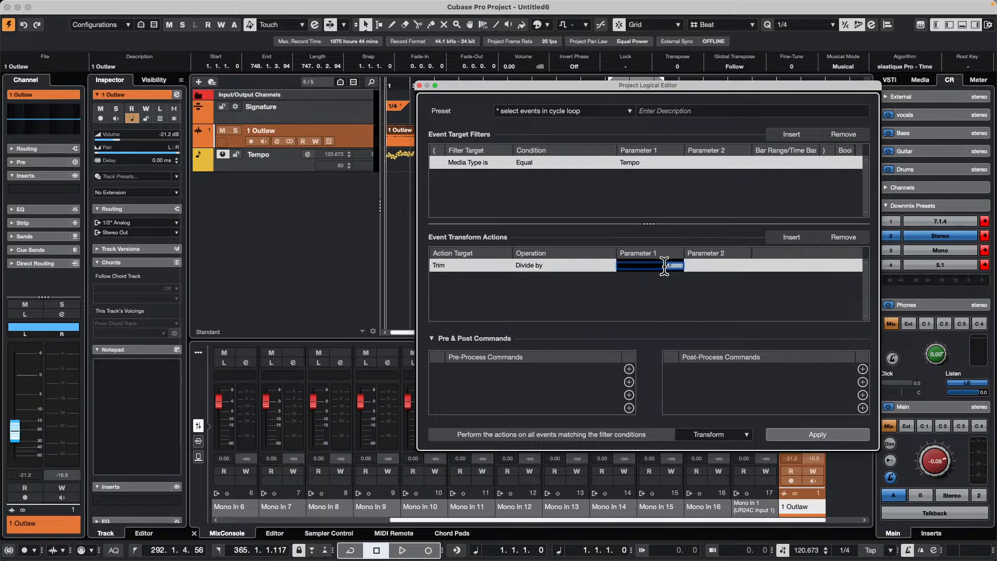
{"action": "type", "text": "2"}
{"action": "key", "text": "Return"}
{"action": "left_click", "coordinate": [815, 435]}
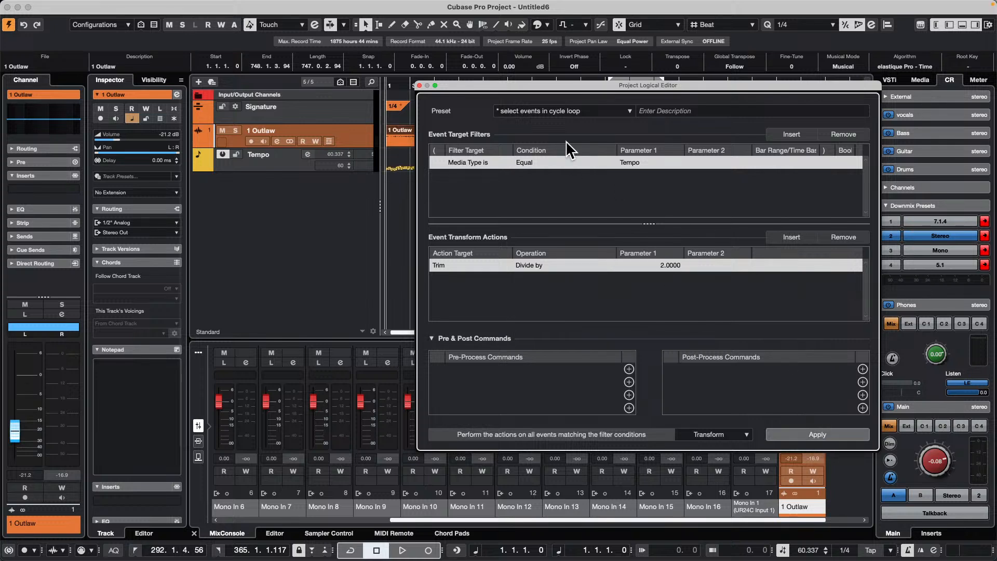
- Uncover the arrangement and play the song from about bar 61 to hear it at the halved tempo
{"action": "left_click_drag", "start_coordinate": [517, 86], "coordinate": [605, 204]}
{"action": "key", "text": "space"}
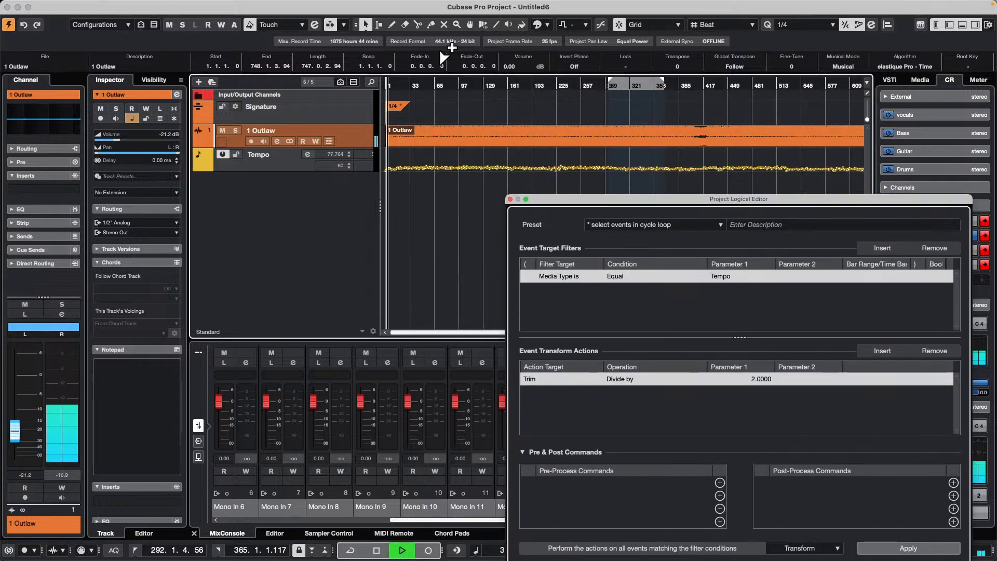
{"action": "left_click", "coordinate": [433, 85]}
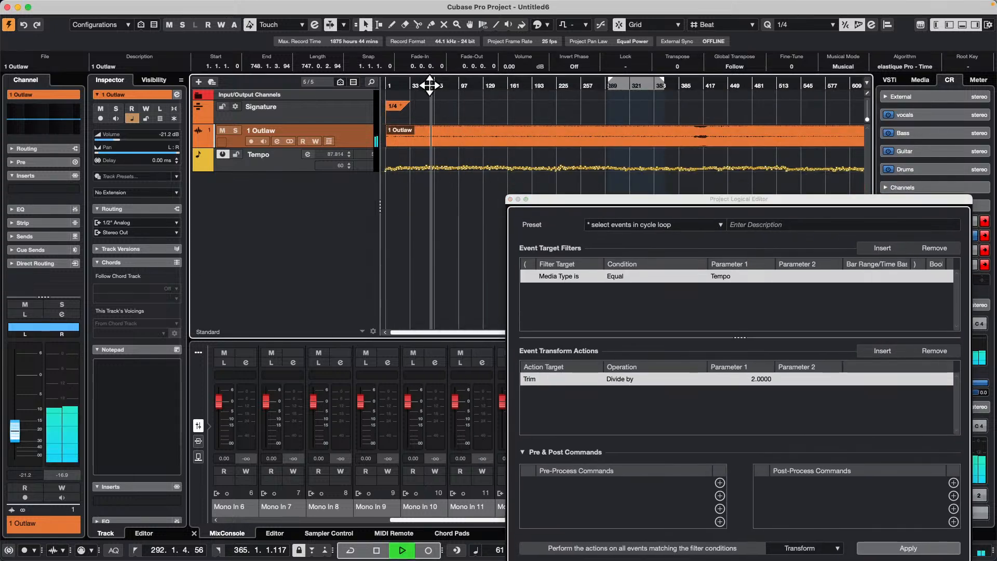
- Set the 1 Outlaw event's algorithm to elastique efficient - Time and close the Project Logical Editor
{"action": "left_click", "coordinate": [904, 66]}
{"action": "mouse_move", "coordinate": [905, 78]}
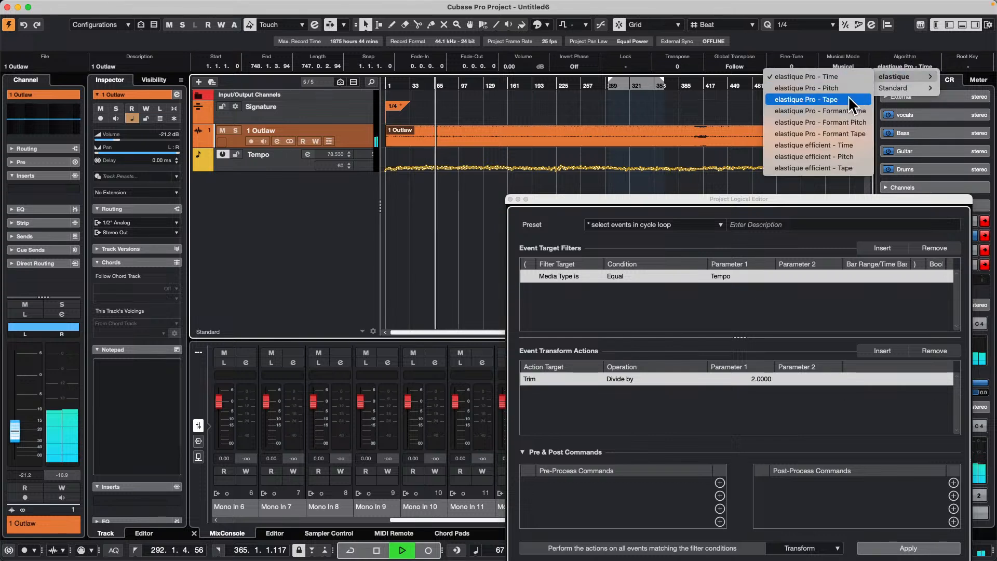
{"action": "left_click", "coordinate": [846, 145]}
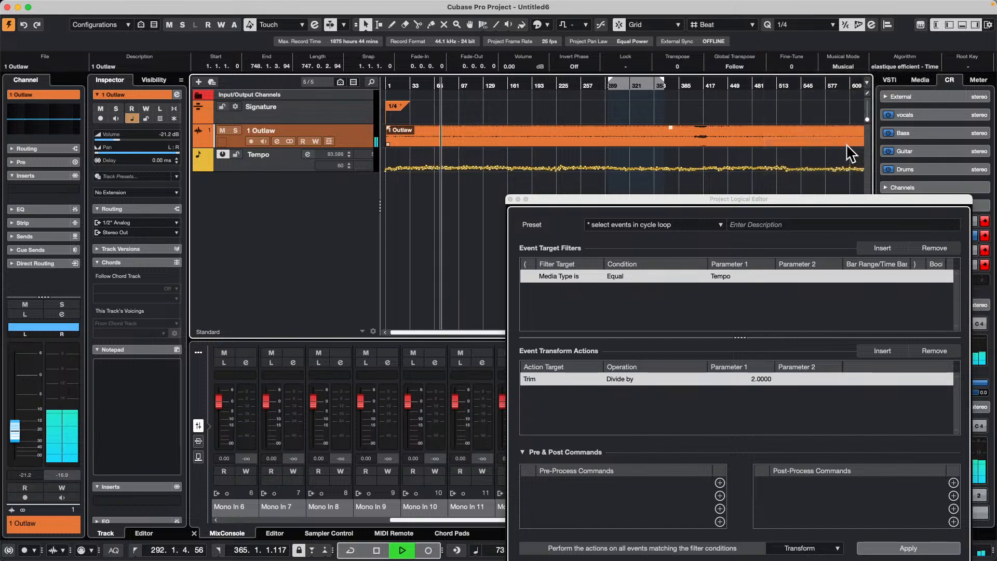
{"action": "left_click", "coordinate": [510, 199]}
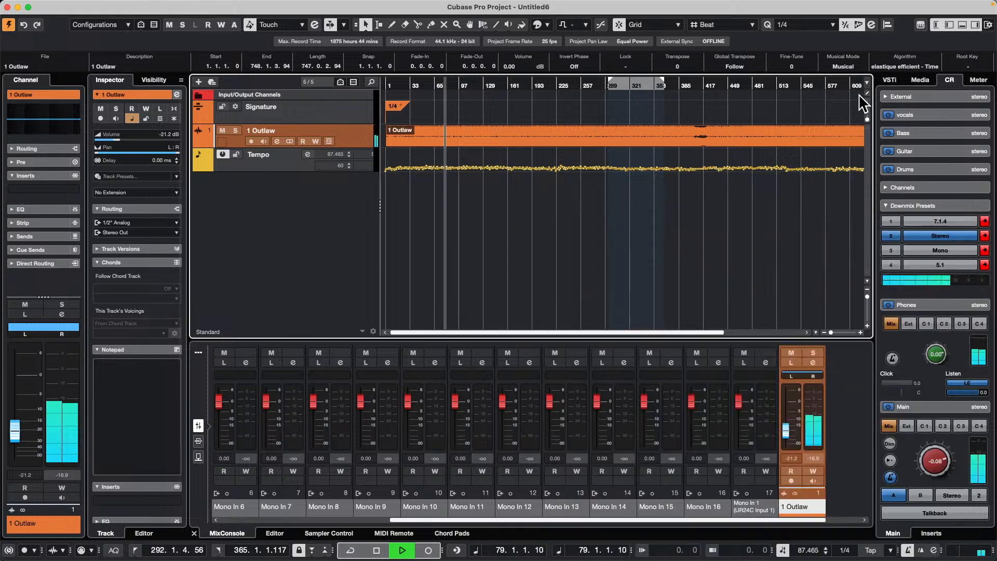
- Try the algorithms elastique Pro - Formant Pitch, Standard - Mix and elastique Pro - Pitch on the 1 Outlaw event during playback
{"action": "left_click", "coordinate": [906, 66]}
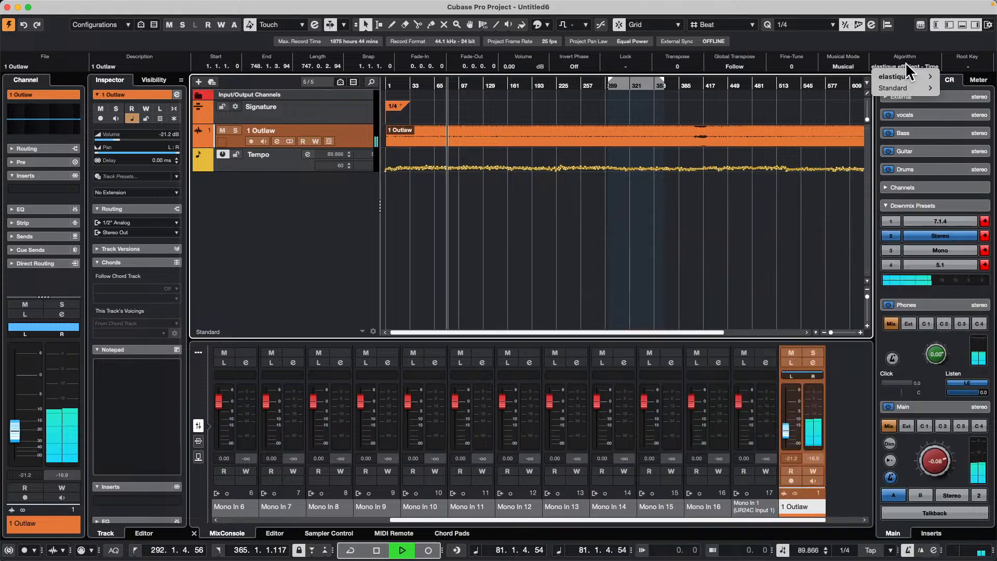
{"action": "mouse_move", "coordinate": [900, 76]}
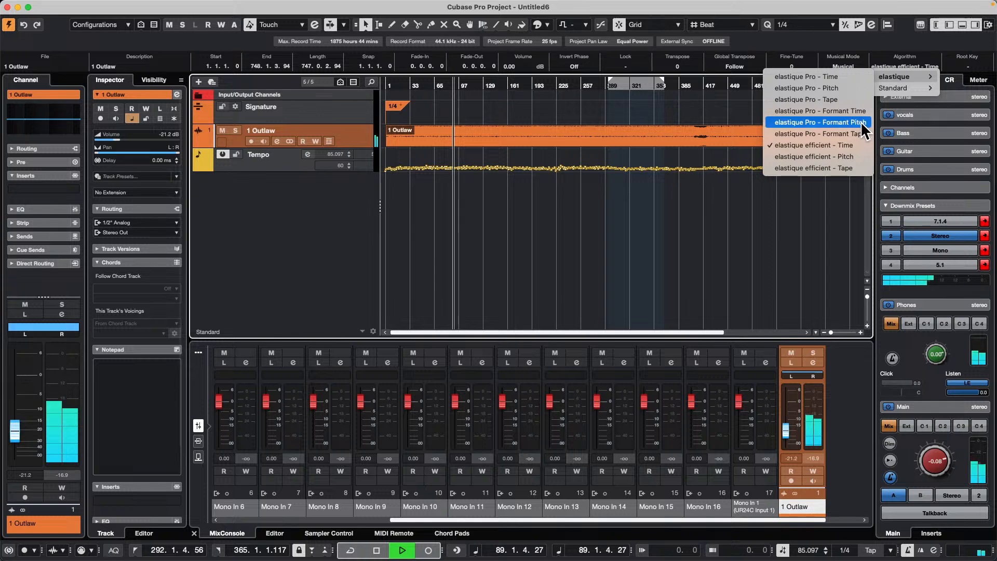
{"action": "left_click", "coordinate": [864, 130]}
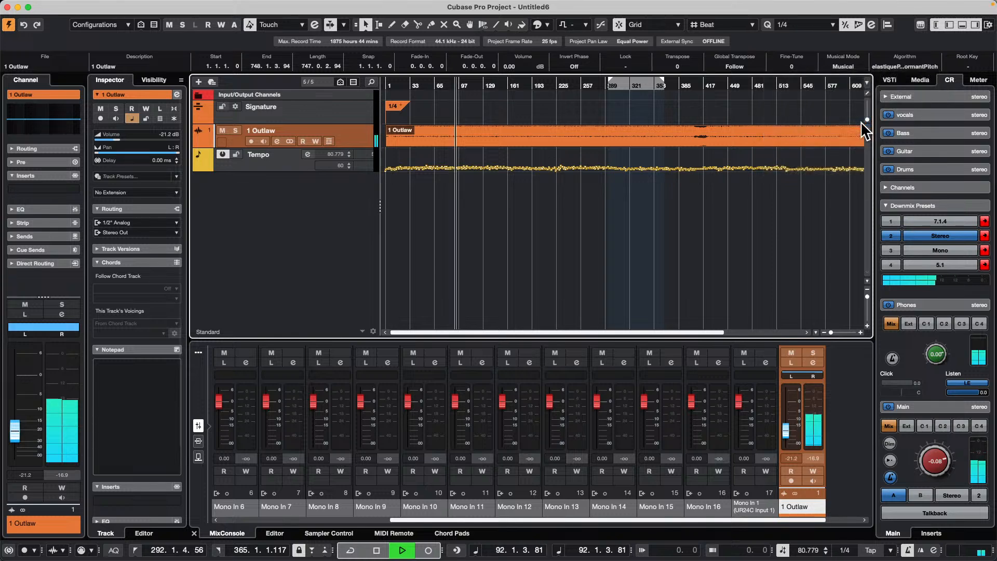
{"action": "left_click", "coordinate": [890, 66]}
{"action": "mouse_move", "coordinate": [899, 77]}
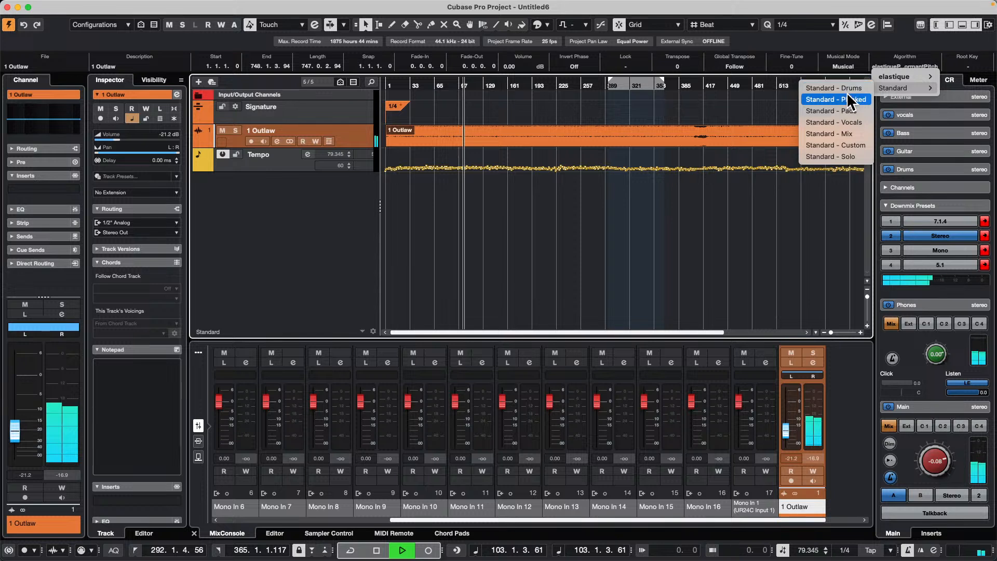
{"action": "left_click", "coordinate": [840, 133]}
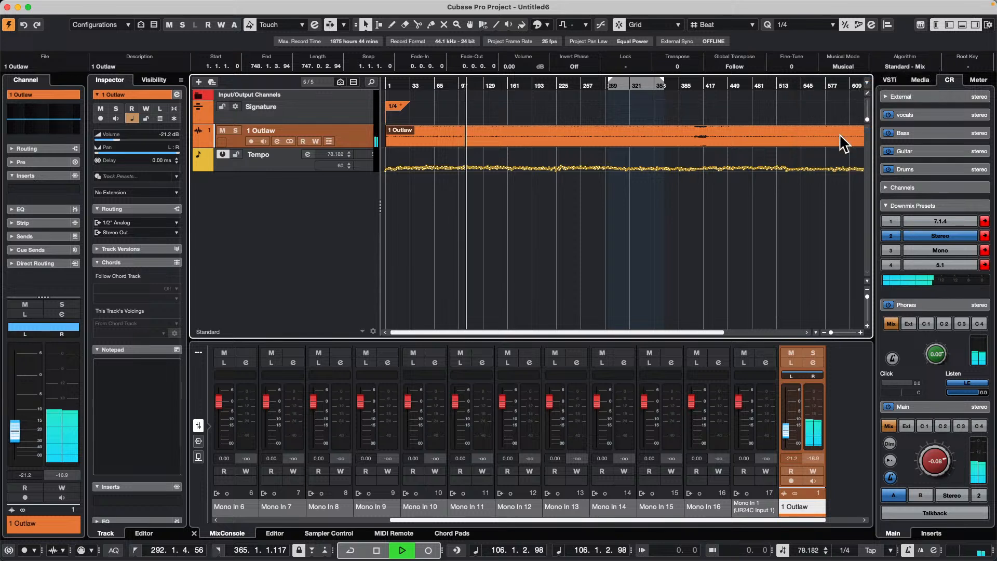
{"action": "left_click", "coordinate": [907, 64]}
{"action": "mouse_move", "coordinate": [895, 76]}
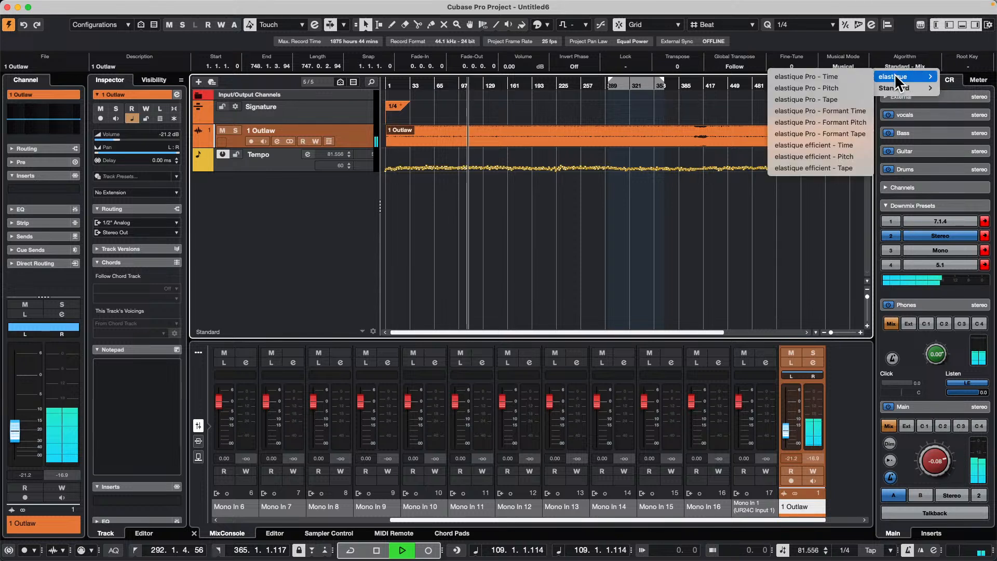
{"action": "left_click", "coordinate": [838, 89]}
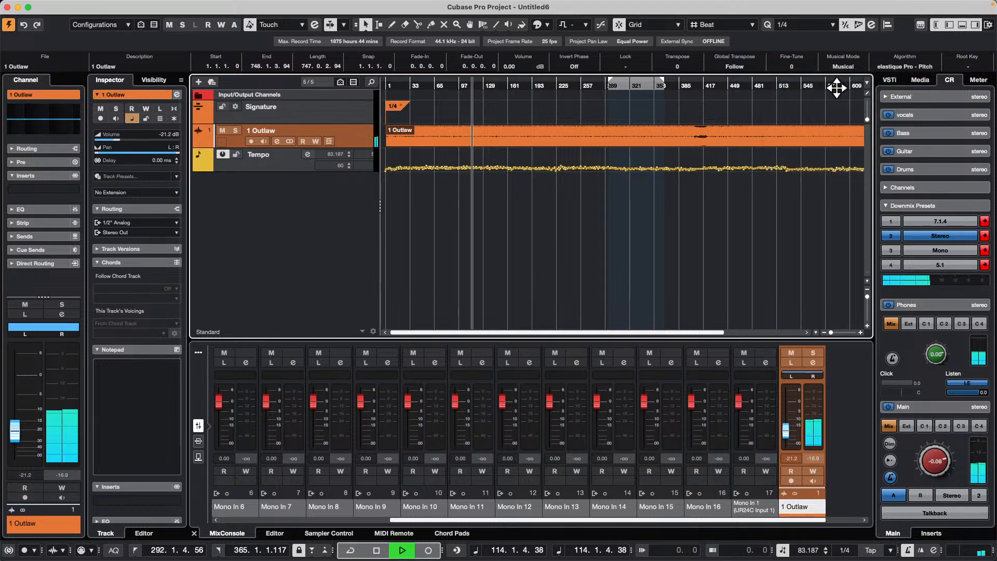
- Set the 1 Outlaw event's algorithm to elastique Pro - Formant Time and stop playback
{"action": "left_click", "coordinate": [907, 64]}
{"action": "mouse_move", "coordinate": [906, 78]}
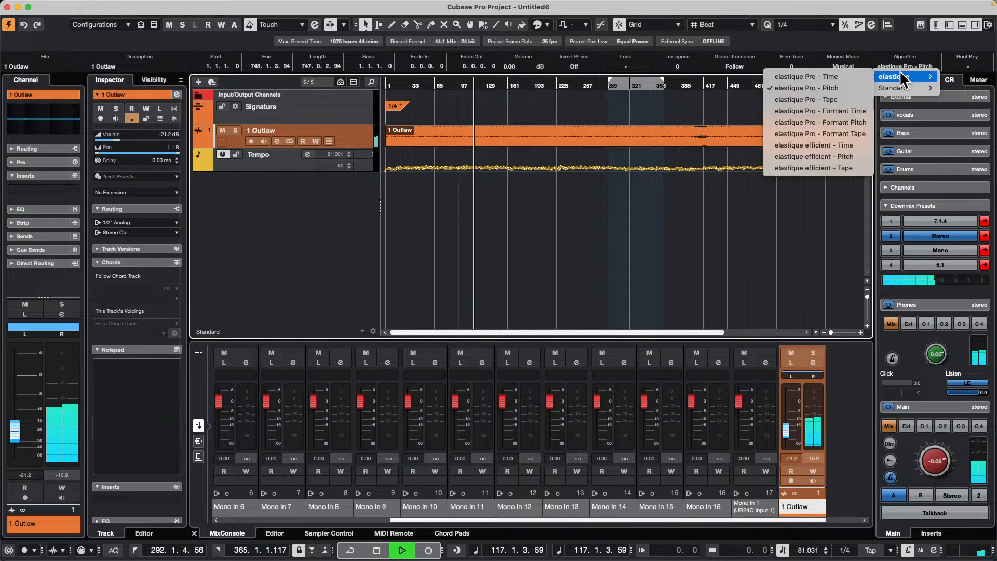
{"action": "left_click", "coordinate": [865, 110]}
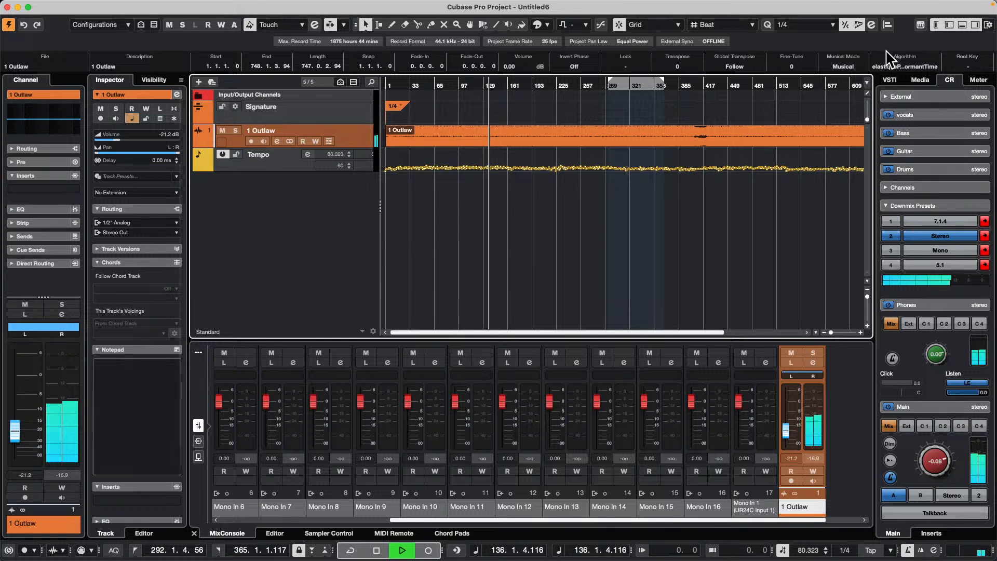
{"action": "key", "text": "space"}
{"action": "left_click", "coordinate": [901, 66]}
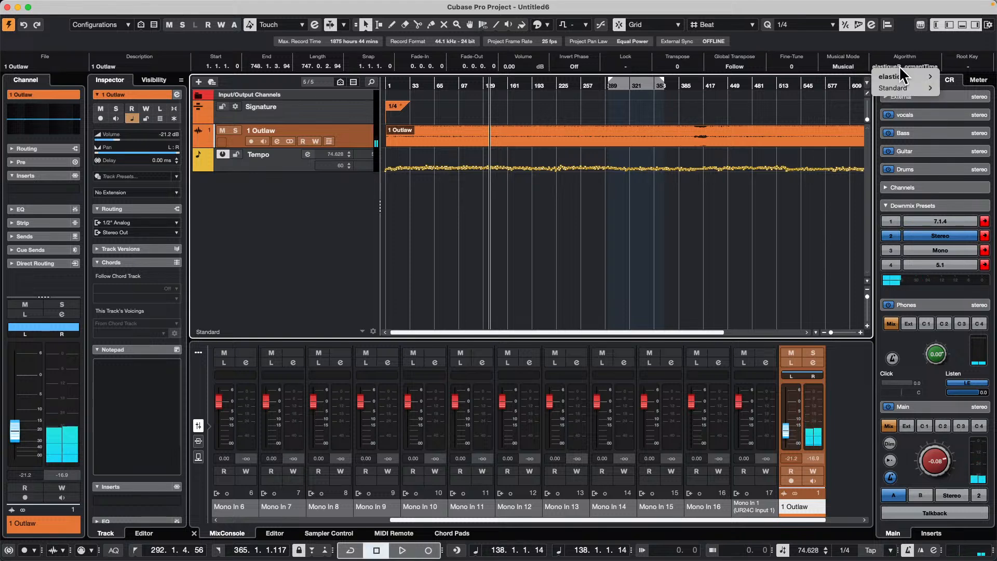
{"action": "mouse_move", "coordinate": [893, 78]}
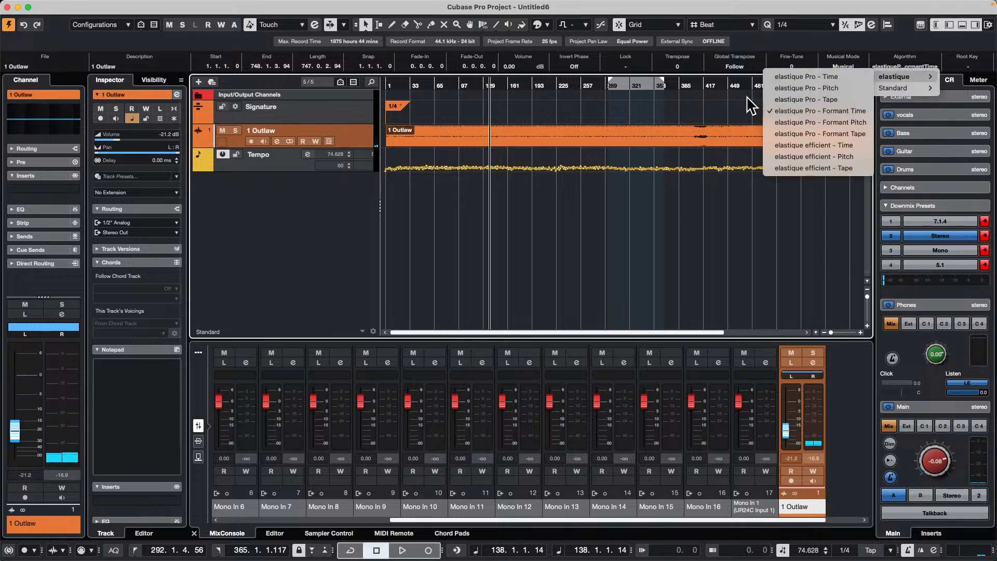
{"action": "key", "text": "Escape"}
{"action": "key", "text": "Escape"}
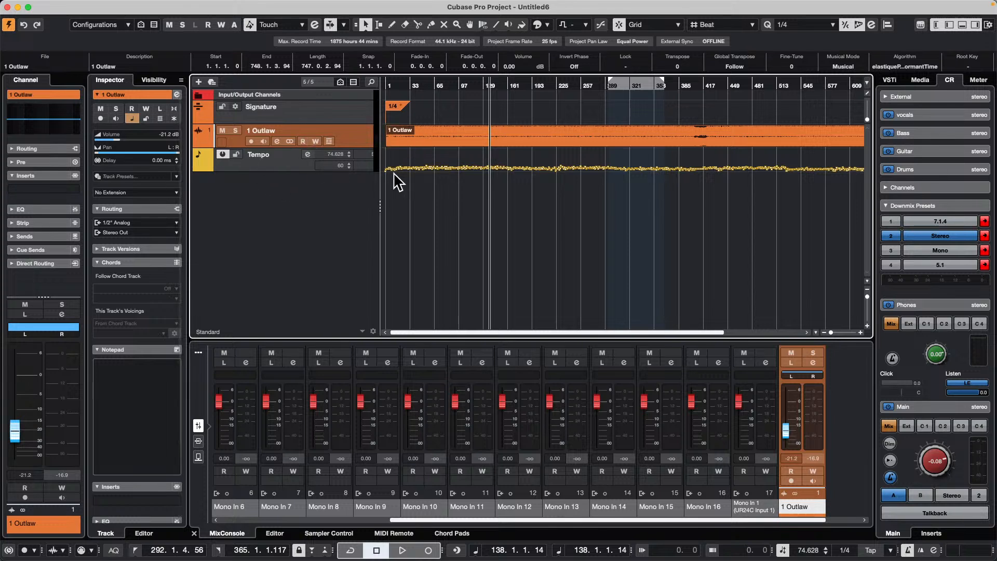
- Play the 1 Outlaw event with Musical Mode switched off and back on for comparison, and stop playback
{"action": "key", "text": "space"}
{"action": "left_click", "coordinate": [843, 66]}
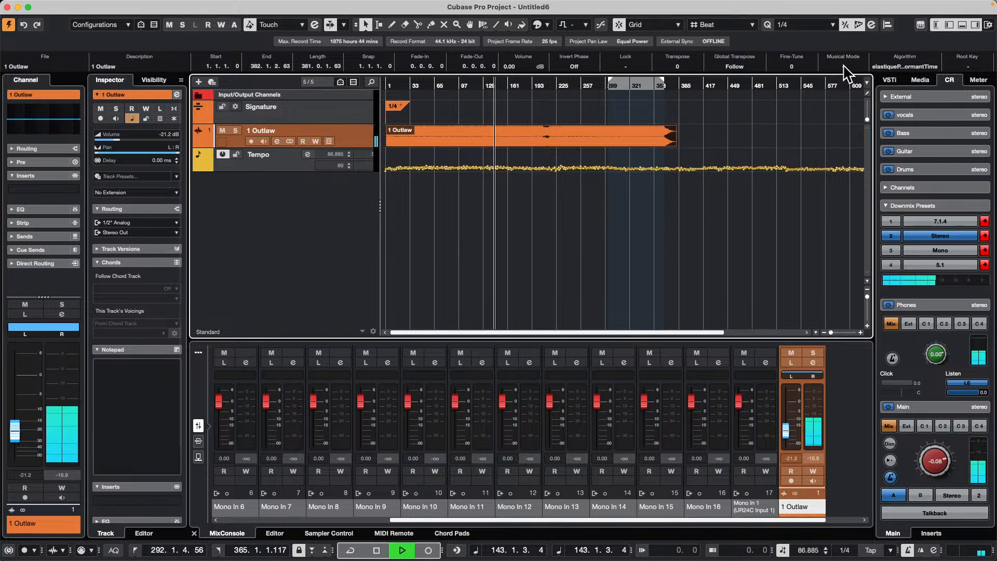
{"action": "left_click", "coordinate": [844, 66]}
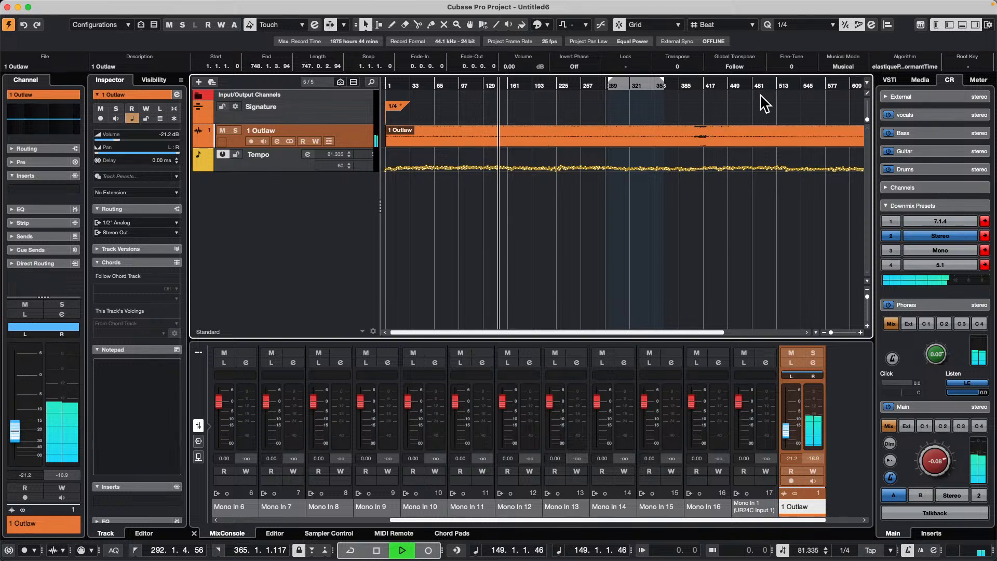
{"action": "key", "text": "space"}
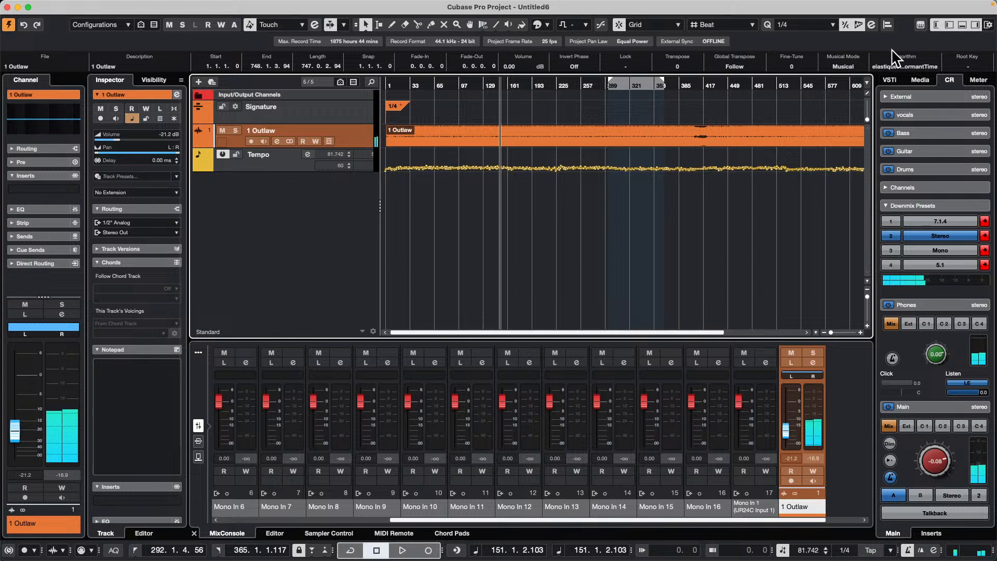
{"action": "left_click", "coordinate": [909, 64]}
{"action": "mouse_move", "coordinate": [905, 78]}
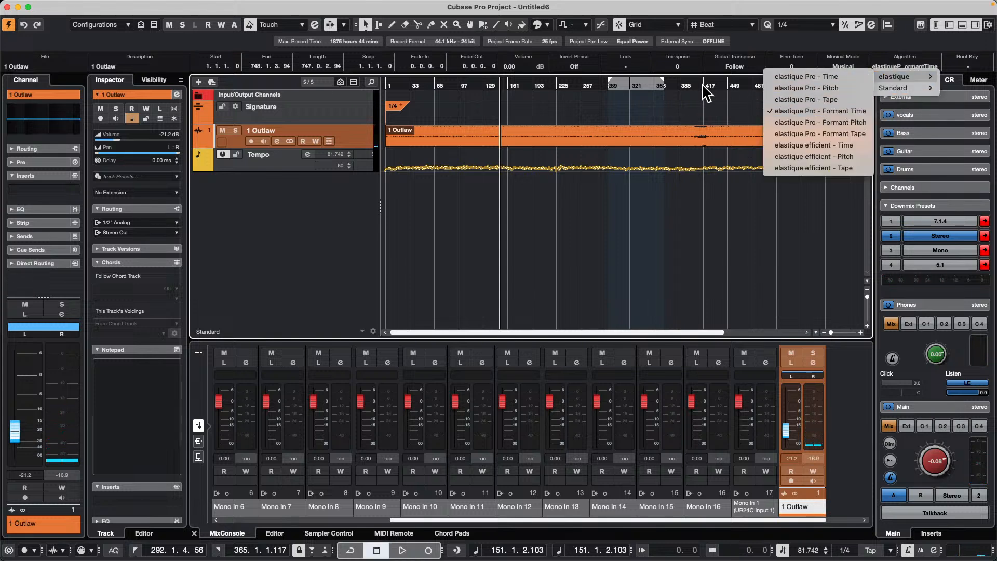
{"action": "left_click", "coordinate": [670, 112]}
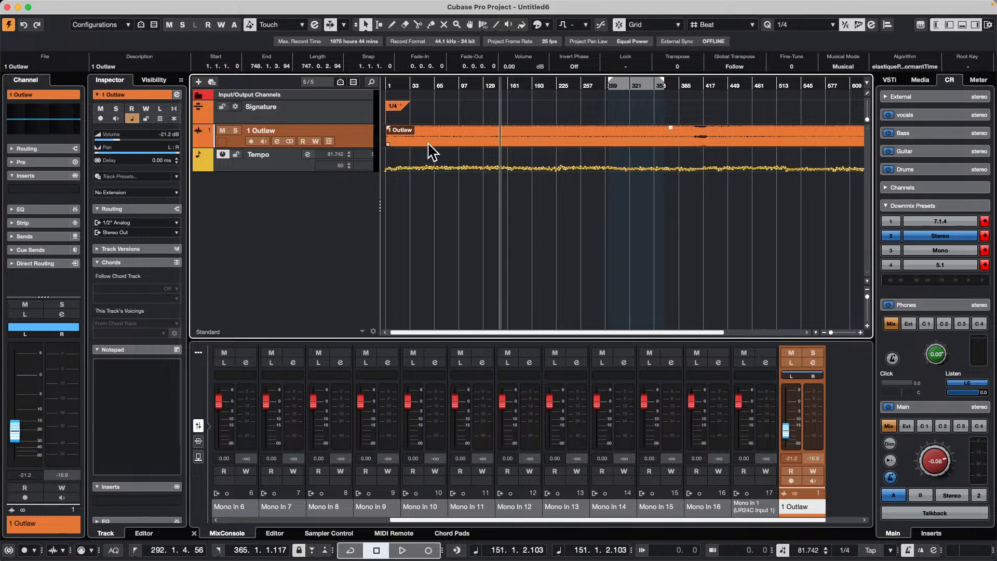
- Open the MediaBay window
{"action": "mouse_move", "coordinate": [137, 0]}
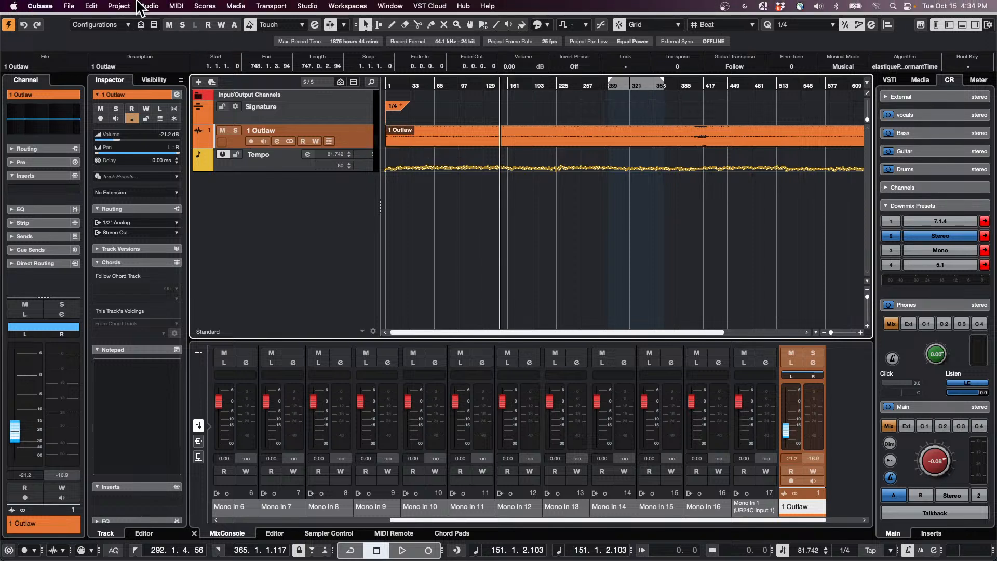
{"action": "left_click", "coordinate": [93, 6]}
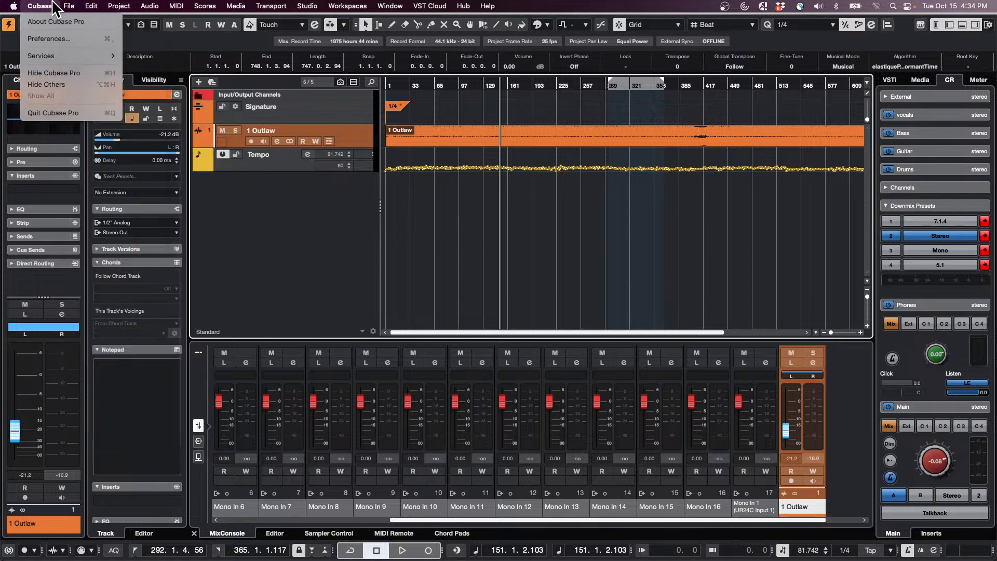
{"action": "mouse_move", "coordinate": [236, 6]}
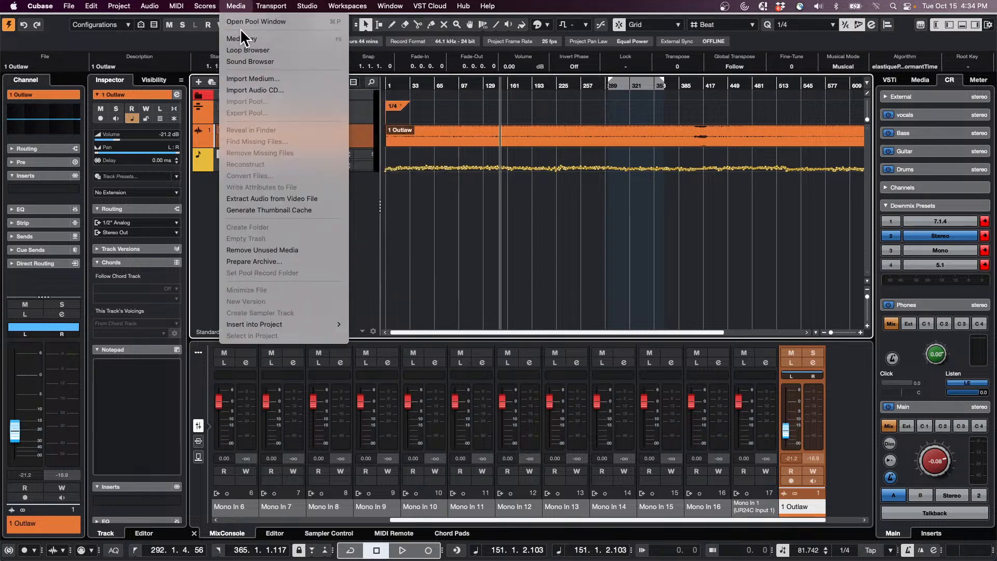
{"action": "left_click", "coordinate": [244, 39]}
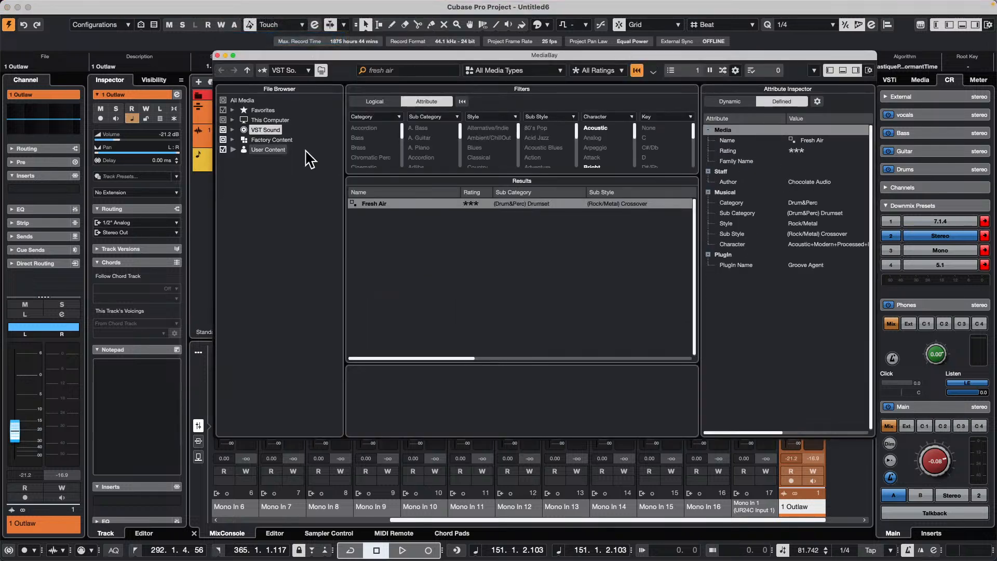
- Expand VST Sound in the file browser, widen the browser pane and look through the installed content folders
{"action": "left_click", "coordinate": [232, 130]}
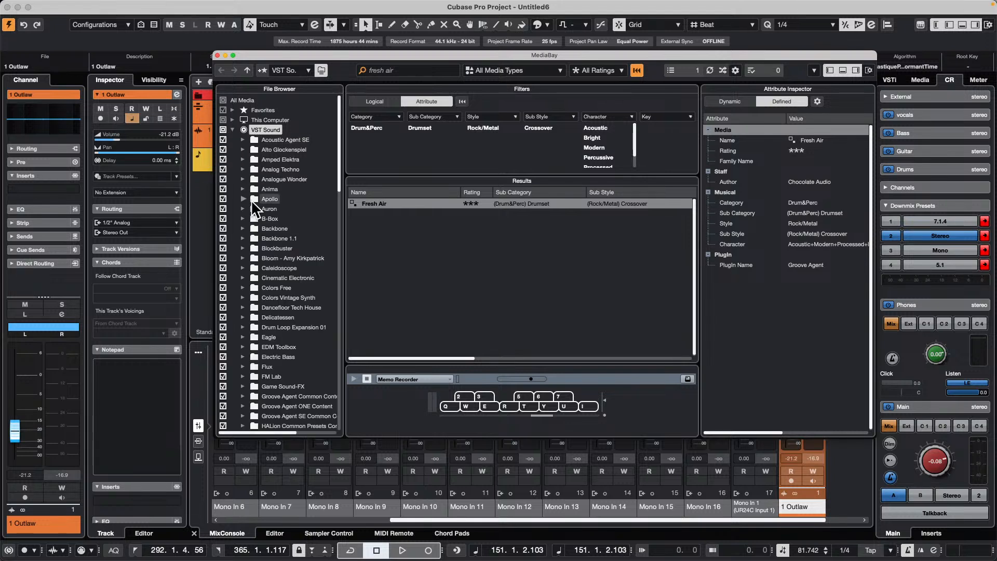
{"action": "scroll", "coordinate": [253, 203], "scroll_direction": "down", "scroll_amount": 3}
{"action": "scroll", "coordinate": [254, 208], "scroll_direction": "down", "scroll_amount": 1}
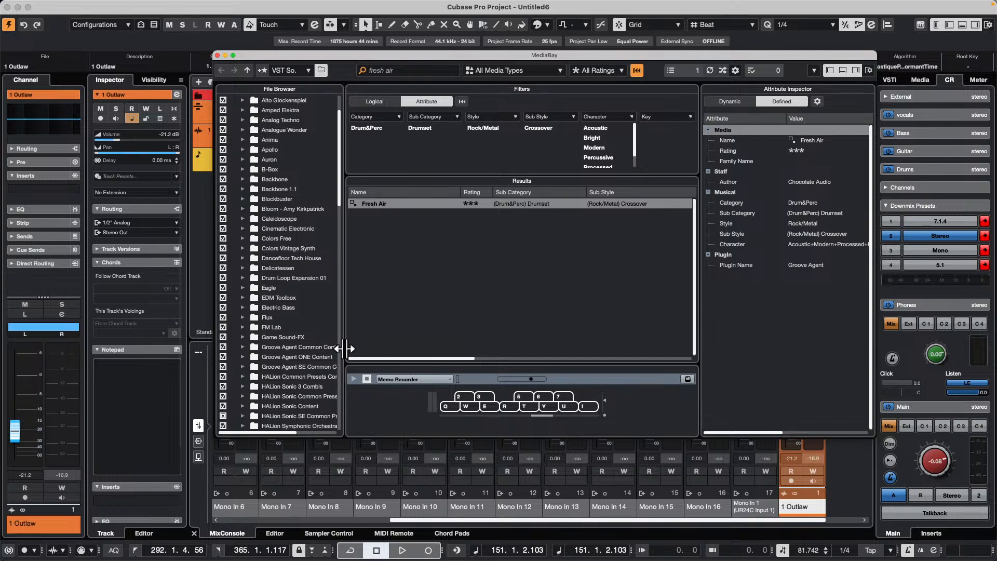
{"action": "left_click_drag", "start_coordinate": [345, 345], "coordinate": [402, 347]}
{"action": "scroll", "coordinate": [344, 313], "scroll_direction": "down", "scroll_amount": 8}
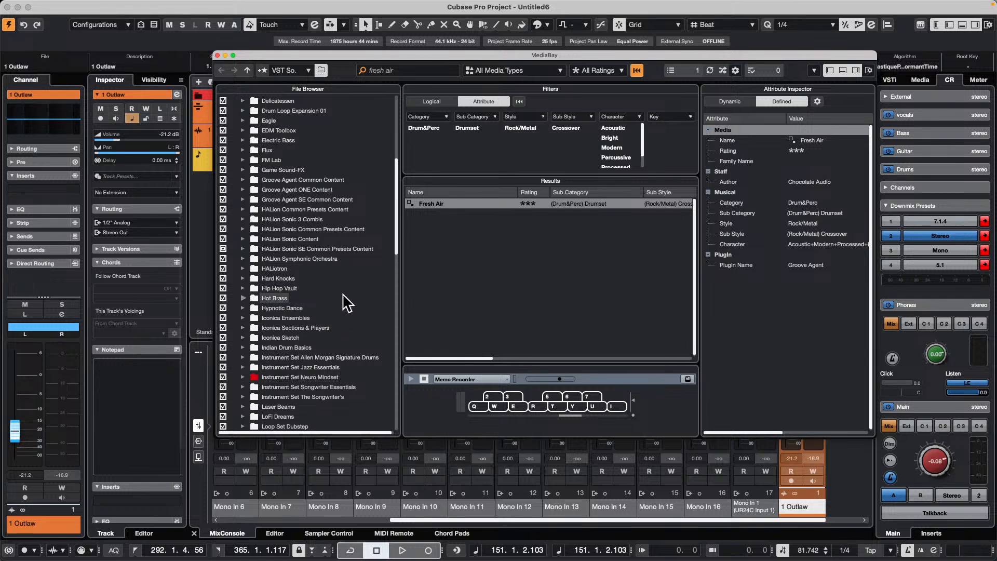
{"action": "scroll", "coordinate": [346, 304], "scroll_direction": "down", "scroll_amount": 2}
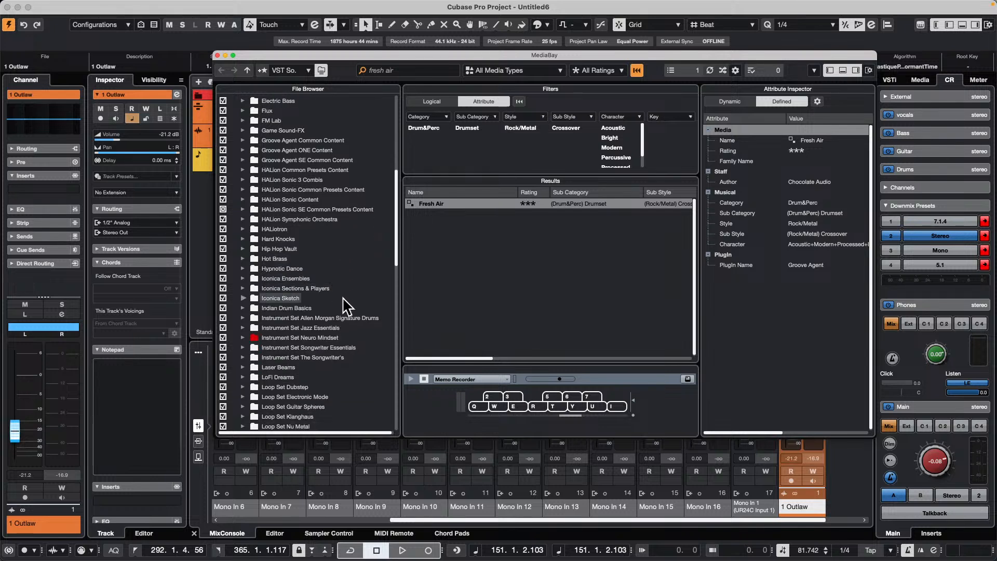
{"action": "scroll", "coordinate": [346, 306], "scroll_direction": "down", "scroll_amount": 3}
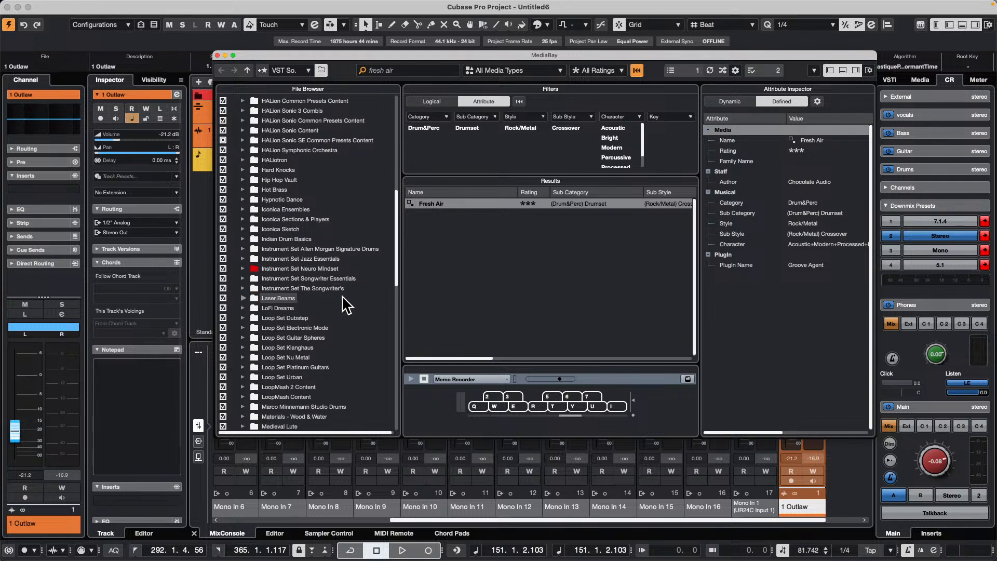
{"action": "scroll", "coordinate": [346, 306], "scroll_direction": "down", "scroll_amount": 3}
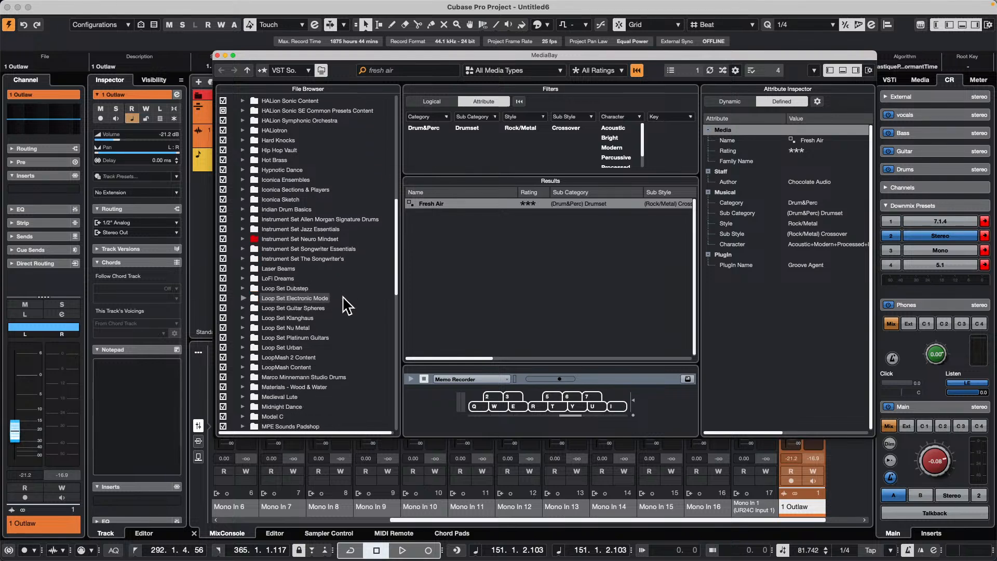
{"action": "scroll", "coordinate": [347, 305], "scroll_direction": "up", "scroll_amount": 3}
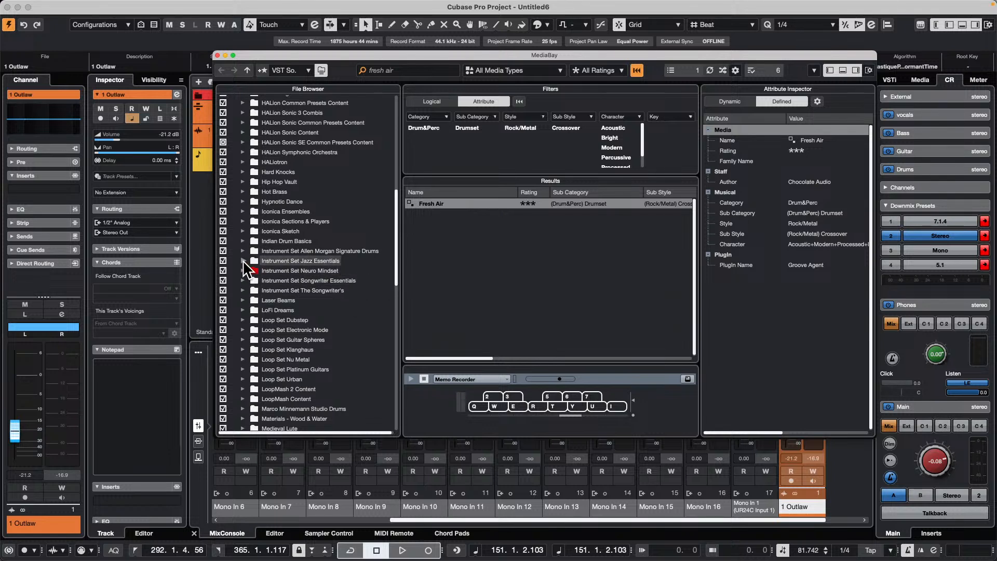
- Search the VST Sound content for "disco craze" and select the Disco Craze result
{"action": "left_click", "coordinate": [404, 71]}
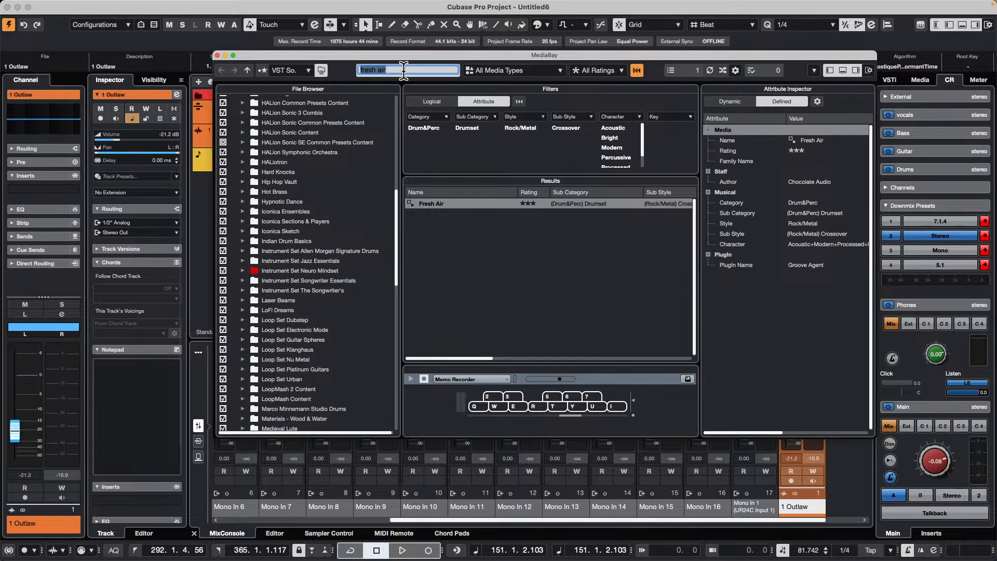
{"action": "type", "text": "dis"}
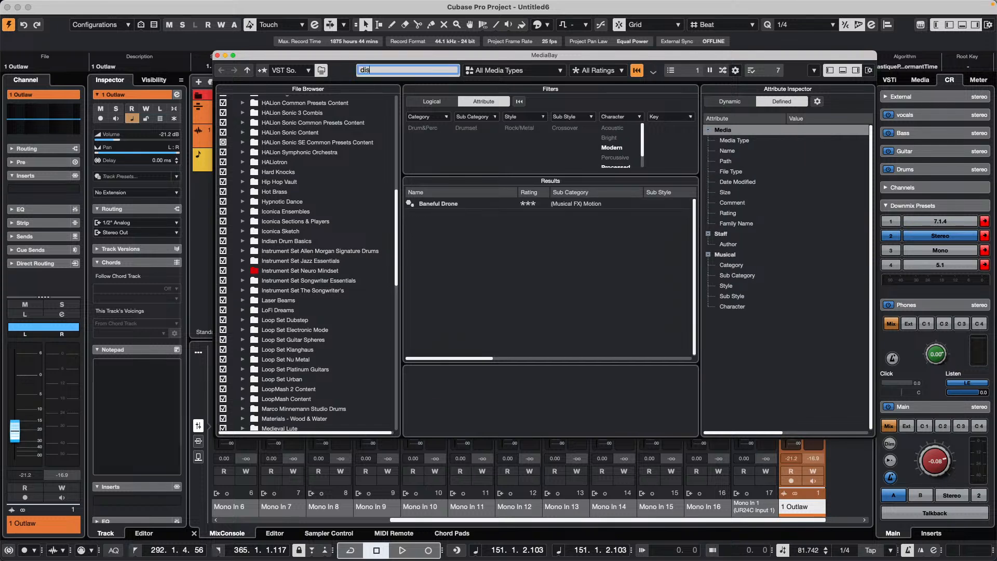
{"action": "type", "text": "ci cra"}
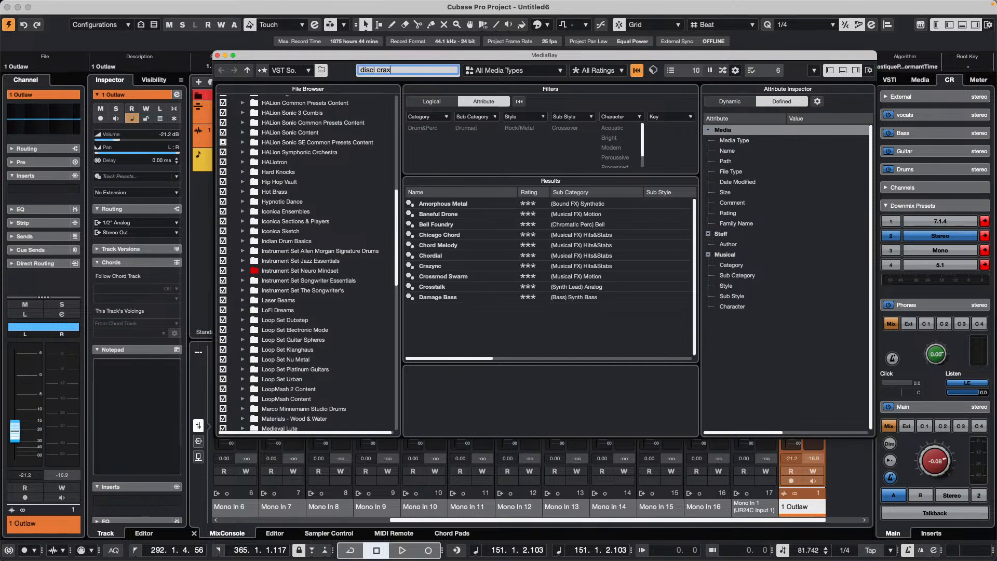
{"action": "type", "text": "x"}
{"action": "key", "text": "BackSpace"}
{"action": "type", "text": "ze"}
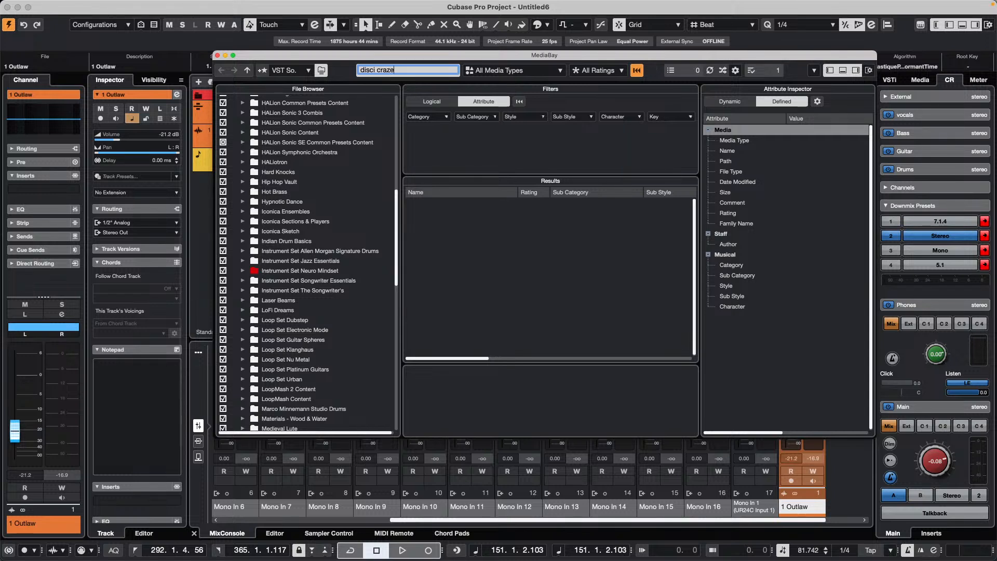
{"action": "scroll", "coordinate": [337, 208], "scroll_direction": "up", "scroll_amount": 9}
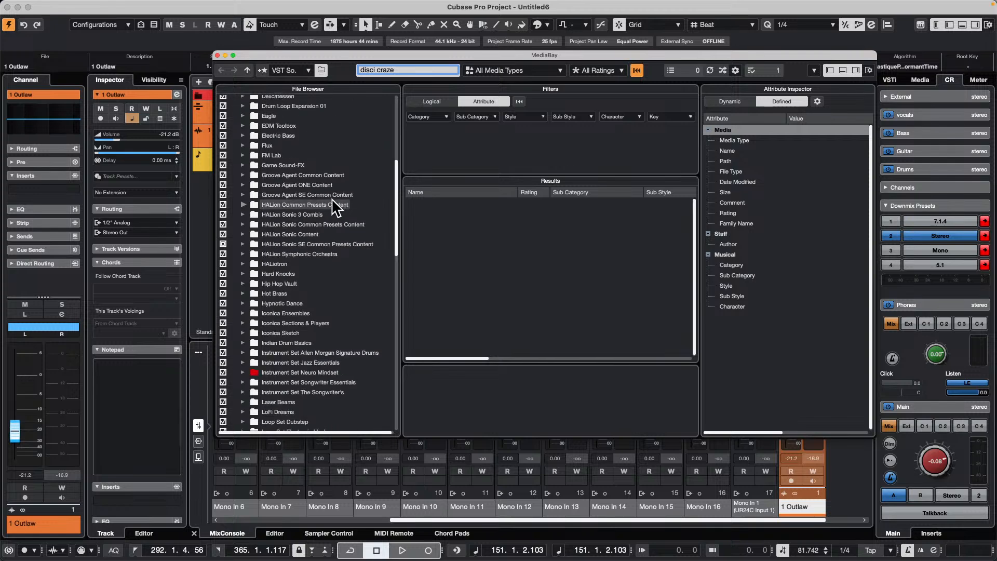
{"action": "scroll", "coordinate": [325, 210], "scroll_direction": "up", "scroll_amount": 3}
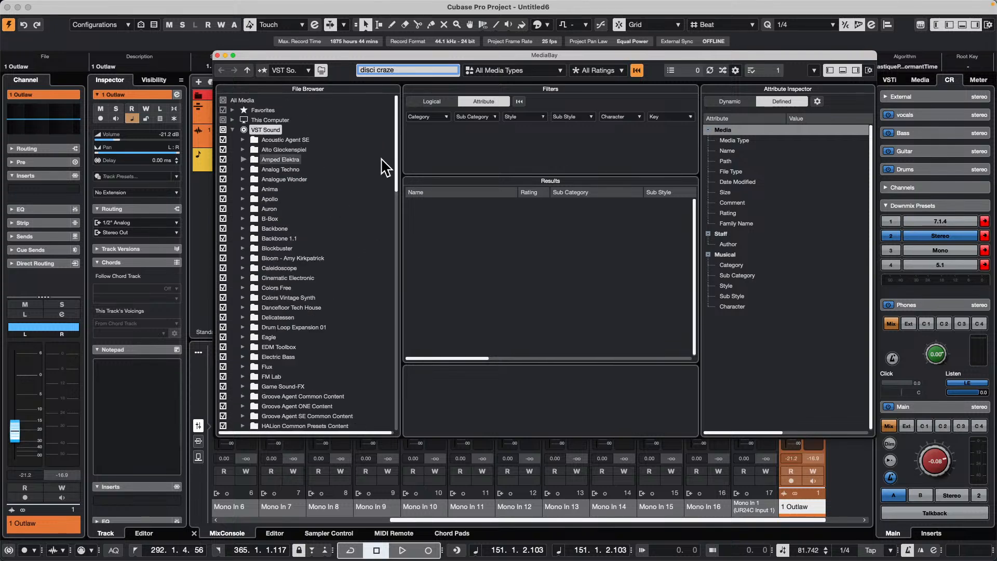
{"action": "left_click", "coordinate": [265, 130]}
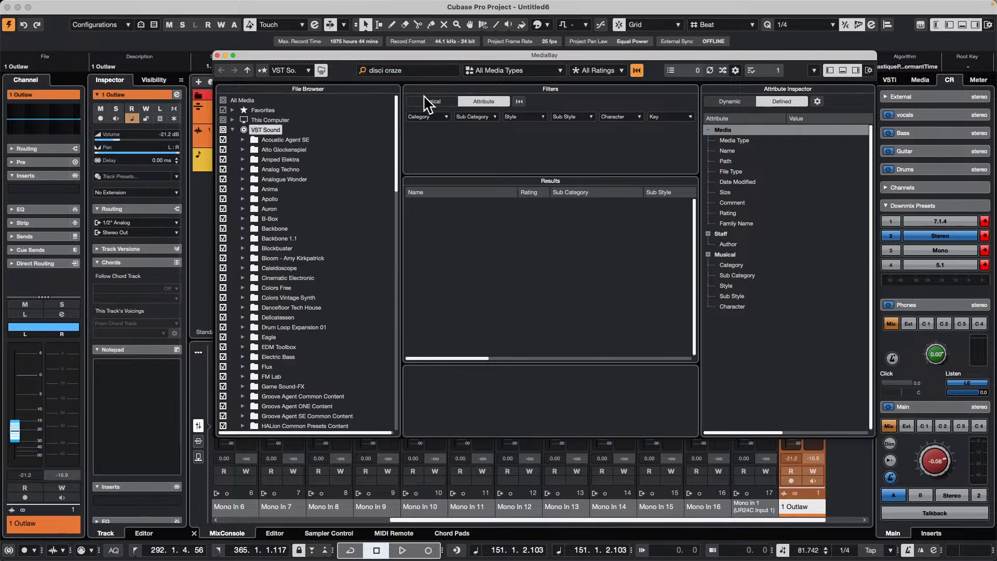
{"action": "left_click", "coordinate": [378, 70]}
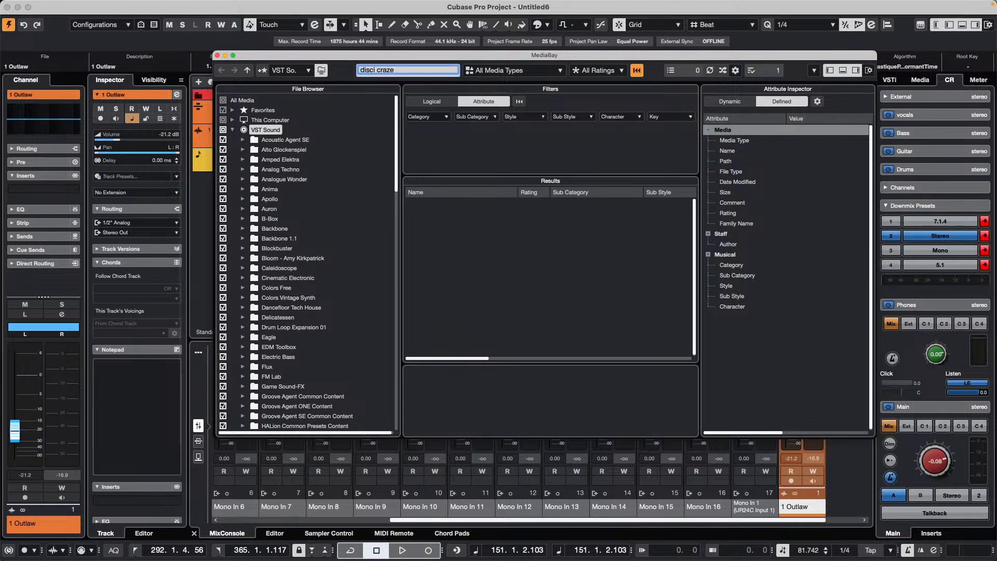
{"action": "key", "text": "BackSpace"}
{"action": "type", "text": "o"}
{"action": "key", "text": "Return"}
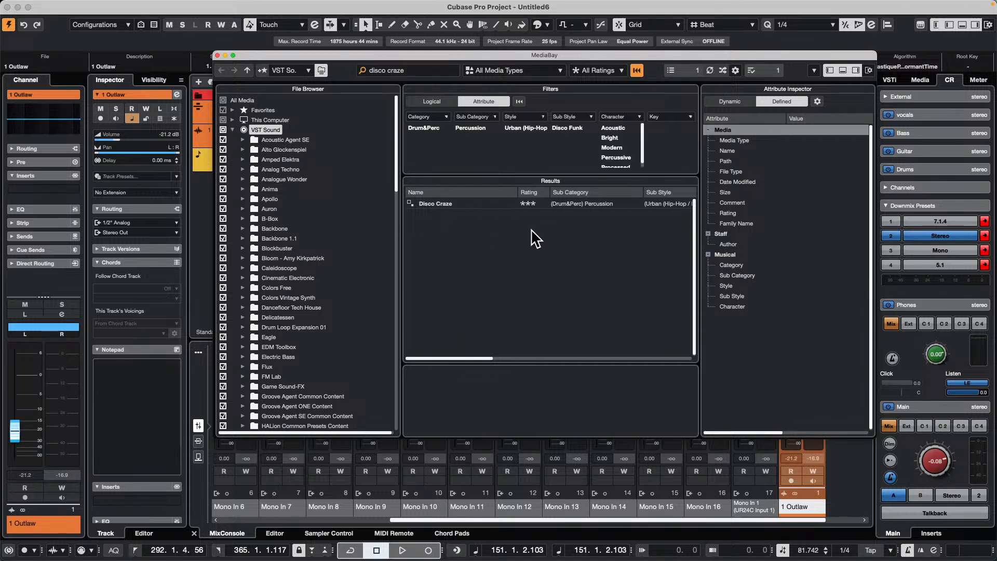
{"action": "left_click", "coordinate": [445, 206]}
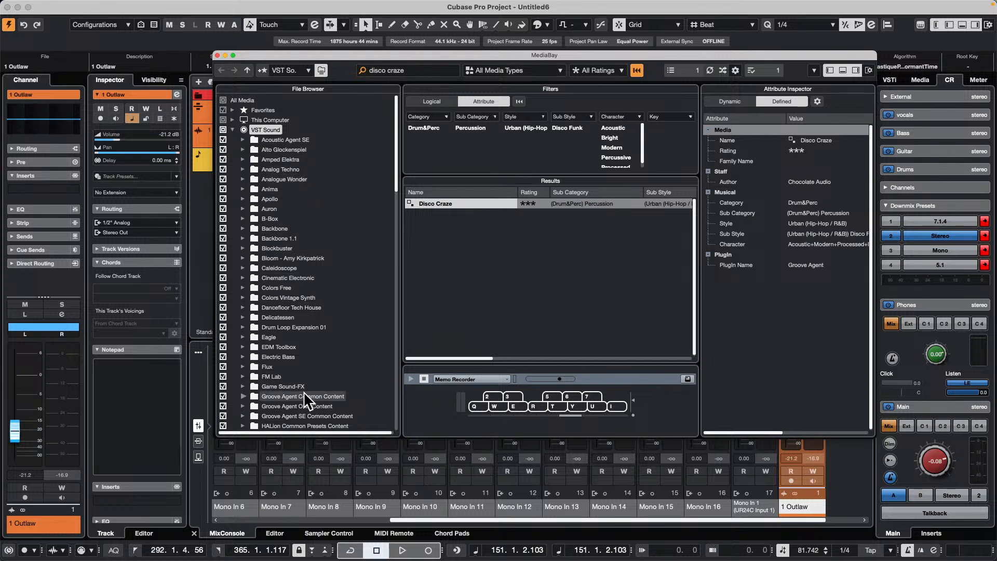
- Check the Groove Agent Common Content and Groove Agent ONE Content folders for the preset, and expand Groove Agent Common Content
{"action": "left_click", "coordinate": [270, 396]}
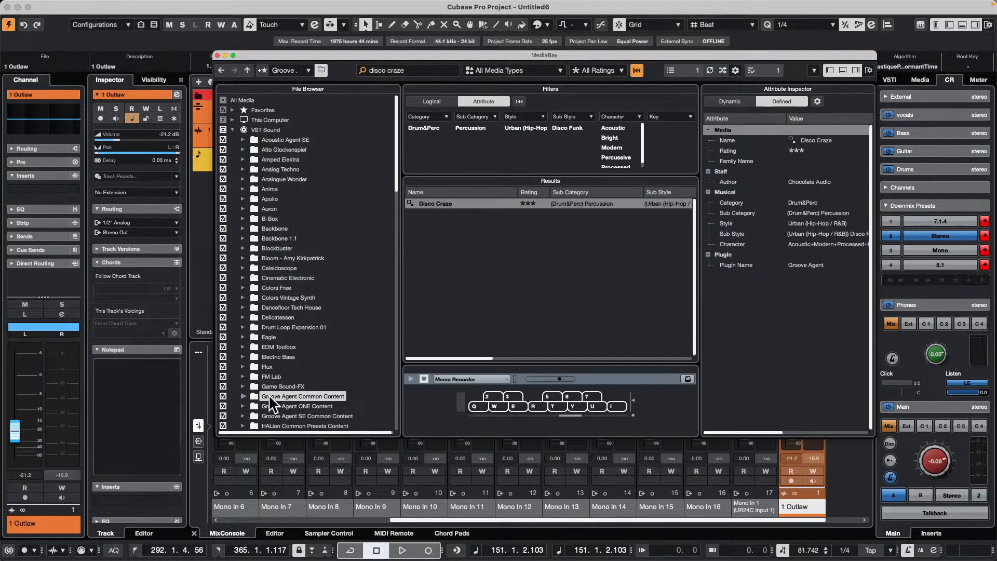
{"action": "left_click", "coordinate": [270, 406]}
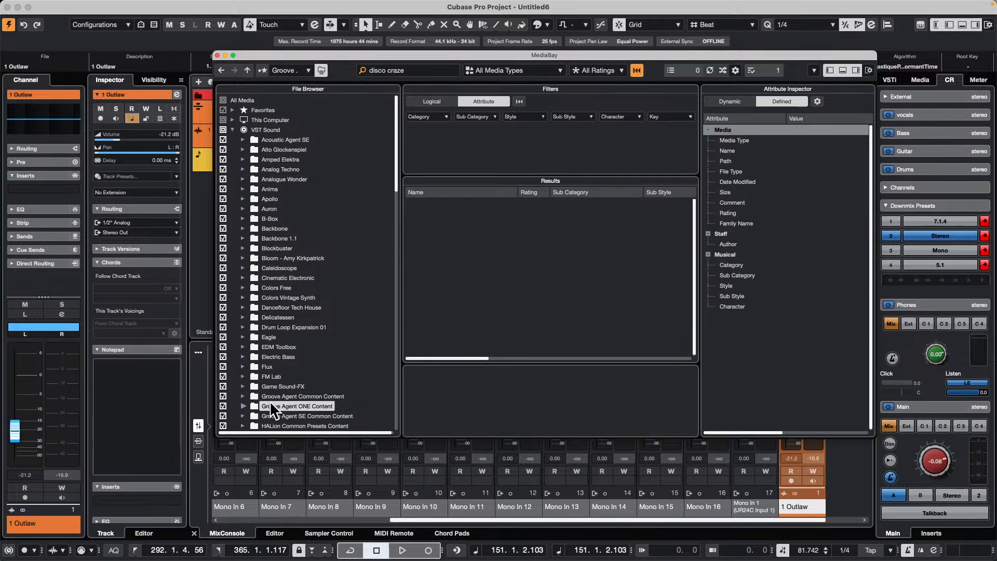
{"action": "left_click", "coordinate": [283, 396]}
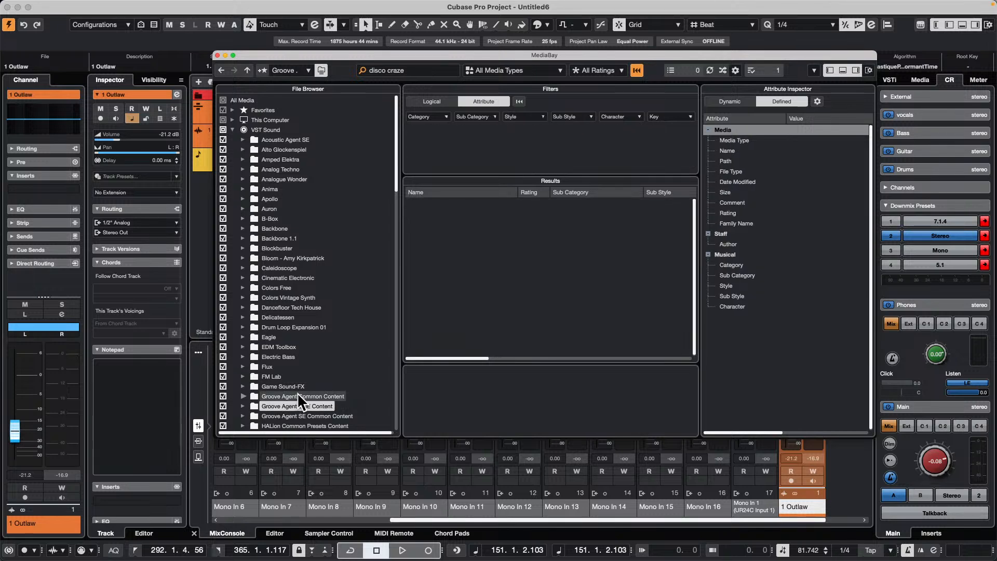
{"action": "left_click", "coordinate": [243, 396]}
{"action": "scroll", "coordinate": [301, 340], "scroll_direction": "down", "scroll_amount": 3}
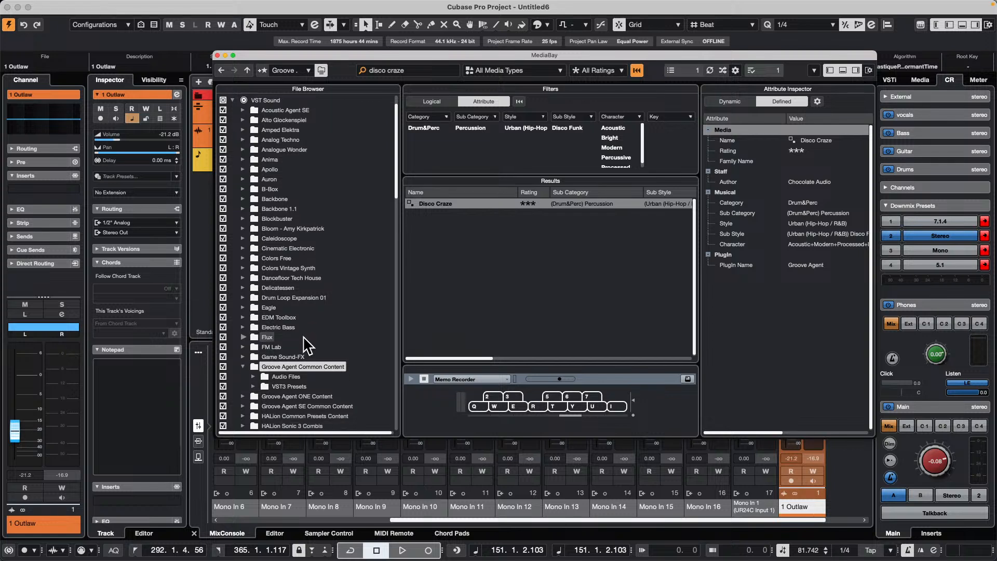
{"action": "scroll", "coordinate": [306, 344], "scroll_direction": "down", "scroll_amount": 2}
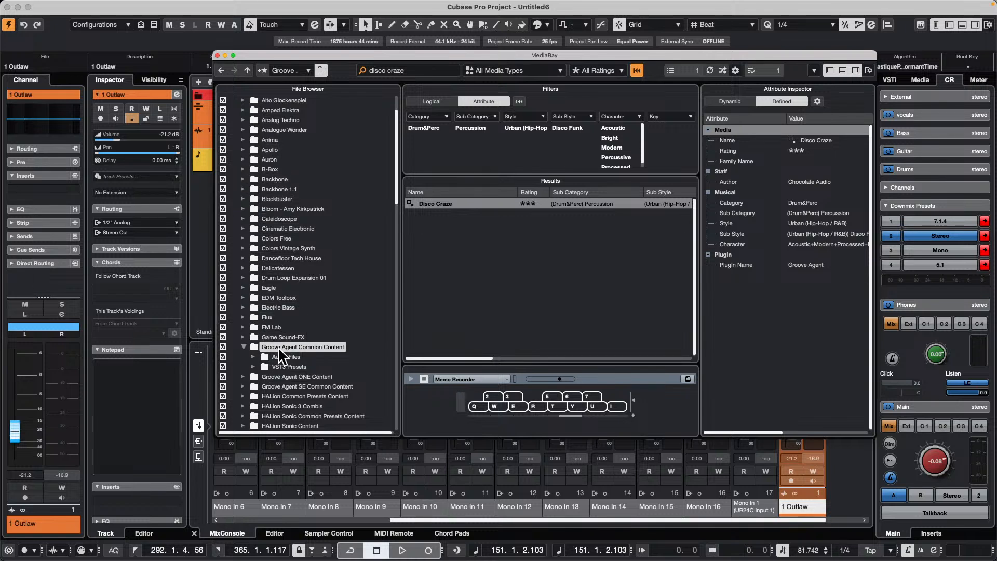
{"action": "left_click", "coordinate": [224, 347]}
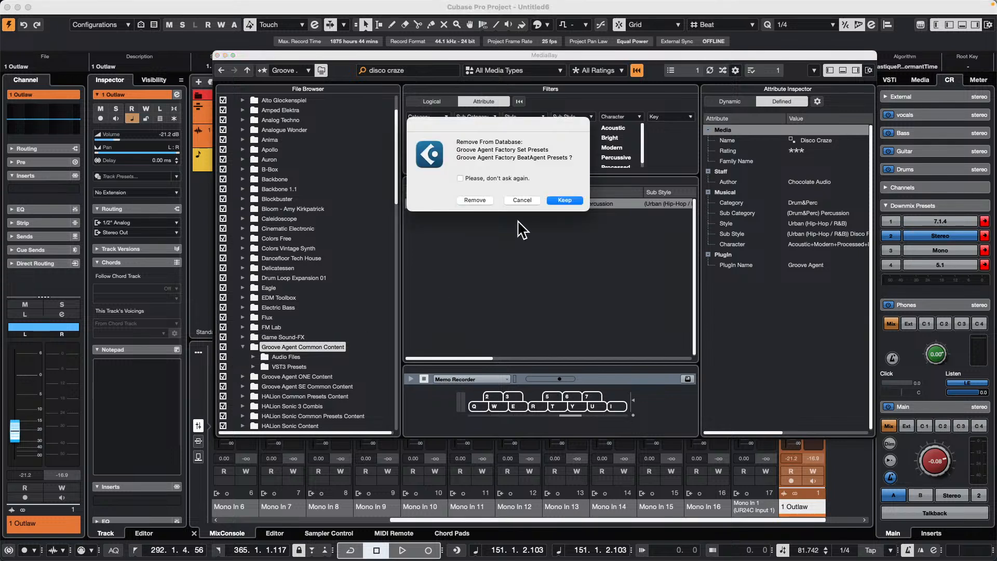
{"action": "left_click", "coordinate": [524, 201]}
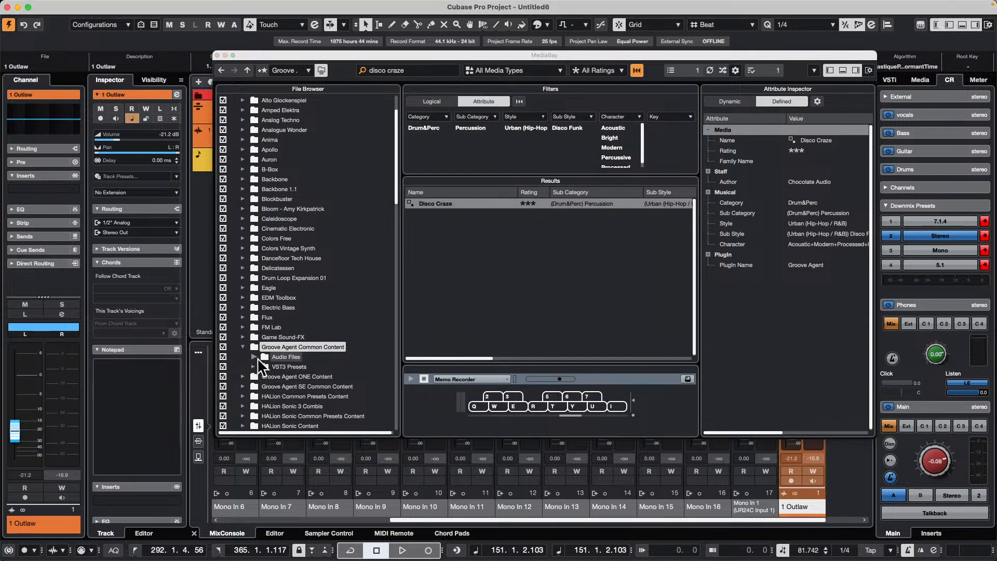
- Show the samples of Kit 01 in the Audio Files Percussion Kits folder with the search text cleared
{"action": "left_click", "coordinate": [254, 357]}
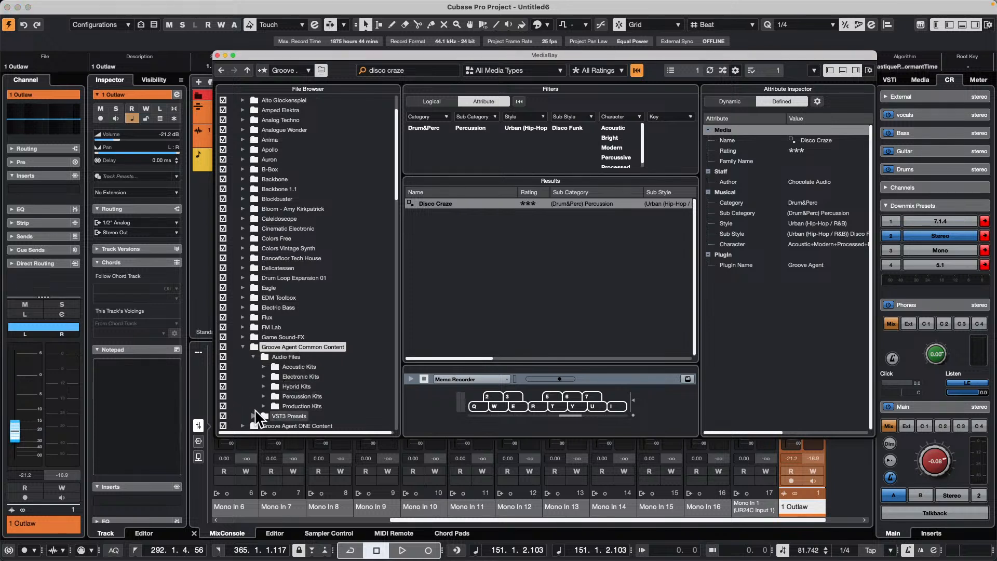
{"action": "left_click", "coordinate": [264, 397]}
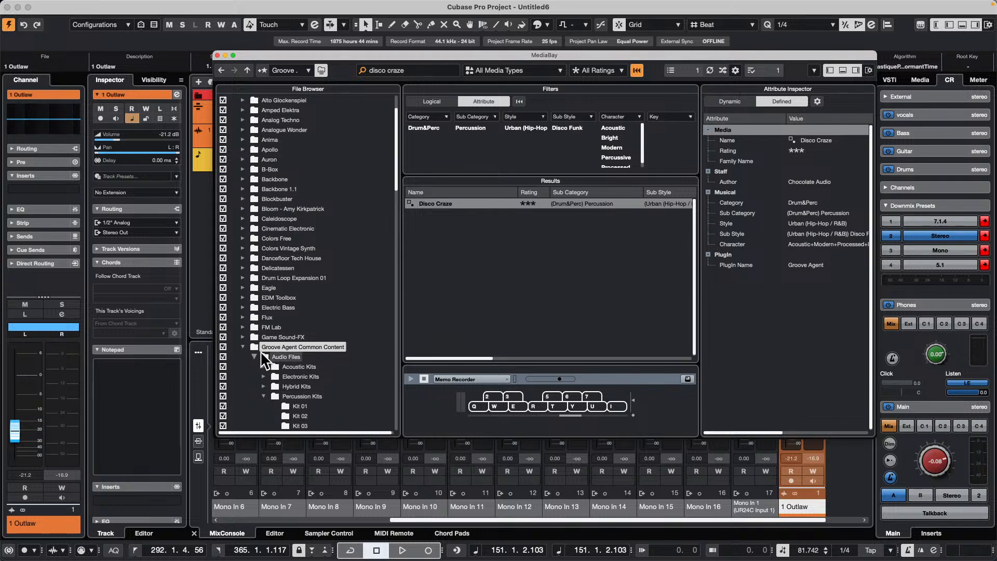
{"action": "scroll", "coordinate": [260, 351], "scroll_direction": "down", "scroll_amount": 2}
{"action": "scroll", "coordinate": [262, 355], "scroll_direction": "down", "scroll_amount": 3}
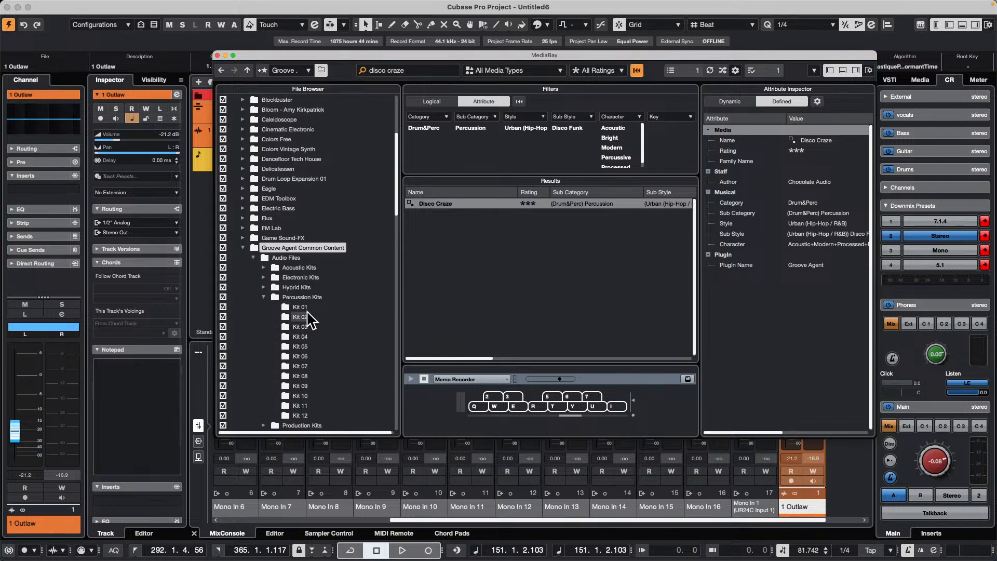
{"action": "left_click", "coordinate": [300, 307]}
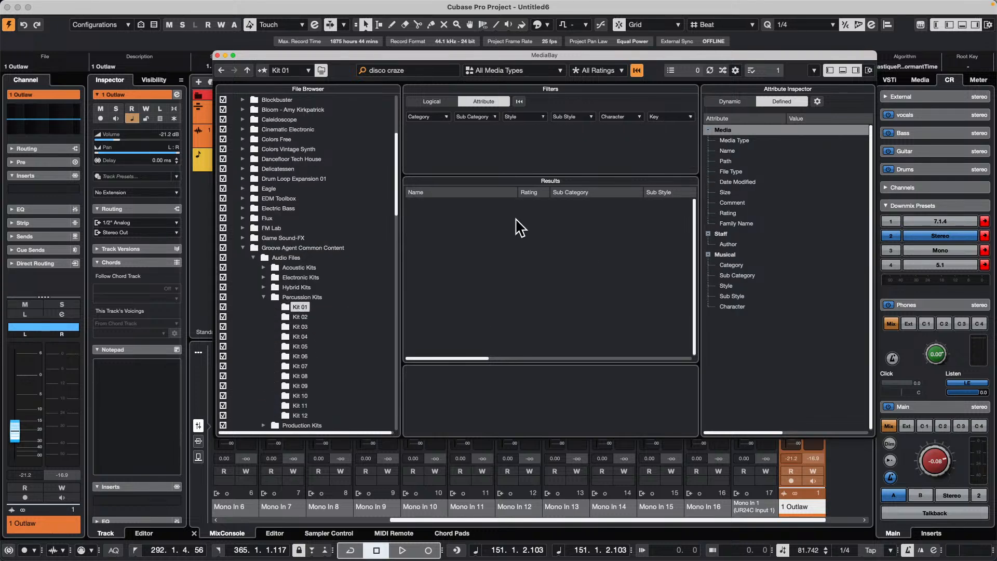
{"action": "left_click", "coordinate": [415, 72]}
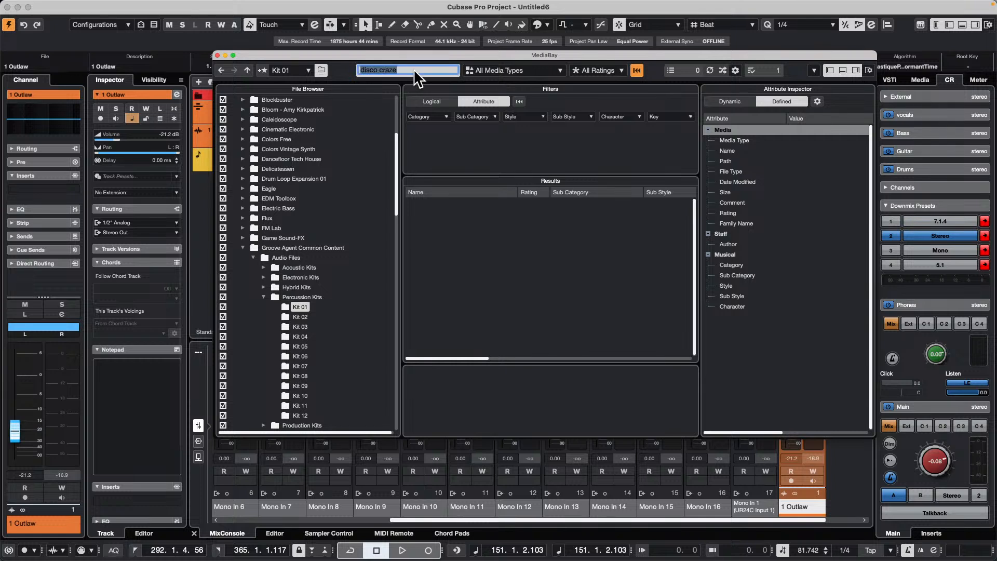
{"action": "key", "text": "BackSpace"}
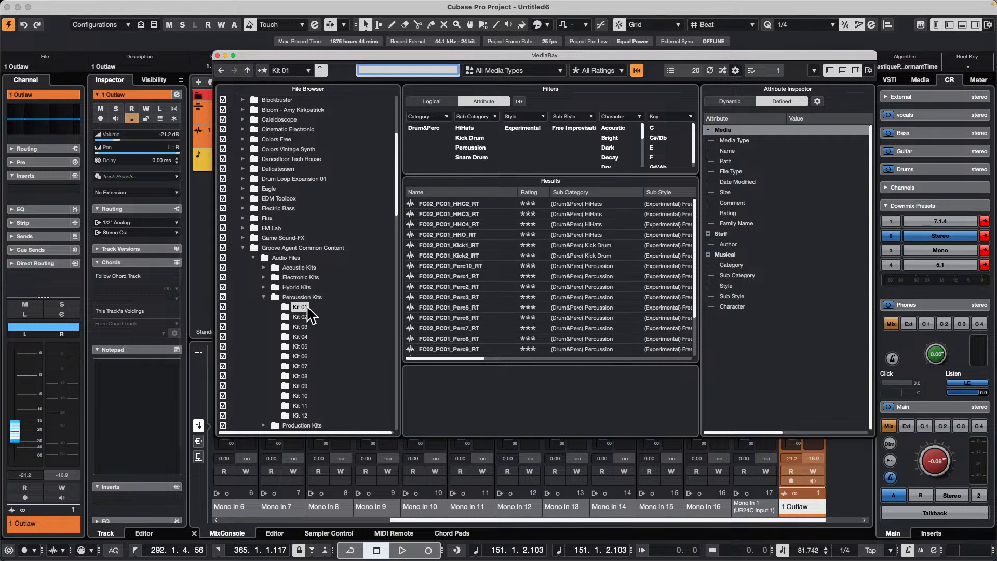
- Look through the samples of several individual percussion kits, including Kit 05, Kit 02, Kit 06 and Kit 08, and of the whole Percussion Kits folder
{"action": "left_click", "coordinate": [300, 327]}
{"action": "left_click", "coordinate": [297, 346]}
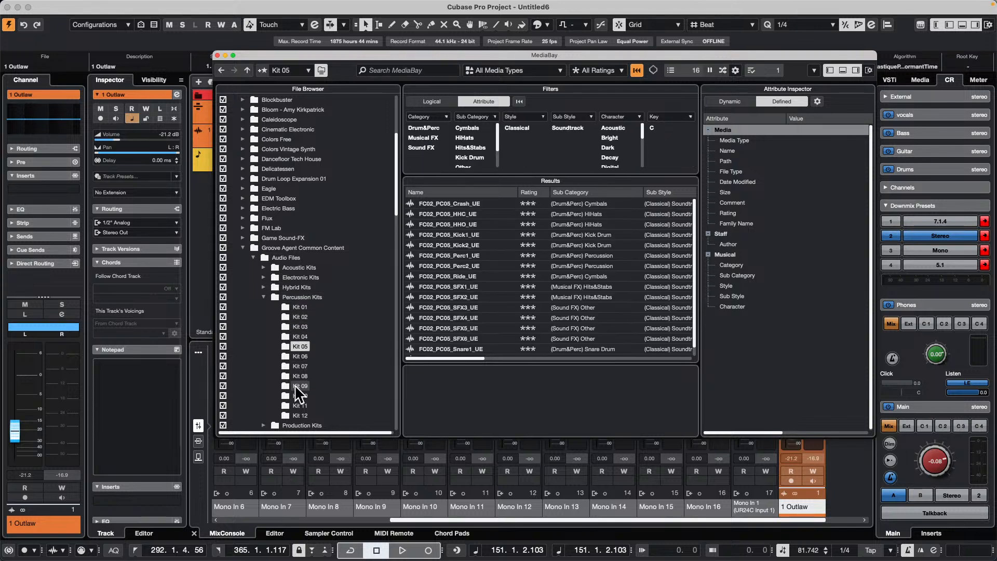
{"action": "left_click", "coordinate": [296, 385]}
{"action": "left_click", "coordinate": [300, 318]}
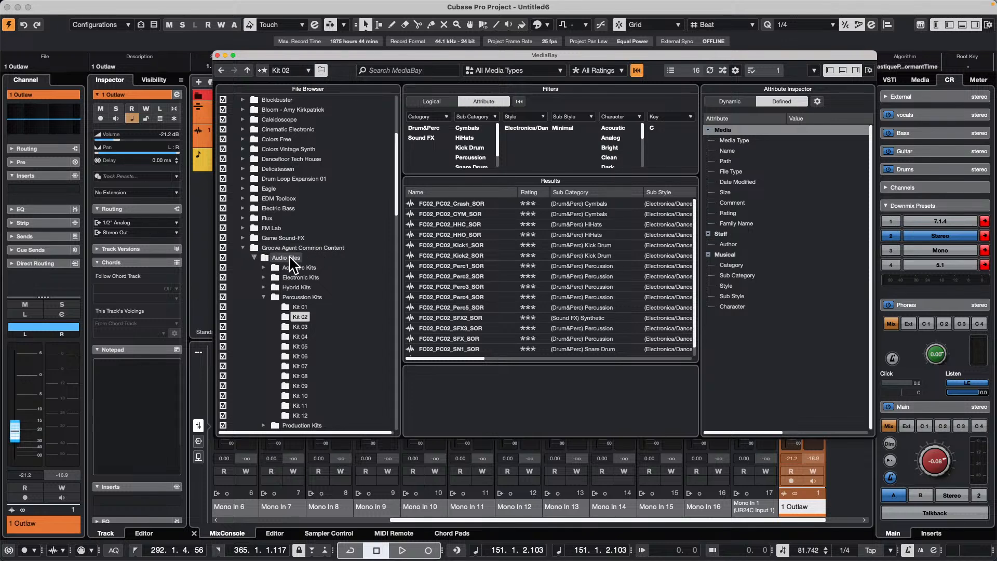
{"action": "left_click", "coordinate": [297, 356]}
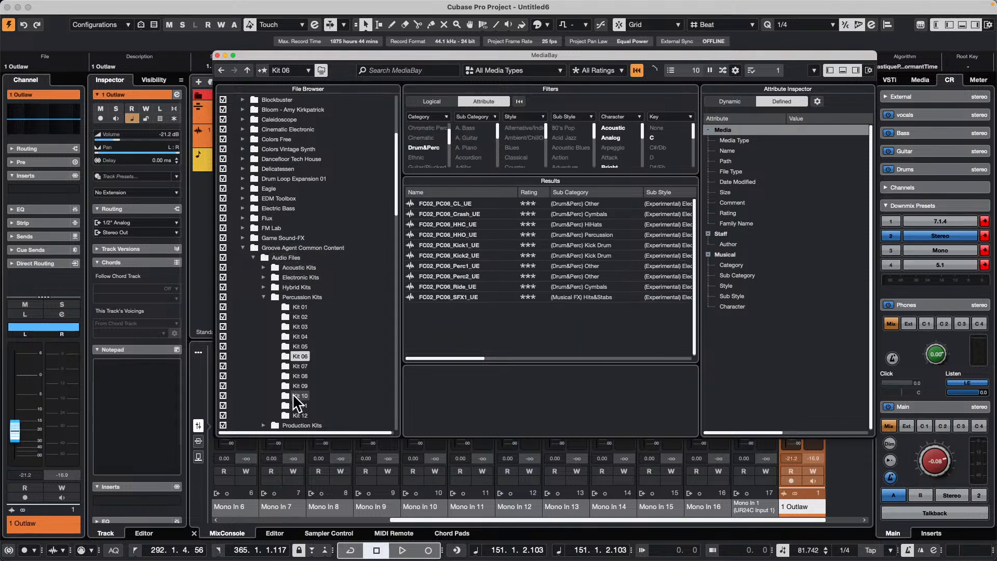
{"action": "left_click", "coordinate": [292, 395]}
{"action": "left_click", "coordinate": [299, 375]}
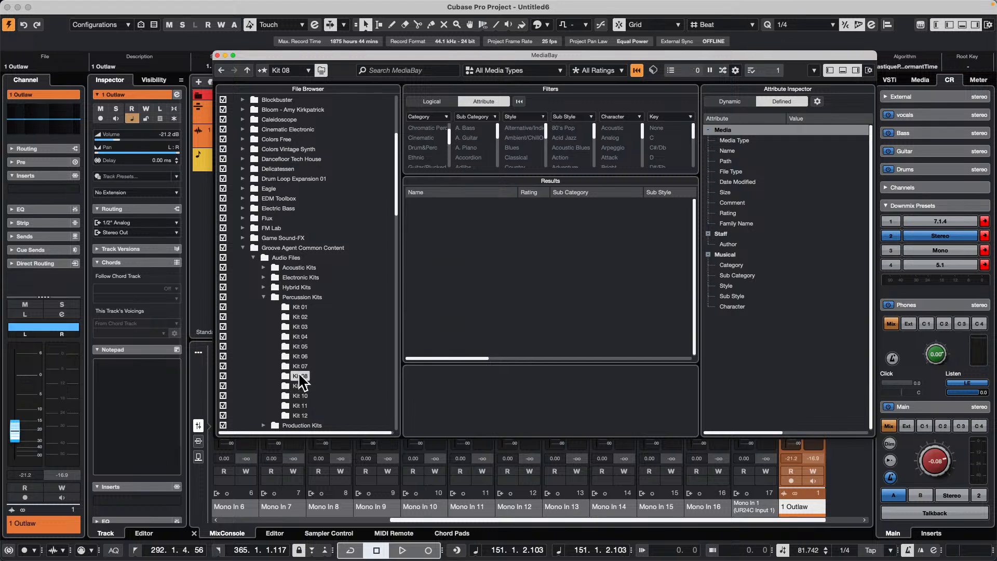
{"action": "left_click", "coordinate": [299, 364]}
{"action": "left_click", "coordinate": [299, 353]}
{"action": "left_click", "coordinate": [303, 297]}
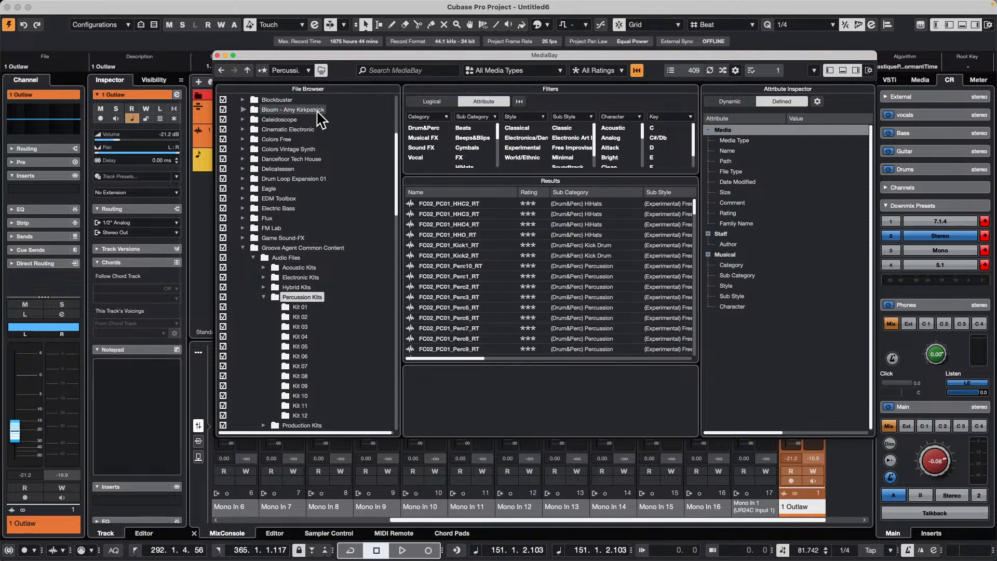
{"action": "left_click", "coordinate": [307, 5]}
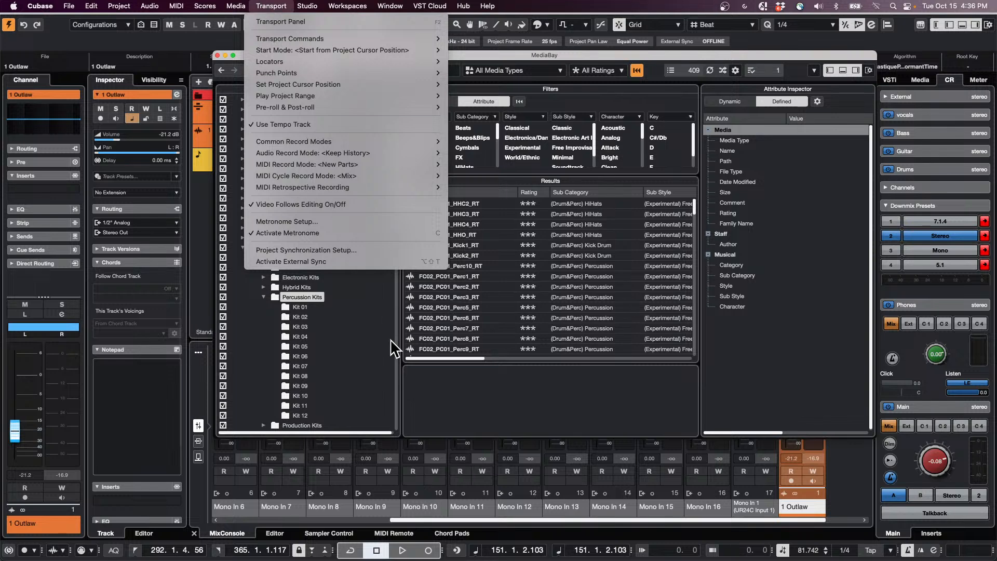
{"action": "left_click", "coordinate": [374, 370]}
{"action": "scroll", "coordinate": [357, 362], "scroll_direction": "up", "scroll_amount": 8}
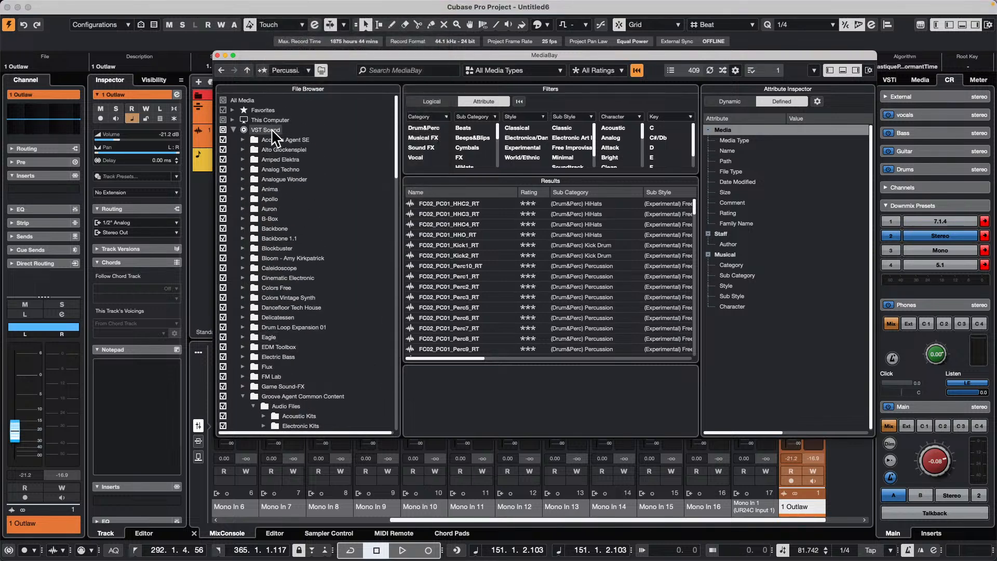
{"action": "scroll", "coordinate": [302, 191], "scroll_direction": "down", "scroll_amount": 4}
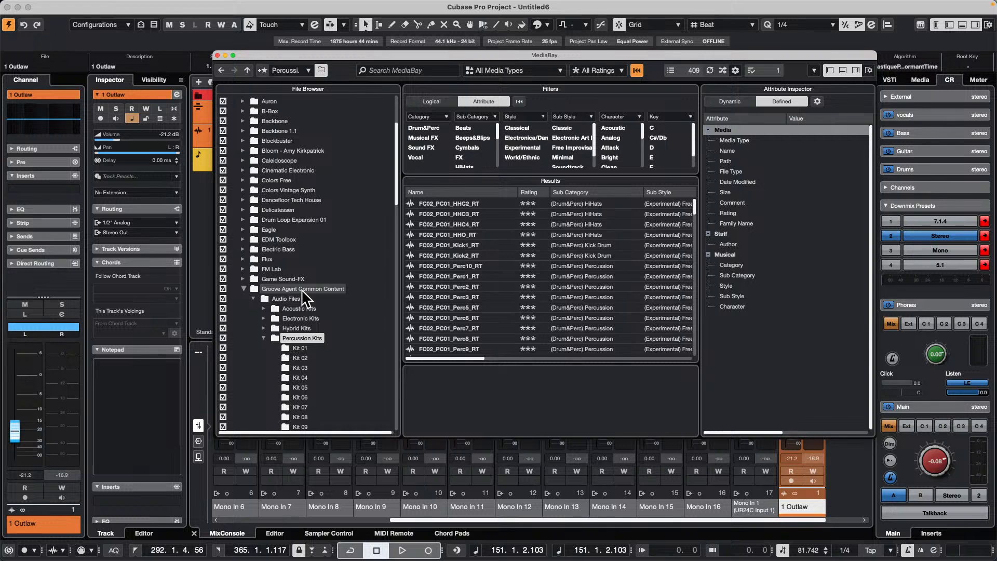
{"action": "scroll", "coordinate": [309, 345], "scroll_direction": "down", "scroll_amount": 1}
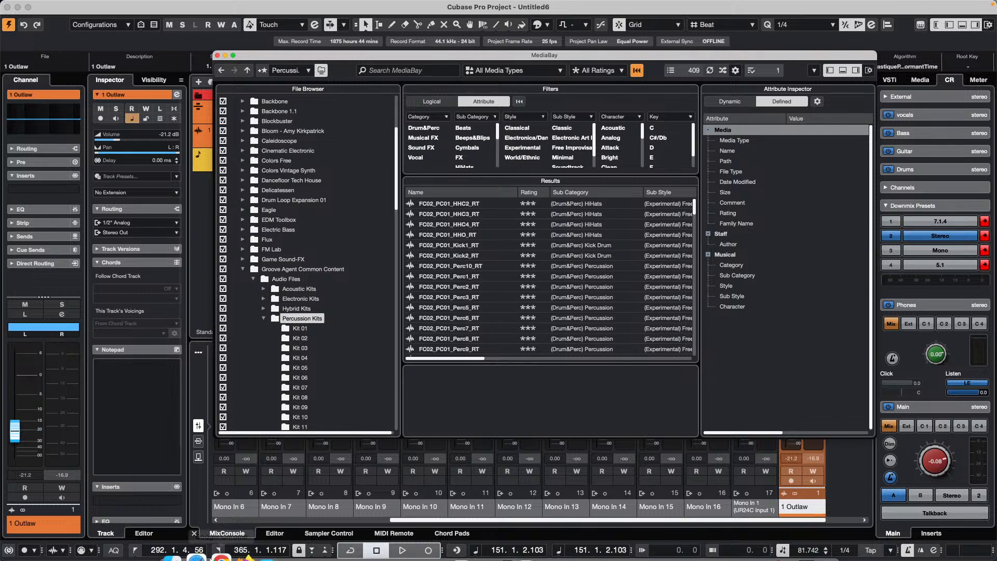
- Switch to Safari, search for "HALion Sonic free" and open Steinberg's suggested HALion Sonic free download page
{"action": "mouse_move", "coordinate": [203, 553]}
{"action": "left_click", "coordinate": [201, 520]}
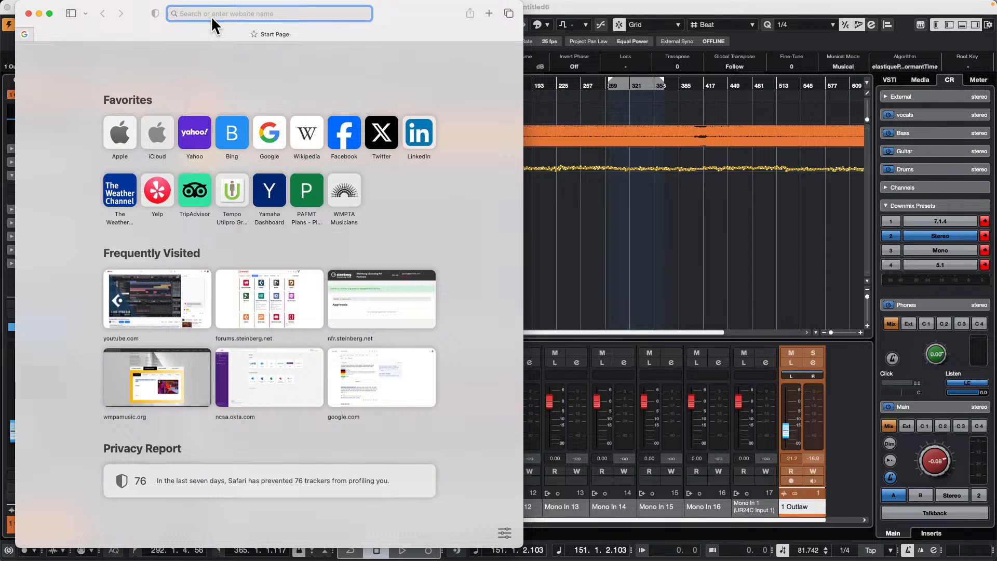
{"action": "type", "text": "HALion "}
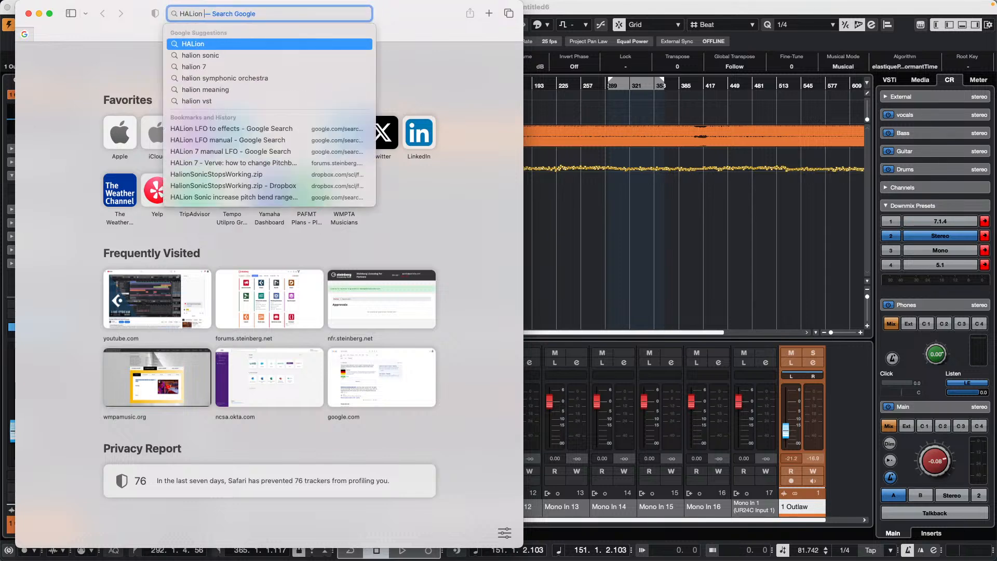
{"action": "type", "text": "Sonic free so"}
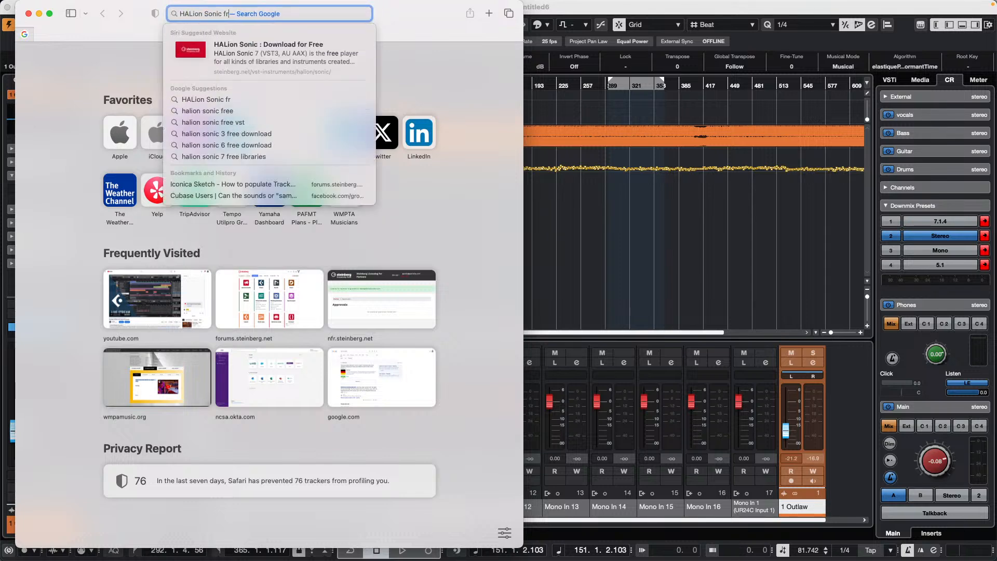
{"action": "key", "text": "BackSpace"}
{"action": "key", "text": "BackSpace"}
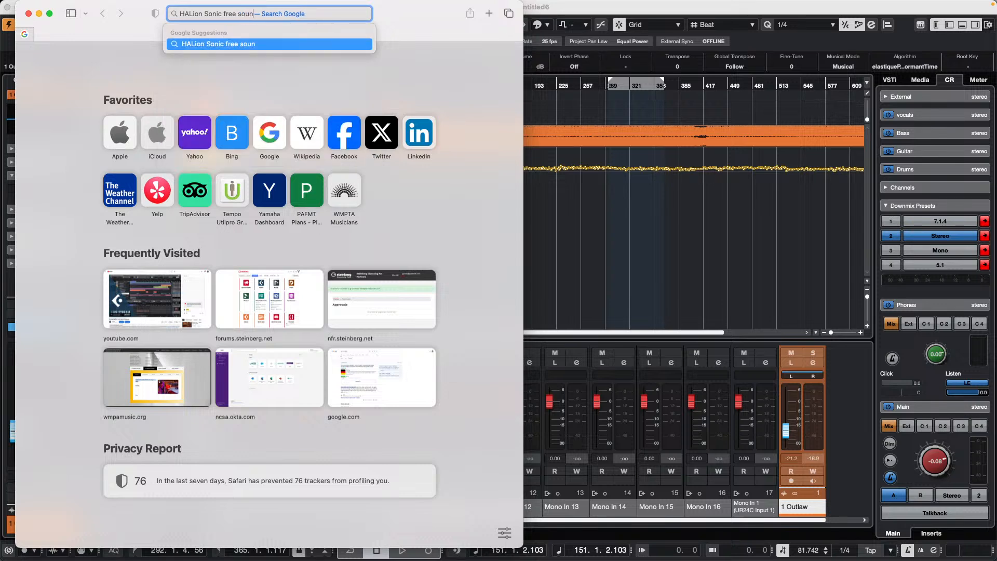
{"action": "key", "text": "BackSpace"}
{"action": "key", "text": "BackSpace"}
{"action": "key", "text": "BackSpace"}
{"action": "key", "text": "BackSpace"}
{"action": "key", "text": "BackSpace"}
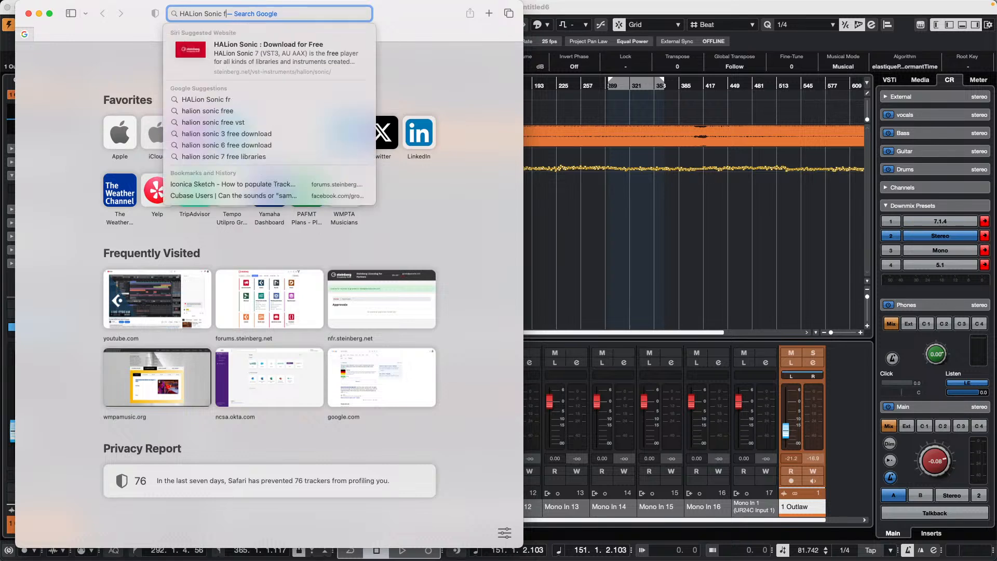
{"action": "left_click", "coordinate": [186, 59]}
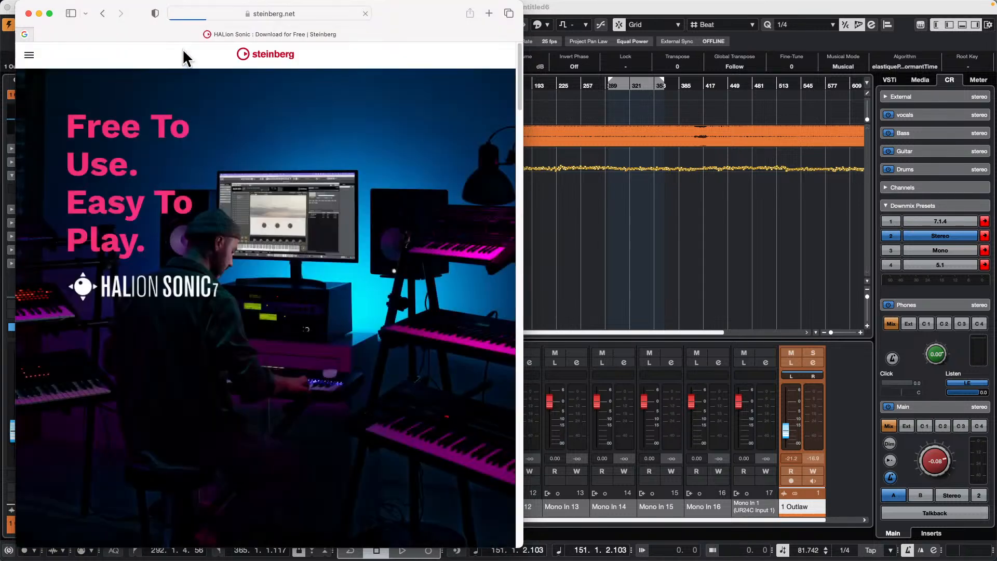
- Review the HALion Sonic 7 free download and the Get free Instruments section of the page in a full-screen browser window
{"action": "scroll", "coordinate": [195, 198], "scroll_direction": "down", "scroll_amount": 15}
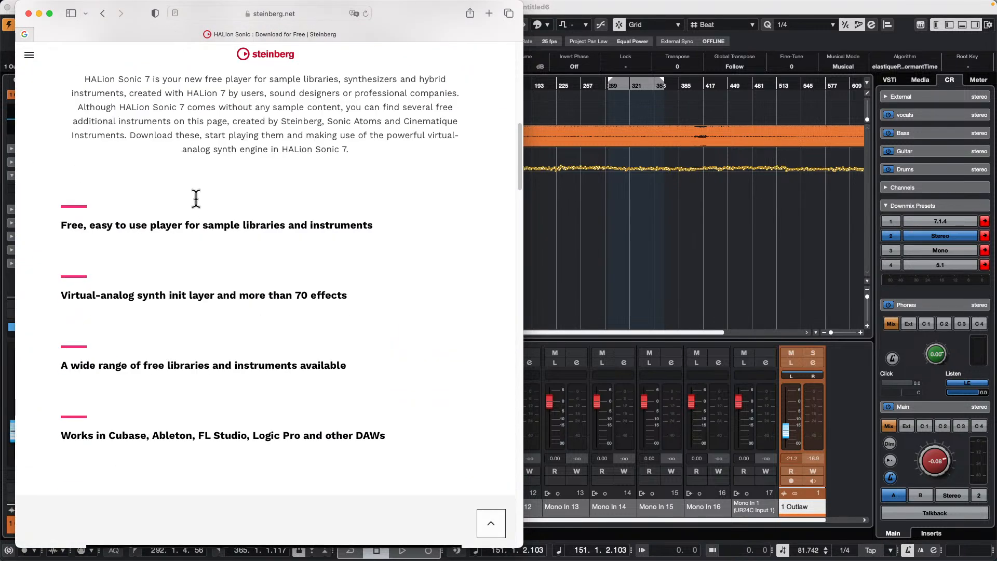
{"action": "scroll", "coordinate": [196, 199], "scroll_direction": "down", "scroll_amount": 10}
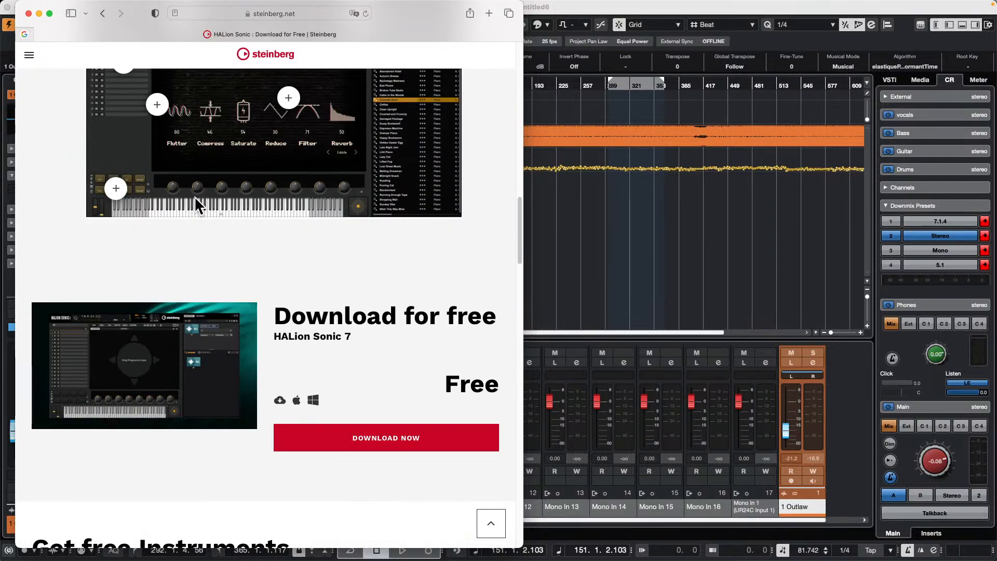
{"action": "scroll", "coordinate": [196, 198], "scroll_direction": "down", "scroll_amount": 4}
{"action": "scroll", "coordinate": [195, 199], "scroll_direction": "down", "scroll_amount": 8}
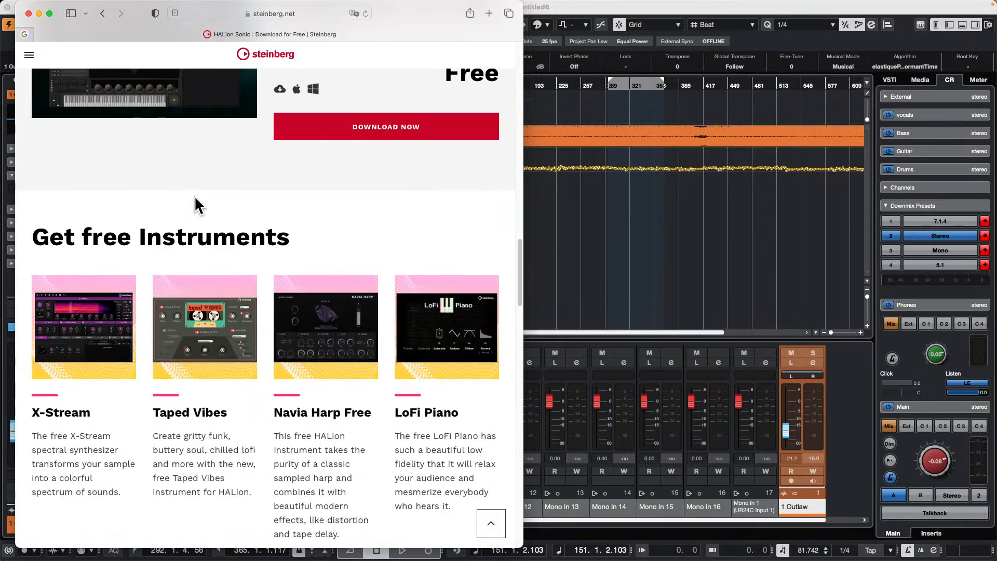
{"action": "scroll", "coordinate": [196, 197], "scroll_direction": "down", "scroll_amount": 2}
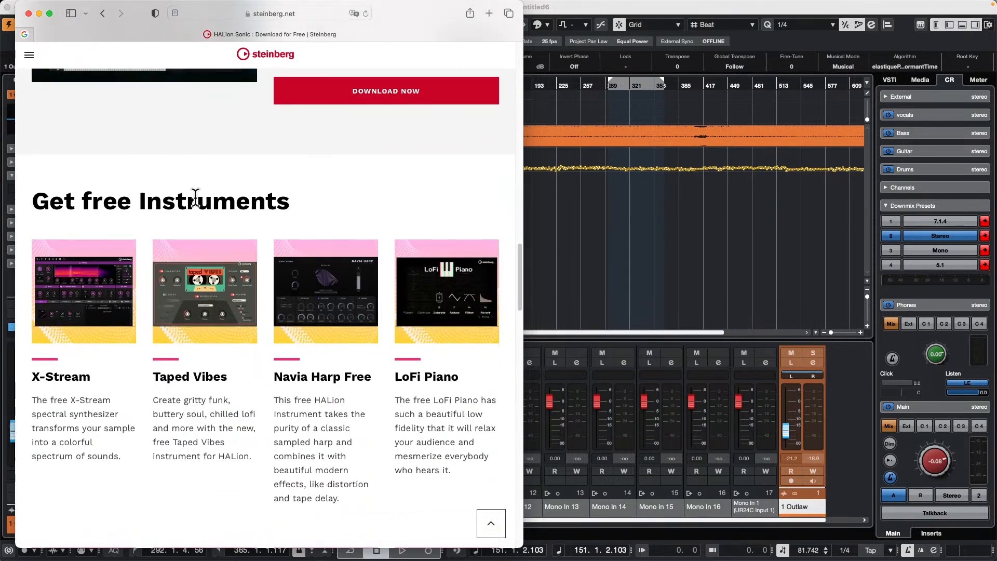
{"action": "left_click", "coordinate": [49, 13]}
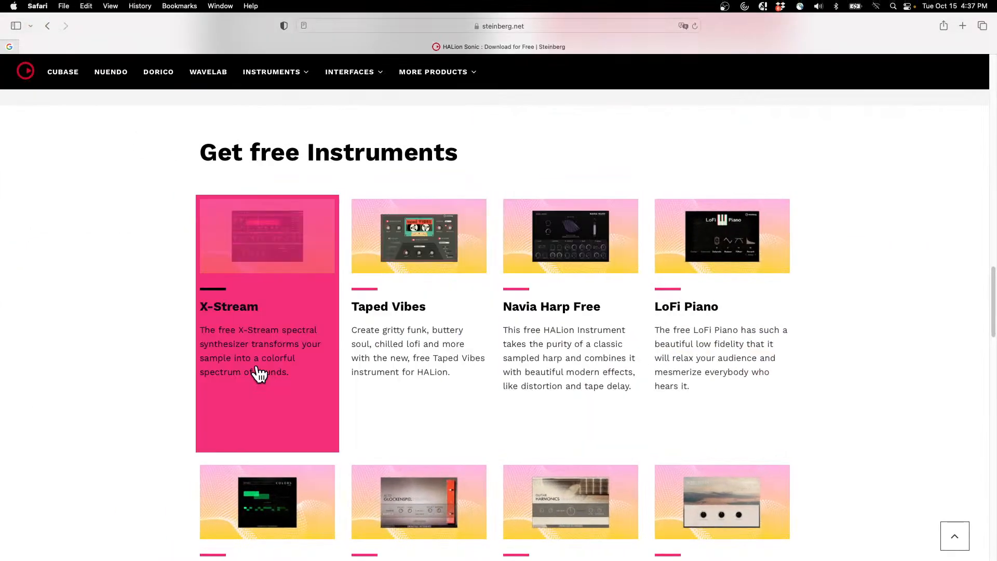
{"action": "scroll", "coordinate": [591, 351], "scroll_direction": "down", "scroll_amount": 5}
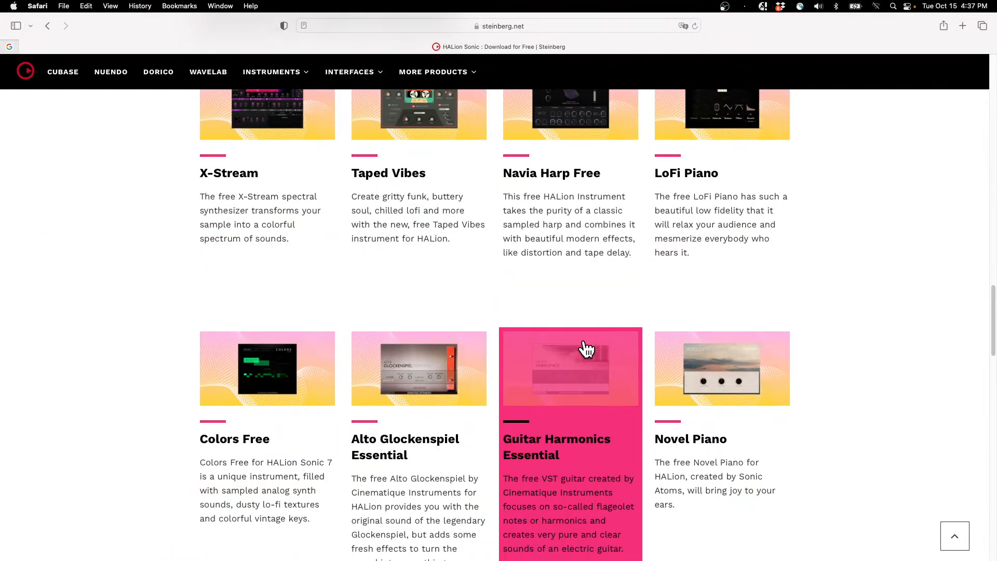
{"action": "scroll", "coordinate": [581, 359], "scroll_direction": "down", "scroll_amount": 8}
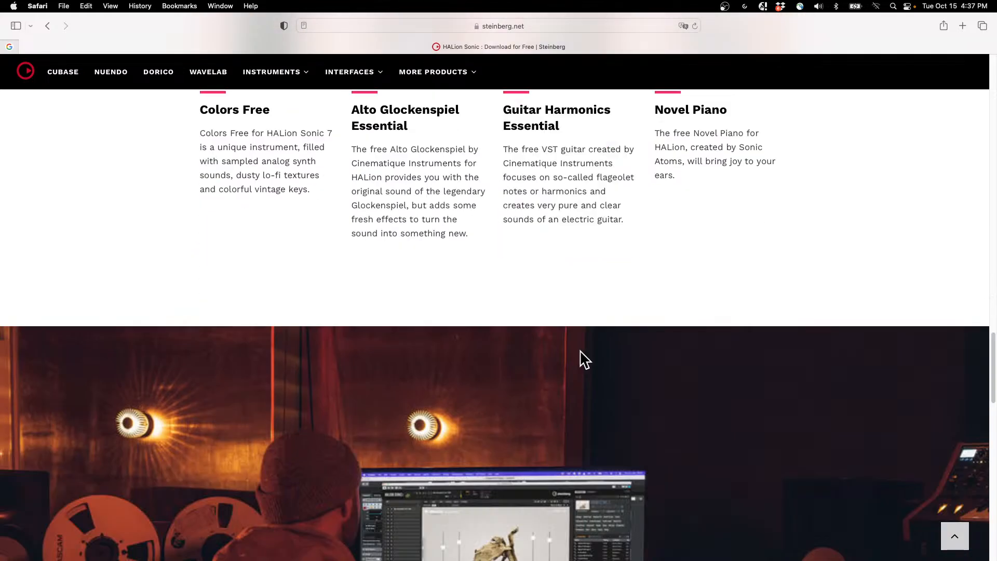
{"action": "scroll", "coordinate": [581, 358], "scroll_direction": "up", "scroll_amount": 12}
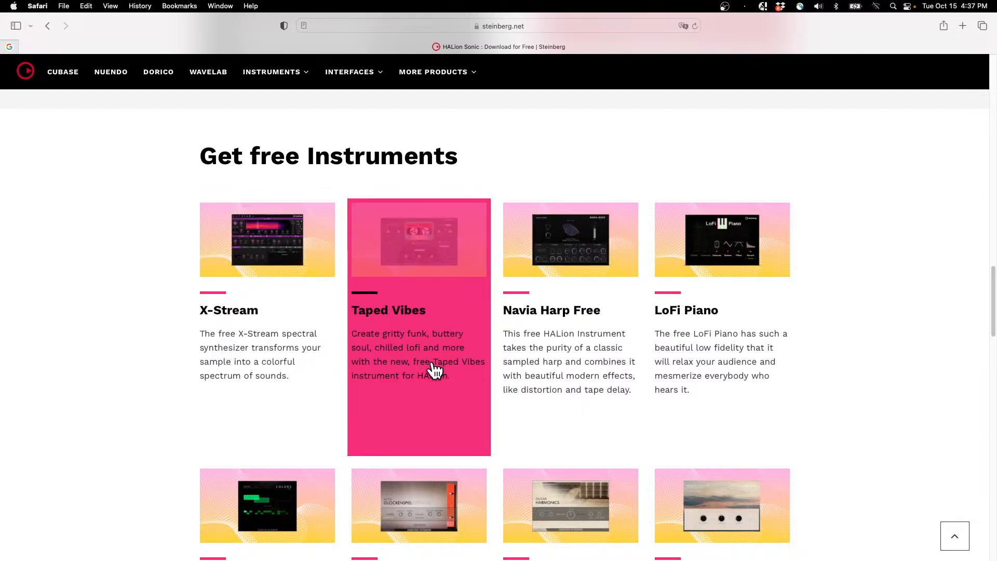
{"action": "scroll", "coordinate": [166, 317], "scroll_direction": "up", "scroll_amount": 8}
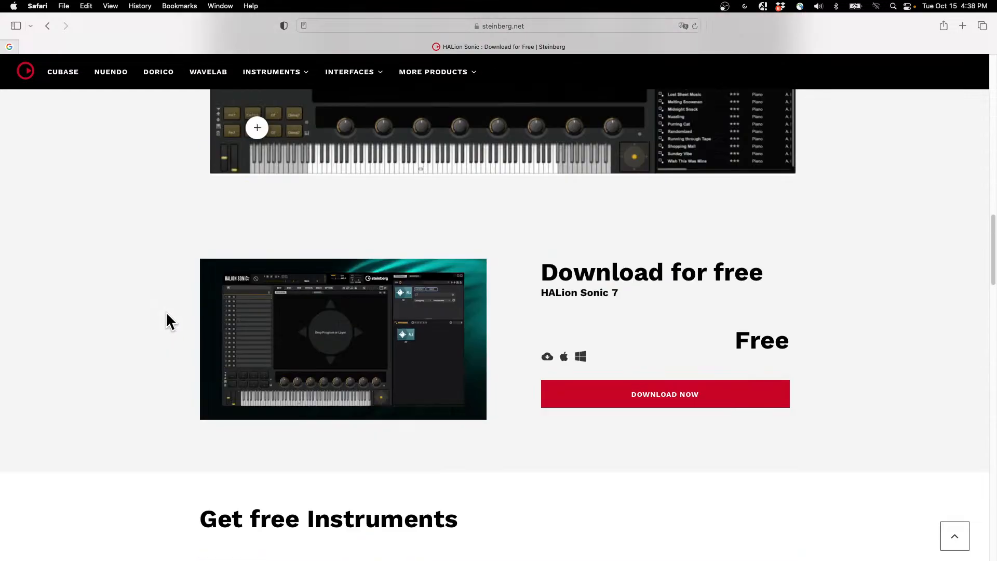
{"action": "scroll", "coordinate": [167, 310], "scroll_direction": "up", "scroll_amount": 1}
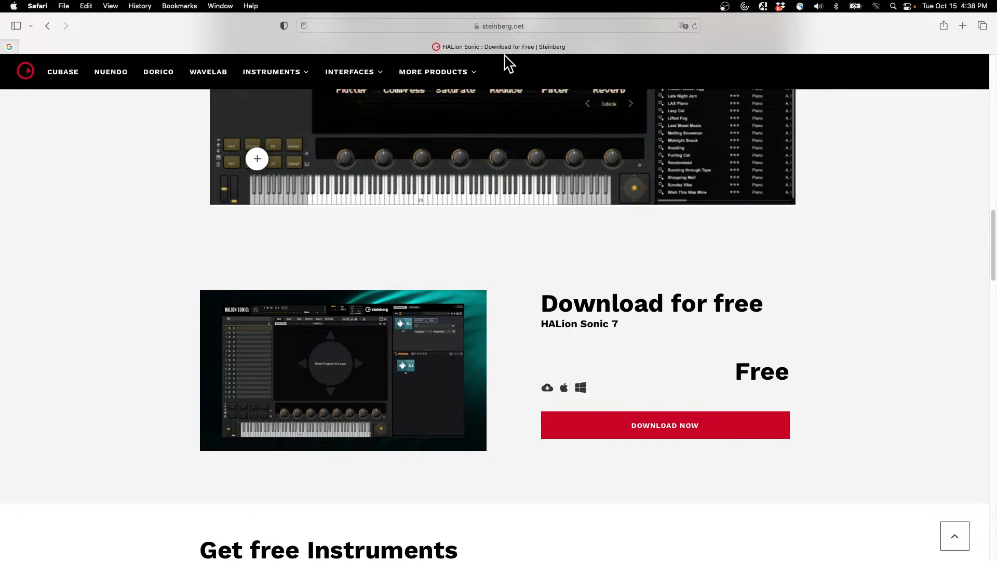
- Leave the HALion Sonic page and close the Safari window to return to Cubase
{"action": "left_click", "coordinate": [49, 25]}
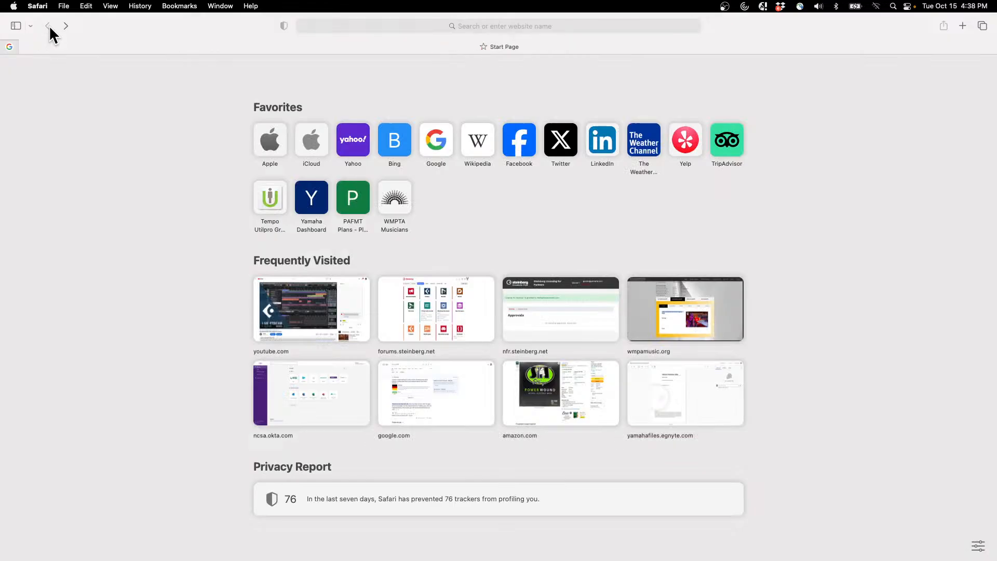
{"action": "mouse_move", "coordinate": [141, 2]}
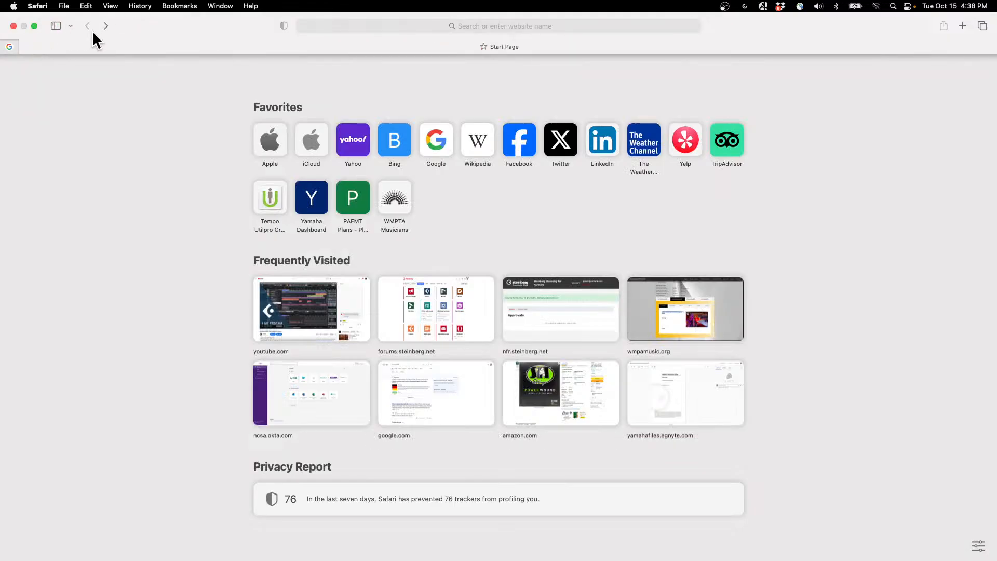
{"action": "left_click", "coordinate": [13, 26]}
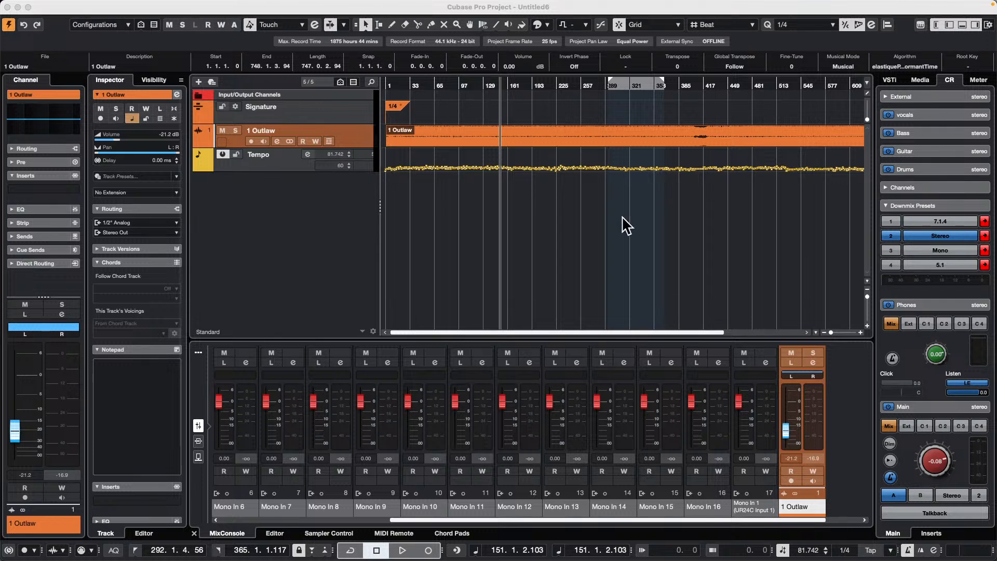
- Close MediaBay and open the recent project Amos Moses - GO.cpr
{"action": "left_click", "coordinate": [64, 5]}
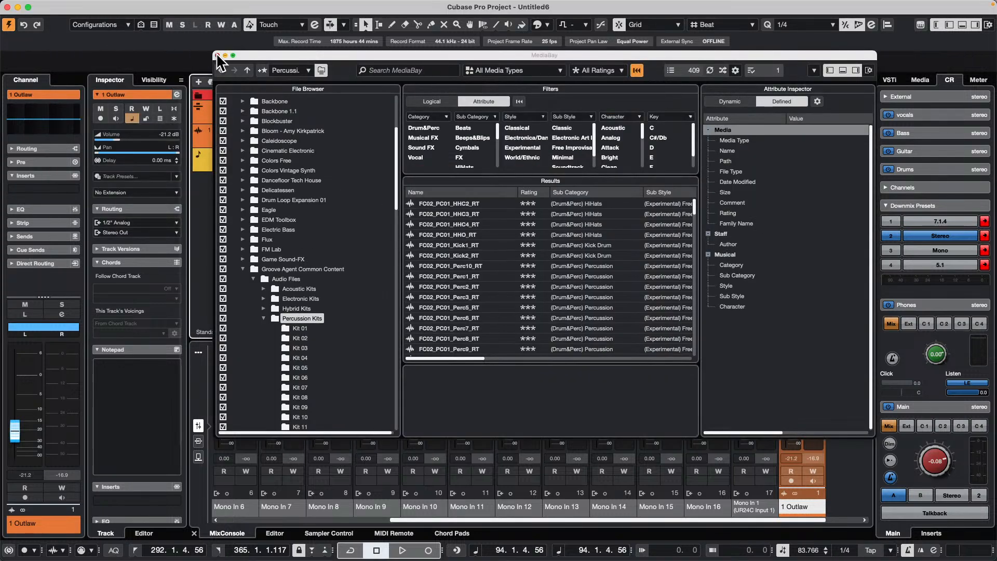
{"action": "left_click", "coordinate": [217, 55]}
{"action": "left_click", "coordinate": [70, 5]}
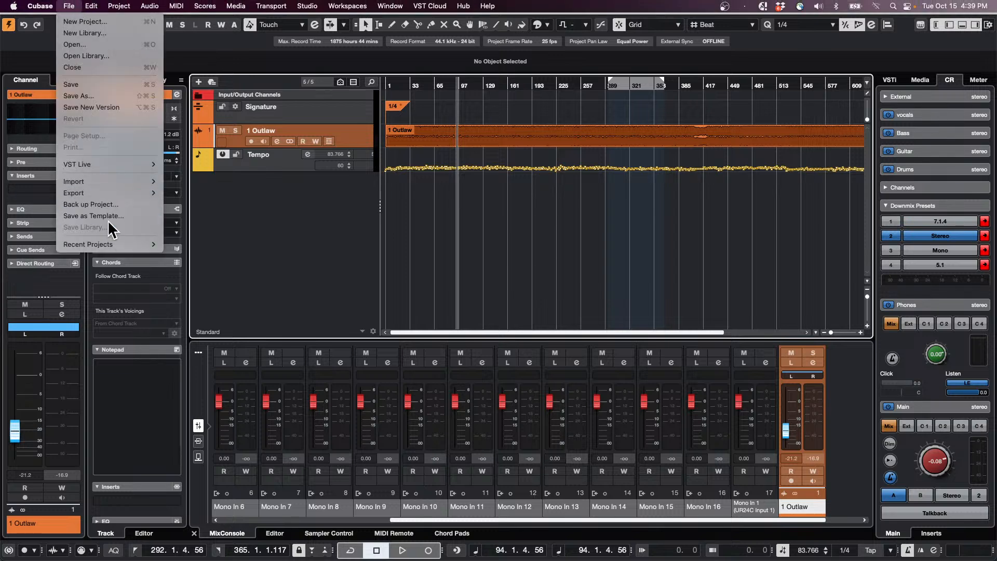
{"action": "mouse_move", "coordinate": [112, 245]}
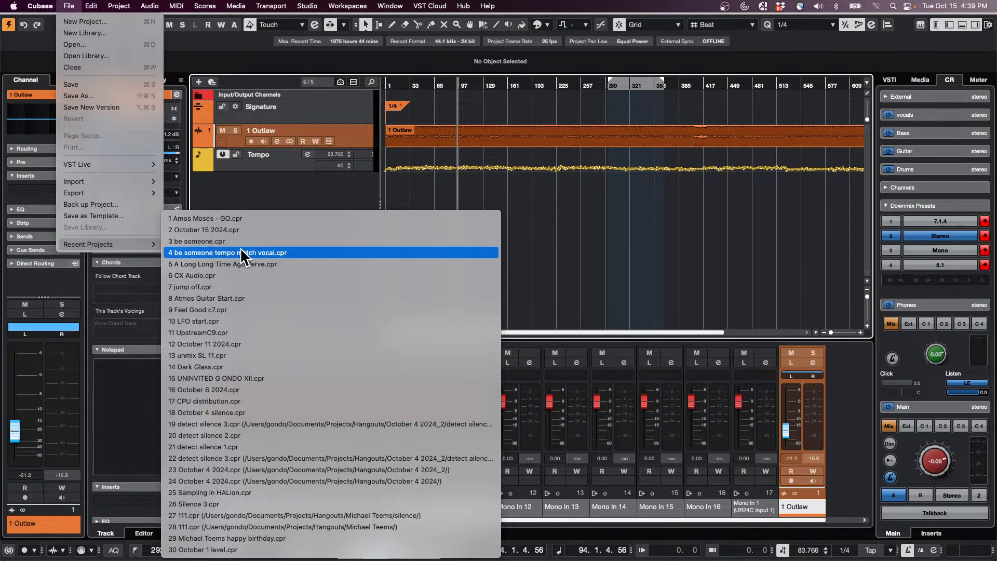
{"action": "left_click", "coordinate": [252, 218]}
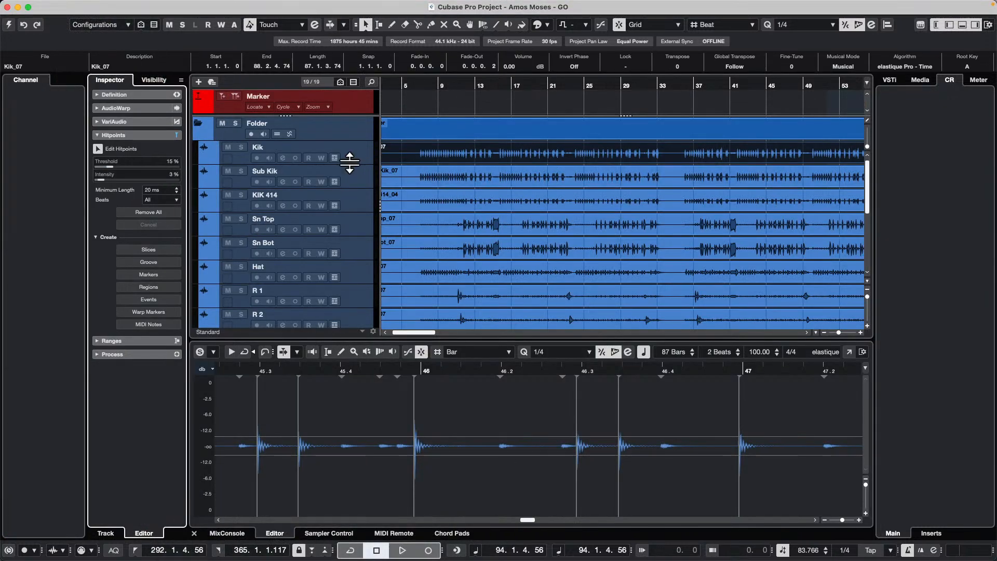
- Enlarge the Kik track and split its audio event at bars 12 and 14
{"action": "left_click_drag", "start_coordinate": [348, 162], "coordinate": [340, 221]}
{"action": "left_click_drag", "start_coordinate": [466, 89], "coordinate": [454, 126]}
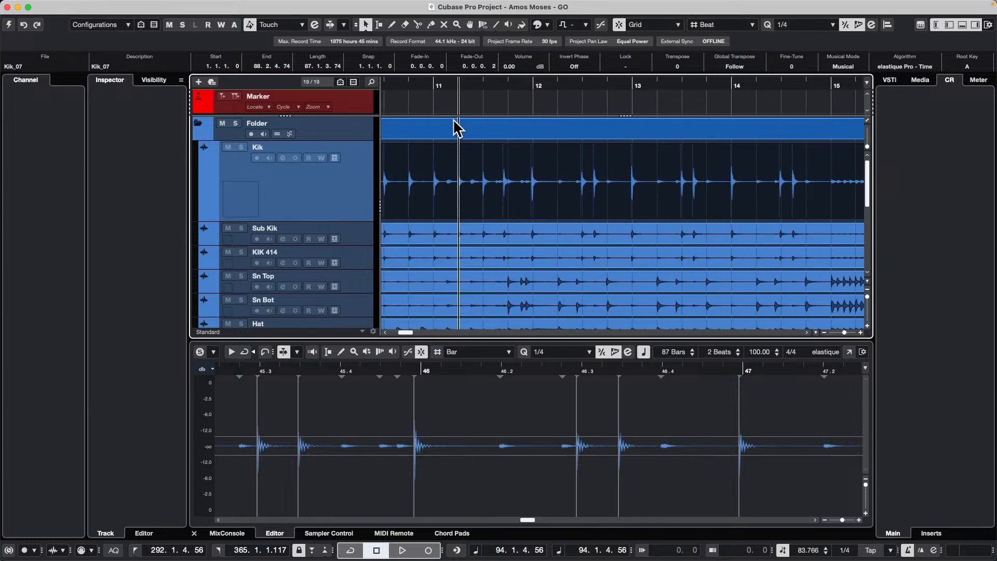
{"action": "right_click", "coordinate": [474, 208]}
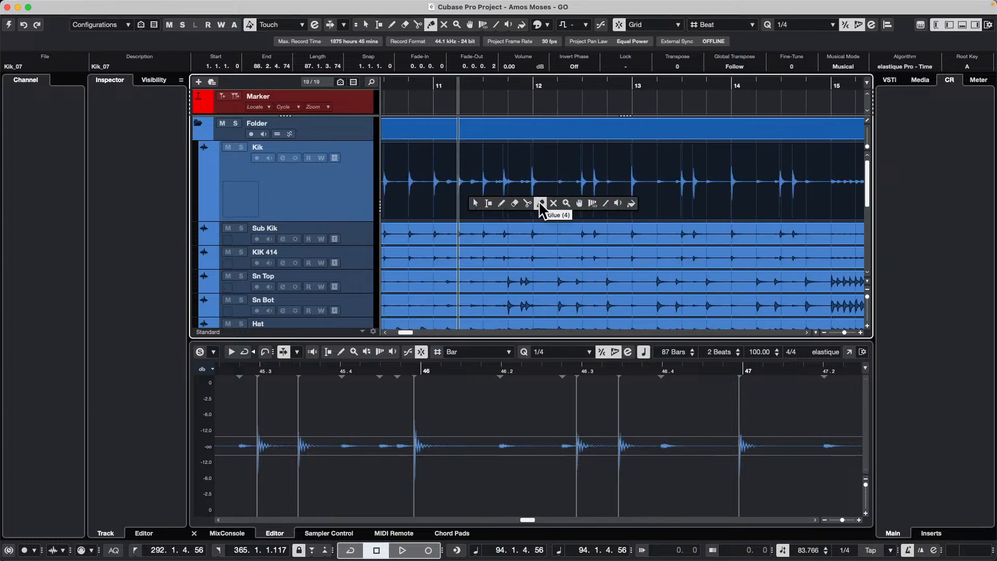
{"action": "left_click", "coordinate": [528, 203]}
{"action": "left_click", "coordinate": [533, 209]}
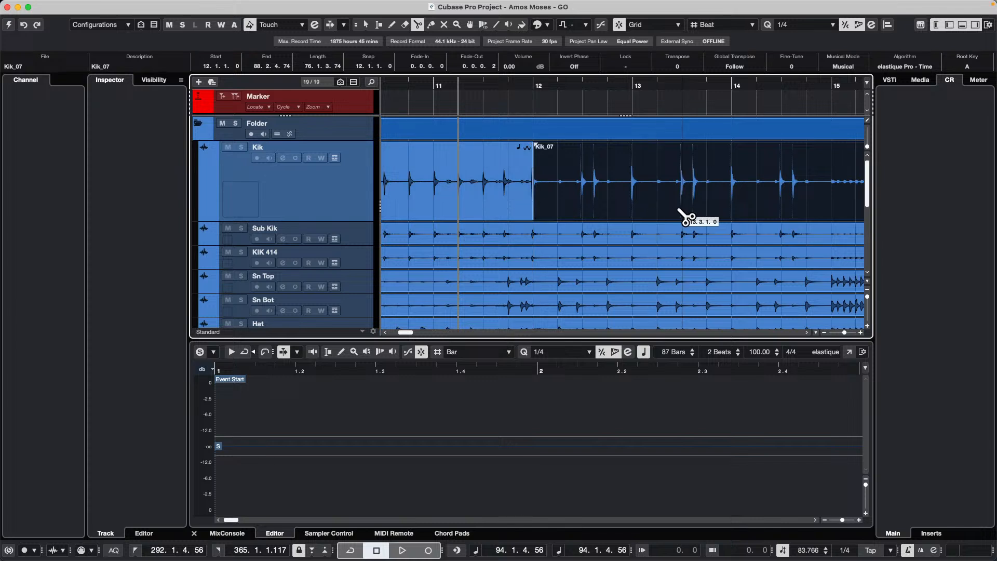
{"action": "left_click", "coordinate": [739, 213]}
- Erase the Kik events before bar 12 and after bar 14, and return to the Object Selection tool
{"action": "right_click", "coordinate": [685, 198]}
{"action": "left_click", "coordinate": [758, 201]}
{"action": "right_click", "coordinate": [748, 199]}
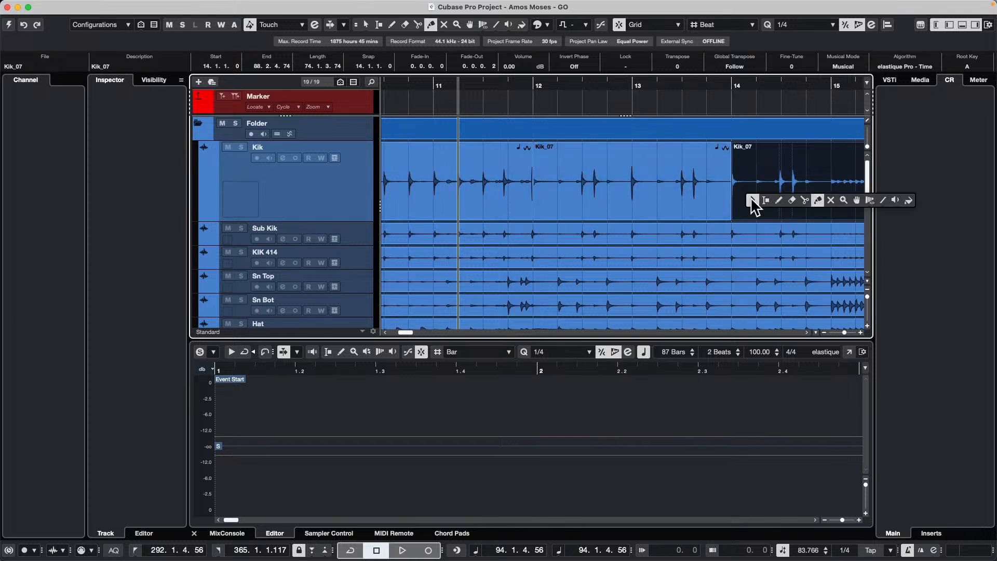
{"action": "left_click", "coordinate": [792, 200]}
{"action": "left_click", "coordinate": [769, 194]}
{"action": "left_click", "coordinate": [501, 166]}
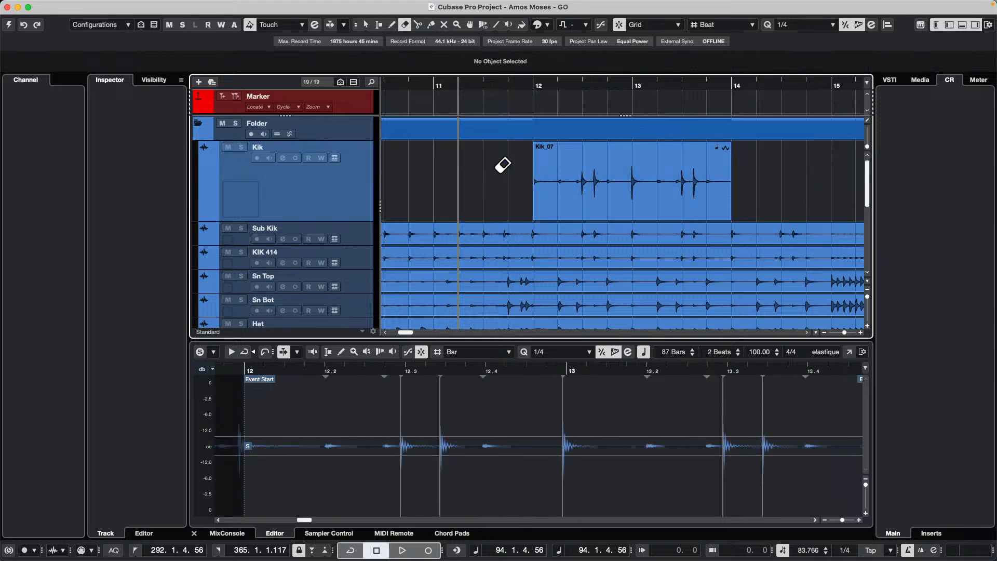
{"action": "key", "text": "1"}
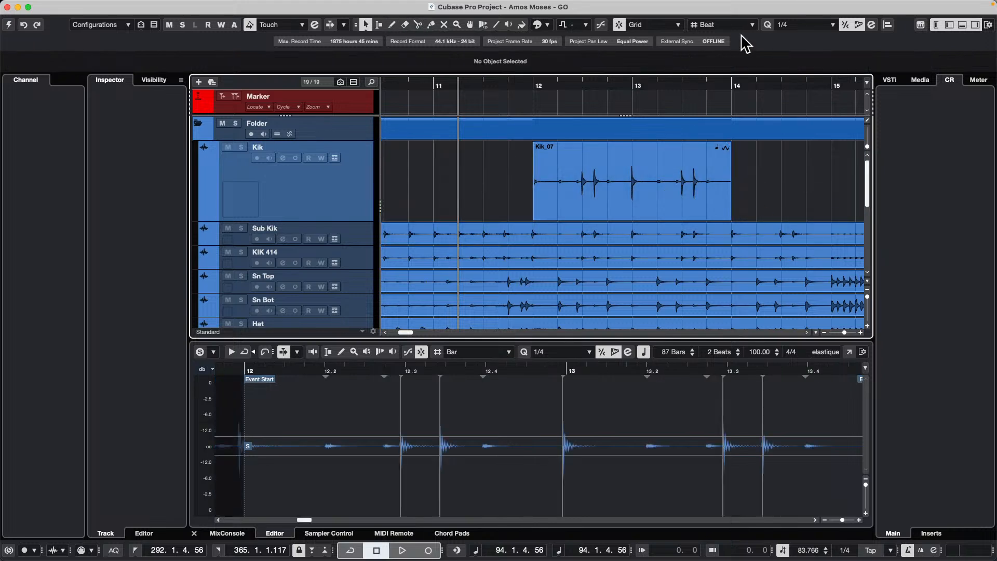
- Set the project's snap grid type to Bar
{"action": "left_click", "coordinate": [722, 201]}
{"action": "left_click", "coordinate": [713, 23]}
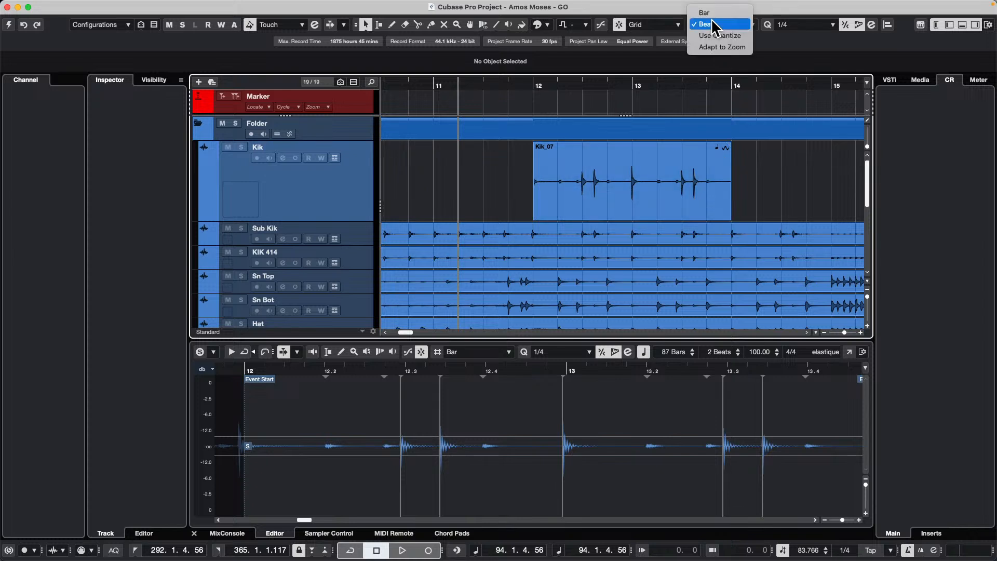
{"action": "left_click", "coordinate": [724, 12]}
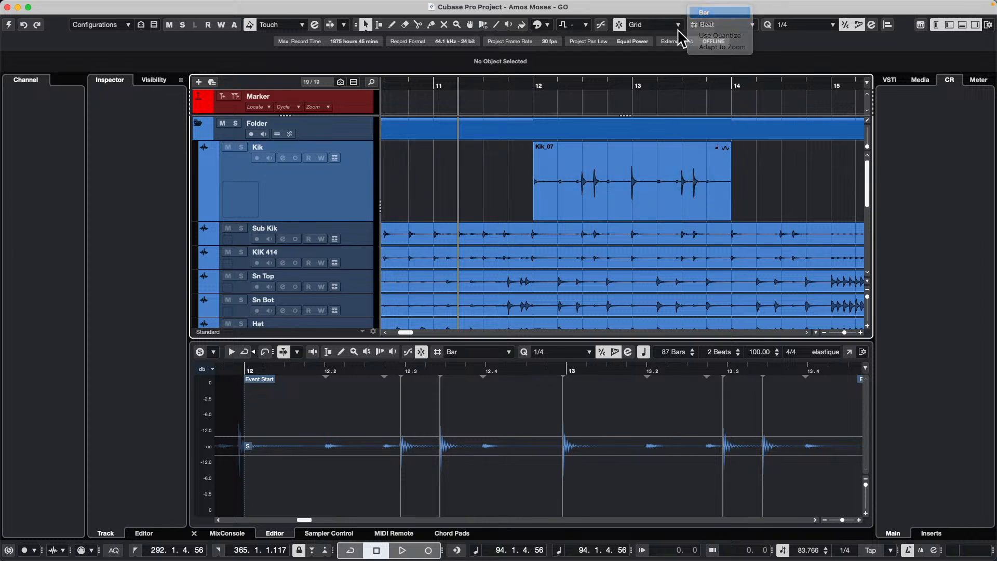
- Shorten the Kik event to end at bar 13, and with the grid type set to Beat trim its end to 12.4.1.0
{"action": "left_click_drag", "start_coordinate": [730, 218], "coordinate": [648, 220]}
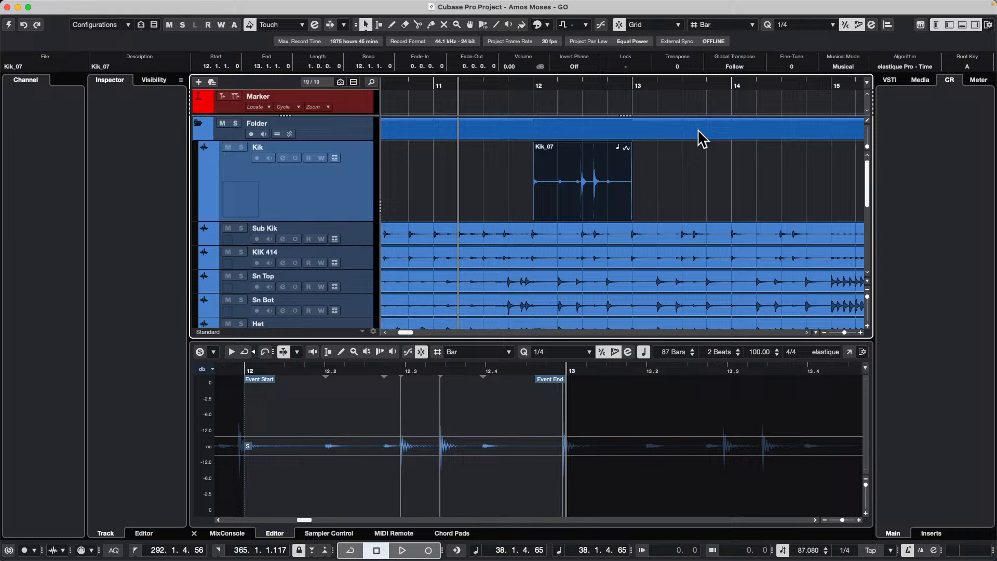
{"action": "left_click", "coordinate": [722, 25]}
{"action": "left_click", "coordinate": [717, 34]}
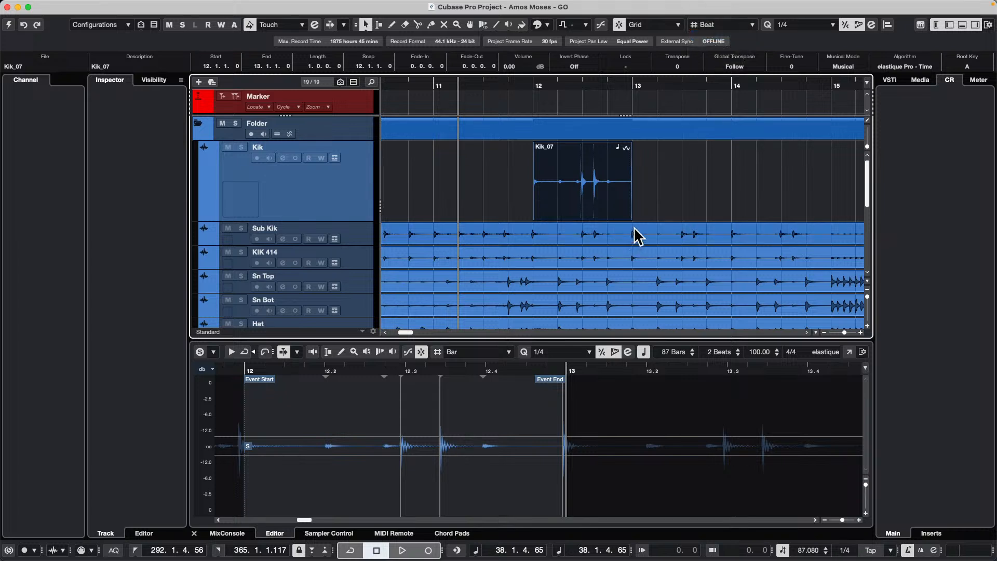
{"action": "left_click_drag", "start_coordinate": [630, 219], "coordinate": [606, 219]}
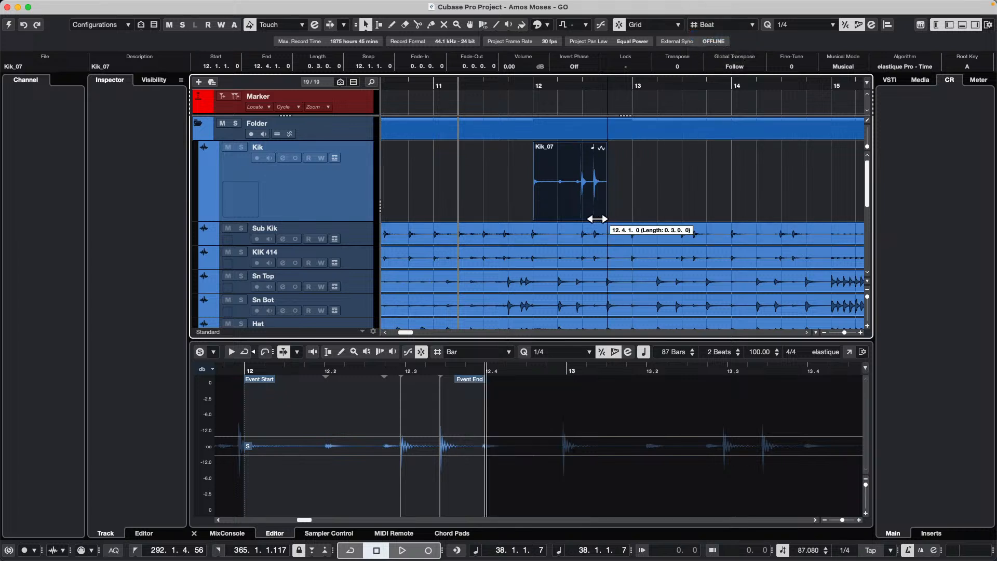
- Trim the Kik event to start at 12.2.4.57 and end at 12.4.2.19
{"action": "mouse_move", "coordinate": [535, 219]}
{"action": "left_mouse_down"}
{"action": "mouse_move", "coordinate": [586, 217]}
{"action": "mouse_move", "coordinate": [534, 214]}
{"action": "left_mouse_up"}
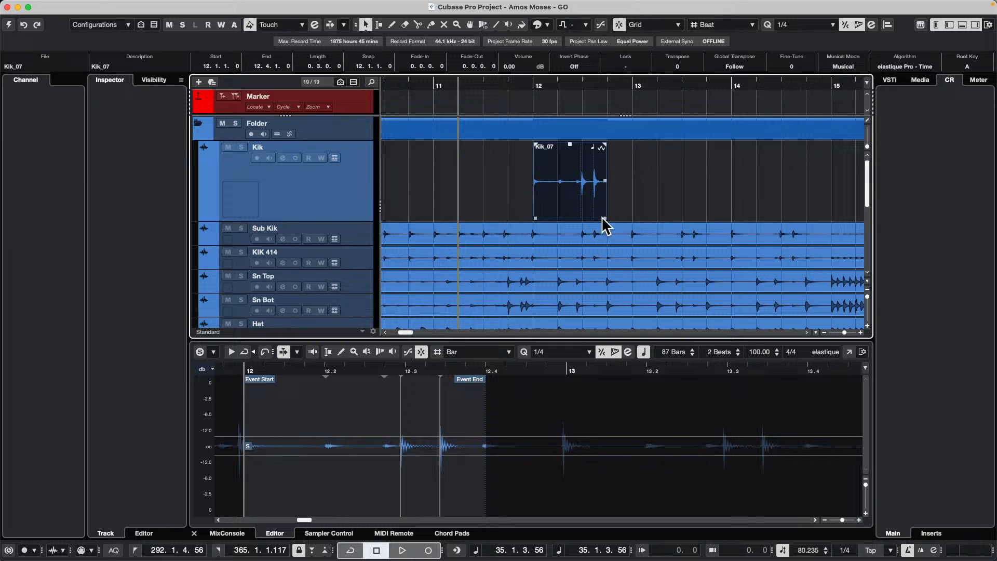
{"action": "mouse_move", "coordinate": [604, 219]}
{"action": "left_mouse_down"}
{"action": "mouse_move", "coordinate": [655, 218]}
{"action": "mouse_move", "coordinate": [597, 213]}
{"action": "mouse_move", "coordinate": [614, 217]}
{"action": "left_mouse_up"}
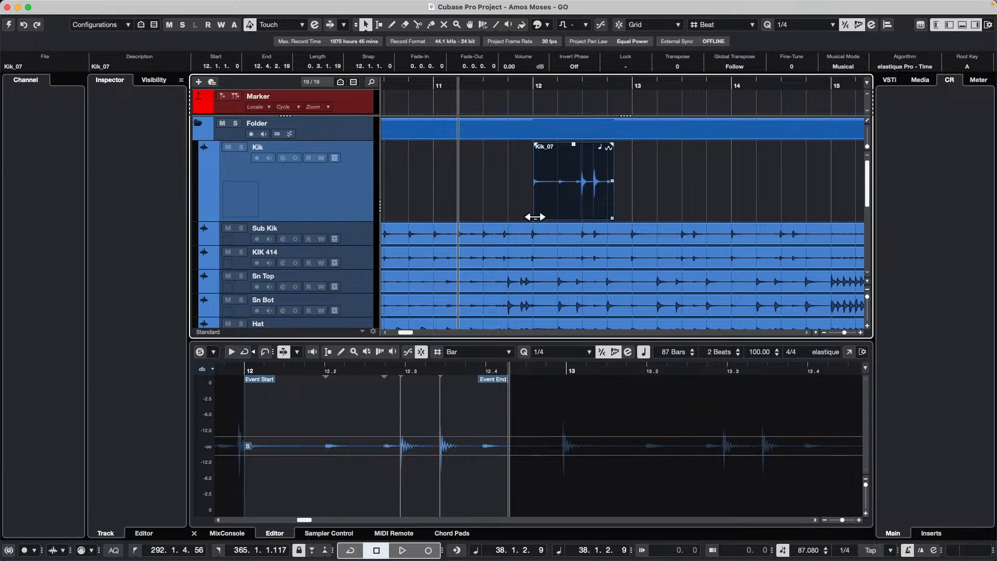
{"action": "left_click_drag", "start_coordinate": [536, 218], "coordinate": [582, 219]}
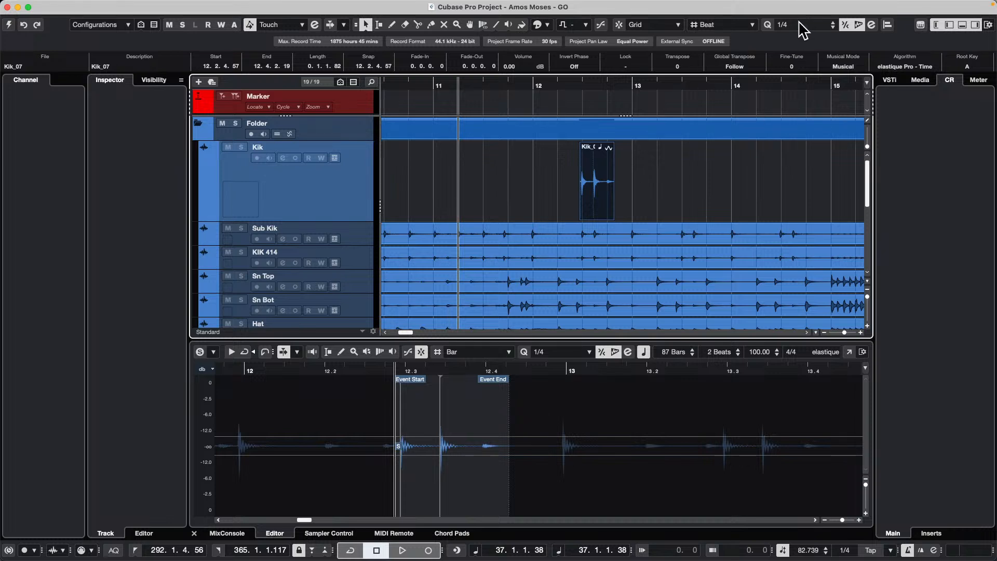
- Switch the project's snap grid type to Use Quantize and return it to Bar
{"action": "left_click", "coordinate": [737, 24]}
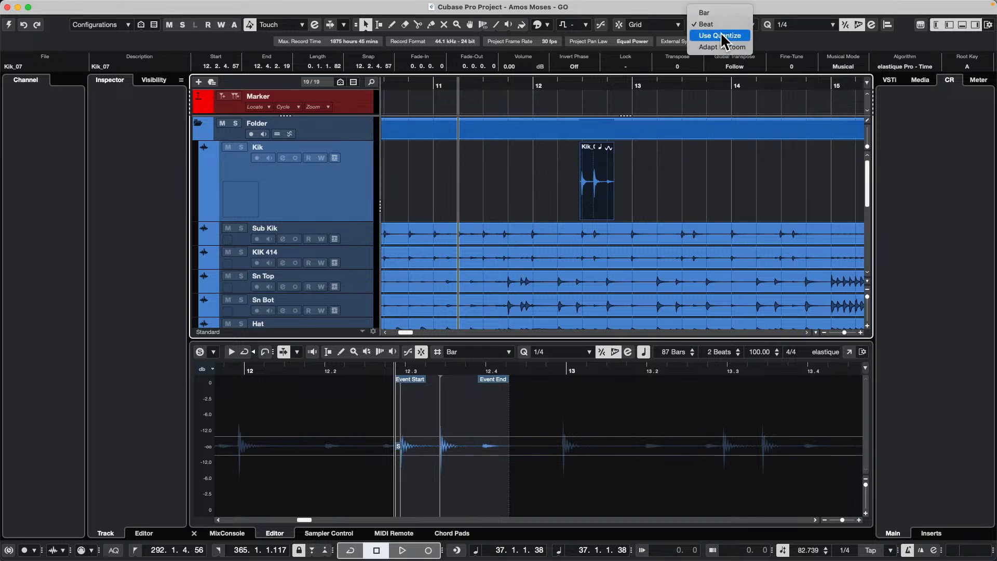
{"action": "left_click", "coordinate": [727, 35]}
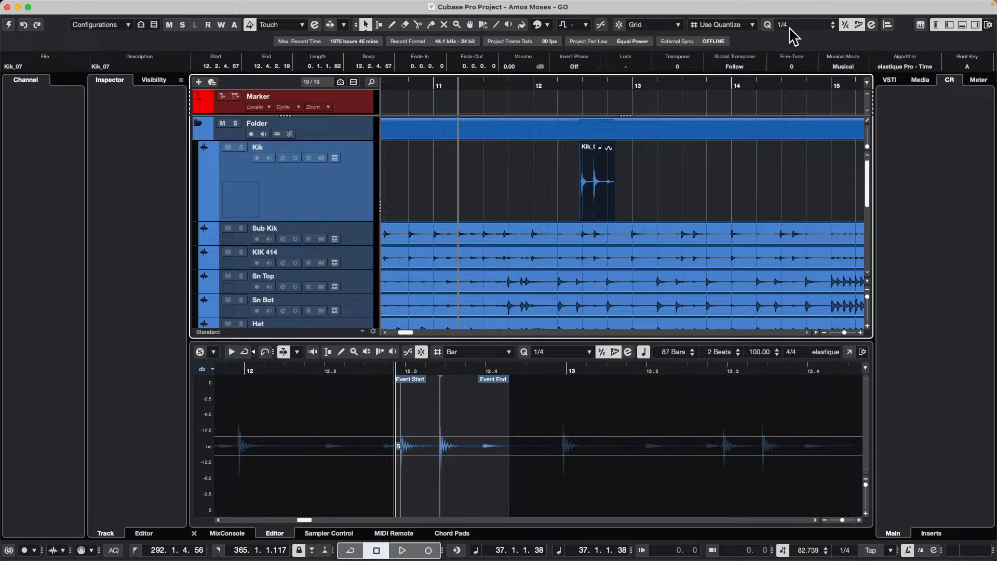
{"action": "left_click", "coordinate": [734, 24]}
{"action": "left_click", "coordinate": [732, 26]}
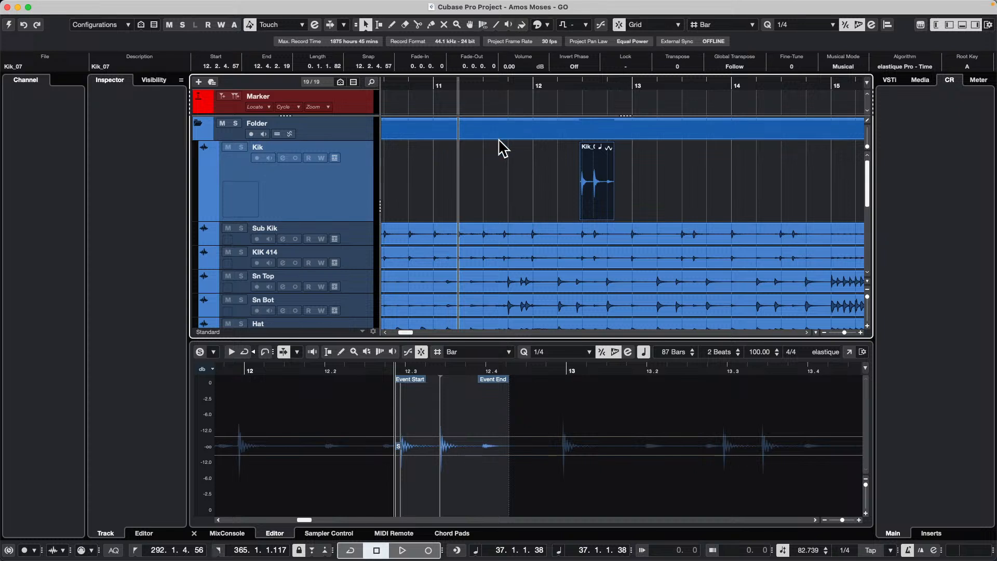
- Activate the Amos Moses - GO project and start its playback
{"action": "key", "text": "space"}
{"action": "key", "text": "space"}
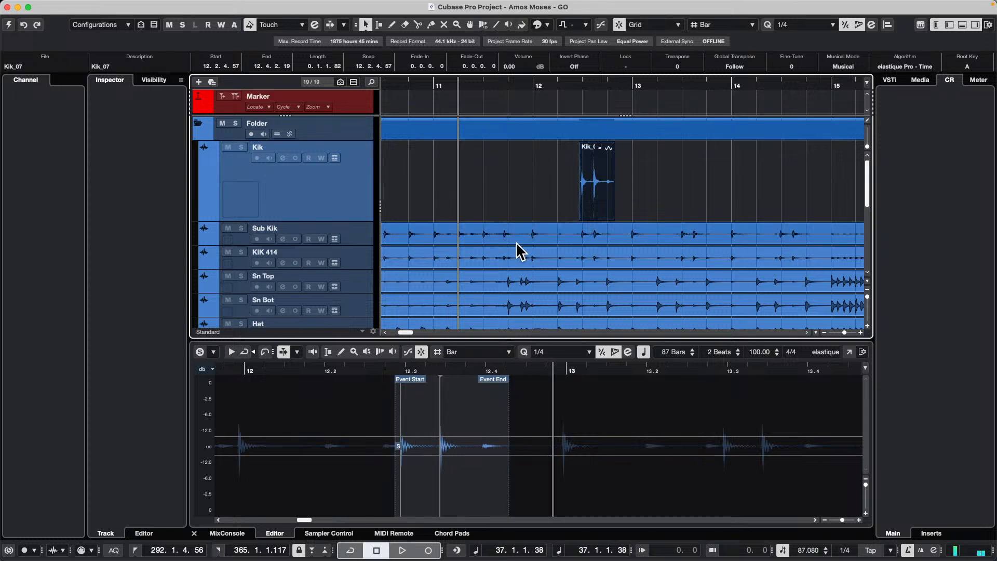
{"action": "left_click", "coordinate": [8, 24]}
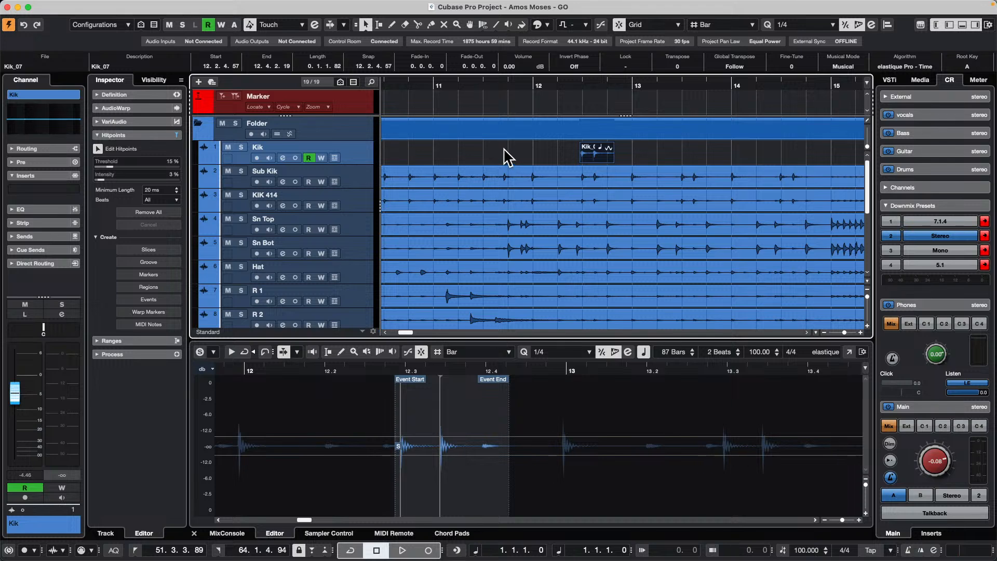
{"action": "key", "text": "space"}
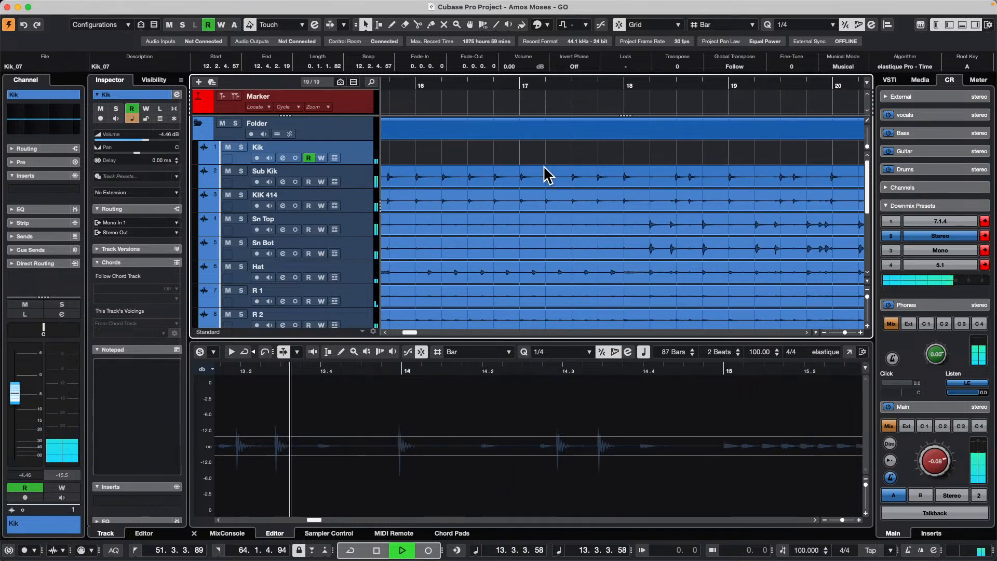
- Examine the tracks from Kik down to the guitars with the arrangement zoomed out during playback
{"action": "key", "text": "g"}
{"action": "key", "text": "g"}
{"action": "key", "text": "g"}
{"action": "key", "text": "g"}
{"action": "key", "text": "g"}
{"action": "key", "text": "g"}
{"action": "key", "text": "g"}
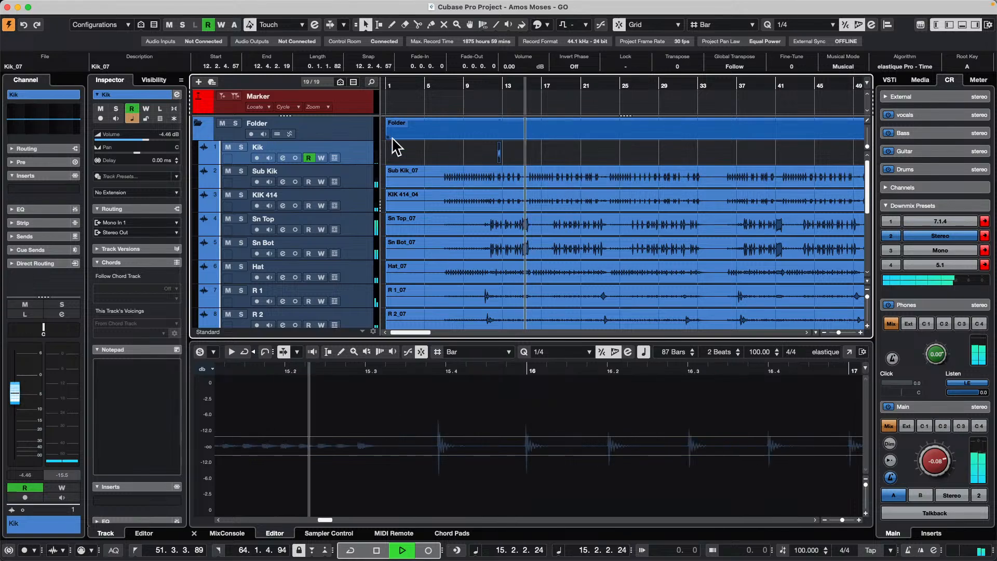
{"action": "scroll", "coordinate": [506, 156], "scroll_direction": "down", "scroll_amount": 1}
{"action": "scroll", "coordinate": [570, 176], "scroll_direction": "down", "scroll_amount": 5}
{"action": "scroll", "coordinate": [570, 175], "scroll_direction": "up", "scroll_amount": 2}
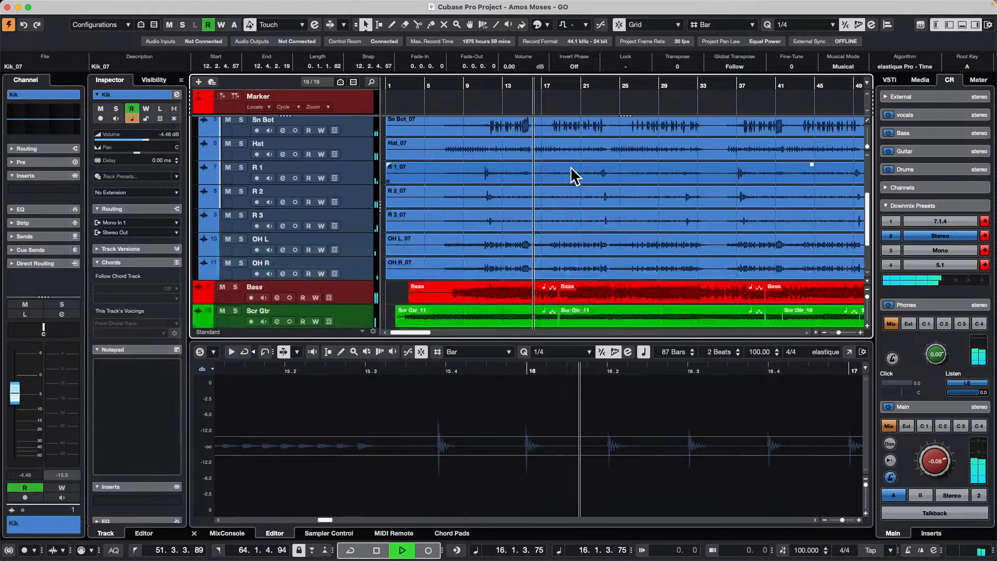
{"action": "scroll", "coordinate": [574, 173], "scroll_direction": "down", "scroll_amount": 2}
{"action": "scroll", "coordinate": [574, 173], "scroll_direction": "up", "scroll_amount": 2}
{"action": "scroll", "coordinate": [574, 173], "scroll_direction": "down", "scroll_amount": 2}
{"action": "scroll", "coordinate": [576, 174], "scroll_direction": "up", "scroll_amount": 6}
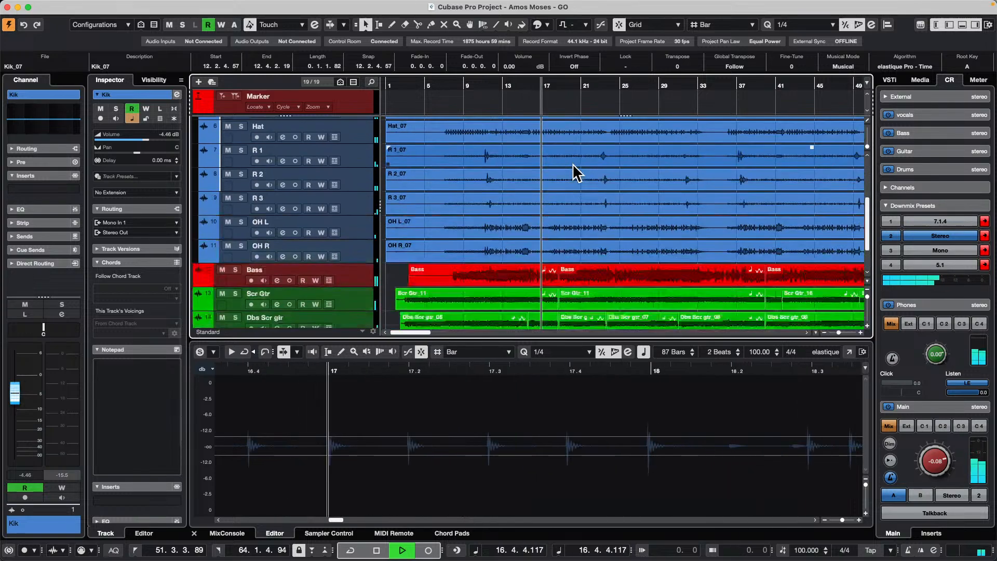
- Browse the timeline past the end of the song and back to its earlier bars
{"action": "scroll", "coordinate": [576, 173], "scroll_direction": "right", "scroll_amount": 2}
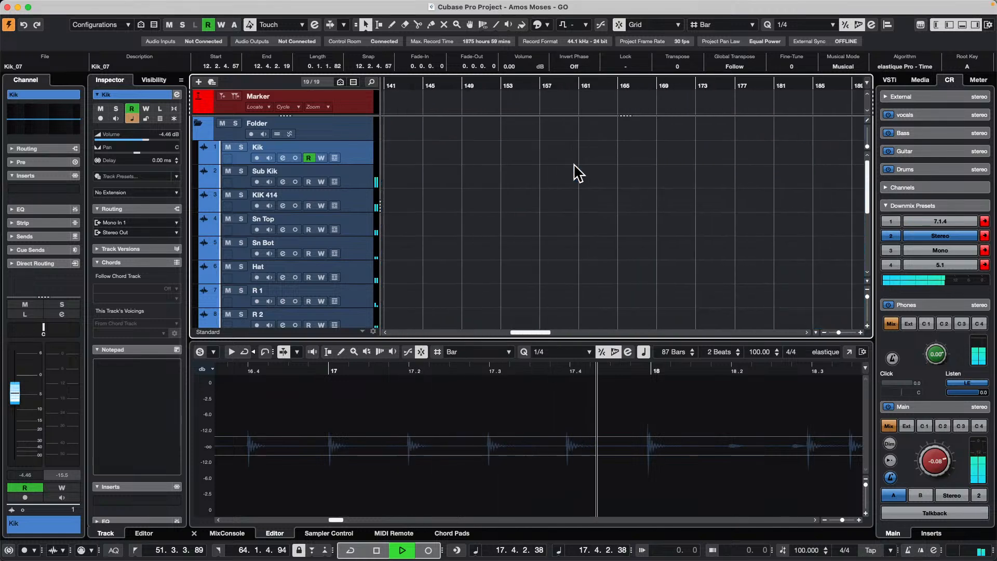
{"action": "scroll", "coordinate": [575, 173], "scroll_direction": "right", "scroll_amount": 15}
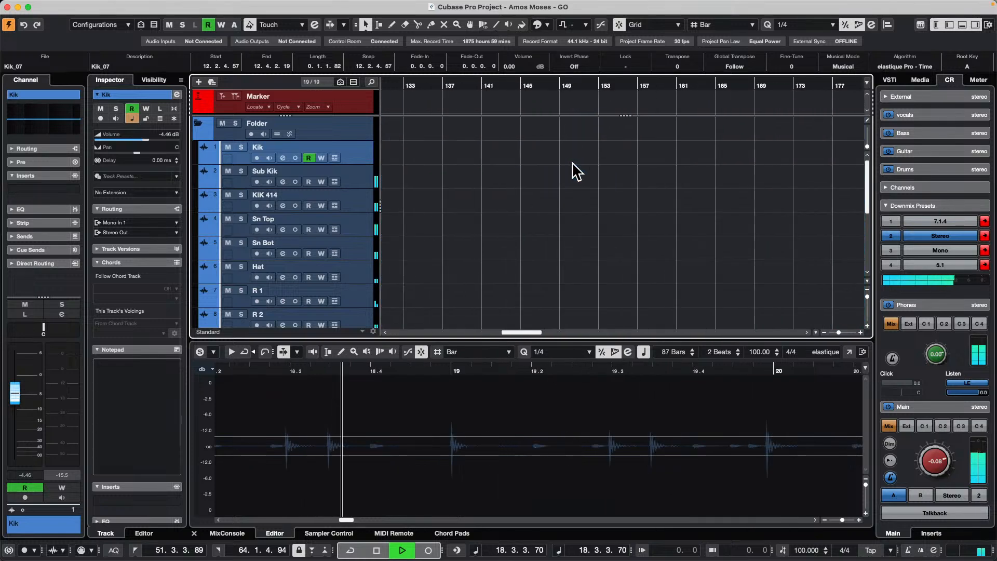
{"action": "scroll", "coordinate": [577, 173], "scroll_direction": "left", "scroll_amount": 15}
{"action": "scroll", "coordinate": [576, 173], "scroll_direction": "right", "scroll_amount": 20}
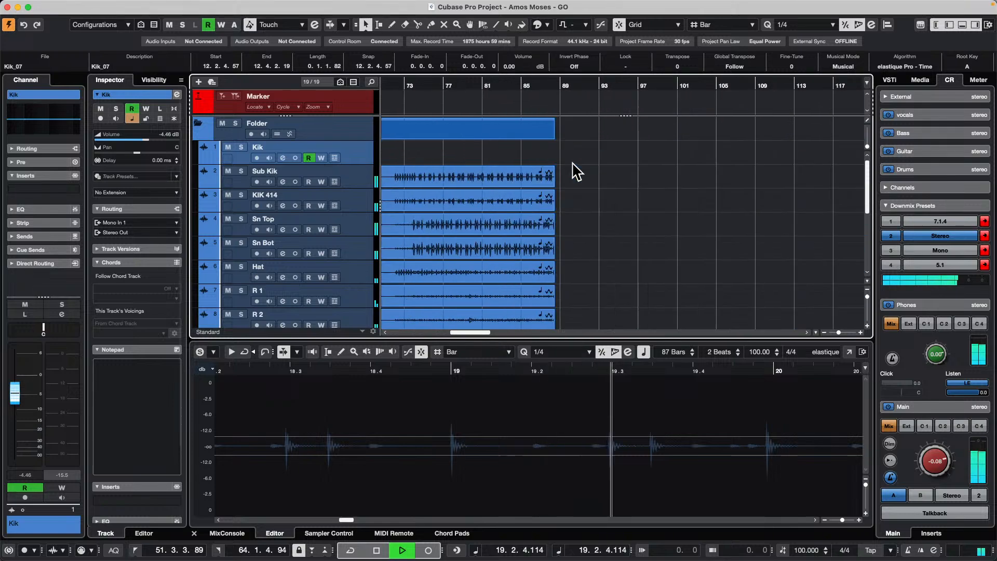
{"action": "scroll", "coordinate": [576, 172], "scroll_direction": "left", "scroll_amount": 15}
{"action": "scroll", "coordinate": [576, 173], "scroll_direction": "right", "scroll_amount": 10}
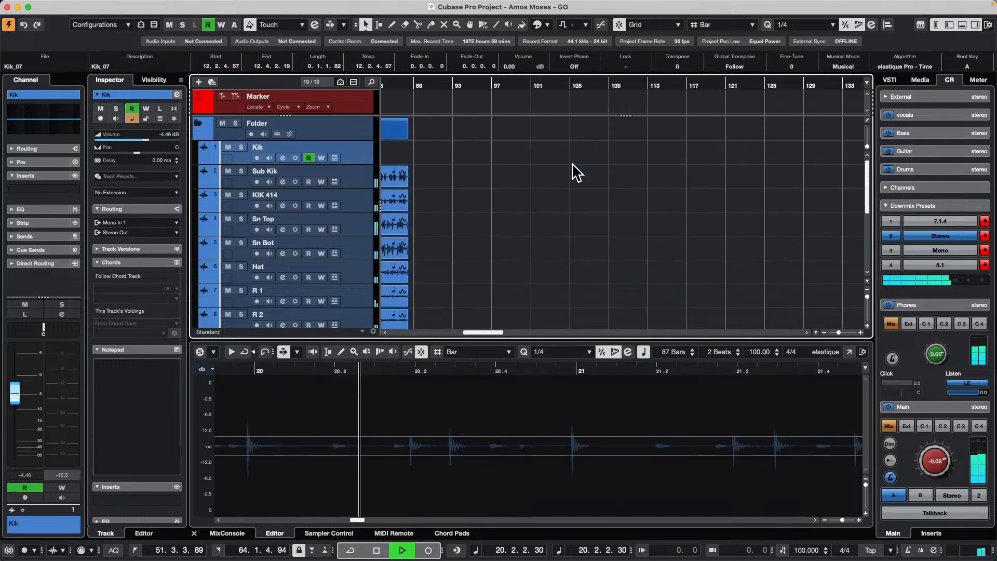
{"action": "scroll", "coordinate": [575, 173], "scroll_direction": "left", "scroll_amount": 6}
{"action": "scroll", "coordinate": [573, 171], "scroll_direction": "left", "scroll_amount": 5}
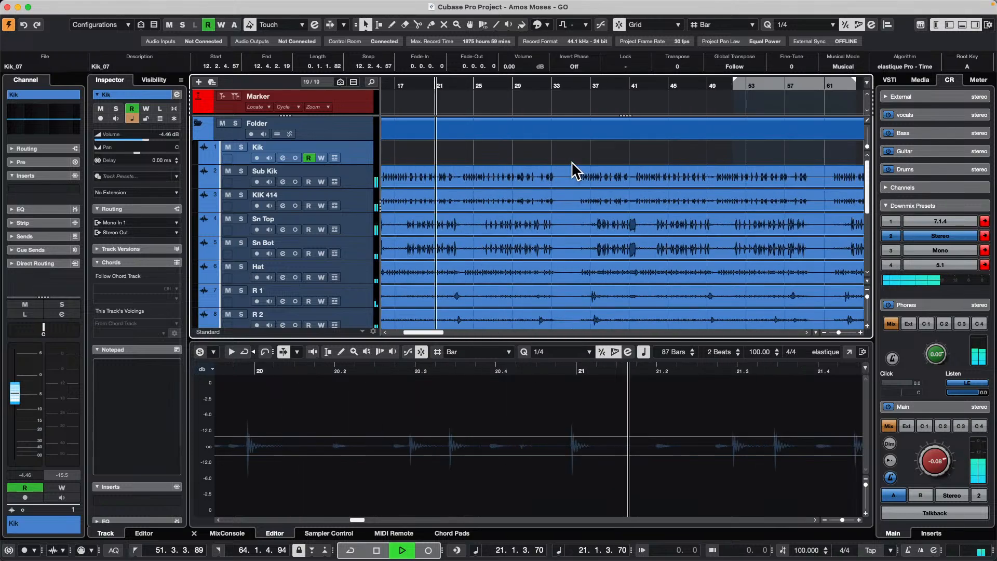
- View the arrangement at different horizontal zoom levels, from a few bars around bar 33 to the whole song
{"action": "scroll", "coordinate": [545, 161], "scroll_direction": "up", "scroll_amount": 10}
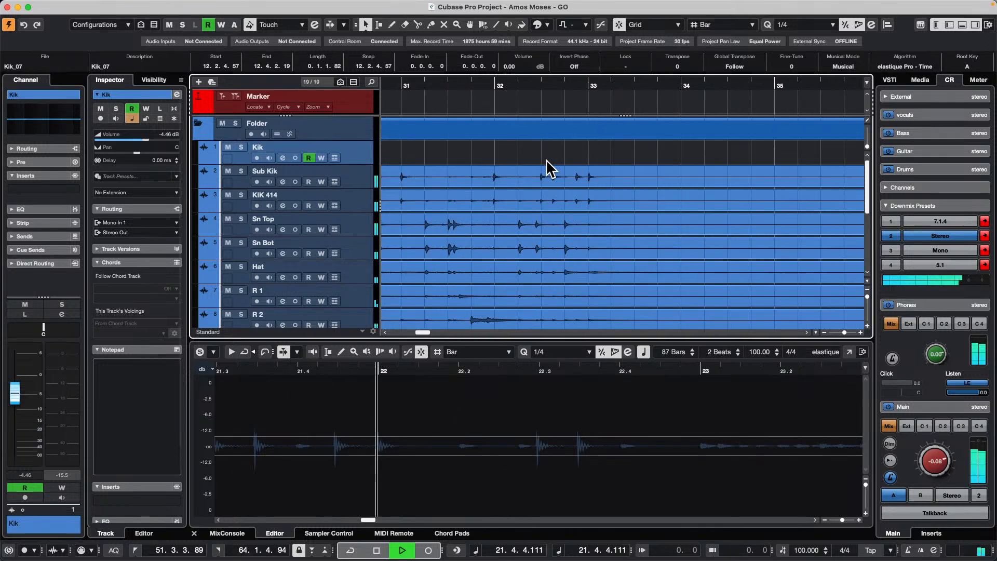
{"action": "scroll", "coordinate": [546, 160], "scroll_direction": "down", "scroll_amount": 10}
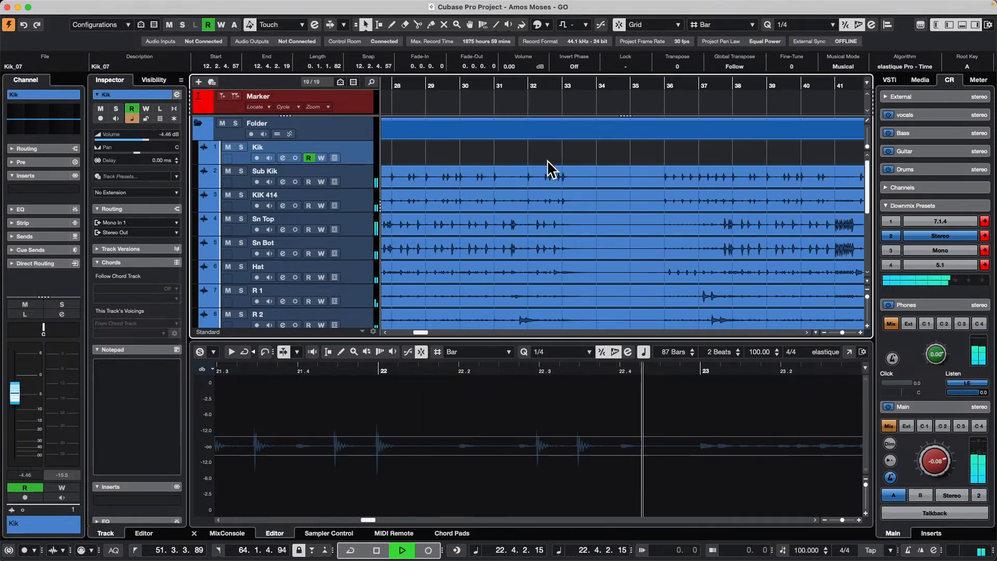
{"action": "scroll", "coordinate": [547, 159], "scroll_direction": "right", "scroll_amount": 10}
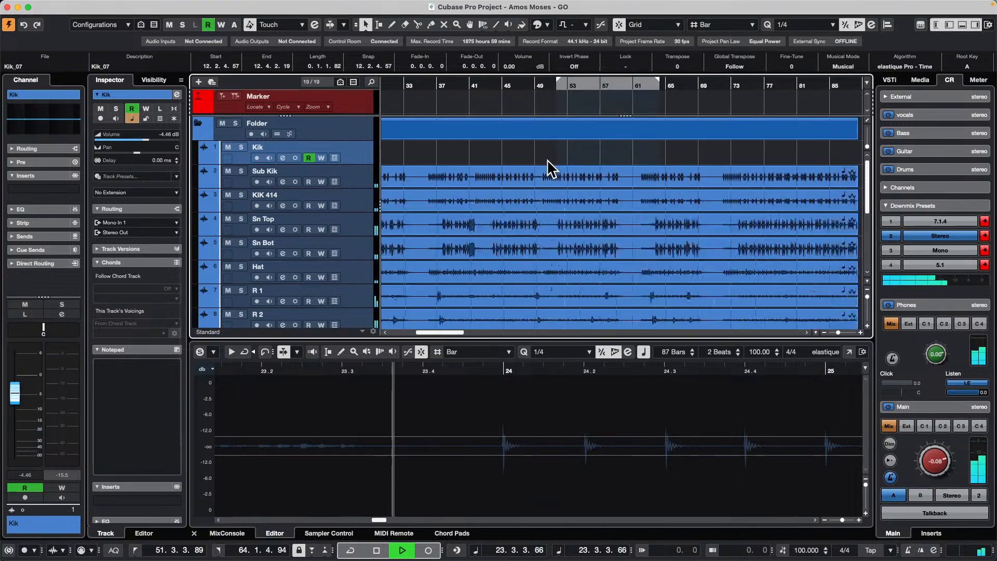
{"action": "scroll", "coordinate": [548, 160], "scroll_direction": "left", "scroll_amount": 10}
{"action": "scroll", "coordinate": [548, 160], "scroll_direction": "up", "scroll_amount": 5}
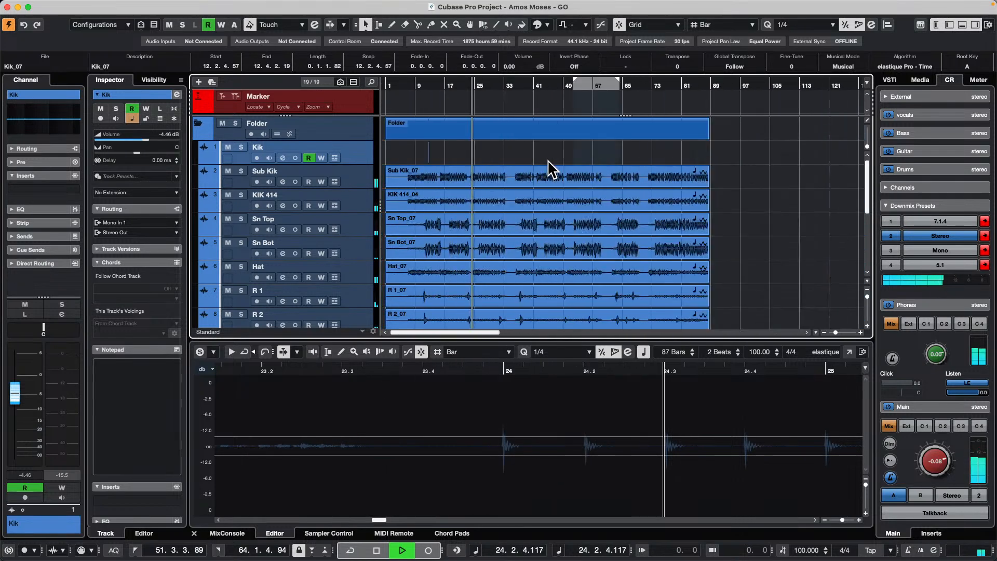
{"action": "scroll", "coordinate": [548, 164], "scroll_direction": "down", "scroll_amount": 10}
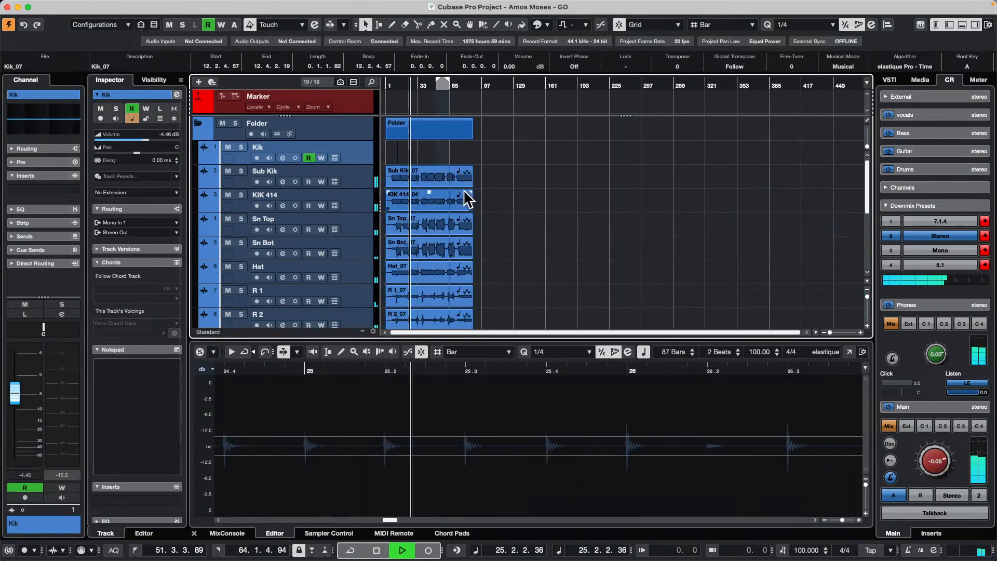
- View the Sub Kik, KIK 414 and snare waveforms at larger track heights near the end of the song
{"action": "scroll", "coordinate": [465, 196], "scroll_direction": "left", "scroll_amount": 3}
{"action": "scroll", "coordinate": [459, 188], "scroll_direction": "up", "scroll_amount": 6}
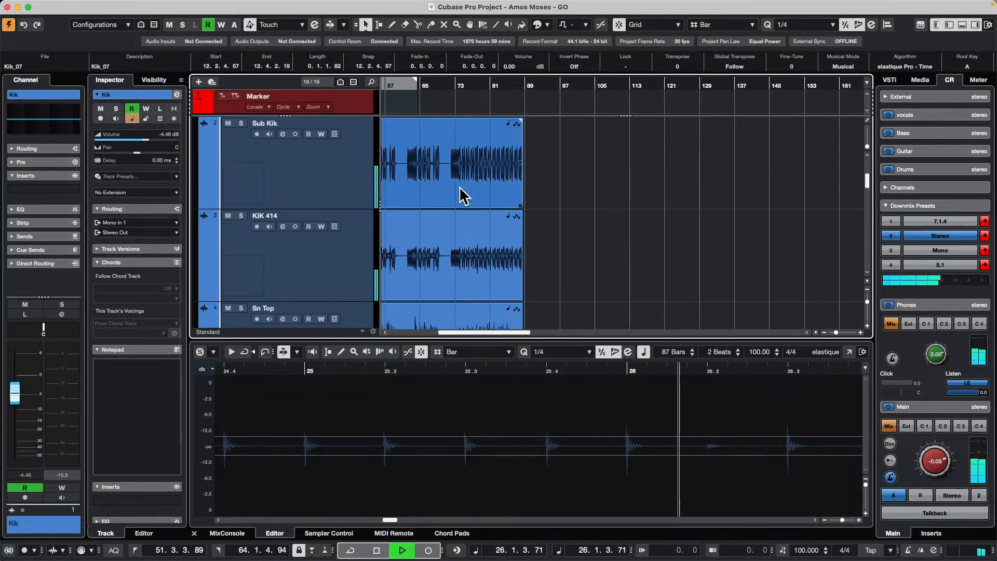
{"action": "scroll", "coordinate": [460, 188], "scroll_direction": "down", "scroll_amount": 5}
{"action": "scroll", "coordinate": [464, 196], "scroll_direction": "up", "scroll_amount": 5}
{"action": "scroll", "coordinate": [464, 196], "scroll_direction": "down", "scroll_amount": 4}
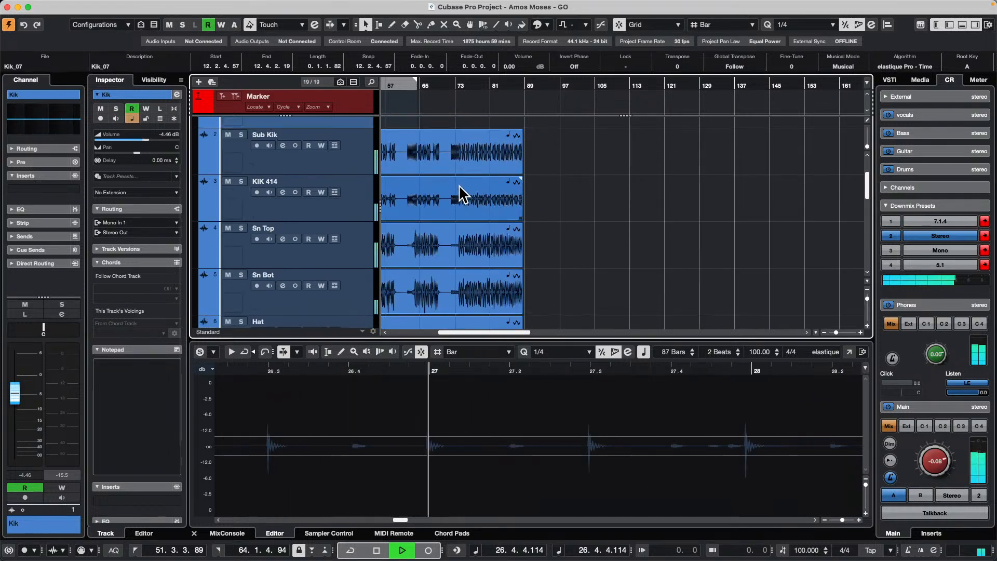
{"action": "scroll", "coordinate": [464, 197], "scroll_direction": "up", "scroll_amount": 8}
{"action": "scroll", "coordinate": [460, 186], "scroll_direction": "down", "scroll_amount": 3}
{"action": "scroll", "coordinate": [461, 186], "scroll_direction": "up", "scroll_amount": 8}
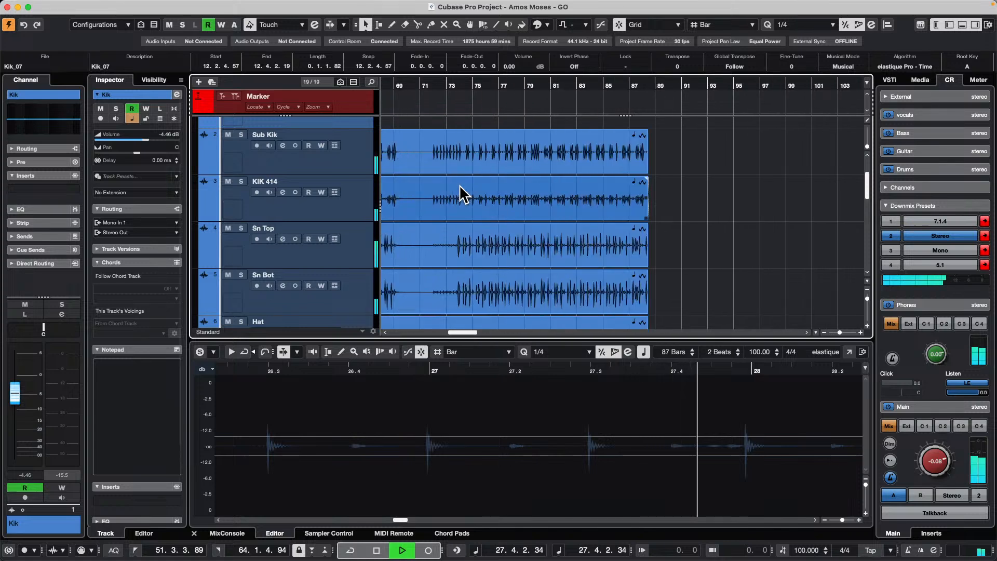
- Look over the drum waveforms across the whole song, moving between its end and its beginning
{"action": "scroll", "coordinate": [461, 185], "scroll_direction": "down", "scroll_amount": 8}
{"action": "scroll", "coordinate": [460, 185], "scroll_direction": "left", "scroll_amount": 4}
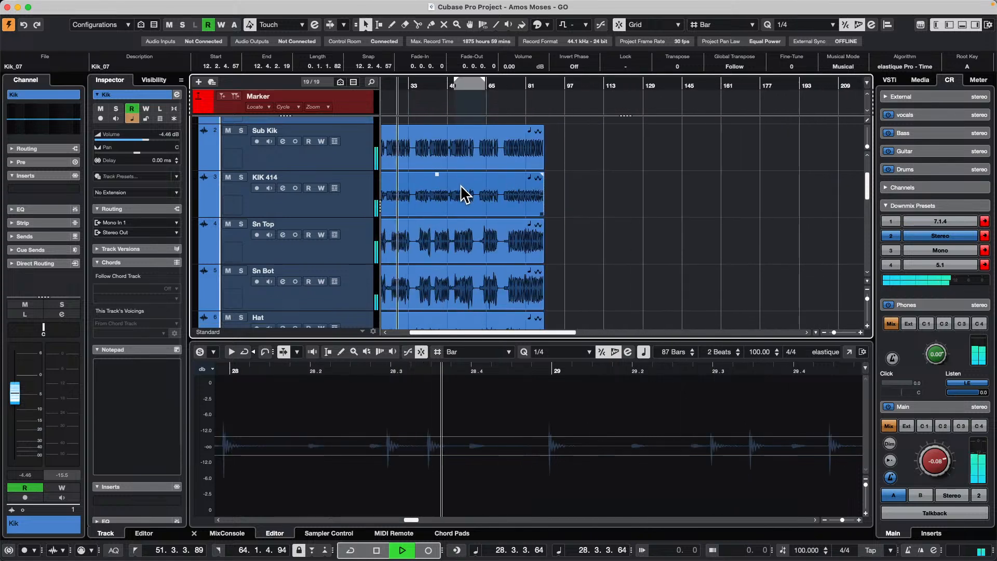
{"action": "scroll", "coordinate": [461, 184], "scroll_direction": "right", "scroll_amount": 10}
{"action": "scroll", "coordinate": [460, 184], "scroll_direction": "left", "scroll_amount": 10}
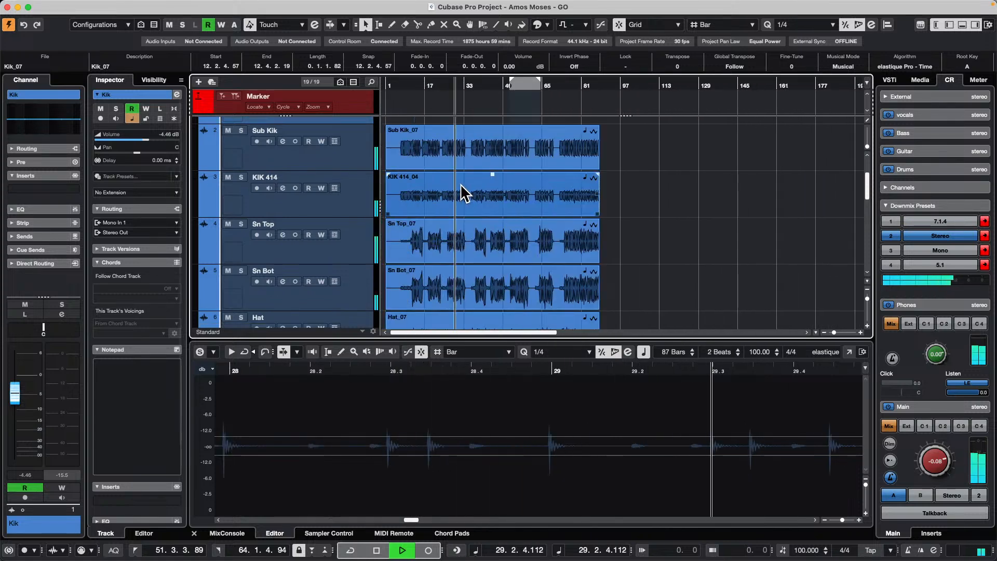
{"action": "scroll", "coordinate": [461, 183], "scroll_direction": "up", "scroll_amount": 3}
{"action": "scroll", "coordinate": [460, 182], "scroll_direction": "down", "scroll_amount": 2}
{"action": "scroll", "coordinate": [461, 185], "scroll_direction": "up", "scroll_amount": 5}
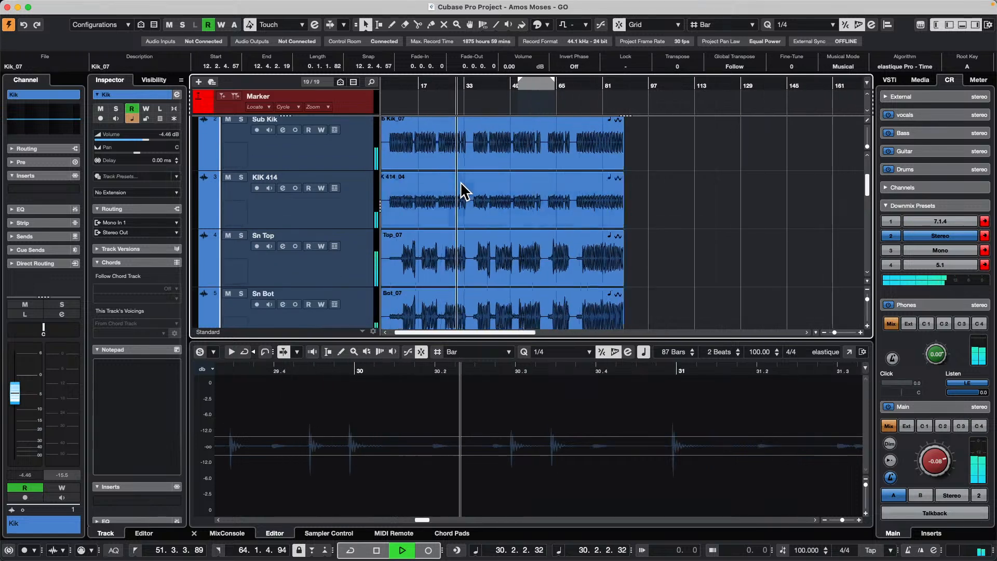
- View all tracks at minimal height, and examine the room, overhead and bass waveforms up close around bar 76
{"action": "scroll", "coordinate": [461, 185], "scroll_direction": "down", "scroll_amount": 2}
{"action": "scroll", "coordinate": [461, 184], "scroll_direction": "up", "scroll_amount": 1}
{"action": "scroll", "coordinate": [461, 180], "scroll_direction": "down", "scroll_amount": 4}
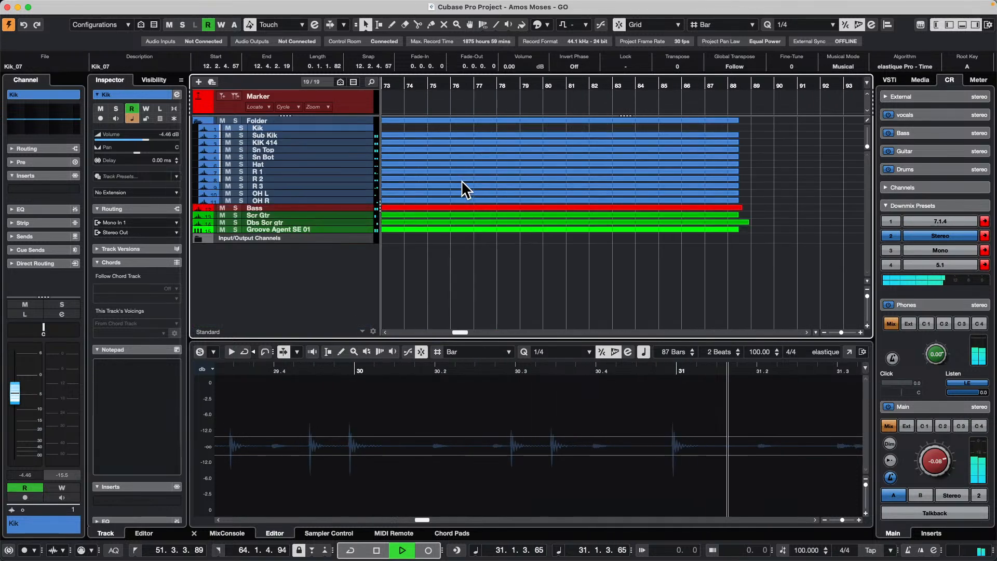
{"action": "scroll", "coordinate": [461, 180], "scroll_direction": "up", "scroll_amount": 3}
{"action": "scroll", "coordinate": [462, 181], "scroll_direction": "up", "scroll_amount": 4}
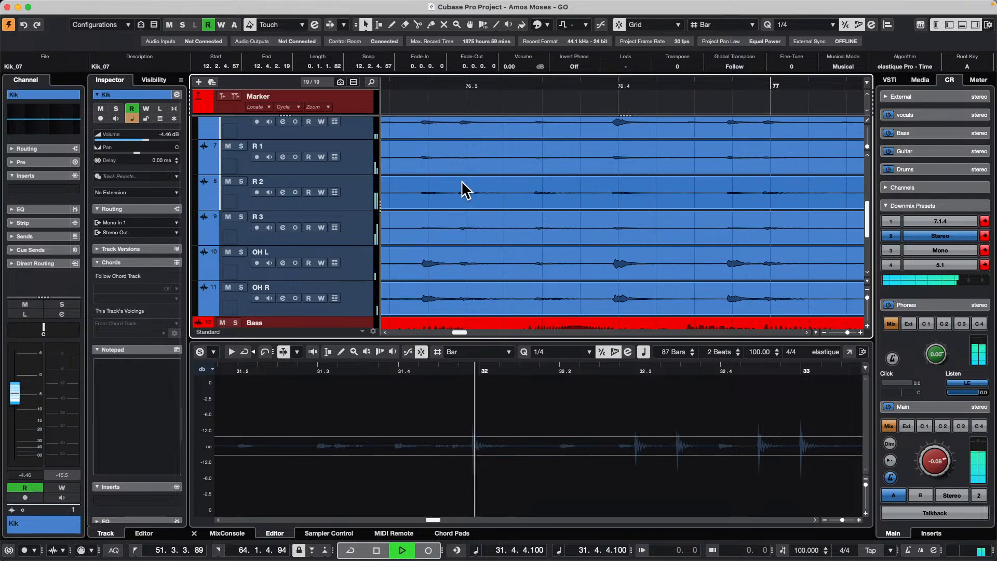
{"action": "scroll", "coordinate": [464, 189], "scroll_direction": "down", "scroll_amount": 3}
{"action": "scroll", "coordinate": [464, 190], "scroll_direction": "up", "scroll_amount": 2}
{"action": "scroll", "coordinate": [464, 189], "scroll_direction": "up", "scroll_amount": 3}
{"action": "scroll", "coordinate": [463, 181], "scroll_direction": "up", "scroll_amount": 3}
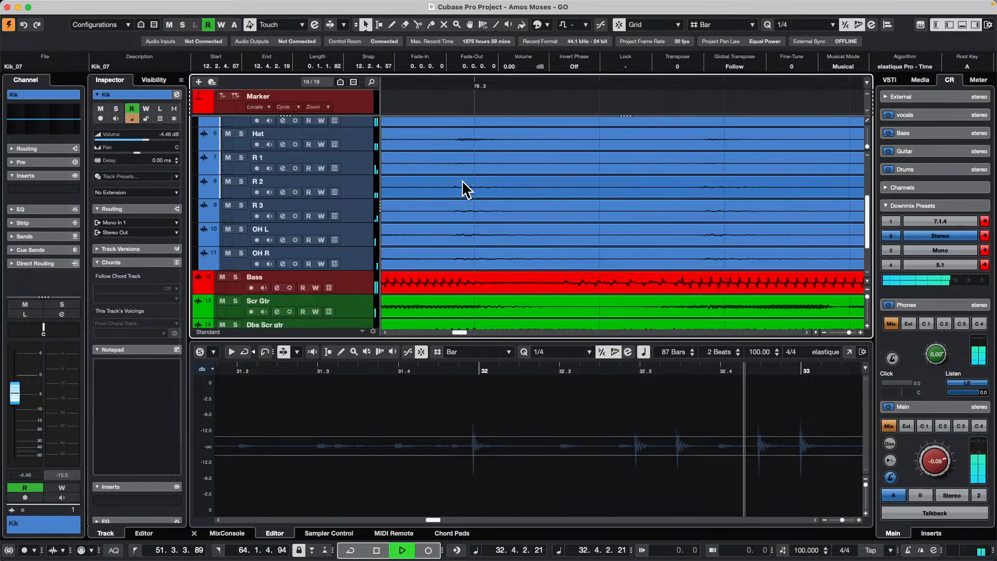
{"action": "scroll", "coordinate": [463, 181], "scroll_direction": "right", "scroll_amount": 4}
{"action": "scroll", "coordinate": [463, 181], "scroll_direction": "left", "scroll_amount": 2}
{"action": "scroll", "coordinate": [463, 181], "scroll_direction": "left", "scroll_amount": 2}
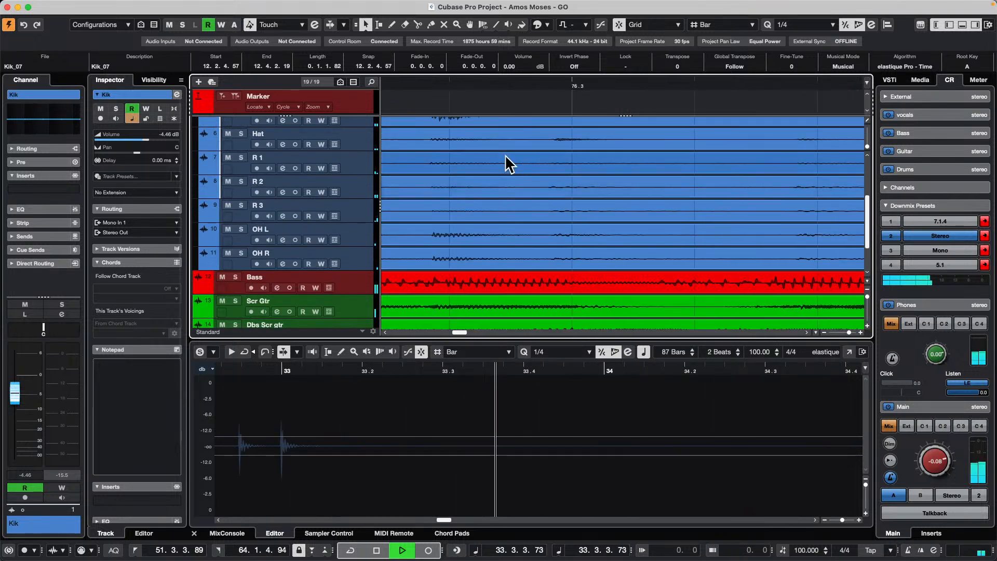
- Stop playback and view the arrangement zoomed out through the end of the song
{"action": "left_click_drag", "start_coordinate": [490, 86], "coordinate": [489, 61]}
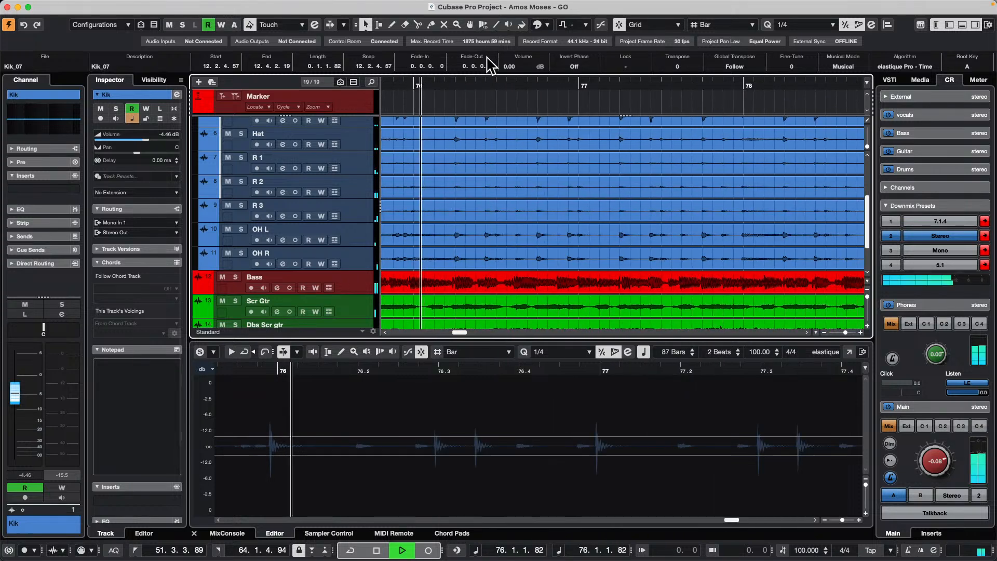
{"action": "key", "text": "space"}
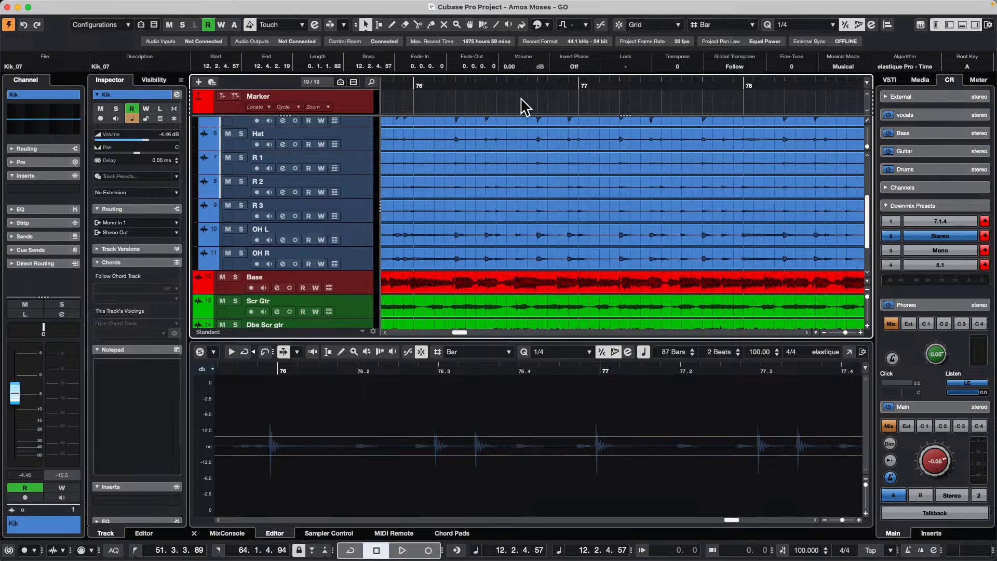
{"action": "left_click_drag", "start_coordinate": [516, 85], "coordinate": [378, 39]}
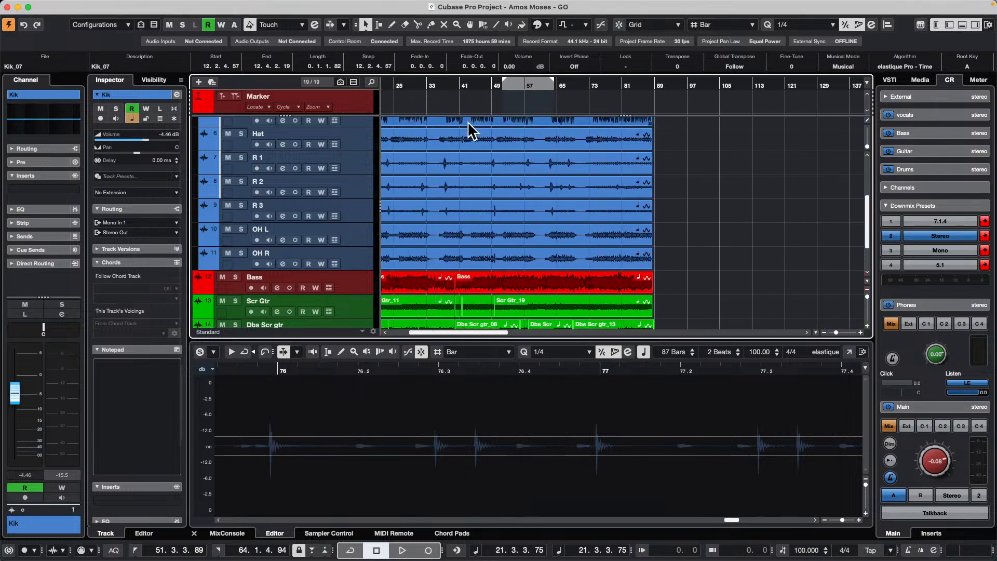
- Extend the end of the Kik_07 event in bar 12 almost to bar 13, for a length of 0.2.0.32
{"action": "scroll", "coordinate": [470, 129], "scroll_direction": "up", "scroll_amount": 5}
{"action": "left_click_drag", "start_coordinate": [423, 88], "coordinate": [470, 146]}
{"action": "left_click", "coordinate": [417, 152]}
{"action": "key", "text": "h"}
{"action": "key", "text": "h"}
{"action": "key", "text": "h"}
{"action": "key", "text": "h"}
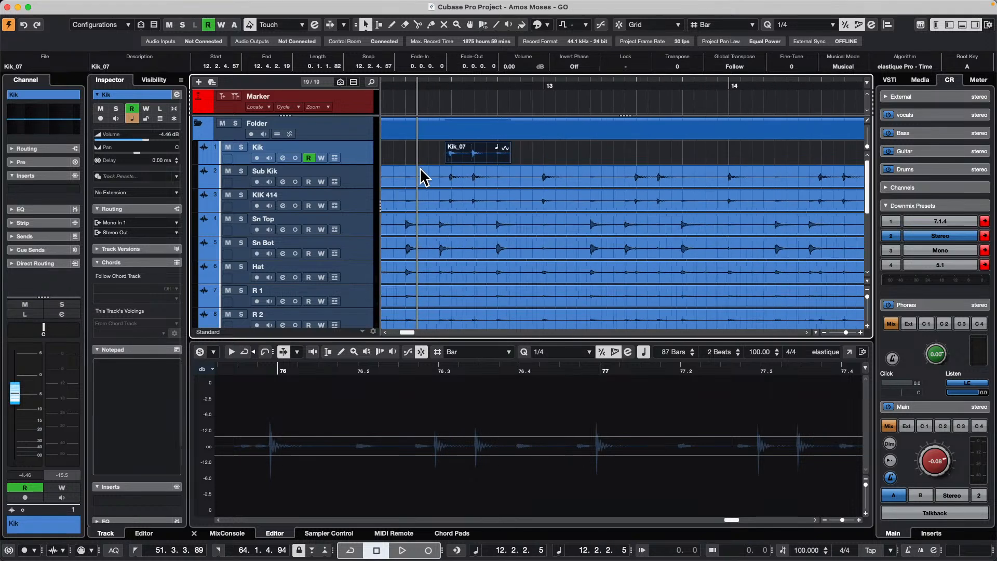
{"action": "left_click_drag", "start_coordinate": [518, 160], "coordinate": [478, 155]}
{"action": "mouse_move", "coordinate": [554, 161]}
{"action": "left_mouse_down"}
{"action": "mouse_move", "coordinate": [486, 156]}
{"action": "mouse_move", "coordinate": [550, 158]}
{"action": "left_mouse_up"}
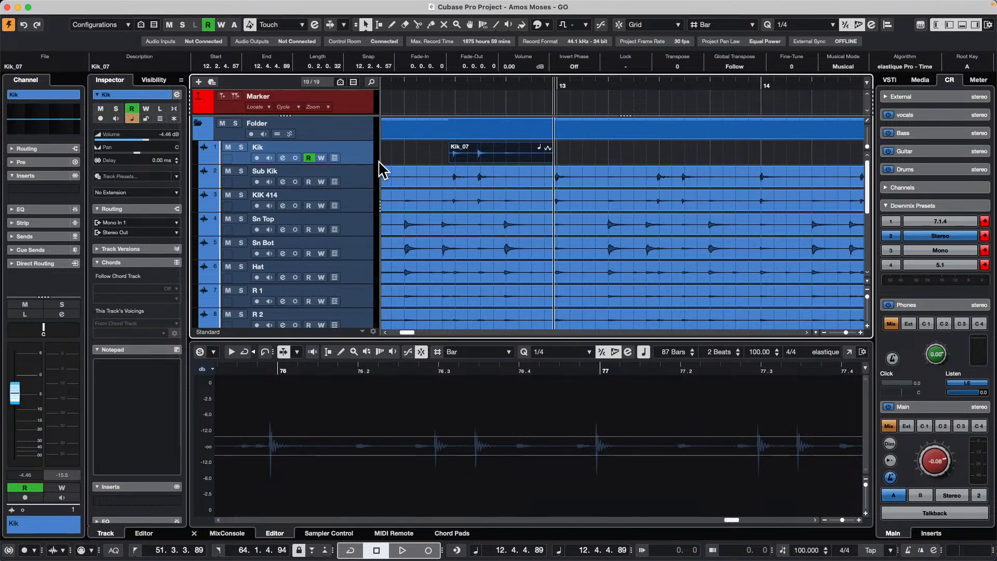
- Increase the Kik track's height, show bars 10 to 23 and deselect the Kik event
{"action": "left_click_drag", "start_coordinate": [350, 164], "coordinate": [348, 198]}
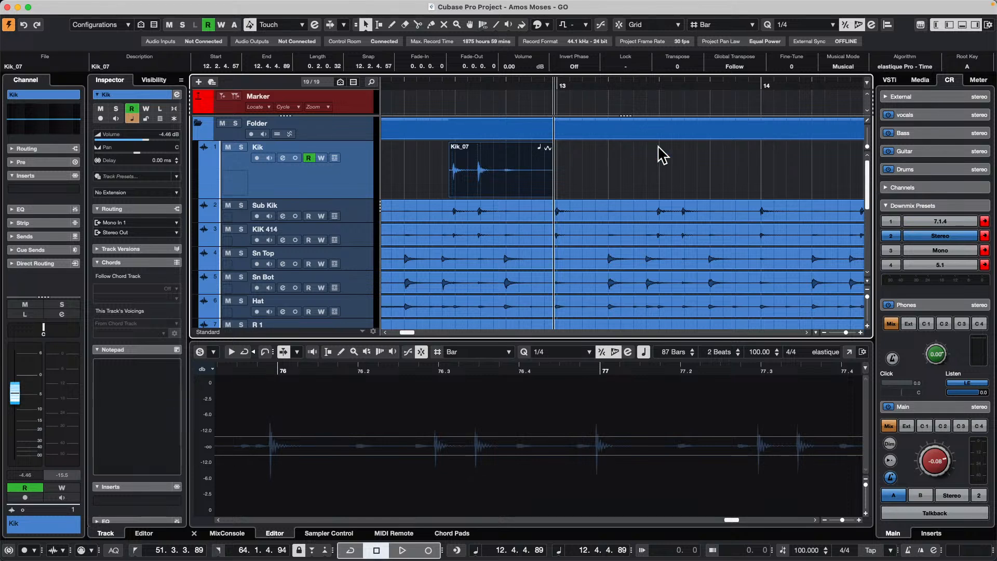
{"action": "left_click_drag", "start_coordinate": [474, 82], "coordinate": [482, 64]}
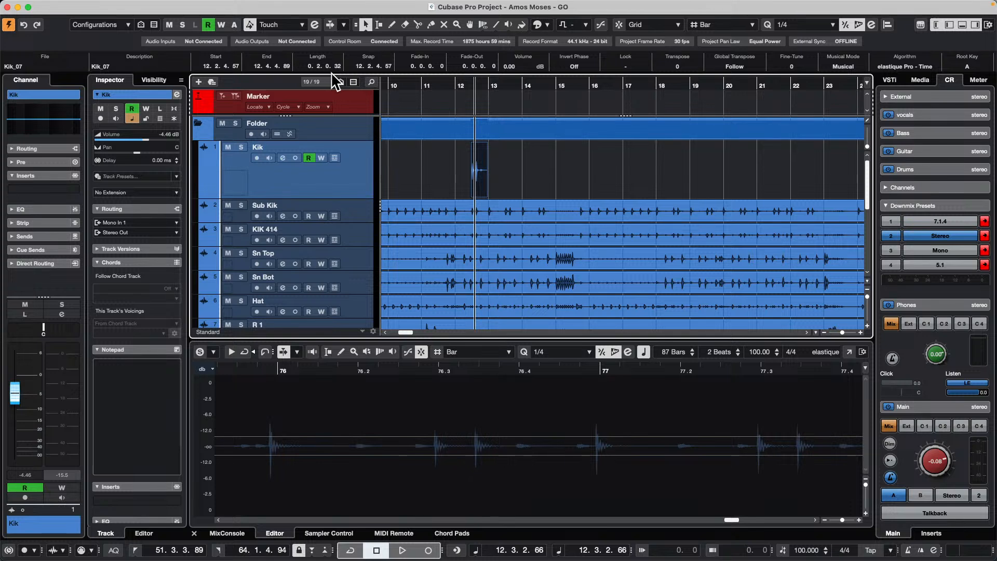
{"action": "left_click", "coordinate": [529, 160]}
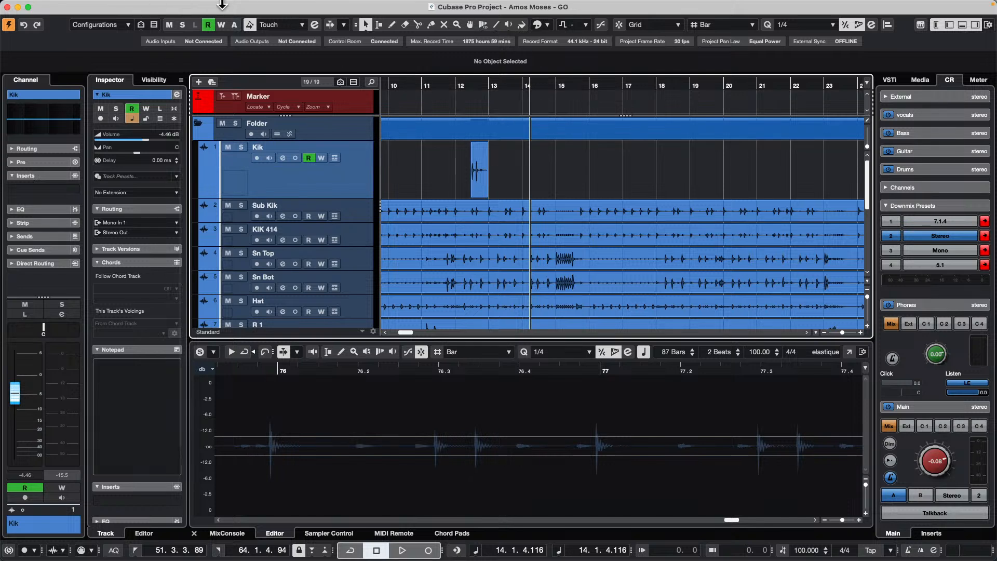
- Run the MIDI Reset command
{"action": "mouse_move", "coordinate": [221, 3]}
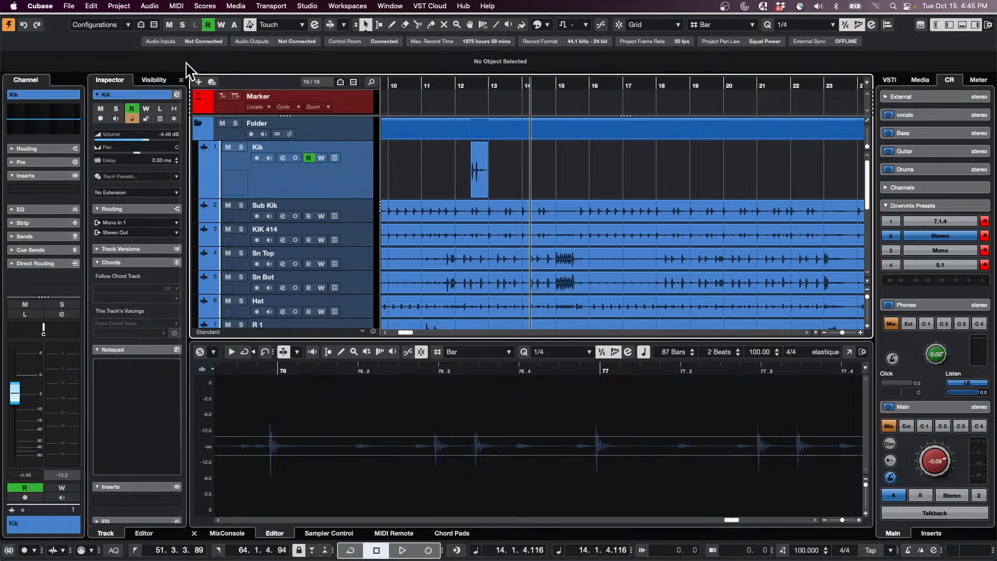
{"action": "left_click", "coordinate": [183, 6]}
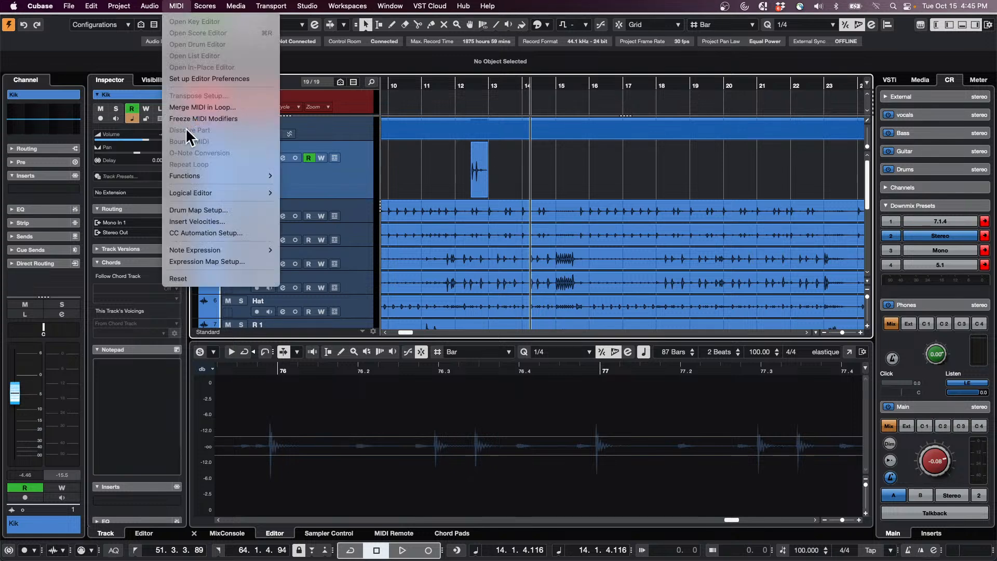
{"action": "left_click", "coordinate": [201, 283]}
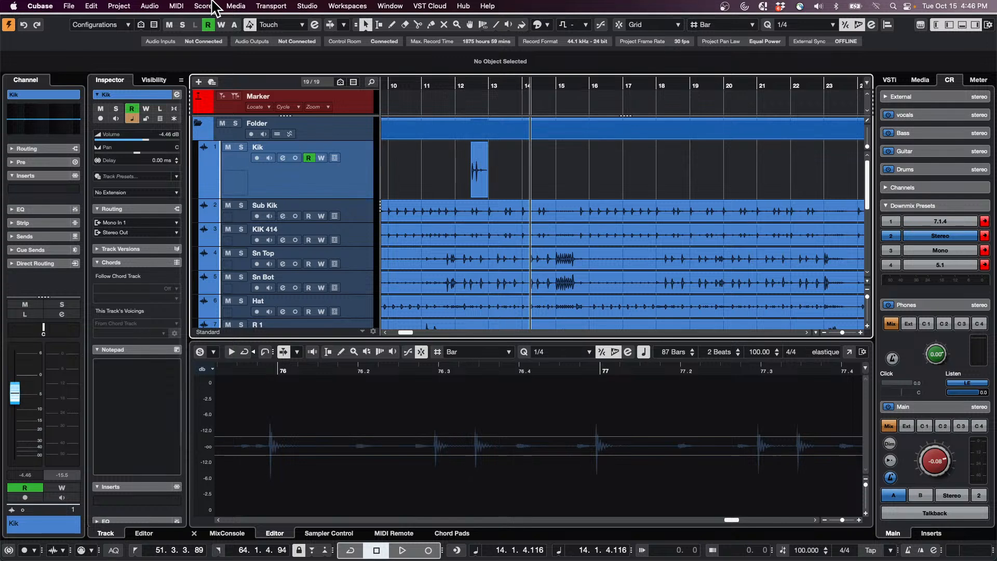
- Open the recent project October 15 2024.cpr
{"action": "left_click", "coordinate": [69, 6]}
{"action": "mouse_move", "coordinate": [109, 245]}
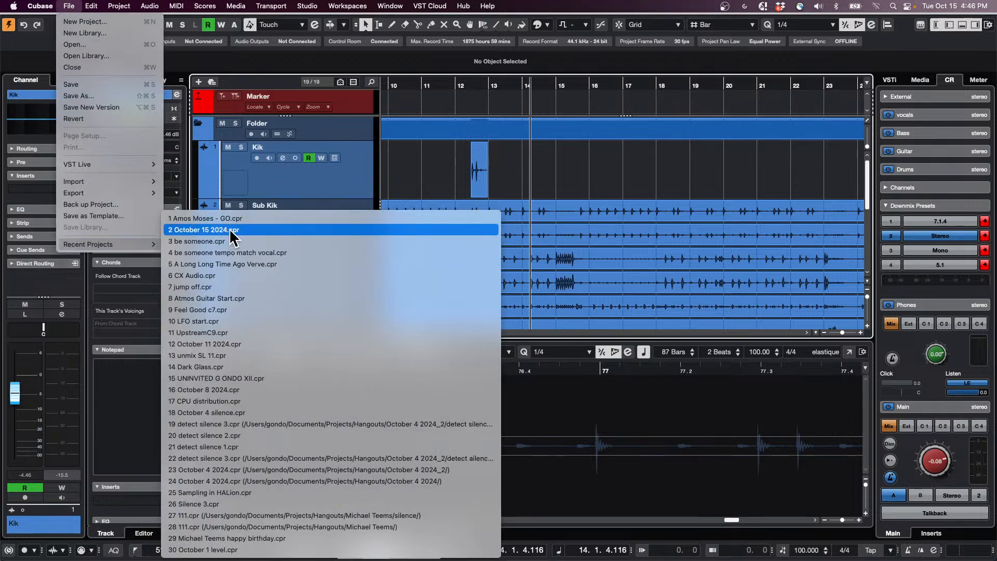
{"action": "left_click", "coordinate": [229, 229]}
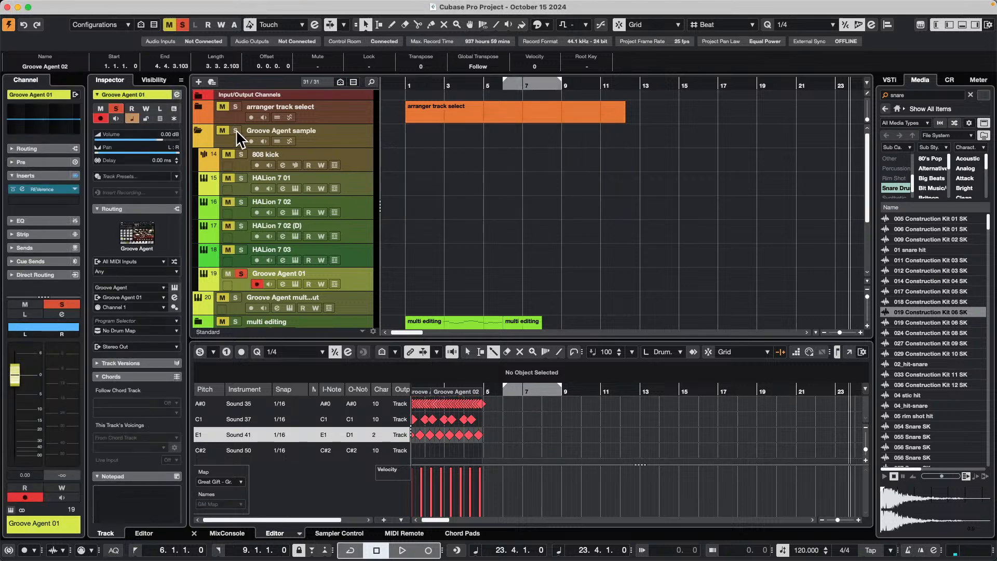
- Collapse the Groove Agent sample folder and briefly expand the multi editing folder to view its tracks
{"action": "left_click", "coordinate": [204, 131]}
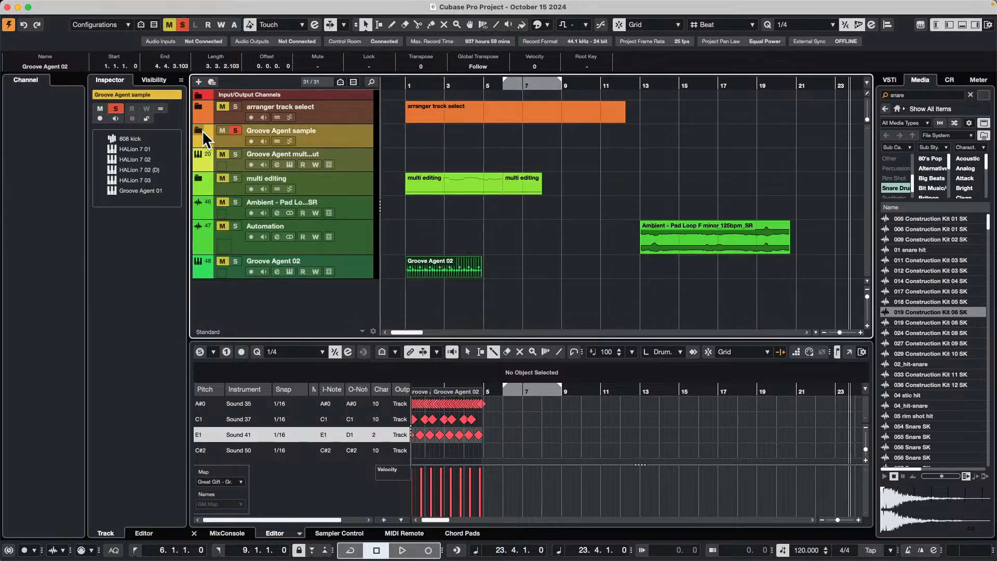
{"action": "left_click", "coordinate": [353, 181]}
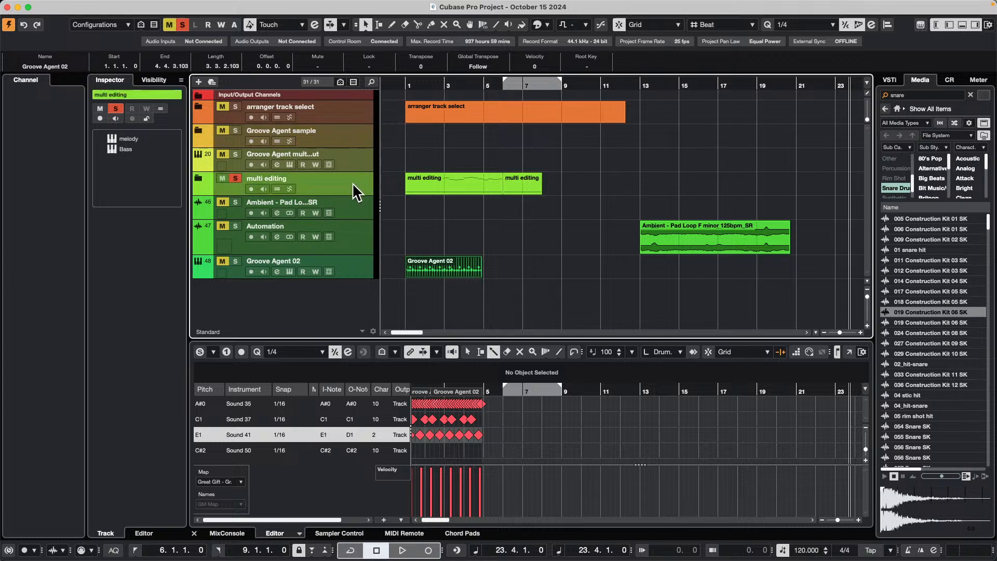
{"action": "left_click", "coordinate": [199, 179]}
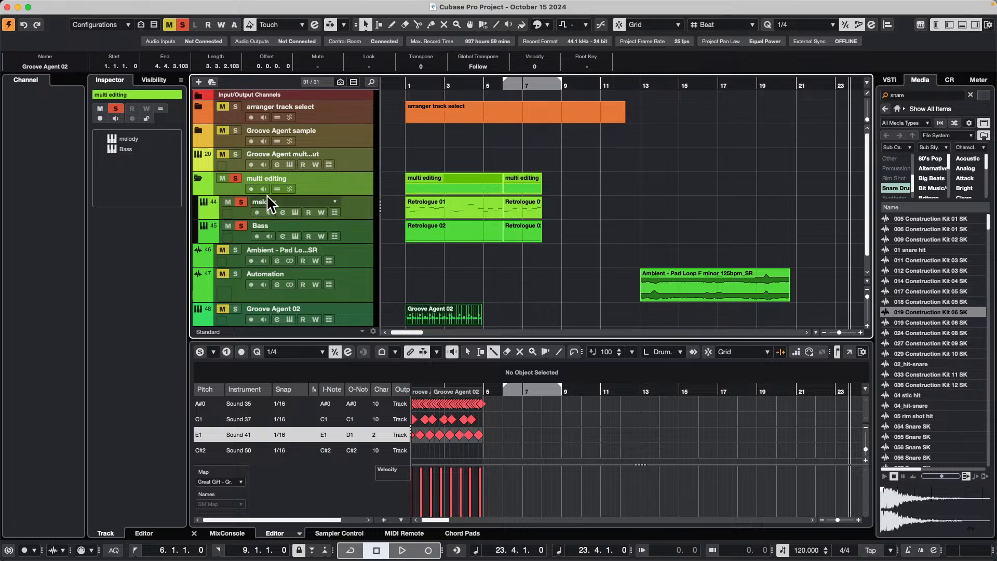
{"action": "left_click", "coordinate": [198, 178]}
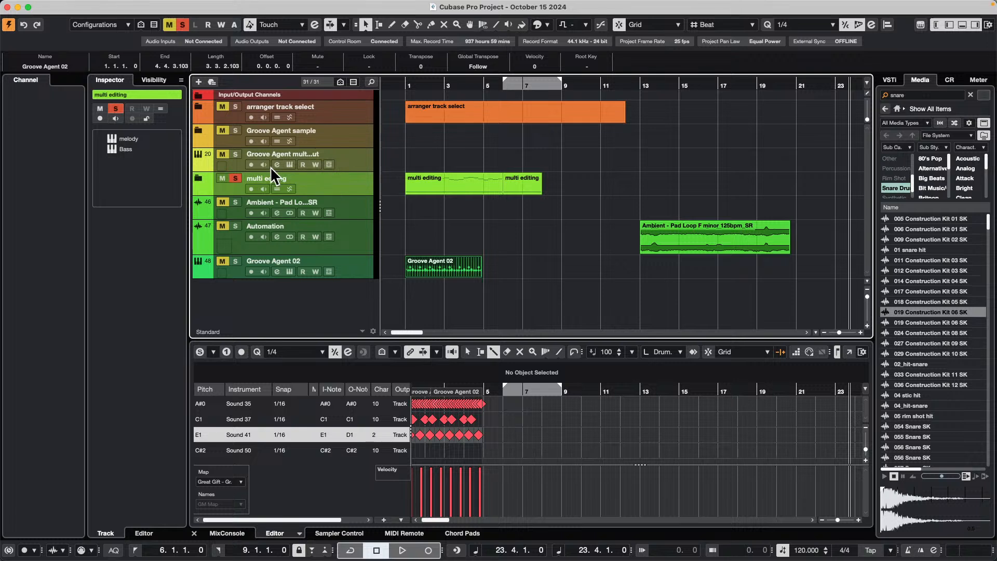
- Reveal the output lanes of the Groove Agent multi out track and hide the first output's Mute automation lane
{"action": "left_click", "coordinate": [199, 164]}
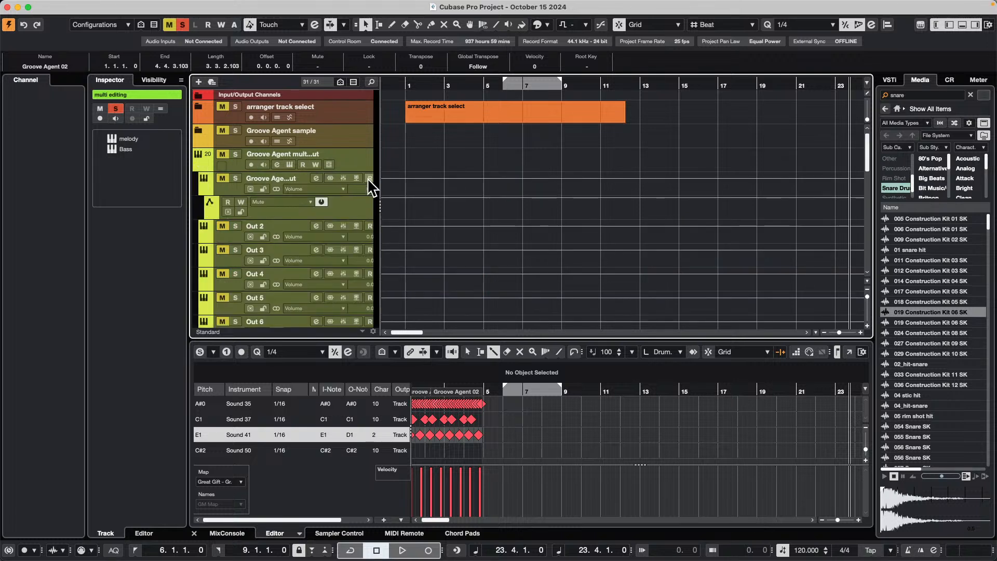
{"action": "left_click", "coordinate": [358, 158]}
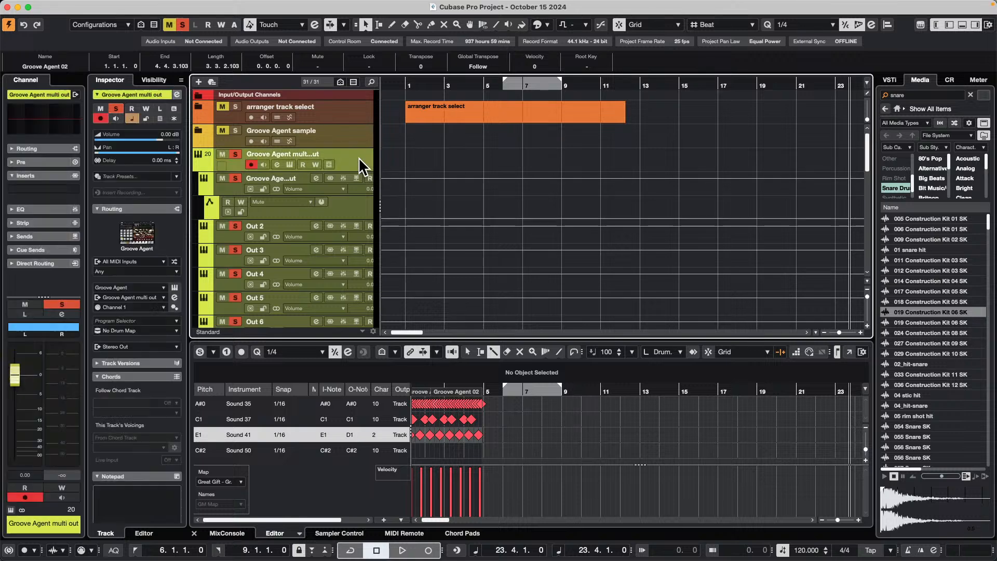
{"action": "left_click", "coordinate": [205, 186]}
{"action": "scroll", "coordinate": [317, 216], "scroll_direction": "up", "scroll_amount": 3}
{"action": "scroll", "coordinate": [319, 220], "scroll_direction": "down", "scroll_amount": 8}
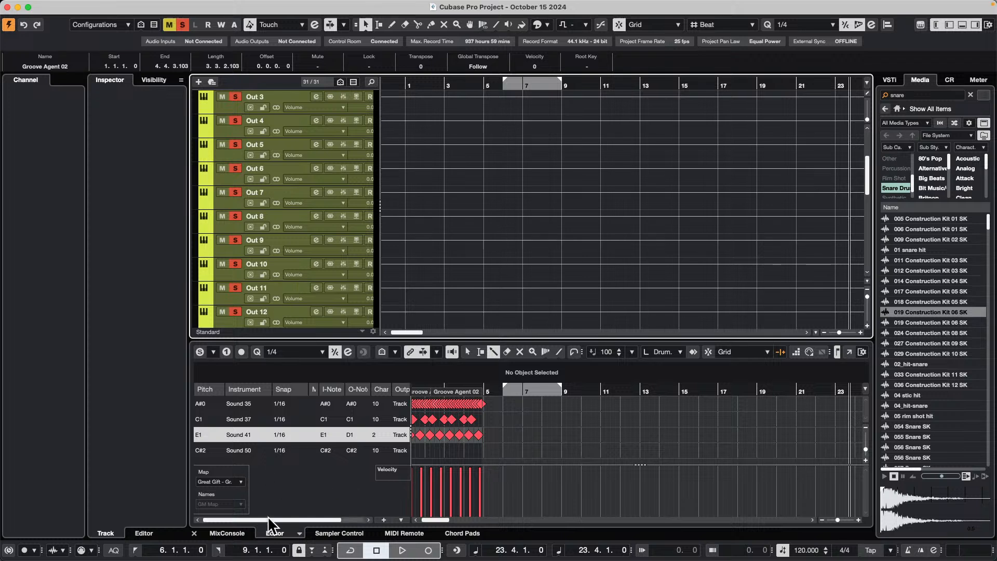
{"action": "scroll", "coordinate": [289, 186], "scroll_direction": "up", "scroll_amount": 5}
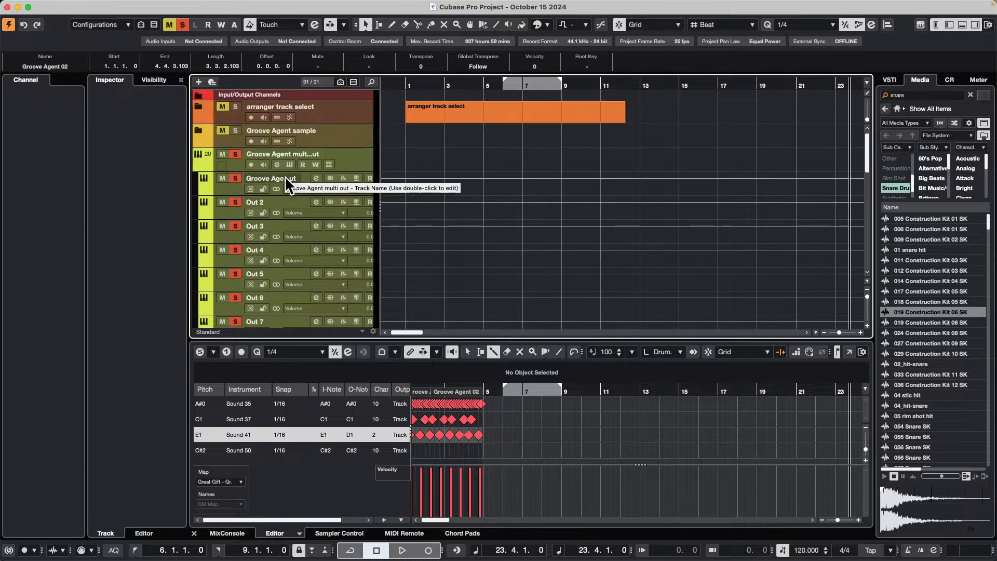
- Draw freehand volume automation curves with the Draw tool on the Groove Agent multi out lane and Out 2 through Out 6
{"action": "right_click", "coordinate": [422, 187]}
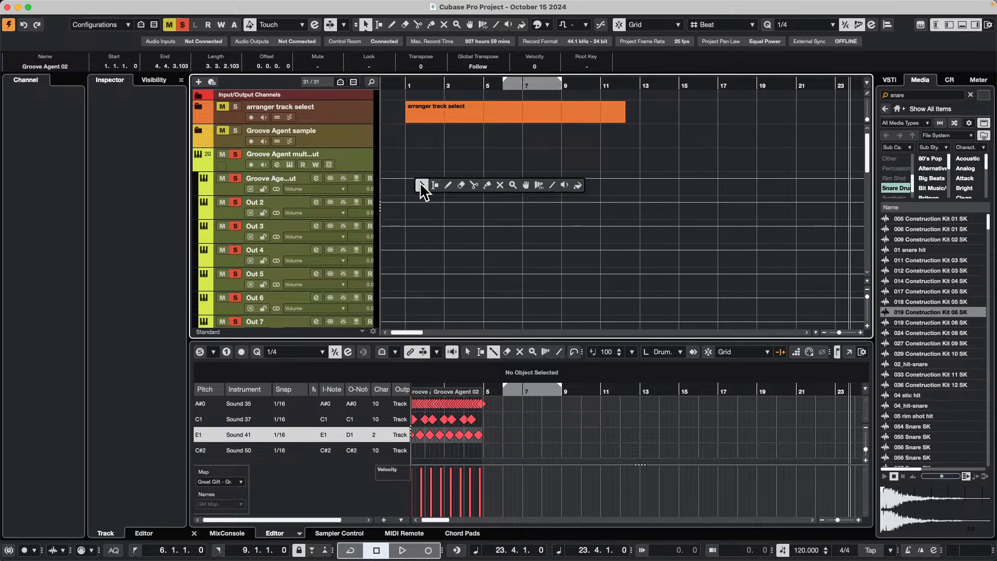
{"action": "left_click", "coordinate": [449, 185]}
{"action": "left_click_drag", "start_coordinate": [441, 179], "coordinate": [536, 181]}
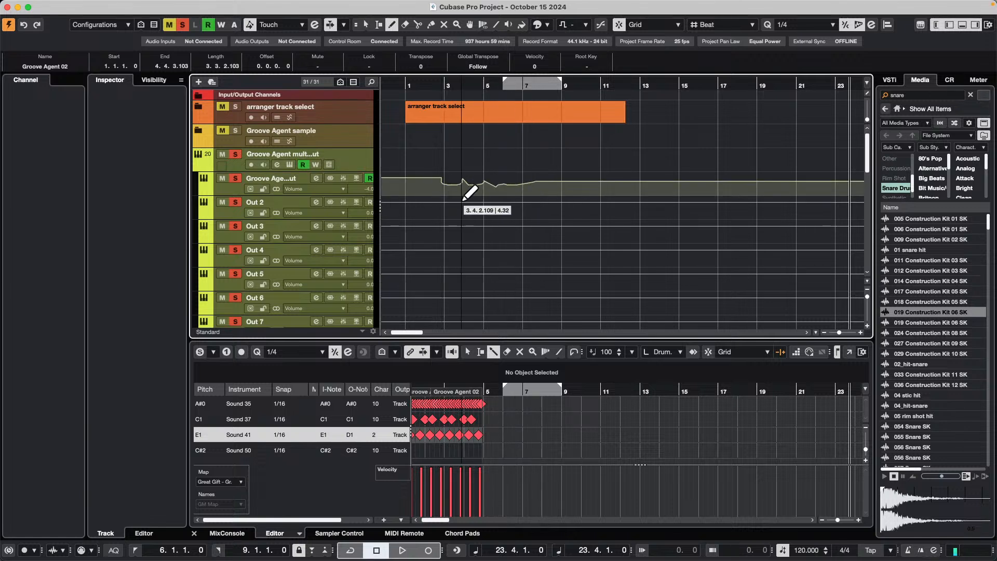
{"action": "left_click_drag", "start_coordinate": [461, 204], "coordinate": [509, 217]}
{"action": "left_click_drag", "start_coordinate": [442, 233], "coordinate": [597, 260]}
{"action": "left_click_drag", "start_coordinate": [468, 277], "coordinate": [563, 284]}
{"action": "left_click_drag", "start_coordinate": [446, 304], "coordinate": [696, 294]}
{"action": "mouse_move", "coordinate": [648, 214]}
{"action": "left_mouse_down"}
{"action": "mouse_move", "coordinate": [684, 229]}
{"action": "mouse_move", "coordinate": [688, 289]}
{"action": "mouse_move", "coordinate": [706, 294]}
{"action": "left_mouse_up"}
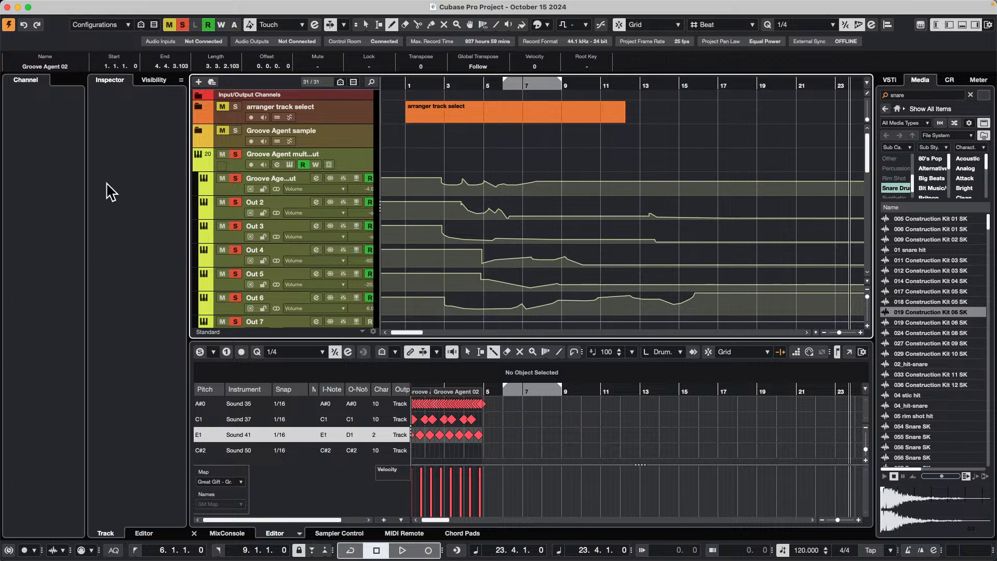
- Examine the Track Controls Settings for the Folder, Marker, Group/FX/VCA and MIDI track types
{"action": "right_click", "coordinate": [353, 135]}
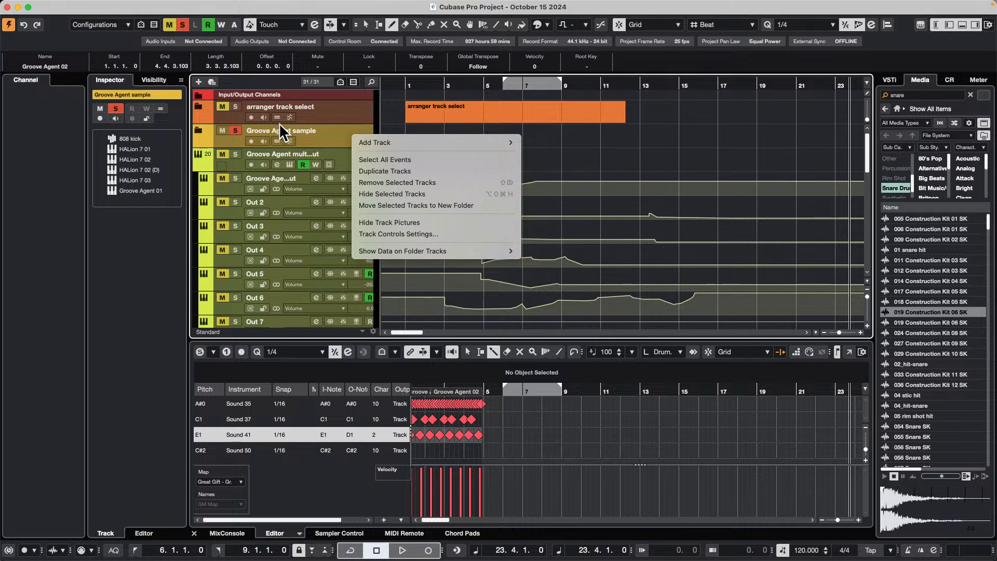
{"action": "left_click", "coordinate": [343, 138]}
{"action": "right_click", "coordinate": [344, 138]}
{"action": "mouse_move", "coordinate": [407, 144]}
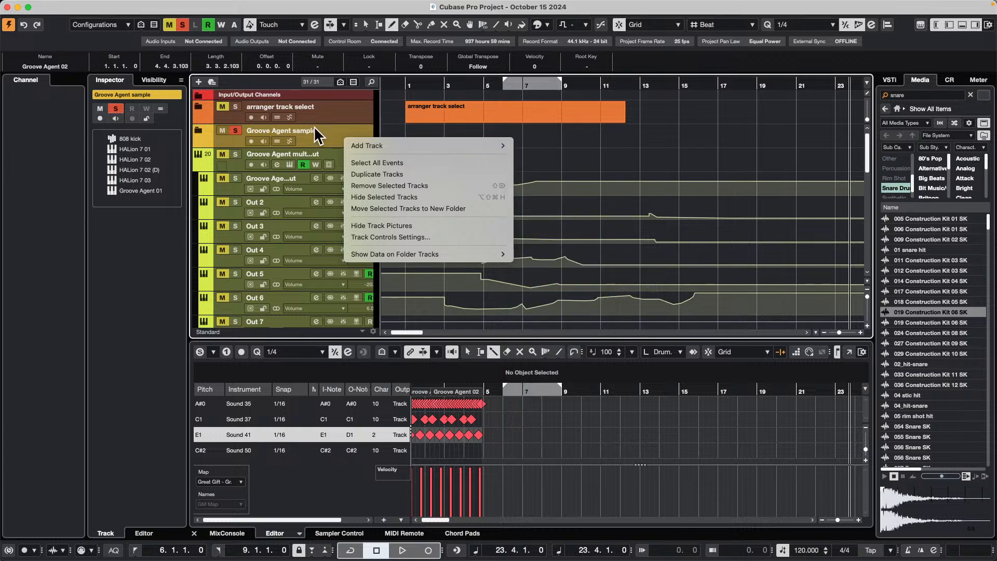
{"action": "left_click", "coordinate": [418, 237]}
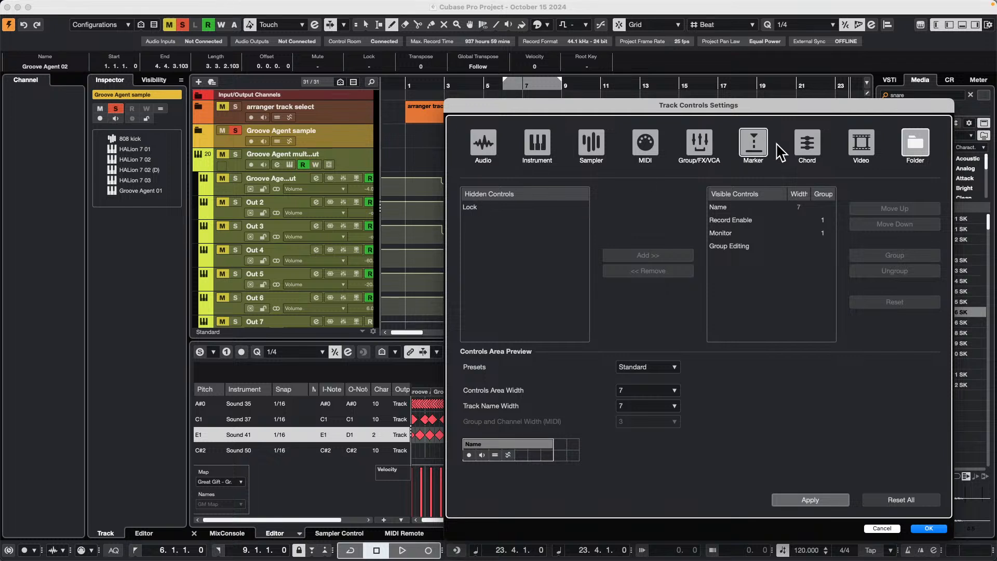
{"action": "left_click", "coordinate": [756, 141]}
{"action": "left_click", "coordinate": [699, 140]}
{"action": "left_click", "coordinate": [647, 141]}
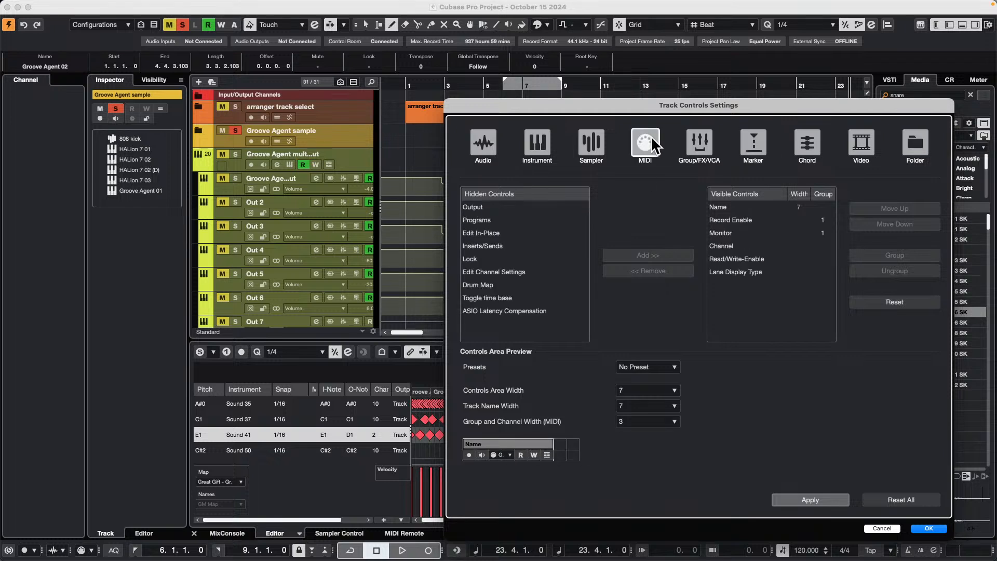
{"action": "left_click", "coordinate": [696, 140]}
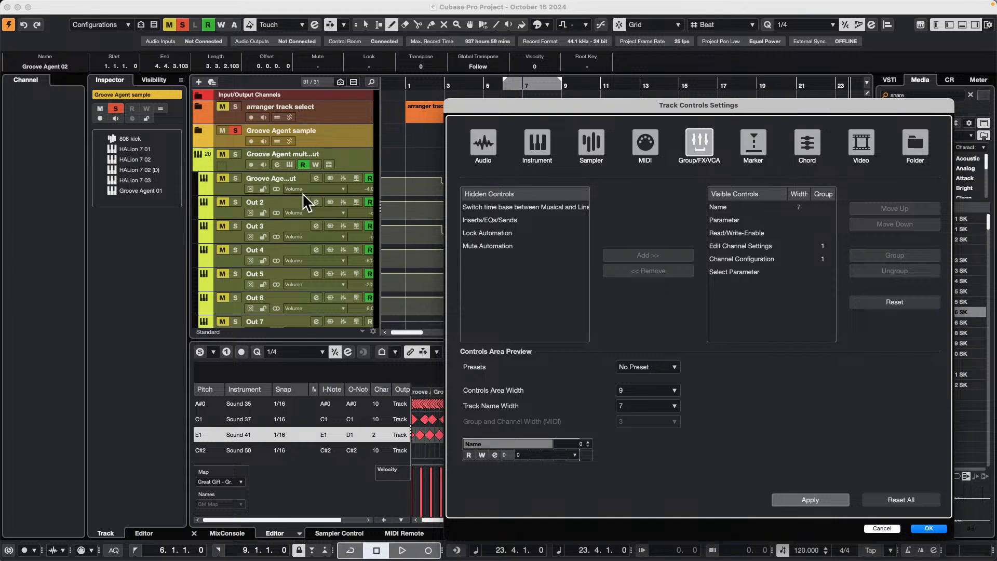
{"action": "left_click", "coordinate": [929, 529]}
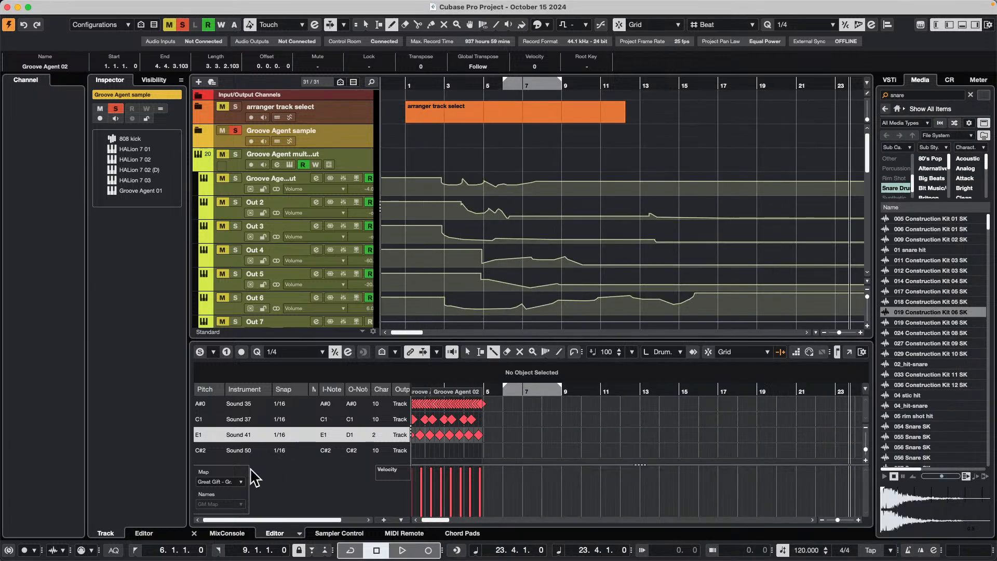
- Show the MixConsole in the lower zone, and fold and unfold the Groove Agent multi out track's output lanes
{"action": "left_click", "coordinate": [227, 534]}
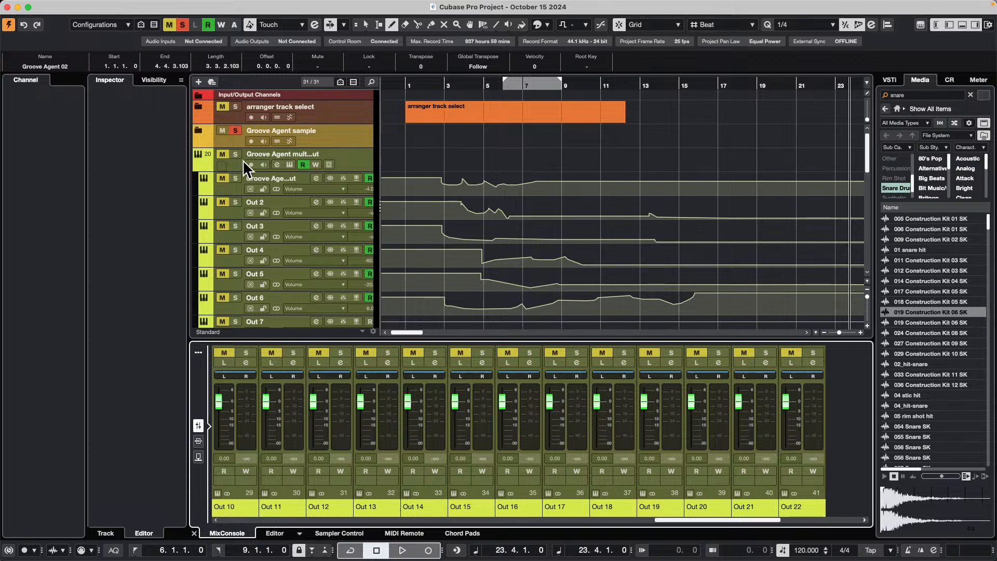
{"action": "left_click", "coordinate": [197, 166]}
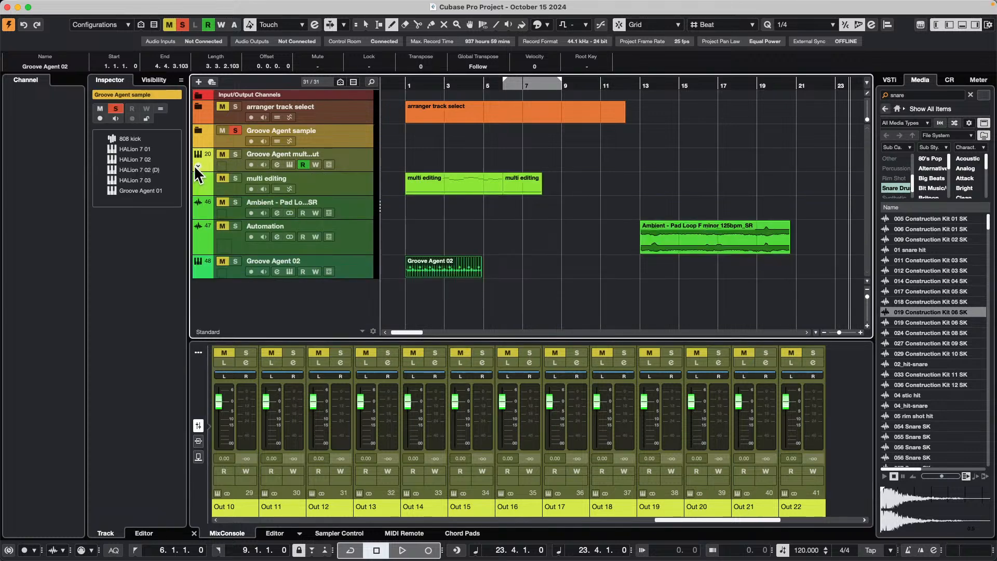
{"action": "left_click", "coordinate": [197, 166]}
{"action": "left_click", "coordinate": [197, 167]}
{"action": "left_click", "coordinate": [197, 166]}
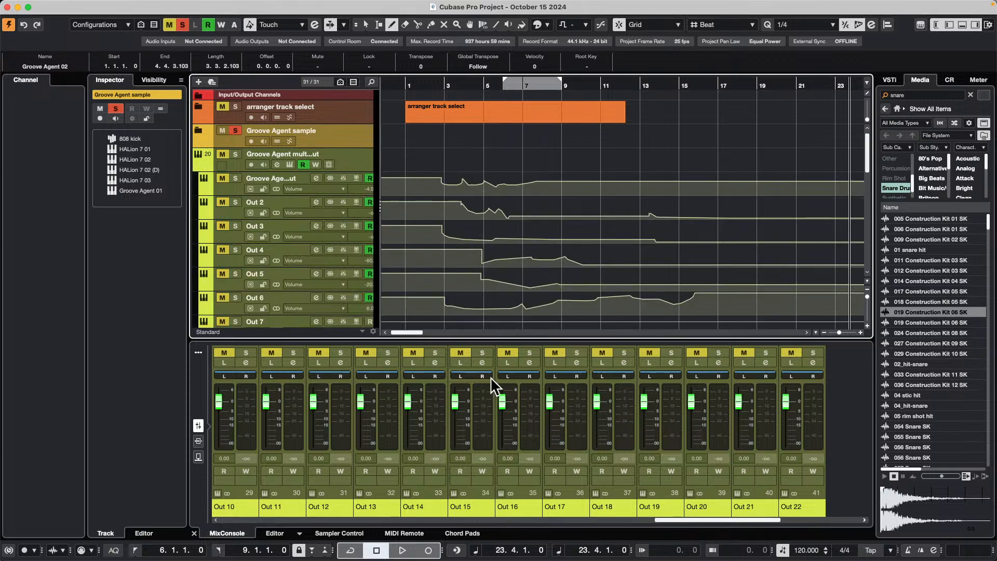
- Fold away the Groove Agent multi out track's output lanes and lower the Out 17 fader to about -8.14 dB
{"action": "left_click", "coordinate": [198, 165]}
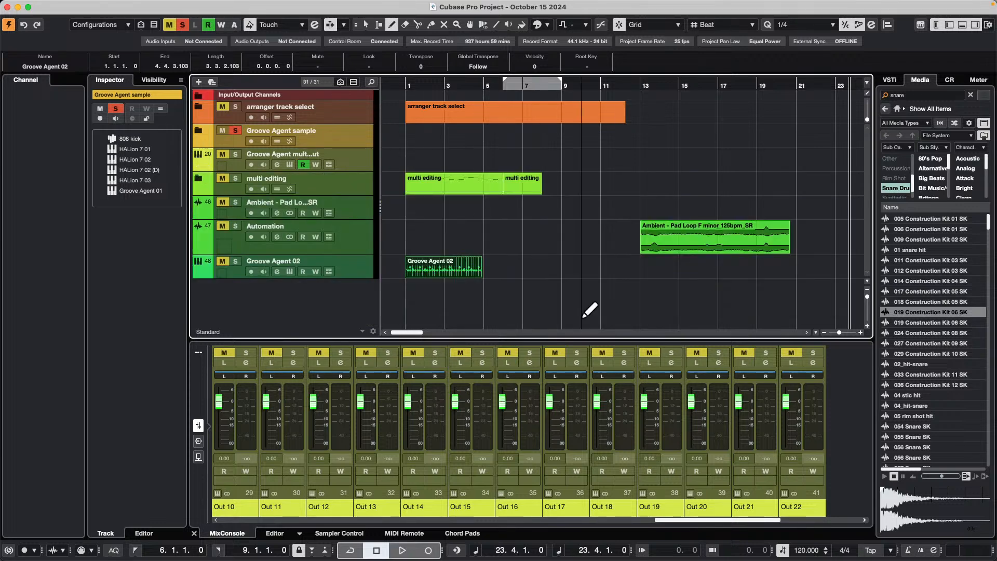
{"action": "left_click_drag", "start_coordinate": [549, 401], "coordinate": [563, 415]}
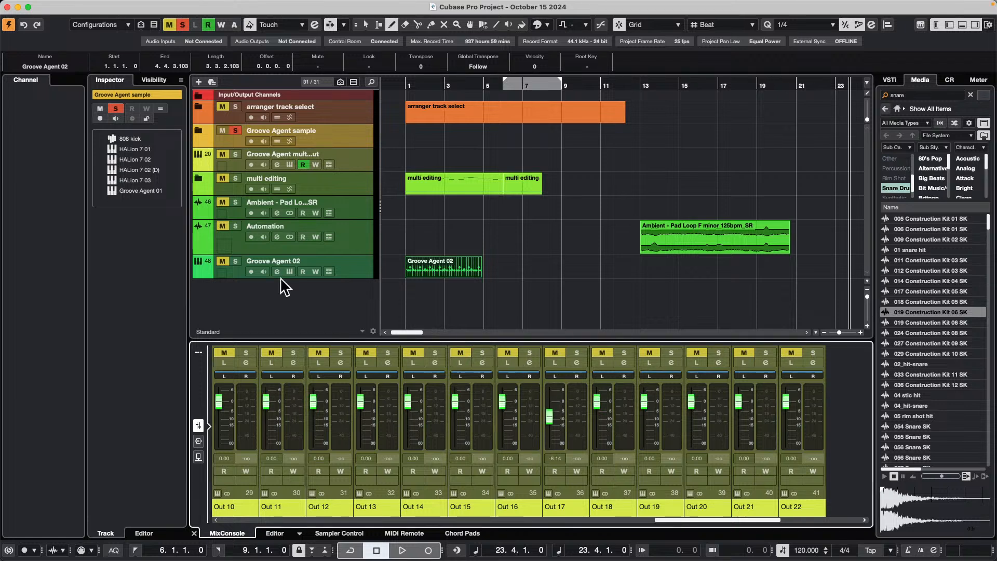
- Unfold the Groove Agent multi out track's output lanes and draw more freehand volume automation on Out 2 and Out 3
{"action": "left_click", "coordinate": [196, 163]}
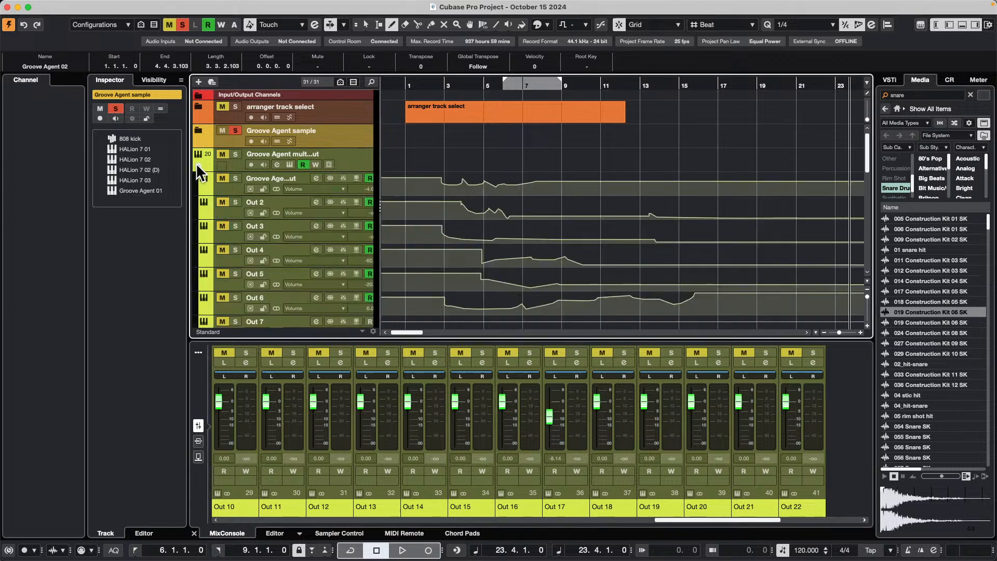
{"action": "left_click_drag", "start_coordinate": [654, 226], "coordinate": [696, 218]}
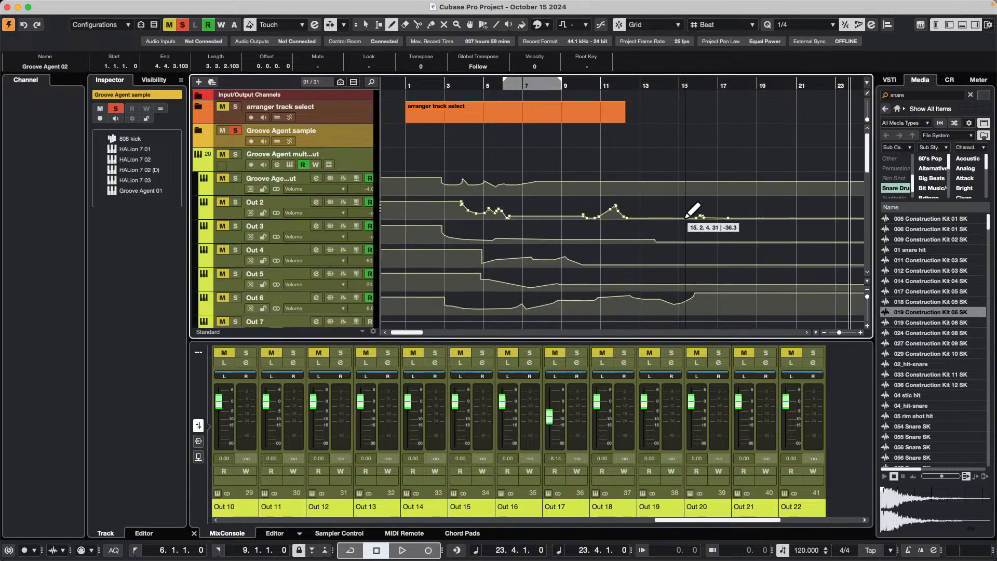
{"action": "left_click_drag", "start_coordinate": [576, 236], "coordinate": [690, 257]}
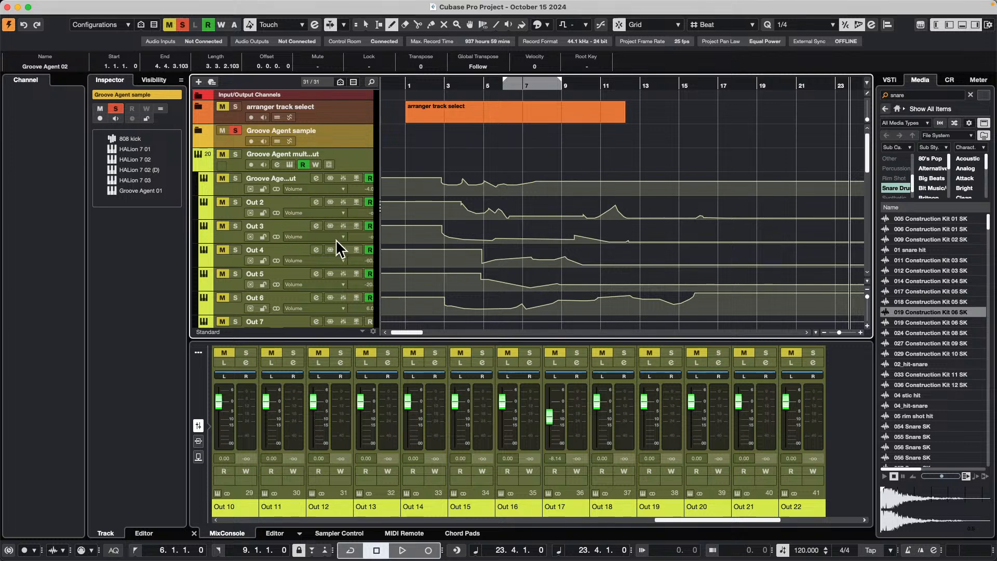
- Check the channel settings of Out 2, extend the volume automation on Out 2 and Out 3, and place the project cursor in bar 3
{"action": "left_click", "coordinate": [316, 201]}
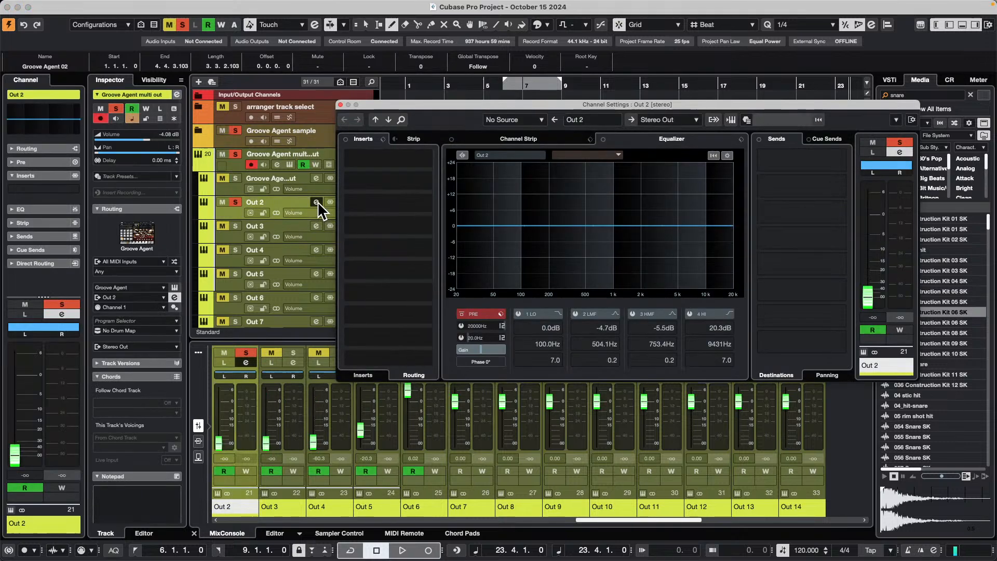
{"action": "left_click", "coordinate": [341, 104]}
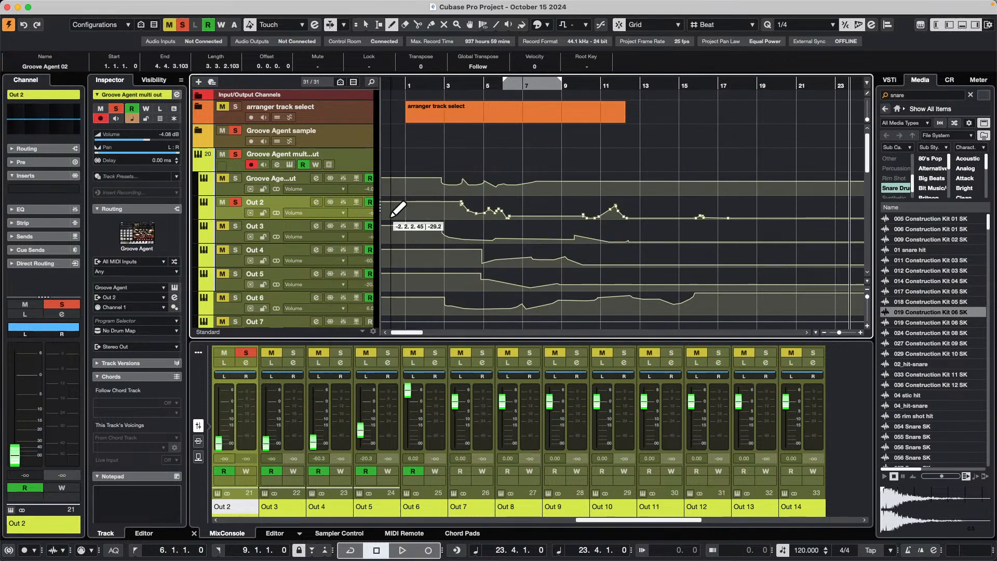
{"action": "left_click_drag", "start_coordinate": [657, 229], "coordinate": [784, 214]}
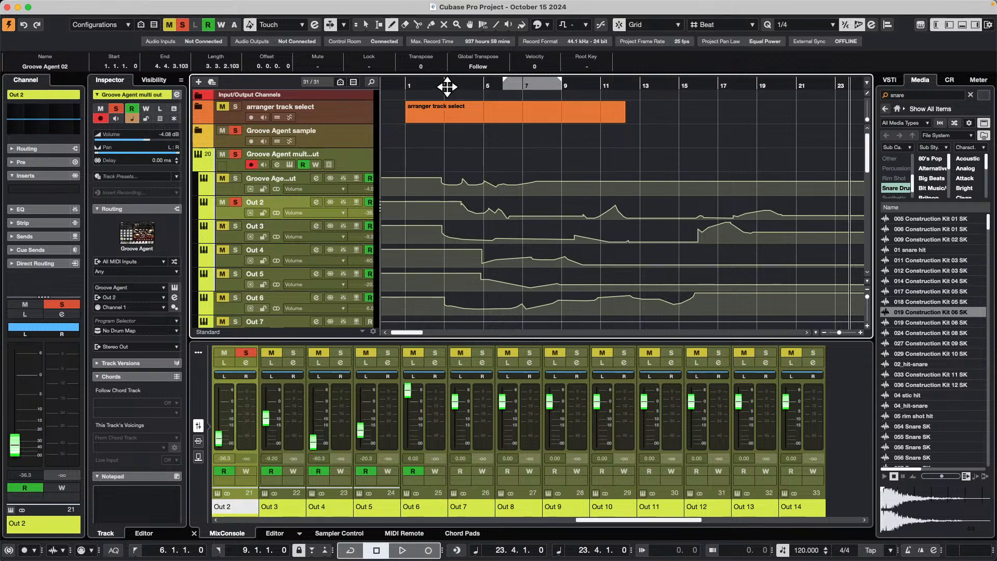
{"action": "left_click_drag", "start_coordinate": [448, 86], "coordinate": [447, 78]}
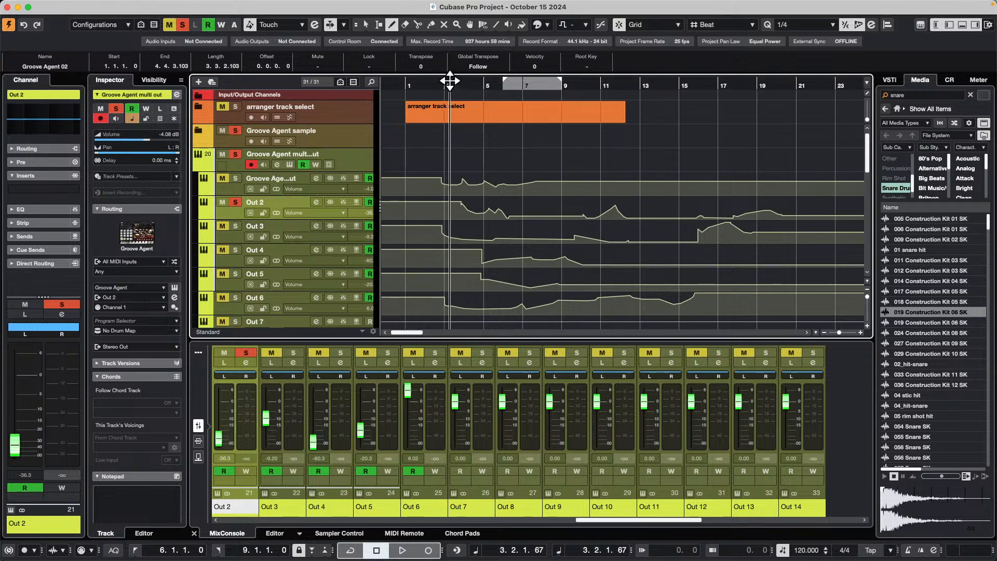
- Fold away the Groove Agent multi out track's output lanes and turn off solo on the Groove Agent tracks
{"action": "left_click", "coordinate": [197, 166]}
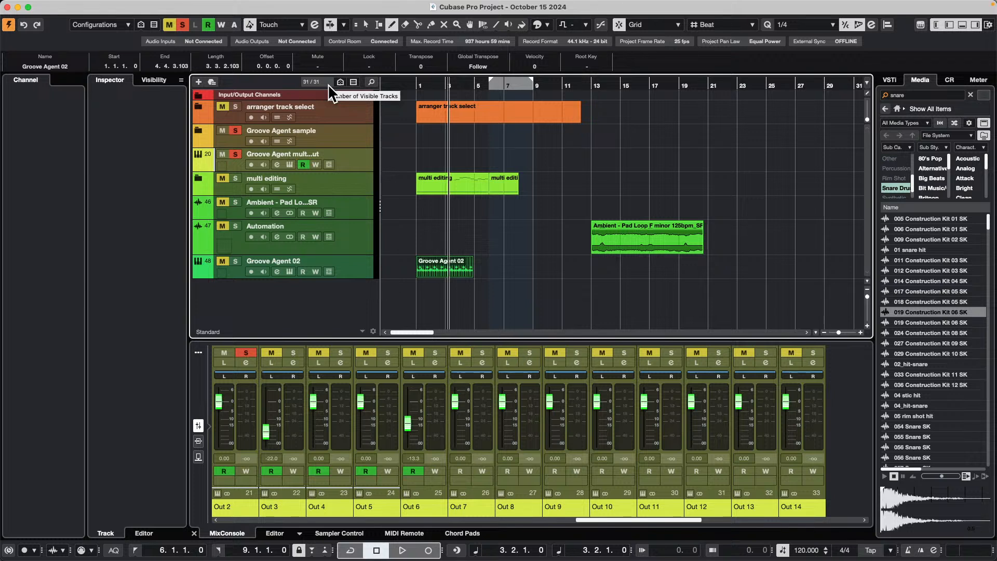
{"action": "left_click", "coordinate": [236, 127]}
{"action": "left_click", "coordinate": [235, 155]}
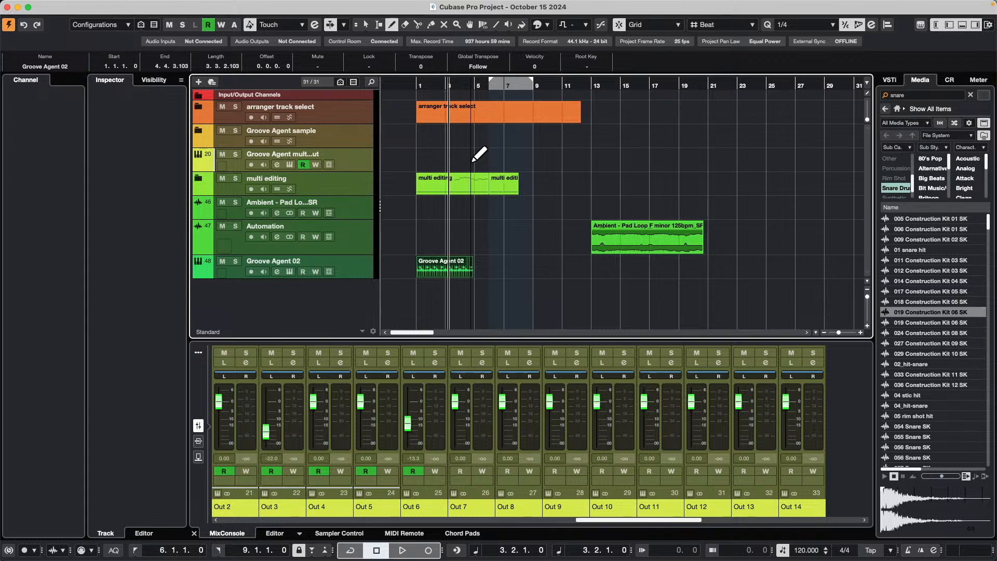
- Switch to the Object Selection tool, clear the event selection, and place the project cursor in bar 8
{"action": "right_click", "coordinate": [467, 267]}
{"action": "left_click", "coordinate": [467, 268]}
{"action": "left_click", "coordinate": [521, 269]}
{"action": "left_click", "coordinate": [521, 269]}
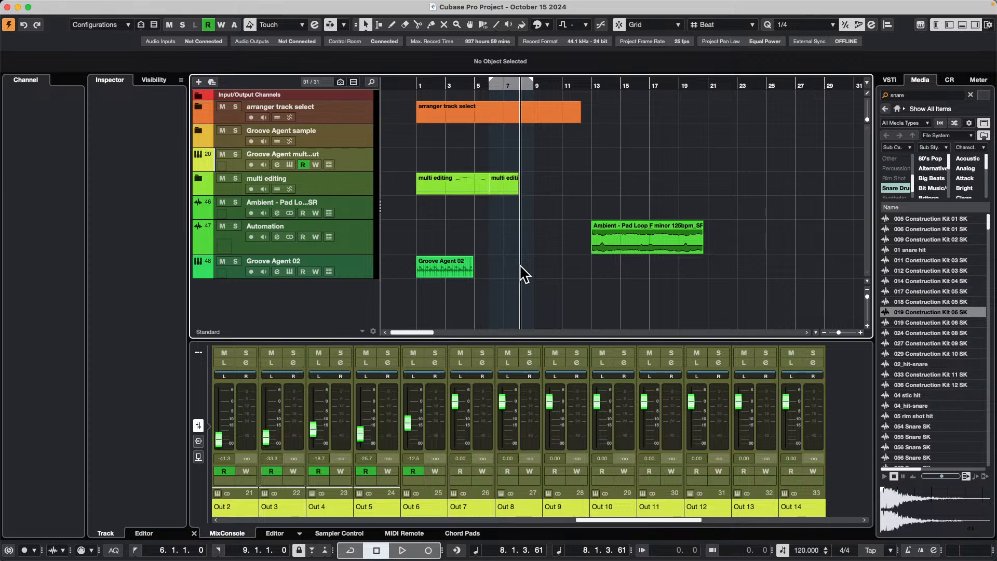
- Select the Groove Agent 02 event and move its track directly below the Groove Agent multi out track
{"action": "mouse_move", "coordinate": [267, 6]}
{"action": "left_click", "coordinate": [445, 271]}
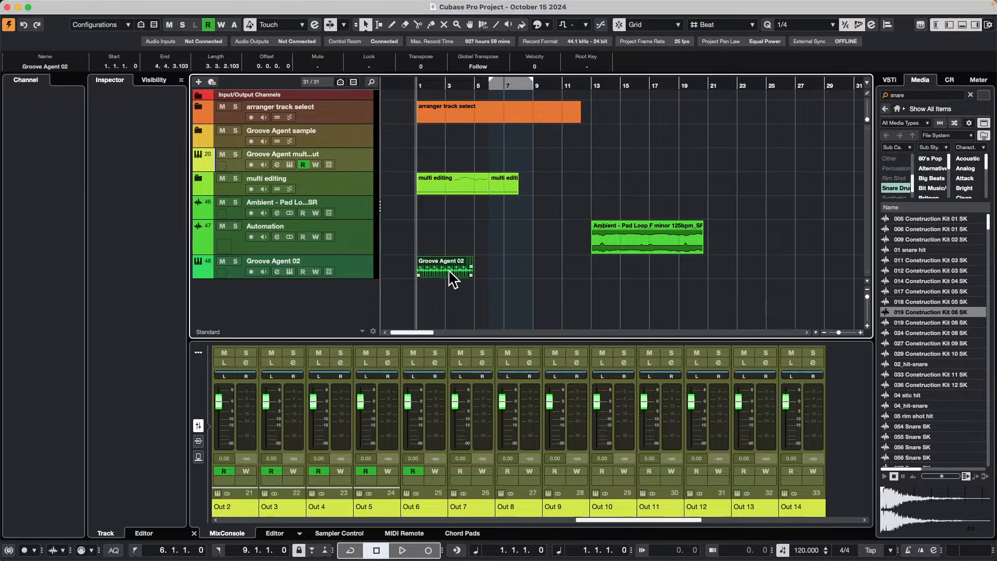
{"action": "left_click_drag", "start_coordinate": [364, 271], "coordinate": [348, 177]}
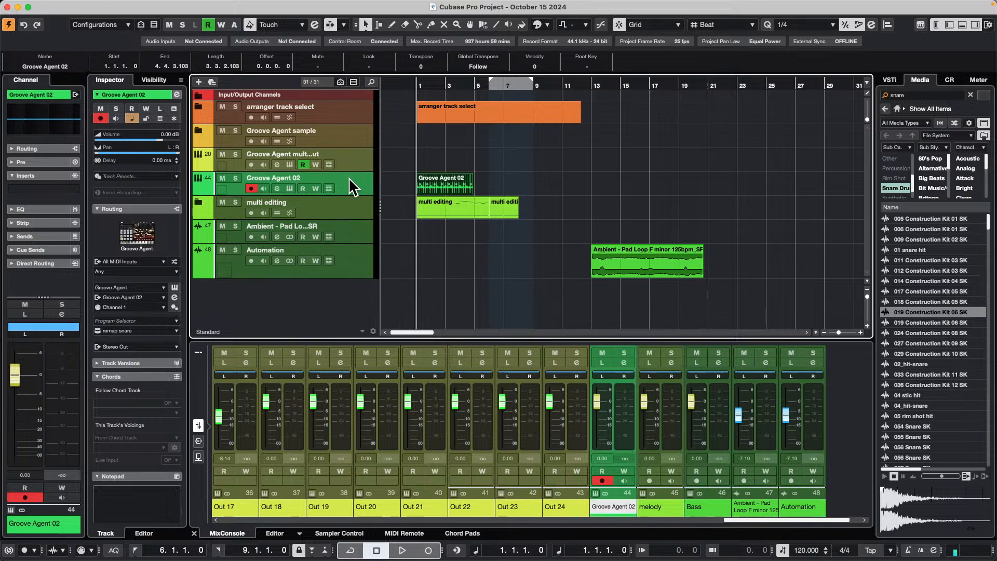
- Select the Ambient pad loop event and the Automation track, and find the macro "CCLS zoom and open automation on selected" in Key Commands
{"action": "left_click", "coordinate": [656, 263]}
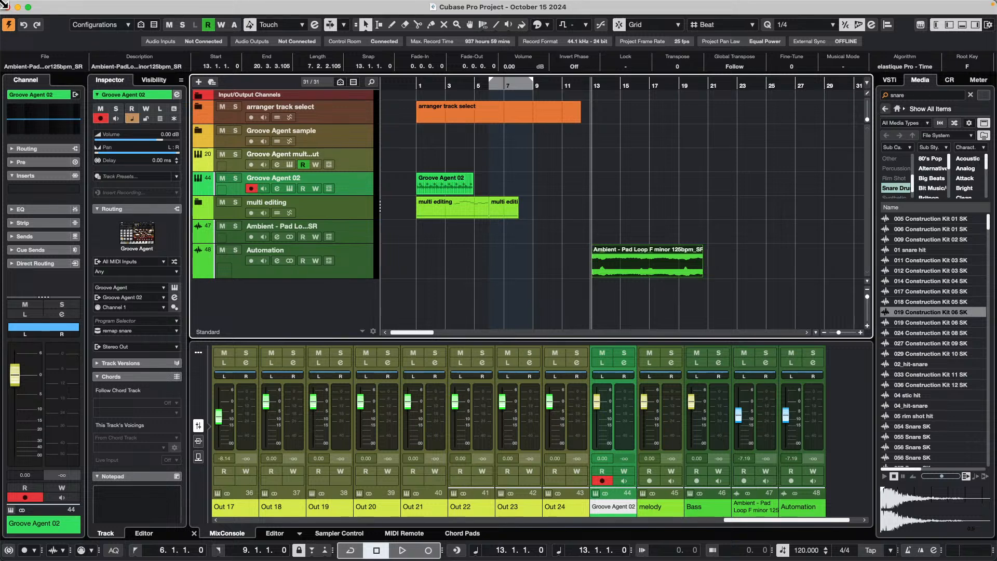
{"action": "left_click", "coordinate": [352, 274]}
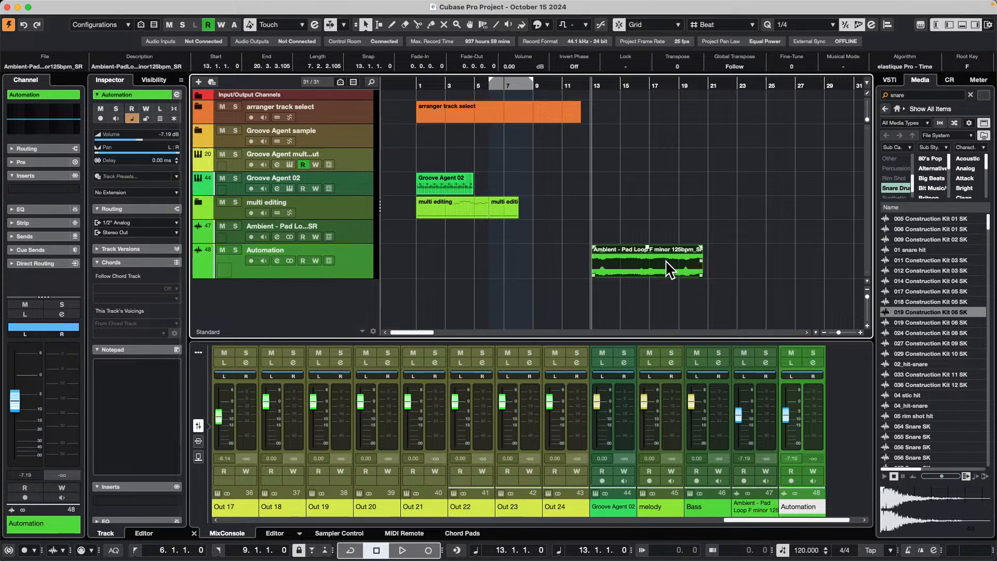
{"action": "left_click", "coordinate": [91, 5]}
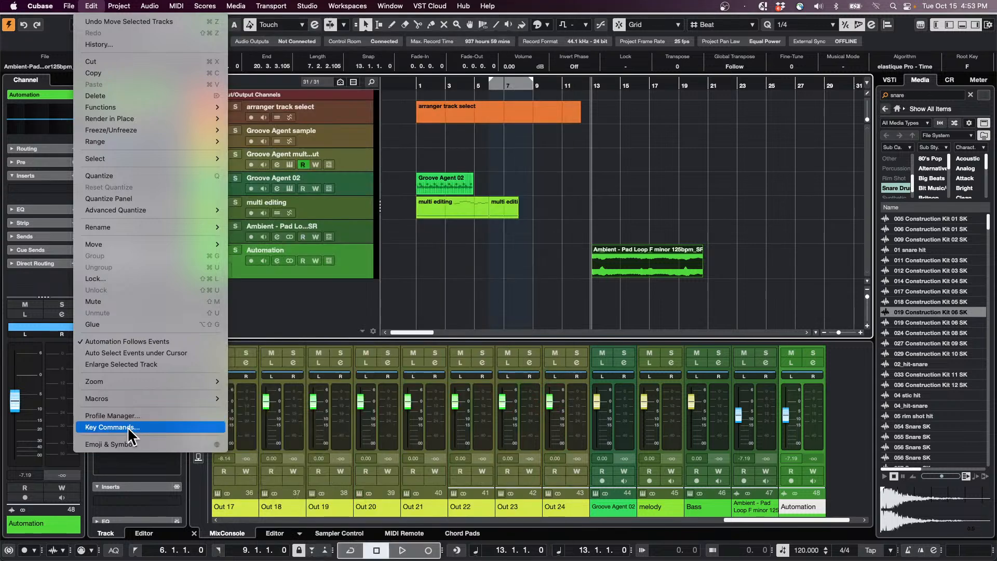
{"action": "left_click", "coordinate": [126, 426]}
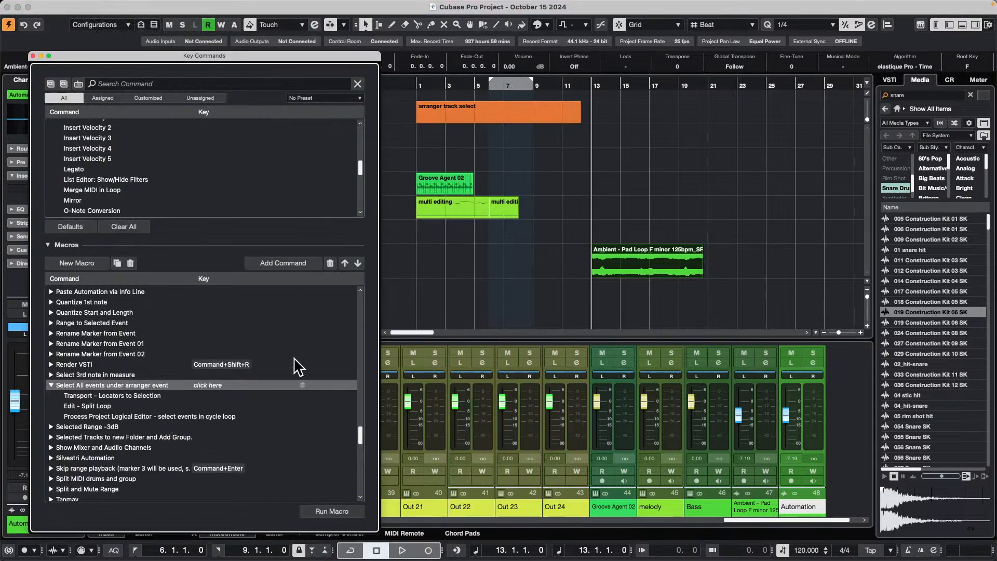
{"action": "scroll", "coordinate": [105, 332], "scroll_direction": "up", "scroll_amount": 10}
{"action": "scroll", "coordinate": [106, 333], "scroll_direction": "down", "scroll_amount": 10}
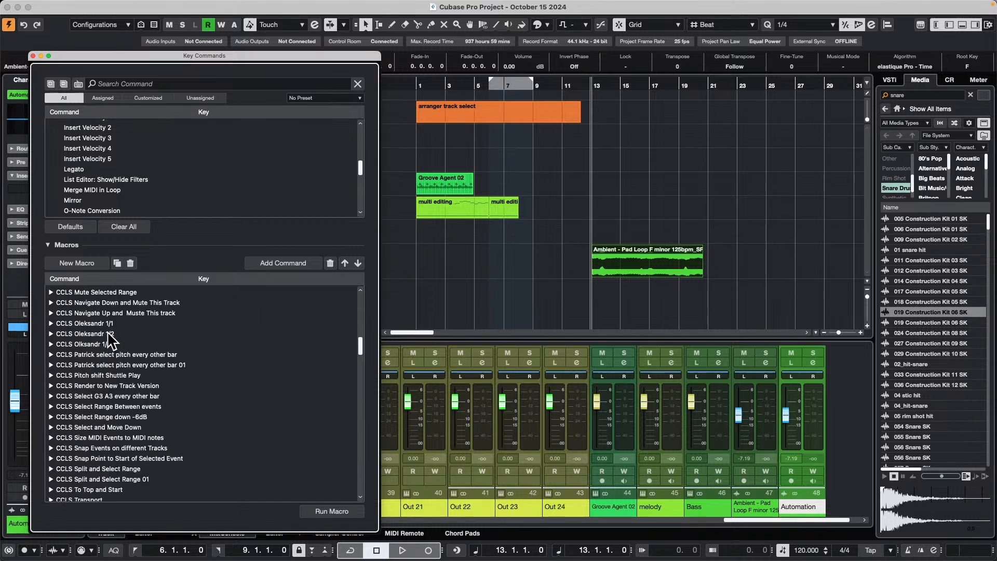
{"action": "scroll", "coordinate": [107, 337], "scroll_direction": "down", "scroll_amount": 10}
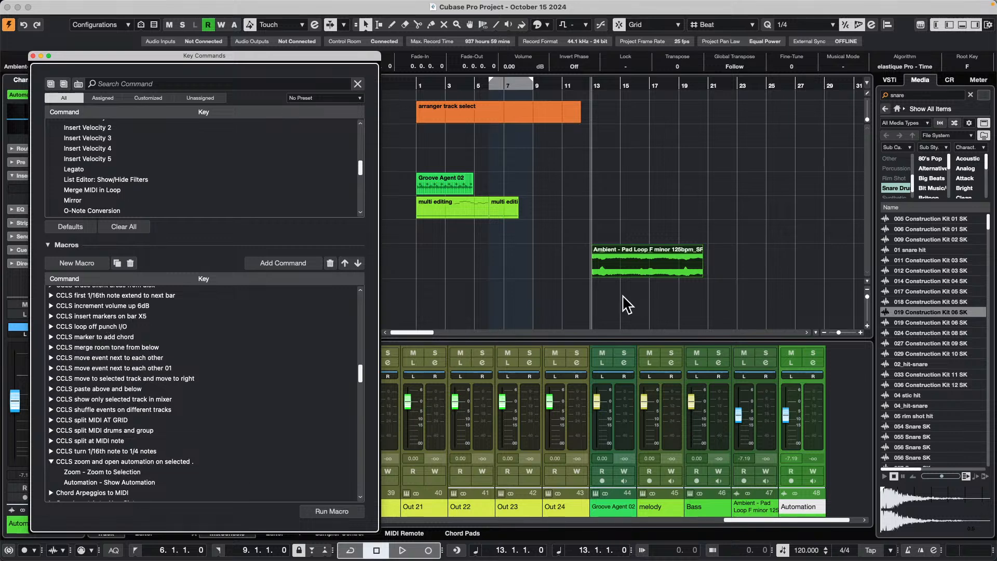
- Run the macro "CCLS zoom and open automation on selected" on the selected Ambient pad loop event
{"action": "left_click_drag", "start_coordinate": [284, 55], "coordinate": [448, 344]}
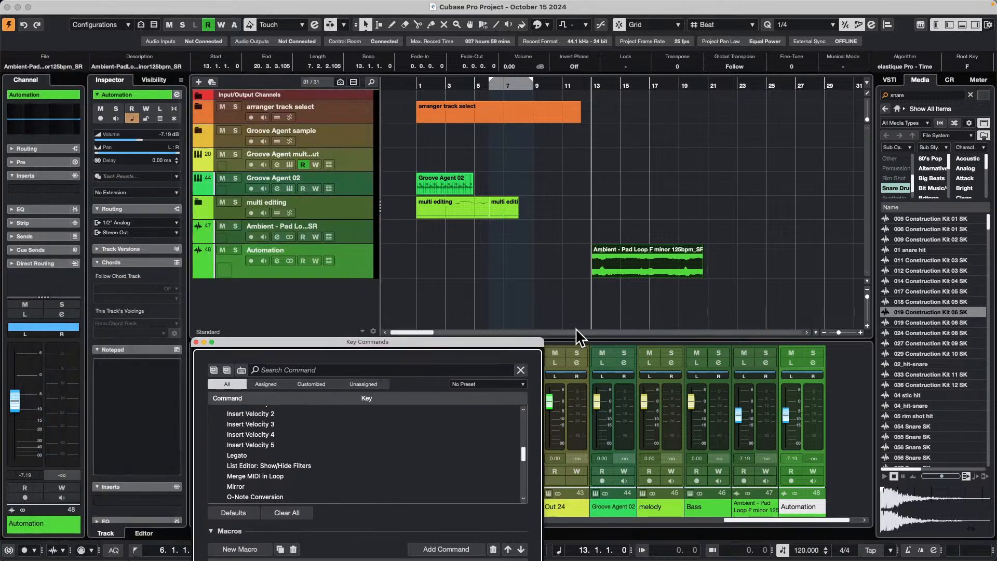
{"action": "left_click", "coordinate": [630, 255]}
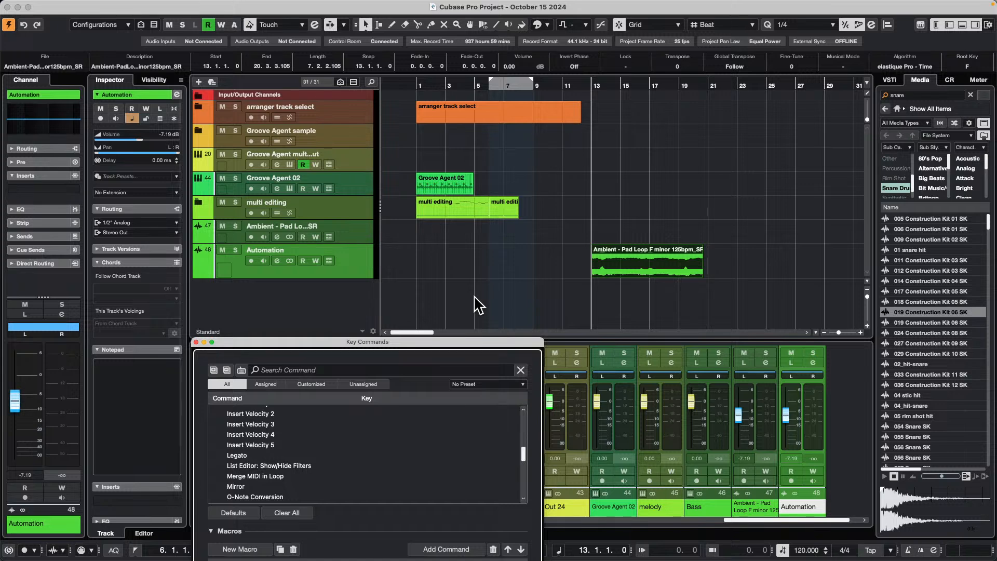
{"action": "left_click_drag", "start_coordinate": [397, 346], "coordinate": [19, 17]}
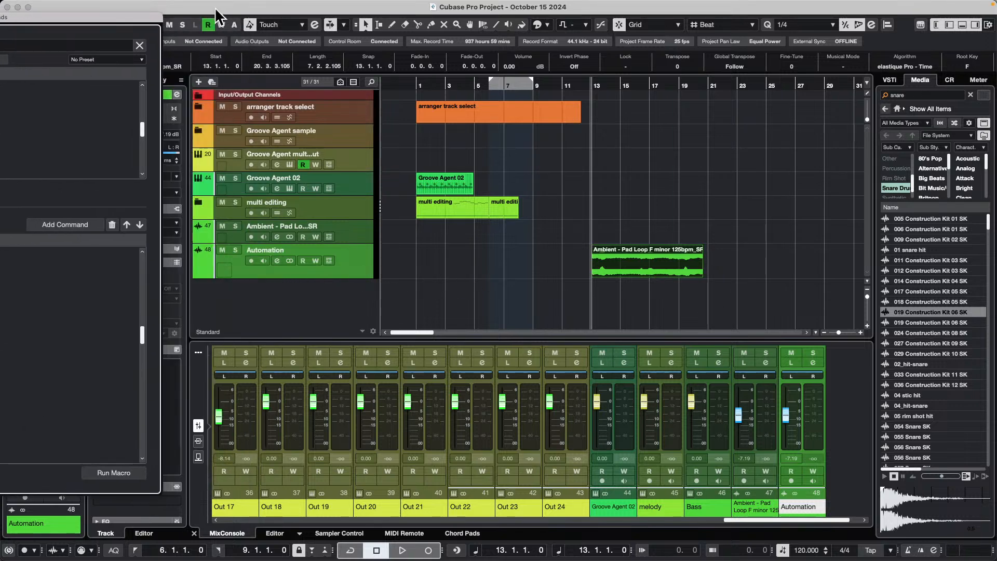
{"action": "left_click_drag", "start_coordinate": [123, 14], "coordinate": [338, 4]}
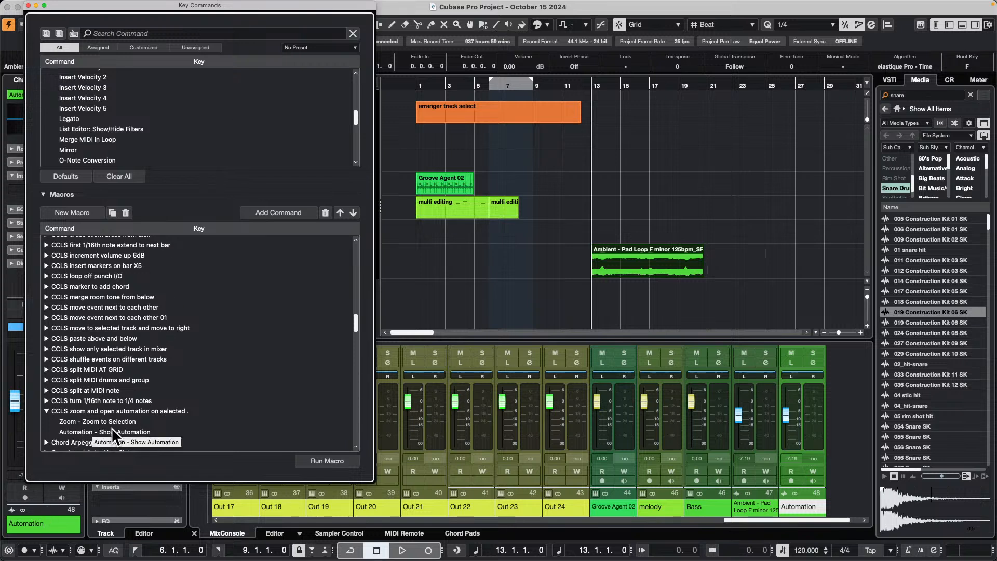
{"action": "left_click", "coordinate": [635, 281]}
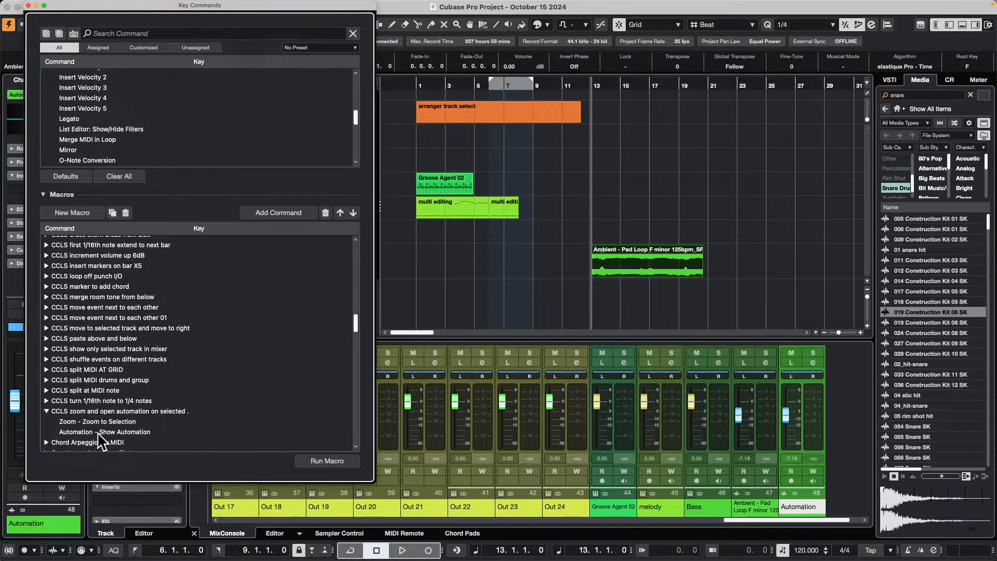
{"action": "left_click", "coordinate": [125, 412]}
{"action": "left_click", "coordinate": [320, 457]}
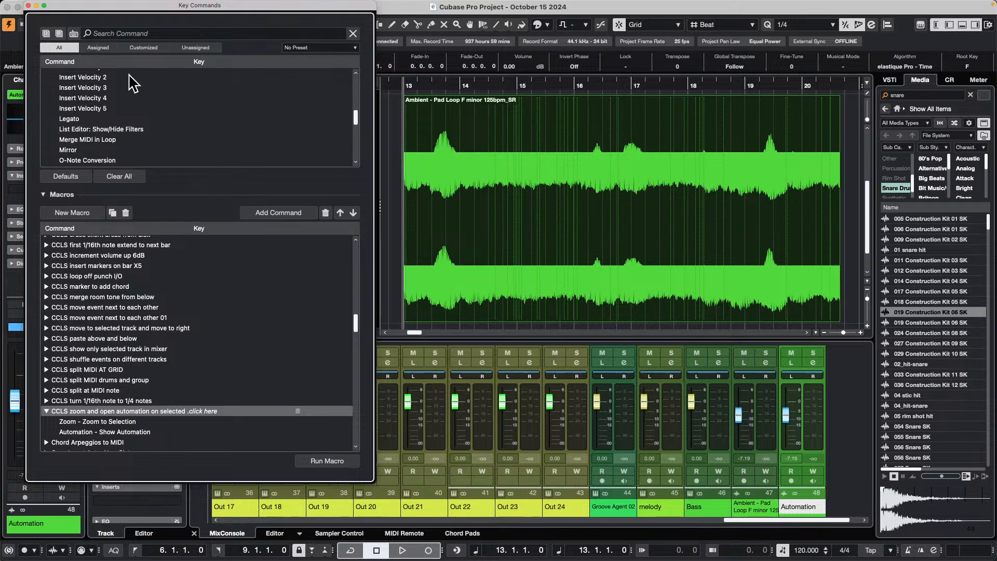
- Move the Key Commands window aside, hide the Automation track's volume lane, and zoom the project out vertically and horizontally
{"action": "left_click_drag", "start_coordinate": [61, 6], "coordinate": [733, 173]}
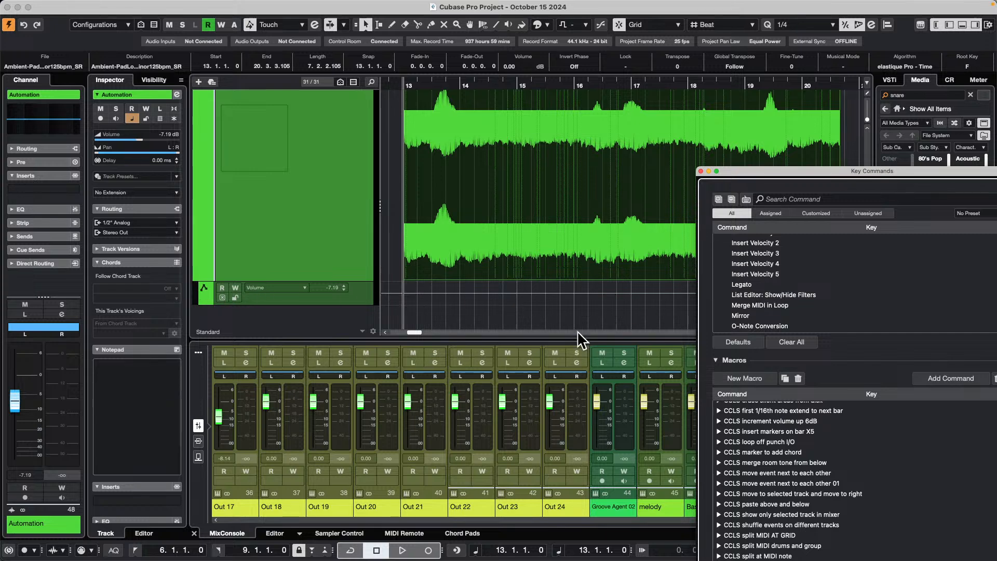
{"action": "left_click_drag", "start_coordinate": [728, 172], "coordinate": [686, 119]}
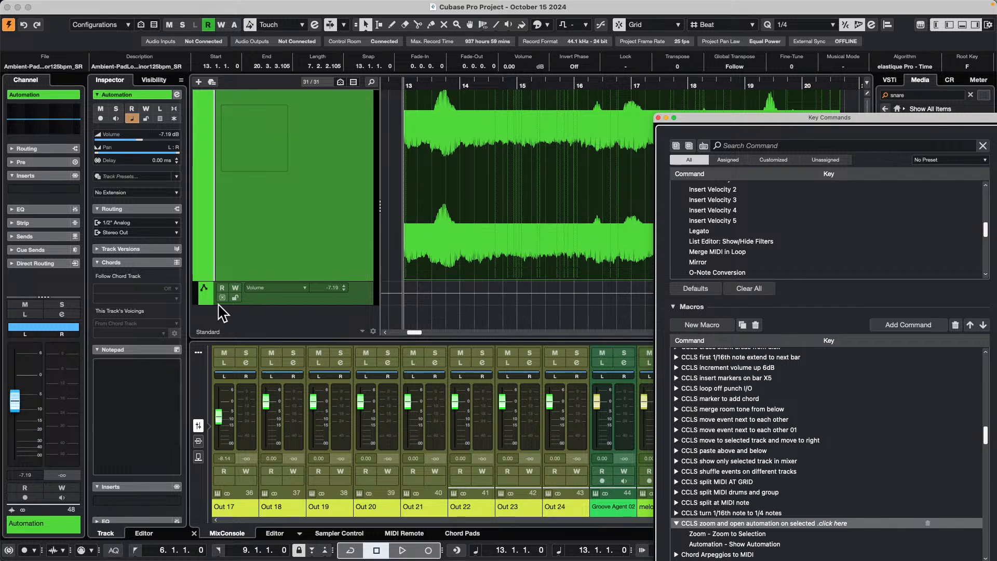
{"action": "left_click", "coordinate": [196, 271]}
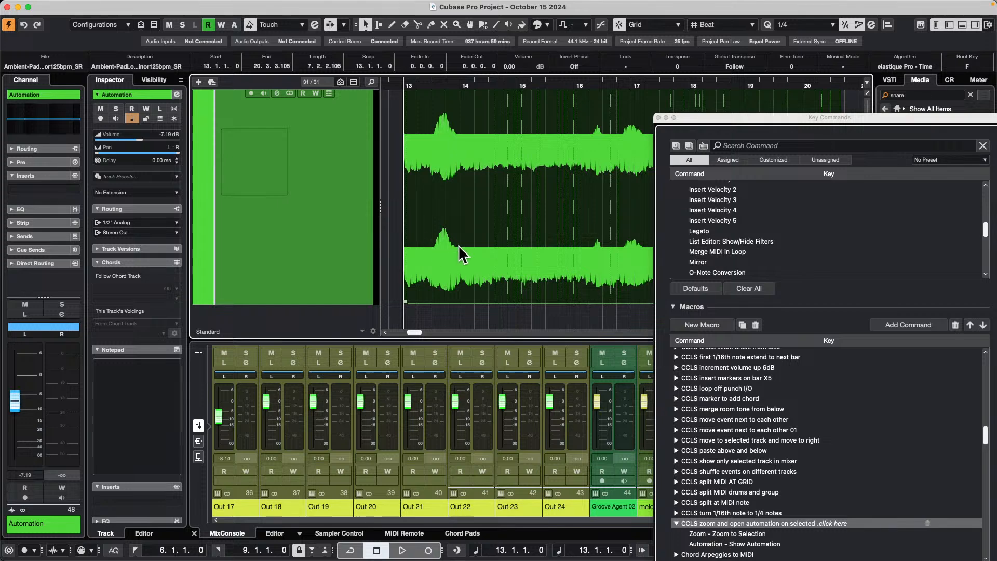
{"action": "key", "text": "shift+g"}
{"action": "key", "text": "shift+g"}
{"action": "key", "text": "shift+g"}
{"action": "key", "text": "shift+g"}
{"action": "key", "text": "shift+g"}
{"action": "key", "text": "shift+g"}
{"action": "key", "text": "shift+g"}
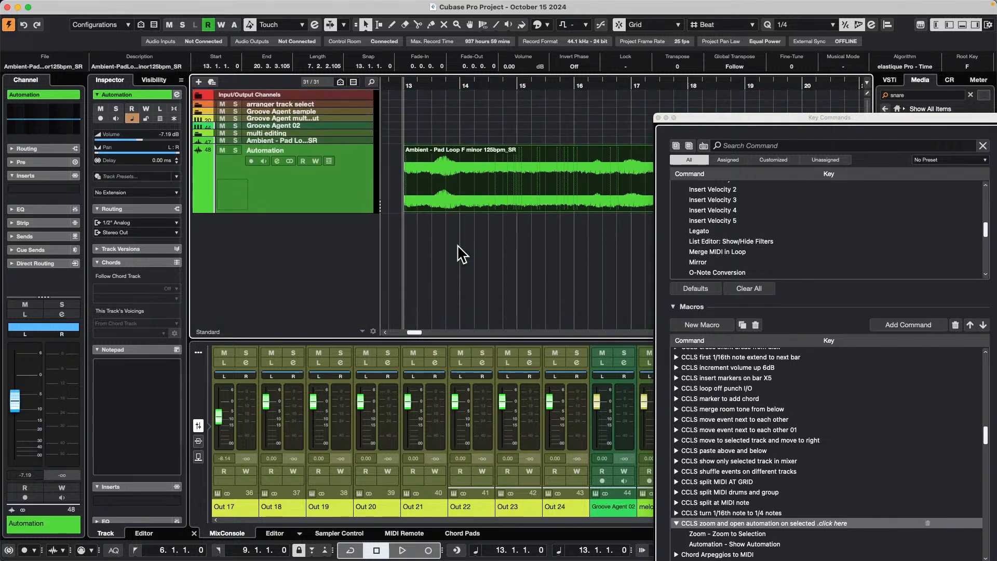
{"action": "key", "text": "g"}
{"action": "key", "text": "g"}
{"action": "key", "text": "g"}
{"action": "key", "text": "g"}
{"action": "key", "text": "g"}
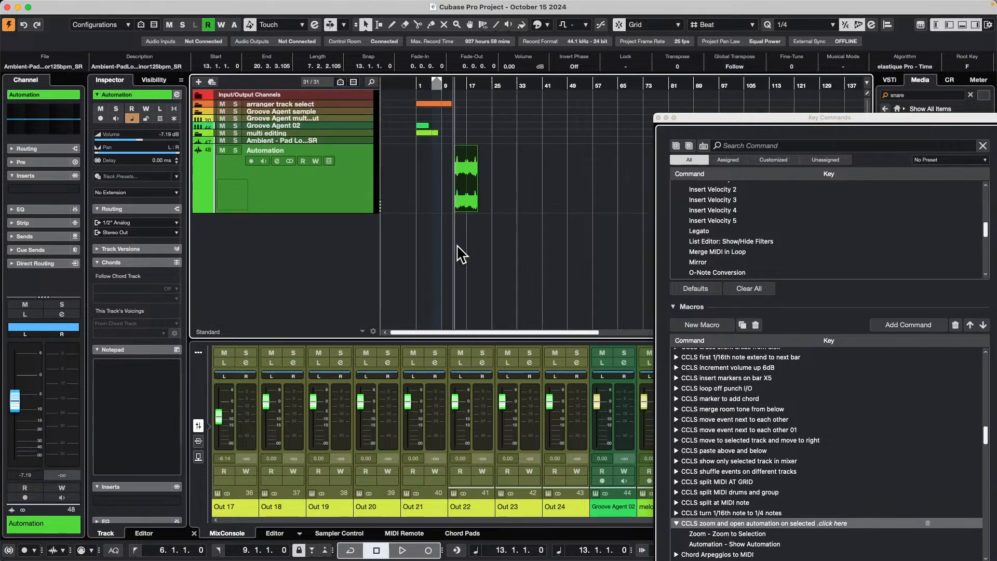
- Select the pad loop event on the zoomed-out Automation track and run the zoom-and-open-automation macro again
{"action": "left_click", "coordinate": [551, 183]}
{"action": "left_click", "coordinate": [478, 182]}
{"action": "left_click_drag", "start_coordinate": [756, 133], "coordinate": [705, 77]}
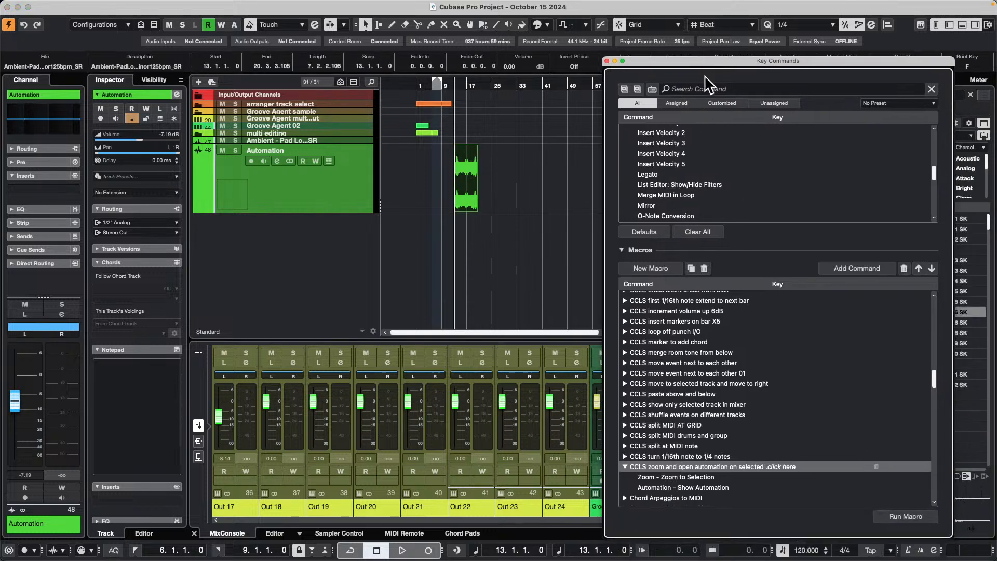
{"action": "left_click", "coordinate": [907, 517]}
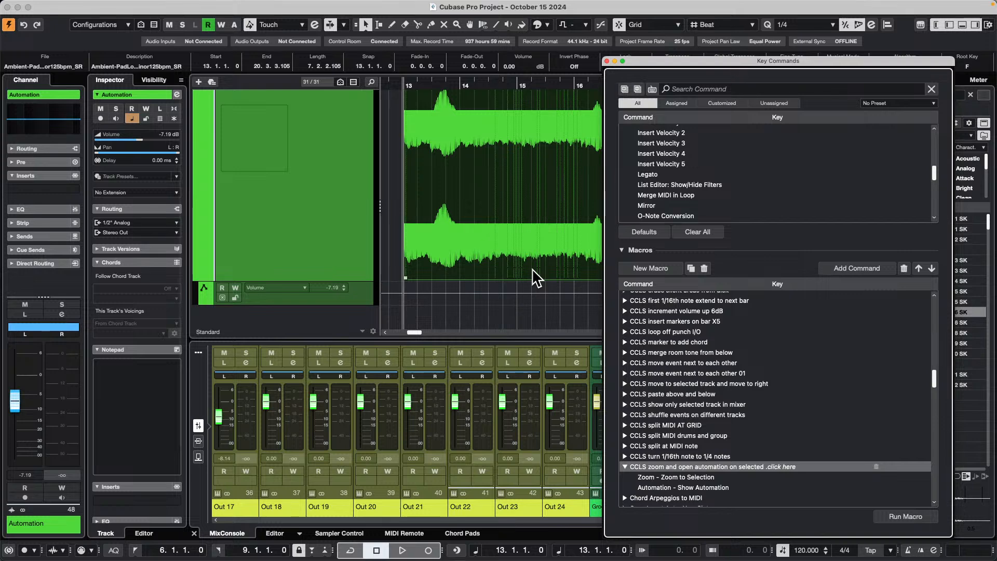
- Enlarge the Groove Agent 02 track, open its Groove Agent instrument, and show the Kit 2 Beat Agent slot
{"action": "scroll", "coordinate": [341, 198], "scroll_direction": "up", "scroll_amount": 3}
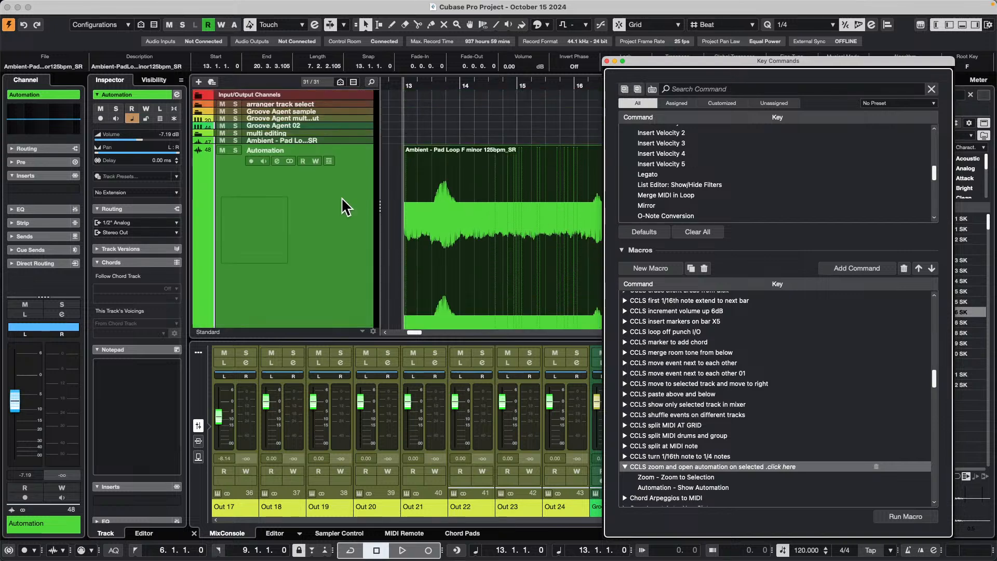
{"action": "left_click", "coordinate": [355, 127]}
{"action": "left_click_drag", "start_coordinate": [356, 128], "coordinate": [355, 156]}
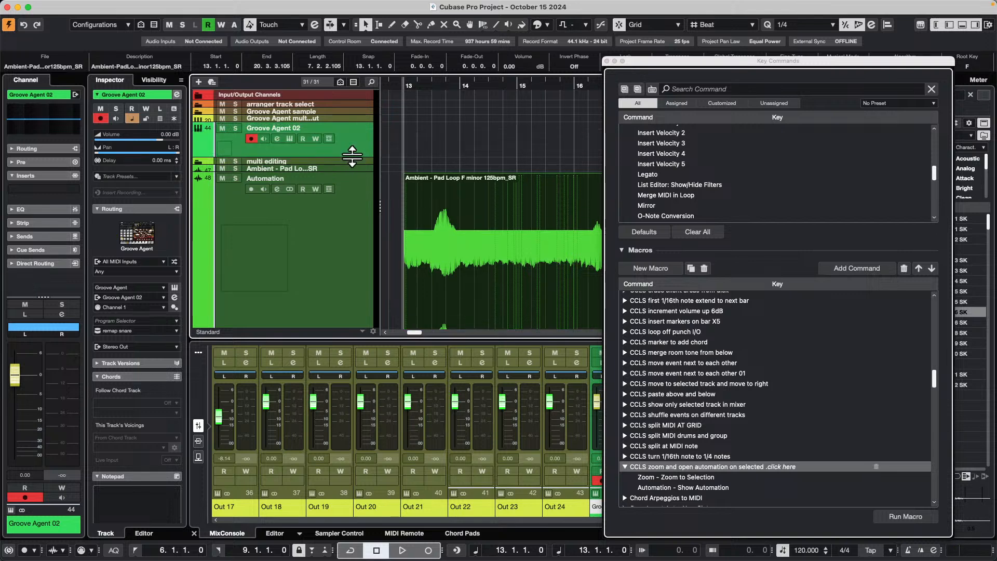
{"action": "left_click", "coordinate": [290, 138]}
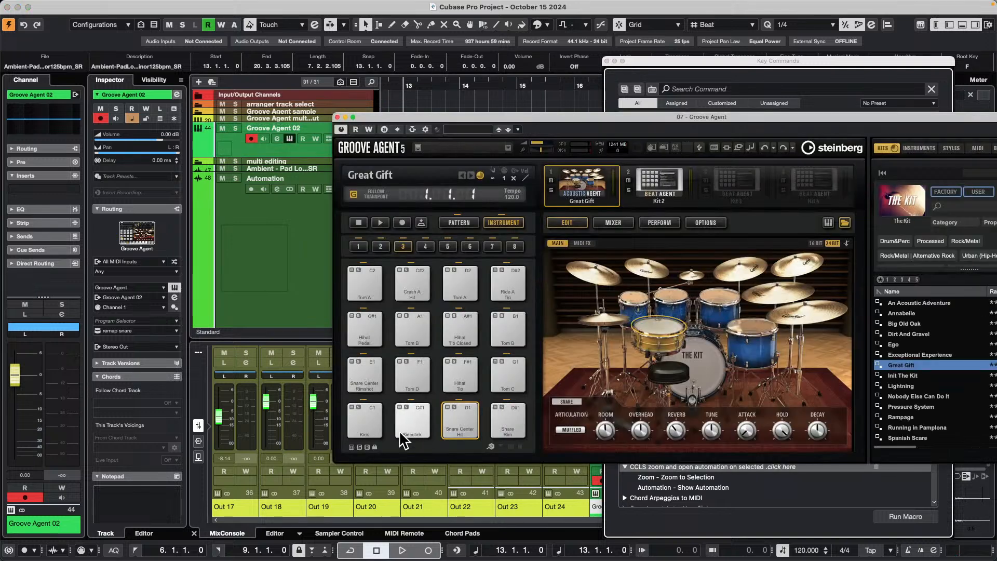
{"action": "left_click", "coordinate": [641, 187]}
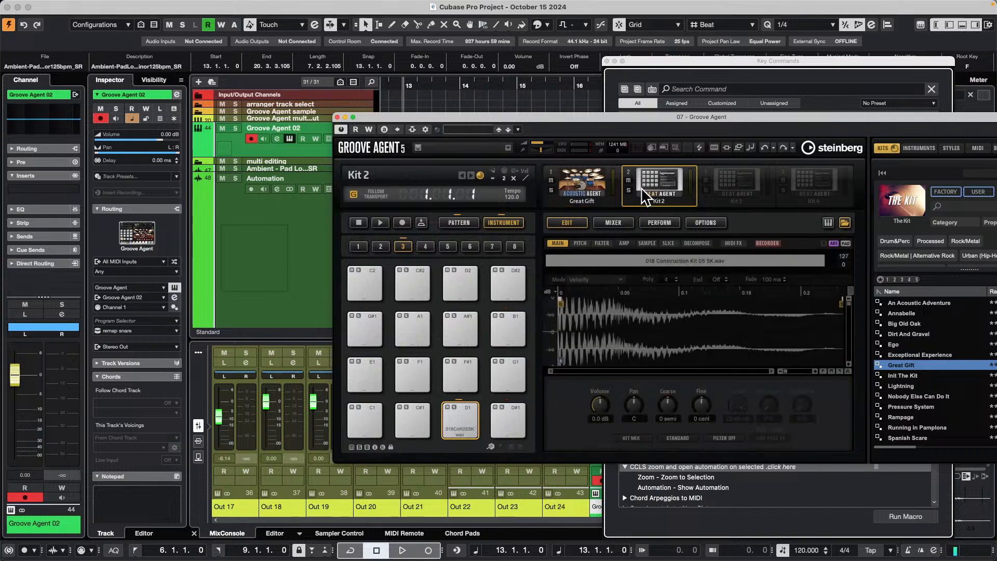
- Select the empty C#1 pad in Kit 2 and move the Groove Agent window clear of the track list
{"action": "left_click", "coordinate": [409, 417]}
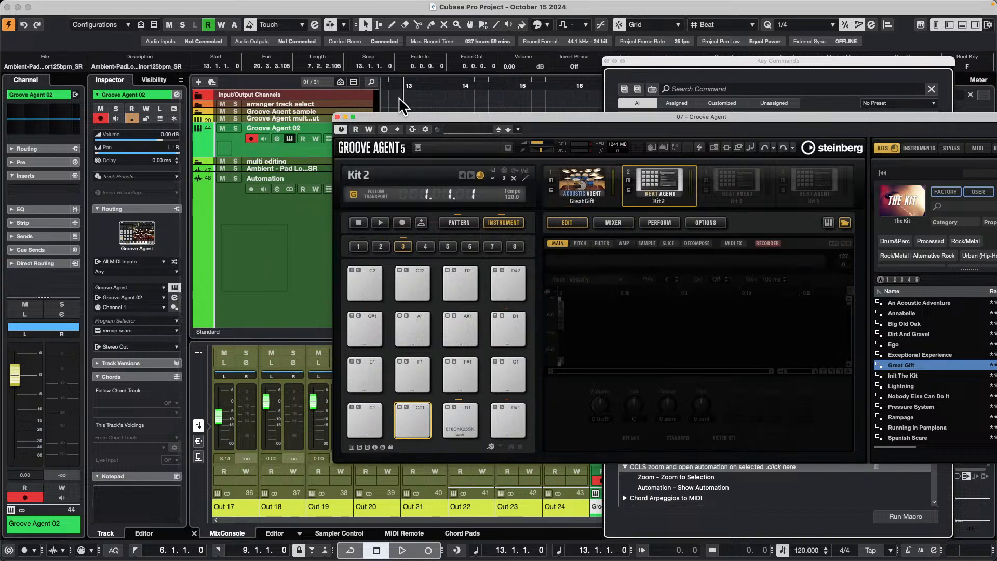
{"action": "left_click_drag", "start_coordinate": [394, 114], "coordinate": [452, 127]}
{"action": "left_click", "coordinate": [356, 148]}
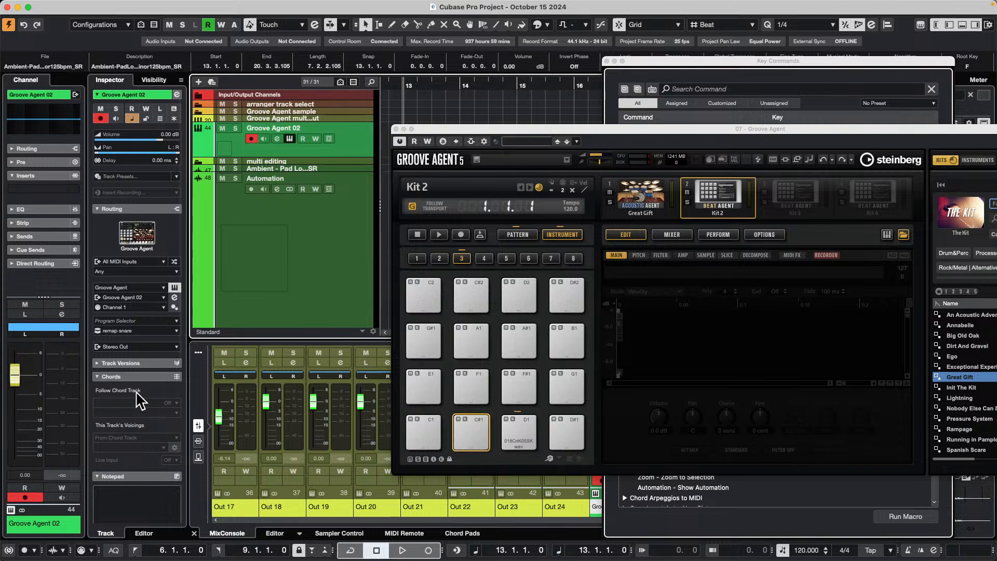
- Collapse the Chords section of the Groove Agent 02 track and load Beat Designer into its first MIDI insert slot
{"action": "scroll", "coordinate": [135, 392], "scroll_direction": "down", "scroll_amount": 5}
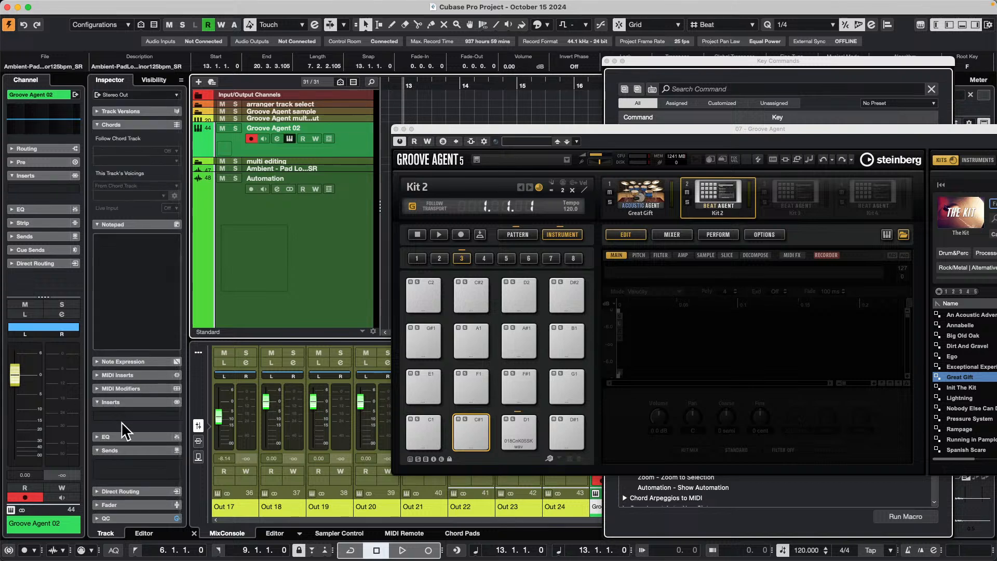
{"action": "scroll", "coordinate": [140, 354], "scroll_direction": "up", "scroll_amount": 4}
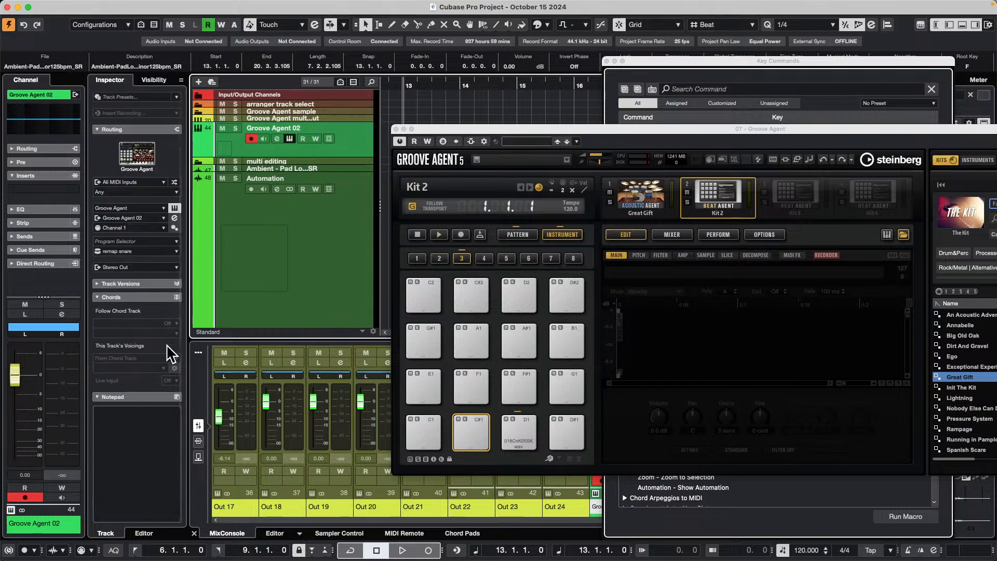
{"action": "left_click", "coordinate": [142, 297]}
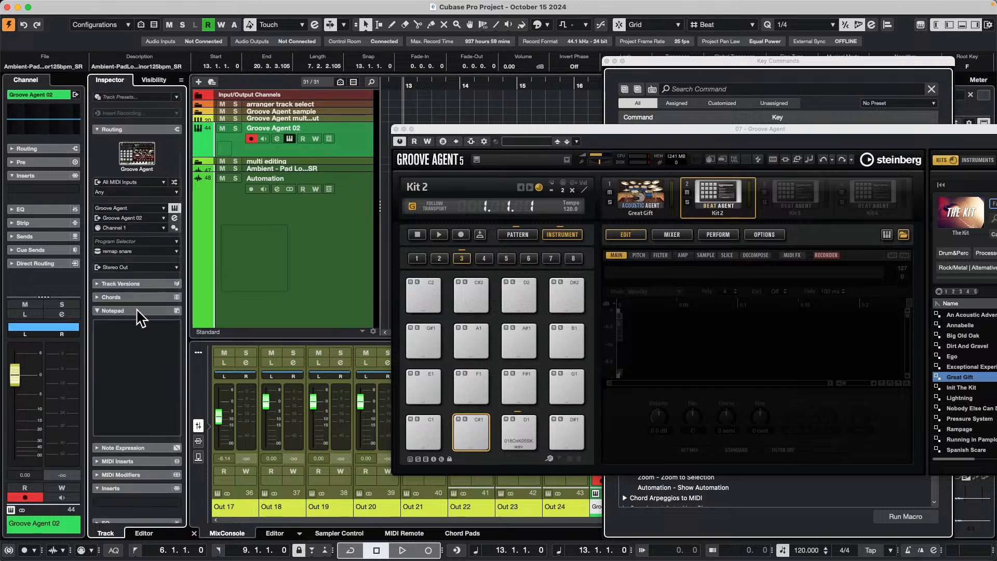
{"action": "left_click", "coordinate": [141, 460]}
{"action": "left_click", "coordinate": [162, 445]}
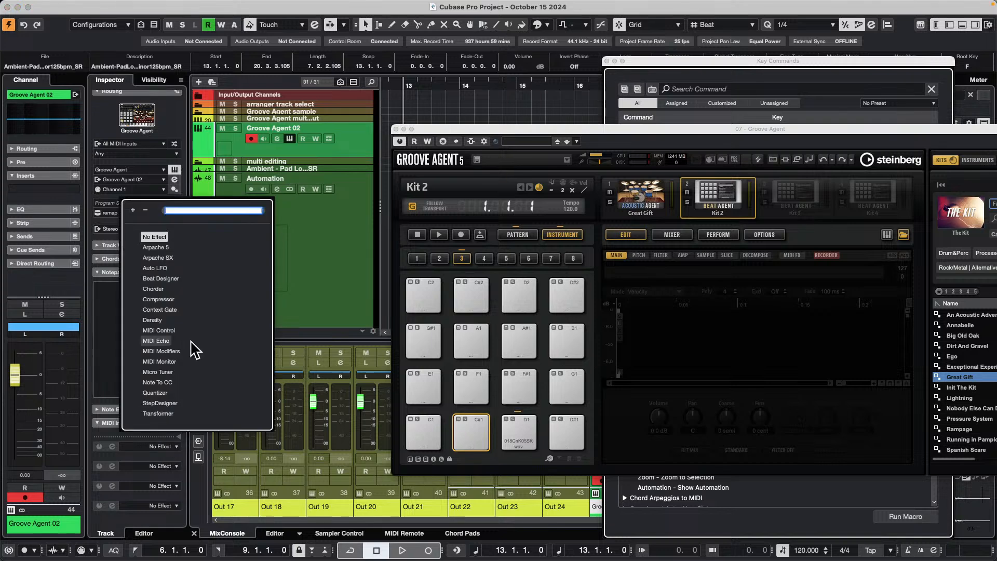
{"action": "left_click", "coordinate": [163, 278]}
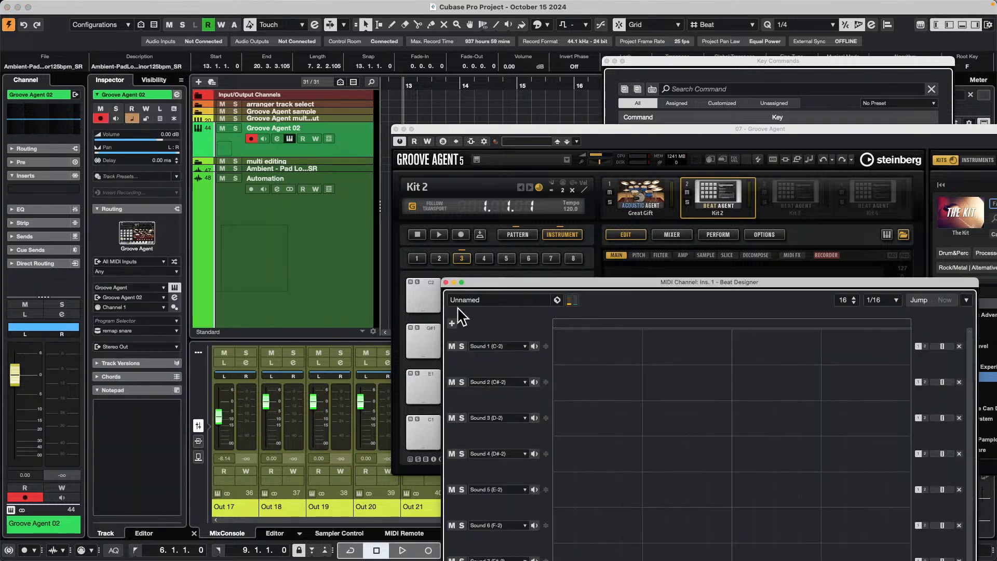
- Reposition the Beat Designer window and add hits for Sound 1 on steps 1 and 9 and for Sound 3 on steps 6 and 13
{"action": "left_click_drag", "start_coordinate": [481, 282], "coordinate": [232, 136]}
{"action": "left_click", "coordinate": [318, 198]}
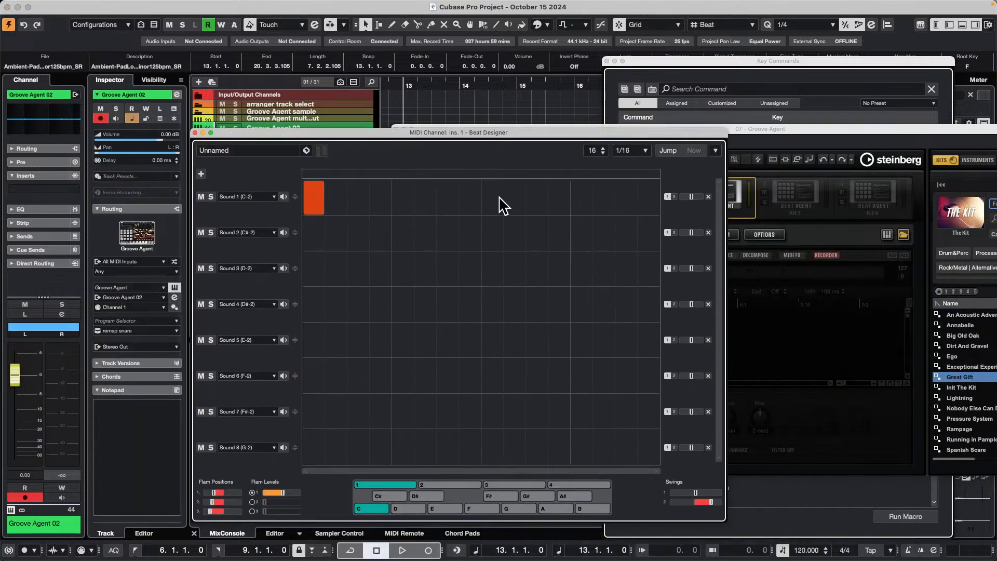
{"action": "left_click", "coordinate": [494, 201]}
{"action": "left_click", "coordinate": [426, 268]}
{"action": "left_click", "coordinate": [581, 269]}
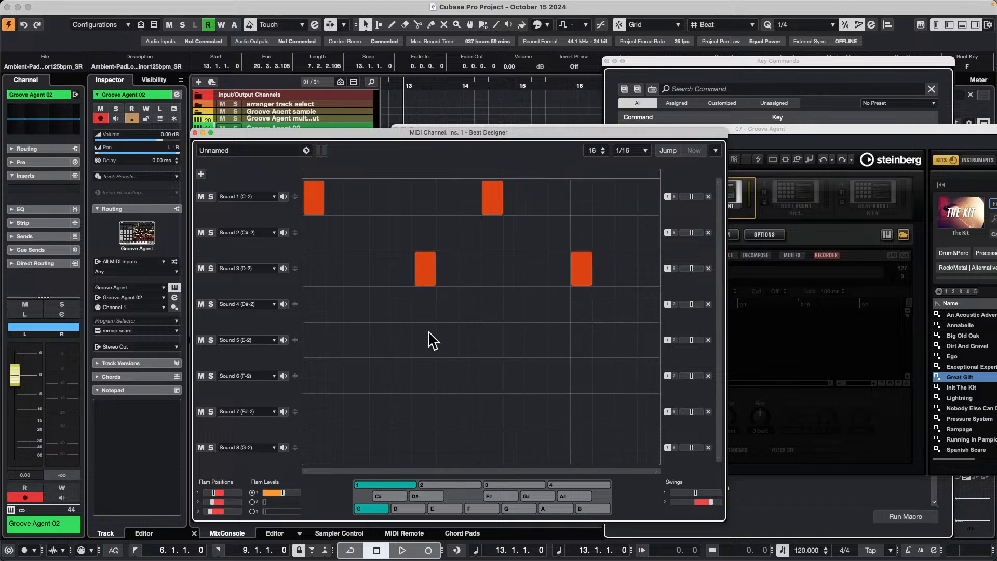
- Fill the Sound 6 lane from step 3 to step 16 and lower the velocity of steps 5, 6 and 9
{"action": "left_click_drag", "start_coordinate": [359, 376], "coordinate": [649, 376]}
{"action": "left_click_drag", "start_coordinate": [484, 381], "coordinate": [485, 386]}
{"action": "left_click_drag", "start_coordinate": [415, 372], "coordinate": [412, 385]}
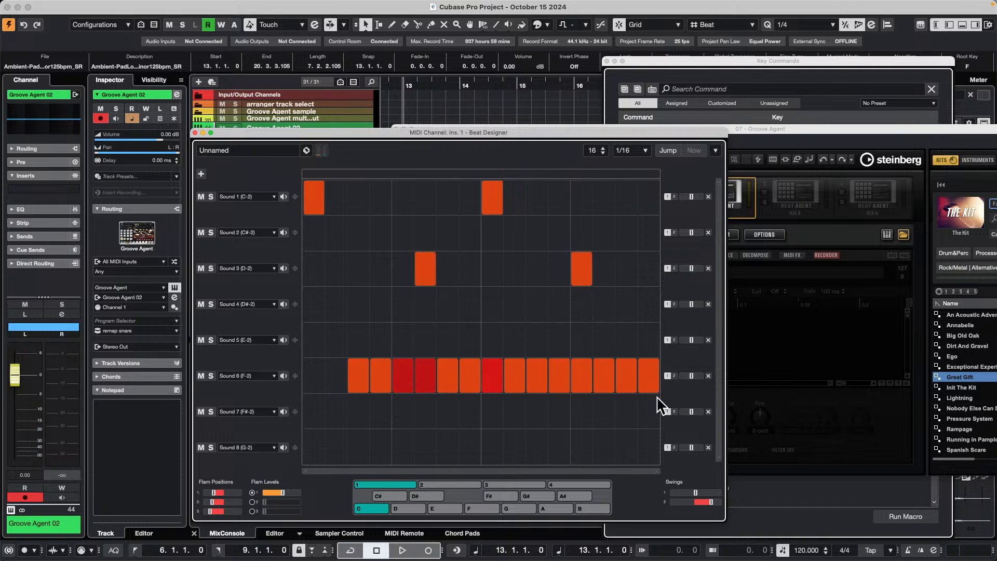
- Add Sound 7 hits on steps 9 and 10, remove Sound 6's step 12 and soften its steps 5 and 6, closing Beat Designer
{"action": "left_click_drag", "start_coordinate": [492, 412], "coordinate": [515, 412]}
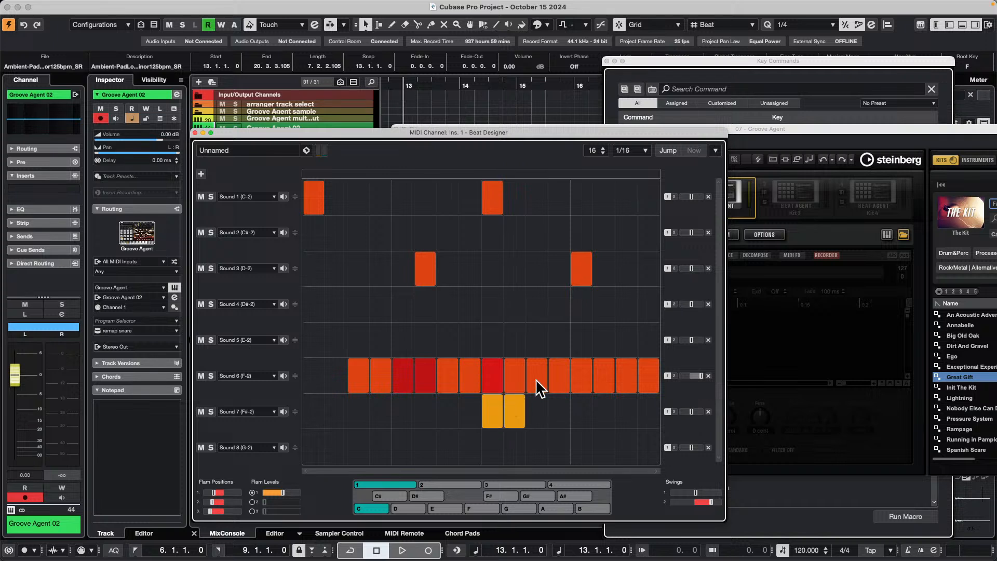
{"action": "left_click", "coordinate": [567, 380]}
{"action": "left_click_drag", "start_coordinate": [420, 376], "coordinate": [394, 381]}
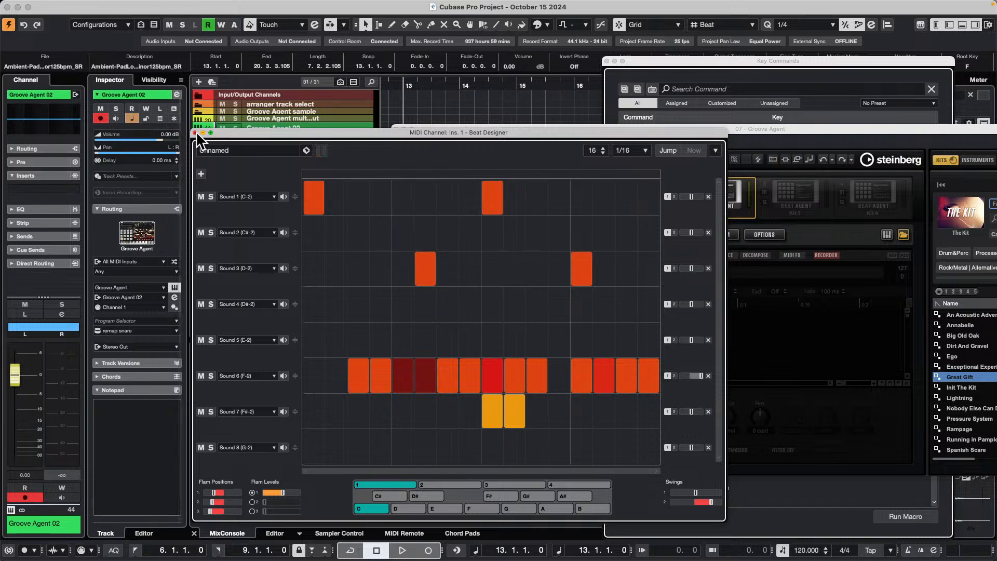
{"action": "left_click", "coordinate": [196, 132]}
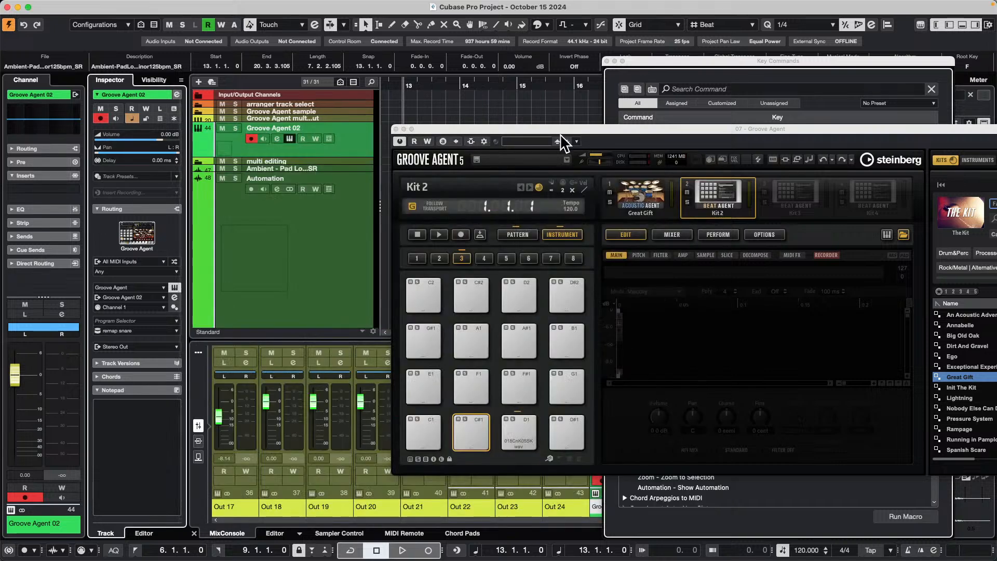